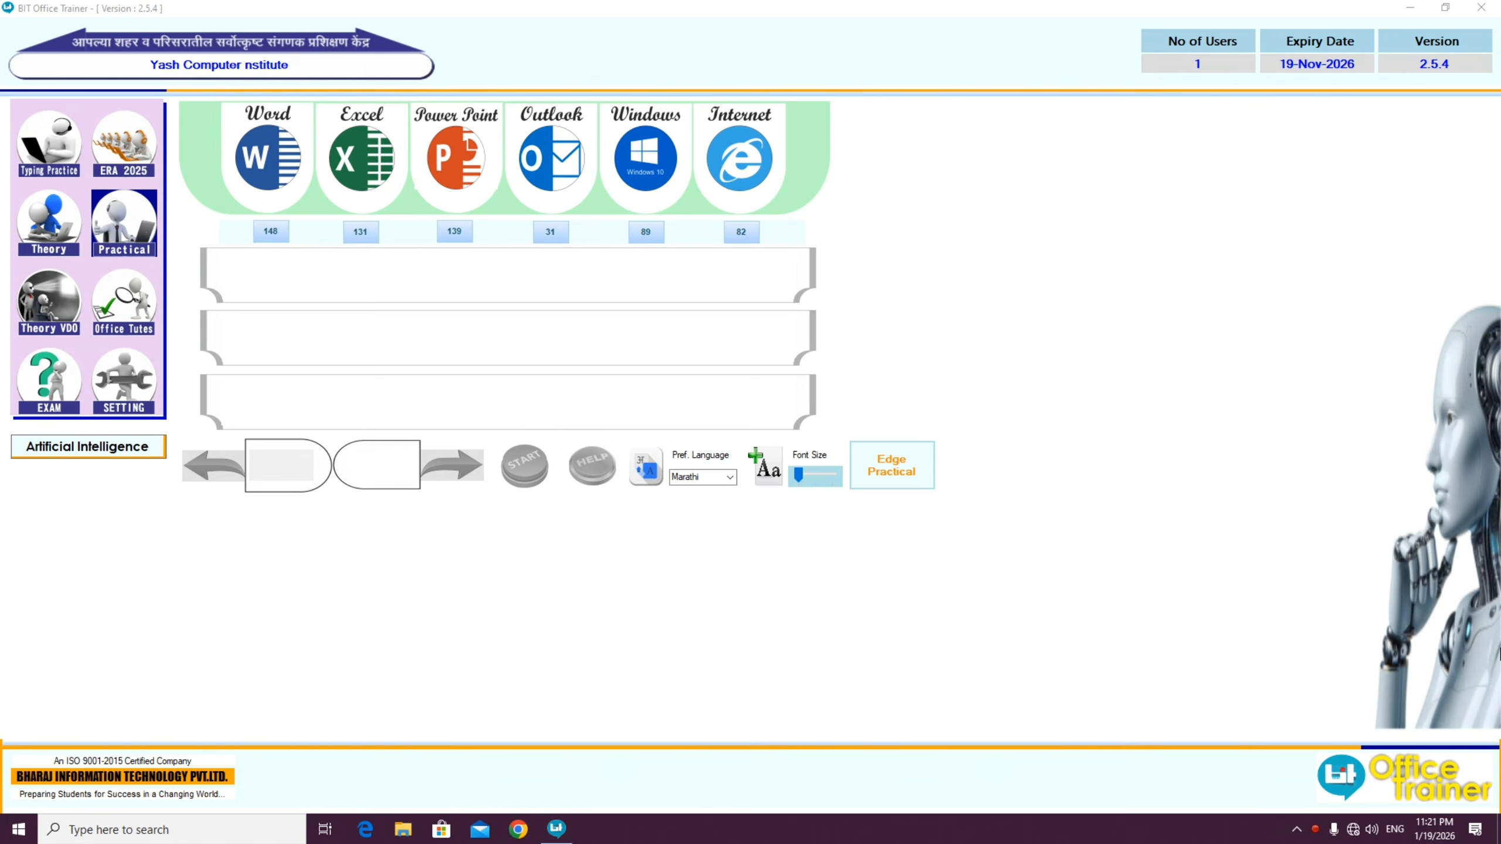
Step: Start question 1 of the Word practical exercises and dismiss the Office privacy notice
click(258, 171)
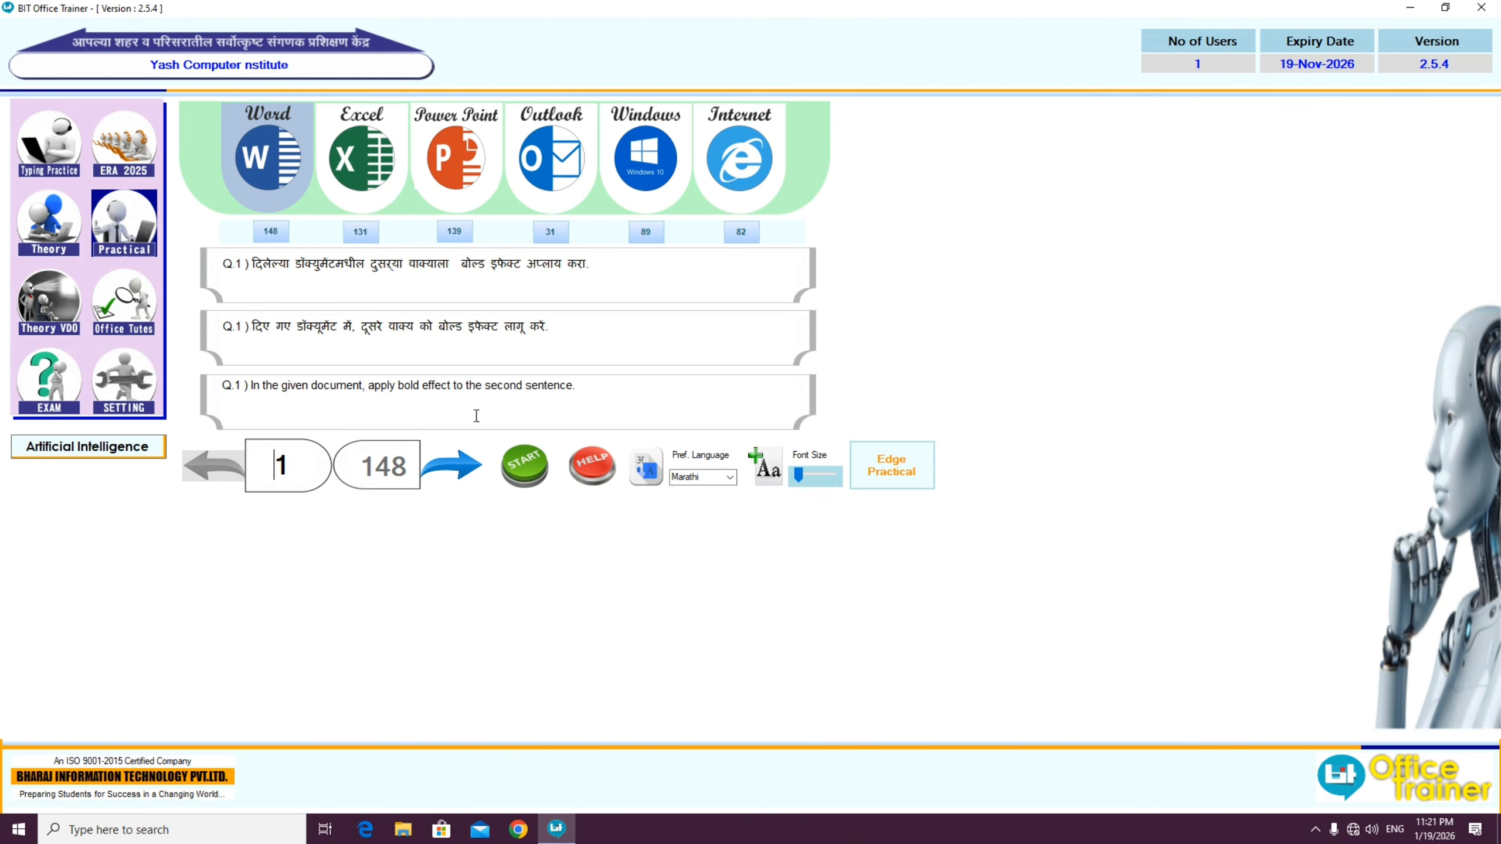
click(525, 465)
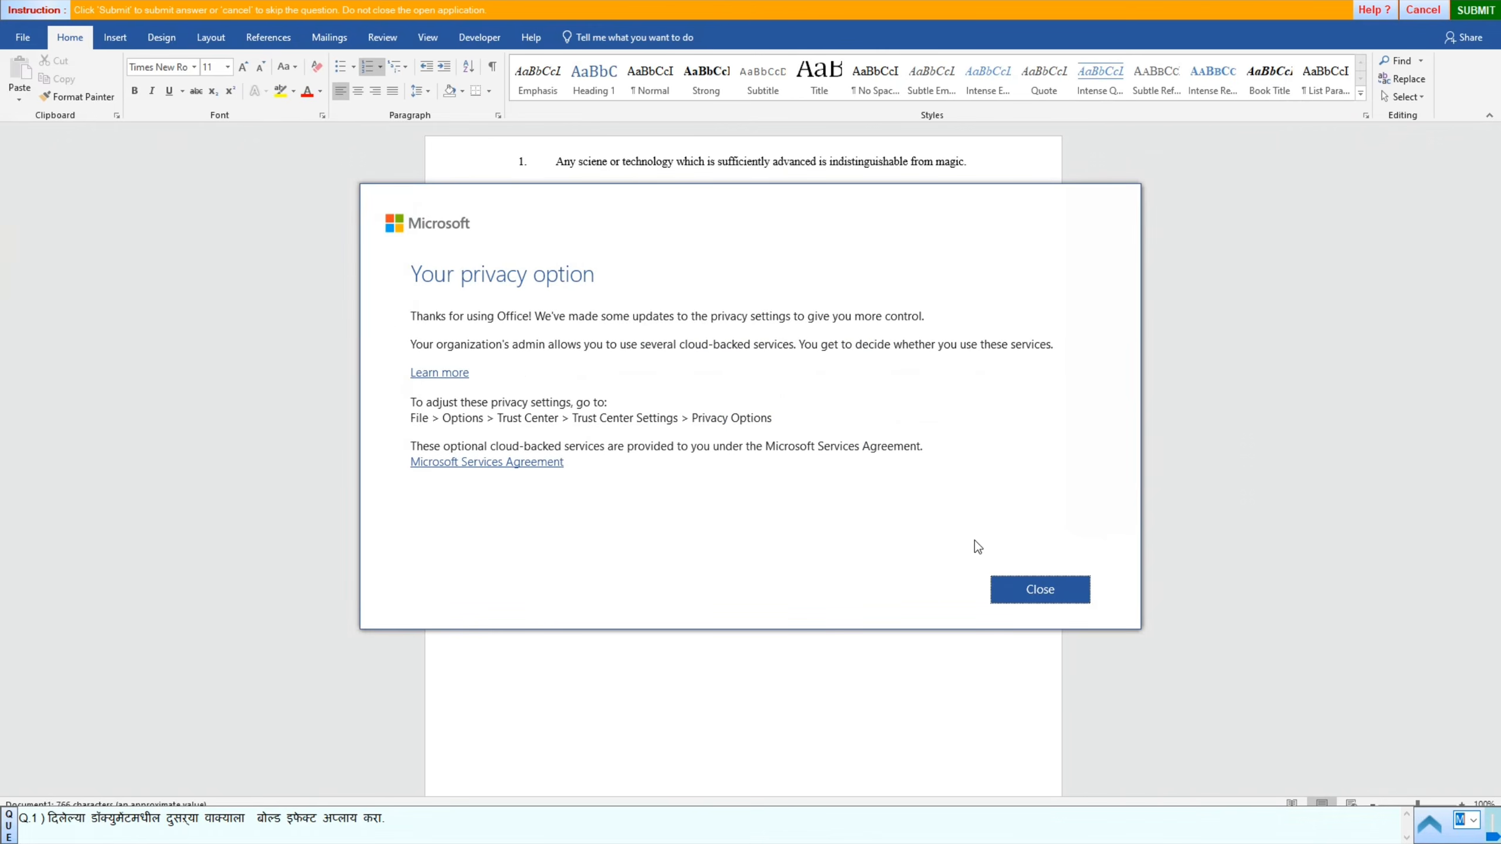
click(1005, 585)
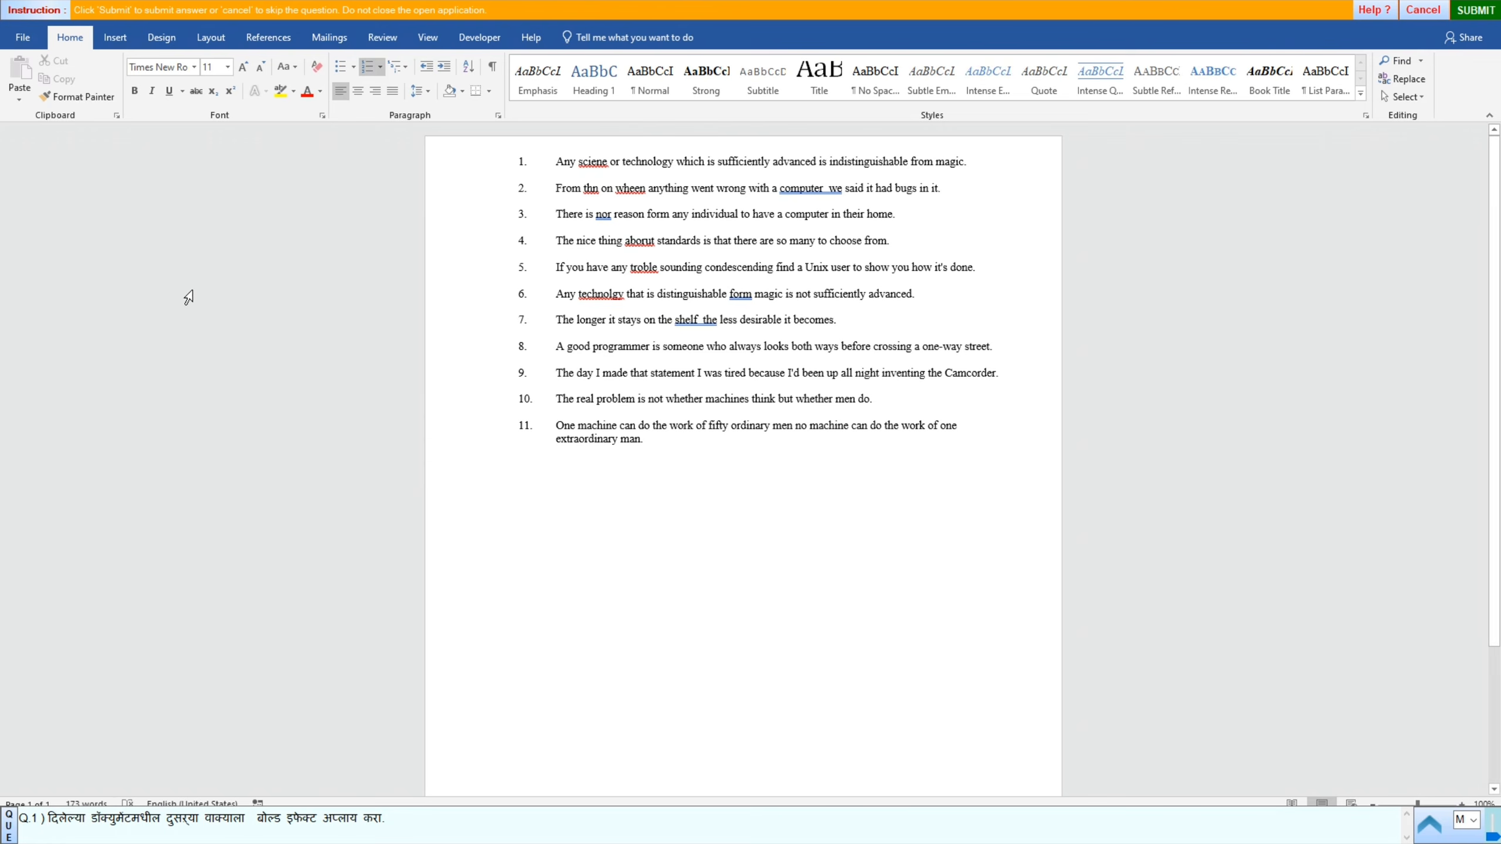
Step: Apply bold to the second sentence of the document and submit the answer
click(473, 195)
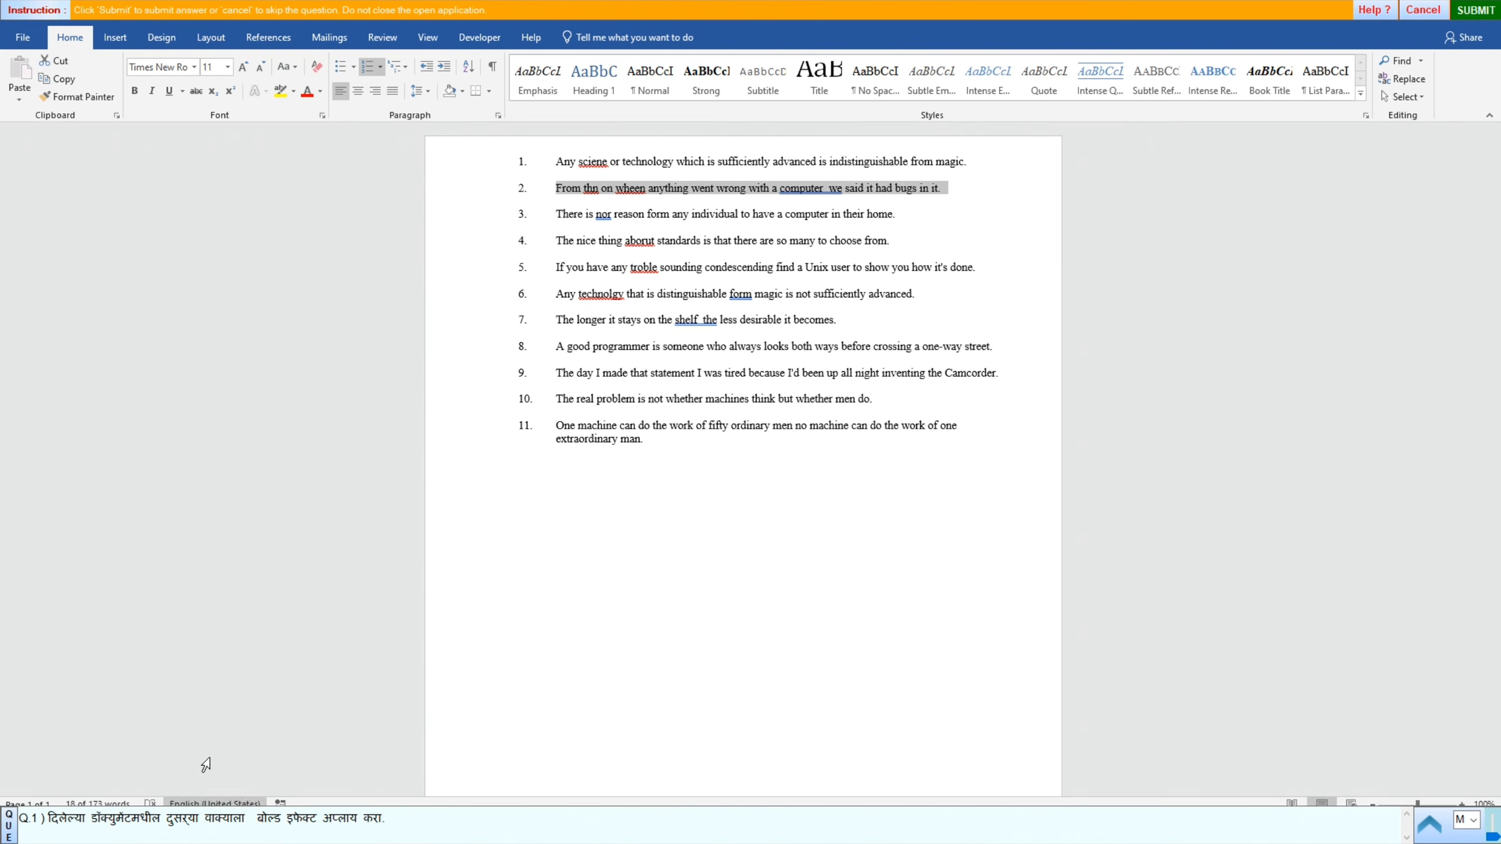
click(134, 90)
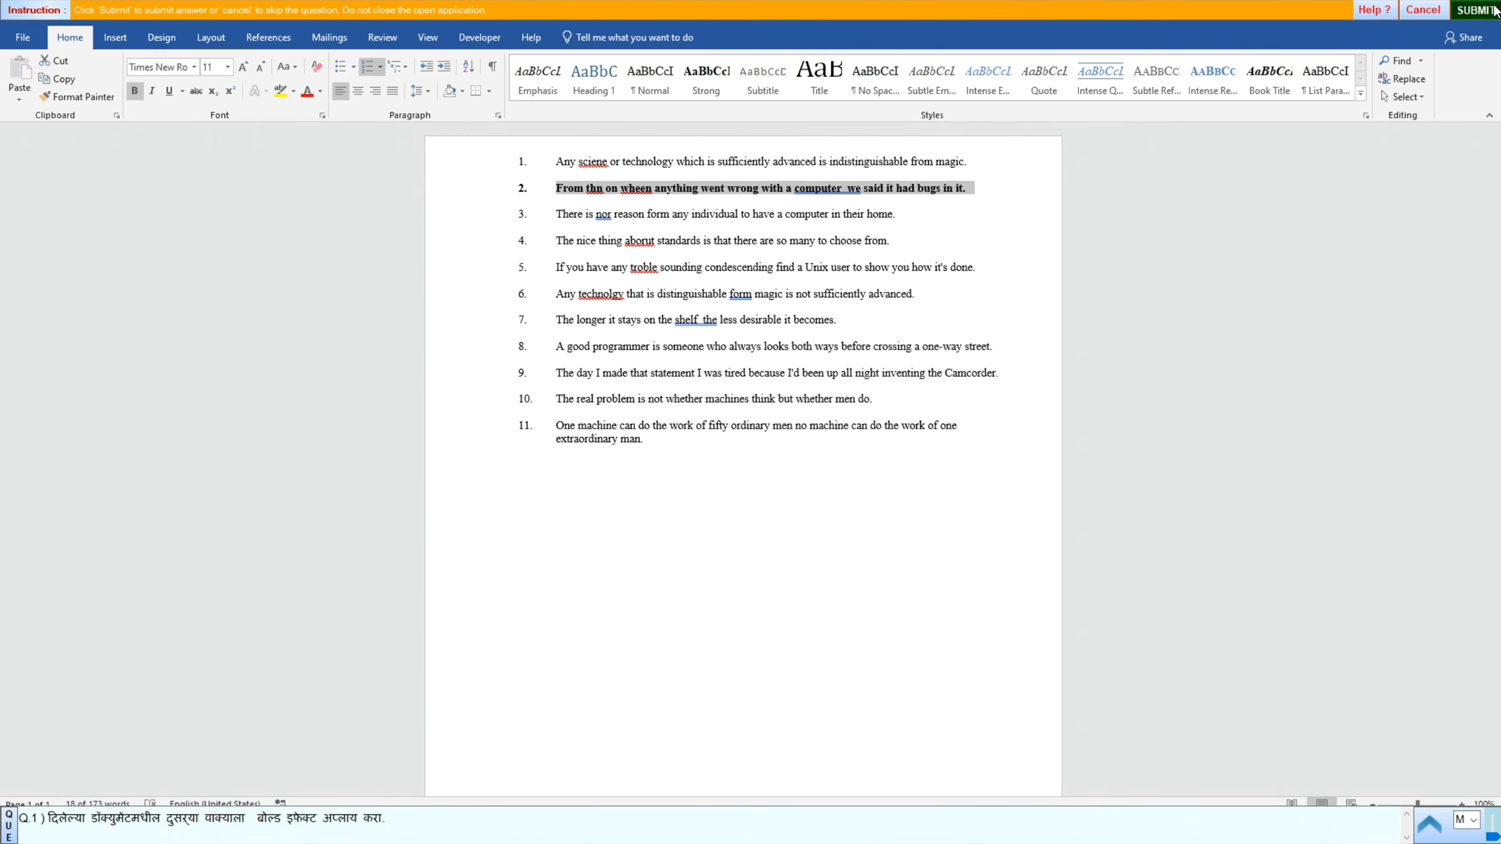
click(1476, 9)
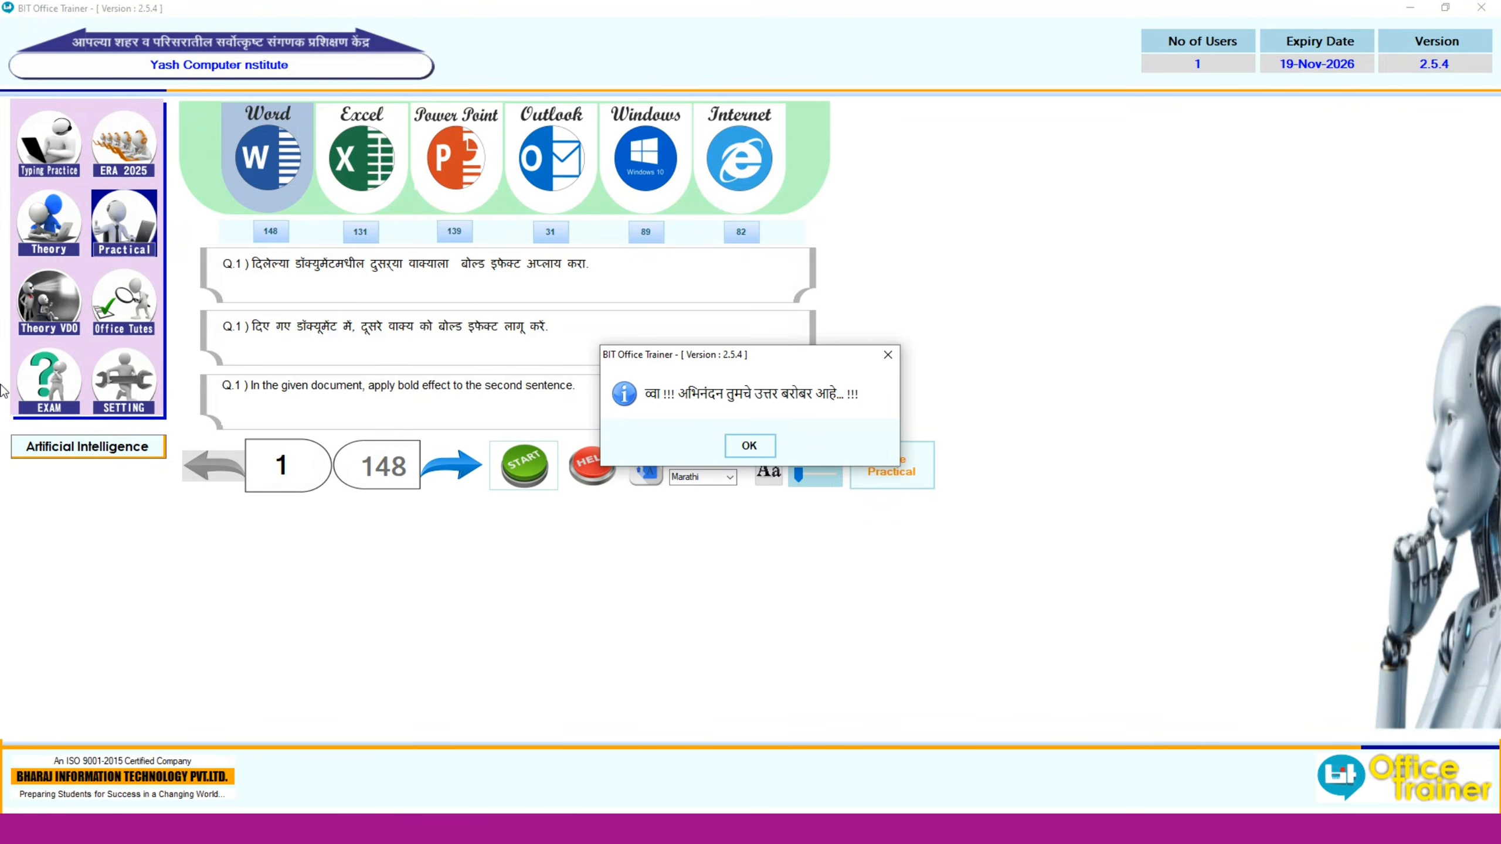
click(749, 445)
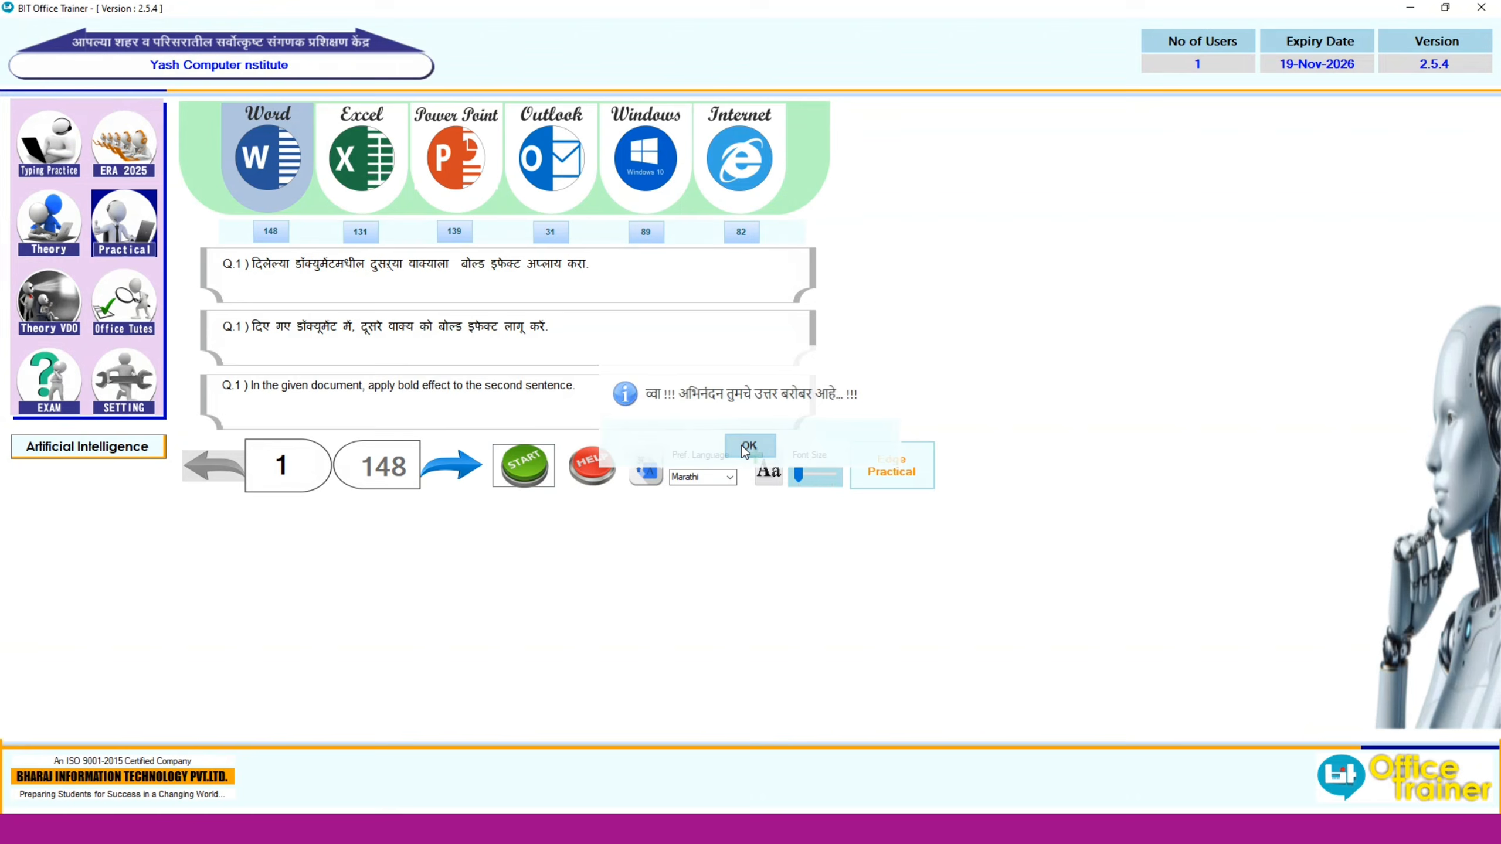
Step: Start question 2, apply bold and a single underline to the fifth sentence, and submit the answer
click(437, 476)
click(543, 466)
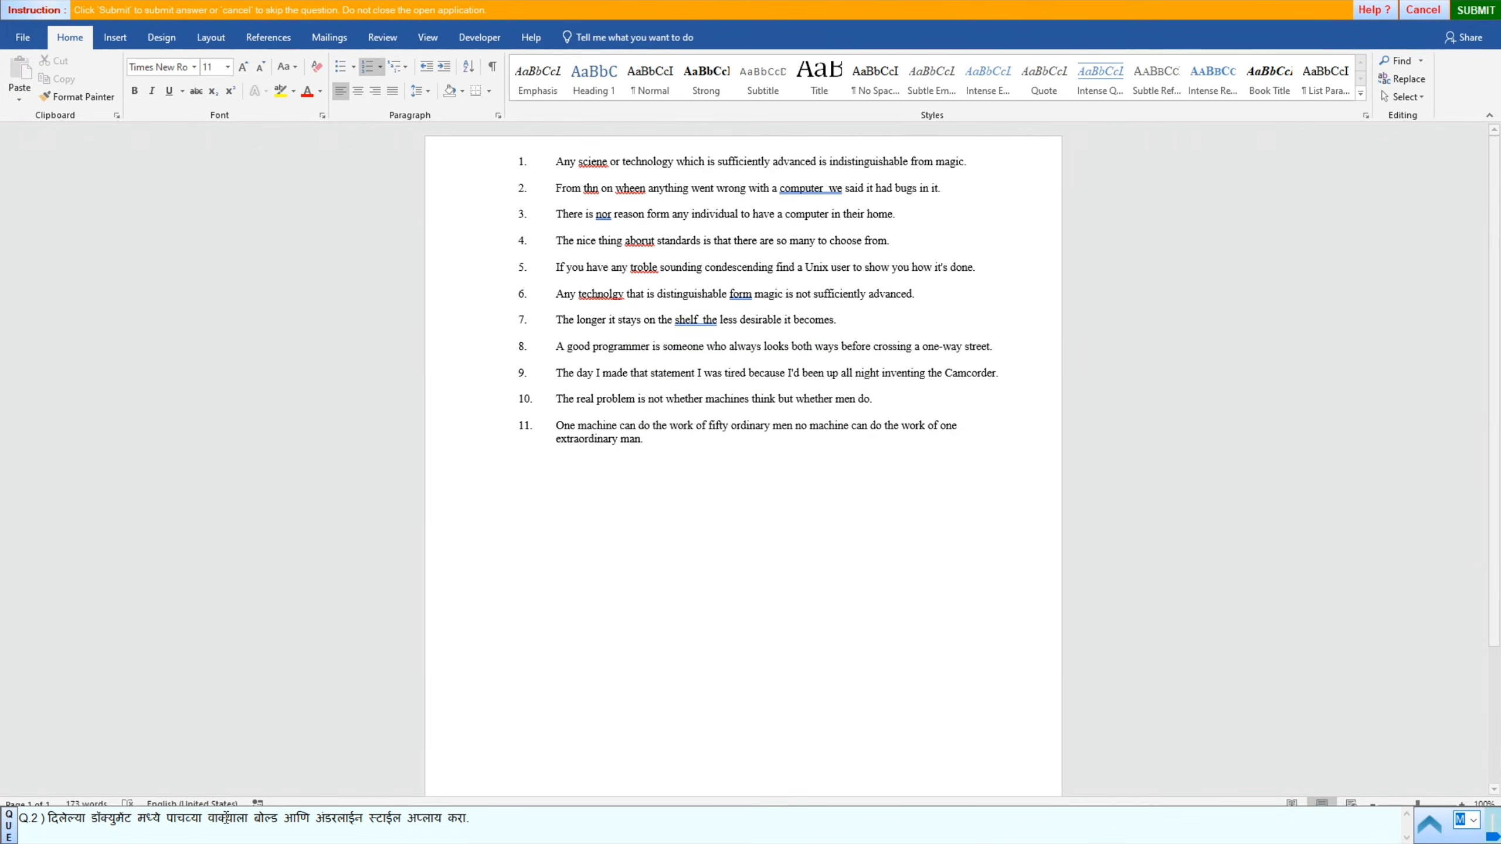
click(481, 273)
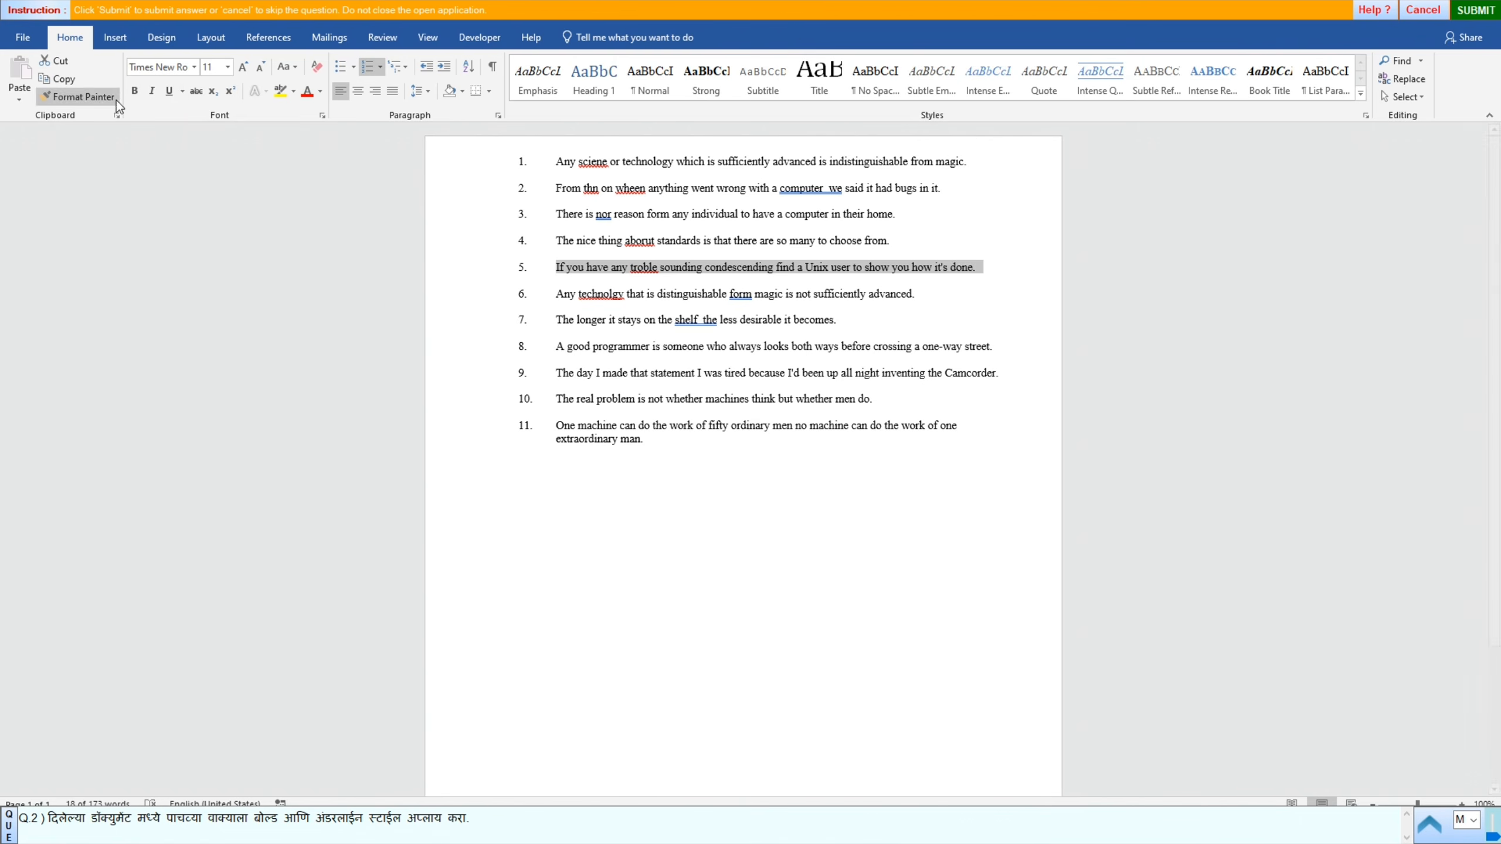
click(138, 91)
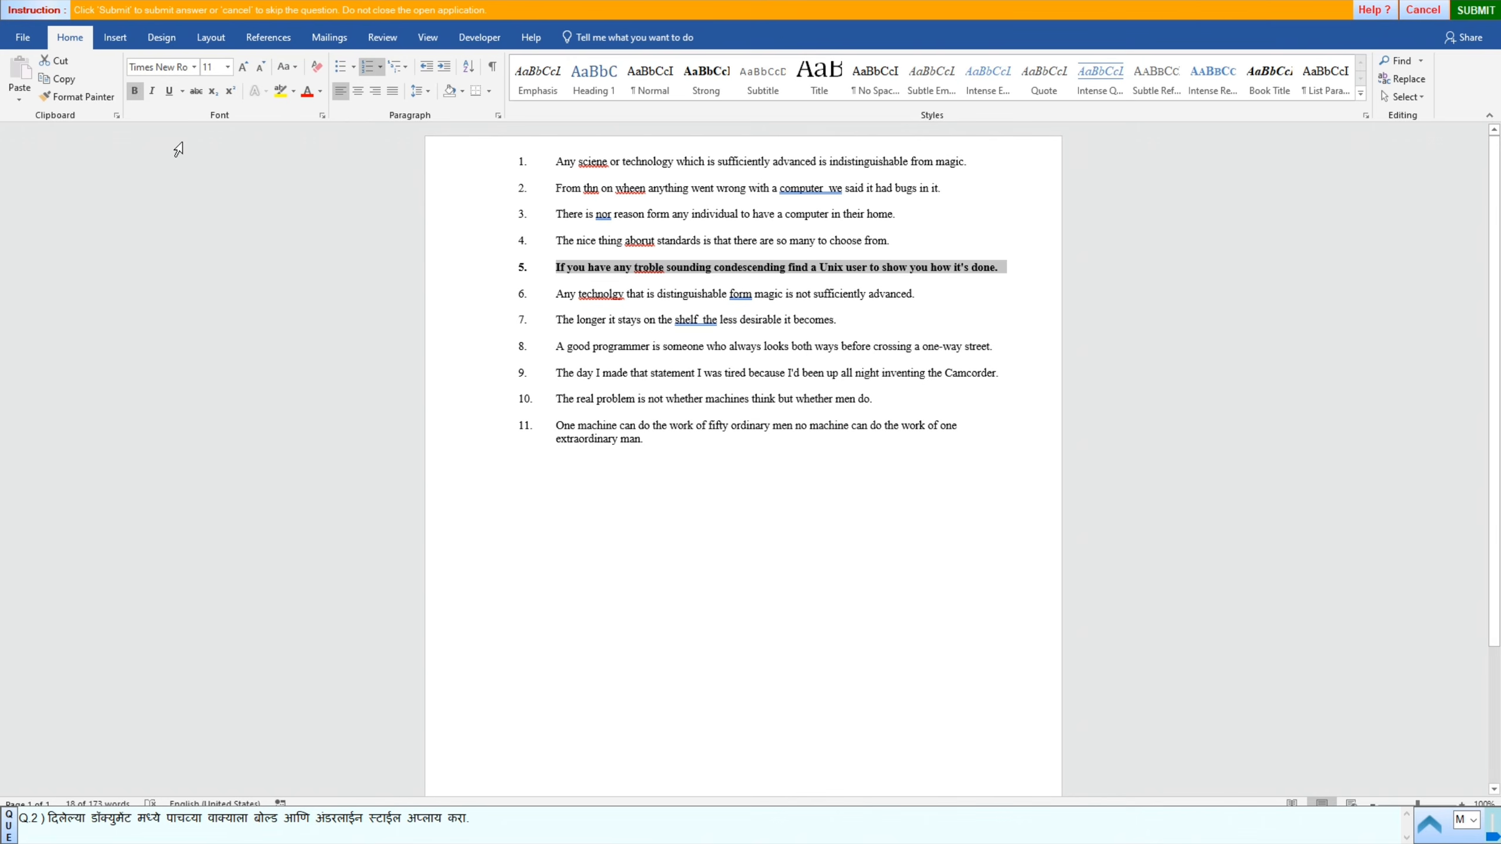
click(169, 91)
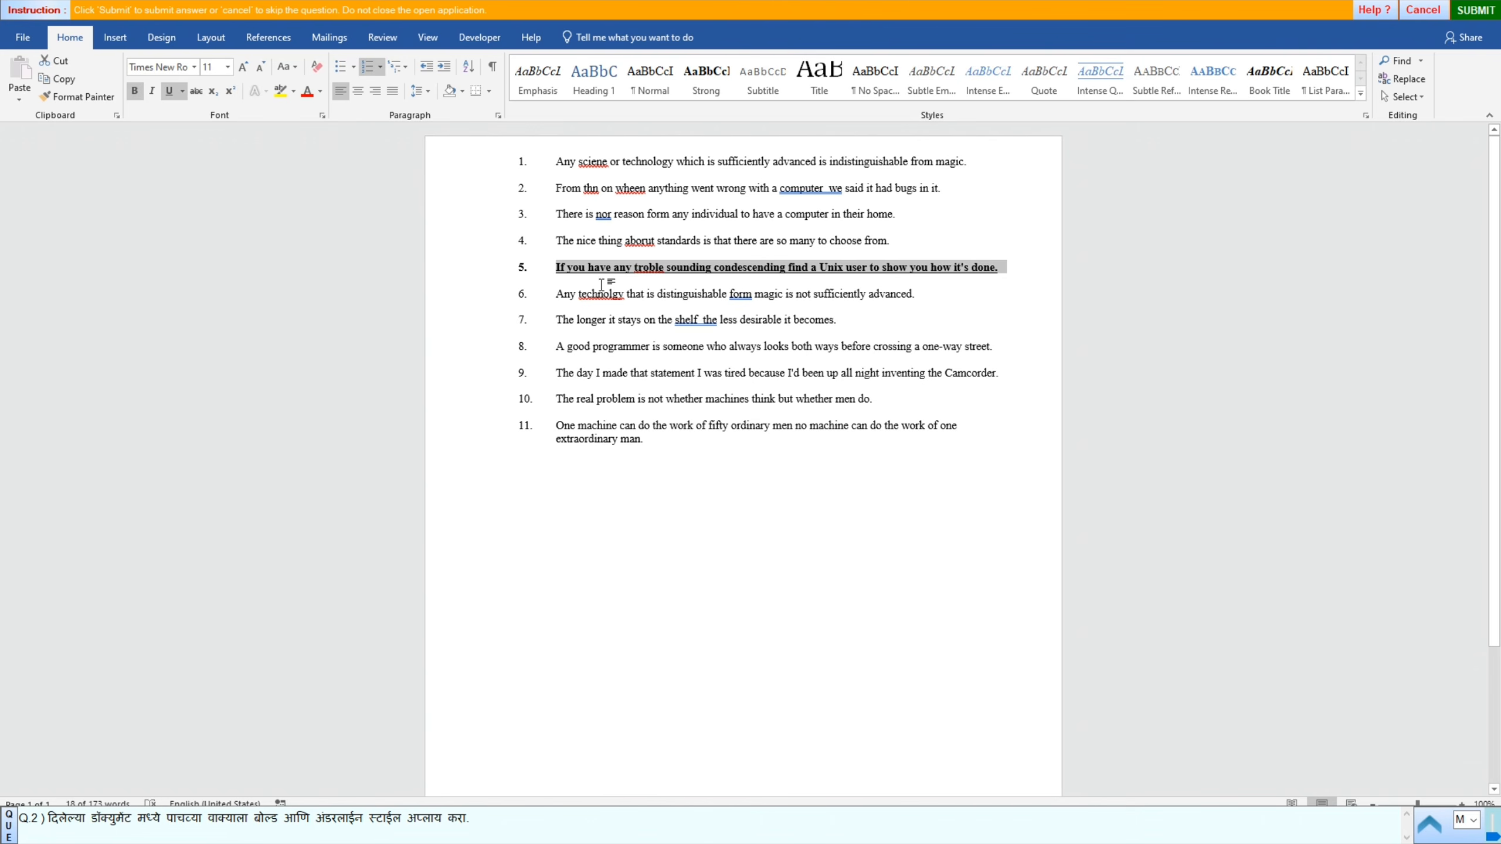
click(184, 95)
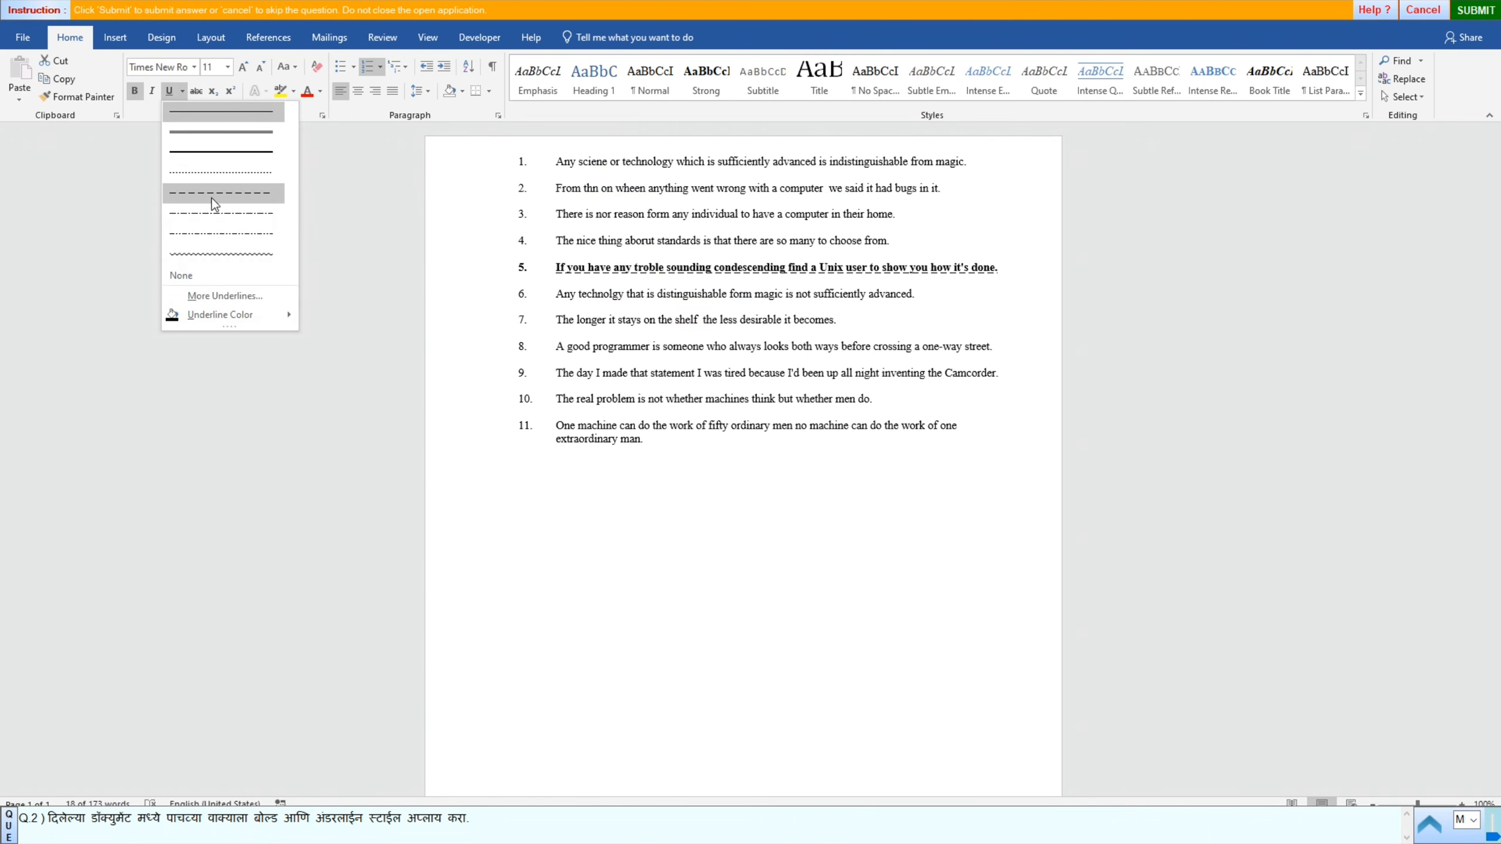
click(245, 236)
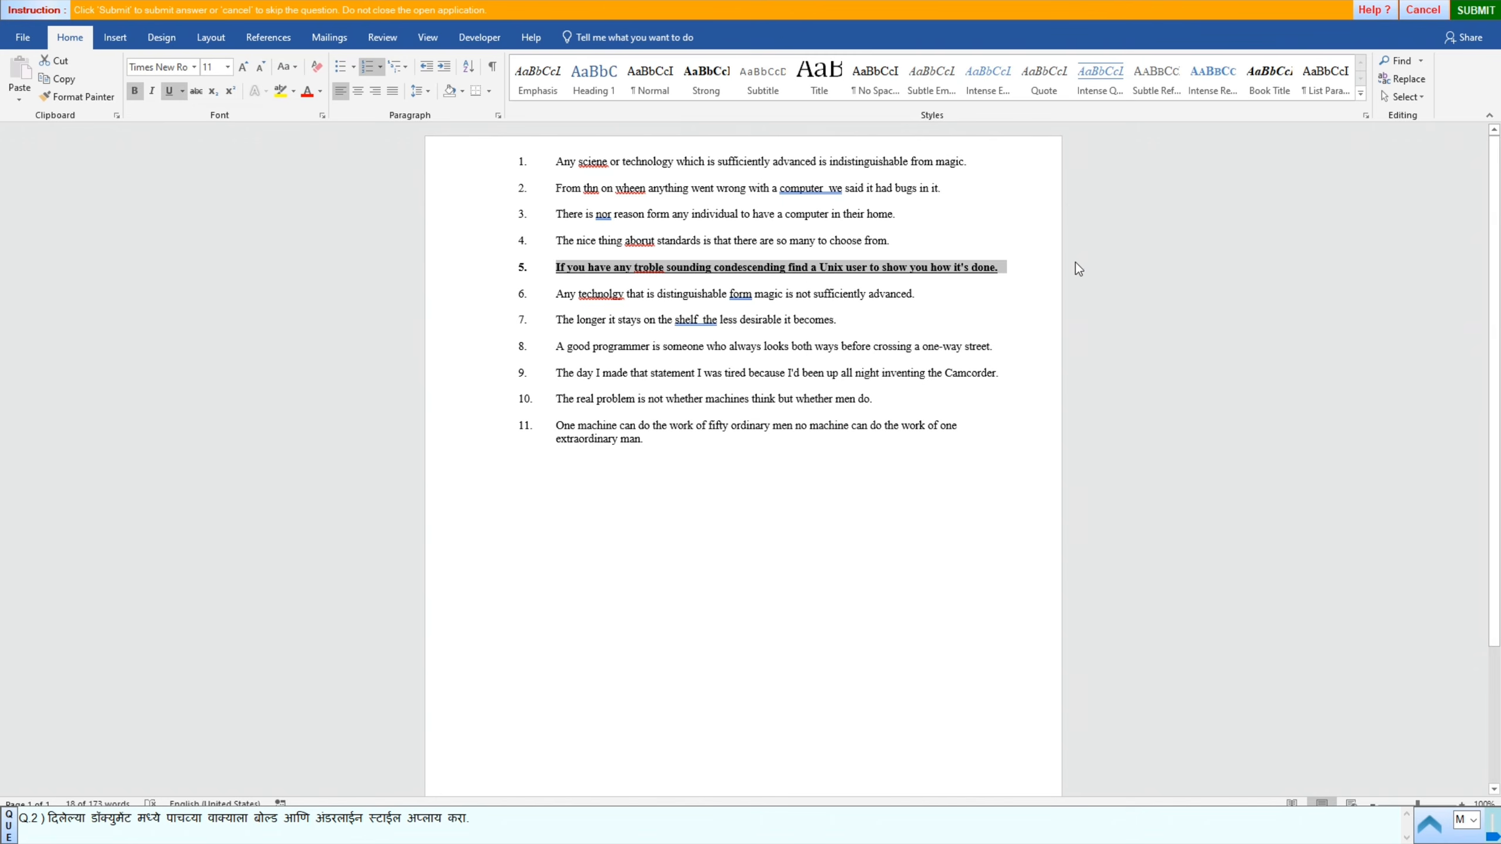
click(1480, 12)
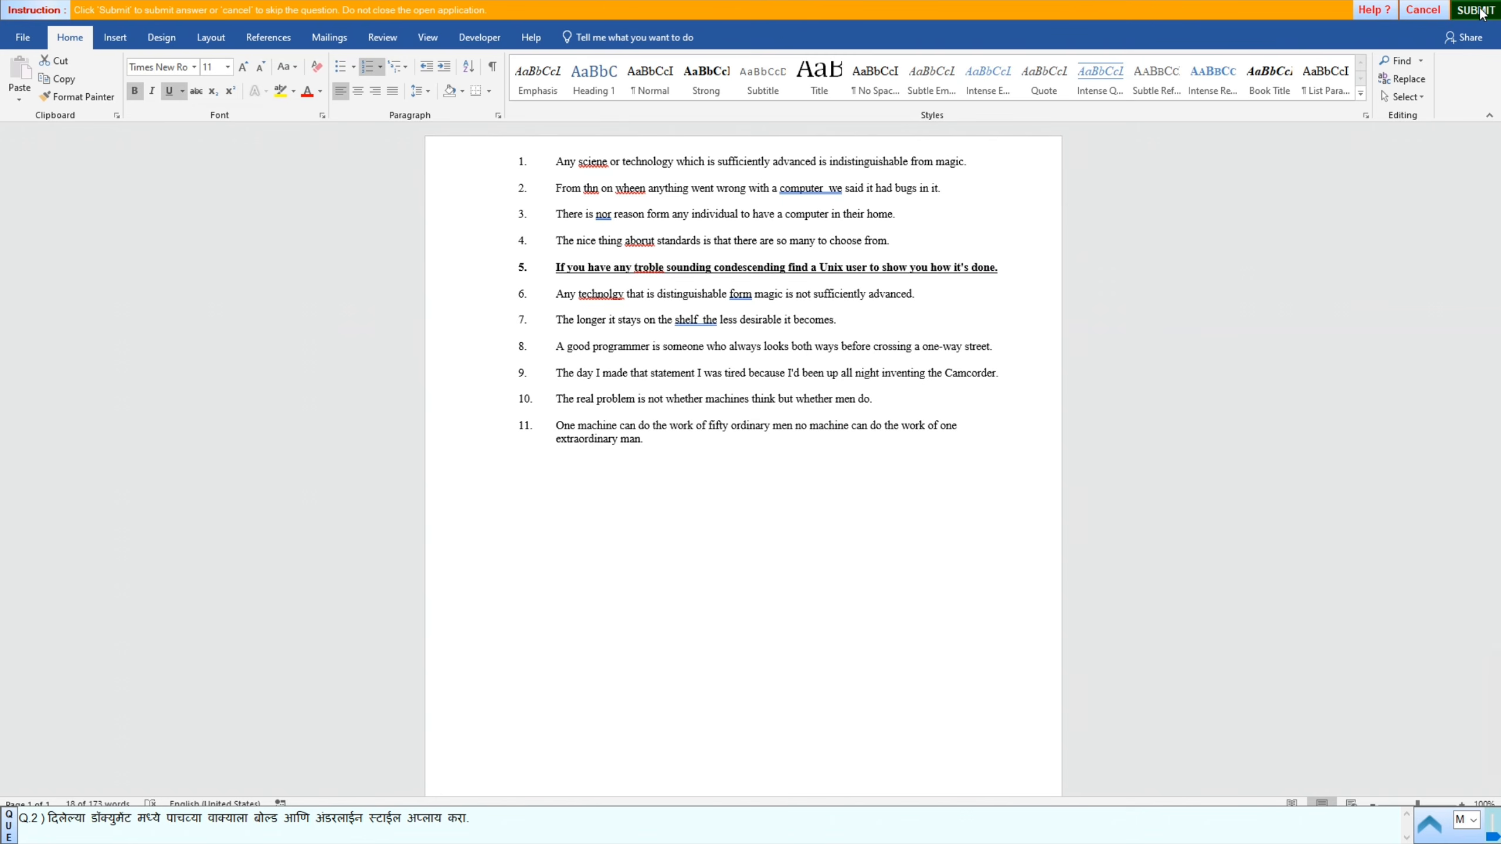
click(774, 445)
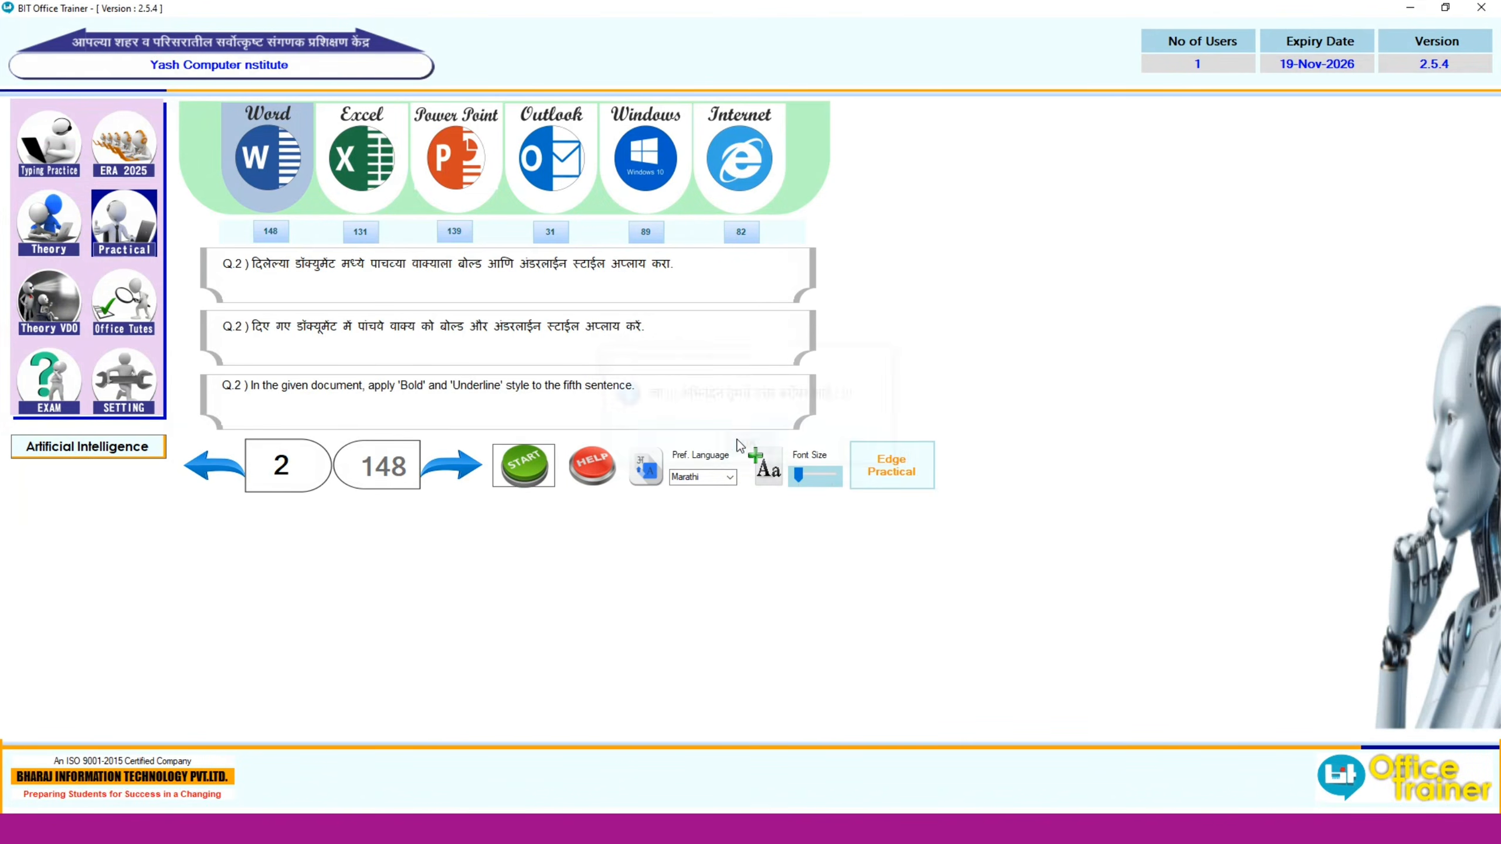
Step: Start question 3, apply bold and strikethrough to the fifth sentence, and submit the answer
click(468, 481)
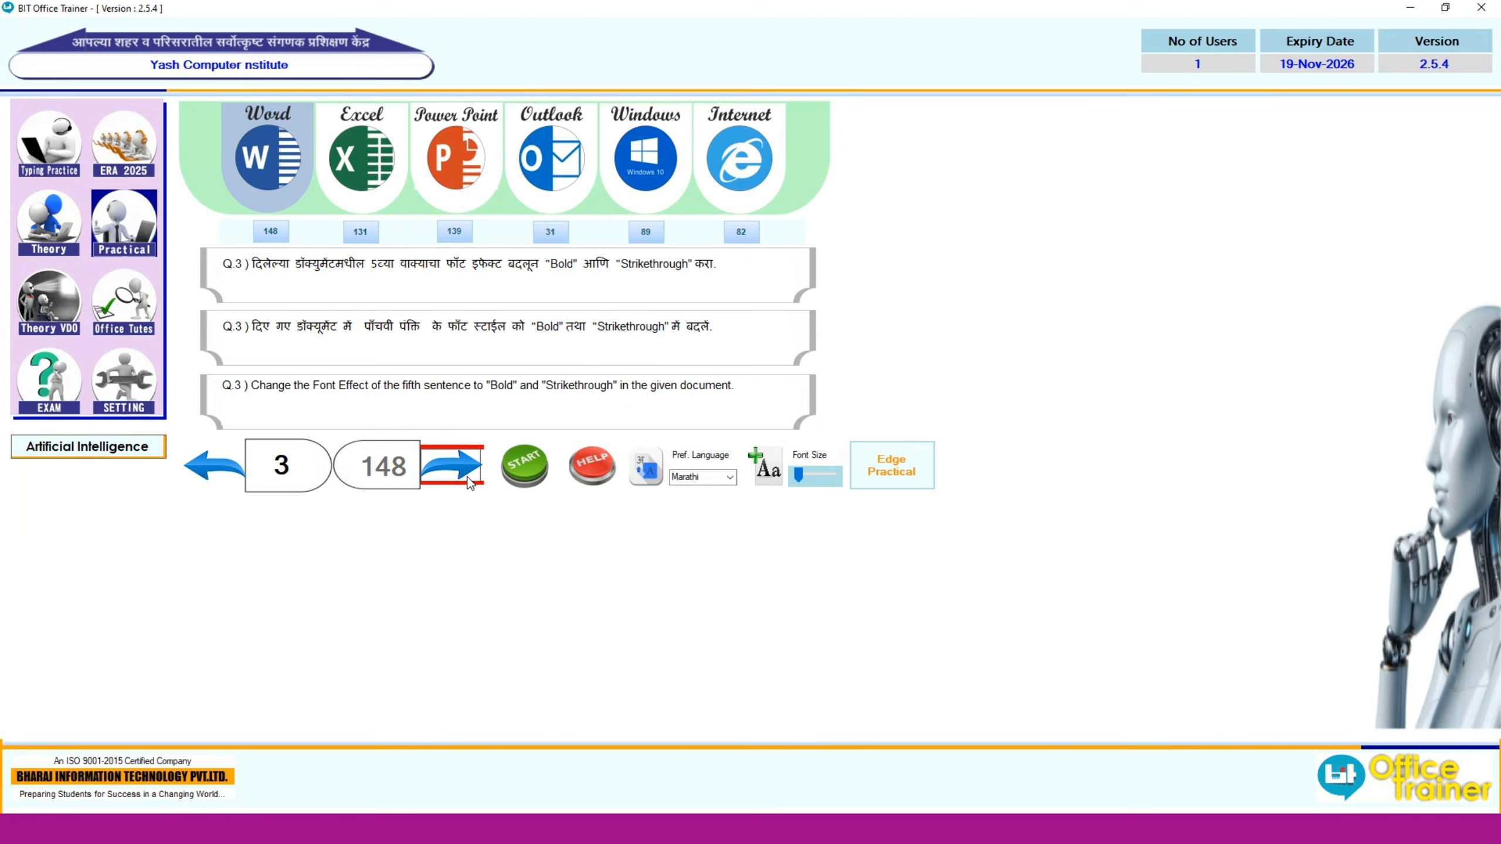
click(508, 473)
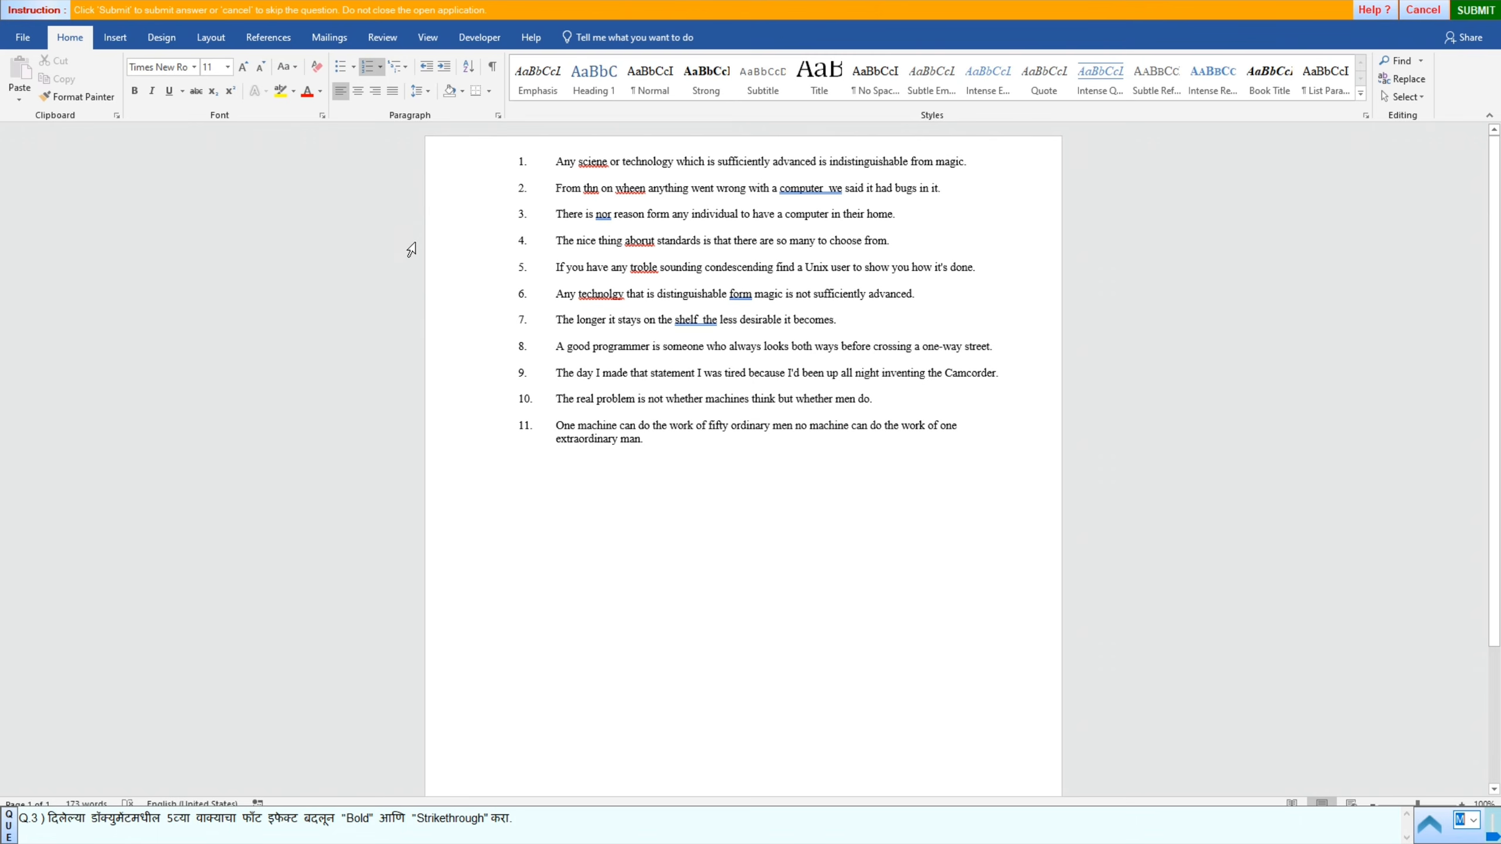
click(466, 275)
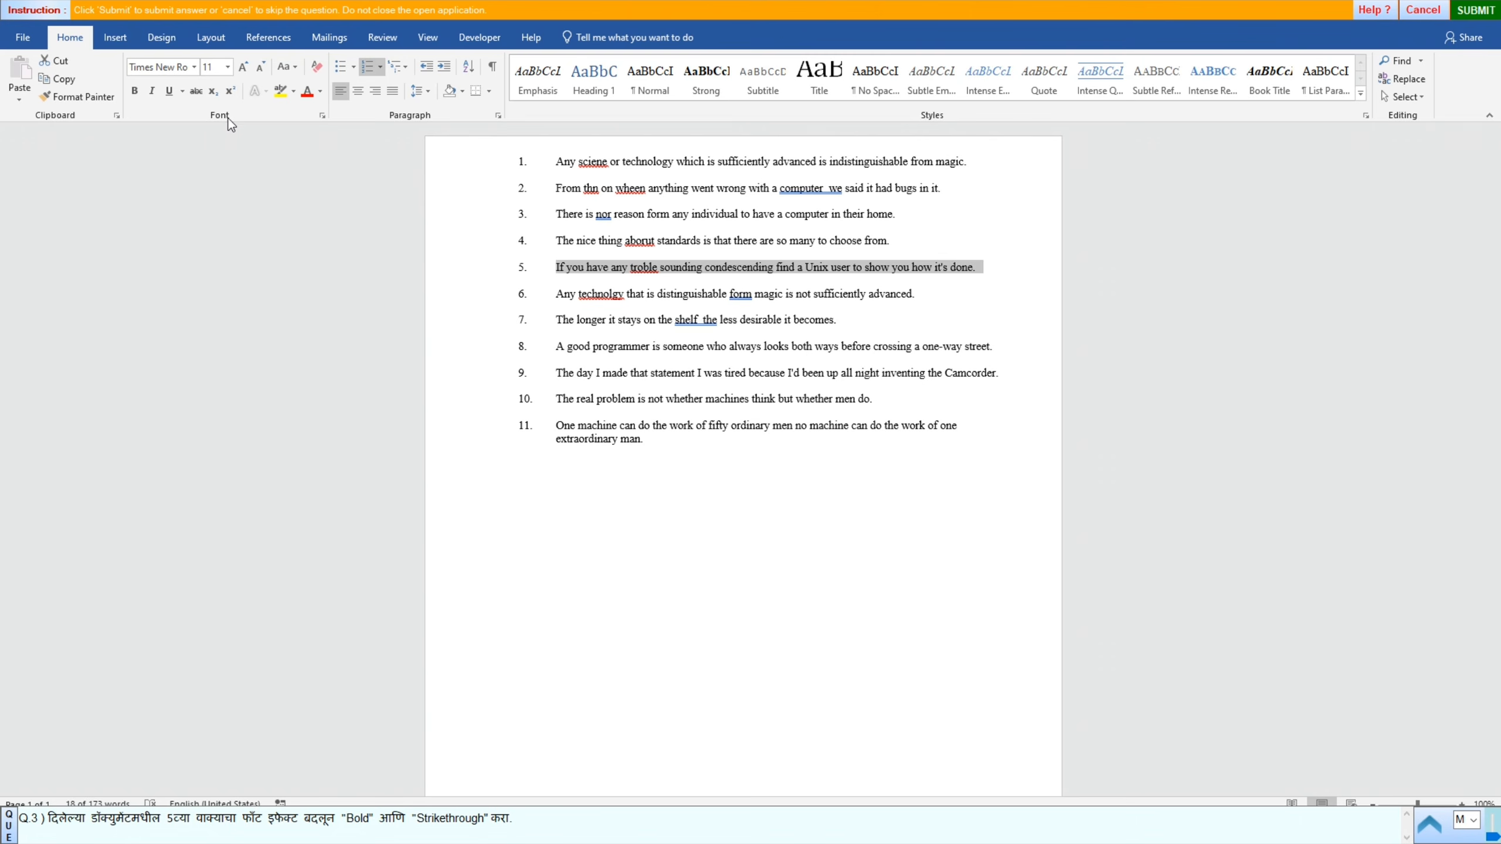
click(135, 90)
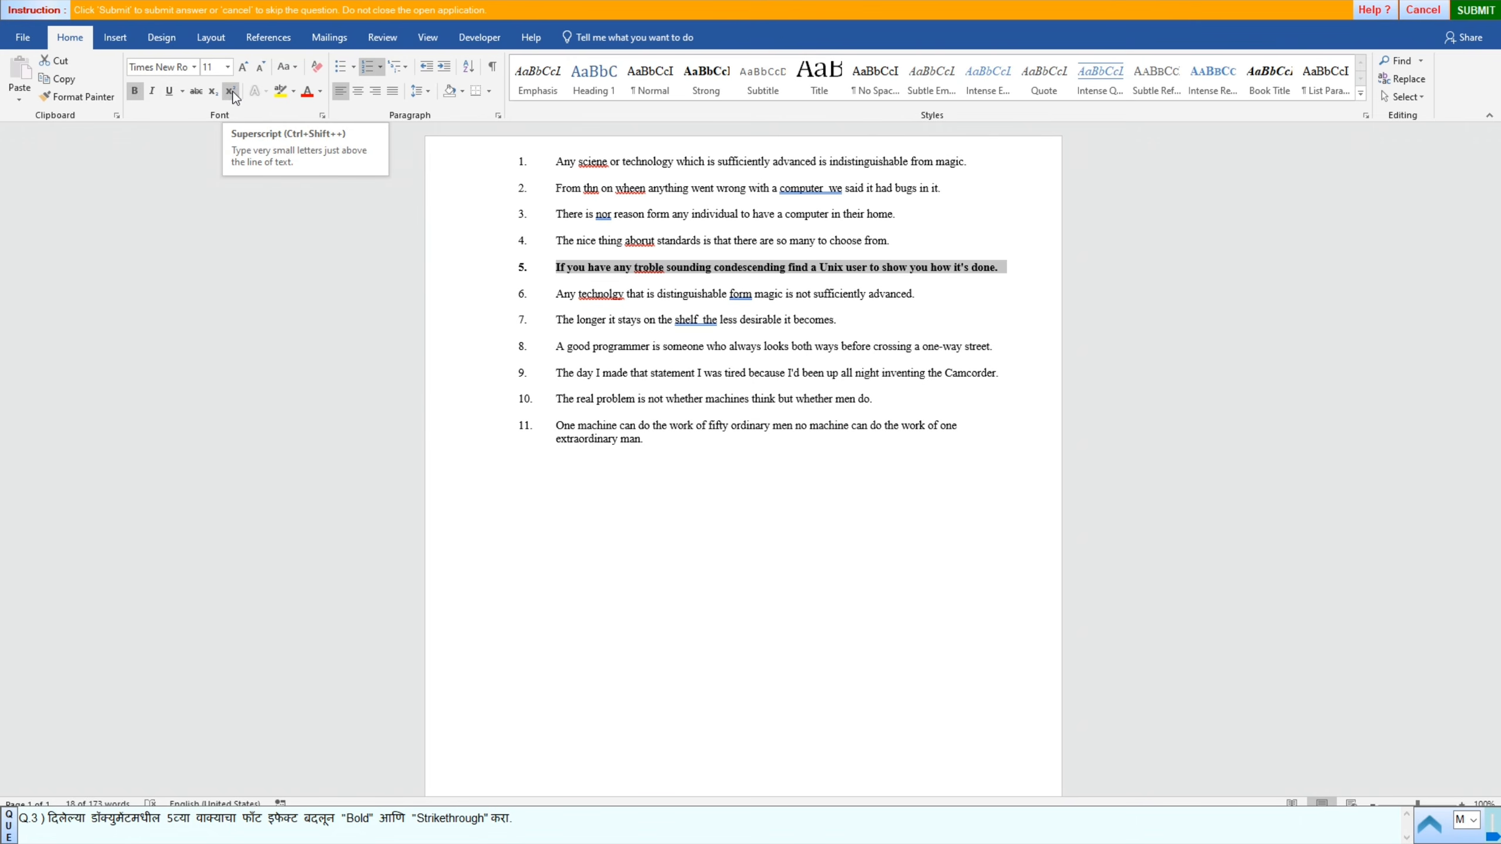
click(196, 91)
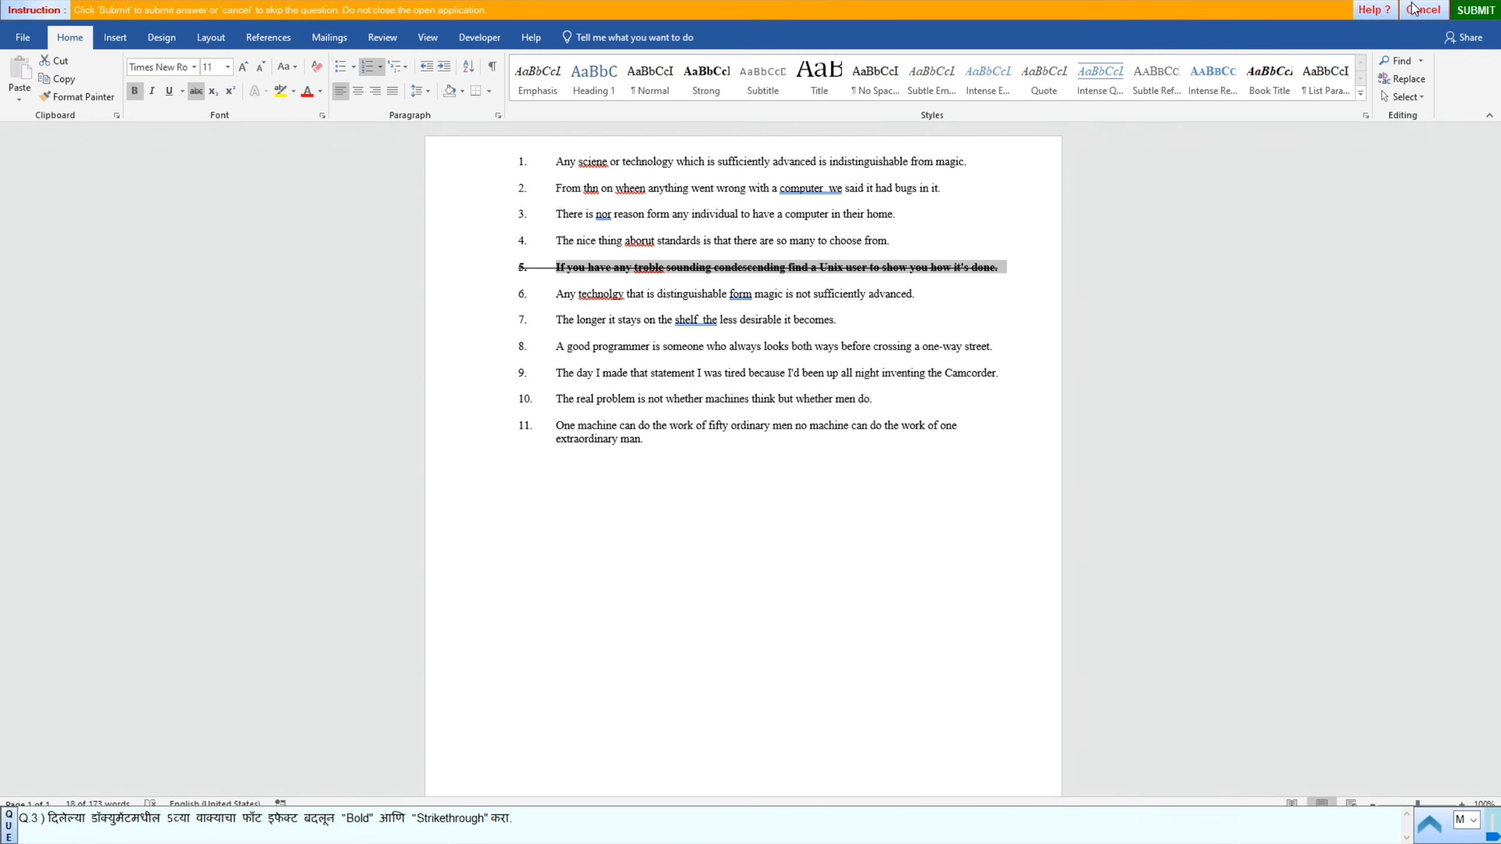
click(1473, 10)
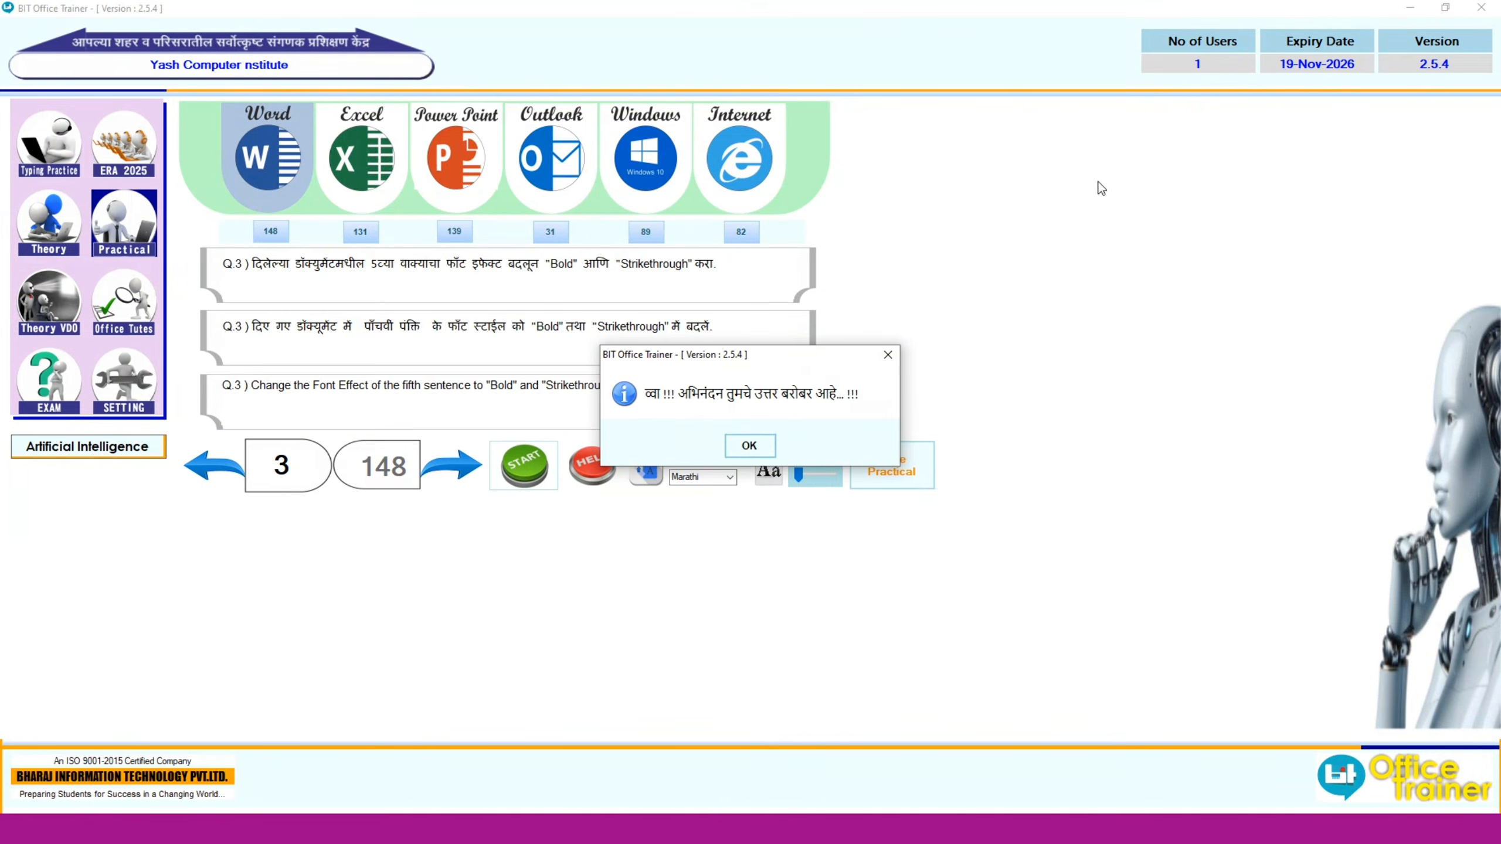
click(750, 445)
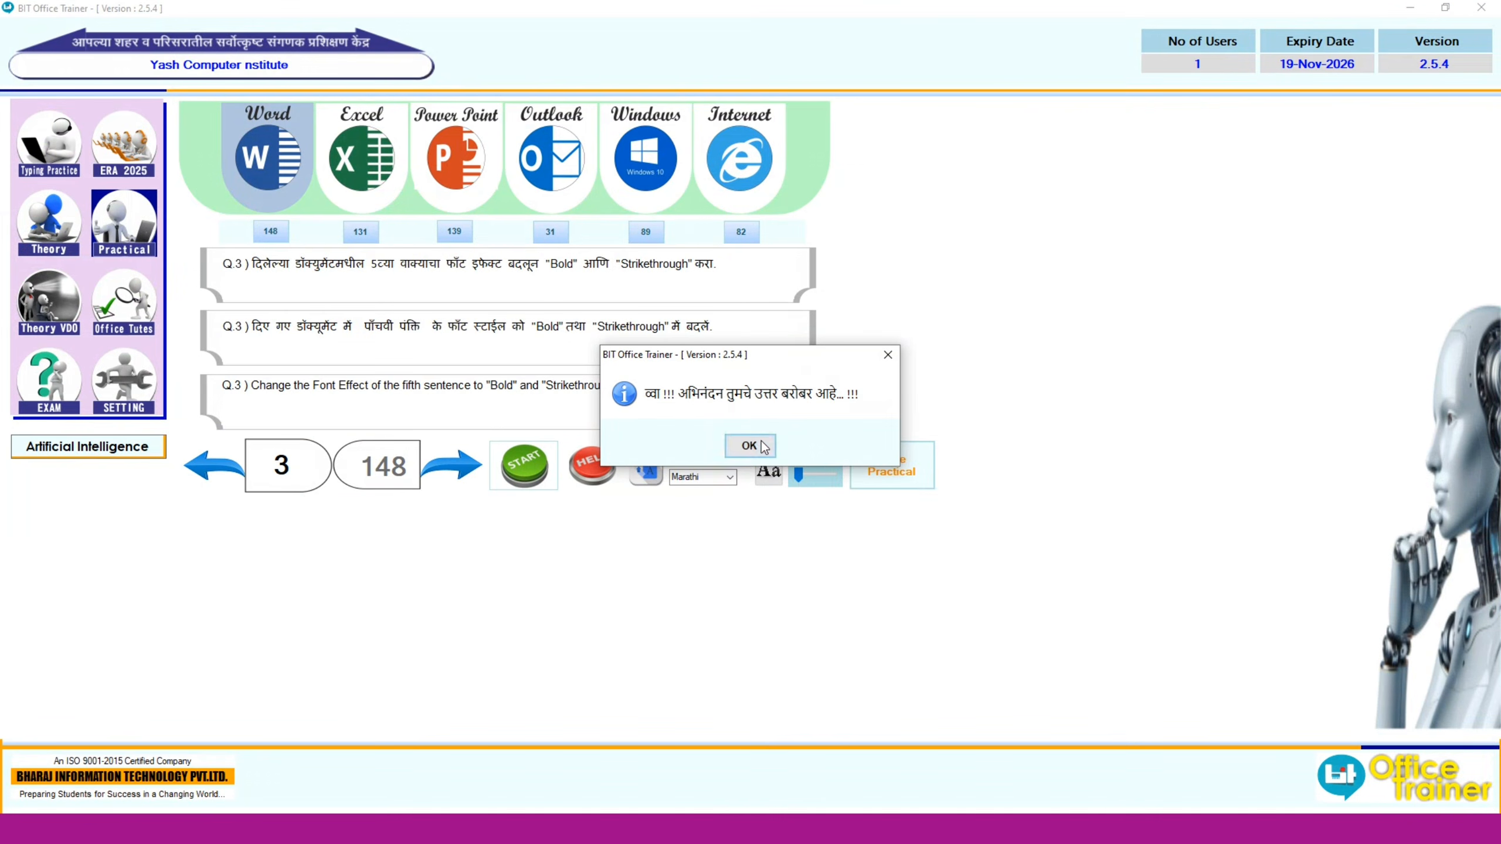
Step: Start question 4, apply a double underline to the word "AGENDA", and submit the answer
click(463, 473)
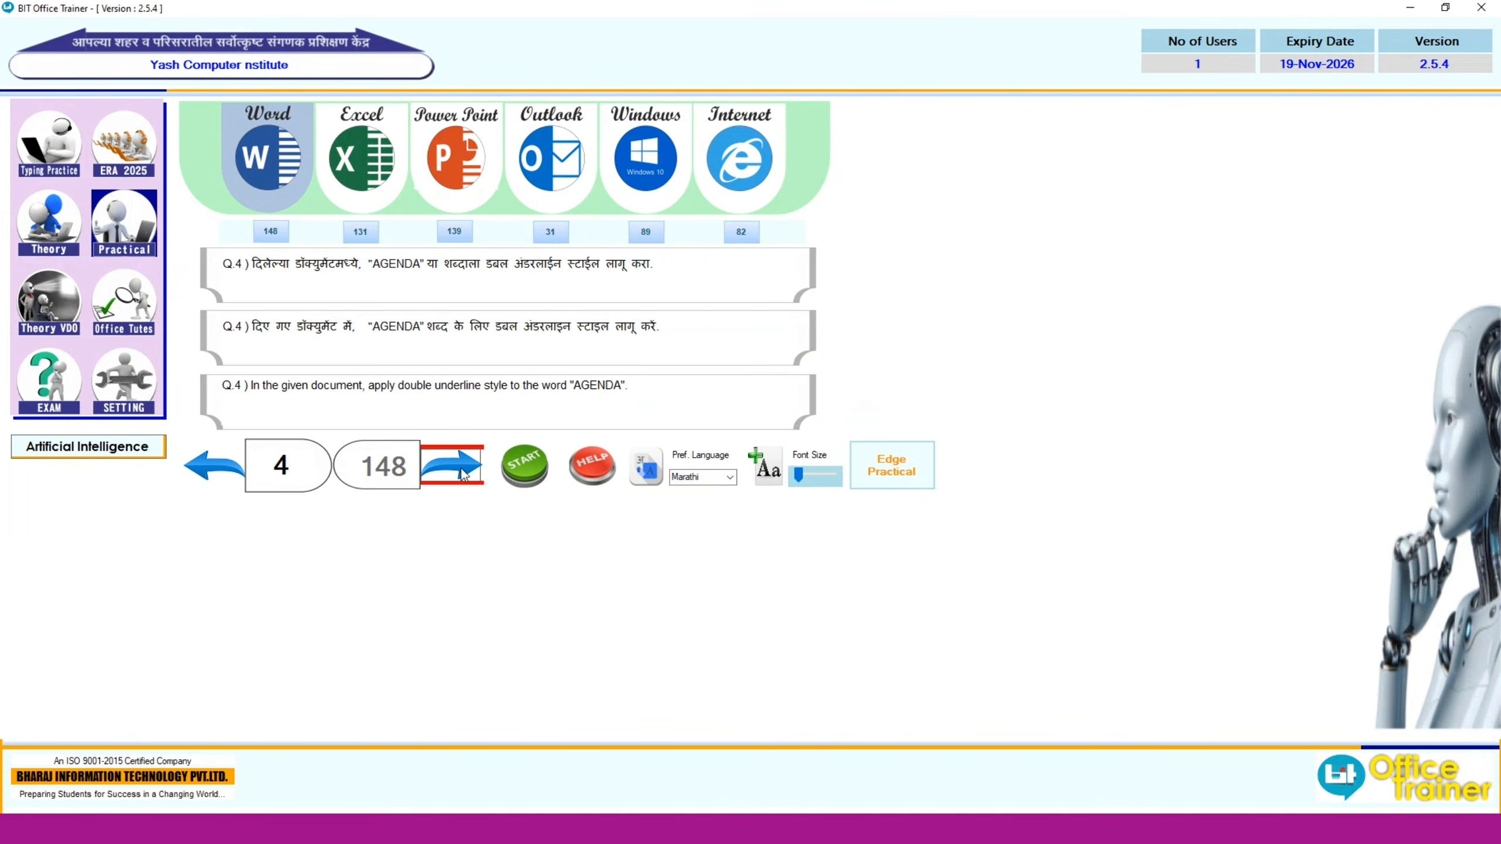
click(523, 477)
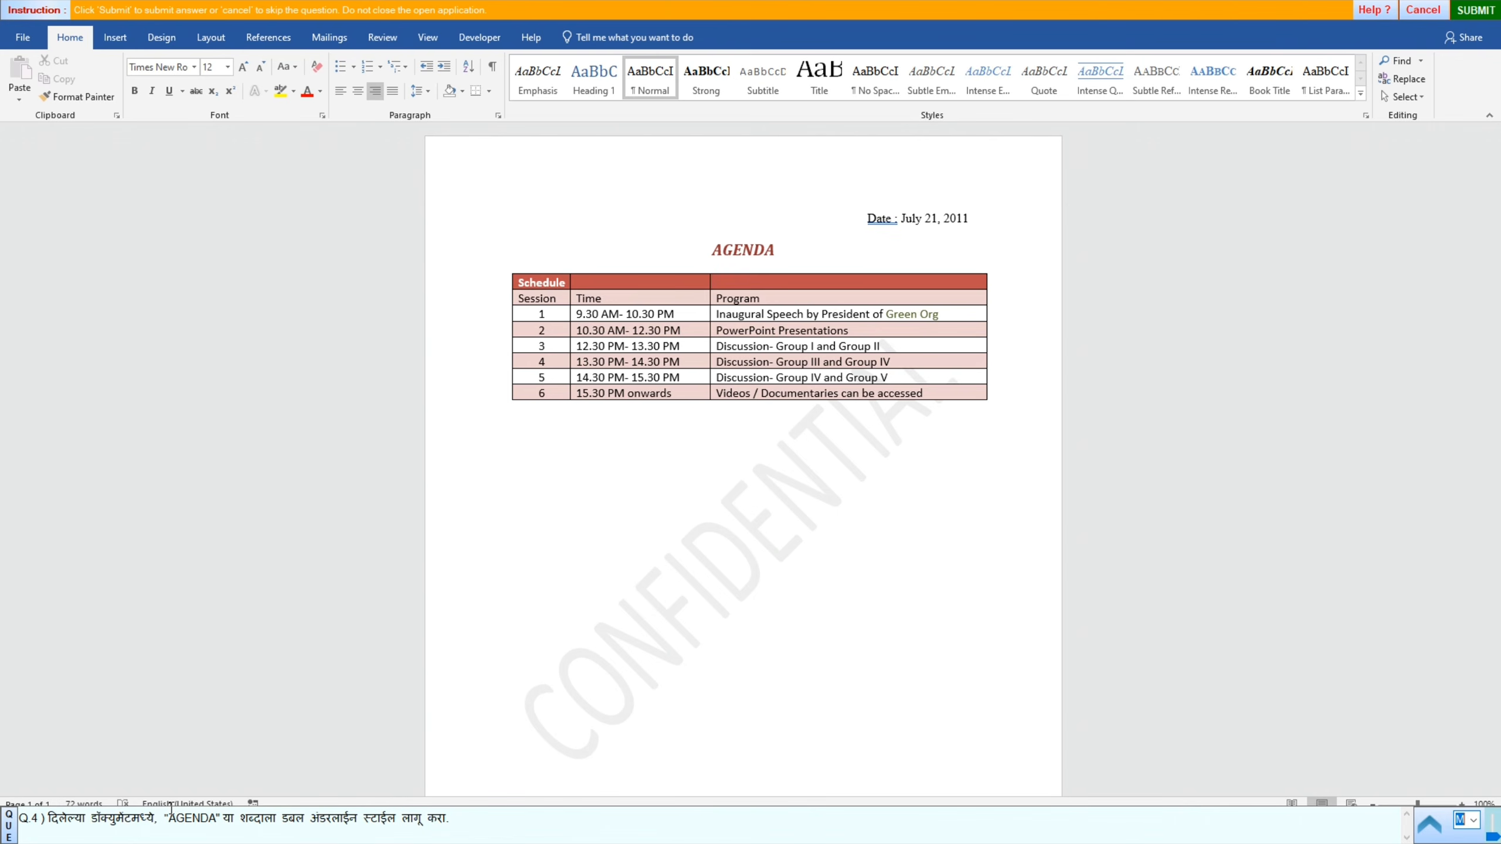
double_click(724, 252)
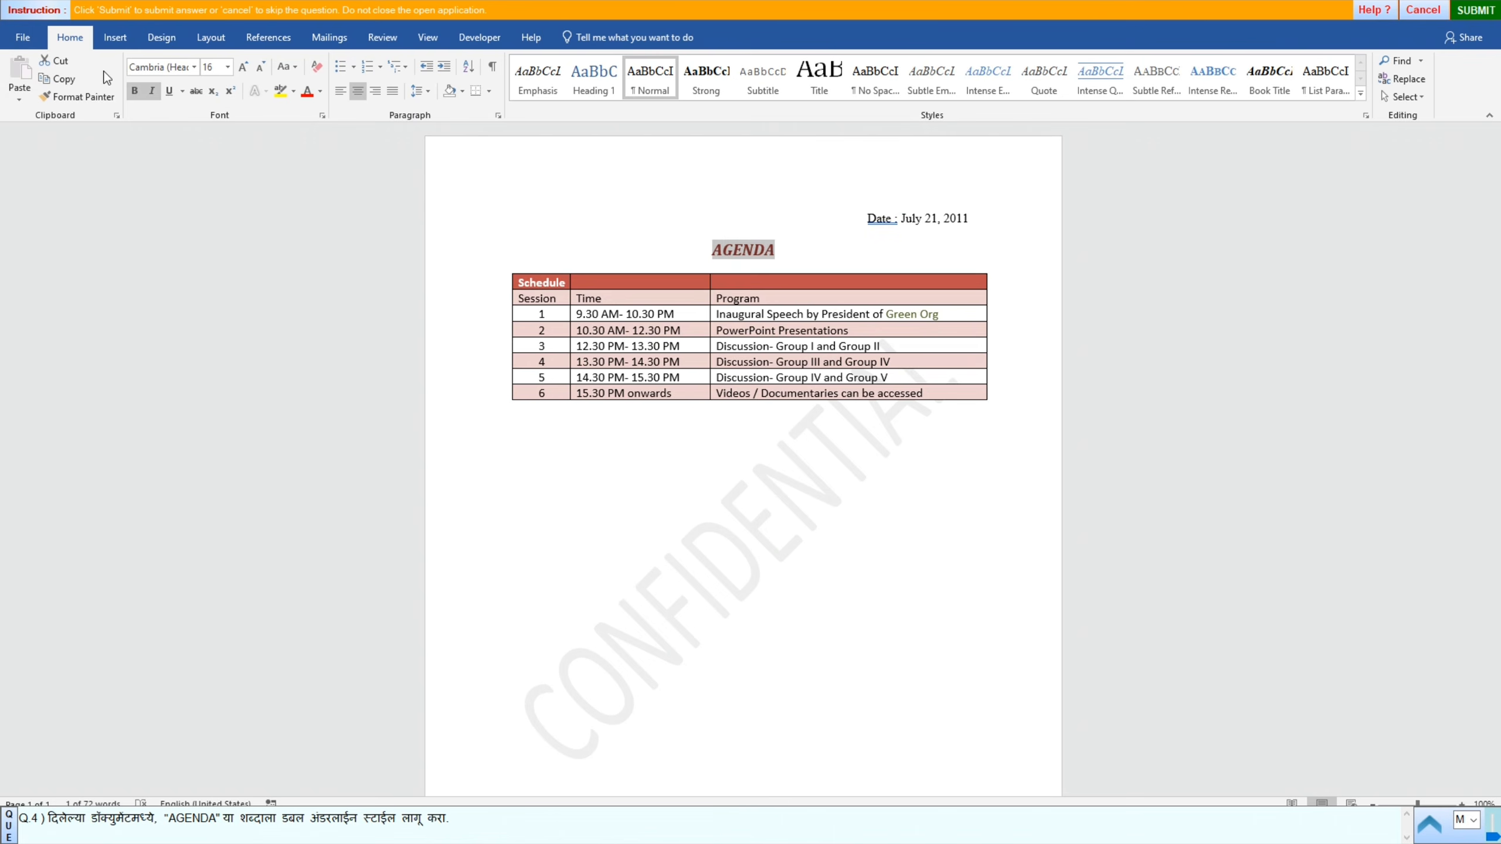
click(183, 96)
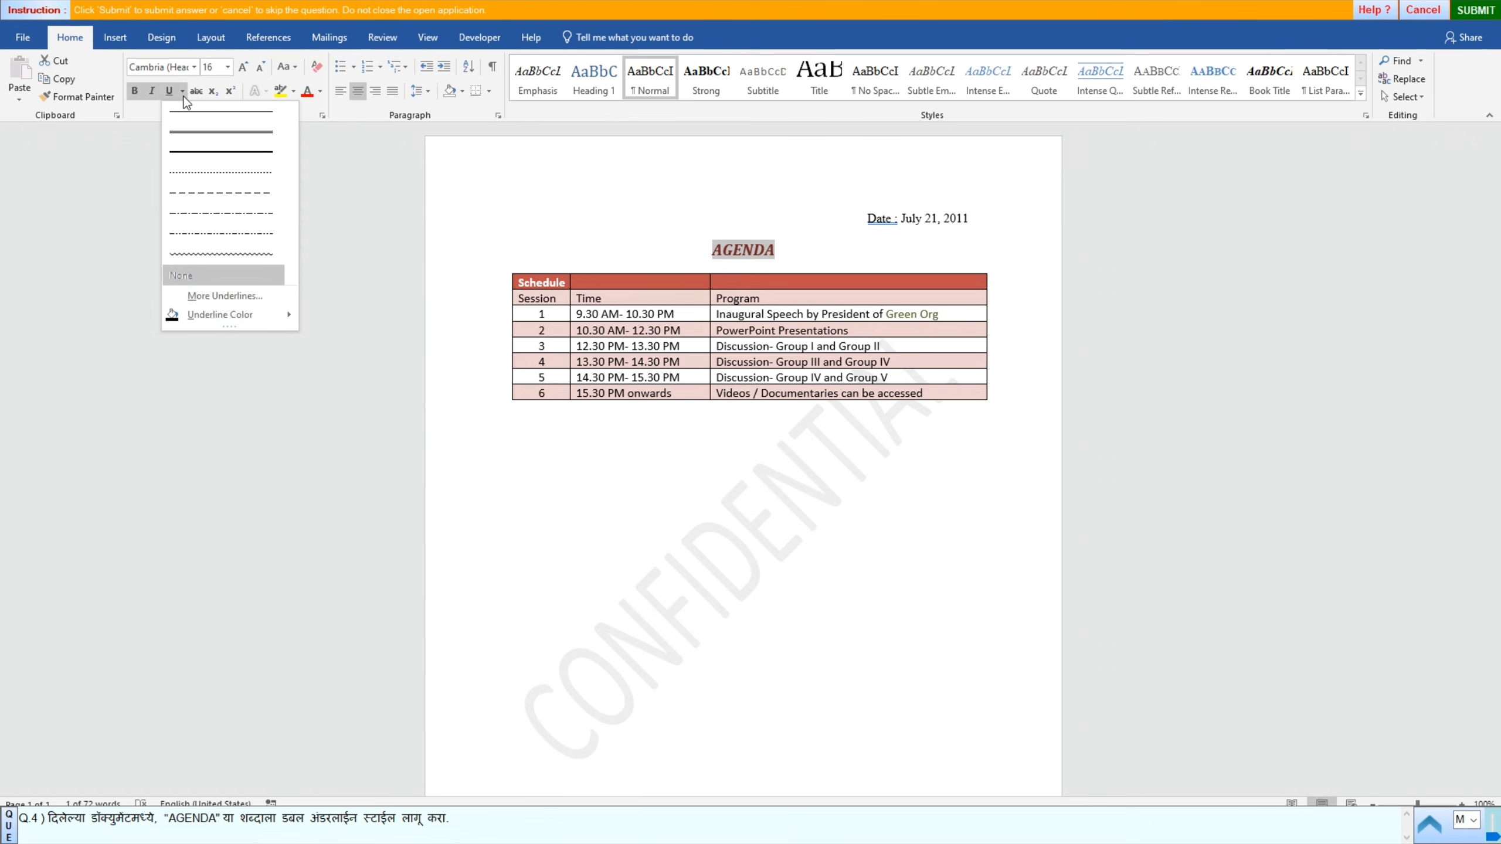
click(190, 135)
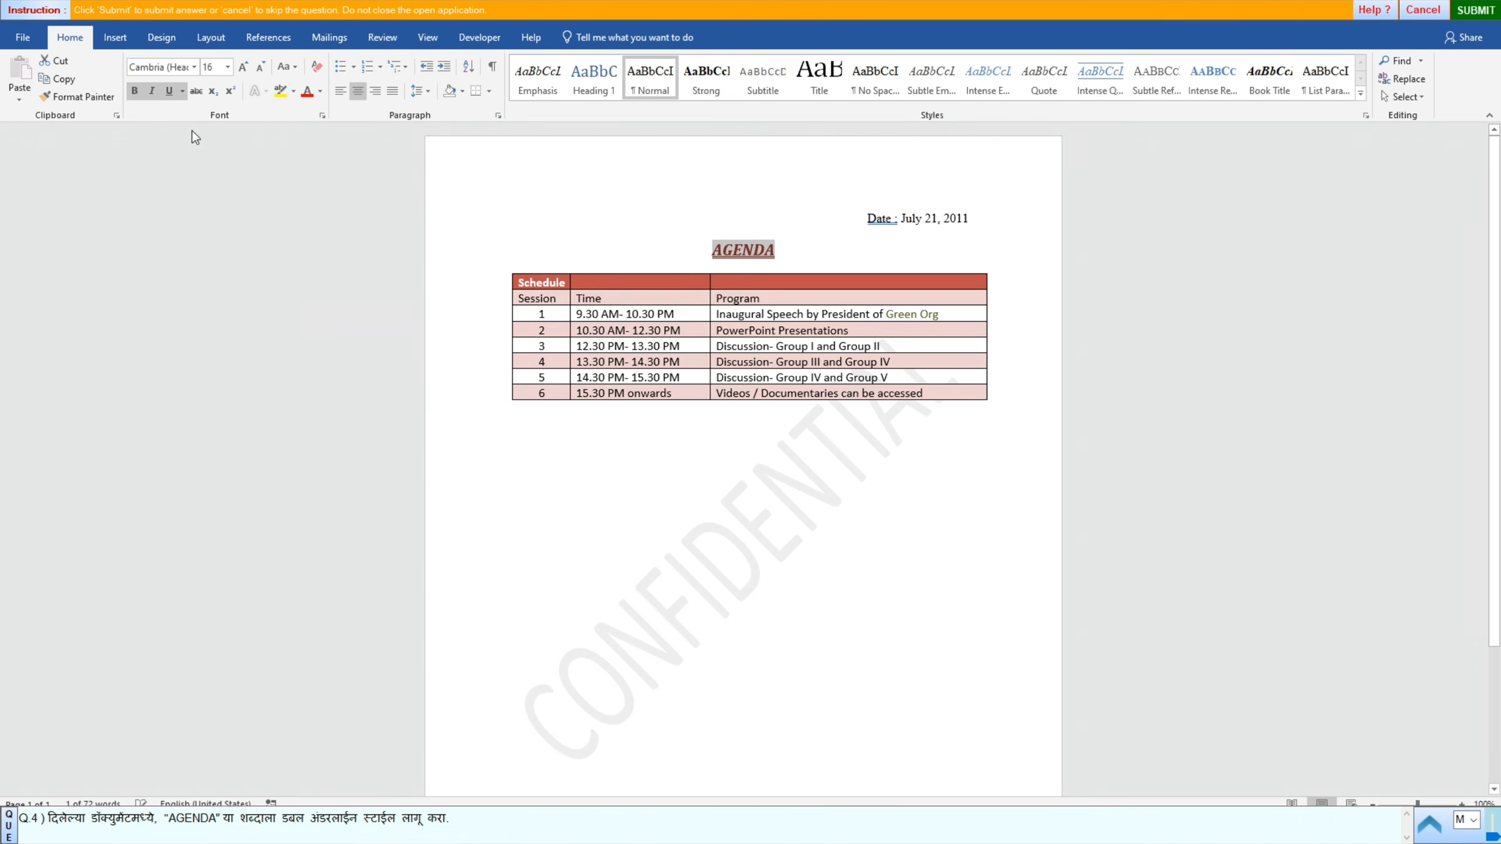
click(1464, 13)
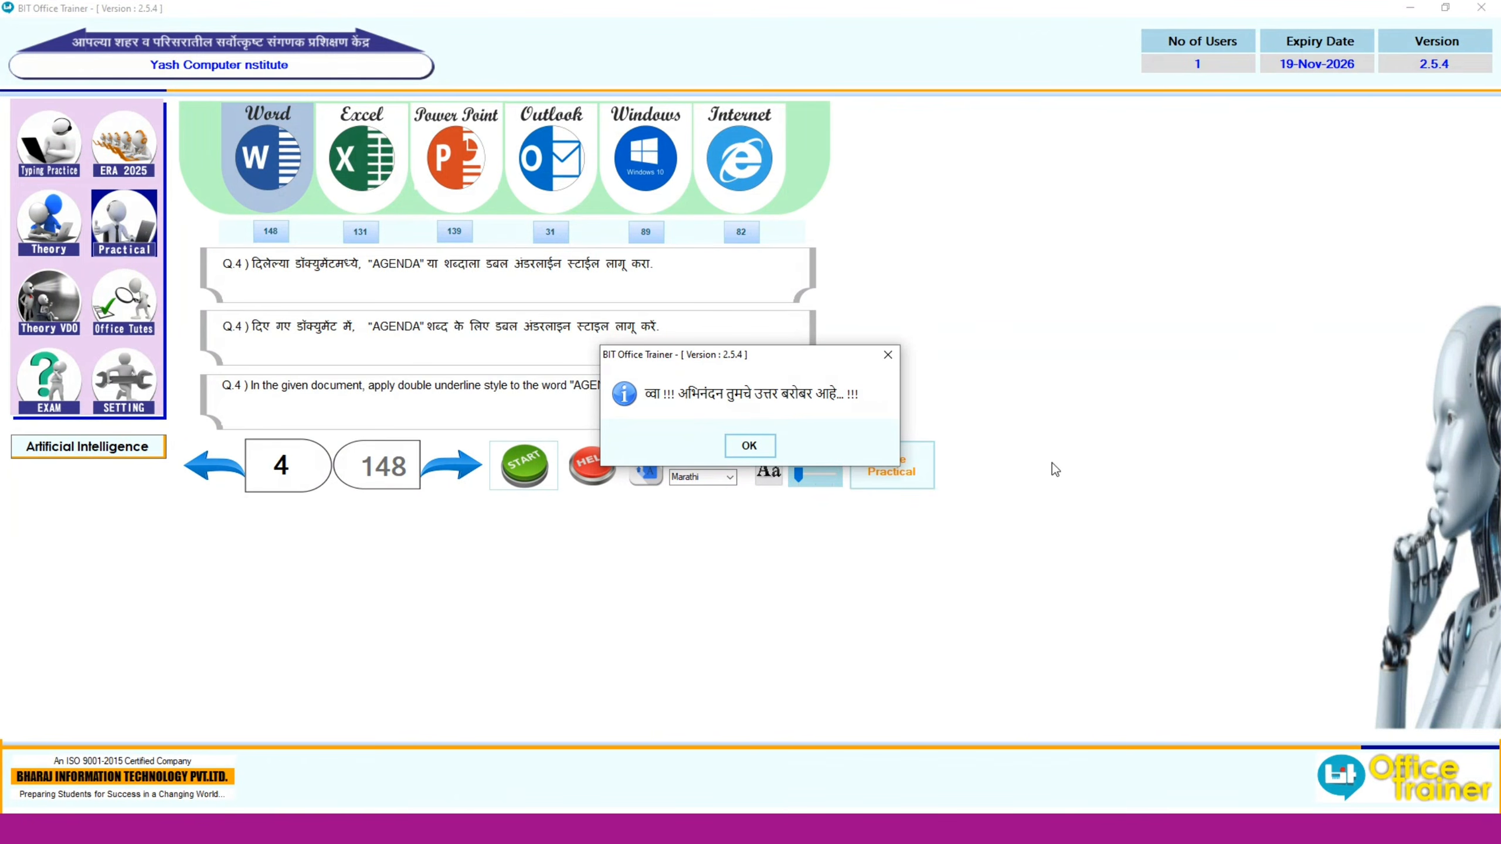
click(737, 445)
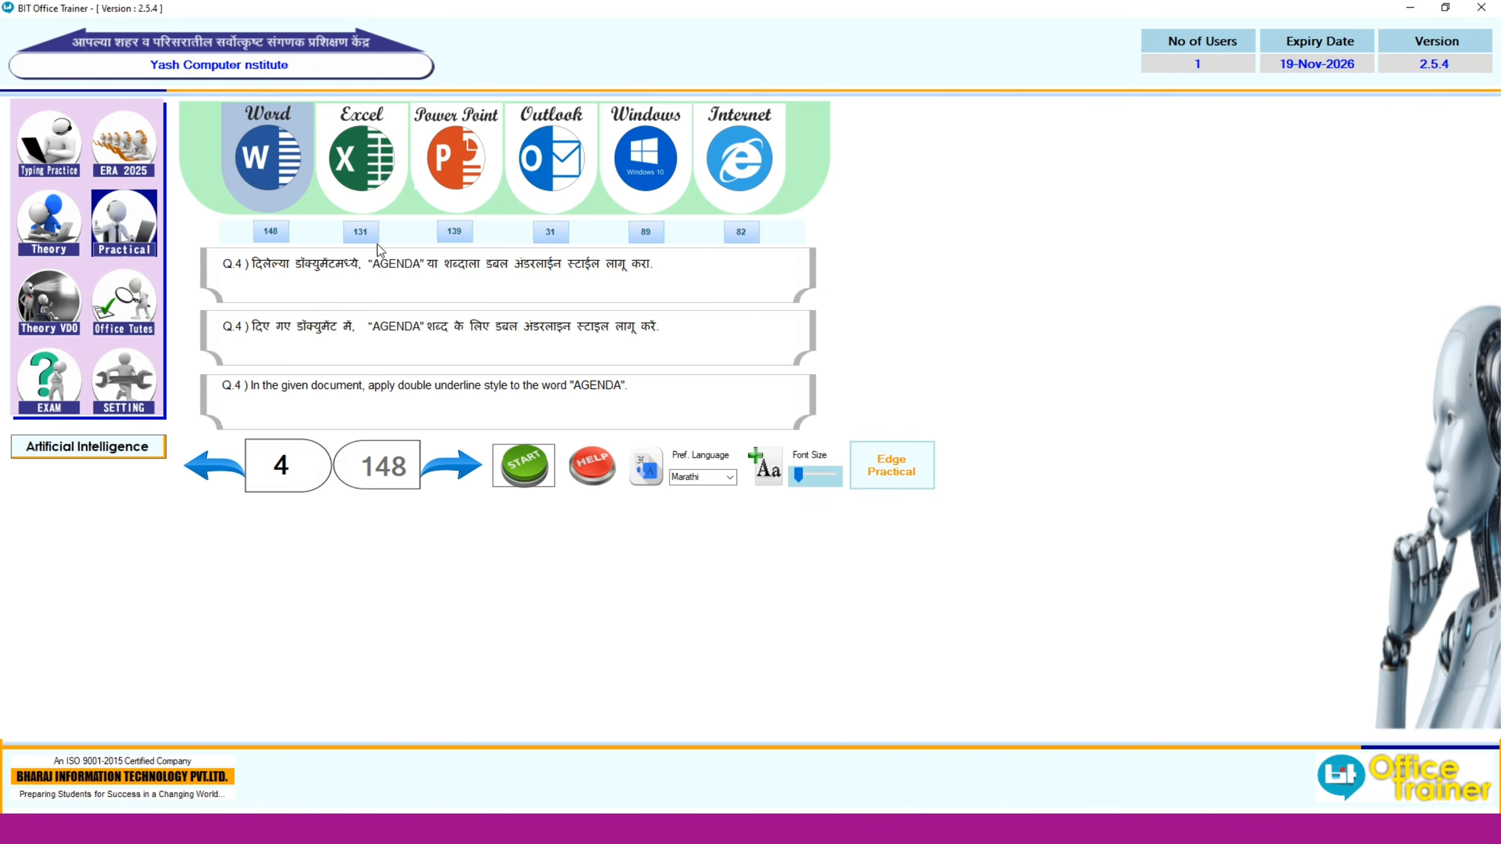
Step: Advance to question 5 of the Word practicals and start the leave application letter exercise
click(455, 470)
click(500, 465)
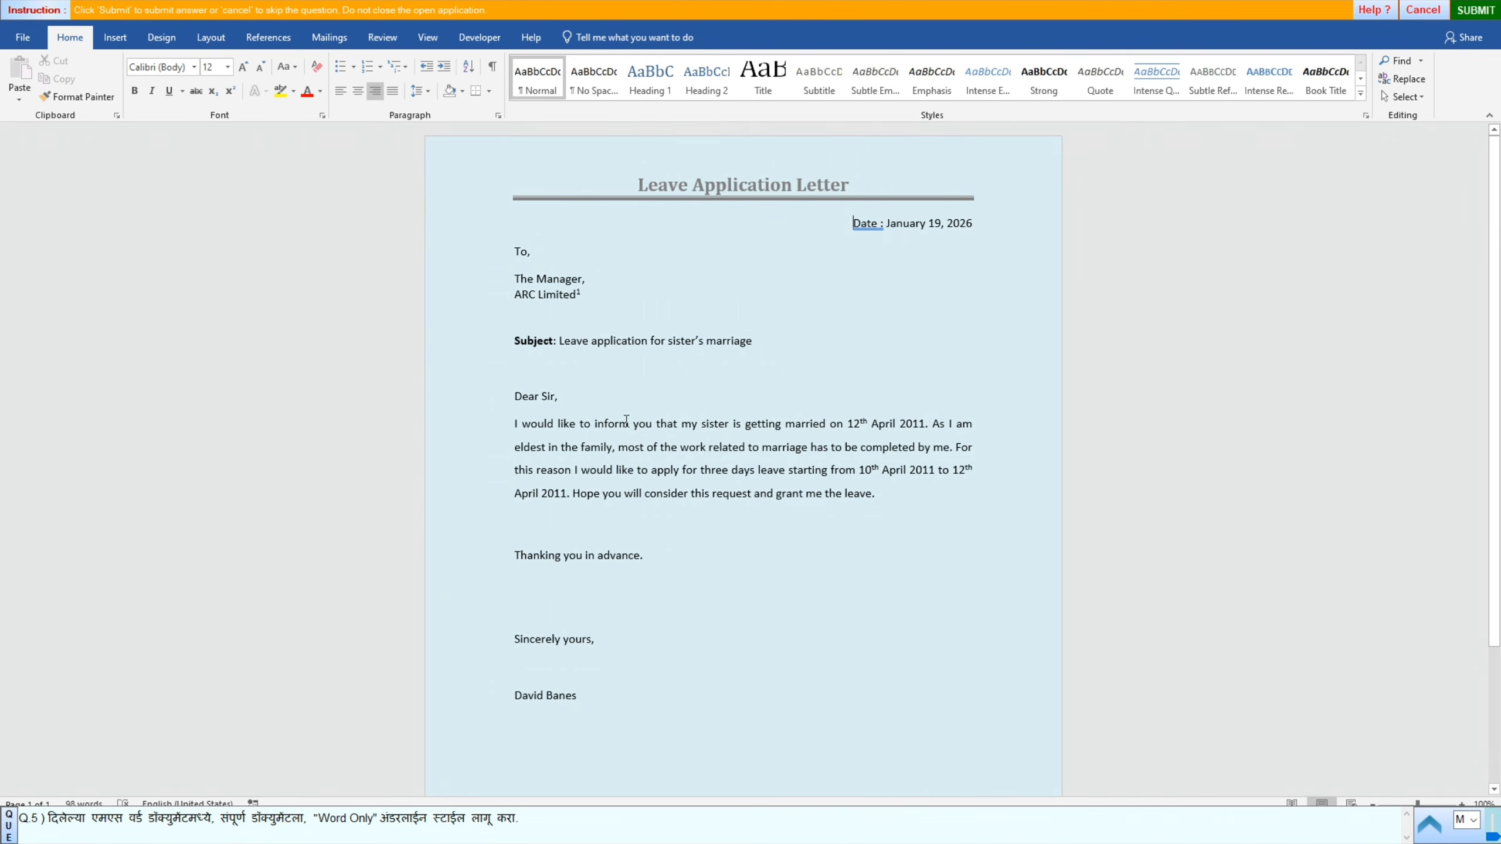
key(ctrl+a)
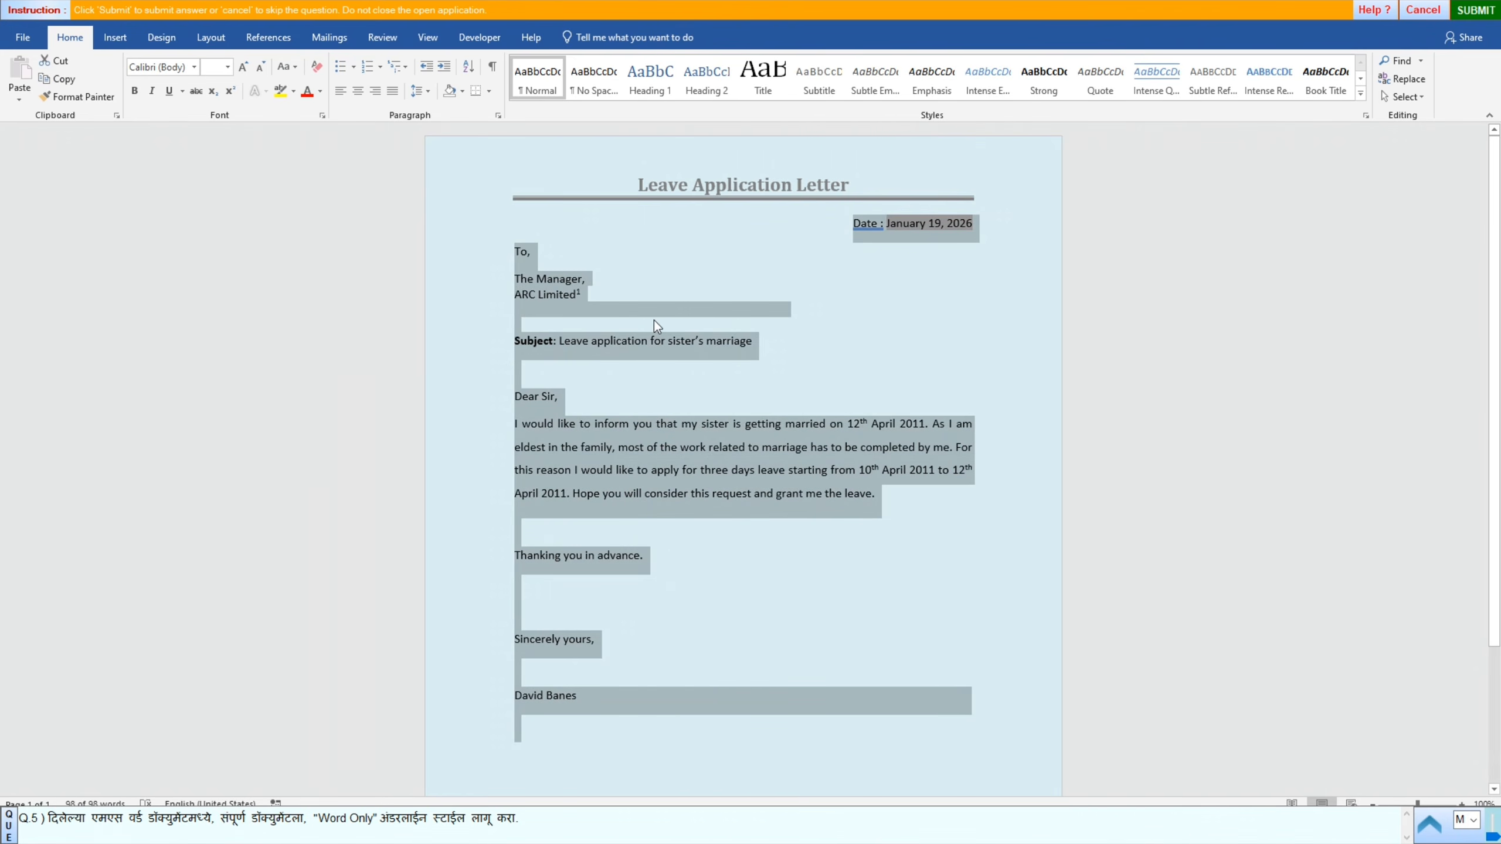
click(883, 320)
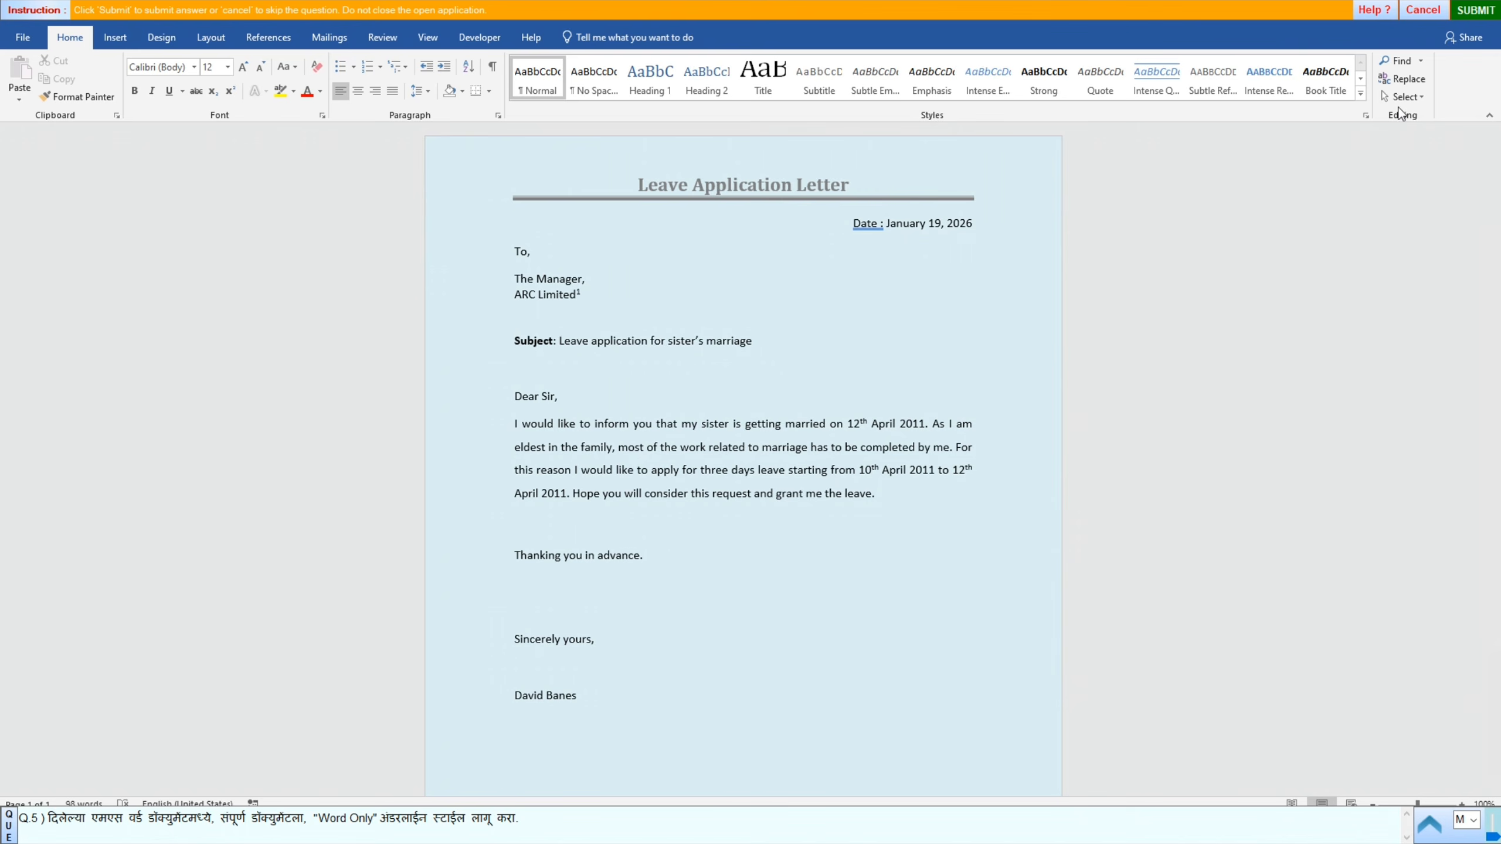
click(1428, 95)
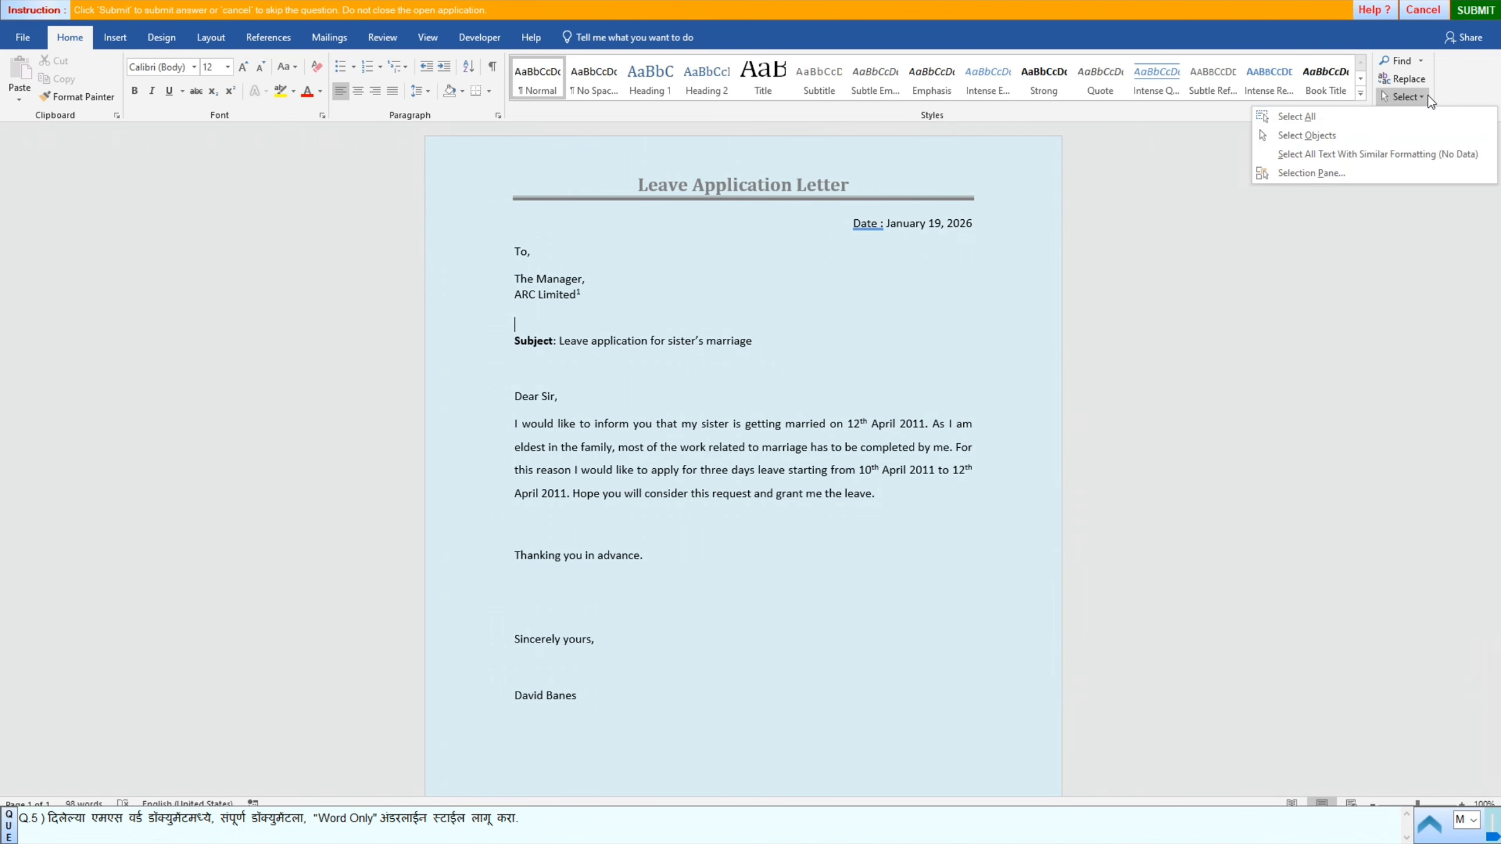
click(1322, 118)
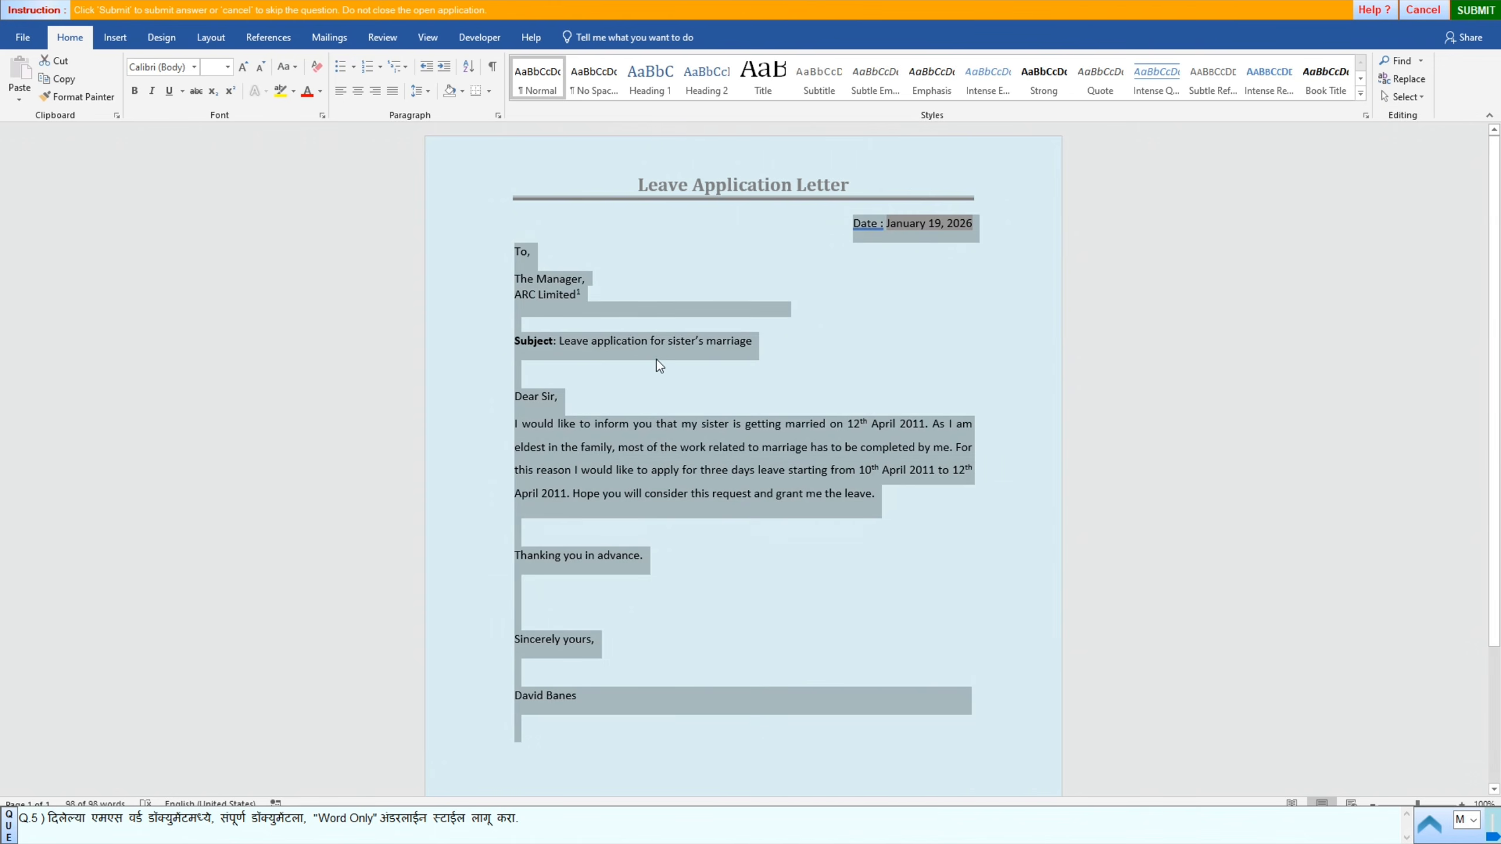
click(934, 321)
click(558, 420)
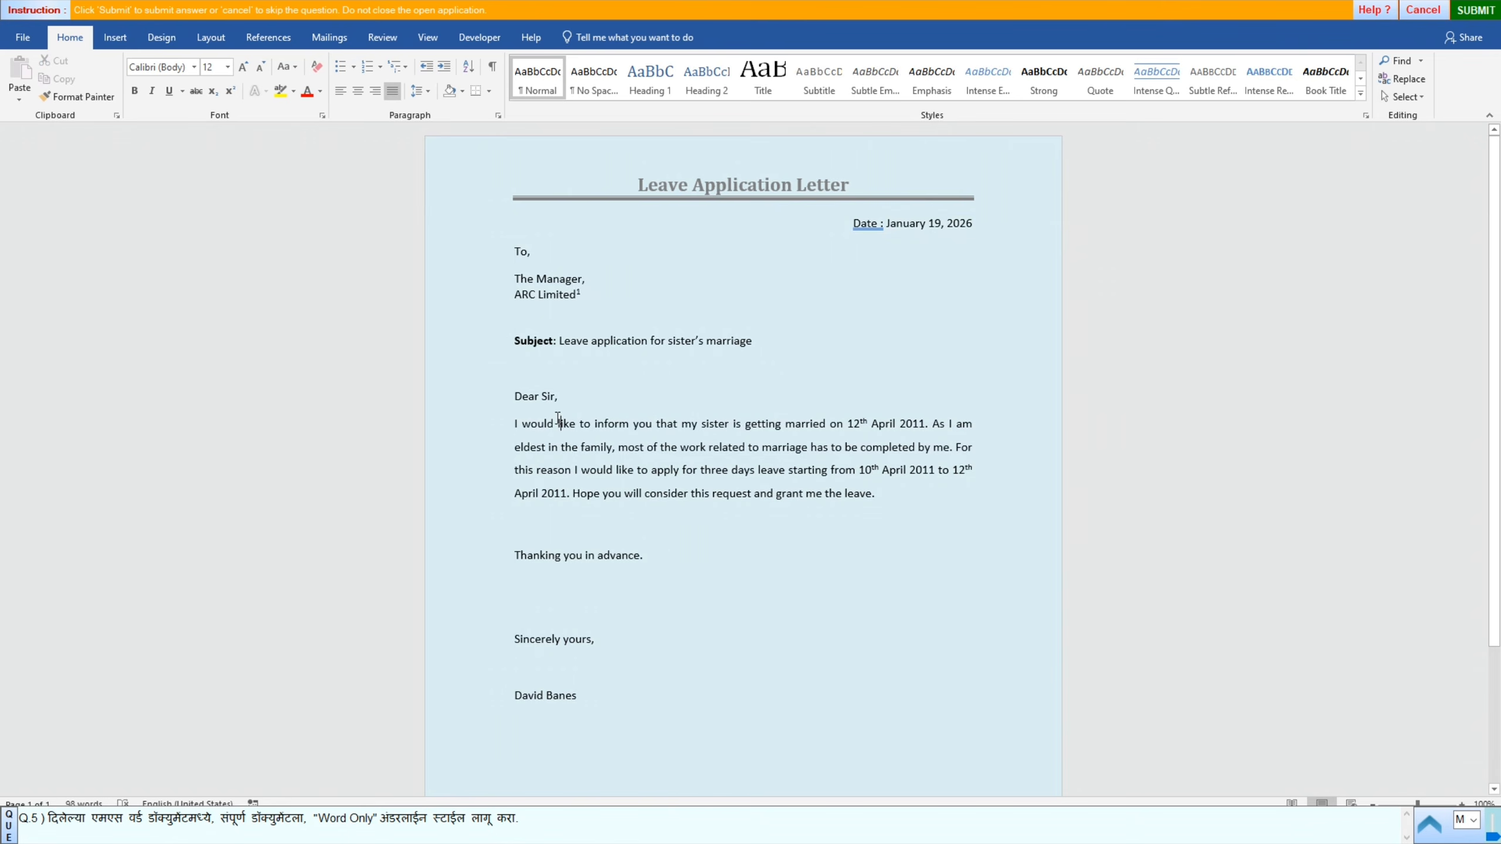
Step: Apply the "Words only" underline style to the entire leave application letter and submit the answer
key(ctrl+a)
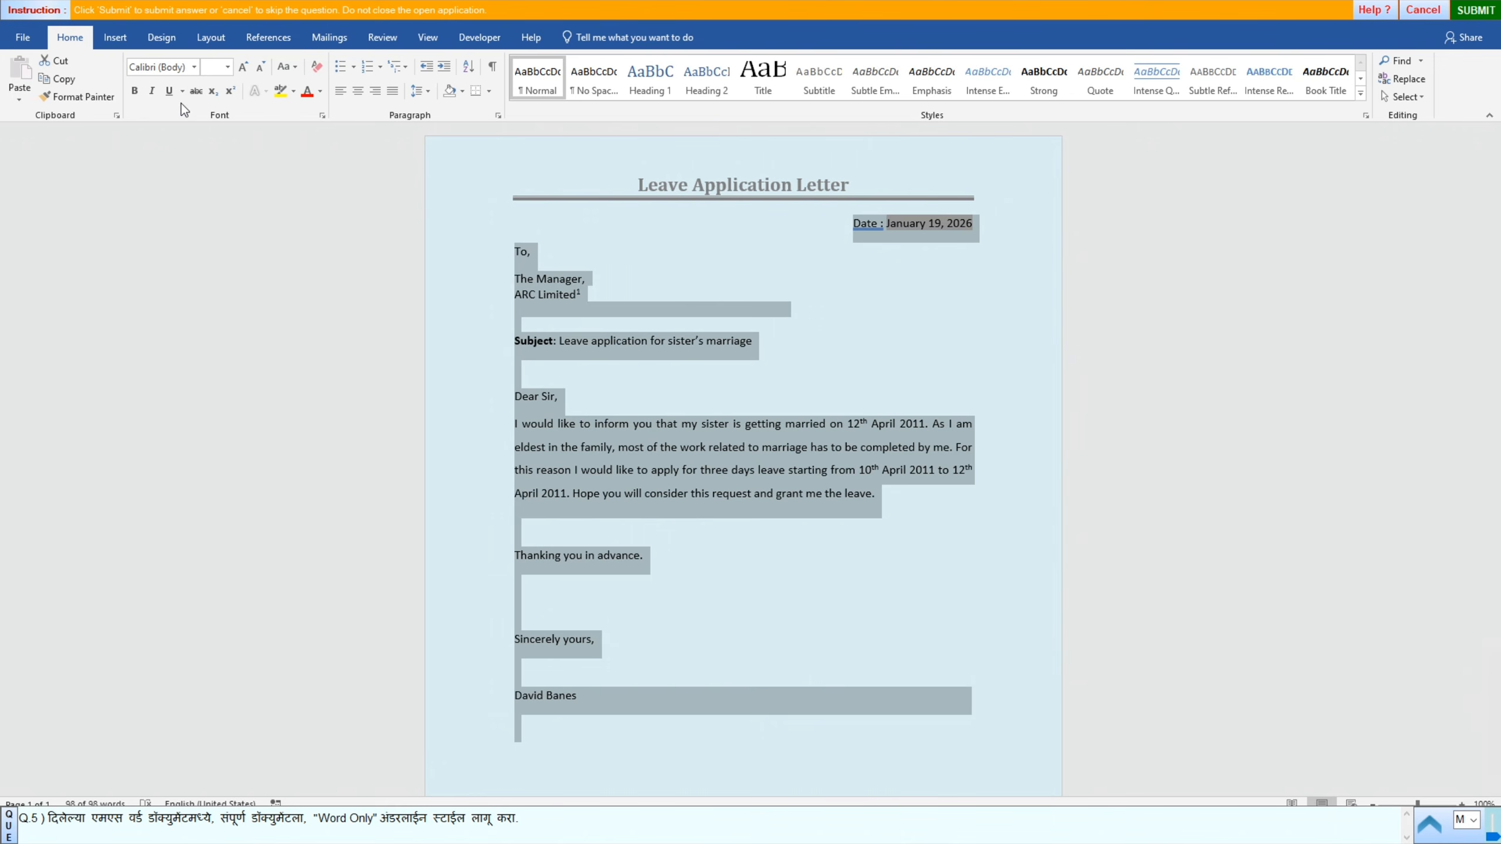
click(169, 94)
click(183, 91)
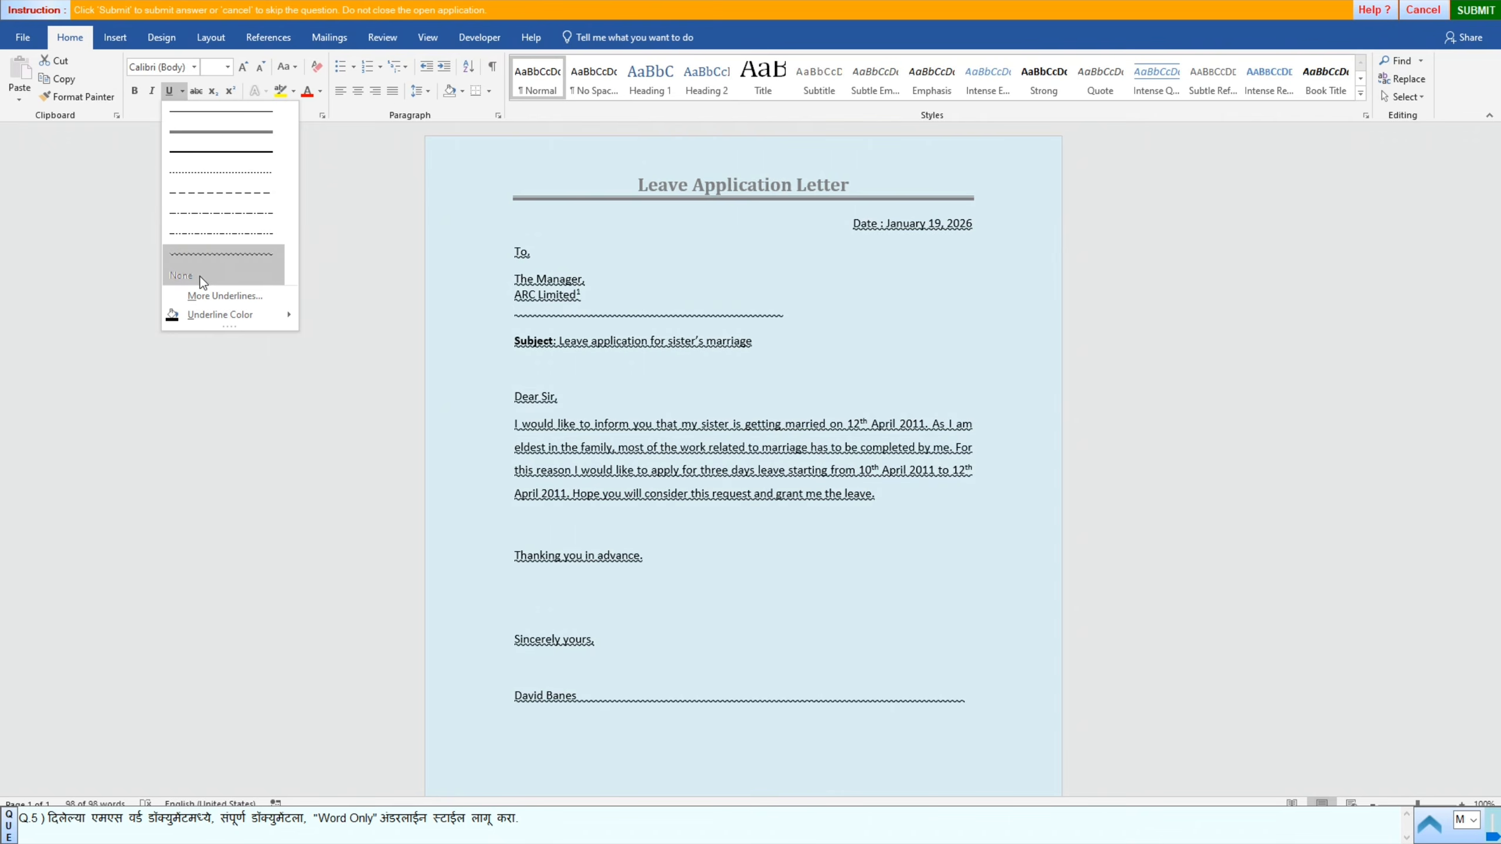
click(200, 299)
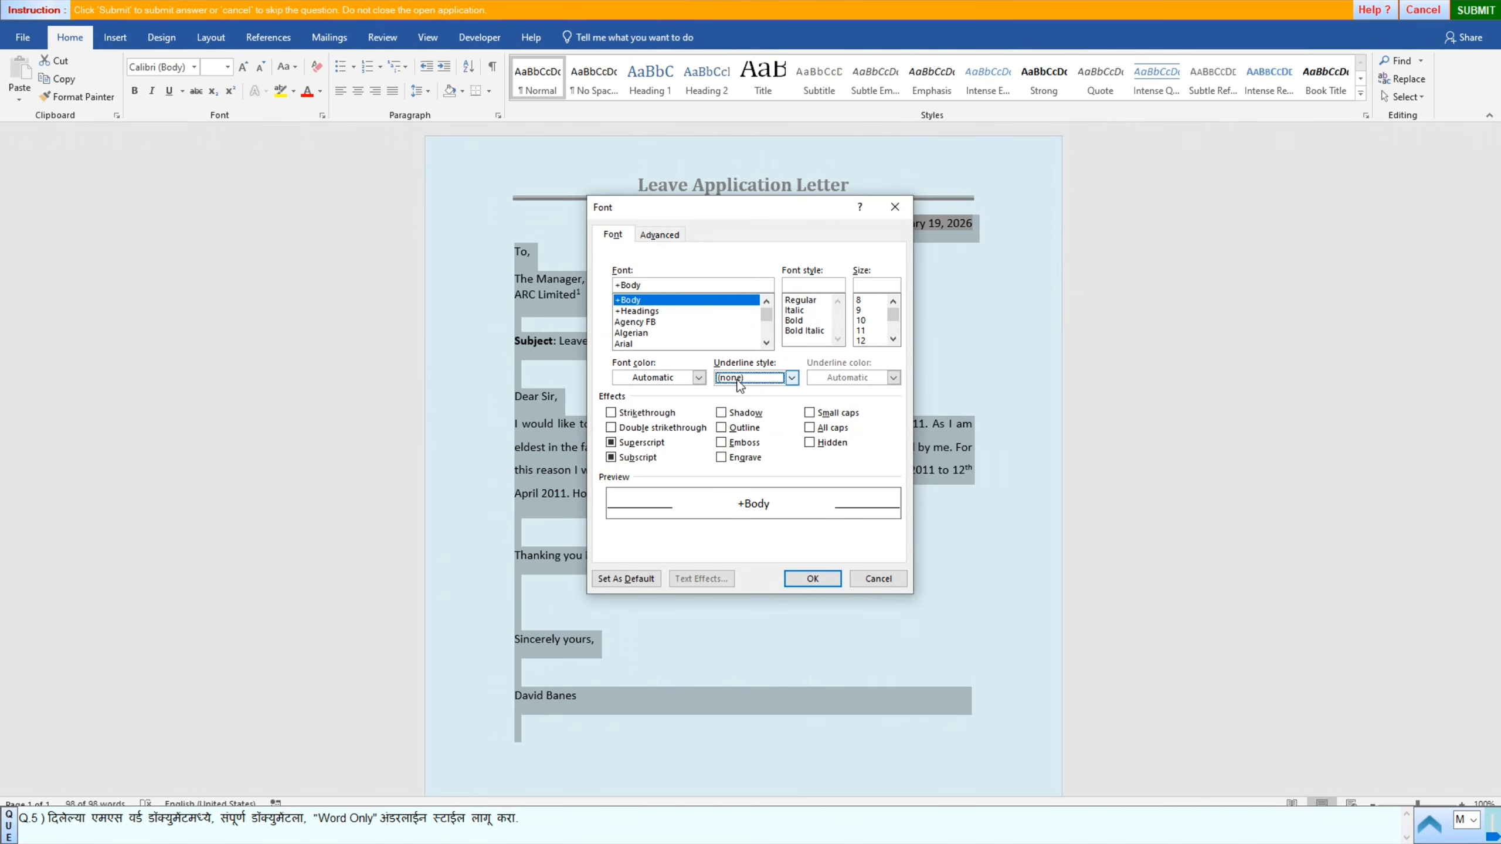
click(790, 381)
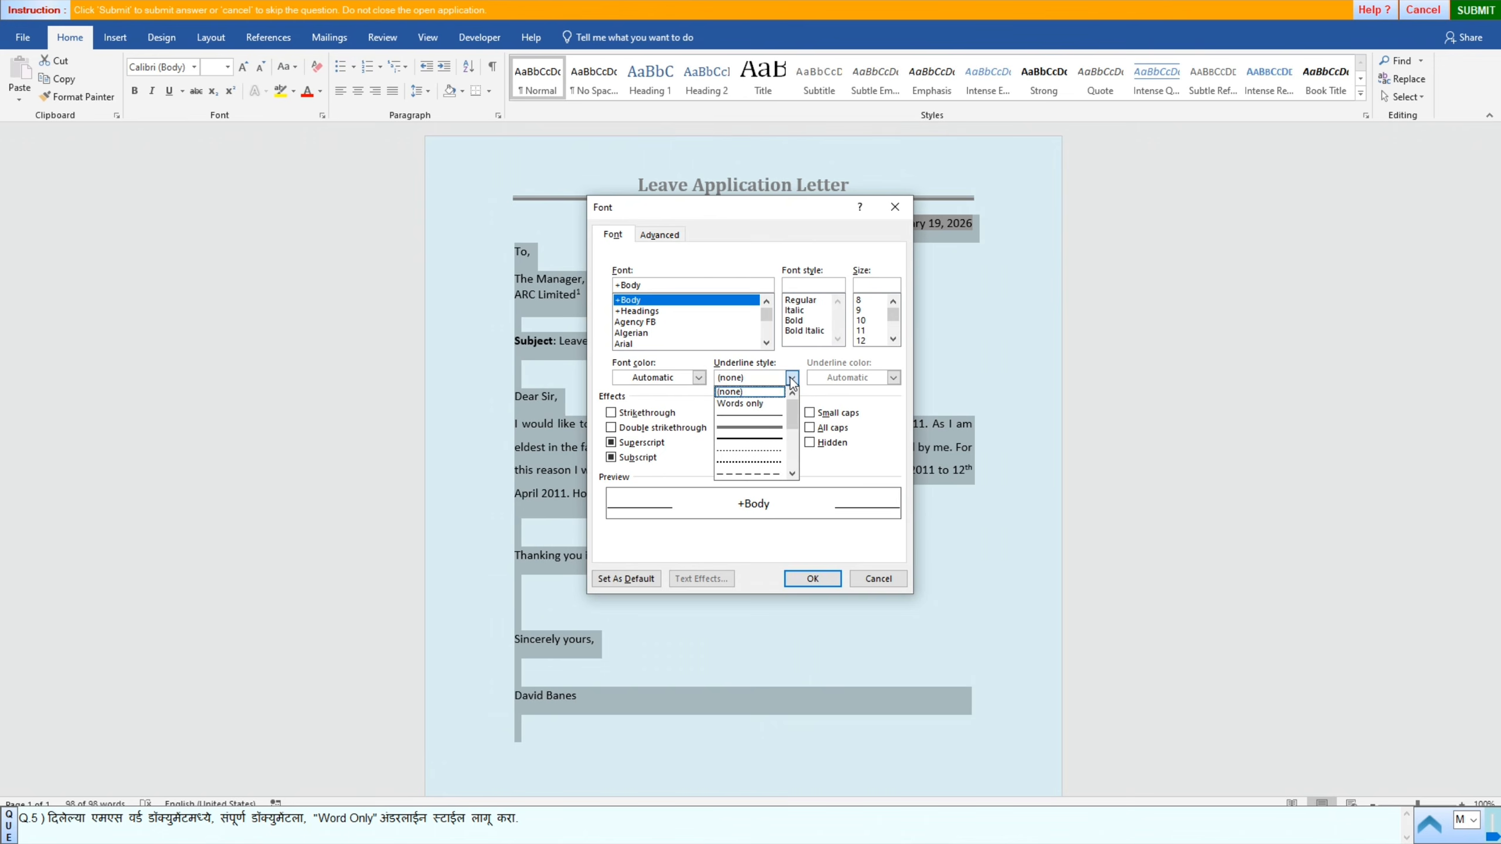
click(728, 407)
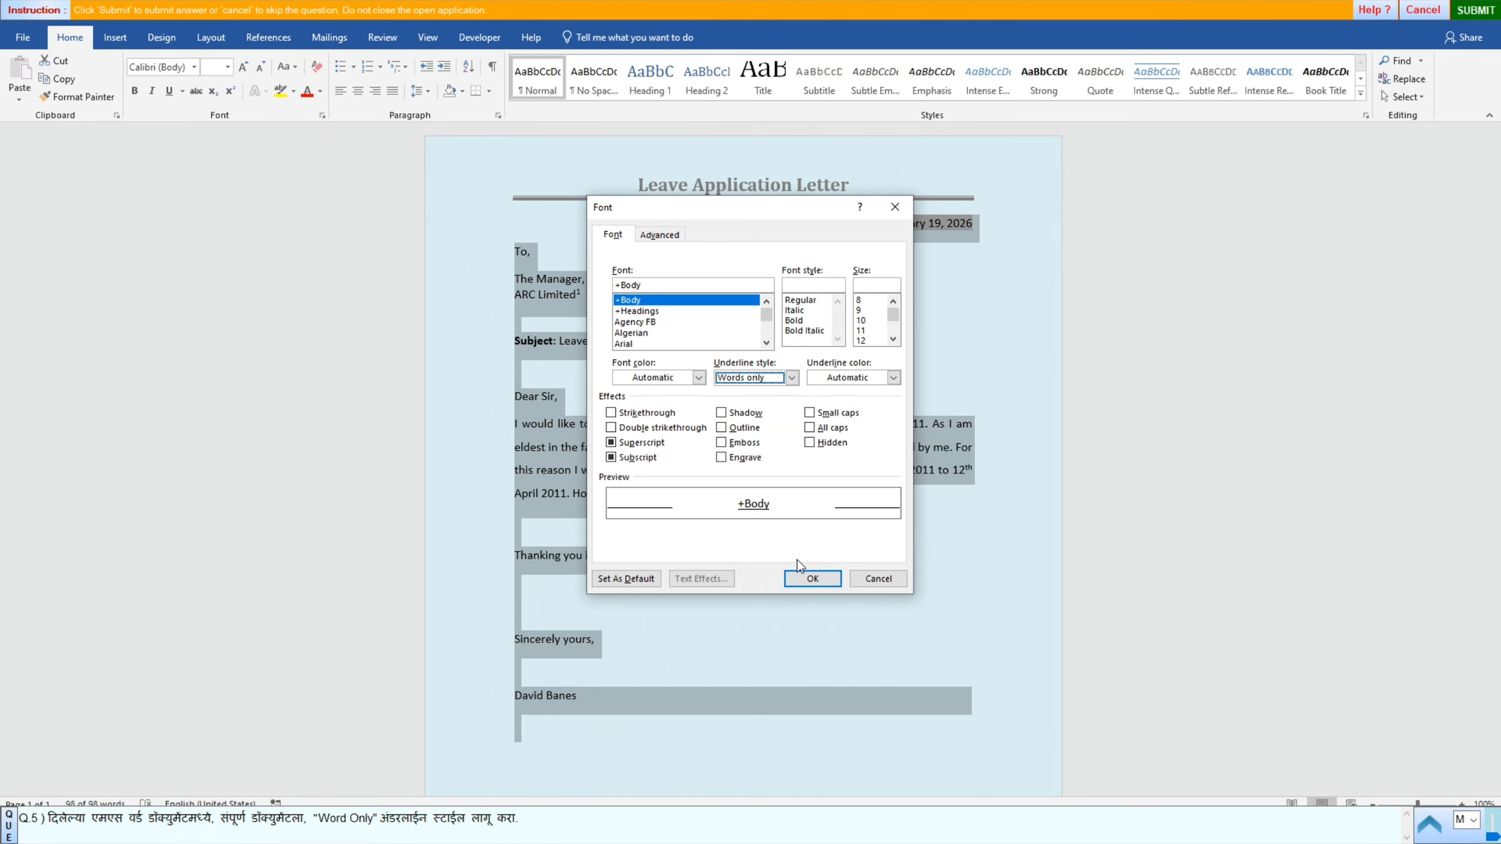
click(811, 577)
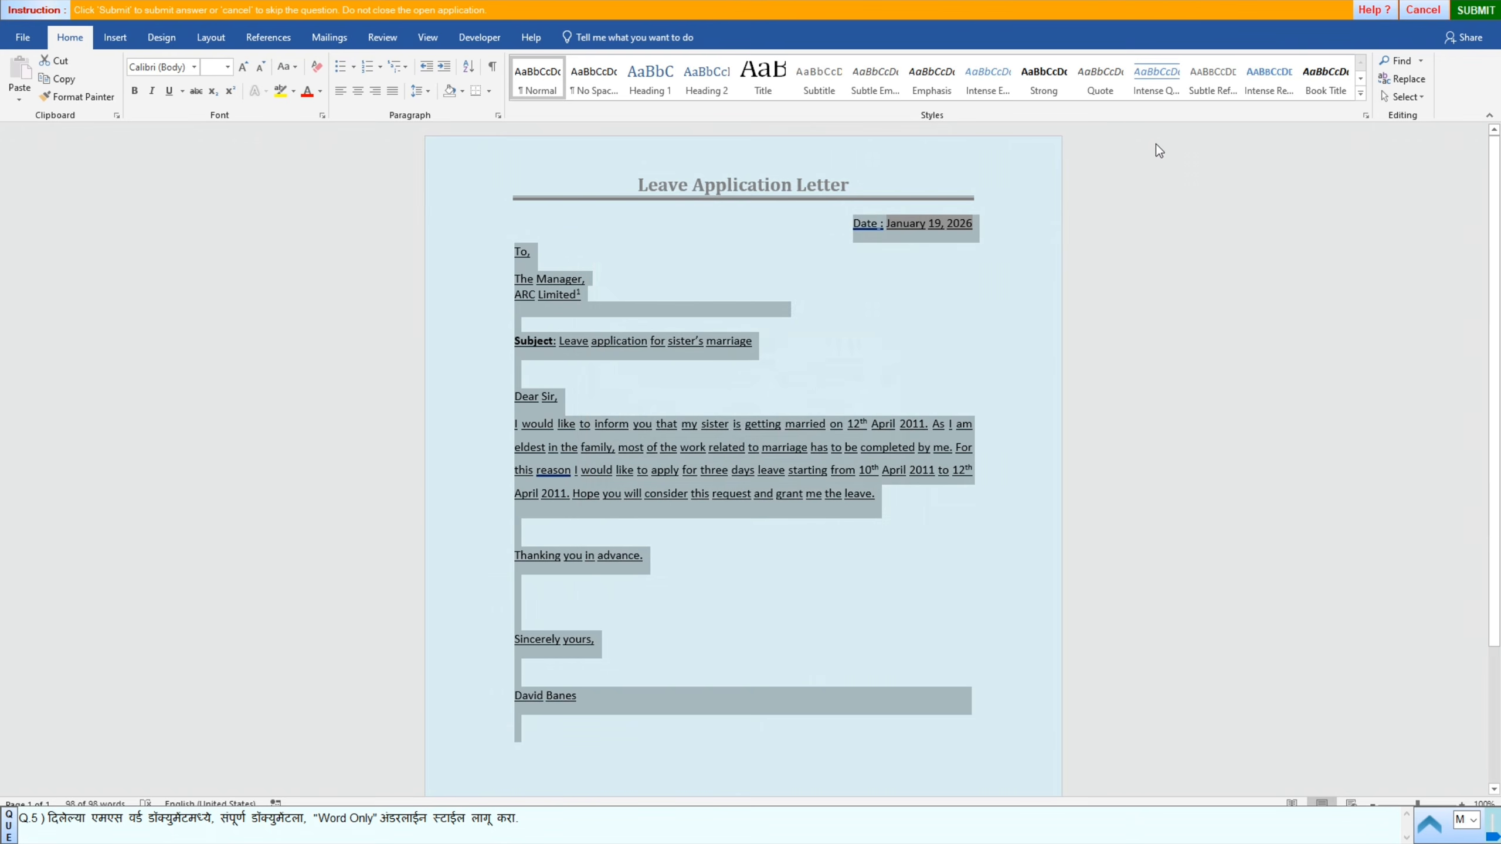
click(1472, 12)
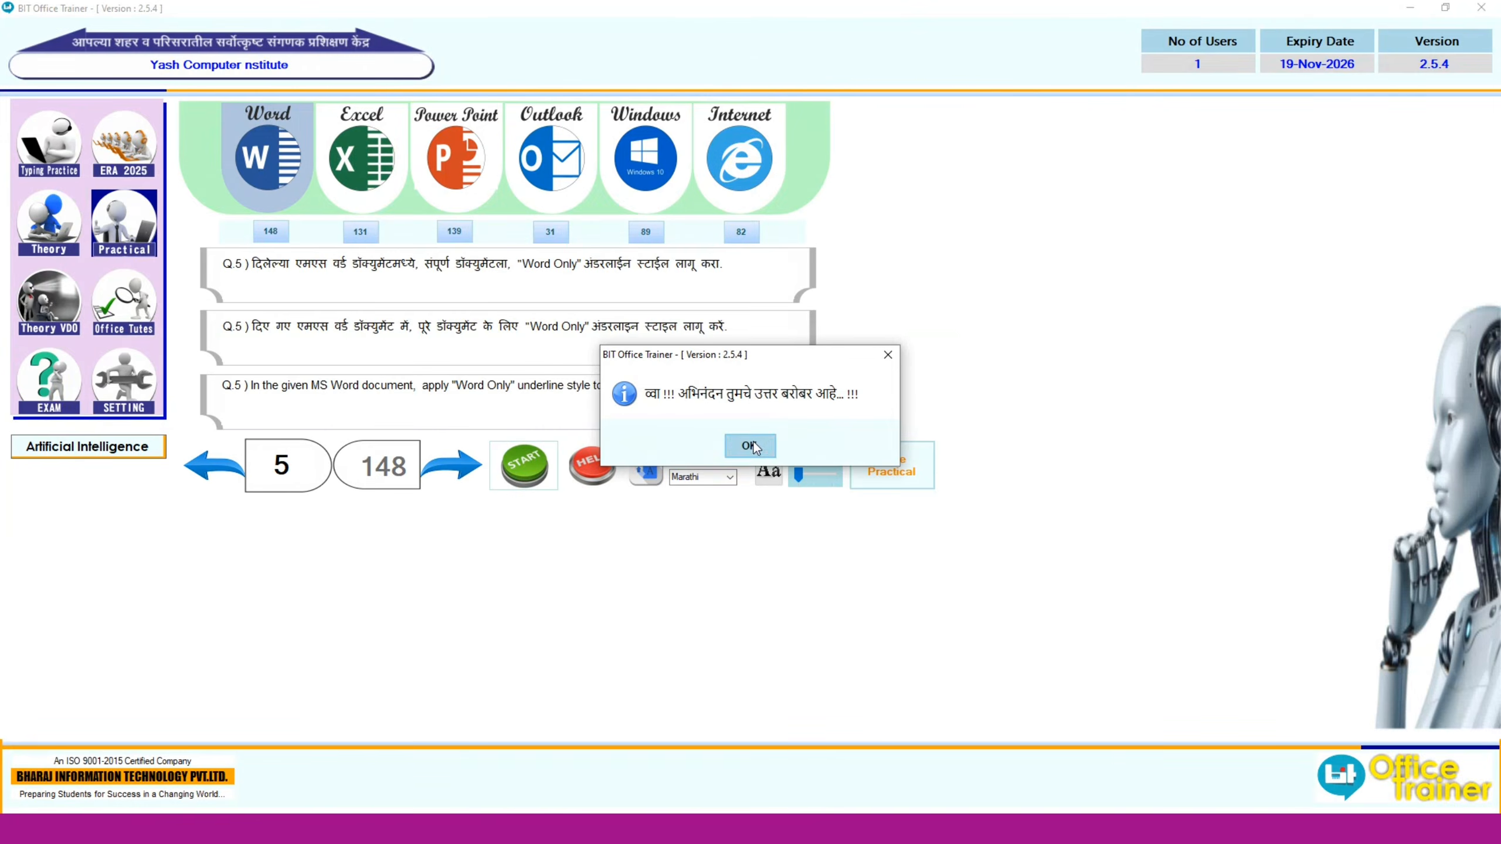
click(749, 445)
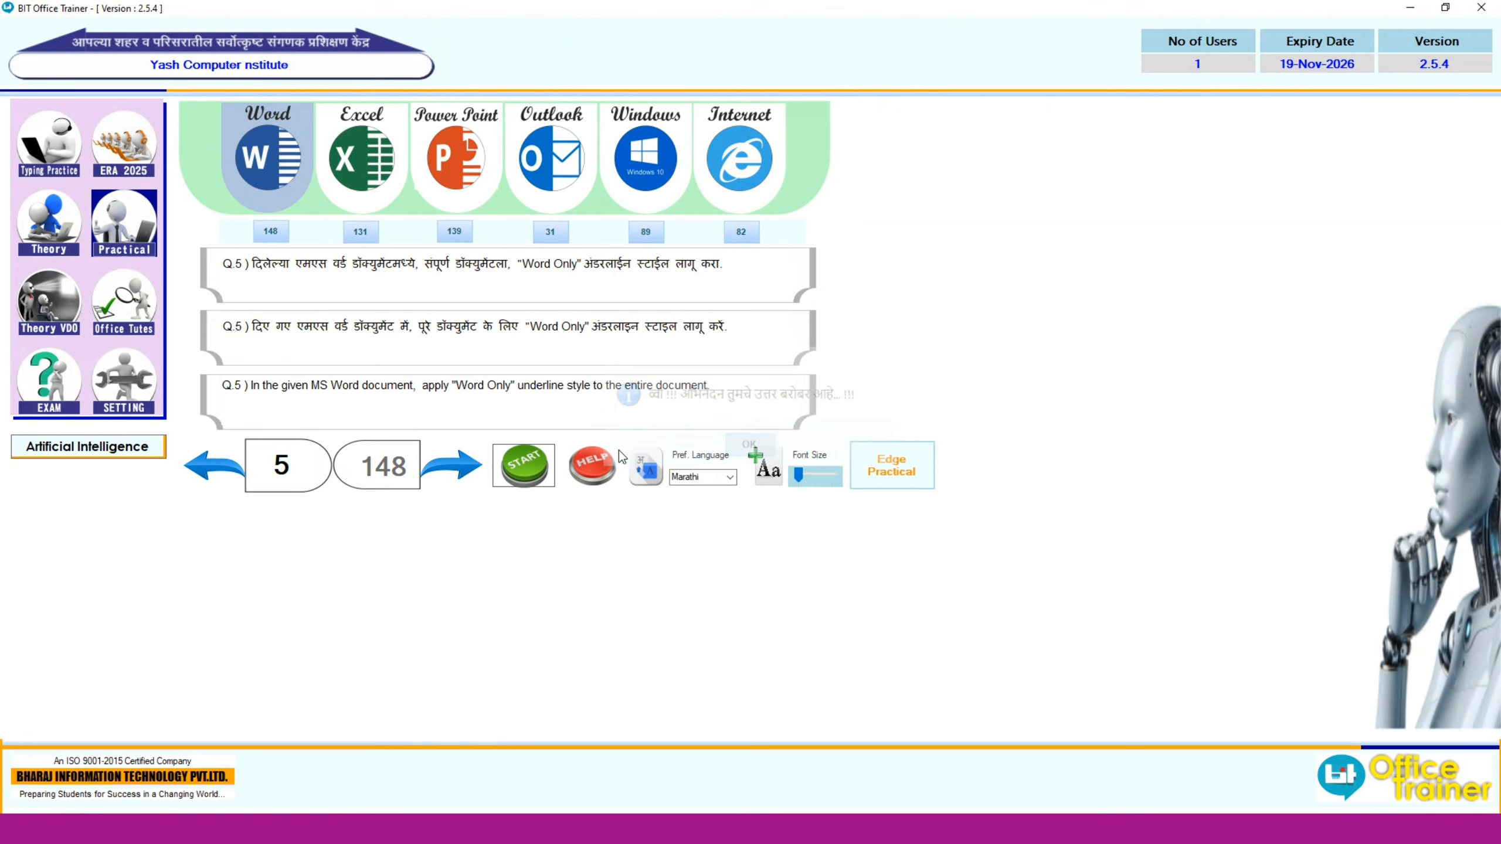
Step: Start question 6, apply a wave underline to the entire leave application letter, and submit the answer
click(427, 469)
click(523, 466)
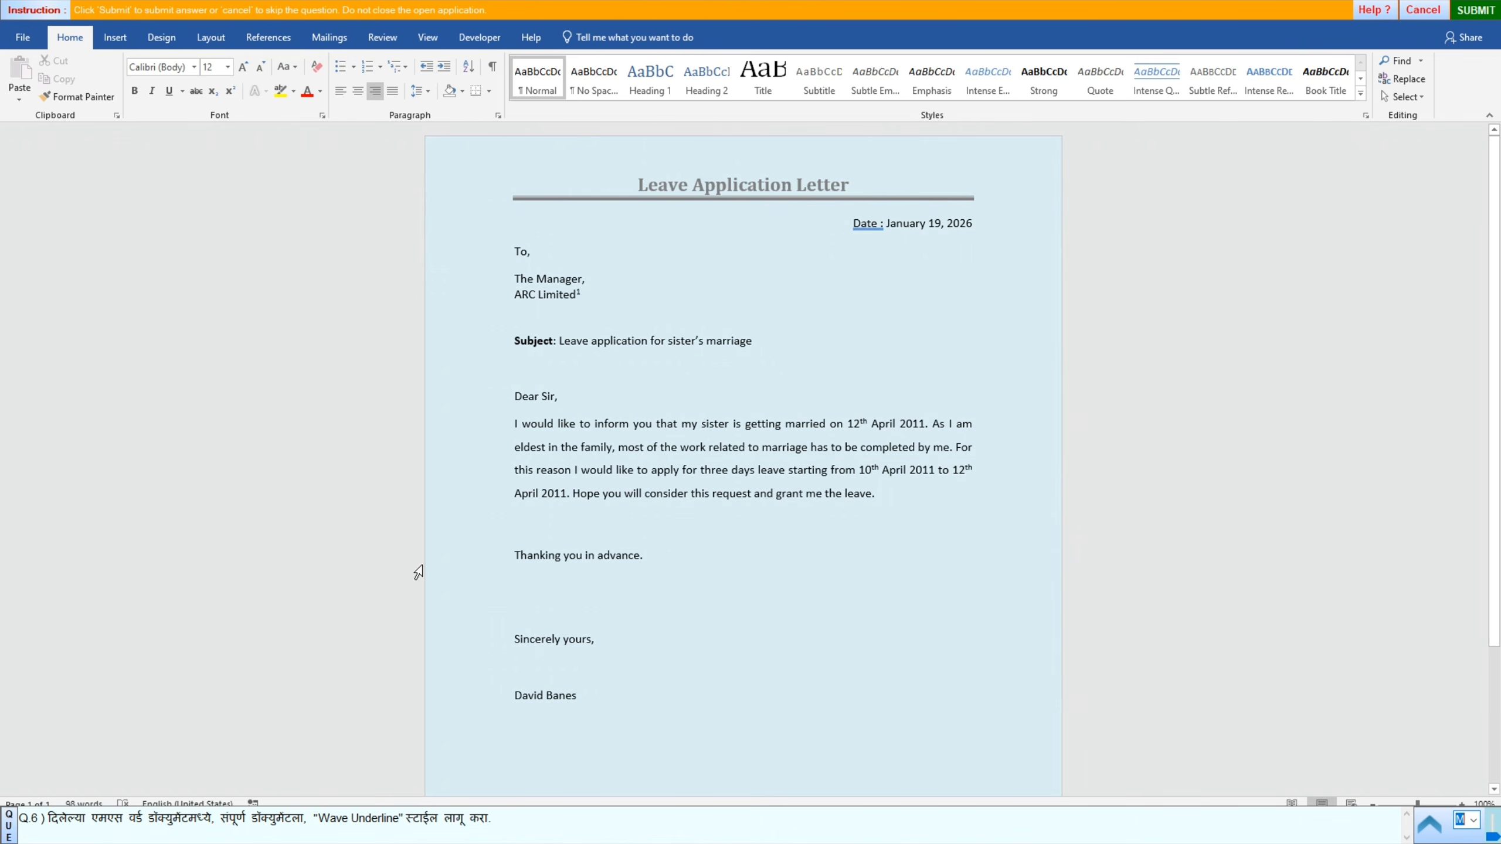
key(ctrl+a)
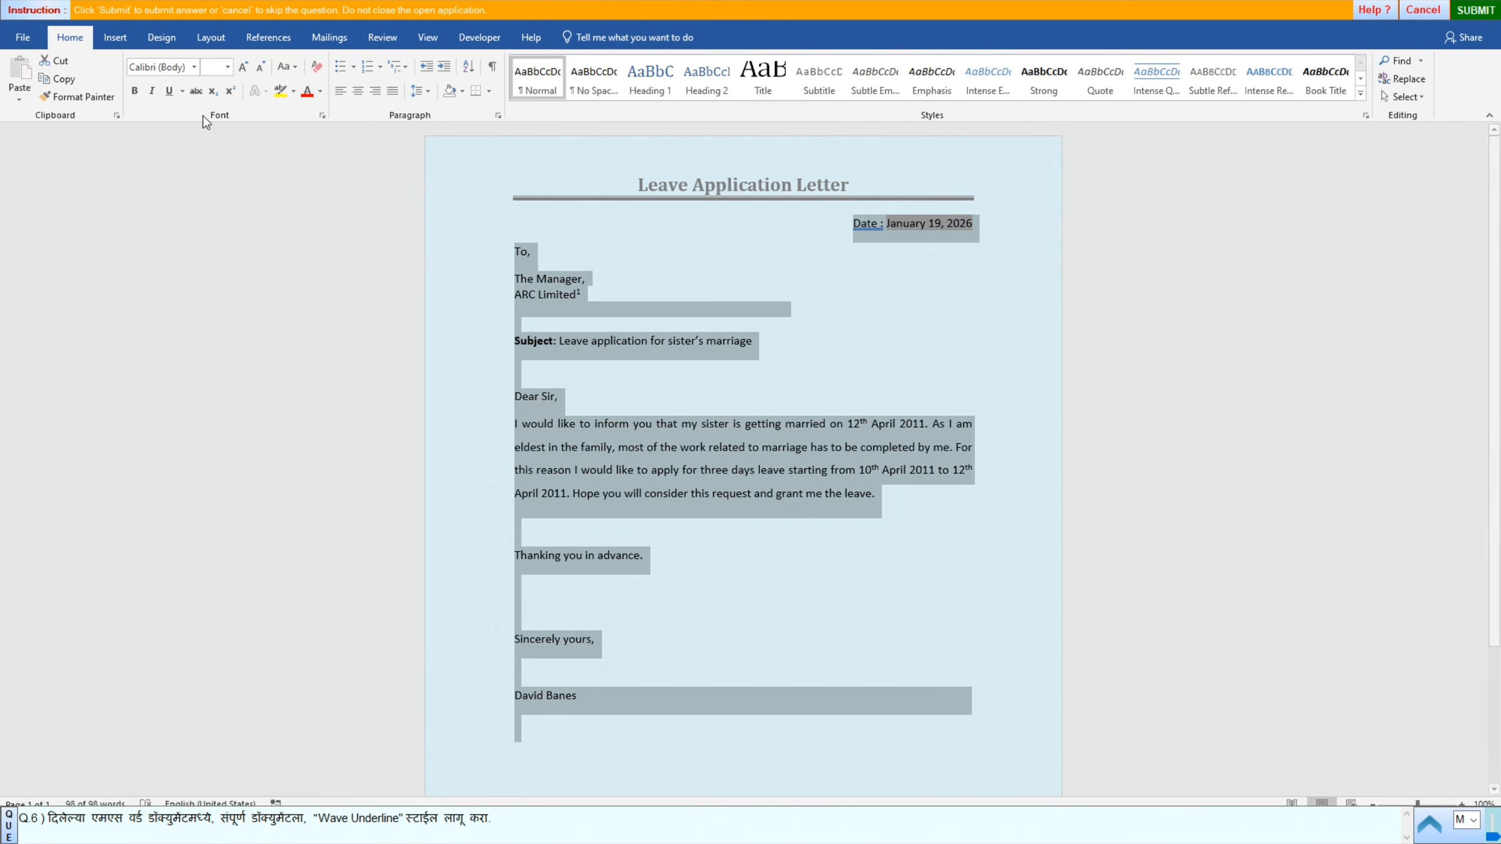
click(183, 91)
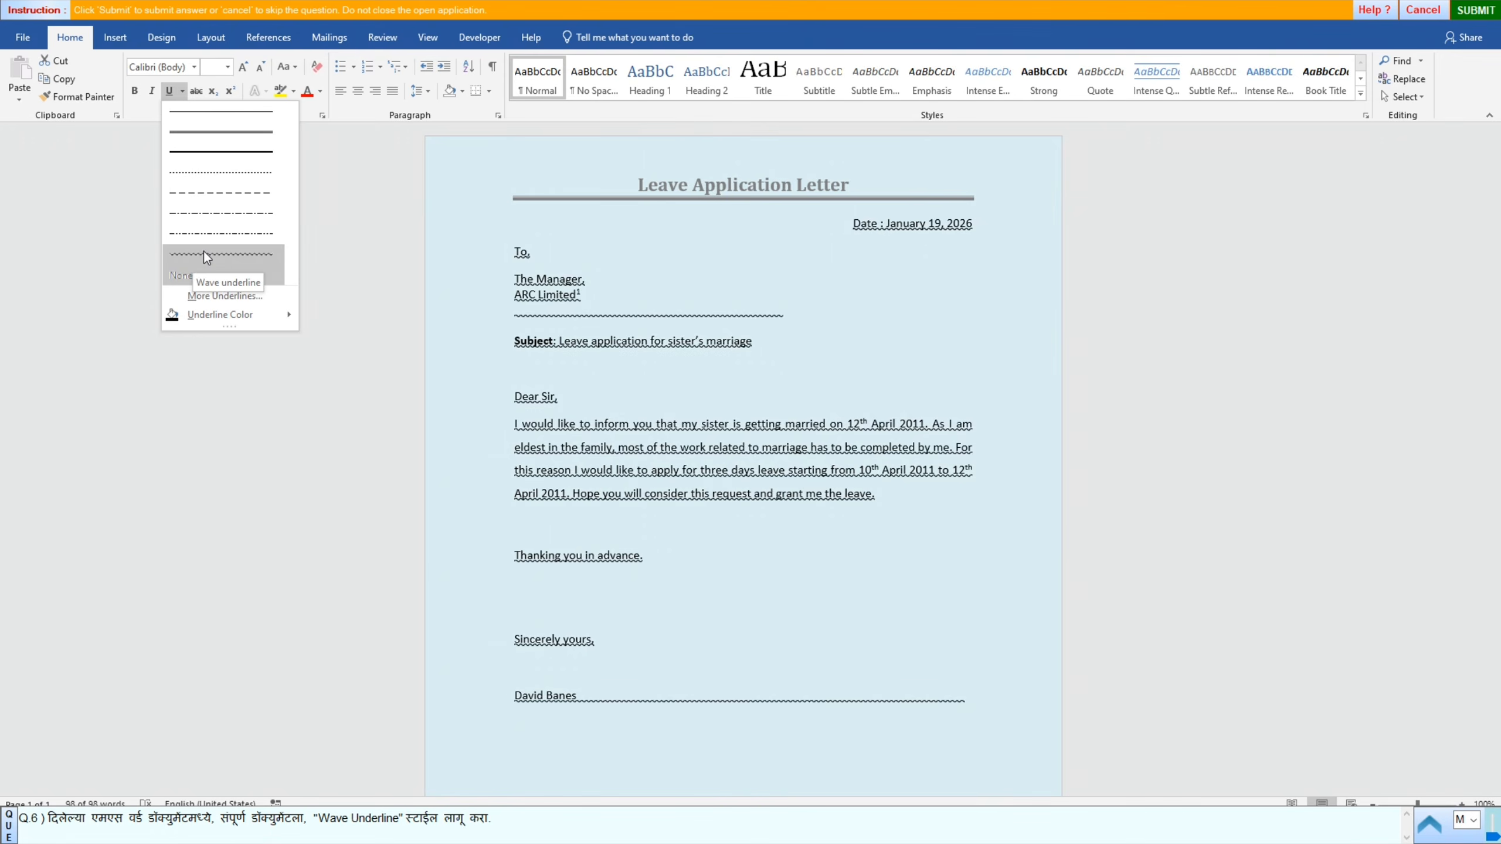
click(204, 253)
click(926, 317)
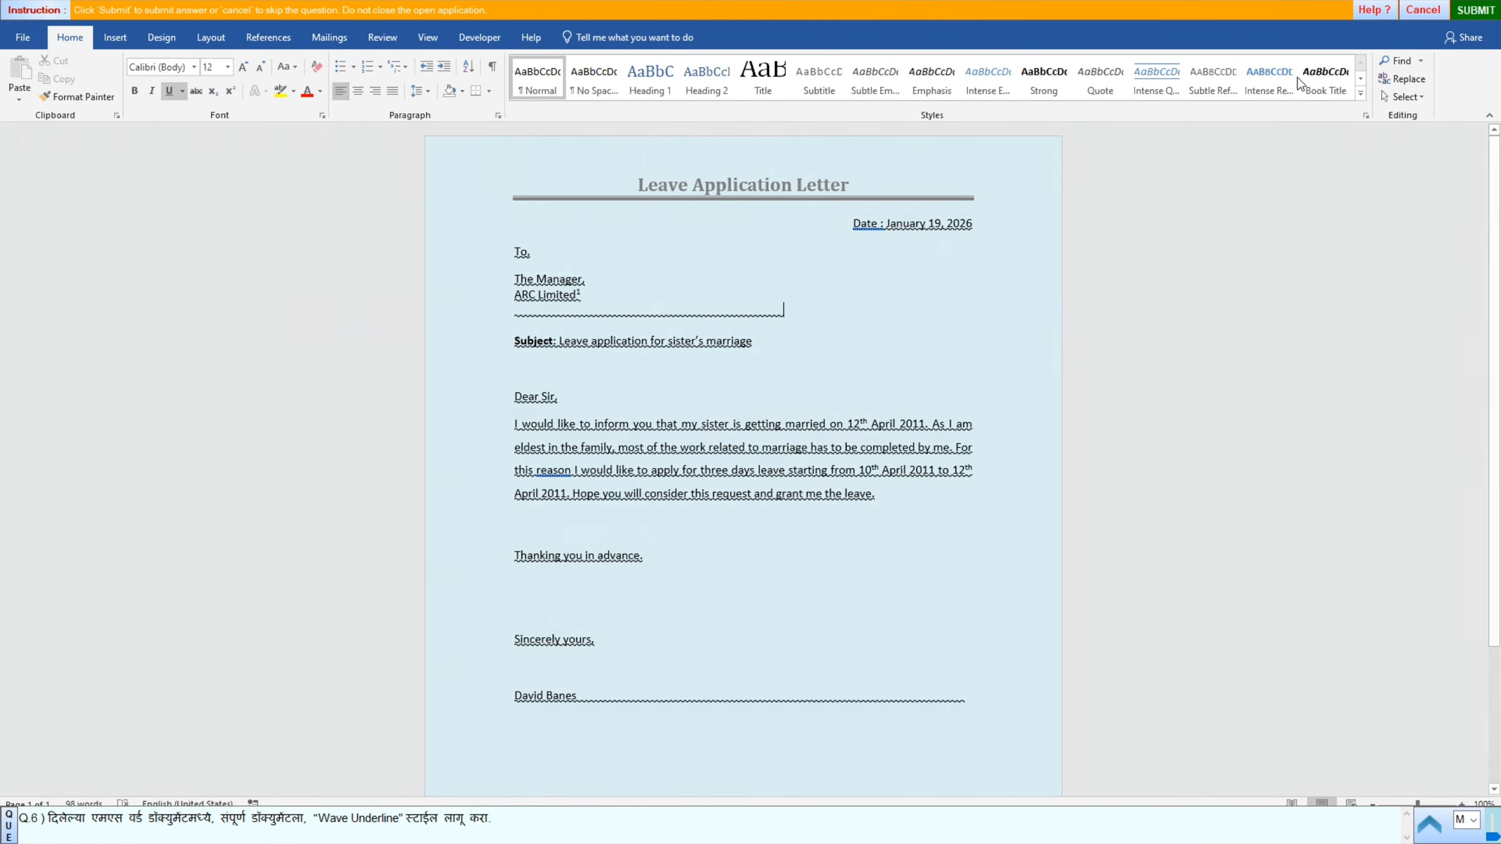
click(1476, 11)
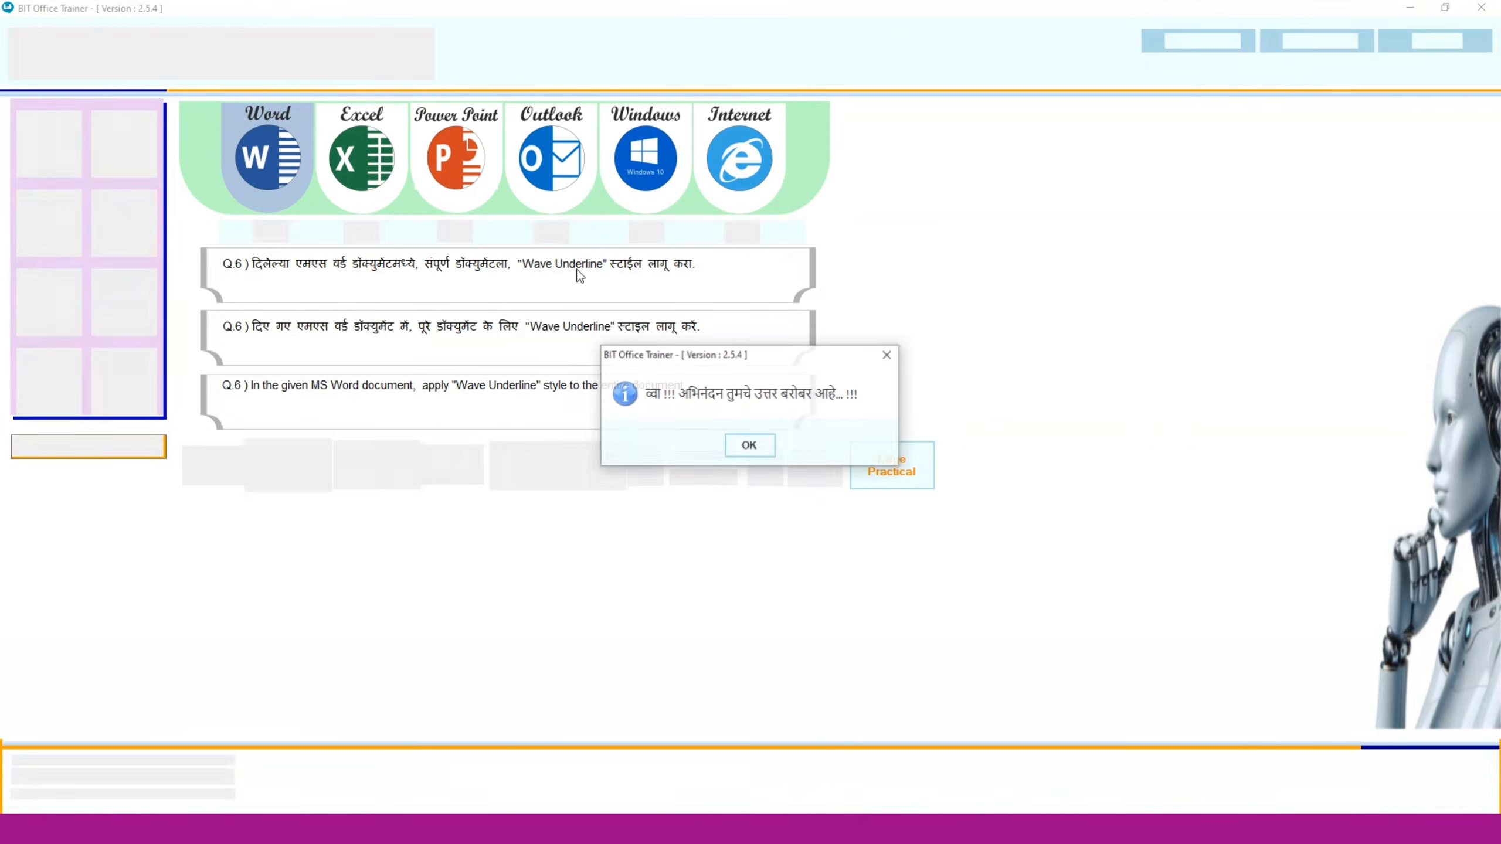
click(749, 448)
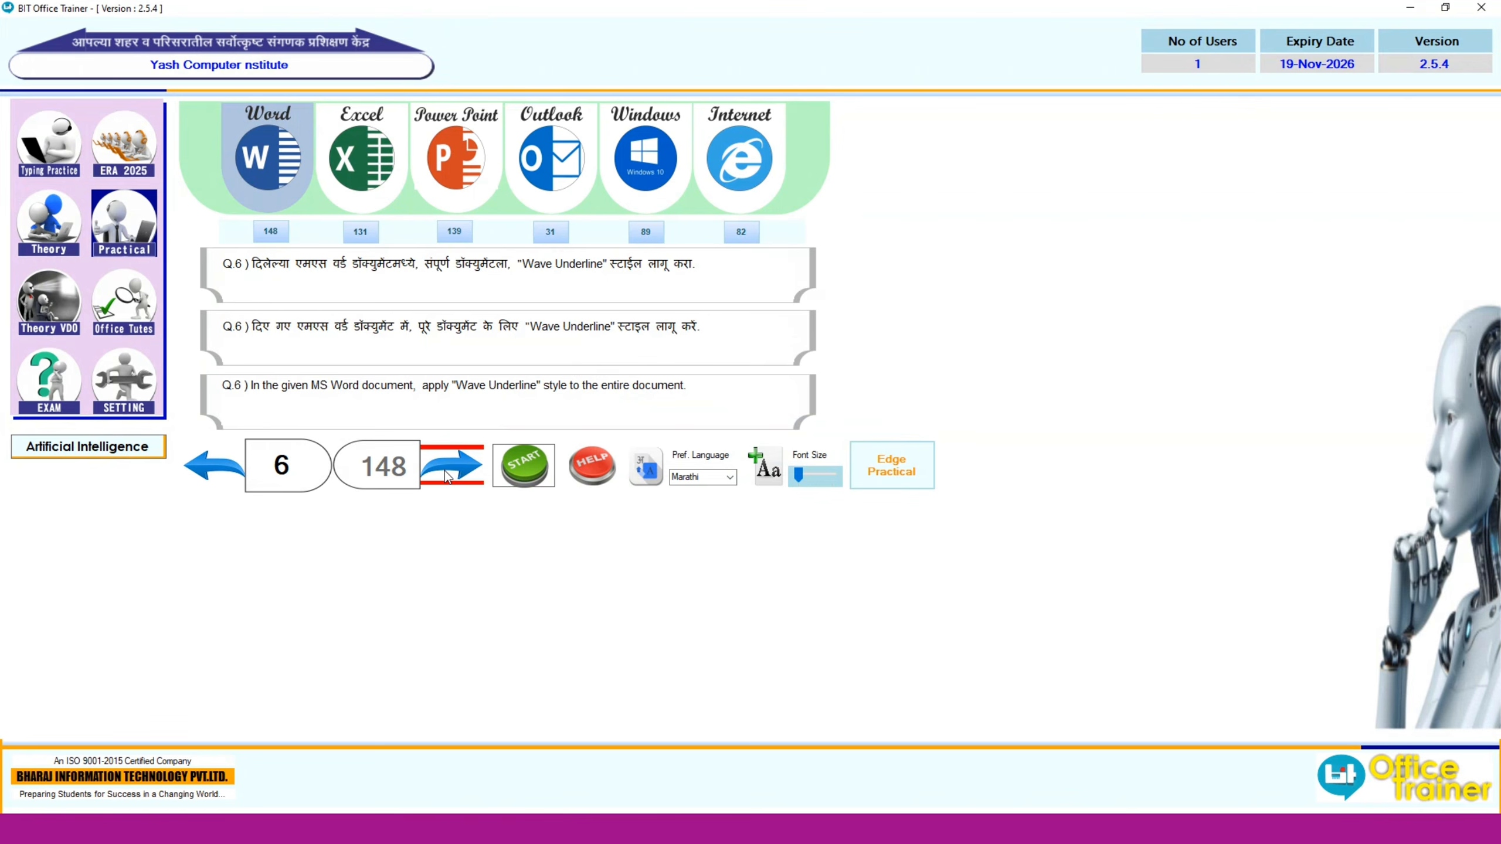
Step: Start question 7, apply strikethrough to the entire school letter, and submit the answer
click(448, 478)
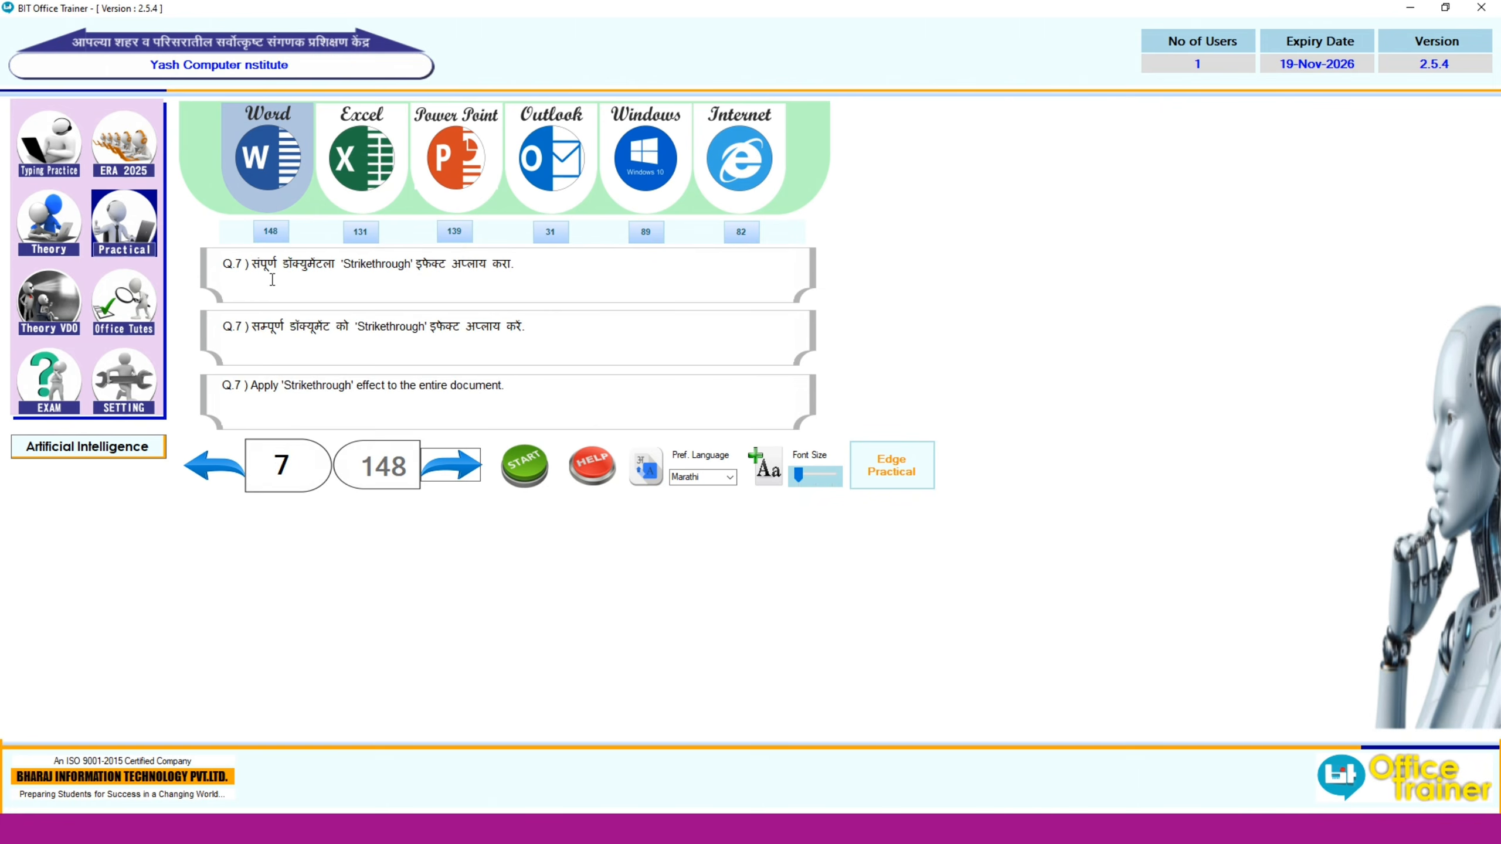
click(525, 480)
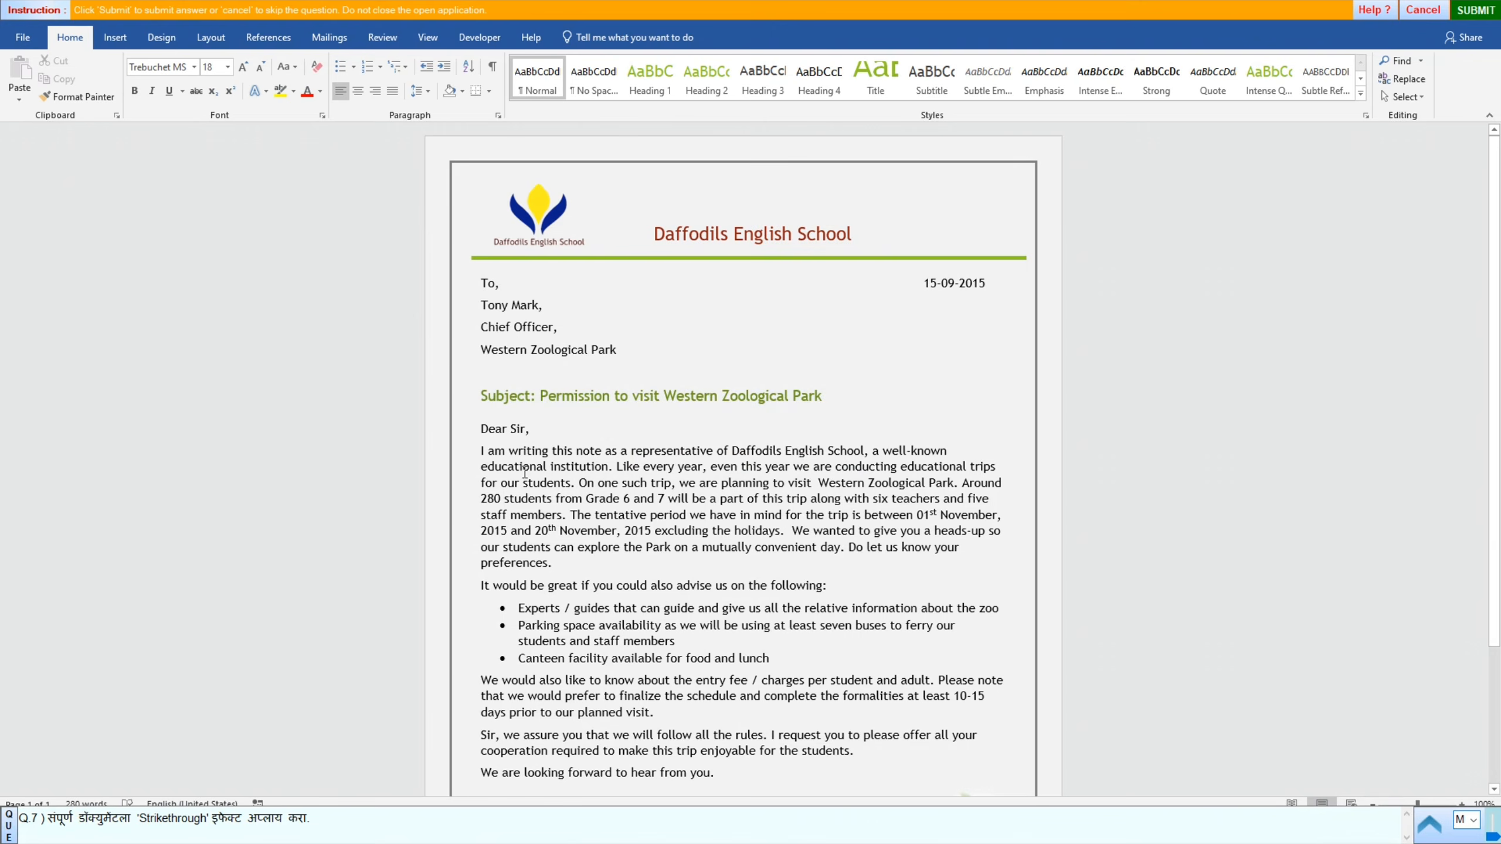
key(ctrl+a)
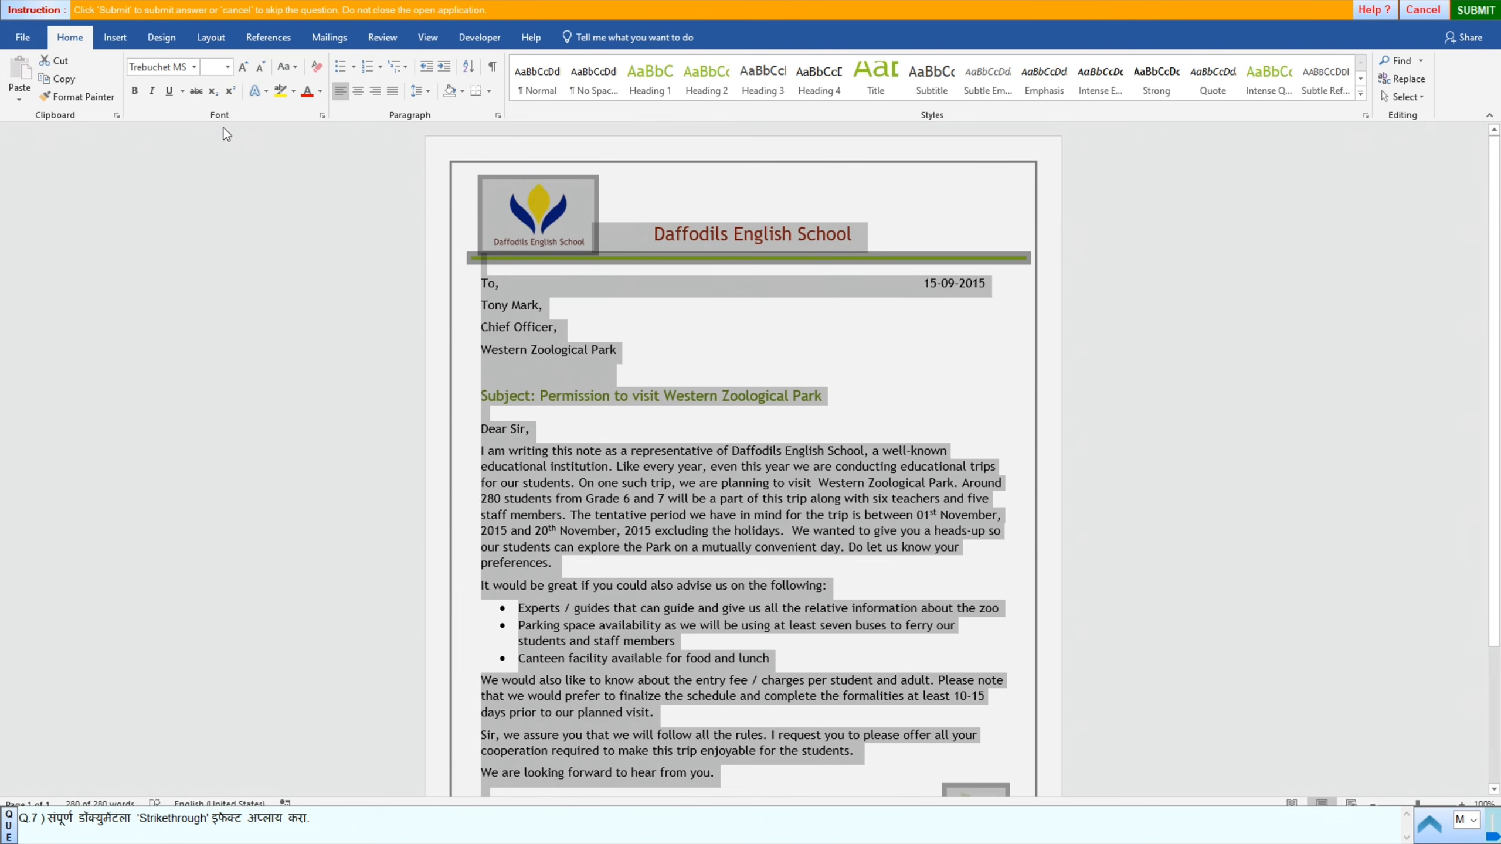
click(199, 94)
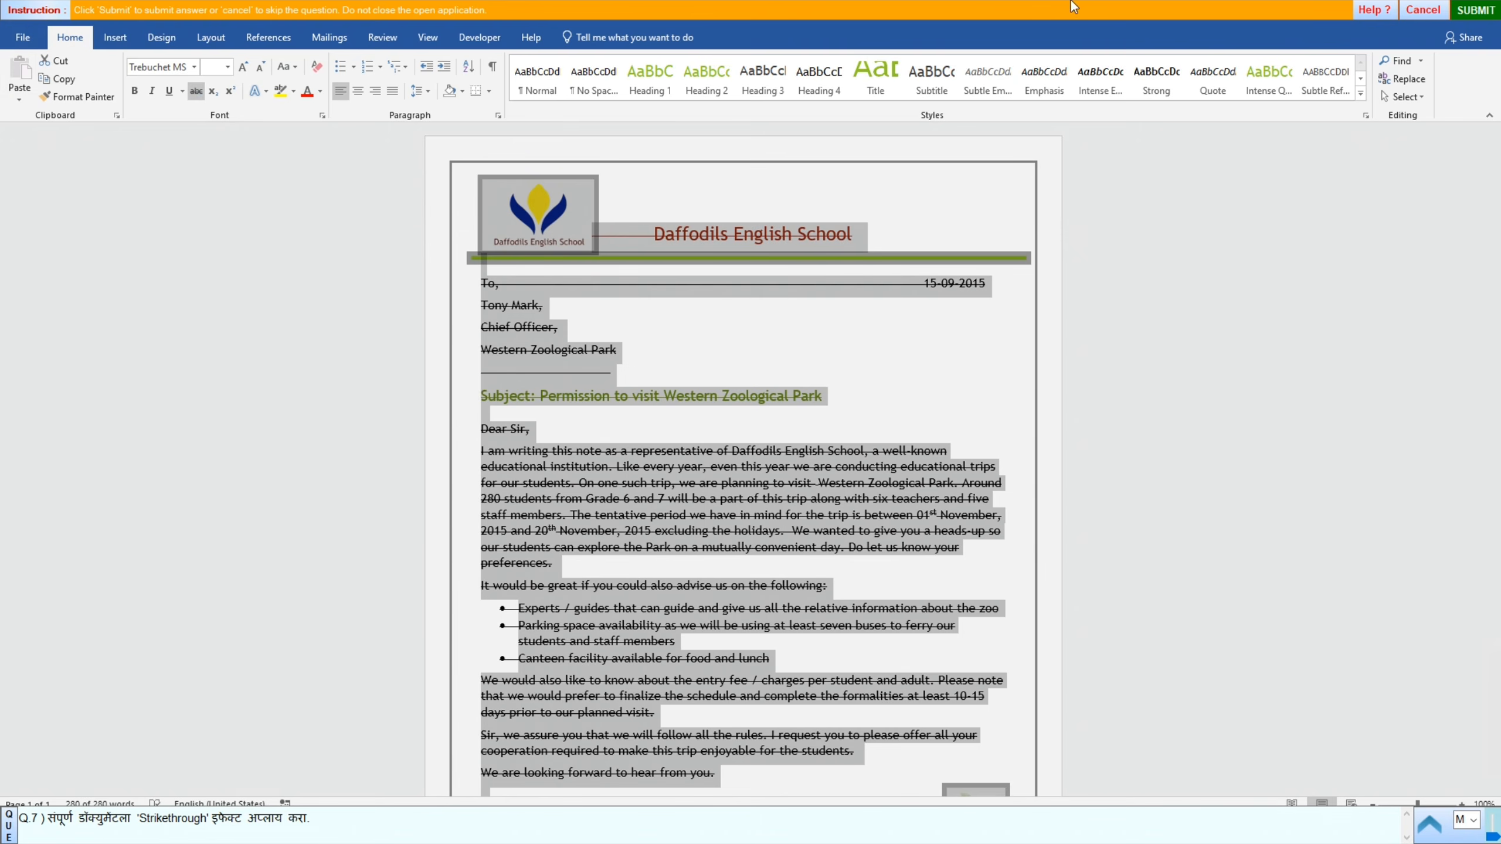
click(1479, 10)
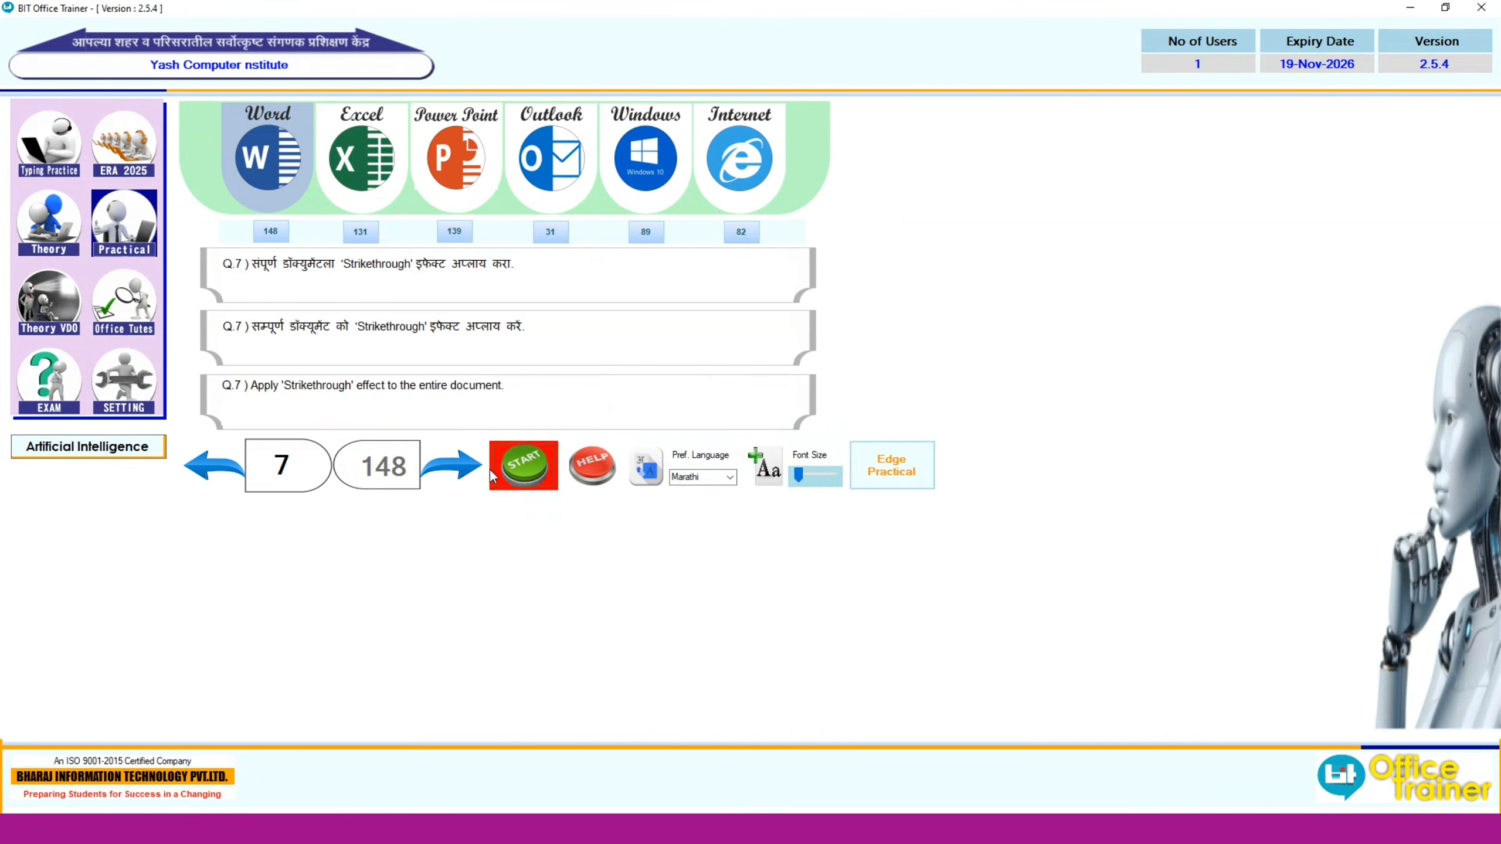
Step: Start question 8, apply bold and underline to the entire invitation document, and submit the answer
click(452, 465)
click(523, 464)
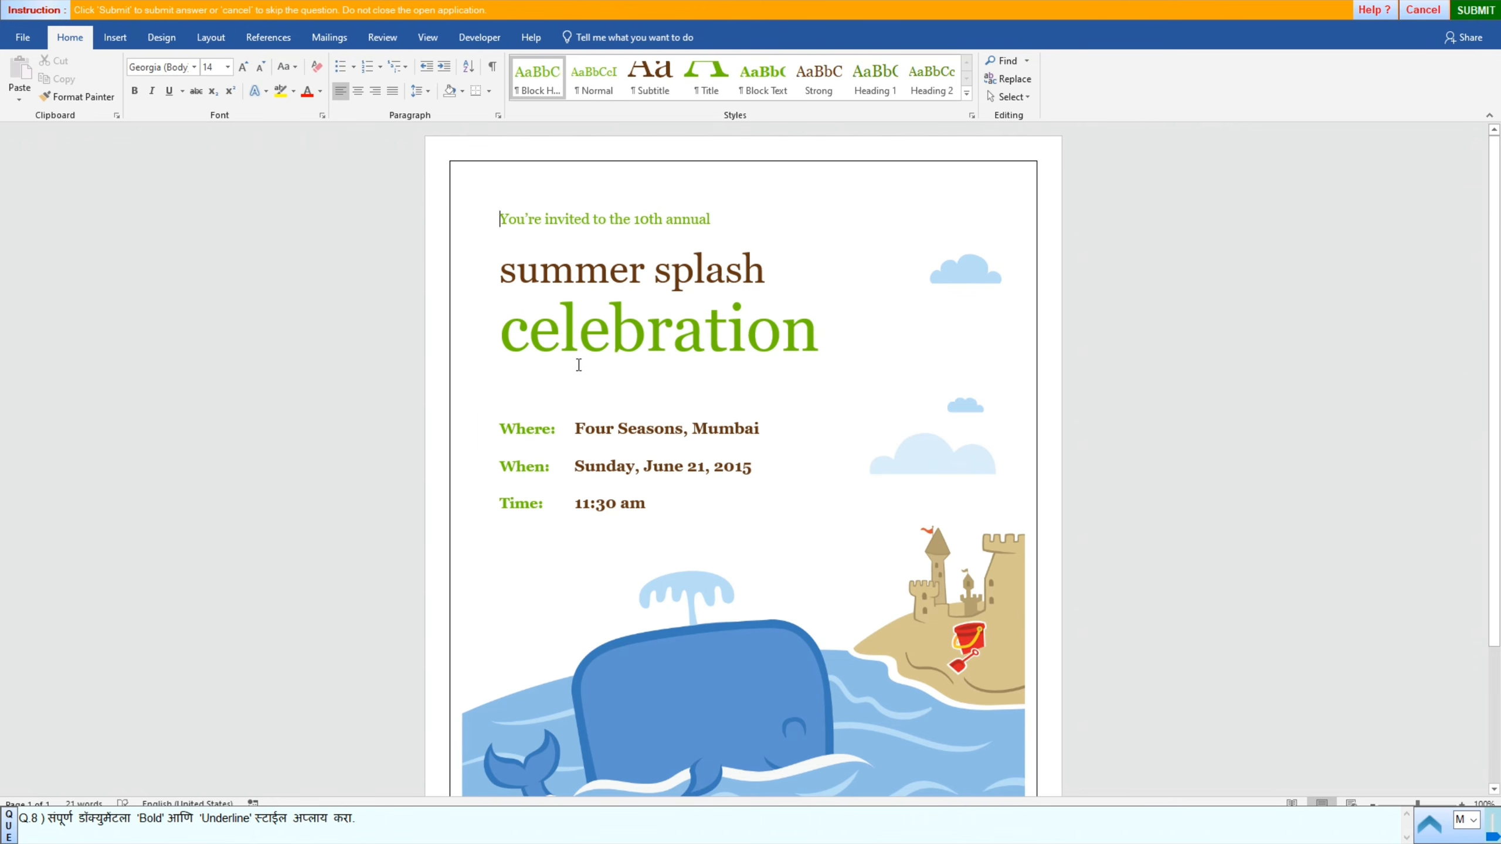
key(ctrl+a)
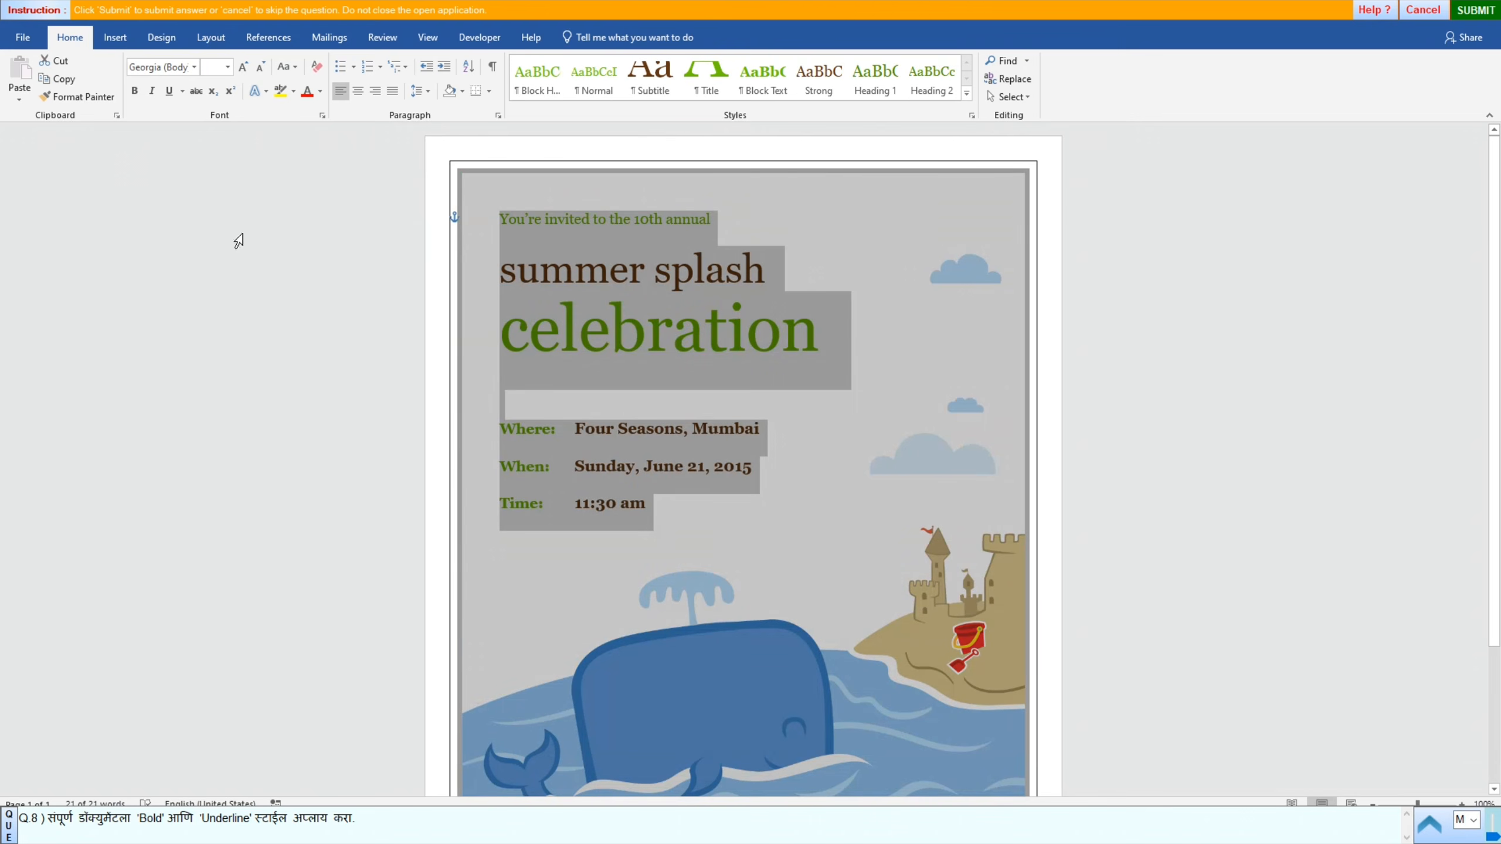
click(135, 95)
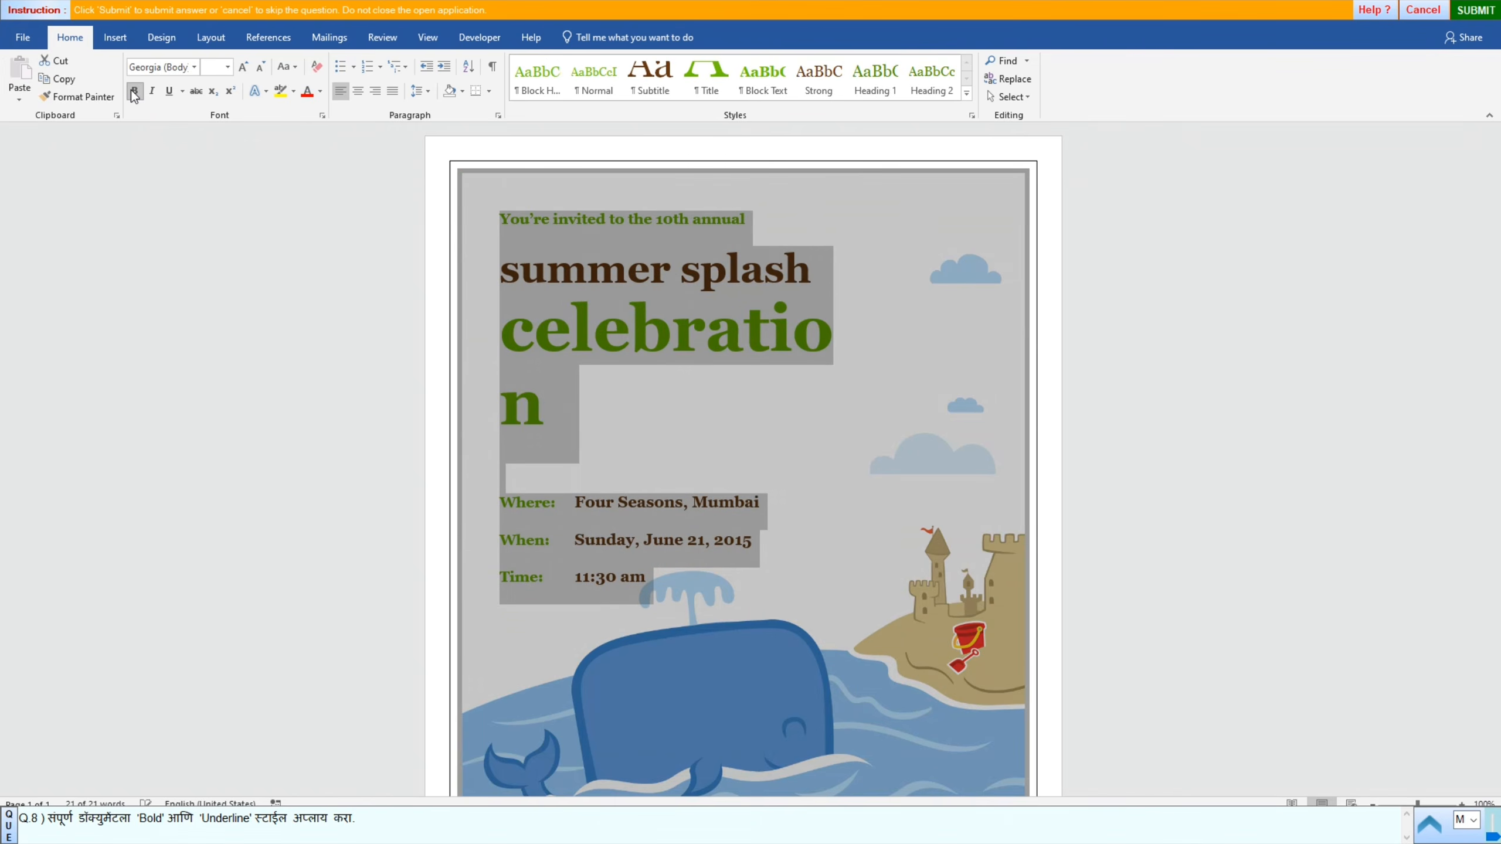
click(170, 94)
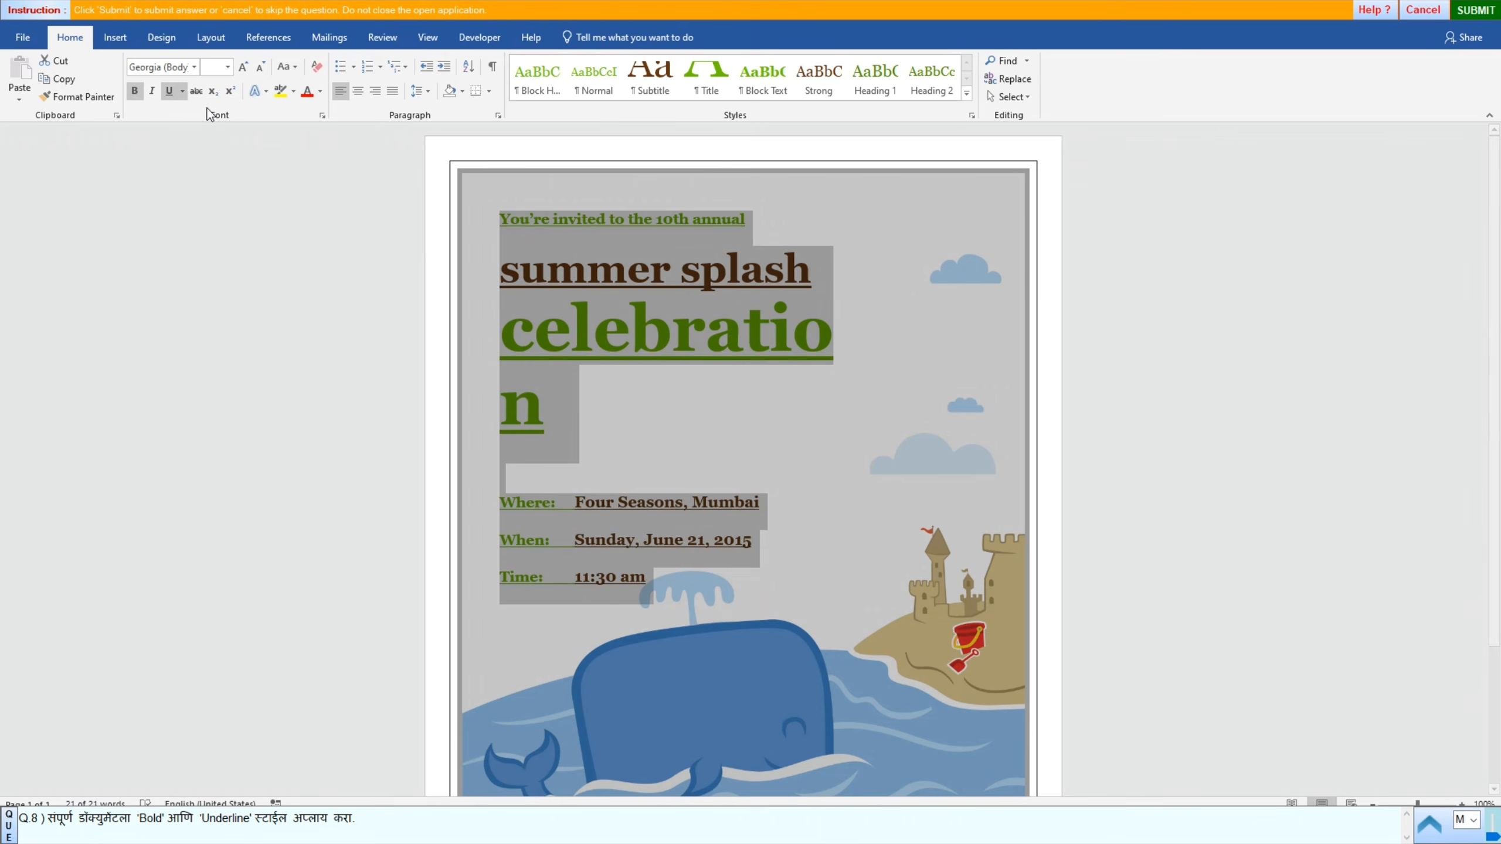
click(918, 197)
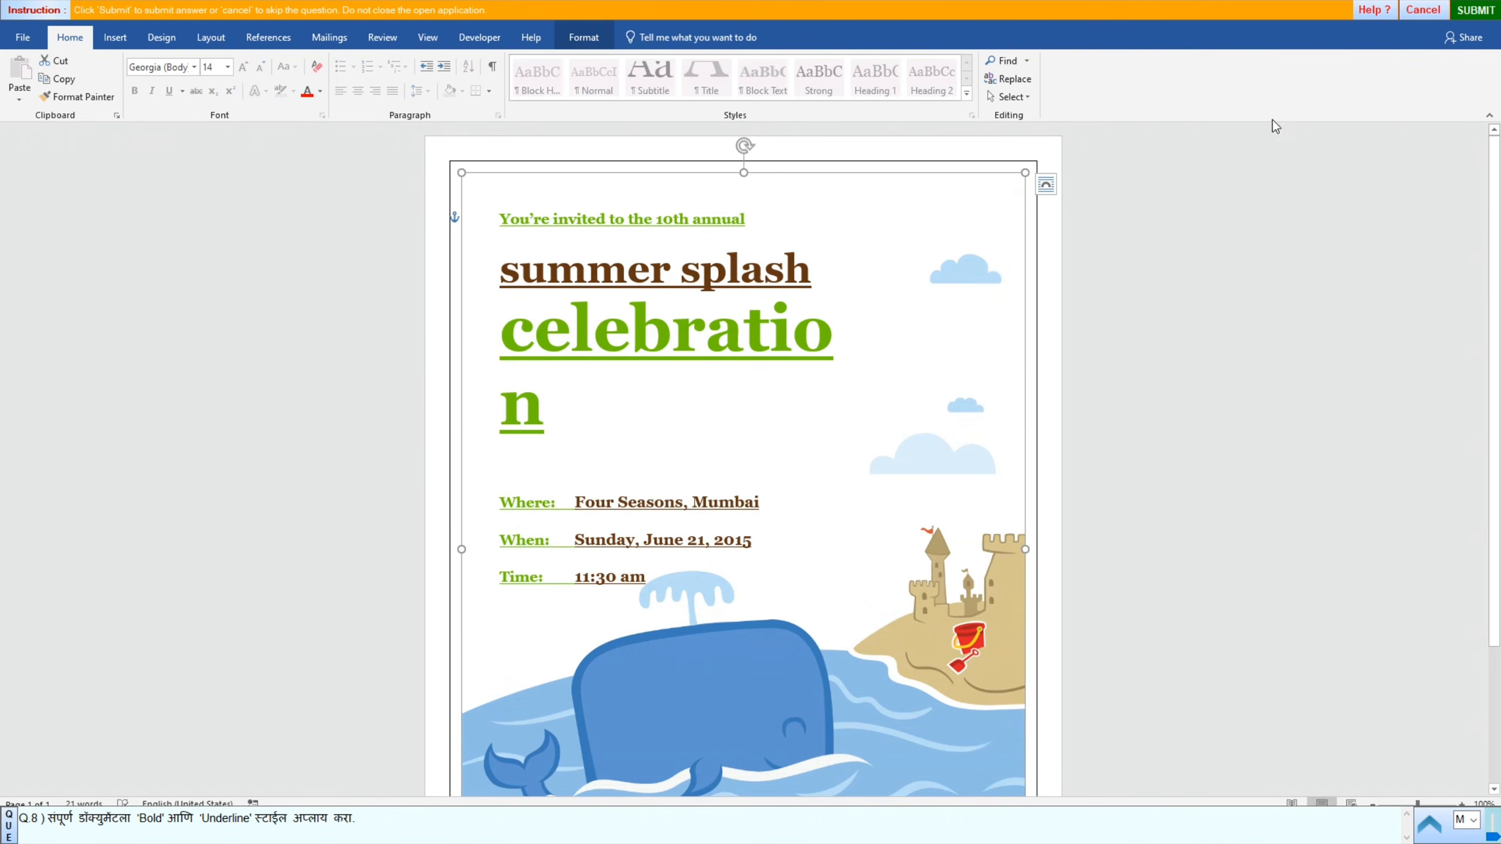
click(1465, 13)
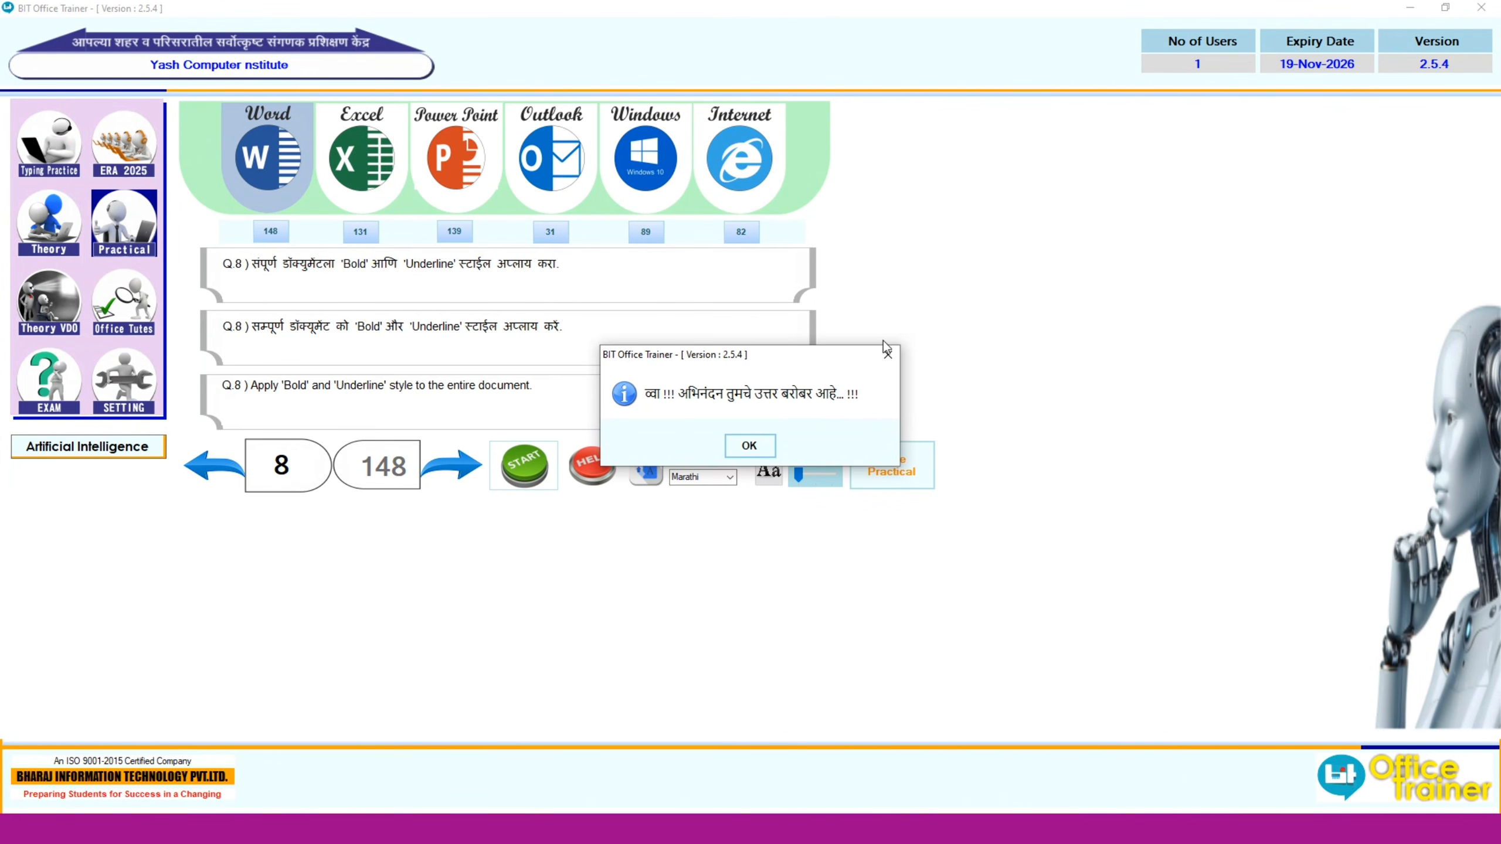
click(749, 445)
Step: Start question 9, apply the Calibri font to the heading "INTRODUCTION TO THE STUDY", and submit the answer
click(469, 476)
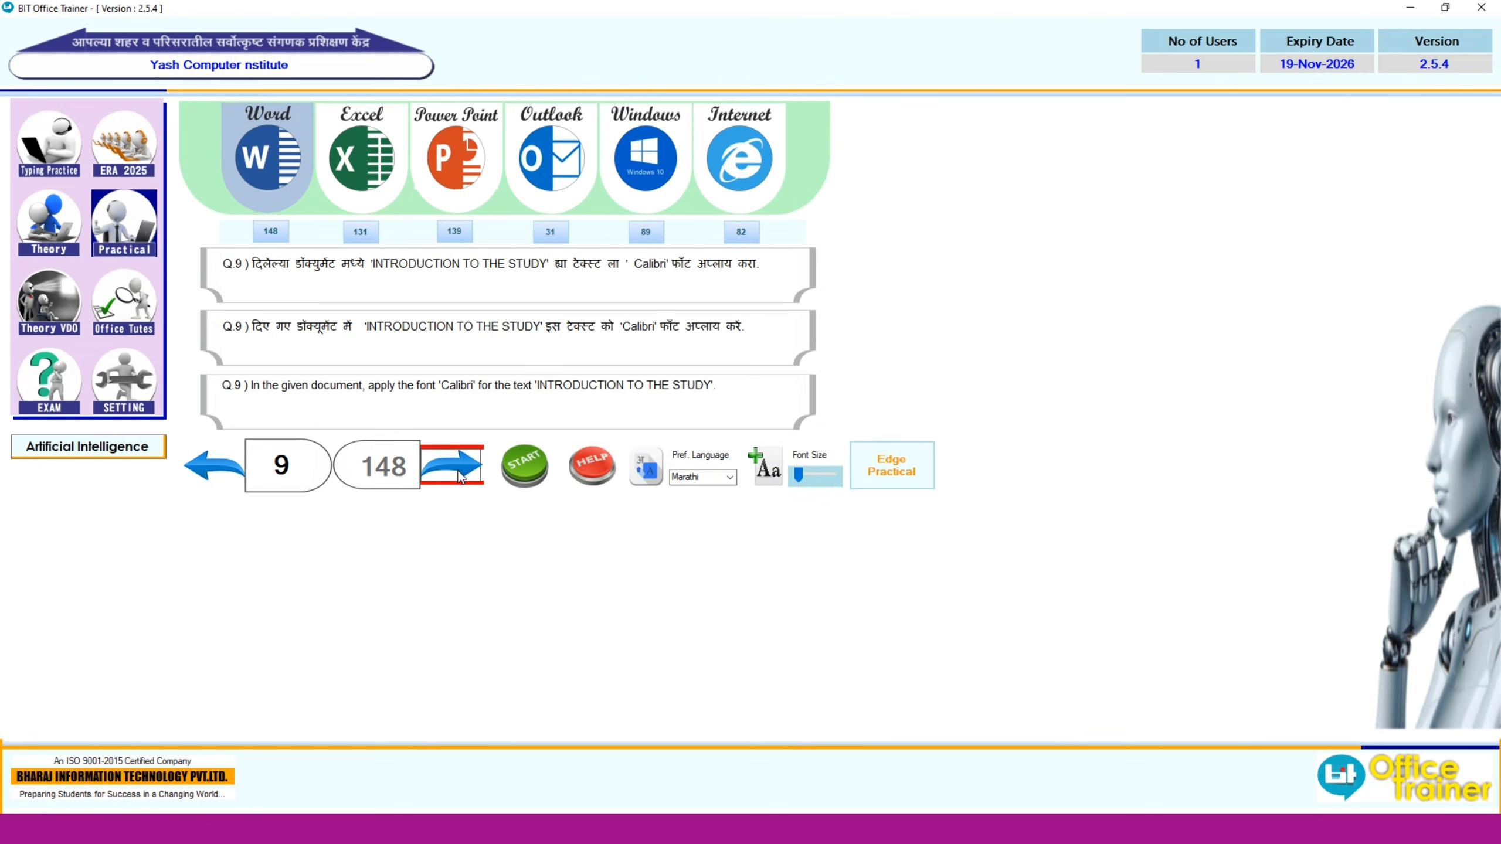
click(517, 482)
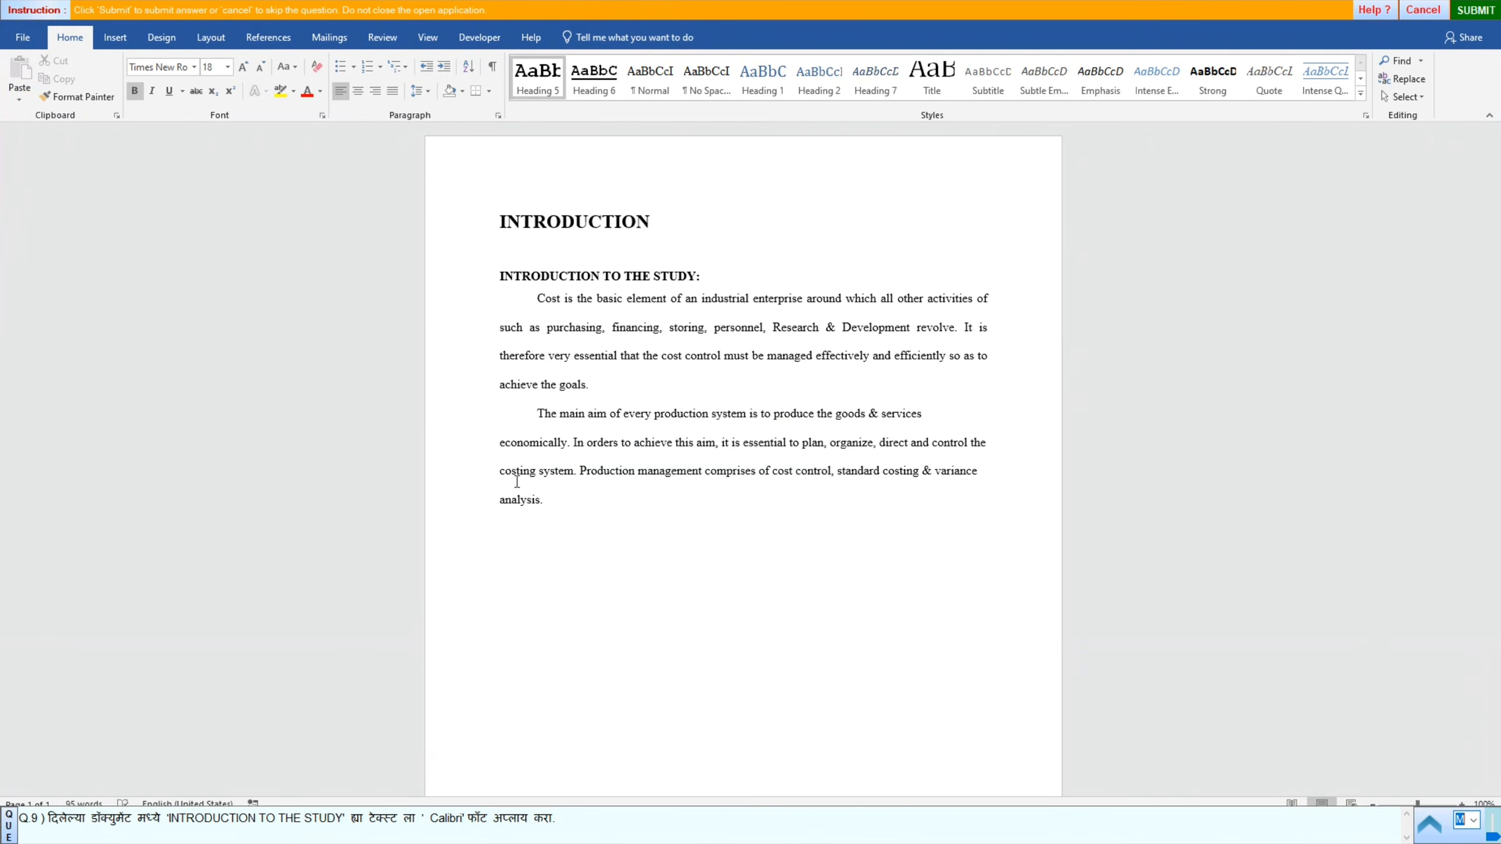
click(502, 277)
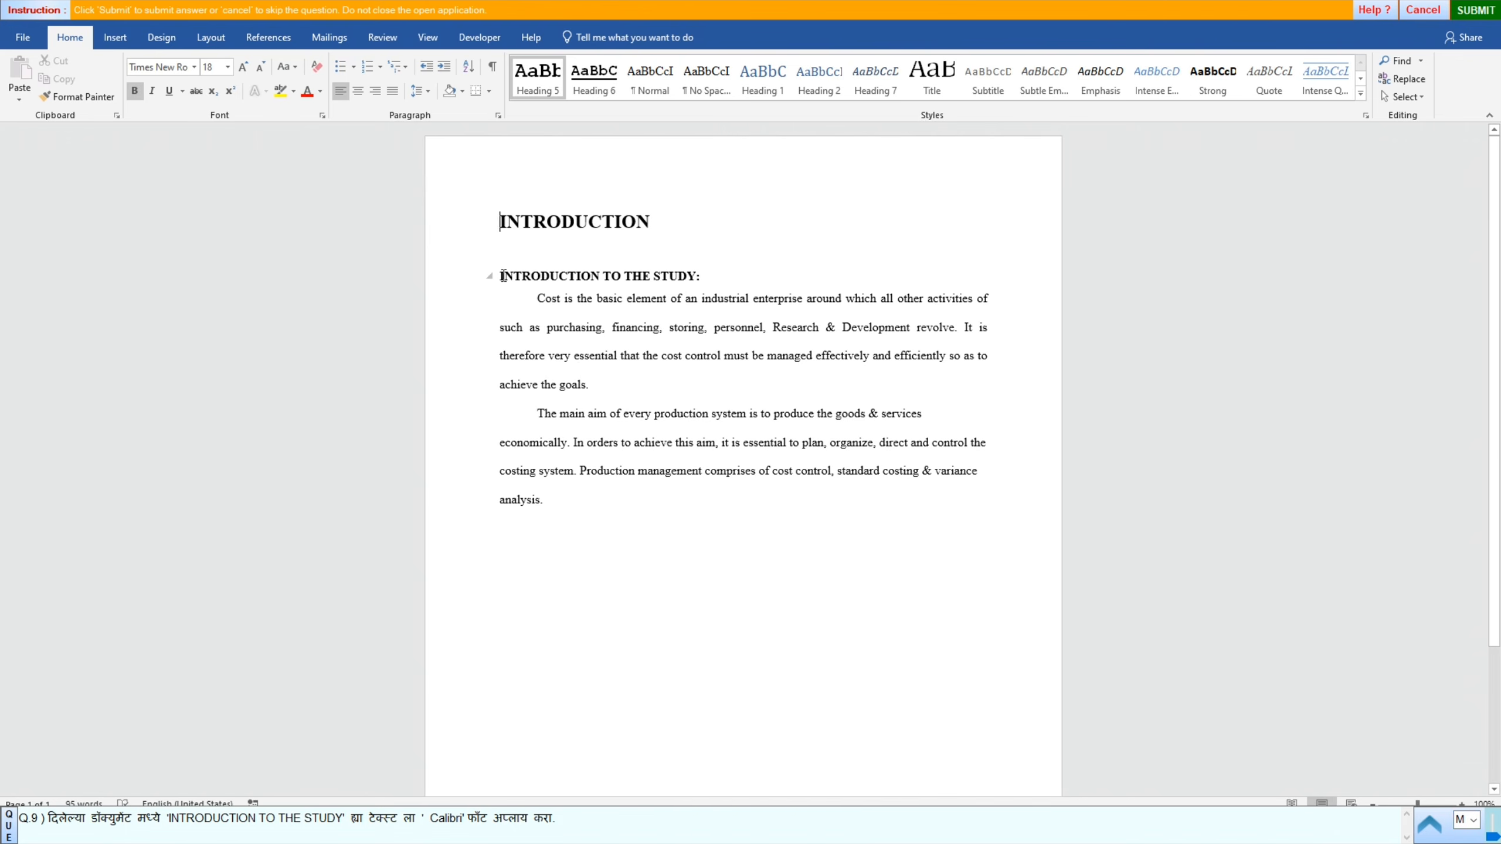
drag(504, 276, 538, 280)
drag(670, 262, 738, 269)
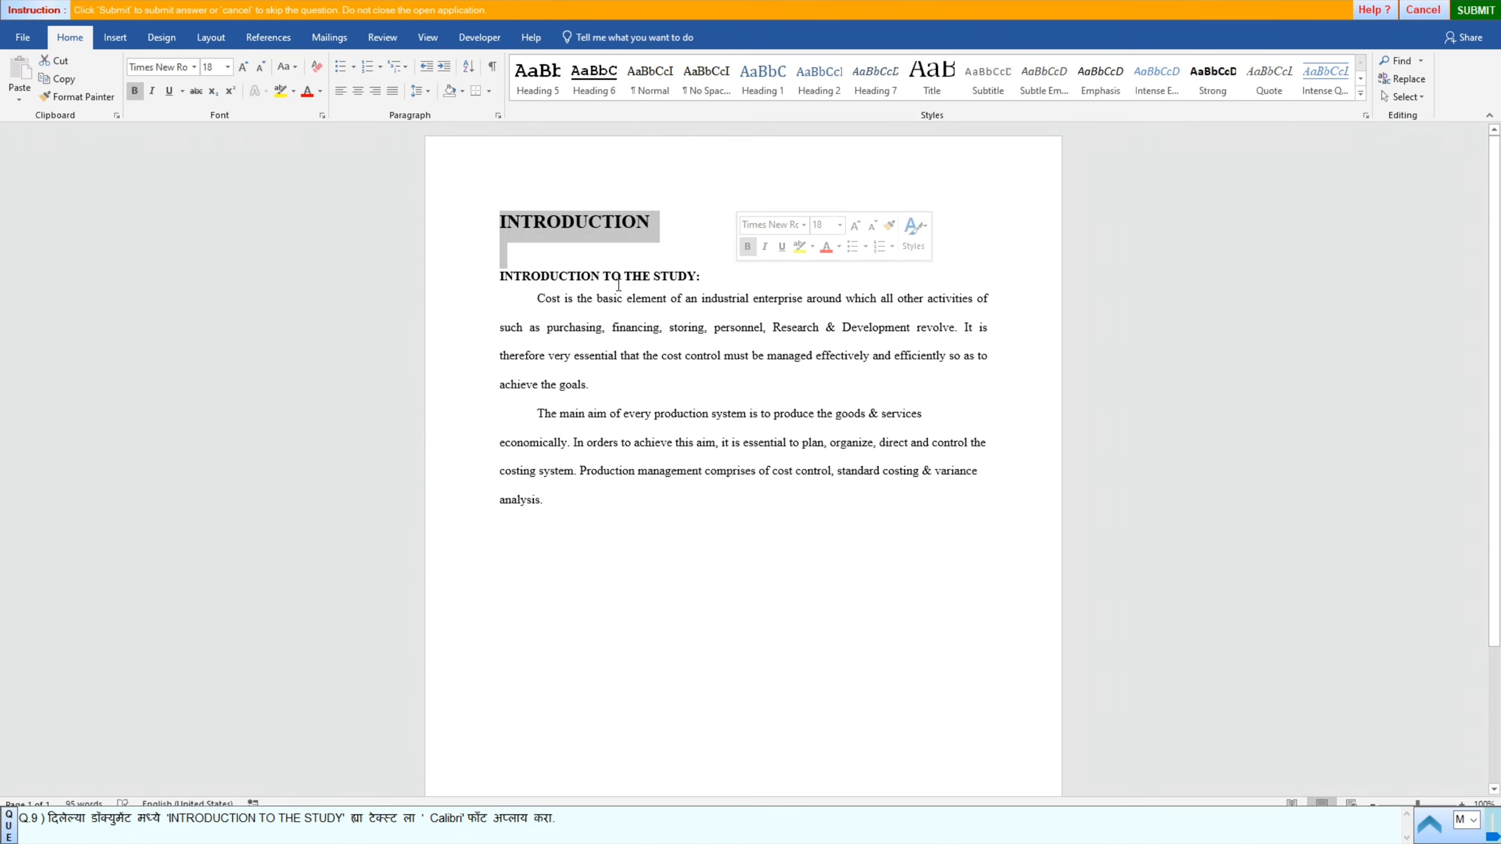
click(446, 285)
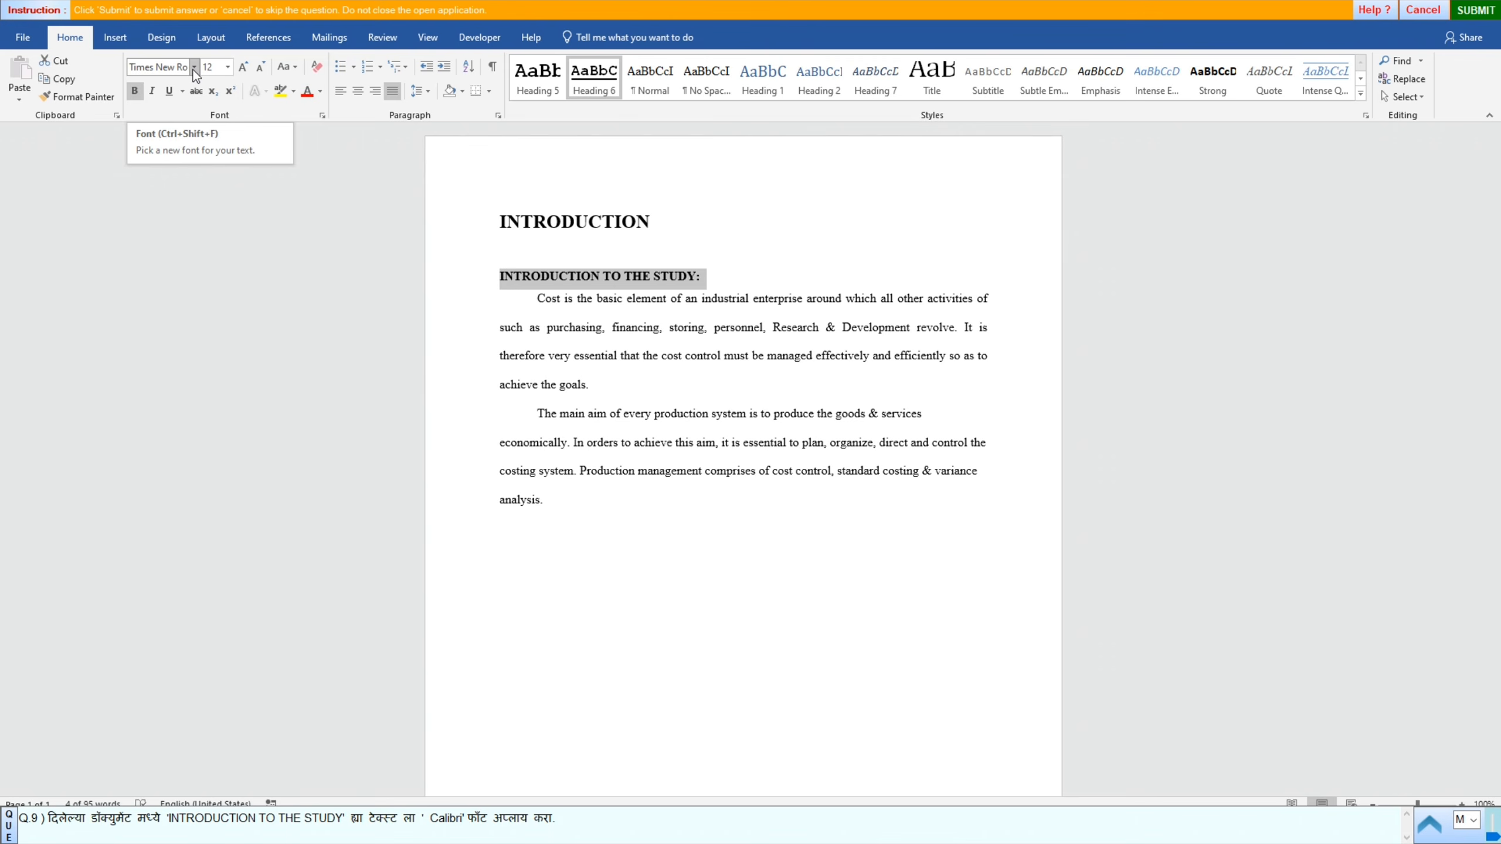
click(194, 66)
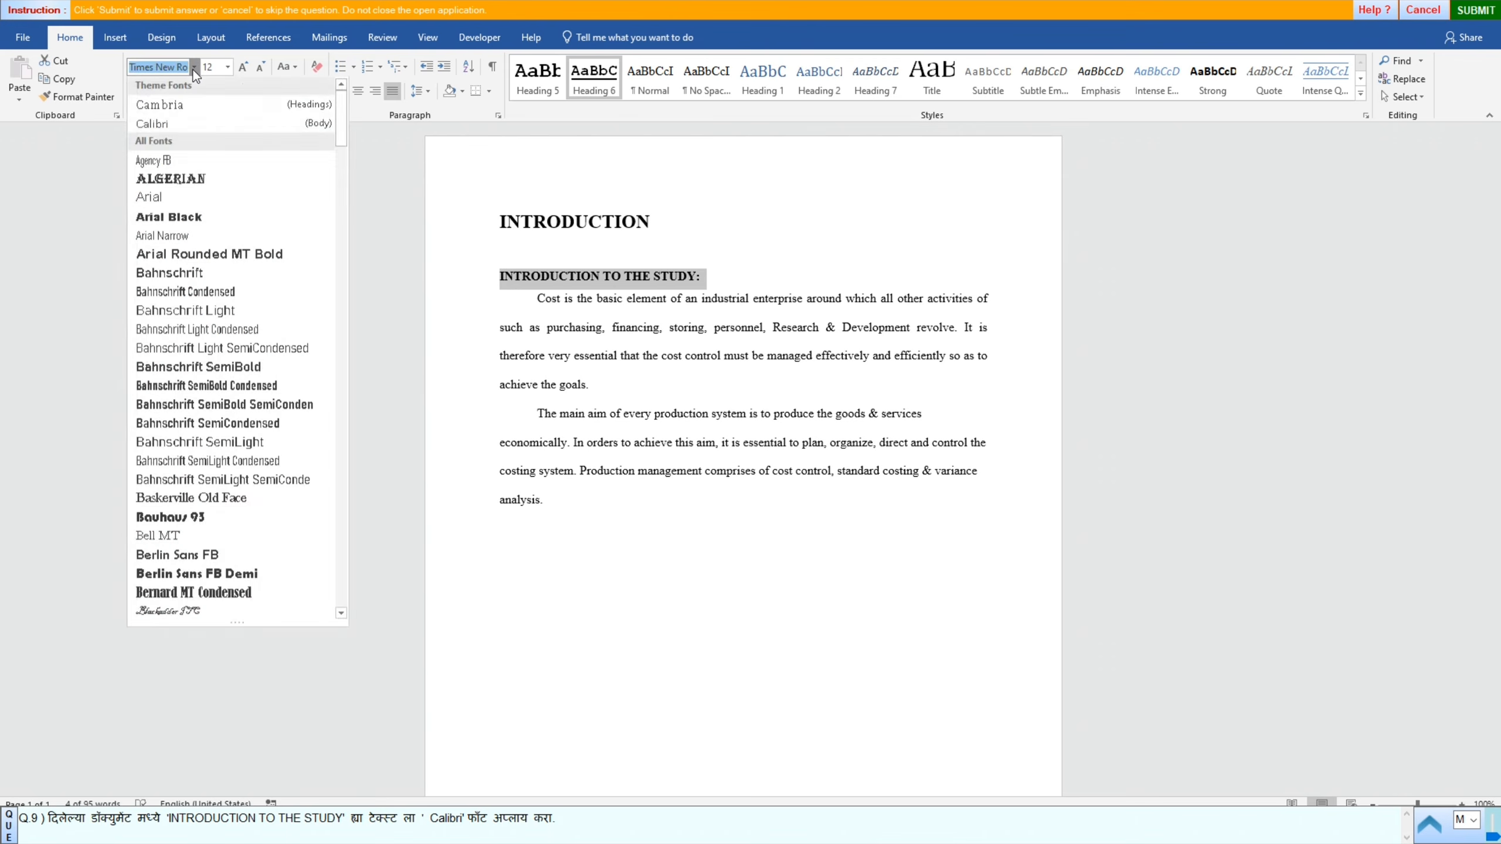
click(155, 126)
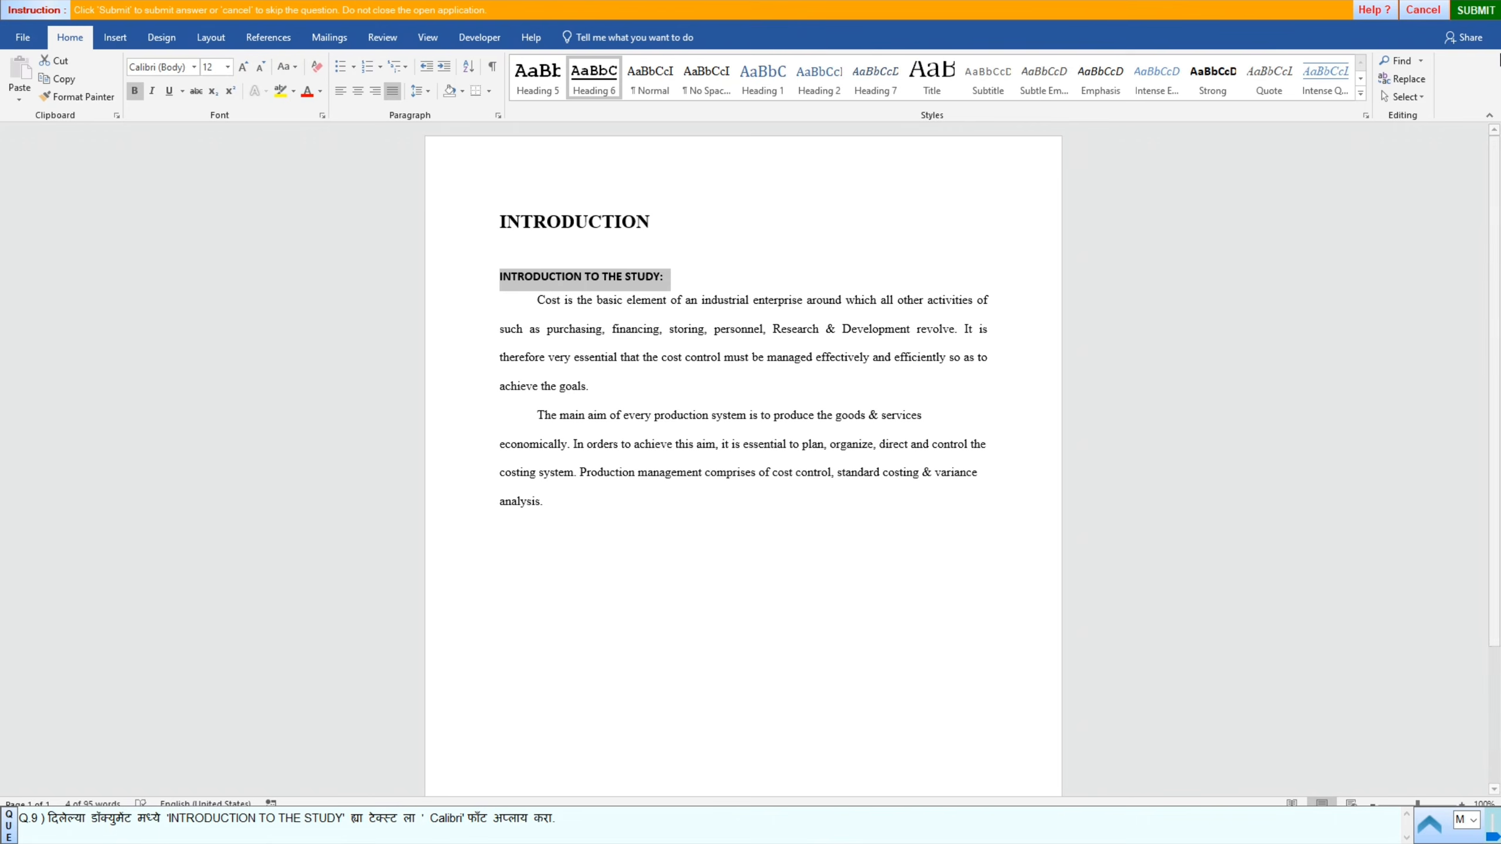
click(1476, 10)
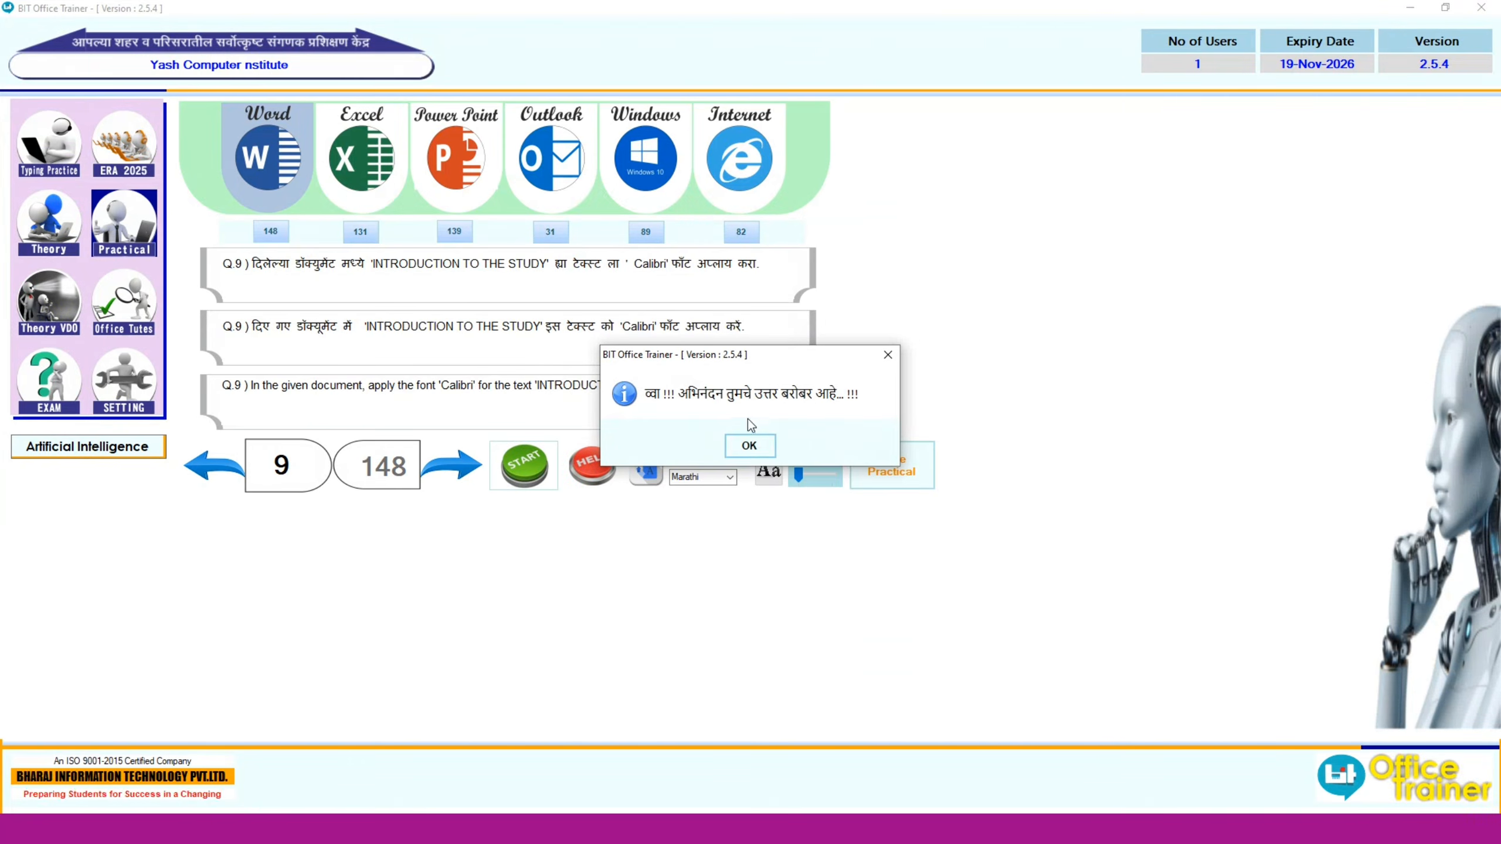
click(751, 437)
Step: Start question 10, set the font size of the second sentence to 14, and submit the answer
click(470, 482)
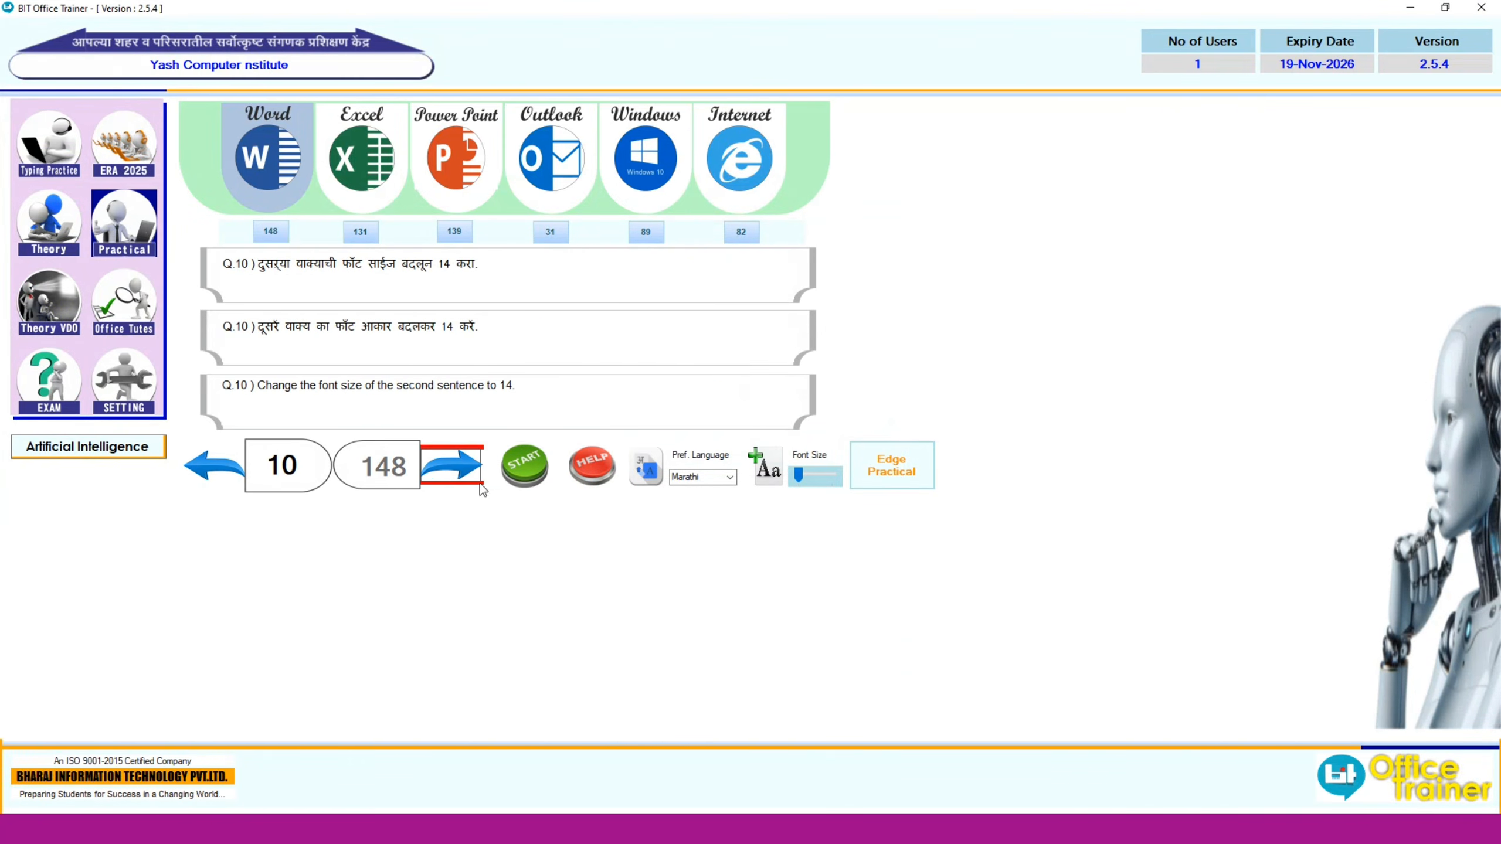
click(506, 477)
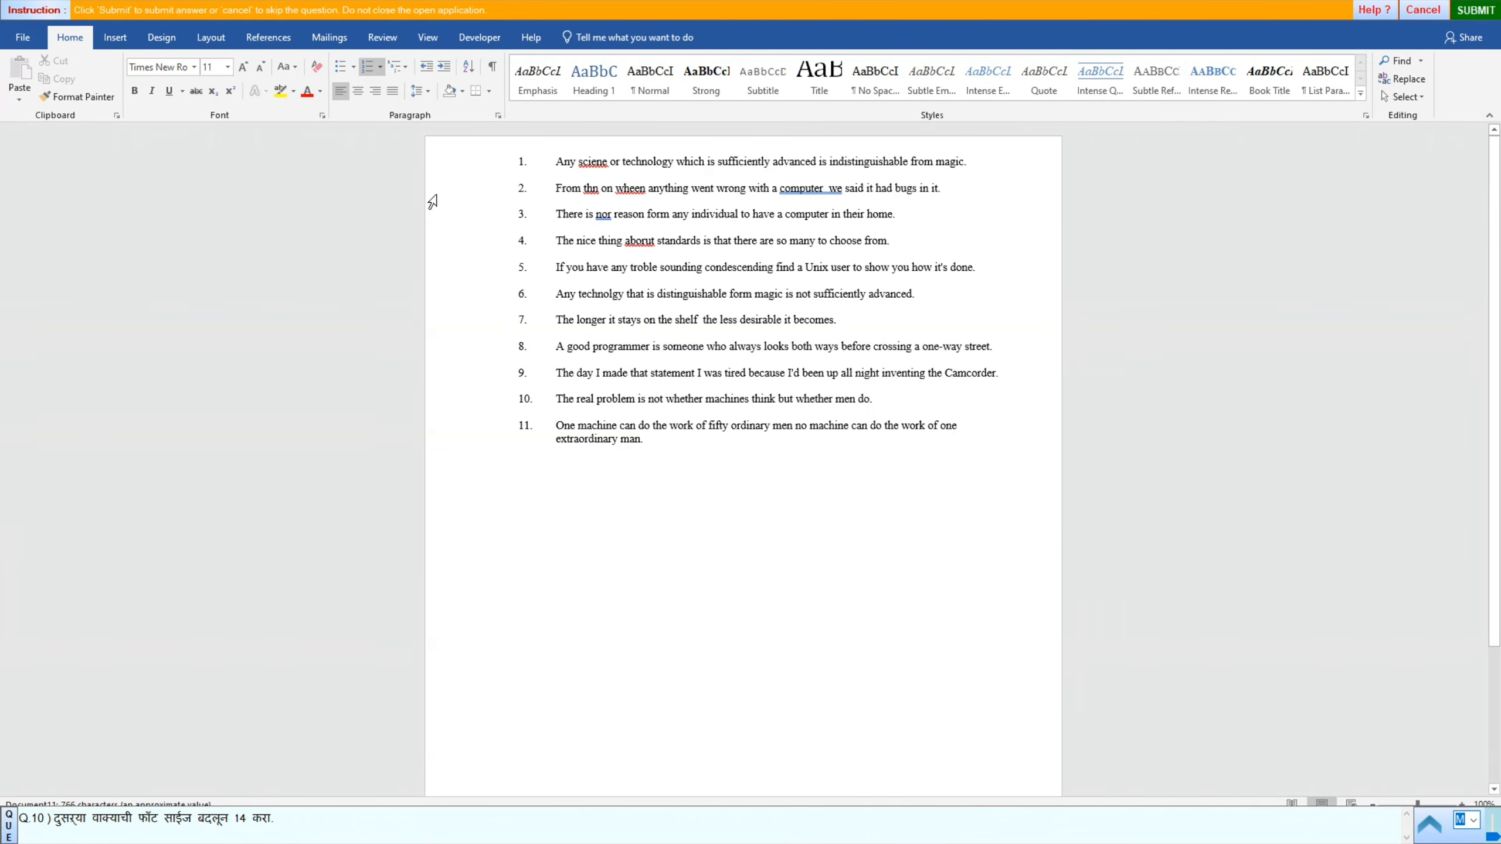
click(489, 195)
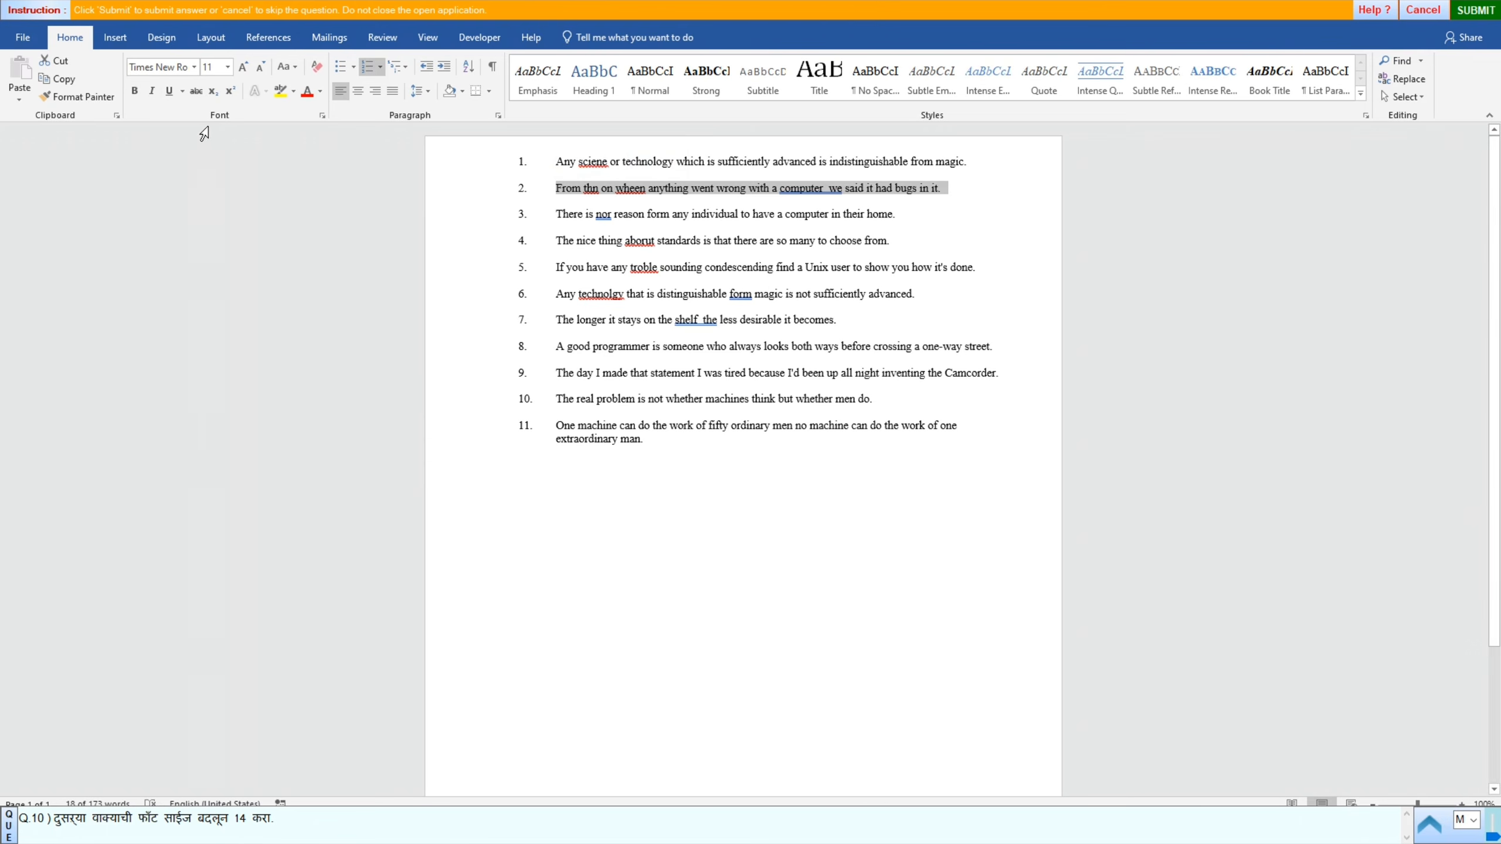
click(228, 67)
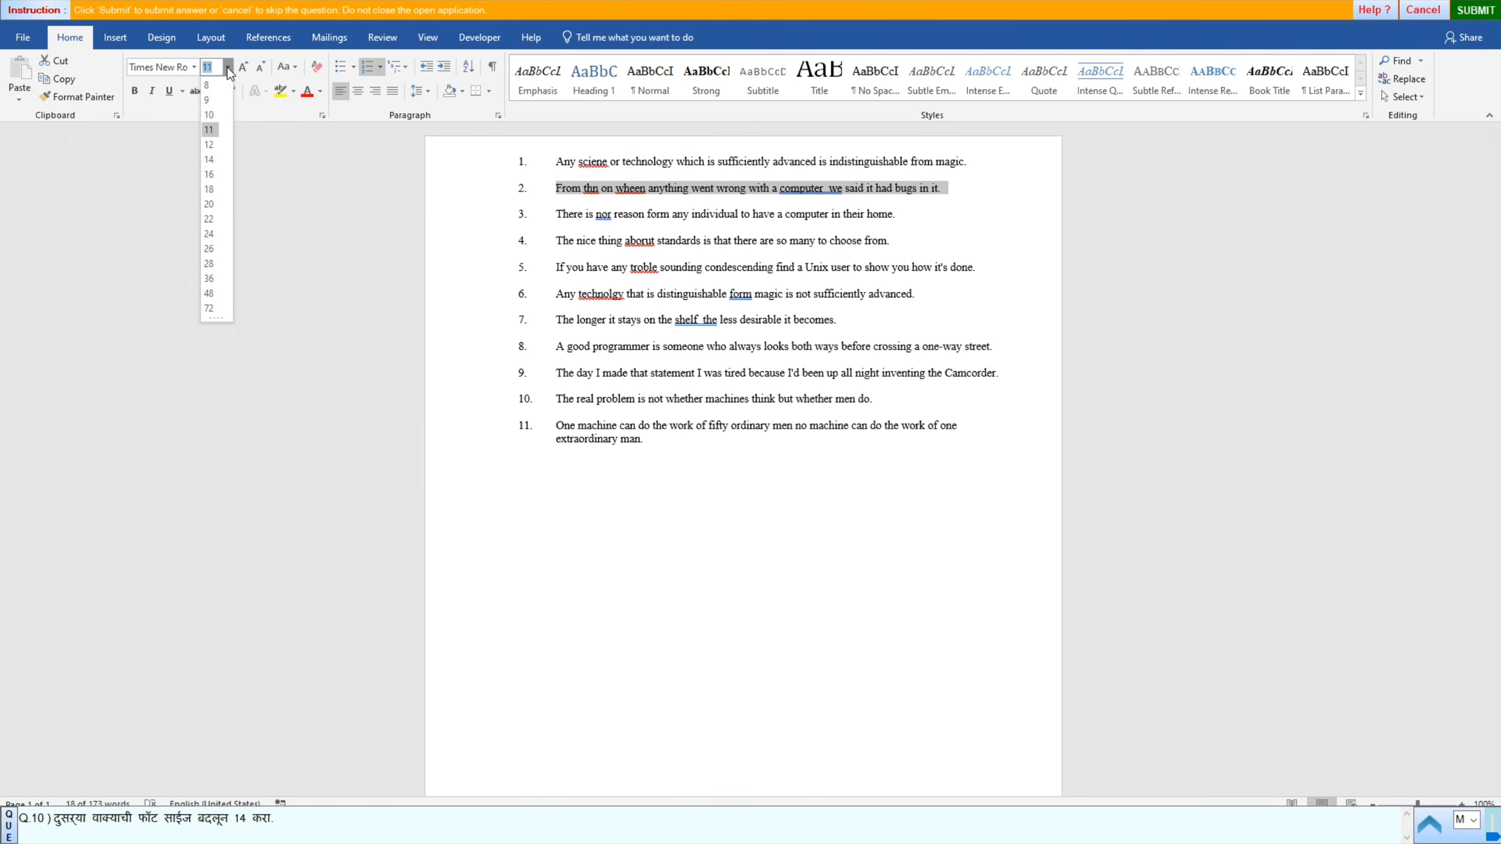
click(206, 160)
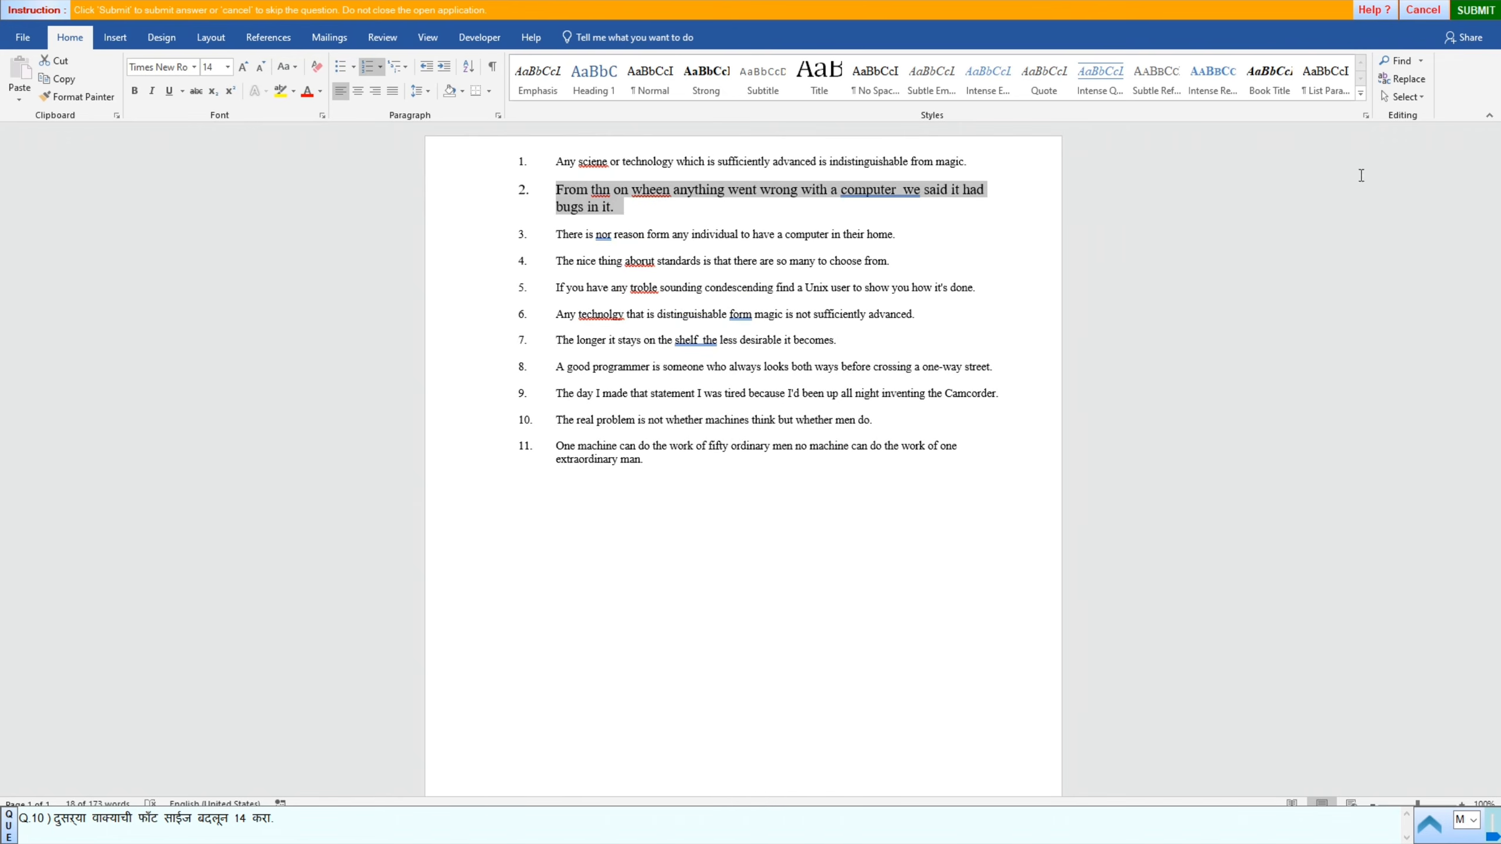
click(1474, 10)
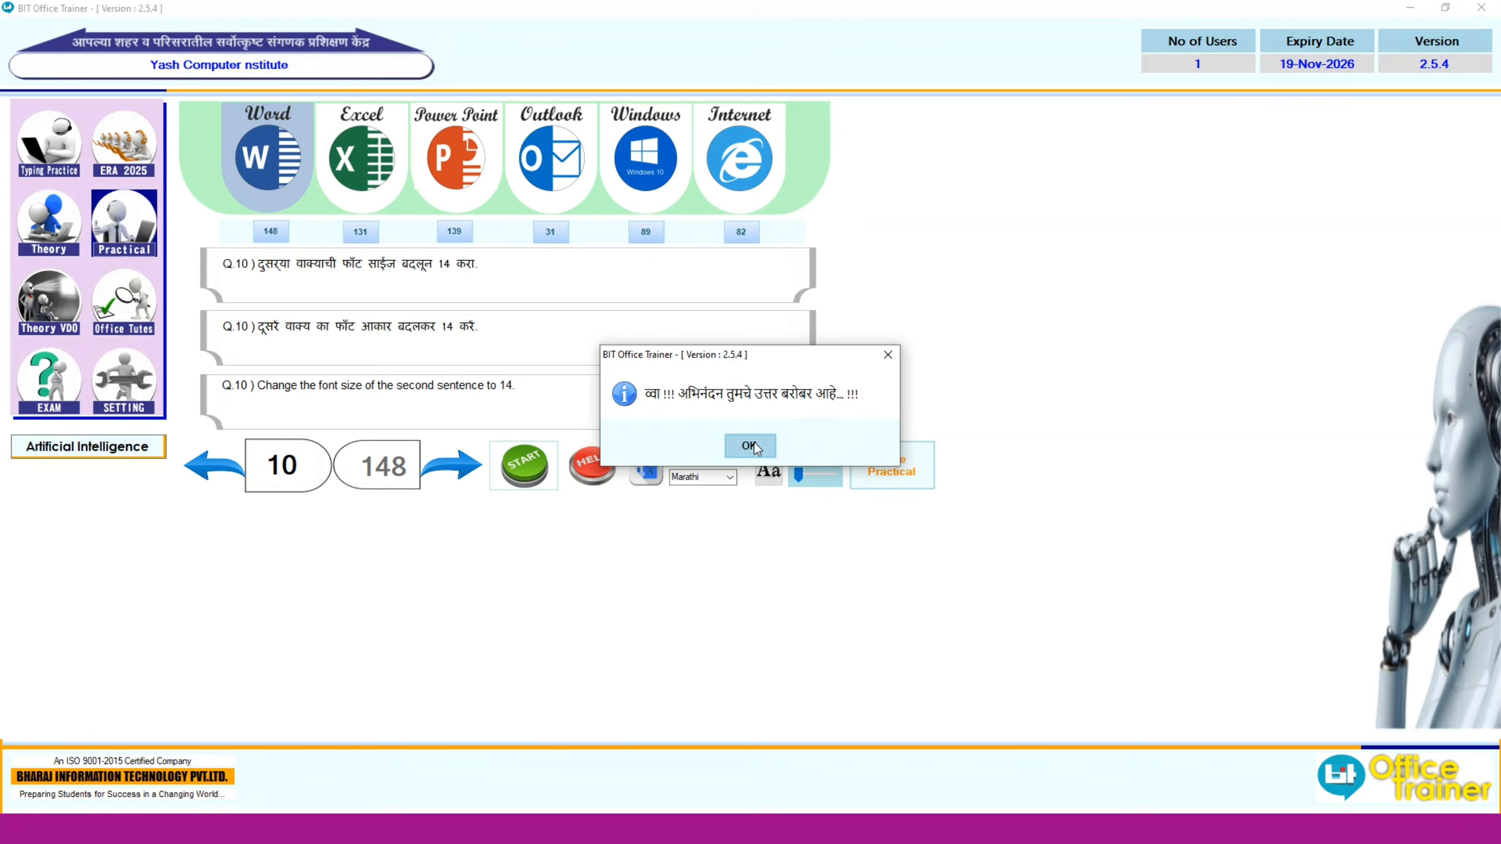
click(768, 450)
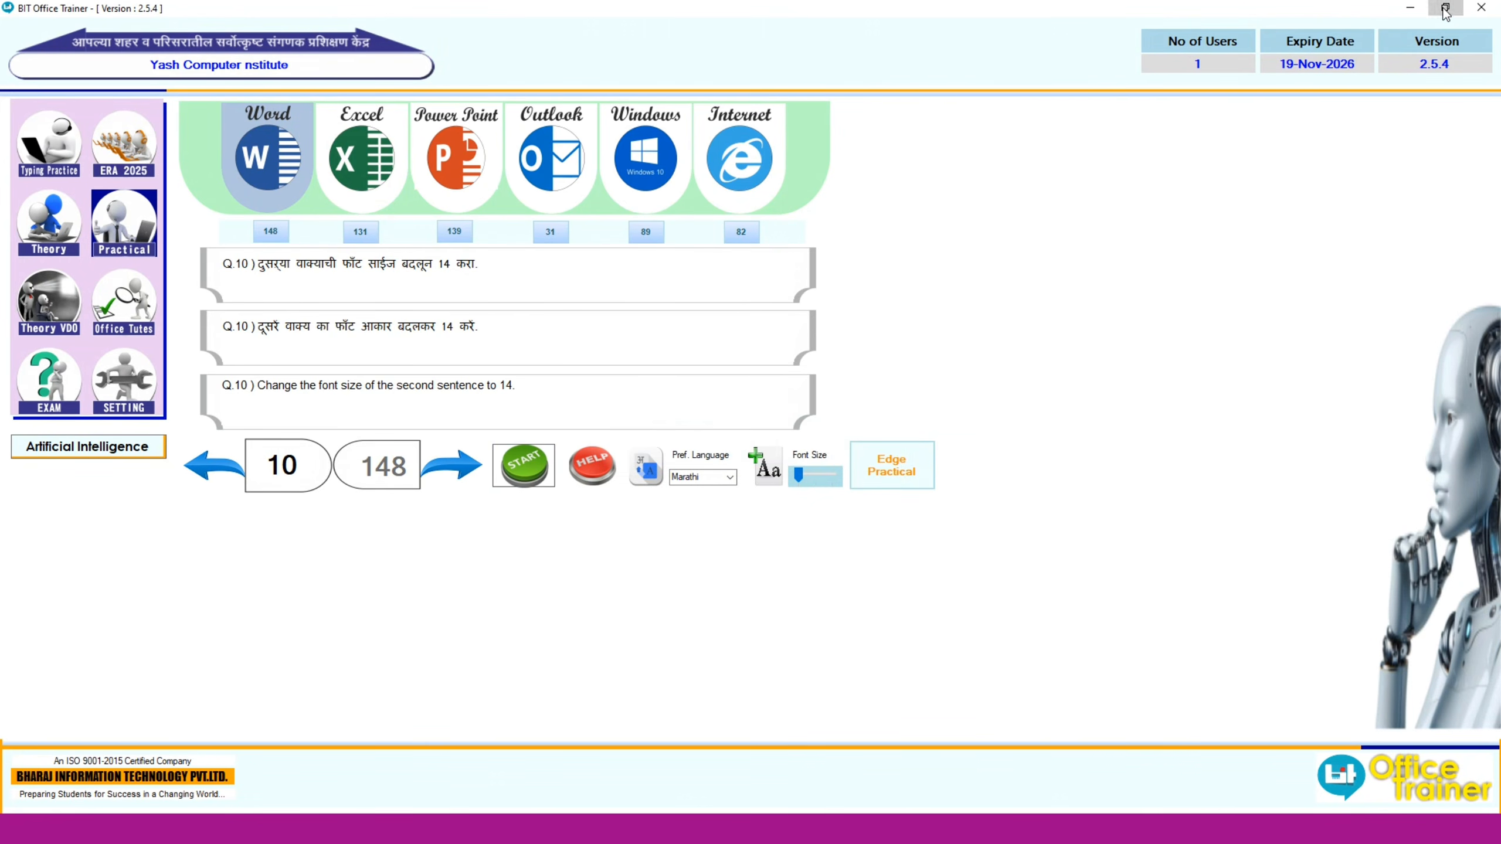
Step: Start question 11, apply the Subscript effect to the third sentence, and submit the answer
click(452, 473)
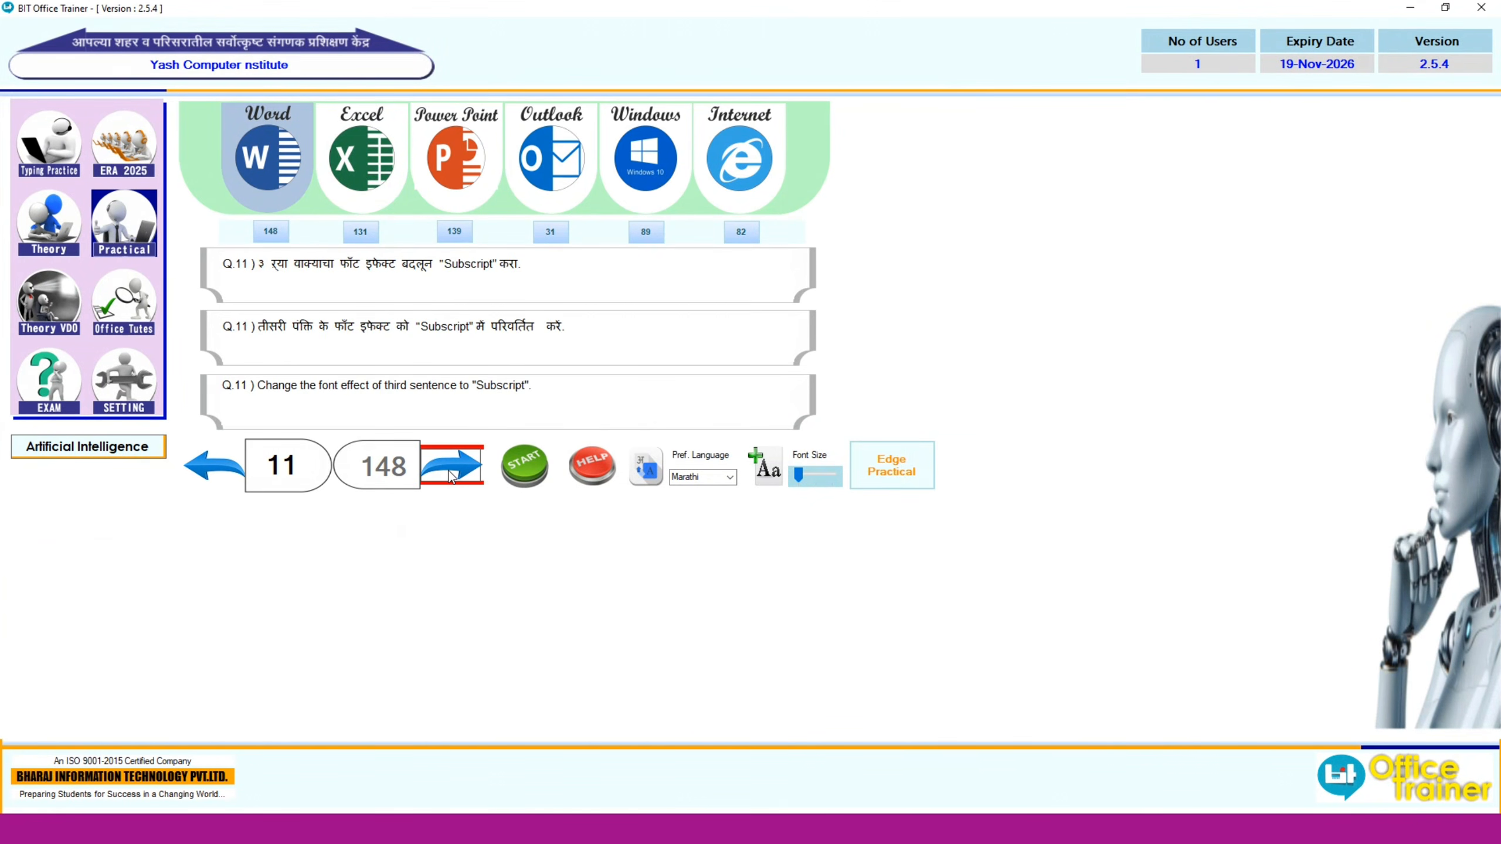
click(524, 466)
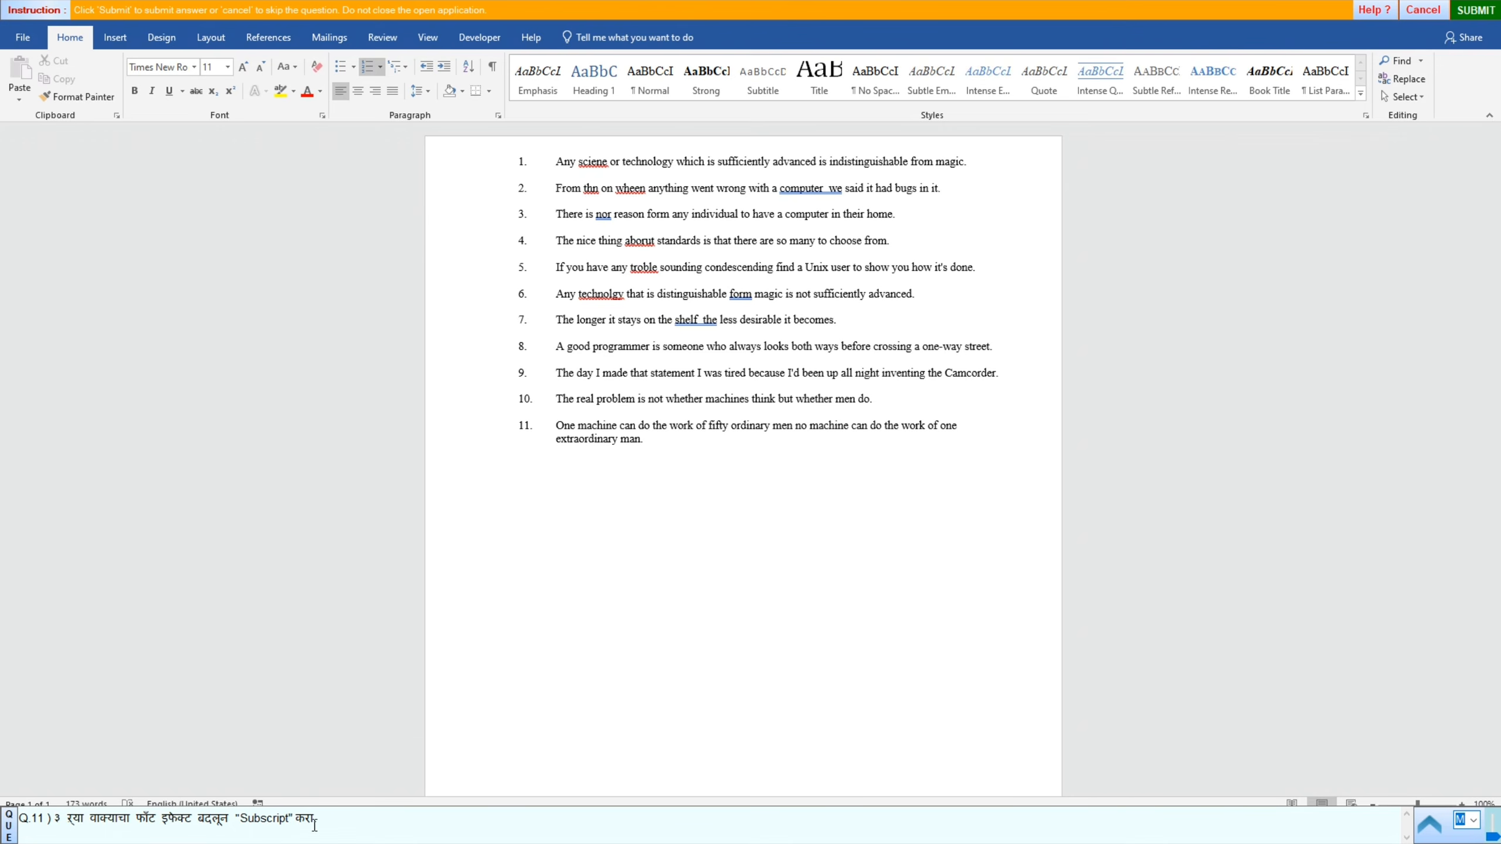
click(458, 225)
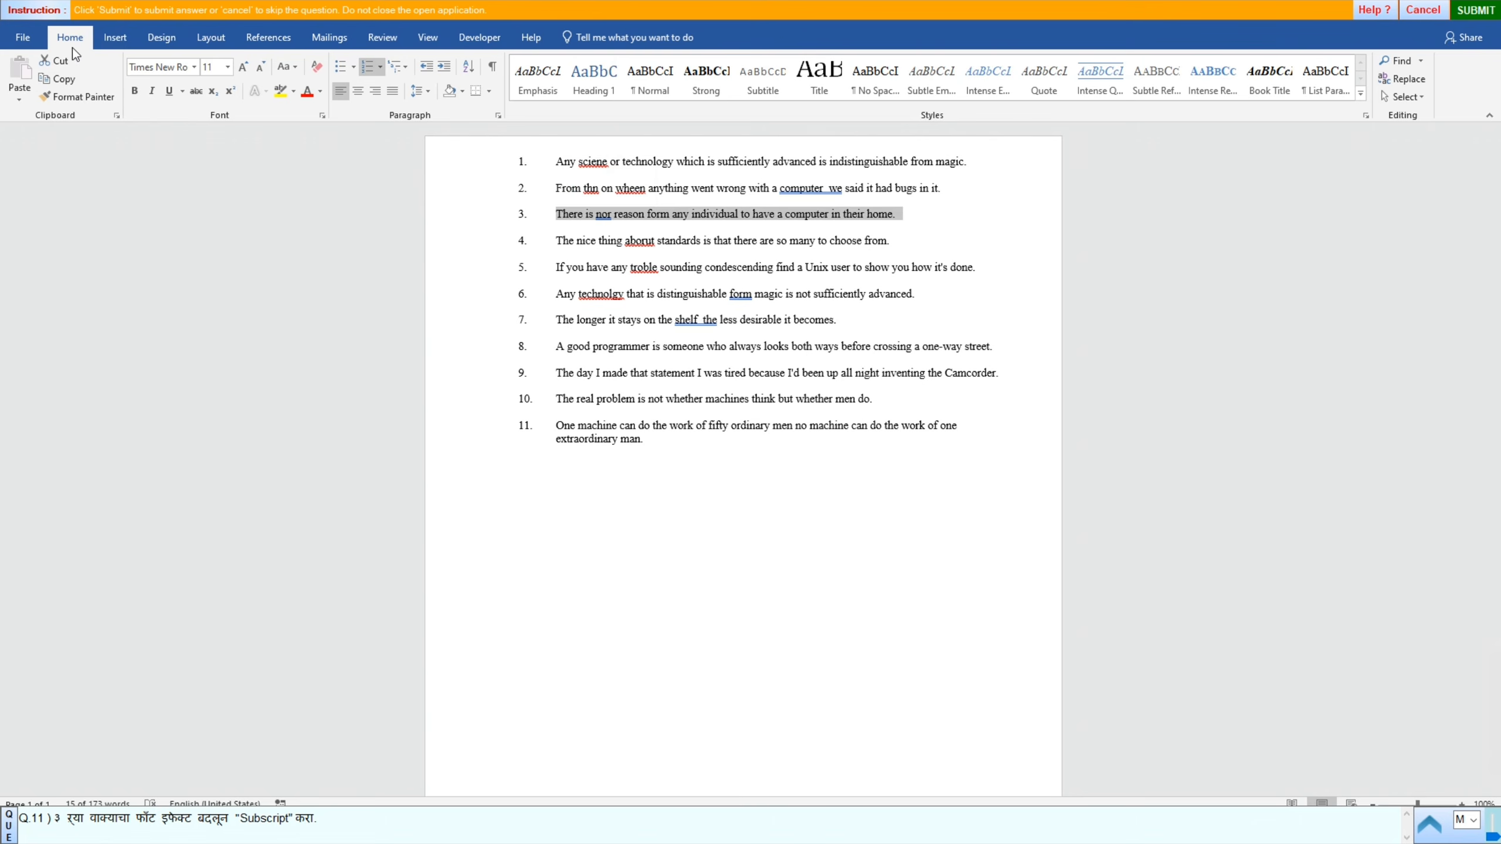
click(211, 94)
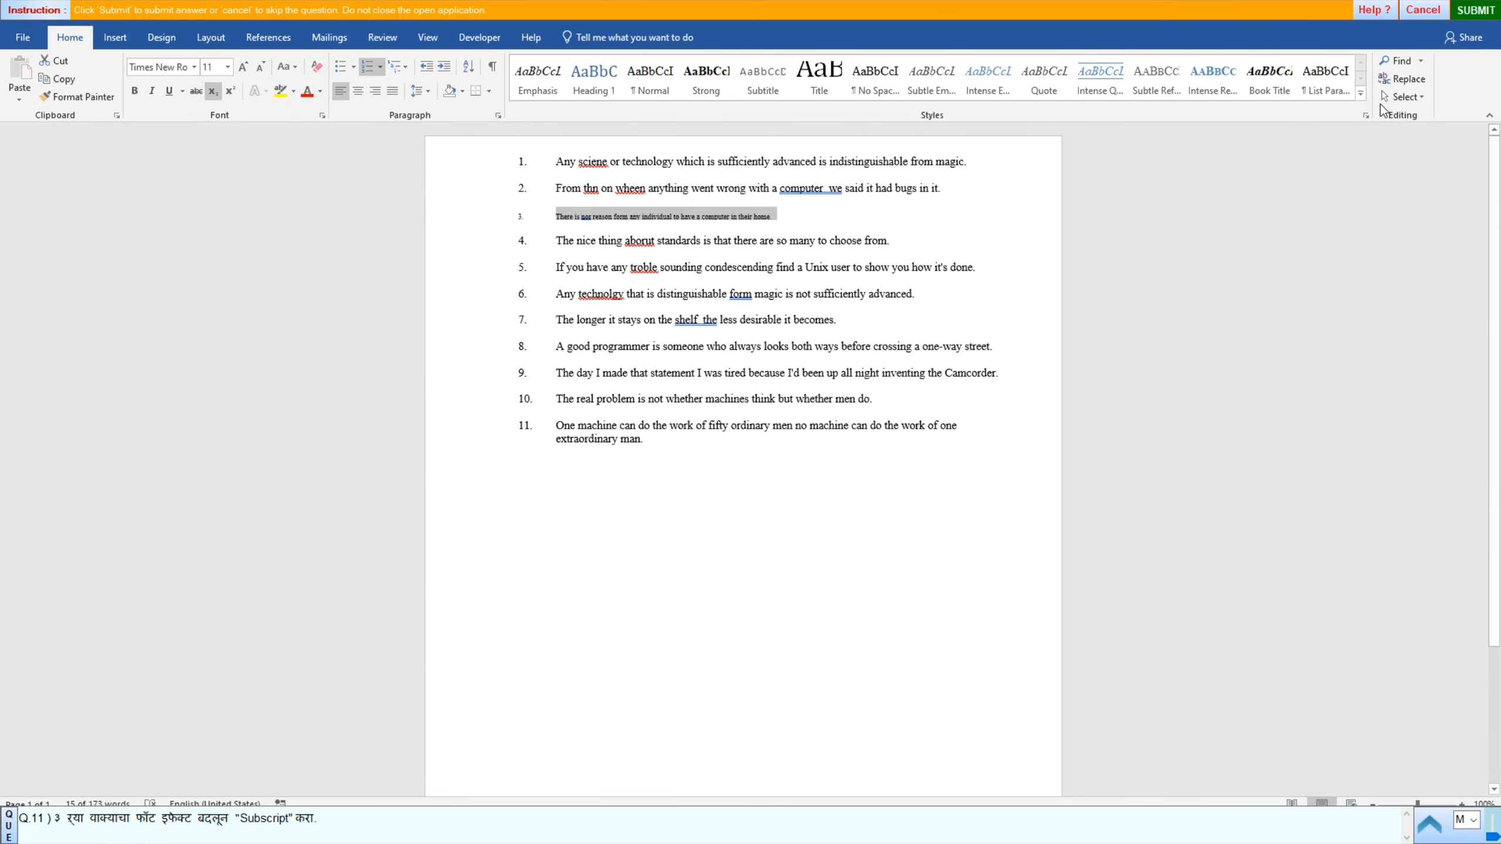
click(1471, 10)
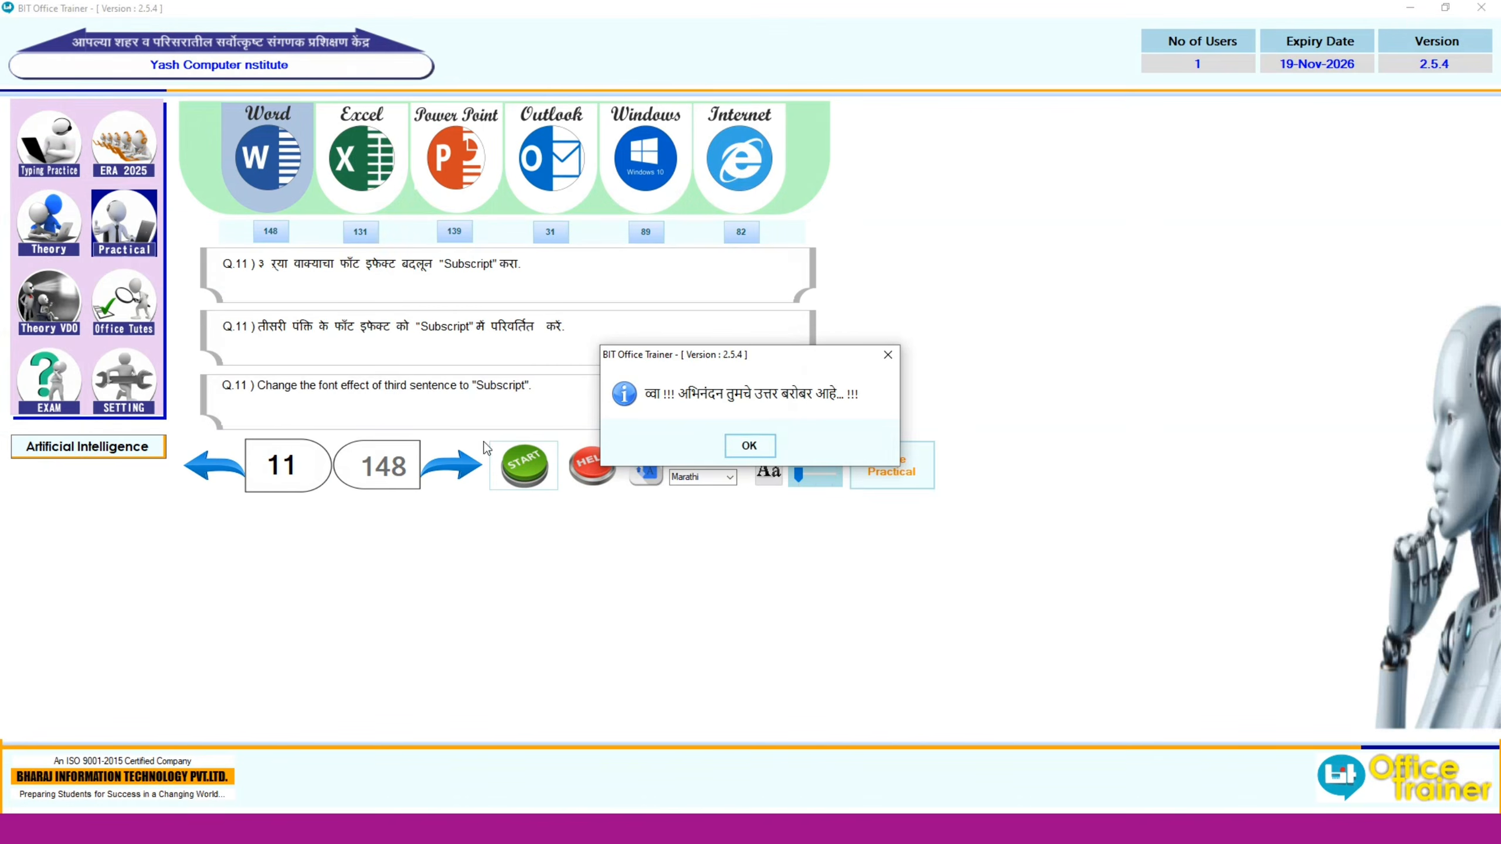
click(748, 445)
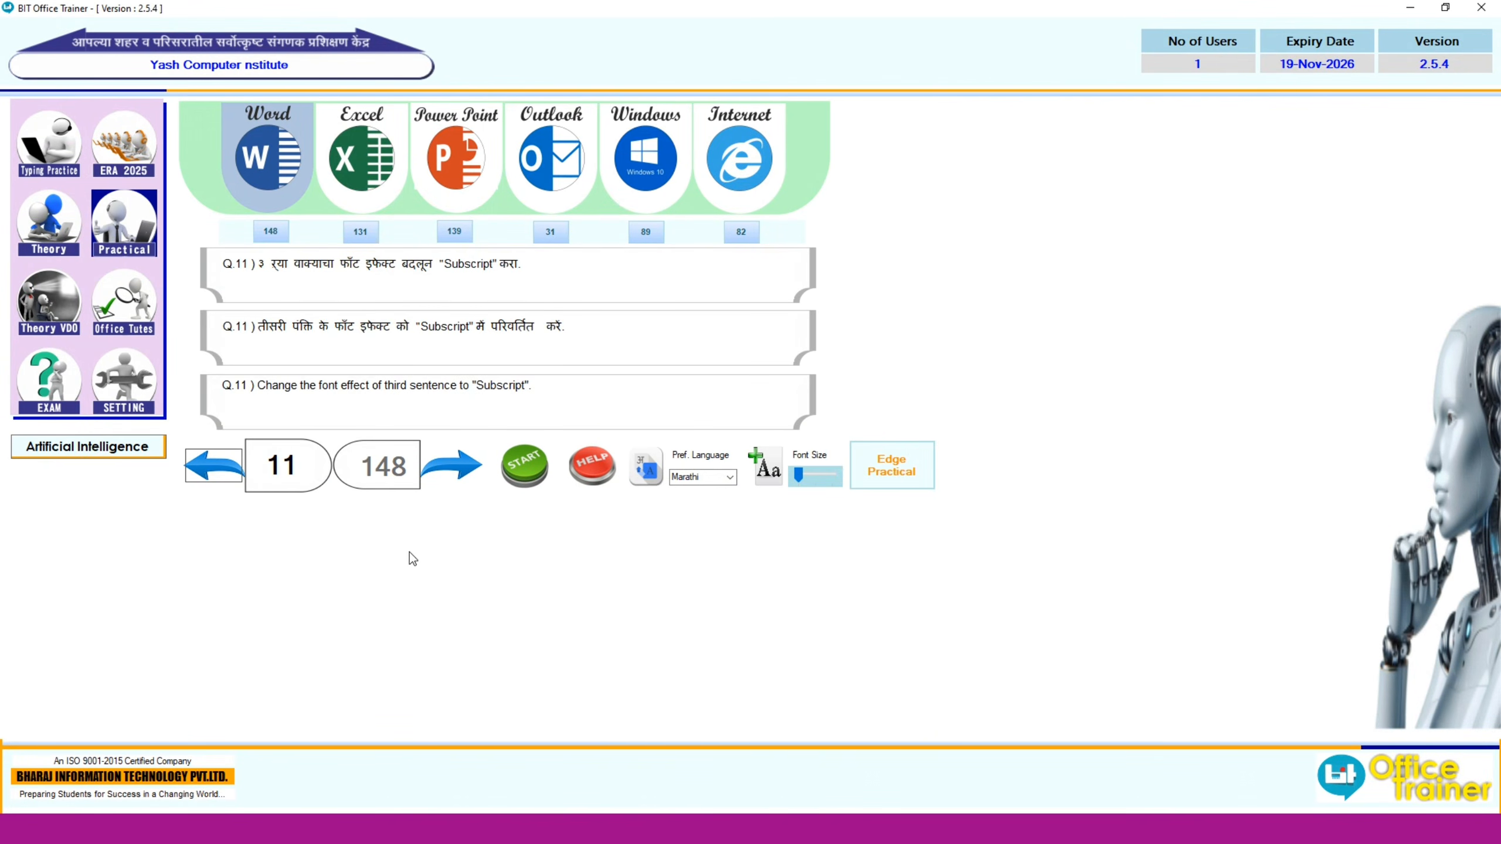
Step: Start question 12, set the document's right margin to 0.75 inches with custom margins, and submit the answer
click(454, 473)
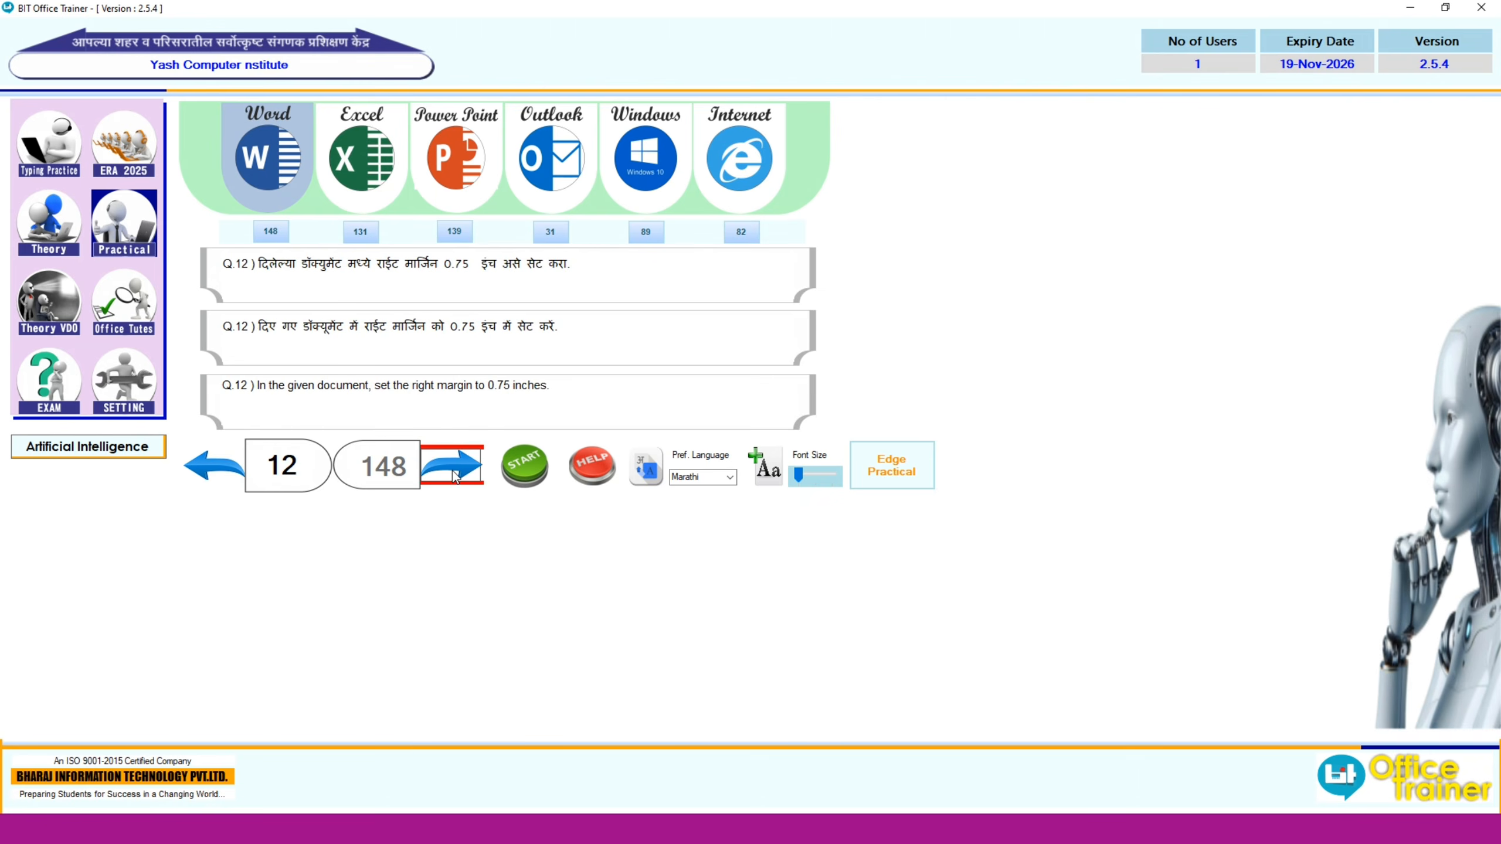
click(521, 463)
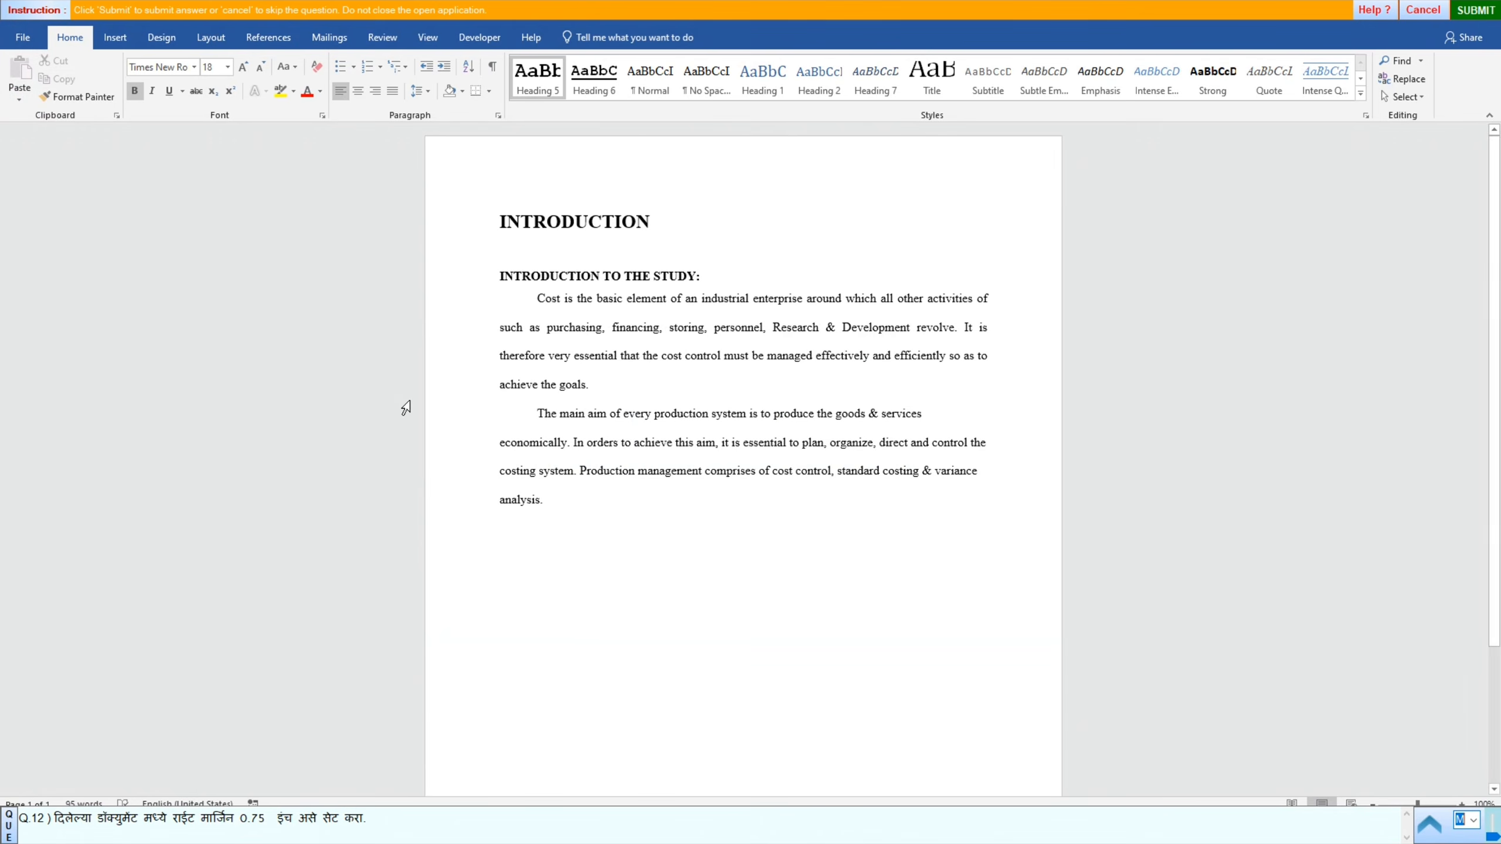
click(204, 40)
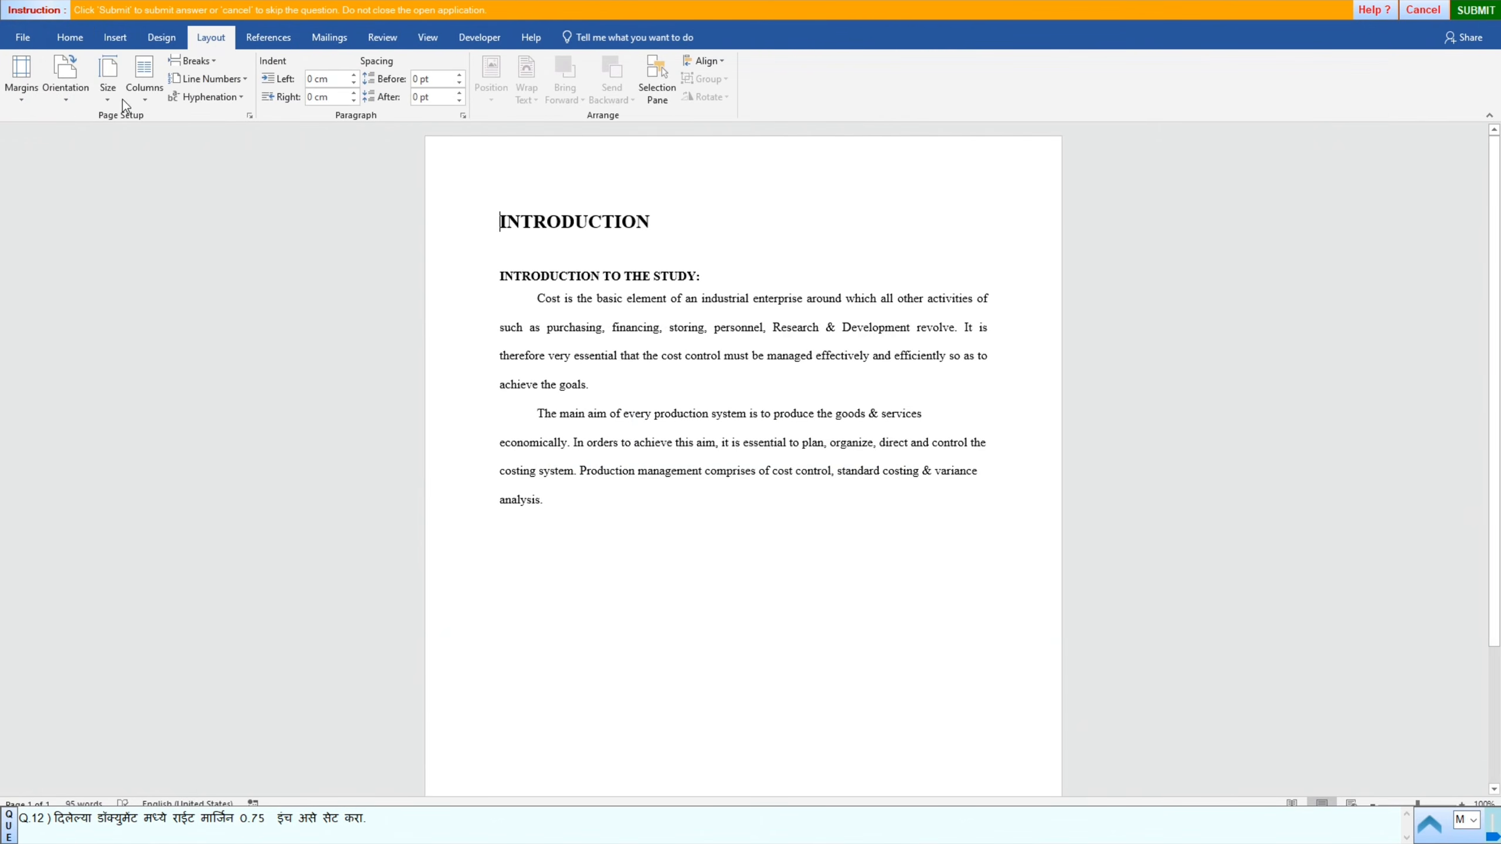
click(23, 104)
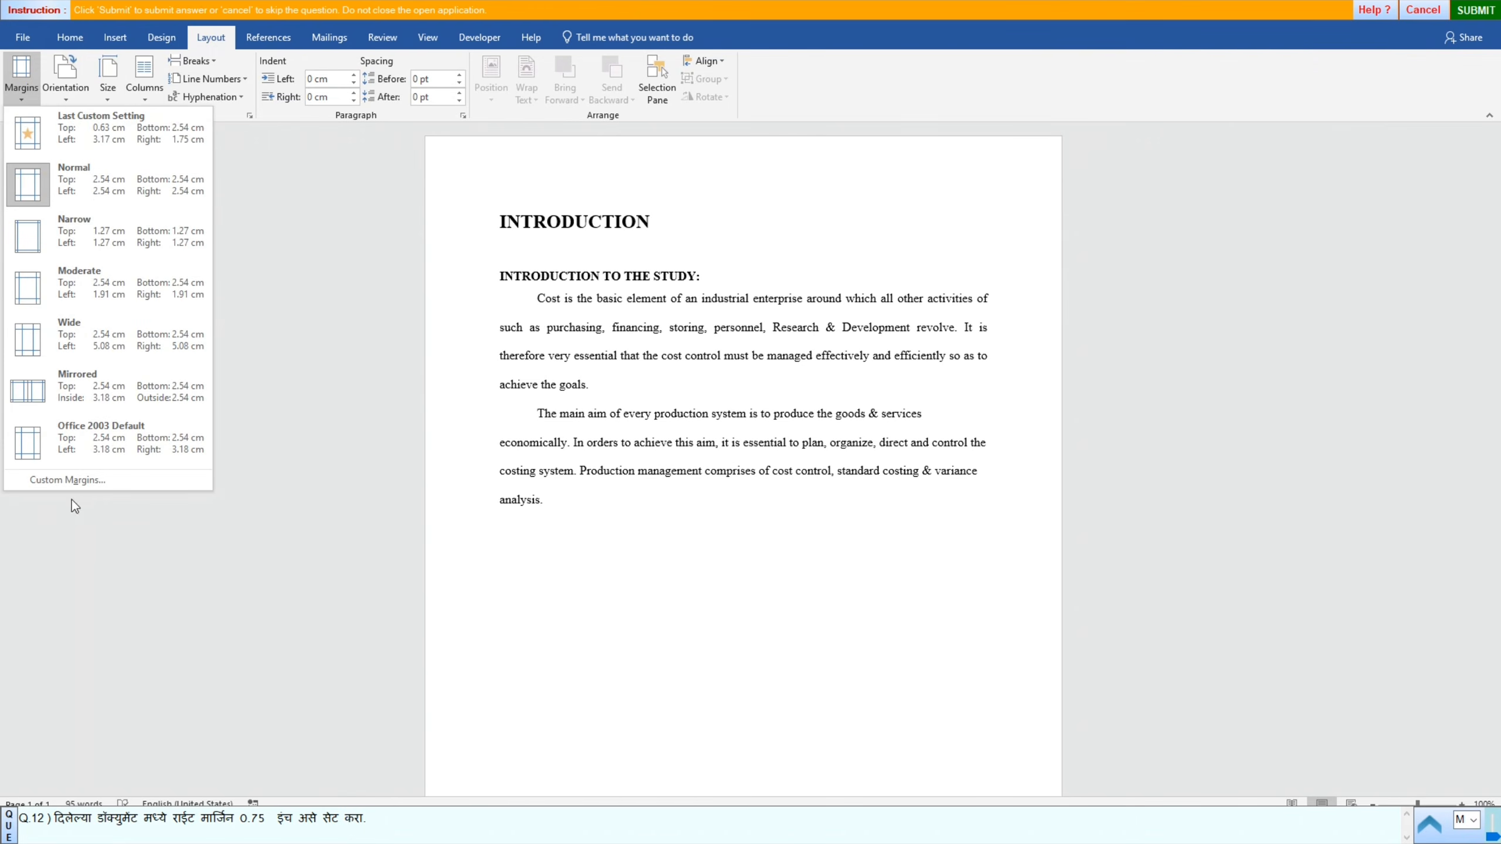
click(52, 481)
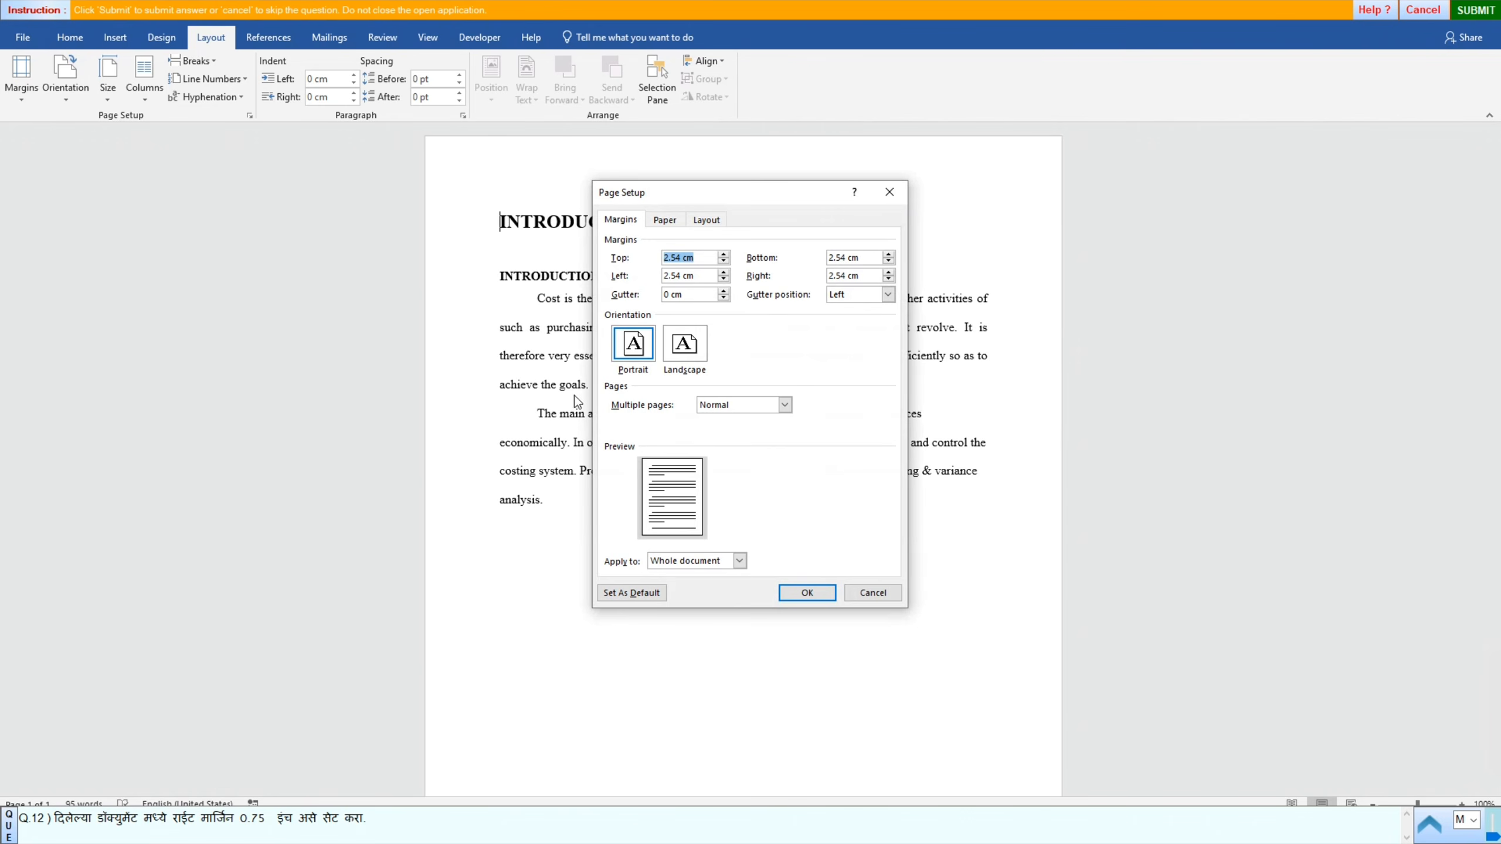
click(860, 274)
key(BackSpace)
key(BackSpace)
key(BackSpace)
key(BackSpace)
key(BackSpace)
key(BackSpace)
key(BackSpace)
click(796, 591)
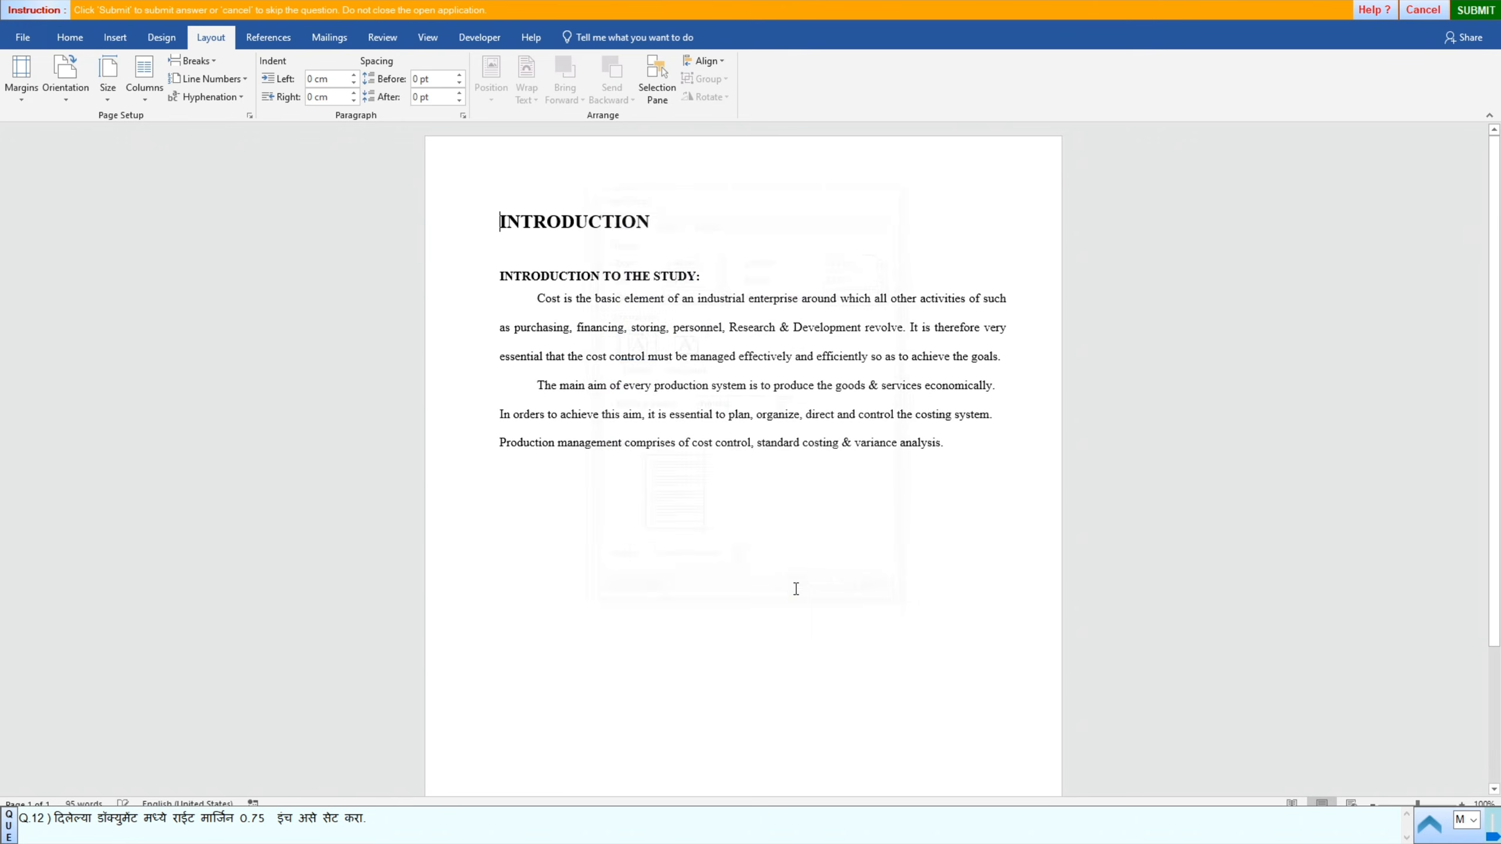
click(1491, 8)
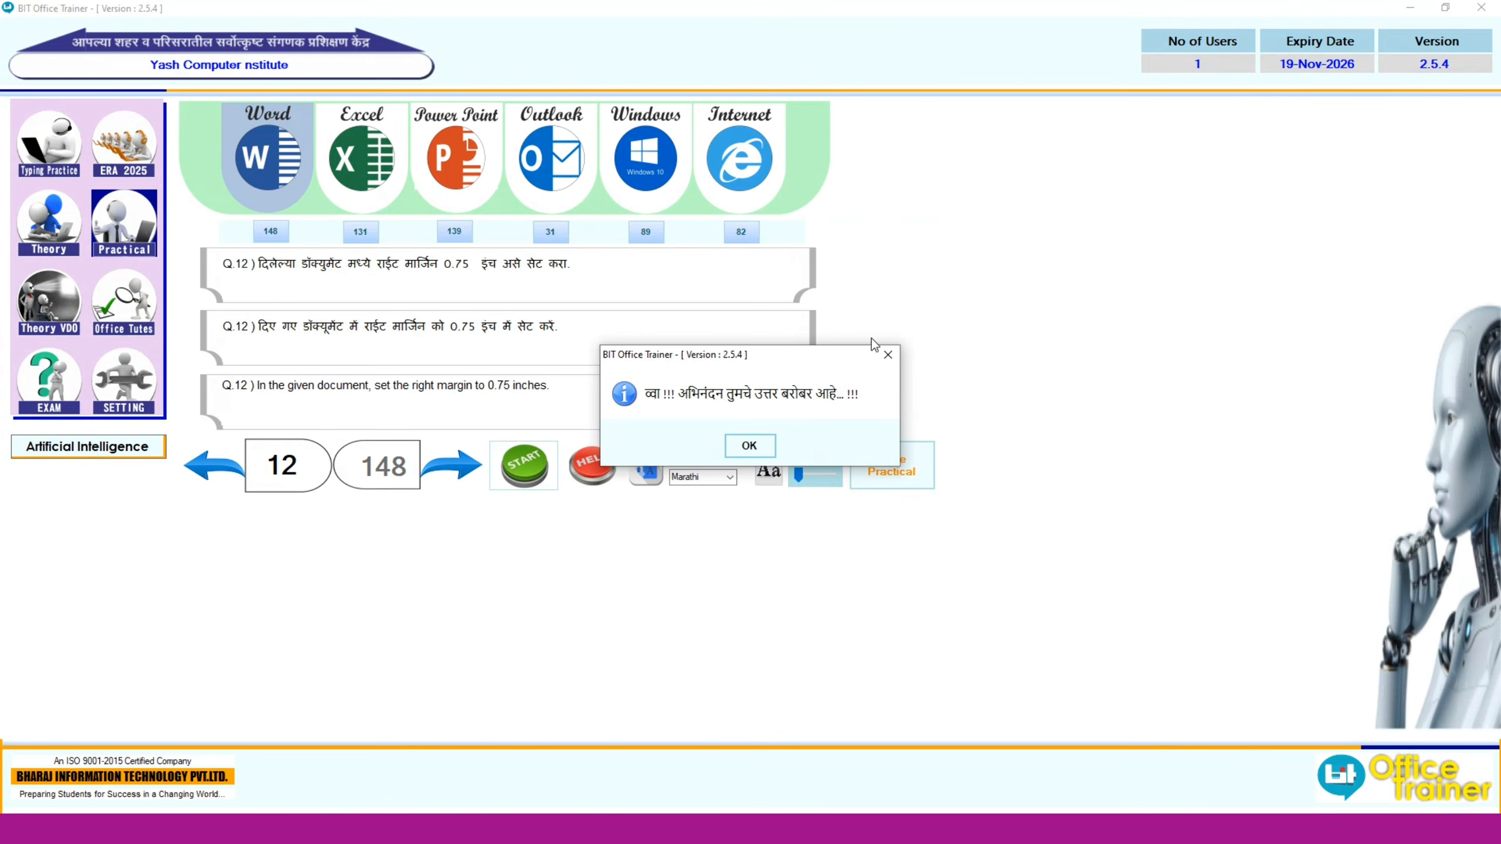
click(750, 445)
Step: Start question 13 and change the font of the second sentence to Times New Roman
click(449, 454)
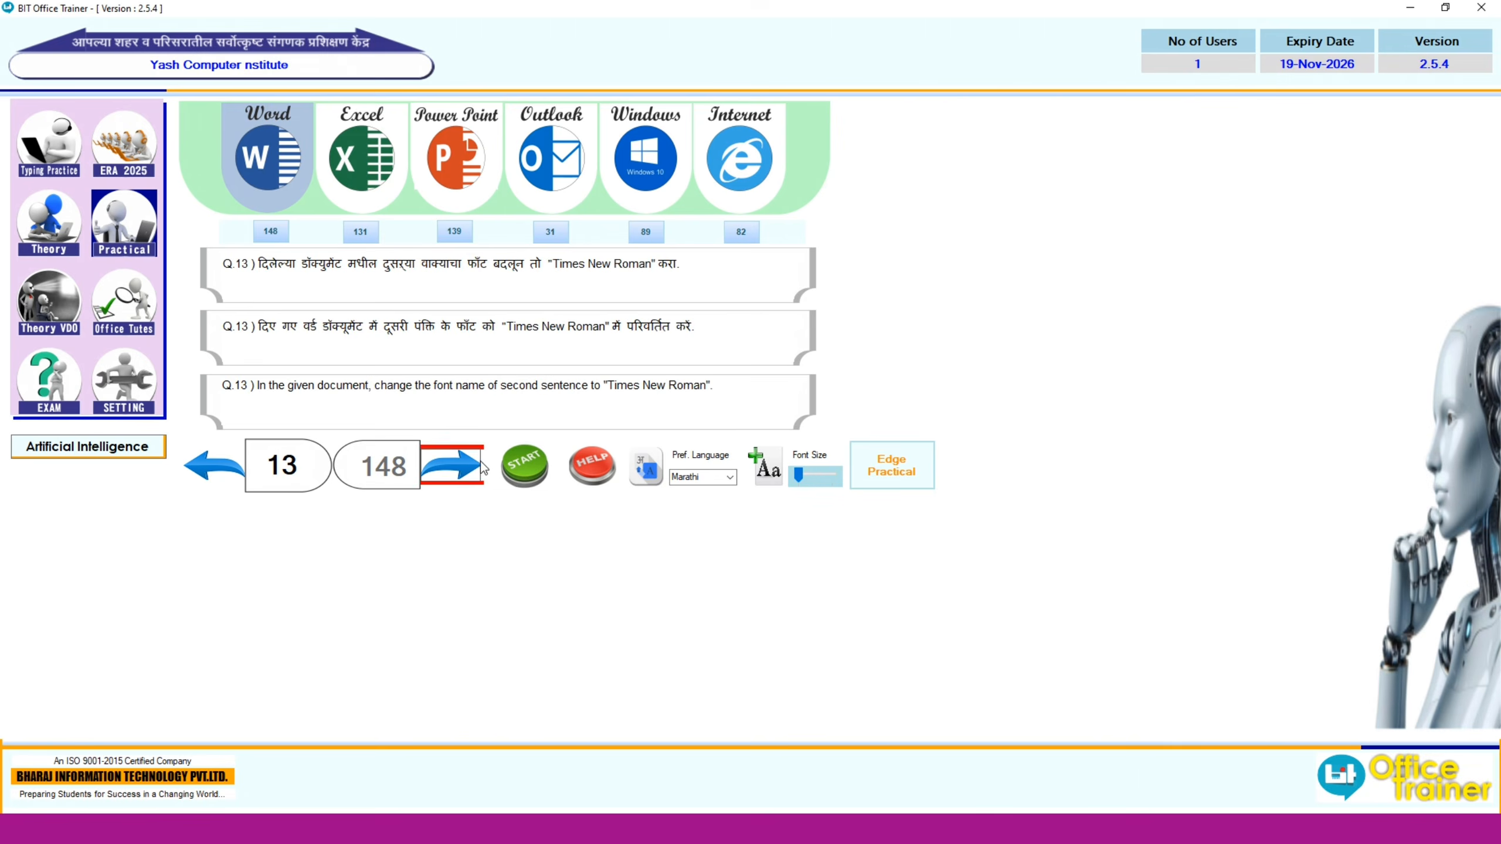
click(502, 469)
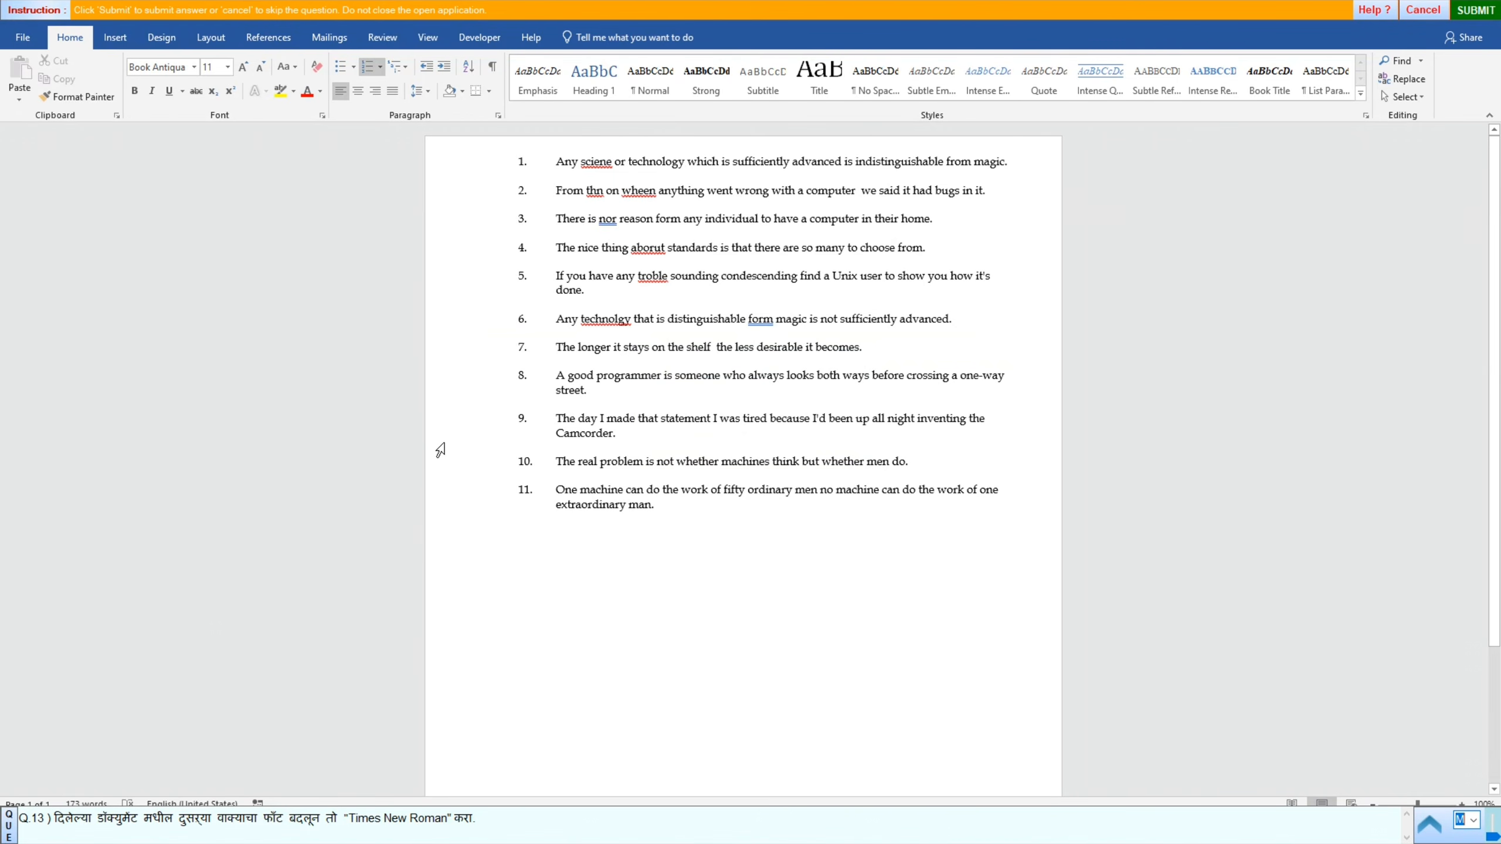
click(473, 194)
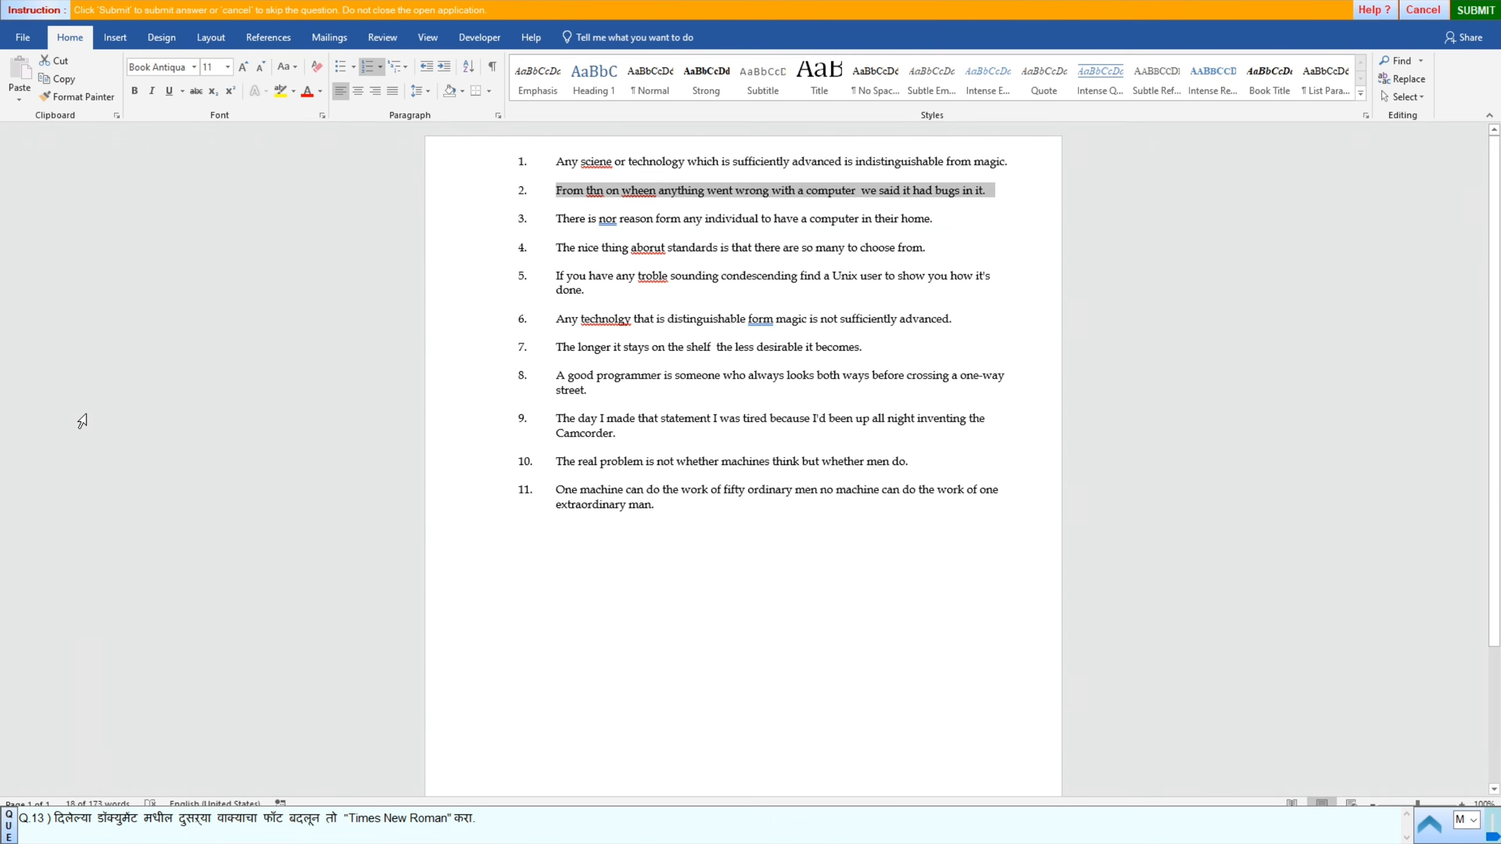
click(187, 66)
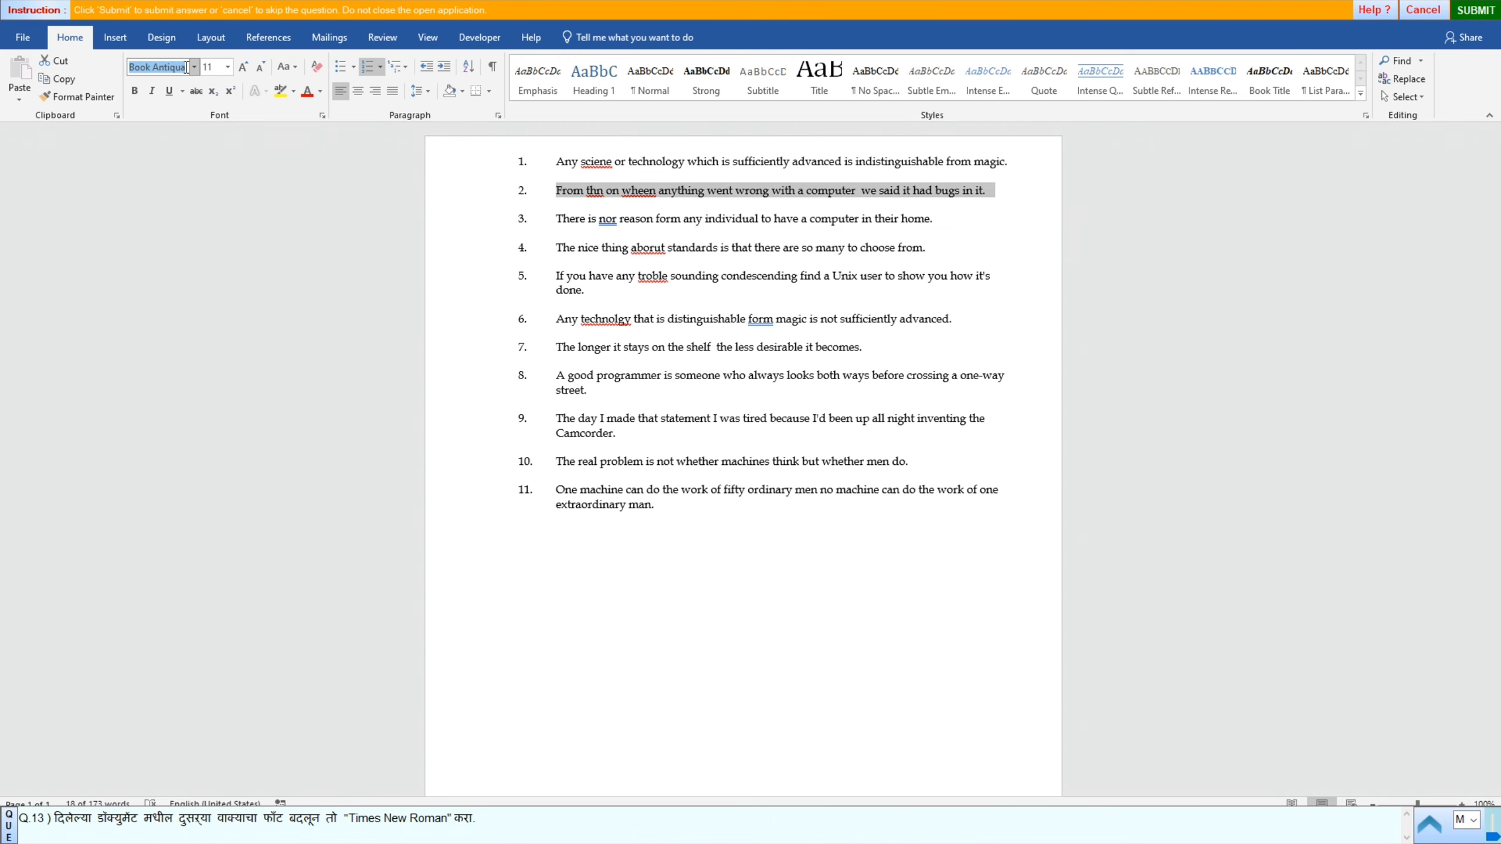
key(BackSpace)
text(Timw)
key(BackSpace)
text(es New Ro)
click(163, 68)
key(Return)
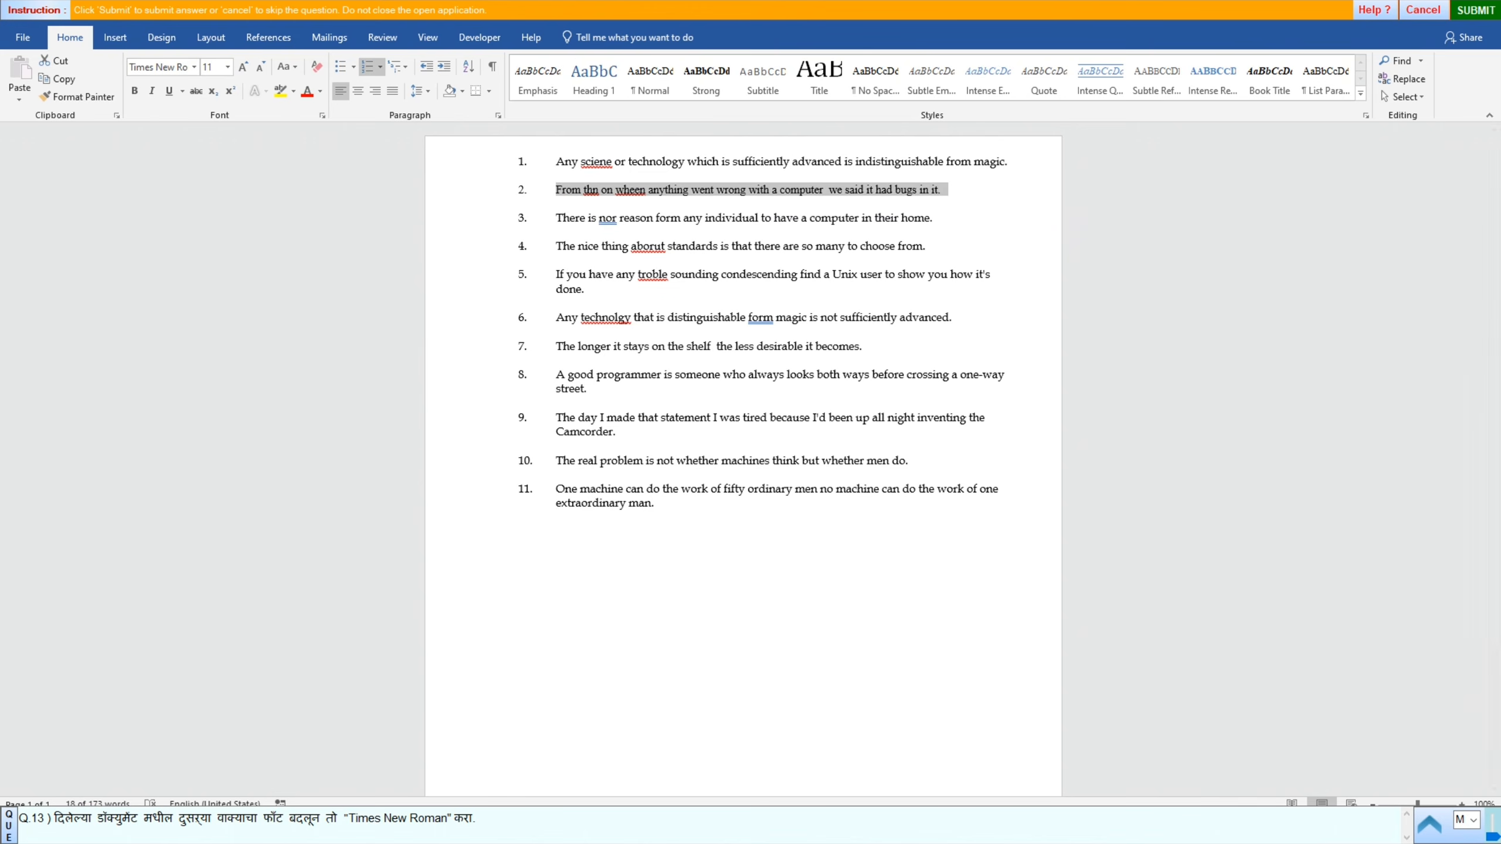
Step: Submit the answer to question 13 and advance to question 14
click(1468, 13)
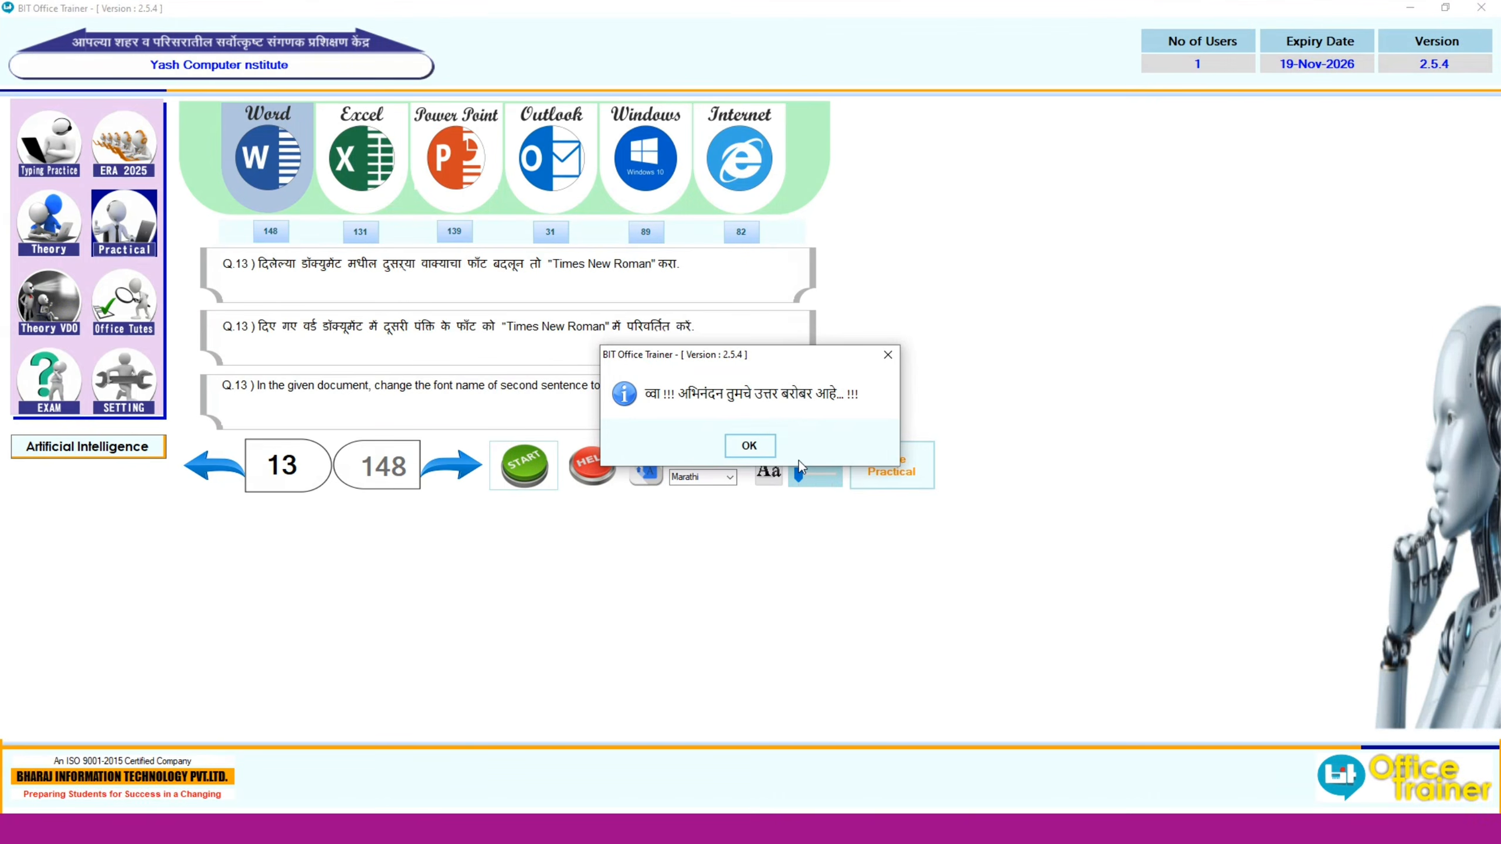
click(748, 445)
click(427, 476)
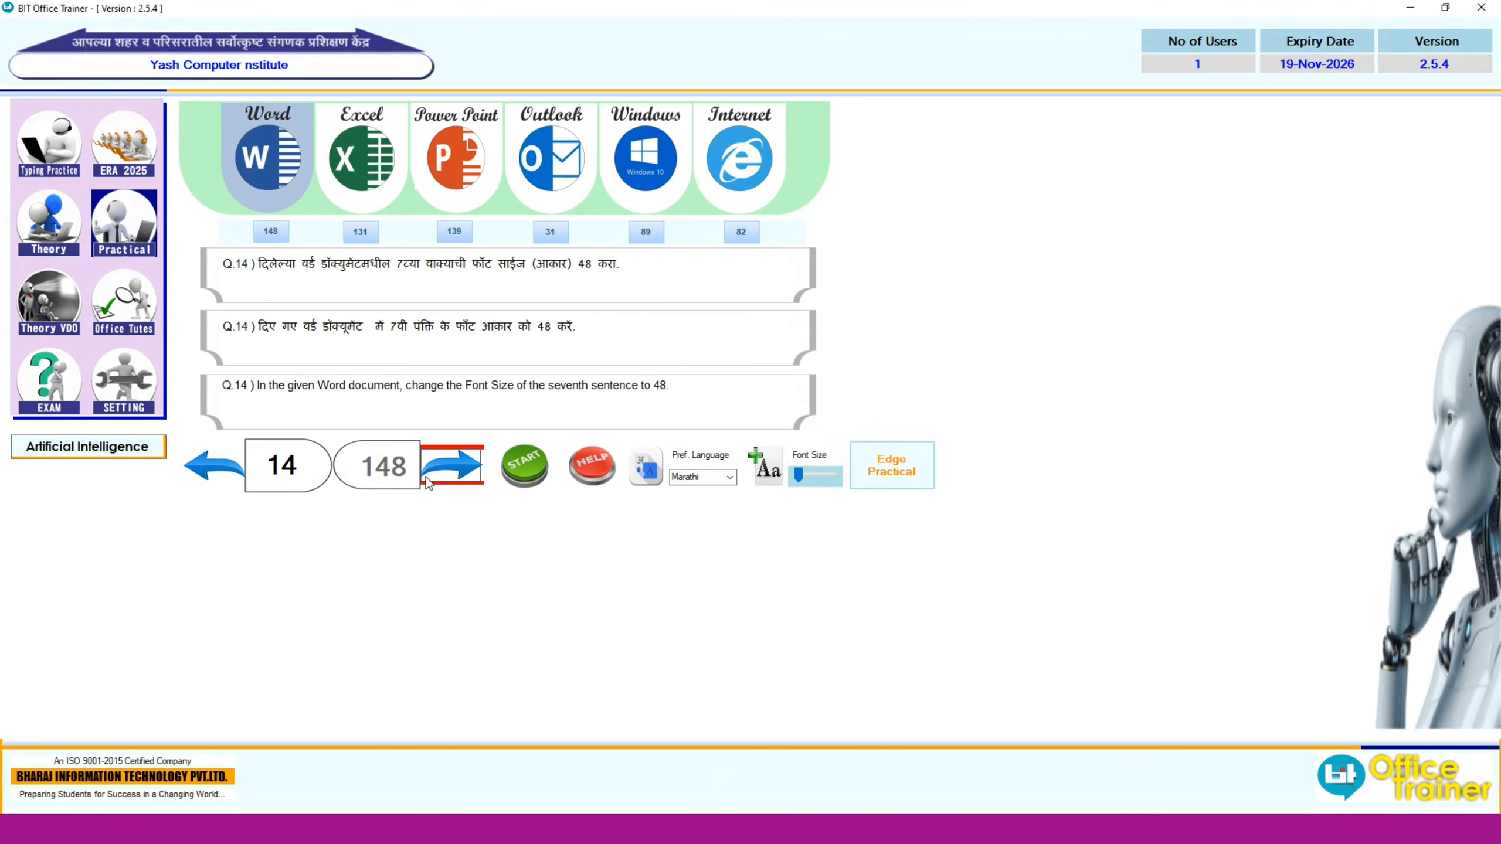
Step: Start question 14, set the font size of the seventh sentence to 48, and submit the answer
click(504, 479)
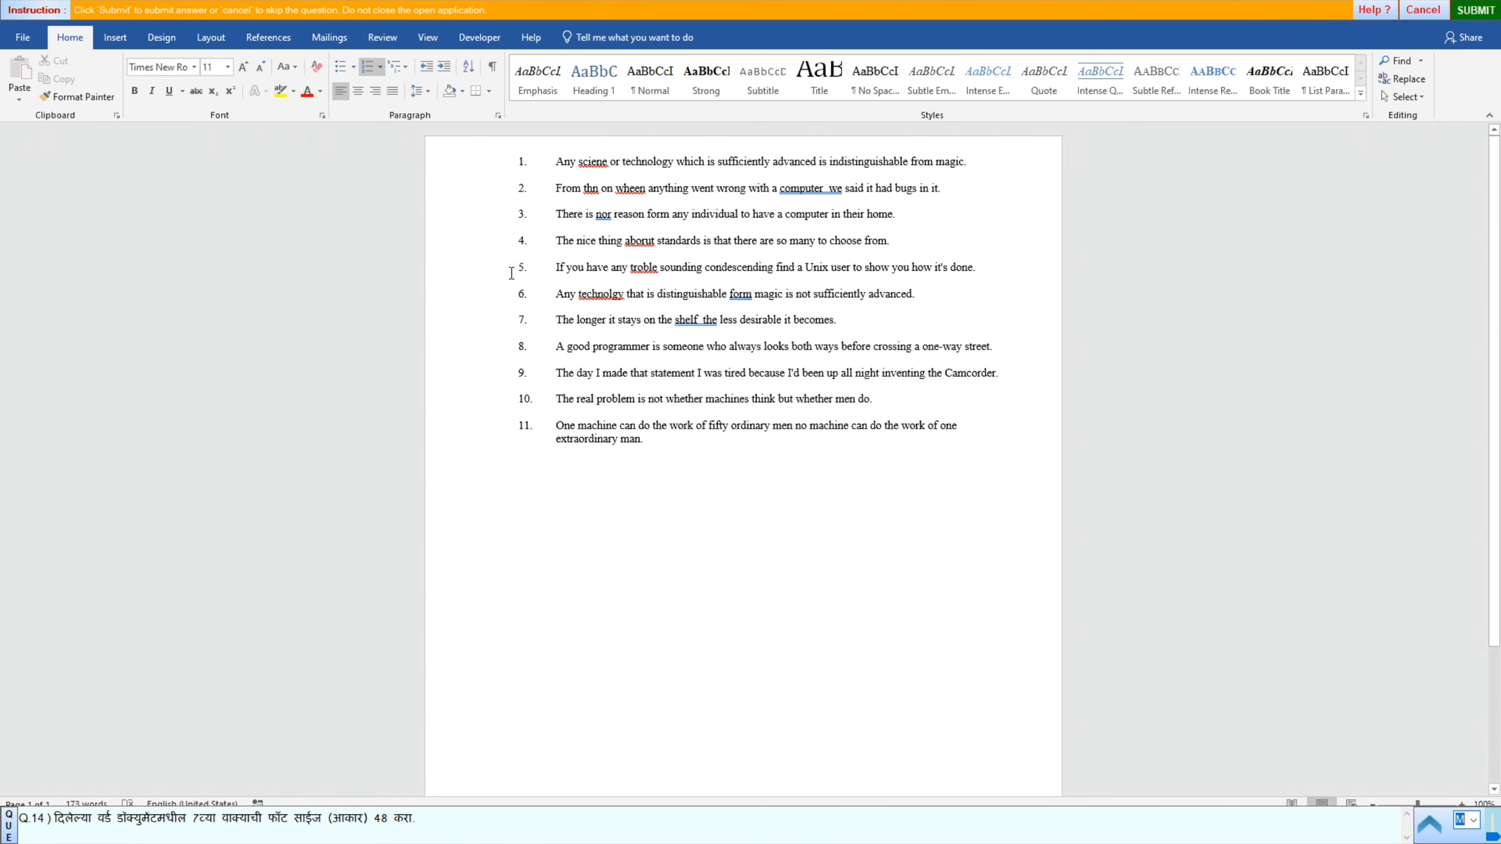
click(493, 326)
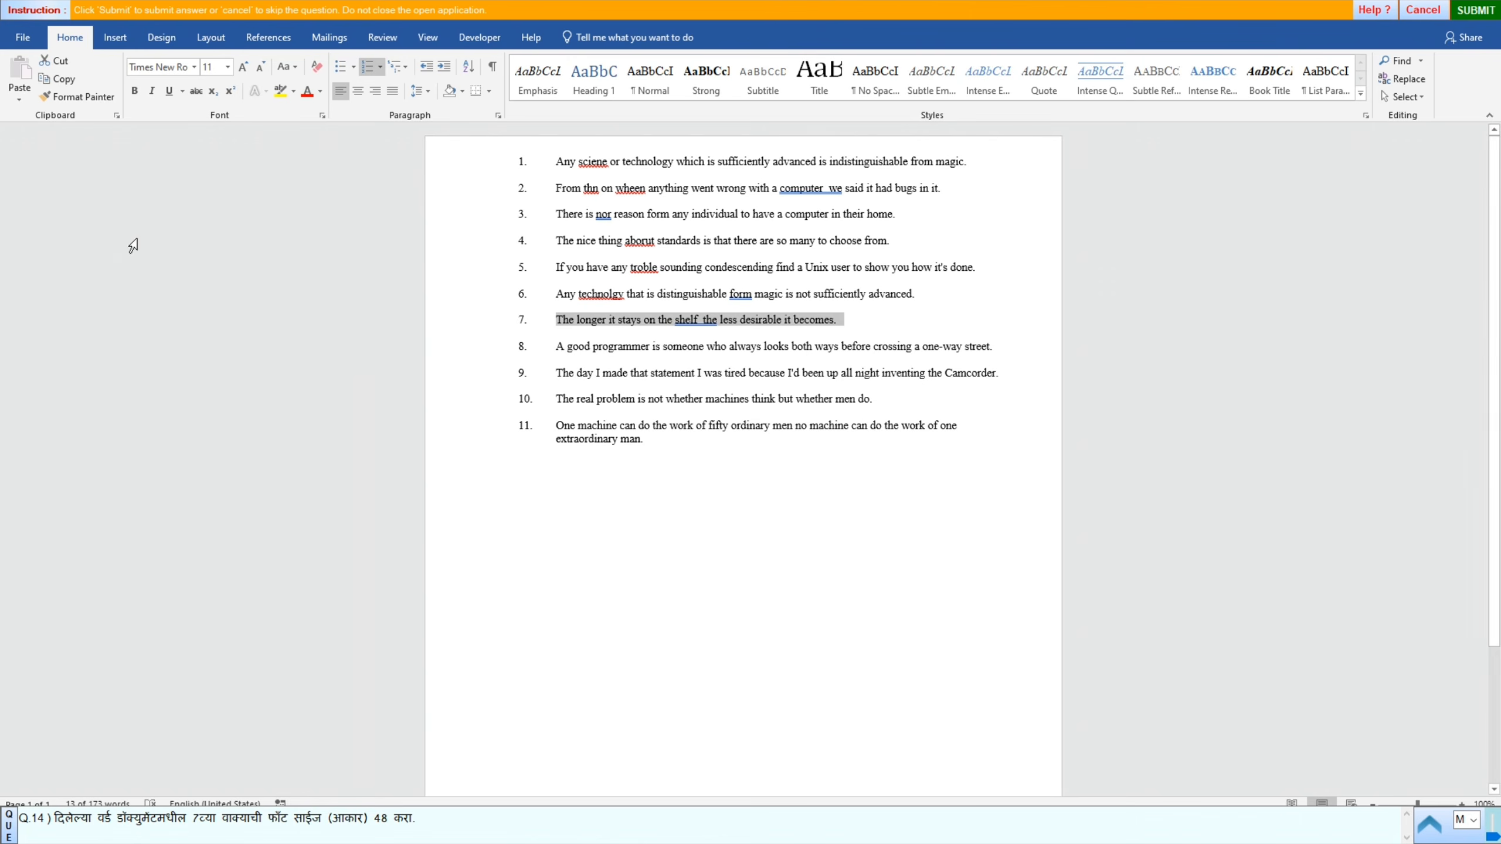
click(228, 67)
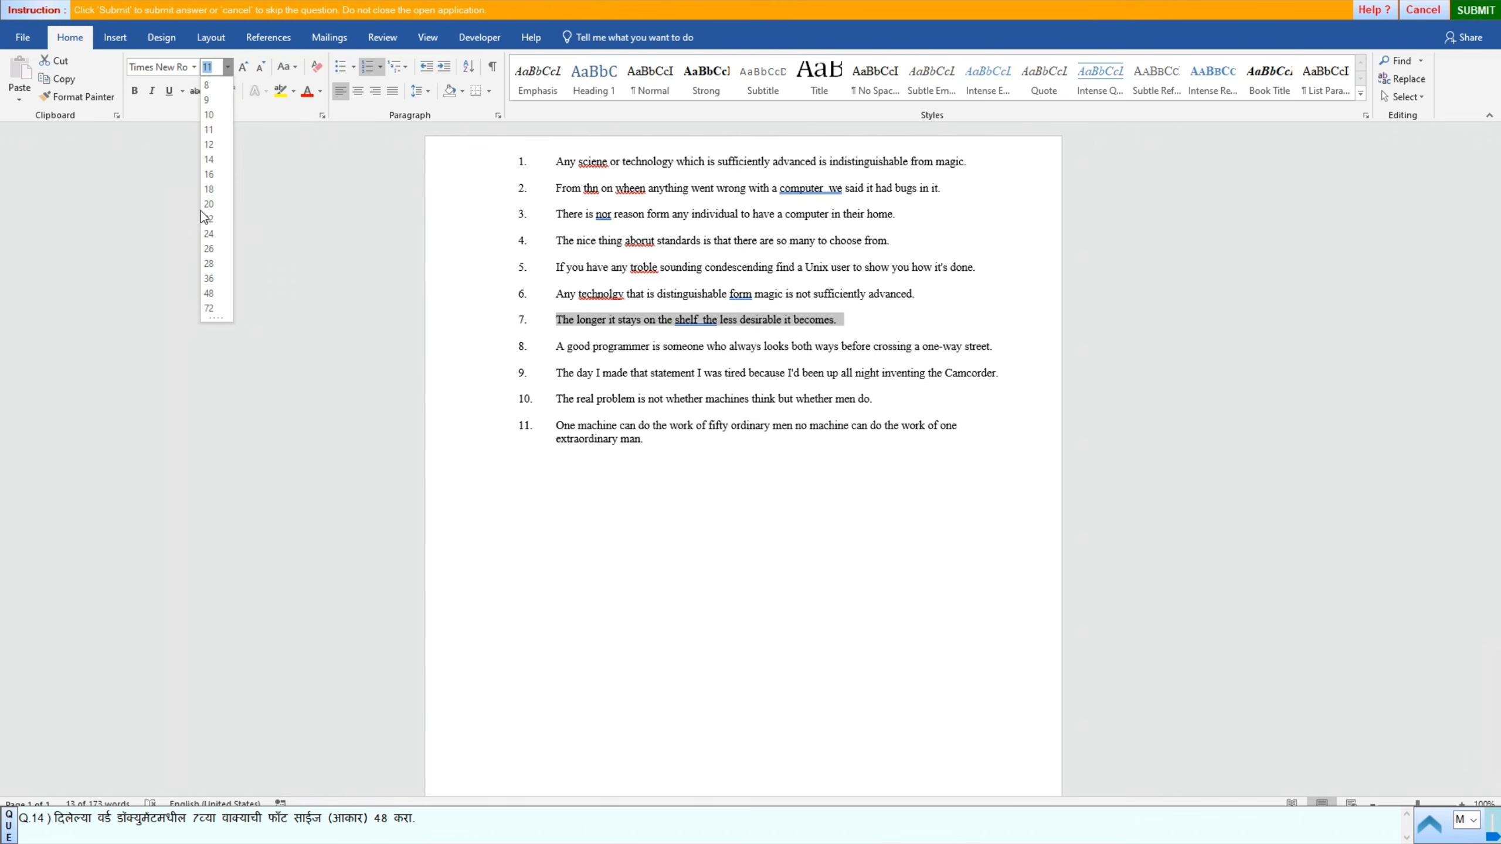
click(210, 293)
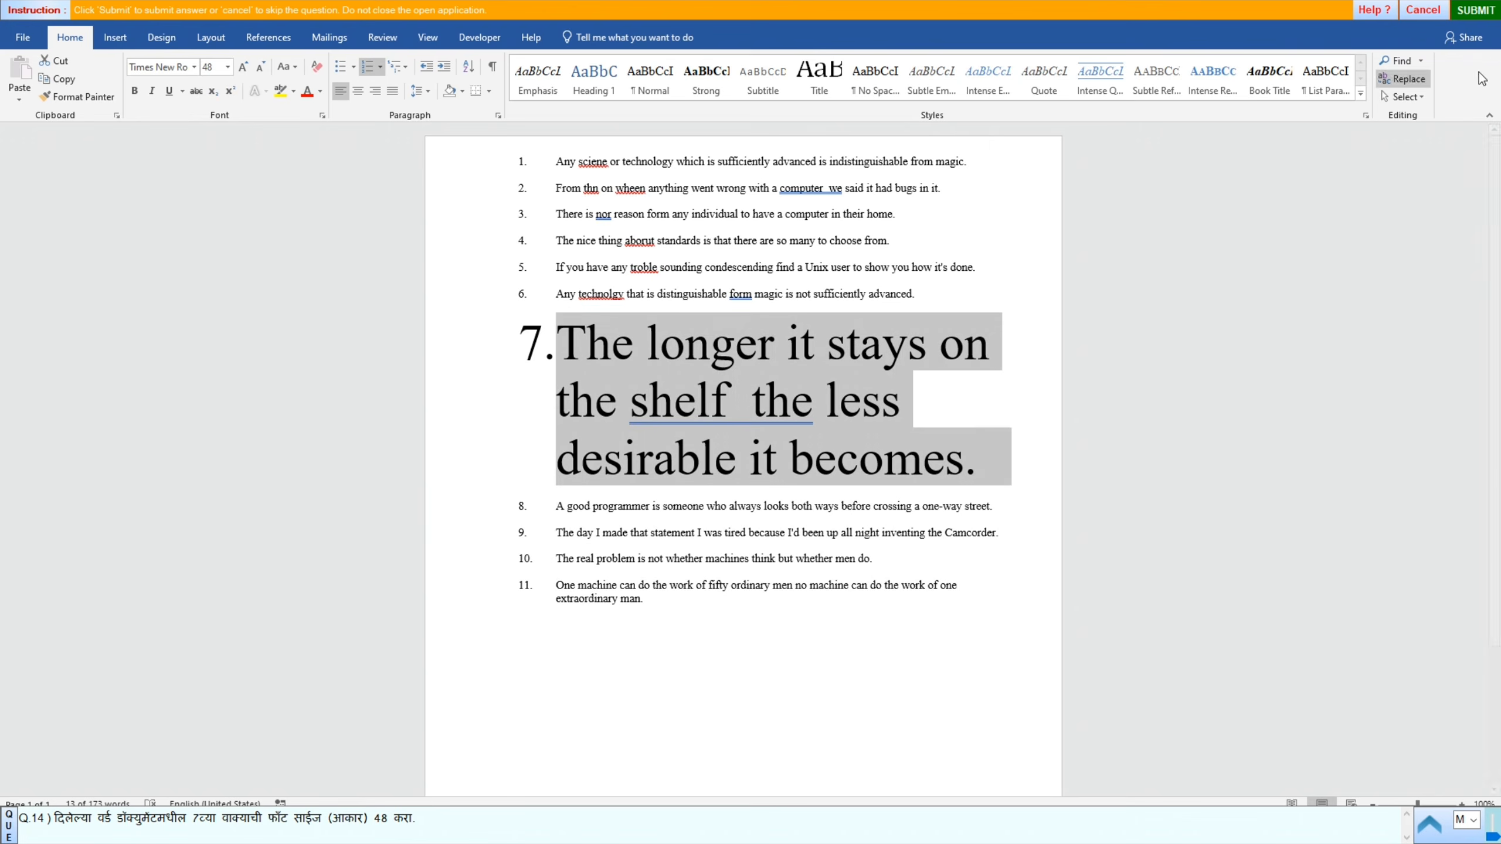
click(1498, 20)
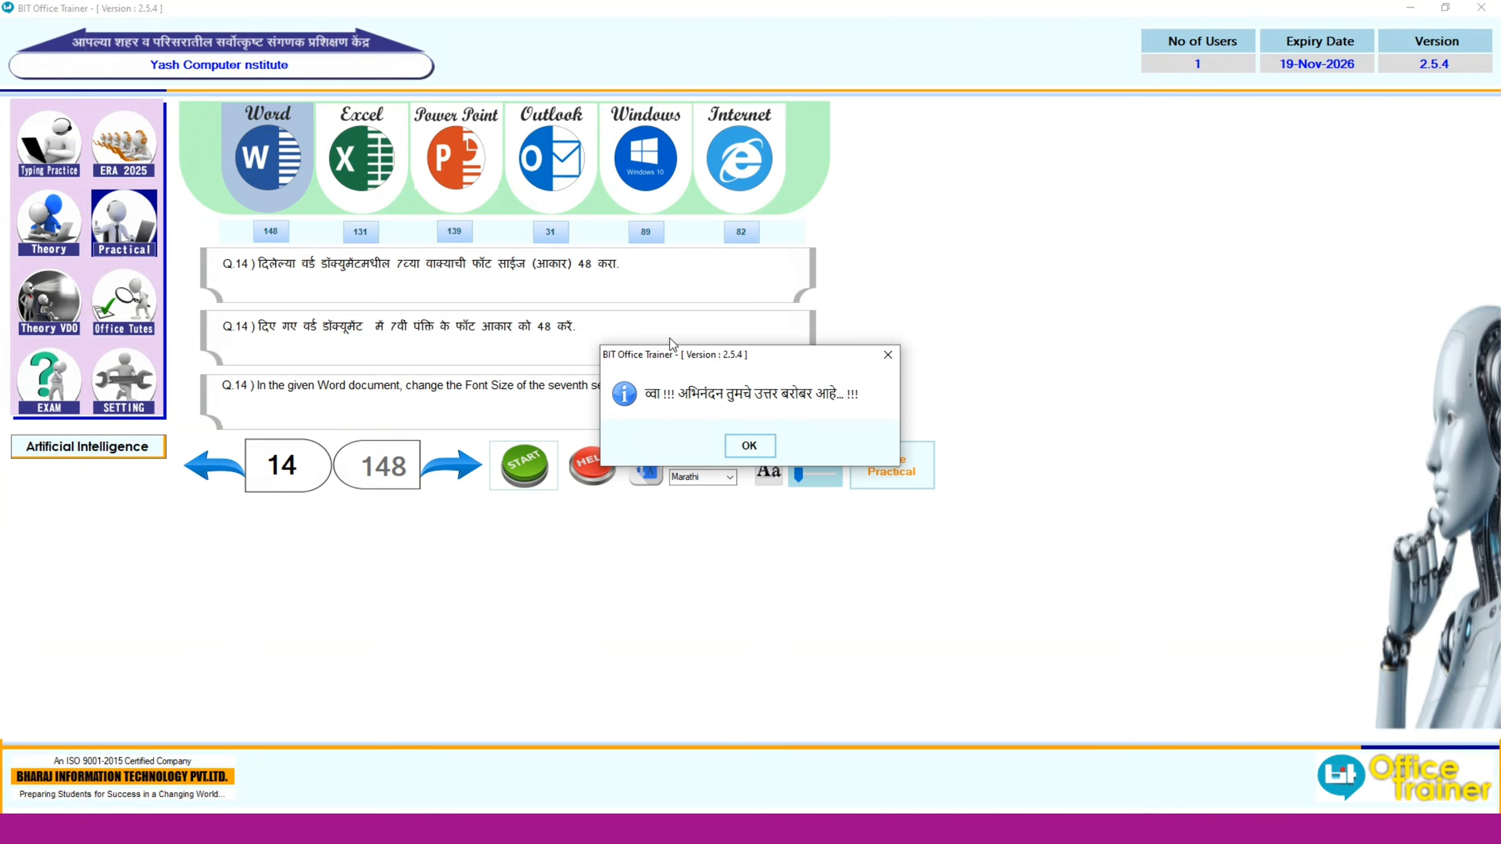
click(737, 440)
click(452, 466)
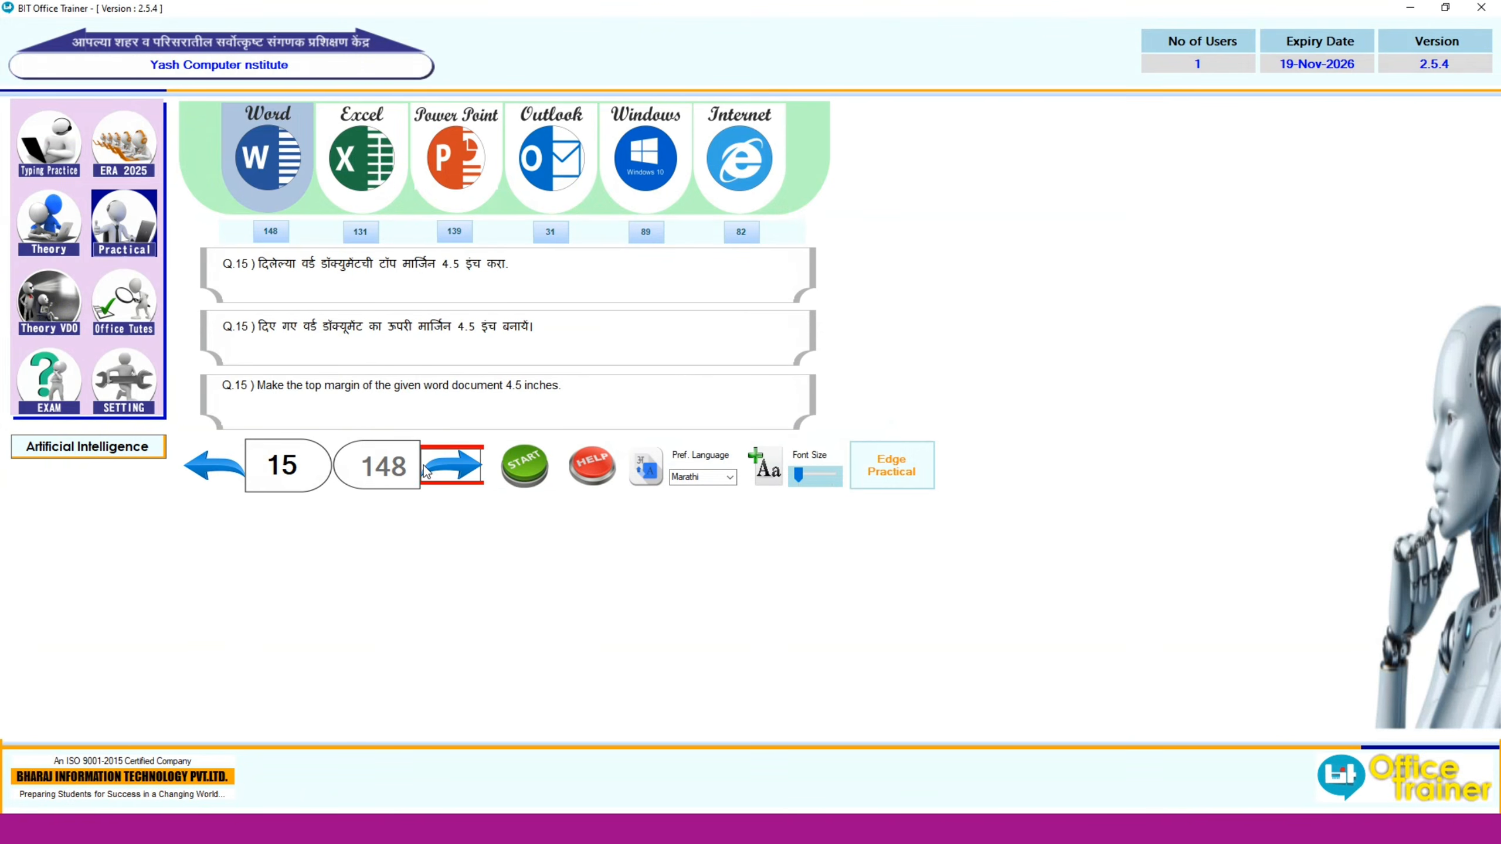
Step: Start question 15 and set the document's top margin to 4.5 inches with custom margins
click(519, 470)
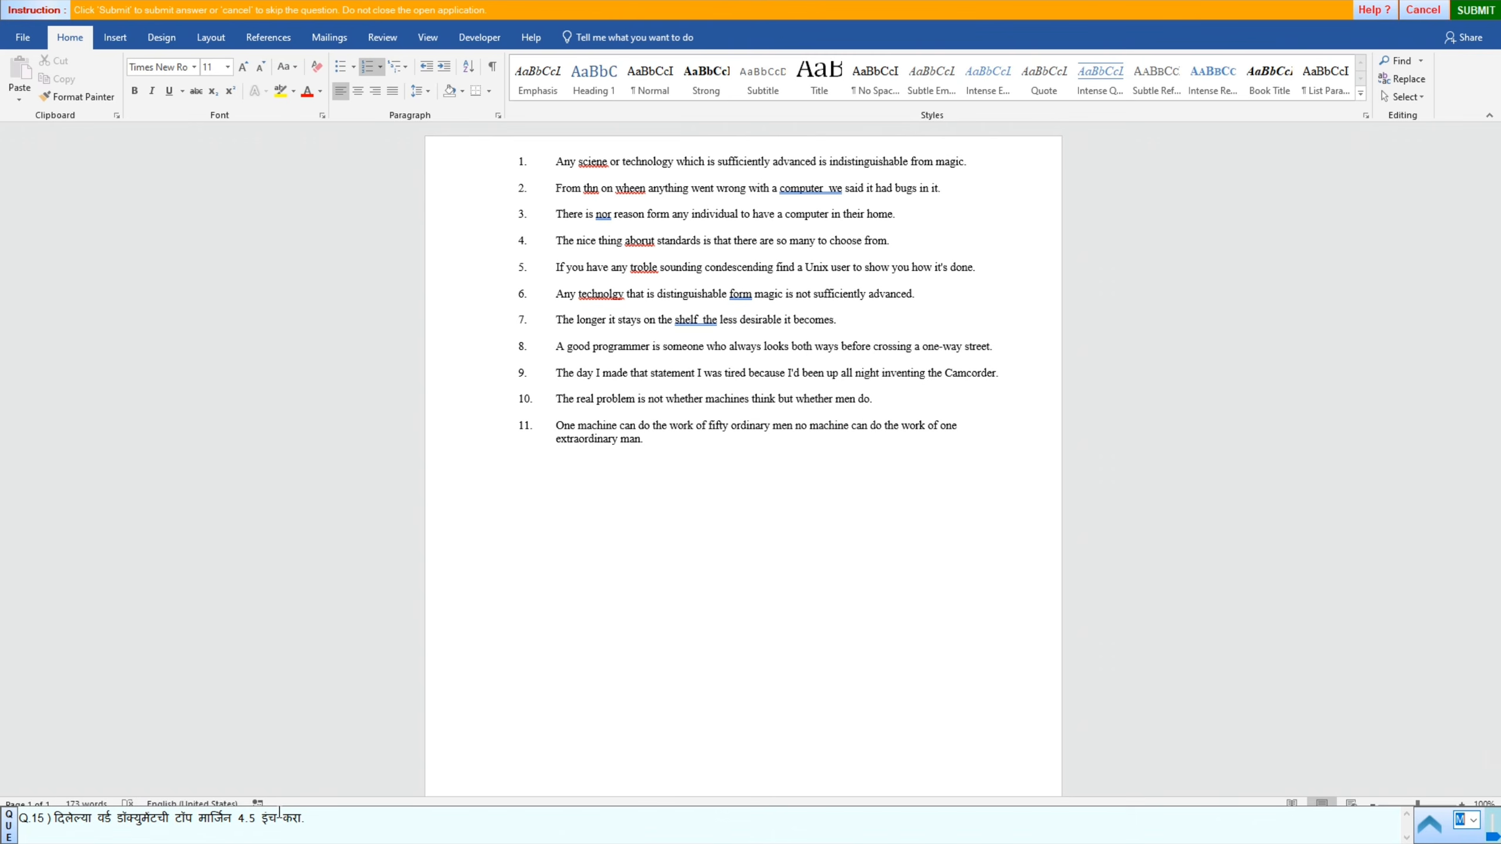
click(211, 40)
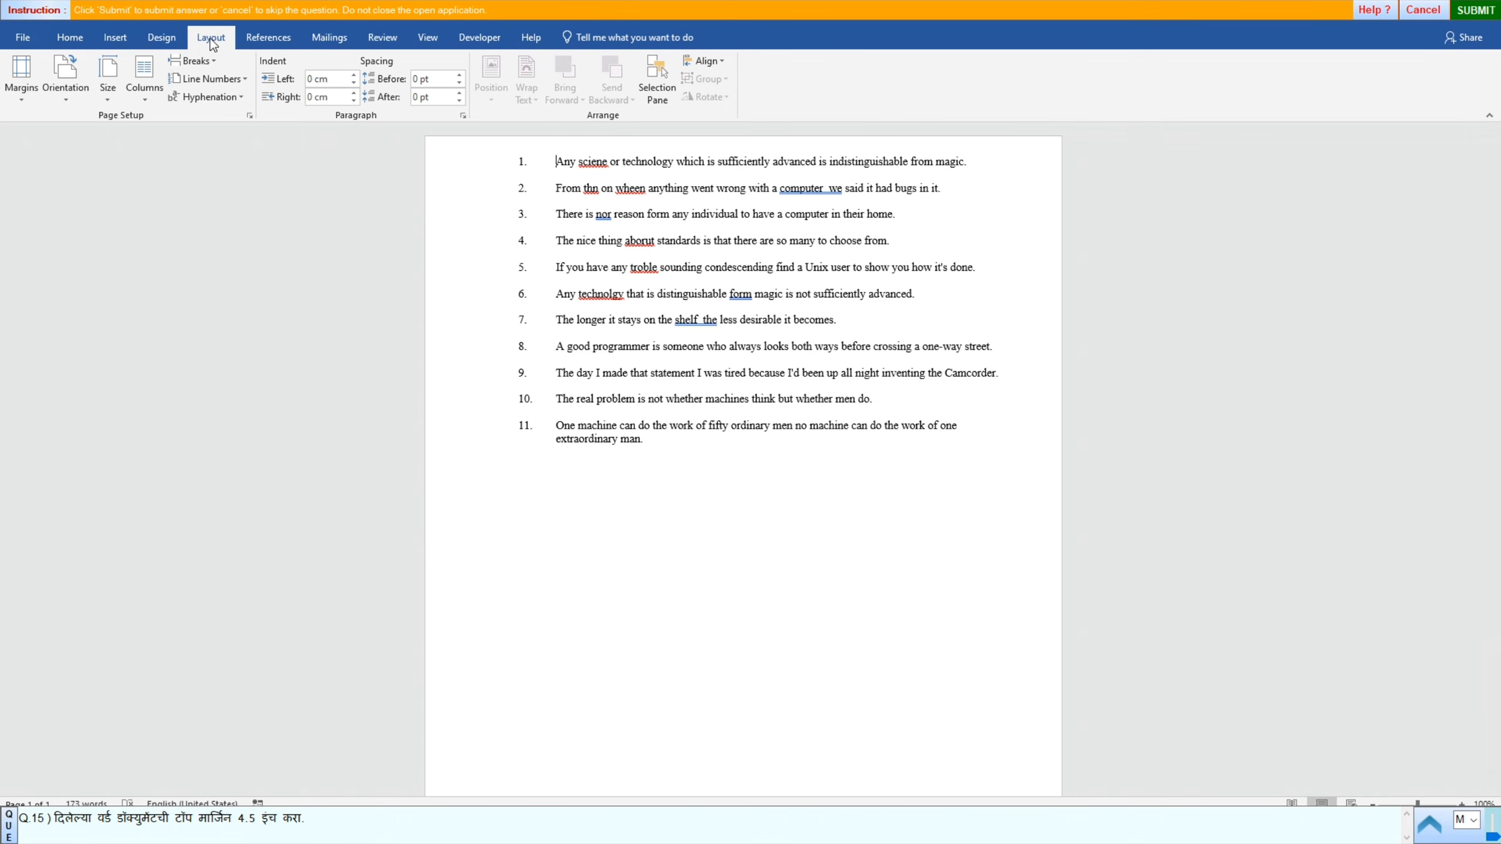
click(19, 99)
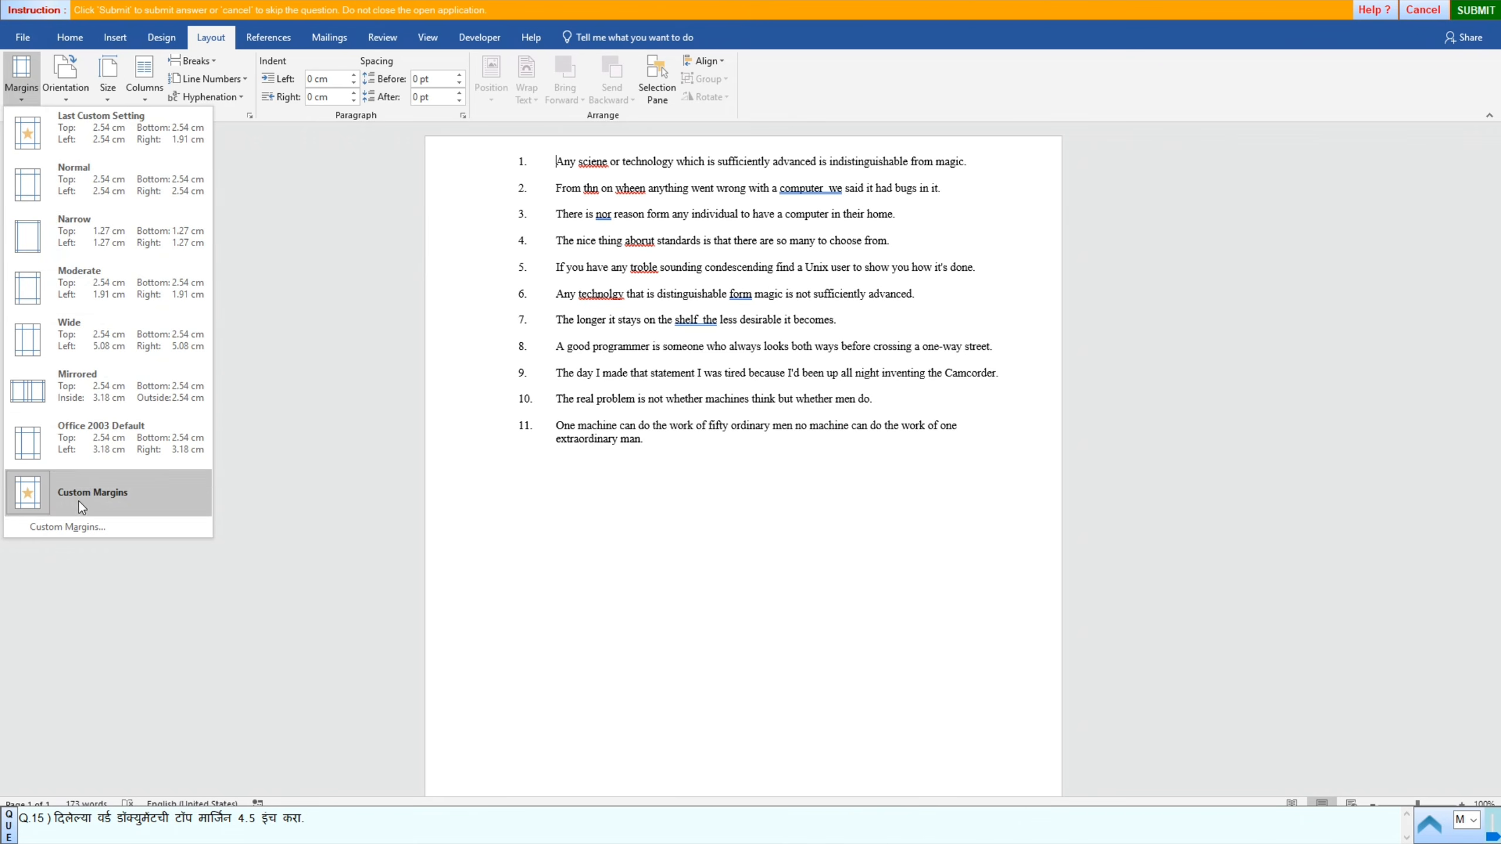
click(60, 530)
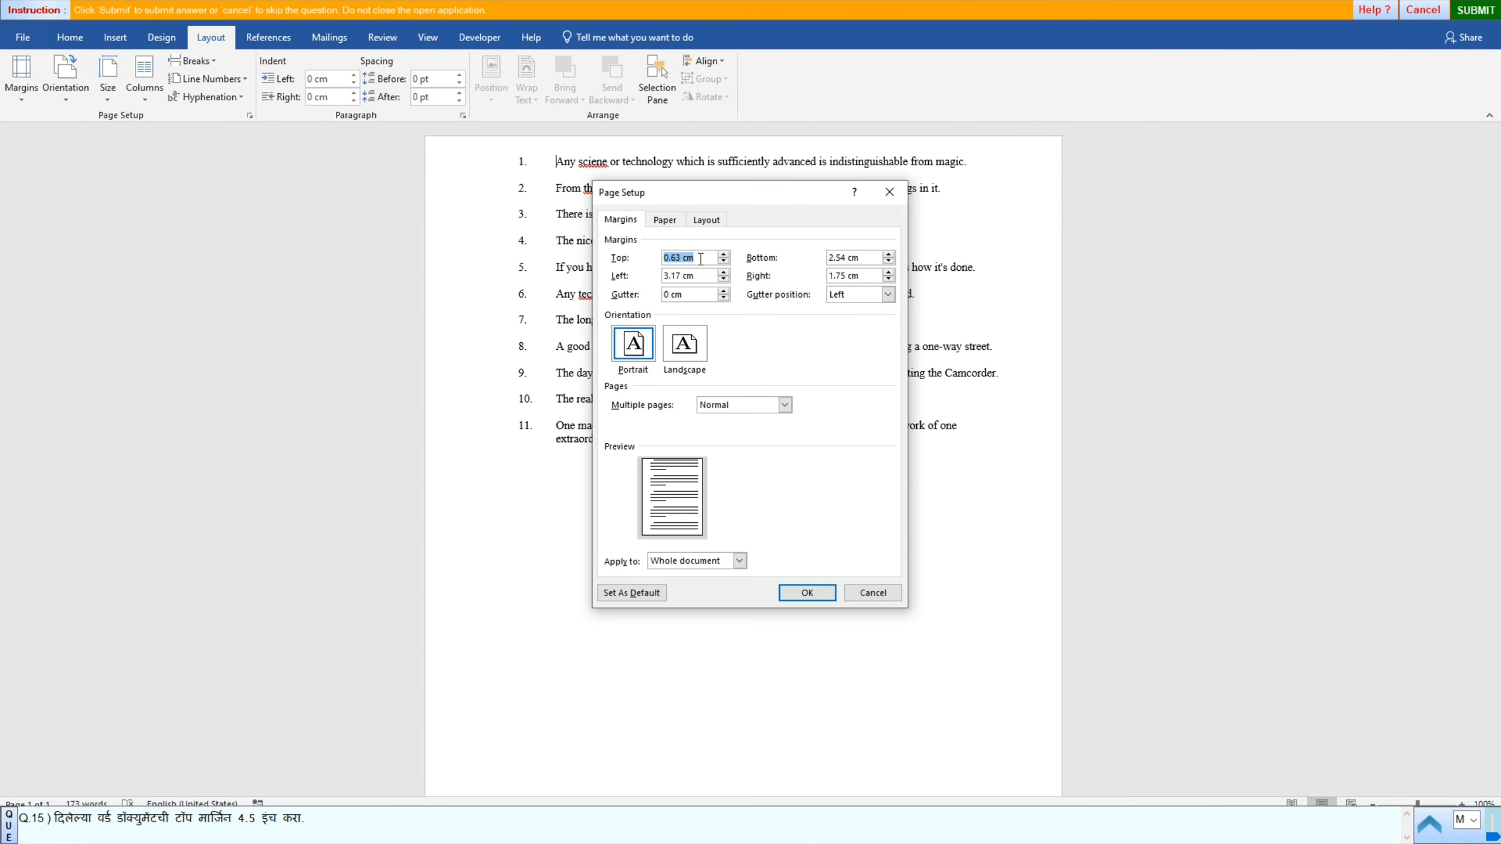
key(BackSpace)
text(4.5in)
click(796, 593)
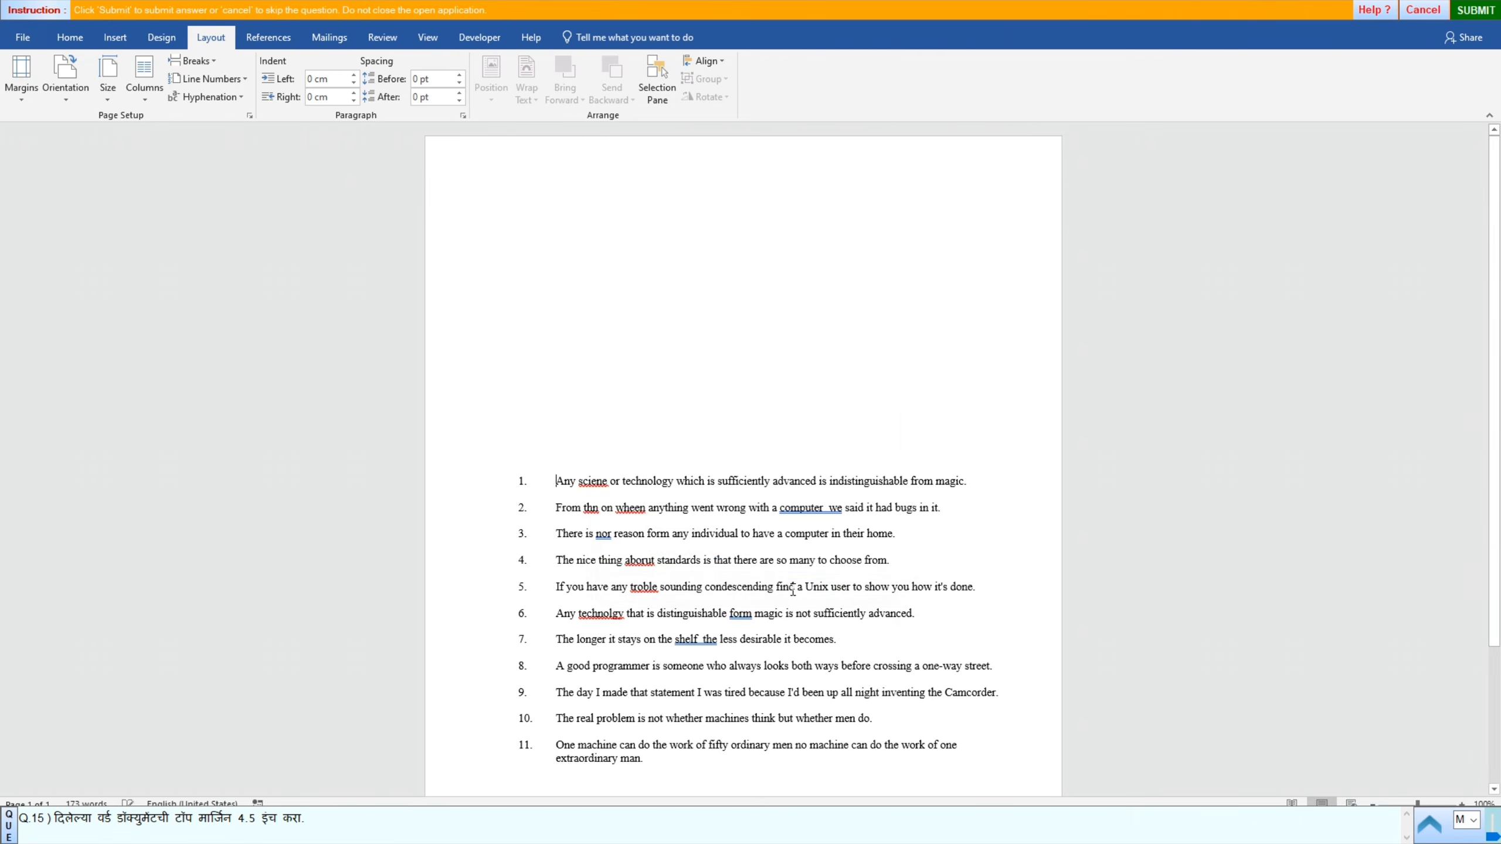
Step: Submit the answer to question 15 and advance to question 16
click(1480, 12)
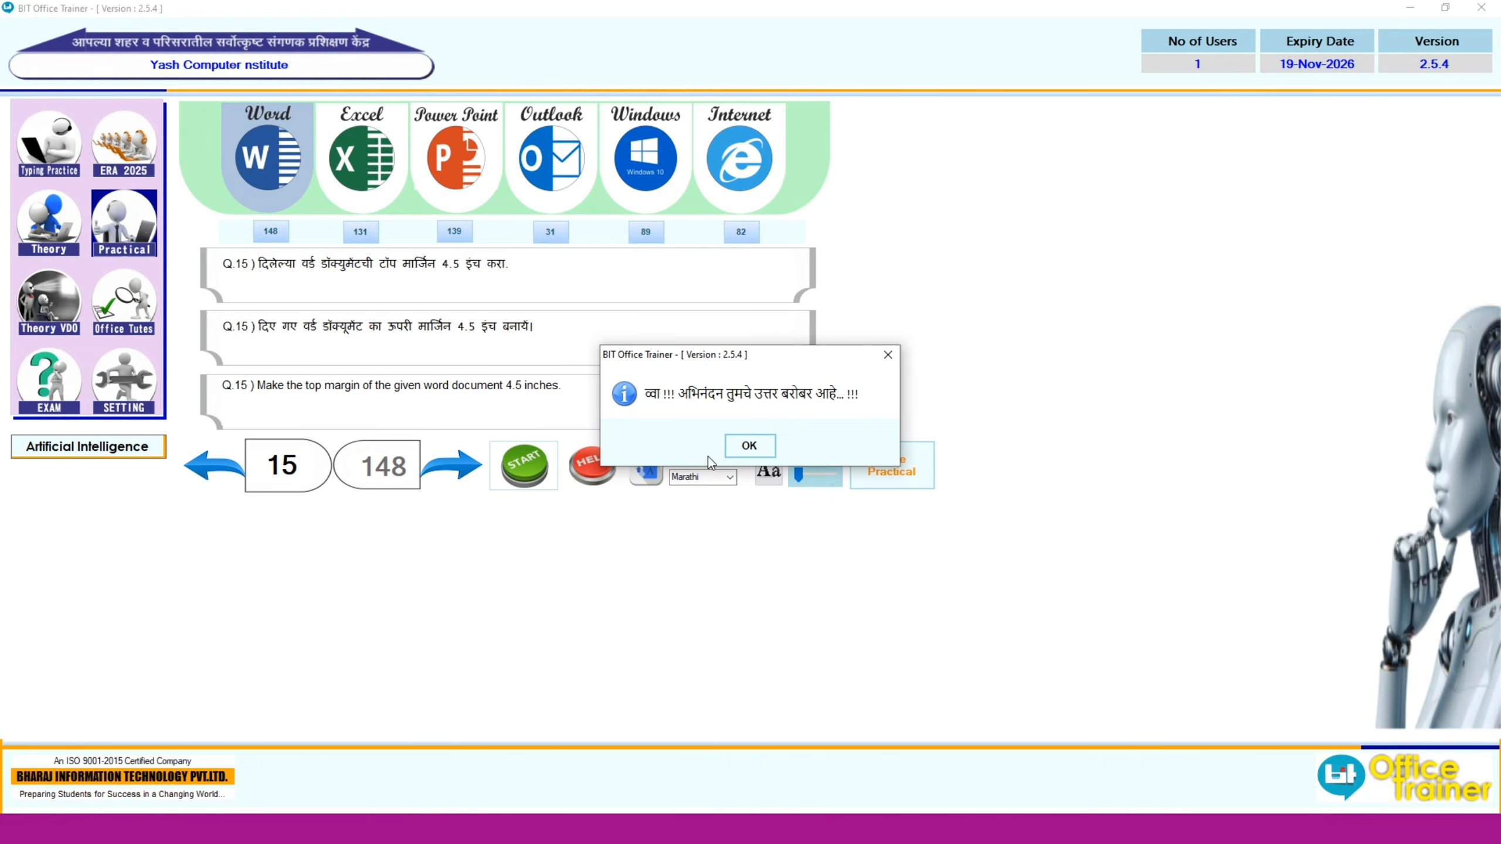
click(748, 445)
click(470, 465)
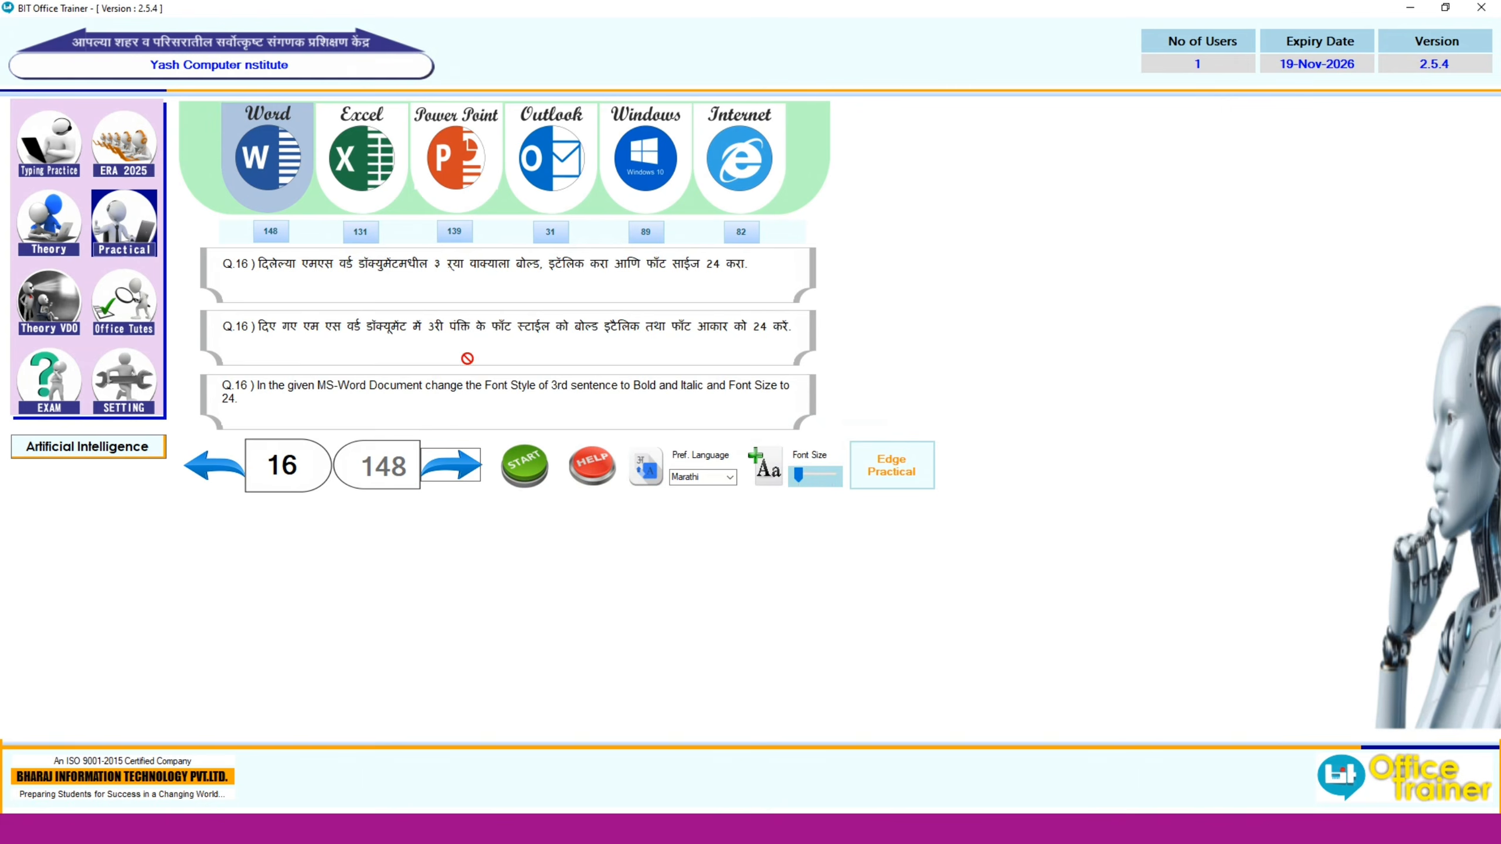
Step: Start question 16 and format the third sentence as bold and italic with font size 24
click(534, 469)
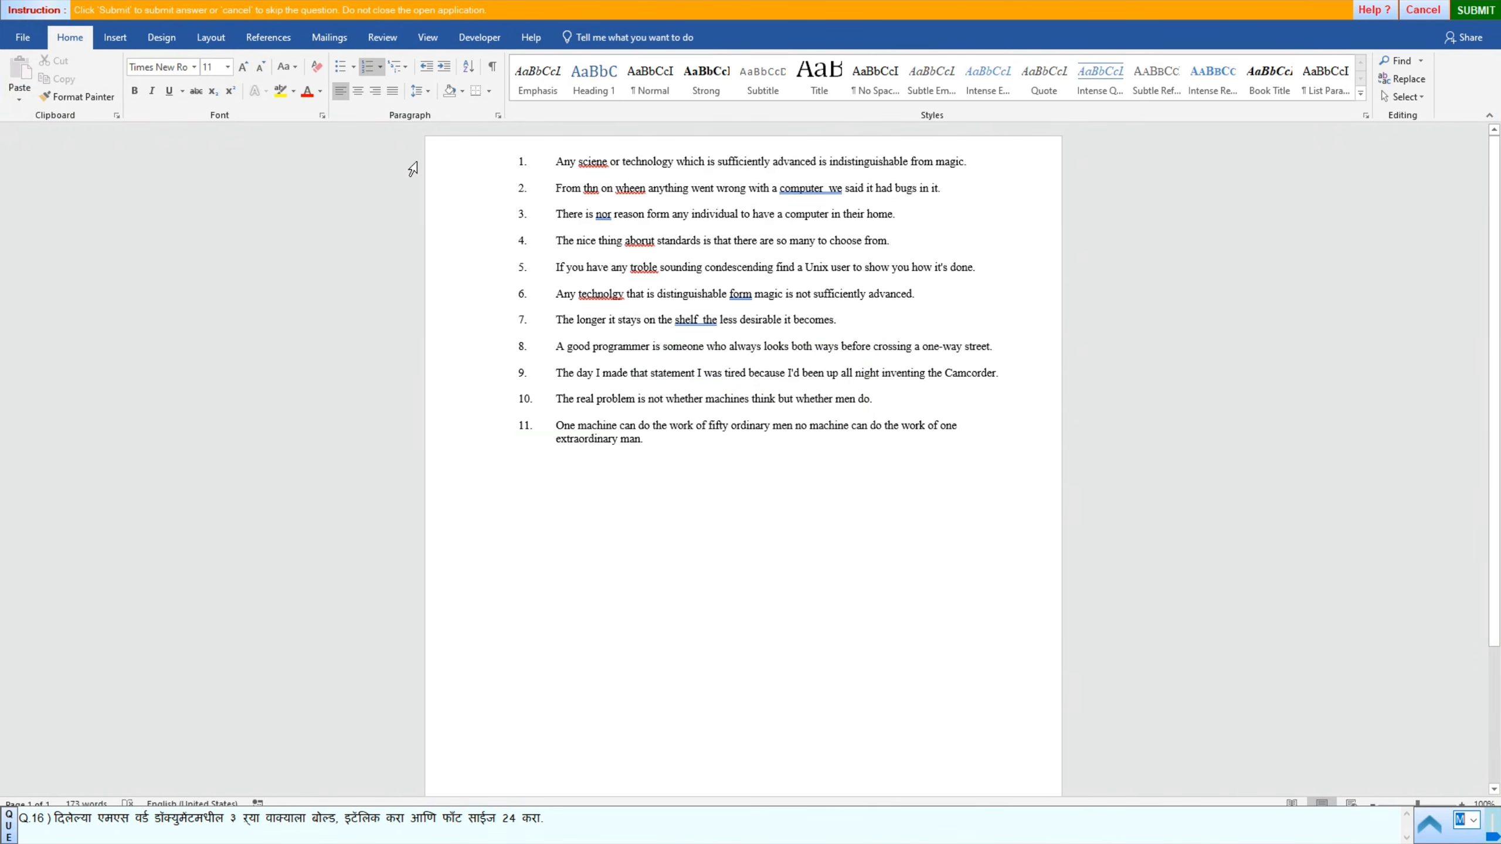
click(468, 224)
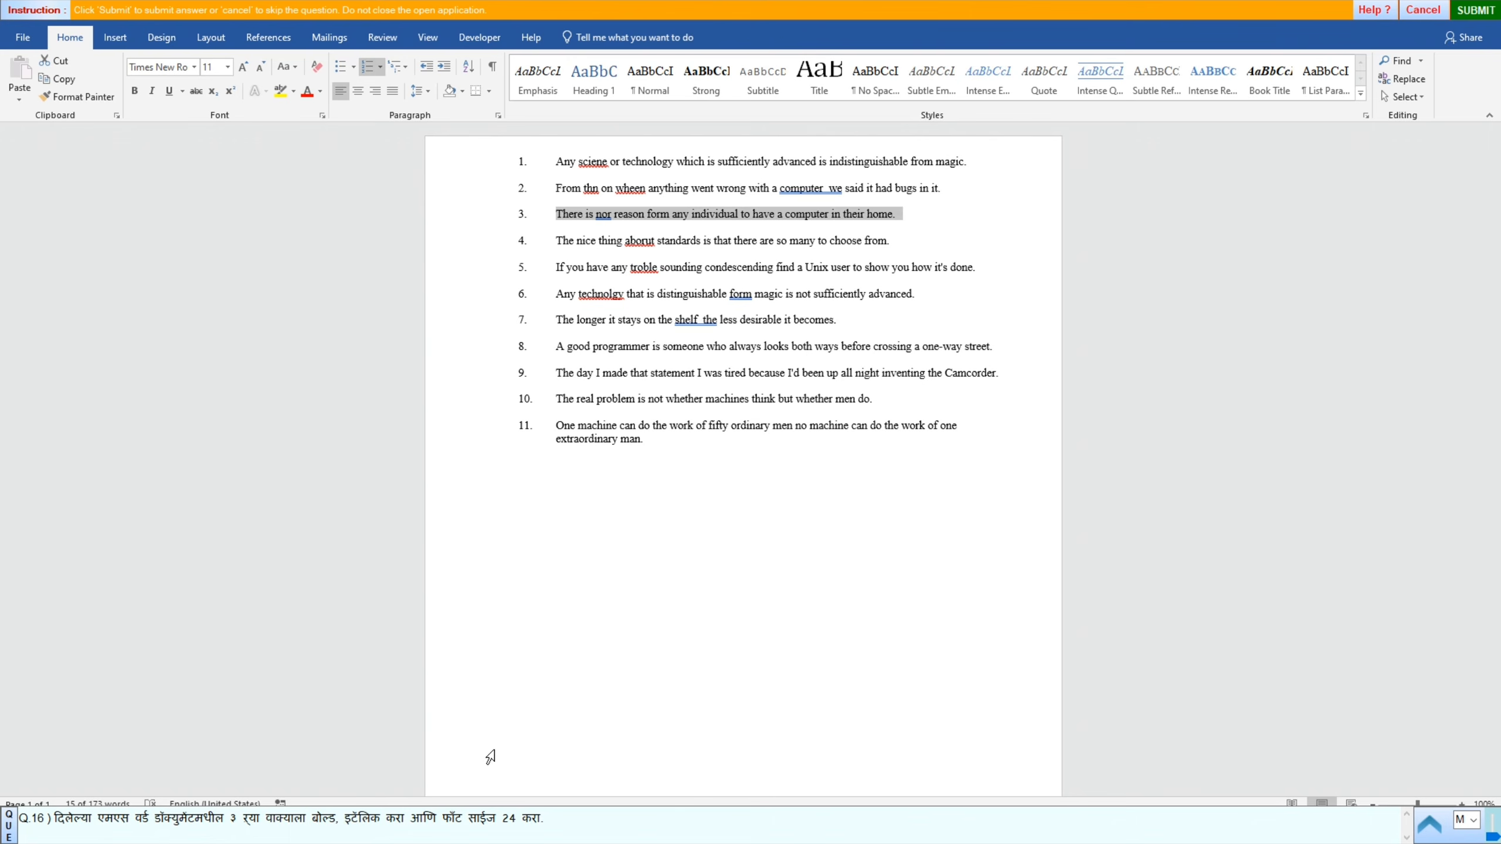
click(134, 92)
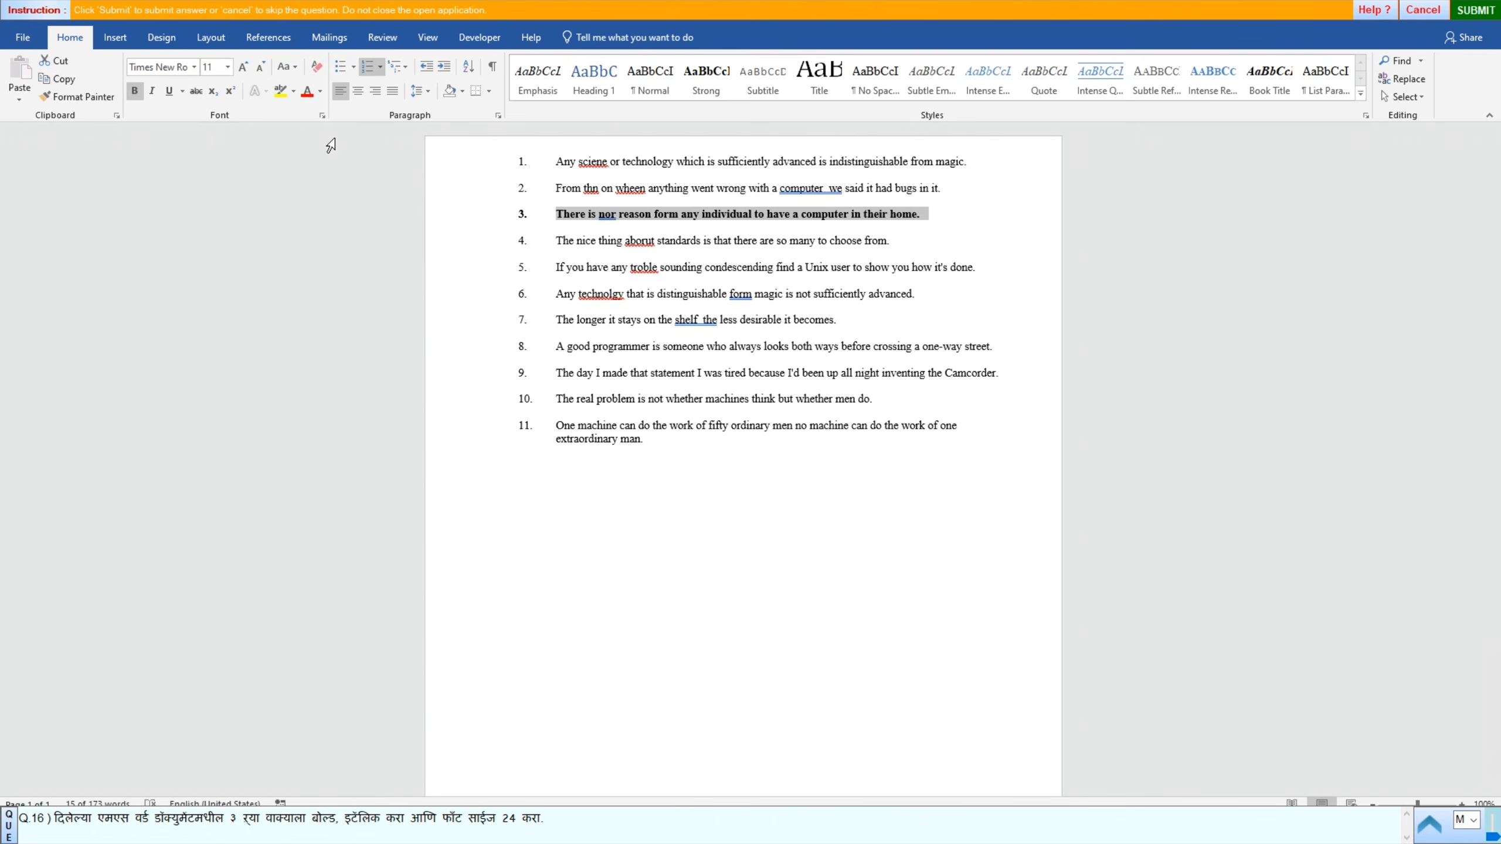
click(152, 94)
click(224, 68)
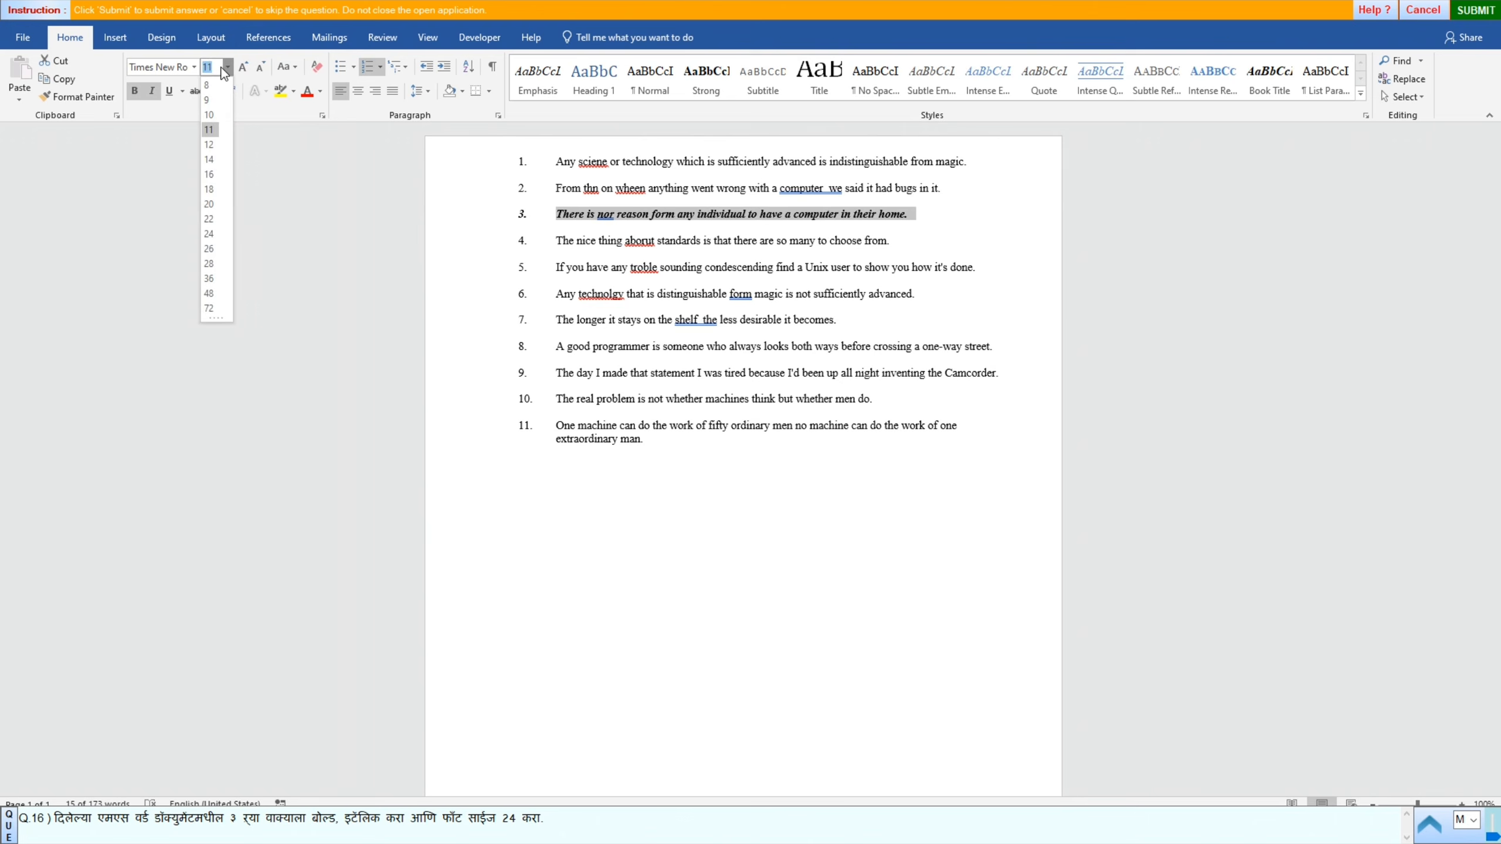
click(209, 234)
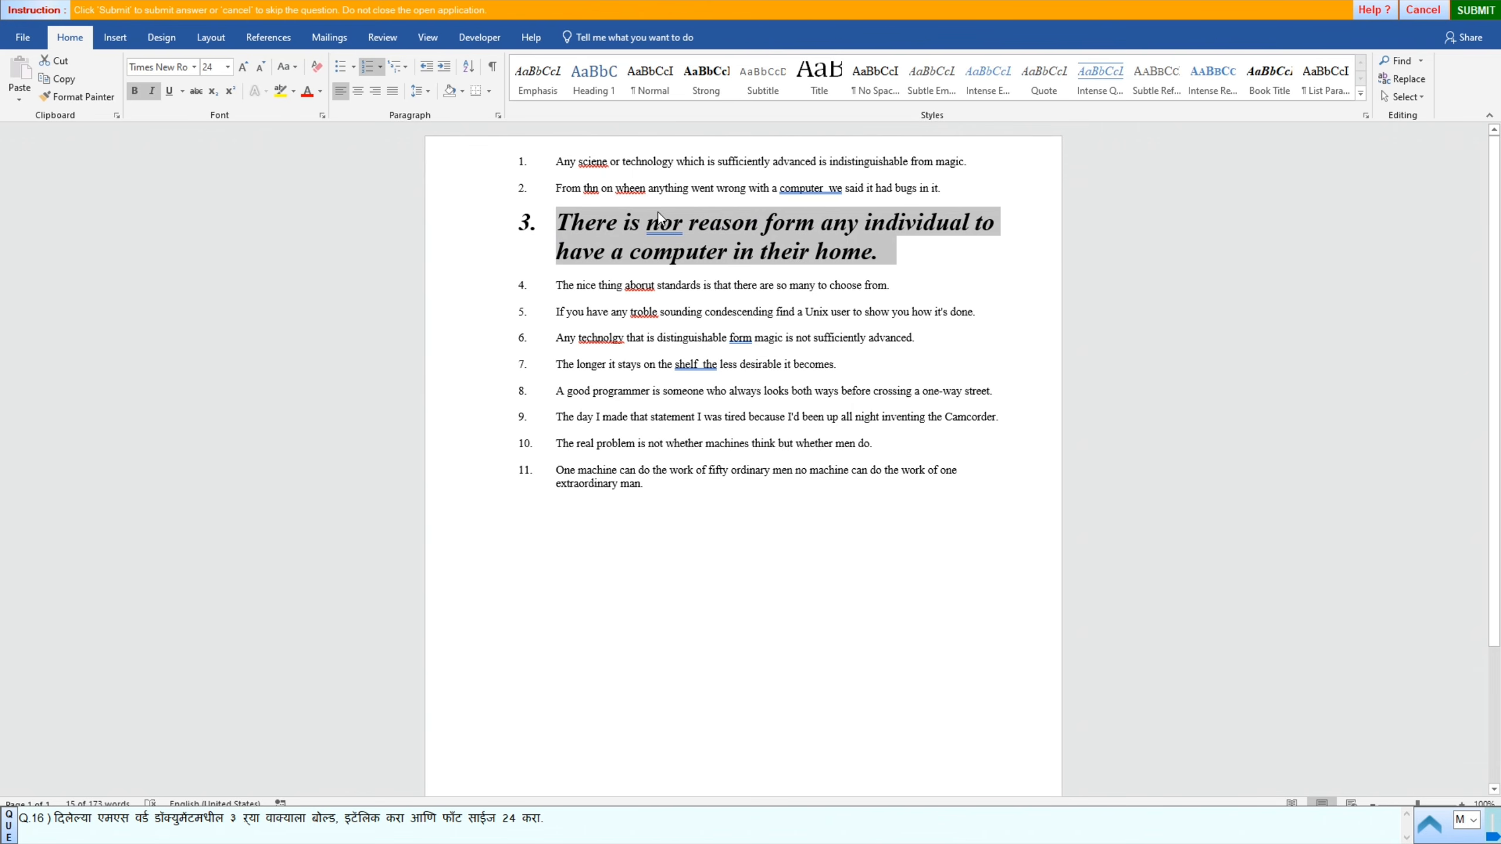
Step: Submit the answer to question 16 and advance to question 17
click(1473, 8)
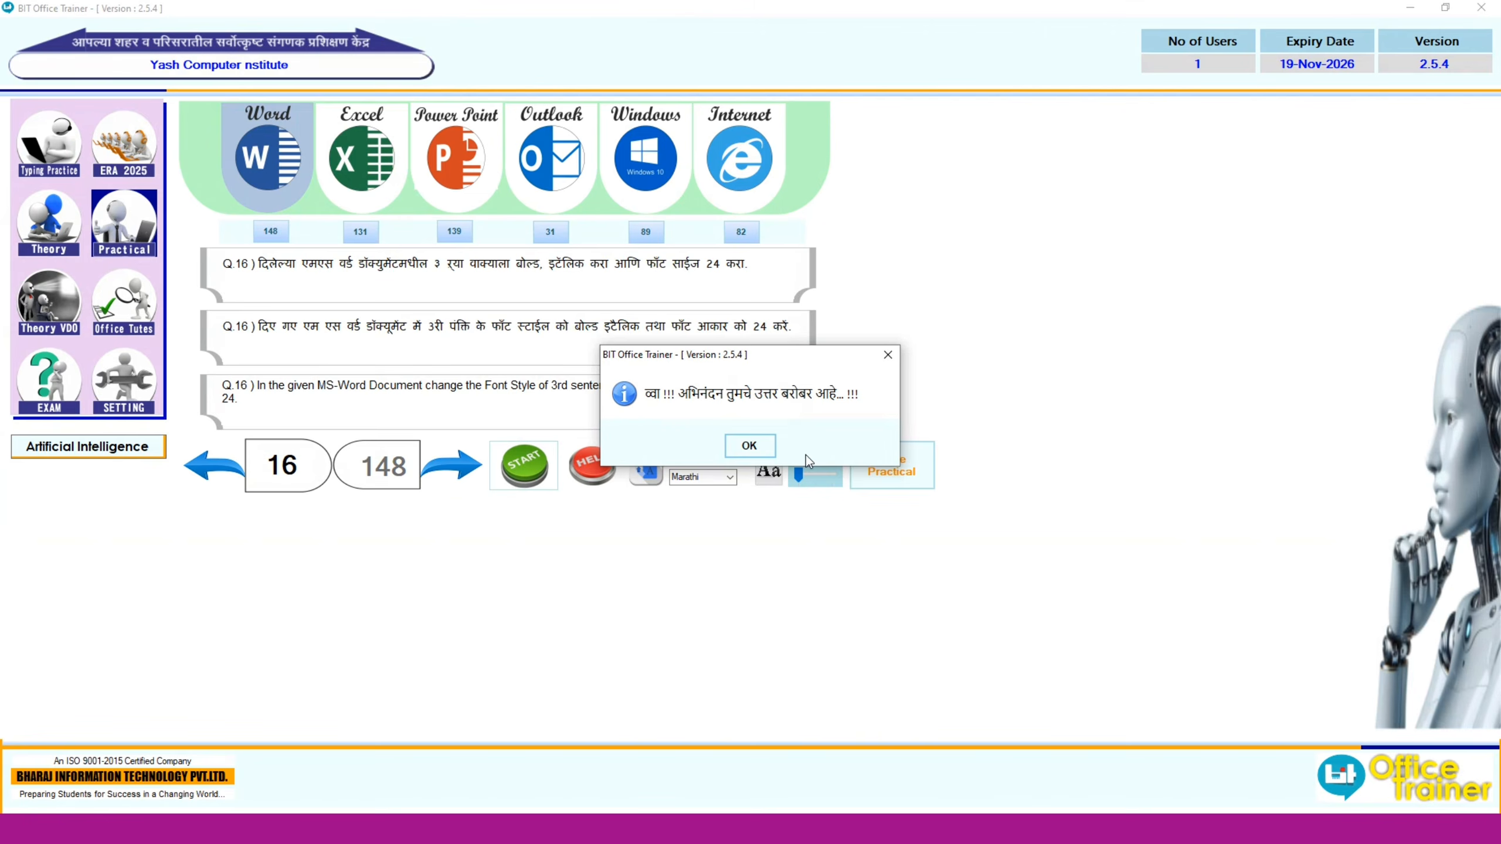
click(752, 450)
click(461, 472)
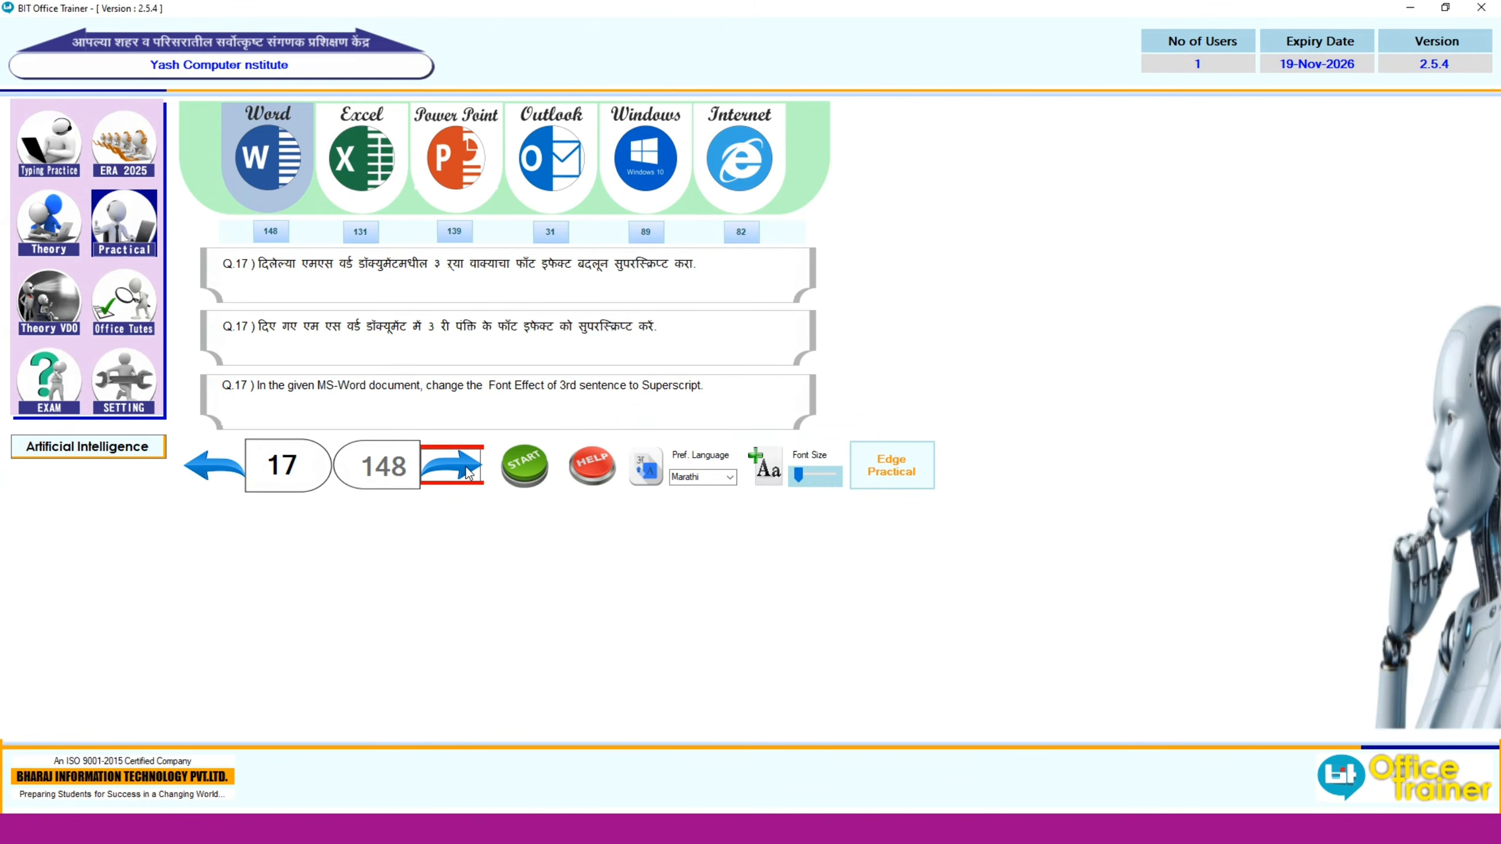
Step: Start question 17, apply the Superscript effect to the third sentence, and submit the answer
click(522, 453)
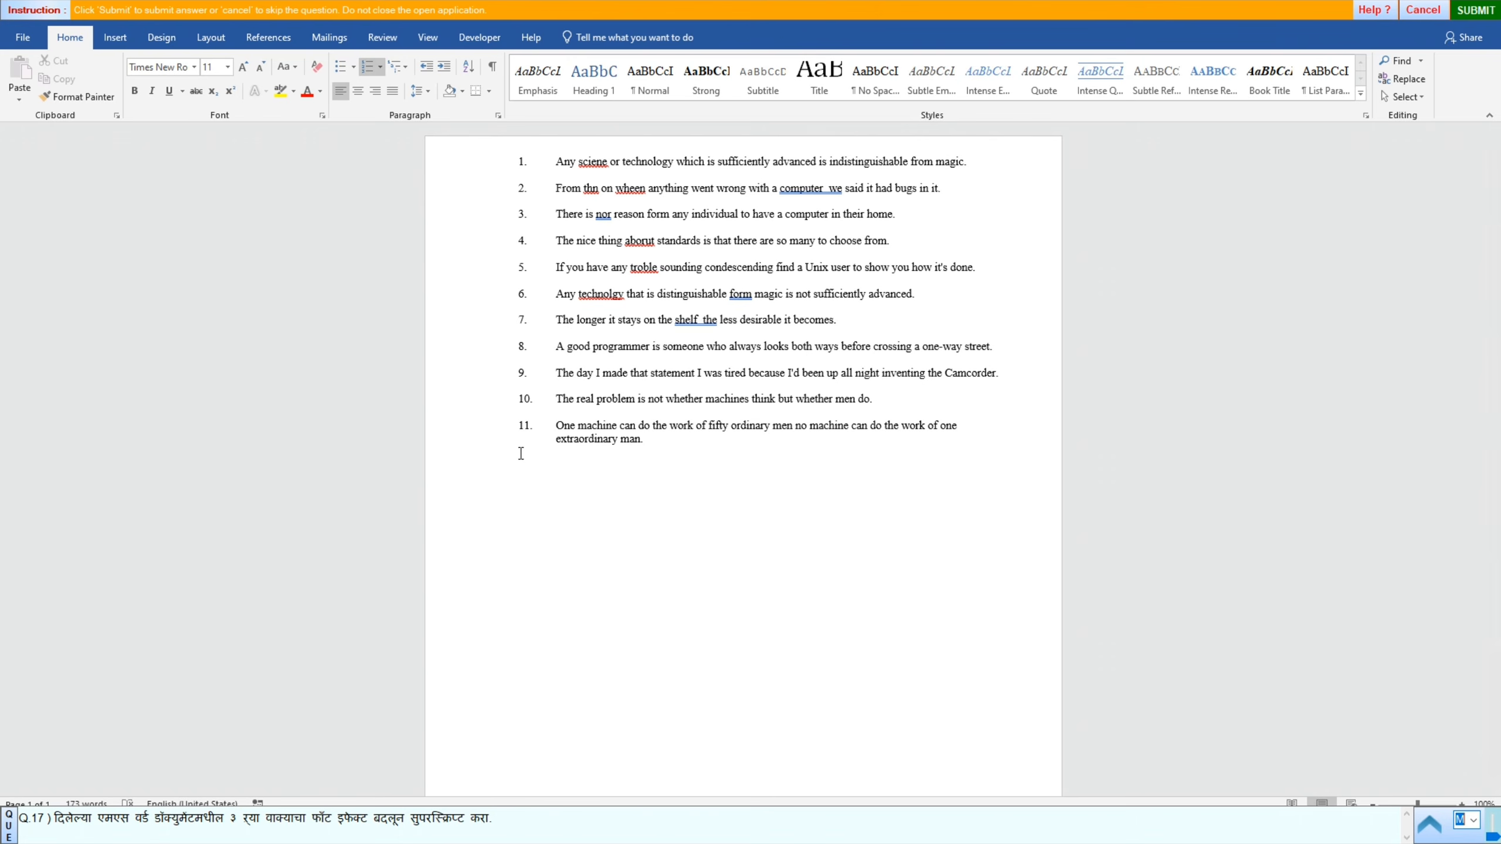
click(478, 219)
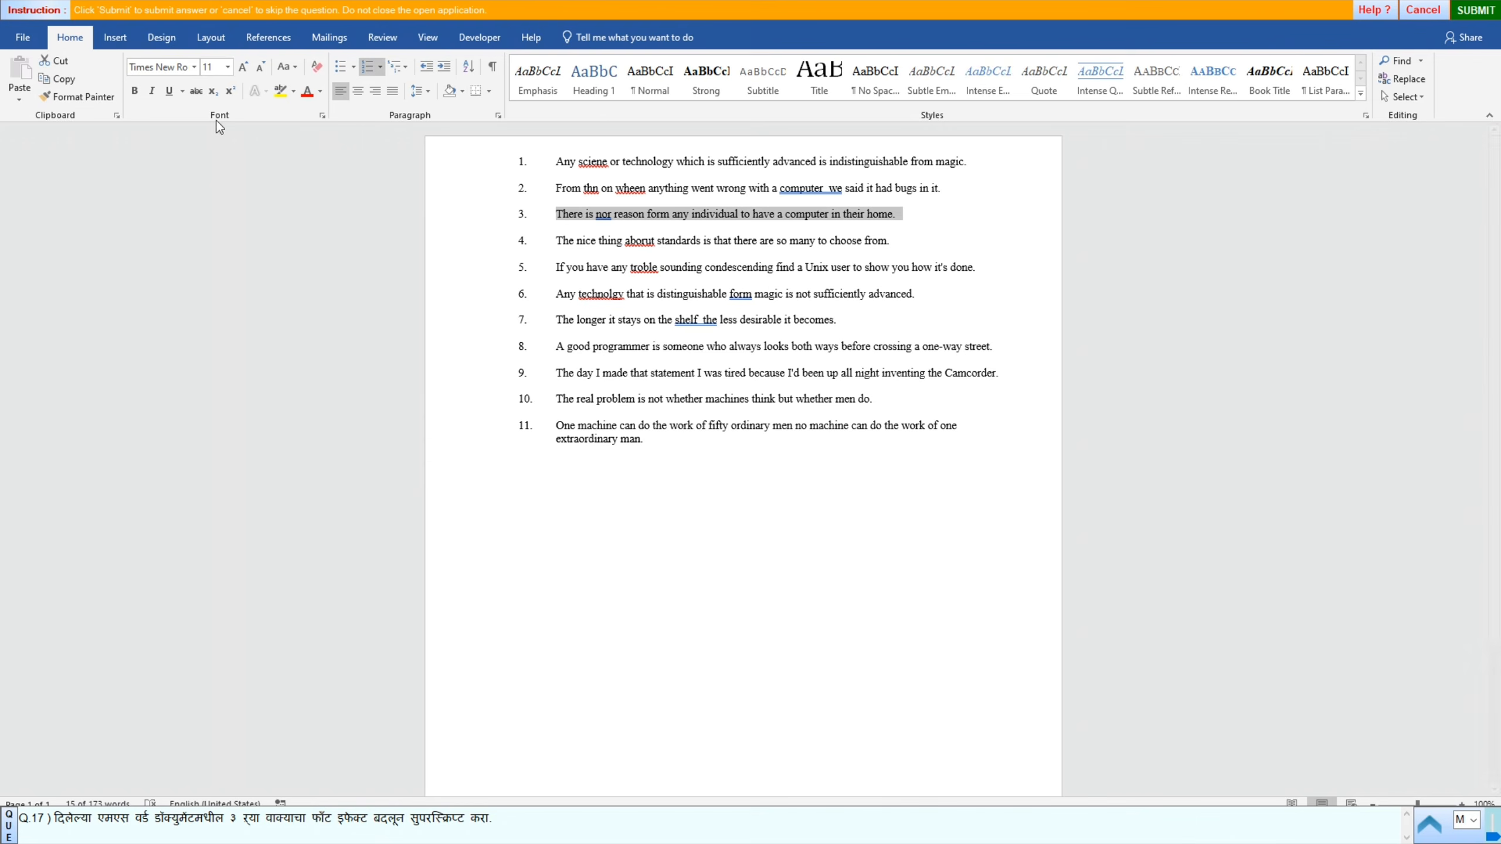
click(231, 90)
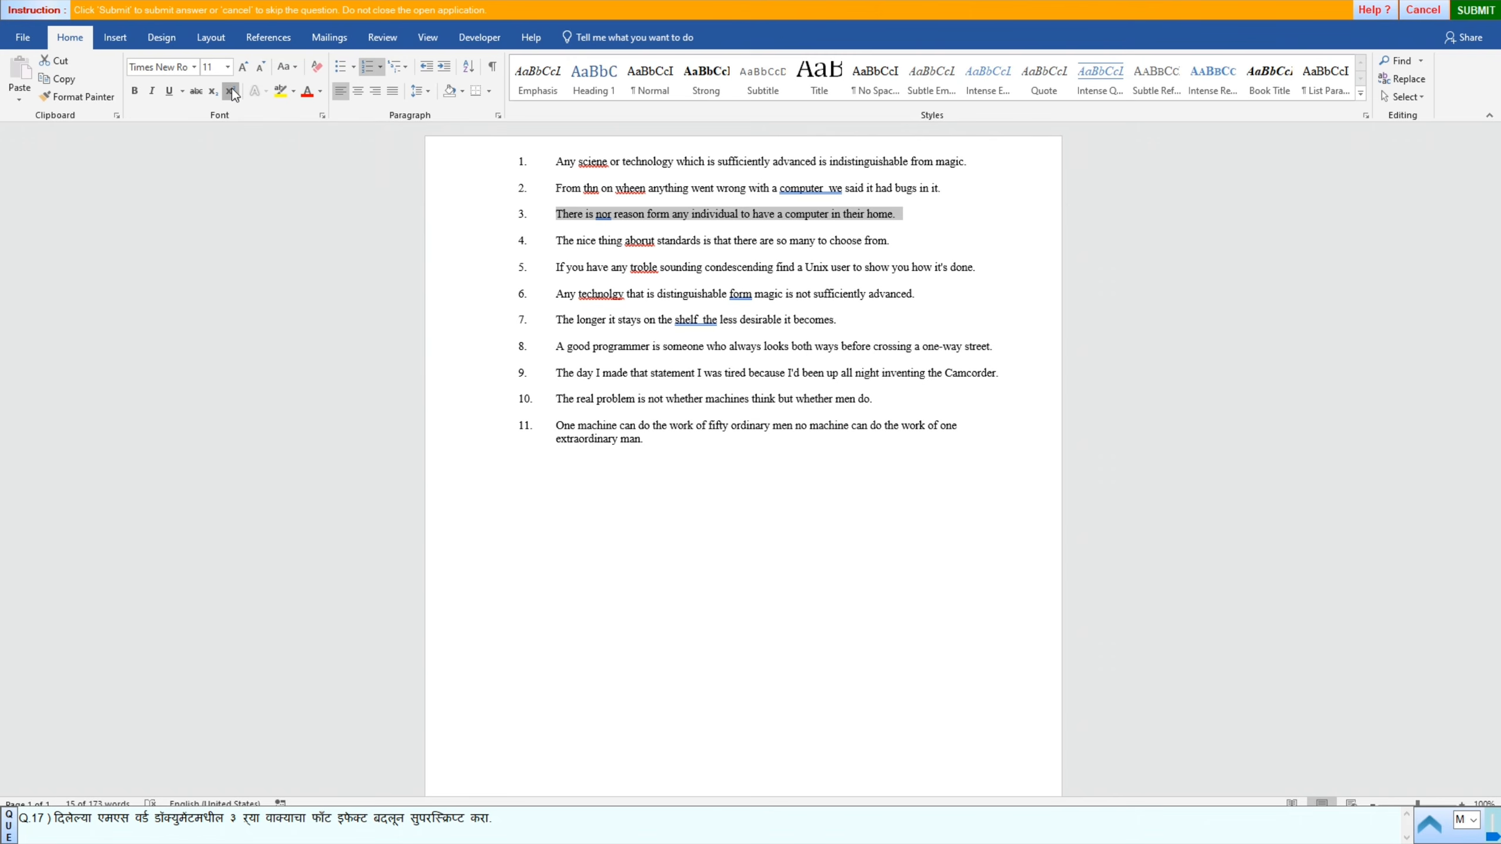
click(1477, 10)
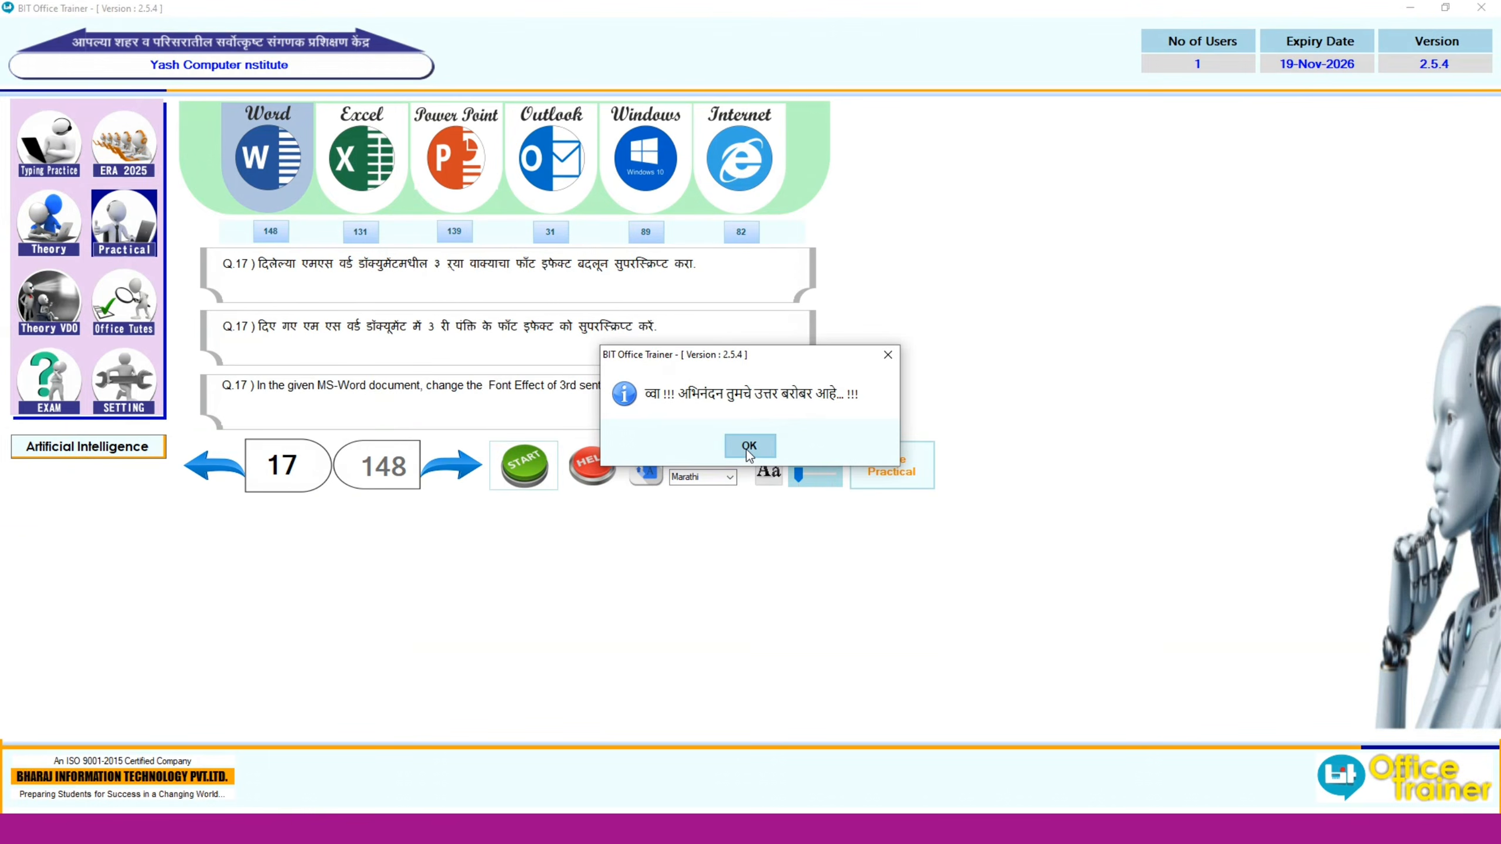
click(749, 446)
click(450, 473)
Step: Start question 18, highlight the third sentence in red, and submit the answer
click(520, 467)
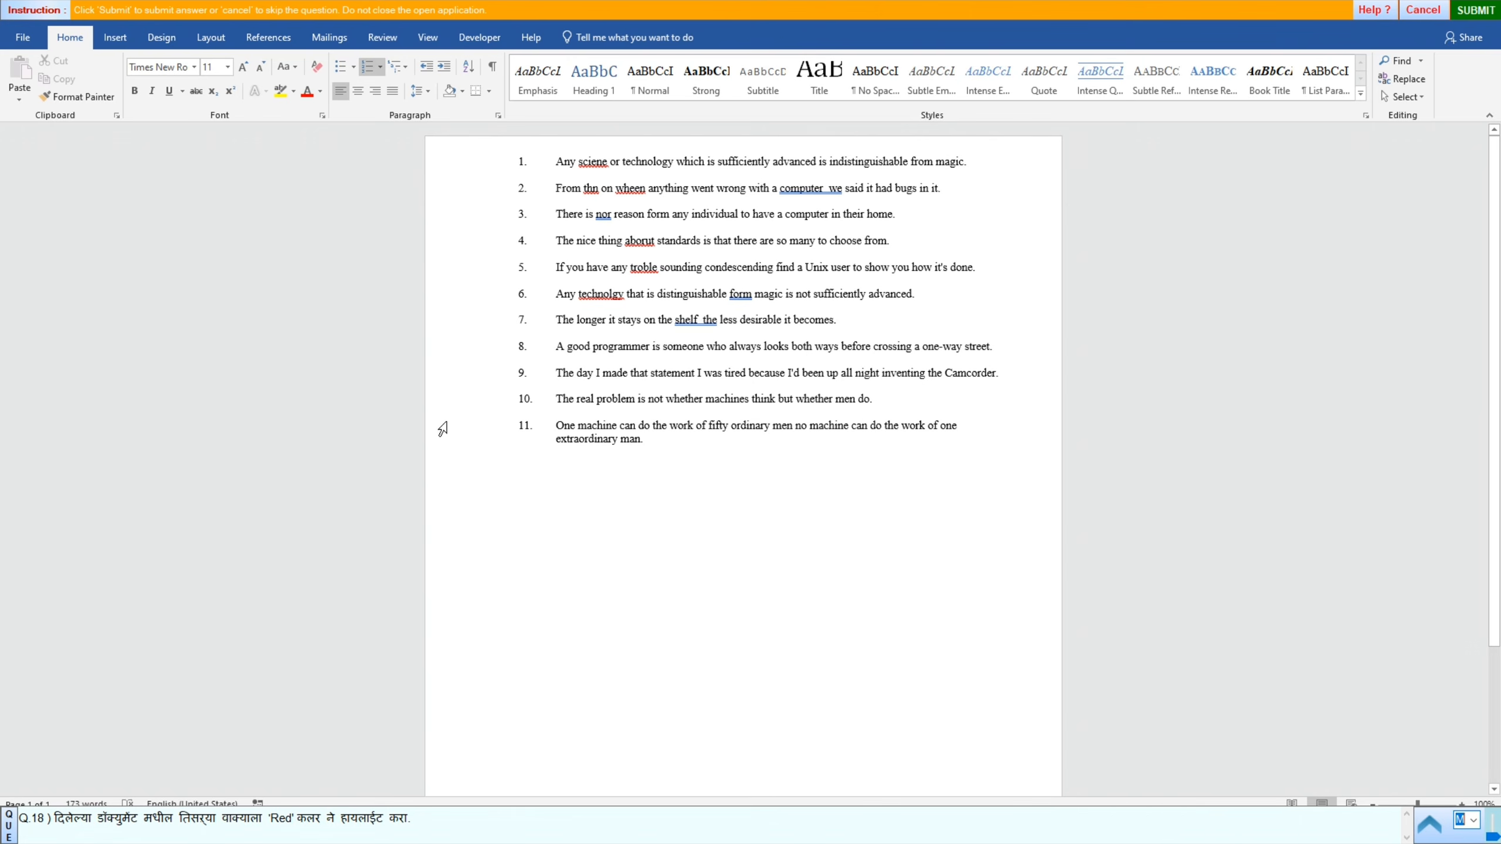
click(476, 221)
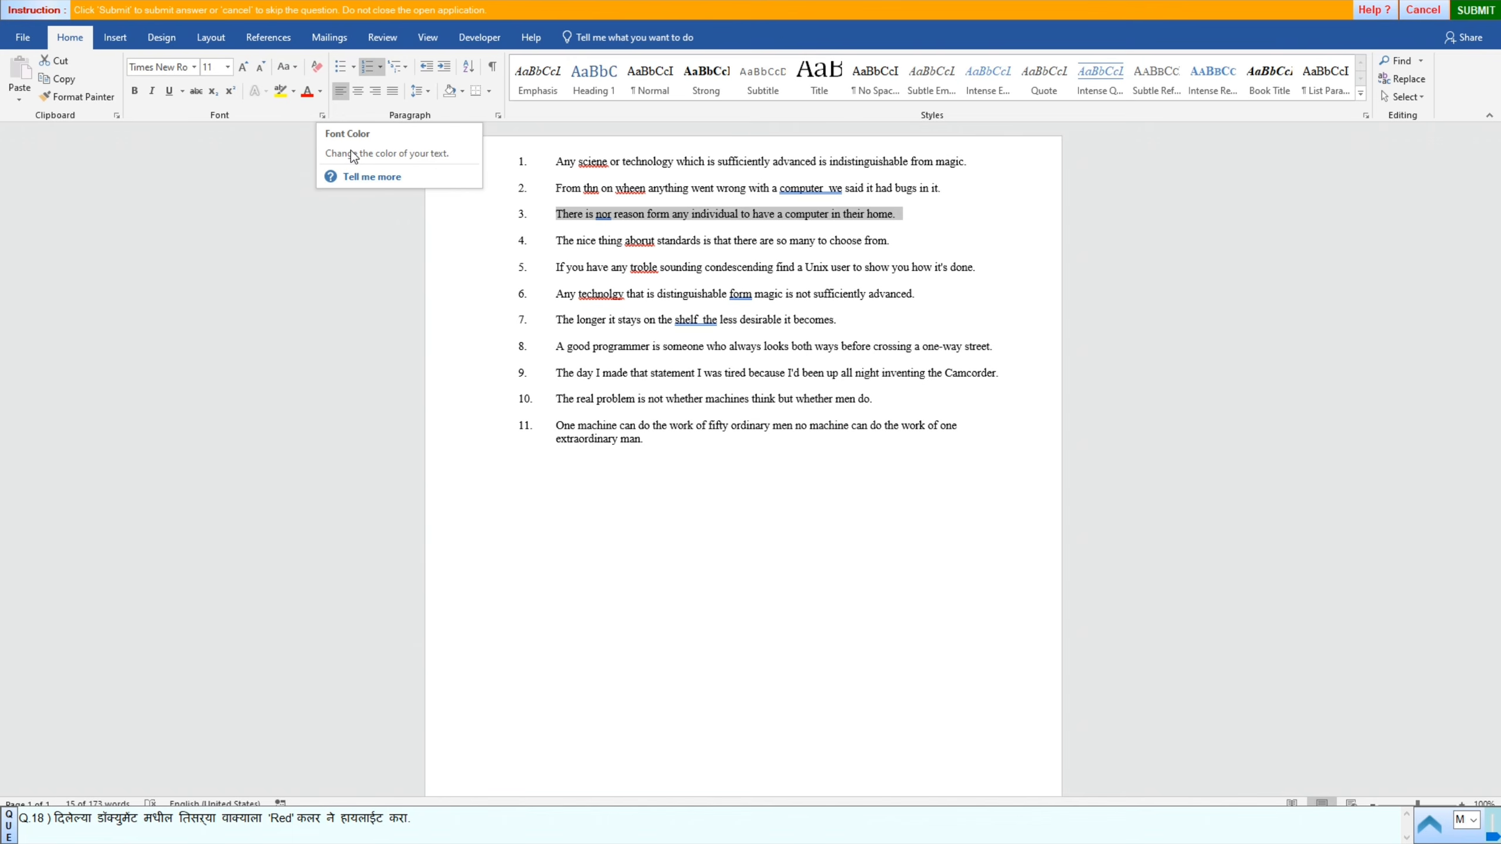
click(293, 91)
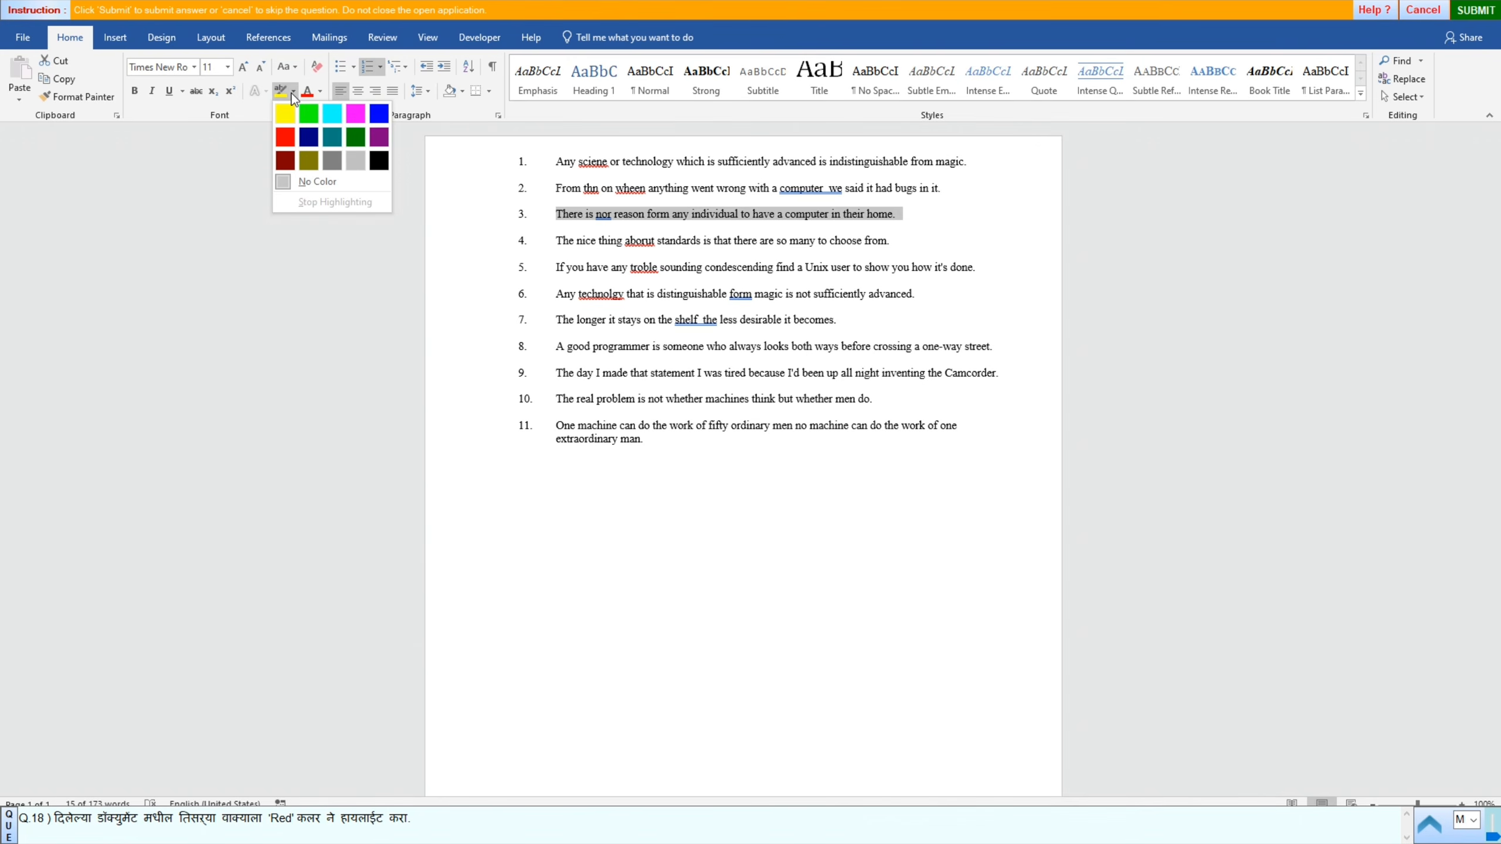
click(285, 138)
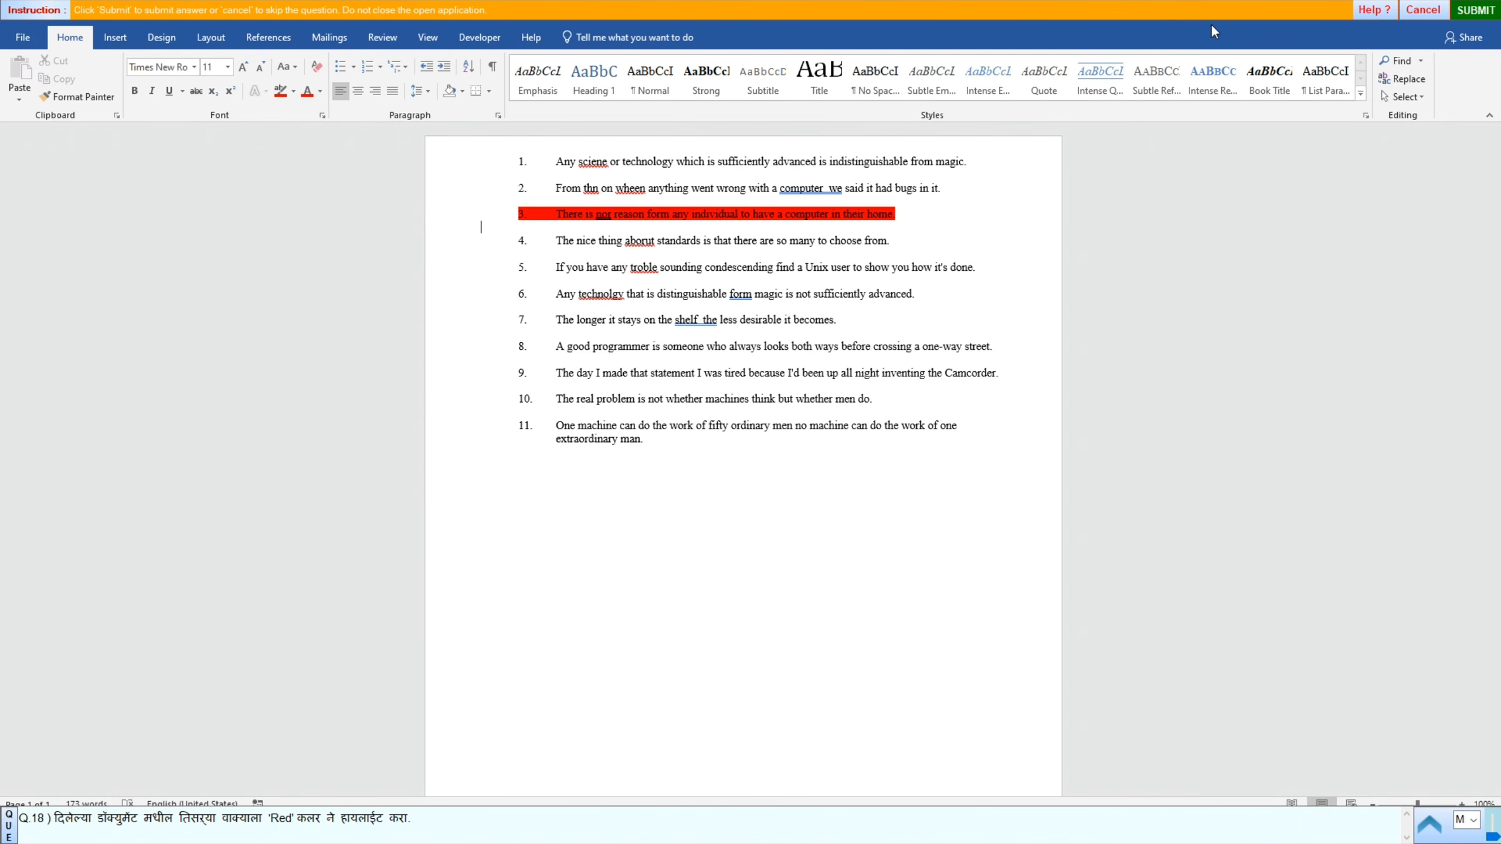
click(1482, 8)
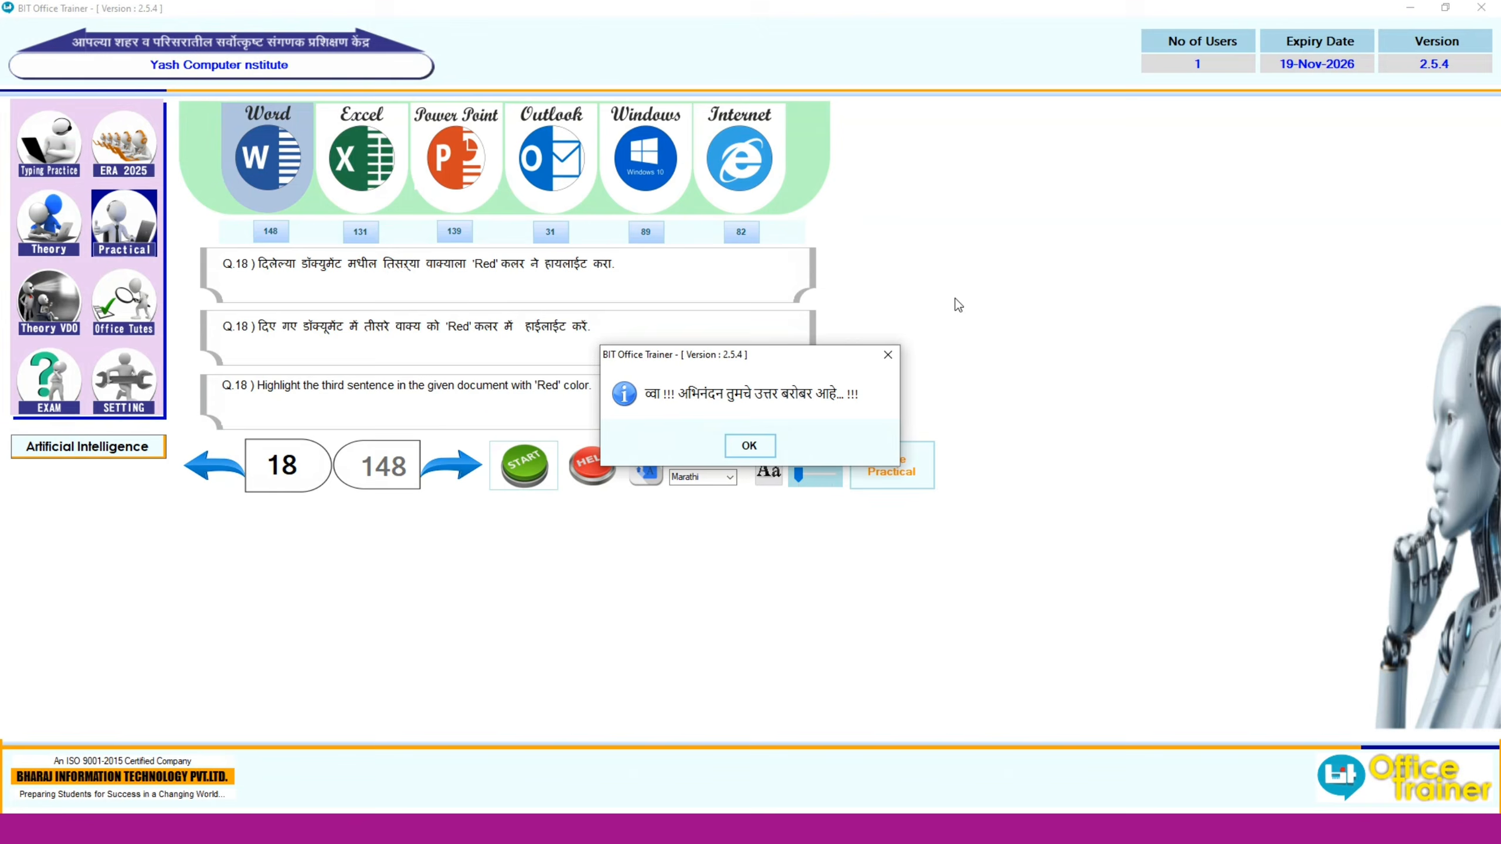
click(749, 445)
click(467, 467)
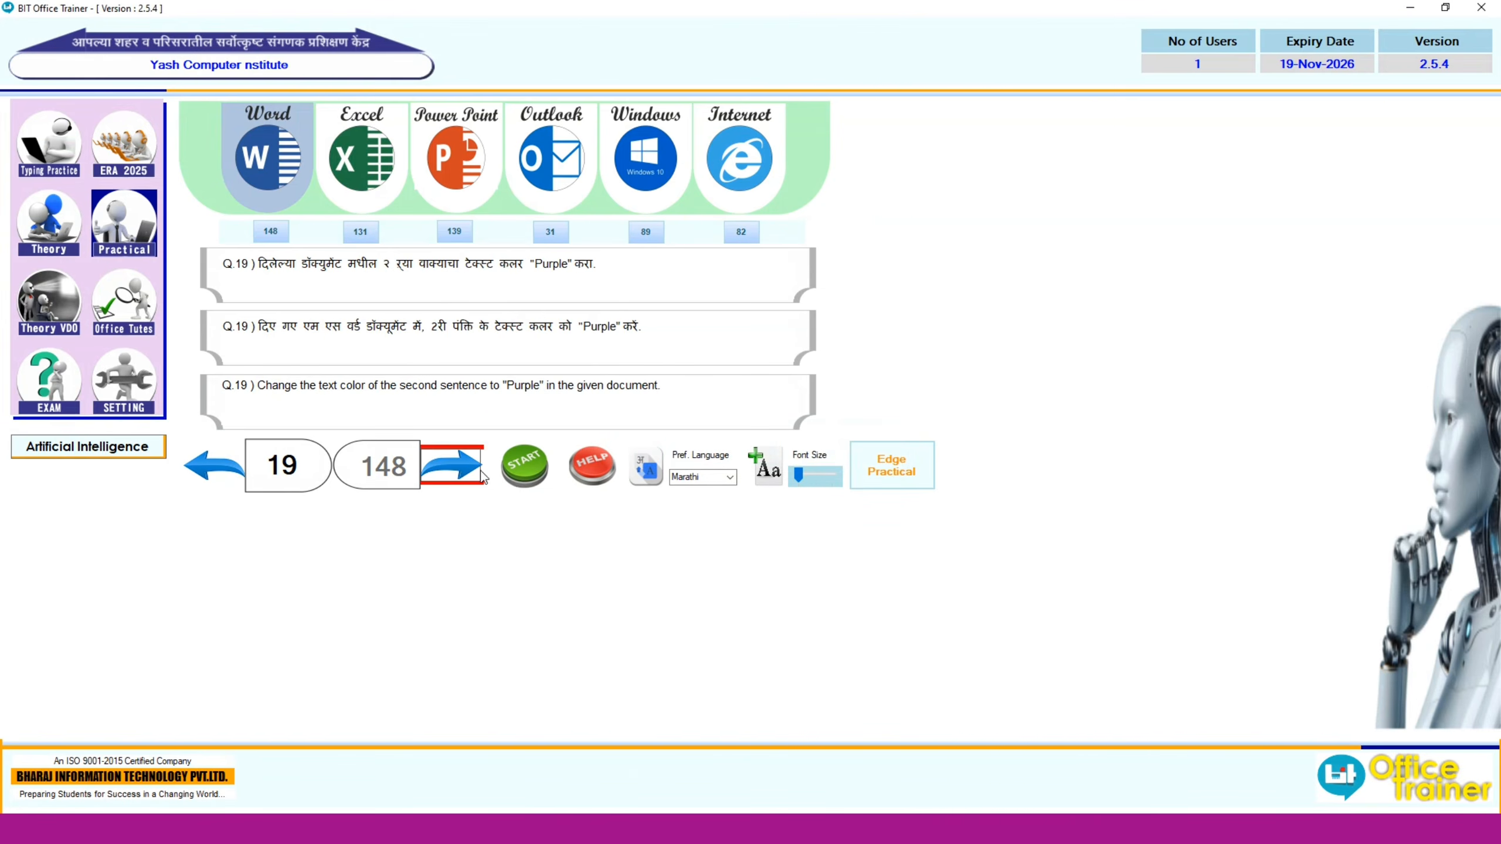
Step: Start question 19, change the text color of the second sentence to the standard Purple, and submit the answer
click(498, 471)
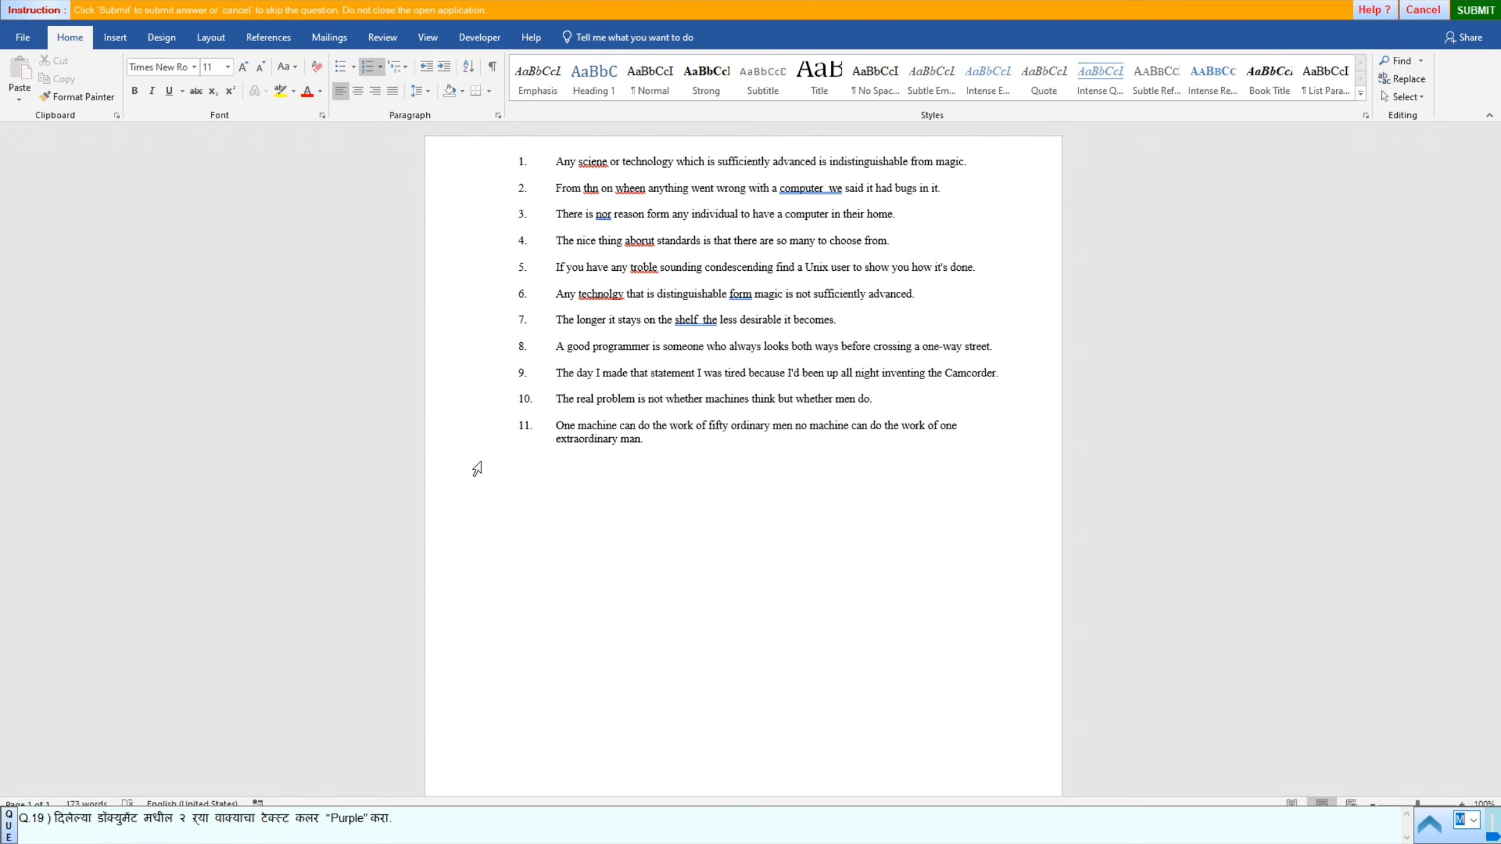
click(476, 198)
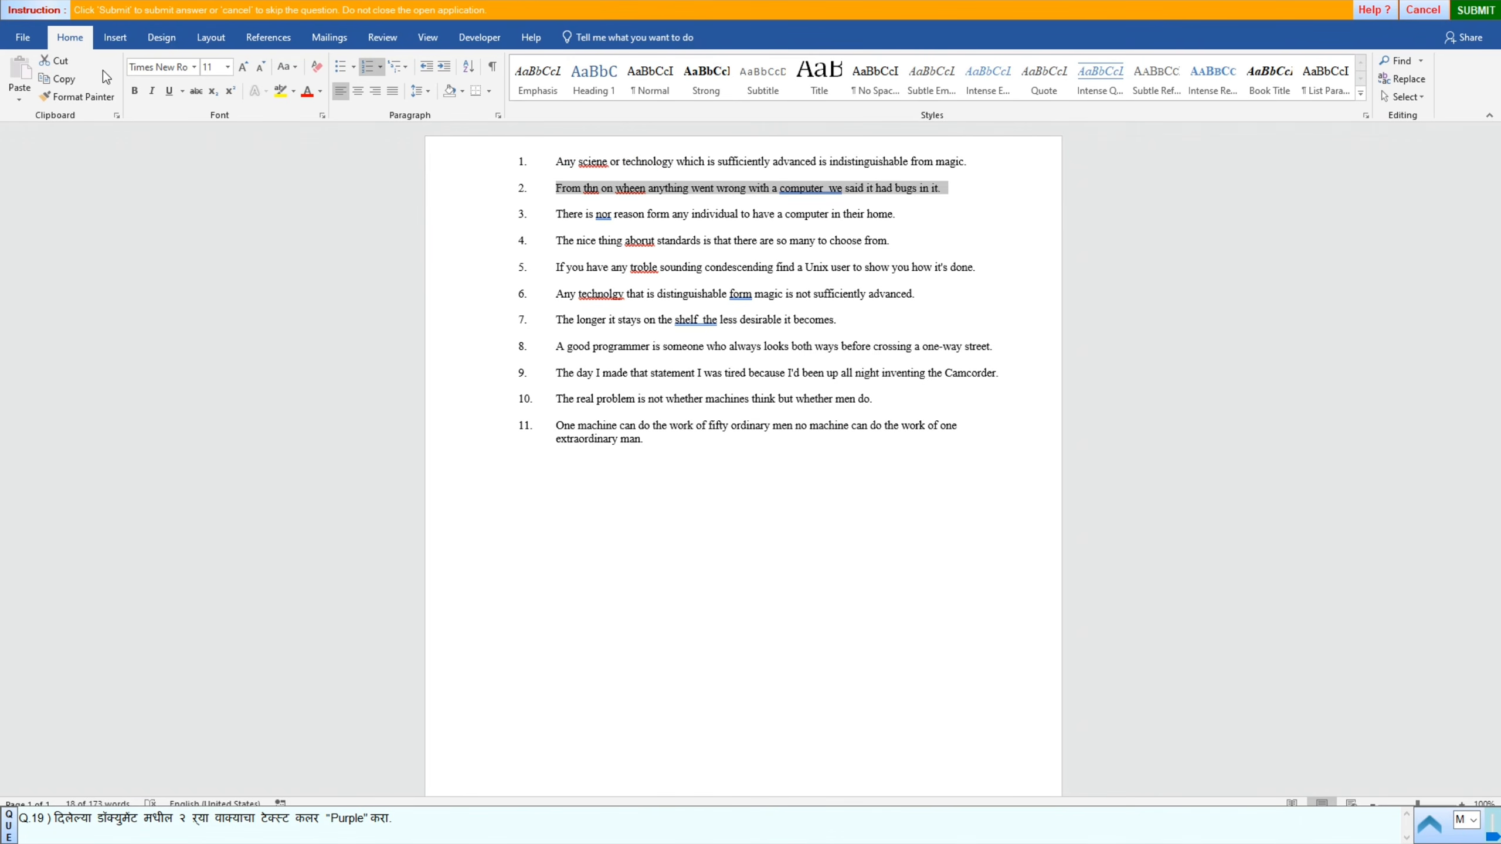
click(320, 92)
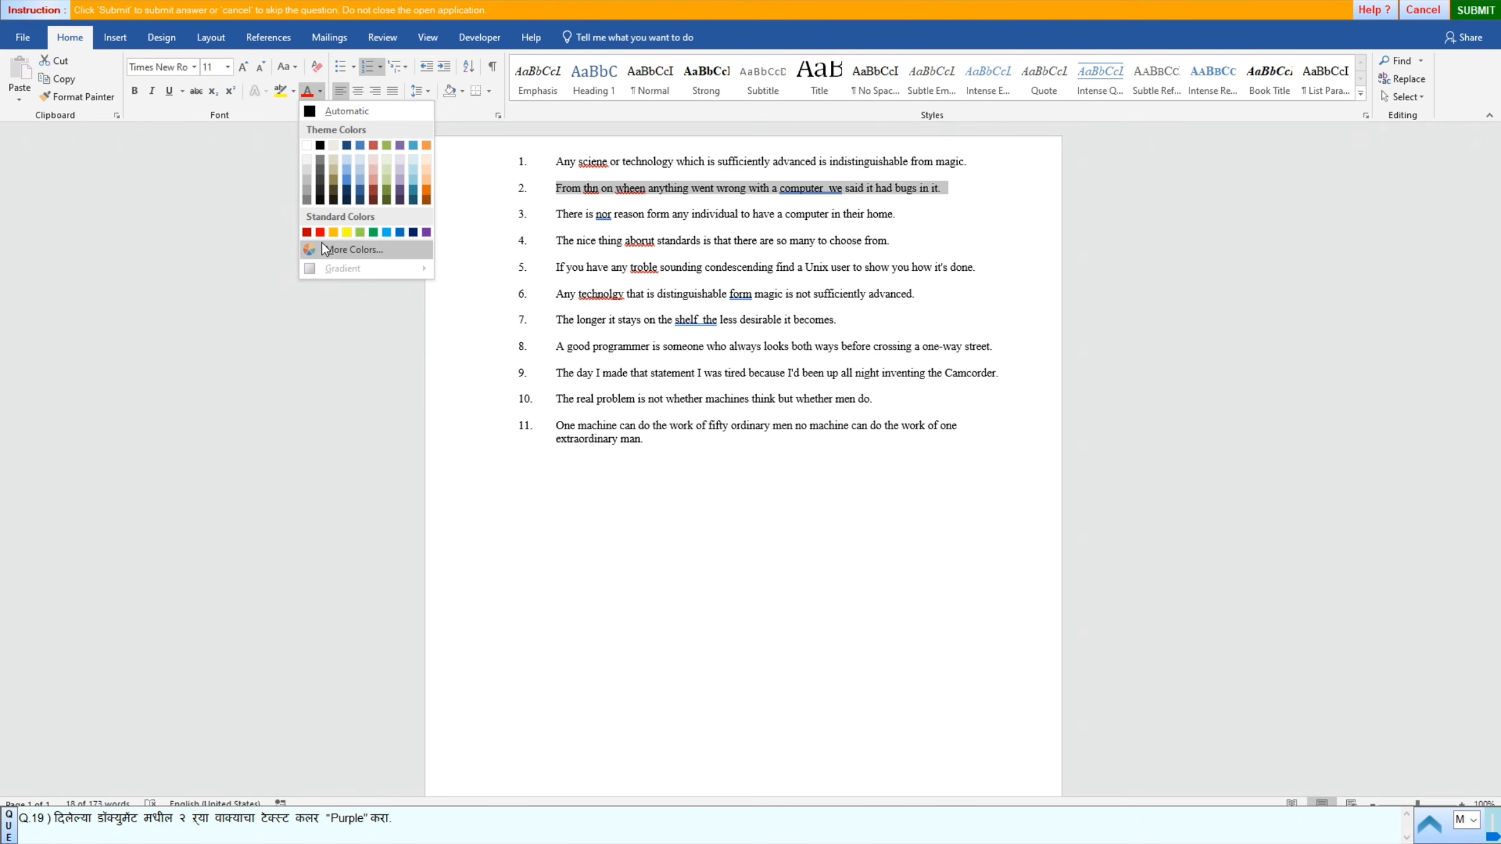
click(427, 232)
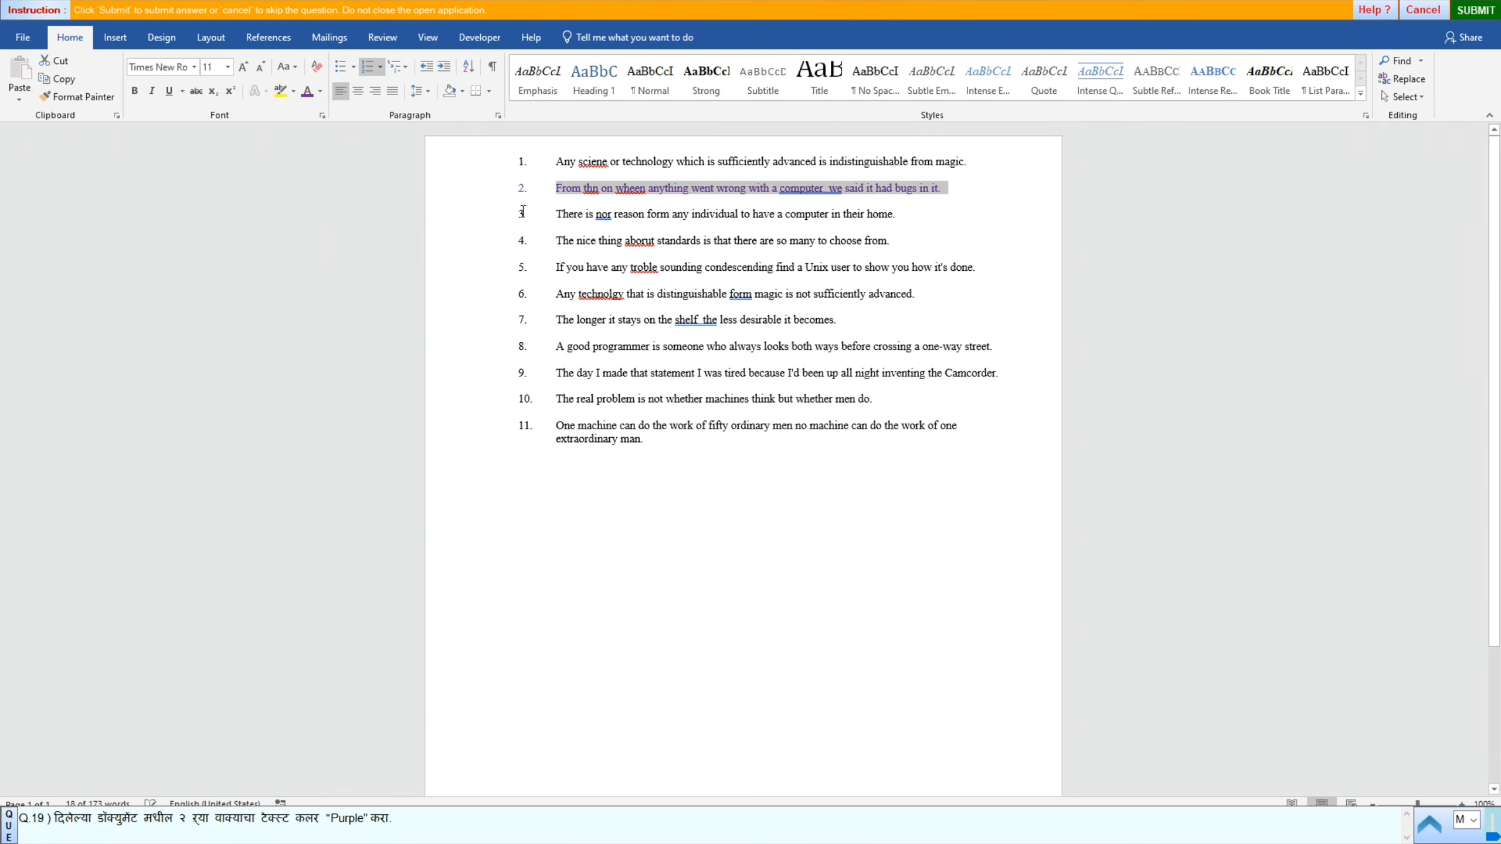
click(1471, 18)
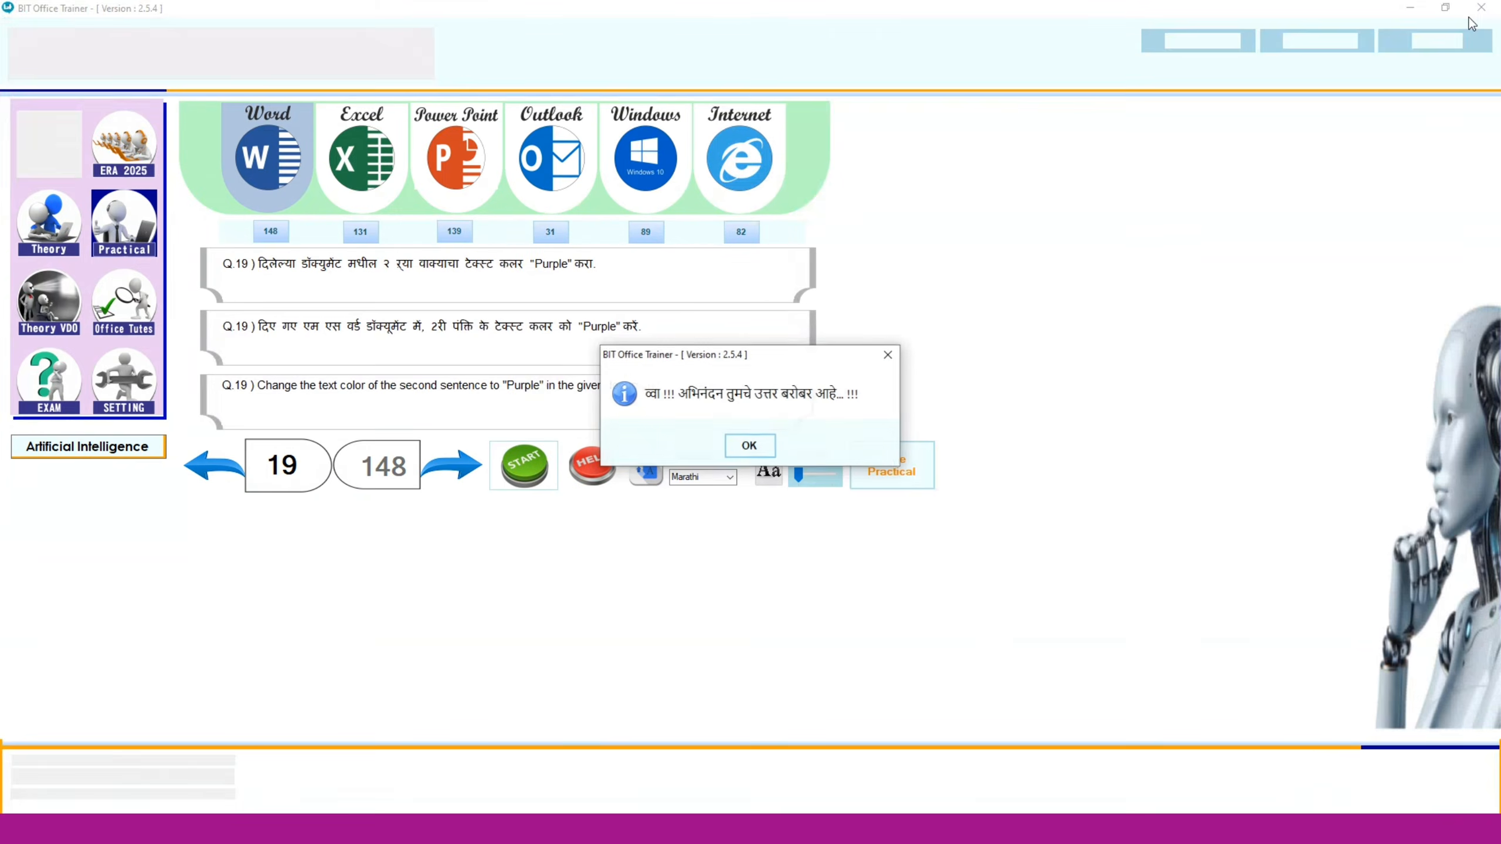
Step: Start question 20, highlight the second sentence in 50% gray, and submit the answer
click(748, 451)
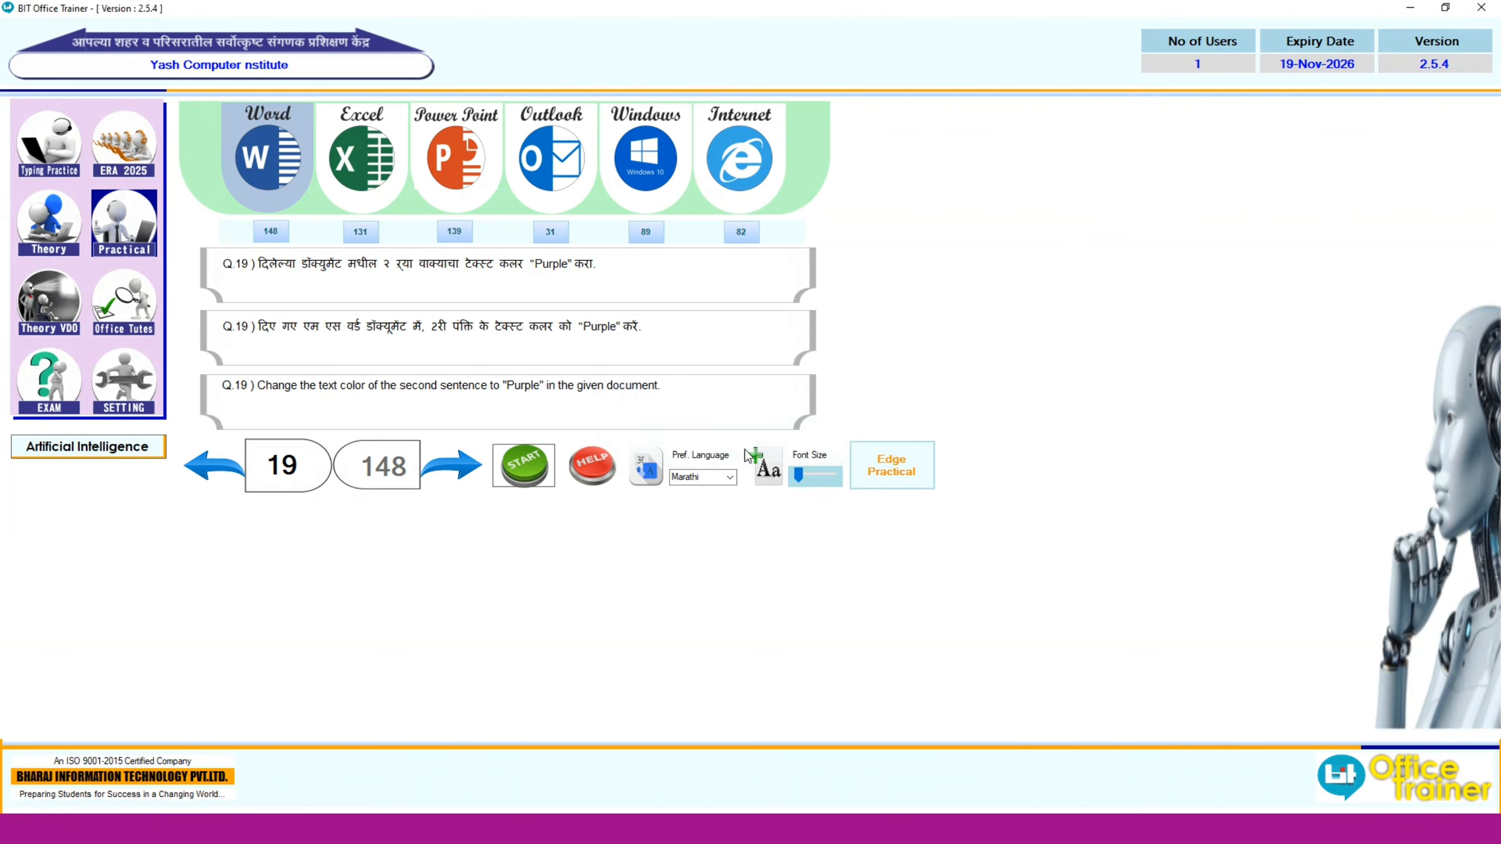
click(451, 465)
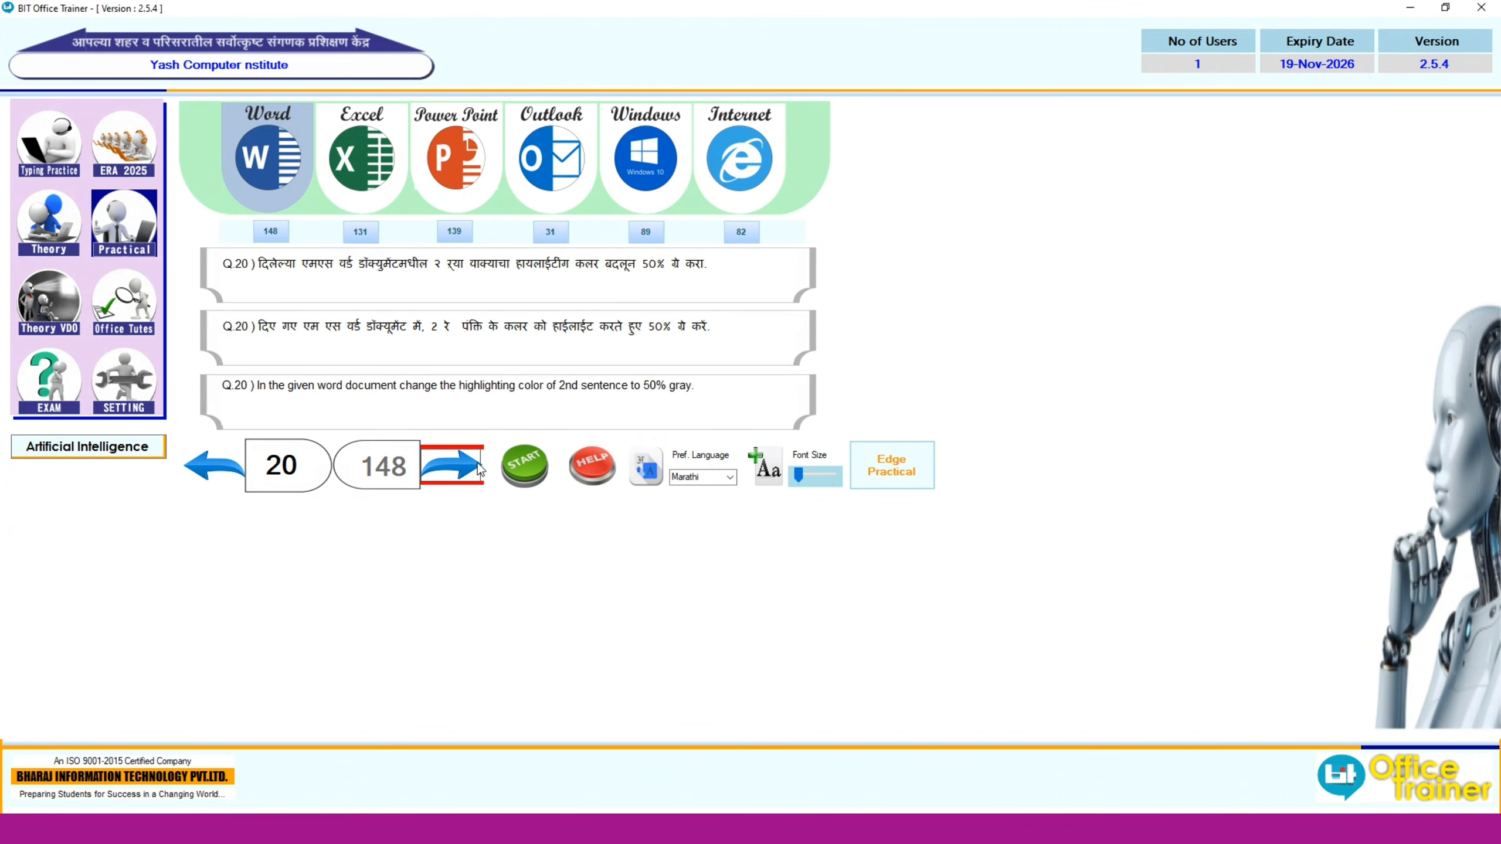
click(514, 463)
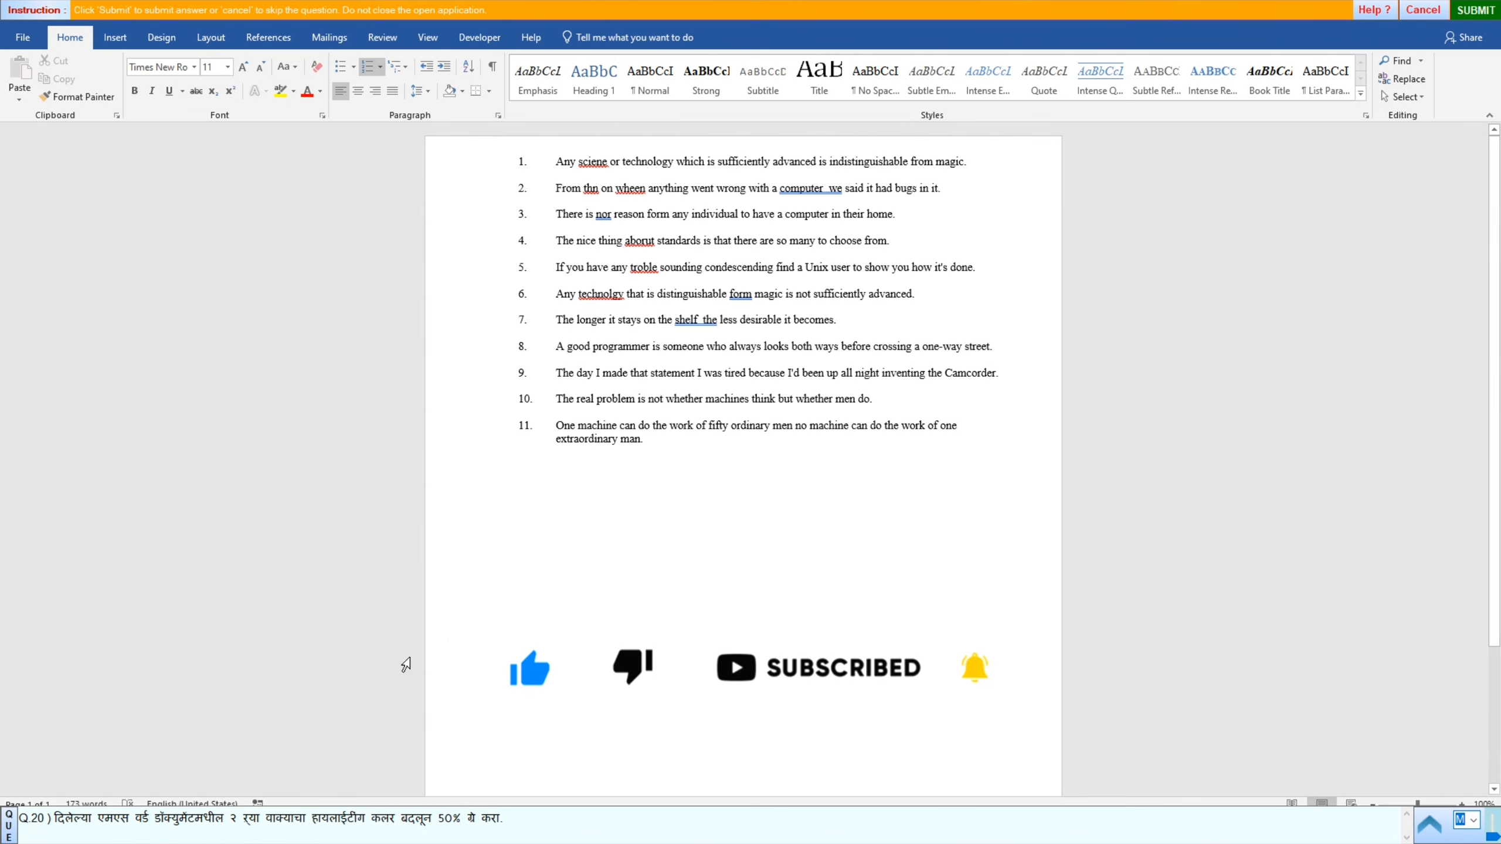
click(482, 197)
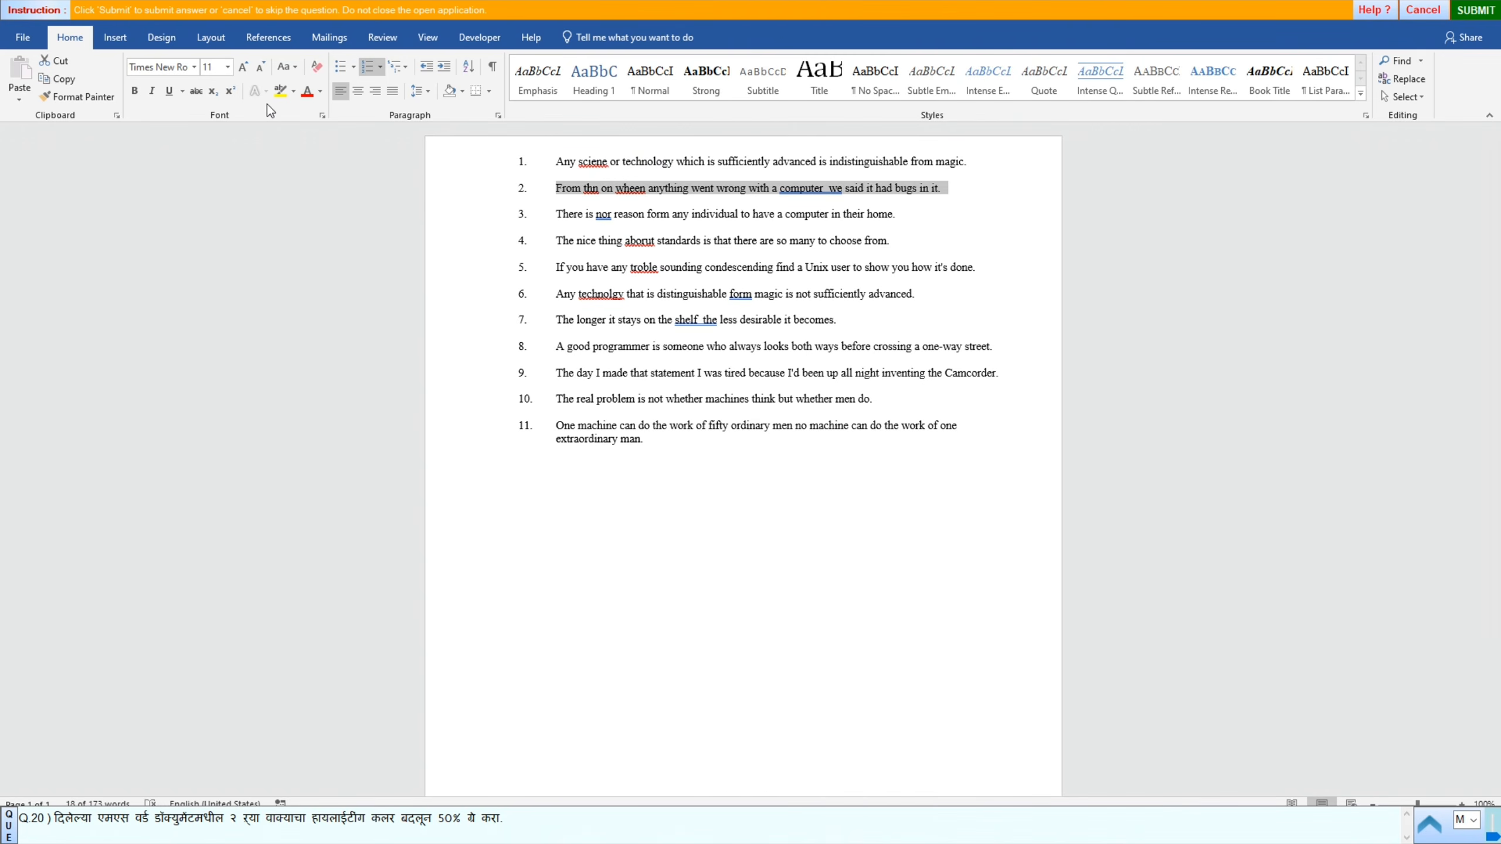
click(294, 91)
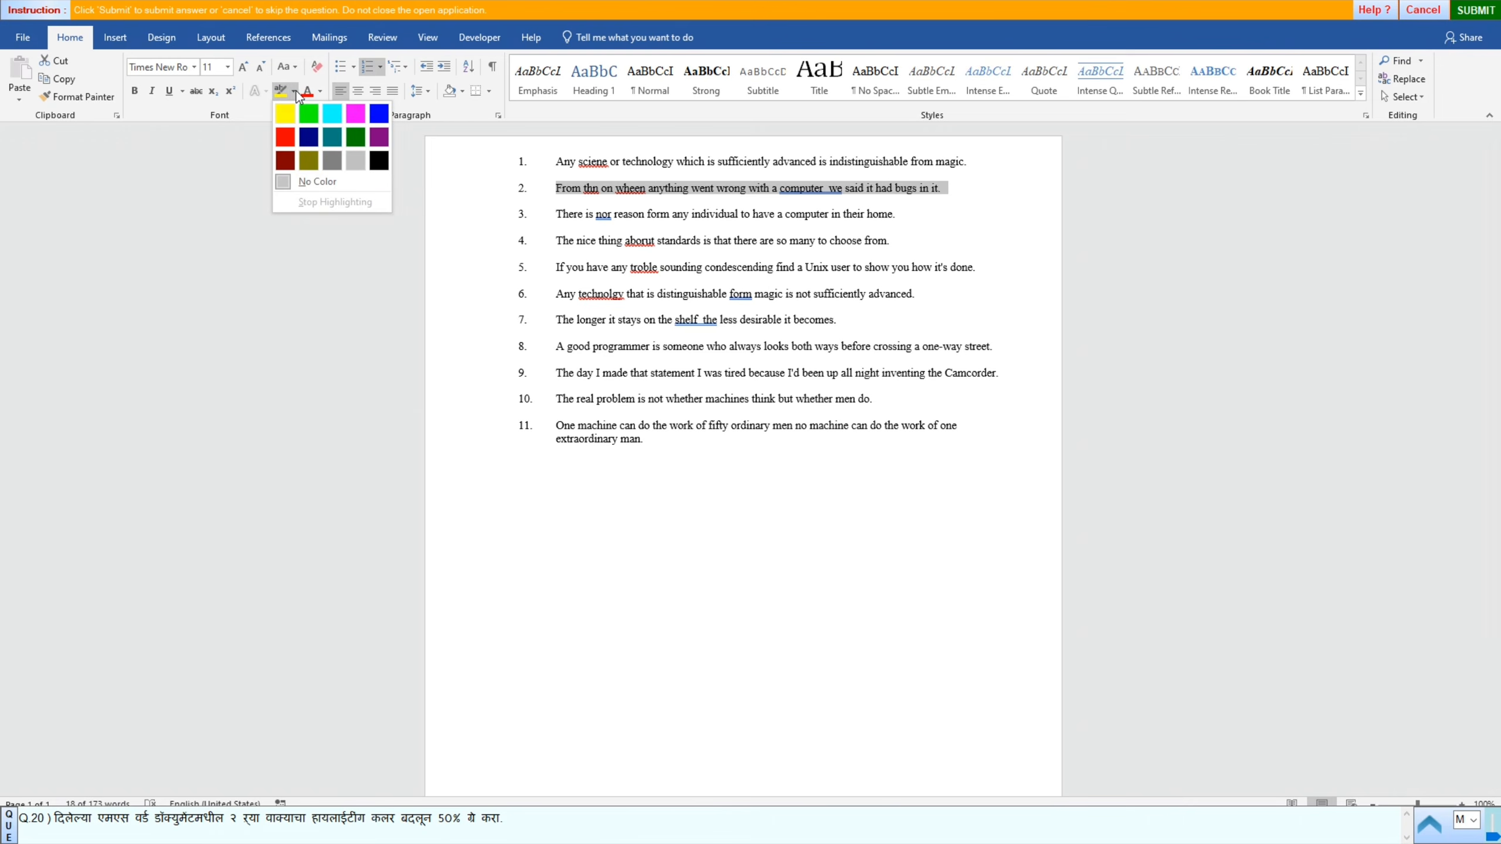
click(330, 164)
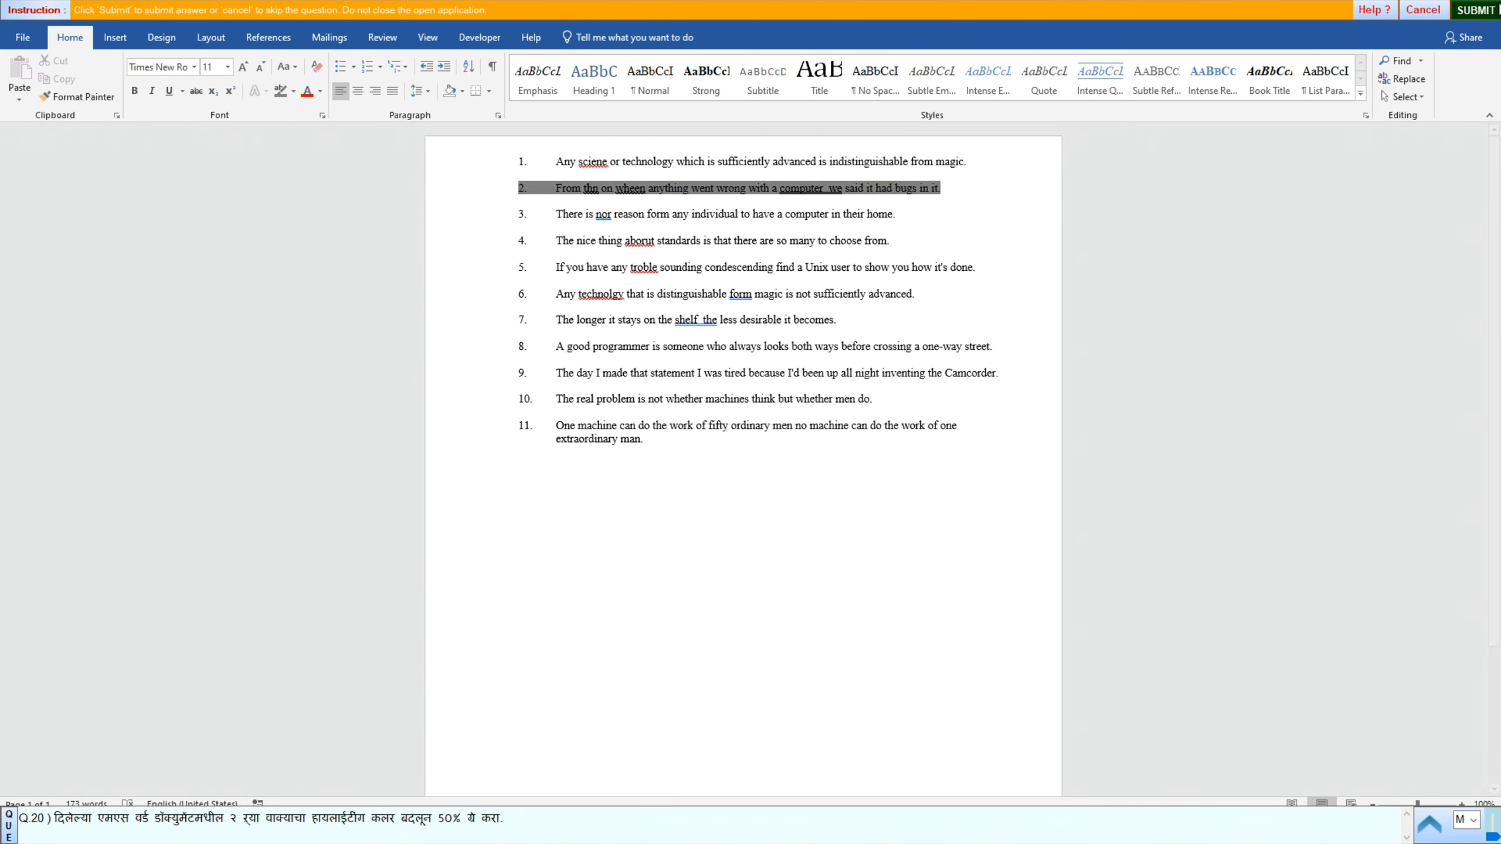
click(1492, 8)
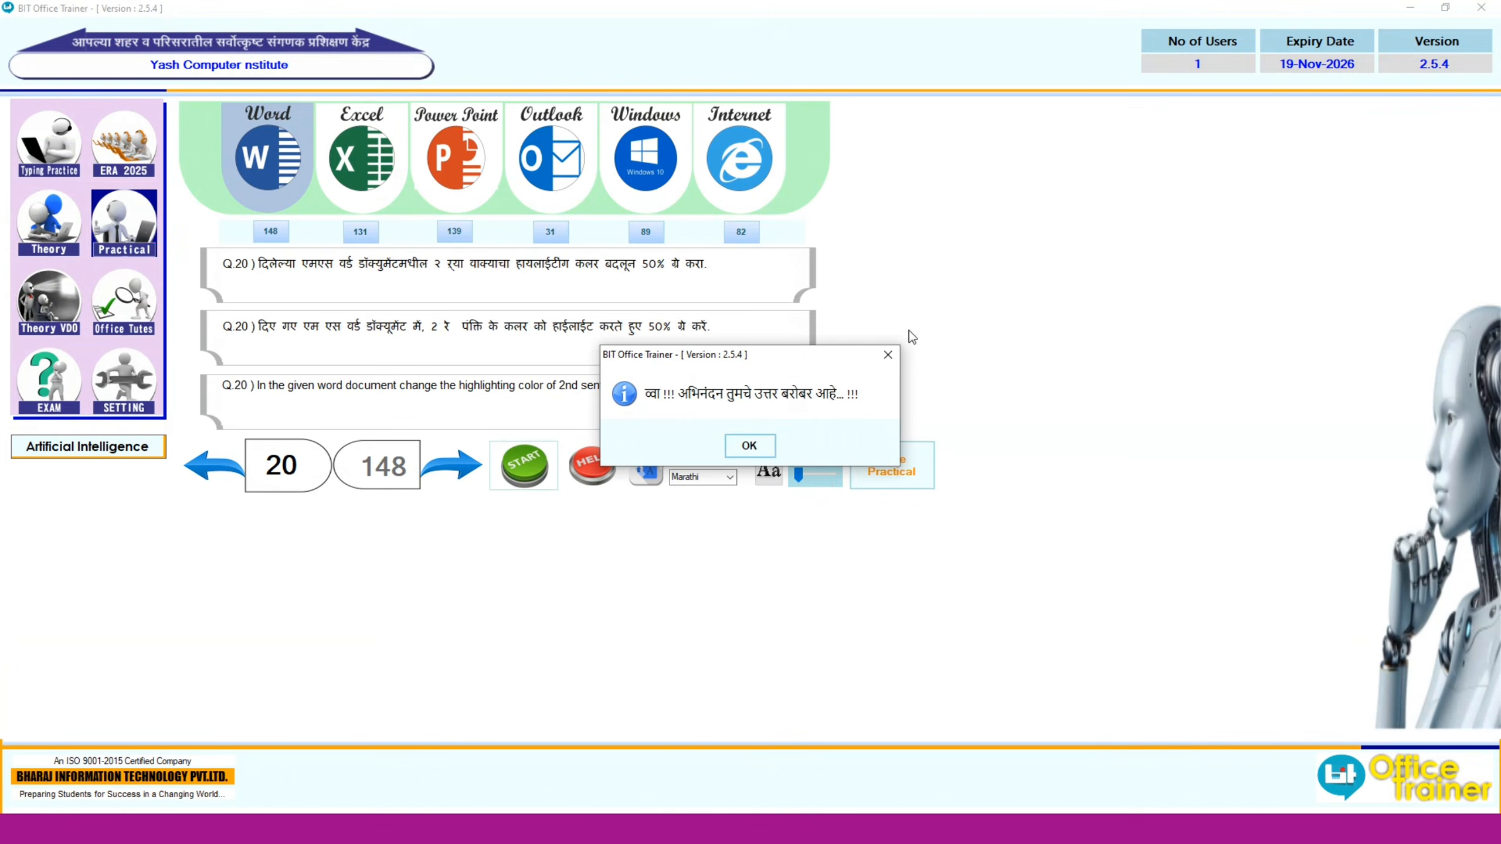
Step: Start question 21, change the text color of the fifth sentence to the standard Dark Blue, and submit the answer
click(750, 445)
click(467, 467)
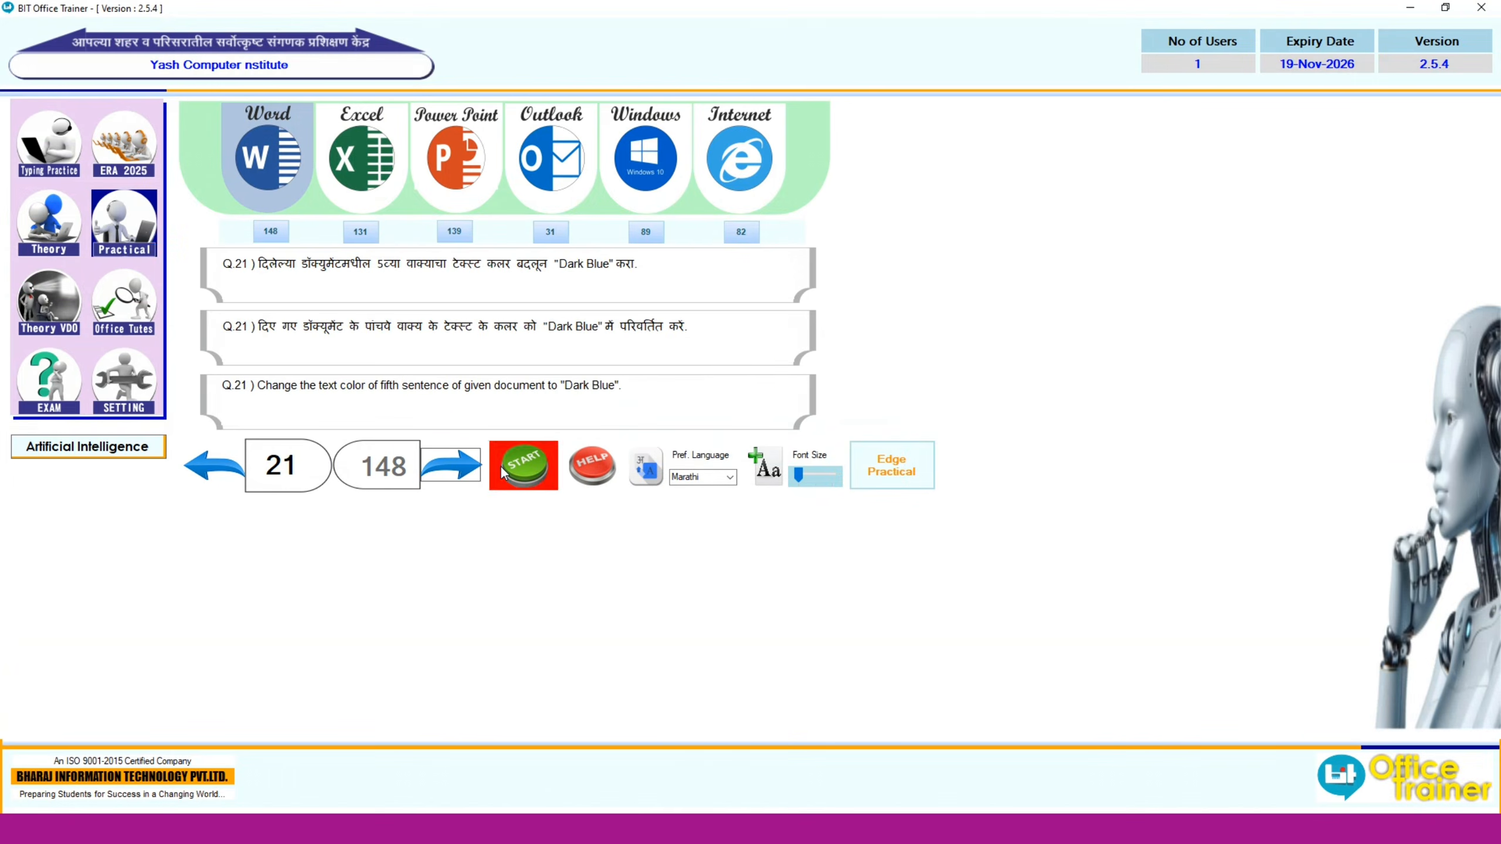
click(505, 470)
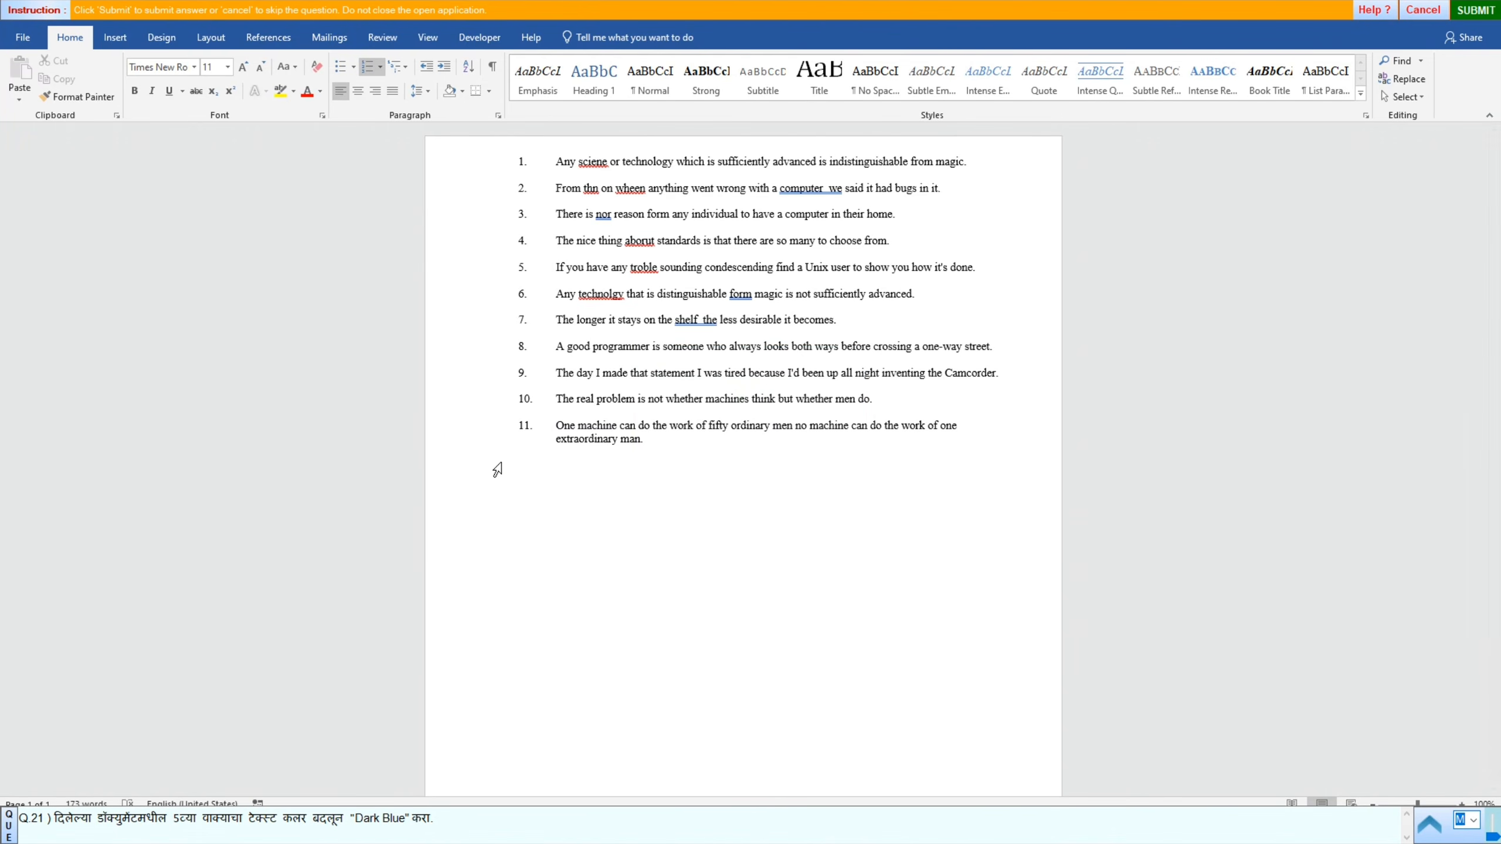
click(460, 272)
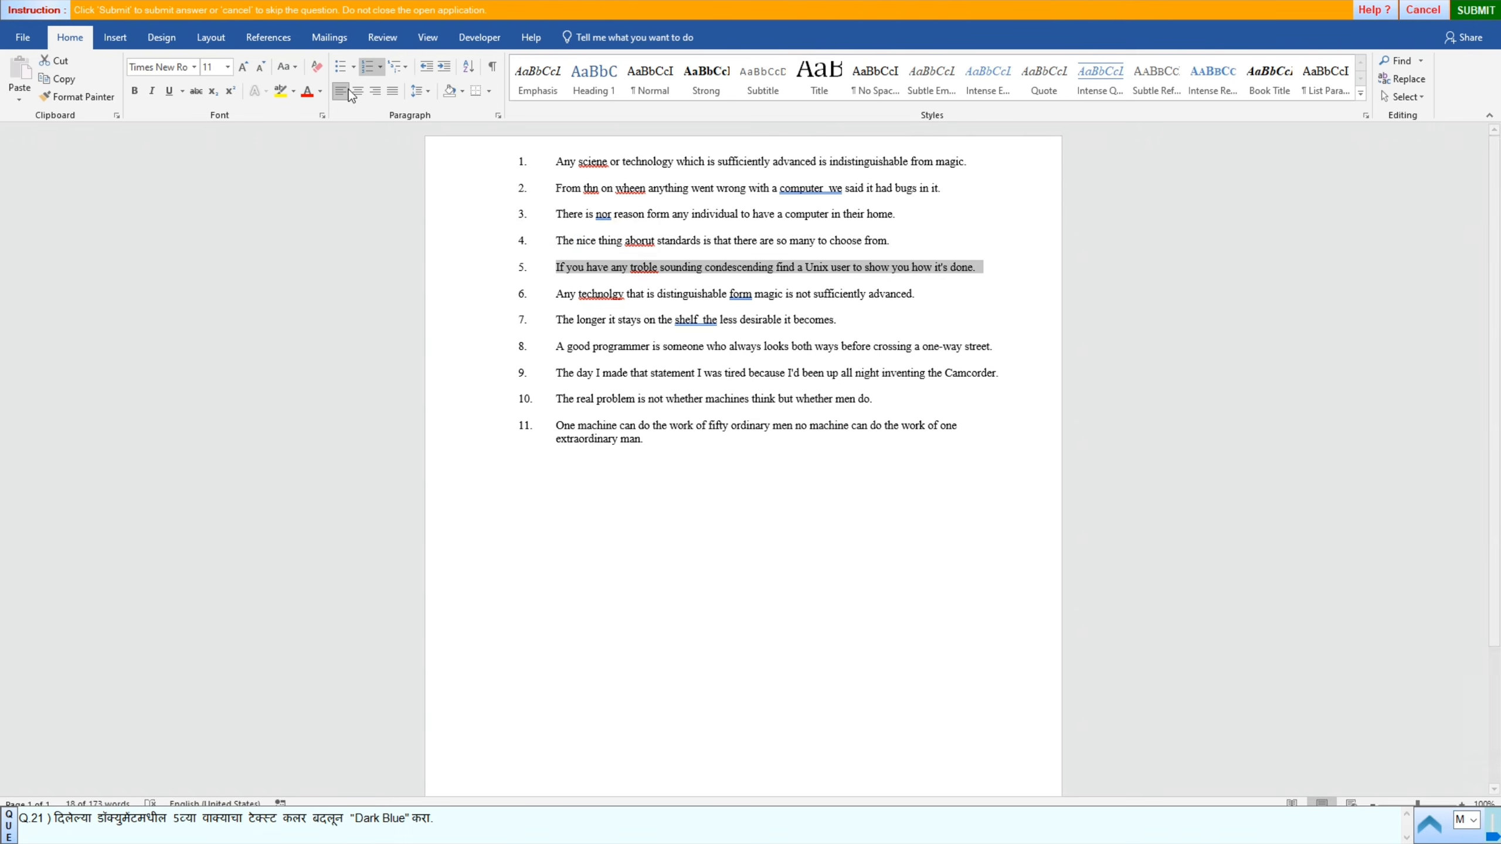
click(319, 93)
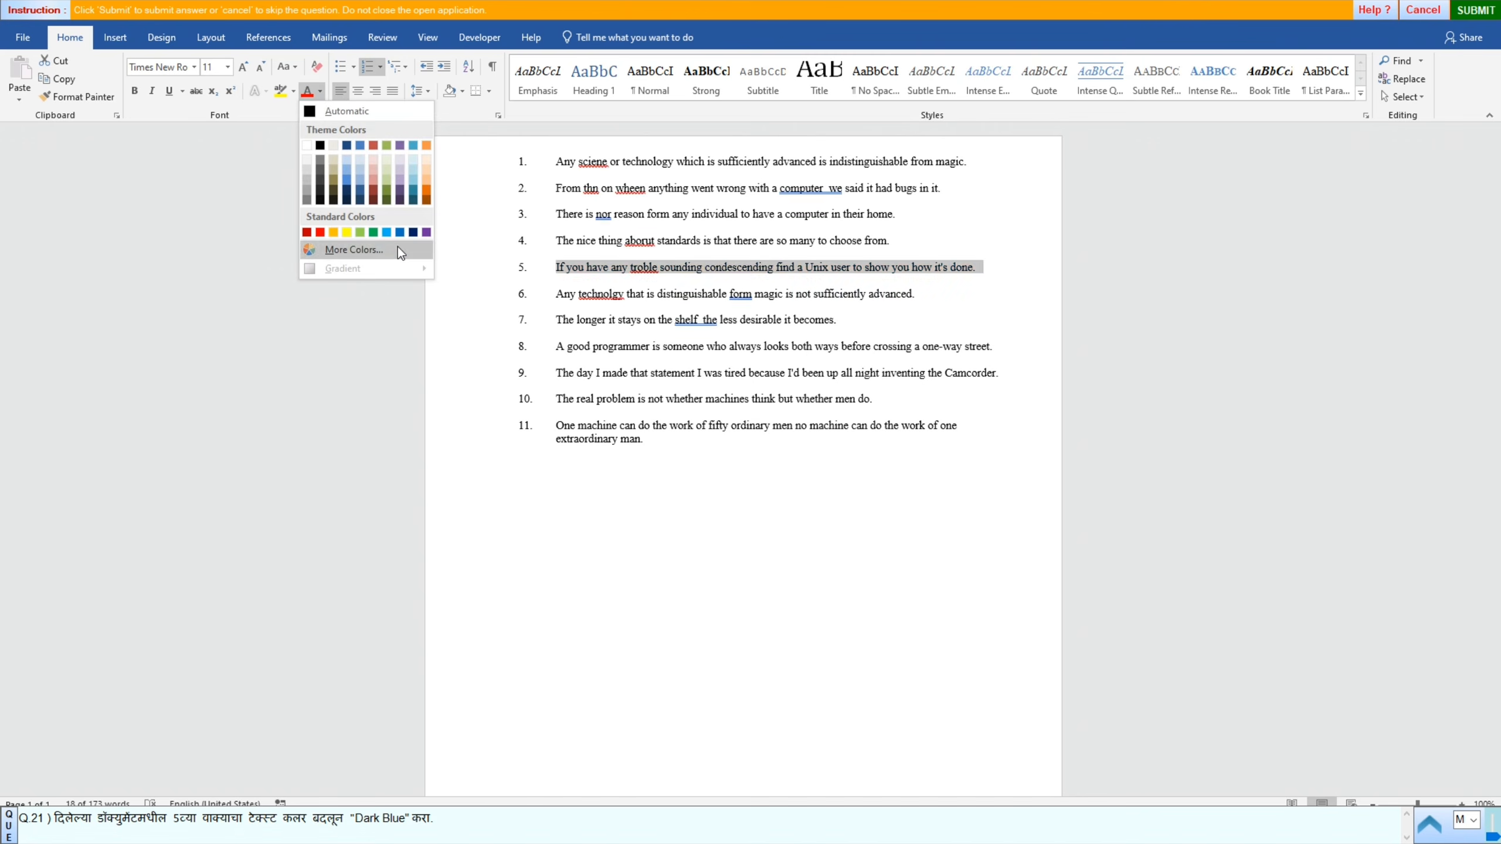
click(413, 232)
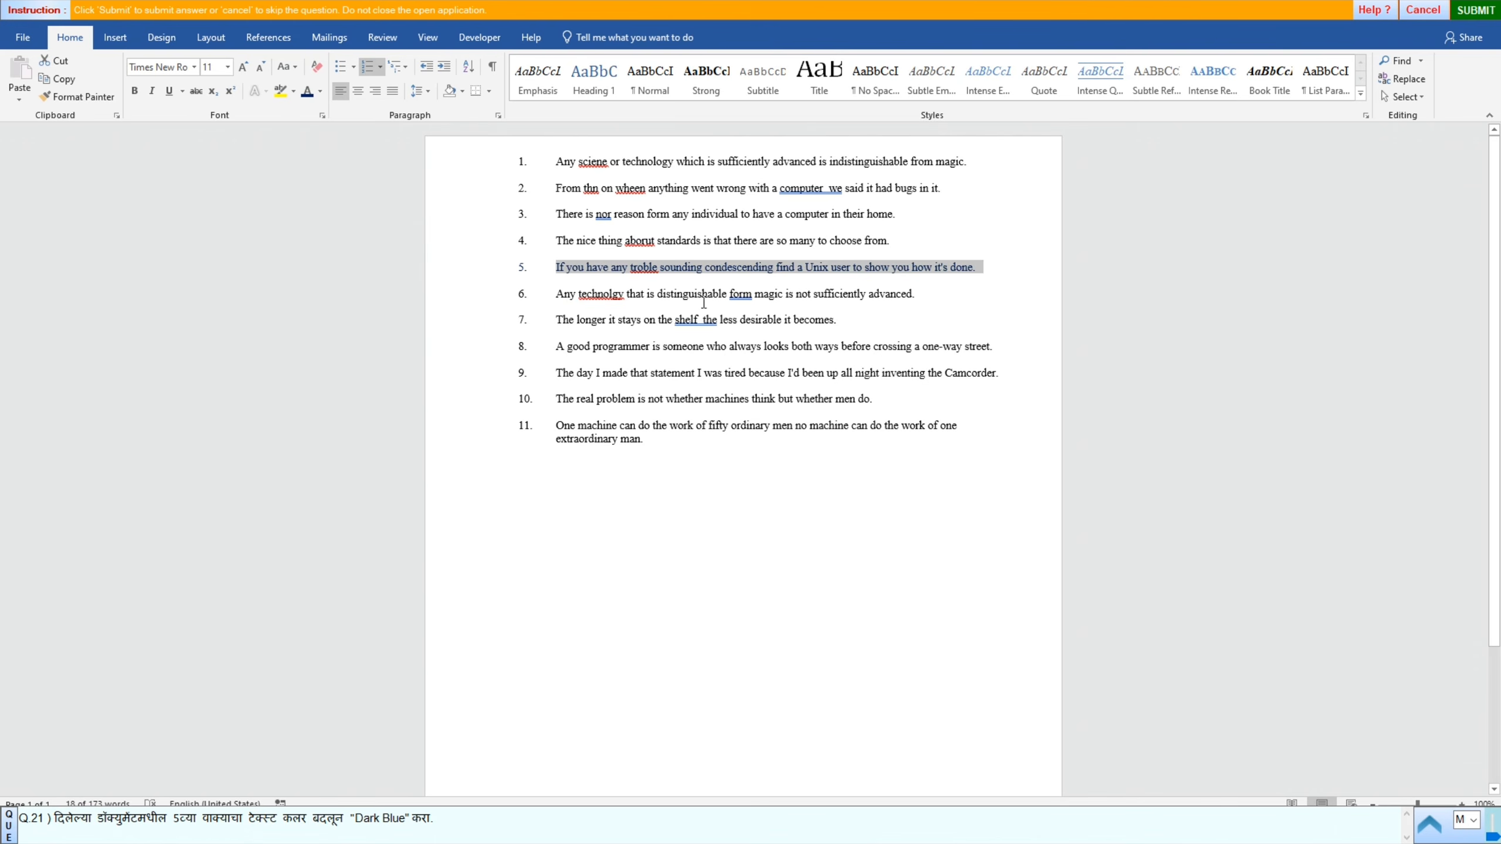
click(1470, 10)
Step: Start question 22, highlight the first line "Animals" in yellow, and submit the answer
click(749, 445)
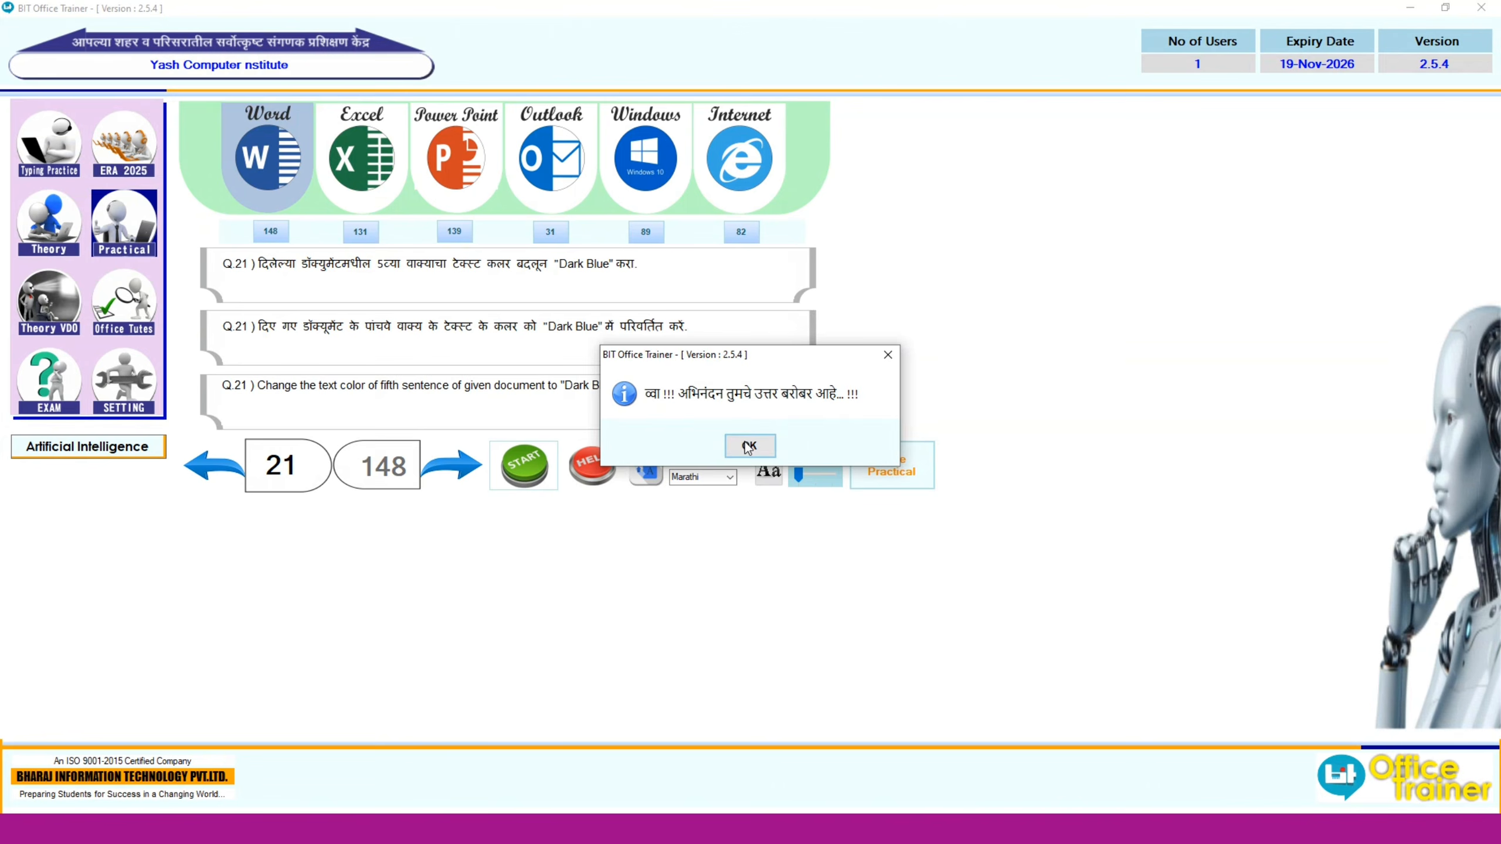
click(452, 466)
click(498, 470)
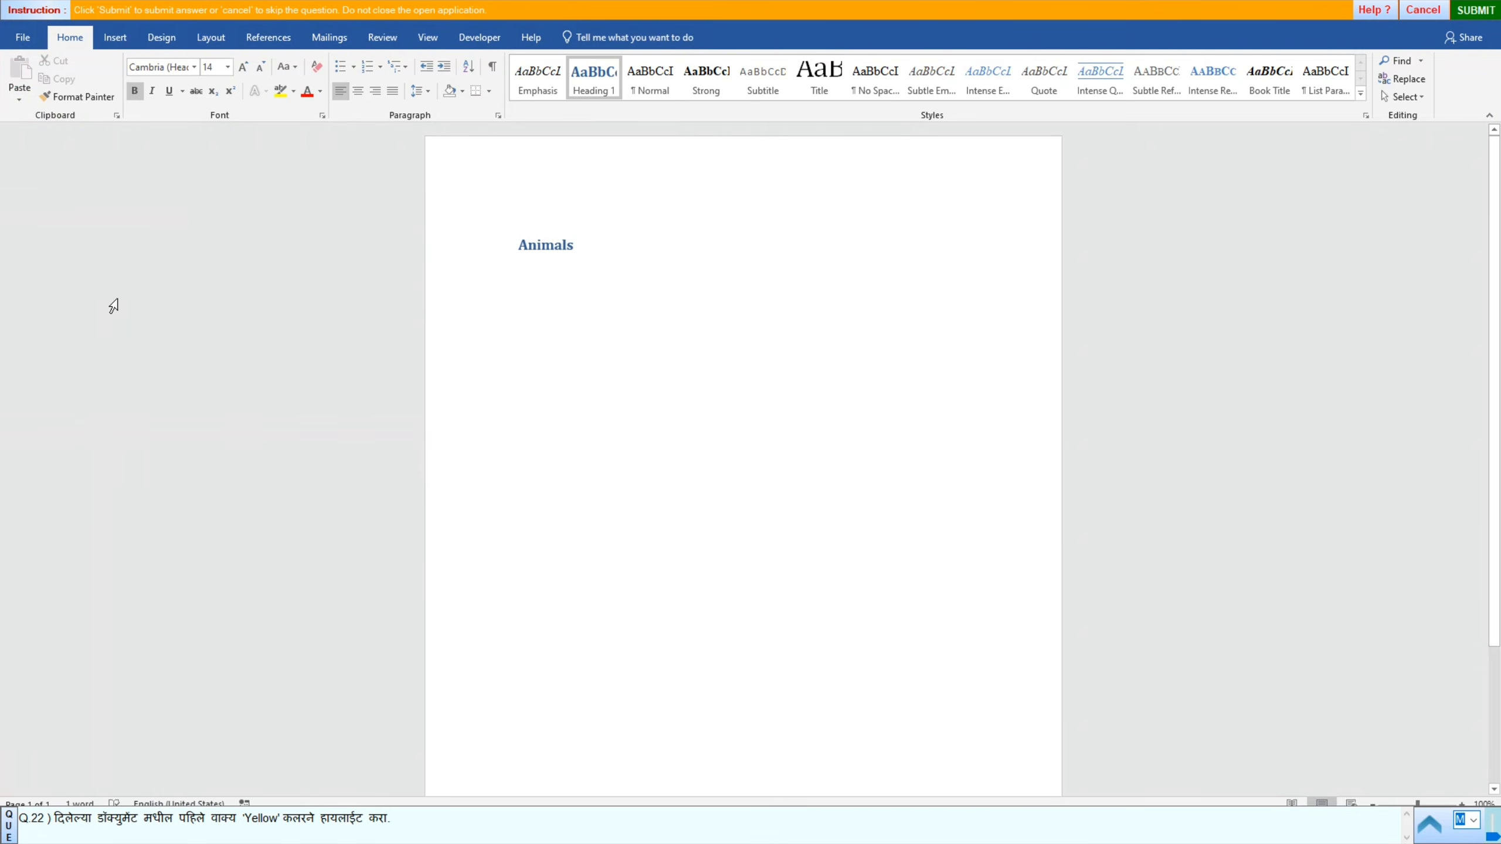
double_click(526, 247)
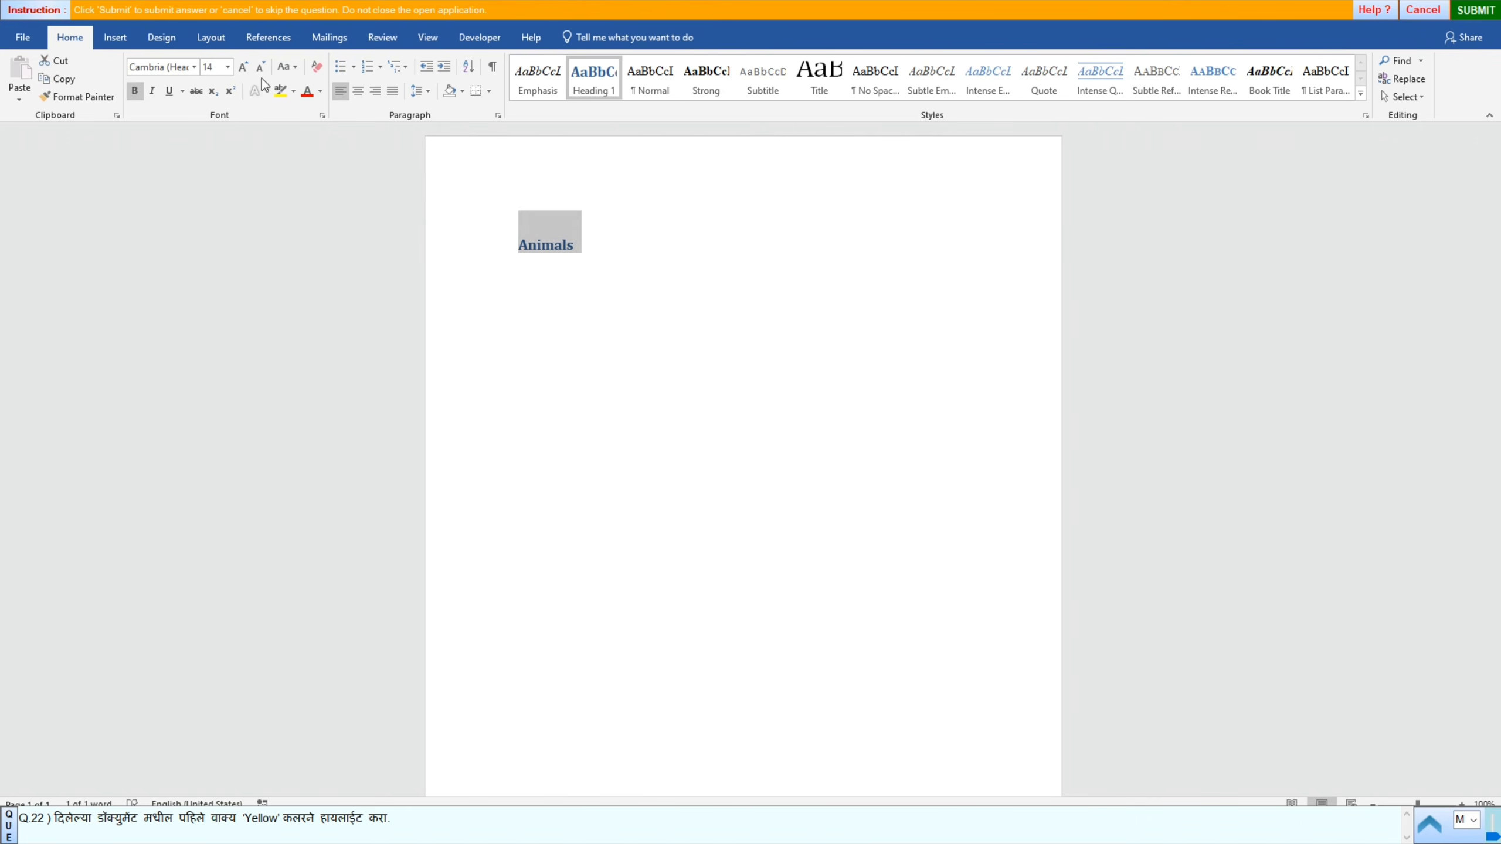
click(293, 91)
click(283, 109)
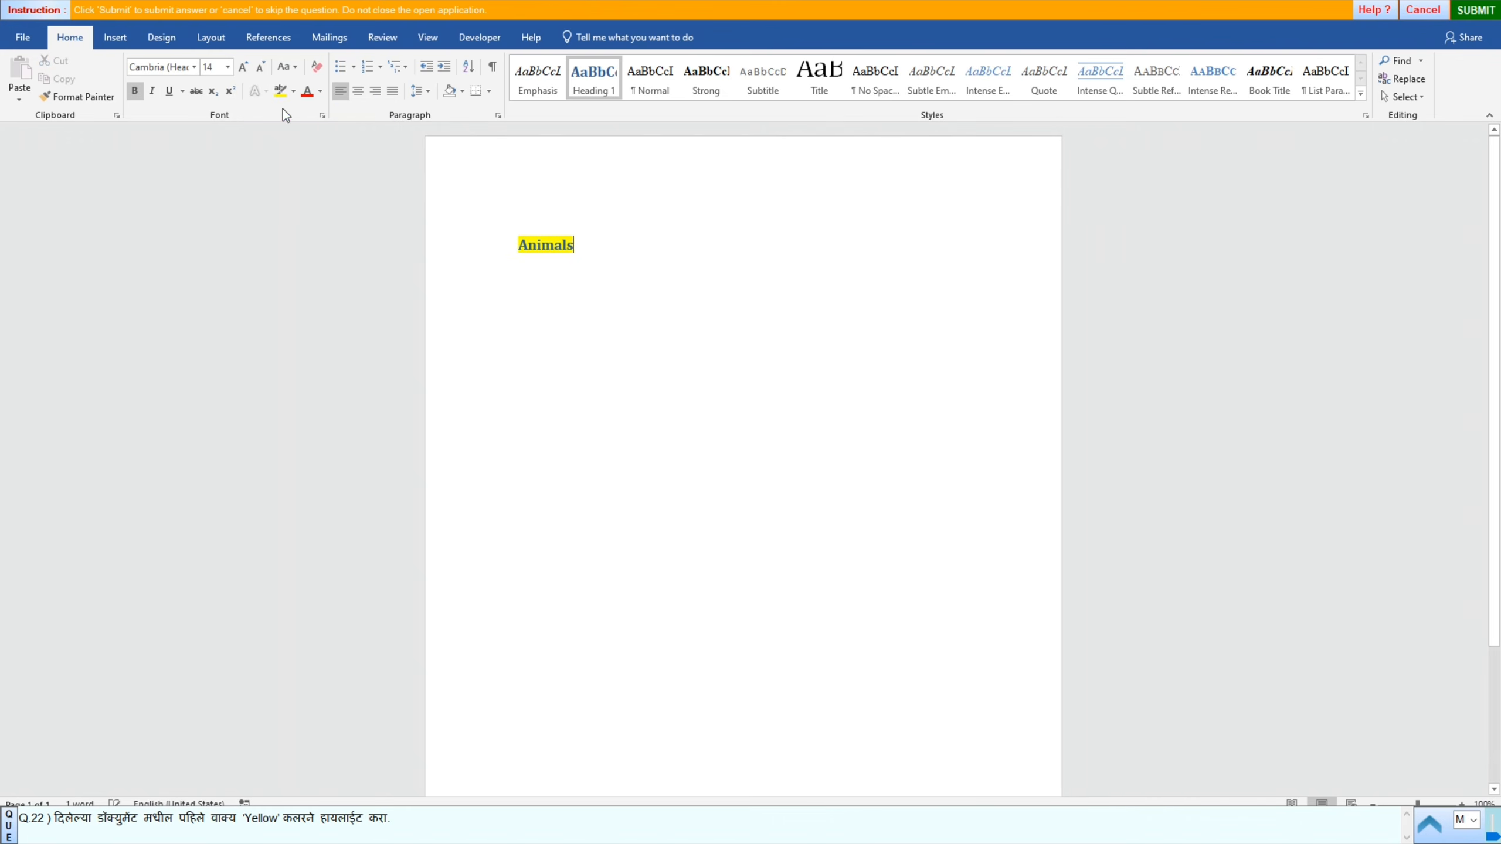
click(1476, 12)
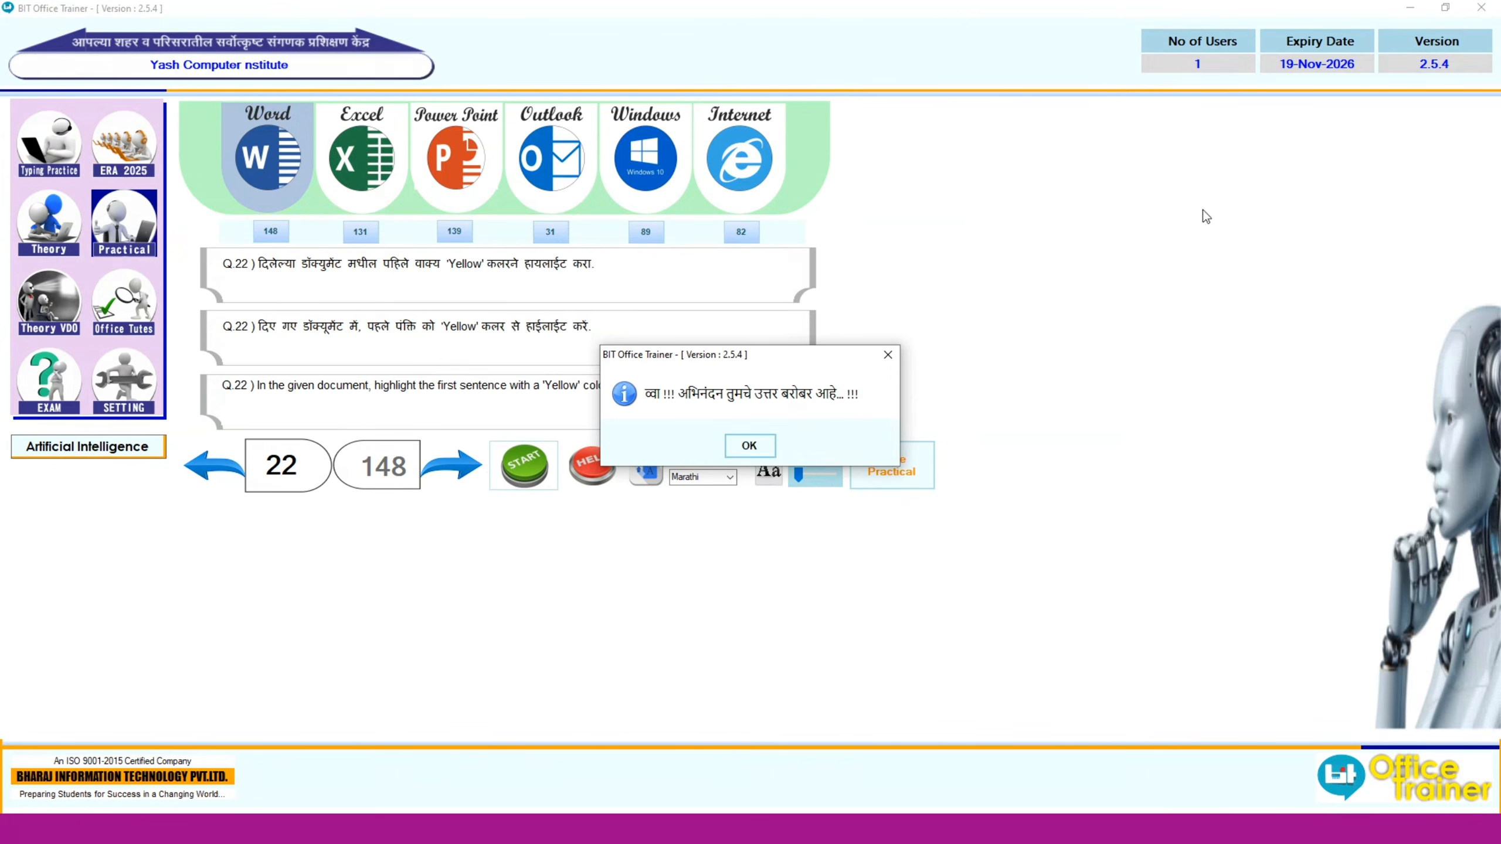
Step: Start question 23, change the word "keyboard" in the first sentence to UPPERCASE, and submit the answer
click(750, 445)
click(451, 465)
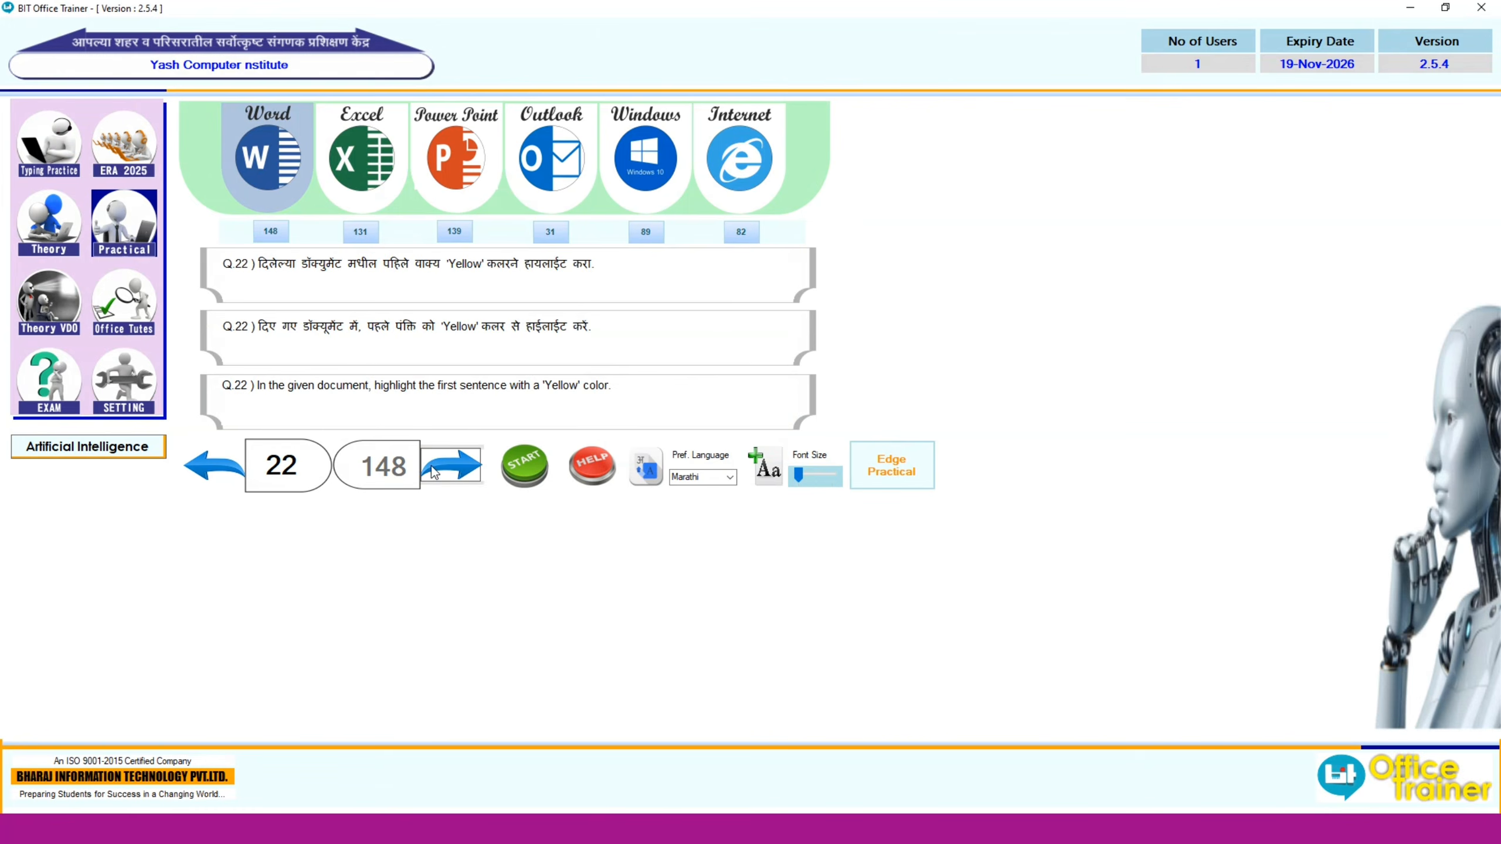
click(515, 486)
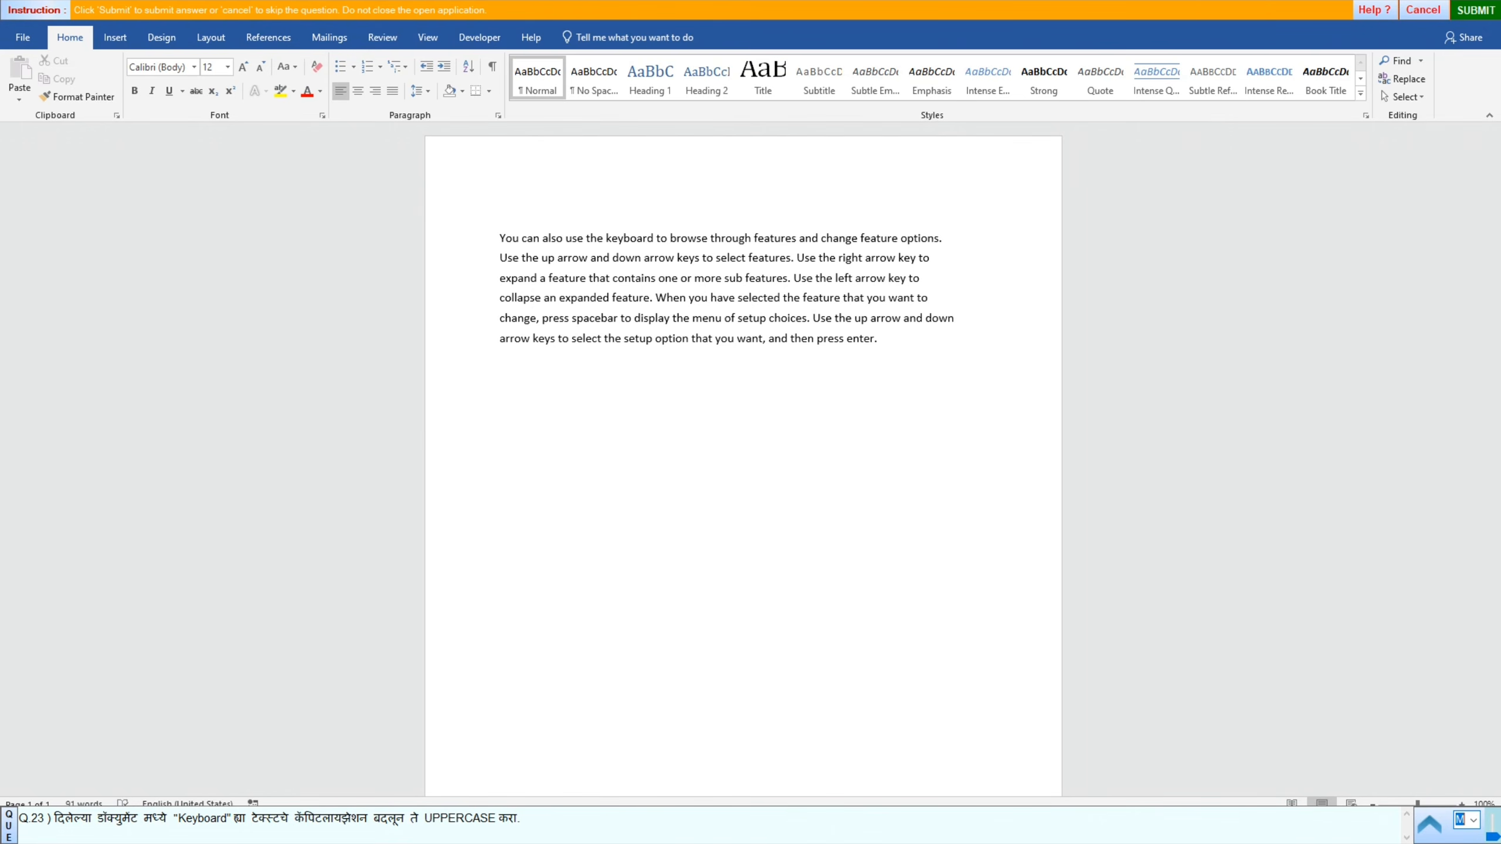
click(634, 236)
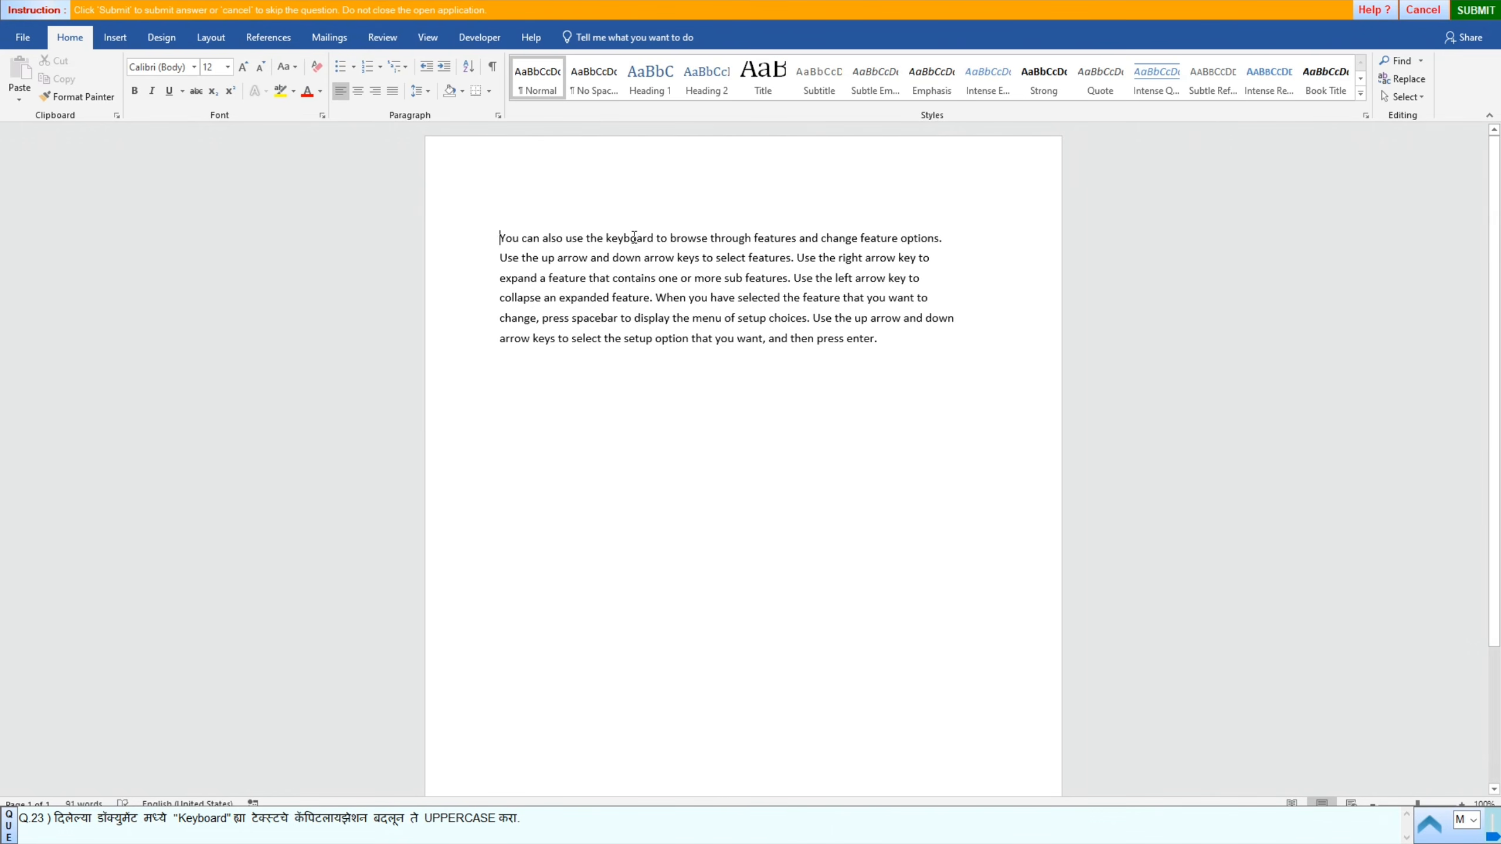
double_click(634, 236)
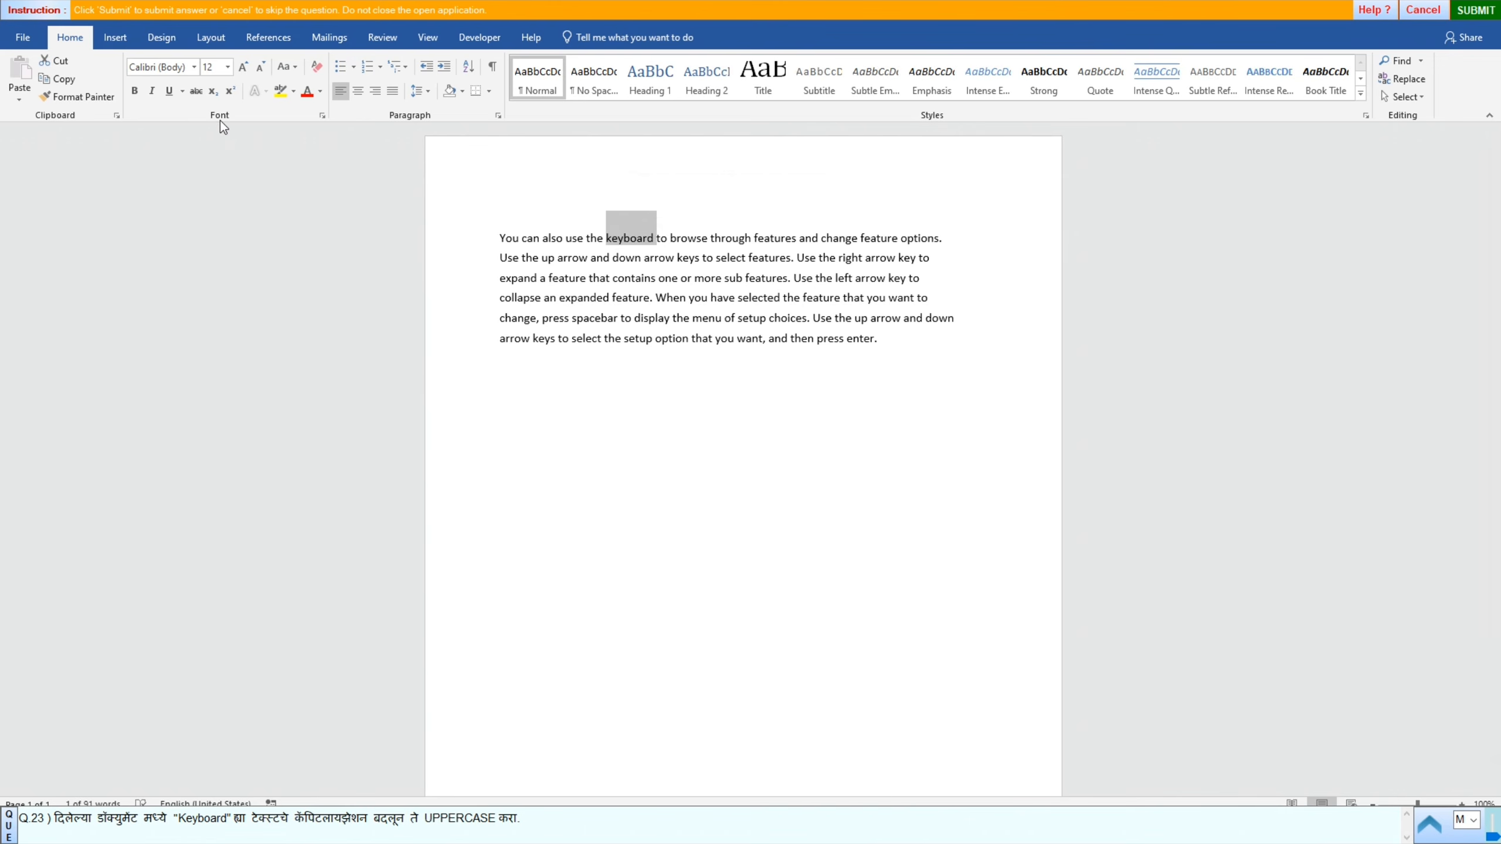
click(294, 69)
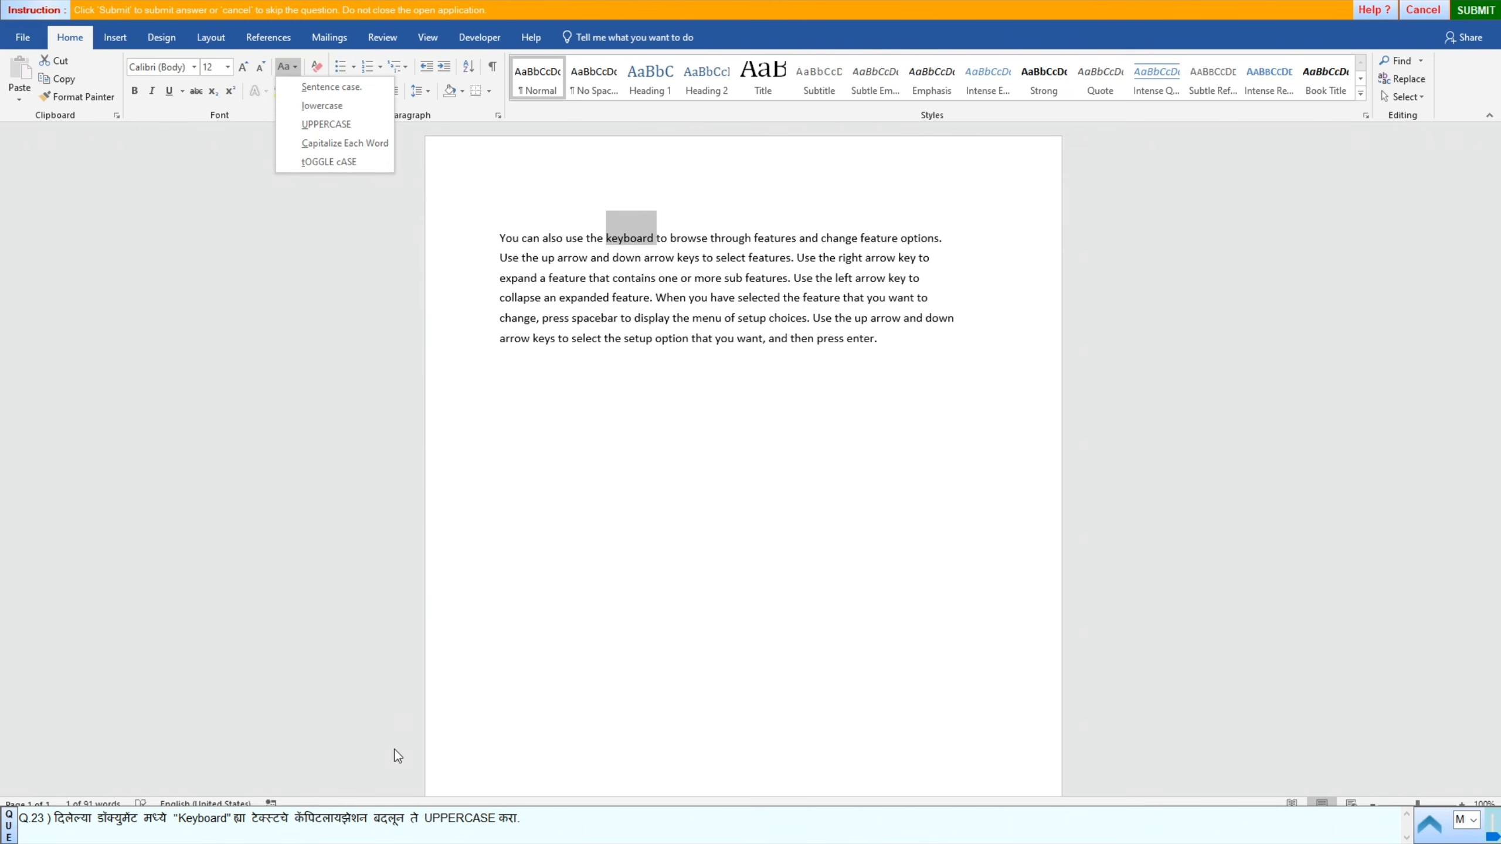
click(310, 123)
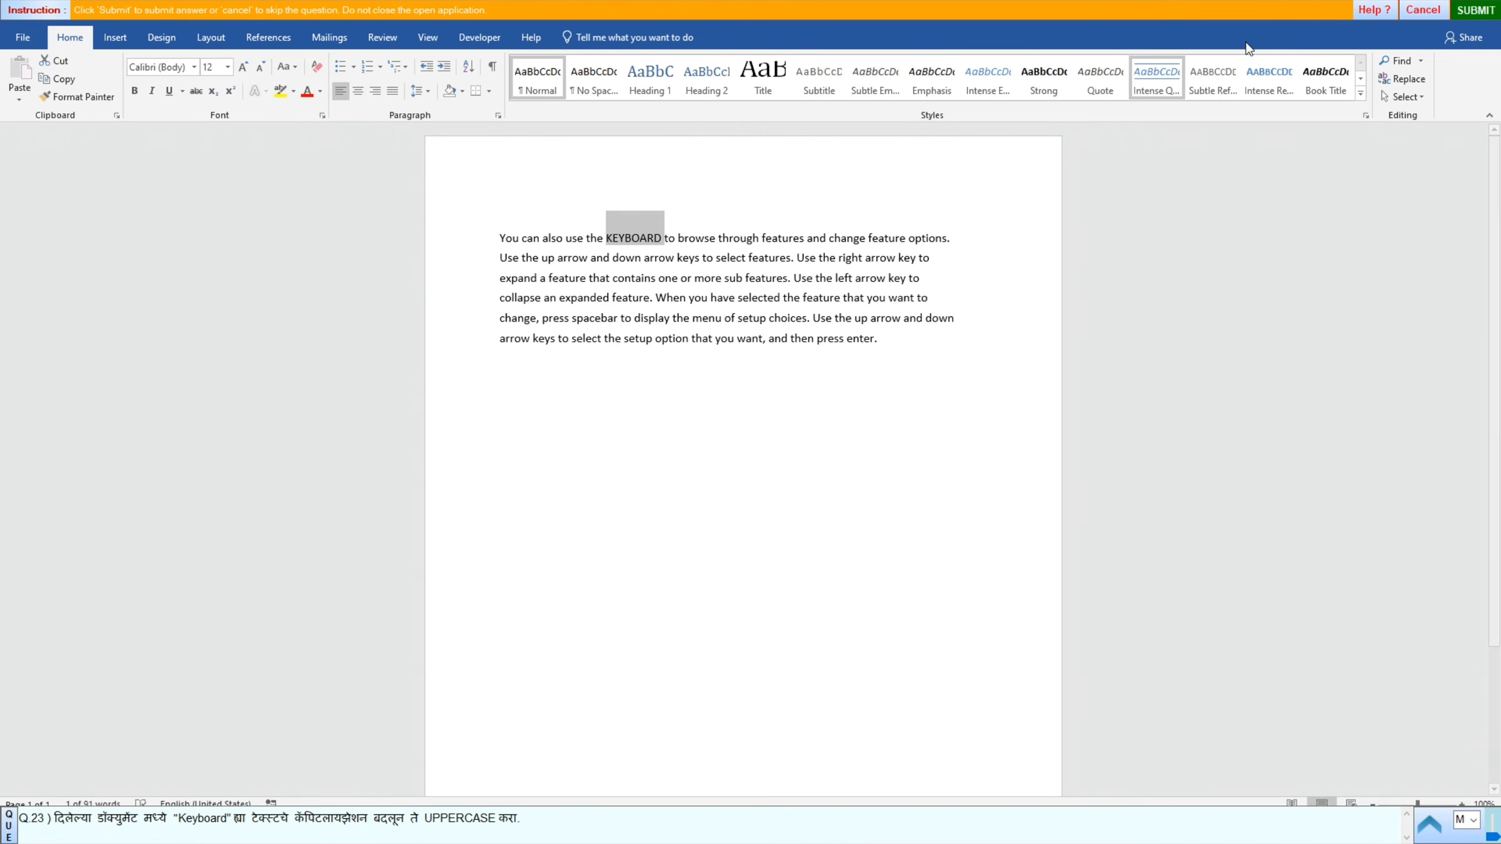
click(1472, 10)
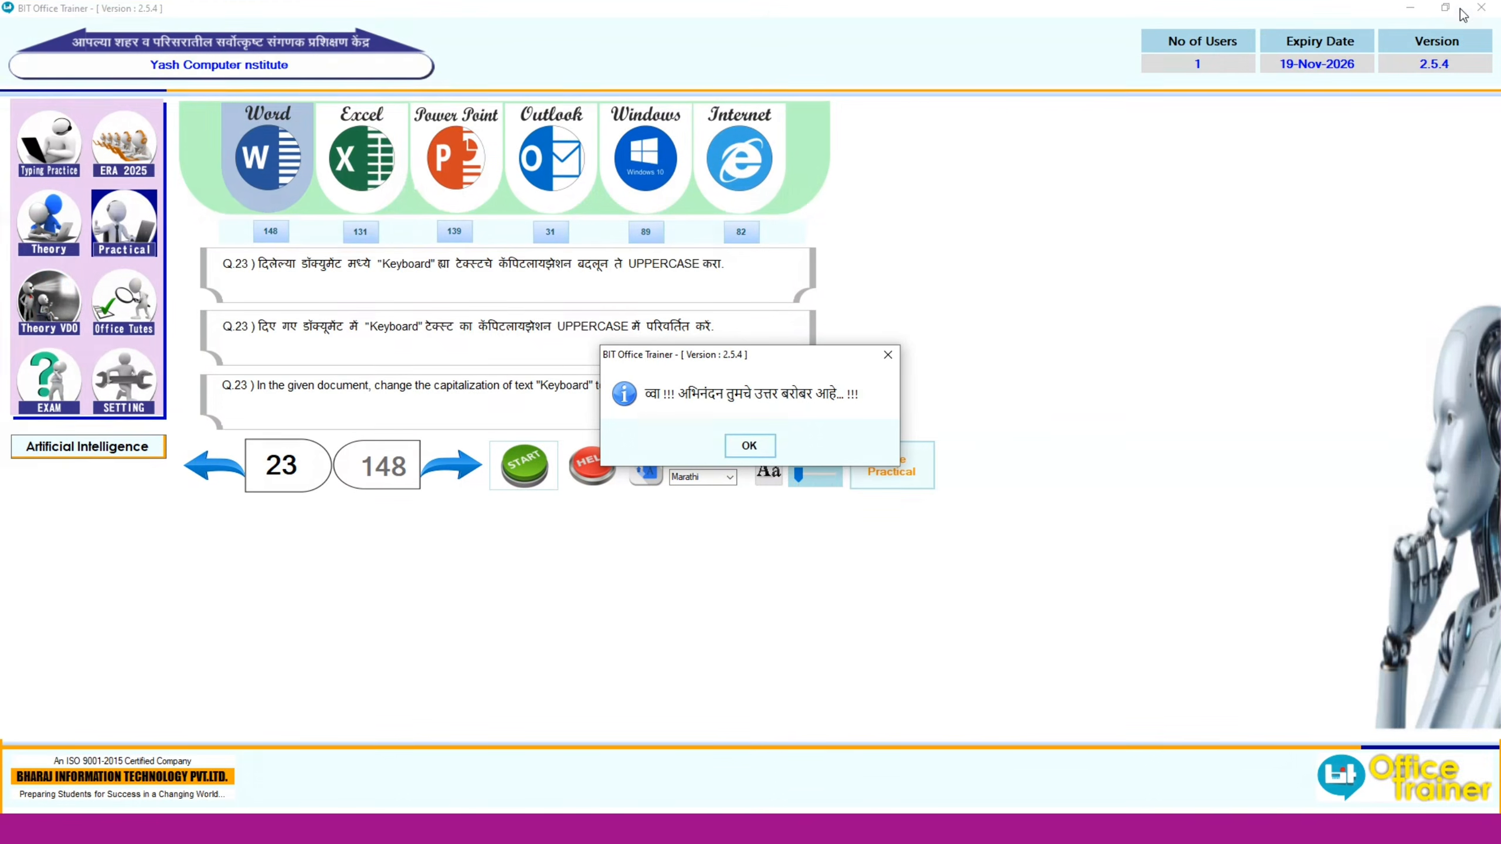
Step: Start question 24, change the case of the second sentence to UPPERCASE, and submit the answer
click(751, 447)
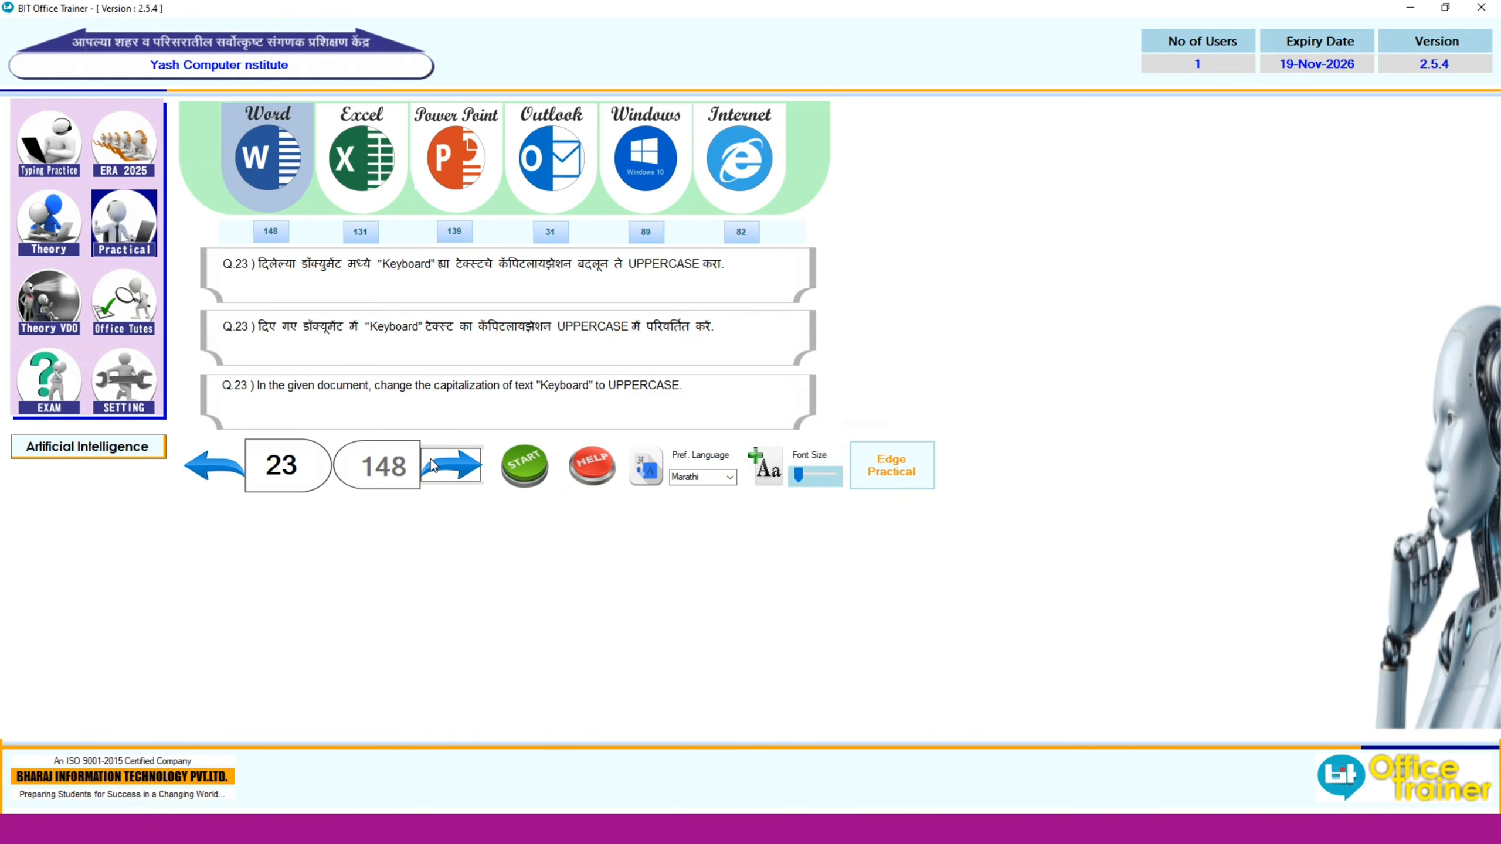
click(509, 465)
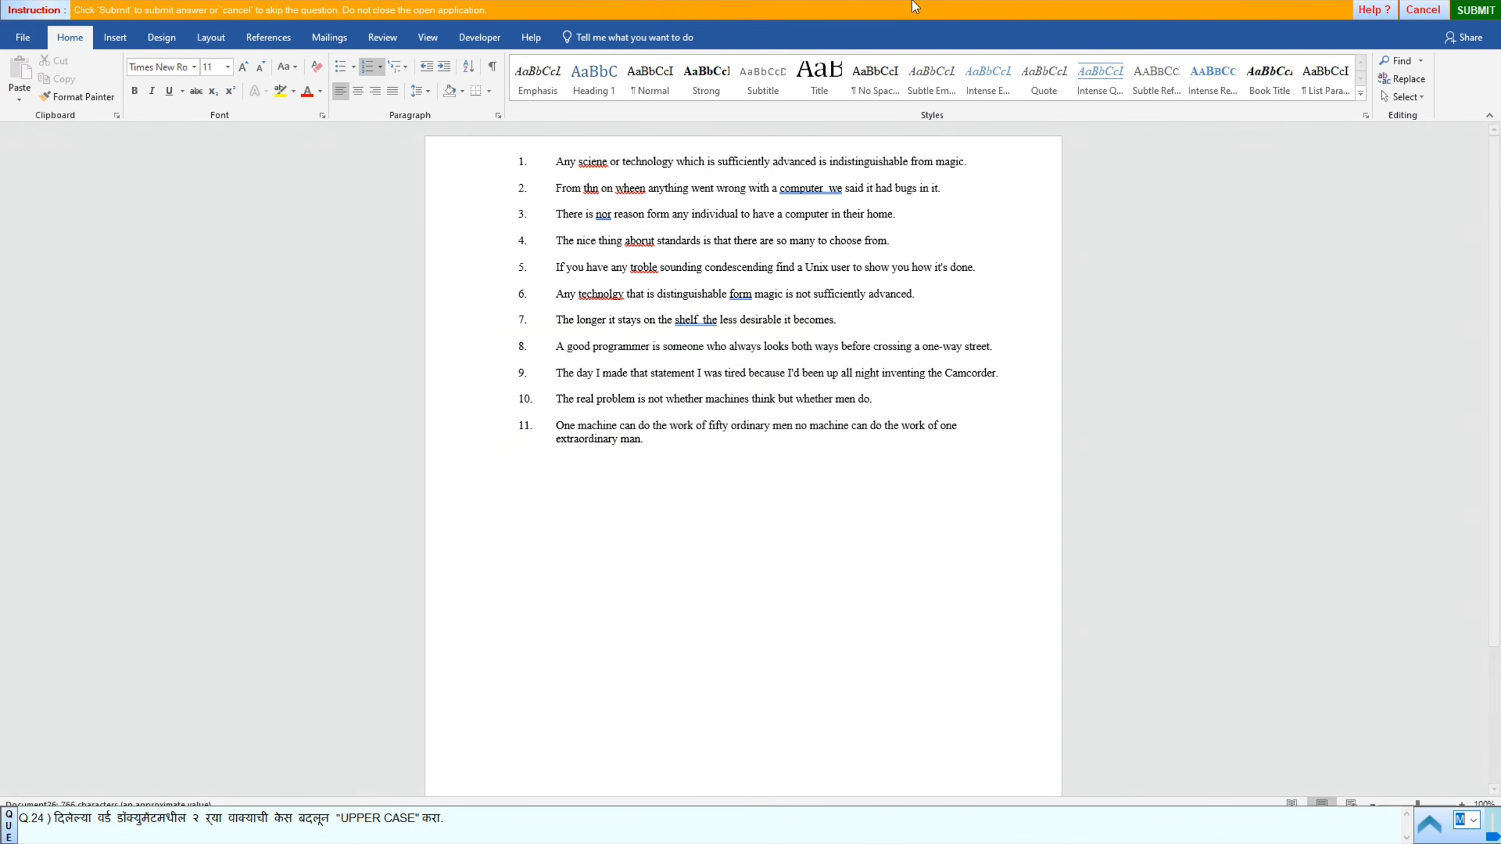
click(470, 198)
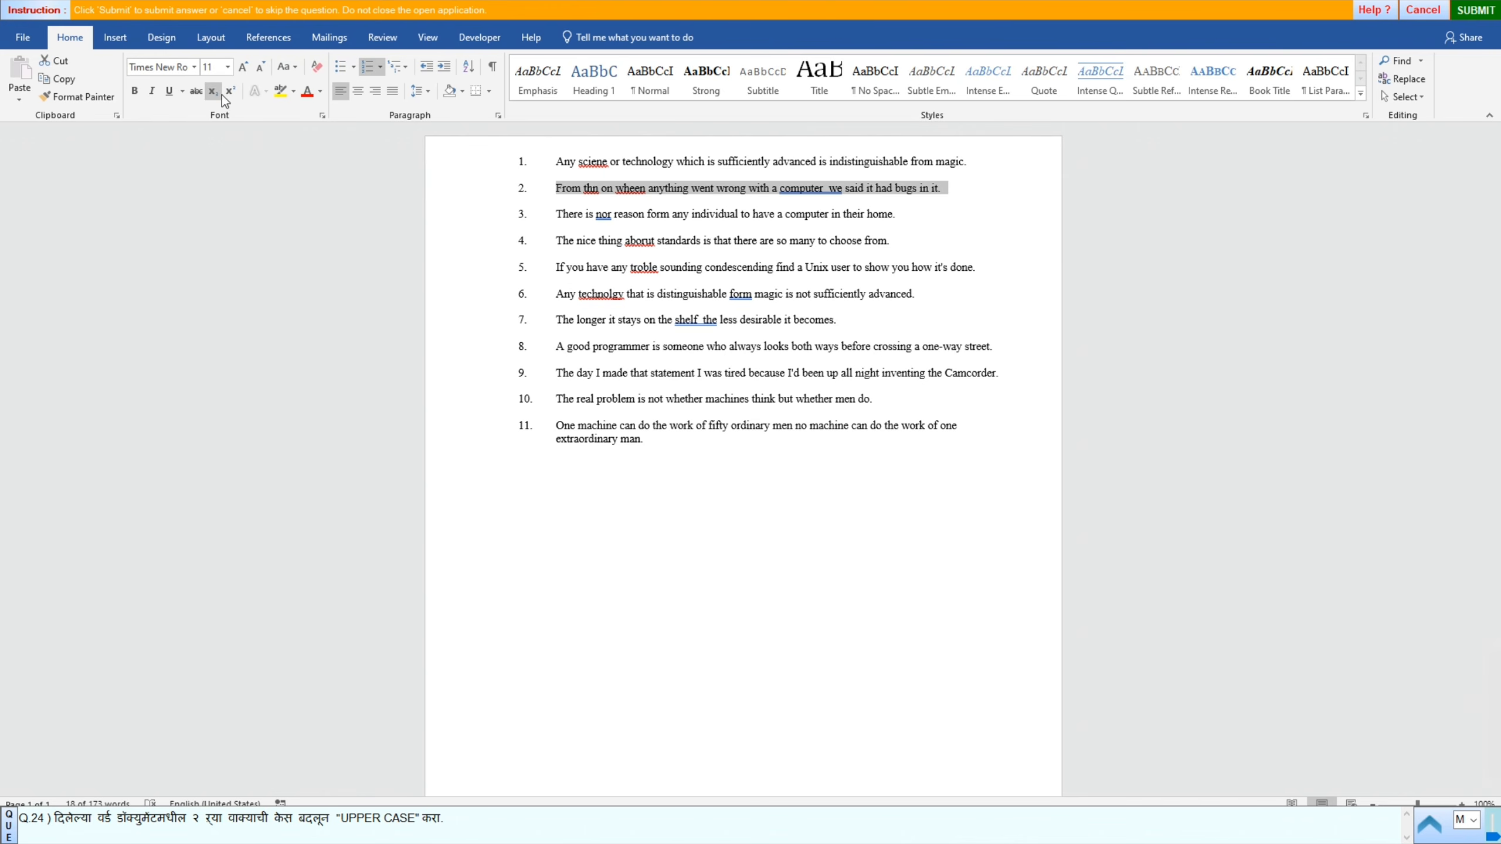
click(292, 68)
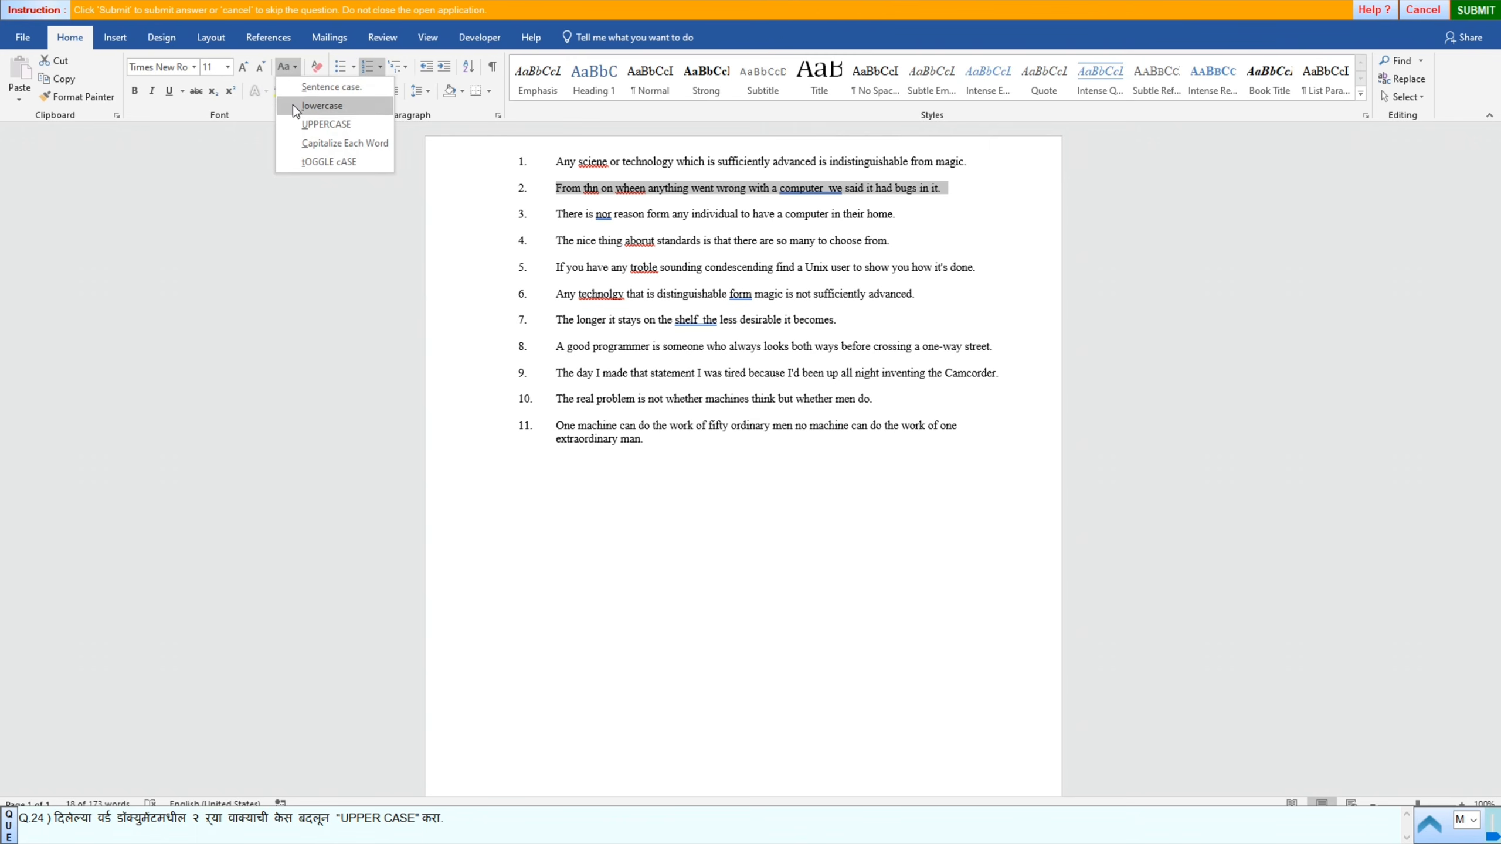
click(321, 130)
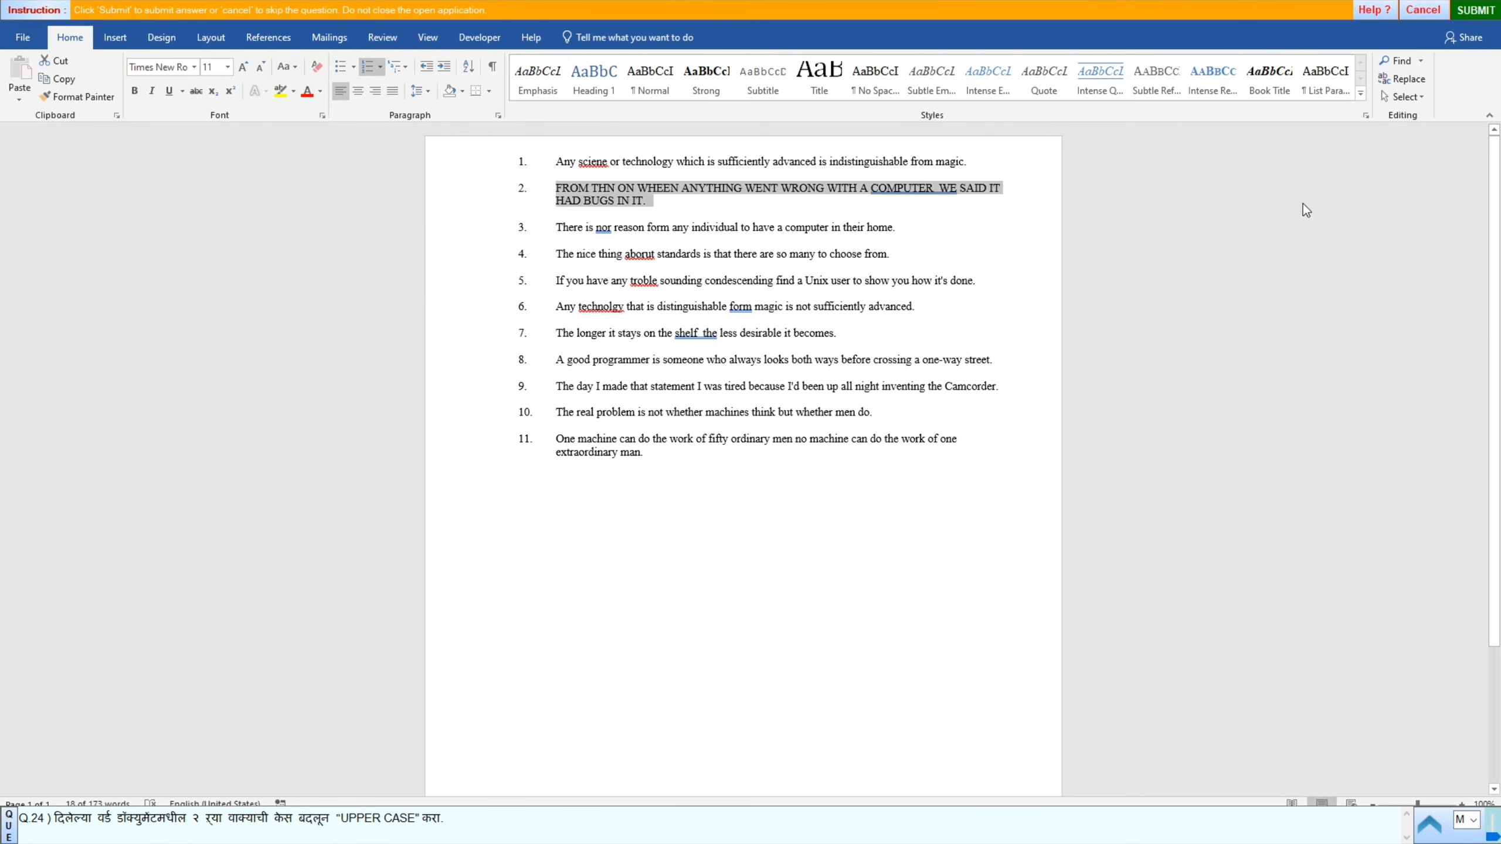
click(1473, 10)
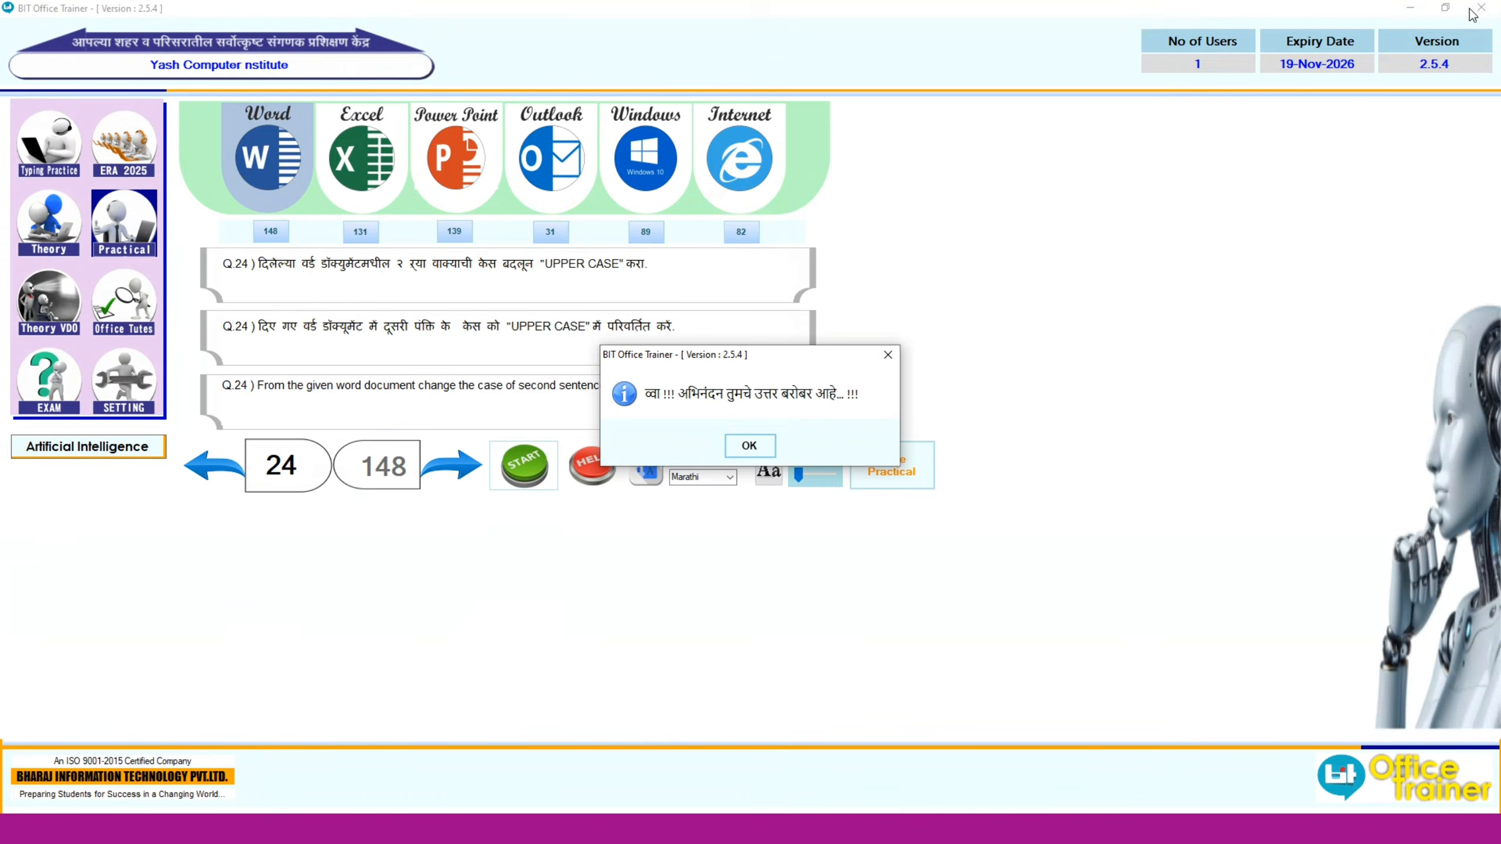
Step: Start question 25 and change the capitalization of the entire document to lowercase
click(749, 446)
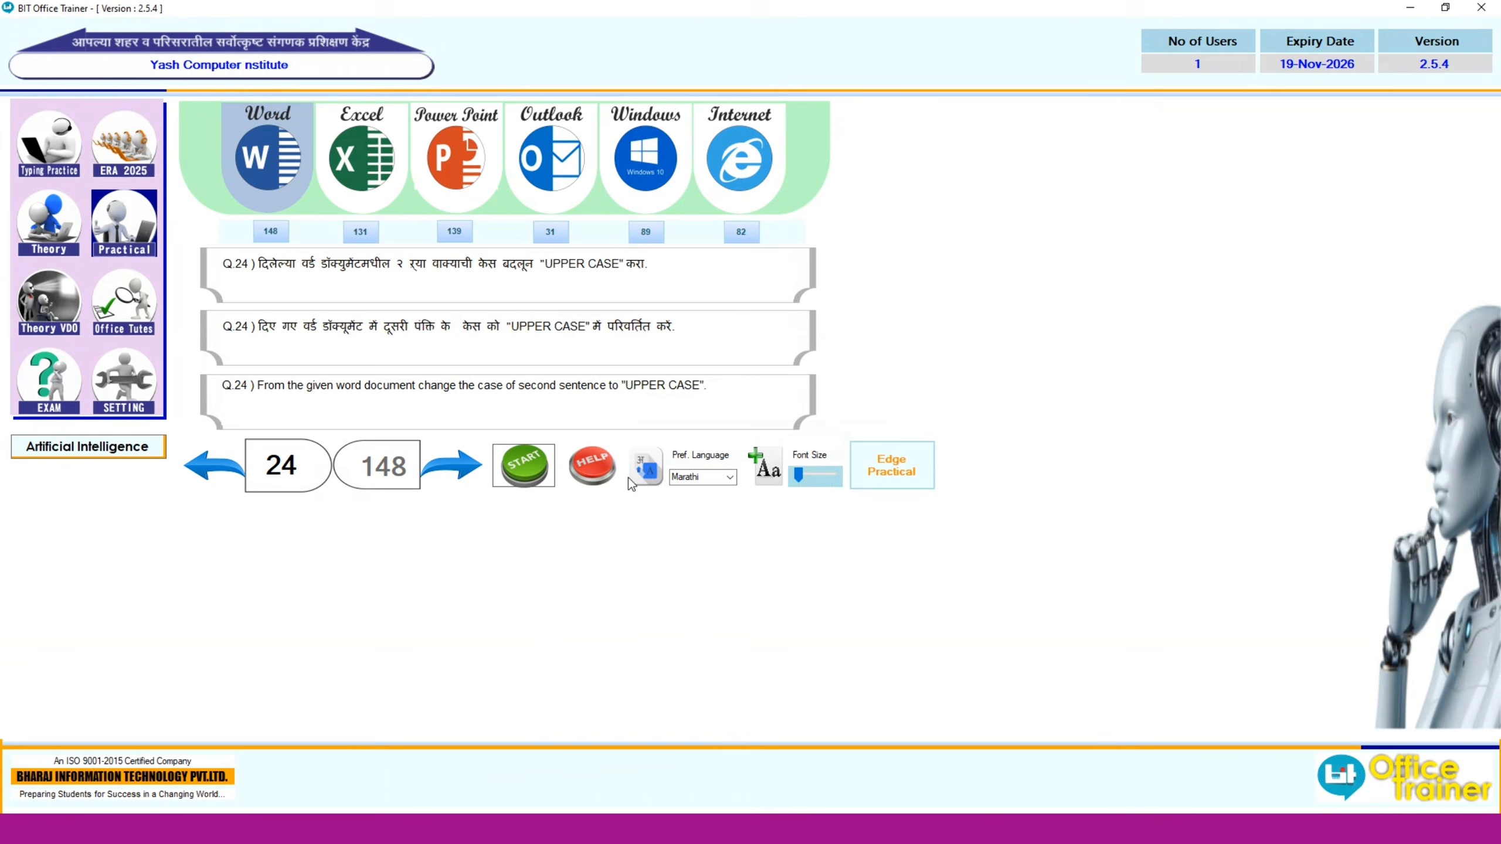
click(452, 466)
click(513, 469)
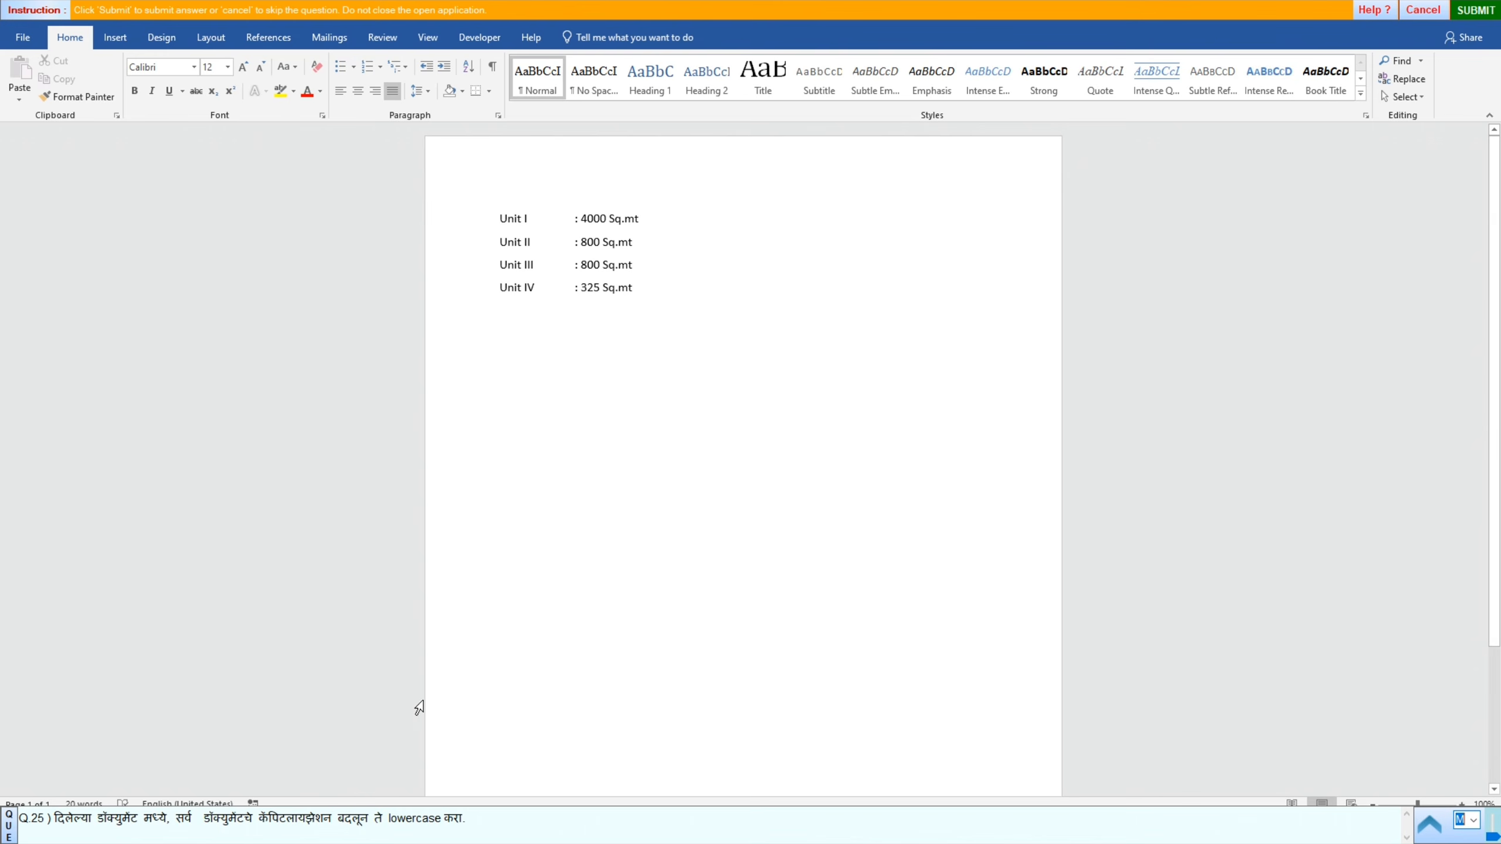
click(555, 294)
key(ctrl+a)
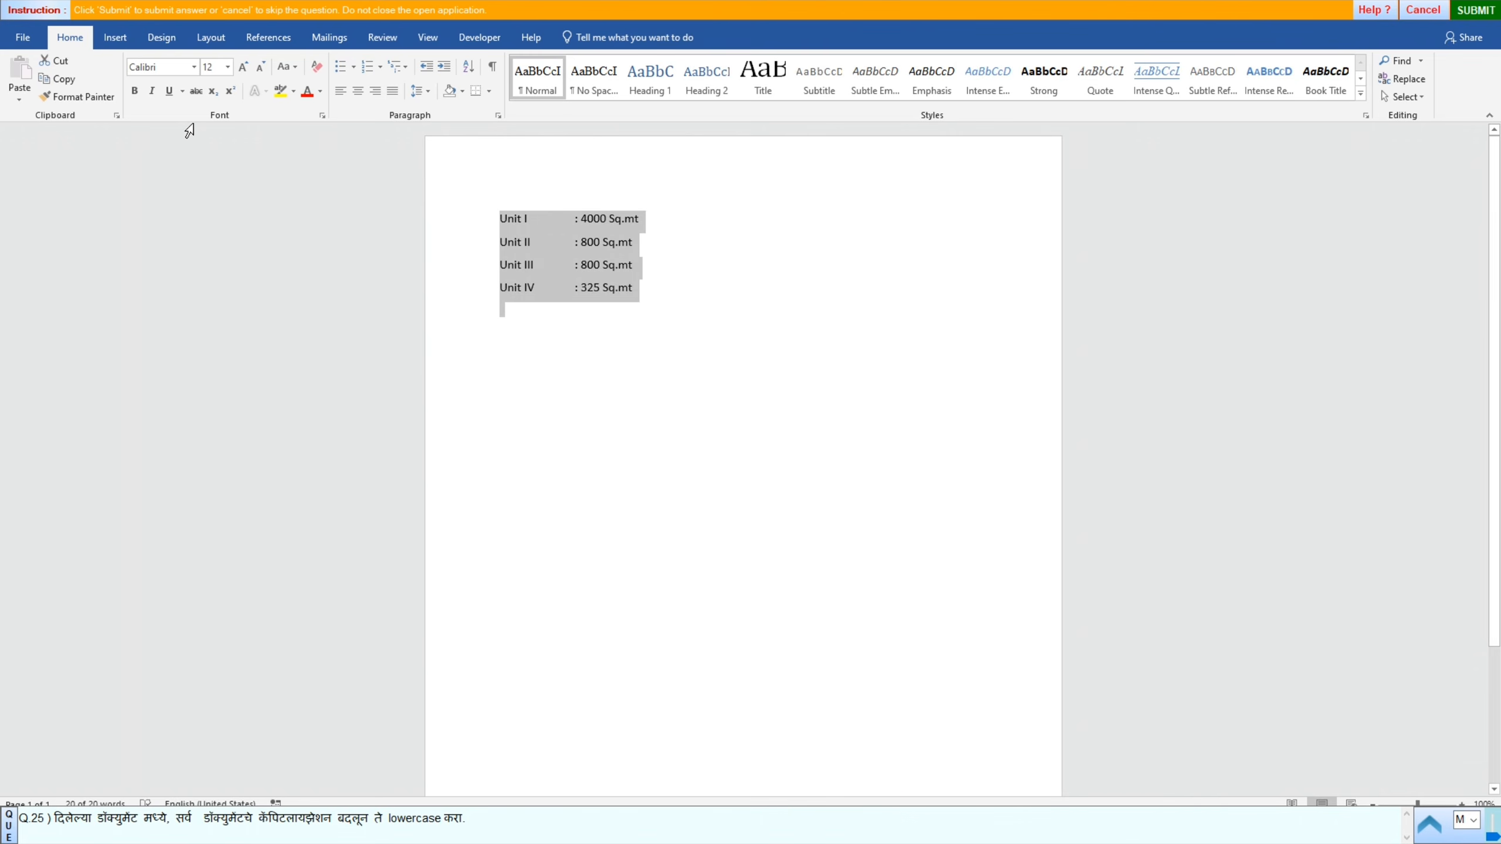
click(295, 68)
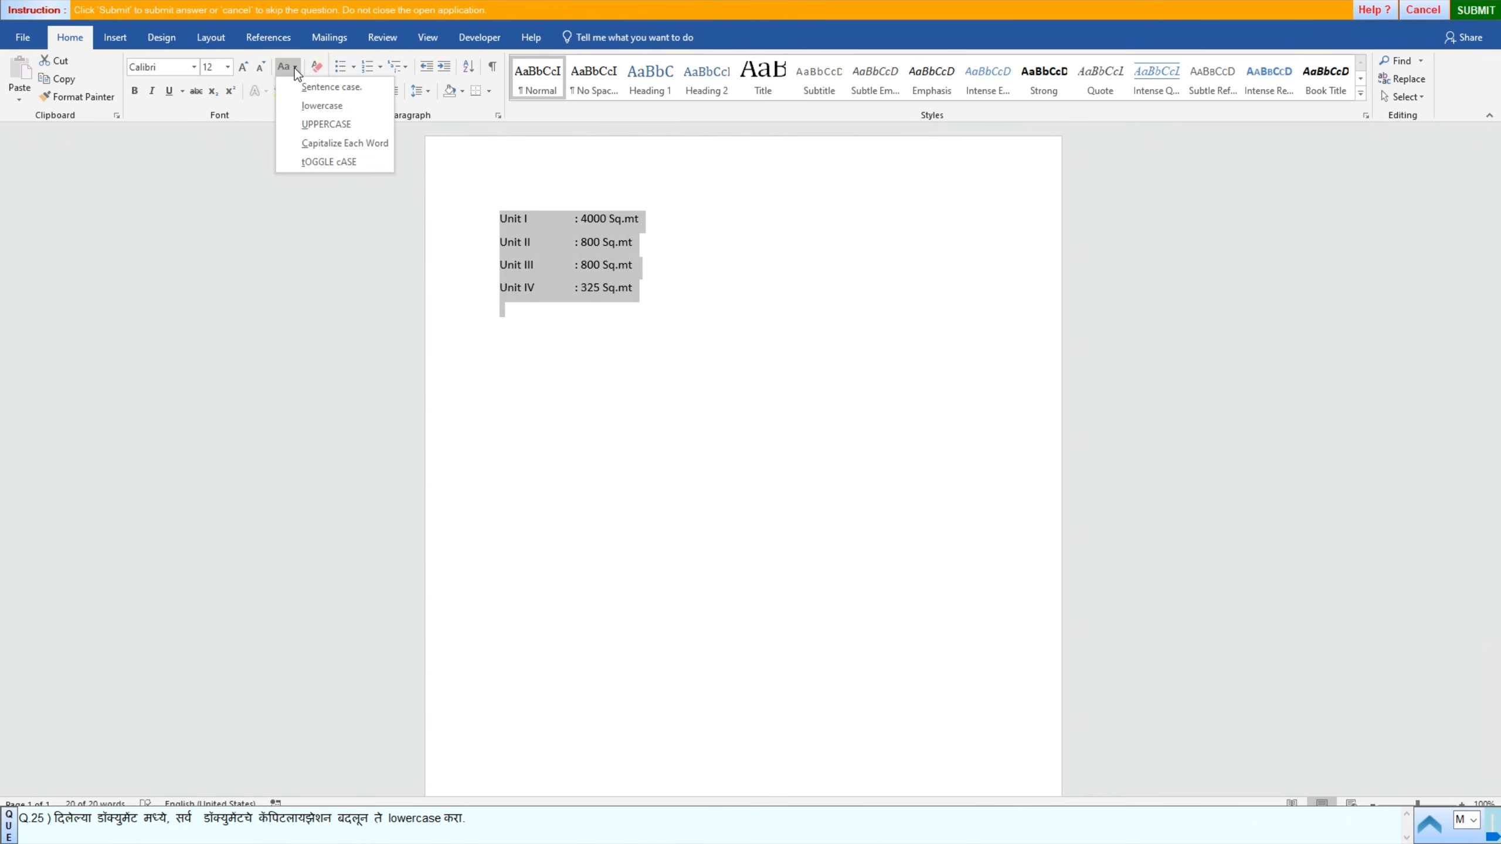
click(313, 106)
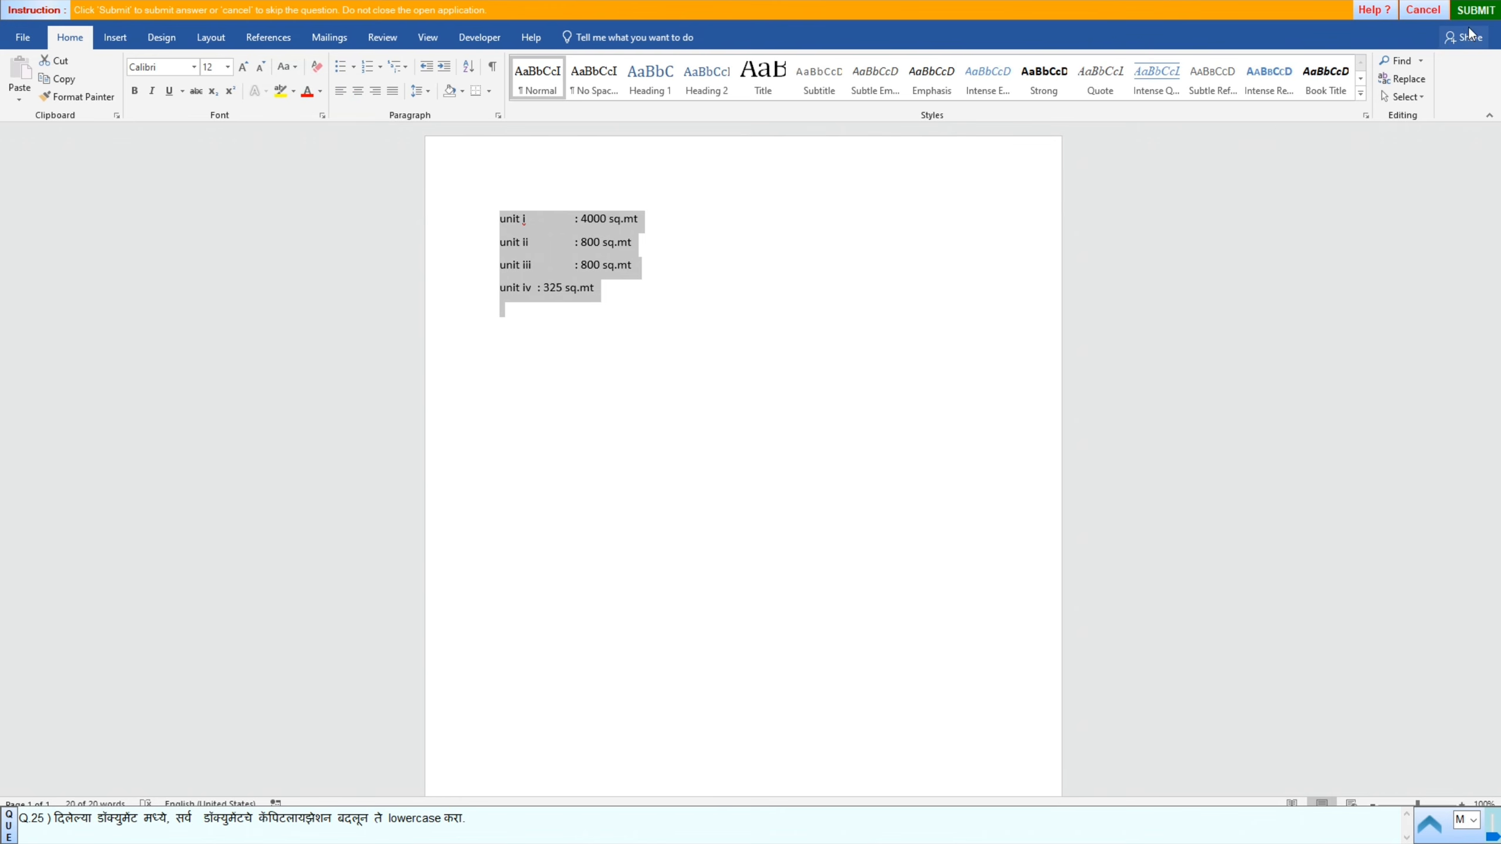
Step: Submit the answer to question 25, acknowledge the result, and start question 26
click(1457, 11)
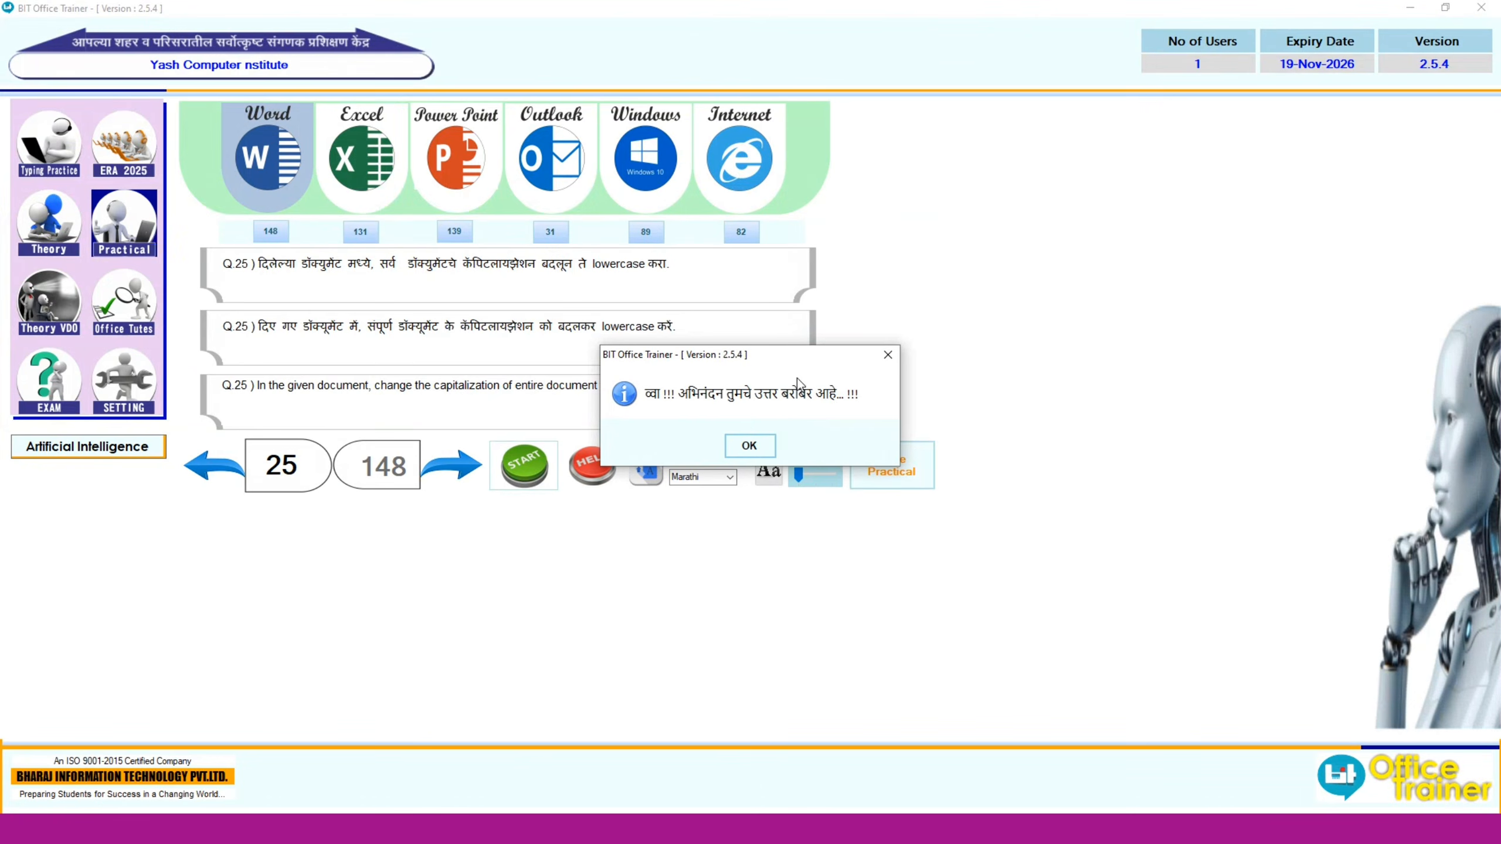
click(754, 441)
click(460, 451)
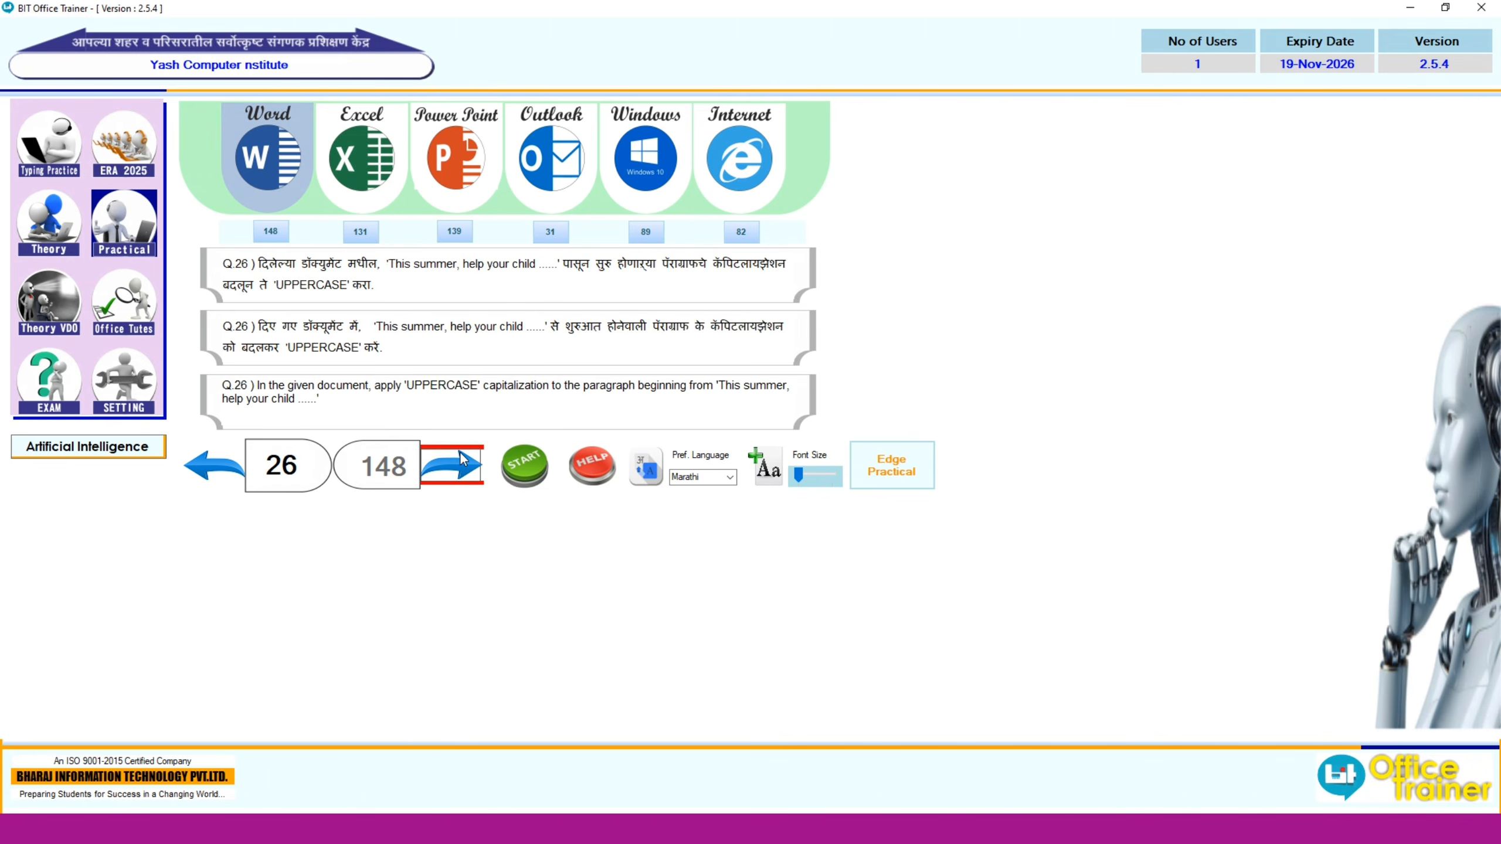
click(525, 460)
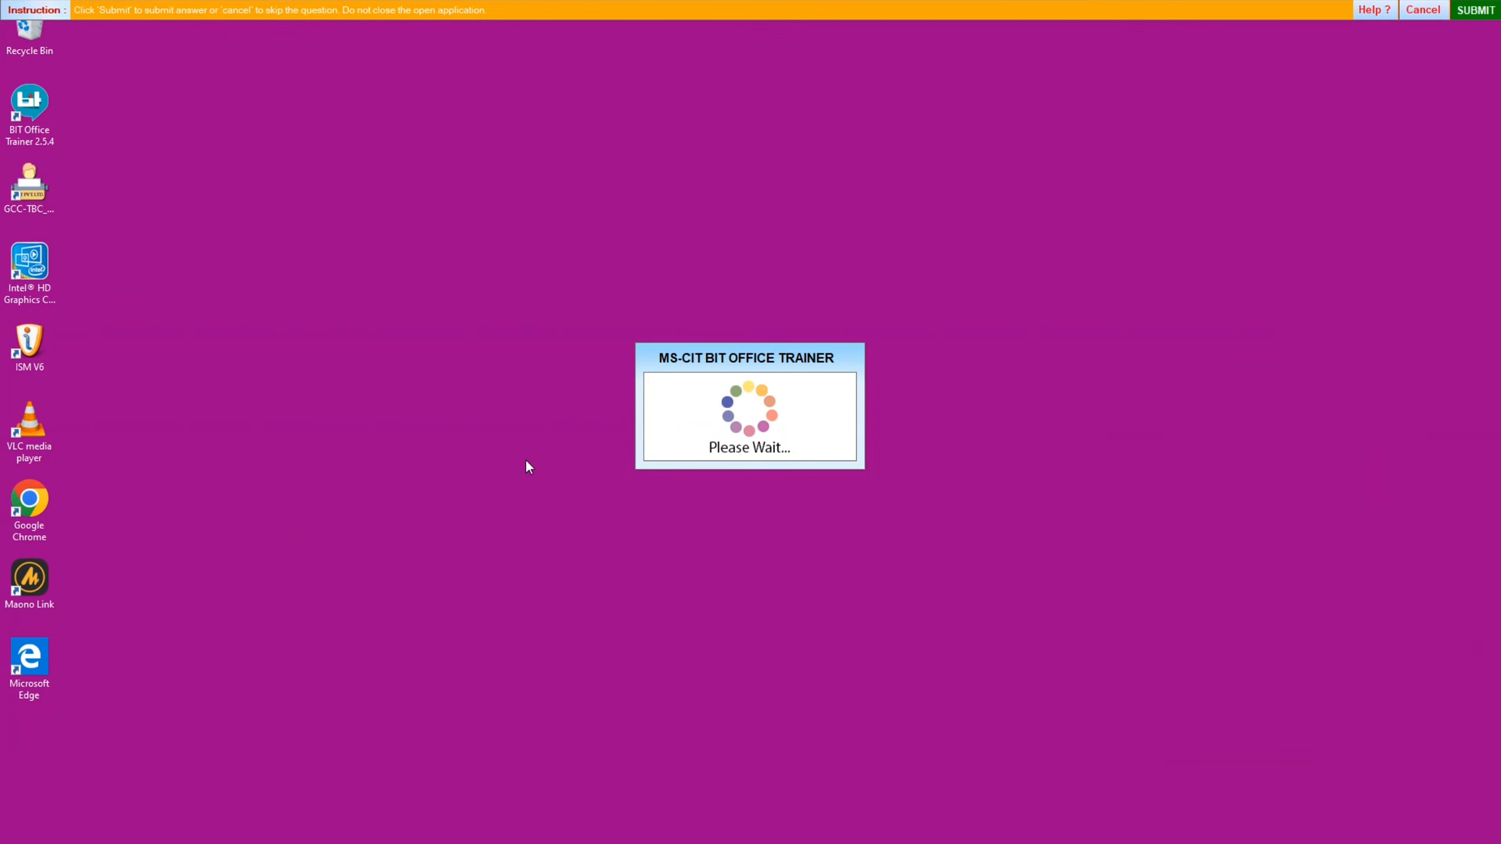
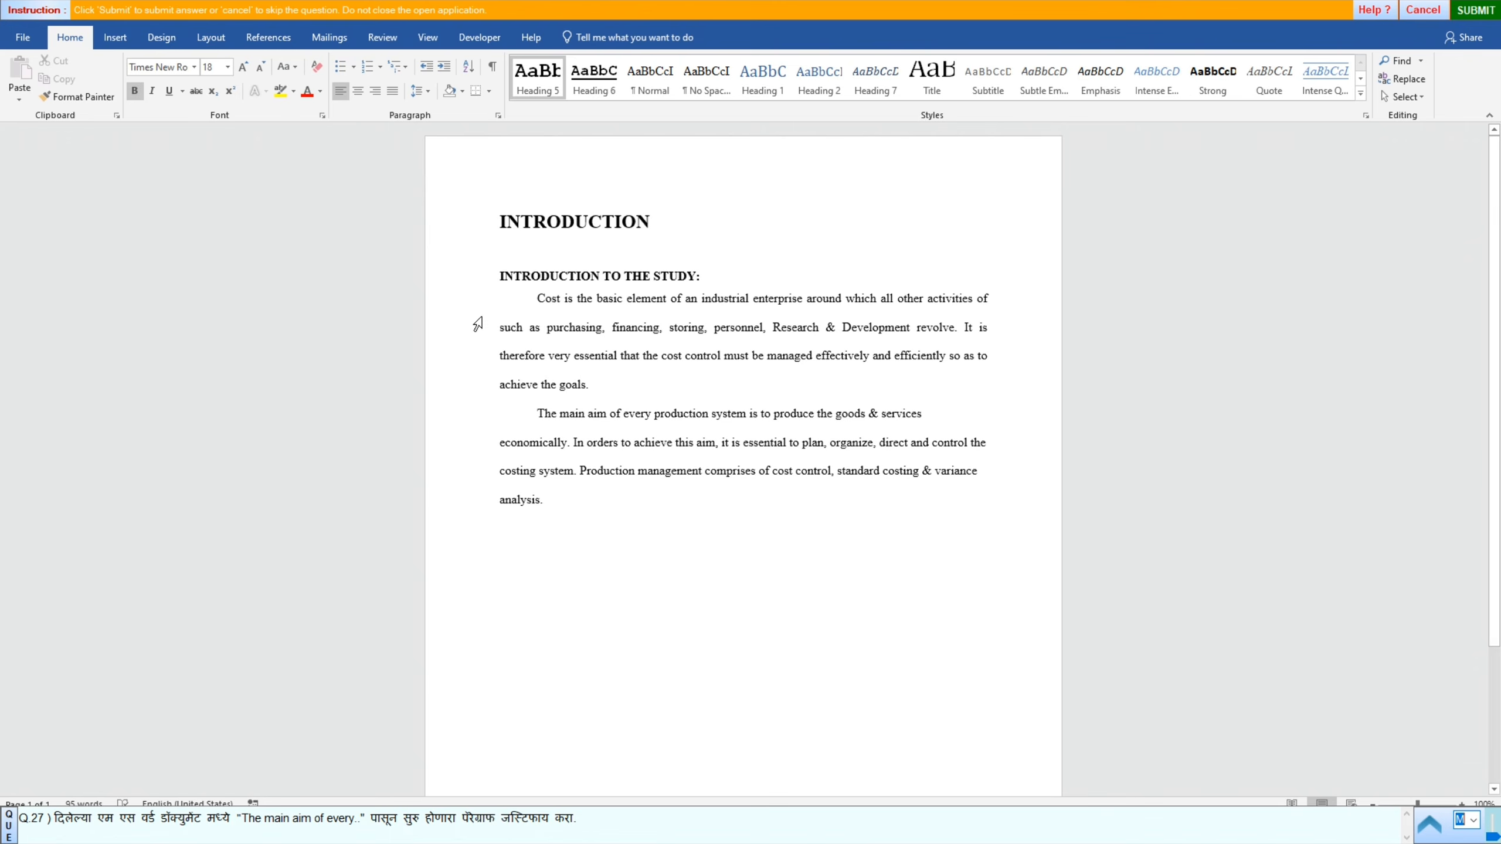
Step: Justify the paragraph beginning "The main aim of every" in question 27 and submit the answer
click(529, 415)
key(ctrl+a)
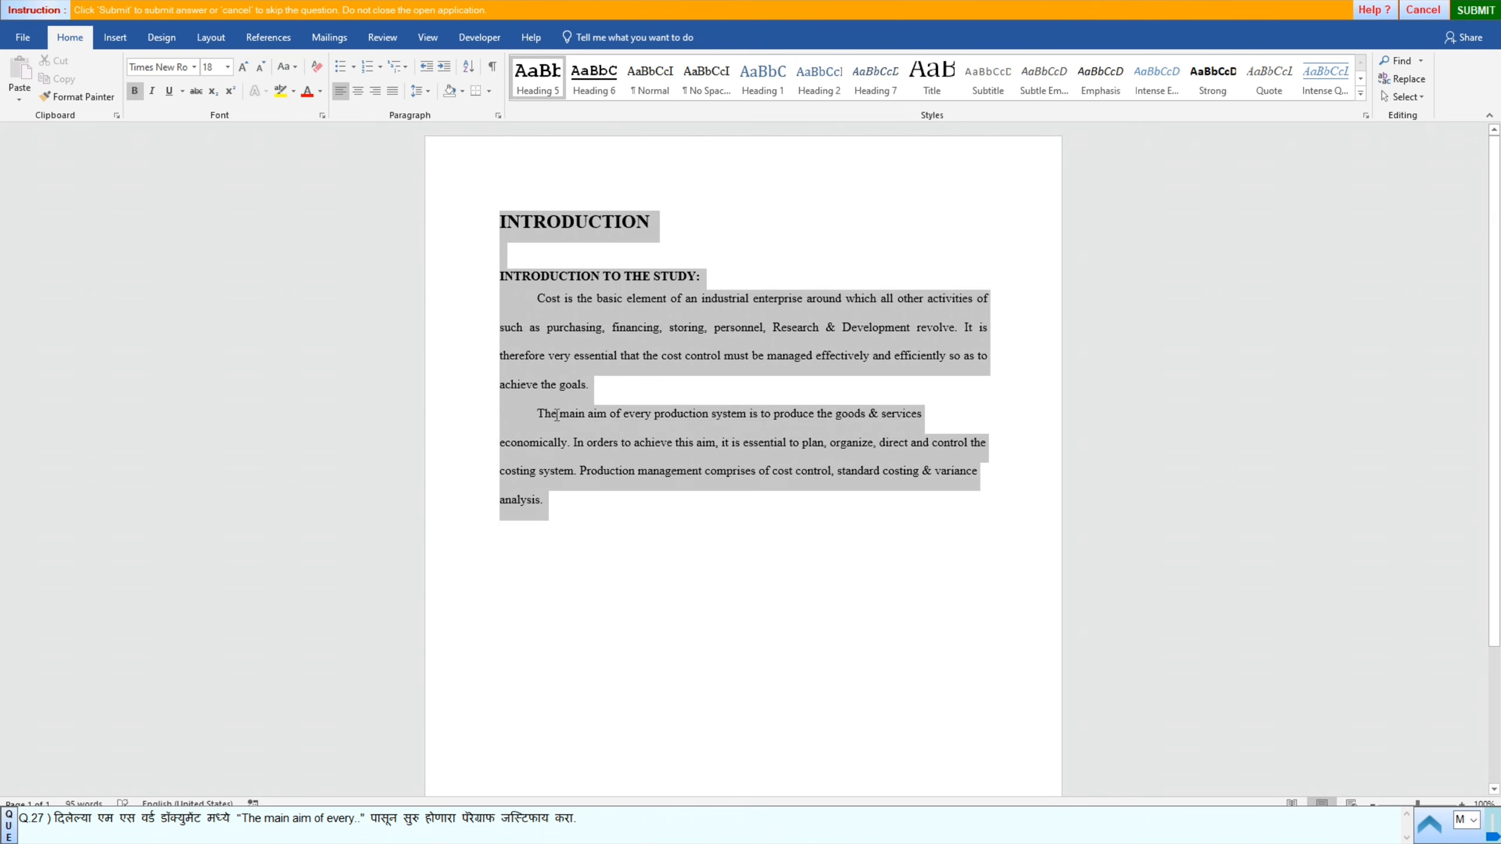
click(471, 427)
drag(471, 427, 470, 480)
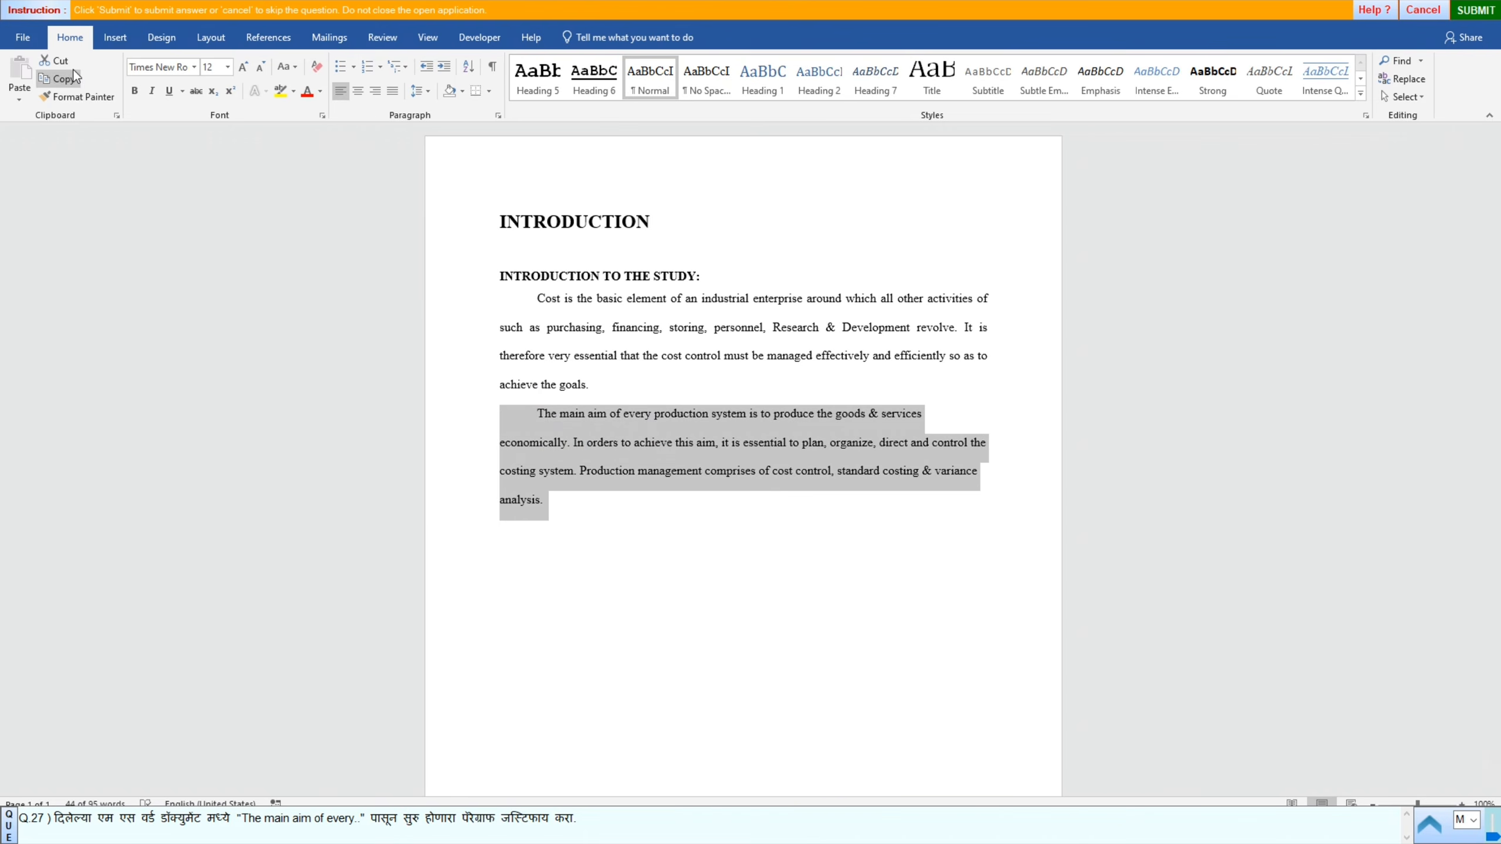
click(393, 91)
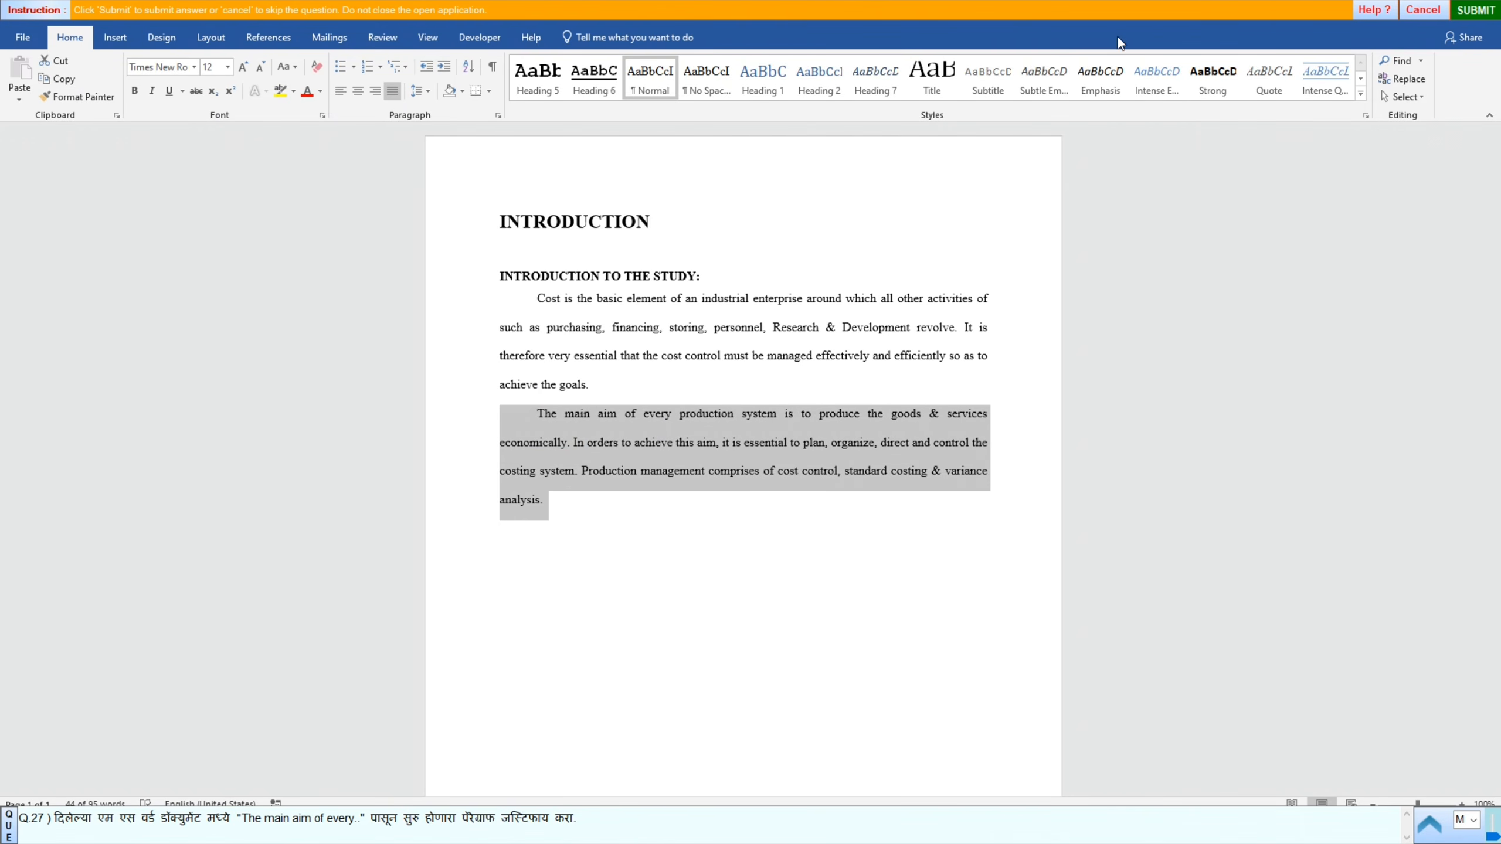
click(1476, 10)
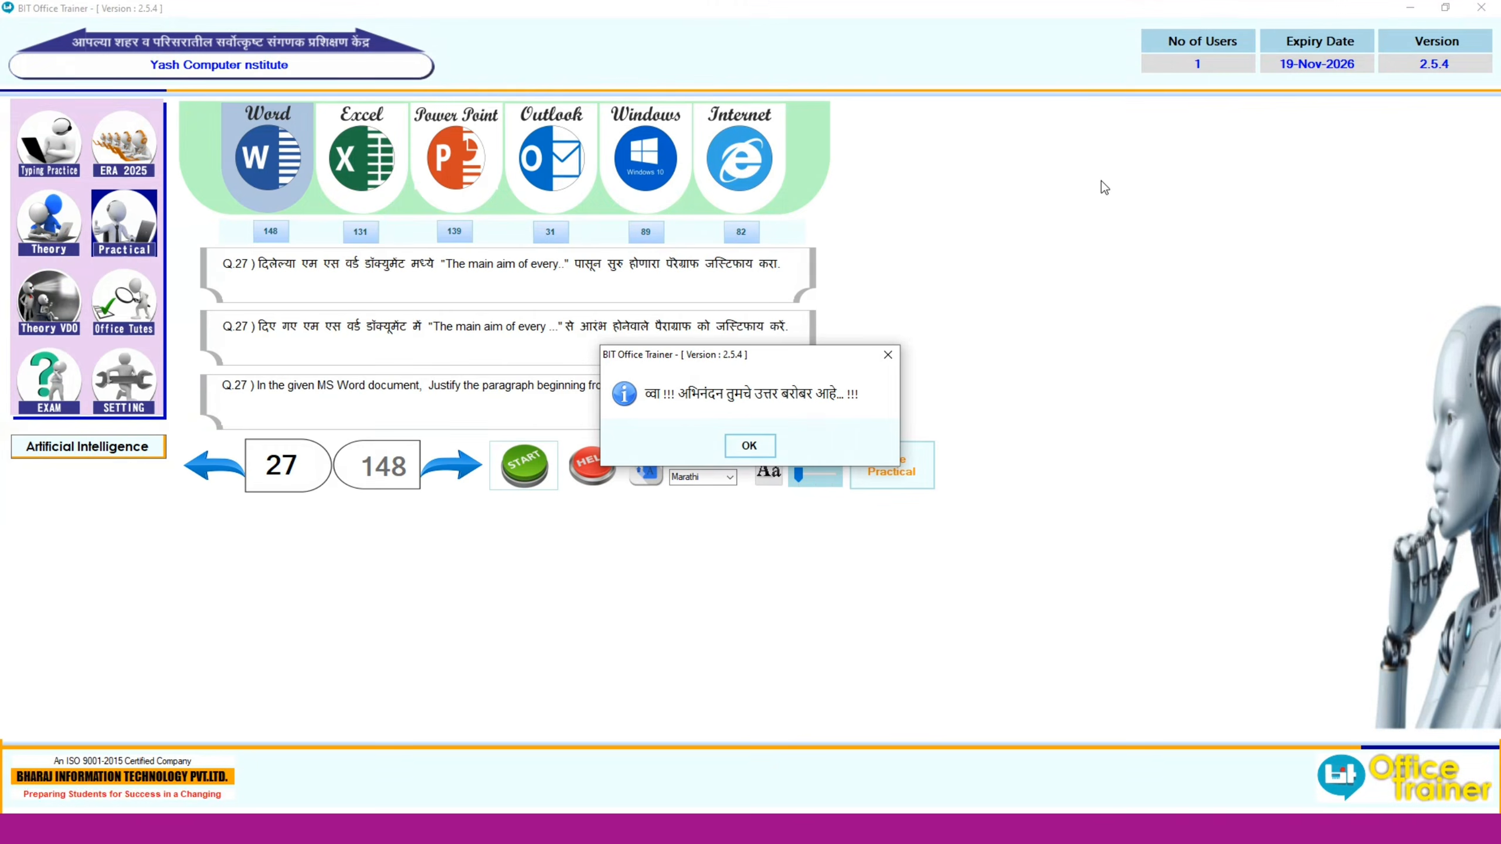
click(750, 446)
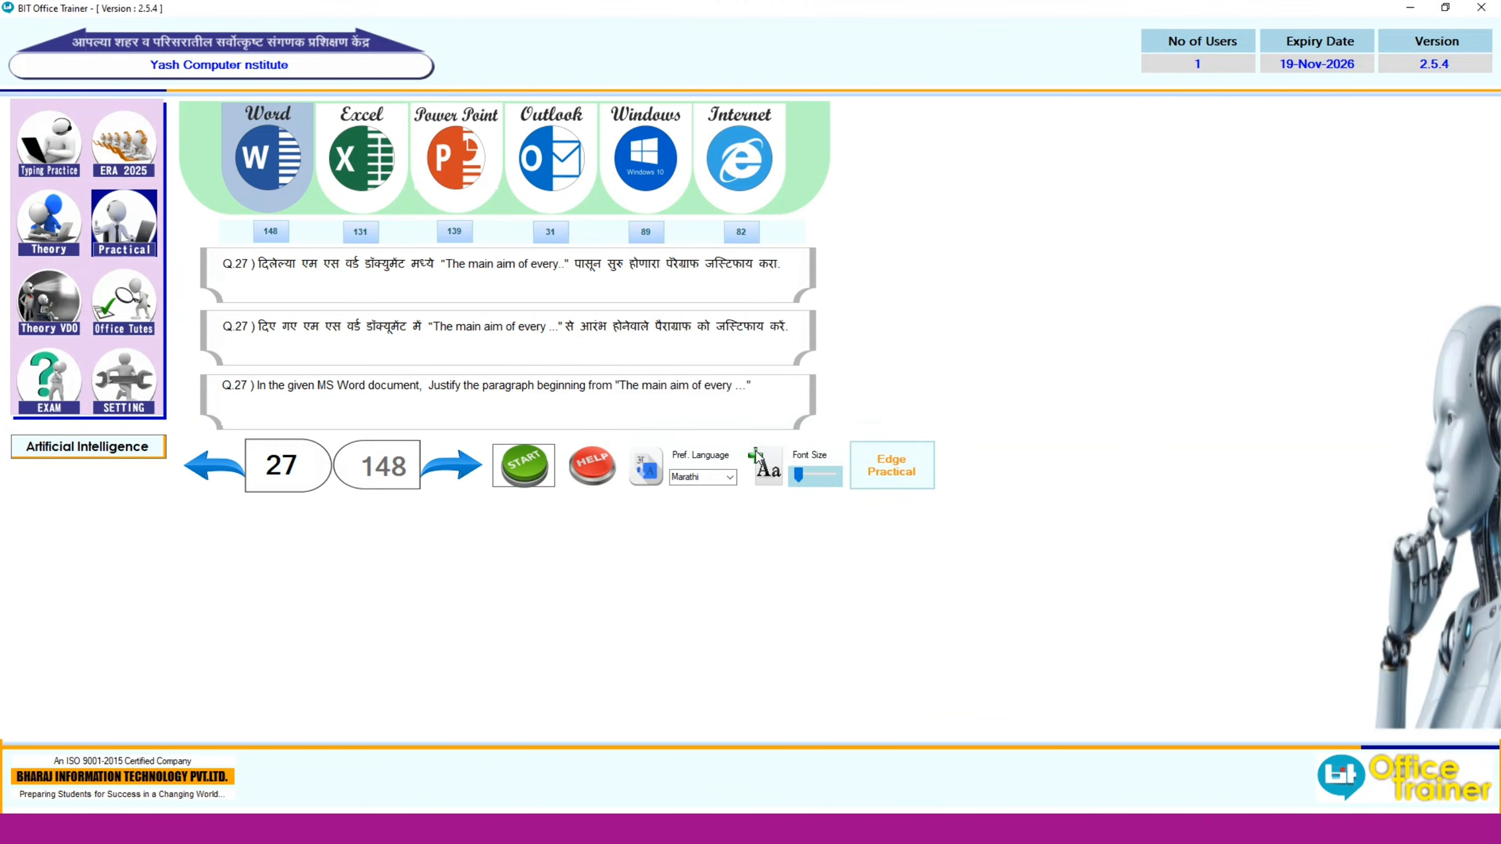
Step: Start question 28, center-align the second sentence of the numbered list, and submit the answer
click(451, 477)
click(520, 467)
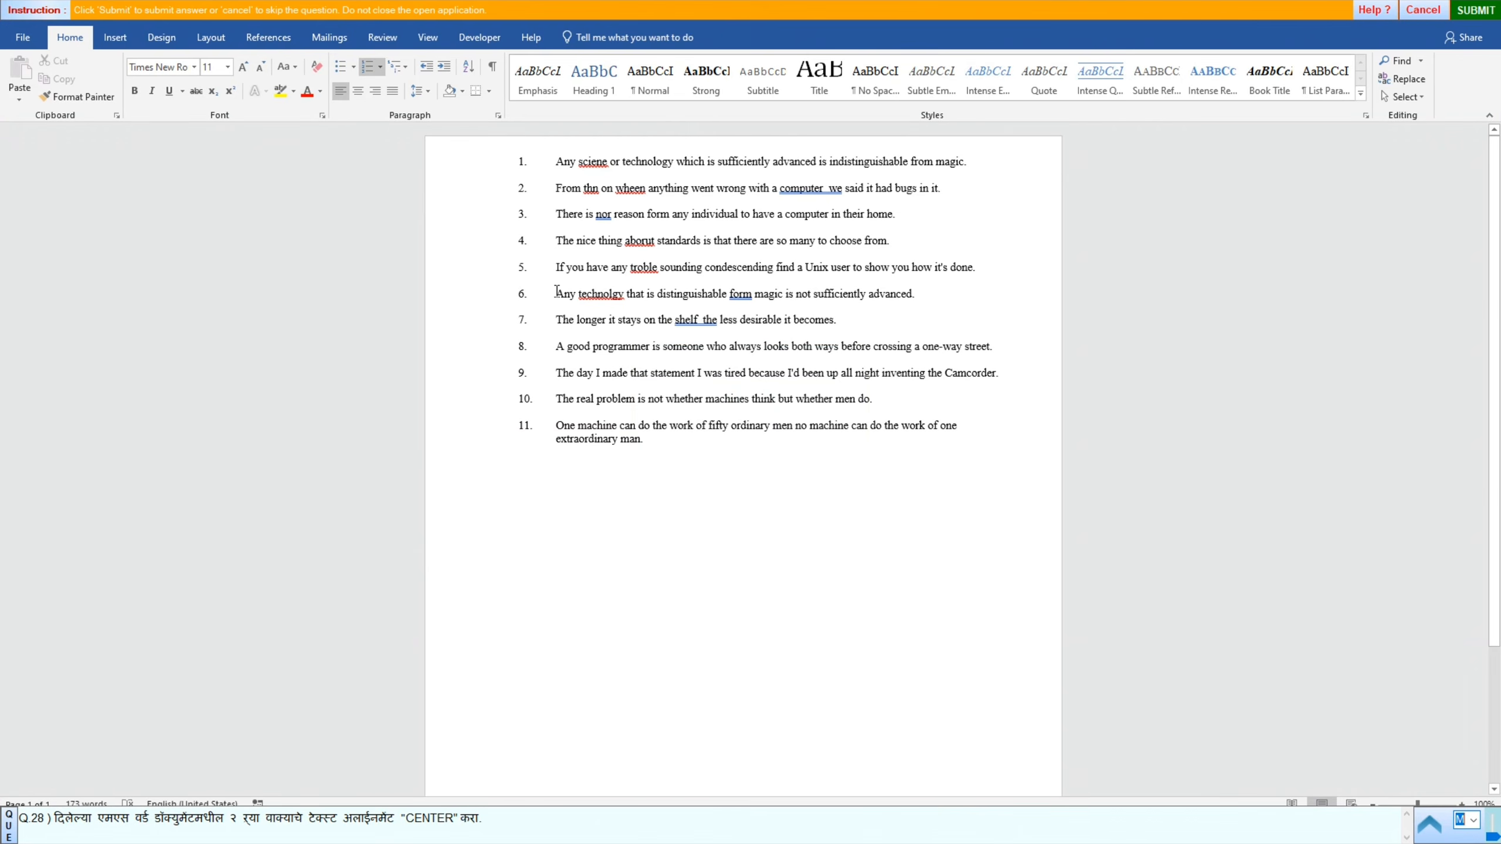
click(473, 197)
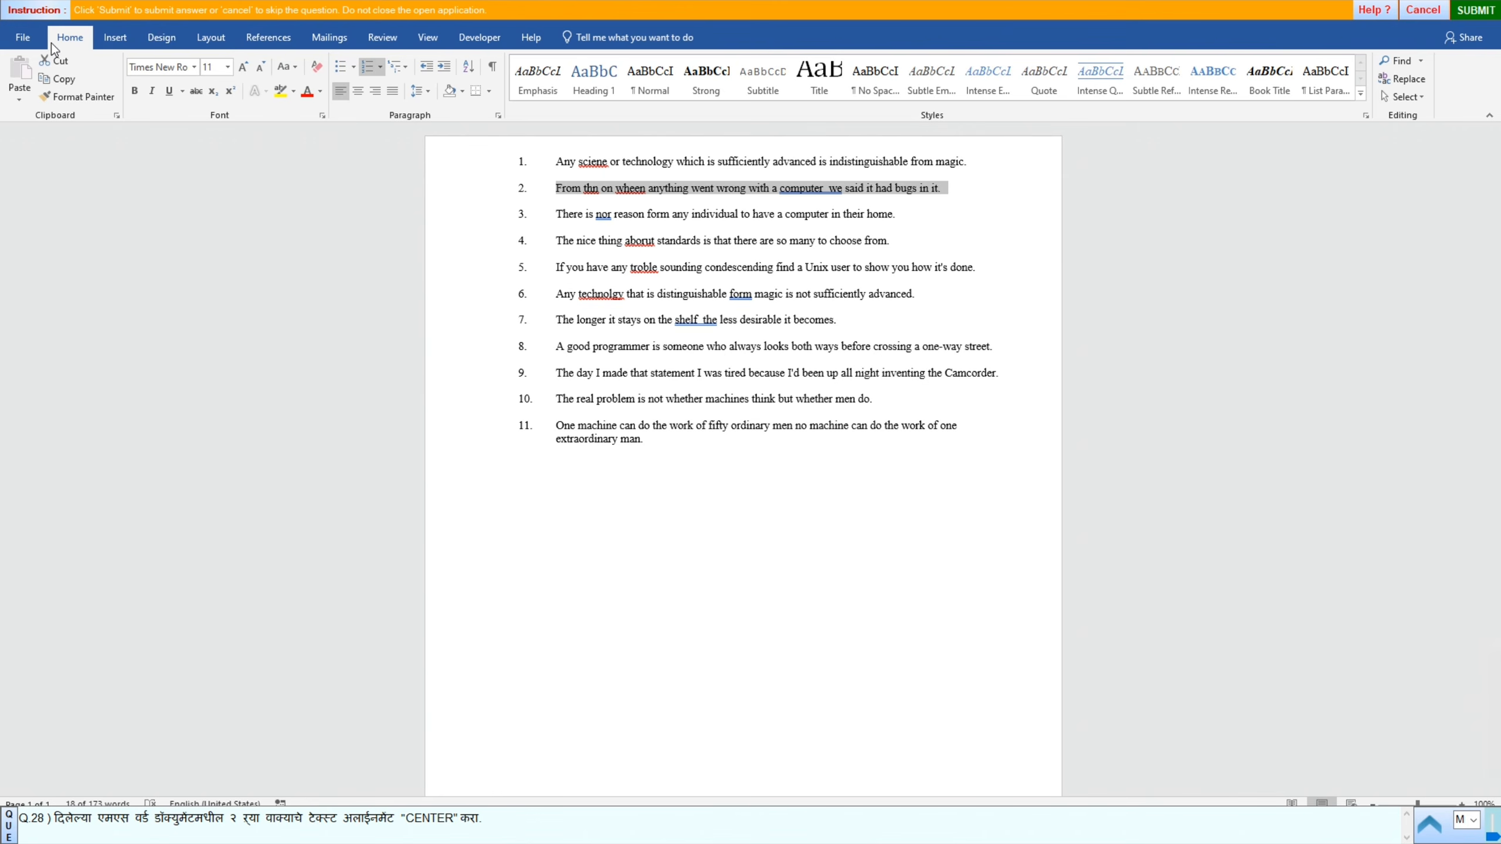
click(359, 91)
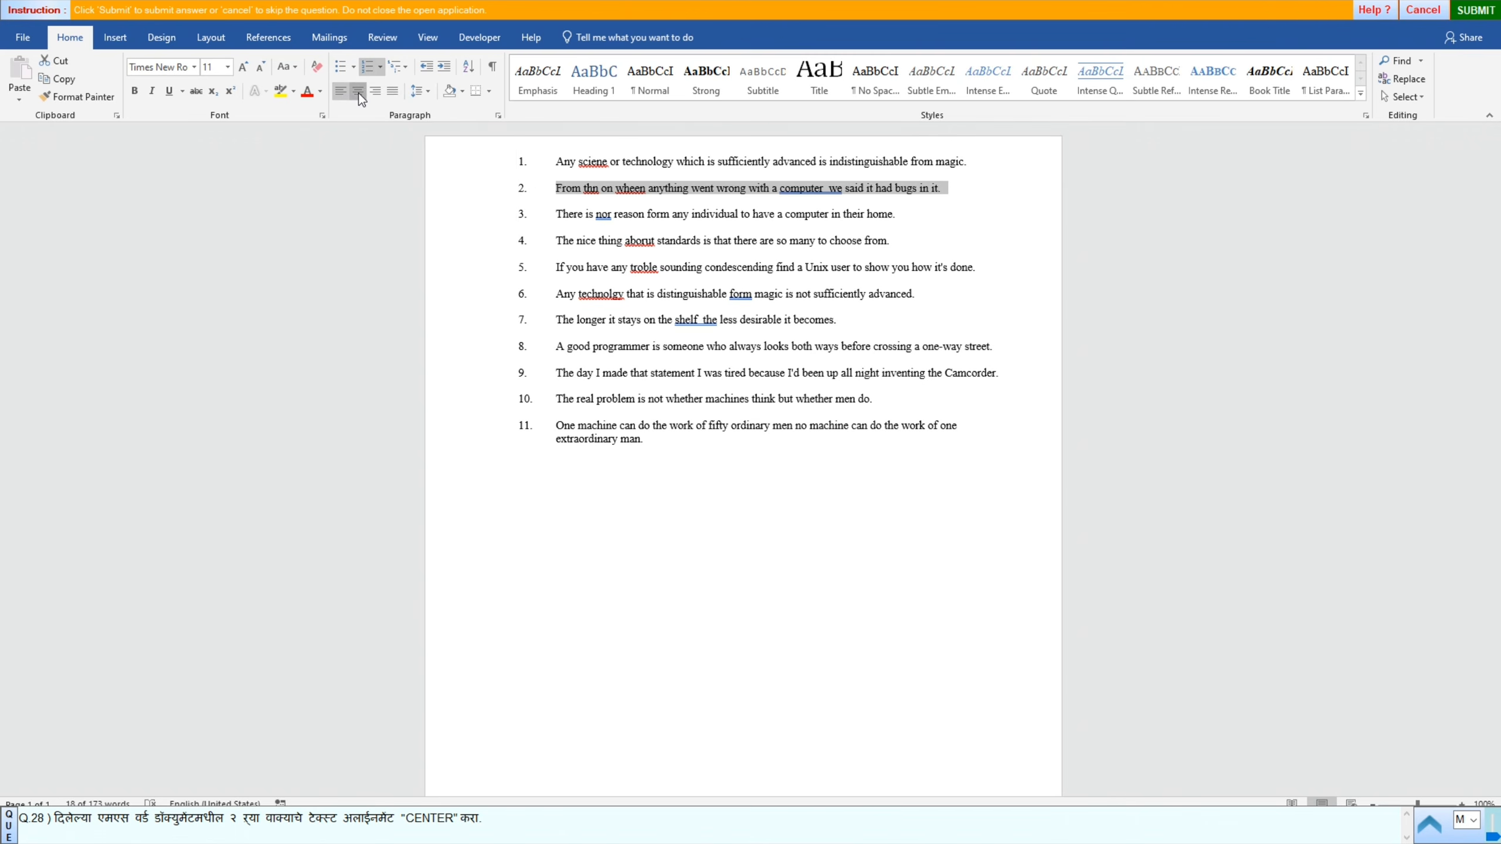
click(1488, 10)
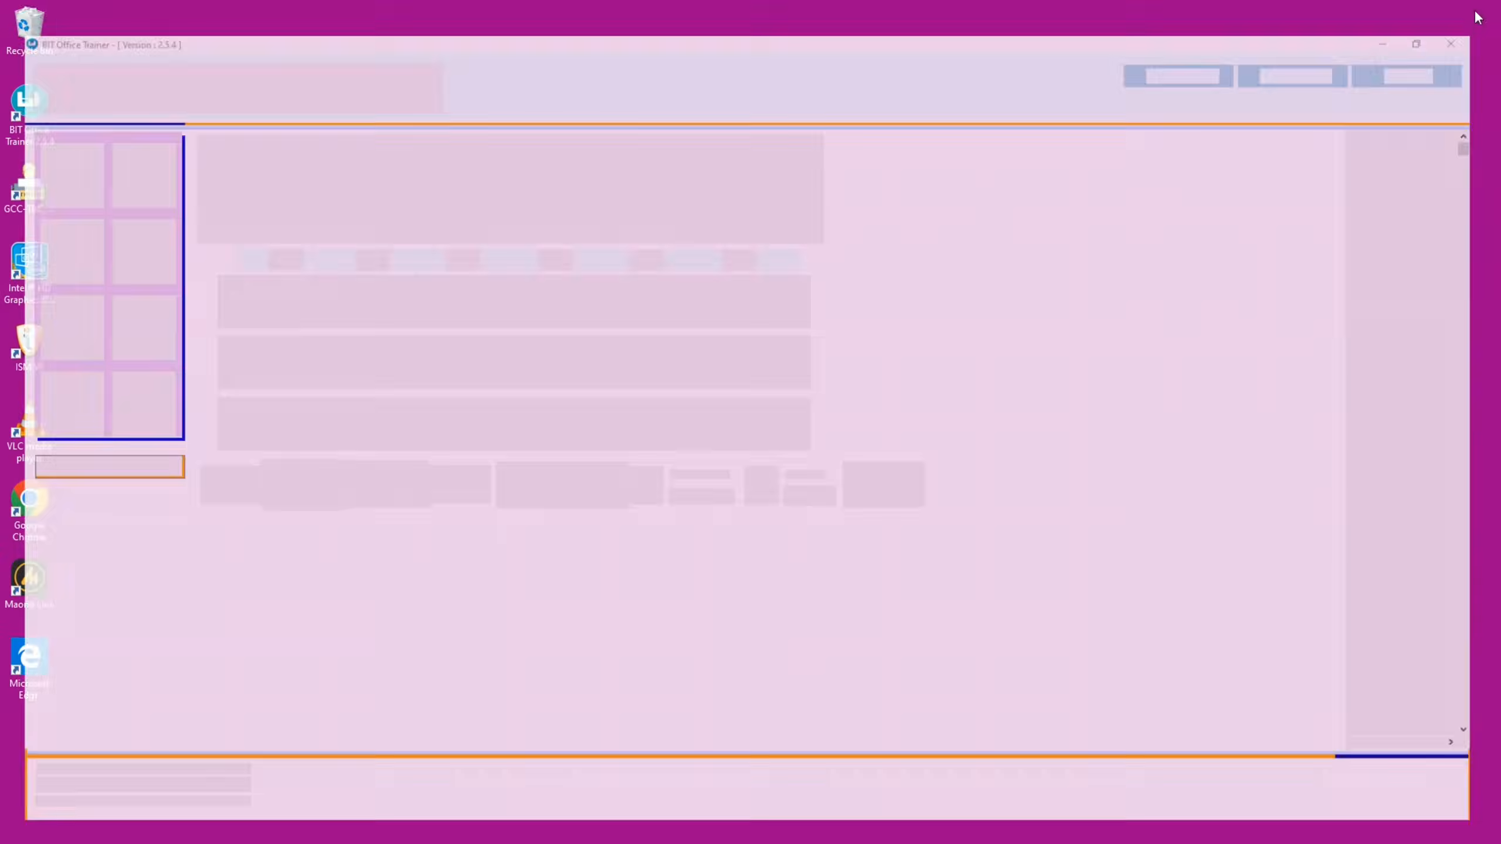
key(Return)
Step: Start question 29, set the alignment of the fourth sentence to Justify, and submit the answer
click(467, 481)
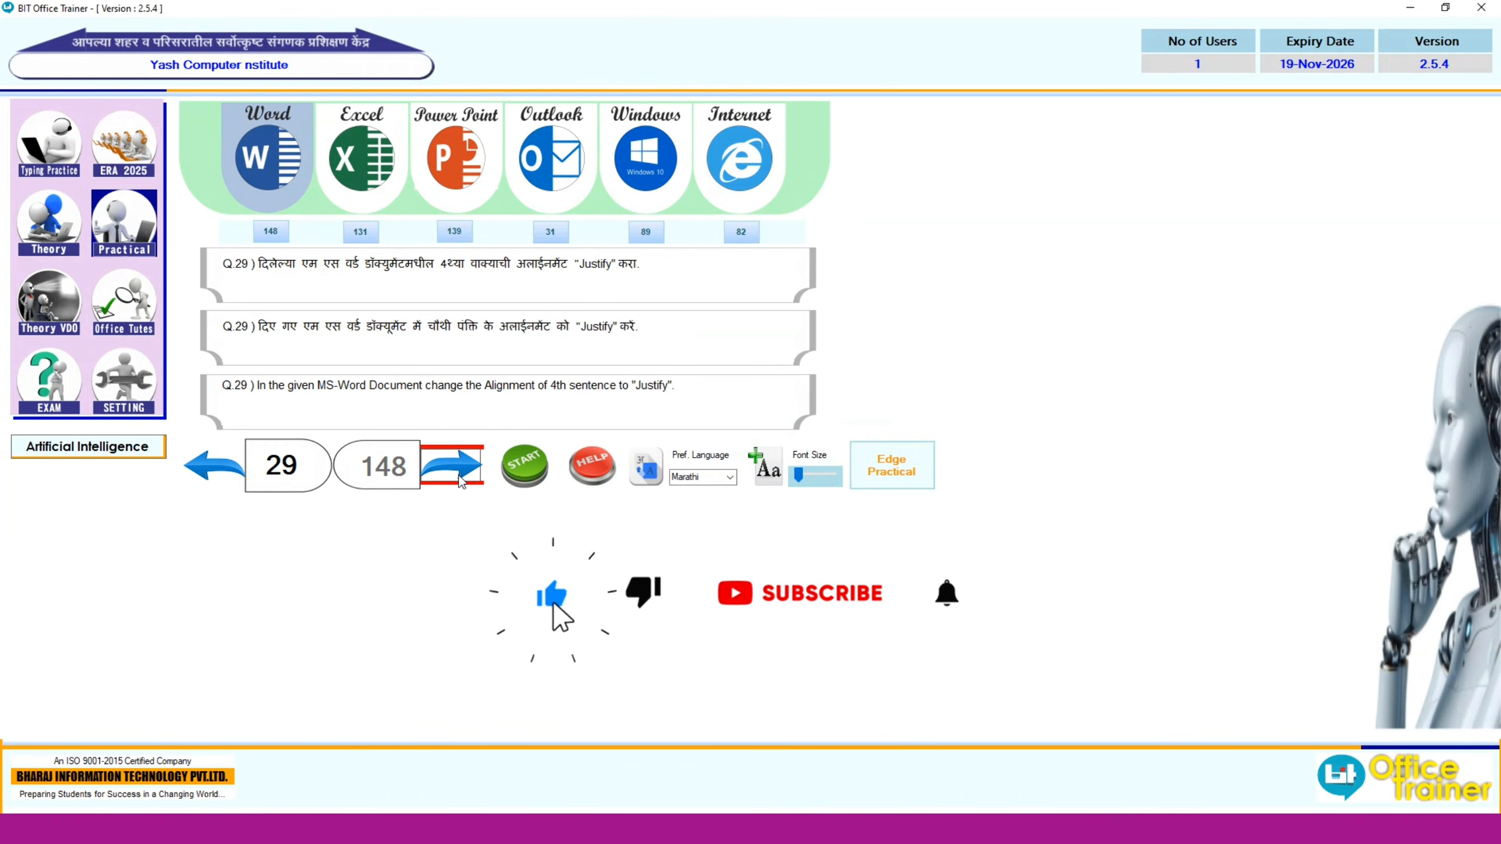
click(530, 457)
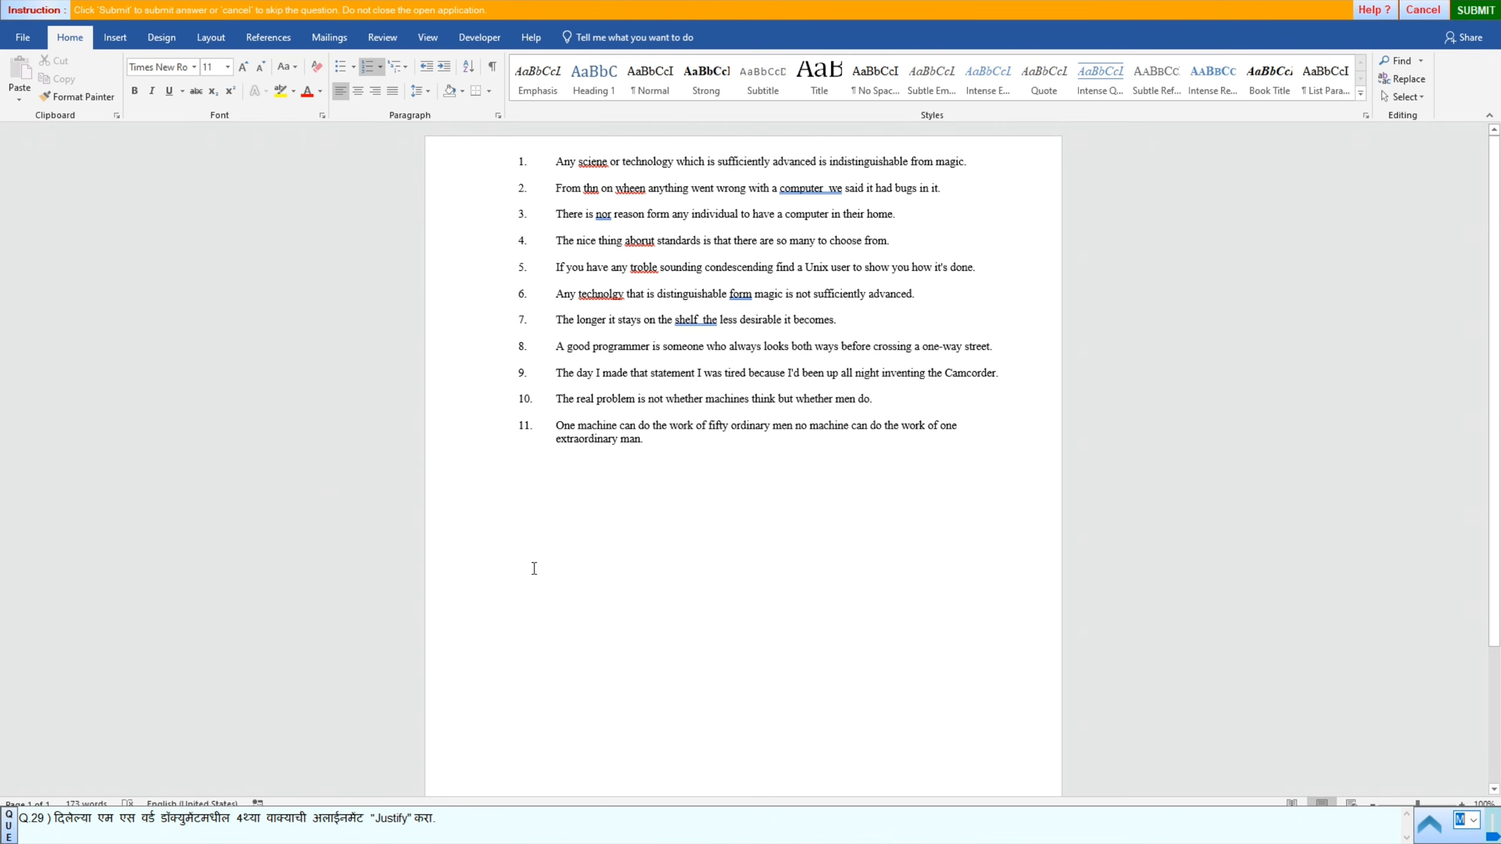
click(474, 248)
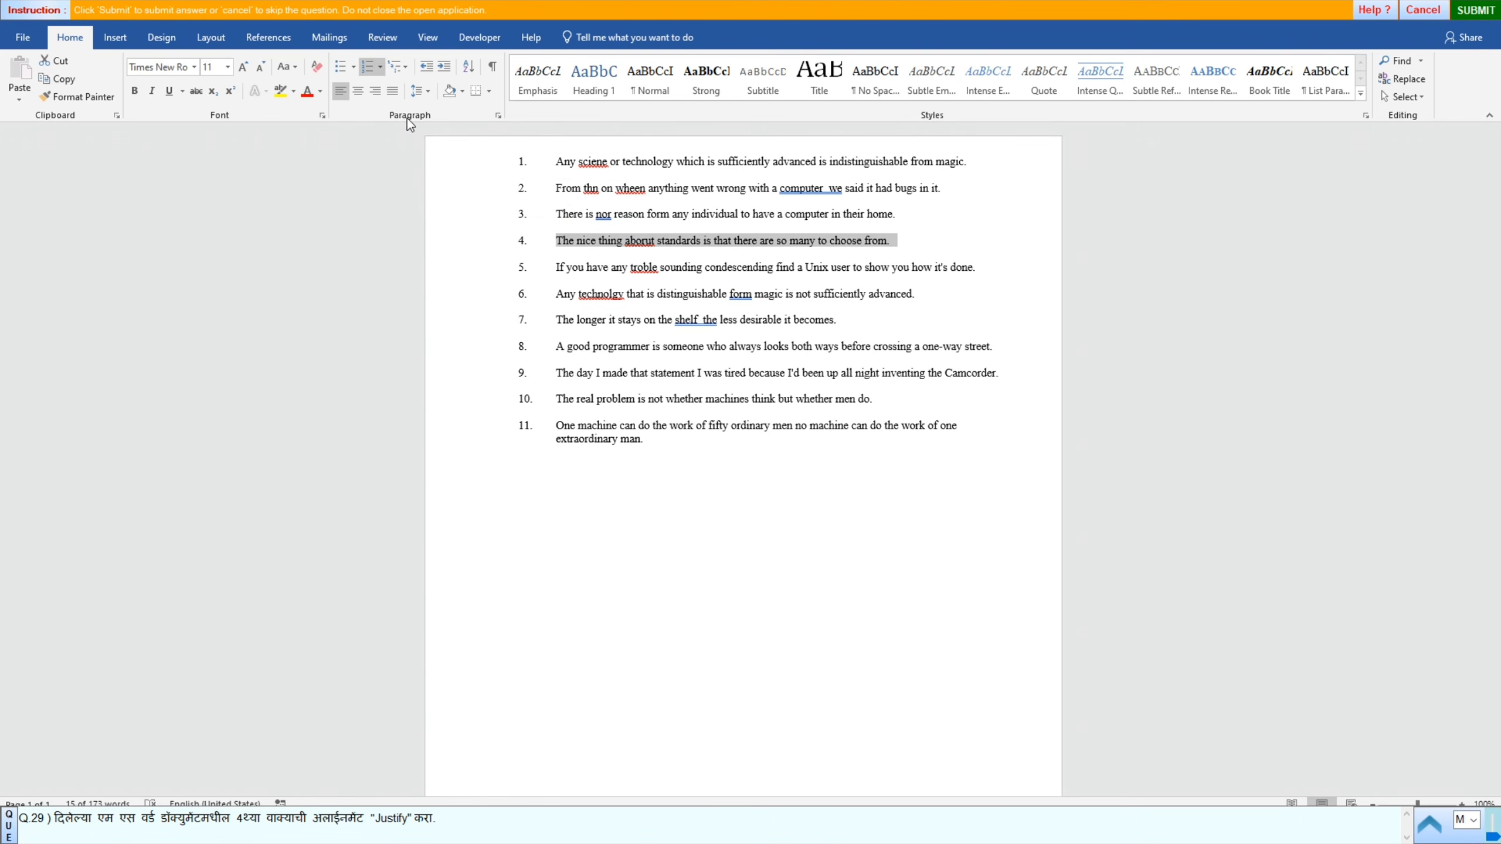
click(391, 90)
click(1474, 10)
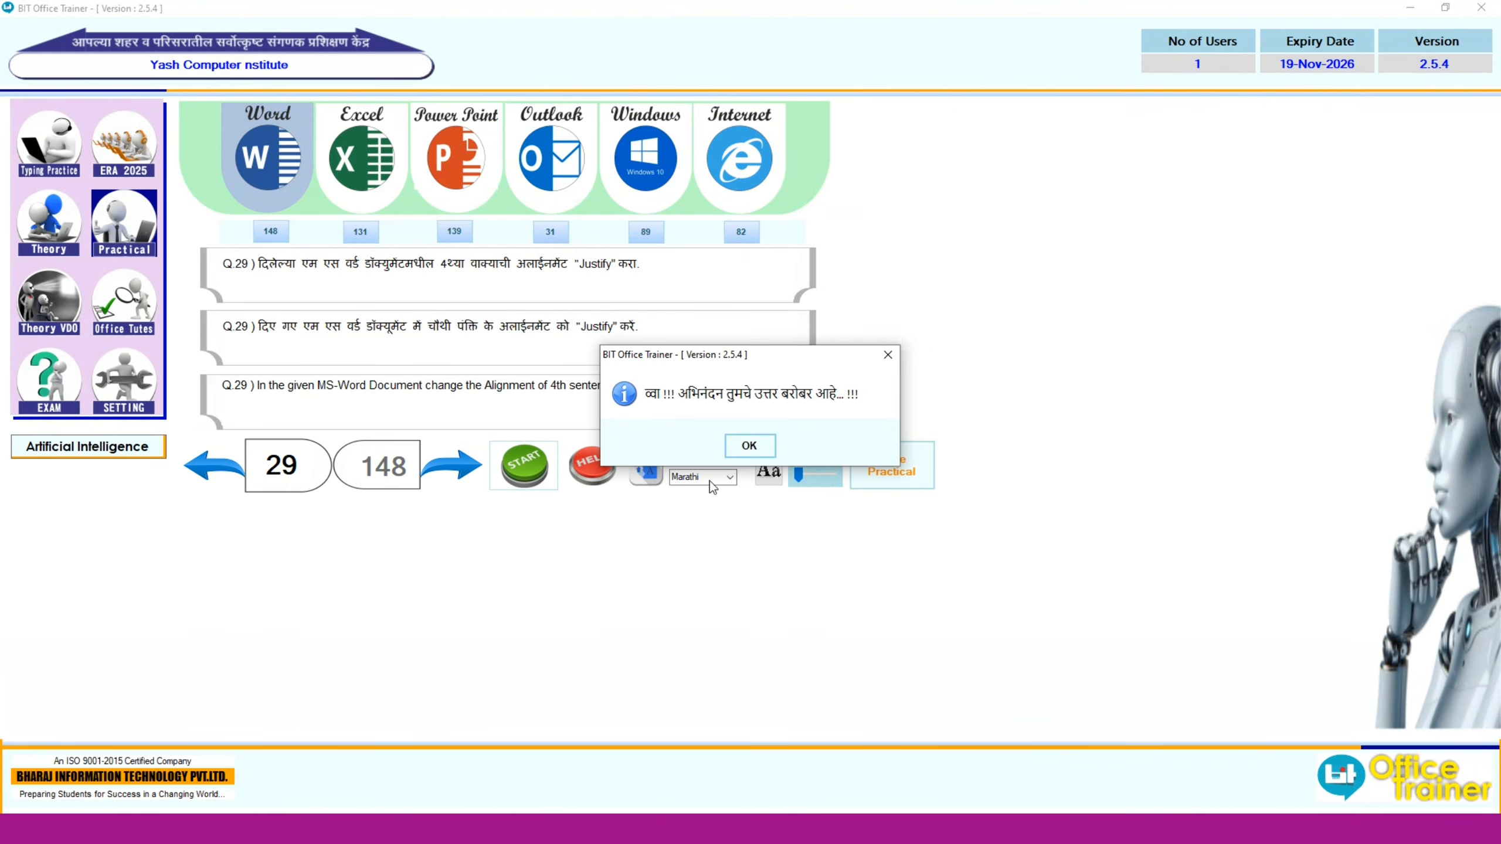
click(748, 446)
Step: Start question 30, align the picture in the Science Exhibition document to the left, and submit the answer
click(466, 451)
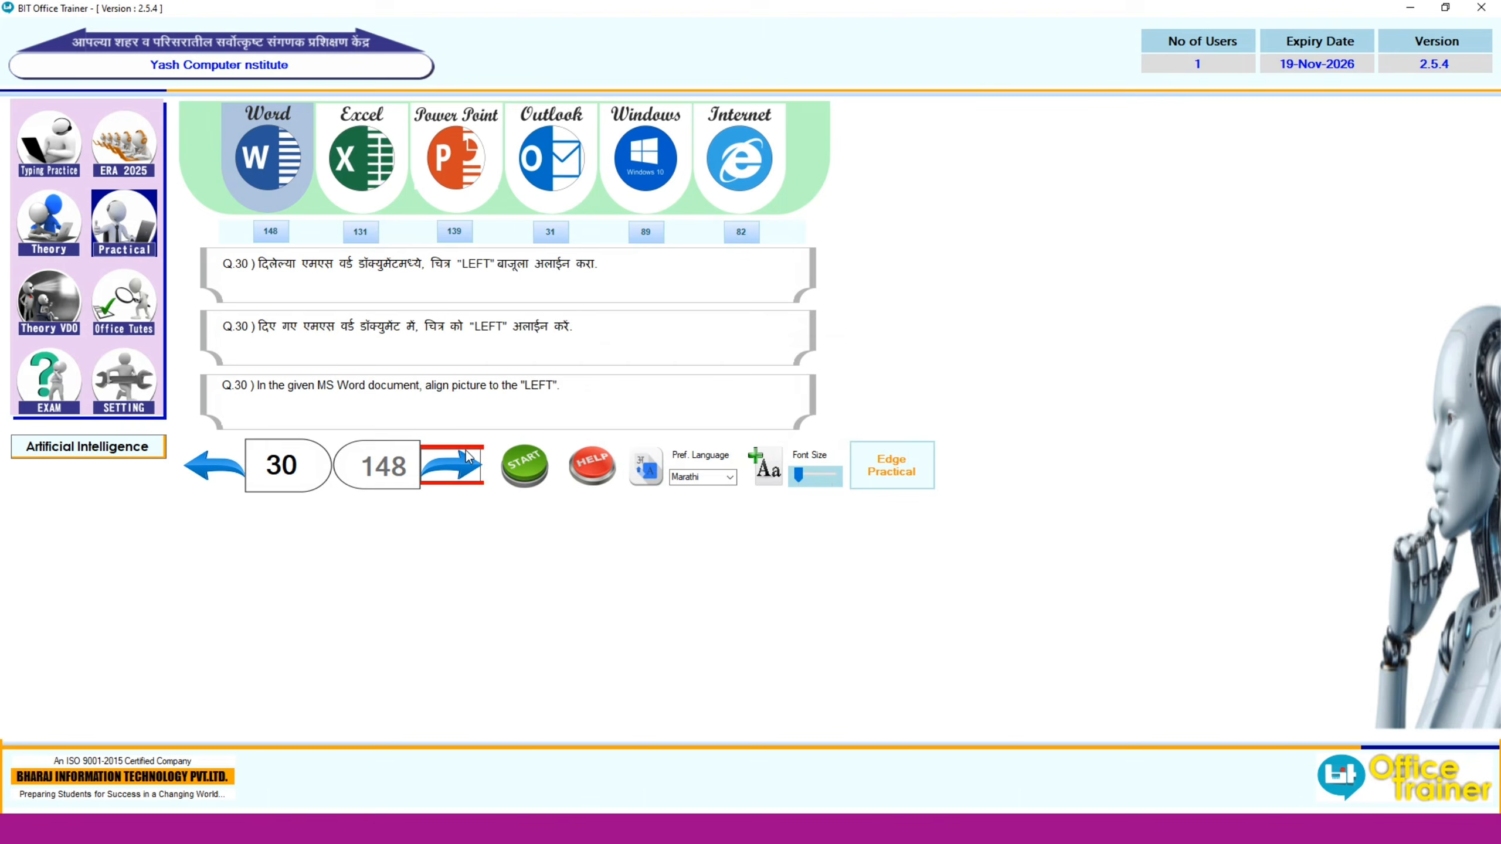
click(499, 455)
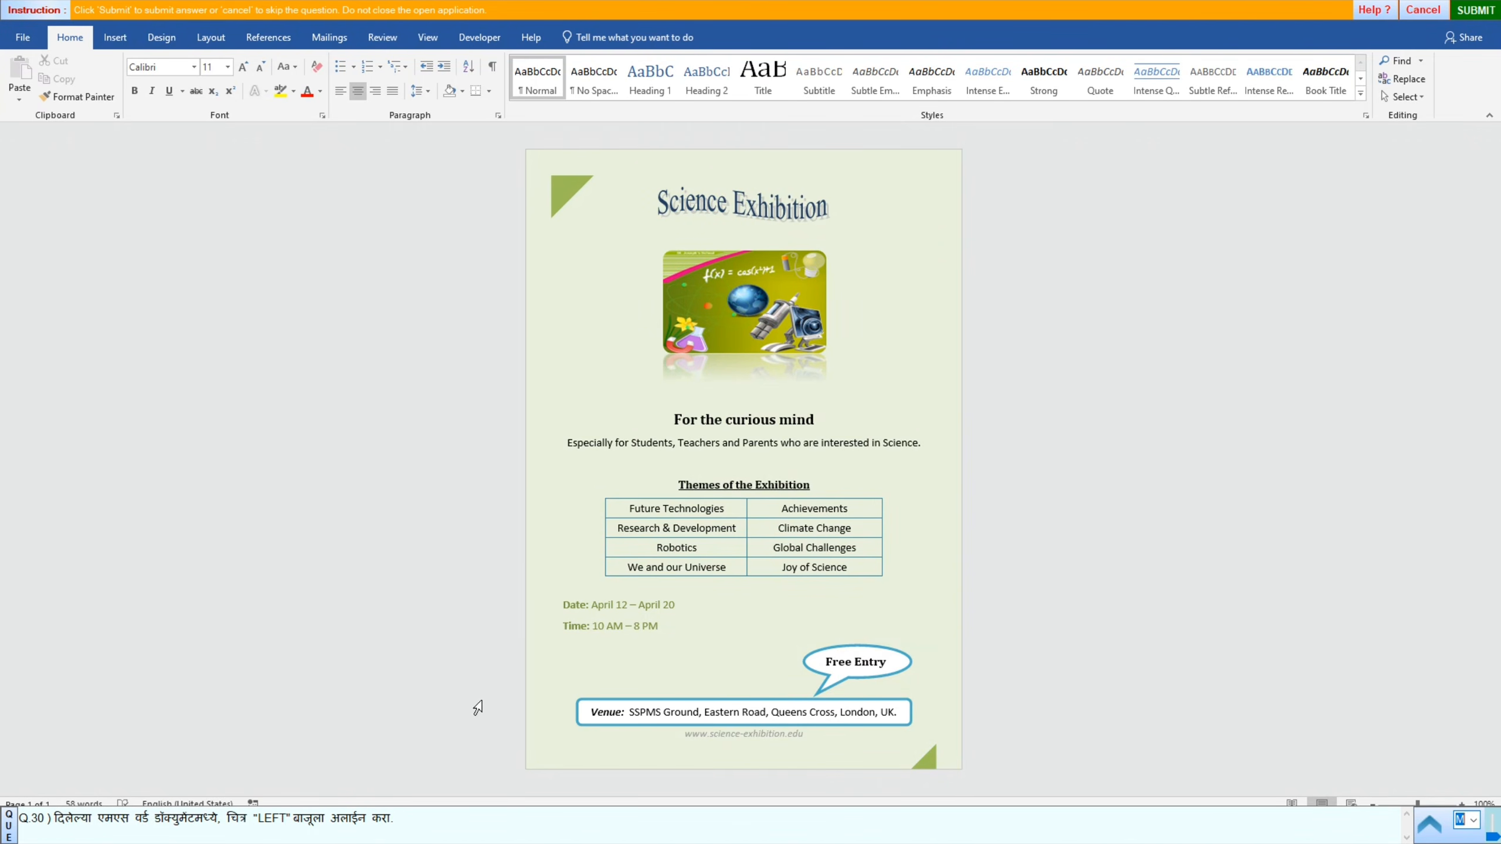
click(711, 305)
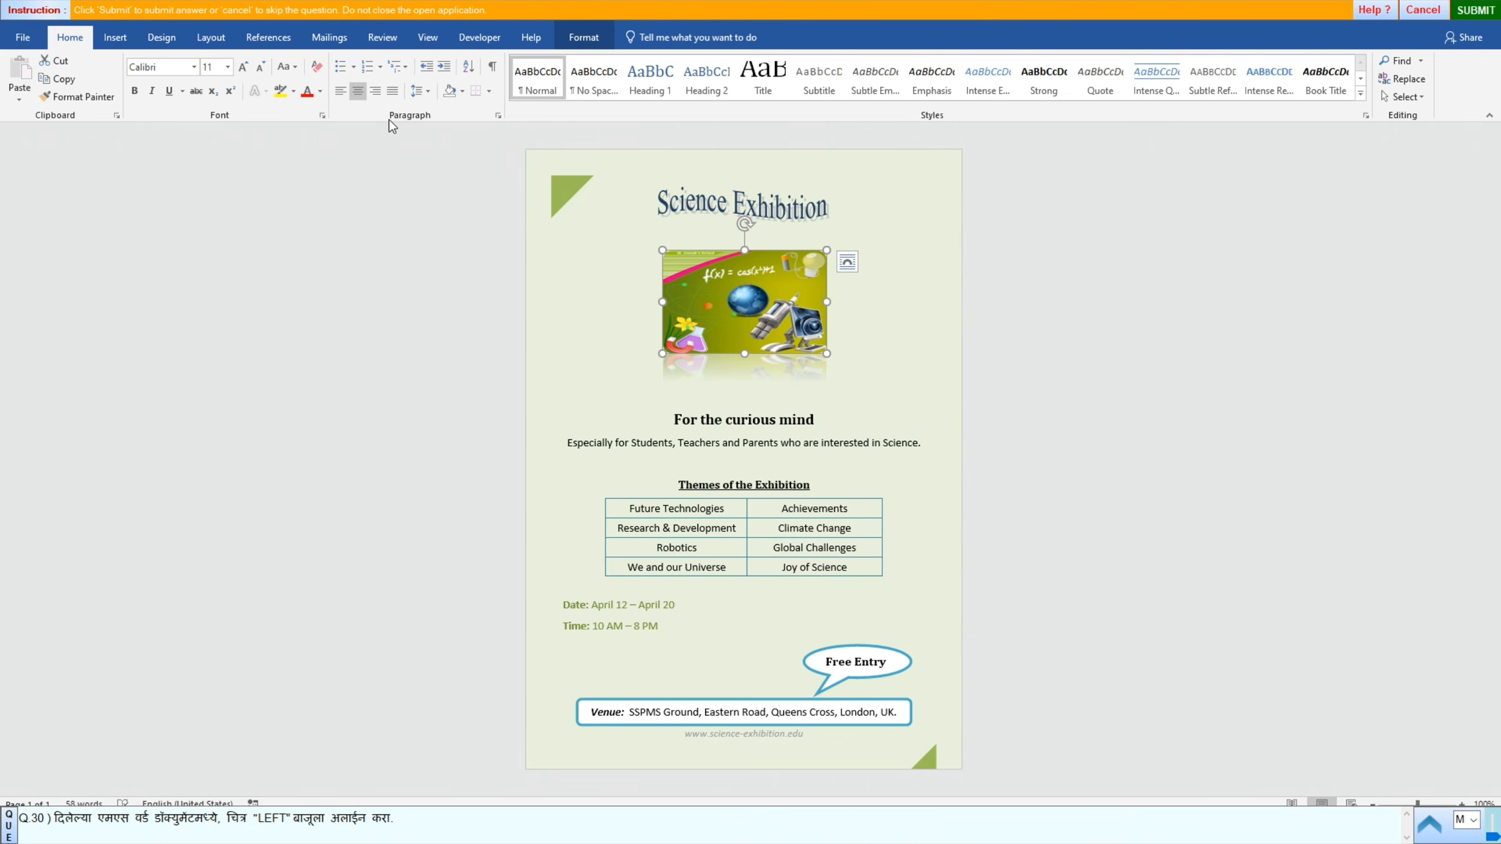
click(342, 91)
click(879, 368)
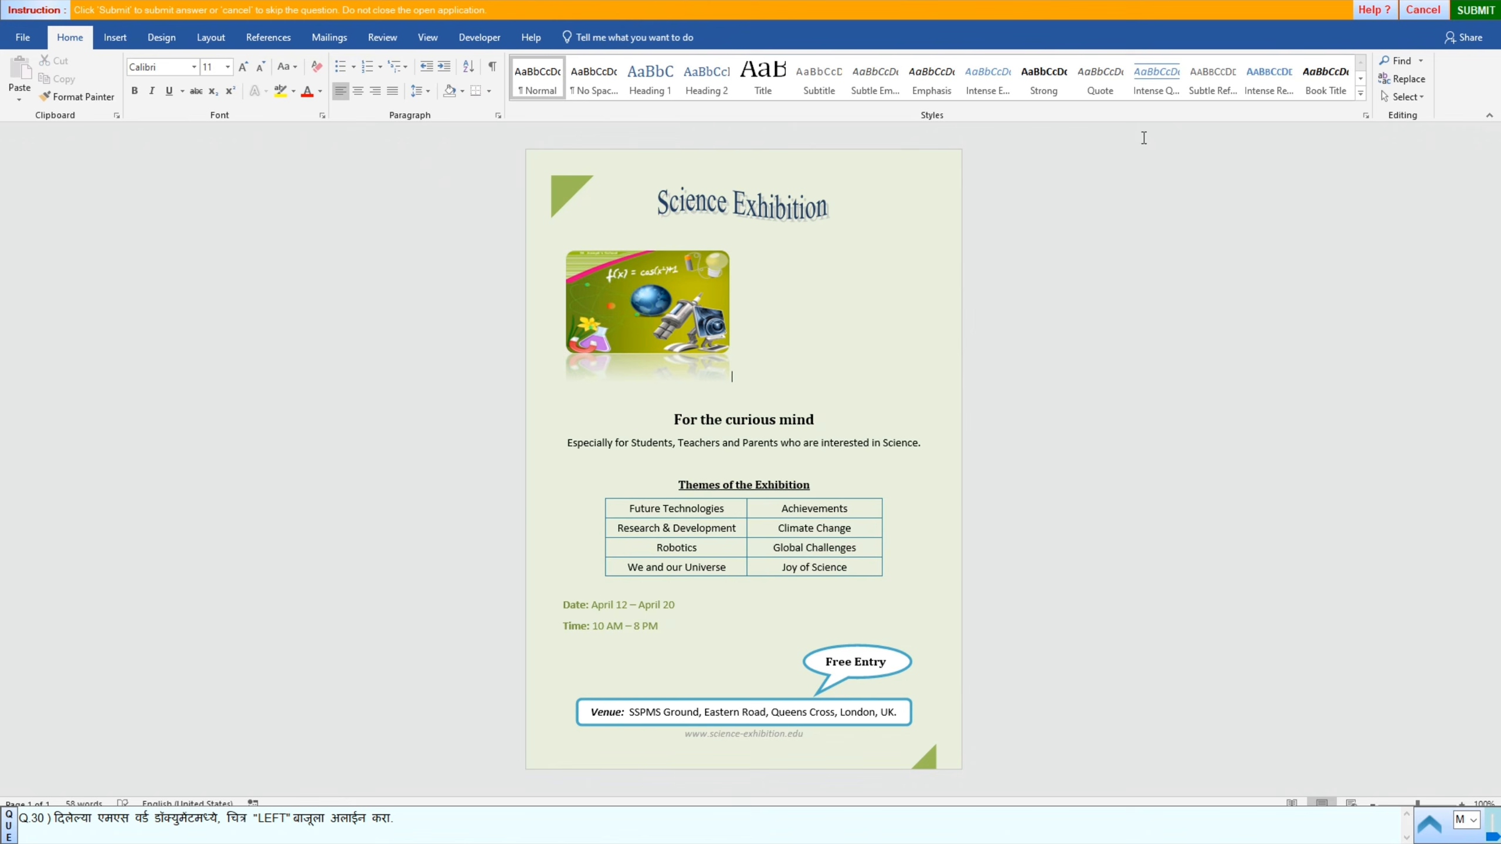
click(1474, 11)
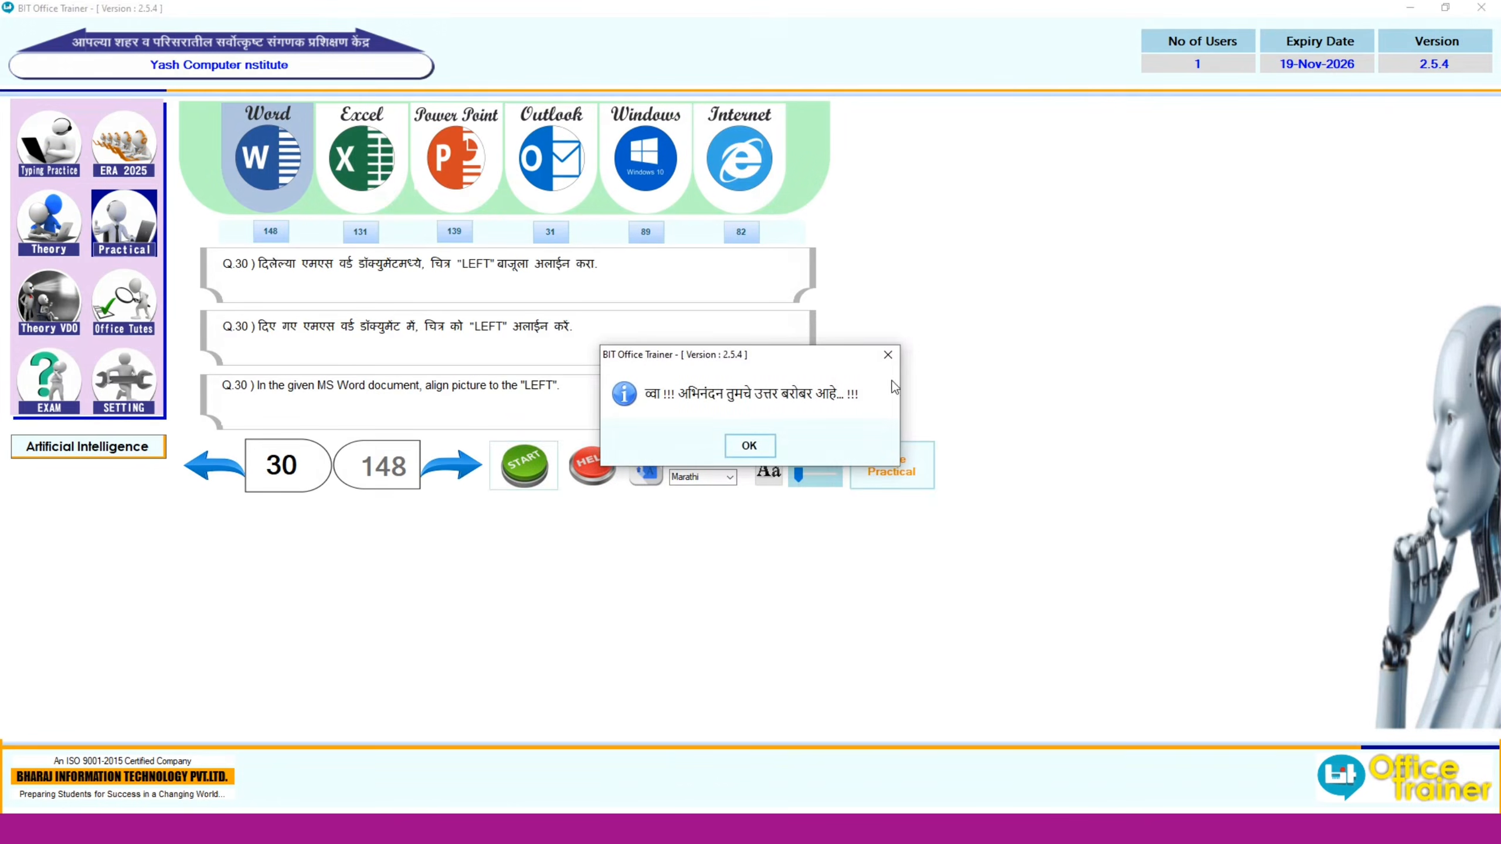
click(749, 444)
Step: Start question 31, align the picture in the Science Exhibition document to the right, and submit the answer
click(454, 471)
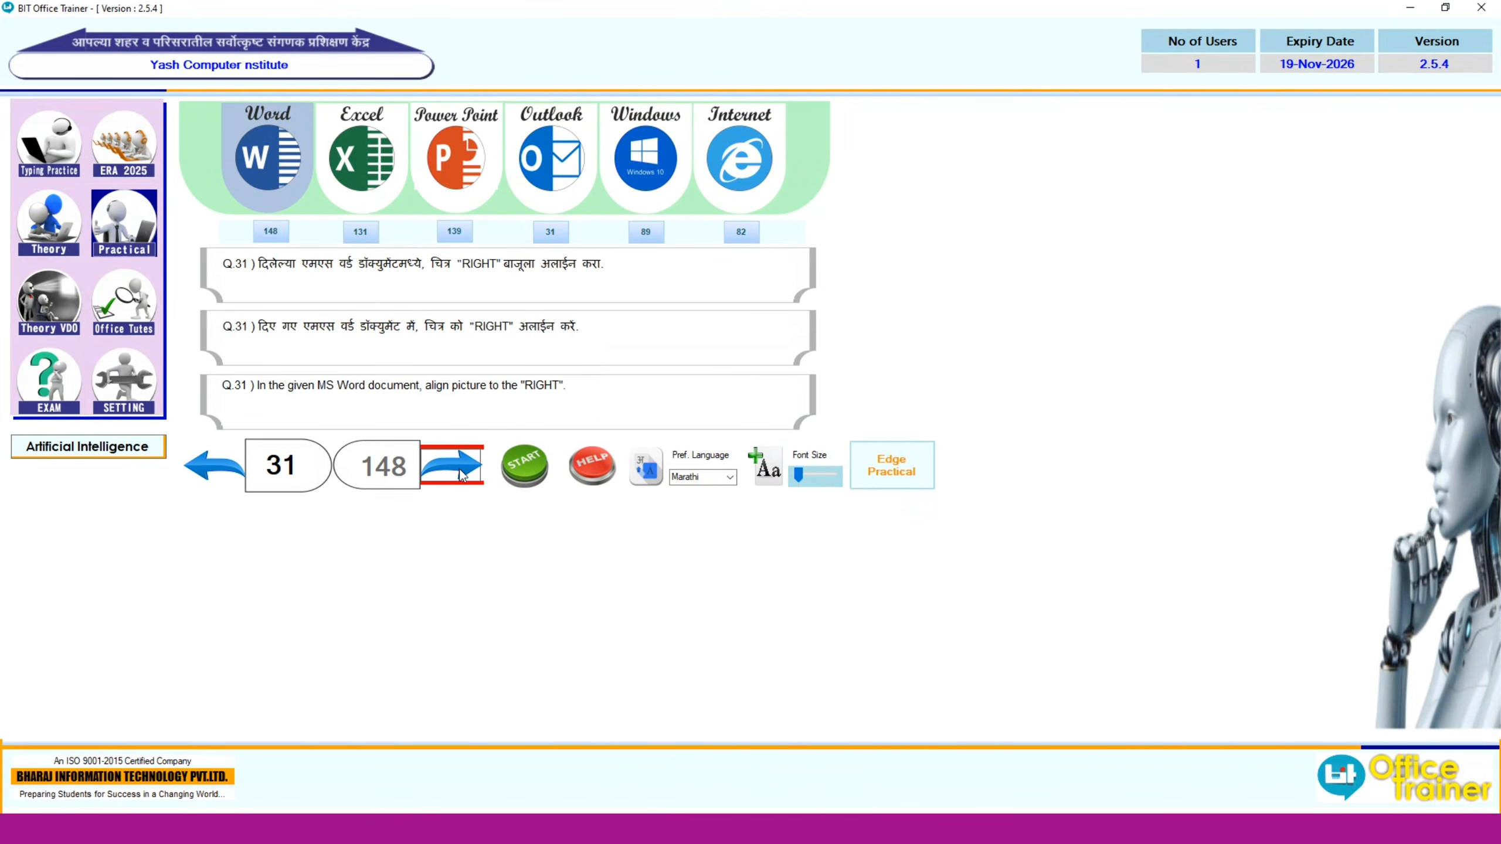
click(524, 466)
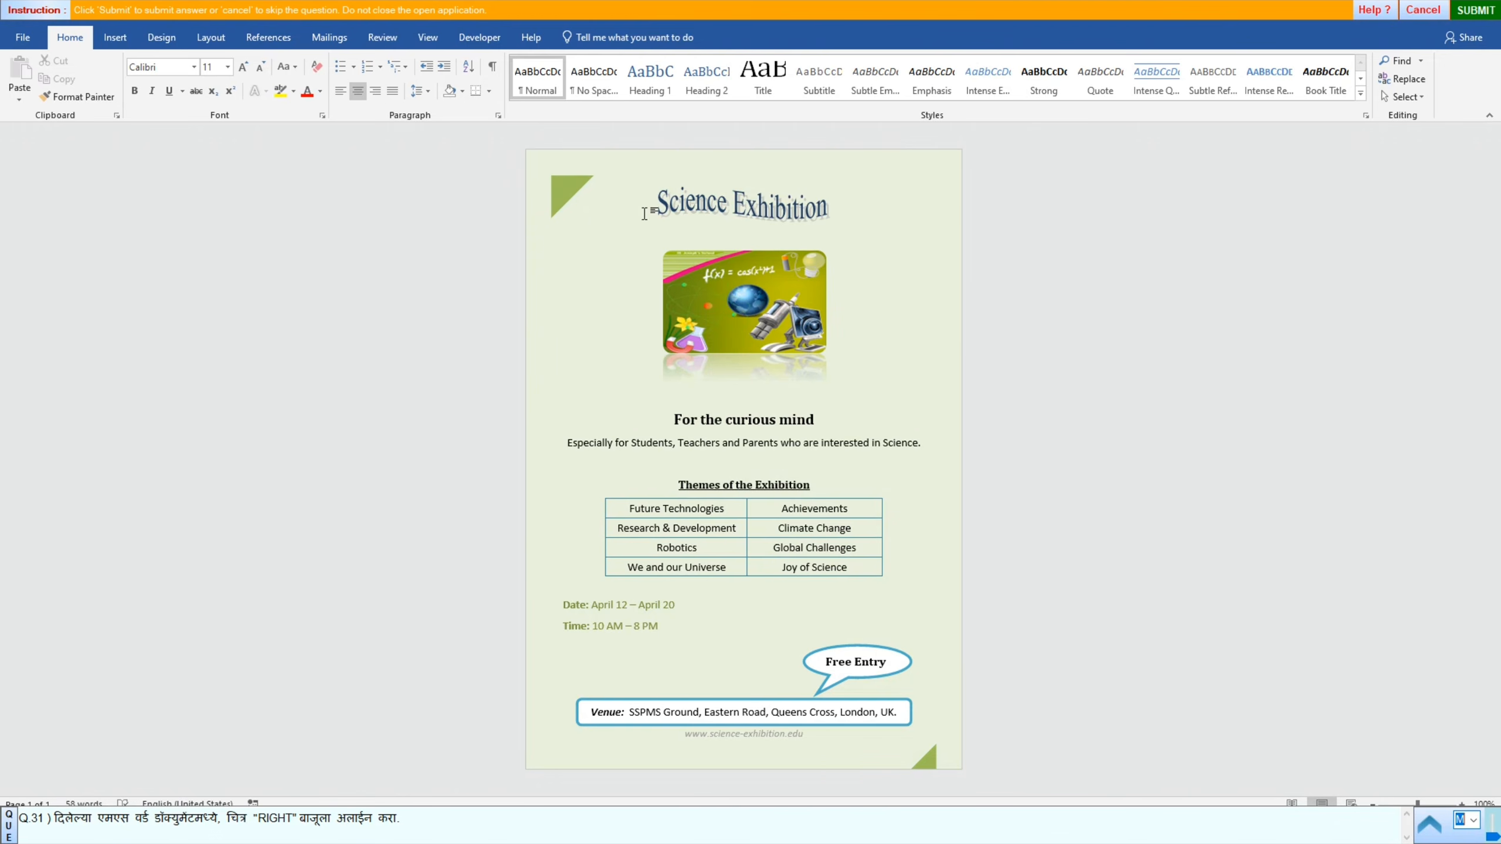
click(700, 308)
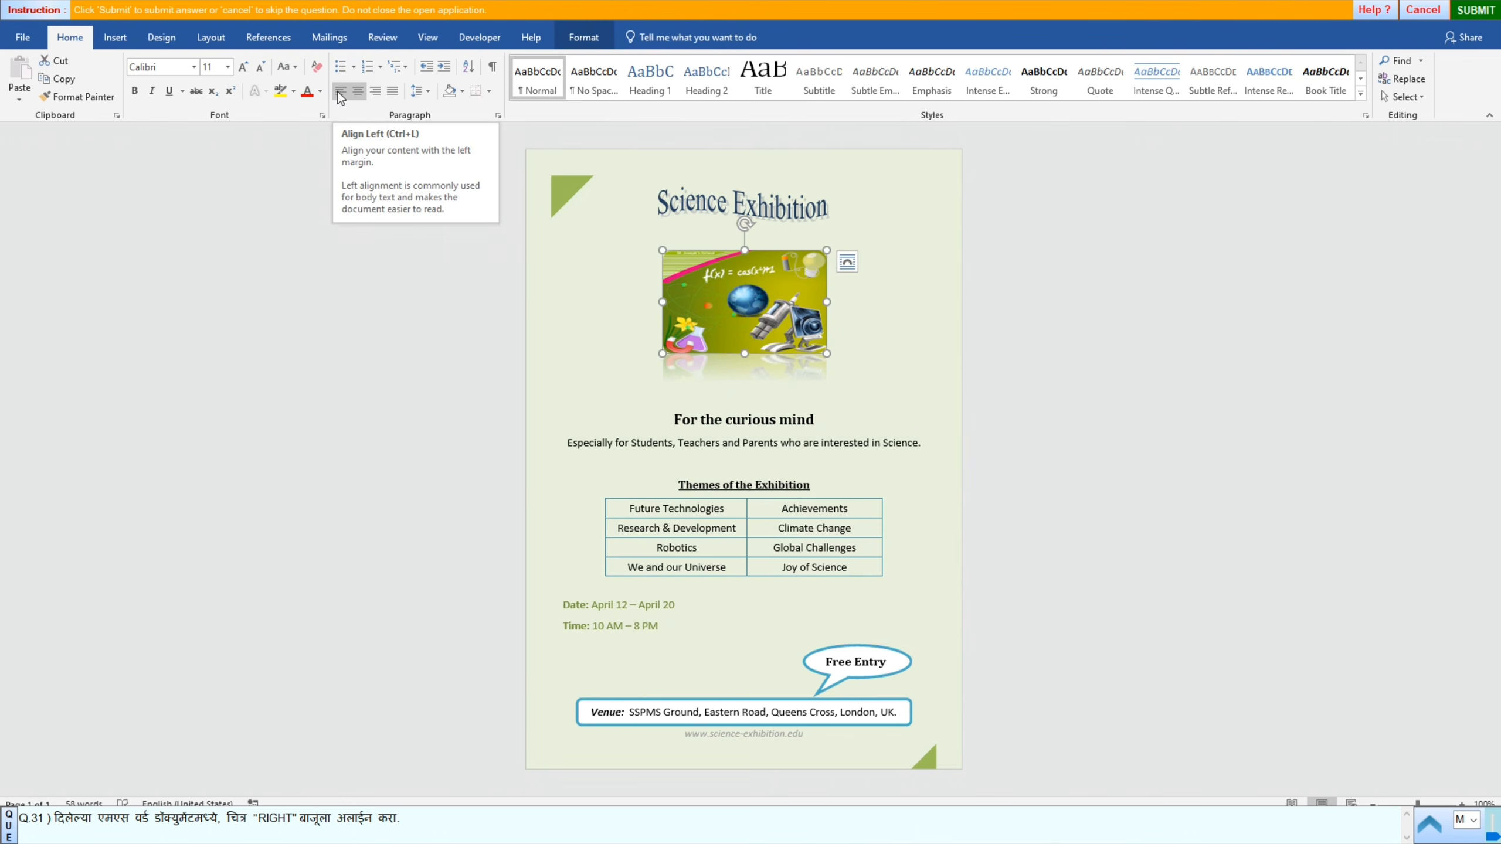
click(378, 94)
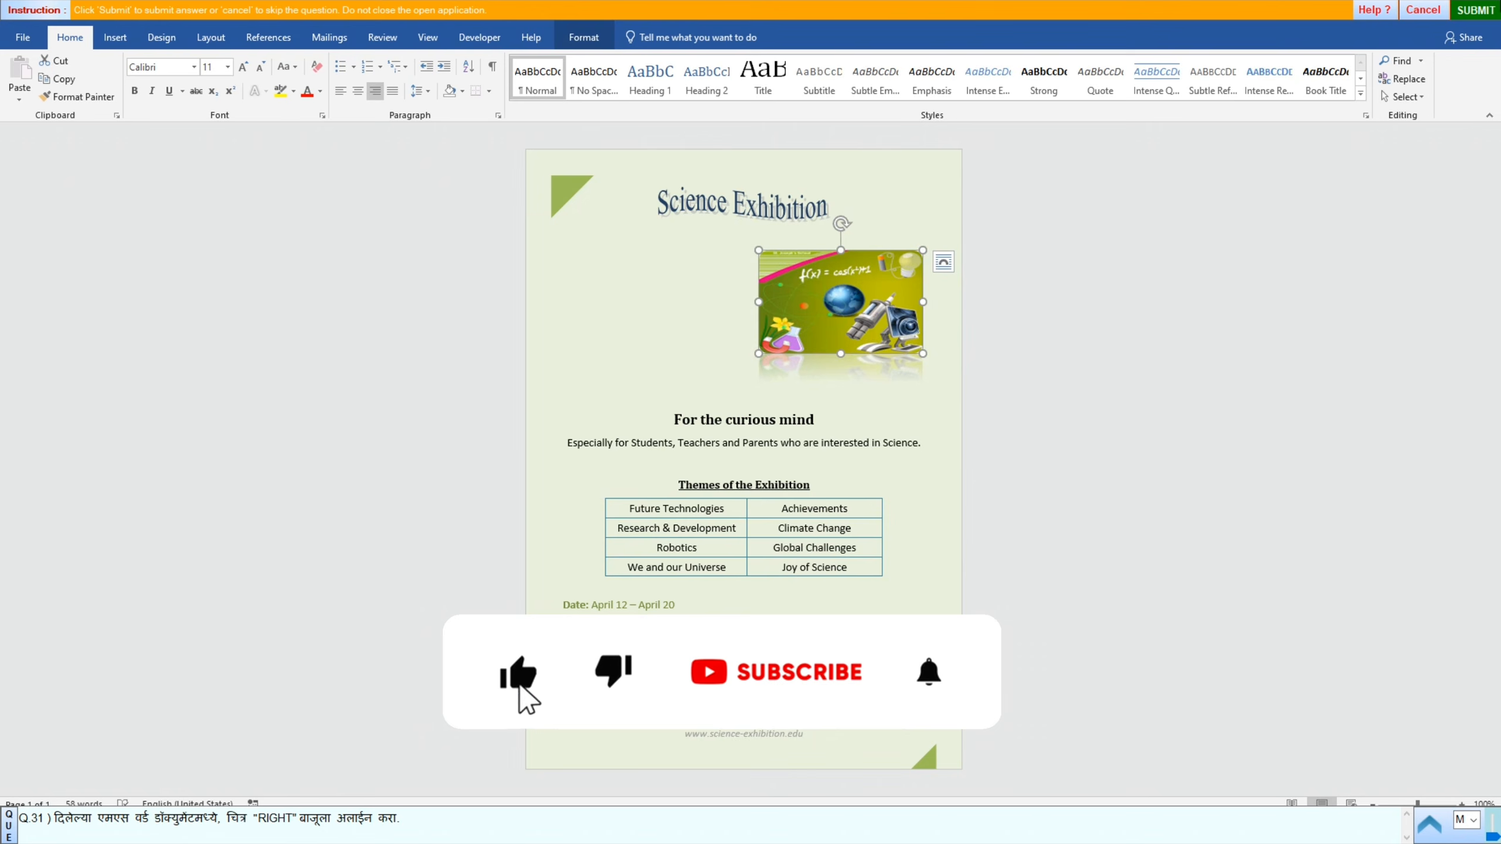
click(1478, 10)
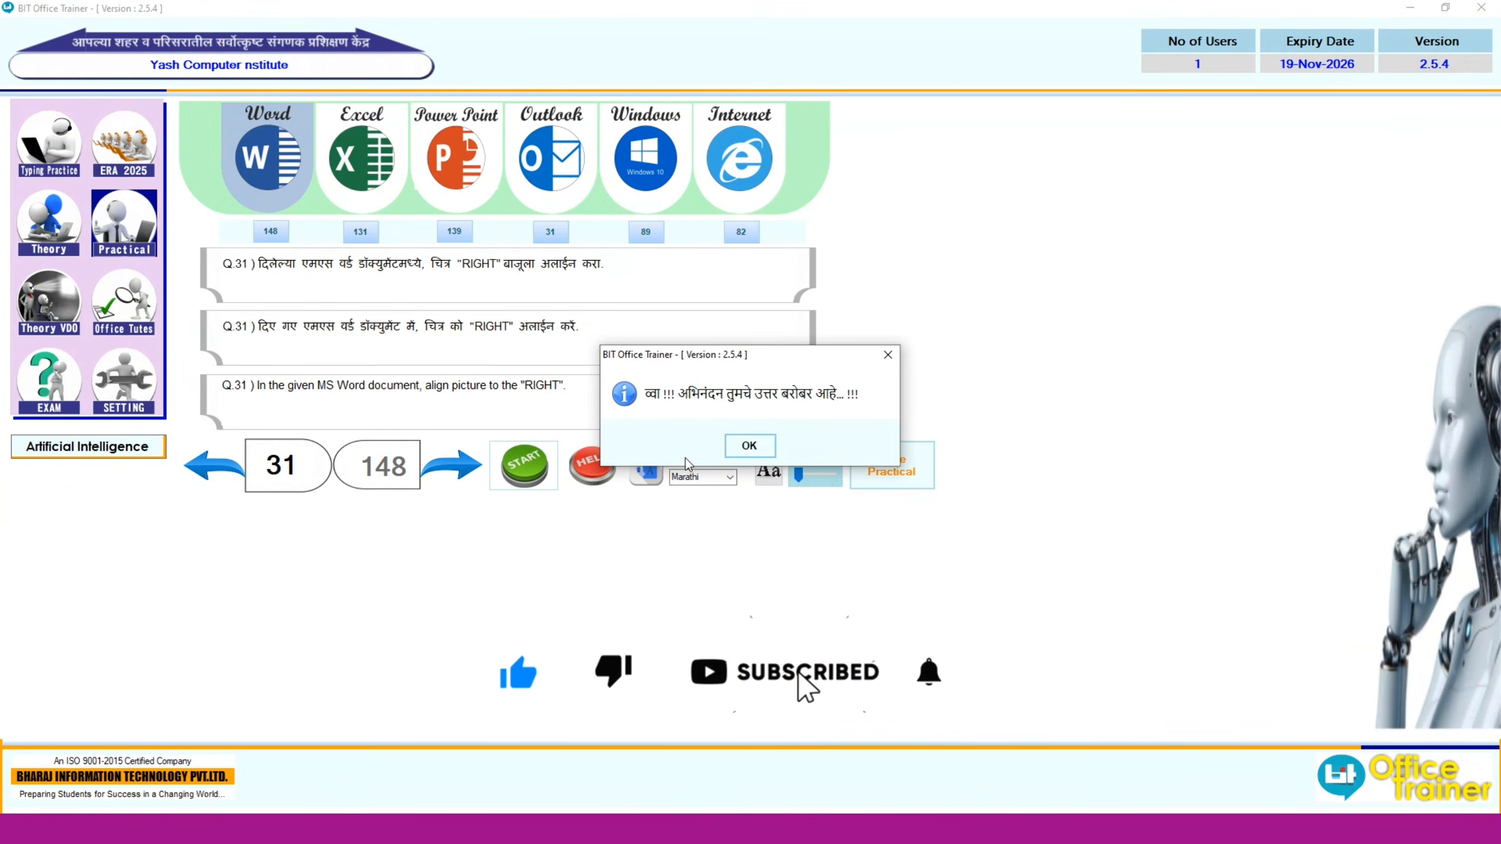
click(749, 445)
Step: Start question 32, center-align the entire text of the Rainy Day document, and submit the answer
click(479, 466)
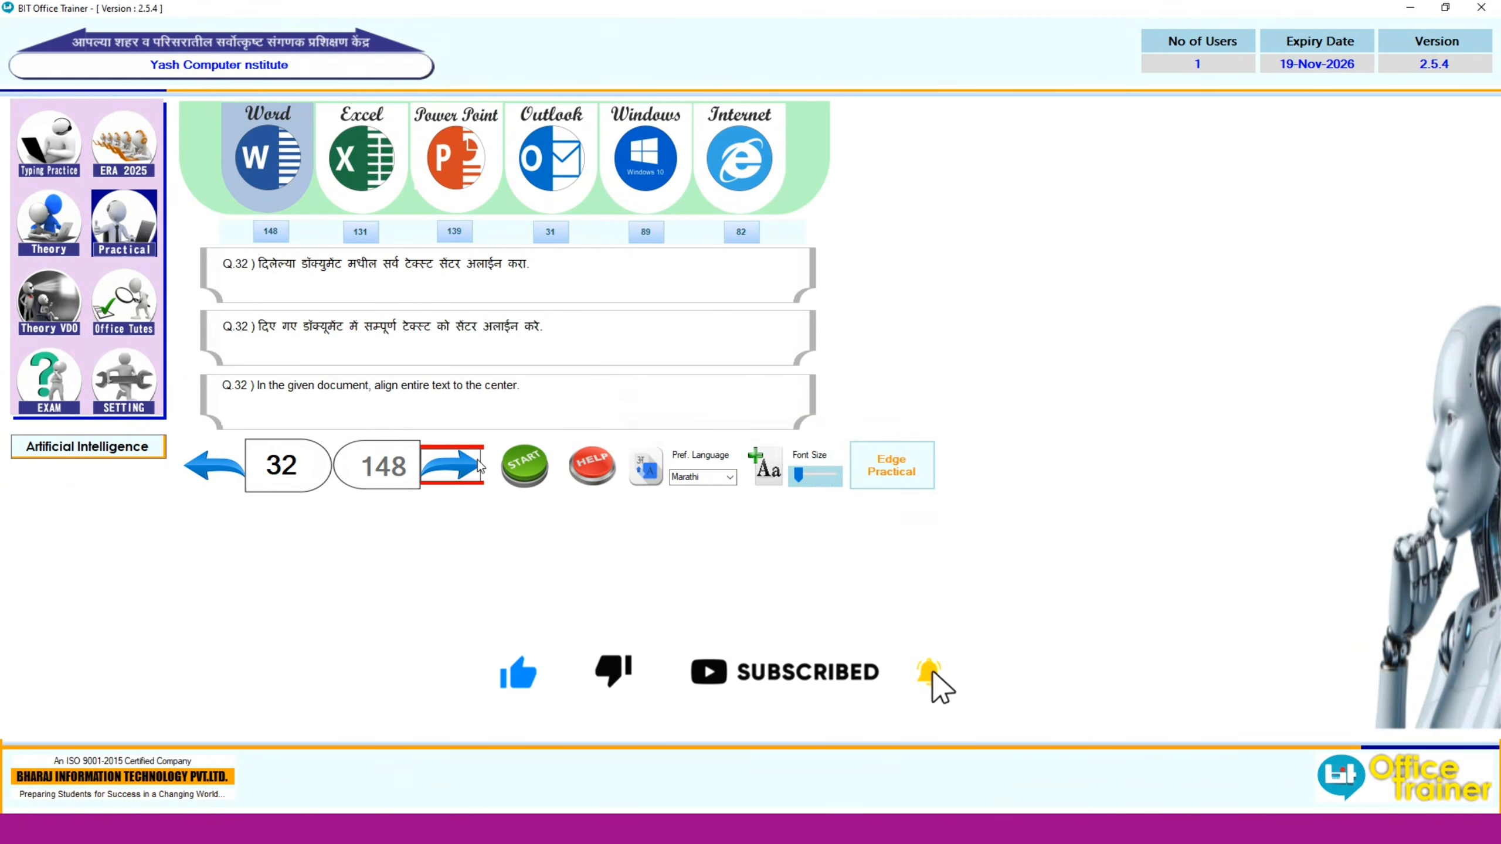
click(523, 466)
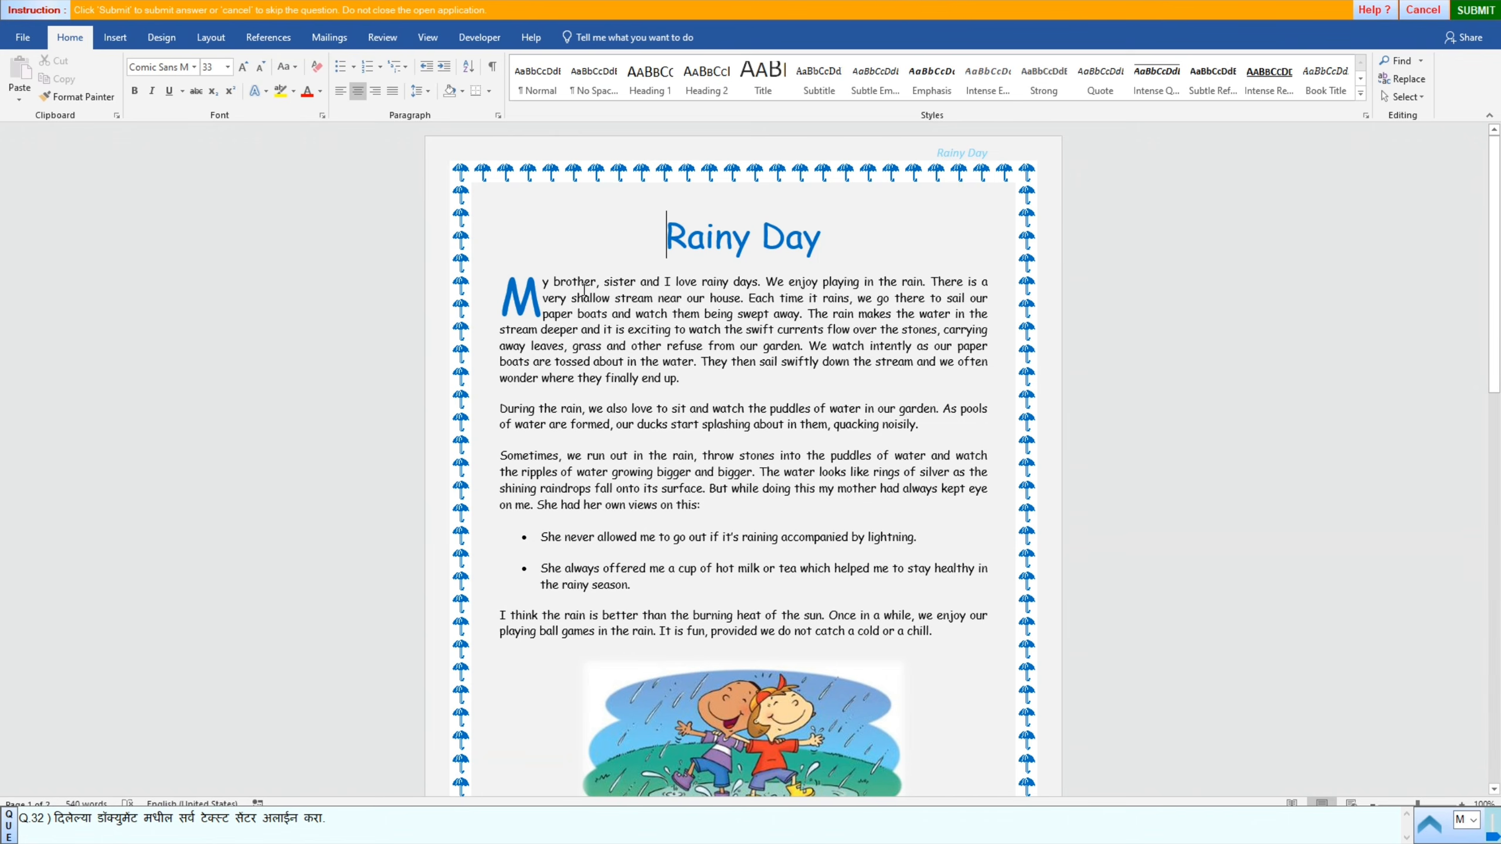
key(ctrl+a)
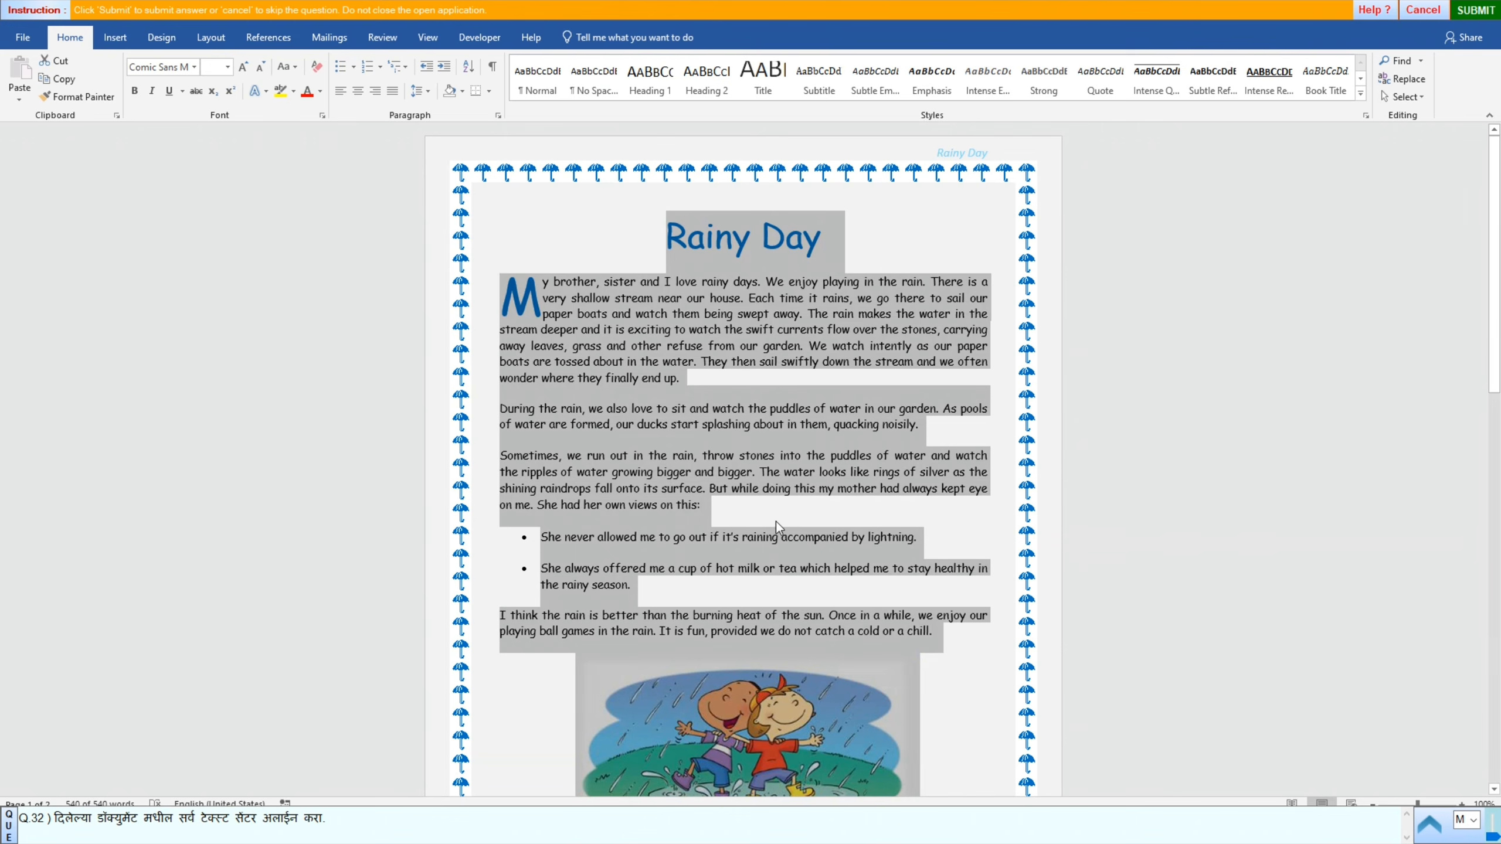
click(355, 92)
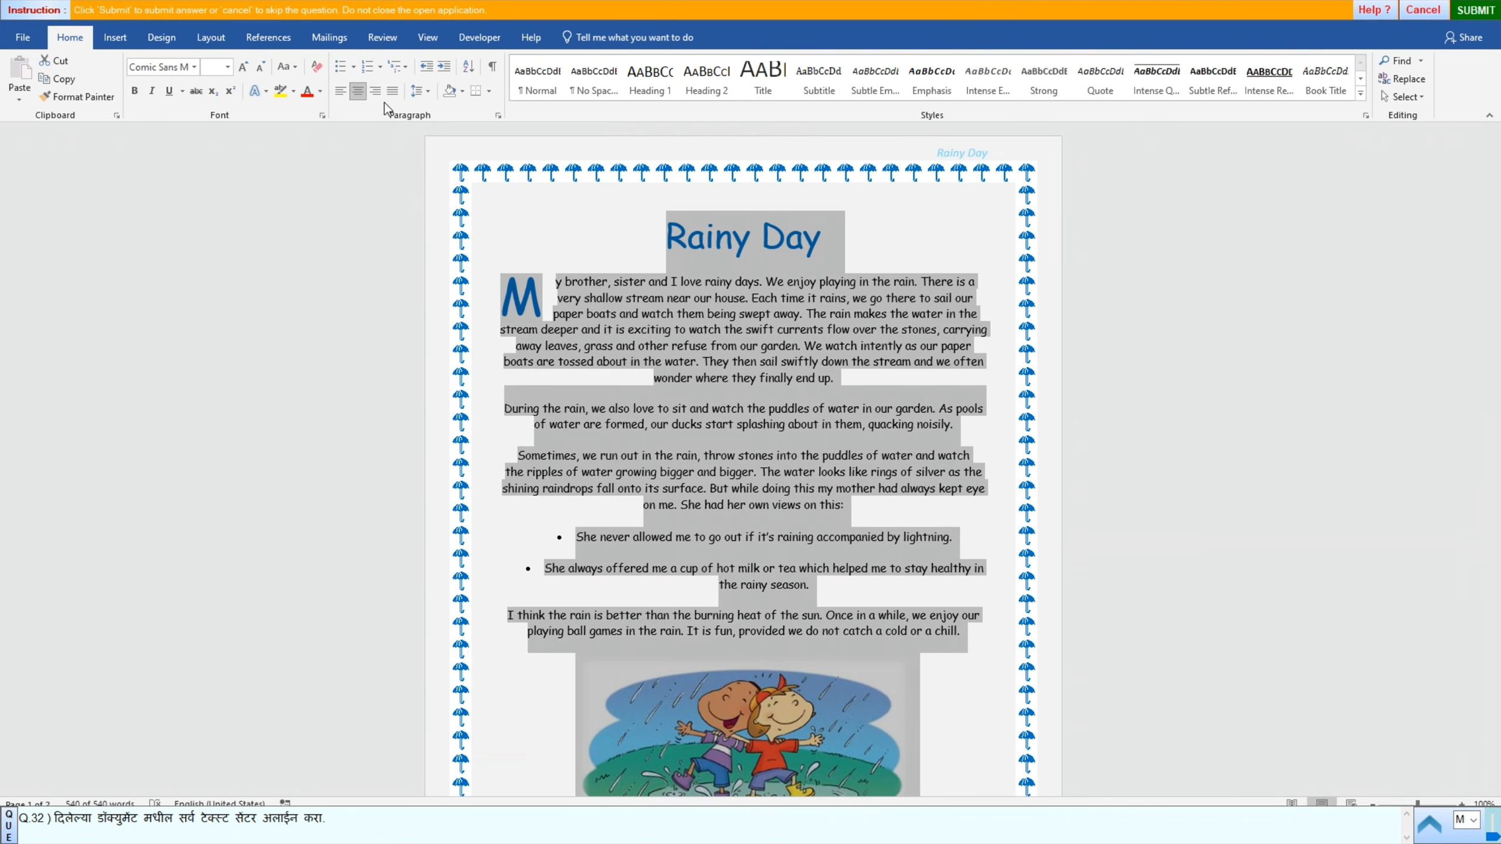
click(1484, 11)
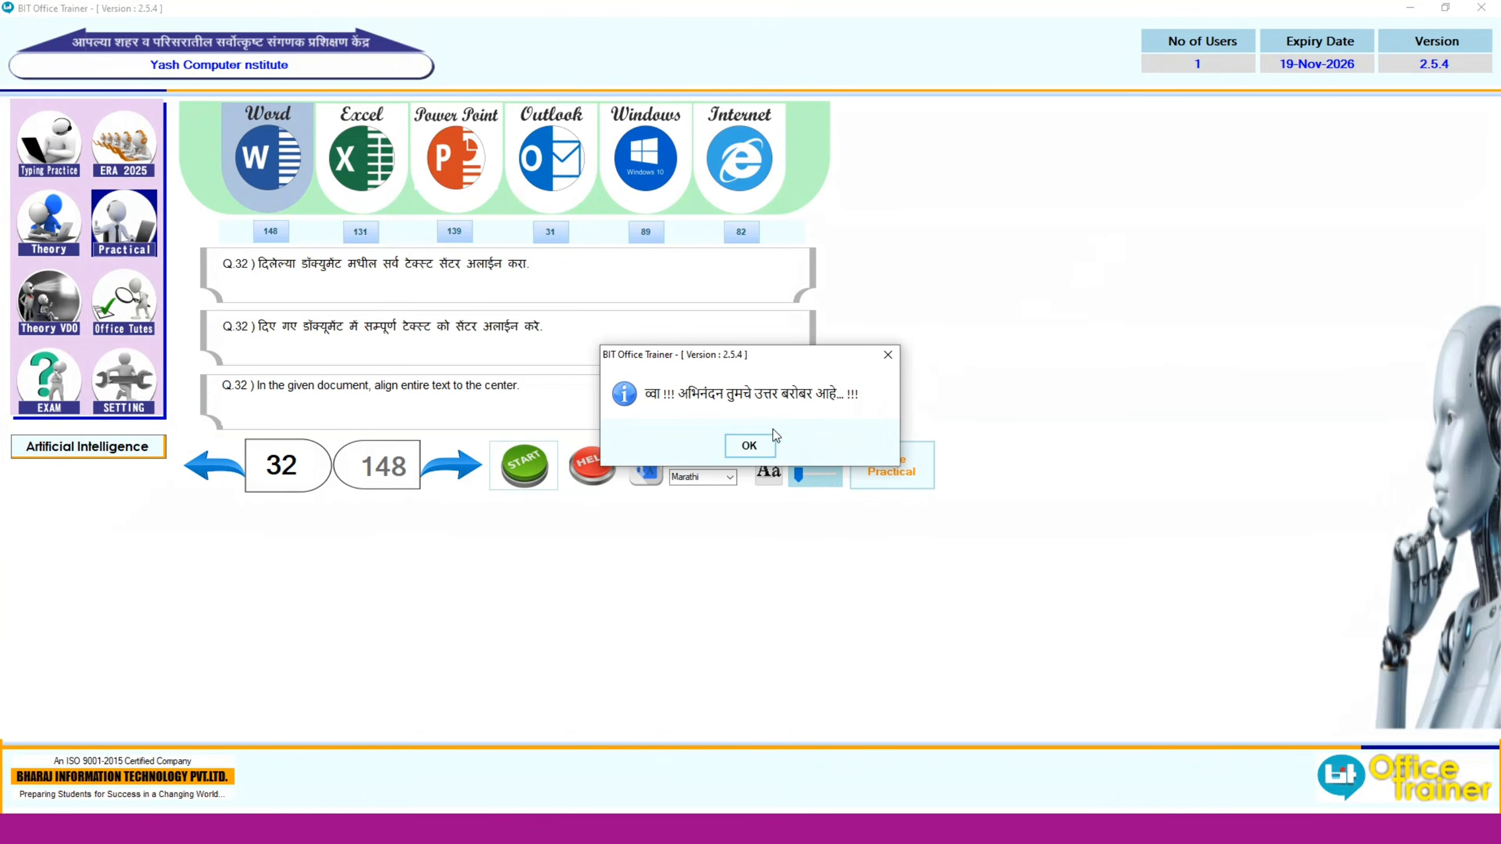
click(754, 443)
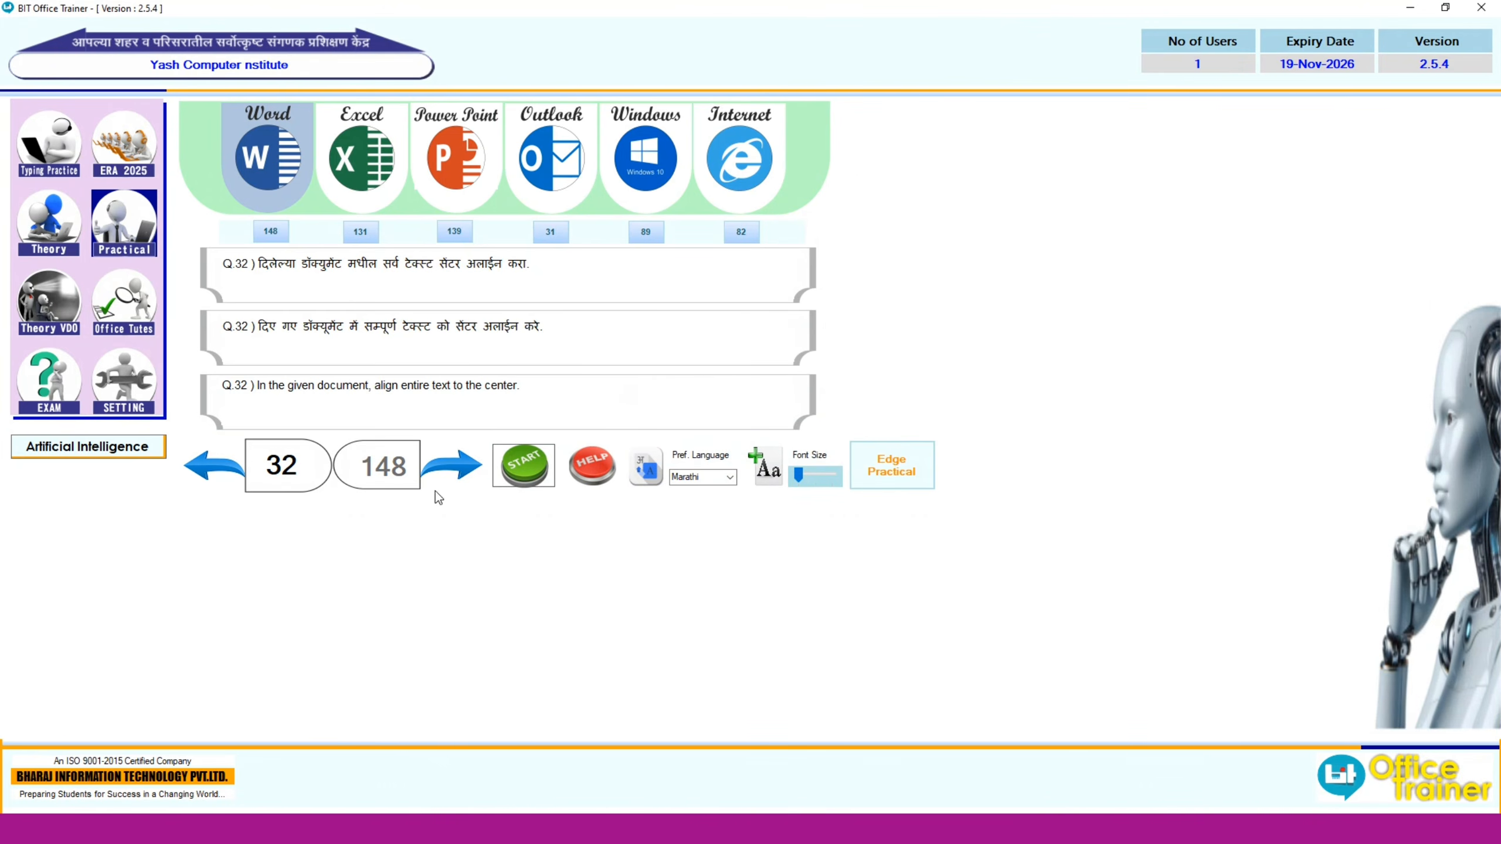
Step: Start question 33, set the line spacing of the second sentence to 3.0, and submit the answer
click(452, 465)
click(514, 466)
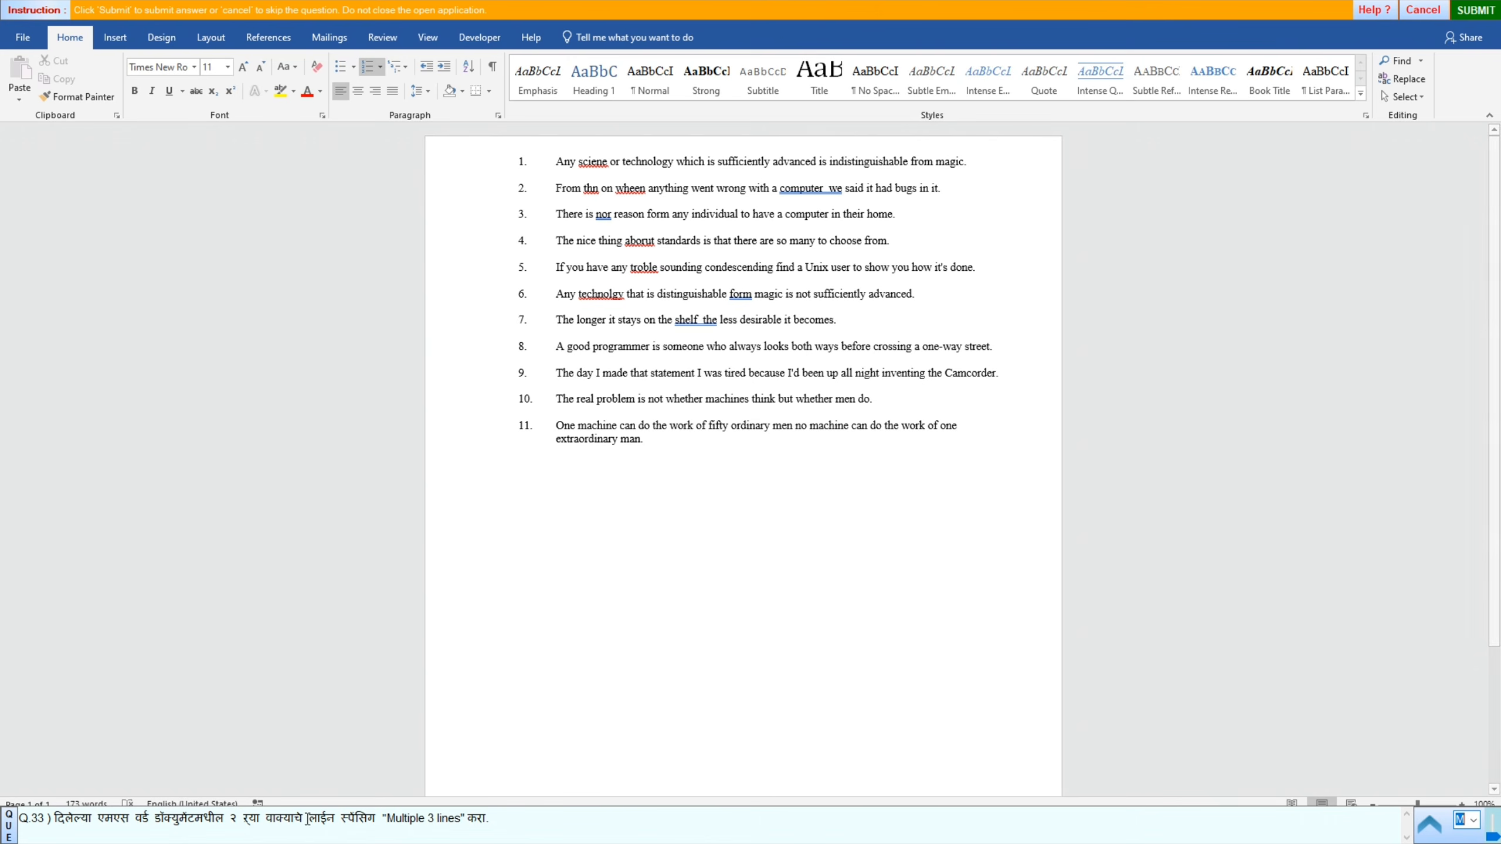
click(483, 200)
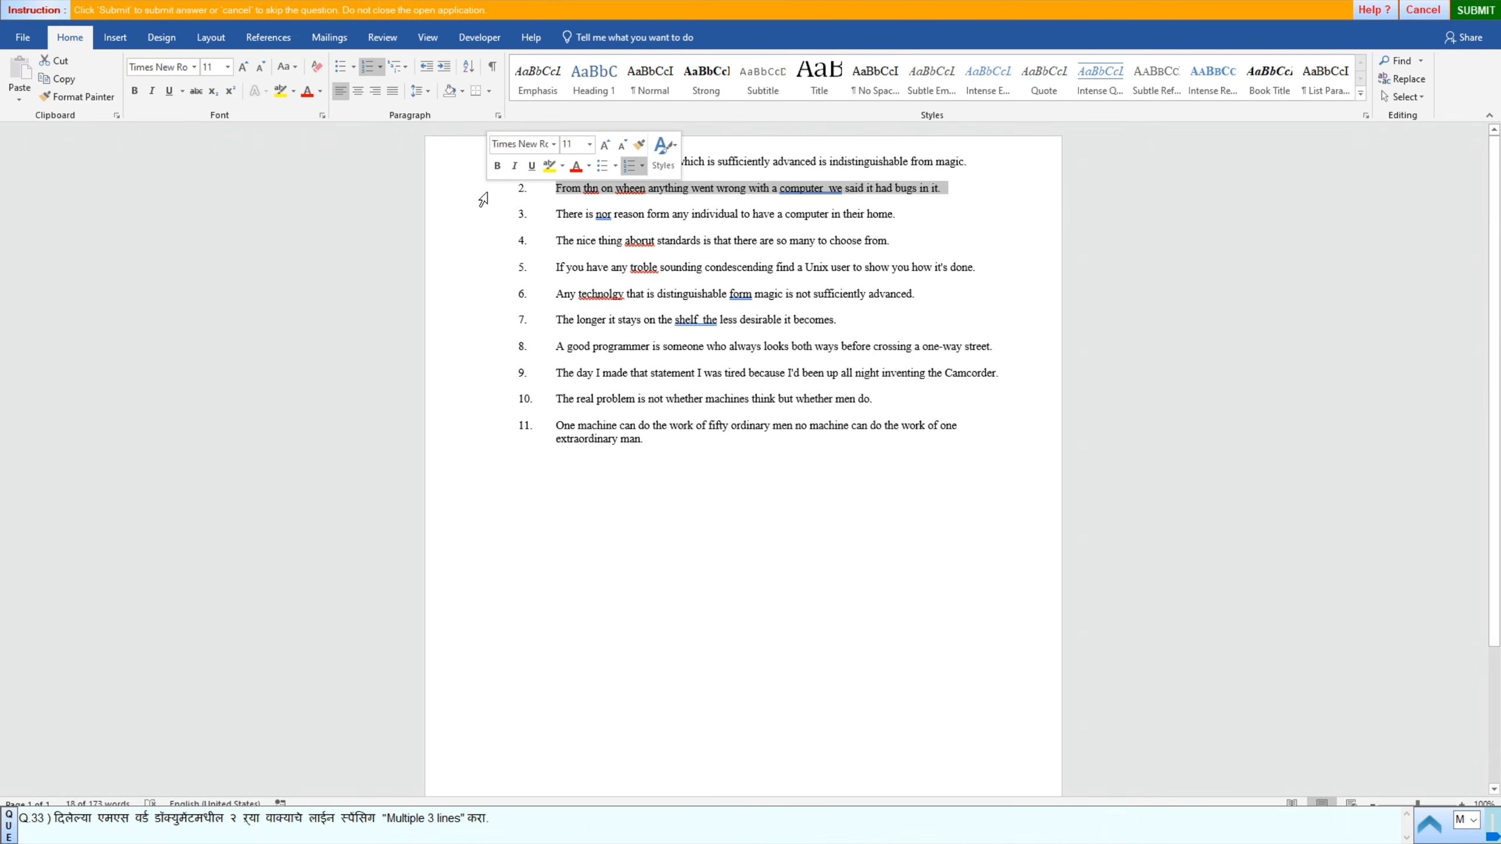
click(429, 94)
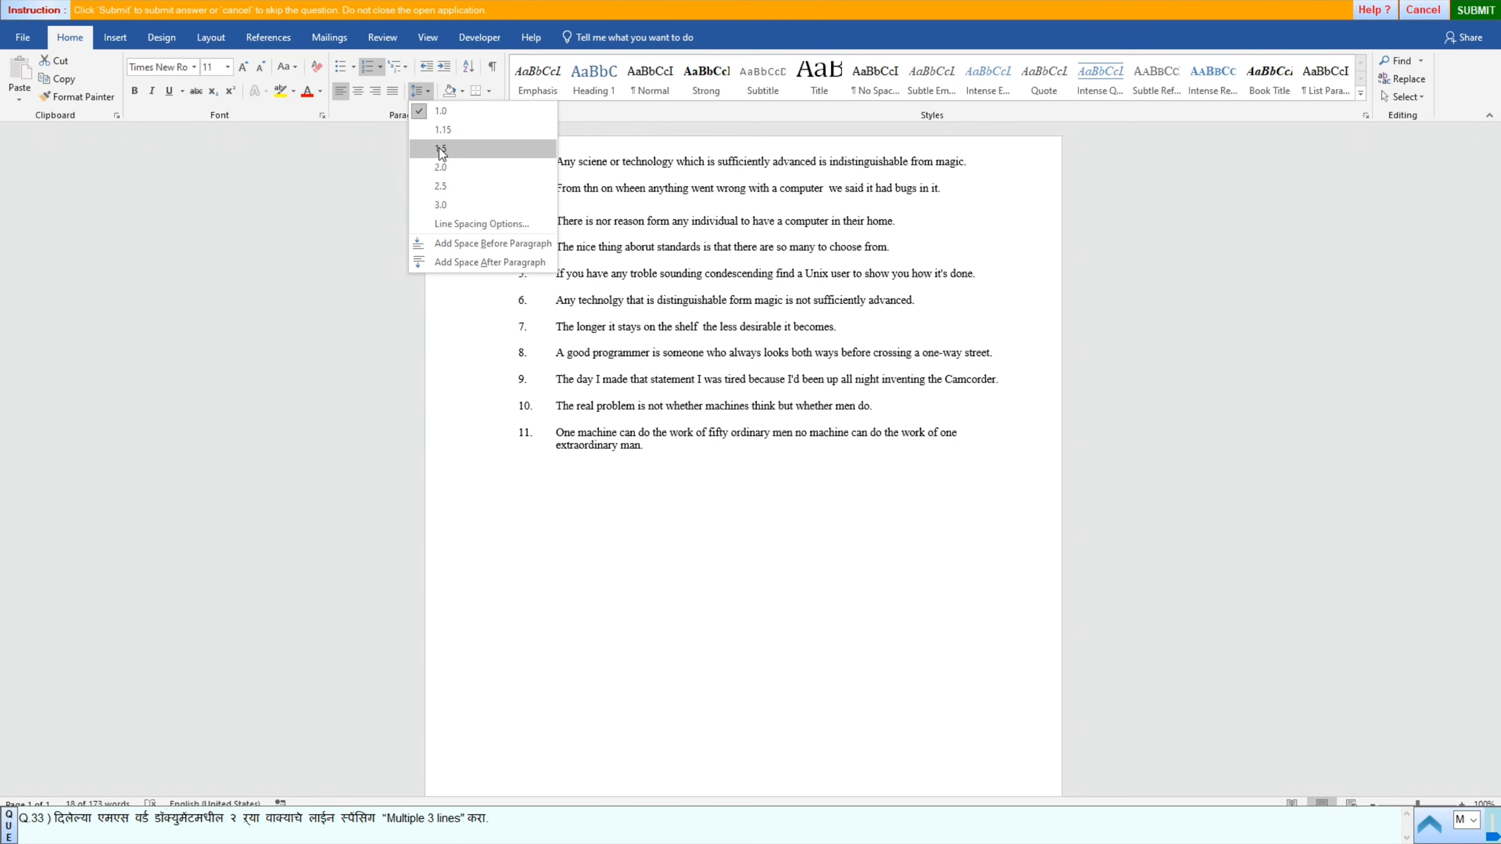
click(443, 207)
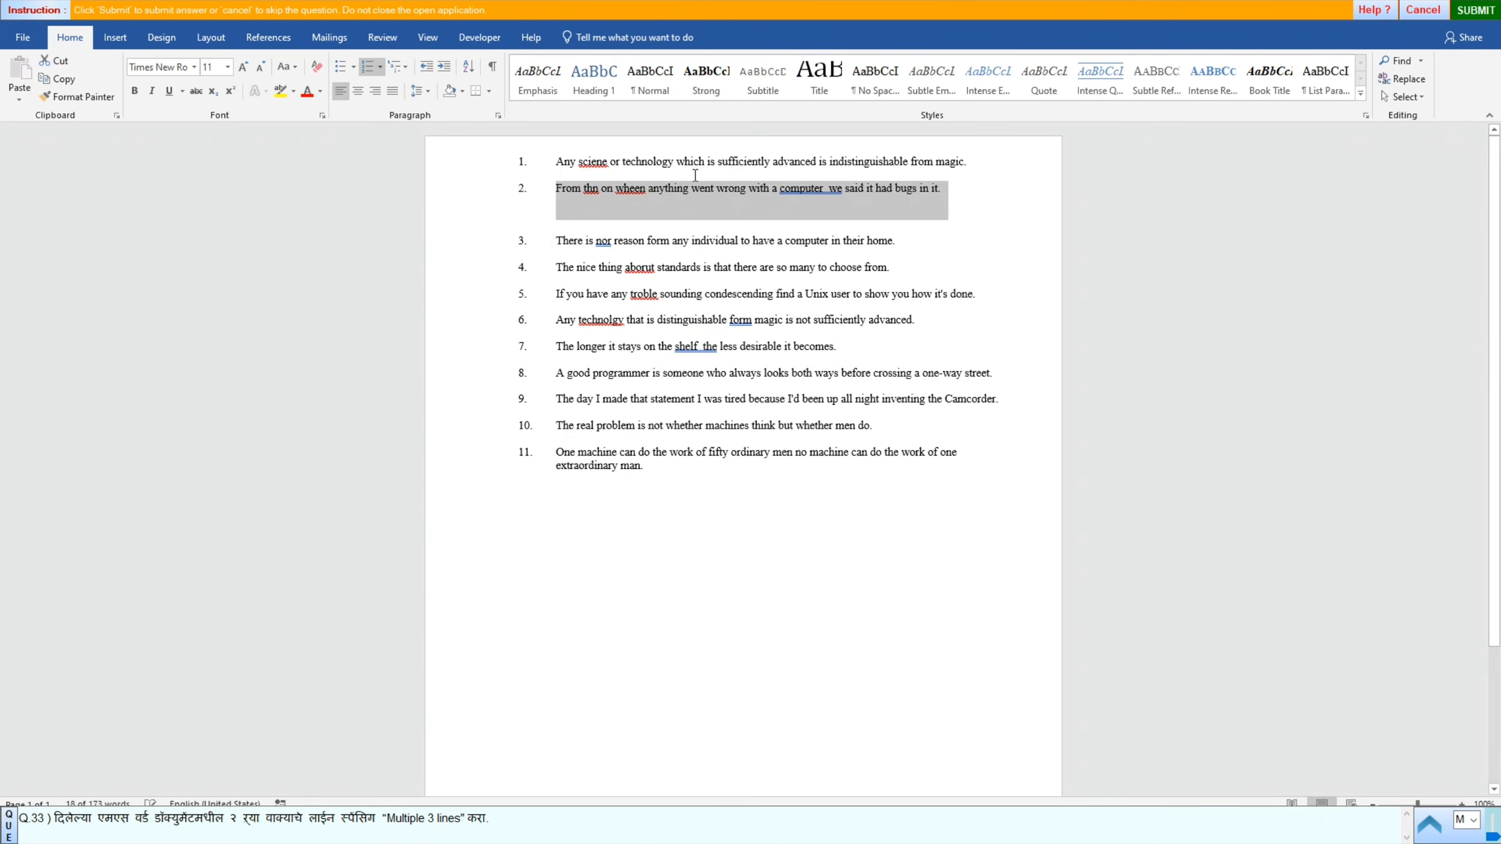
click(1476, 9)
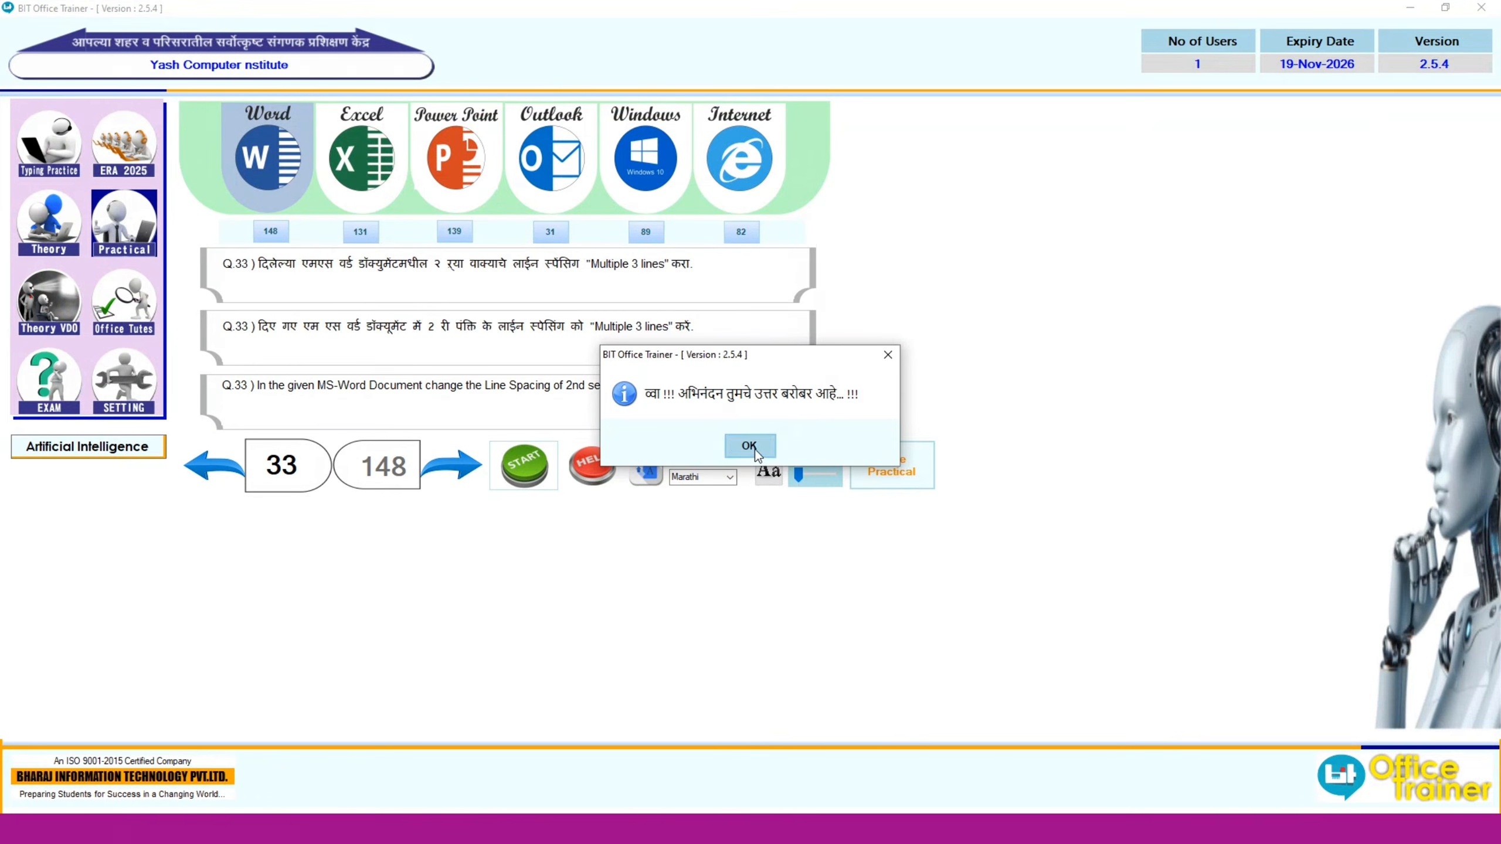
click(757, 452)
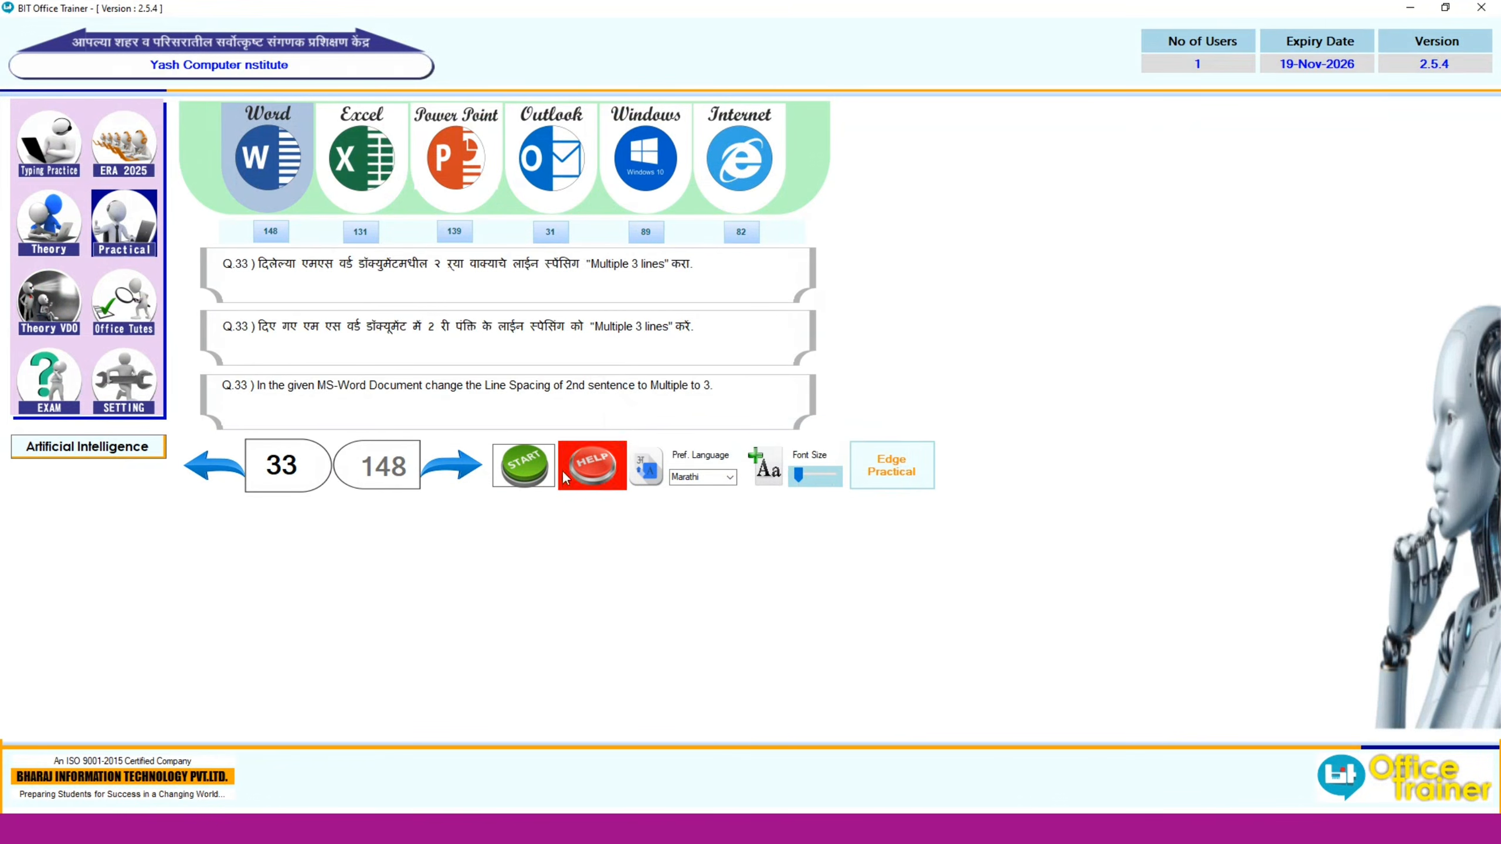
Step: Start question 34, set the line spacing of the third sentence to double (2.0), and submit the answer
click(438, 454)
click(511, 457)
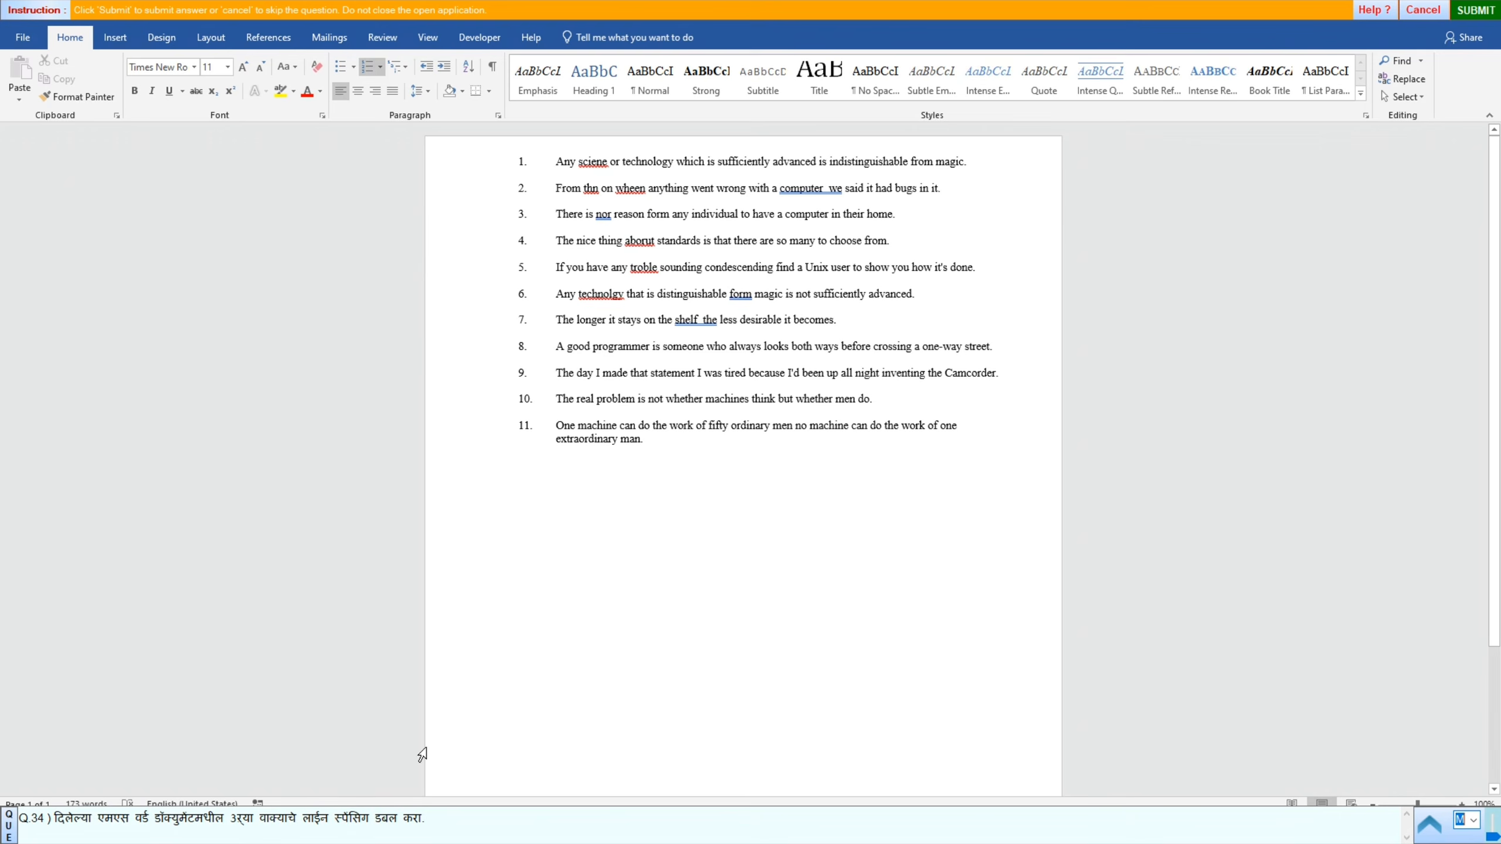
click(478, 223)
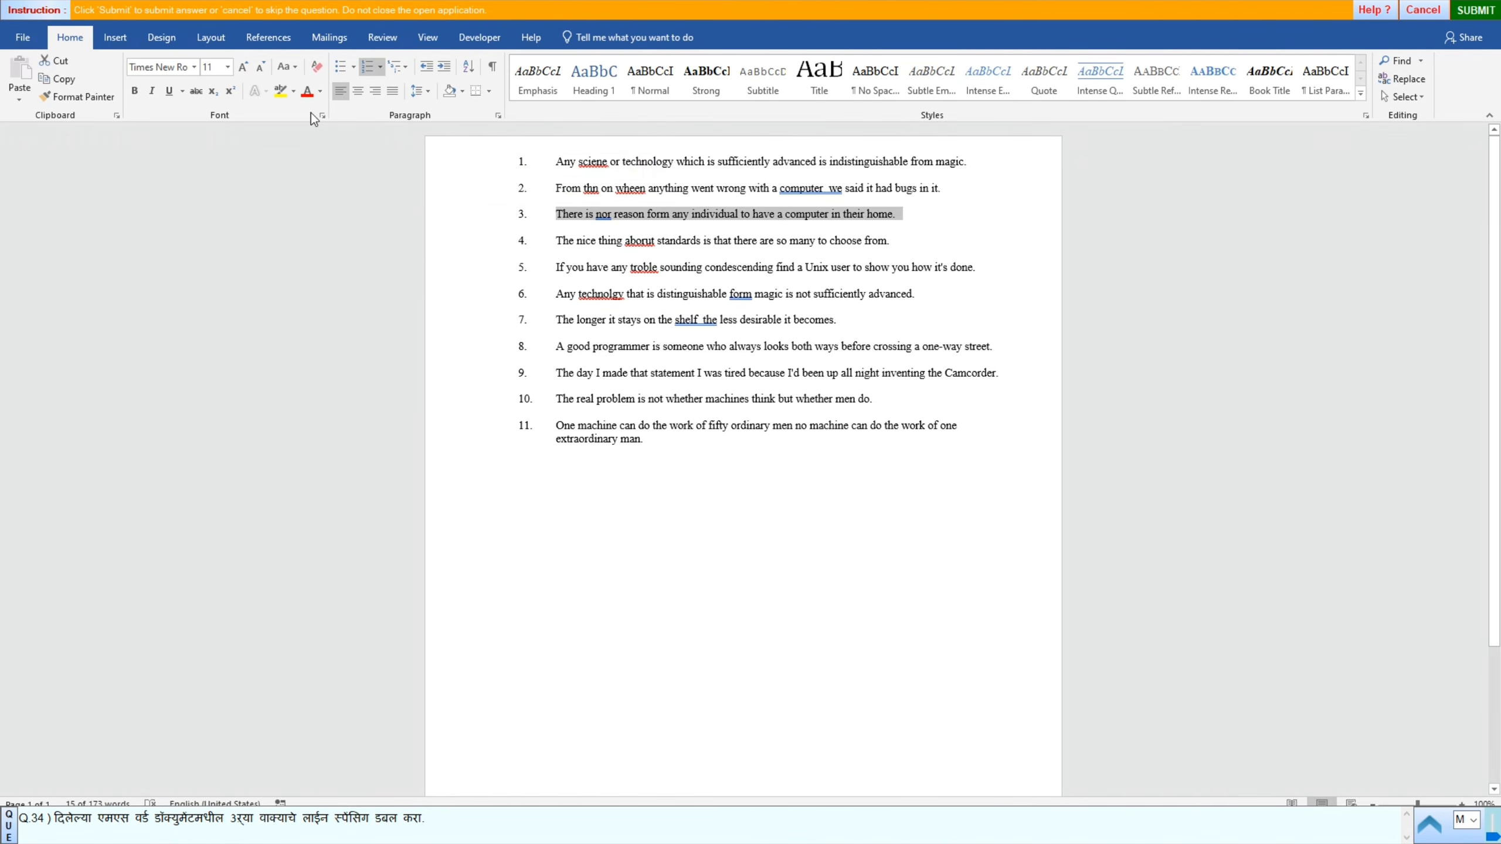
click(430, 91)
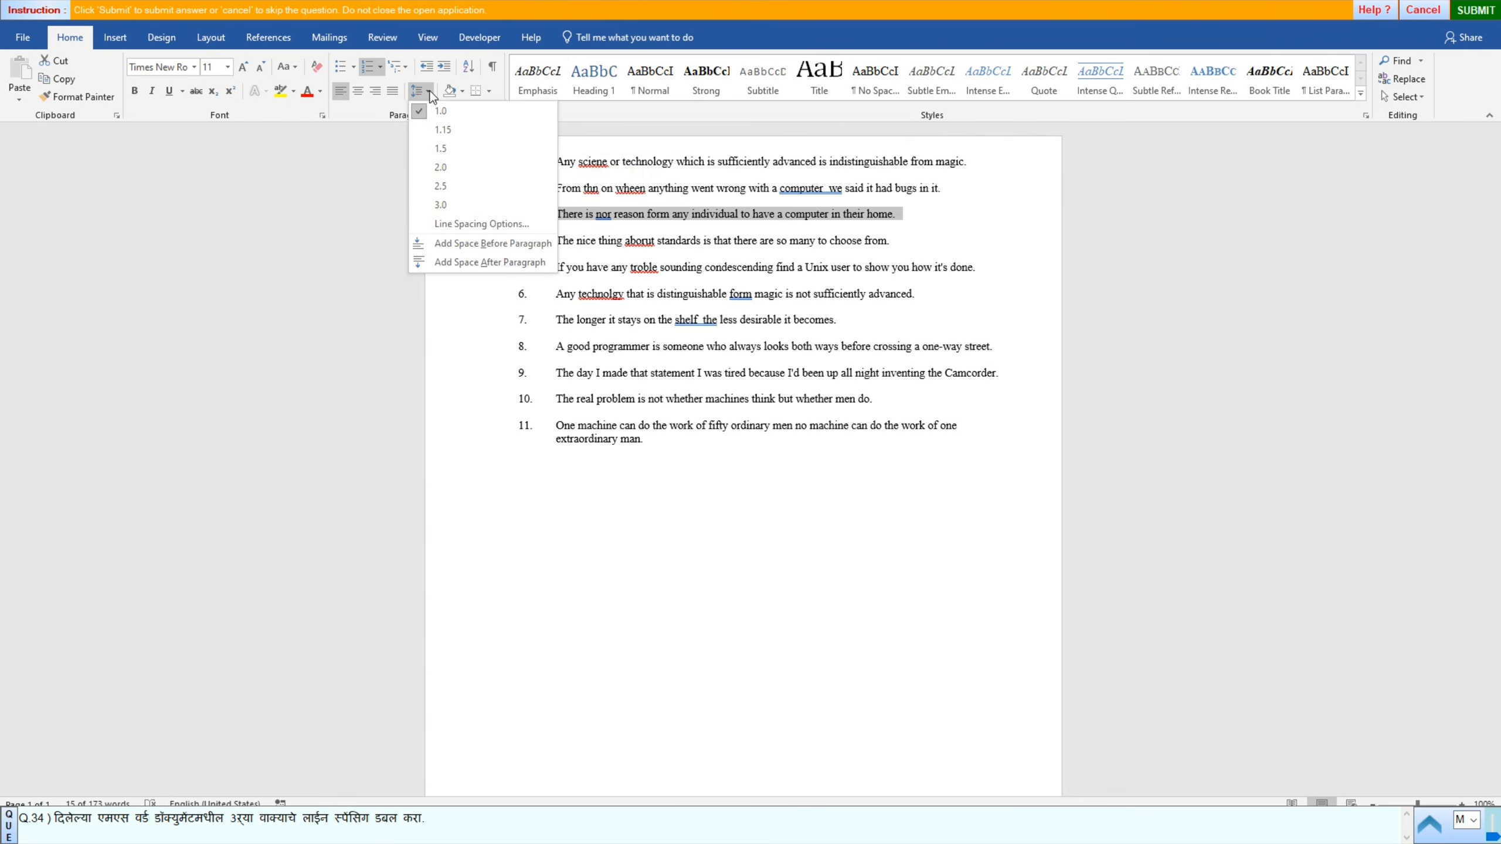
click(442, 168)
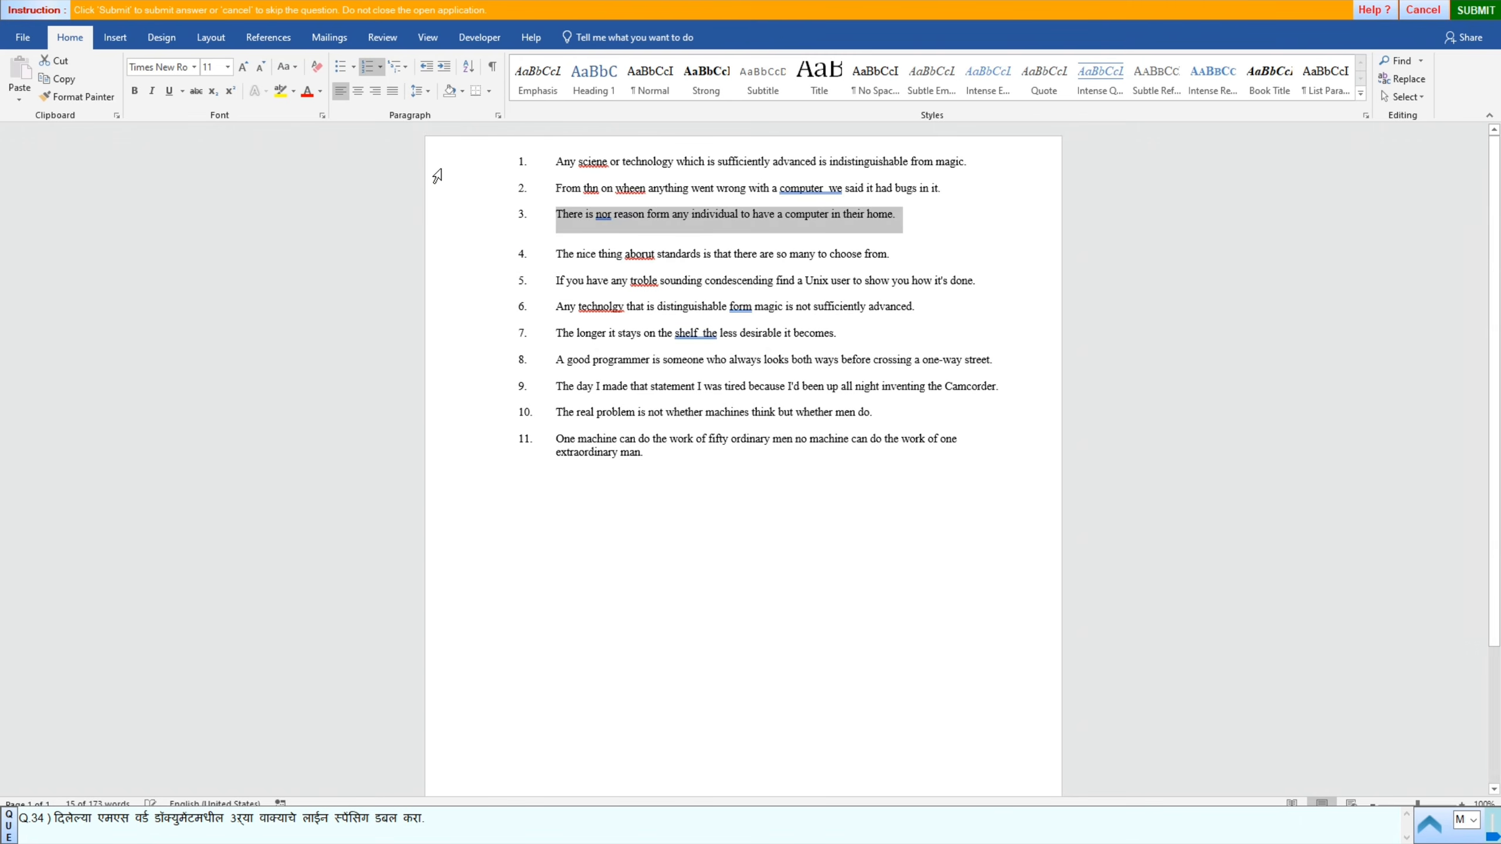
click(1474, 11)
click(764, 451)
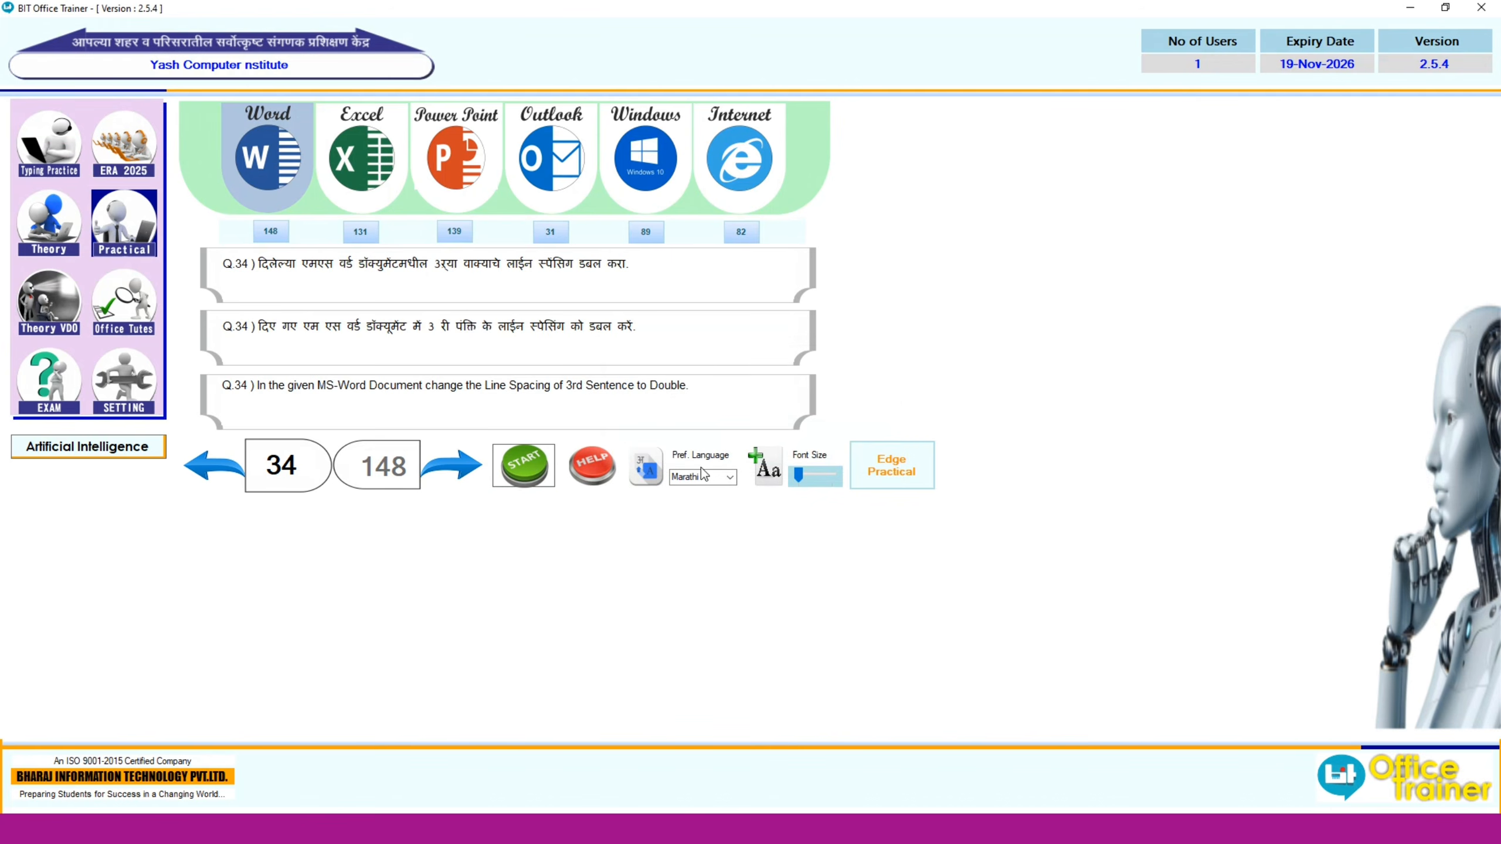
Step: Start question 35, set the line spacing of the third sentence to 1.5 lines, and submit the answer
click(440, 462)
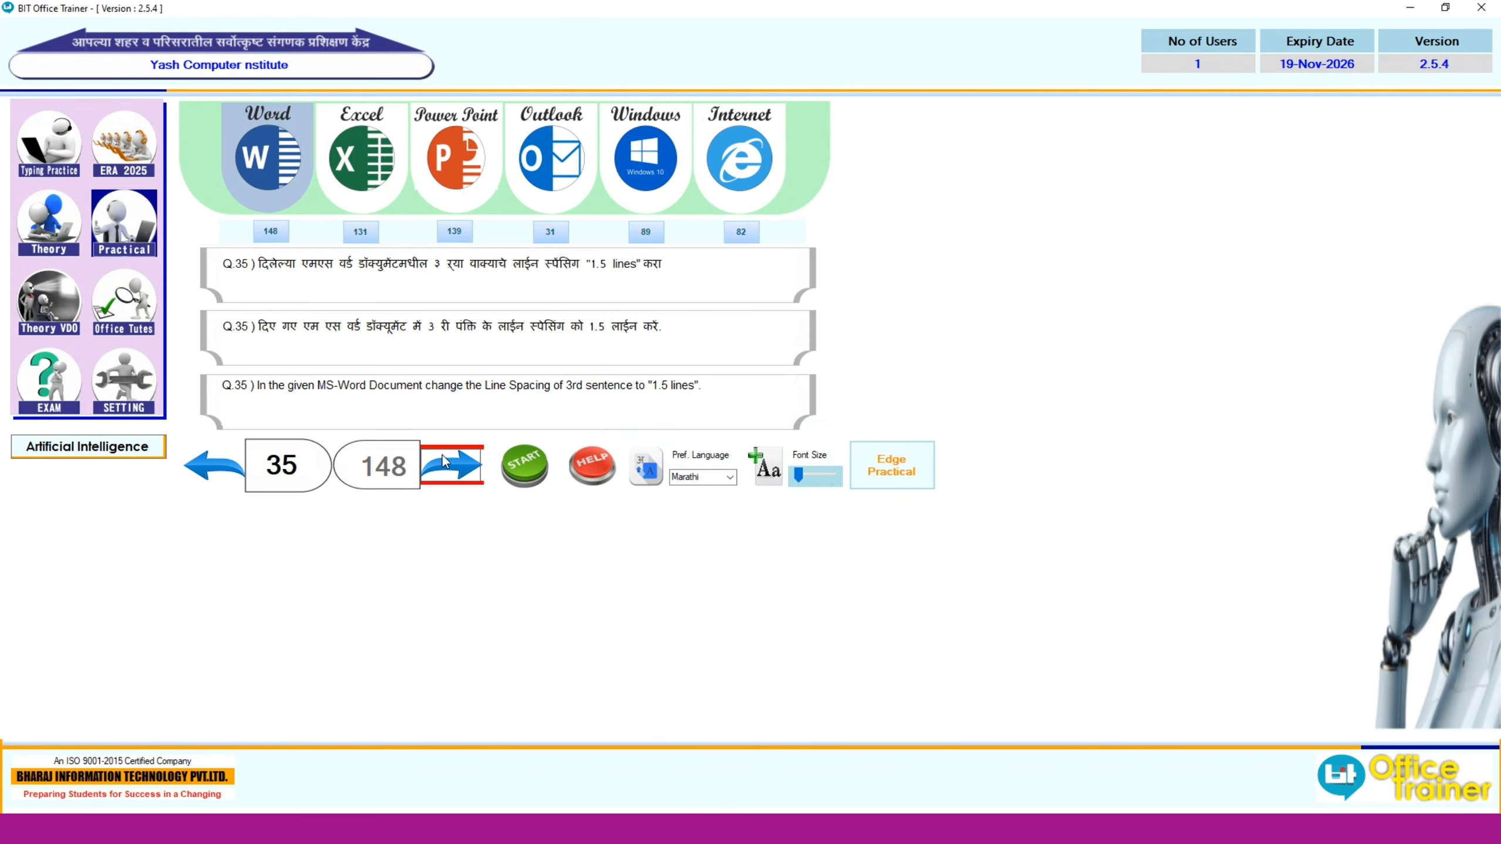
click(515, 462)
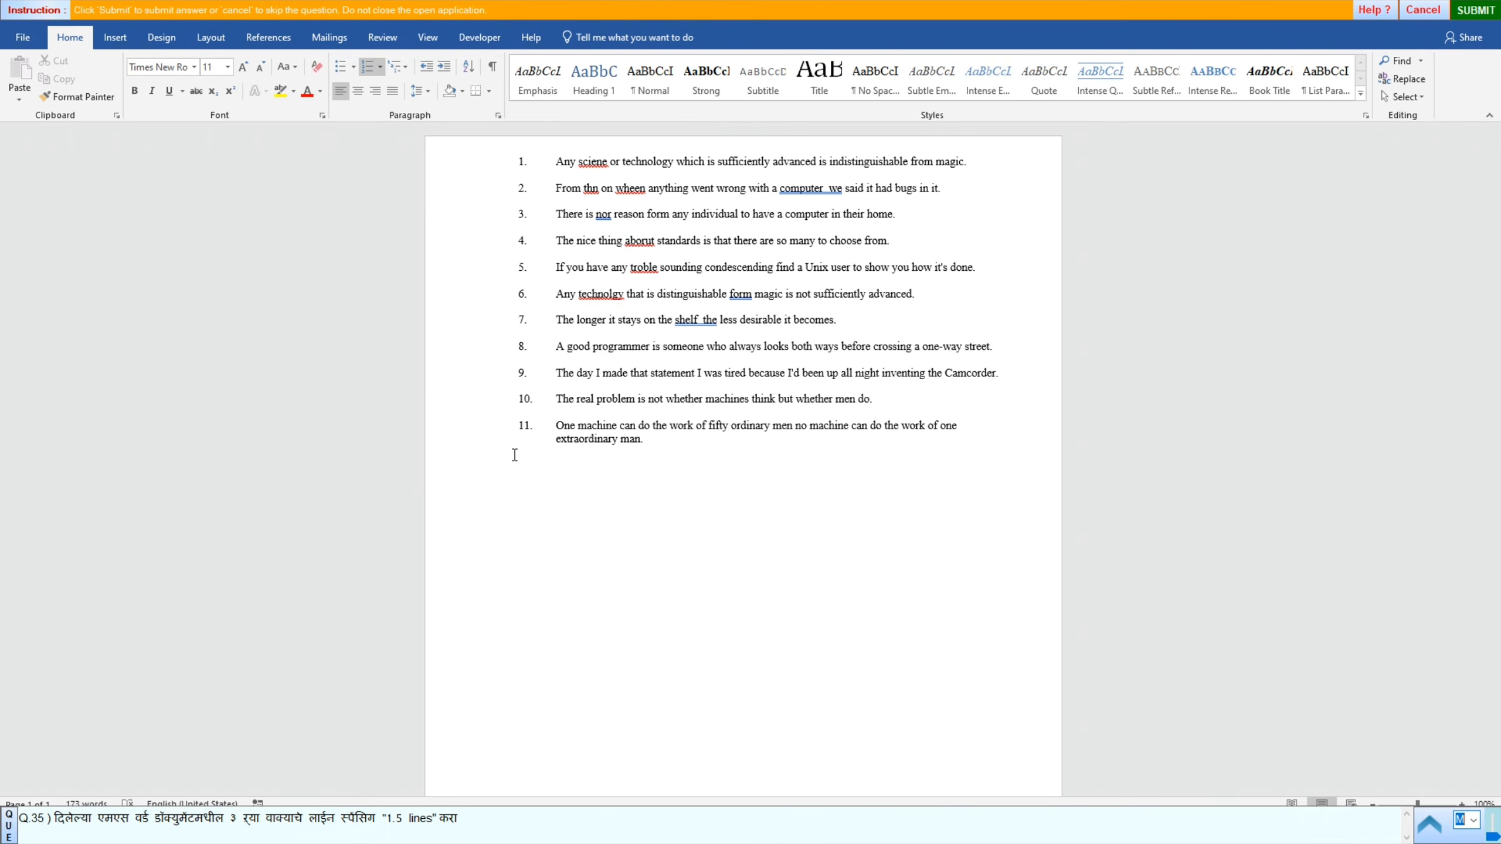
click(481, 221)
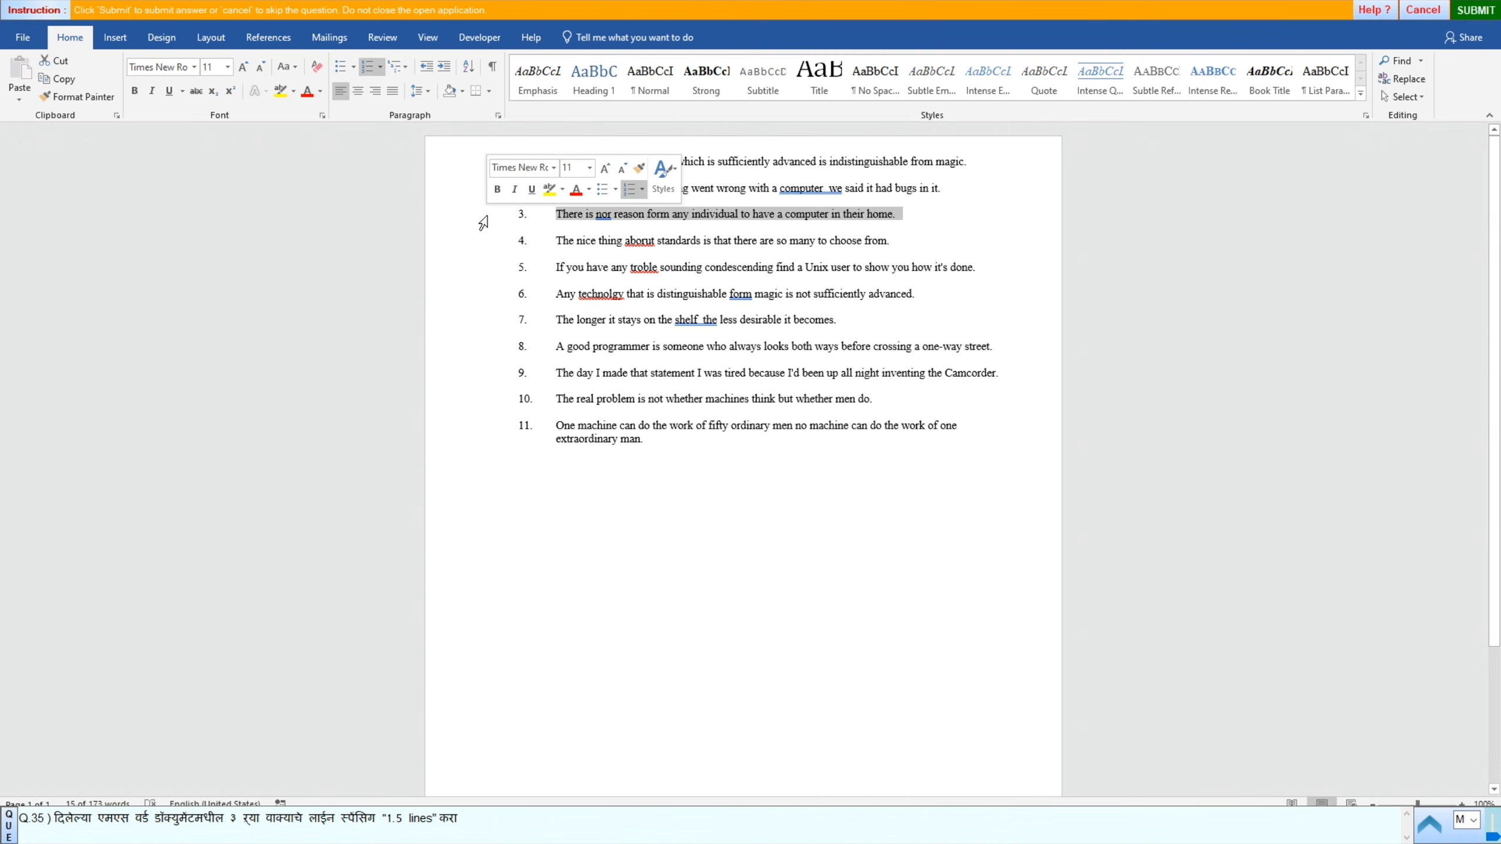
click(430, 92)
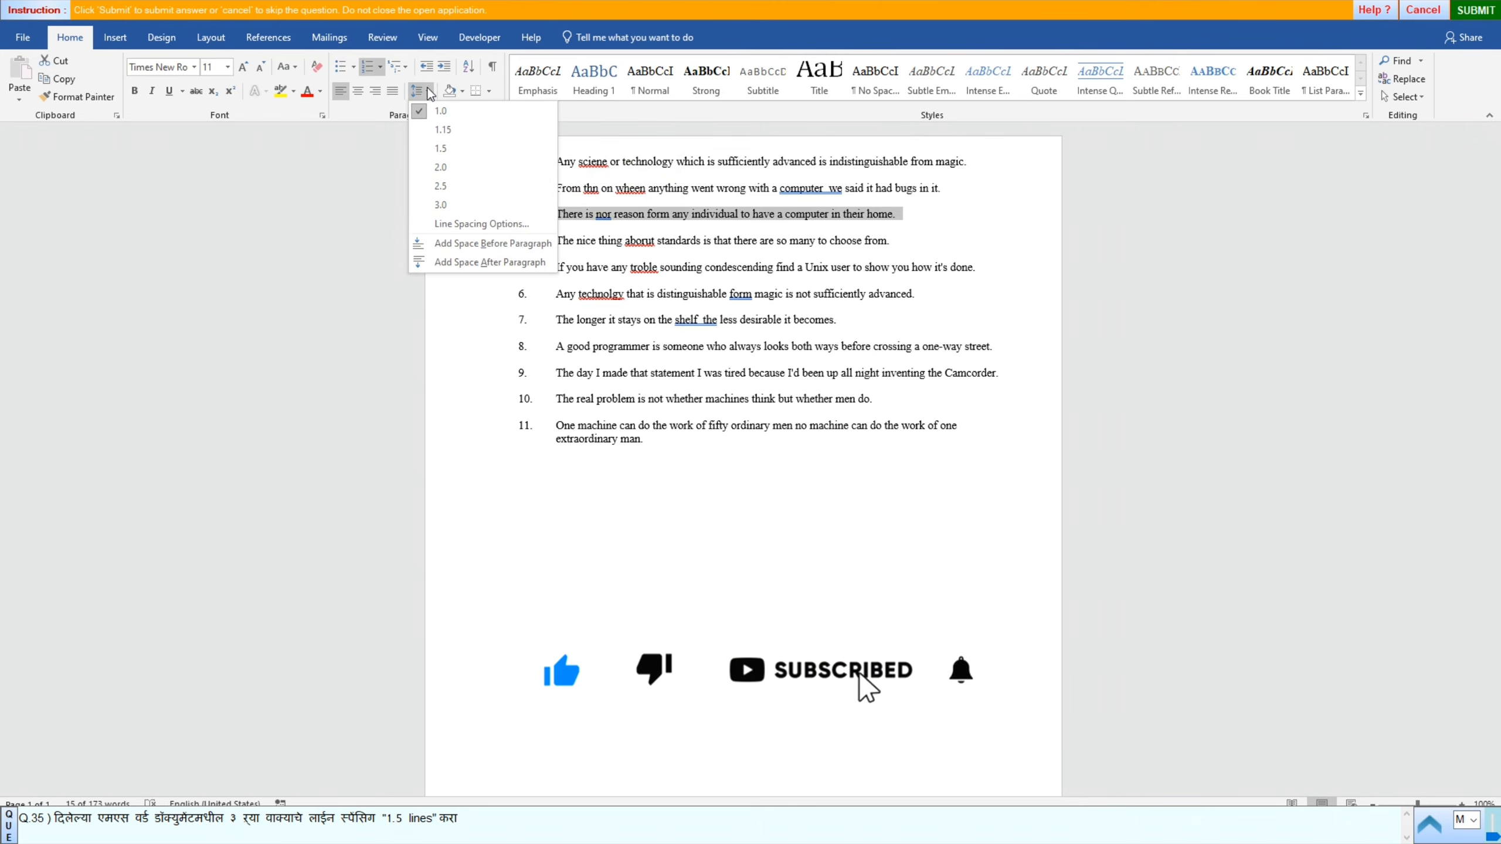
click(453, 149)
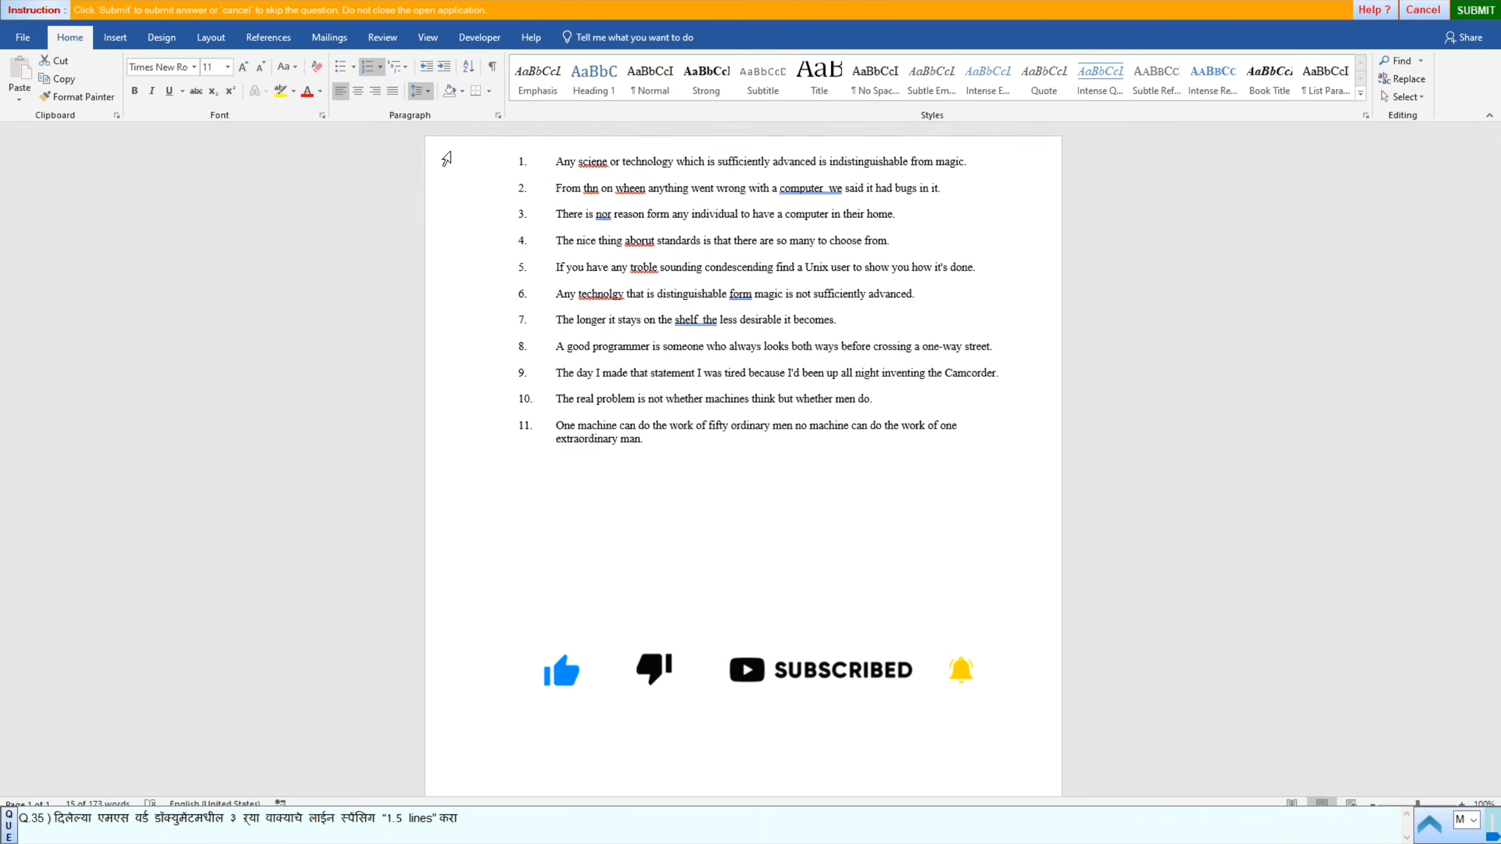
click(1476, 10)
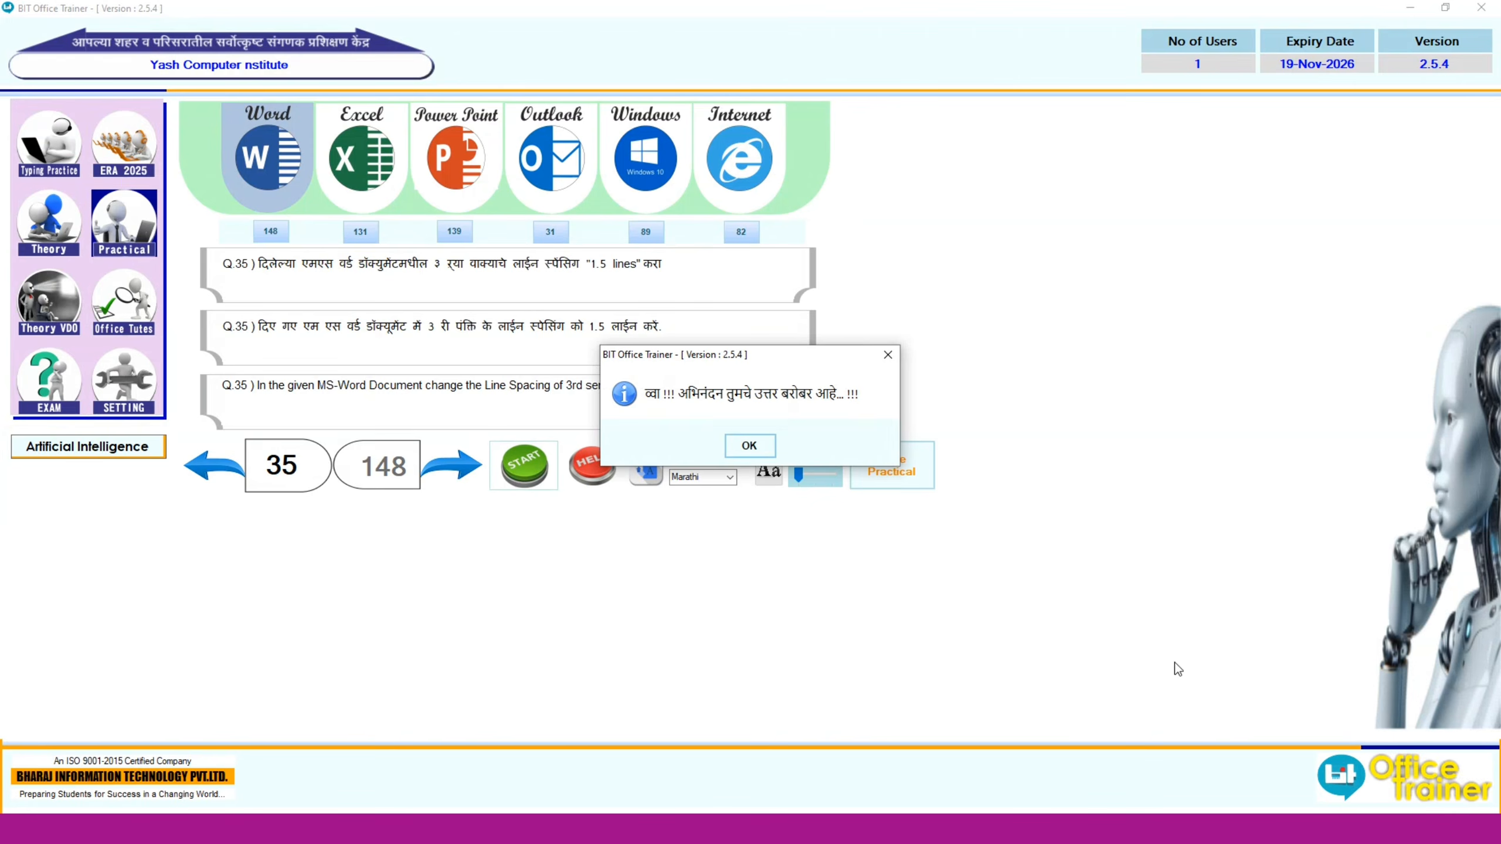
click(749, 445)
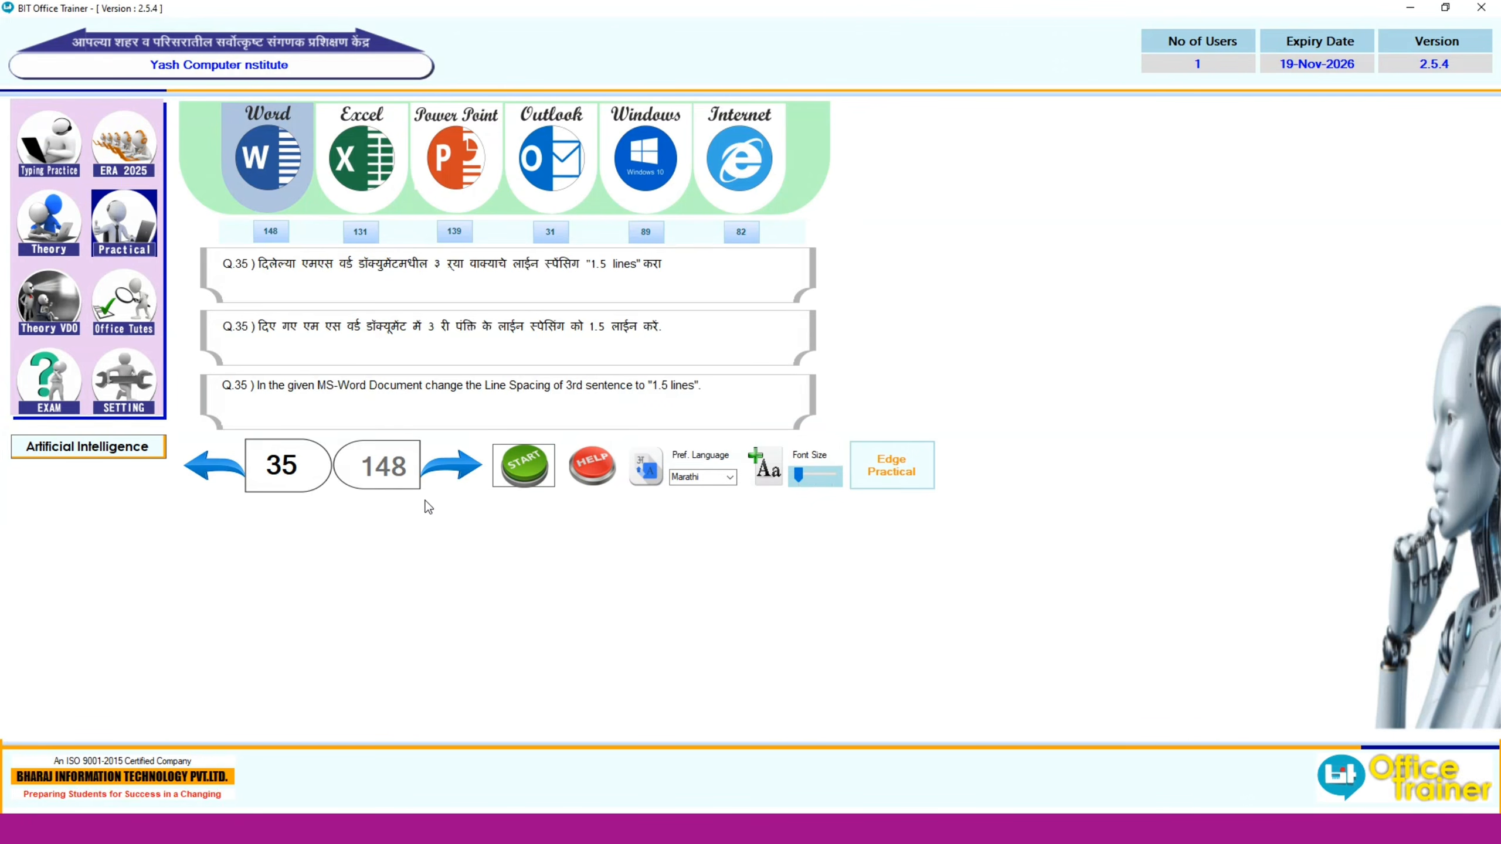
Step: Start question 36, set the line spacing of the third sentence to Multiple at 4, and submit the answer
click(449, 467)
click(496, 455)
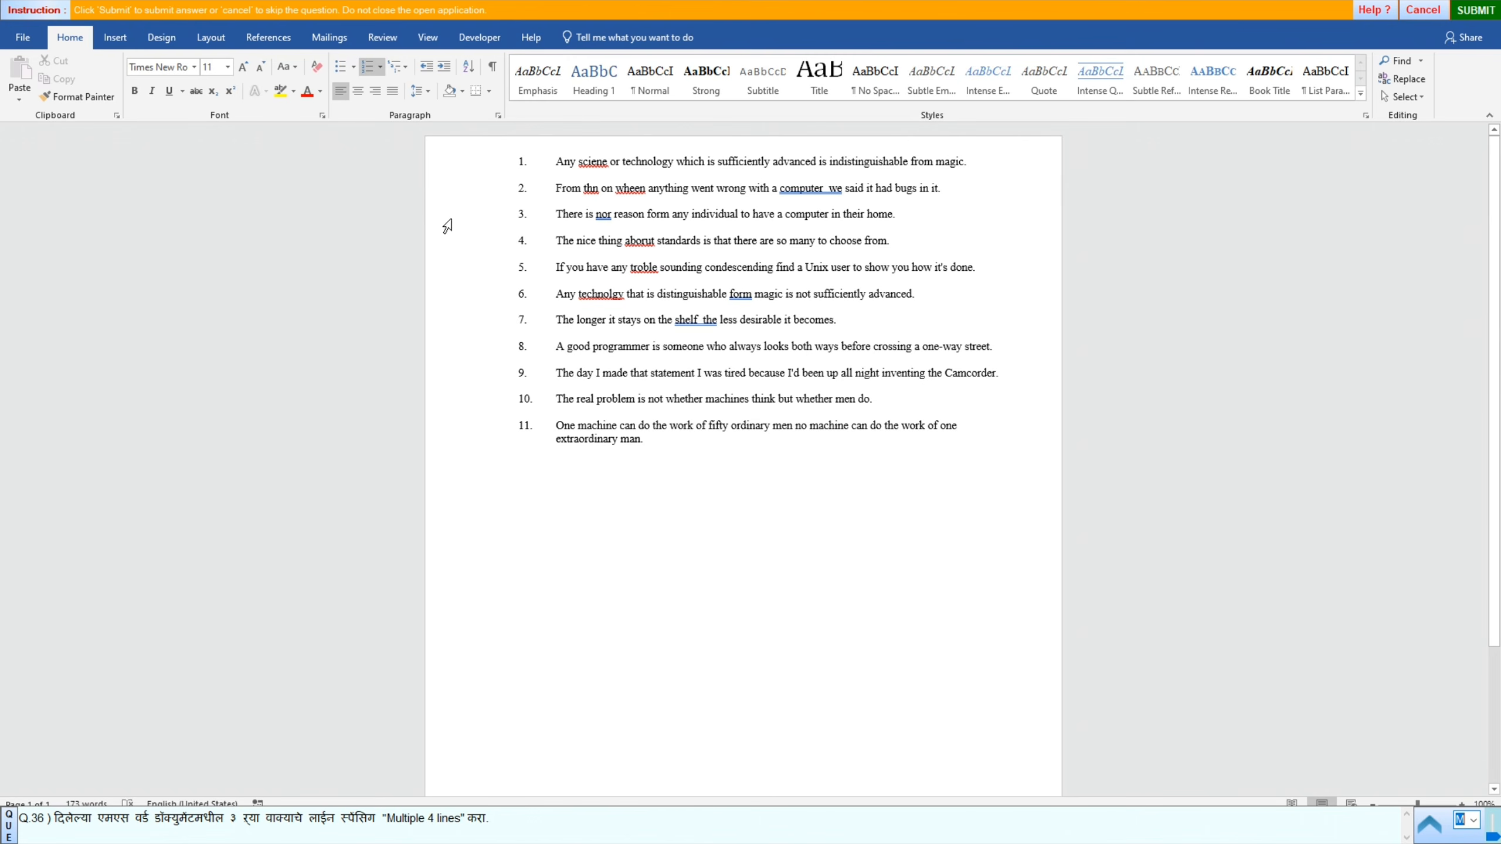
click(481, 217)
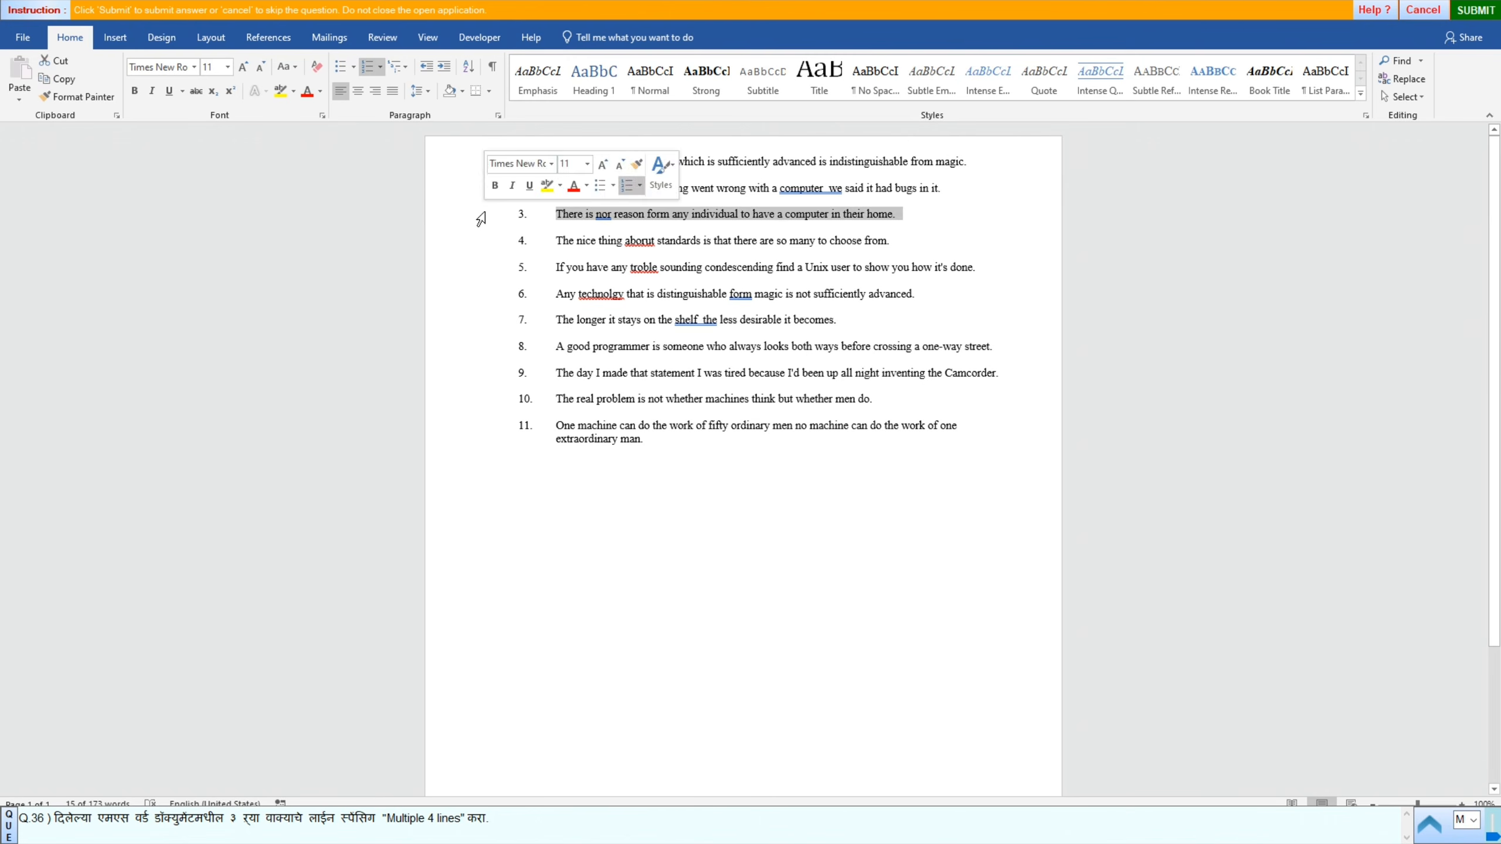
click(429, 92)
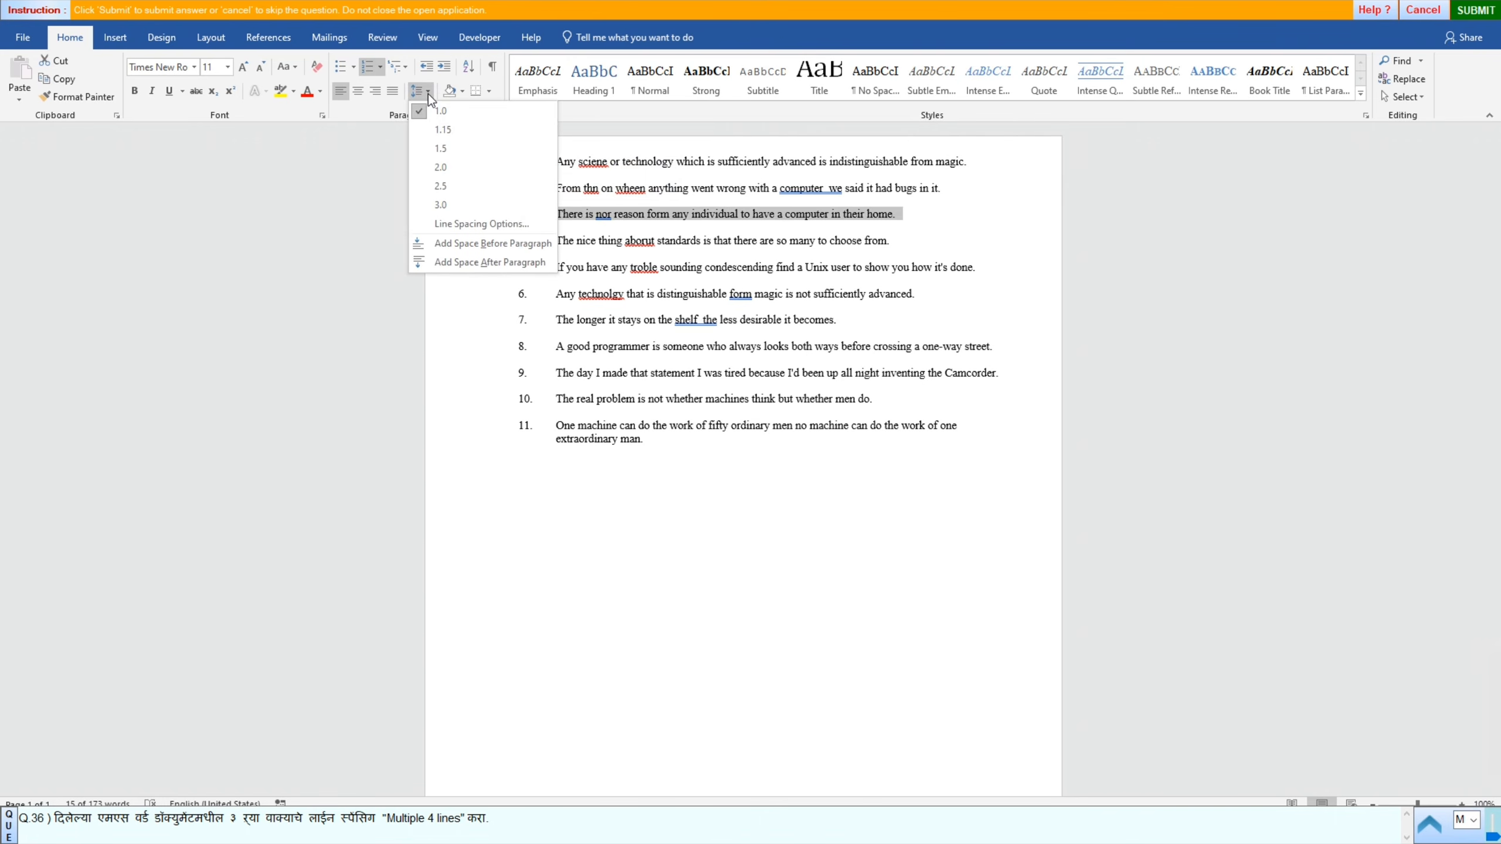
click(455, 225)
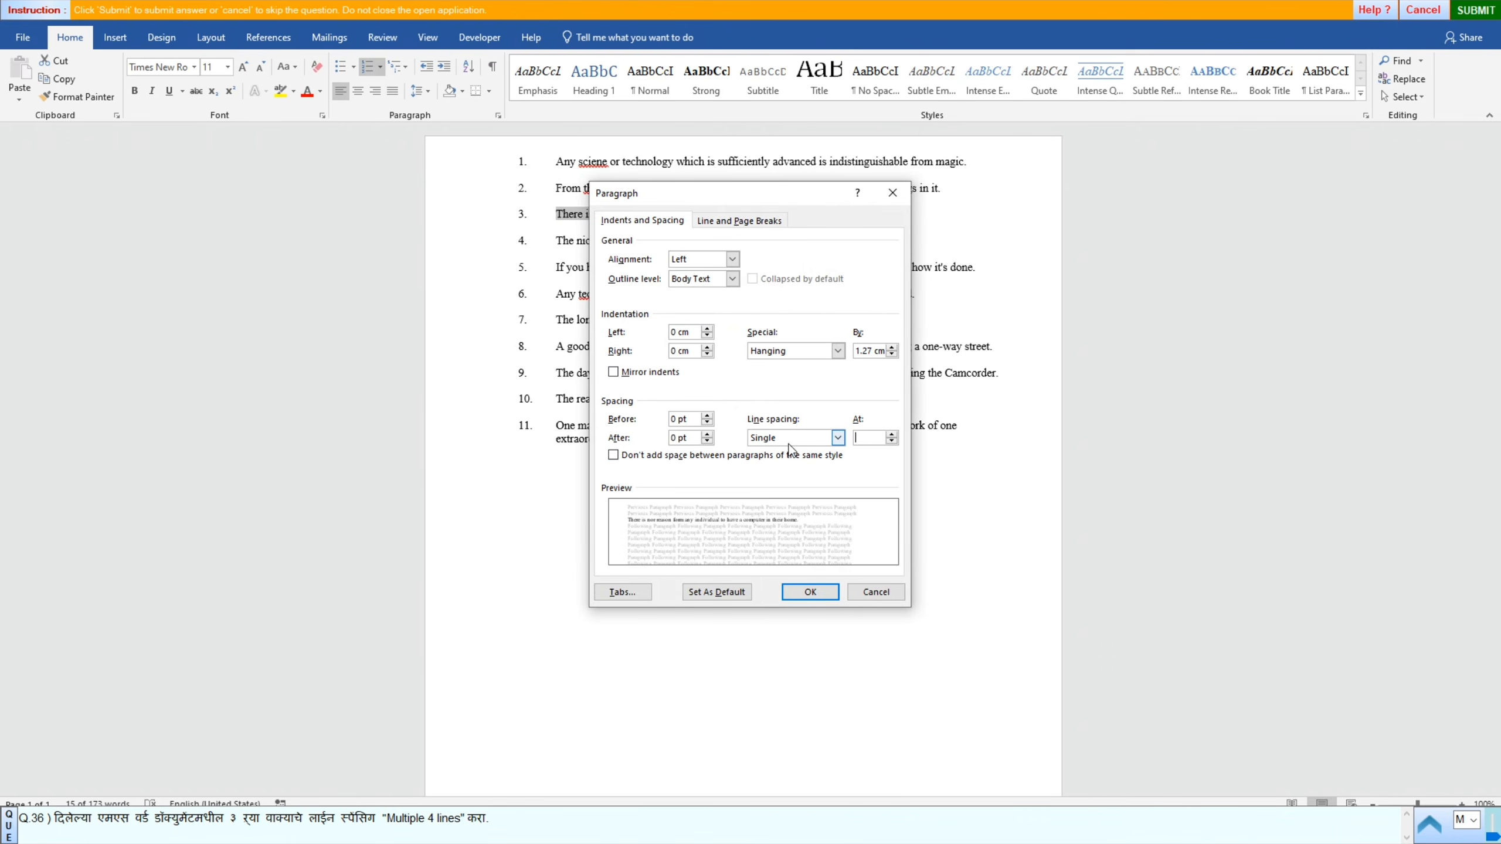
click(838, 438)
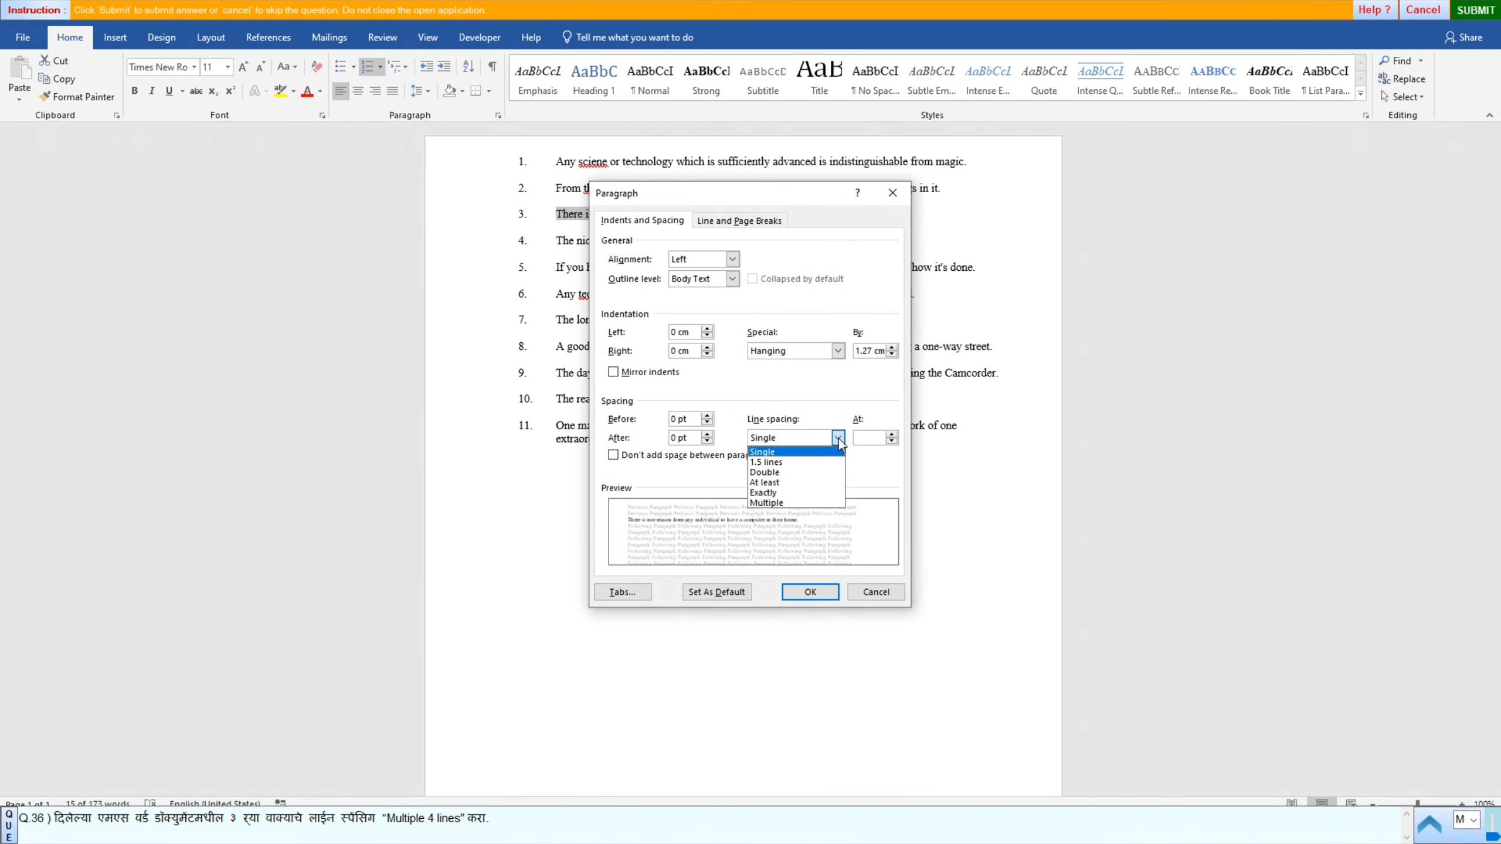
click(773, 502)
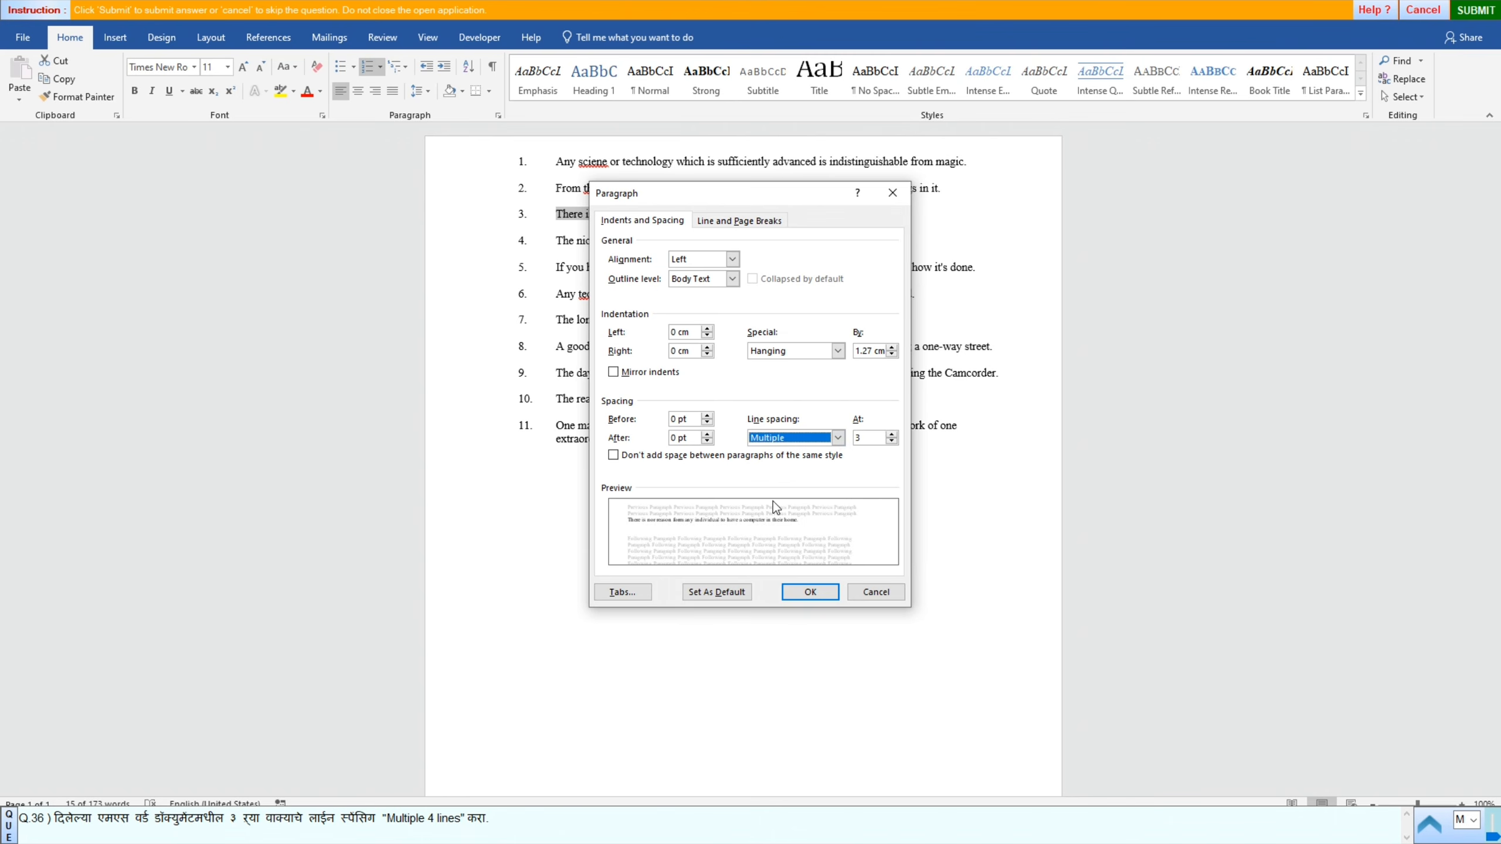
click(891, 435)
click(892, 435)
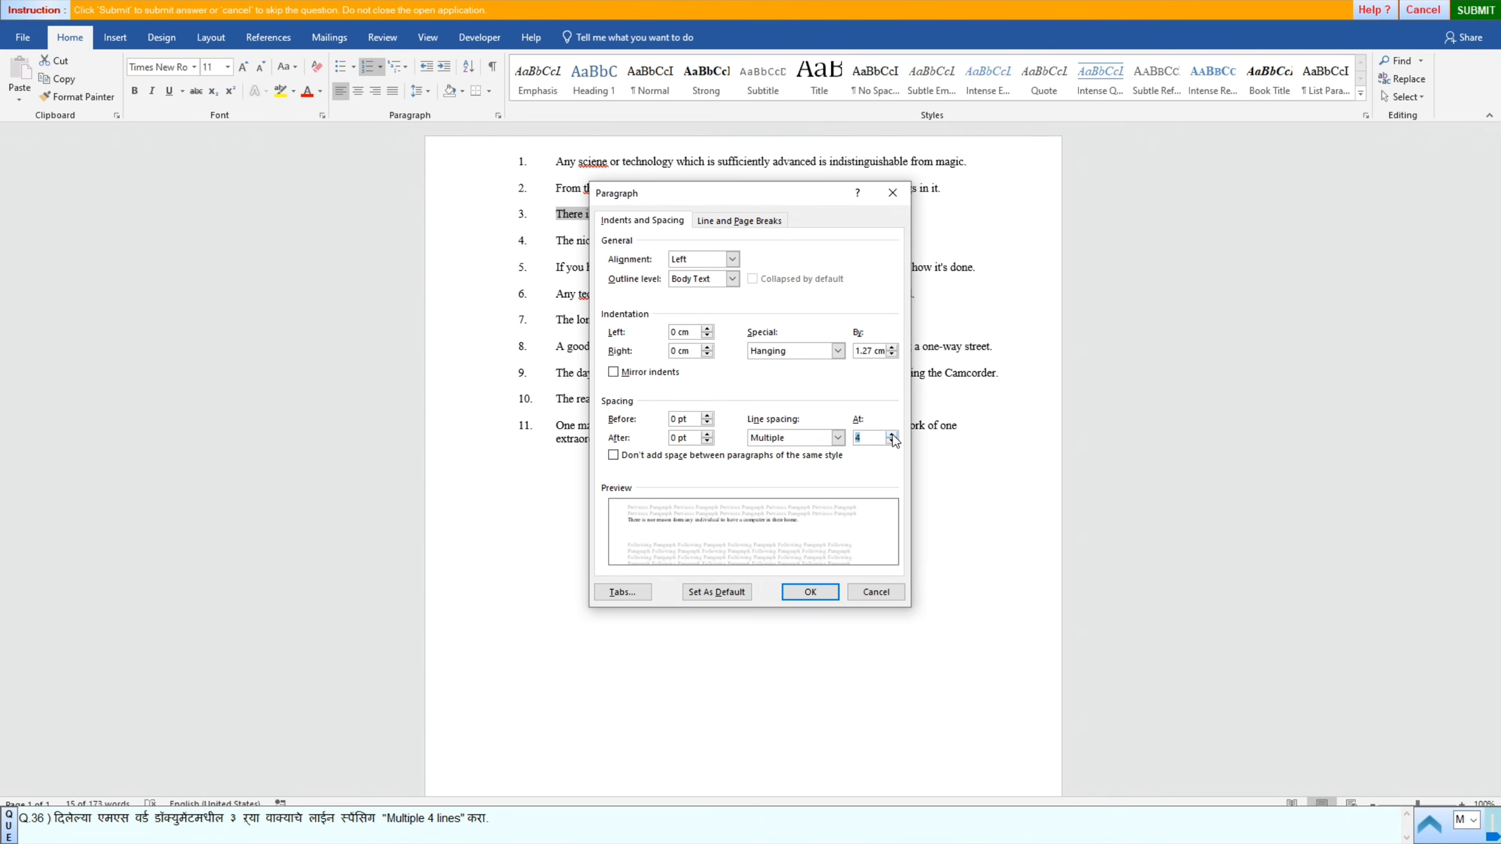
click(818, 592)
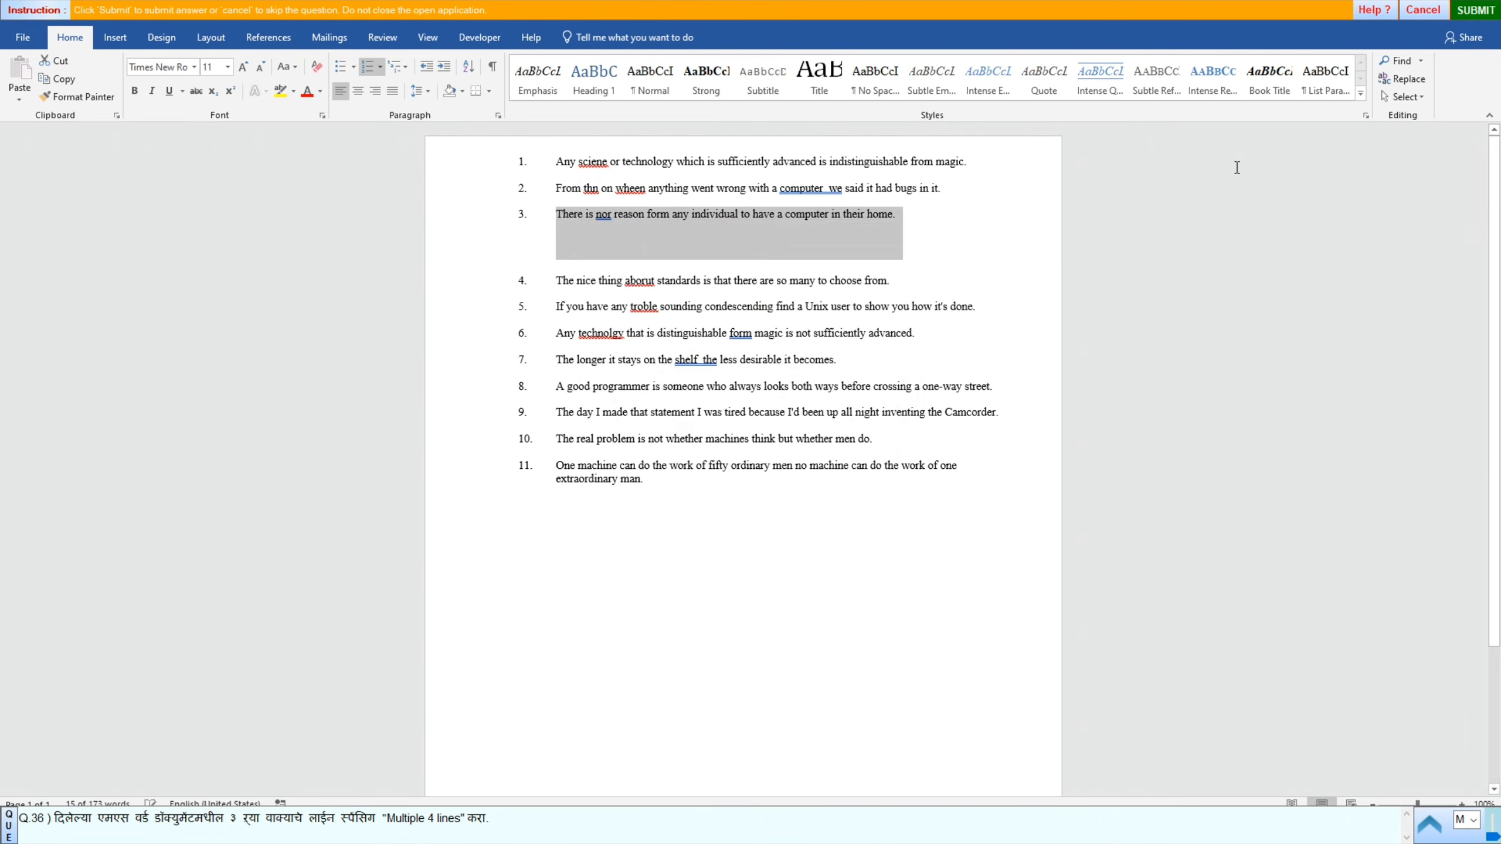
click(1458, 15)
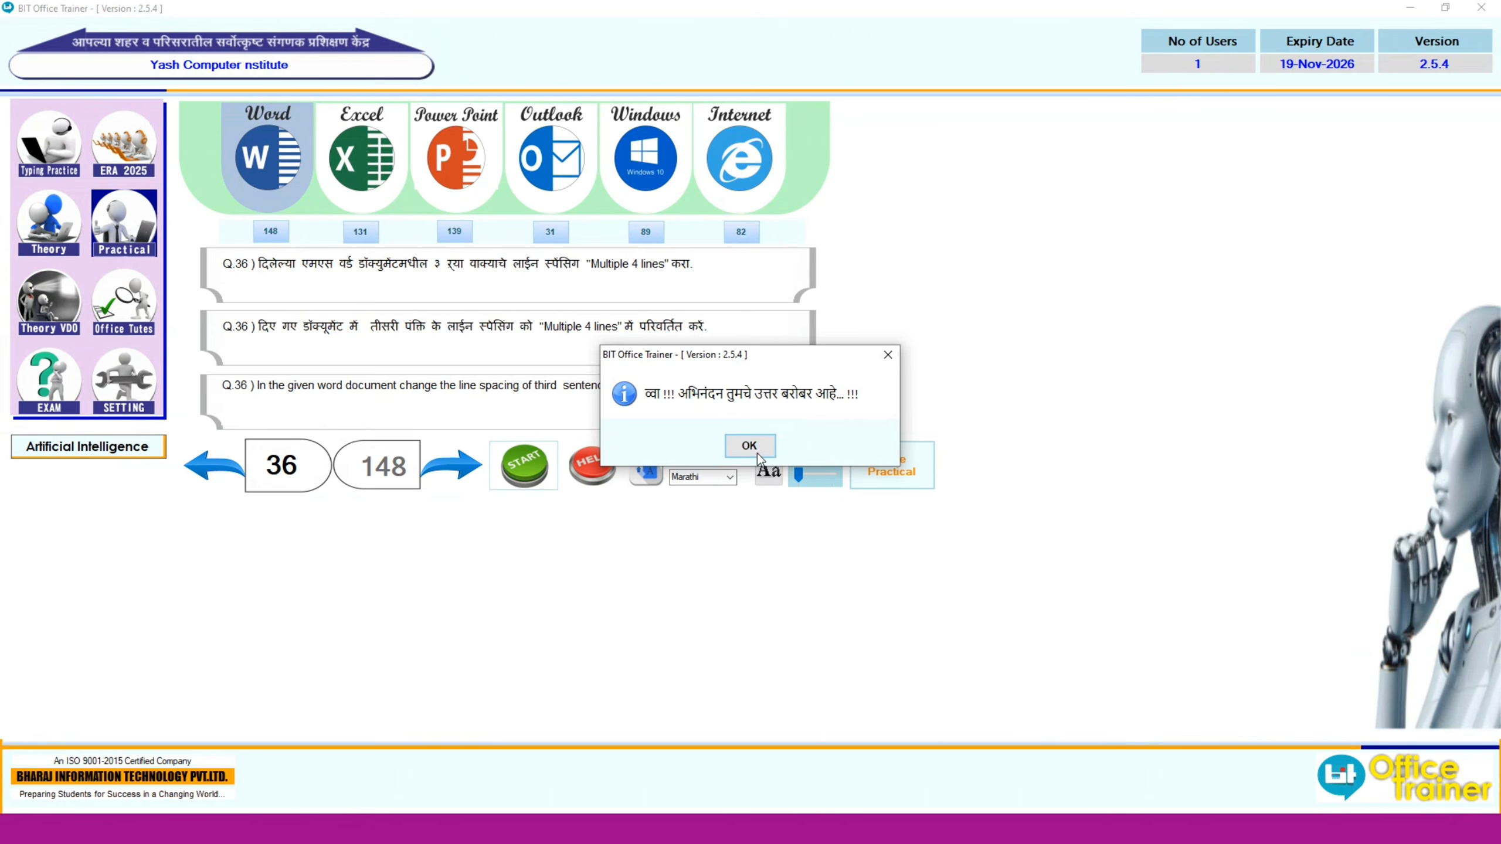
click(758, 453)
Step: Start question 37, apply the A., B., C. numbered list format to all the unit lines, and submit the answer
click(452, 467)
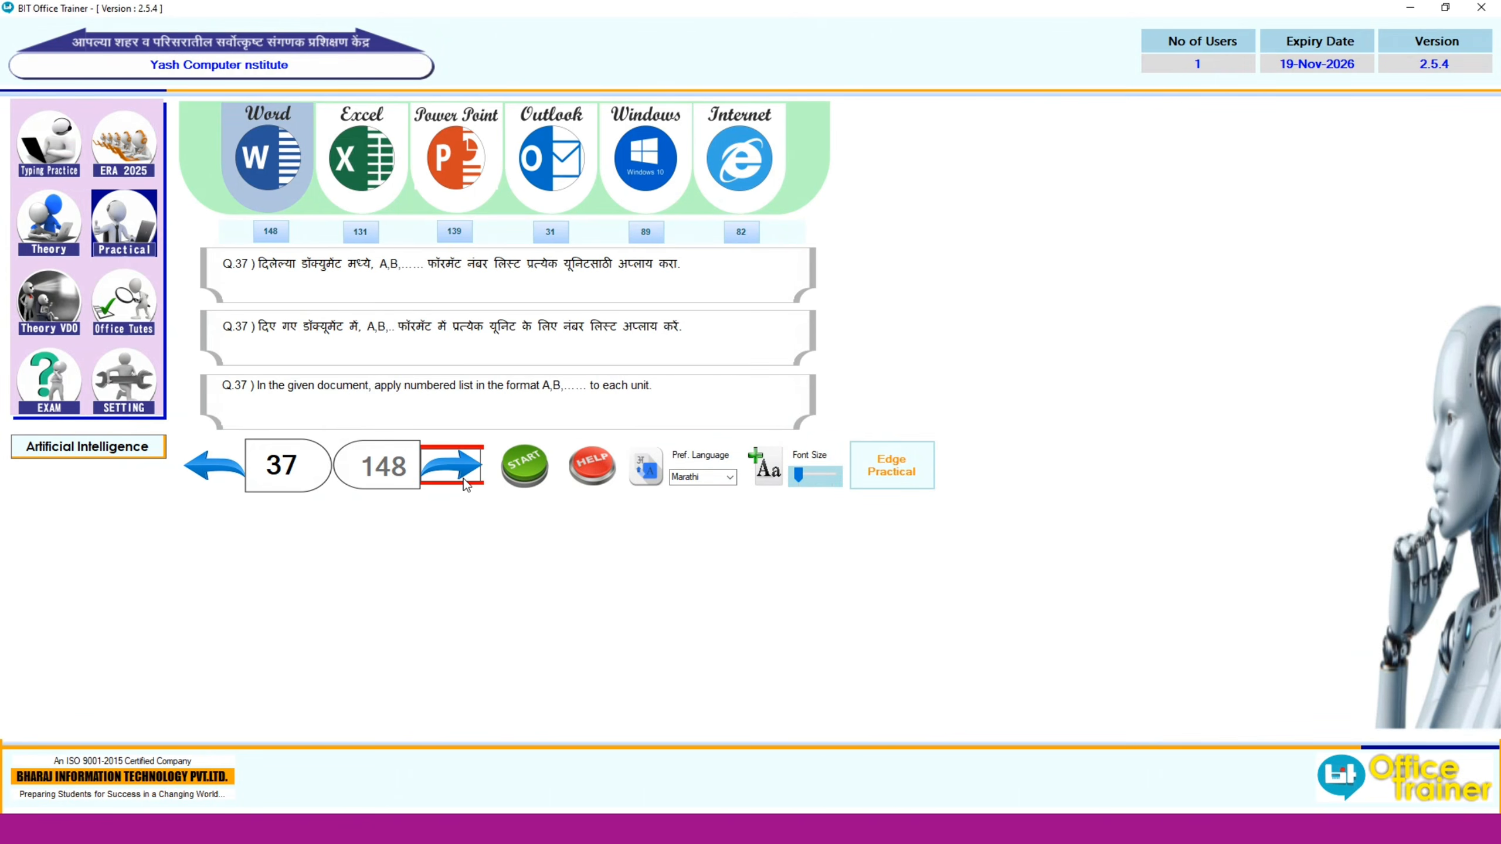
click(523, 472)
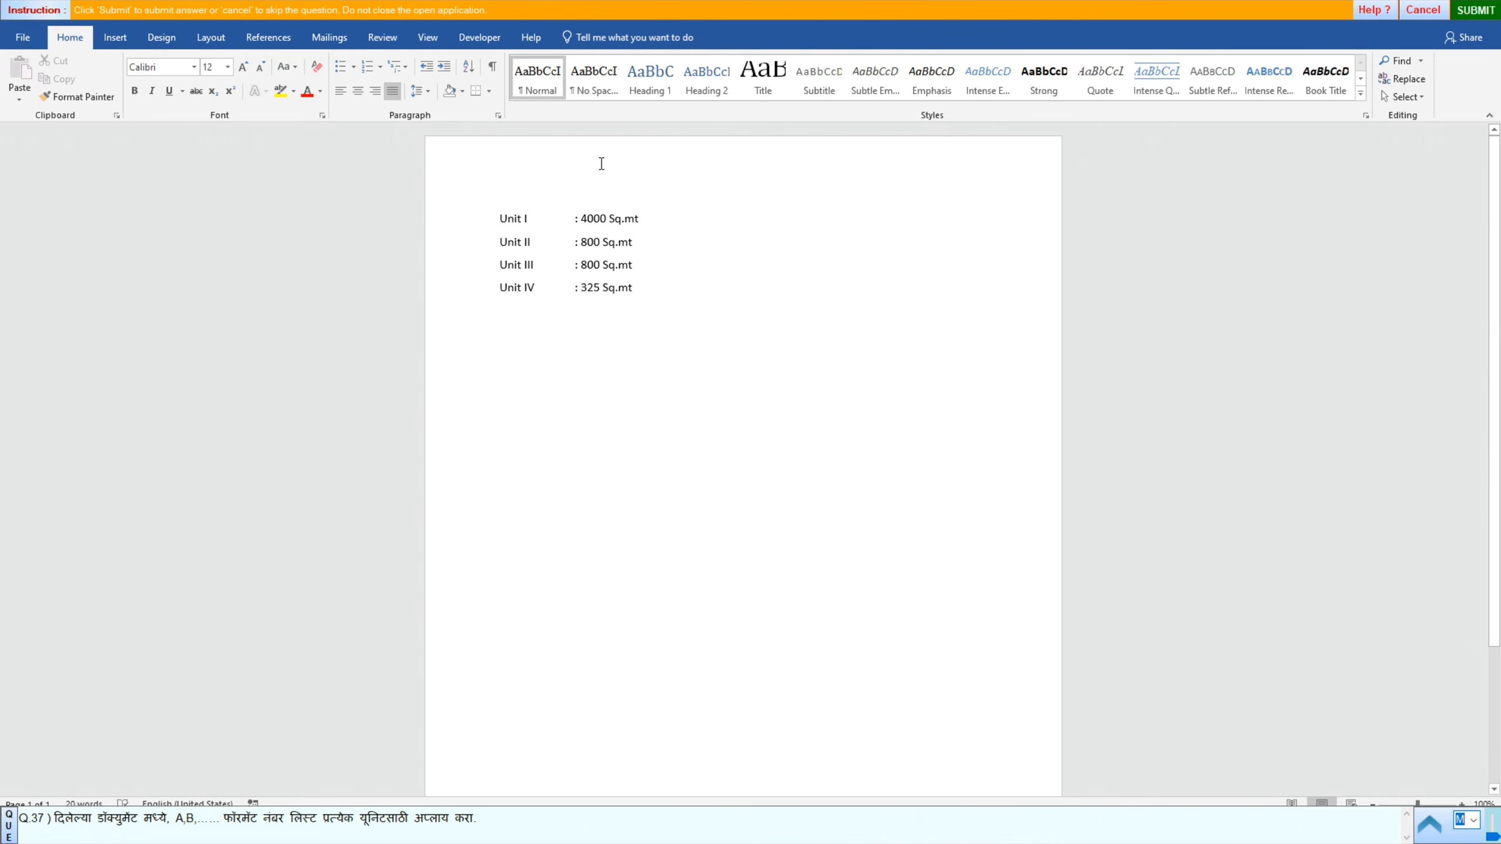
click(545, 267)
key(ctrl+a)
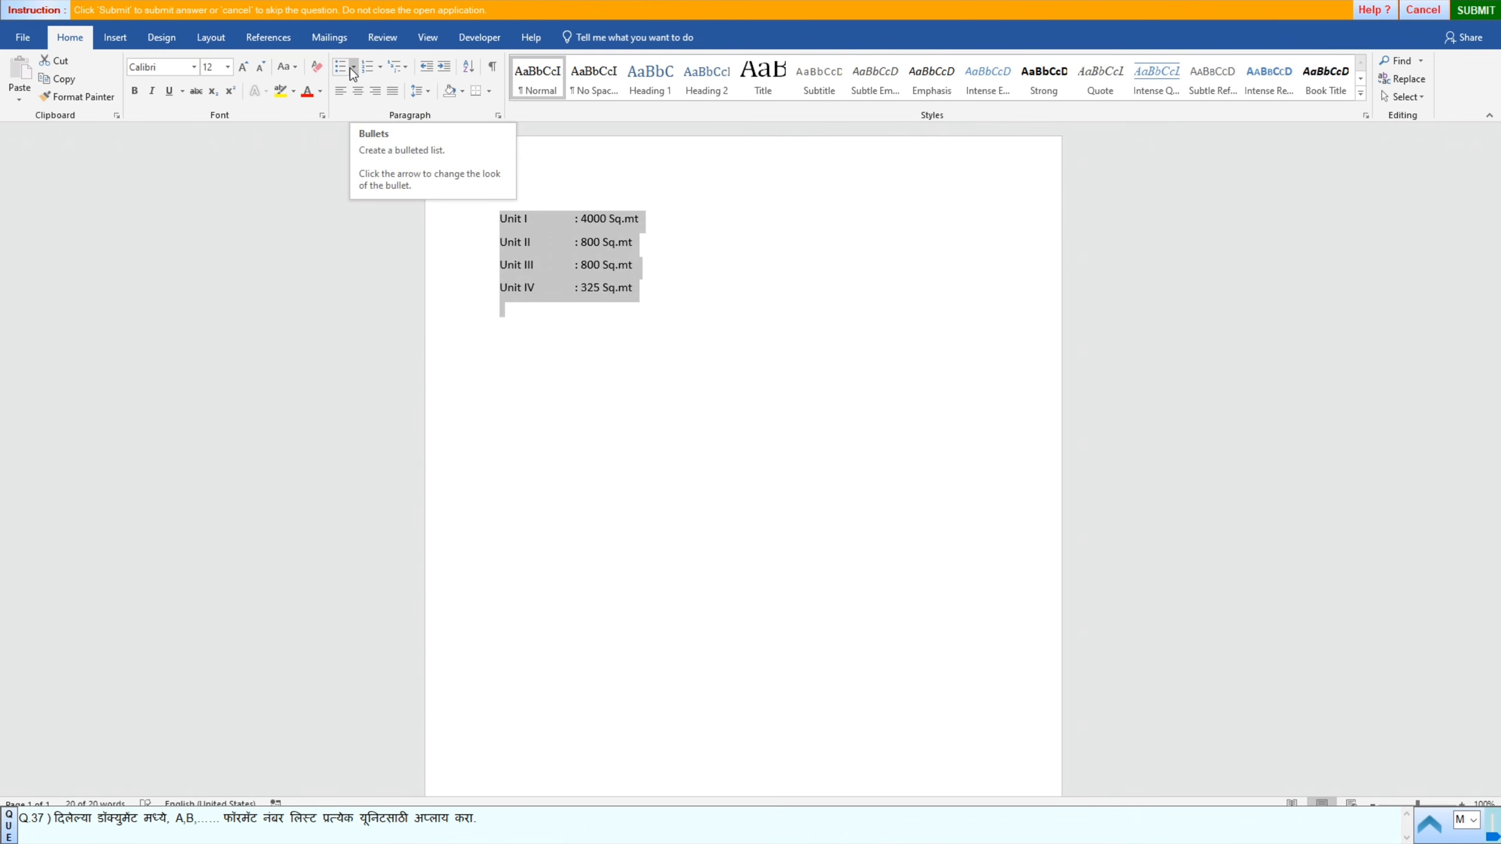
click(380, 67)
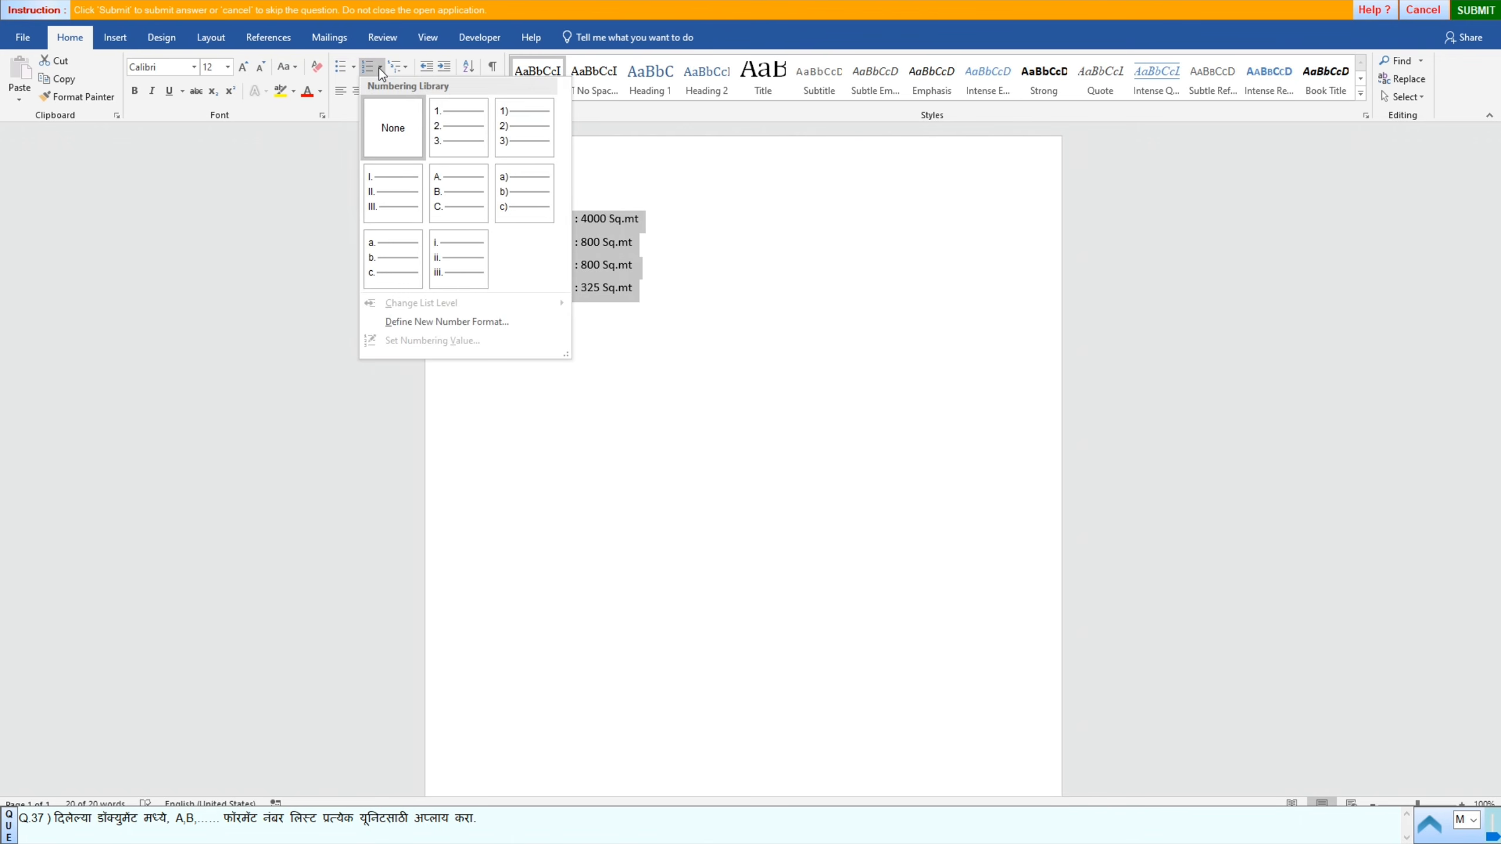
click(447, 204)
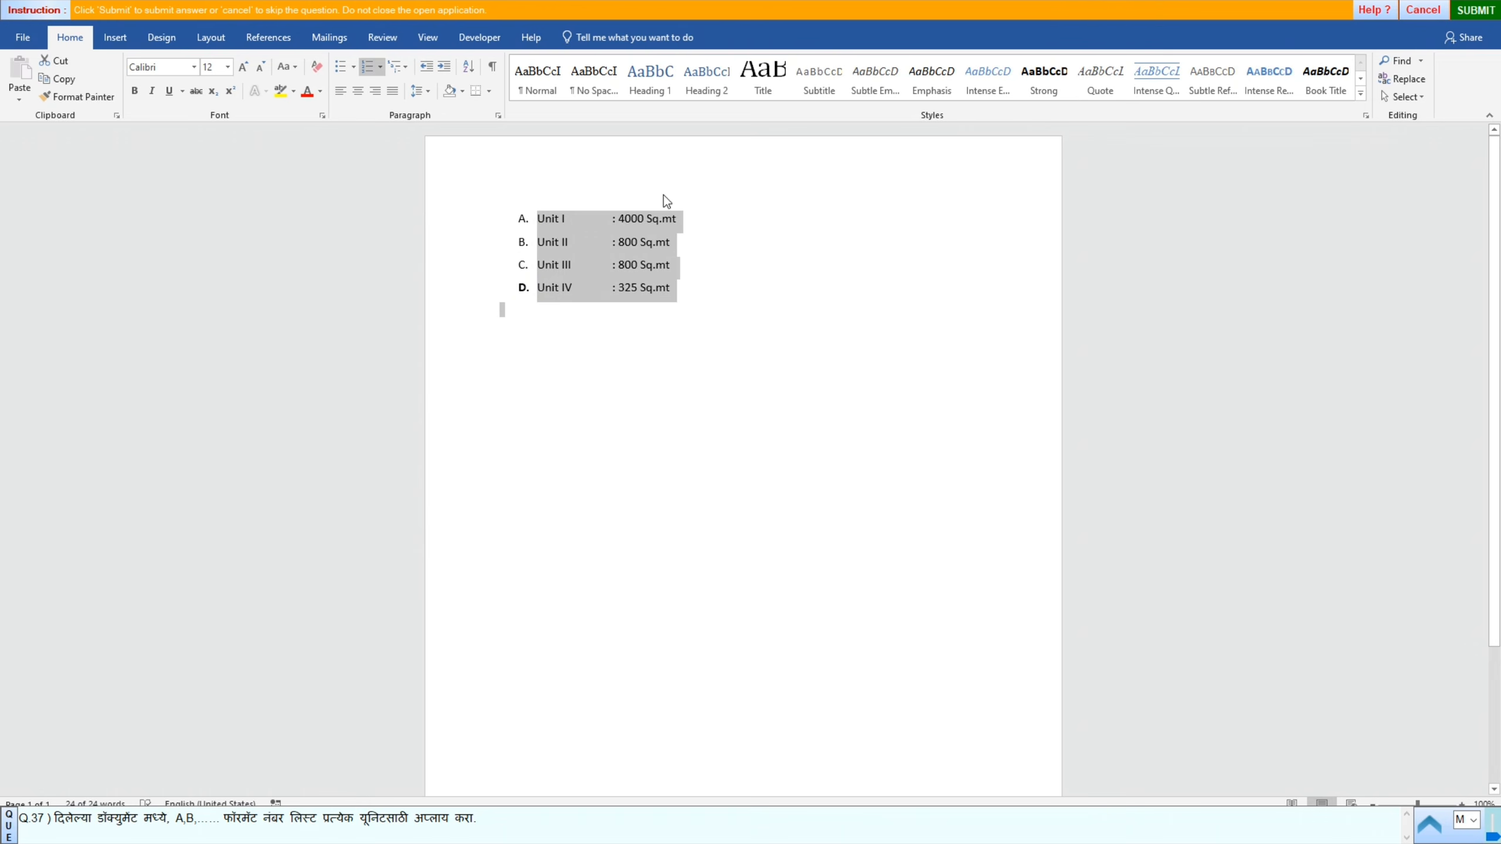
click(1476, 10)
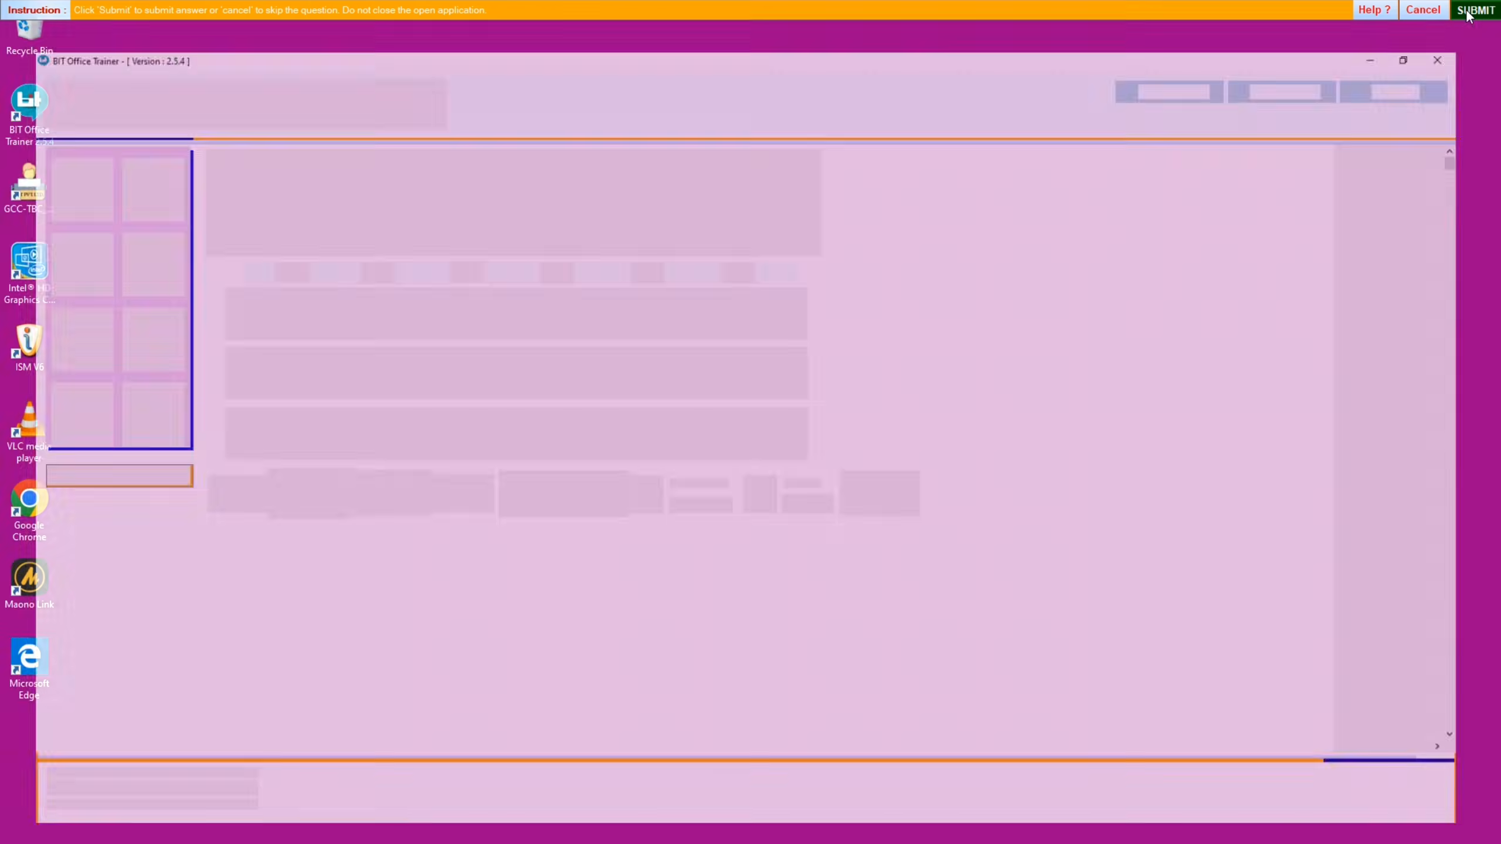
click(749, 445)
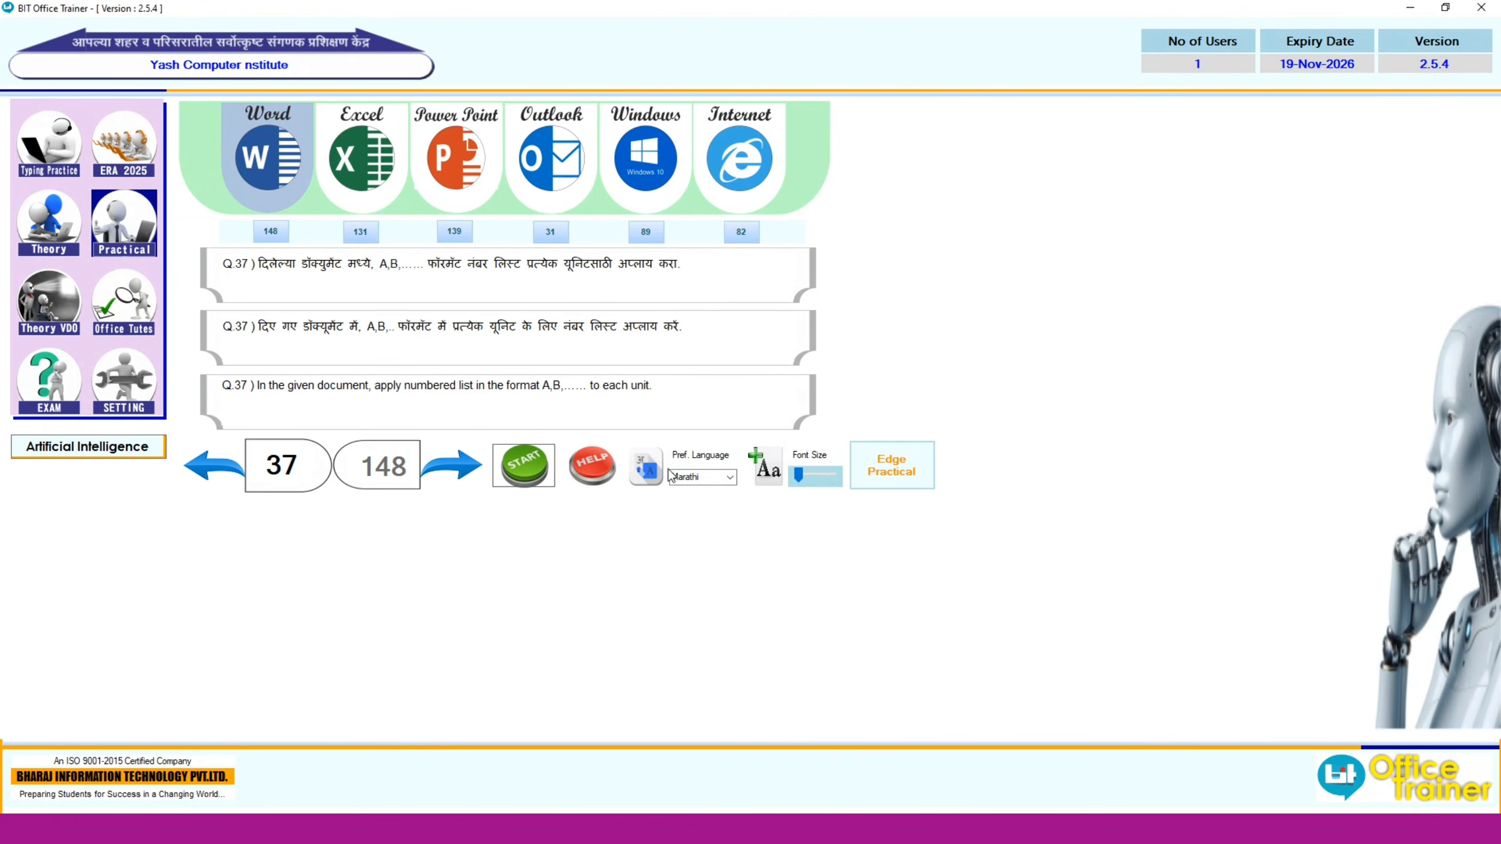
Step: Start question 38, display the nonprinting characters such as paragraph marks and spaces, and submit the answer
click(452, 466)
click(508, 477)
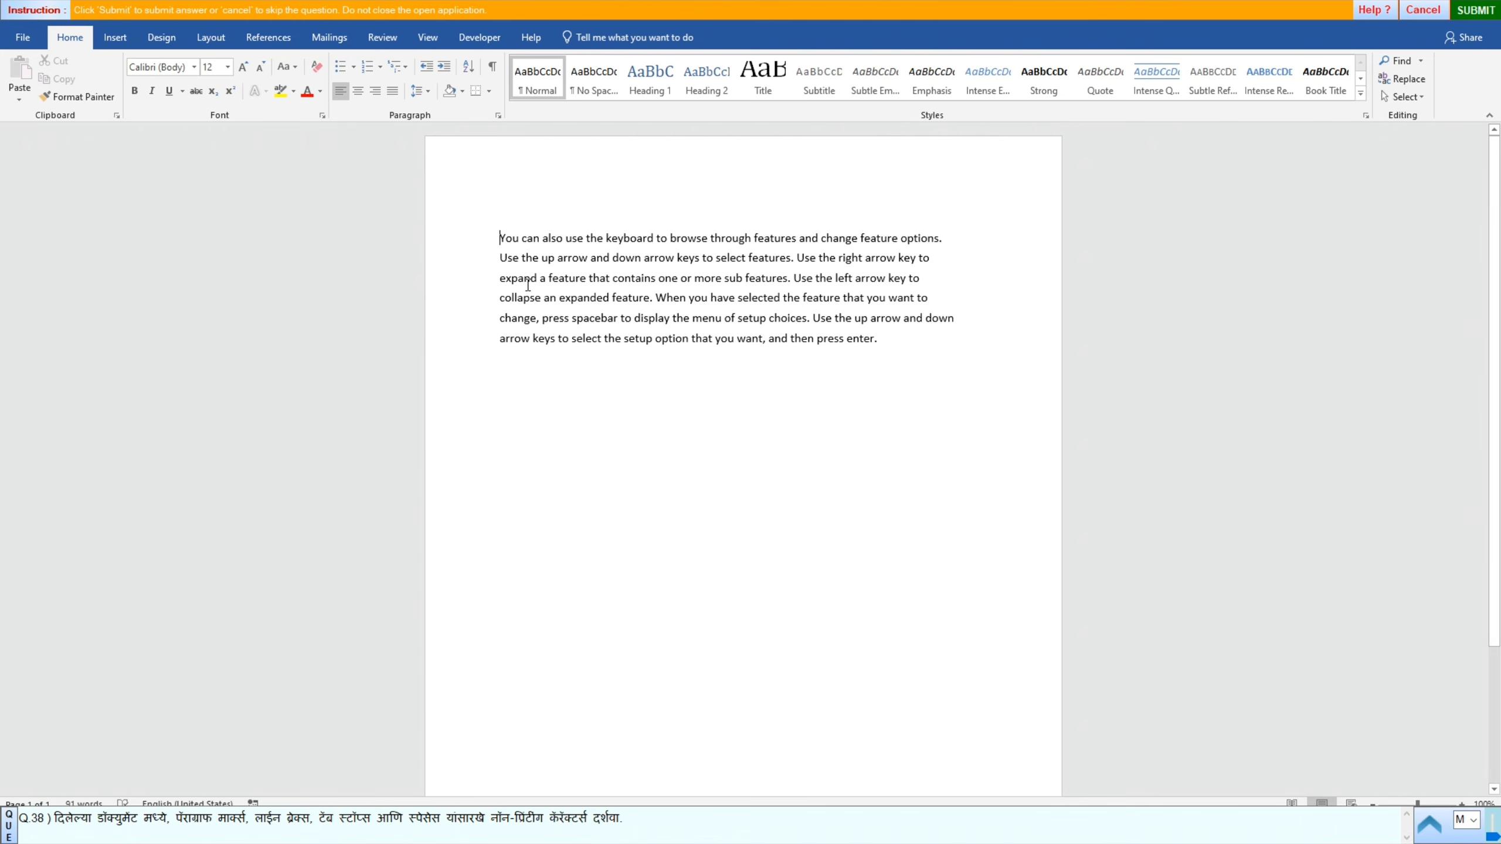
key(ctrl+a)
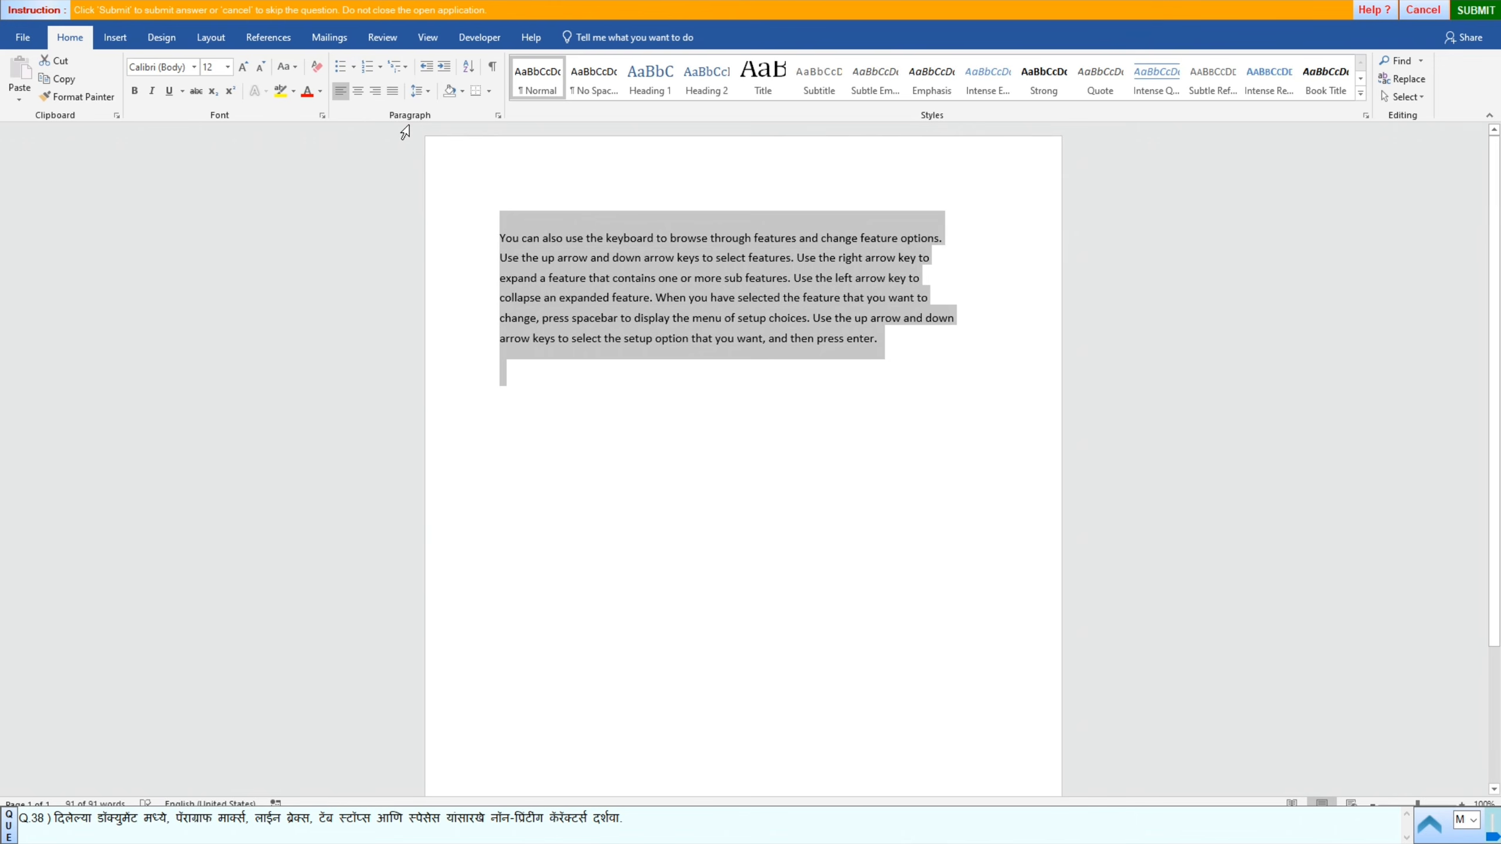
click(489, 69)
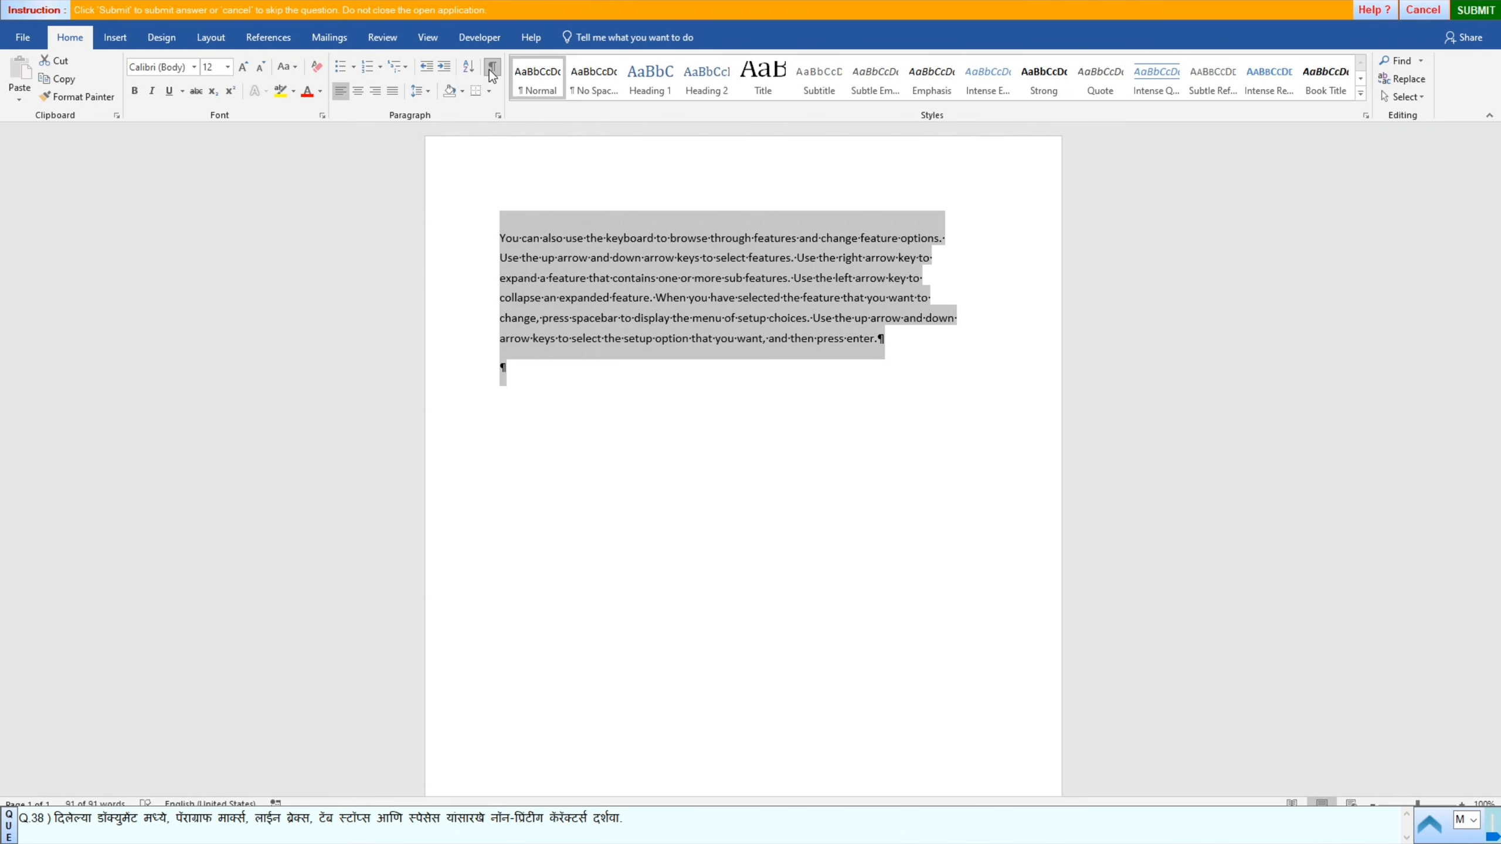
click(1475, 10)
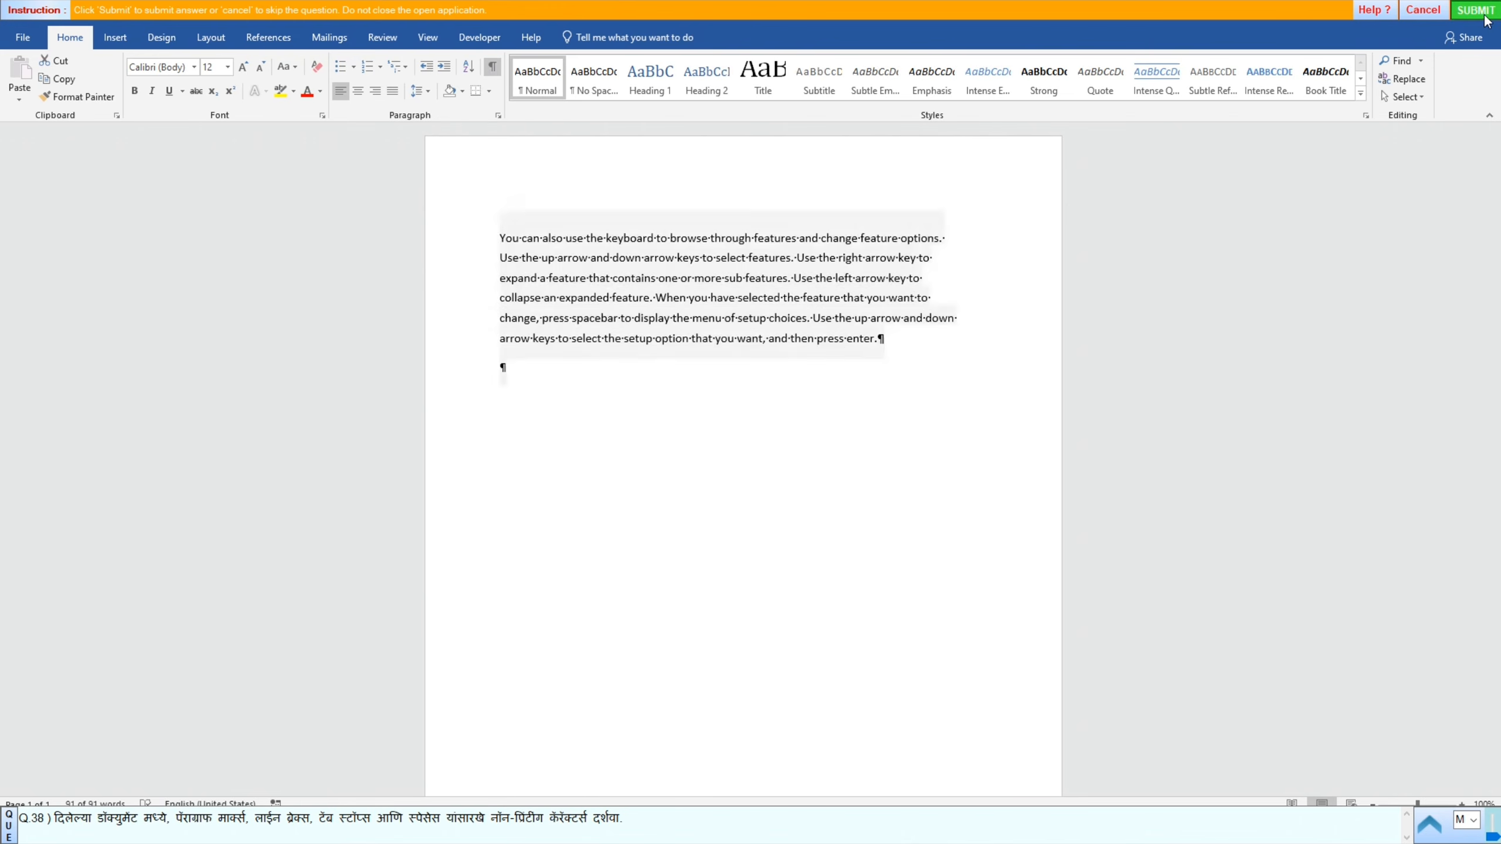
click(749, 444)
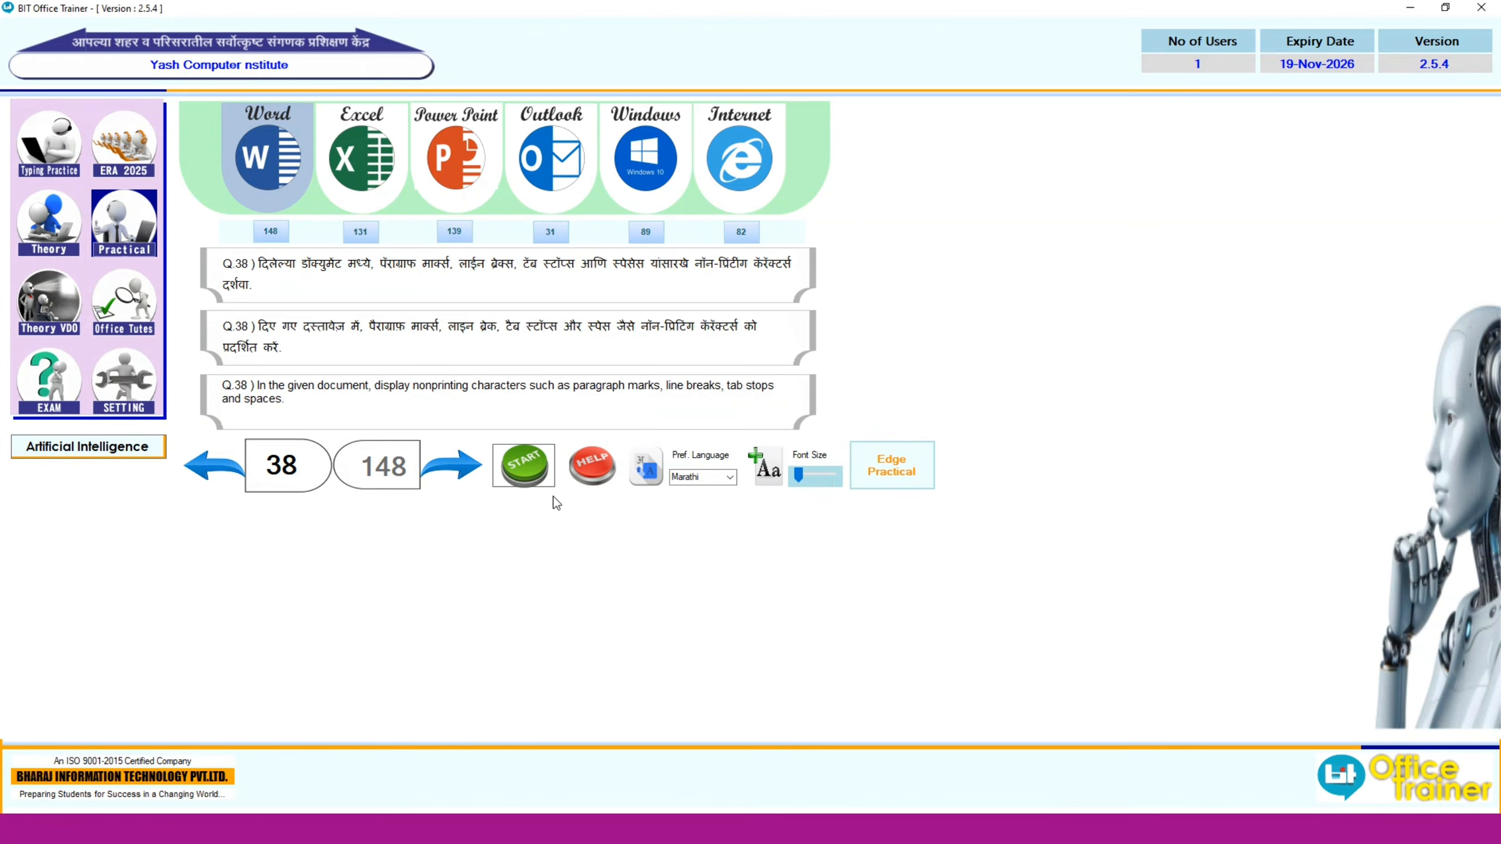
Step: Start question 39, change the numbering of the King Khalid International Airport list to the A., B., C. format, and submit the answer
click(458, 470)
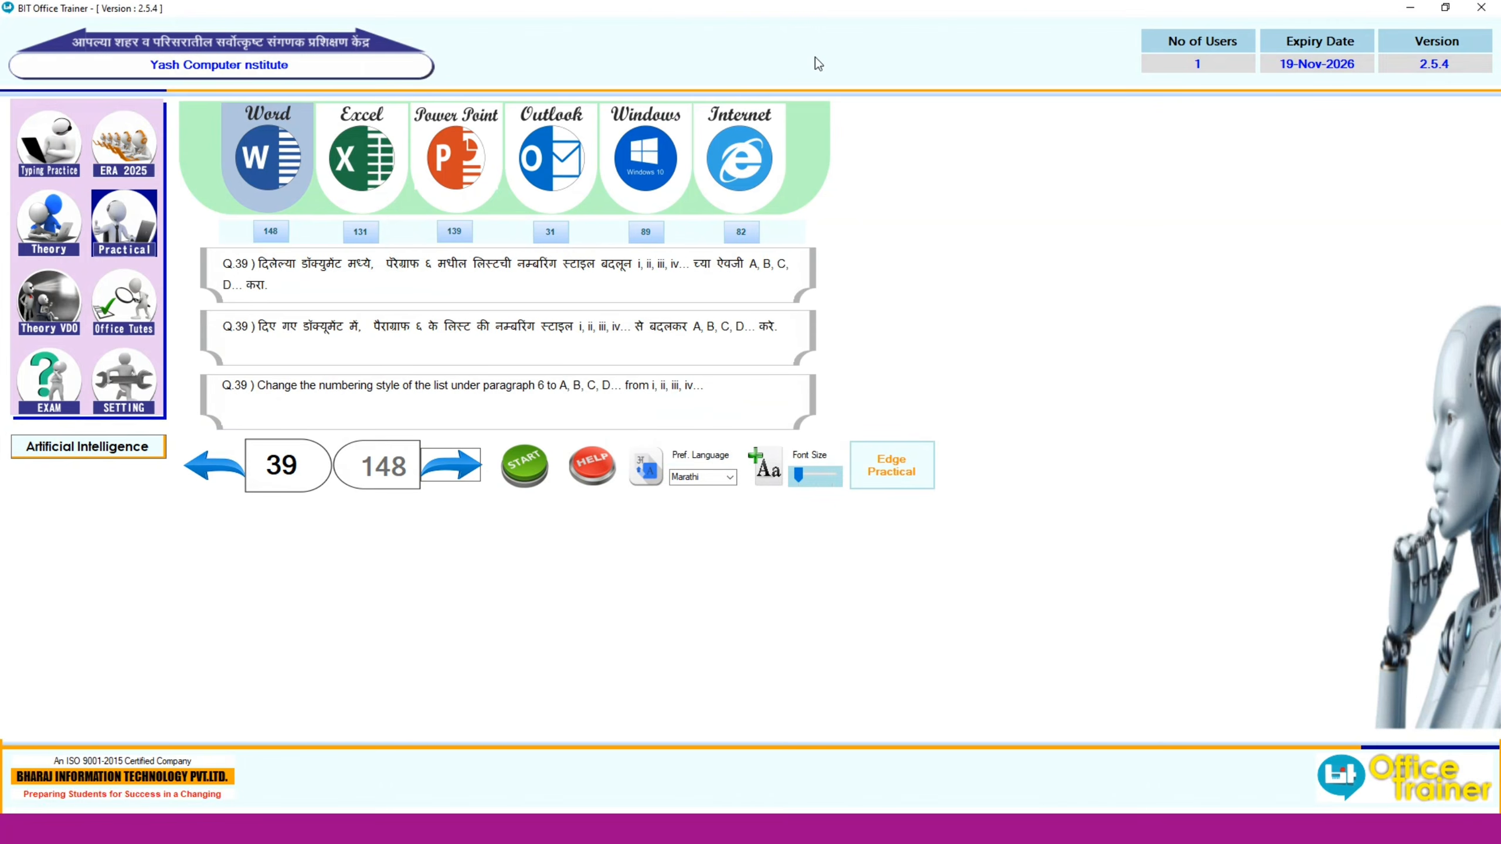
click(519, 462)
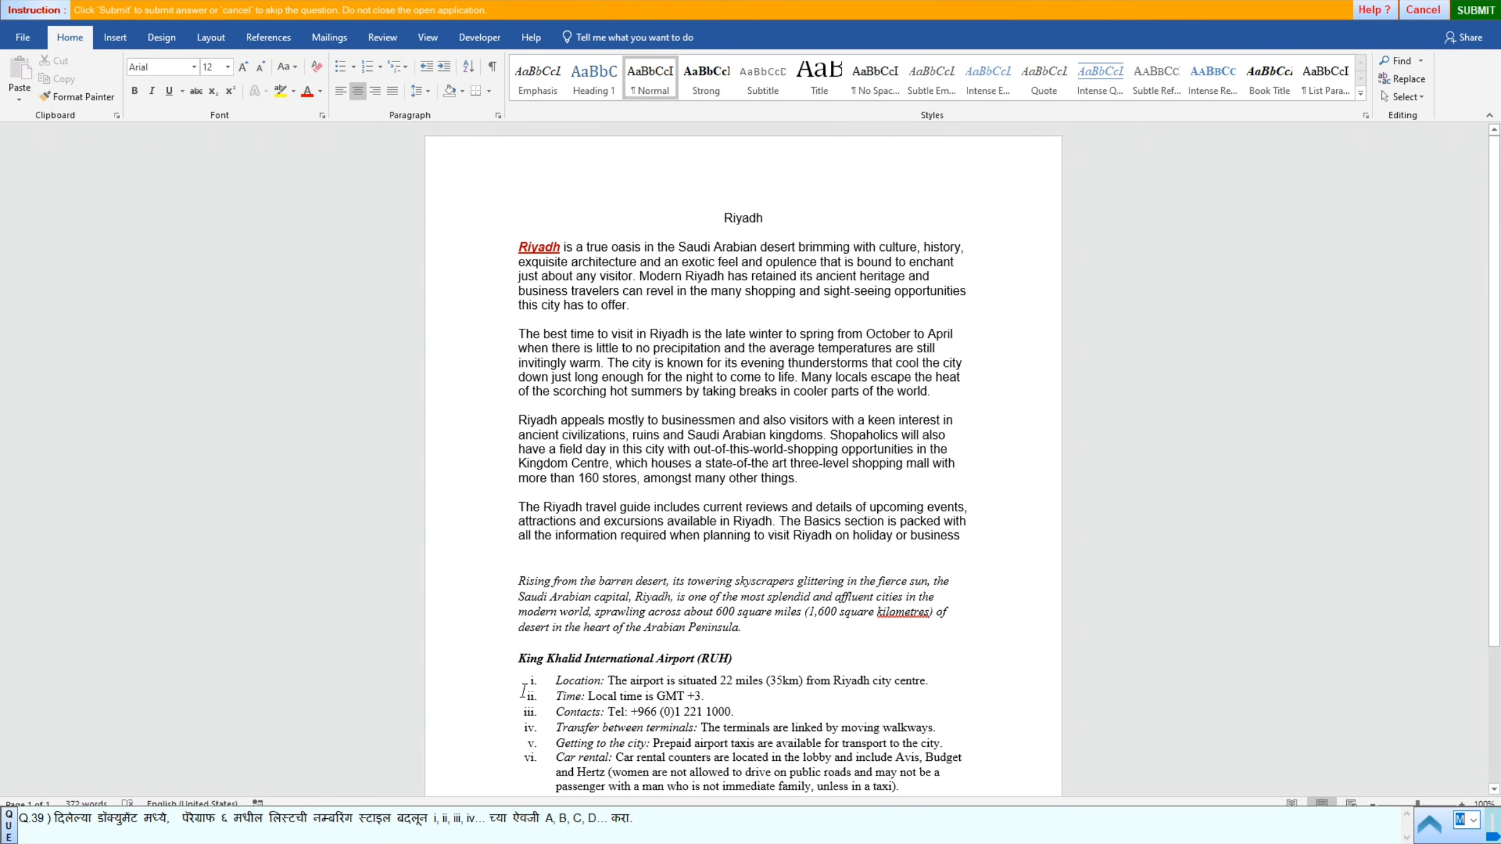
click(552, 689)
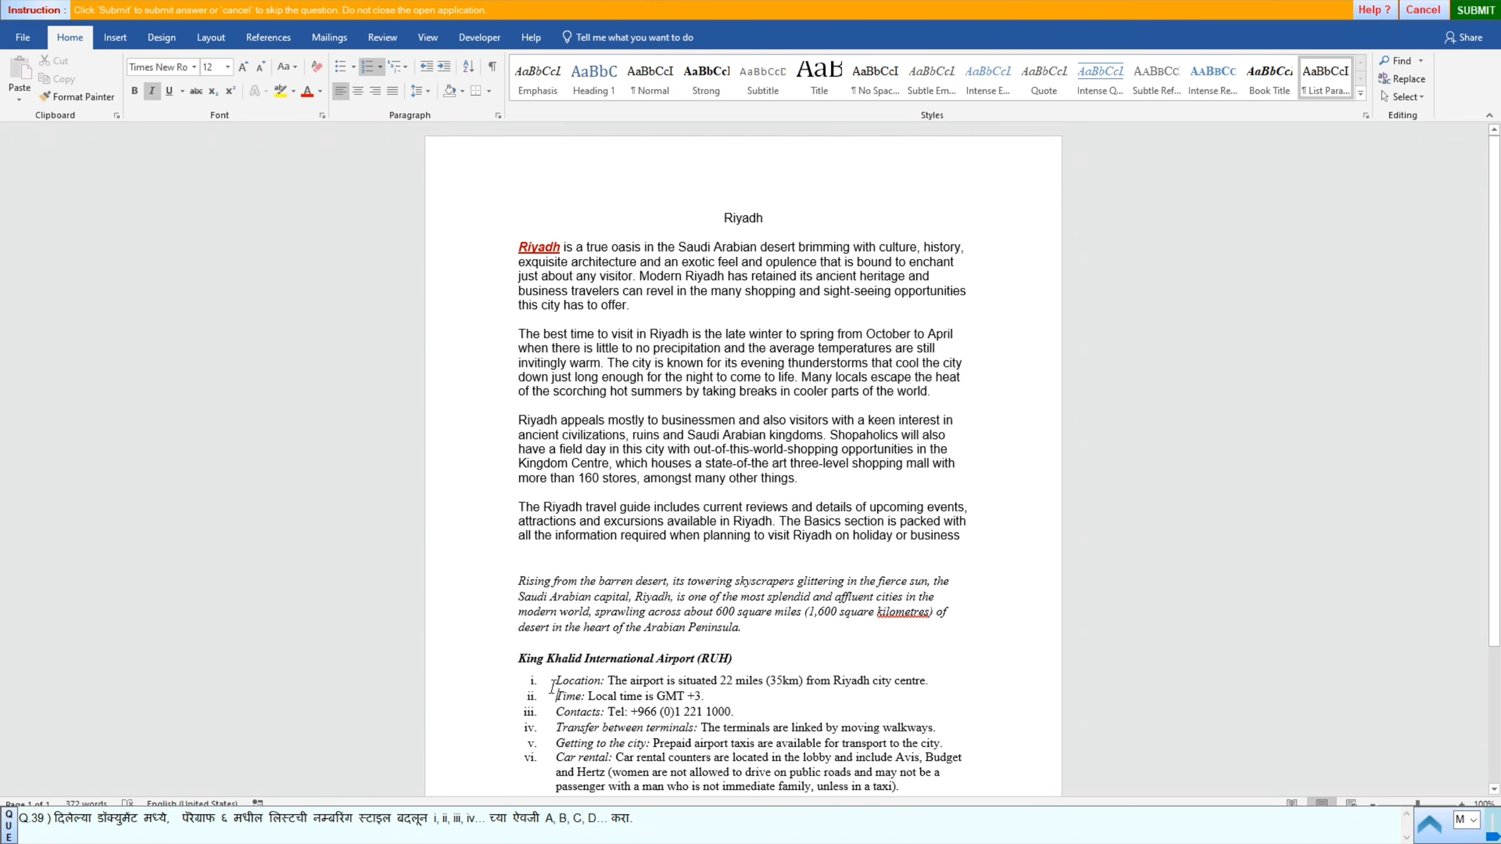
drag(554, 680, 1080, 724)
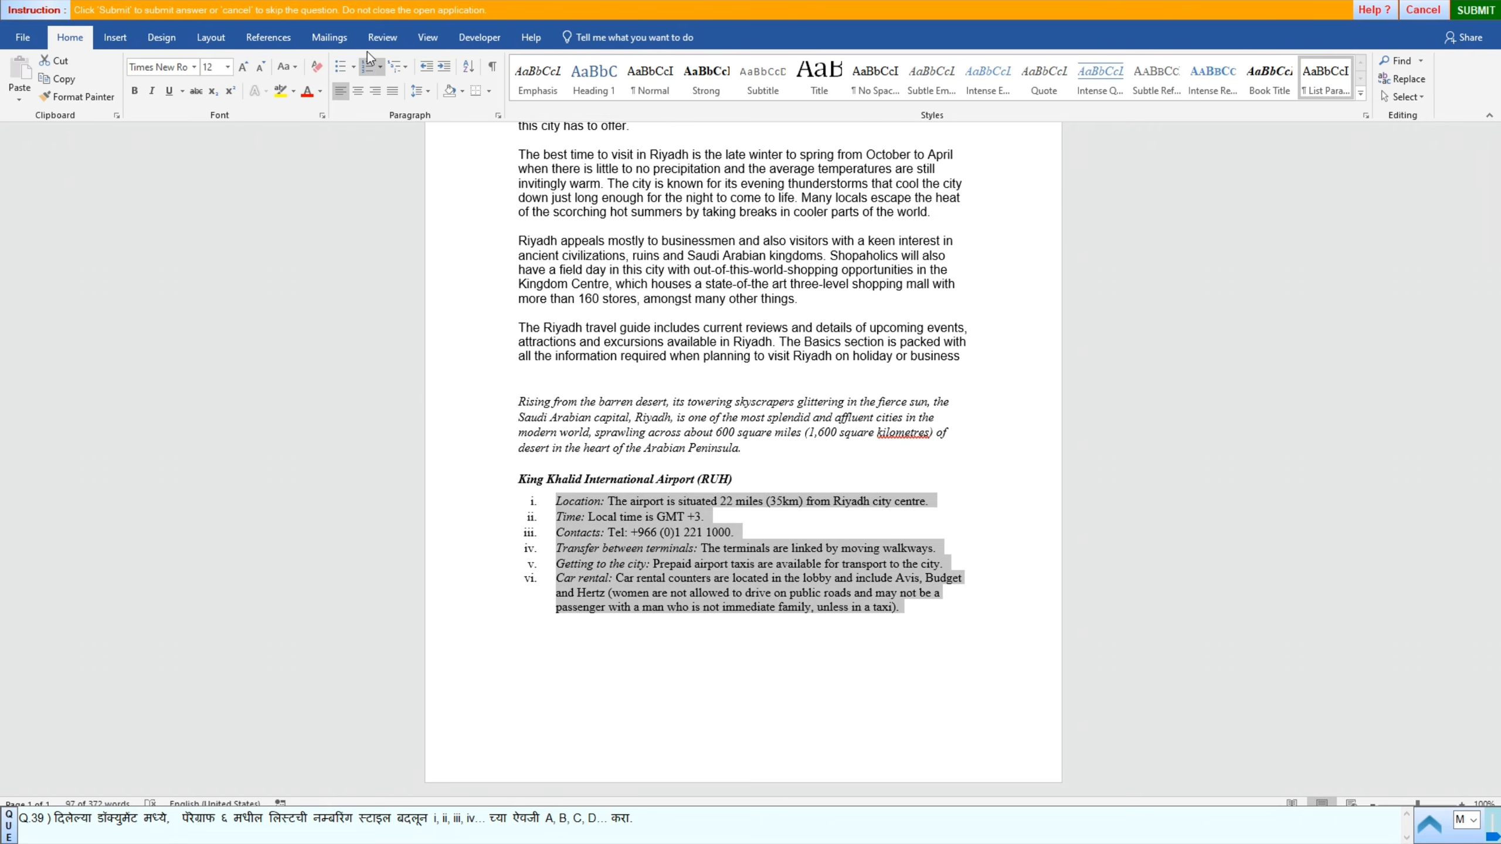
click(380, 67)
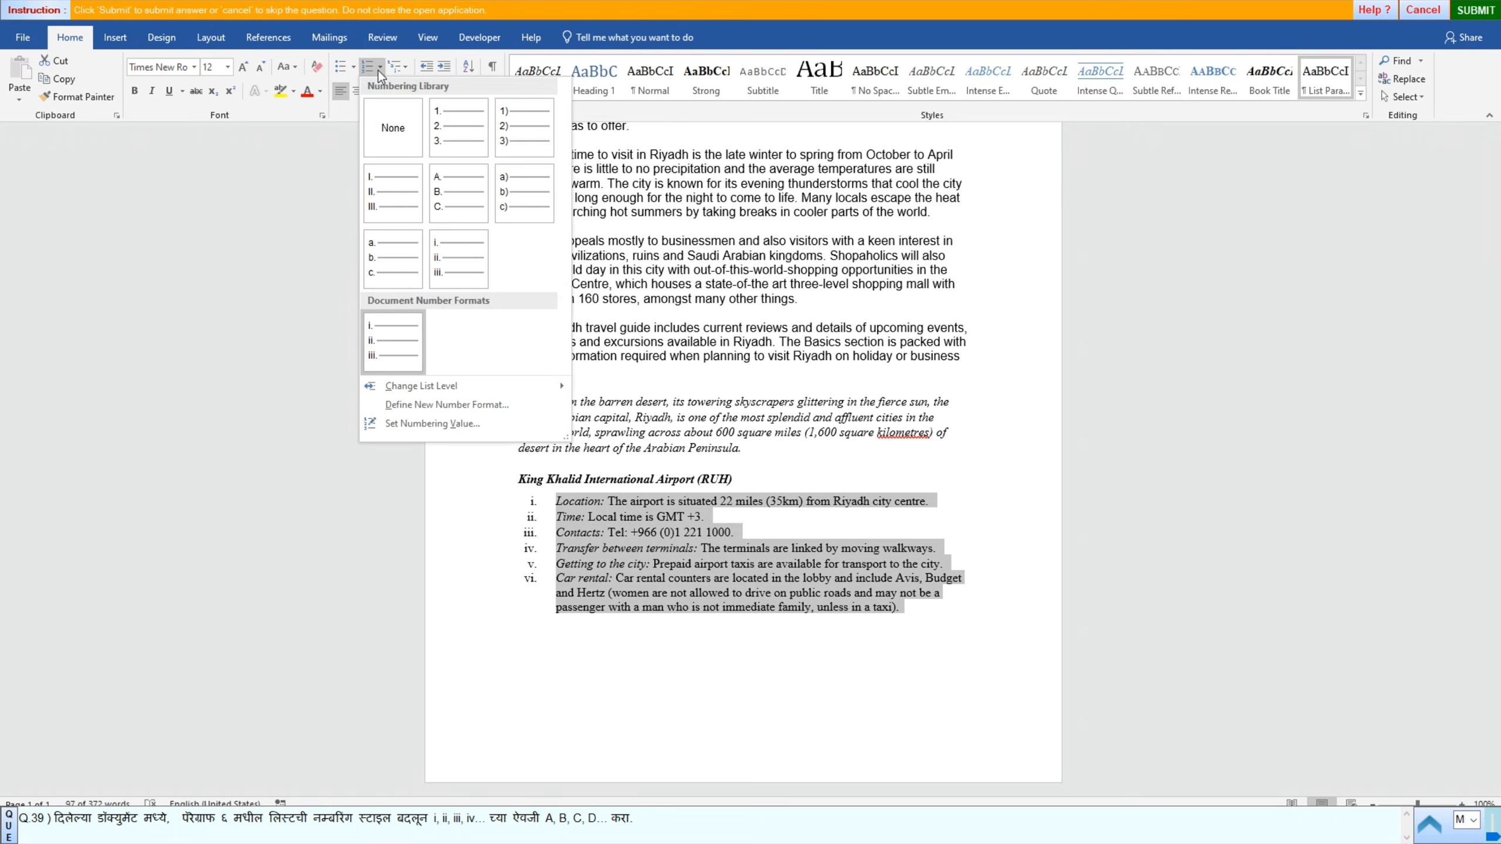
click(451, 194)
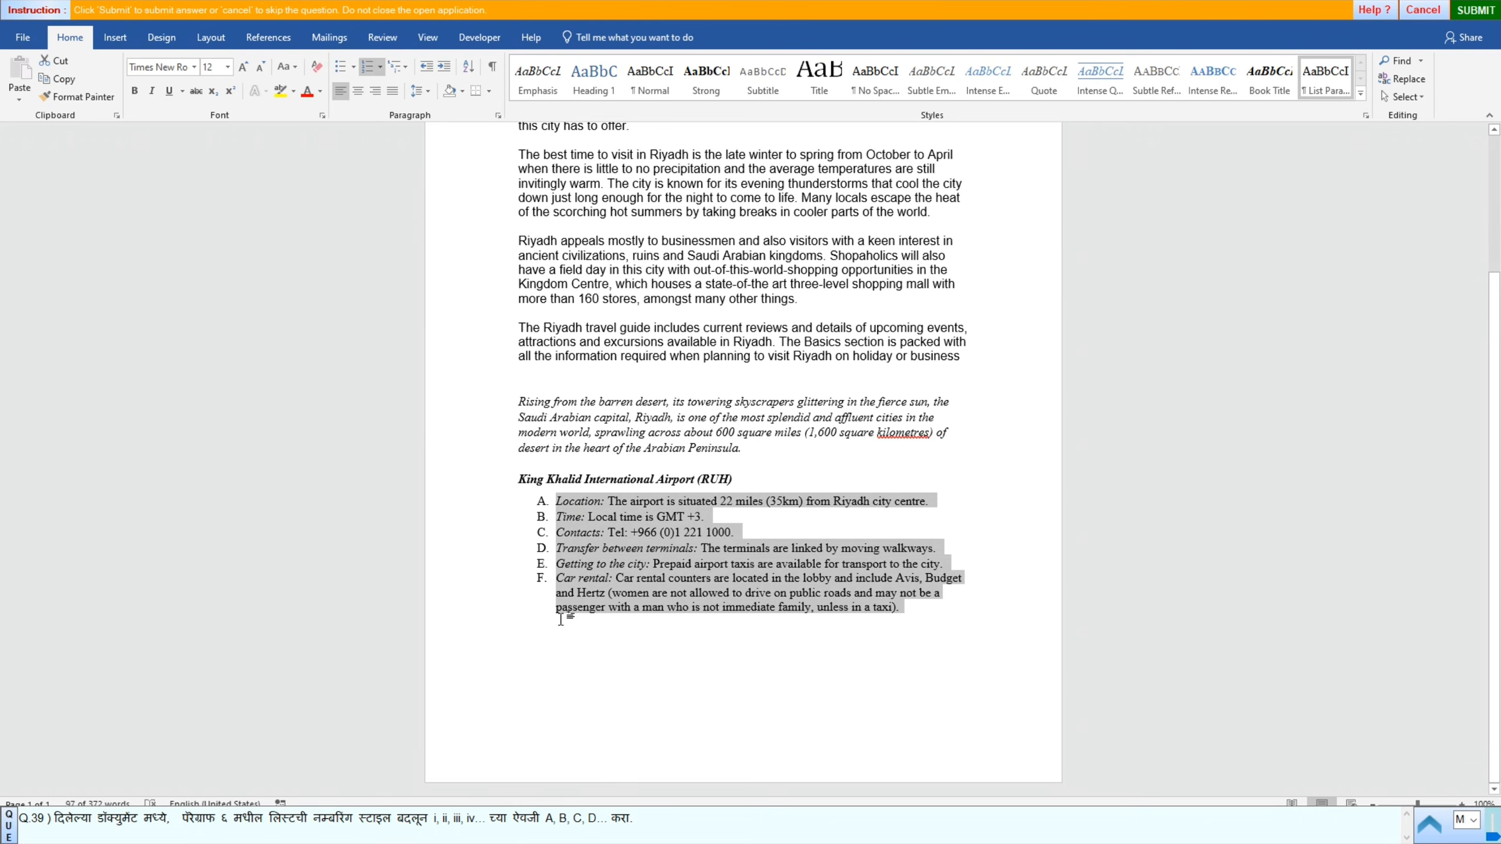
click(1476, 11)
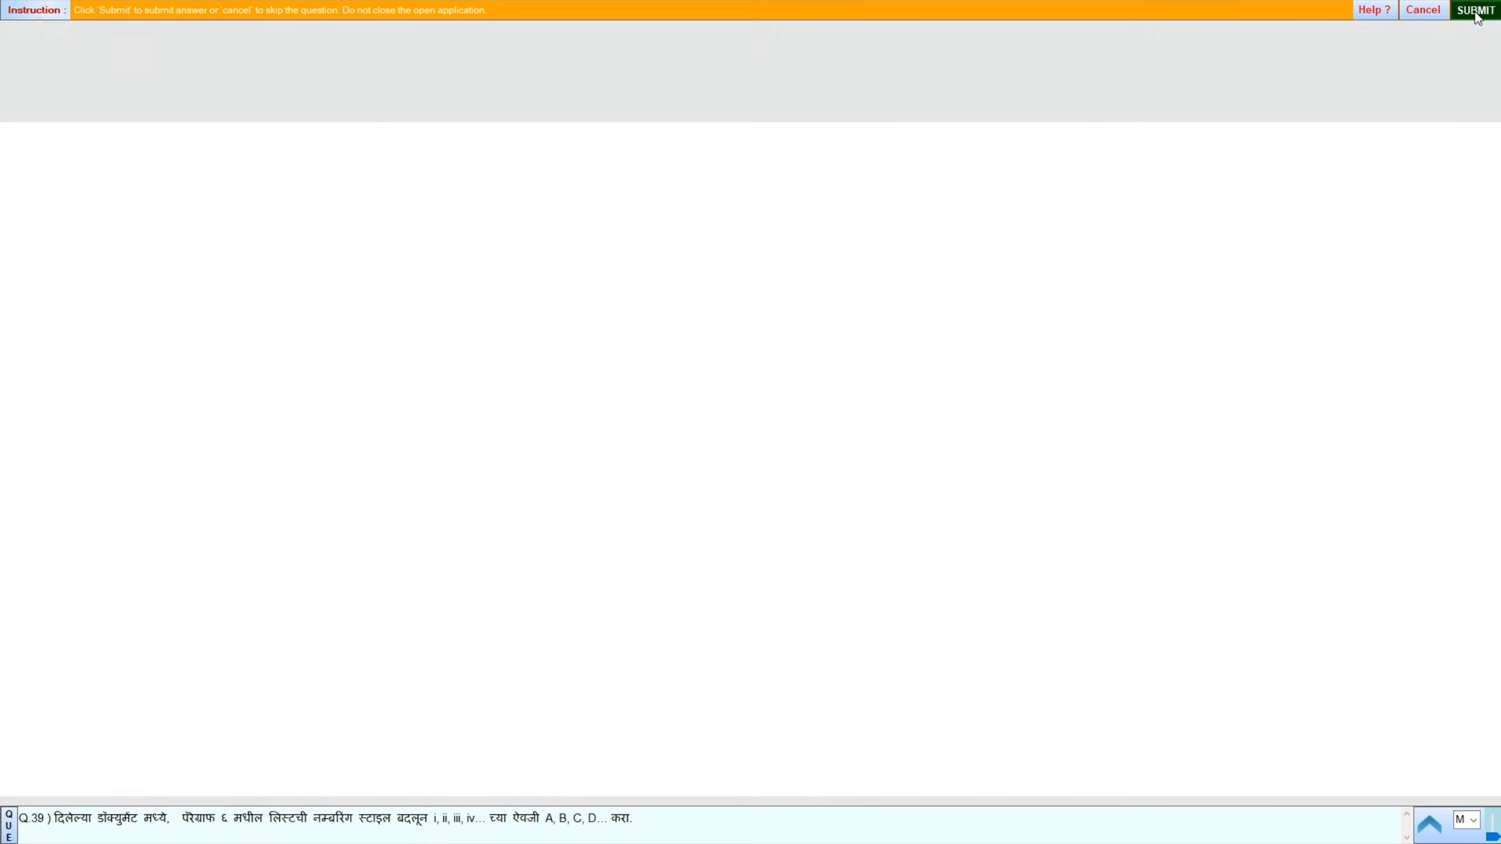
click(755, 447)
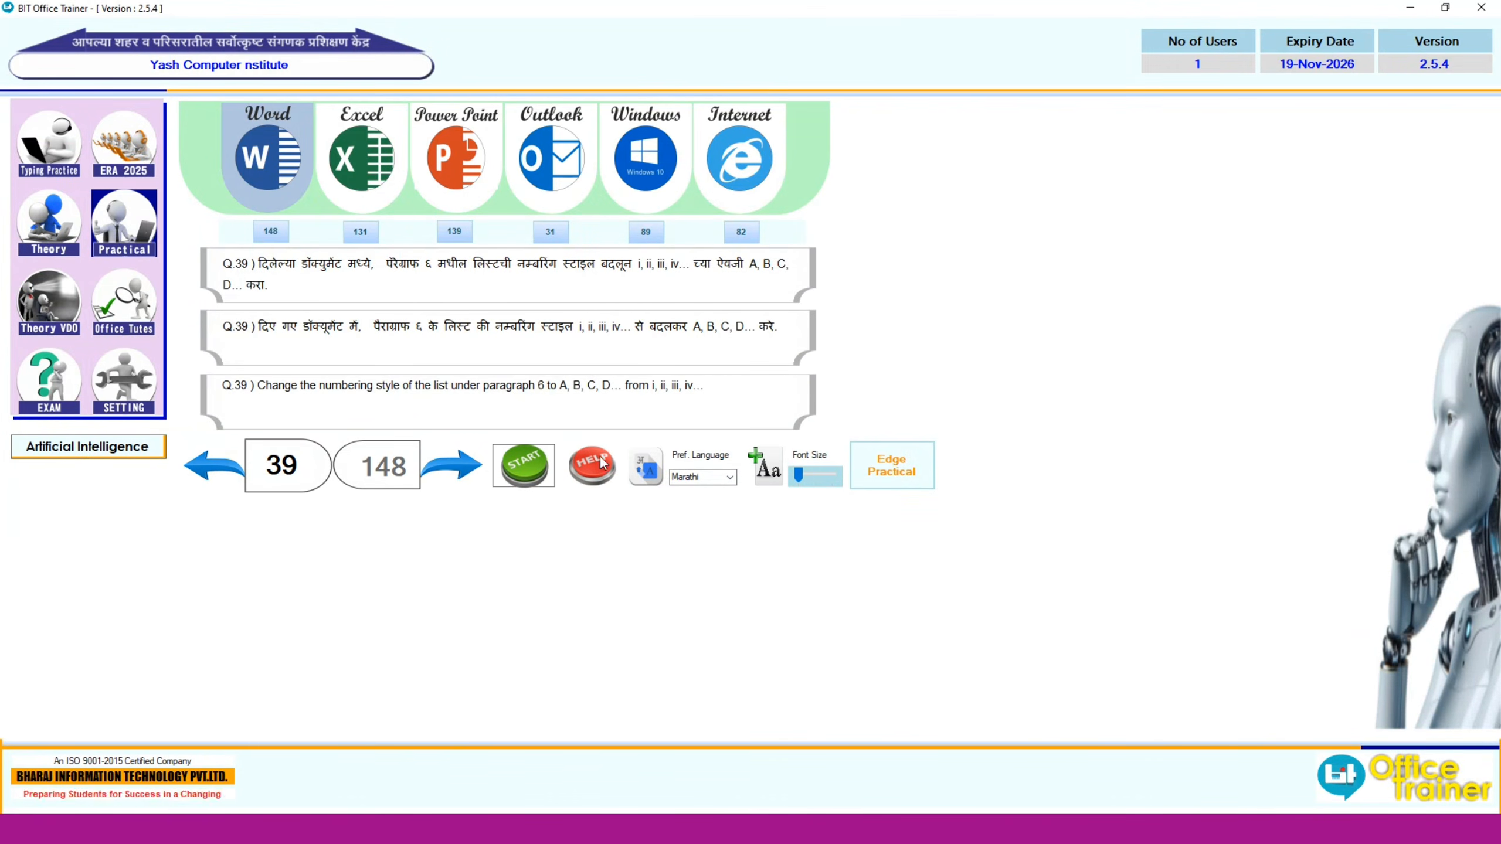
Step: Start question 40, sort the whole country list by paragraphs in ascending order, and submit the answer
click(445, 477)
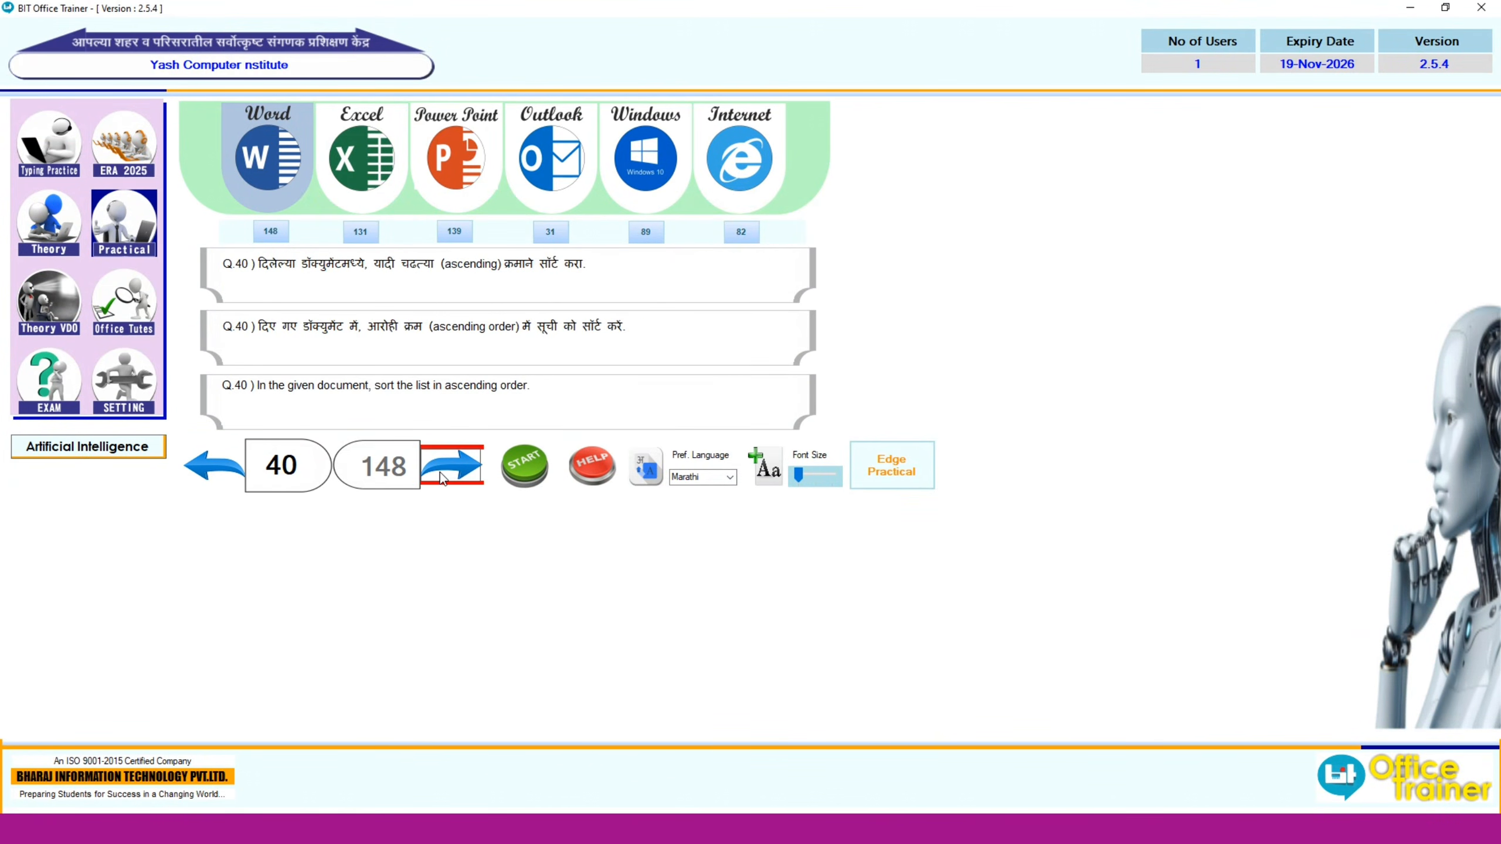
click(521, 475)
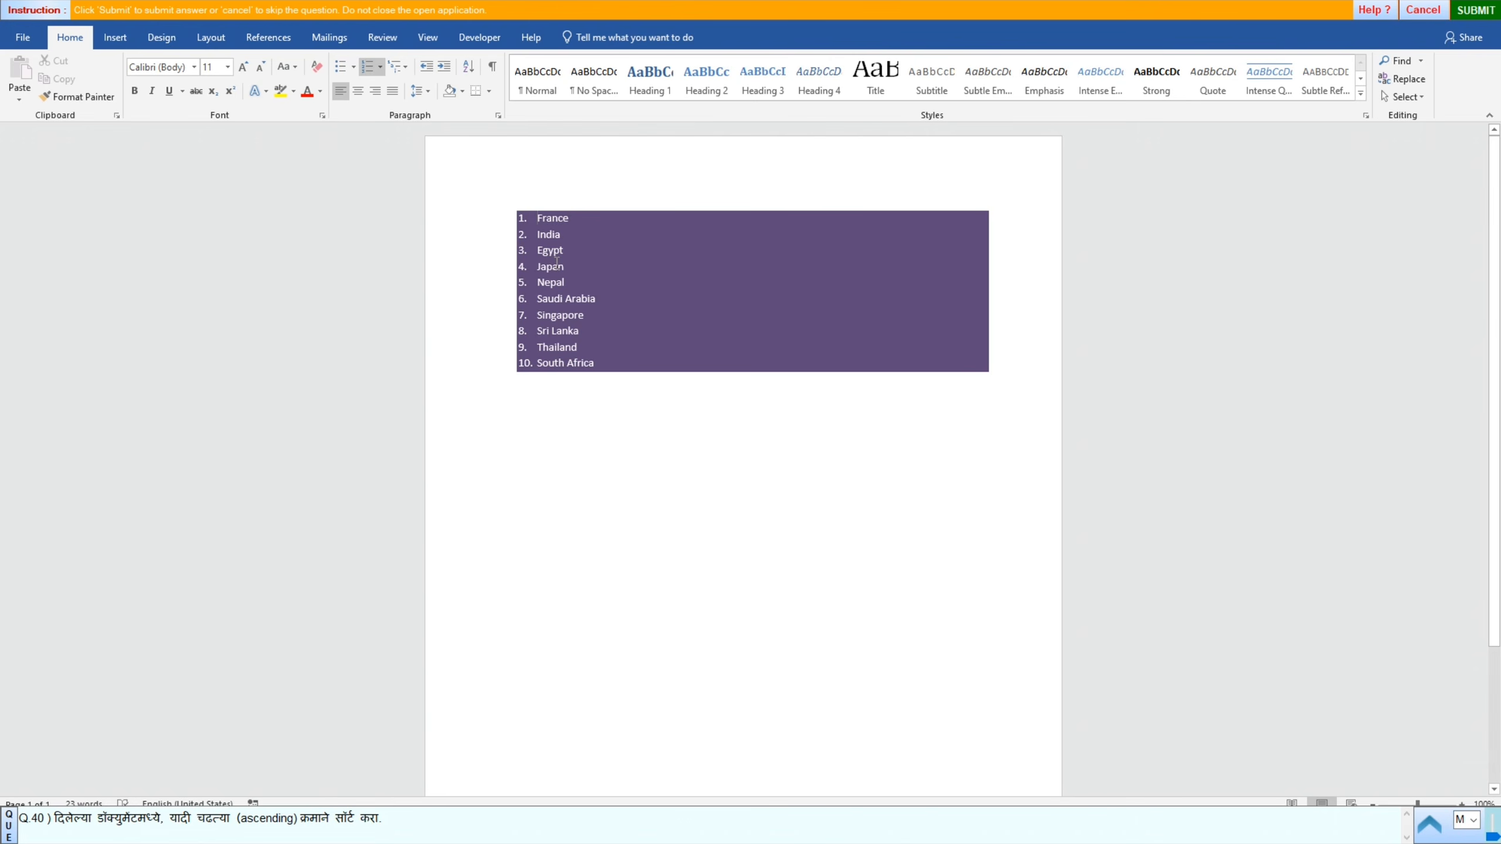
key(ctrl+a)
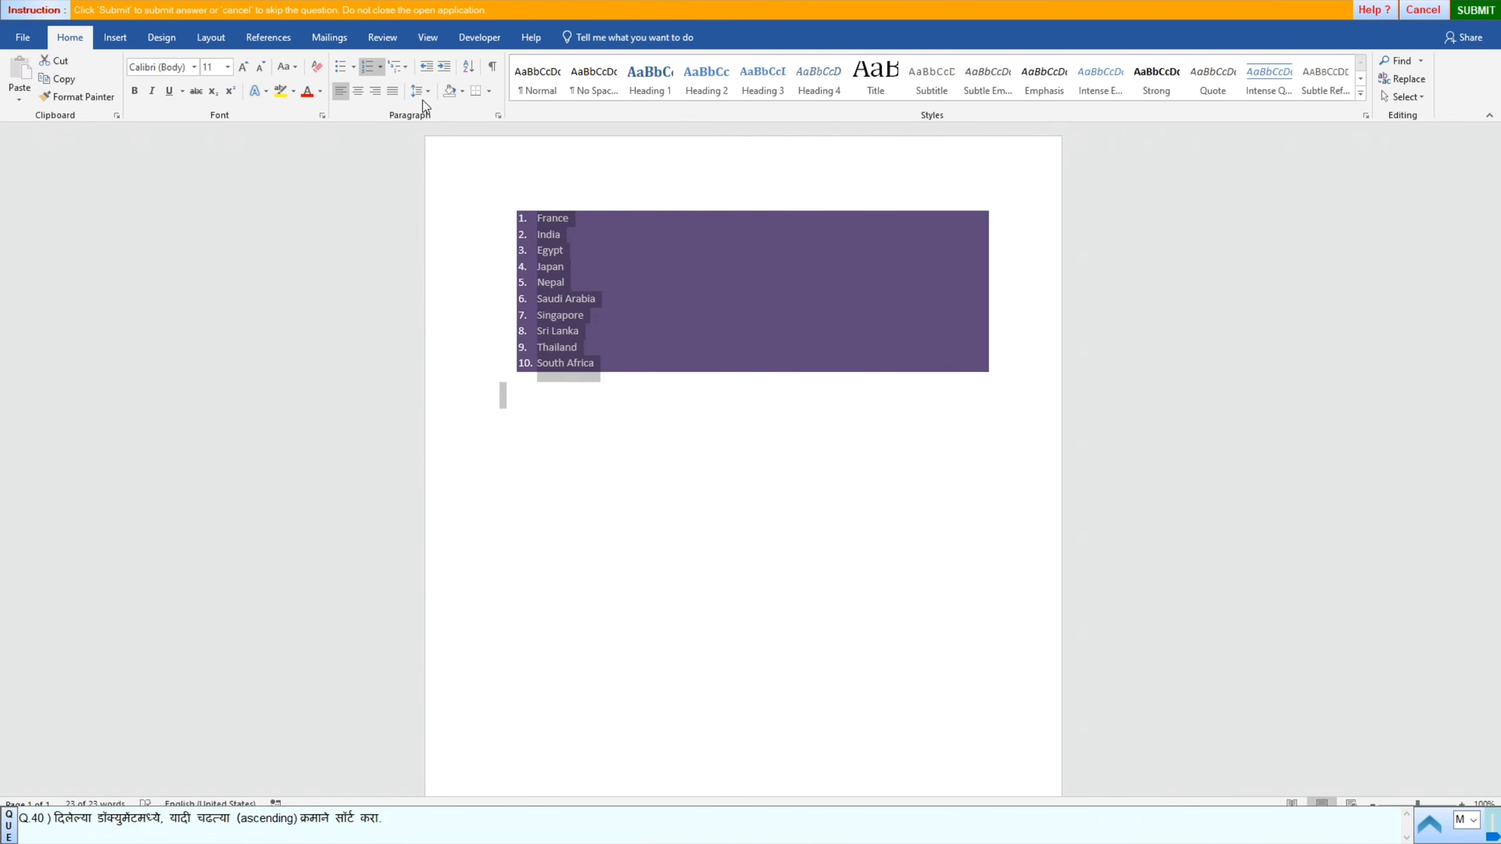
click(468, 66)
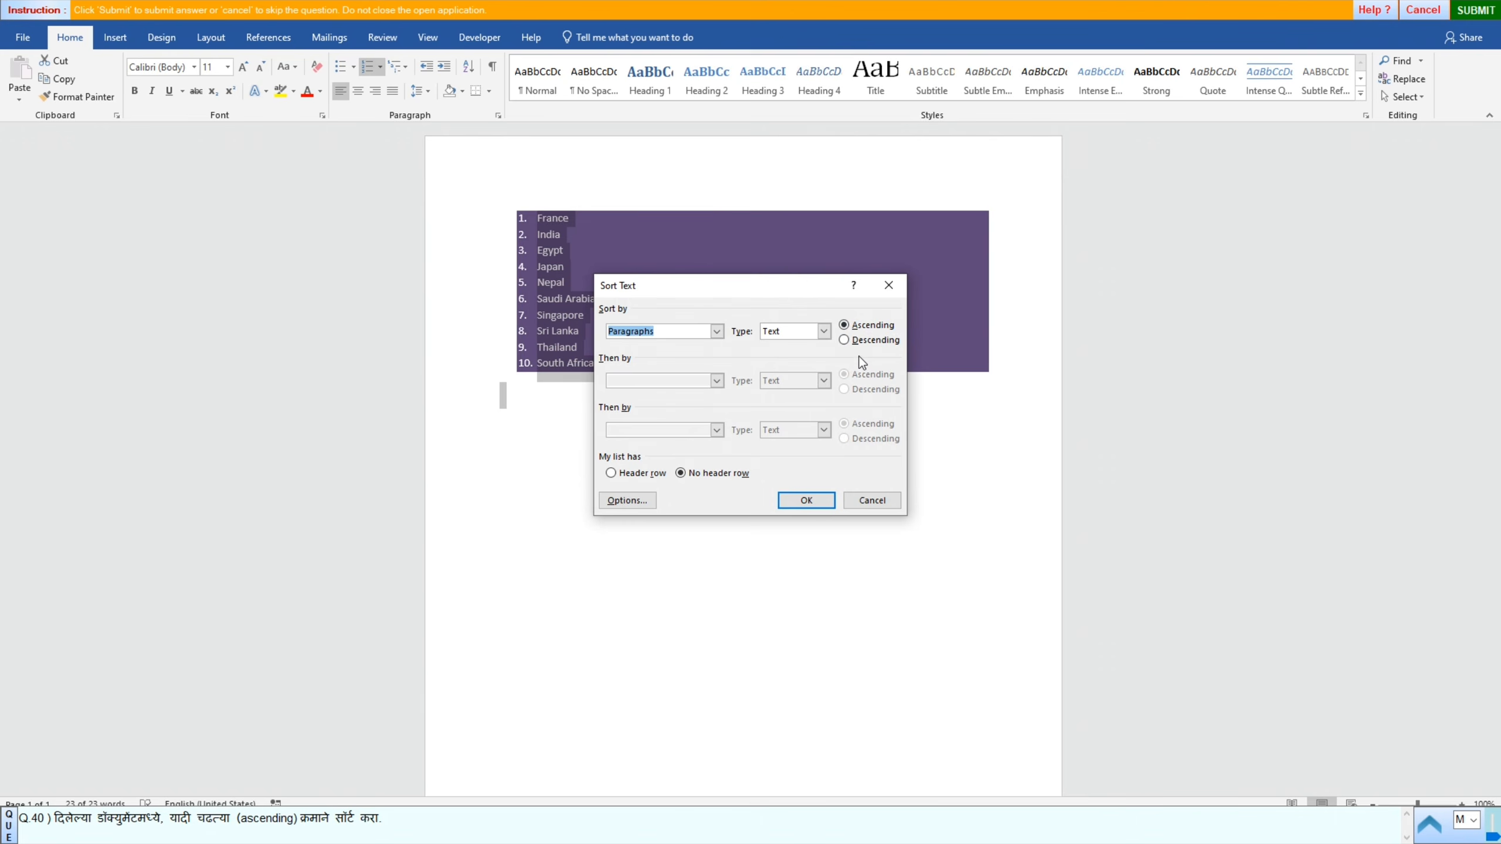
click(844, 327)
click(809, 500)
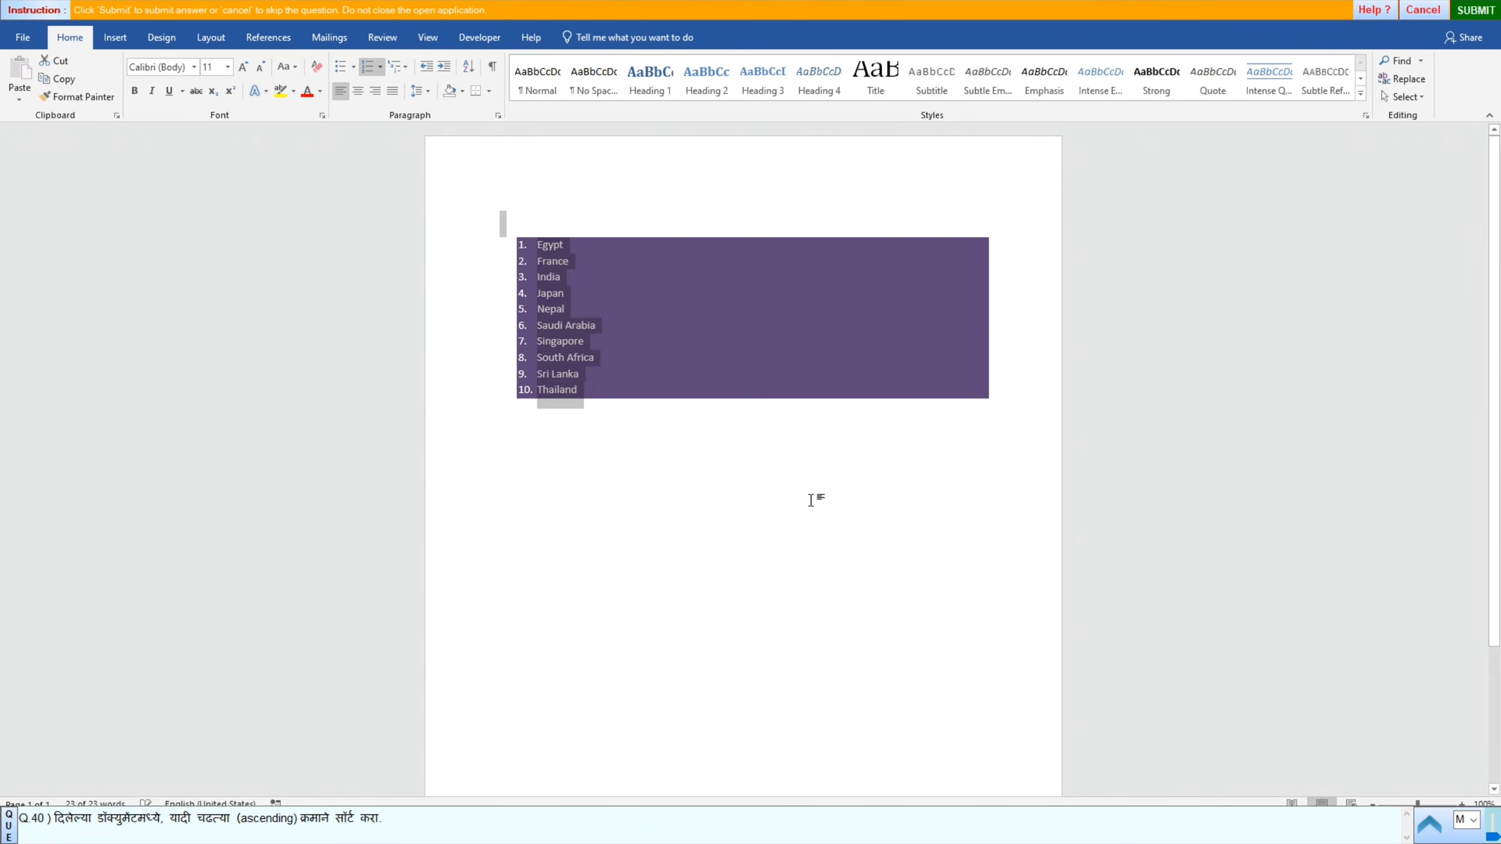
click(1475, 10)
click(750, 449)
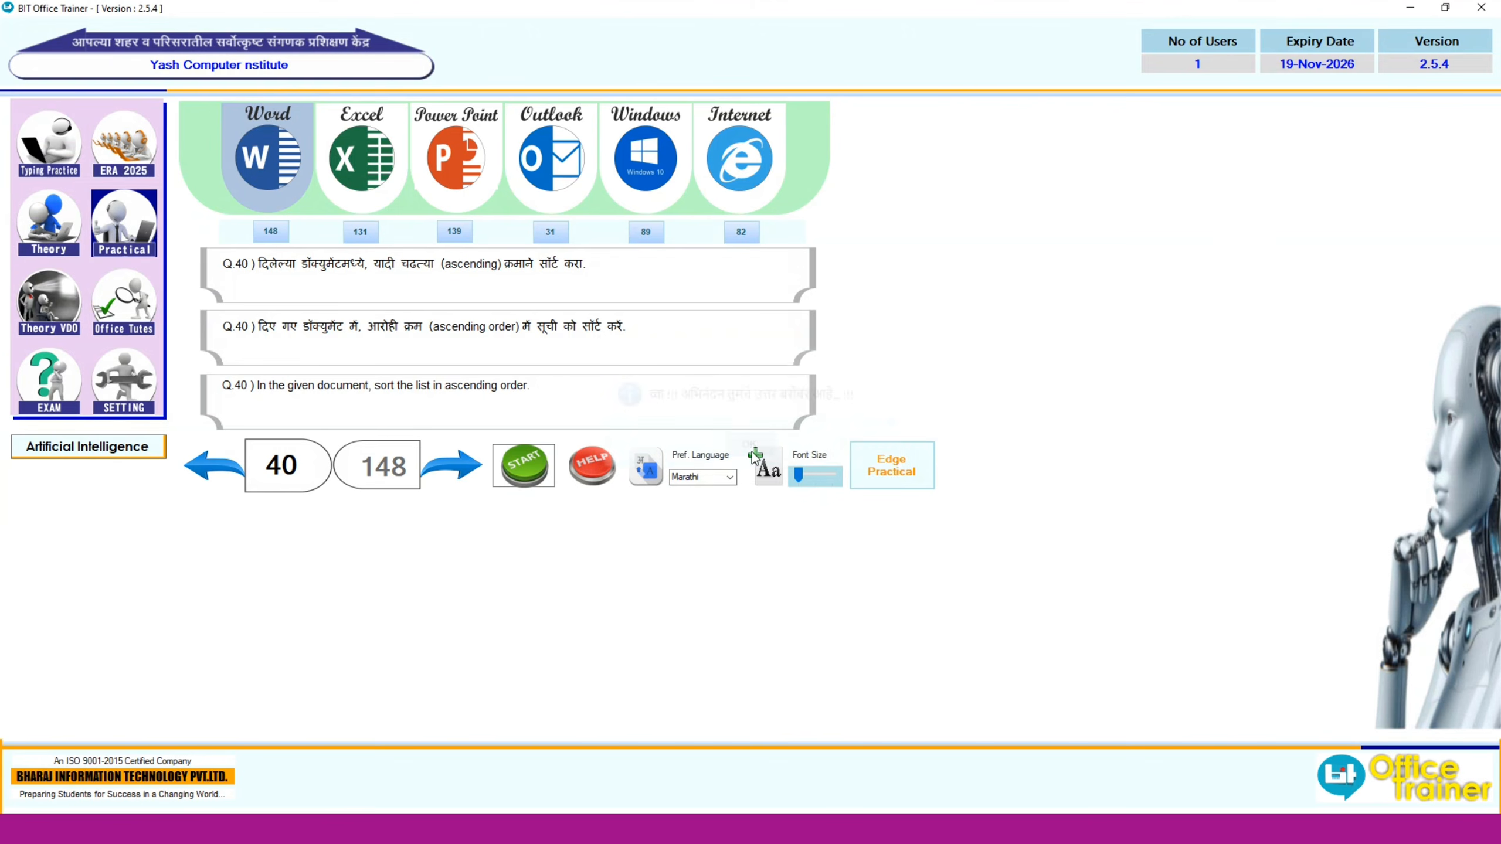
Step: Start question 41, sort the whole country list by paragraphs in descending order, and submit the answer
click(451, 467)
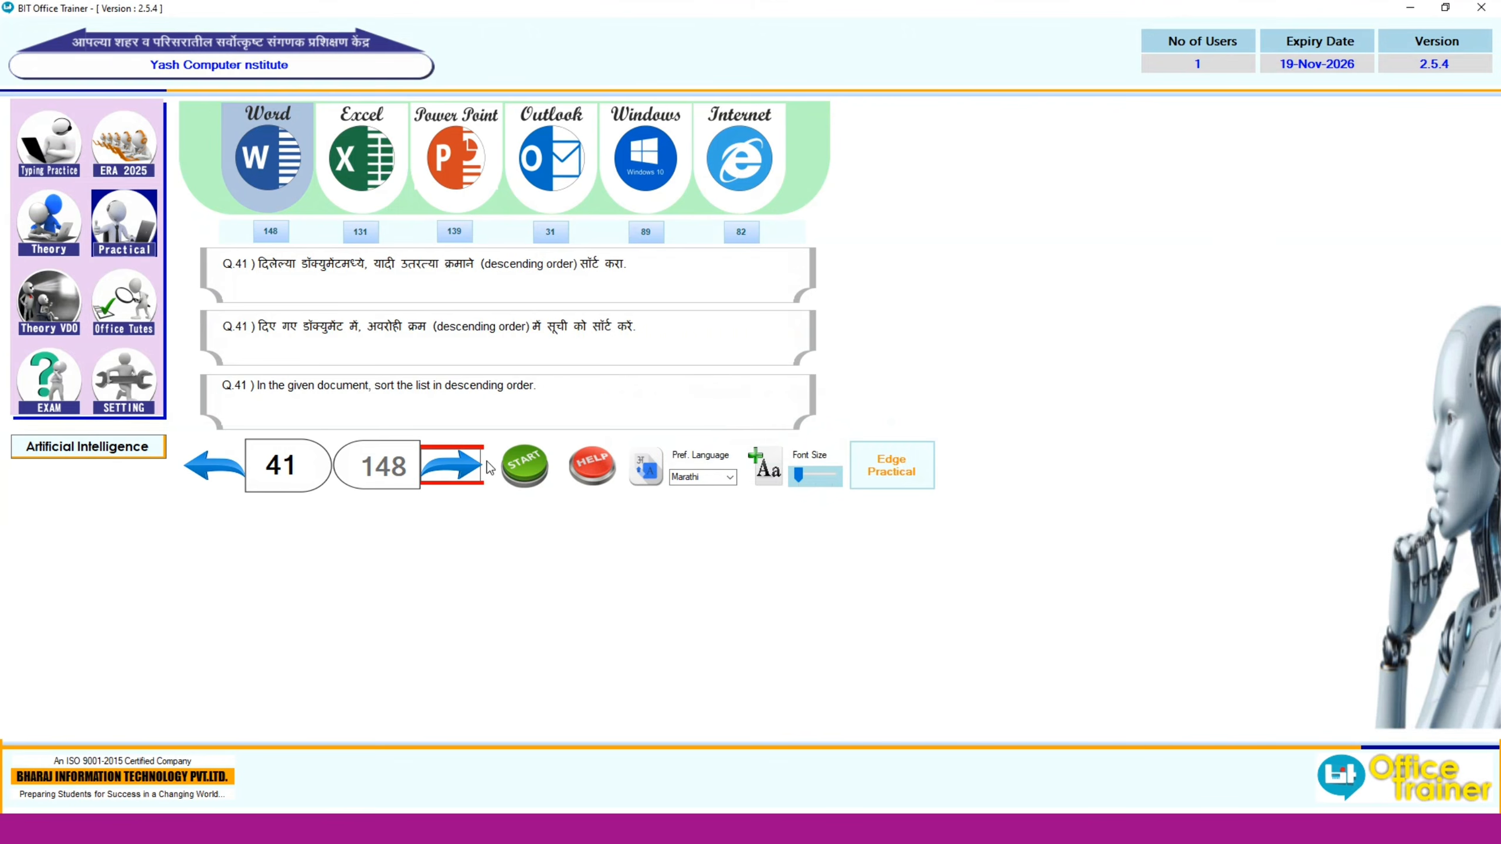
click(522, 464)
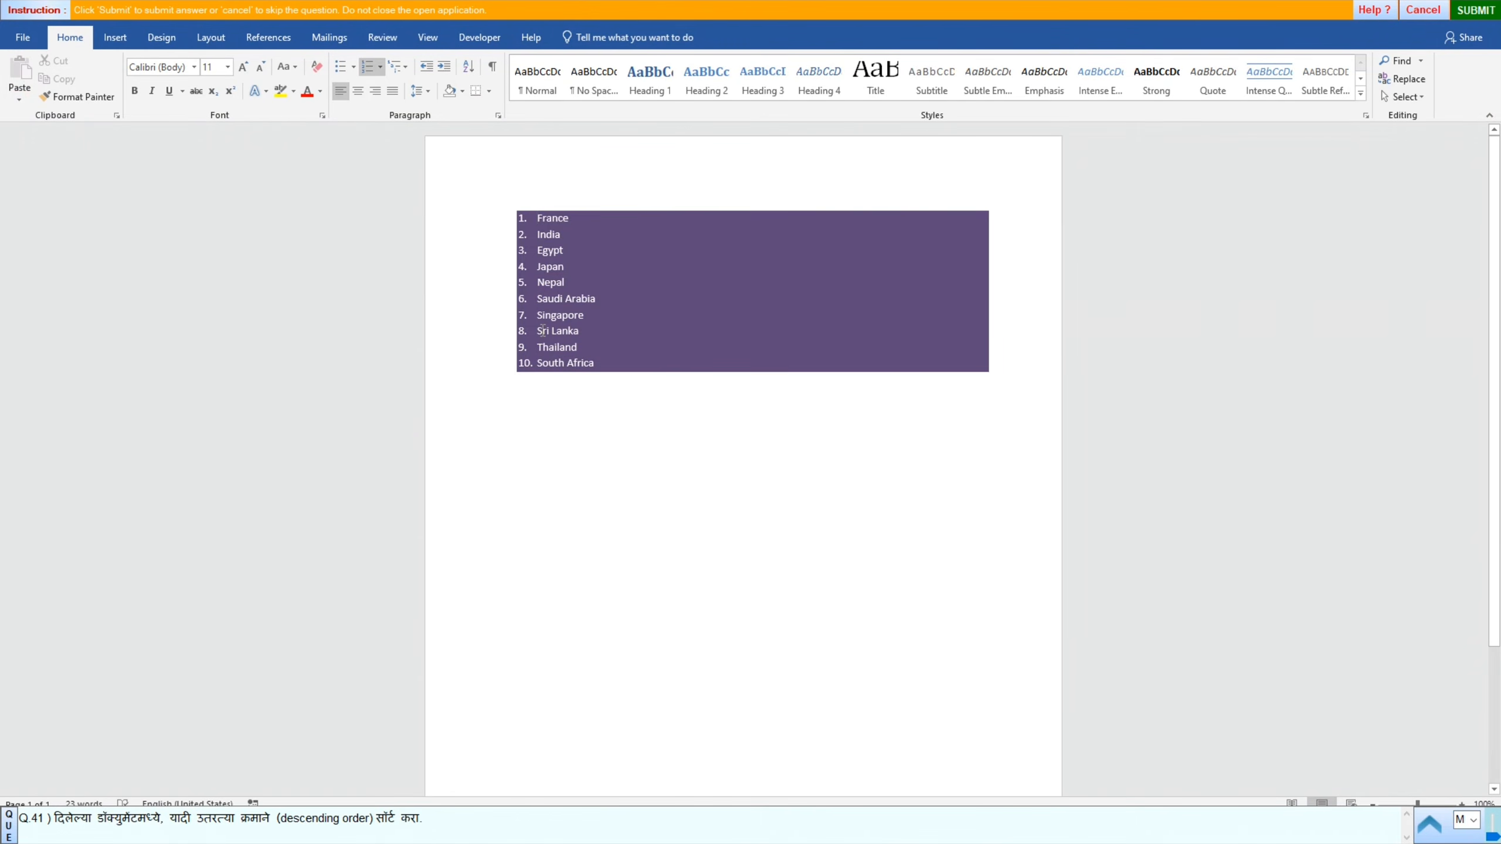
key(ctrl+a)
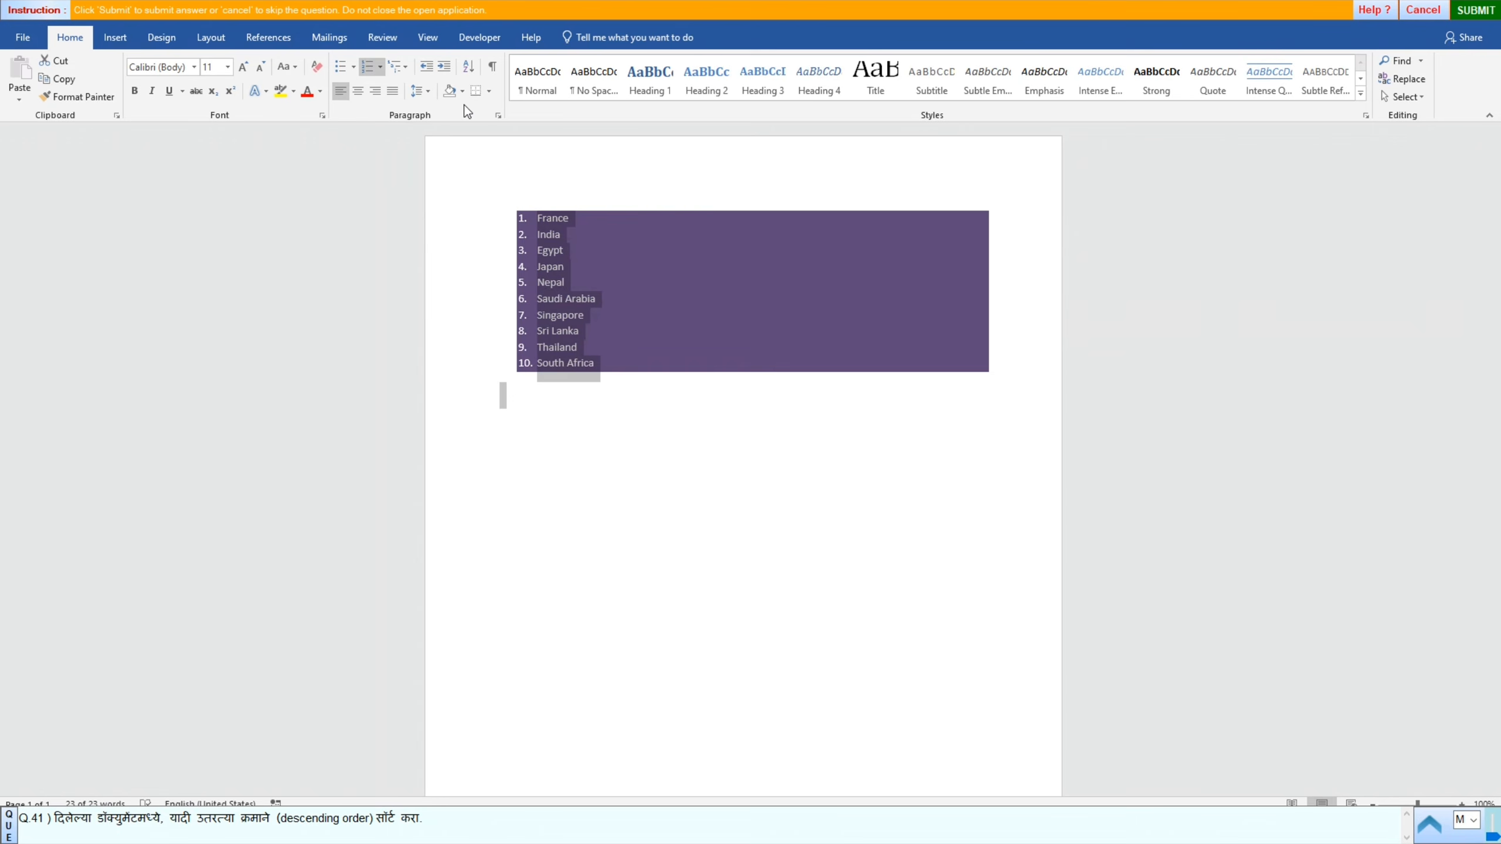
click(497, 68)
click(492, 69)
click(468, 70)
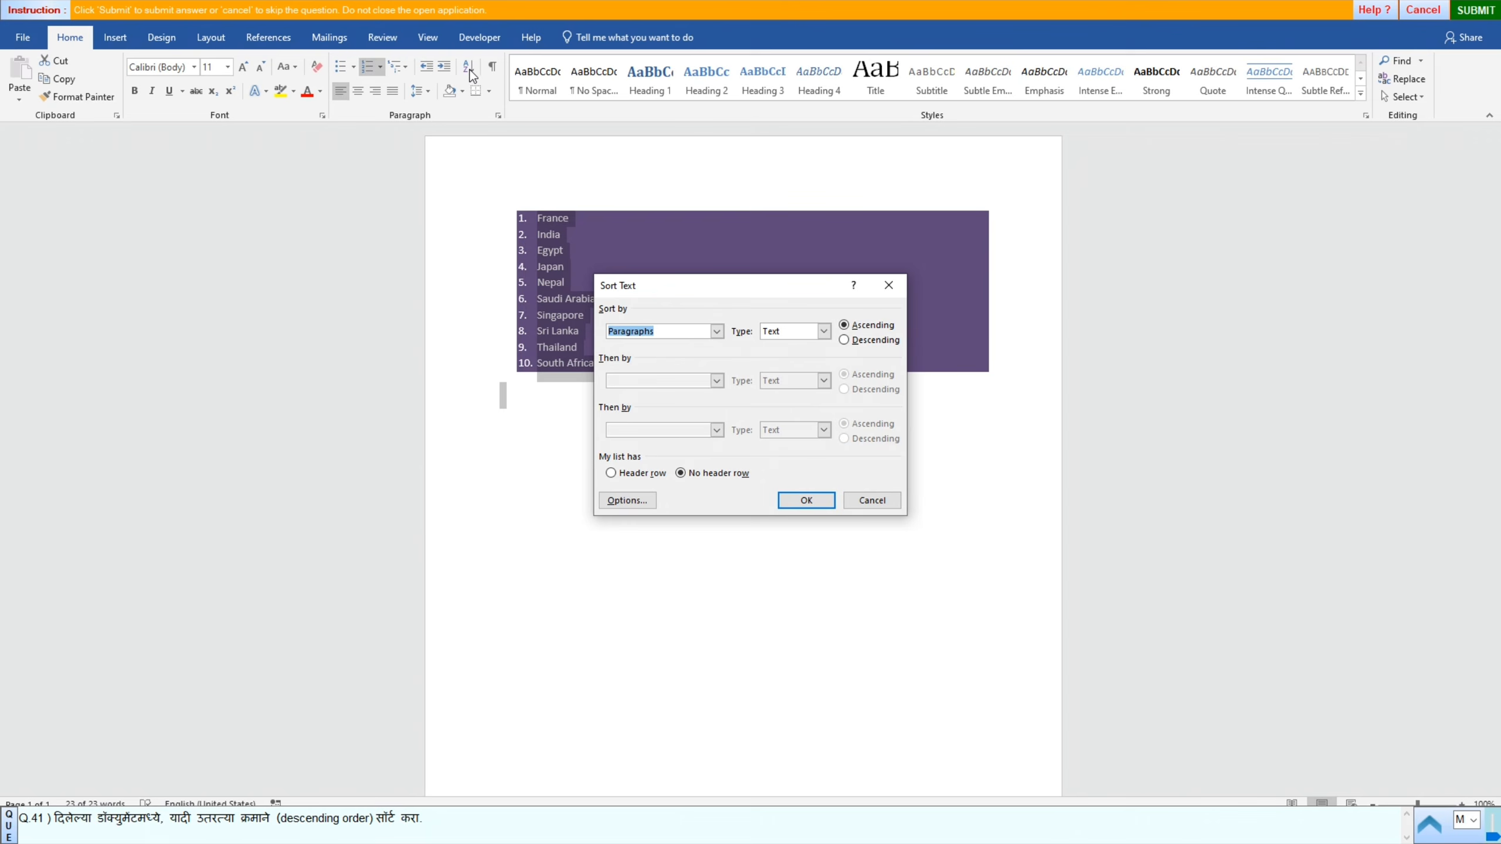
click(844, 340)
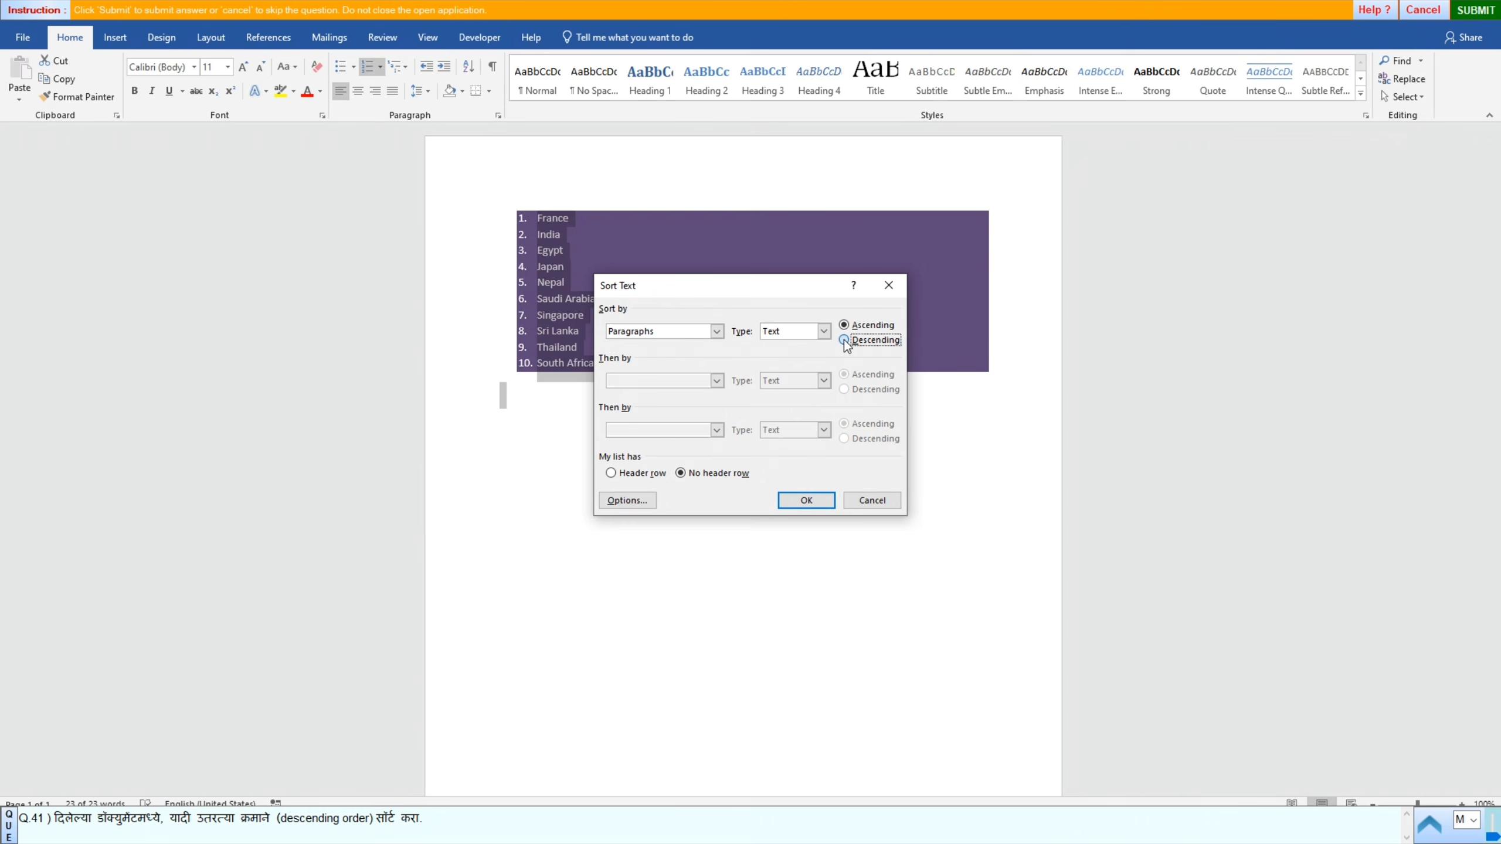
click(813, 500)
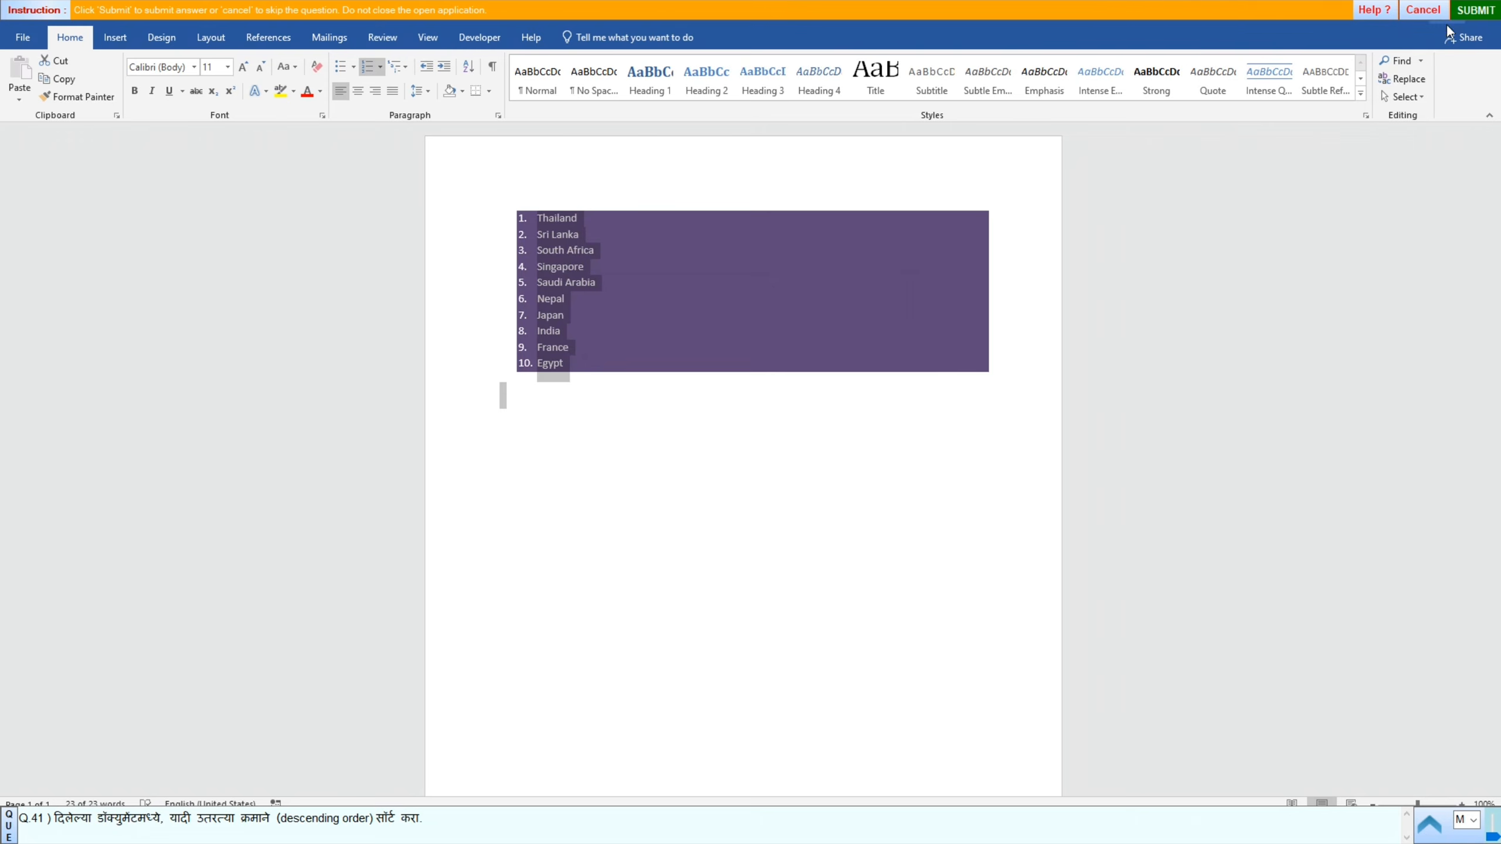
click(1460, 17)
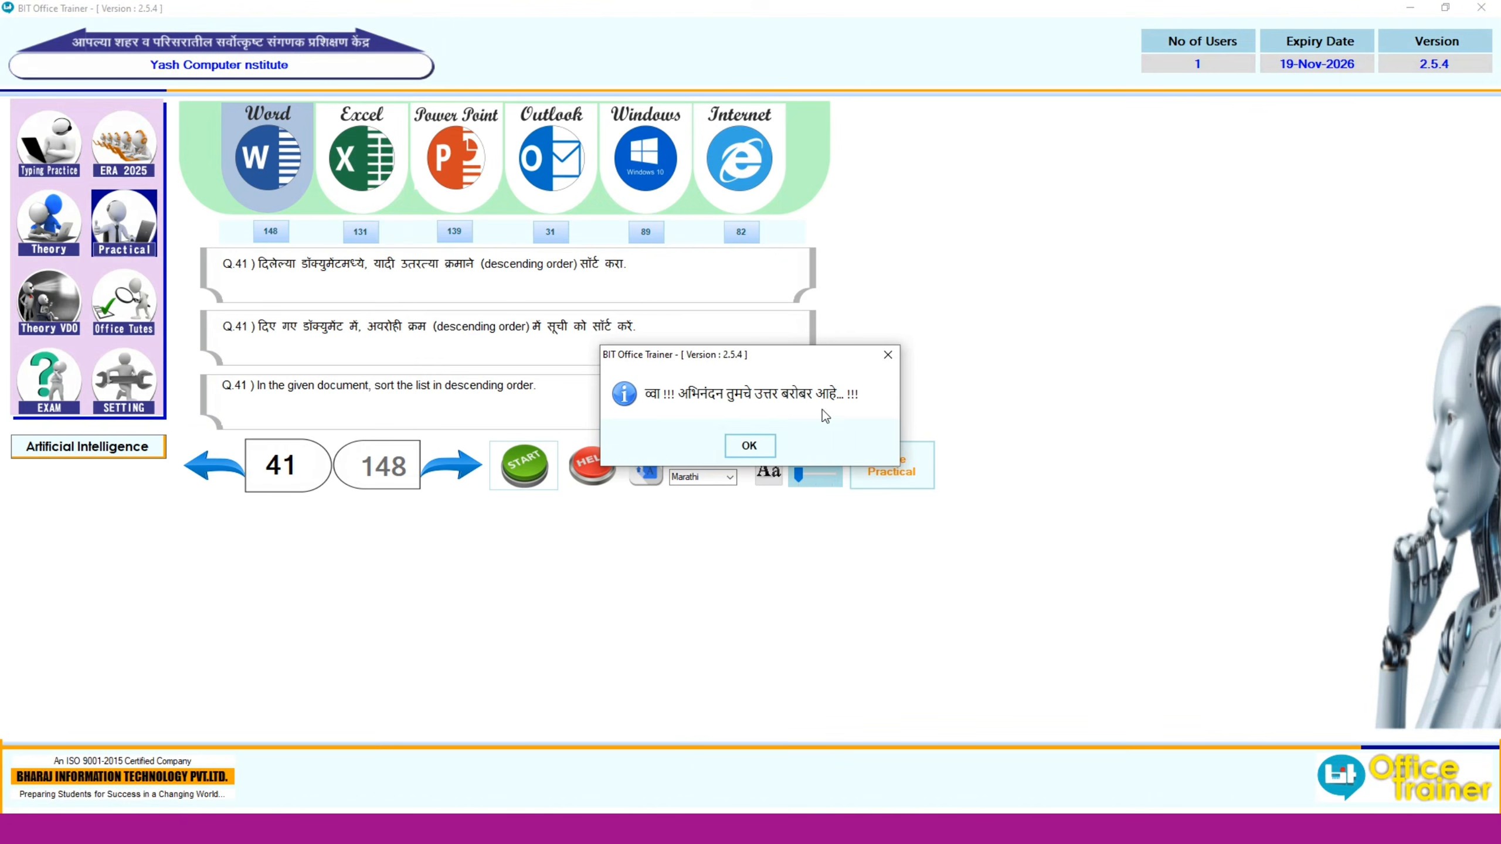
click(752, 446)
Step: Start question 42, remove the numbering from the whole country list, and submit the answer
click(455, 466)
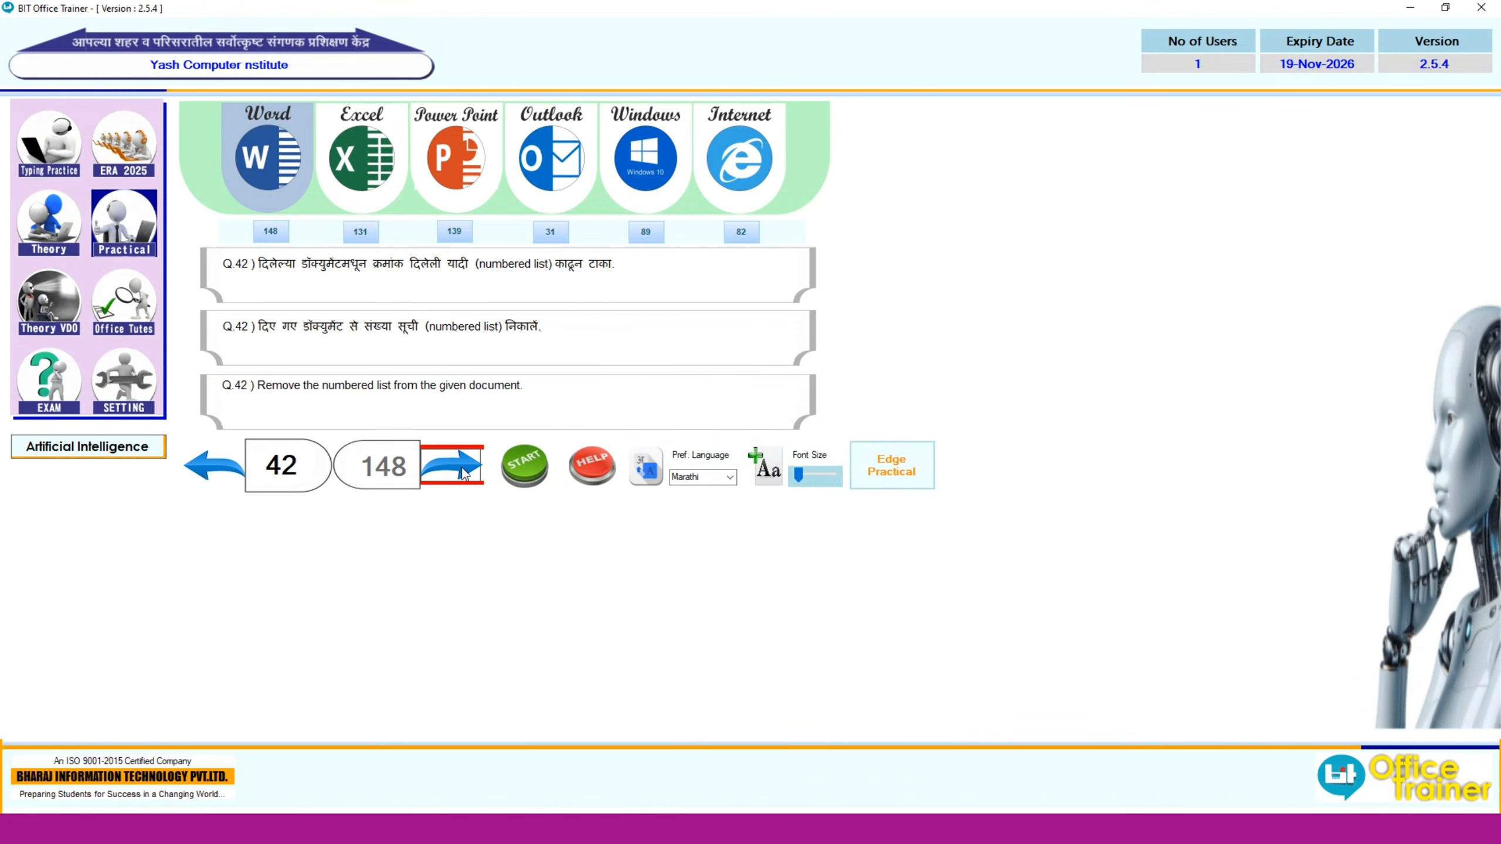
click(540, 465)
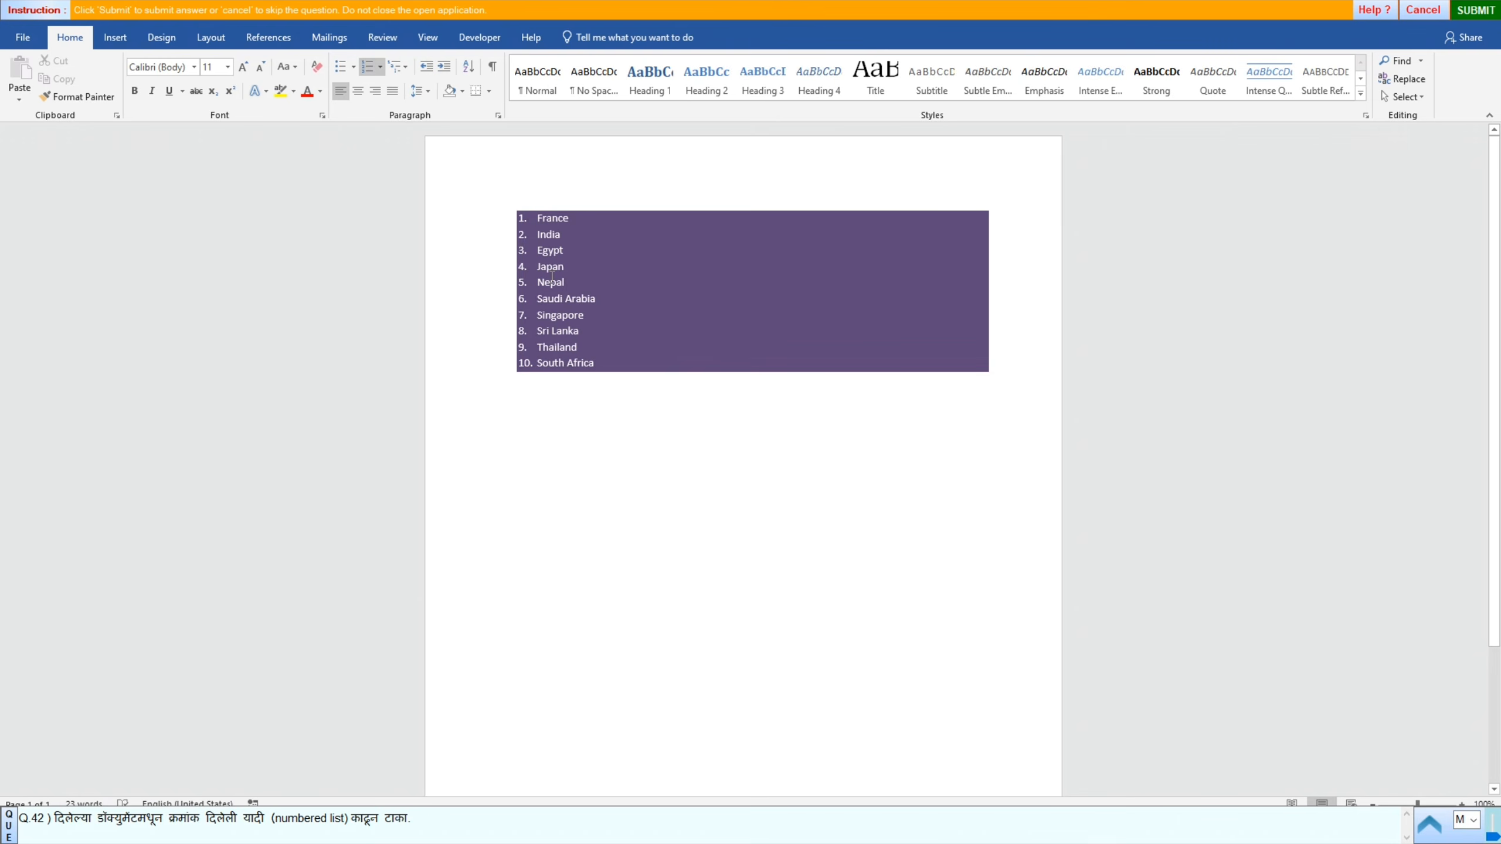
key(ctrl+a)
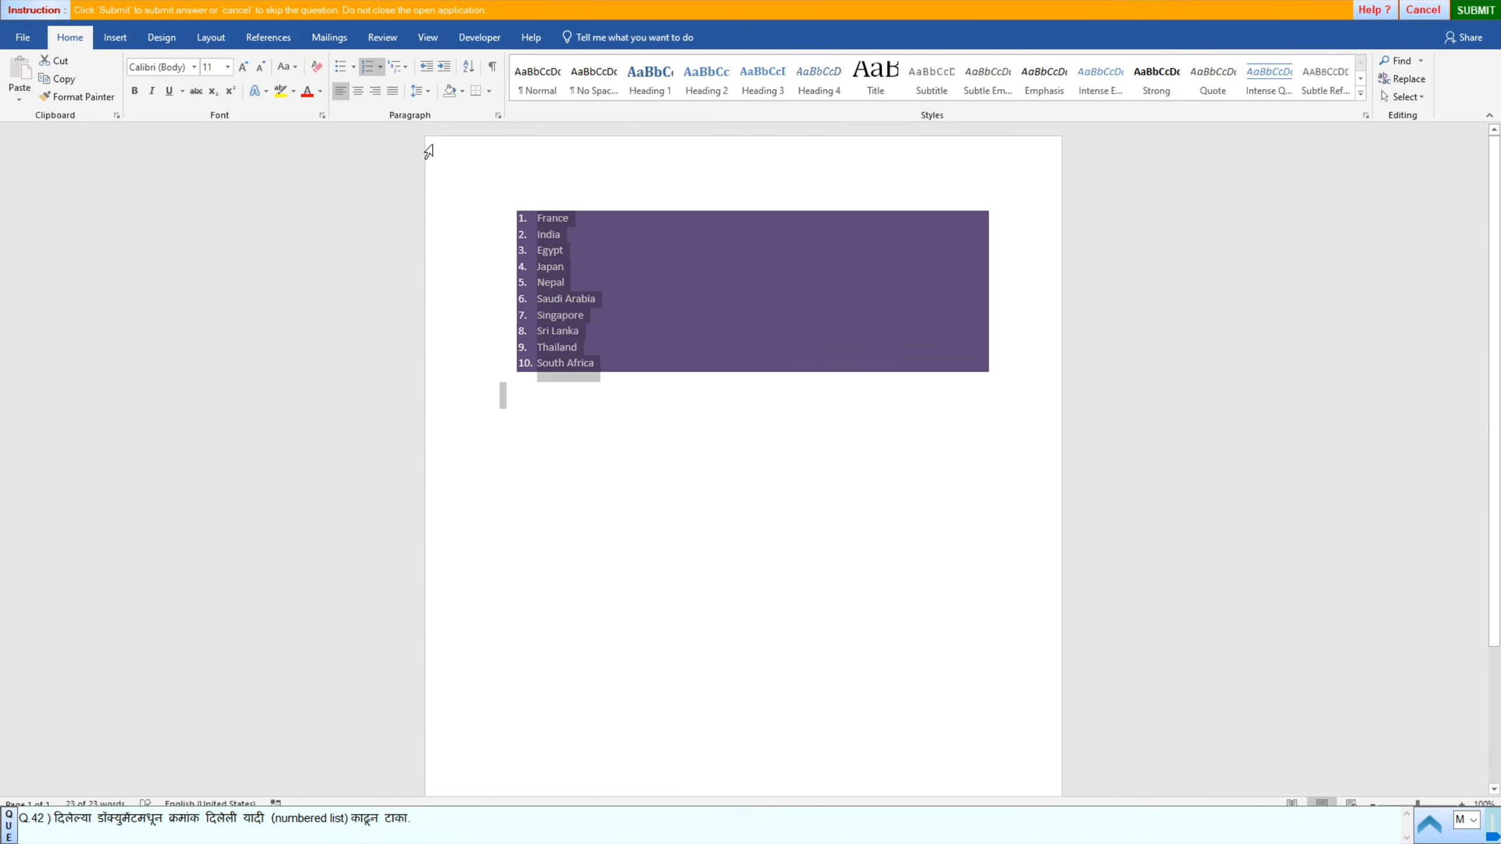
click(380, 69)
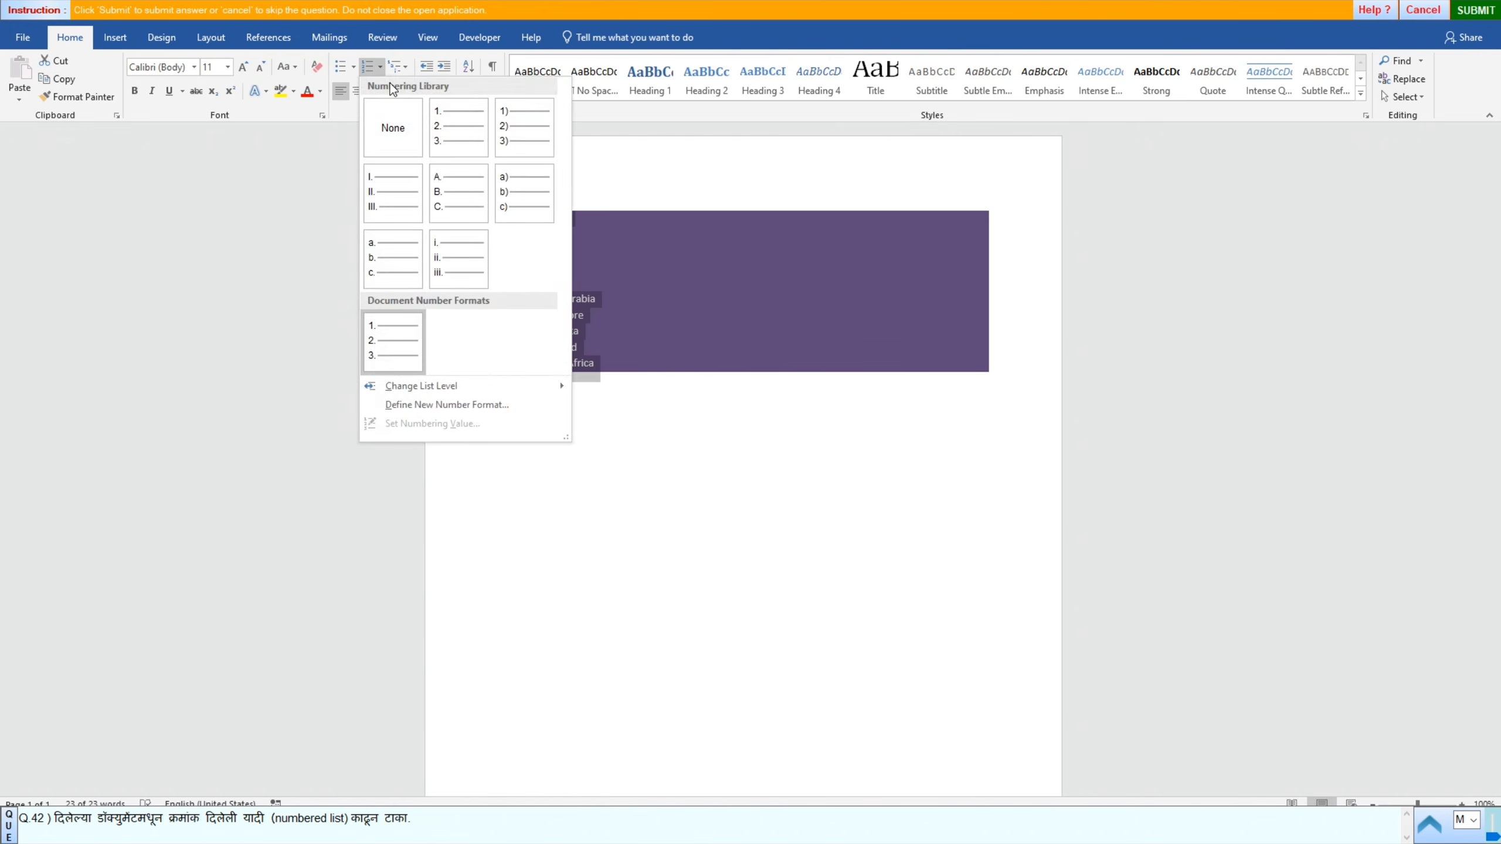
click(388, 136)
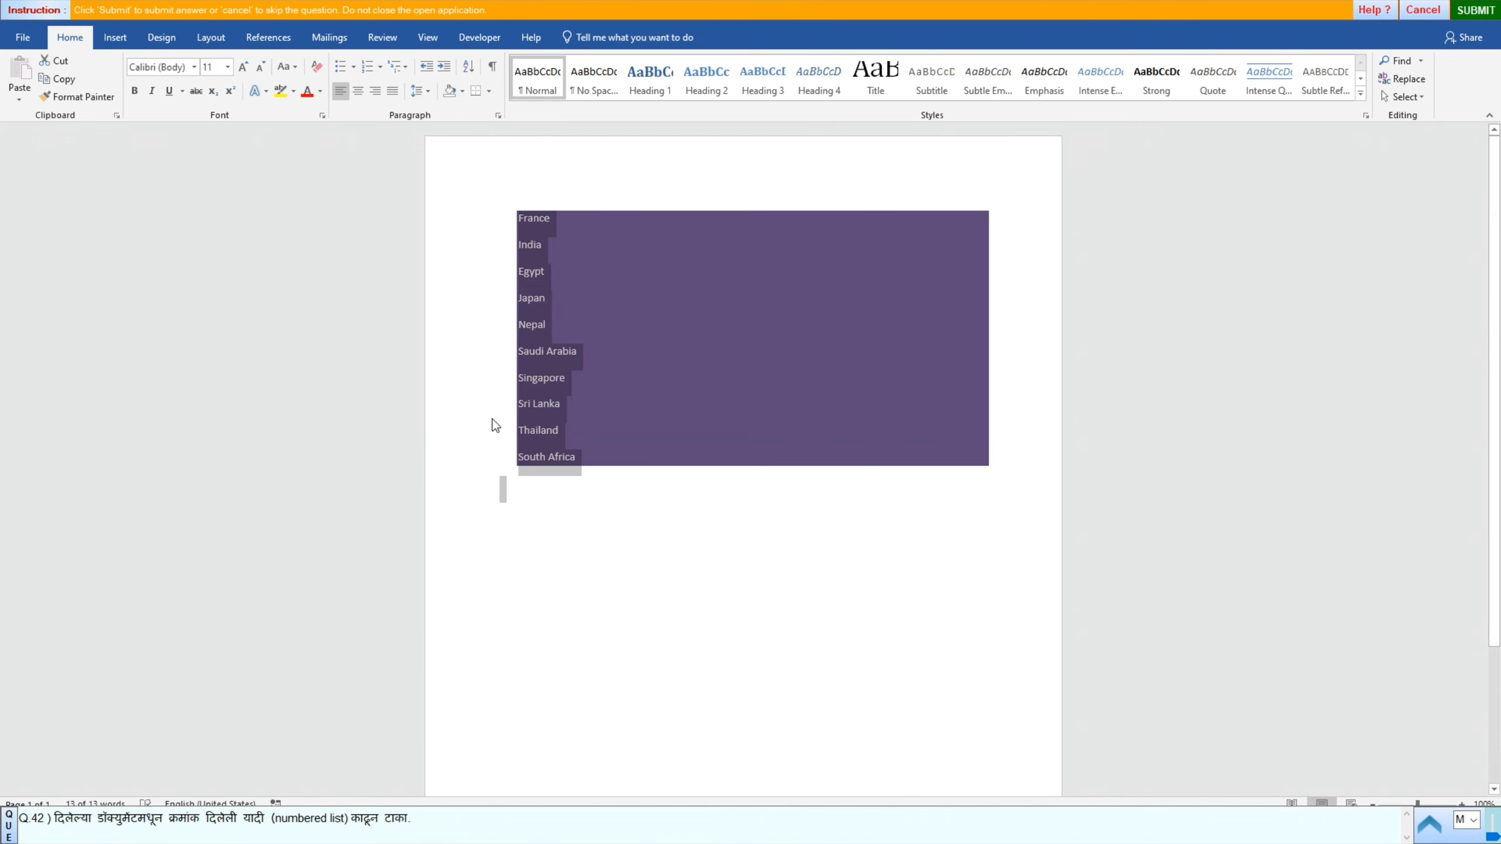
click(1477, 13)
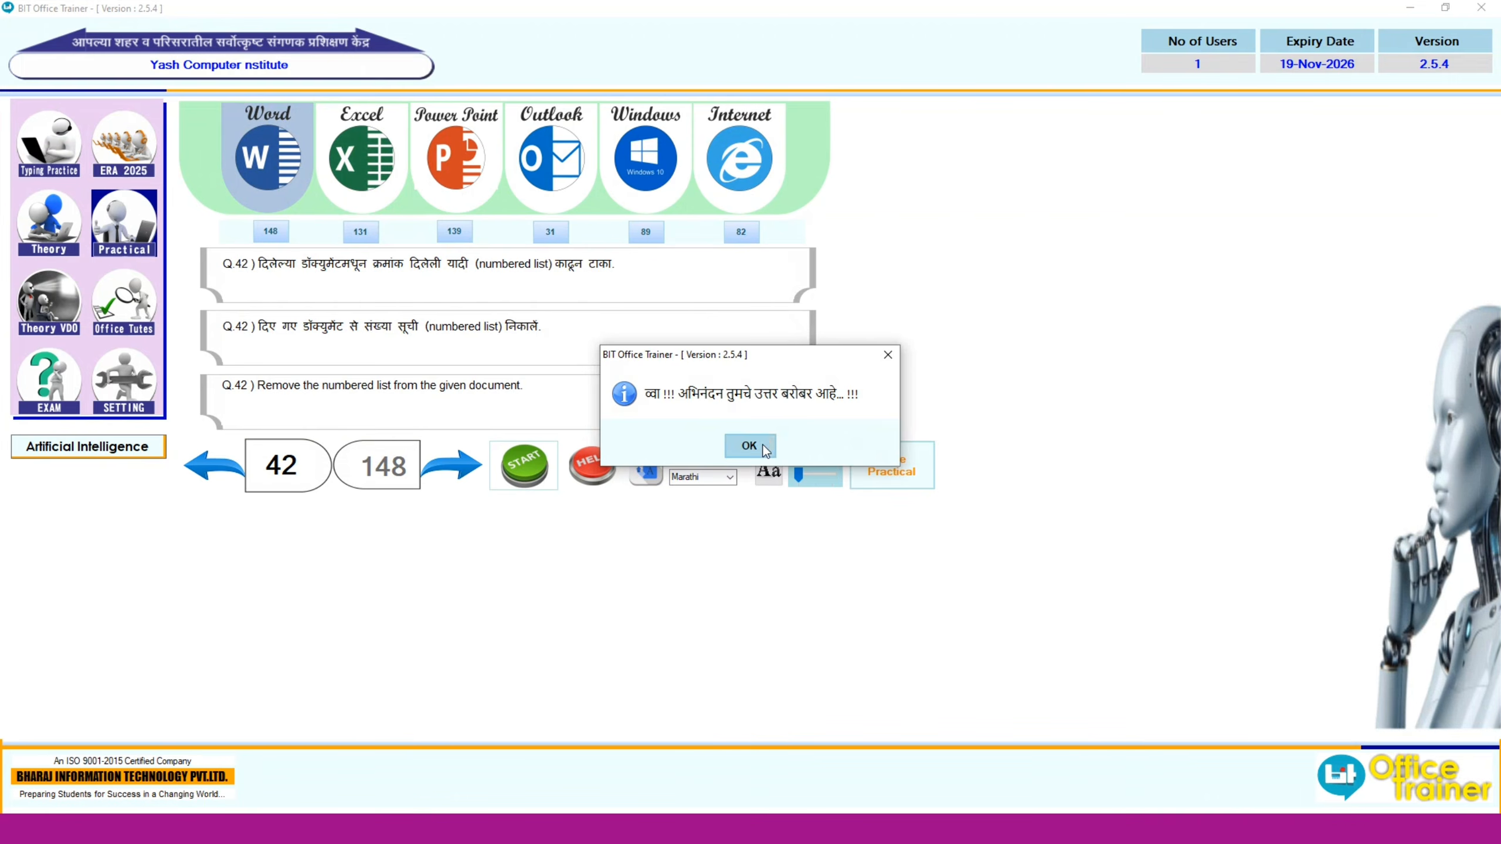
click(745, 444)
Step: Start question 43, remove the numbering from the whole list of ATM tips, and submit the answer
click(450, 467)
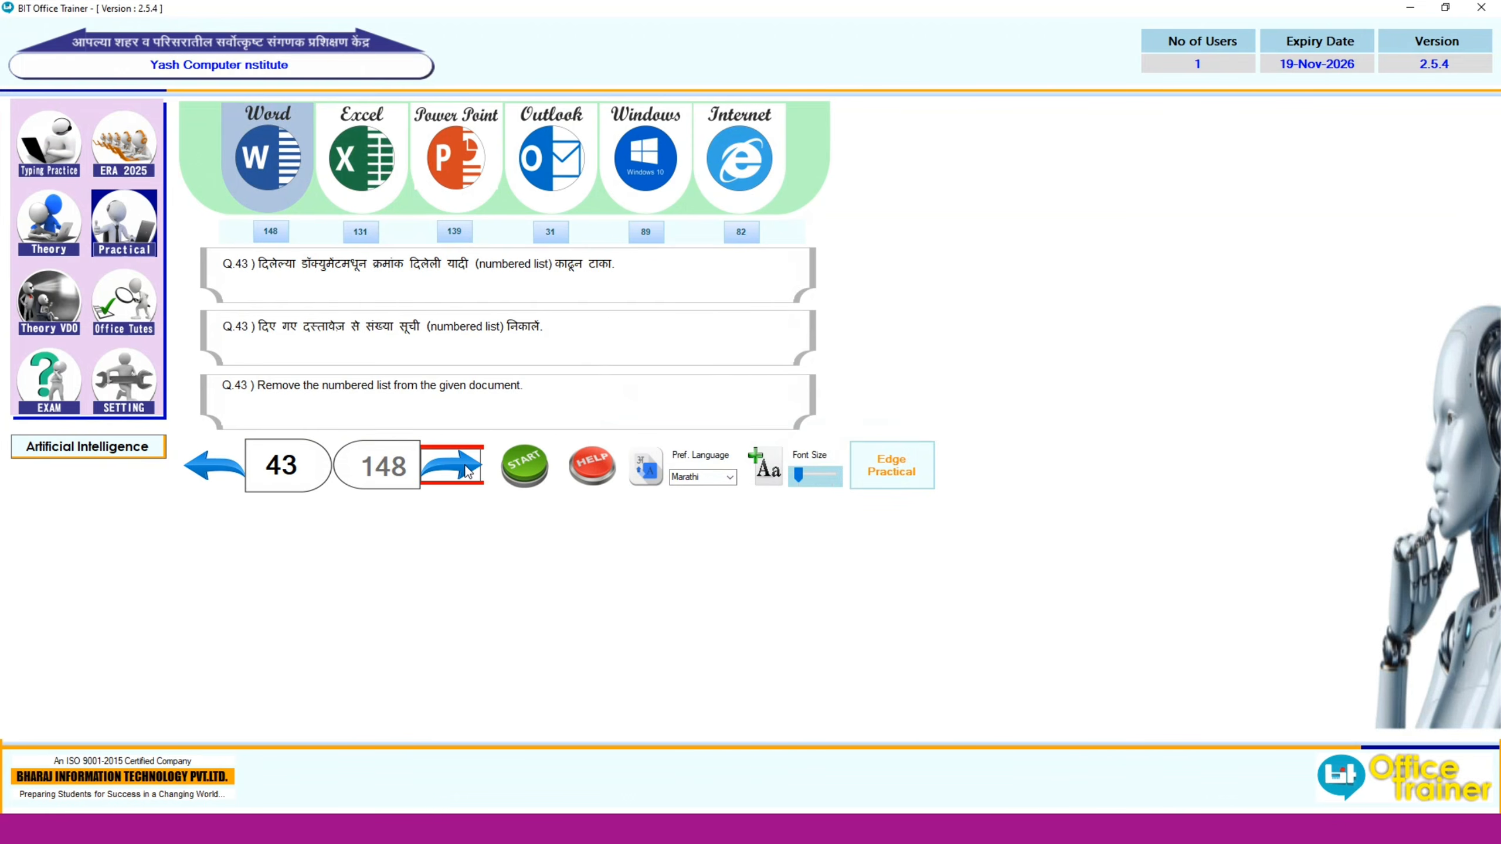
click(549, 473)
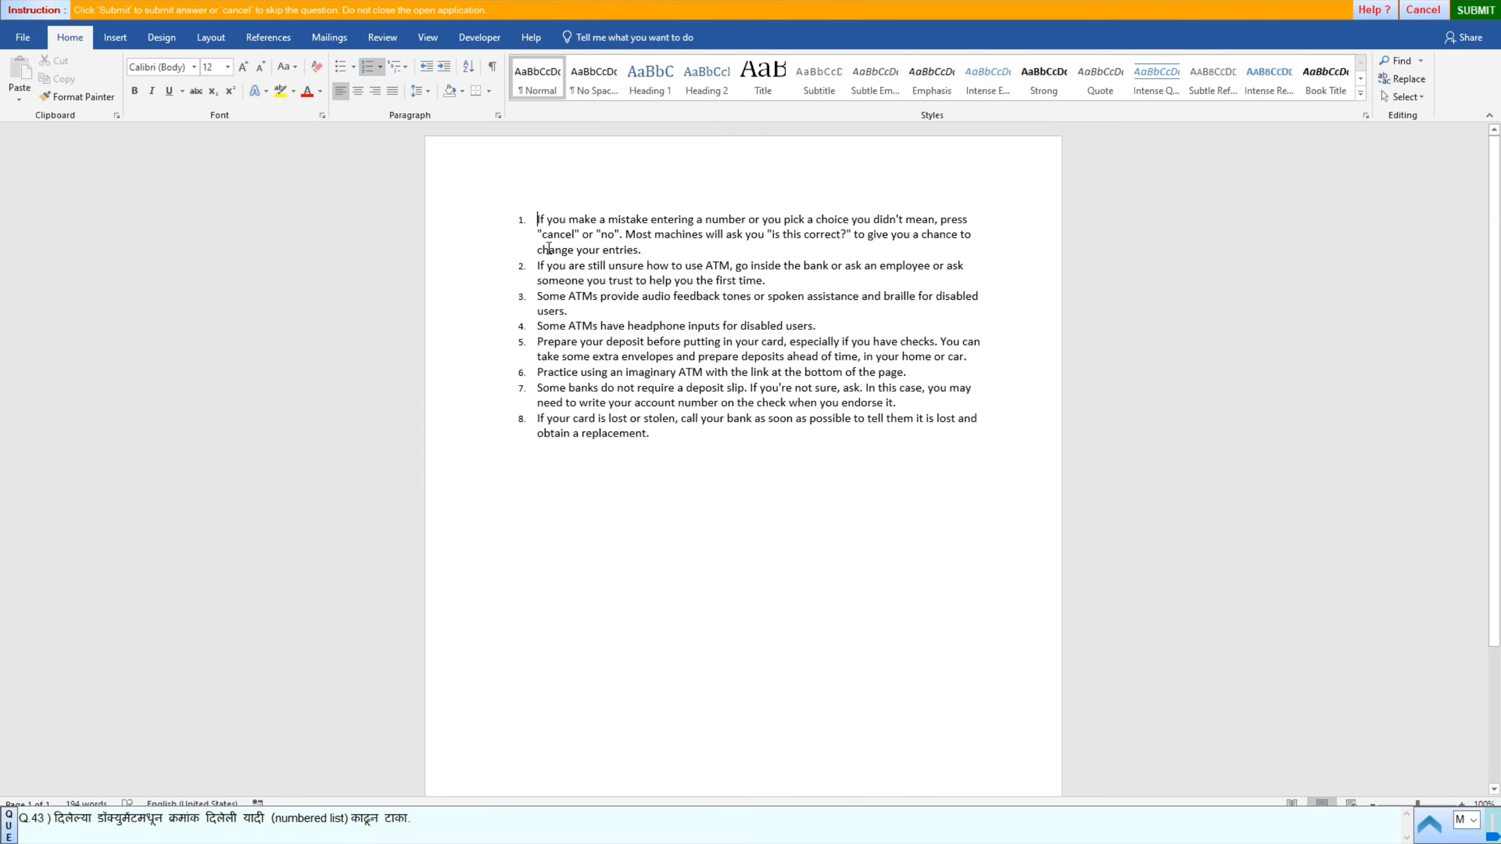
key(ctrl+a)
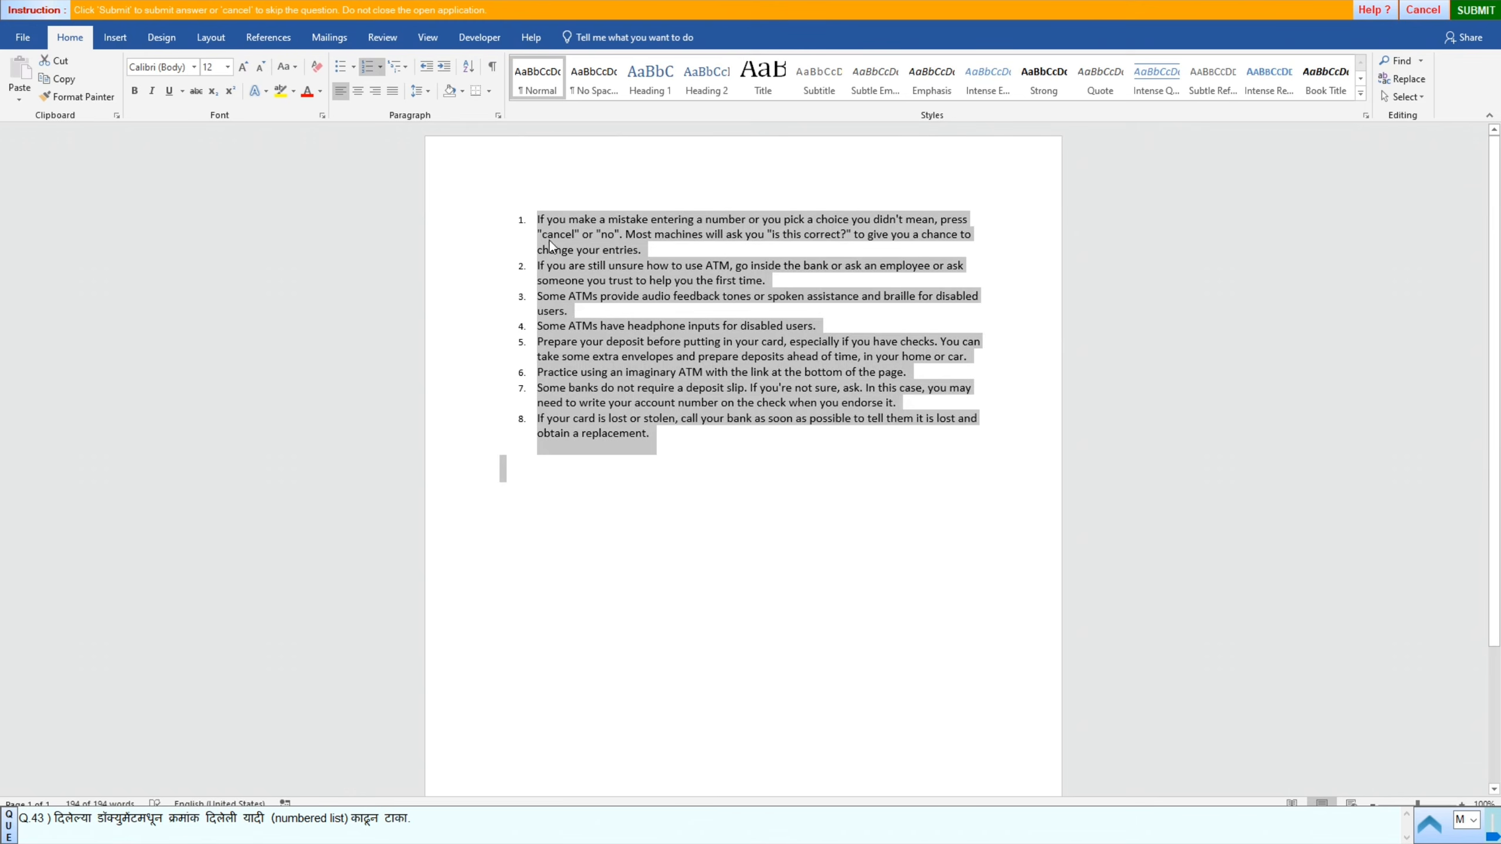
click(381, 67)
click(382, 113)
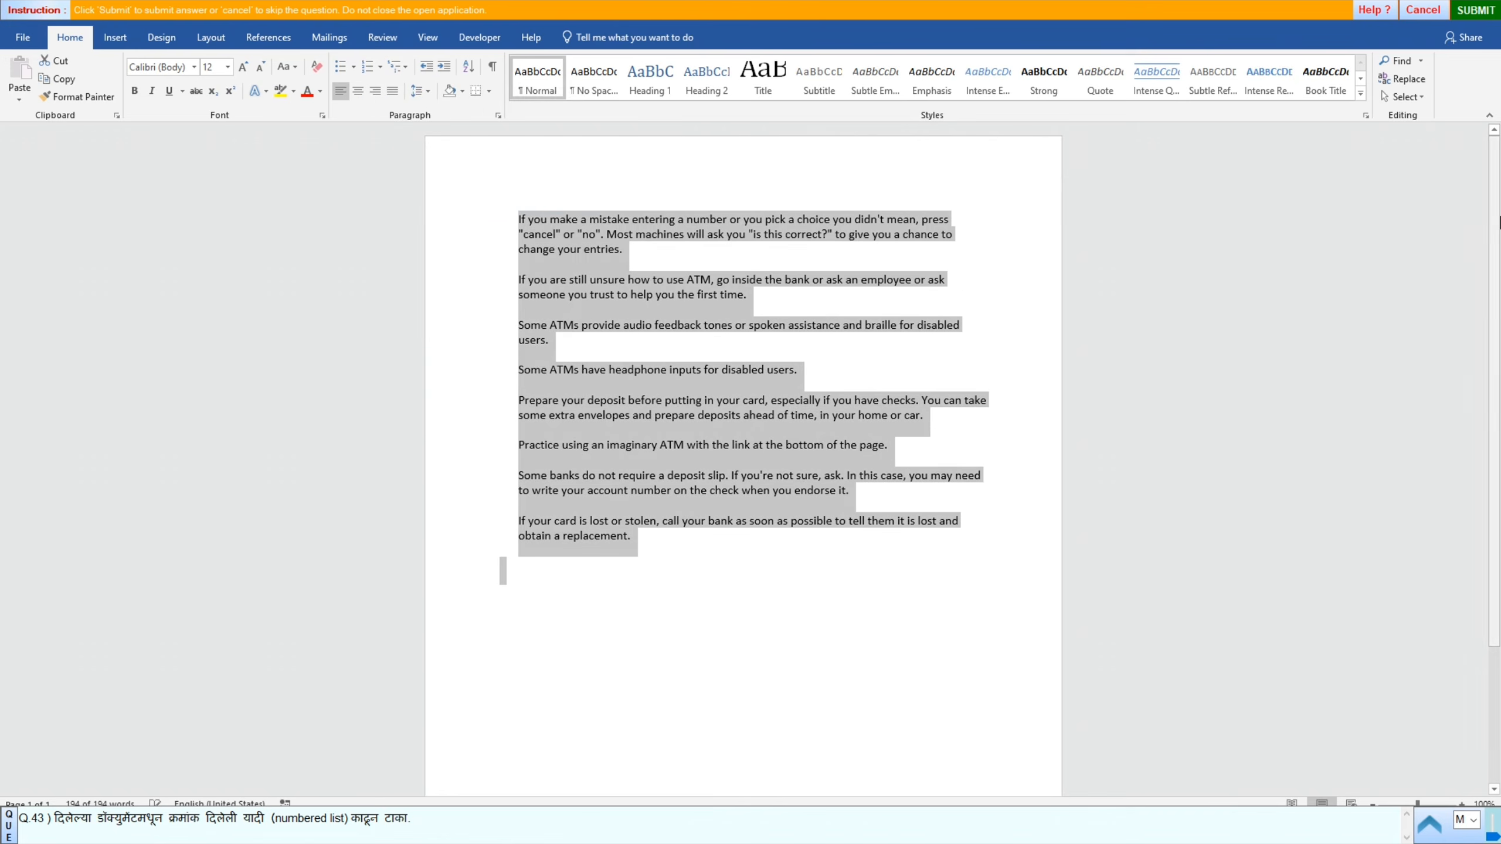
click(1474, 17)
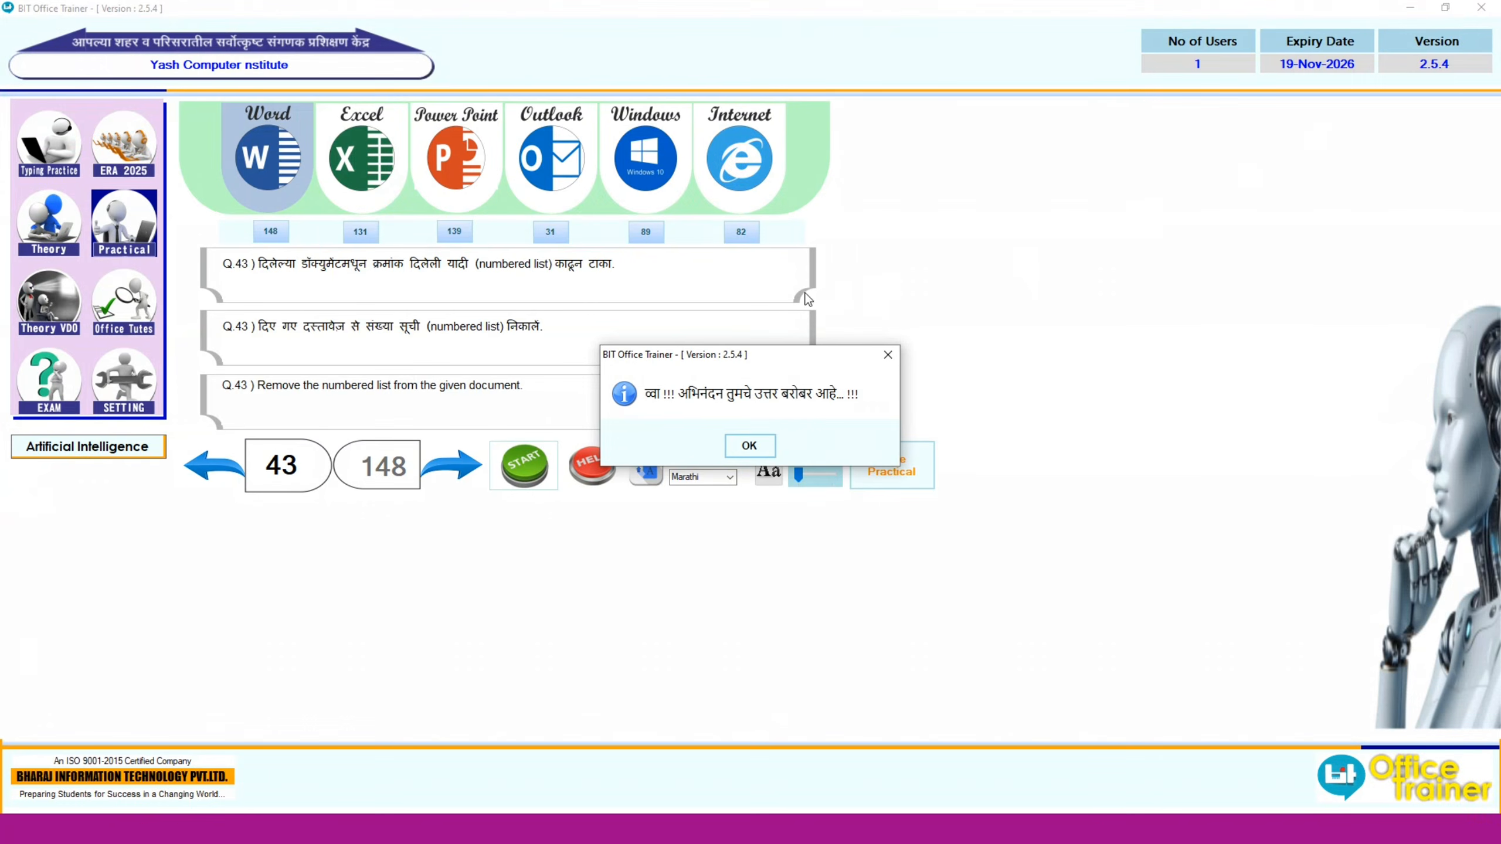
click(757, 453)
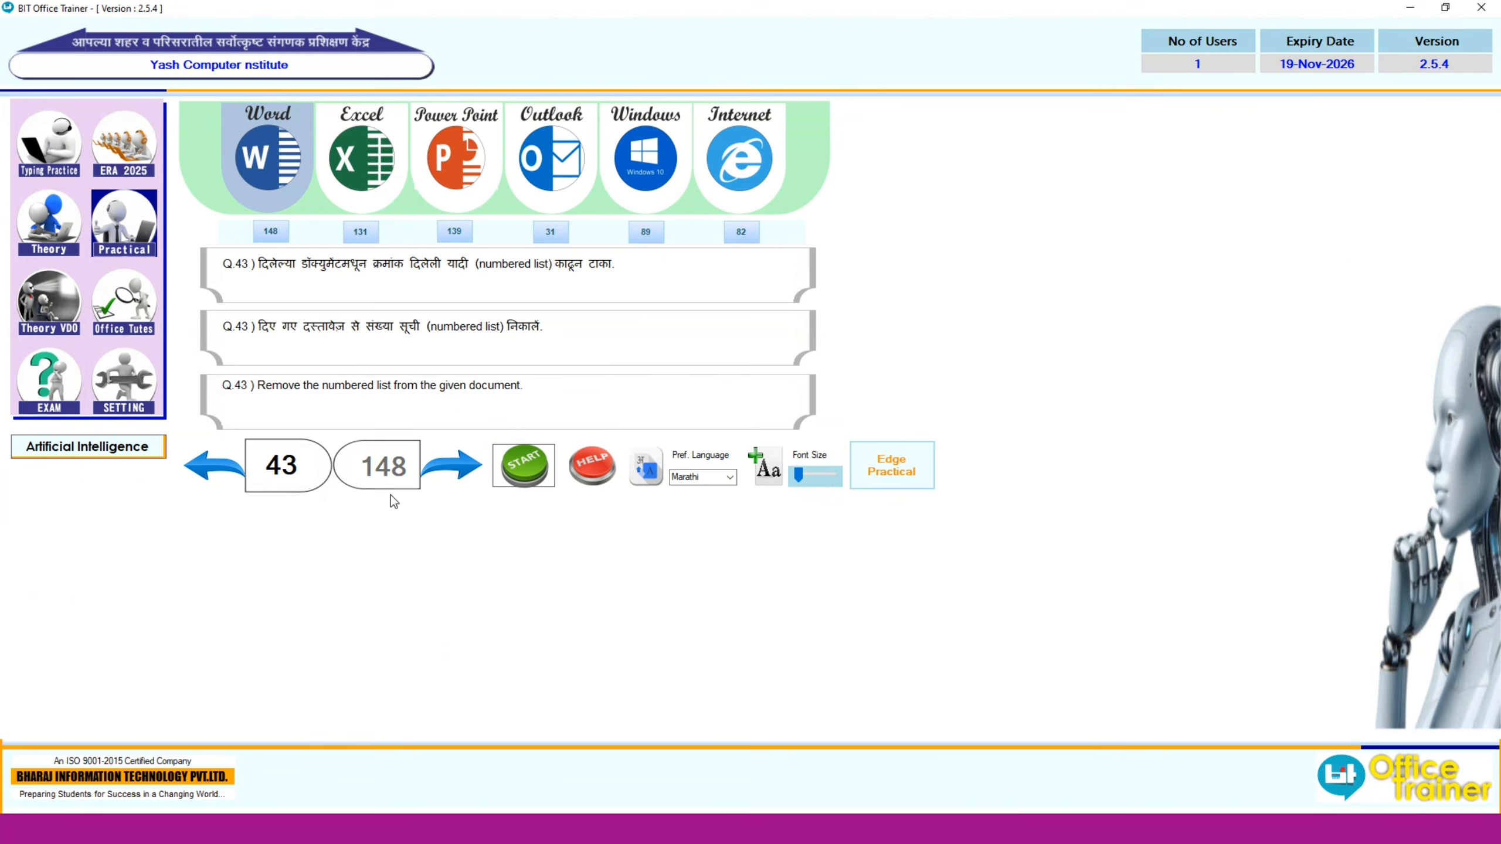
Step: Start question 44 and set up a find-and-replace of the word "cost" with "rate"
click(438, 468)
click(524, 466)
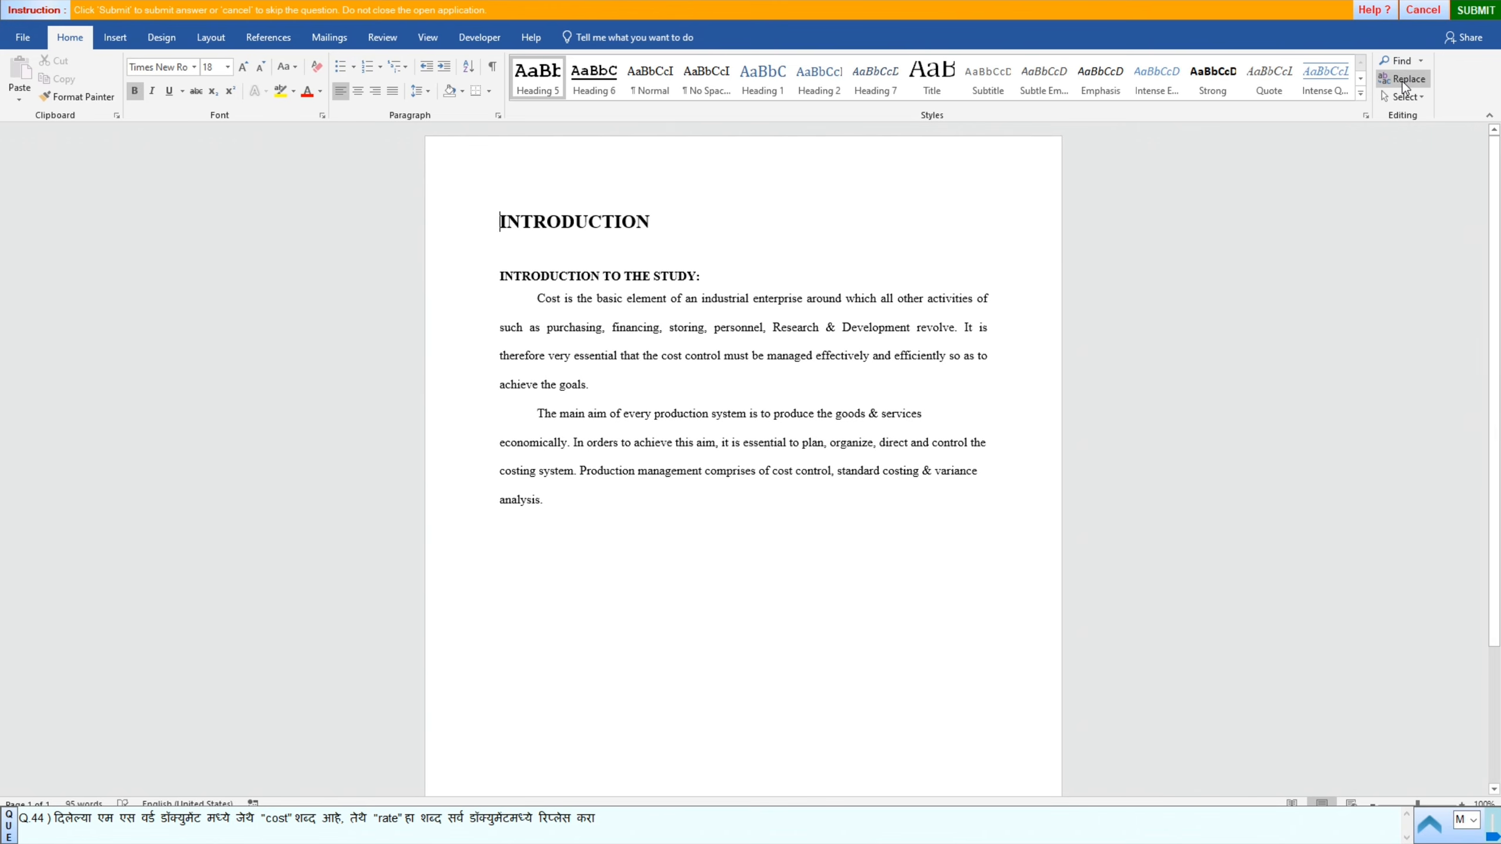
click(1403, 81)
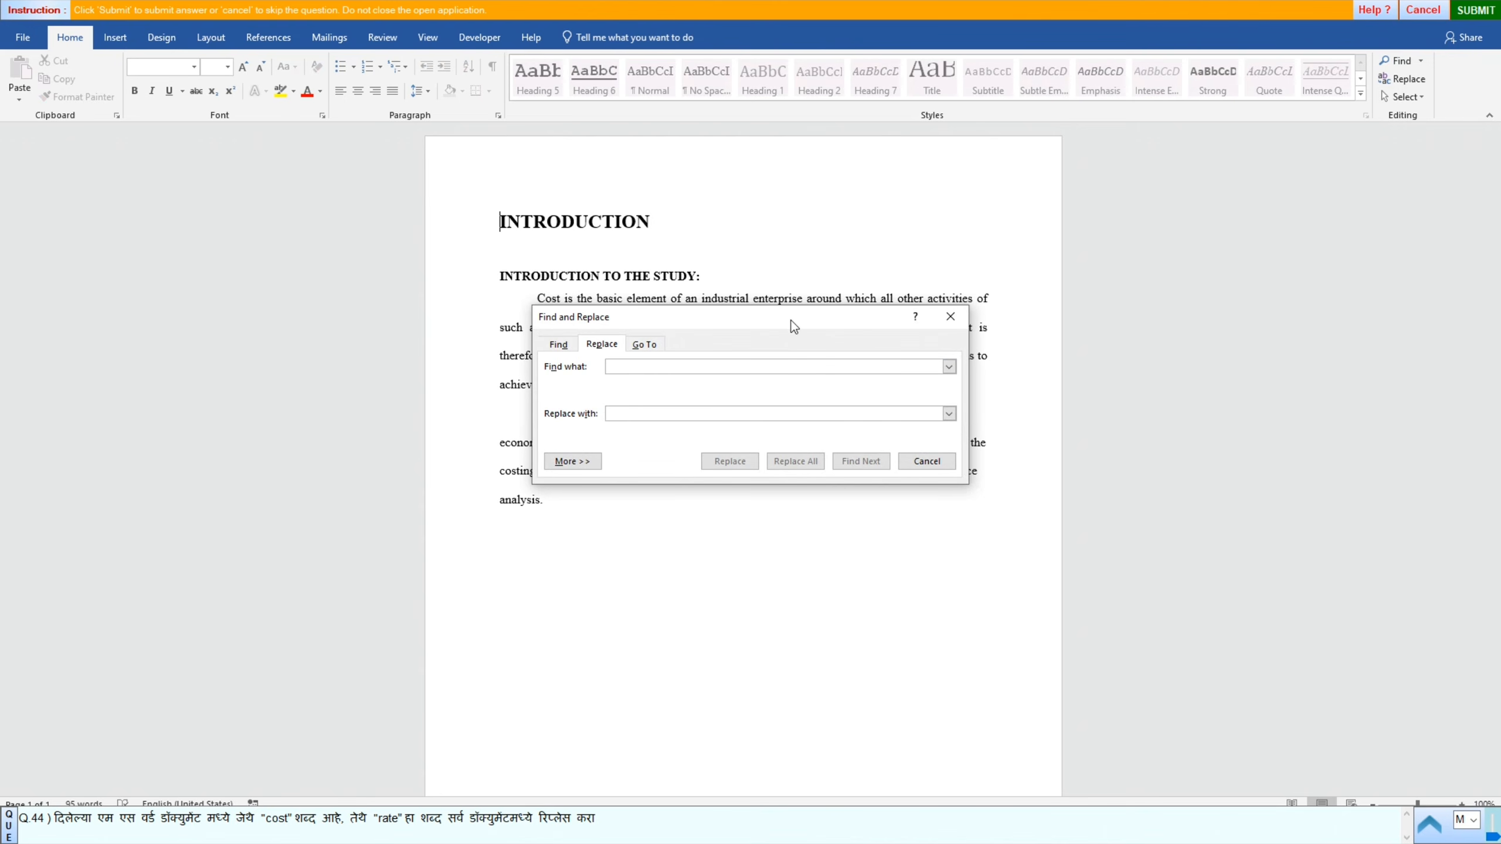
double_click(276, 818)
key(ctrl+c)
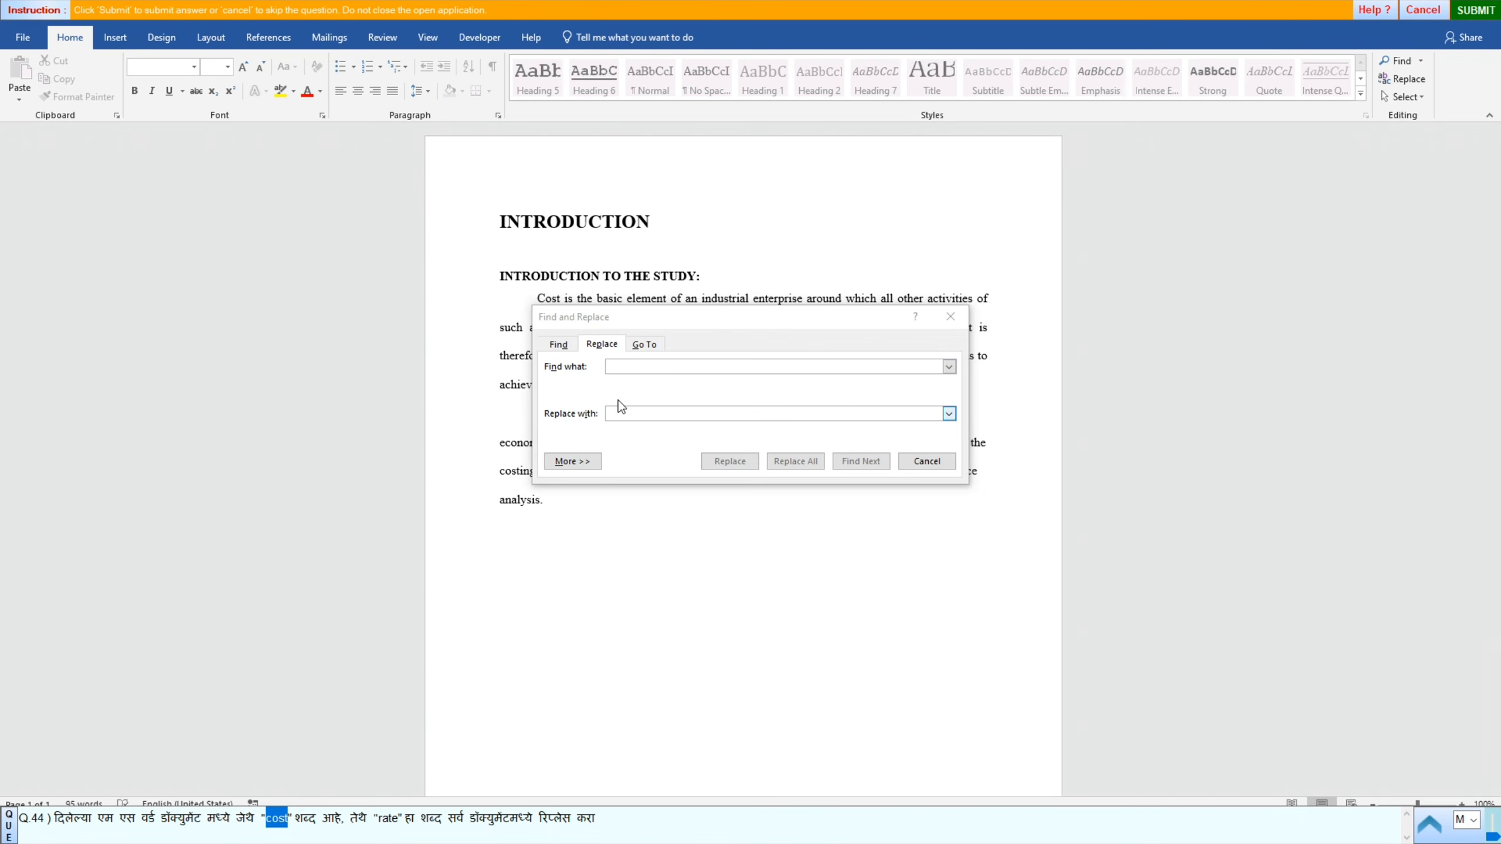
click(625, 365)
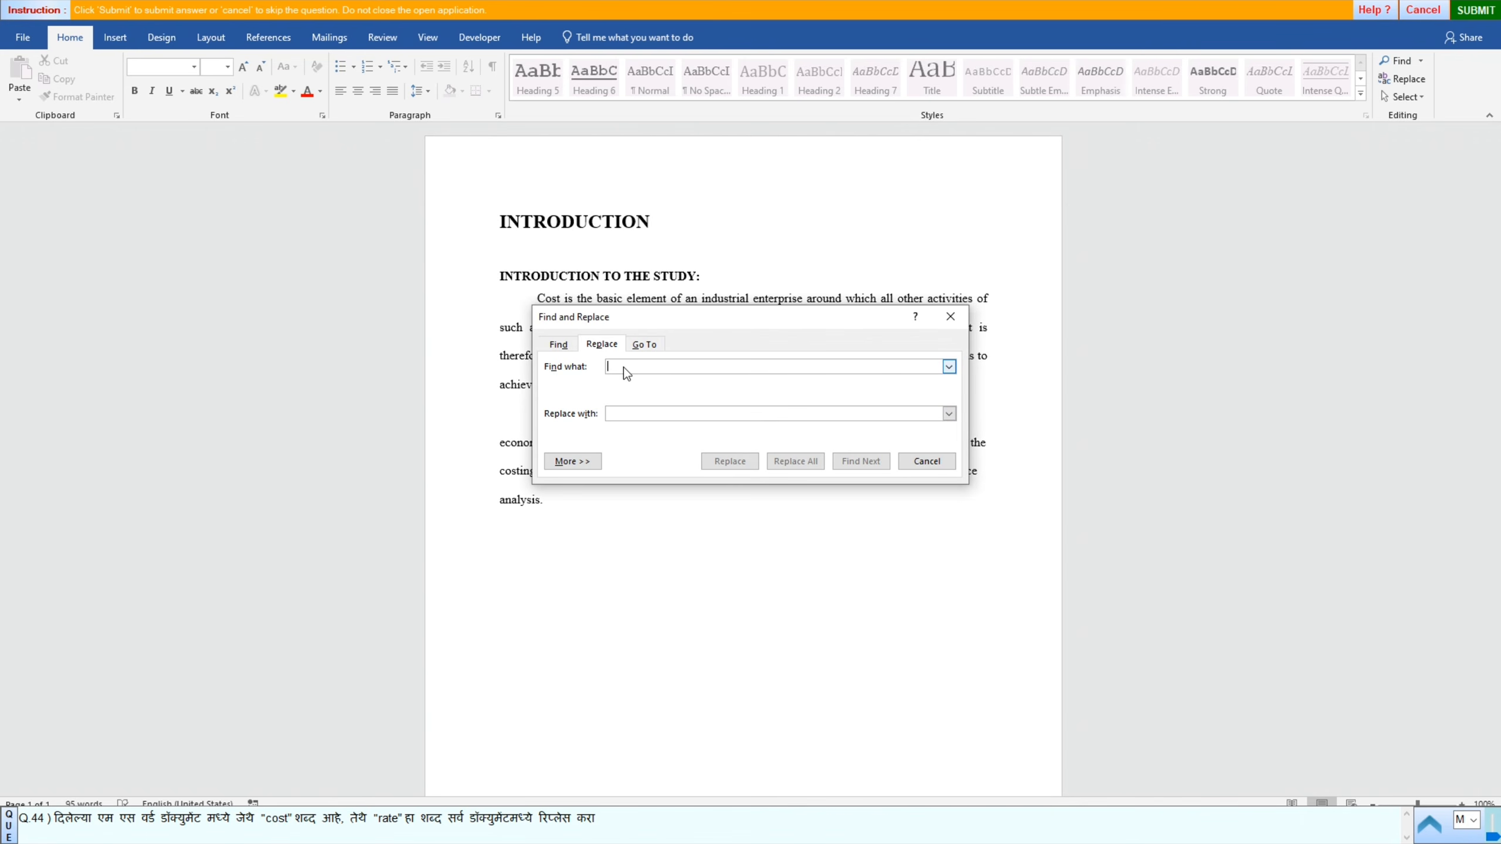
key(ctrl+v)
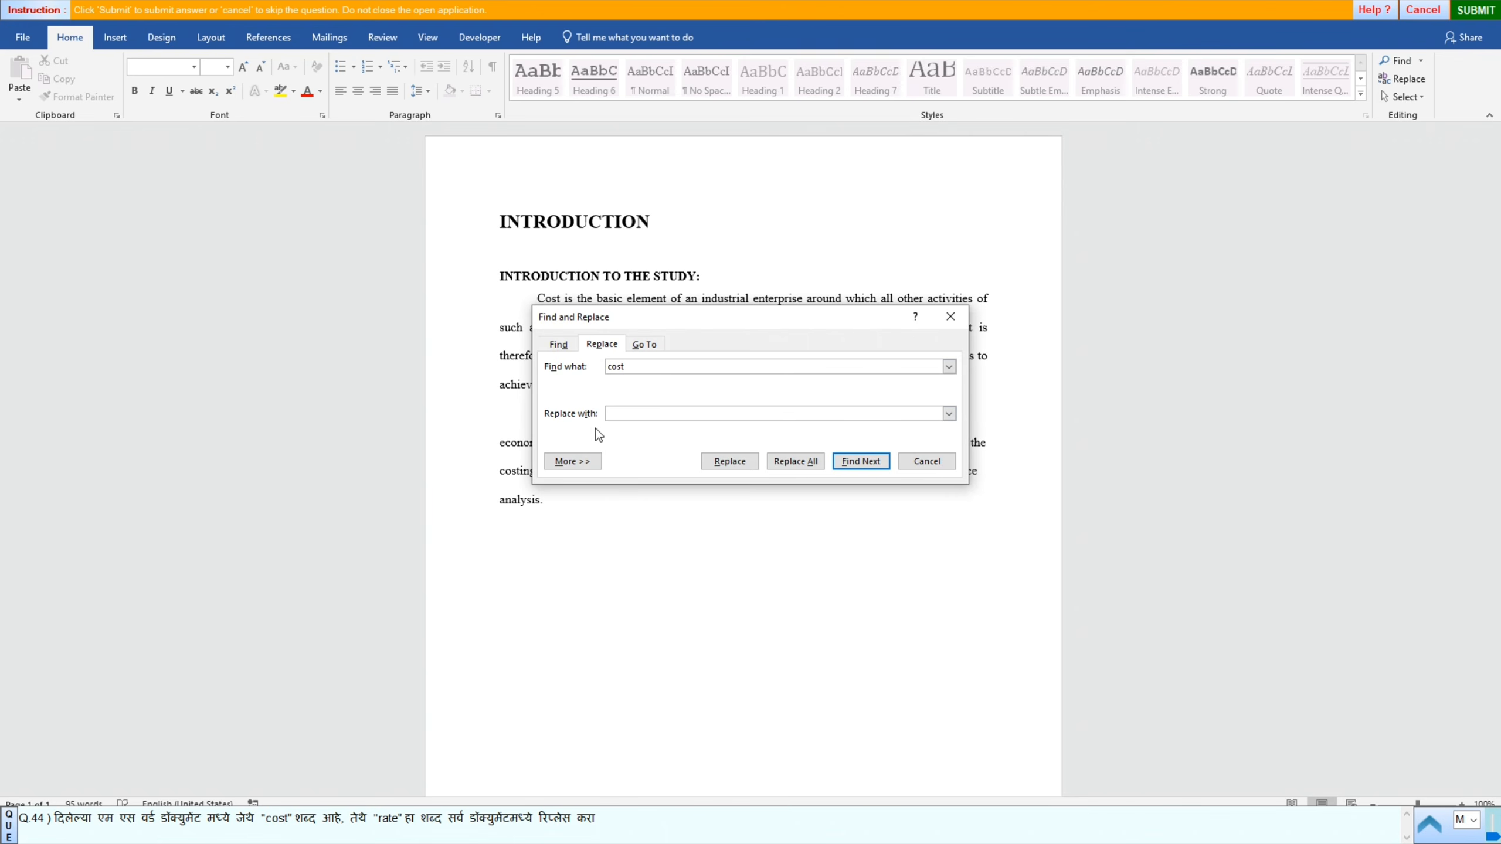
double_click(382, 819)
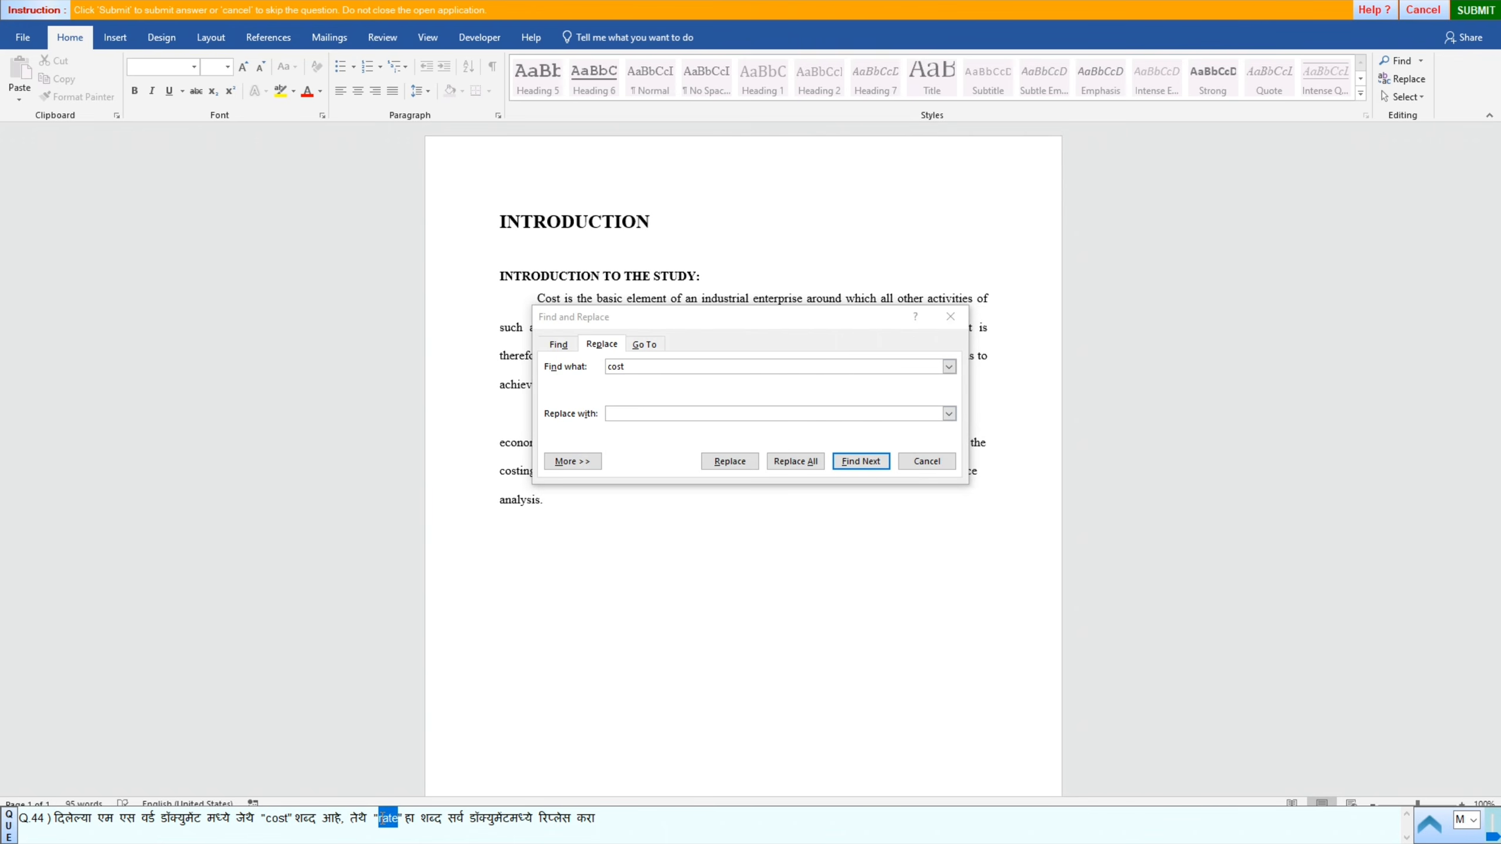
click(619, 414)
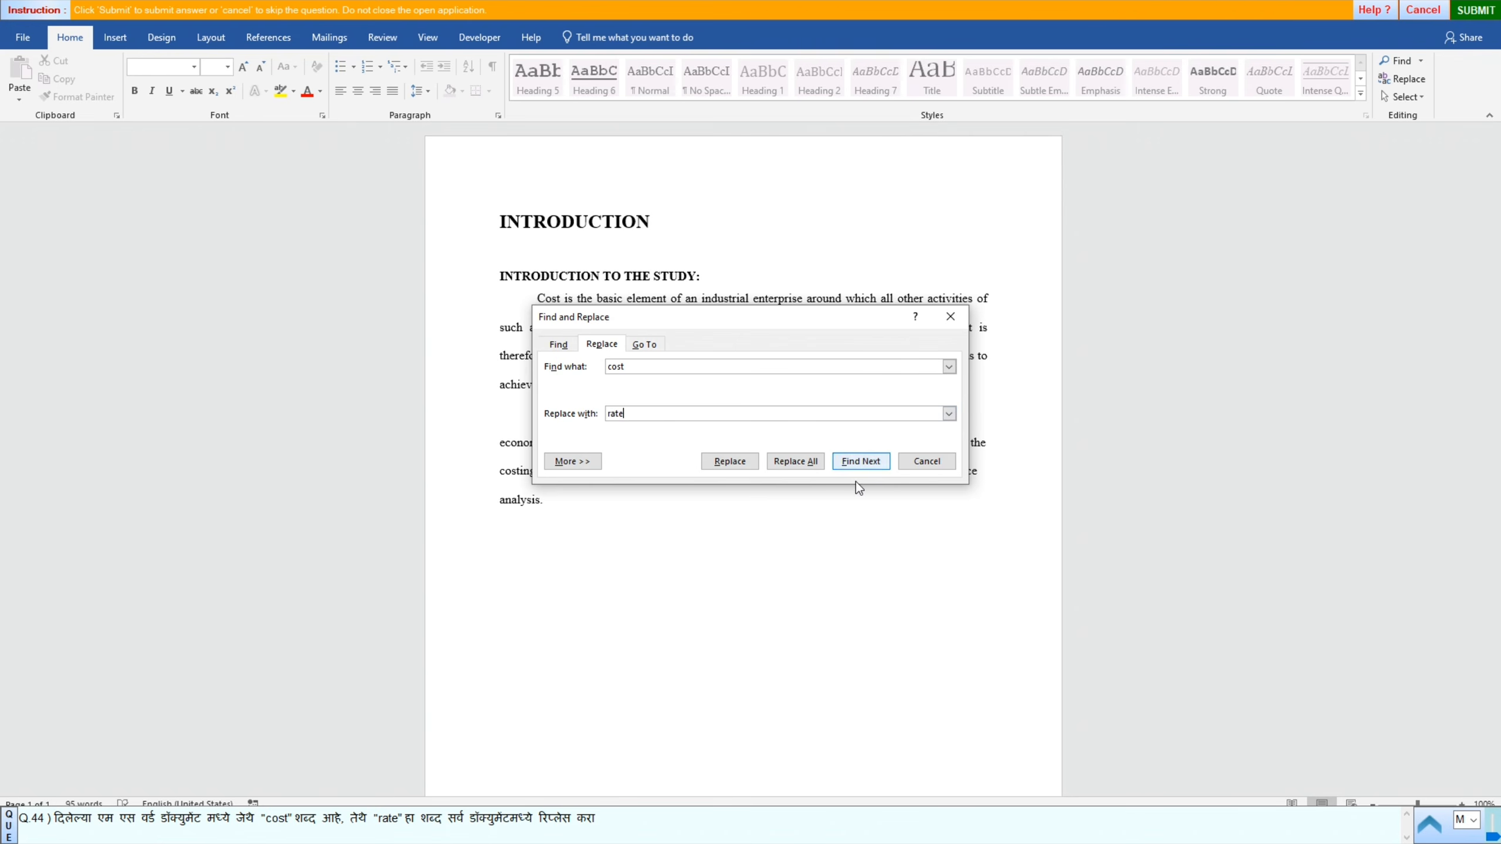
Step: Replace every "cost" with "rate" throughout the document and submit the answer to question 44
click(784, 463)
click(757, 462)
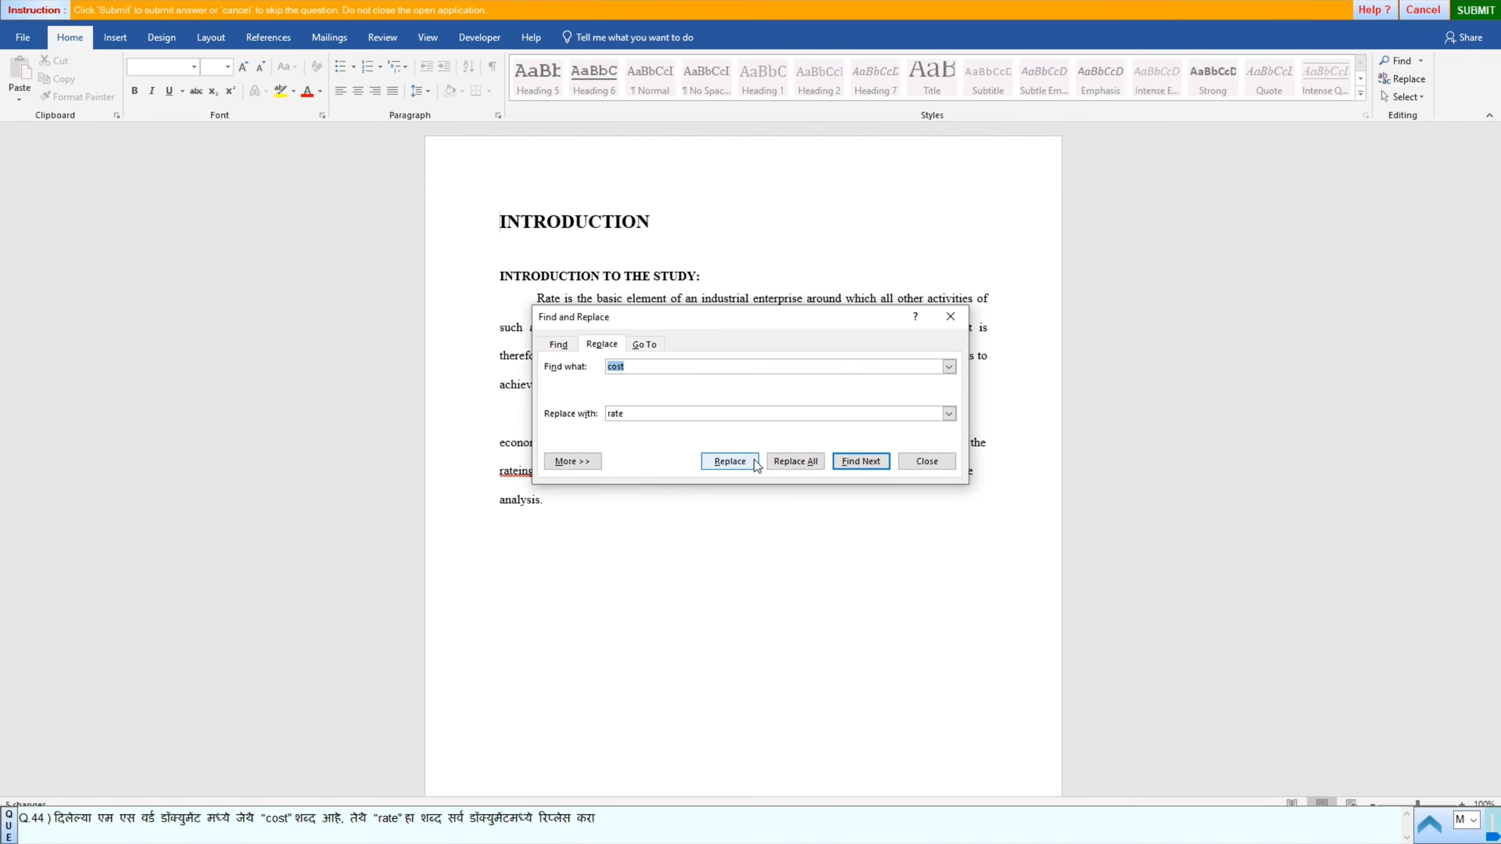
click(919, 463)
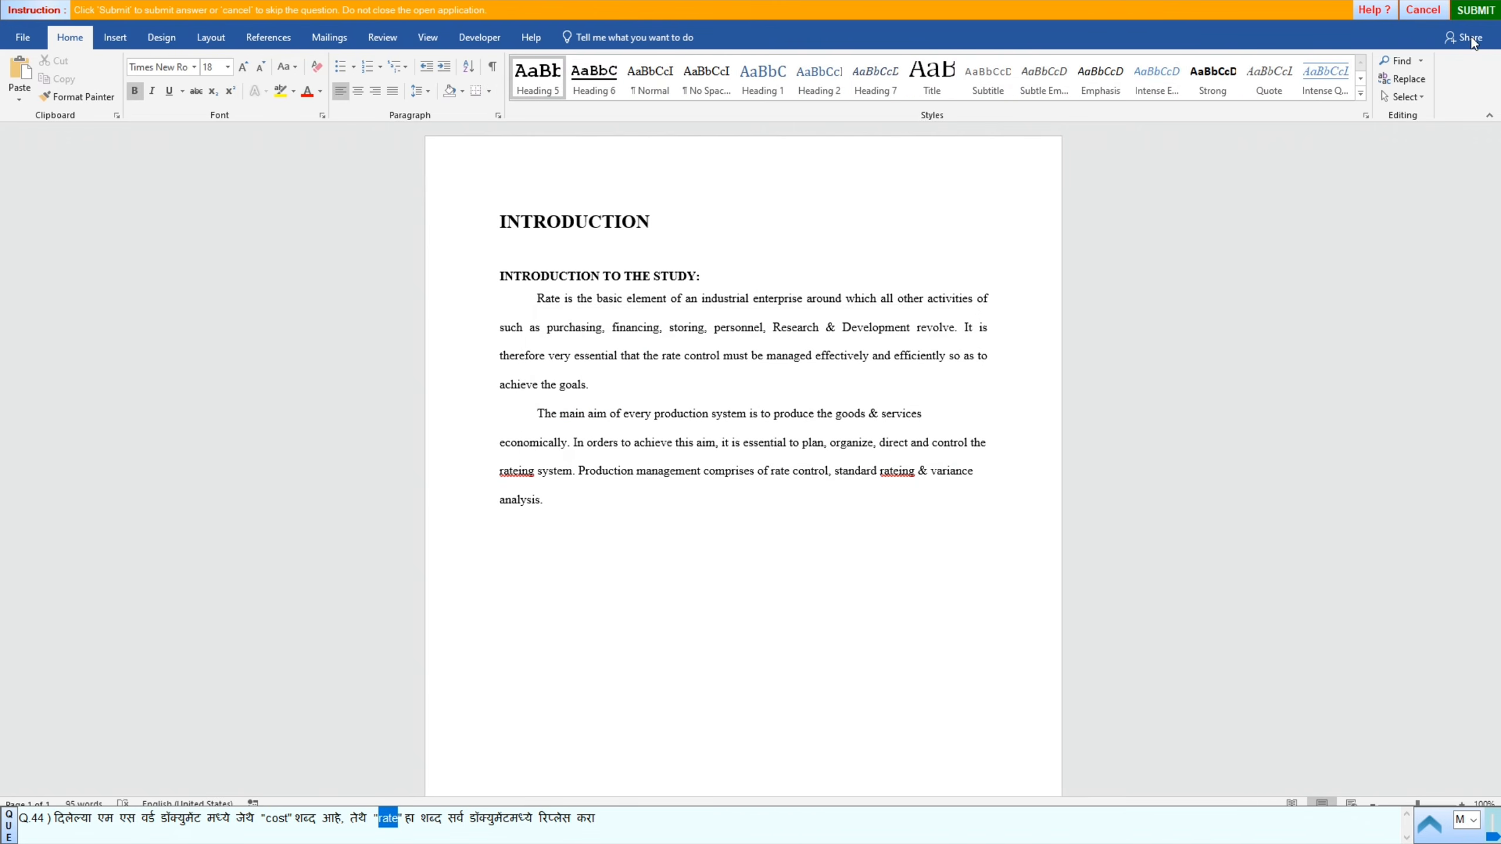
click(1470, 16)
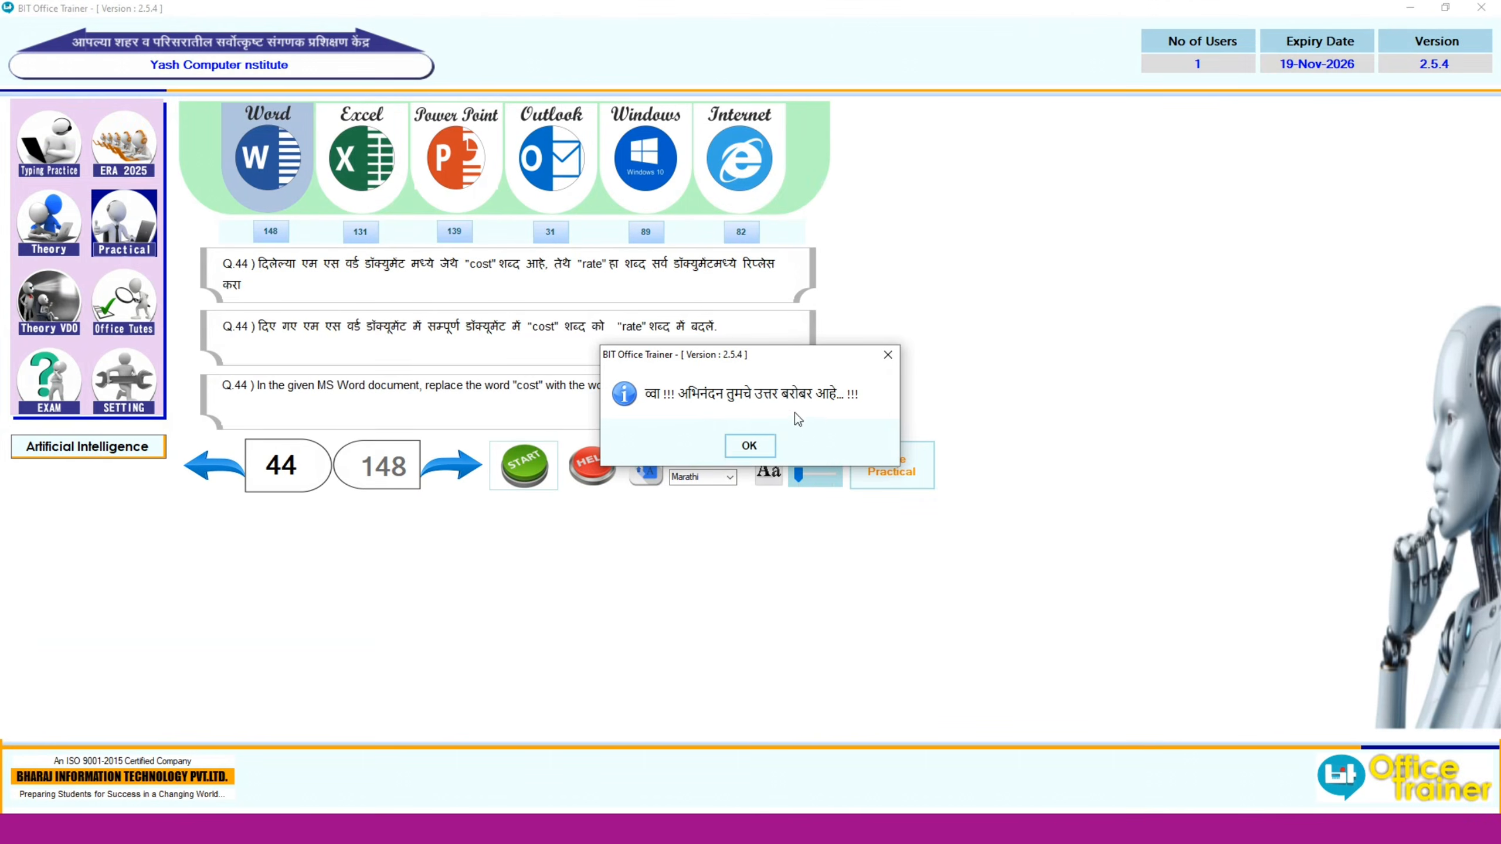
click(738, 445)
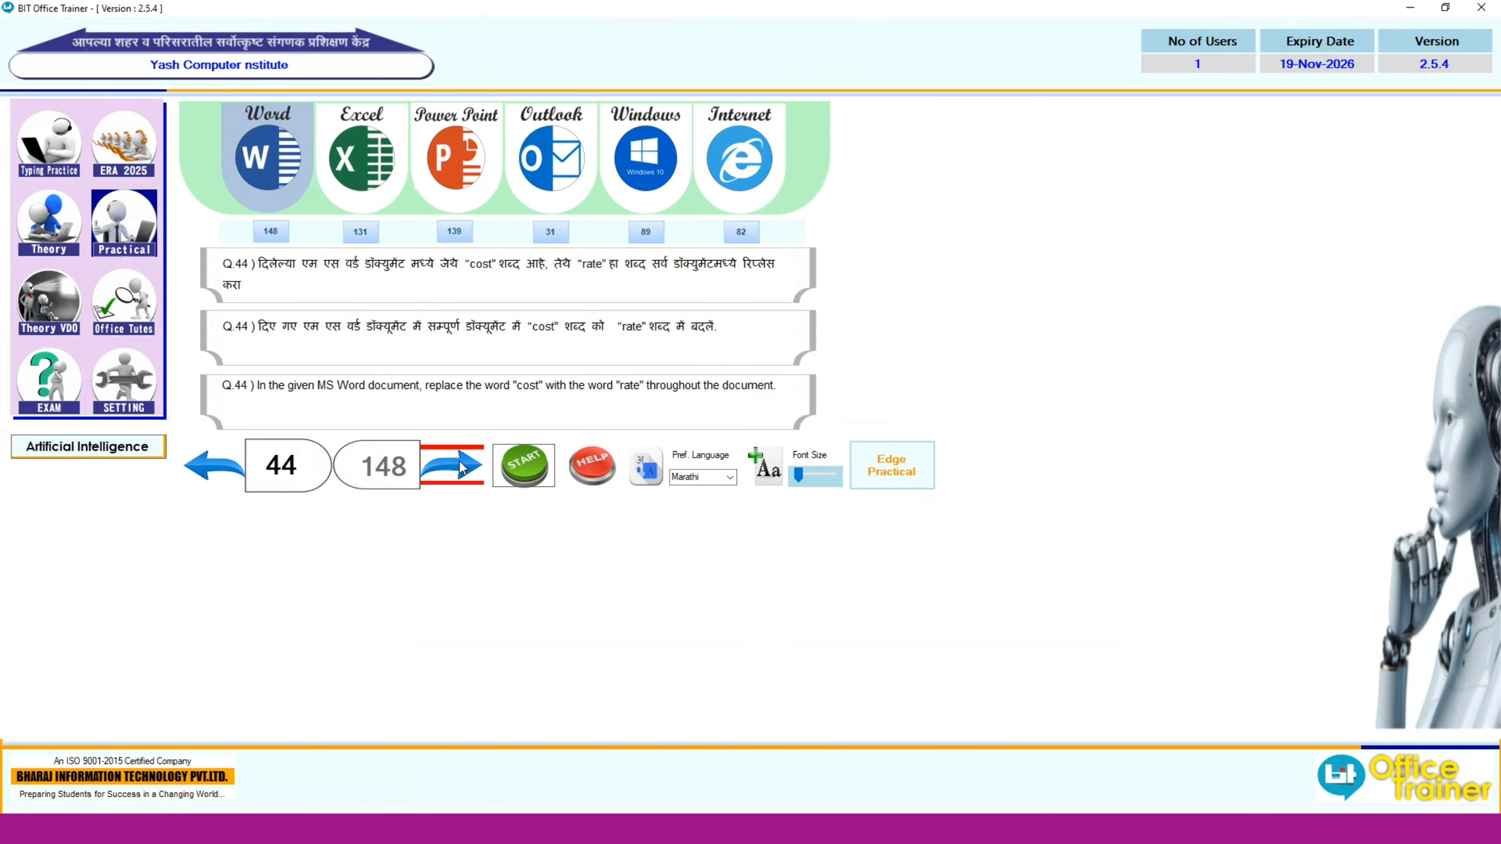
Step: Start question 45 and set up a find-and-replace of the word "the" with "an"
click(460, 462)
click(509, 485)
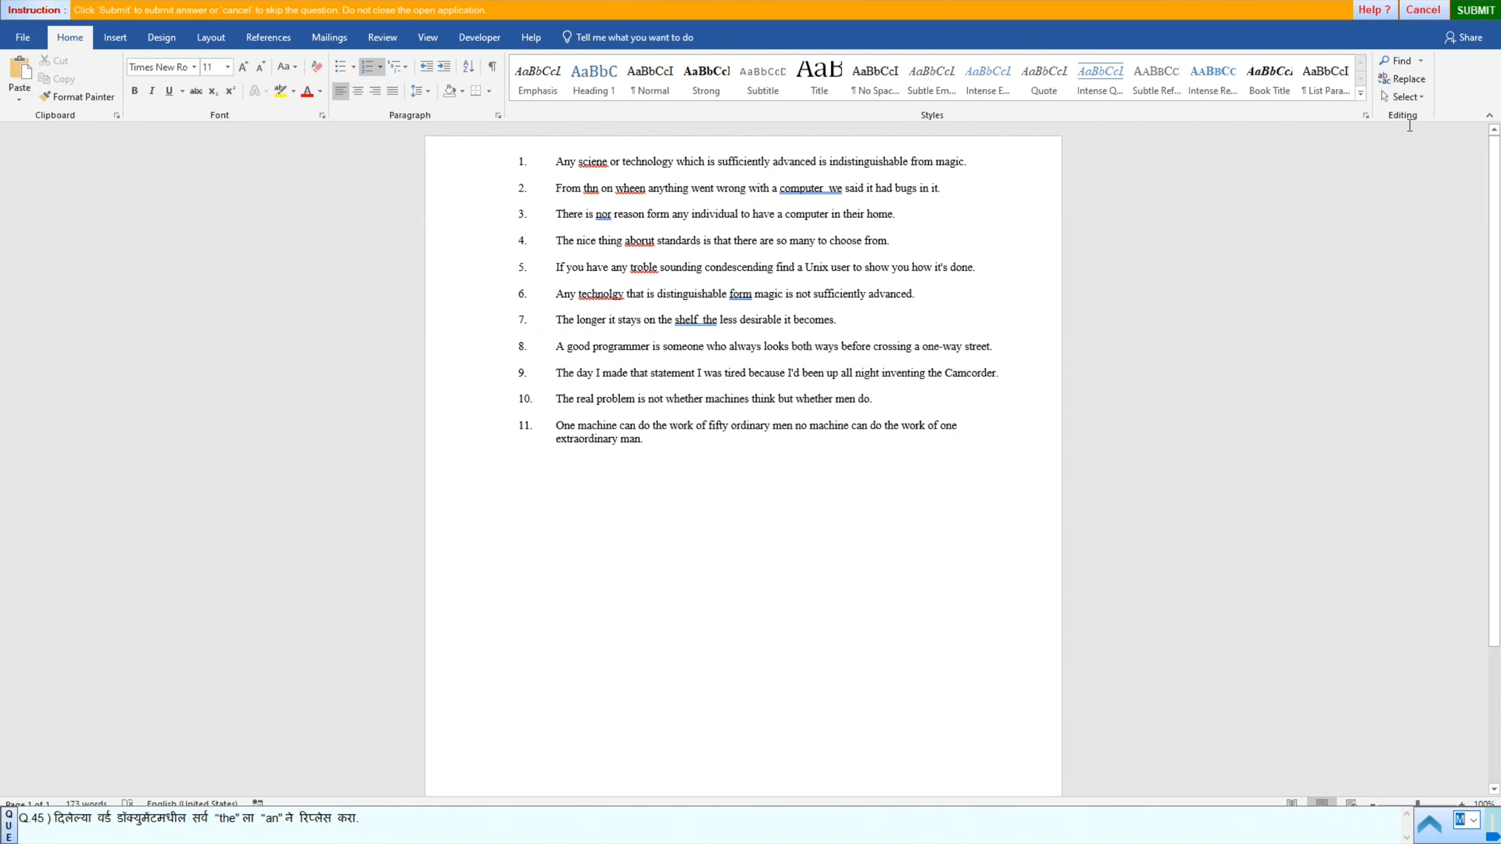
click(1404, 79)
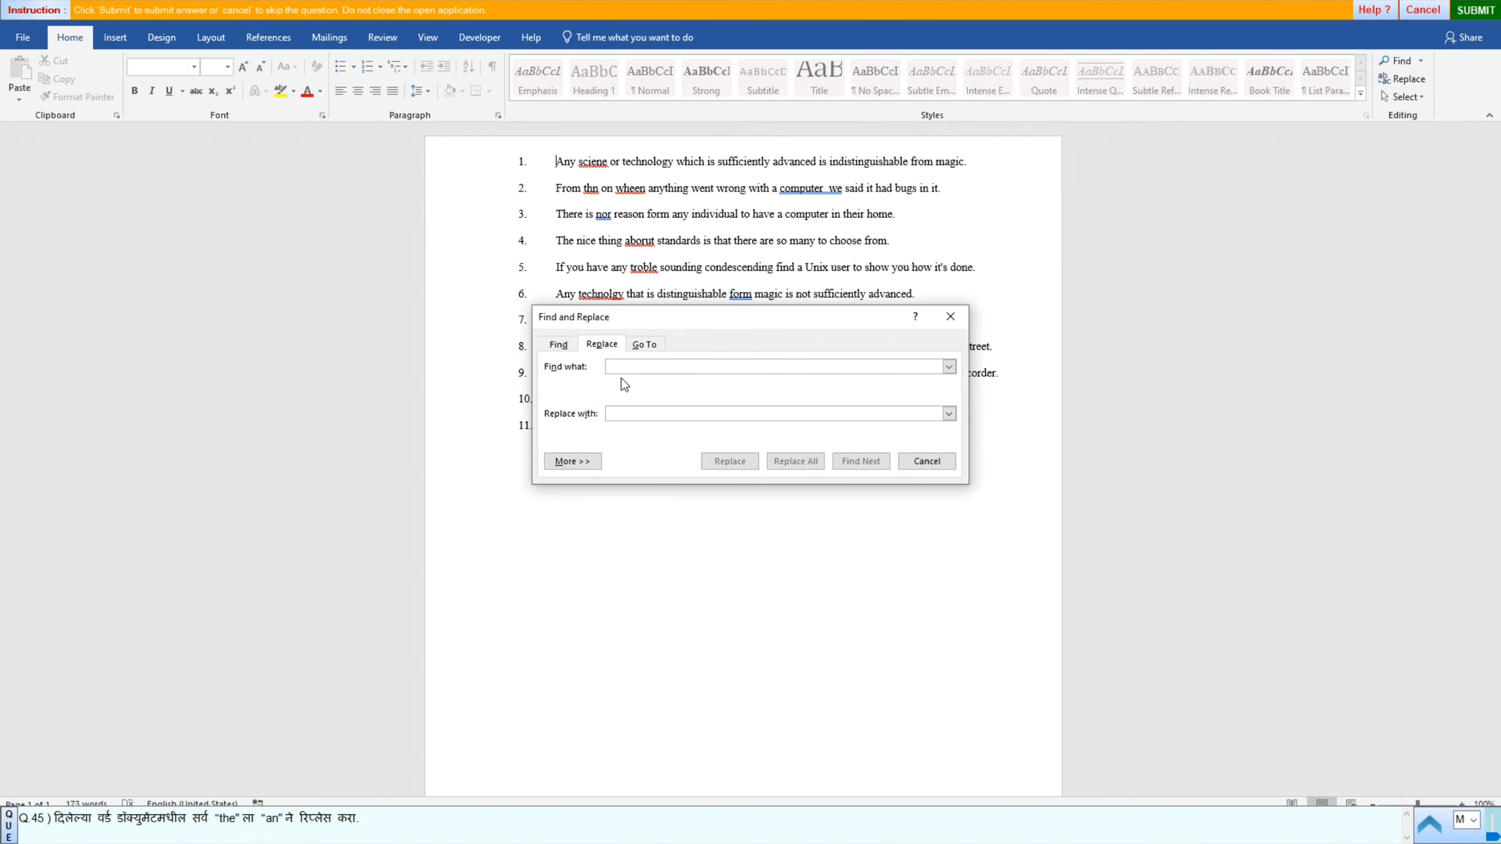
double_click(227, 818)
key(ctrl+c)
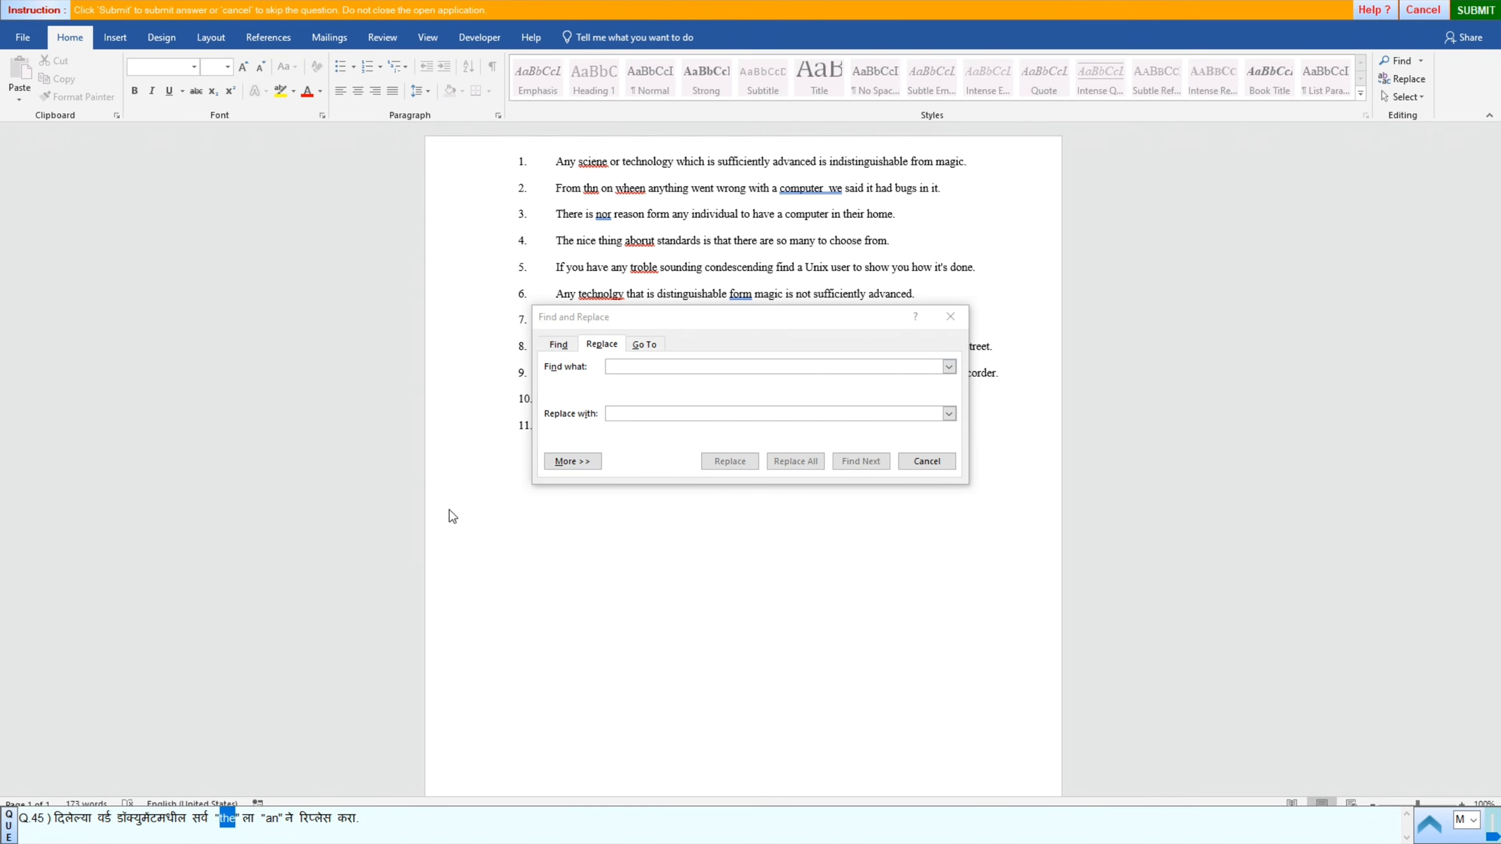
click(652, 367)
key(ctrl+v)
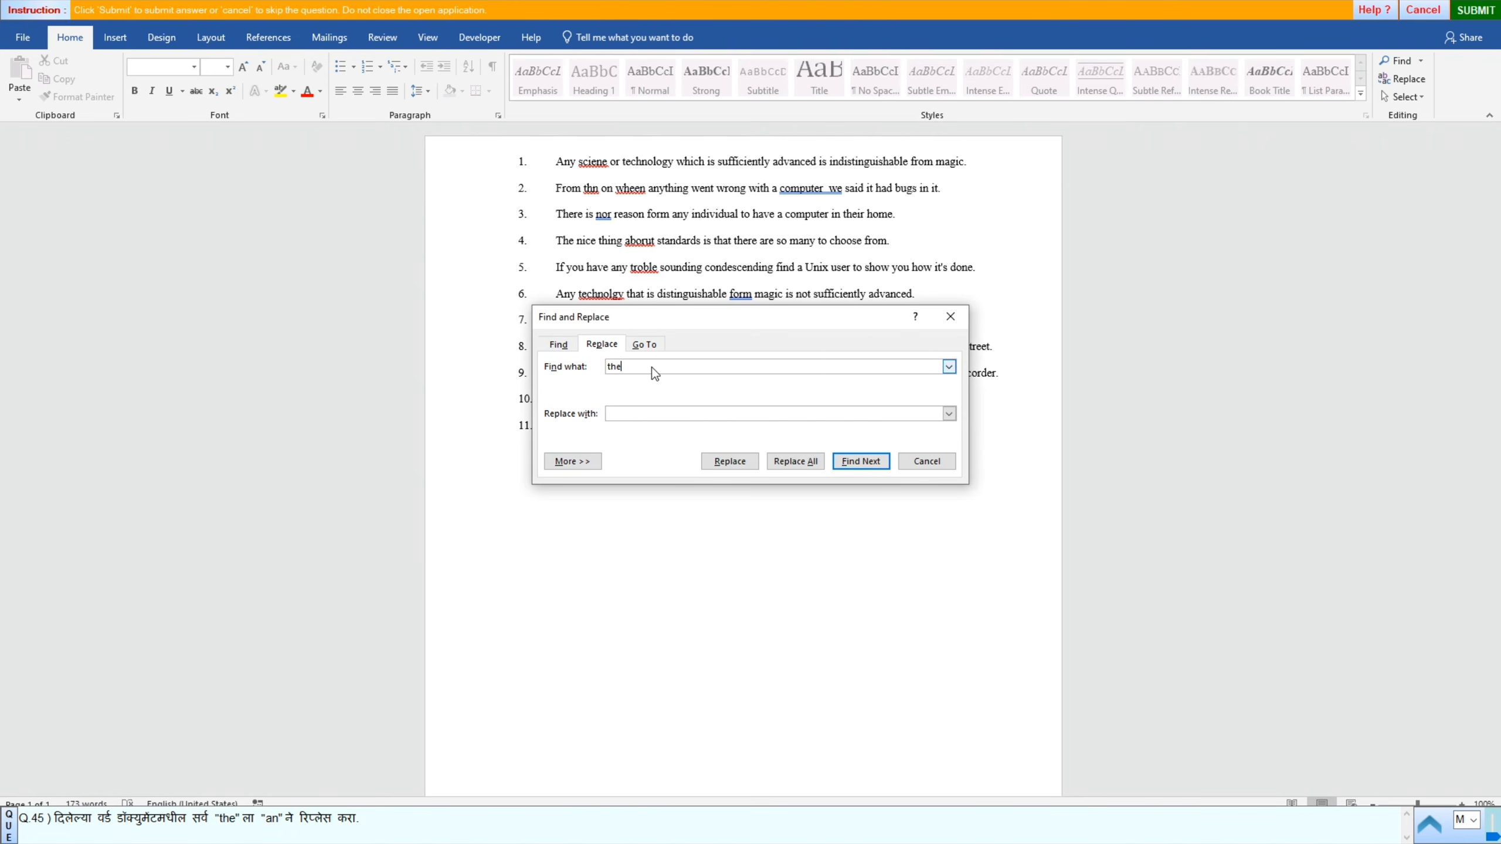
double_click(271, 819)
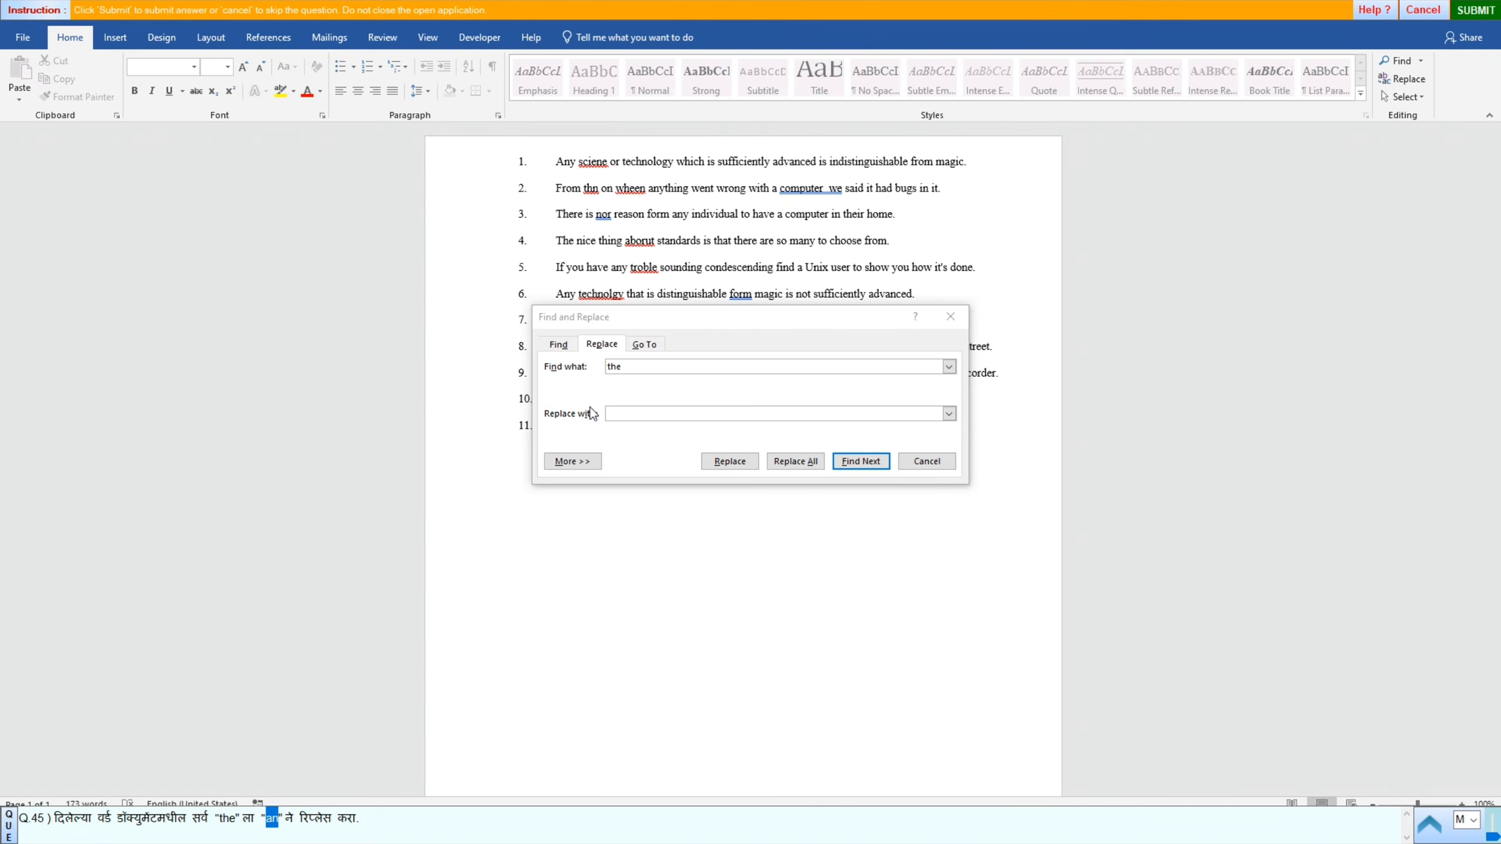
click(618, 413)
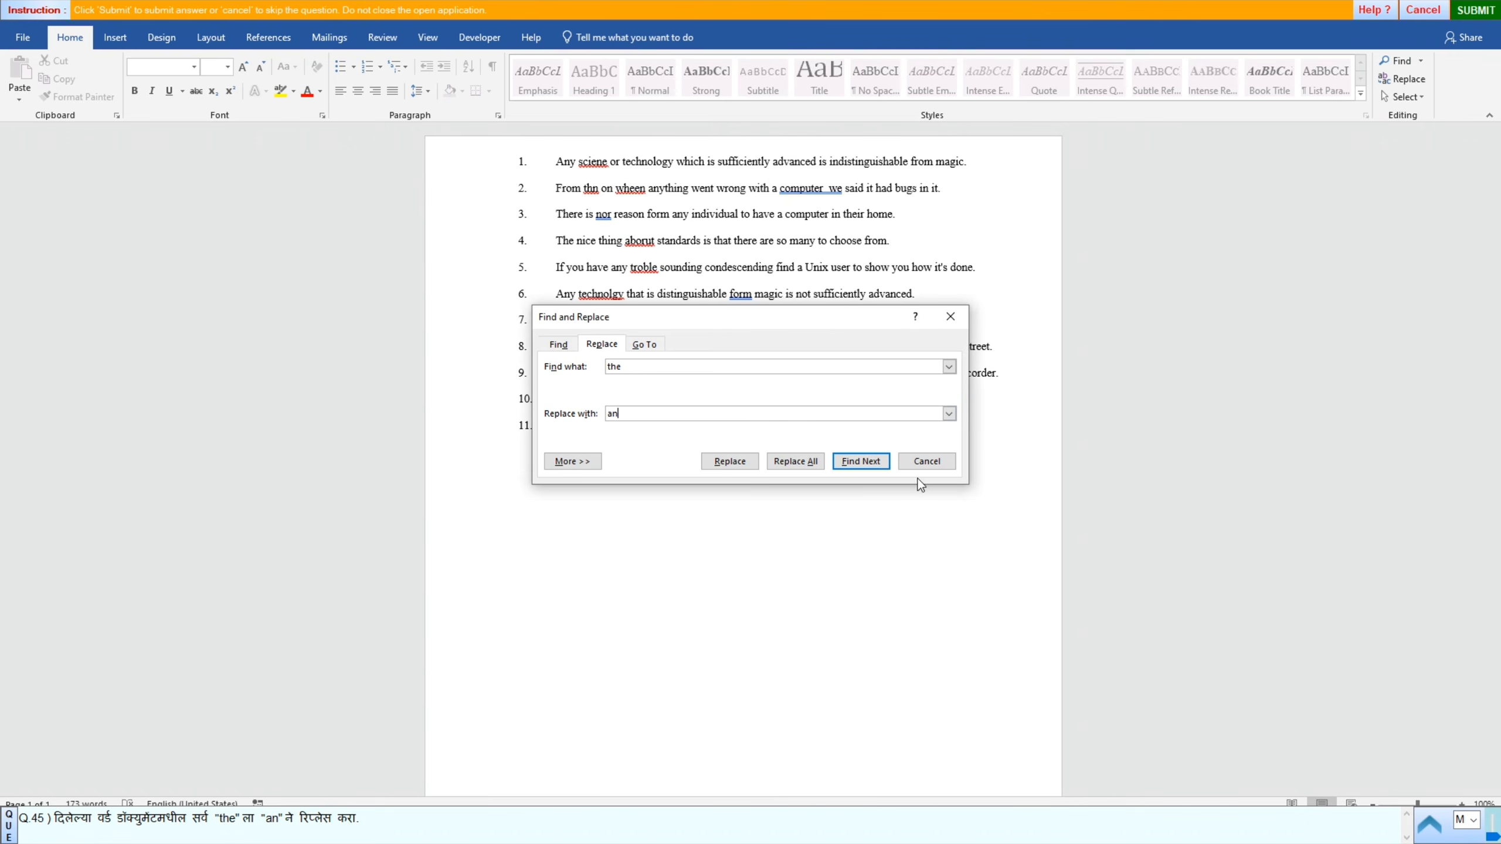
Step: Replace every "the" with "an" throughout the document and submit the answer to question 45
click(803, 466)
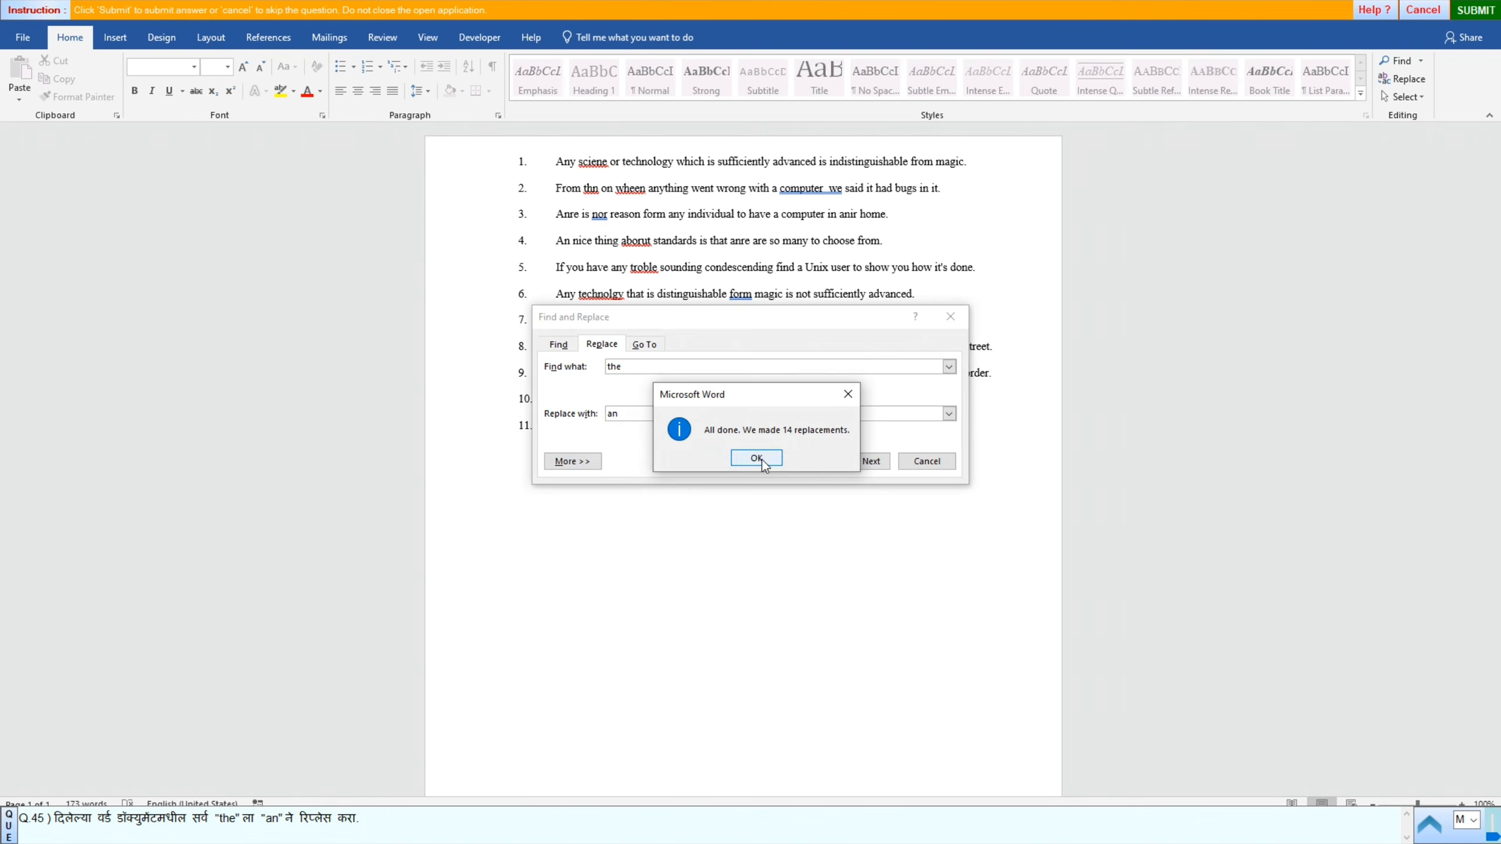
click(757, 459)
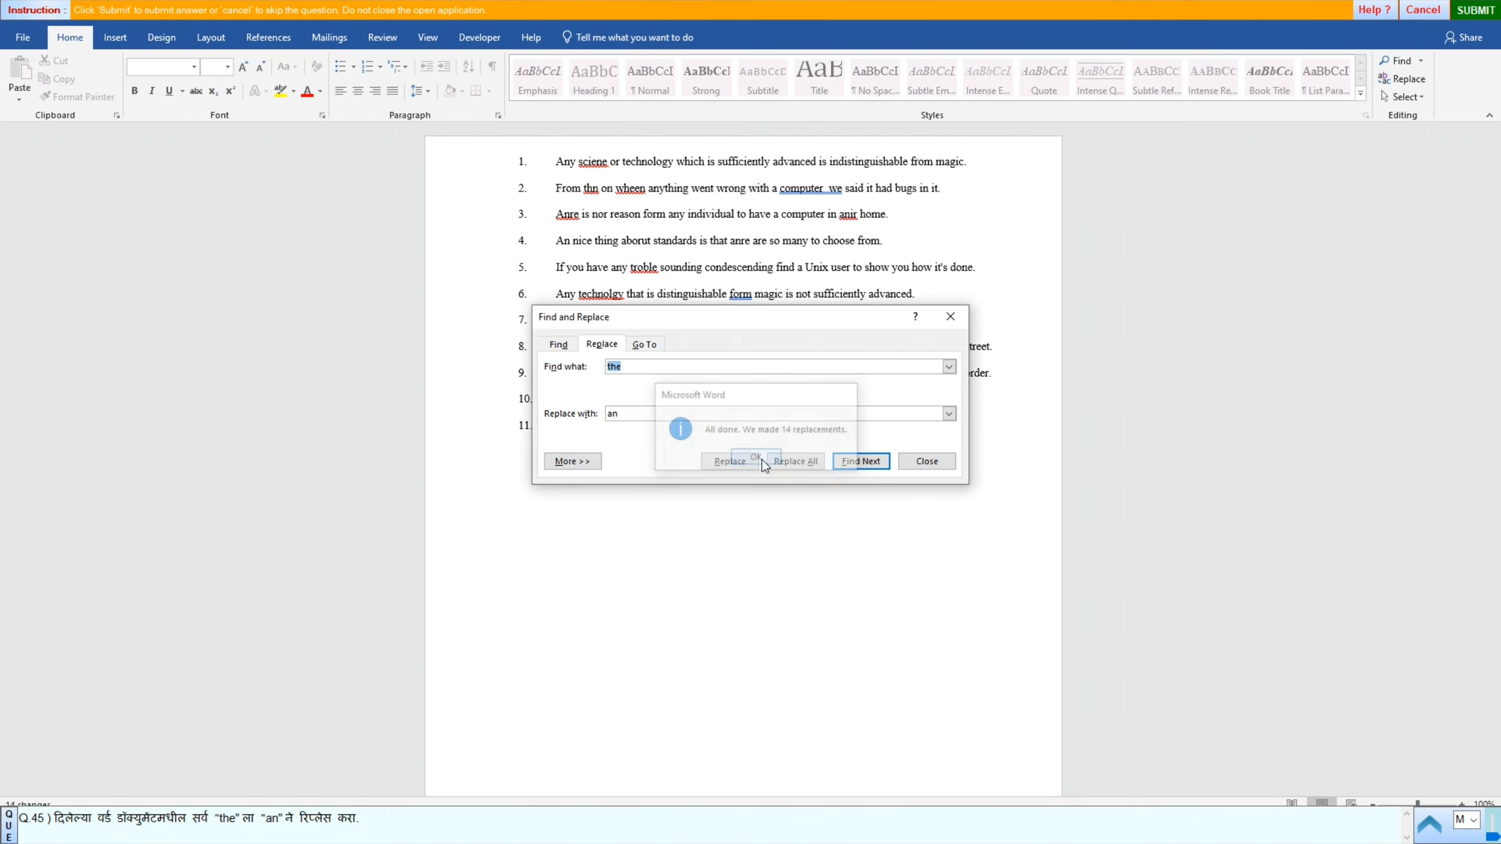
click(925, 461)
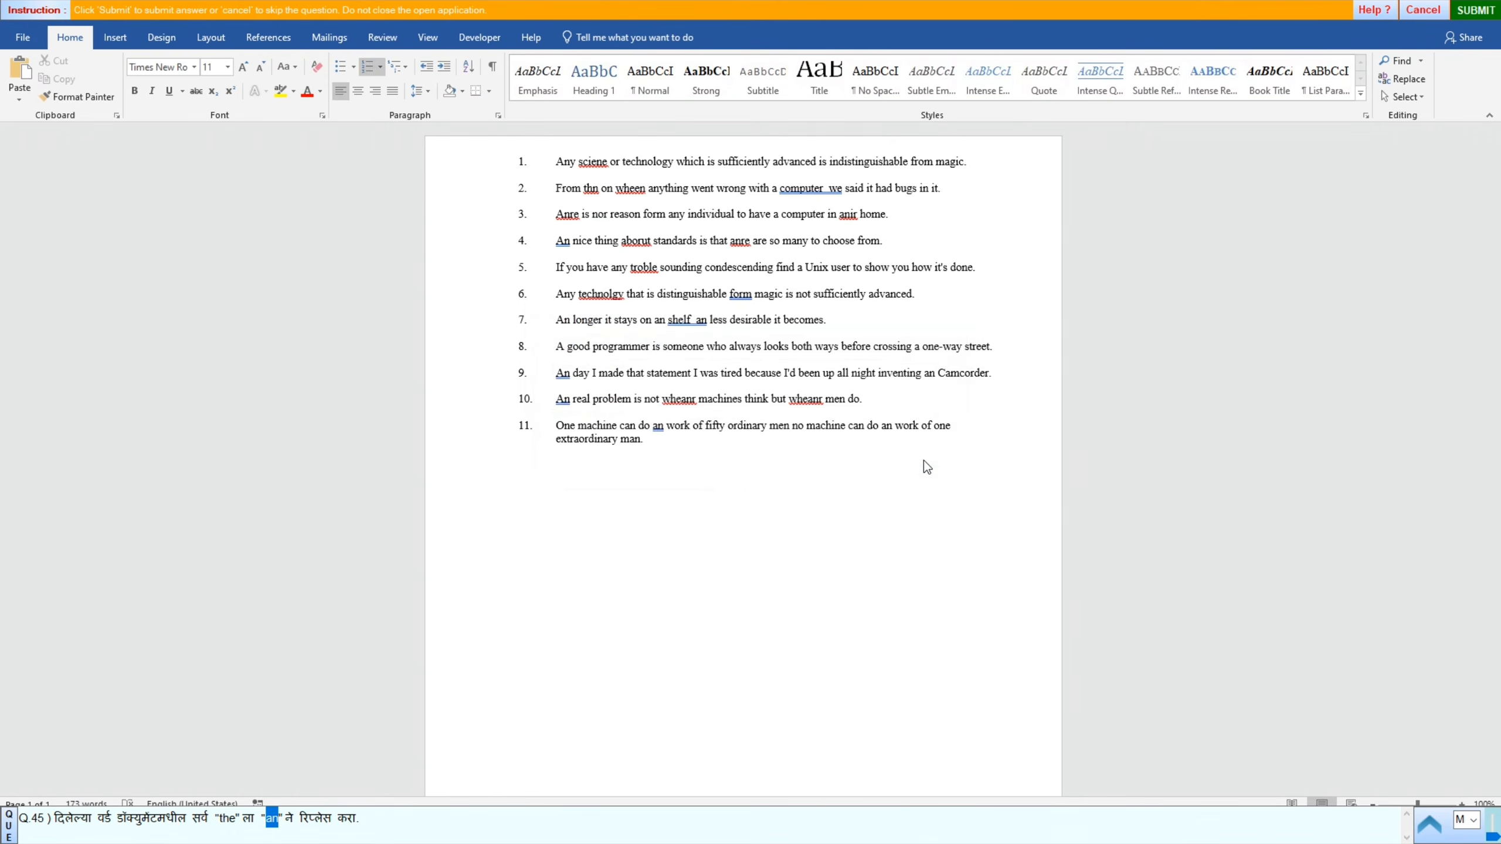
click(1493, 13)
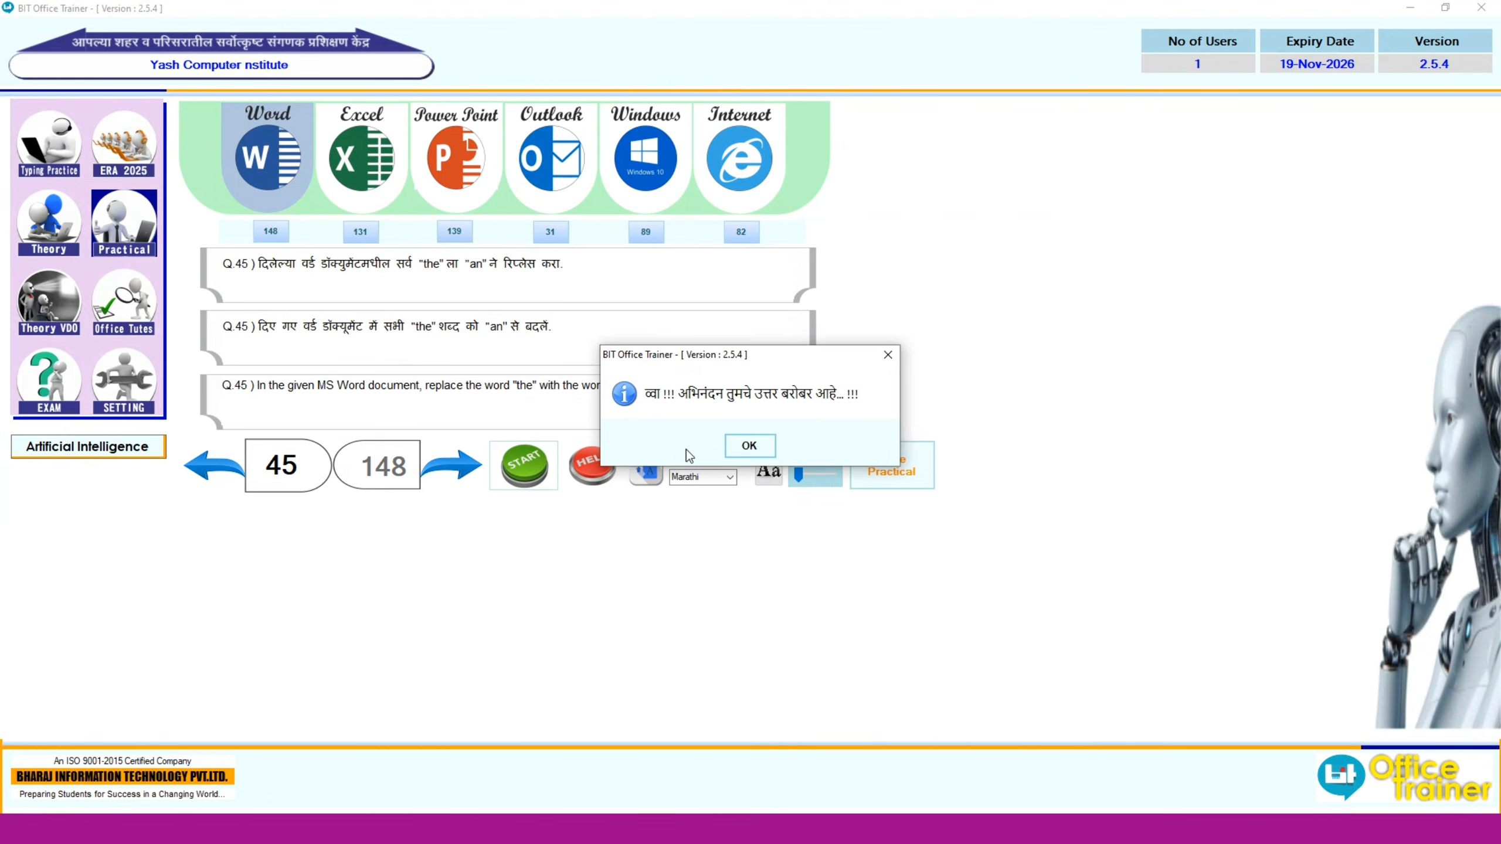
click(748, 445)
Step: Start question 46, copy the formatting of "Article Title 1" to "Article Title 2" with Format Painter, and submit the answer
click(466, 467)
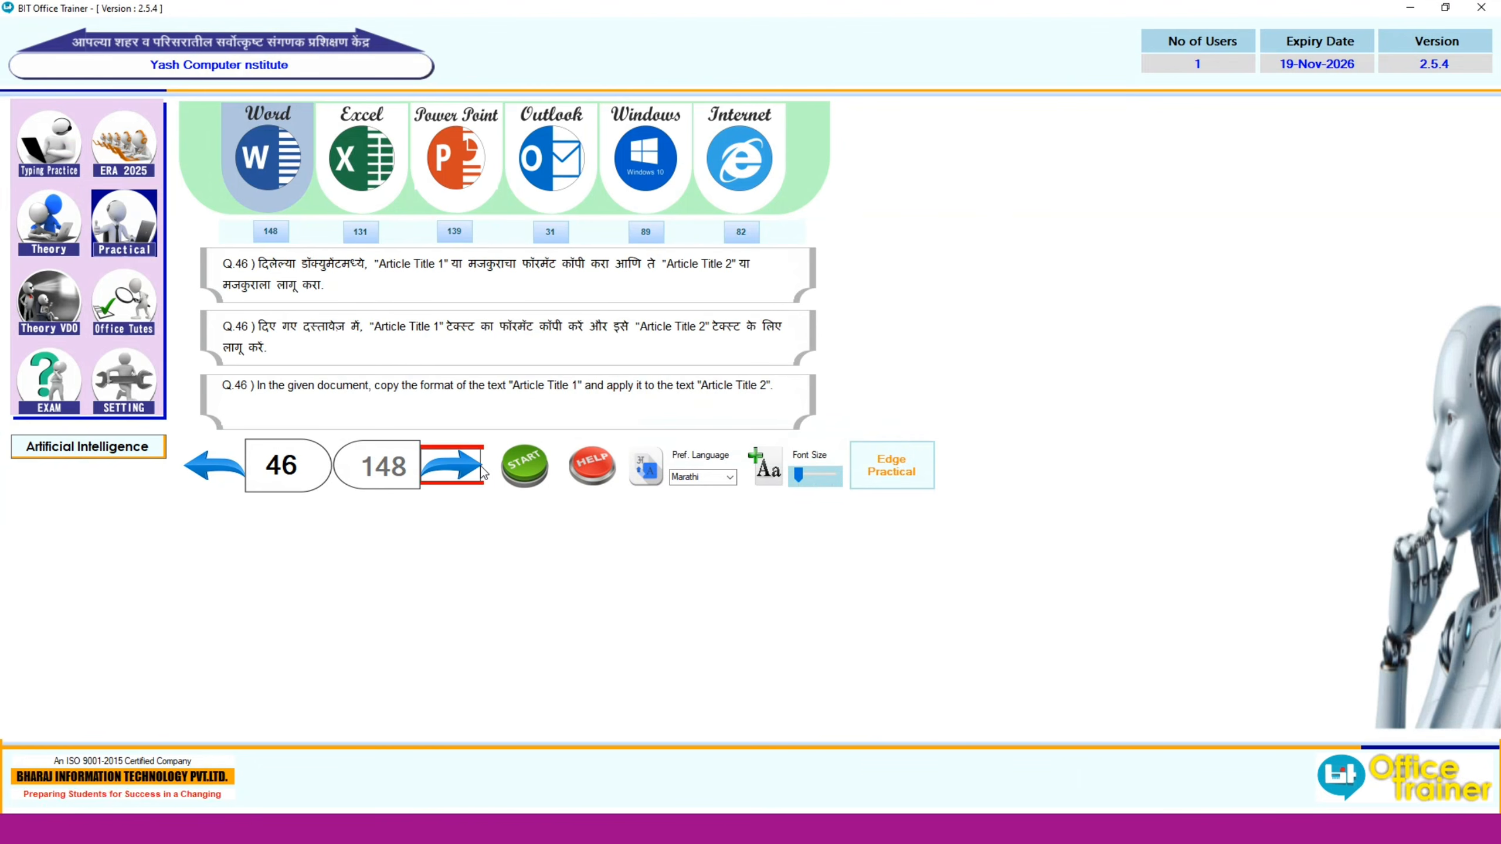
click(529, 479)
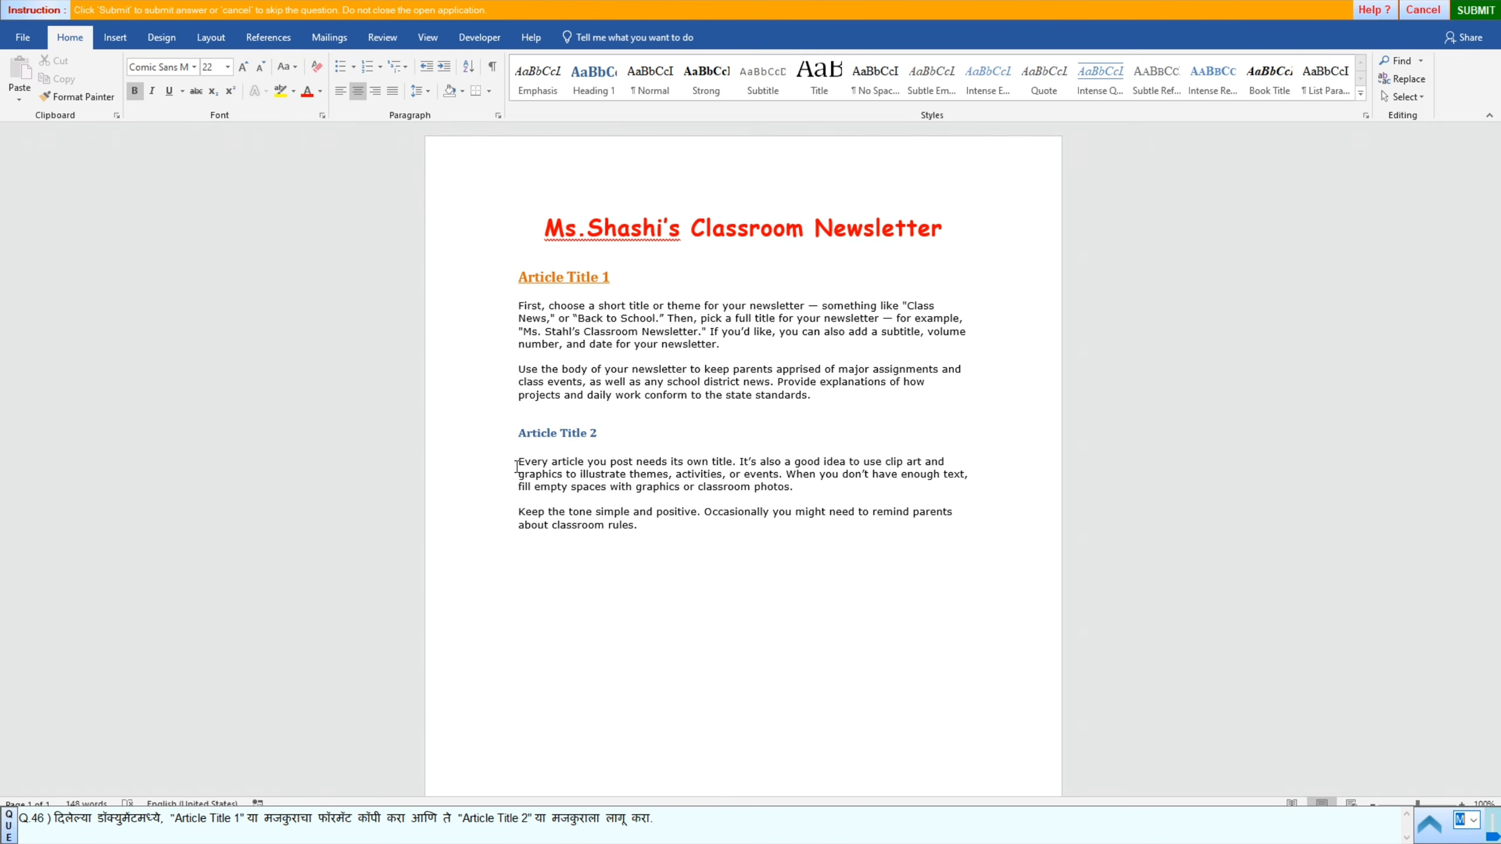
click(482, 290)
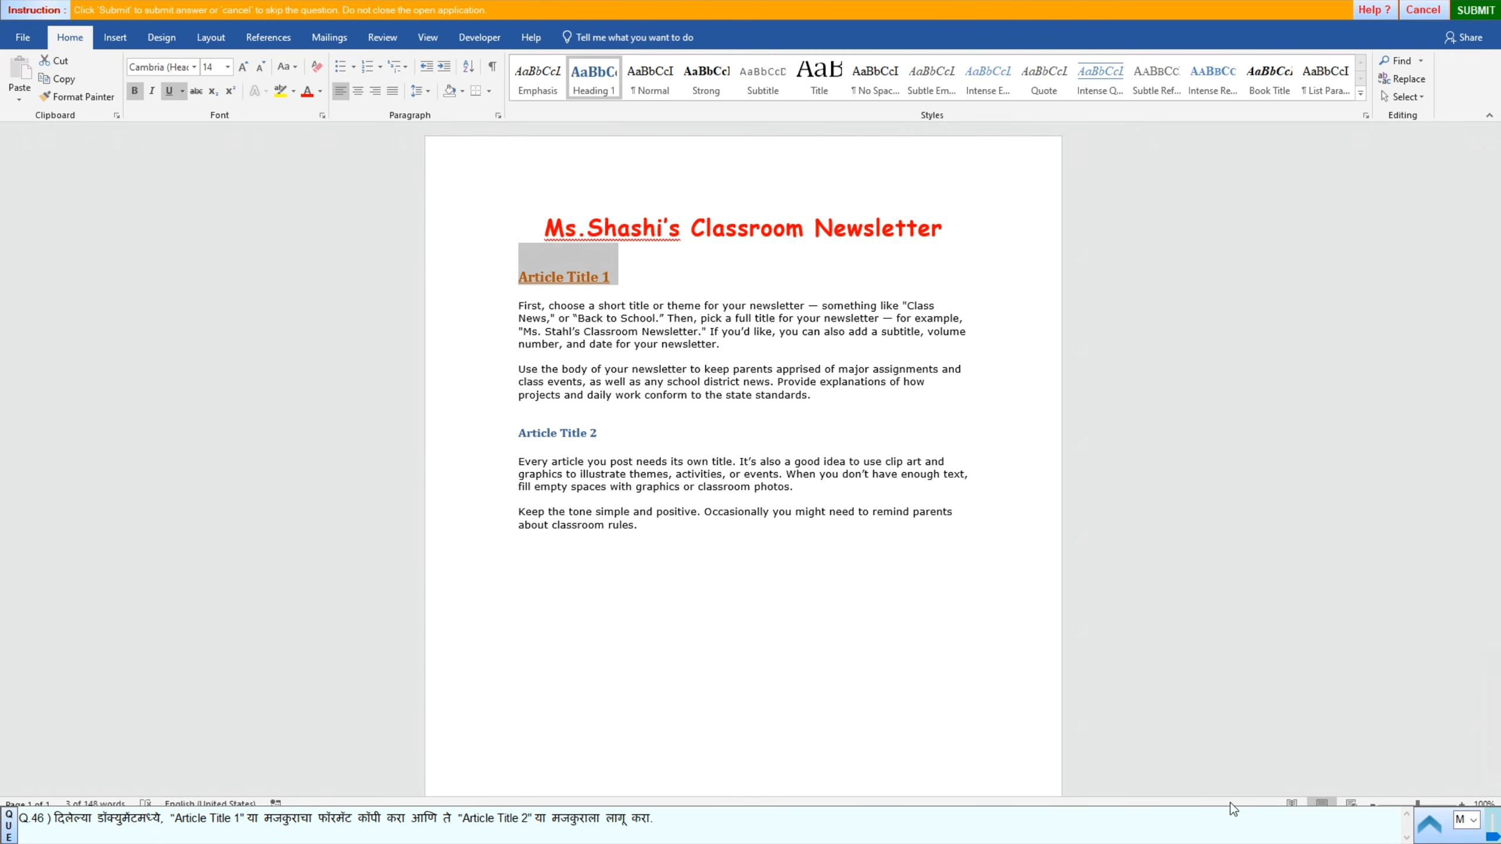
click(72, 99)
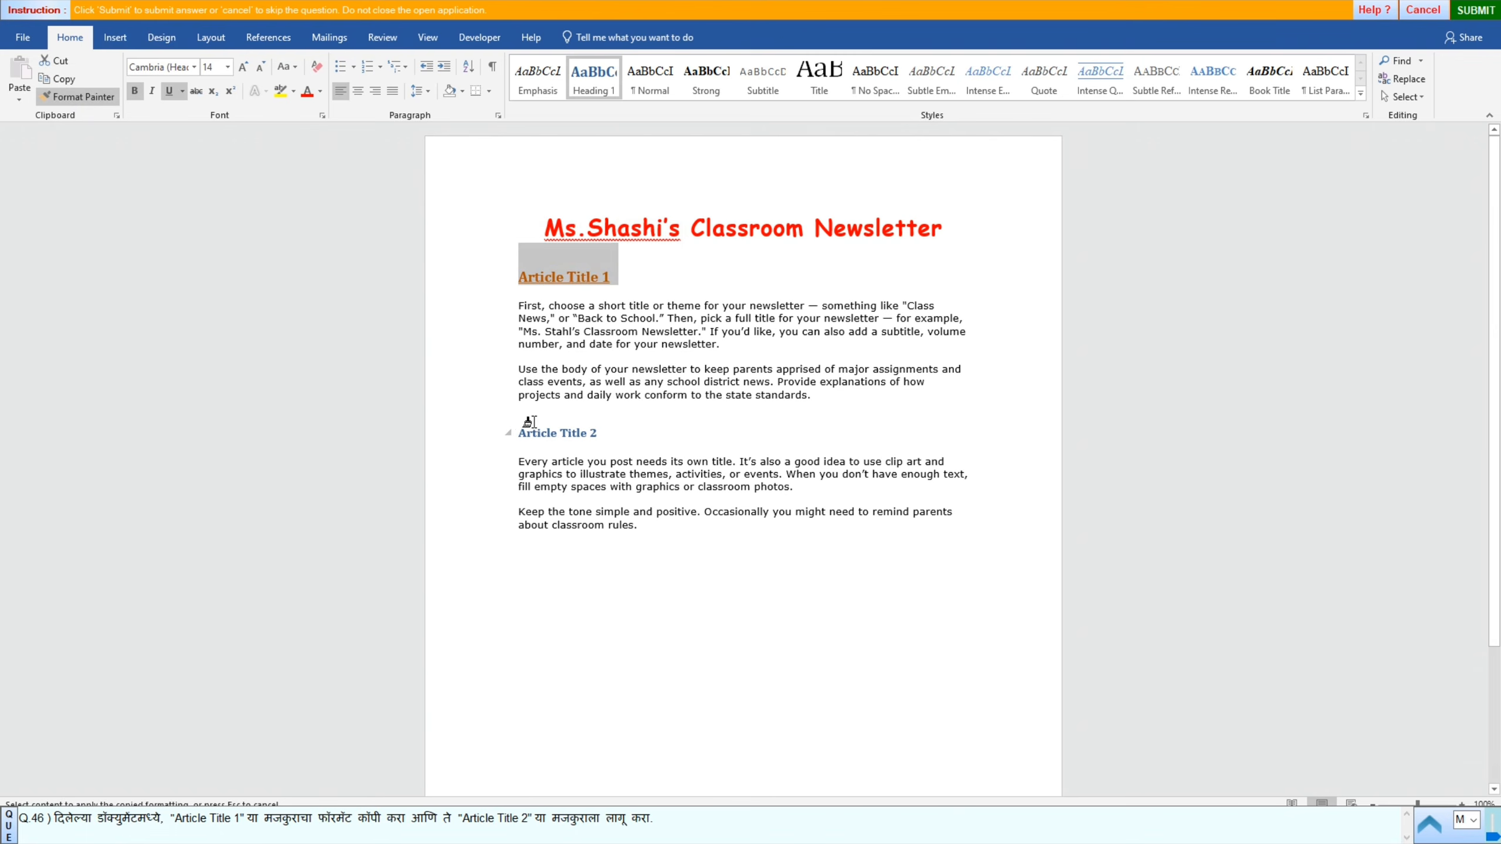
drag(520, 432, 609, 433)
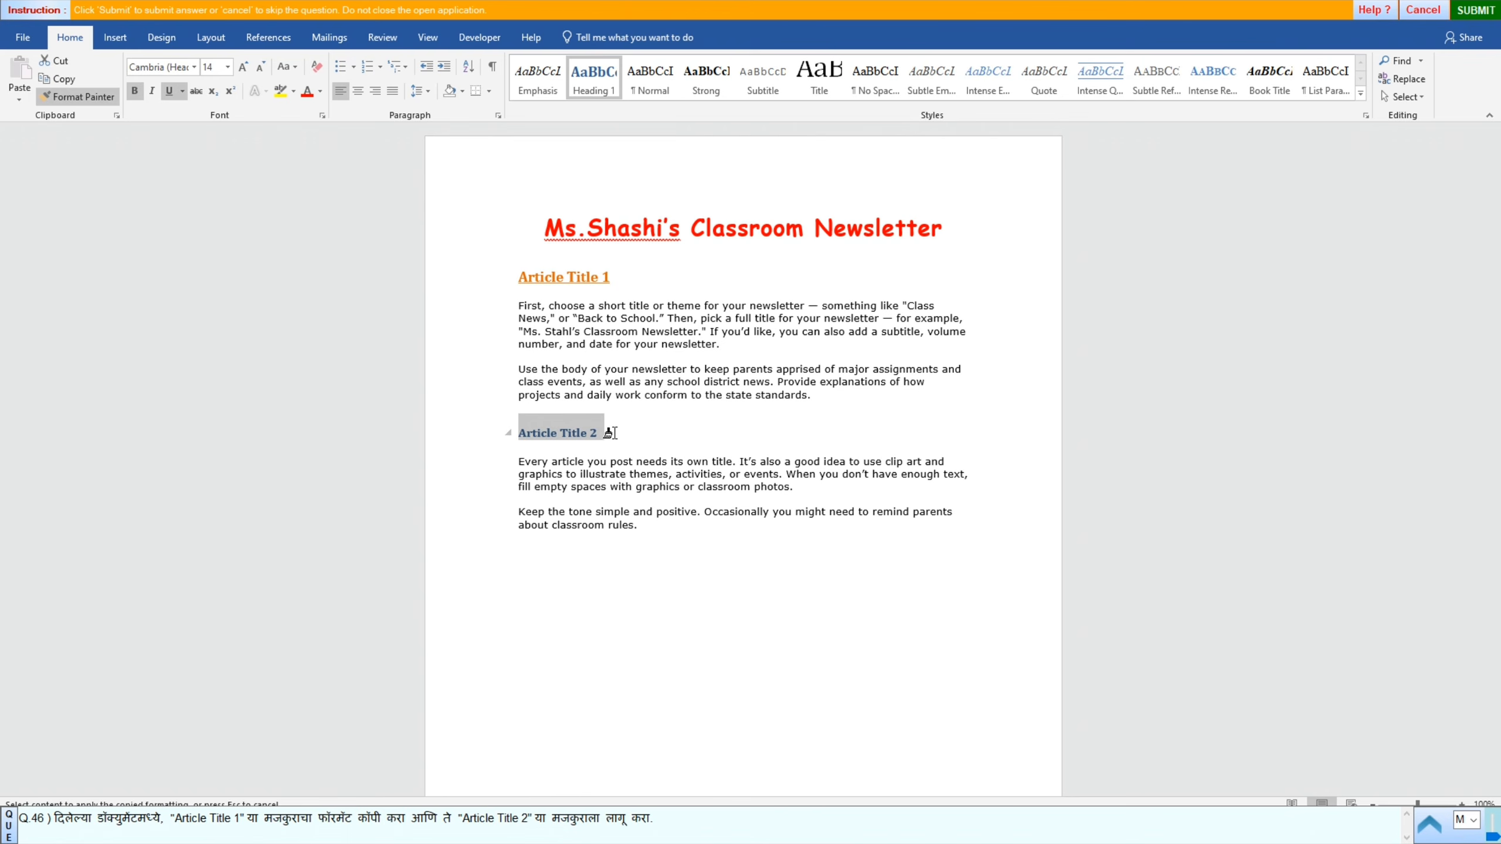
drag(609, 433, 609, 433)
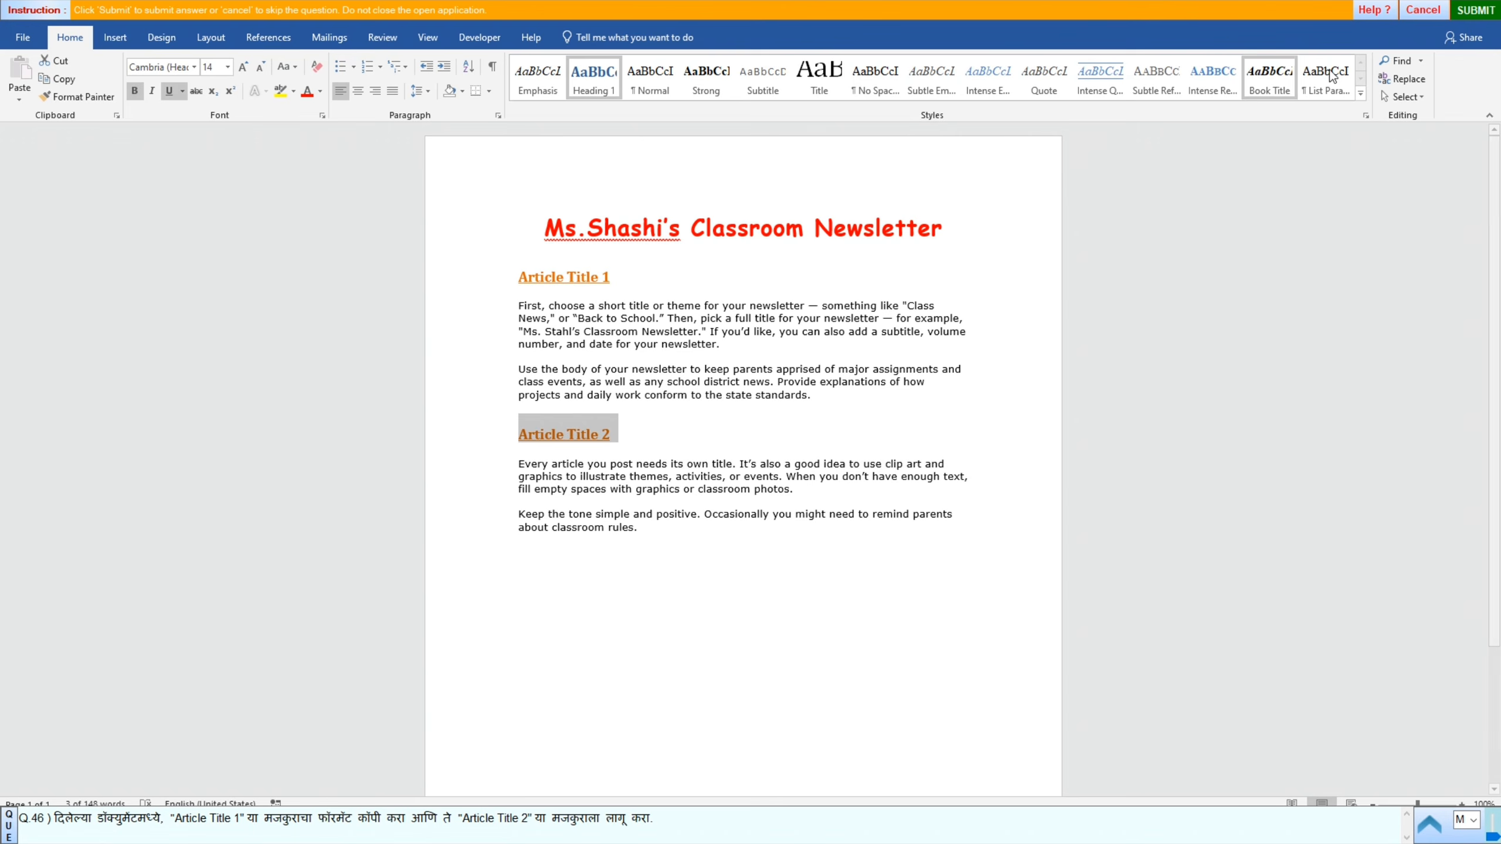
click(1476, 10)
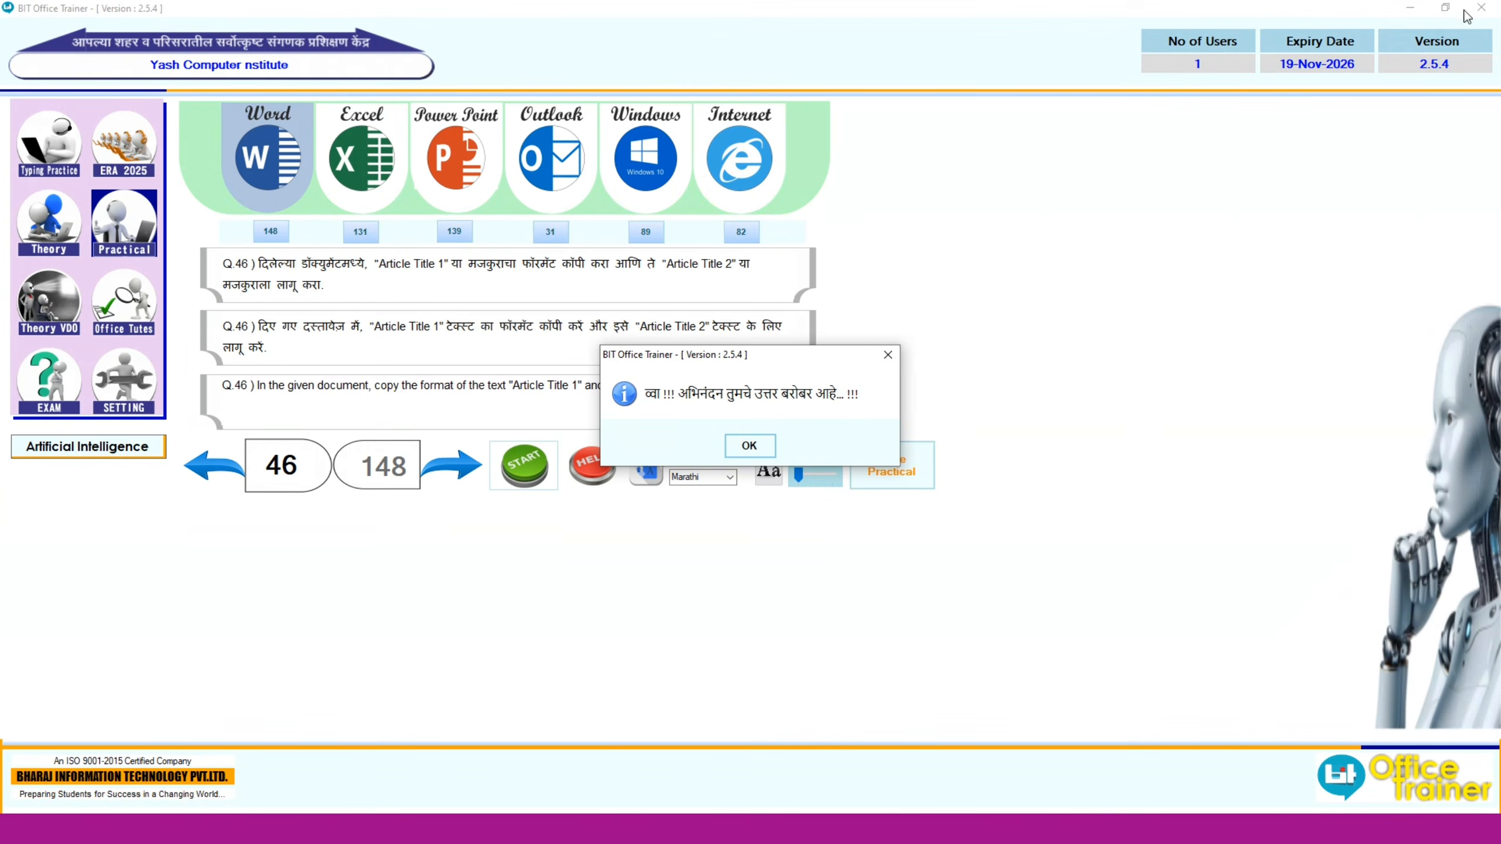
click(749, 447)
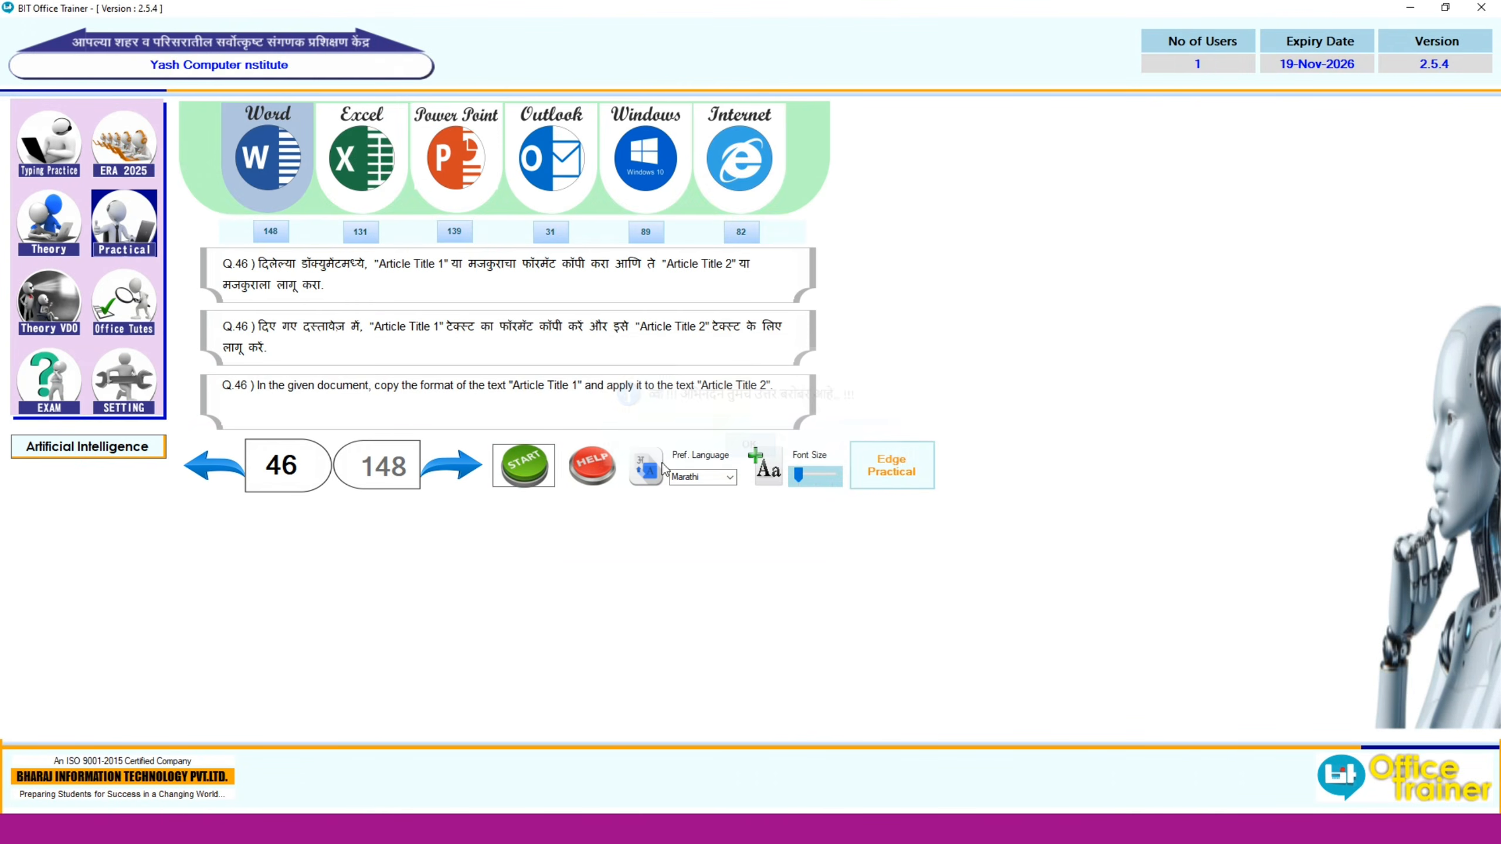
Step: Start question 47, copy the newsletter title's formatting to "Article Title 1" with Format Painter, and submit the answer
click(462, 469)
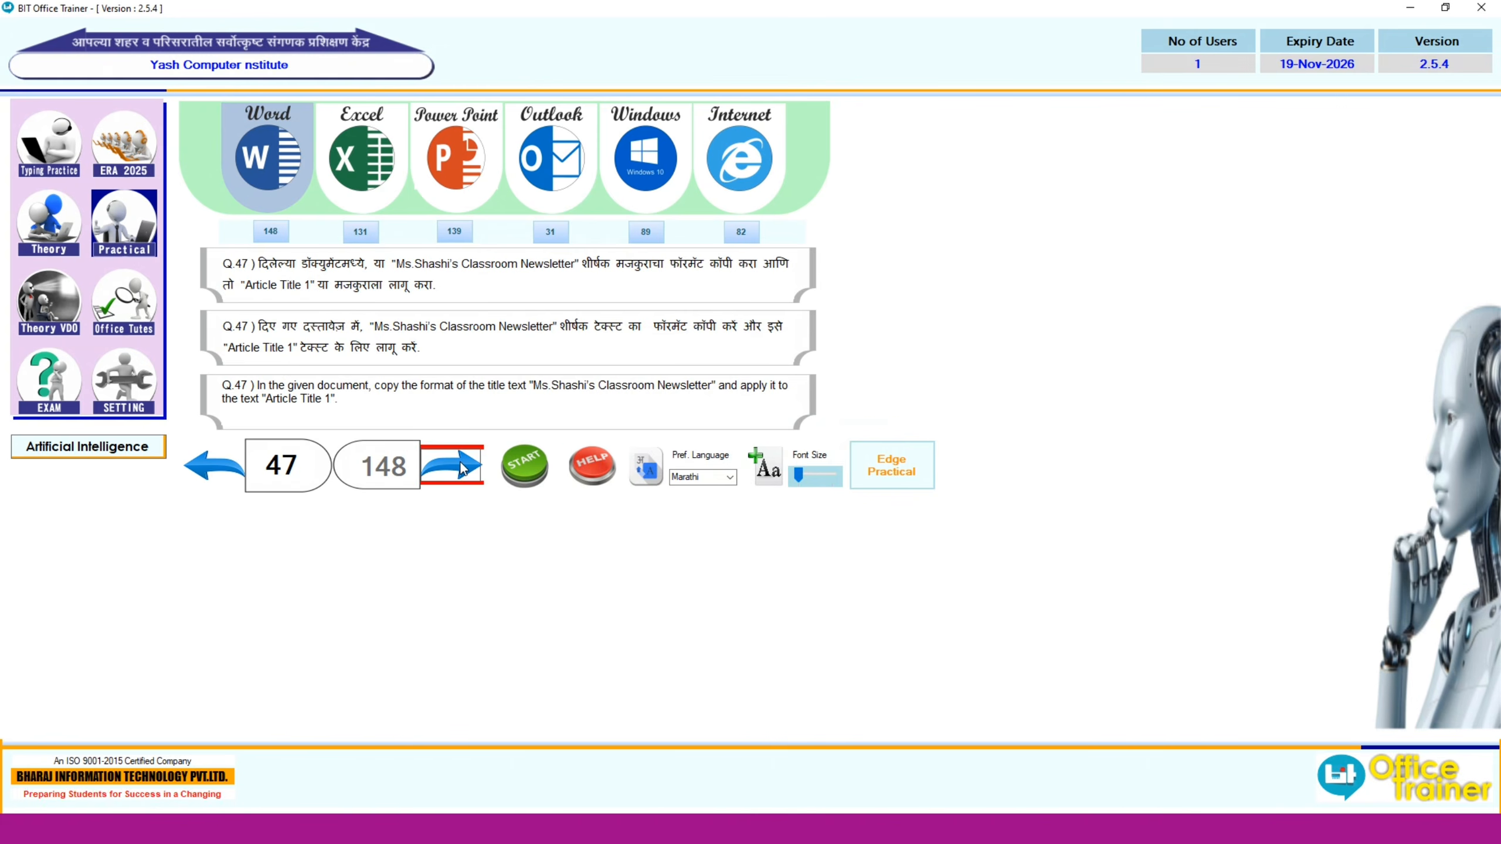
click(524, 465)
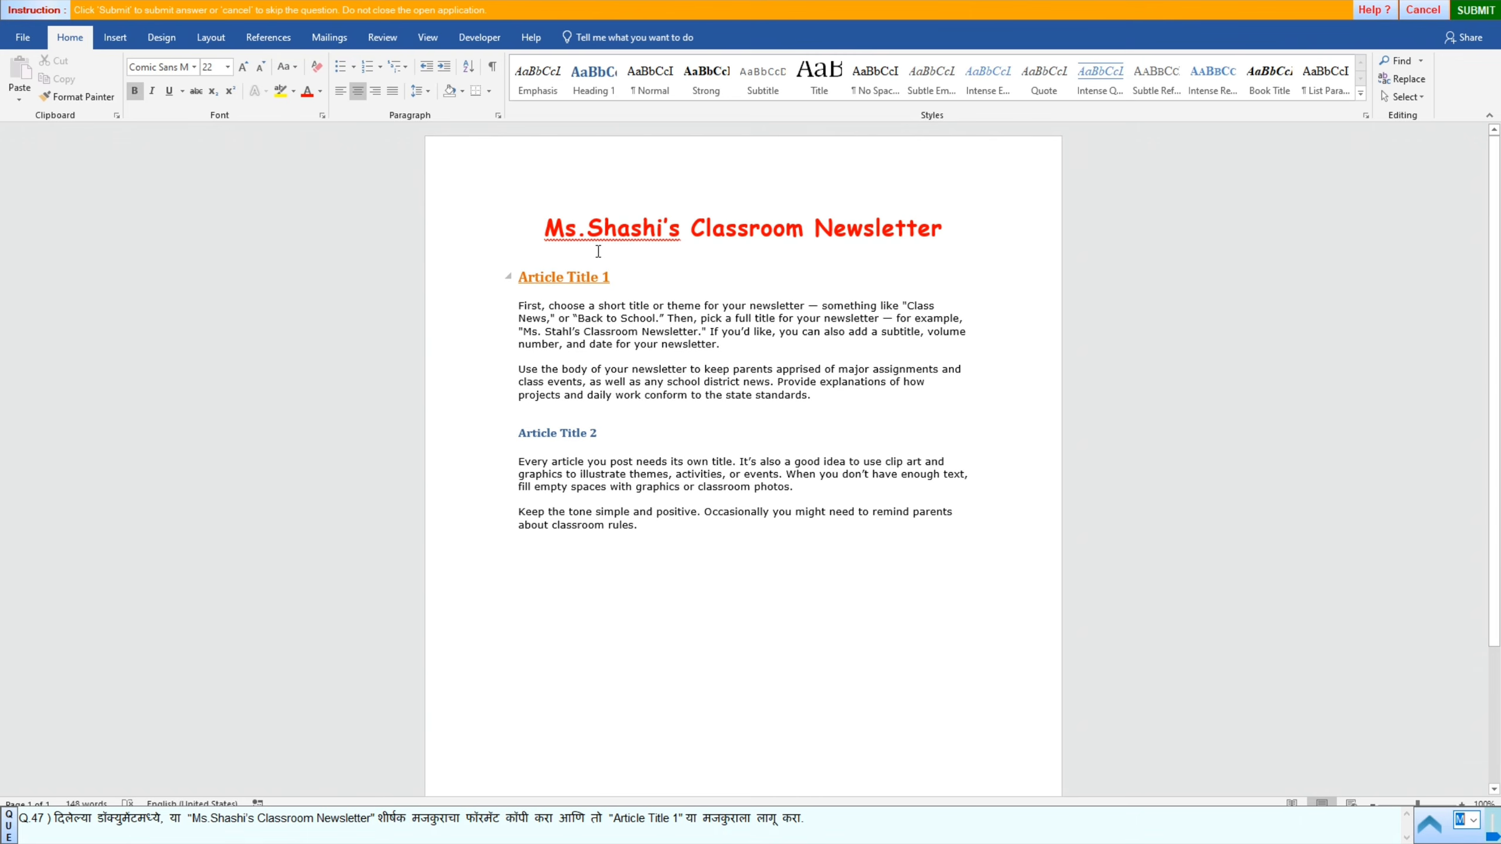
click(496, 236)
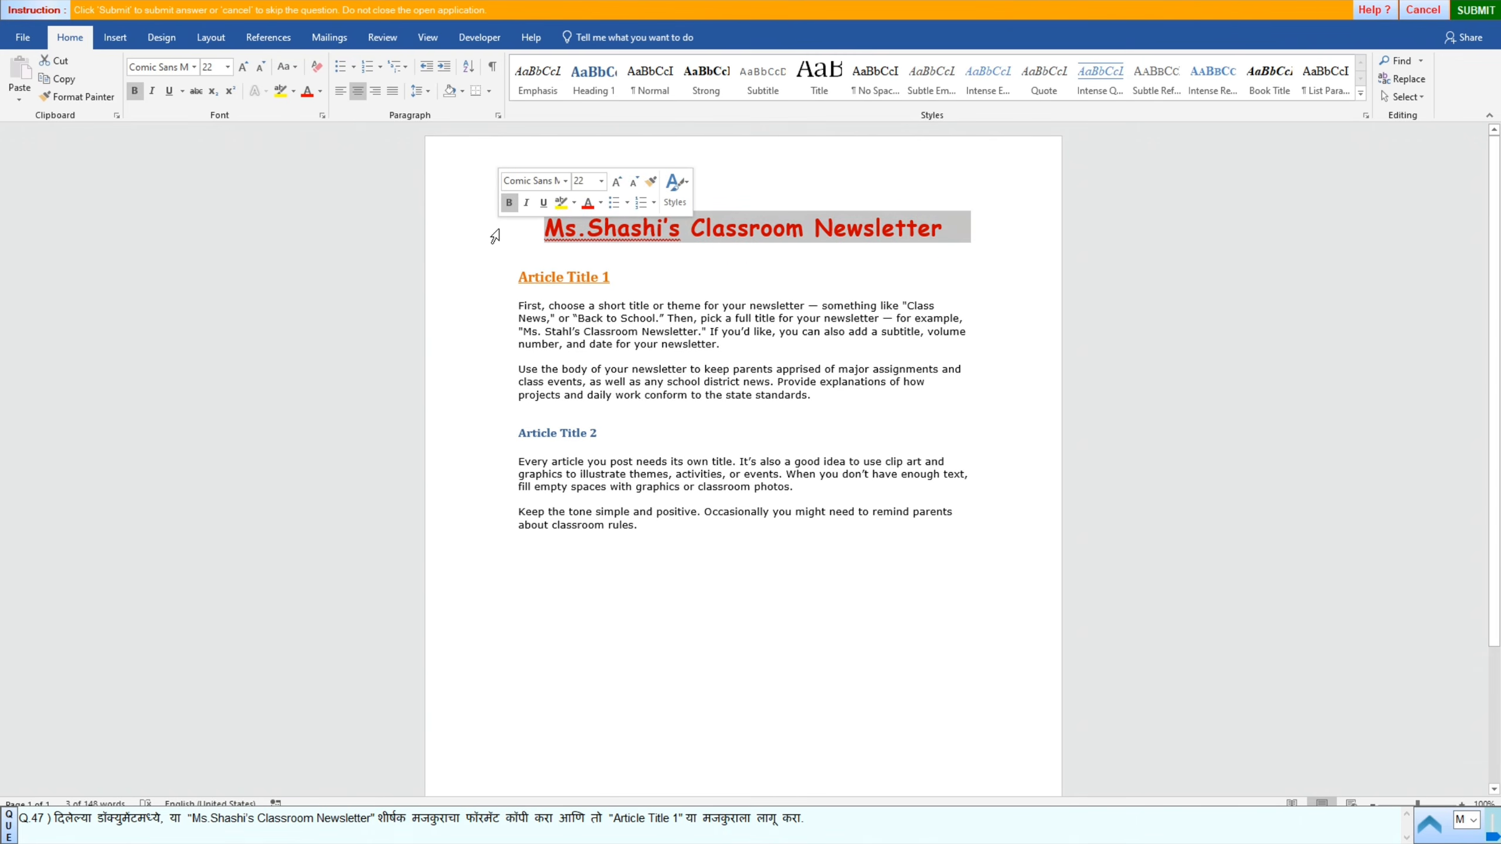
click(96, 98)
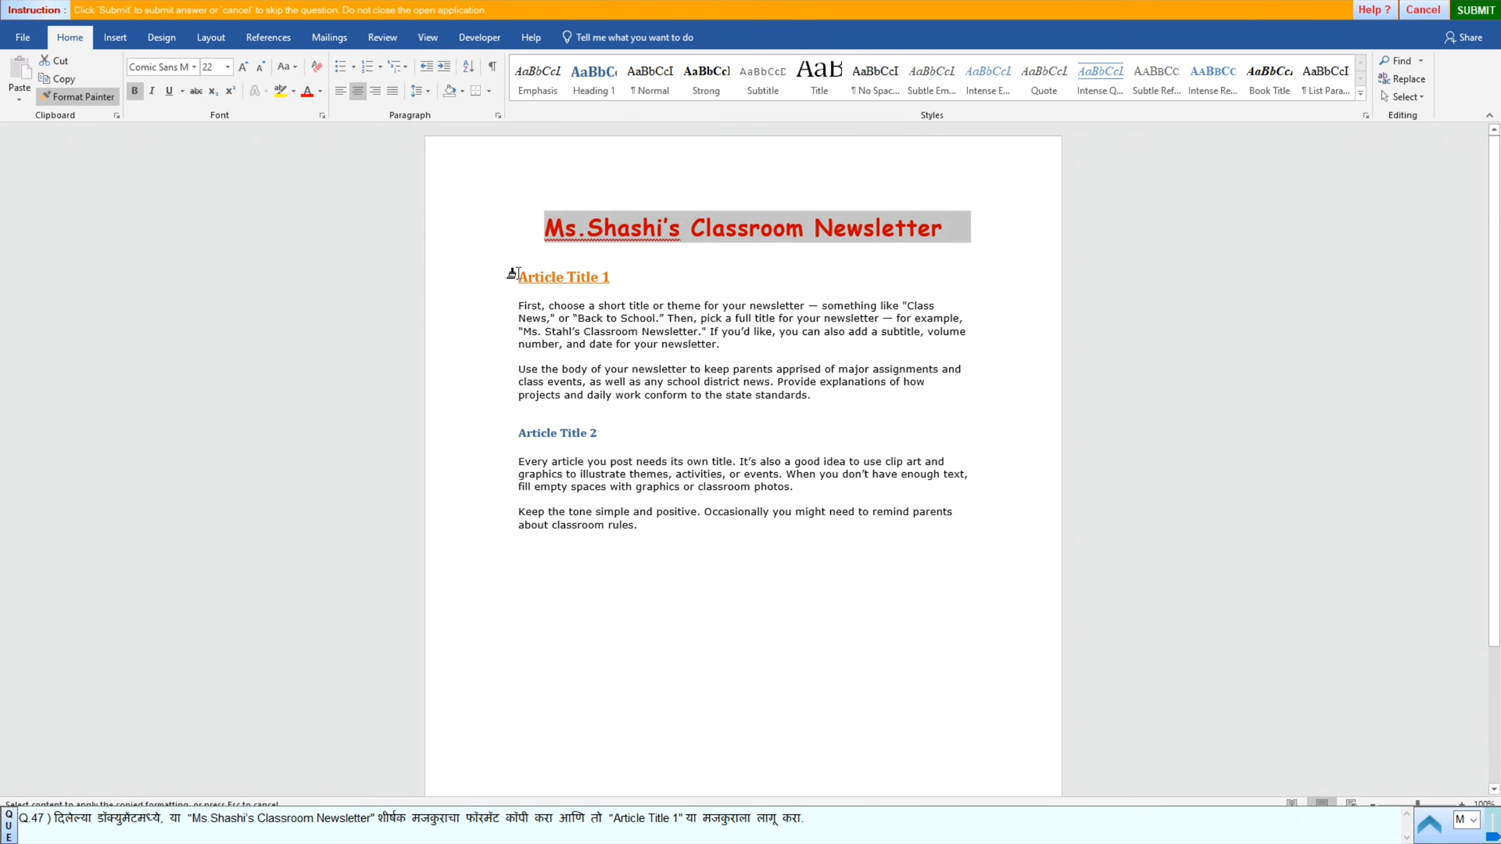
drag(510, 277, 622, 283)
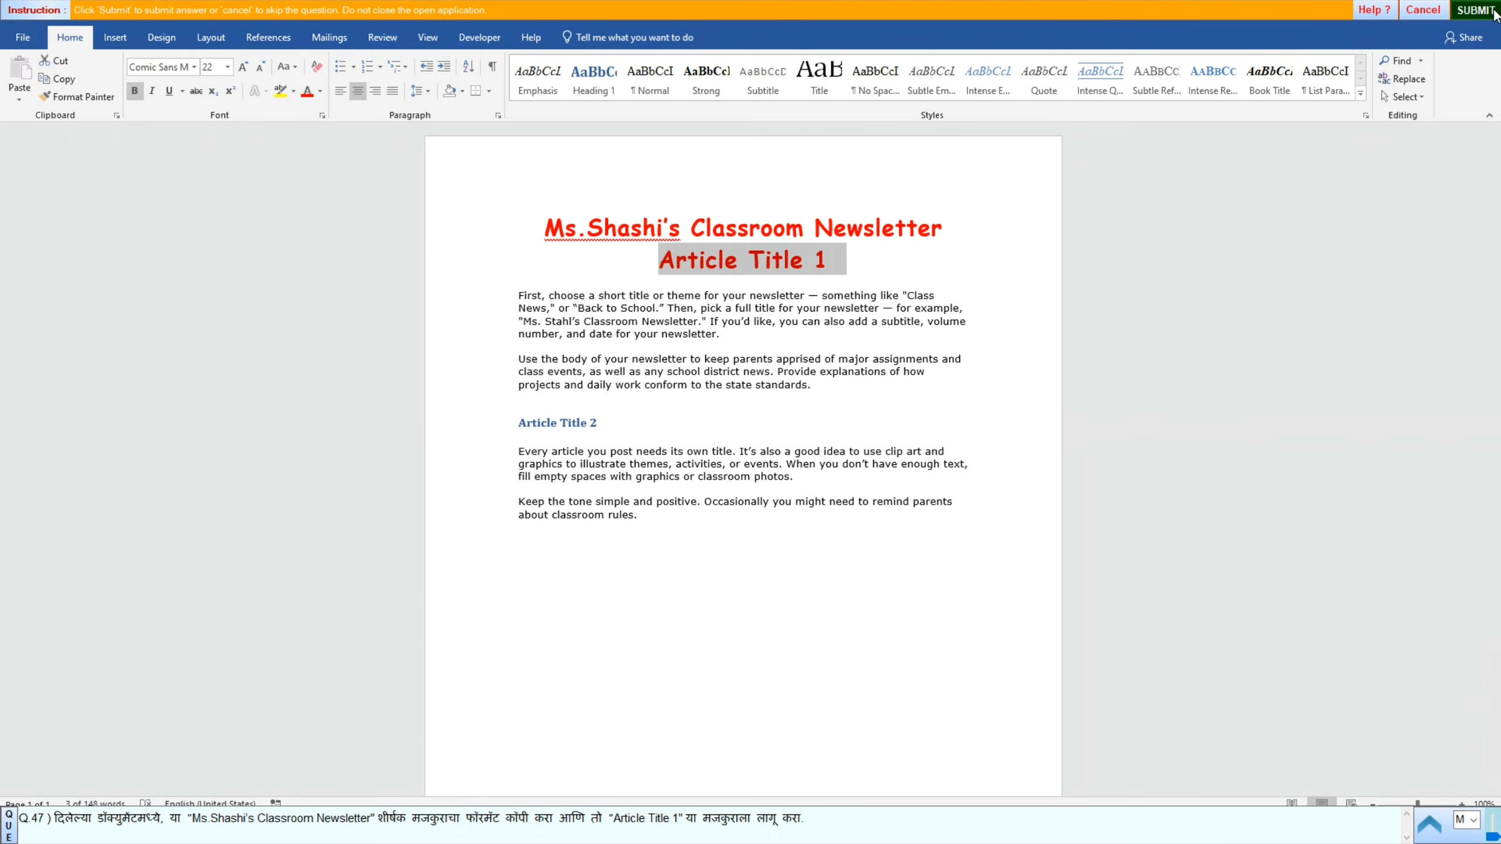
click(1476, 11)
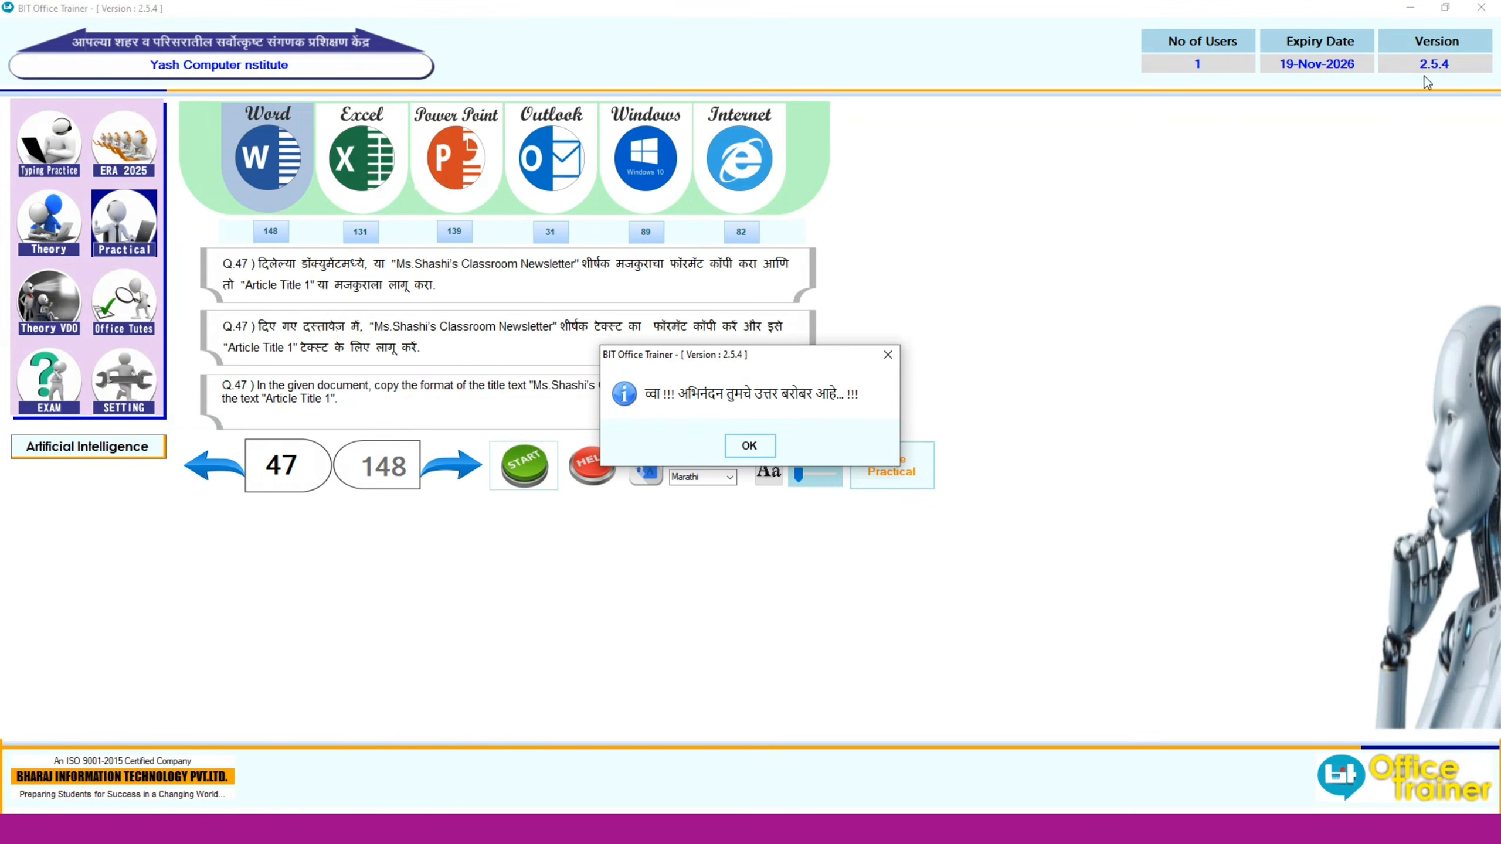
click(753, 443)
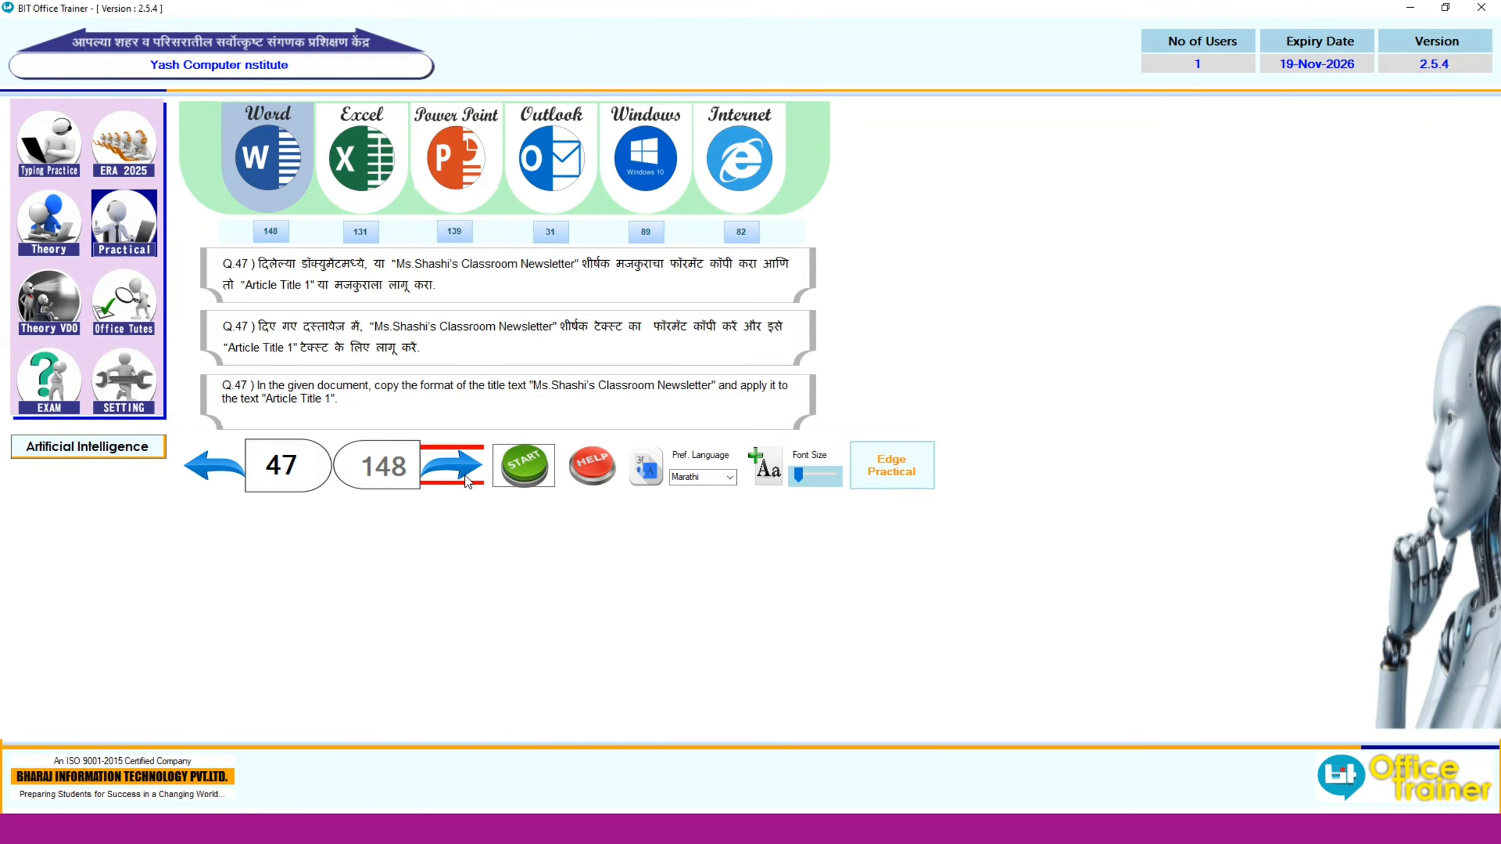
Step: Start question 49 and enter the word "Information" on the first line of the blank document
click(464, 475)
click(529, 468)
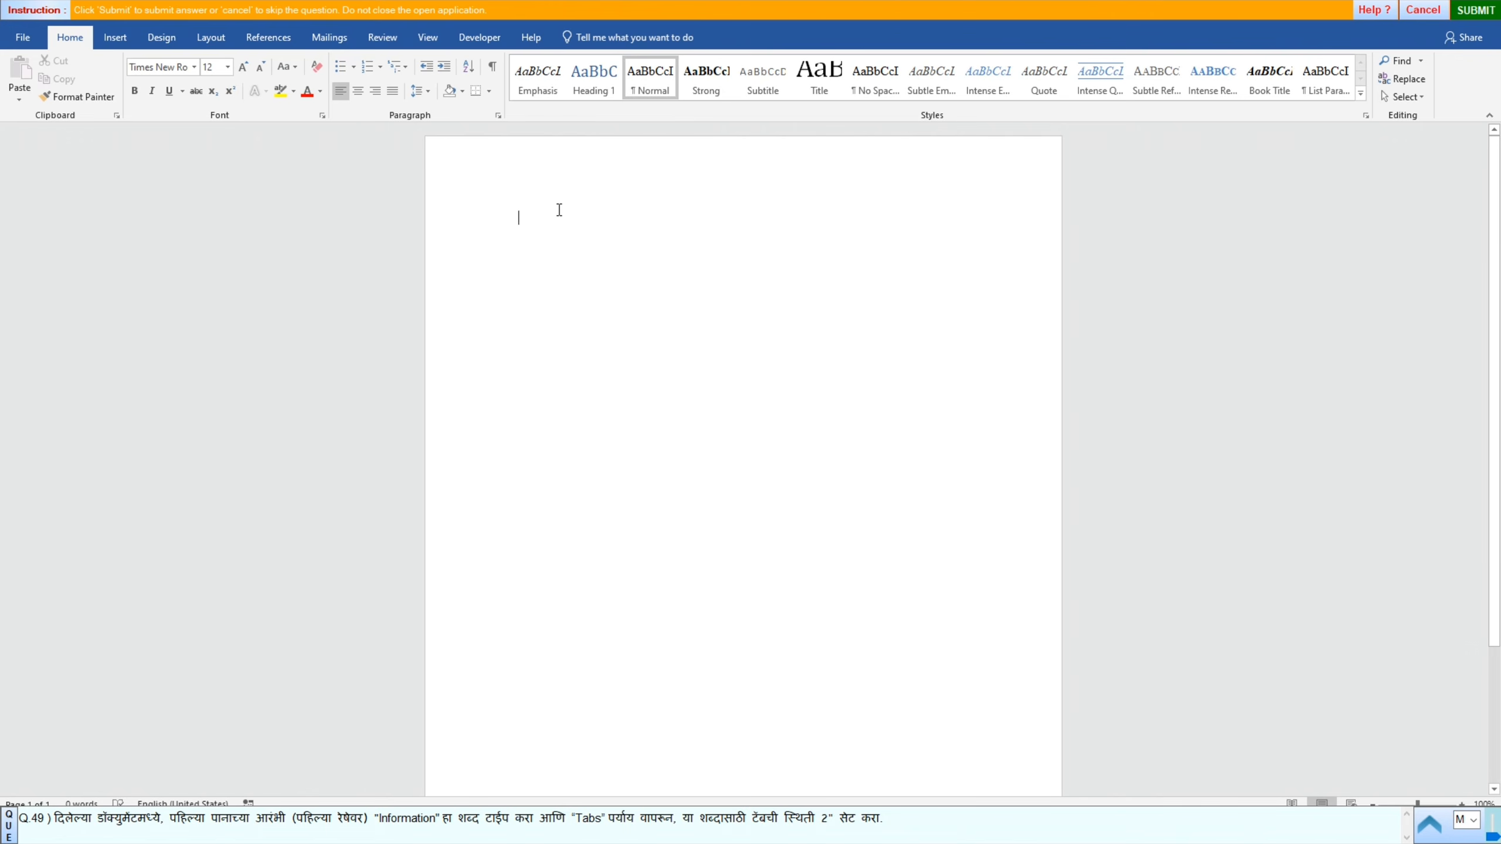
text(In)
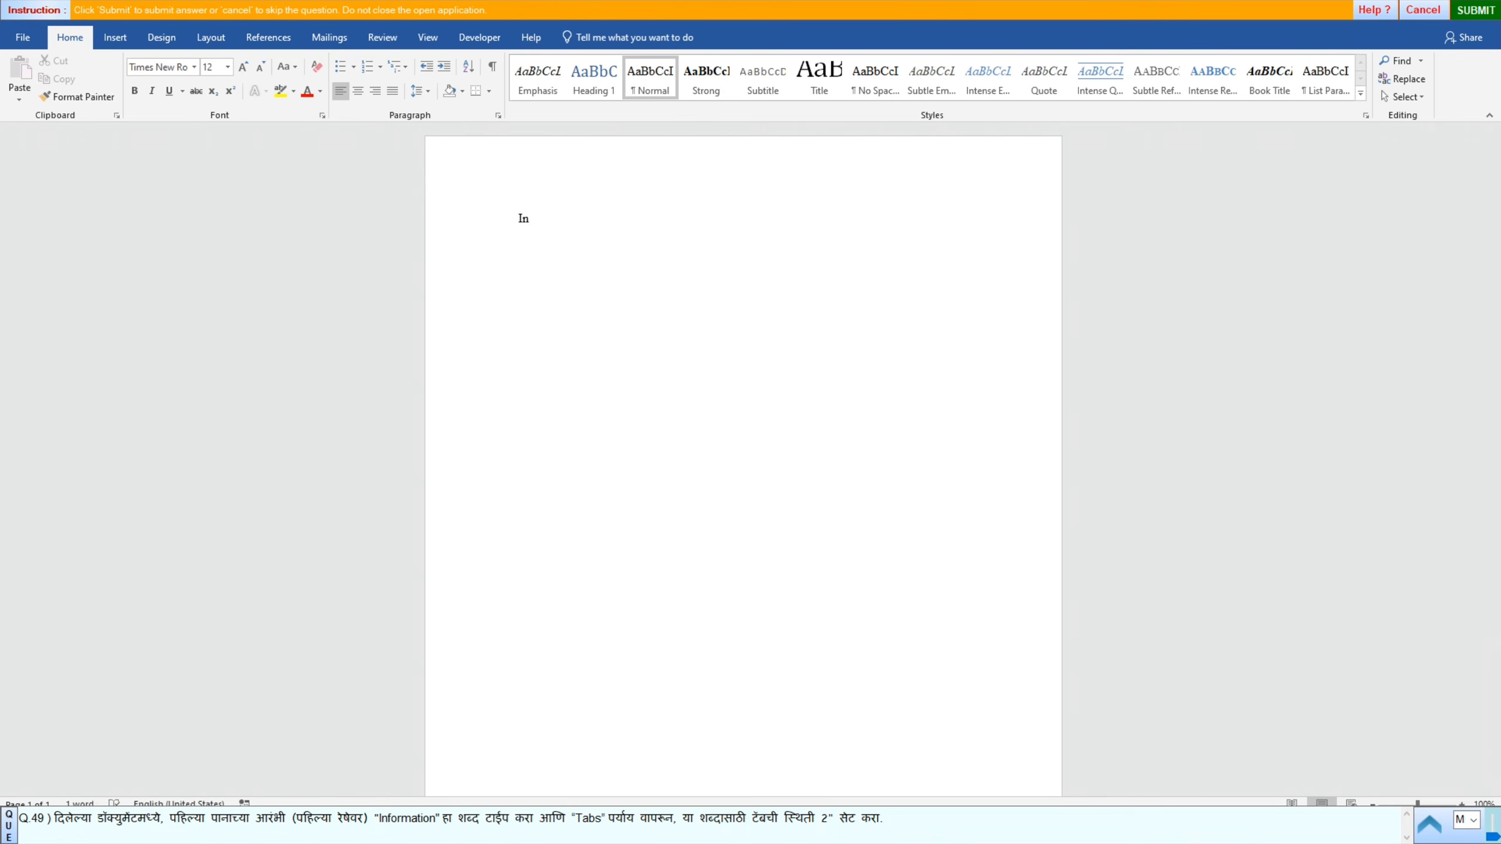
text(formation)
Step: Set a tab stop at 2in for the word "Information" and submit the answer to question 49
click(500, 224)
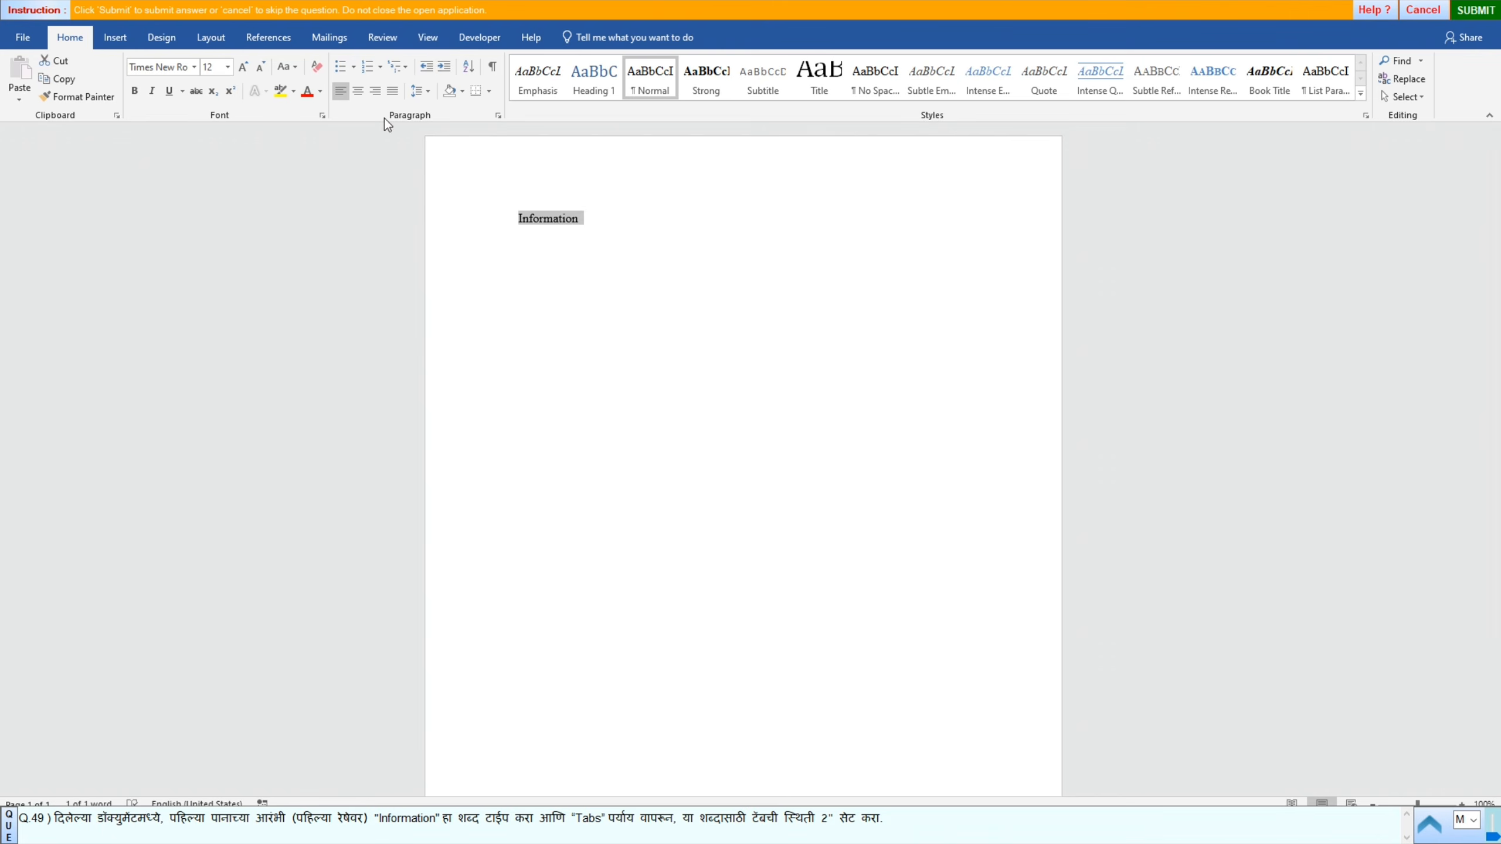
click(499, 116)
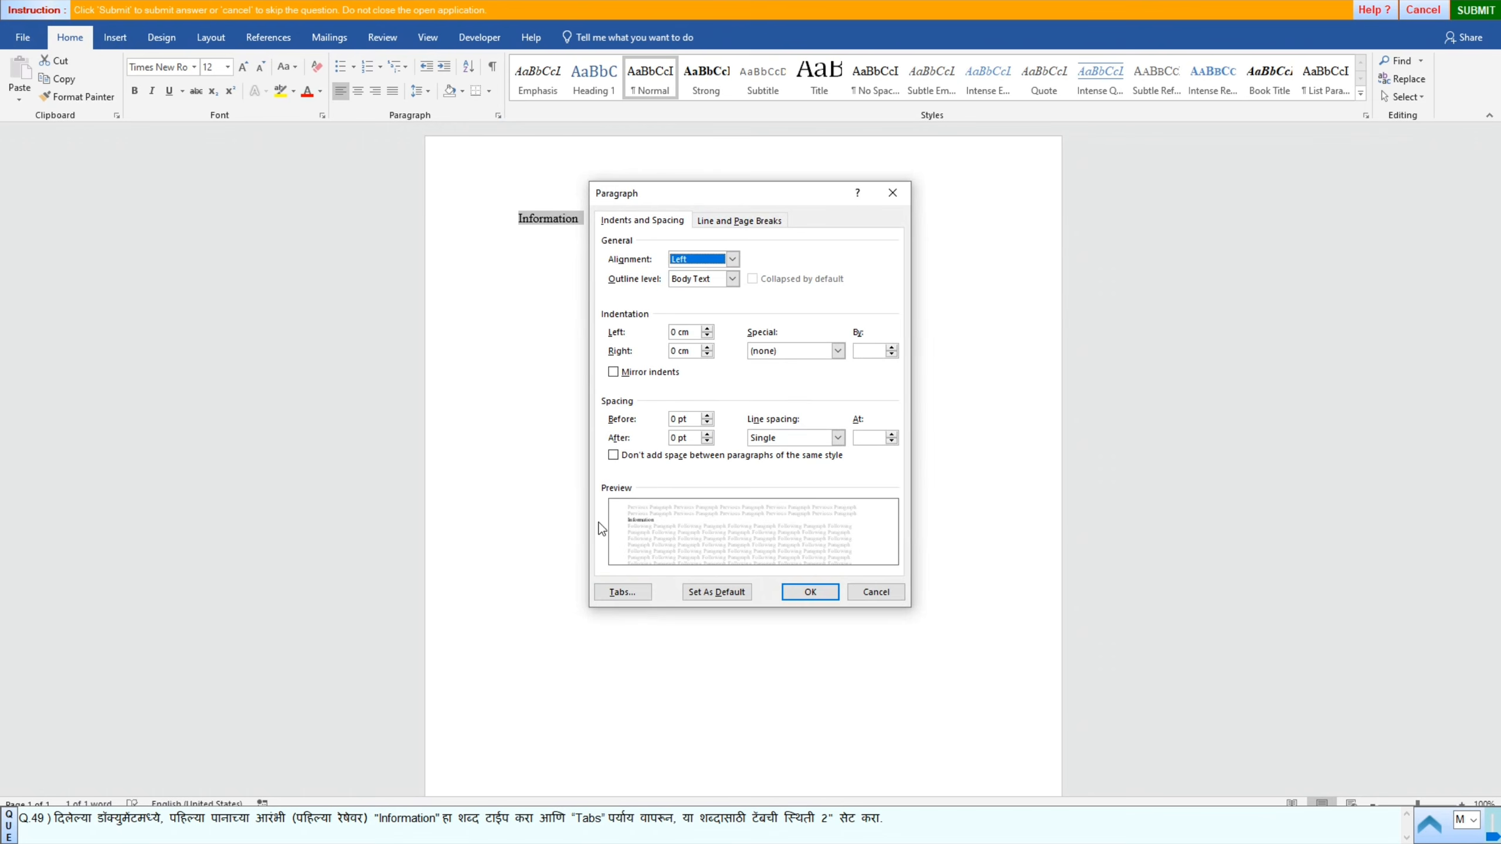
click(617, 592)
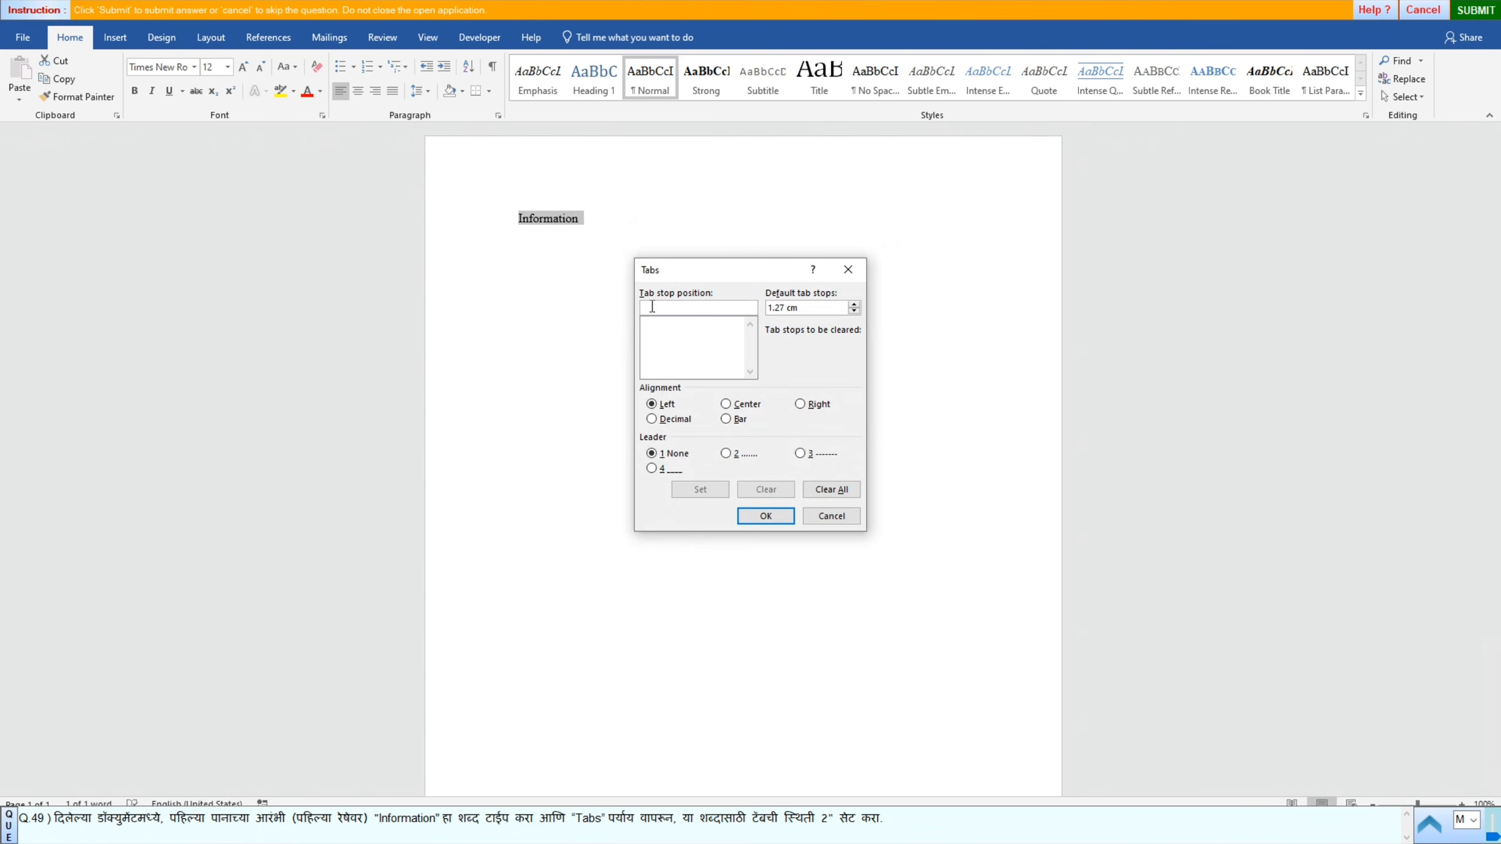
text(2in)
click(699, 490)
click(750, 514)
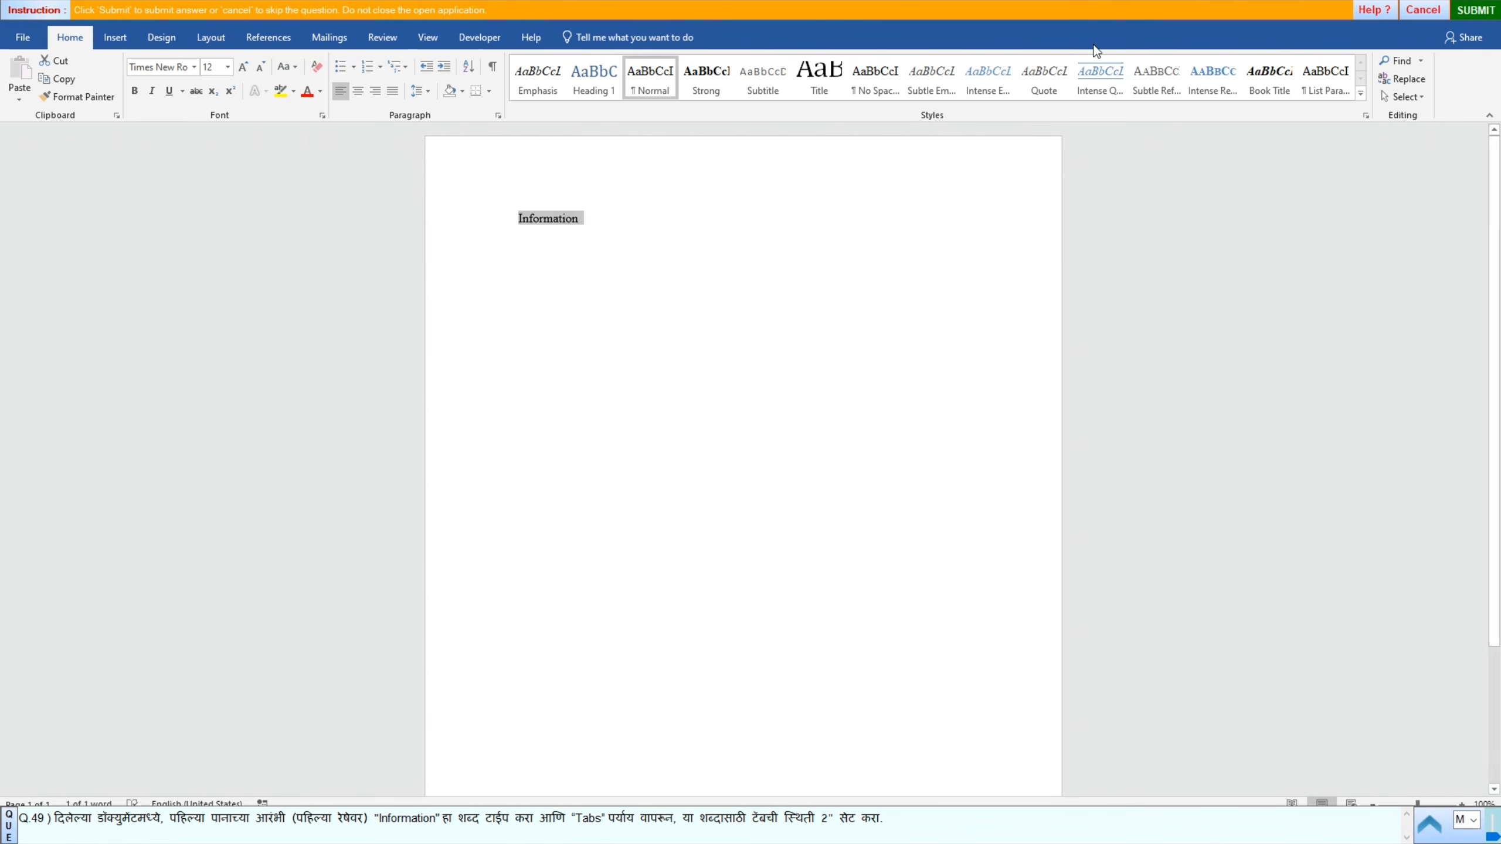
click(1459, 12)
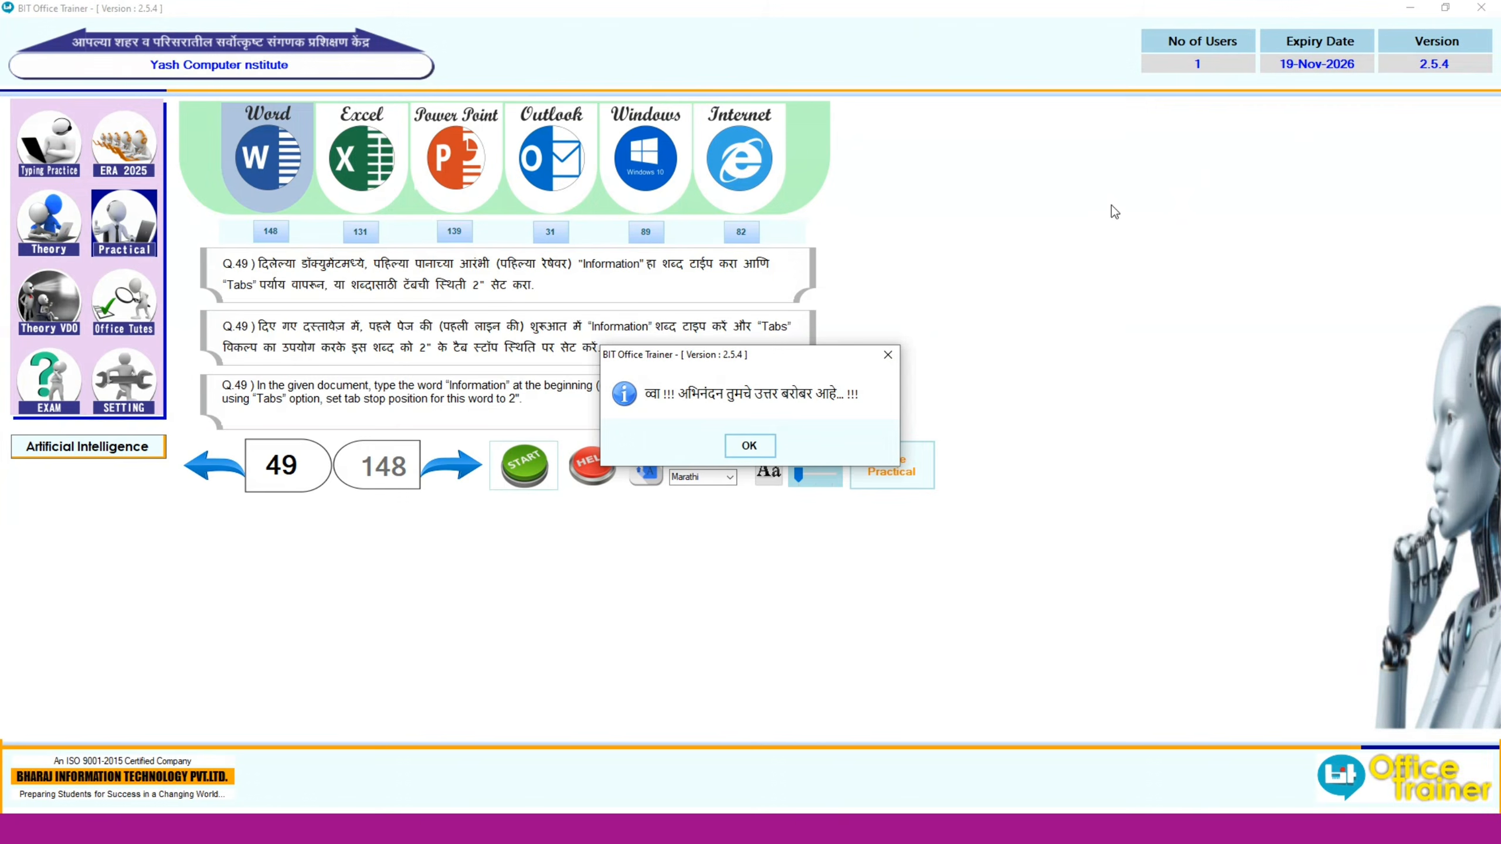
click(748, 444)
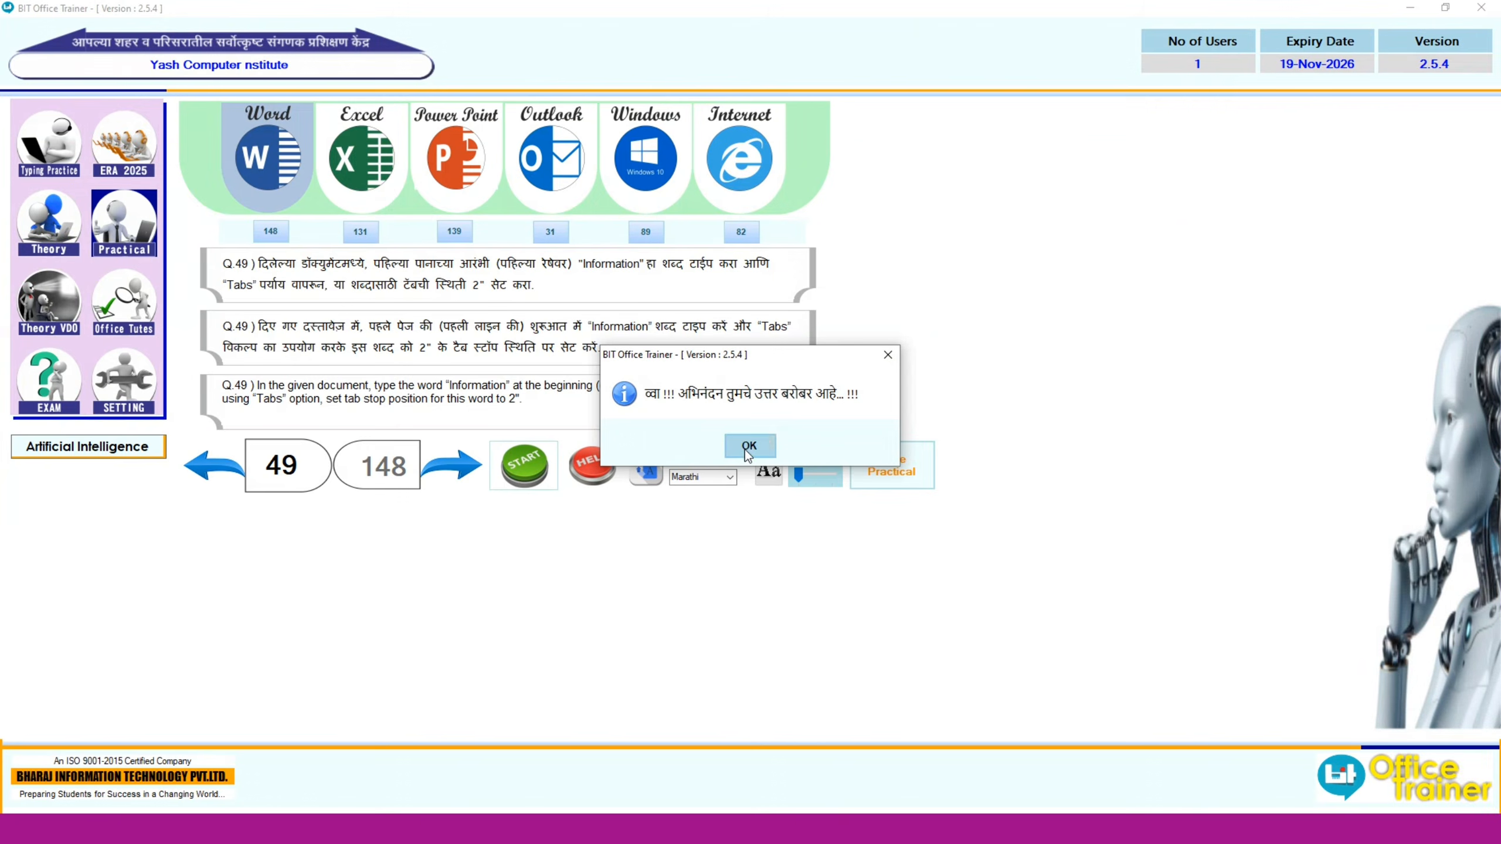
Step: Start question 50, add blank lines down to the last line of the first page, and enter the word "Date" there
click(452, 467)
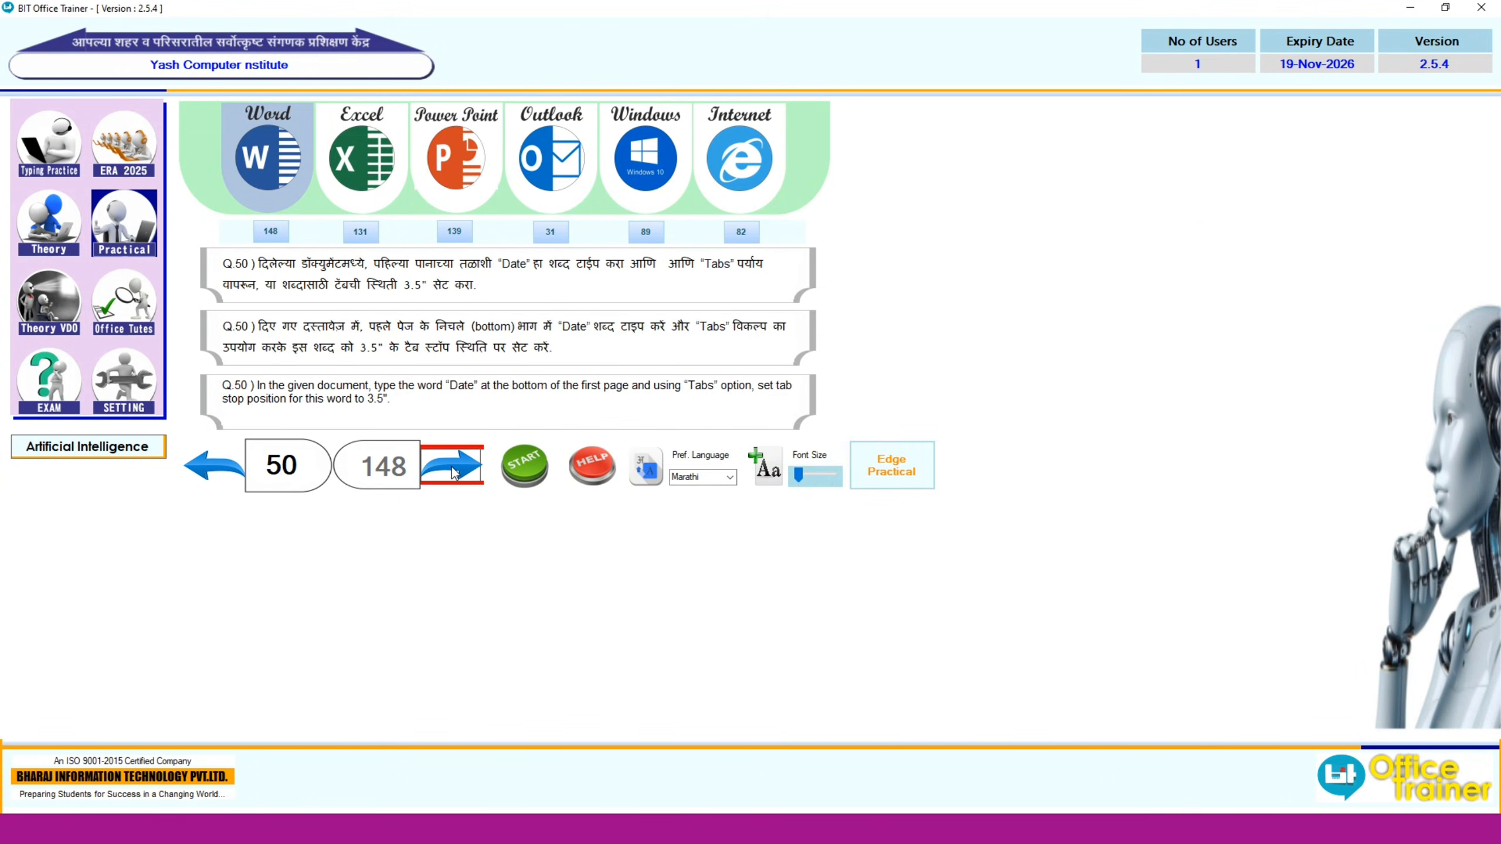
click(530, 465)
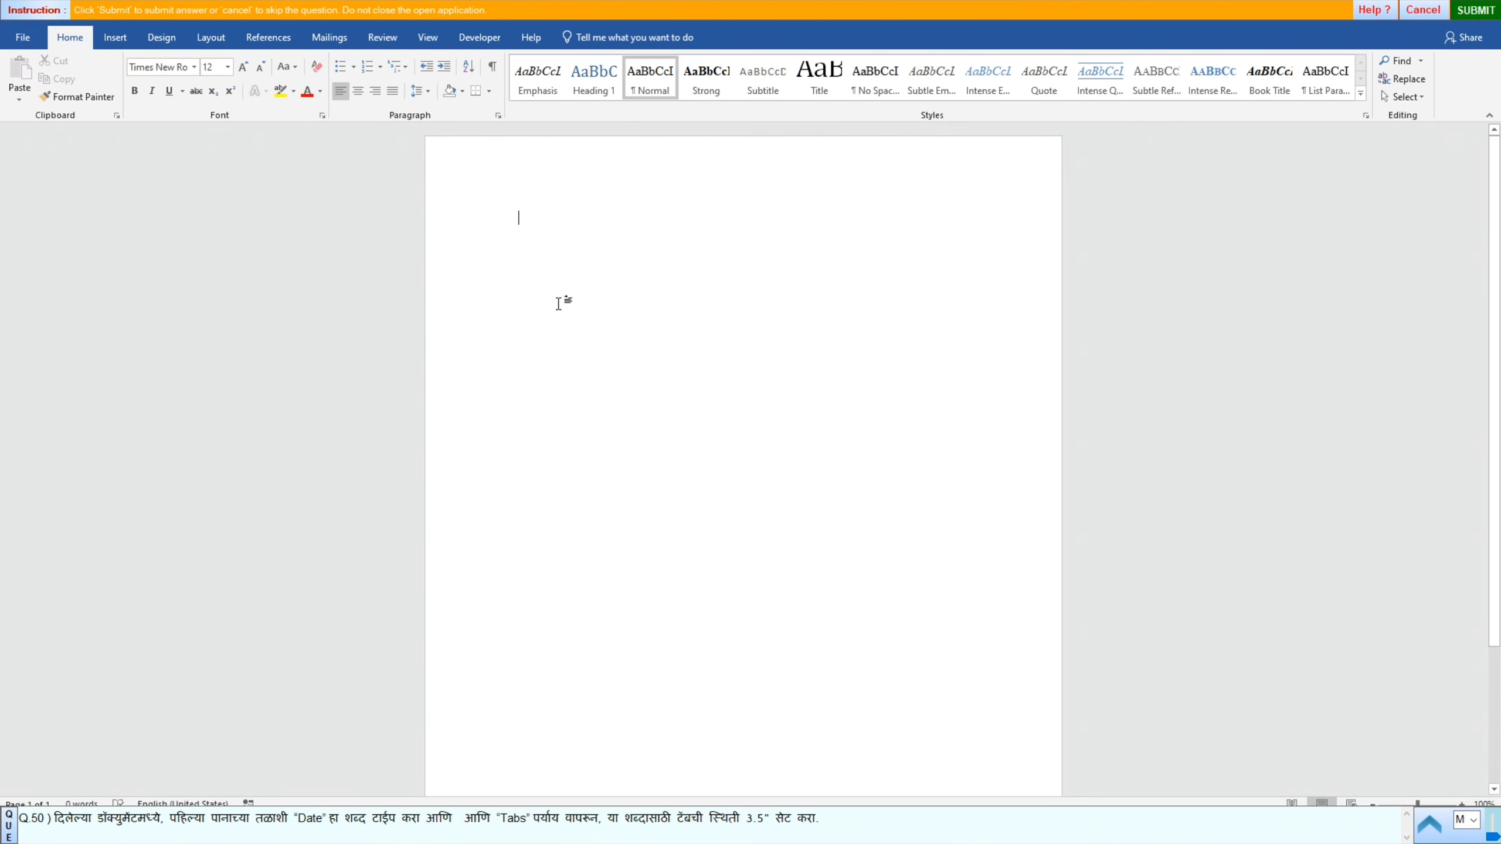
key(Return)
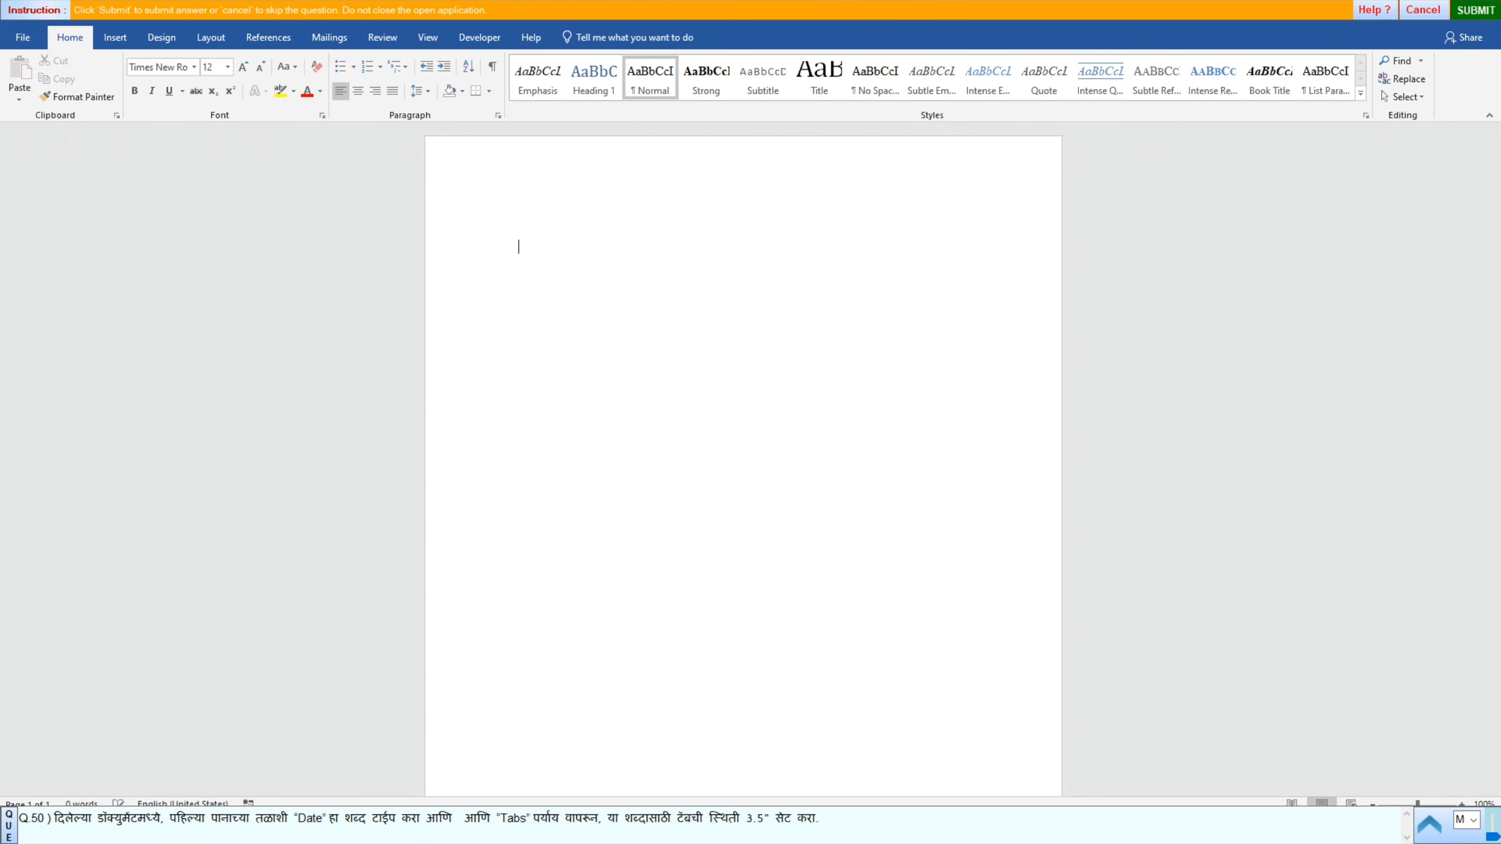
key(Return)
key(Return)
key(Return)
key(Return)
key(Return)
key(Return)
key(Return)
key(Return)
key(Return)
key(Return)
key(Return)
key(Return)
key(Return)
key(Return)
key(Return)
key(Return)
key(Return)
key(Return)
key(Return)
key(Return)
key(Return)
key(Return)
key(Return)
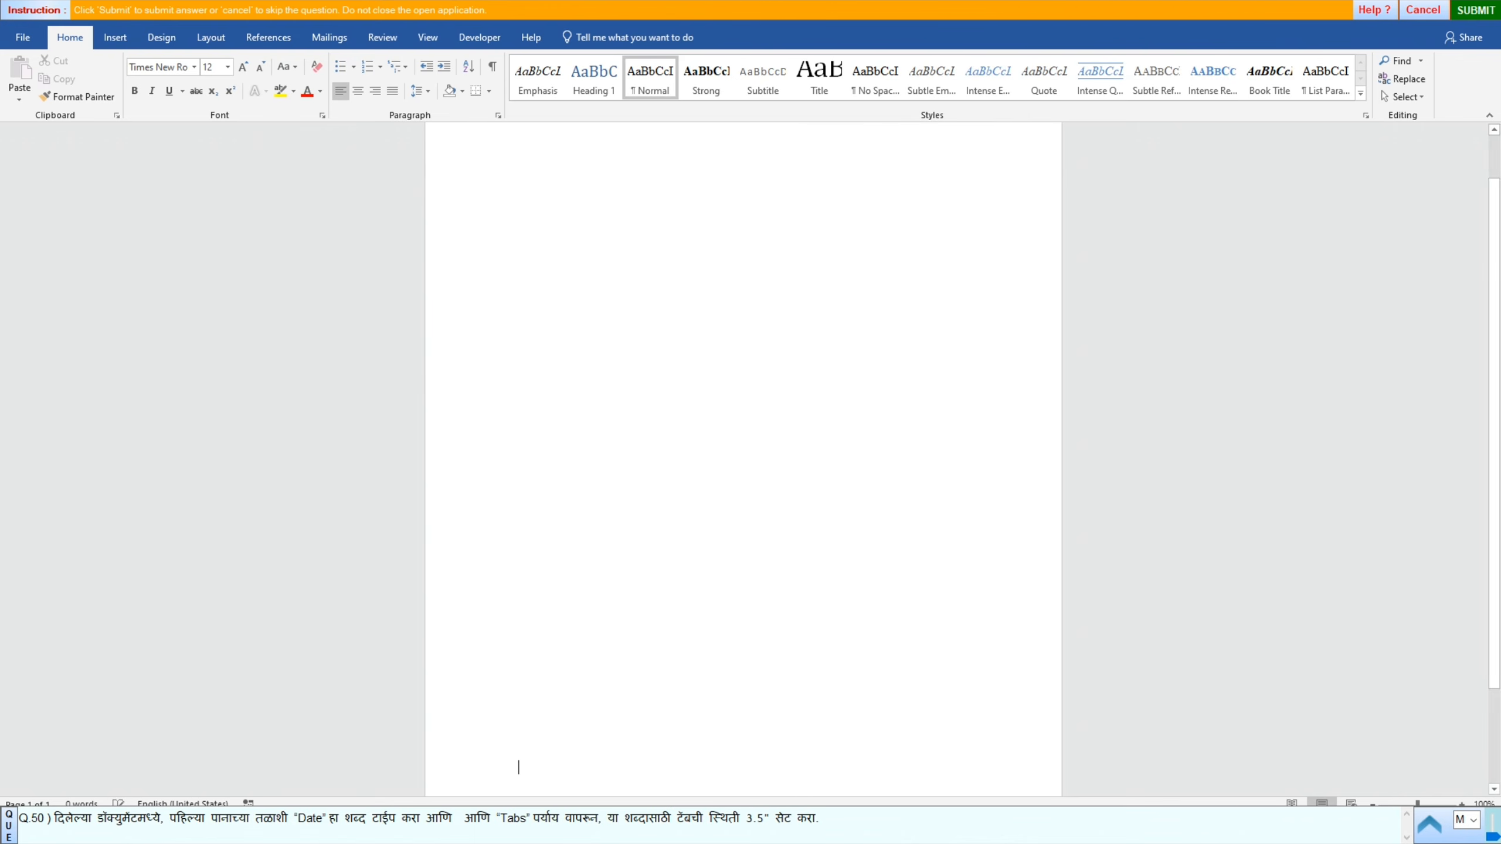
key(Return)
key(Return)
key(Return)
key(Return)
key(Return)
key(Return)
key(Return)
key(Return)
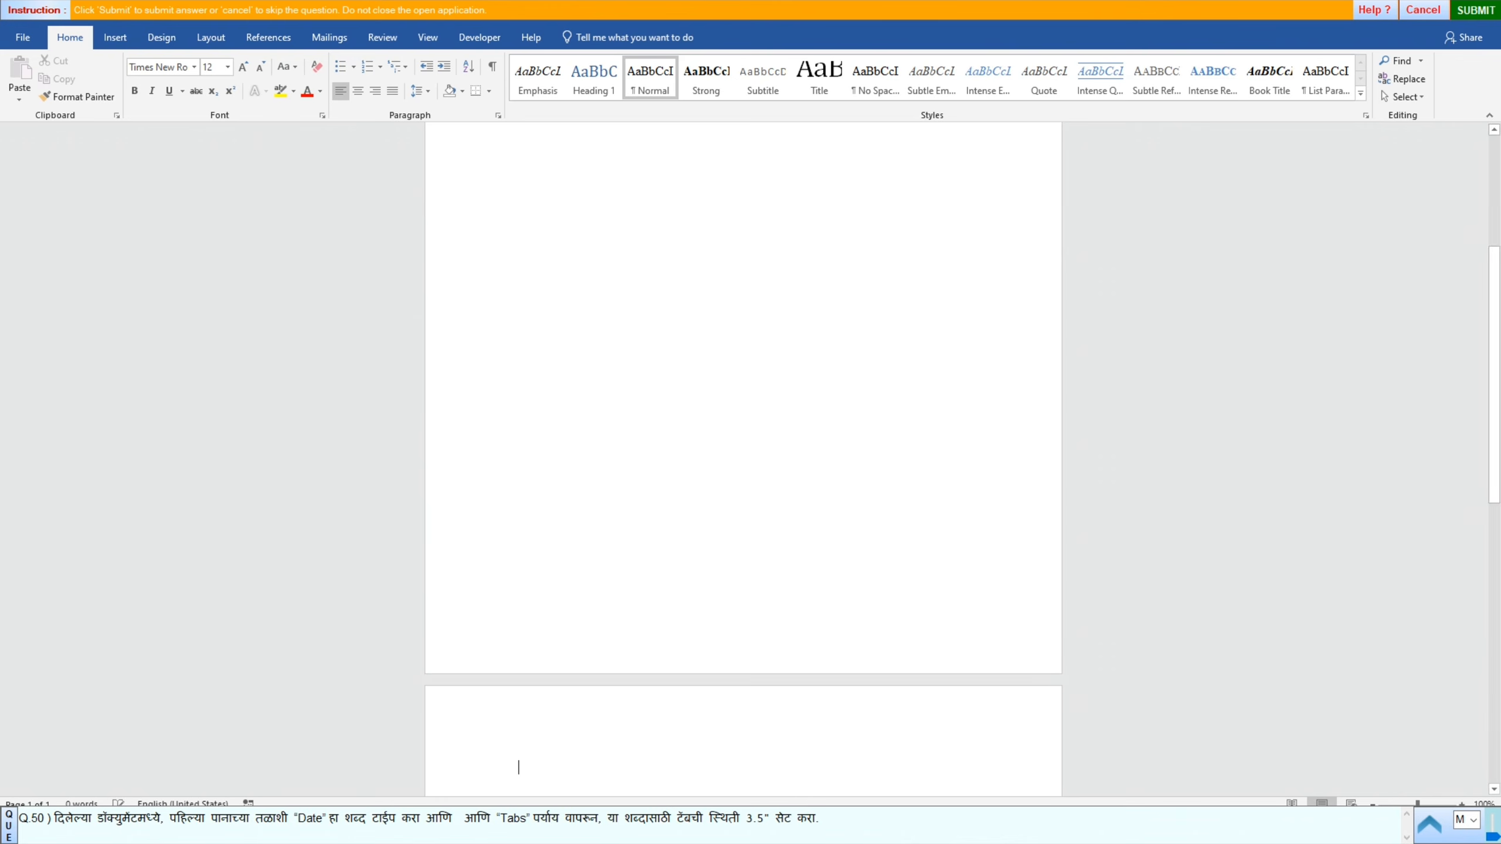
key(Return)
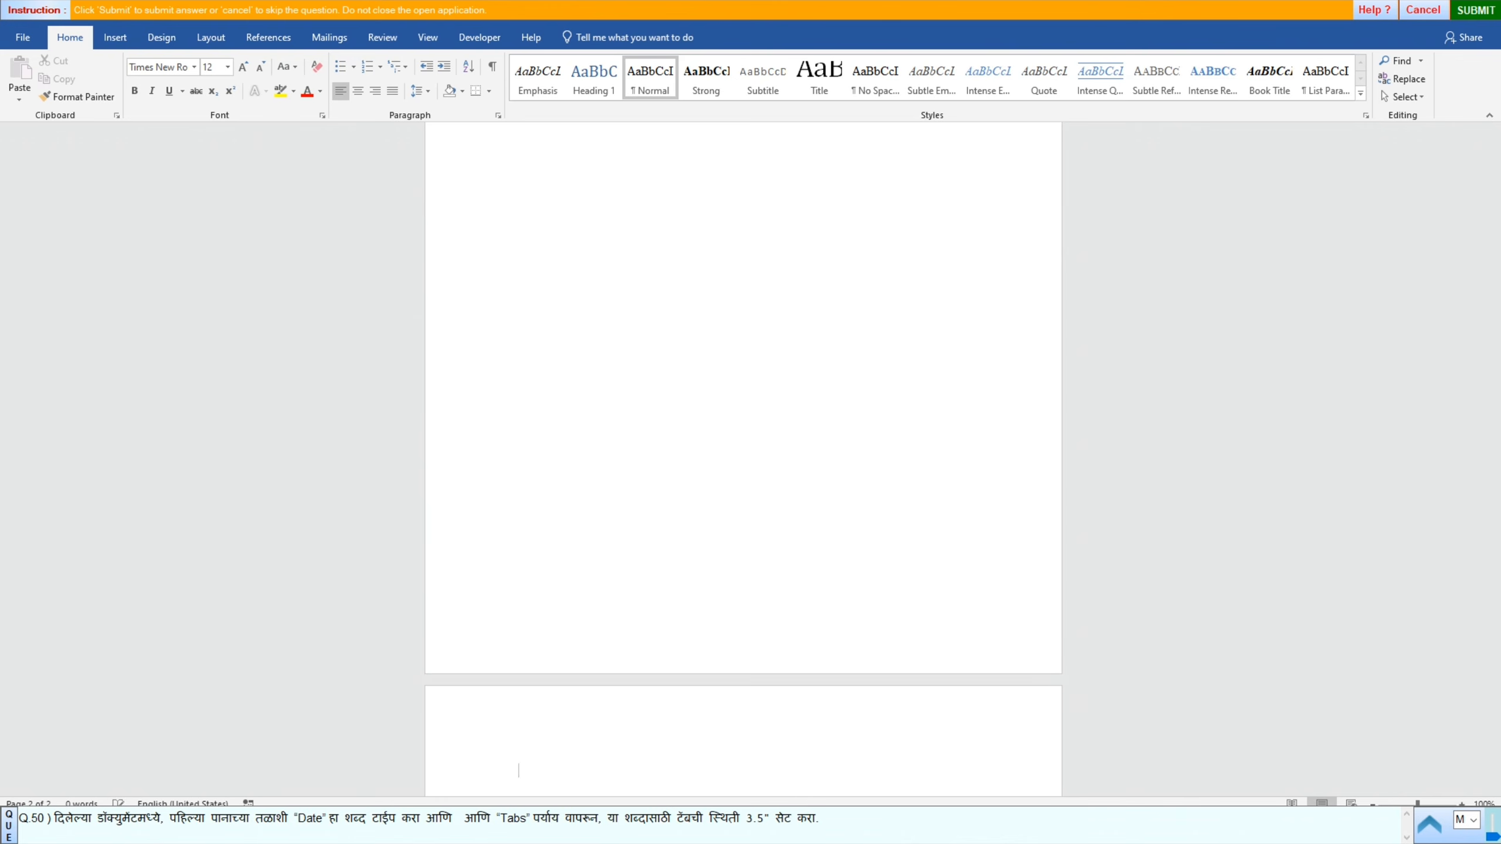
key(BackSpace)
key(BackSpace)
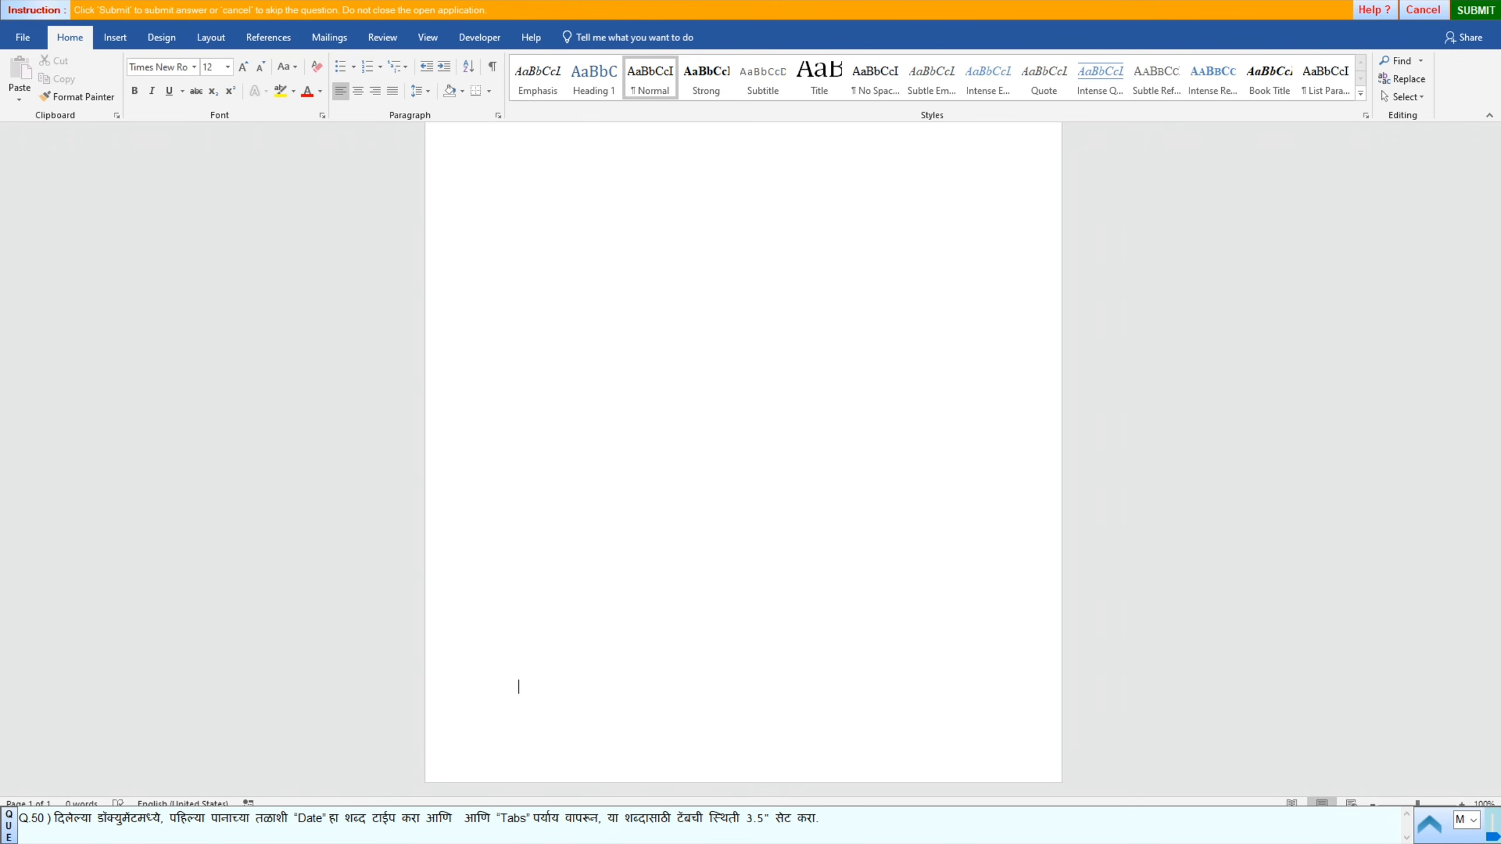
key(Return)
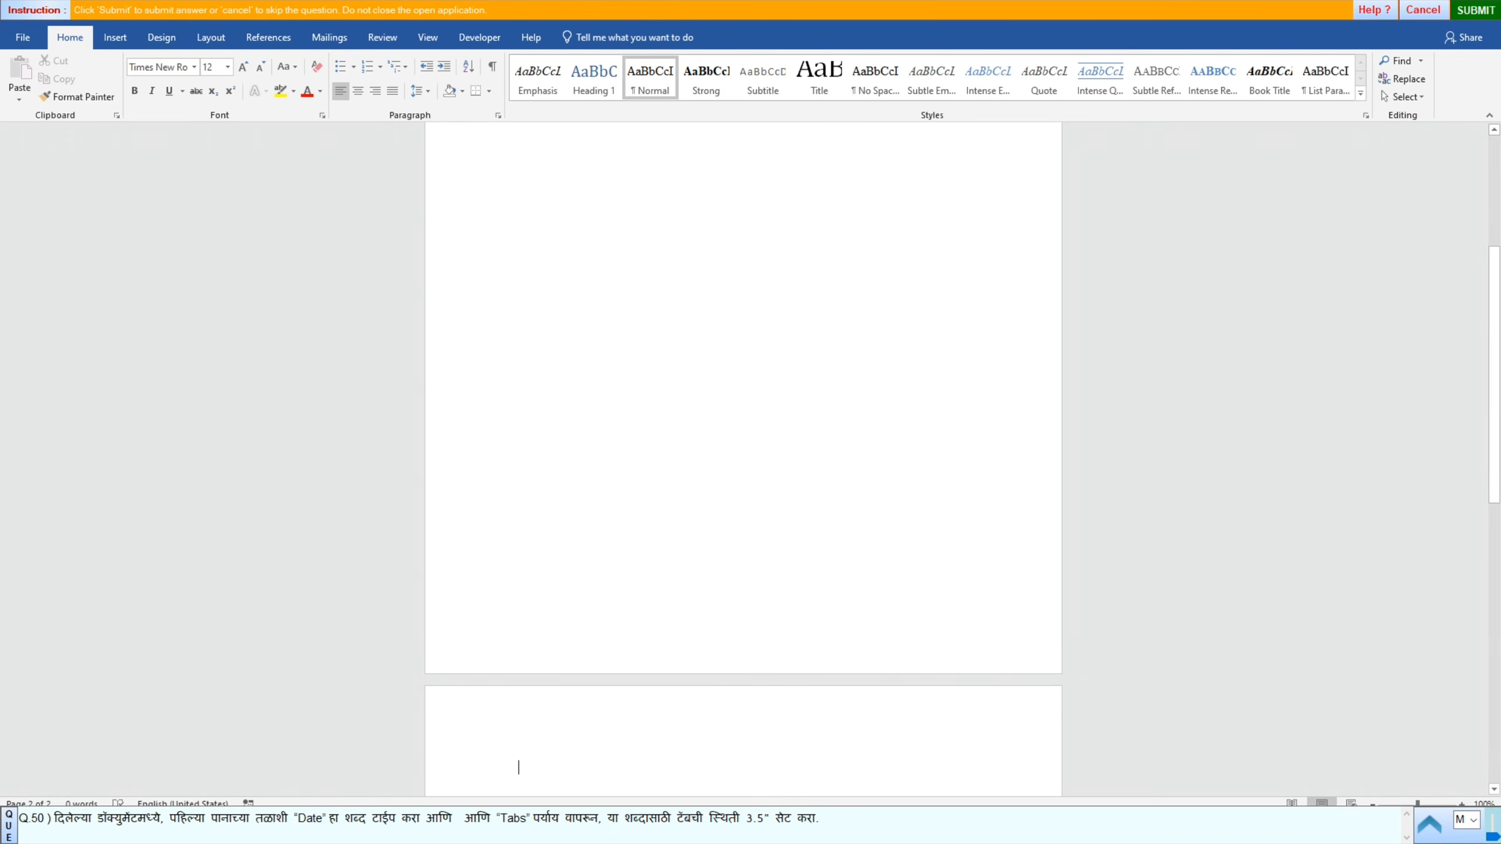
key(BackSpace)
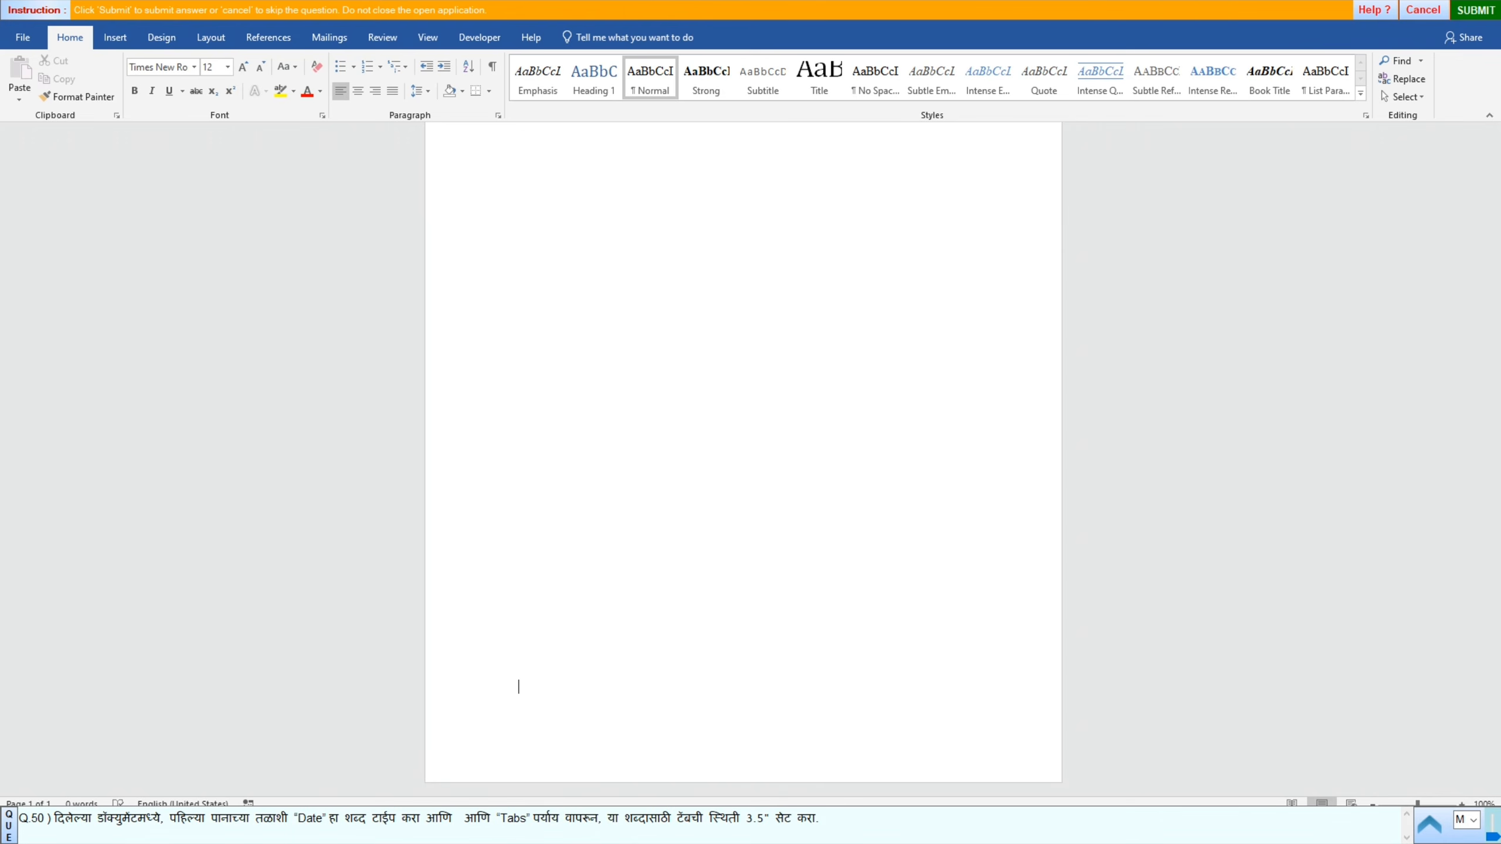
key(Return)
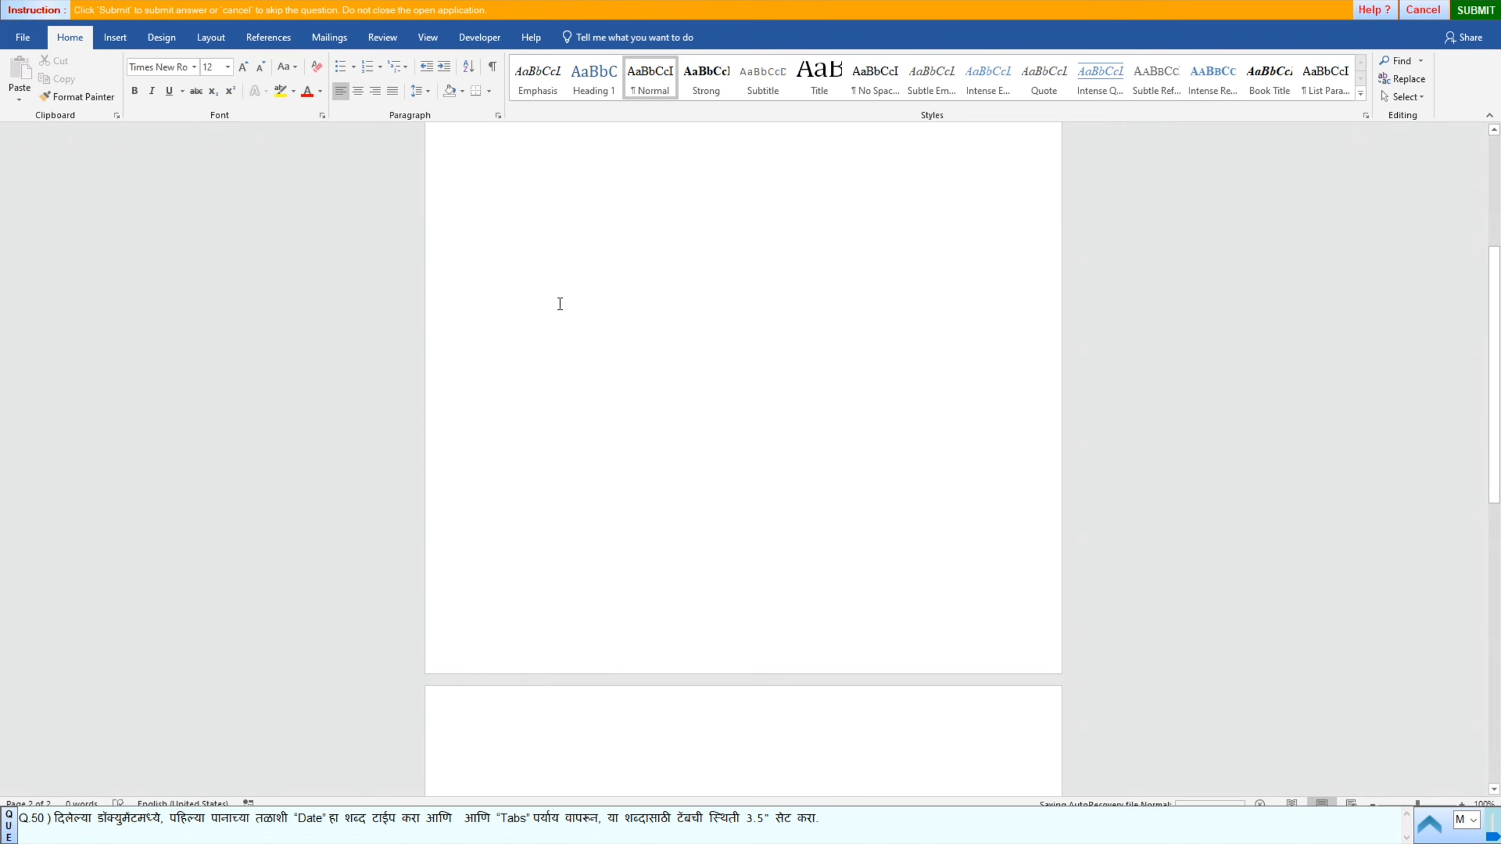
key(BackSpace)
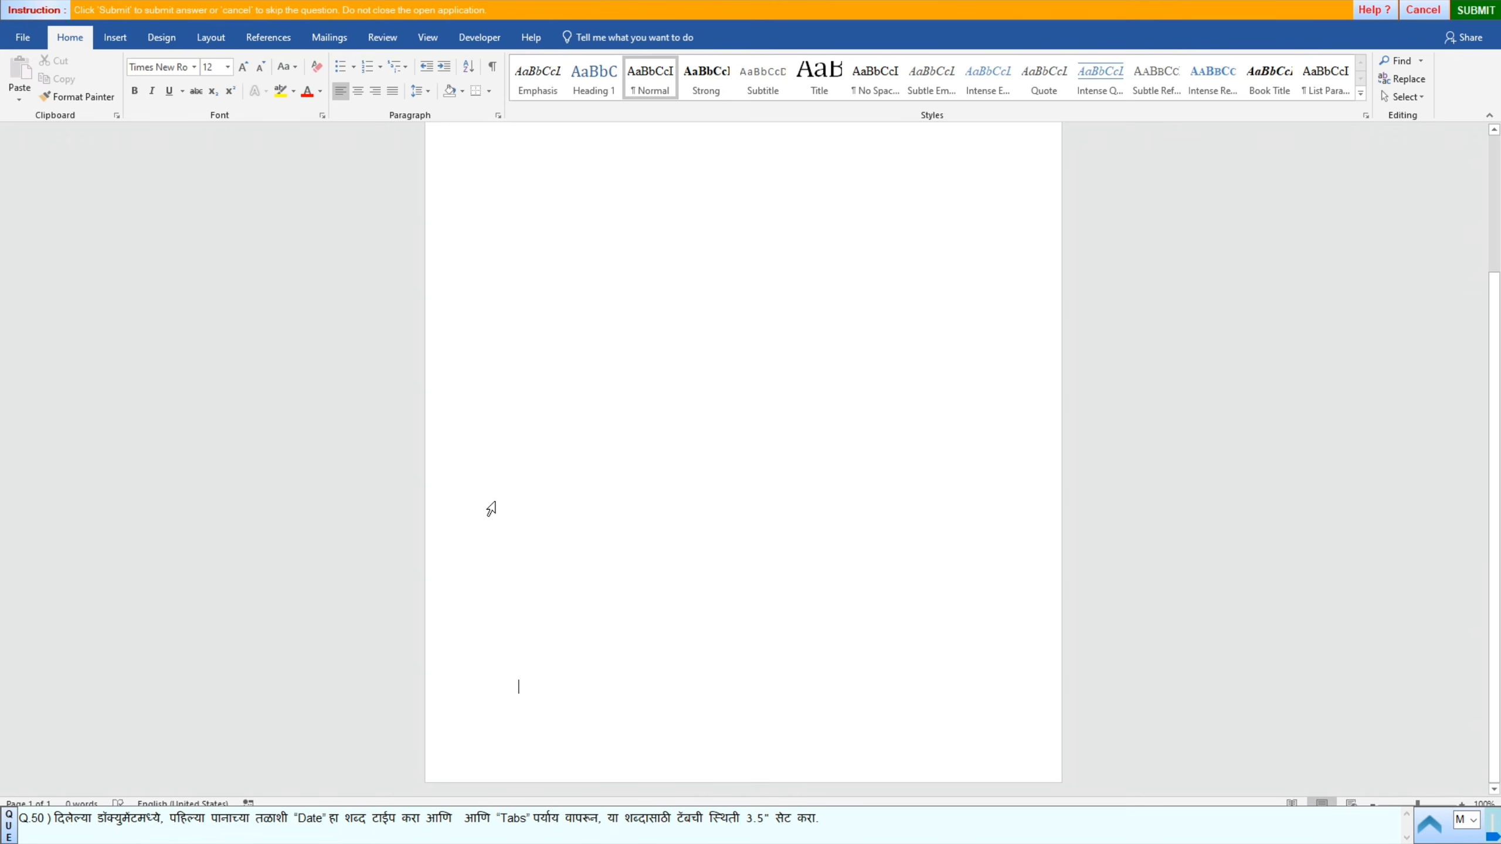
text(Date)
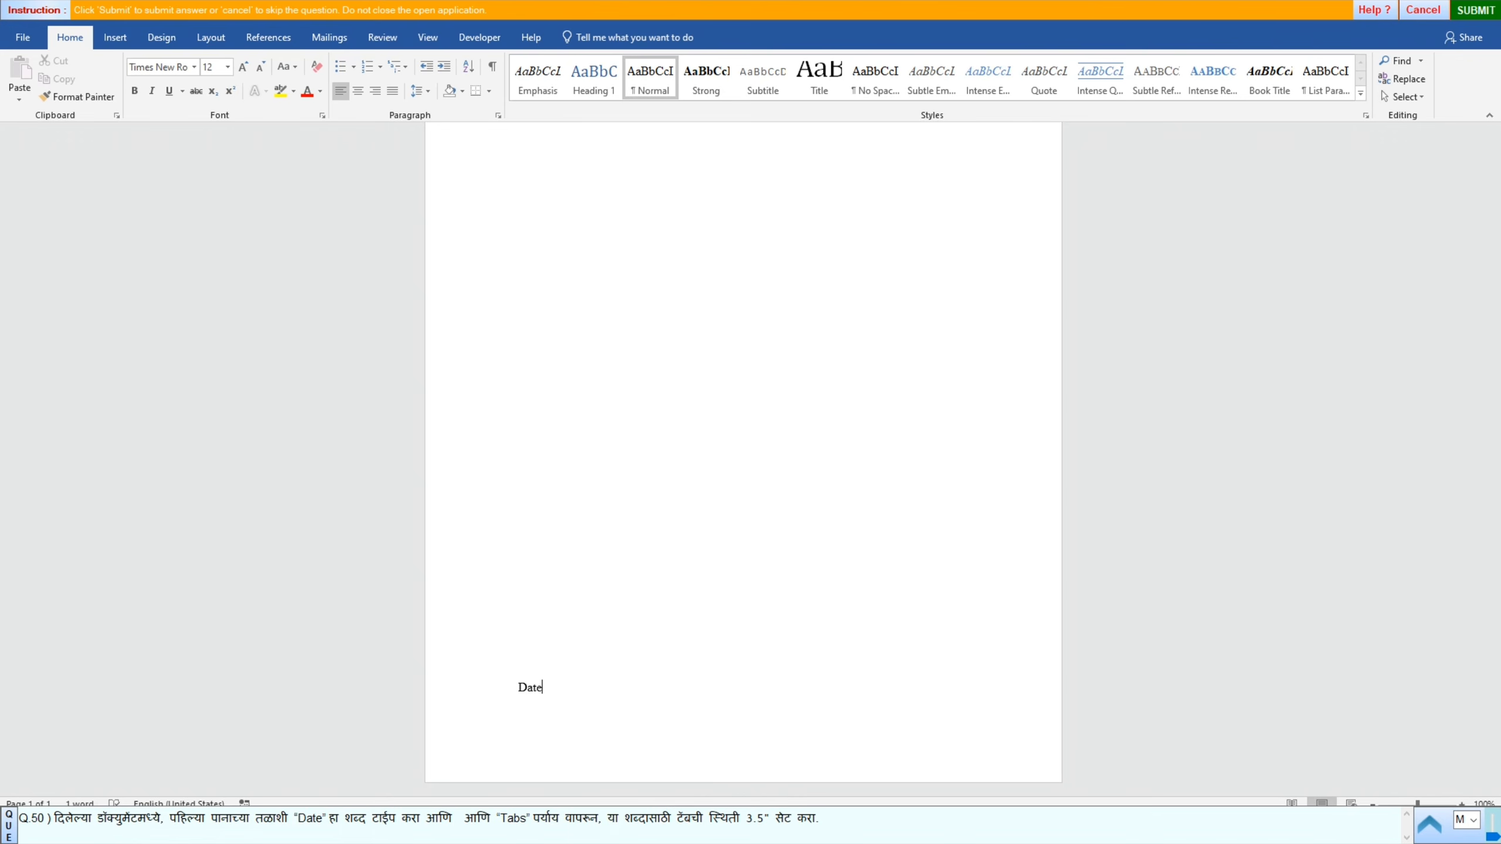
Step: Set a tab stop at 3.5in for the word "Date" and submit the answer to question 50
click(496, 116)
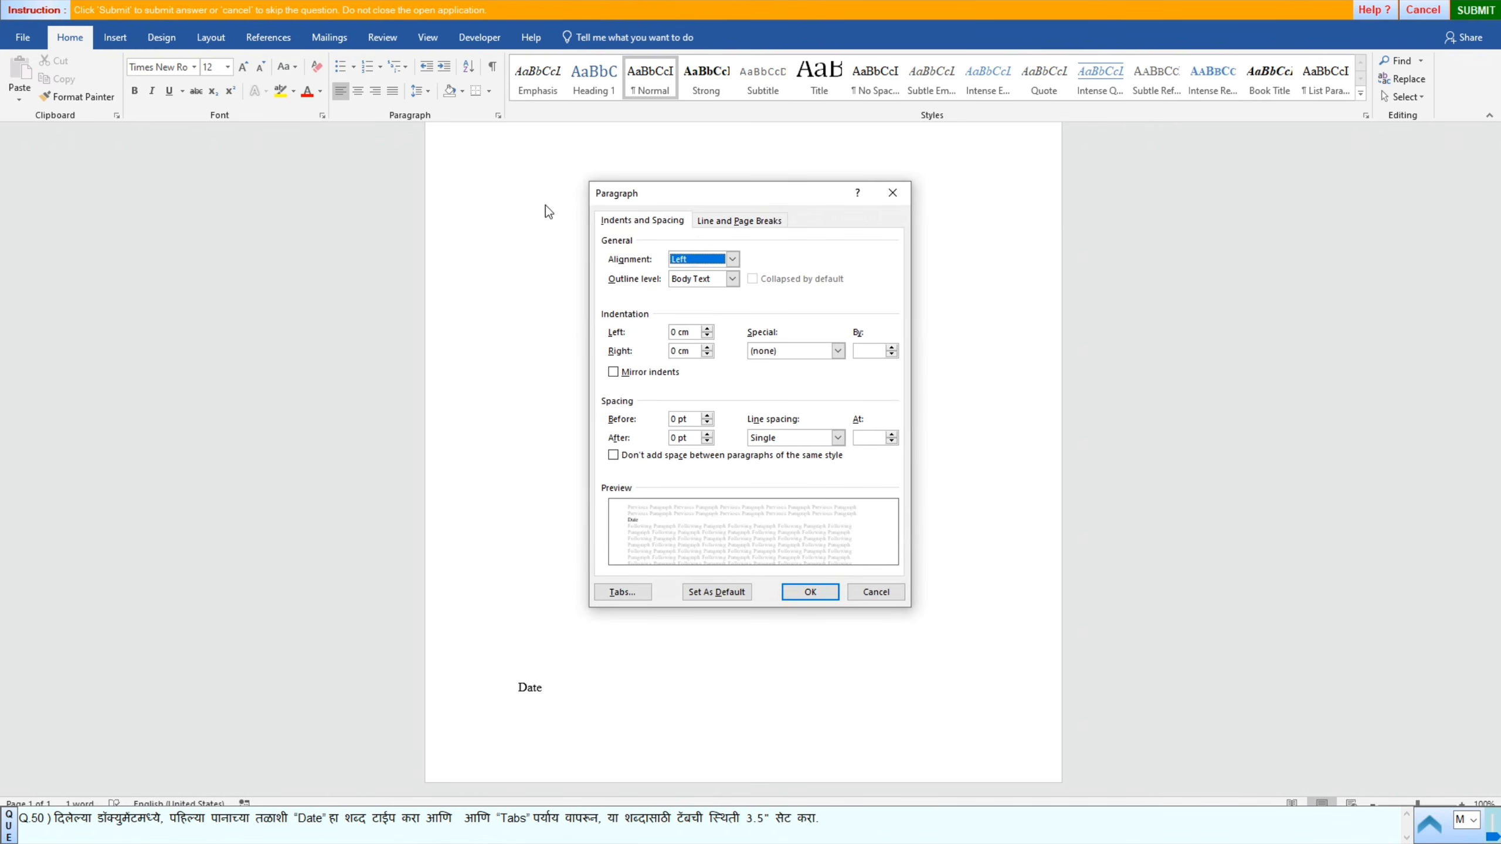
click(624, 594)
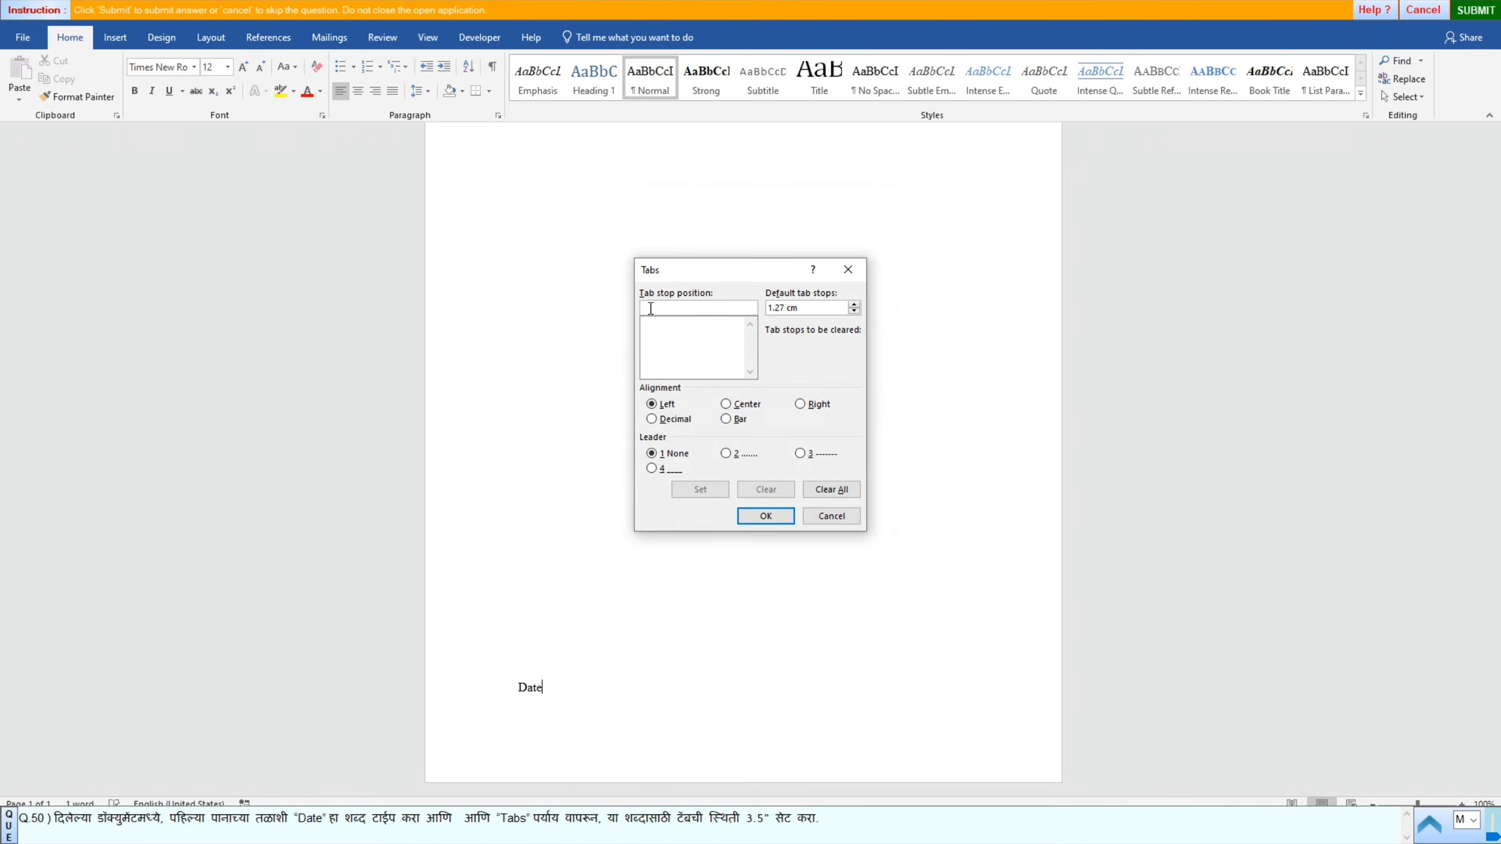
text(3.5in)
click(689, 490)
click(781, 516)
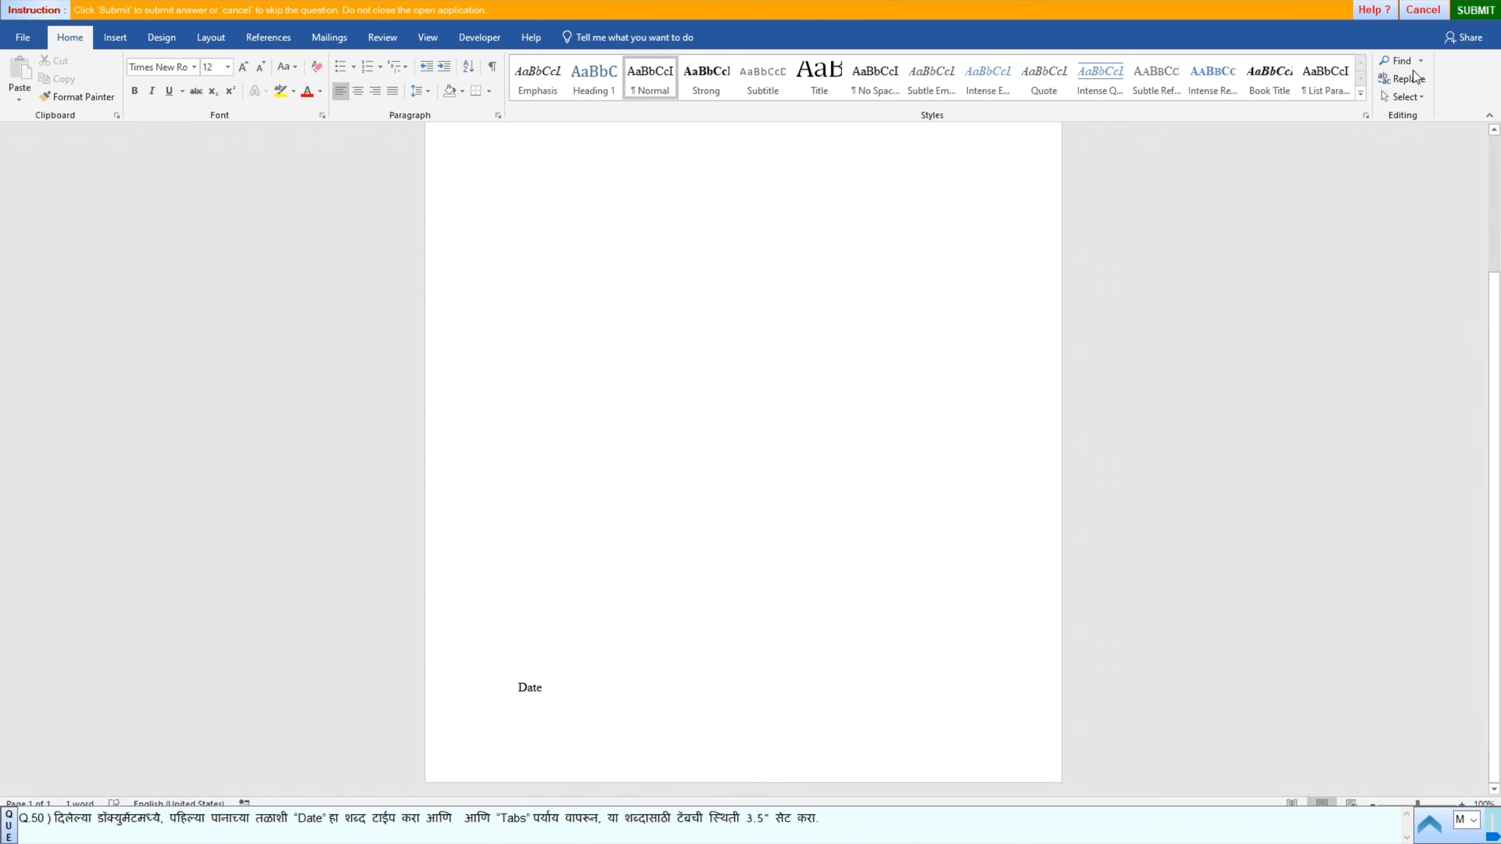
click(1475, 9)
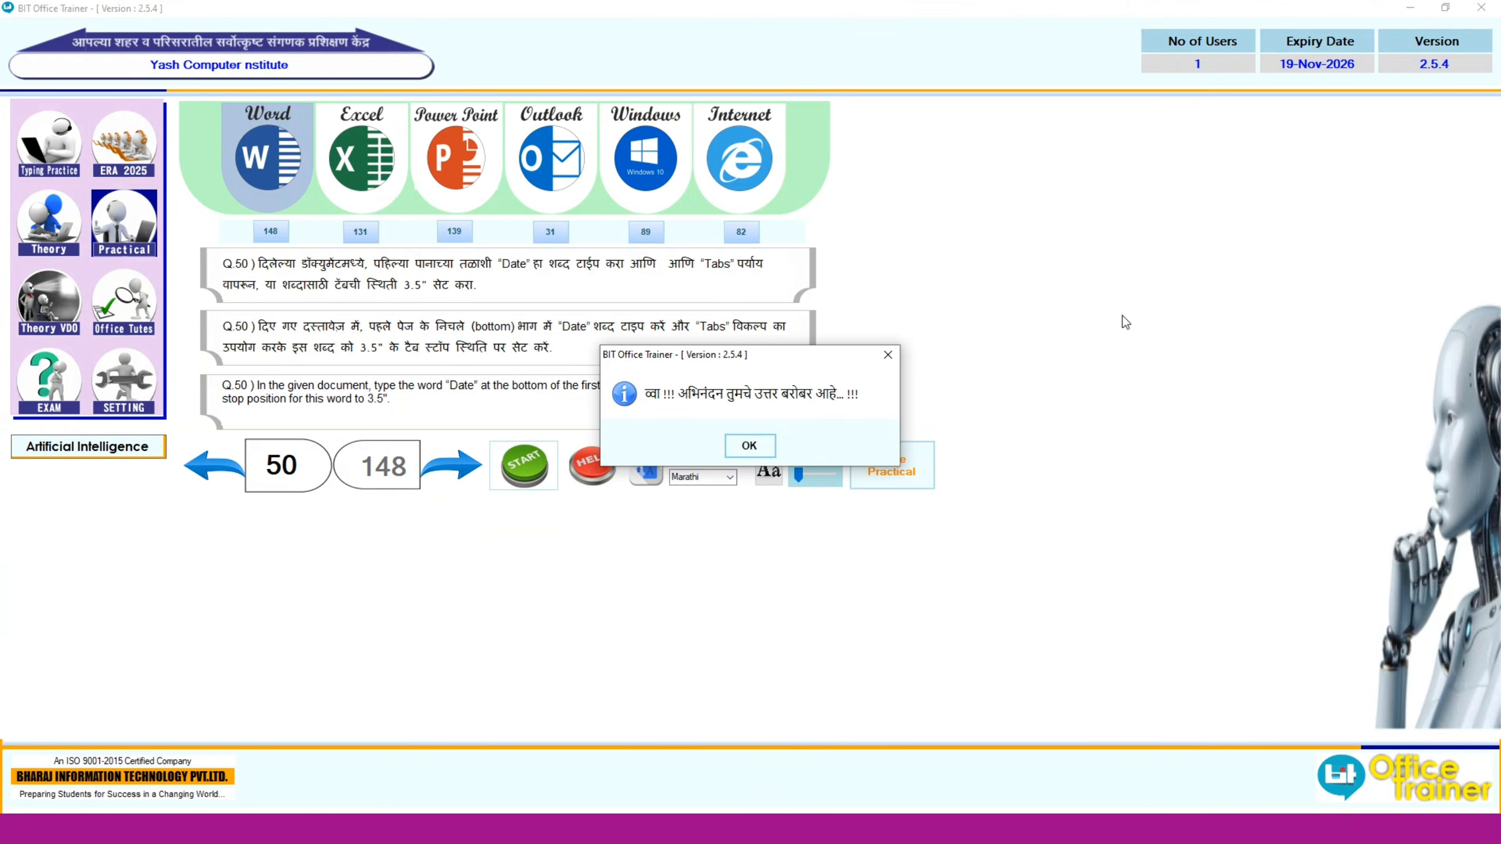
click(748, 448)
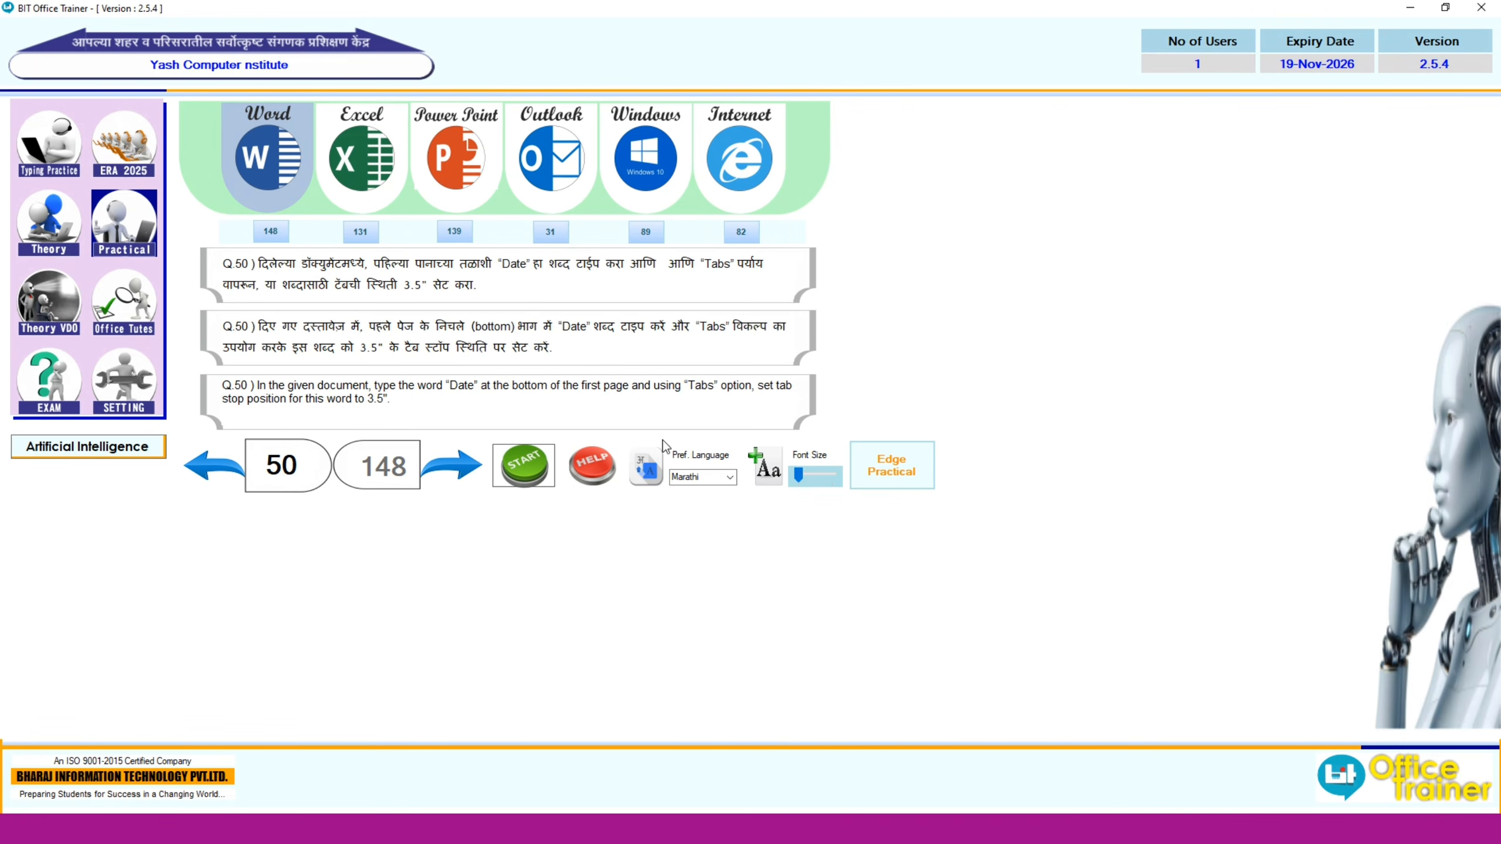
Step: Advance to question 51 and start it
click(465, 469)
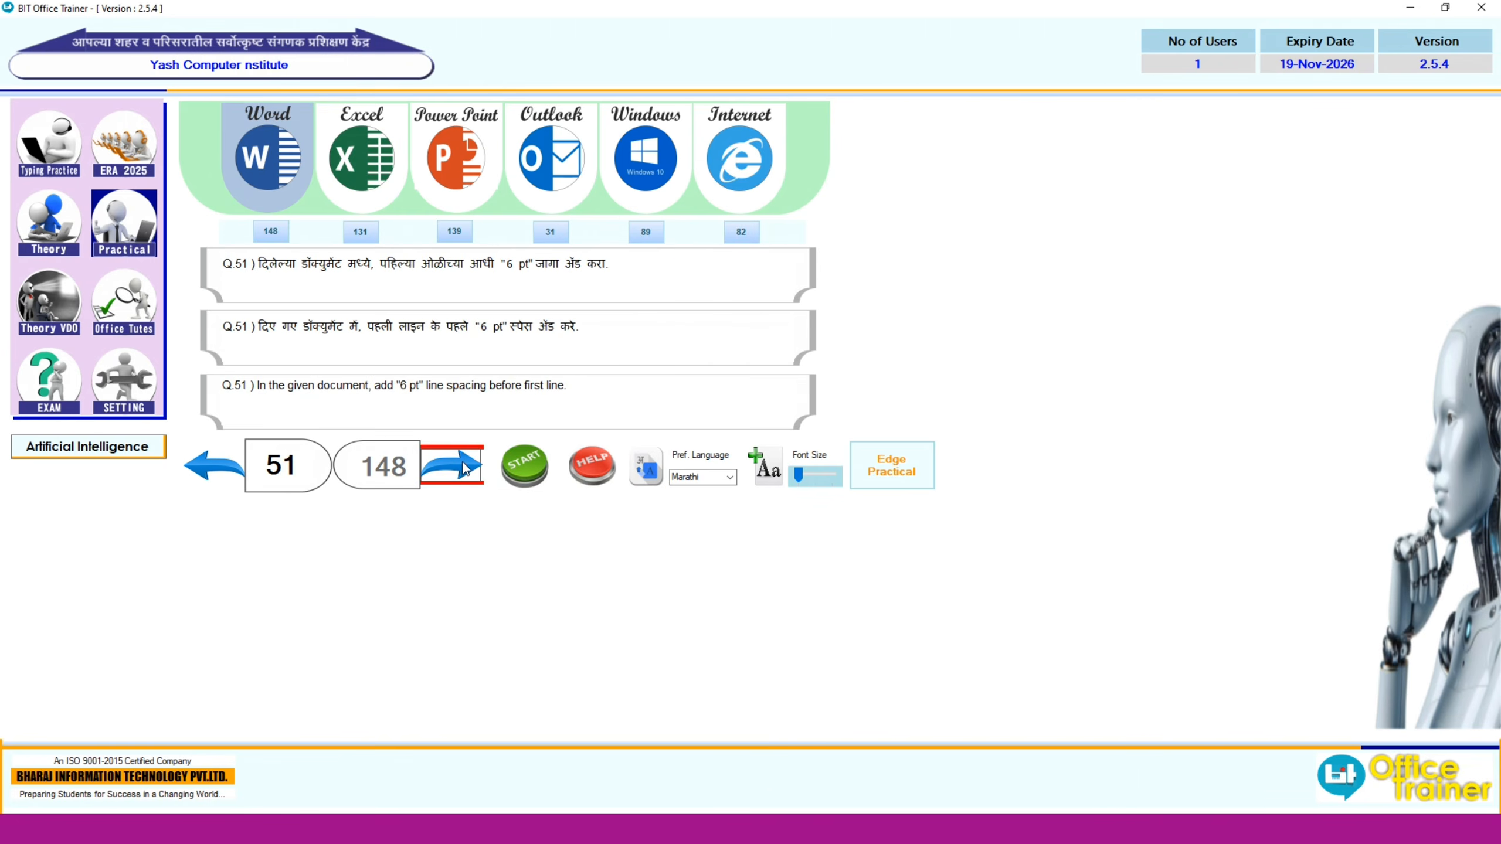
click(516, 473)
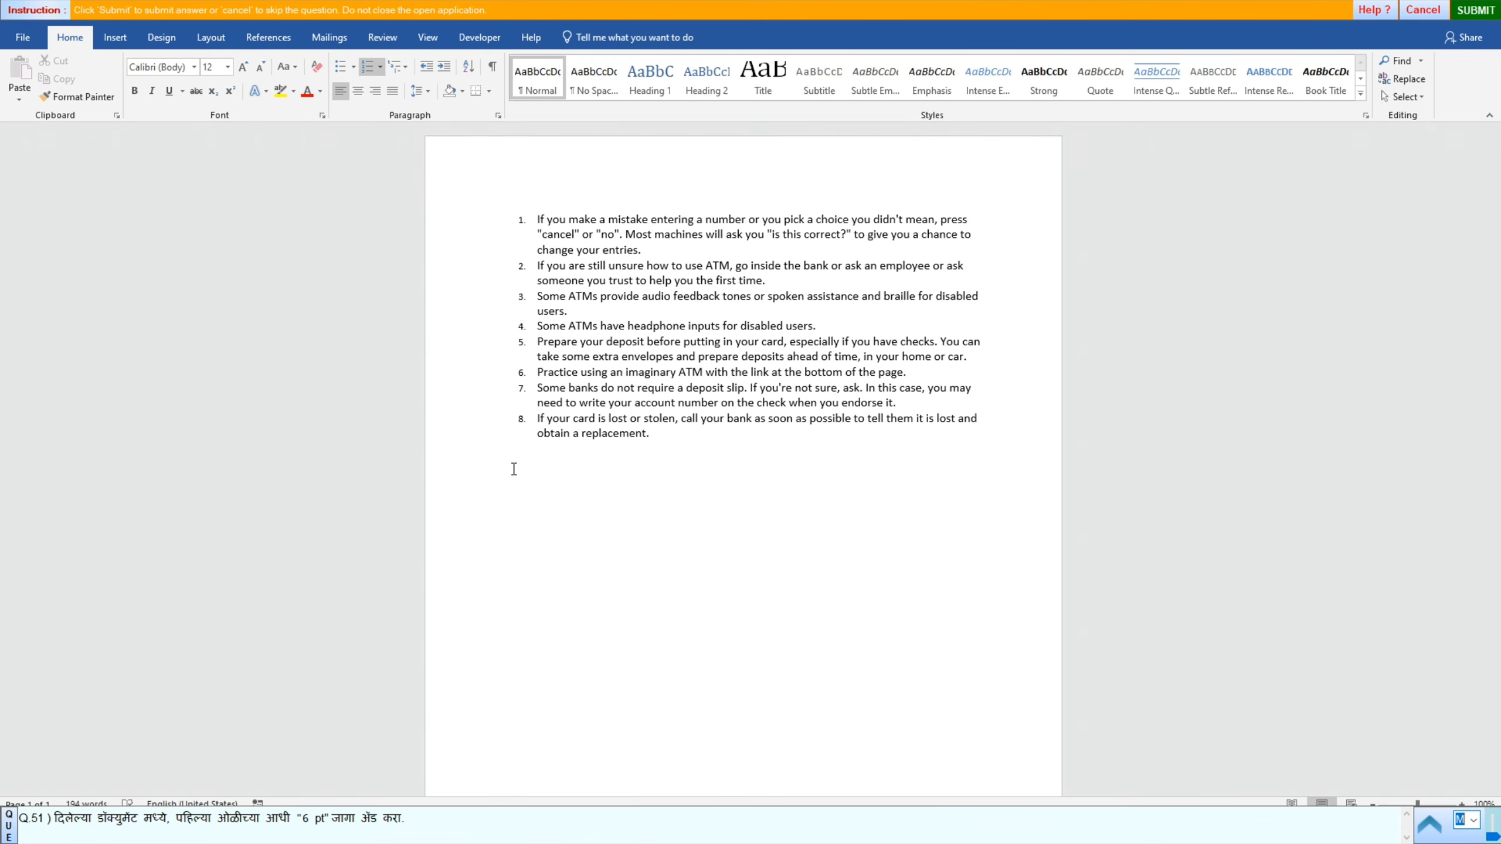
click(536, 219)
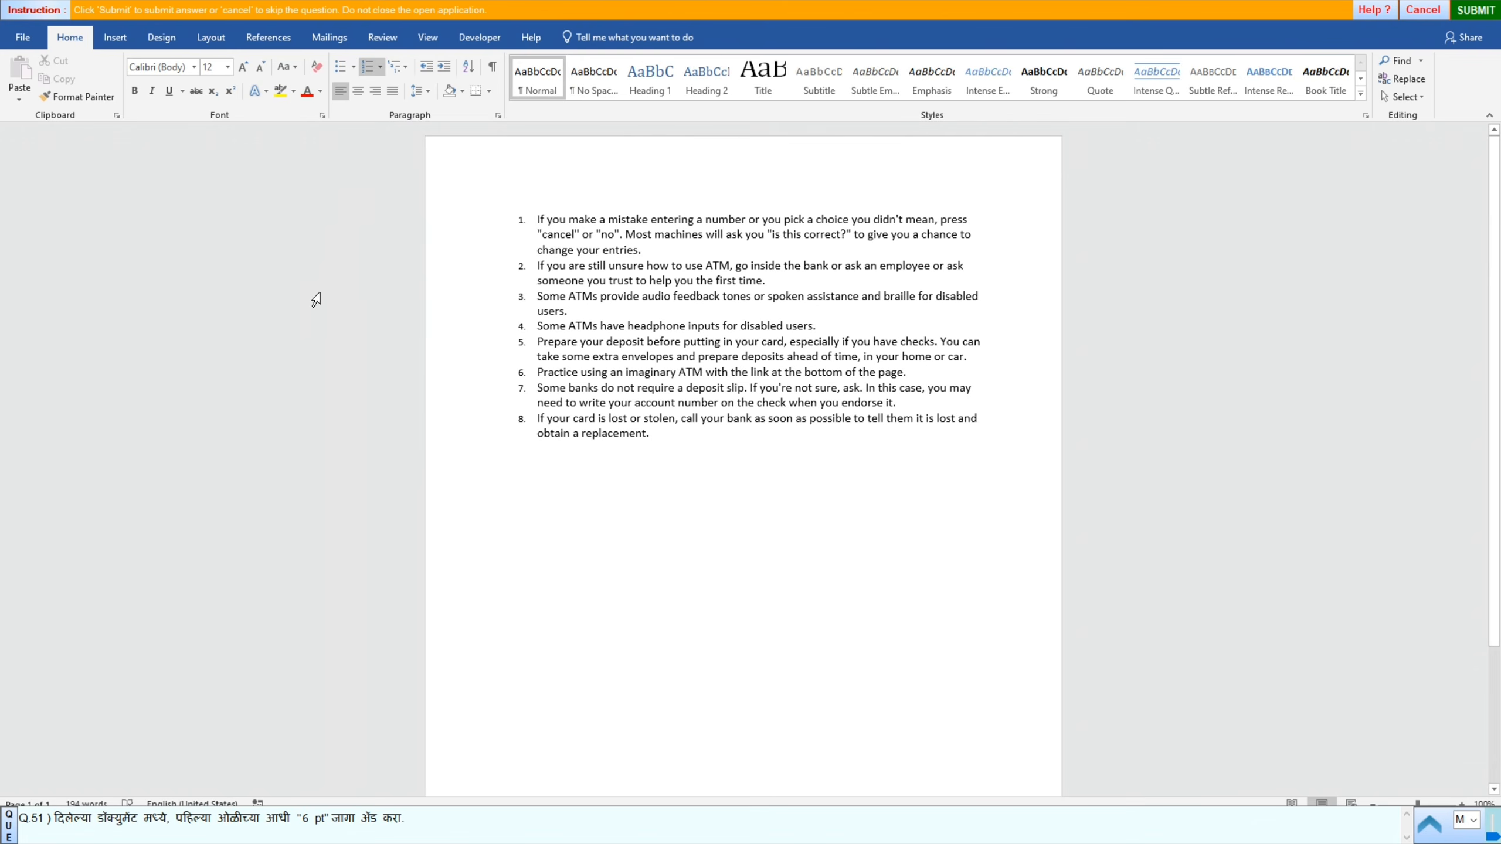
click(500, 117)
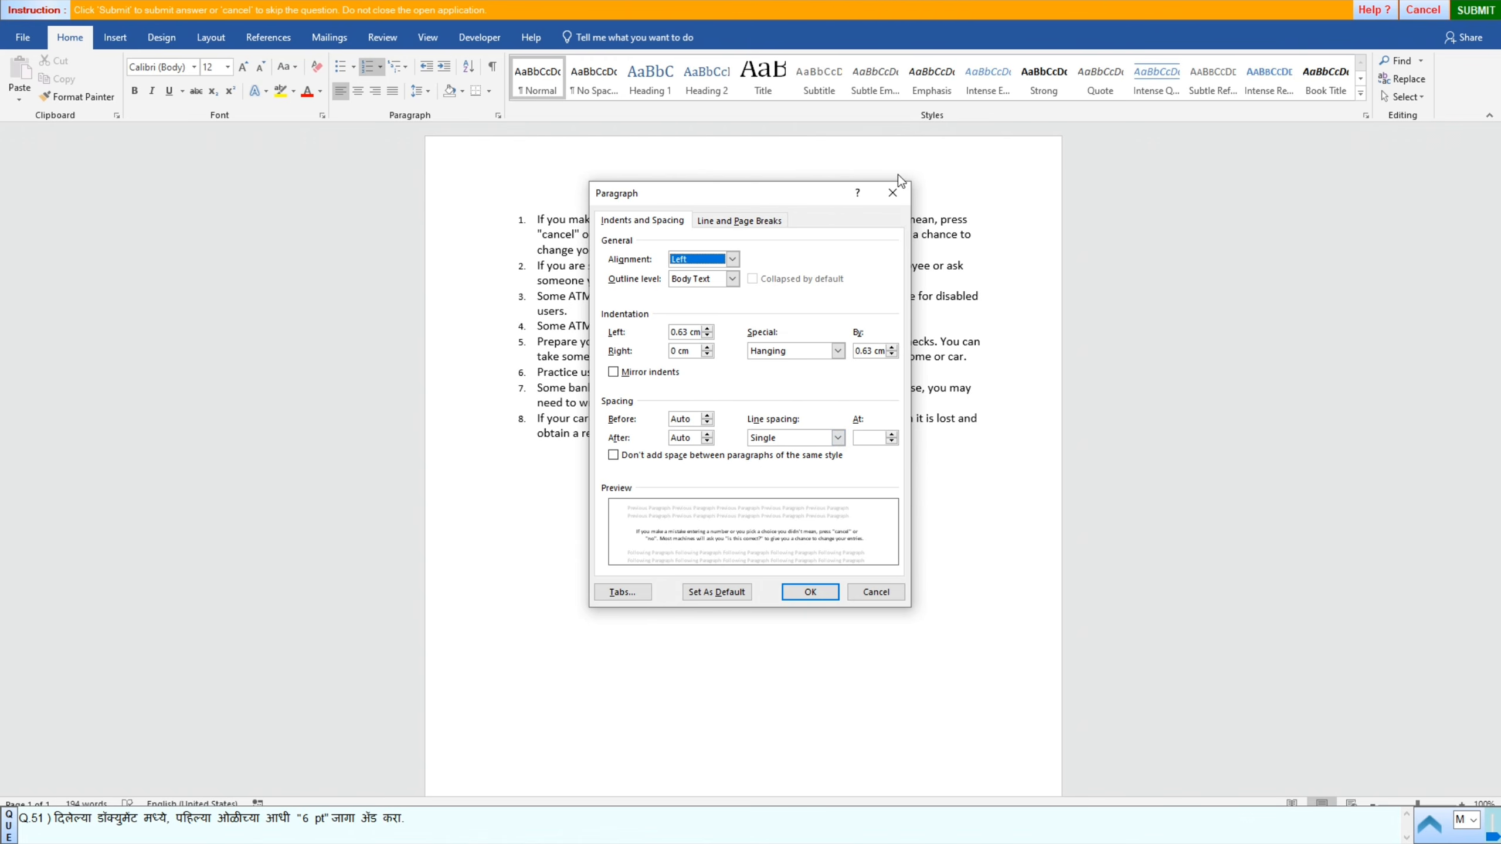
click(893, 194)
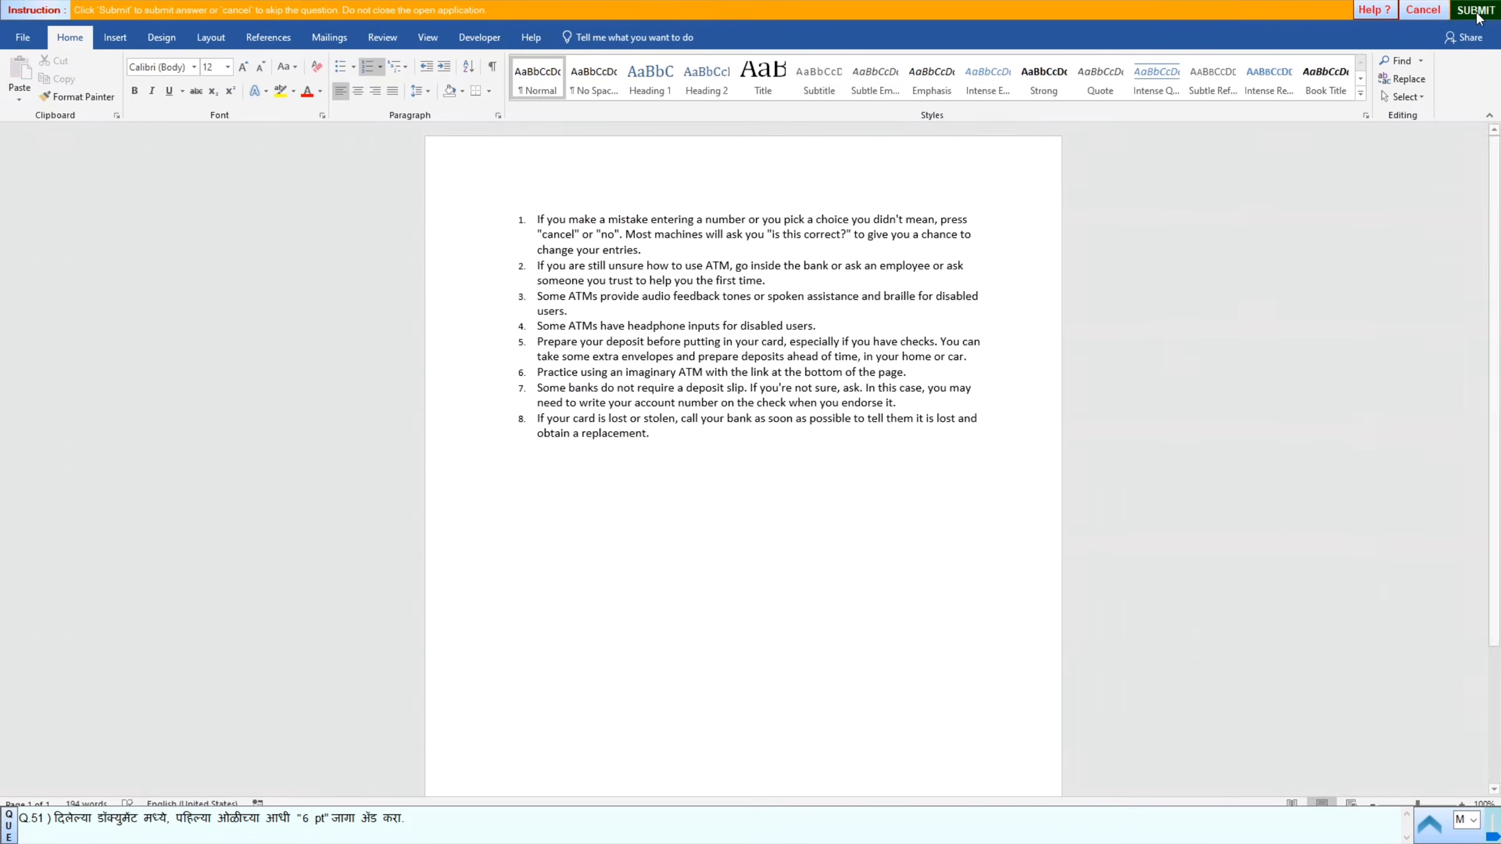
click(1477, 10)
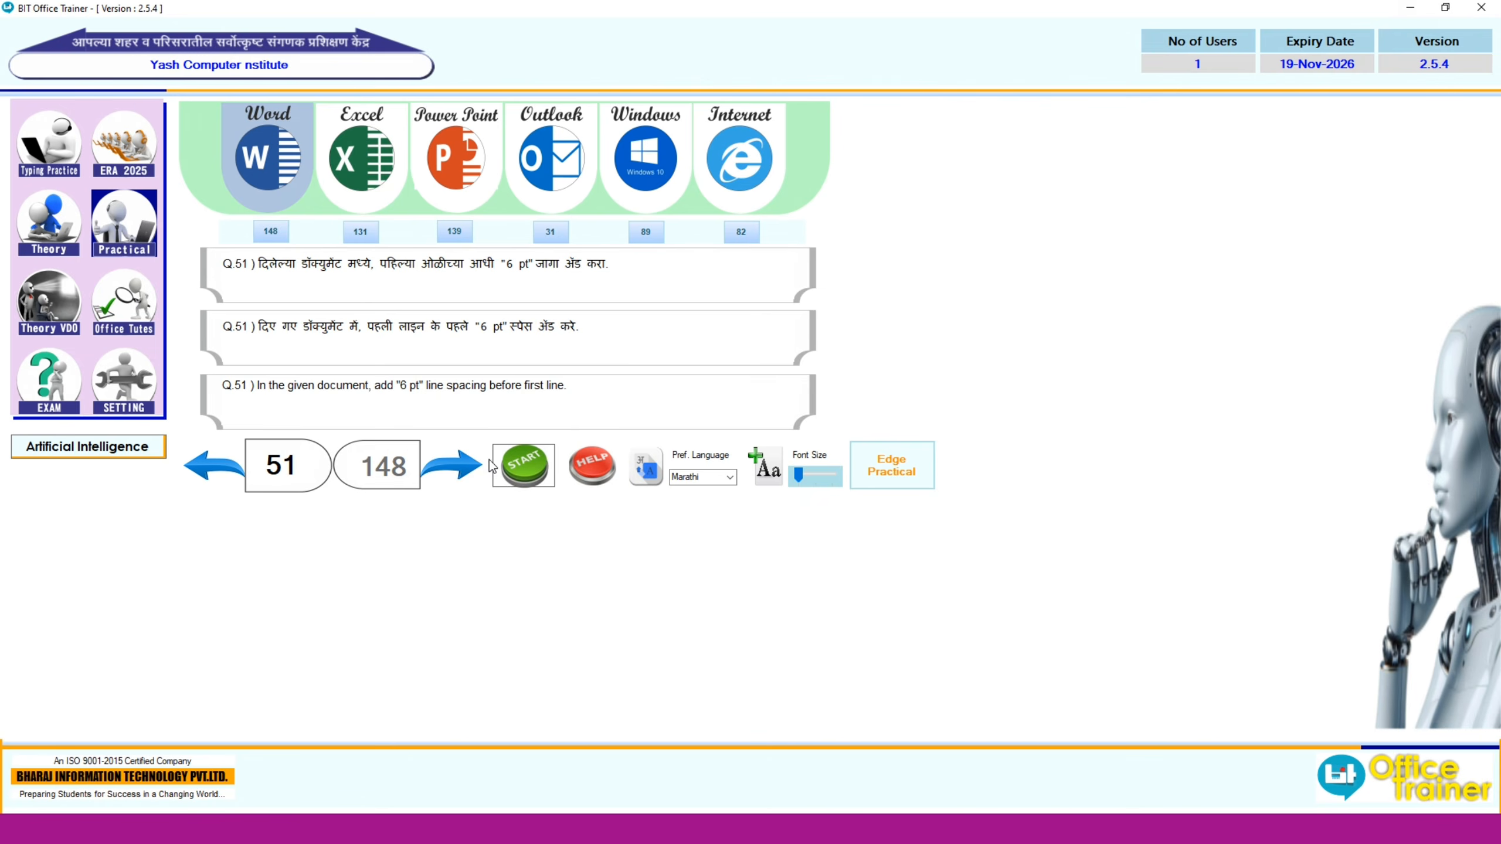
Step: Restart question 51, set the spacing before the first list item to 6 pt, and submit the answer
click(516, 466)
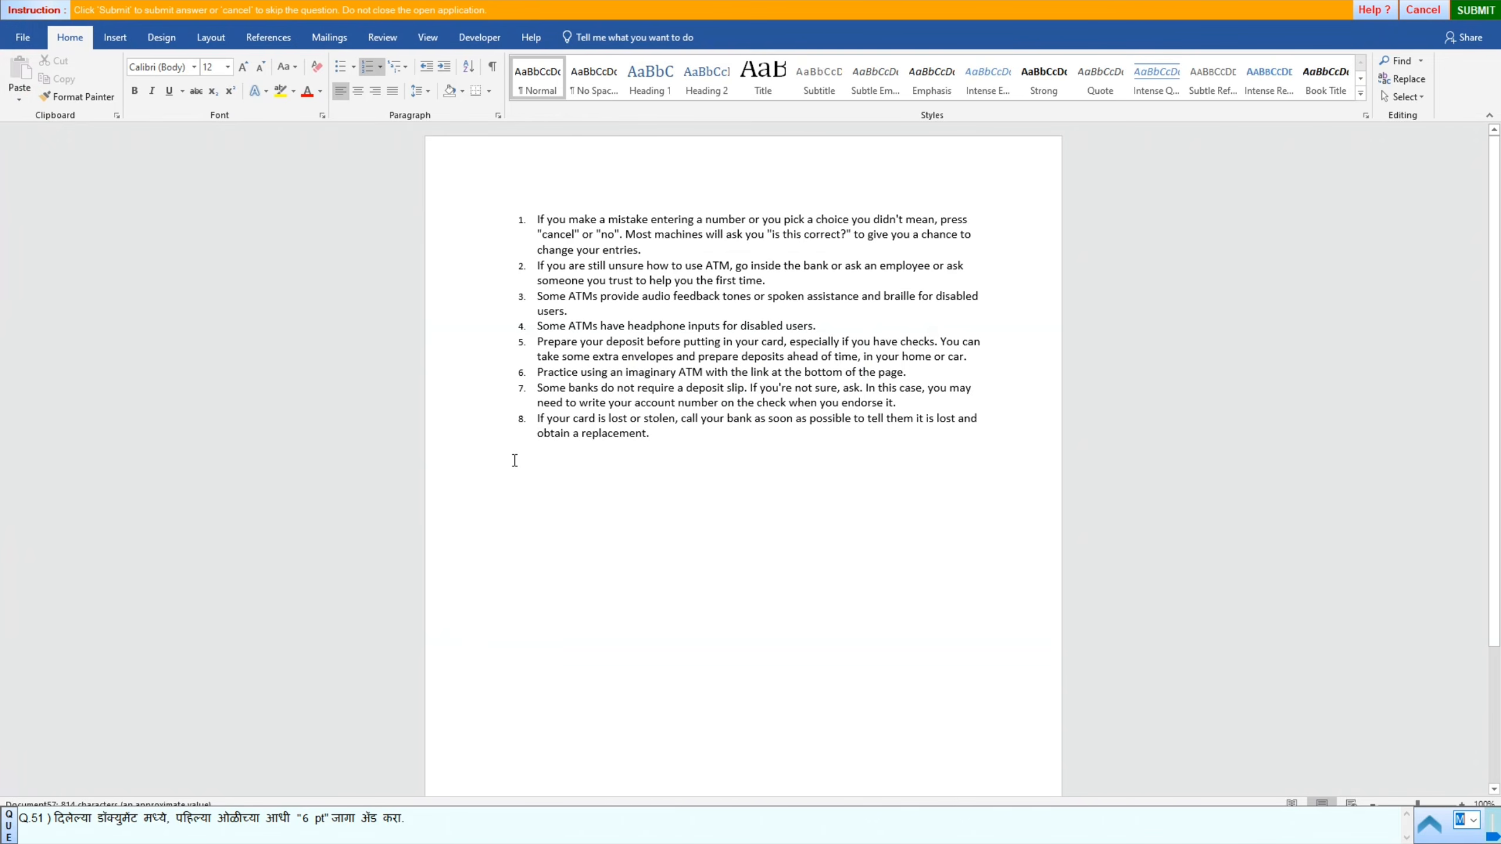
click(537, 219)
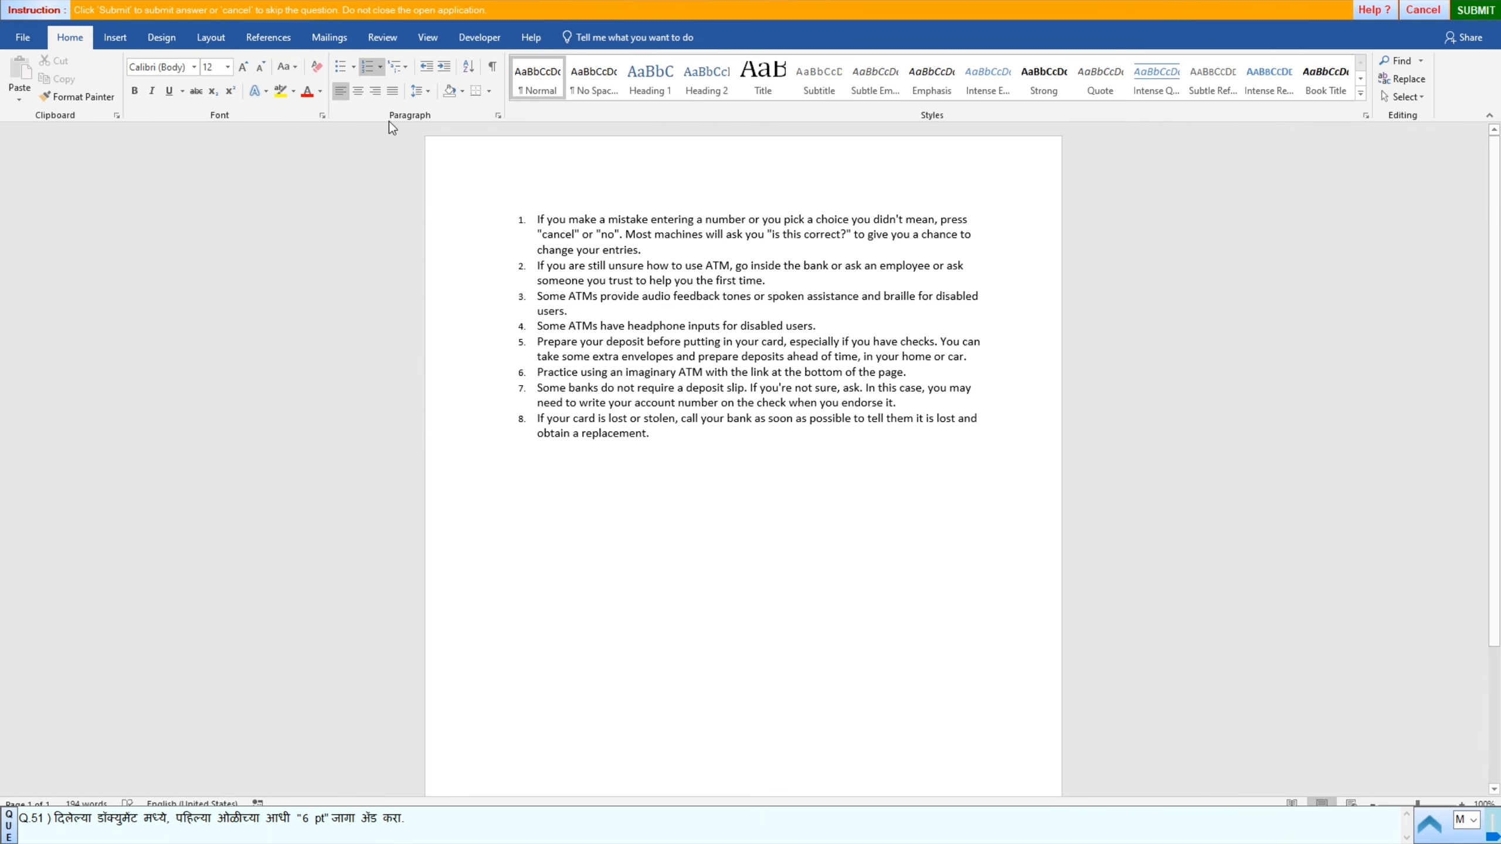
click(500, 117)
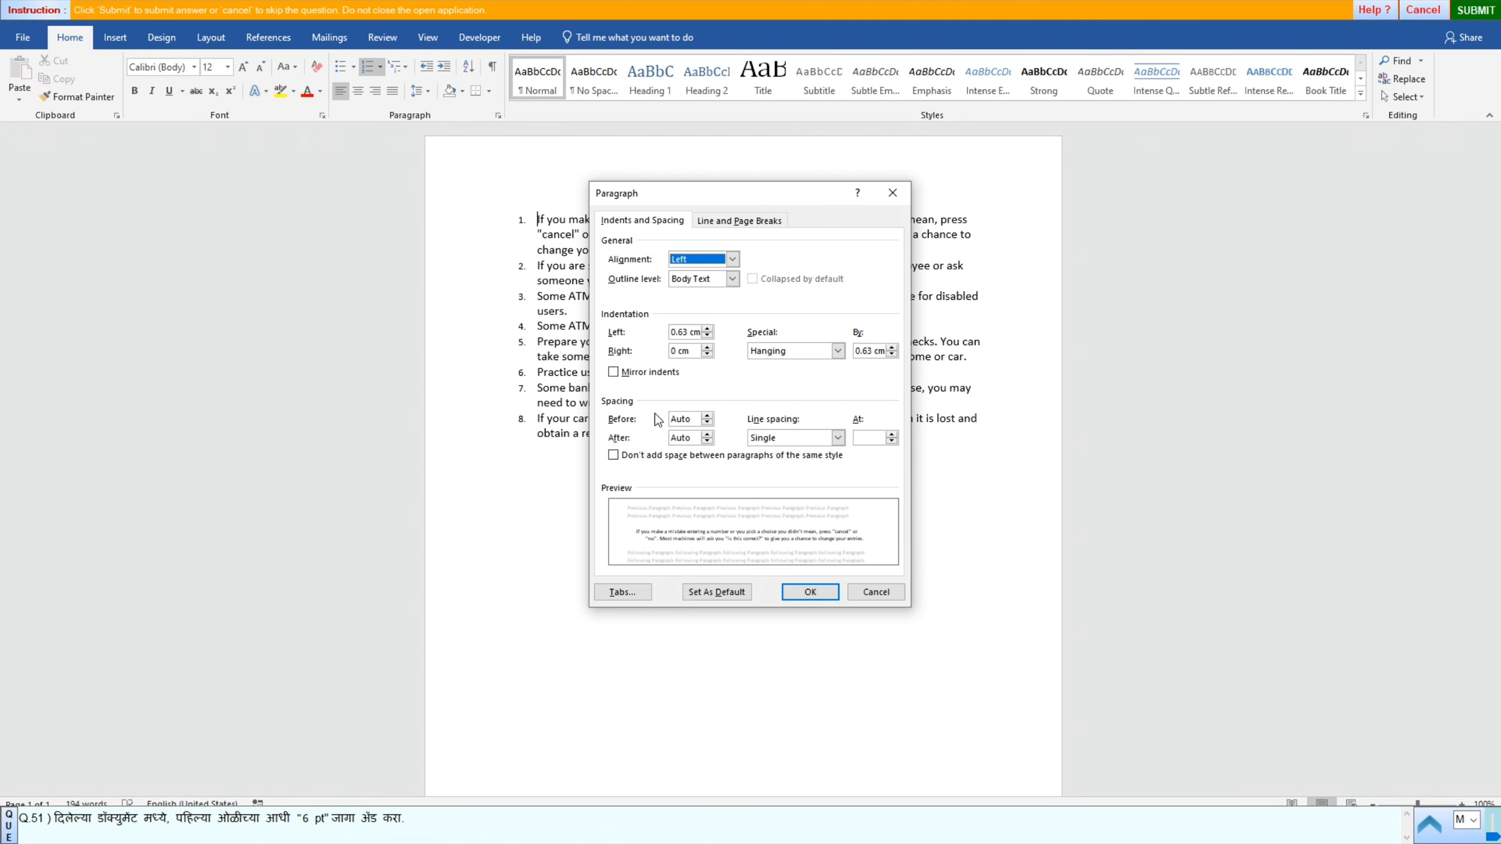
click(707, 417)
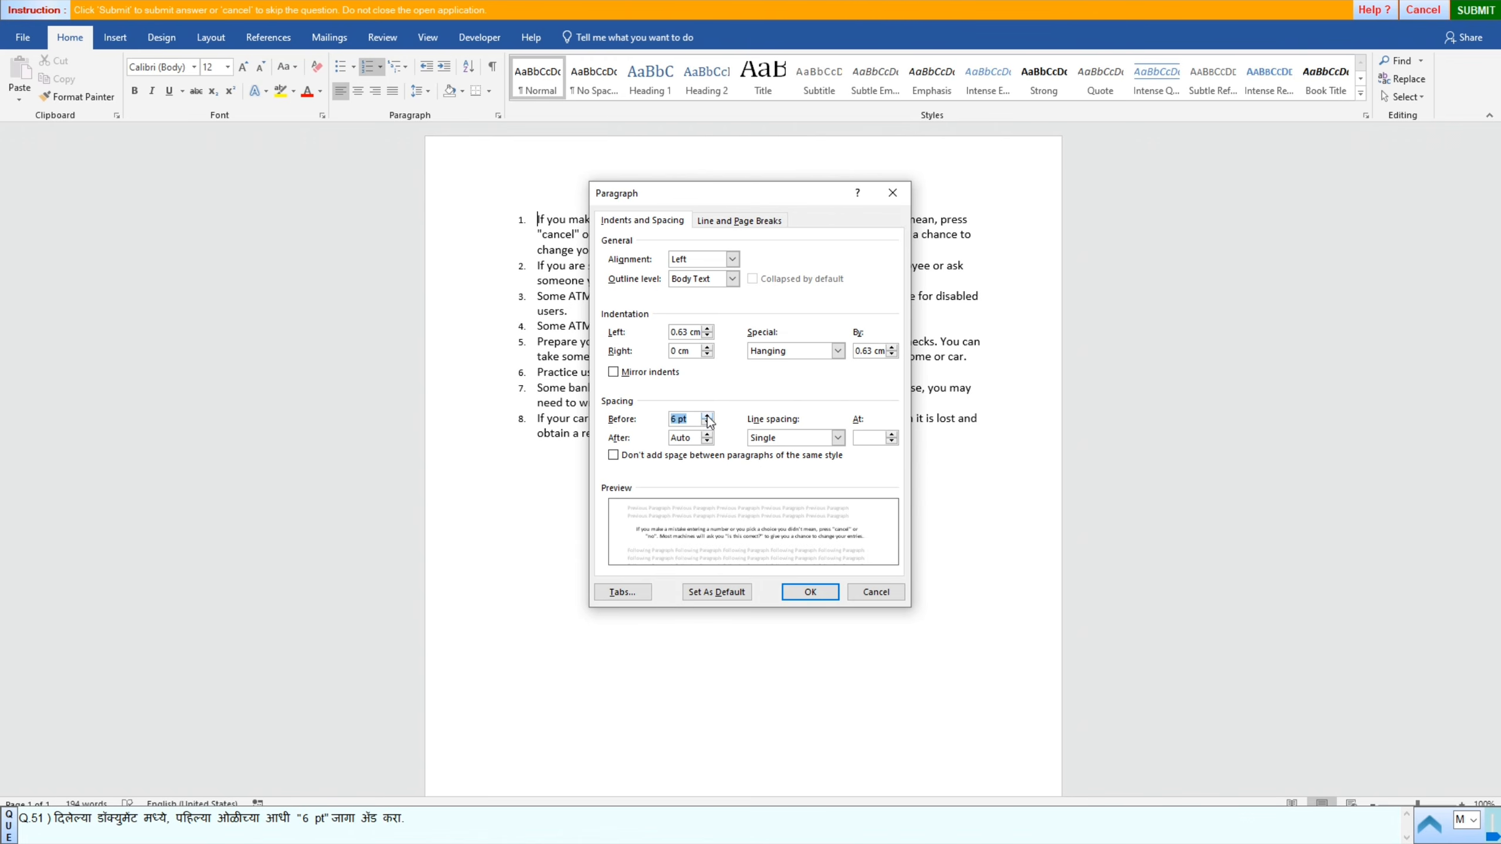
click(810, 591)
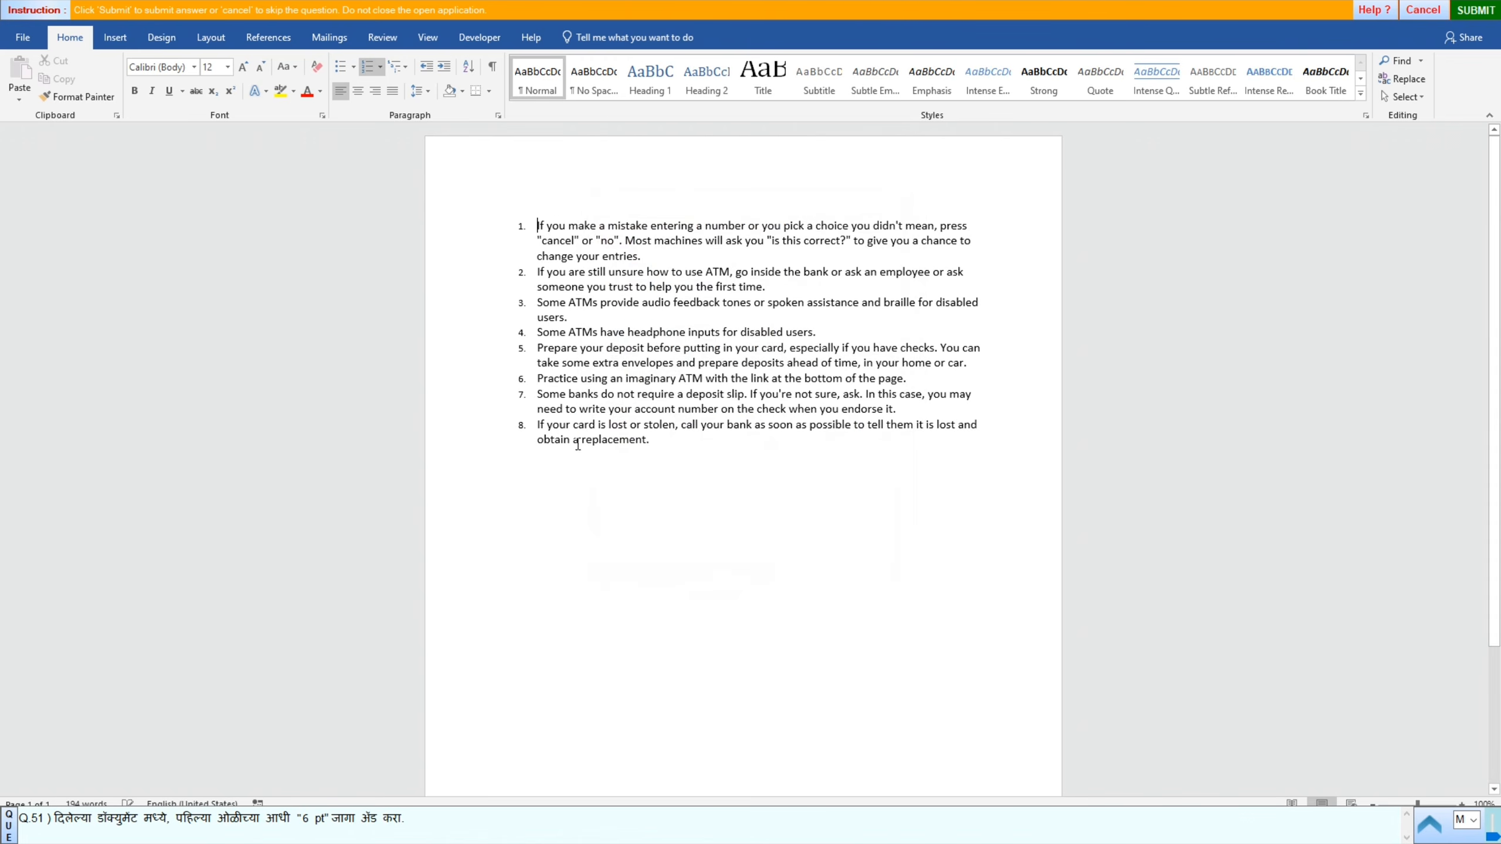
click(1459, 16)
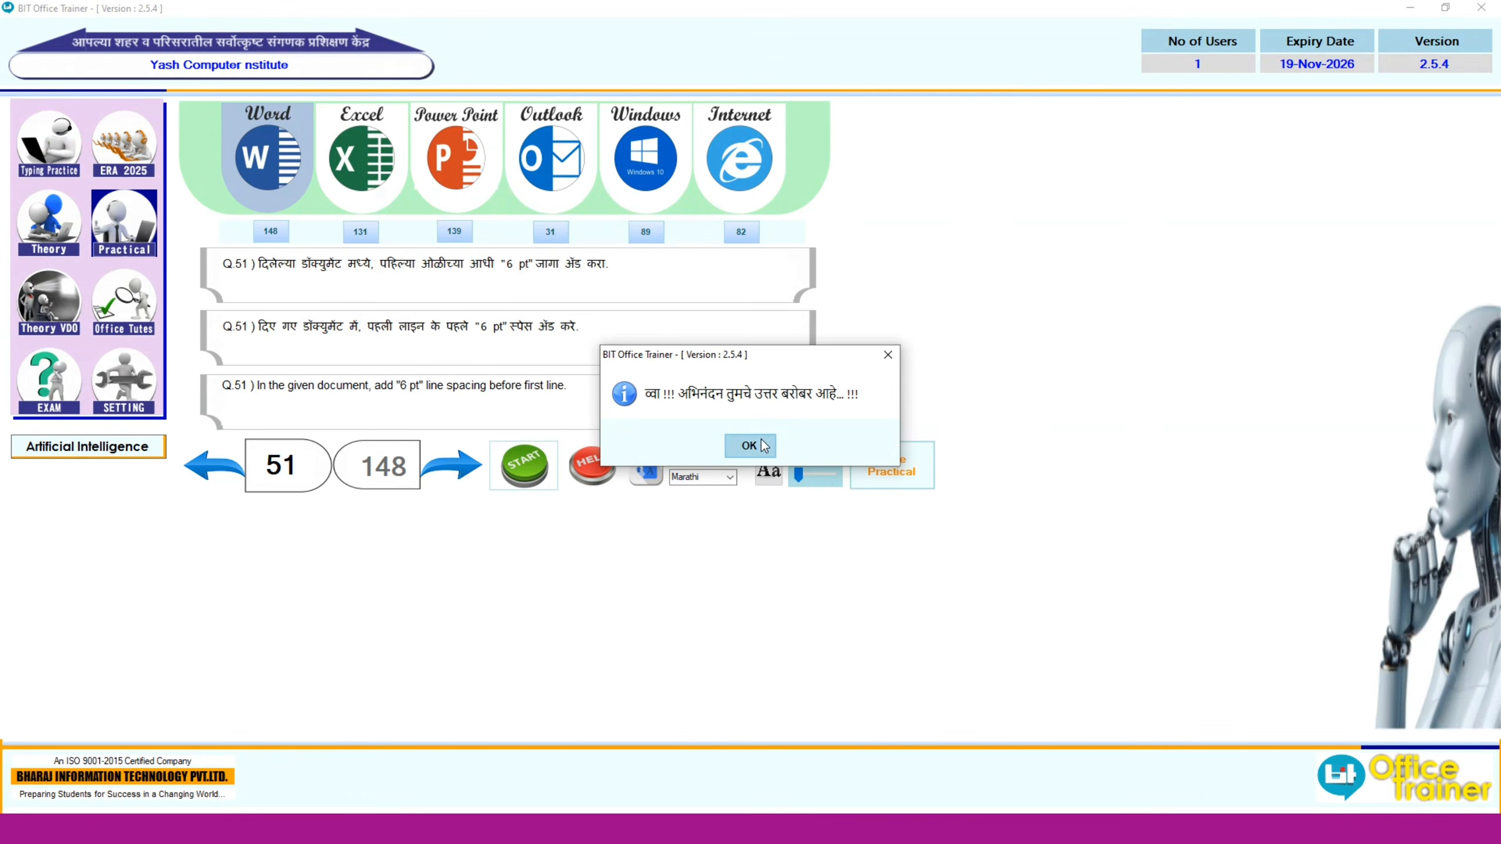
click(749, 445)
Step: Start question 52, set the spacing after the first list item to 12 pt, and submit the answer
click(468, 472)
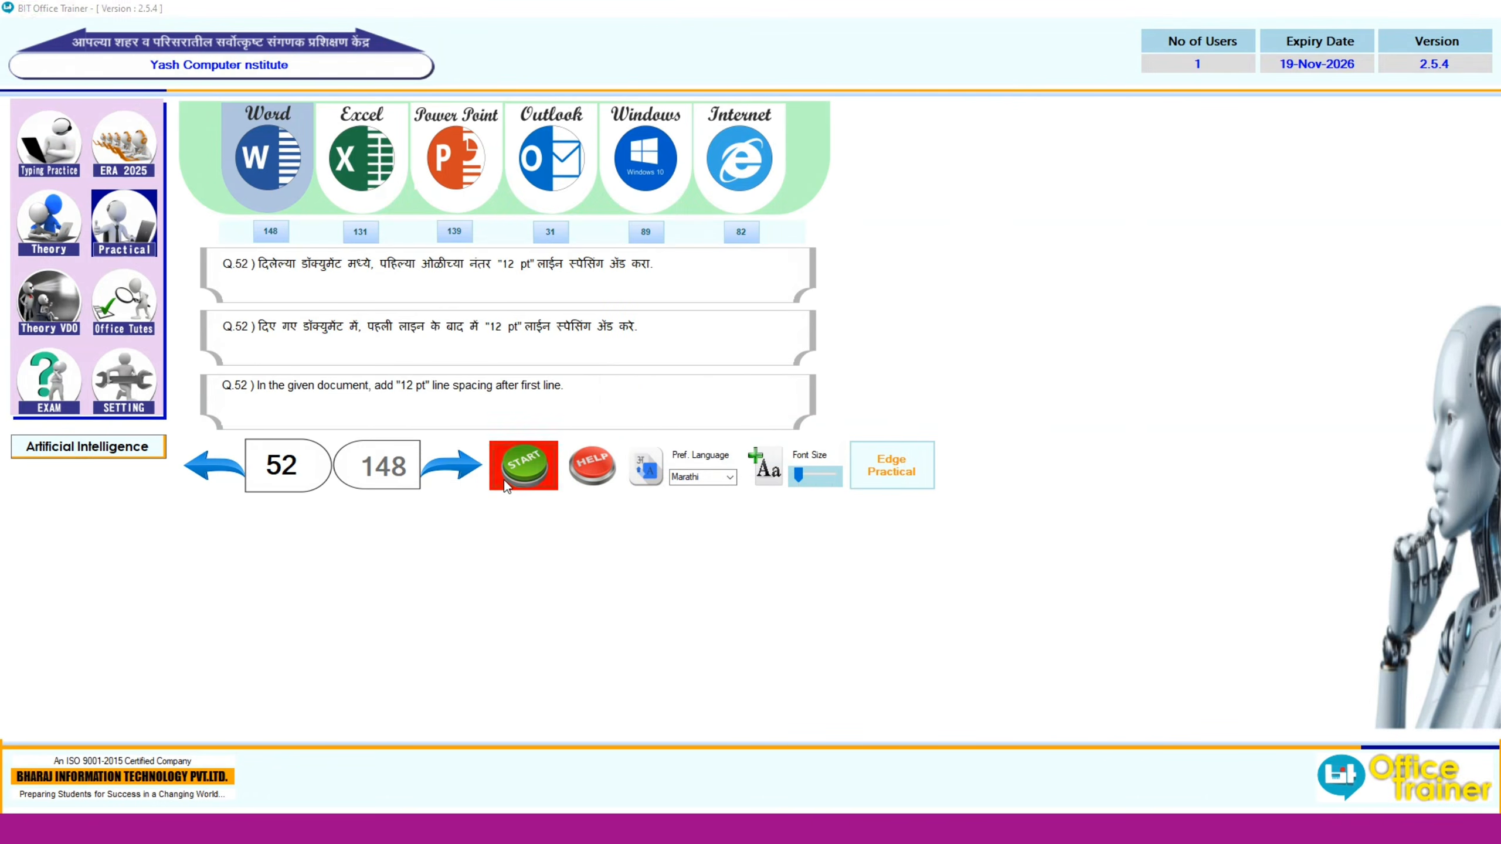
click(506, 484)
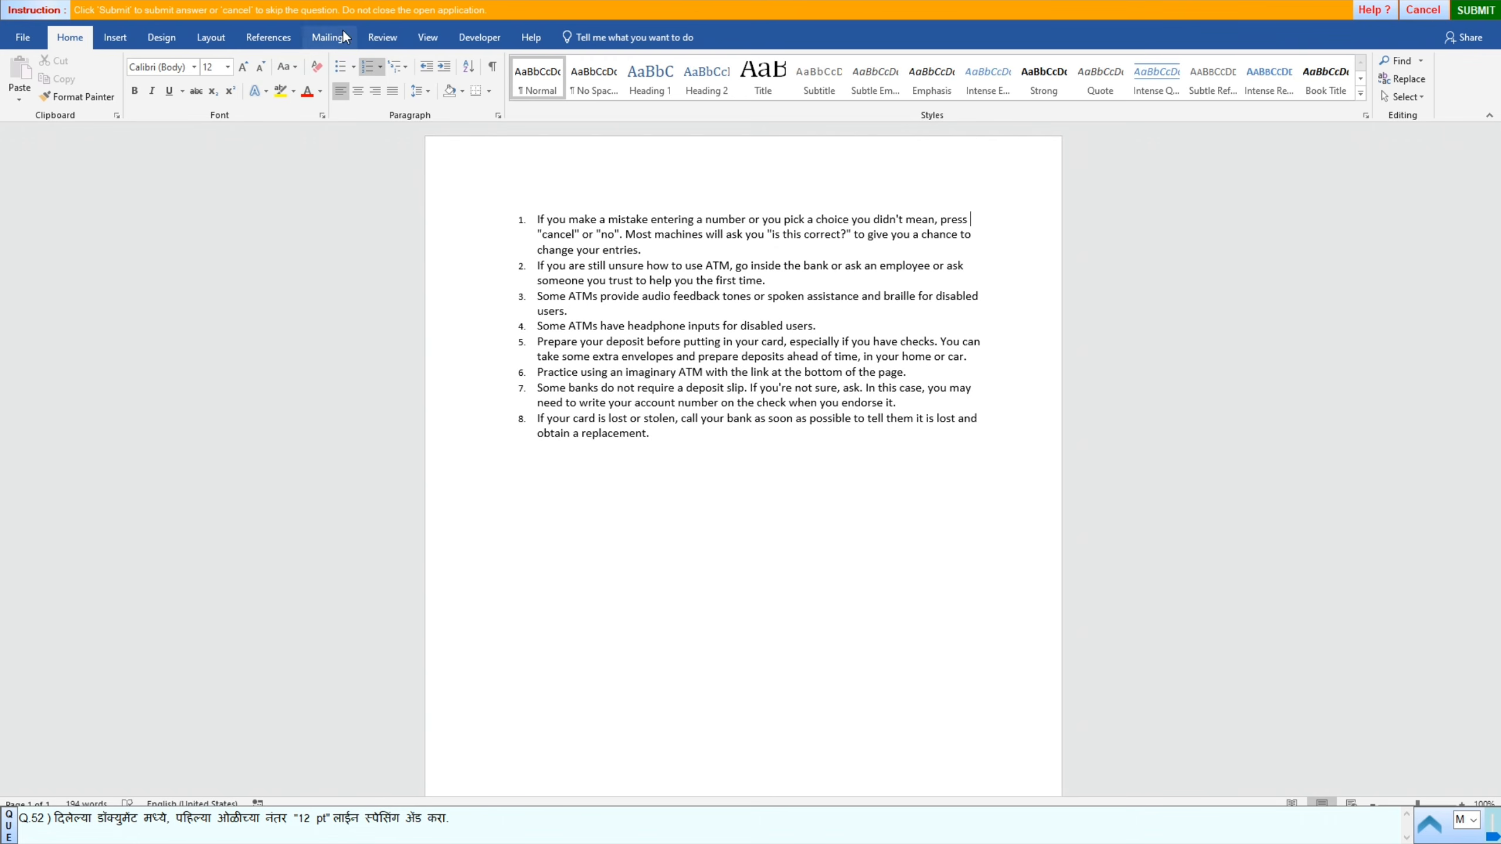
click(503, 120)
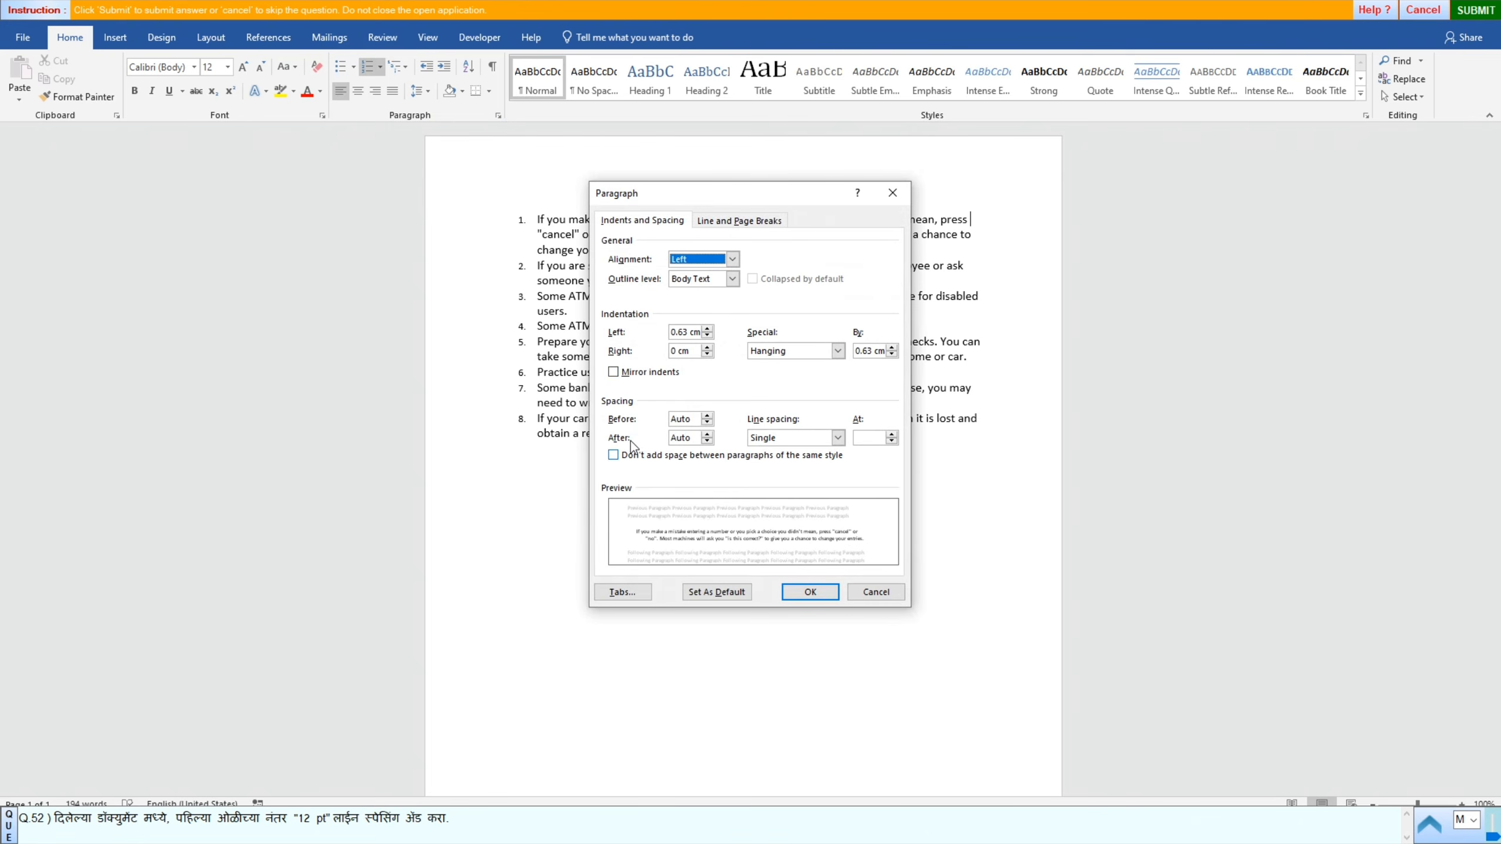
click(706, 435)
click(707, 435)
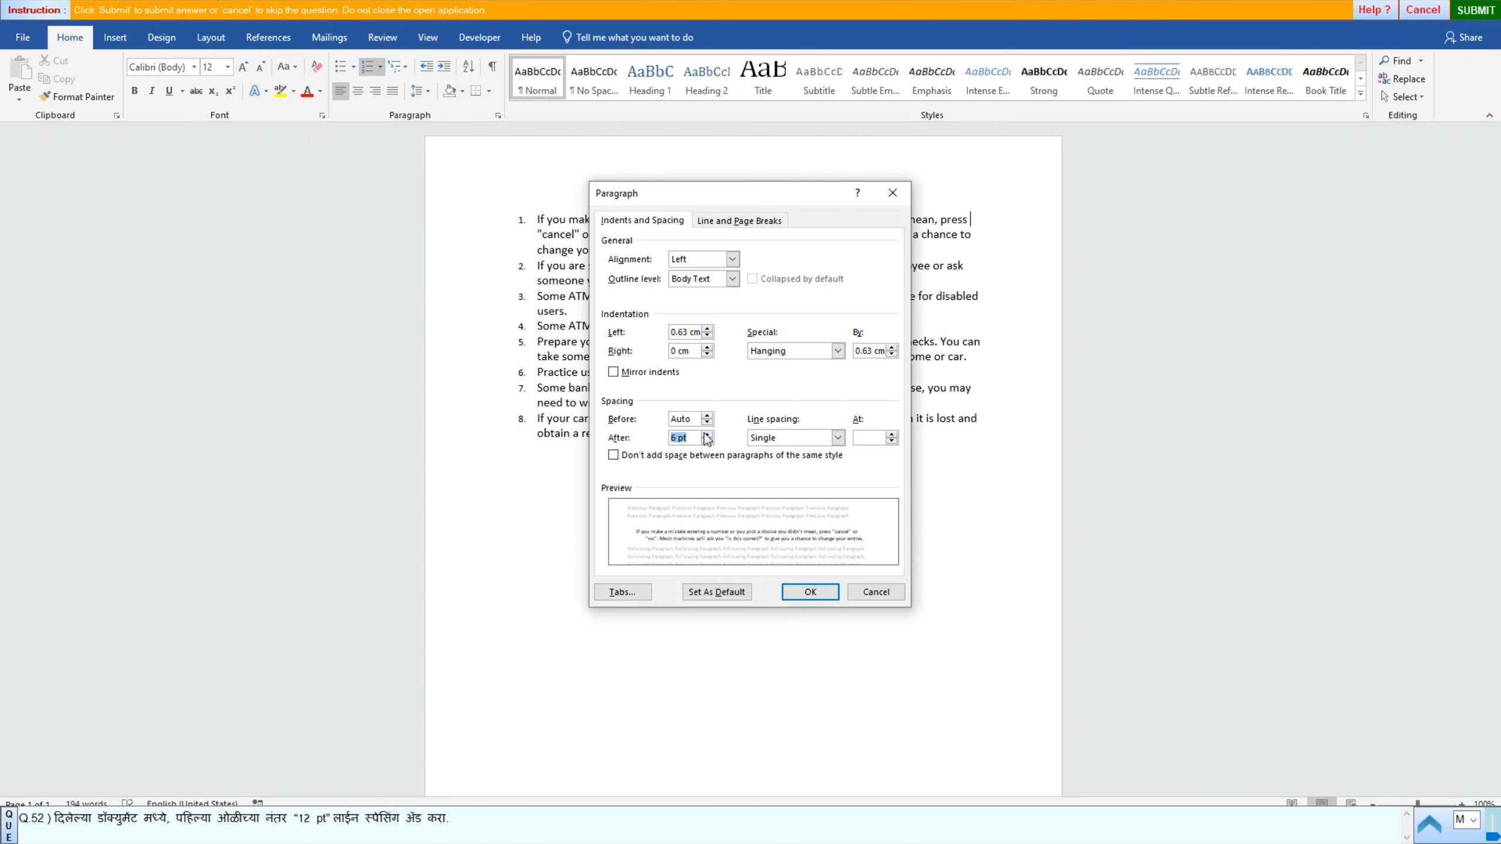
click(707, 435)
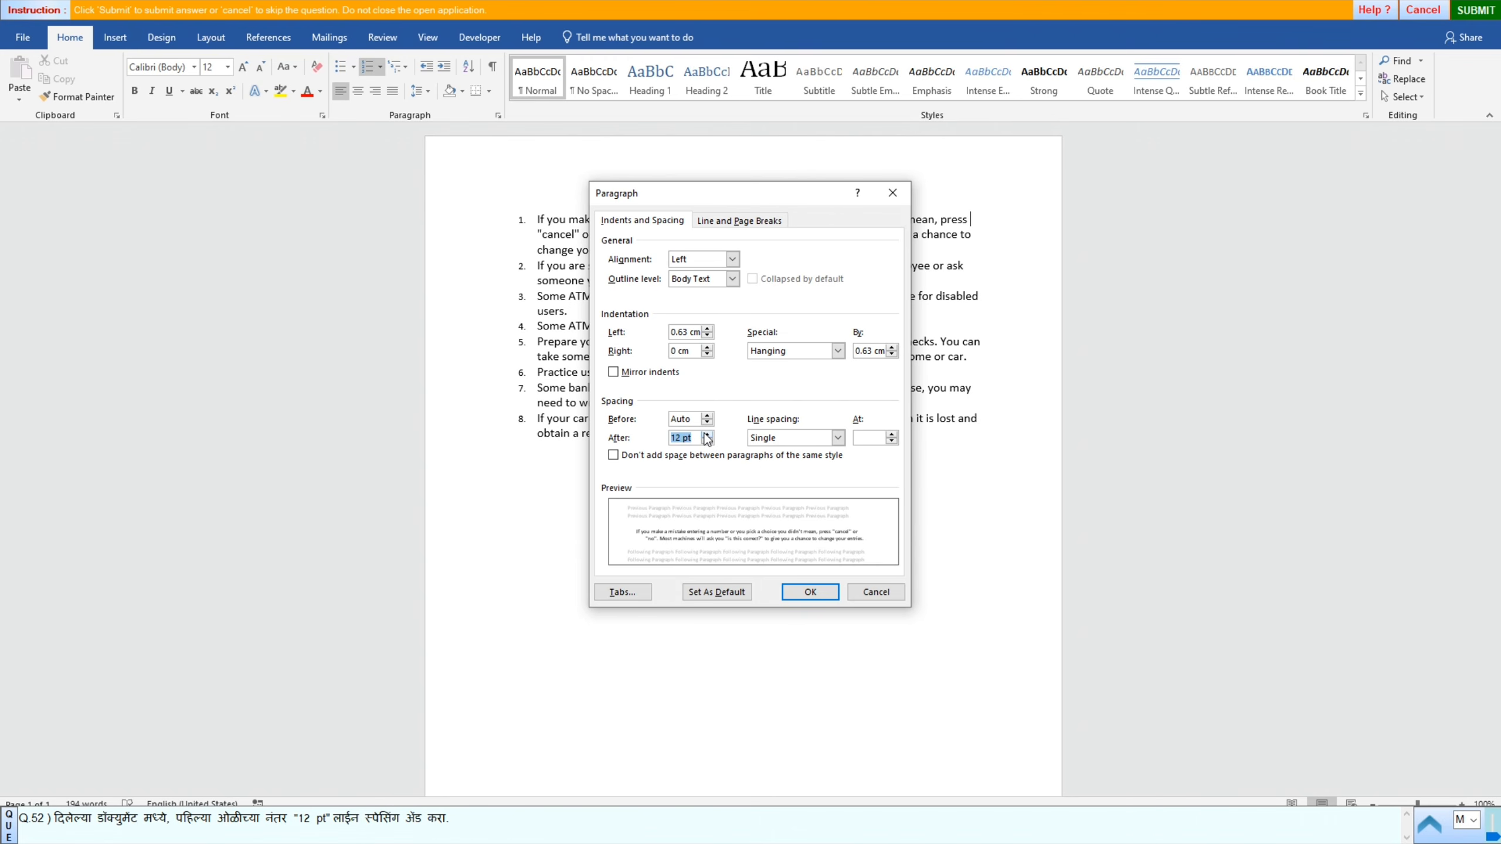
click(808, 590)
click(1476, 9)
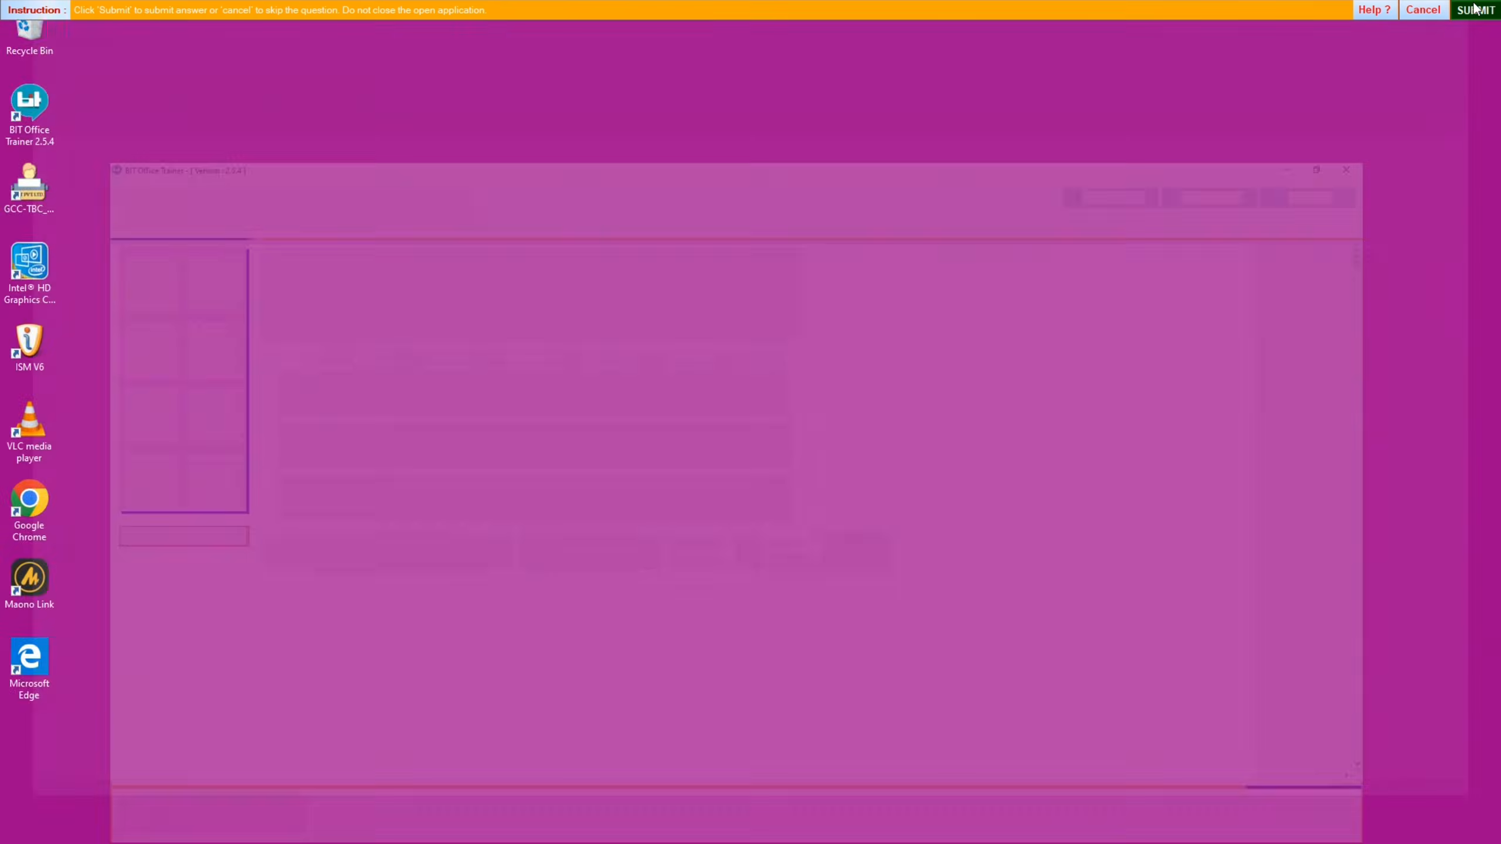
click(746, 447)
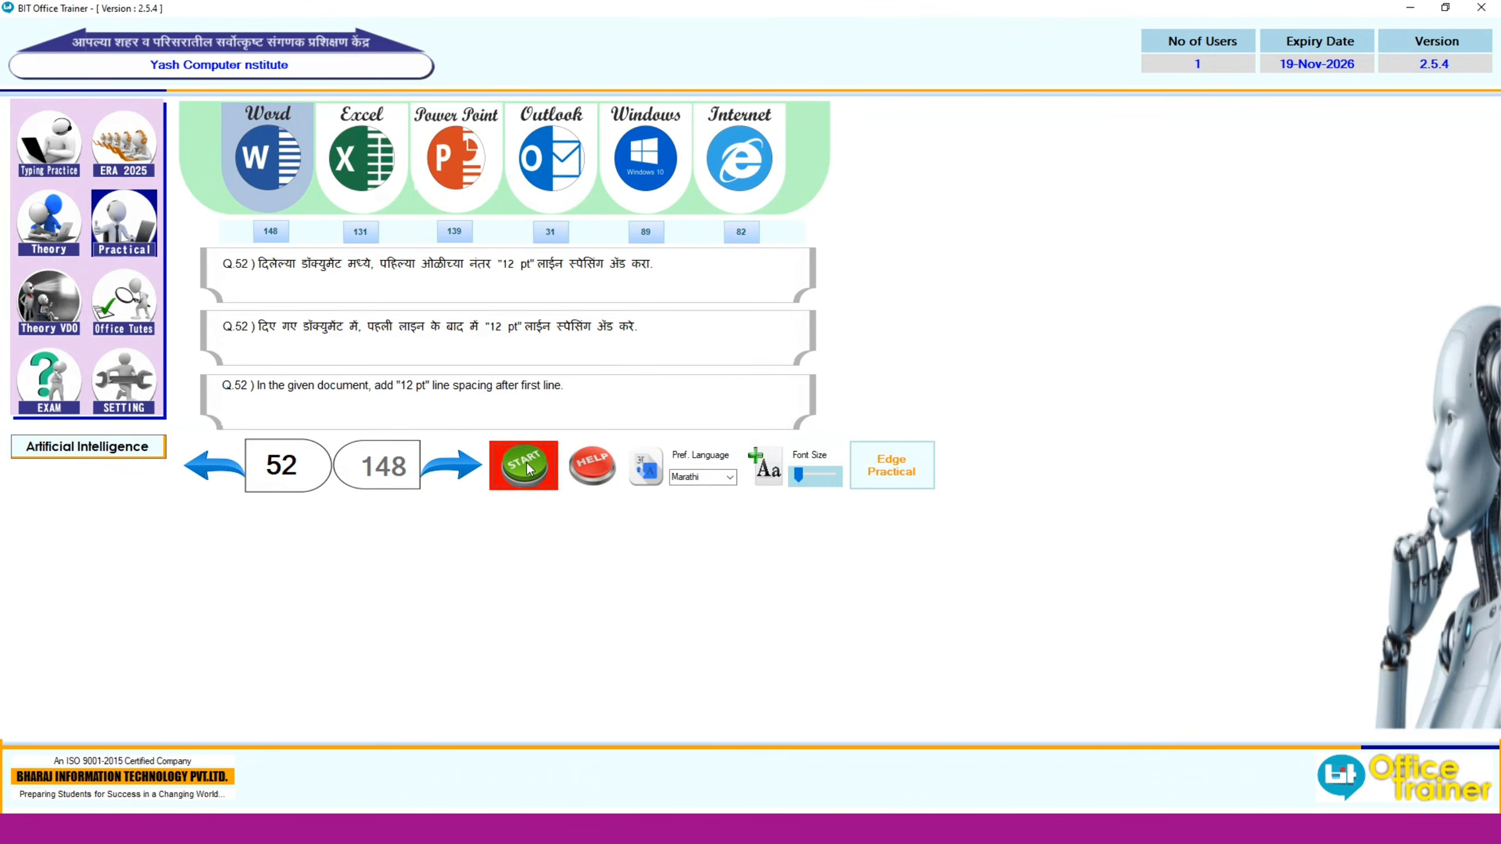
Step: Start question 53, insert a table with 7 columns and 2 rows at the start of the document, and submit the answer
click(513, 471)
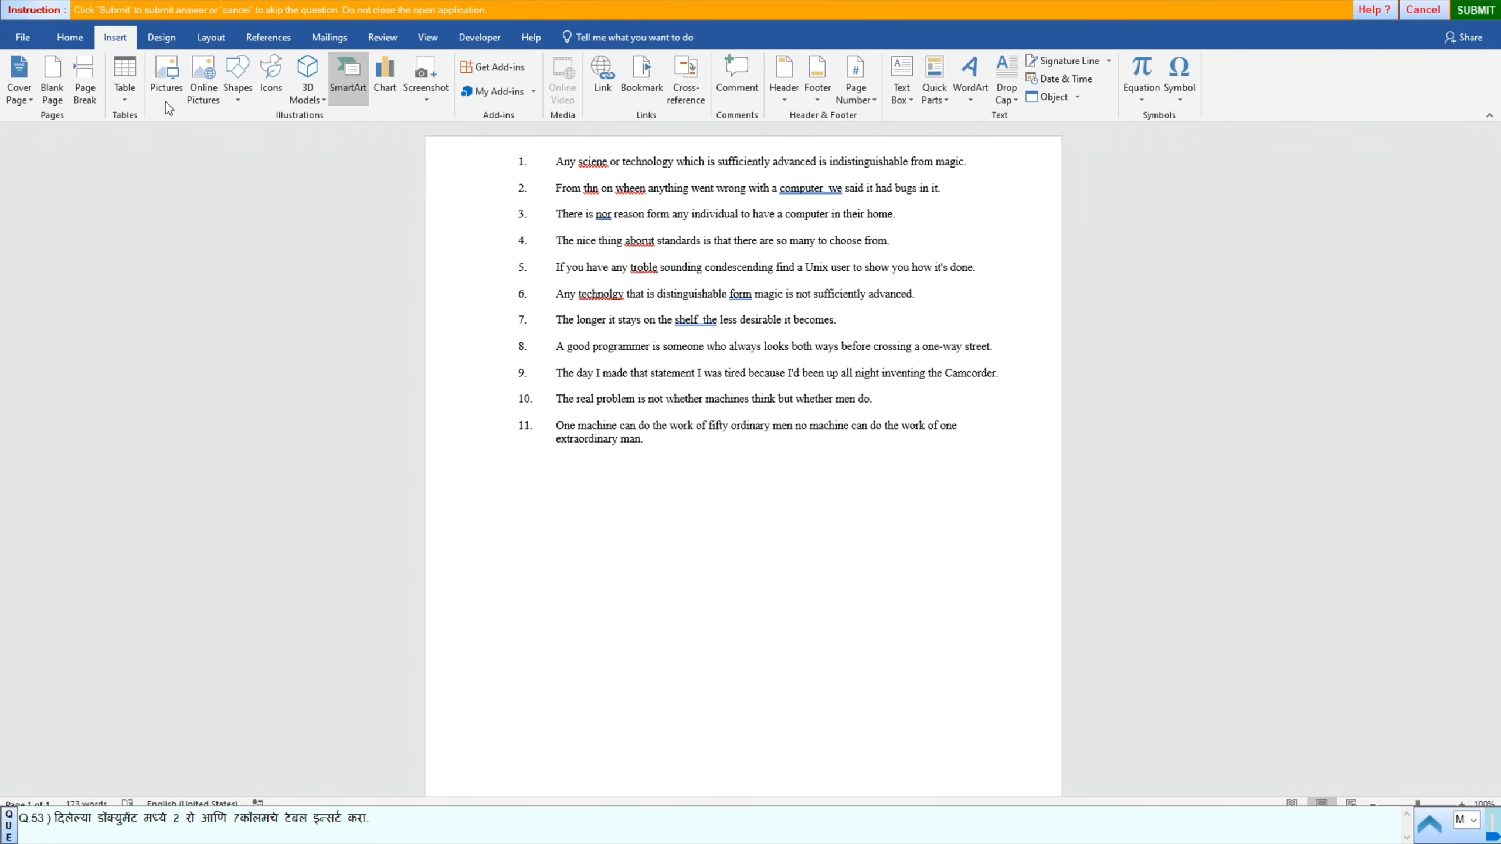
click(124, 98)
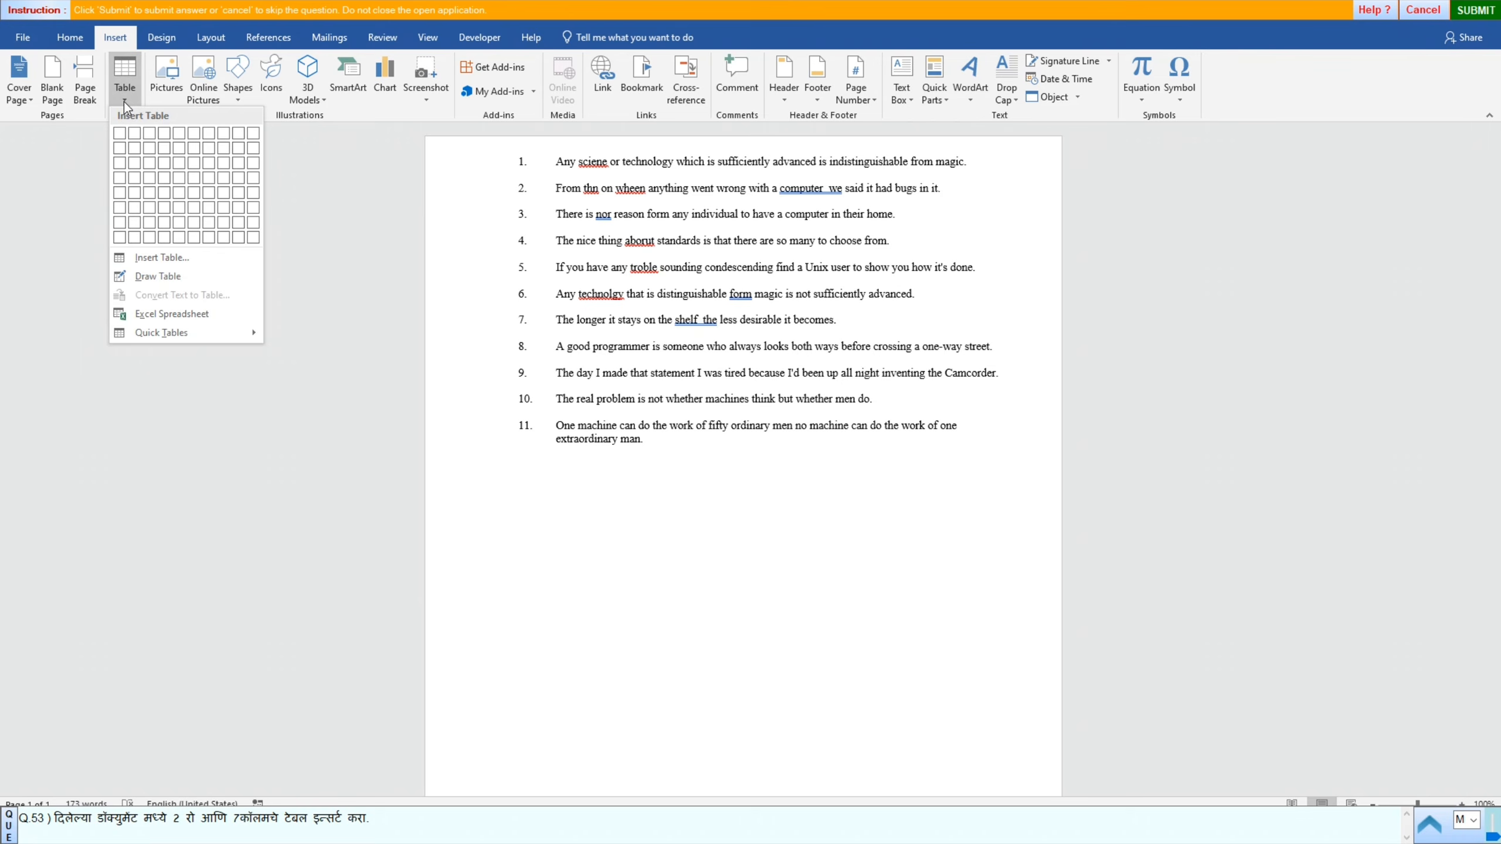
click(172, 260)
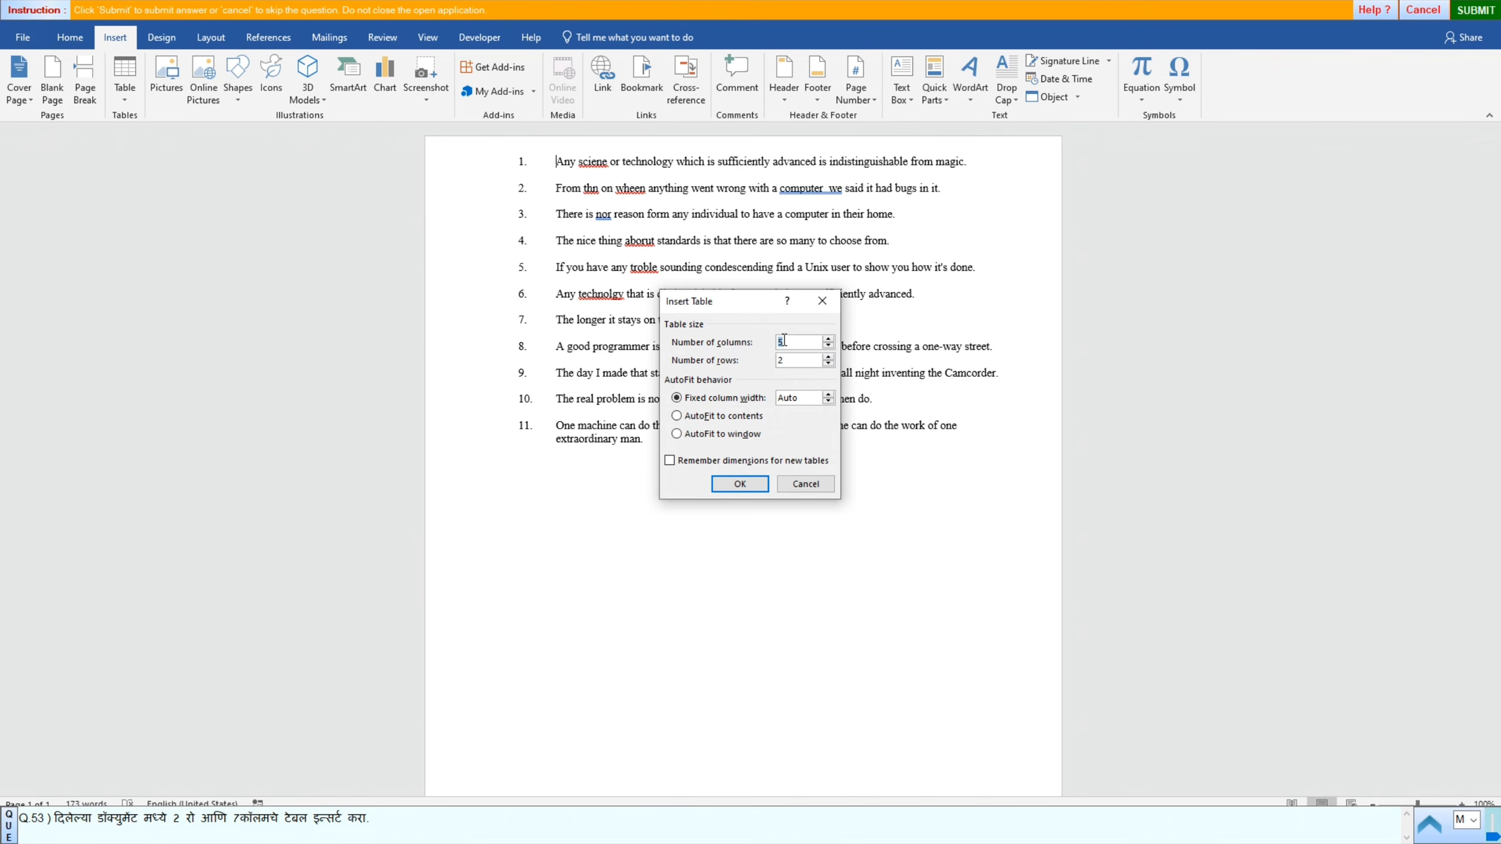
click(784, 341)
key(BackSpace)
text(7)
click(739, 482)
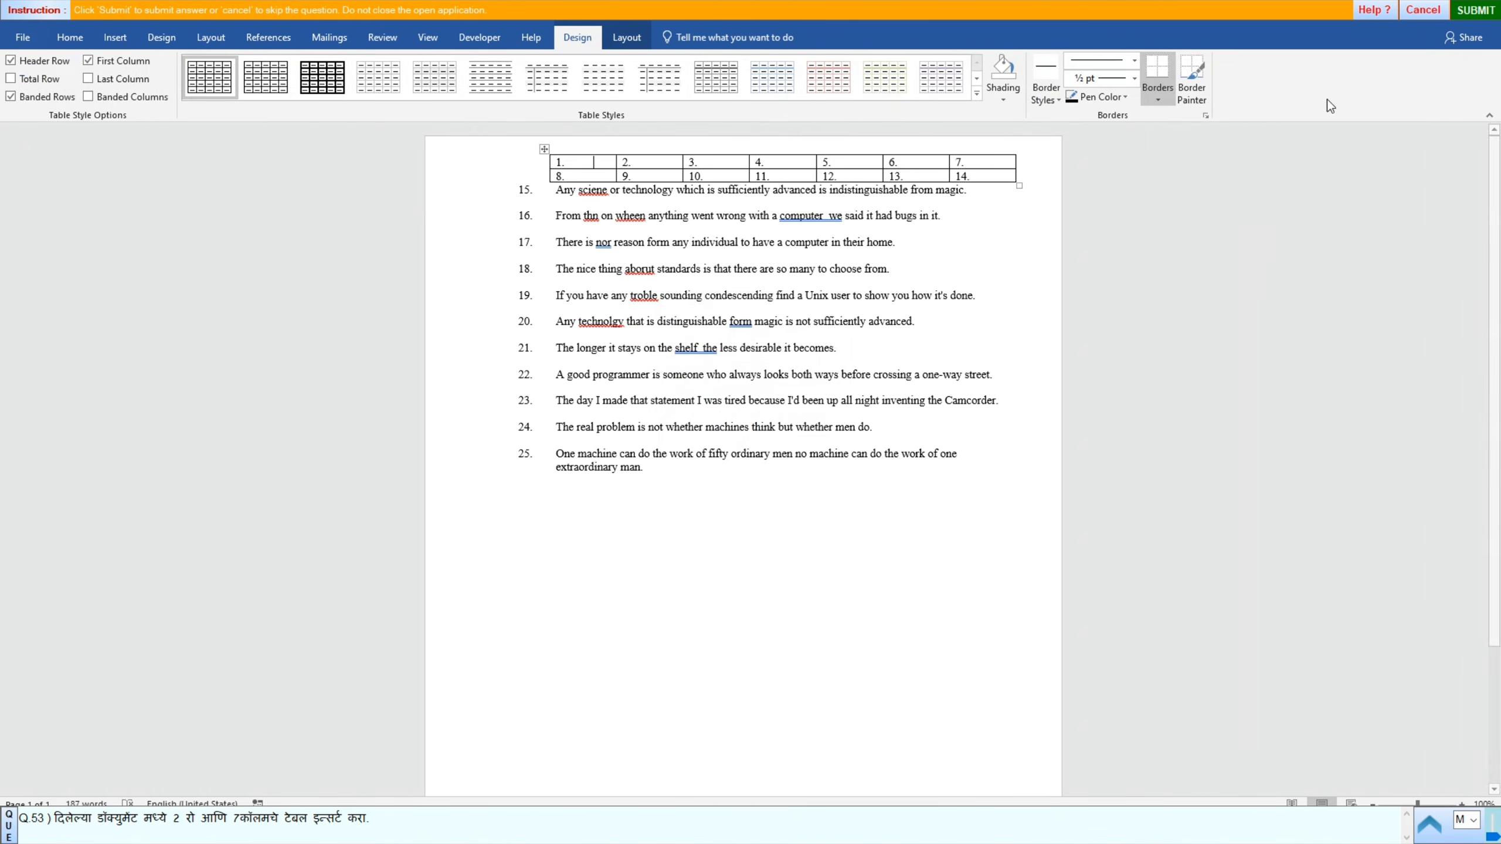
click(1463, 12)
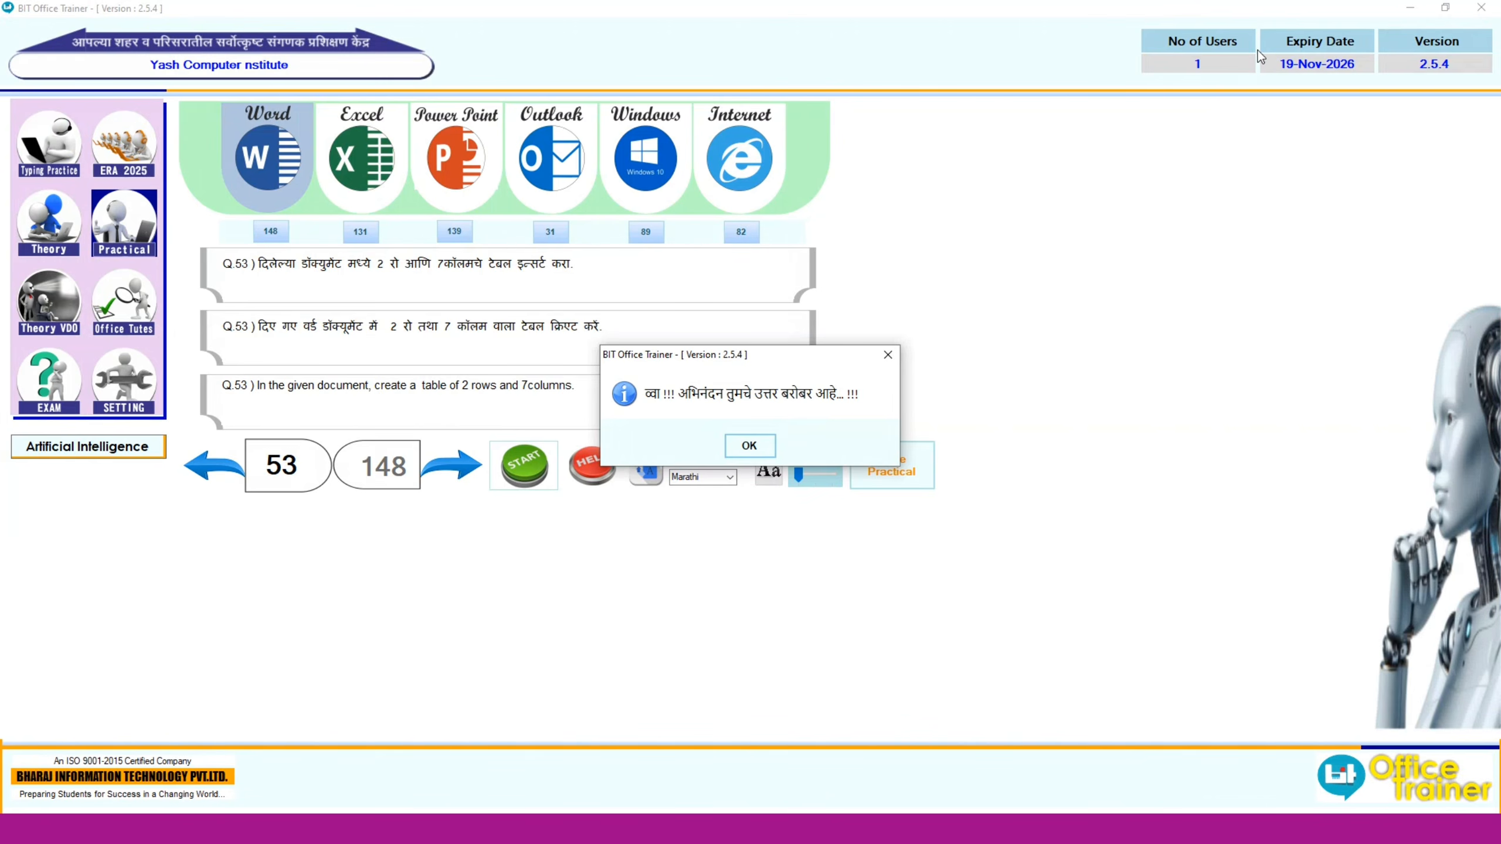
Step: Close the result message for question 53, advance to question 54 and start its Word exercise
click(739, 444)
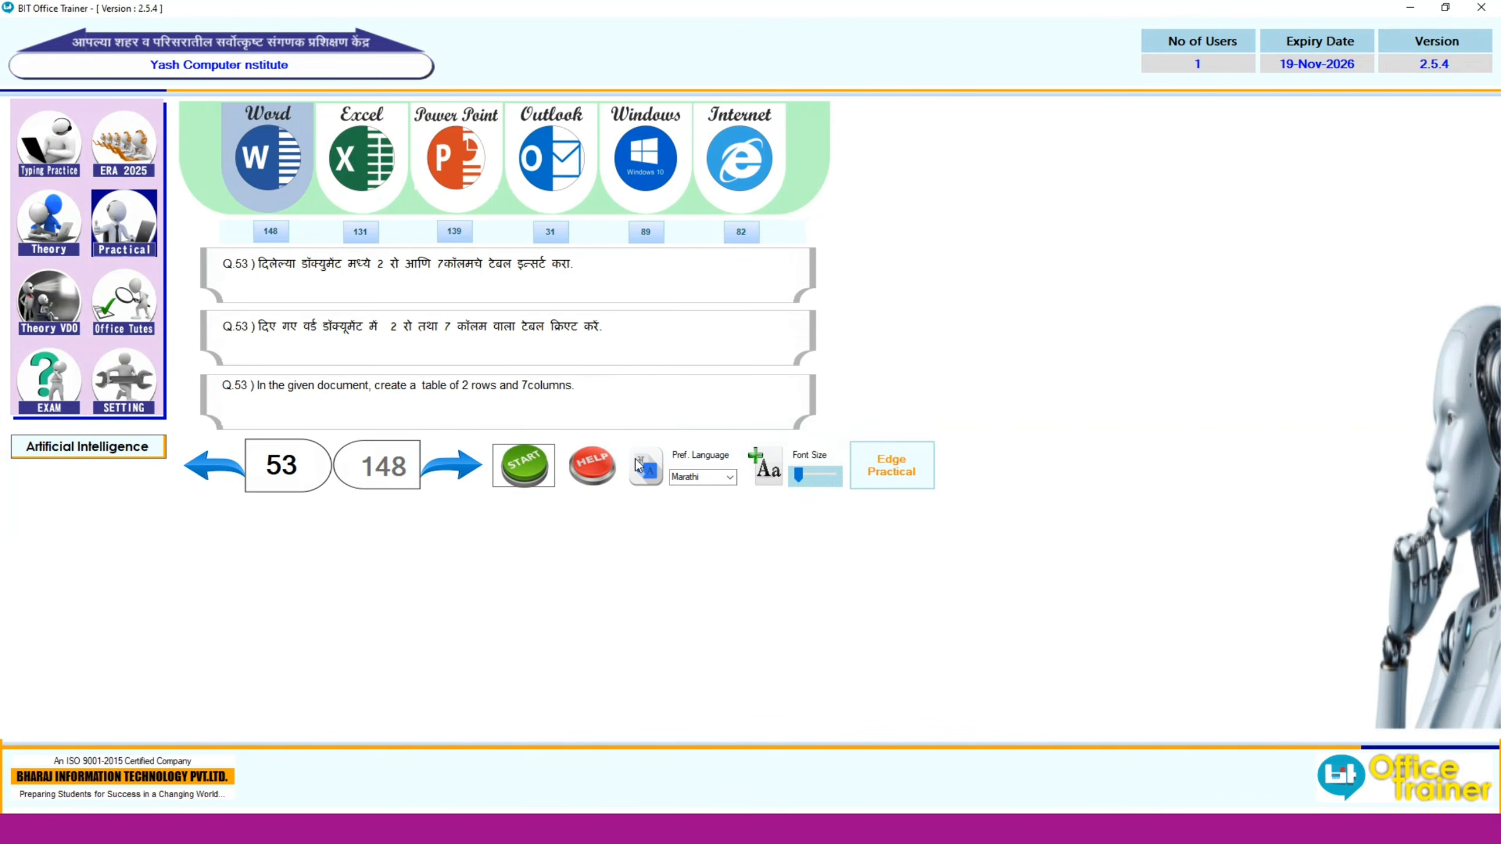
click(435, 473)
click(523, 465)
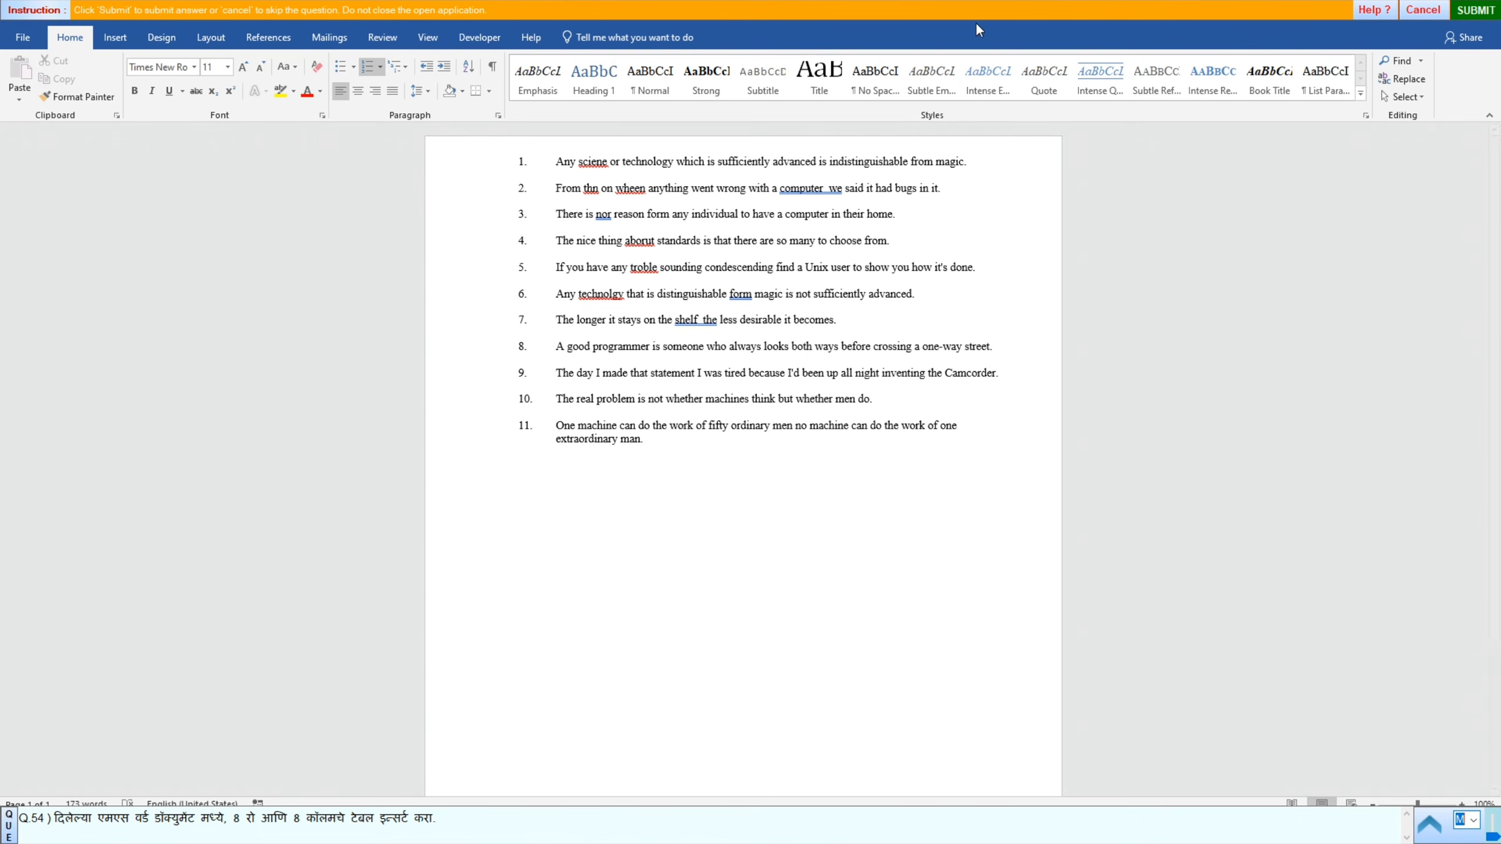
Step: Insert a table with 8 columns and 8 rows at the start of the numbered list
click(108, 48)
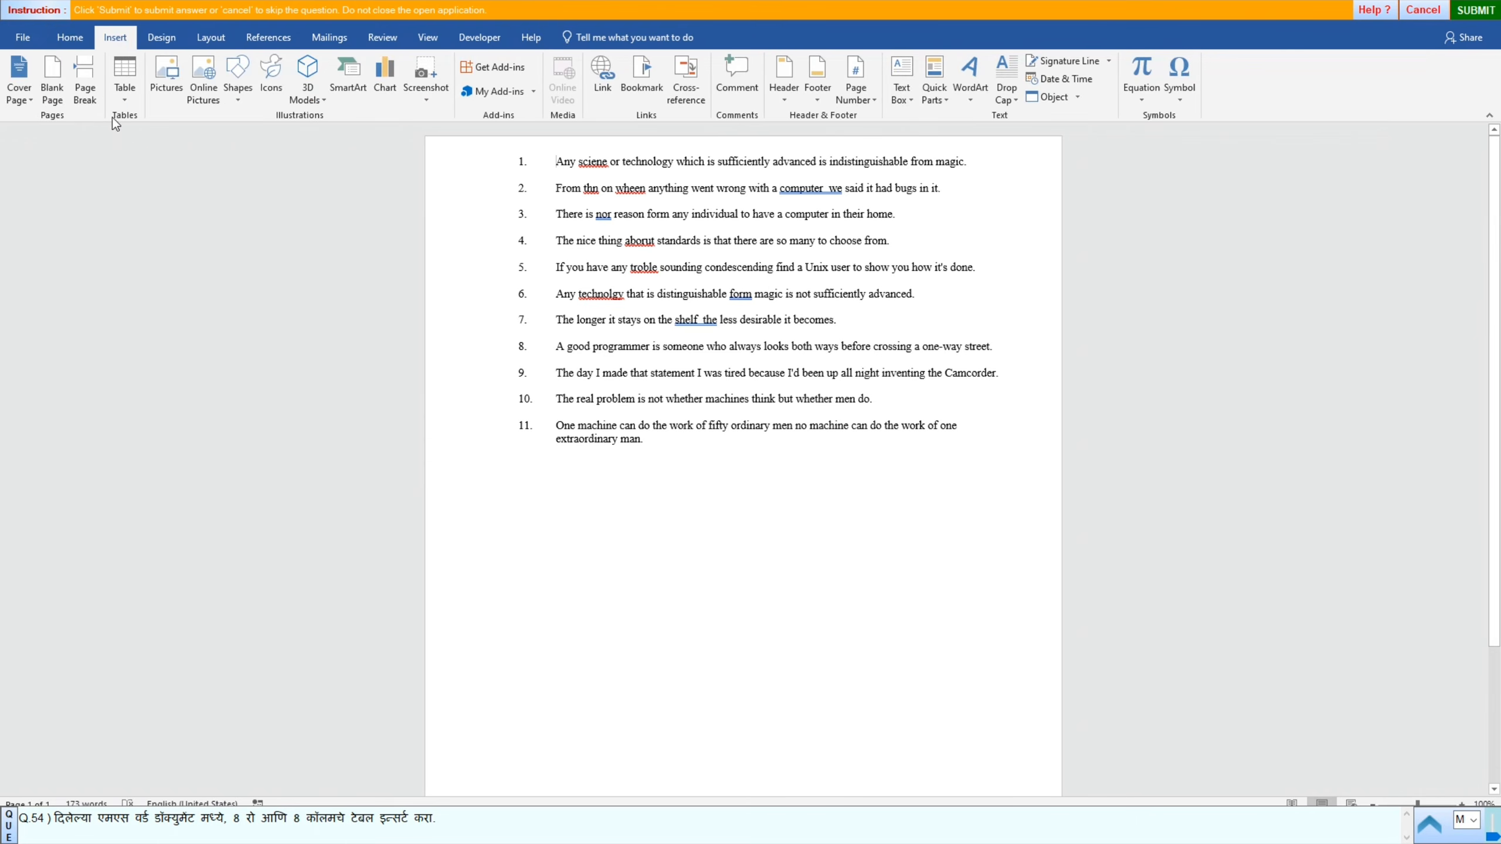
click(125, 103)
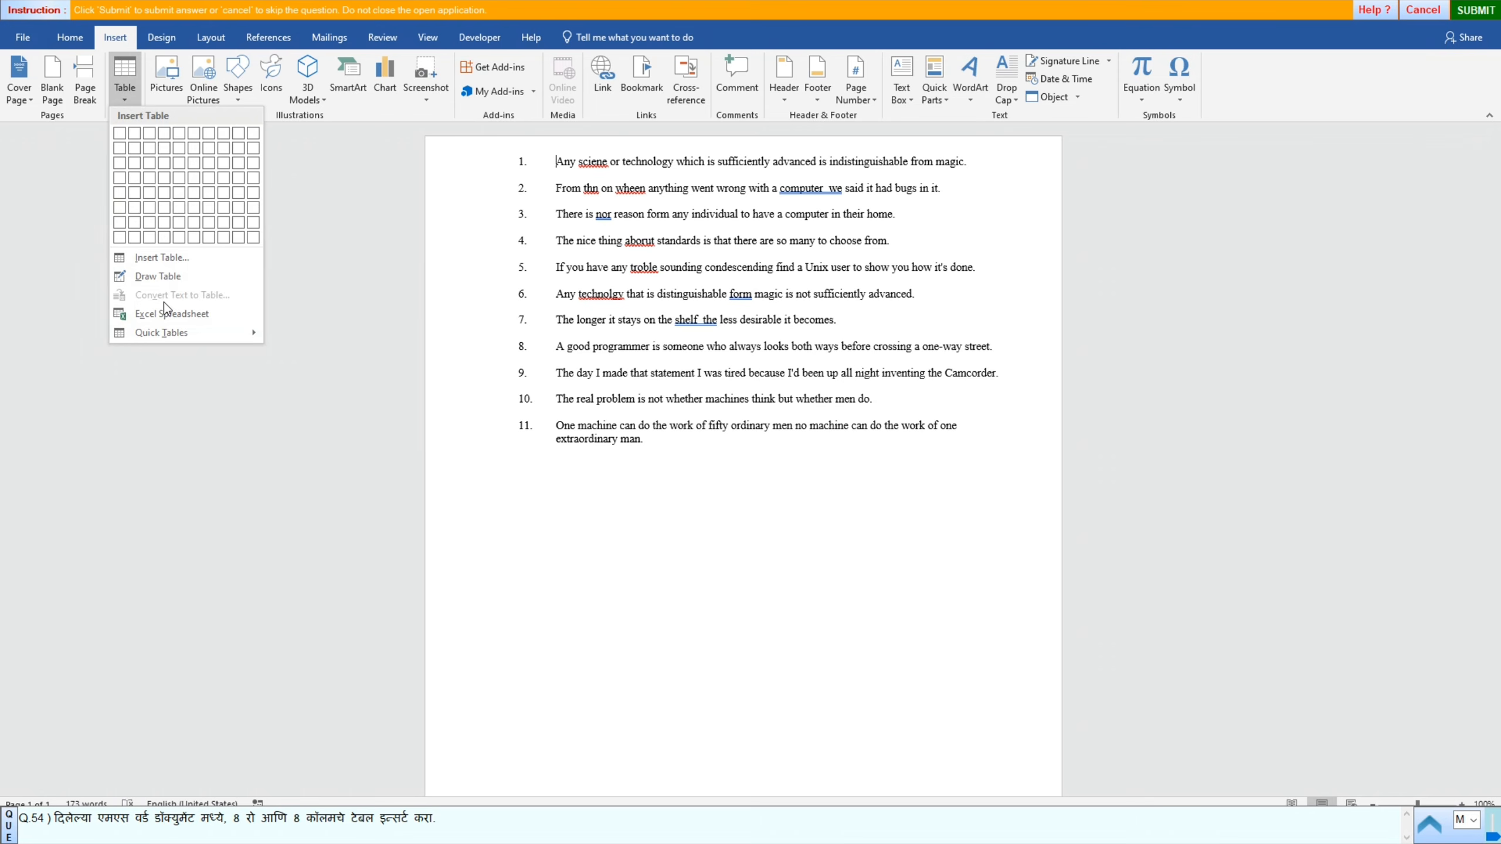
click(155, 259)
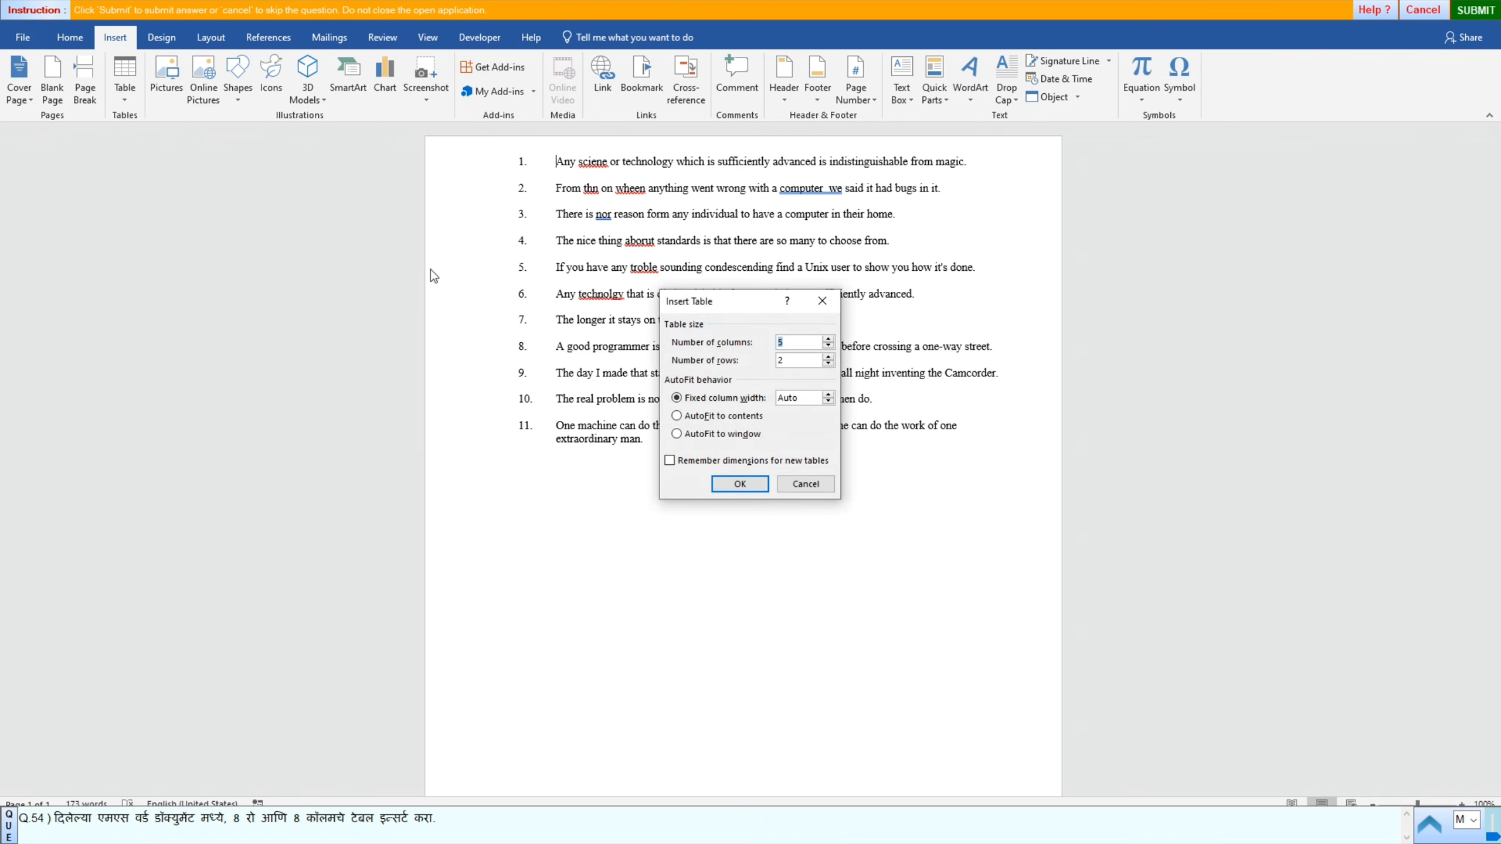
click(798, 341)
key(BackSpace)
text(8)
click(828, 346)
click(794, 358)
key(BackSpace)
text(8)
click(740, 484)
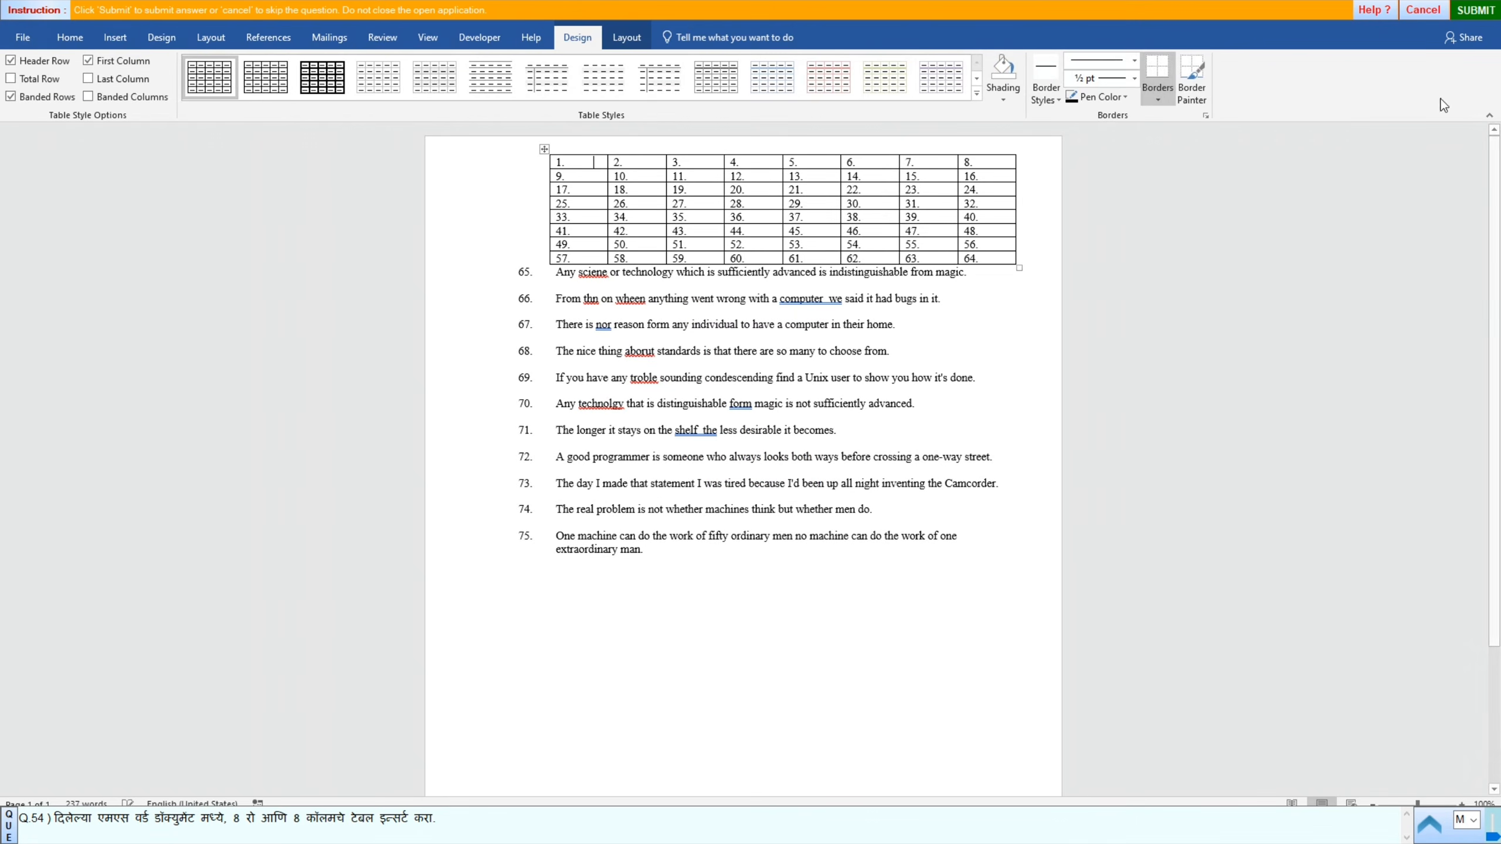
Step: Submit the answer to question 54, dismiss the result message and start question 55
click(1469, 11)
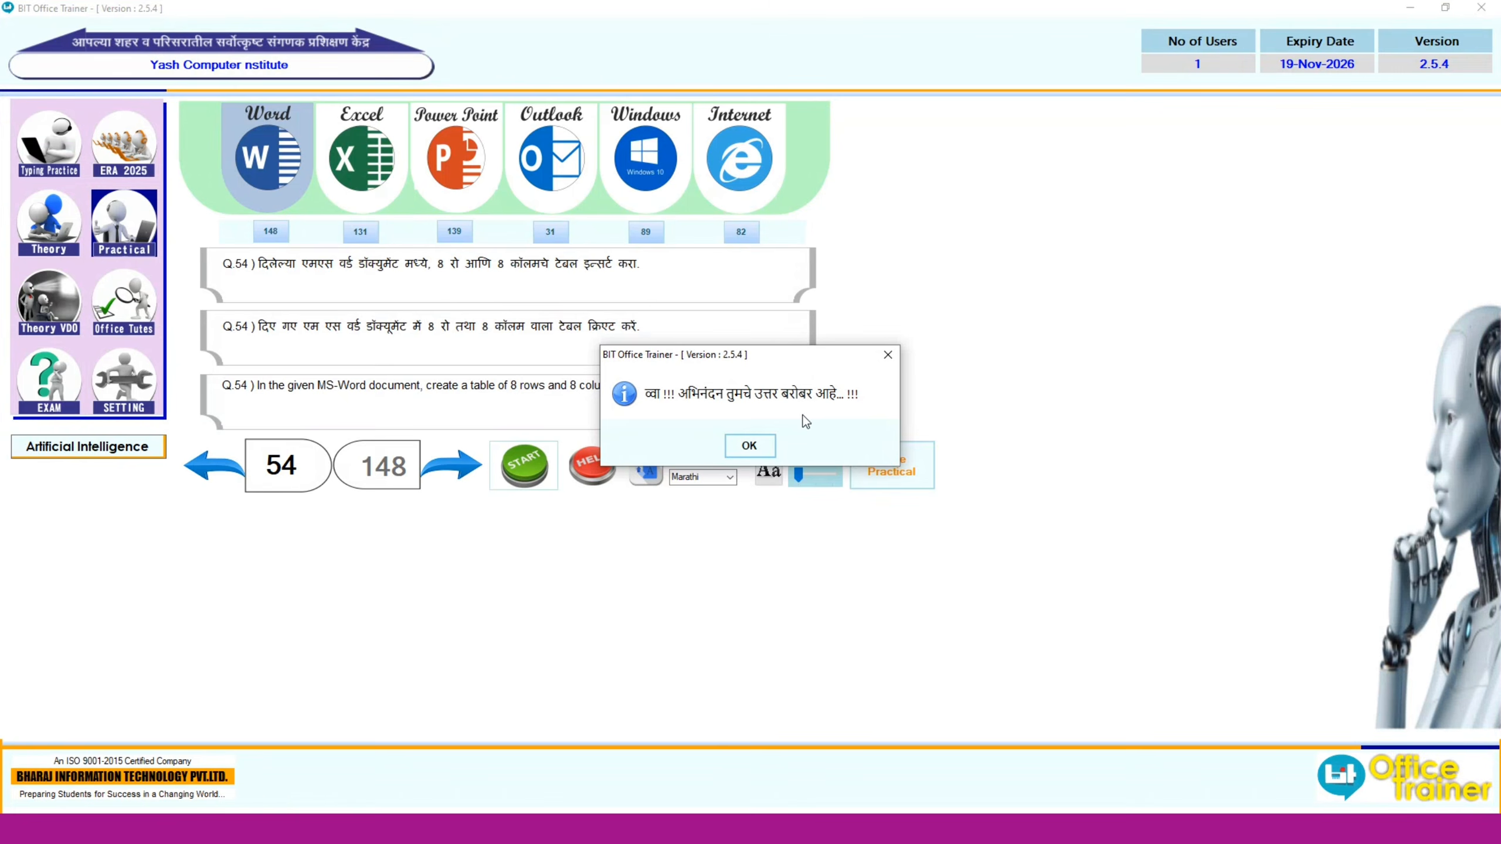
click(750, 445)
click(452, 456)
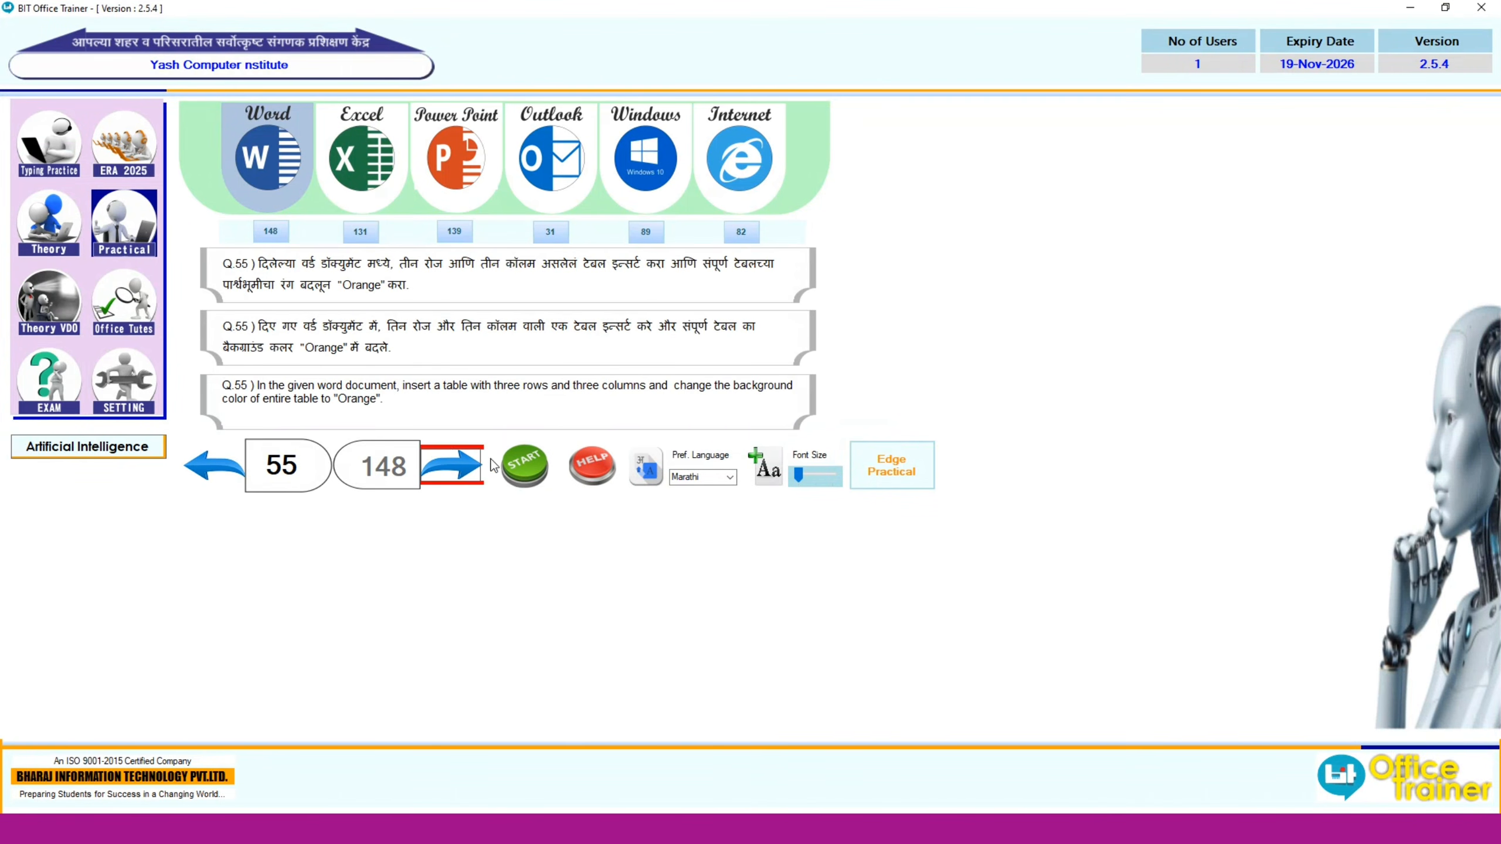
click(523, 465)
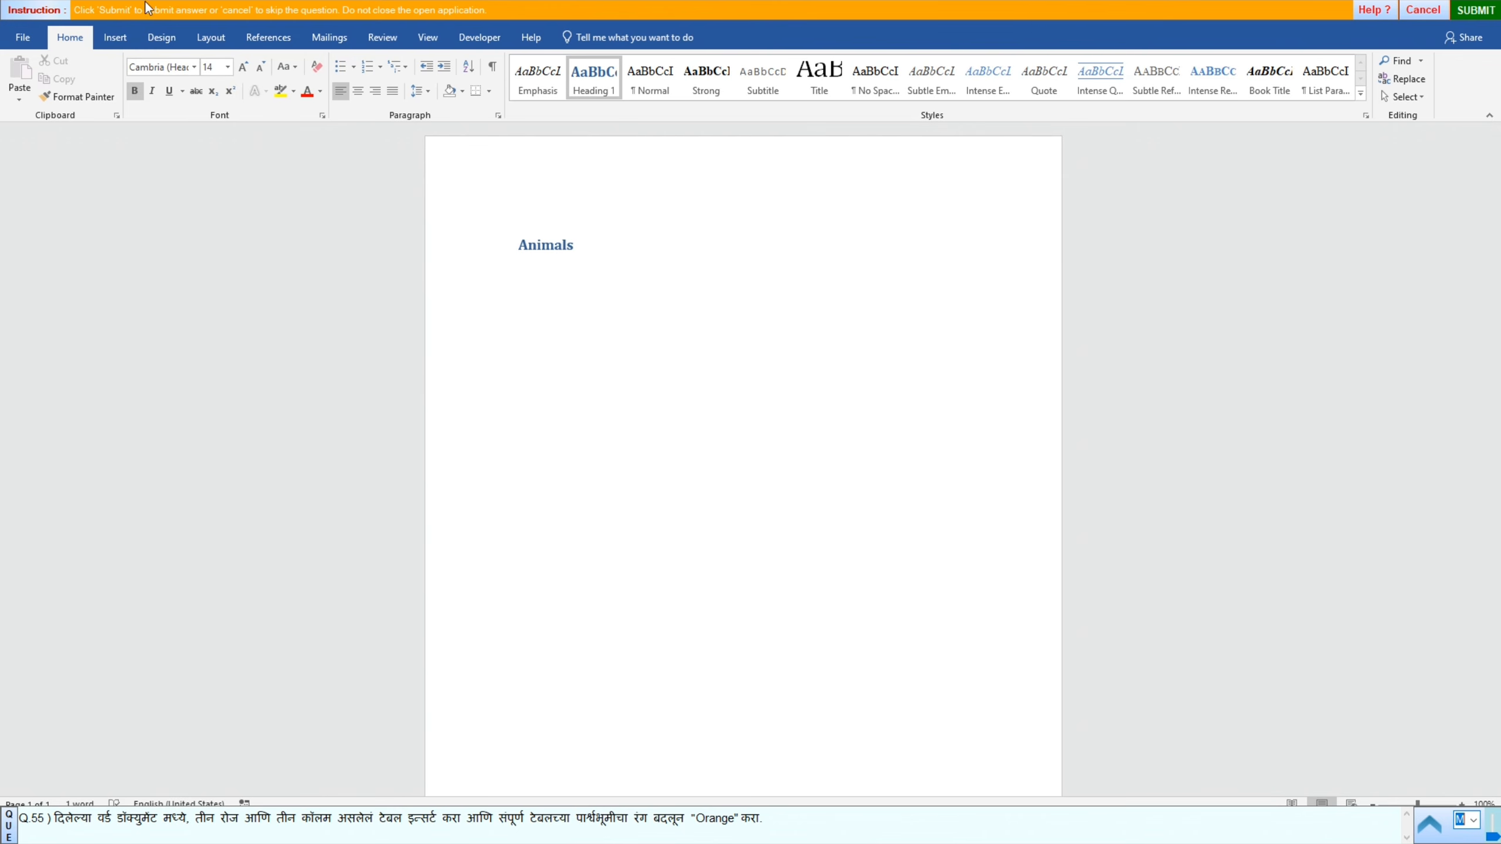
Step: Insert a table with 3 columns and 3 rows above the Animals heading
click(110, 42)
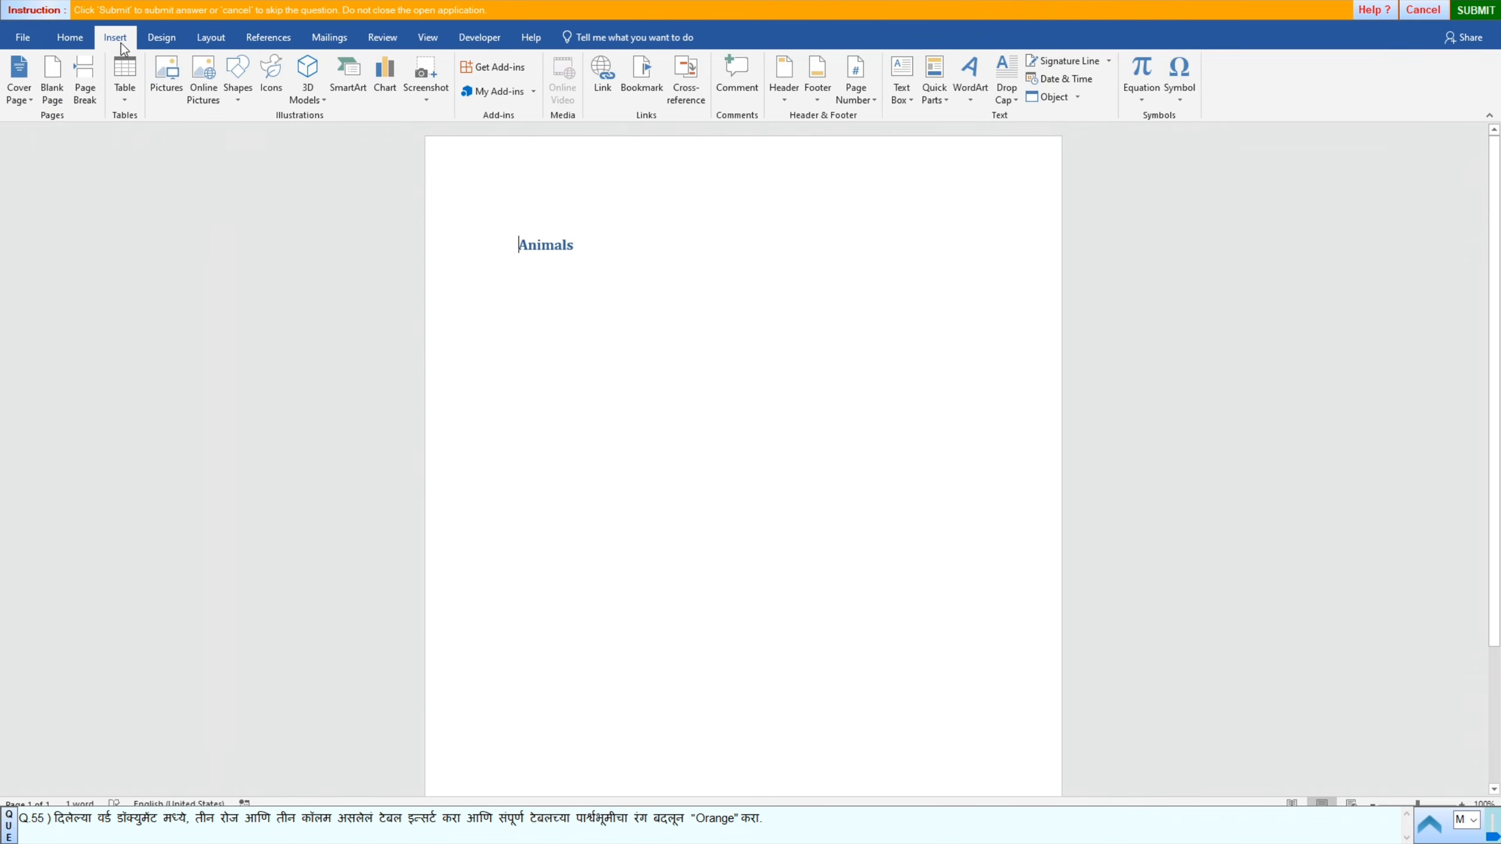
click(119, 100)
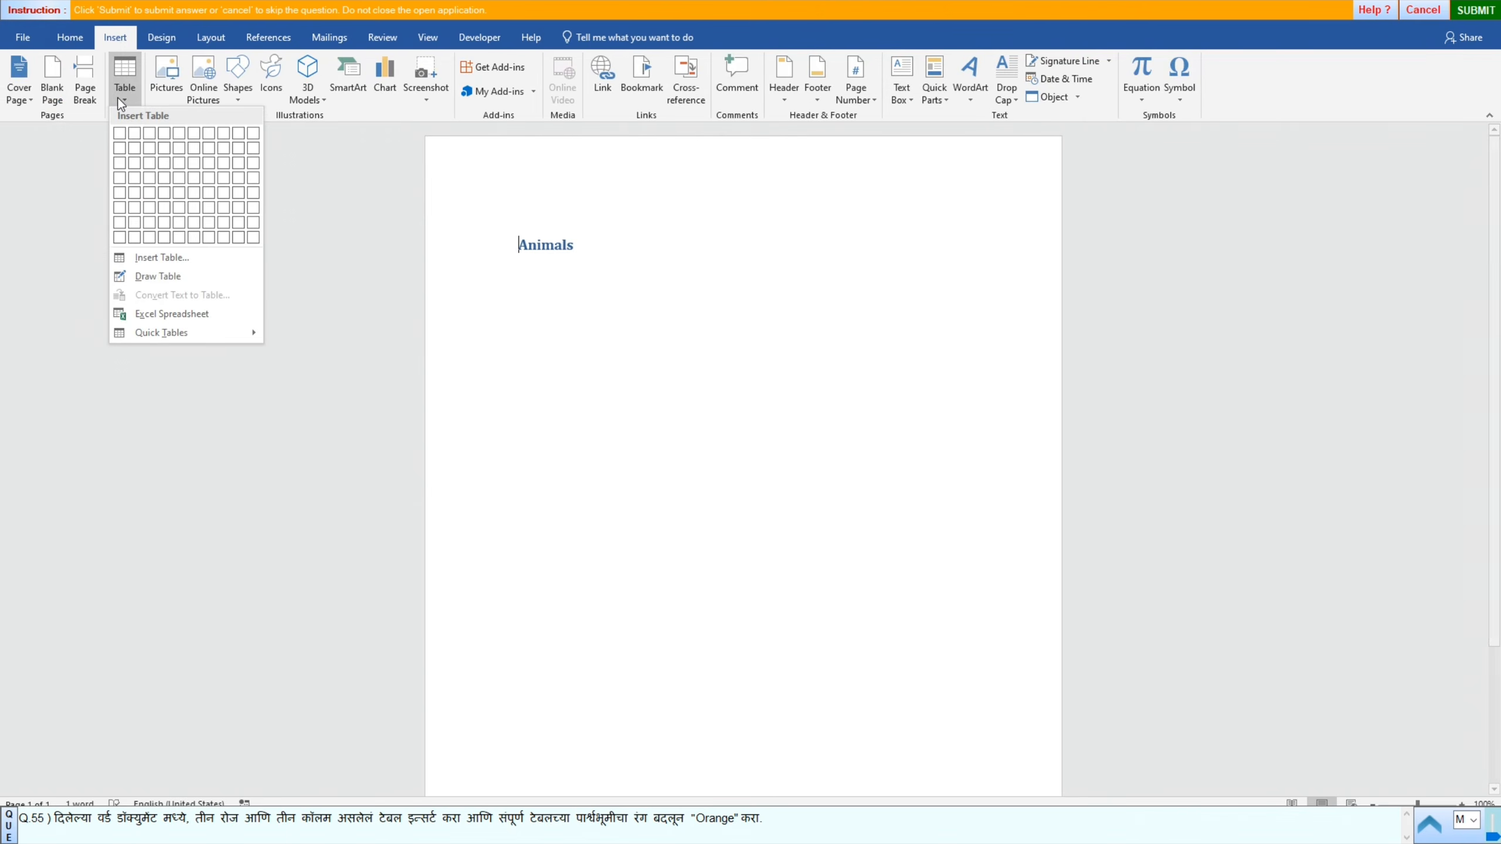
click(143, 263)
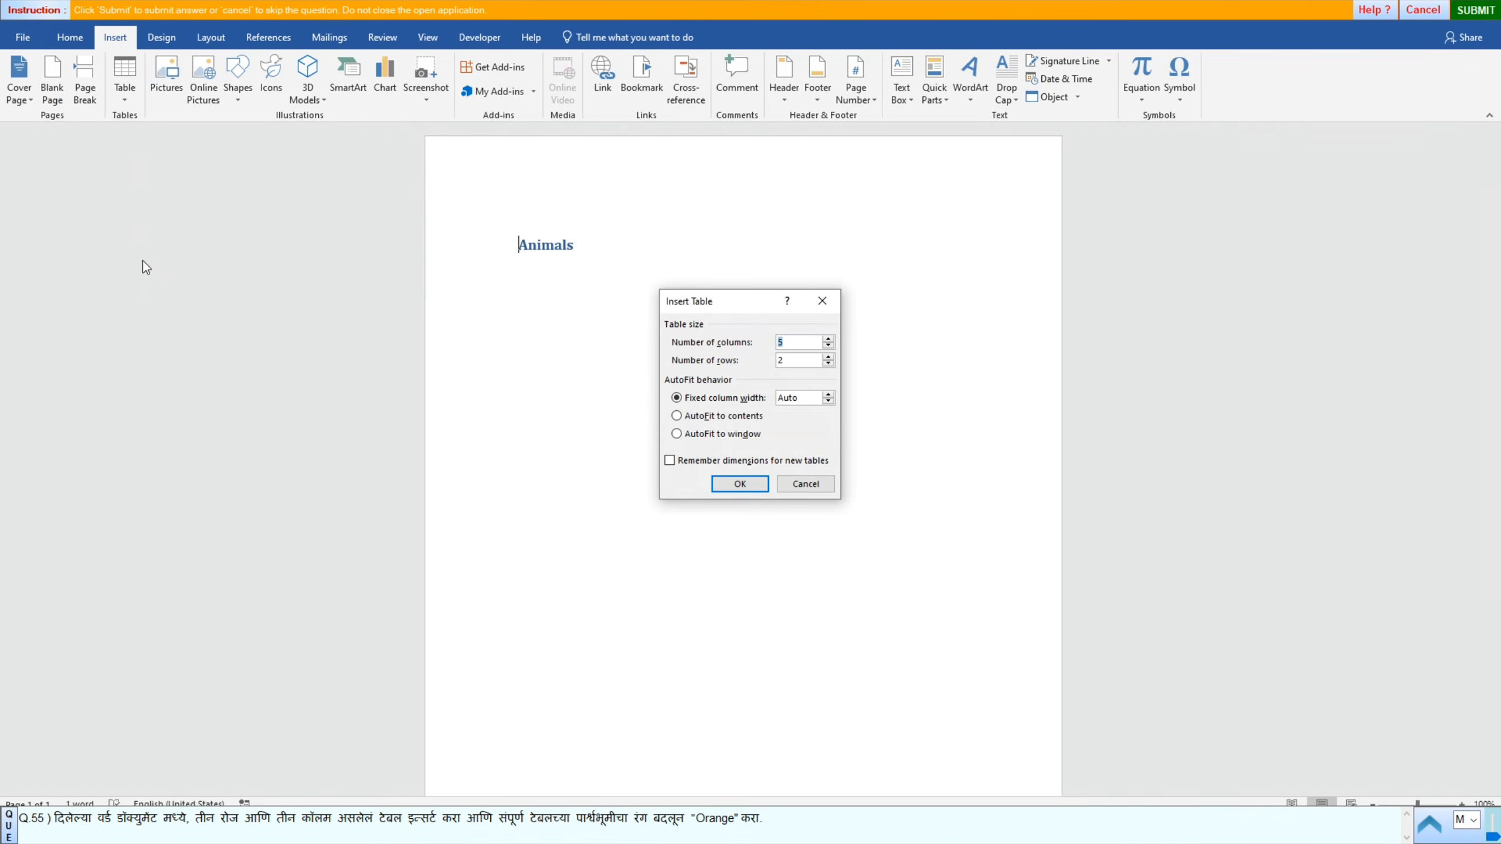
click(793, 342)
key(BackSpace)
text(3)
click(784, 362)
key(BackSpace)
text(3)
click(739, 484)
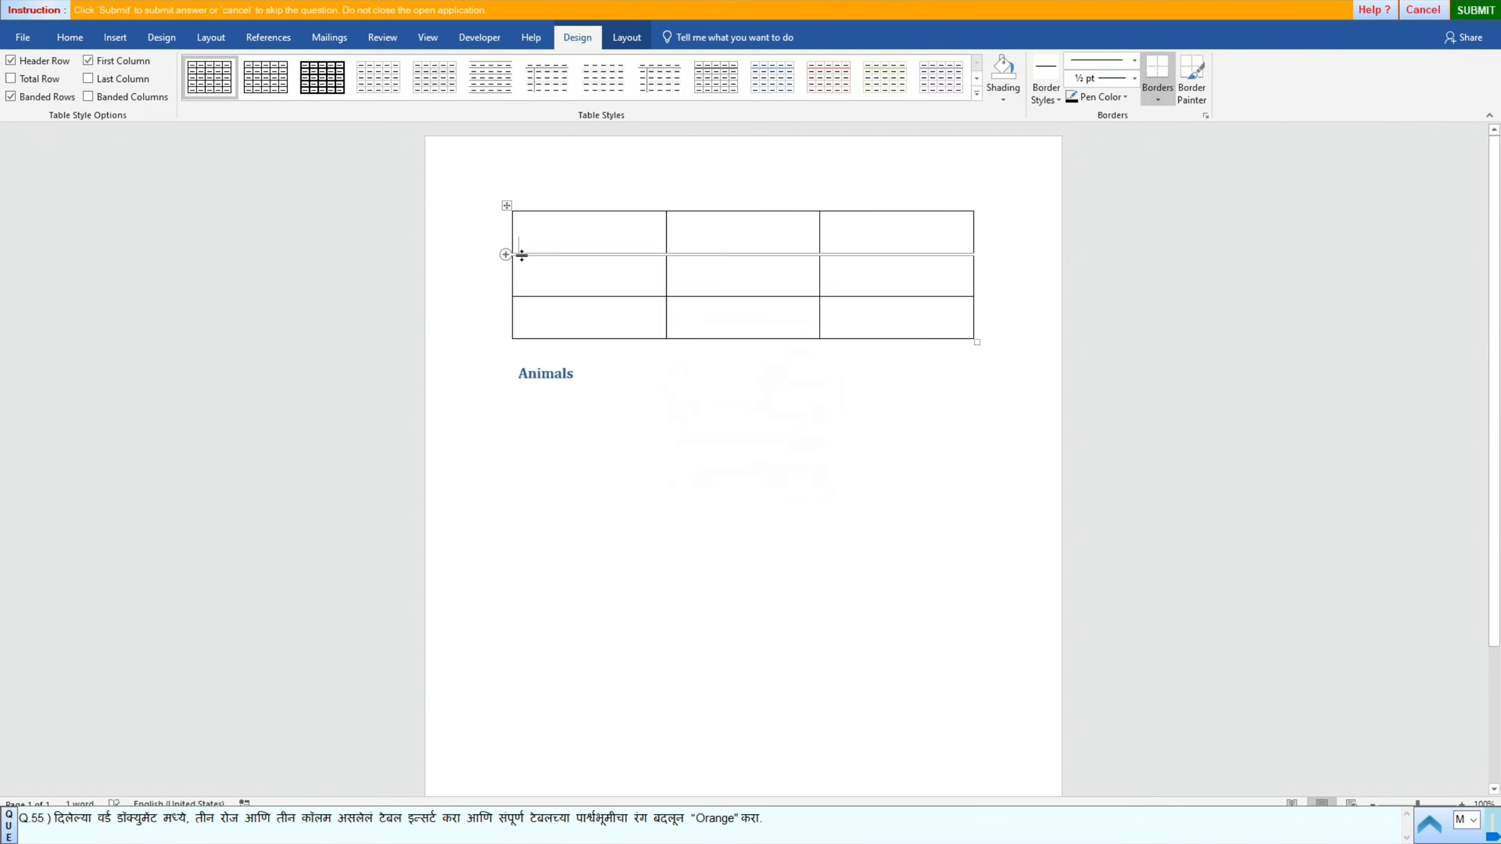
Step: Shade the entire table above the Animals heading with the standard Orange color
click(507, 206)
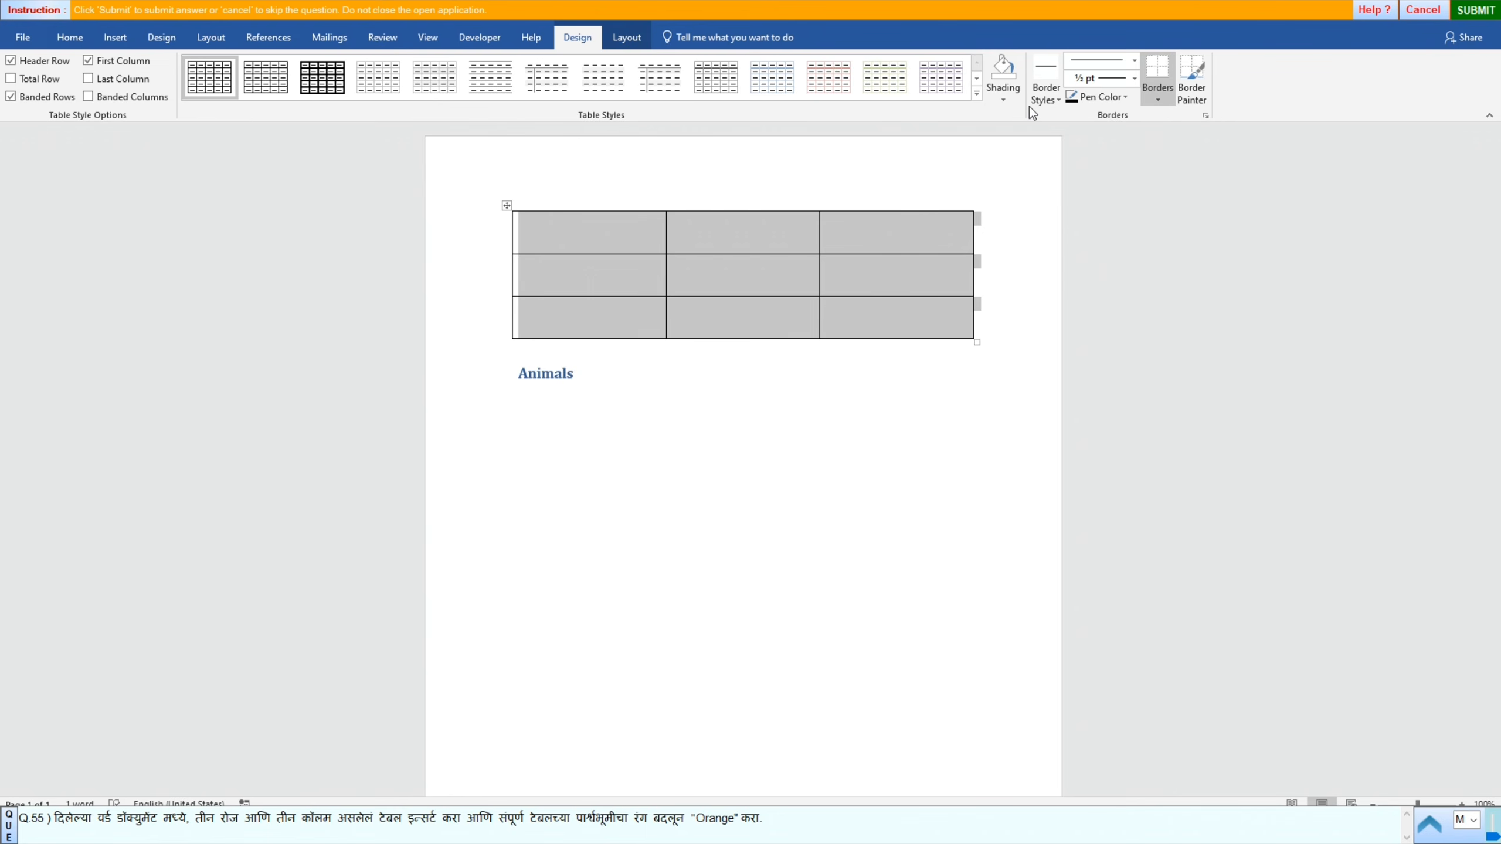
click(1001, 100)
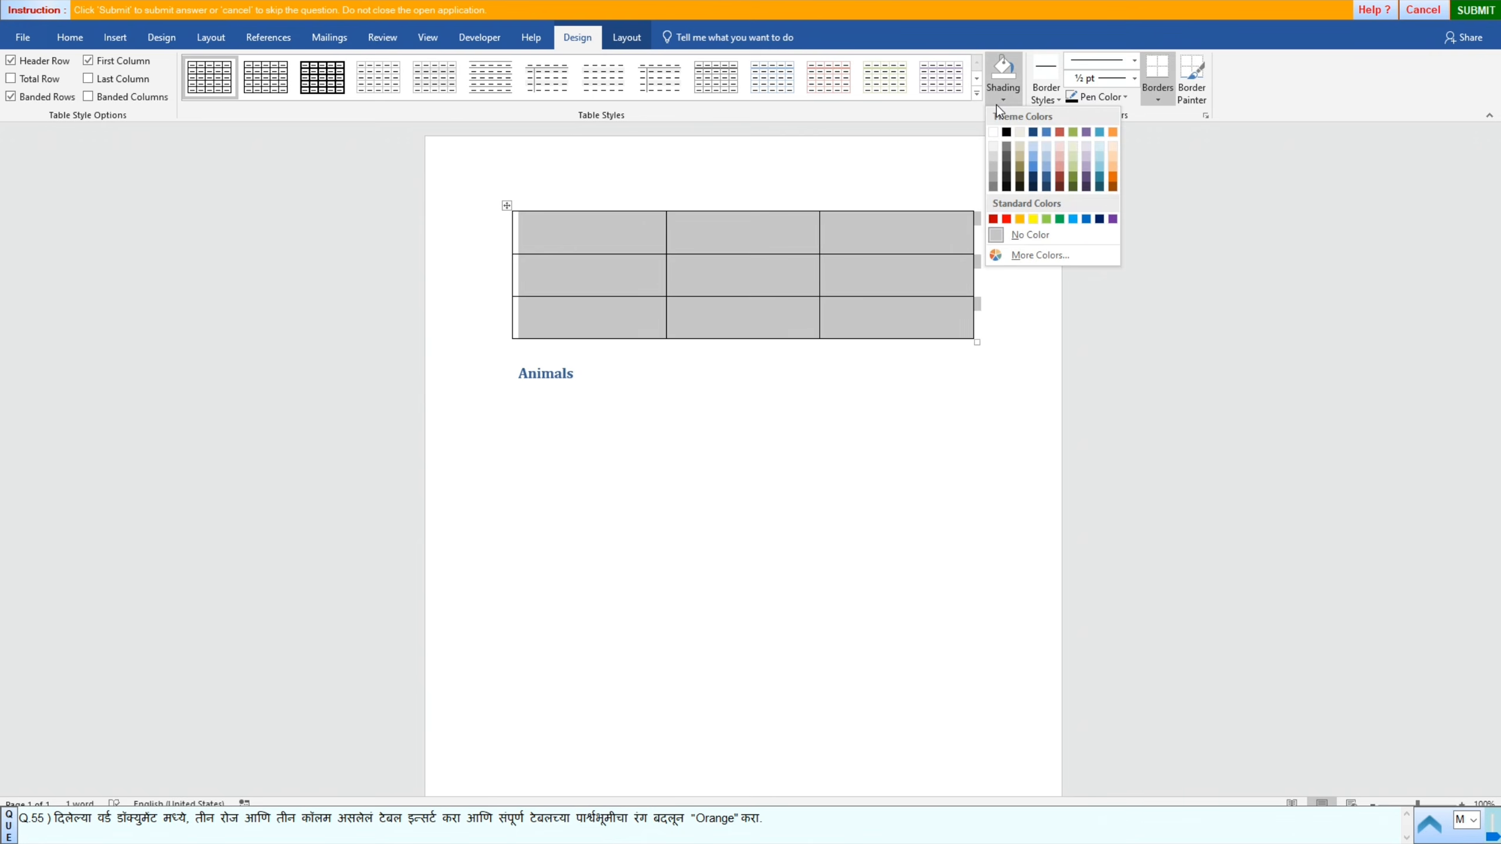
click(1021, 220)
Step: Submit the answer to question 55, dismiss the result message and start question 56
click(1471, 10)
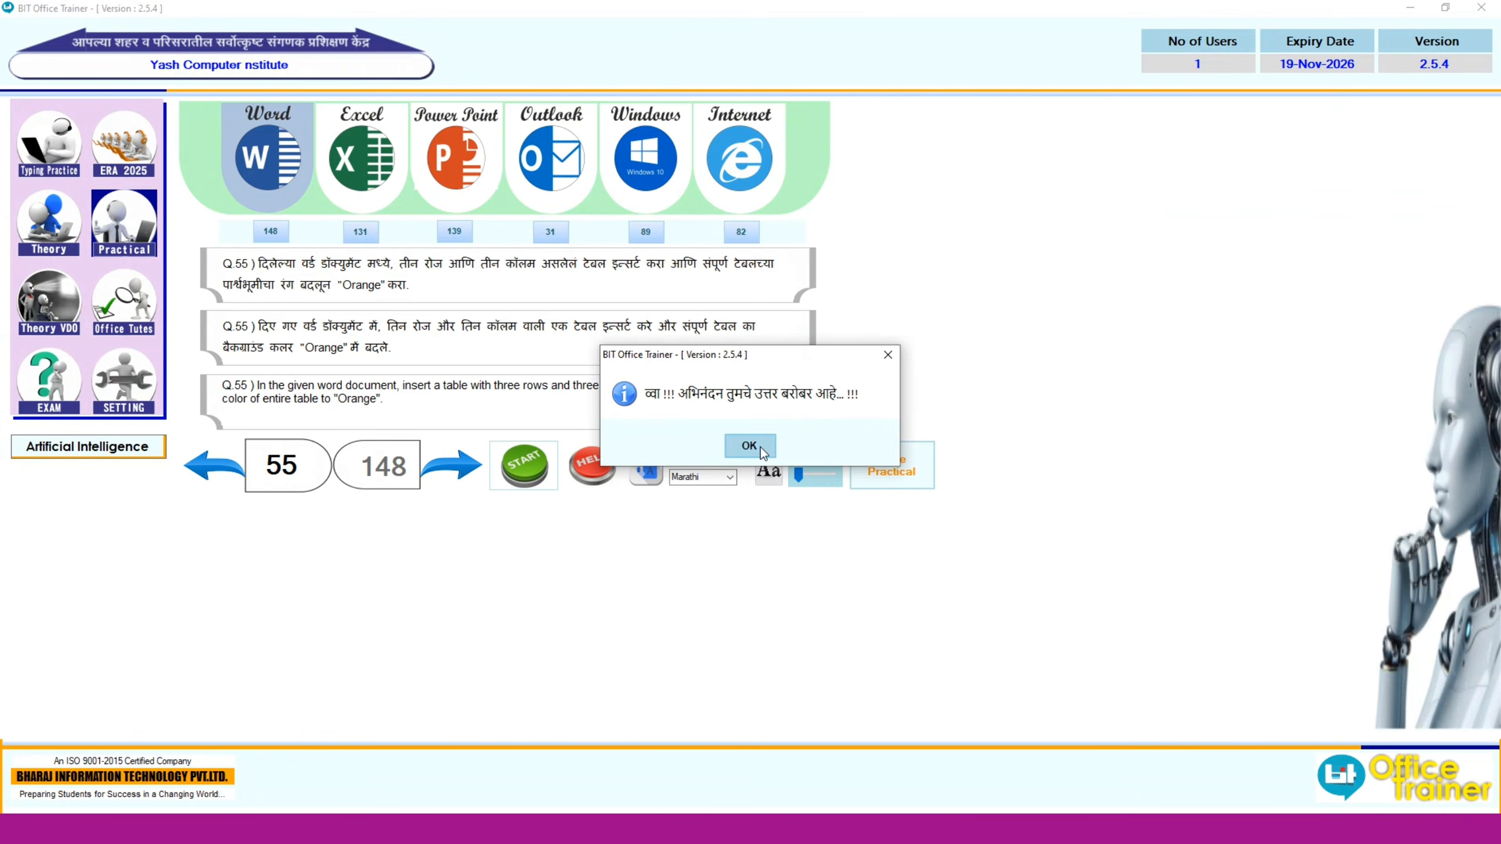
click(749, 446)
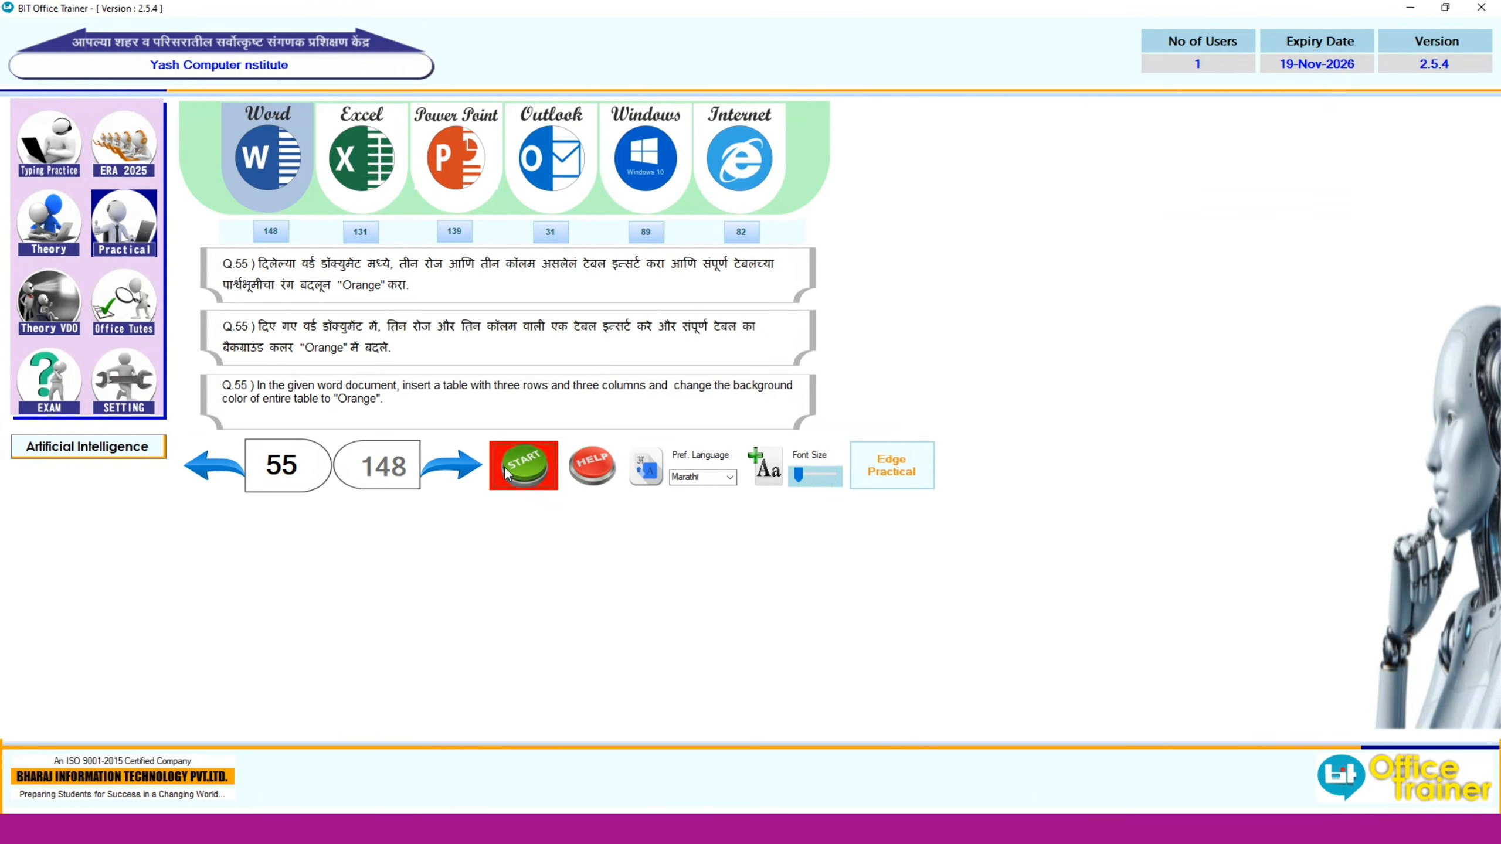
click(445, 469)
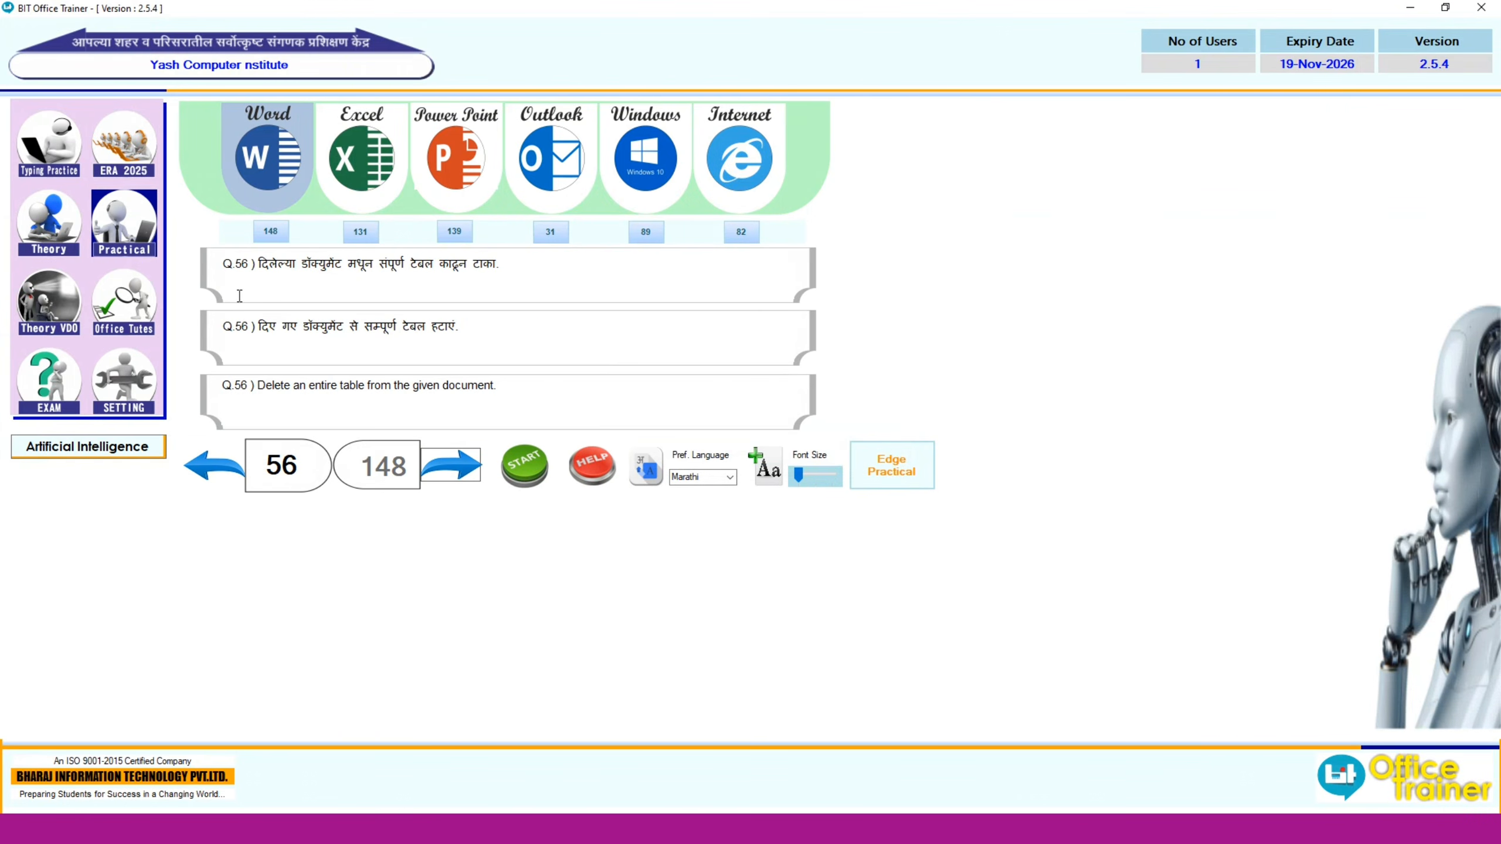
click(542, 462)
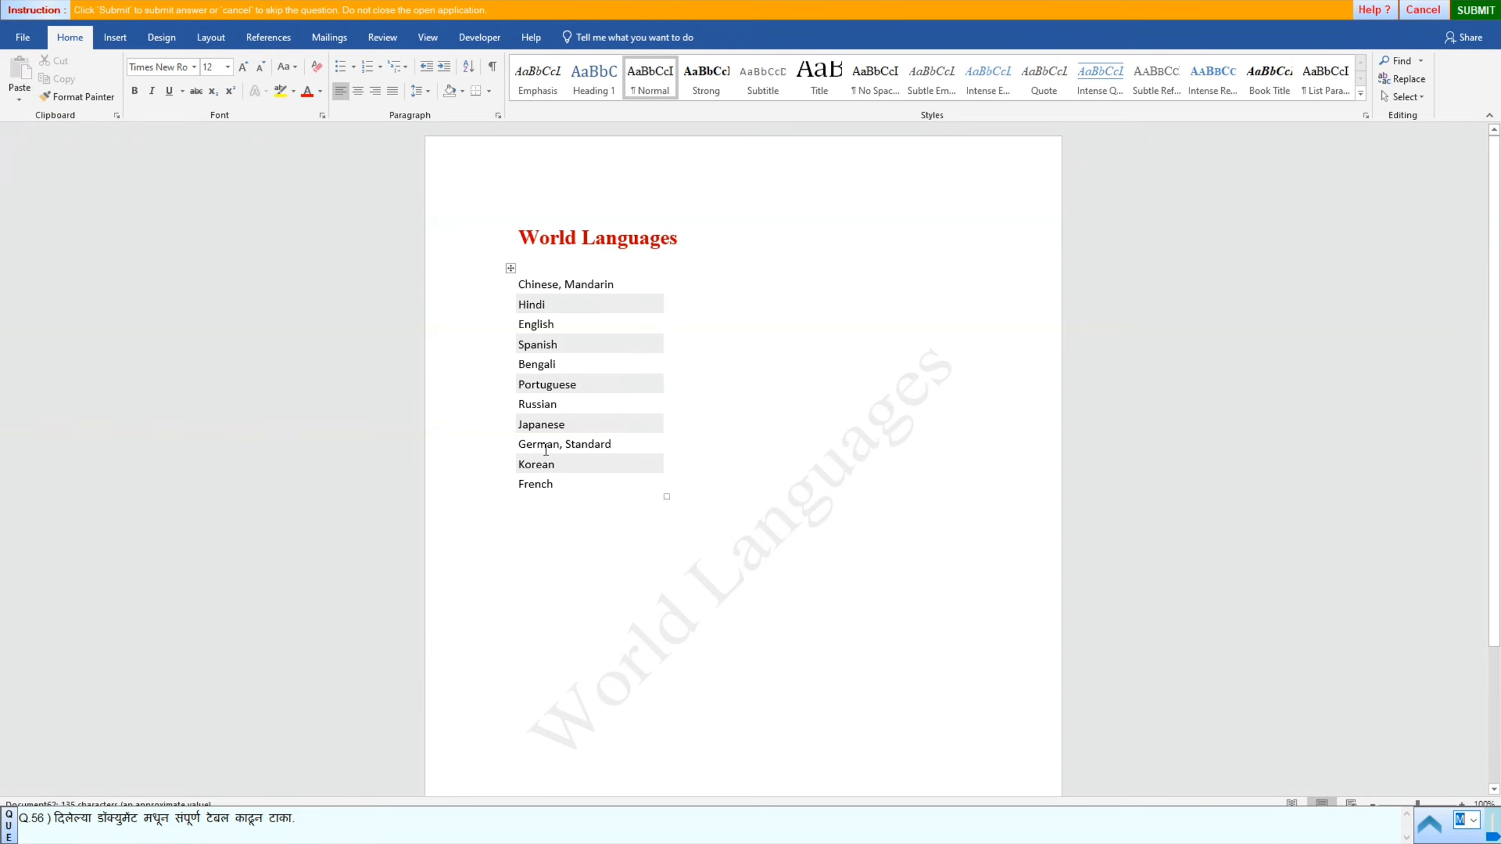
Step: Delete the entire table of languages below the World Languages heading
click(510, 270)
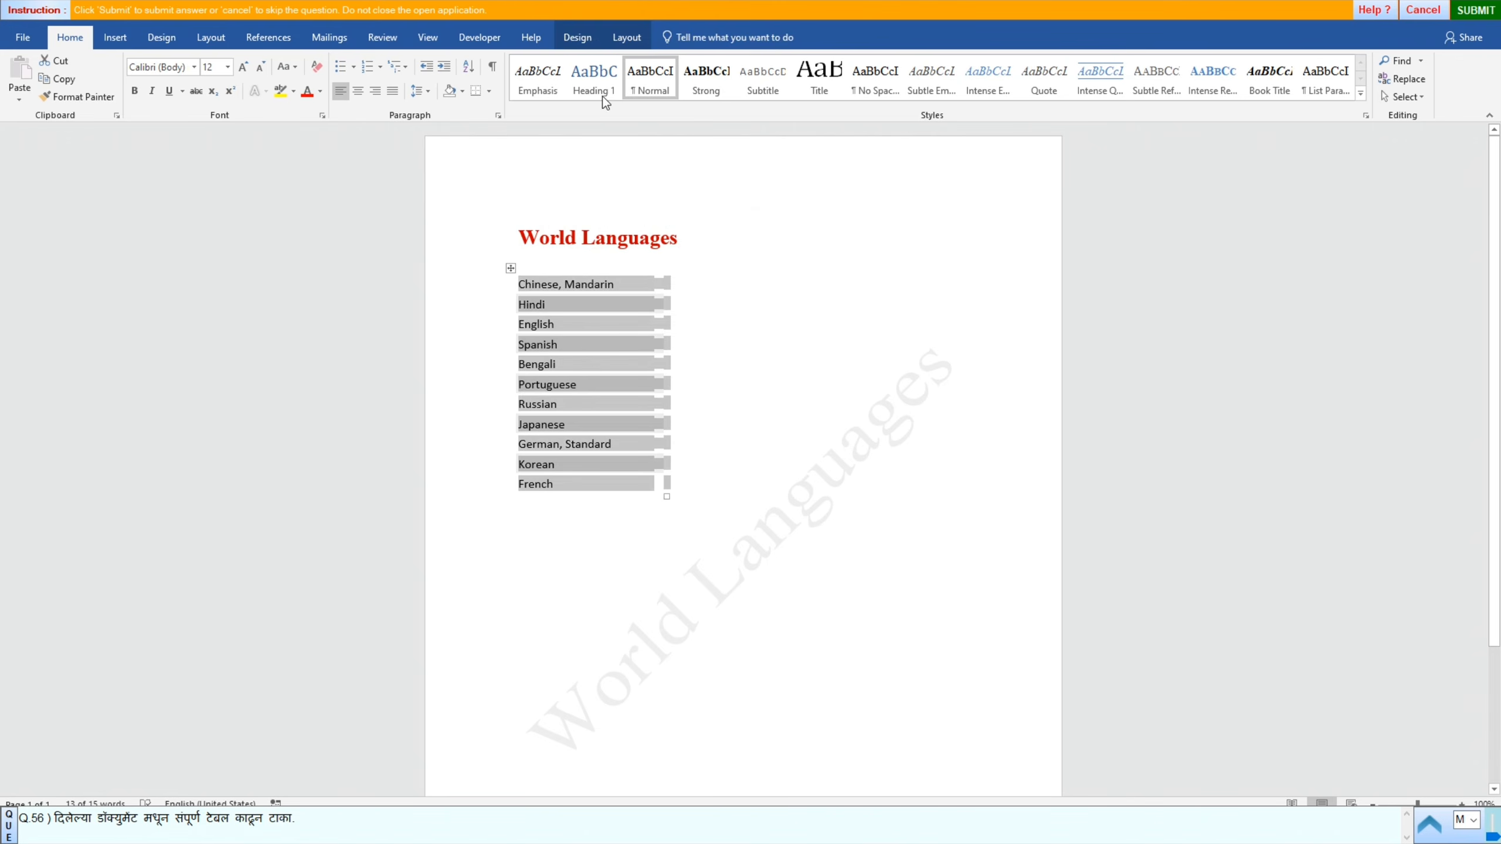
click(628, 38)
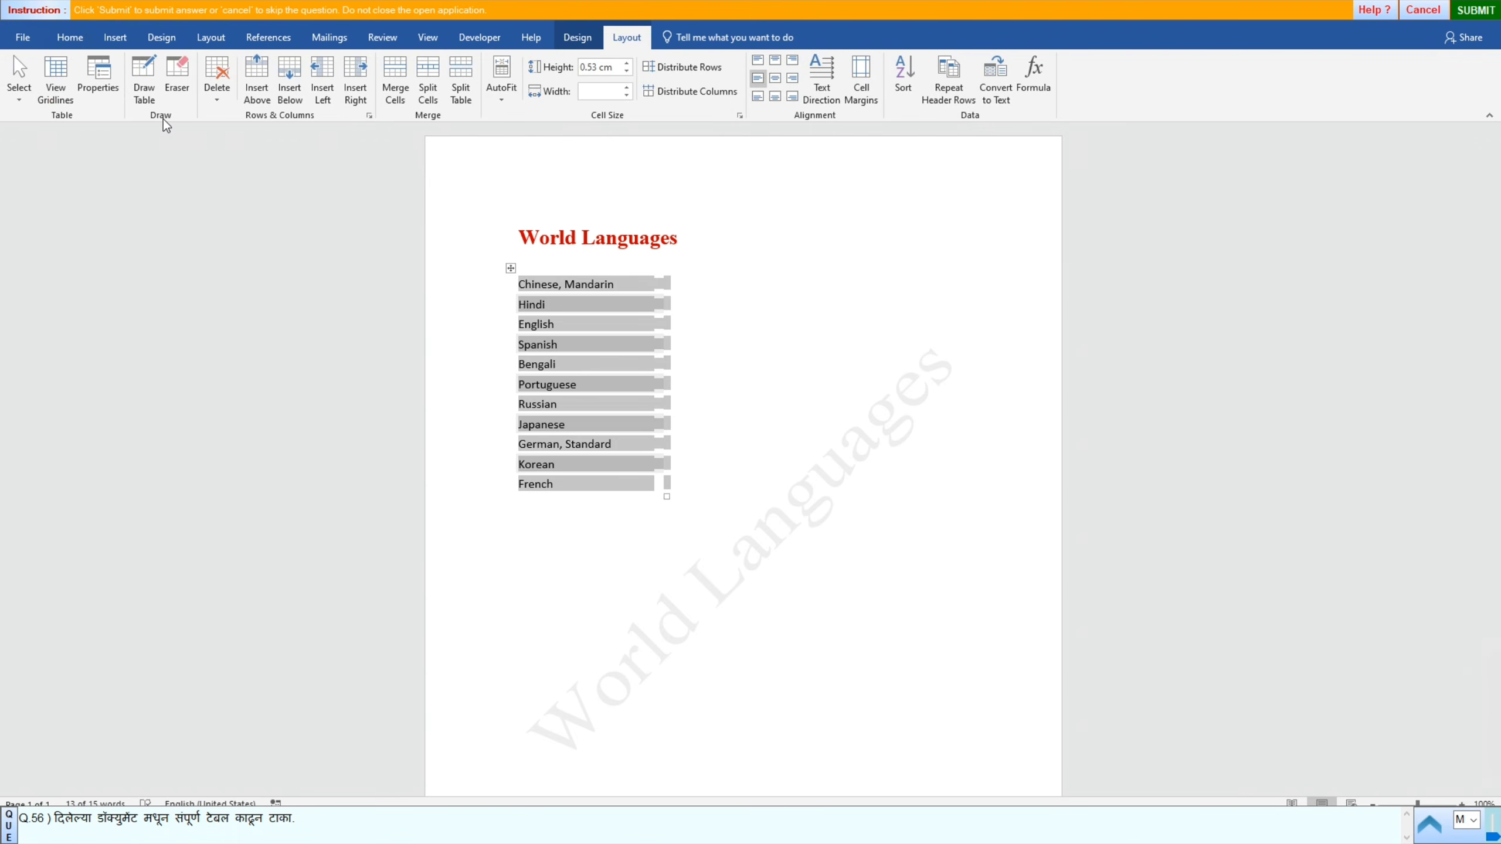
click(216, 99)
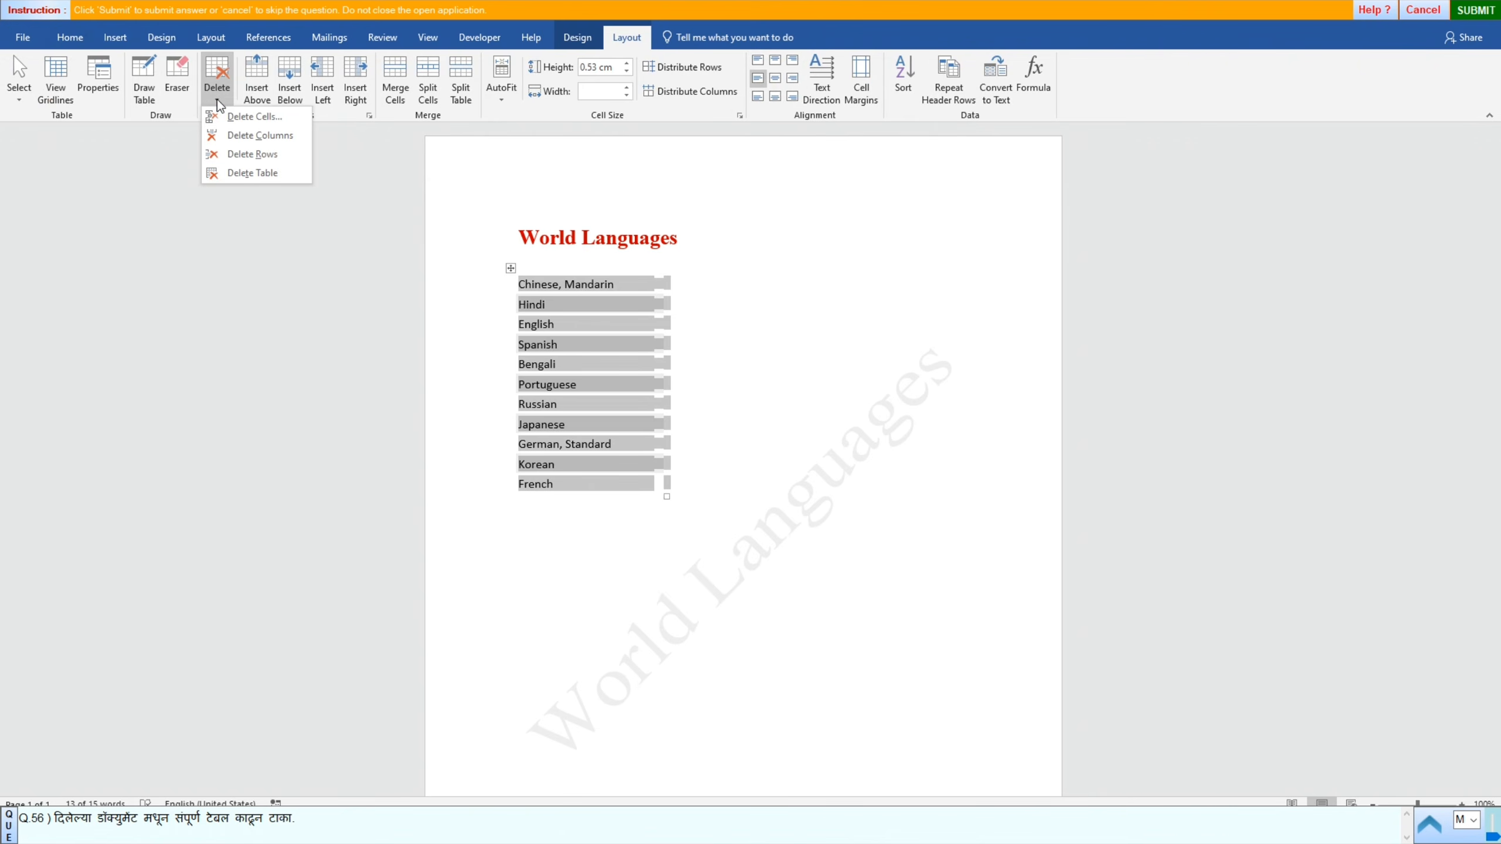
click(234, 172)
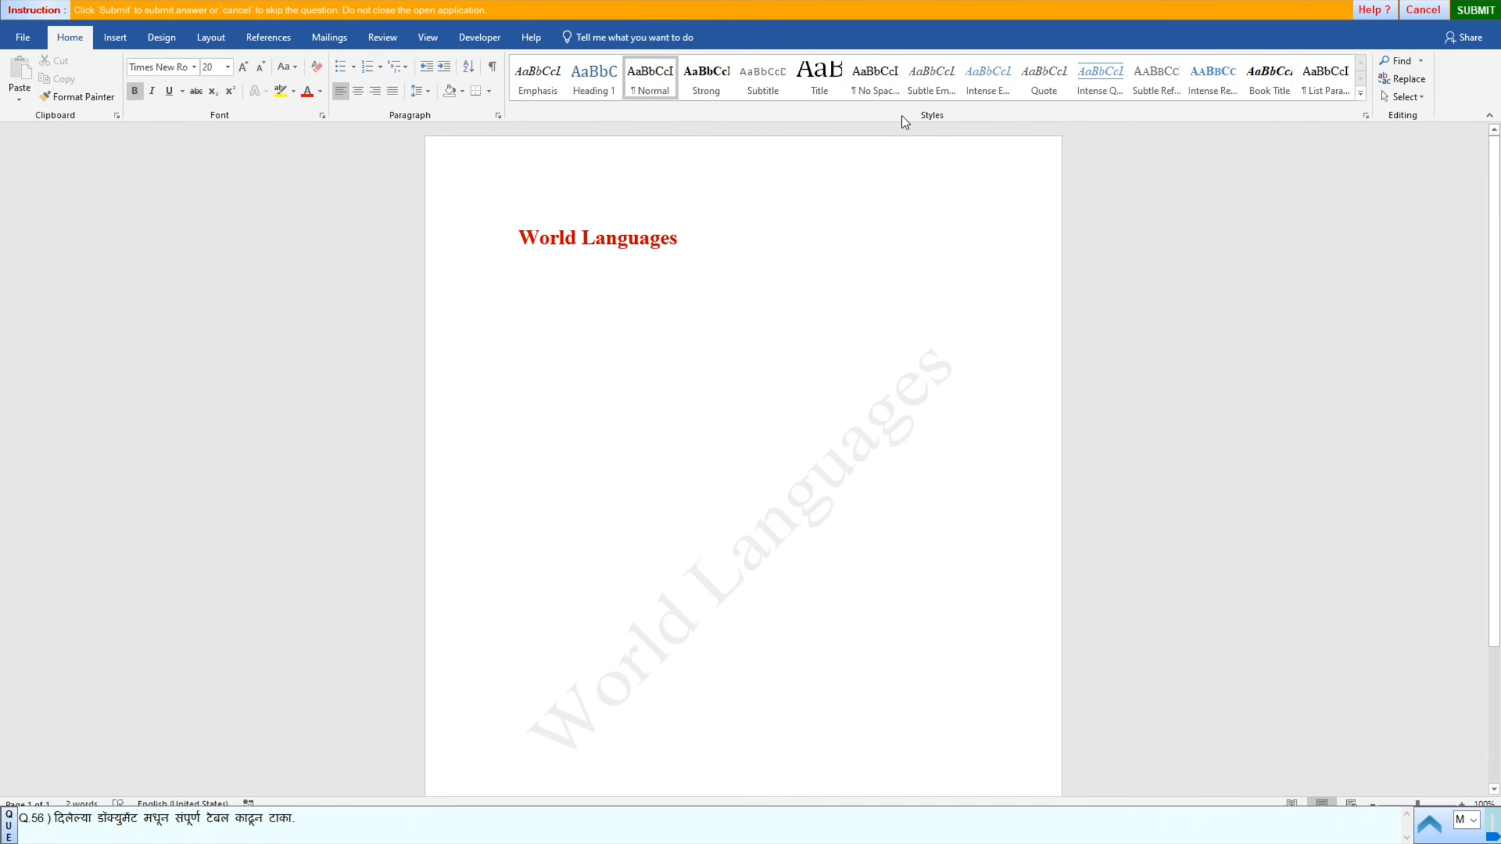
Step: Submit the answer to question 56, dismiss the result message and start question 57
click(1453, 14)
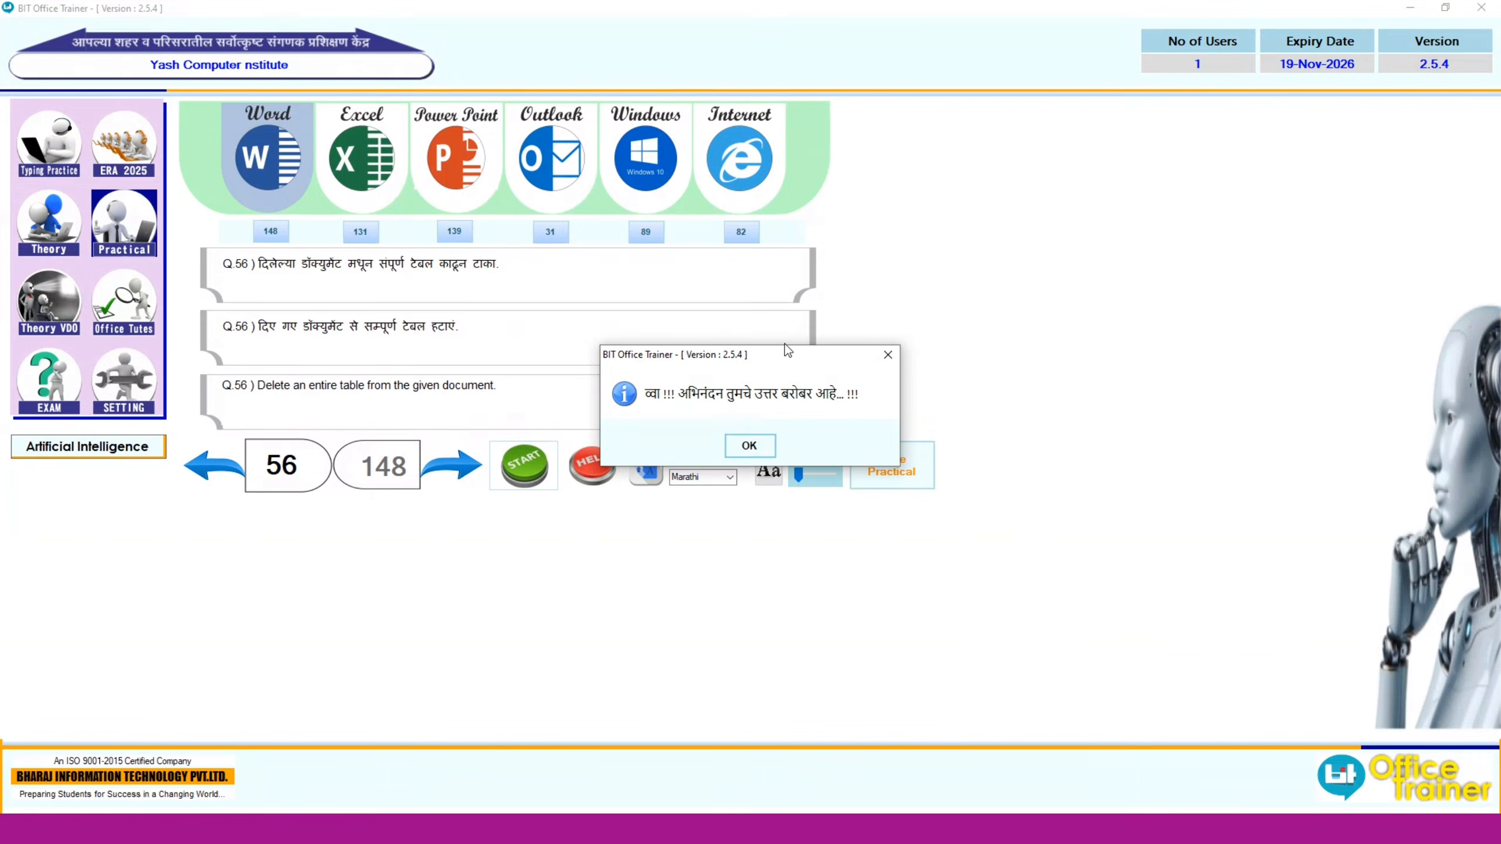
click(748, 445)
click(461, 461)
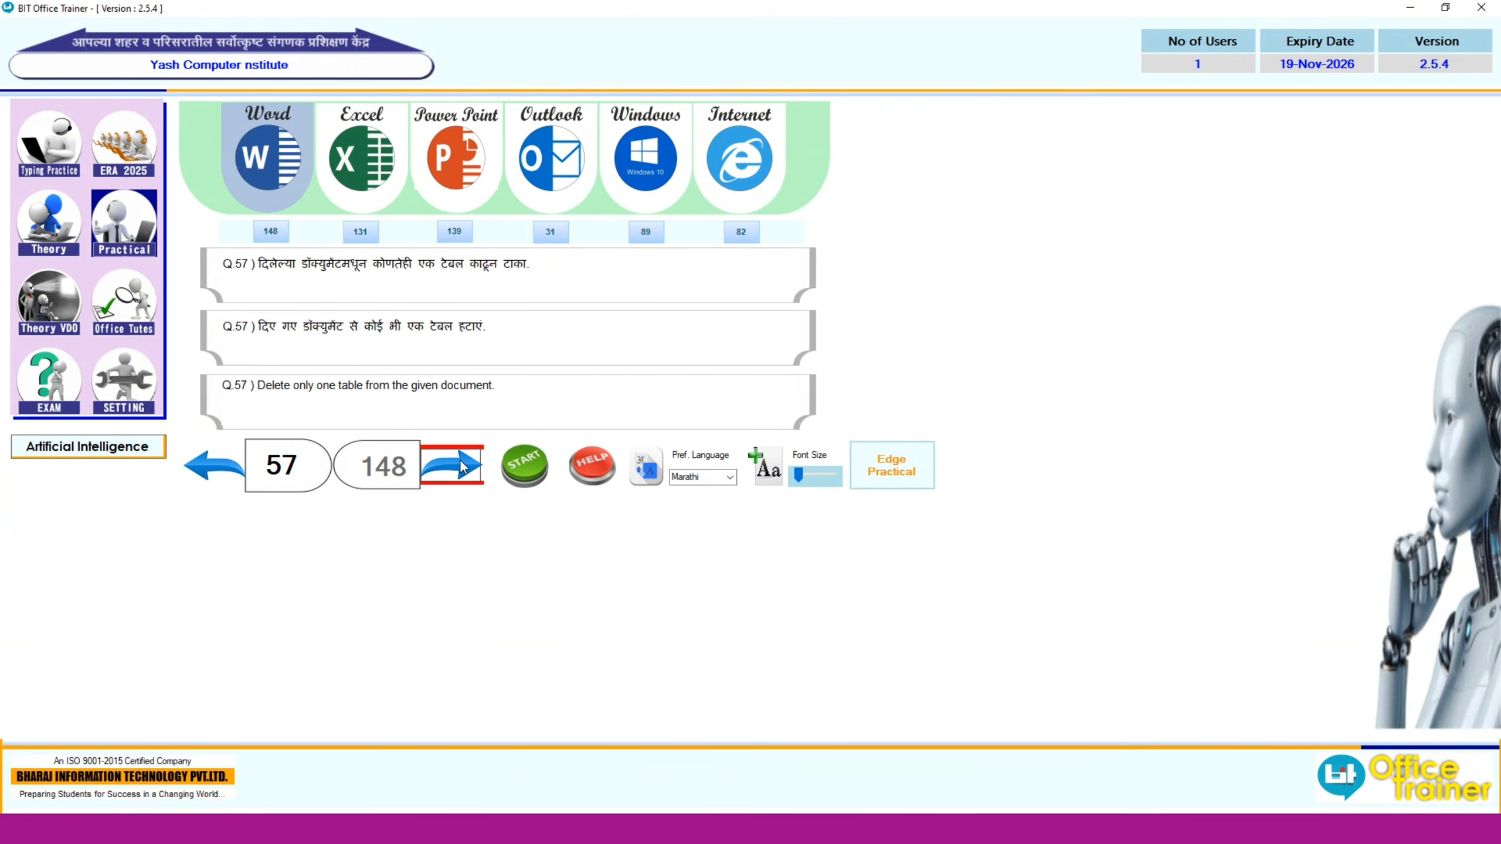
click(523, 471)
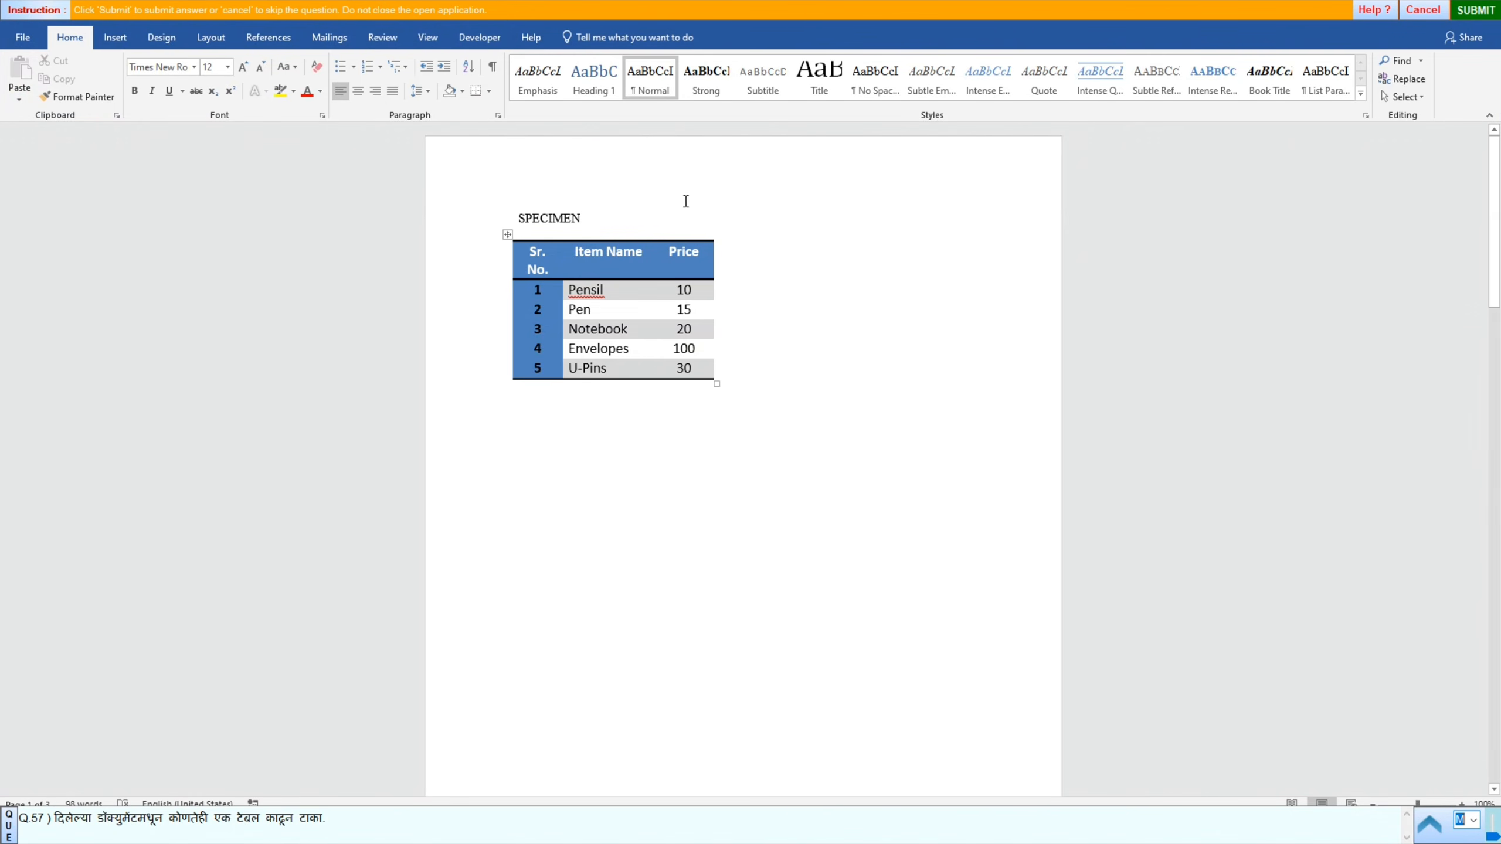
Step: Delete the item price table below the SPECIMEN line
click(507, 235)
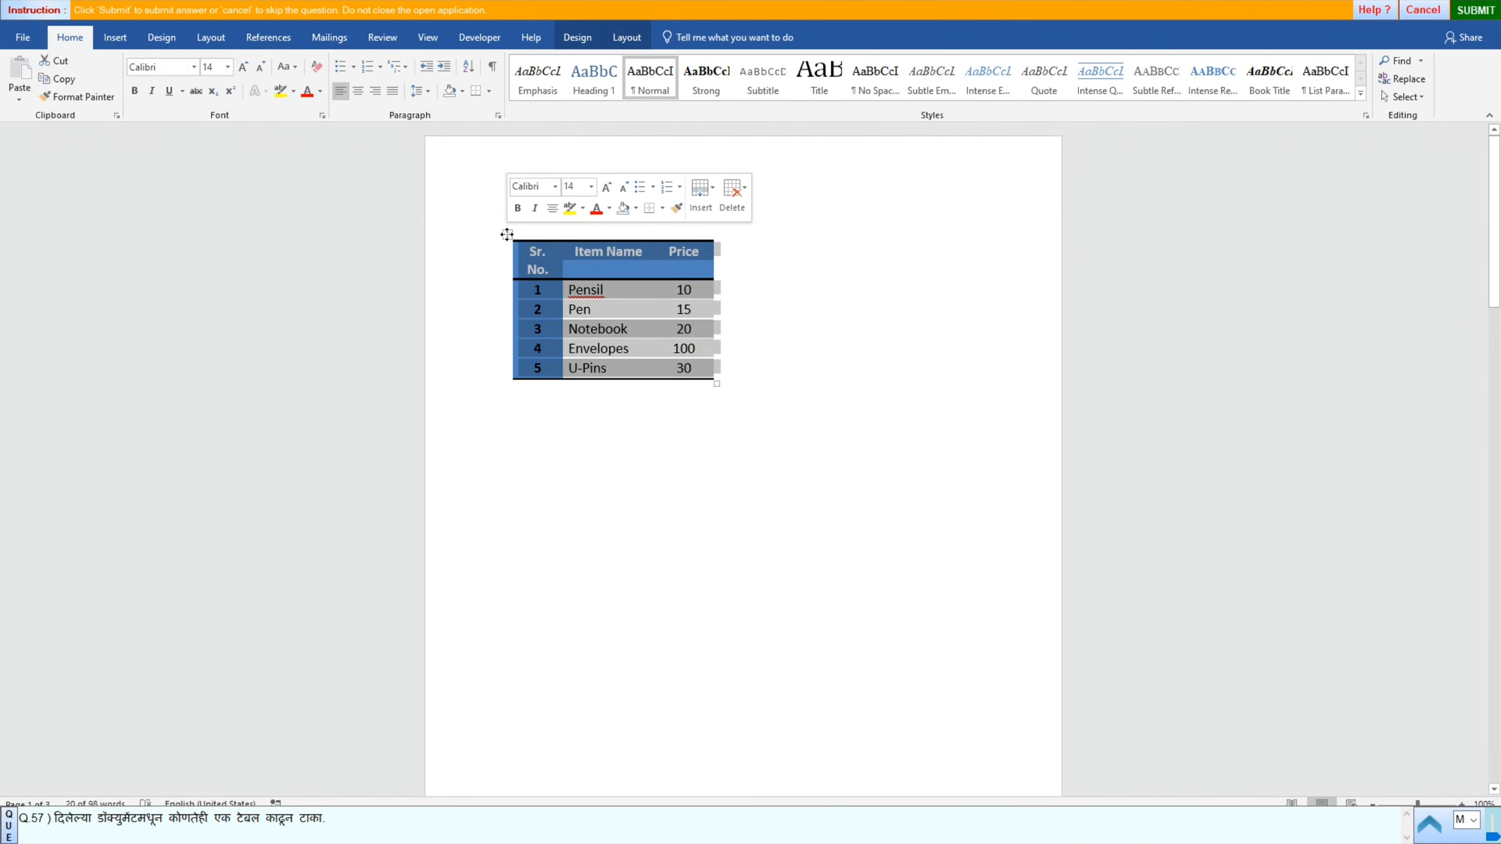
click(621, 36)
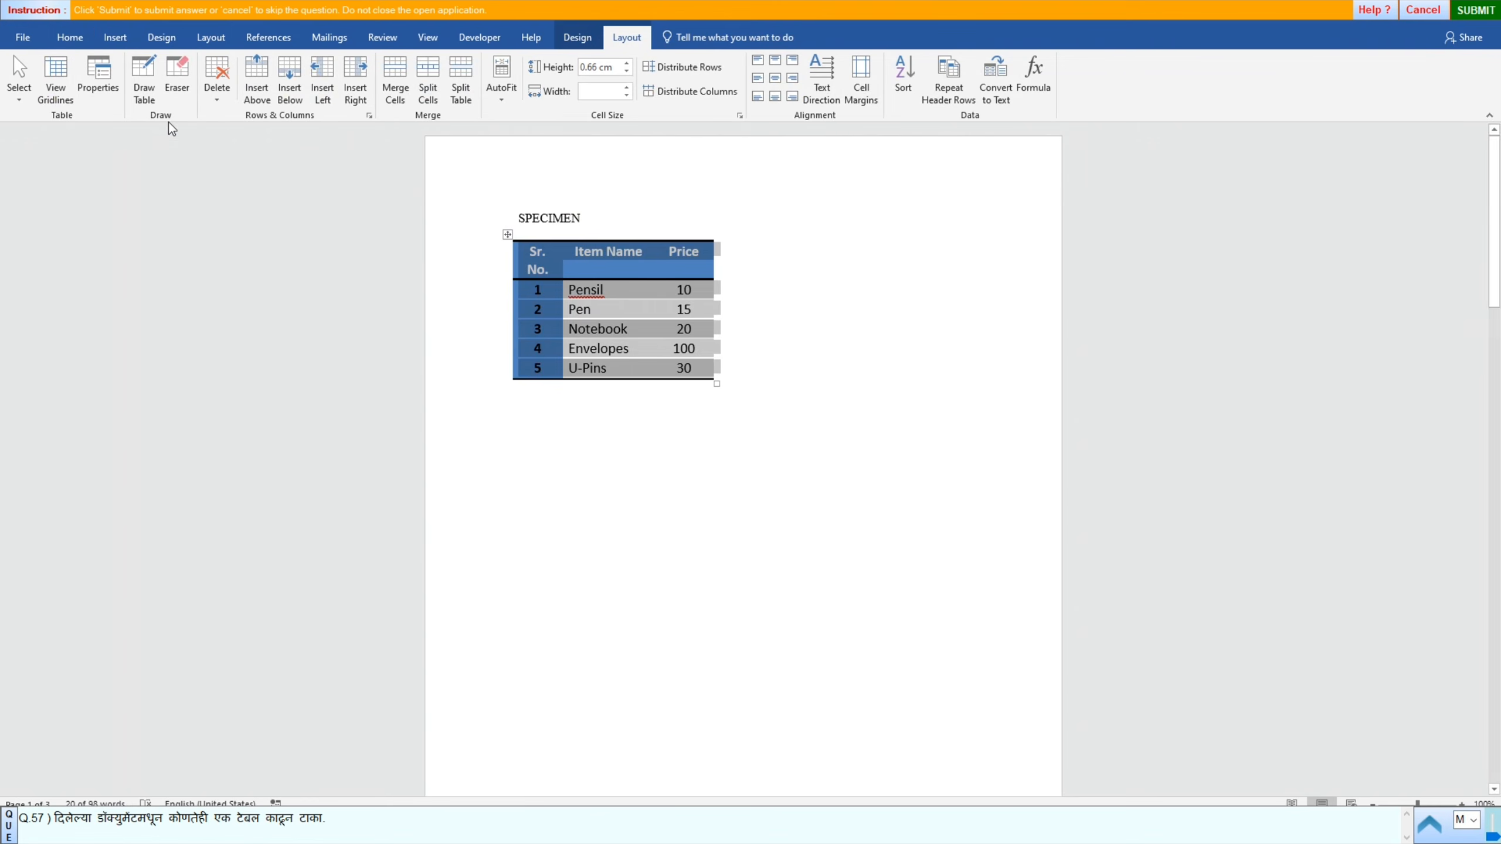
click(222, 101)
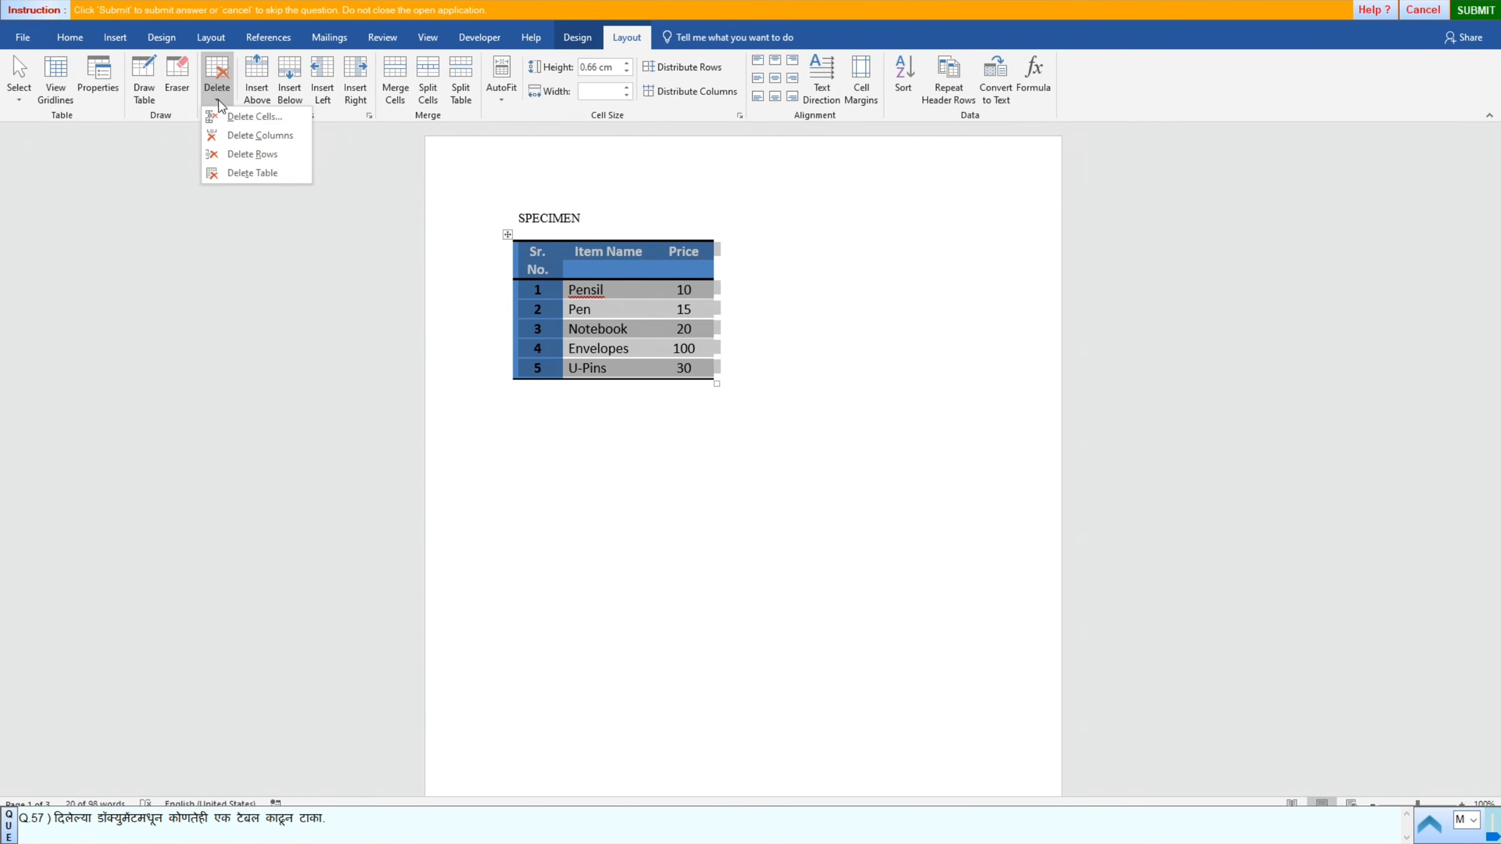
click(239, 173)
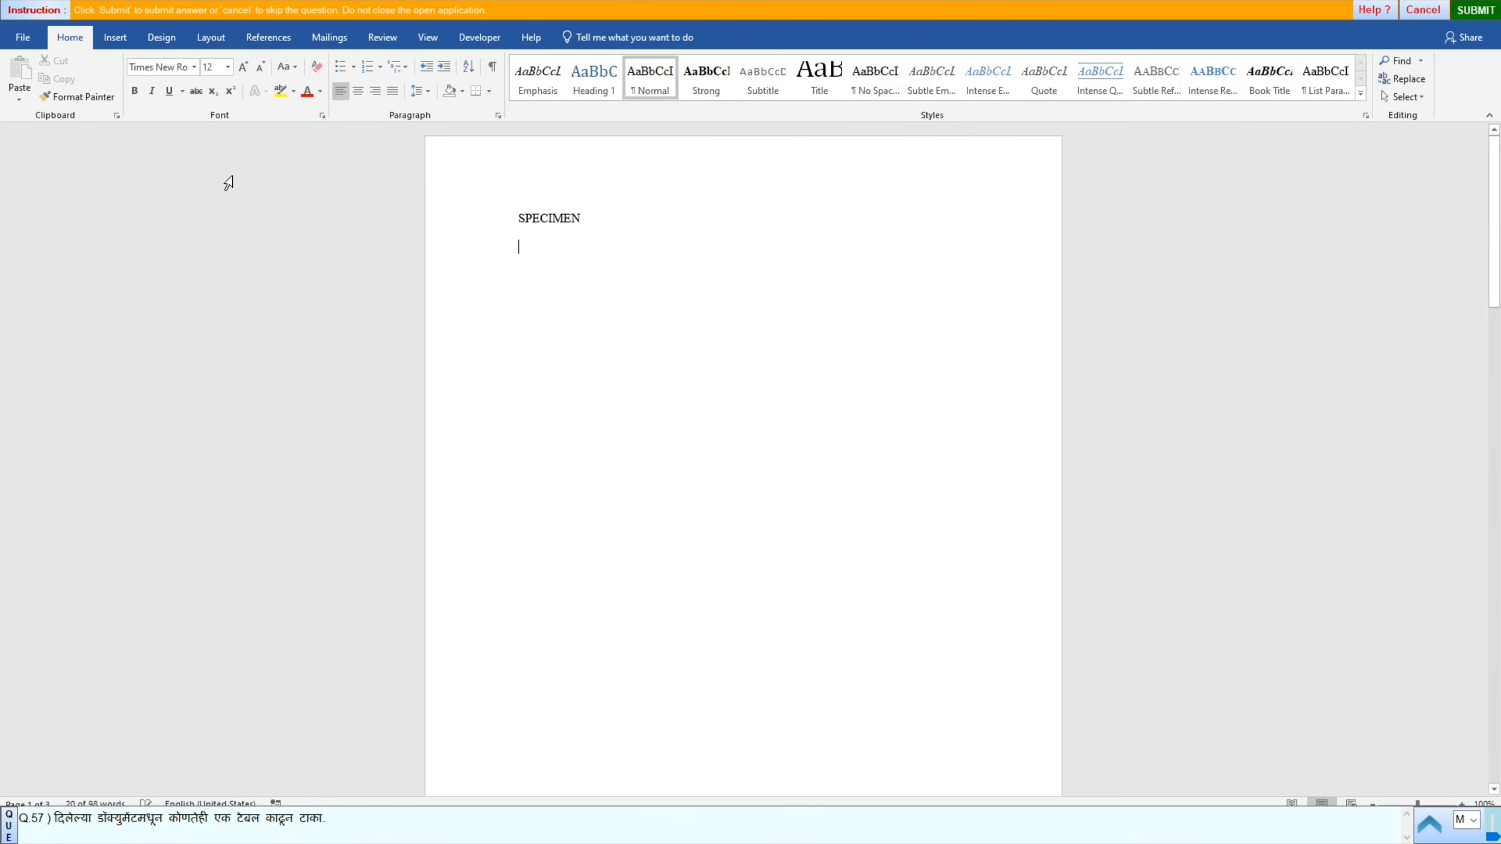
Step: Submit the answer to question 57, dismiss the result message and start question 58
click(1475, 10)
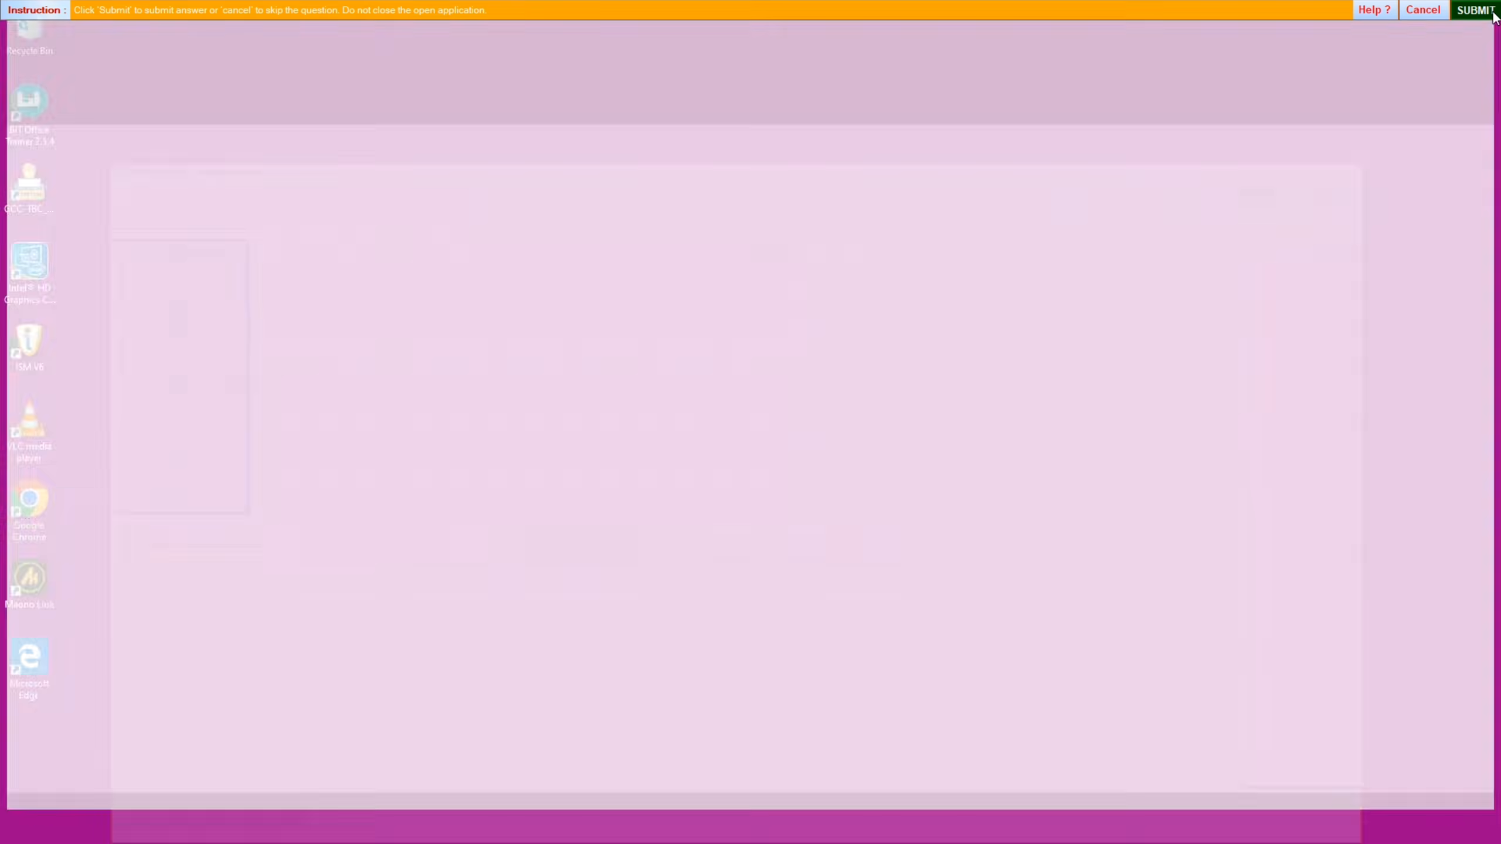
click(750, 443)
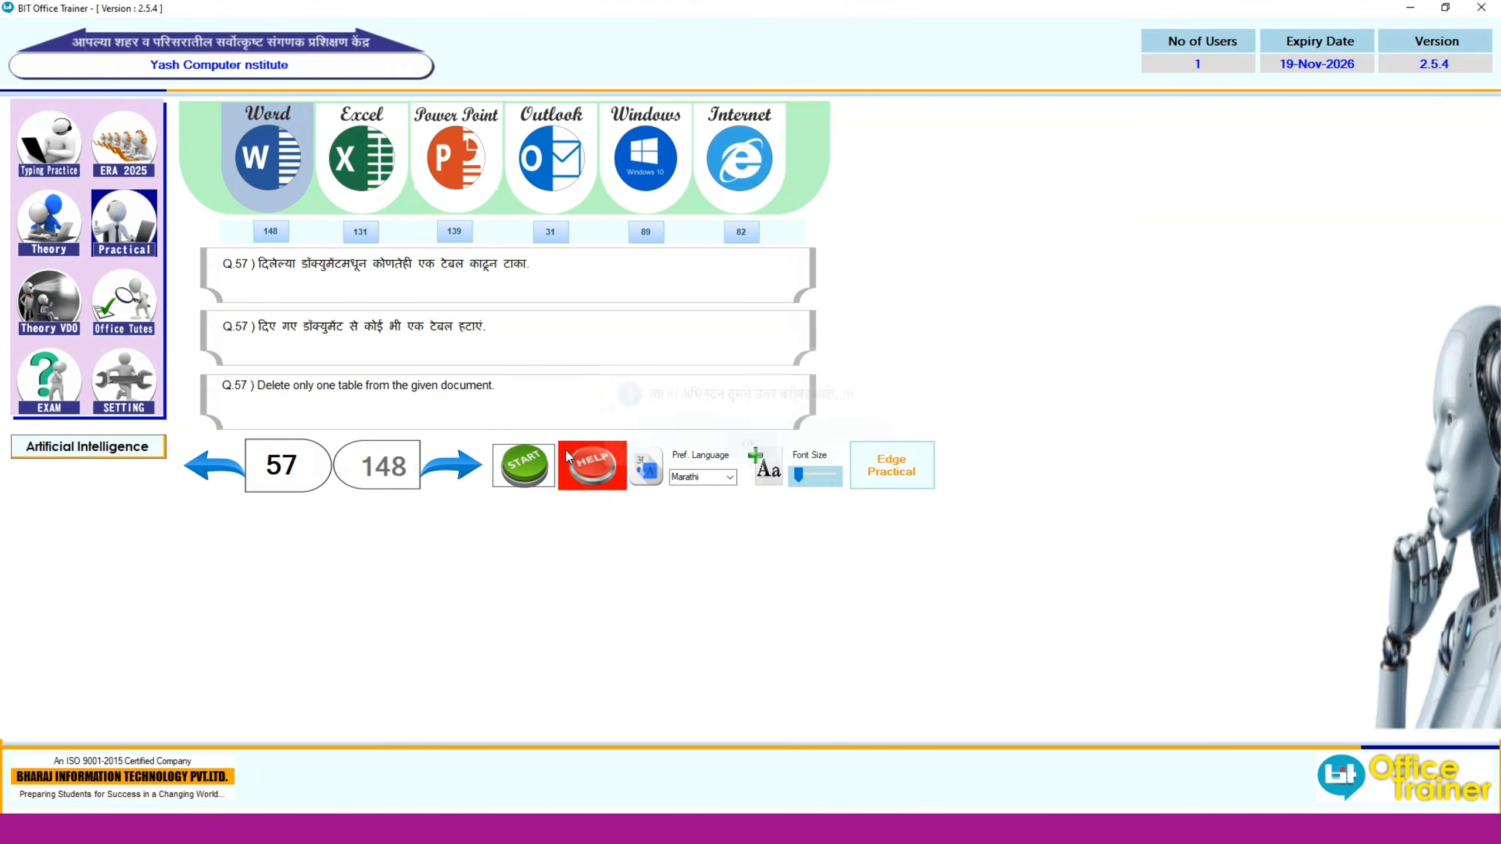
click(452, 466)
click(524, 466)
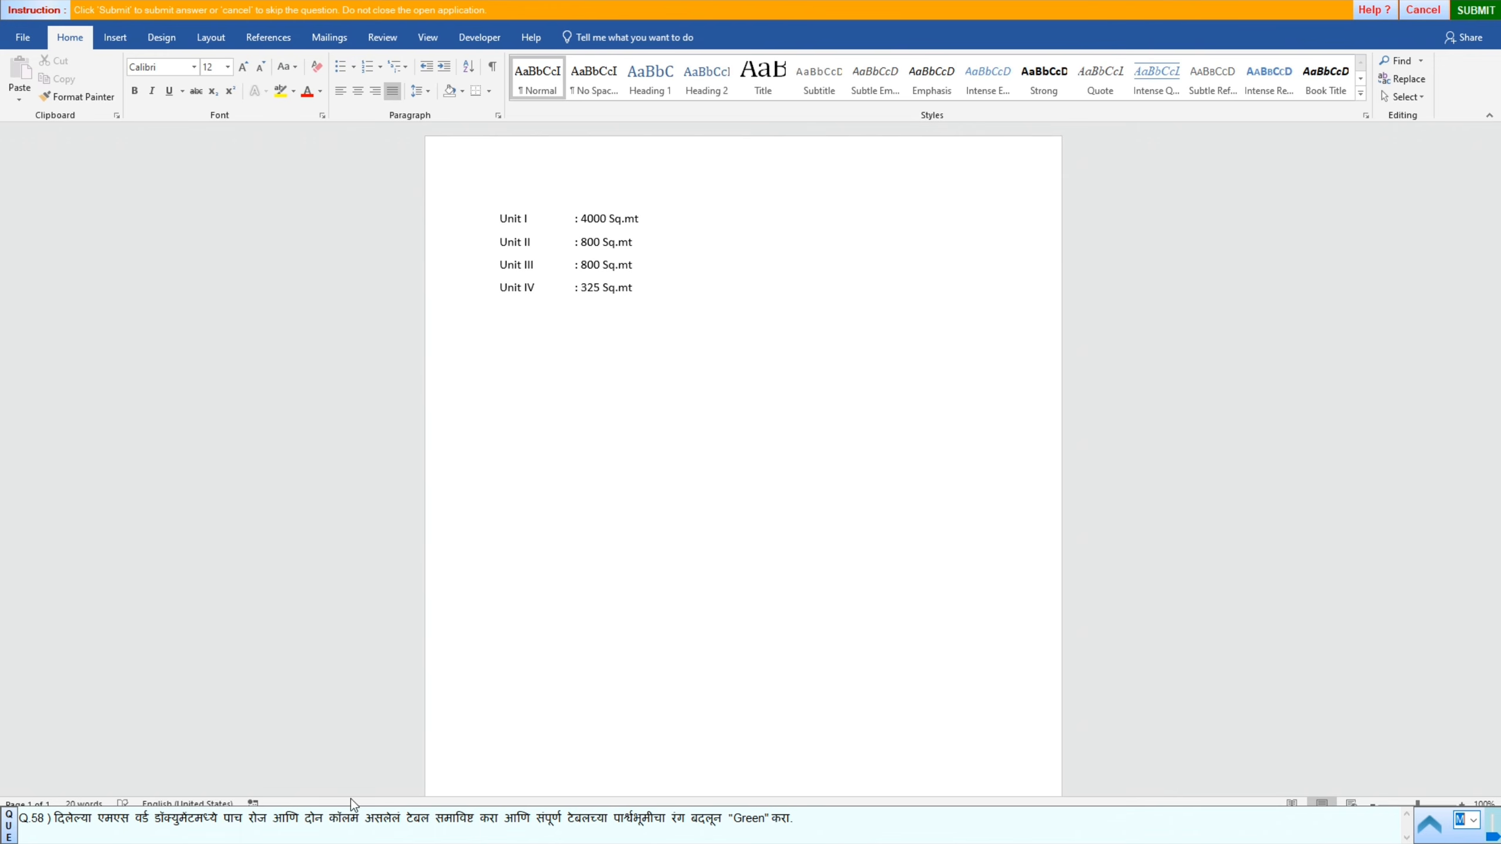
Step: Insert a table with 2 columns and 5 rows above the Unit I line
click(111, 34)
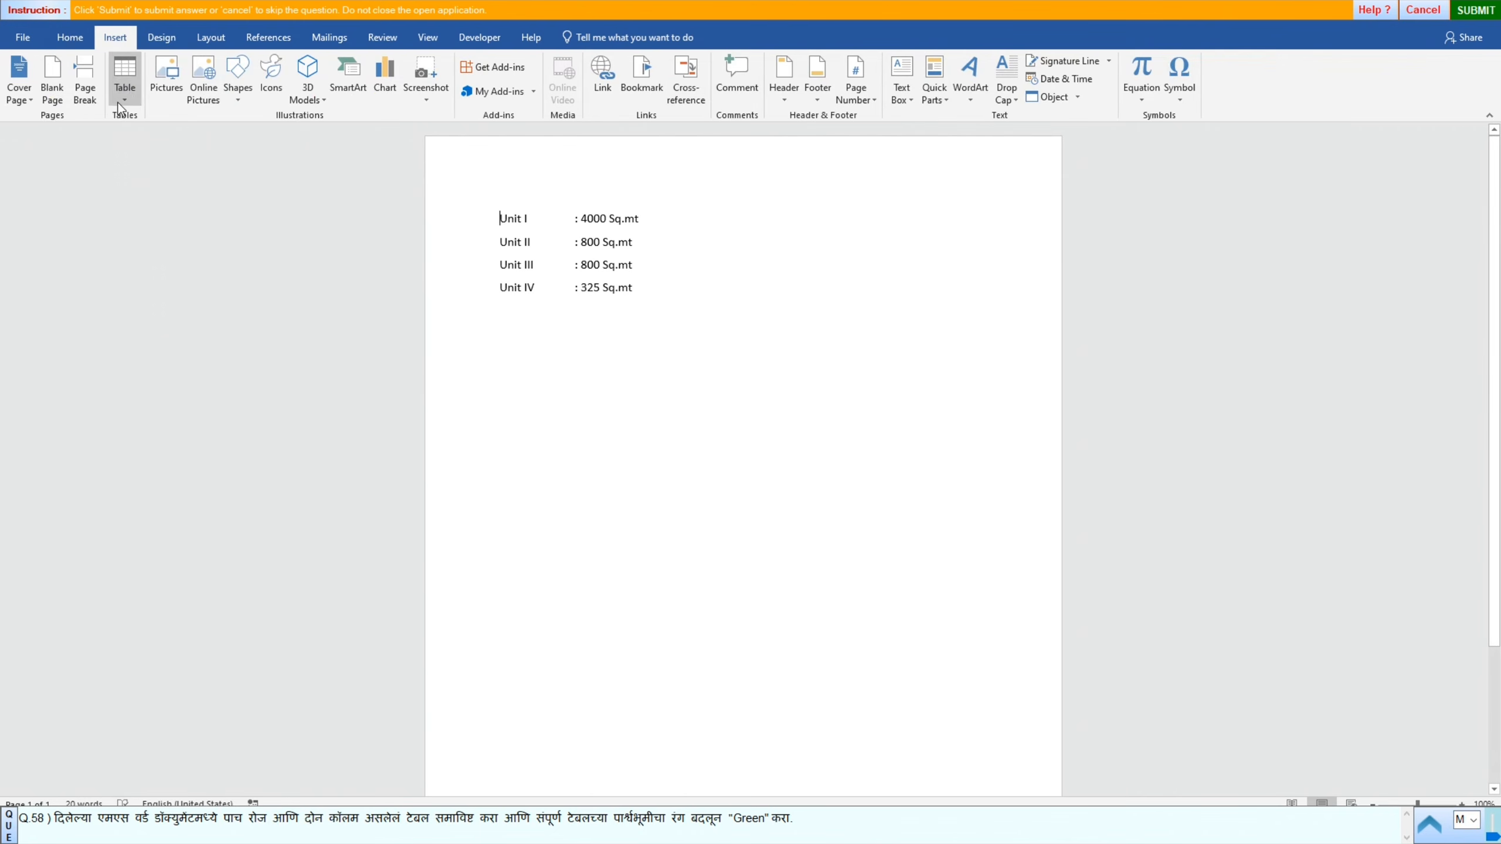
click(121, 98)
click(173, 258)
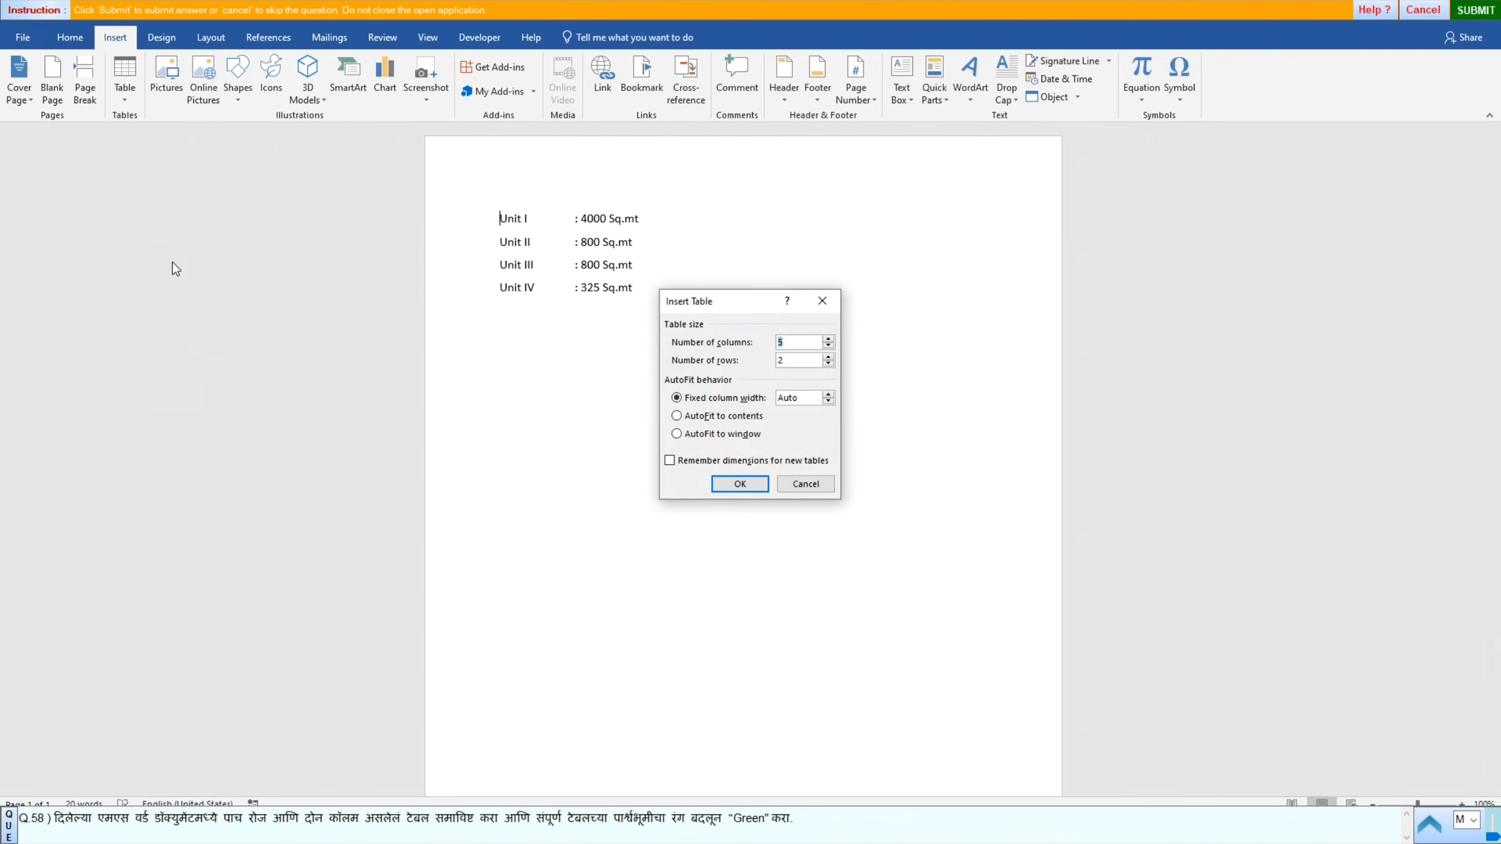
click(791, 342)
key(BackSpace)
text(2)
click(792, 360)
key(BackSpace)
text(5)
click(744, 483)
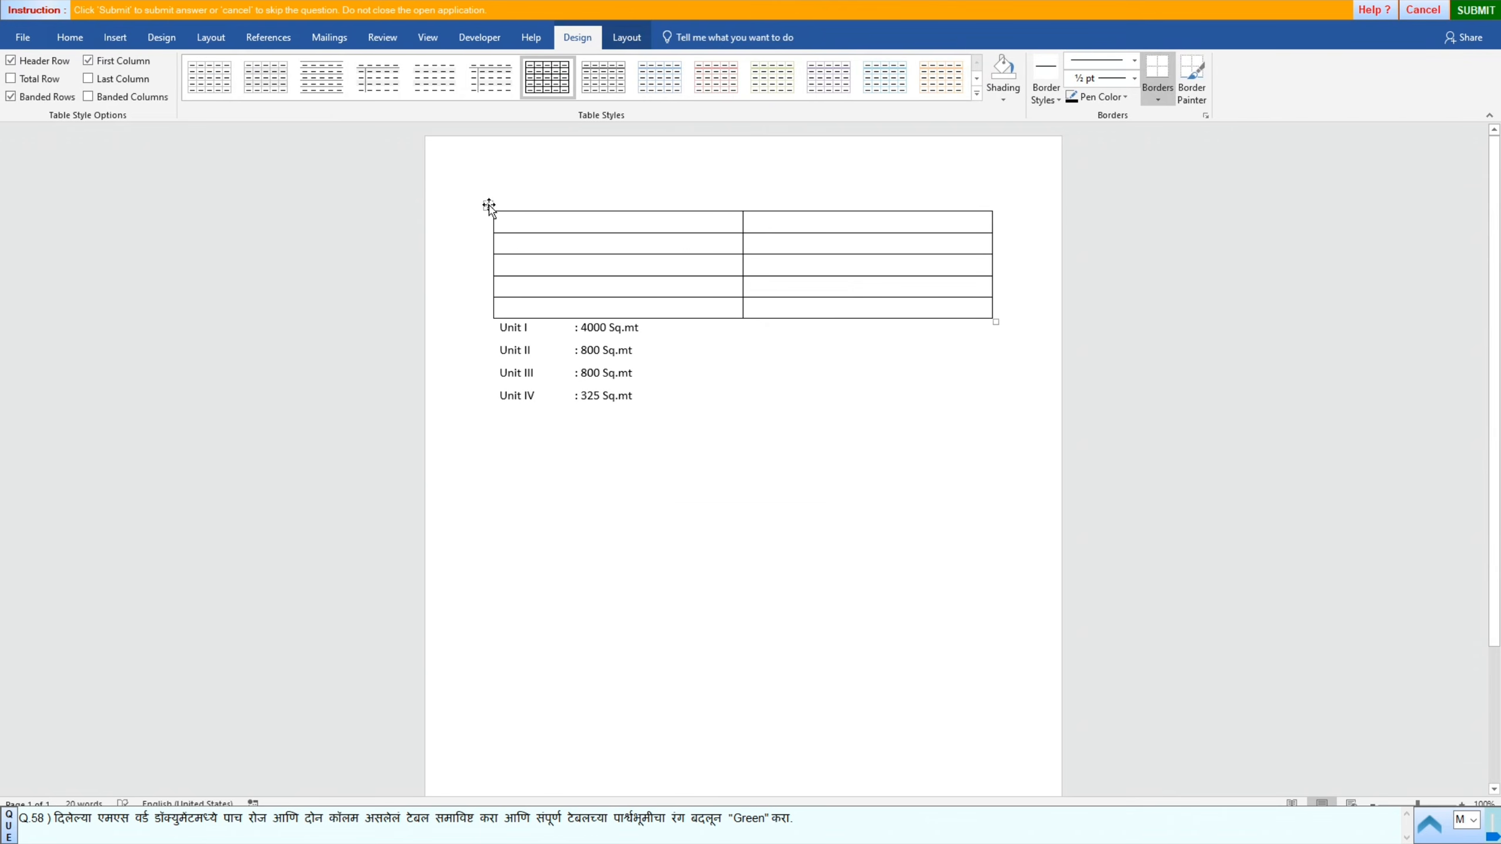
Step: Shade the entire new table with the standard color Green
click(488, 205)
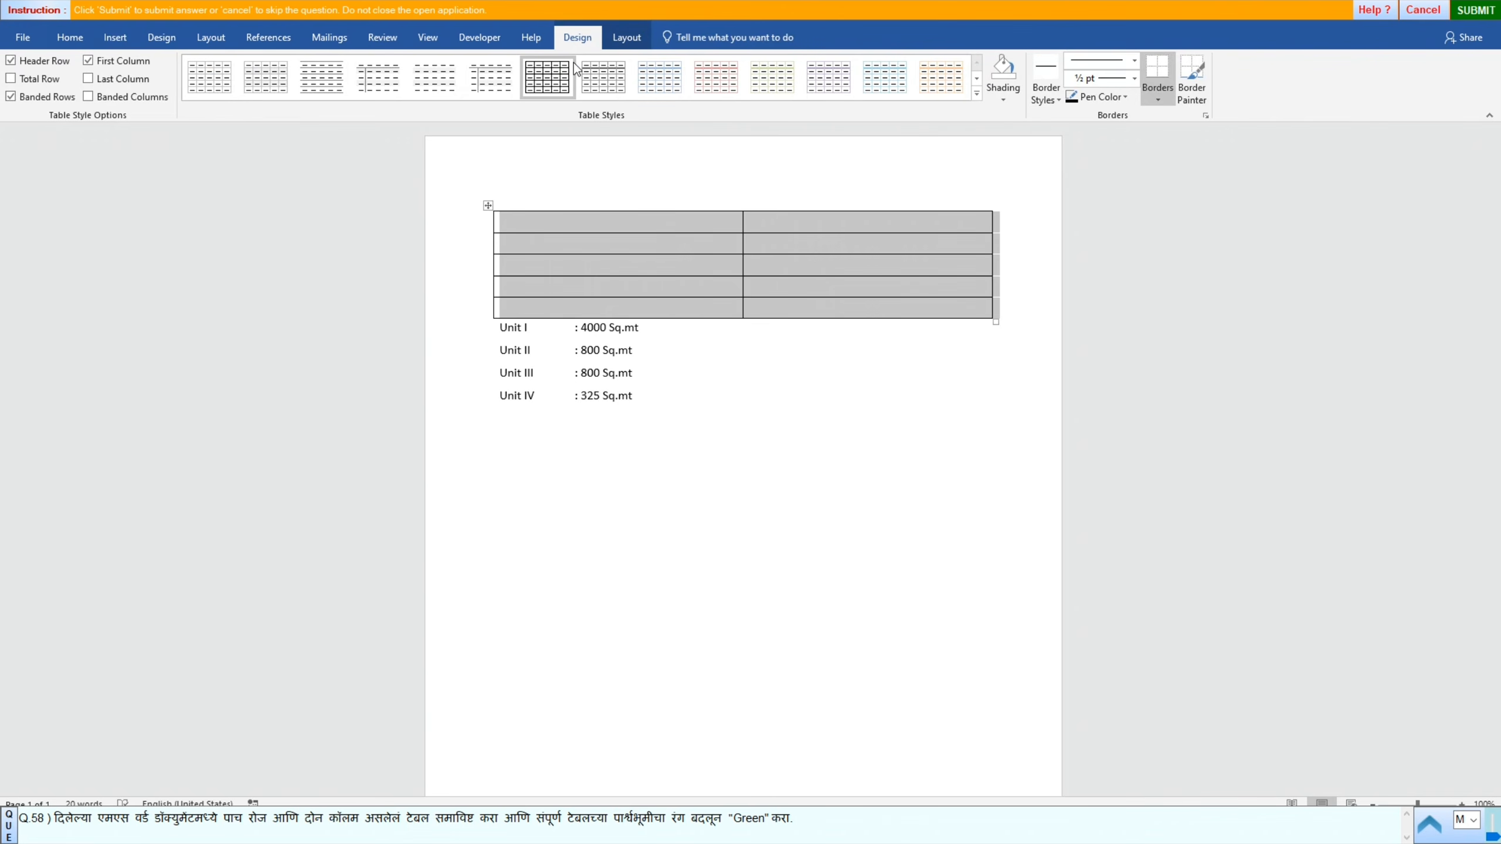
click(1002, 99)
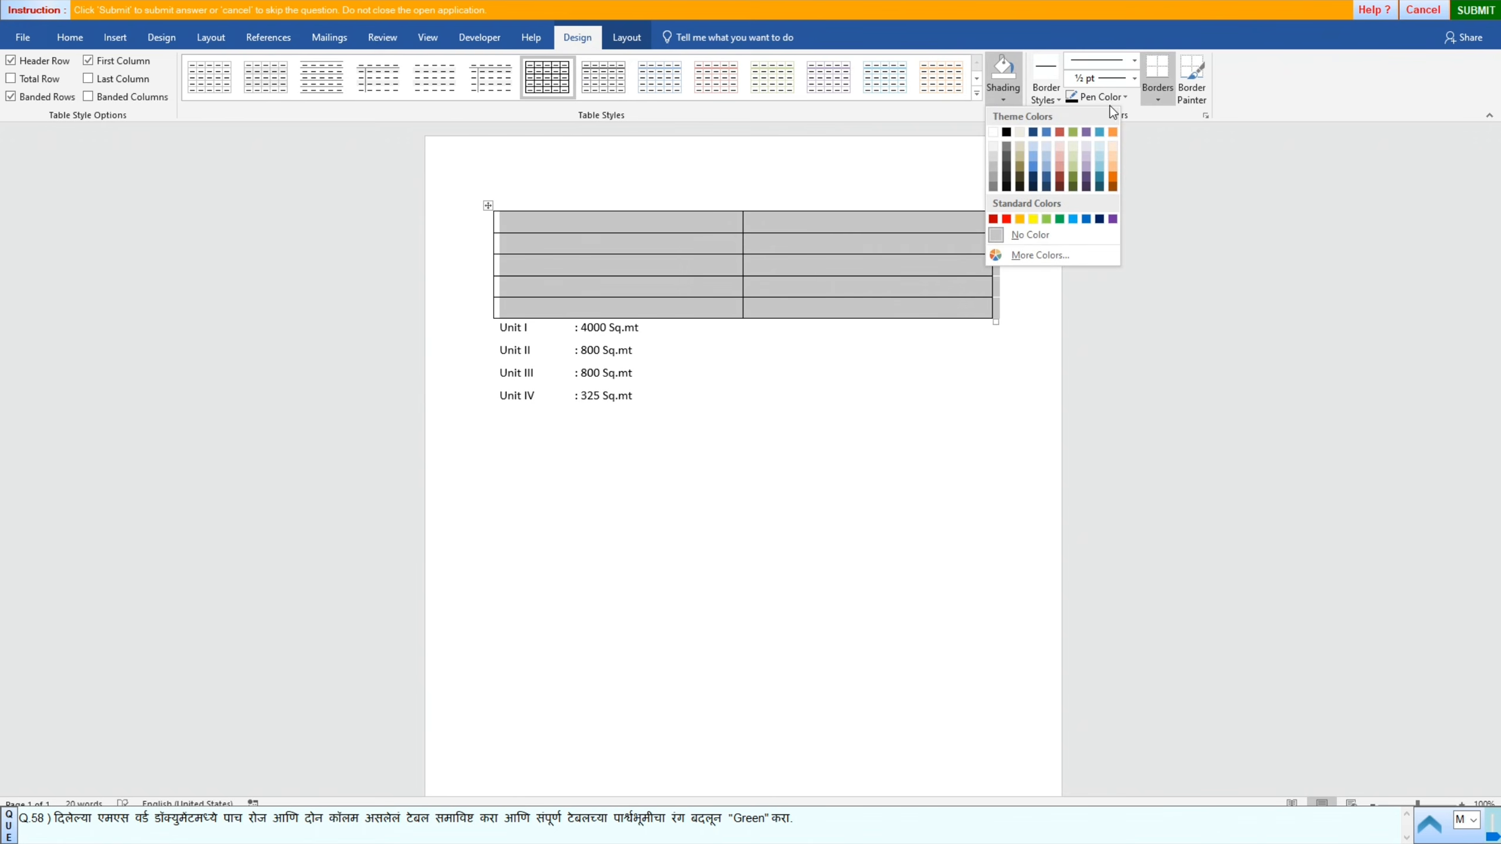
click(1061, 219)
Step: Submit the answer to question 58, dismiss the result message and start question 59
click(1484, 10)
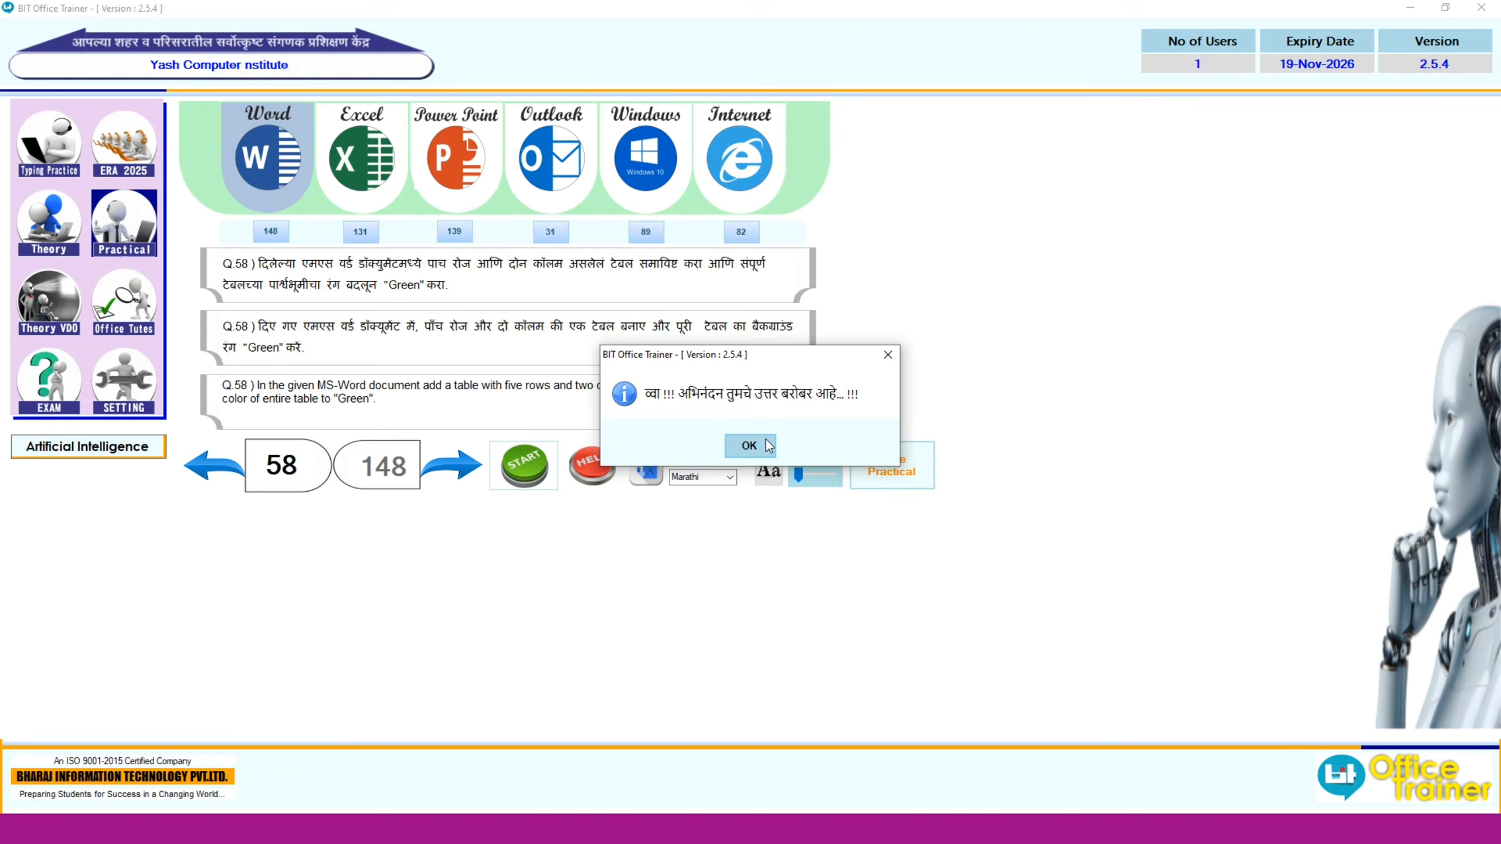
click(751, 446)
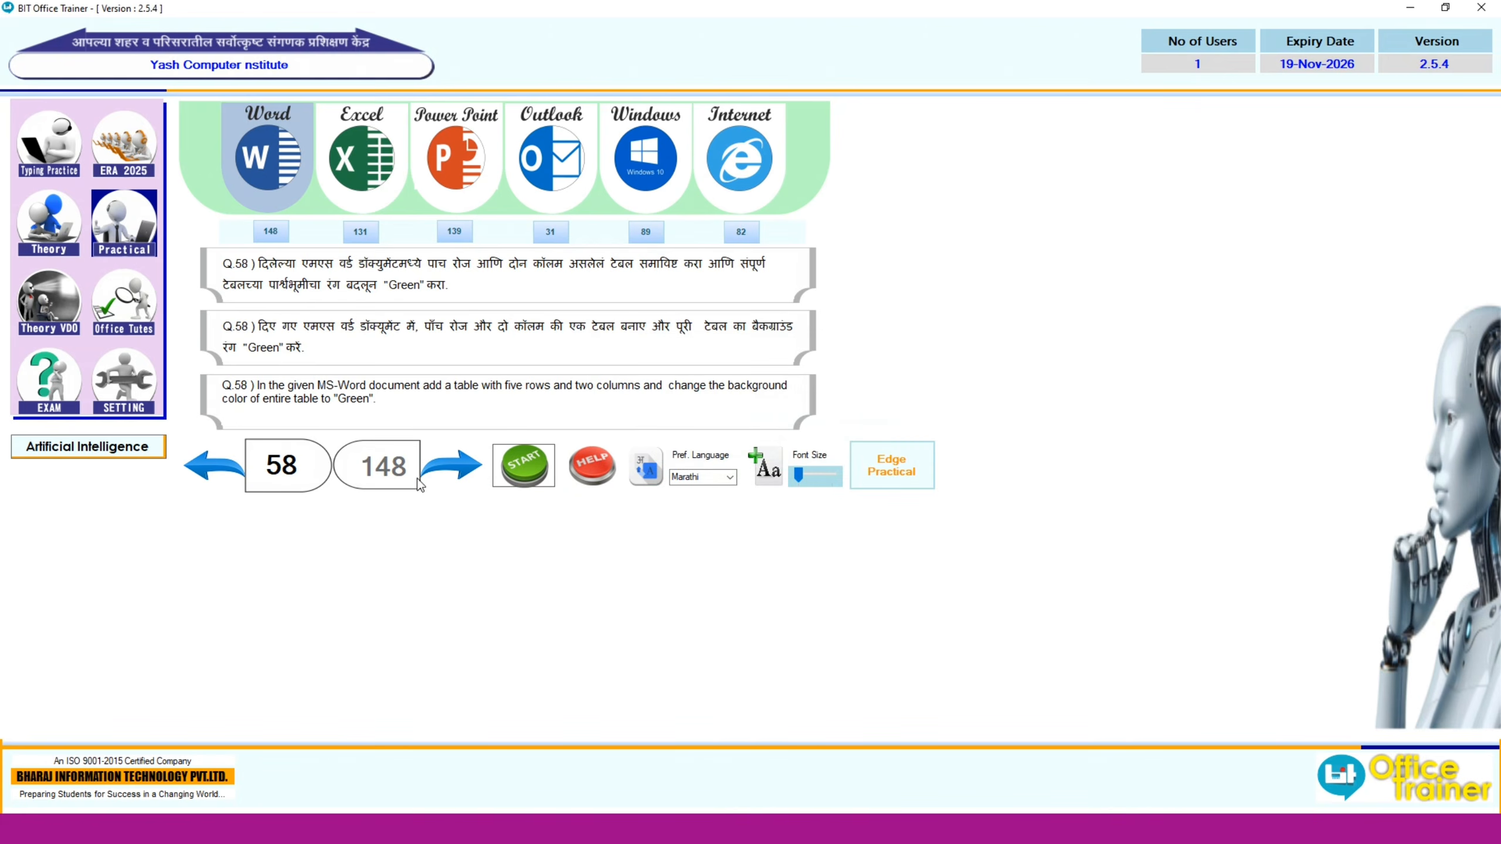
click(440, 477)
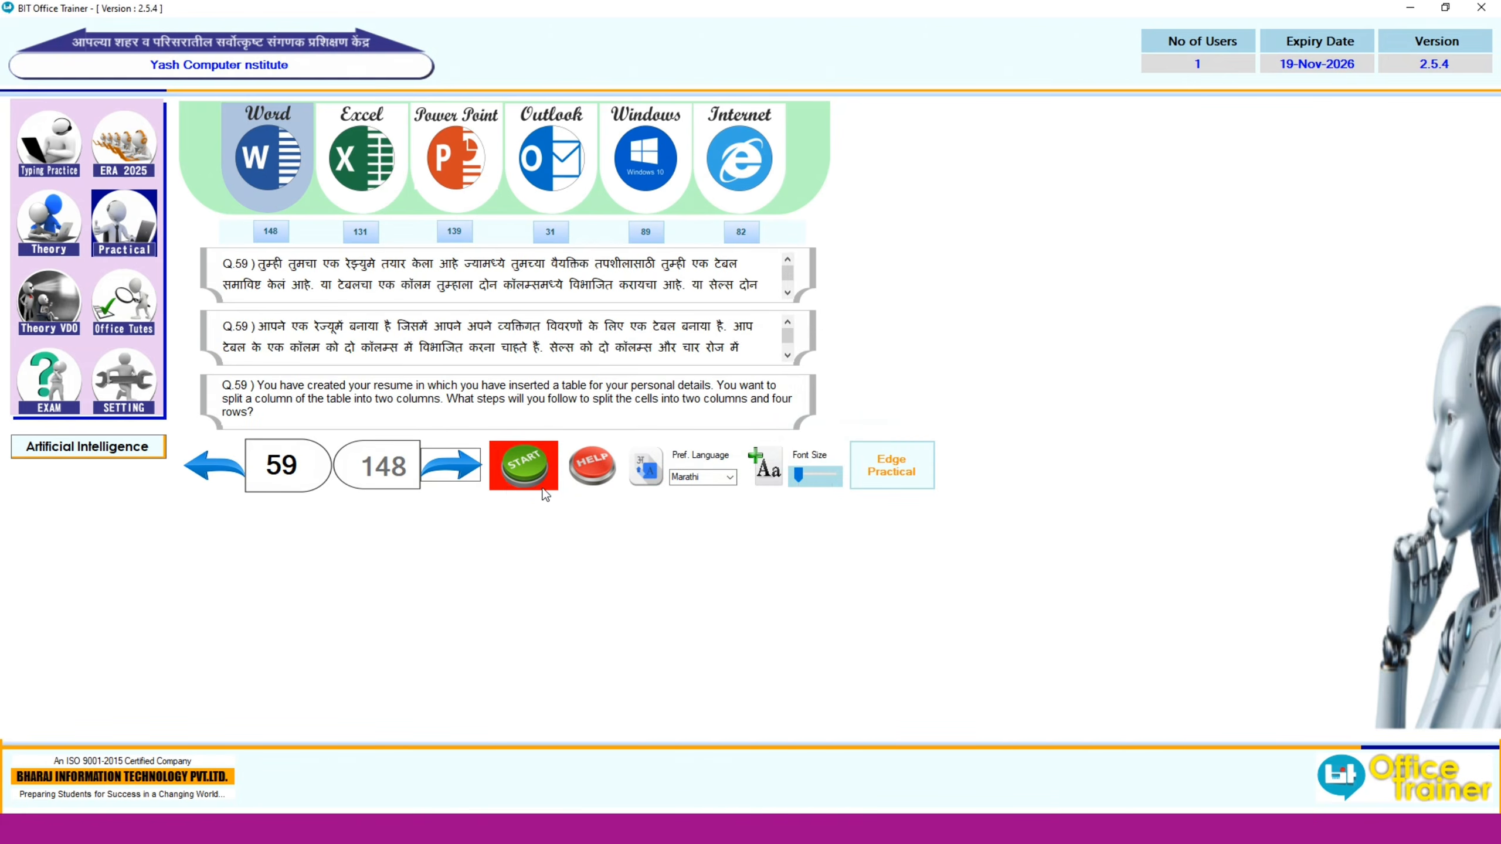
click(530, 474)
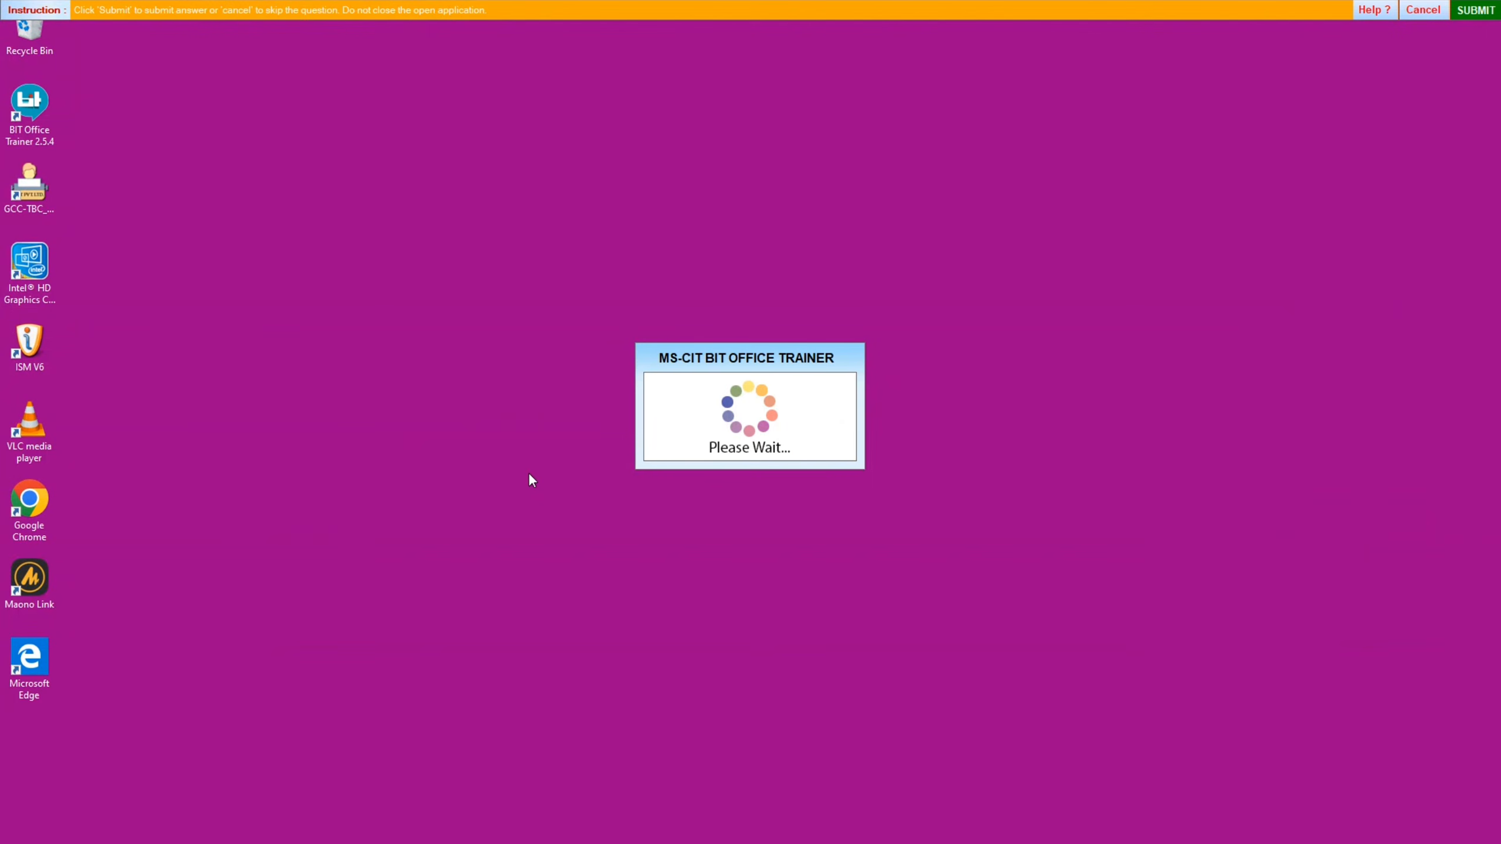
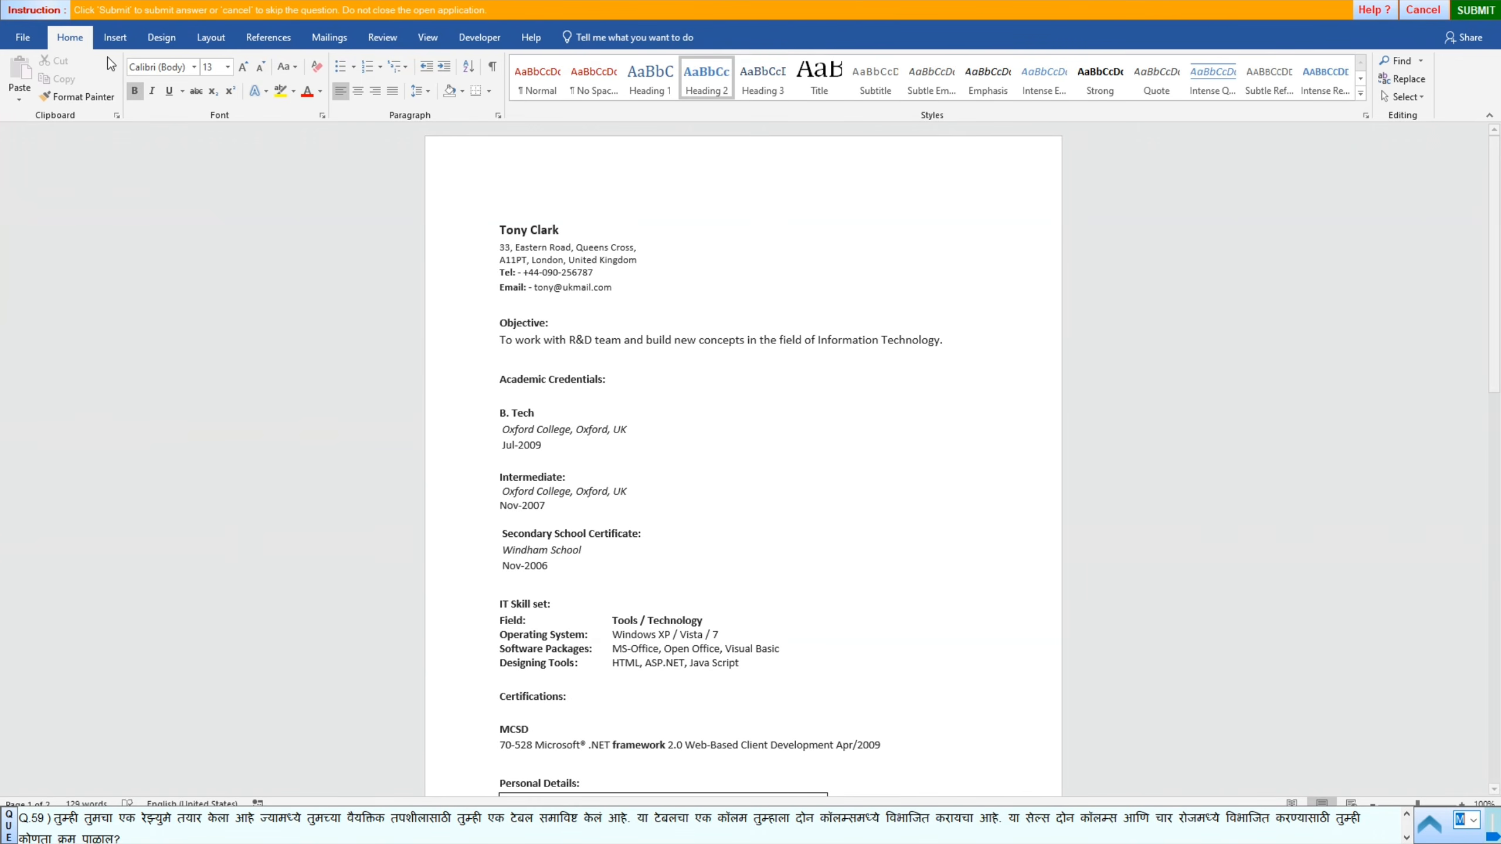
Step: Insert three rows below and one column to the left in the single-cell table under Personal Details
scroll(455, 380, down, 3)
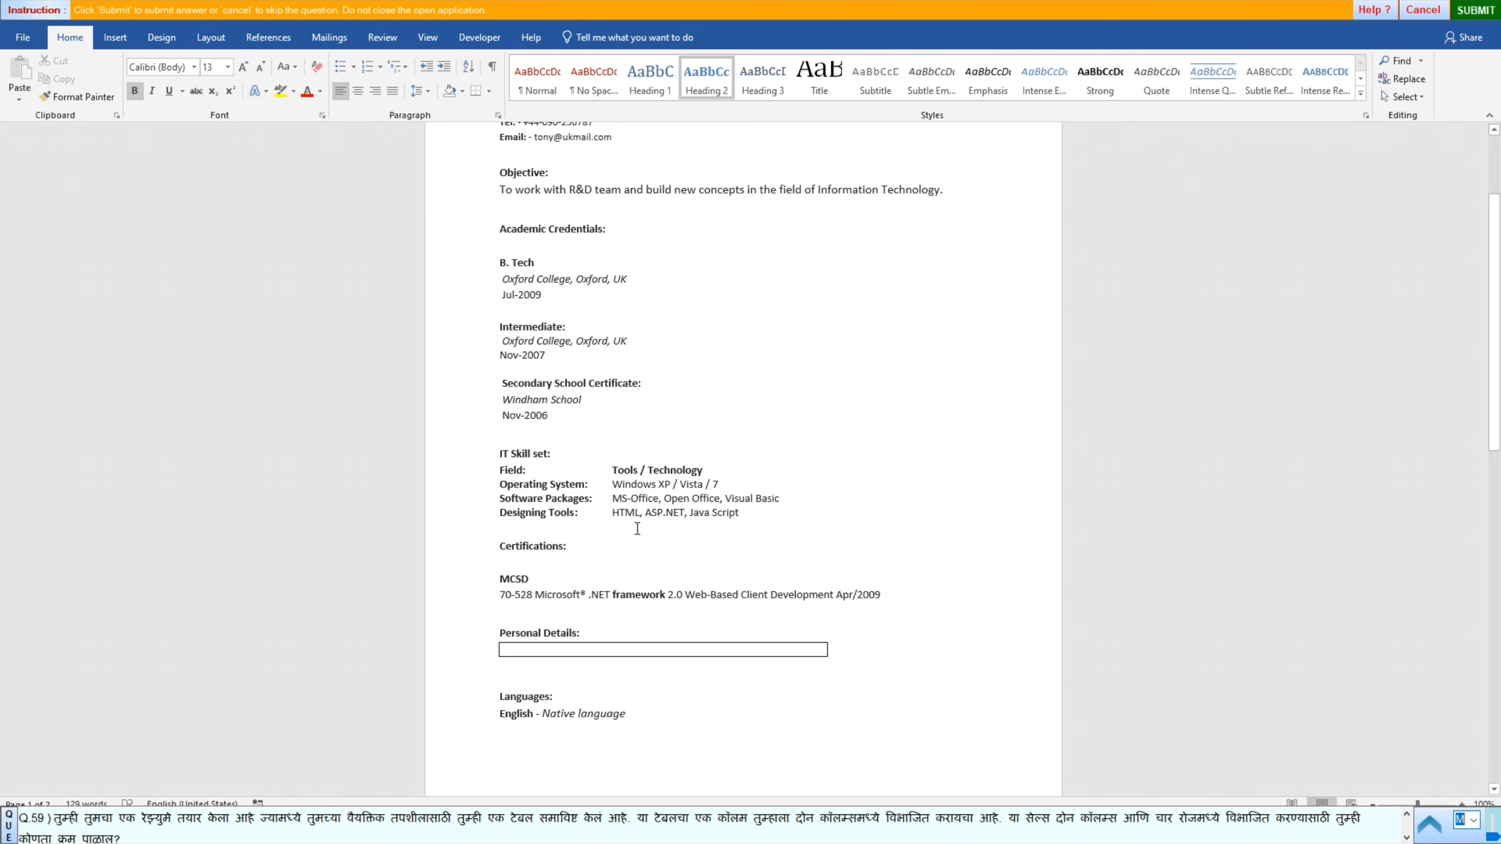
click(520, 650)
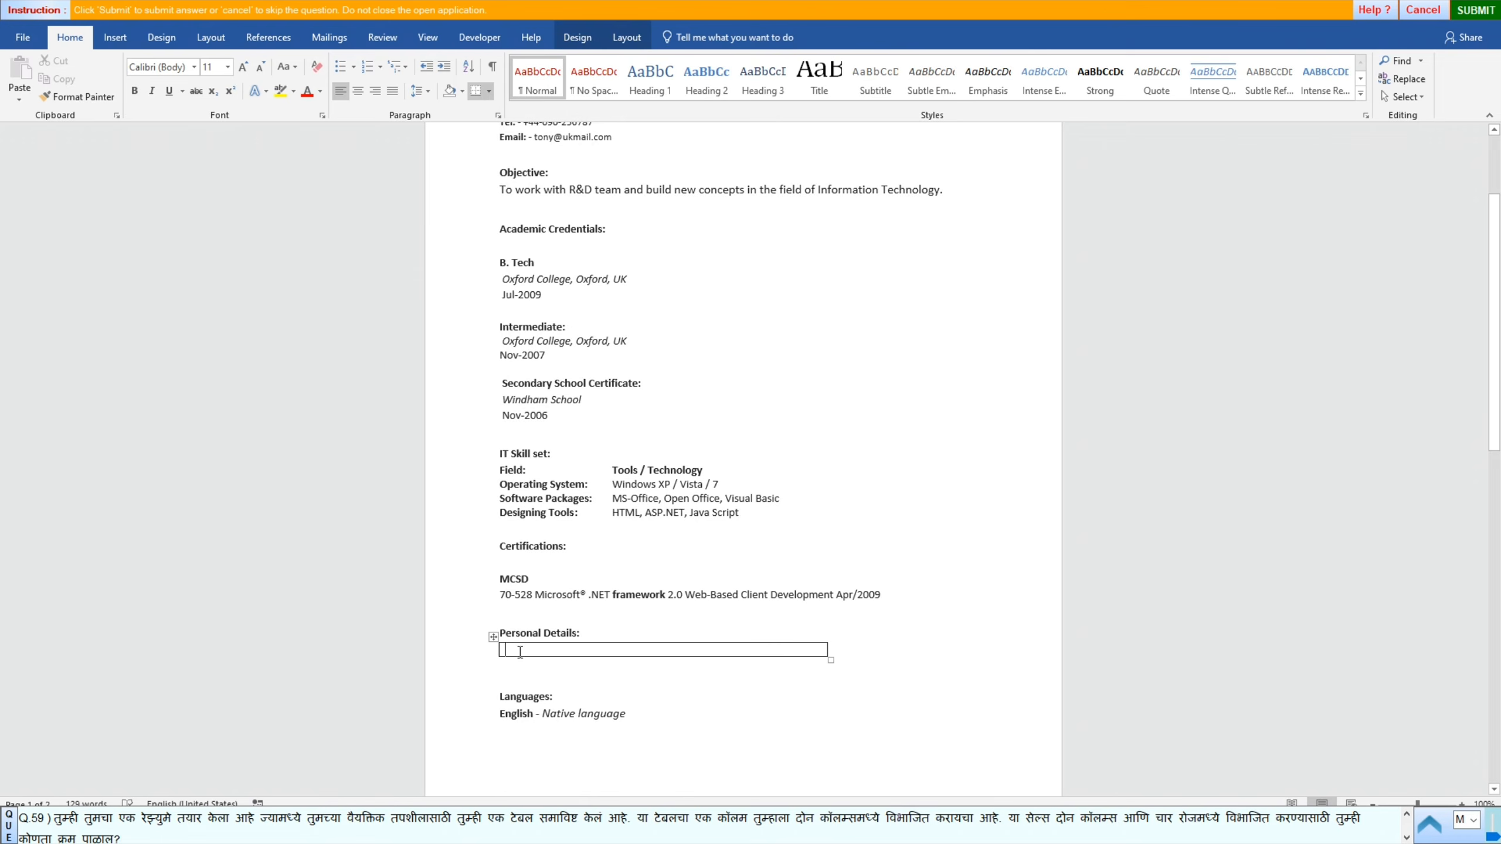
click(622, 38)
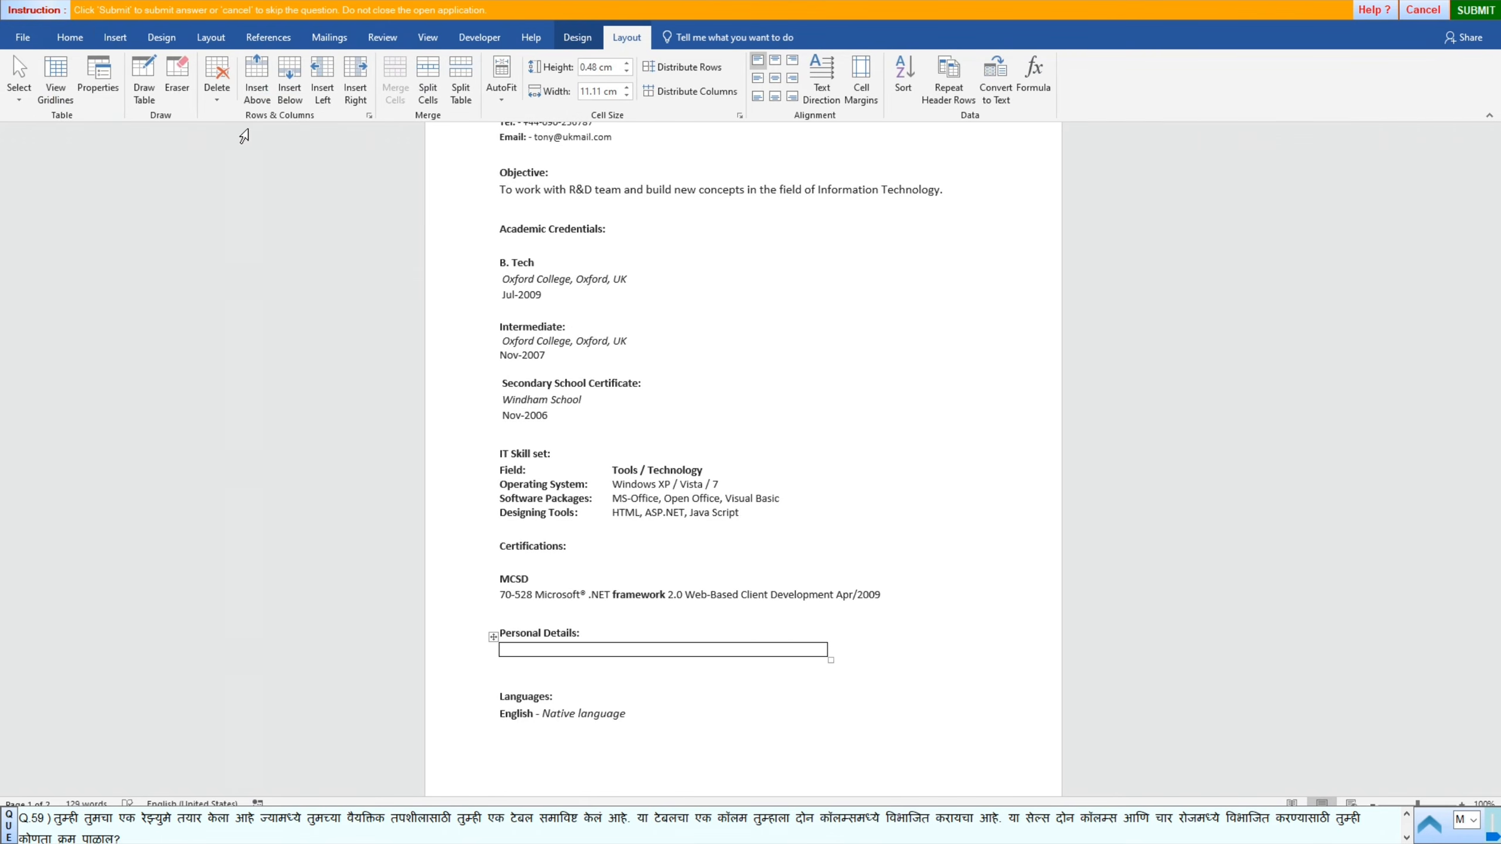
click(289, 72)
click(289, 73)
click(289, 72)
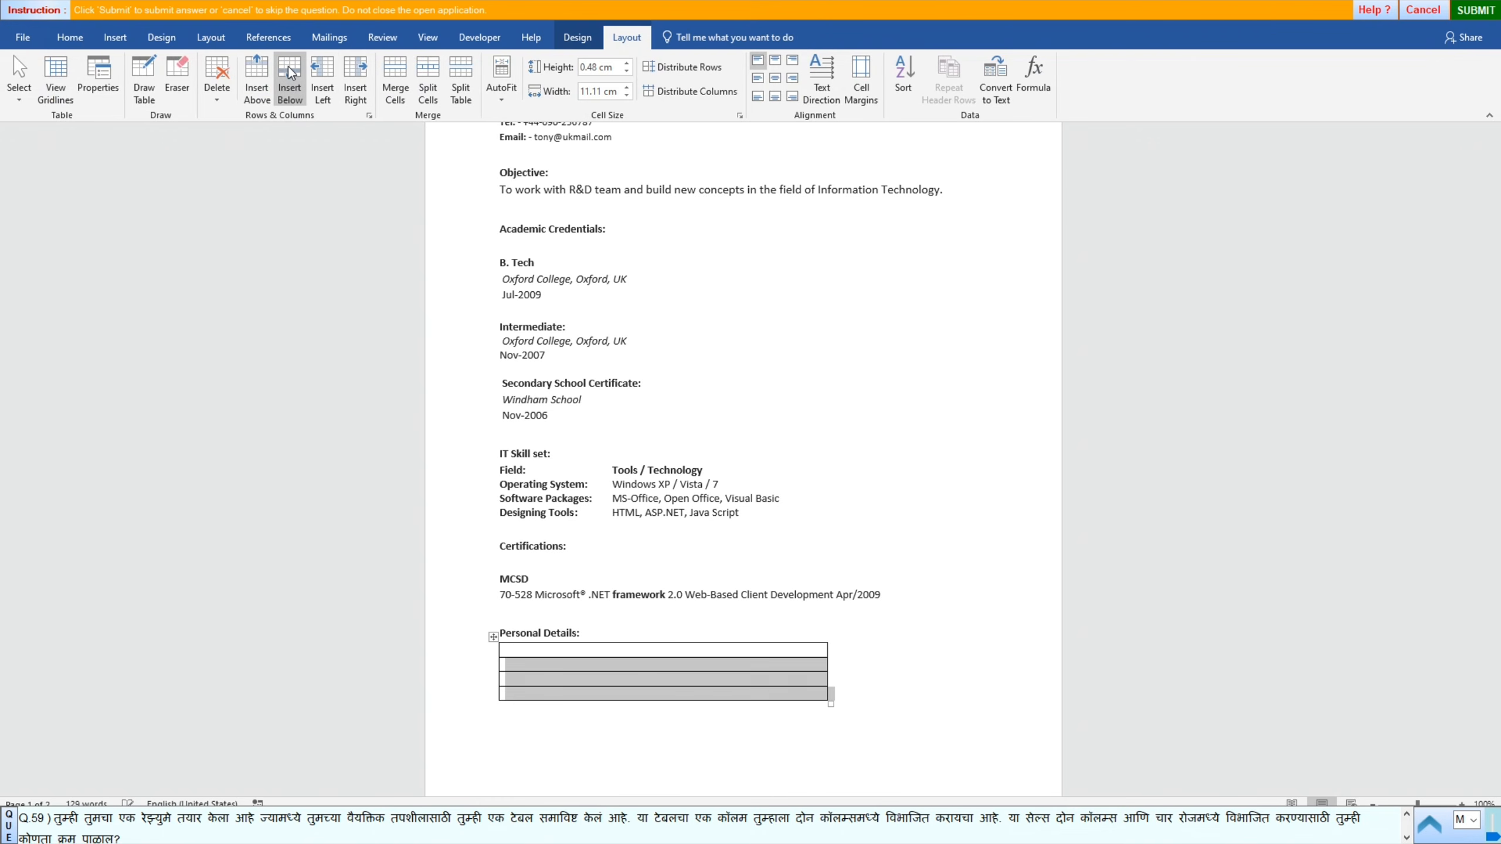
click(327, 72)
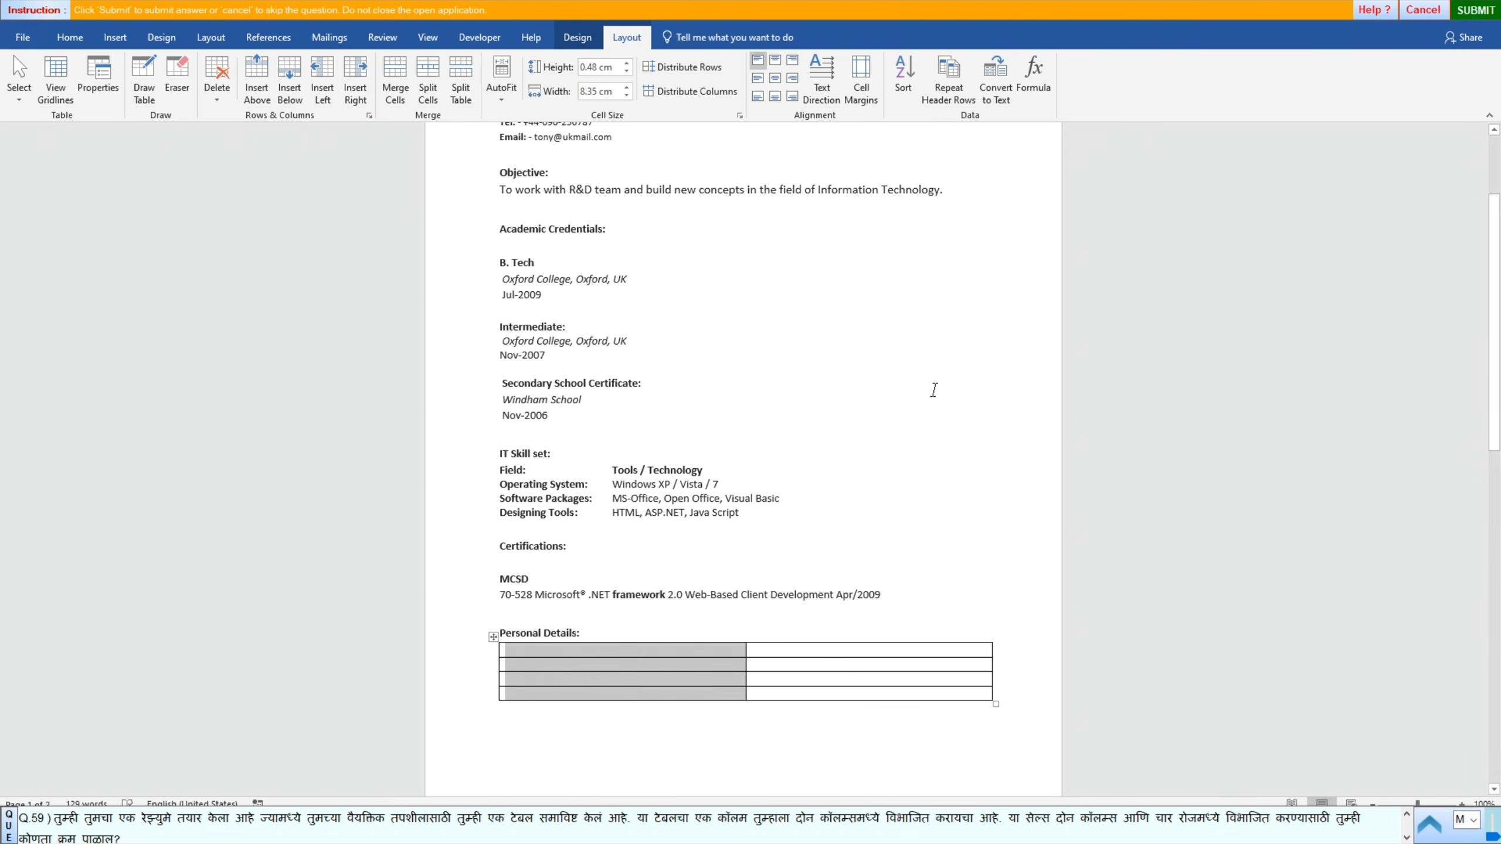
Step: Submit the answer to question 59, dismiss the result message and start question 60
click(1459, 13)
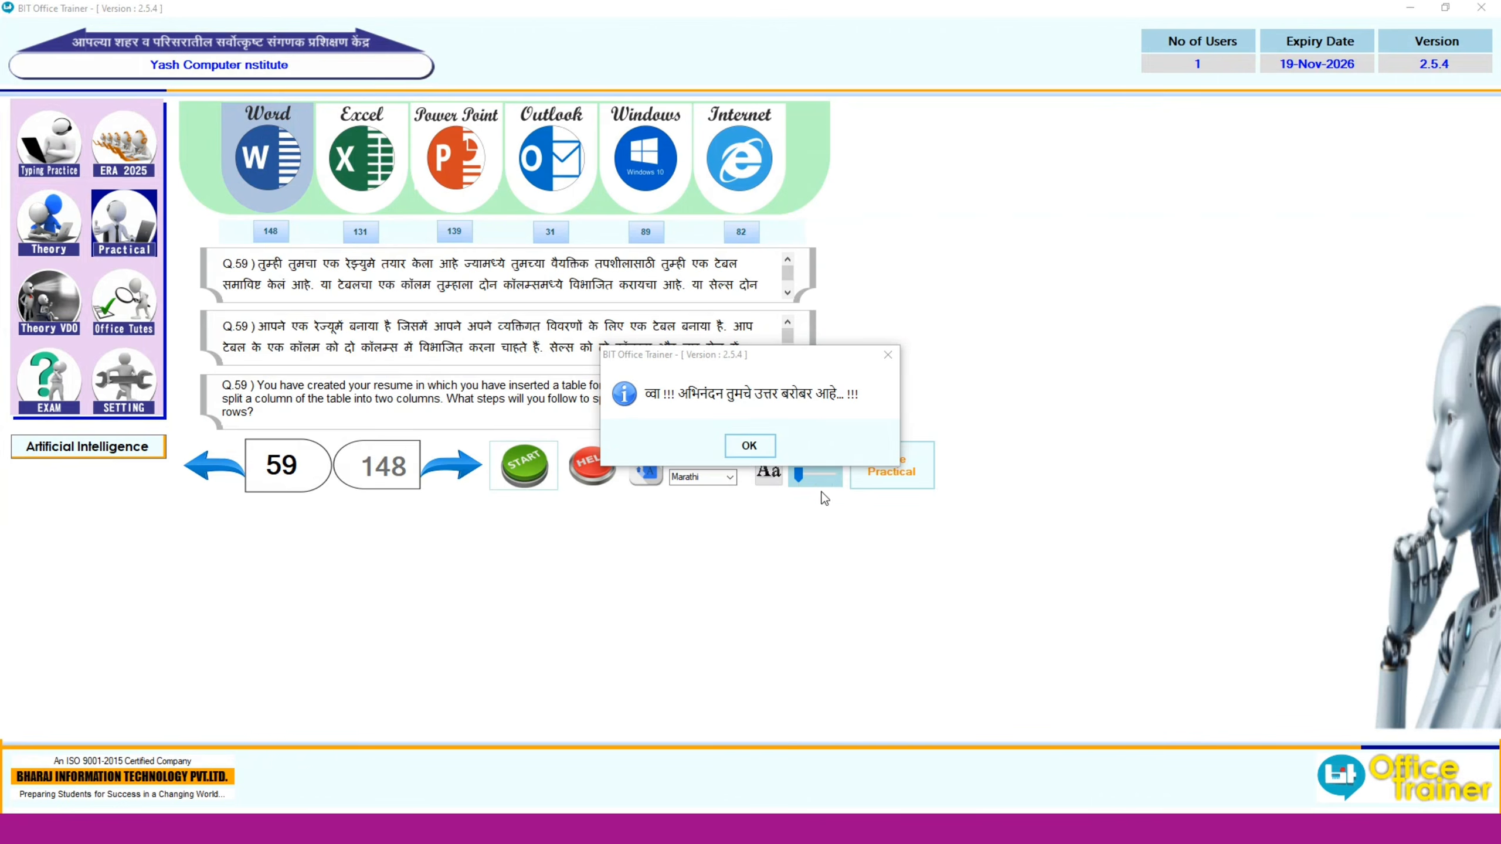
click(888, 355)
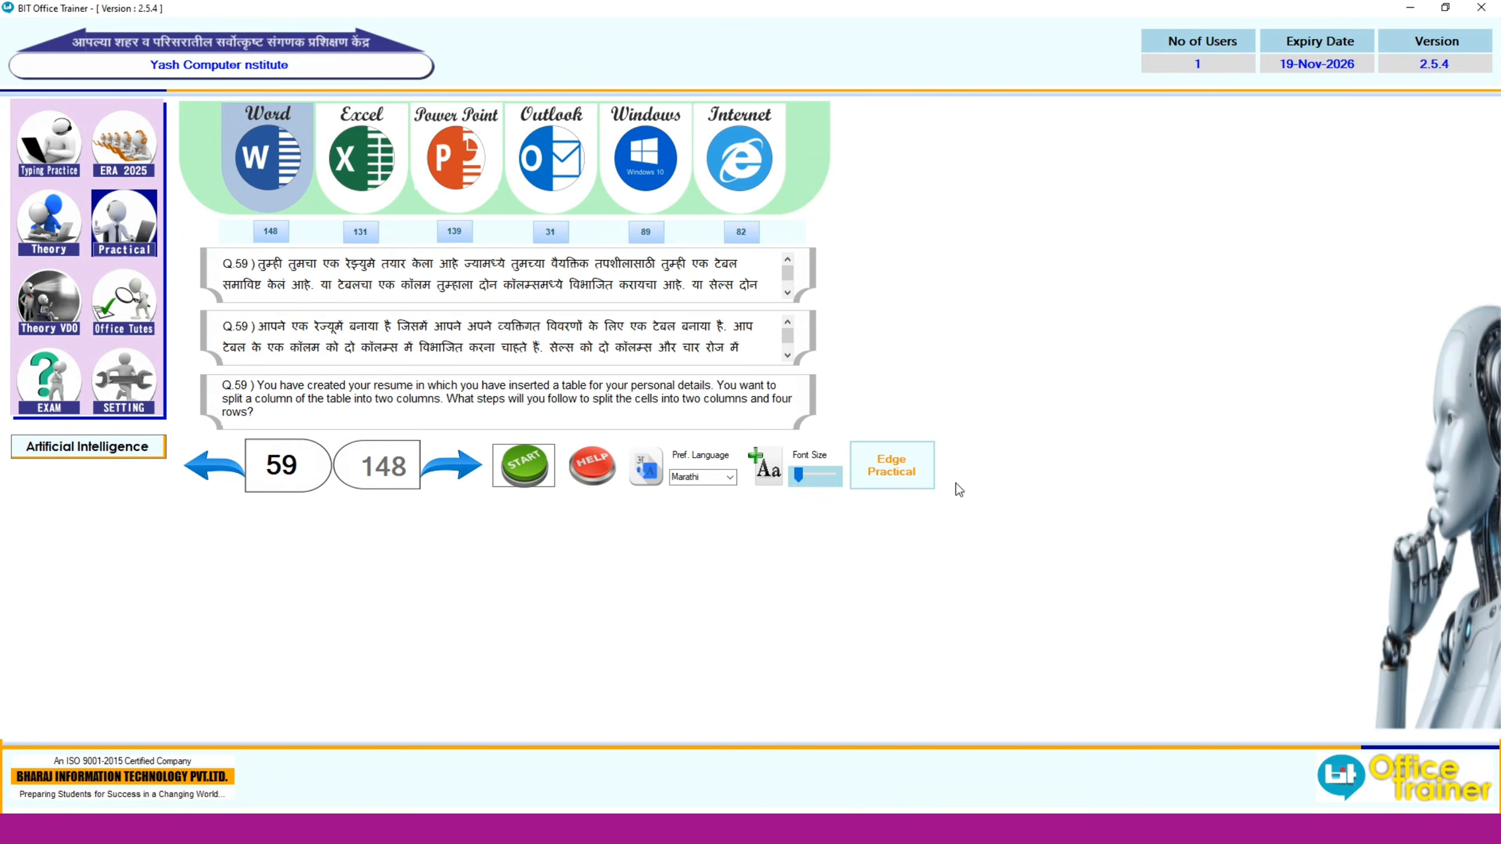
click(452, 465)
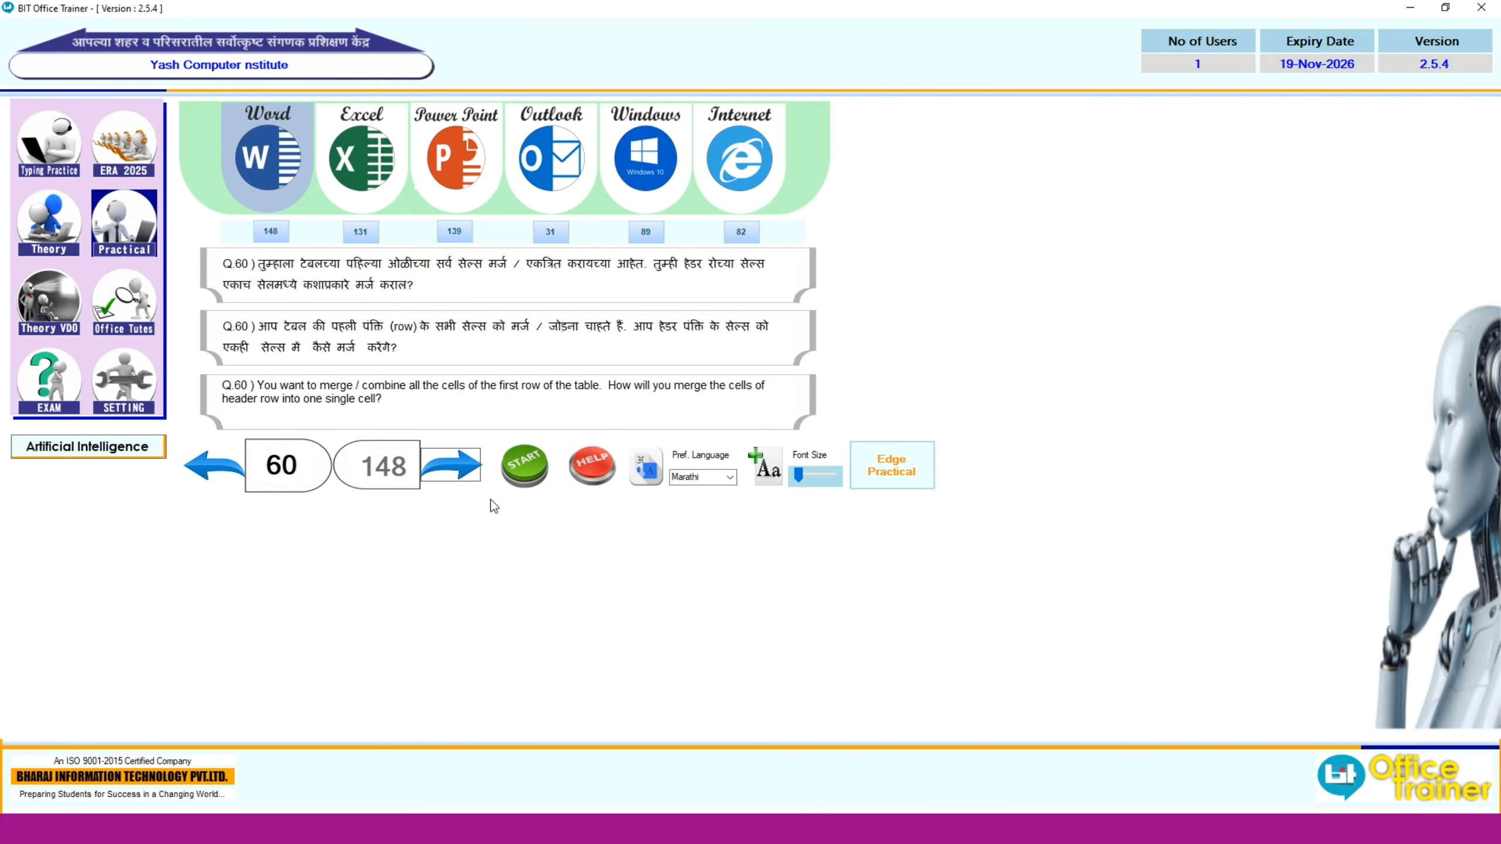
click(520, 471)
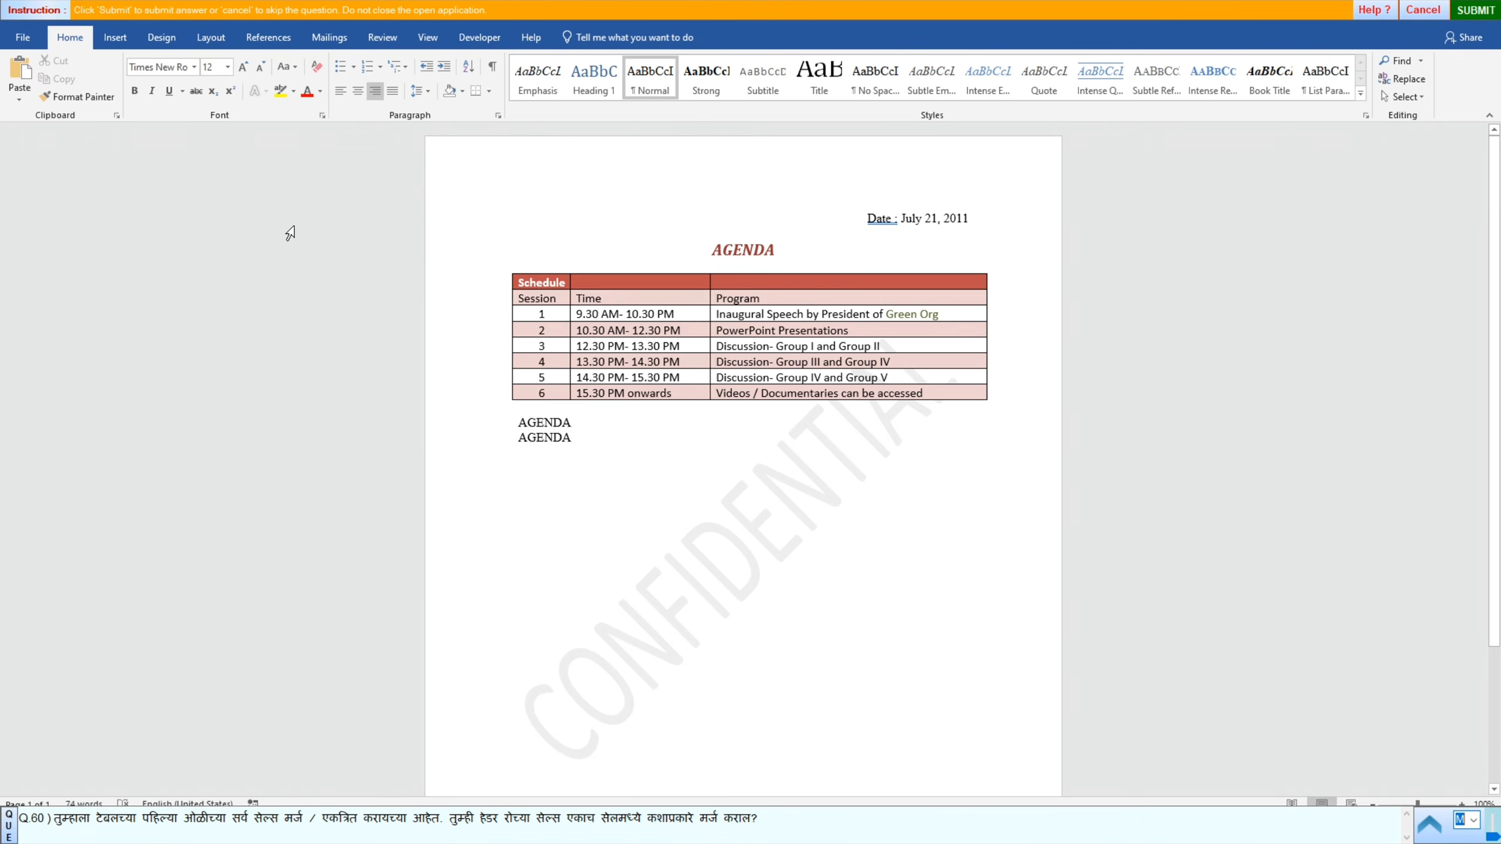
Step: Merge all cells of the Schedule header row in the AGENDA table into one cell
click(479, 288)
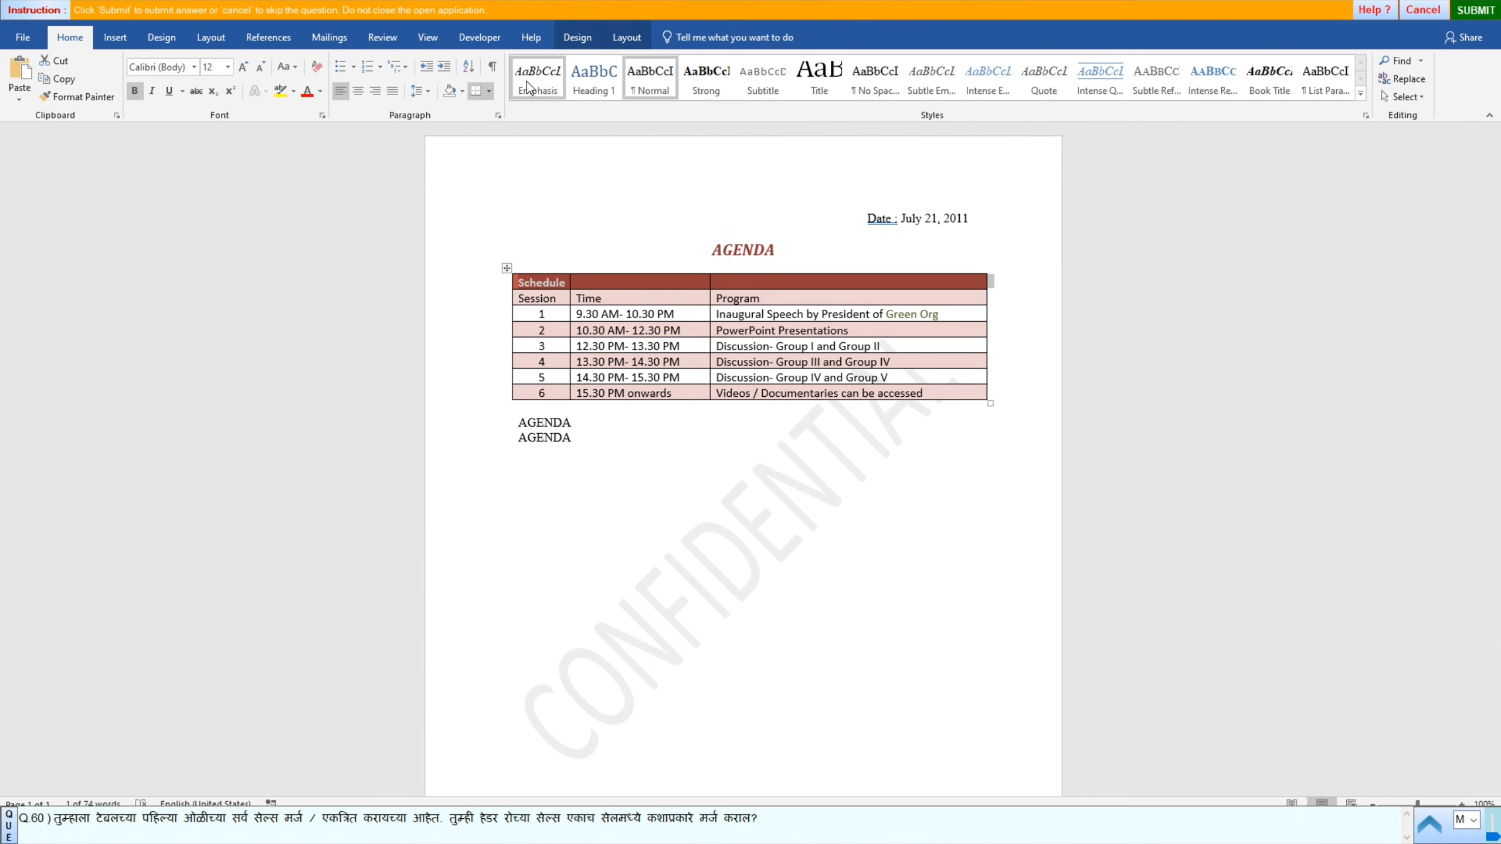
click(627, 37)
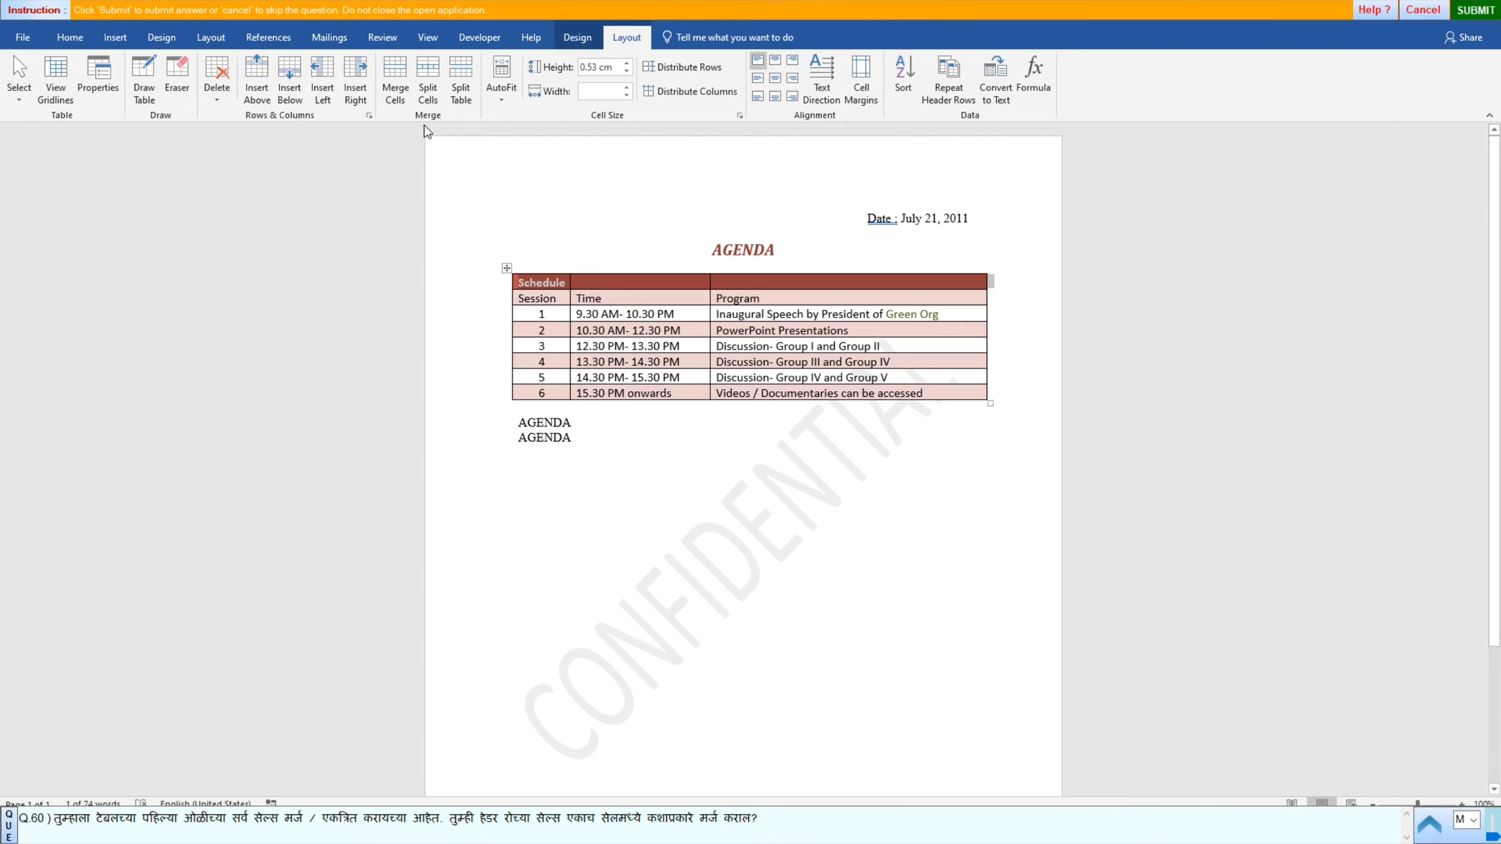
click(394, 69)
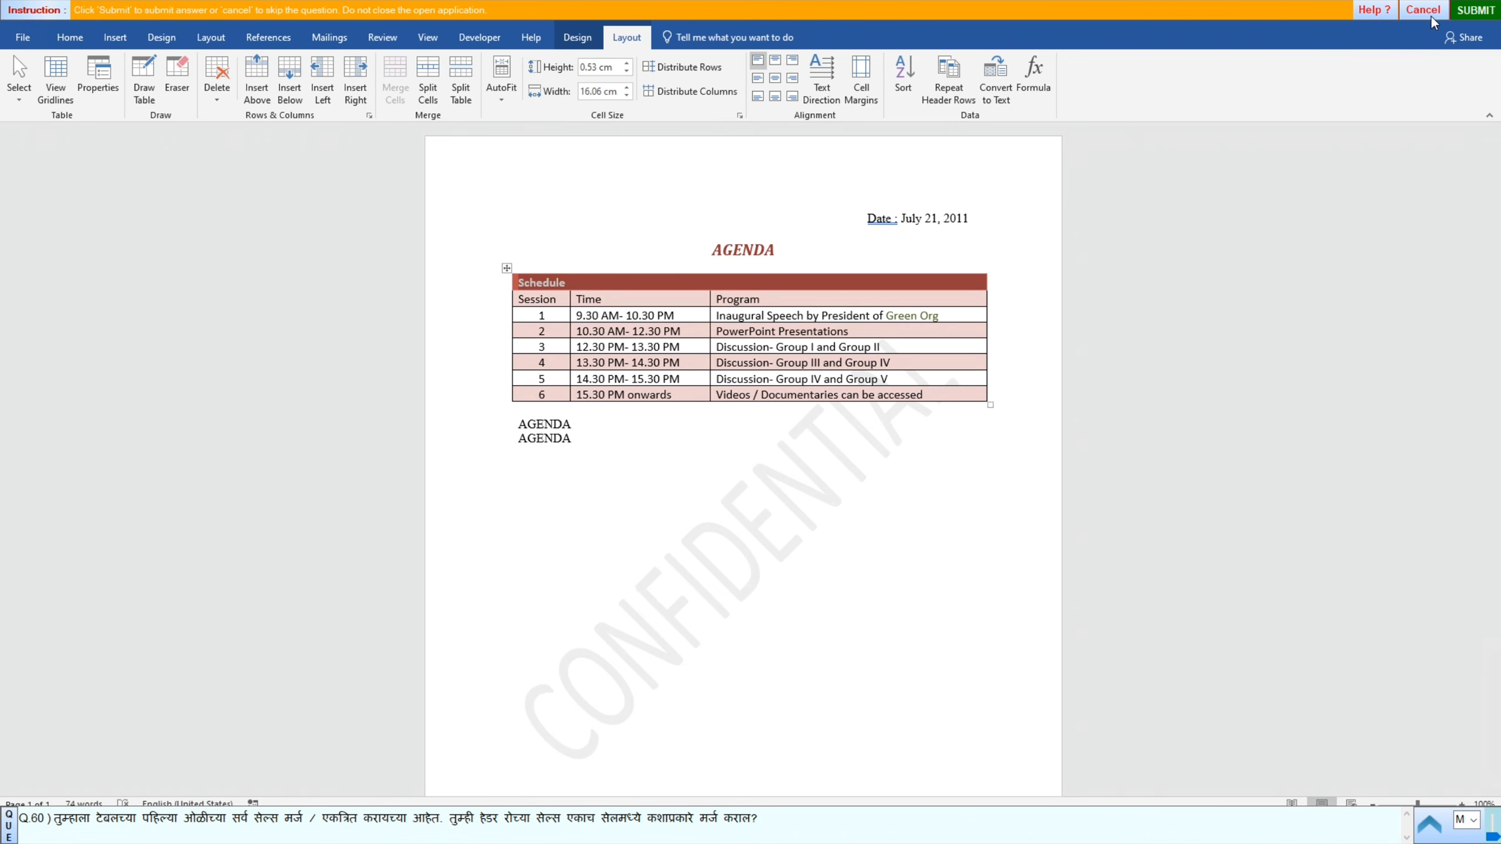
Step: Submit the answer to question 60, dismiss the result message and start question 61
click(1458, 12)
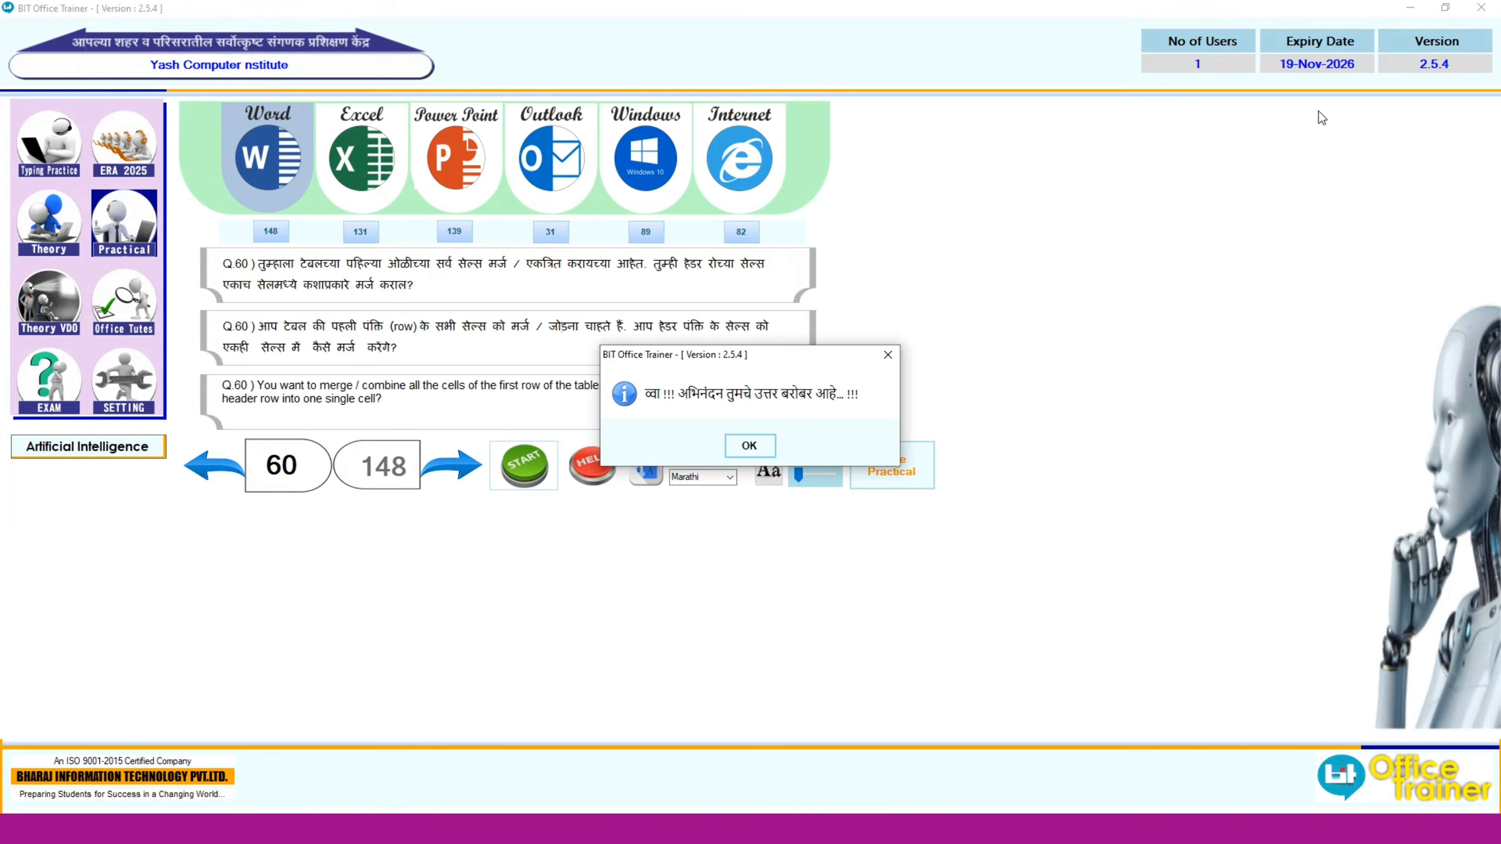
click(737, 449)
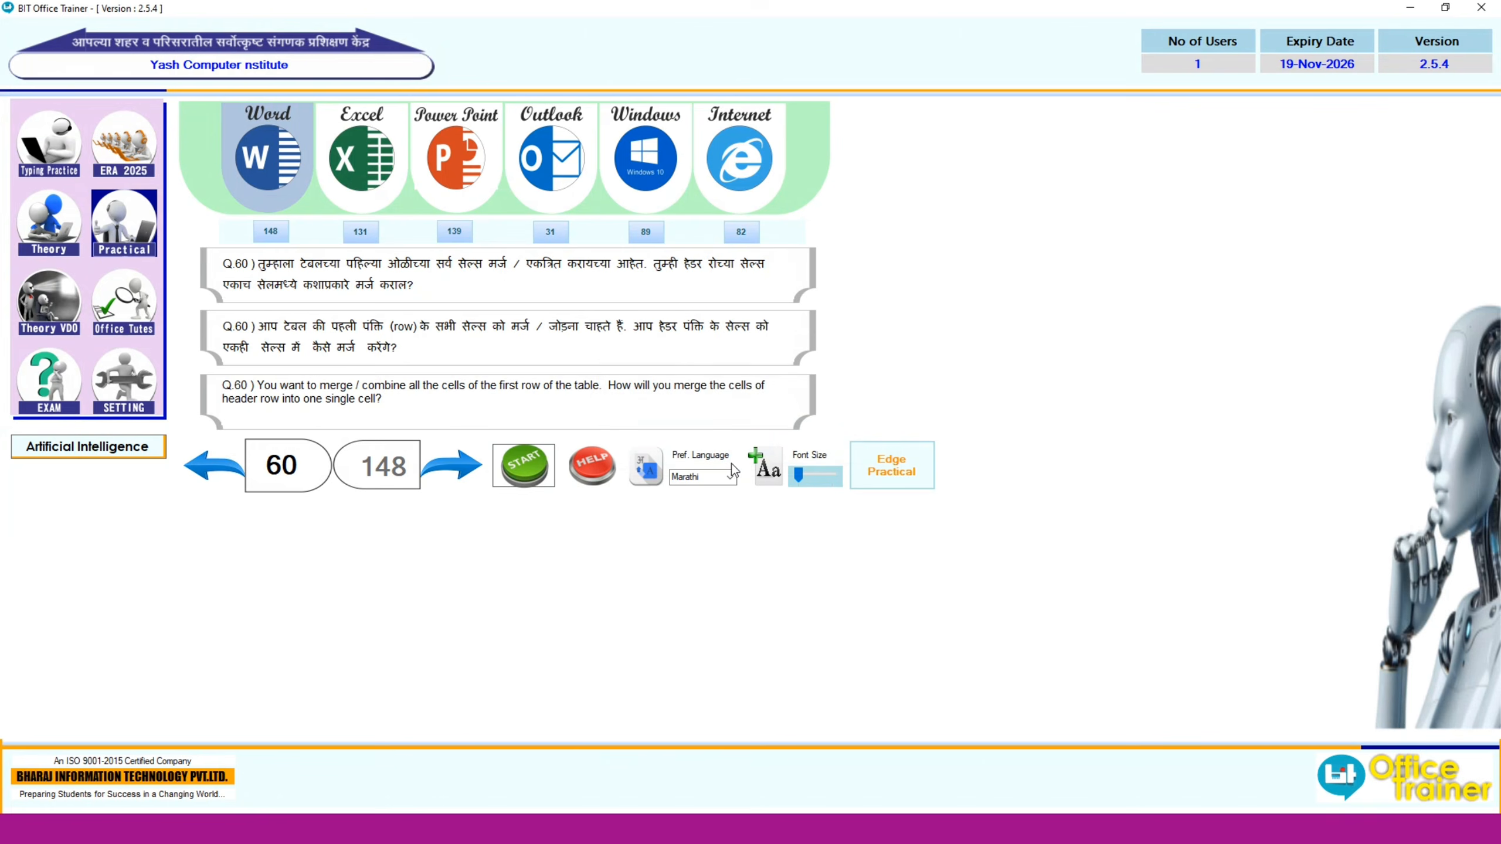
click(449, 477)
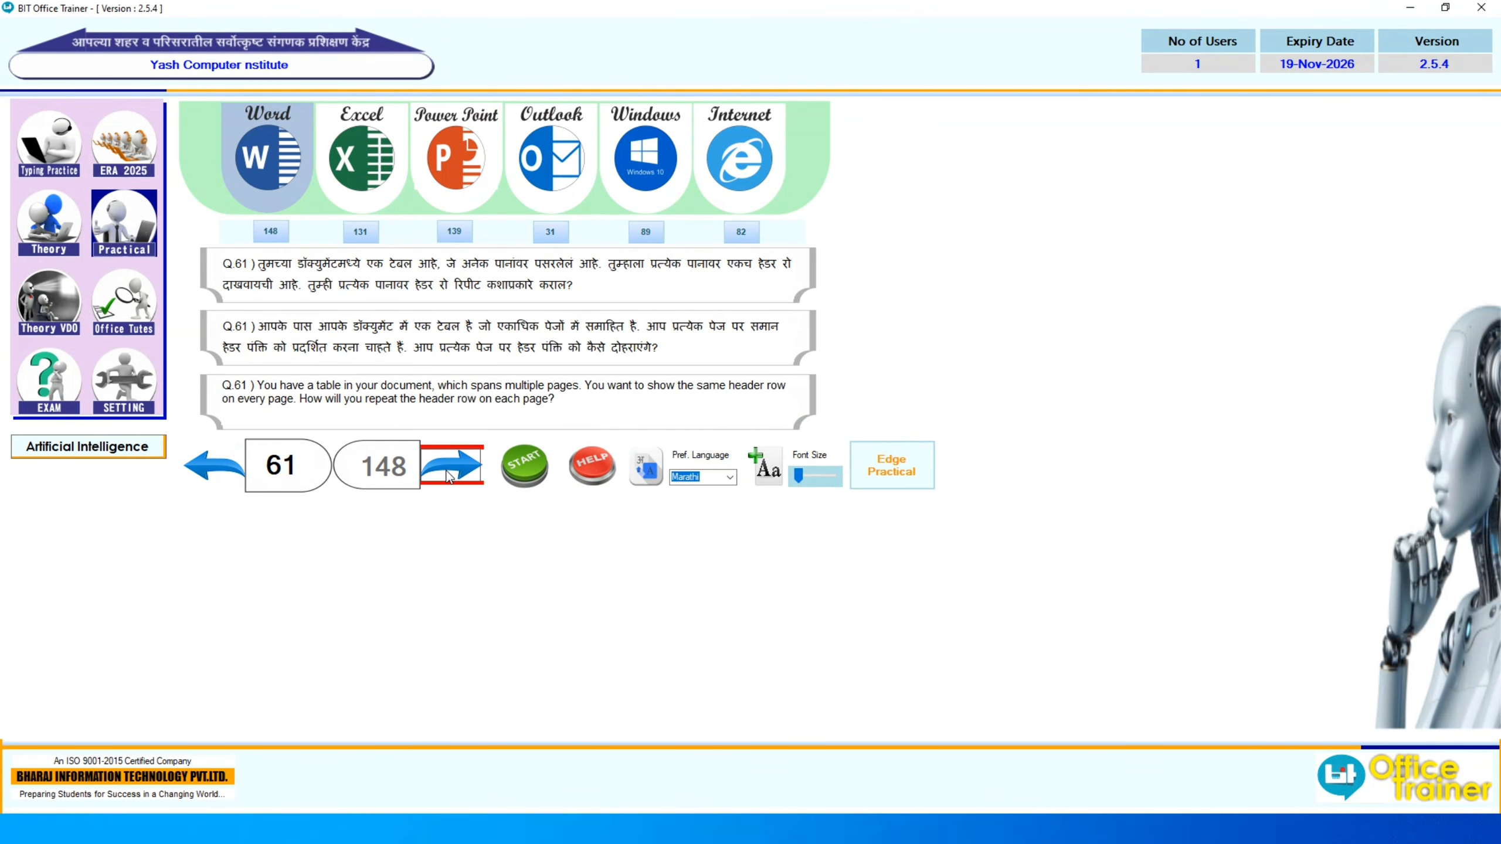
click(510, 478)
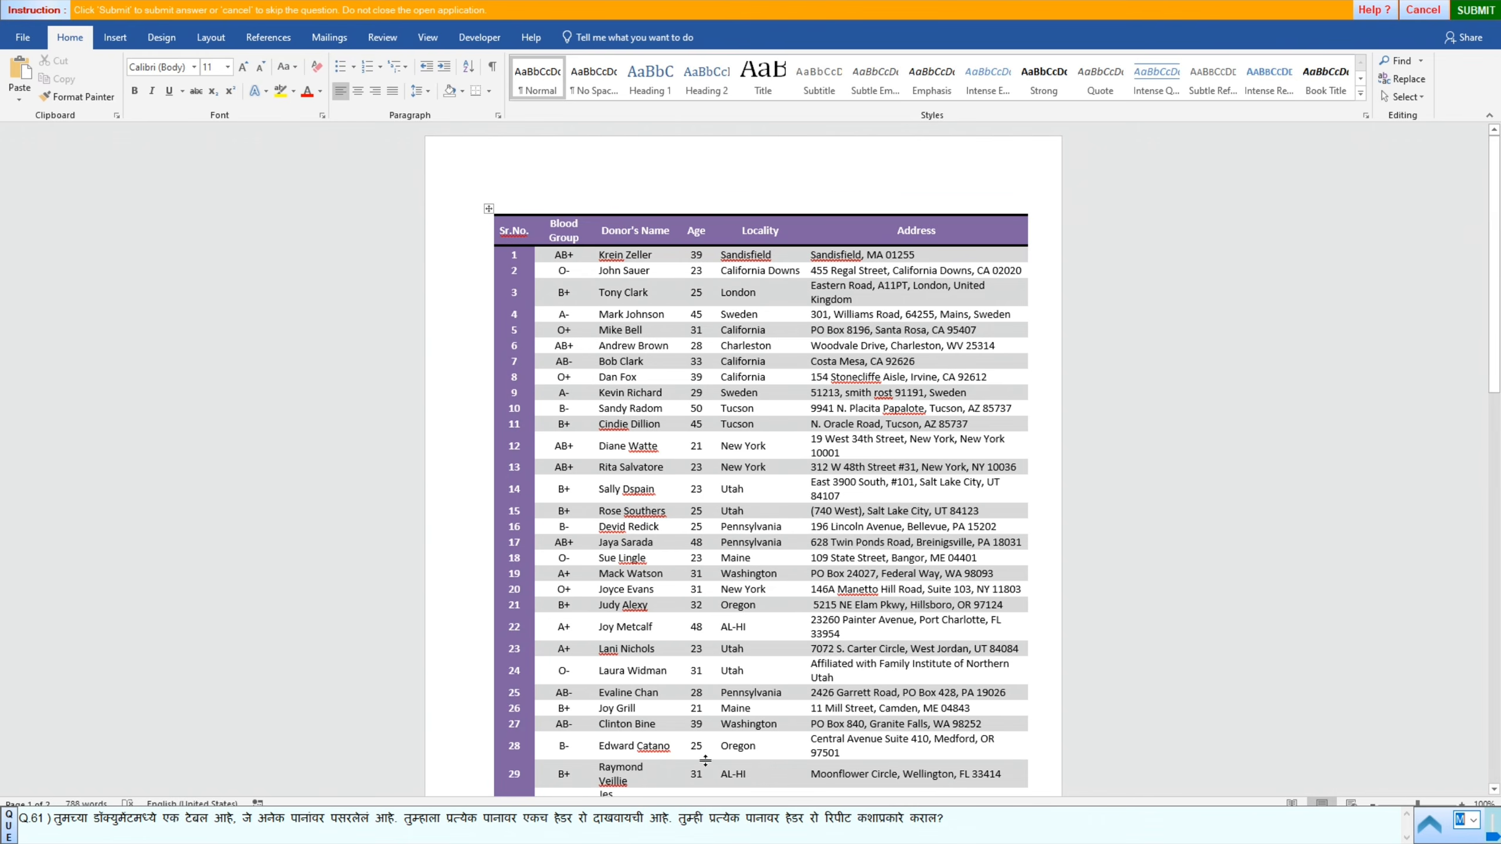
Step: Repeat the donor table's header row on every page and check it on the second page
click(460, 229)
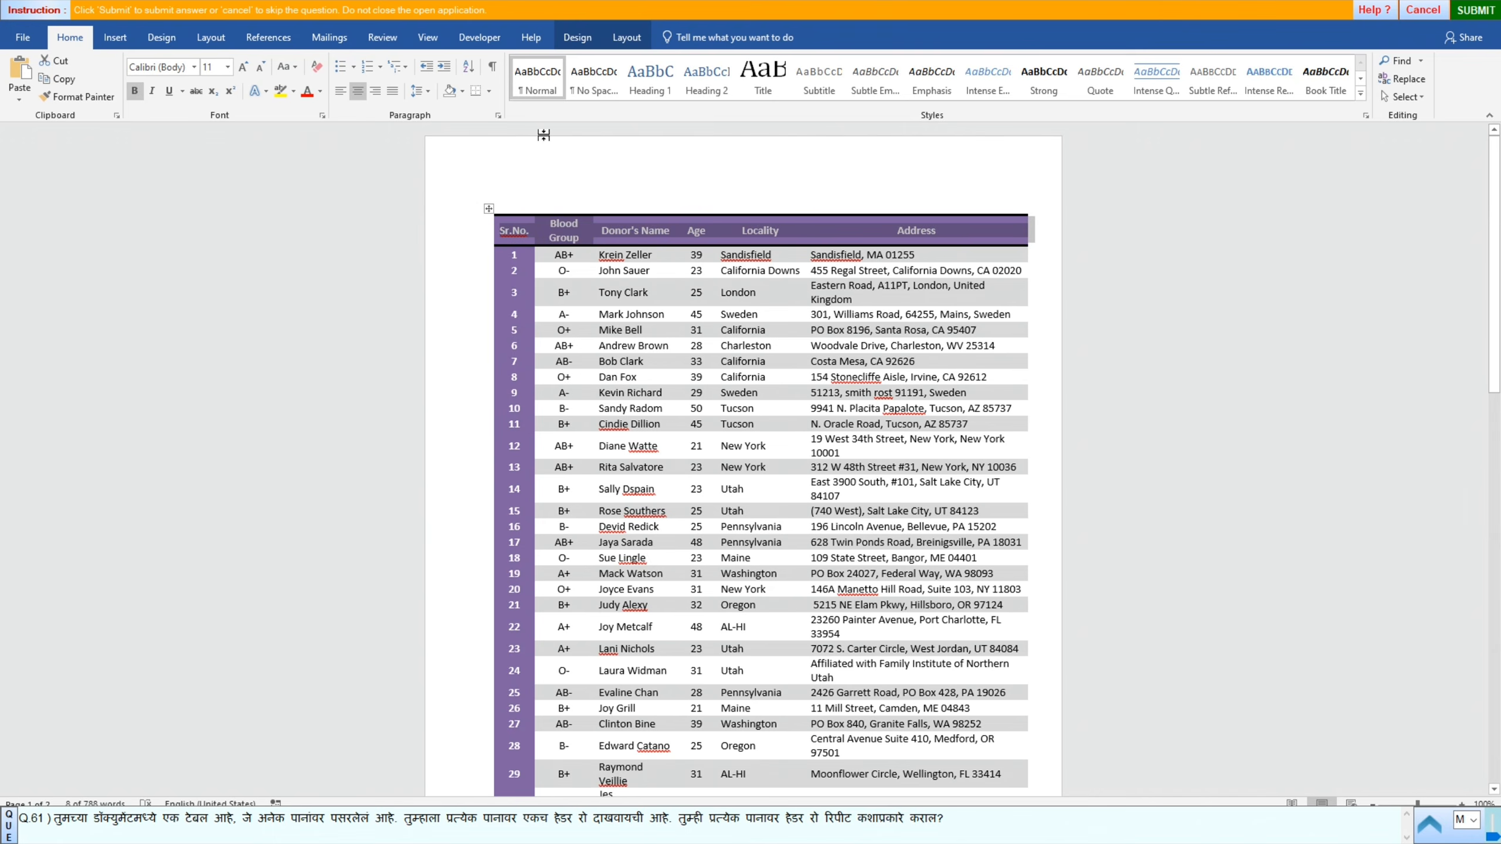
click(625, 37)
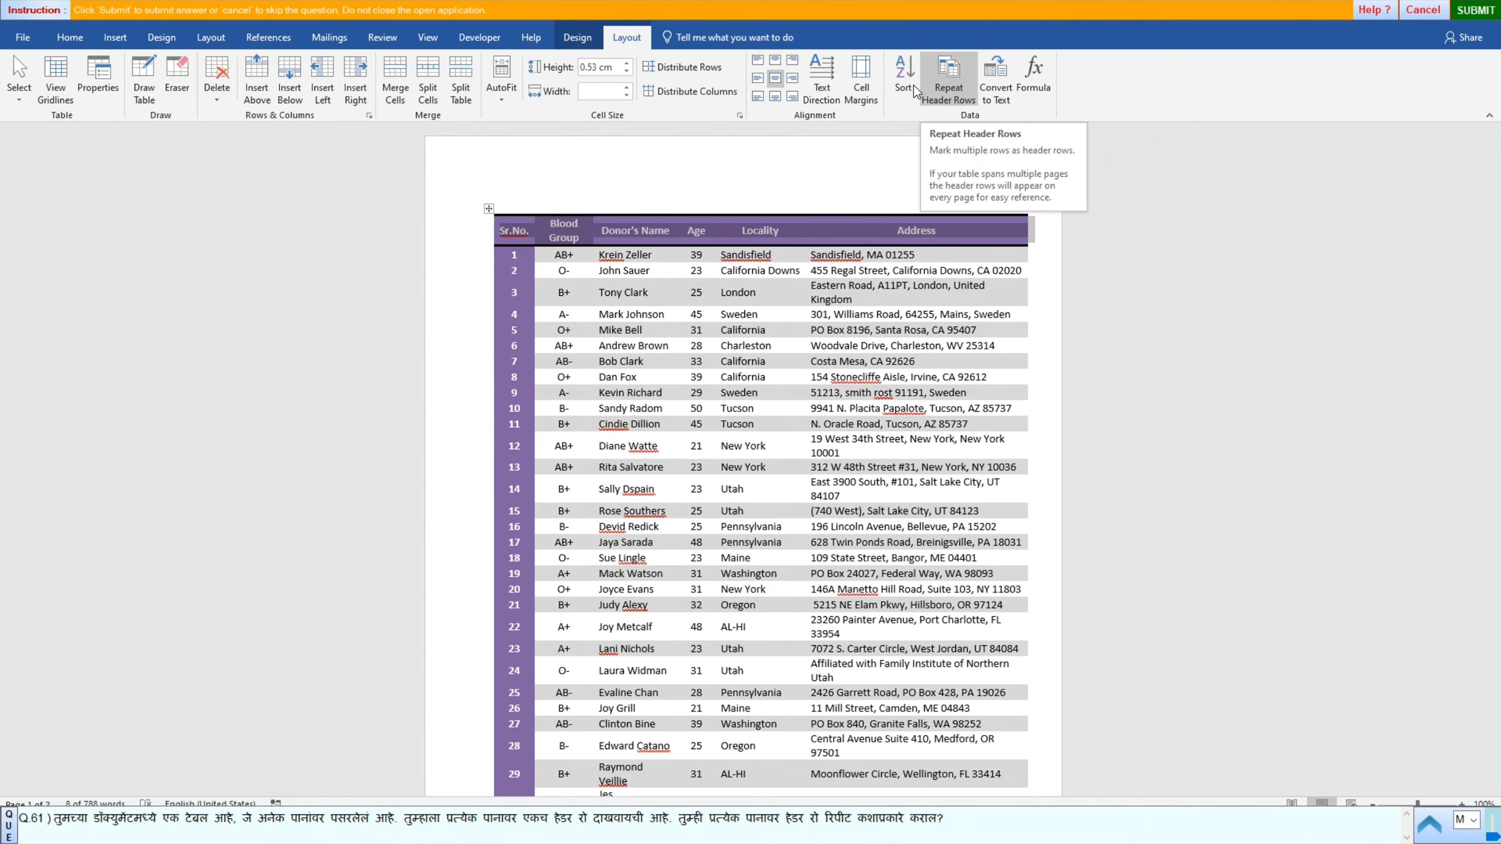
click(969, 96)
scroll(707, 482, down, 5)
scroll(707, 482, down, 5)
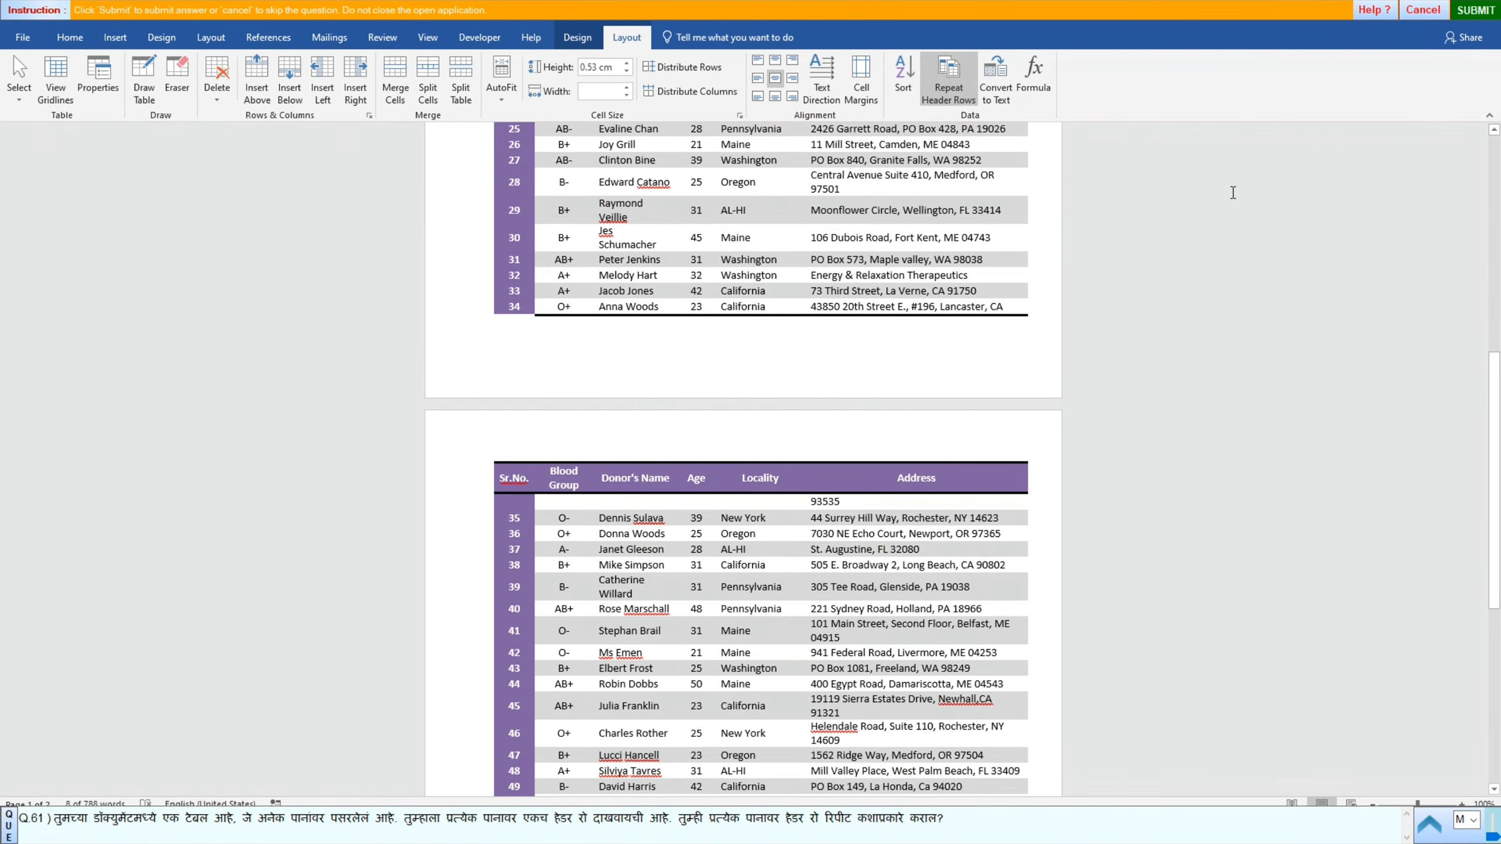
Step: Submit the answer to question 61, dismiss the result message and start question 62
click(1469, 14)
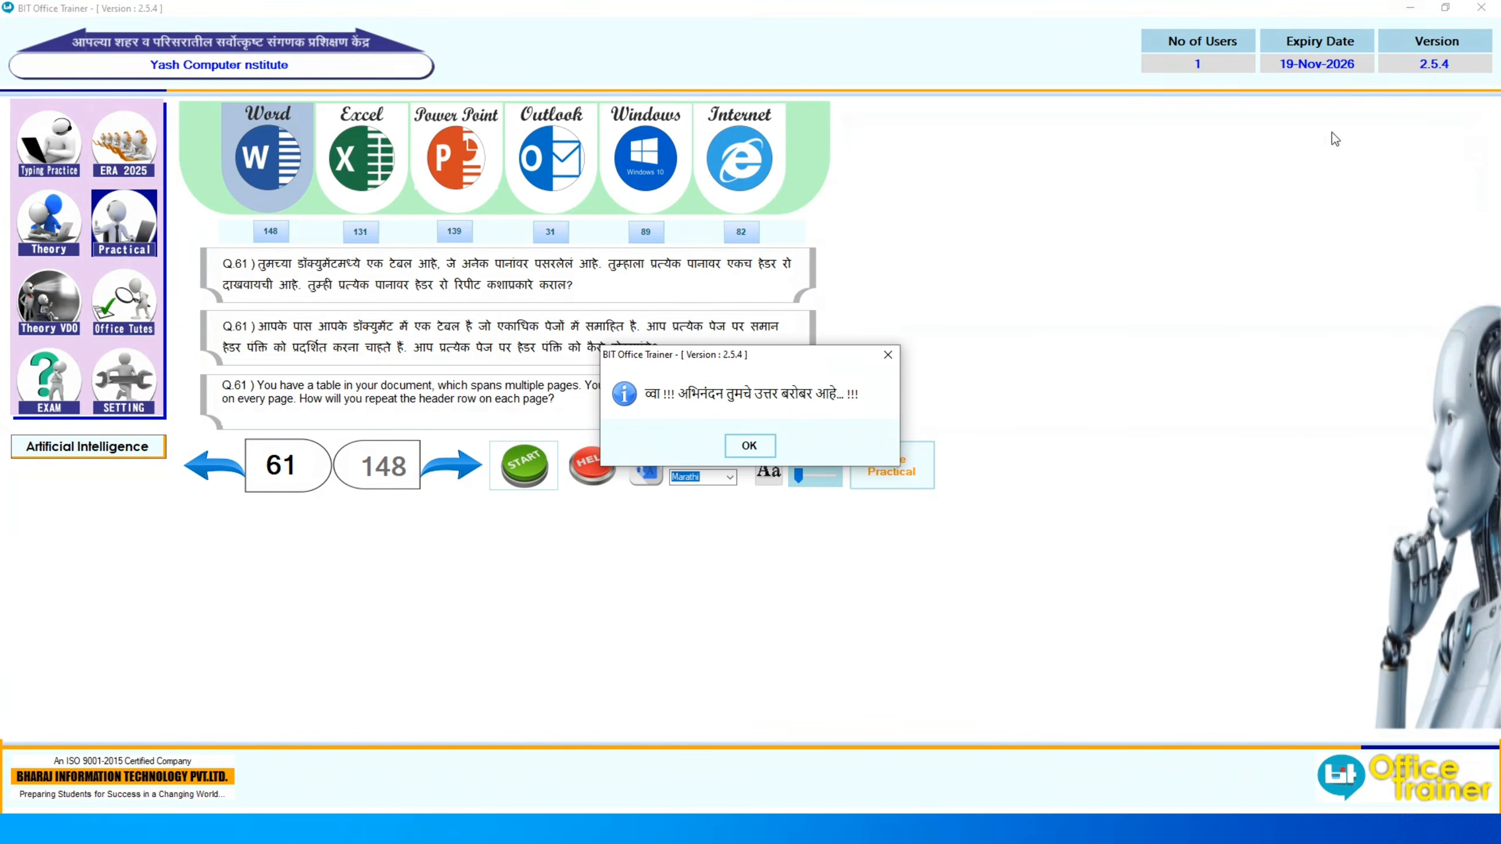
click(733, 445)
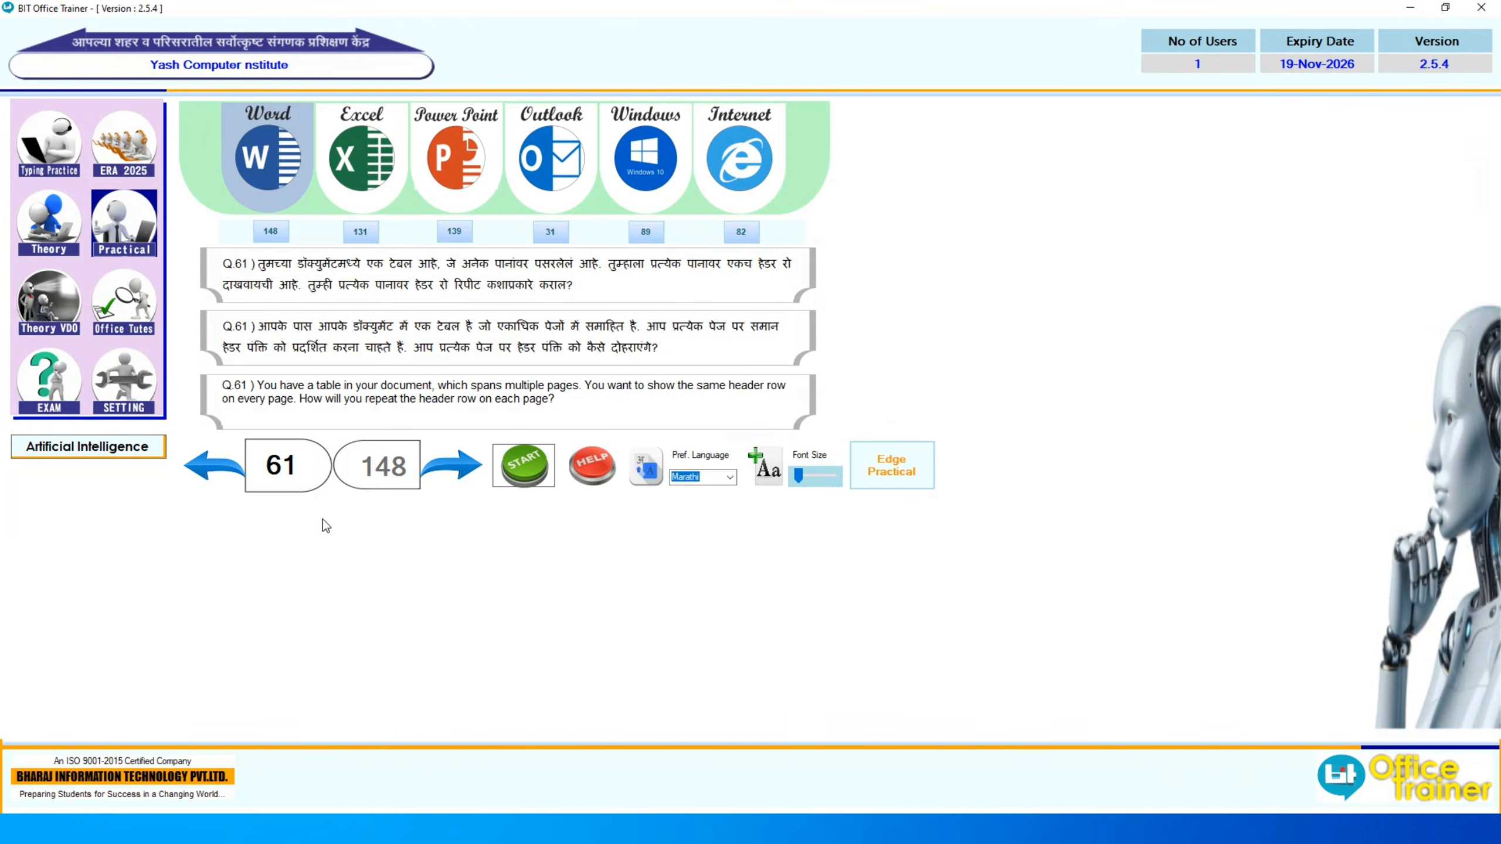
click(436, 460)
click(523, 467)
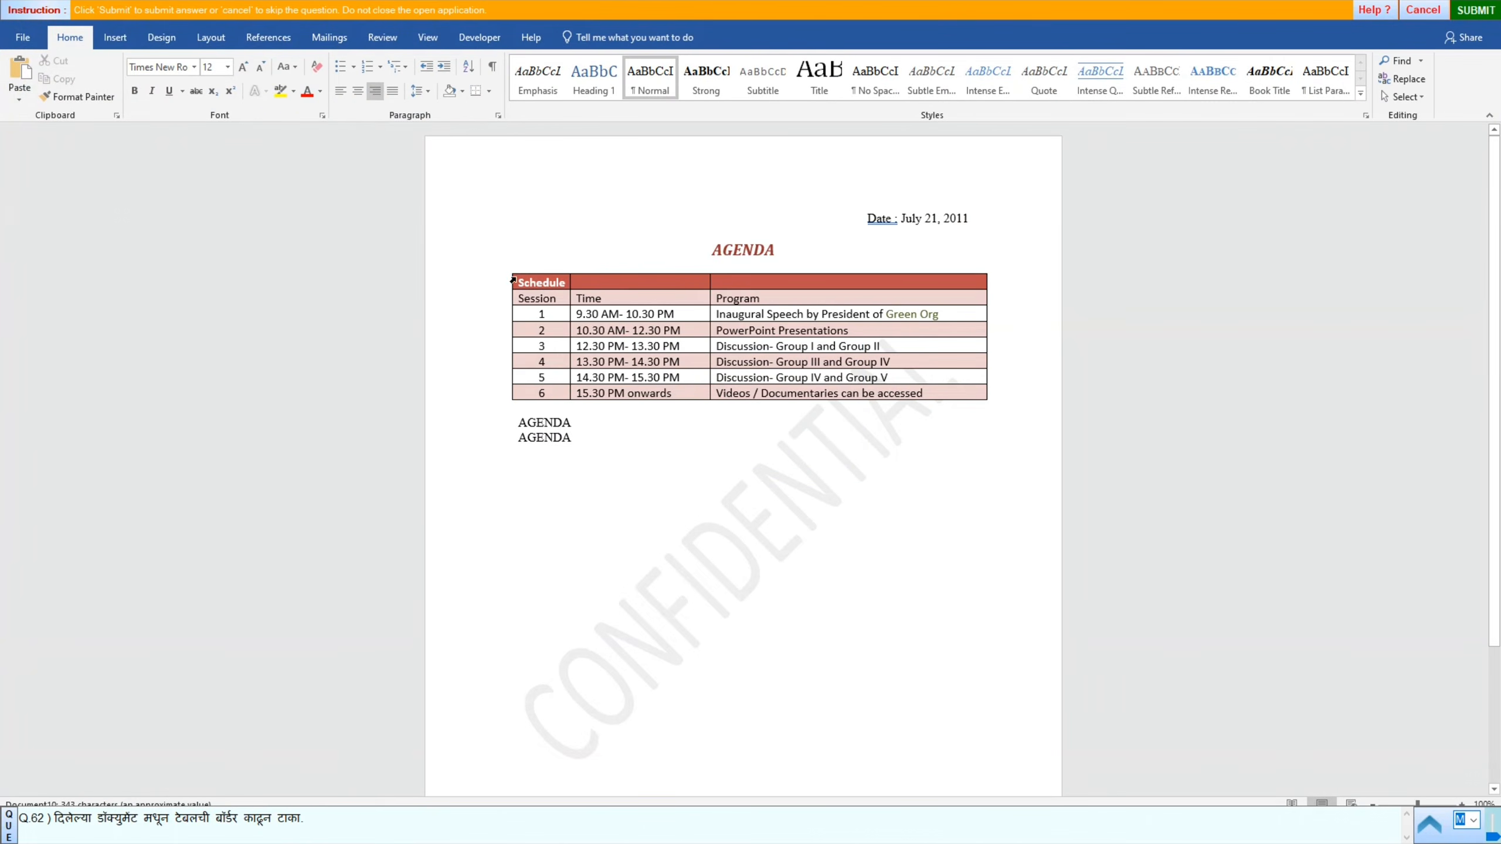
Step: Remove all borders from the entire AGENDA schedule table
mouse_move(510, 270)
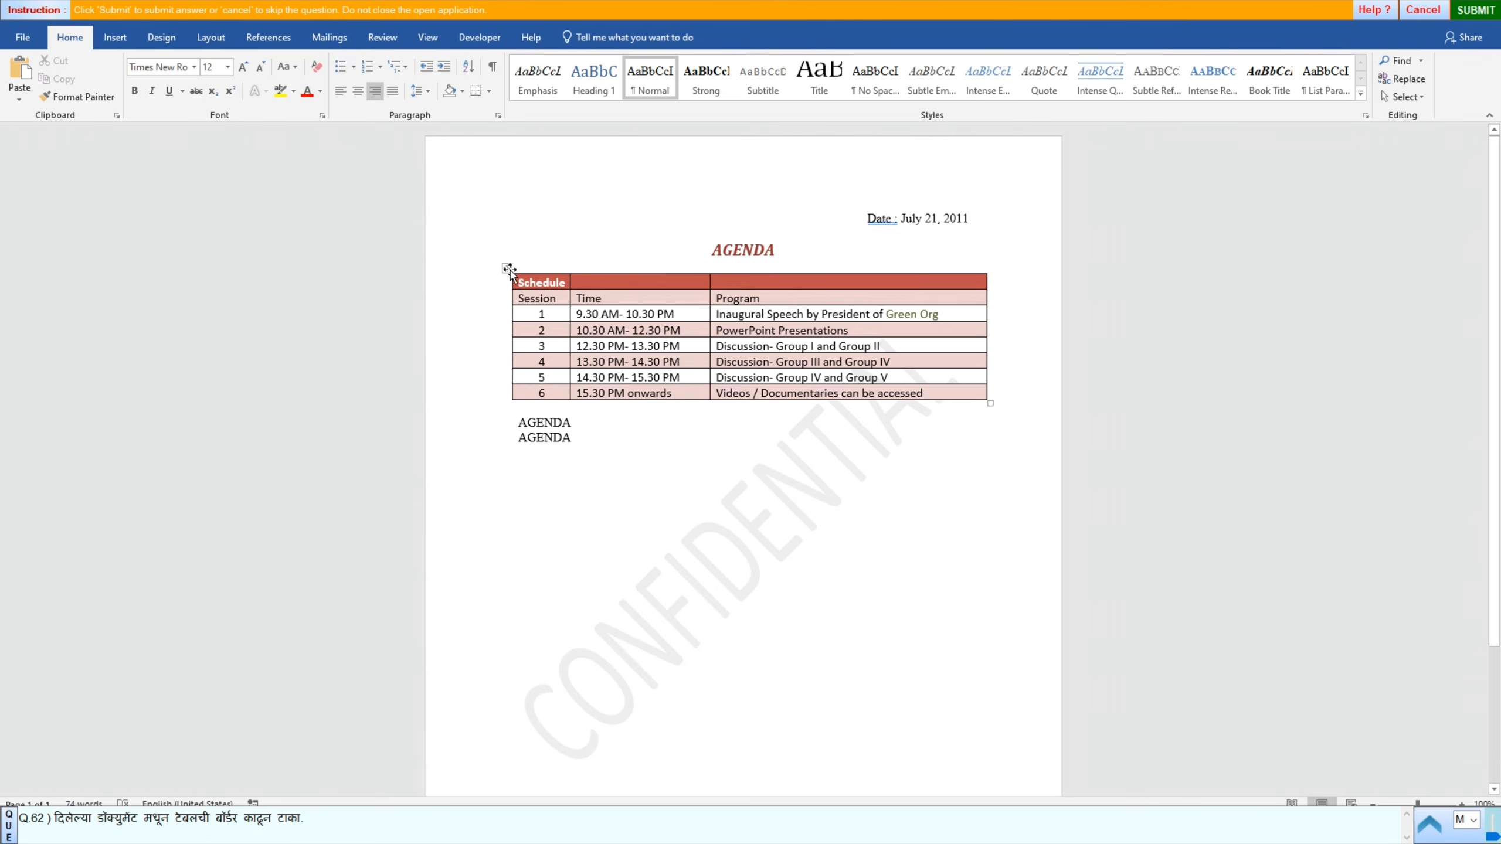
click(508, 269)
click(577, 37)
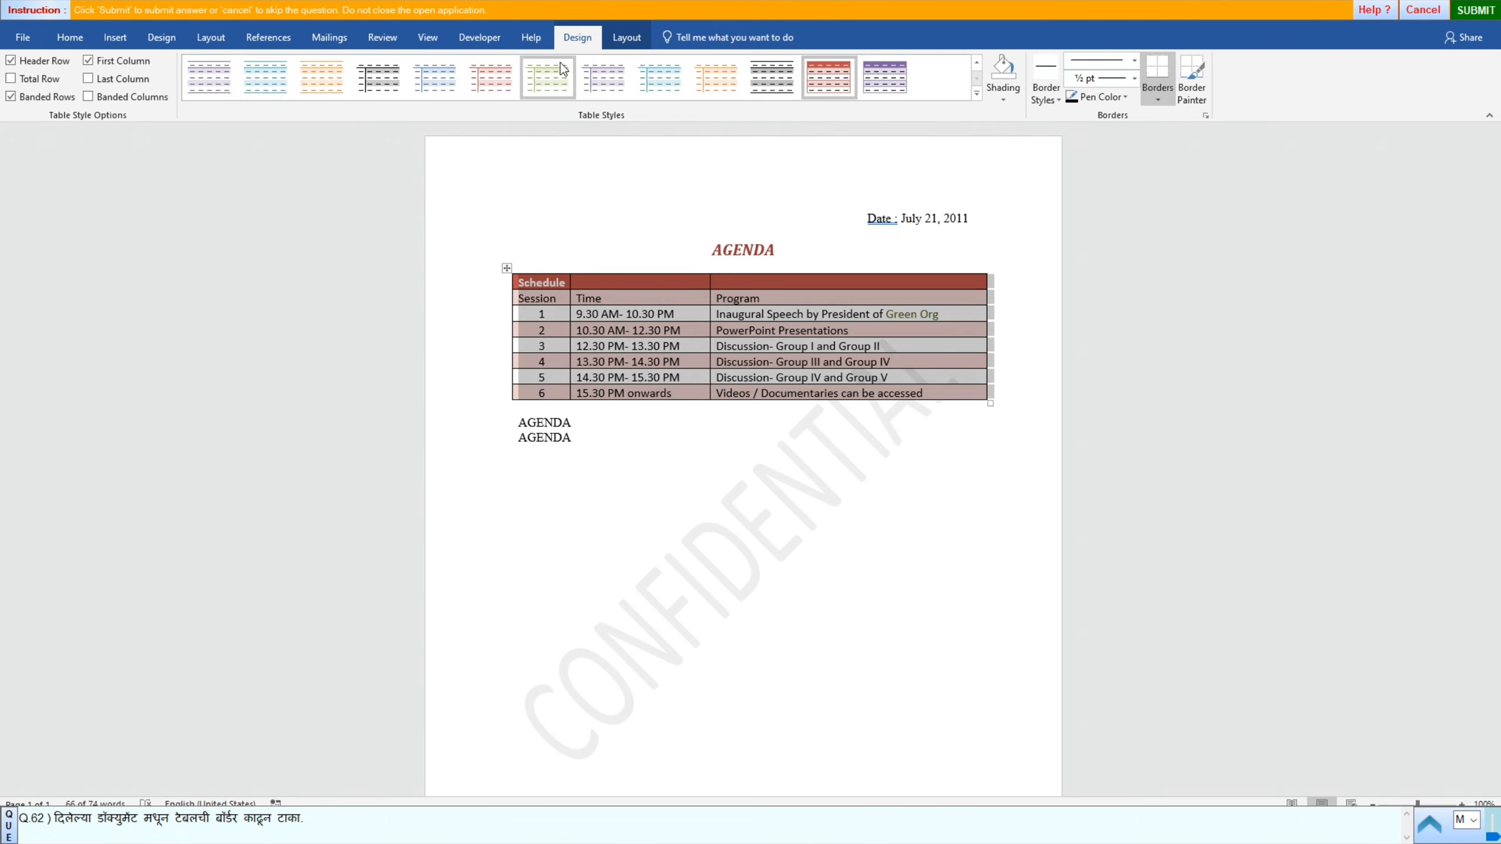
click(1158, 96)
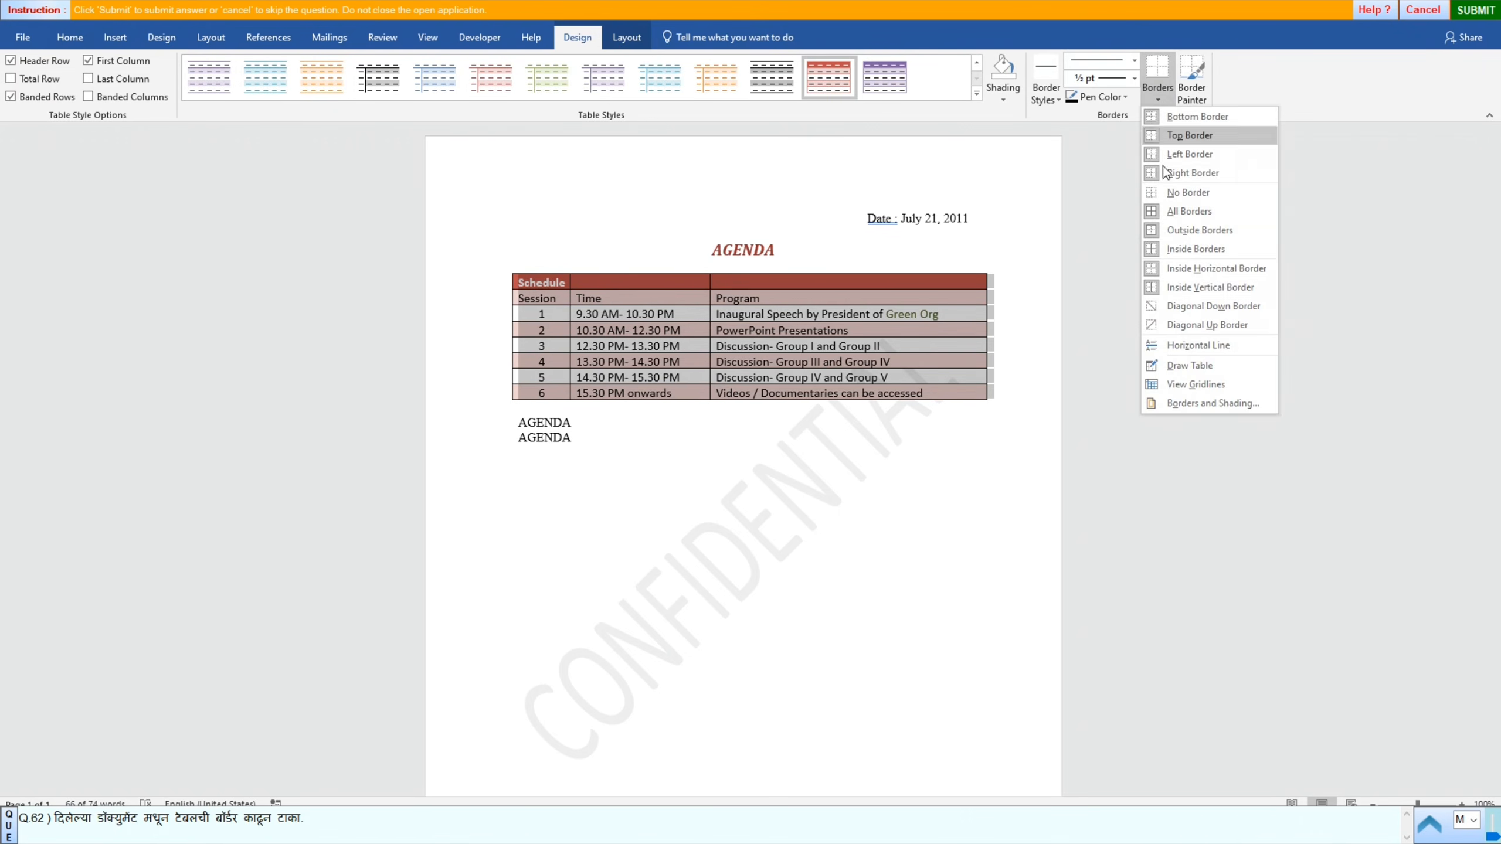
click(1188, 192)
Step: Submit the answer to question 62, dismiss the result message and start question 63
click(1494, 10)
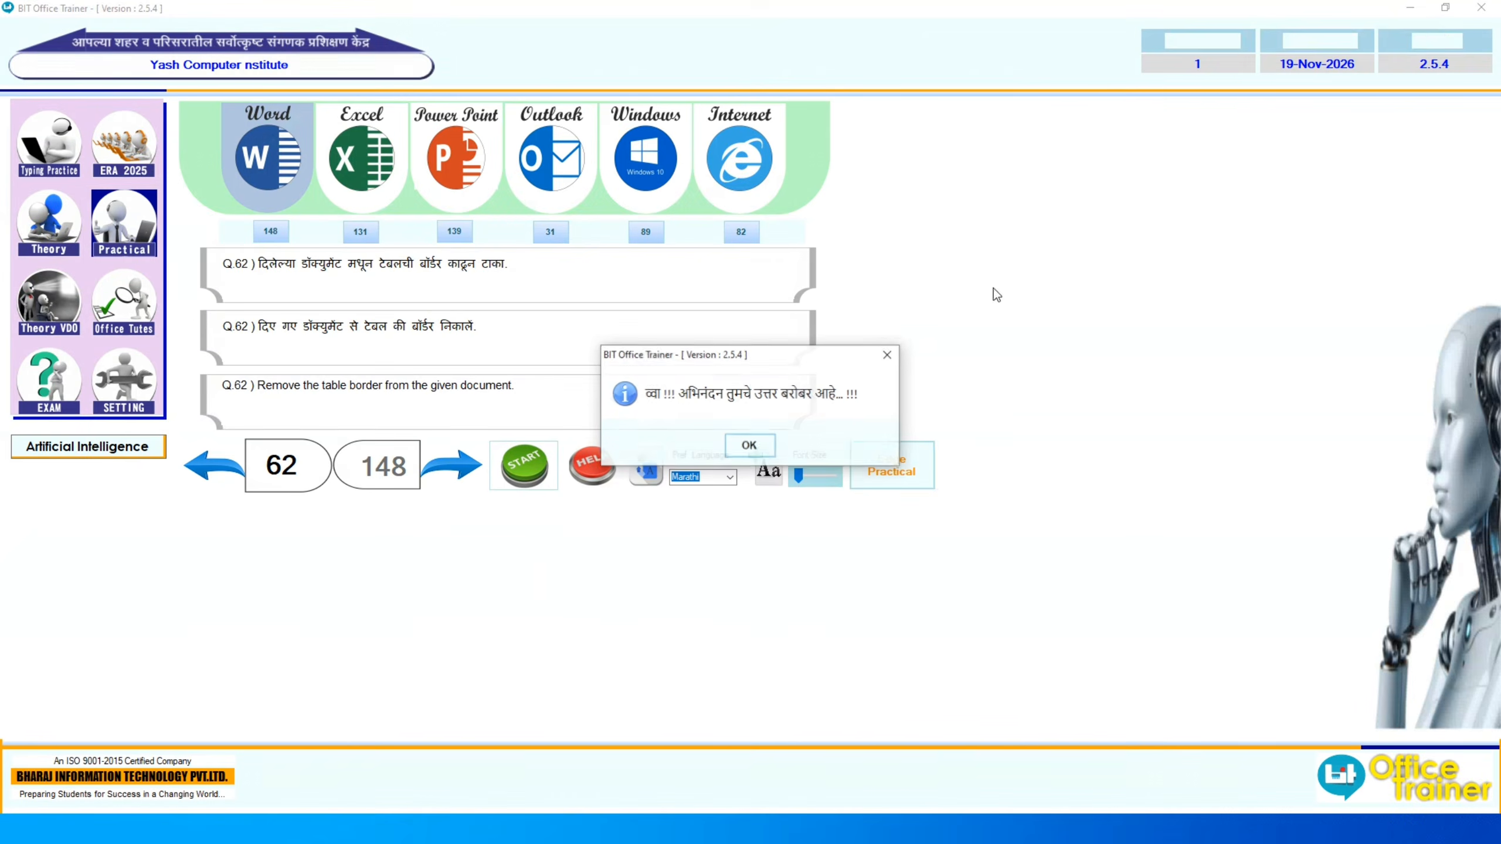
click(759, 448)
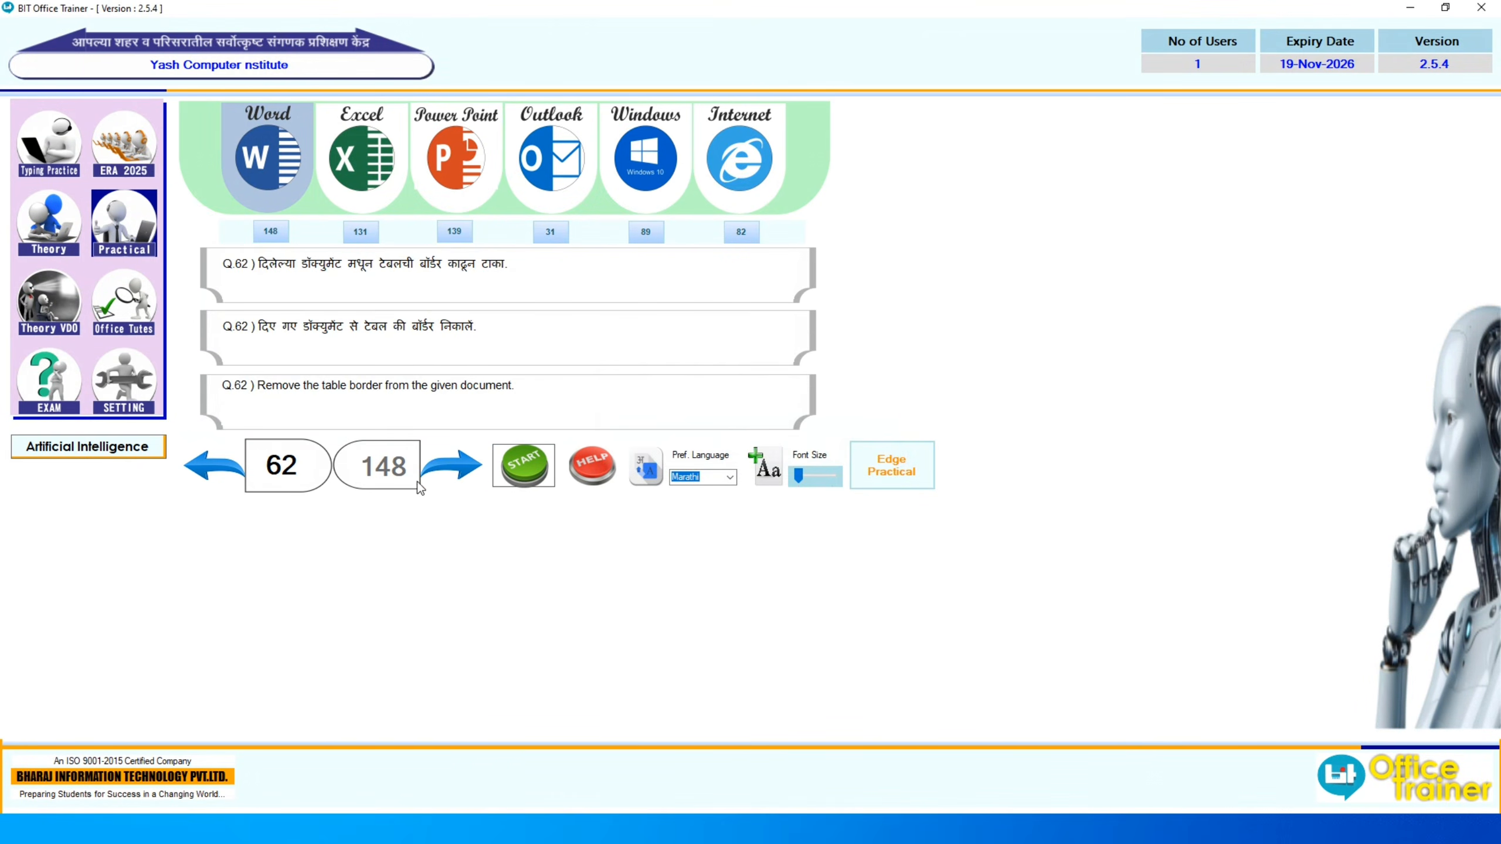
click(445, 483)
click(512, 465)
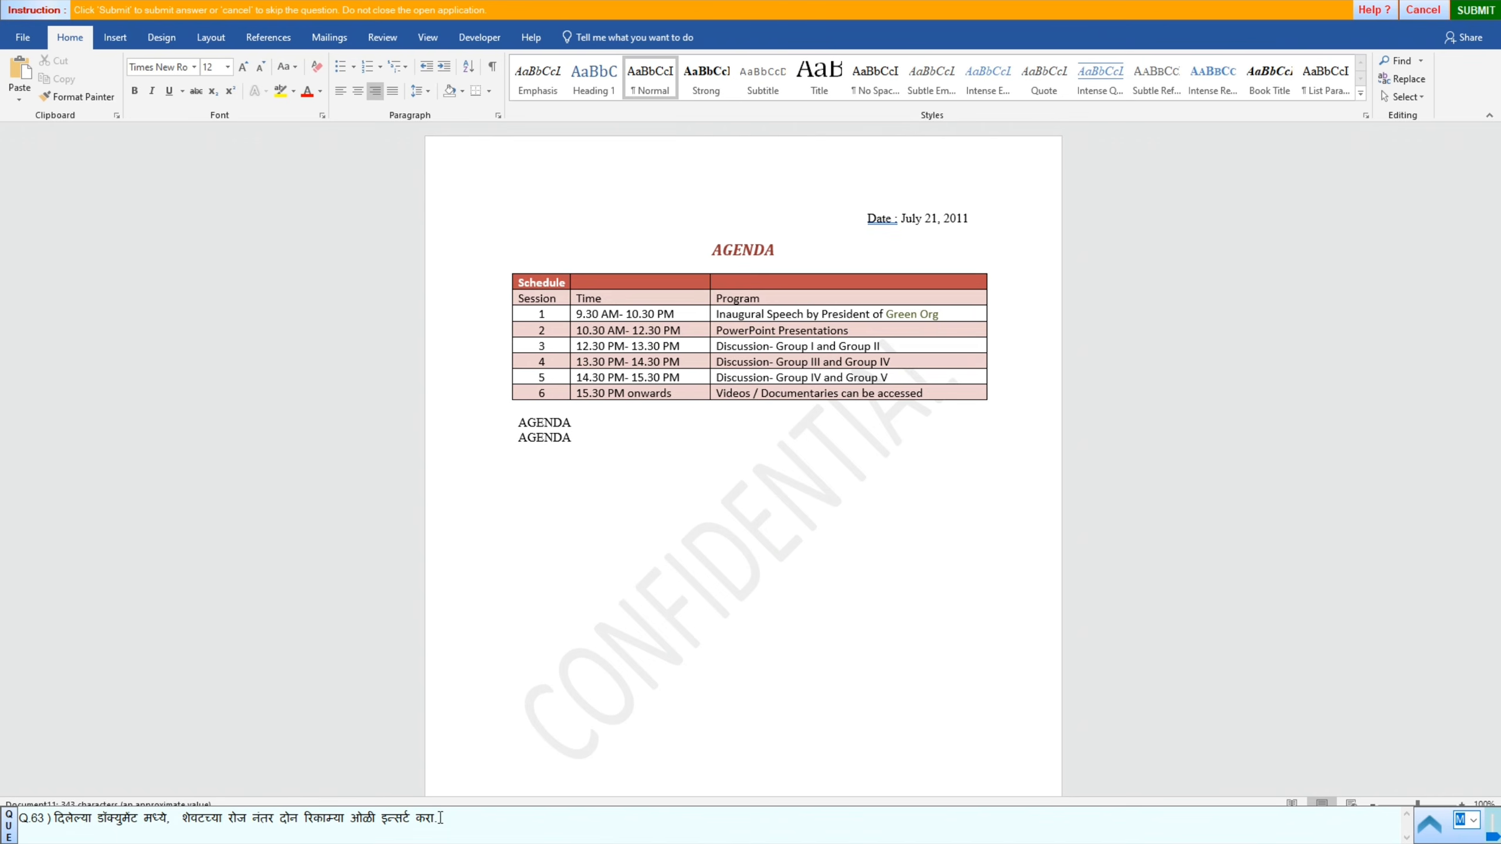
Step: Insert two blank rows below the last row (session 6) of the AGENDA table
click(492, 402)
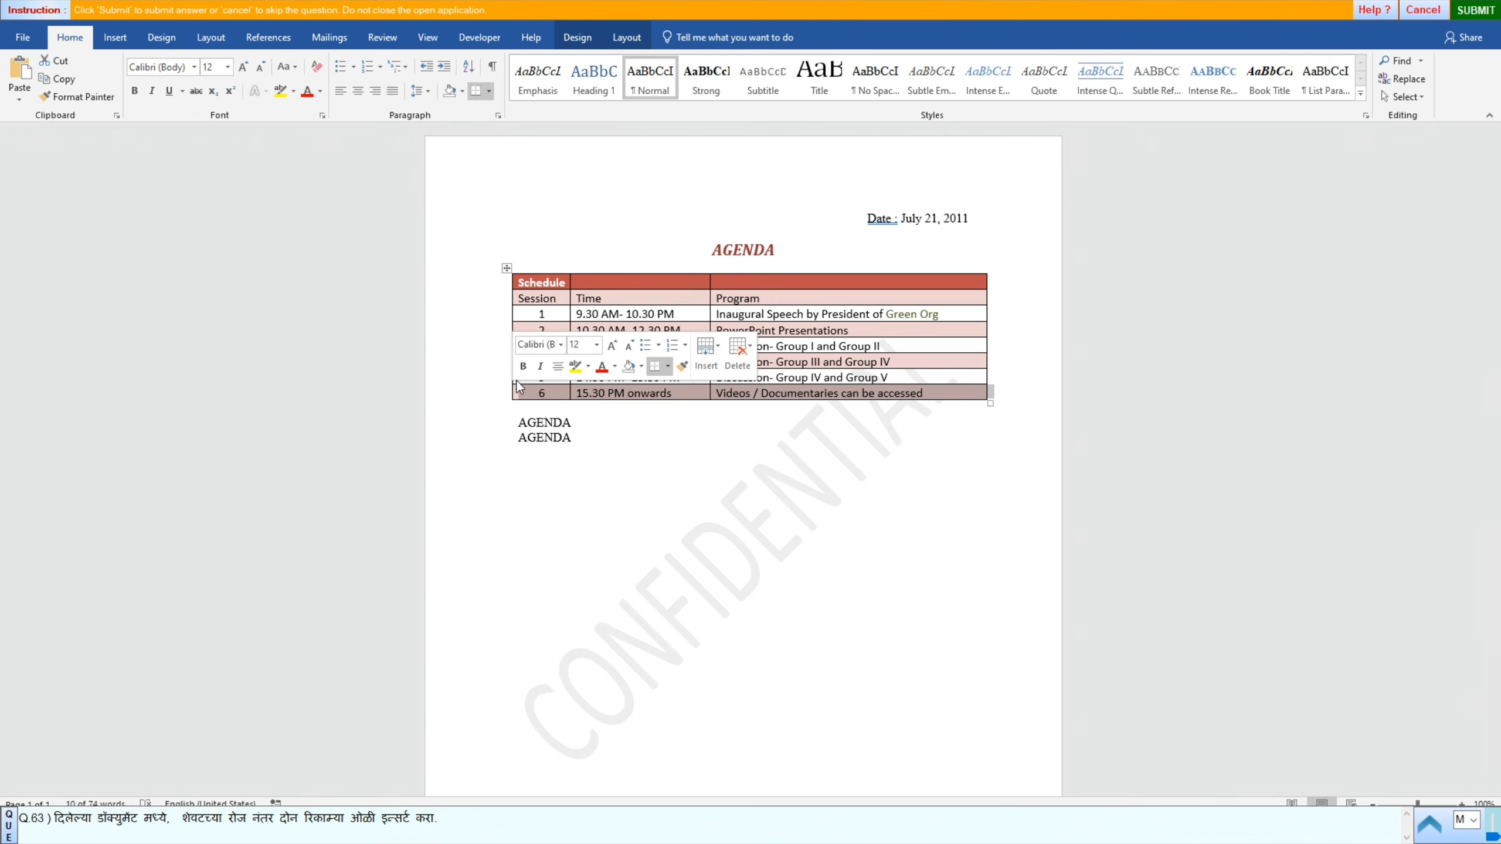
click(615, 40)
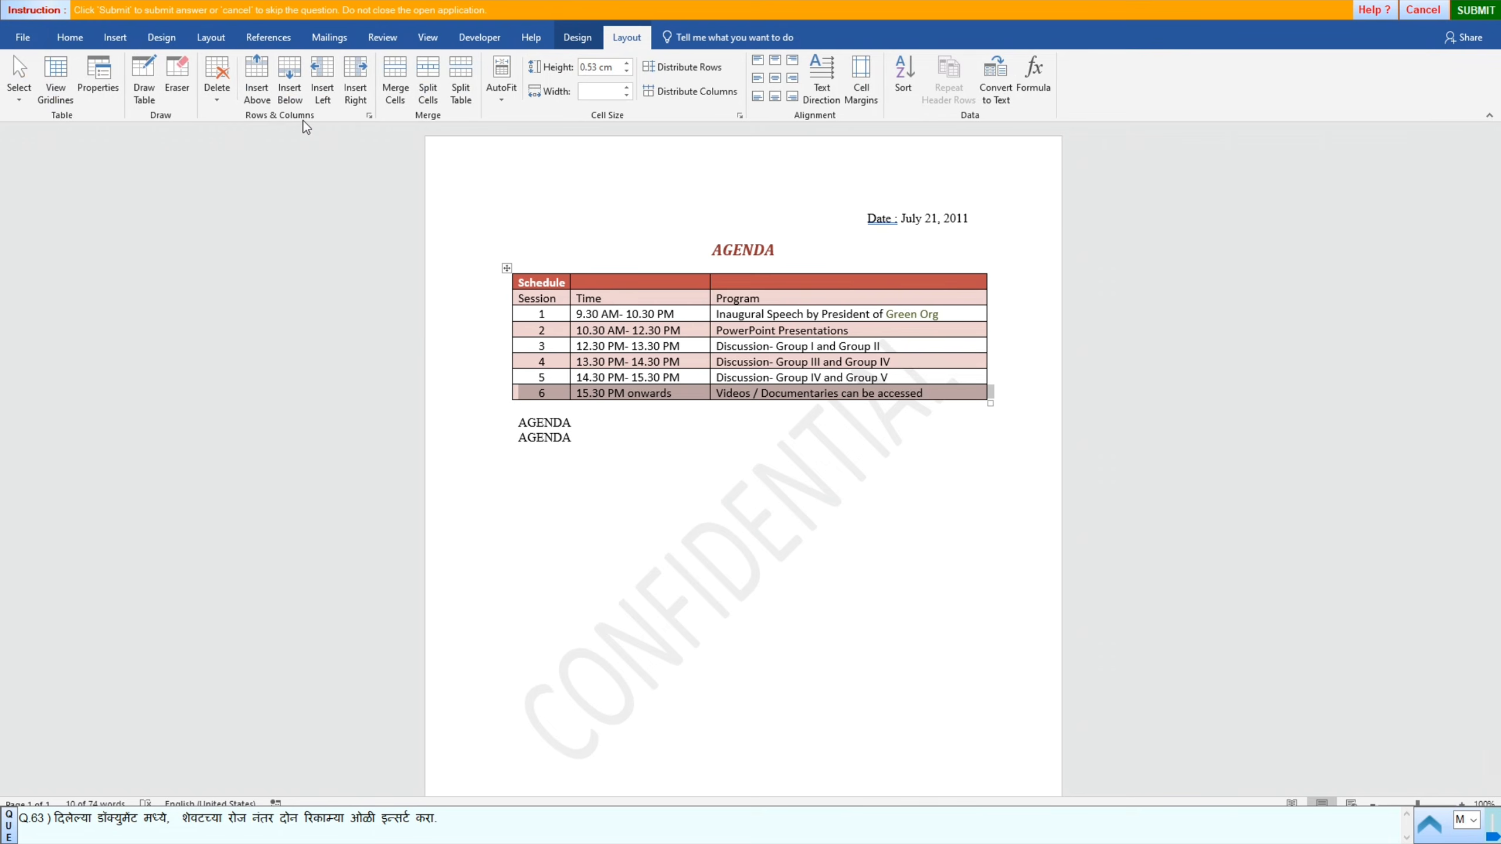
click(289, 83)
click(289, 82)
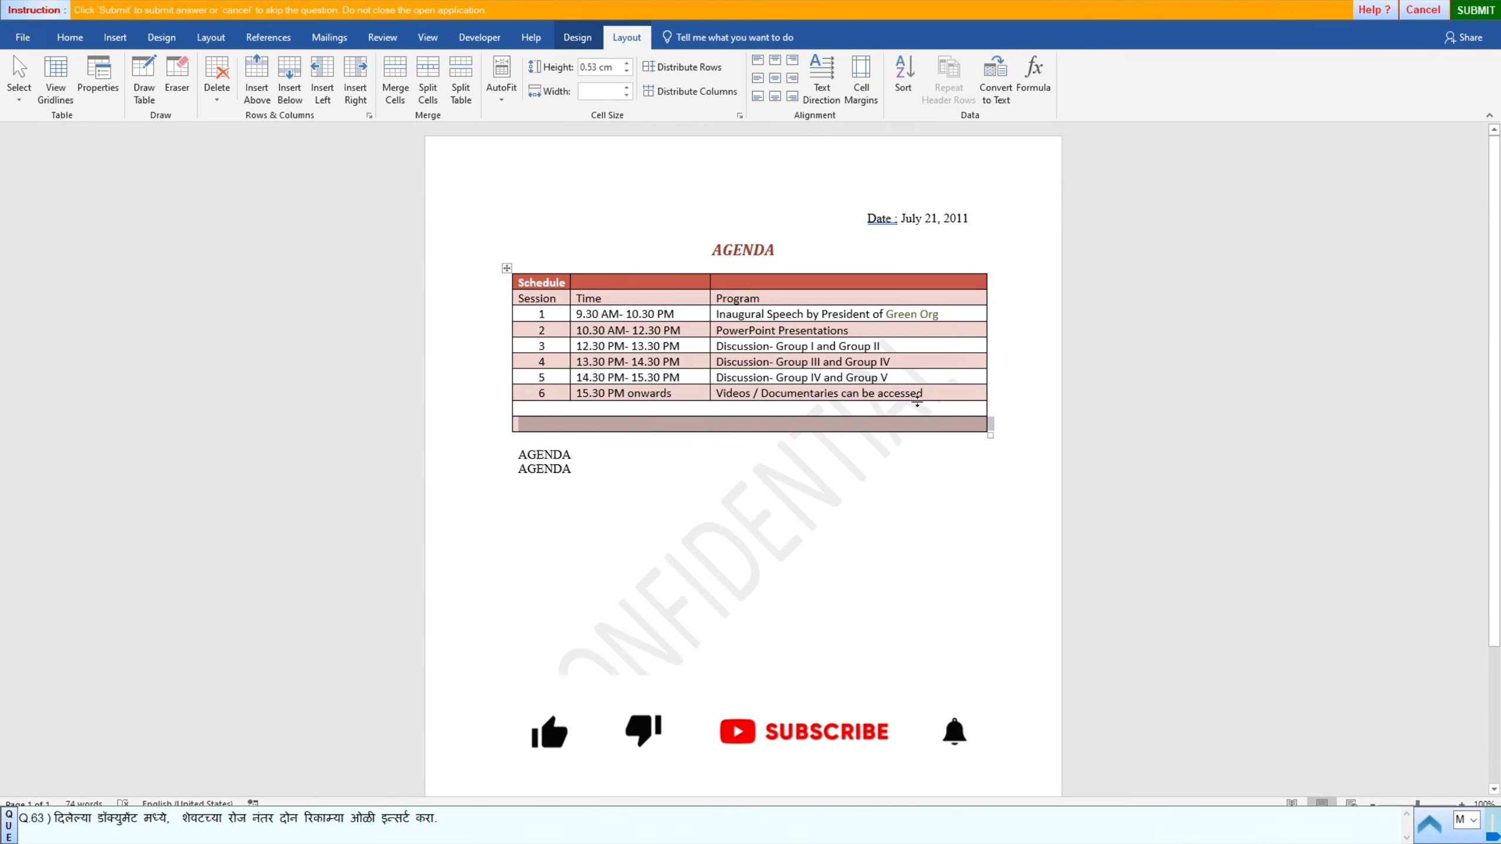
Step: Submit the answer to question 63, dismiss the result message and start question 64
click(1471, 10)
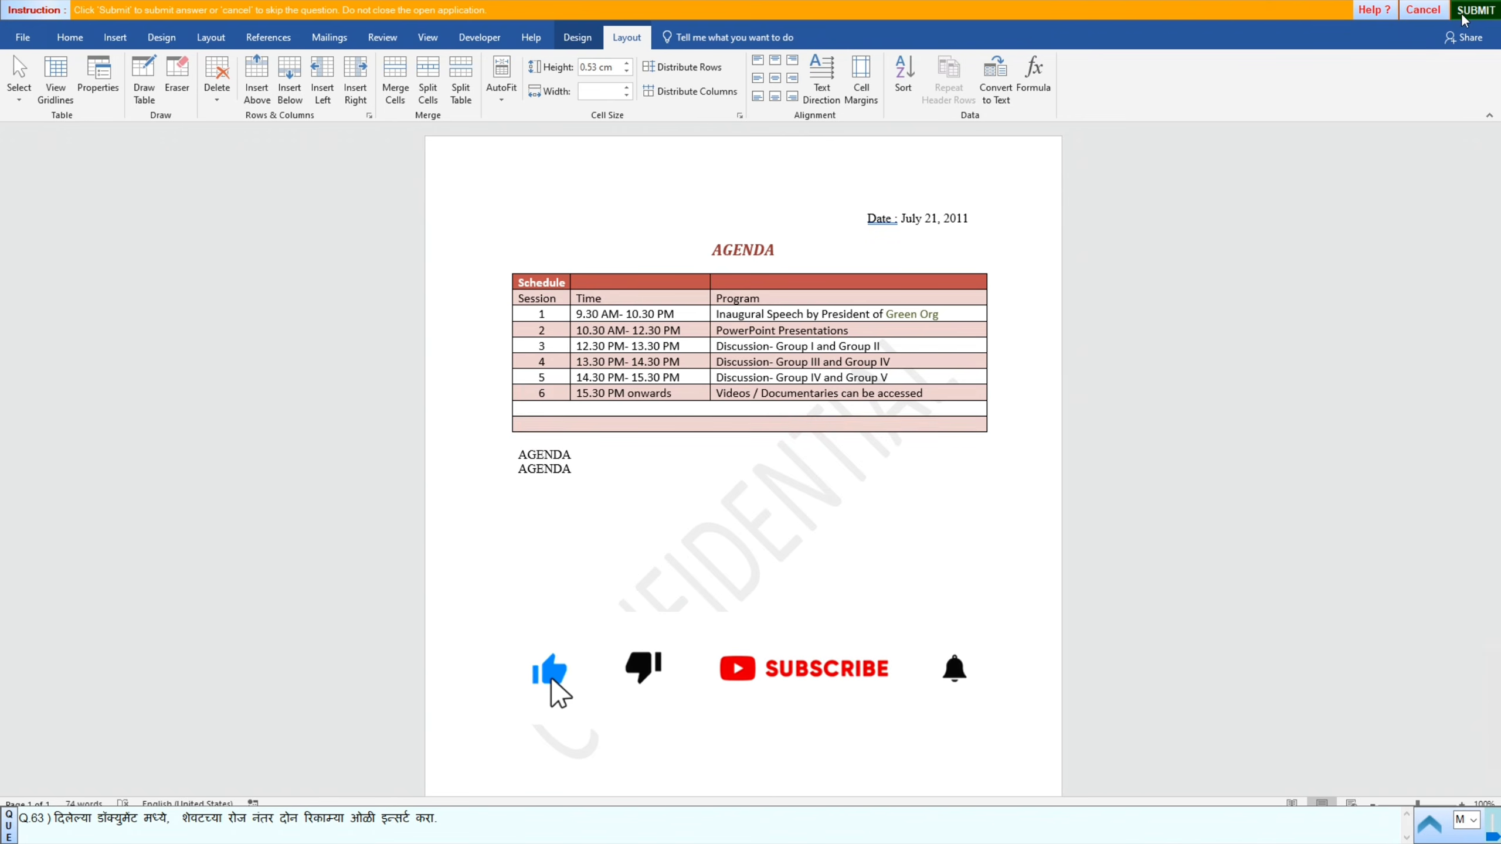
click(749, 445)
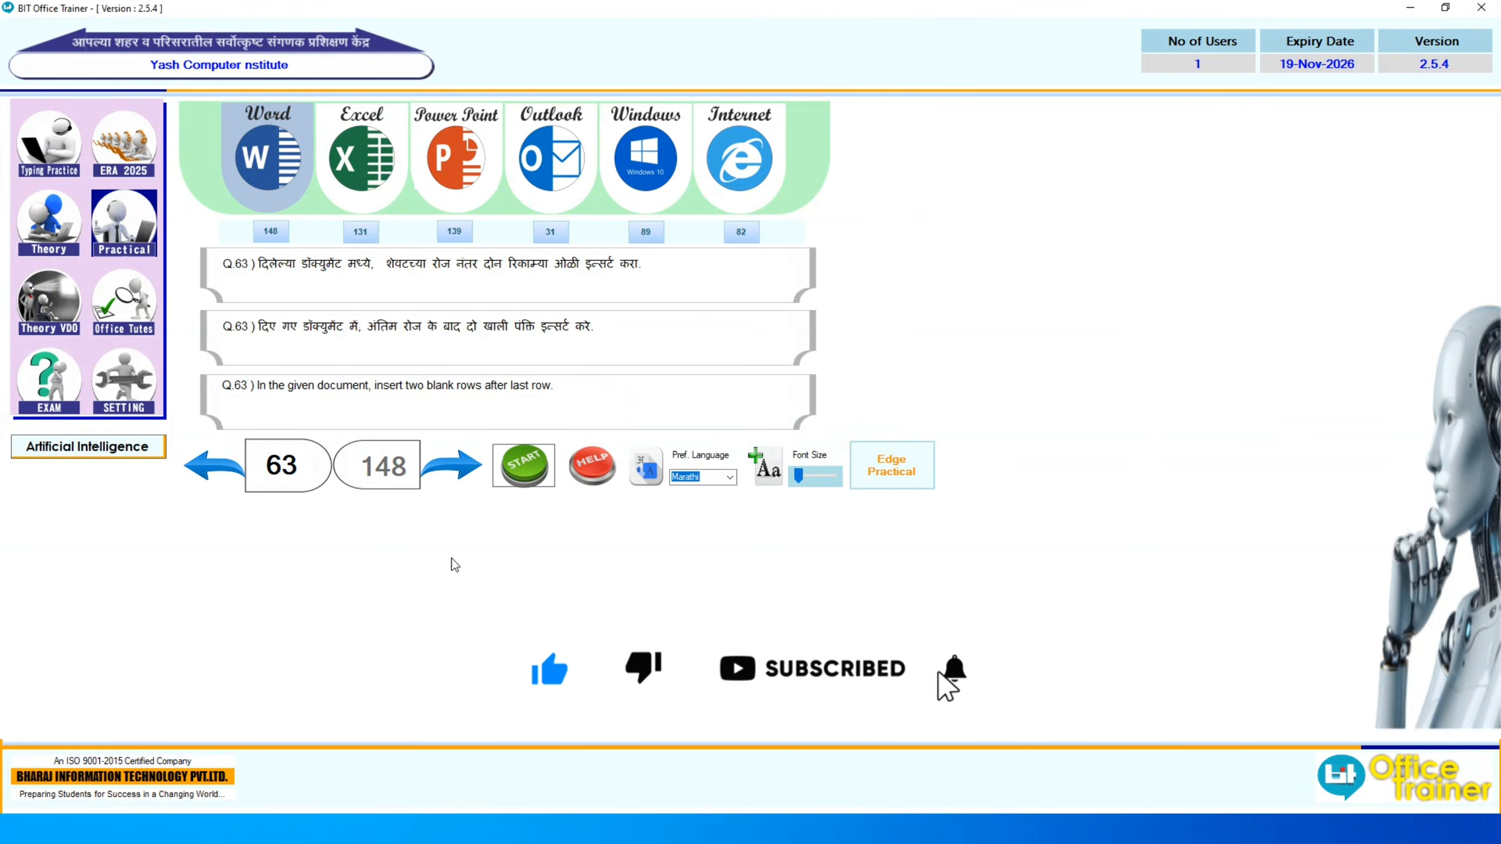
click(444, 482)
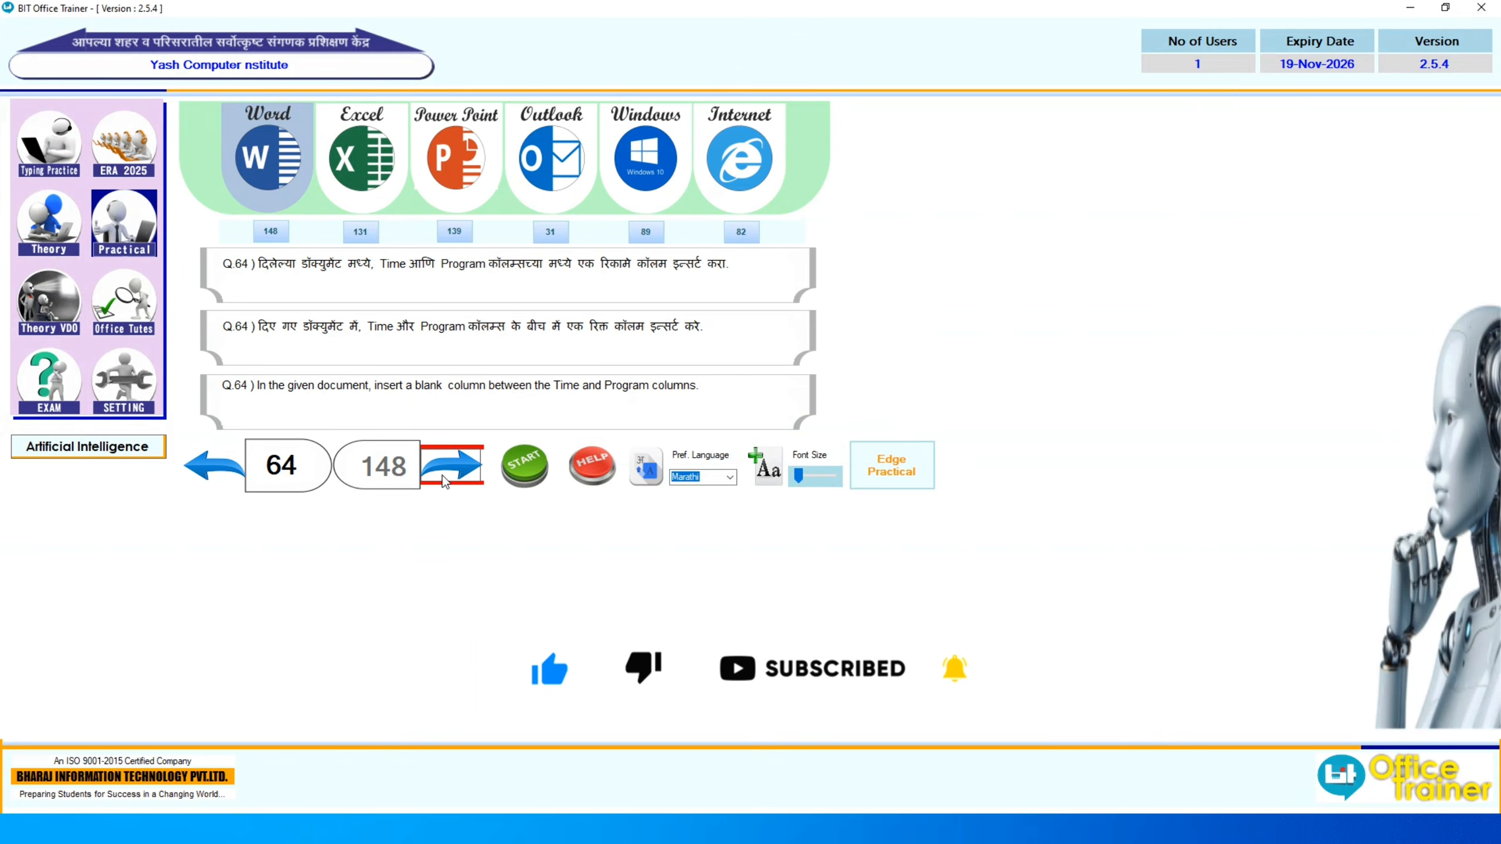
click(524, 466)
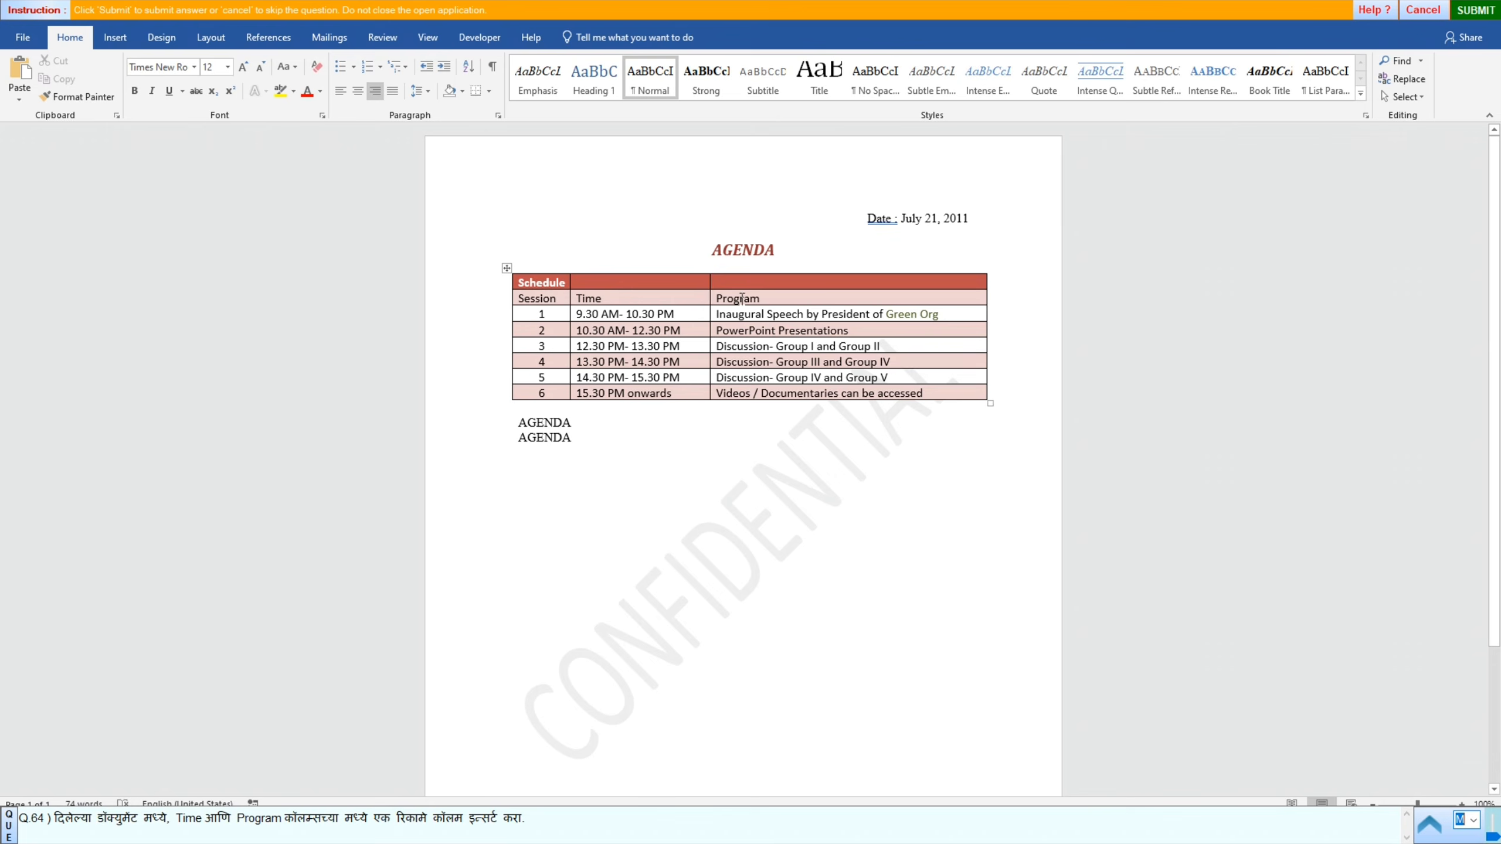
Step: Insert a blank column between the Time and Program columns of the AGENDA table and submit the answer to question 64
mouse_move(710, 269)
click(710, 266)
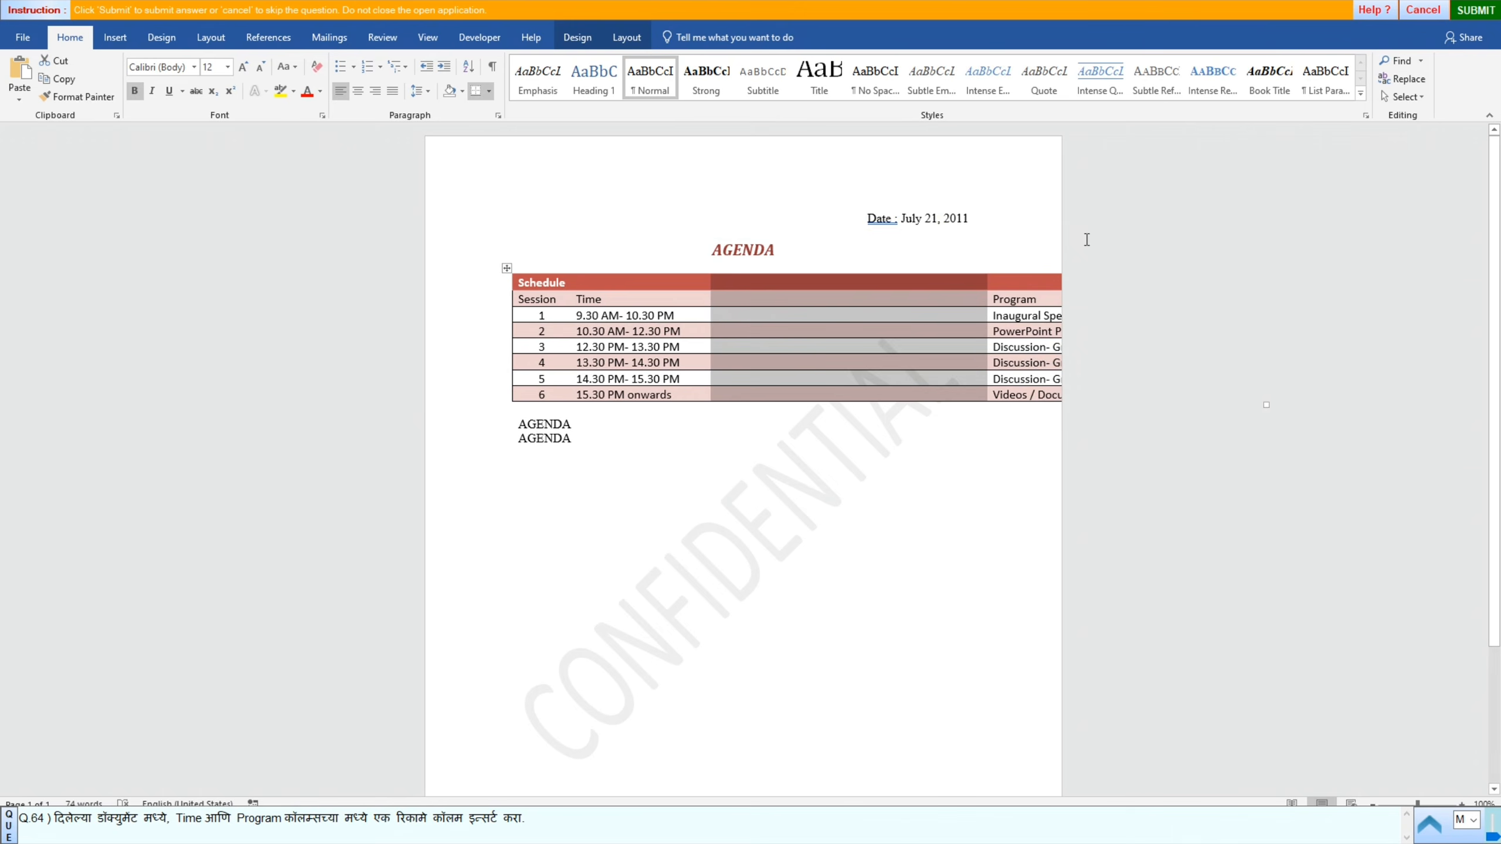
click(1474, 10)
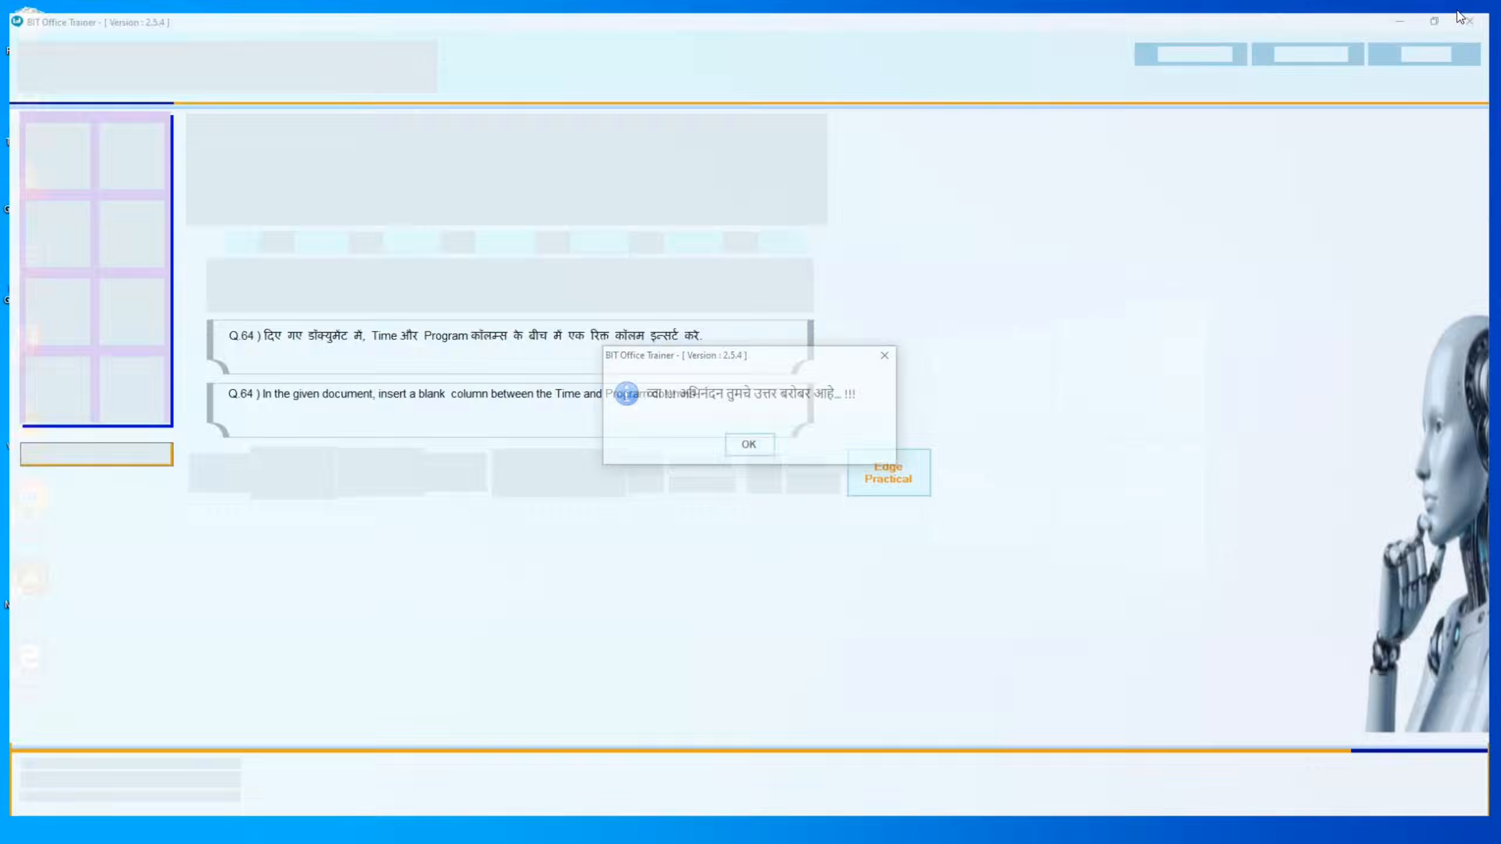
click(749, 445)
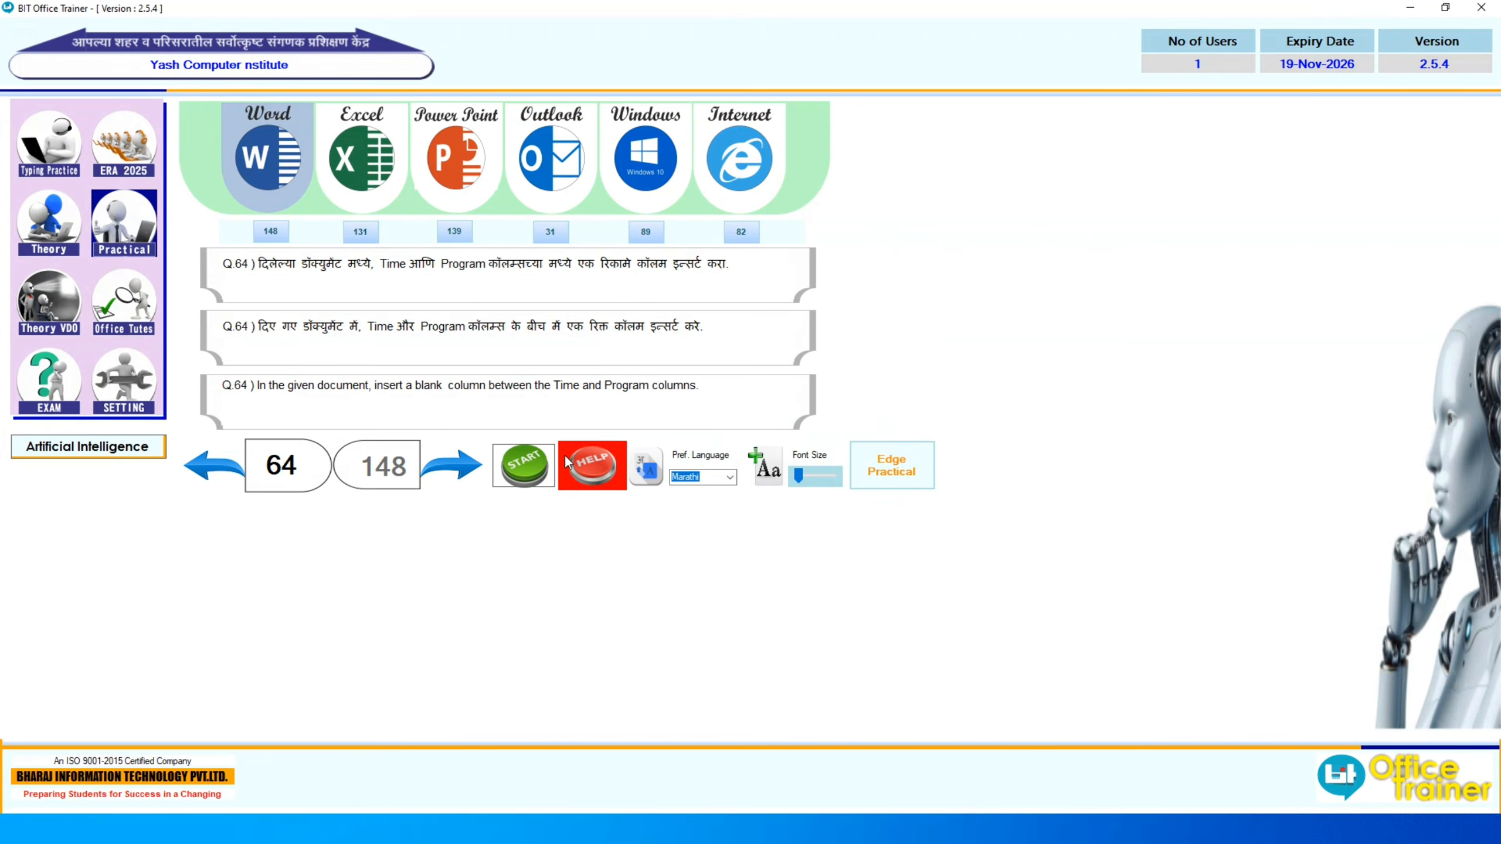
Step: Start question 65 and use Draw Table to create a one-row, two-column table about 14.5 cm wide below the country list
click(471, 464)
click(497, 468)
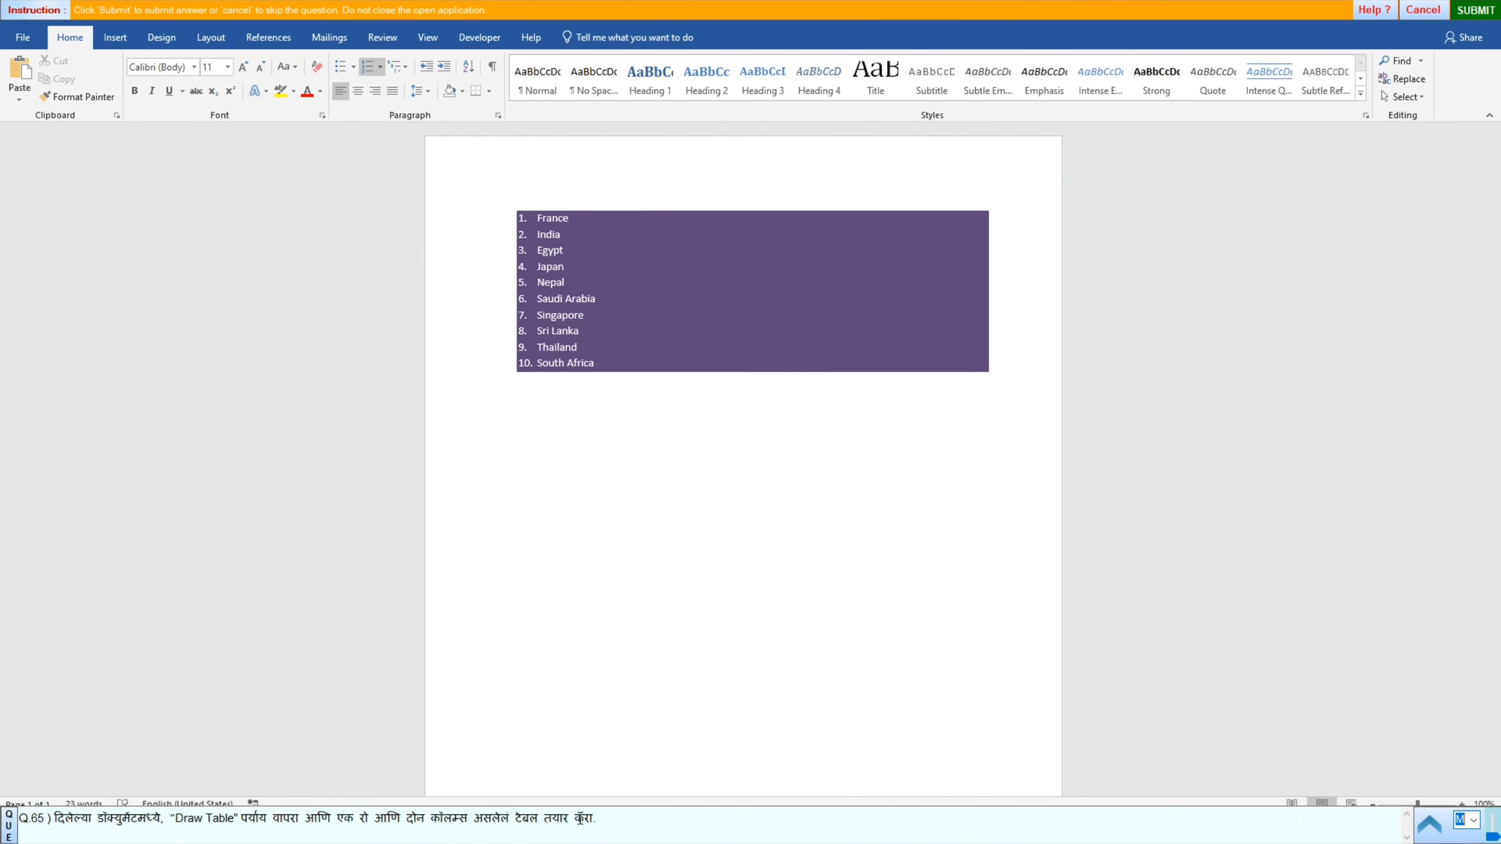
click(112, 37)
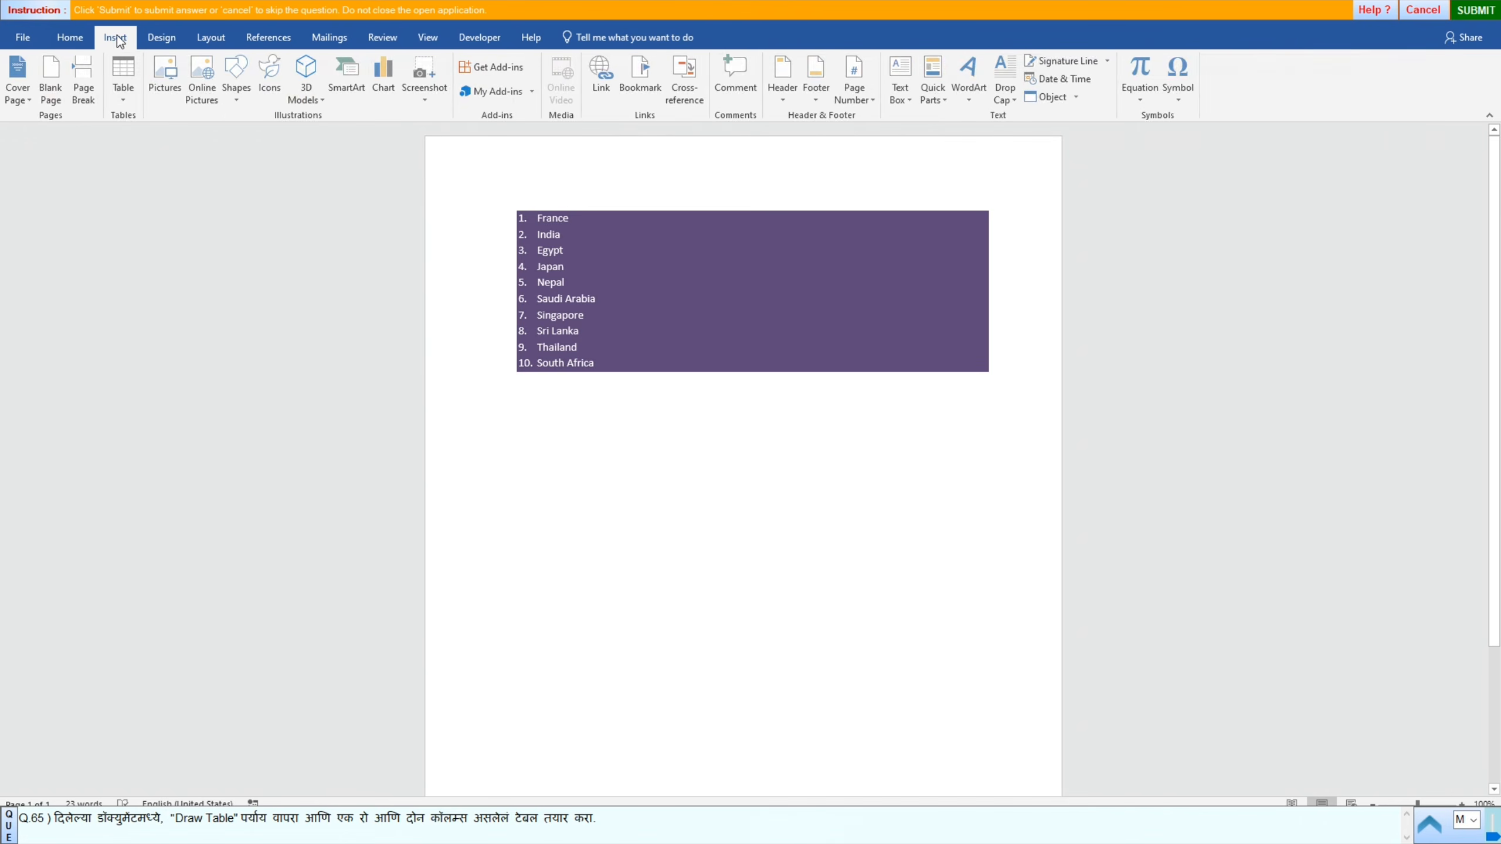
click(123, 101)
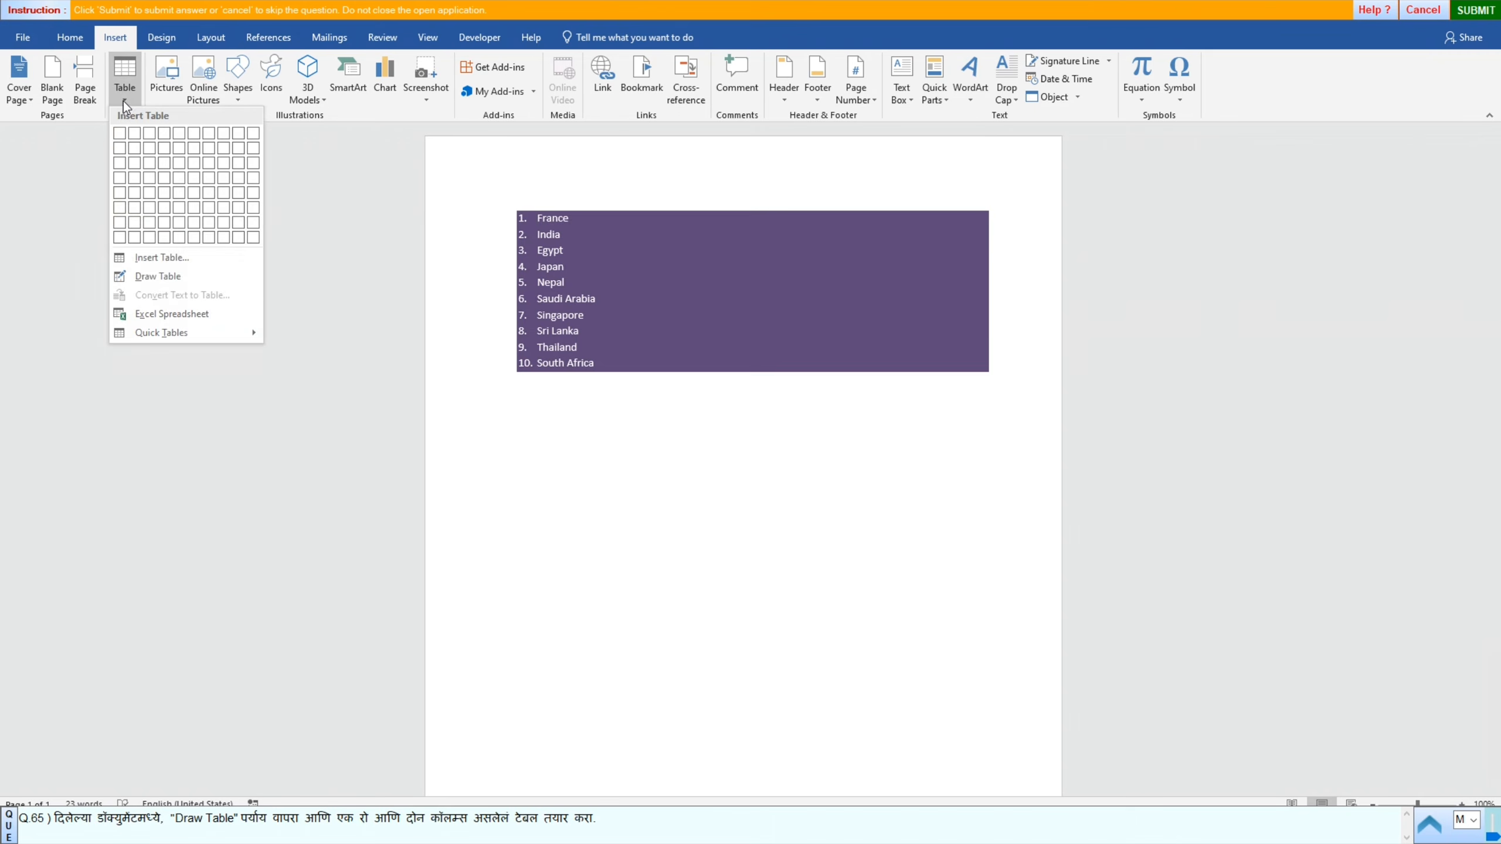
click(157, 277)
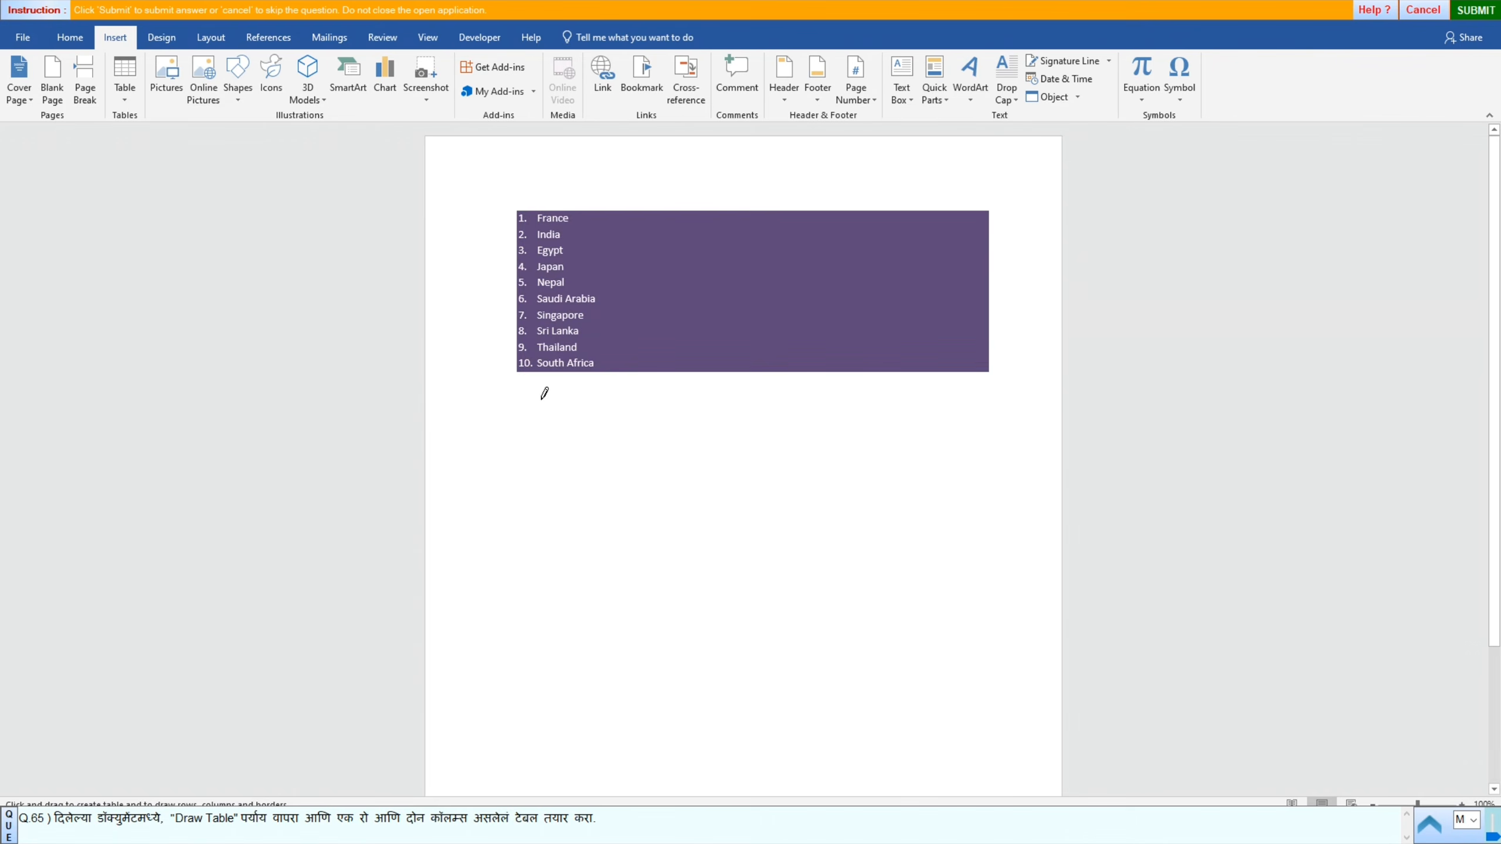
mouse_move(538, 400)
mouse_down()
mouse_move(717, 398)
mouse_move(843, 426)
mouse_move(971, 426)
mouse_up()
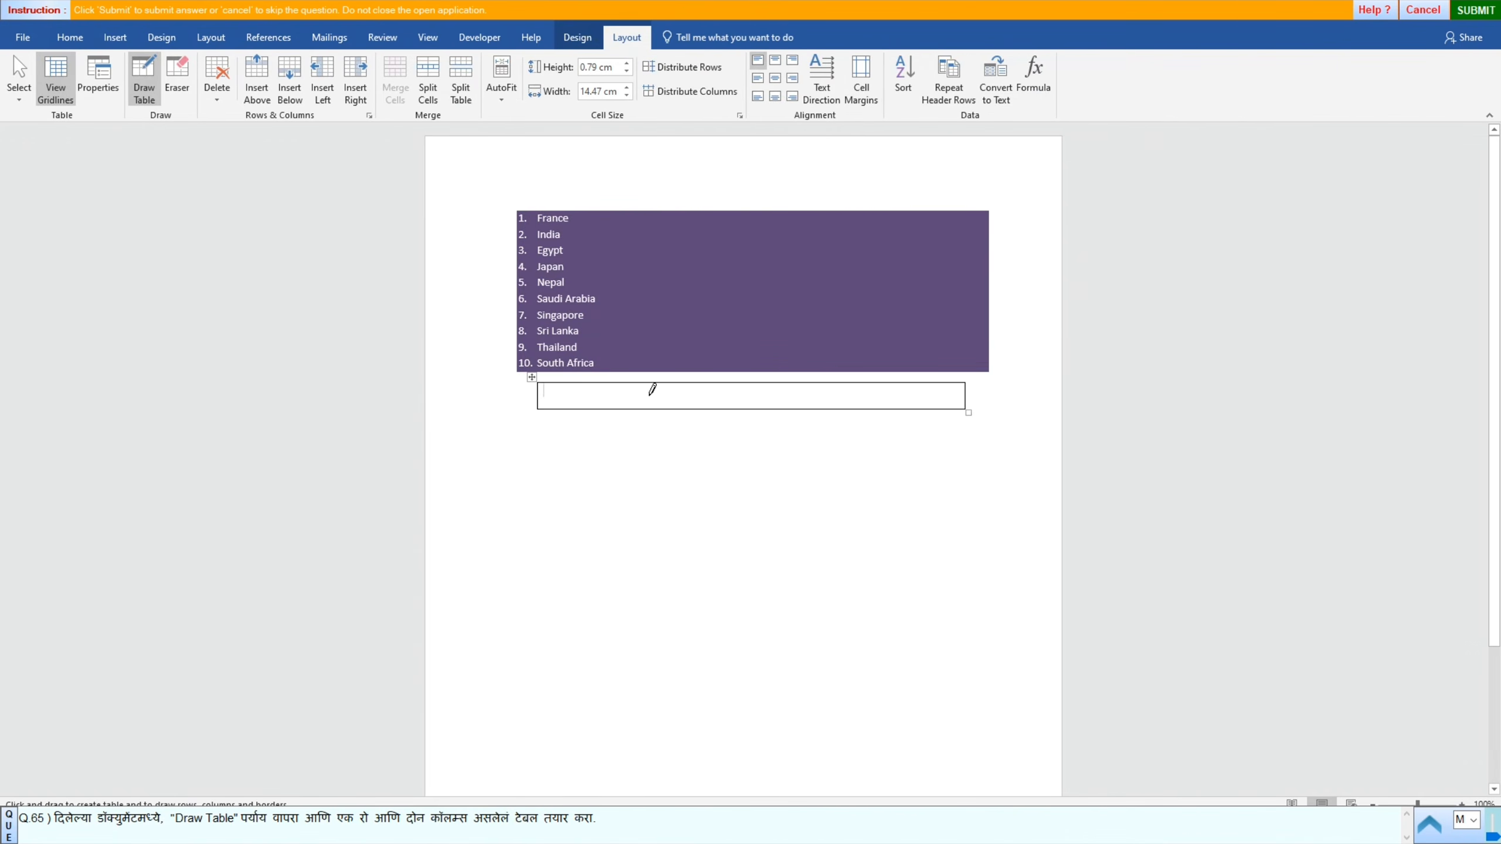
drag(724, 381, 736, 511)
Step: Submit the answer to question 65, dismiss the result message and start question 66
click(1476, 10)
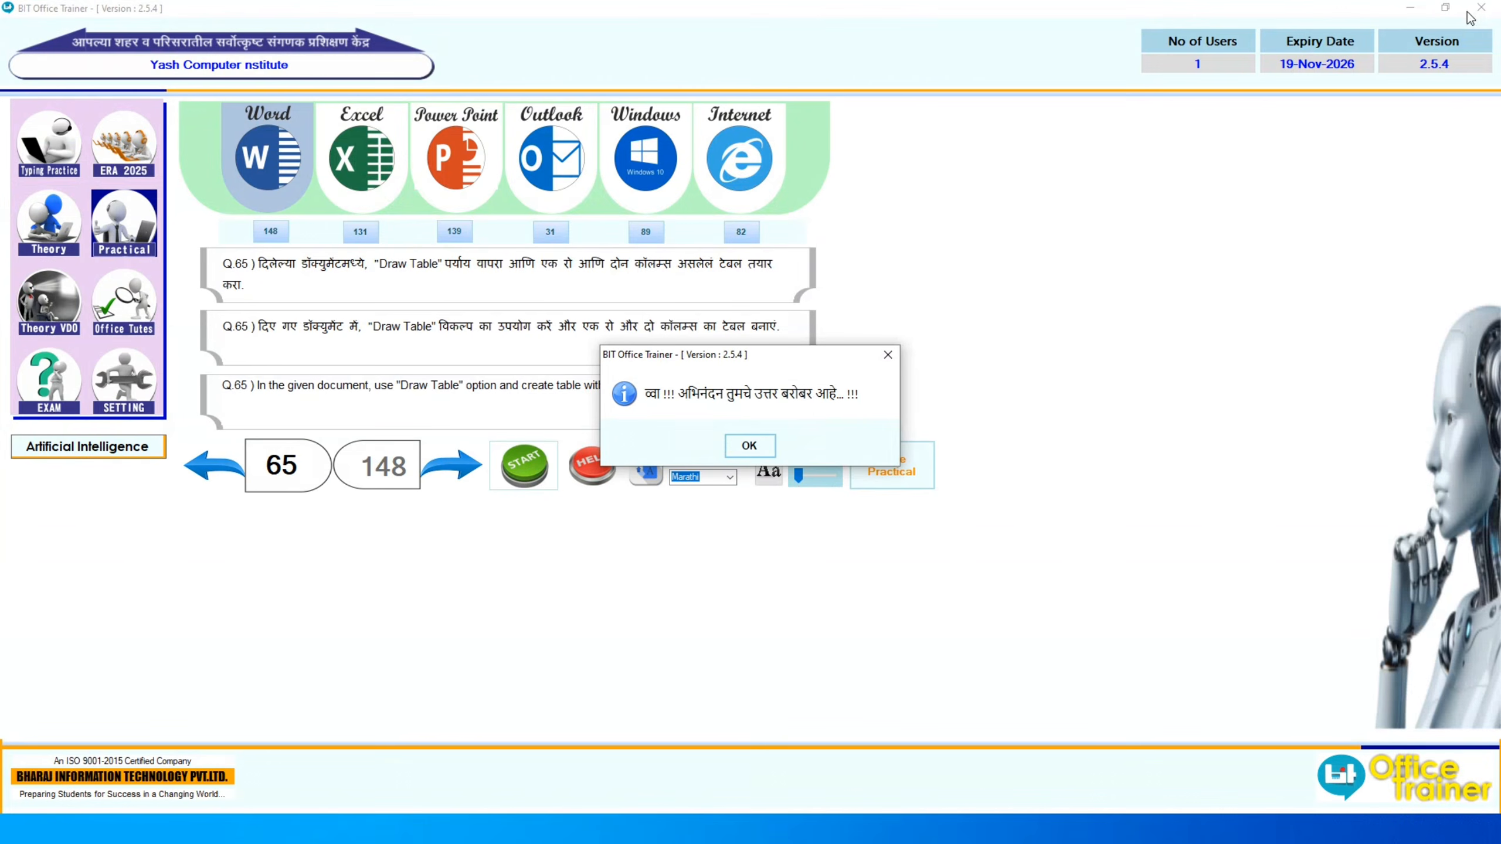
click(748, 445)
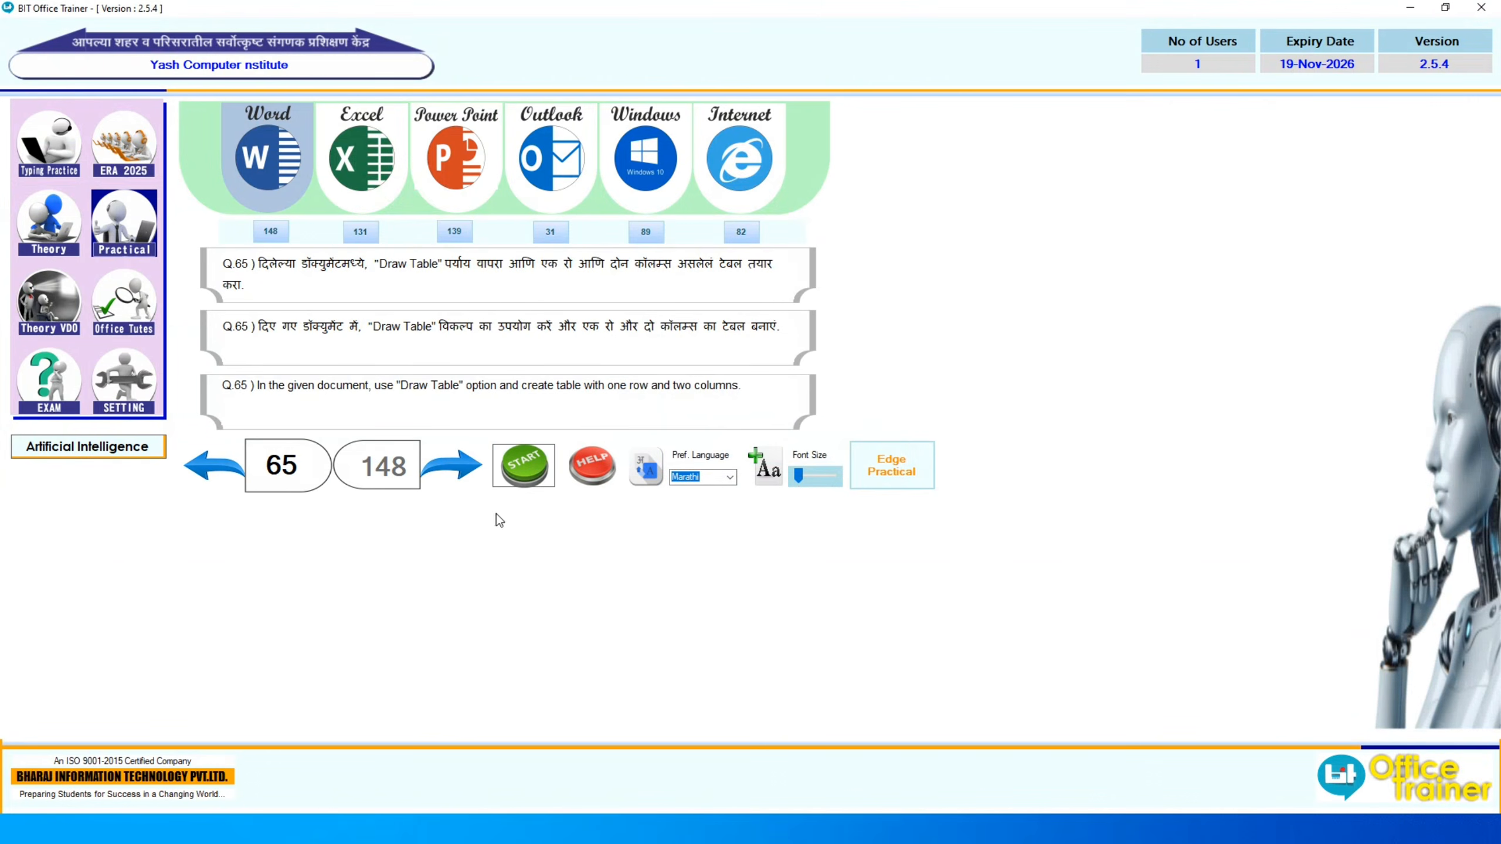
click(455, 477)
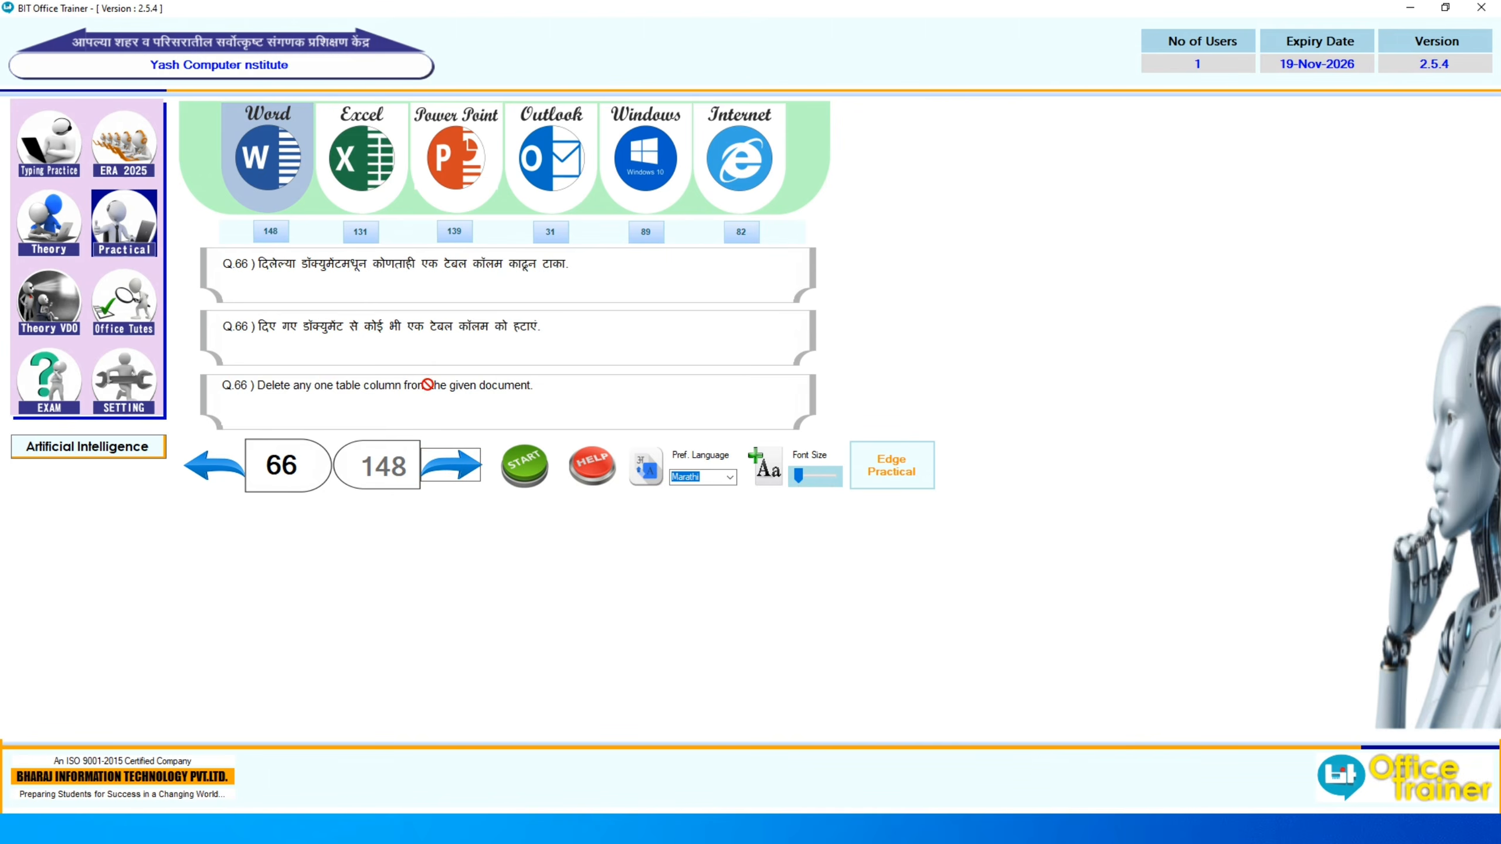
click(518, 474)
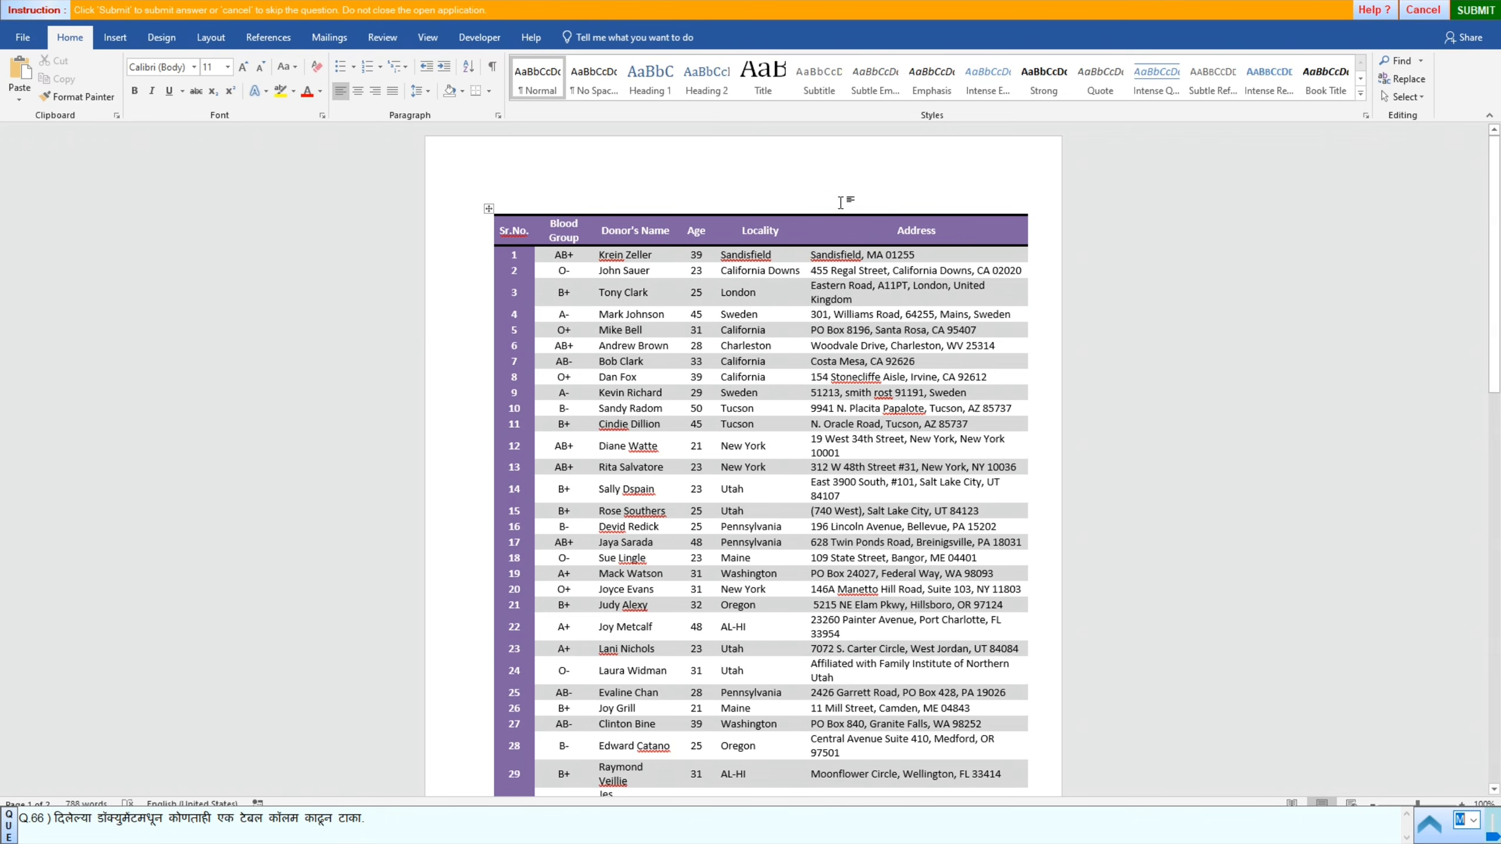
click(731, 212)
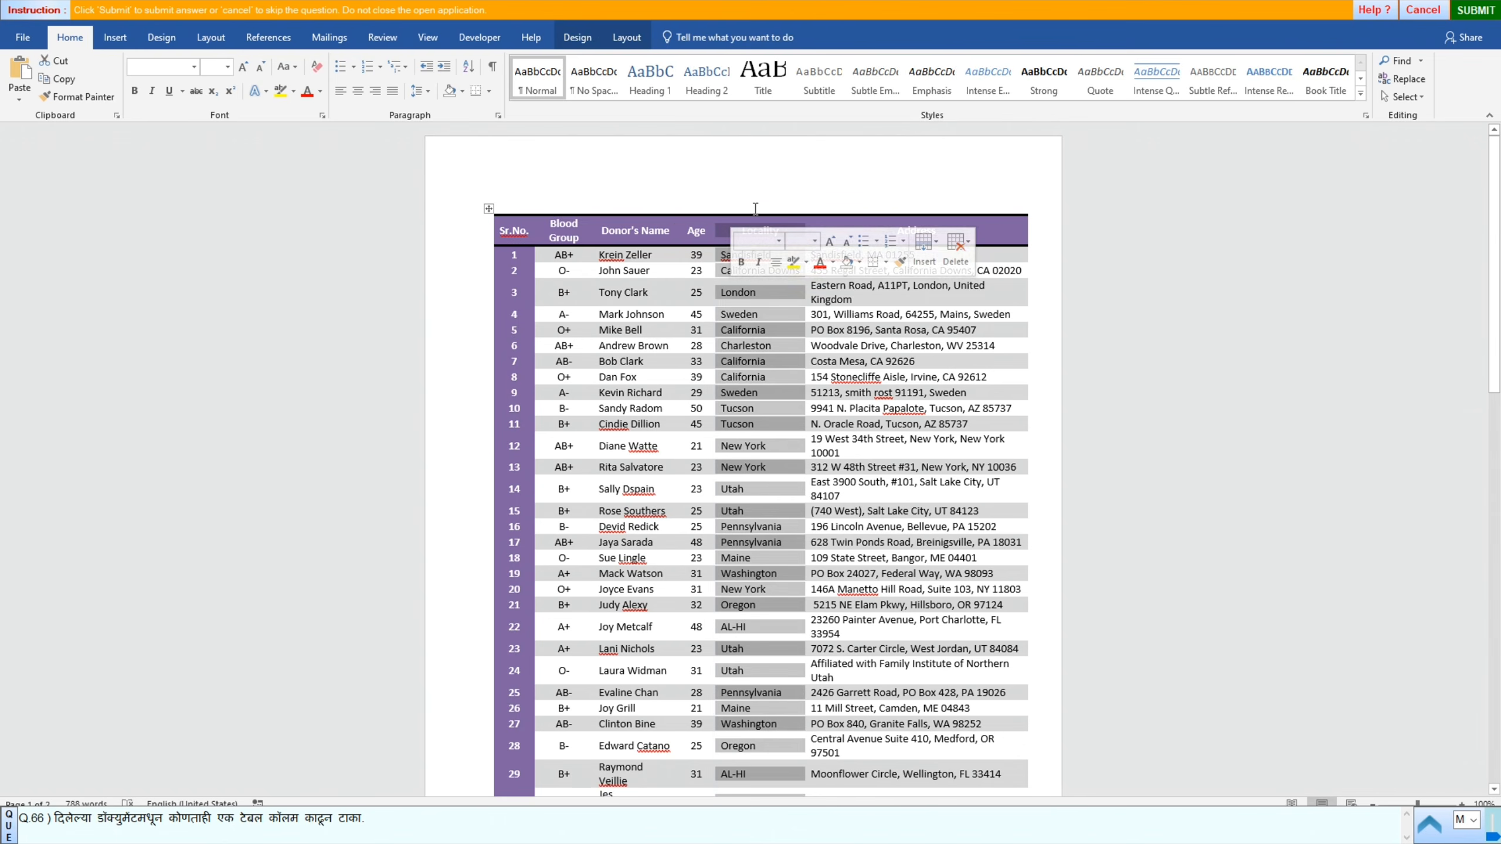
click(755, 208)
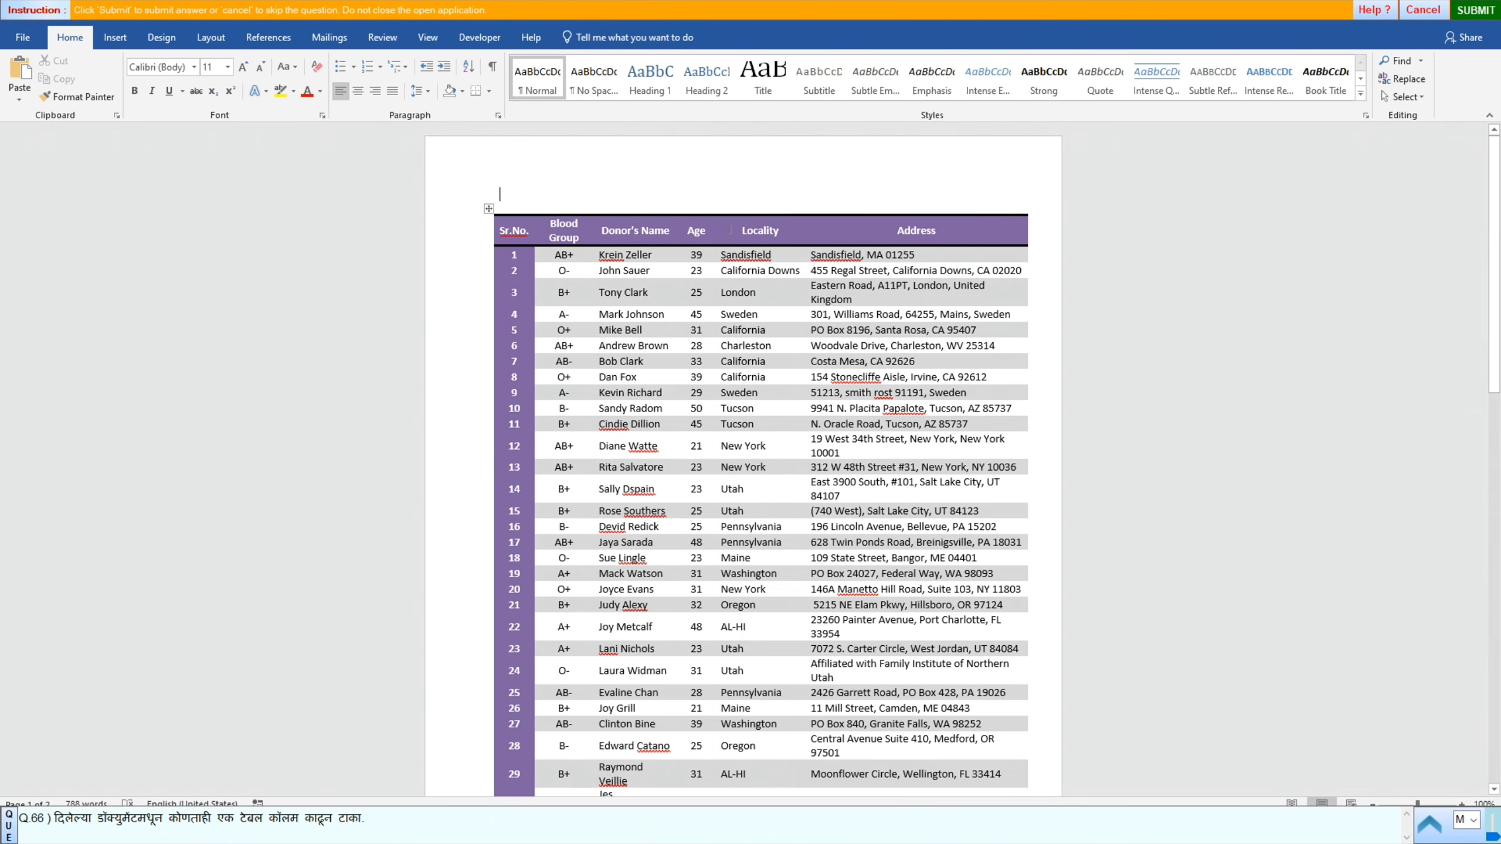
click(489, 349)
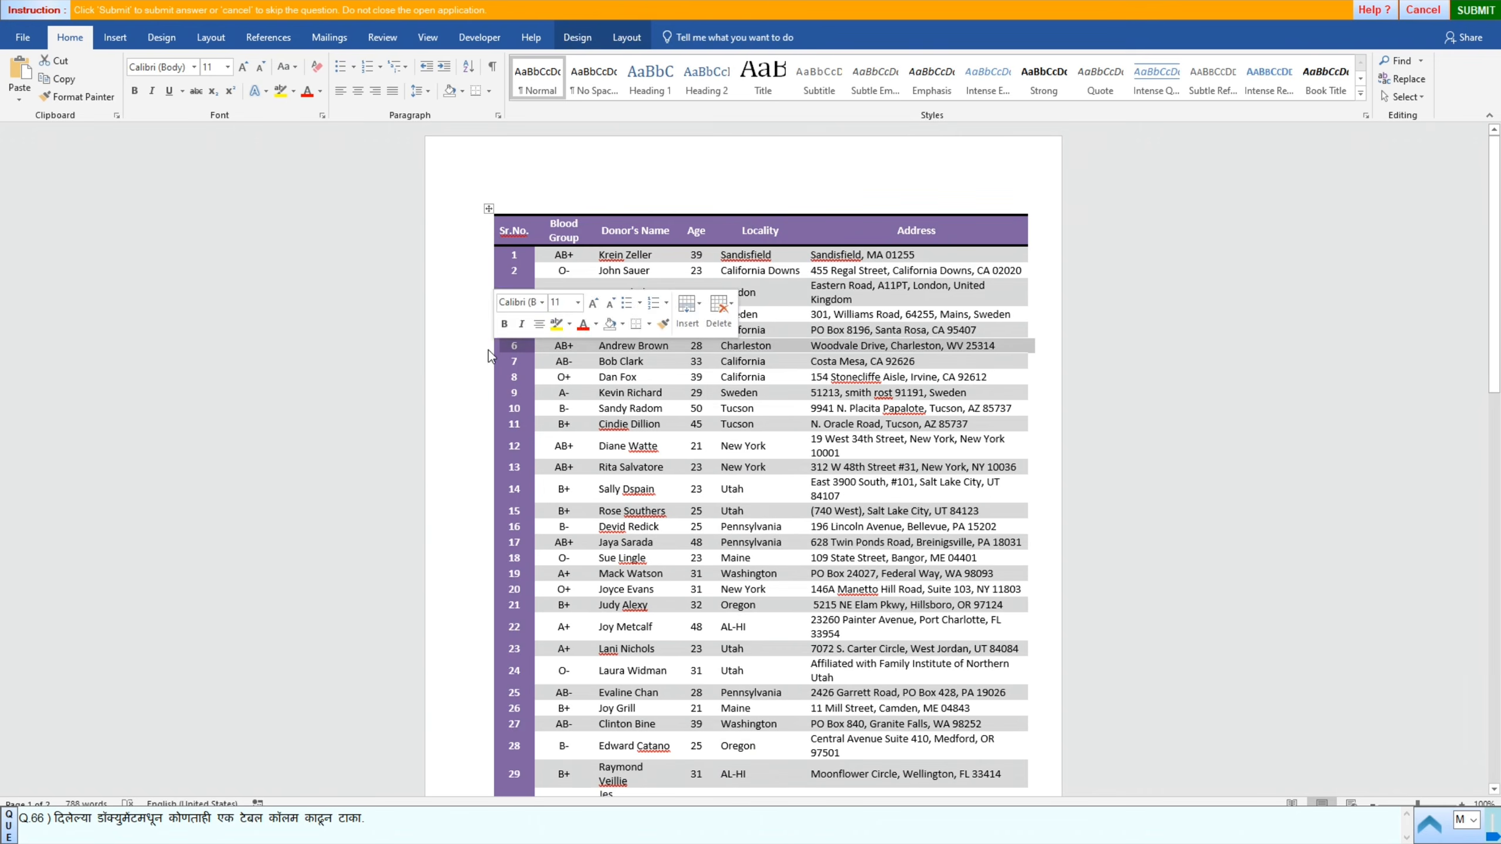
Step: Delete the Locality column from the donor table
click(755, 210)
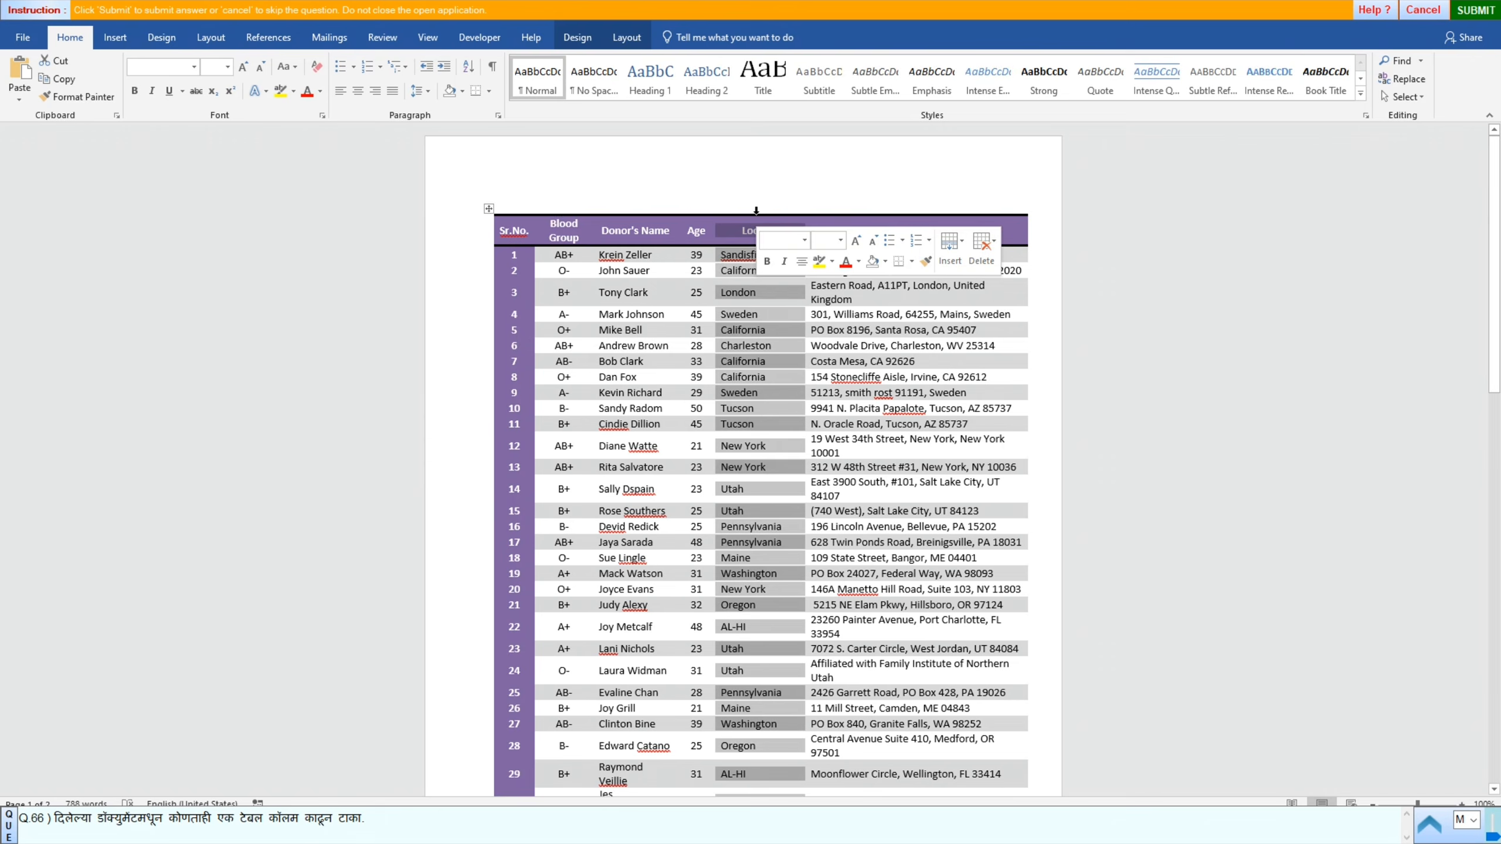
click(627, 37)
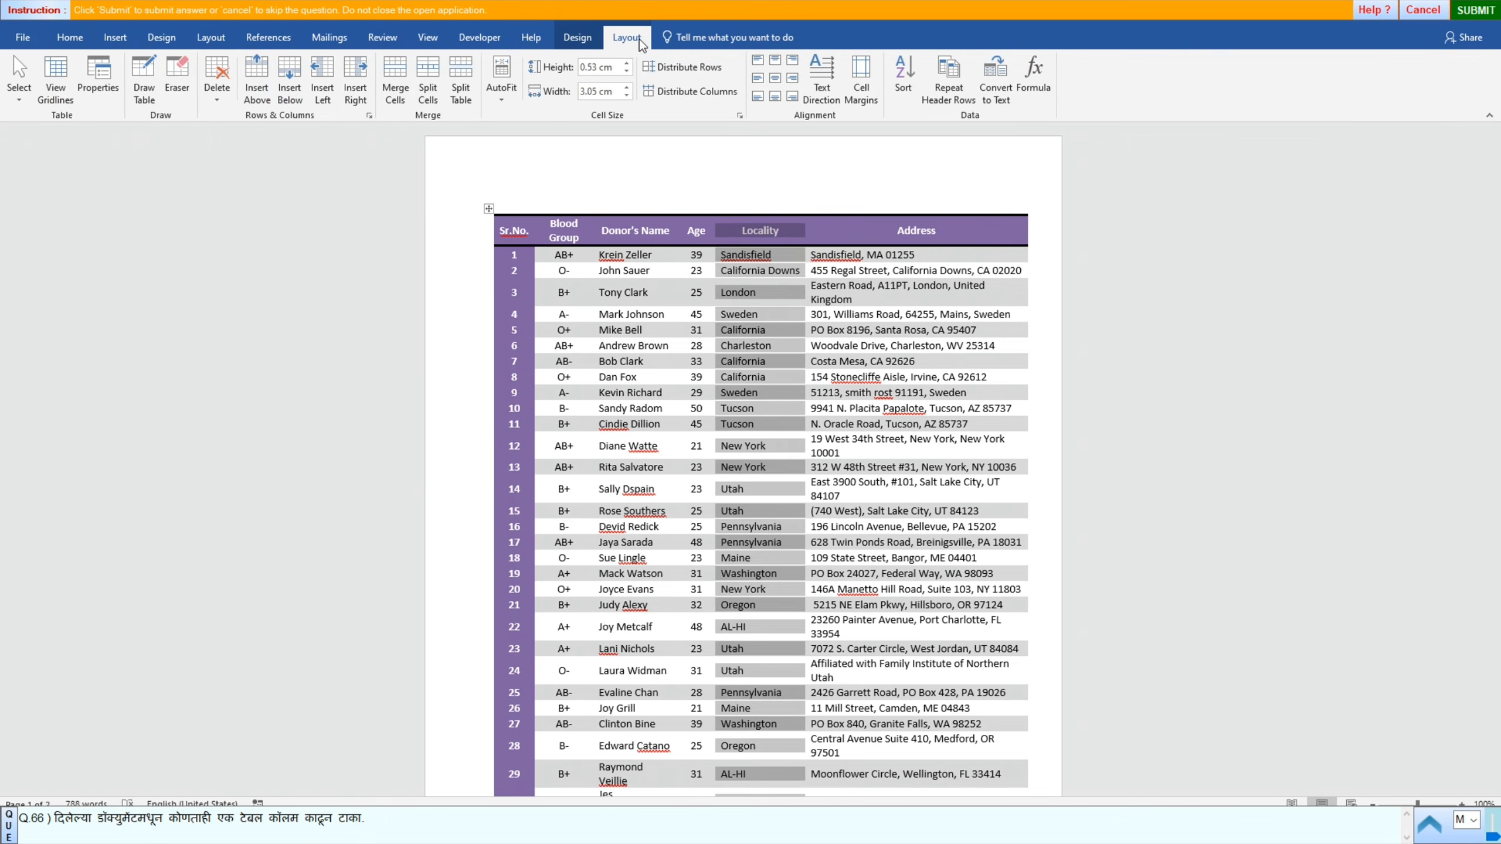
click(217, 101)
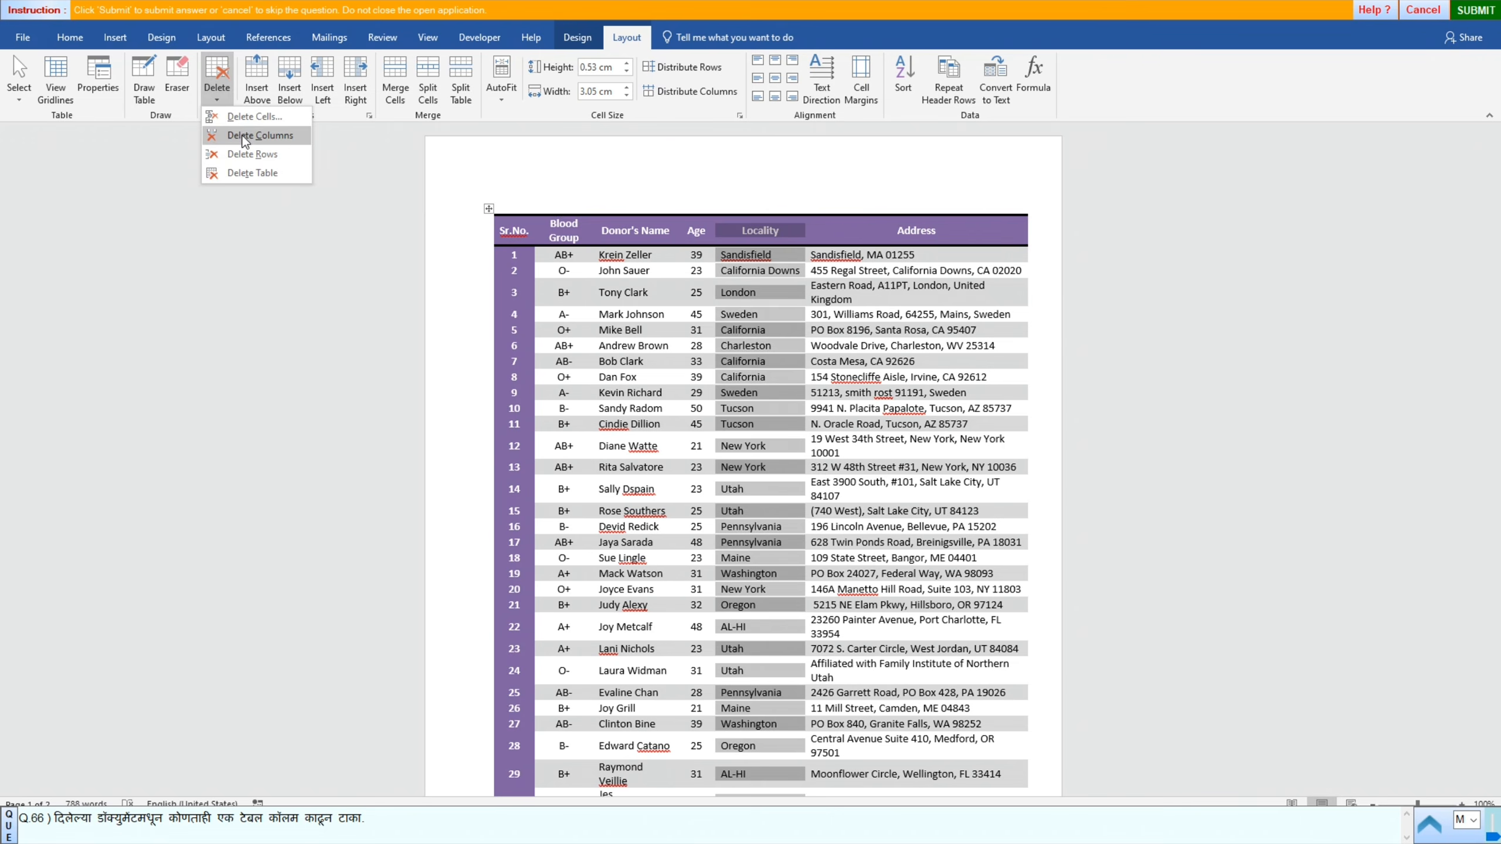
click(244, 137)
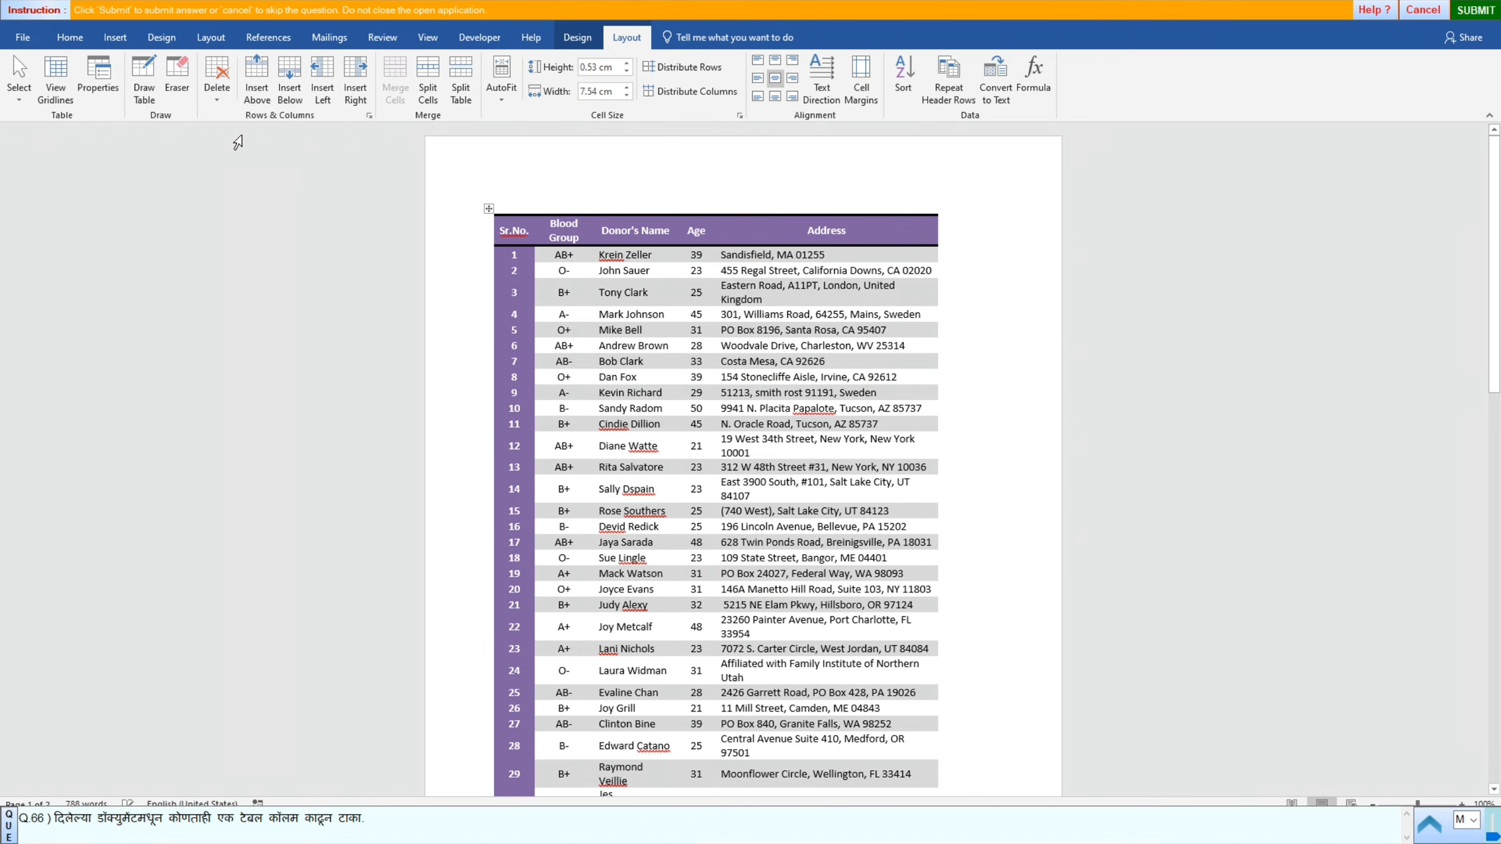
Step: Submit the answer to question 66, dismiss the result message and start question 67
click(1476, 10)
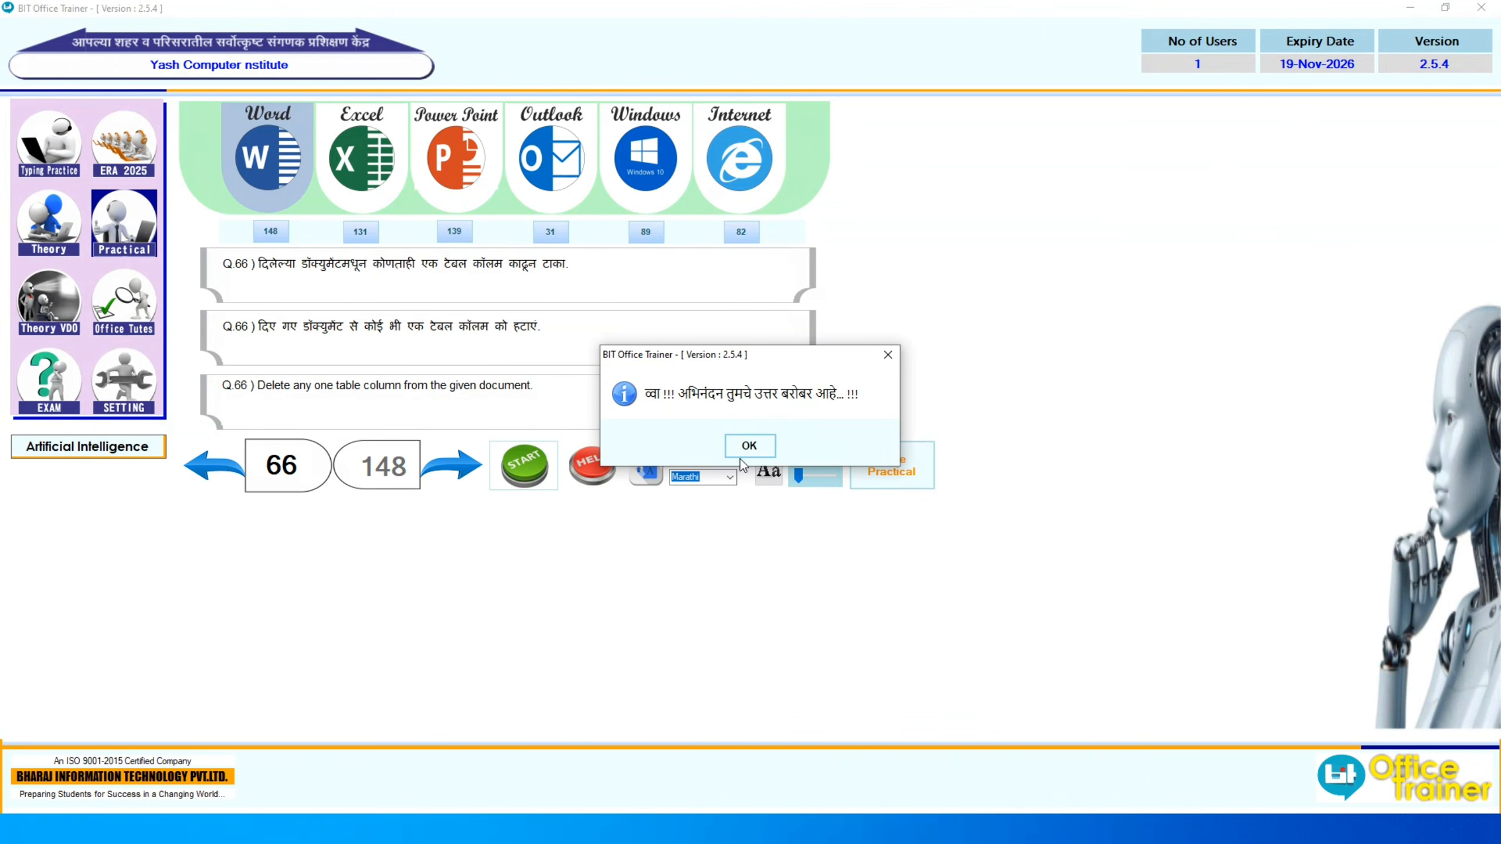
click(744, 454)
click(442, 476)
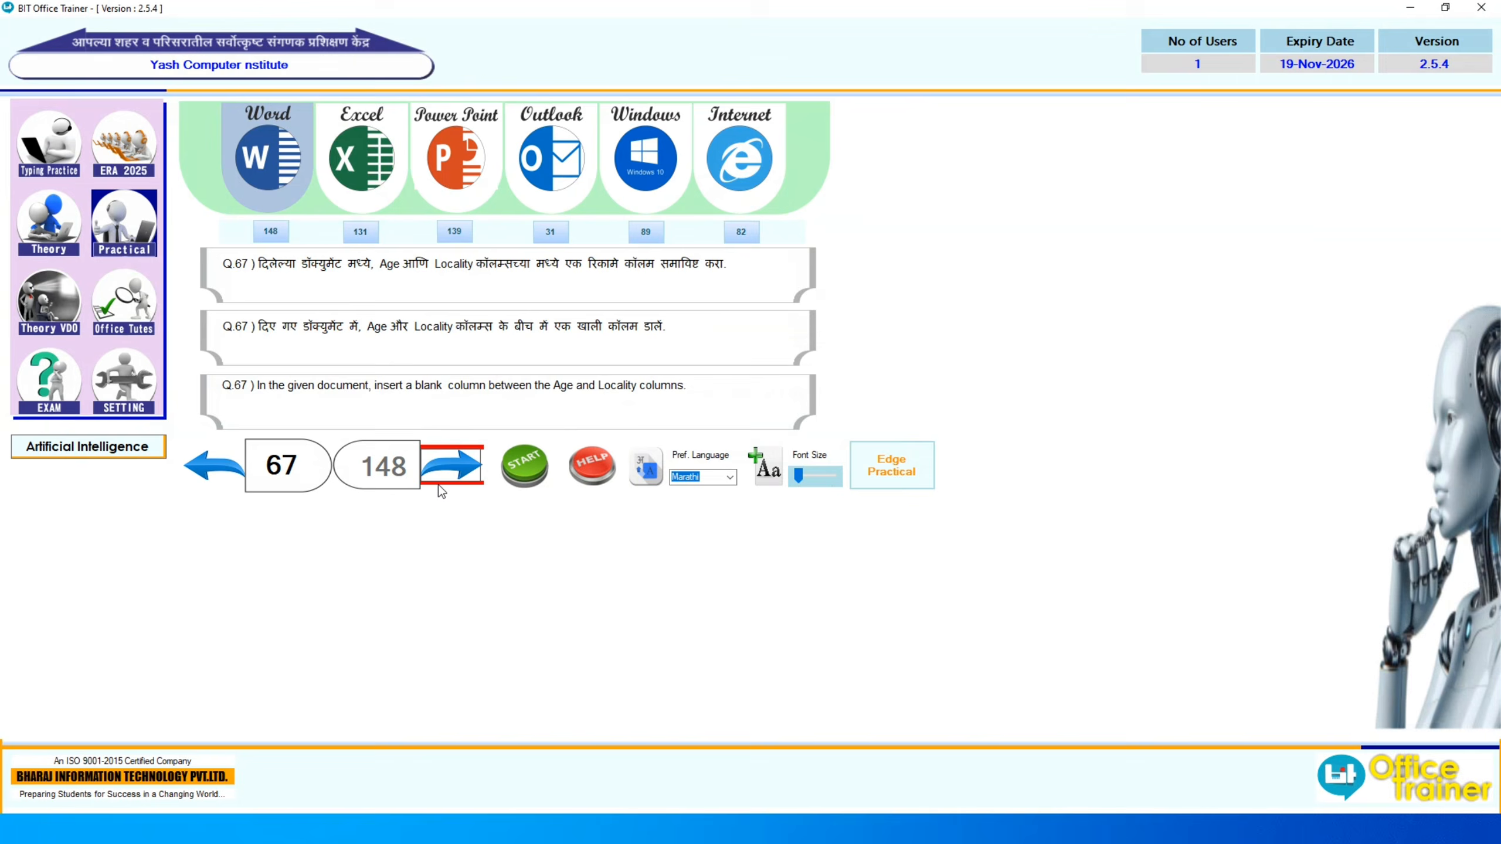
click(511, 486)
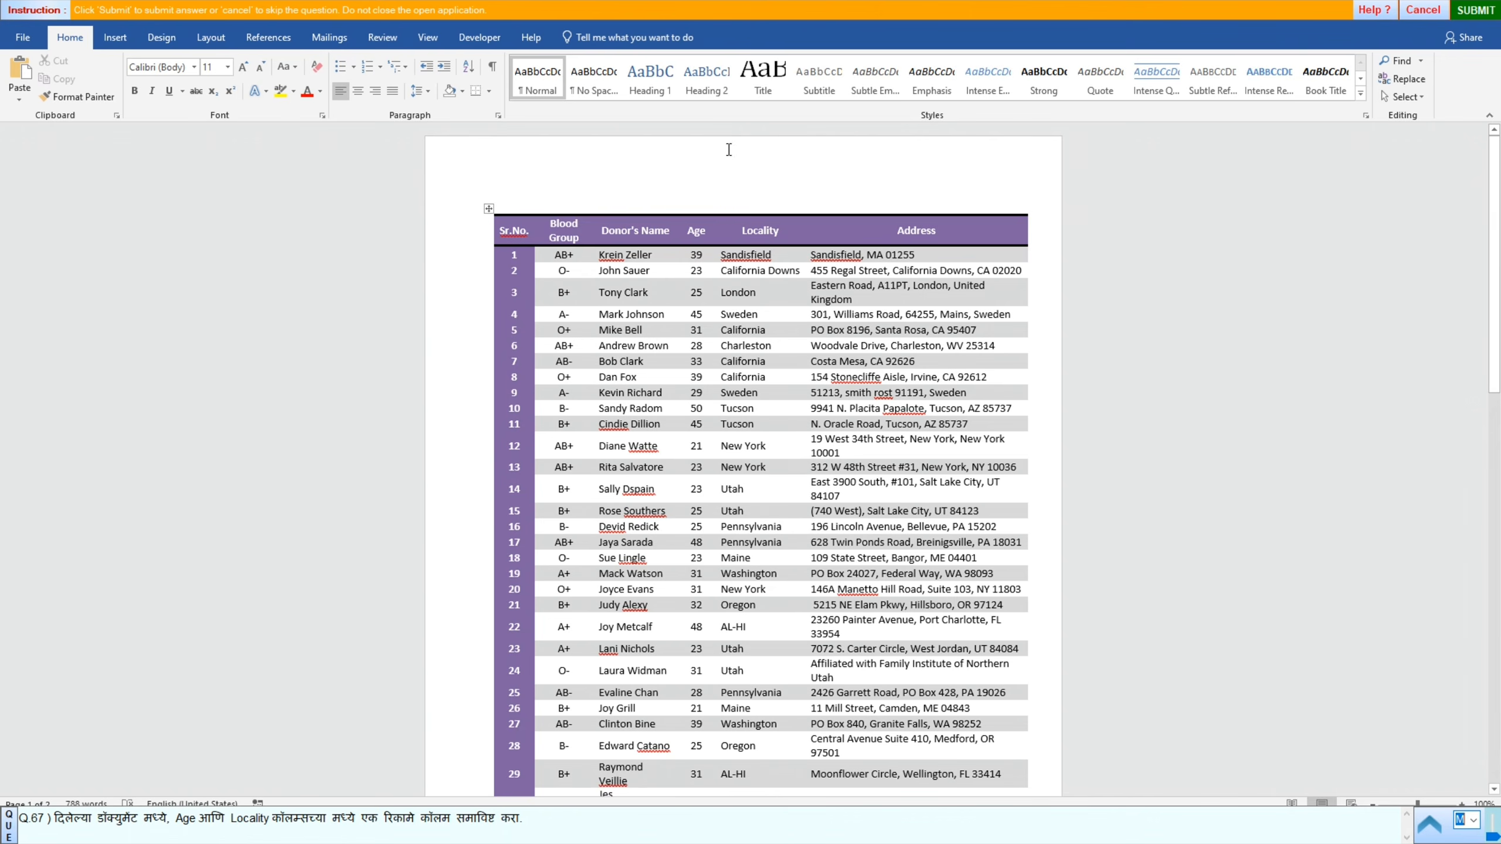
Step: Insert a blank column between the Age and Locality columns of the donor table and submit the answer to question 67
mouse_move(718, 211)
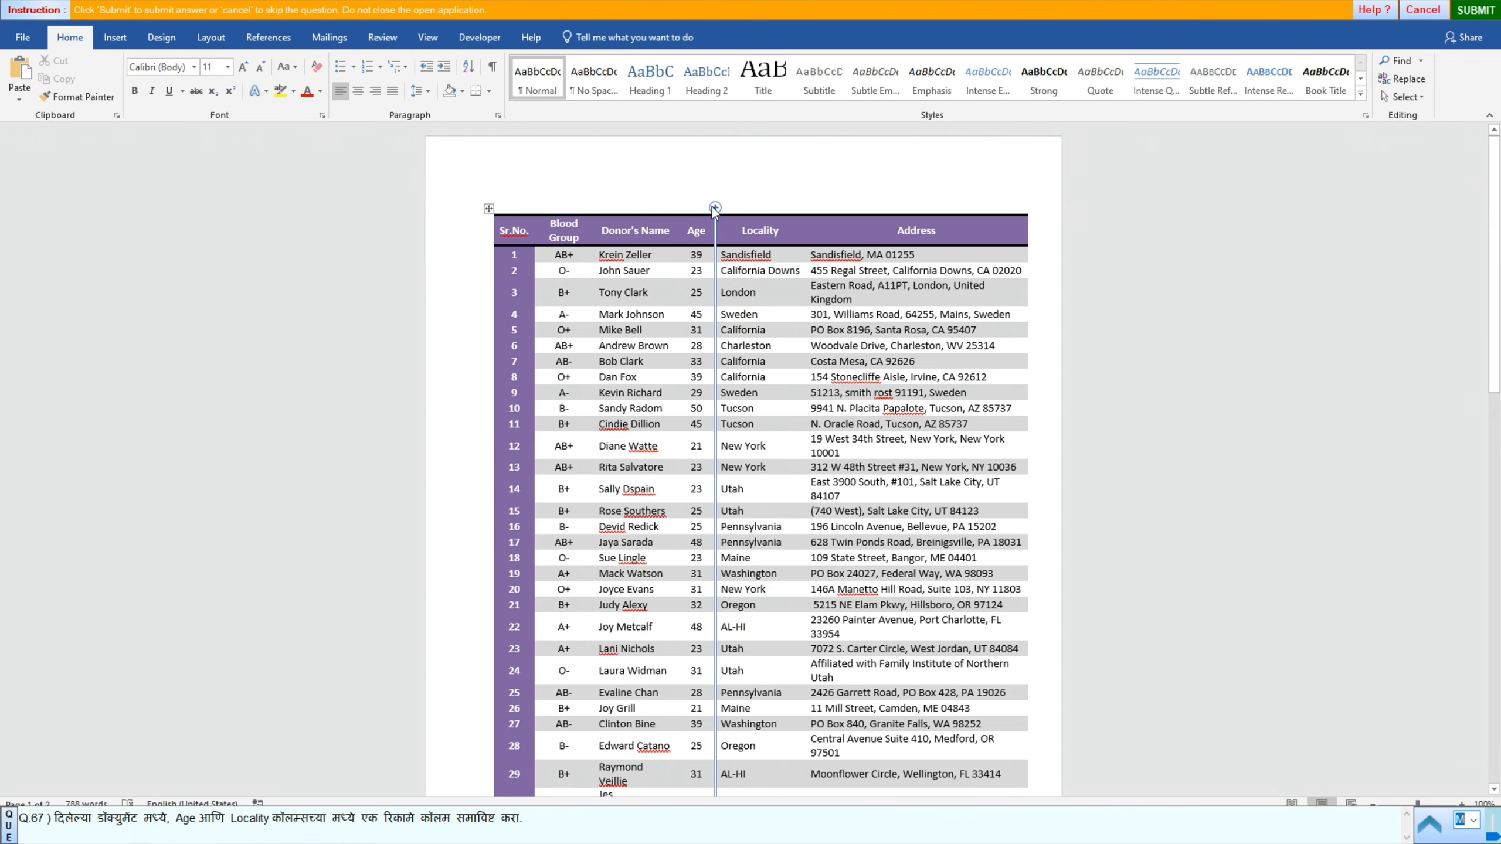
click(716, 207)
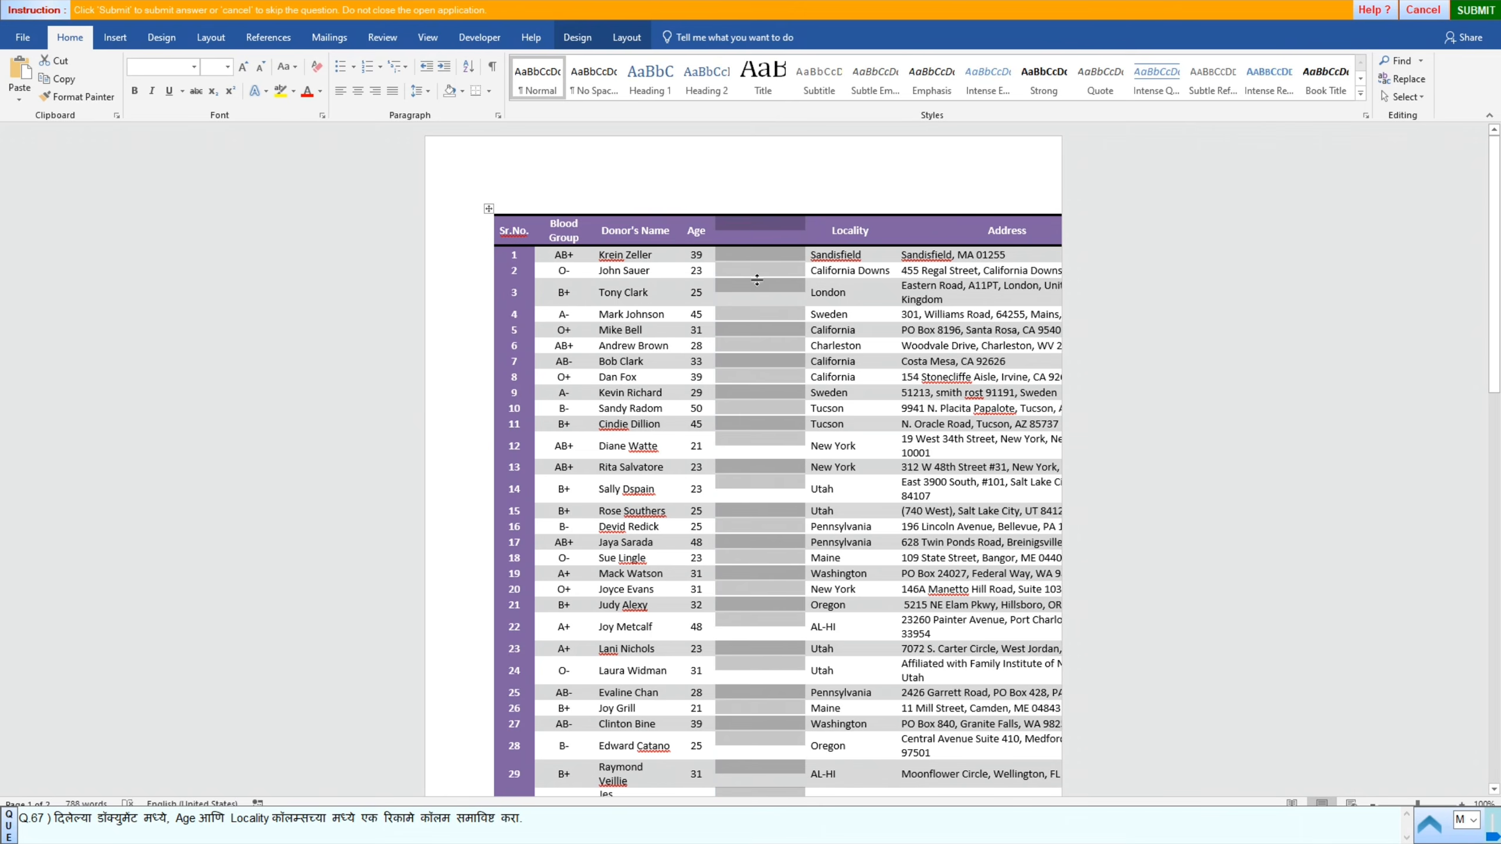
click(1476, 10)
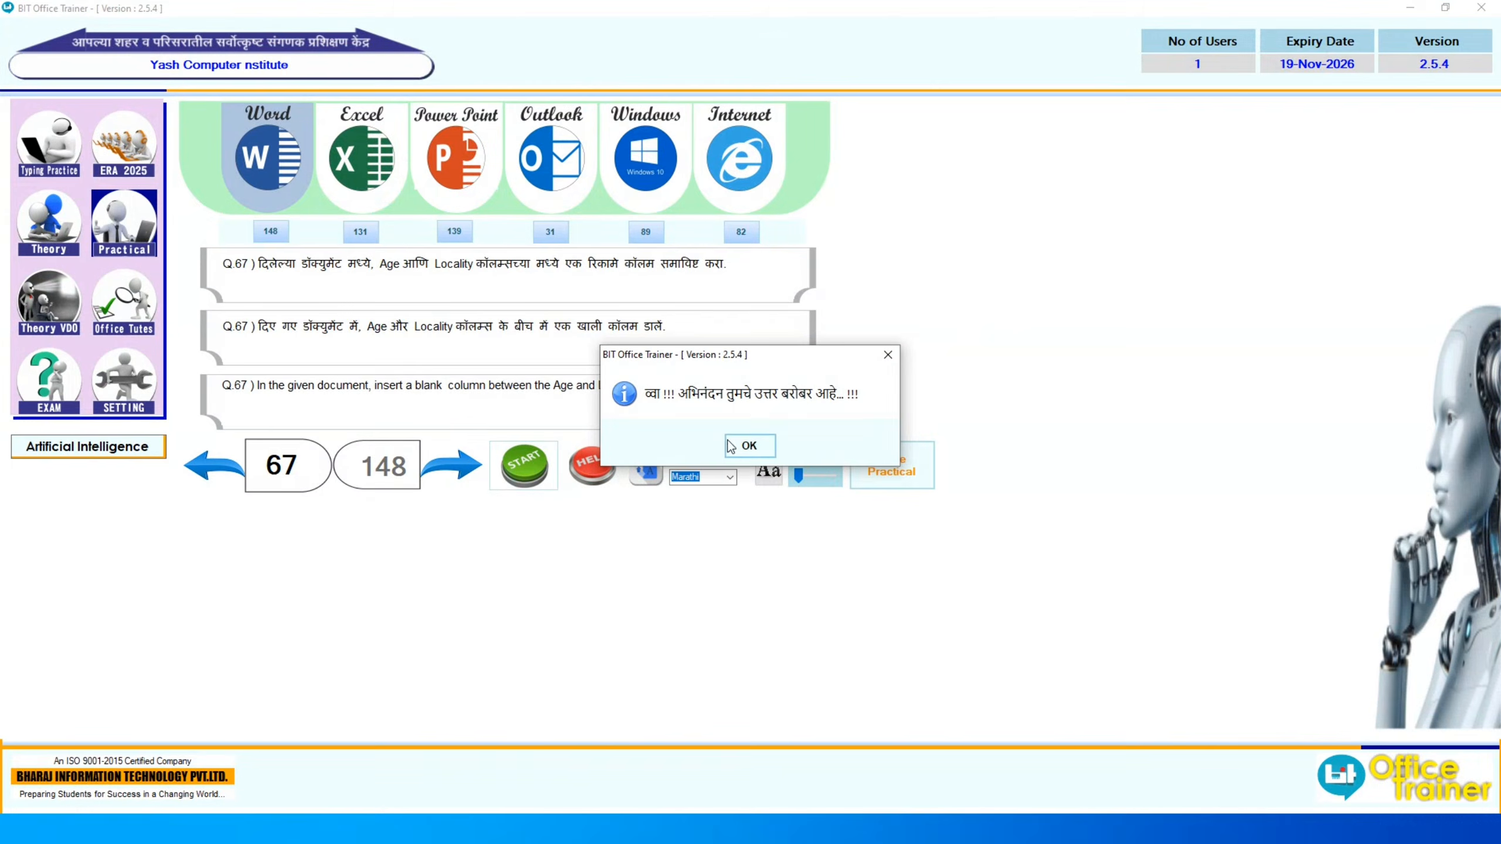
click(745, 442)
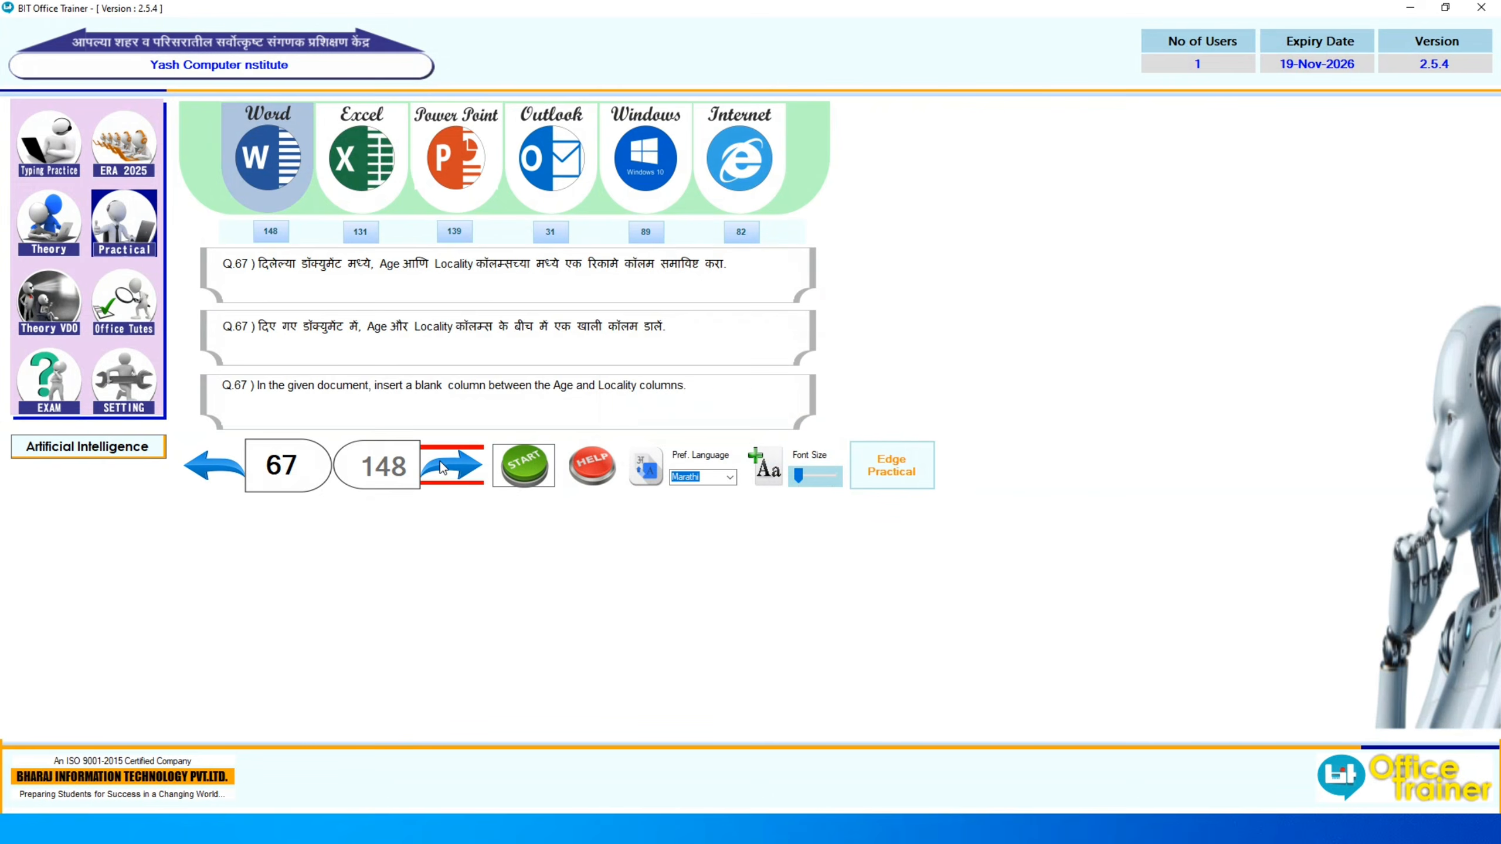
Step: Start question 68 and insert a blank column to the right of the Event Description column in the agenda table
click(462, 470)
click(506, 466)
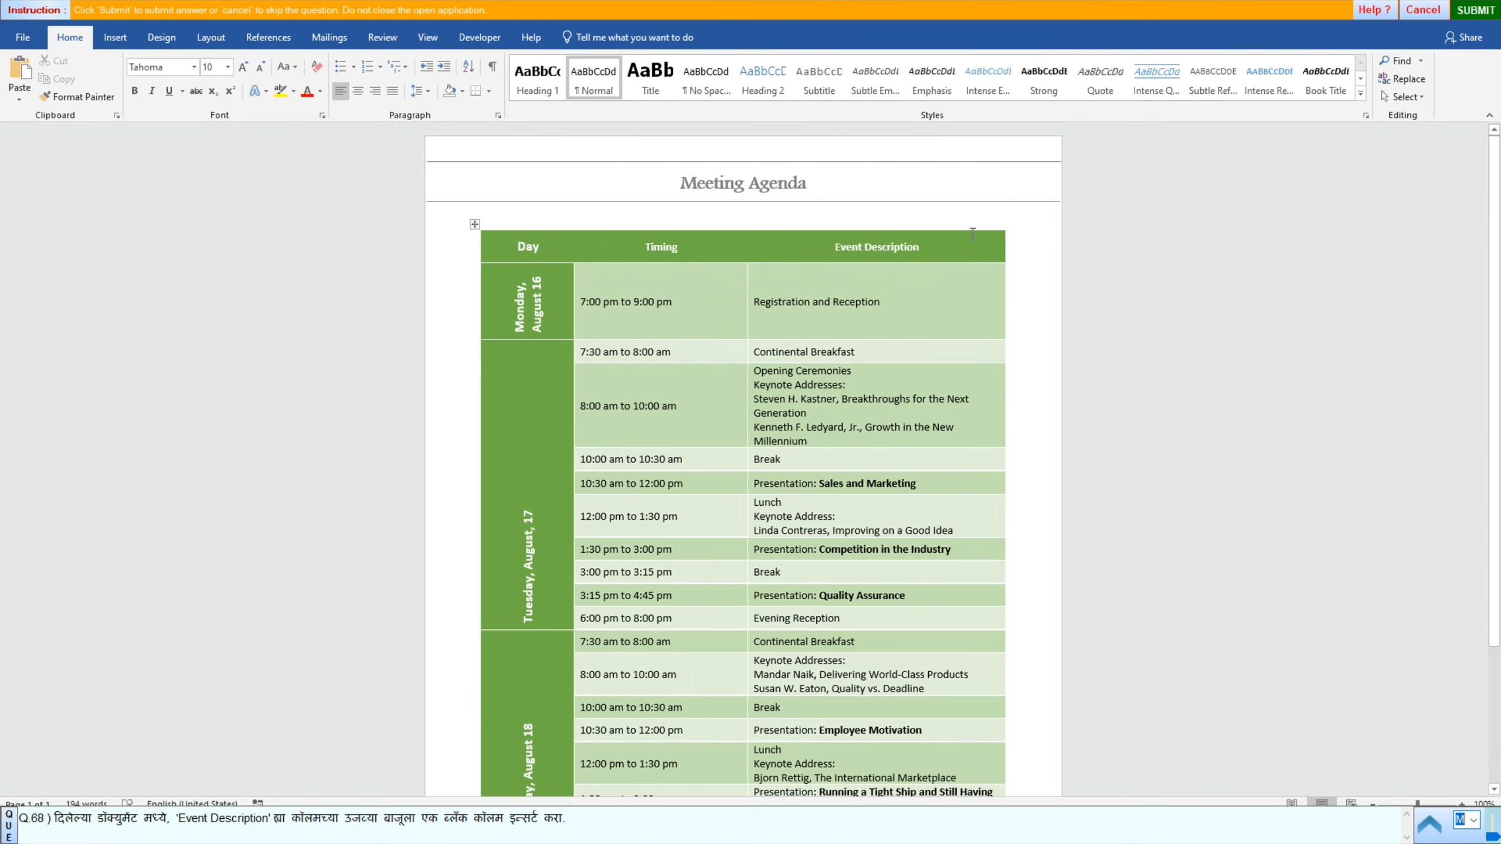
mouse_move(1012, 234)
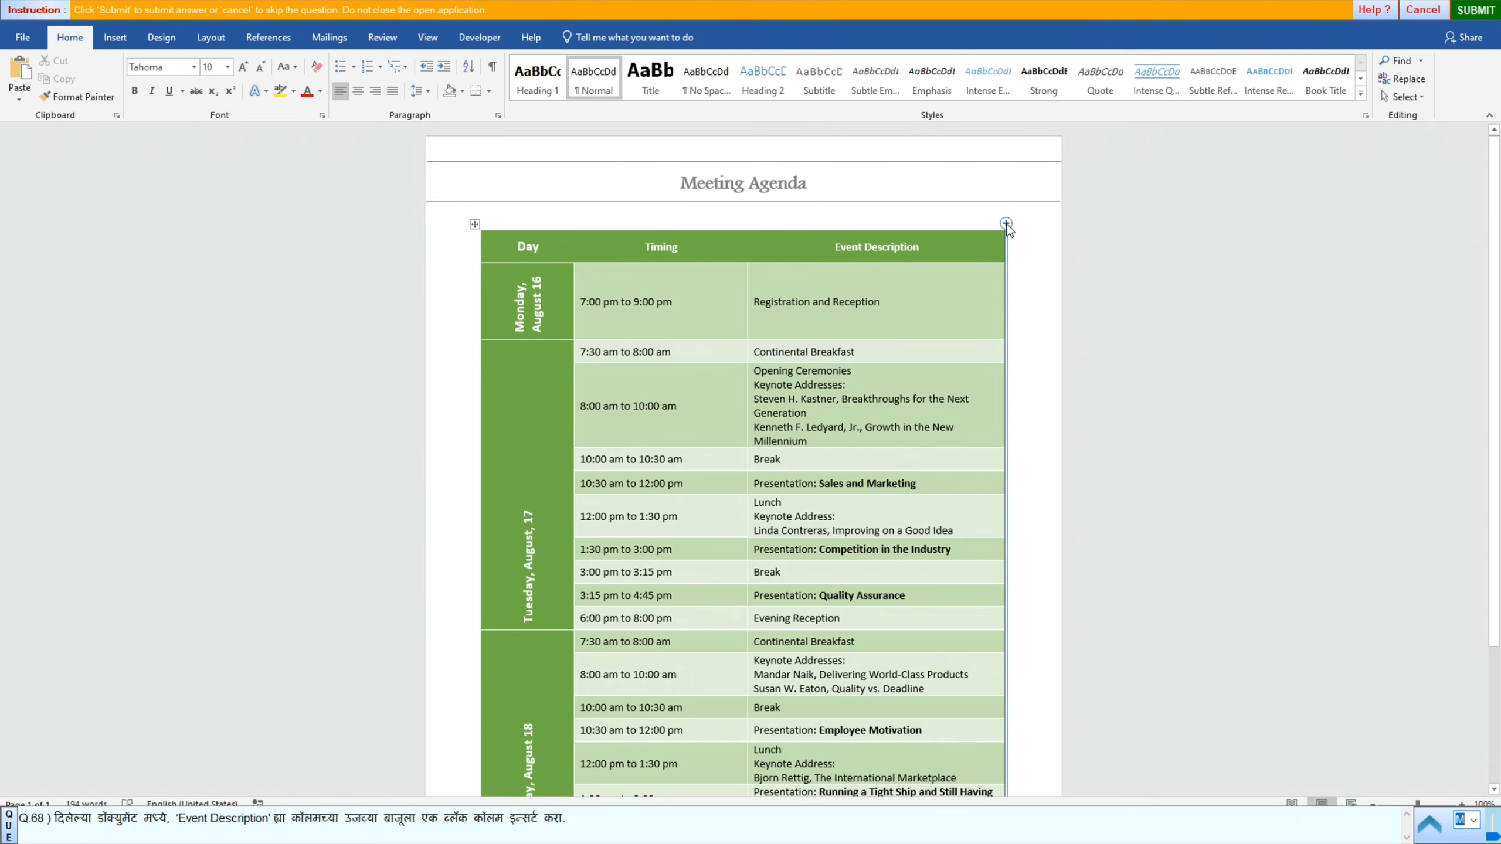
click(1006, 224)
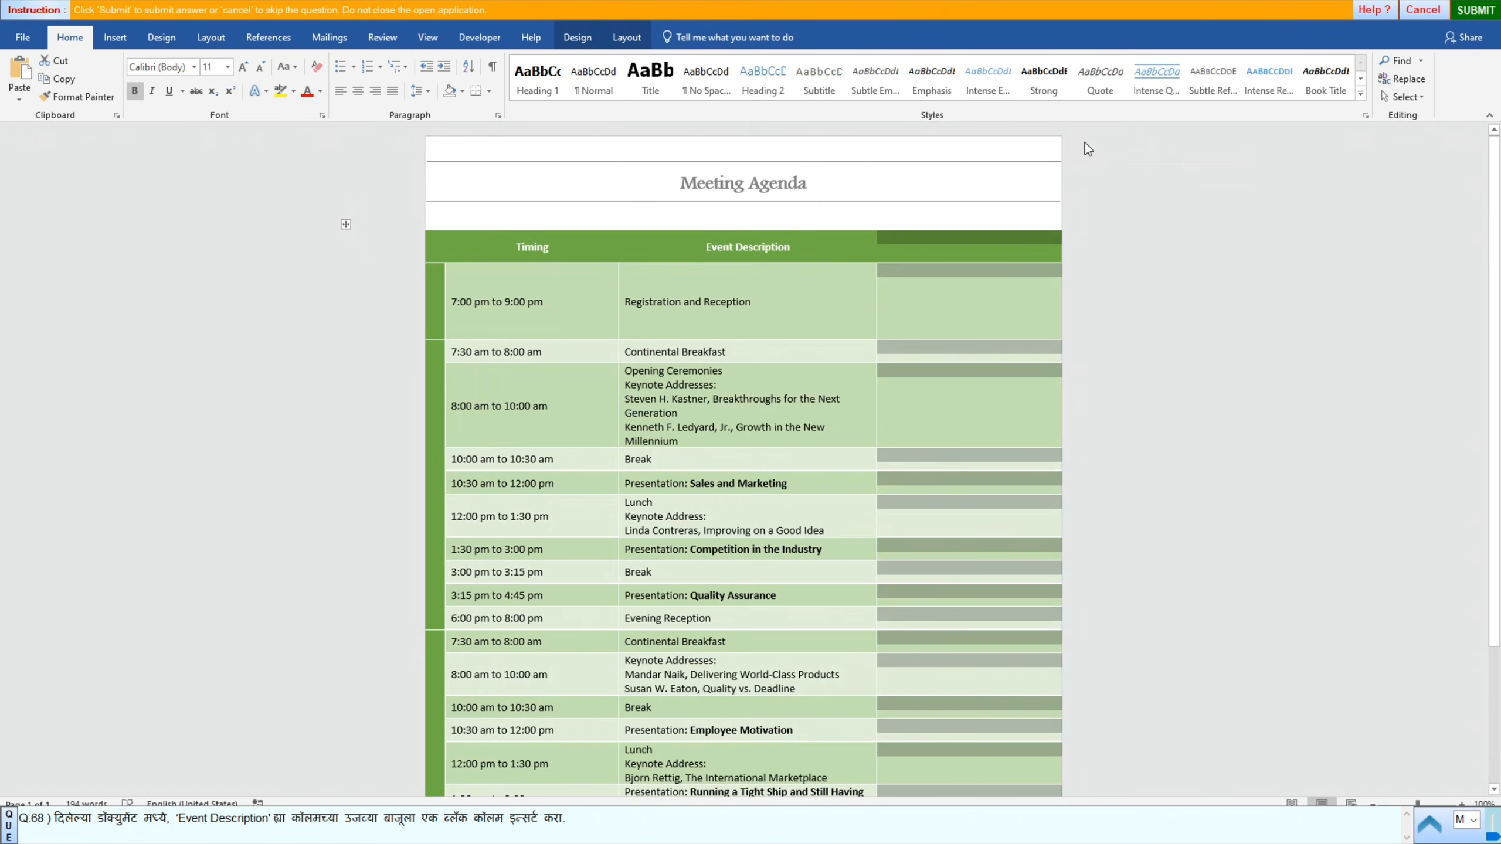
Step: Submit the answer to question 68, dismiss the result message and start question 69
click(1475, 10)
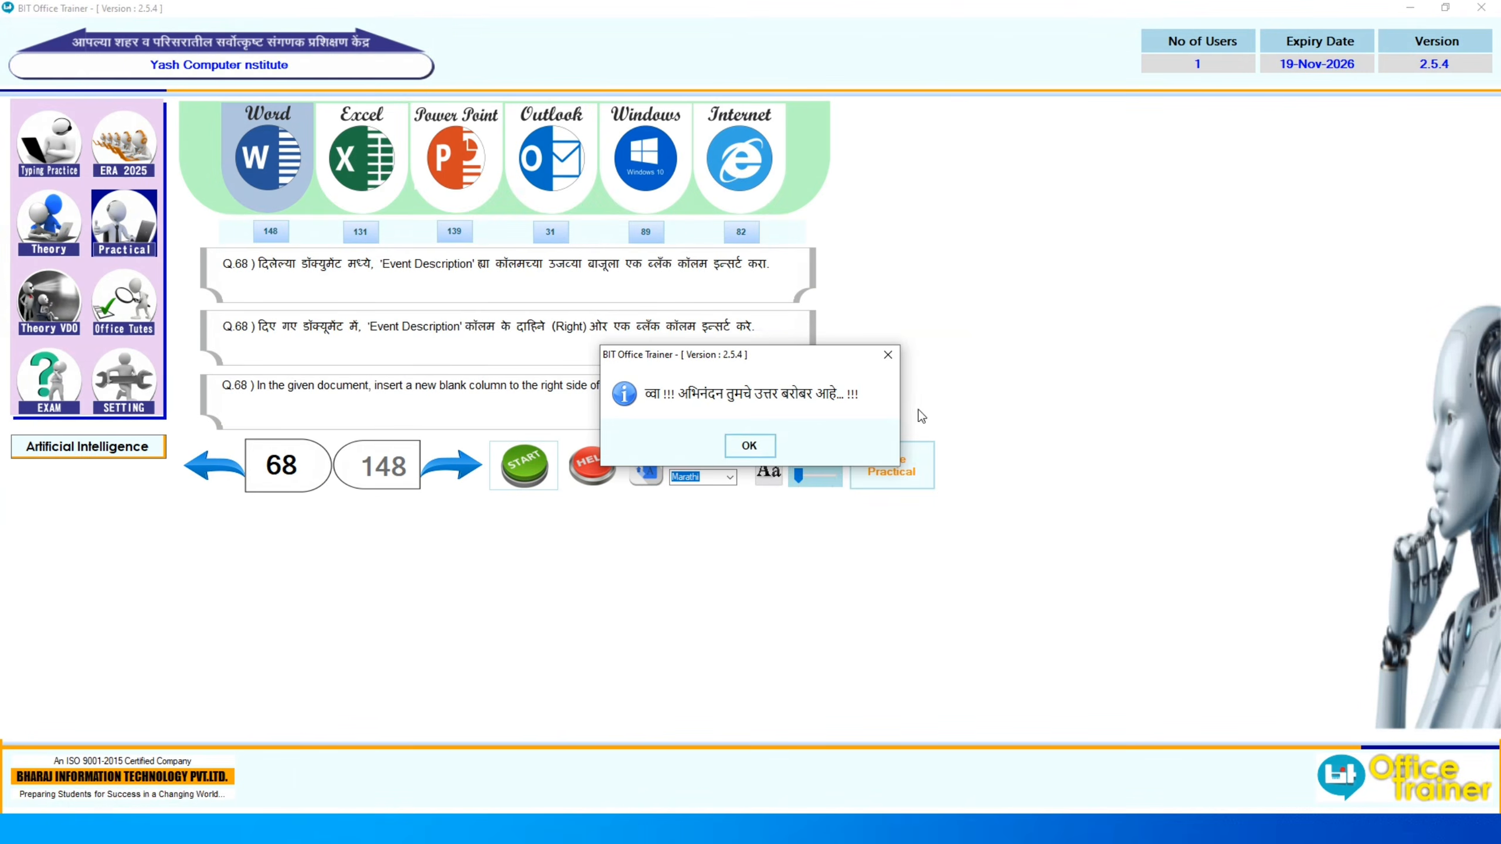
click(750, 445)
click(453, 468)
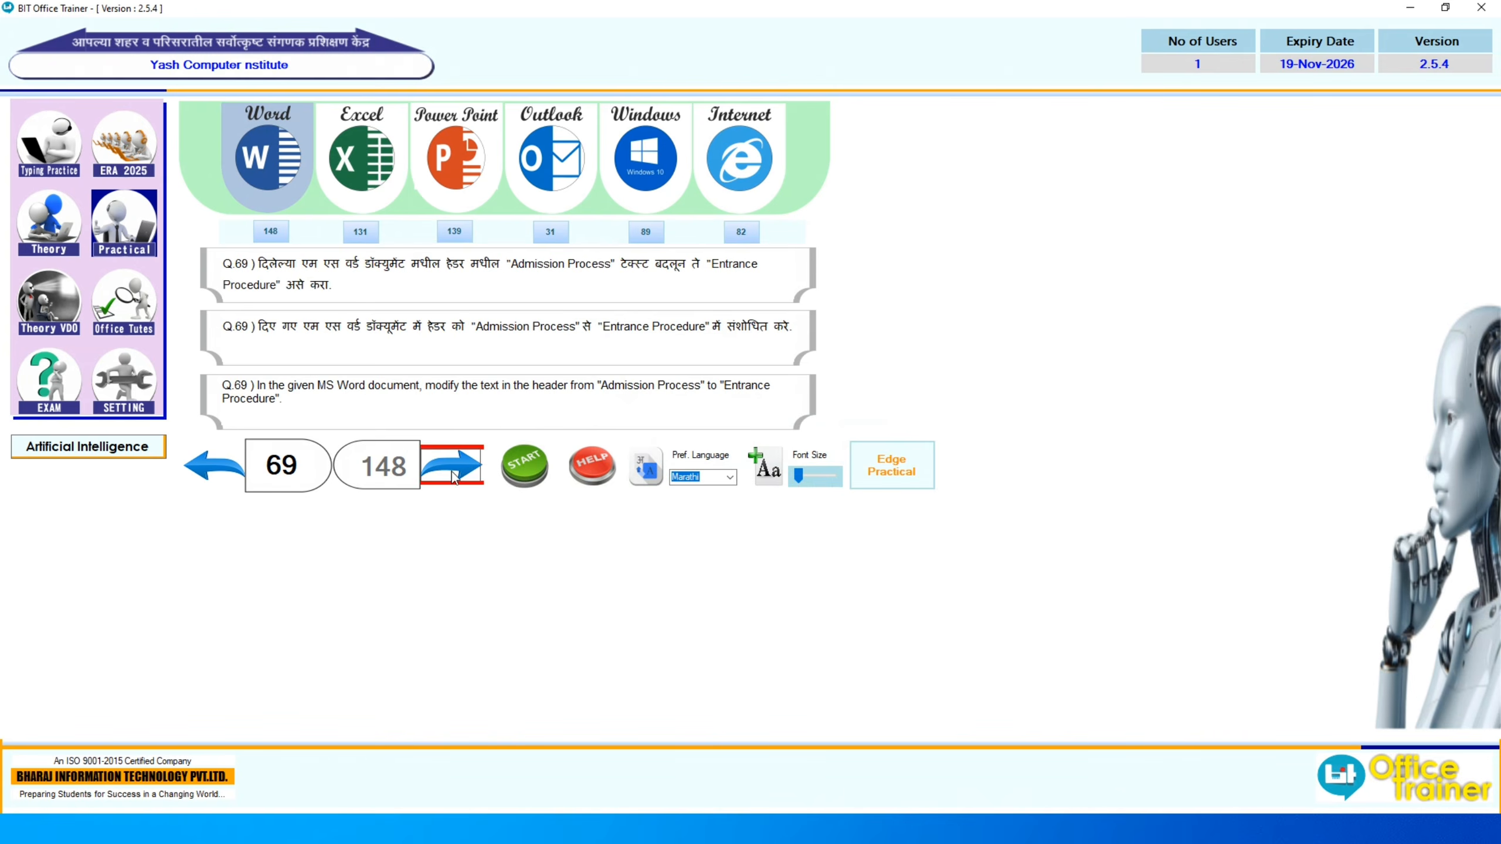
click(528, 486)
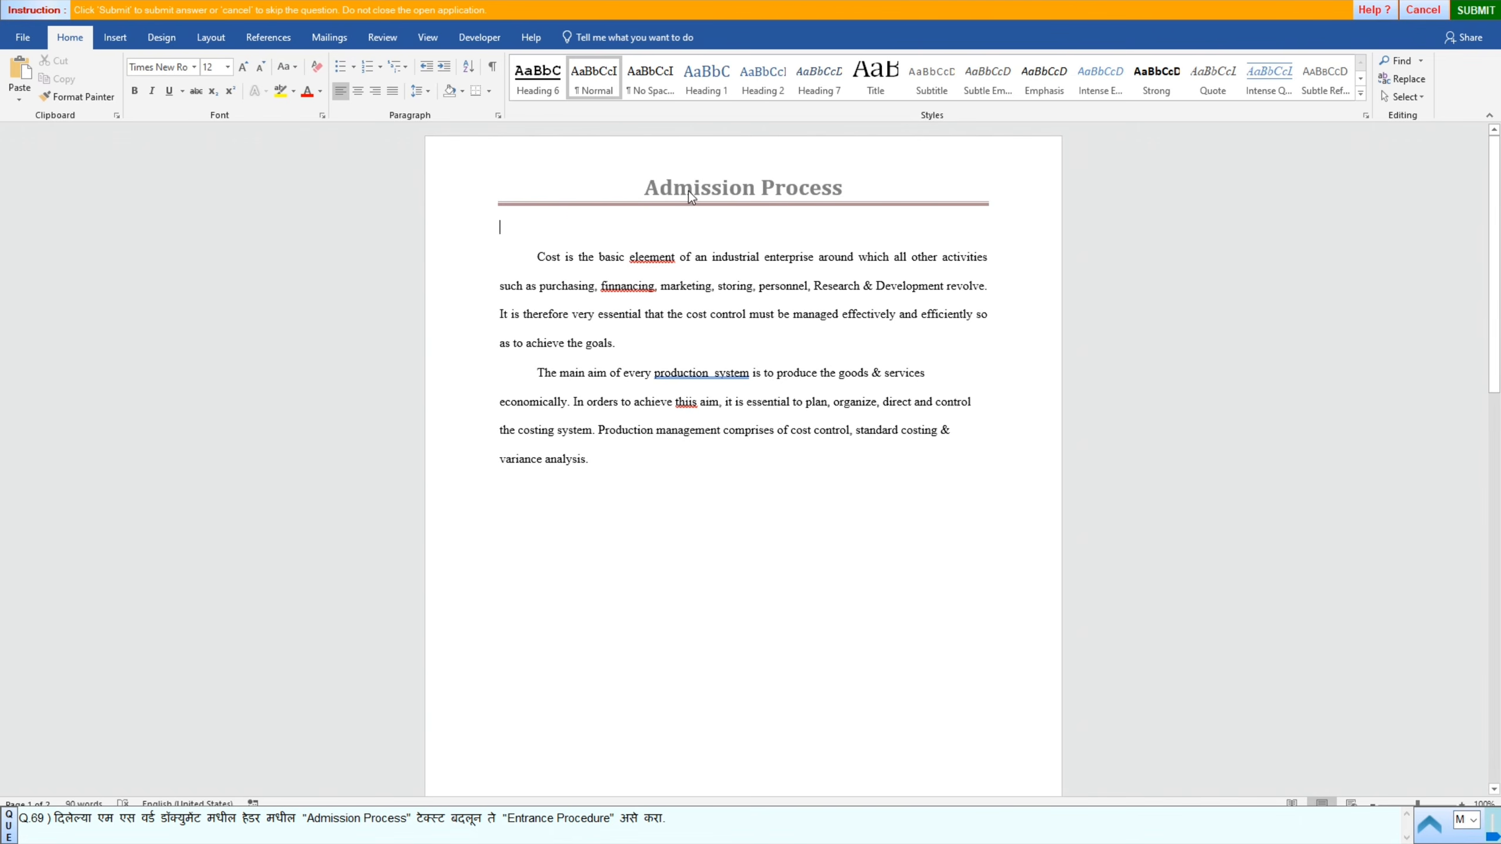
Step: Replace the page header text "Admission Process" with "Entrance Procedure"
double_click(667, 183)
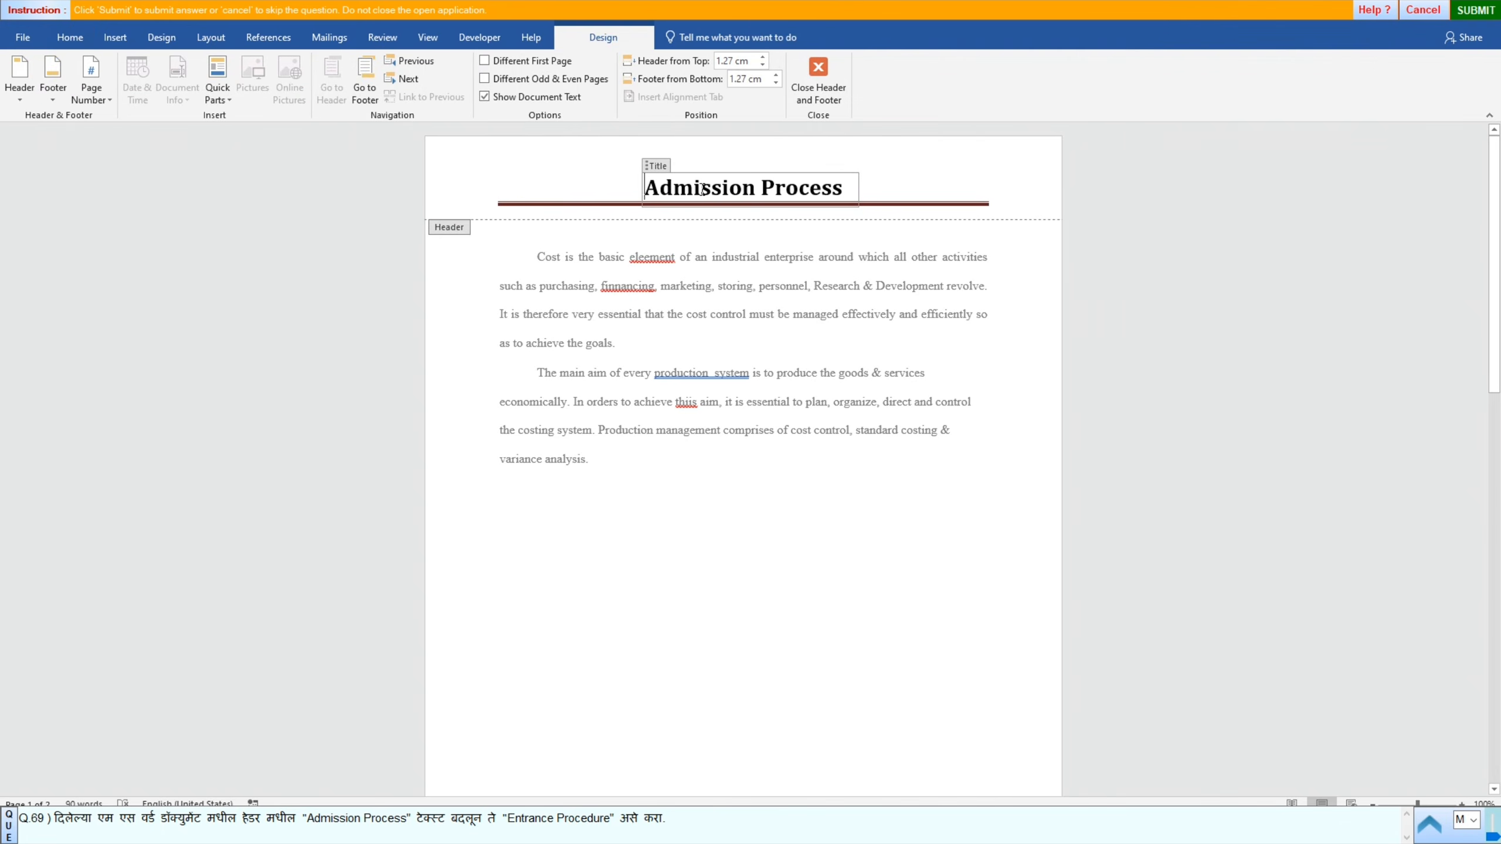
click(846, 184)
key(BackSpace)
key(BackSpace)
key(BackSpace)
key(BackSpace)
key(BackSpace)
key(BackSpace)
key(BackSpace)
key(BackSpace)
key(BackSpace)
key(BackSpace)
key(BackSpace)
key(BackSpace)
key(BackSpace)
key(BackSpace)
key(BackSpace)
key(BackSpace)
key(BackSpace)
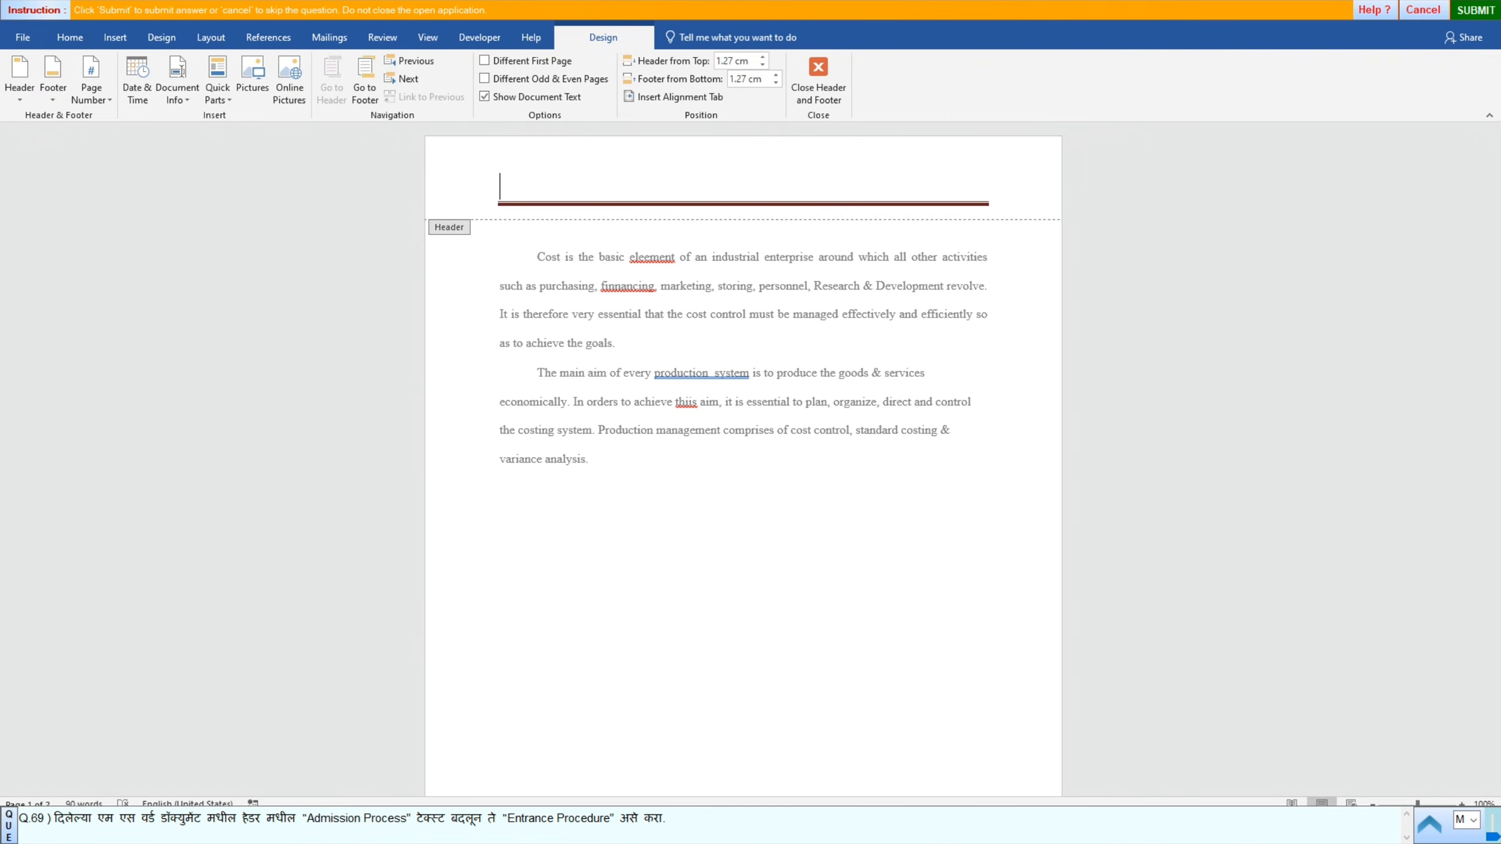
text(Entranm)
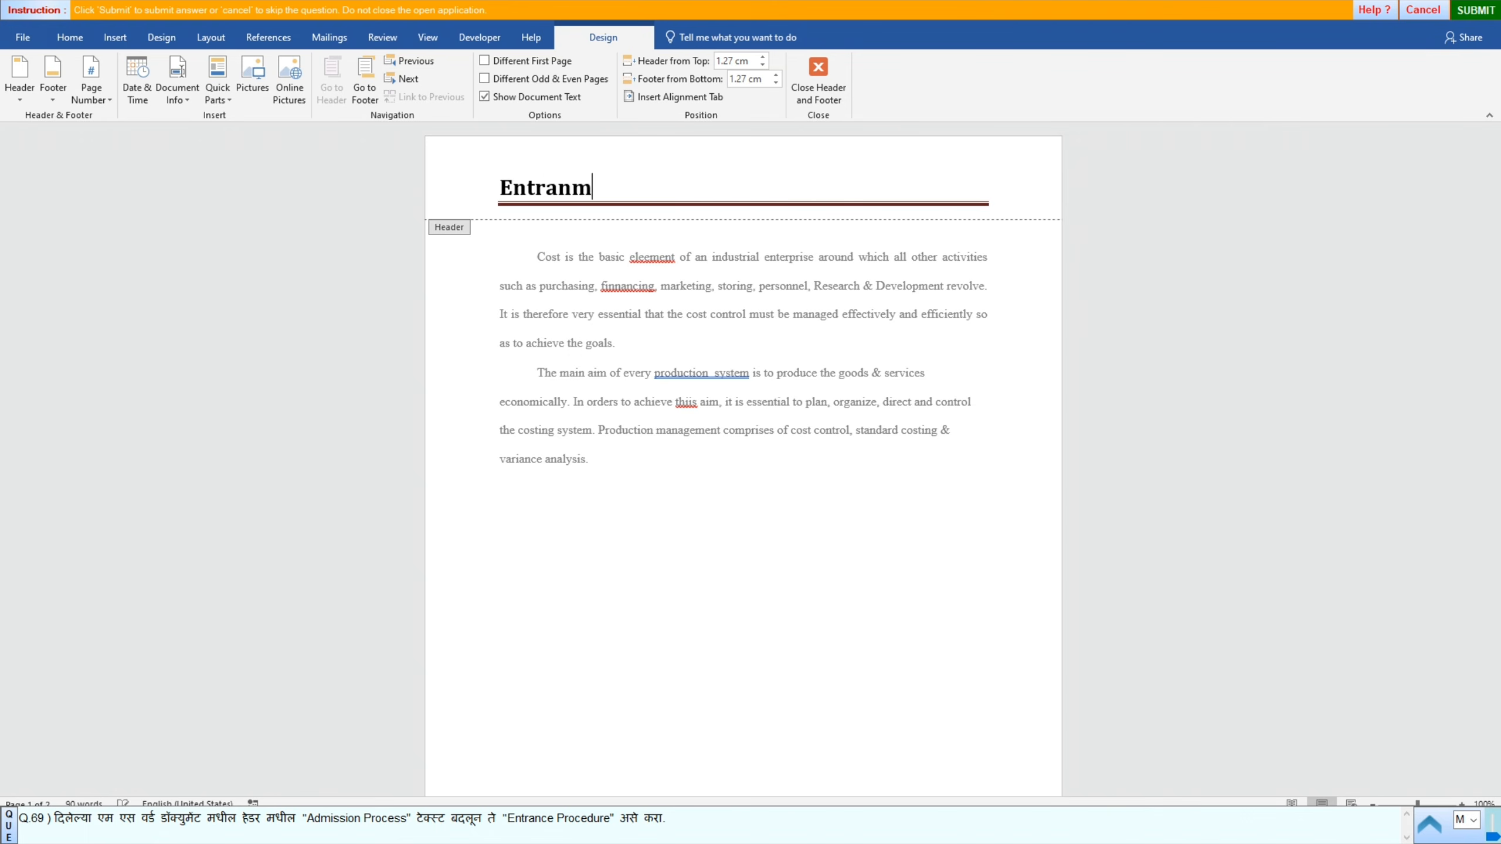
key(BackSpace)
text(ce Procedure)
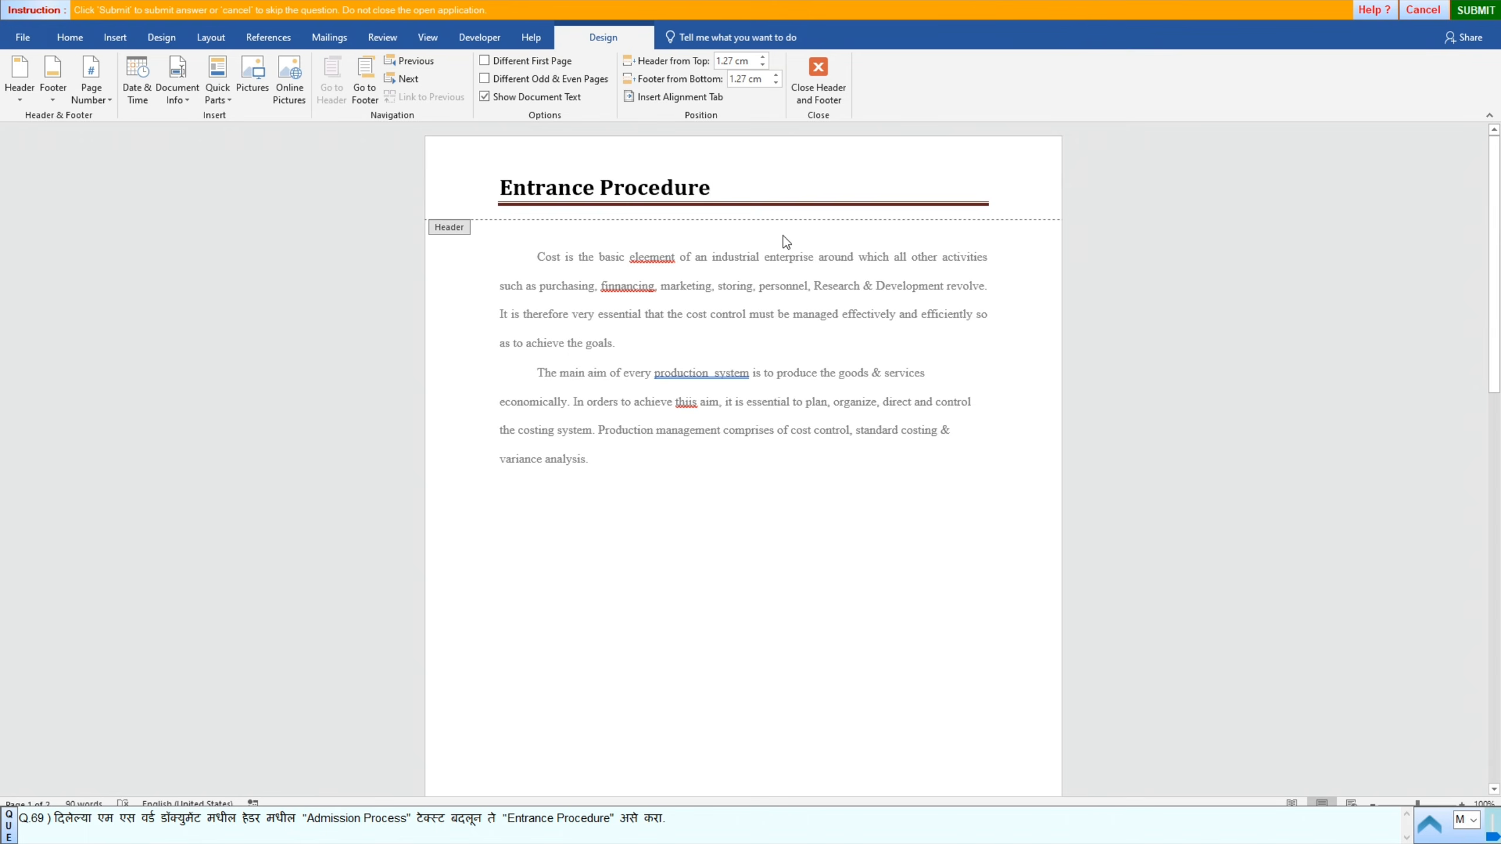
key(Return)
key(BackSpace)
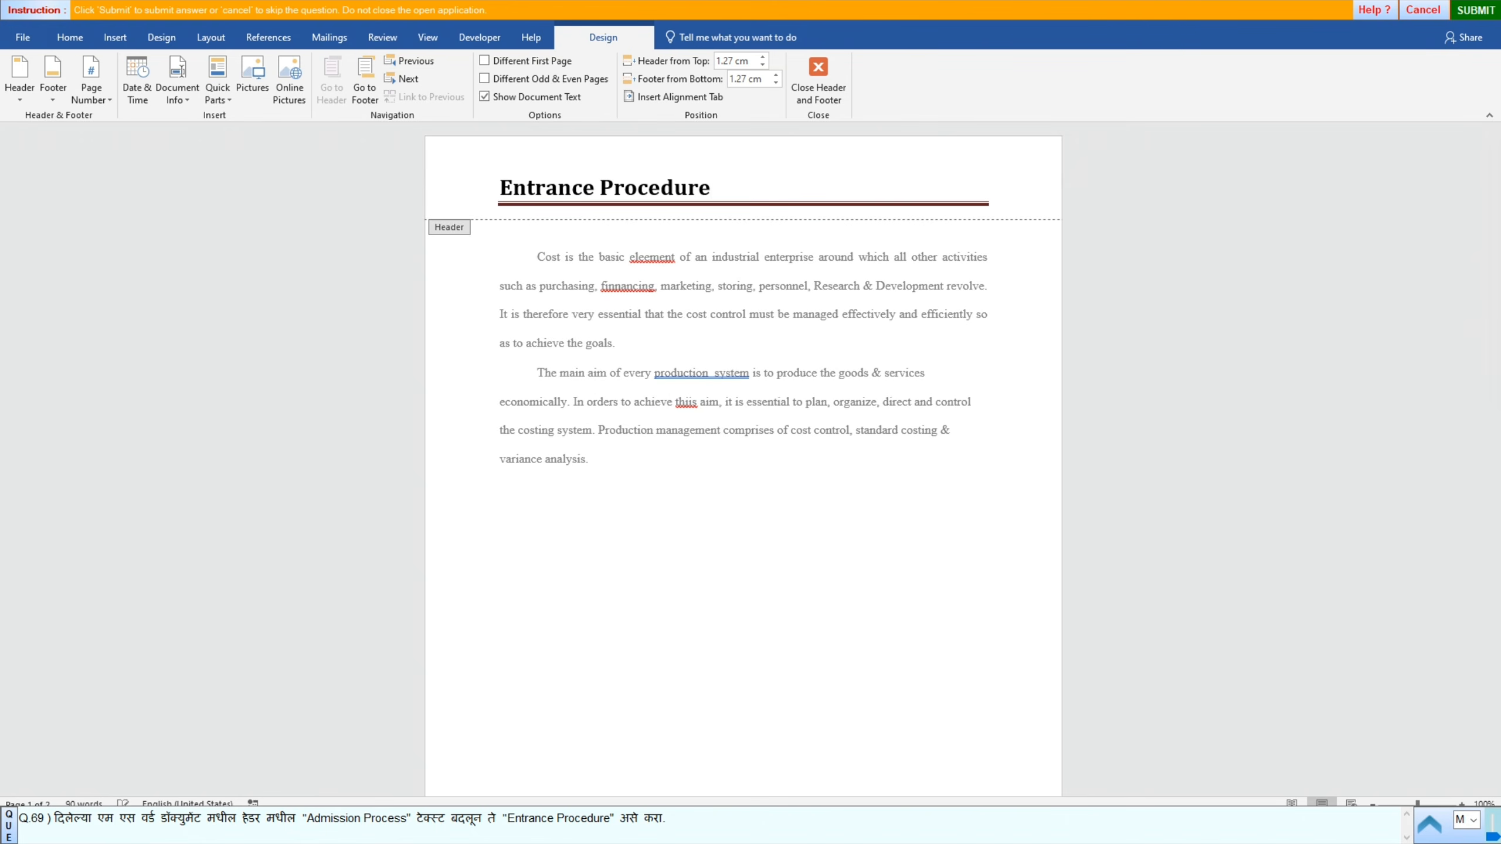
Step: Submit the answer to question 69, dismiss the result message and start question 70
click(1487, 12)
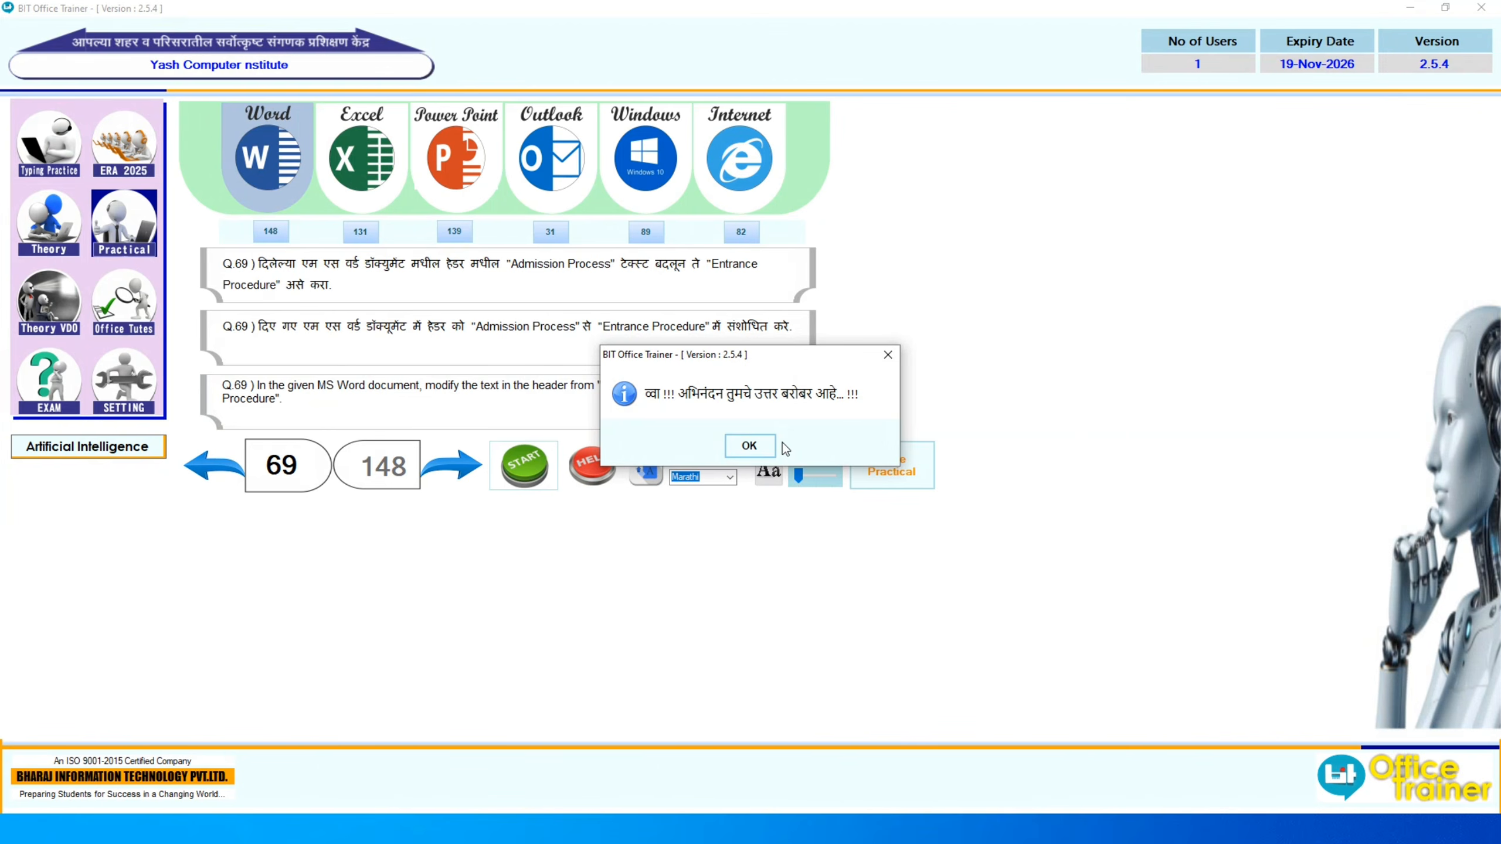
click(754, 445)
click(465, 485)
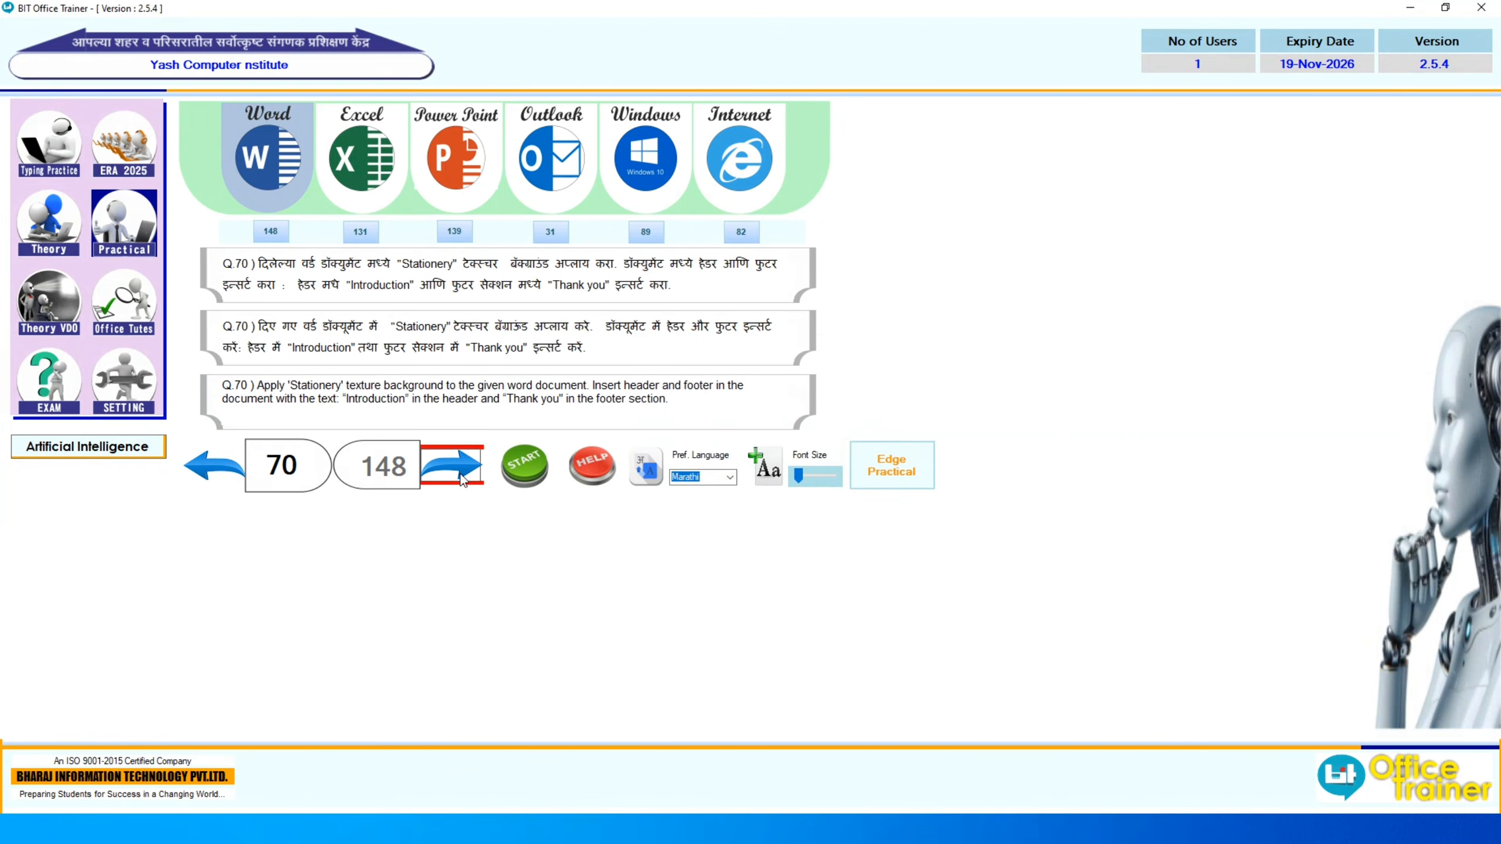
click(512, 475)
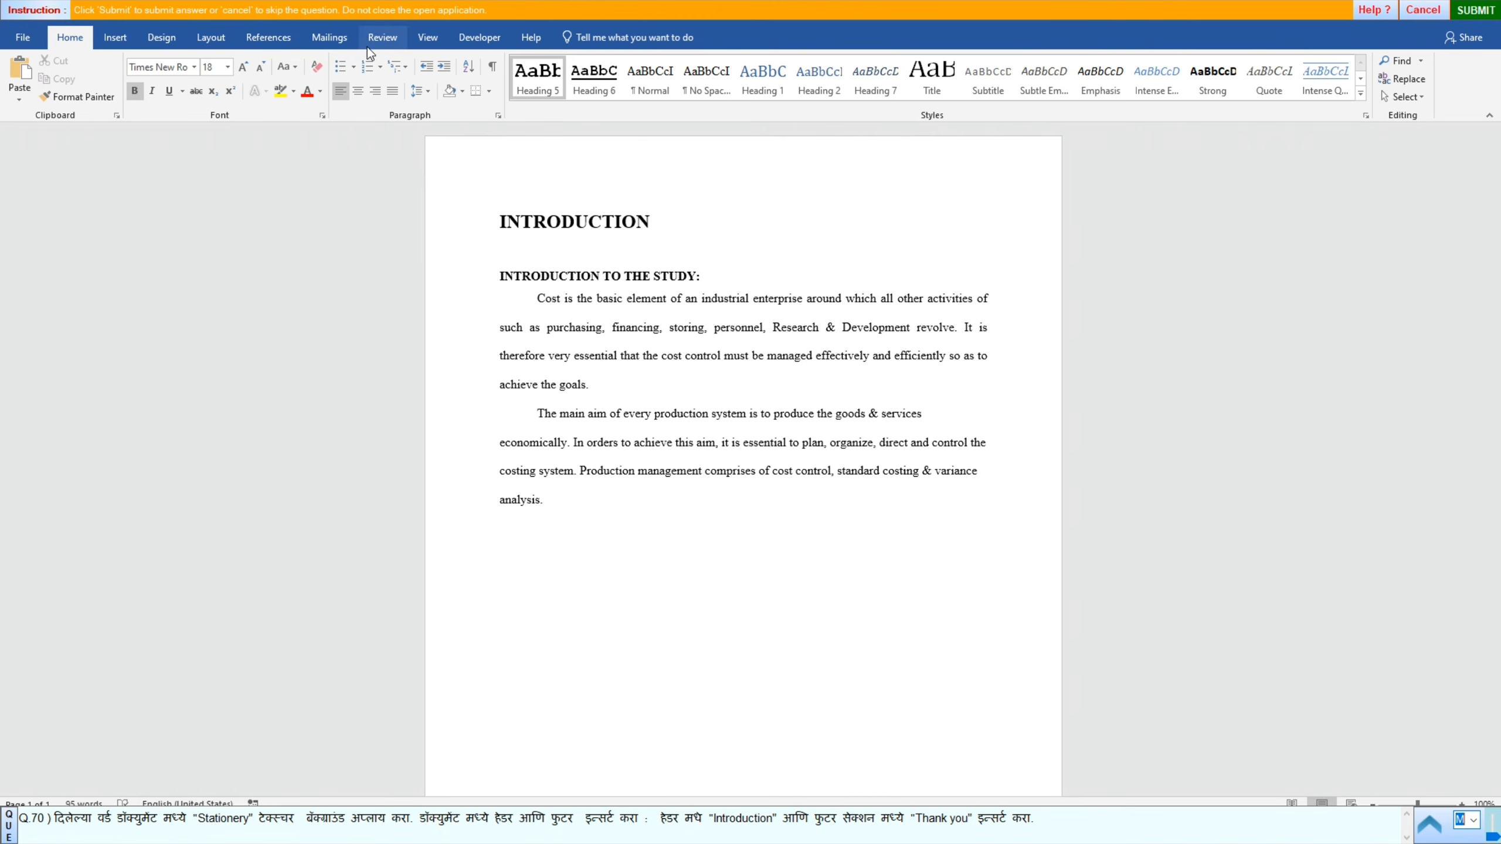
Step: Apply the Stationery texture as the page background of the document
click(161, 40)
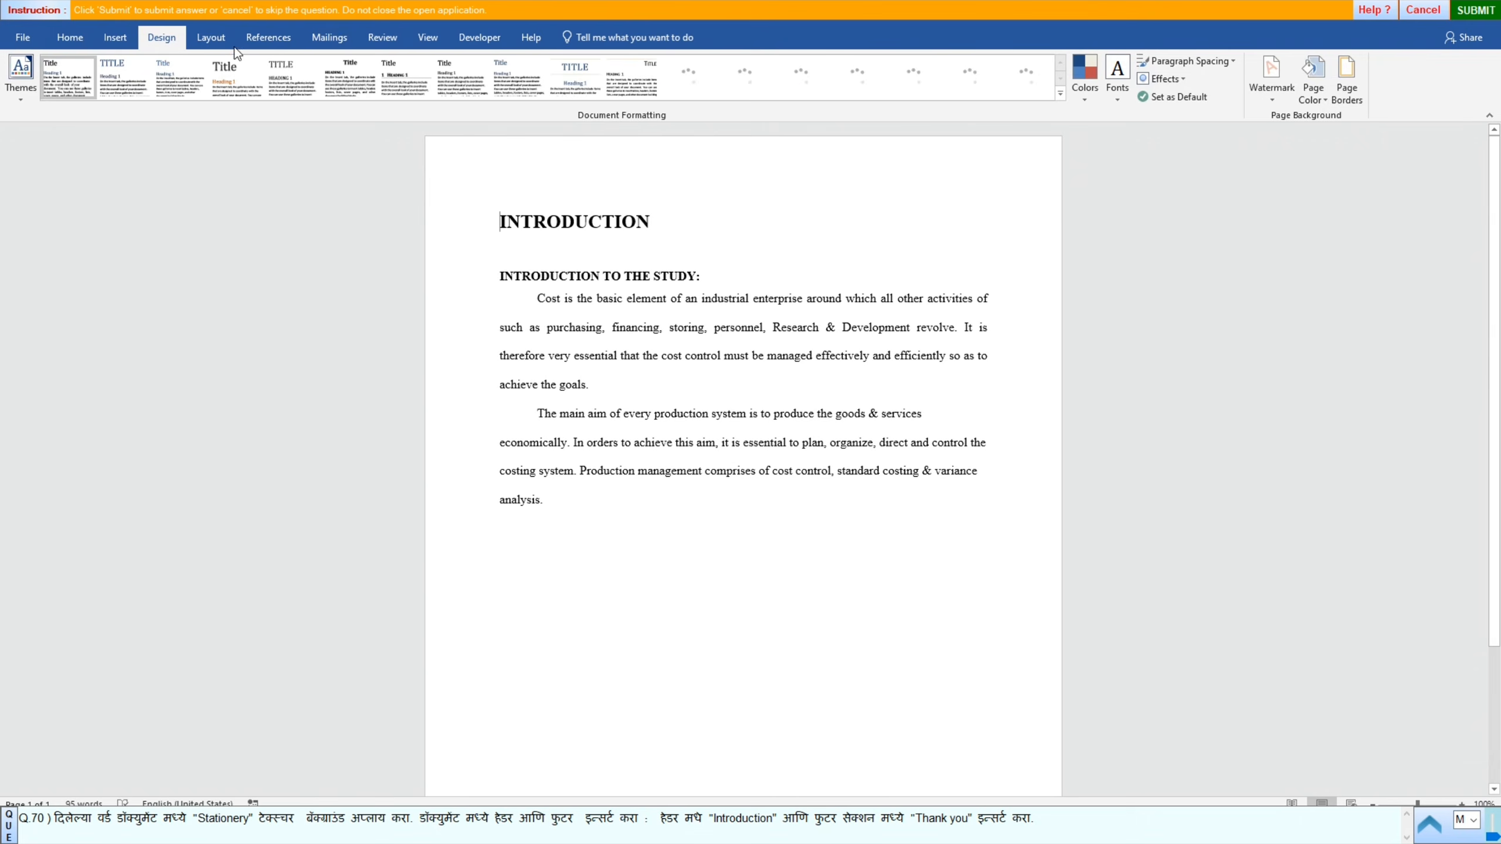
click(1329, 101)
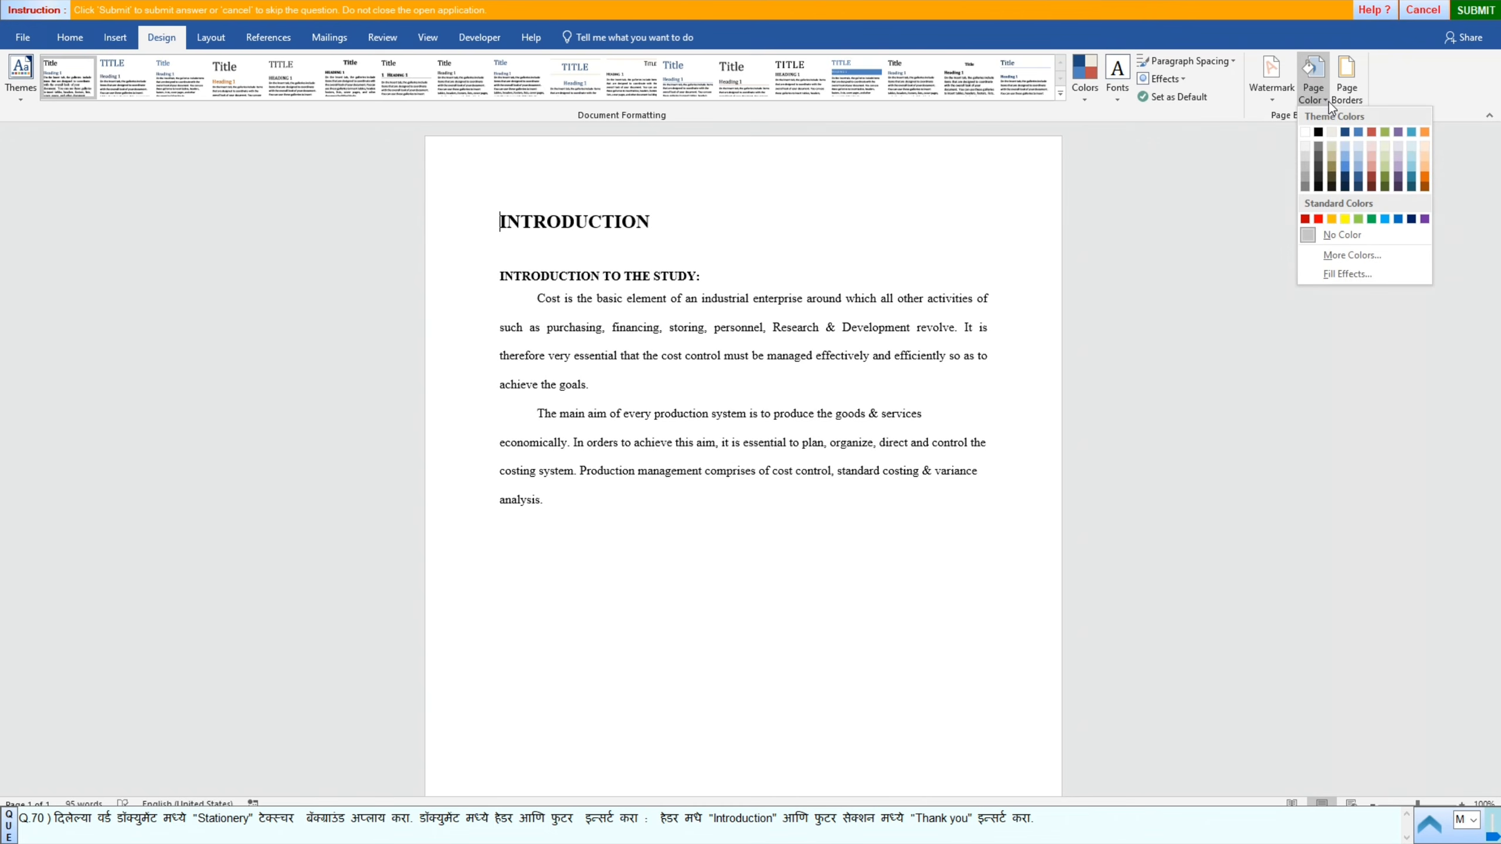
click(1339, 274)
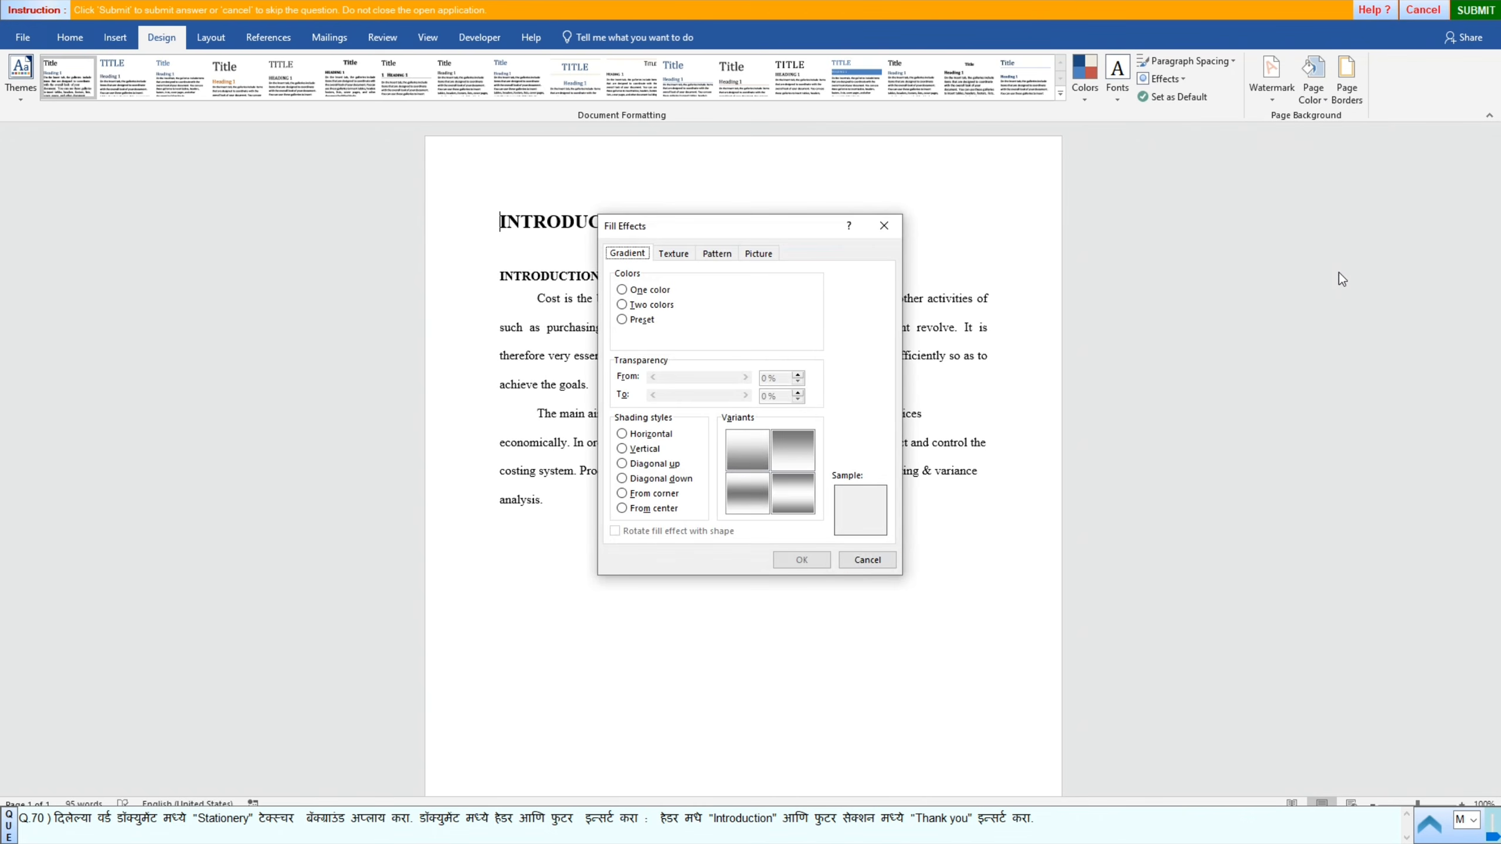
click(676, 260)
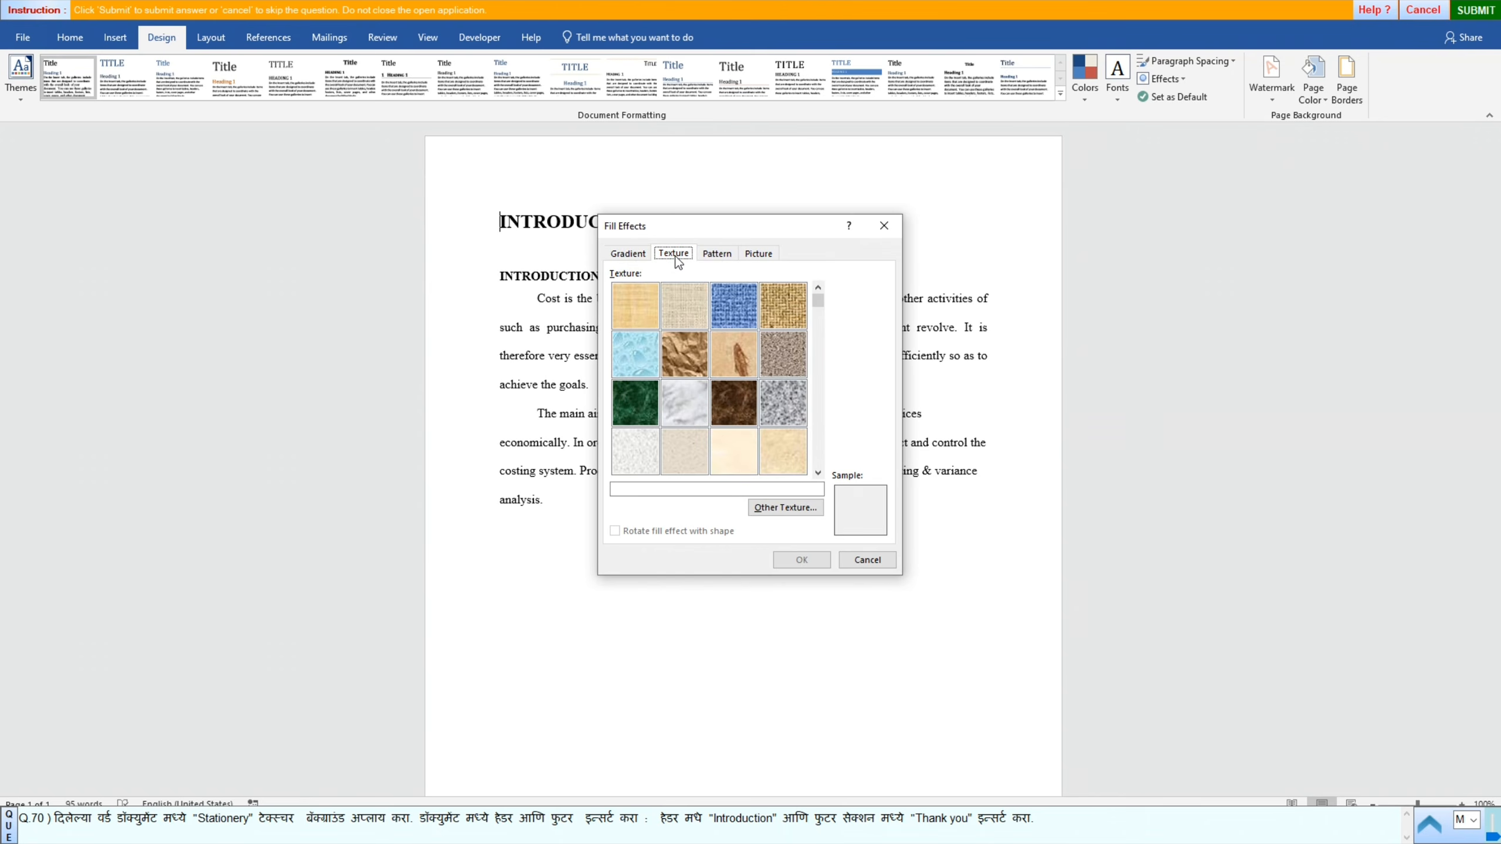
click(625, 399)
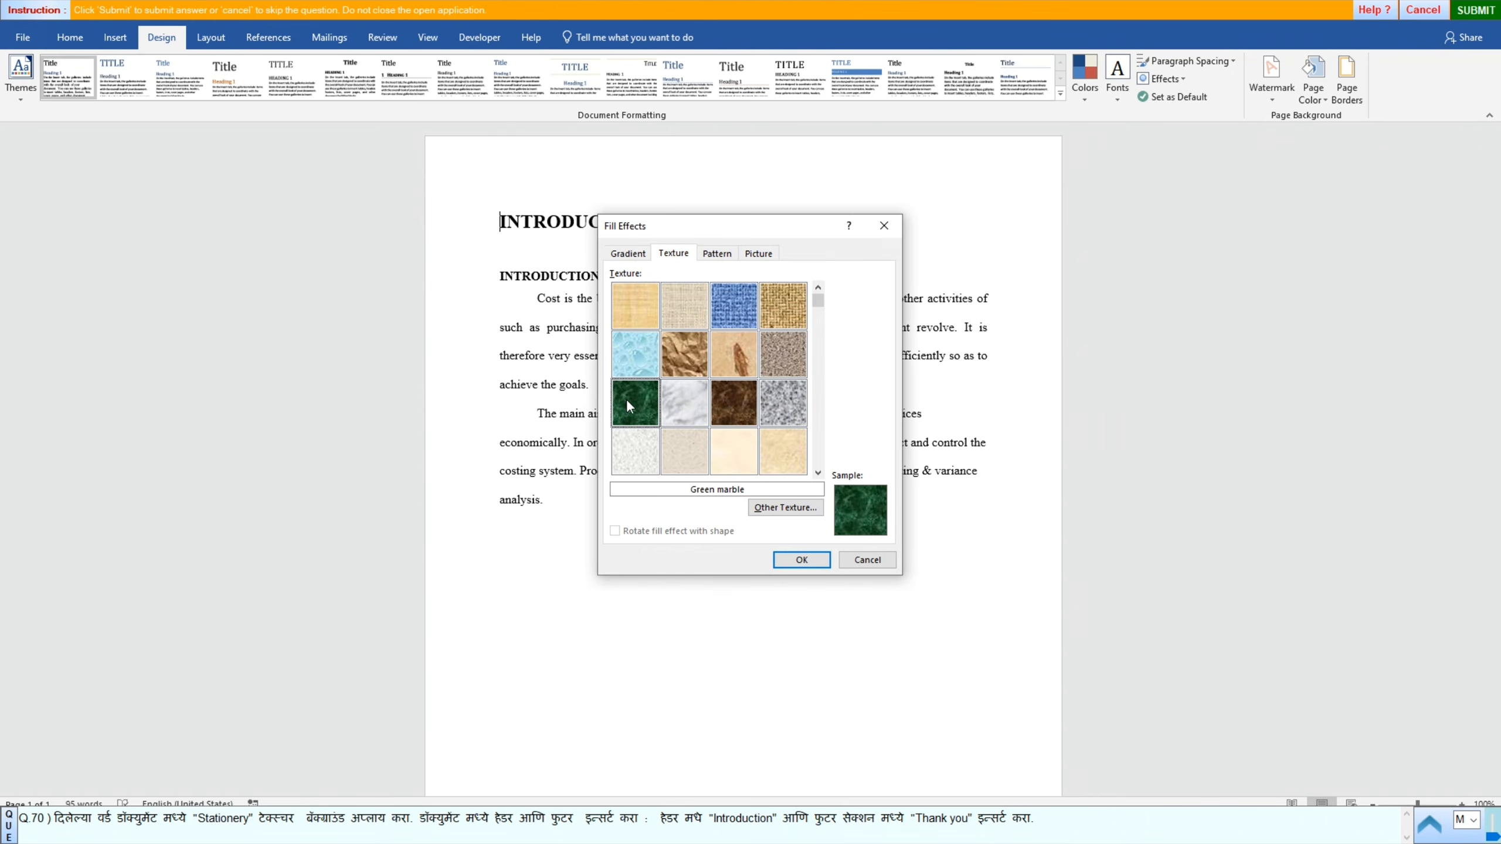
click(674, 415)
click(682, 448)
click(746, 462)
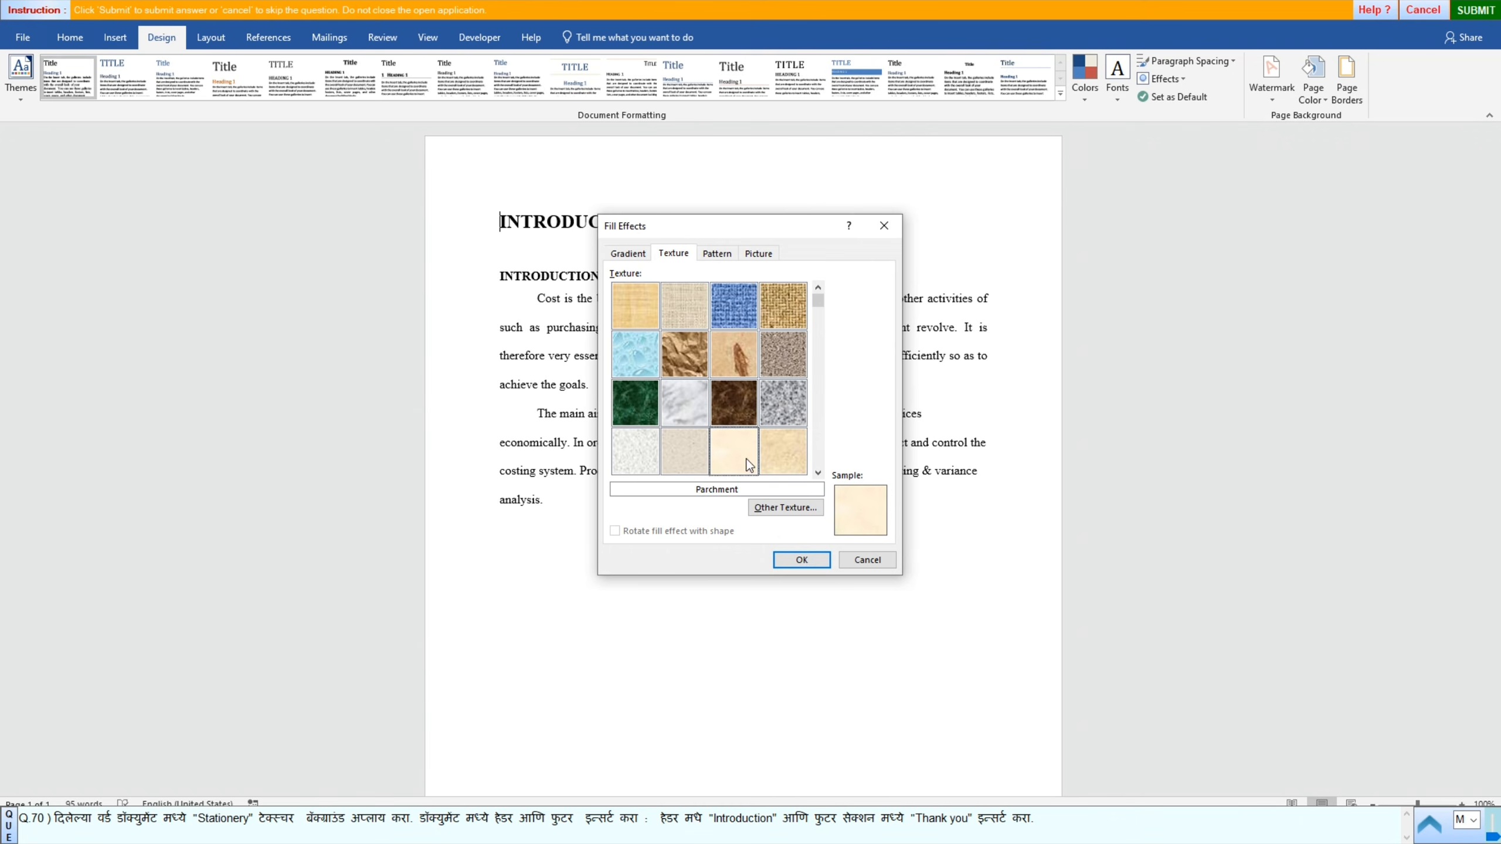
click(774, 462)
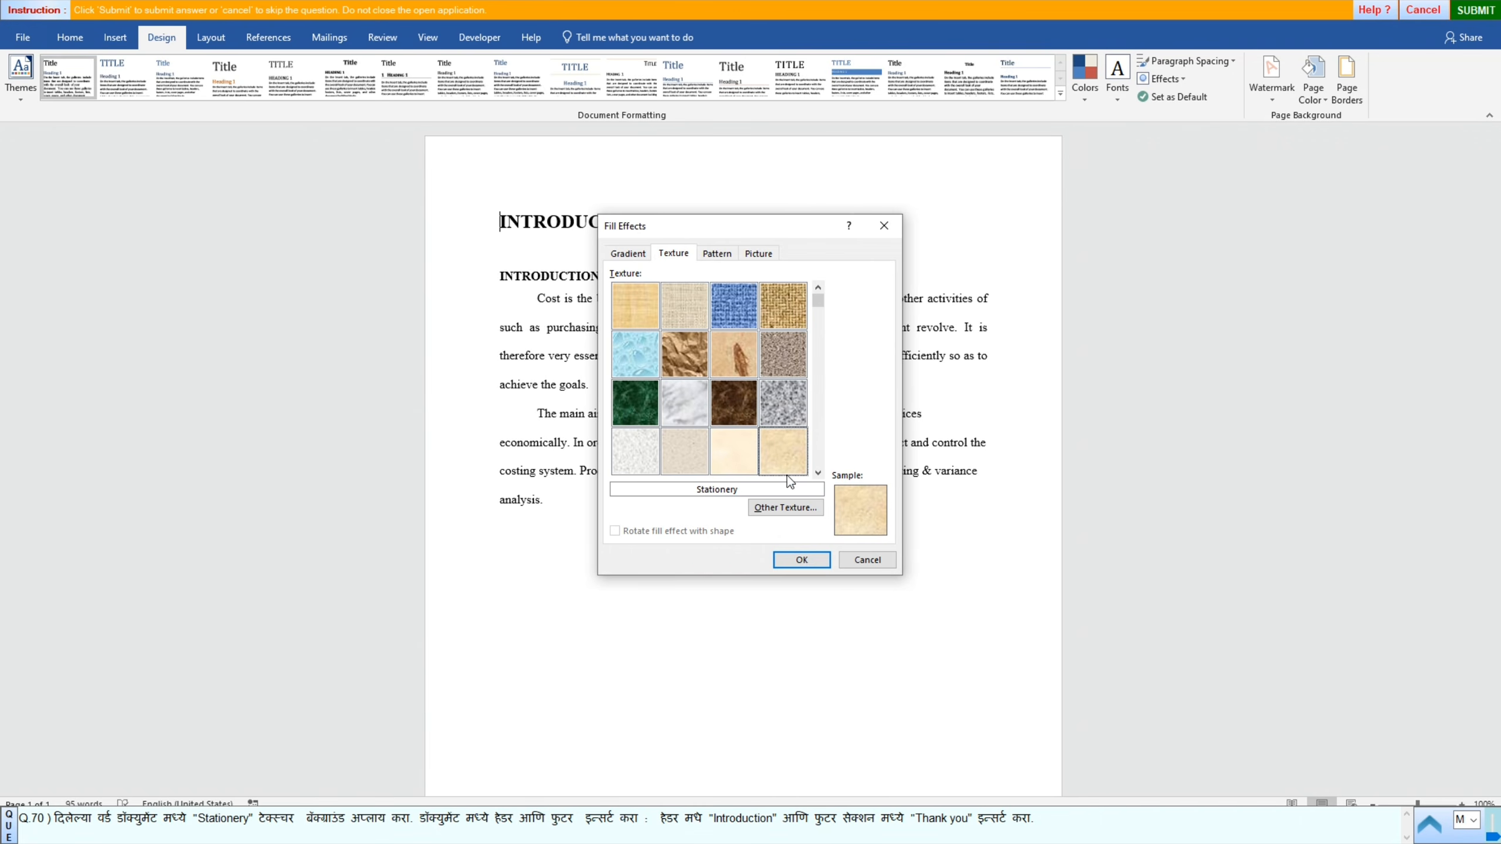
click(786, 563)
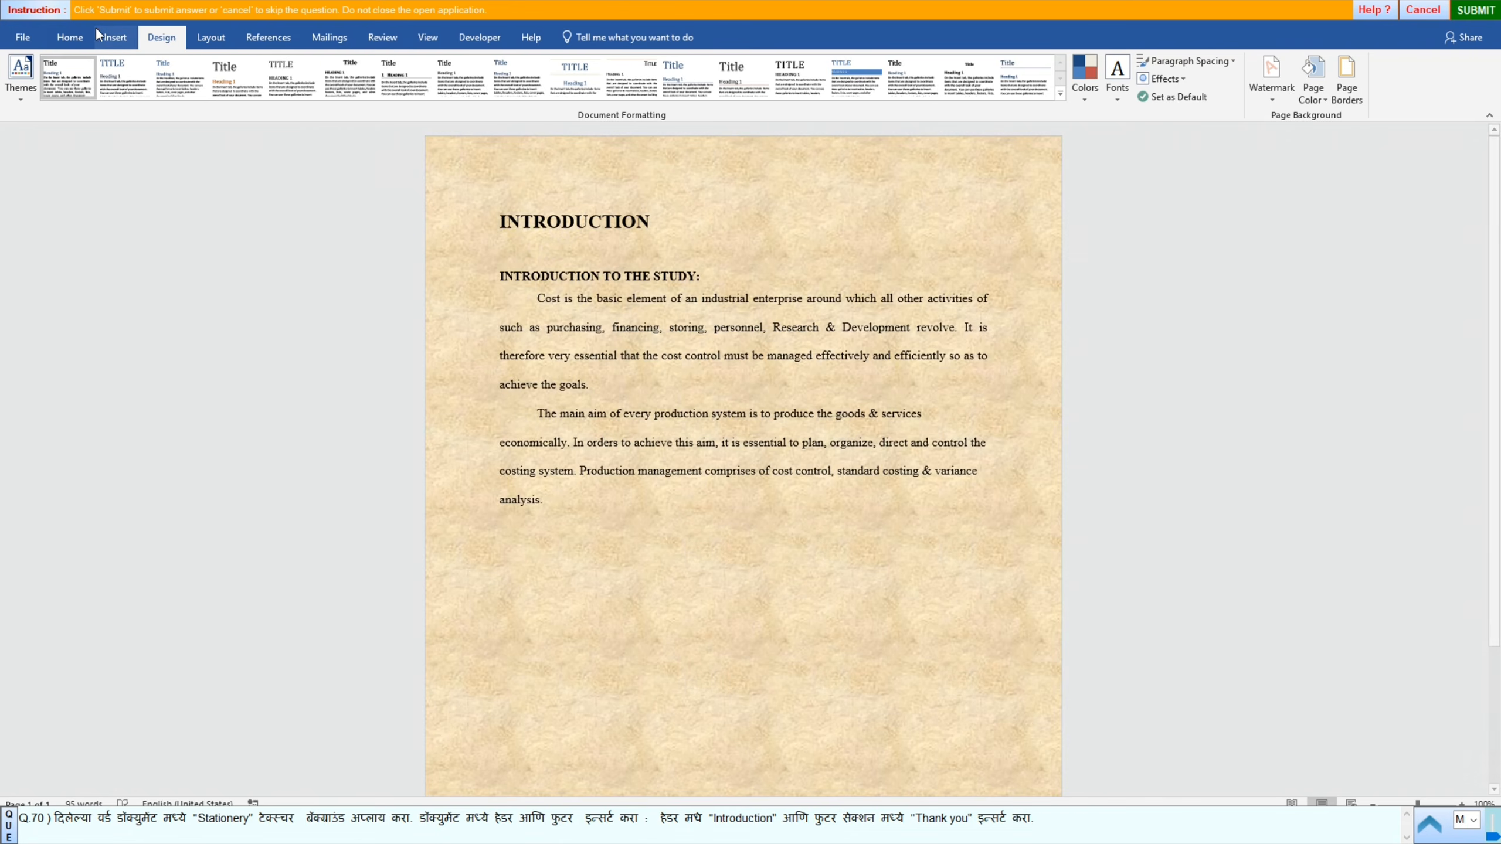
Step: Open the page header for editing and enter the text "Introduction"
click(114, 42)
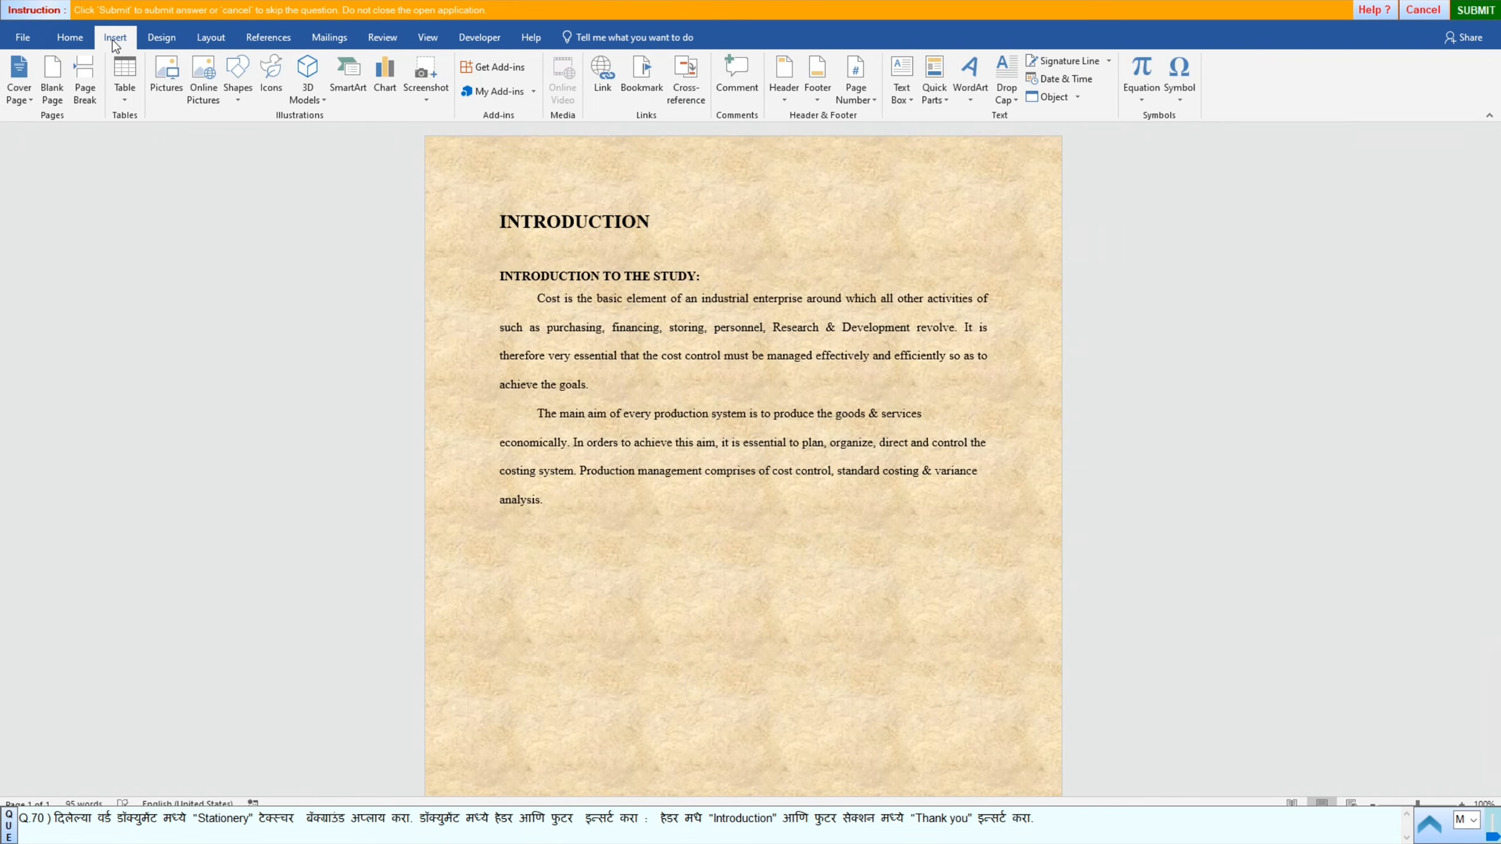
click(780, 82)
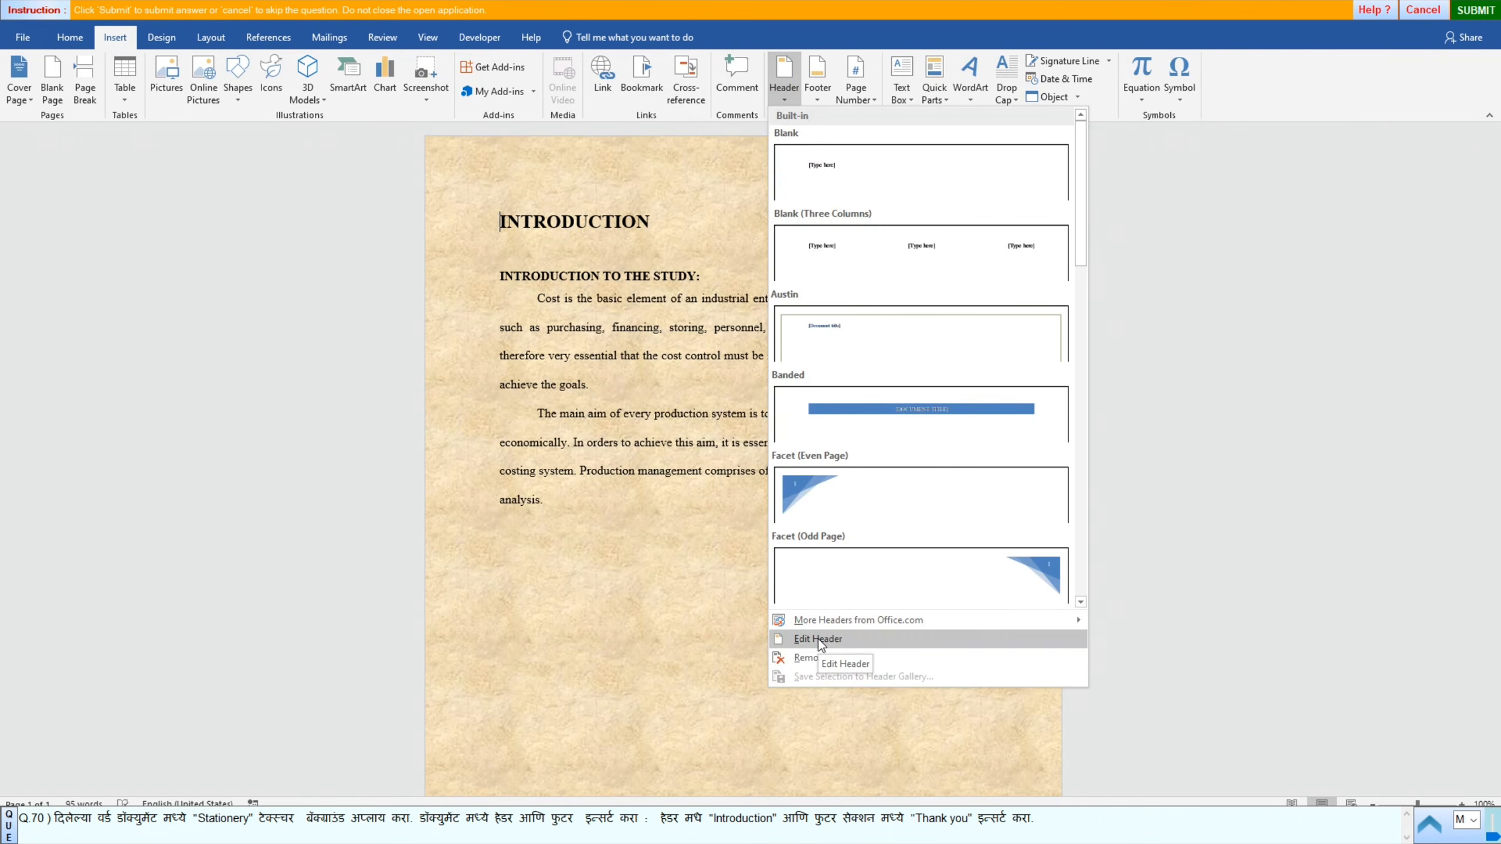
click(819, 638)
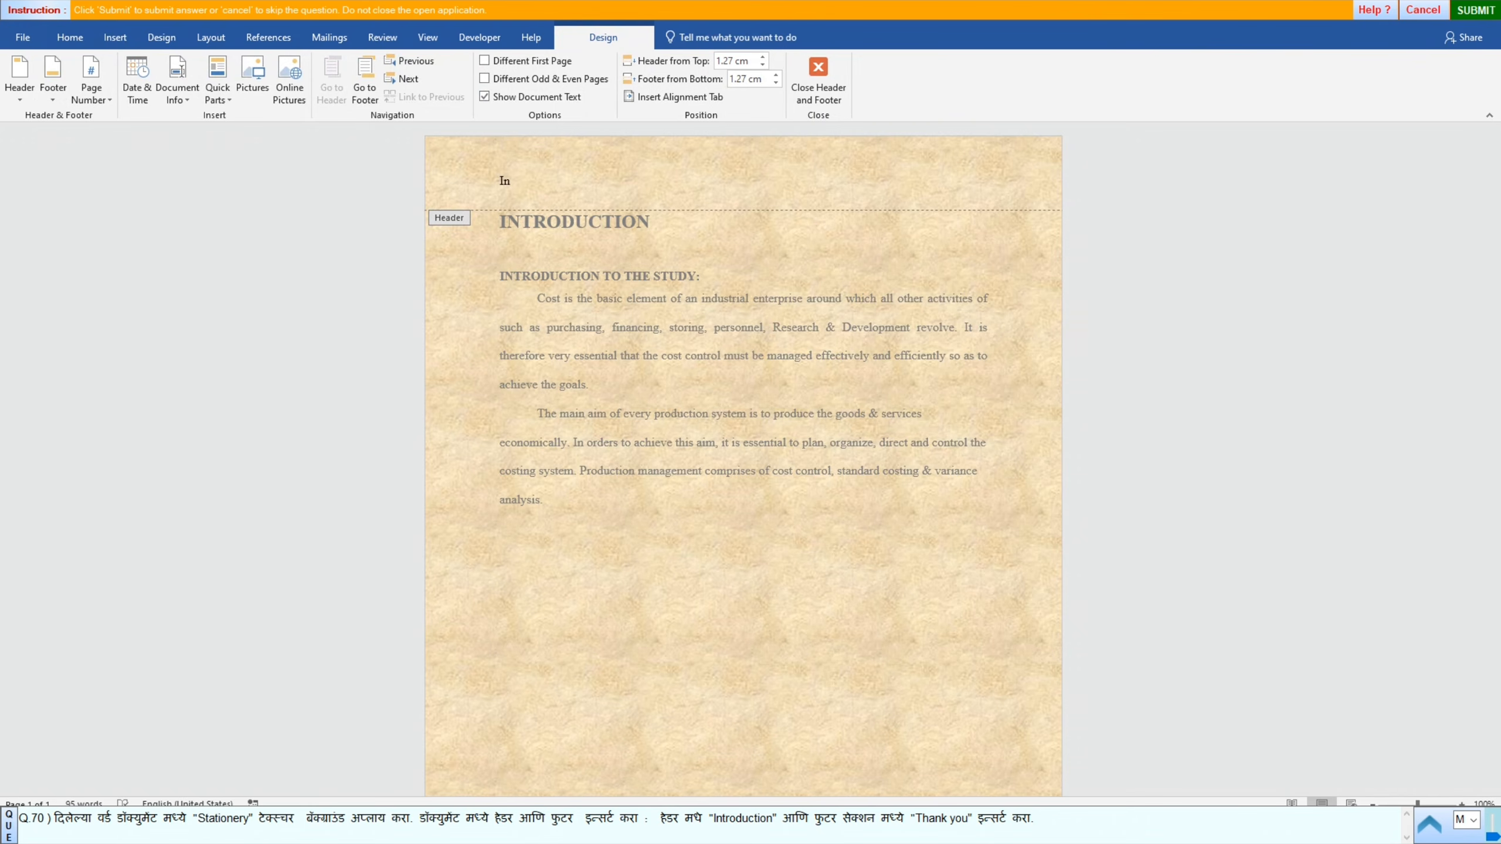
text(Intridy)
key(BackSpace)
text(oduction)
Step: Open the page footer for editing and enter the text "Thank you"
click(116, 34)
click(823, 76)
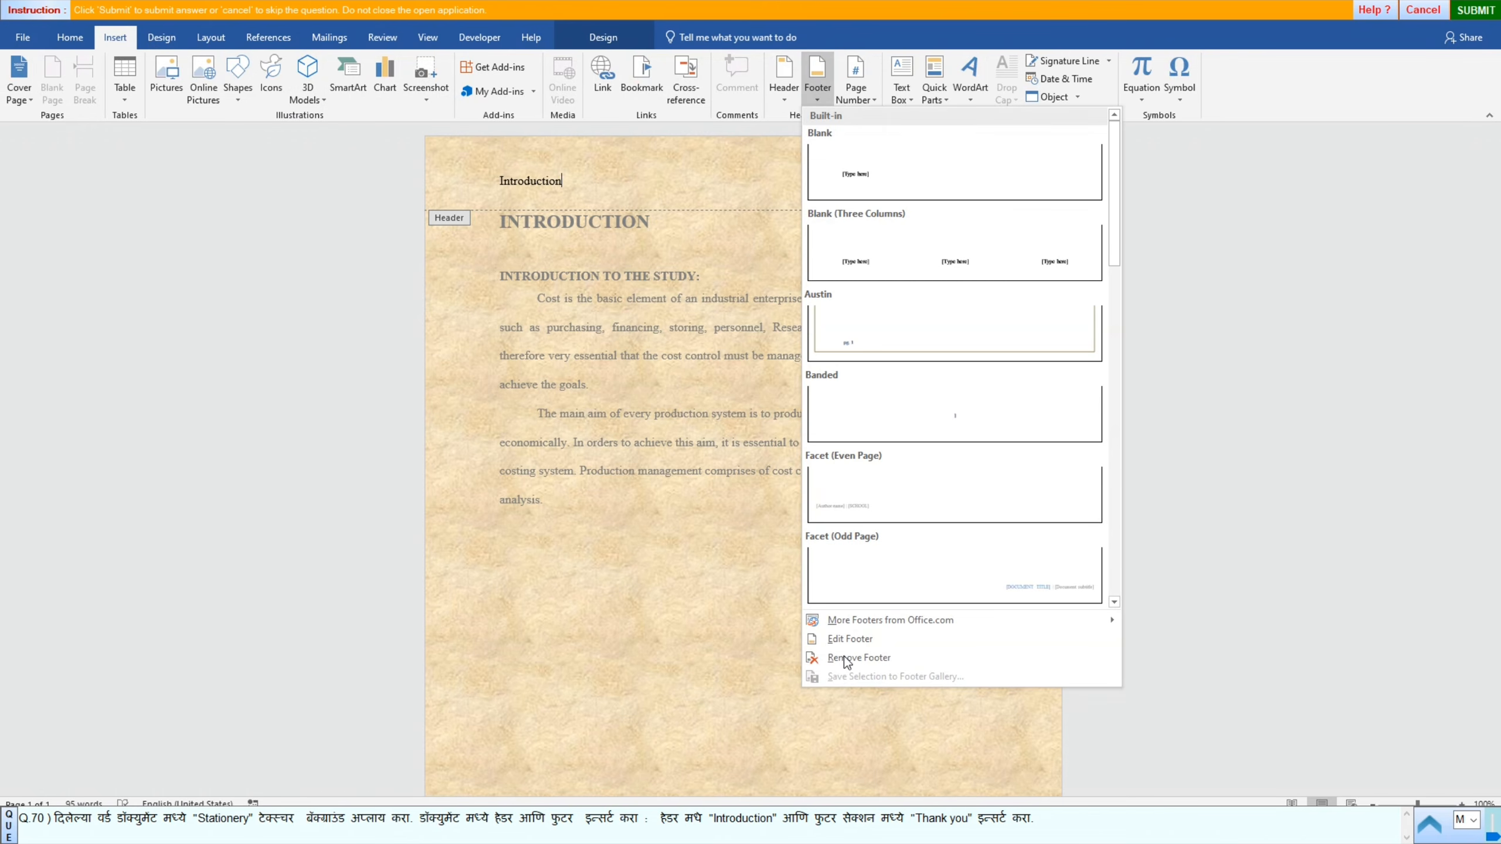
click(840, 640)
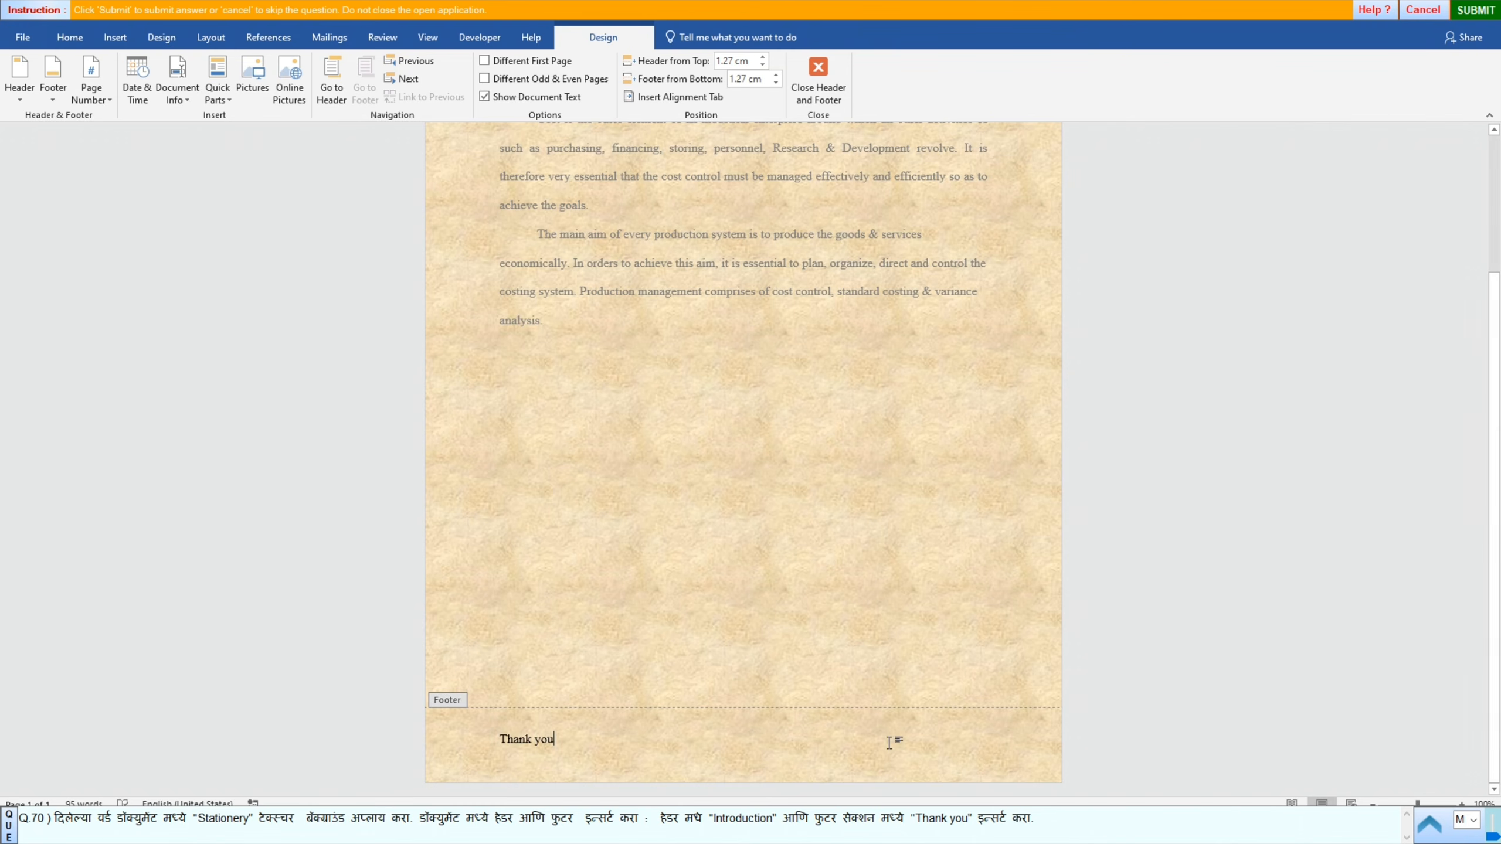
Step: Submit the answer to question 70, dismiss the result message and start question 71
click(1471, 14)
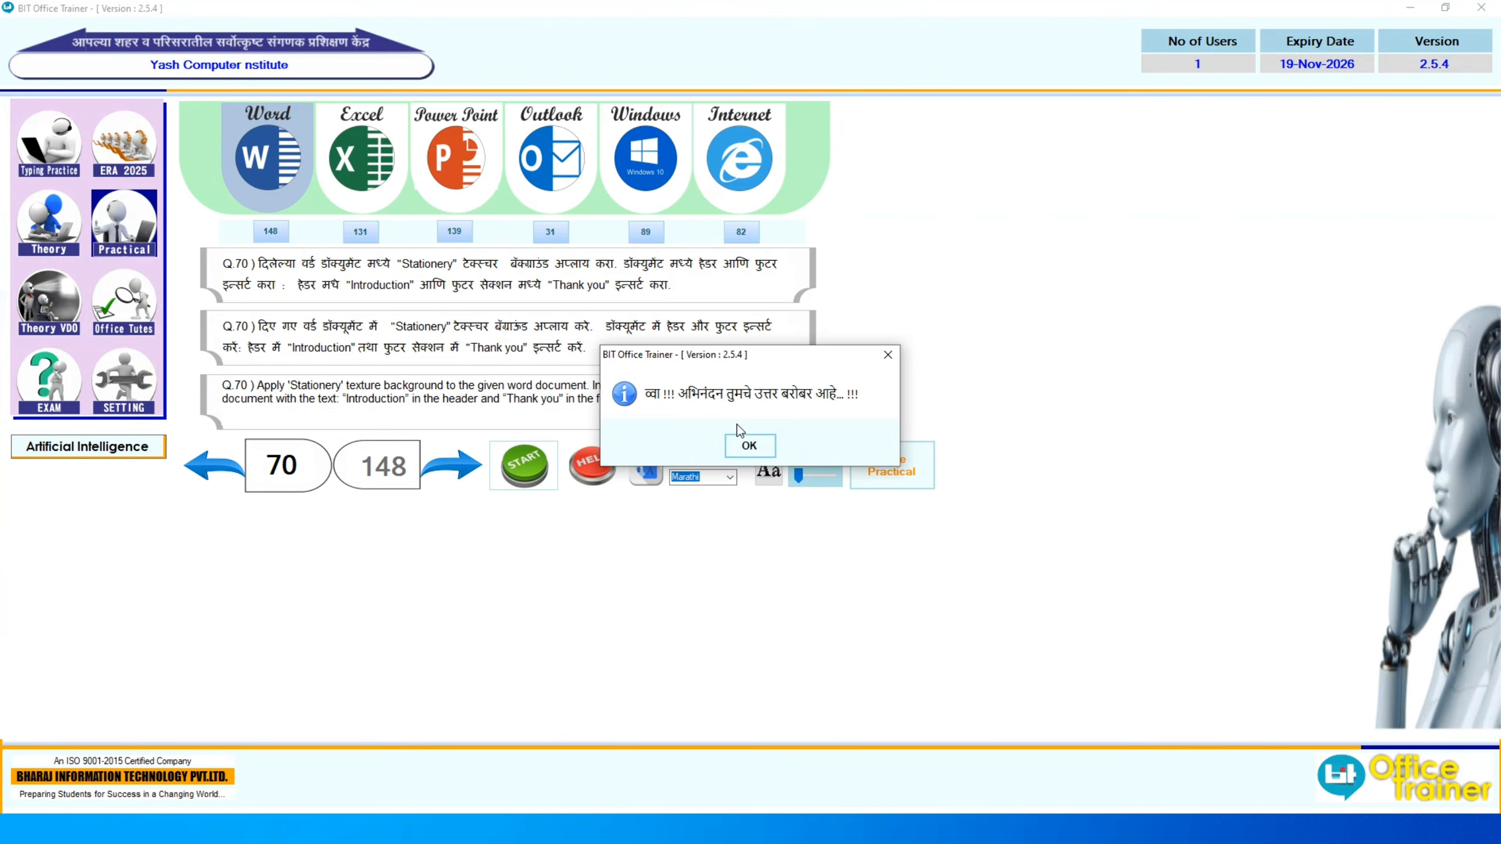
click(746, 443)
click(438, 479)
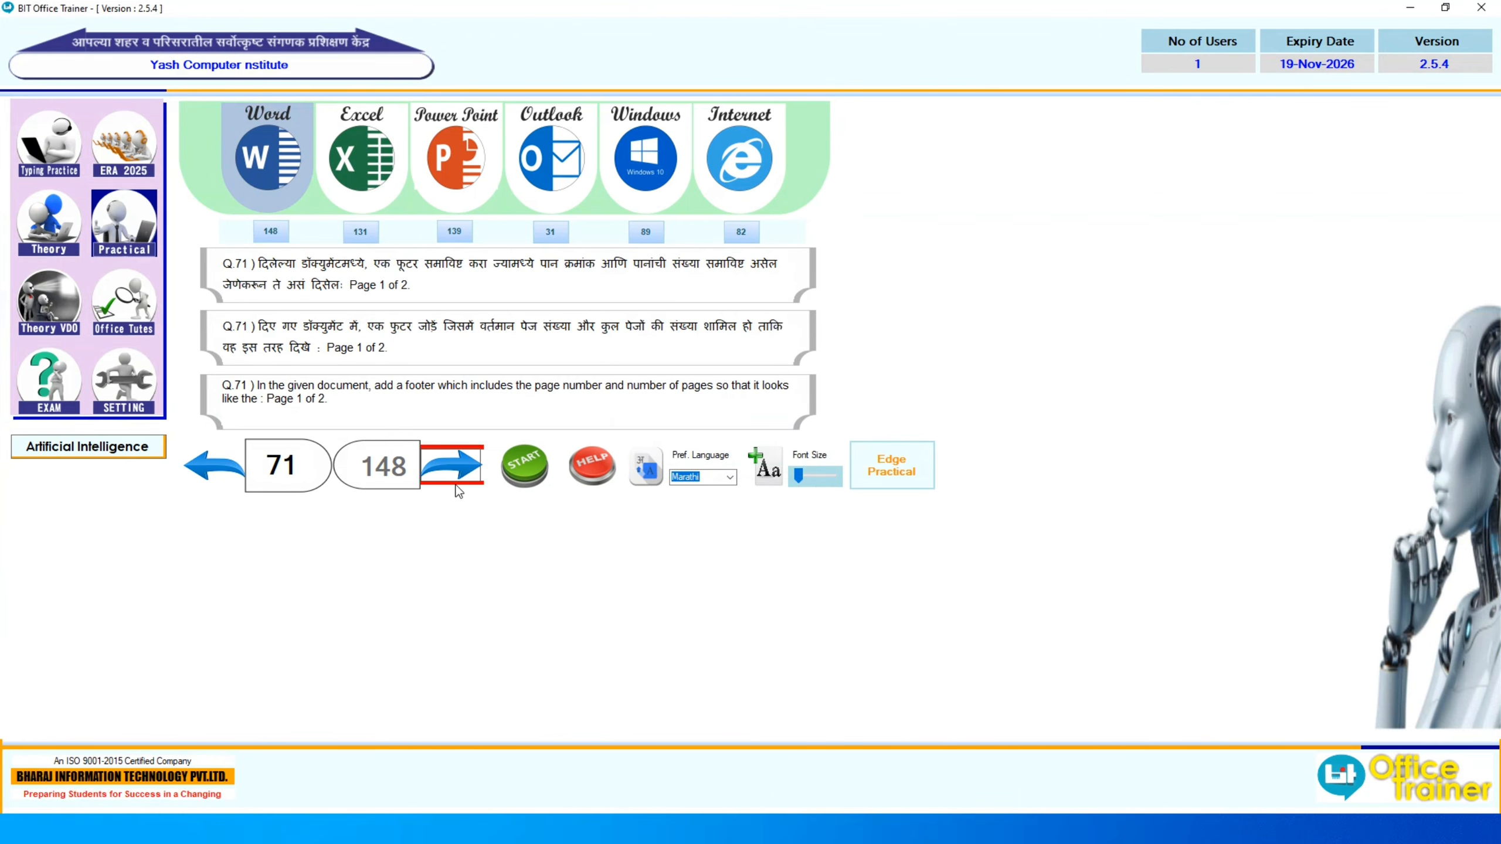
click(523, 466)
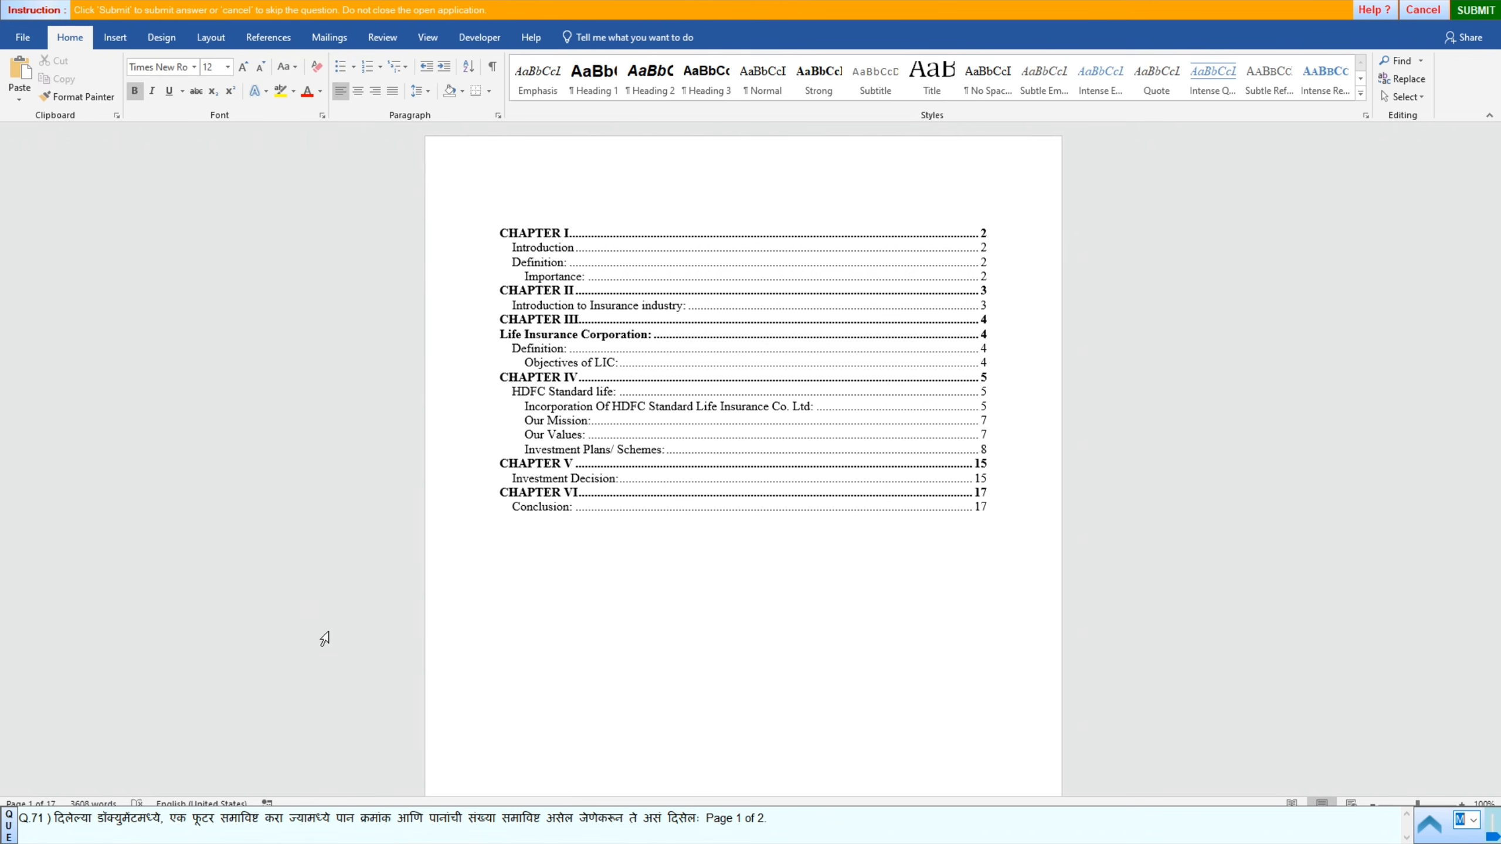
Step: Insert the built-in Grid footer, which carries the page number and total number of pages, into the document
click(122, 35)
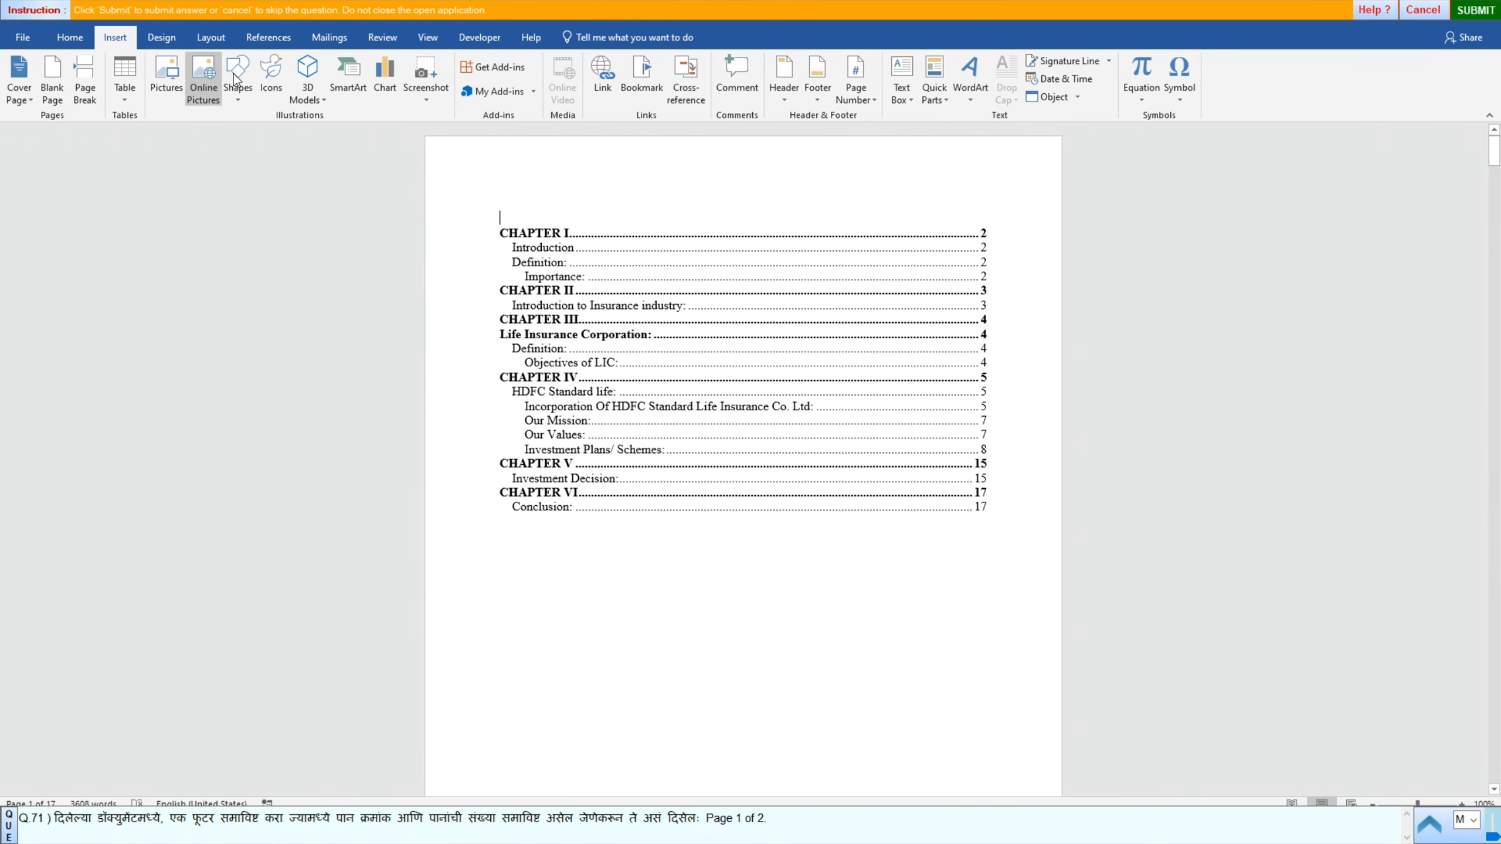
click(819, 100)
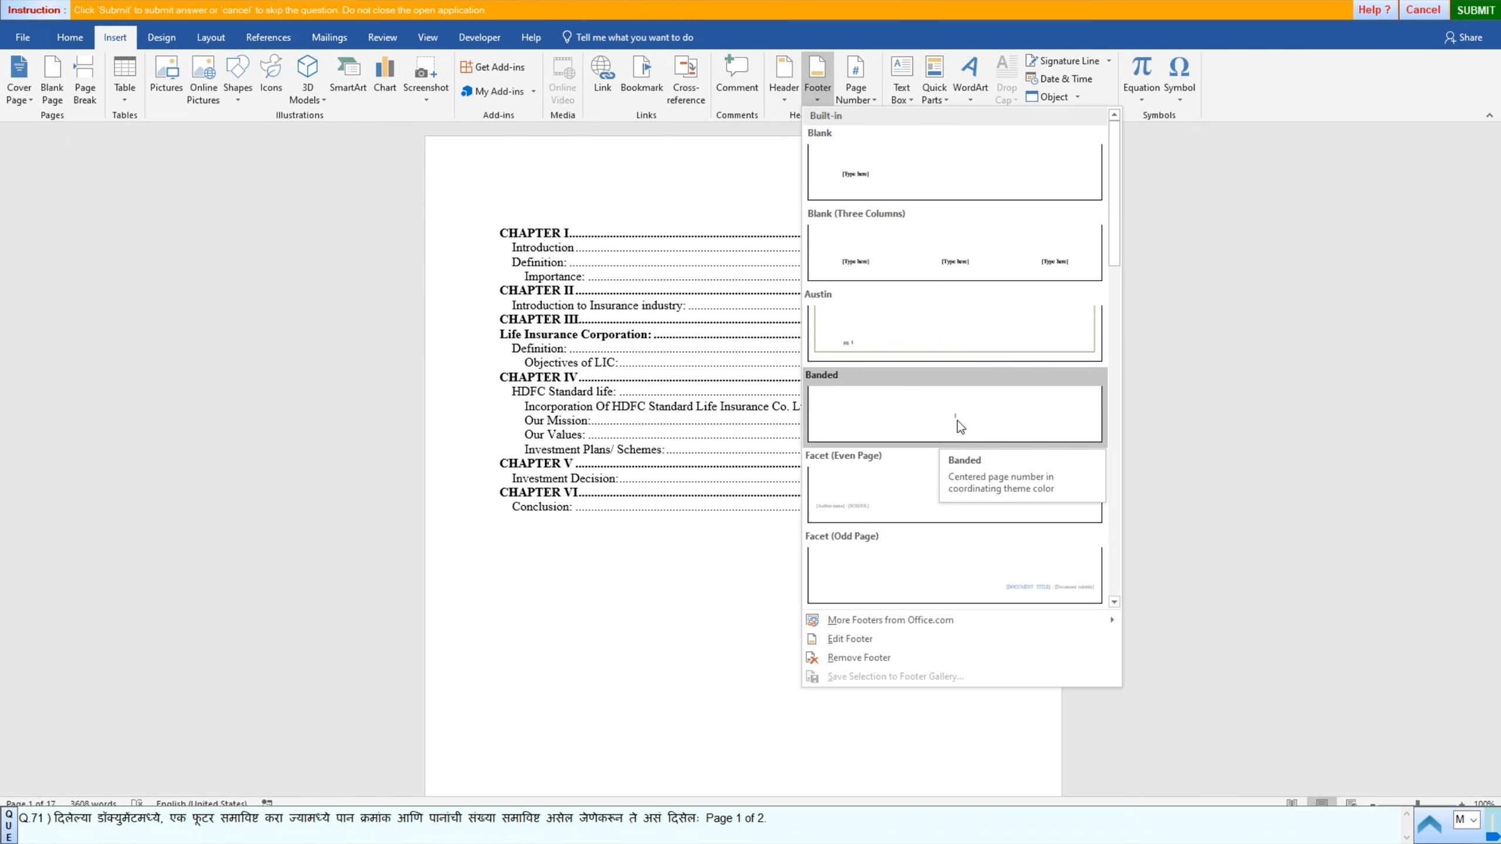
scroll(960, 426, down, 3)
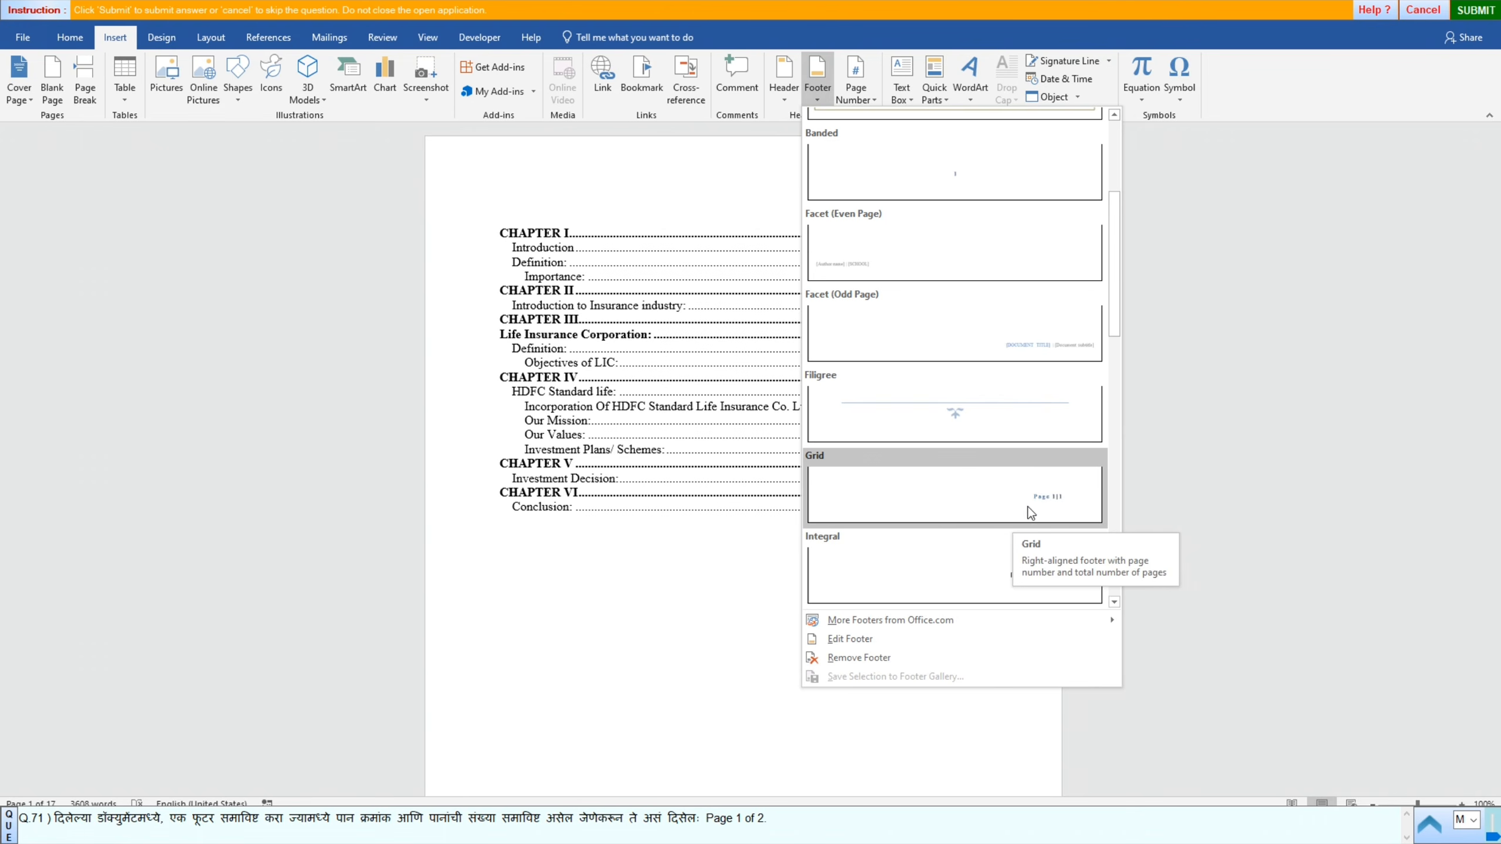
scroll(1005, 479, down, 3)
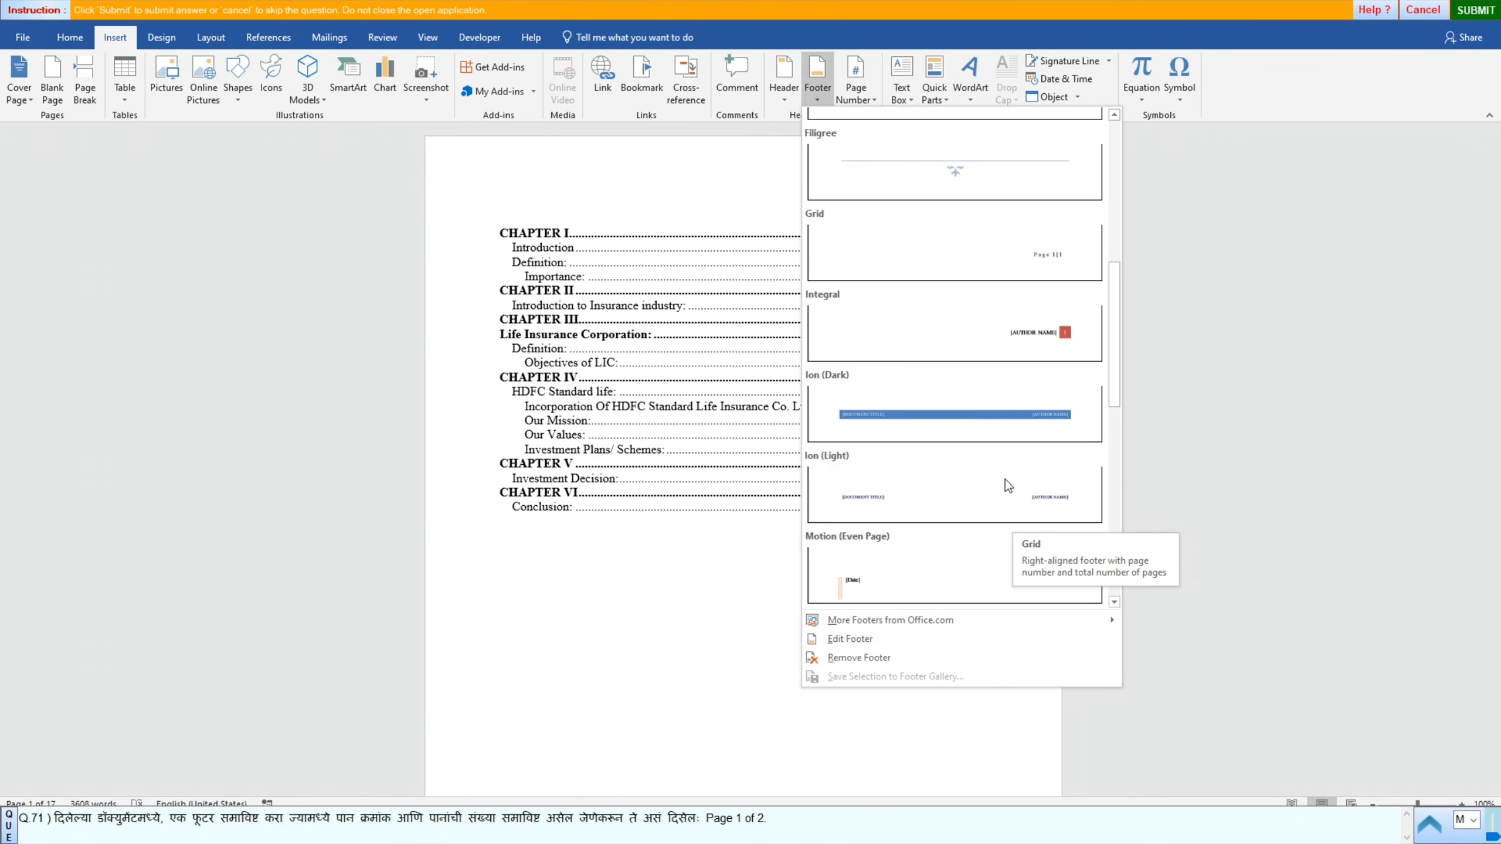
scroll(999, 440, down, 3)
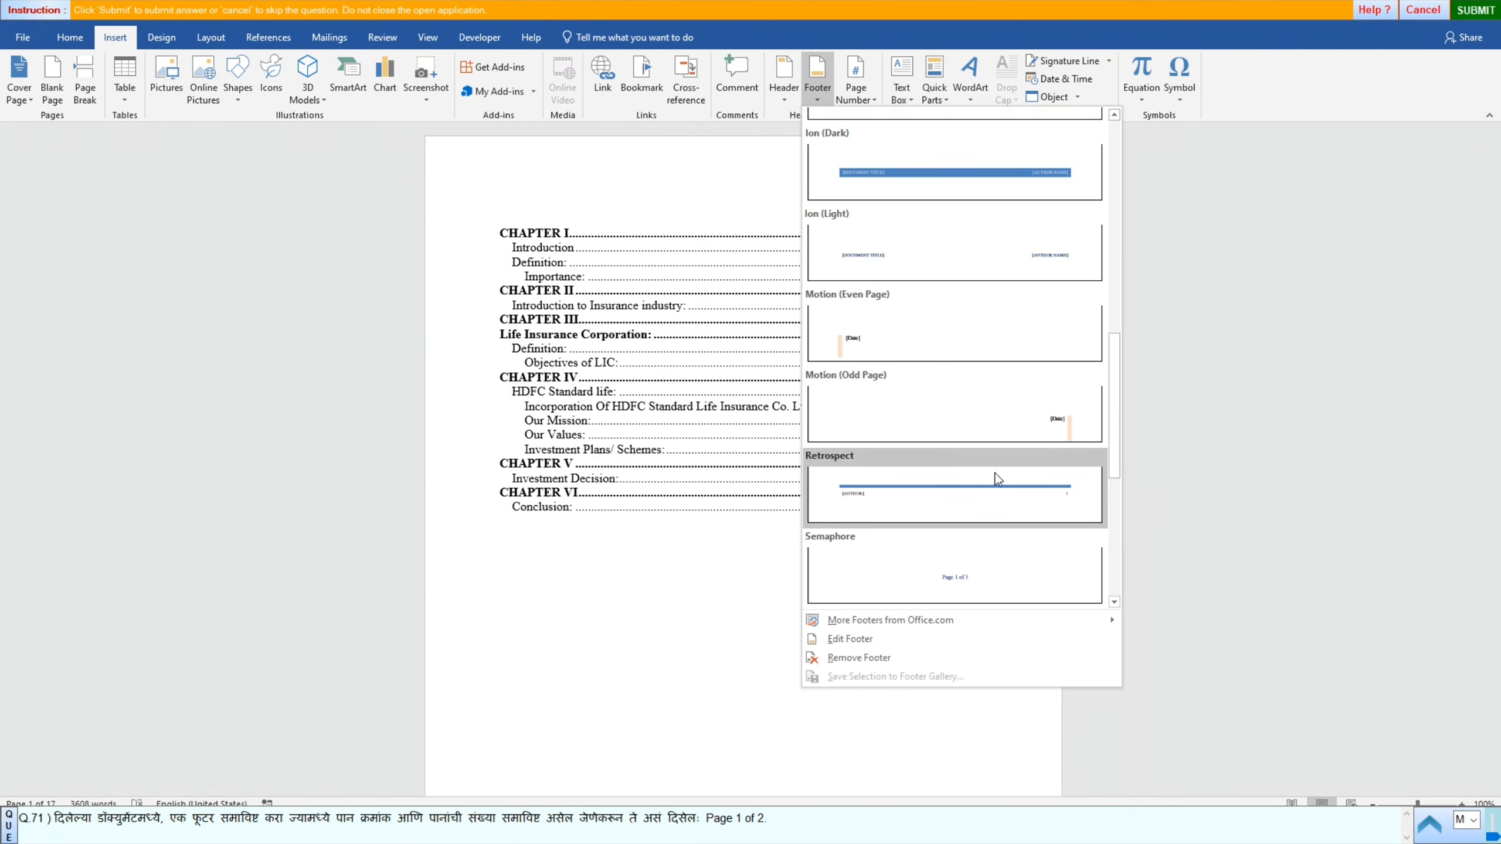
scroll(984, 473, down, 3)
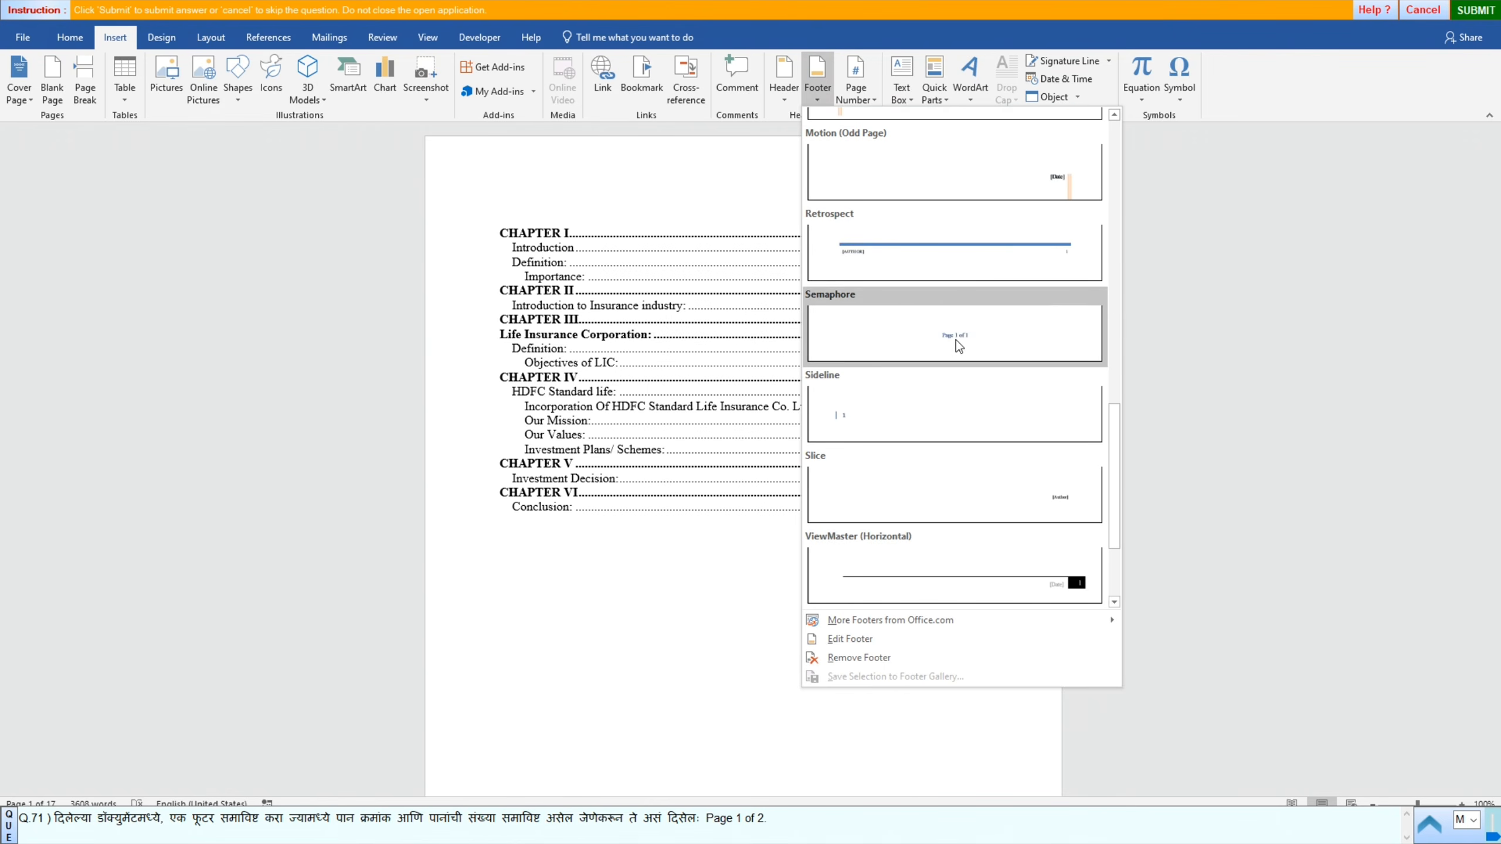
scroll(965, 359, down, 2)
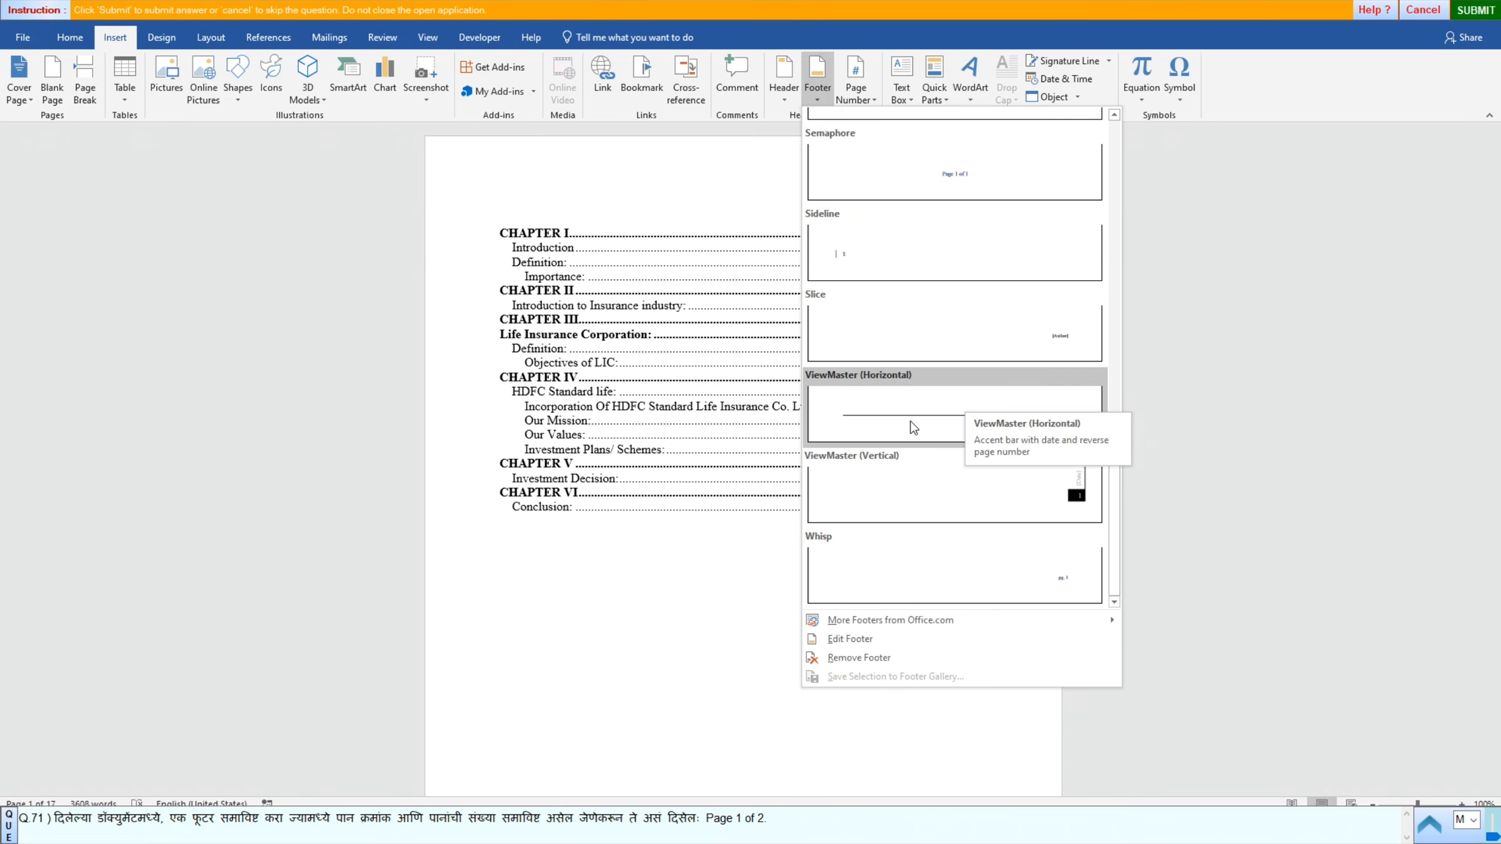
scroll(914, 427, up, 6)
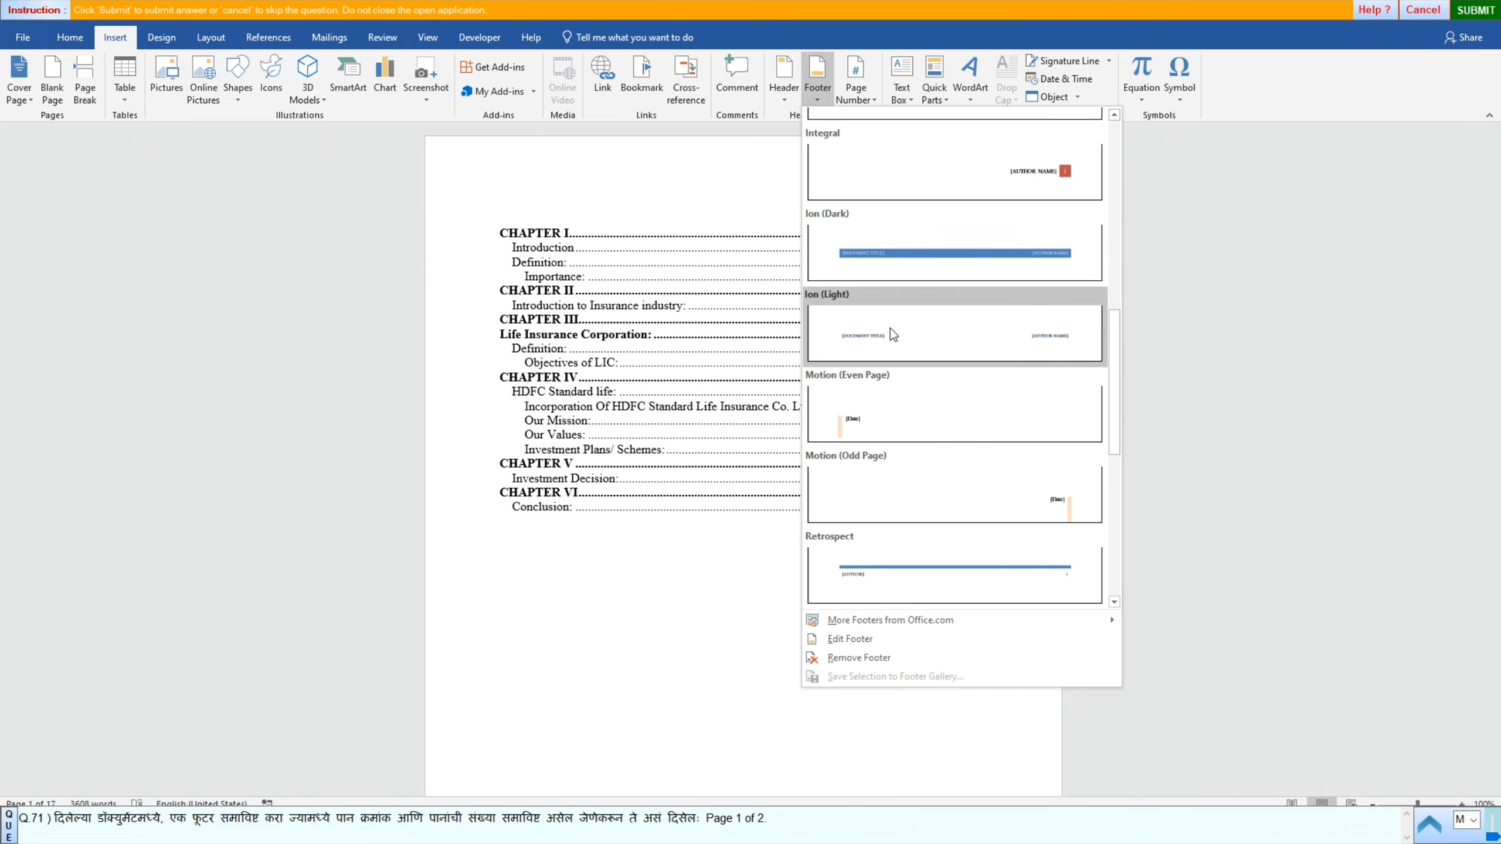
scroll(922, 397, up, 6)
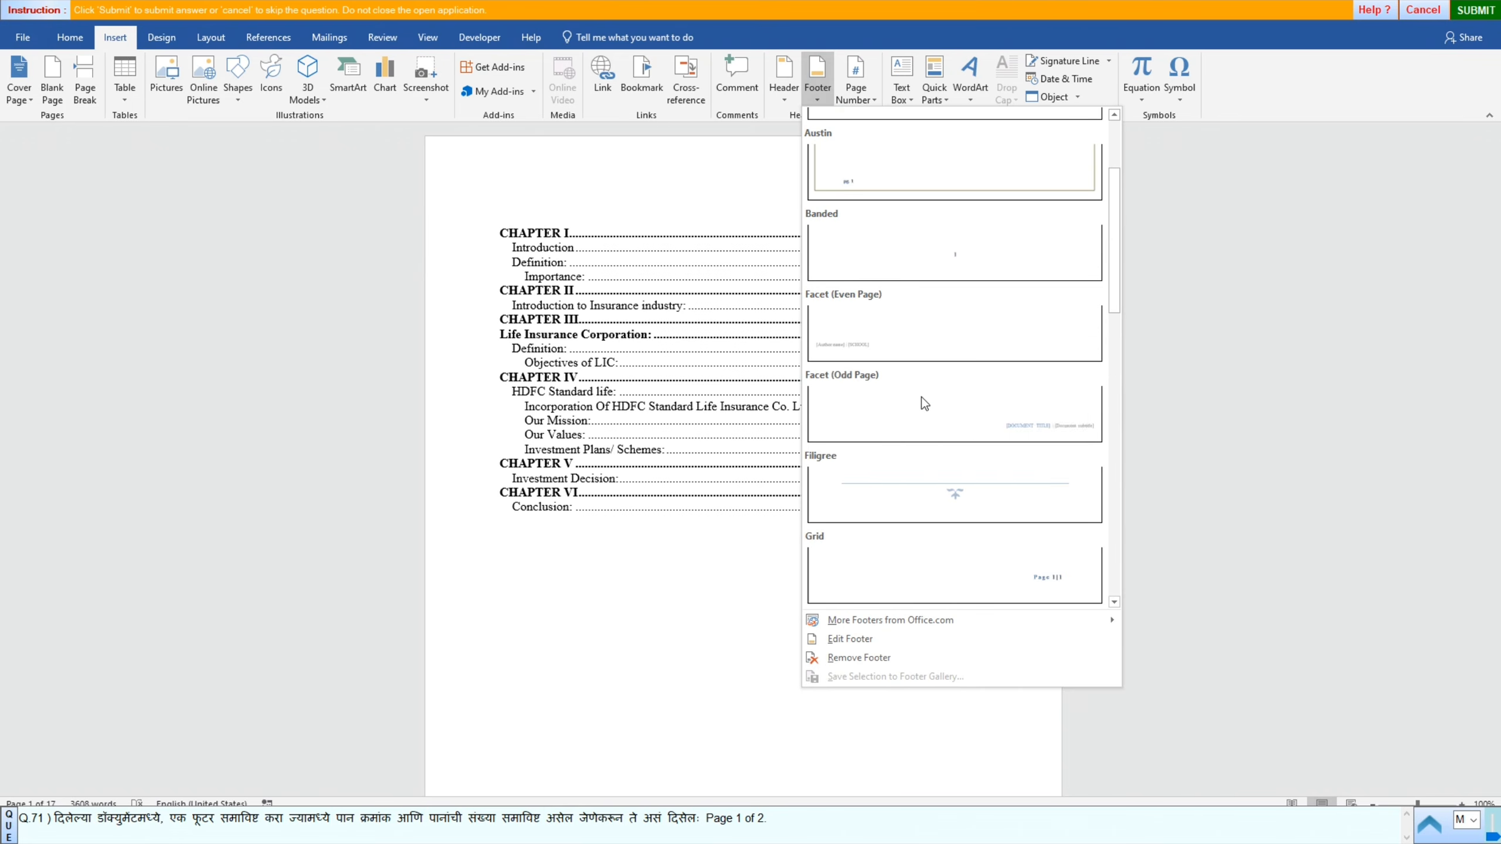
scroll(913, 319, up, 2)
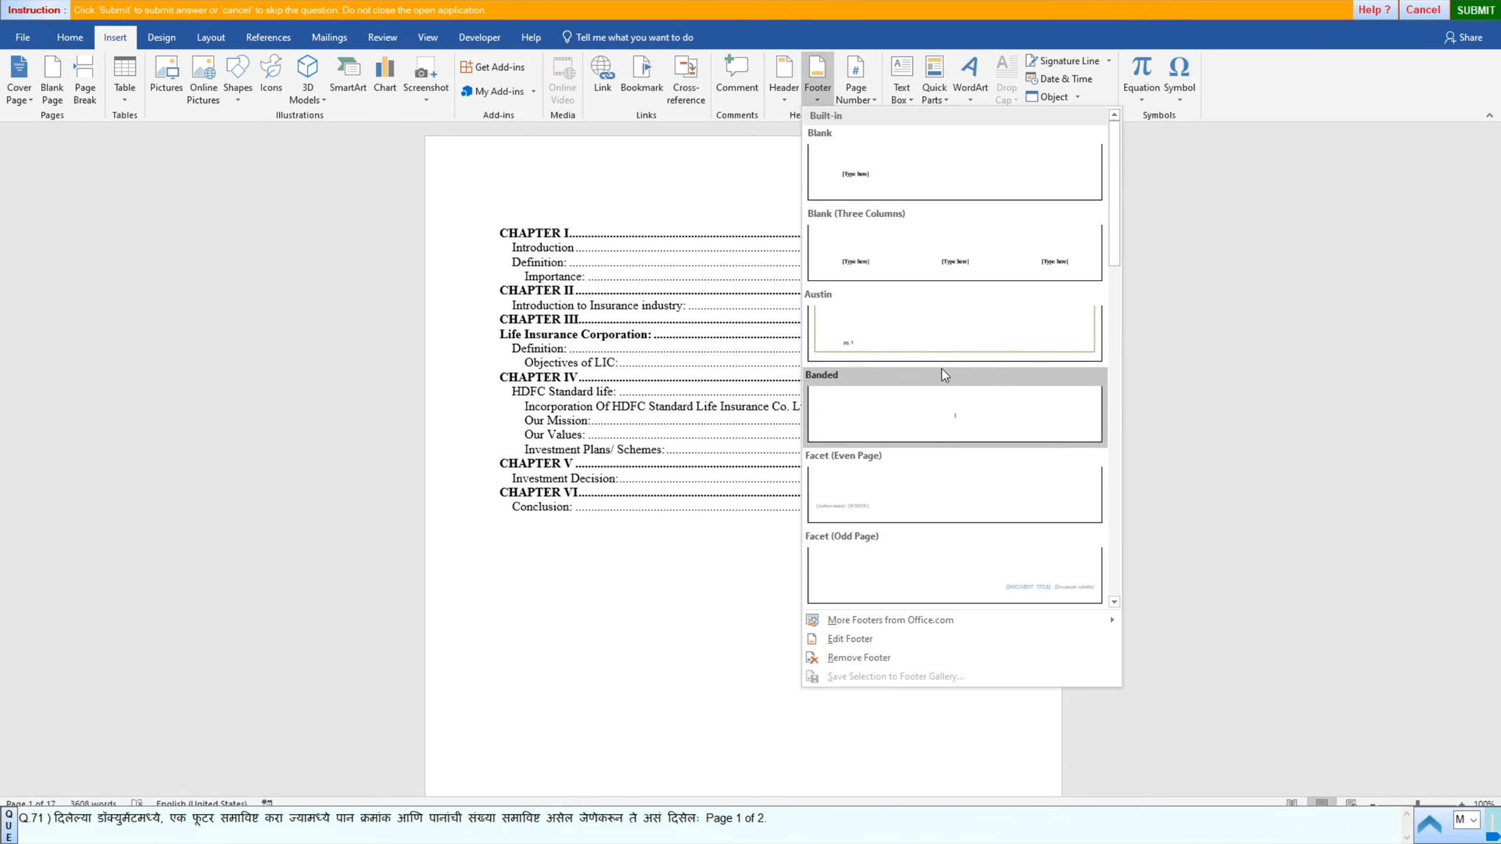
scroll(932, 359, down, 3)
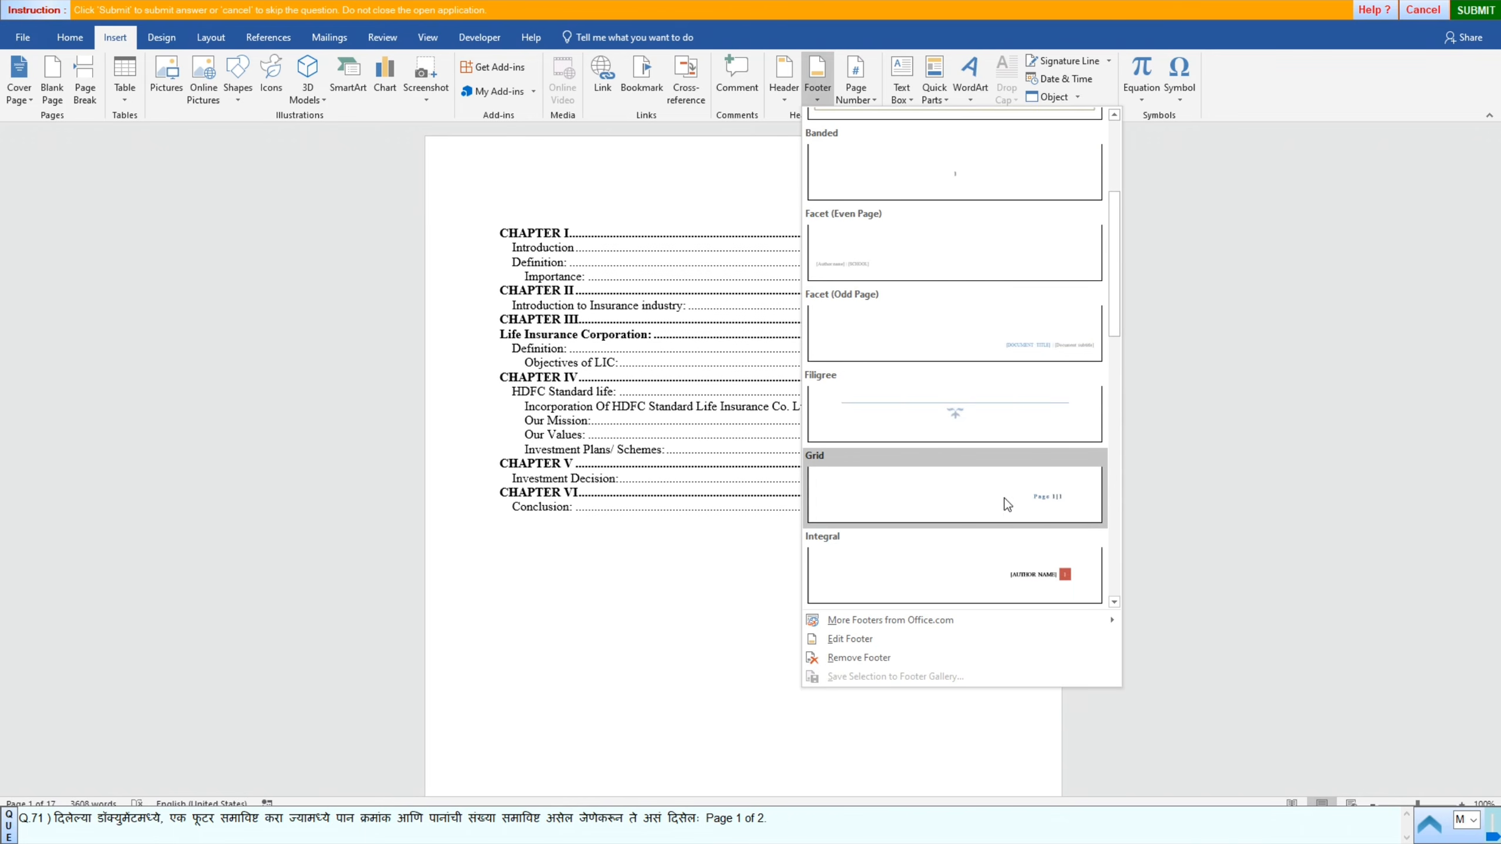
click(958, 485)
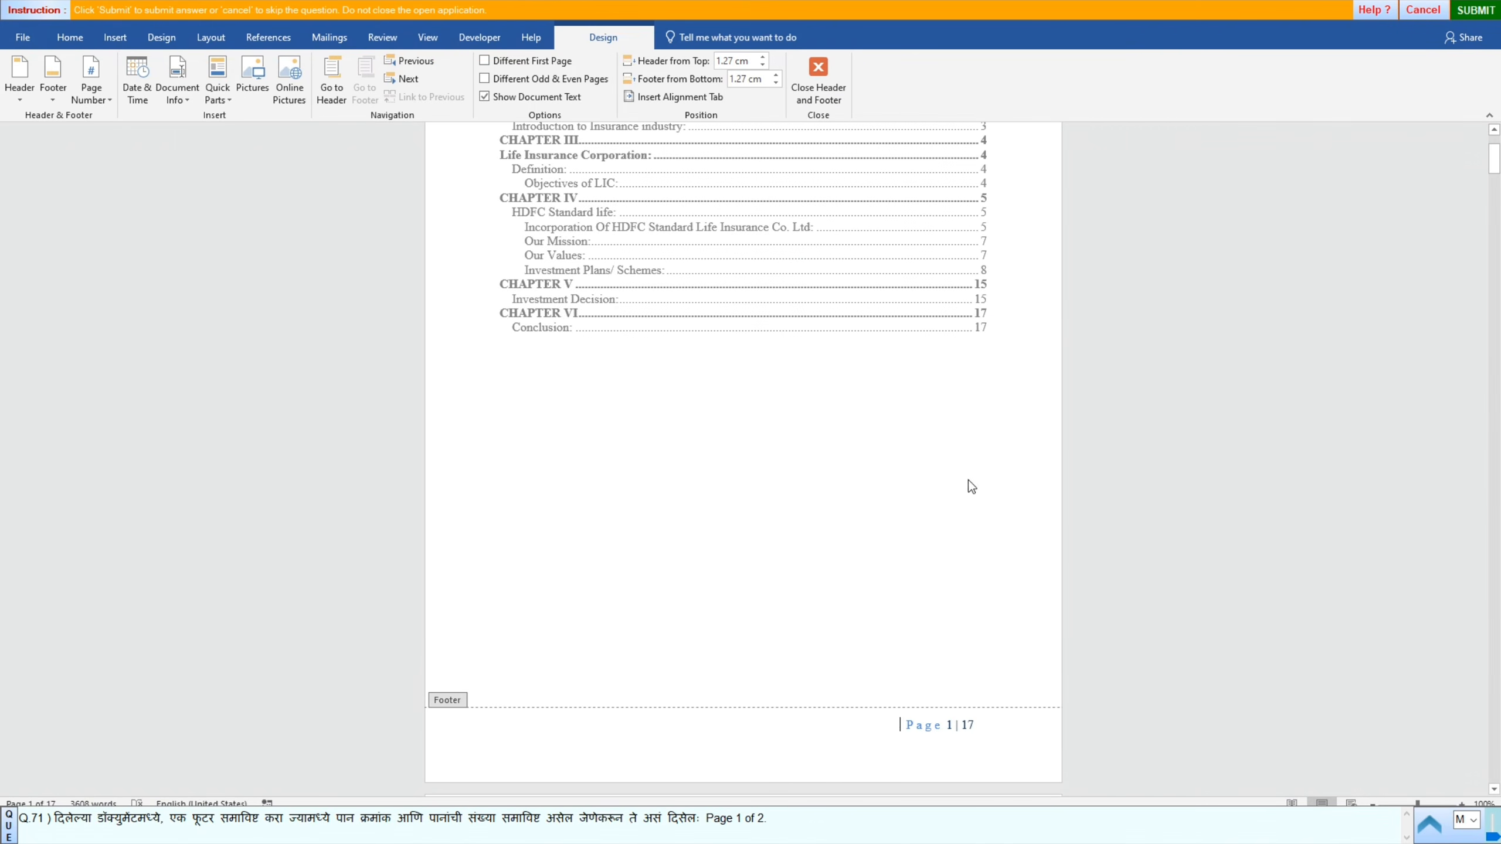
Step: Submit the answer to question 71, dismiss the result message and start question 72
click(1475, 10)
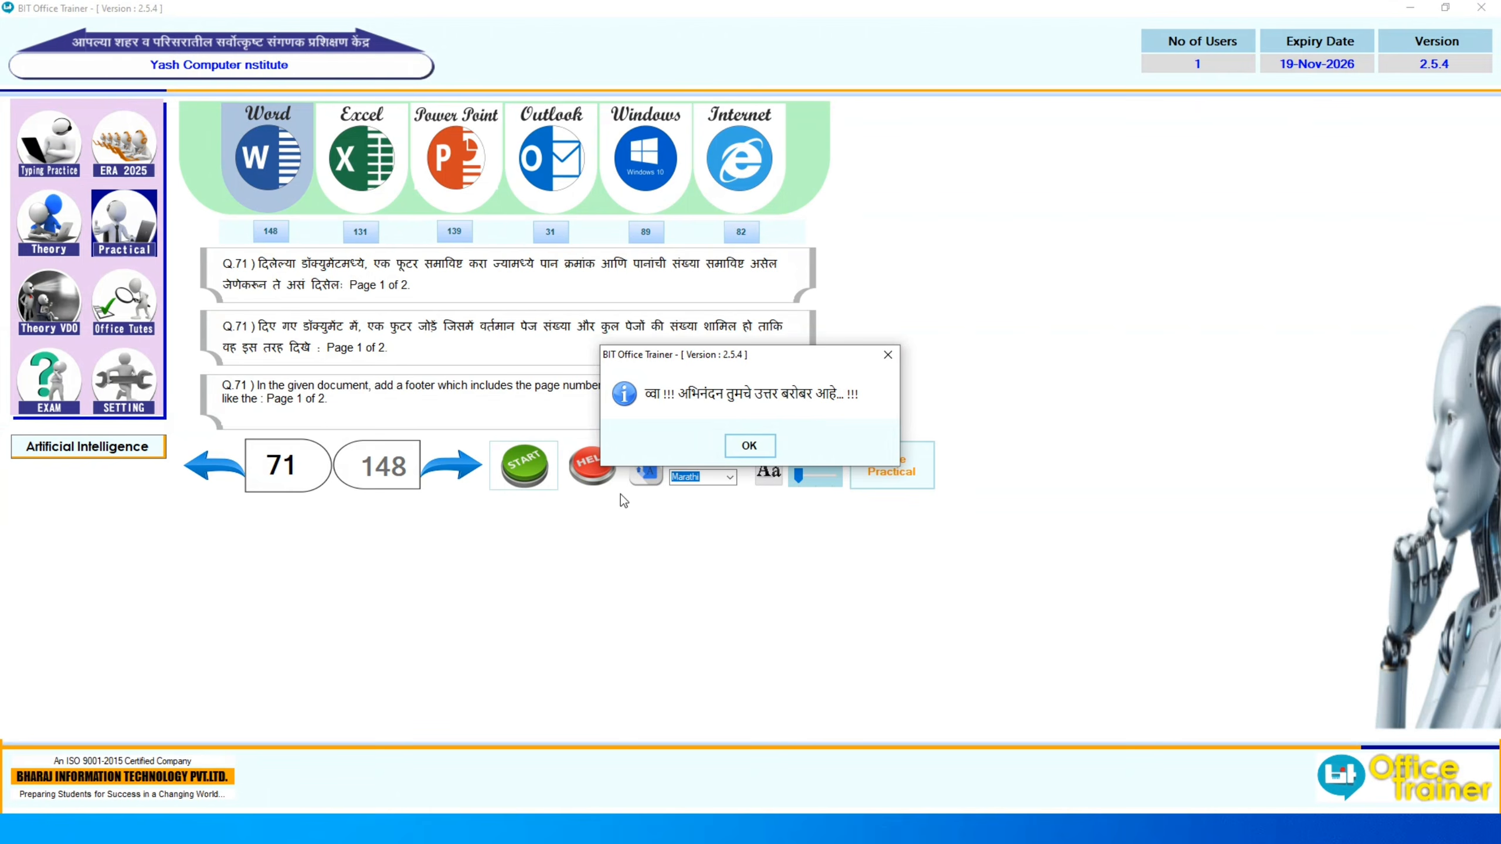
click(745, 446)
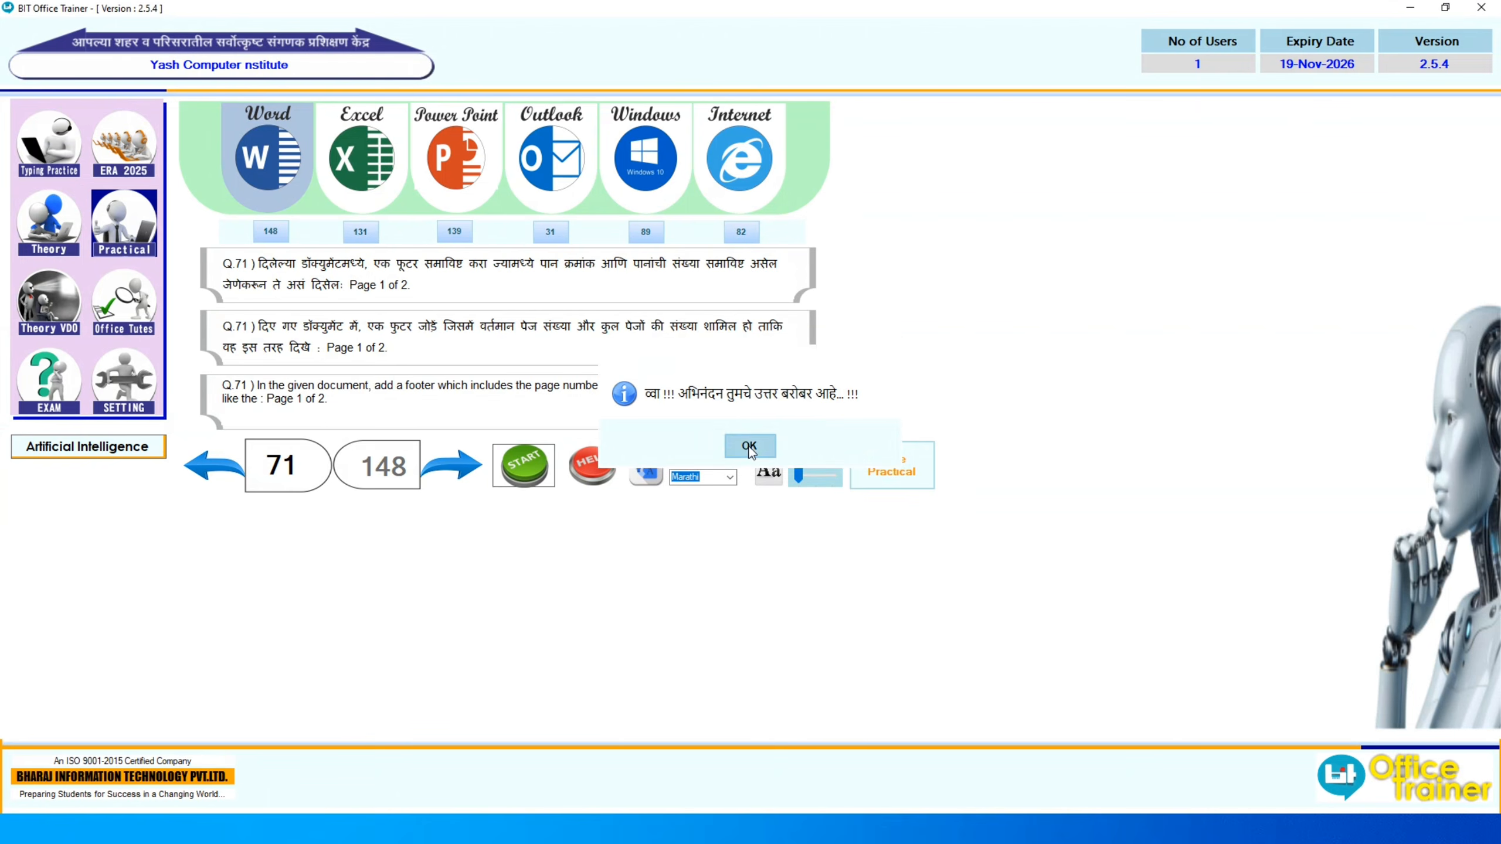
click(434, 481)
click(509, 473)
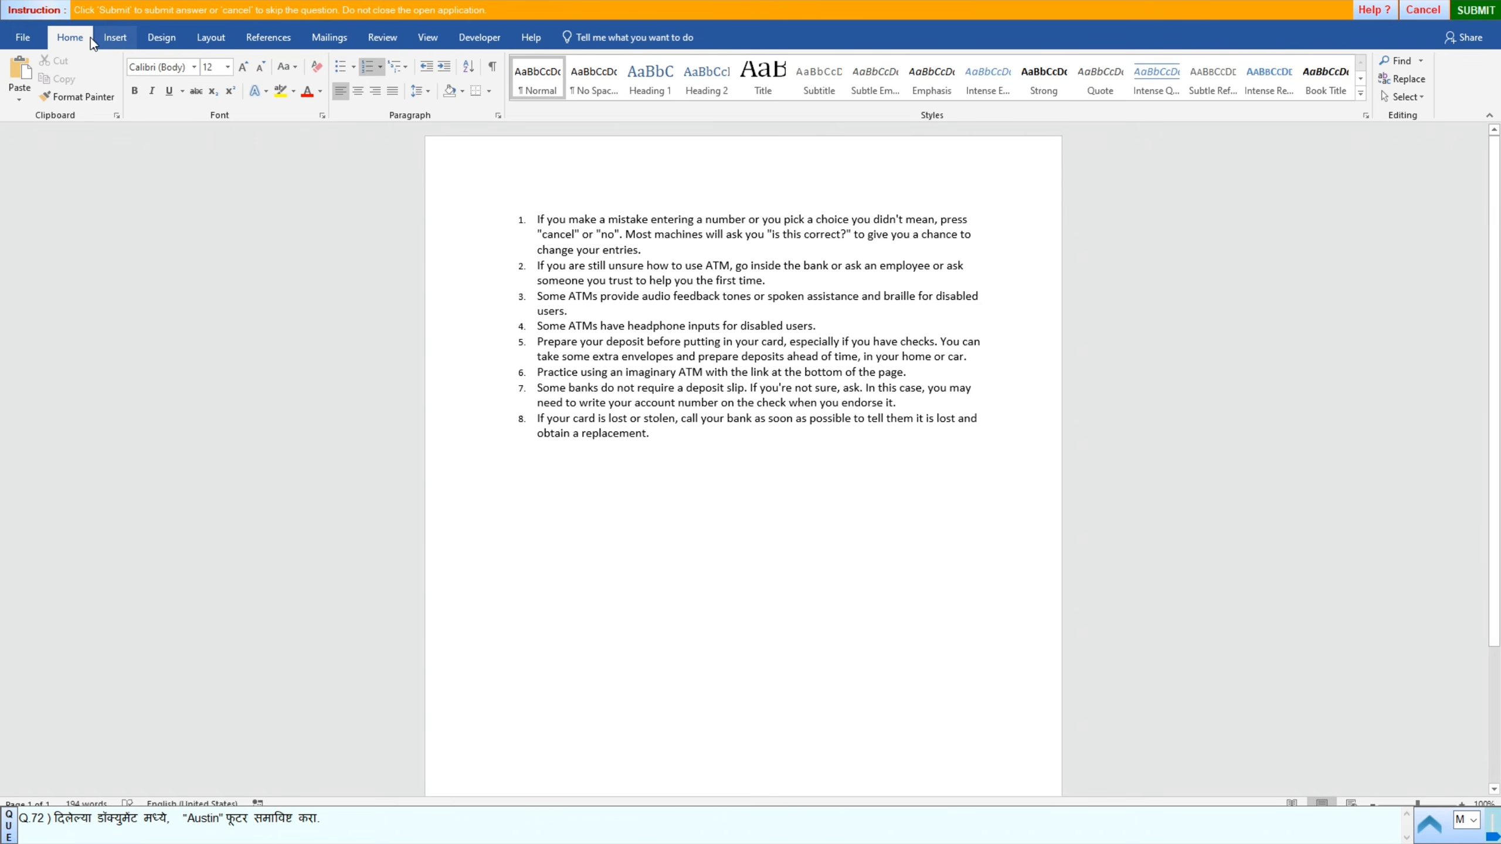
Step: Insert the built-in Austin footer into the document of numbered ATM tips
click(112, 43)
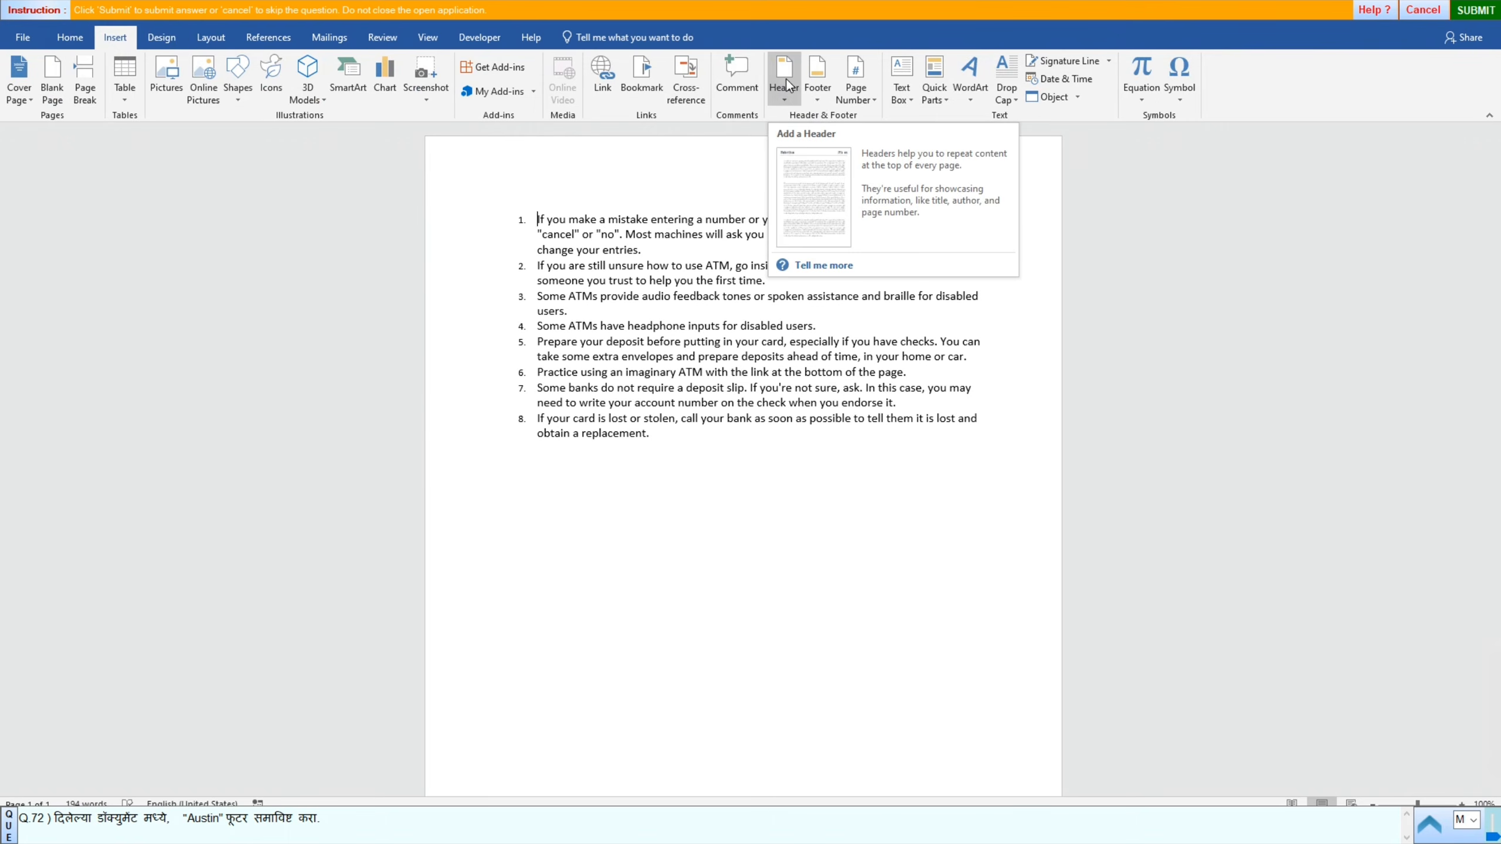
click(817, 89)
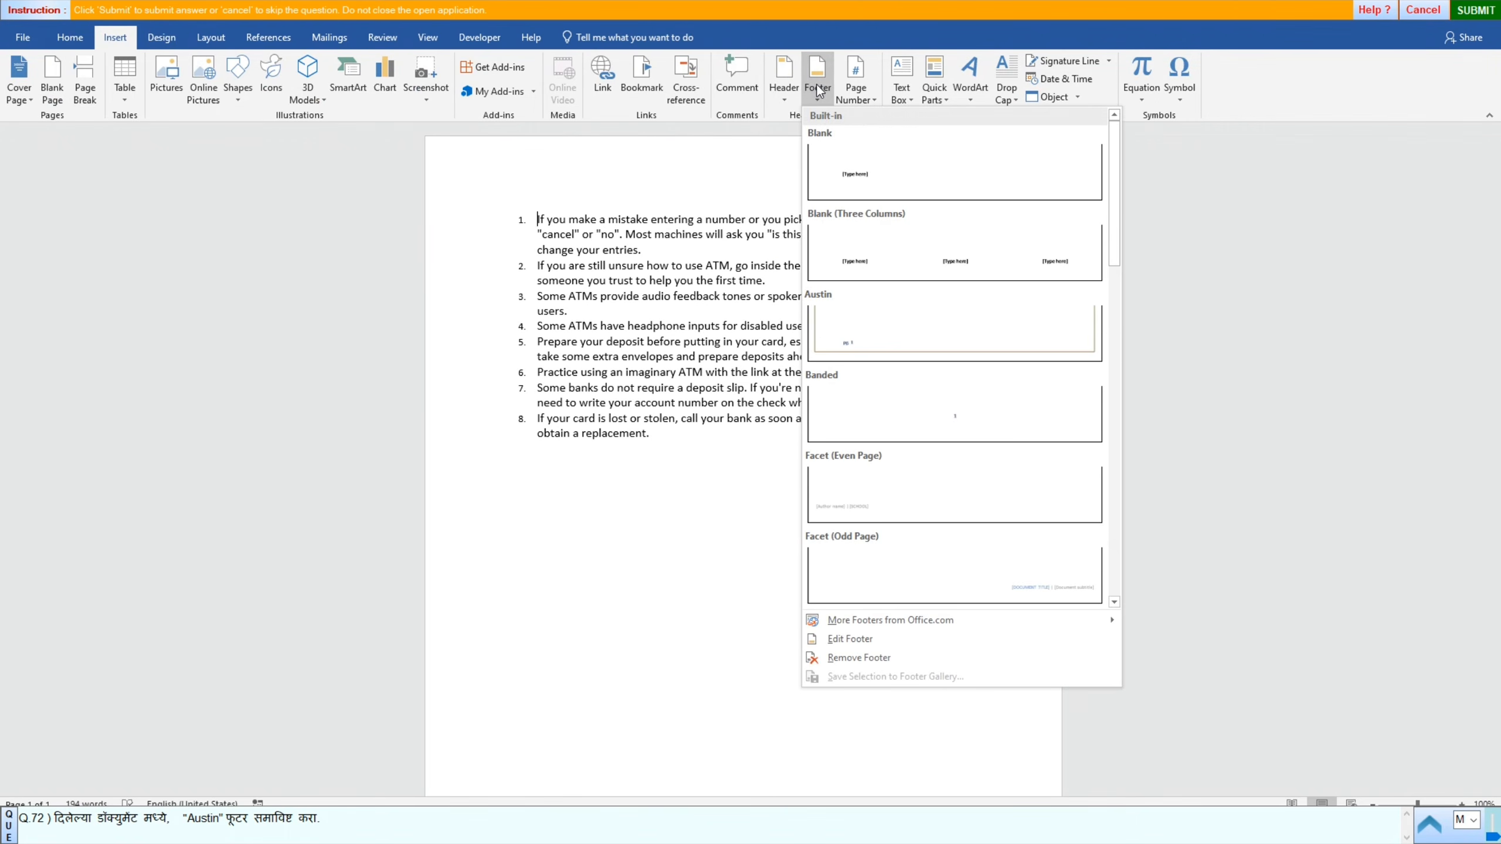
click(832, 323)
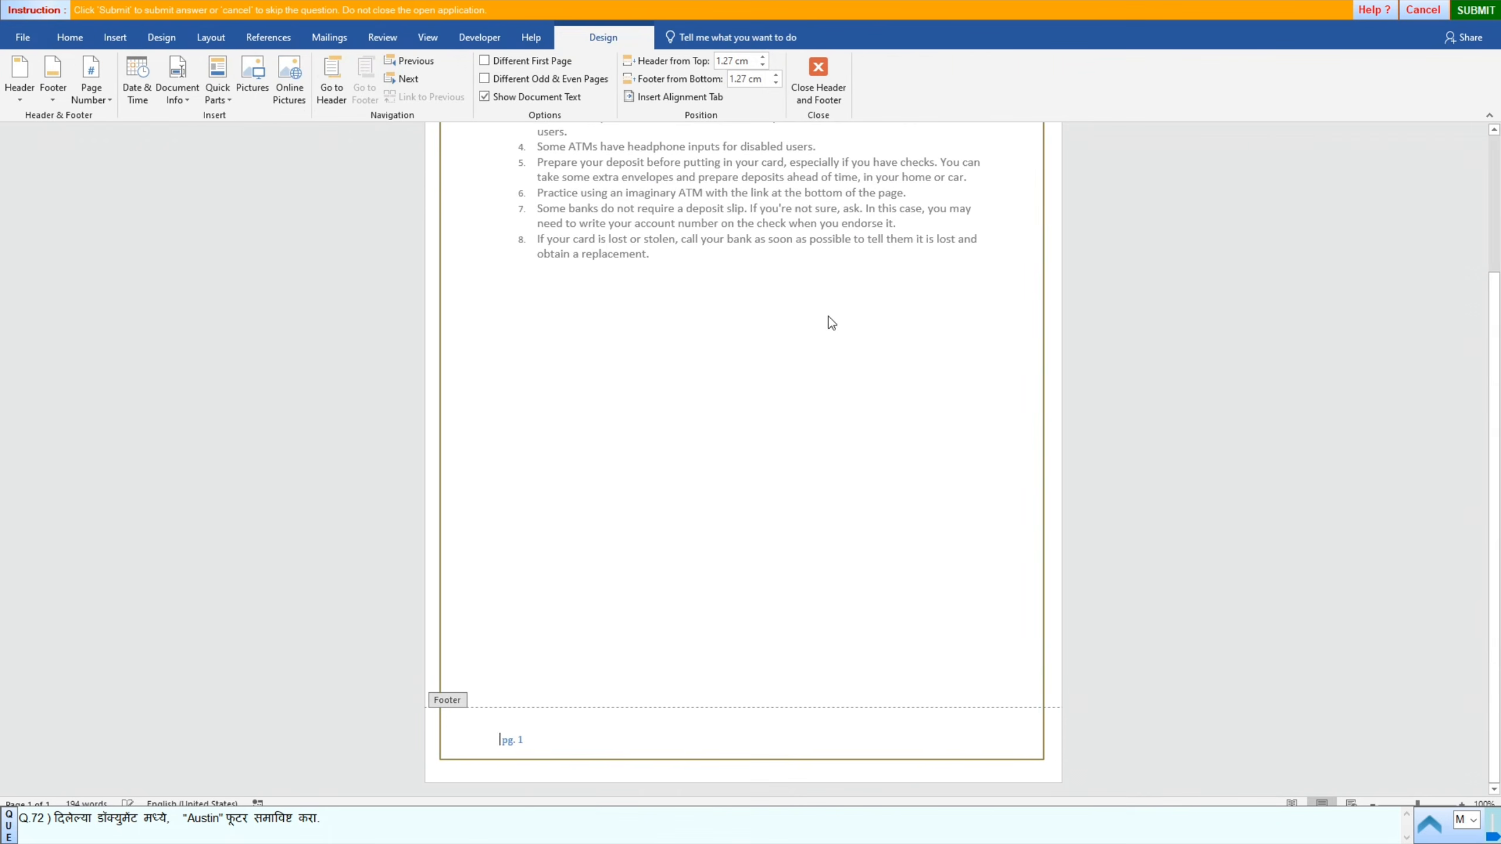
Step: Submit the answer to question 72, dismiss the result message and start question 73
click(1476, 10)
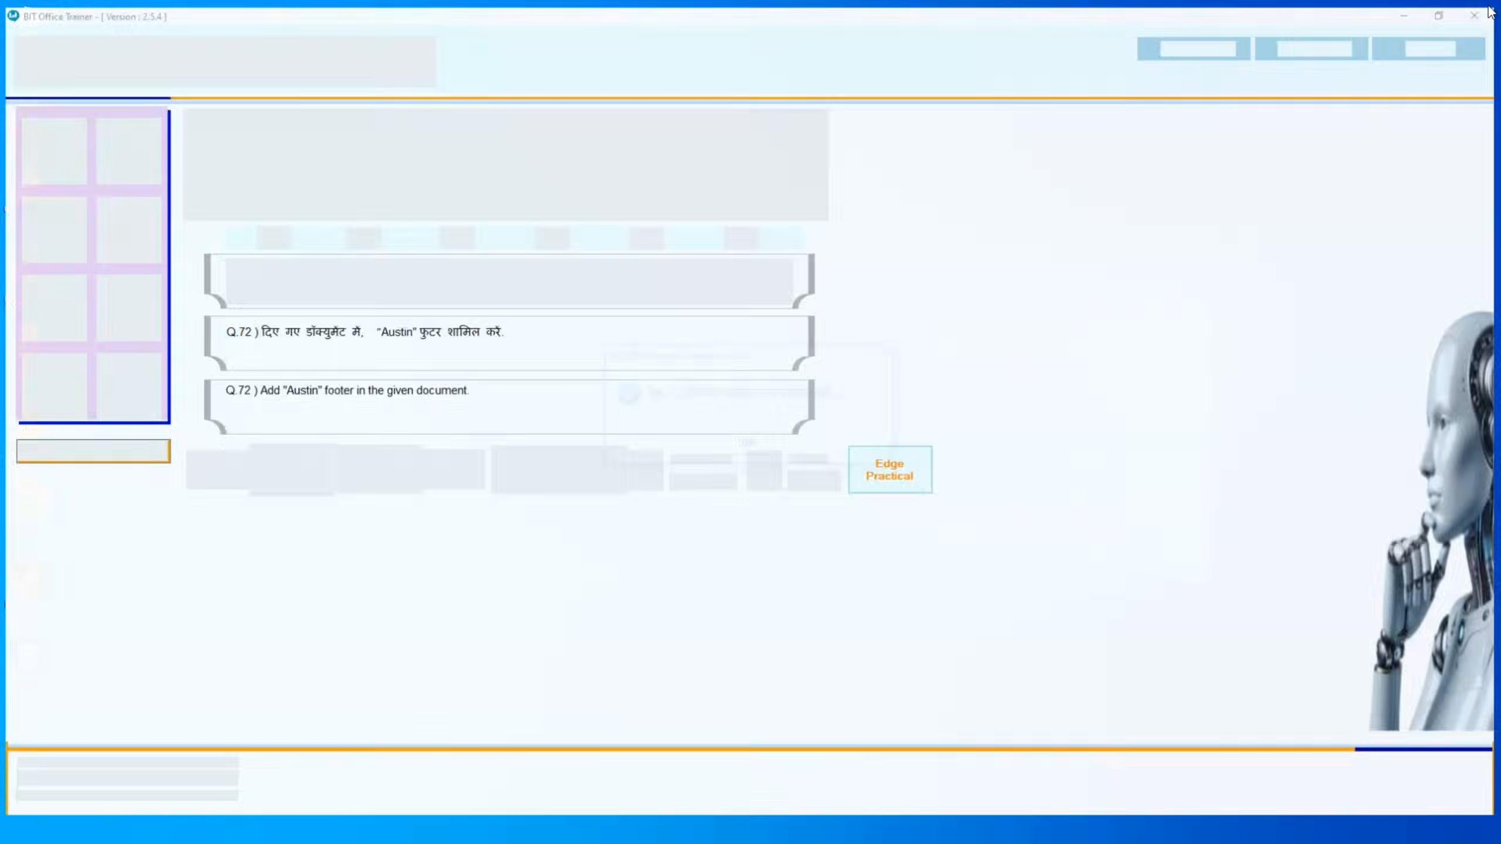
click(752, 446)
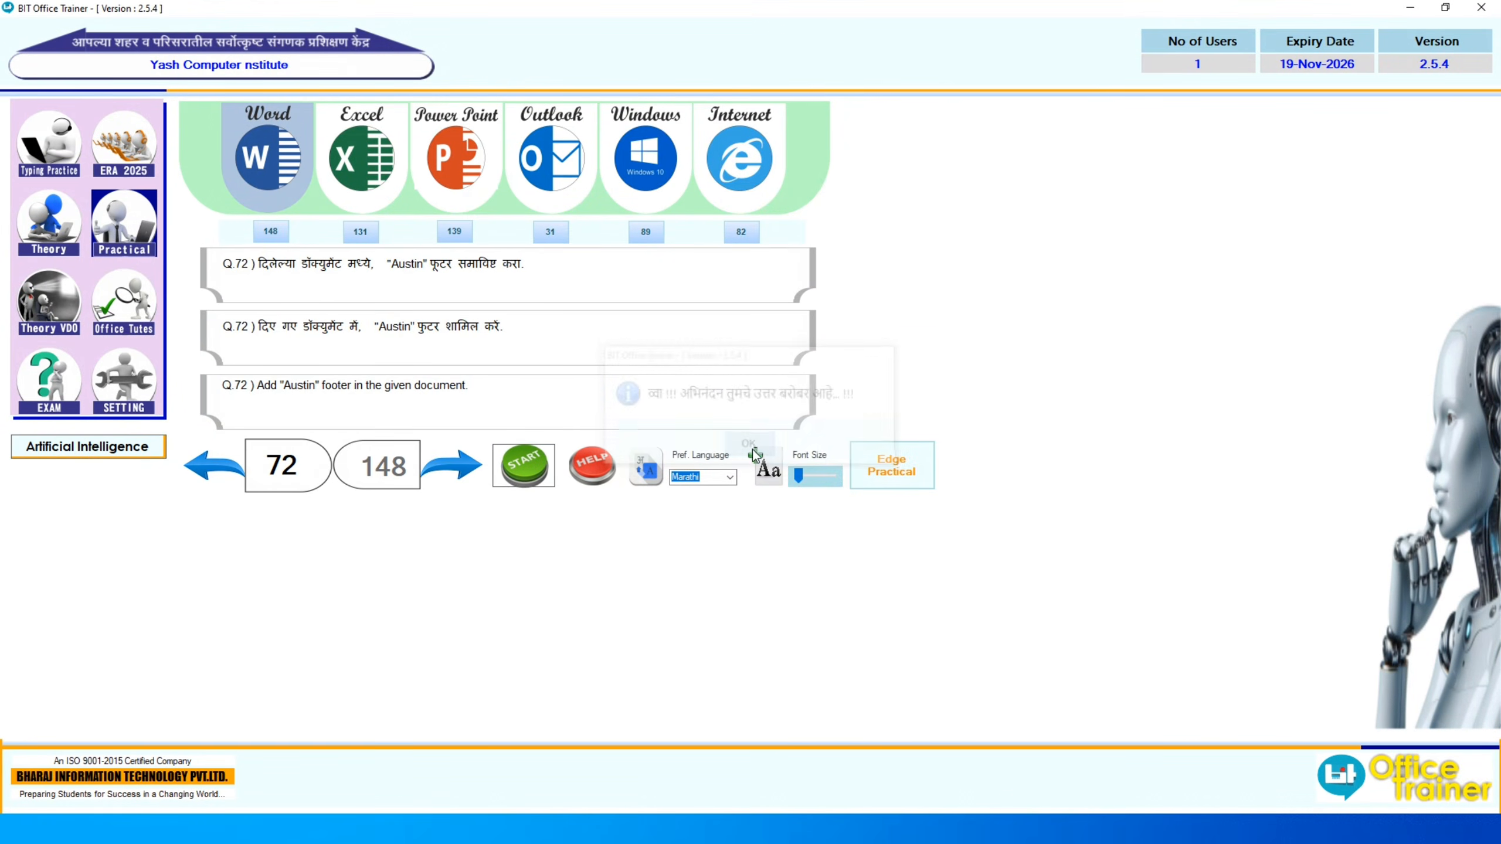
click(438, 464)
click(506, 482)
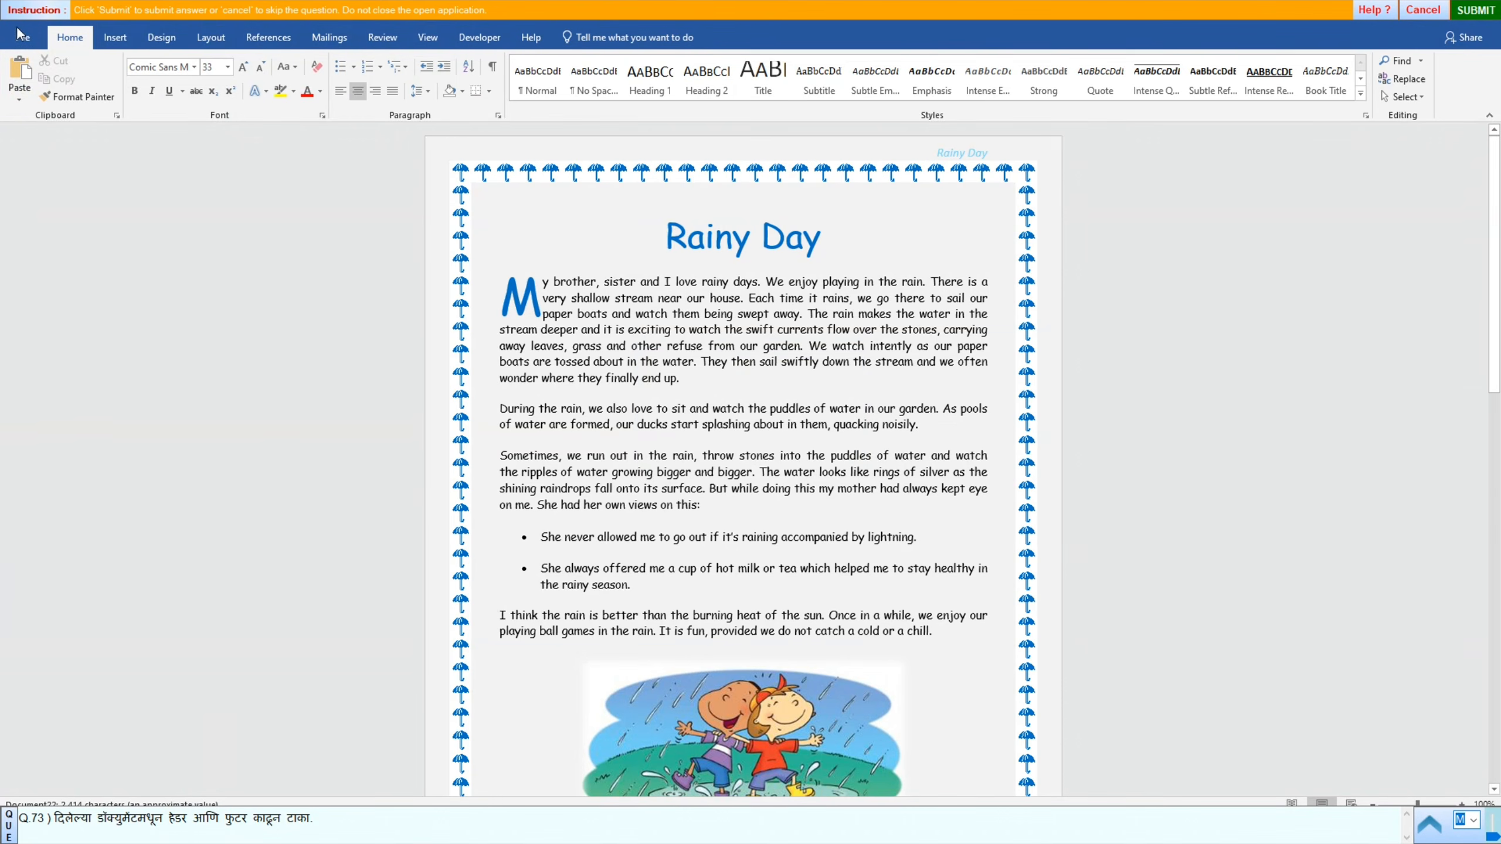
Step: Remove both the header and the footer from the Rainy Day document
click(110, 44)
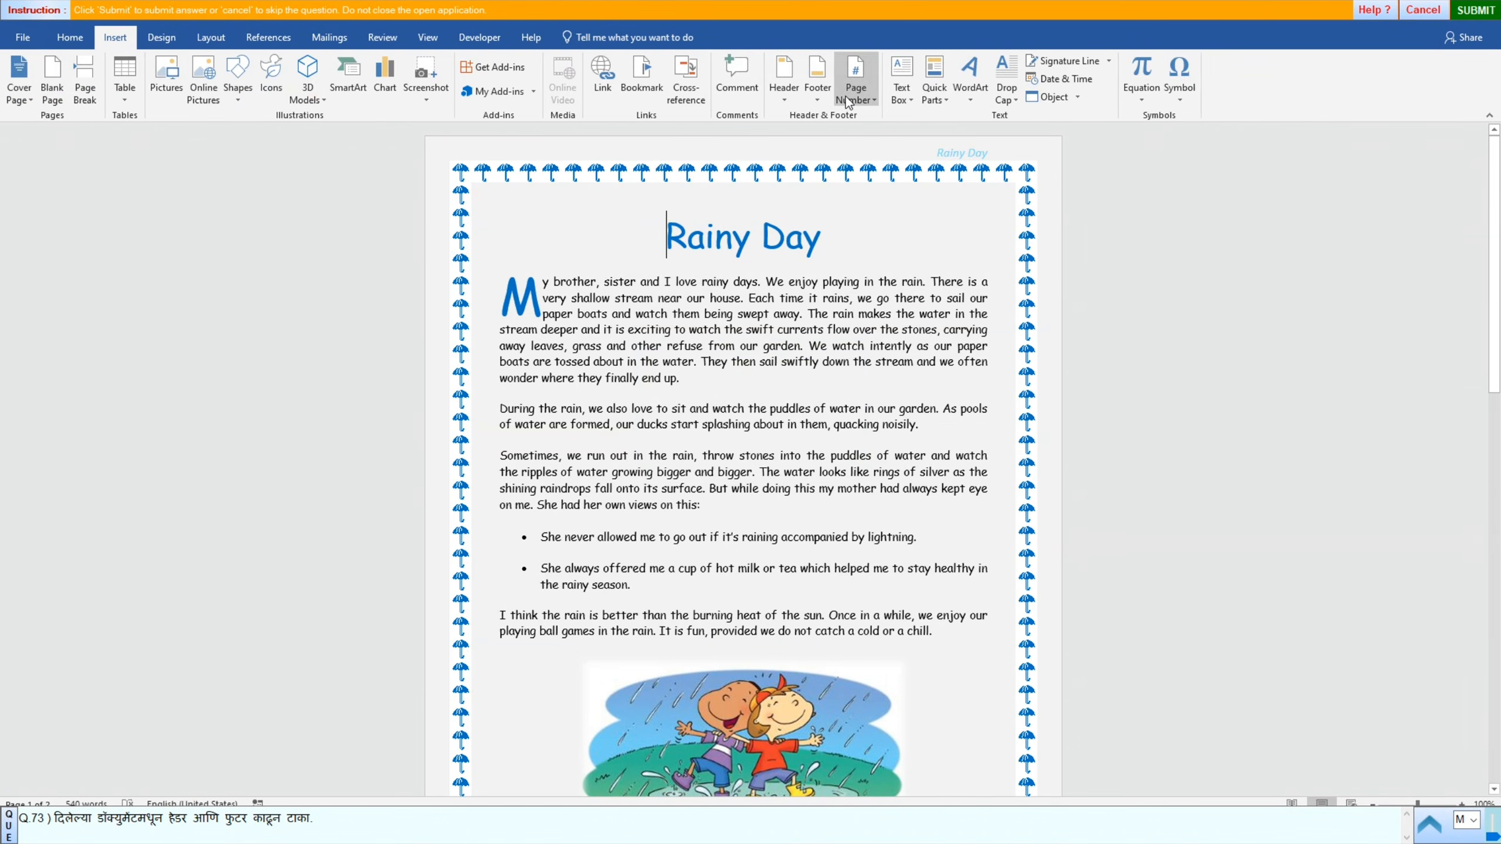
click(780, 95)
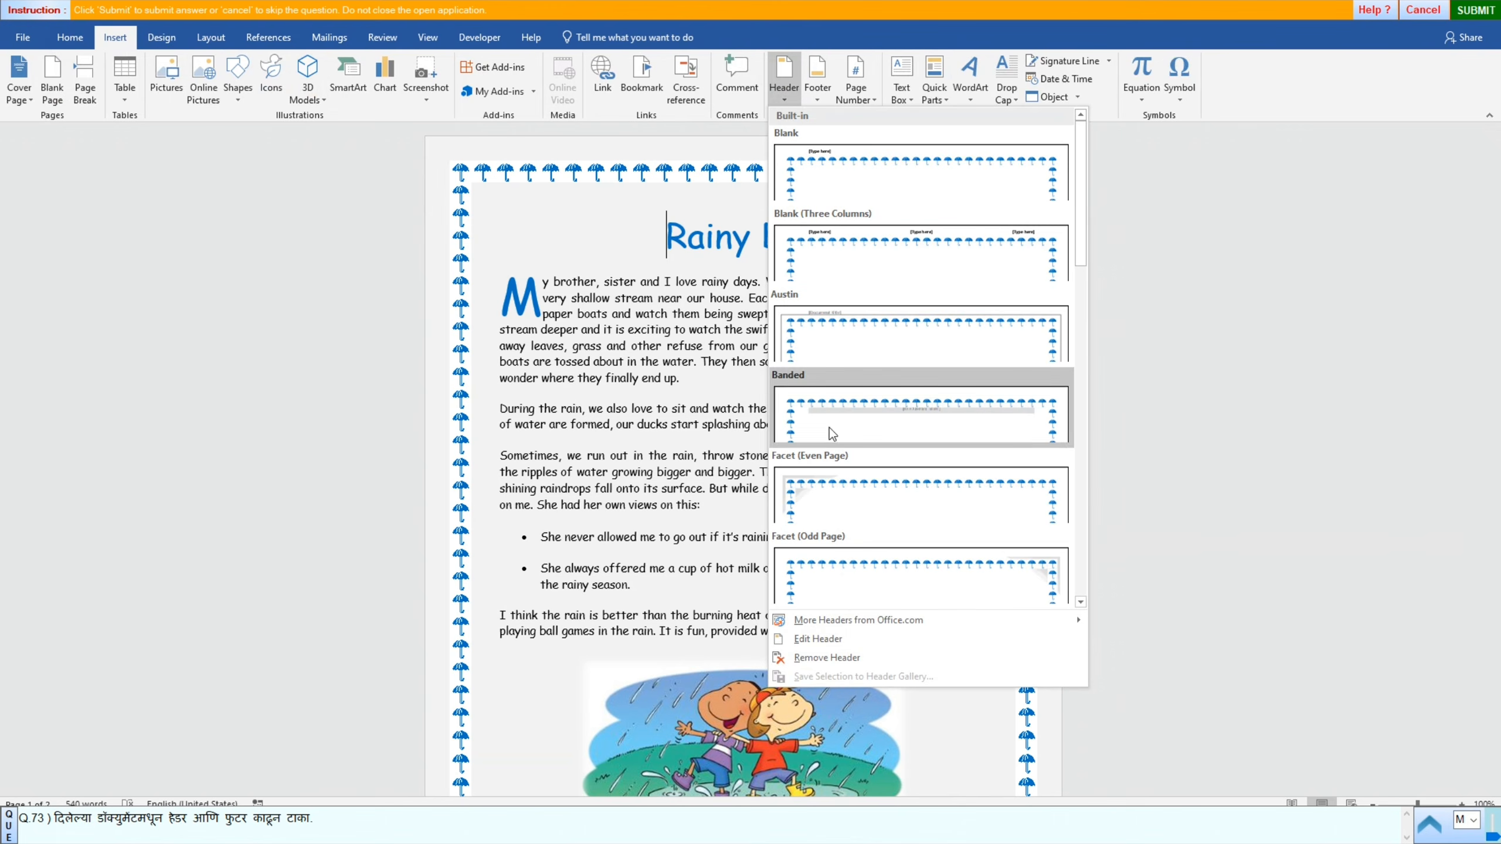
click(799, 658)
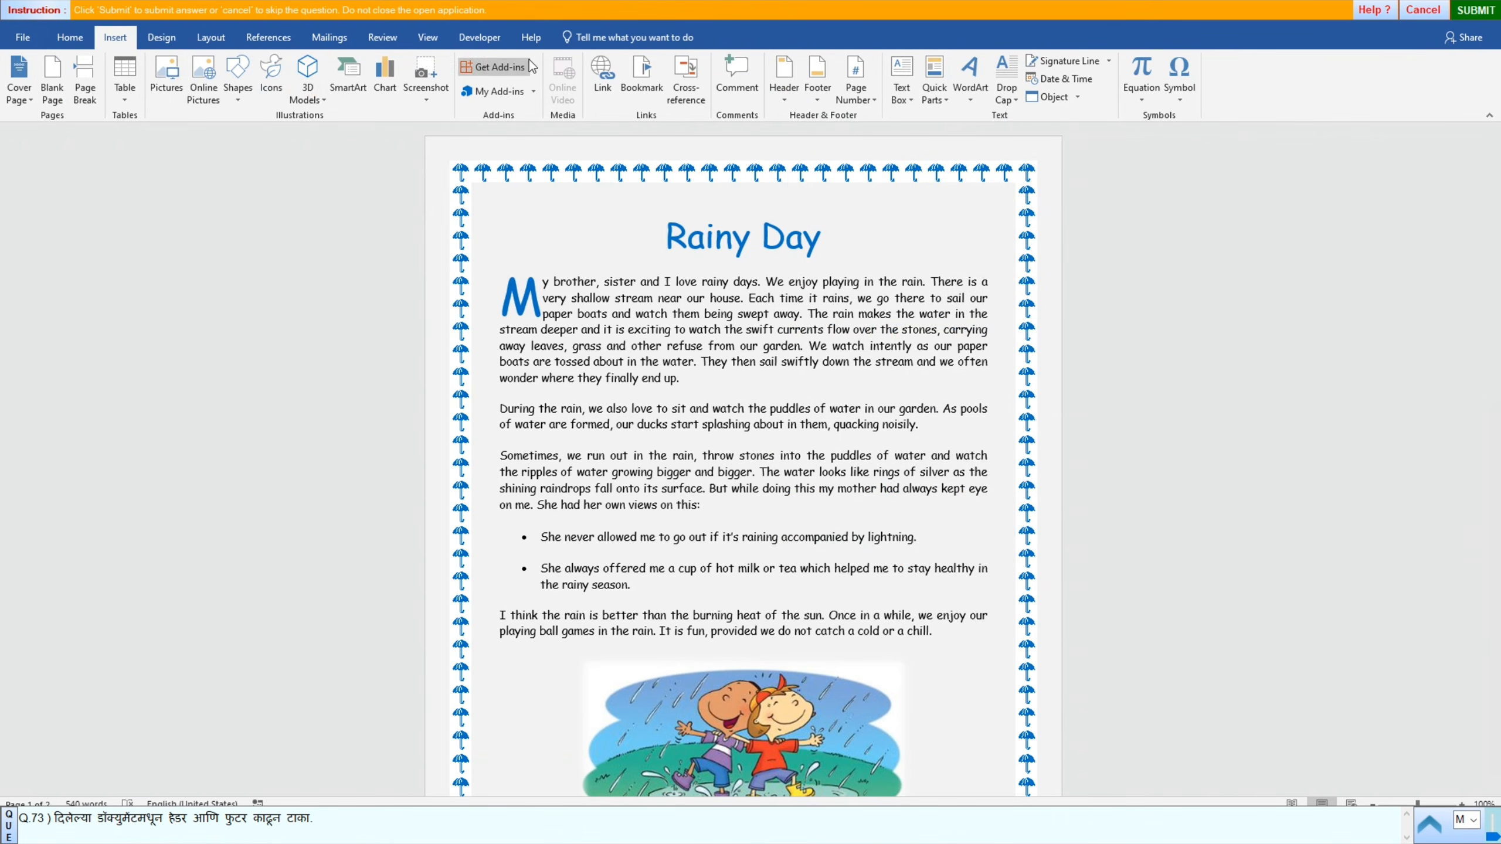
click(817, 77)
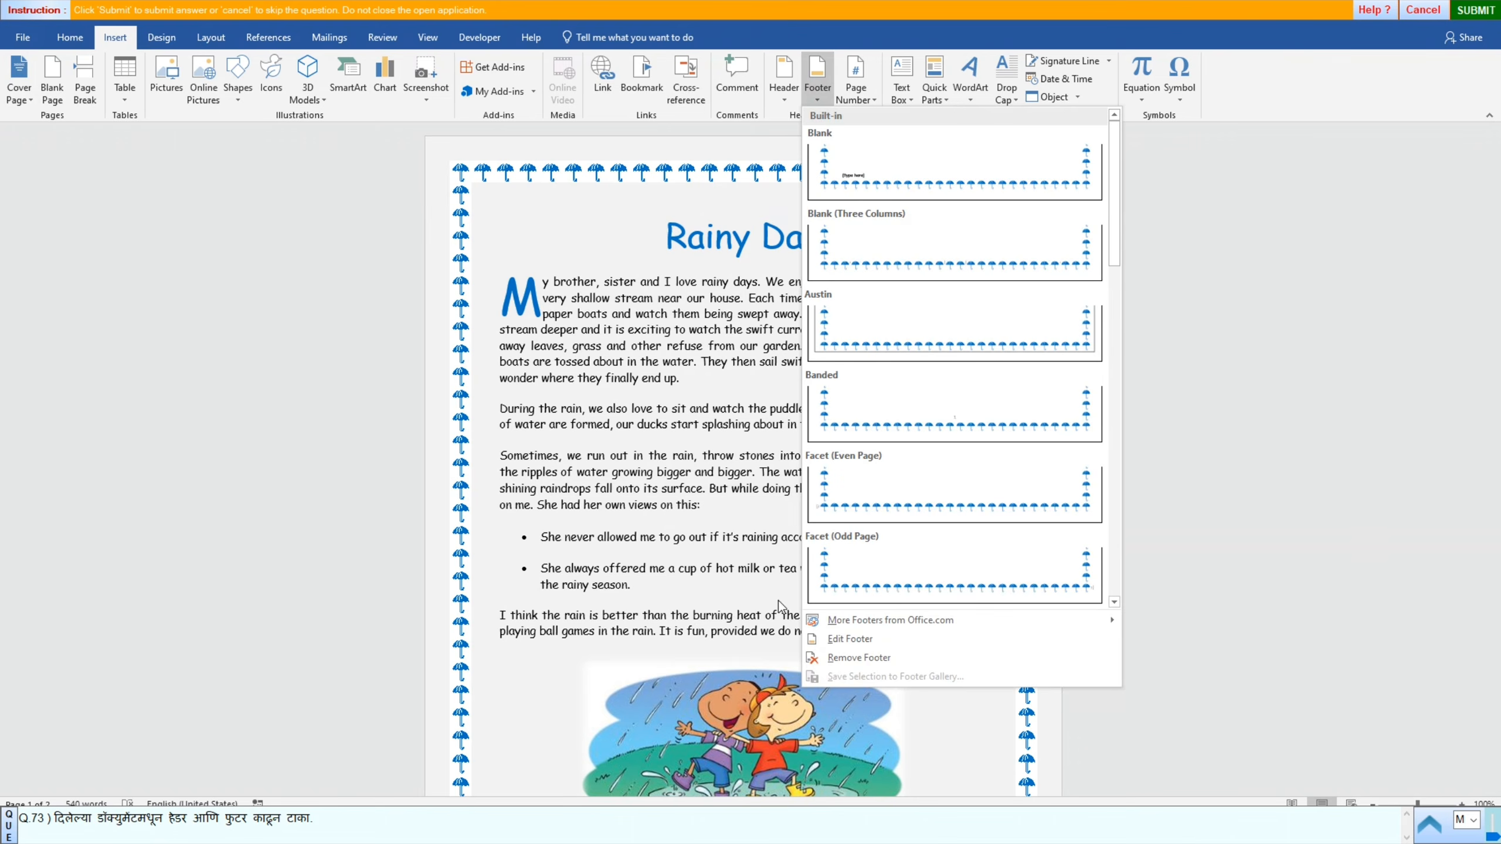
click(851, 659)
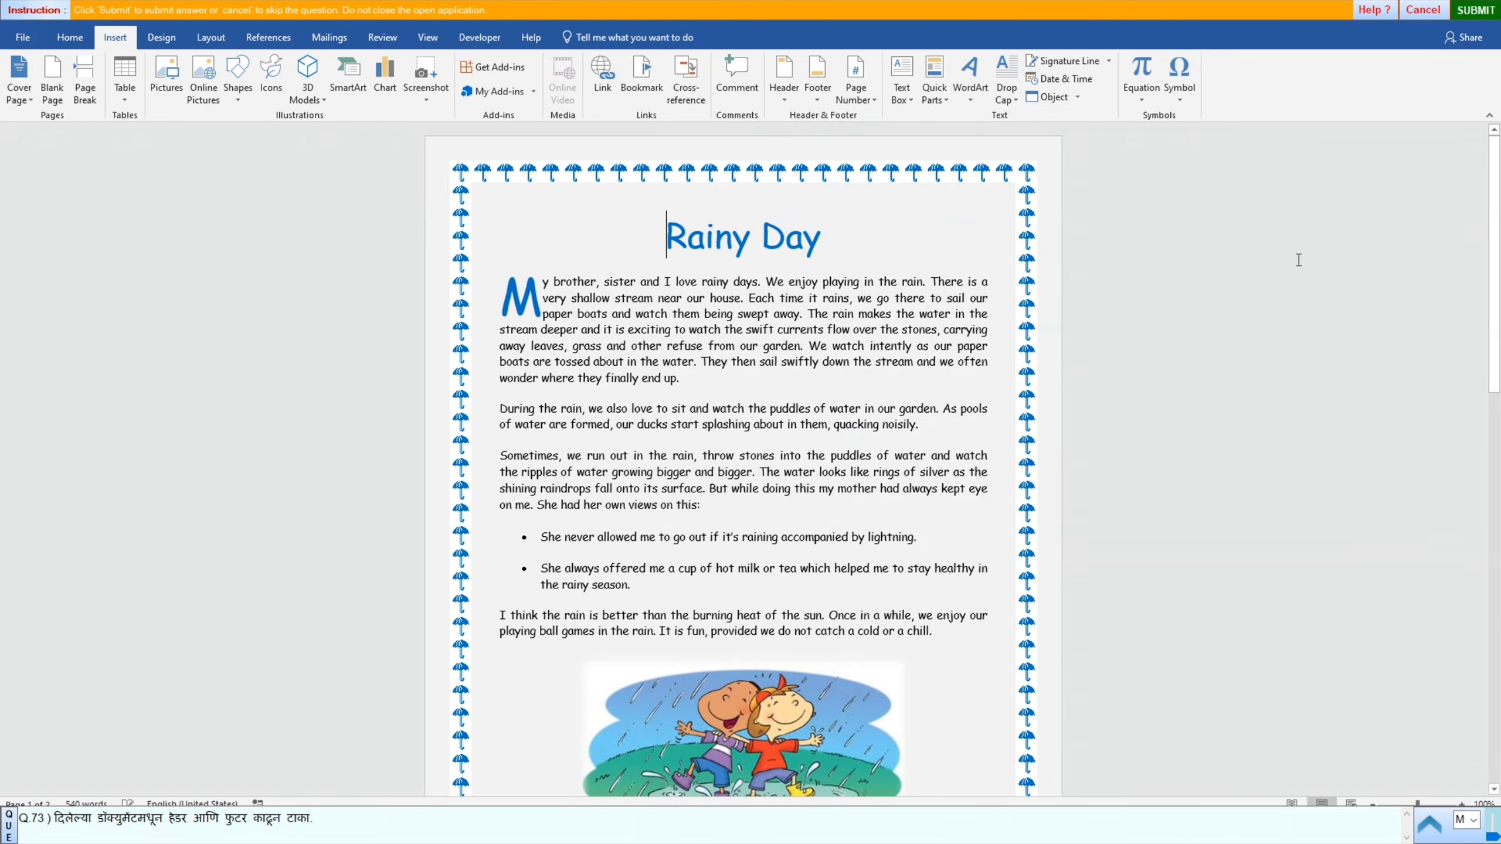
Step: Submit the answer to question 73, dismiss the result message and start question 74
click(1489, 10)
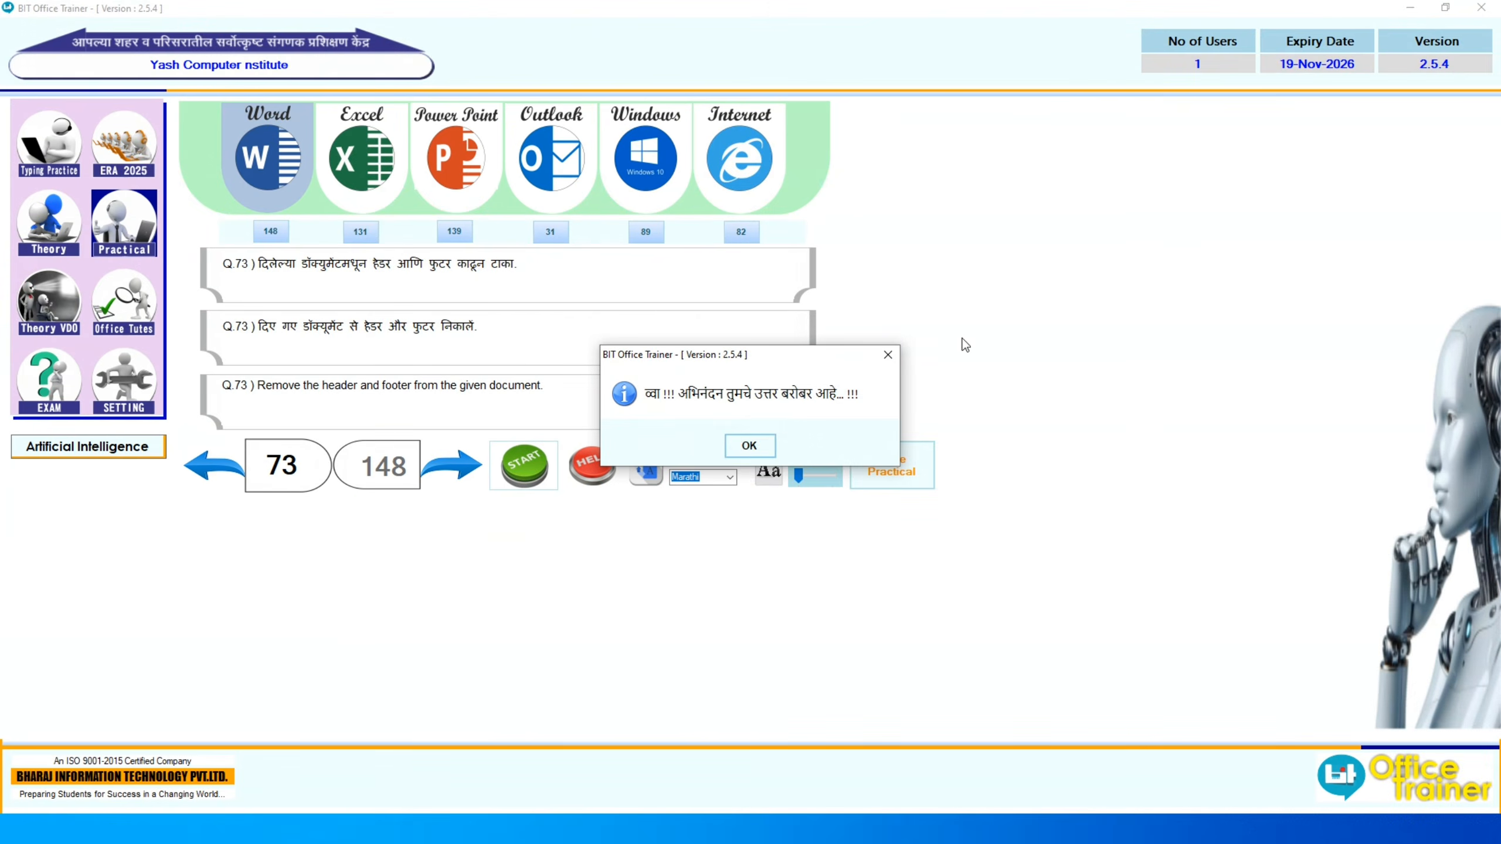
click(745, 444)
click(439, 477)
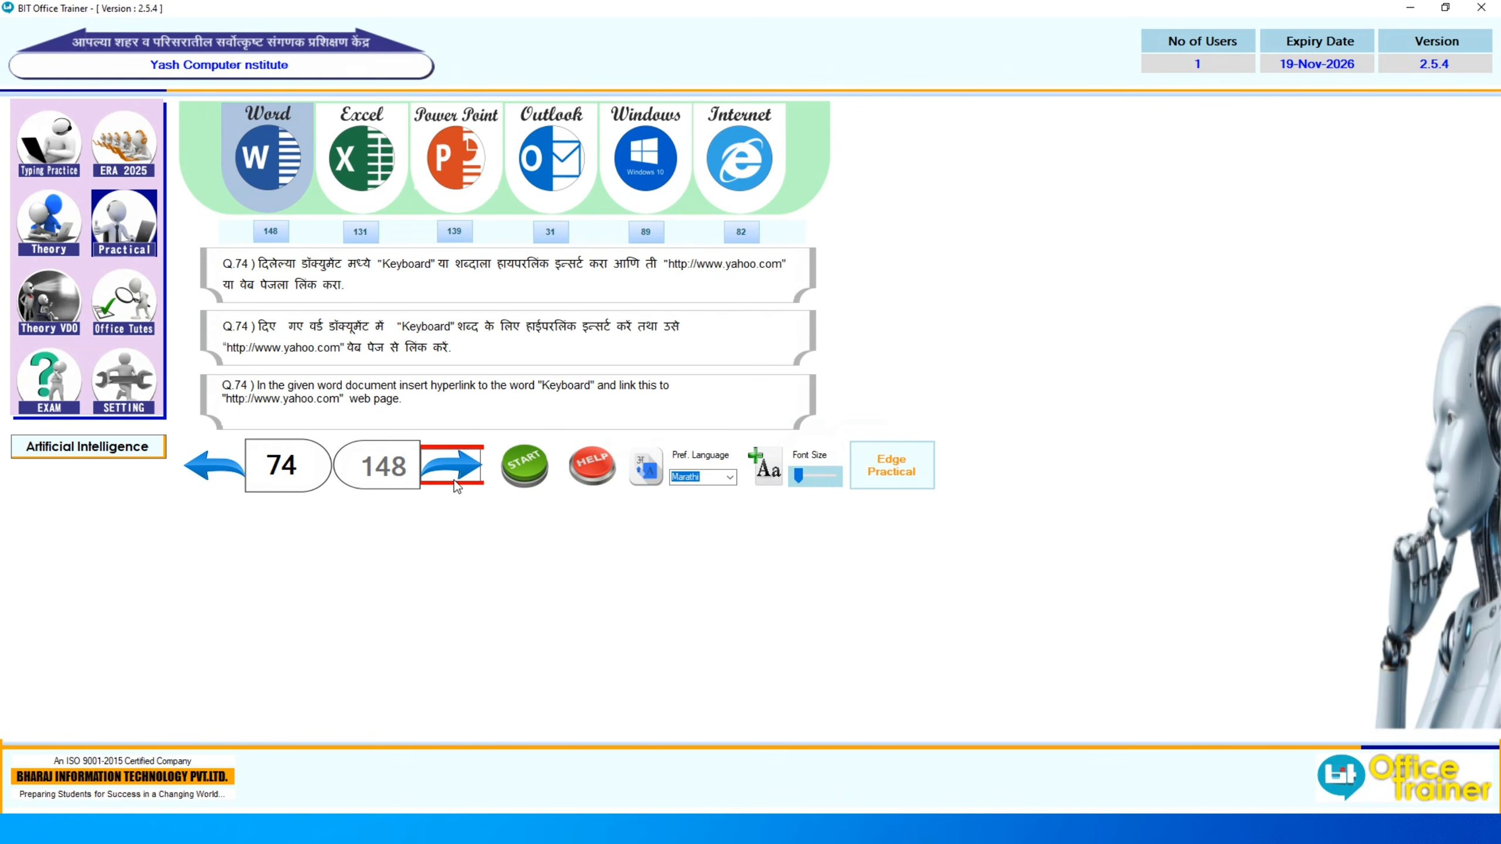
click(518, 471)
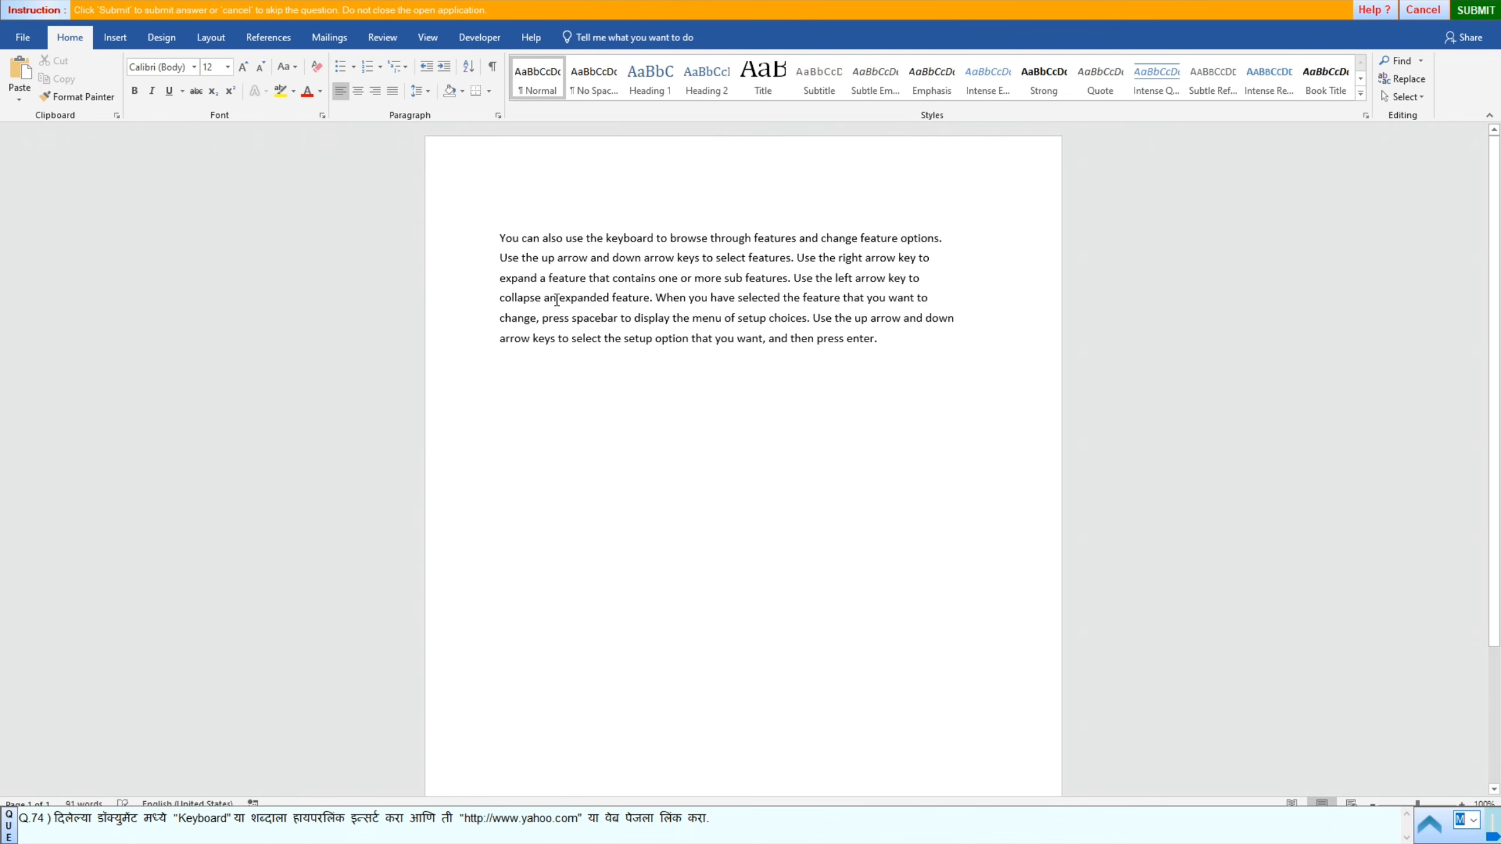
double_click(621, 241)
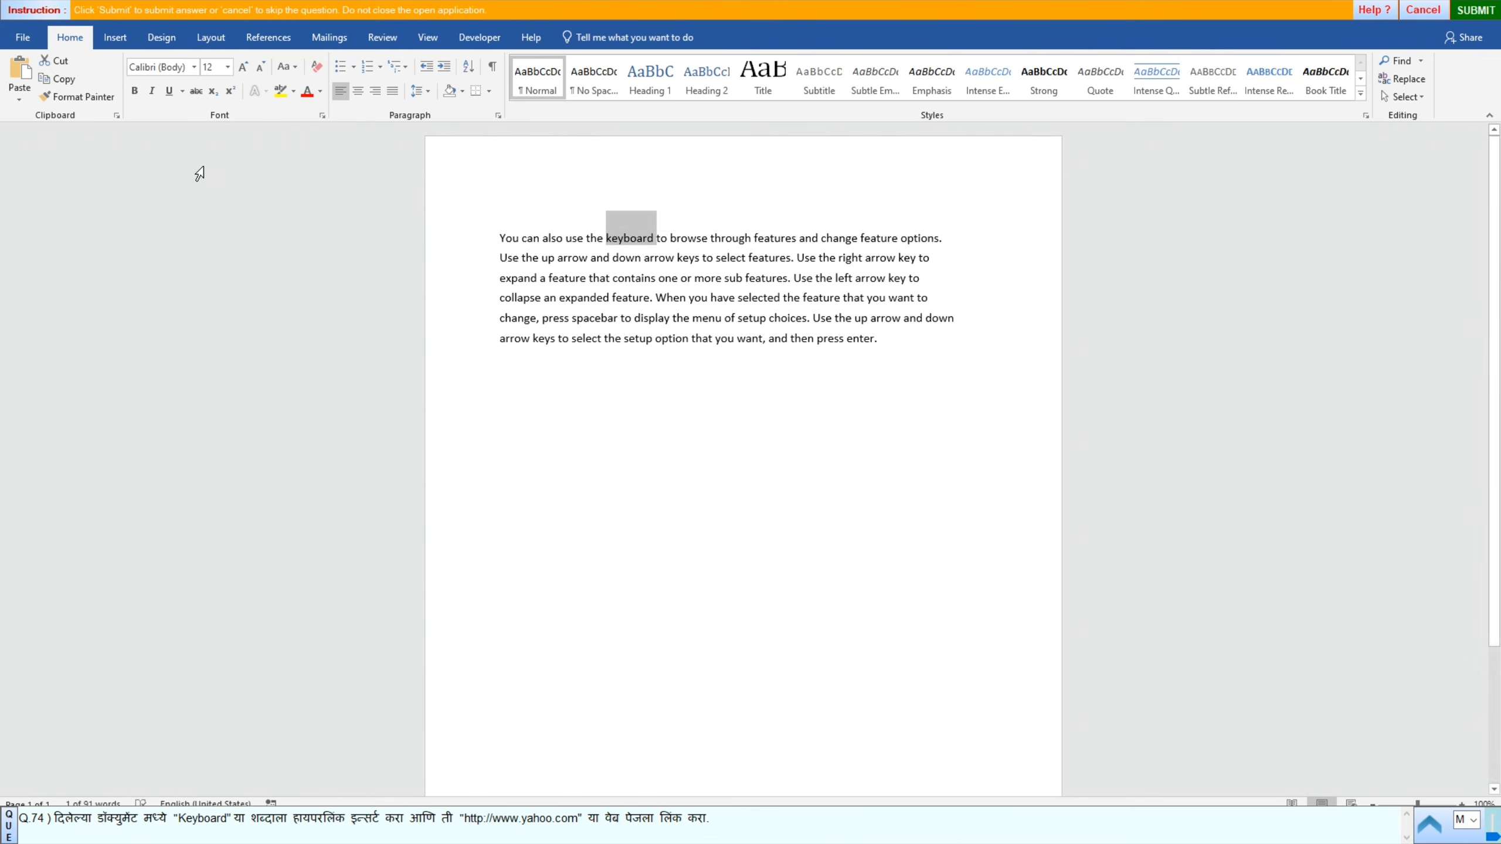
click(115, 39)
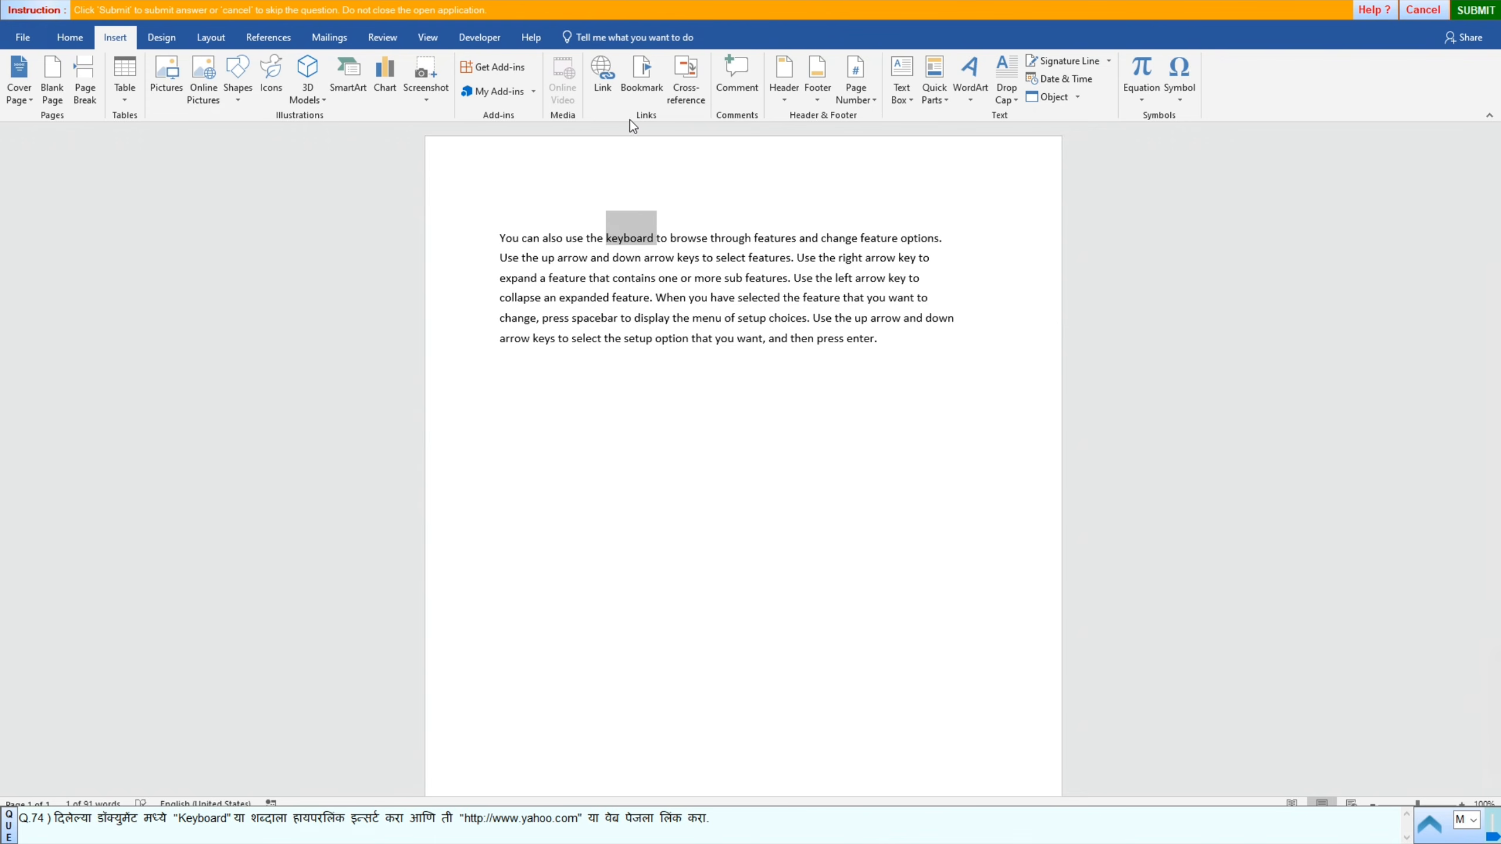
click(604, 78)
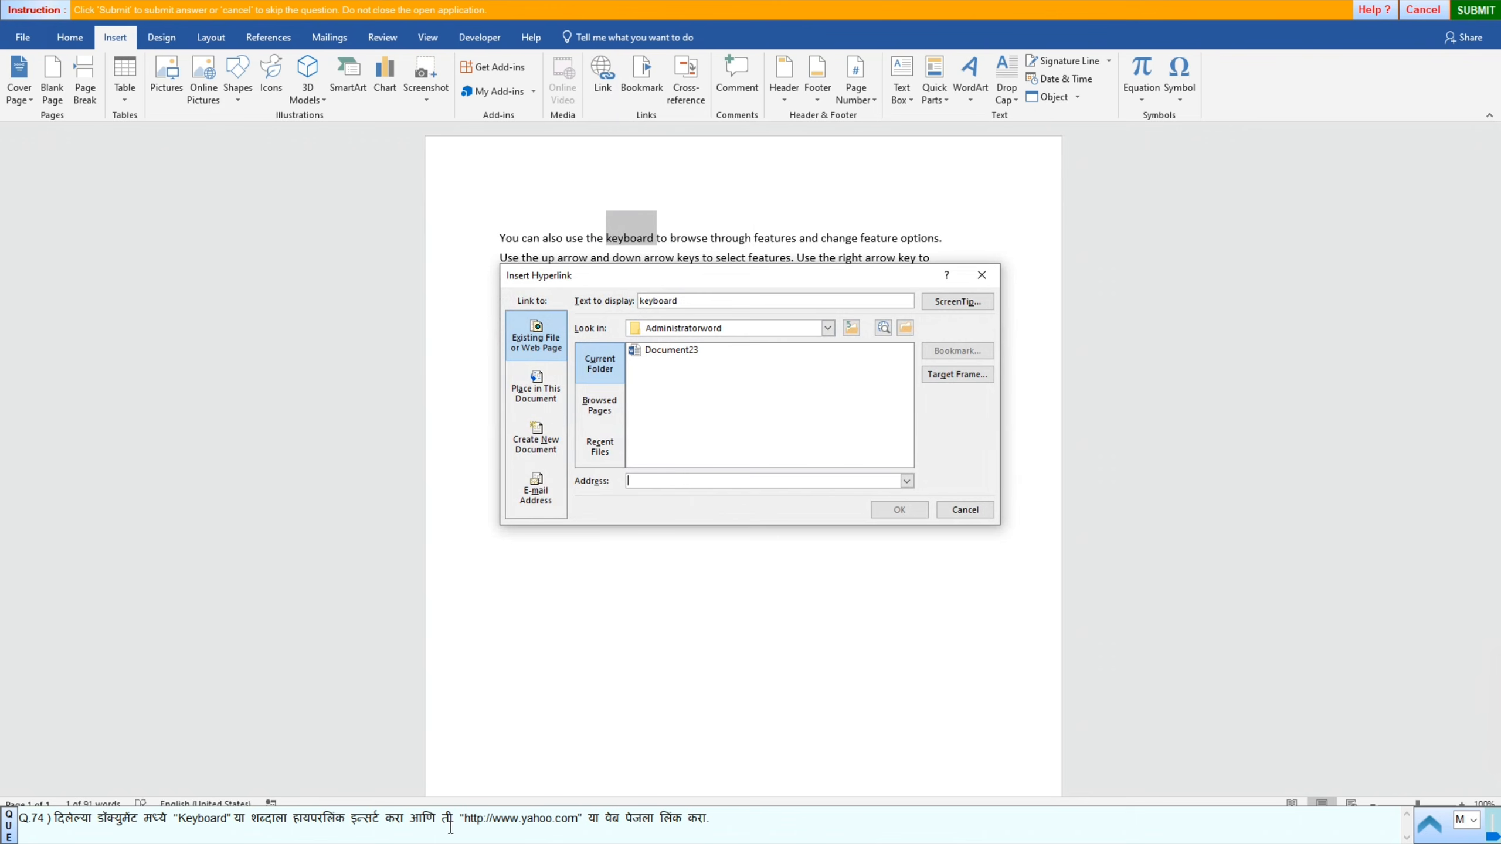
drag(467, 818, 569, 814)
key(ctrl+c)
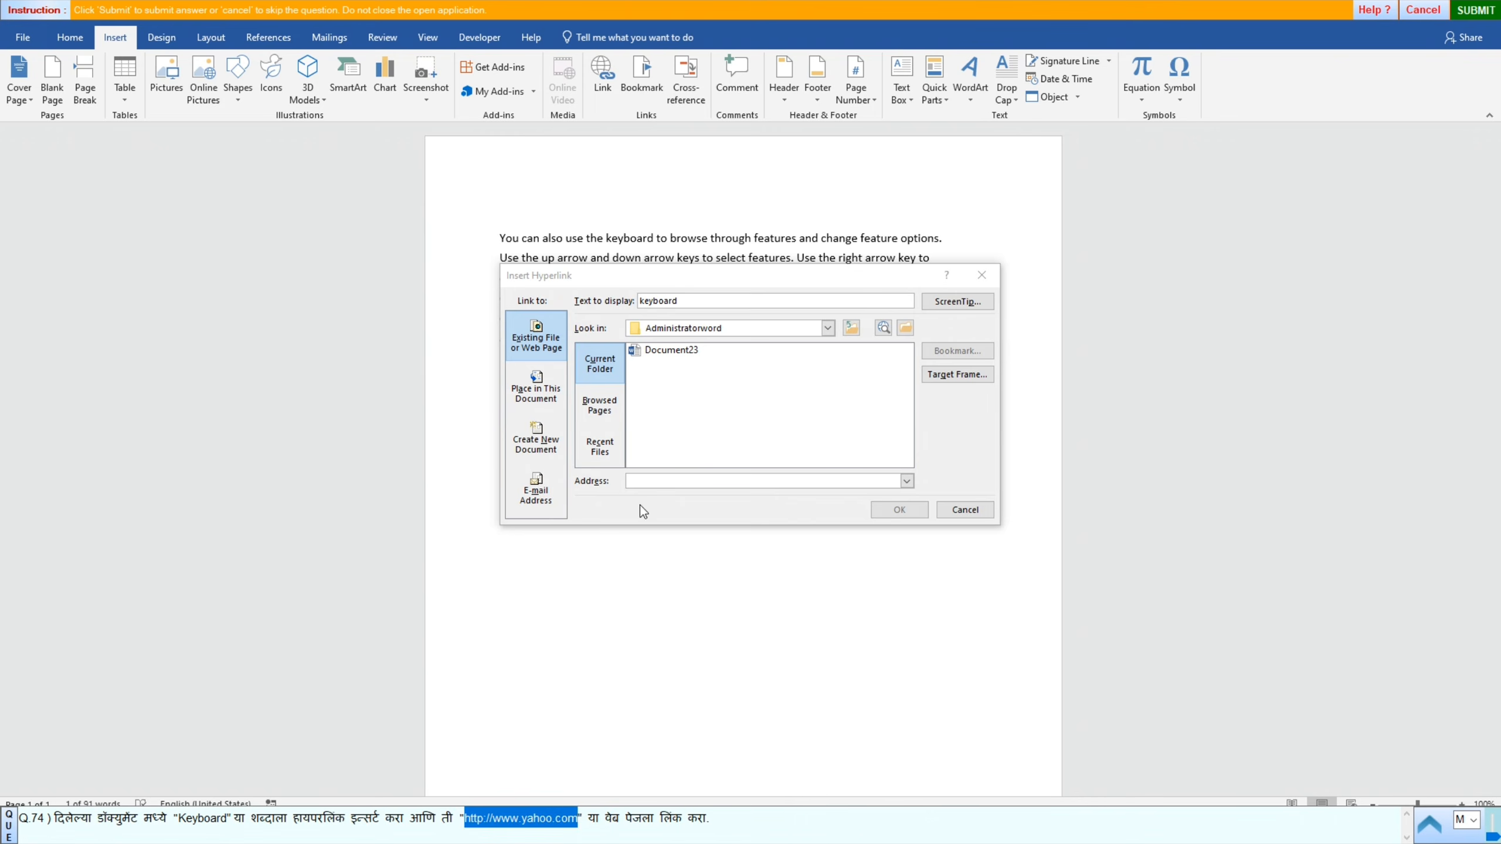
click(635, 481)
key(ctrl+v)
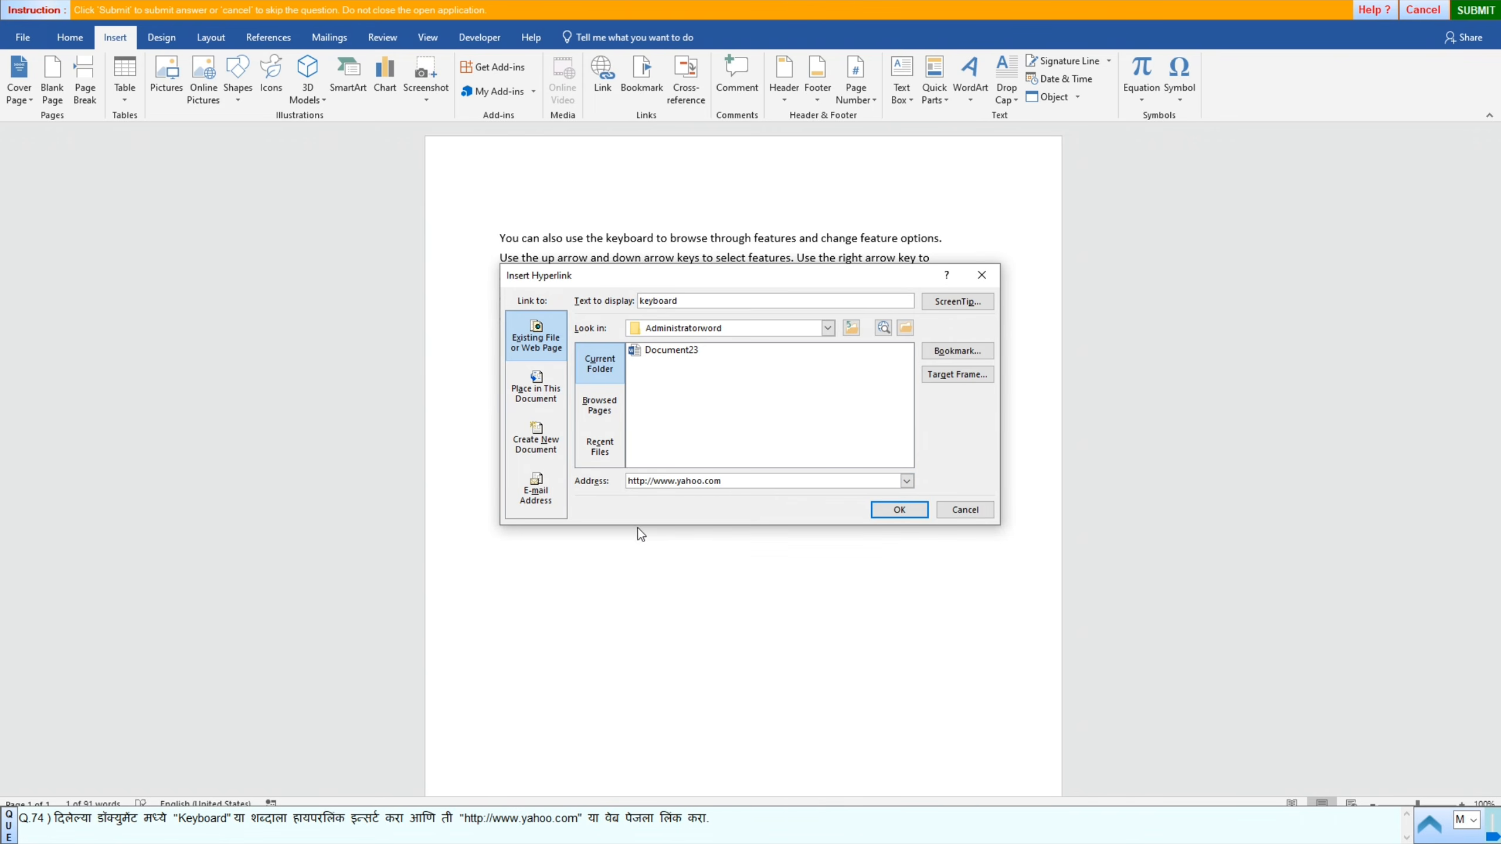
click(880, 511)
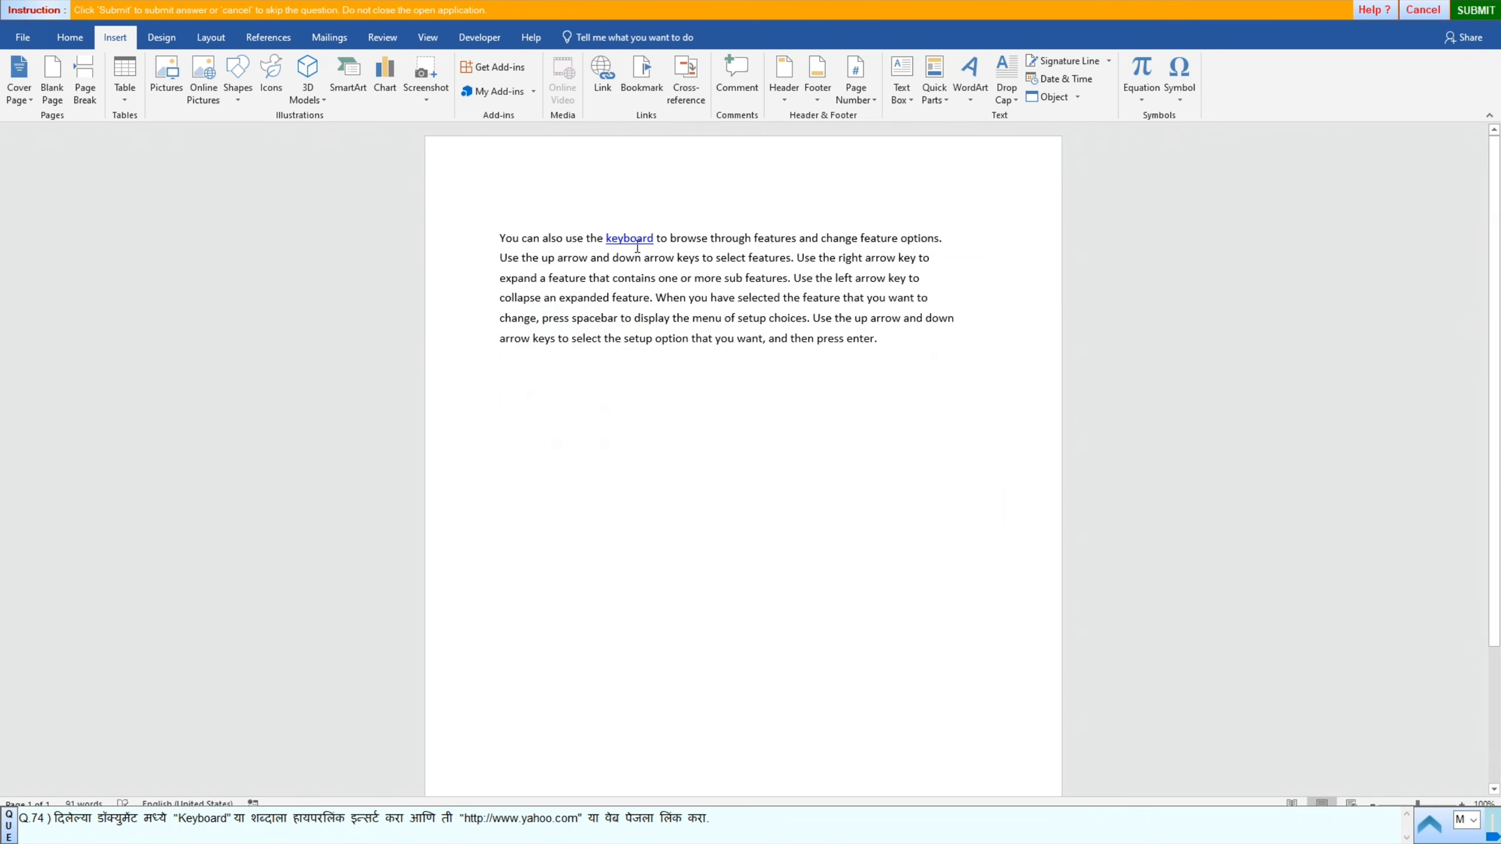
Step: Submit the answer to question 74, dismiss the result message and start question 75
mouse_move(622, 241)
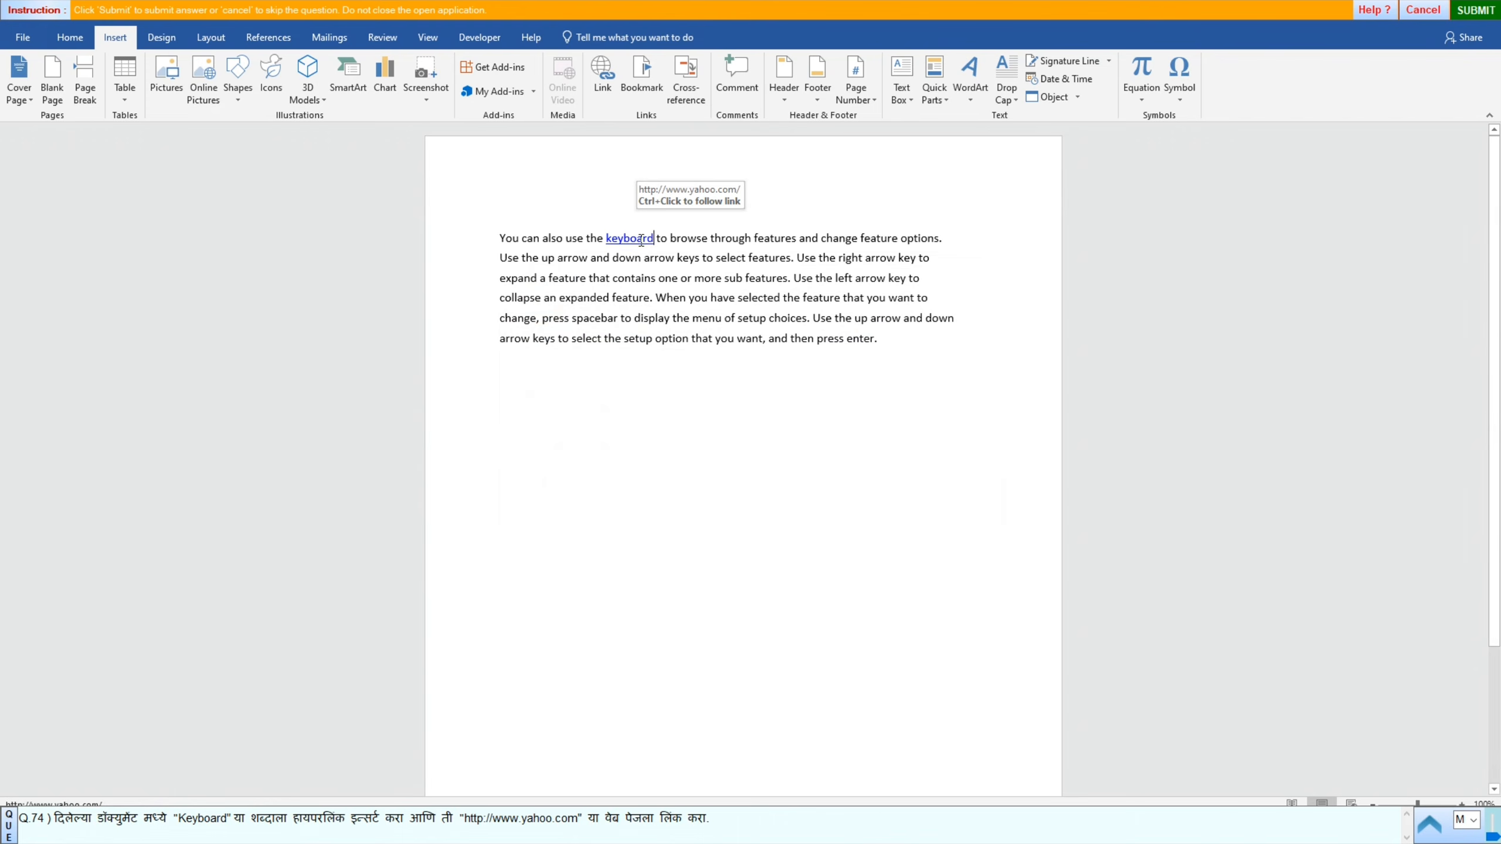
click(1481, 14)
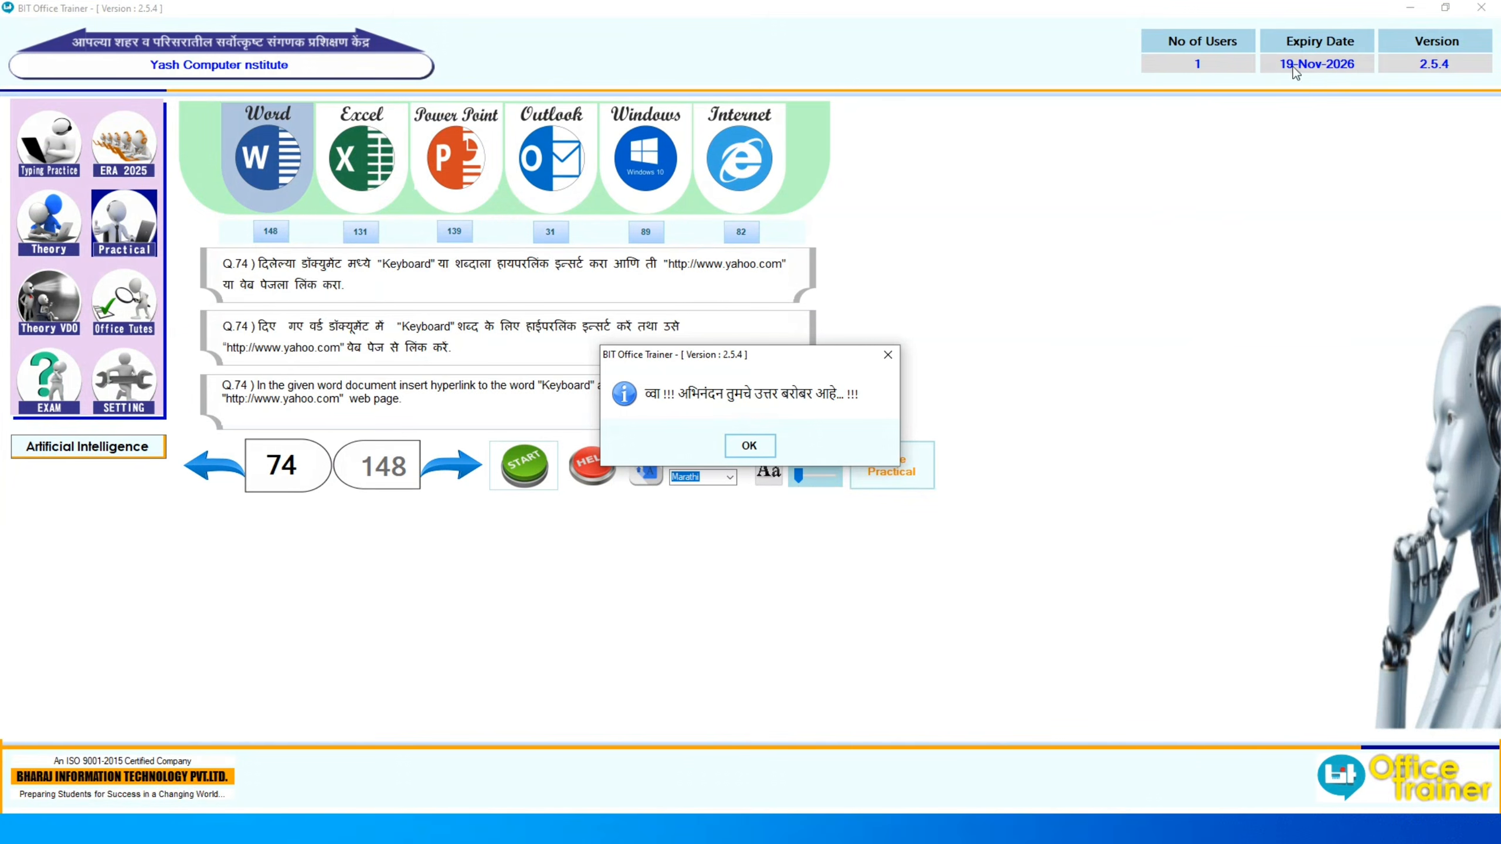
click(749, 445)
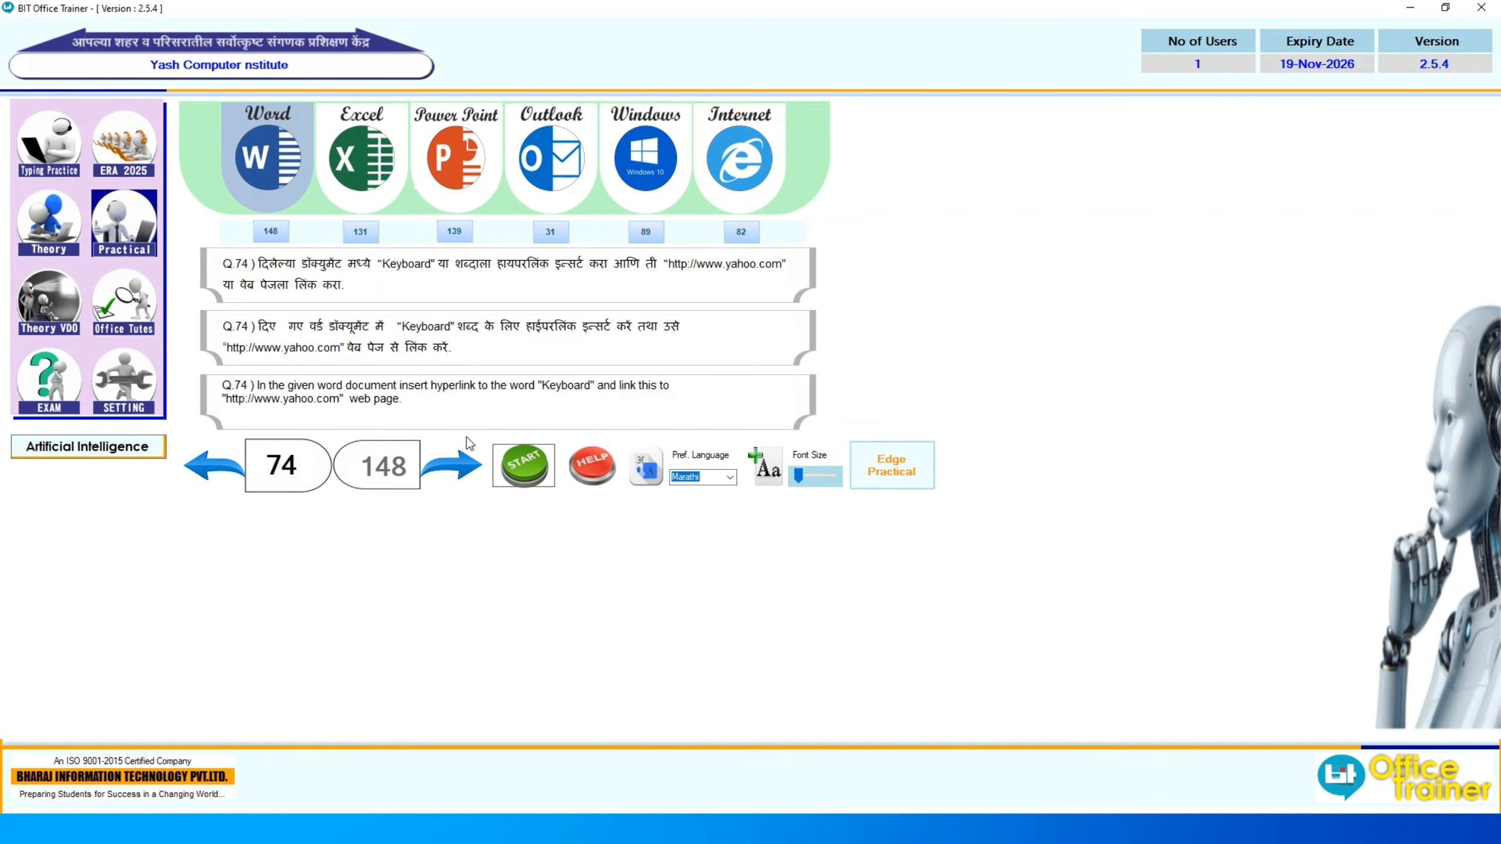
click(454, 466)
click(513, 467)
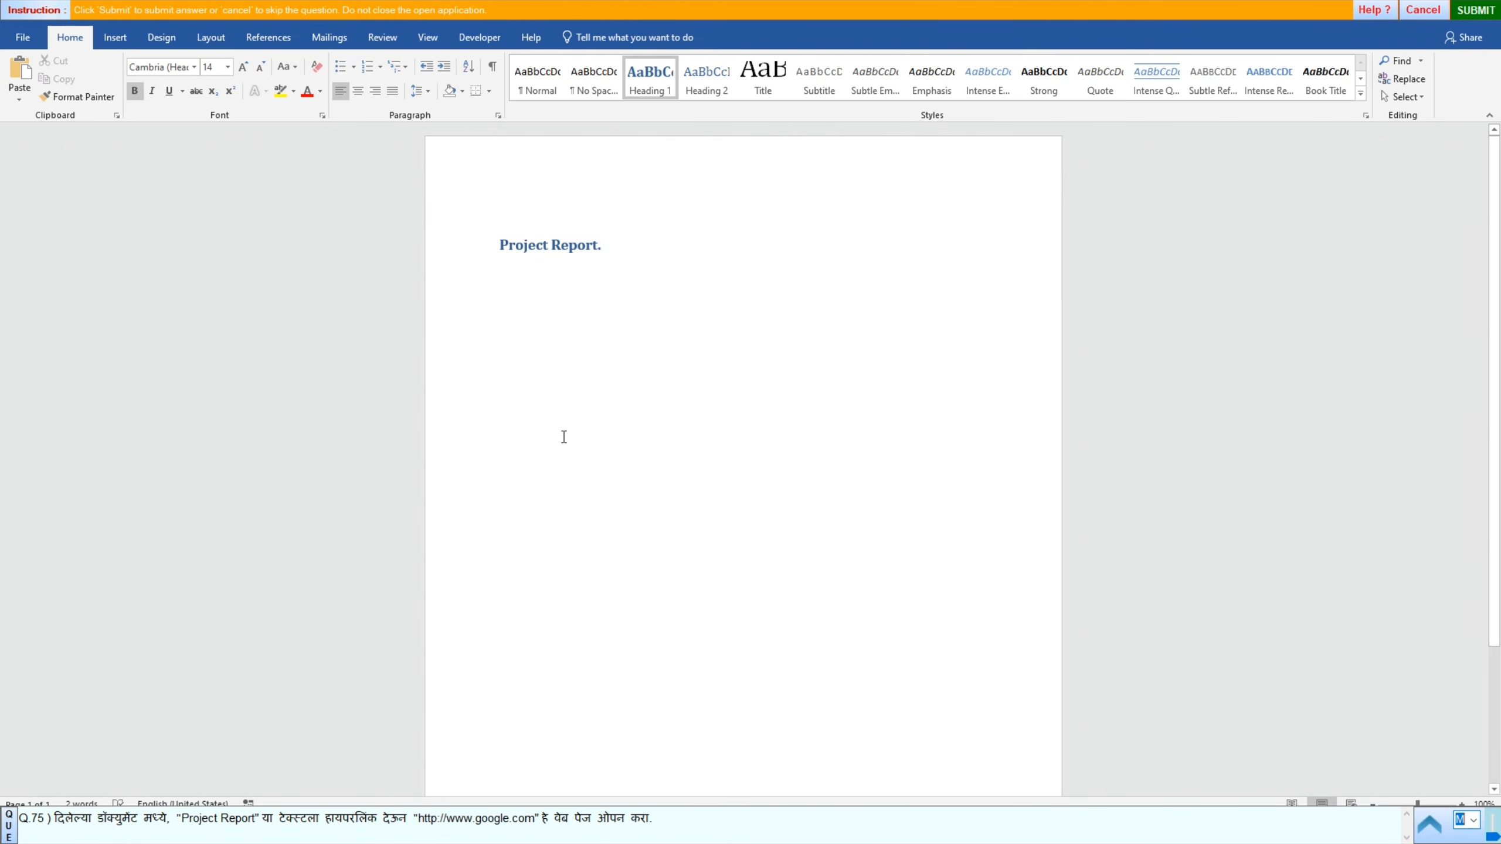
double_click(504, 247)
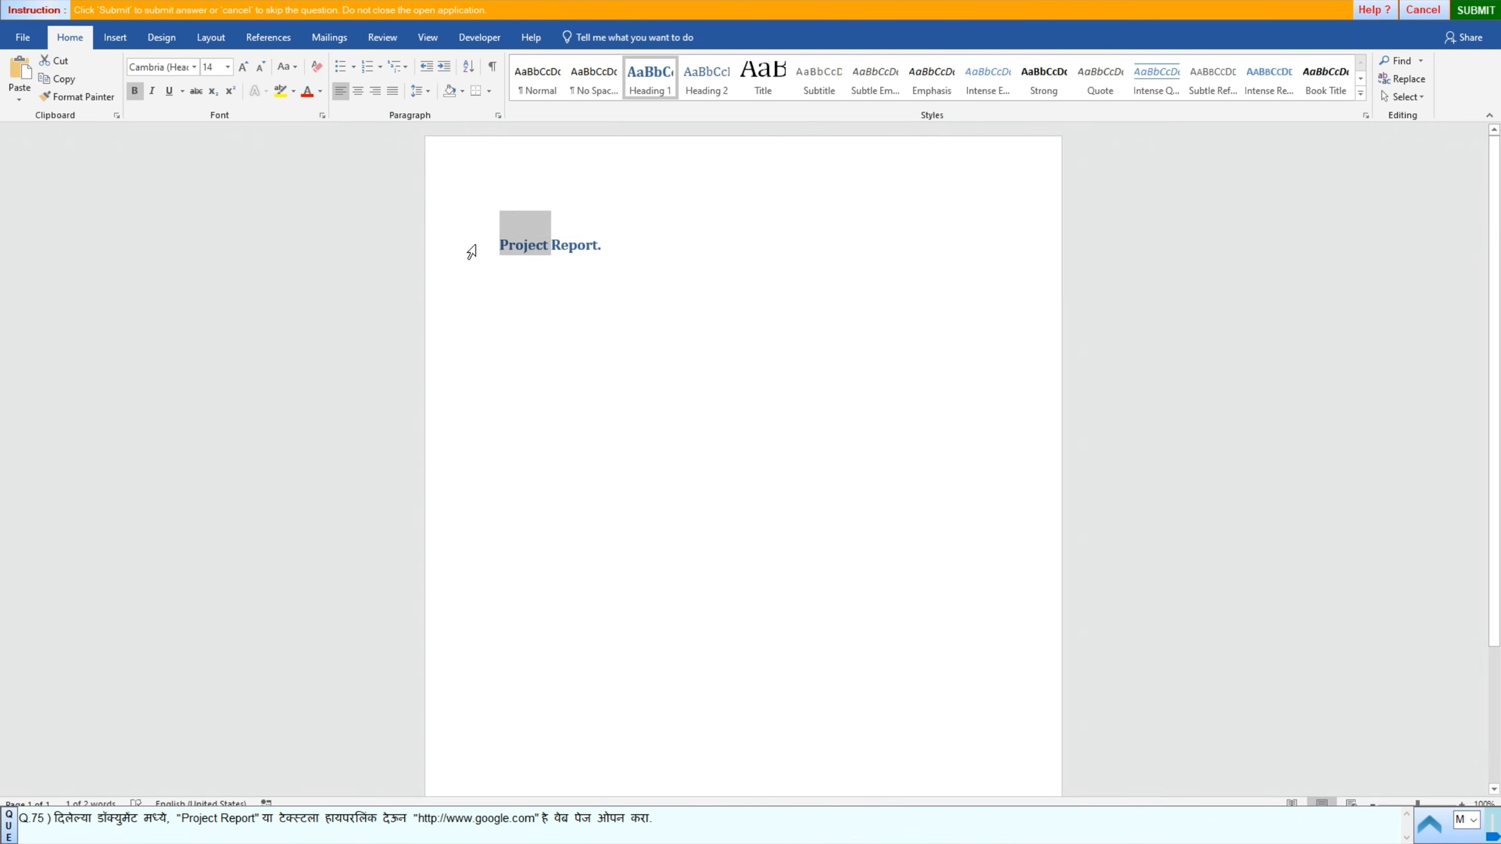
click(475, 247)
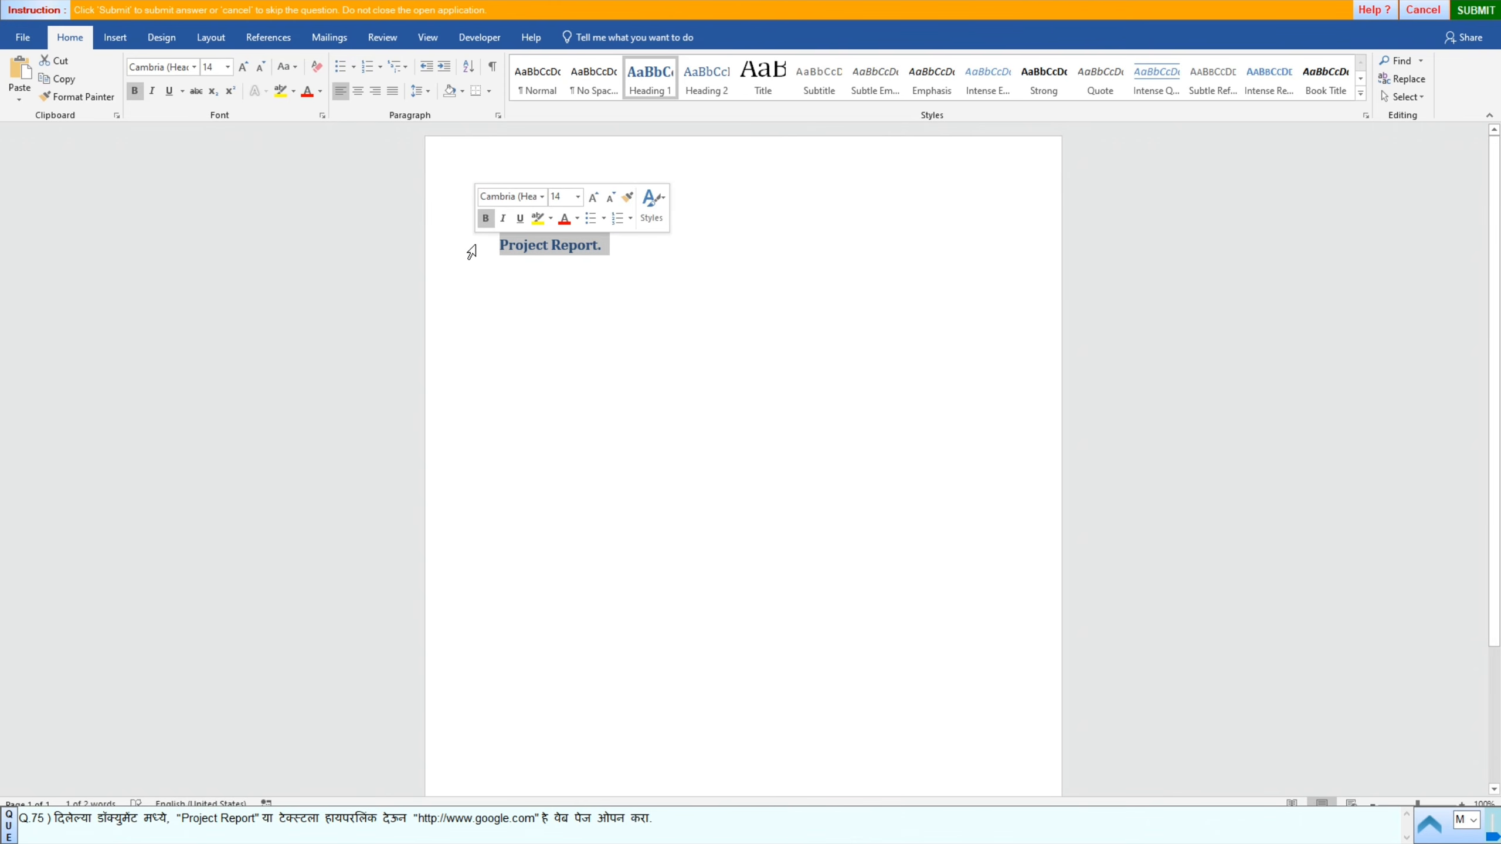
click(102, 38)
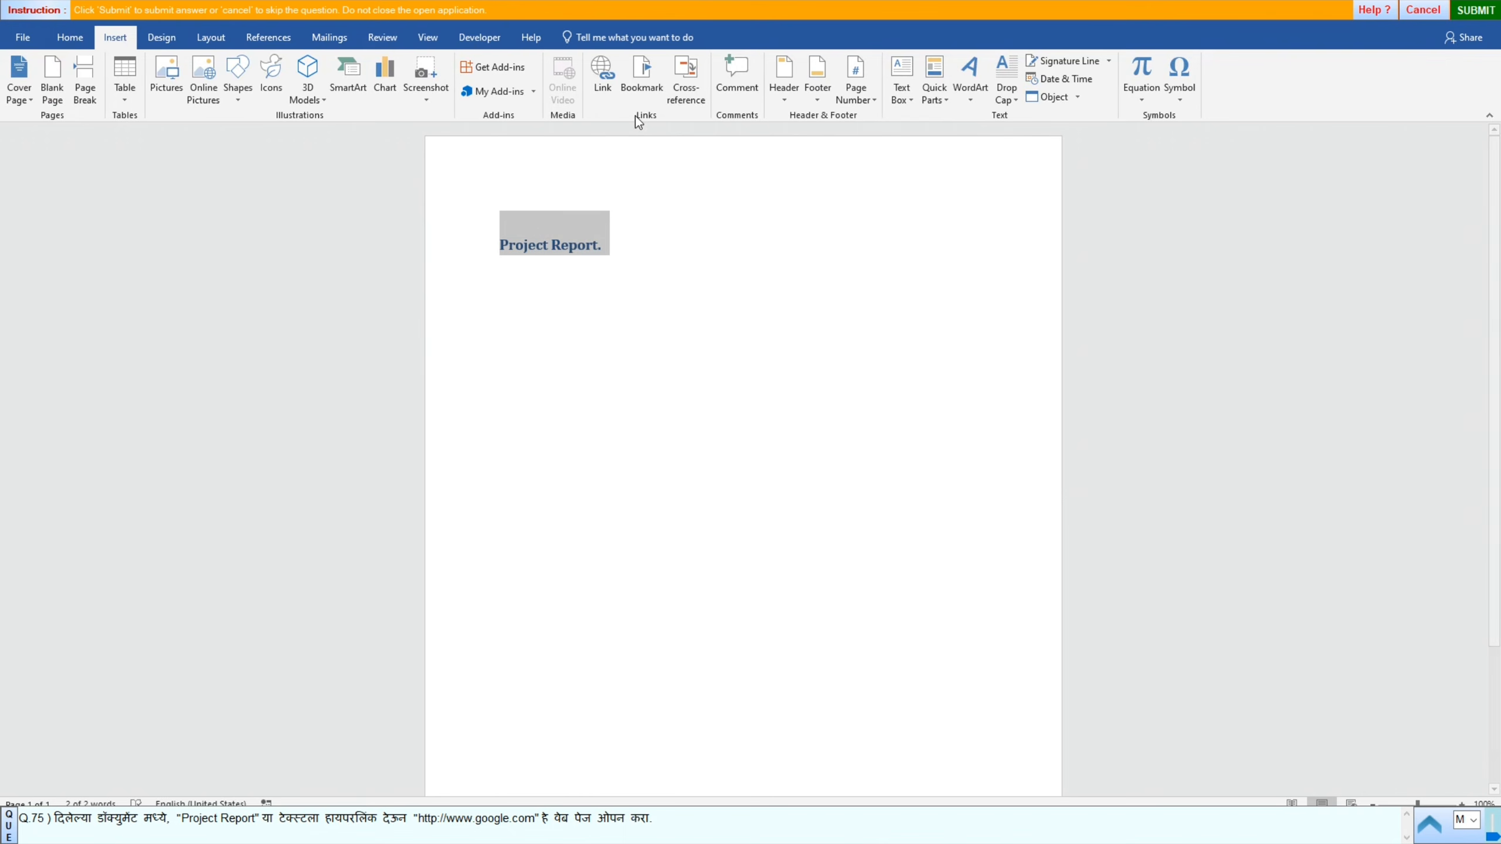
click(600, 84)
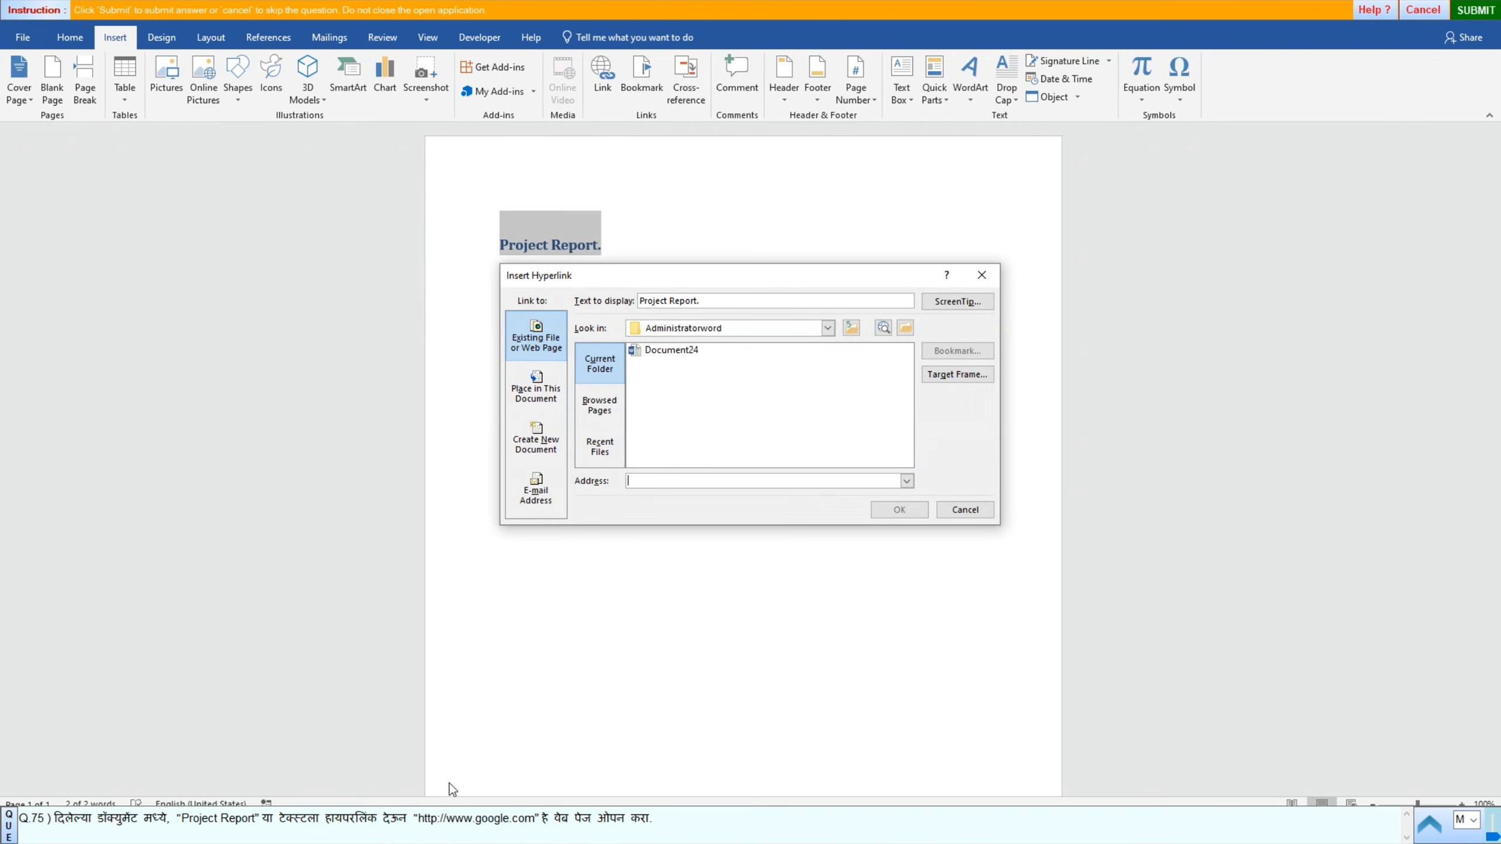
drag(421, 831, 518, 833)
key(ctrl+c)
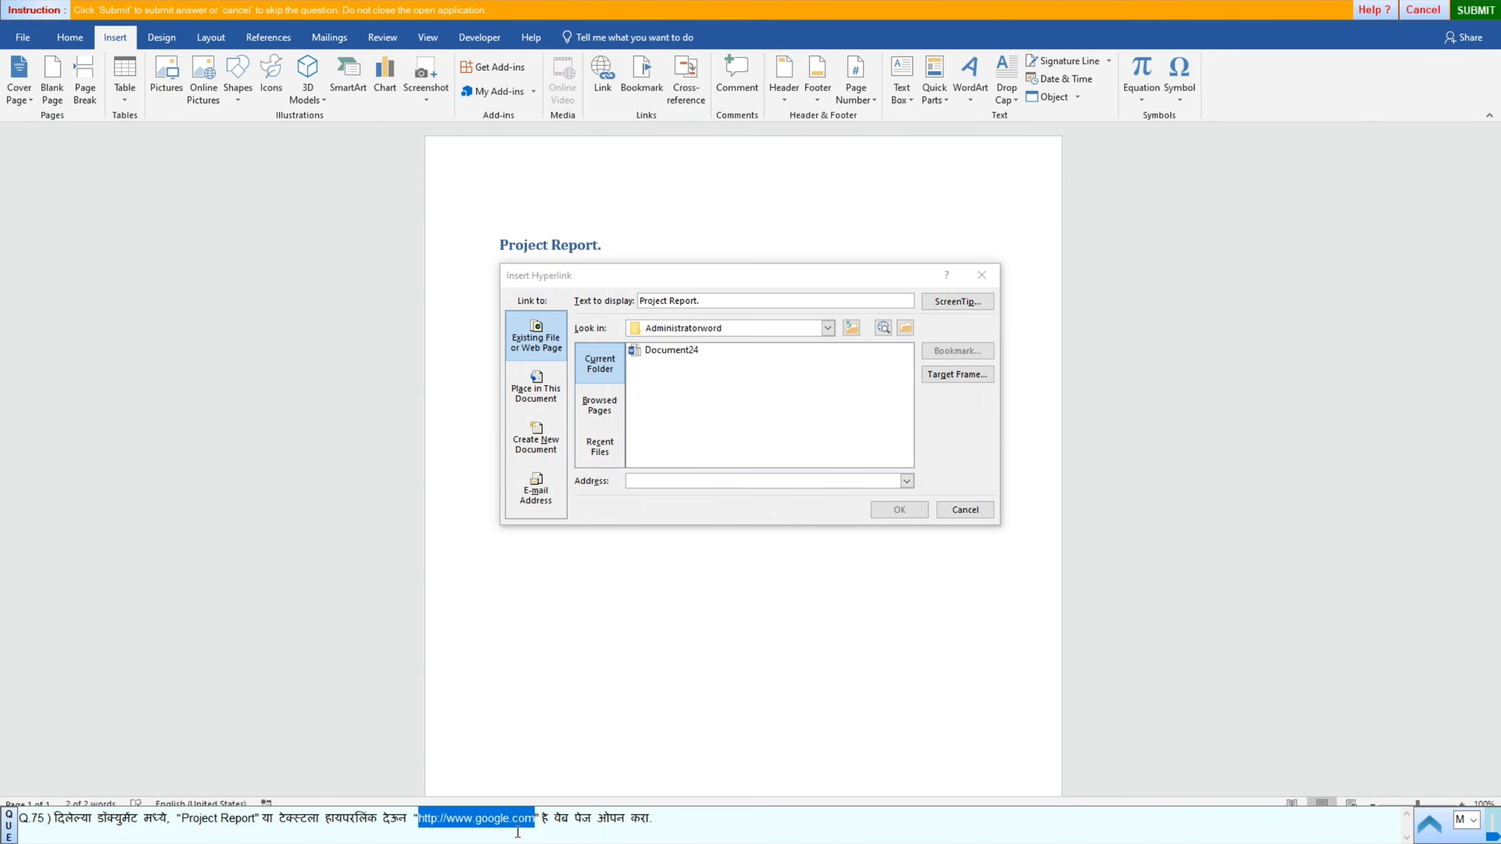
click(682, 480)
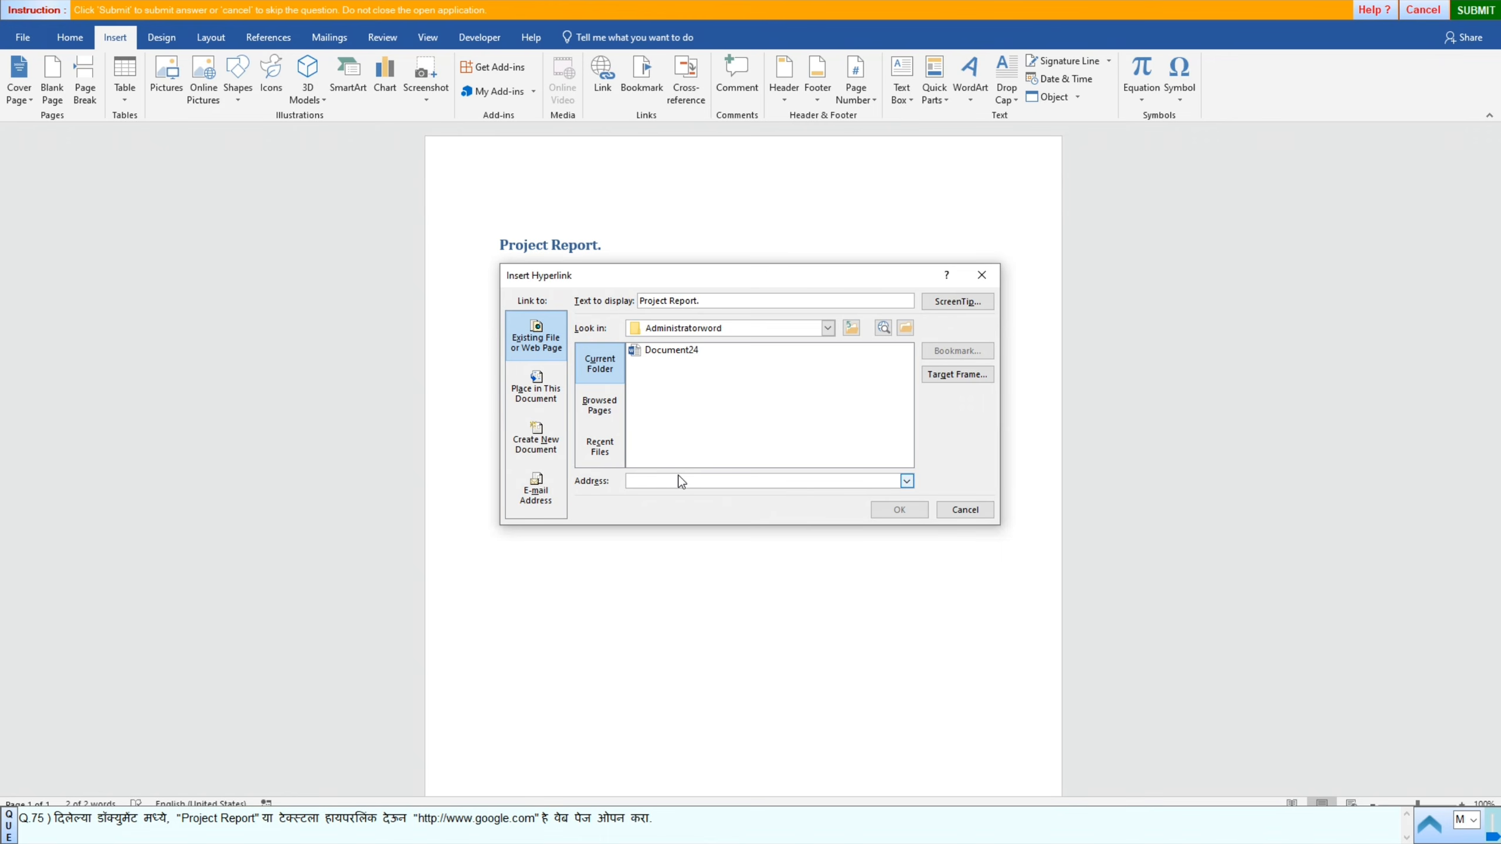
key(ctrl+v)
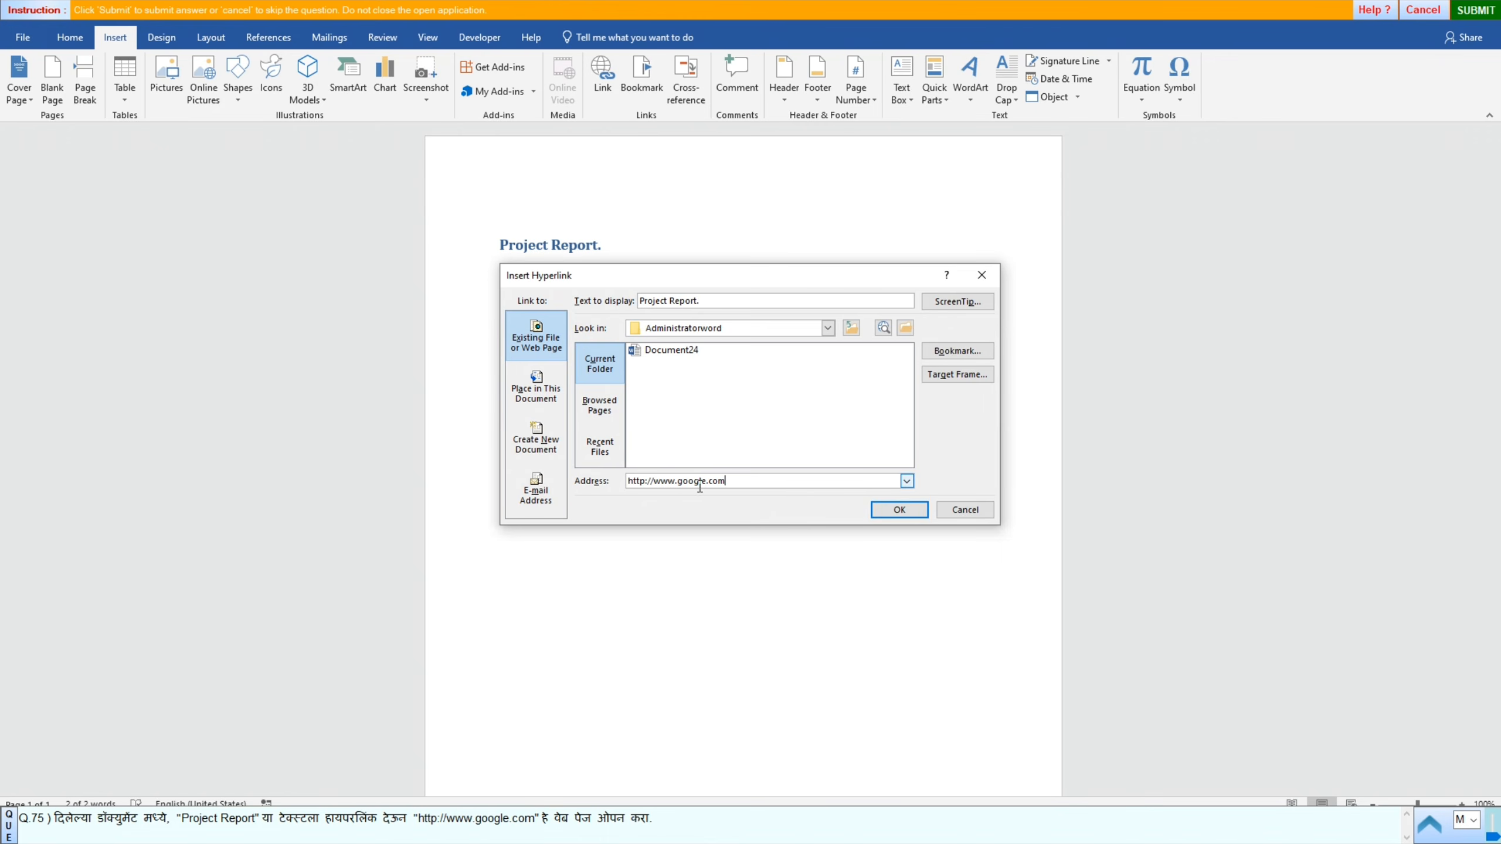
click(889, 507)
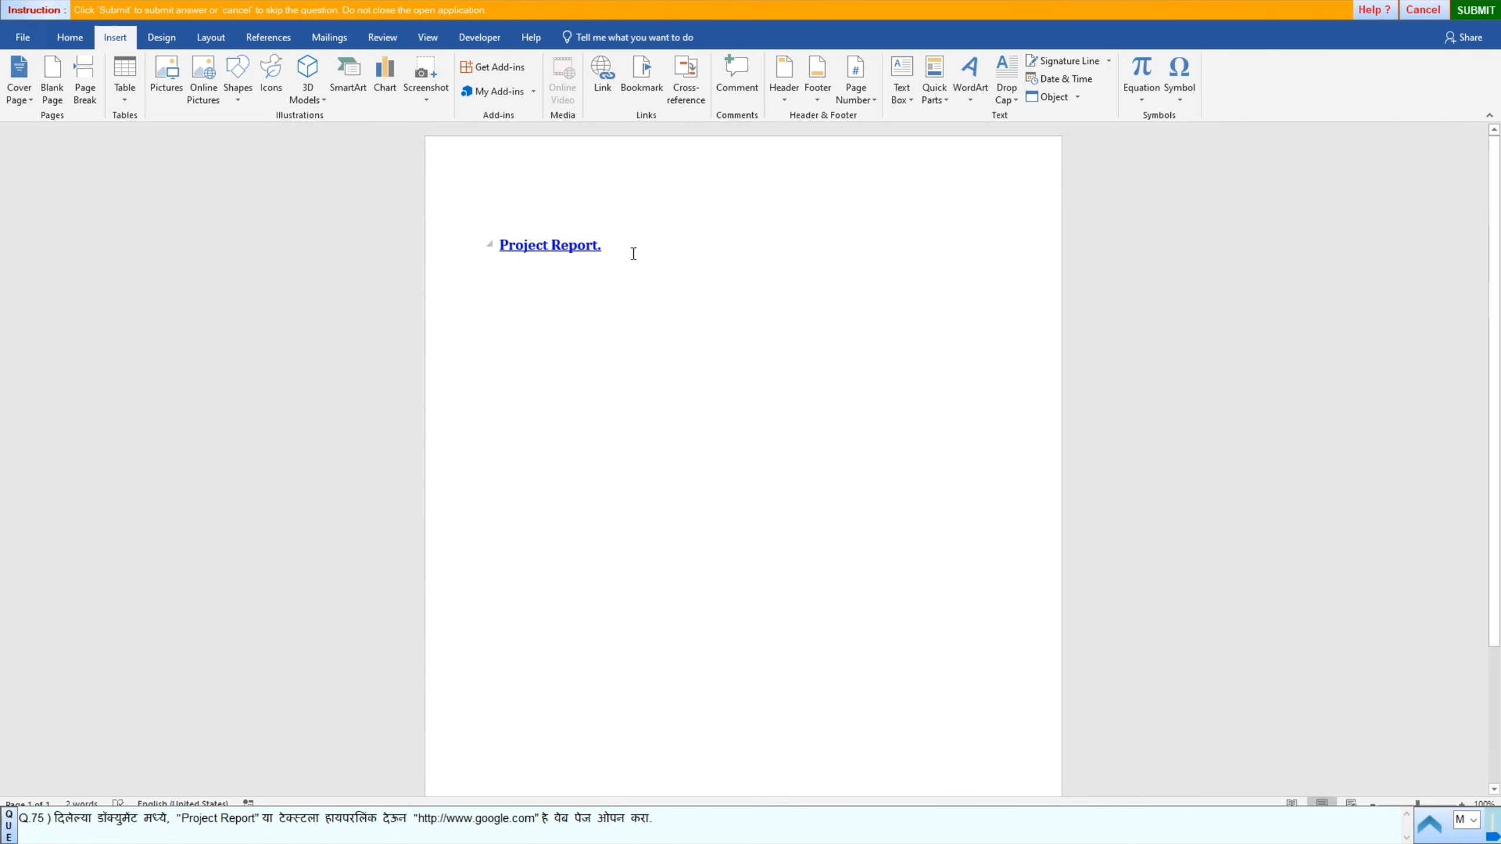
Step: Submit the answer to question 75, dismiss the result message and start question 76
click(1470, 14)
click(750, 445)
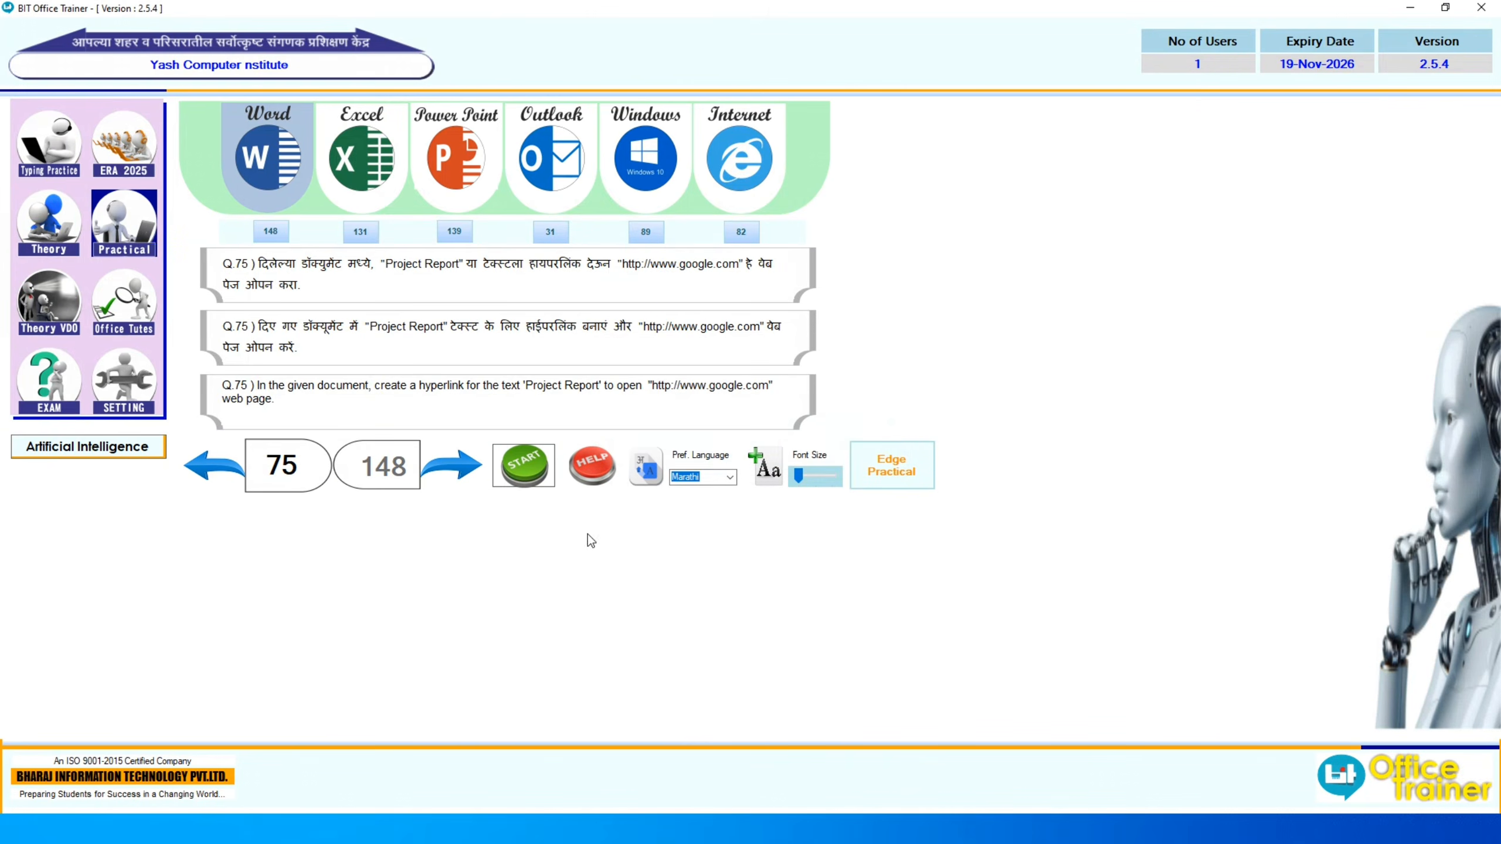
click(438, 455)
click(520, 462)
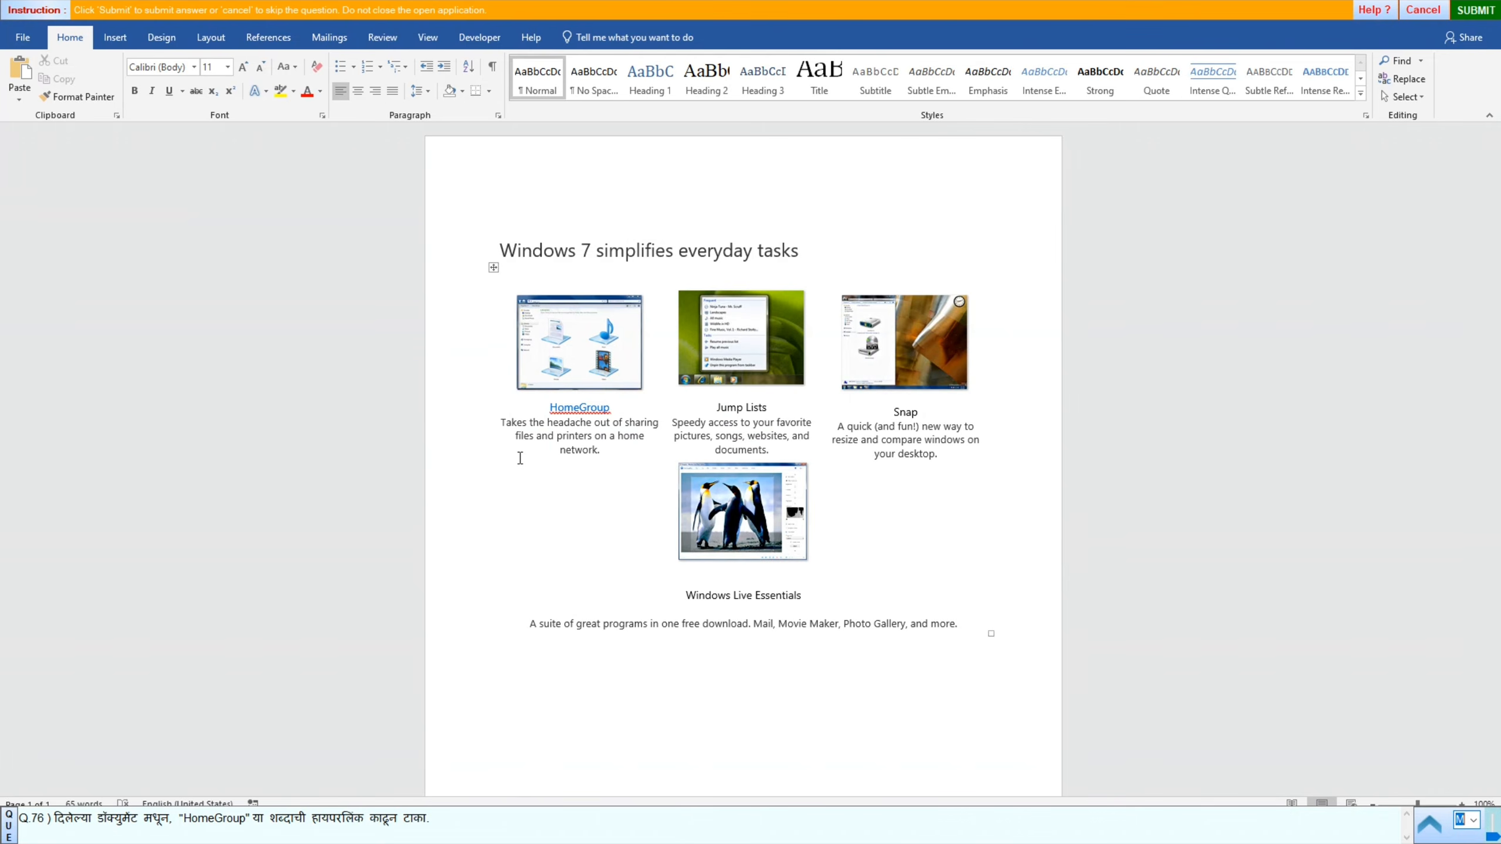
Step: Remove the hyperlink from the word "HomeGroup" below the first picture in the table
double_click(550, 408)
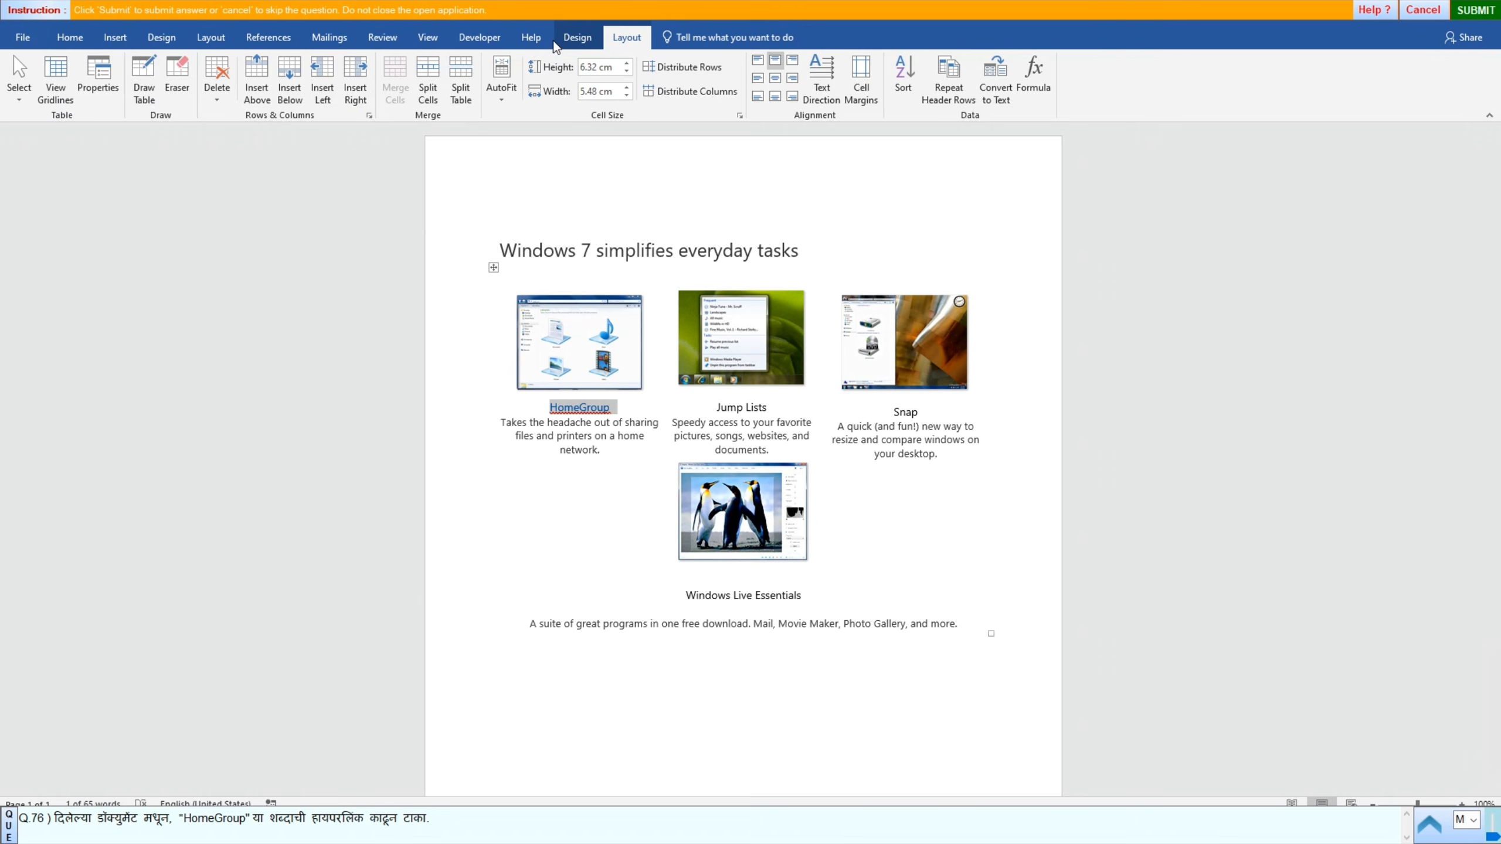
click(116, 38)
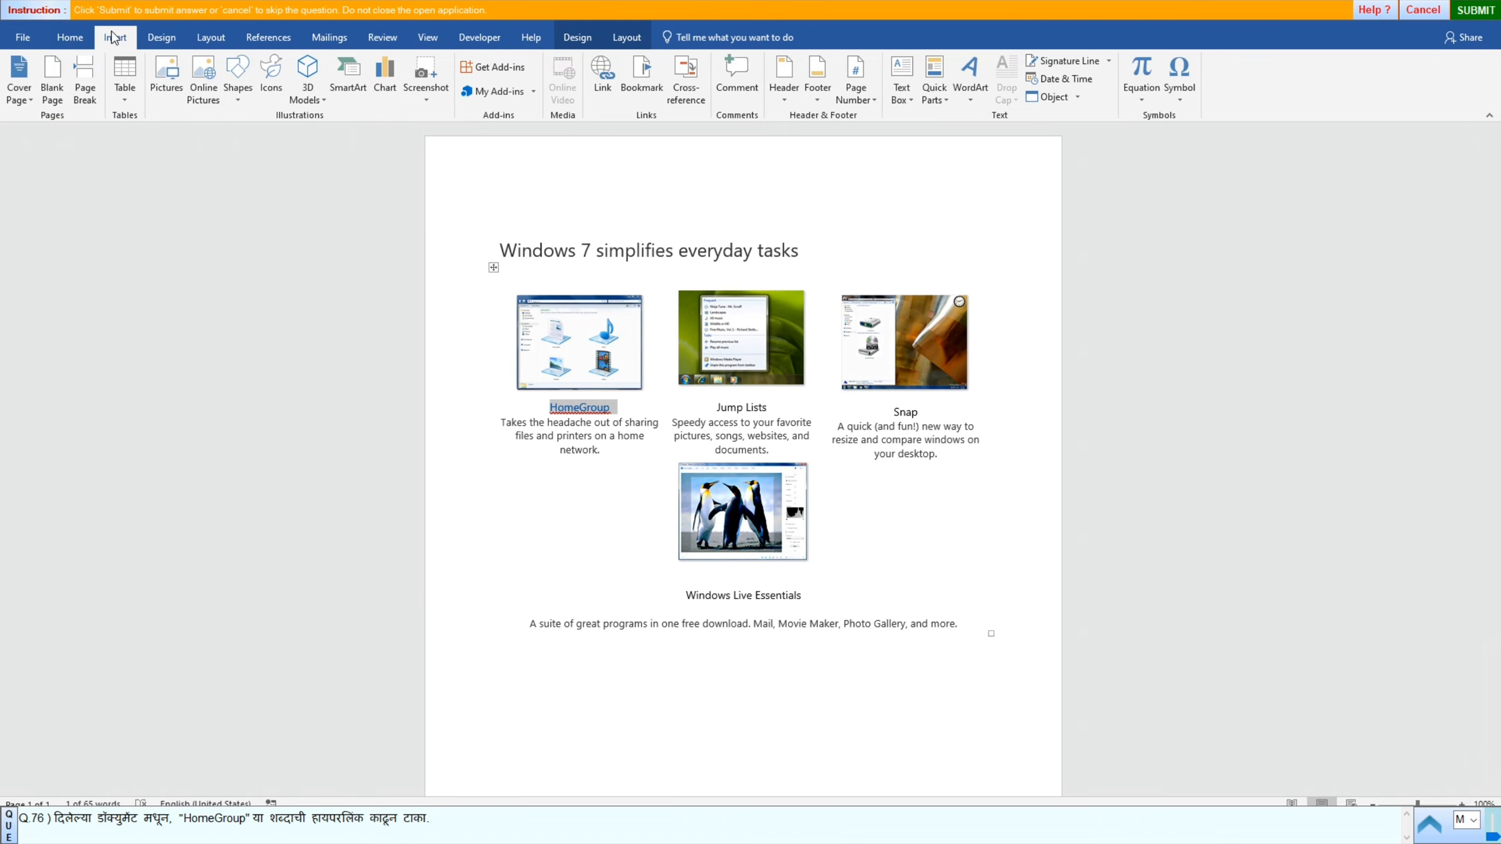
click(603, 77)
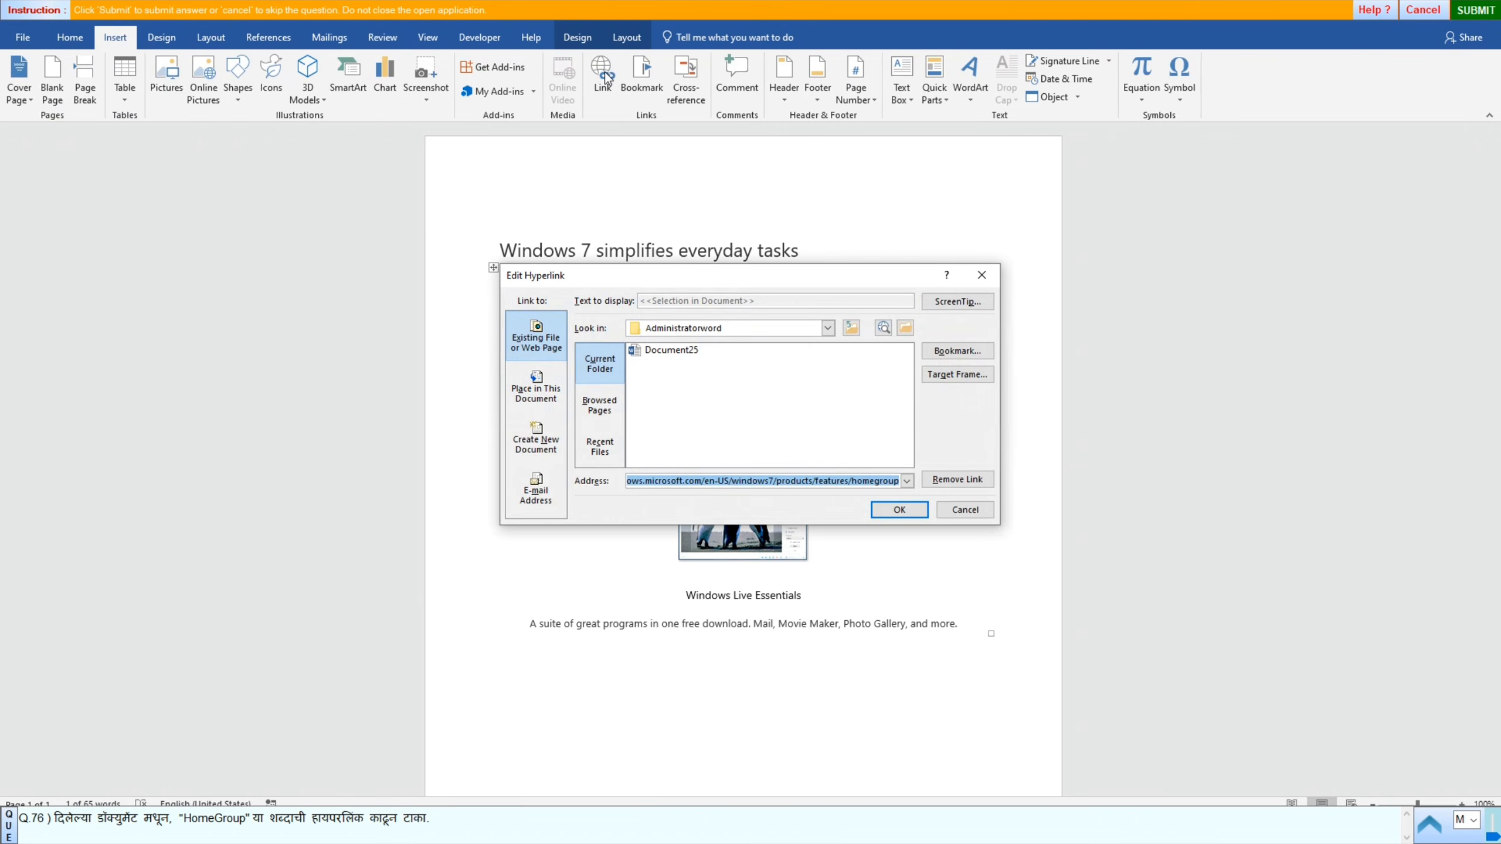
click(906, 481)
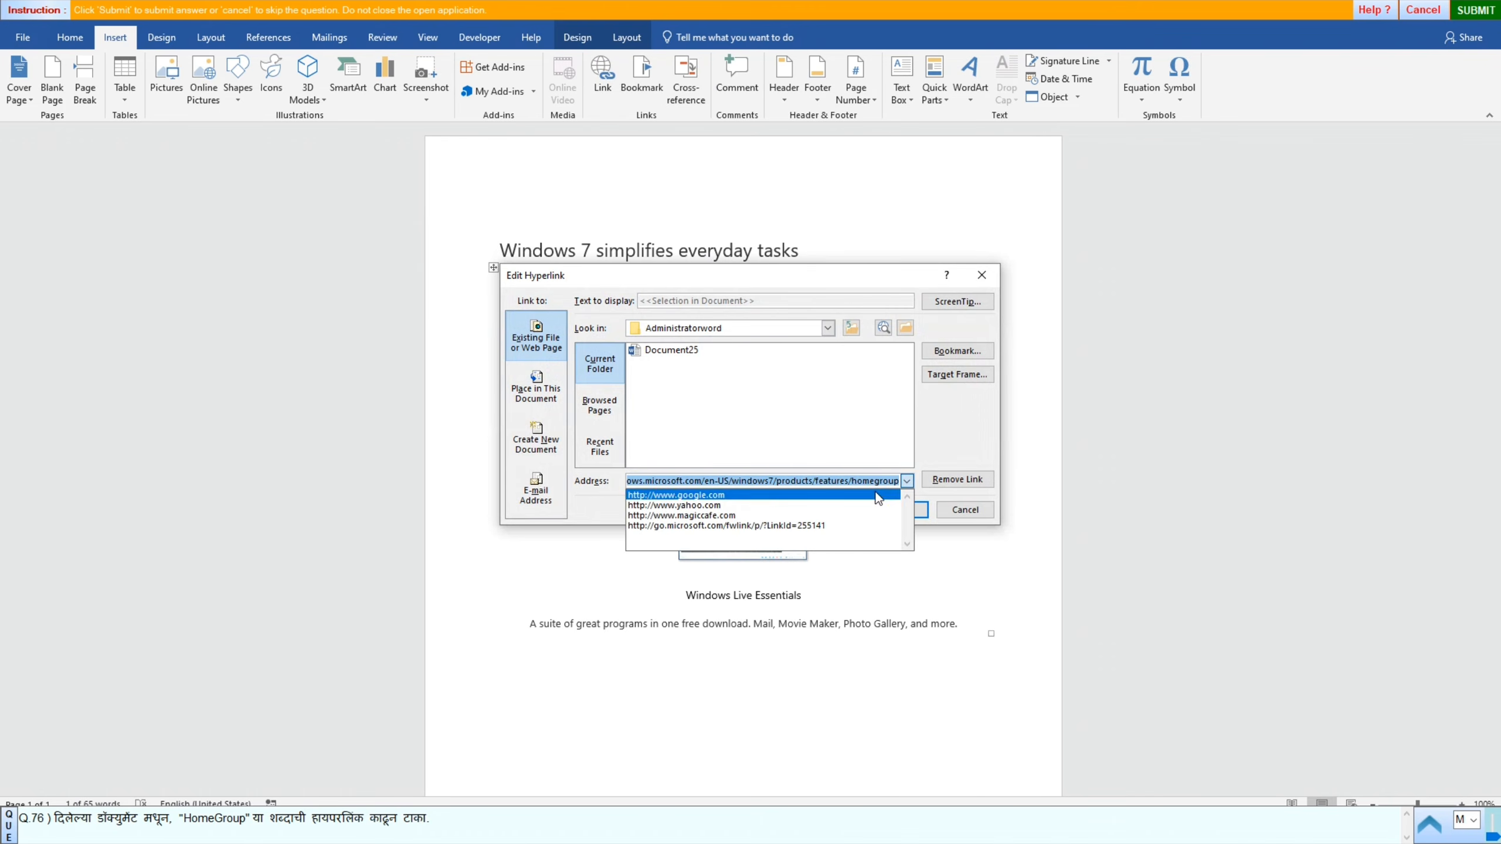
click(940, 483)
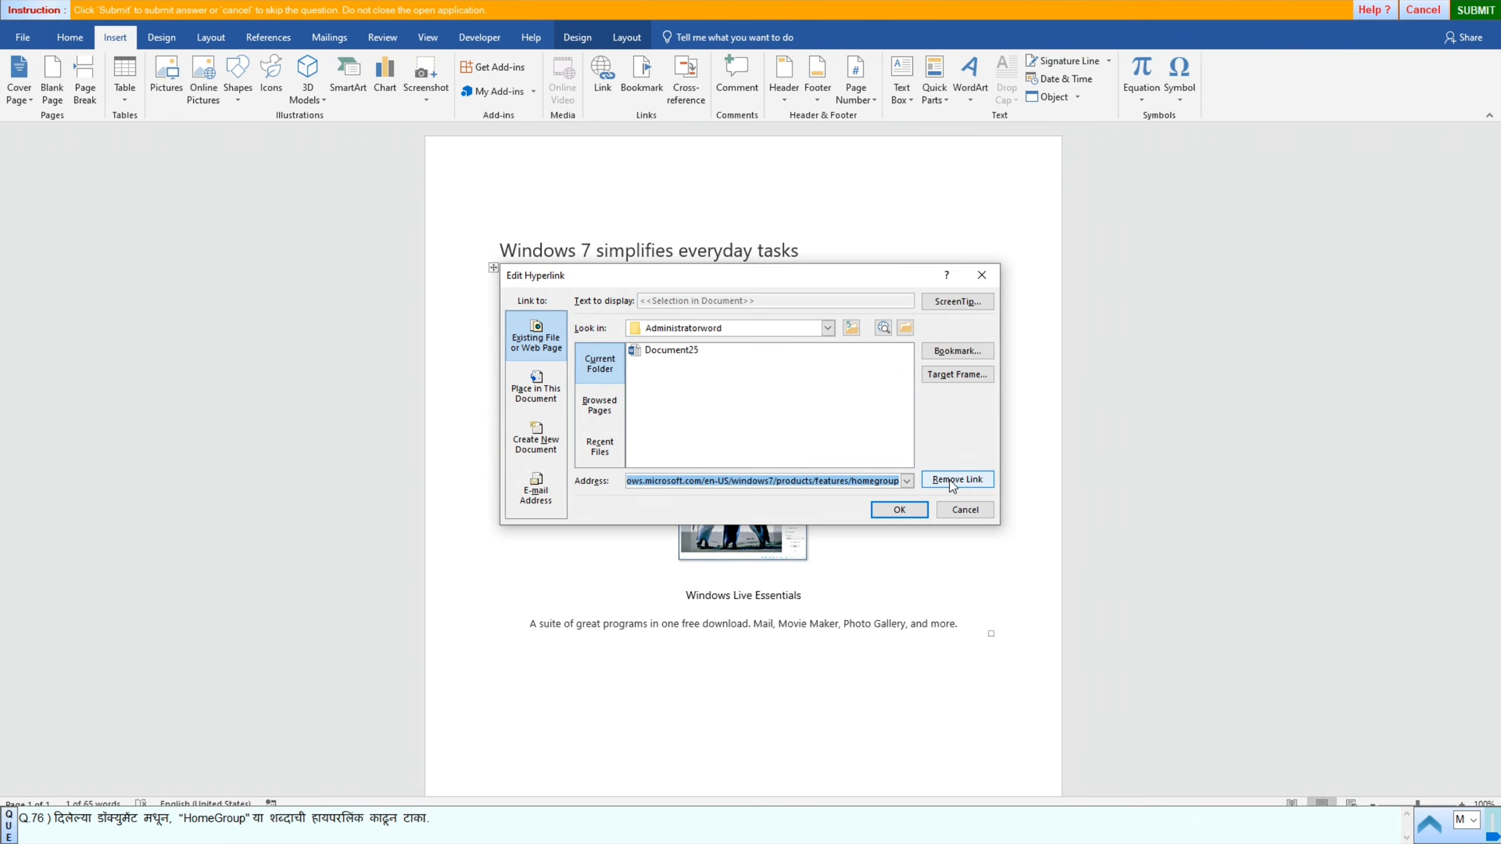
click(950, 481)
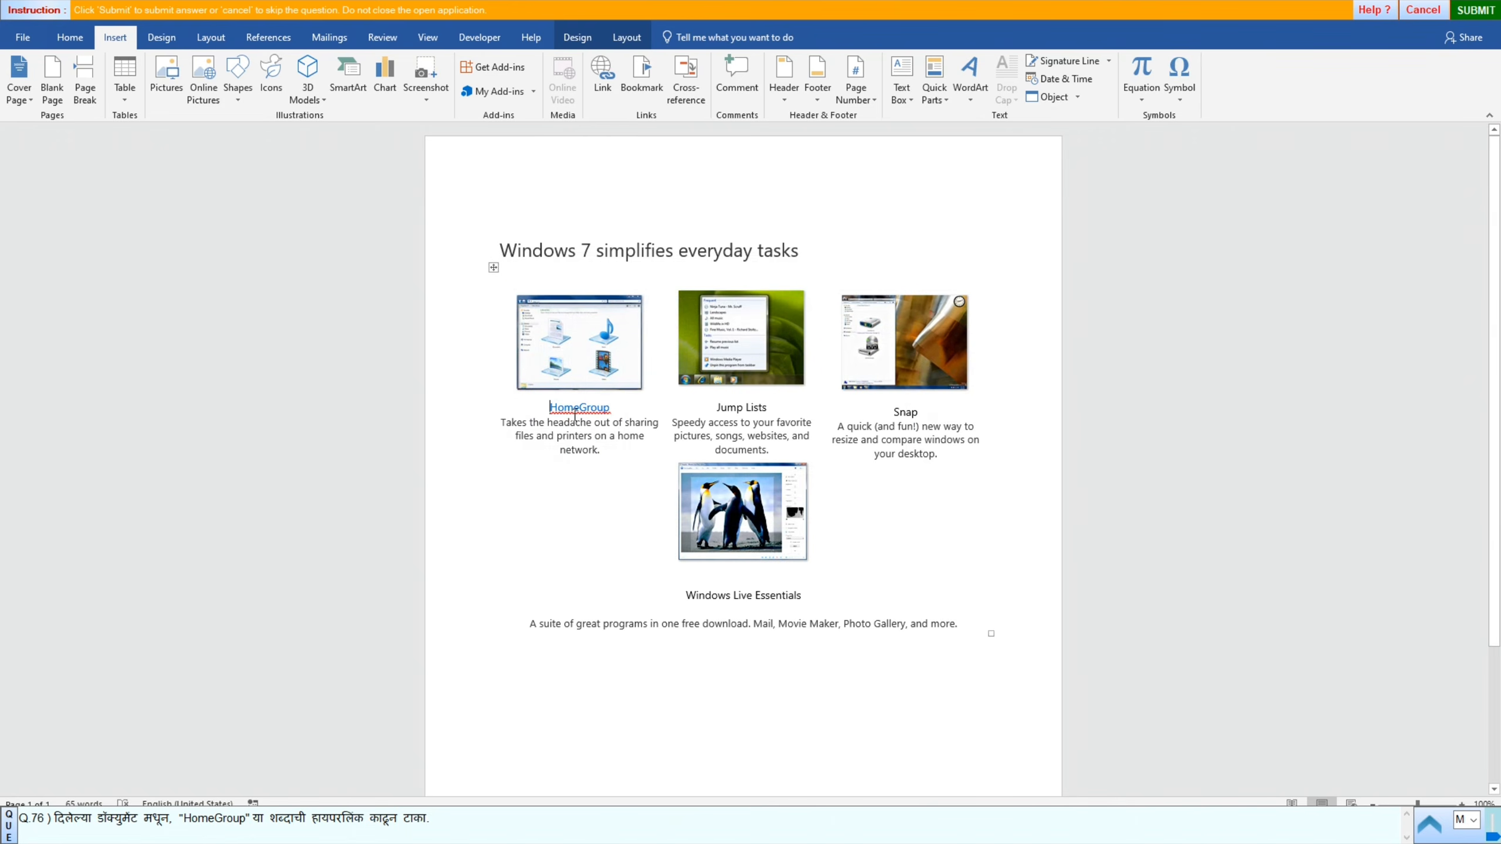
click(575, 417)
Step: Submit the answer to question 76, dismiss the result message and start the same question again
click(1476, 11)
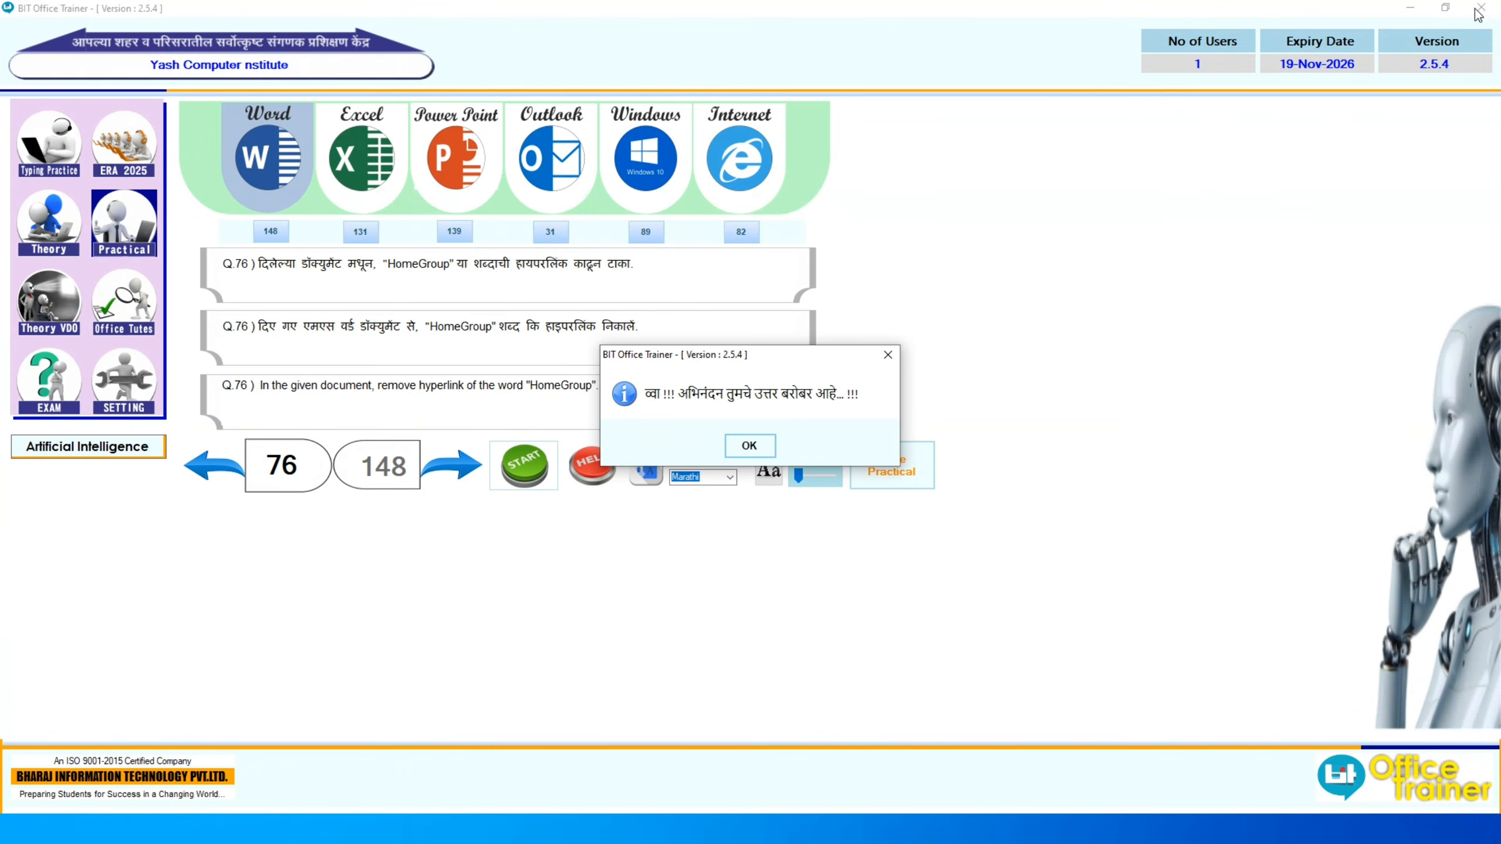
click(745, 452)
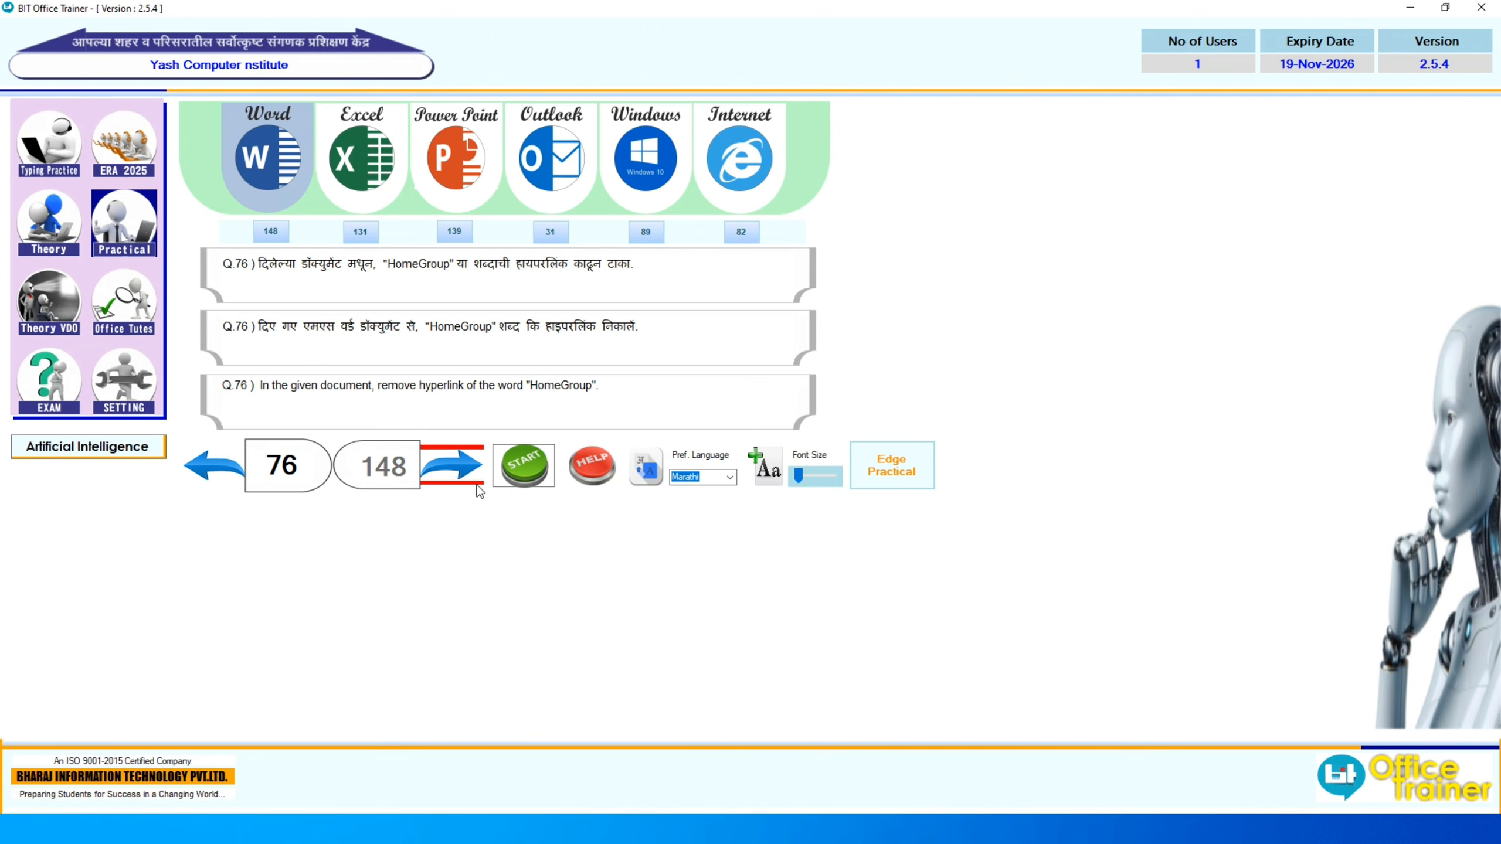
click(514, 486)
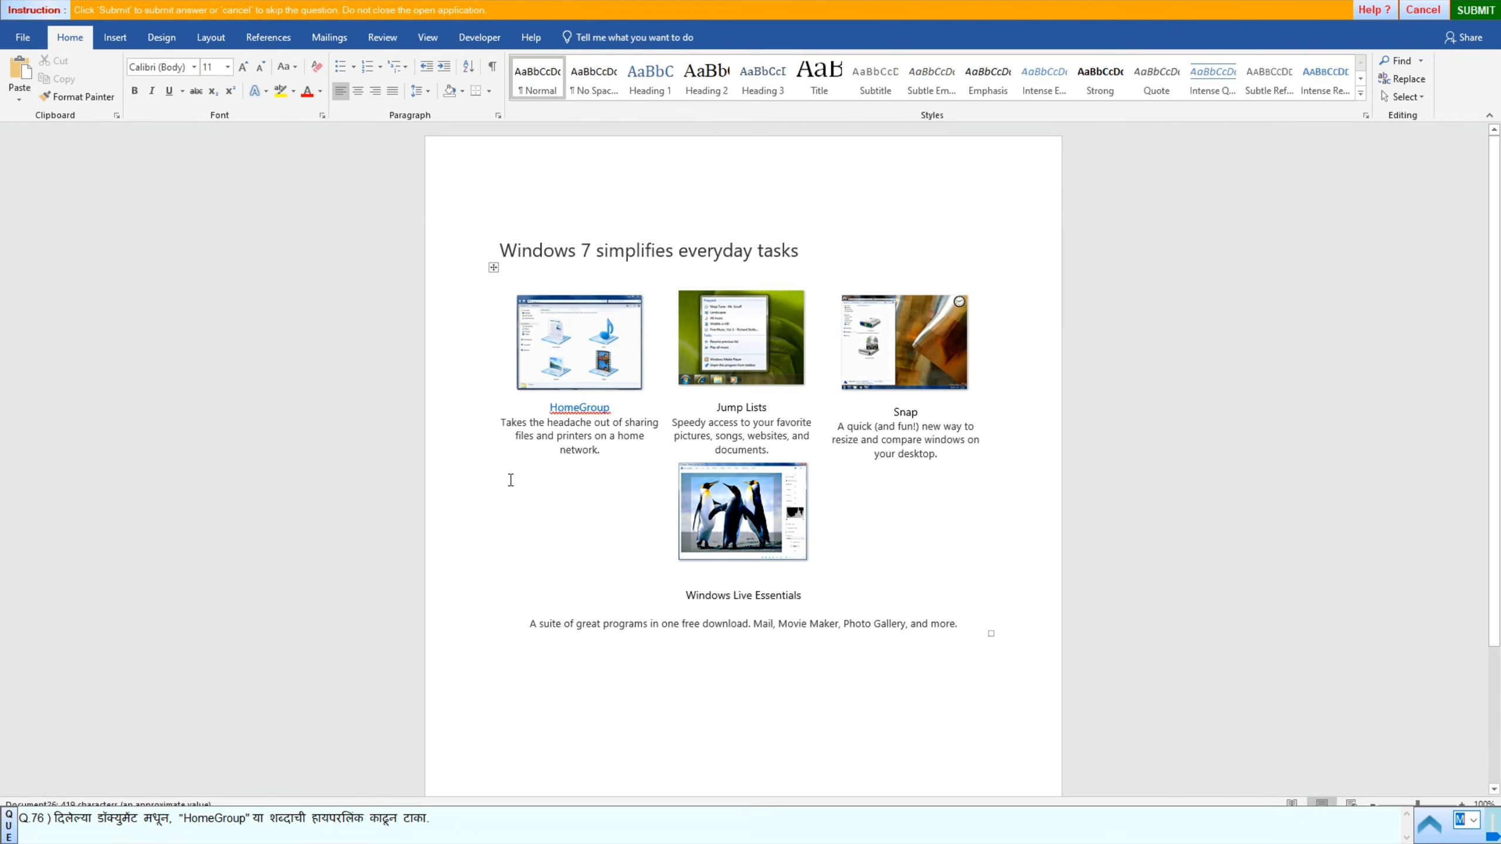
Step: Remove the "HomeGroup" hyperlink again in the reopened document for question 76
double_click(577, 410)
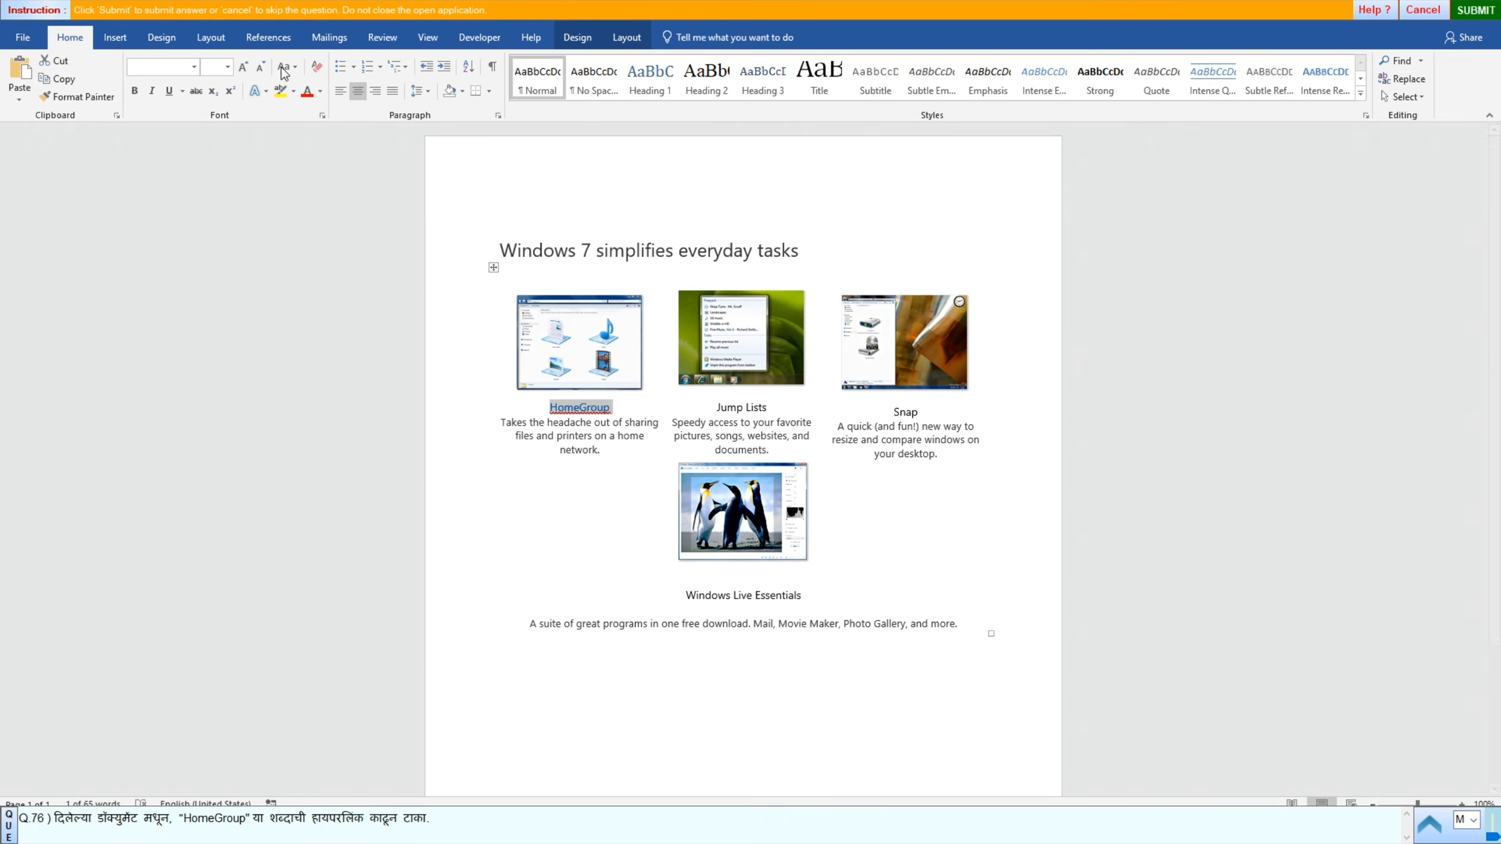
click(119, 38)
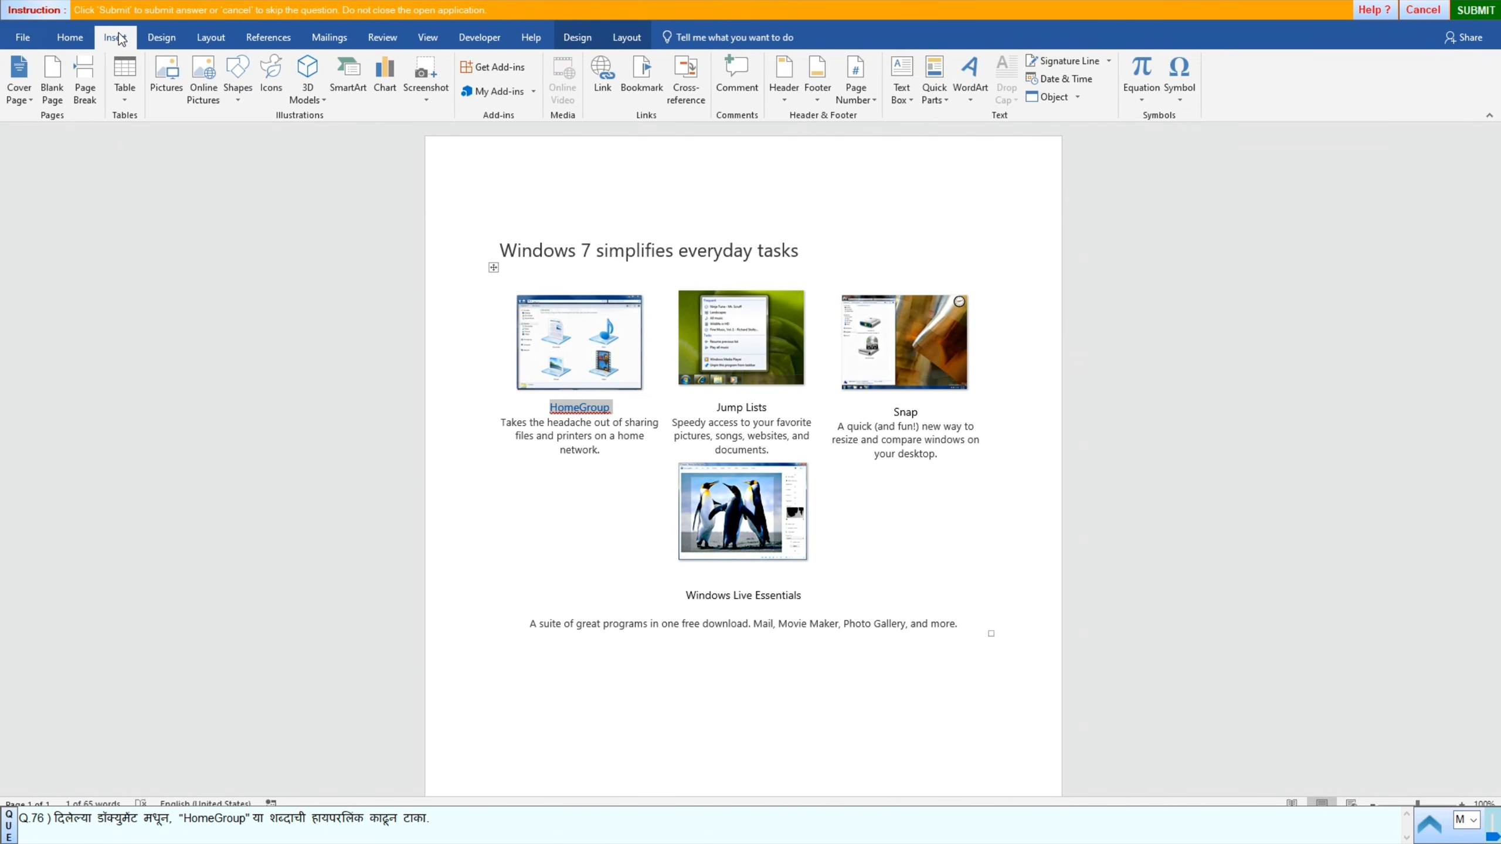
click(606, 82)
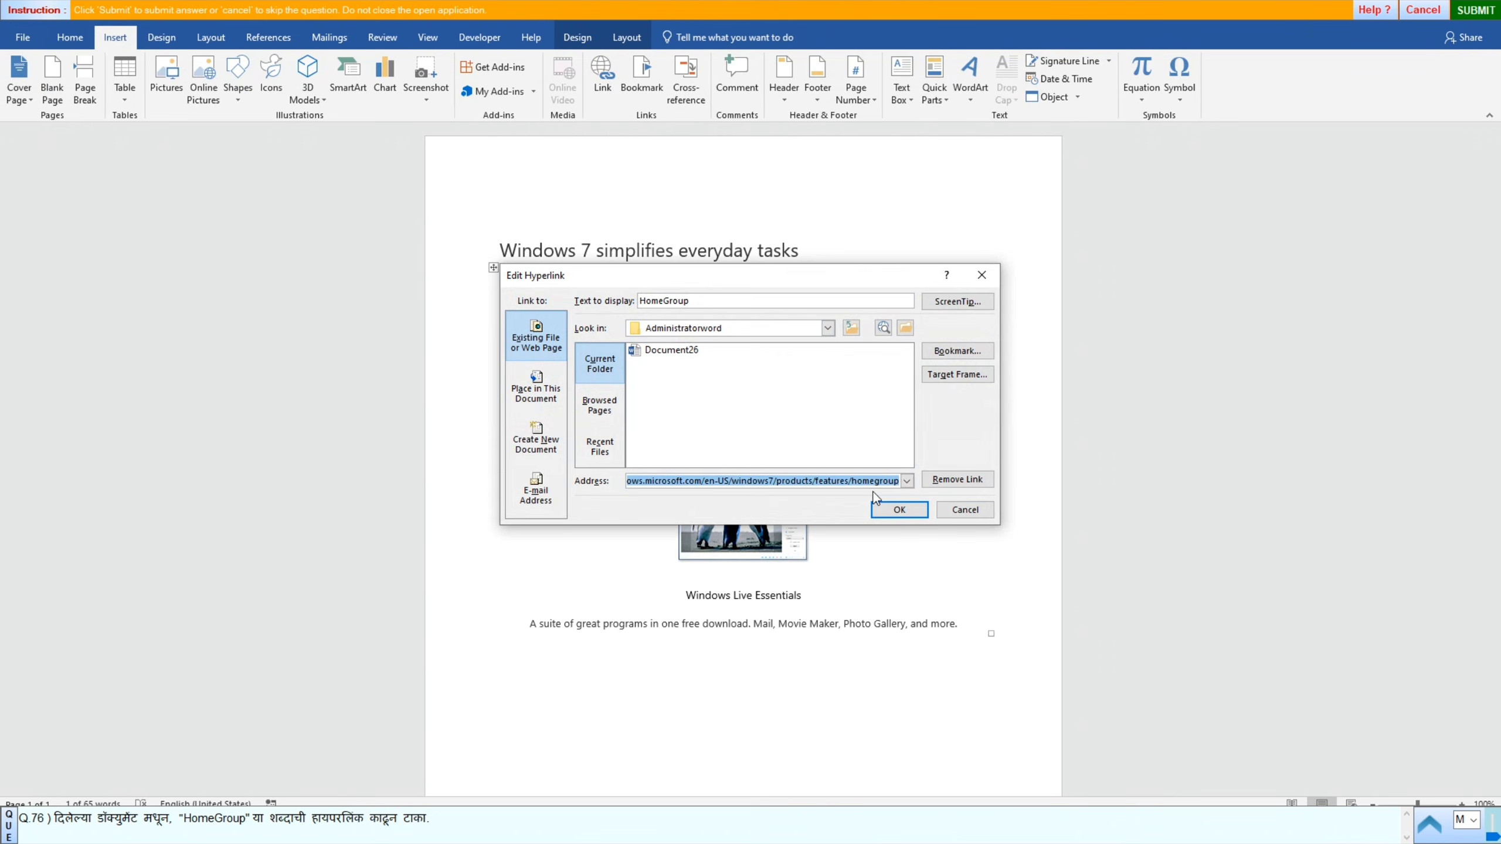
click(961, 481)
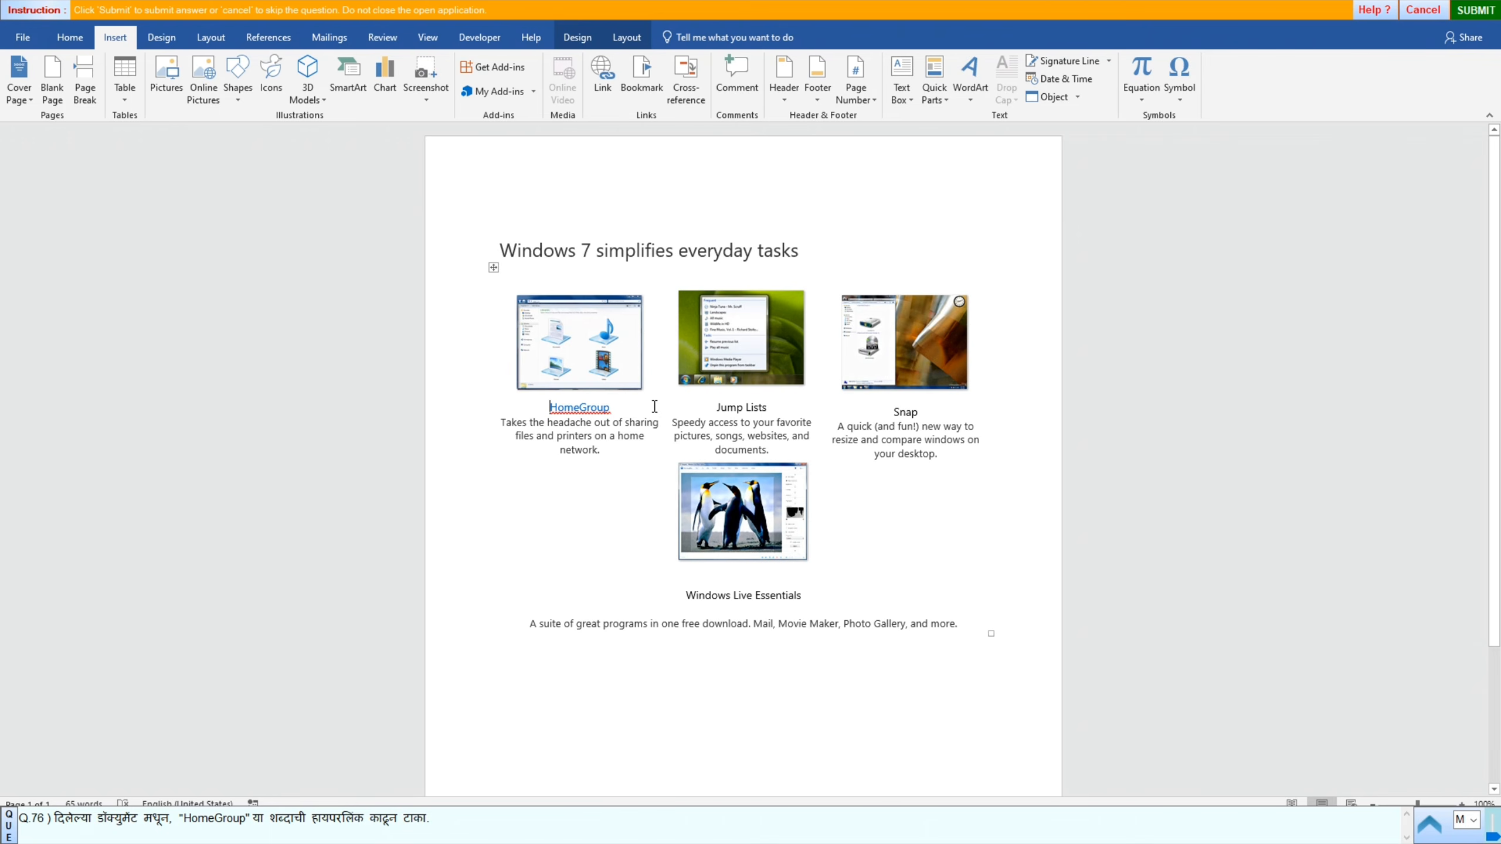
Step: Submit the repeated answer to question 76, dismiss the result message and start question 77
click(1475, 10)
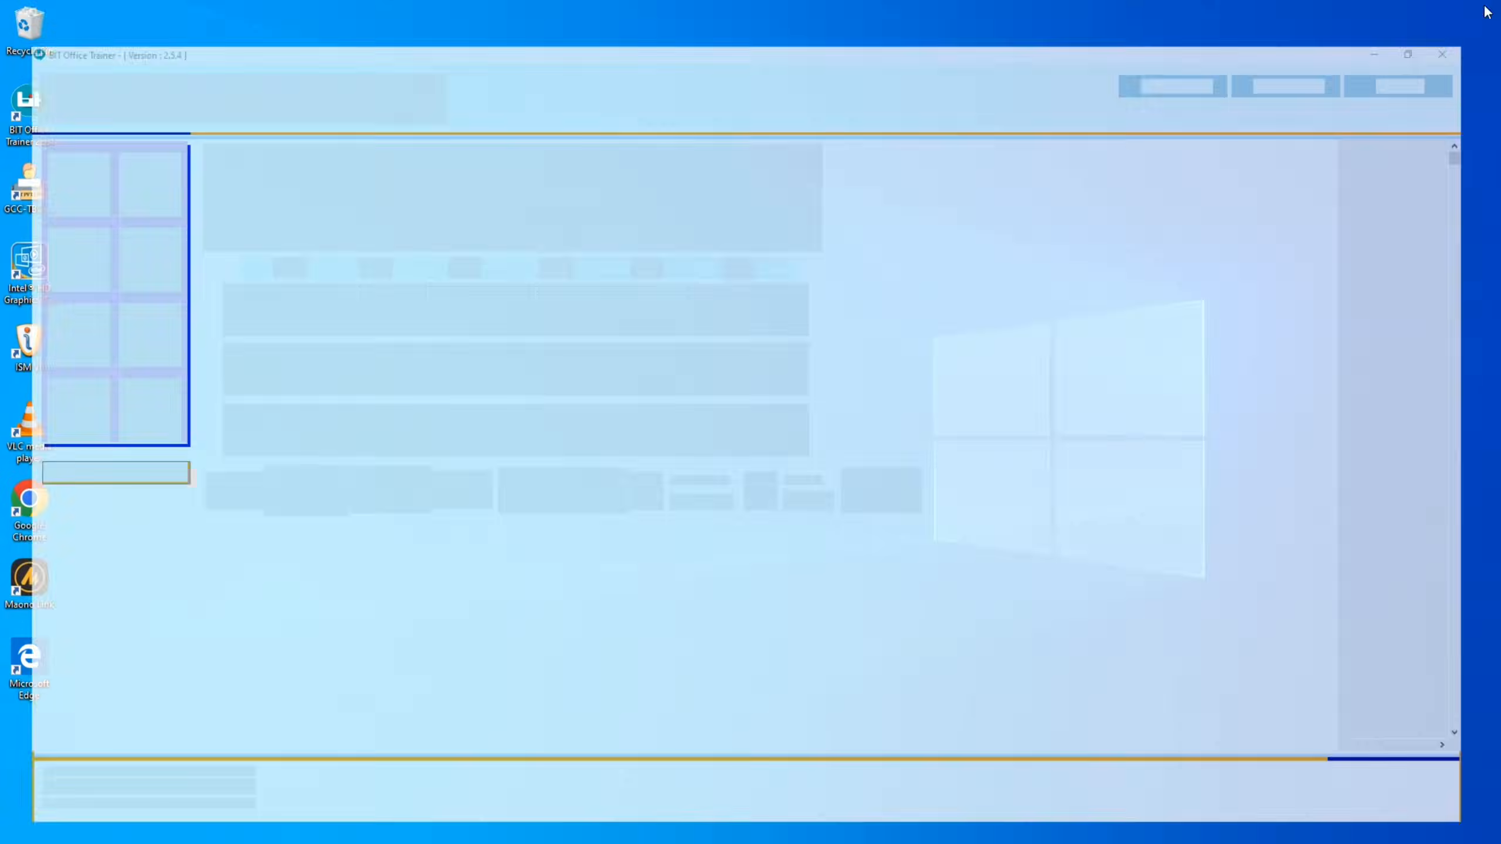
key(Return)
click(446, 467)
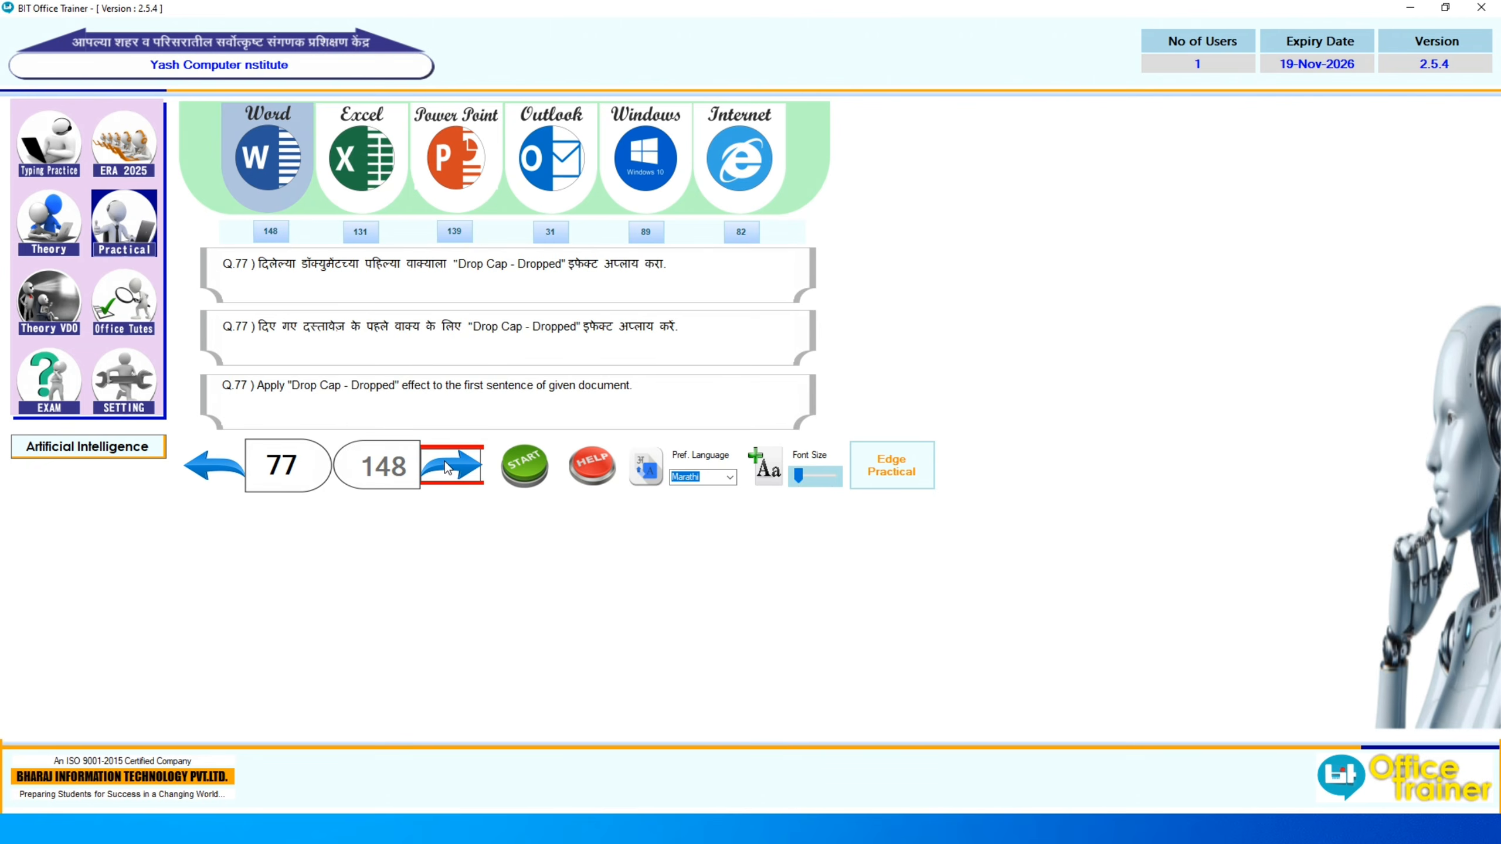
click(540, 473)
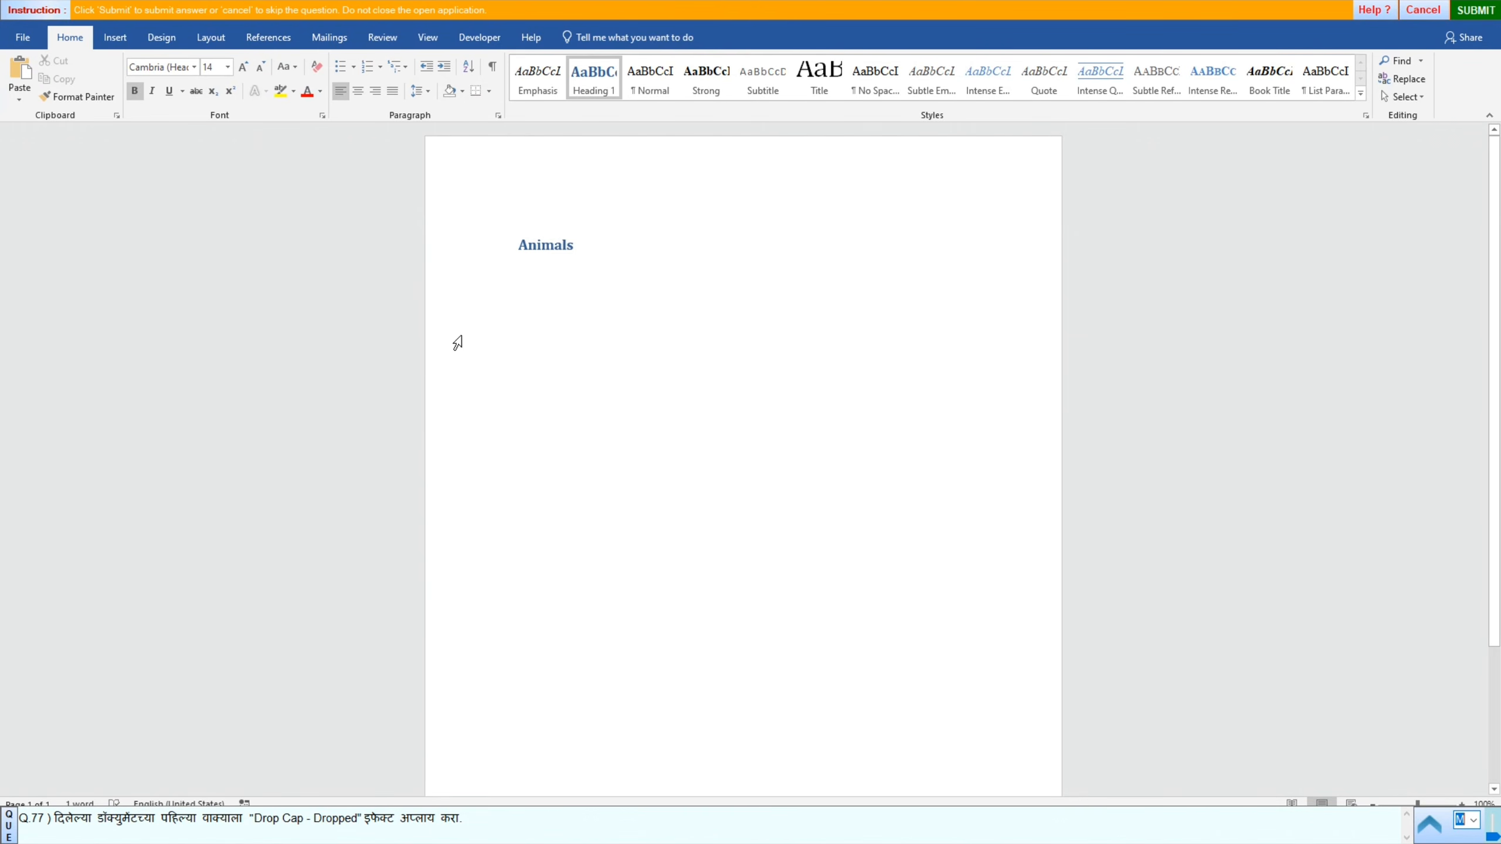
Step: Apply the Dropped drop cap effect to the "Animals" heading
click(487, 253)
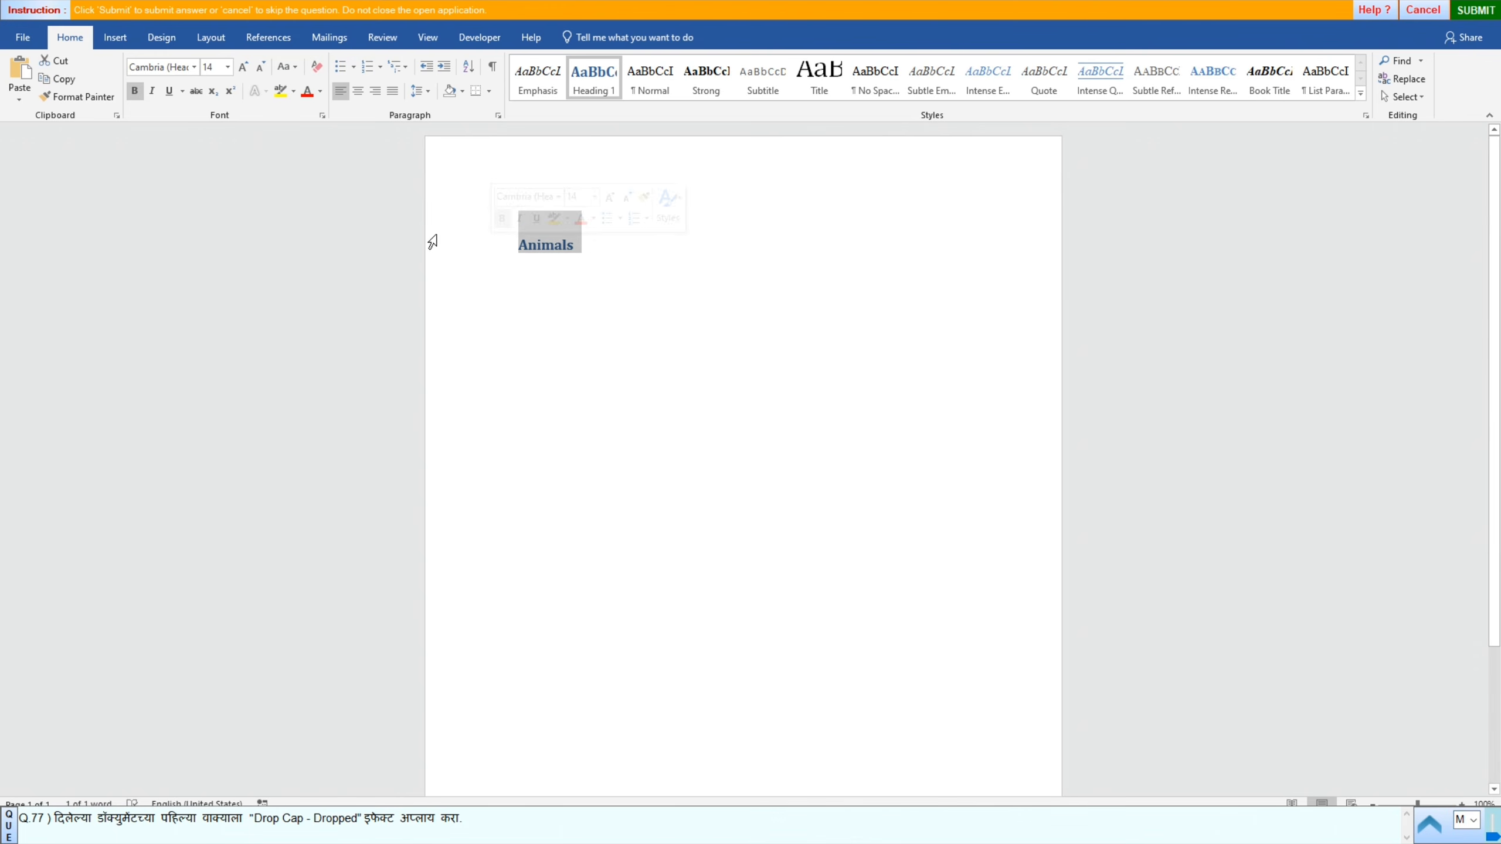
click(298, 827)
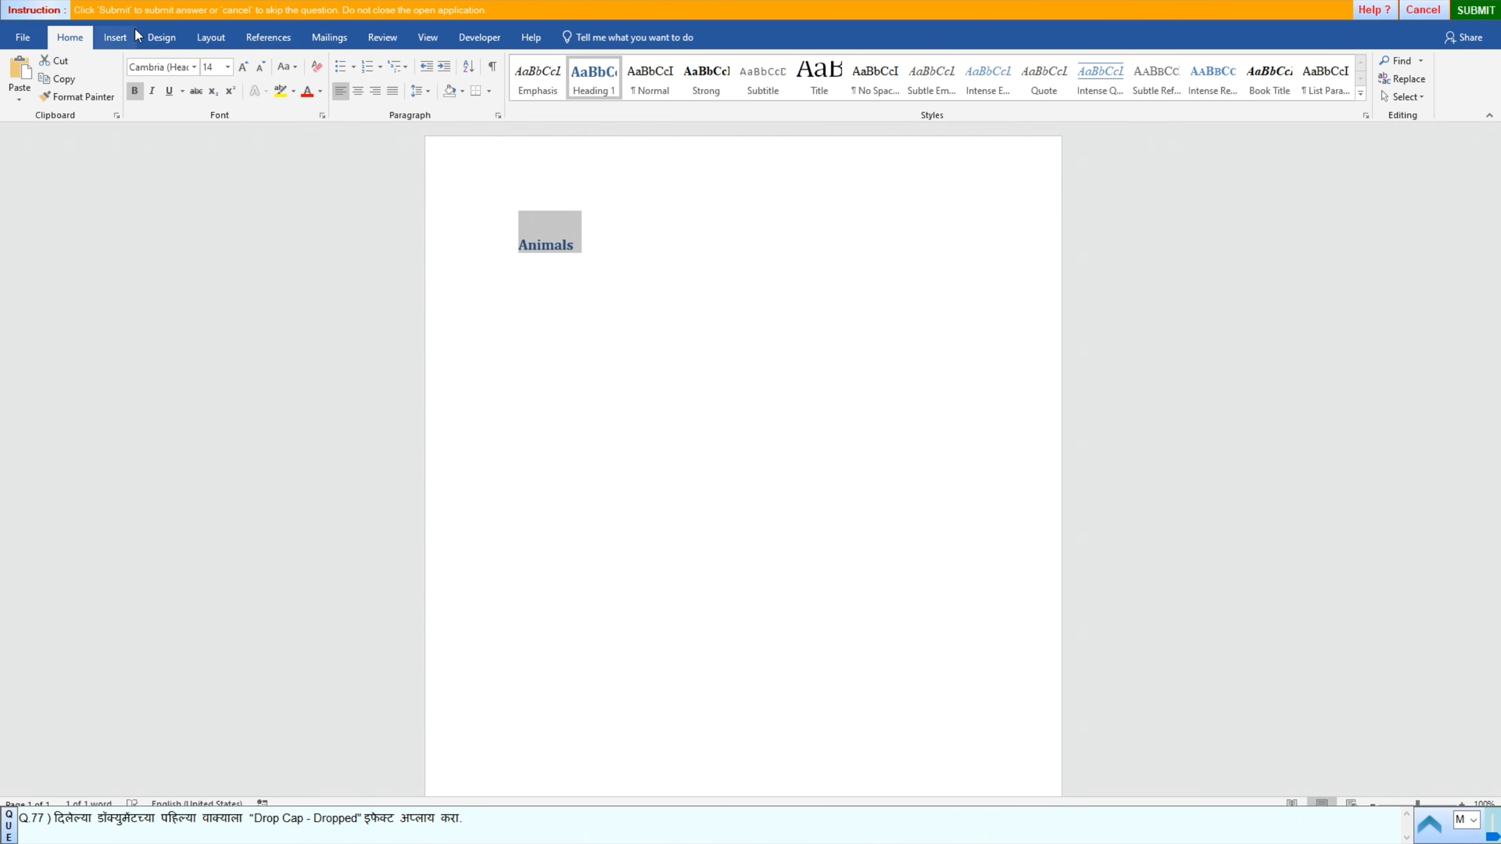
click(120, 38)
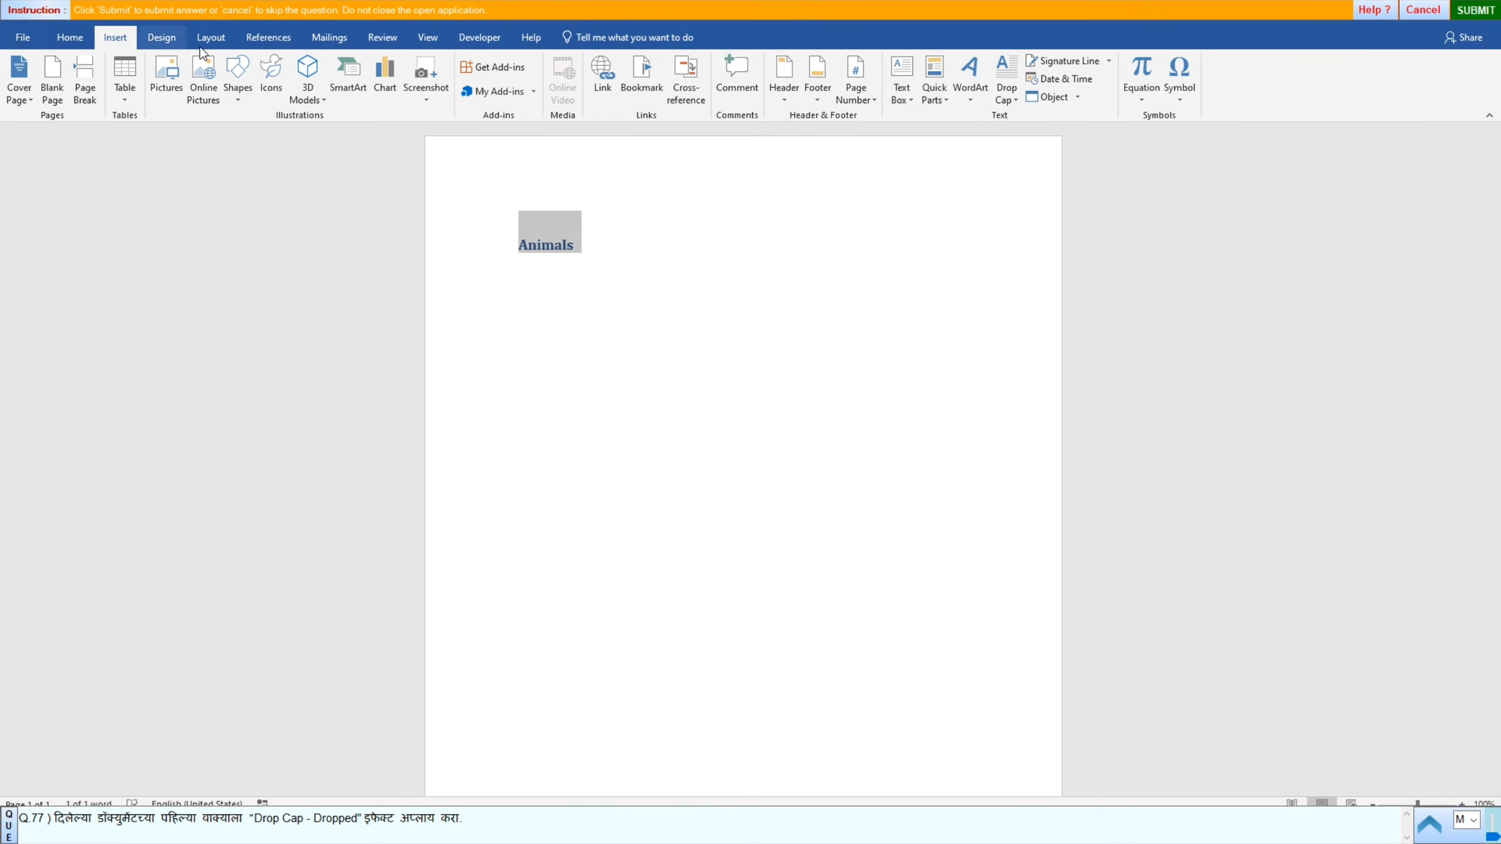
click(1017, 97)
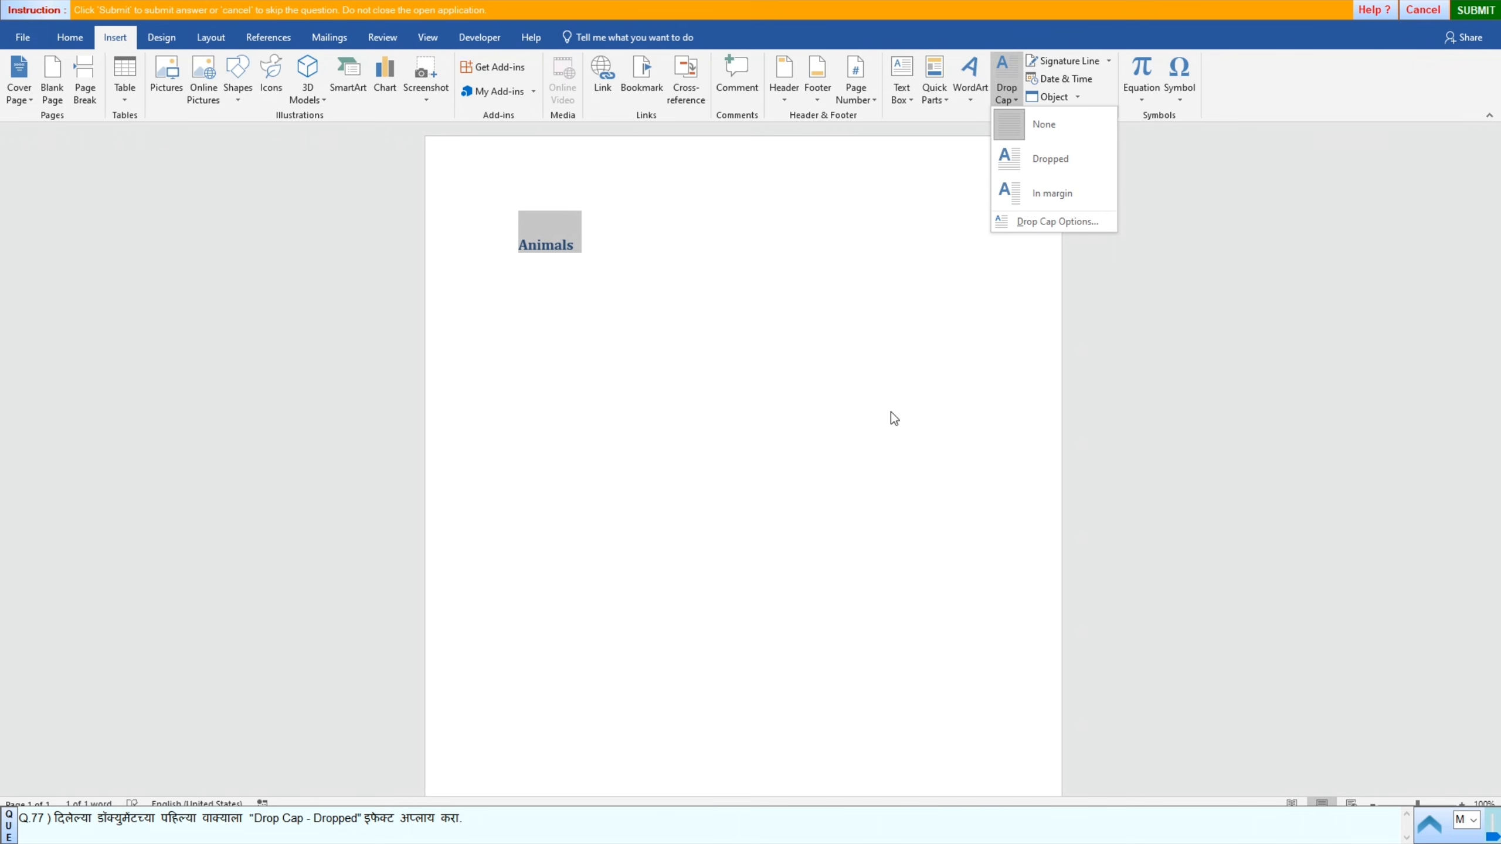
click(1053, 159)
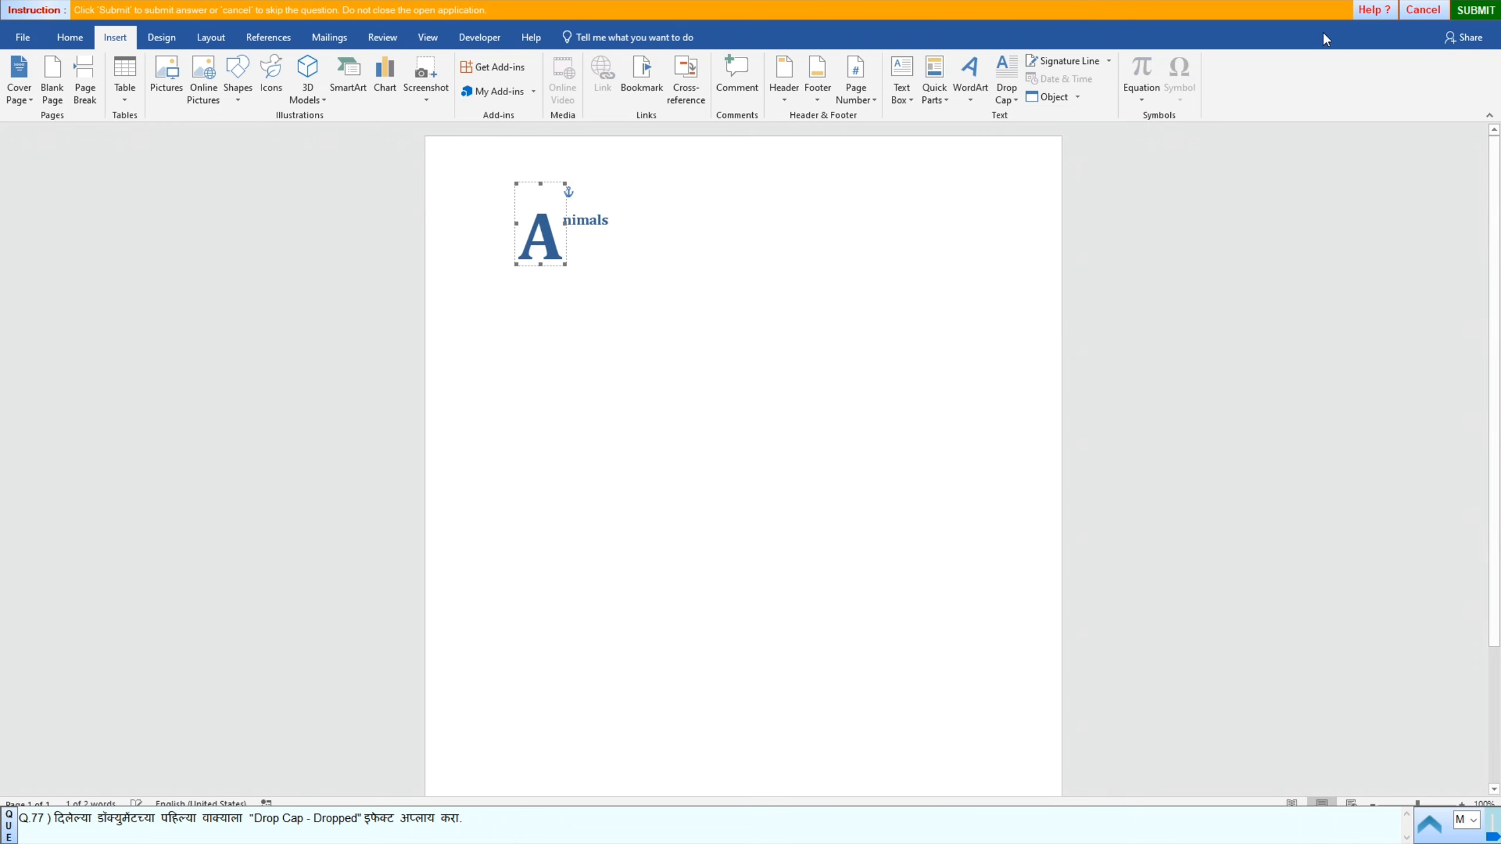
Step: Submit the answer to question 77, dismiss the result message and start question 78
click(1476, 11)
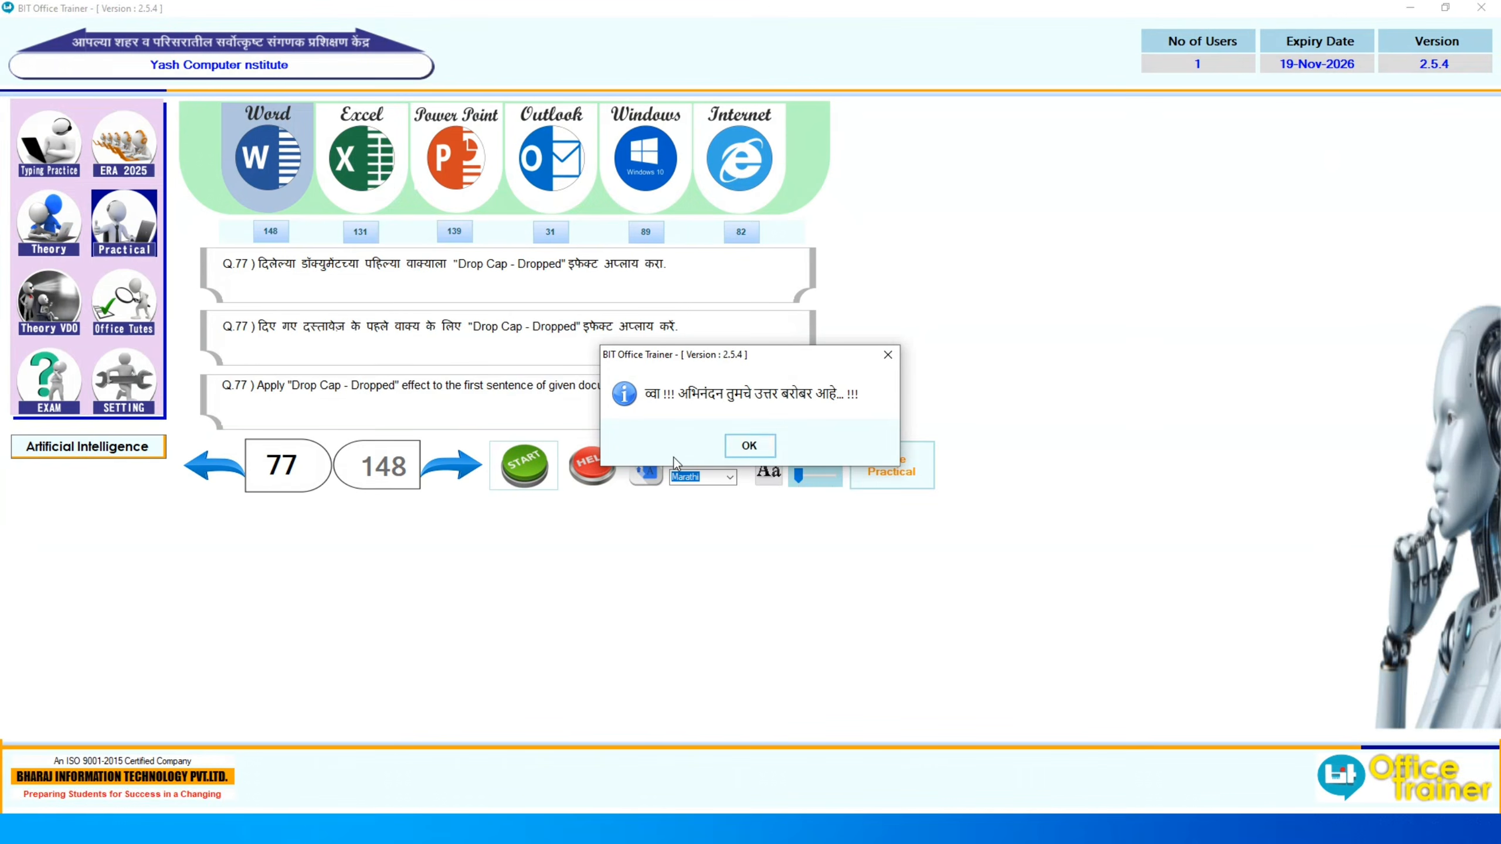
key(Return)
click(453, 470)
click(506, 474)
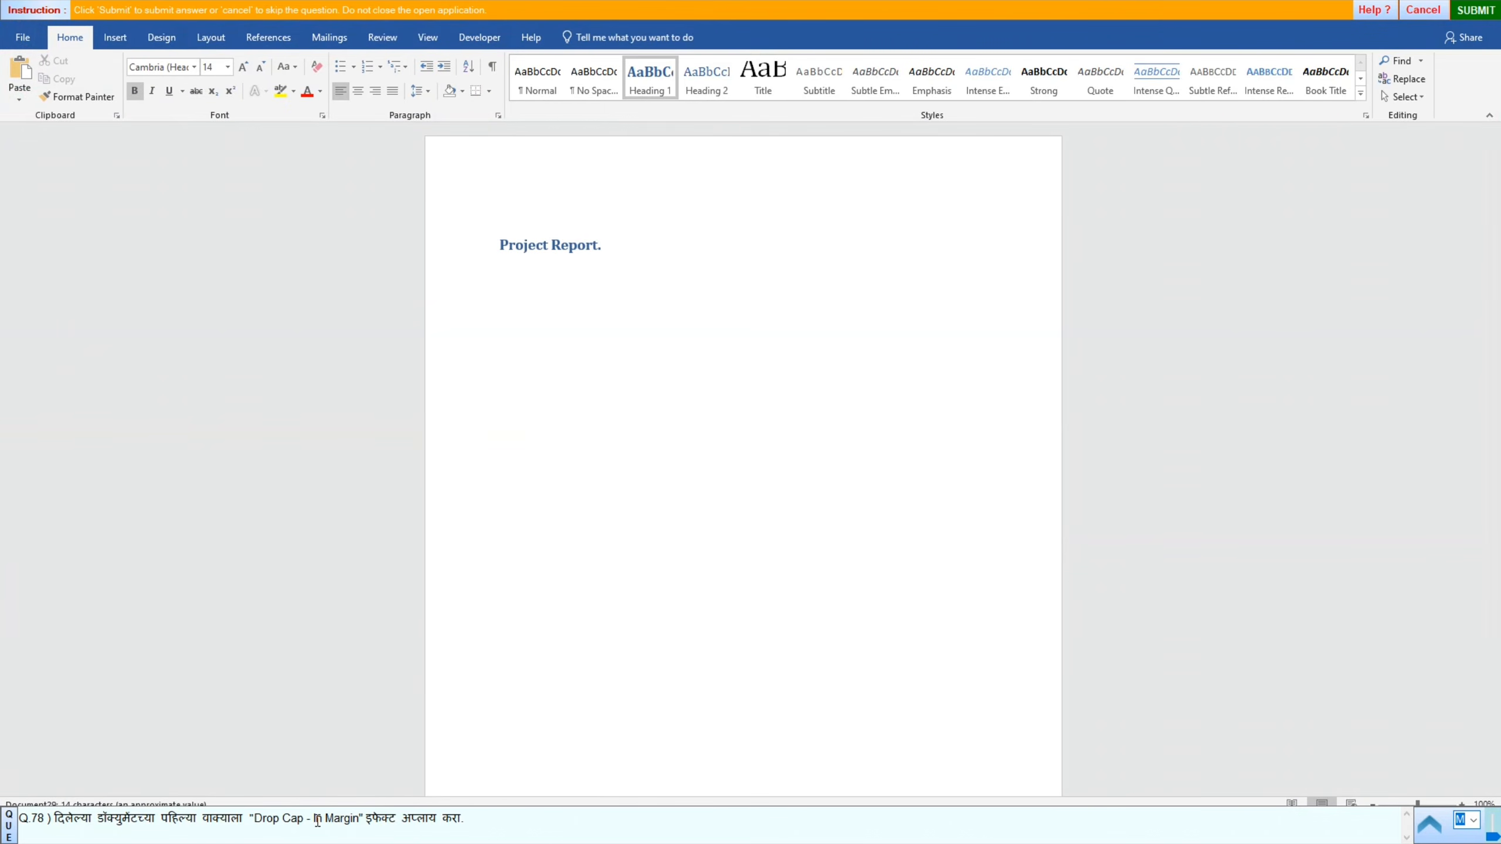
Step: Apply the In margin drop cap effect to the "Project Report." heading
click(473, 256)
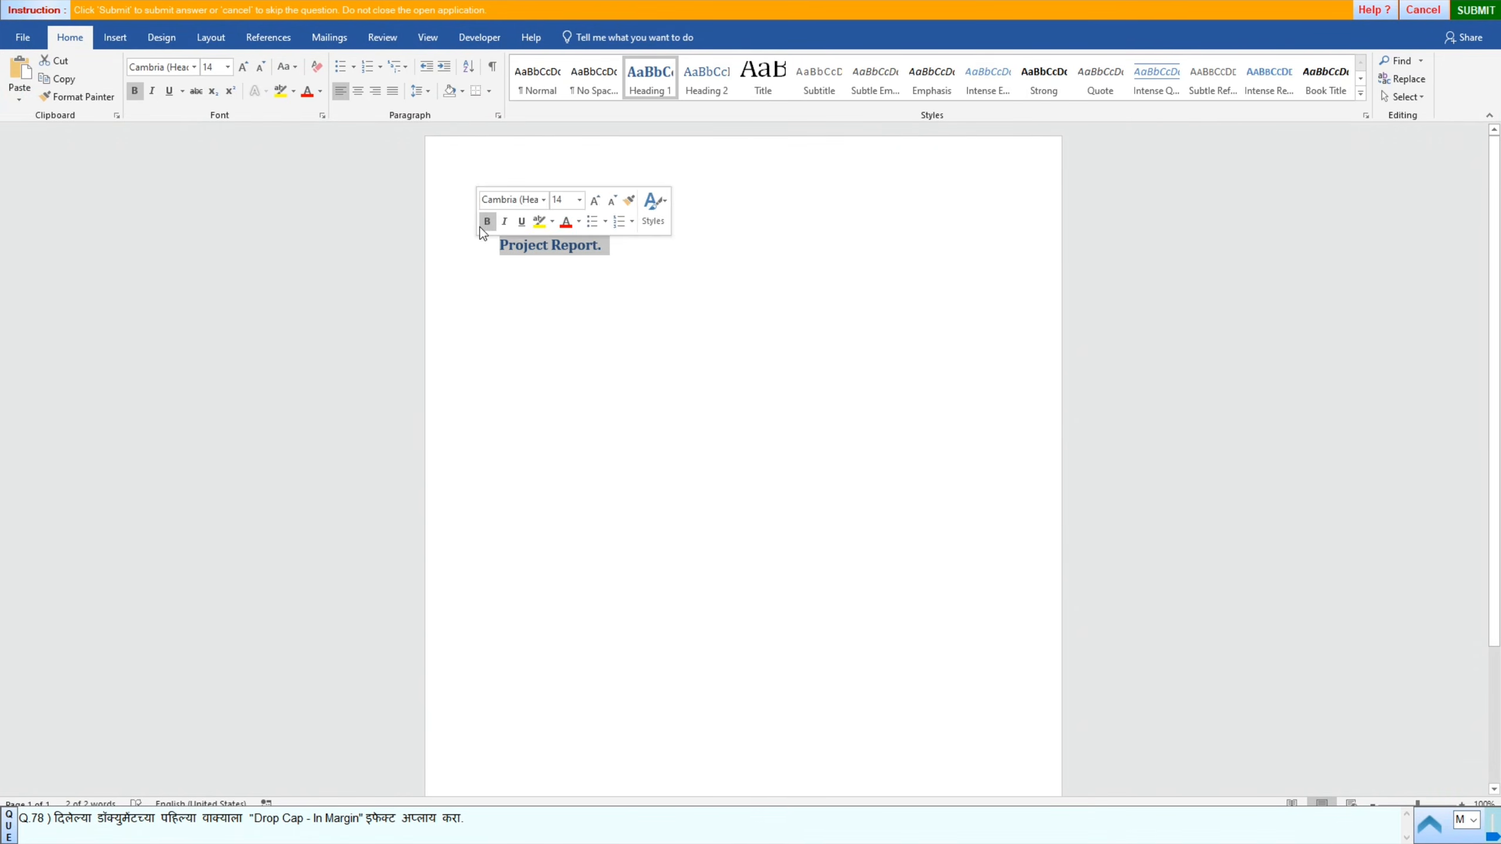
click(118, 38)
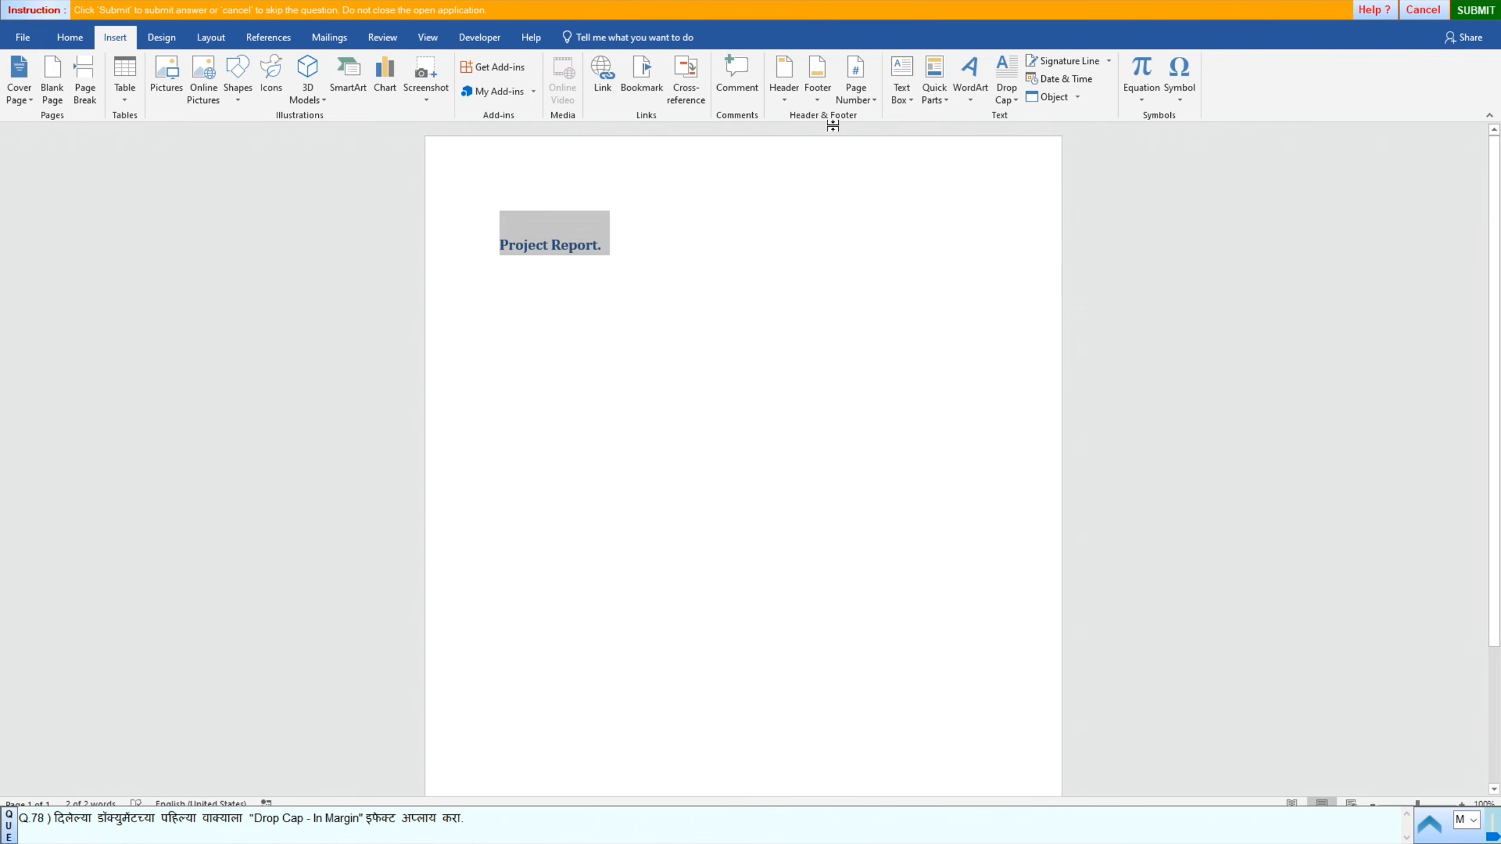
click(1012, 99)
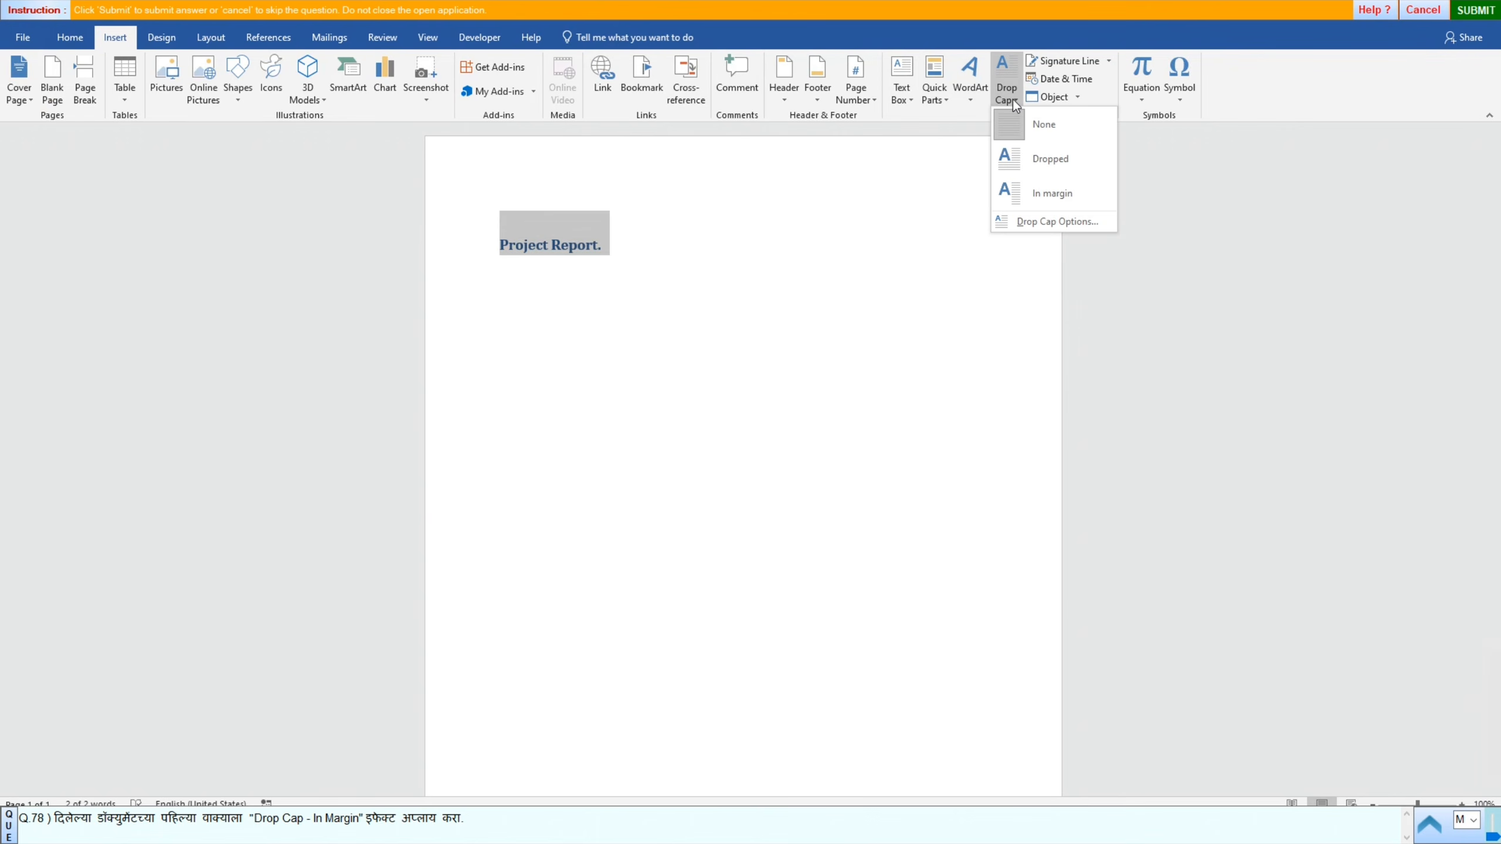
click(1031, 197)
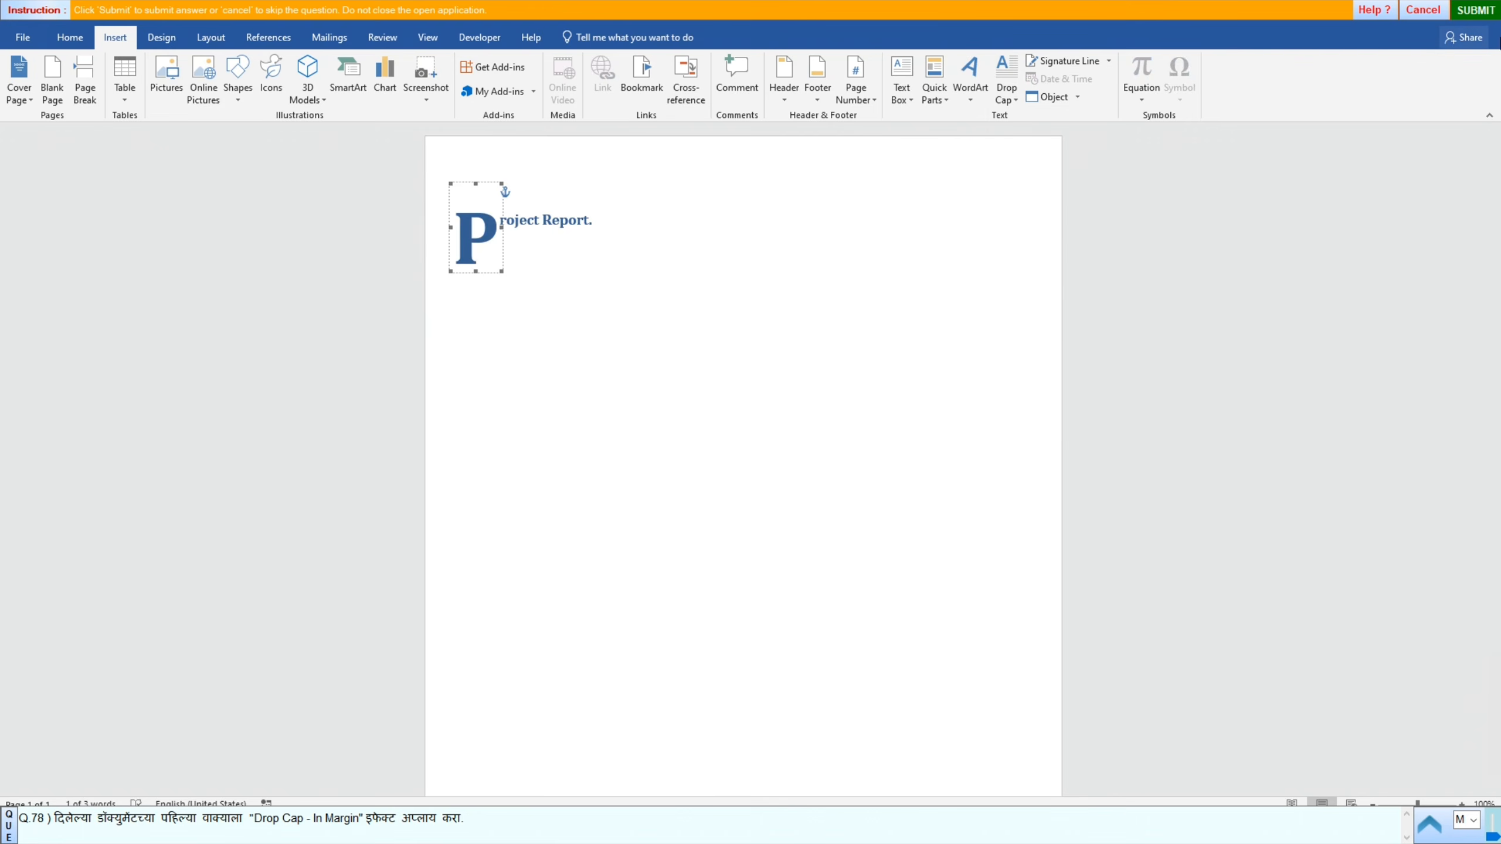
Step: Submit the answer to question 78, dismiss the result message and start question 79
click(1475, 11)
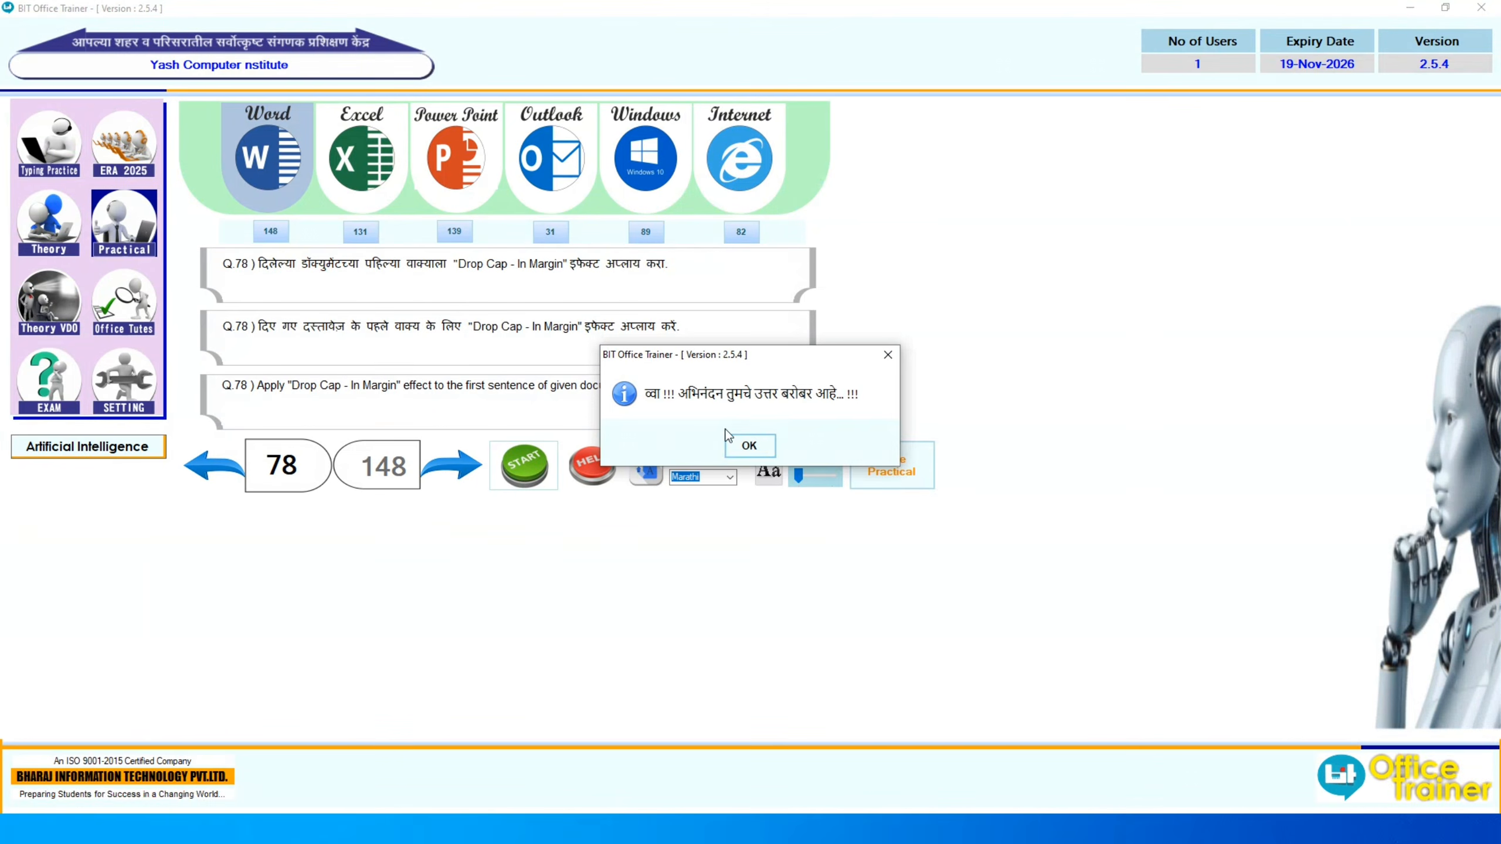
click(752, 445)
click(476, 458)
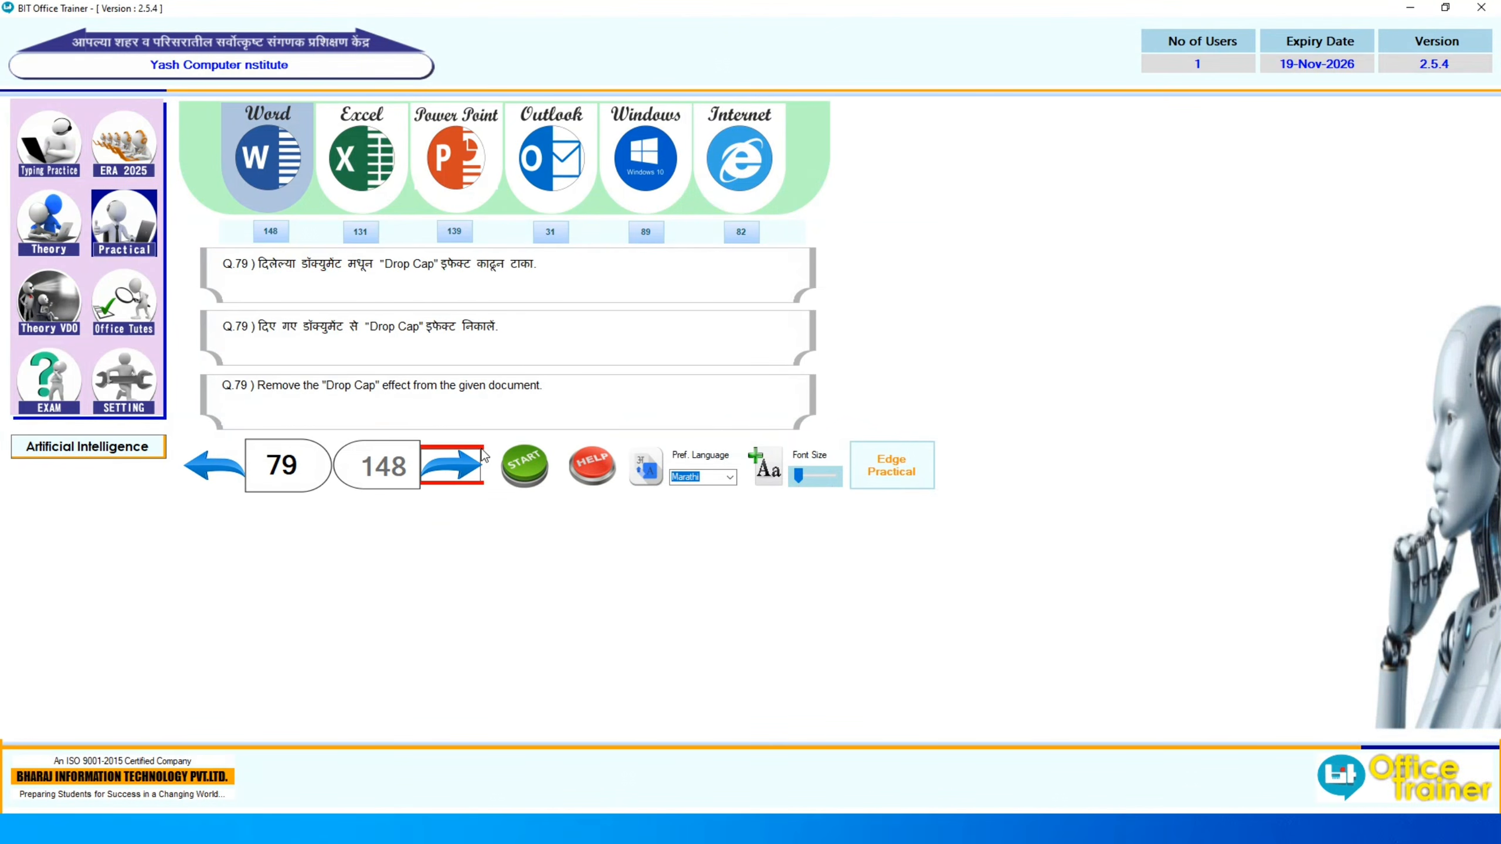
click(546, 468)
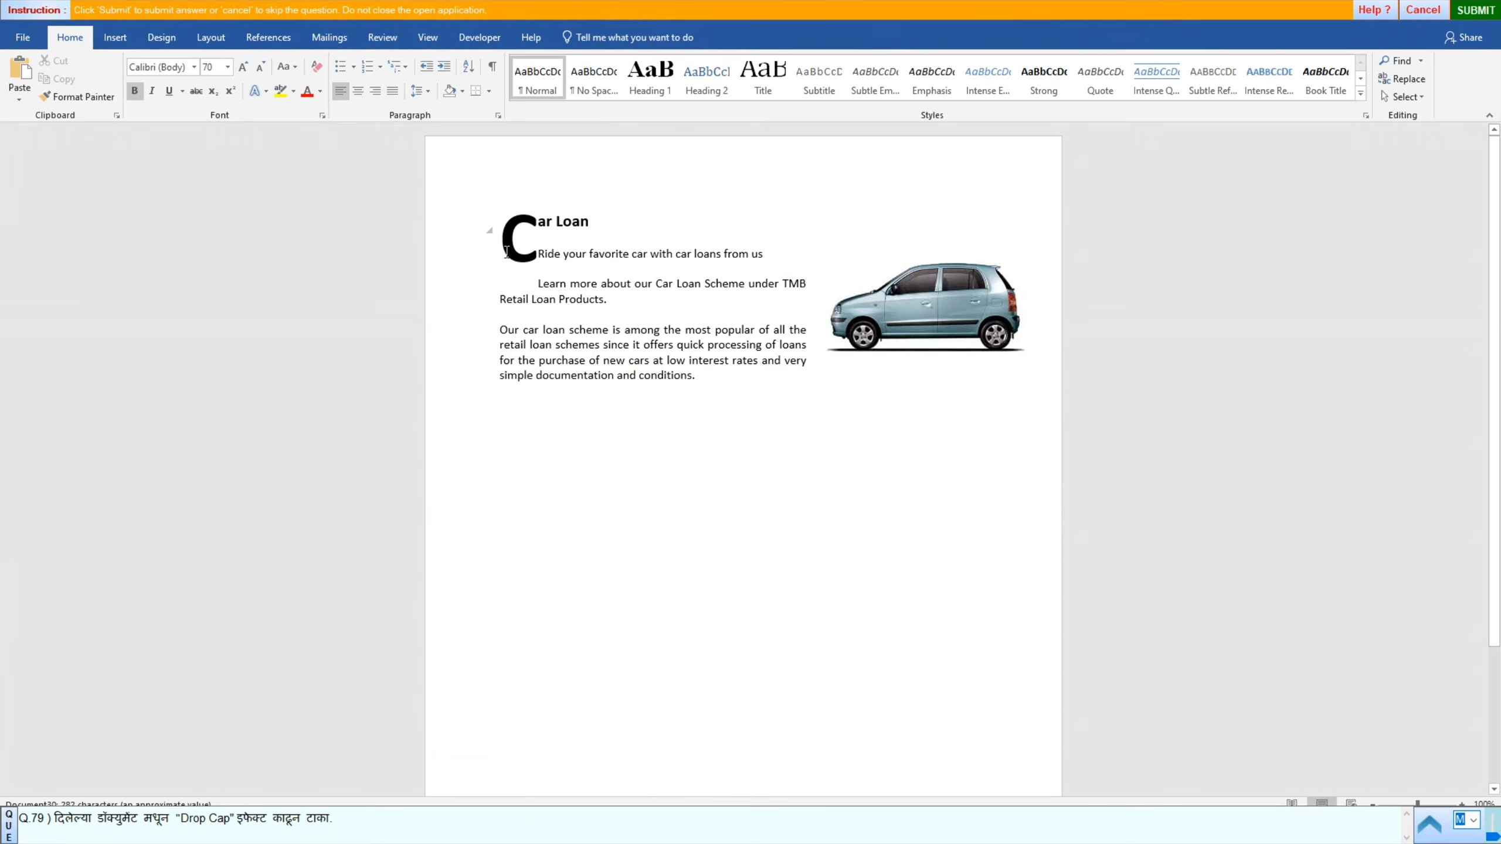
Step: Remove the drop cap effect from the letter C of the "Car Loan" heading
click(486, 242)
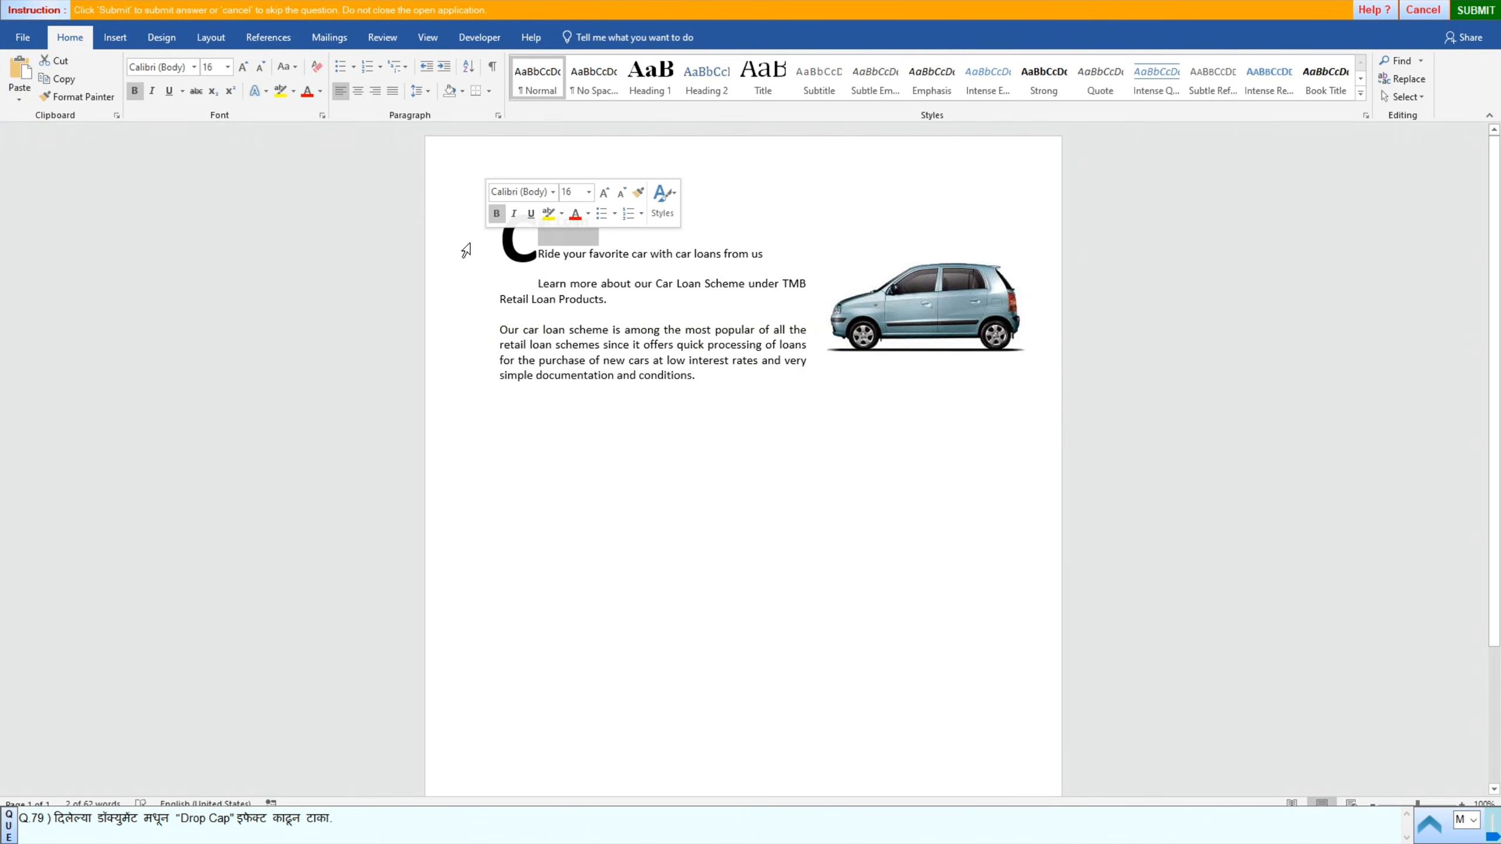
click(466, 255)
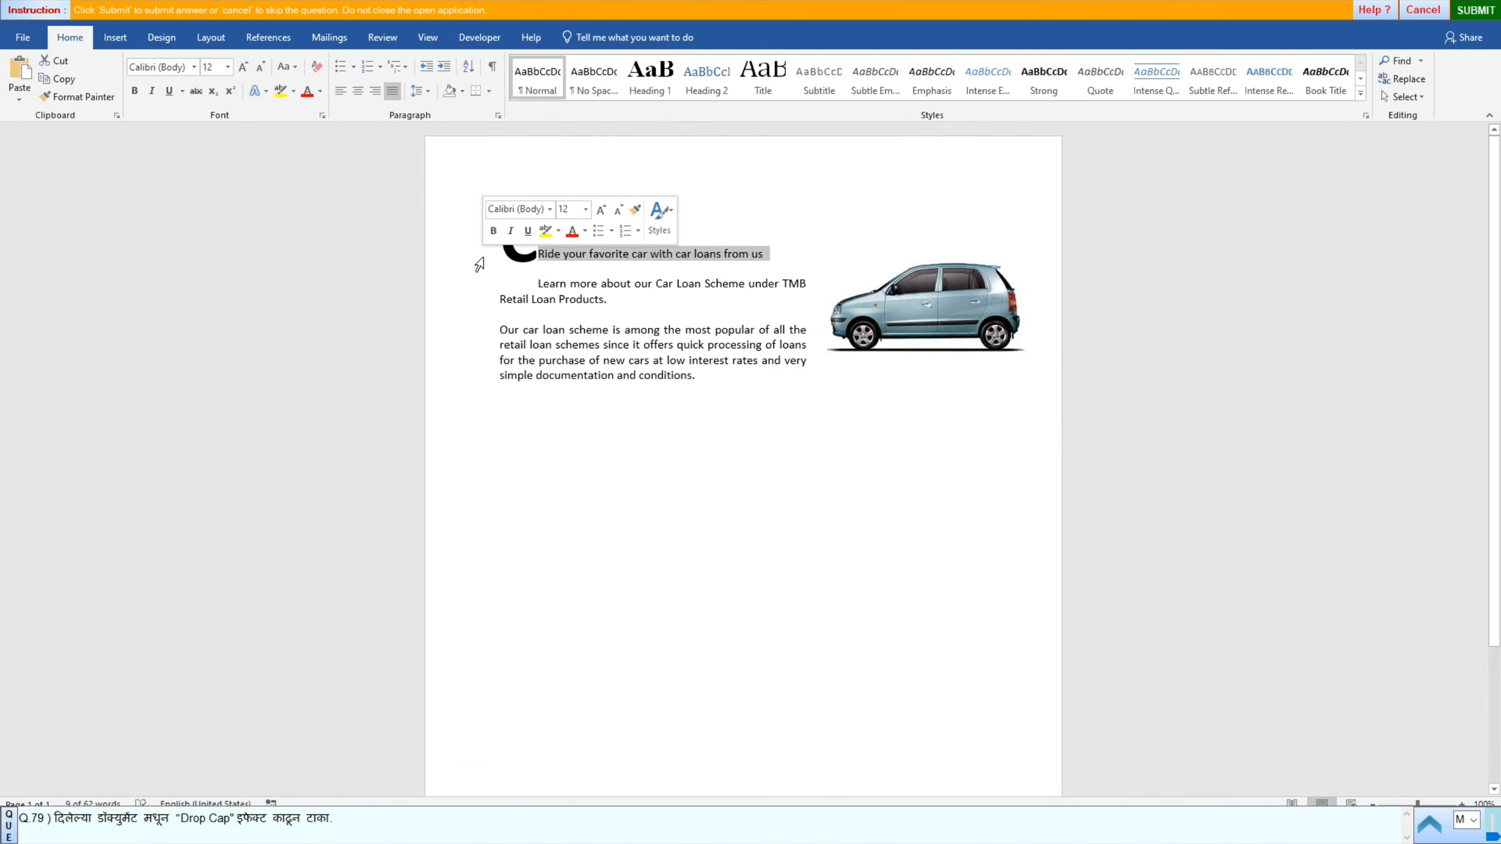
click(381, 299)
click(513, 239)
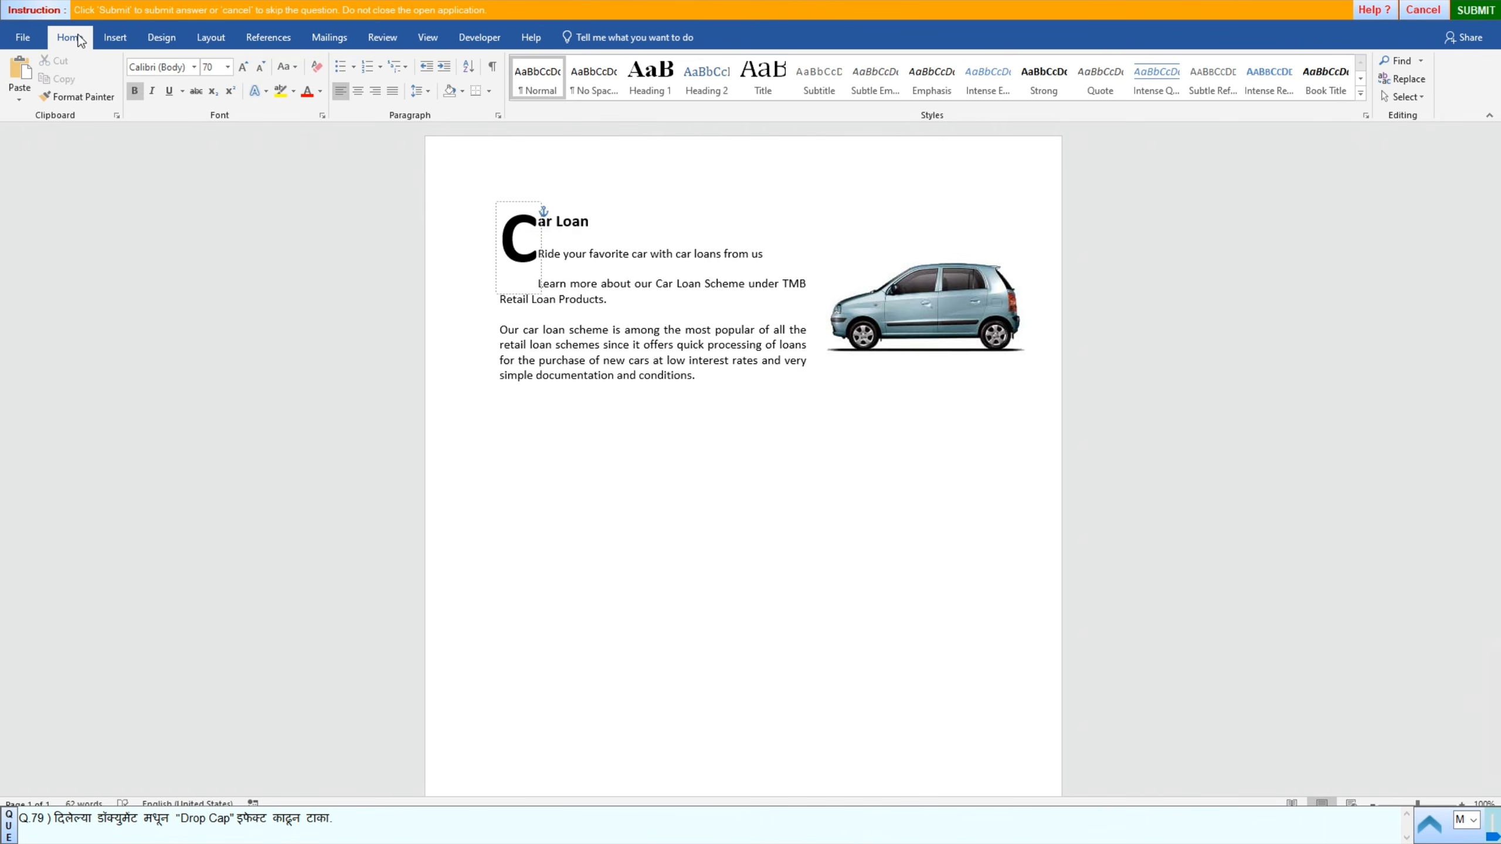
click(116, 39)
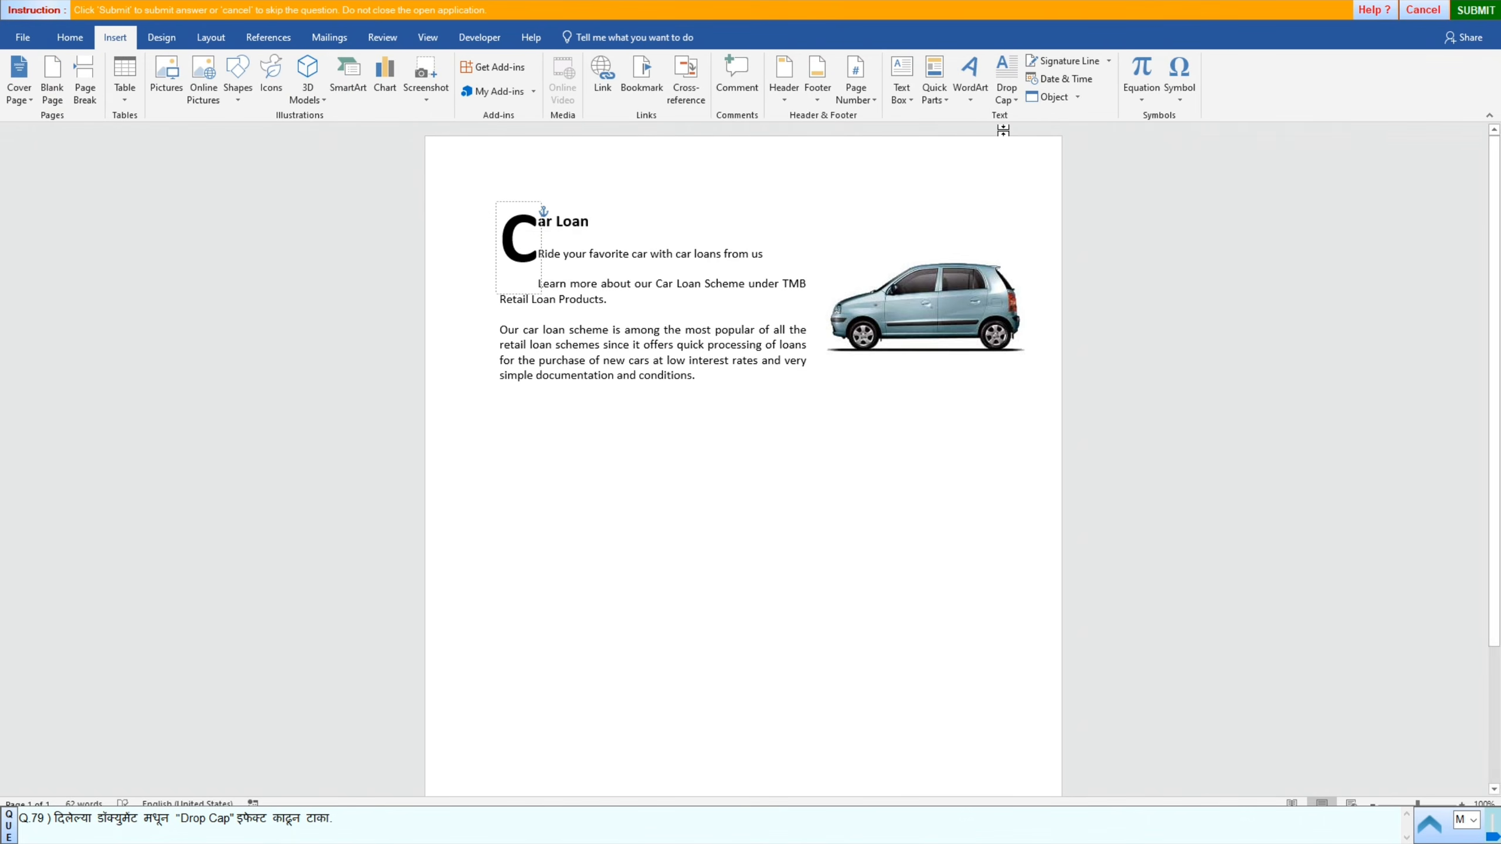
click(1022, 103)
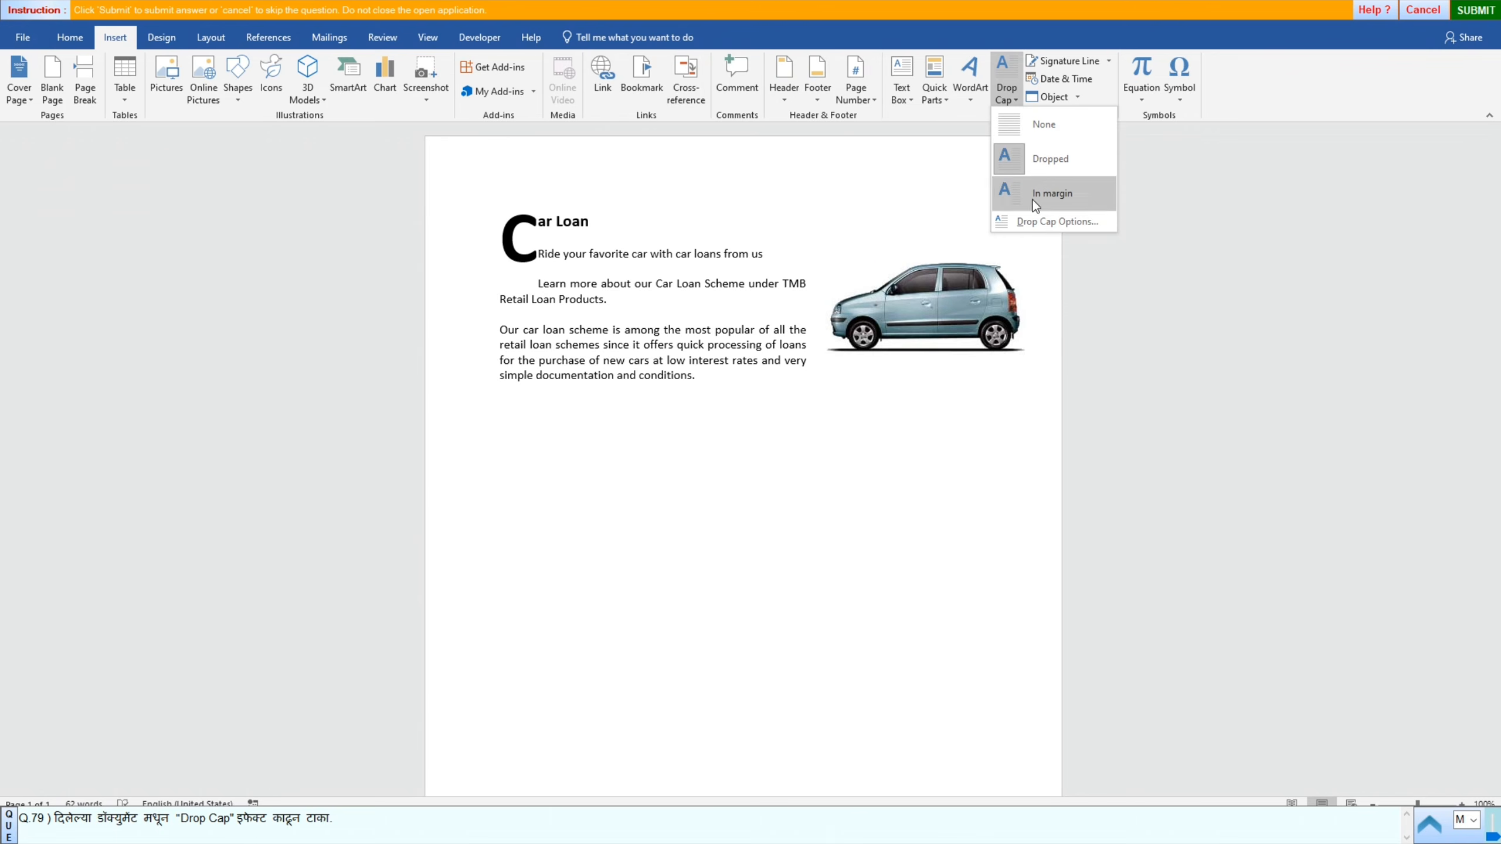
click(1038, 123)
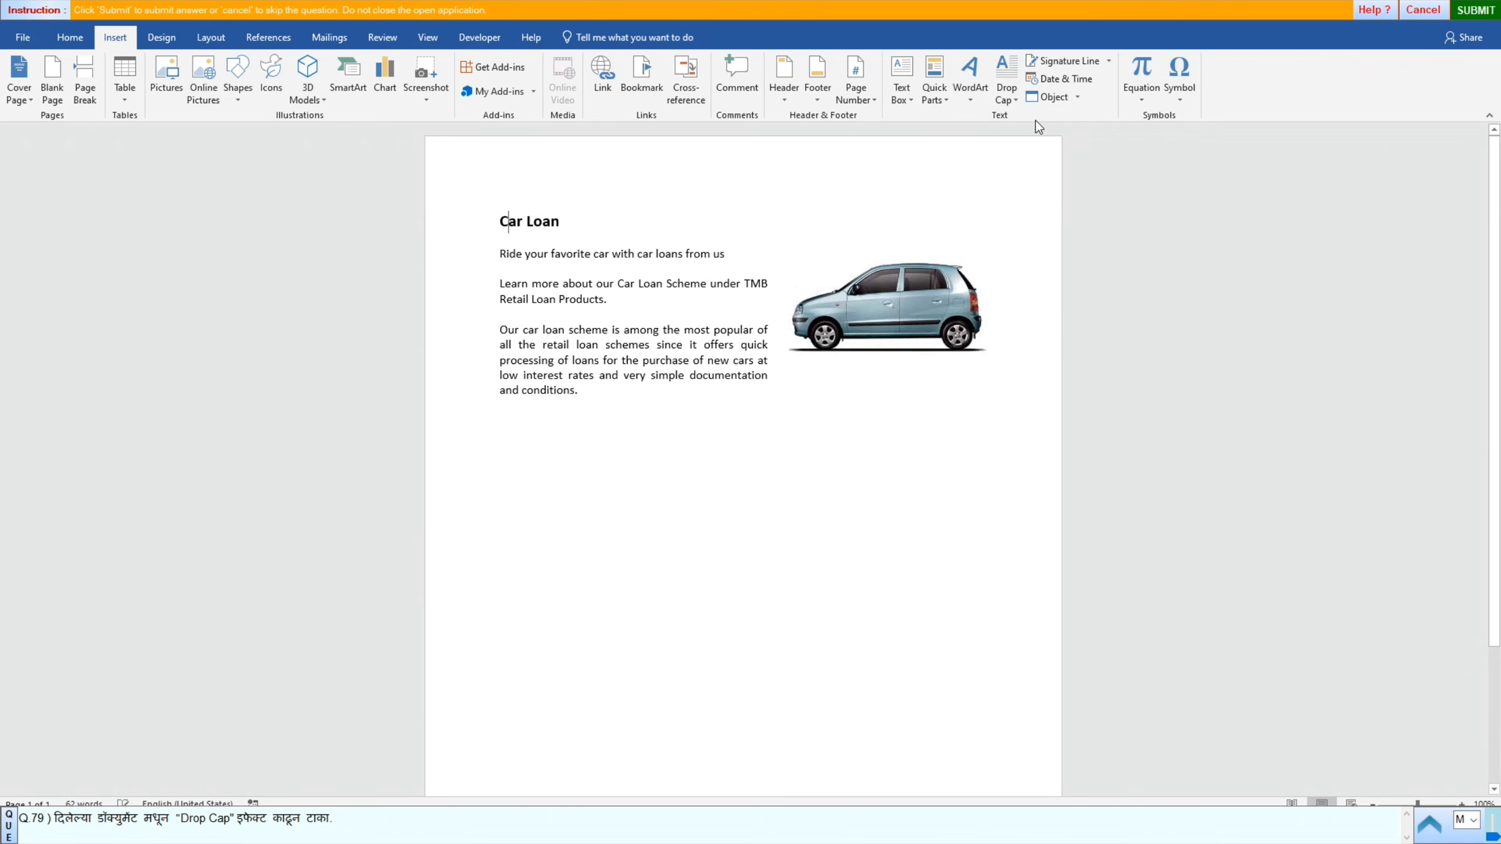
Step: Submit the answer to question 79, dismiss the result message and start question 80
click(1466, 12)
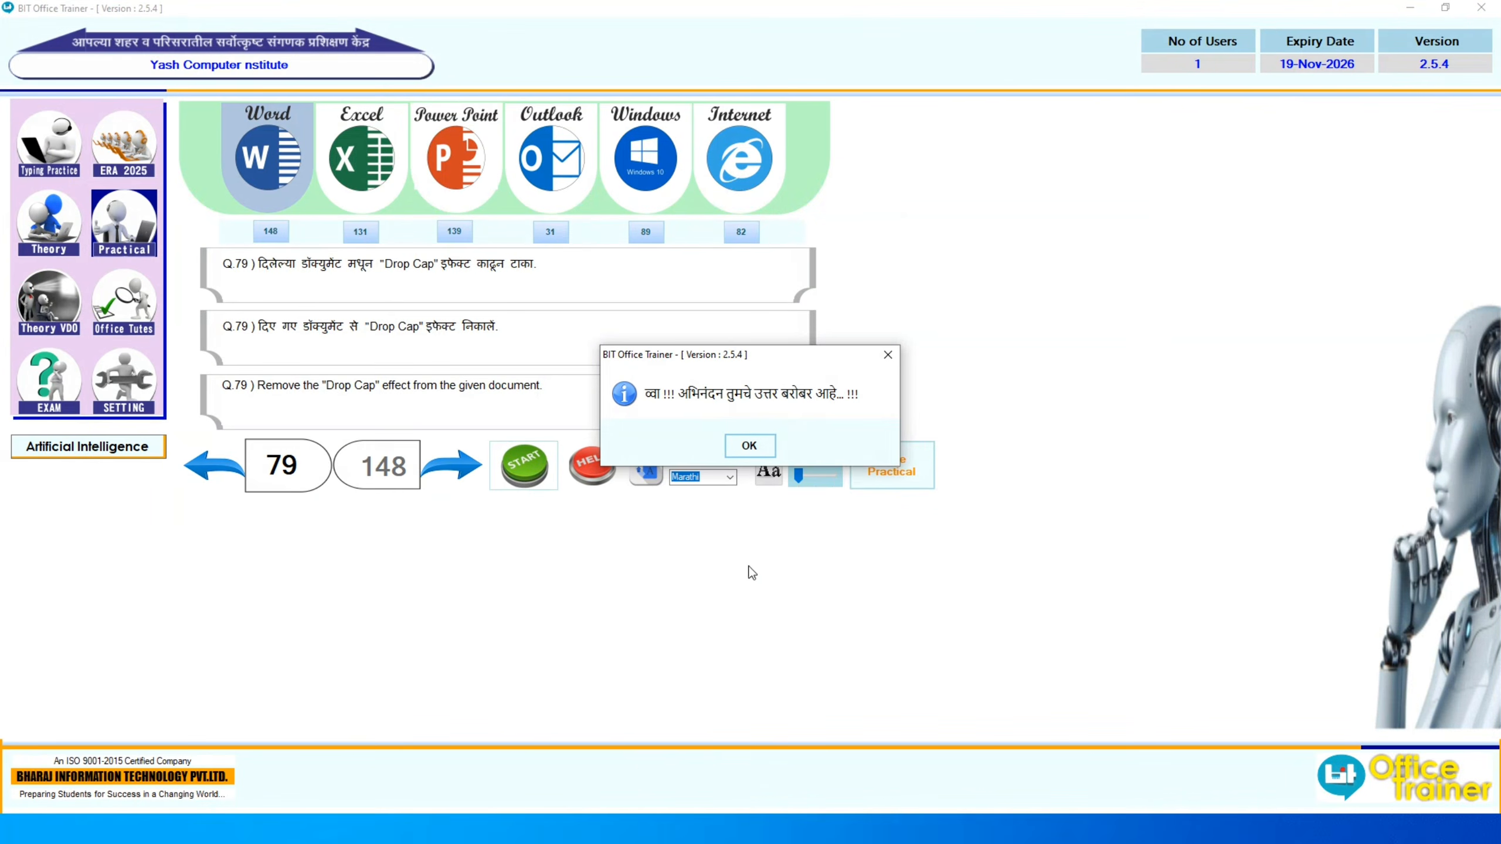
click(746, 454)
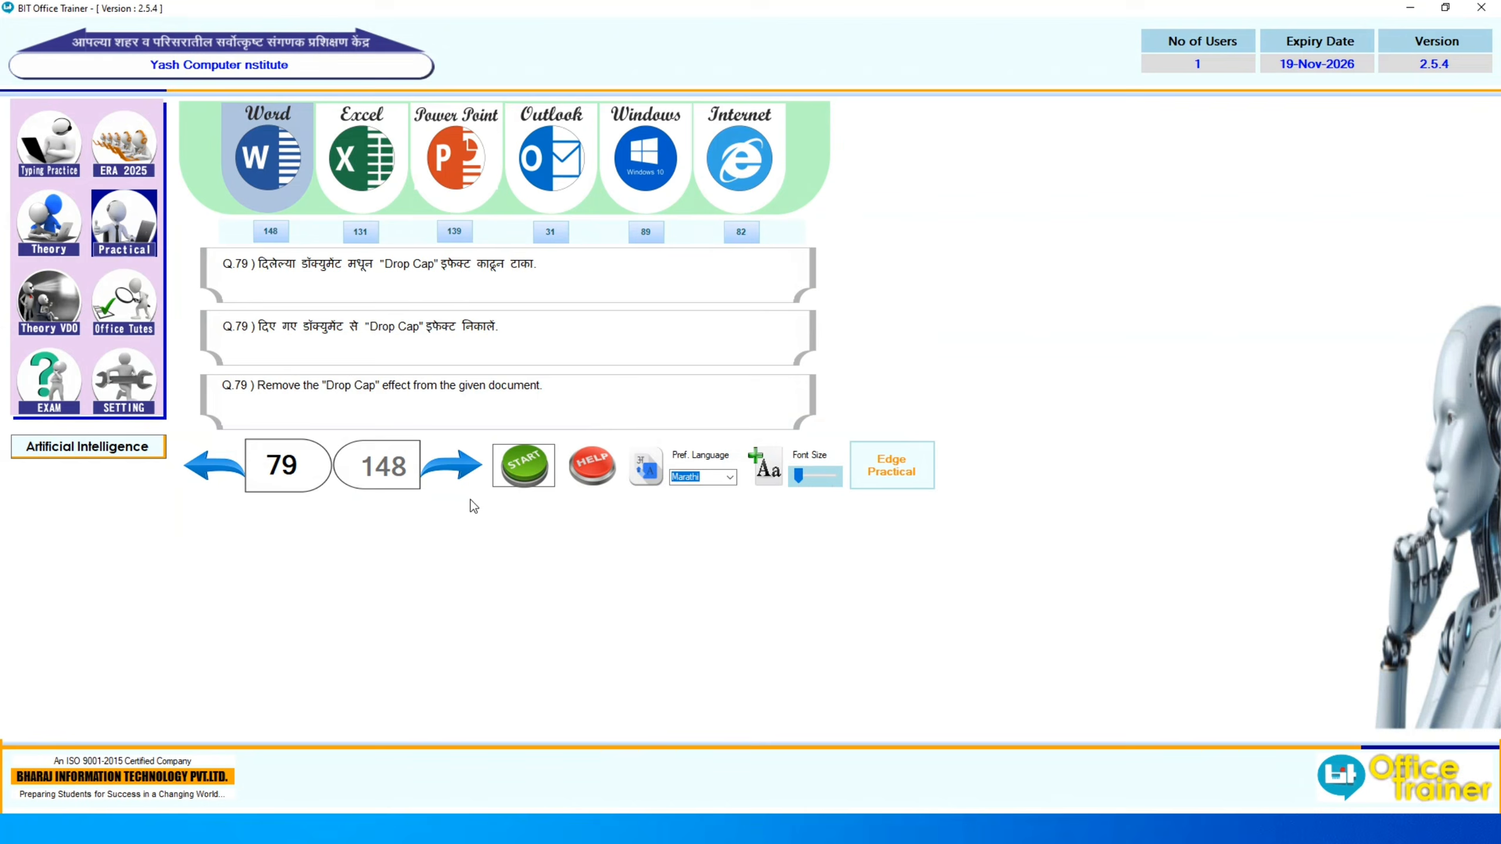
click(460, 464)
click(497, 471)
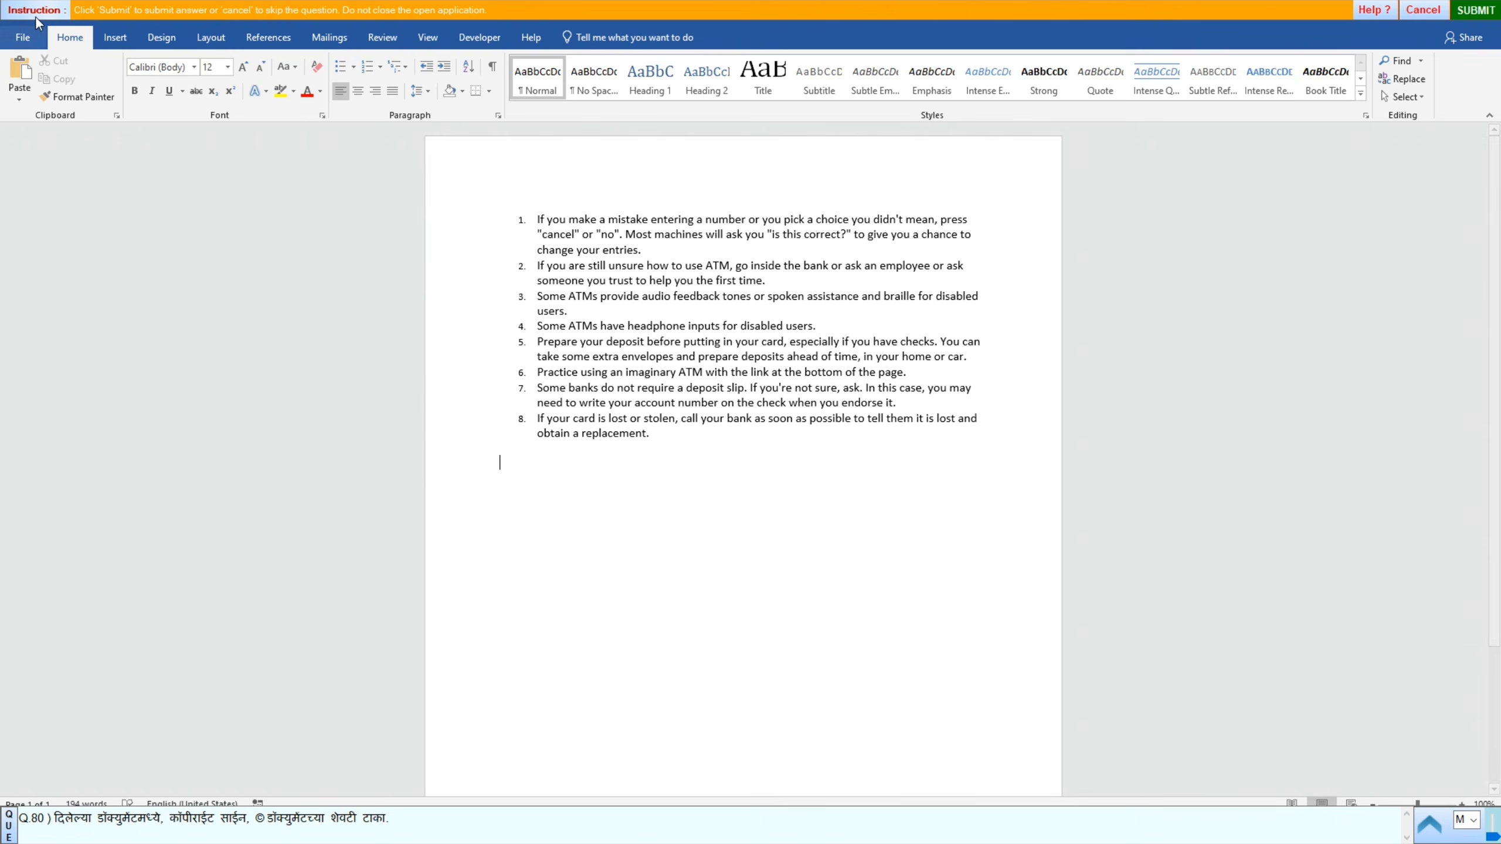
Step: Insert the copyright symbol © in the empty paragraph at the end of the document
click(116, 38)
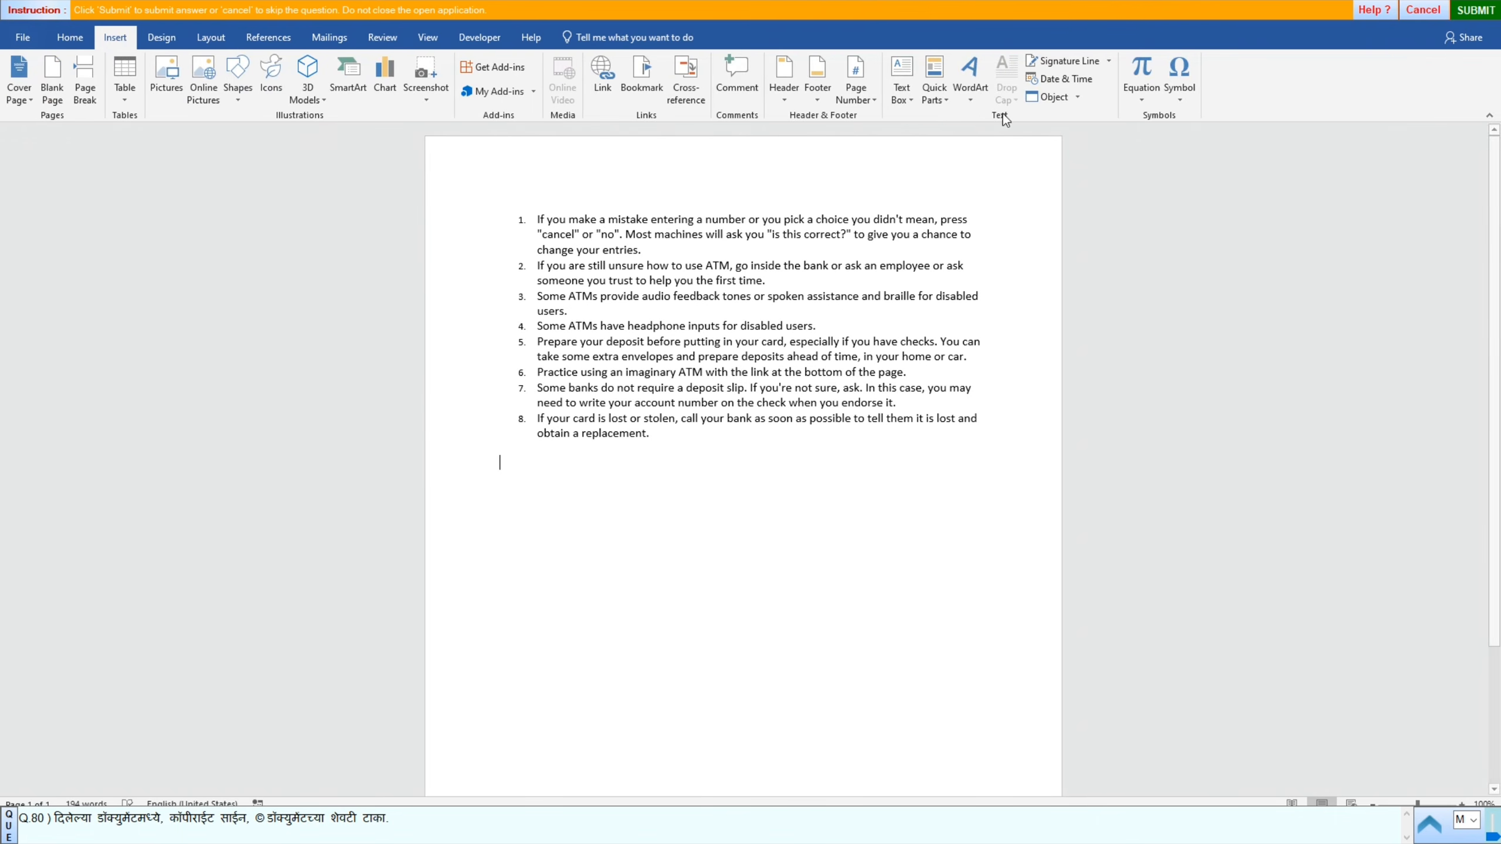
click(1180, 94)
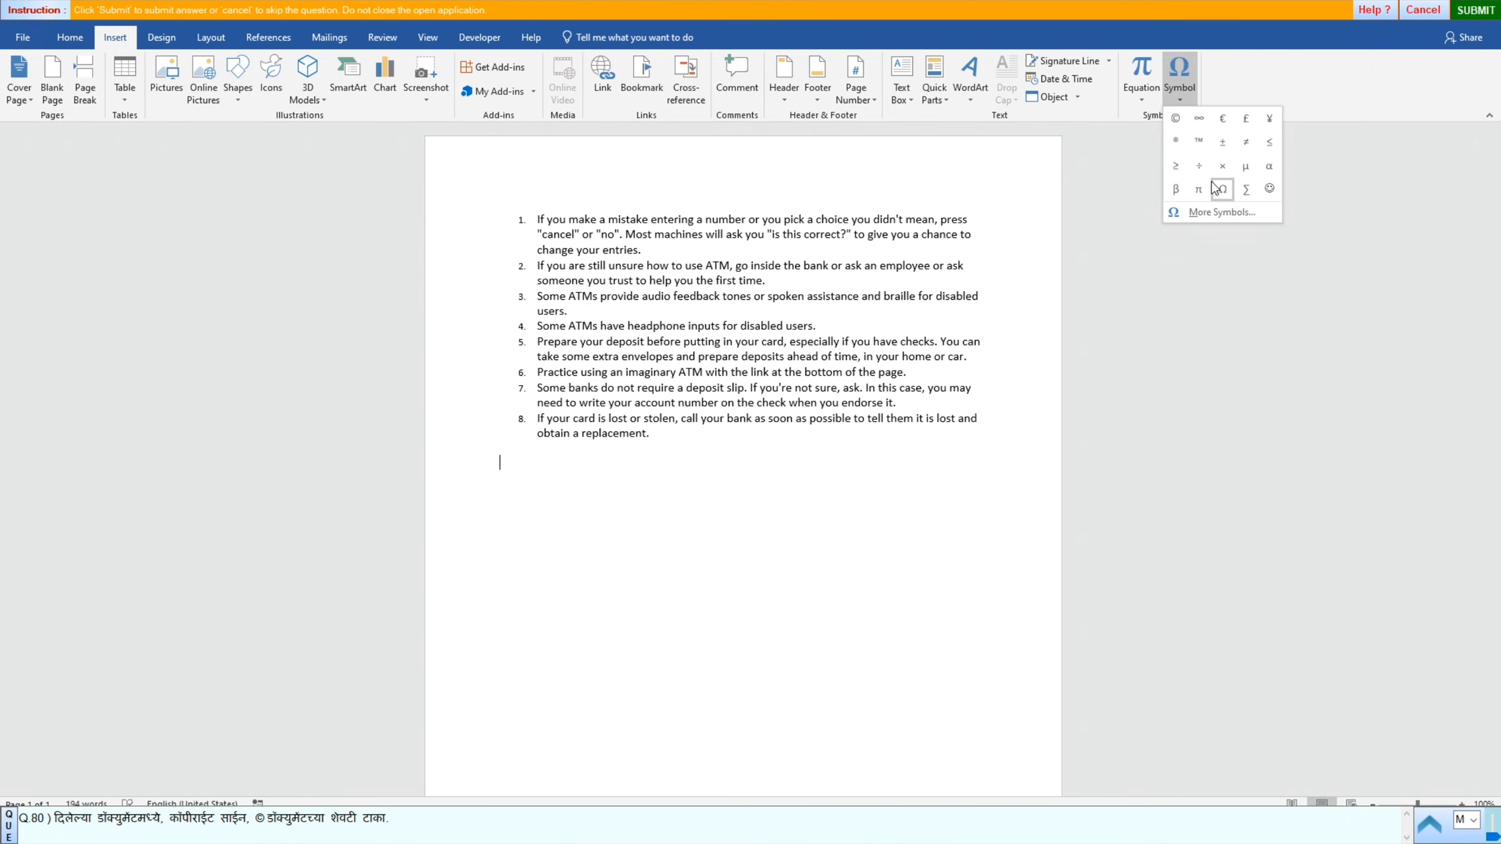
click(1176, 120)
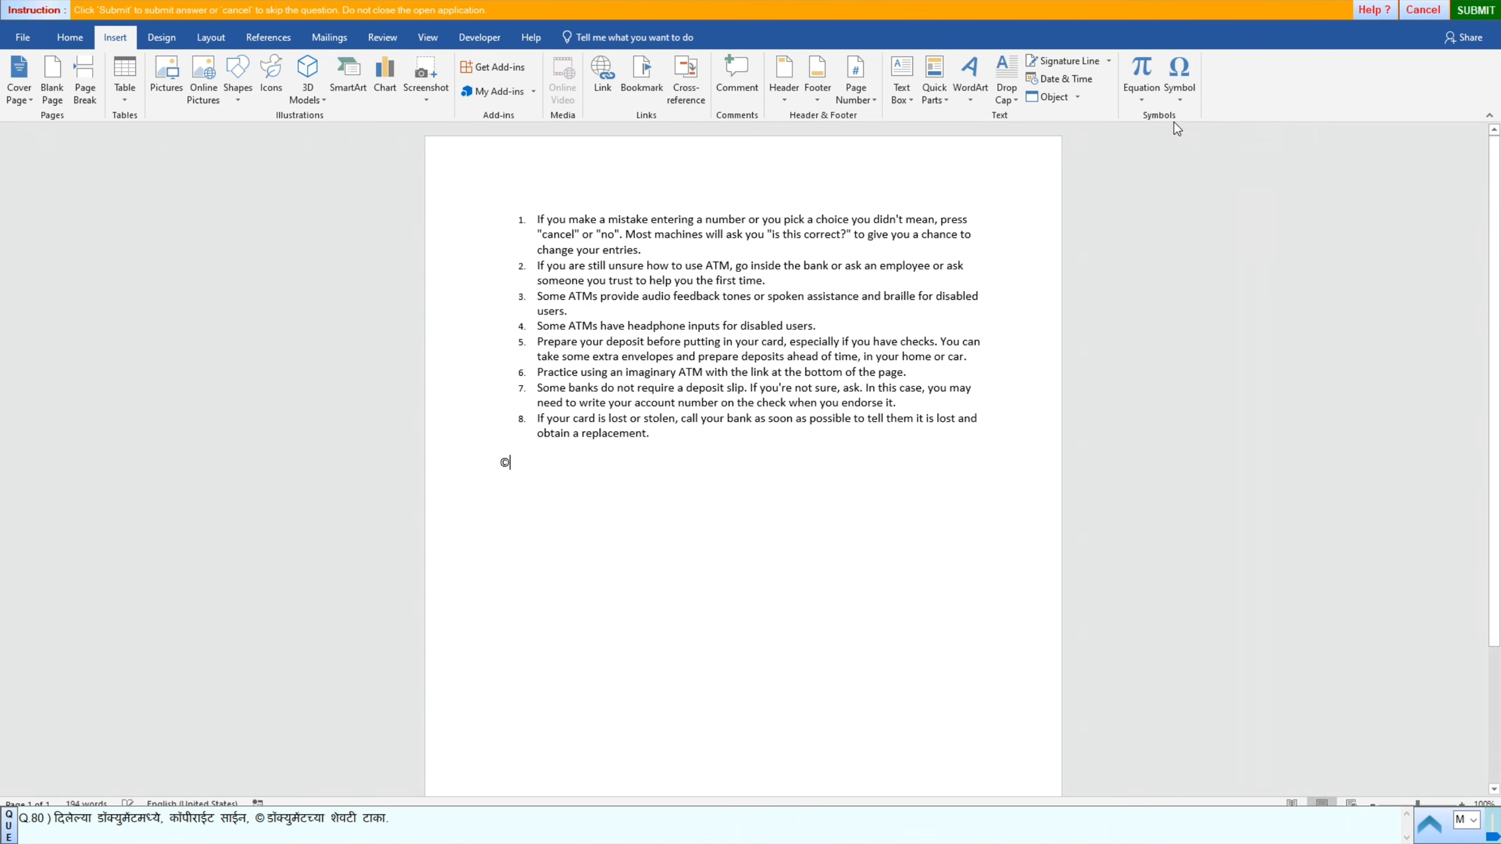
Step: Submit the answer to question 80, dismiss the result message and start question 81
click(1472, 12)
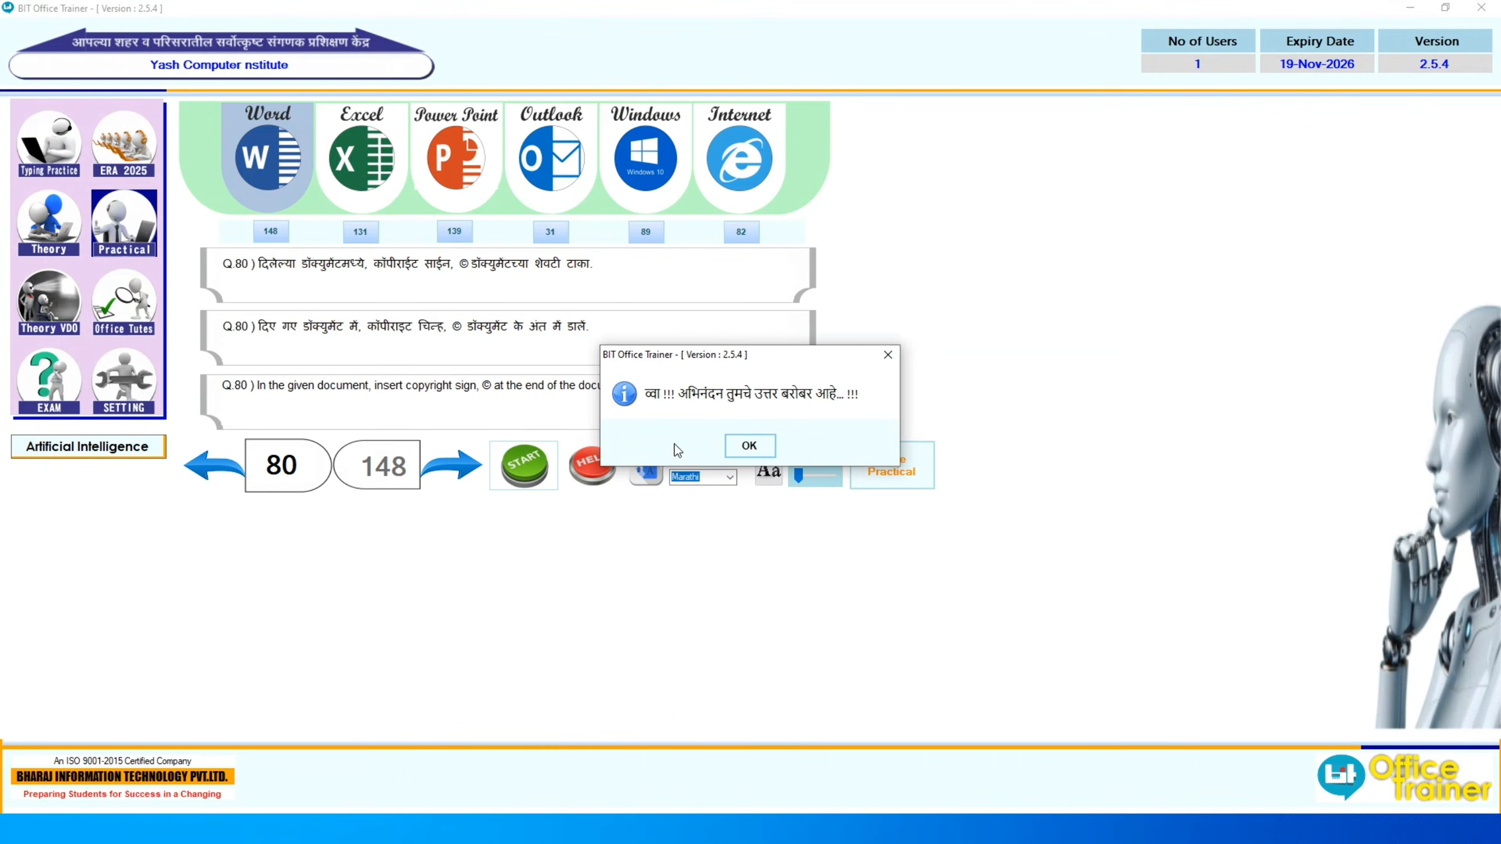
click(750, 446)
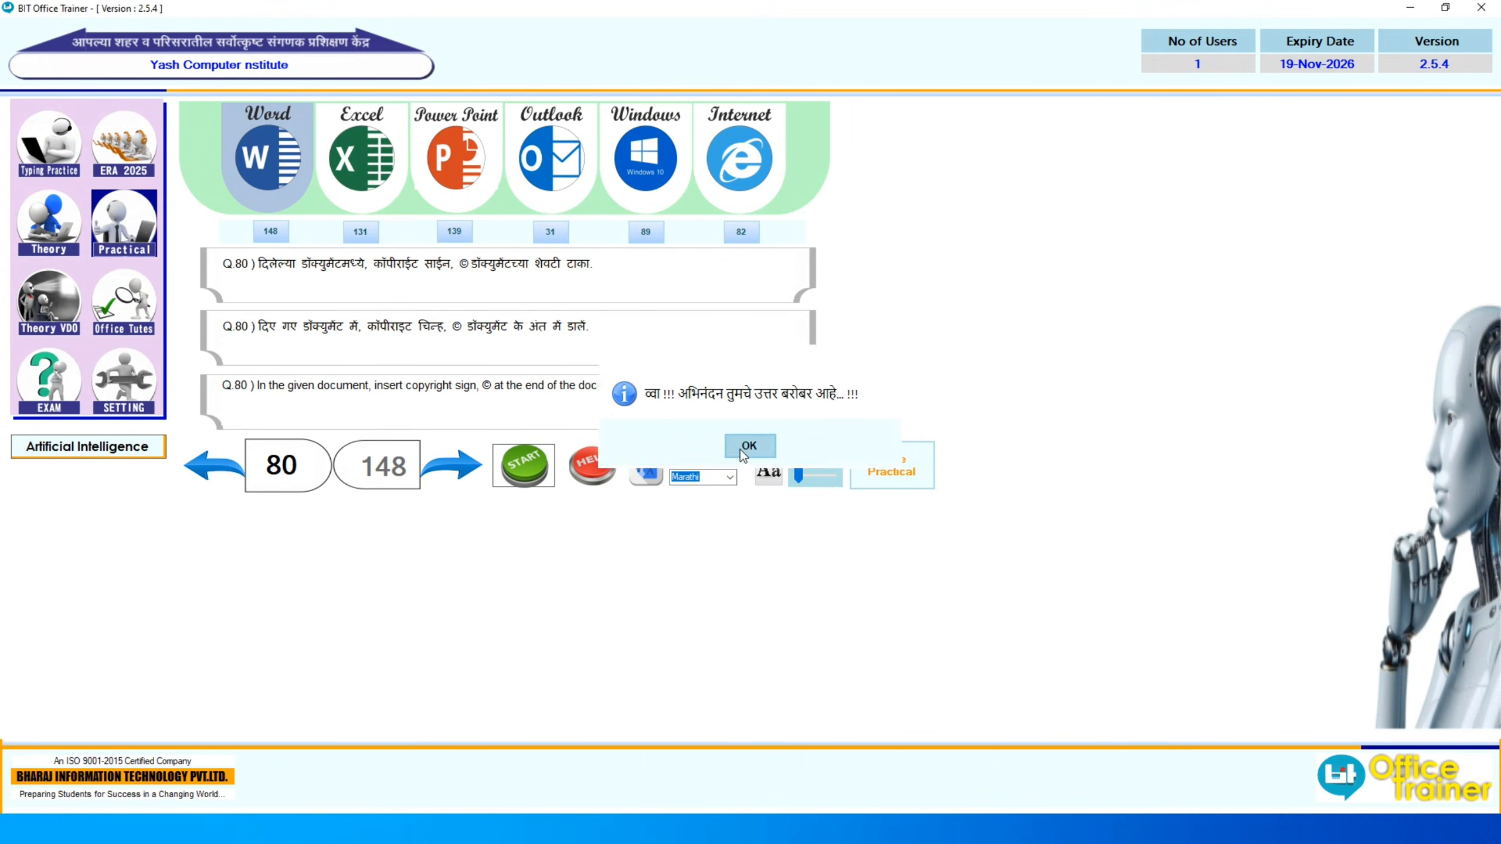
click(470, 463)
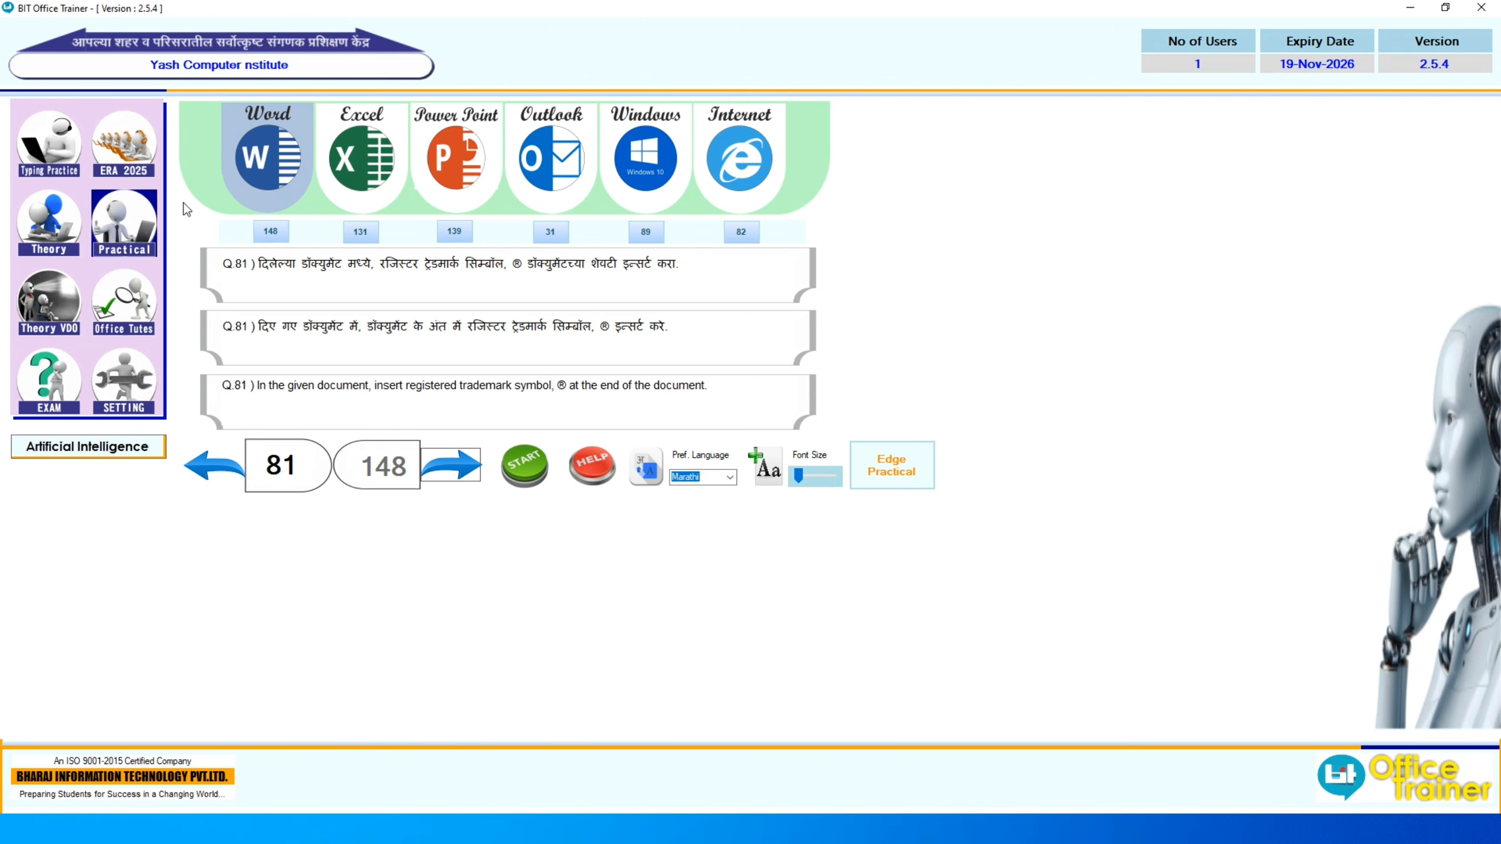
click(522, 469)
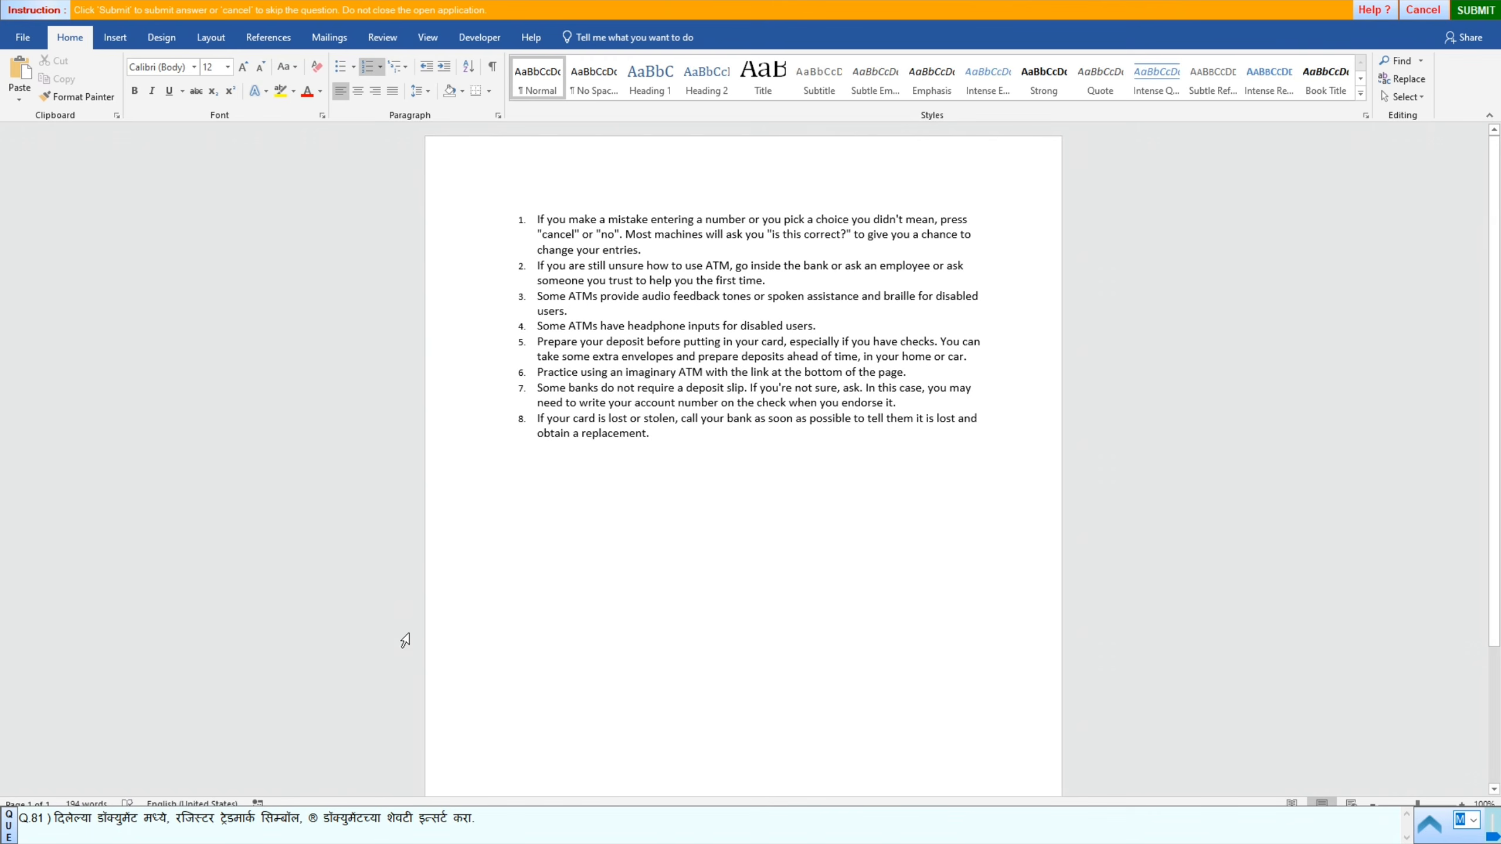
Step: Insert the registered trademark symbol ® in the empty paragraph below the numbered list
click(522, 457)
click(114, 38)
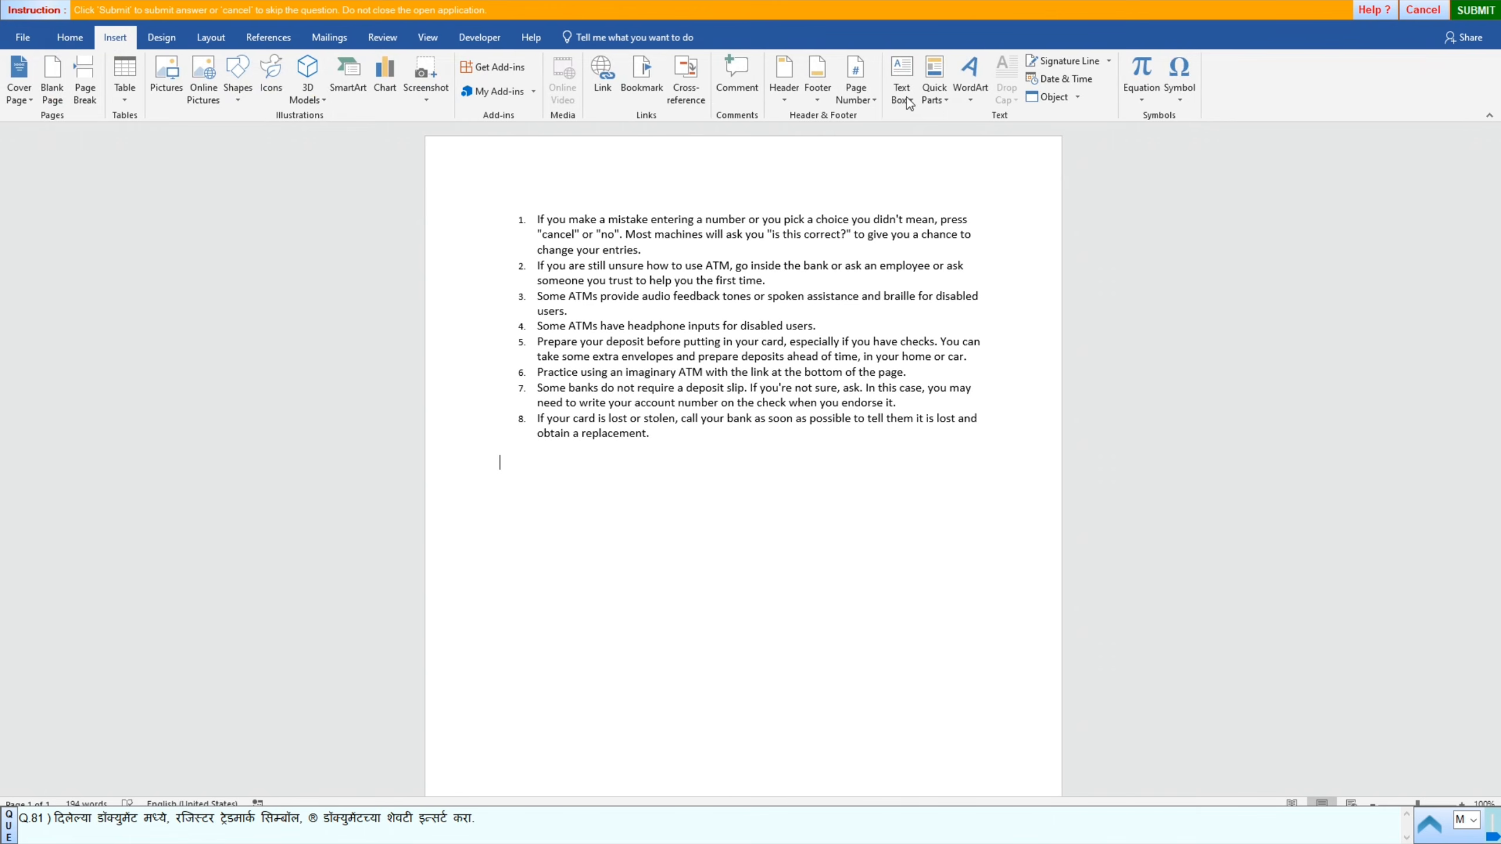
click(1189, 107)
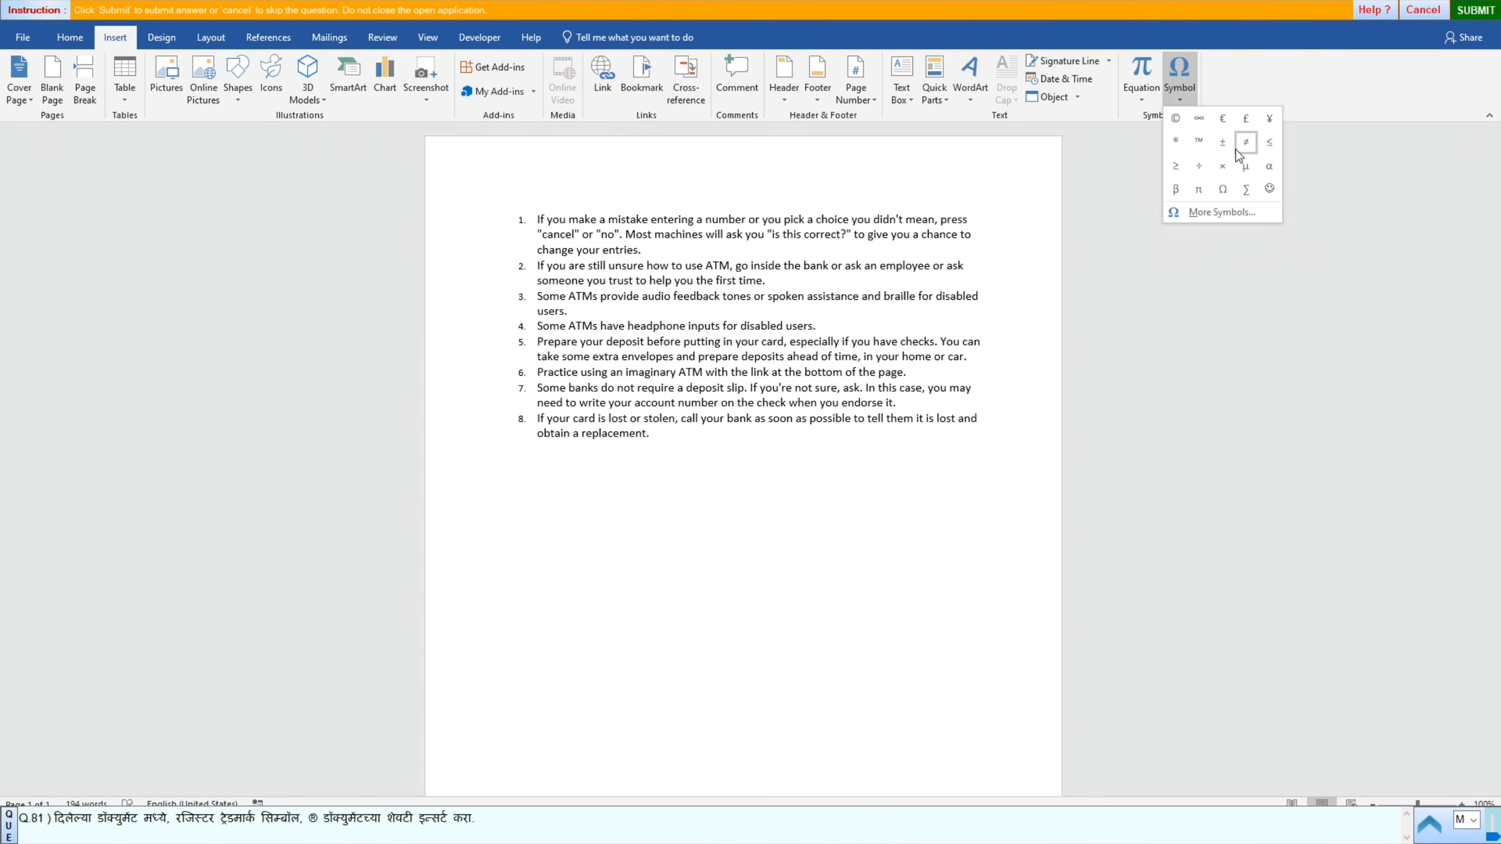
click(1177, 144)
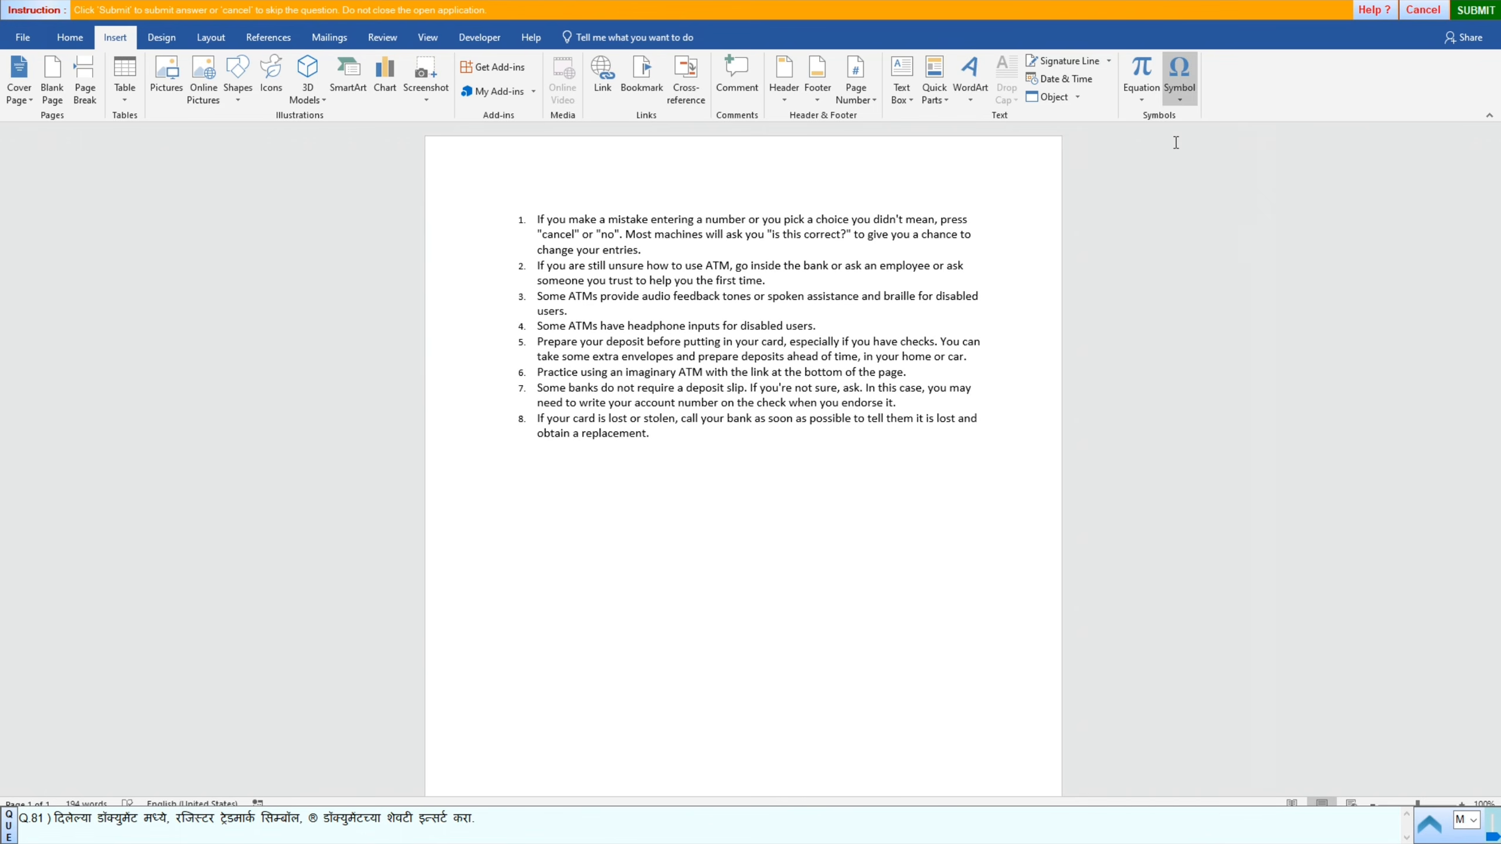
Step: Submit the answer to question 81, dismiss the result message and start question 82
click(1476, 9)
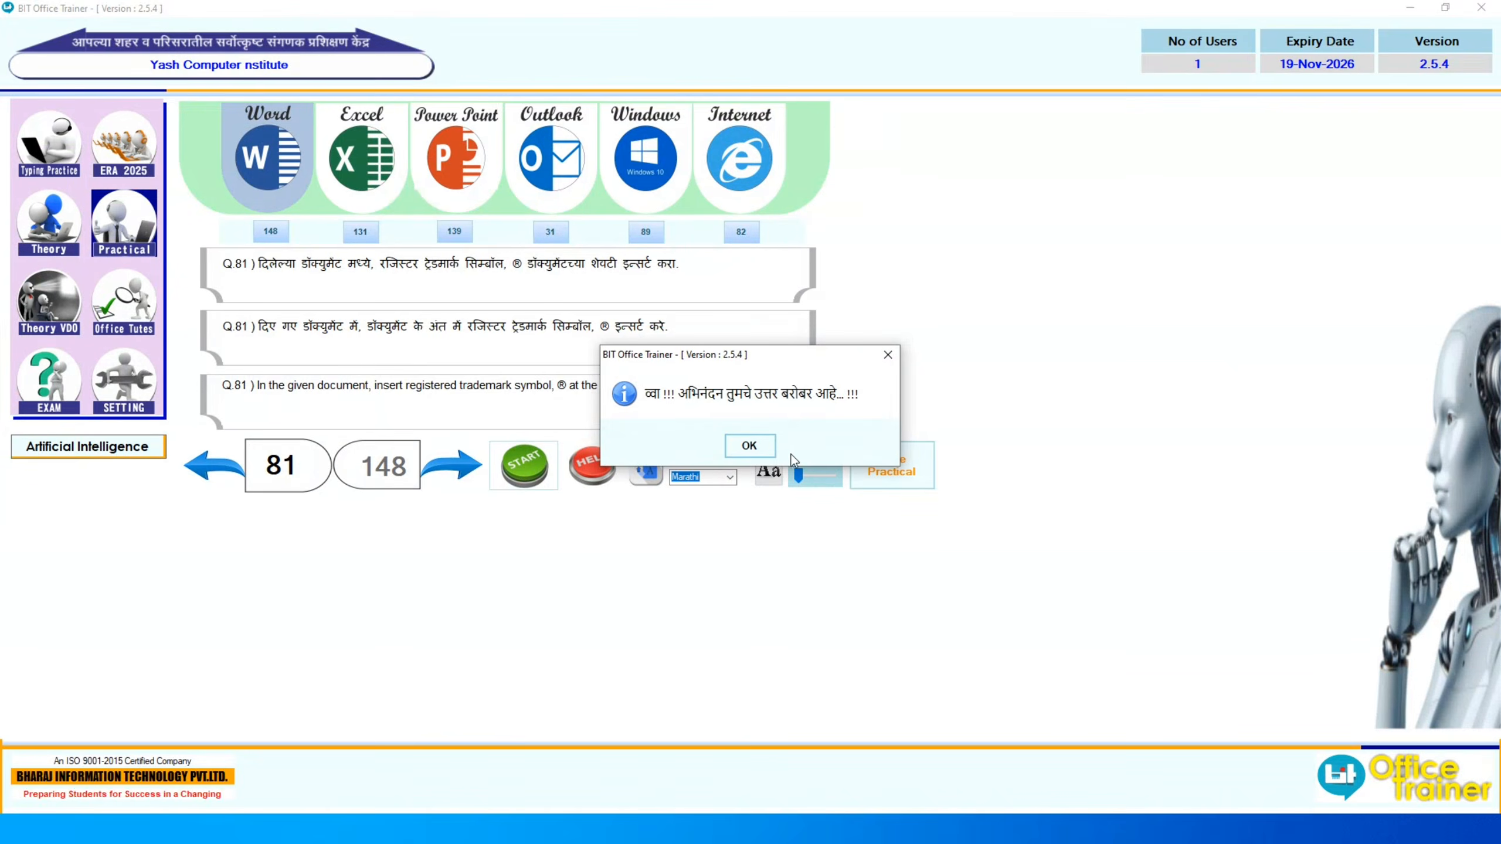
click(749, 446)
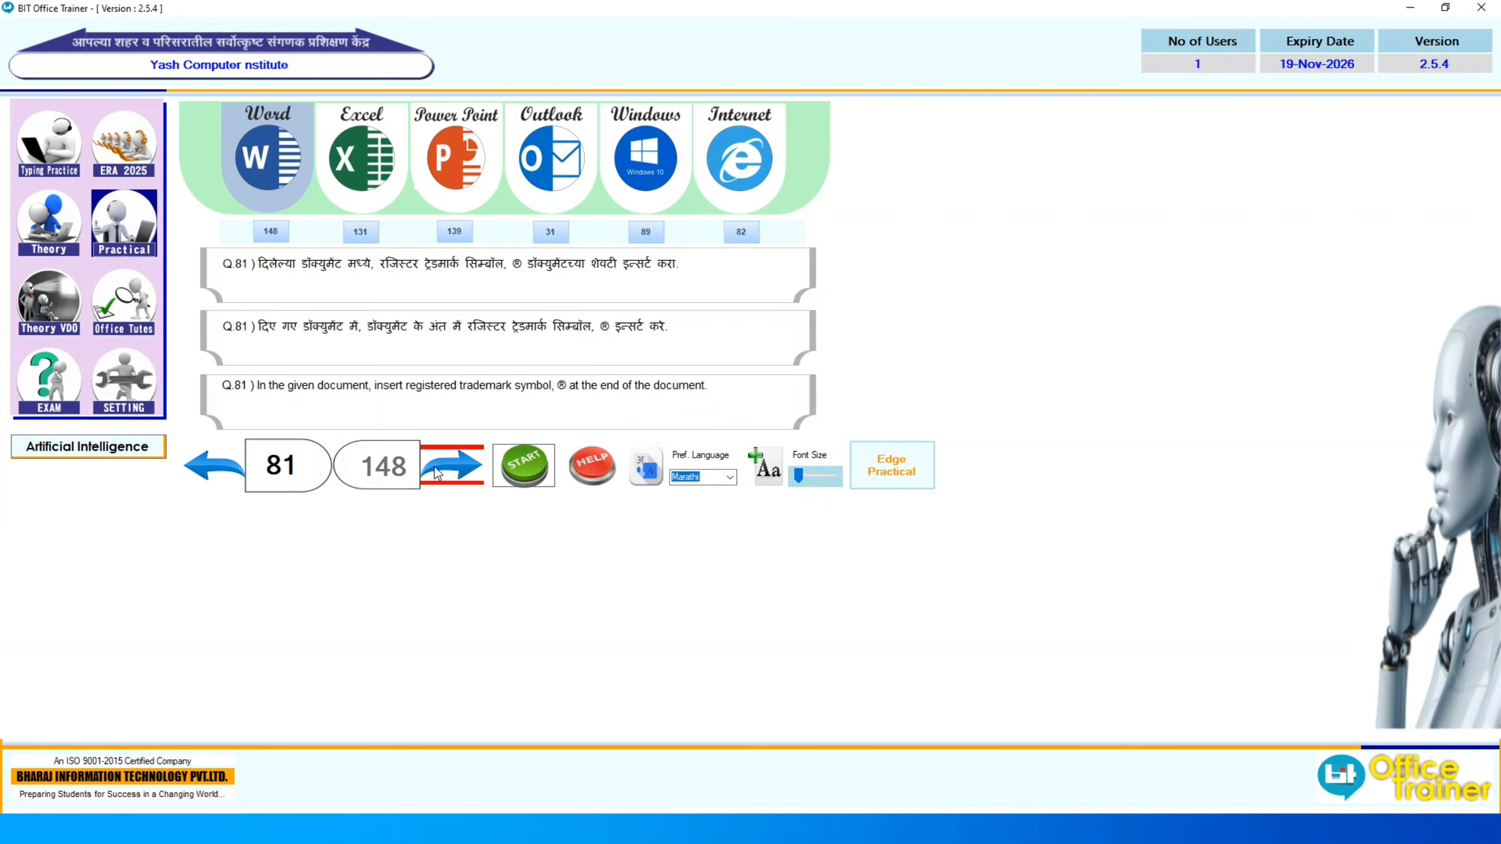
click(452, 465)
click(516, 464)
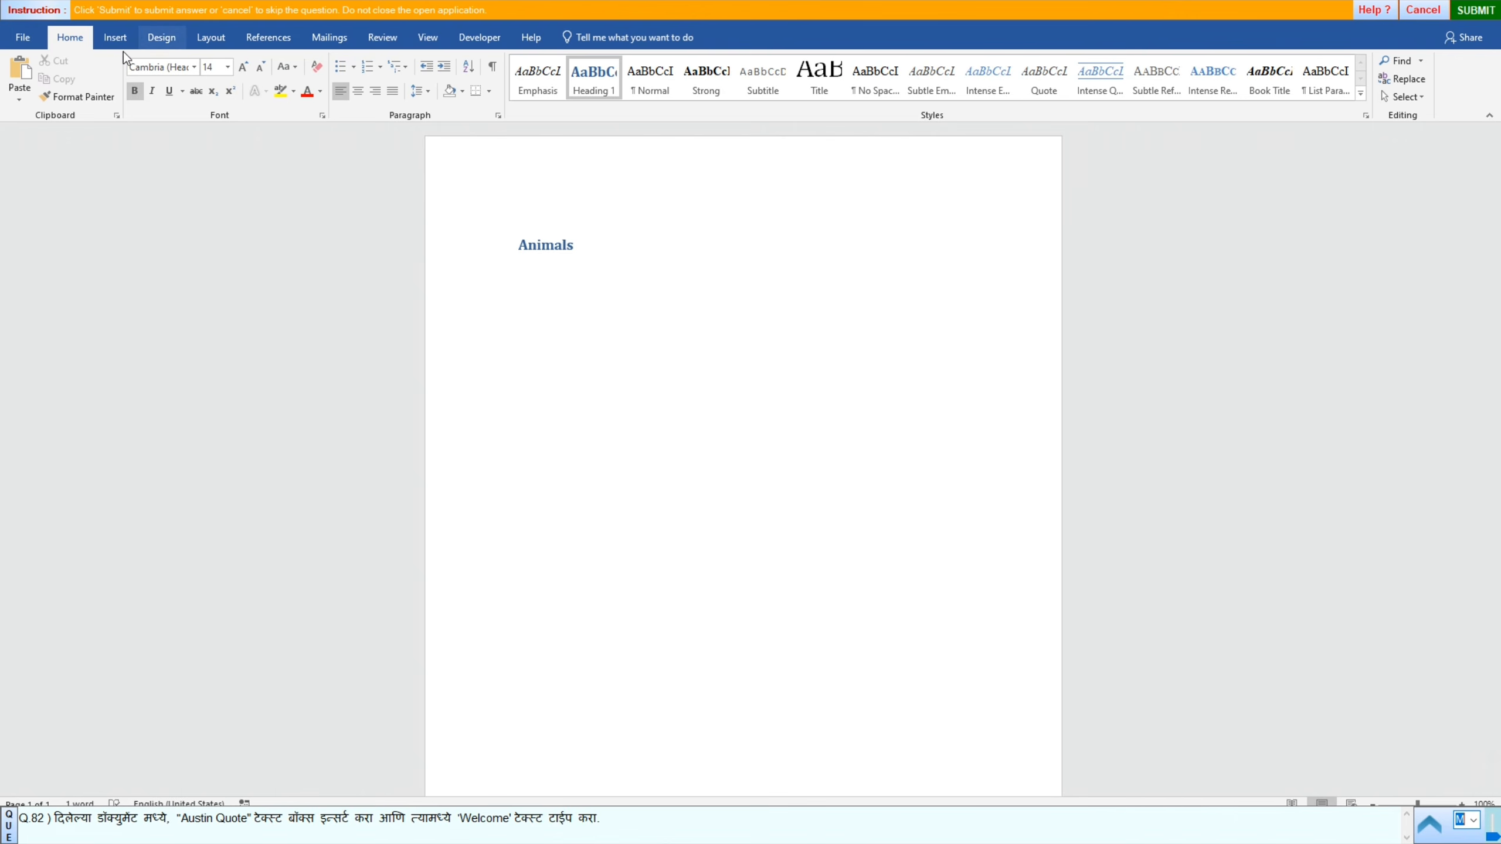
Step: Insert an Austin Quote text box in the "Animals" document and clear its placeholder text
click(114, 38)
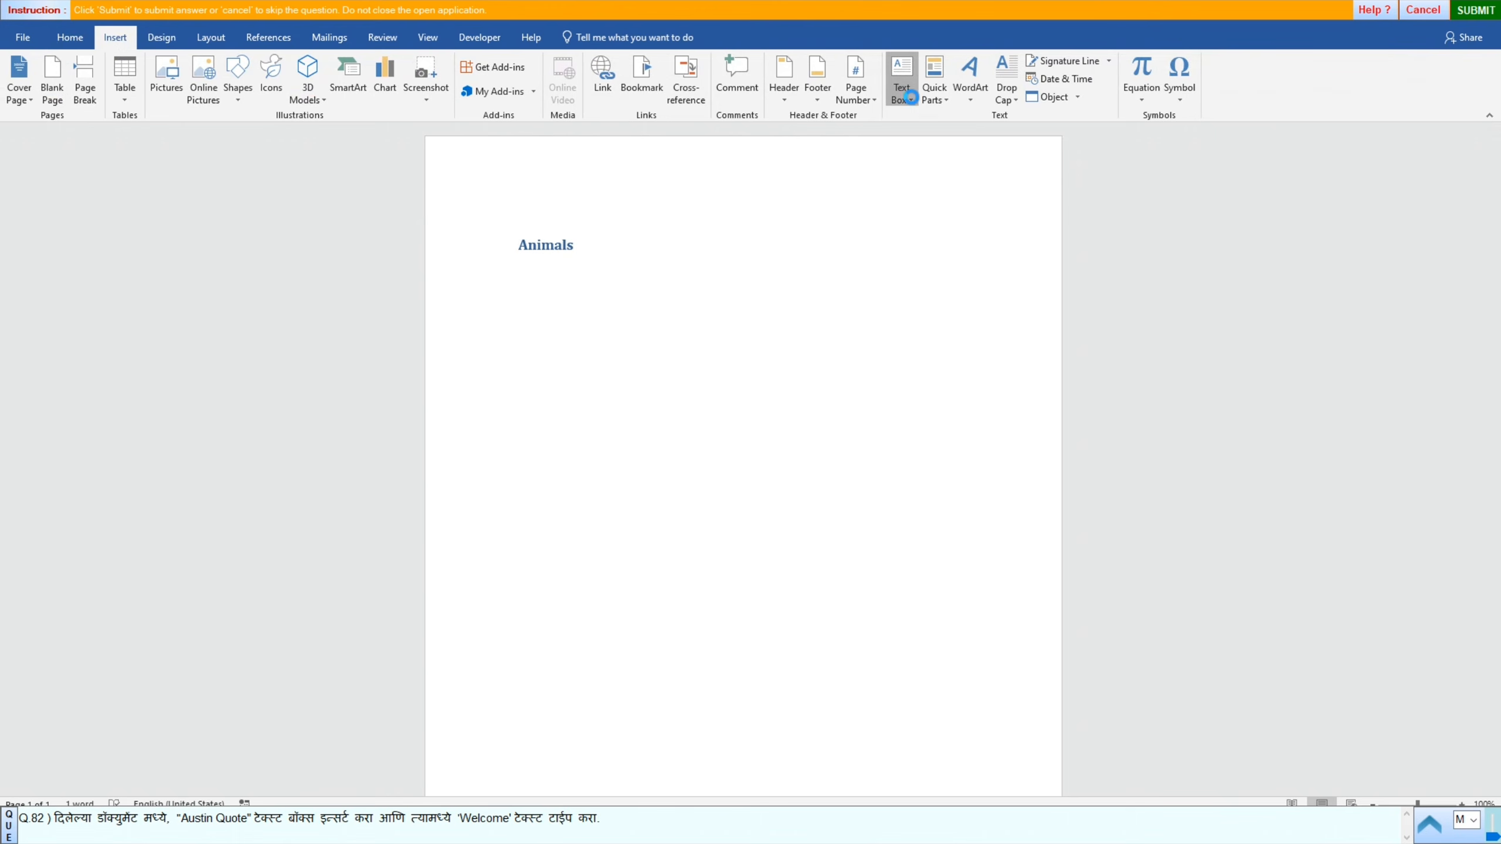
click(912, 97)
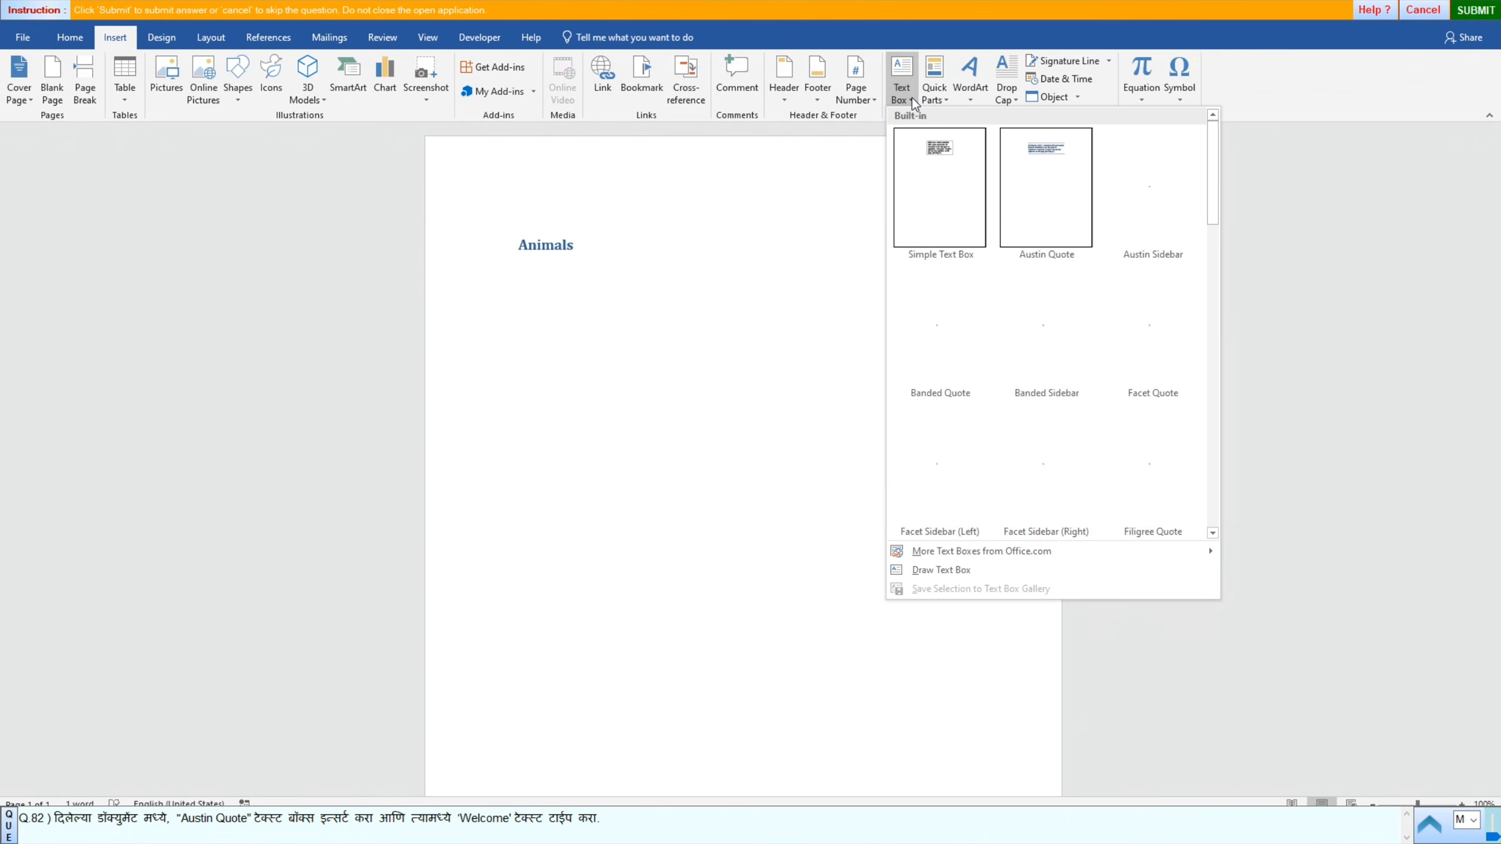
click(1036, 216)
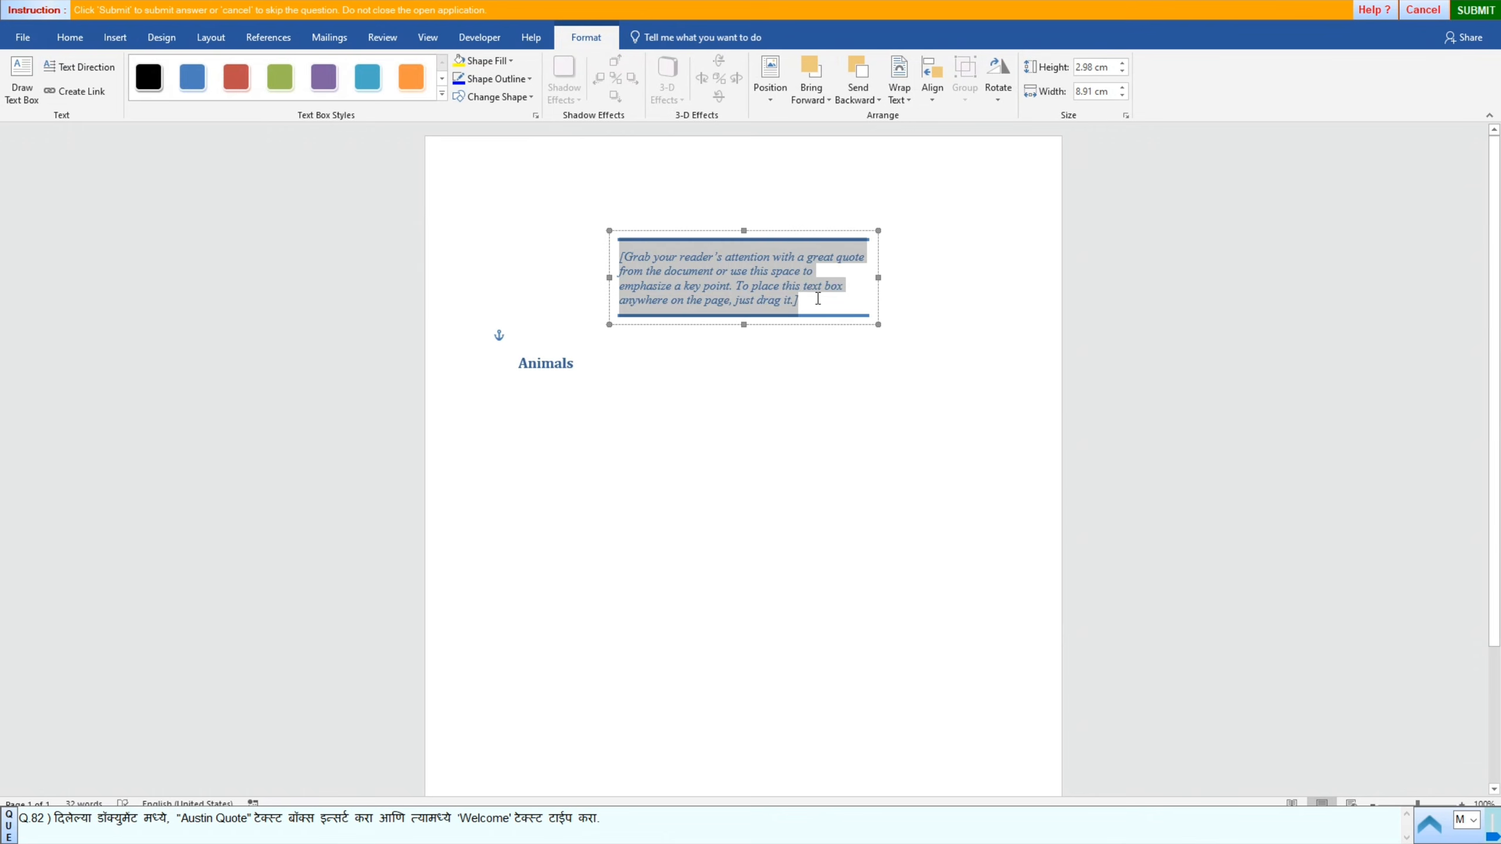
key(BackSpace)
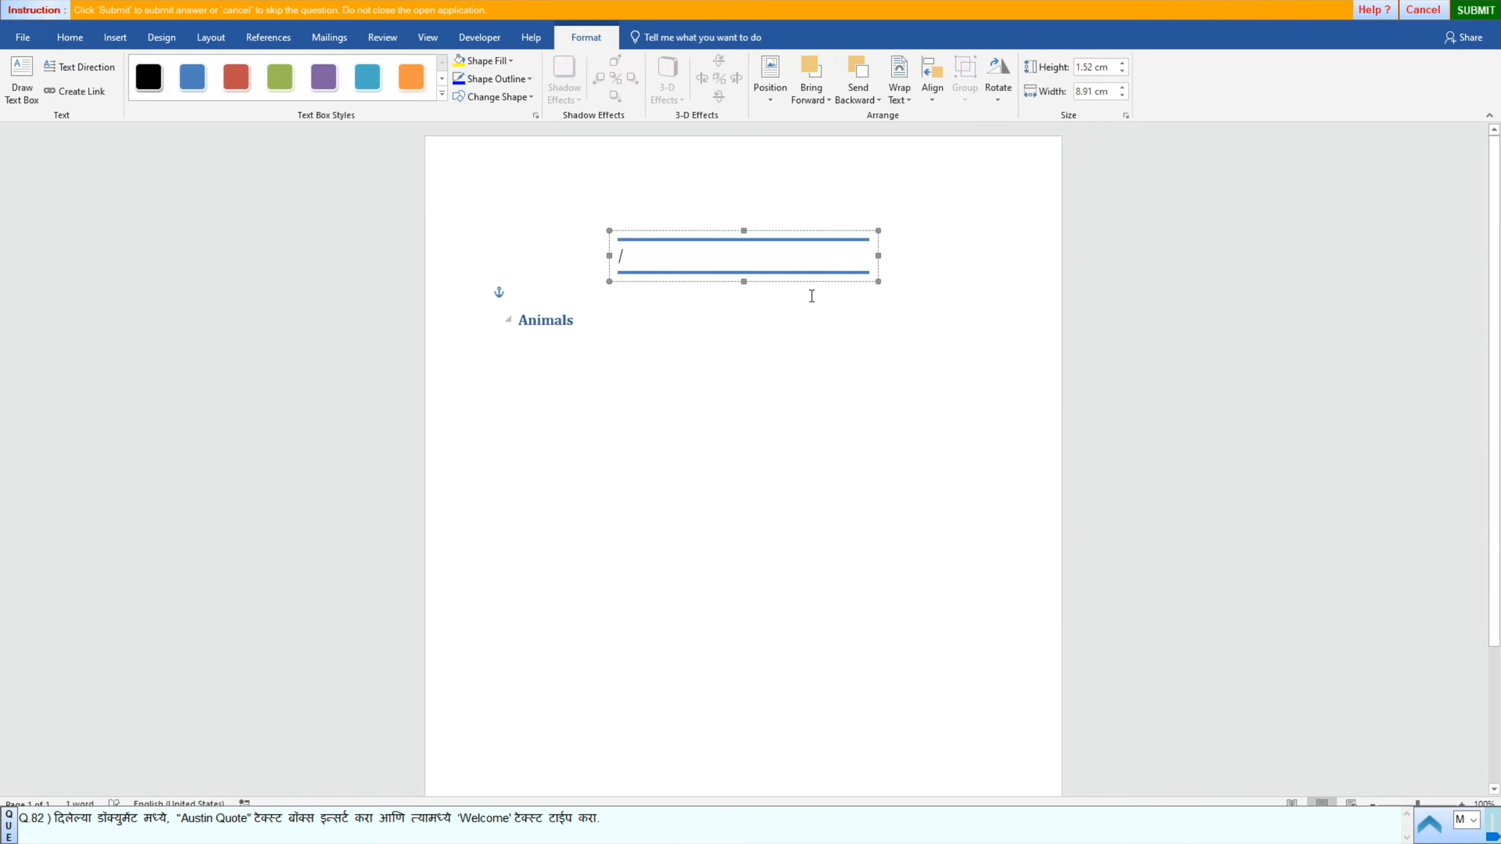
Step: Enter "Welcome" in the Austin Quote text box and leave the box
text(W)
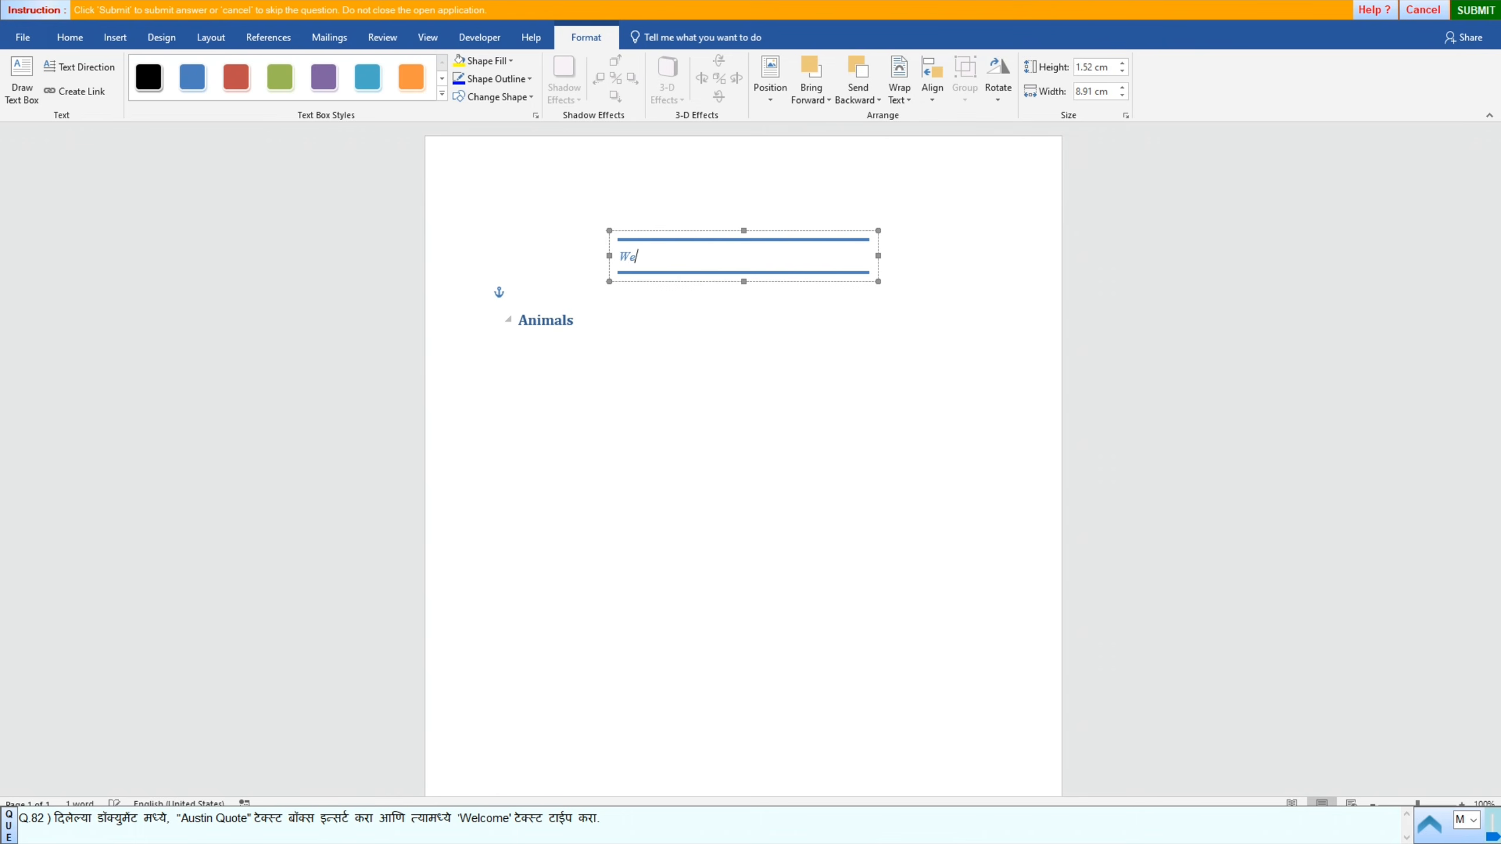
text(e)
click(690, 438)
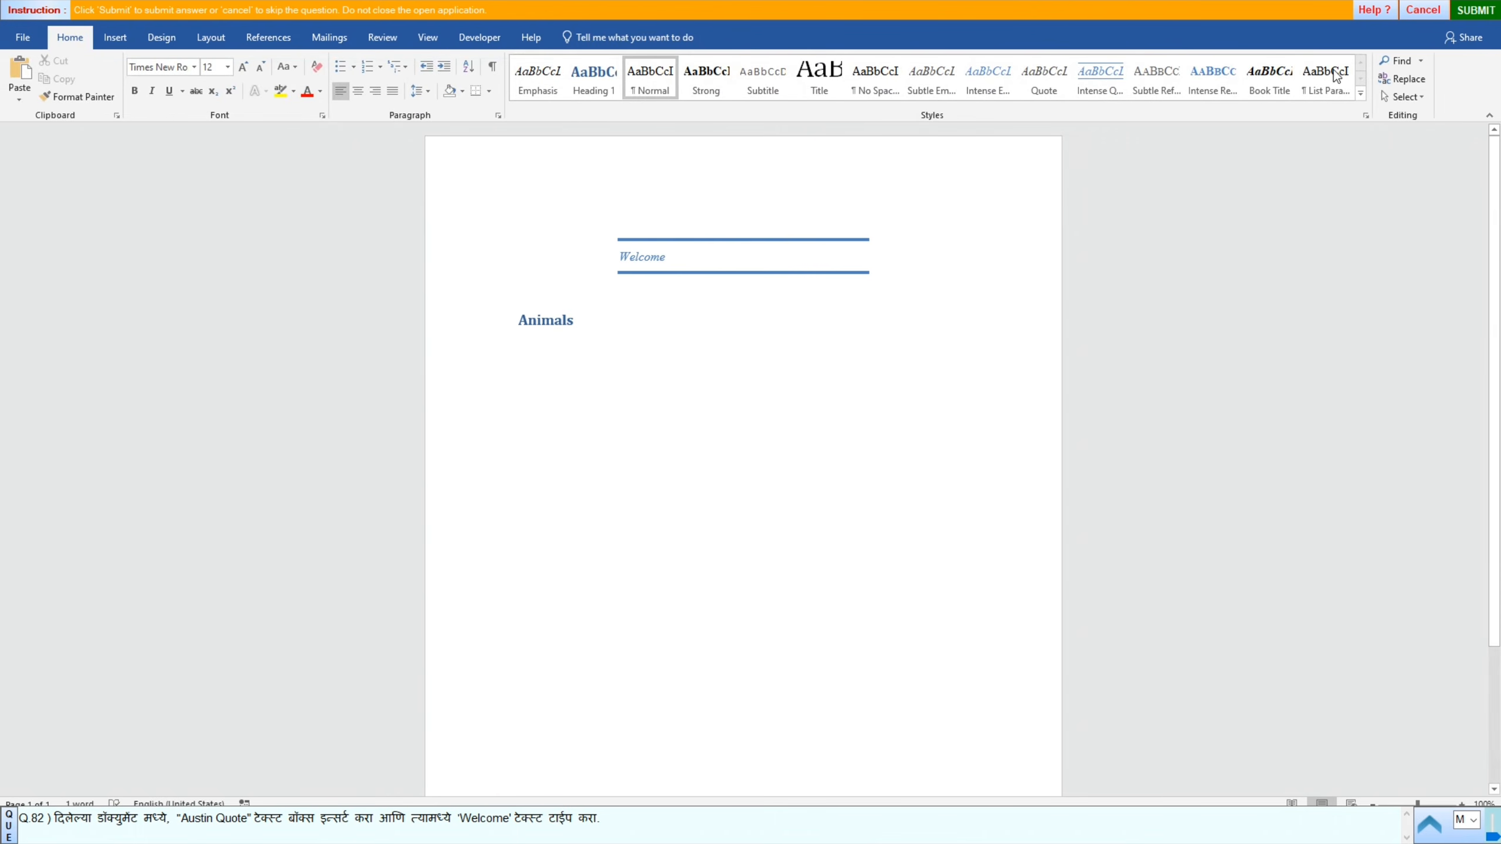
Step: Submit the answer to question 82, dismiss the result message and start question 83
click(1475, 9)
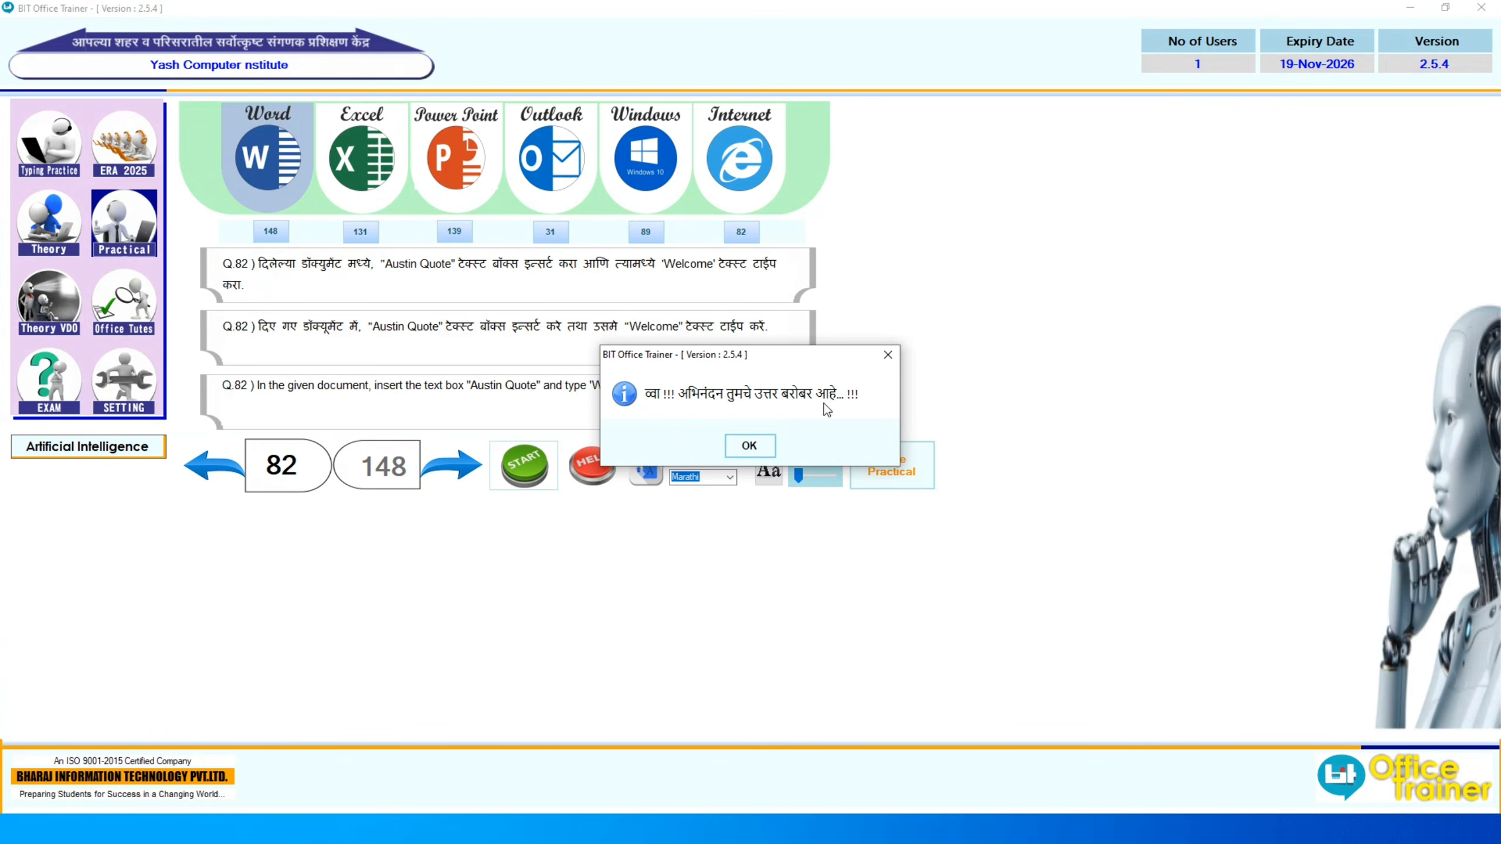
click(749, 445)
click(473, 471)
click(517, 476)
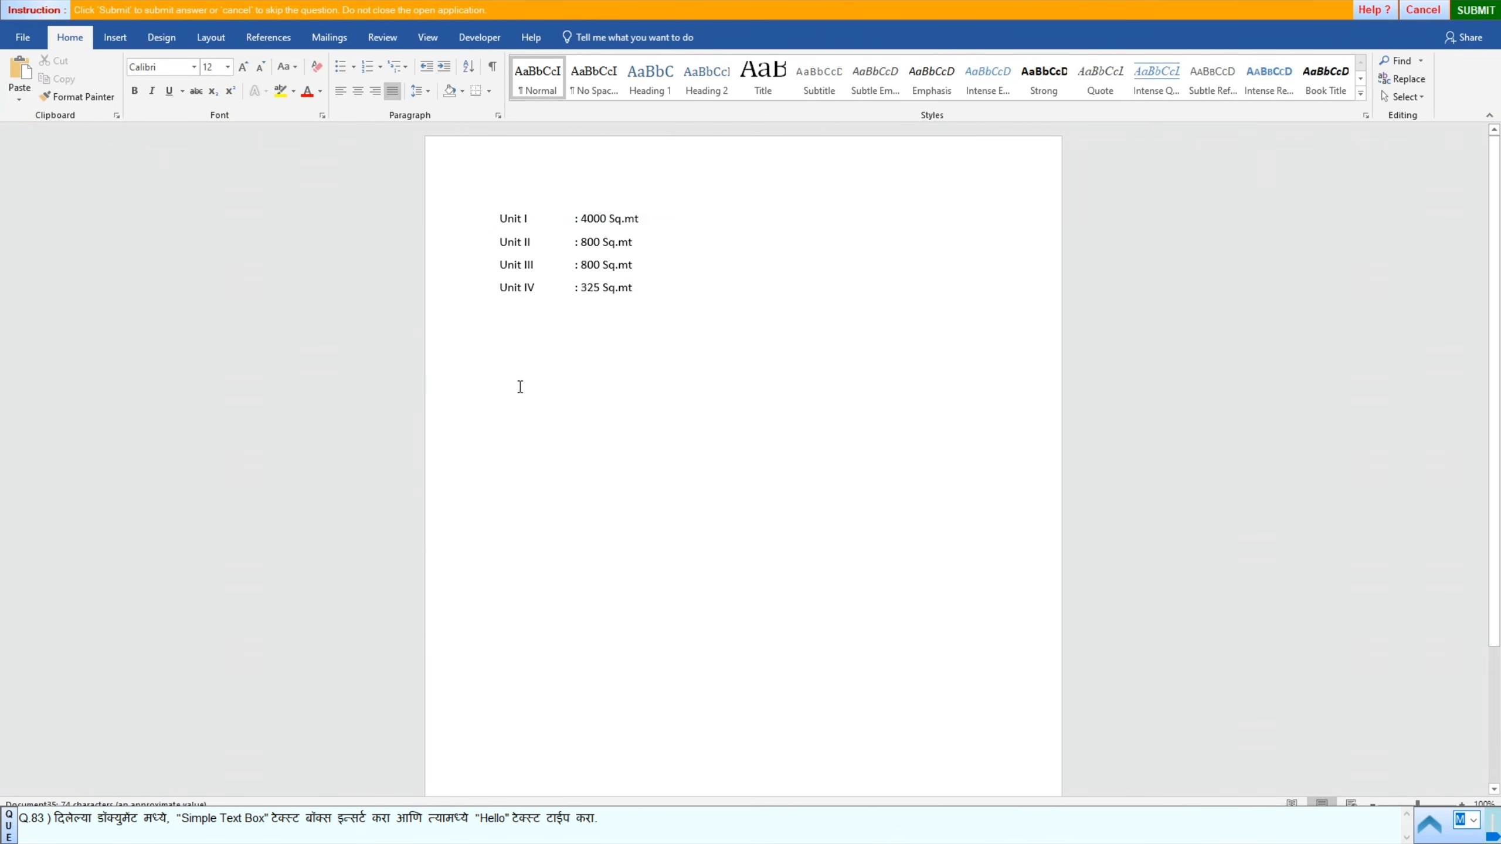
Step: Insert a Simple Text Box in the unit area document and replace its placeholder text with "Hello"
click(119, 44)
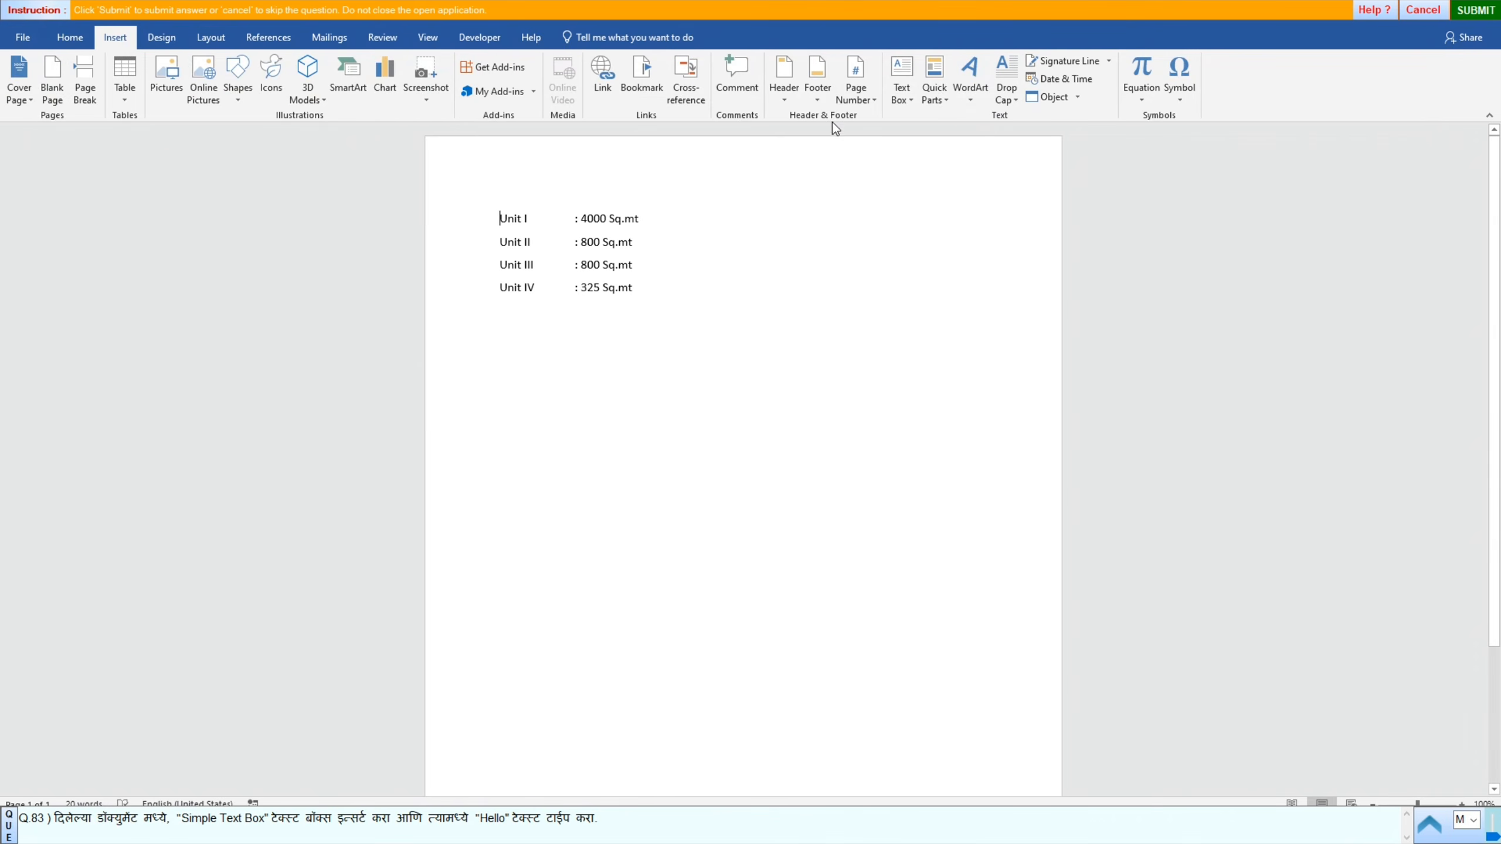
click(908, 103)
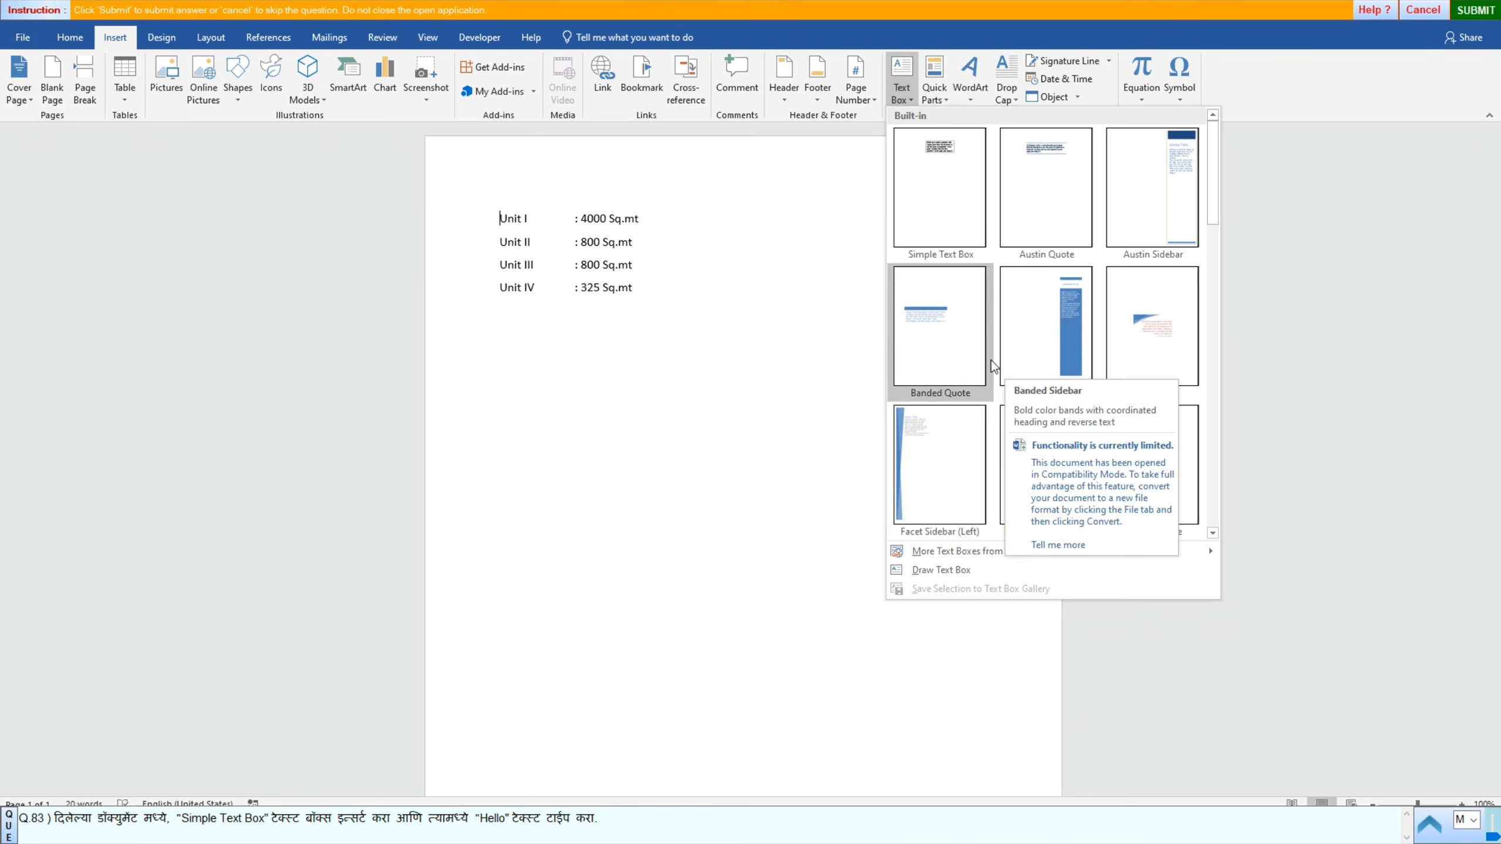
click(937, 211)
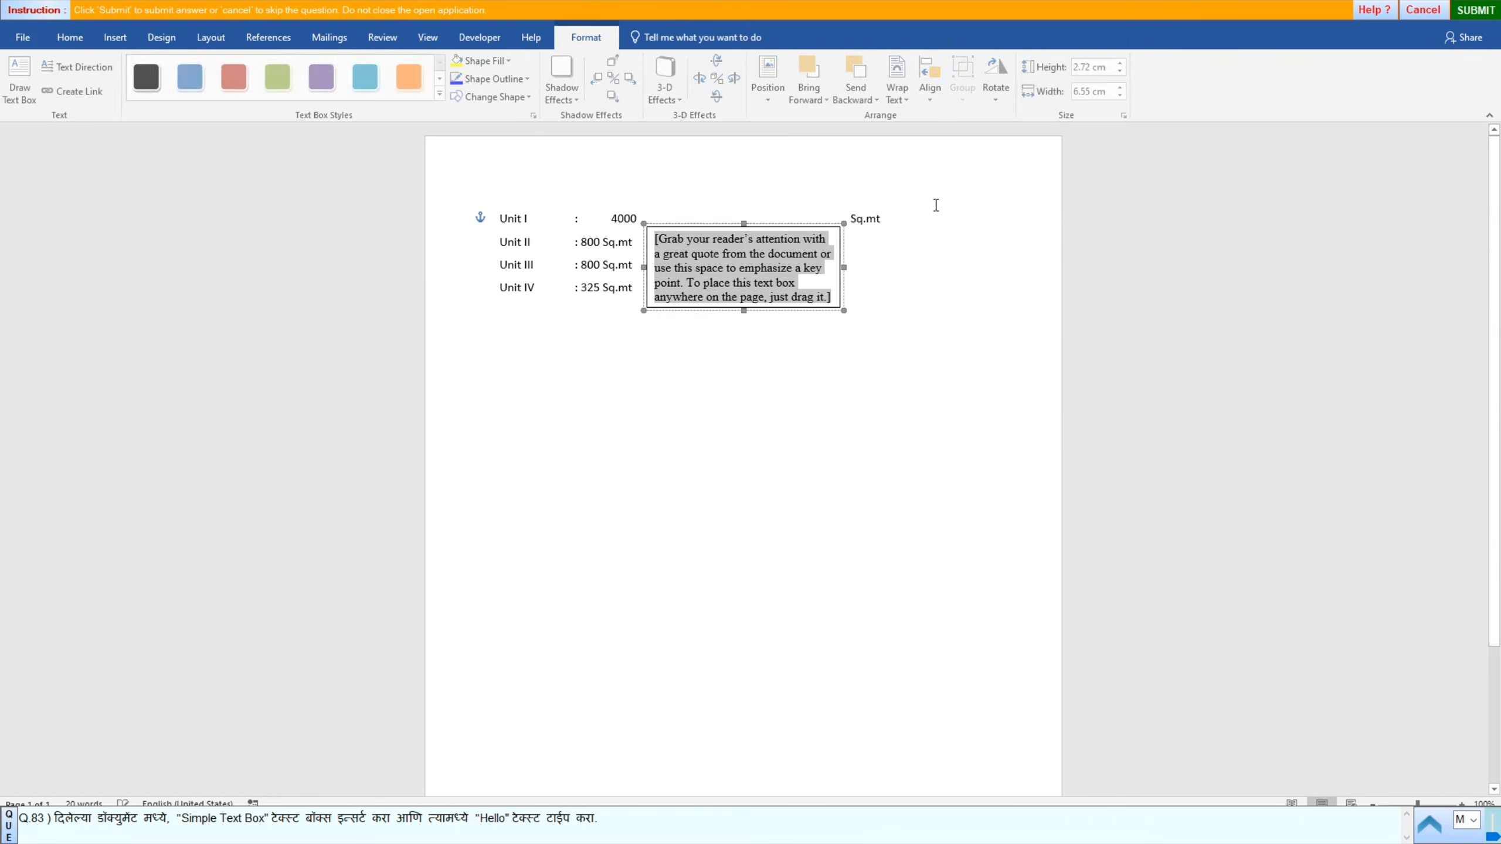
key(Delete)
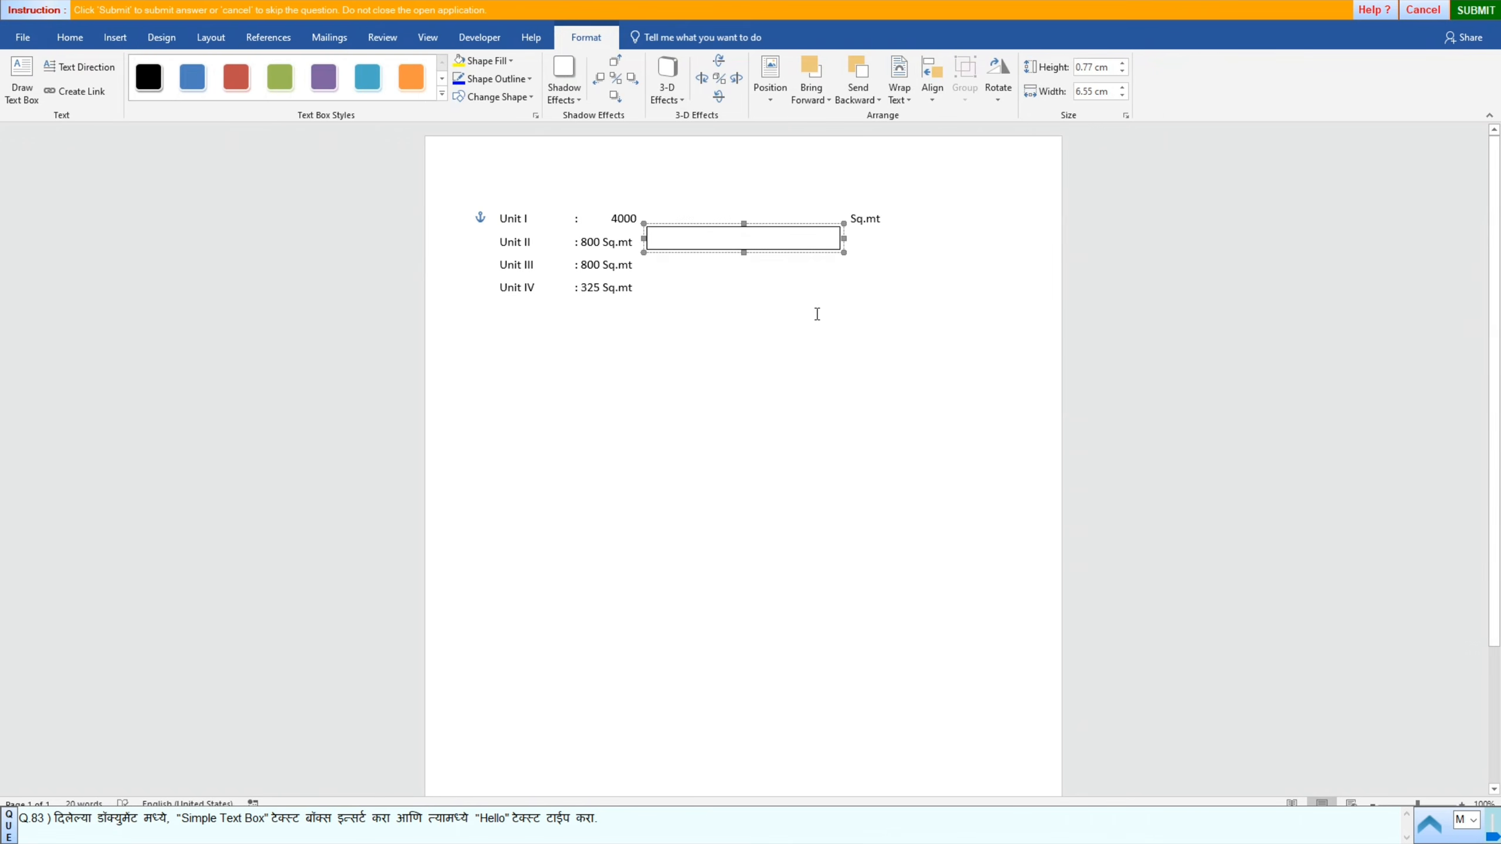
text(Hello)
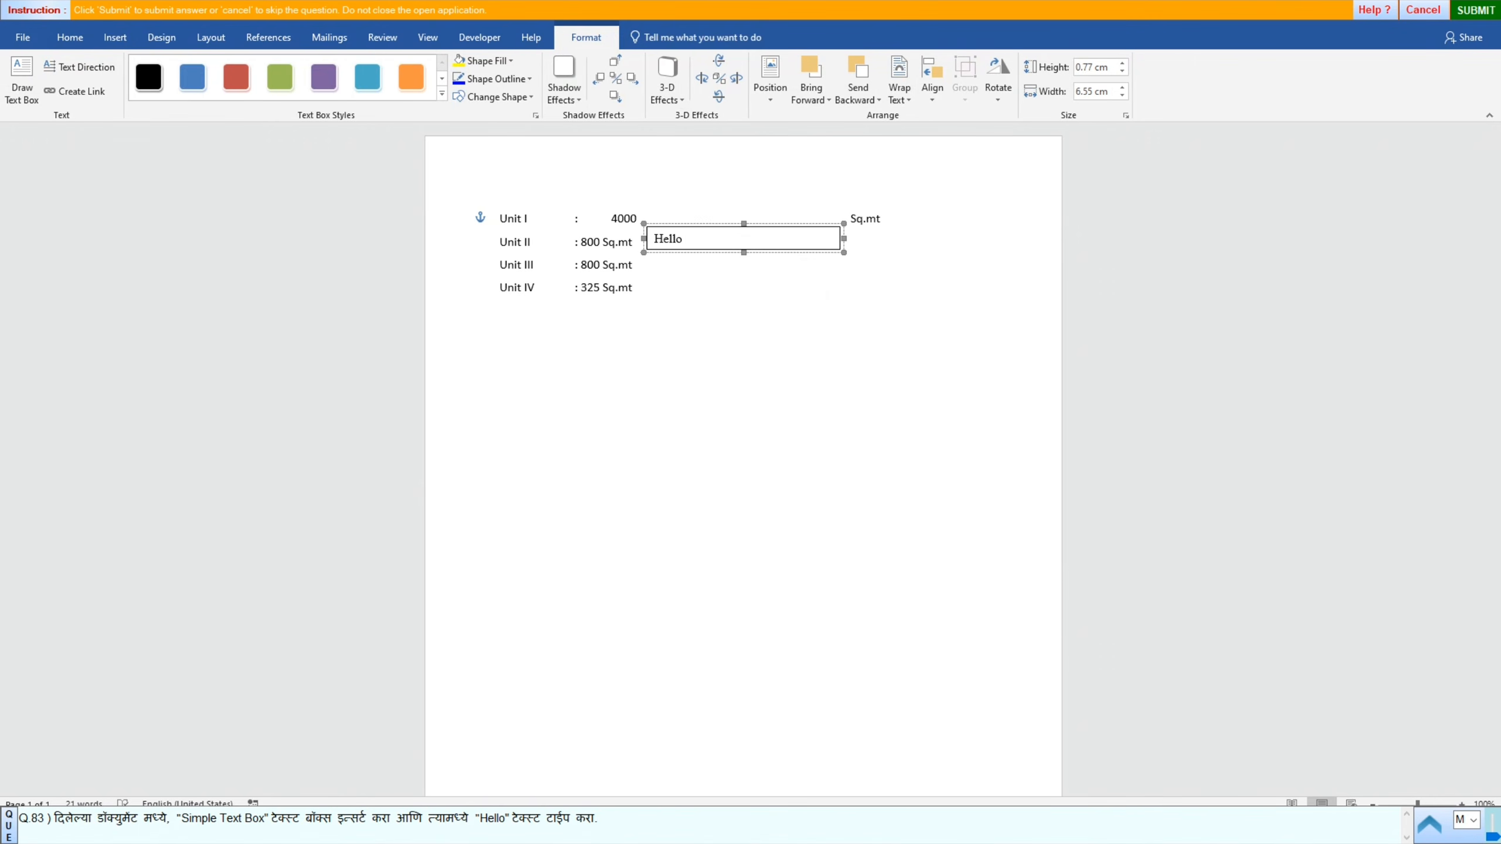
click(648, 513)
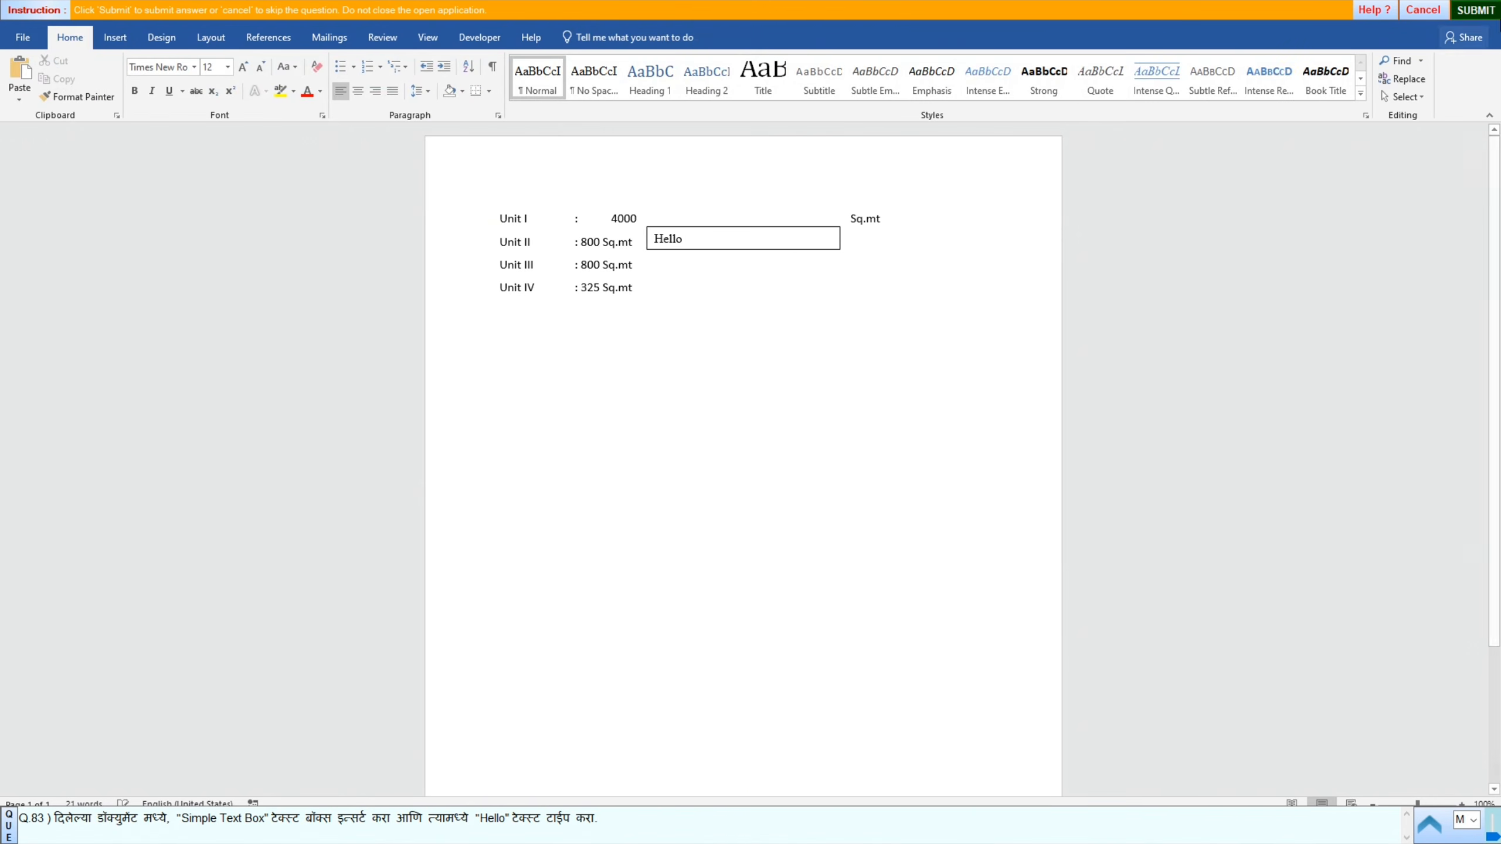
Step: Submit the answer to question 83, dismiss the result message and start question 84
click(1476, 11)
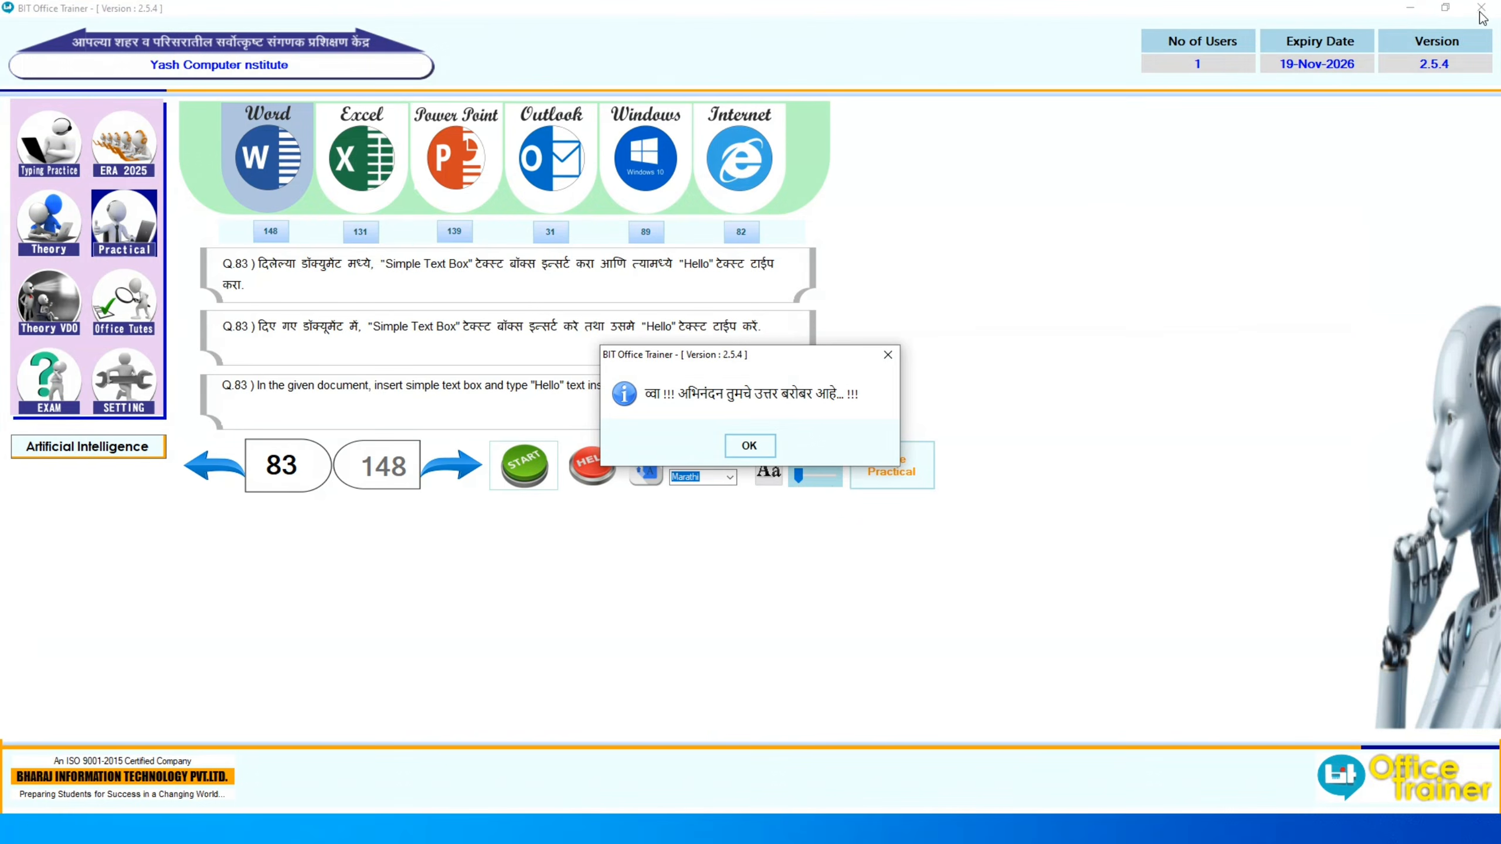
click(733, 448)
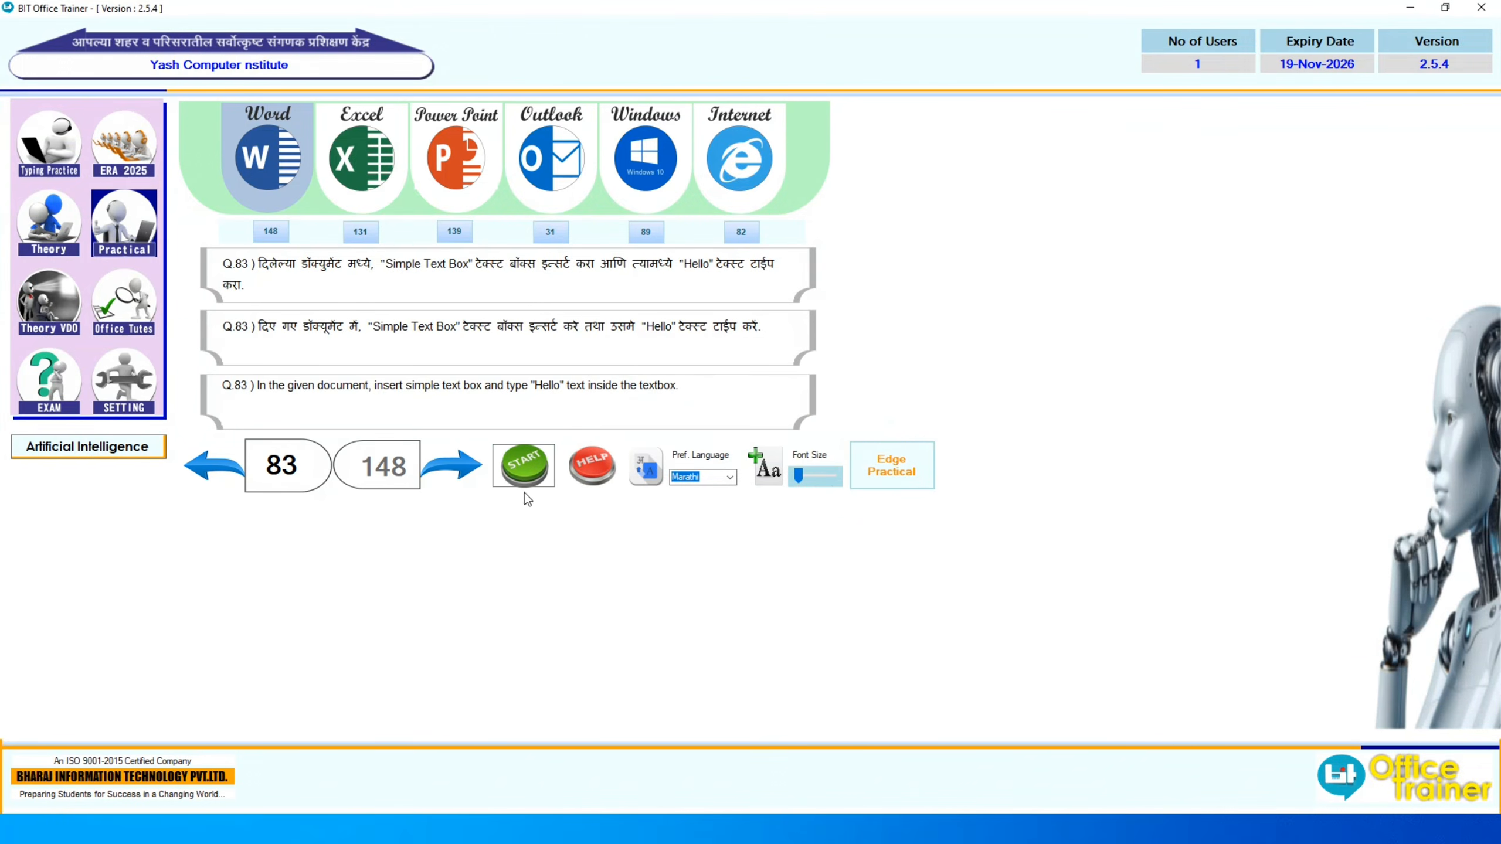
click(454, 470)
click(526, 468)
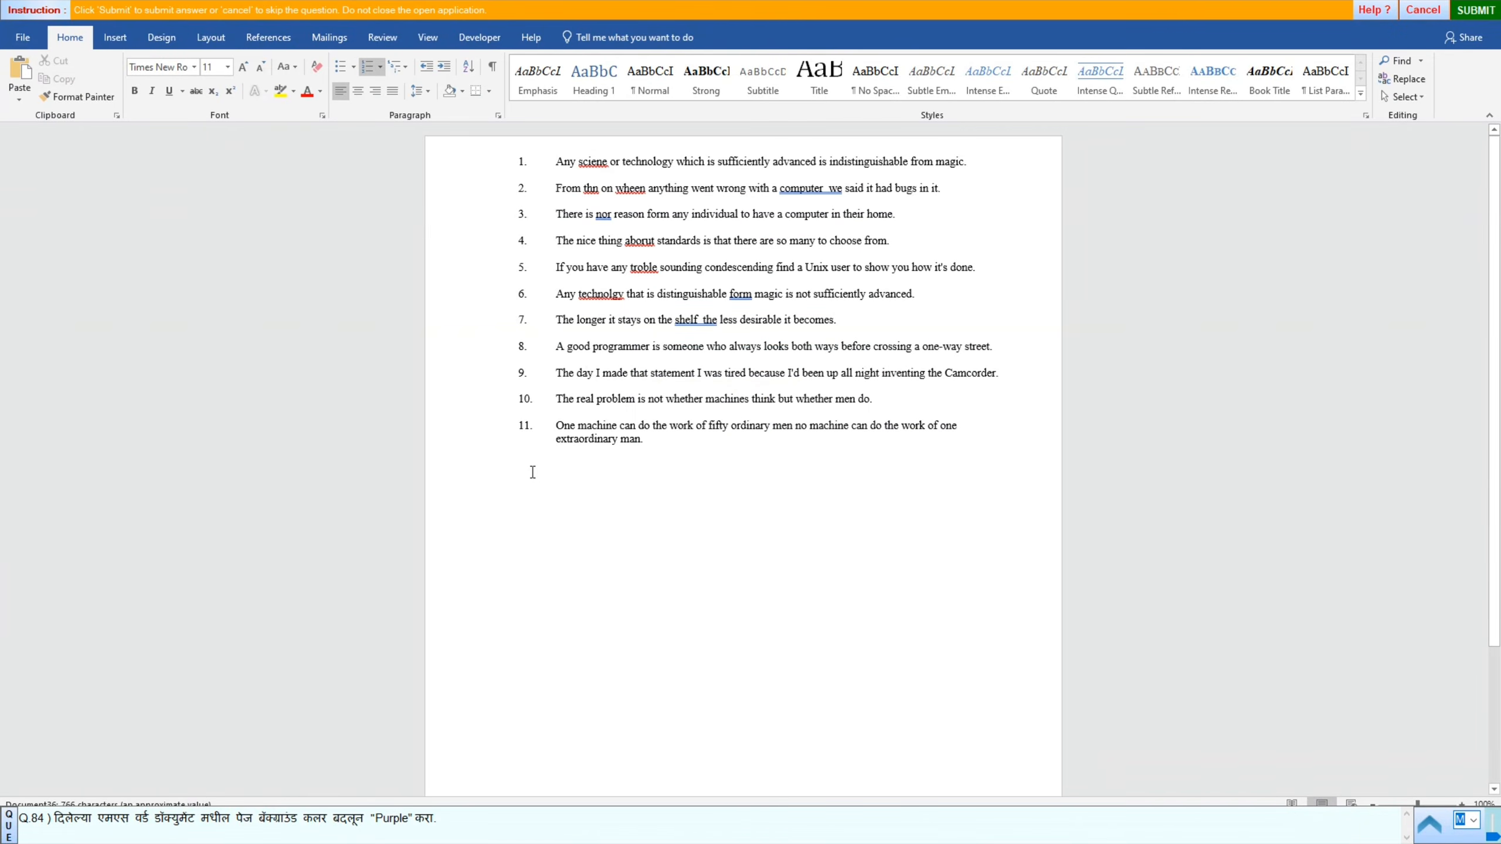
Step: Set the page background color of the numbered-list document to the standard color Purple
click(172, 40)
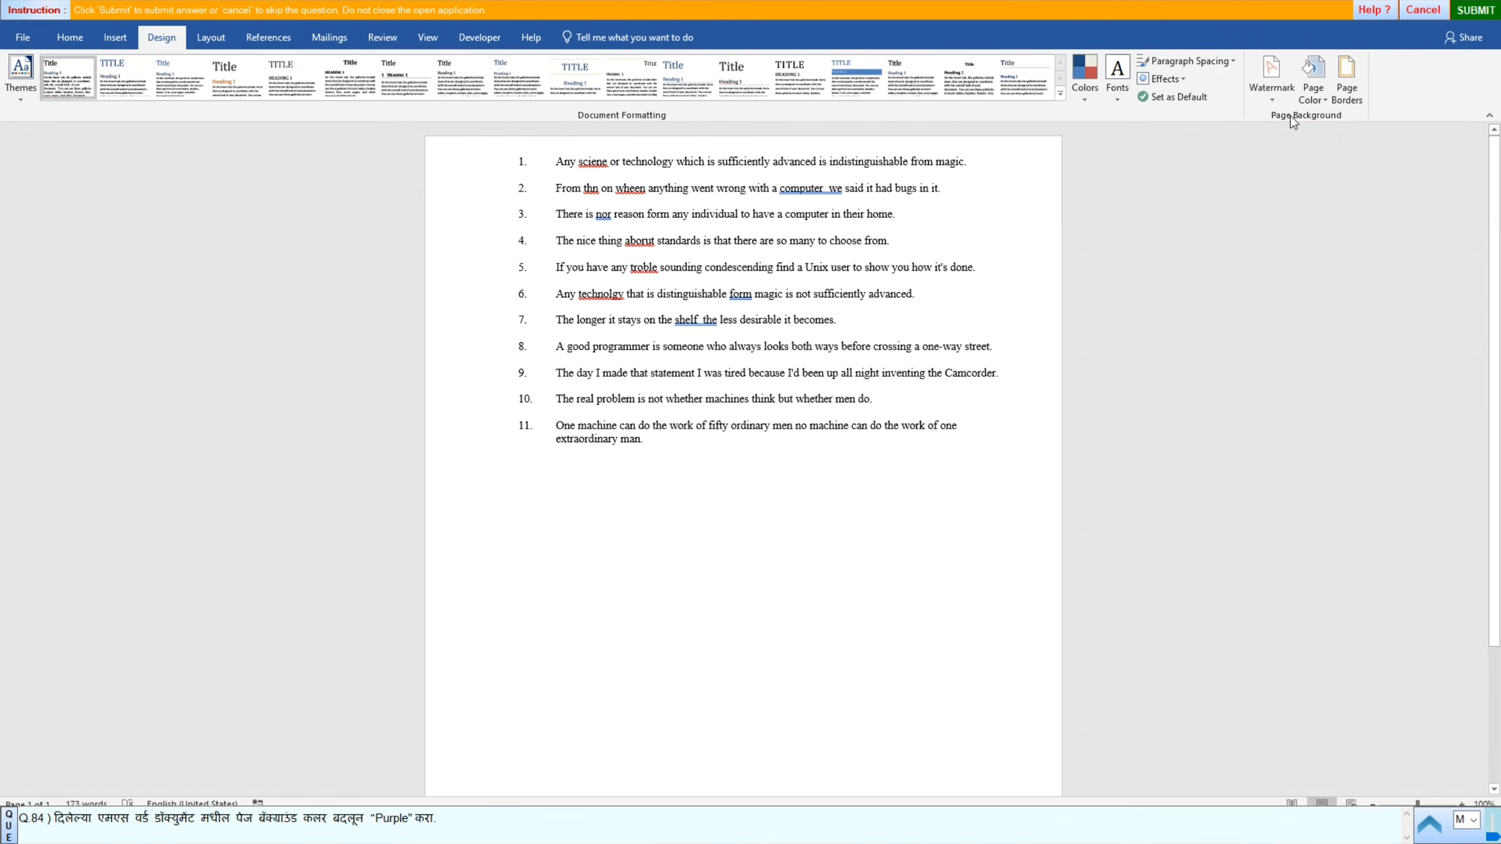
click(1324, 98)
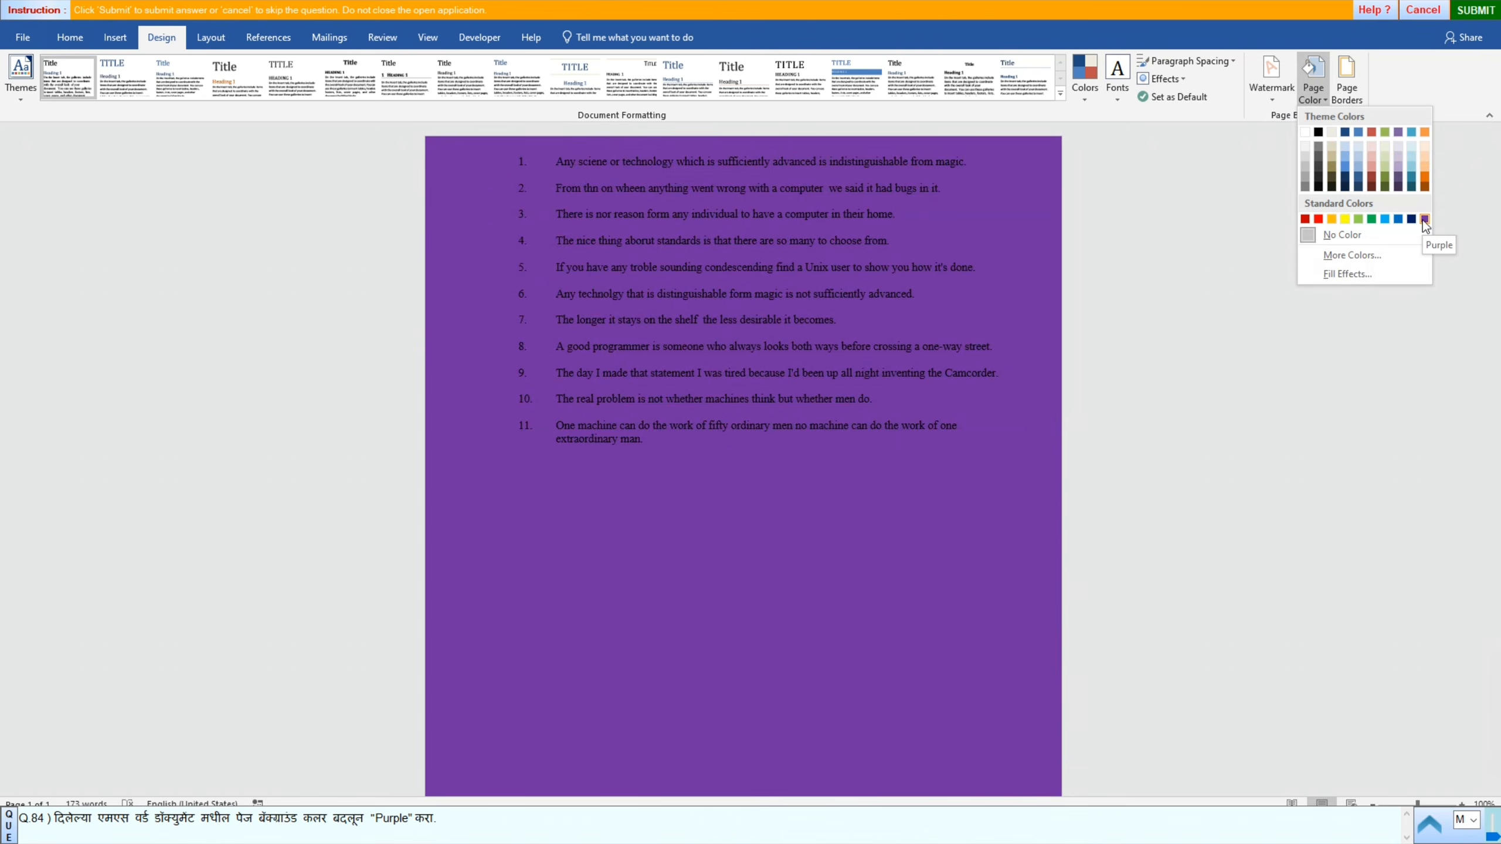
click(1424, 219)
Step: Submit the answer to question 84, dismiss the result message and start question 85
click(1465, 12)
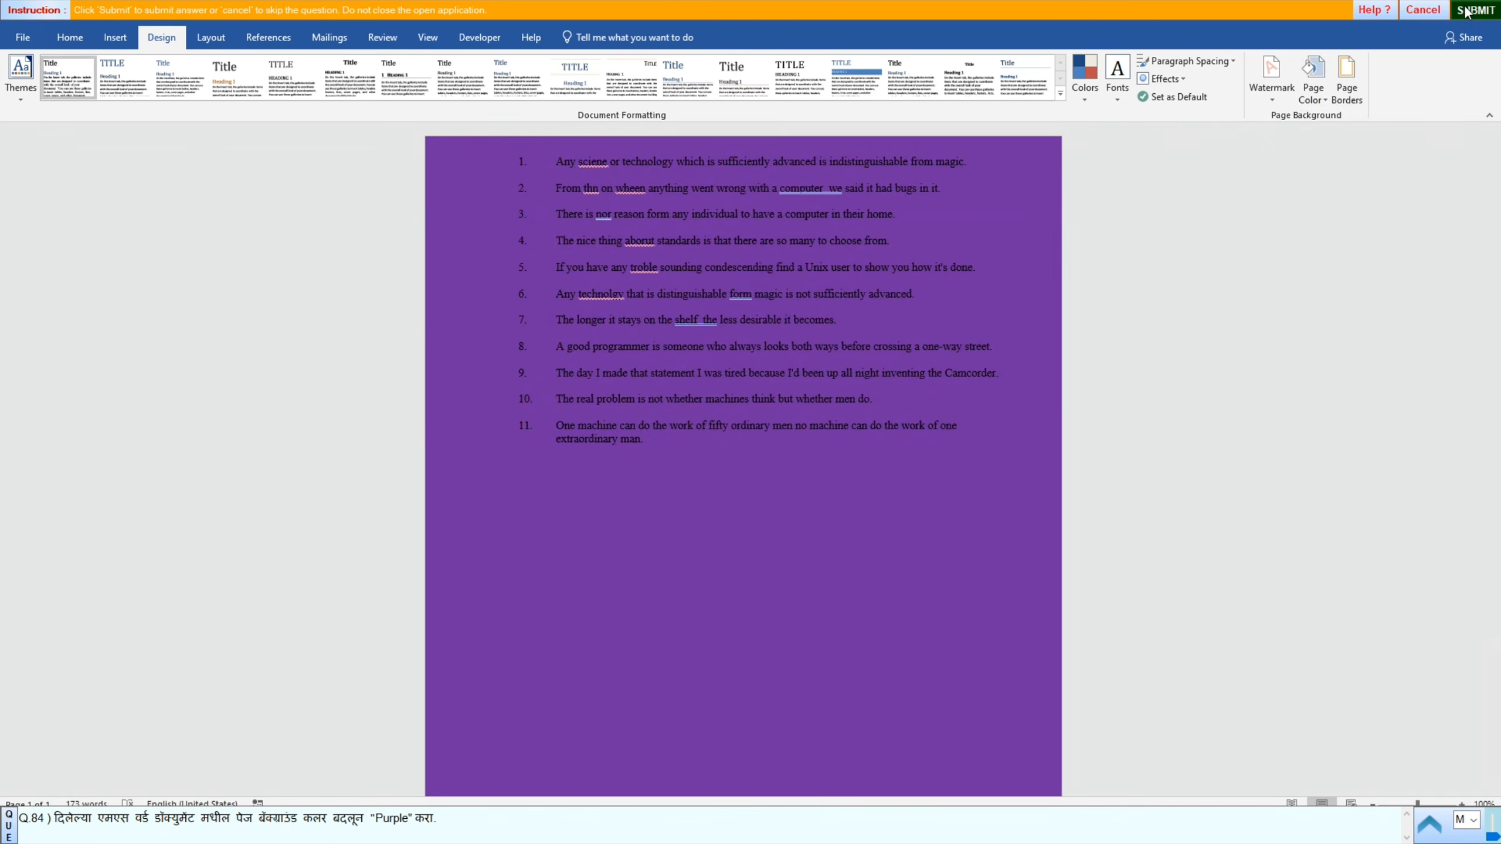
click(750, 444)
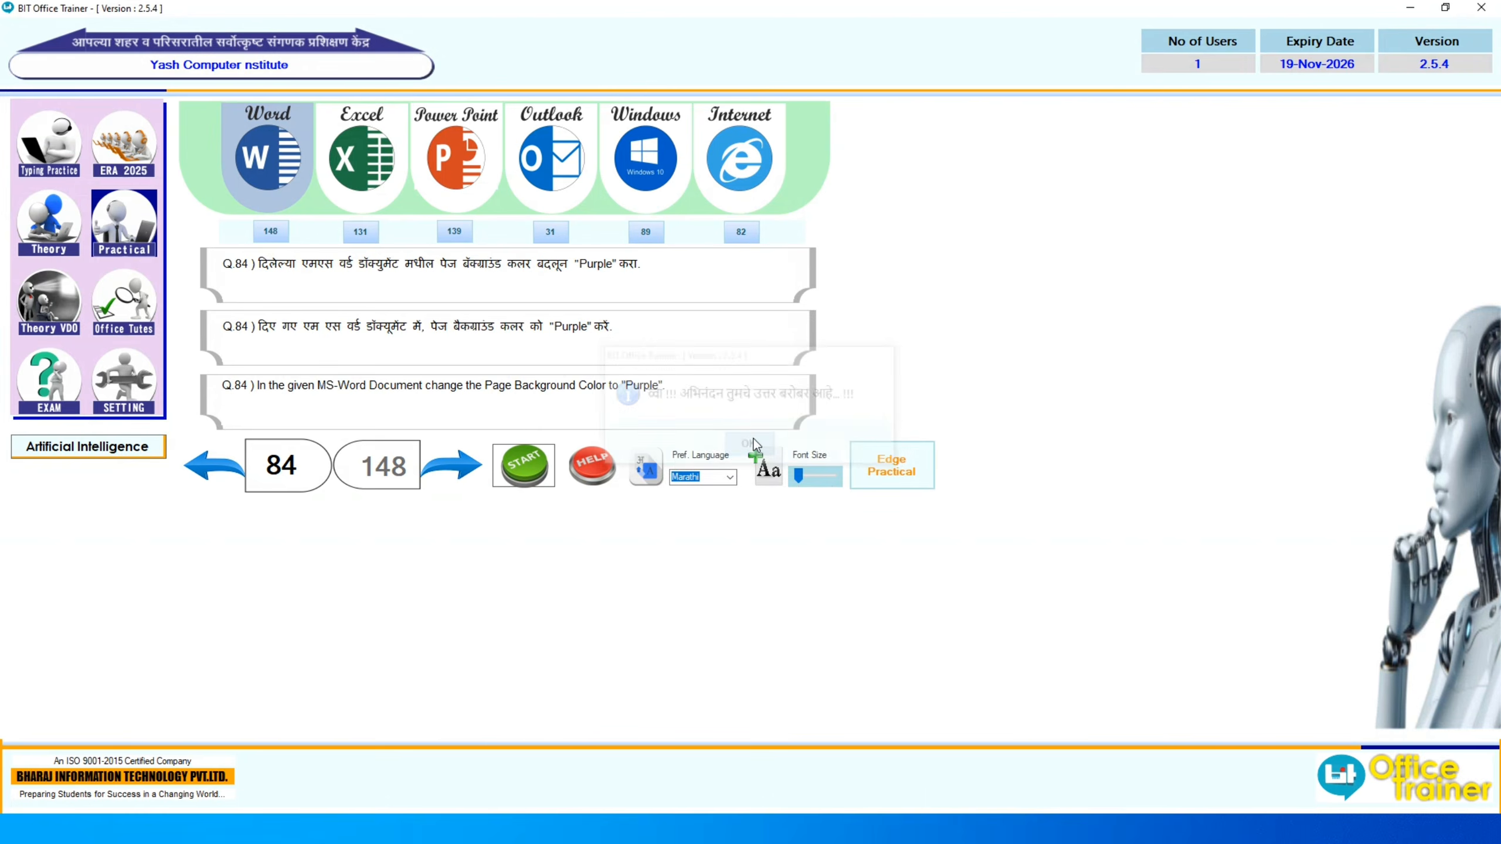
click(454, 466)
click(542, 481)
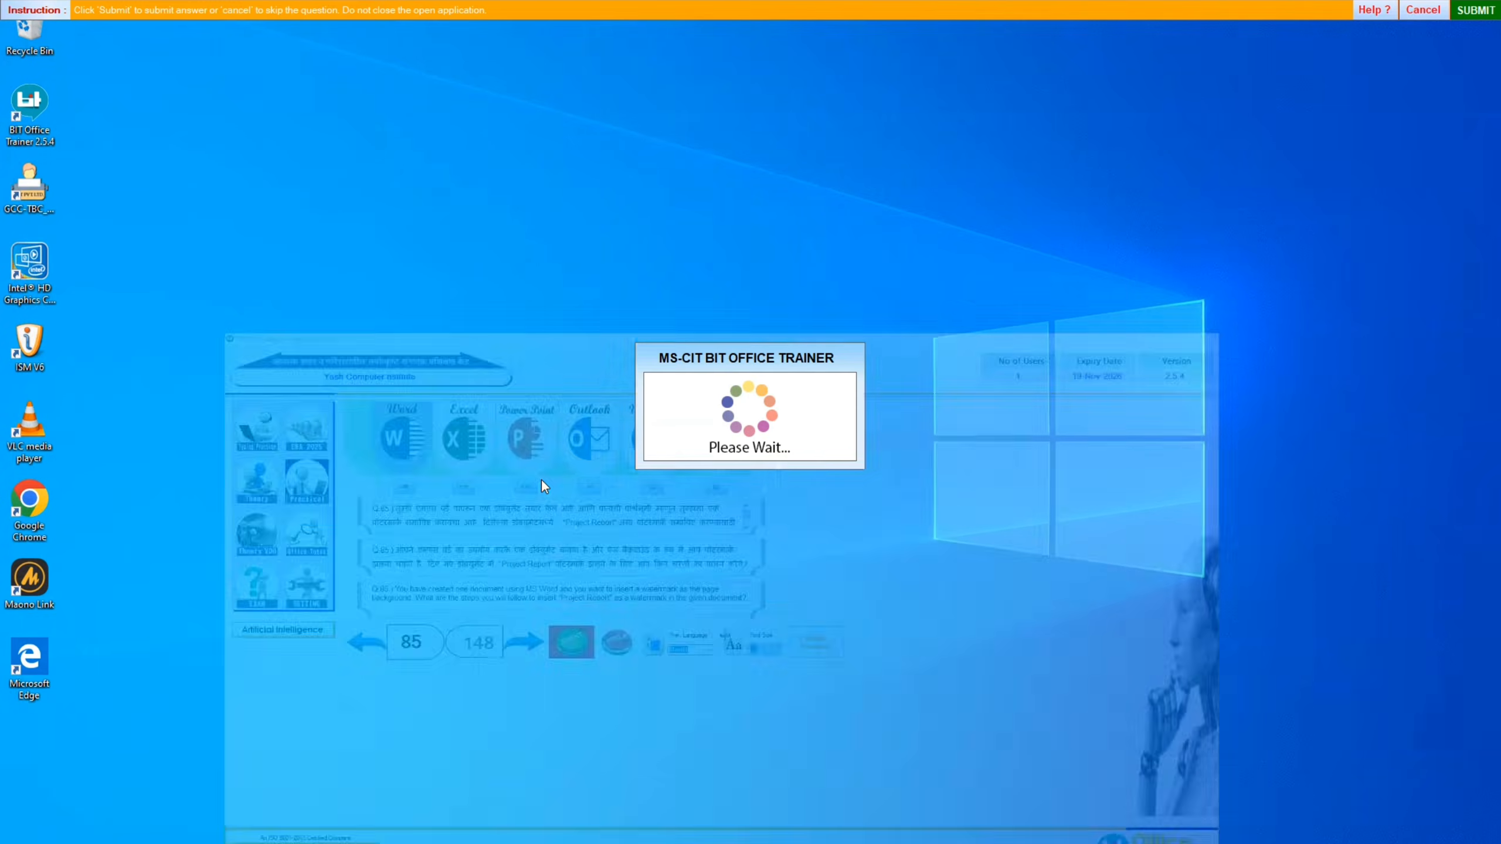
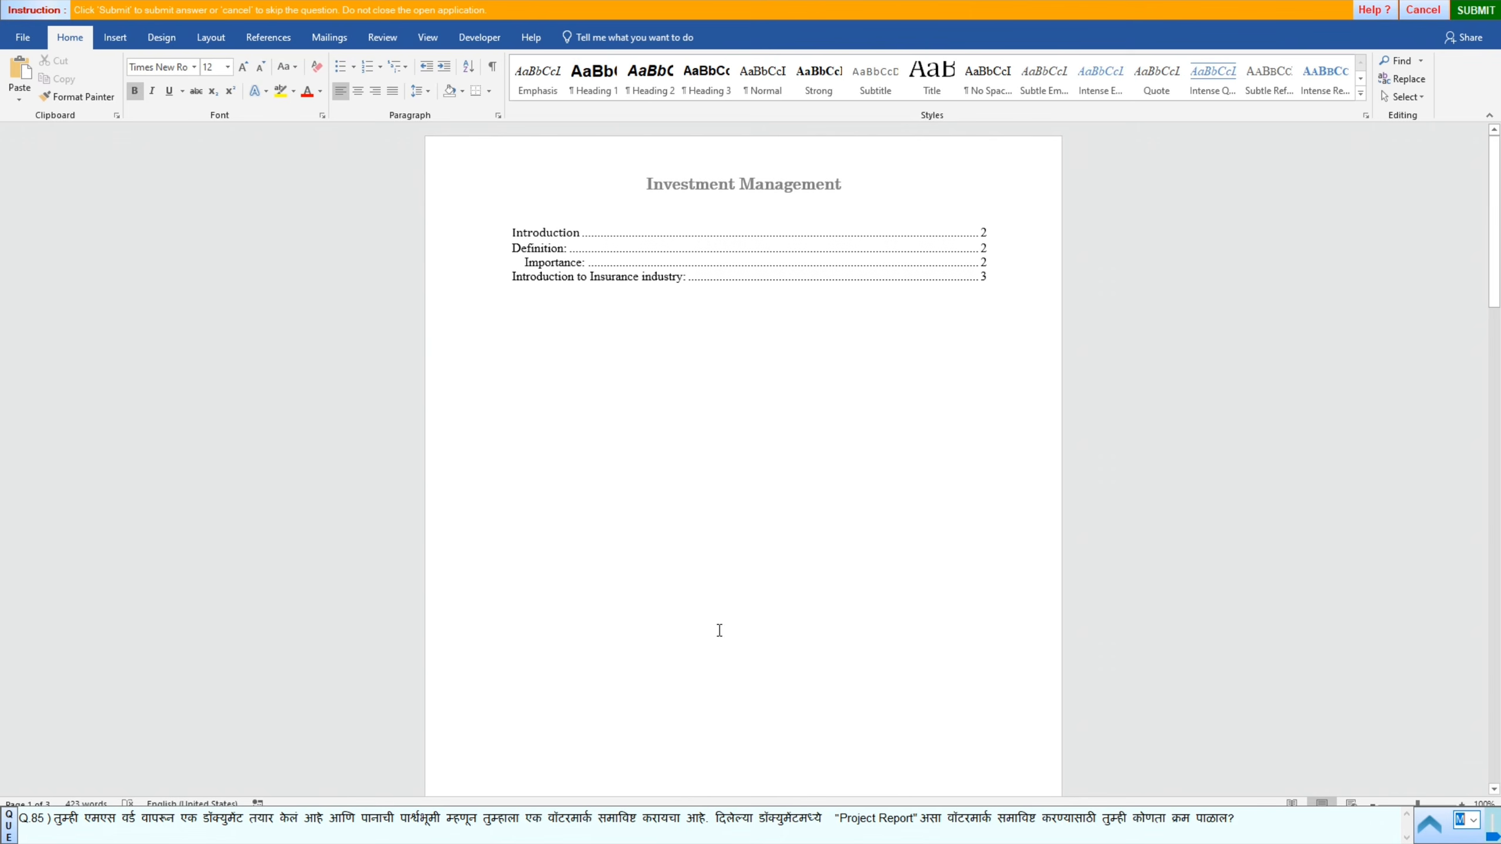
Step: Apply a custom text watermark reading "Project Report" to the "Investment Management" document
click(112, 44)
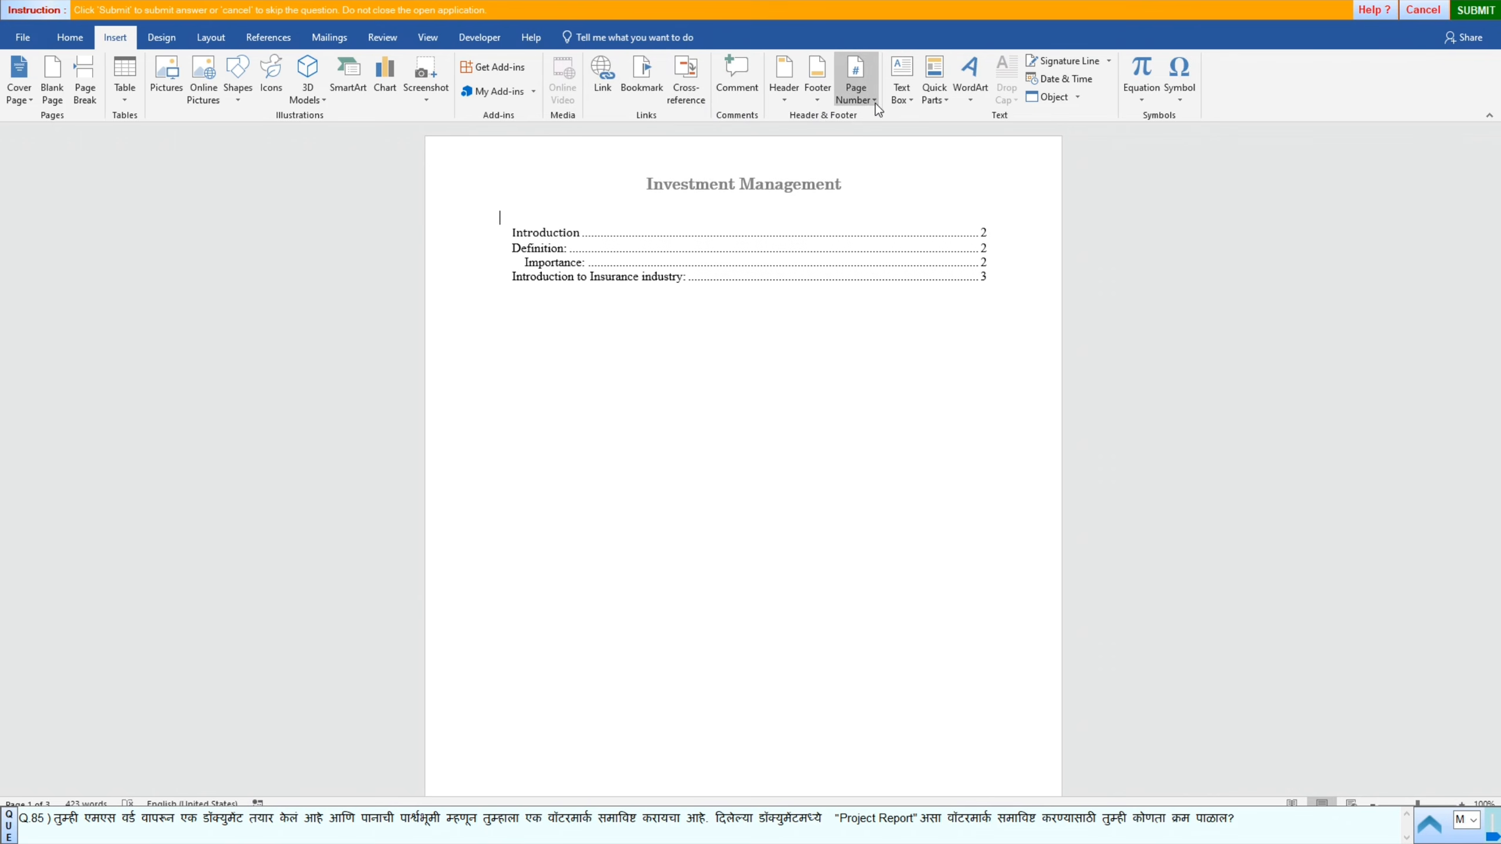
click(162, 38)
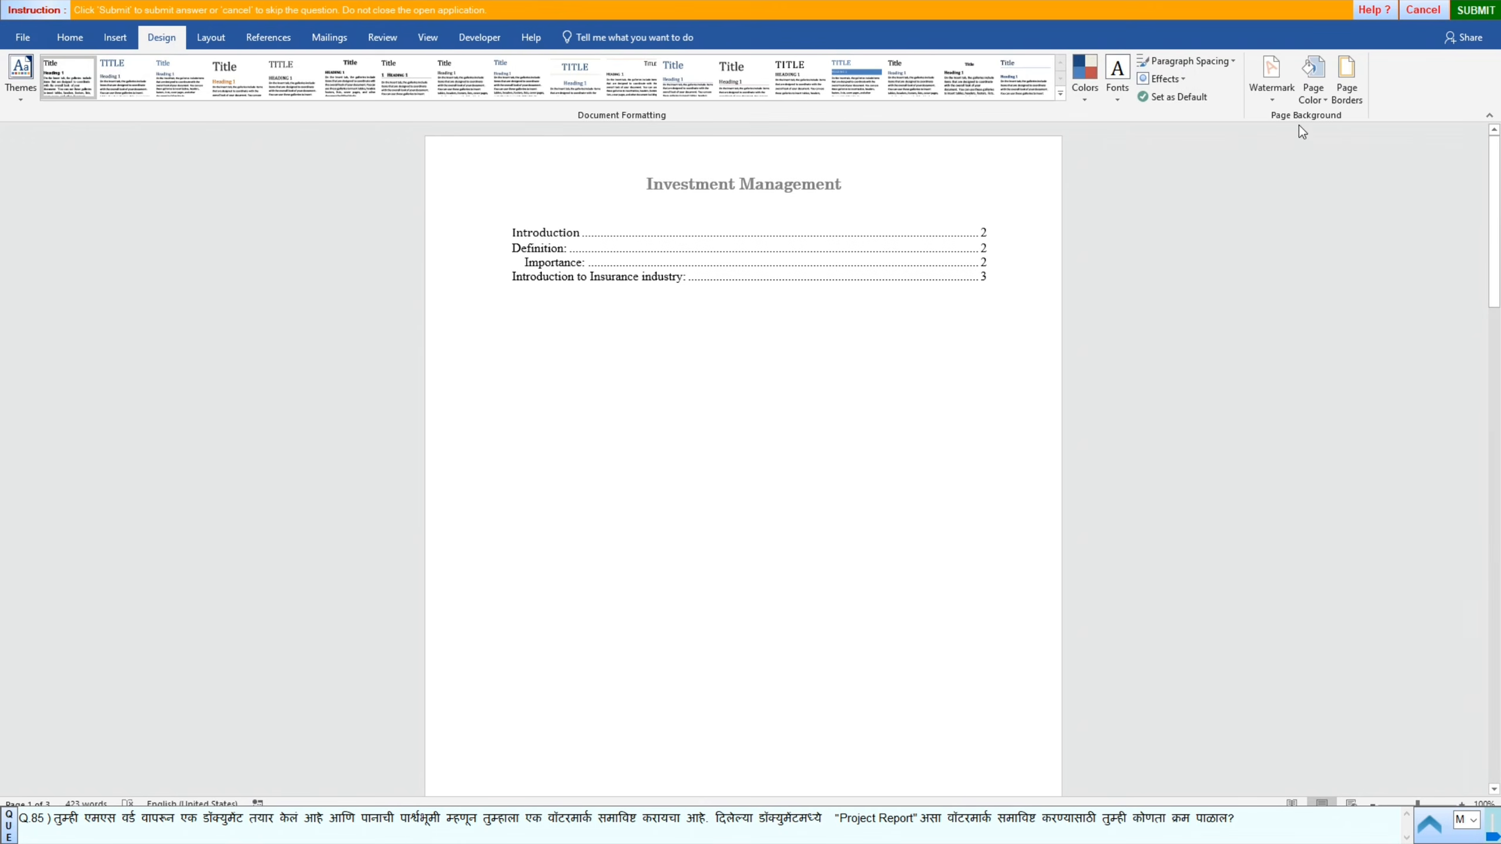
click(1273, 100)
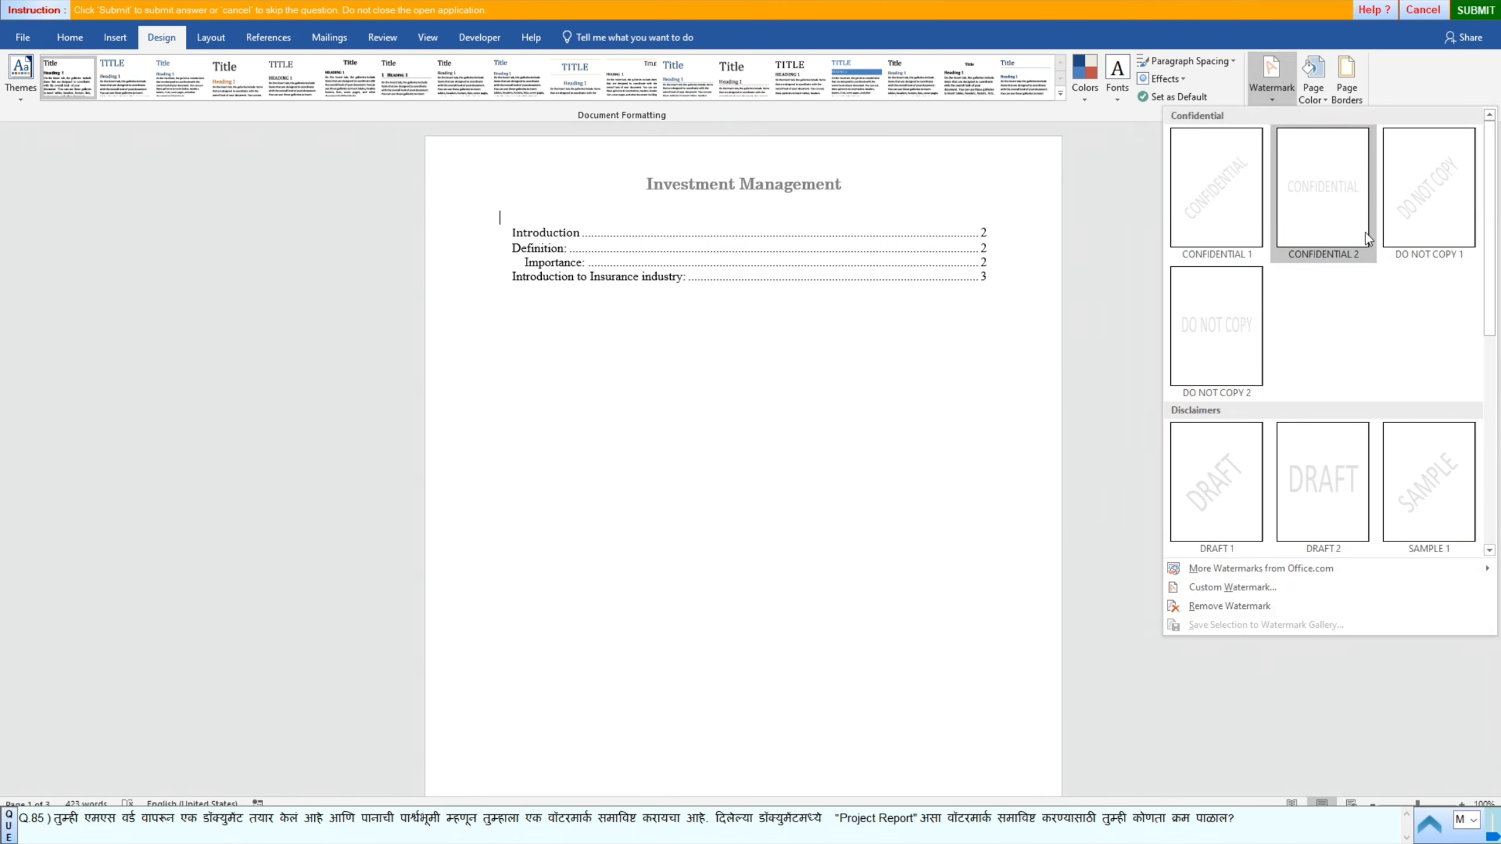
mouse_move(1258, 567)
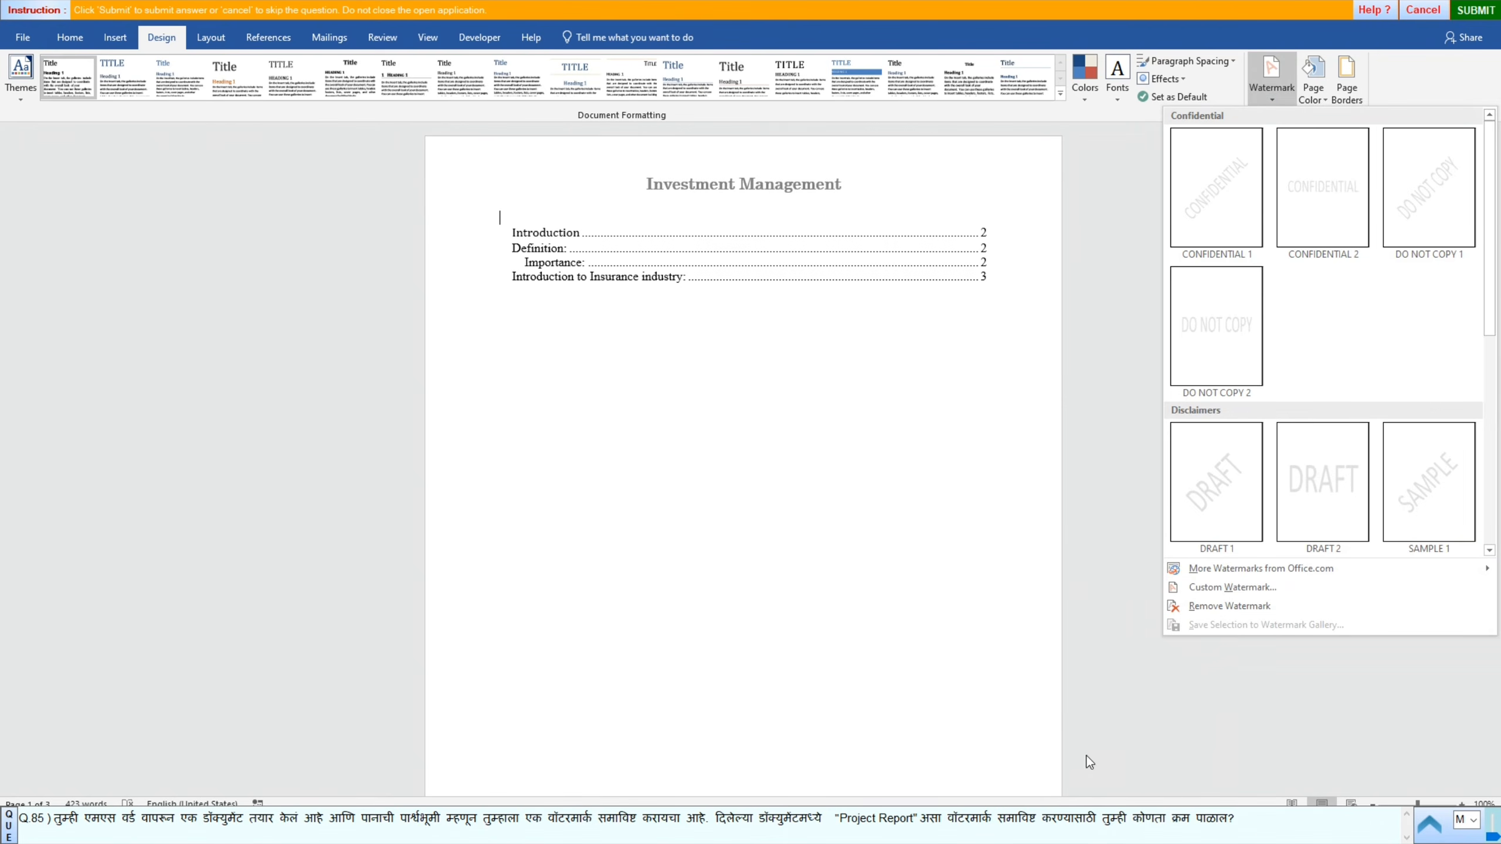
click(1218, 591)
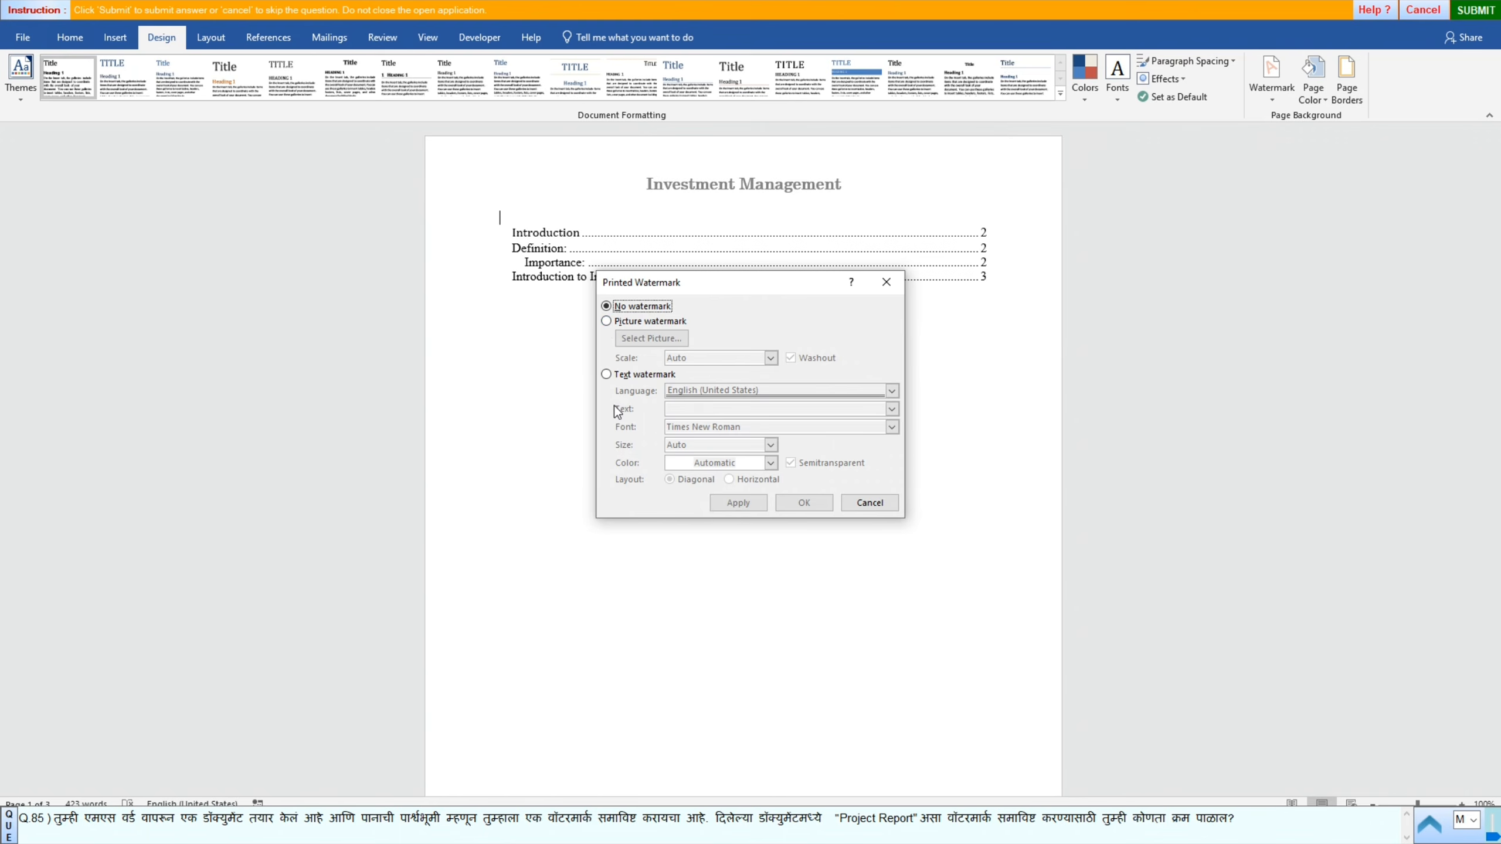
click(606, 375)
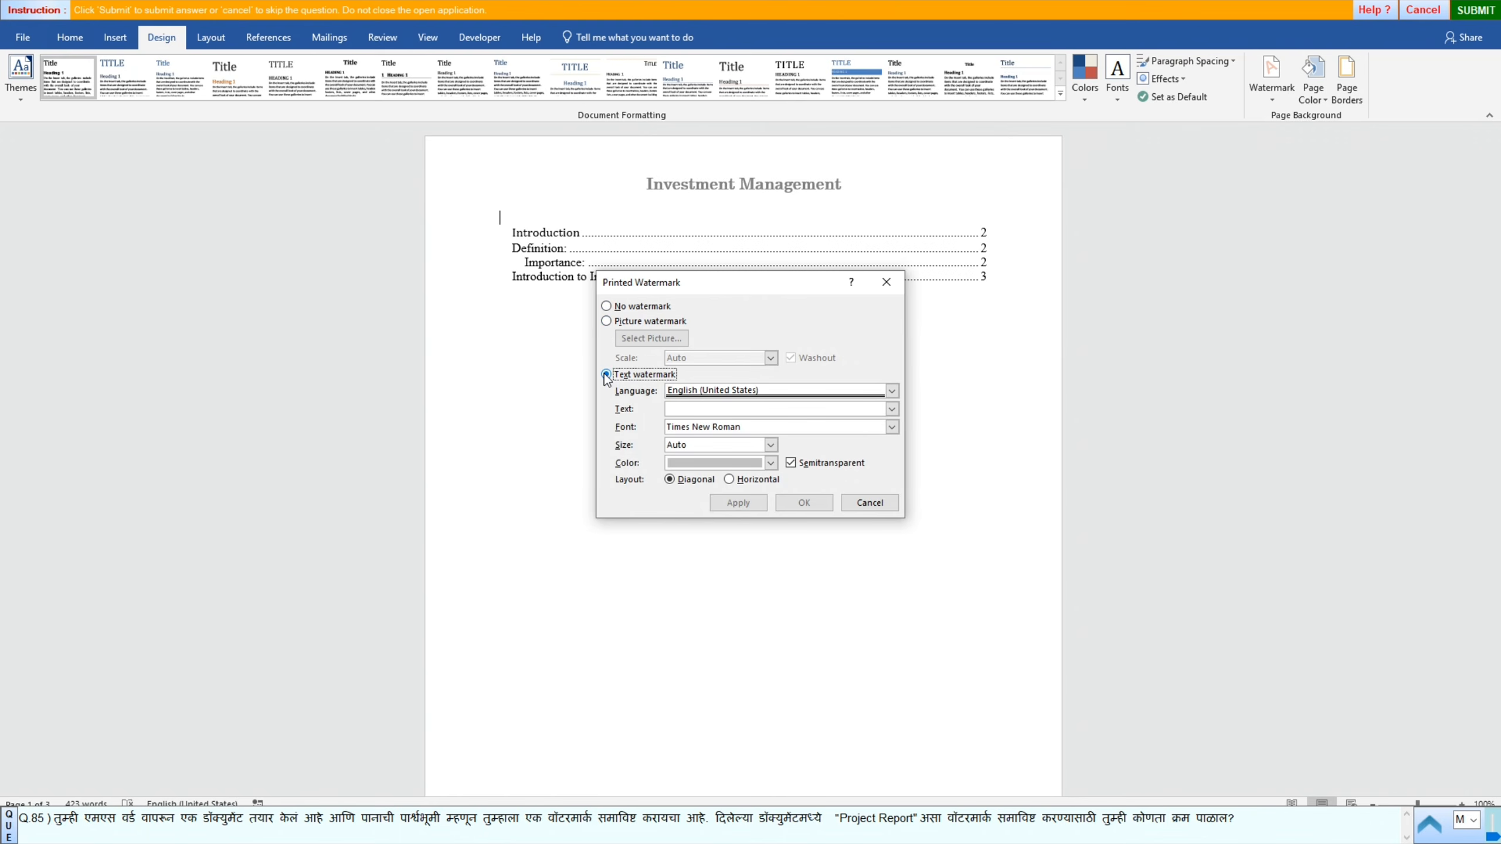
click(676, 408)
text(Pro)
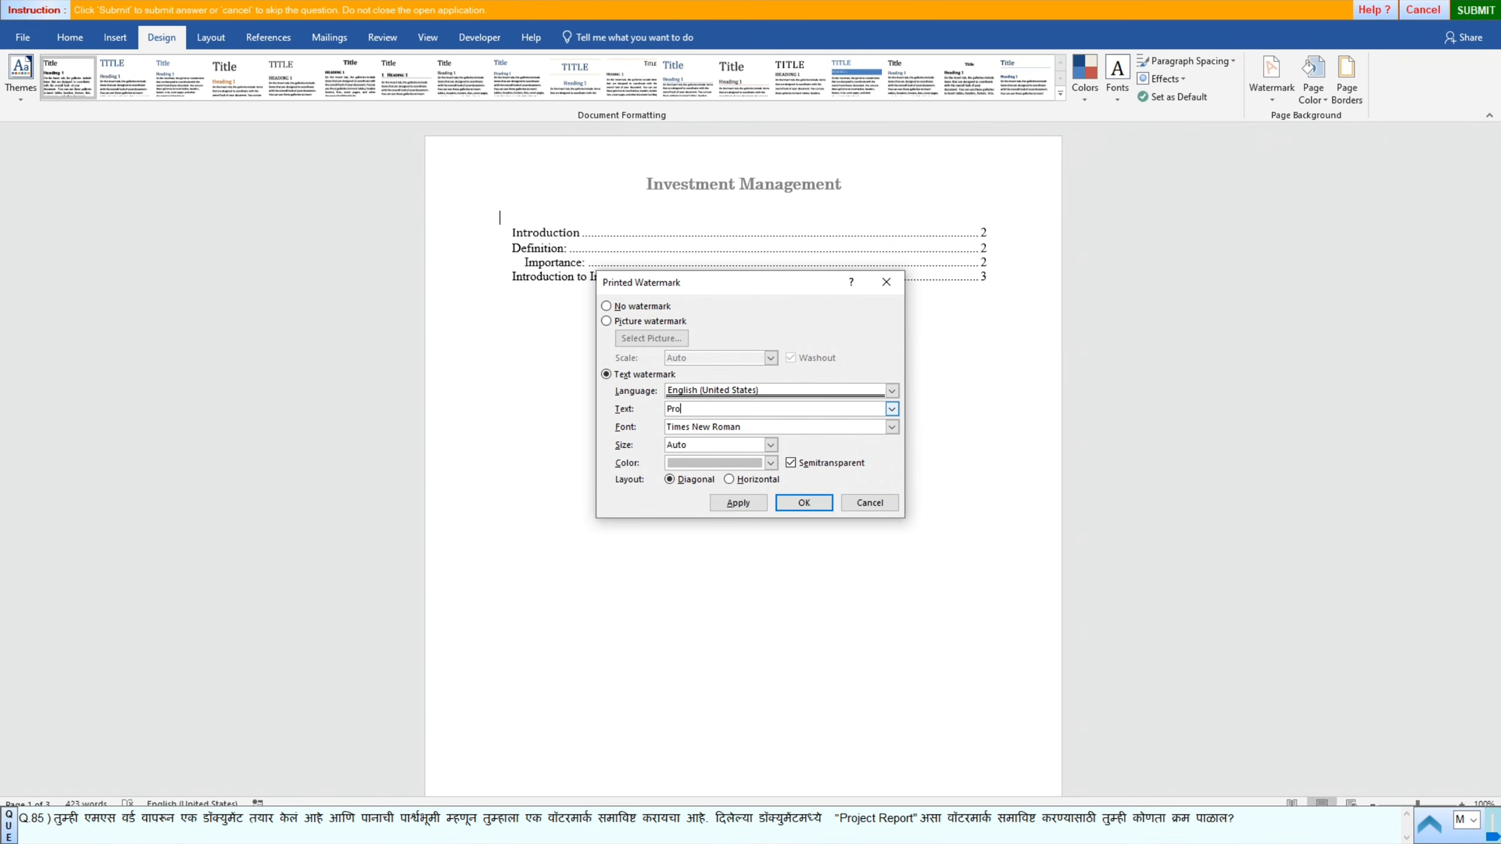
text(ject Report)
click(737, 503)
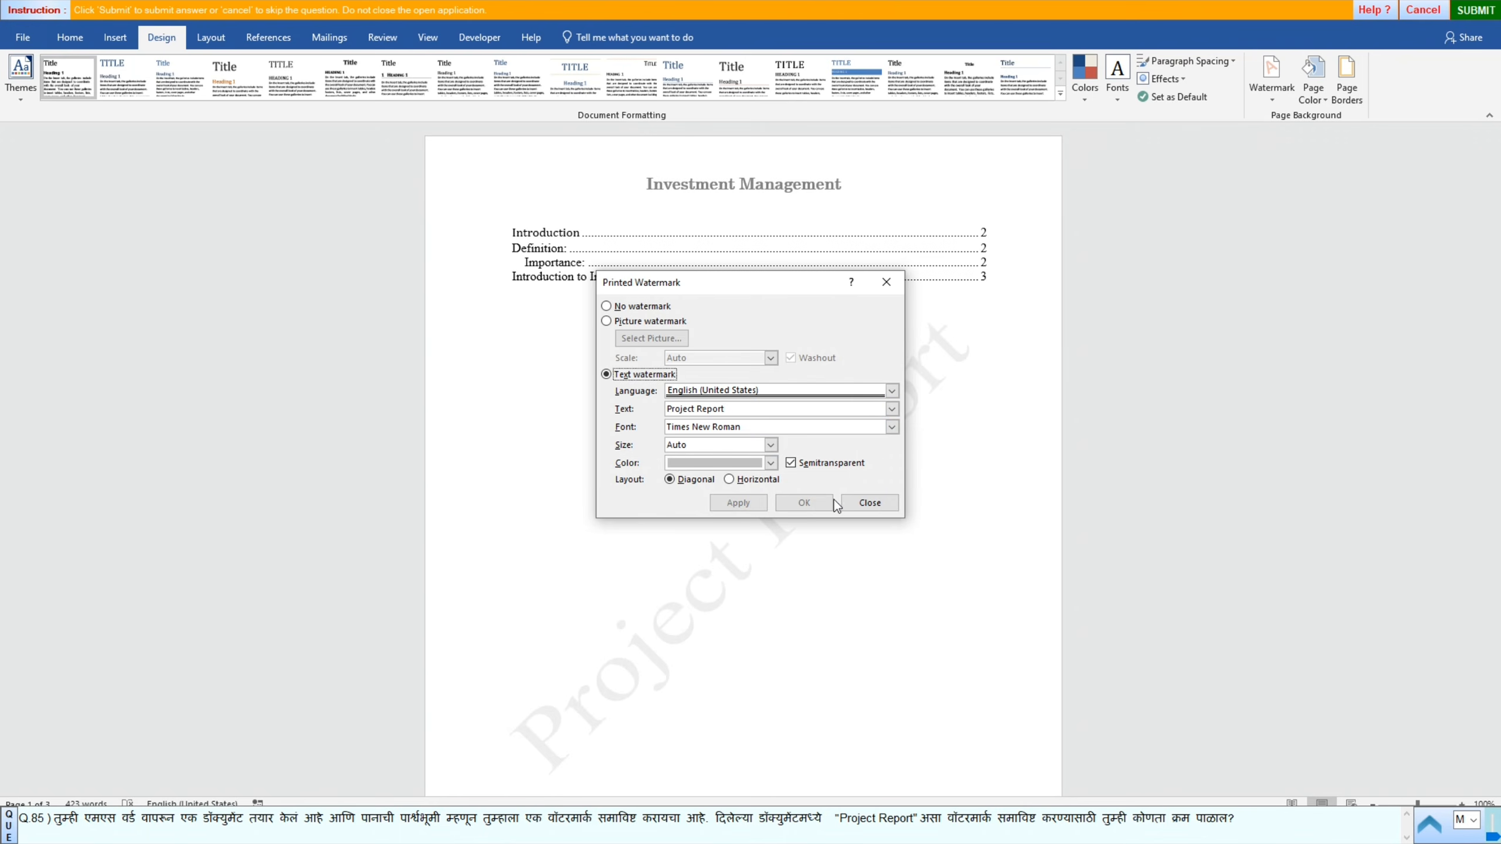
click(864, 503)
Step: Submit the answer to question 85, dismiss the result message and start question 86
scroll(697, 402, down, 5)
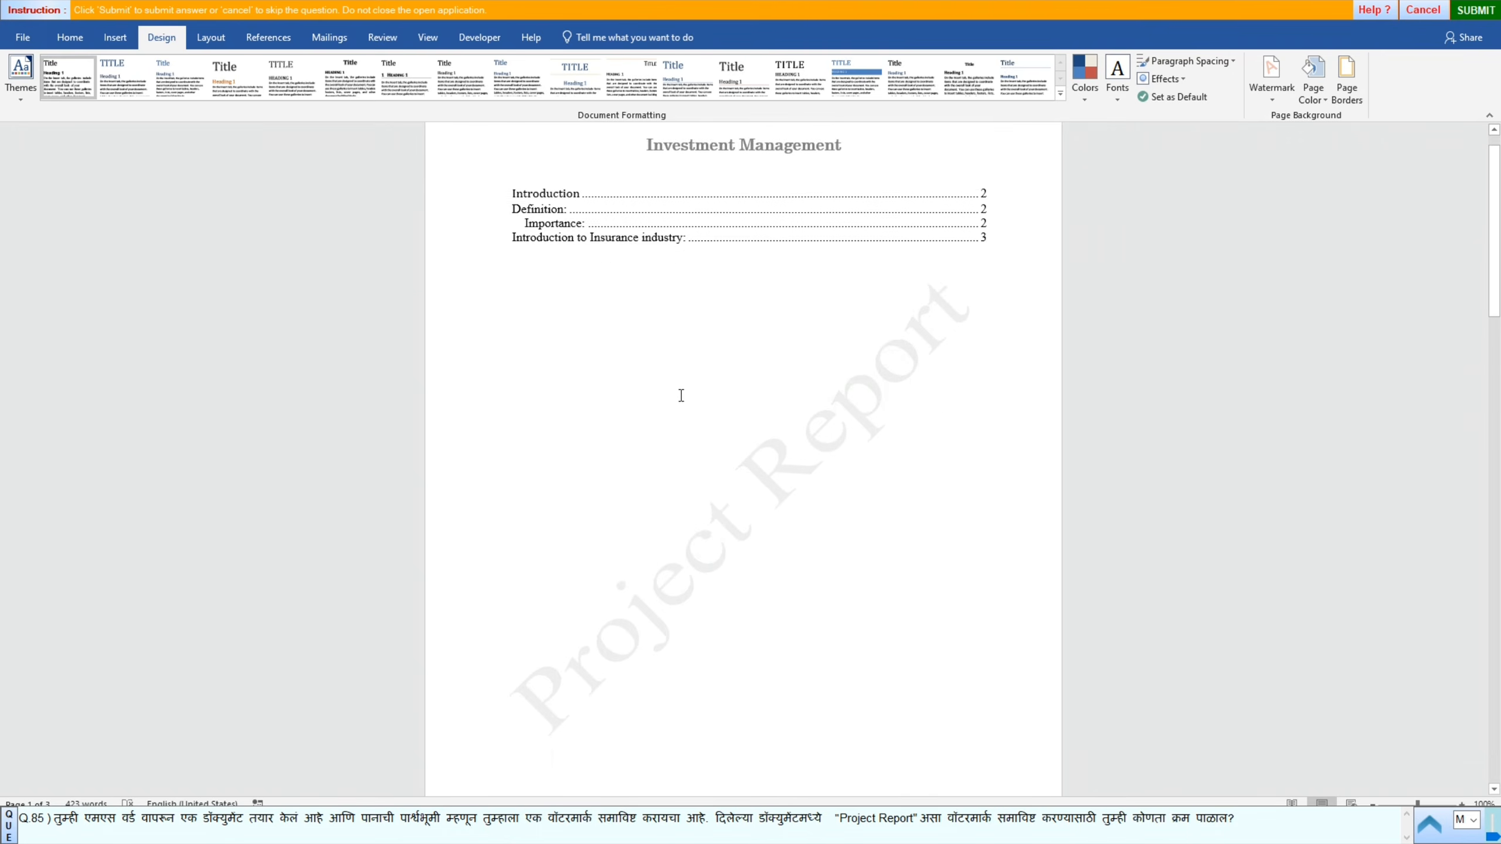
scroll(697, 402, up, 5)
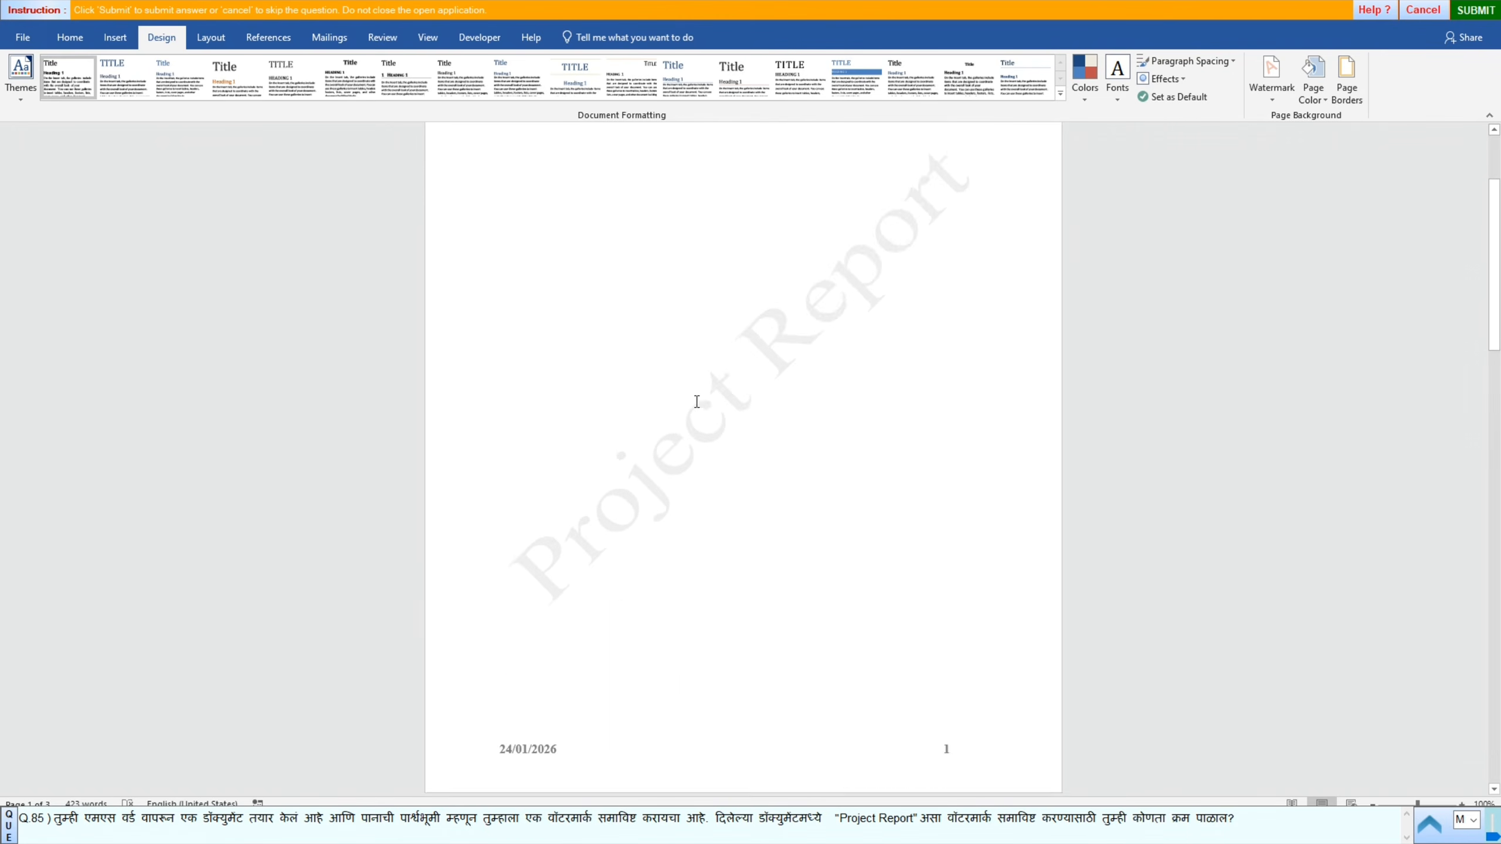
scroll(697, 401, down, 3)
scroll(742, 419, down, 7)
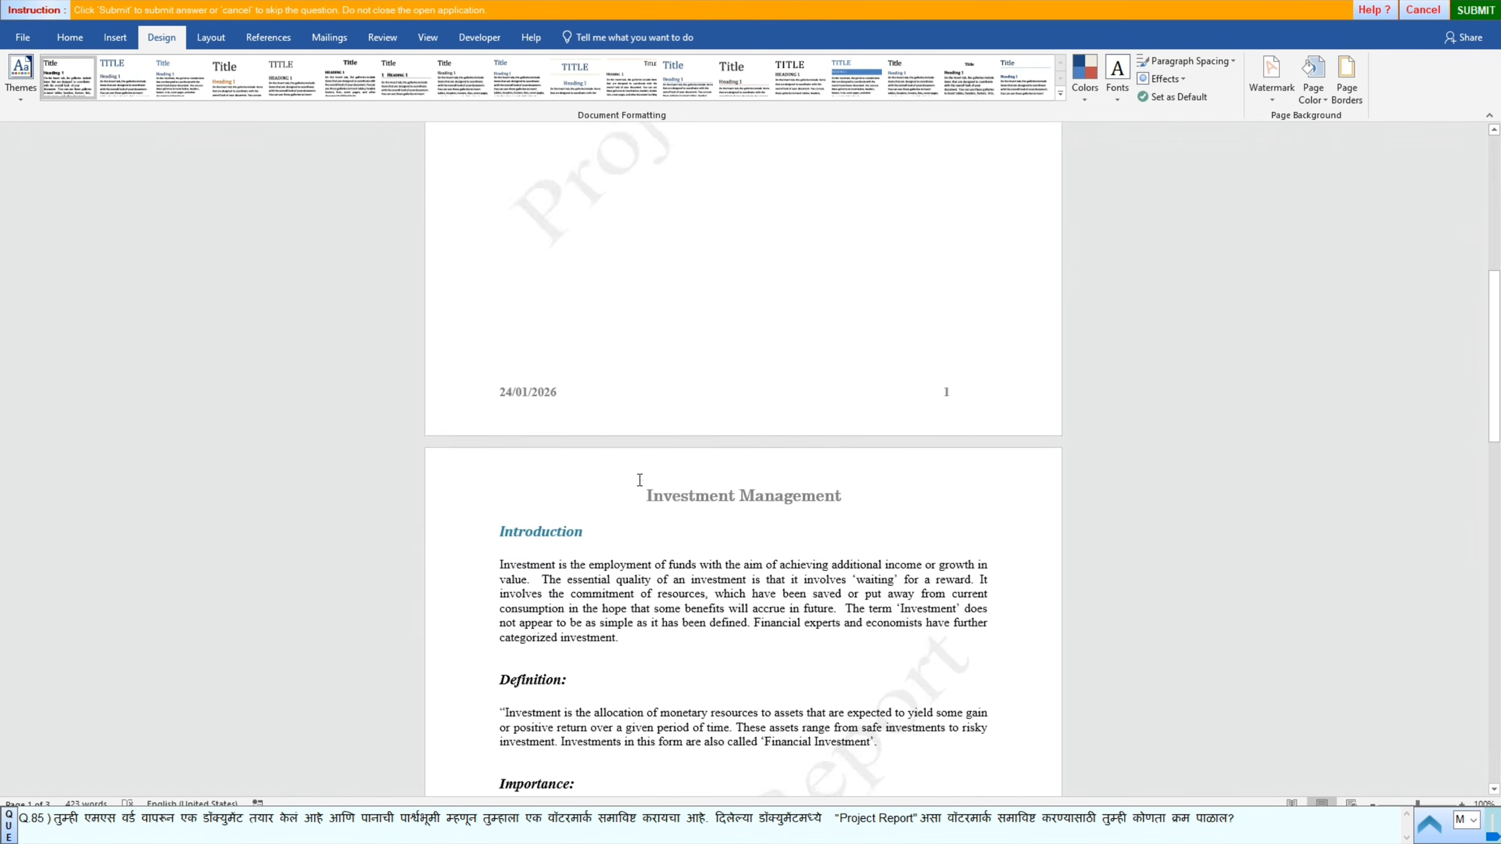
scroll(639, 488, down, 8)
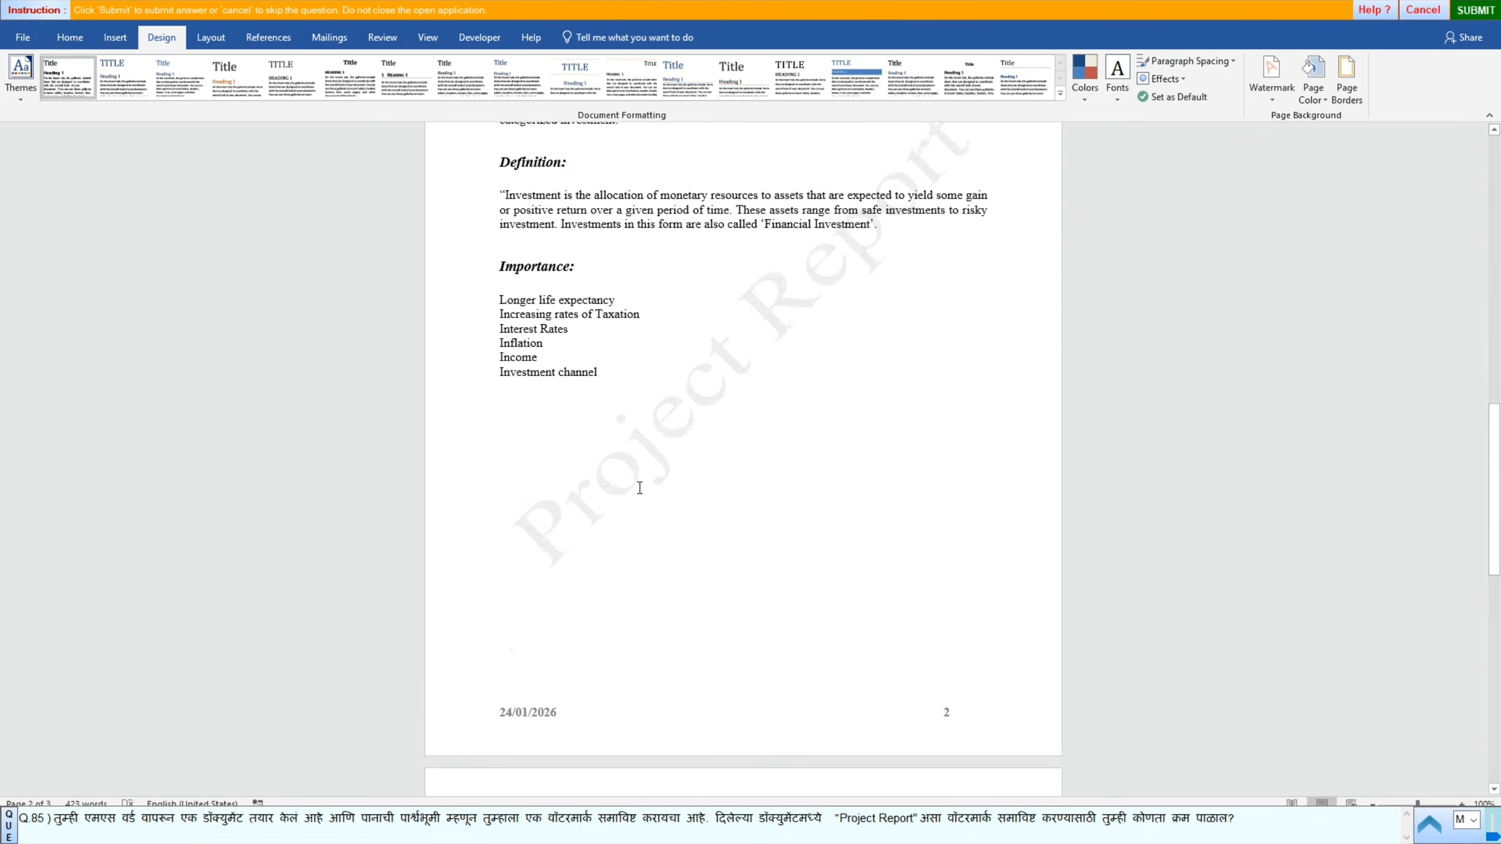
scroll(630, 503, up, 5)
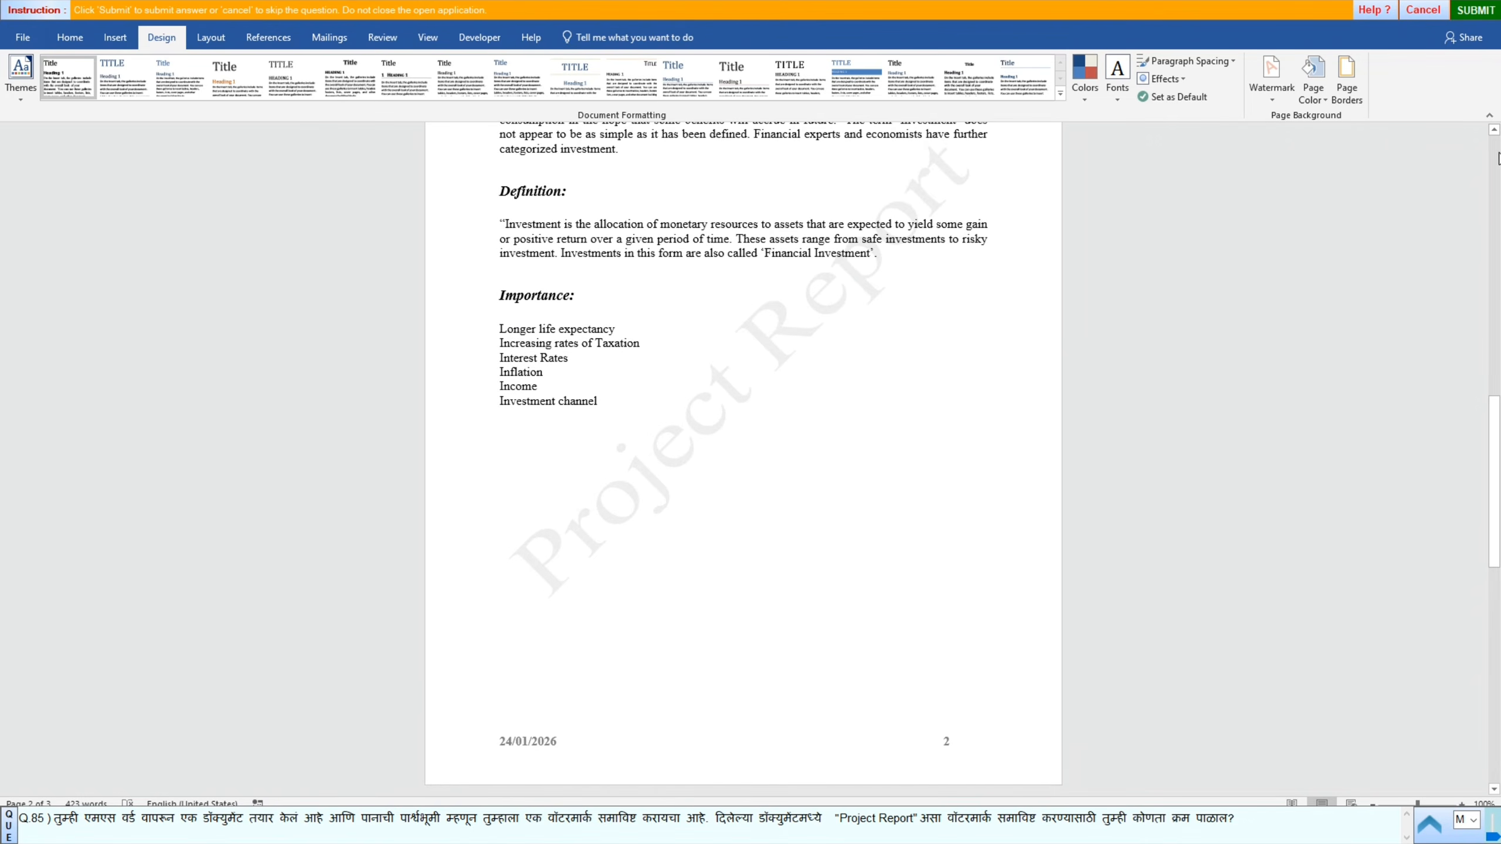
click(1476, 10)
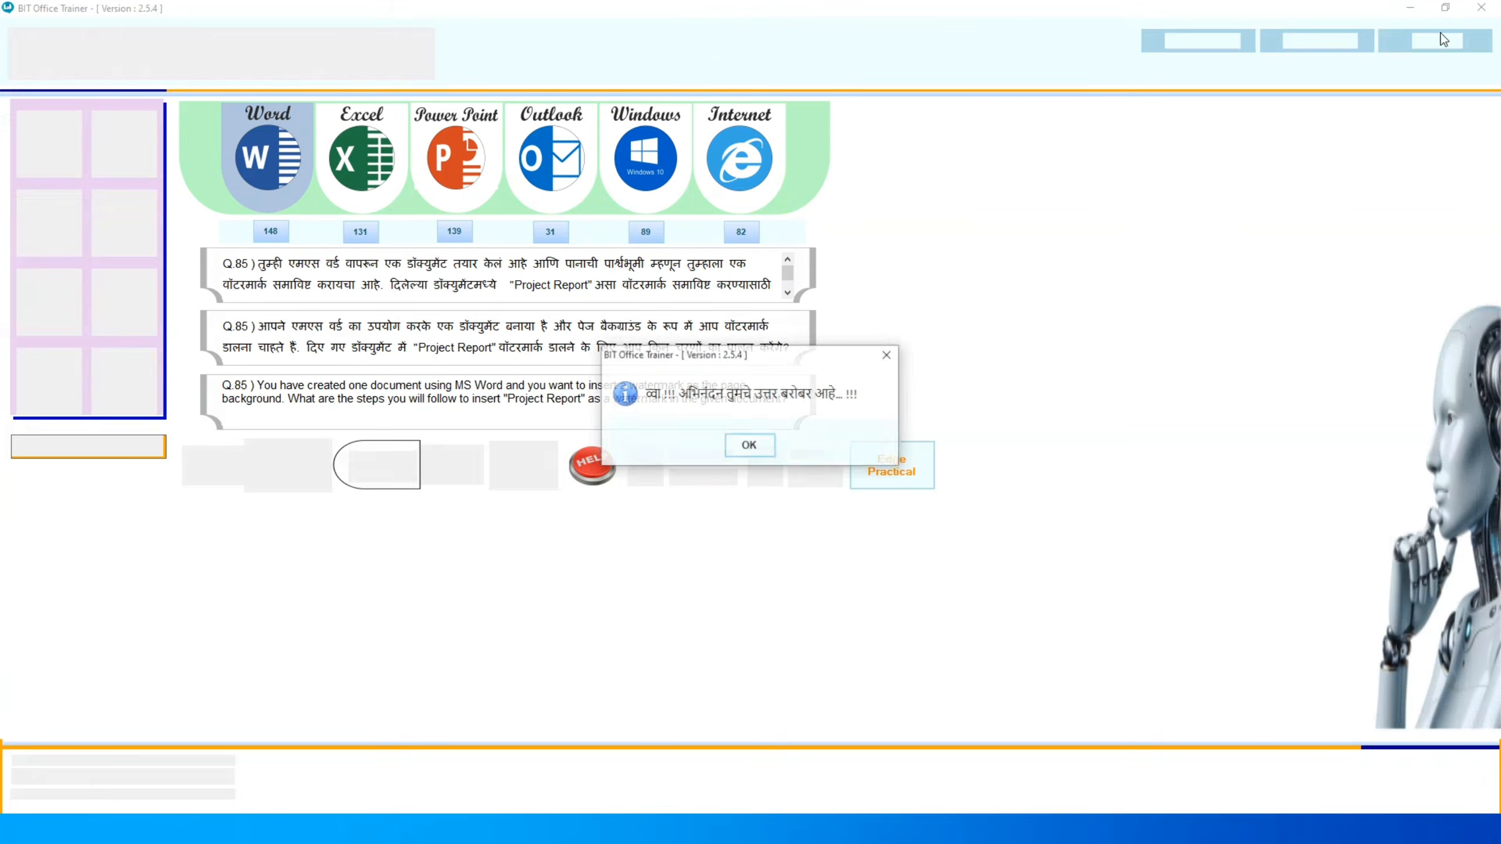
click(750, 453)
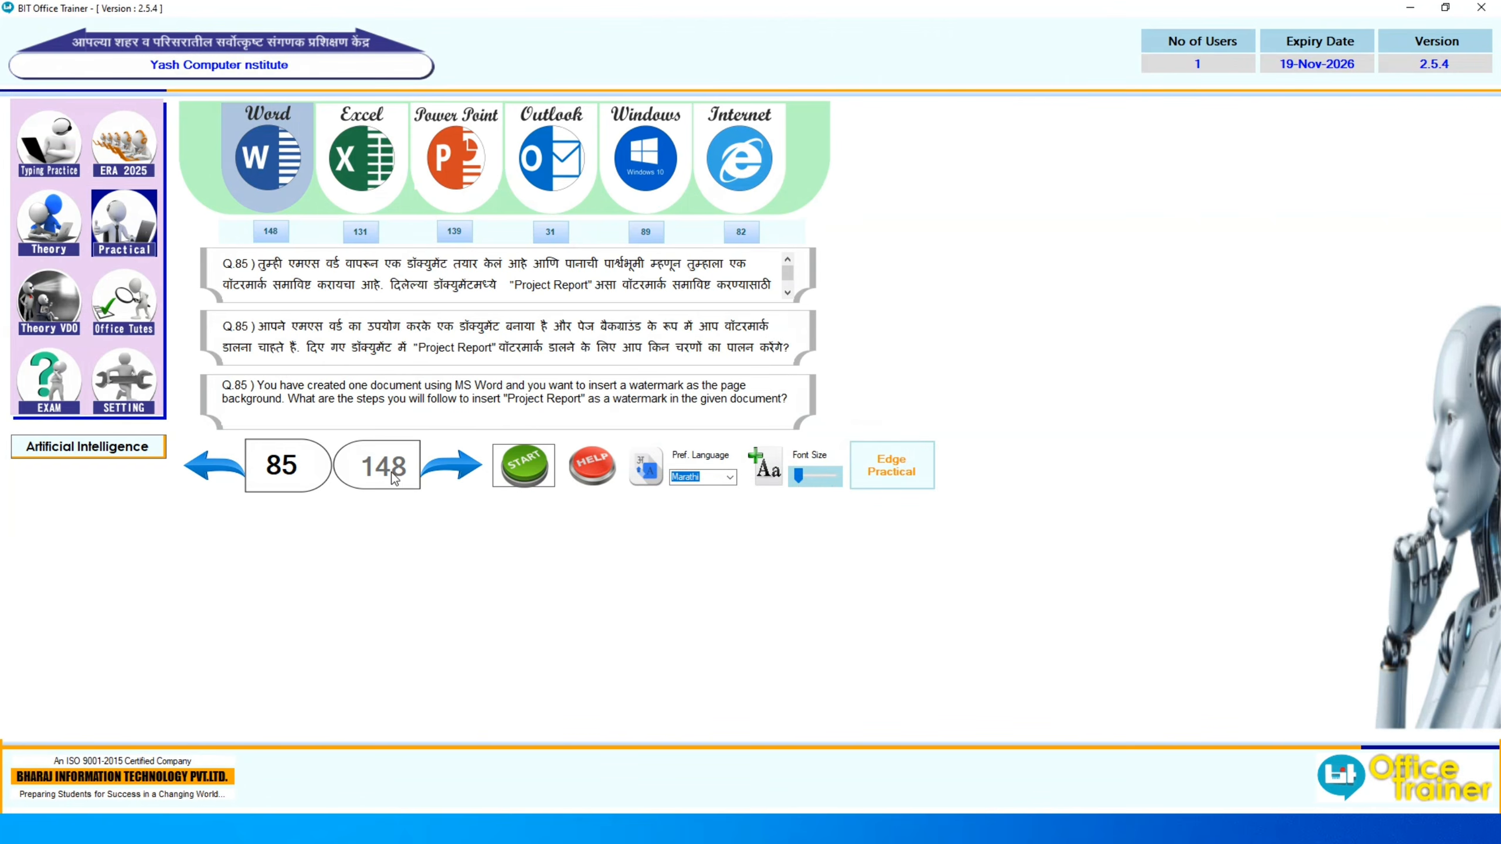
click(452, 466)
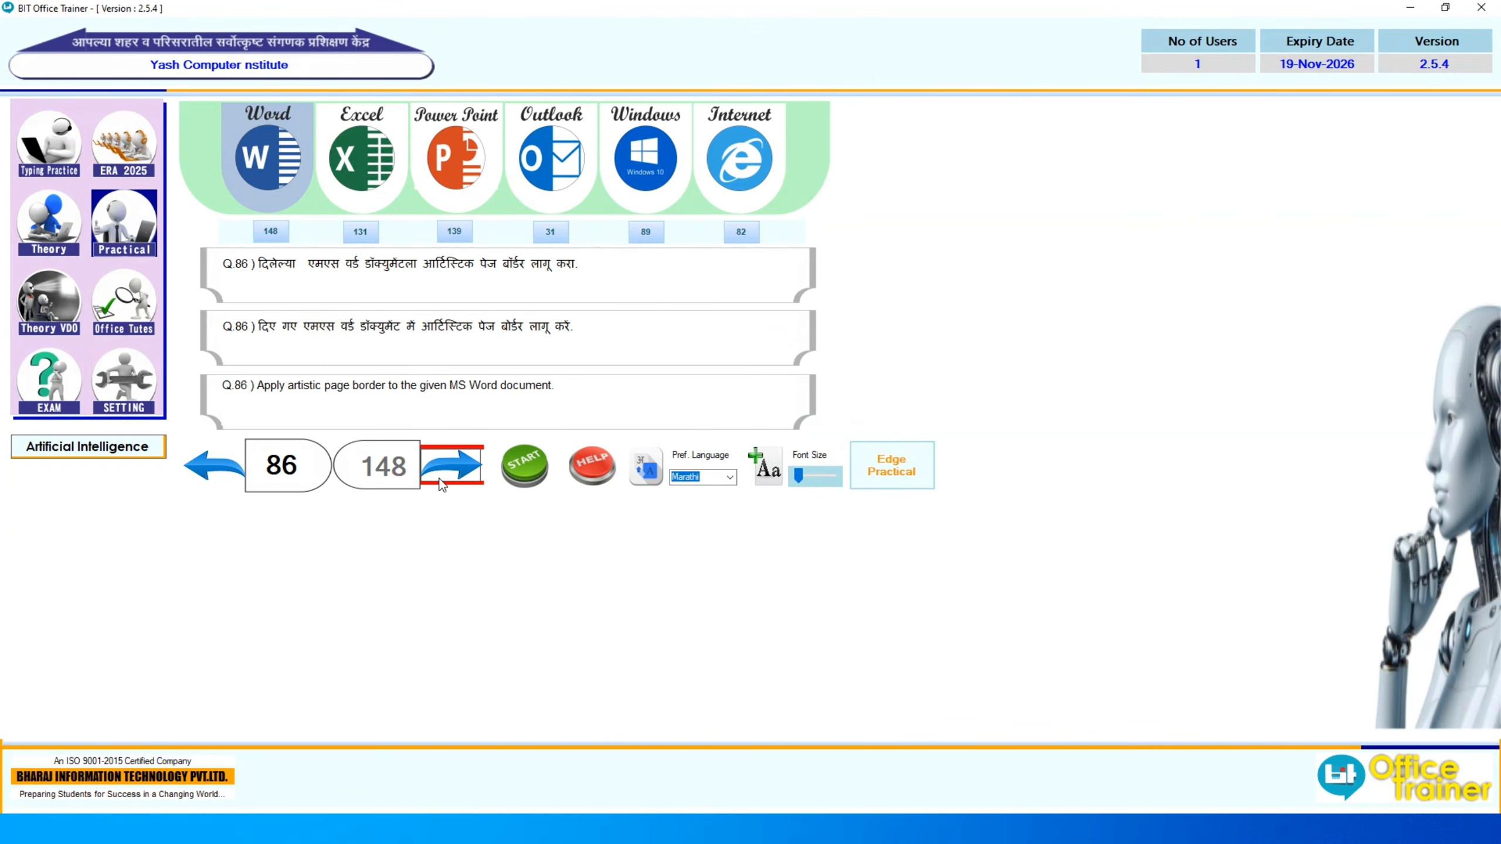
click(513, 482)
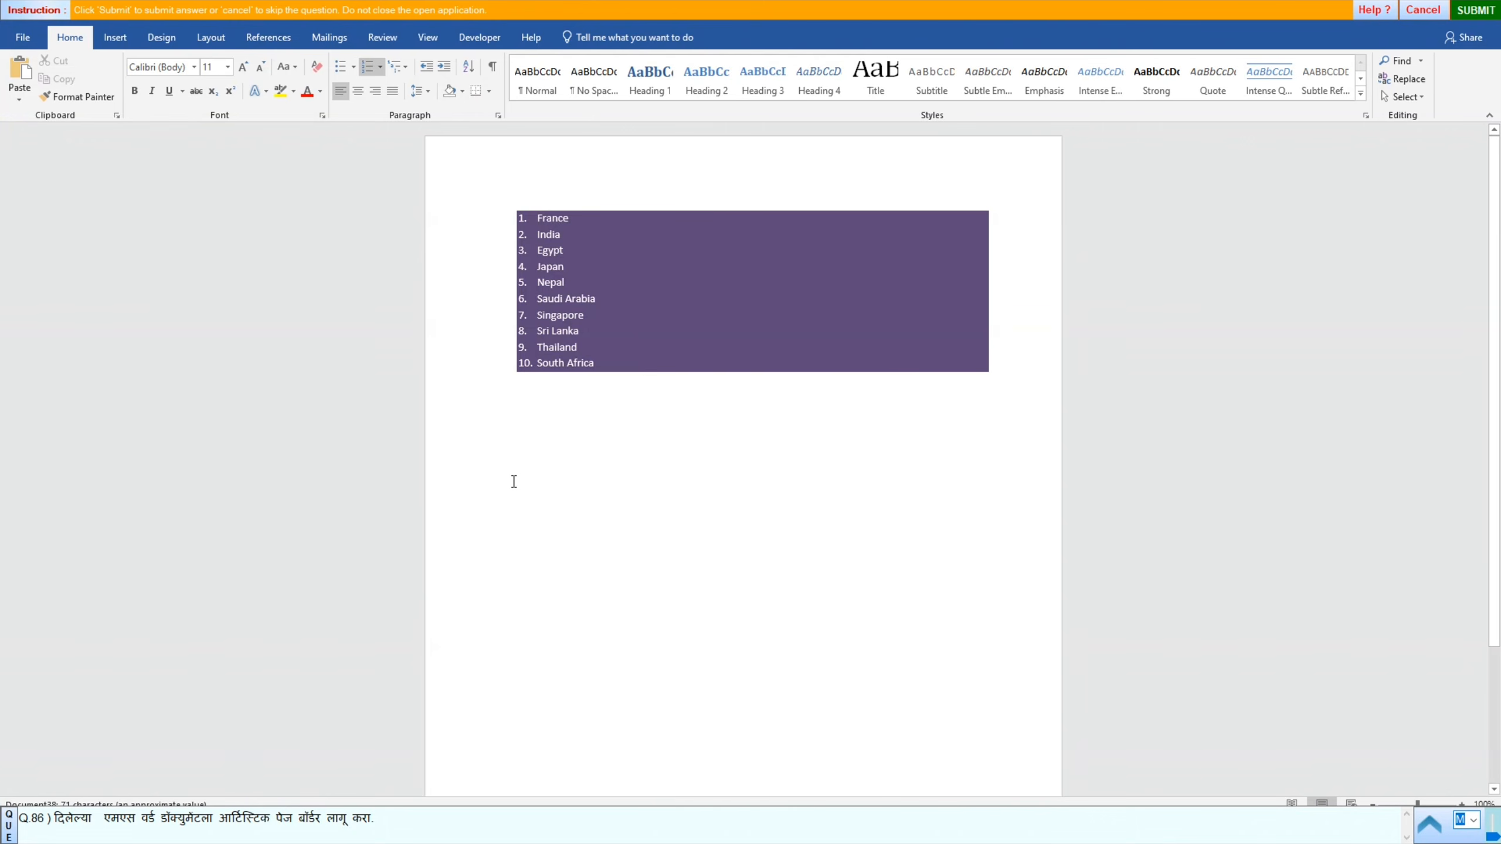
Step: Apply the red apples art page border to the whole numbered-list document
click(160, 37)
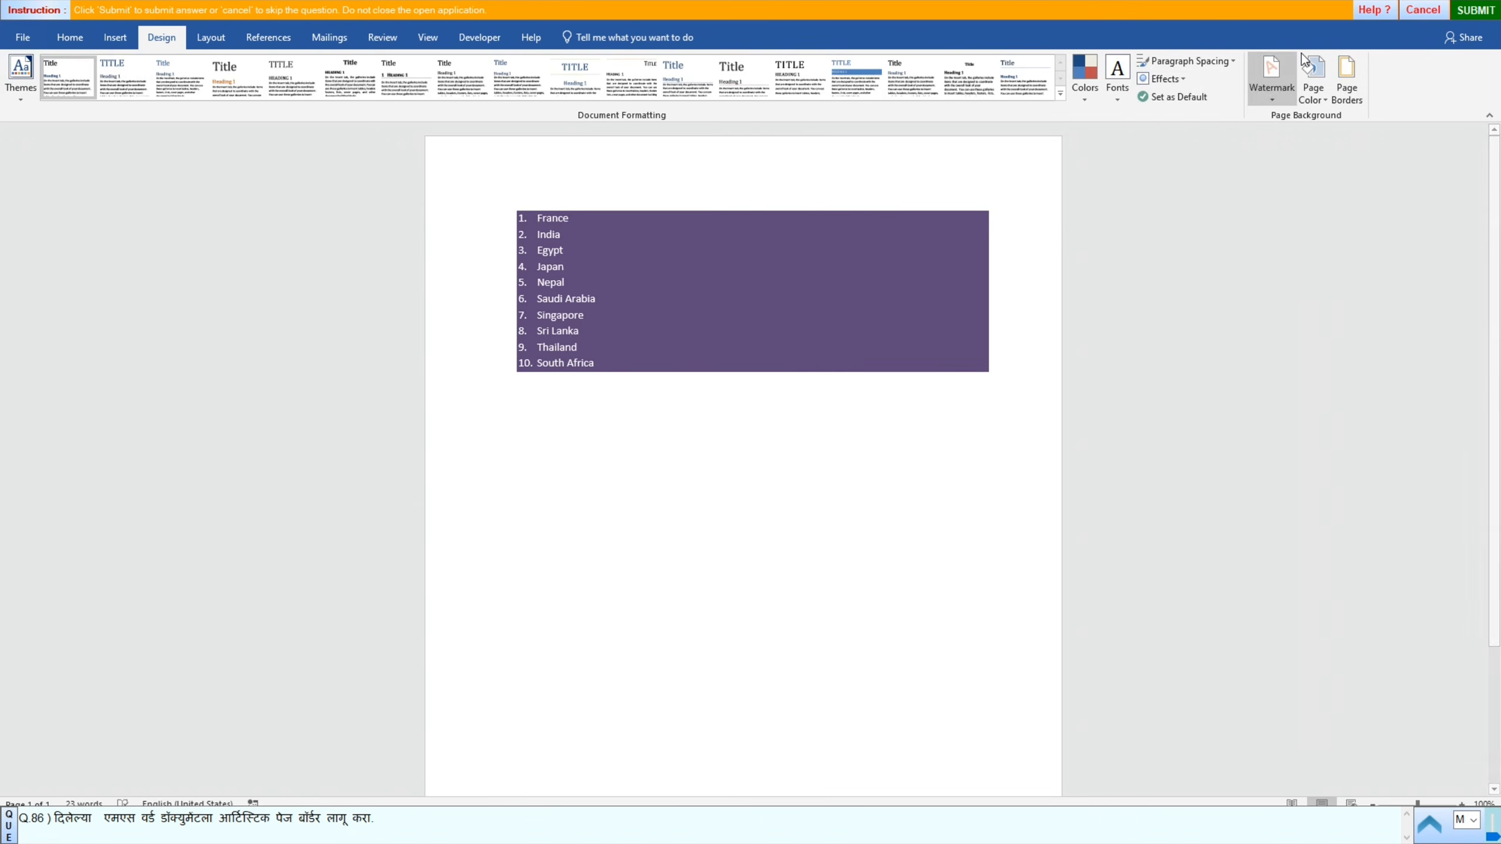
click(1356, 95)
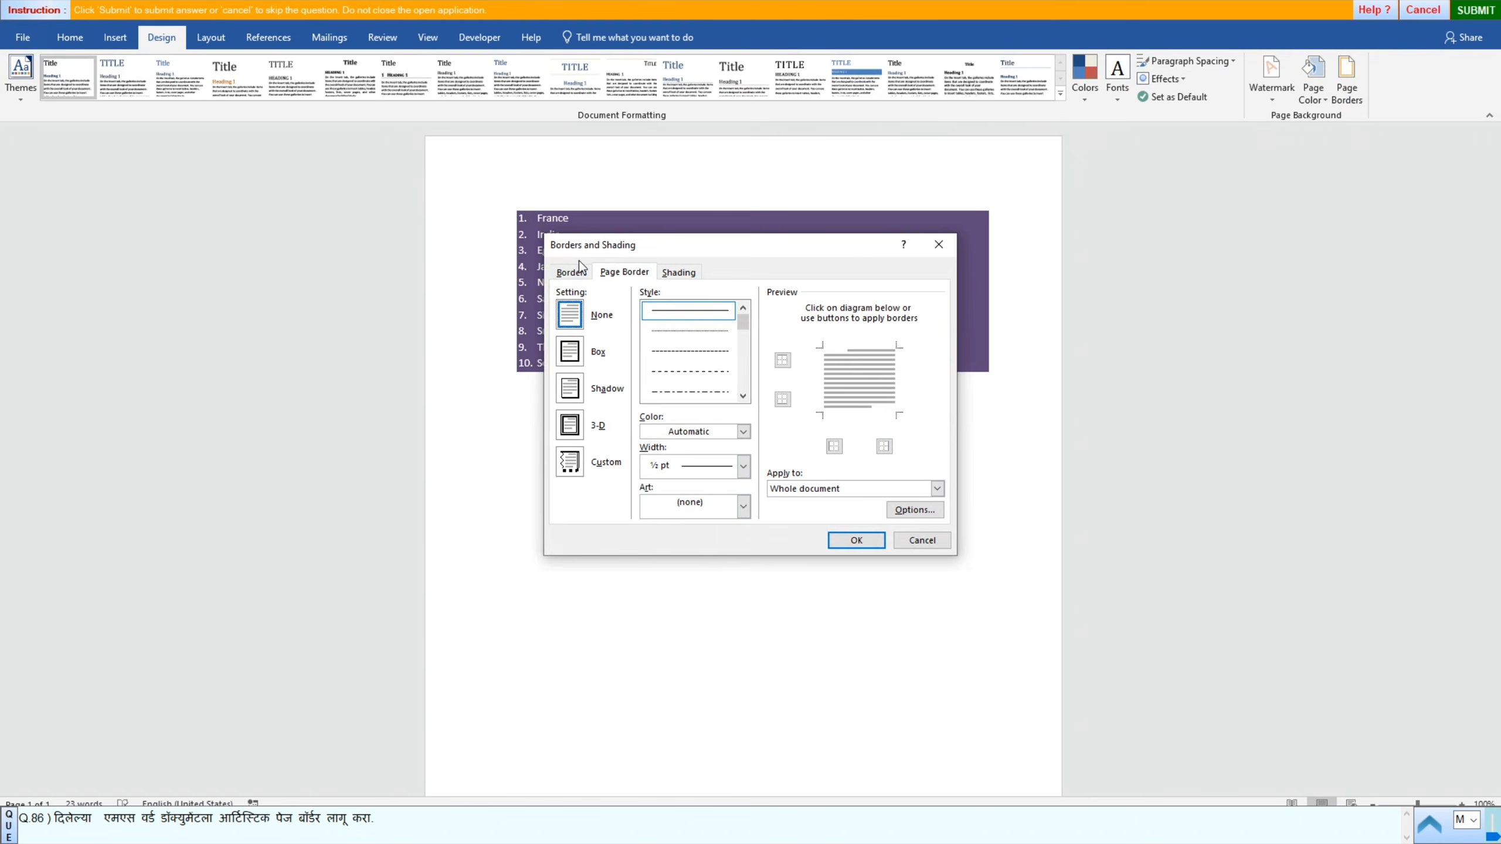
click(562, 275)
click(627, 273)
click(743, 507)
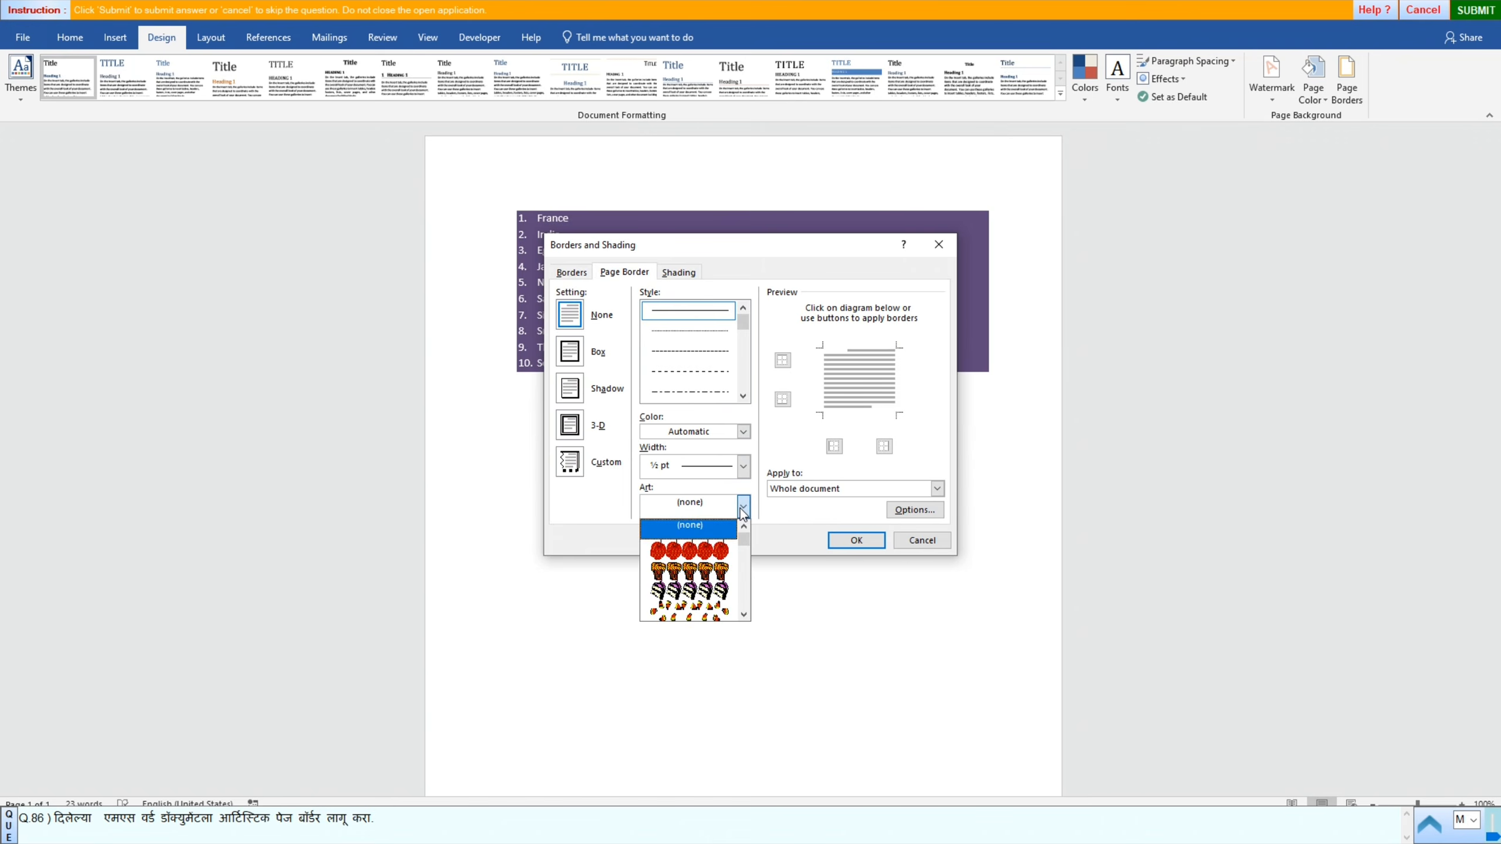
click(658, 559)
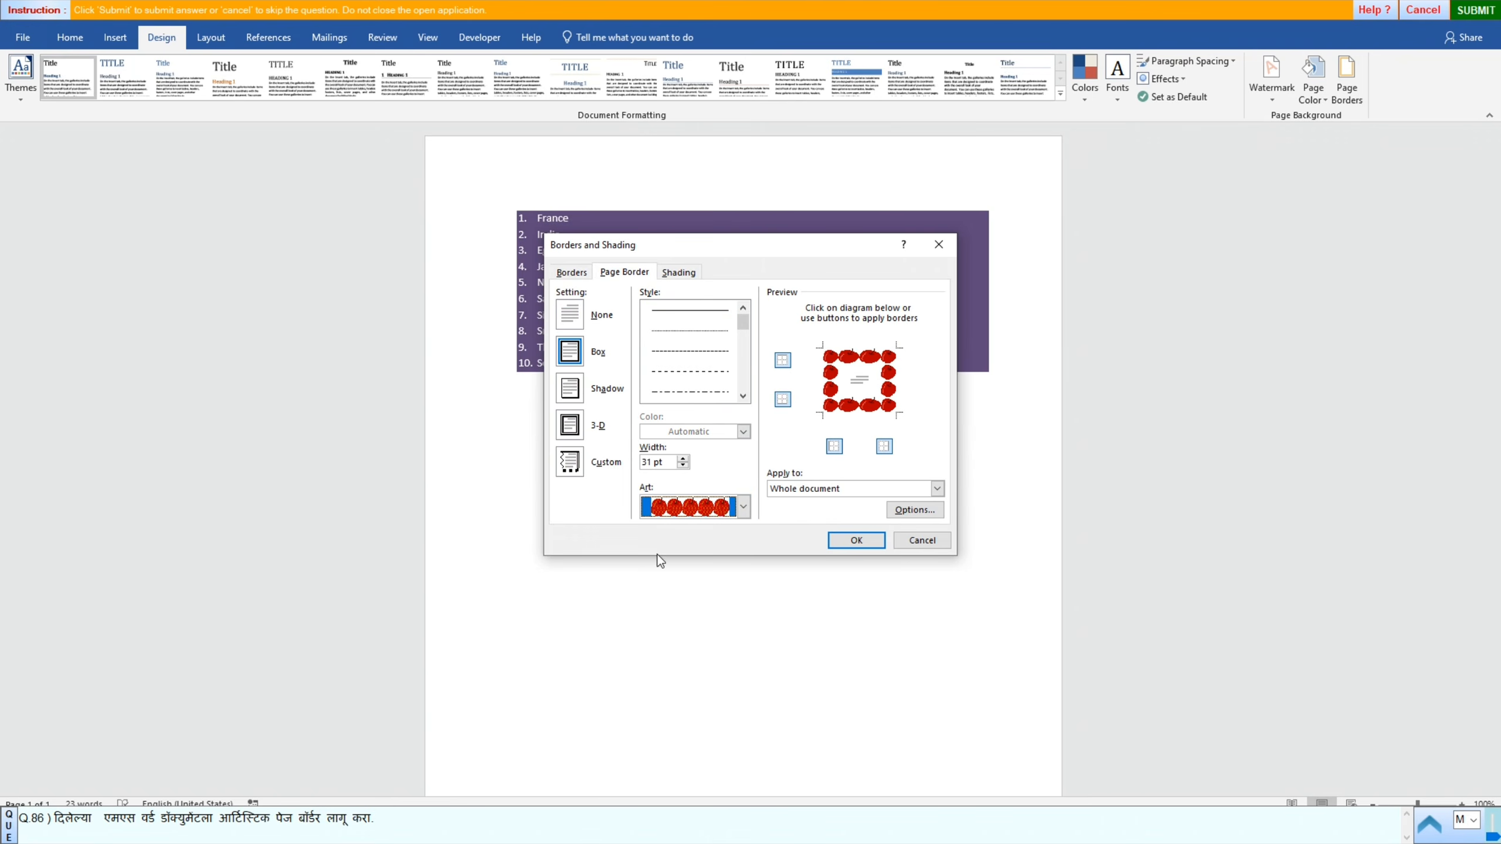
click(853, 540)
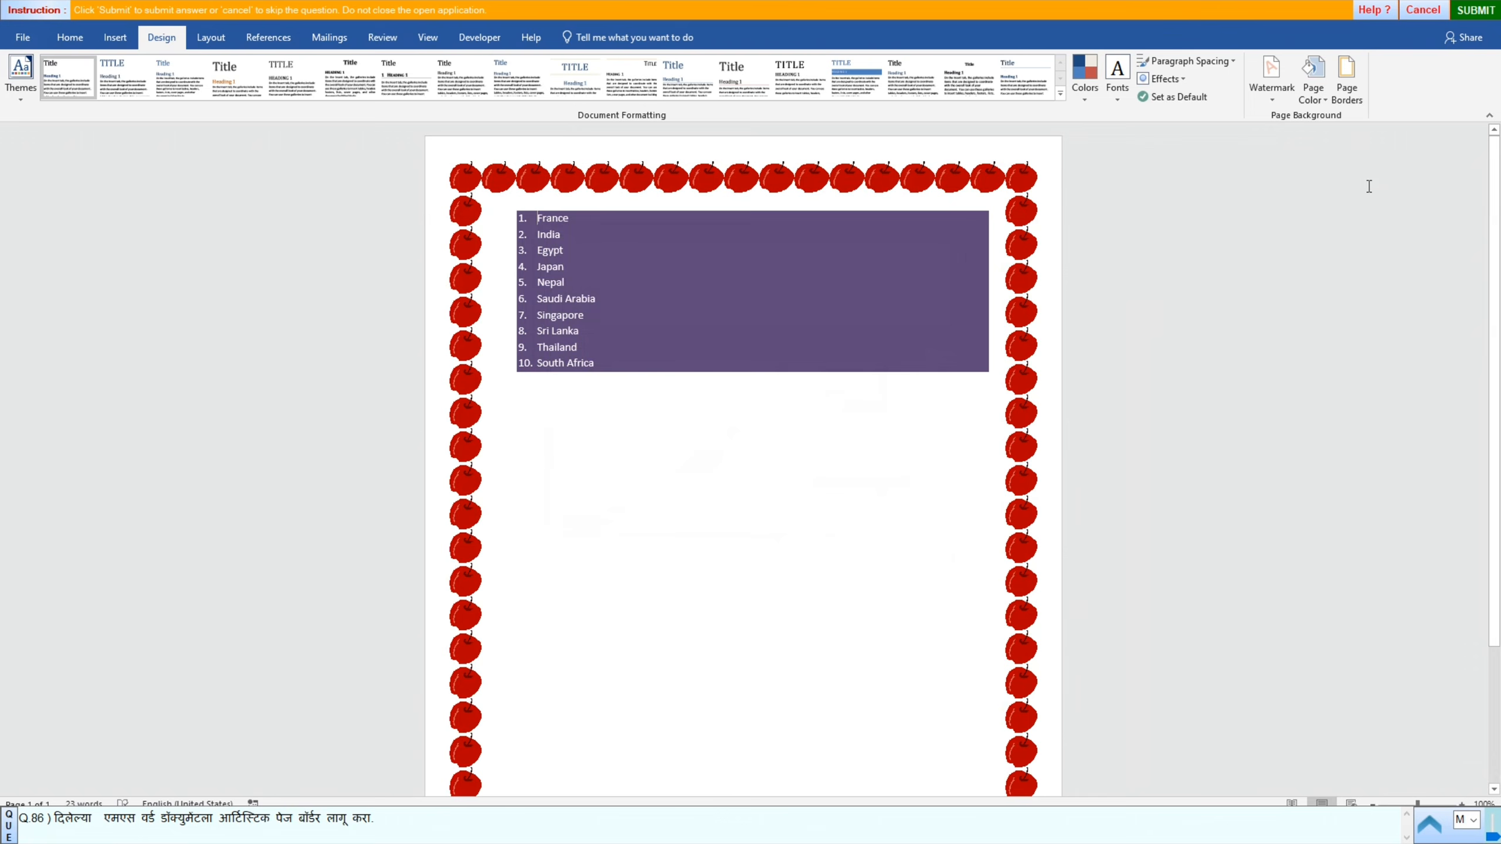
Step: Submit the answer to question 86, dismiss the result message and start question 87
click(1476, 10)
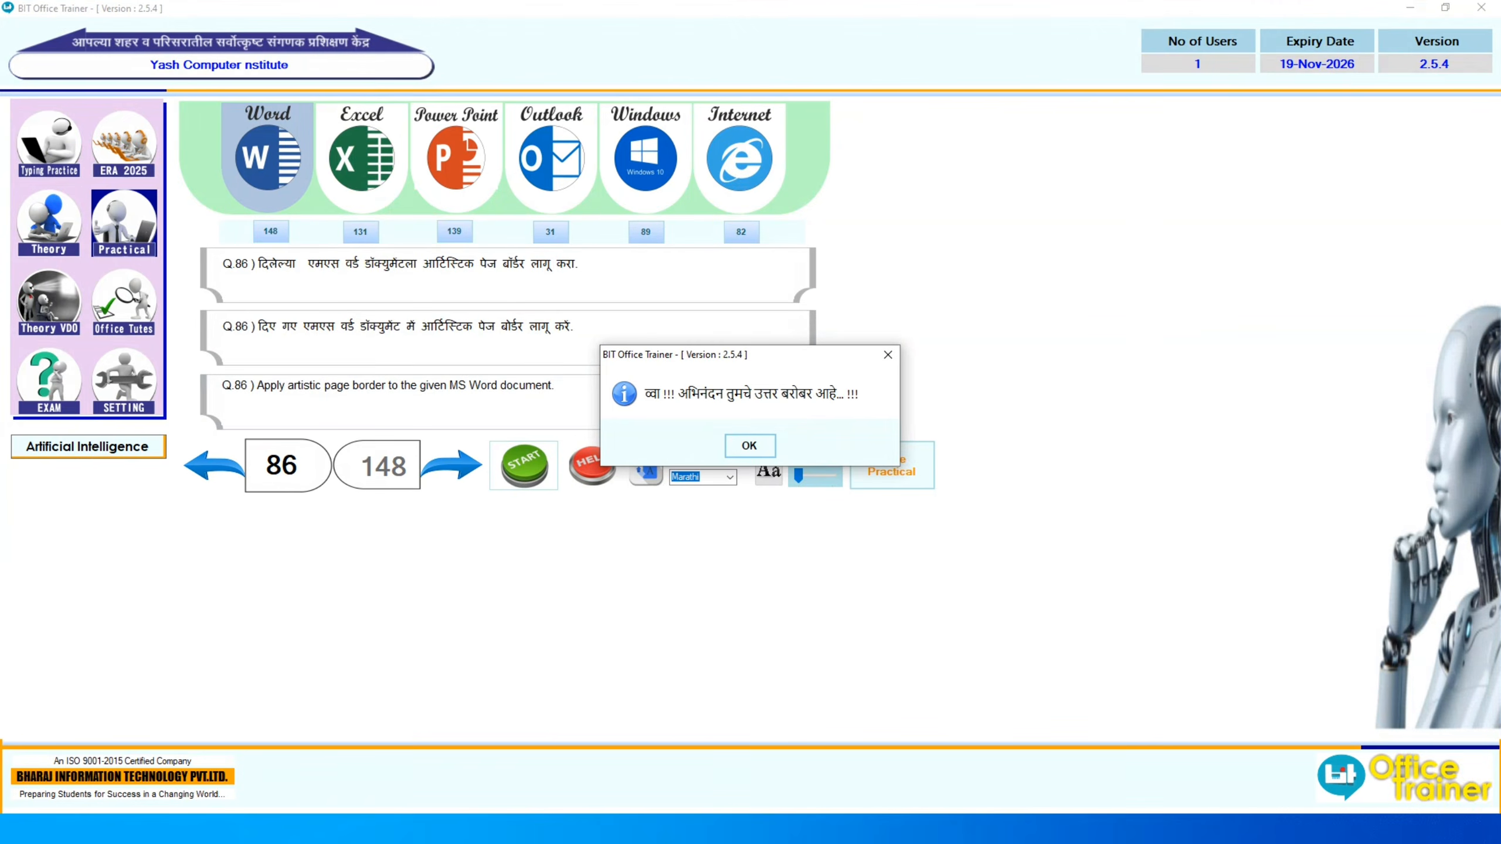
click(748, 448)
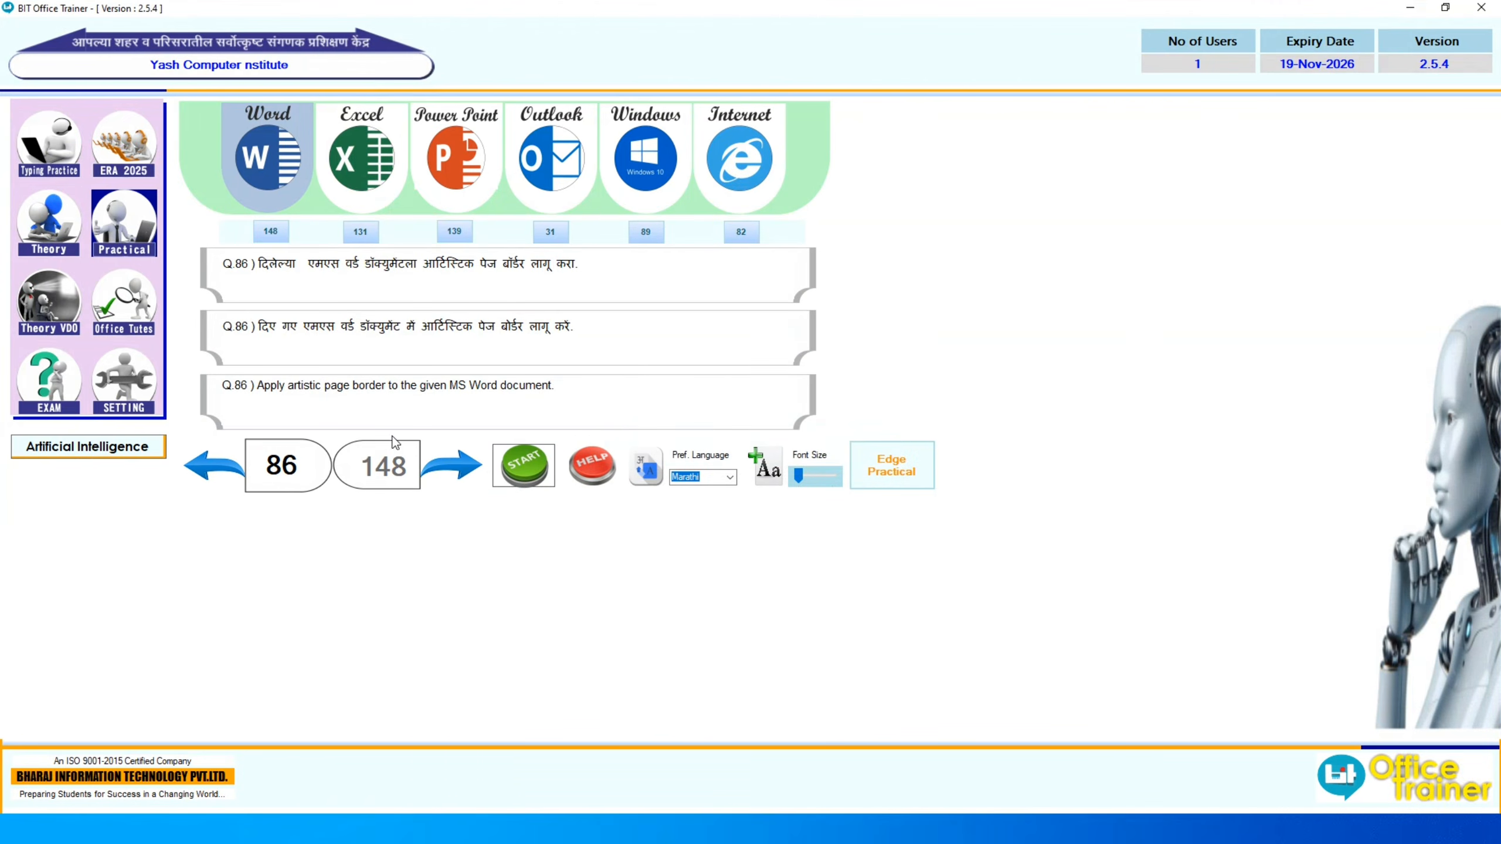
click(452, 466)
click(499, 485)
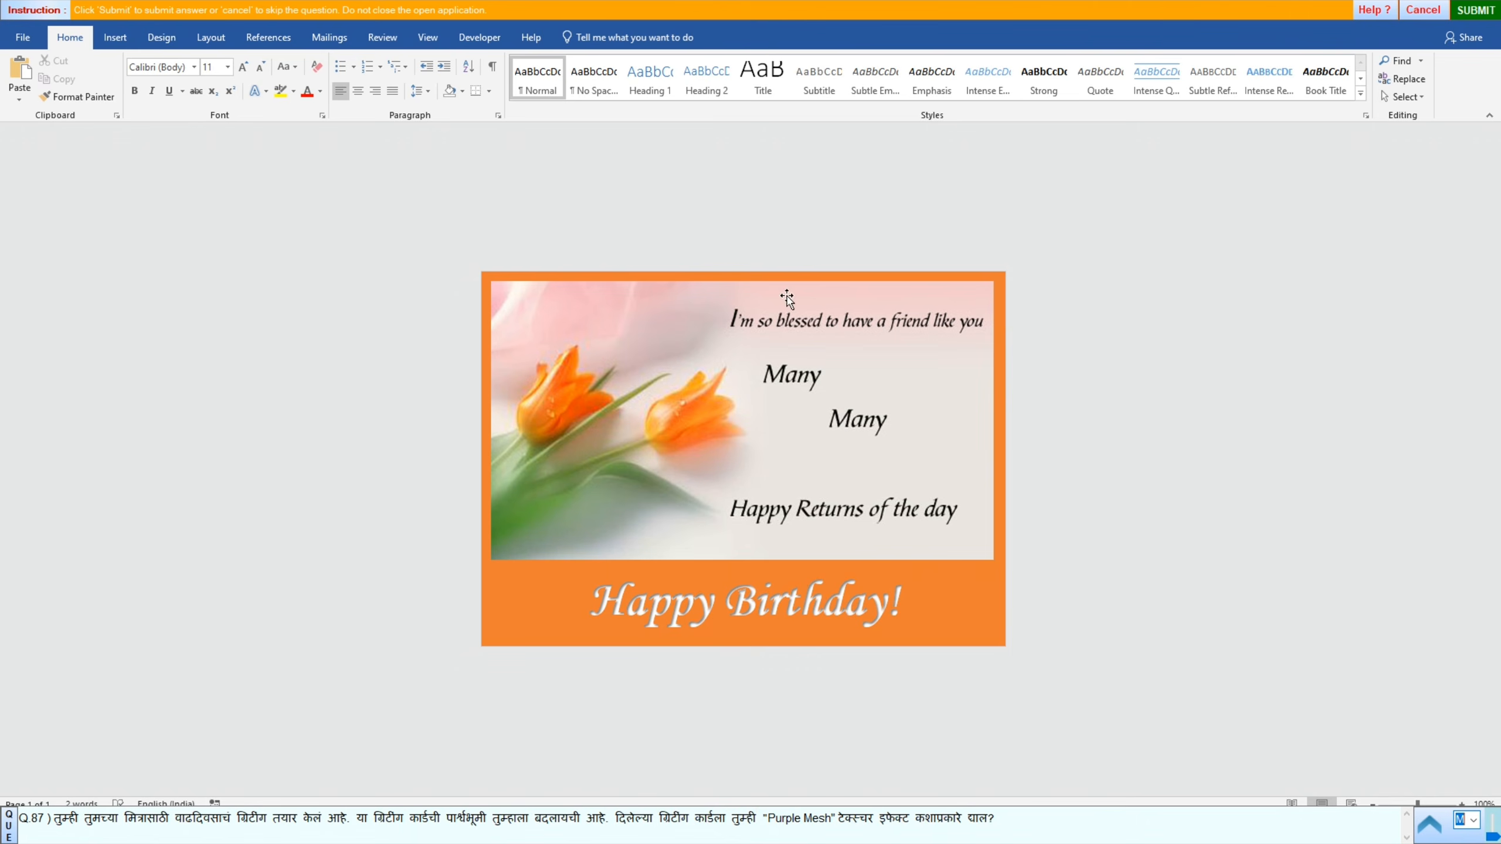
Step: Fill the birthday greeting card's page background with the Purple mesh texture
click(175, 36)
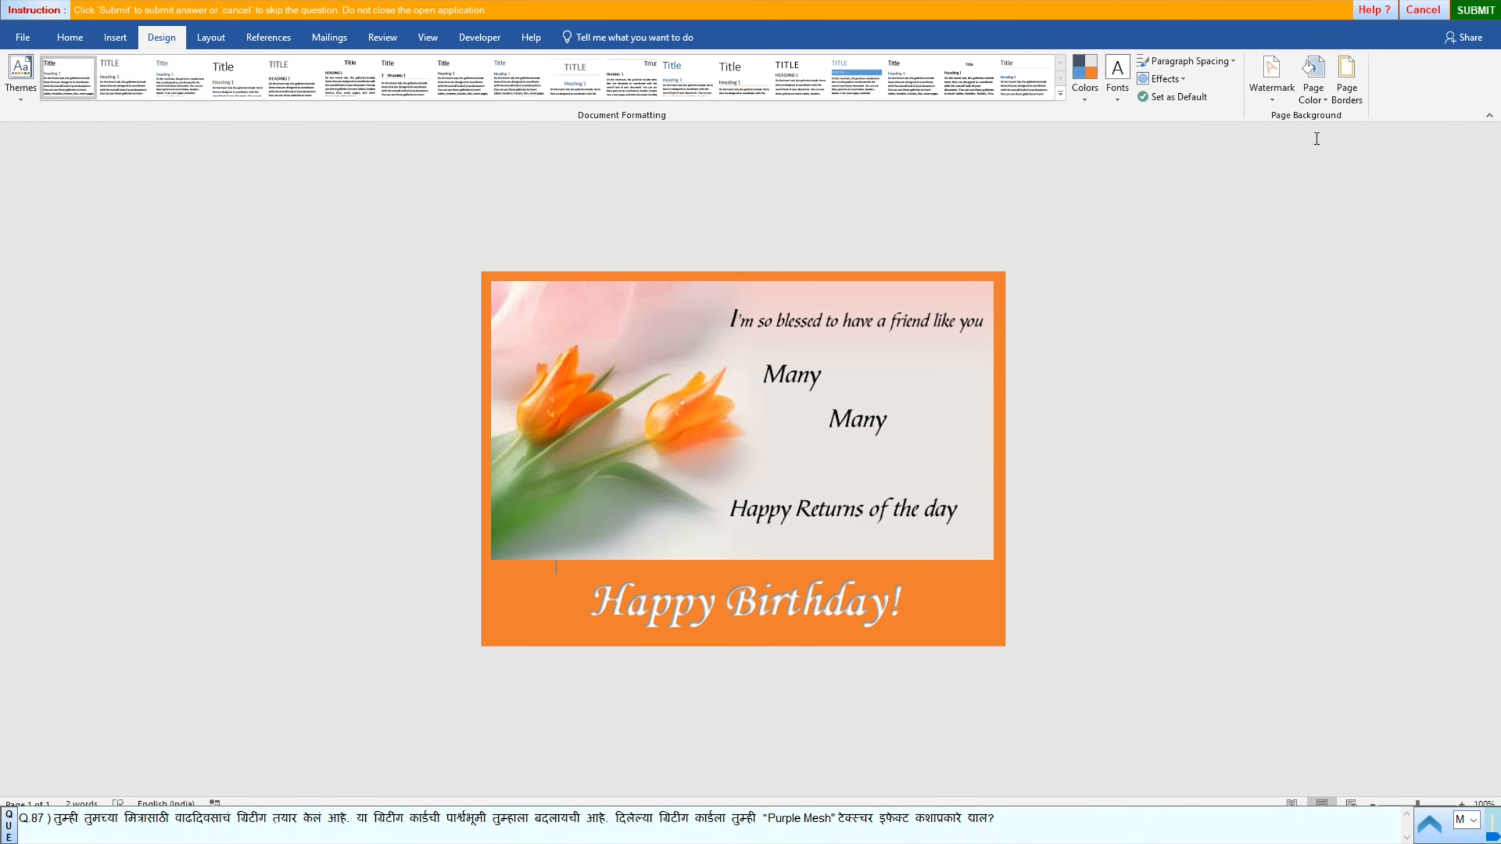
click(1325, 102)
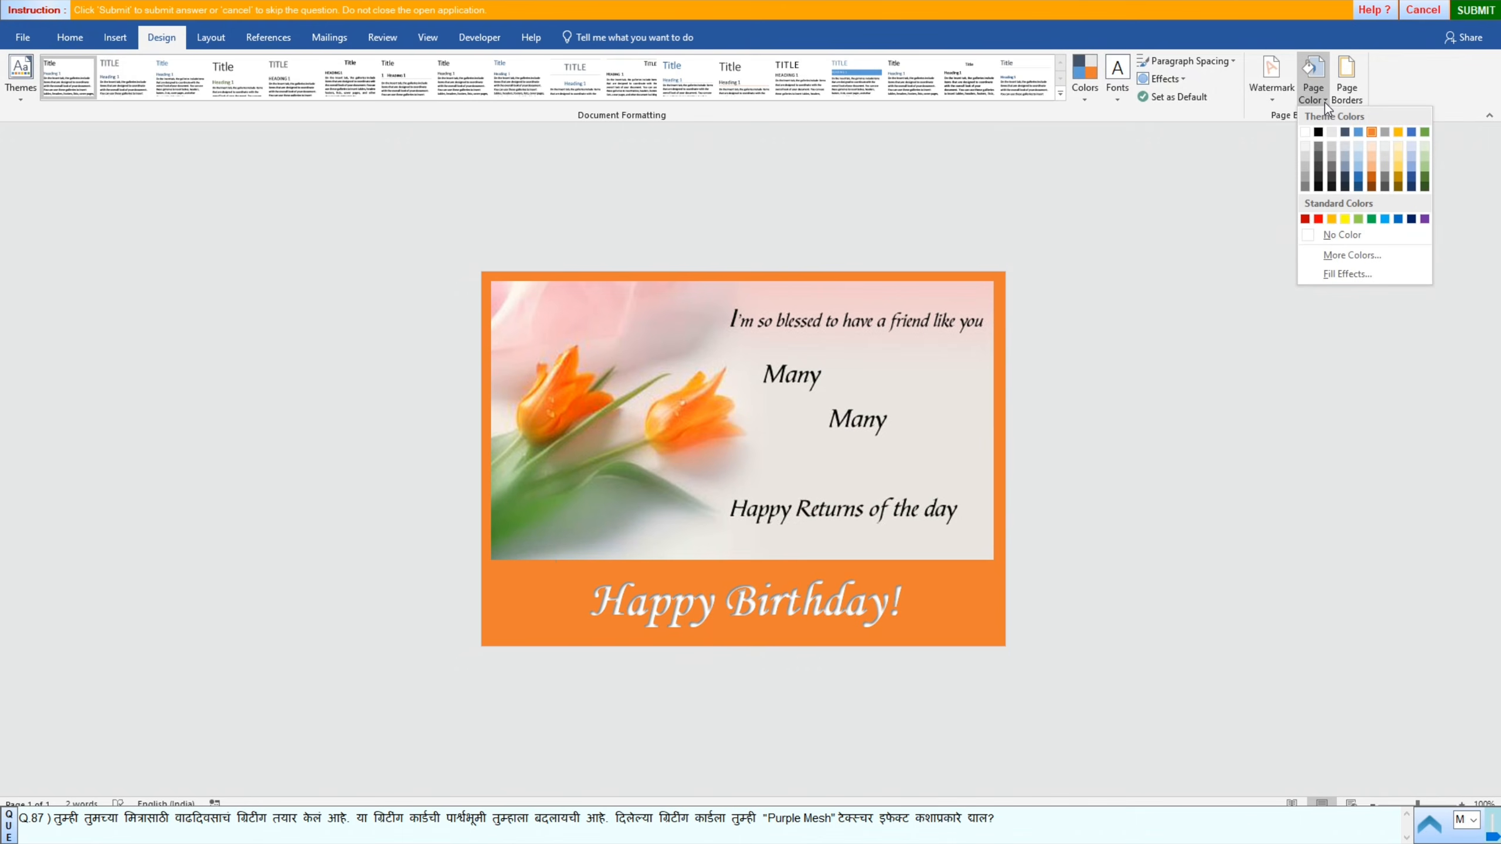
click(1347, 275)
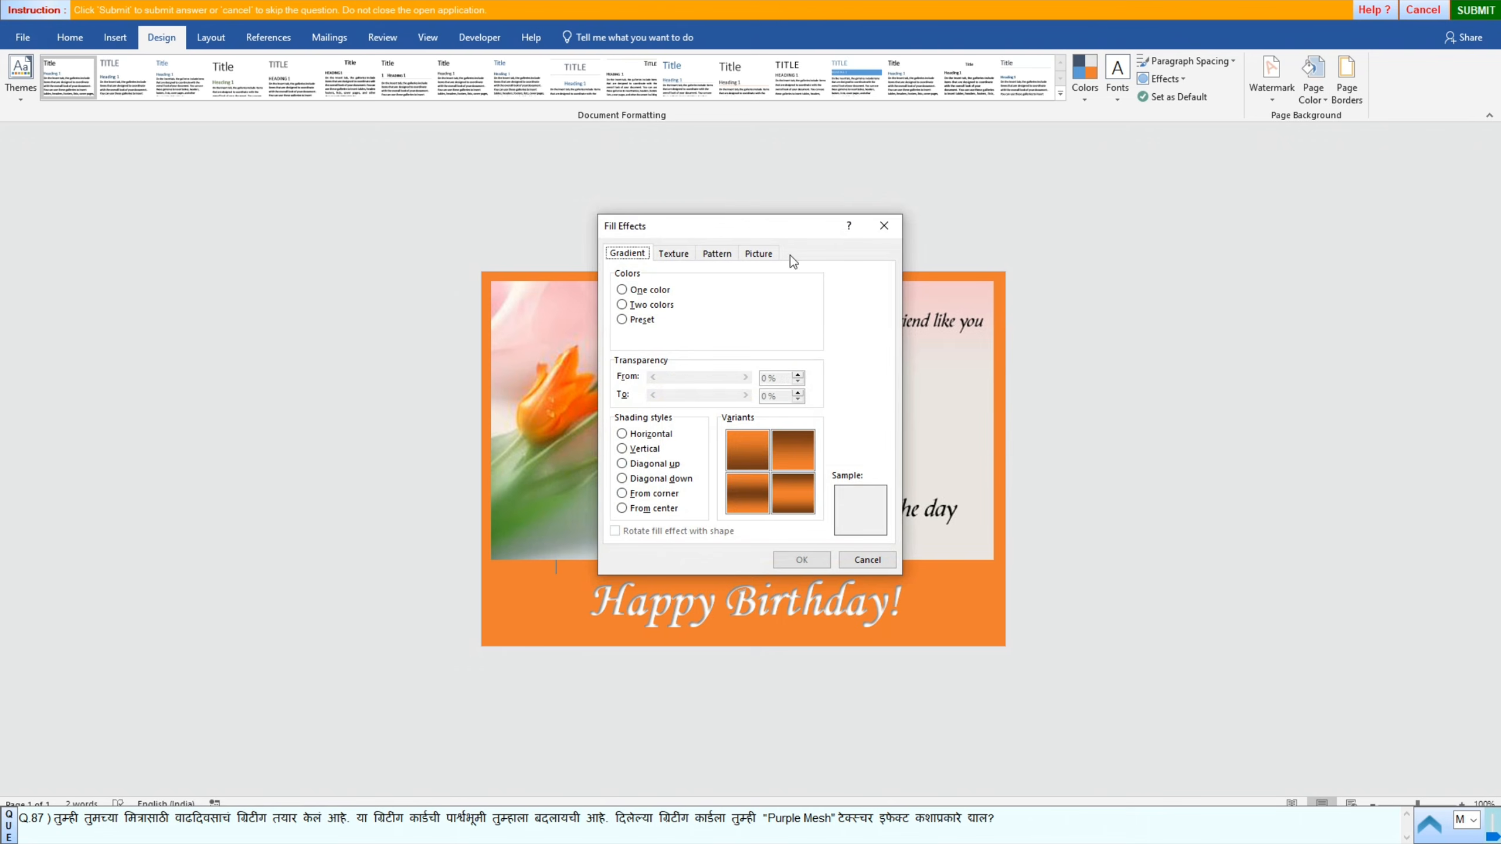
click(667, 256)
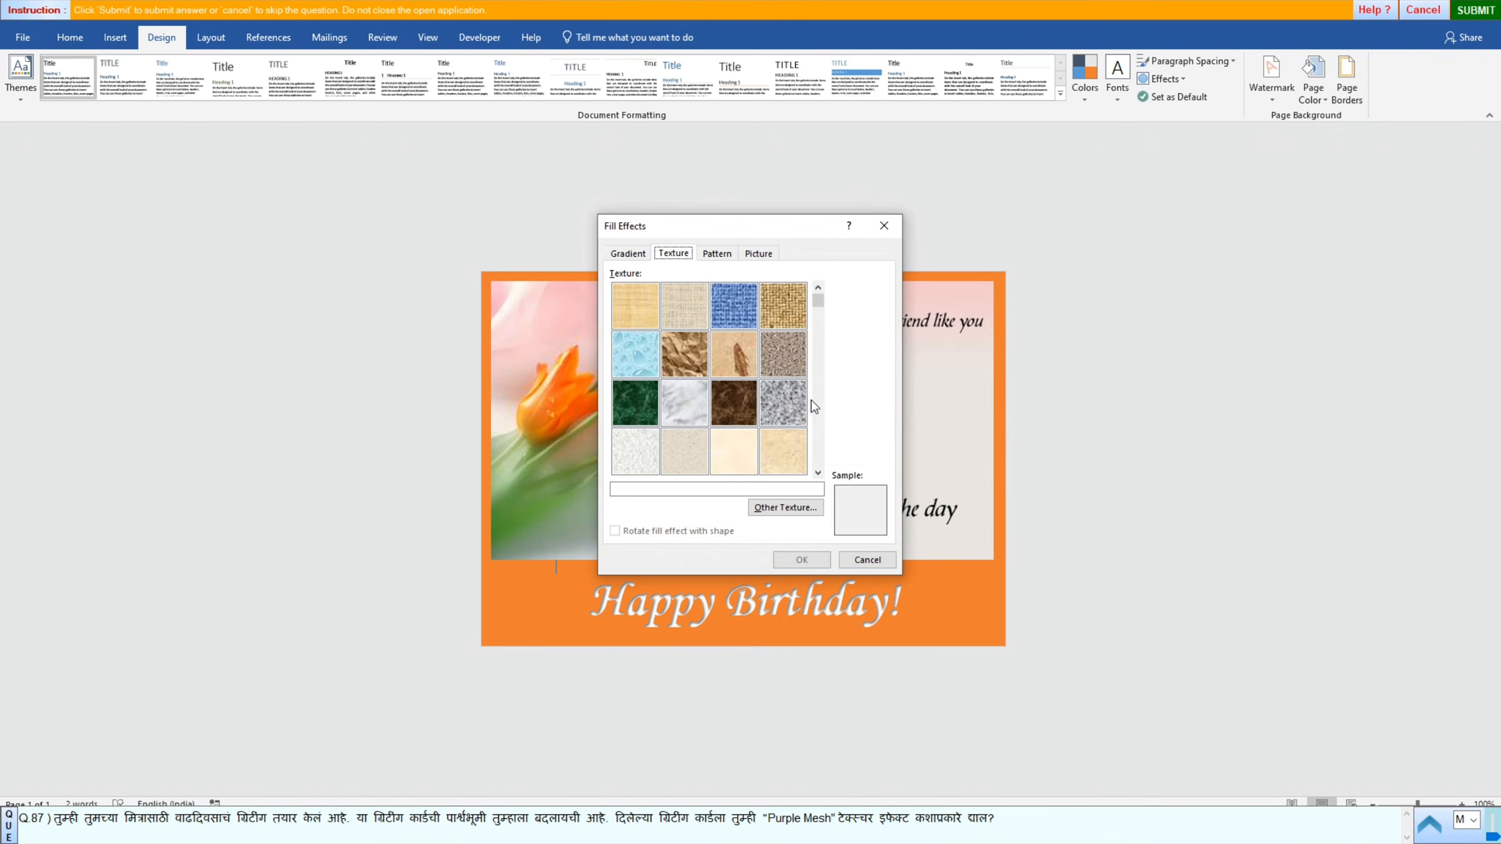
click(650, 410)
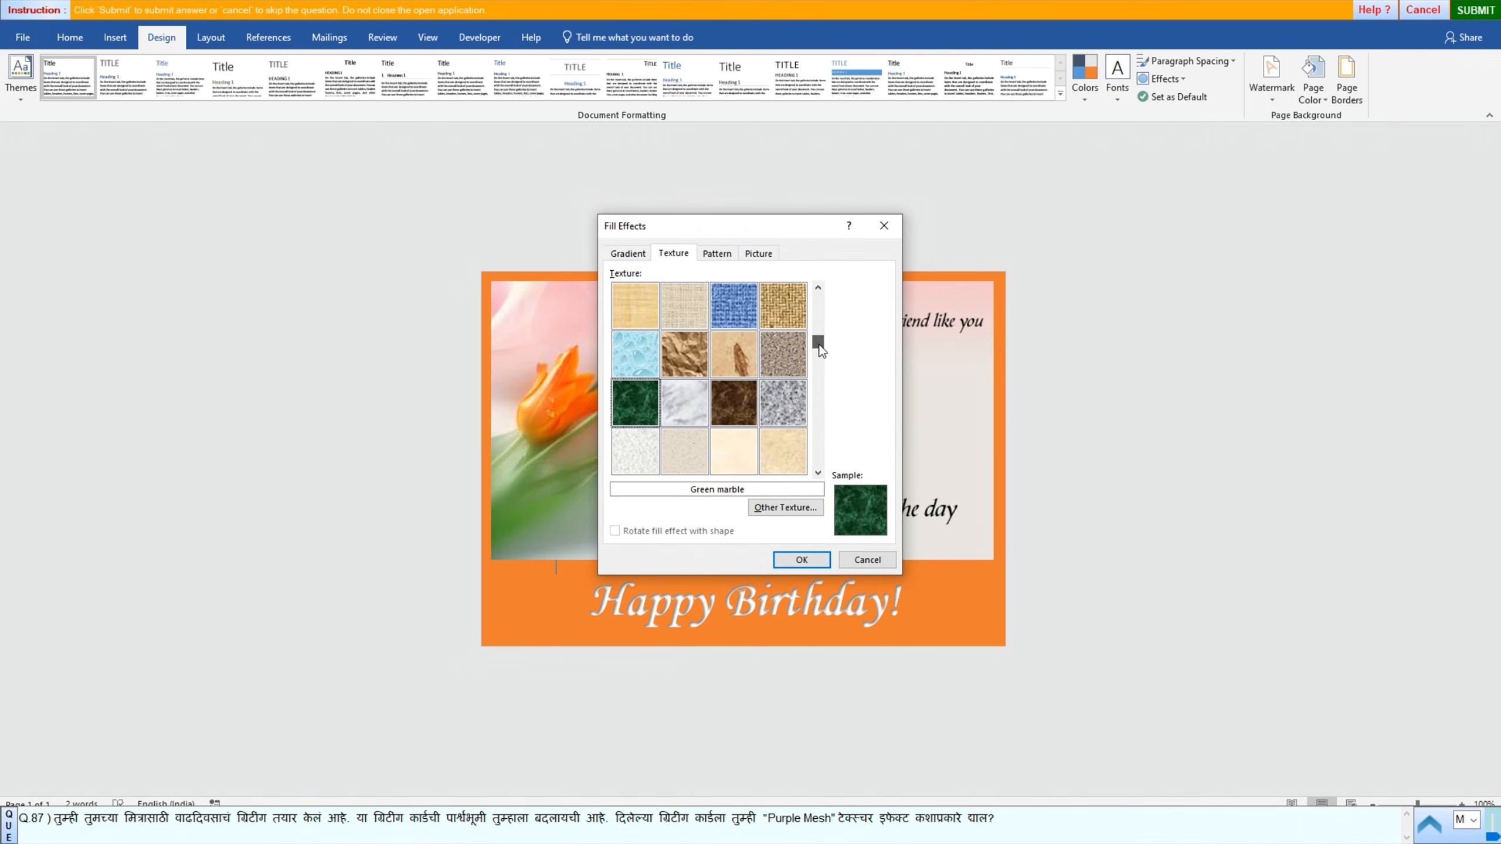
scroll(812, 352, down, 1)
click(726, 451)
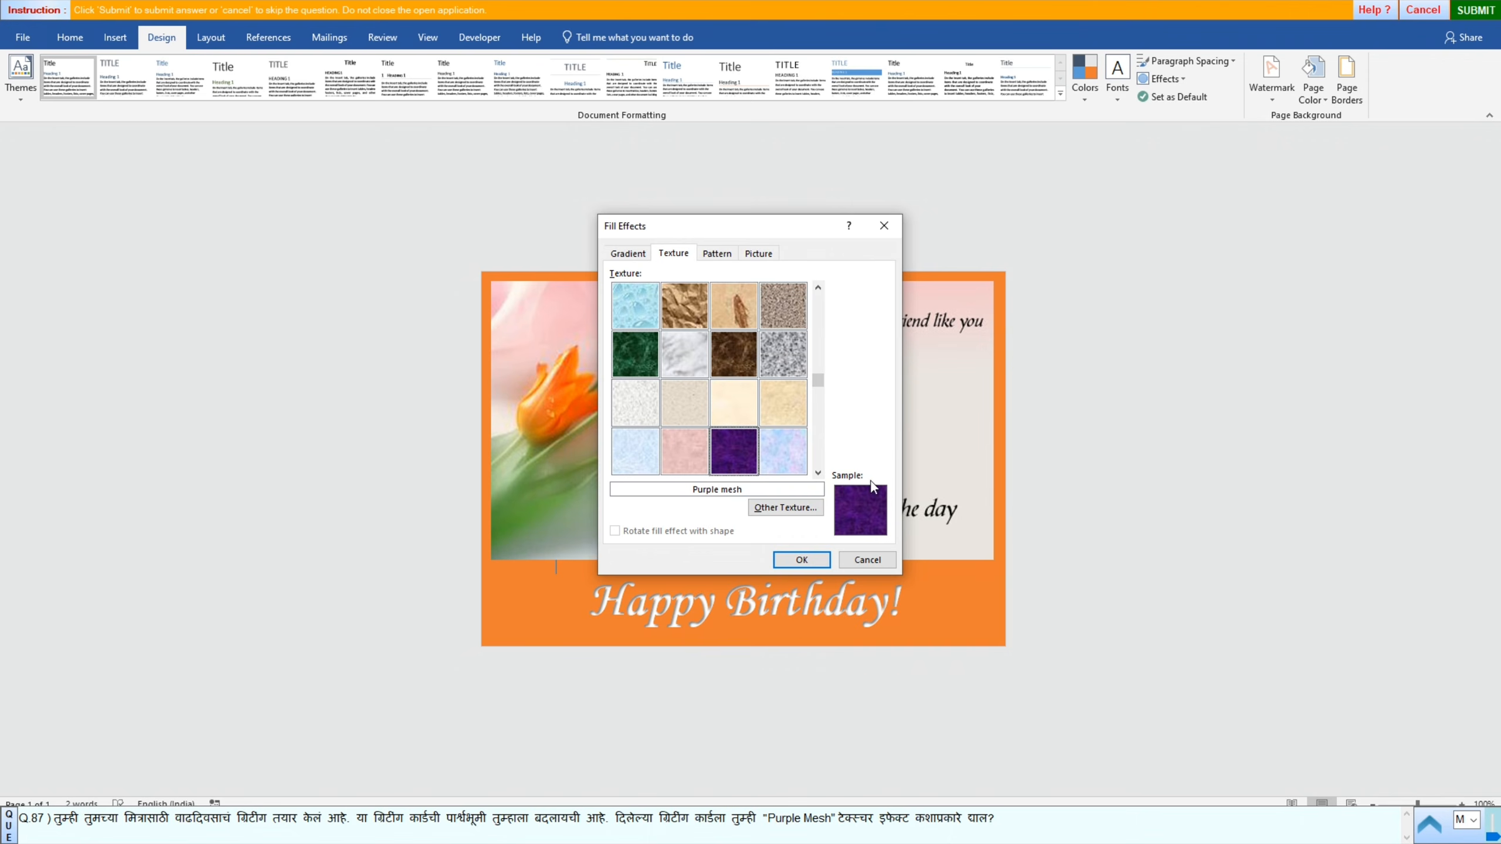
click(814, 558)
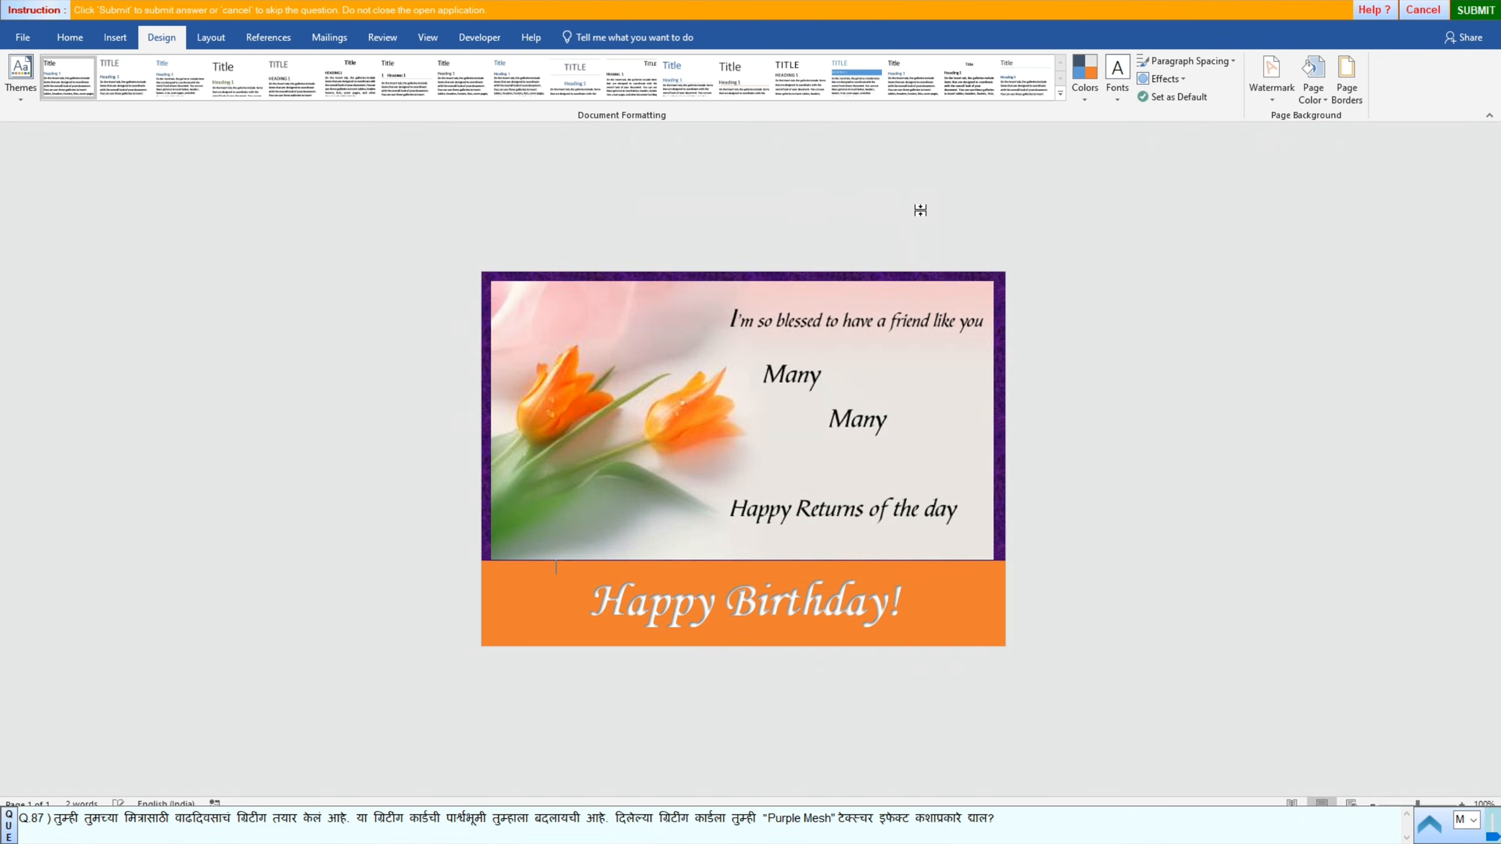
Step: Submit the answer to question 87, dismiss the result message and start question 88
click(1475, 9)
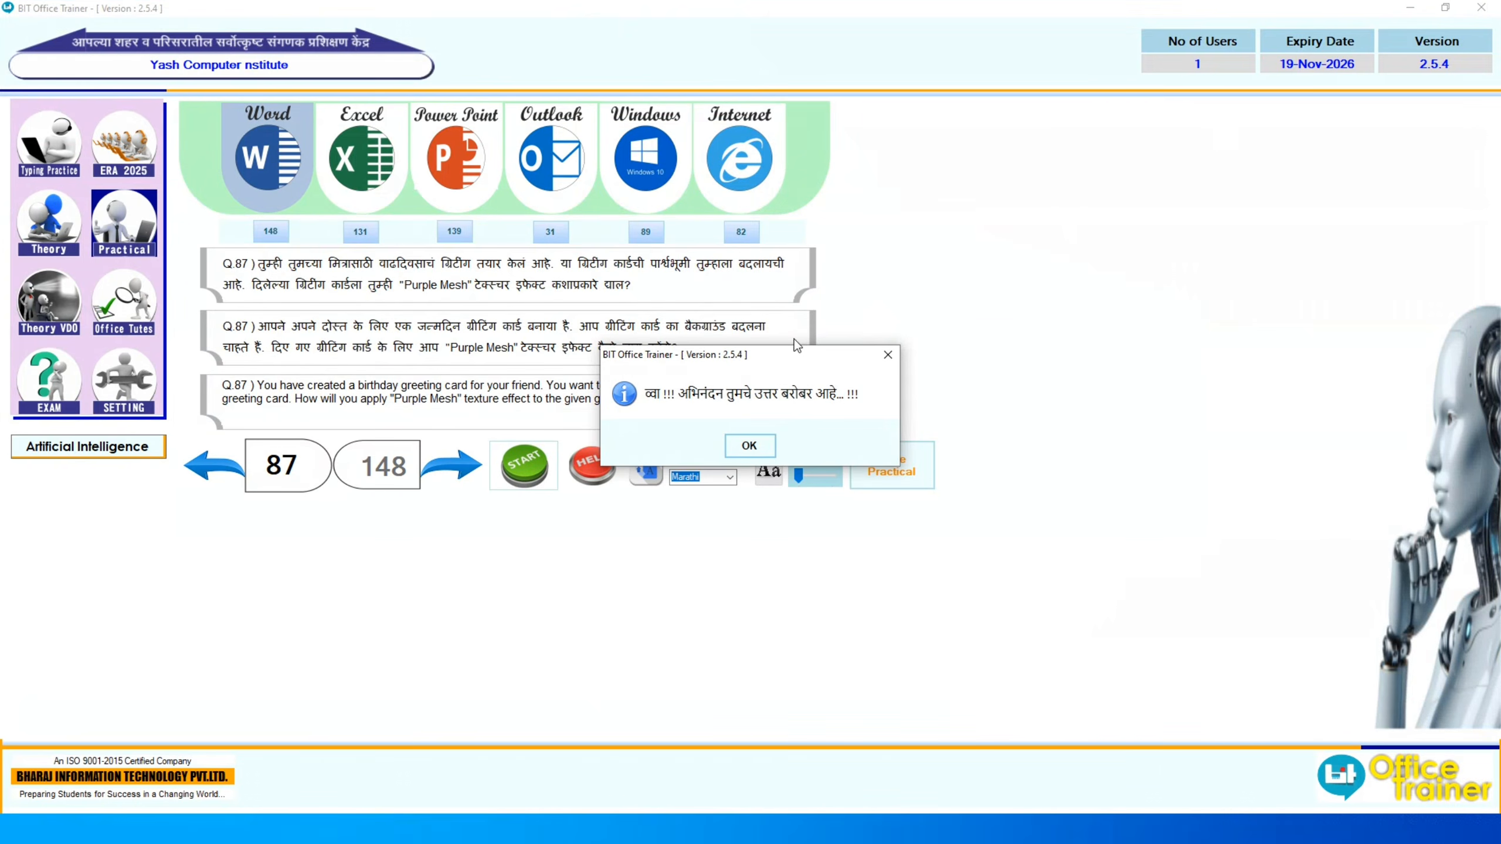
click(750, 444)
click(462, 458)
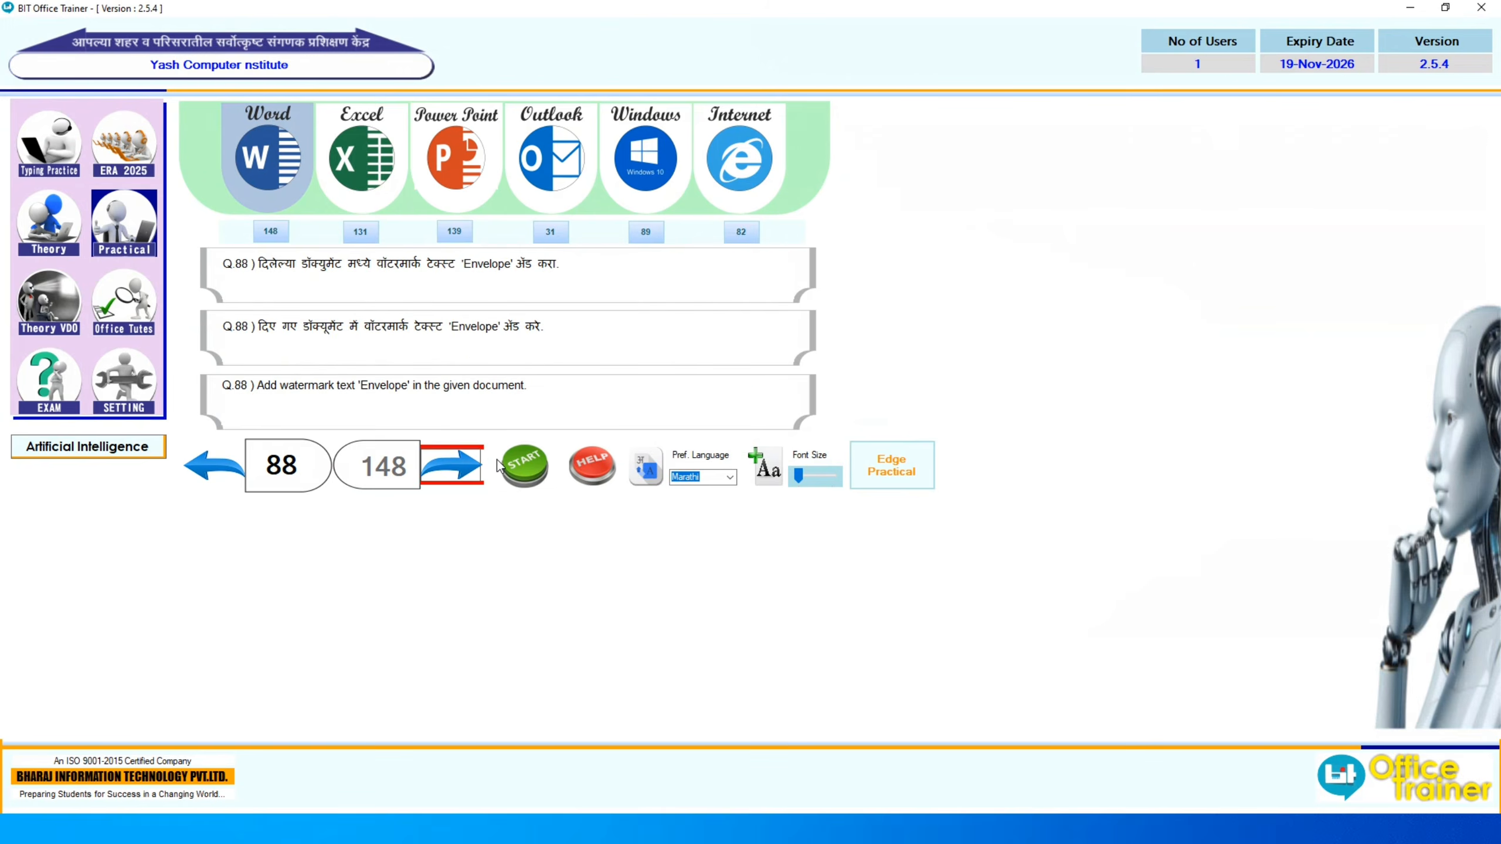
click(522, 467)
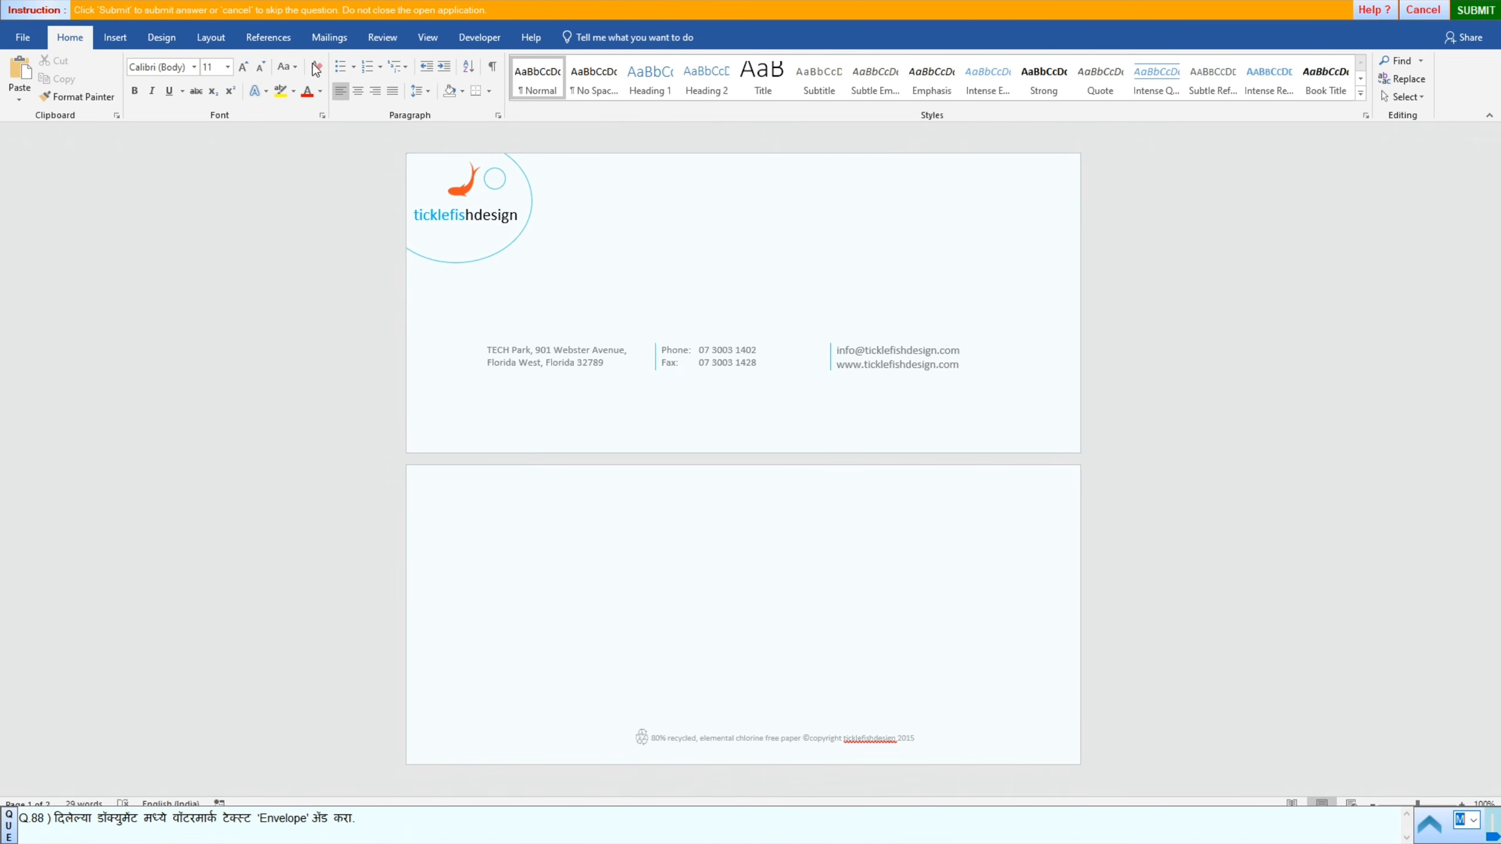
Step: Apply a custom text watermark reading "Envelope" to the ticklefishdesign document
click(156, 39)
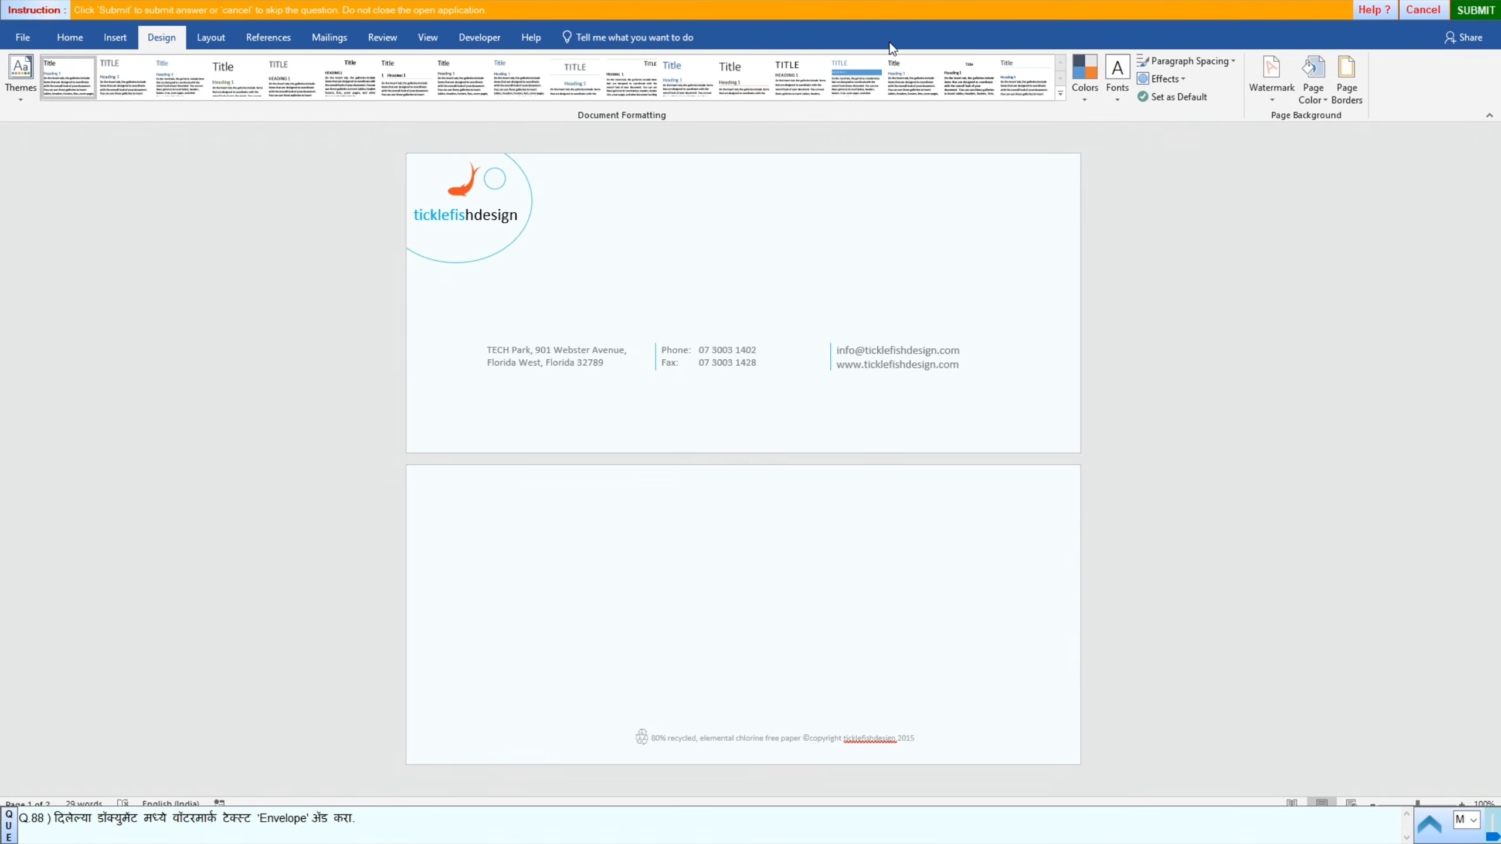
click(1265, 102)
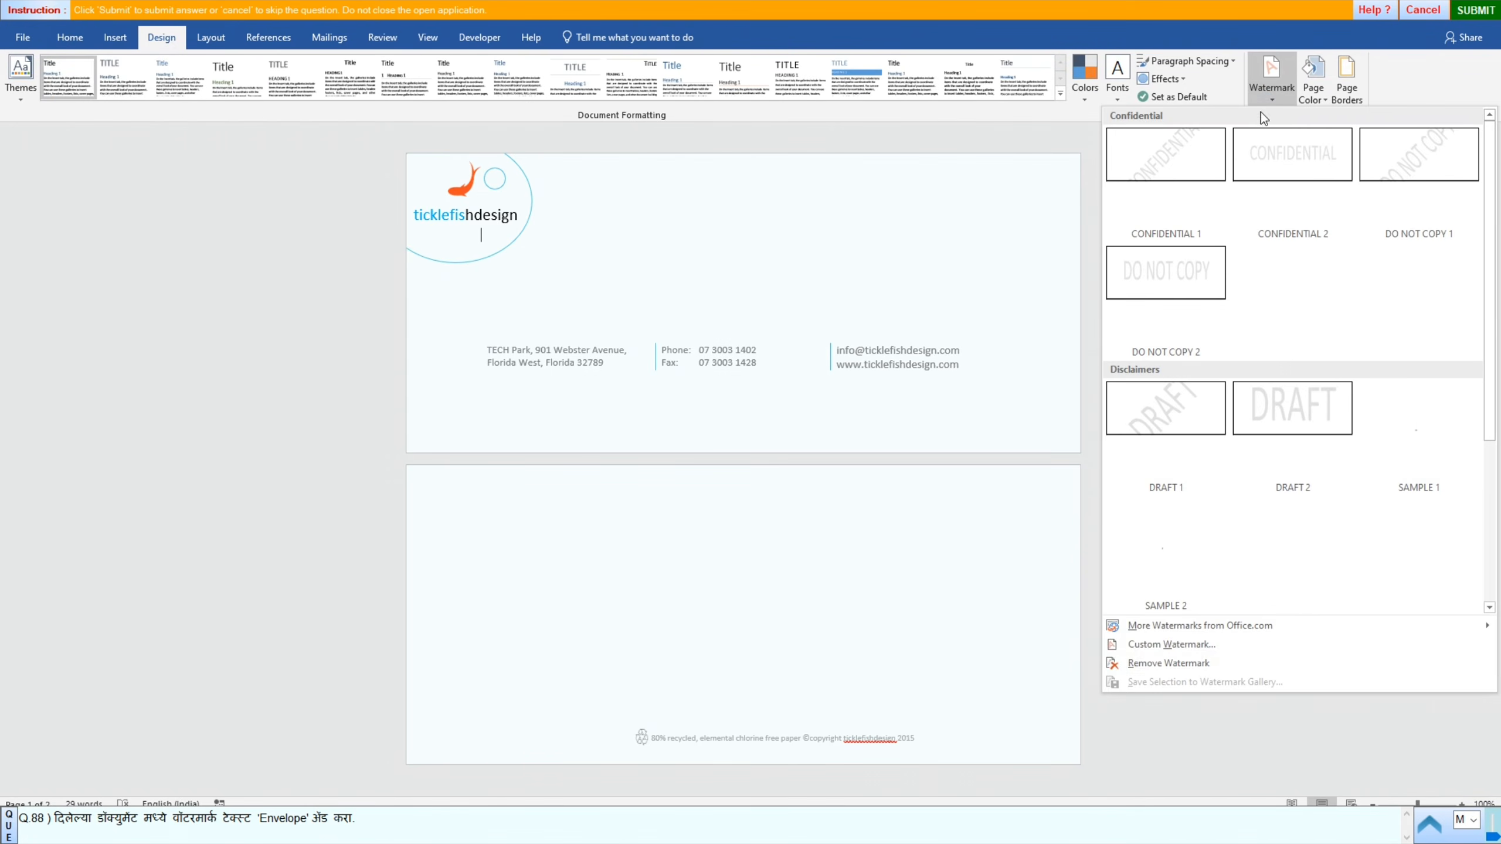
click(1147, 645)
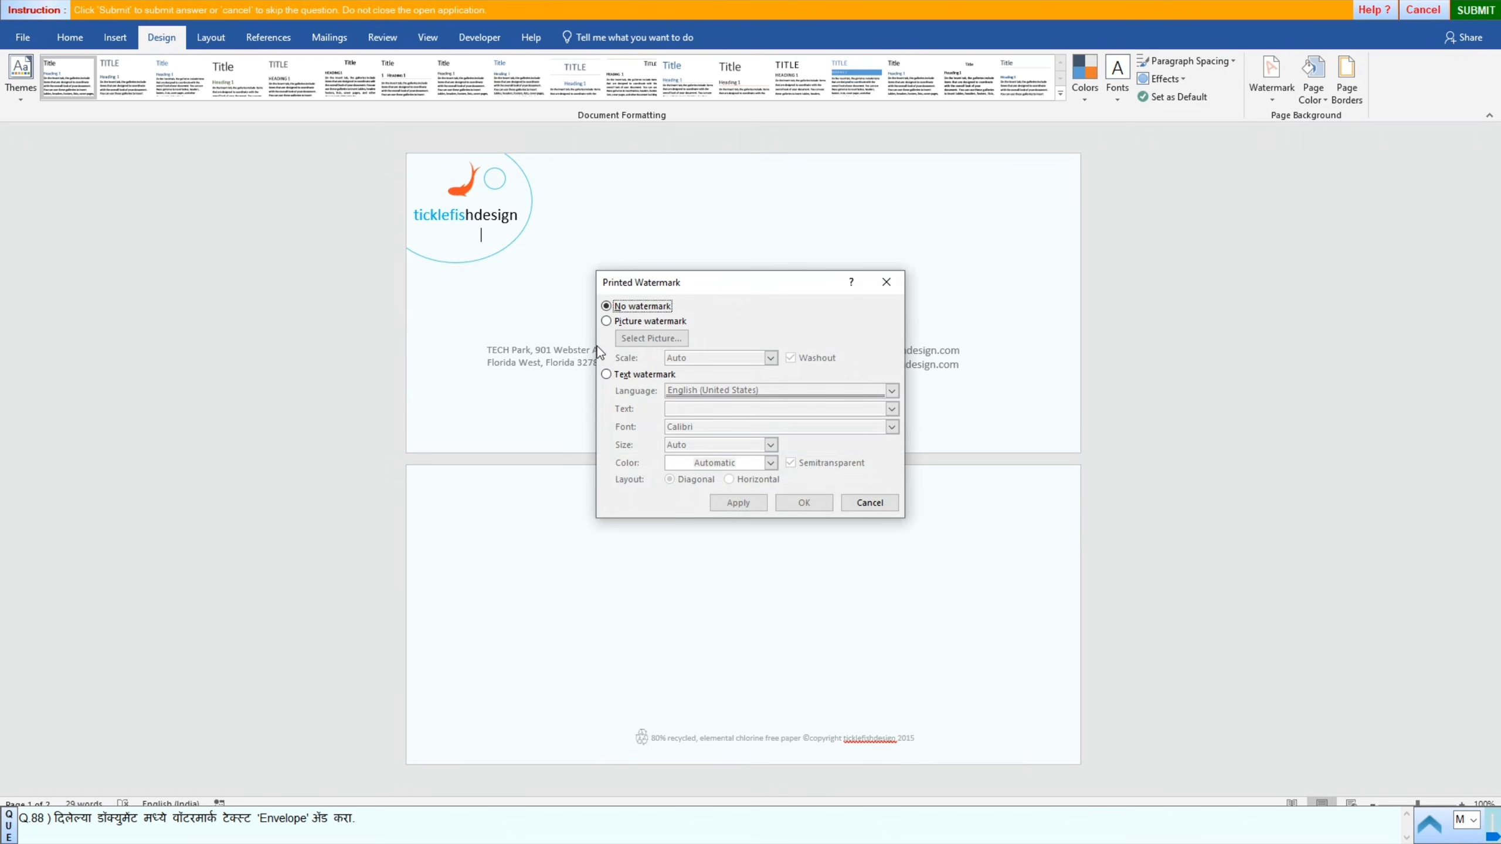
click(606, 374)
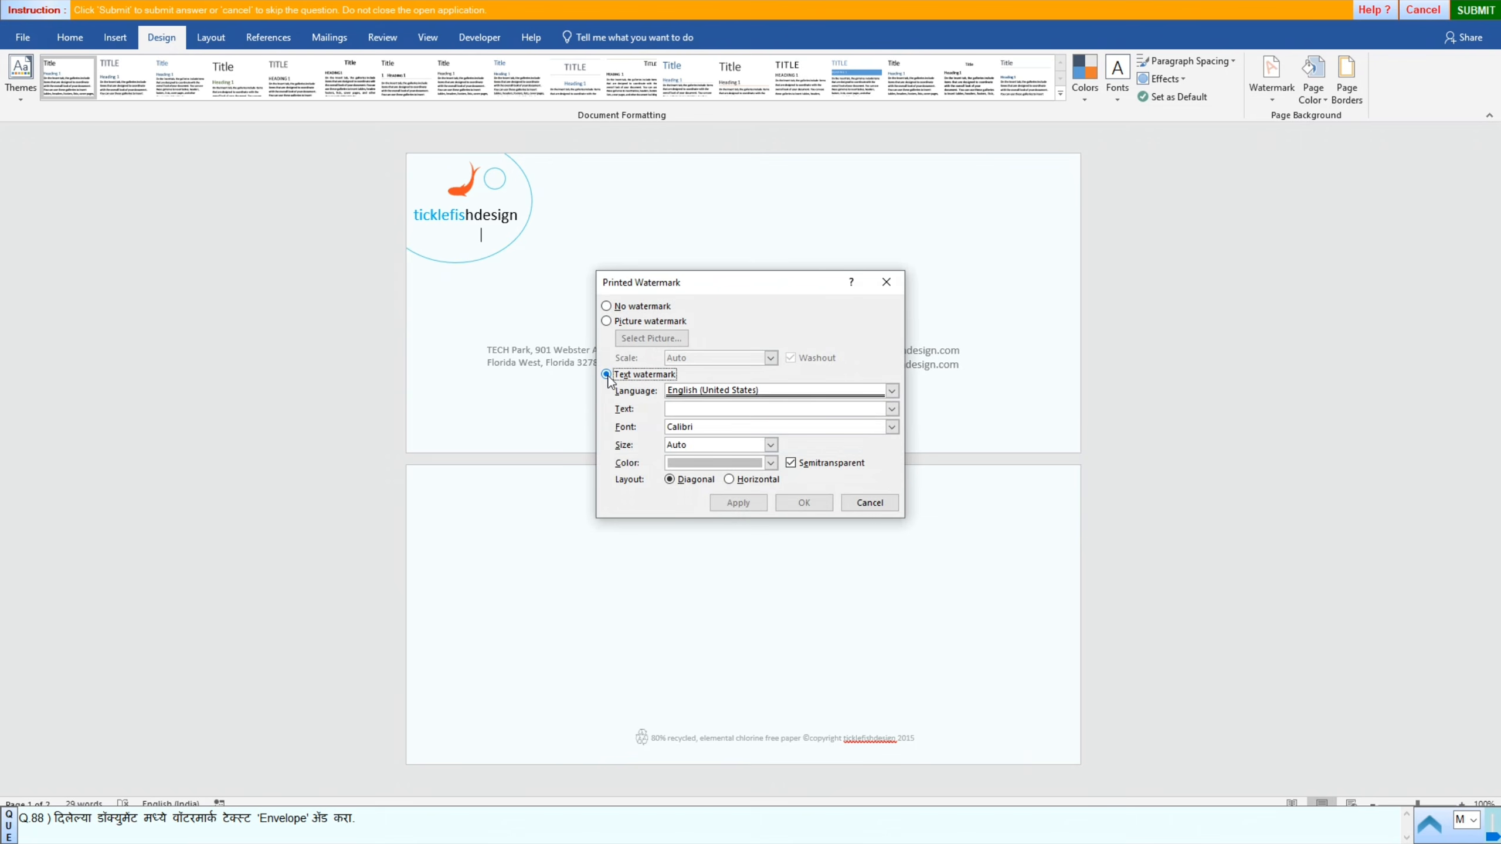
click(680, 406)
text(En)
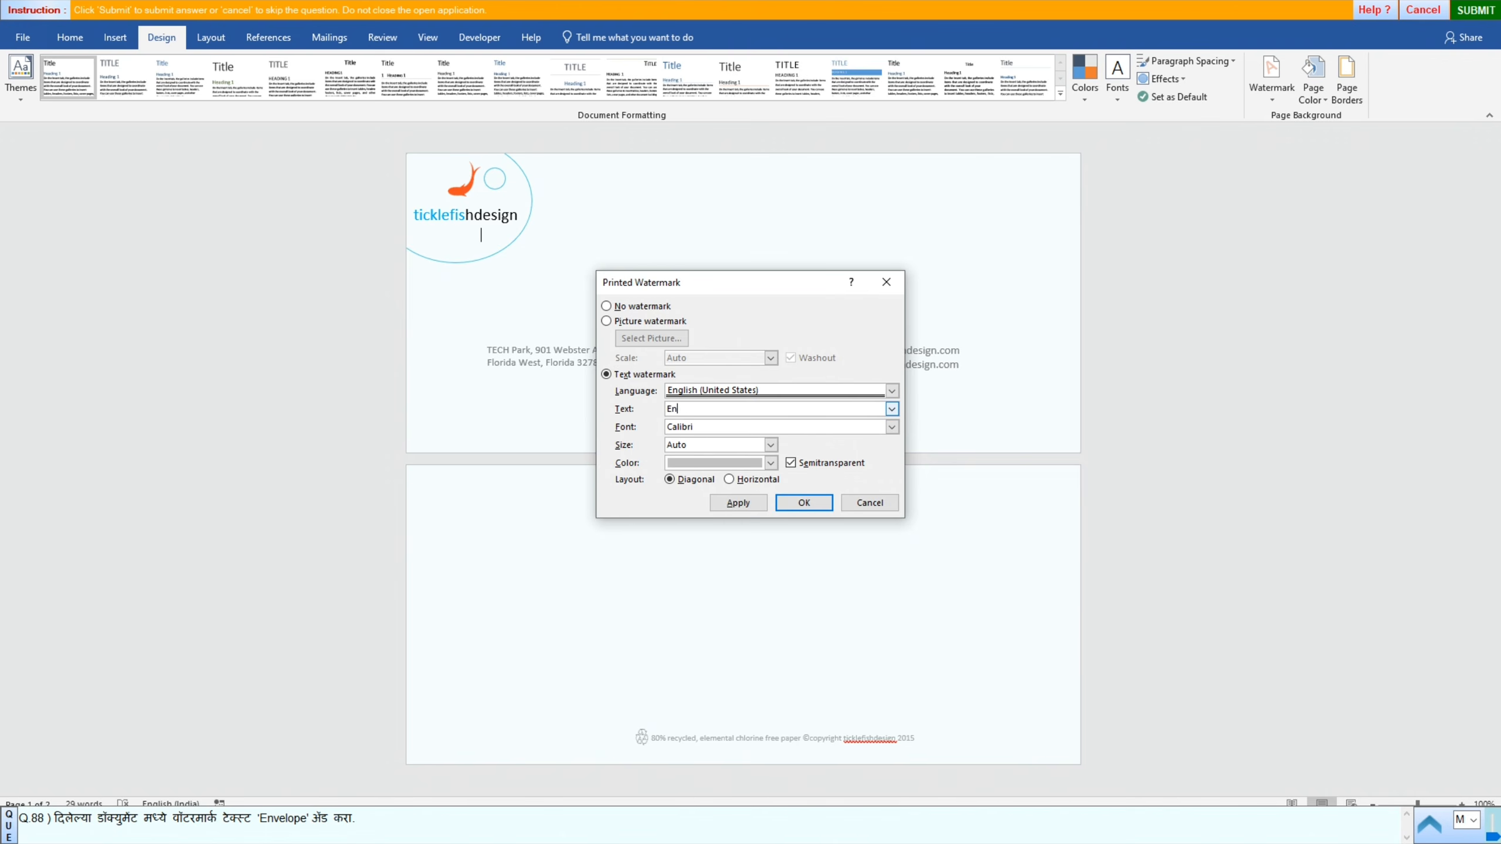
text(velope)
click(743, 509)
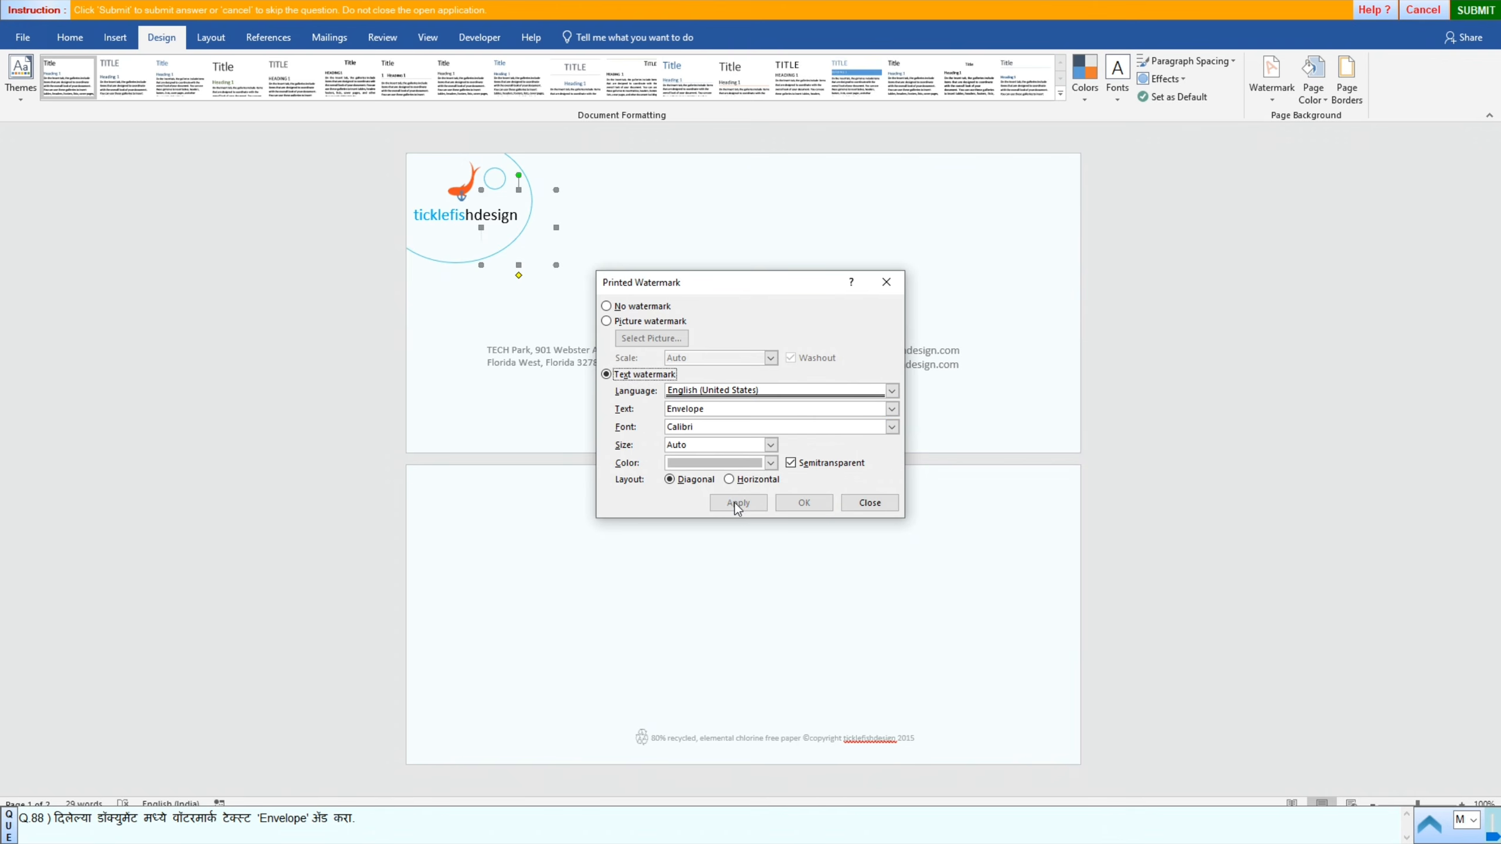
click(865, 507)
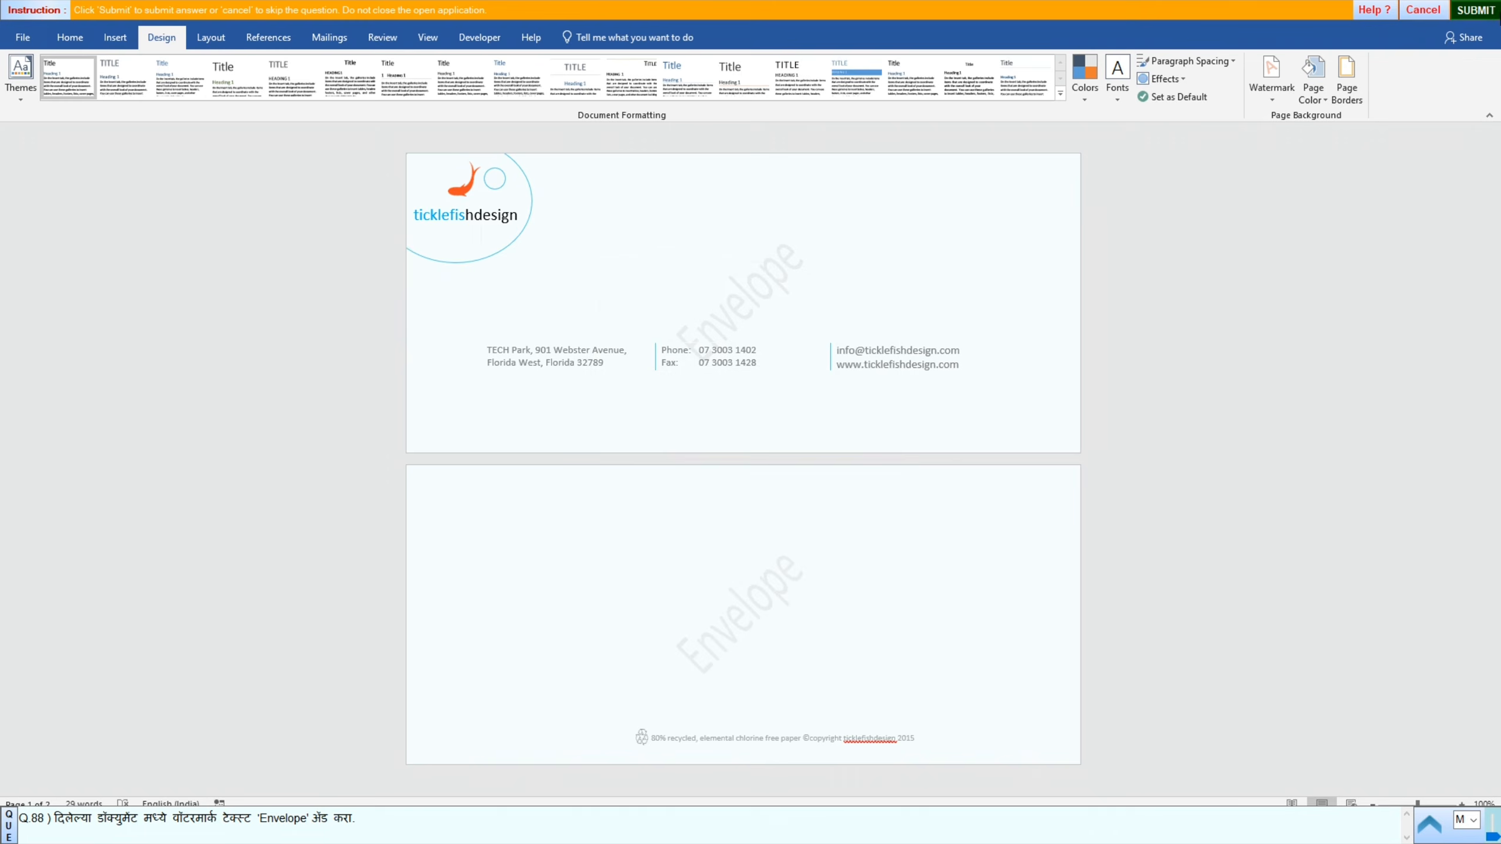
Step: Submit the answer to question 88, dismiss the result message and start question 89
click(1486, 11)
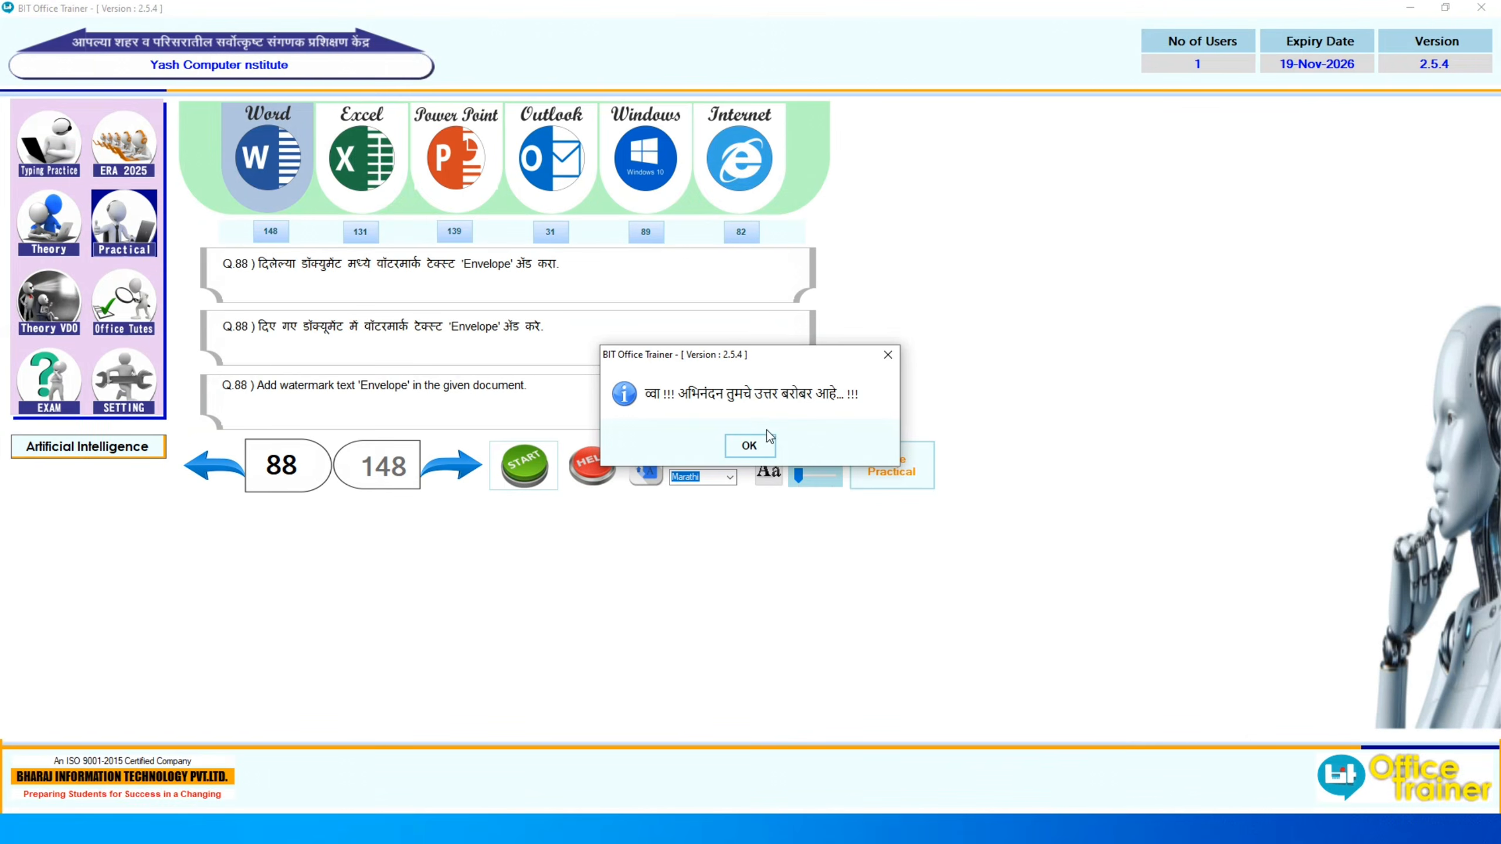
click(750, 444)
click(470, 465)
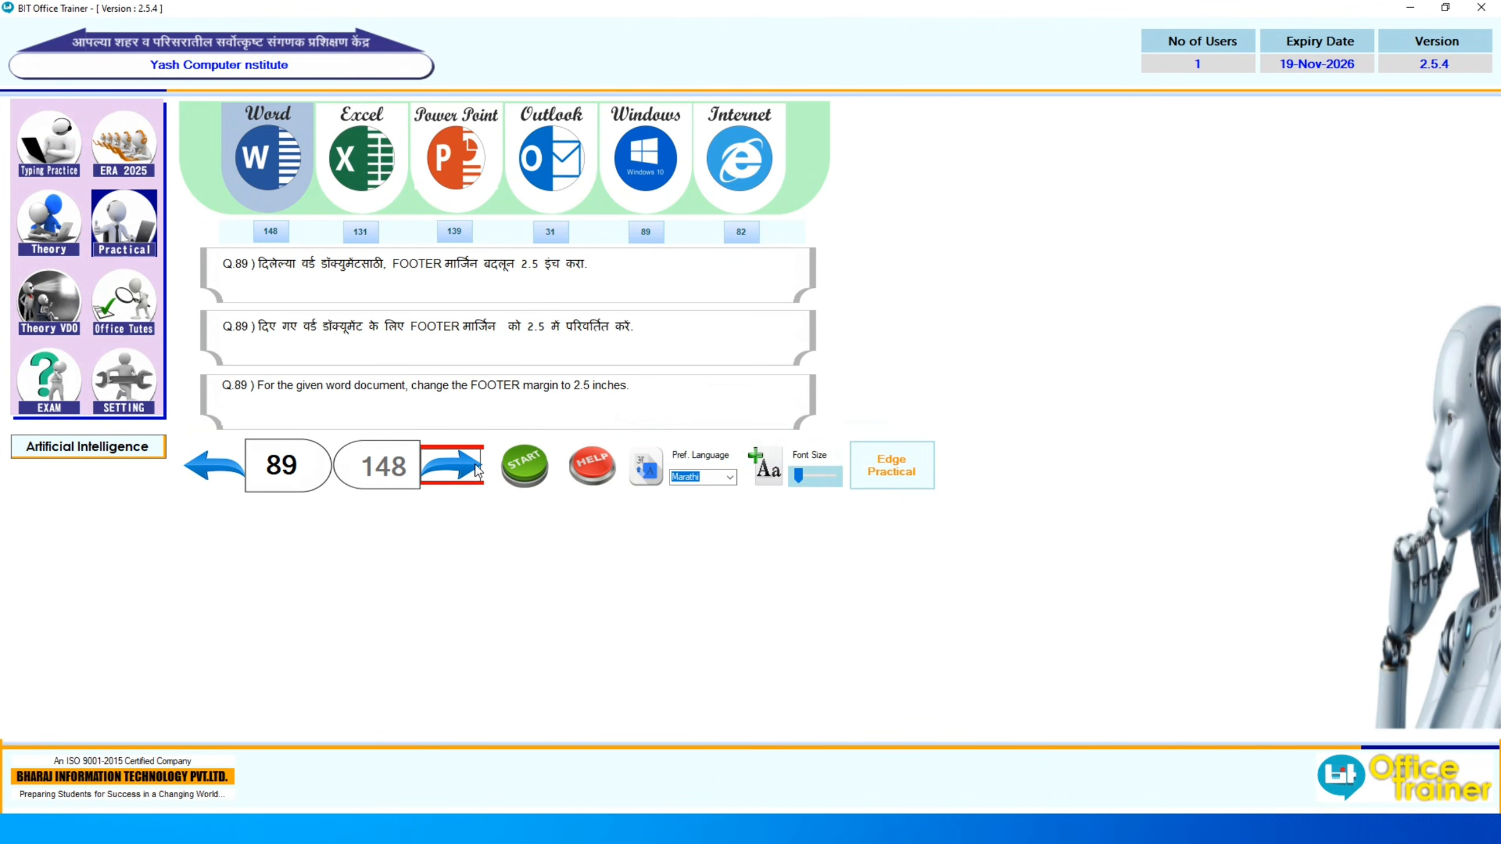
click(530, 464)
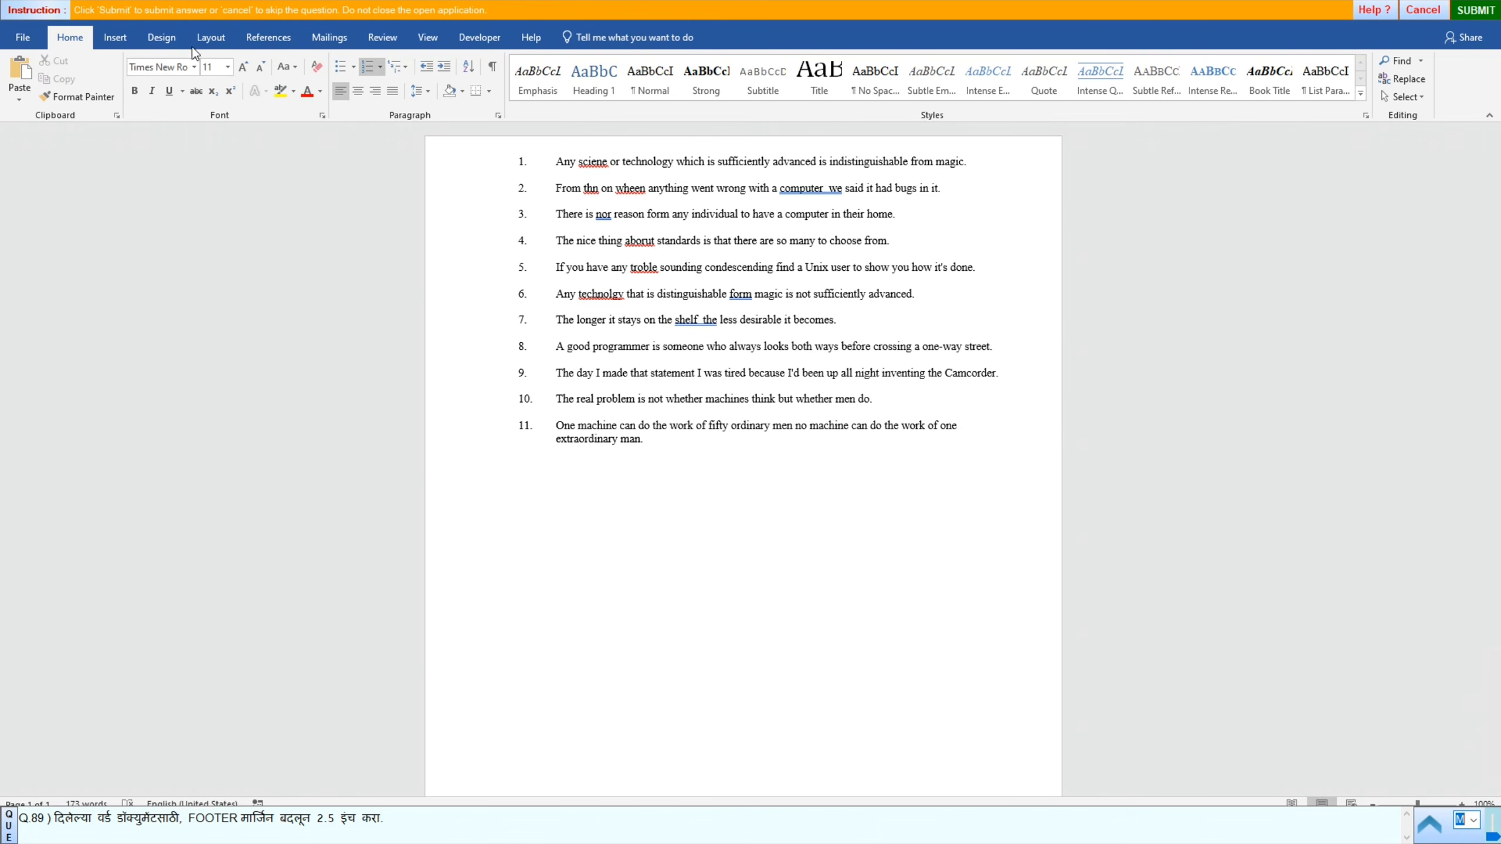
Step: Set the footer's distance from the page edge to 2.5 inches for the whole document
click(204, 40)
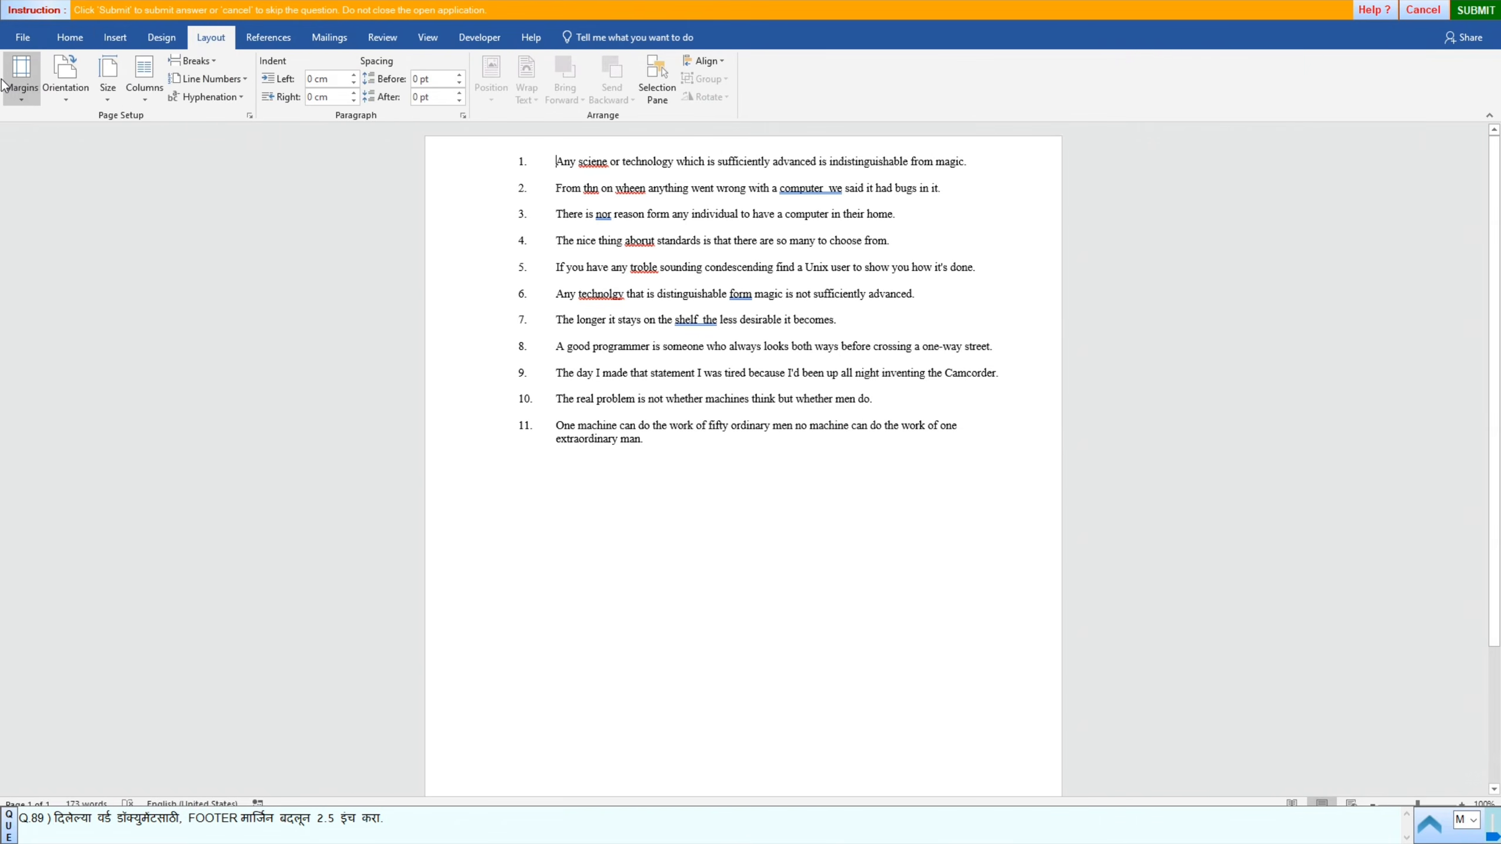
click(21, 83)
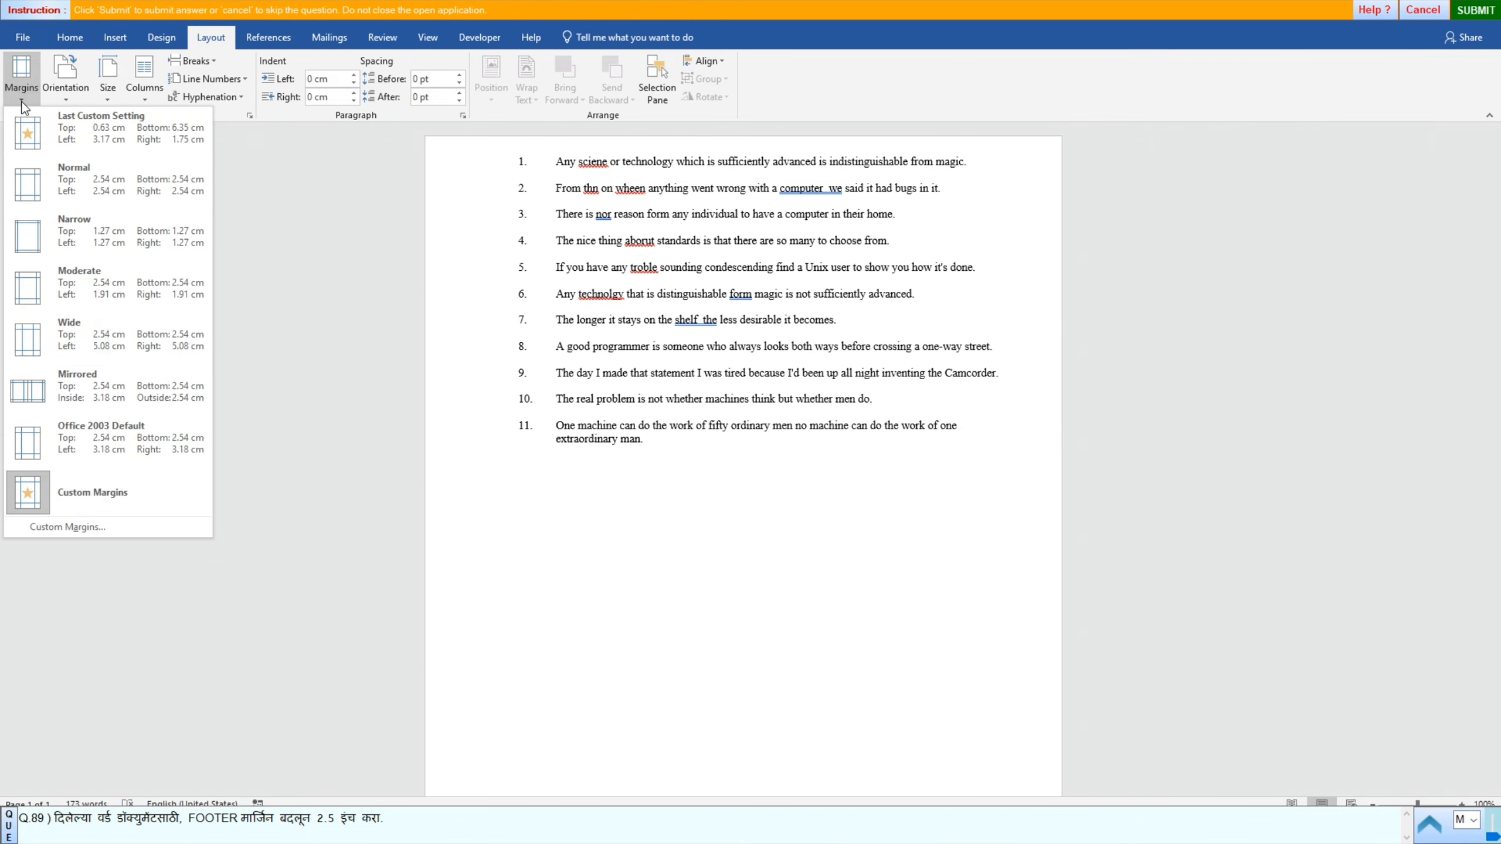
click(82, 526)
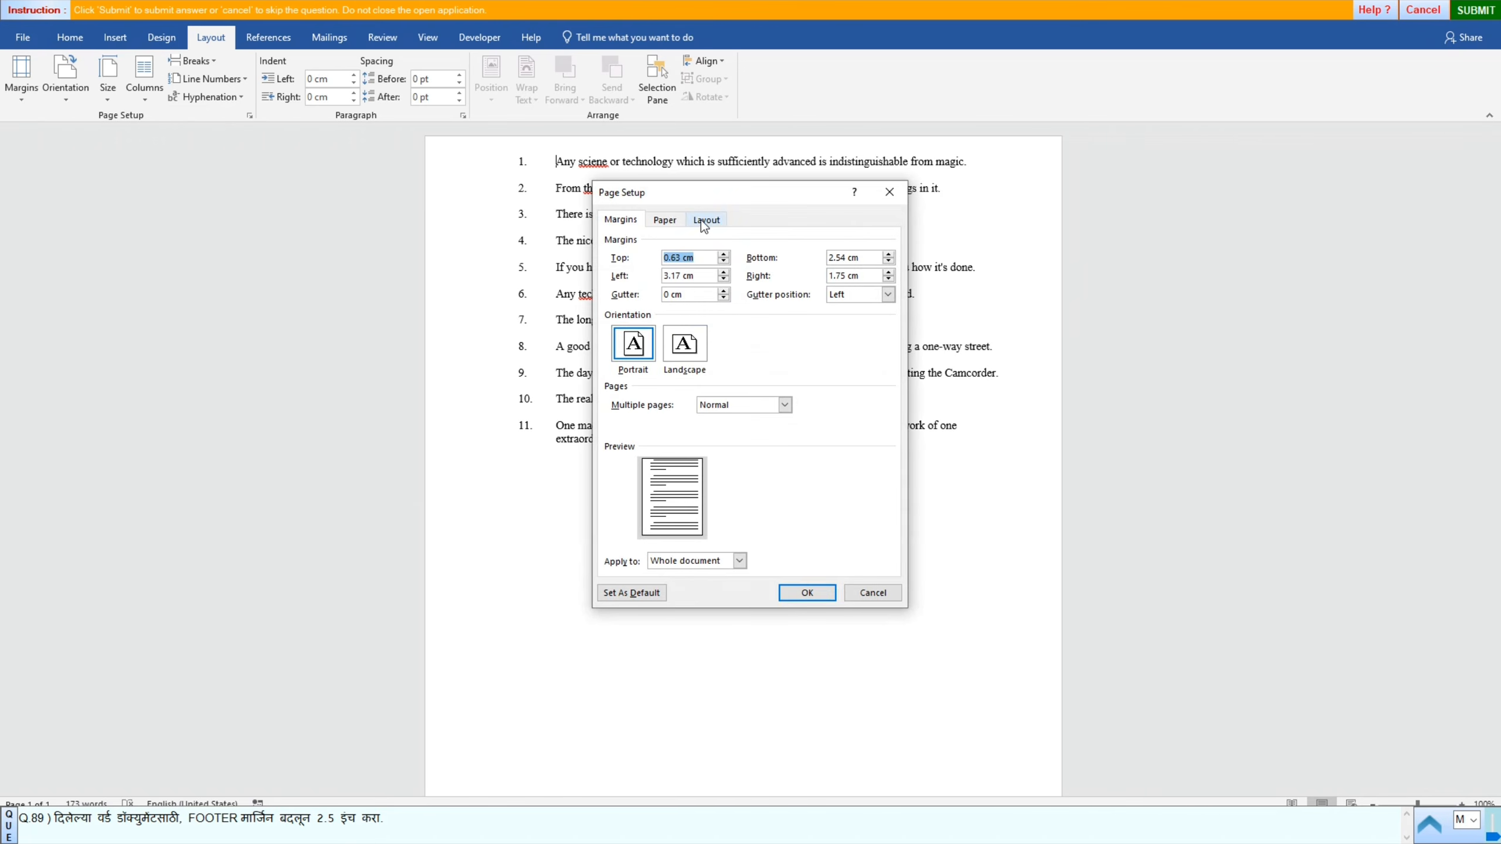
click(703, 224)
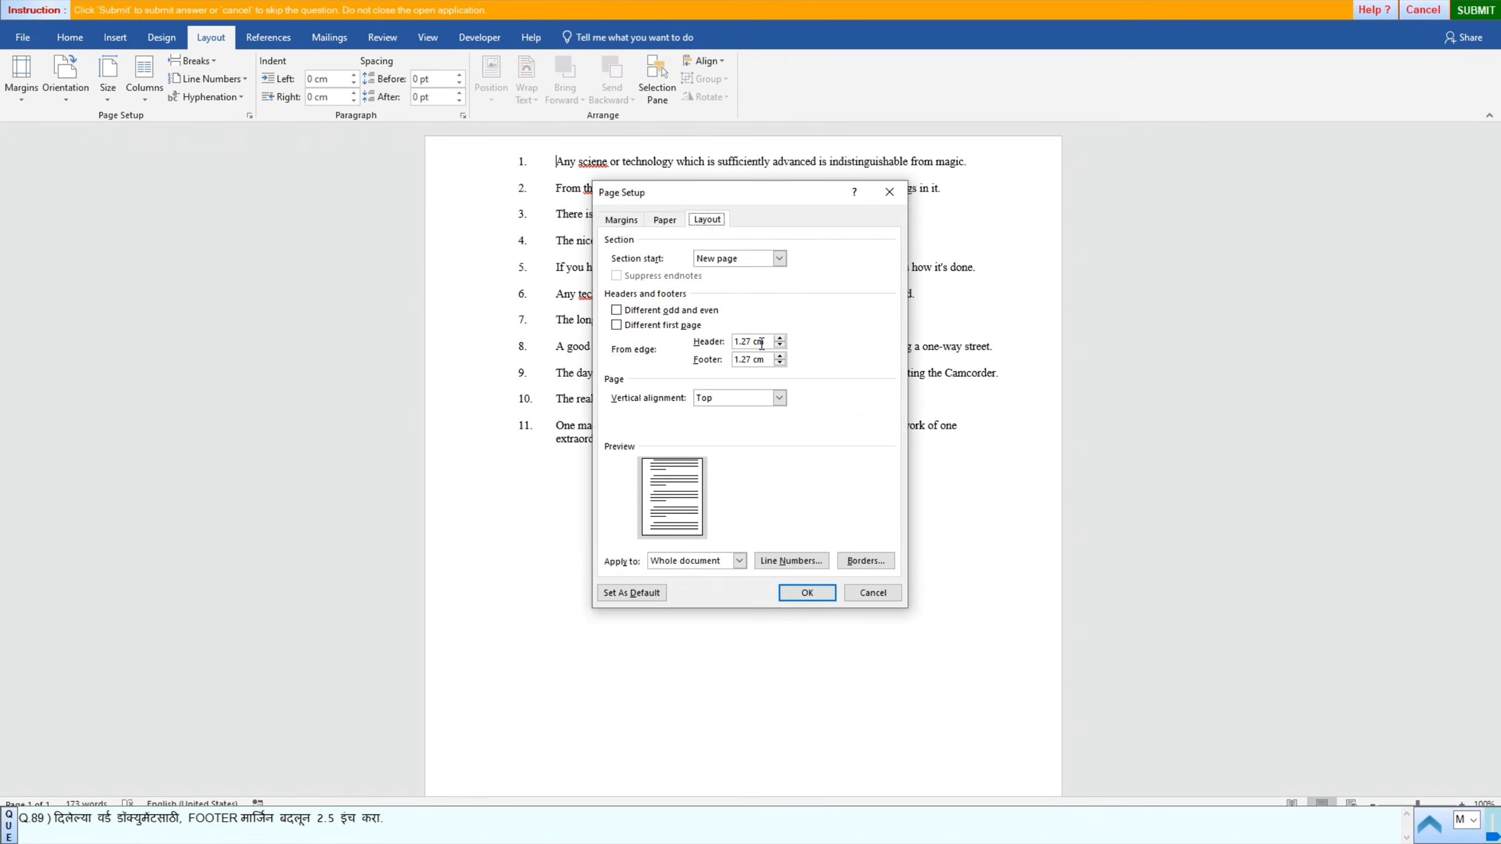
click(761, 359)
key(BackSpace)
key(BackSpace)
key(BackSpace)
key(BackSpace)
key(BackSpace)
key(BackSpace)
key(BackSpace)
text(2.5in)
click(811, 591)
Step: Submit the answer to question 89, dismiss the result message and start question 90
click(1459, 15)
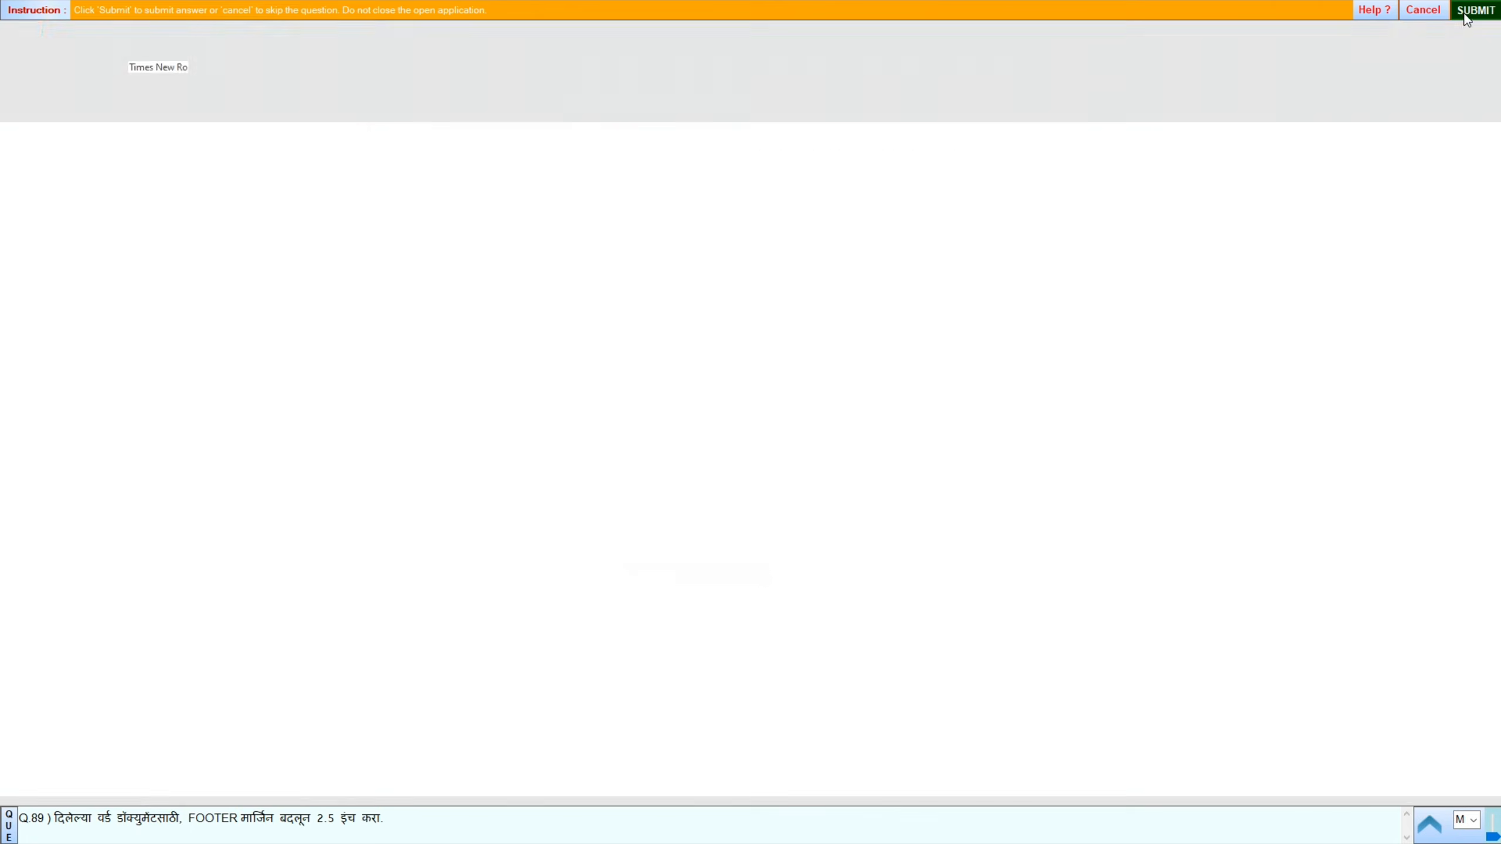
click(745, 448)
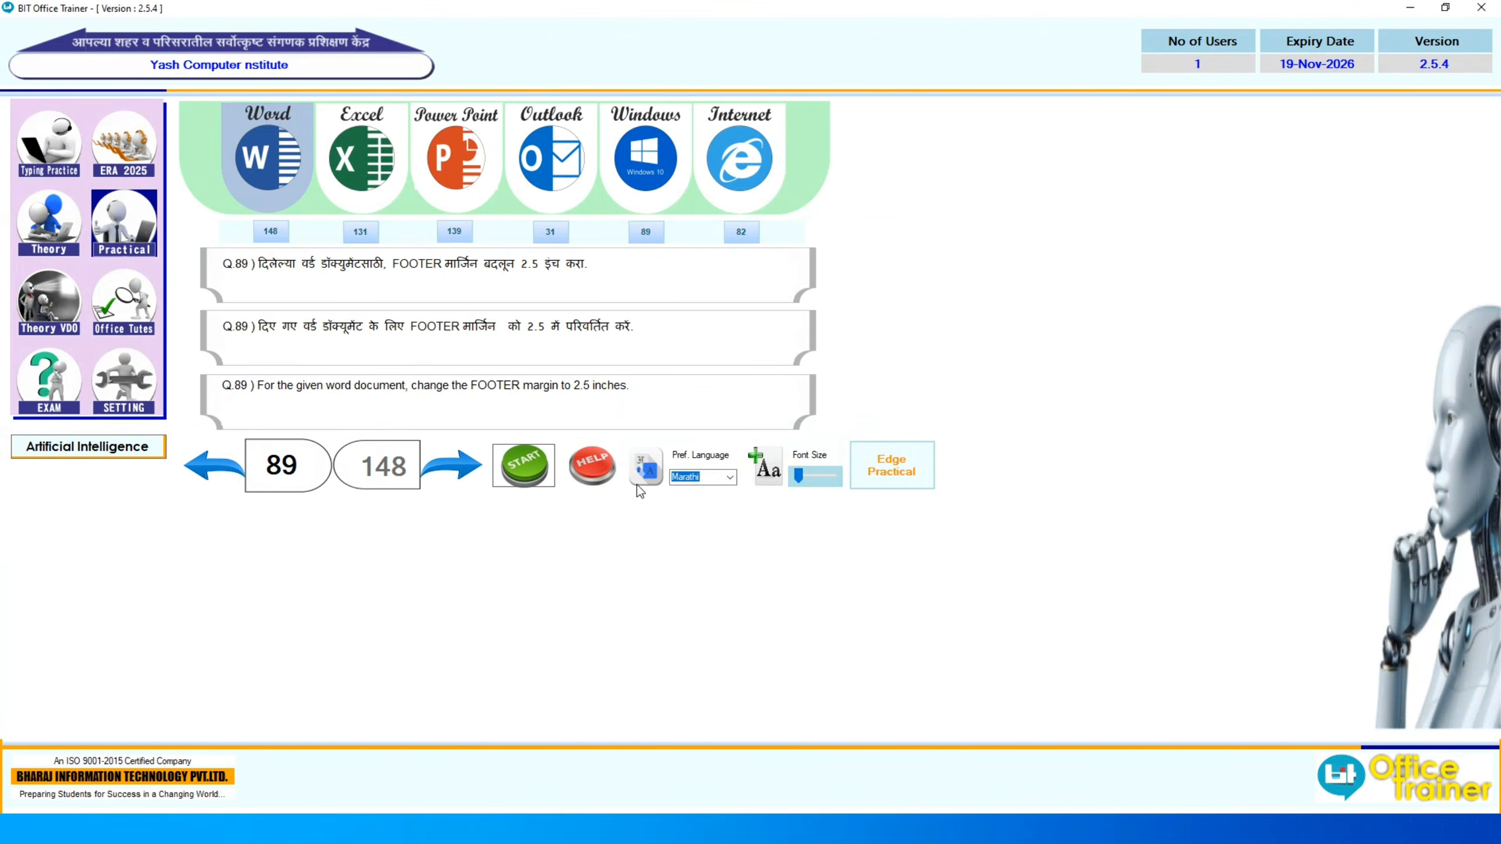
click(452, 465)
click(525, 467)
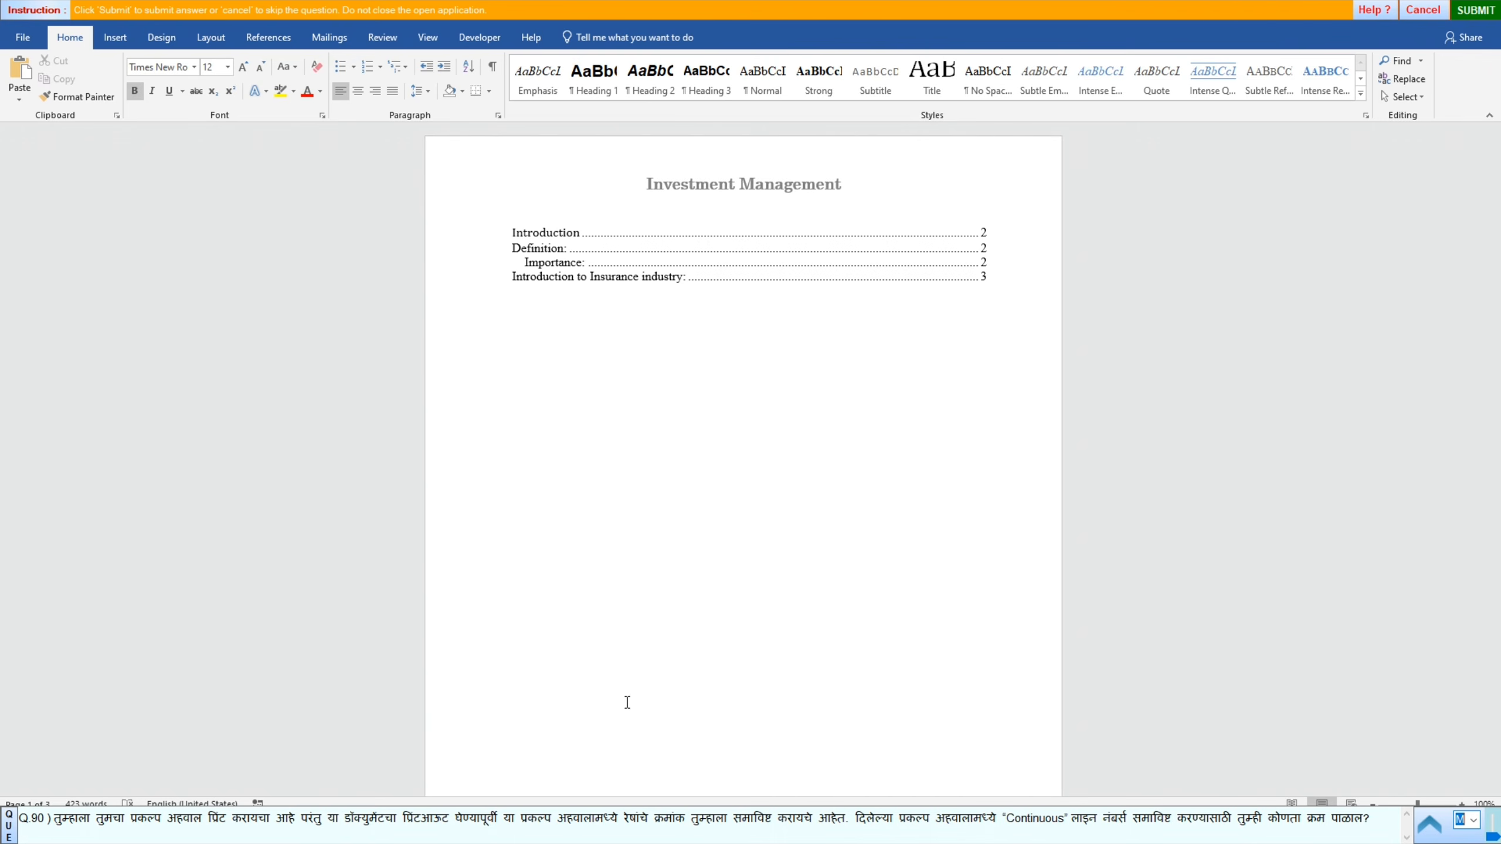
Step: Select the contents list under the Investment Management heading and add Continuous line numbers to the project report
click(453, 237)
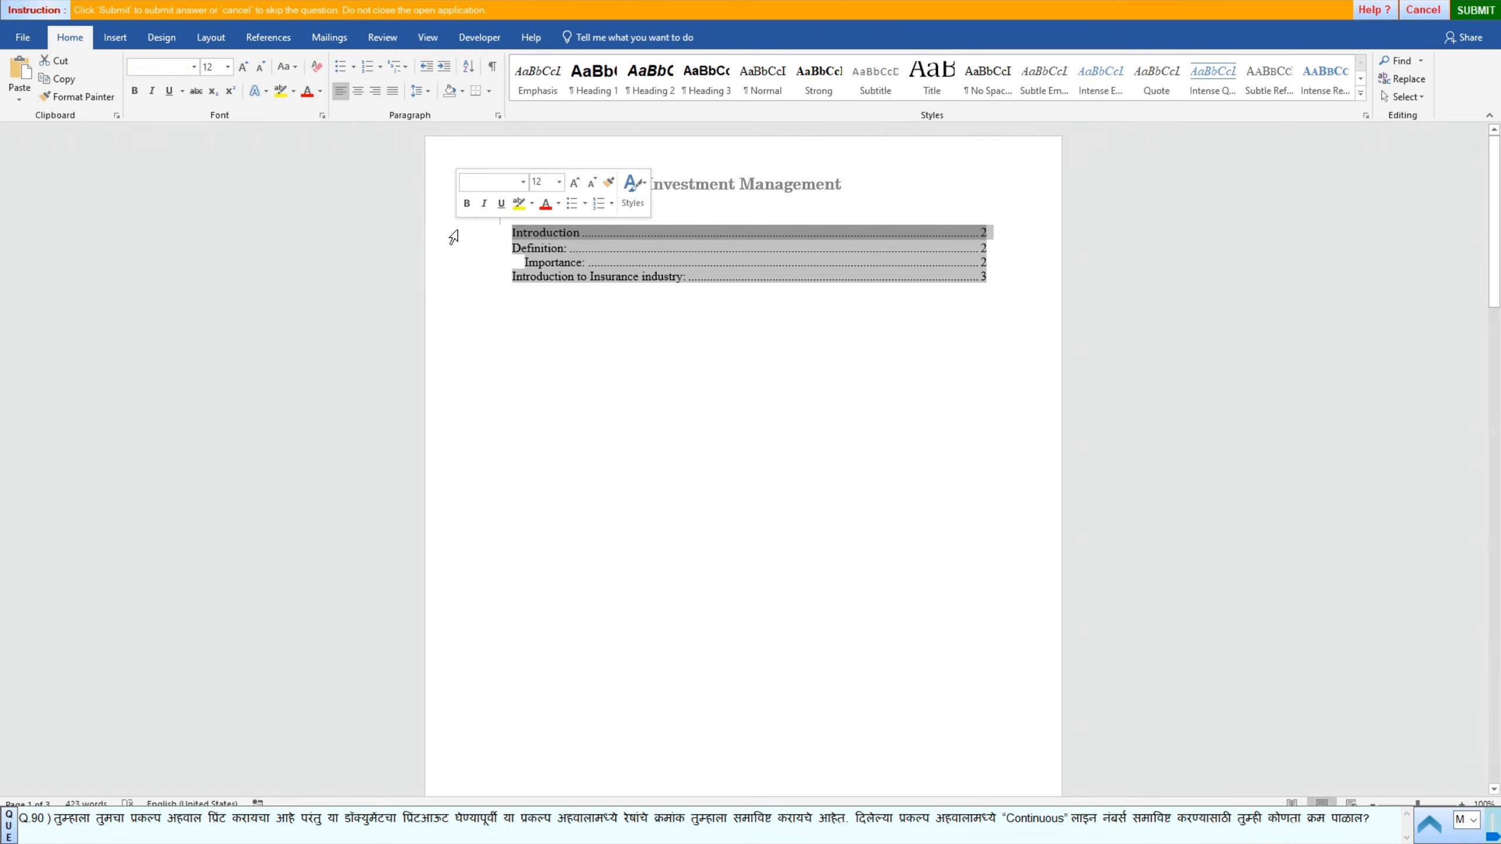
click(452, 277)
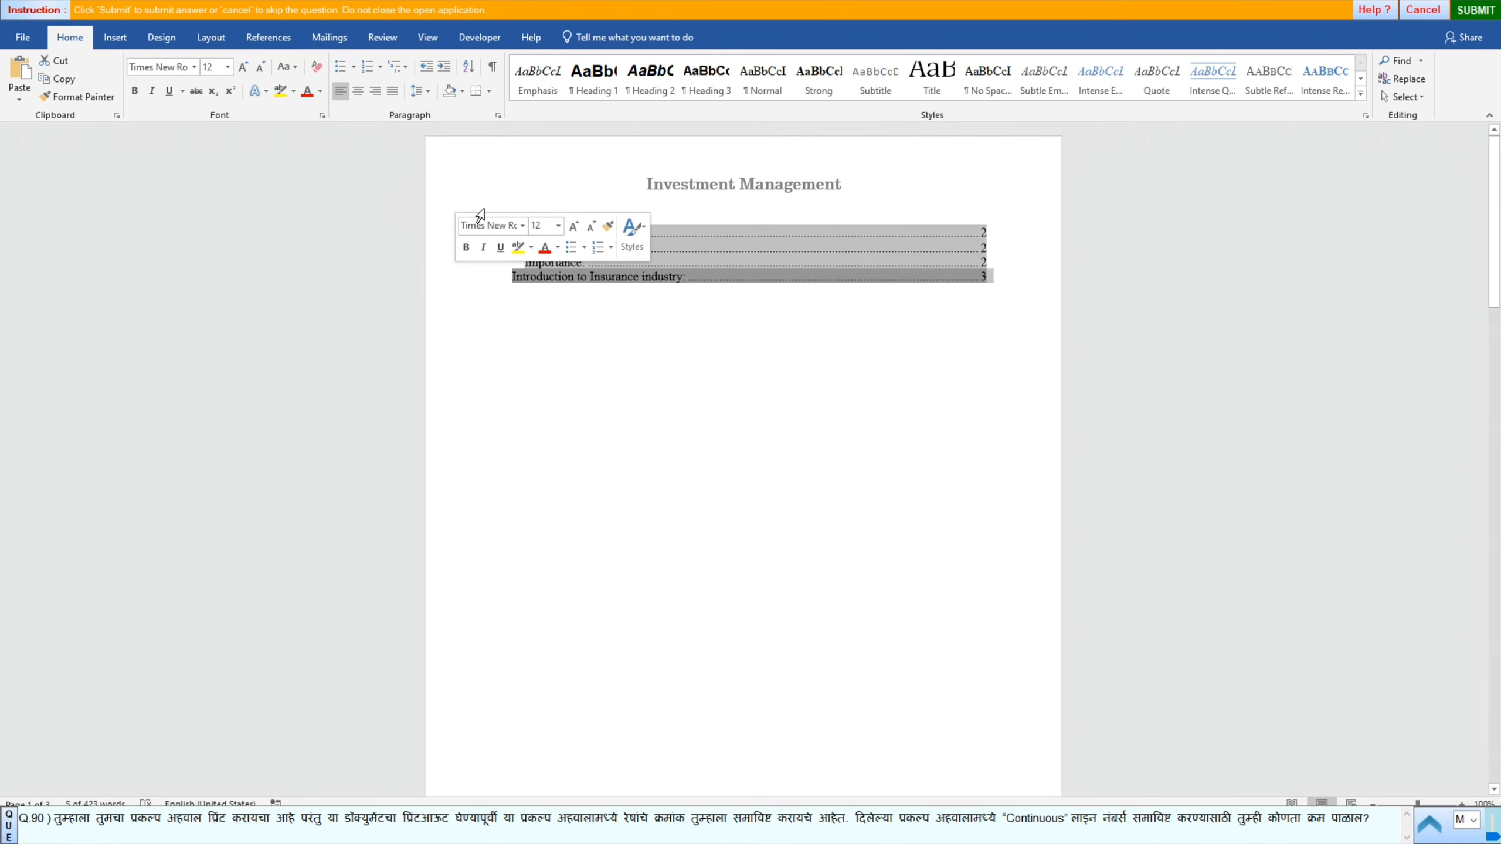
click(646, 305)
drag(476, 236, 483, 294)
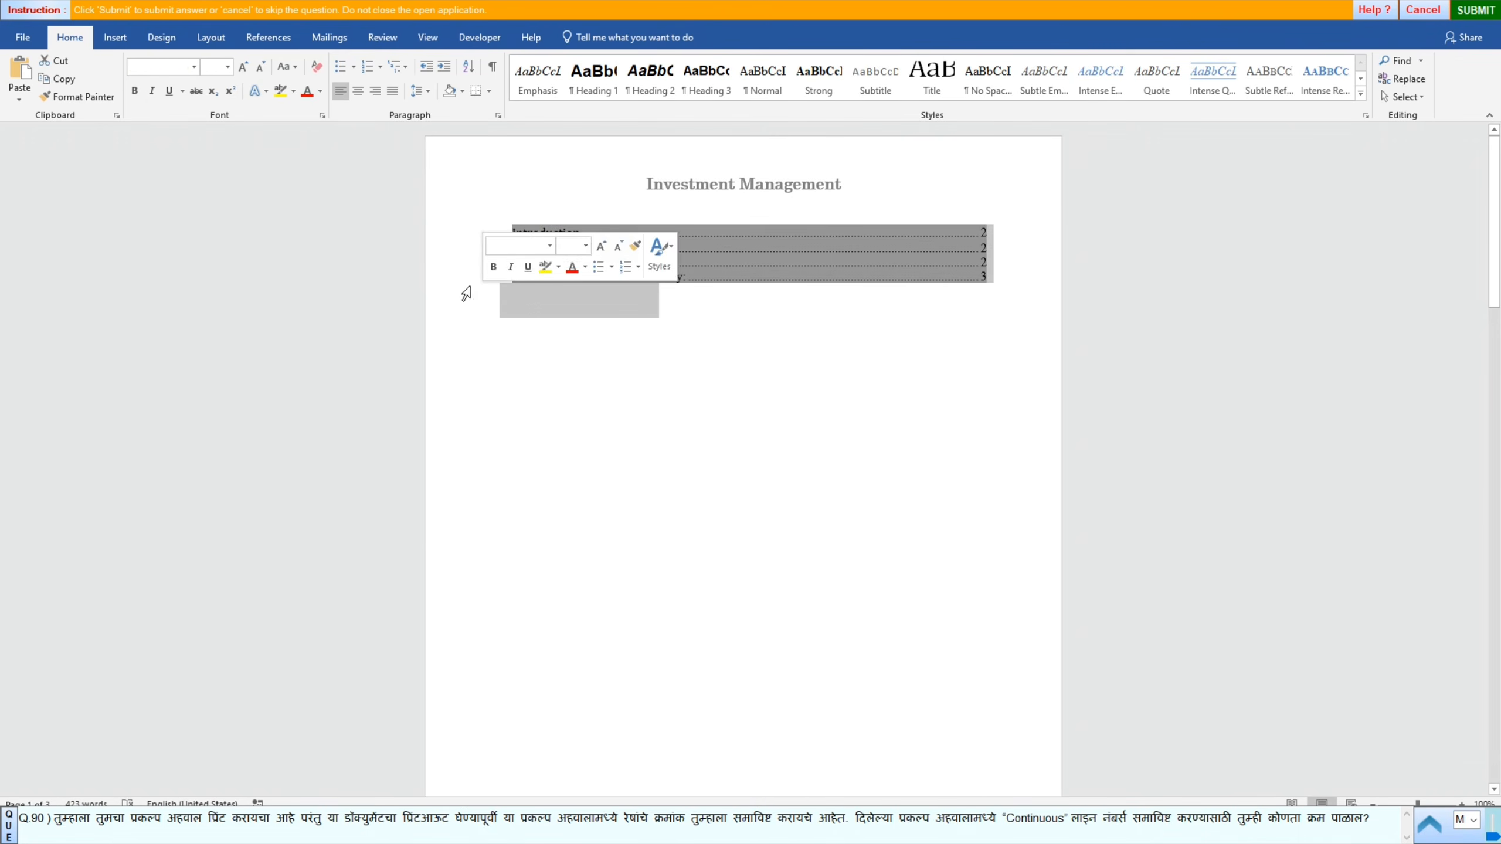
click(212, 38)
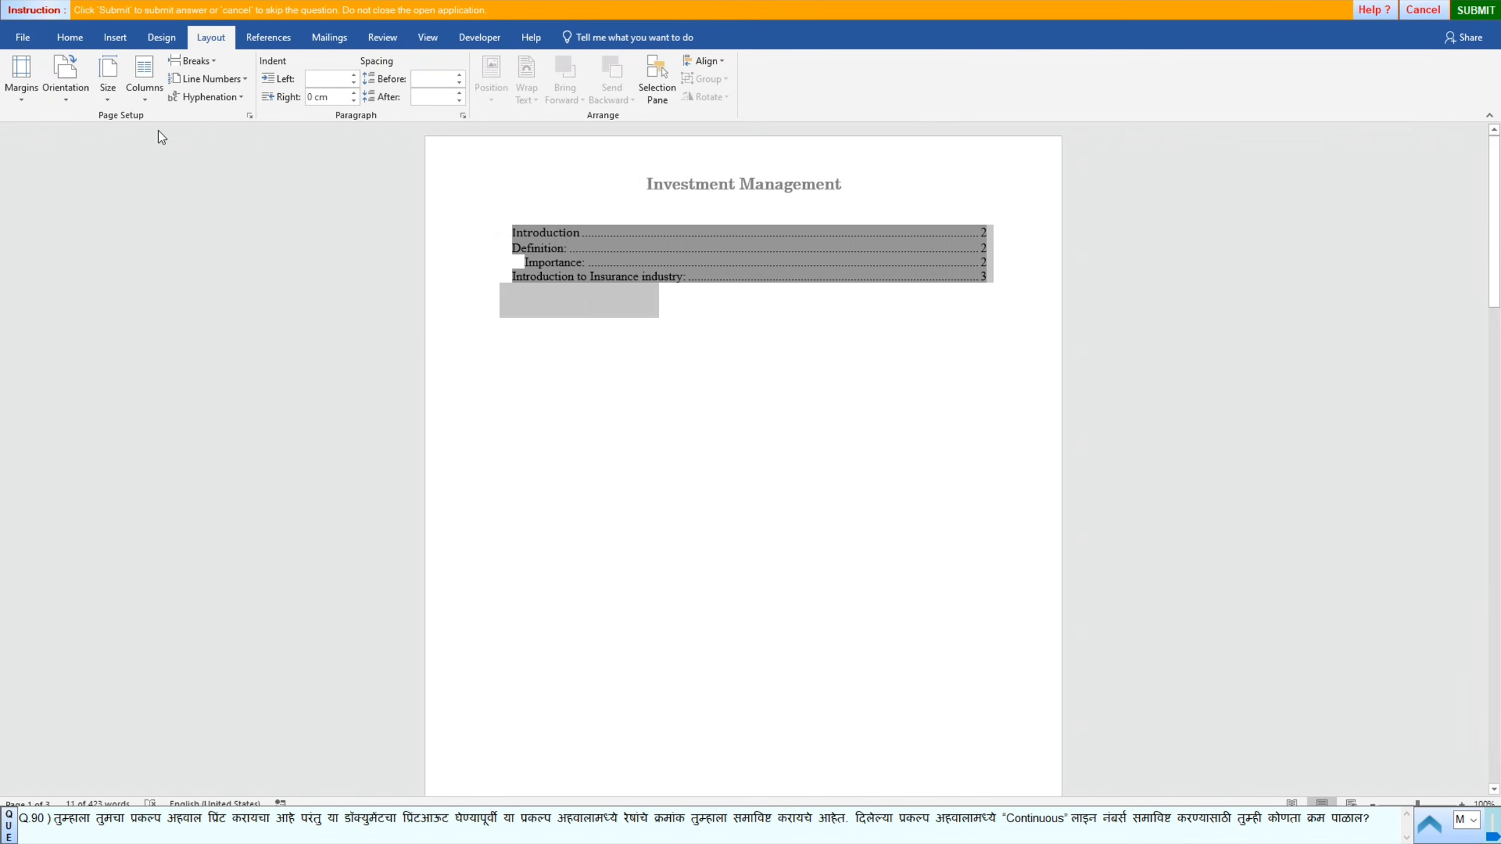
click(240, 81)
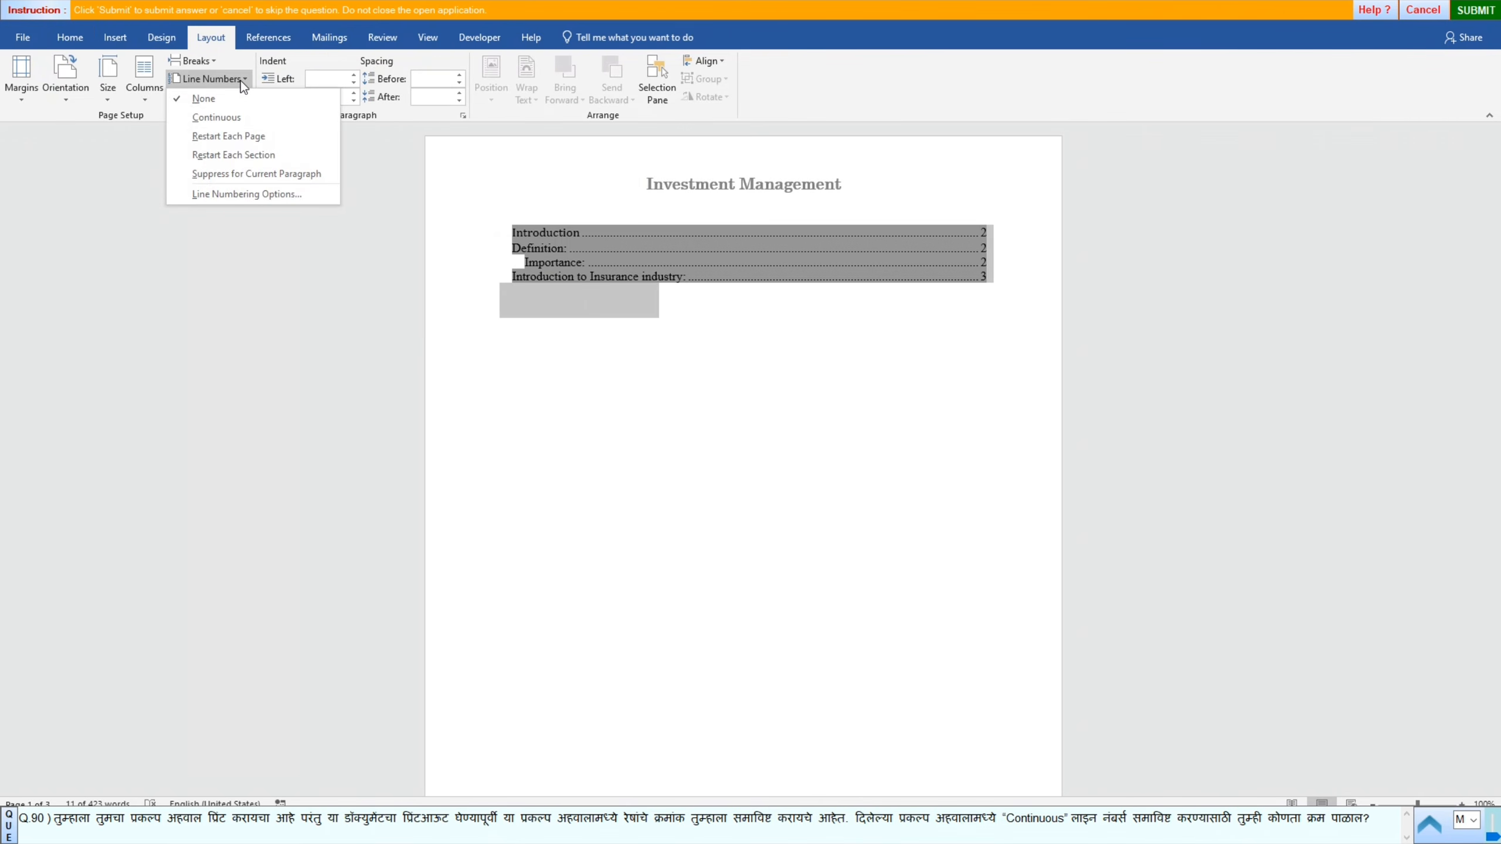
click(220, 115)
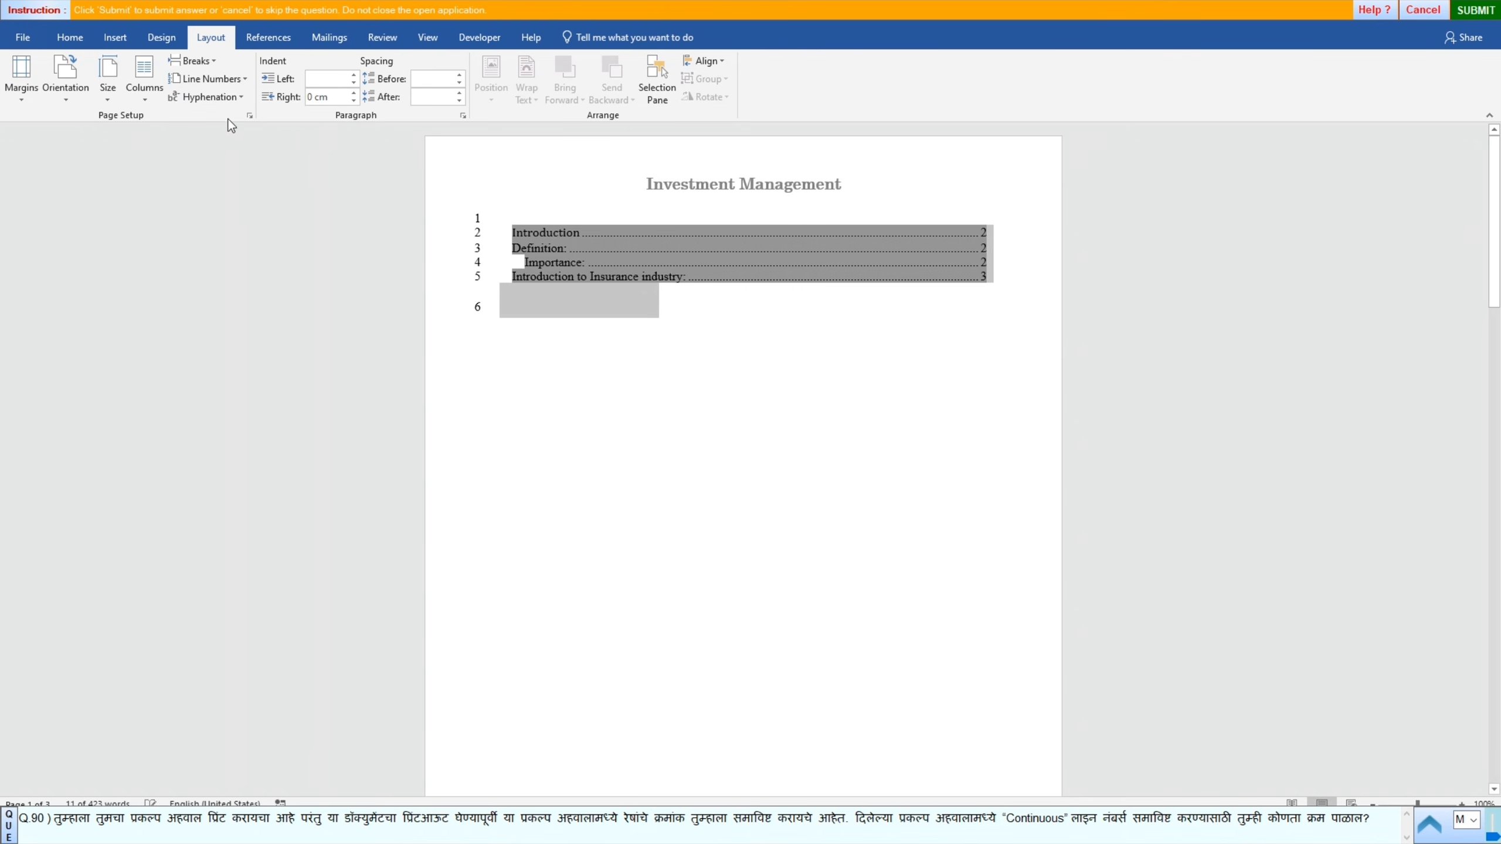
Step: Submit the answer to question 90, dismiss the result message and start question 91
click(1458, 14)
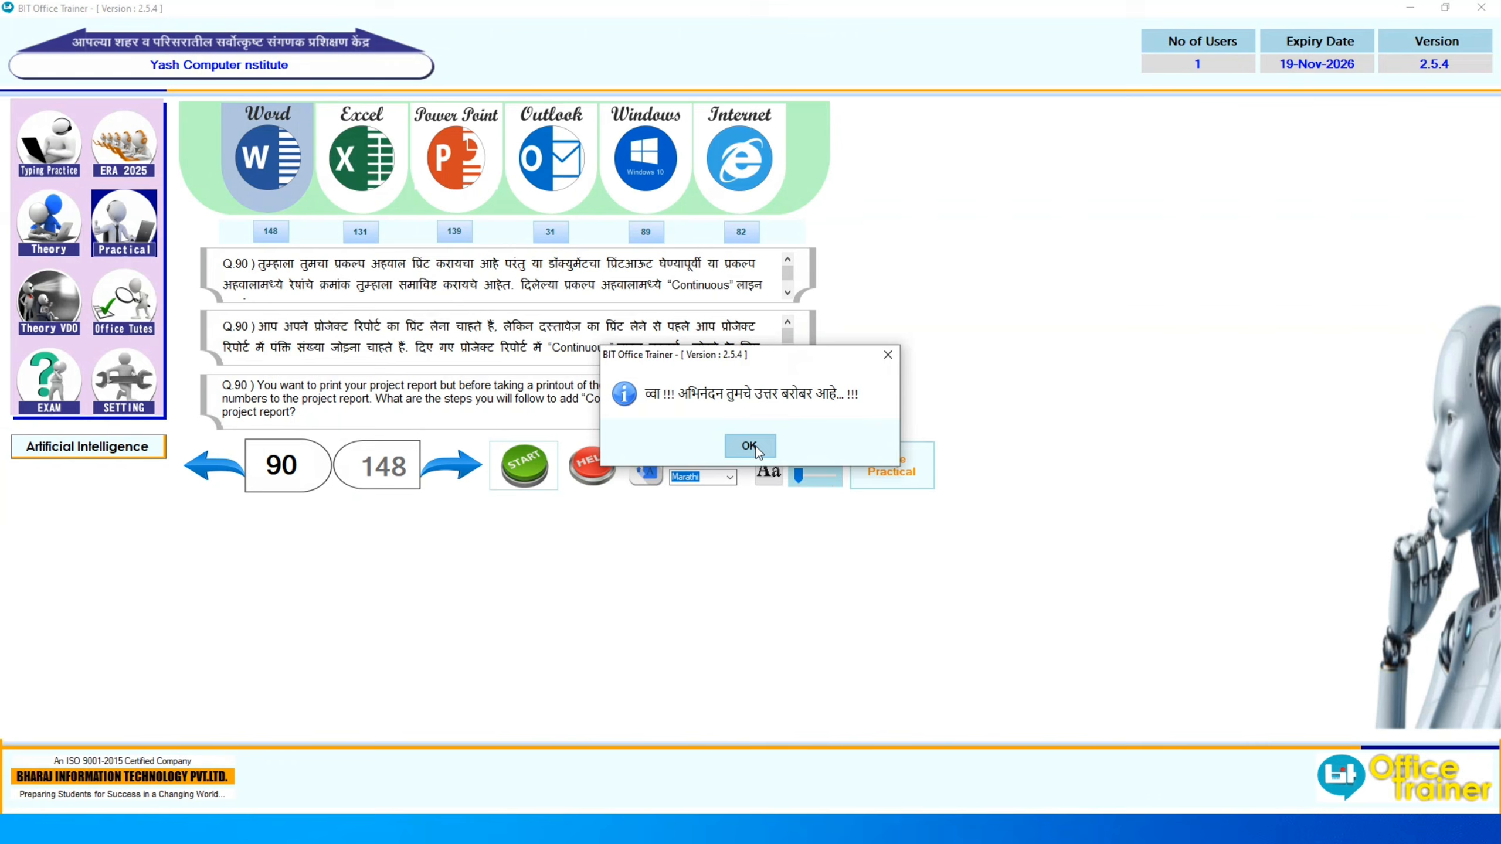
click(749, 446)
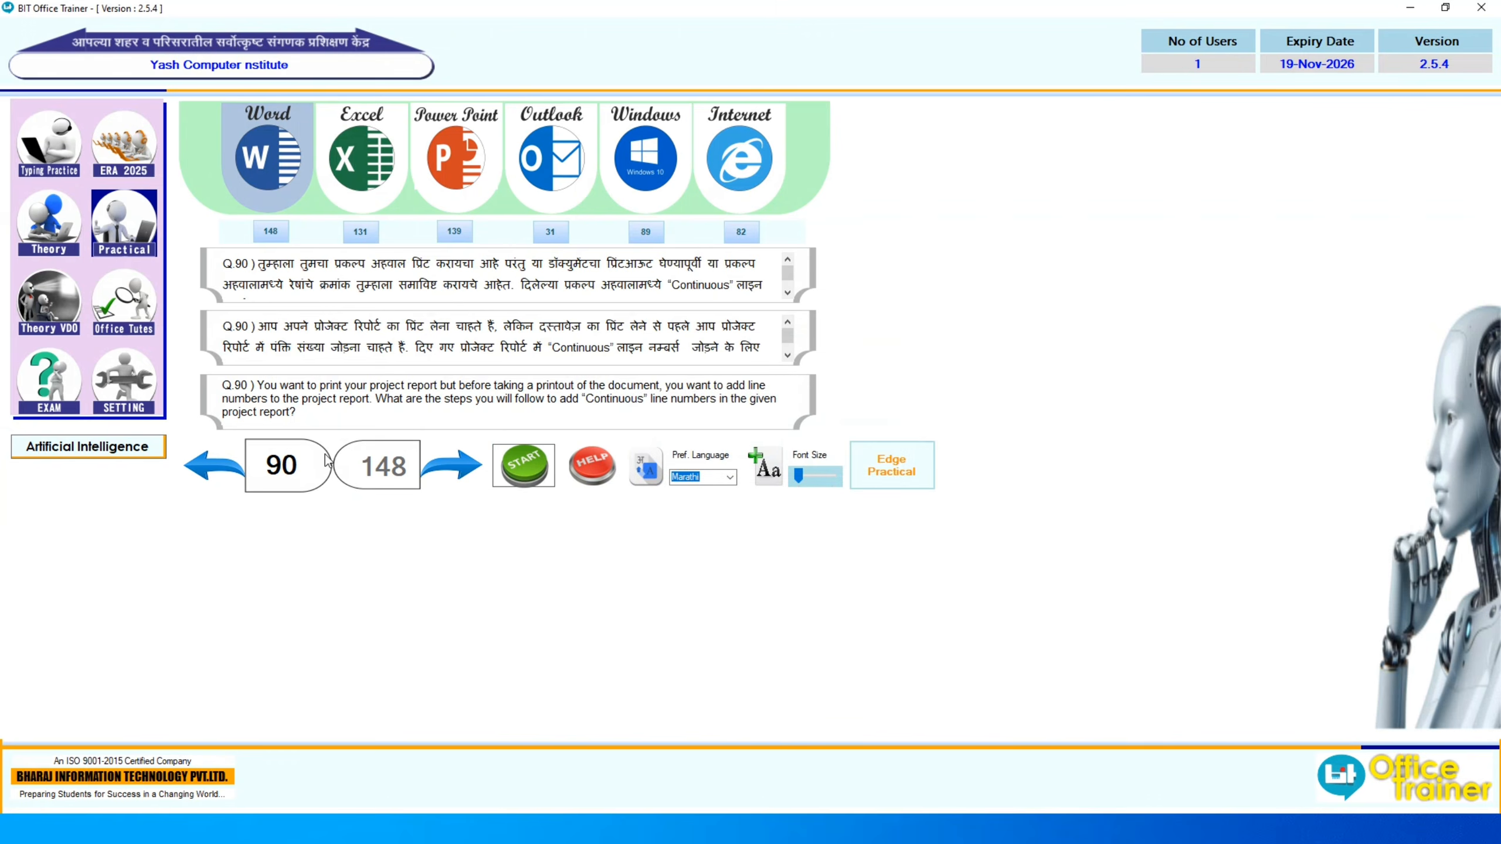
click(452, 465)
click(508, 469)
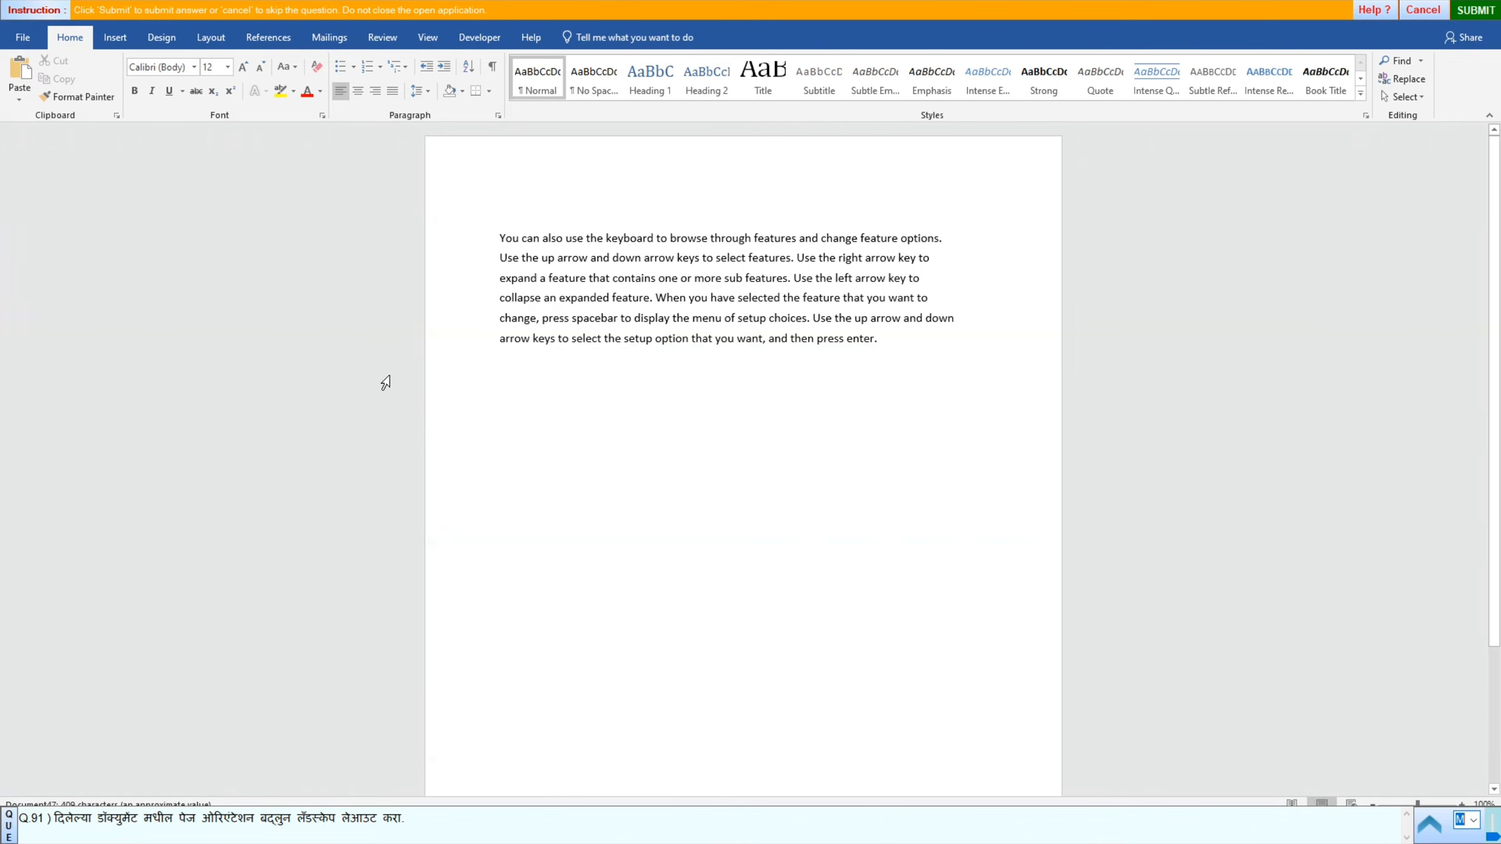
Step: Change the page orientation of the document to Landscape
click(216, 38)
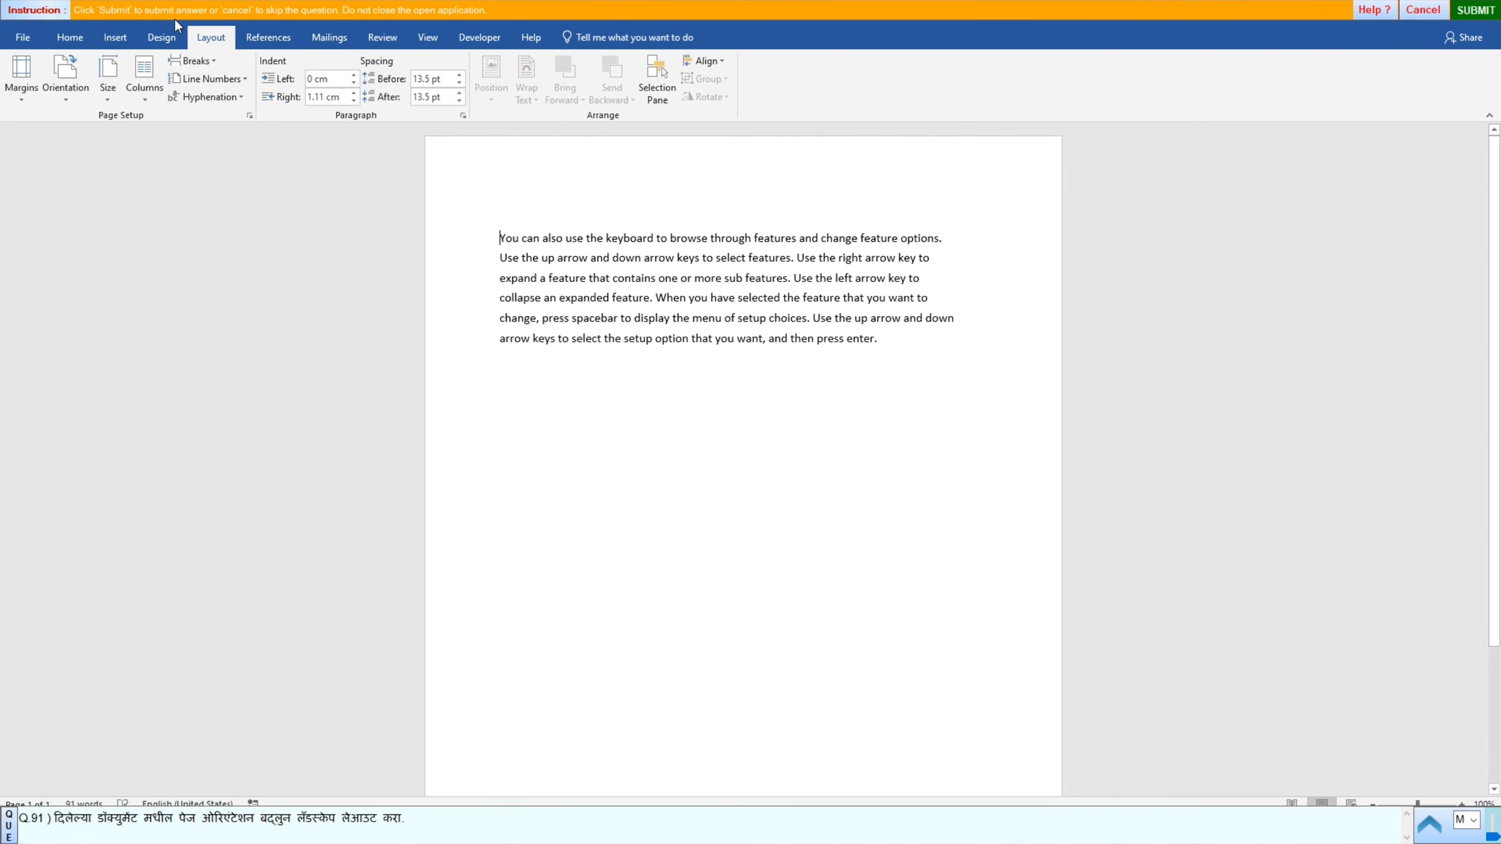
click(73, 97)
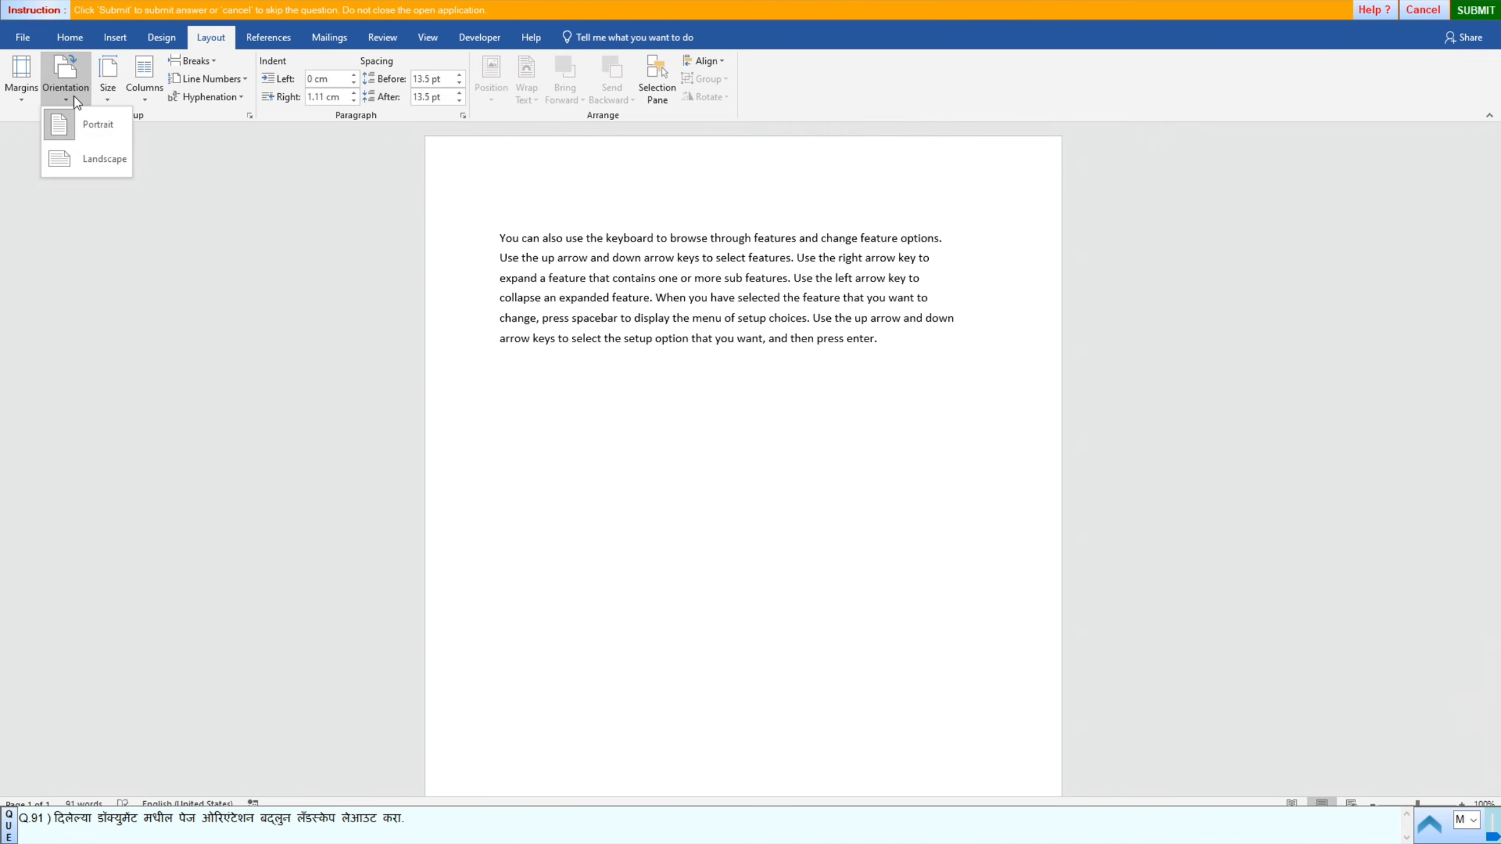
click(94, 159)
Step: Submit the answer to question 91, dismiss the result message and start question 92
click(1477, 9)
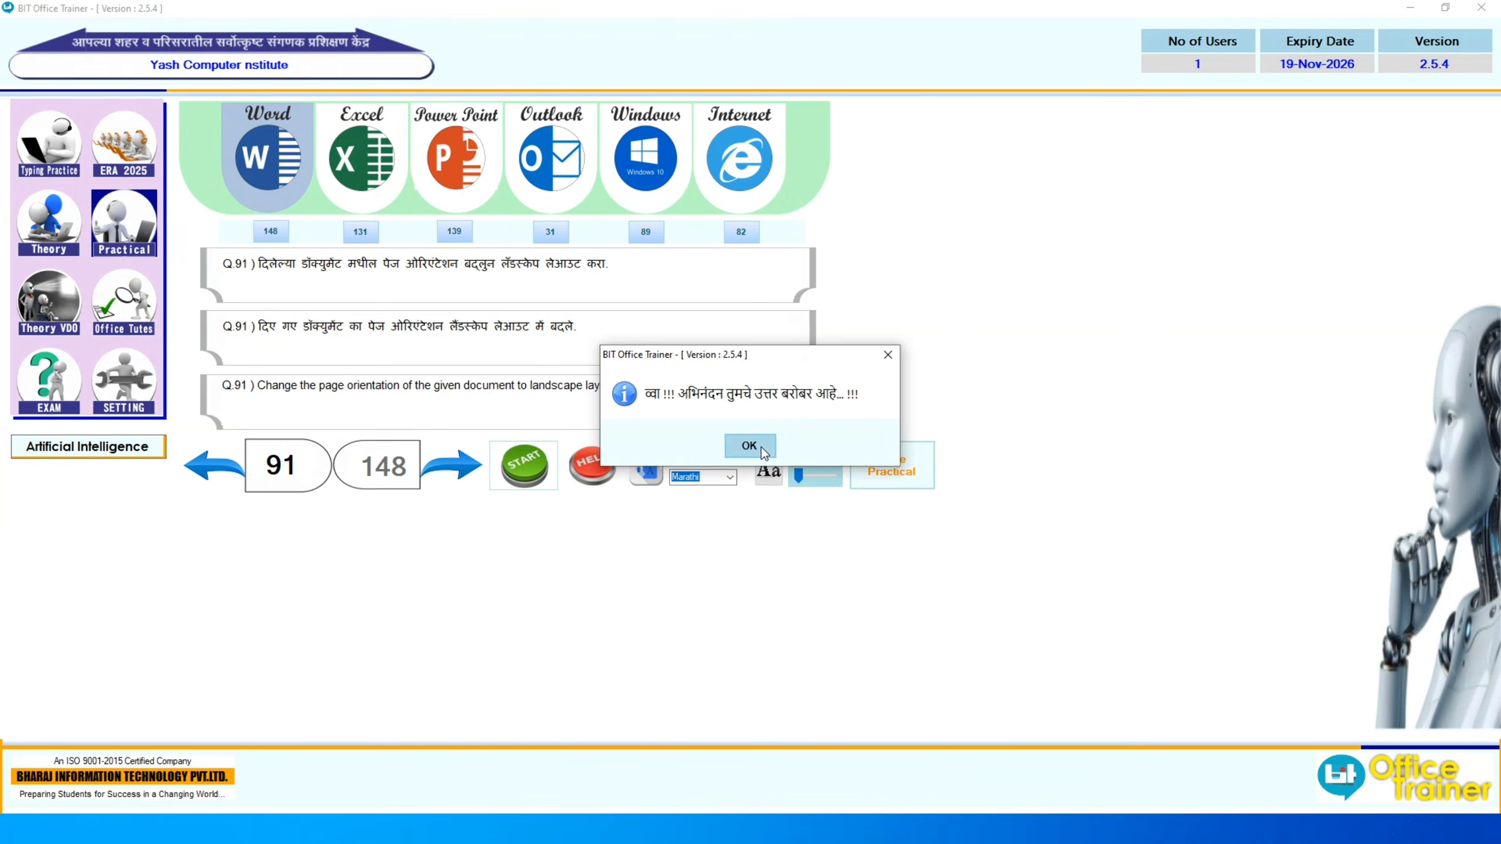
click(762, 447)
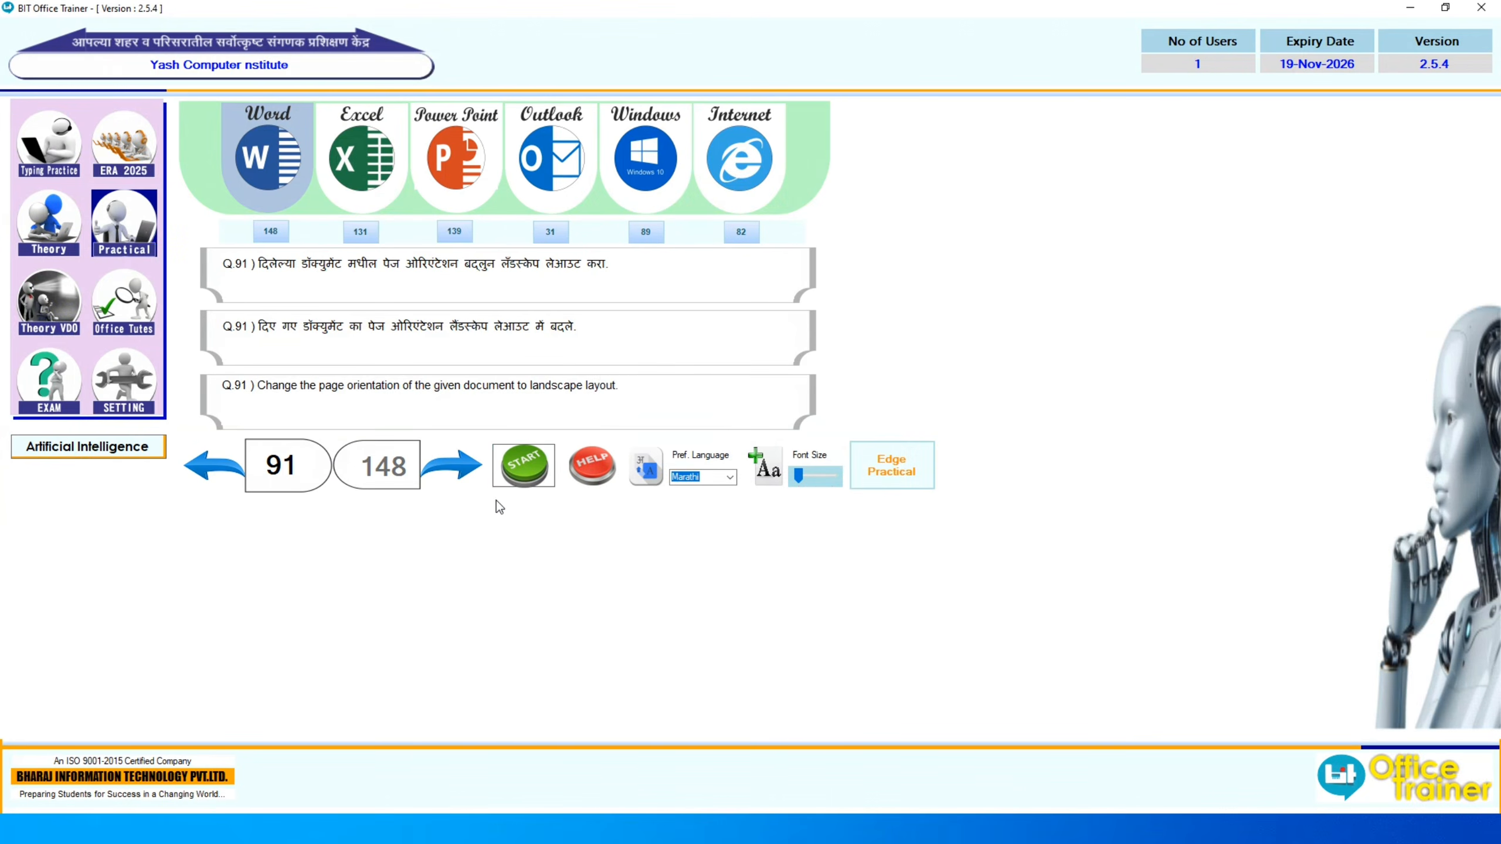
click(466, 473)
click(532, 478)
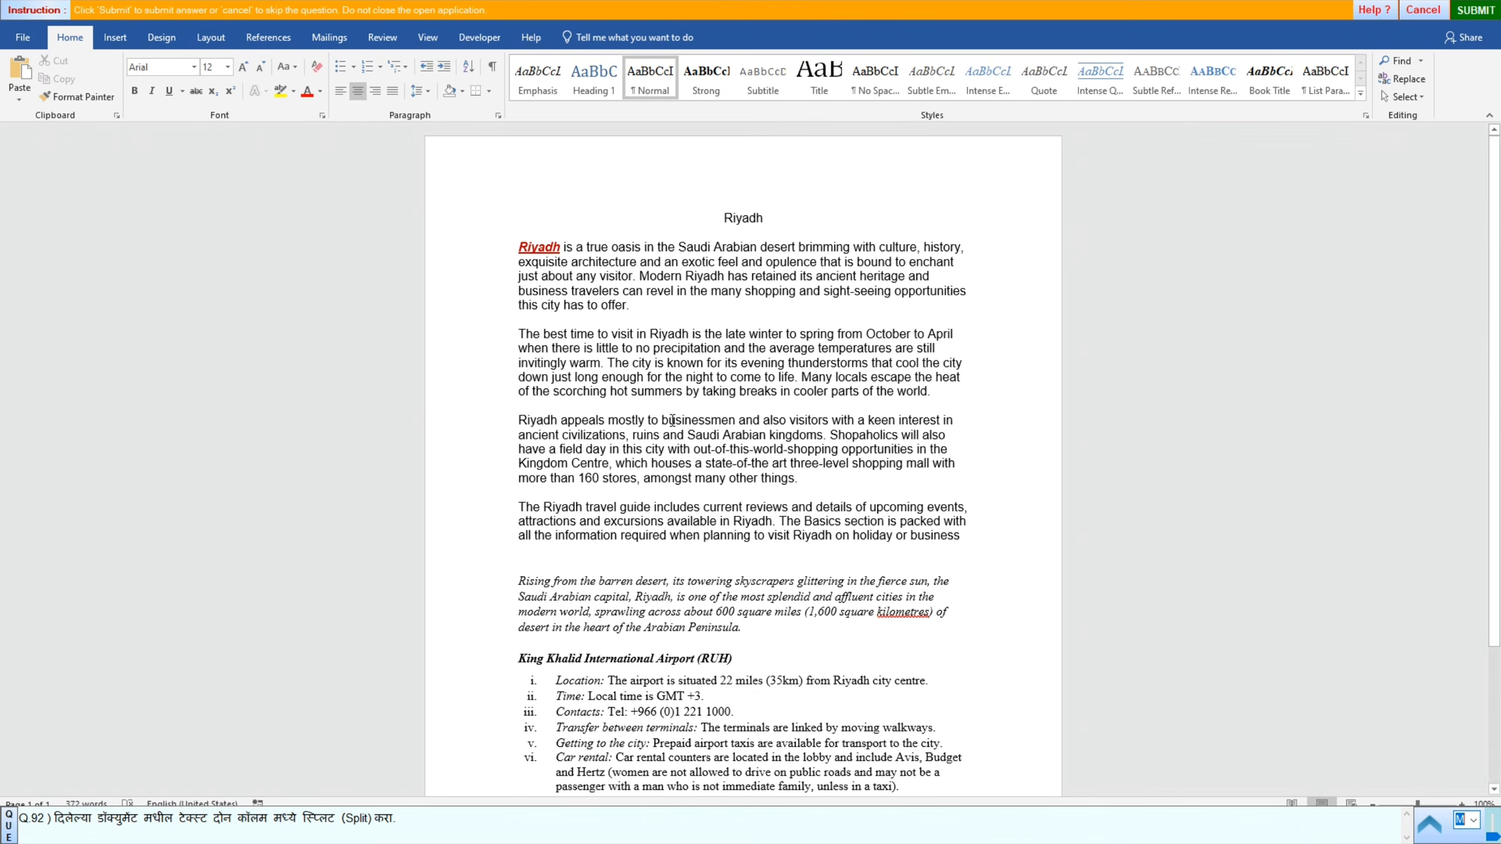
Step: Select all the text of the Riyadh document and split it into two columns
scroll(529, 566, down, 2)
scroll(529, 566, up, 2)
key(ctrl+a)
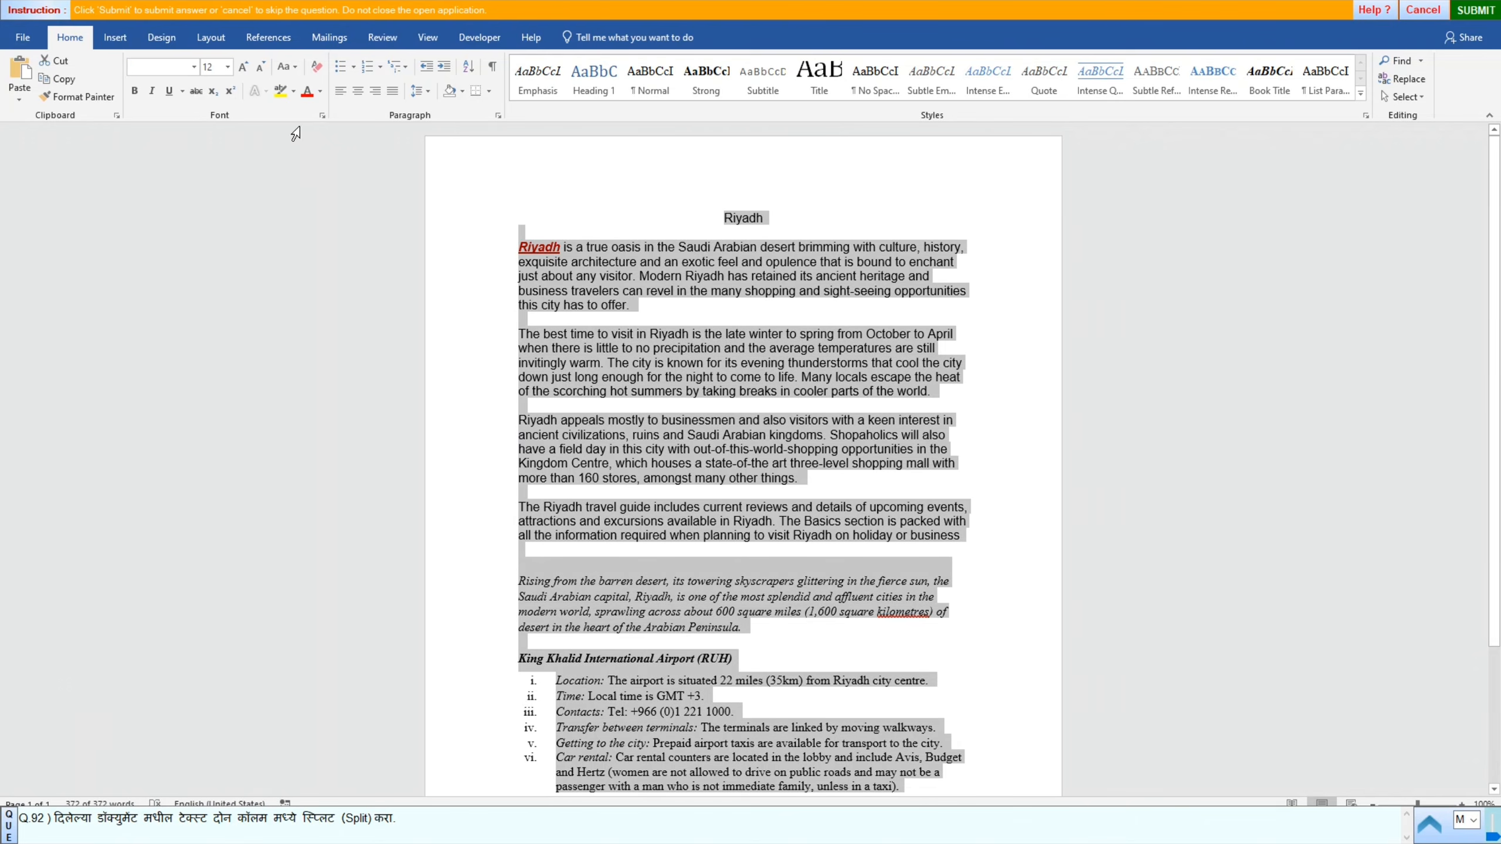
click(214, 42)
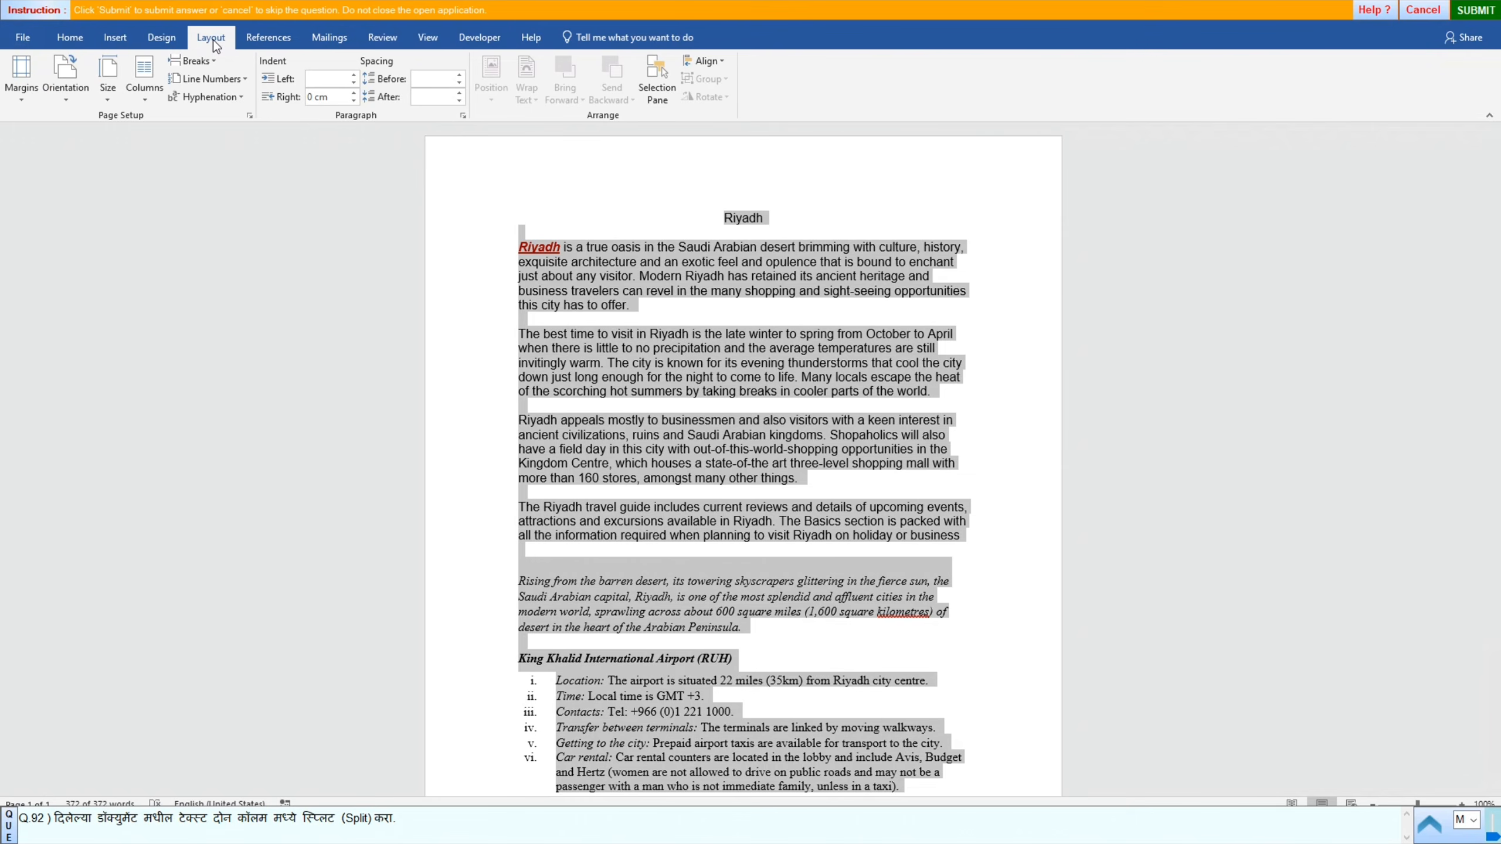
click(149, 97)
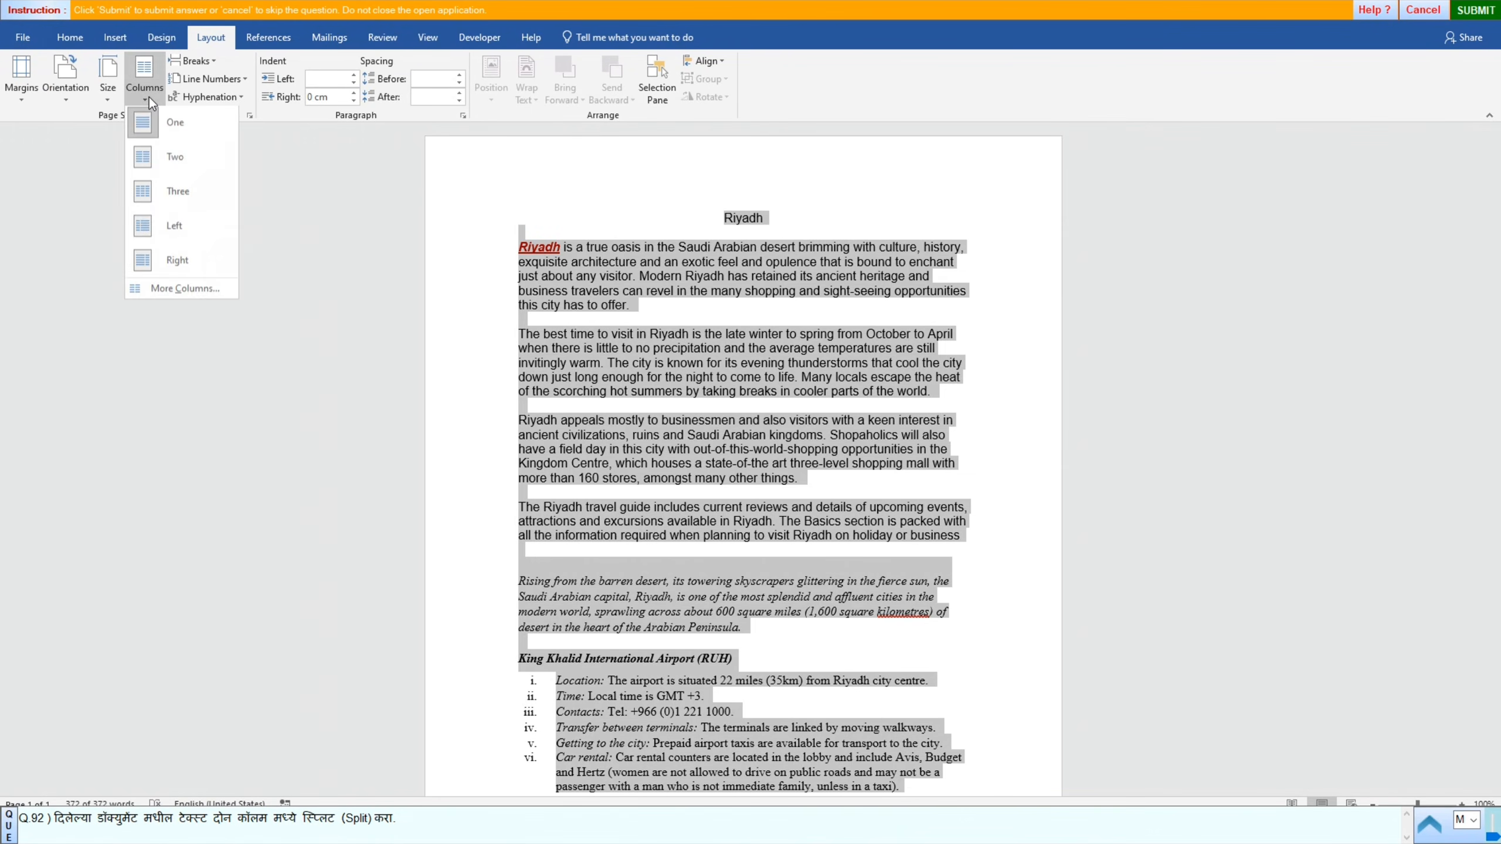
click(168, 171)
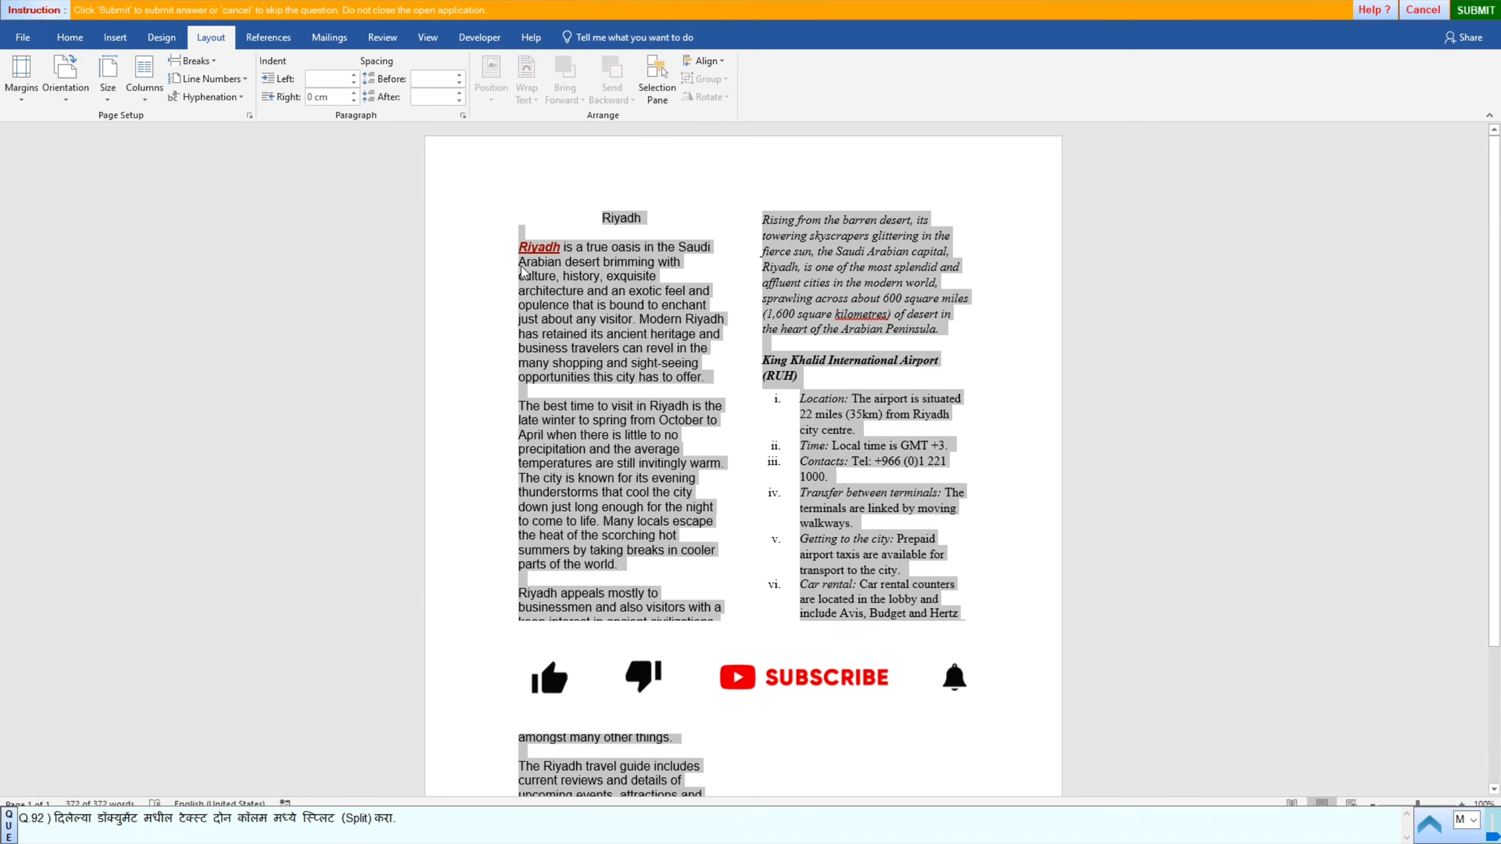
Step: Submit the answer to question 92, dismiss the result message and start question 93
click(1476, 10)
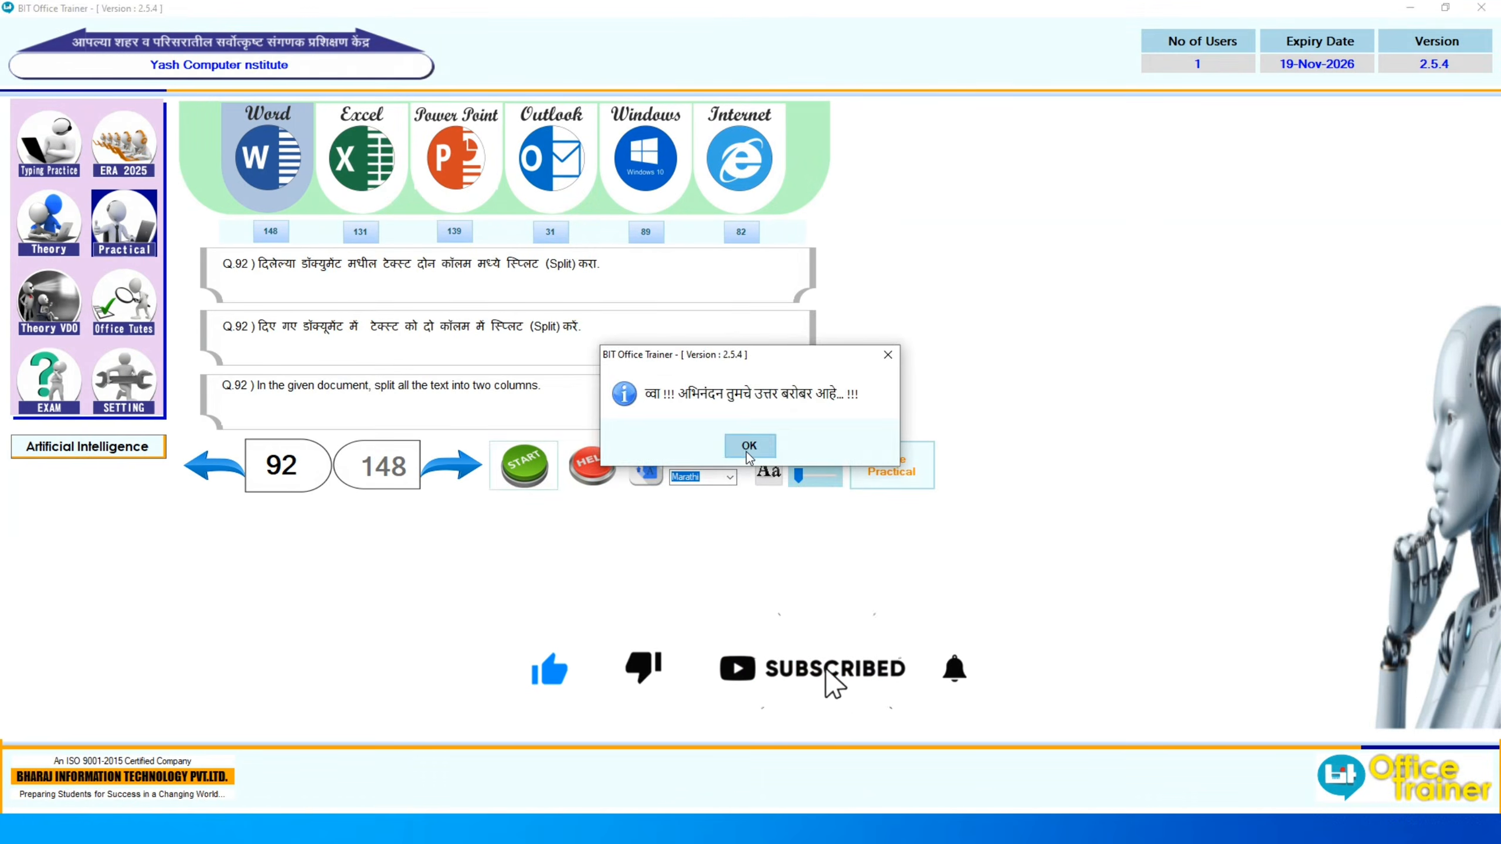
click(750, 445)
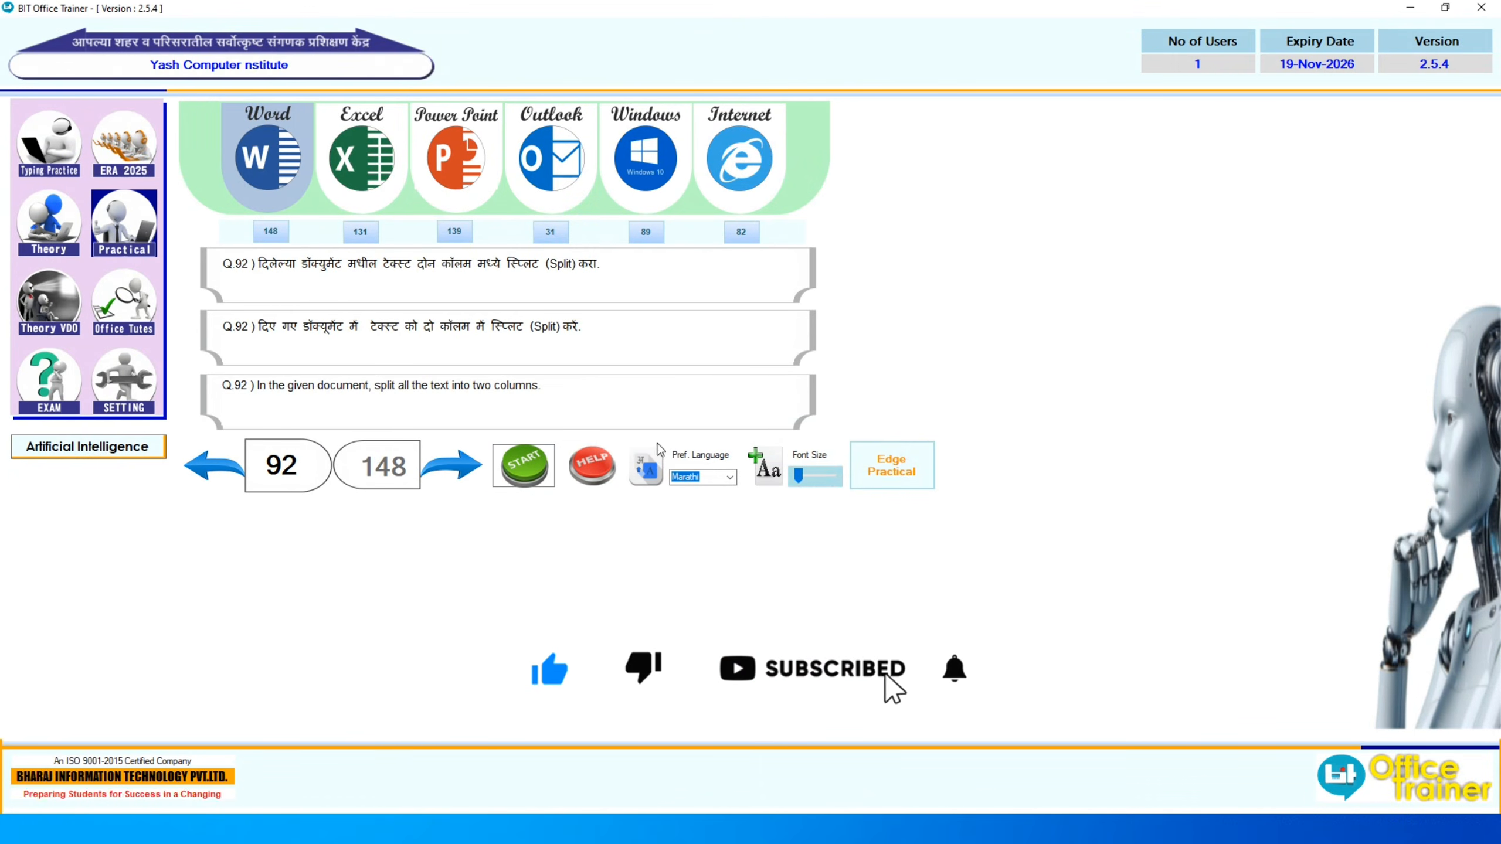
click(473, 467)
click(516, 471)
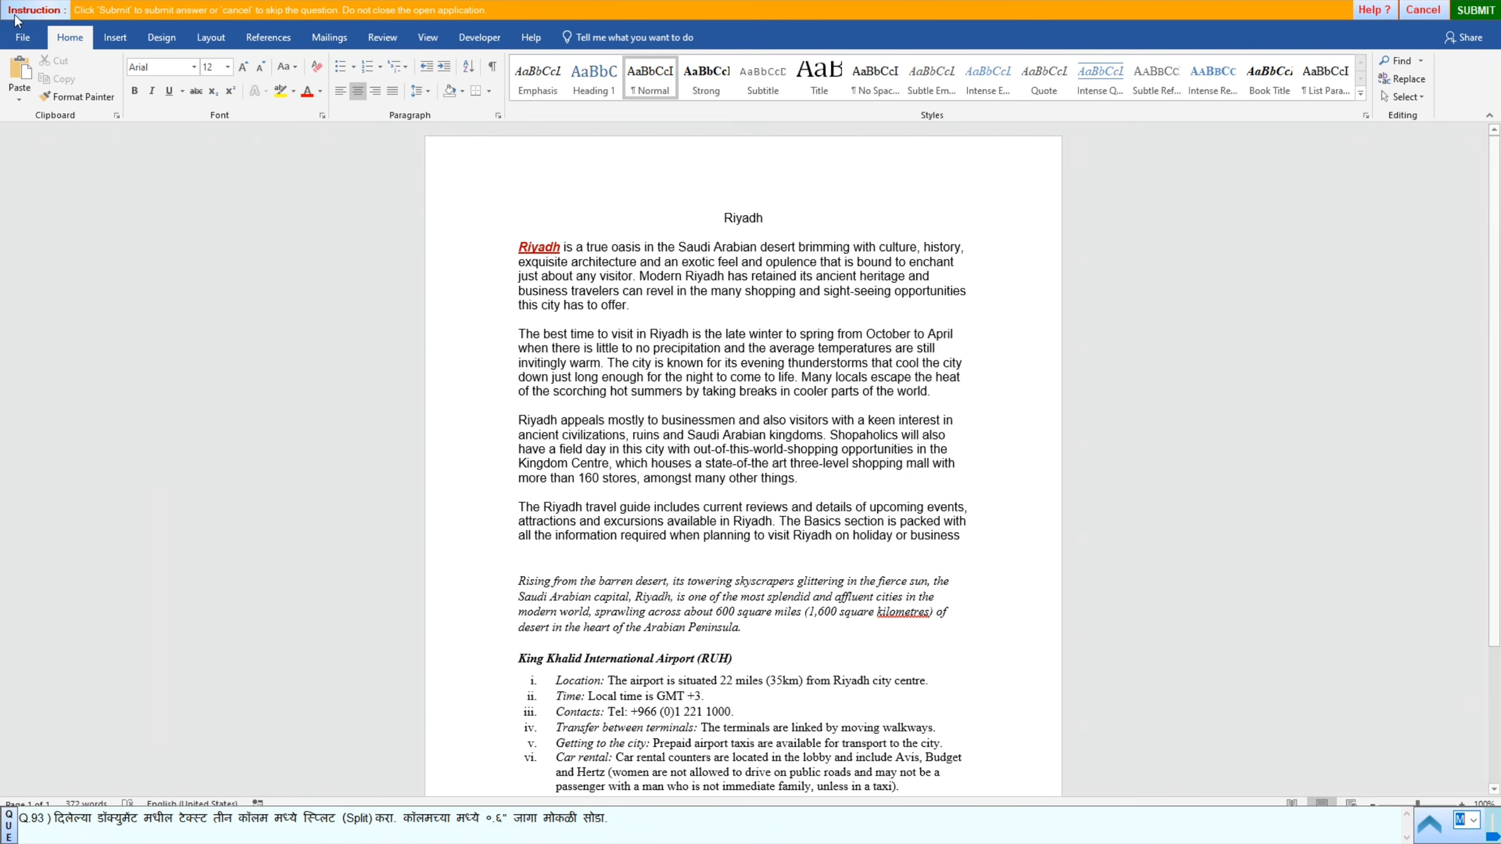
Step: Open the detailed column settings for the Riyadh document and choose the three-column preset
click(211, 41)
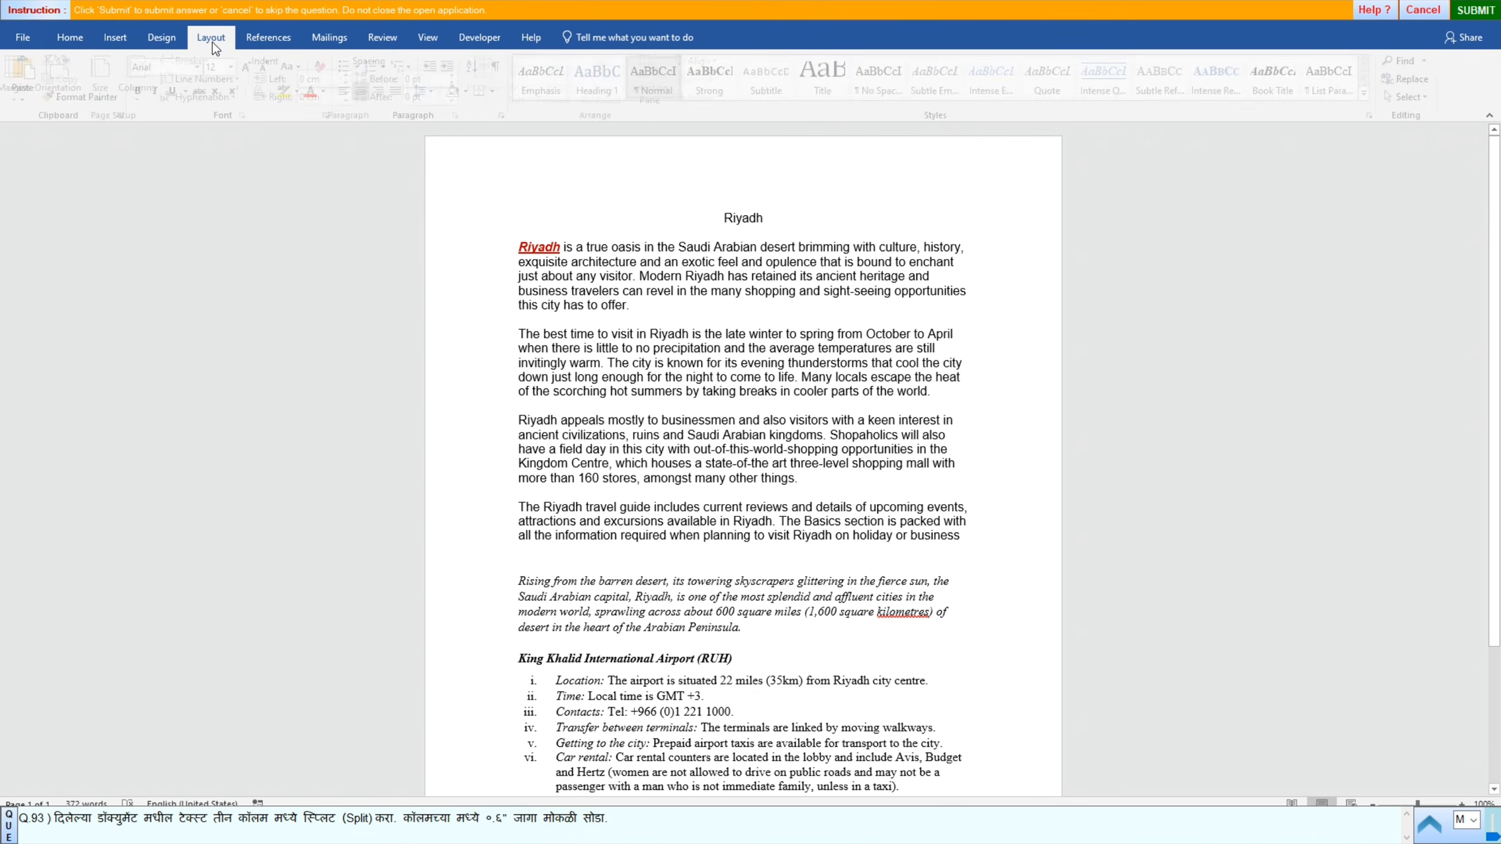
click(142, 101)
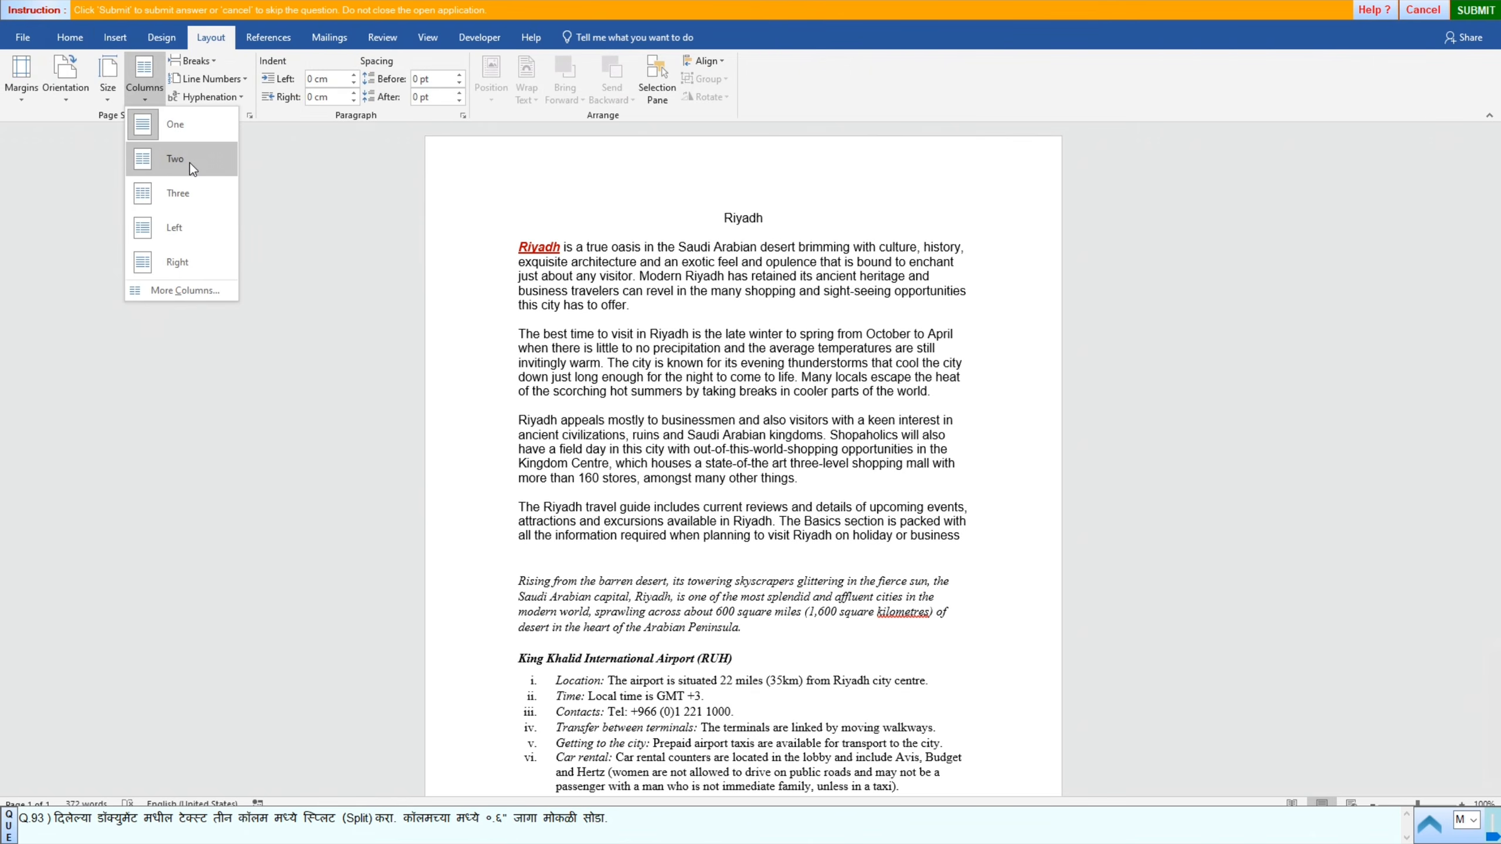
click(286, 204)
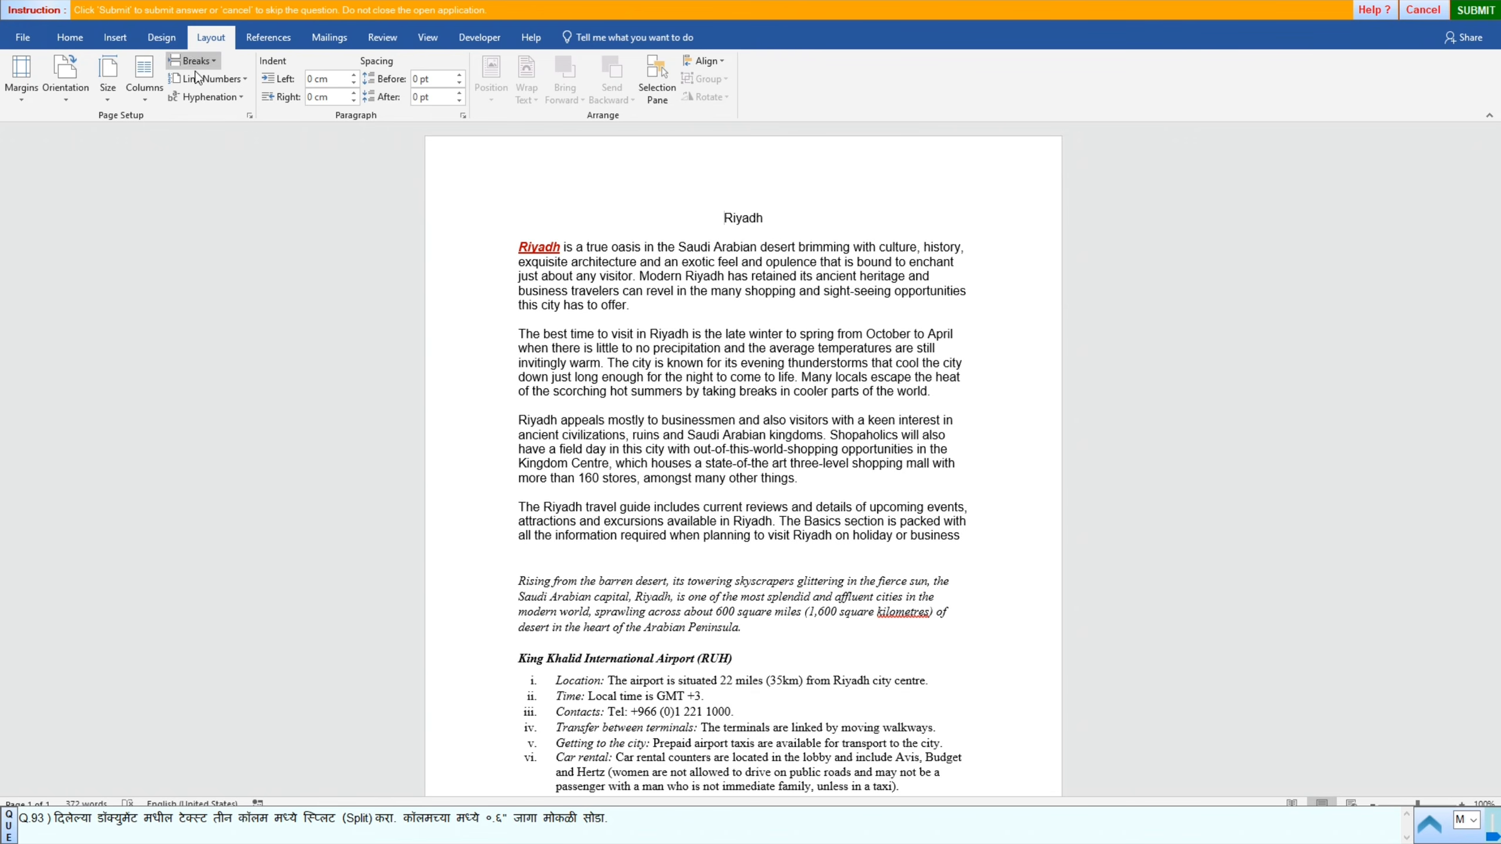
click(144, 88)
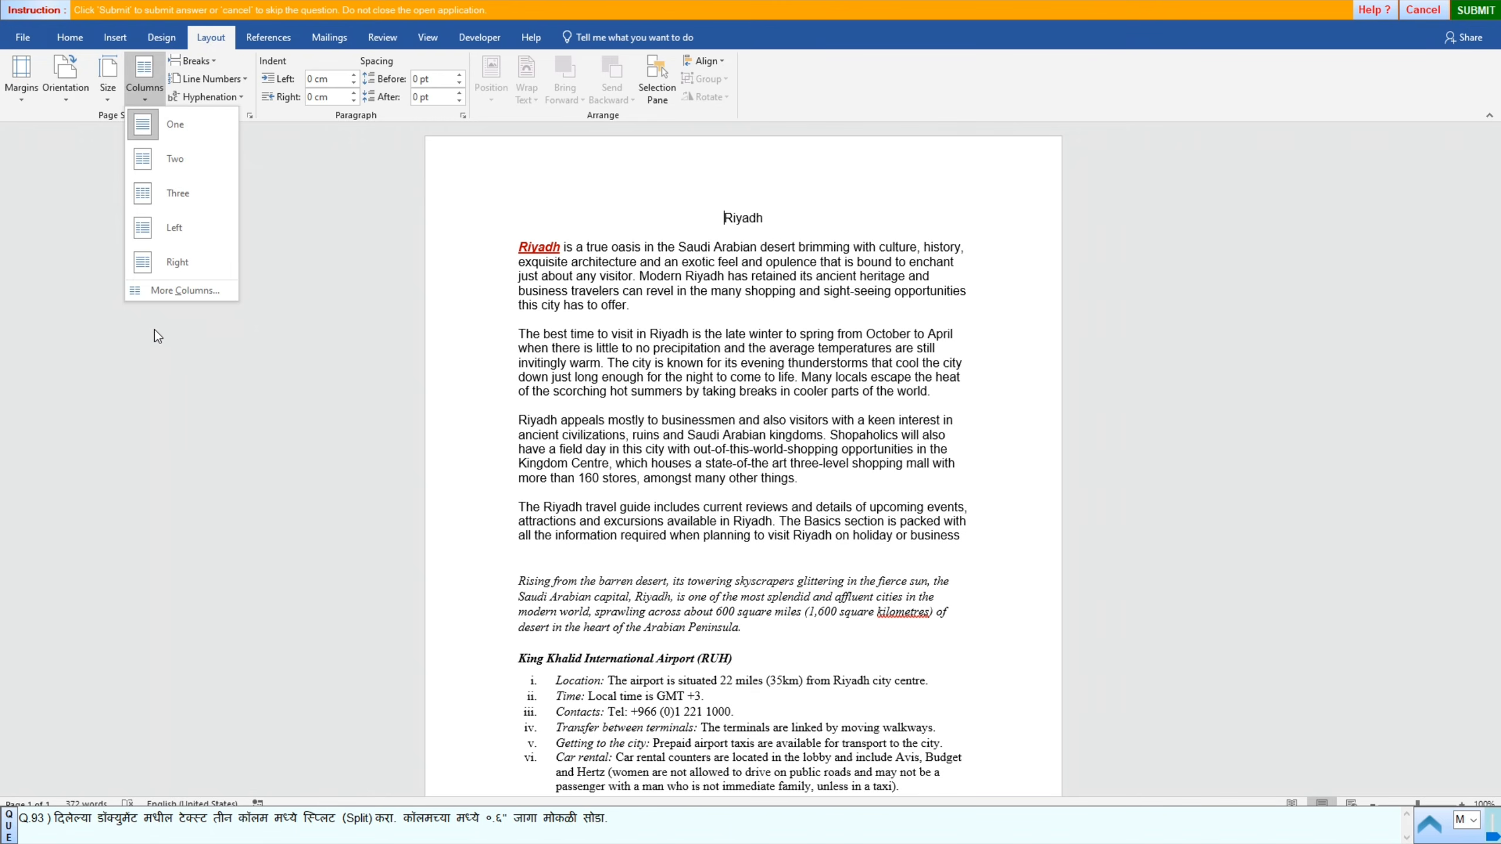
click(160, 295)
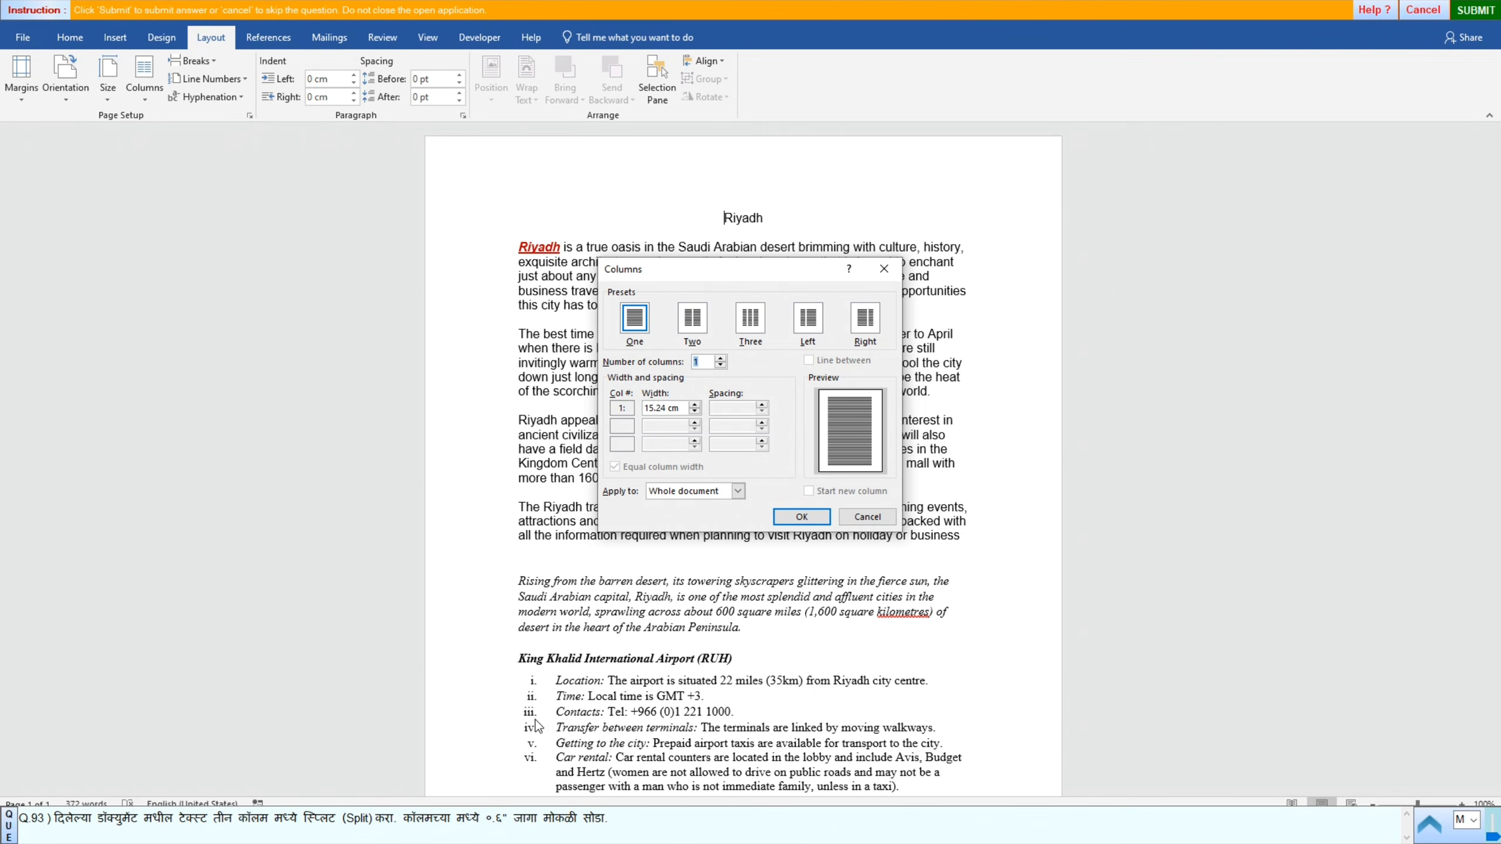
click(759, 328)
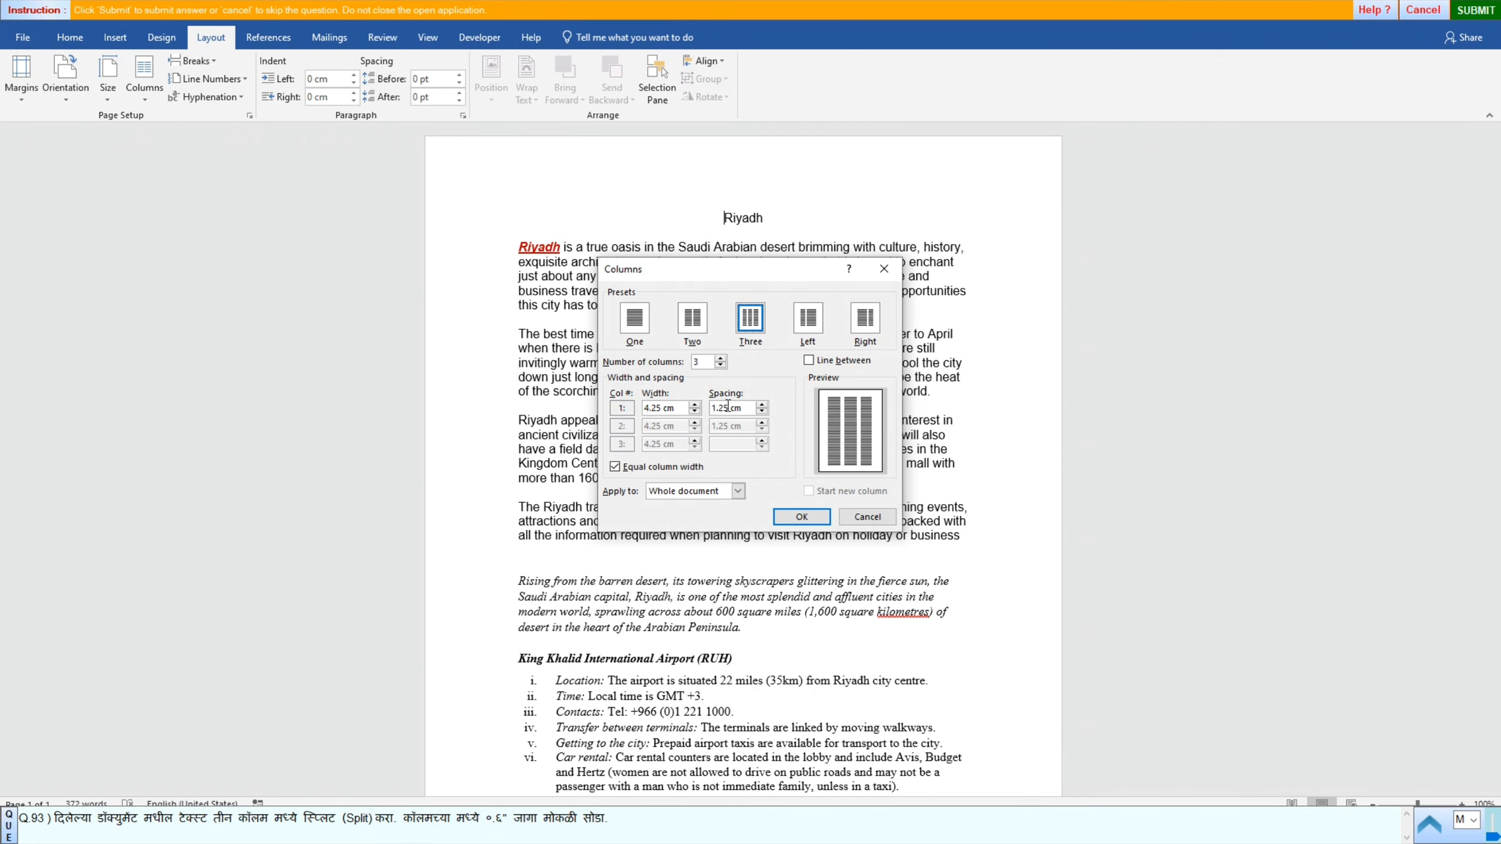
Step: Set the spacing between the three columns to 0.6" and apply the layout to the whole document
click(743, 410)
key(BackSpace)
key(BackSpace)
key(BackSpace)
key(BackSpace)
key(BackSpace)
click(802, 516)
Step: Submit the answer to question 93, dismiss the result message and start question 94
click(1468, 15)
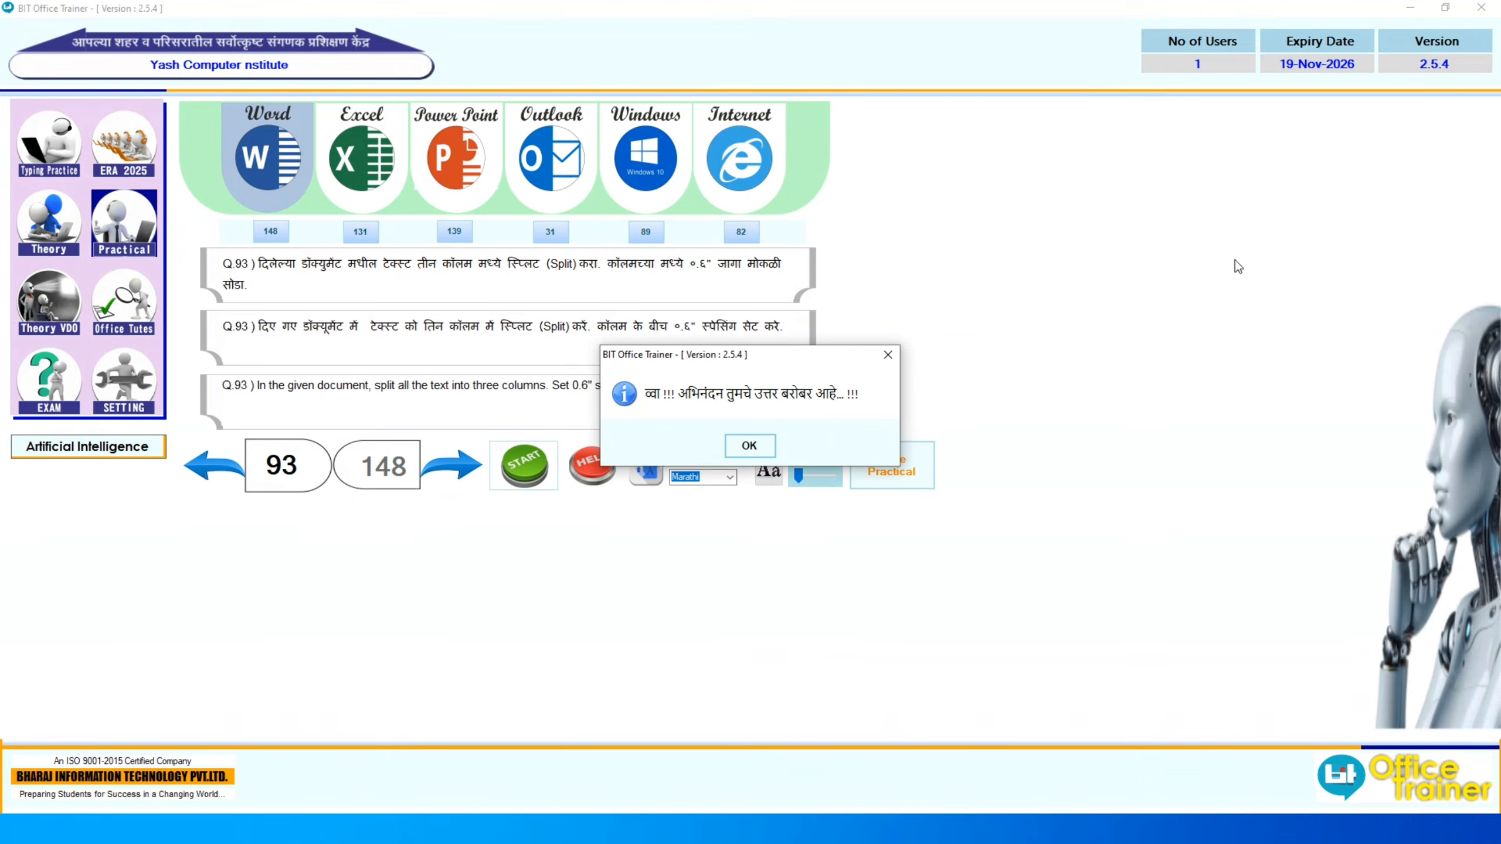
click(748, 447)
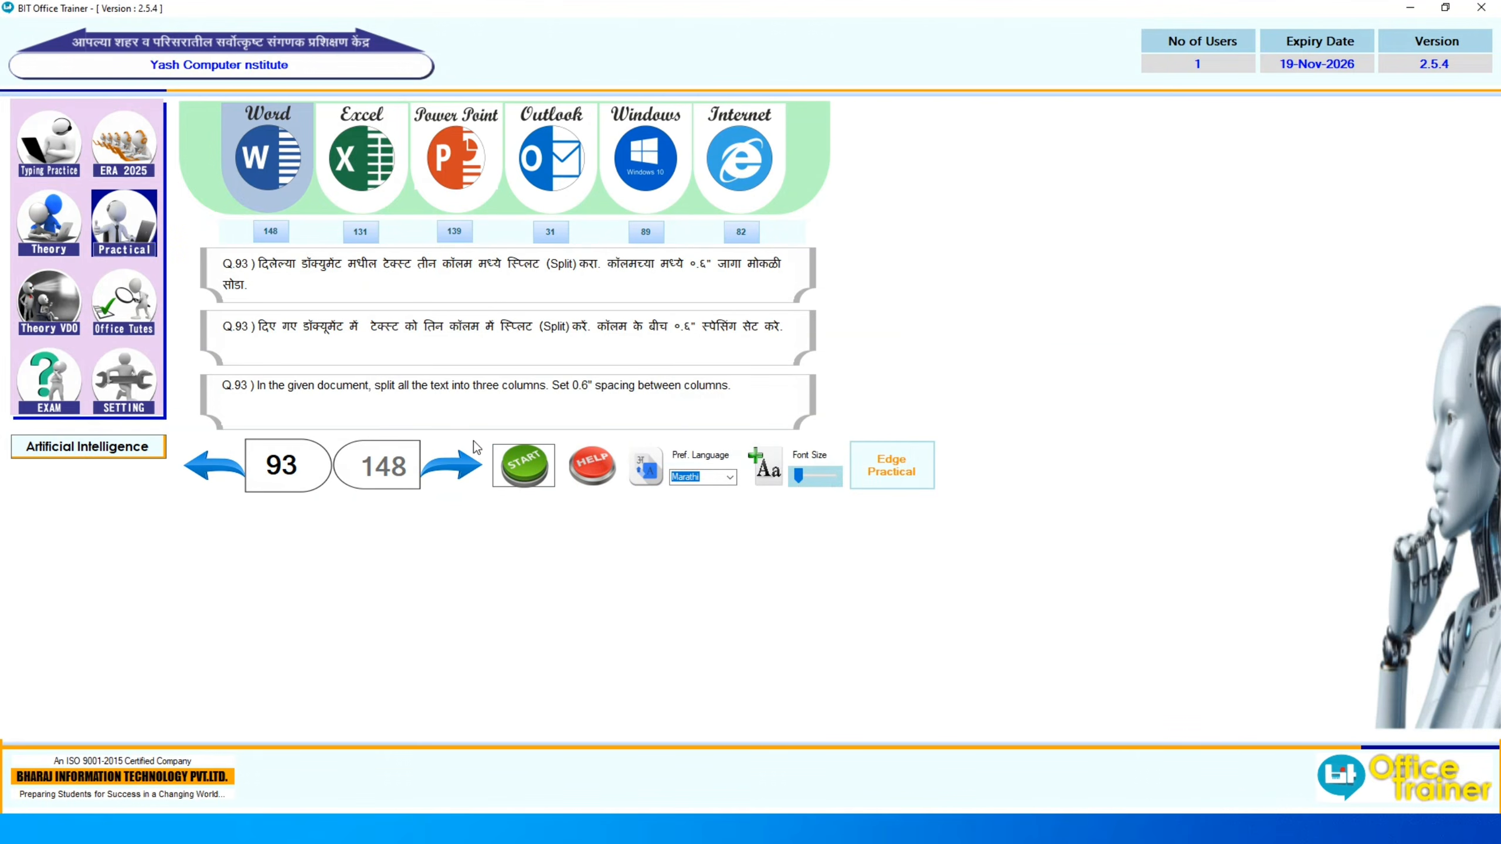
click(456, 465)
click(517, 476)
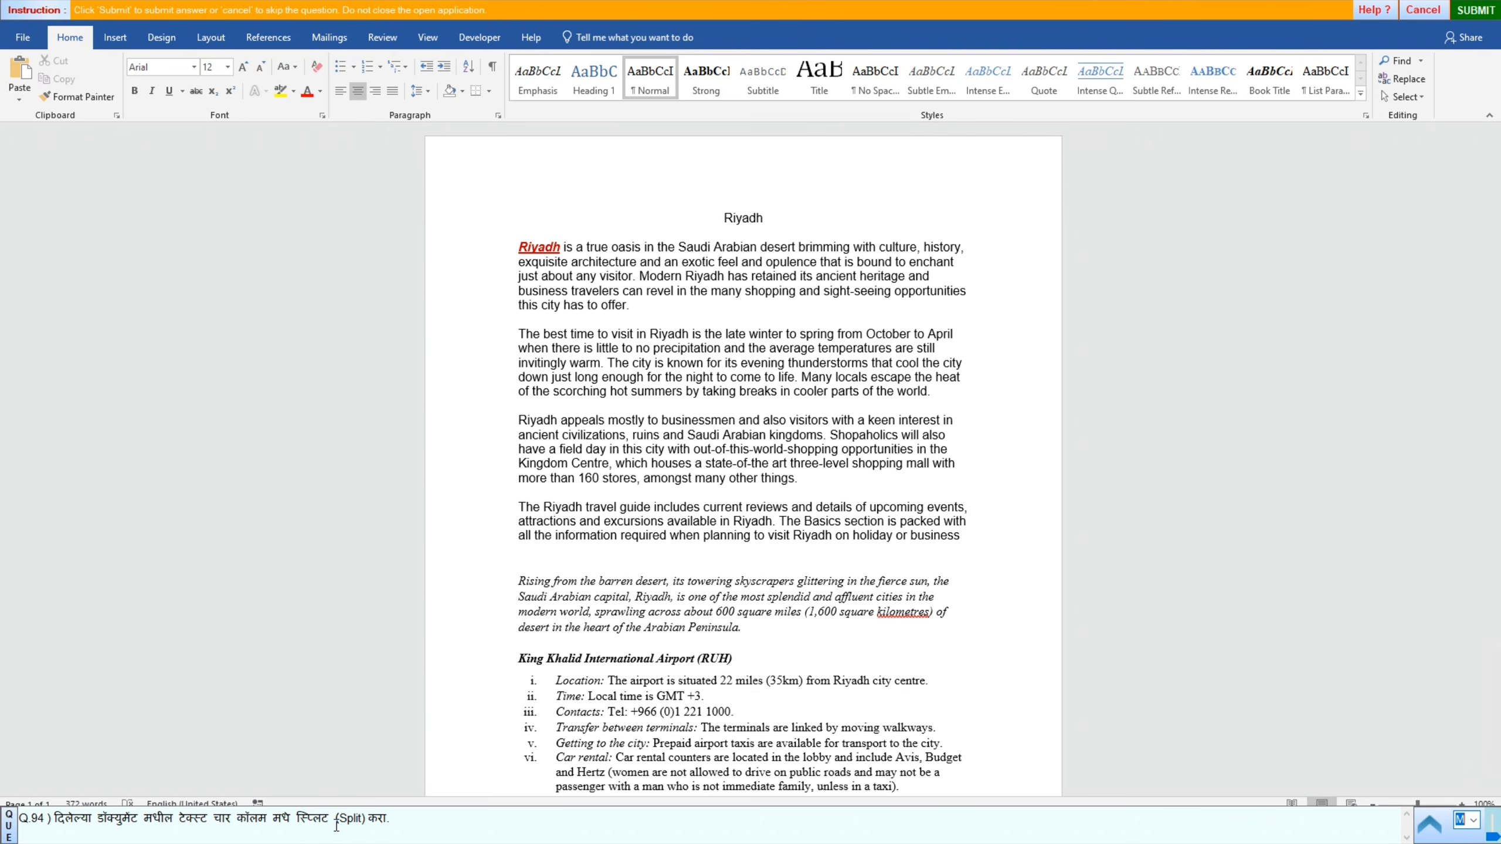
Step: Split all the text of the Riyadh document into four columns of equal width
click(199, 38)
click(144, 102)
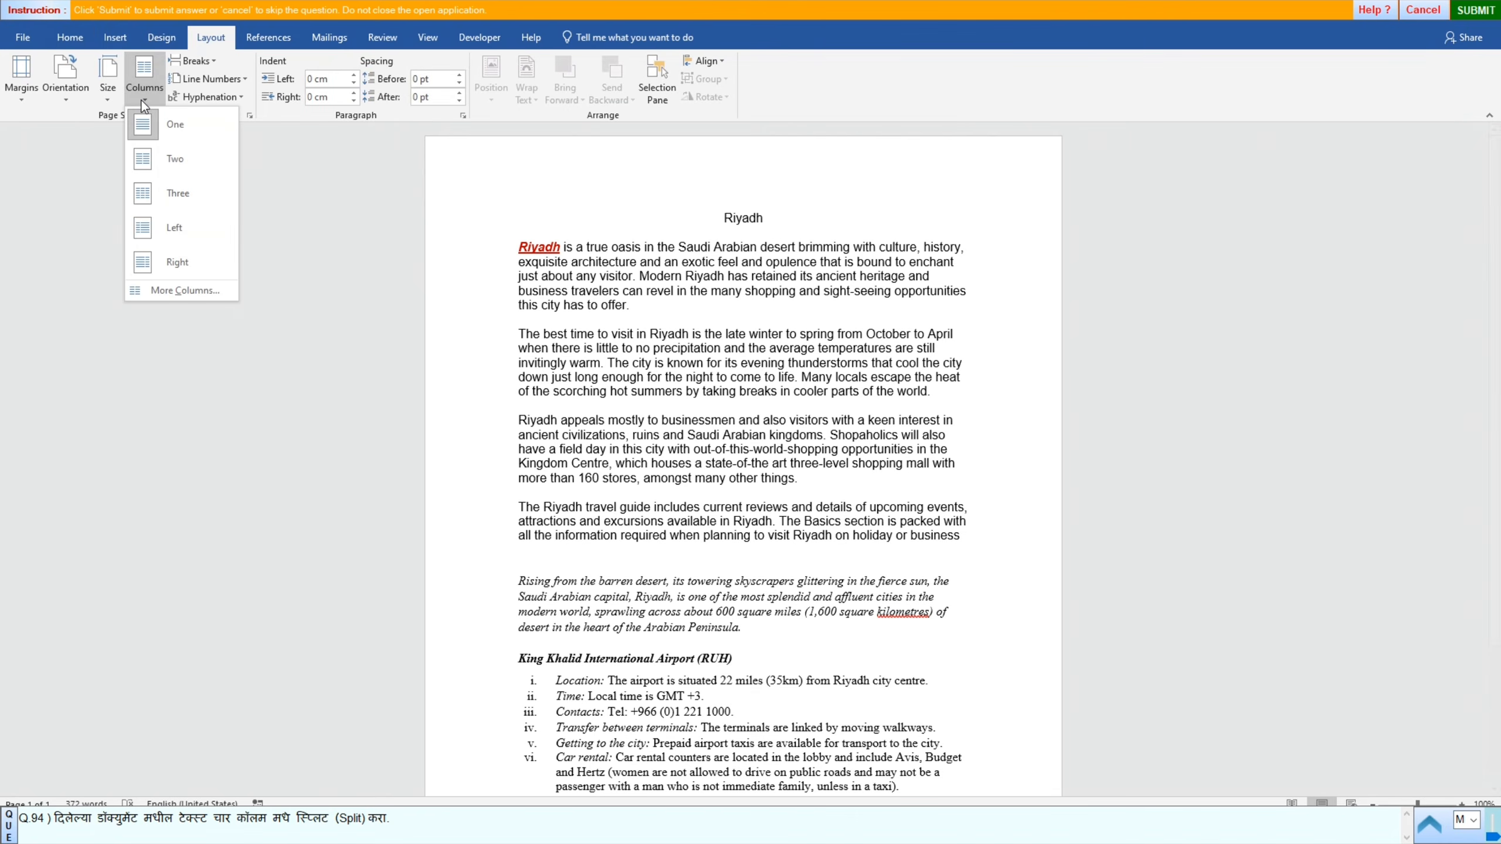
click(176, 294)
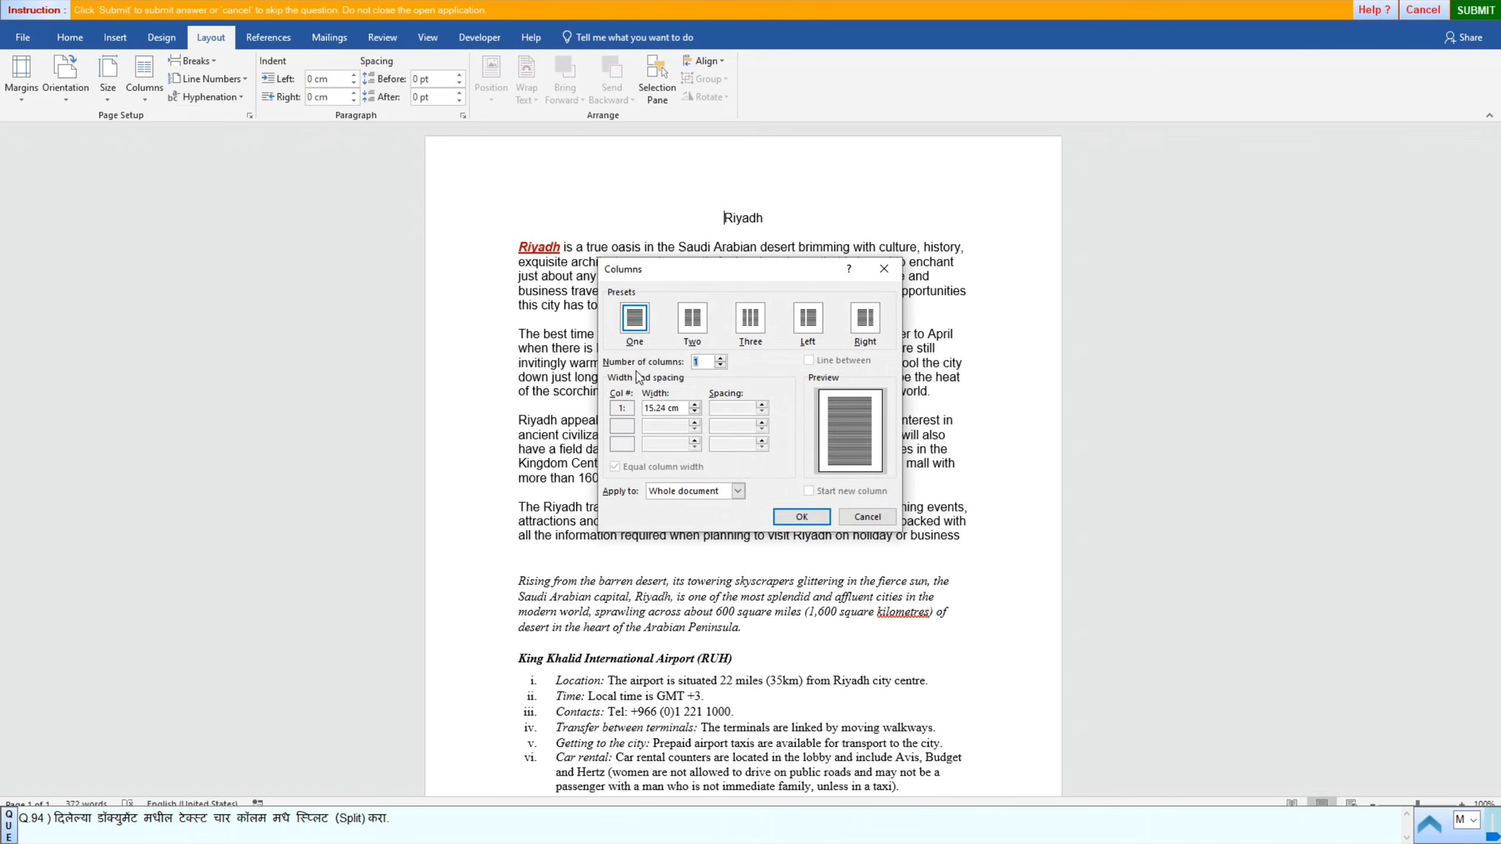
click(721, 359)
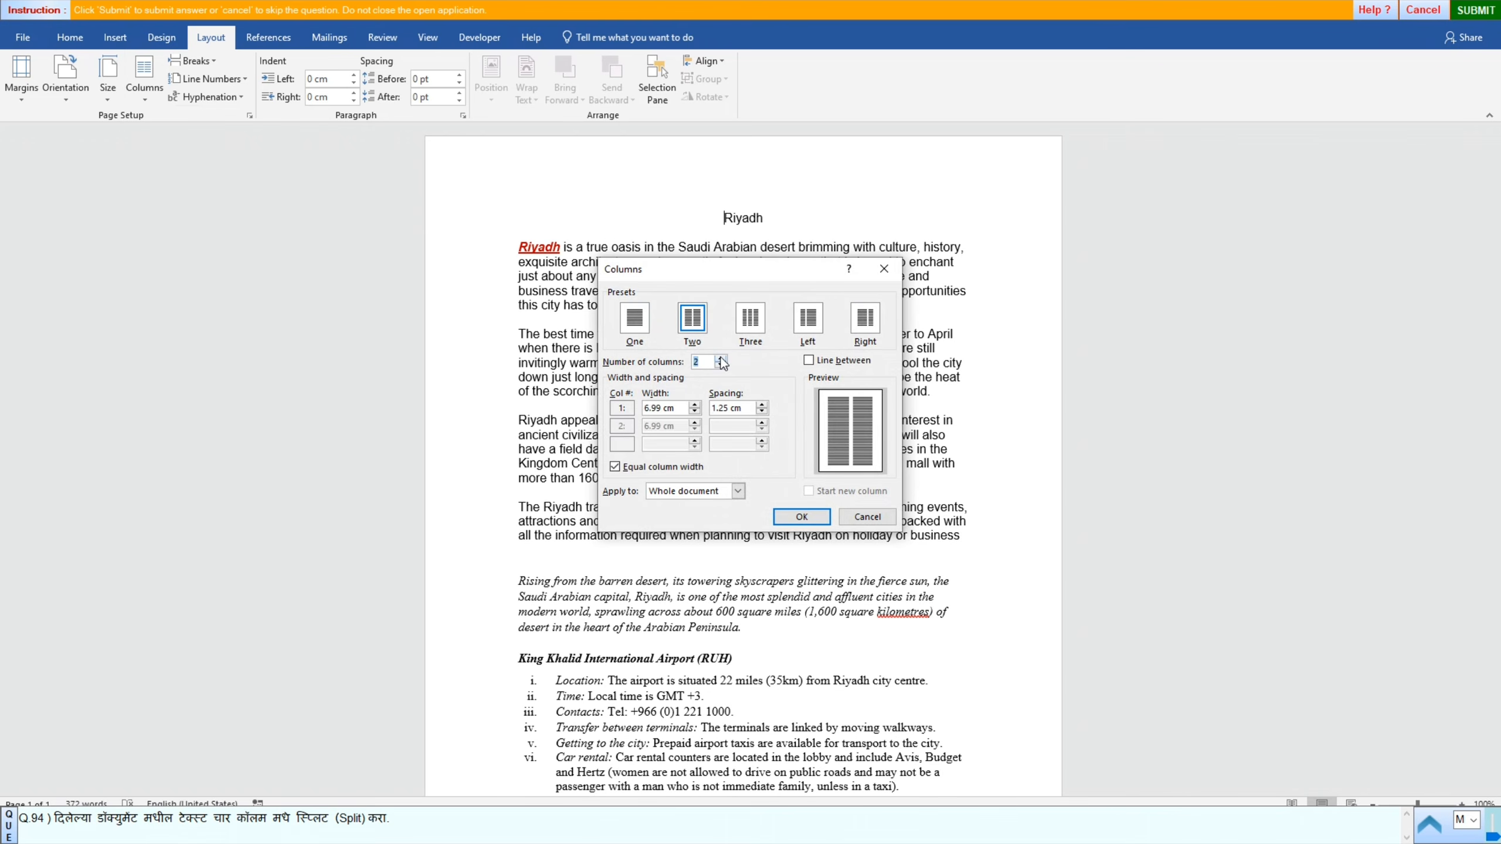
click(721, 358)
click(721, 359)
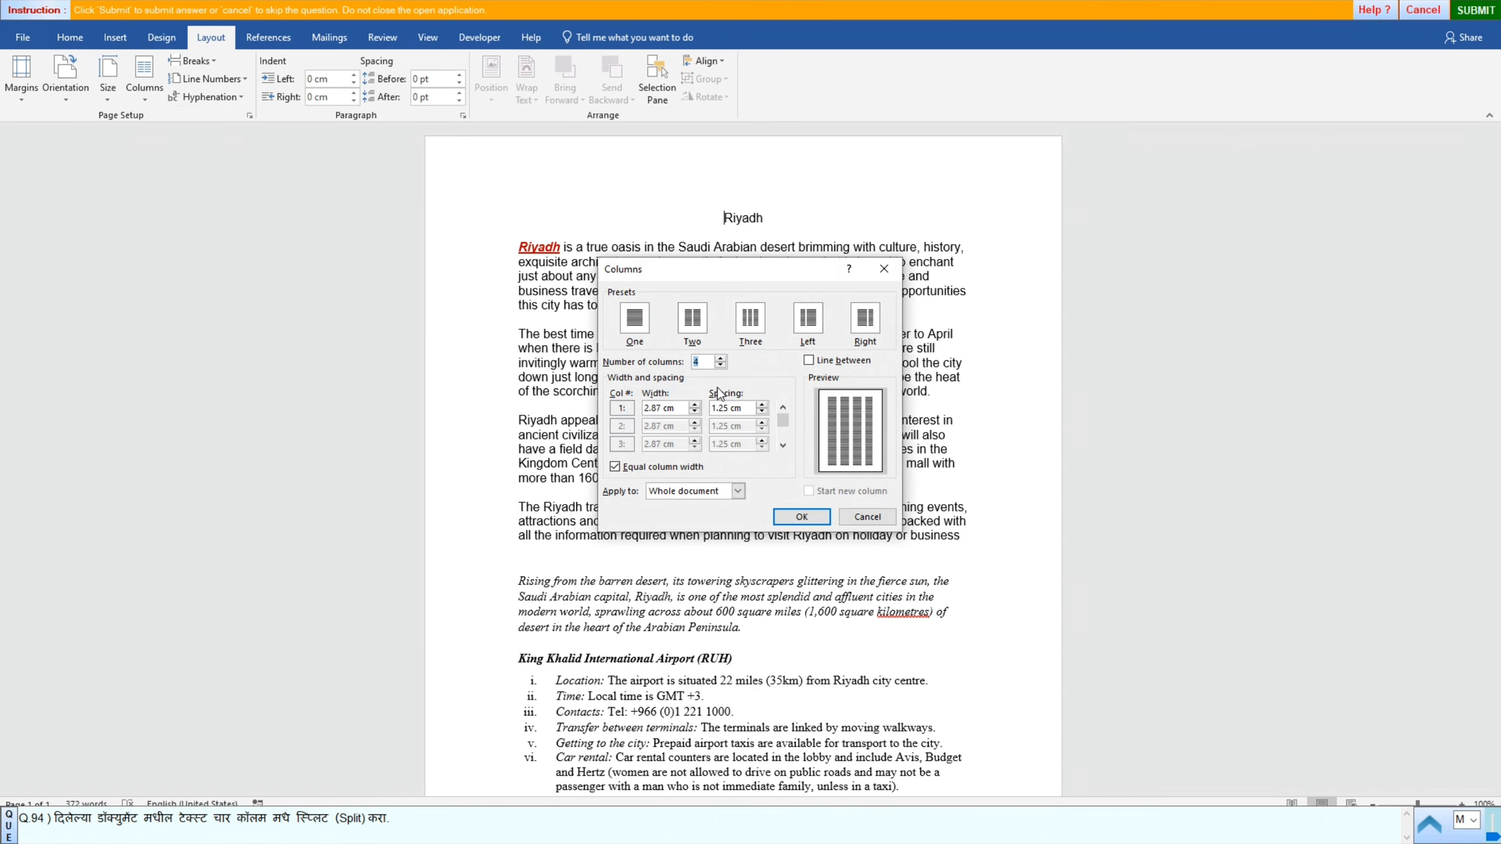
click(802, 517)
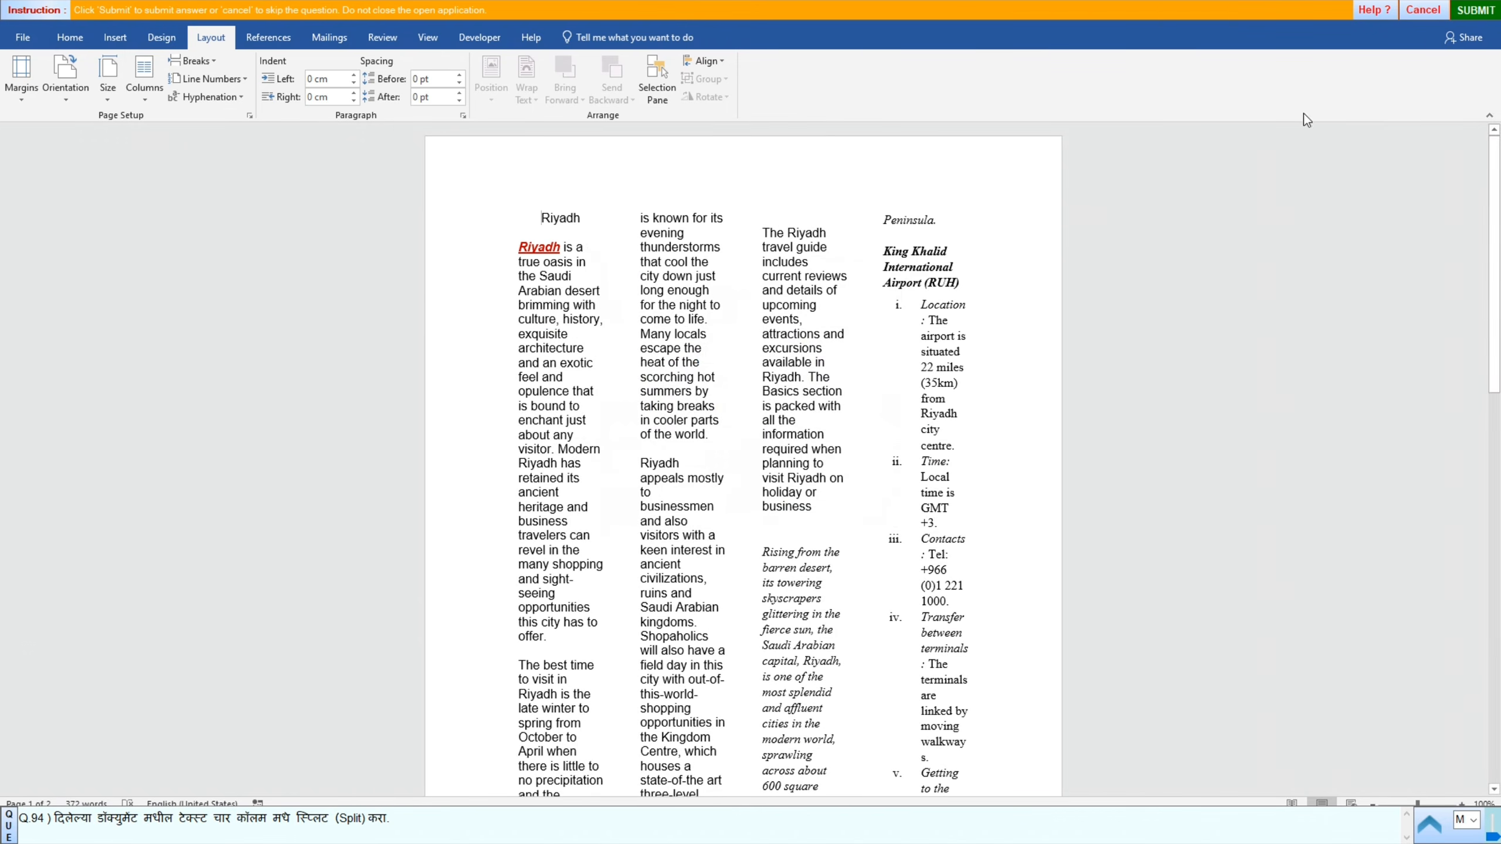
Step: Submit the answer to question 94, dismiss the result message and start question 95
click(1478, 11)
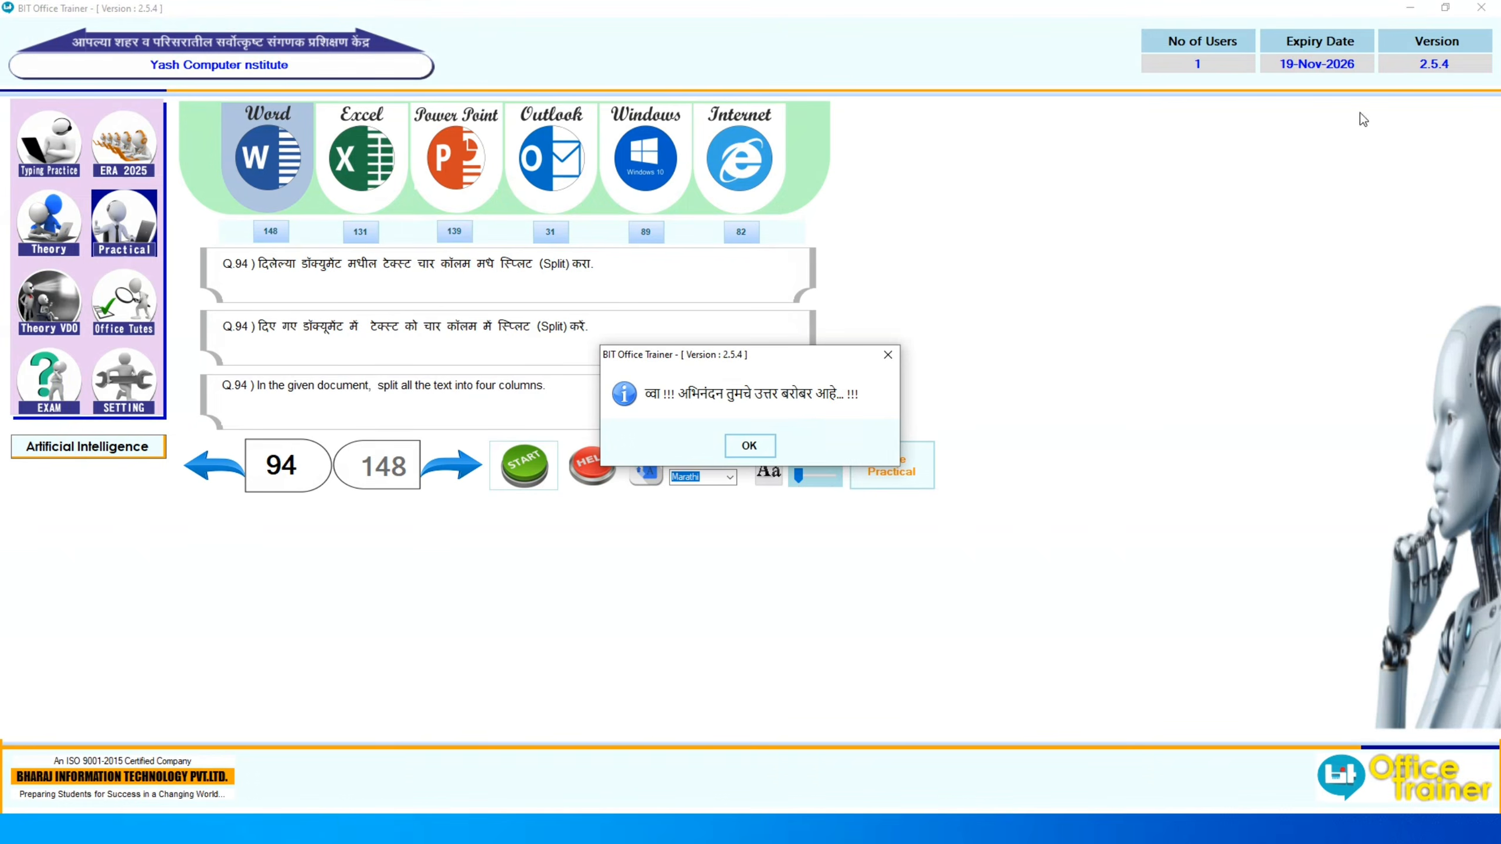
click(745, 448)
click(460, 451)
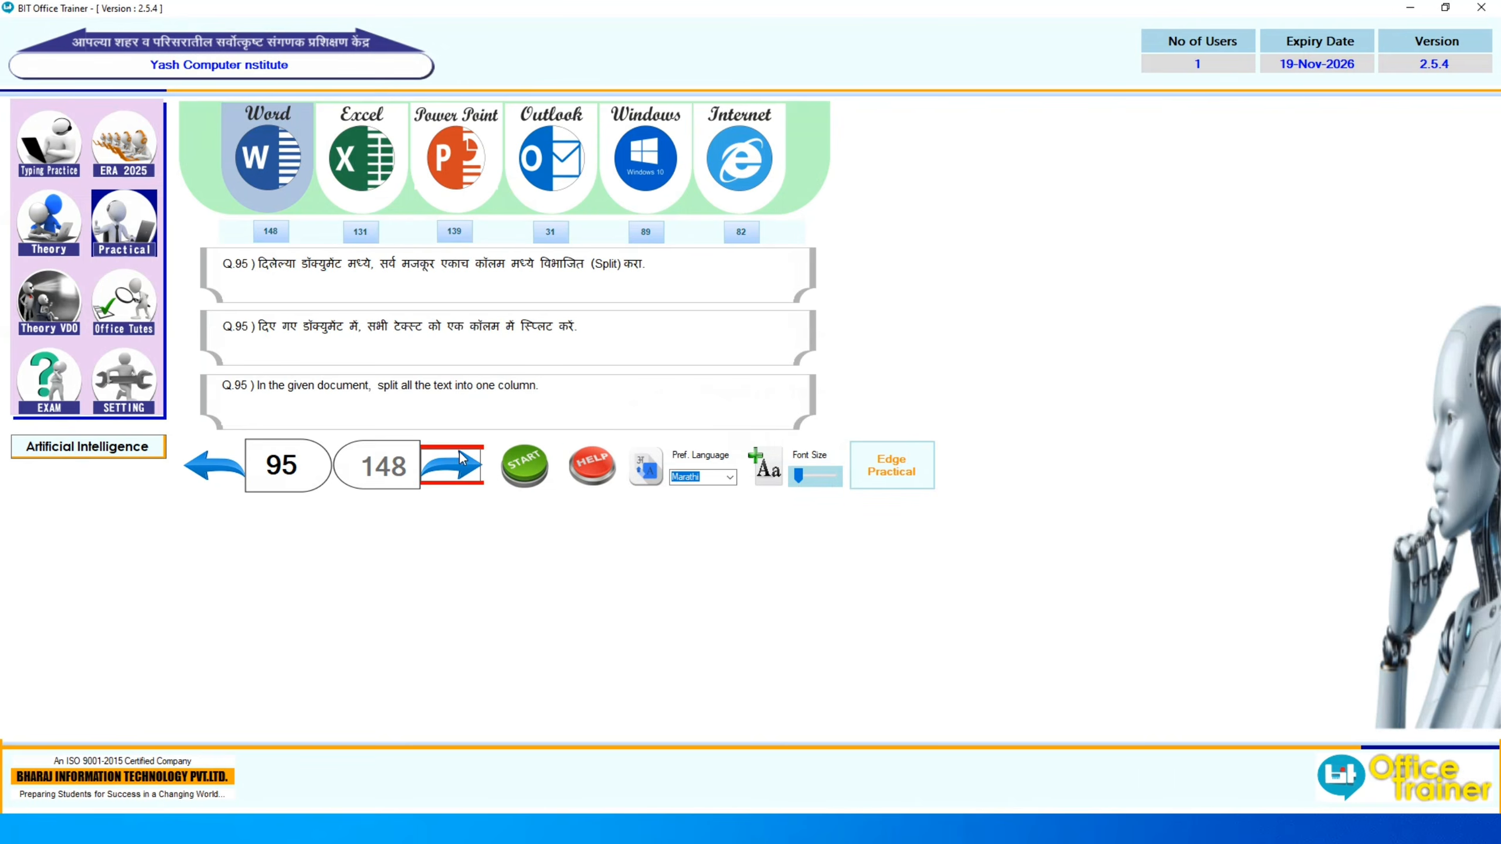
click(526, 463)
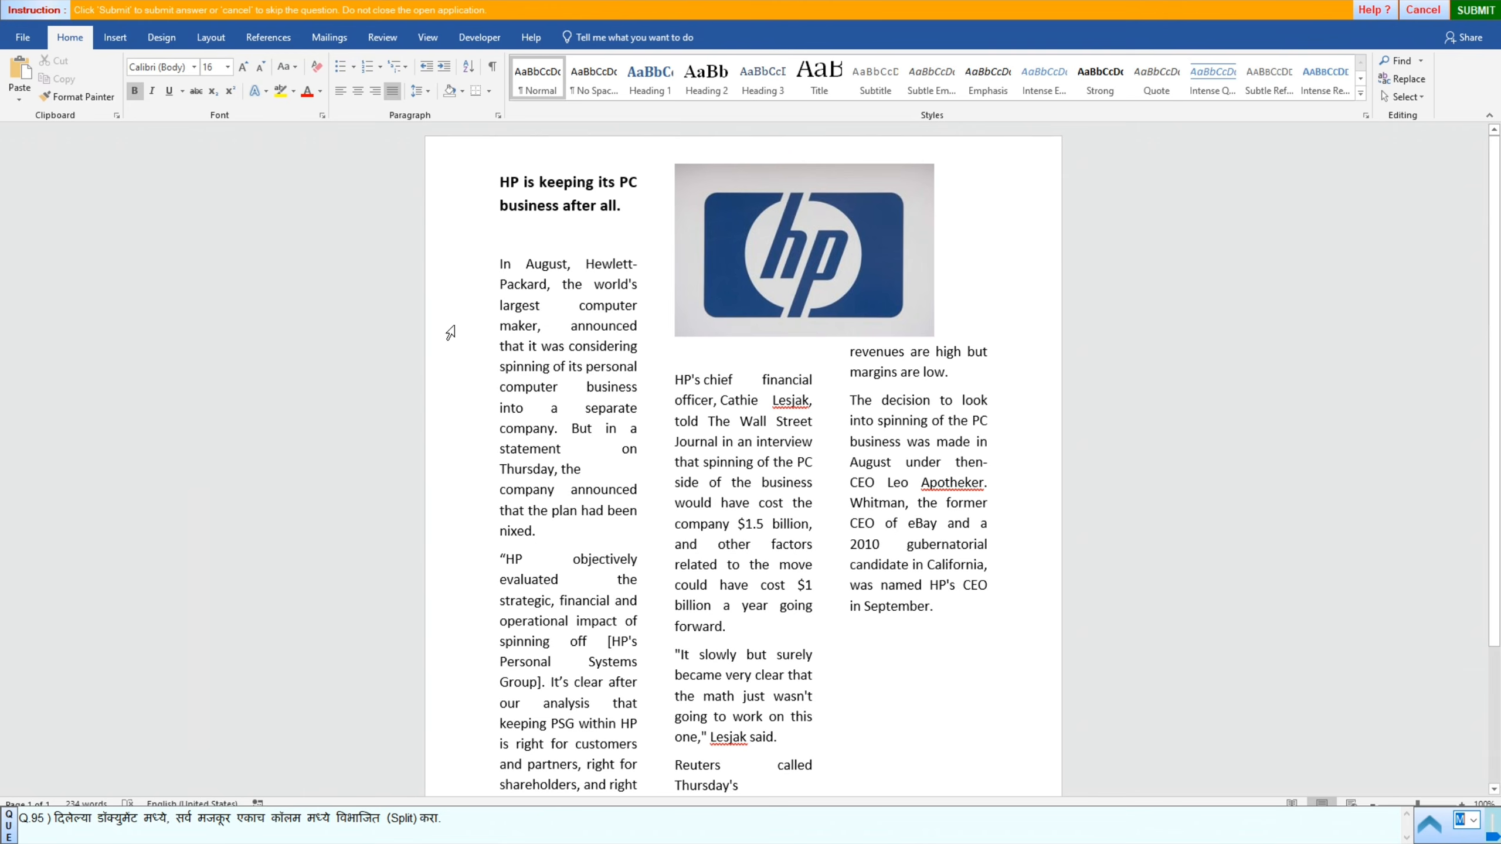
Step: Change the HP article's text layout to one column
click(199, 38)
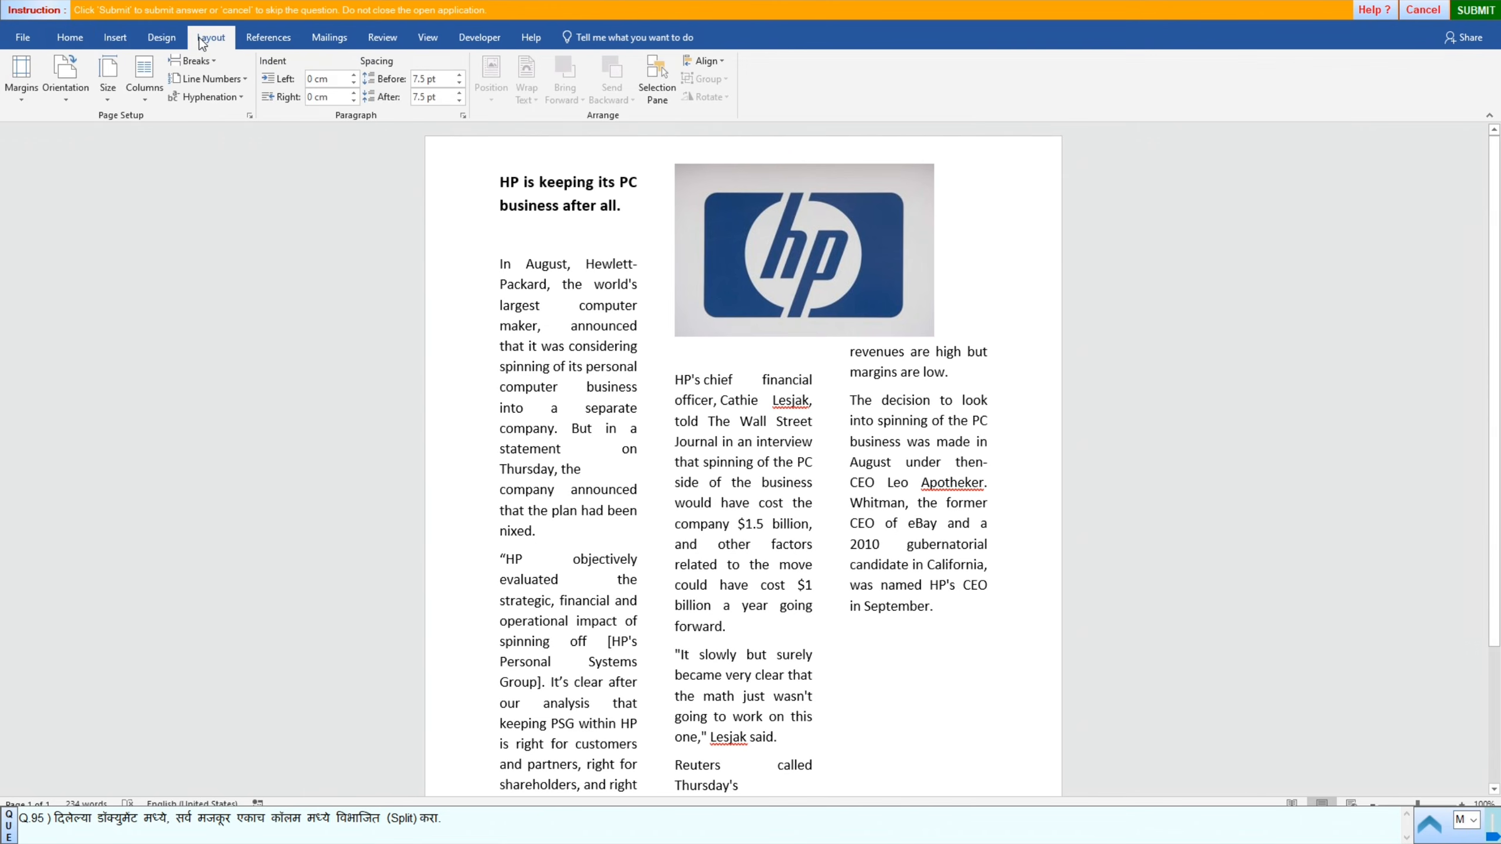
click(142, 98)
click(167, 126)
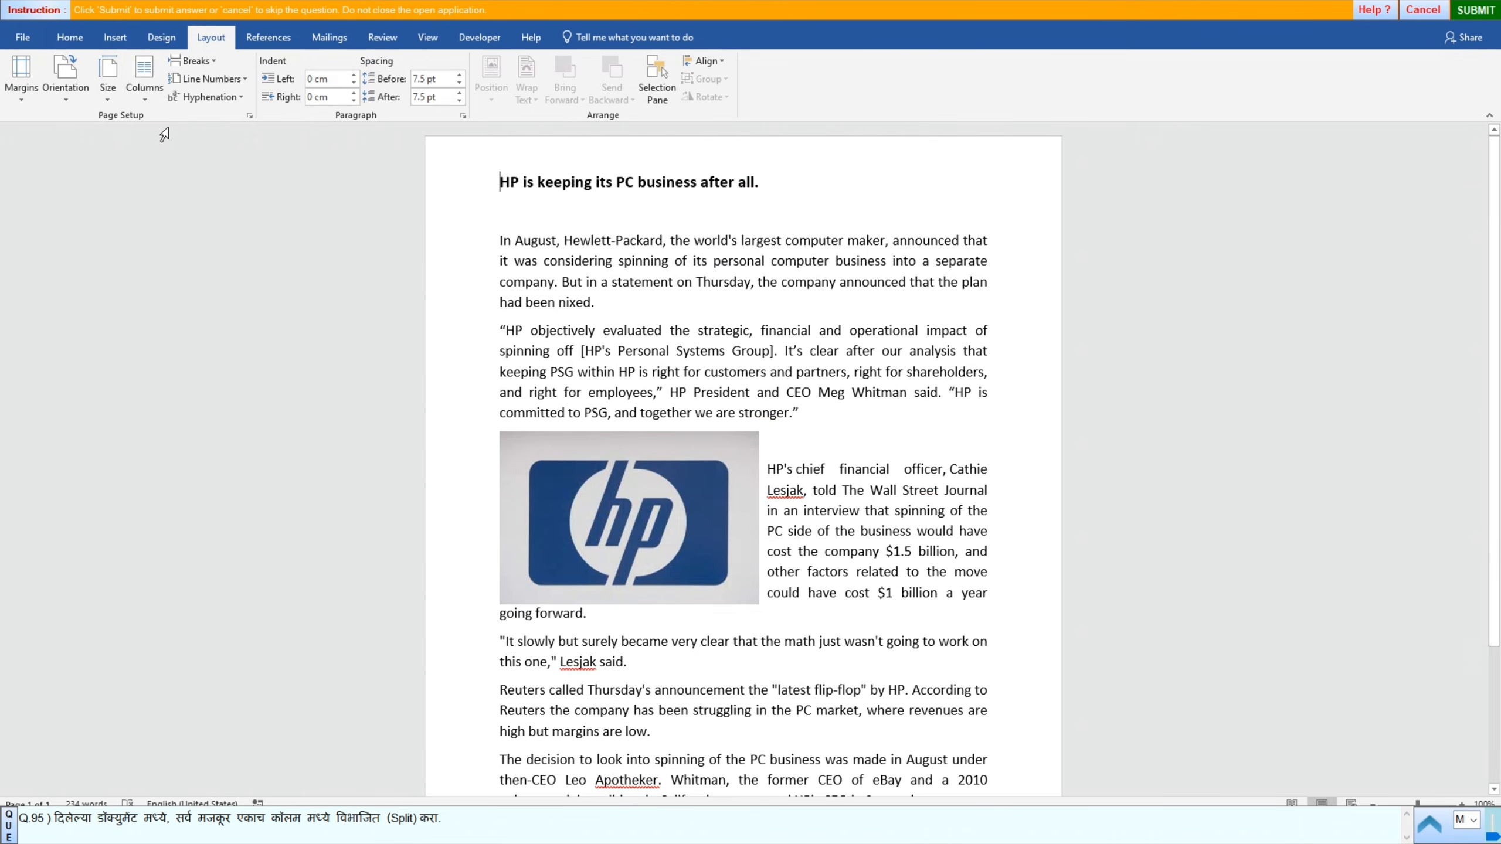
Step: Submit the answer to question 95, dismiss the result message and start question 96
click(1473, 9)
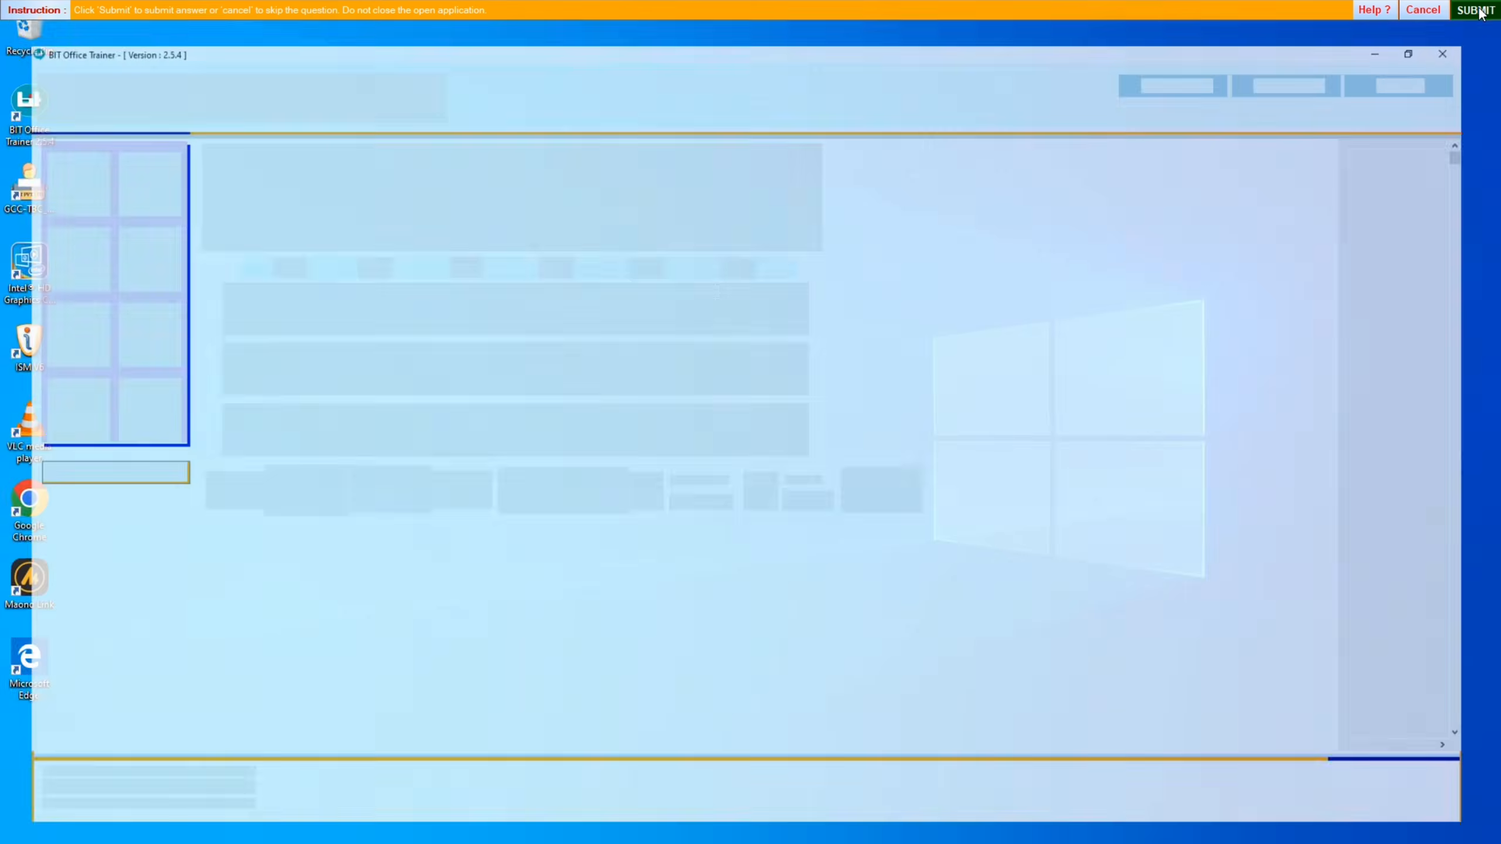
click(742, 451)
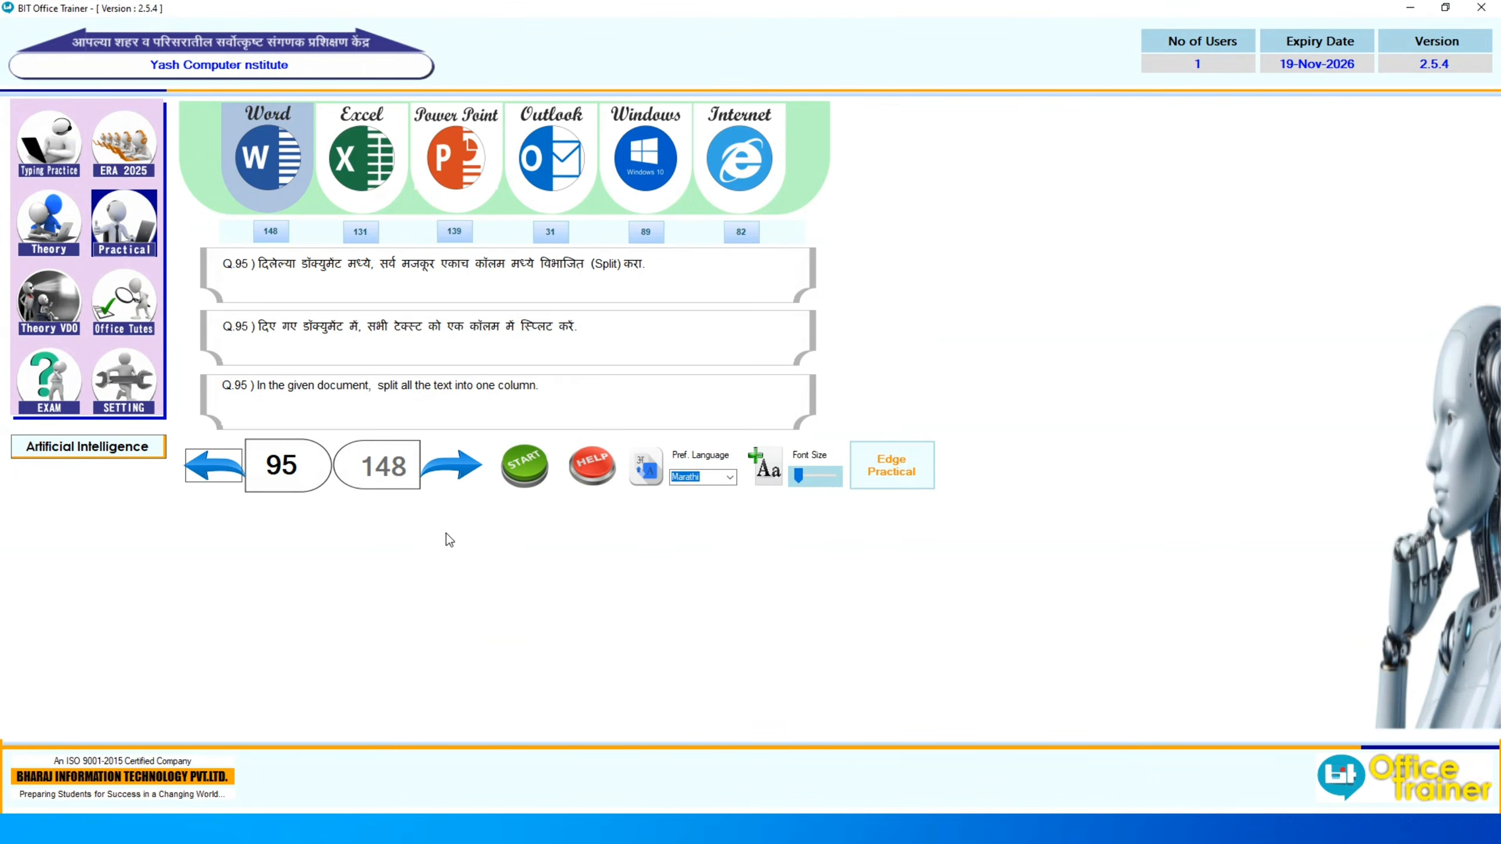
click(454, 475)
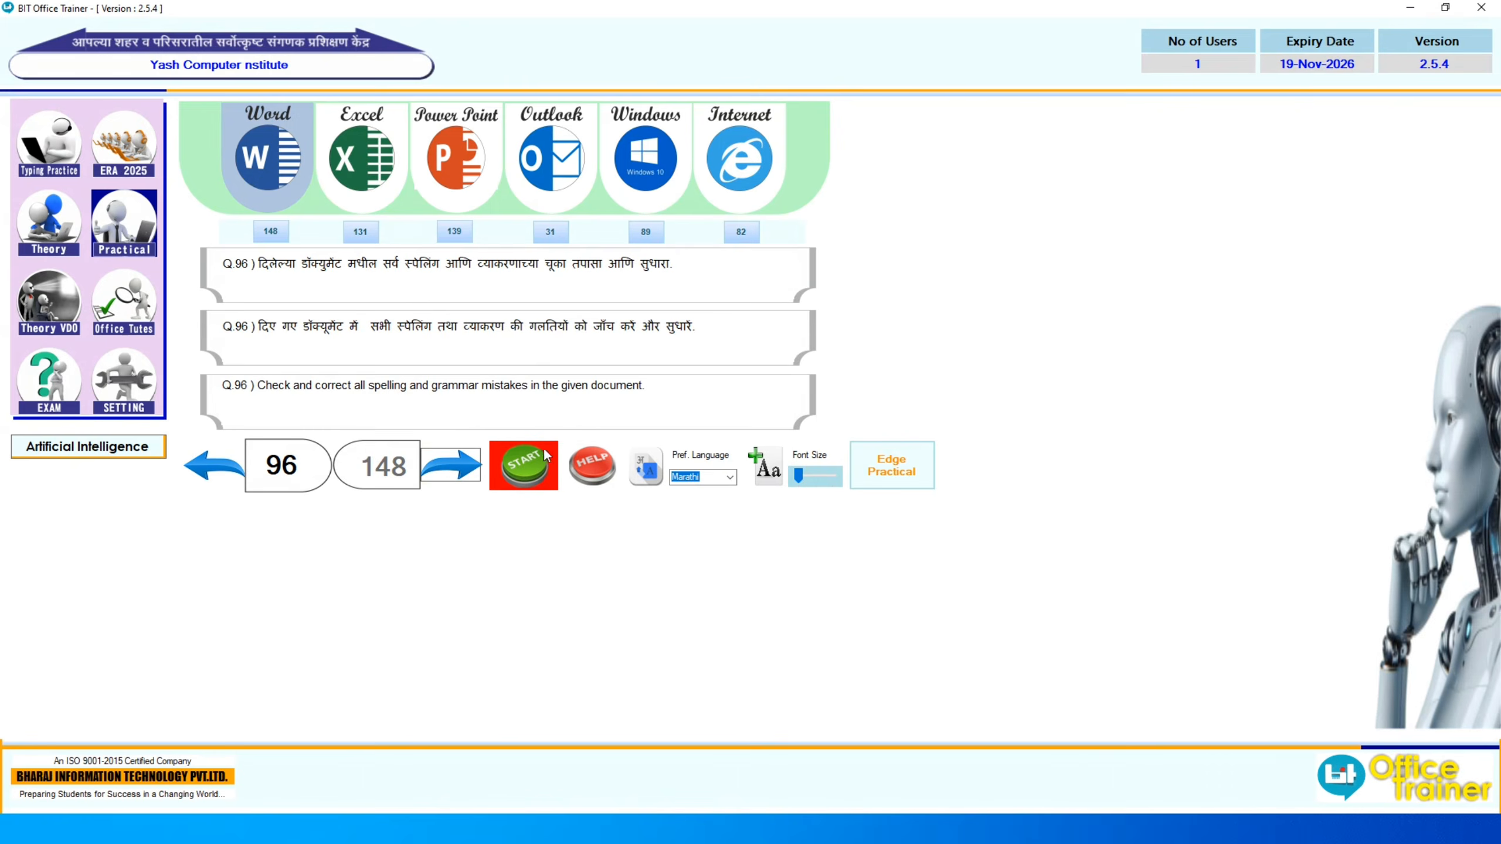
click(532, 467)
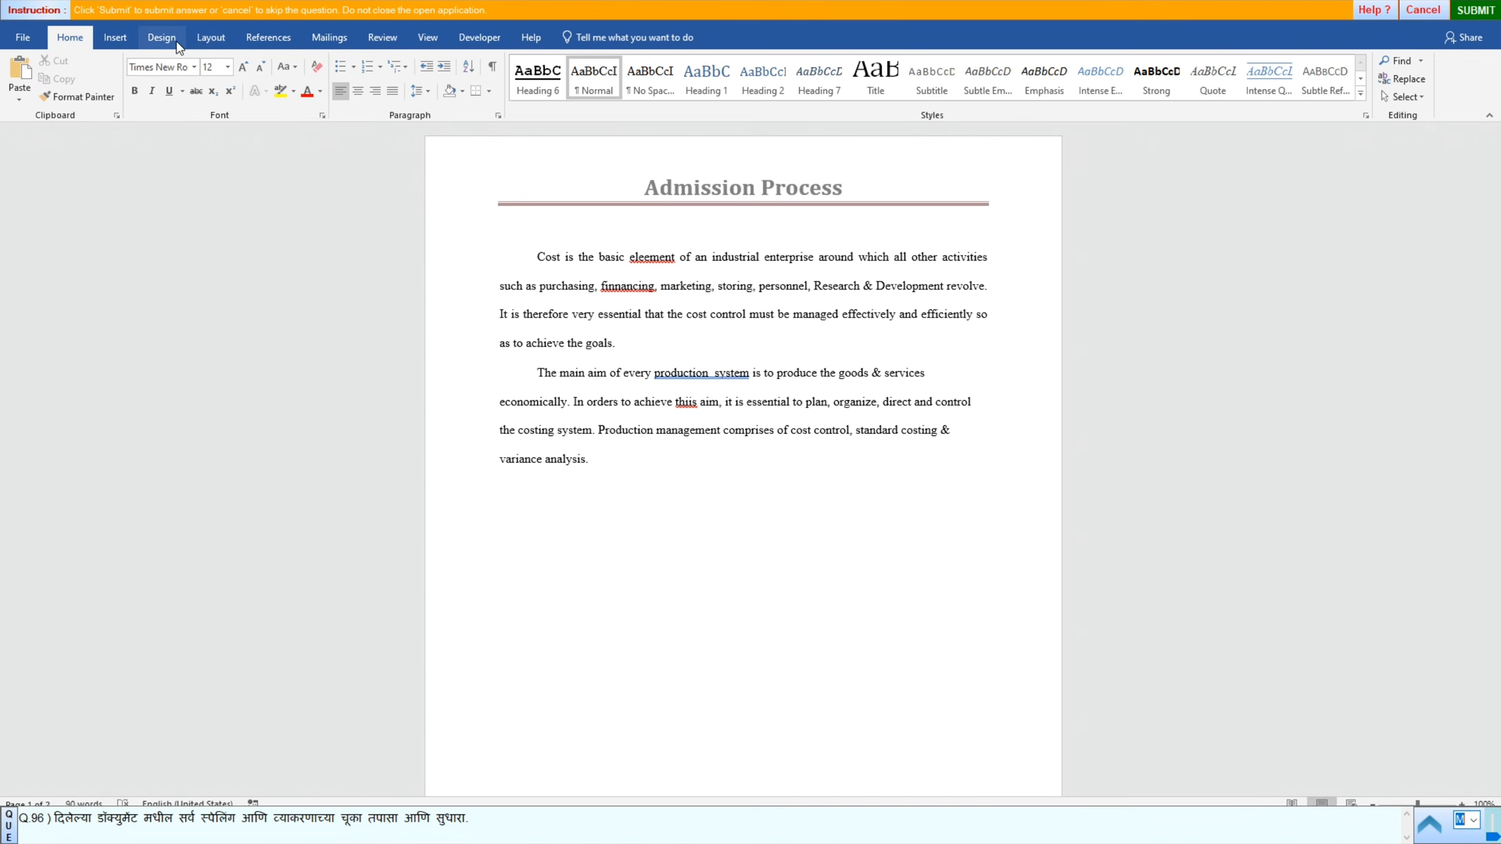
Step: Bring up the proofing tools for checking spelling and grammar in the Admission Process document
click(204, 41)
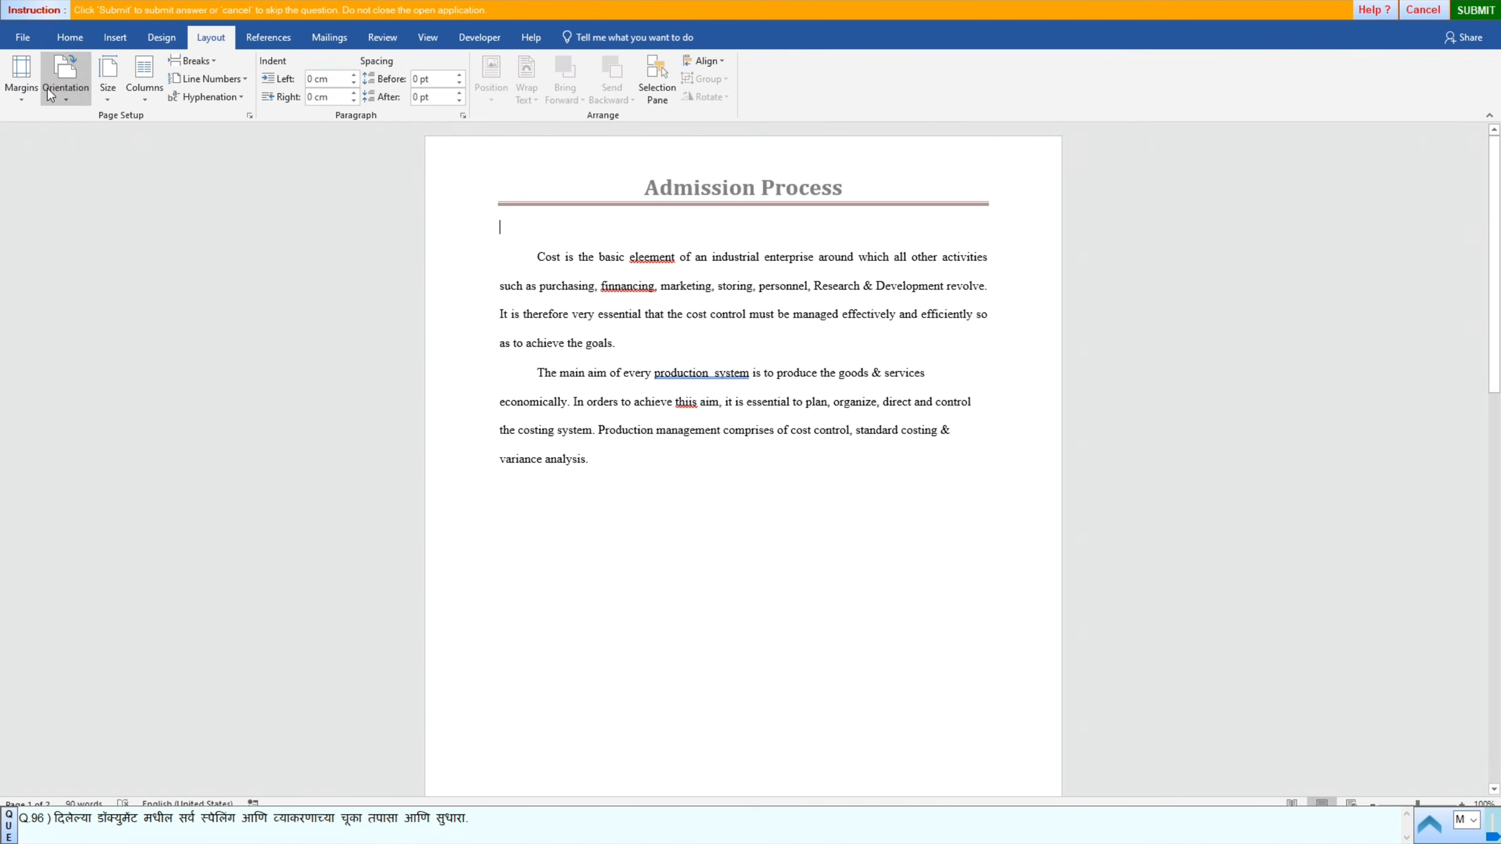
click(379, 38)
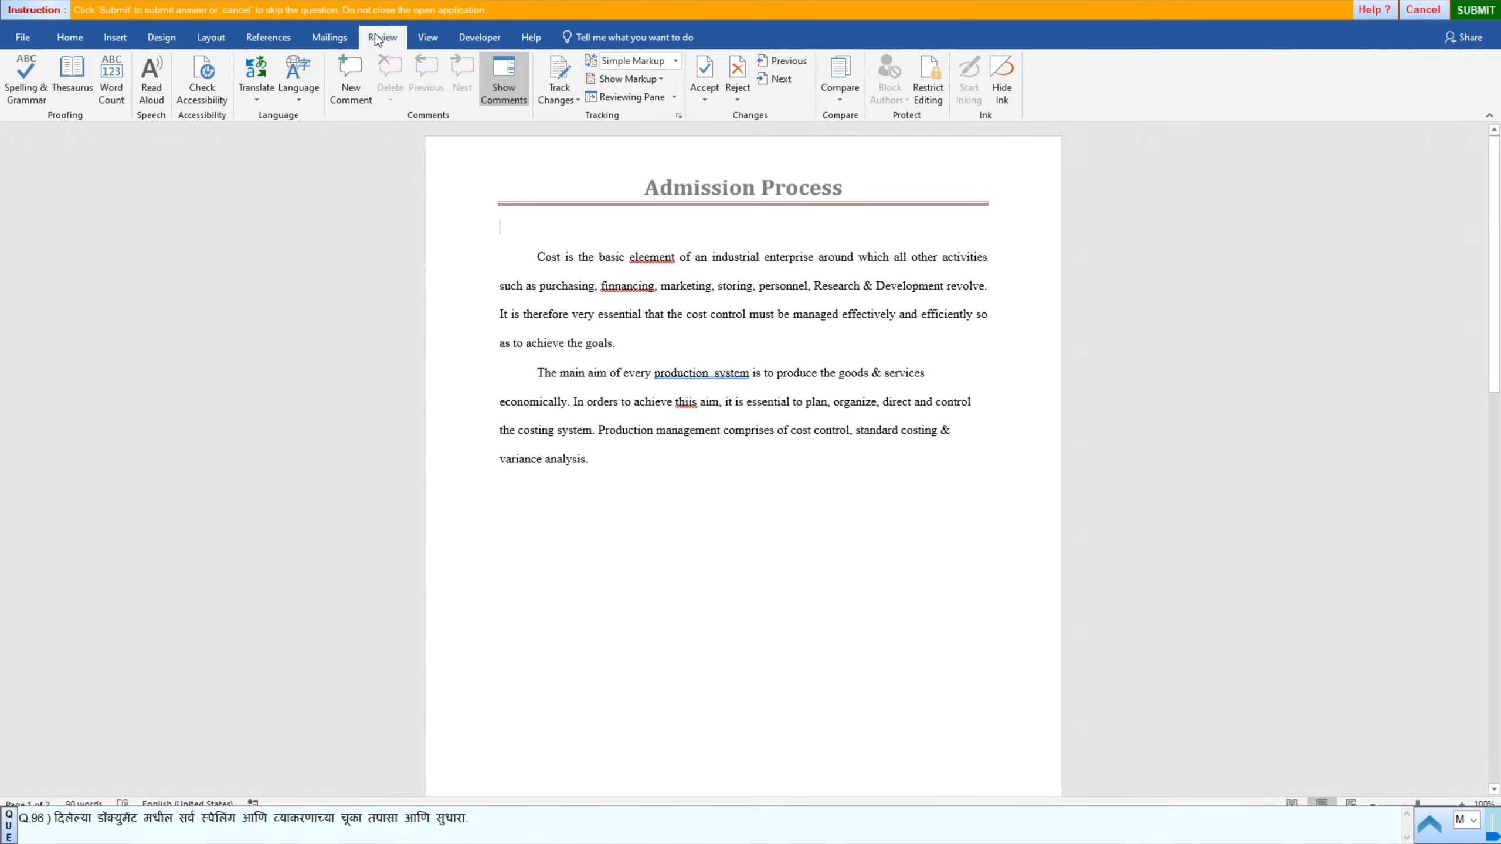
Step: Correct all spelling and grammar mistakes in the Admission Process document with the suggested corrections and submit the answer
click(33, 101)
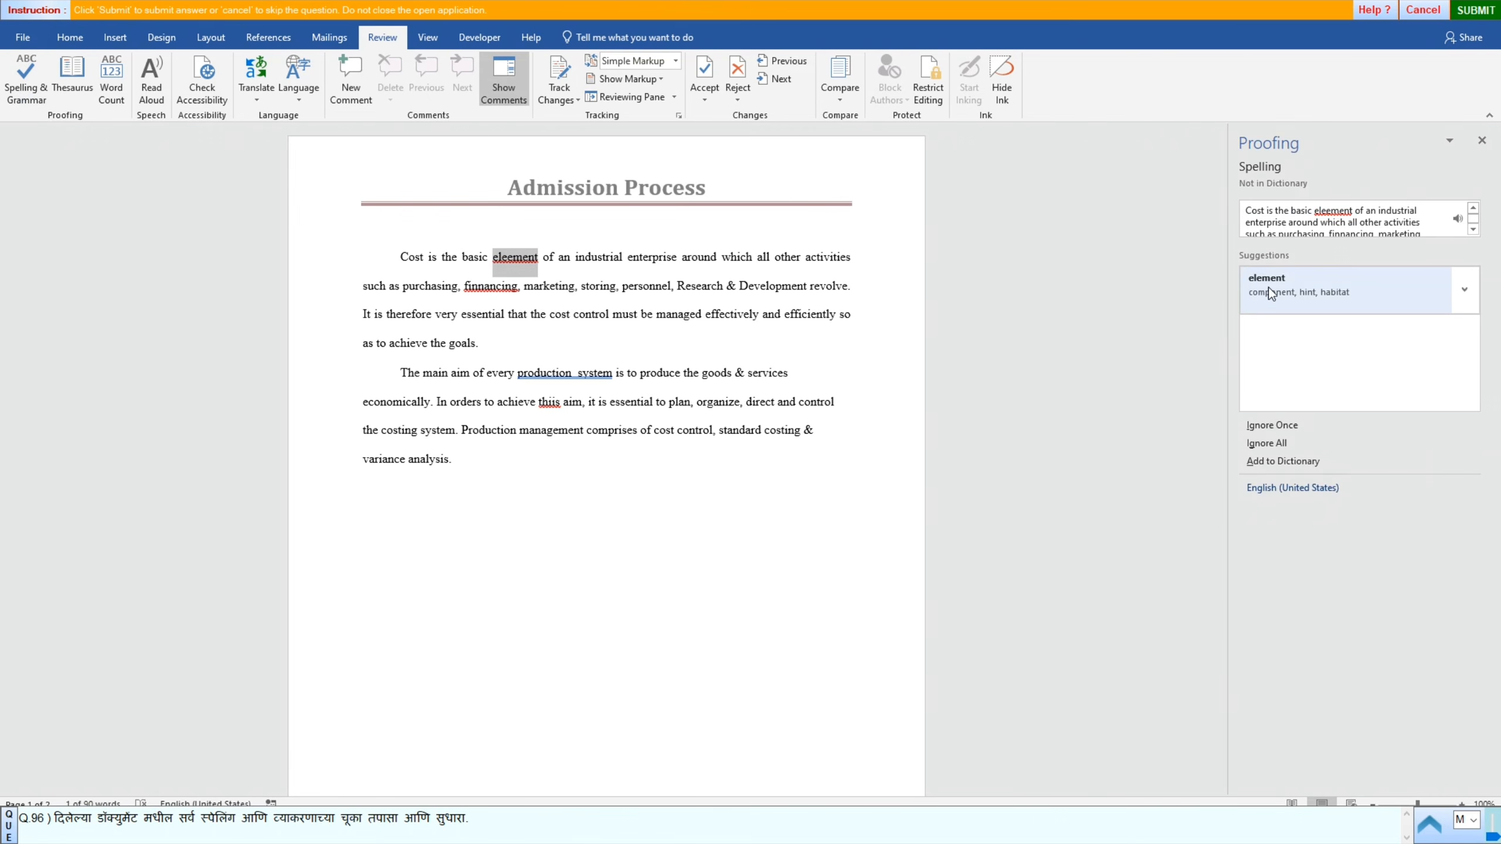
click(1320, 291)
click(1320, 292)
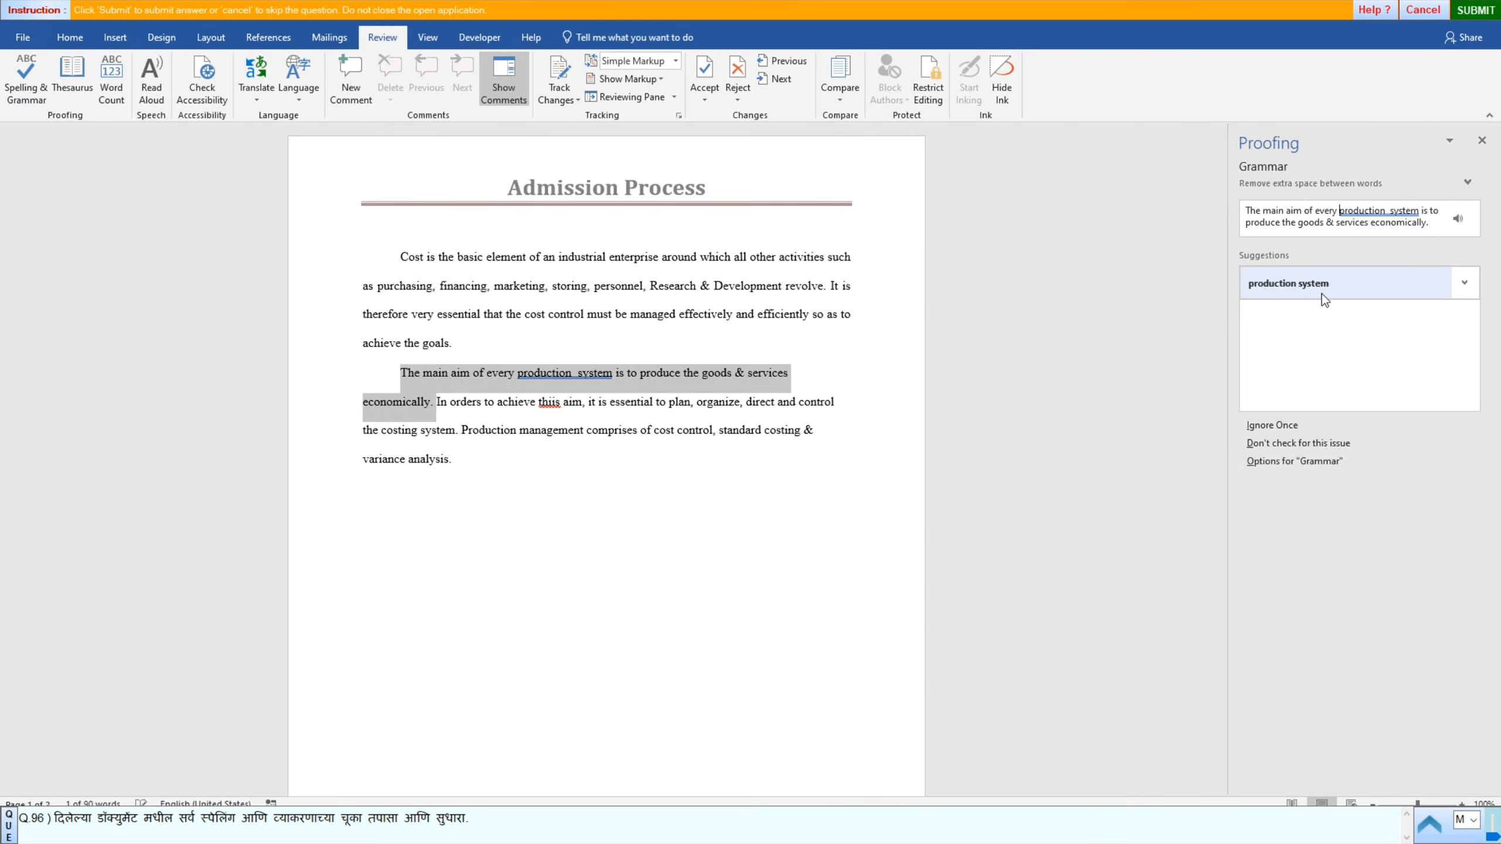
click(1321, 293)
click(1320, 292)
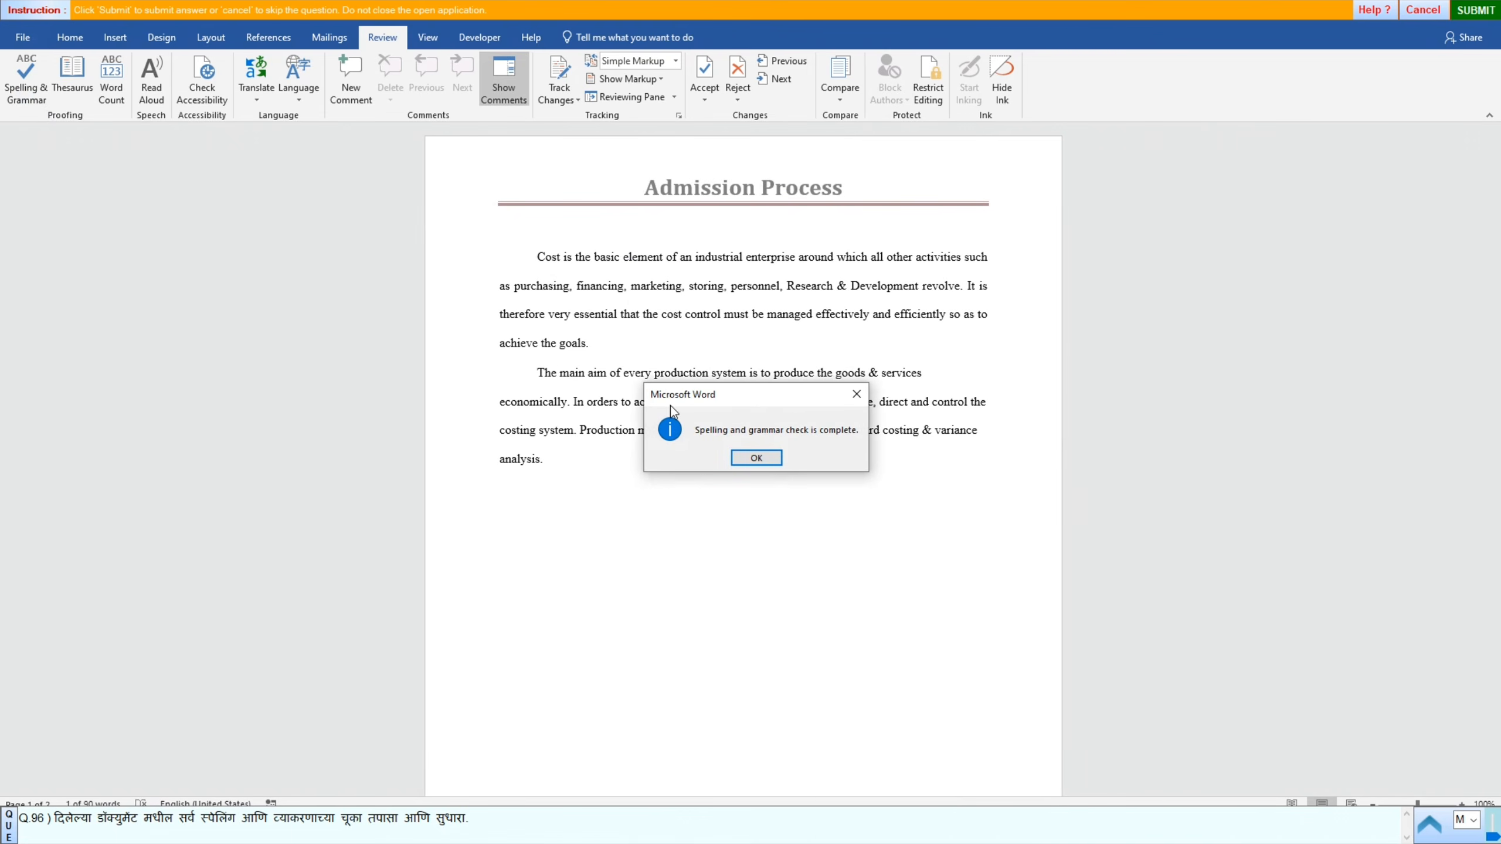
click(756, 459)
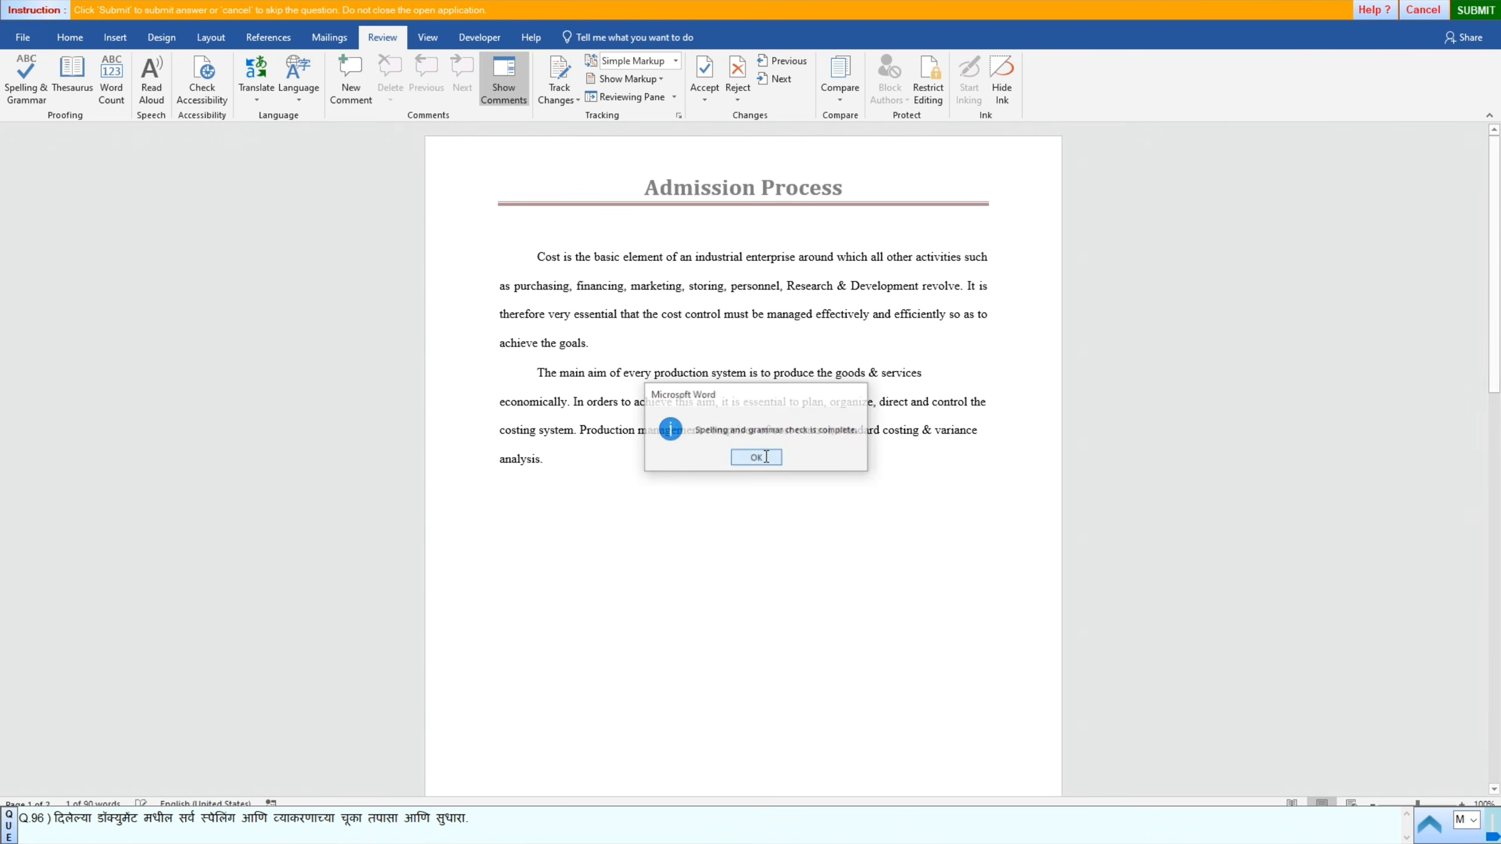
click(1472, 10)
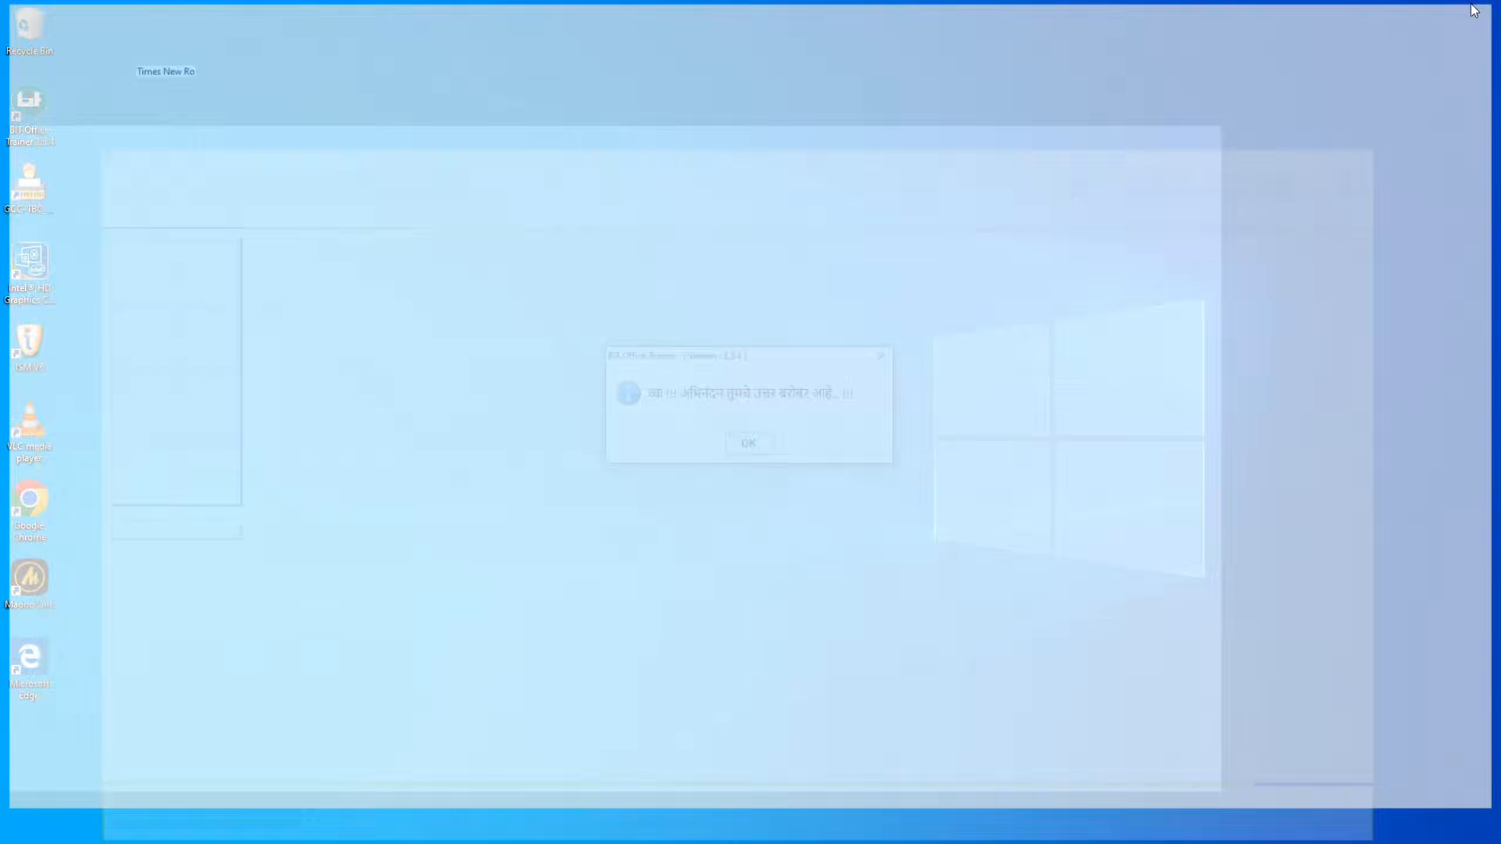
click(747, 448)
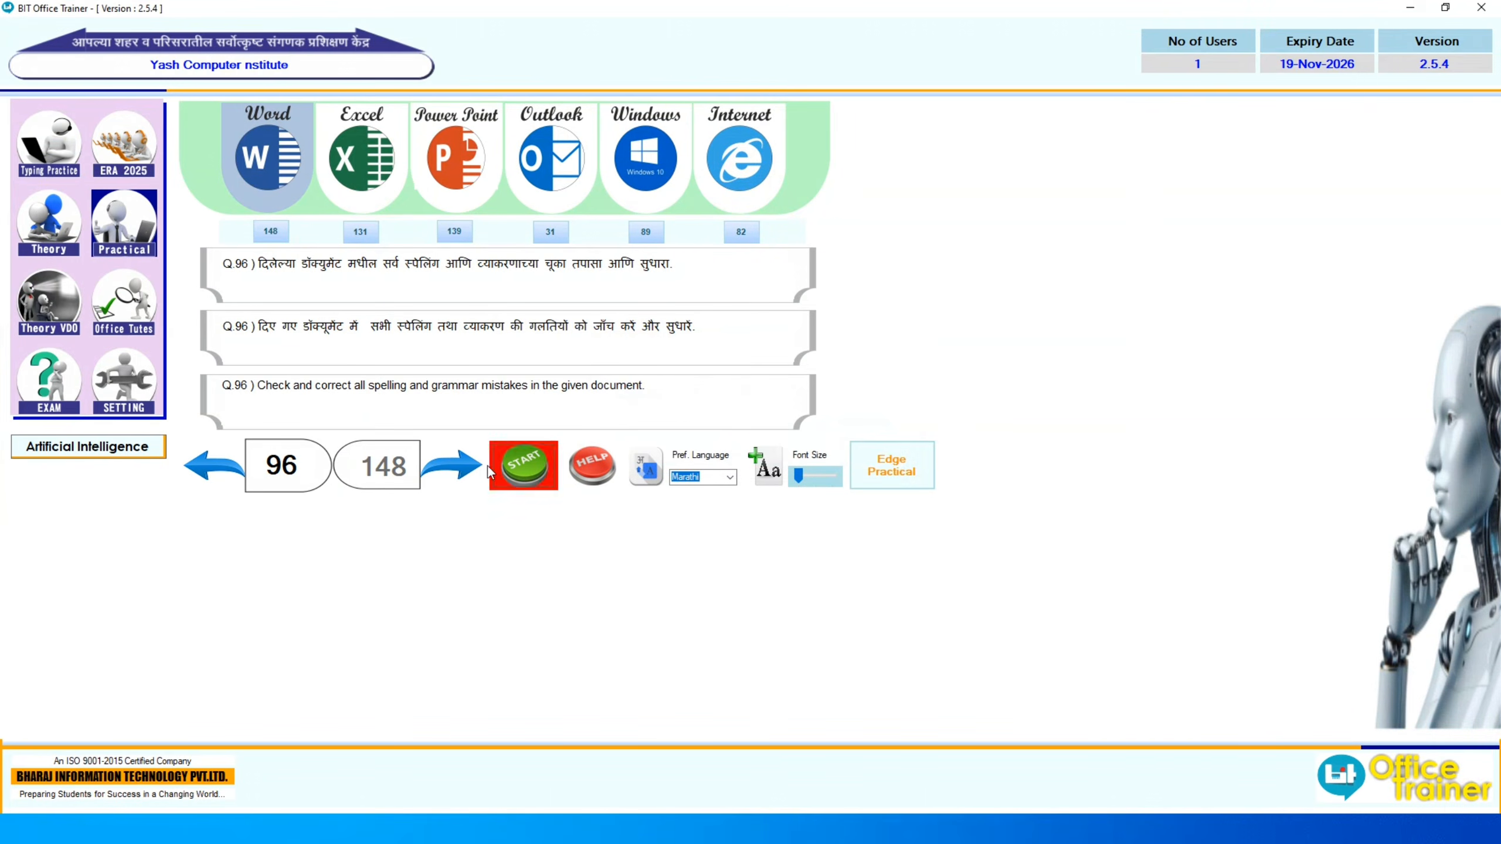
Step: Start question 97, switch its newsletter document to Web Layout view and submit the answer
click(452, 466)
click(512, 465)
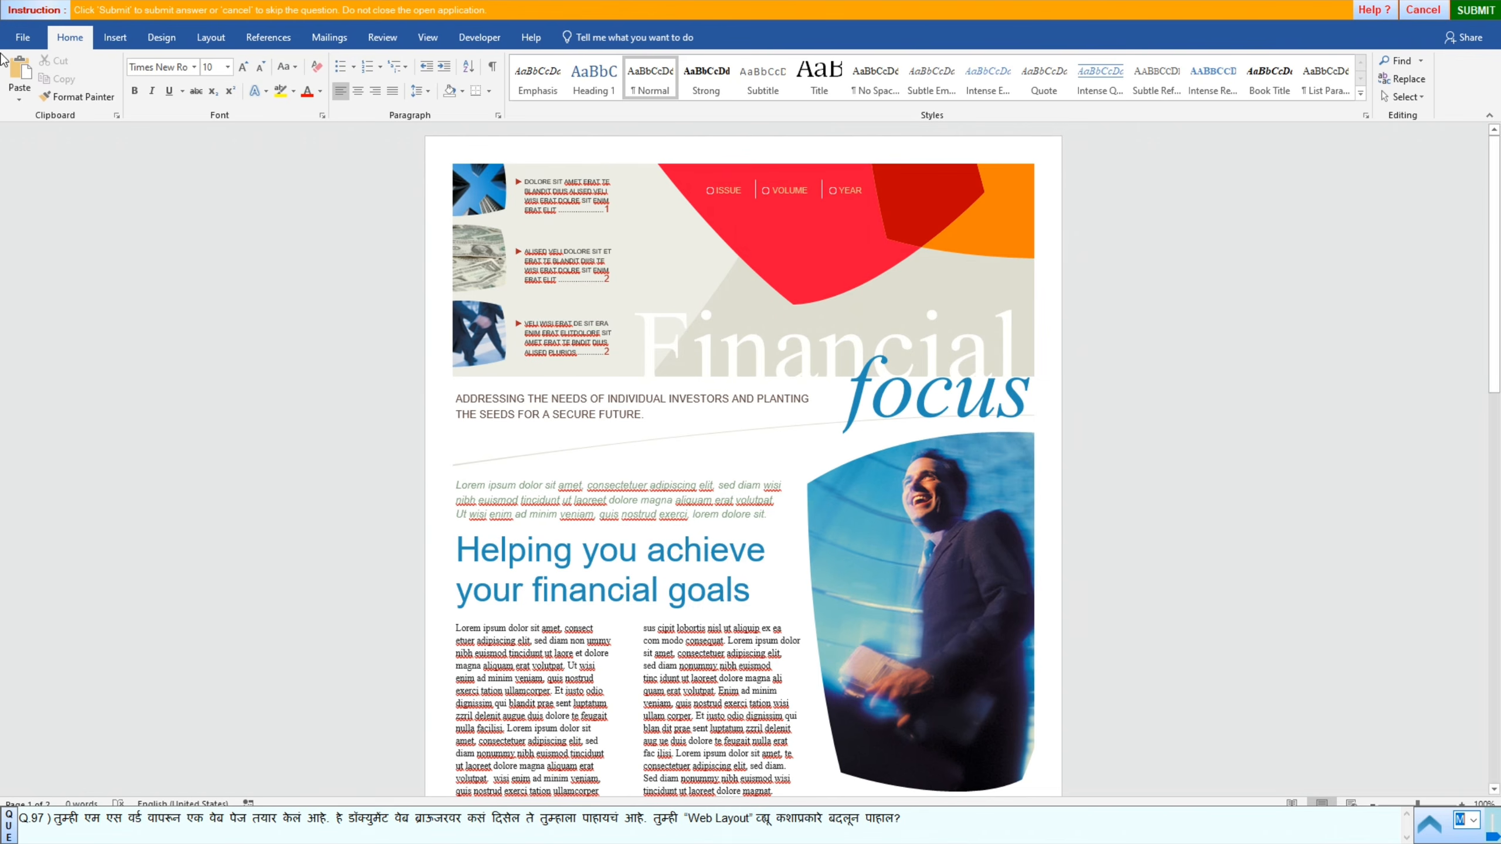
click(429, 39)
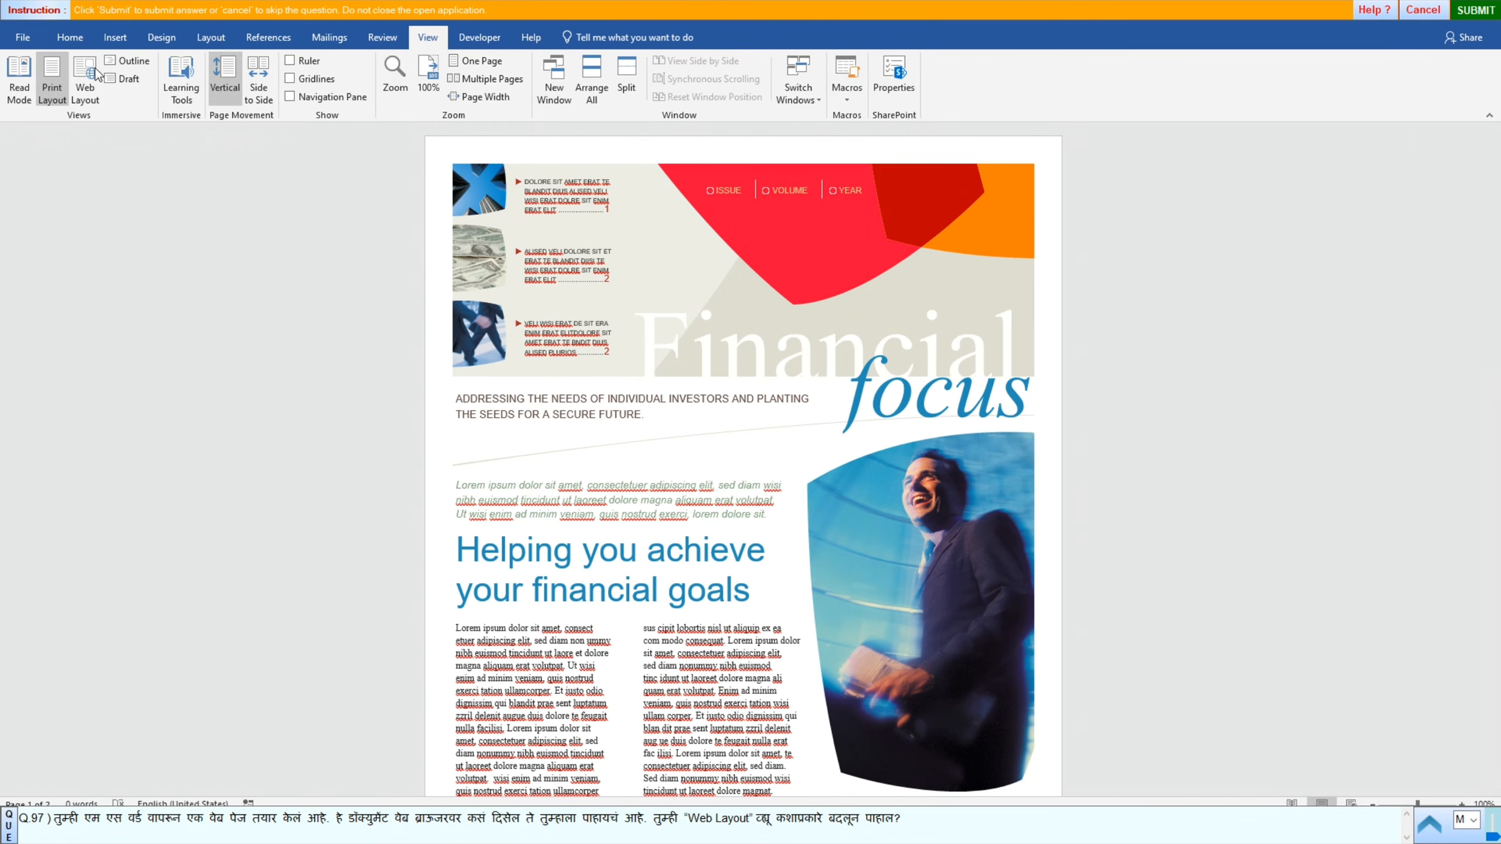
click(85, 88)
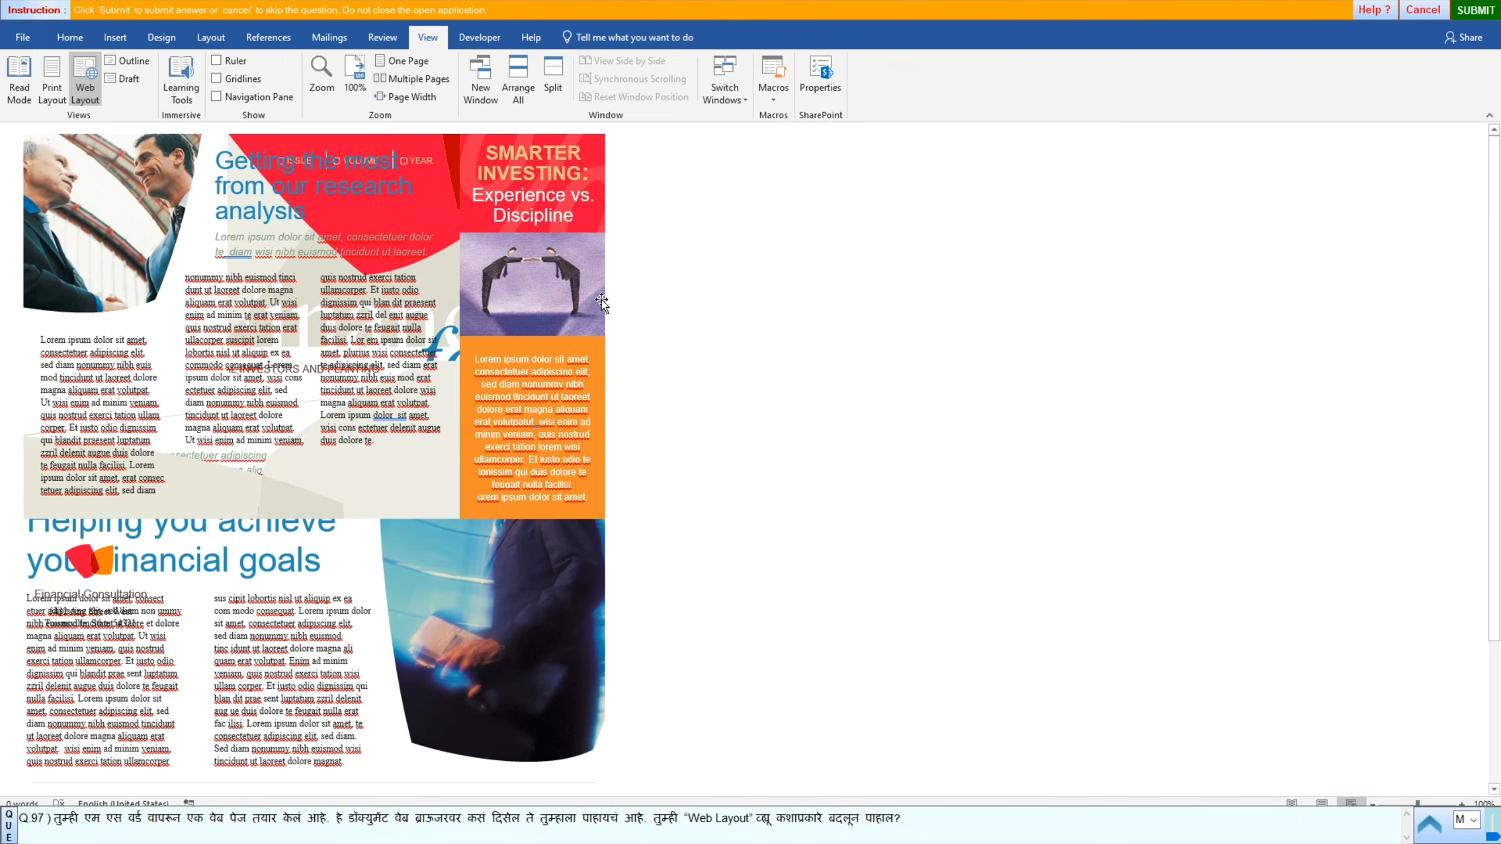
click(1466, 18)
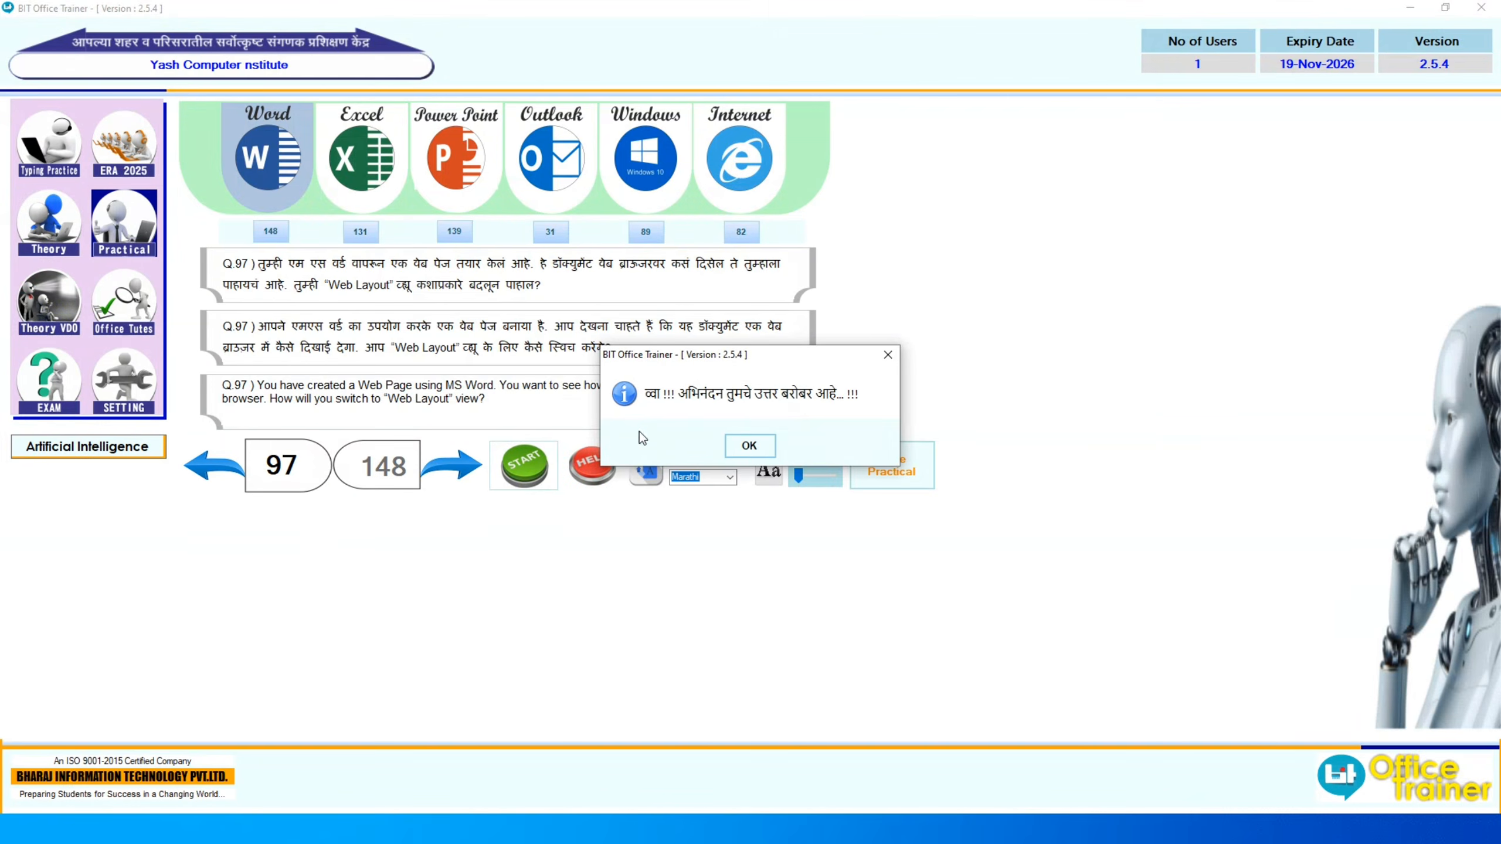
click(750, 446)
Step: Start question 98, show the Investment Management document in Outline view and submit the answer
click(455, 460)
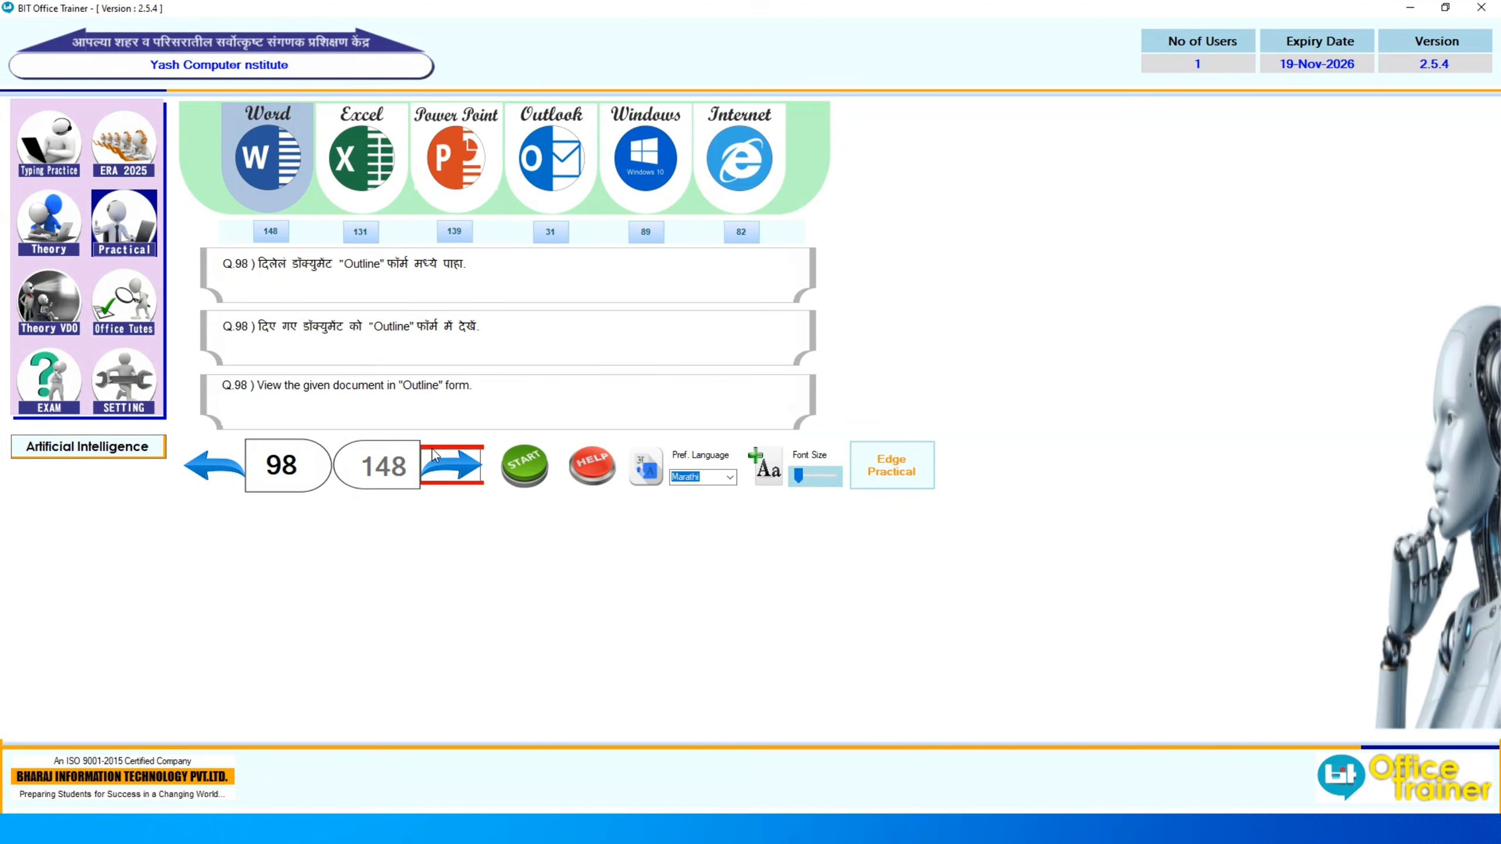
click(524, 466)
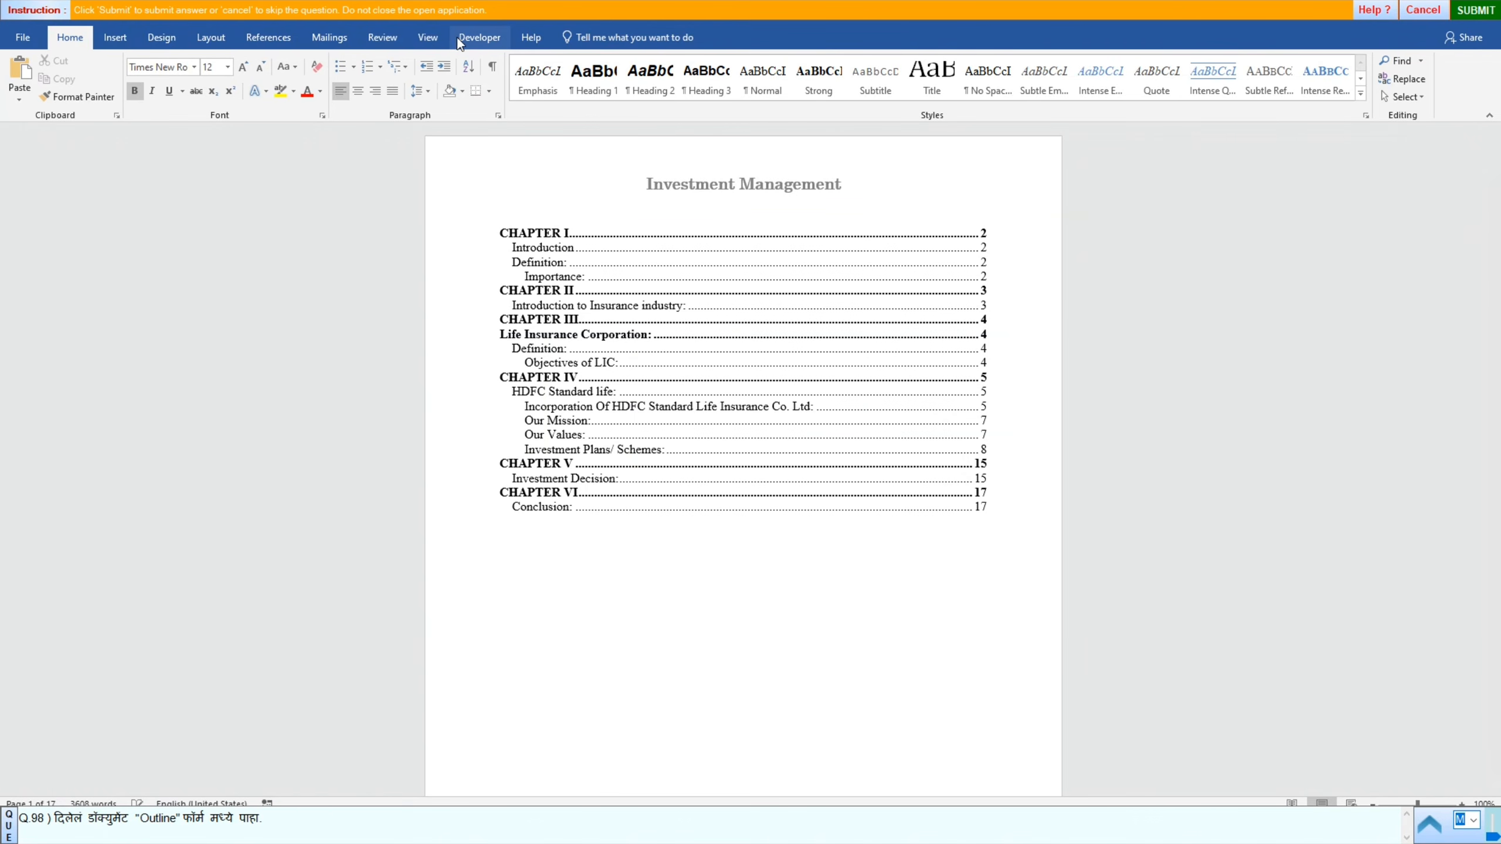
click(432, 37)
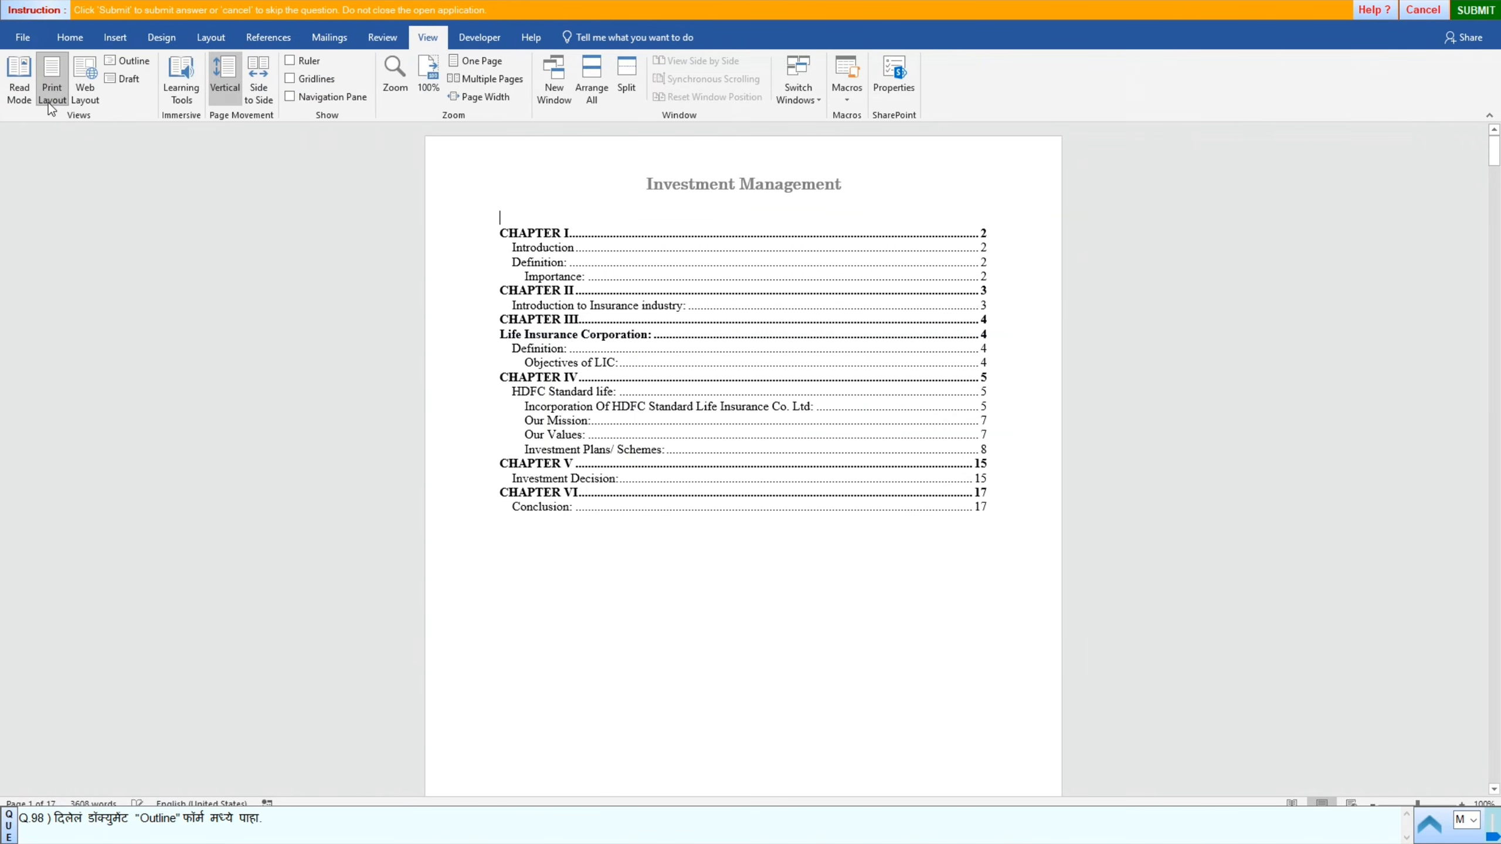
click(138, 61)
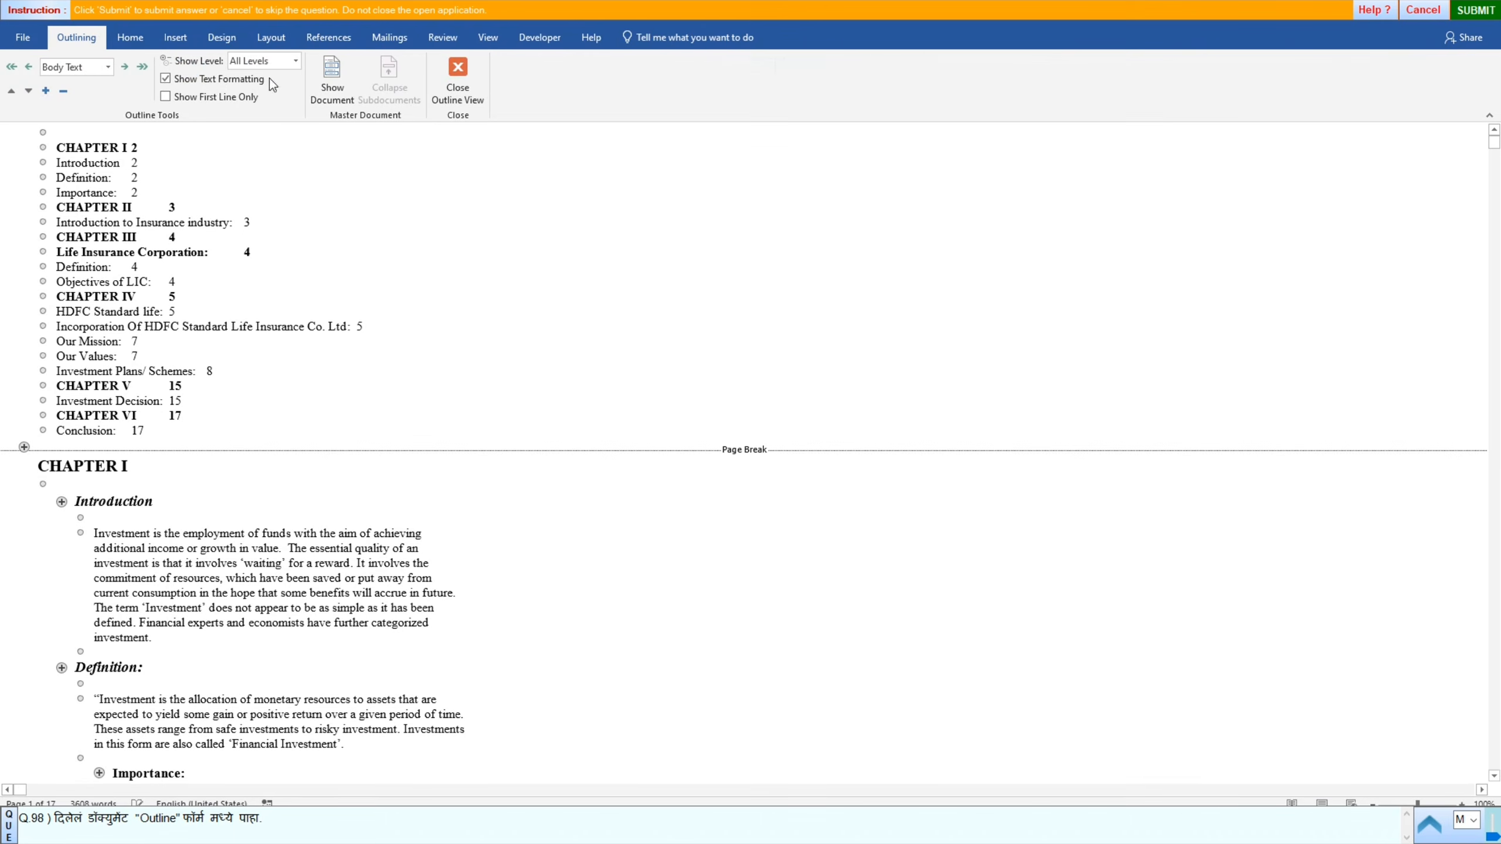
click(1476, 9)
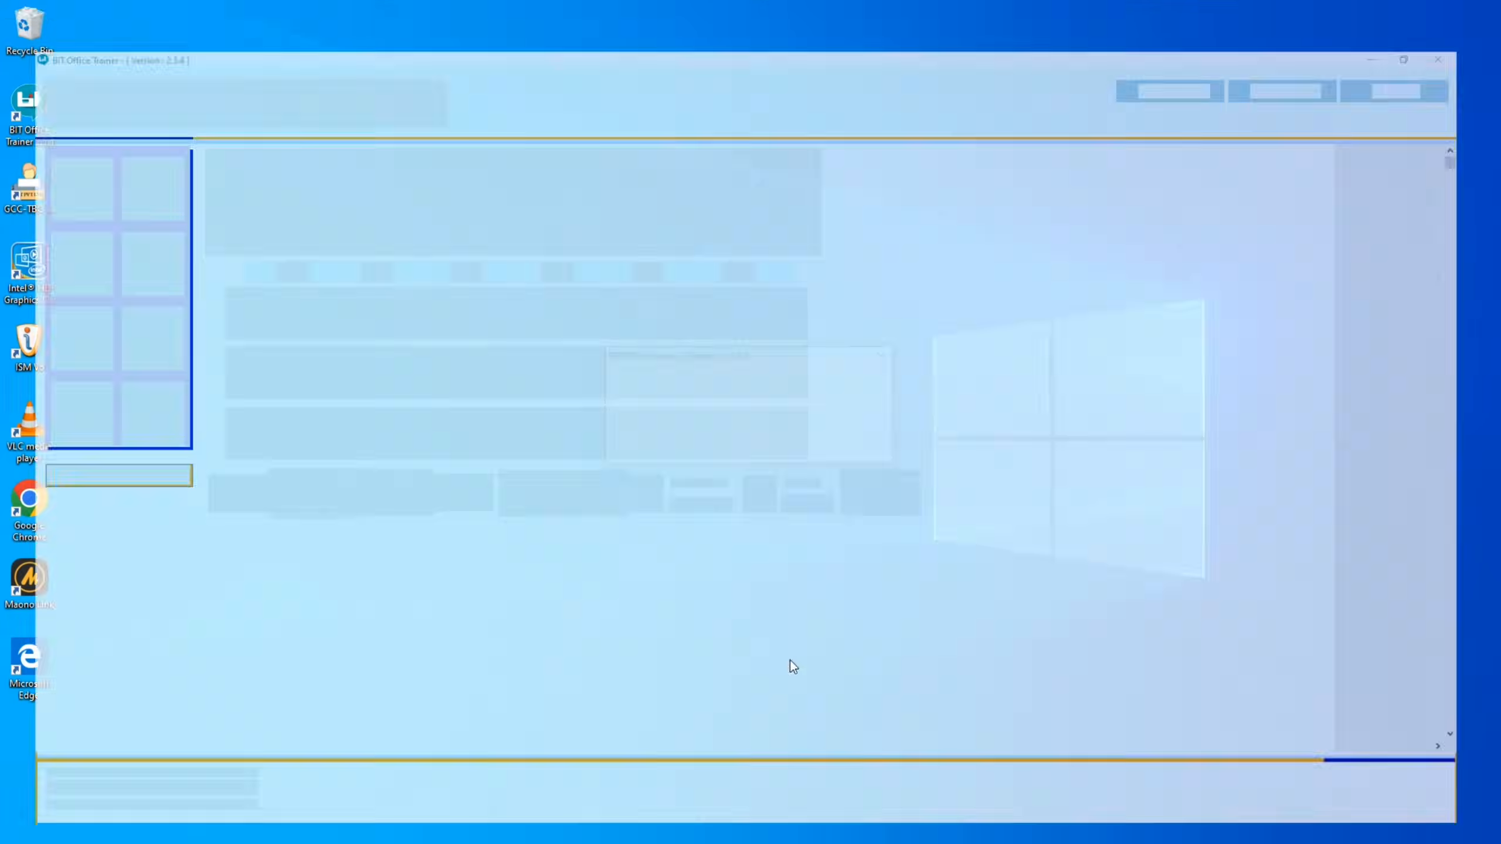
click(748, 446)
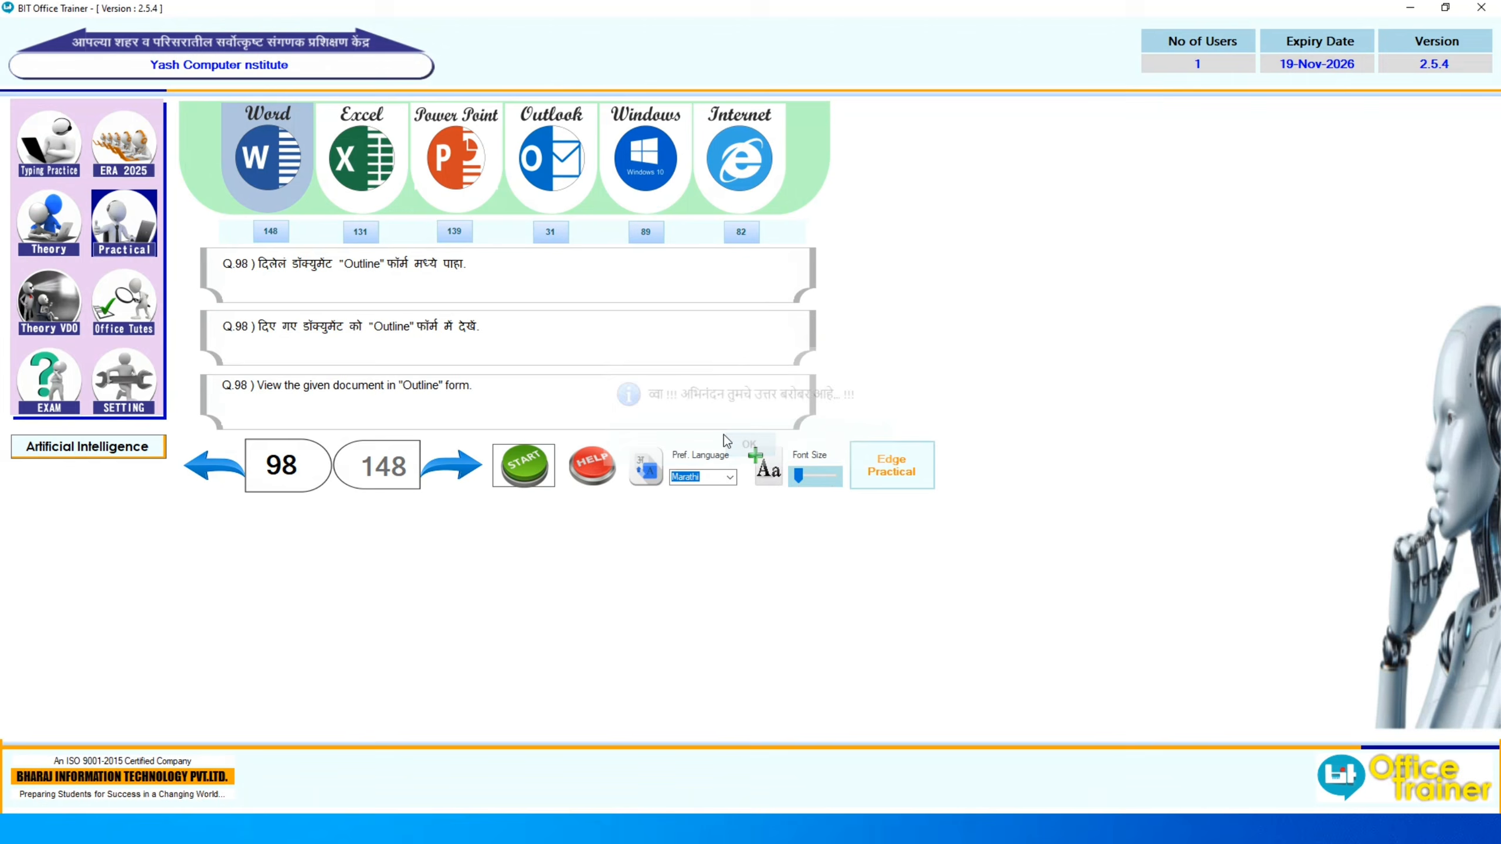
Step: Start question 99, display its document in Draft view and submit the answer
click(458, 455)
click(507, 469)
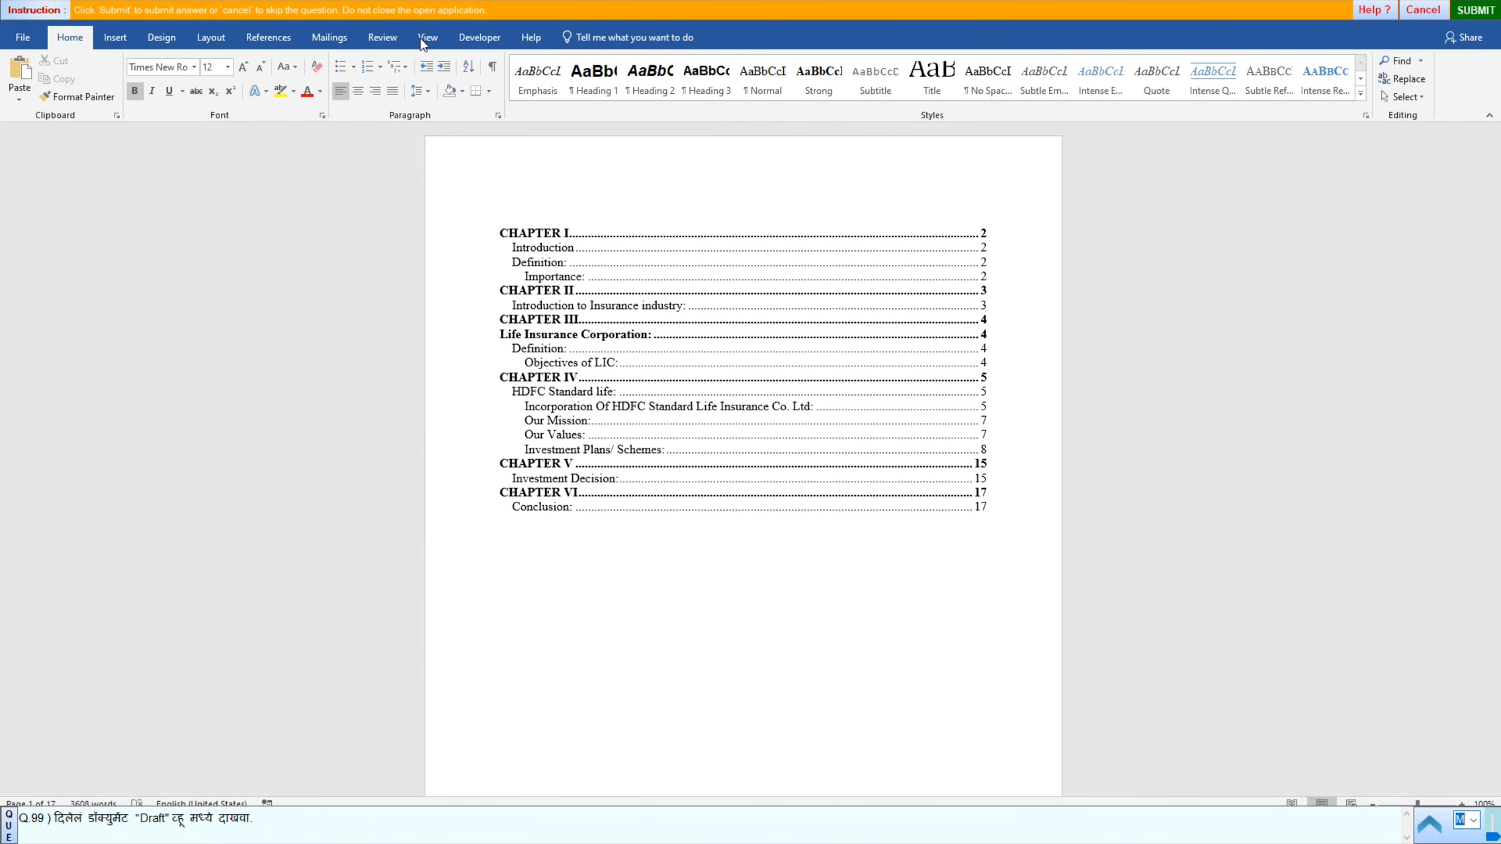
click(435, 38)
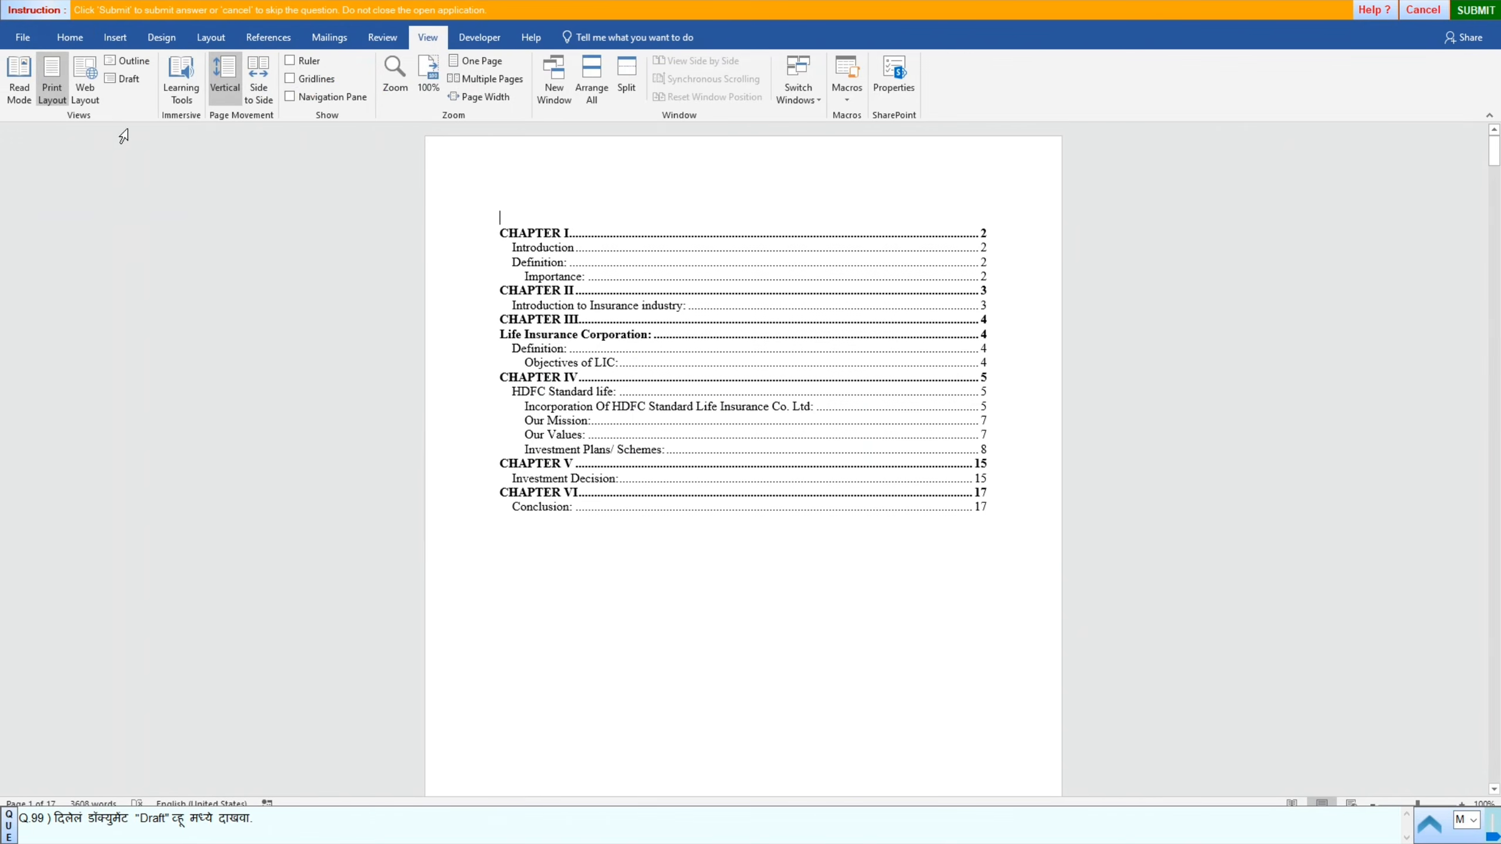
click(132, 79)
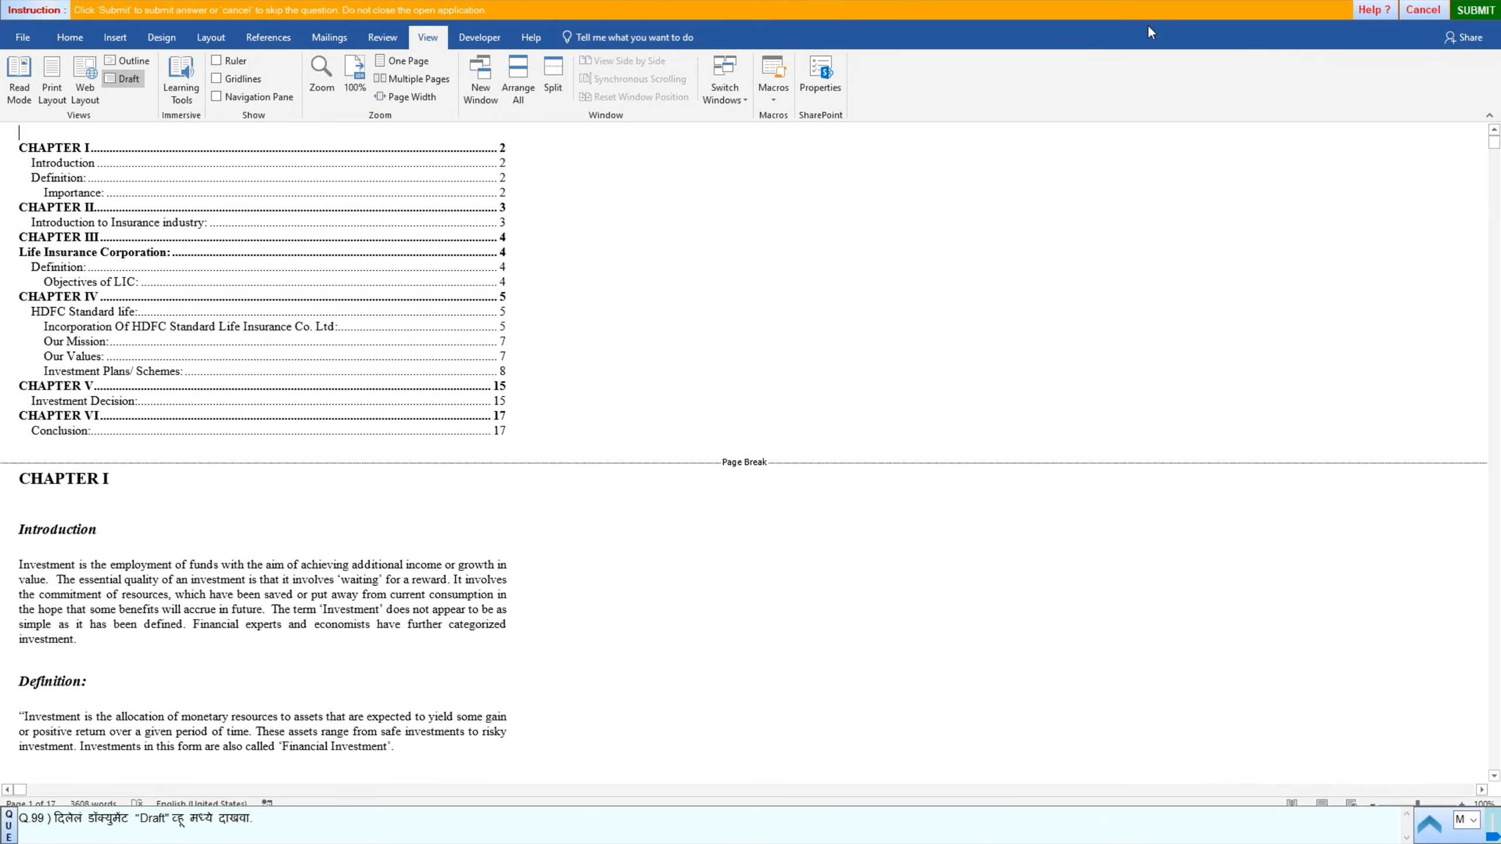
click(1476, 11)
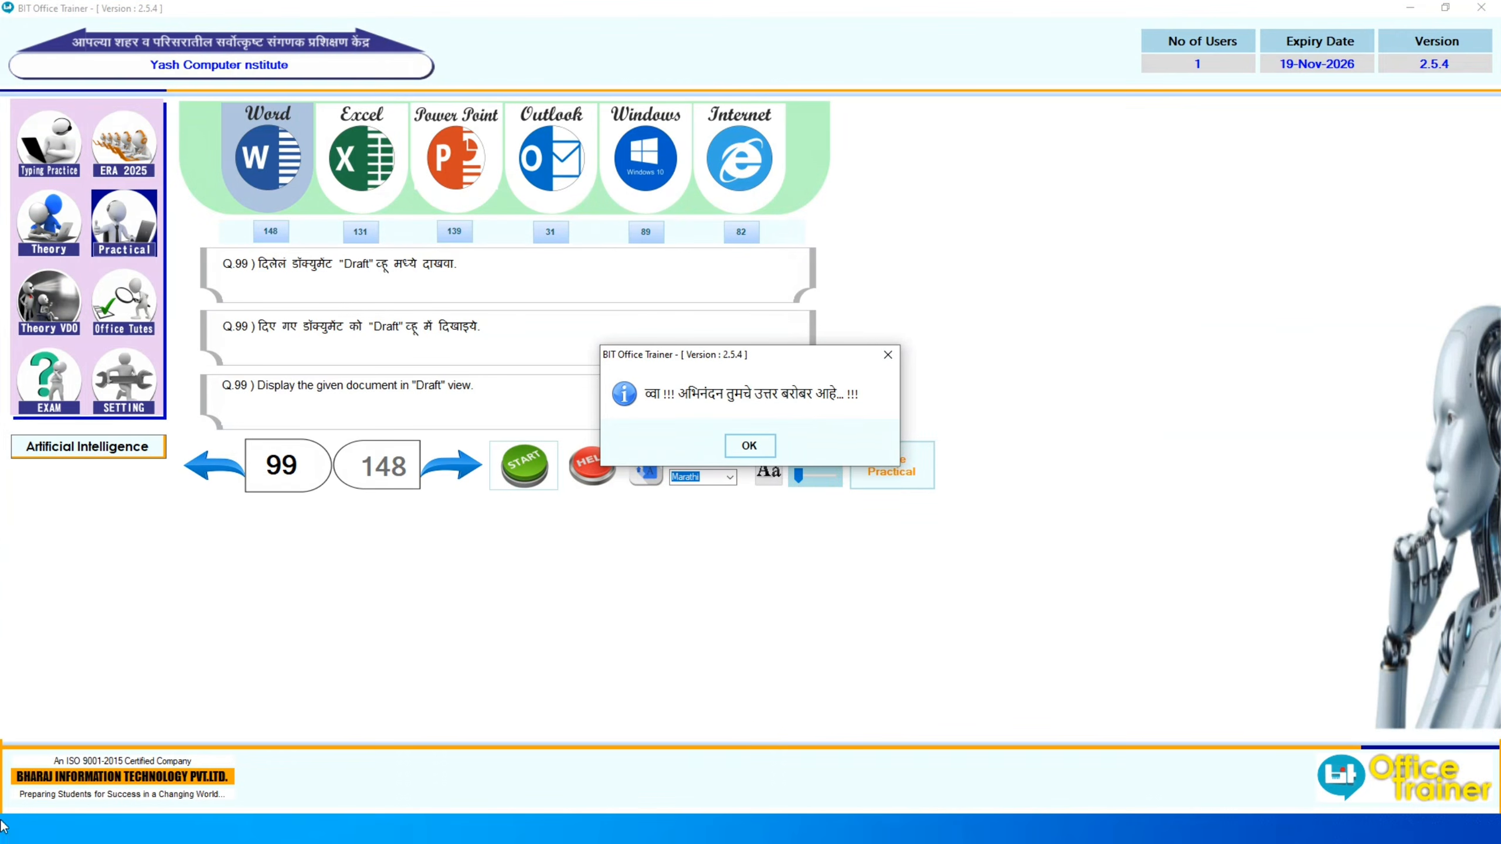
click(750, 444)
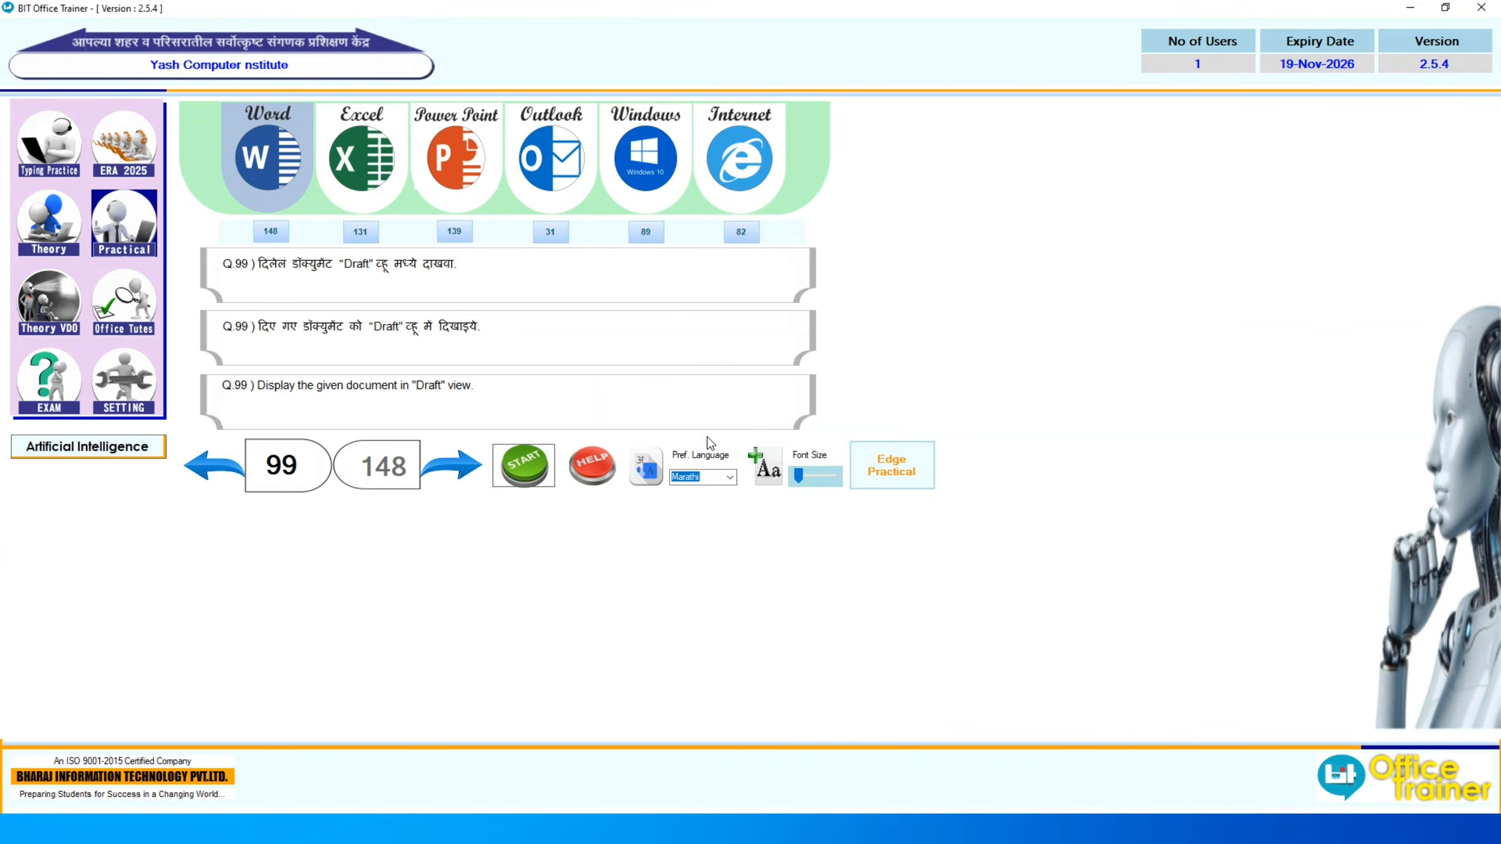
Step: Start question 100, switch its document to Read Mode and submit the answer
click(452, 466)
click(518, 481)
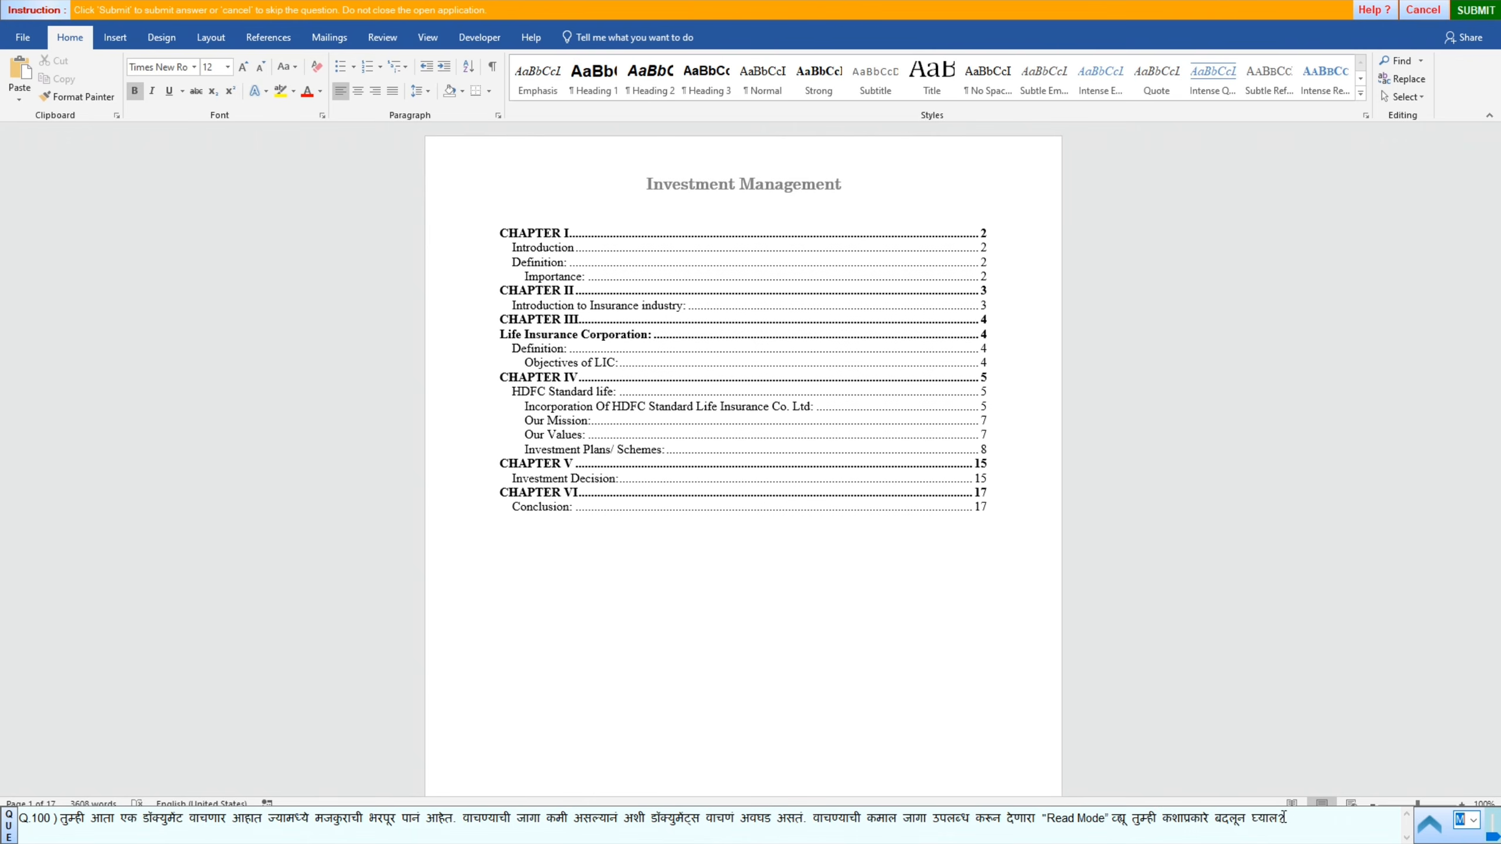
click(427, 38)
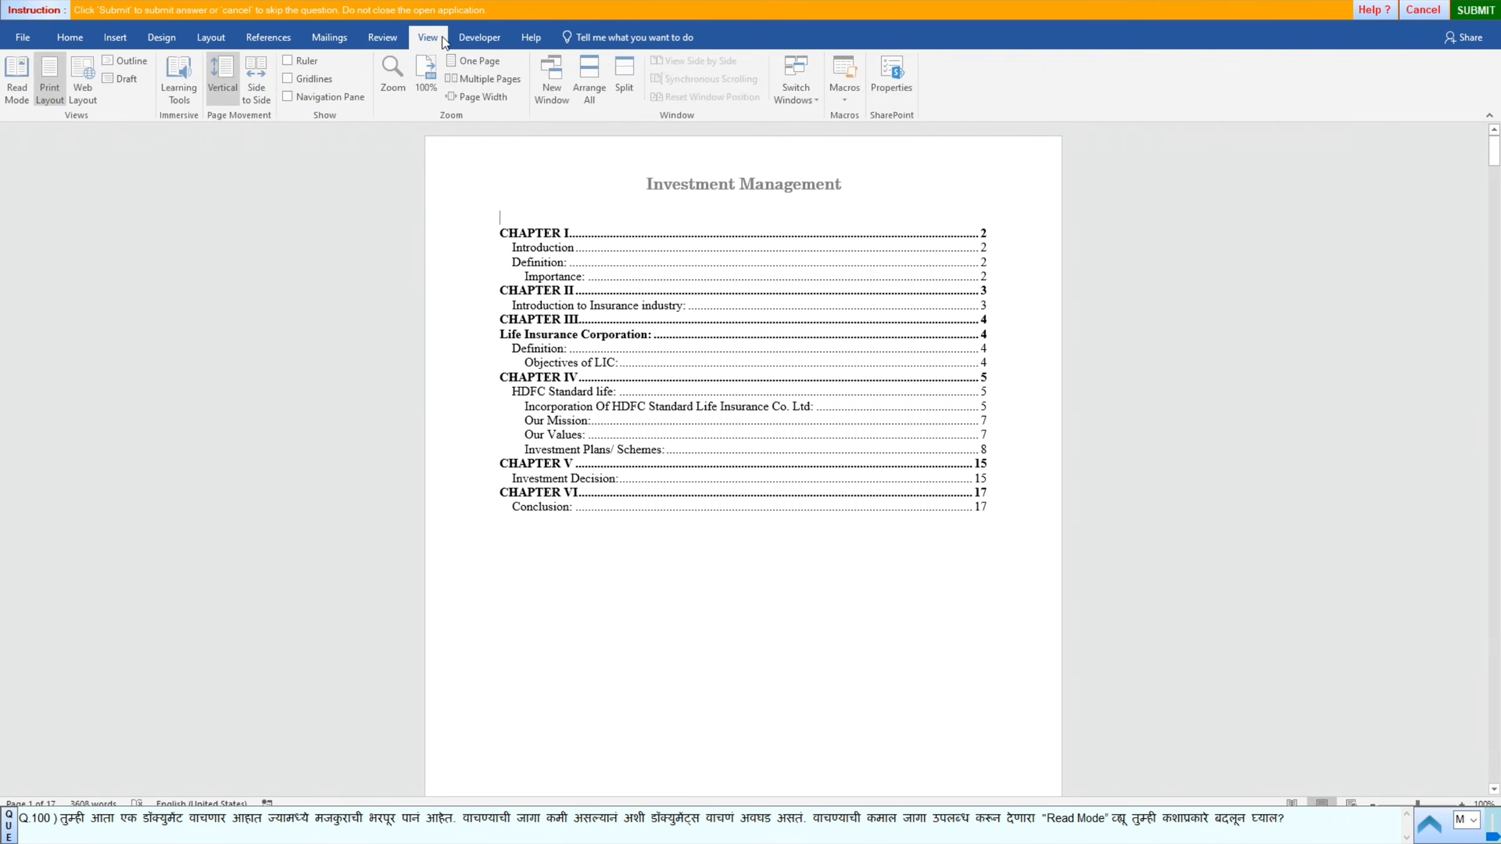
click(19, 83)
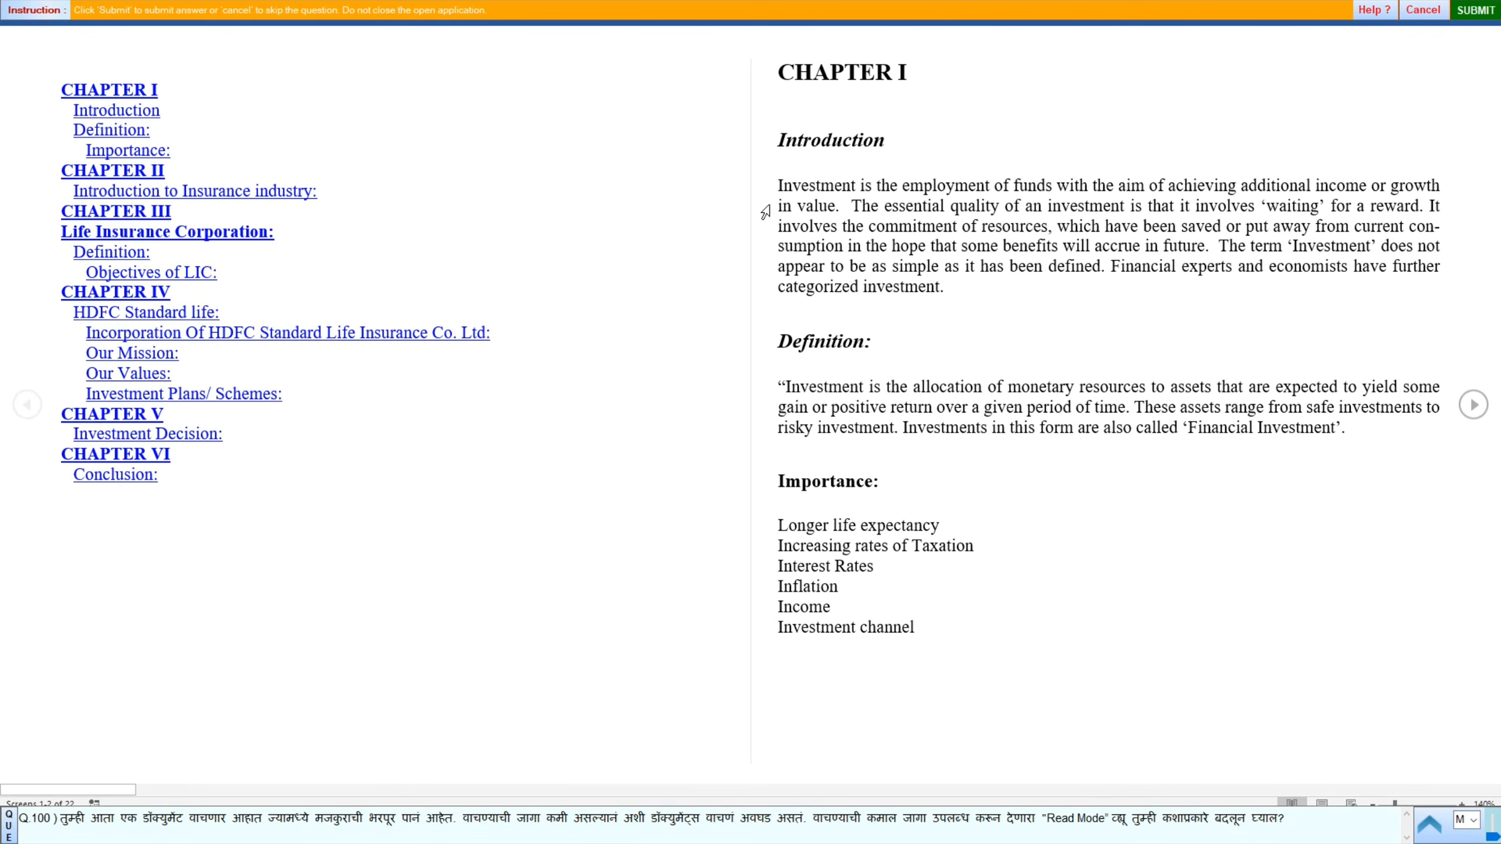
click(1480, 13)
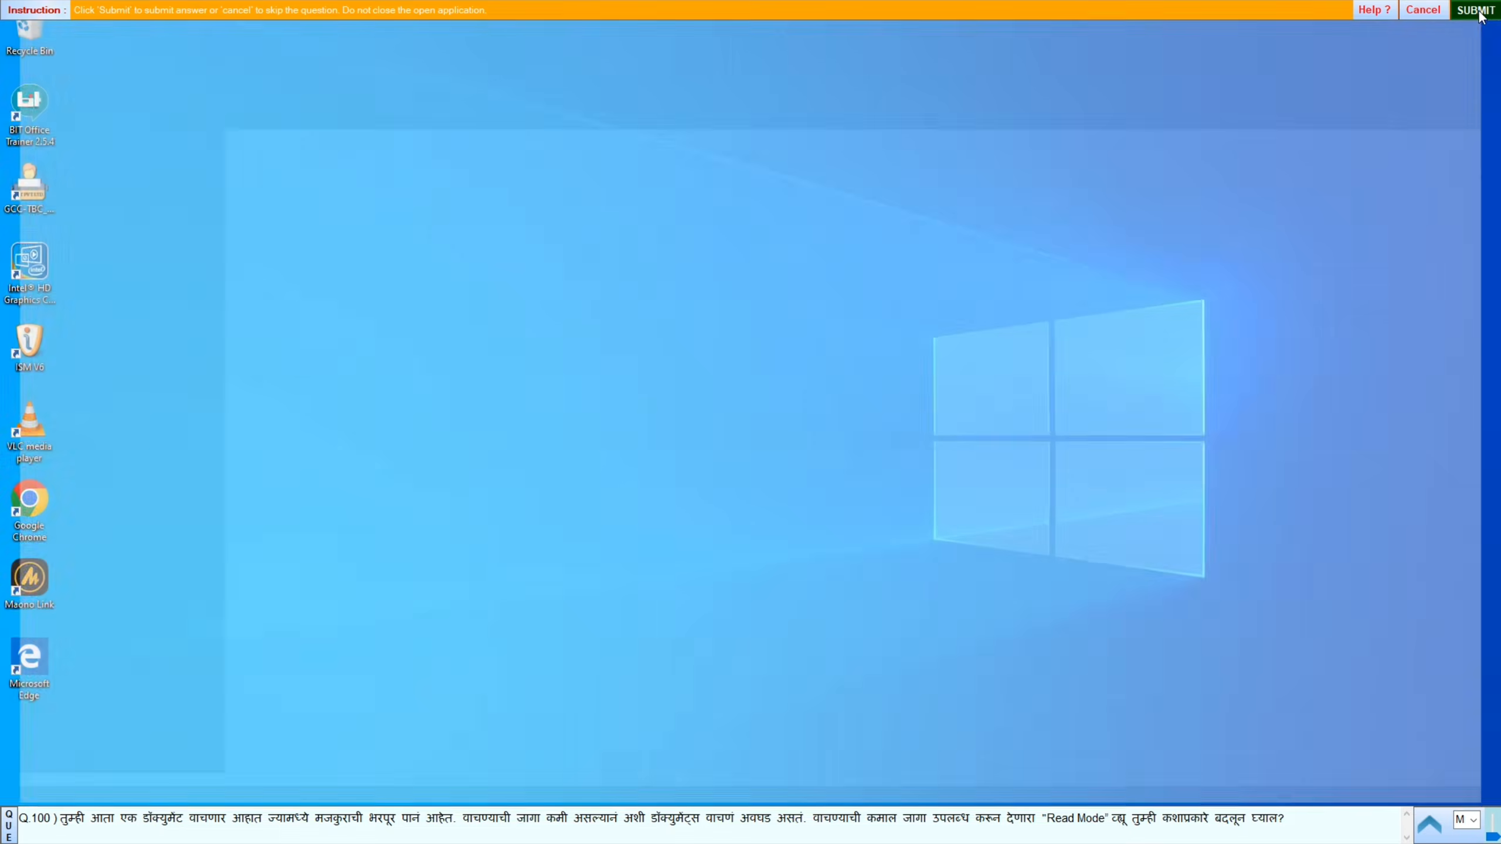
click(749, 445)
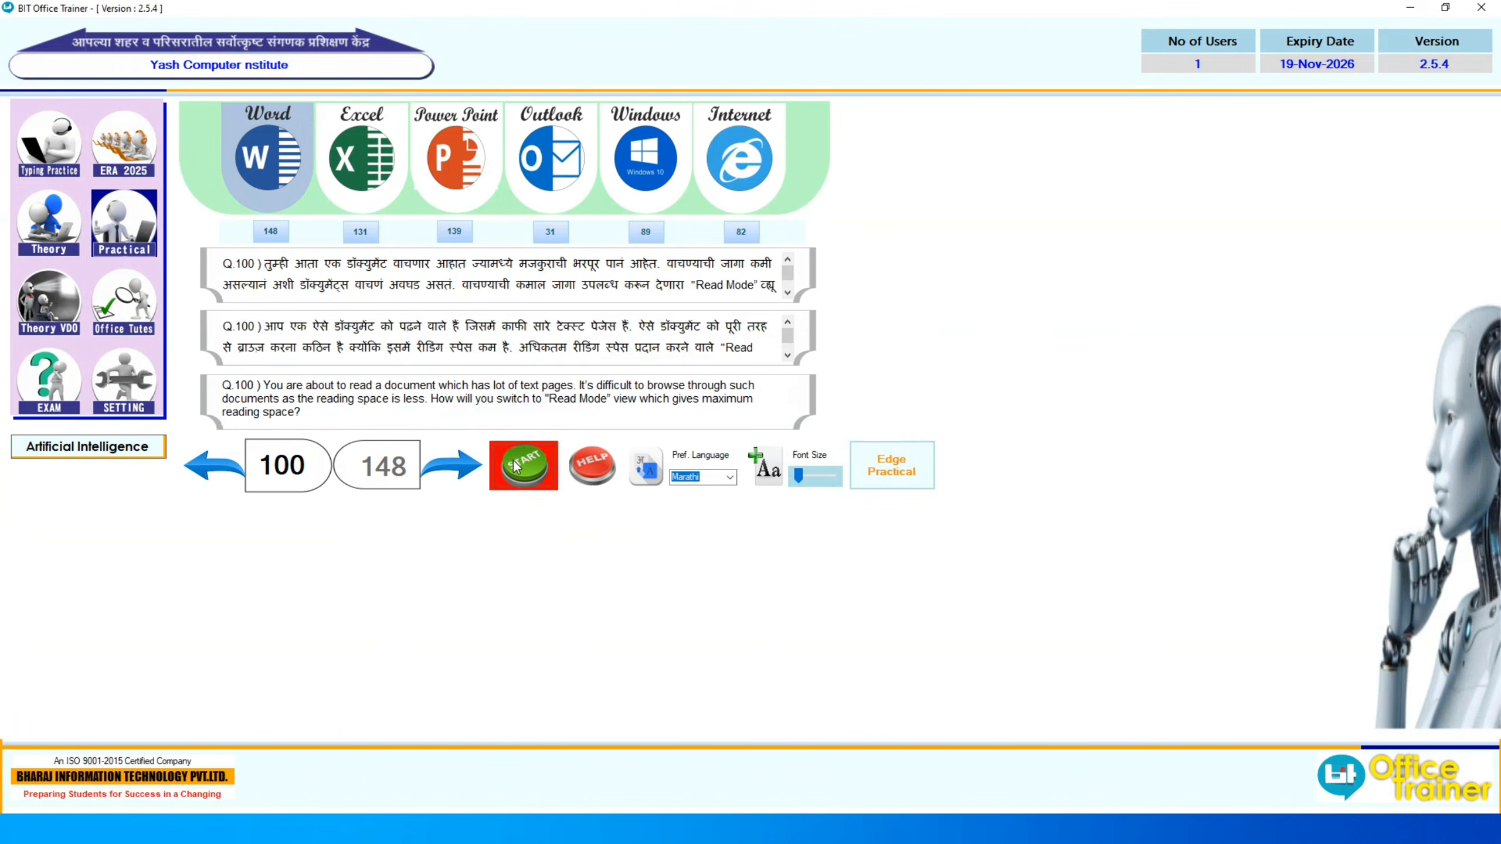
Step: Start question 101 and select the text box holding the venue details on the Science Exhibition flyer
click(458, 467)
click(524, 465)
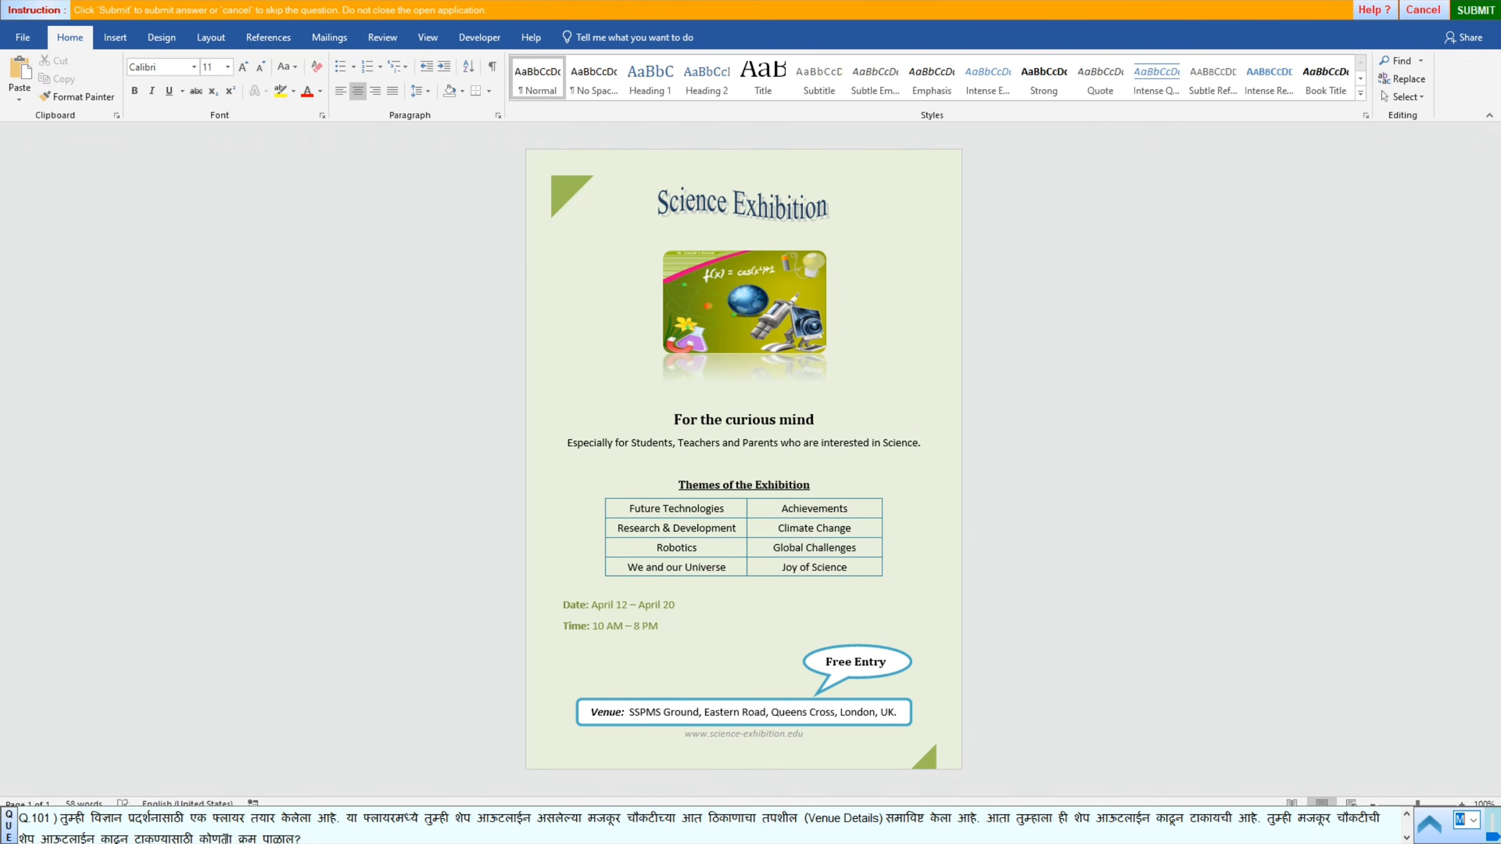
click(580, 720)
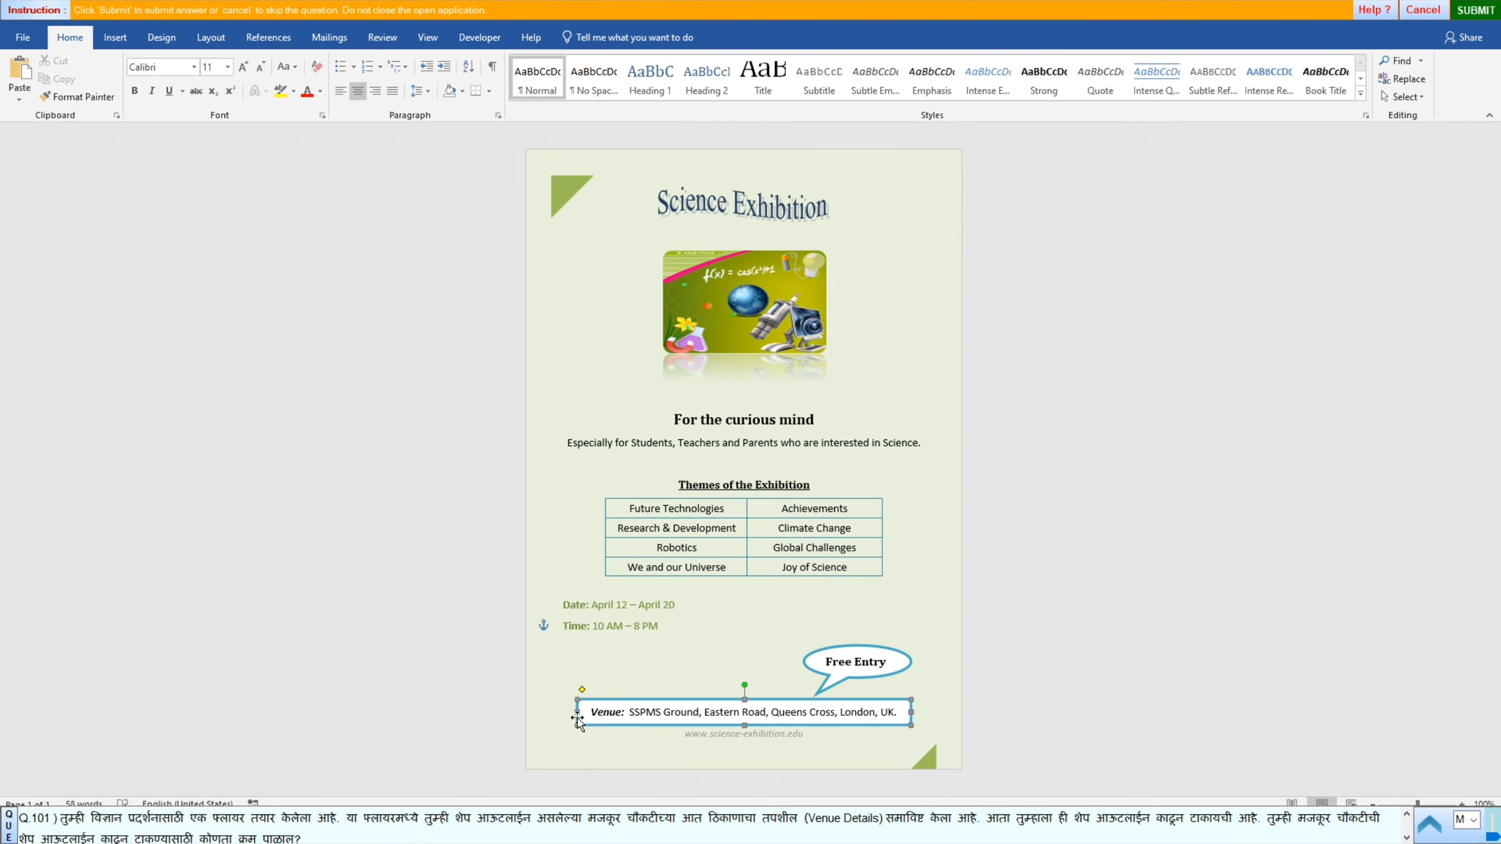
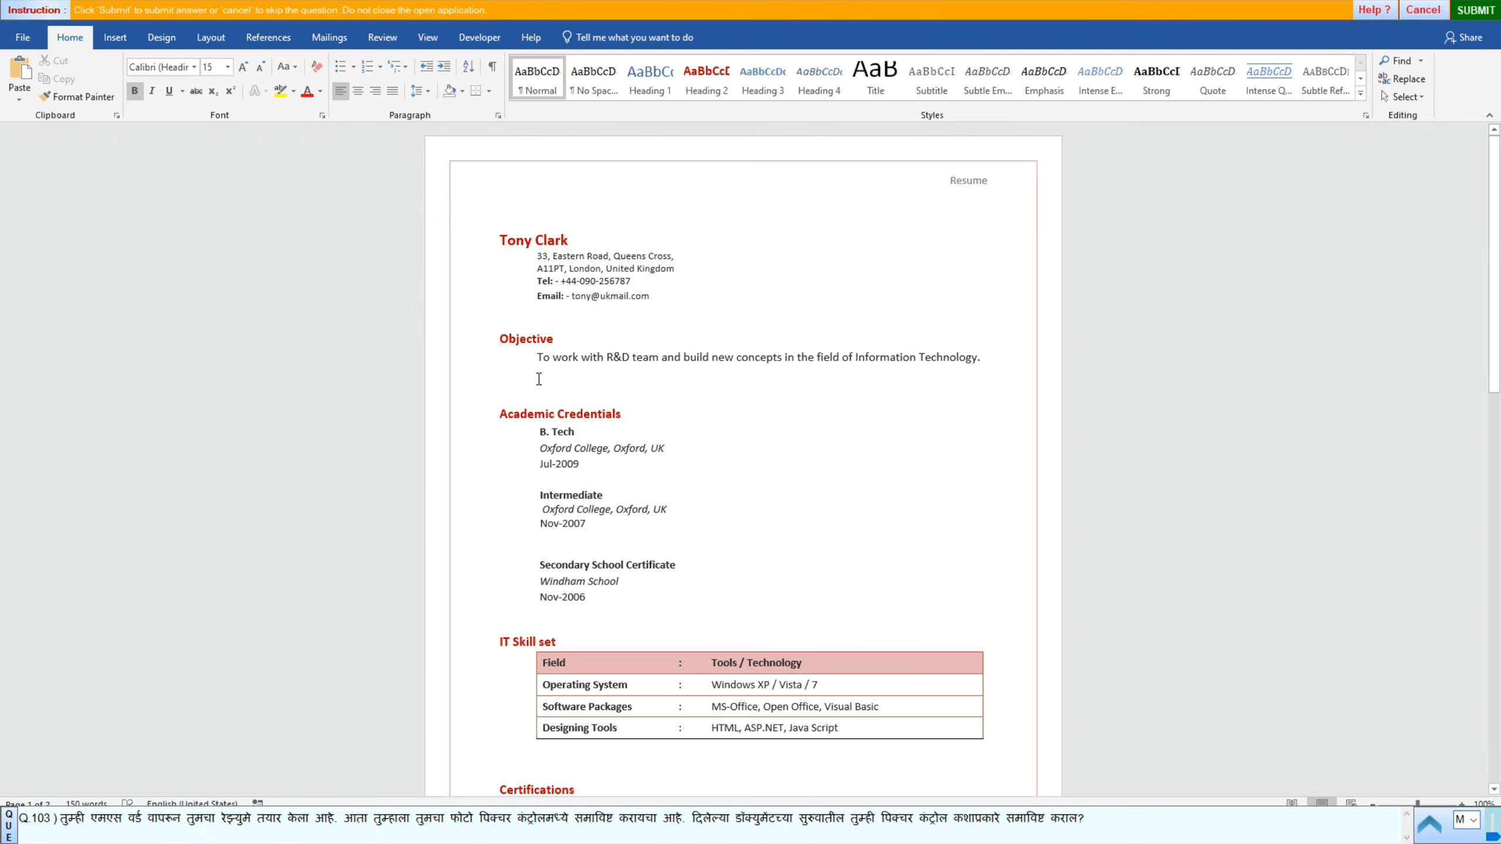
click(120, 38)
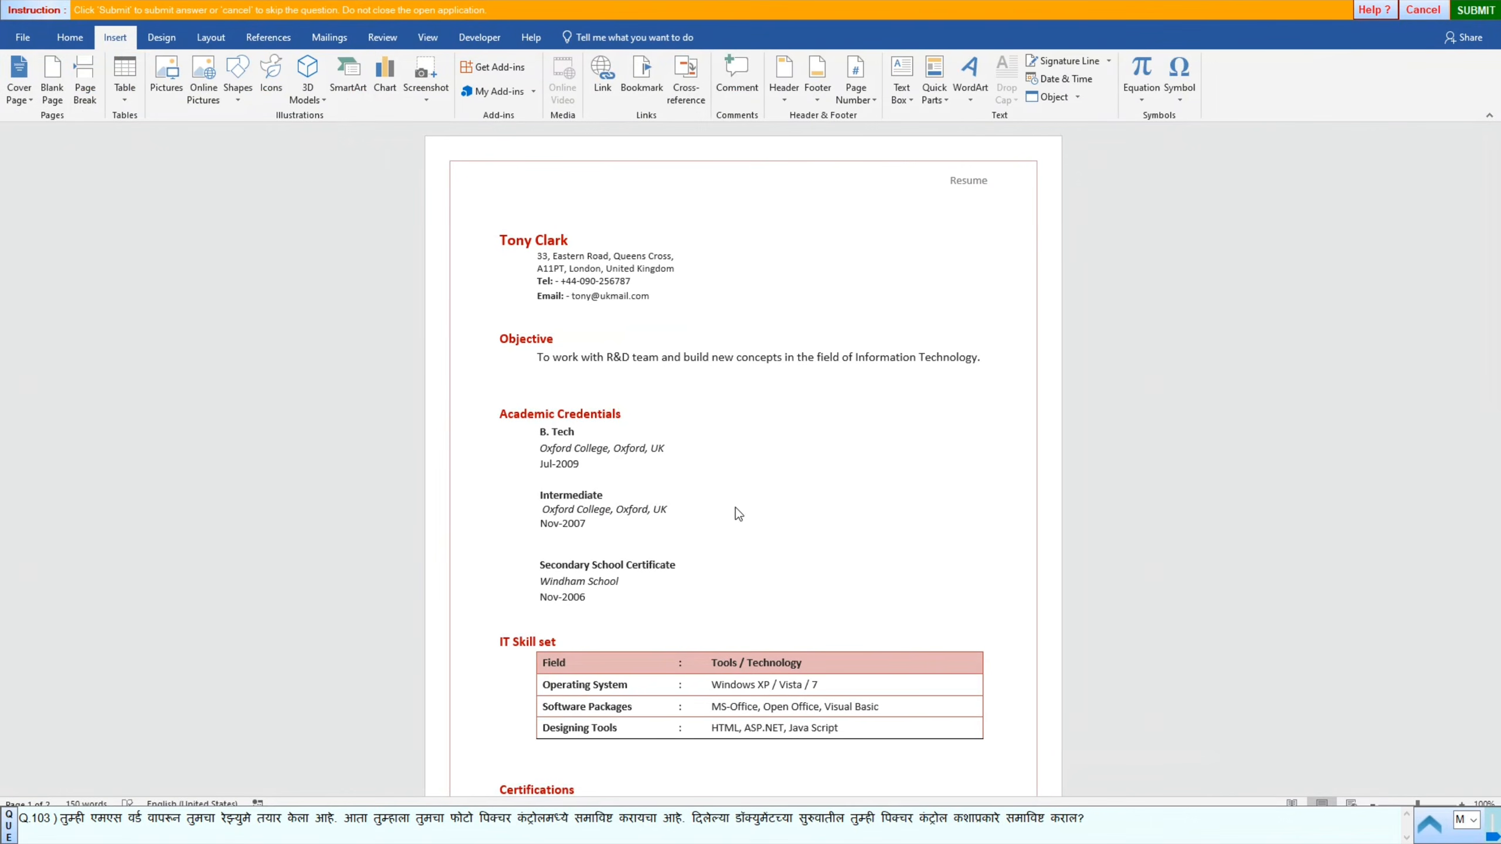
click(1420, 13)
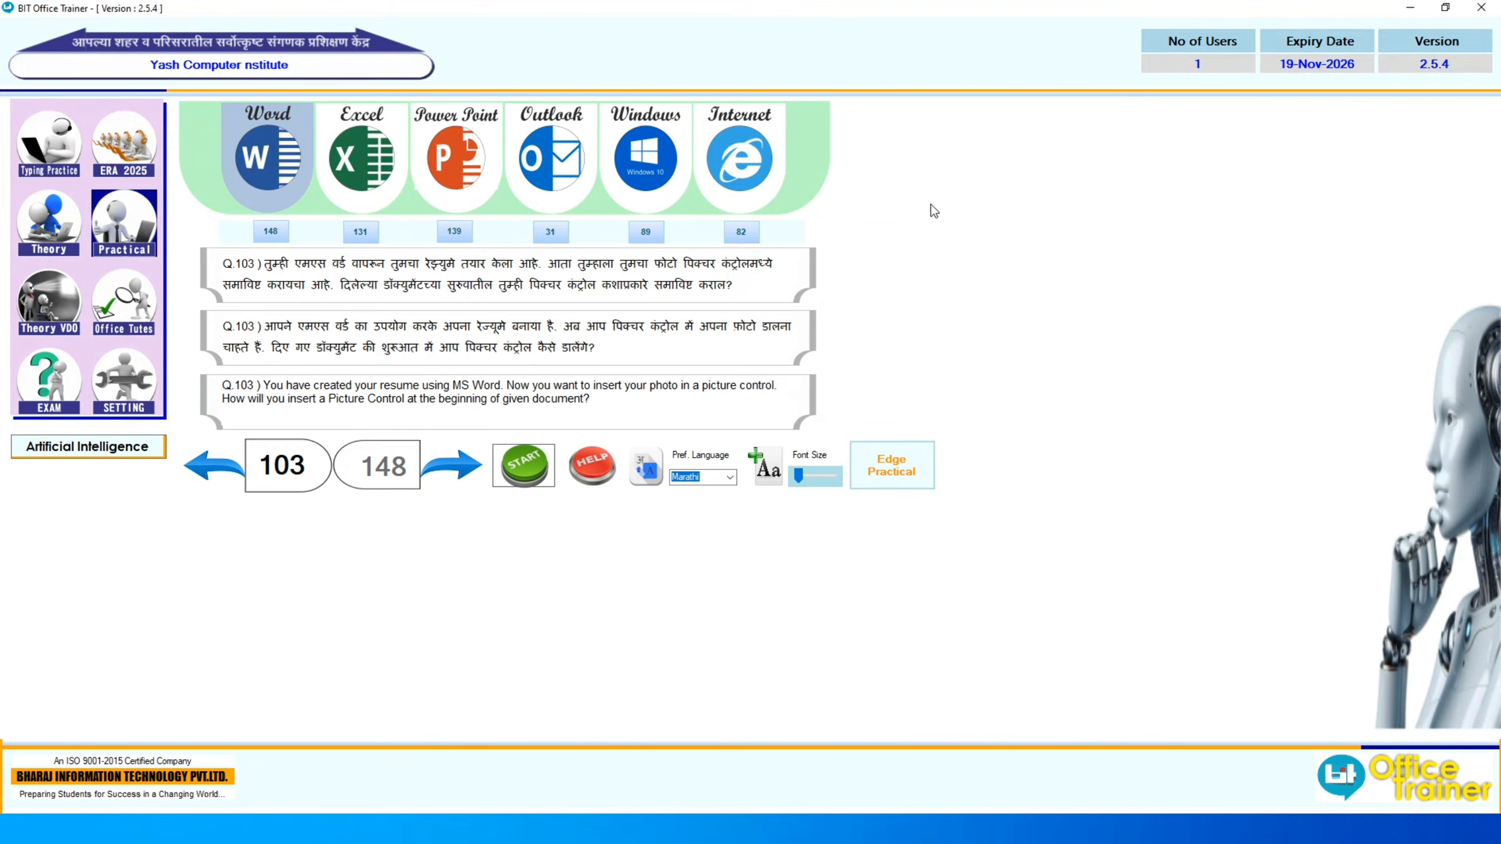
click(224, 458)
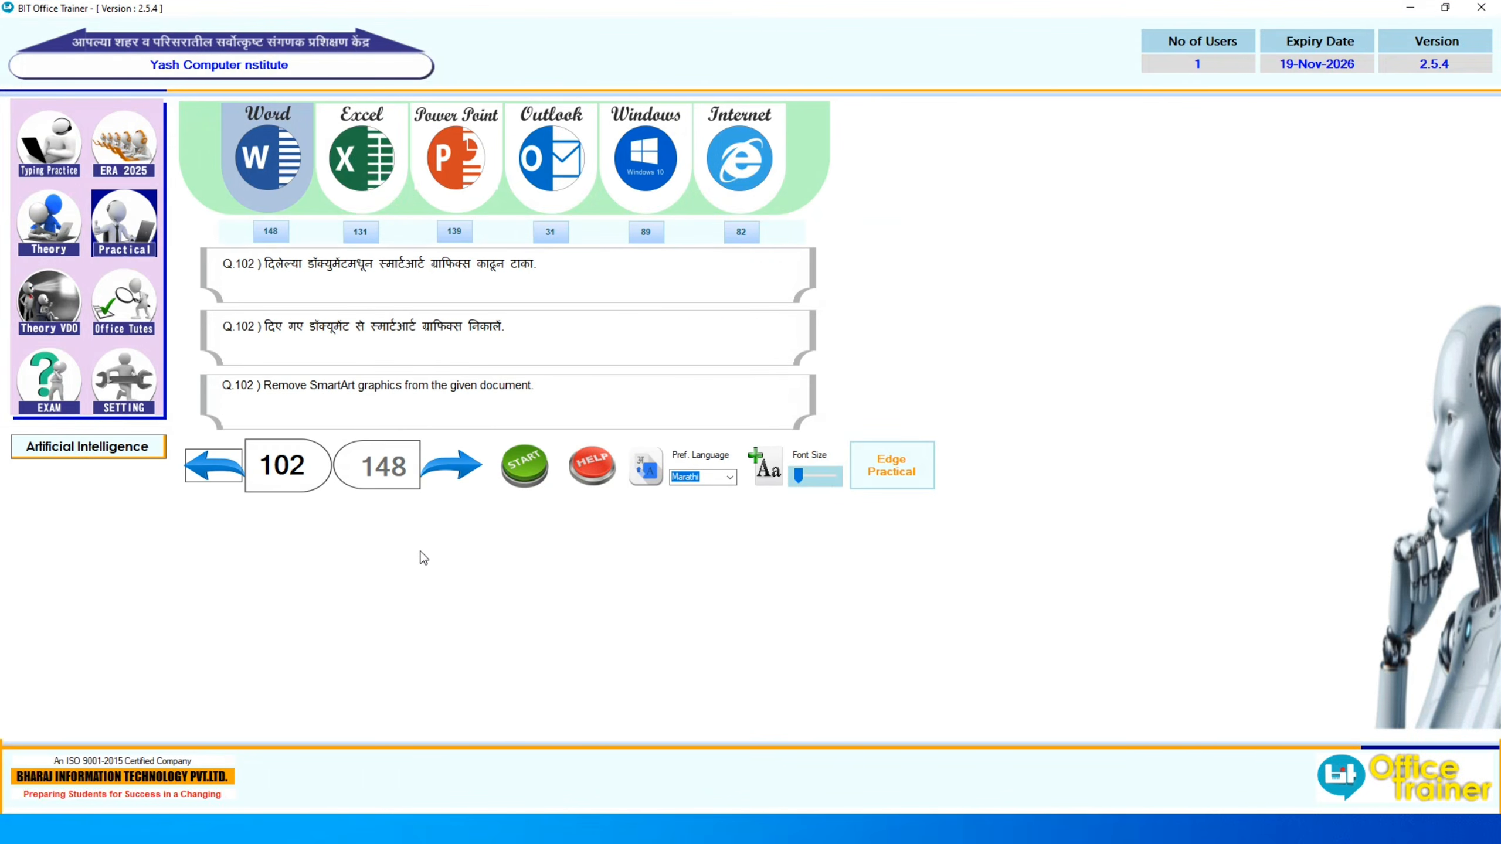
click(473, 464)
Step: Start question 103 and insert a Picture Content Control at the beginning of the resume
click(510, 461)
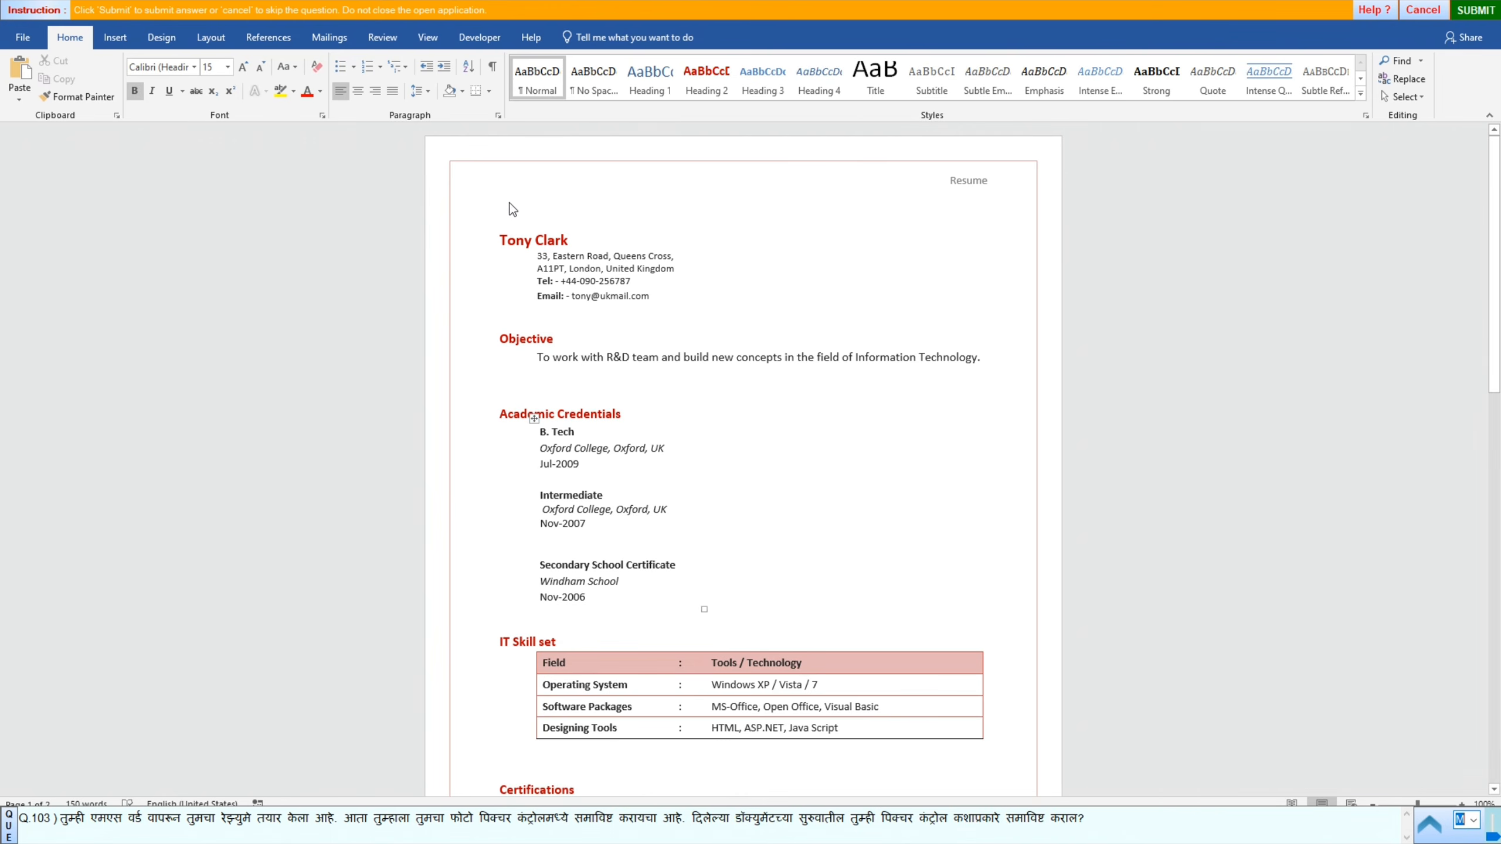
click(479, 38)
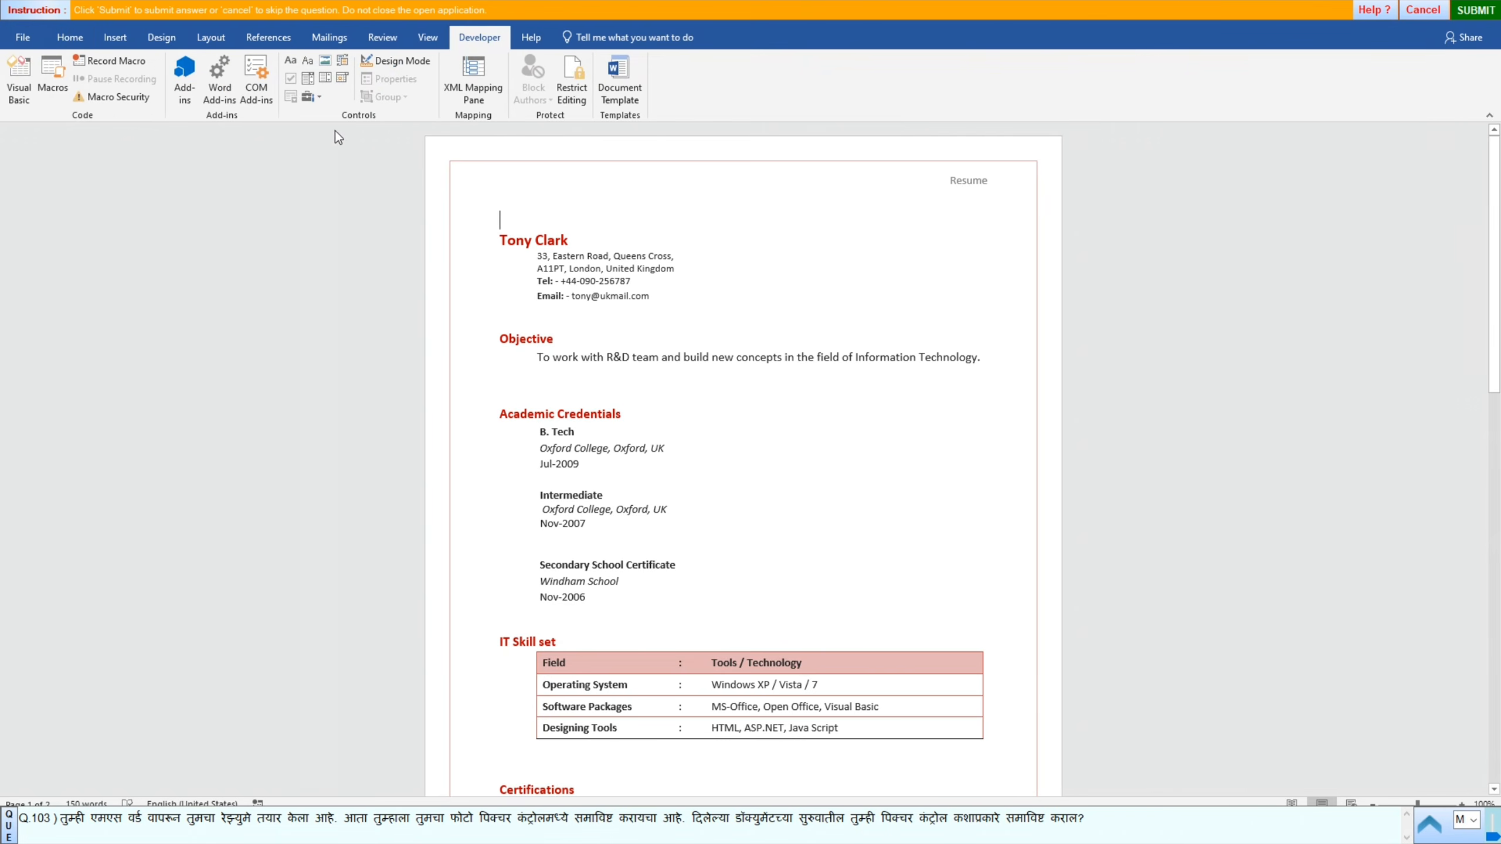
click(323, 62)
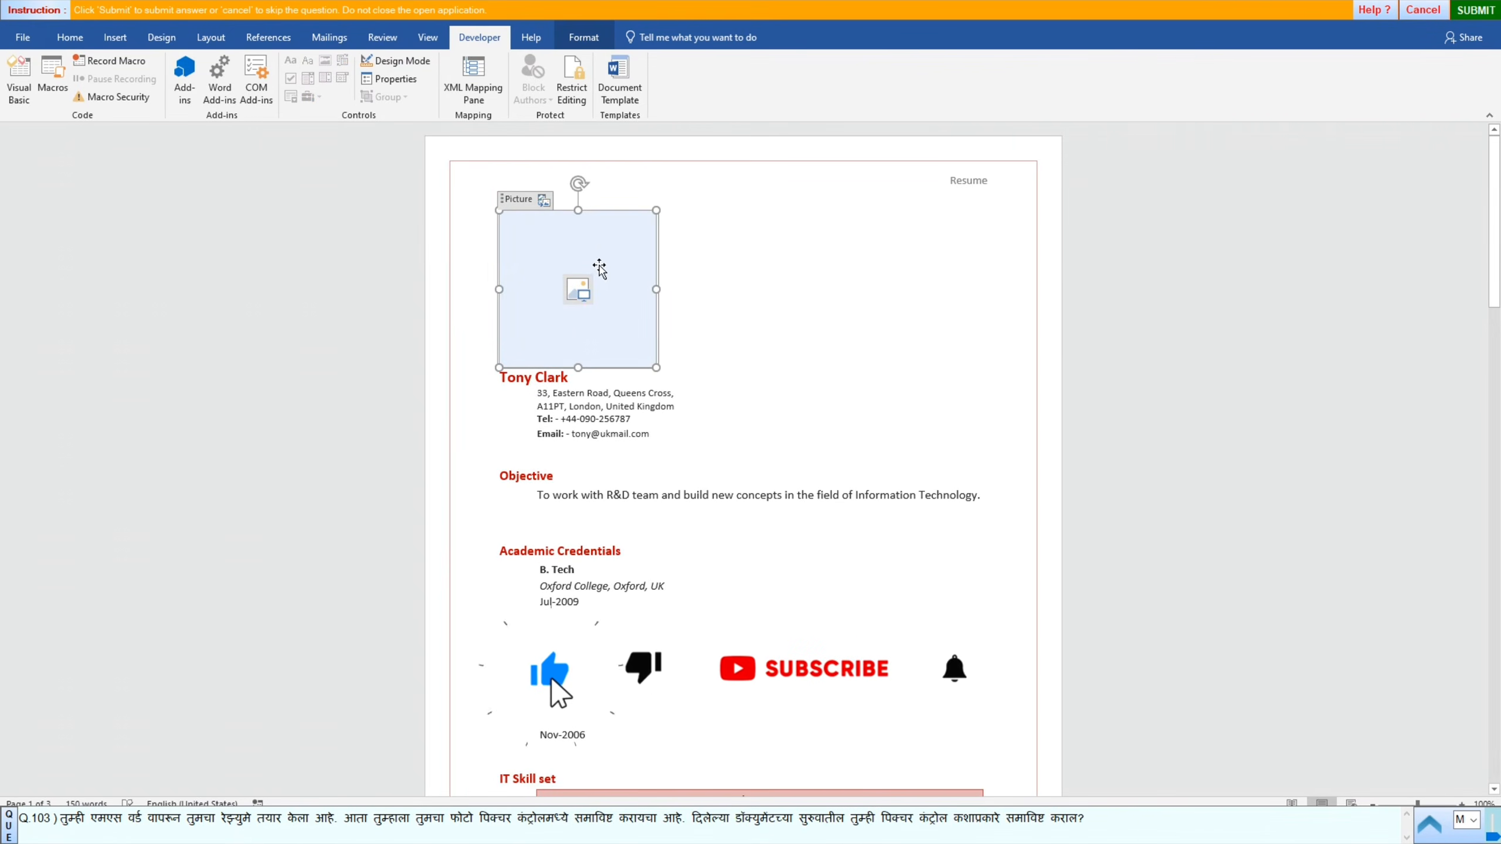
Step: Submit the answer to question 103 and start question 104
click(1481, 9)
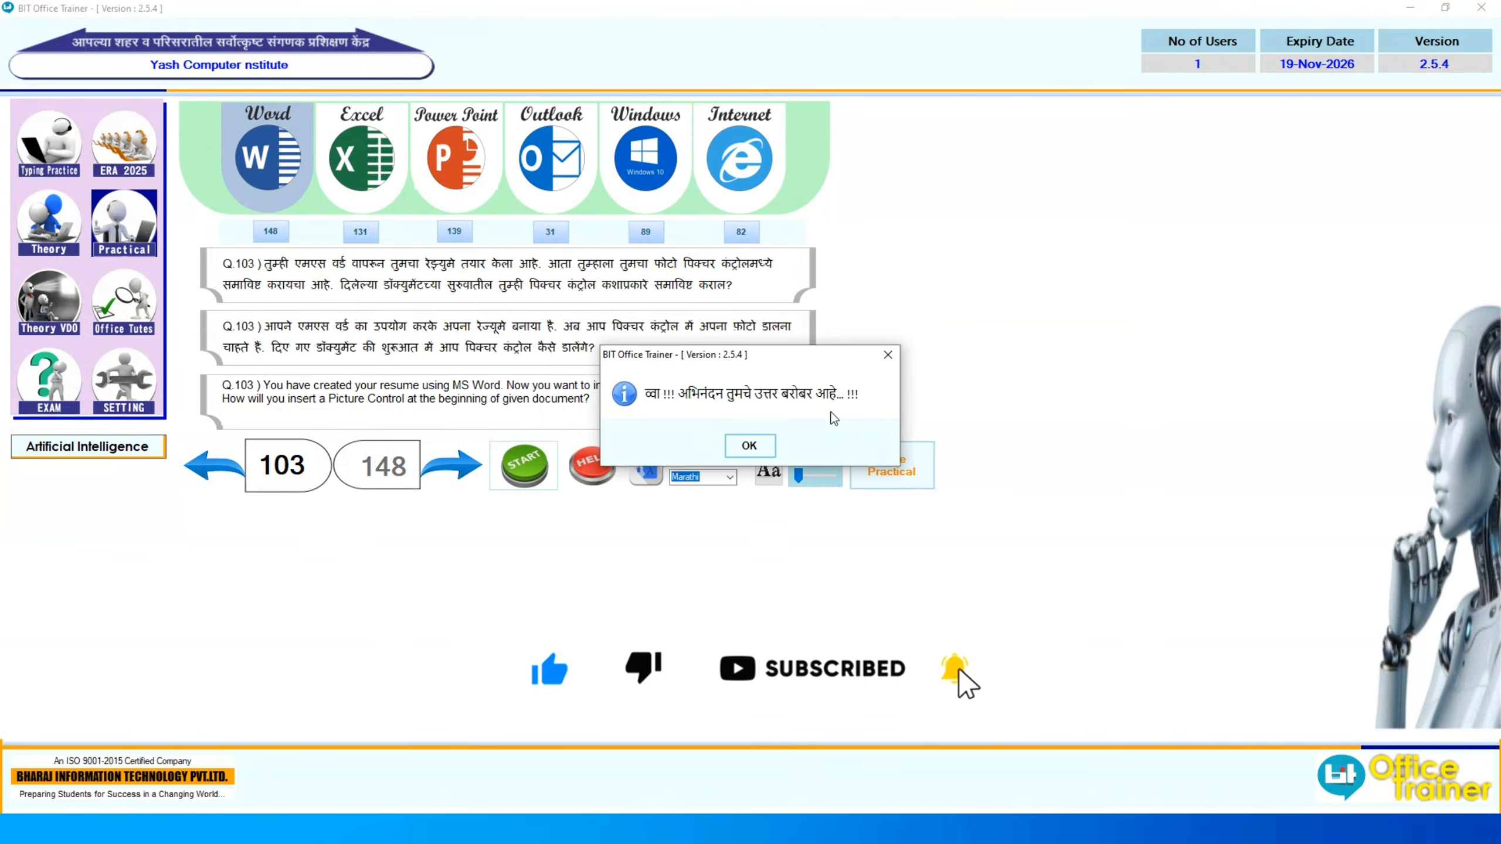
click(749, 445)
click(434, 464)
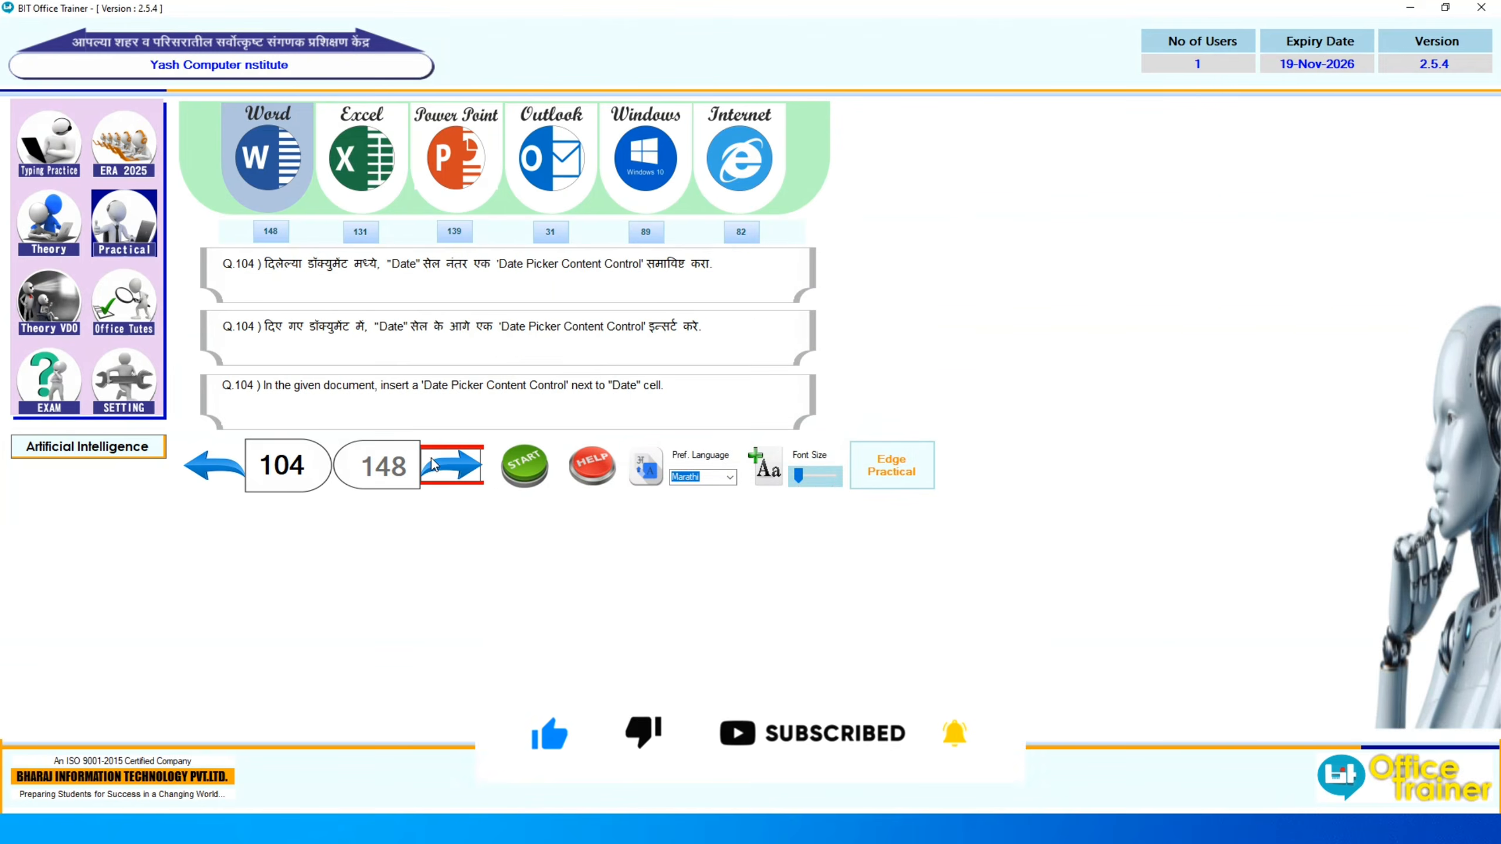
click(526, 468)
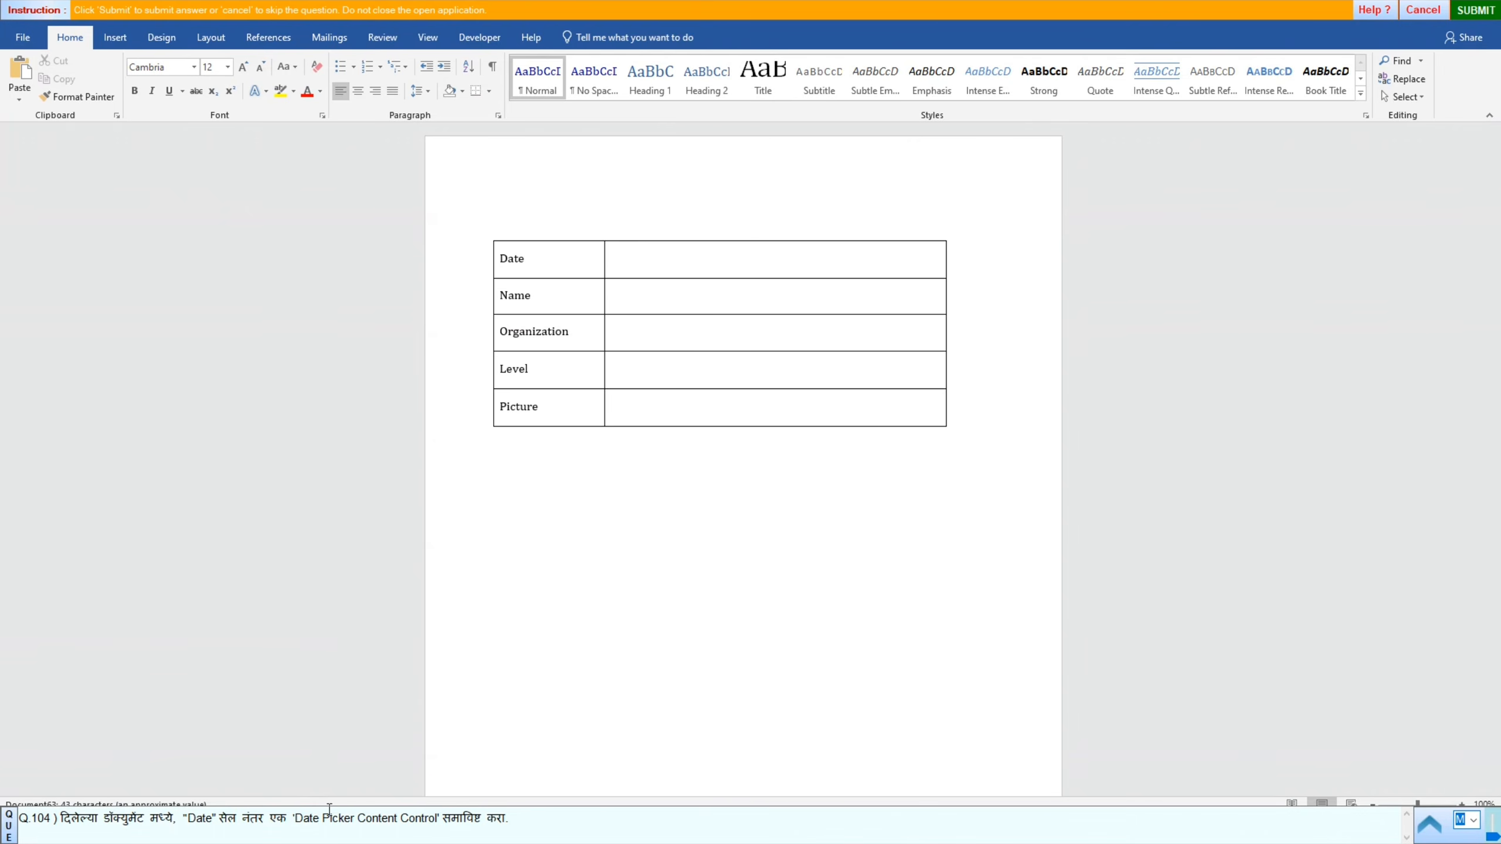
Step: Insert a Date Picker Content Control in the empty cell next to "Date" and submit the answer
click(621, 261)
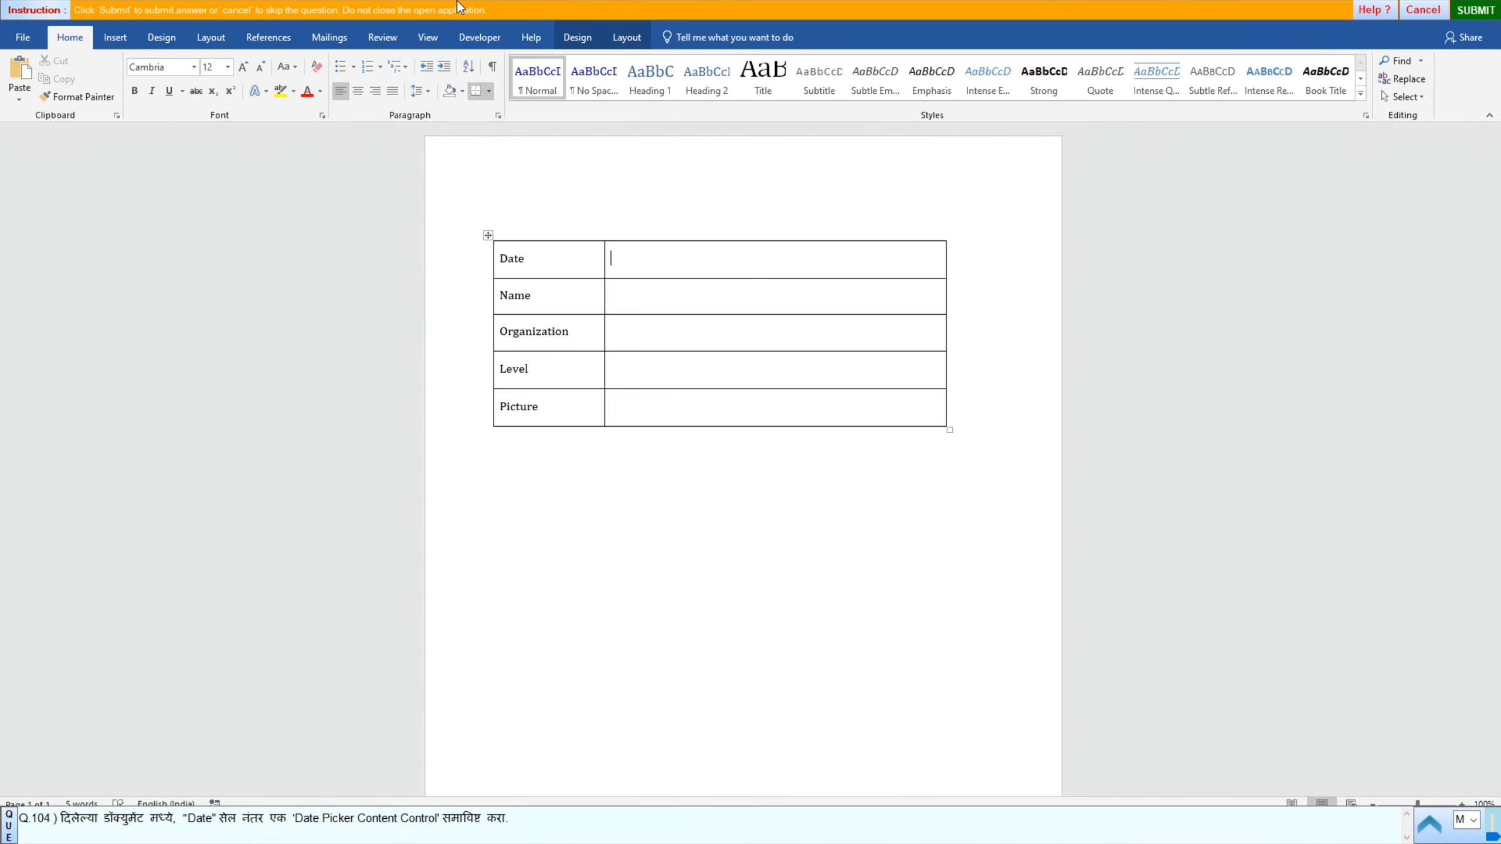
click(467, 37)
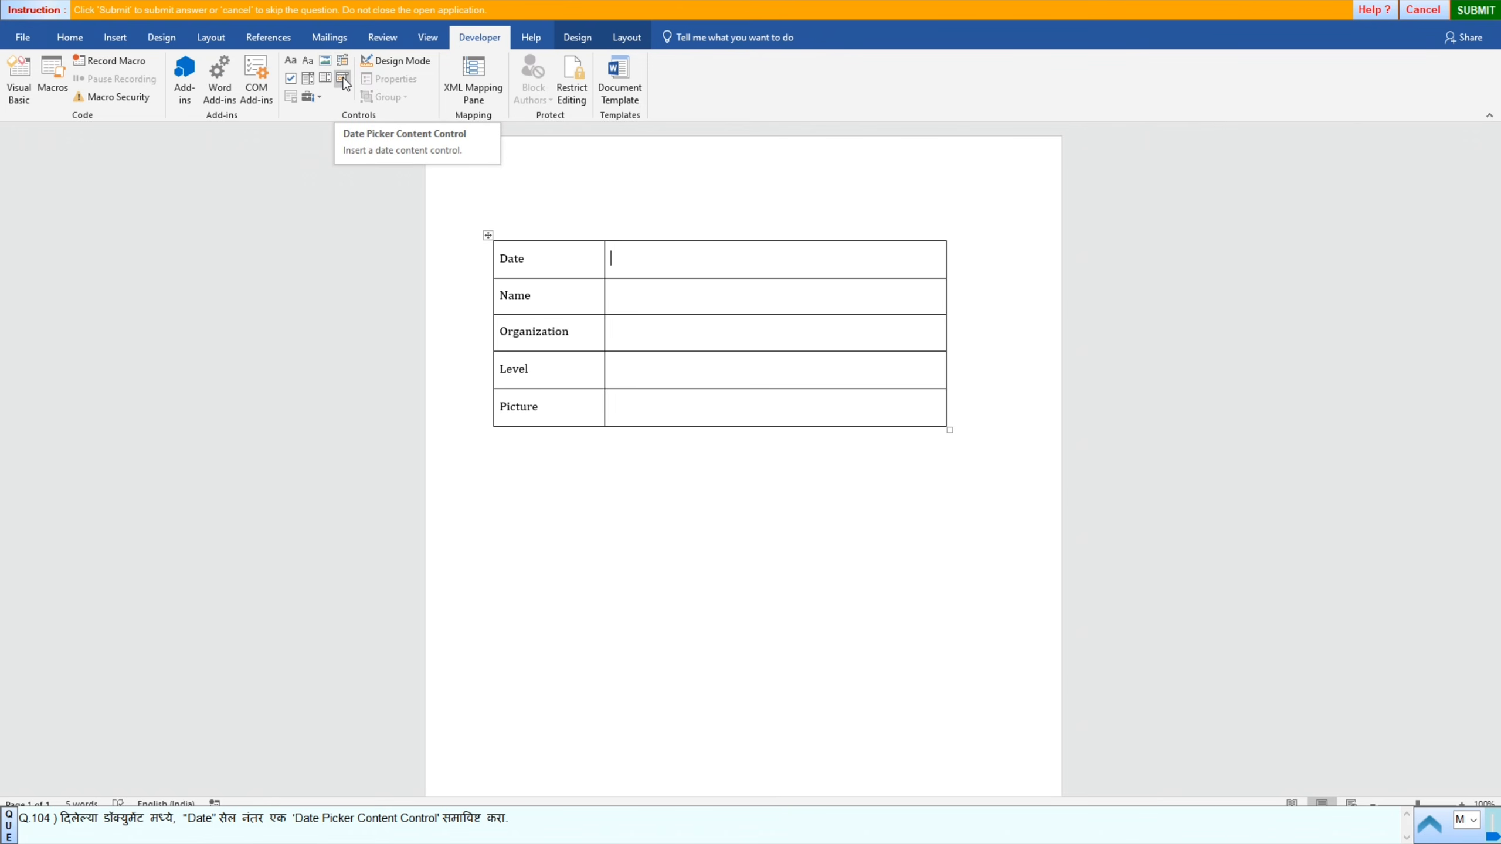
click(344, 79)
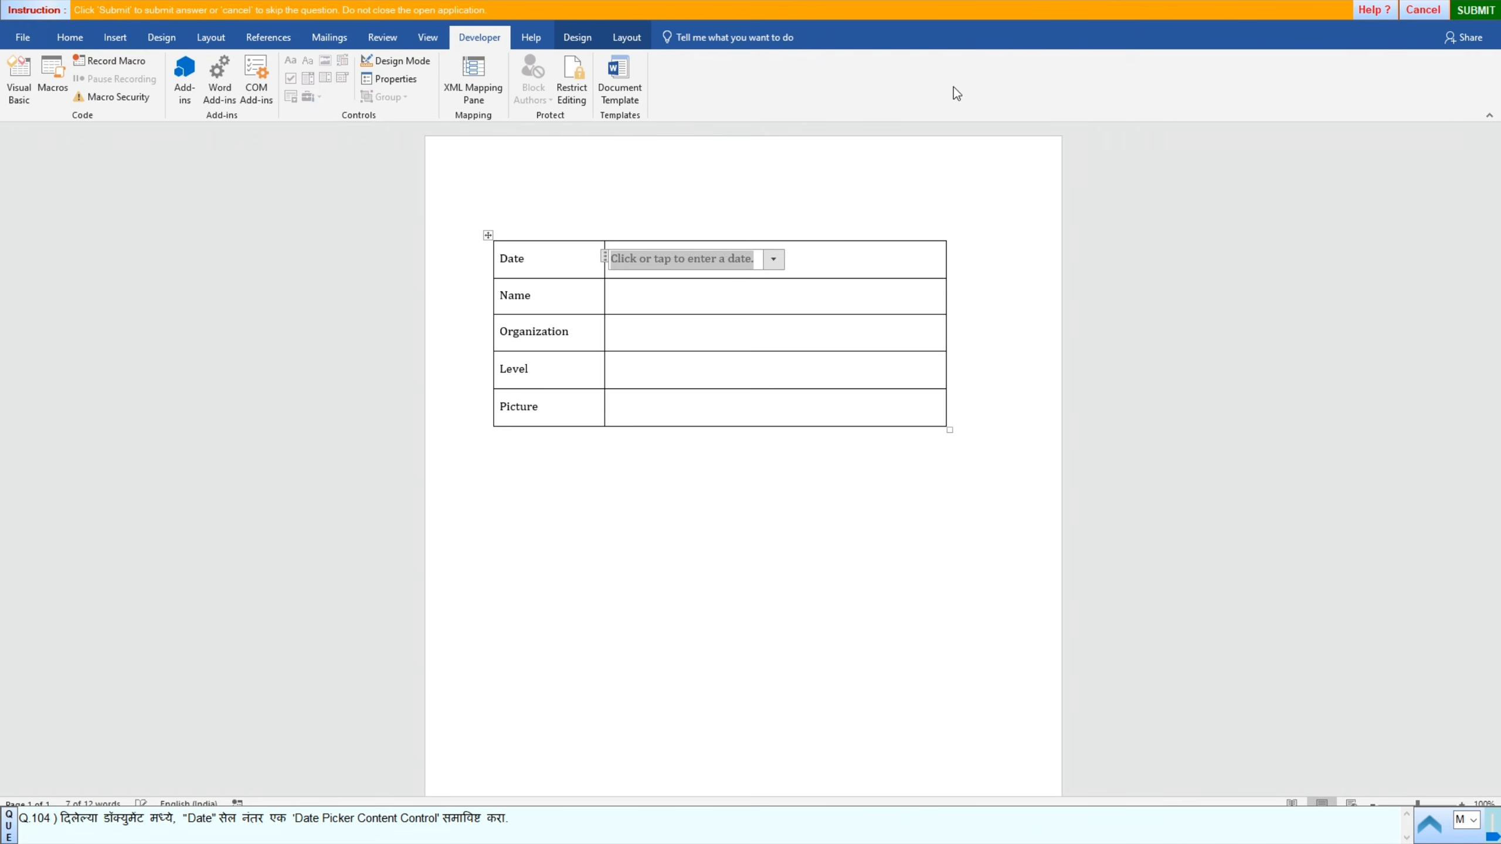
click(1477, 10)
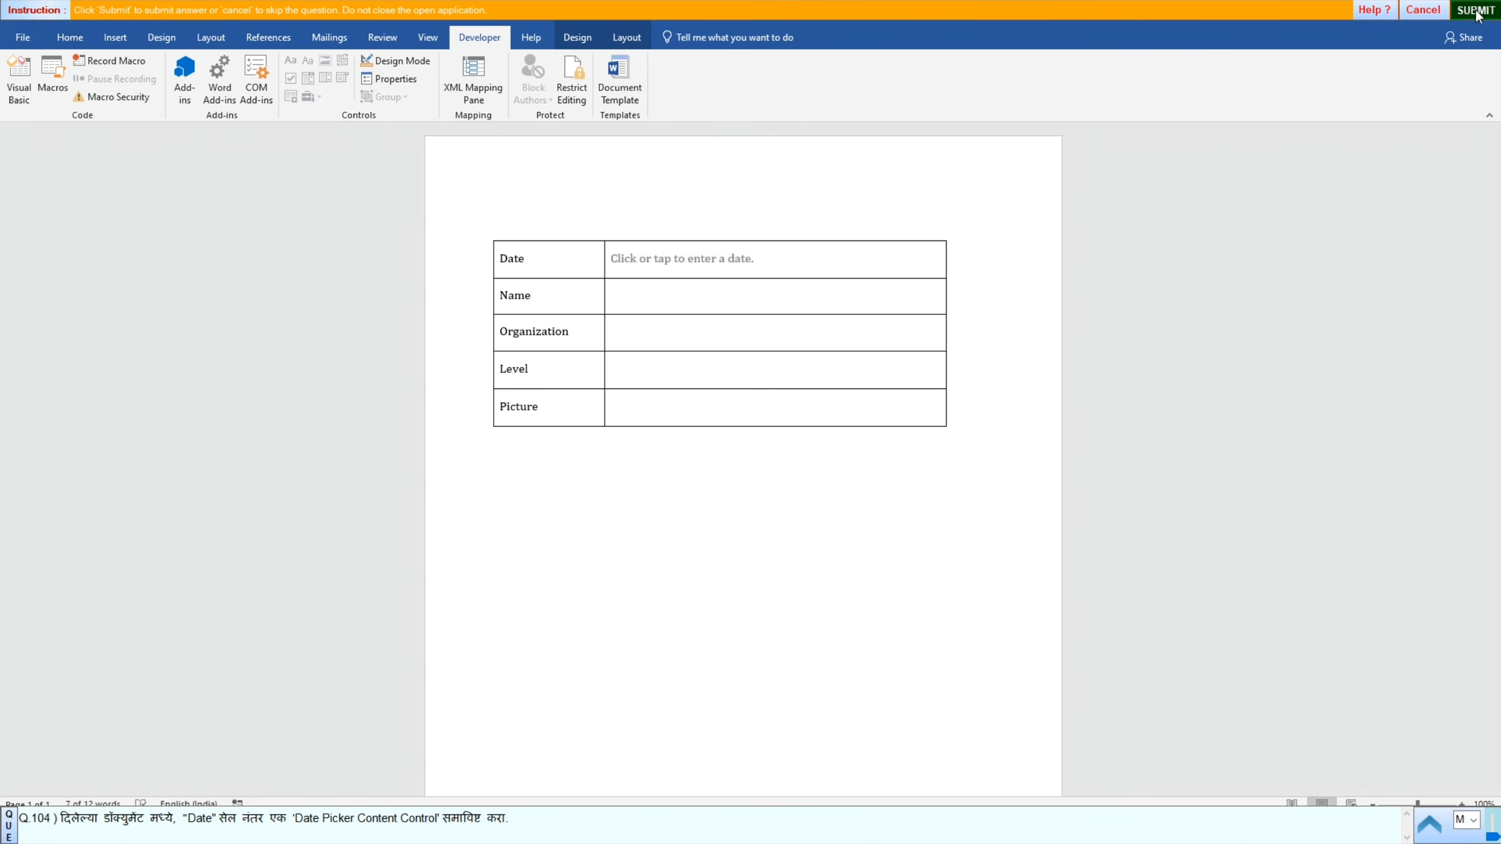
click(748, 445)
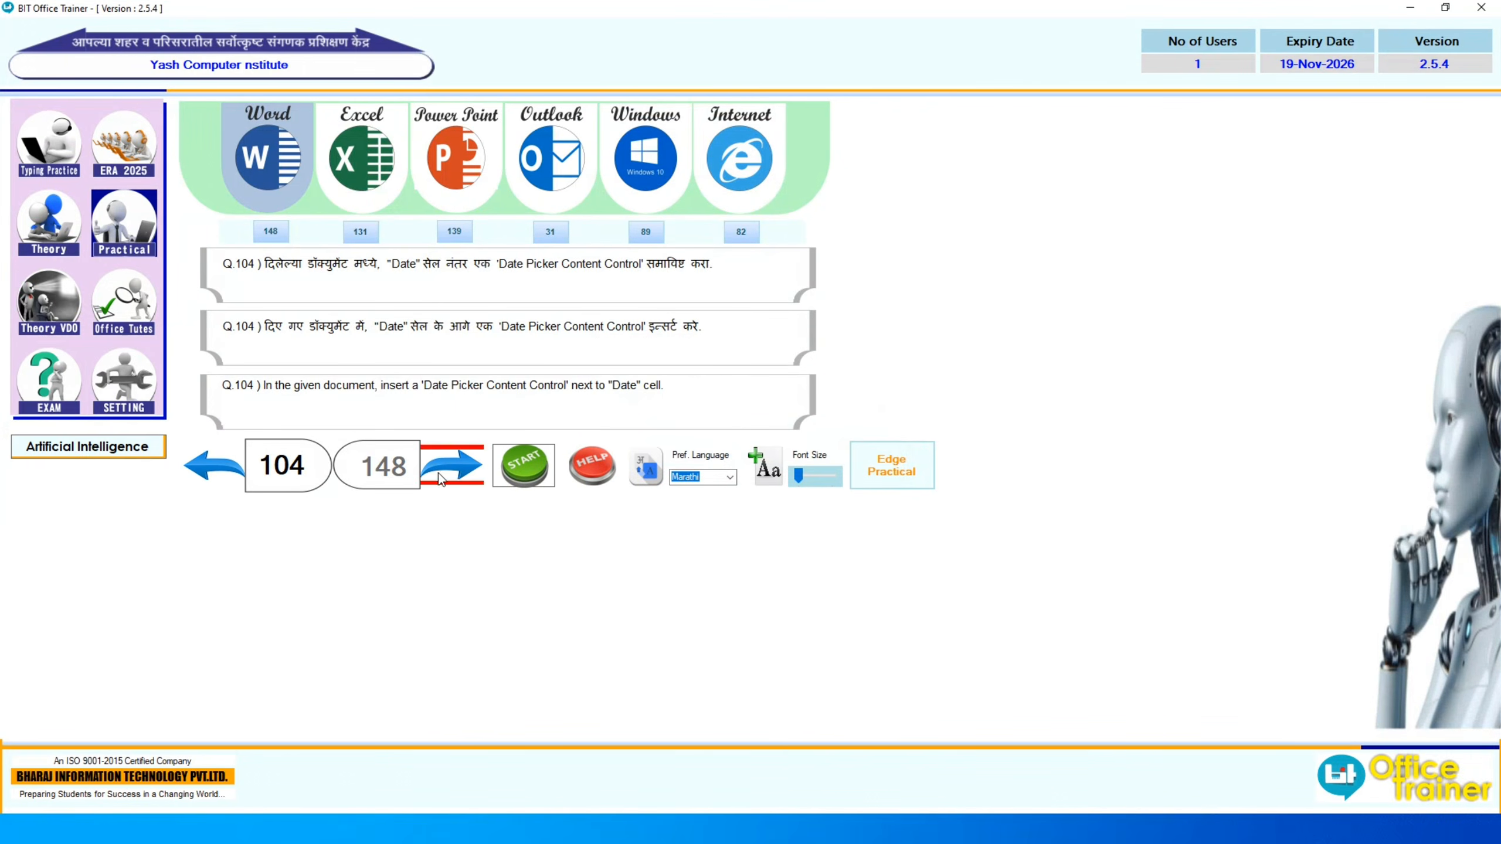
Step: For question 105, insert a Plain Text Content Control in the cell next to "Name" and submit the answer
click(438, 478)
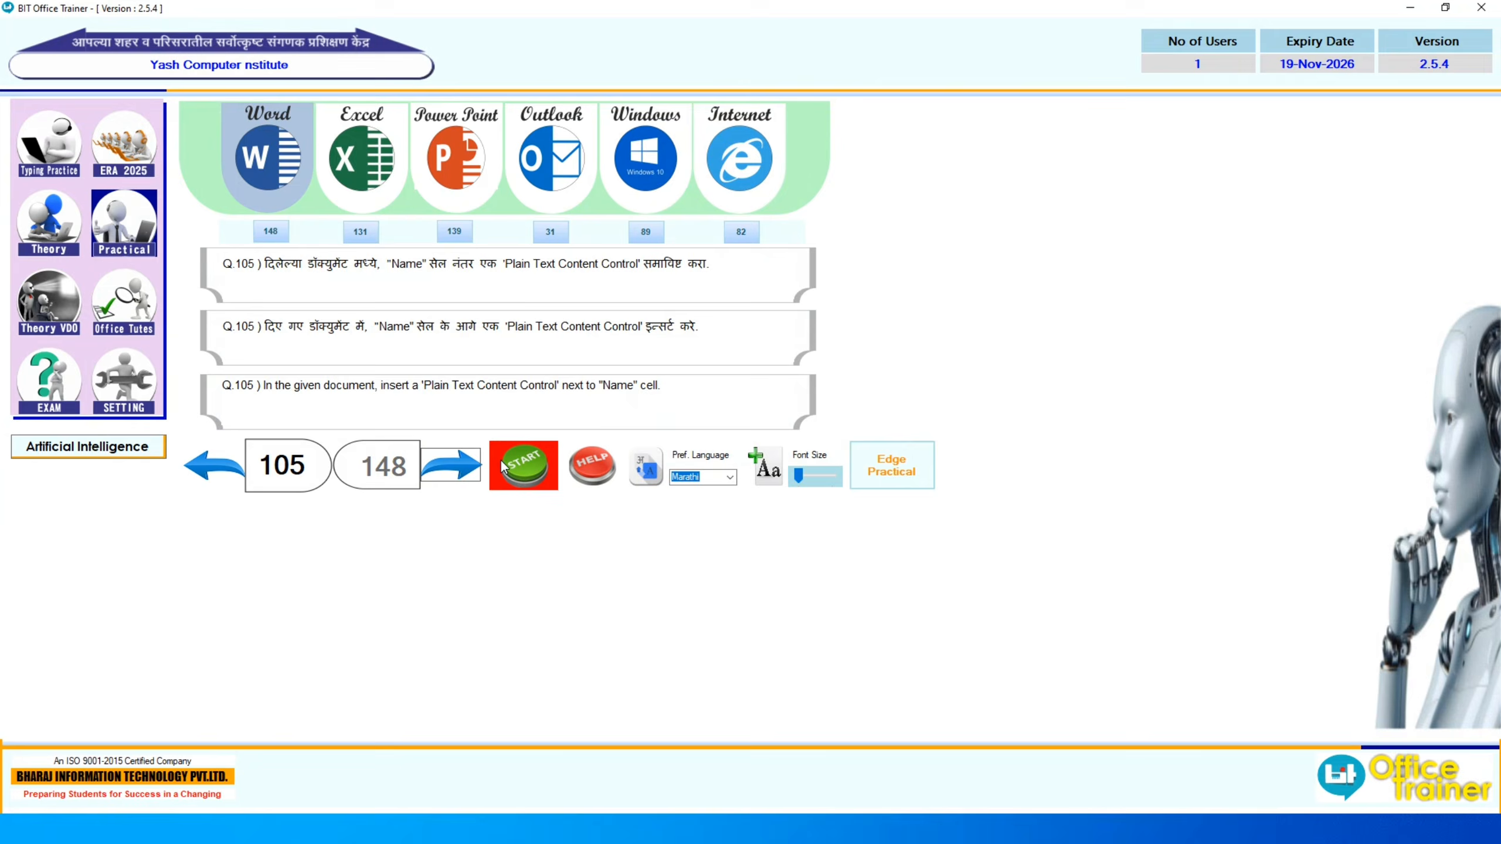
click(533, 472)
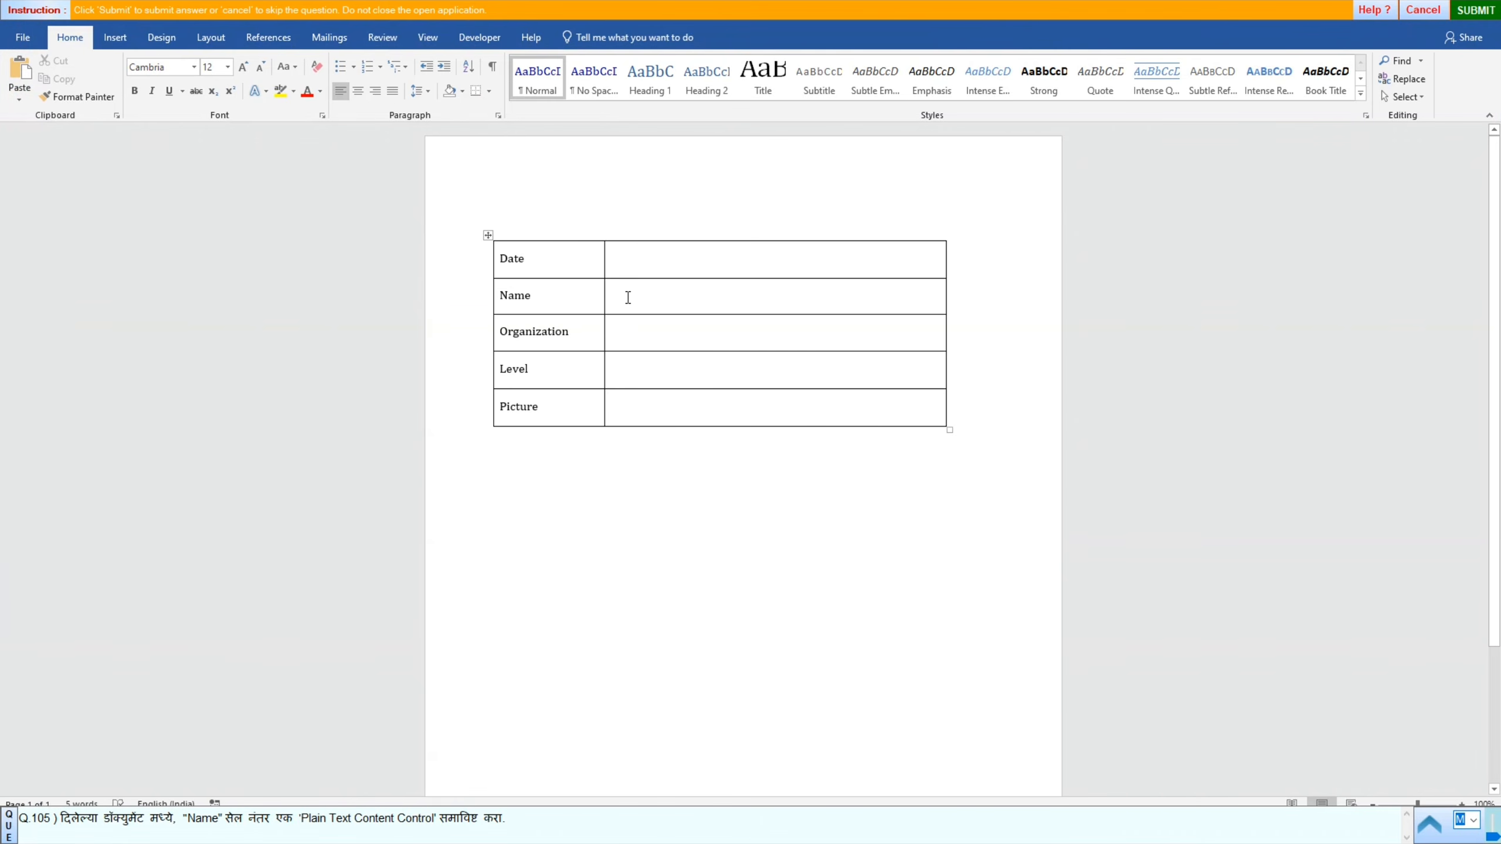
click(628, 297)
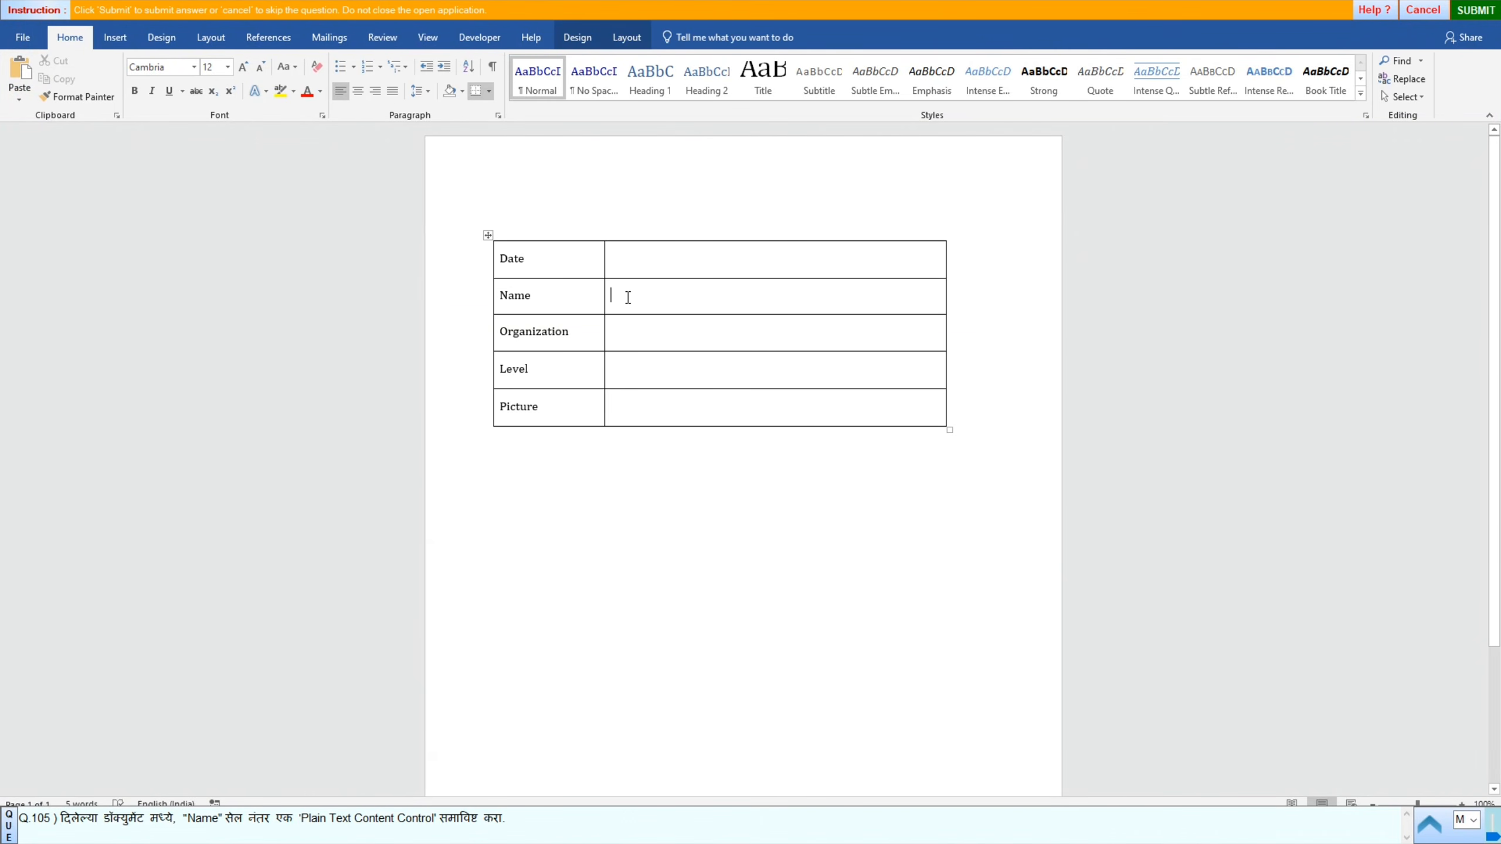
click(477, 38)
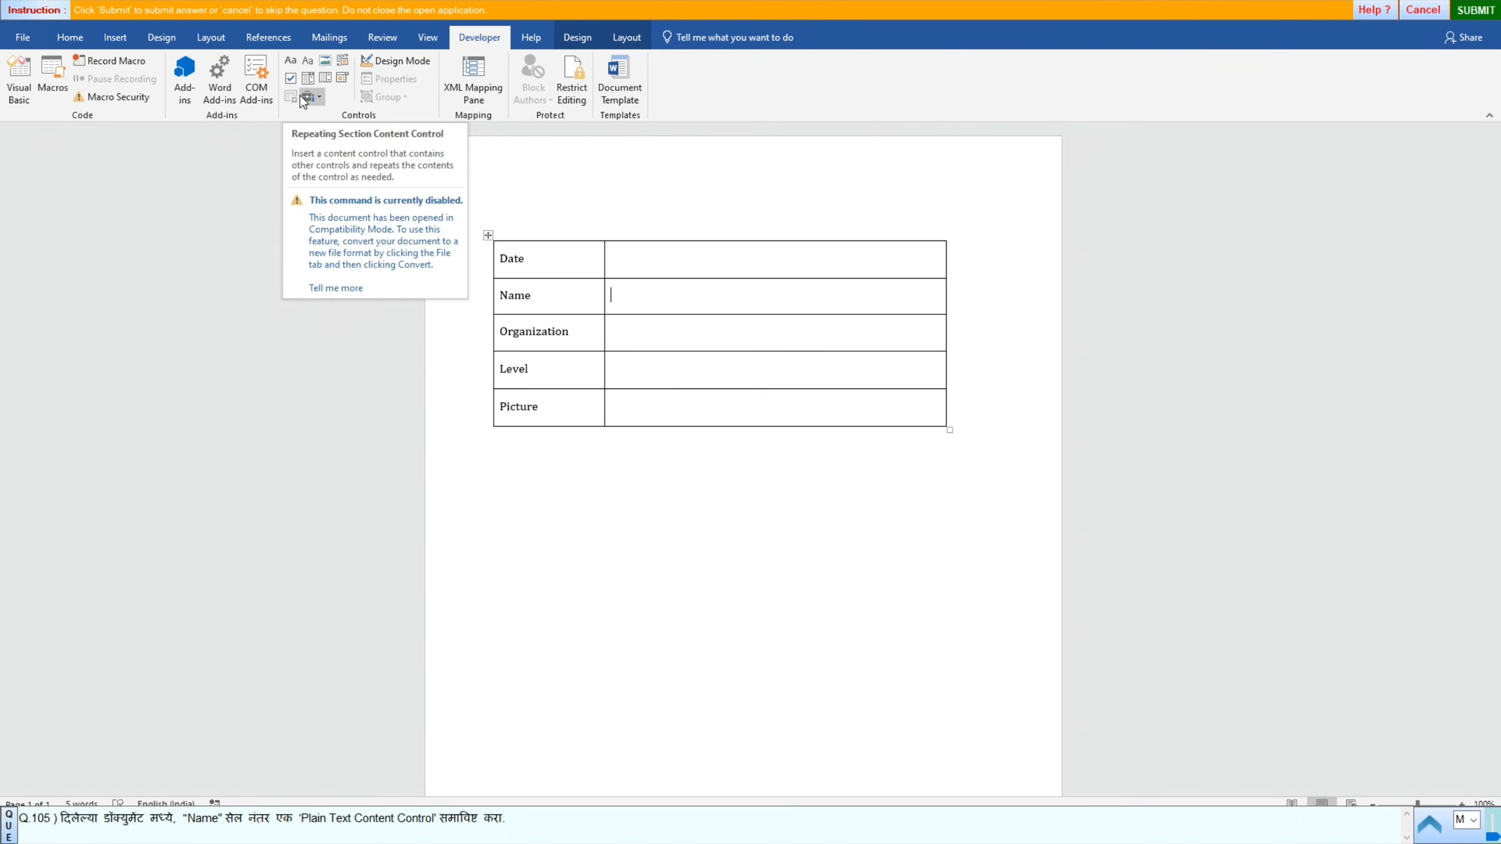
click(306, 61)
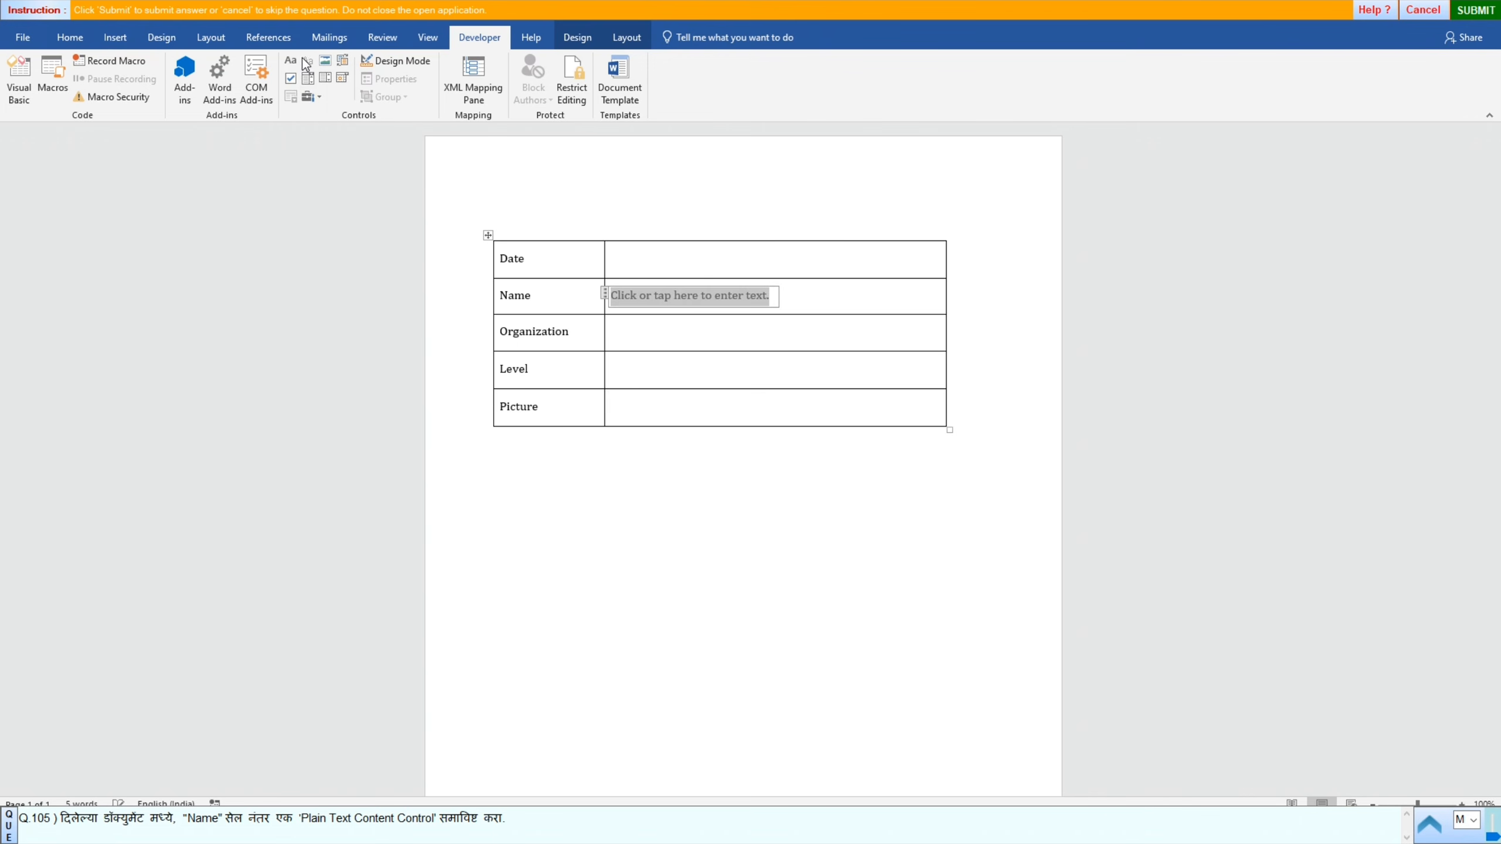
click(1476, 9)
click(762, 445)
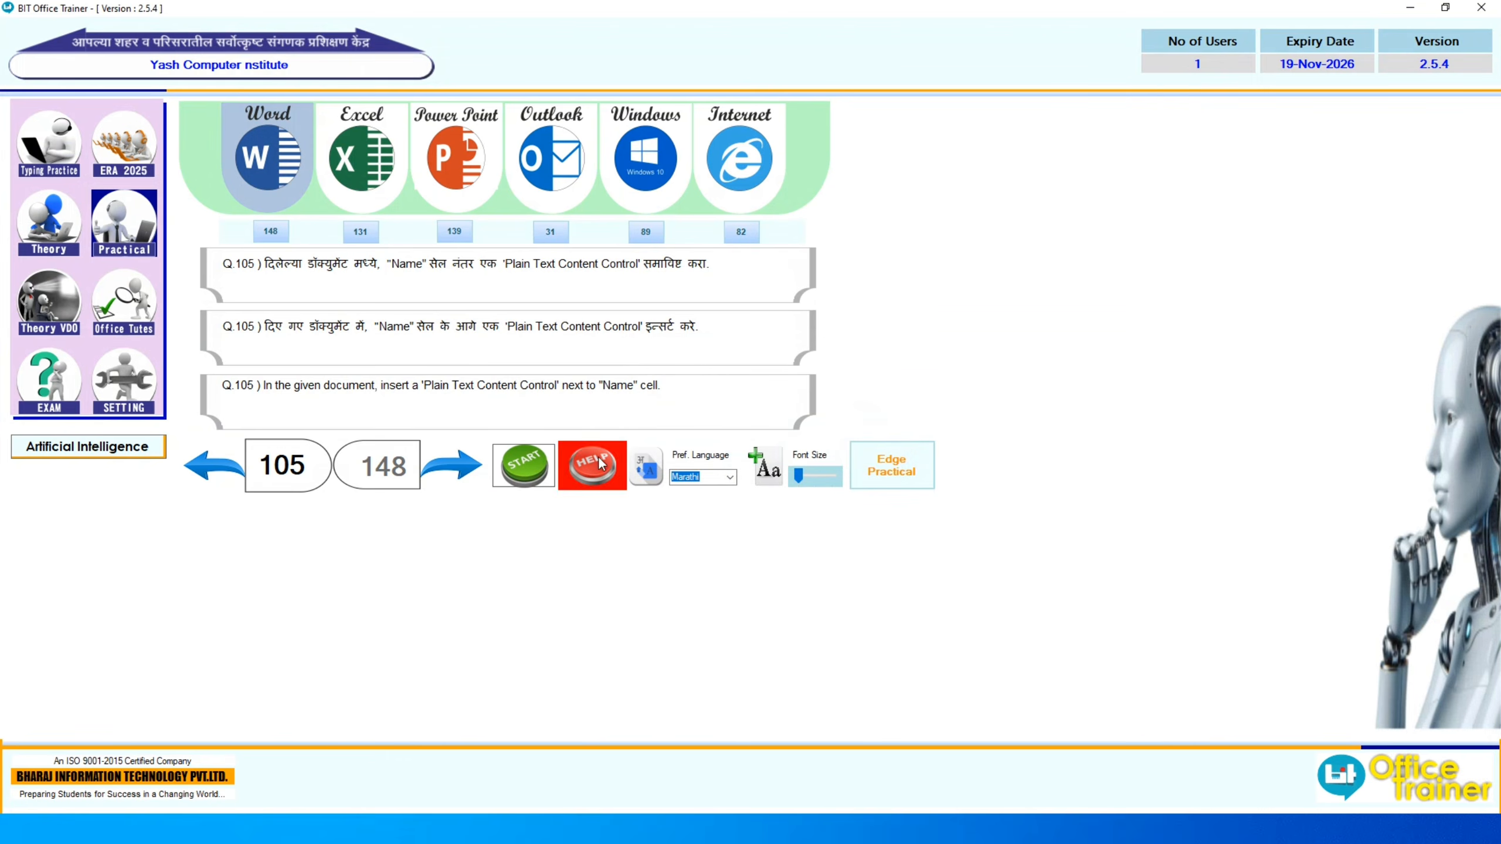
Step: For question 106, insert a Drop-Down List Content Control in the cell next to "Organization" and submit the answer
click(454, 464)
click(518, 487)
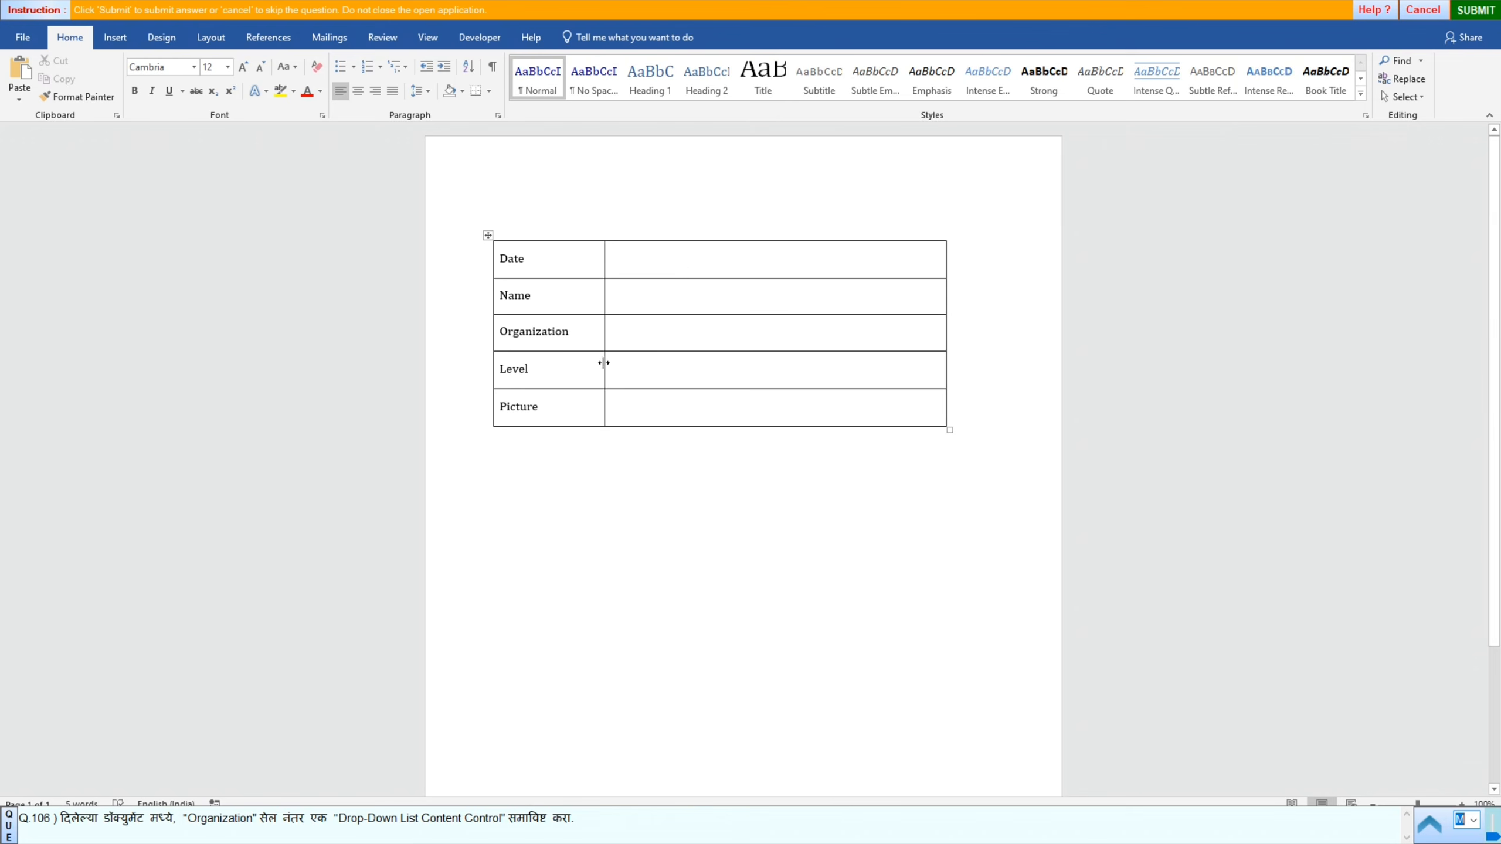
double_click(629, 334)
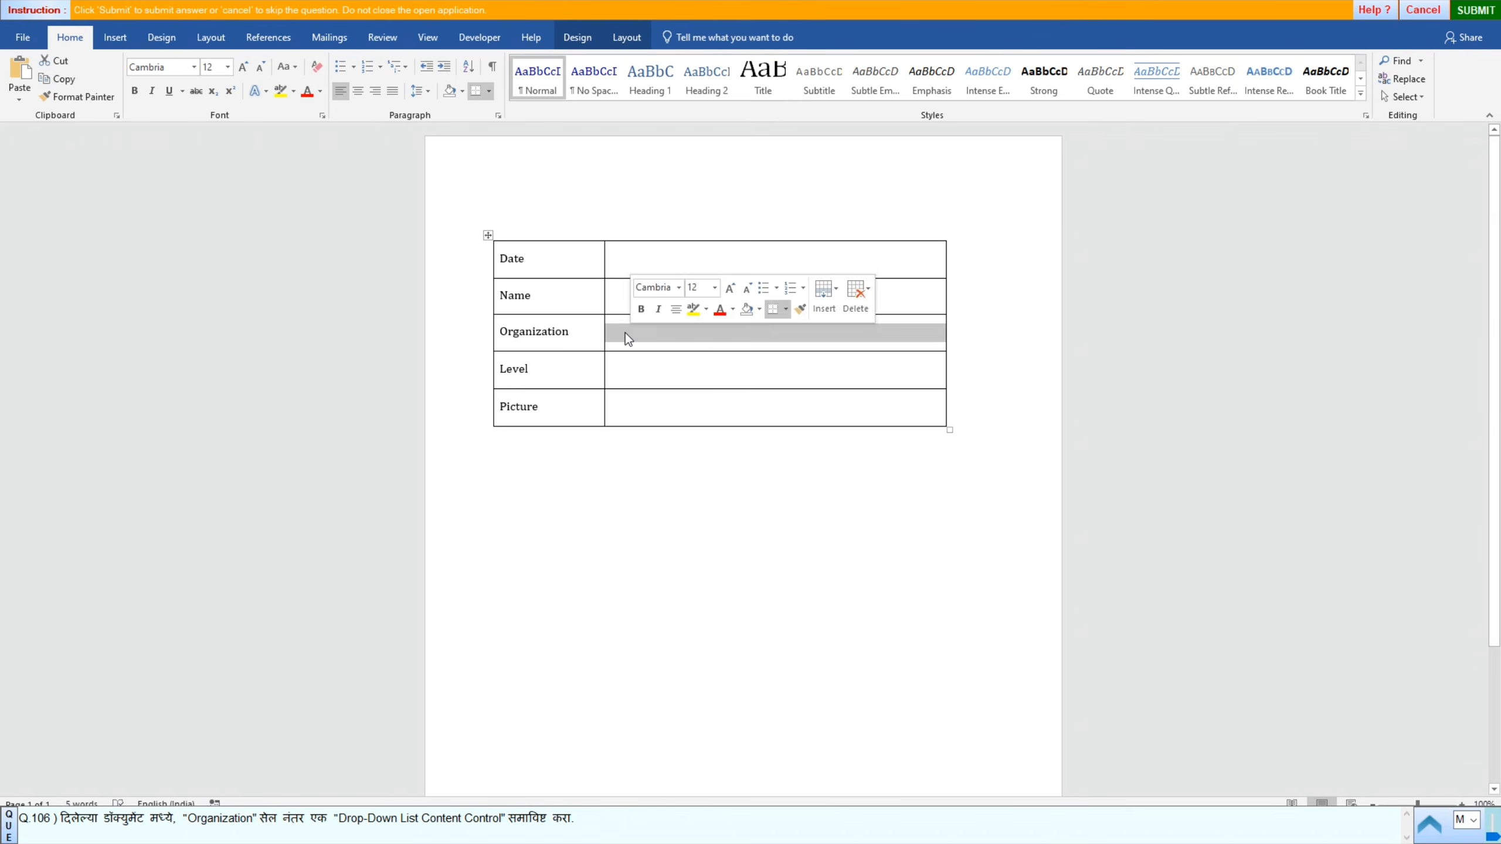
click(625, 334)
click(479, 35)
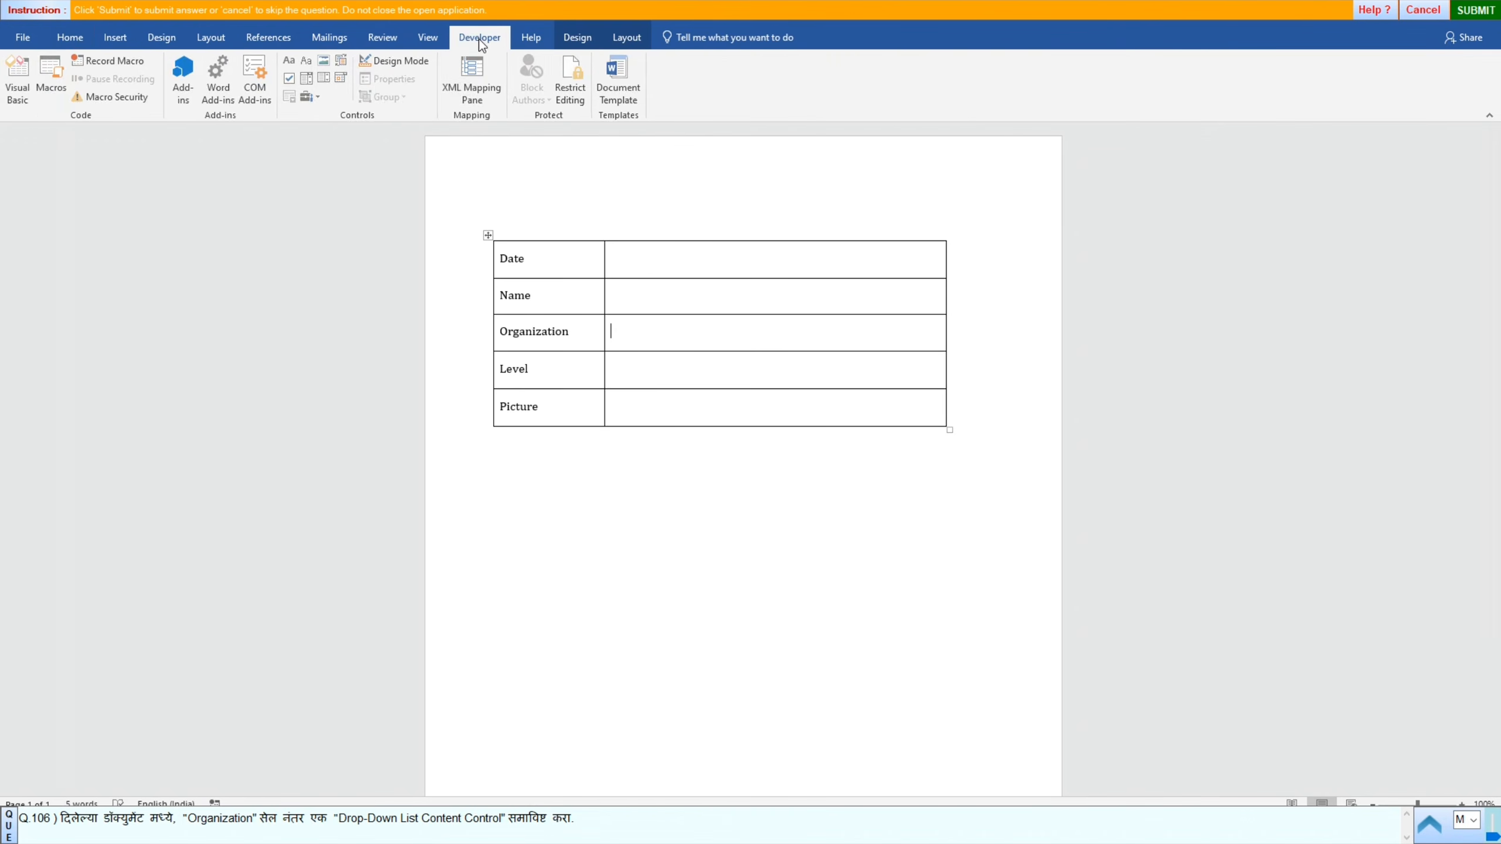
click(324, 79)
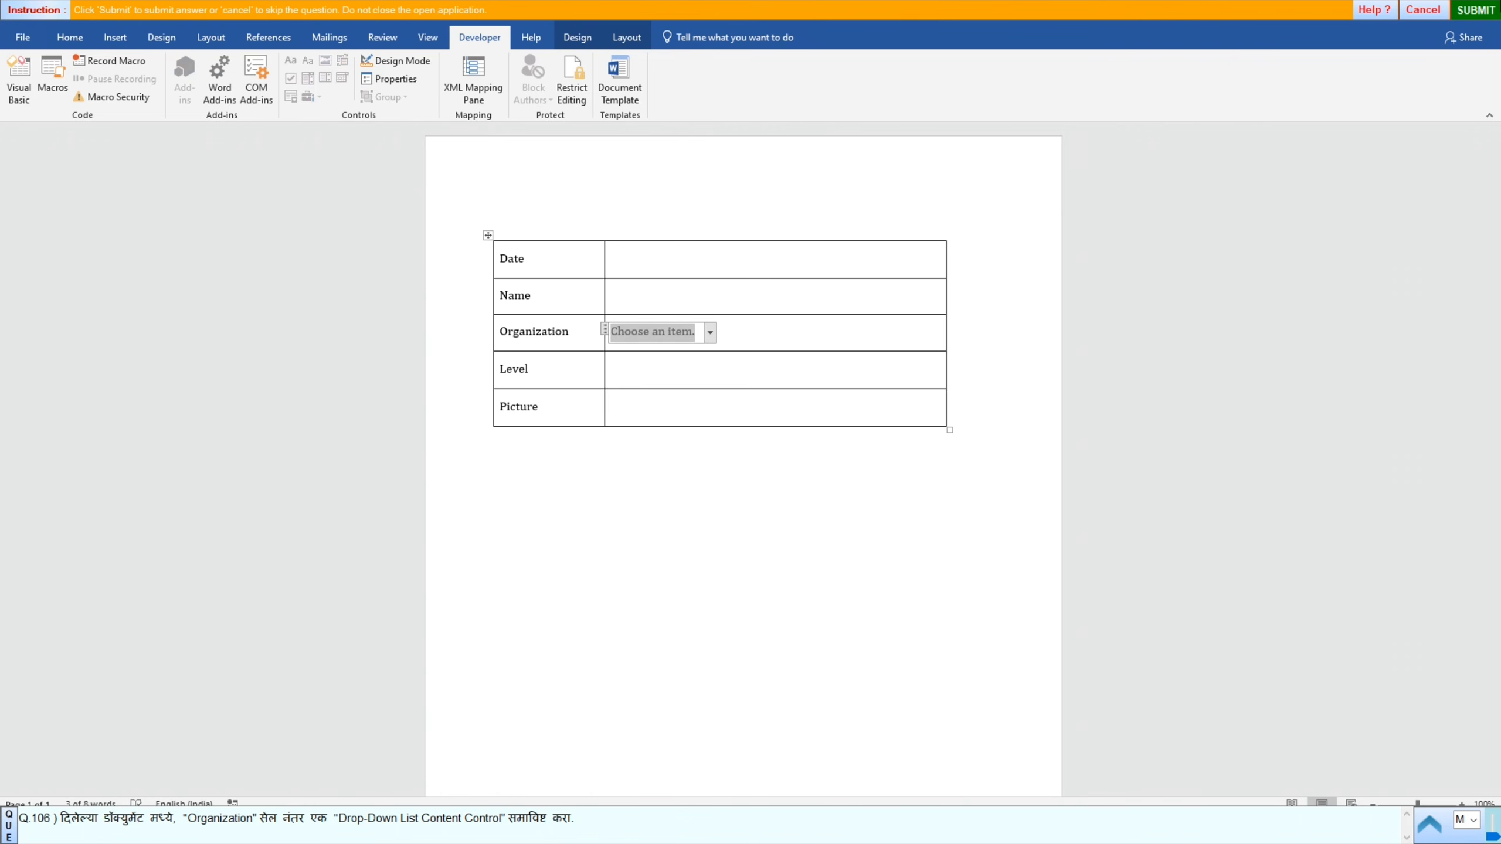
click(1476, 9)
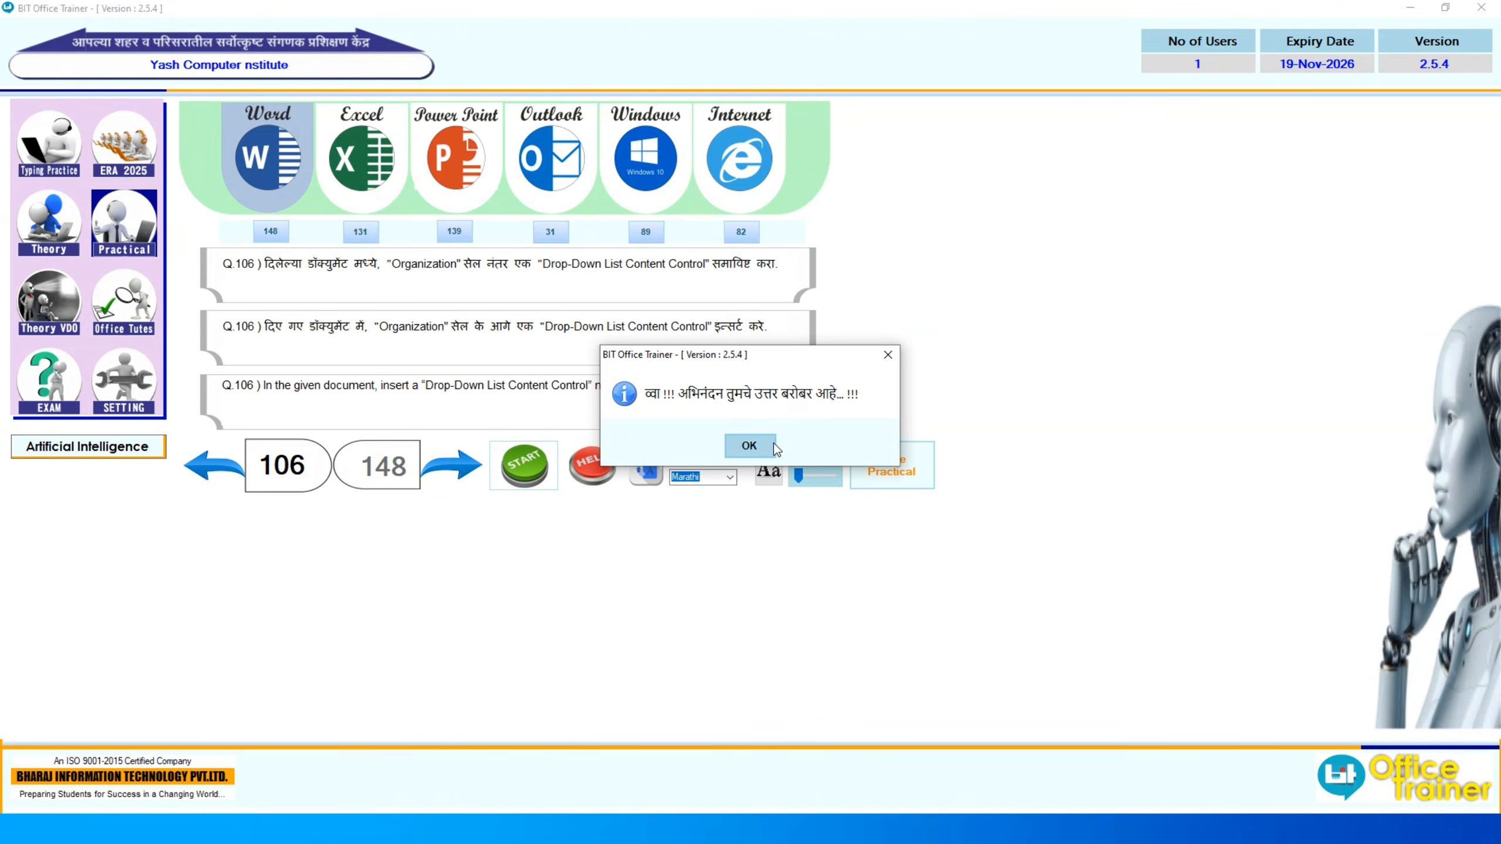
click(774, 446)
Step: For question 107, insert a Picture Content Control in the cell next to "Picture" and submit the answer
click(433, 473)
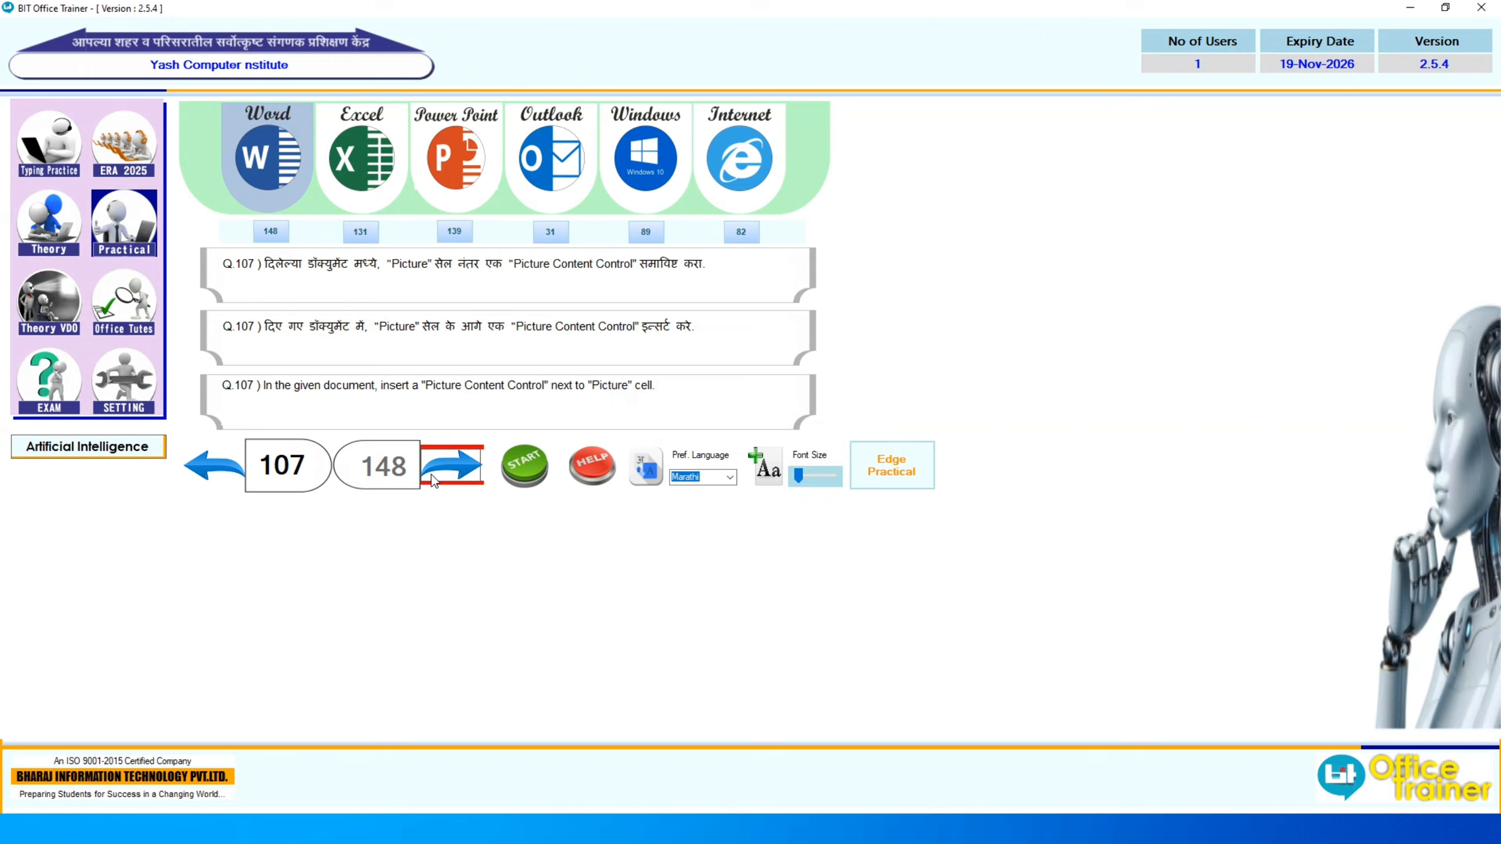
click(510, 465)
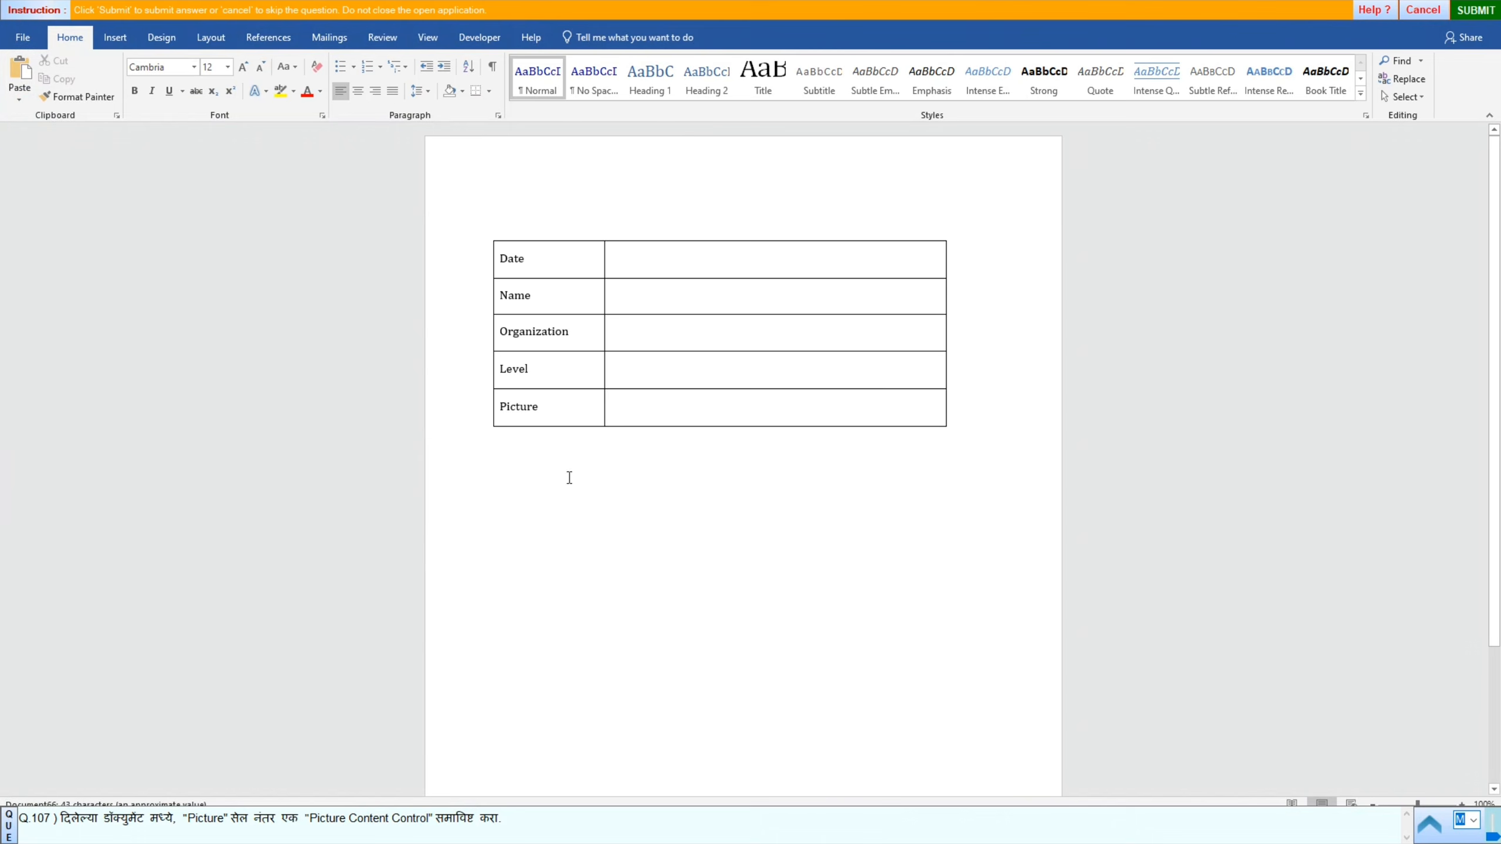
click(621, 411)
click(479, 38)
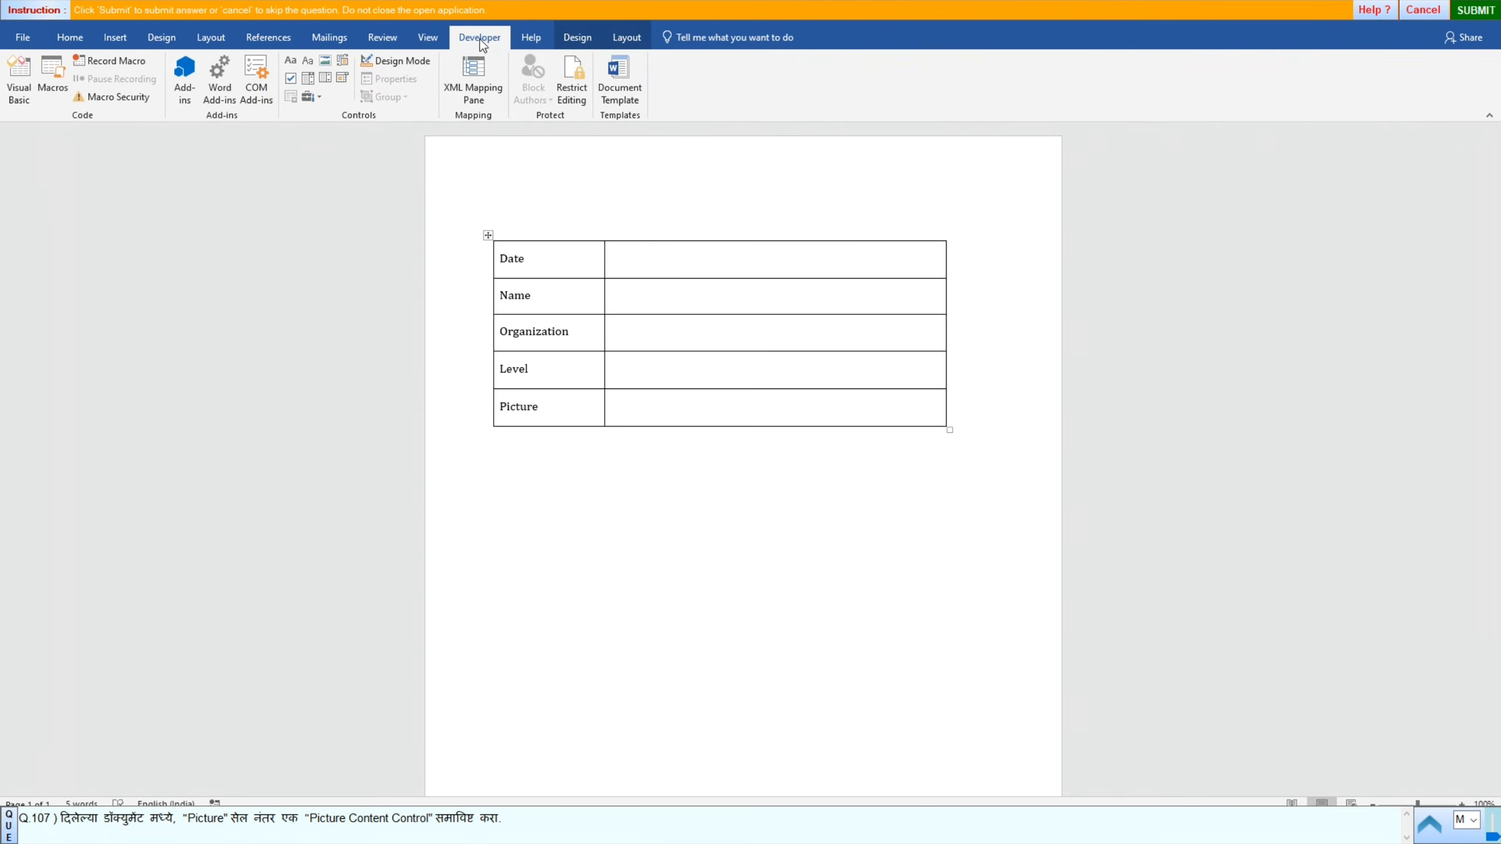
click(325, 68)
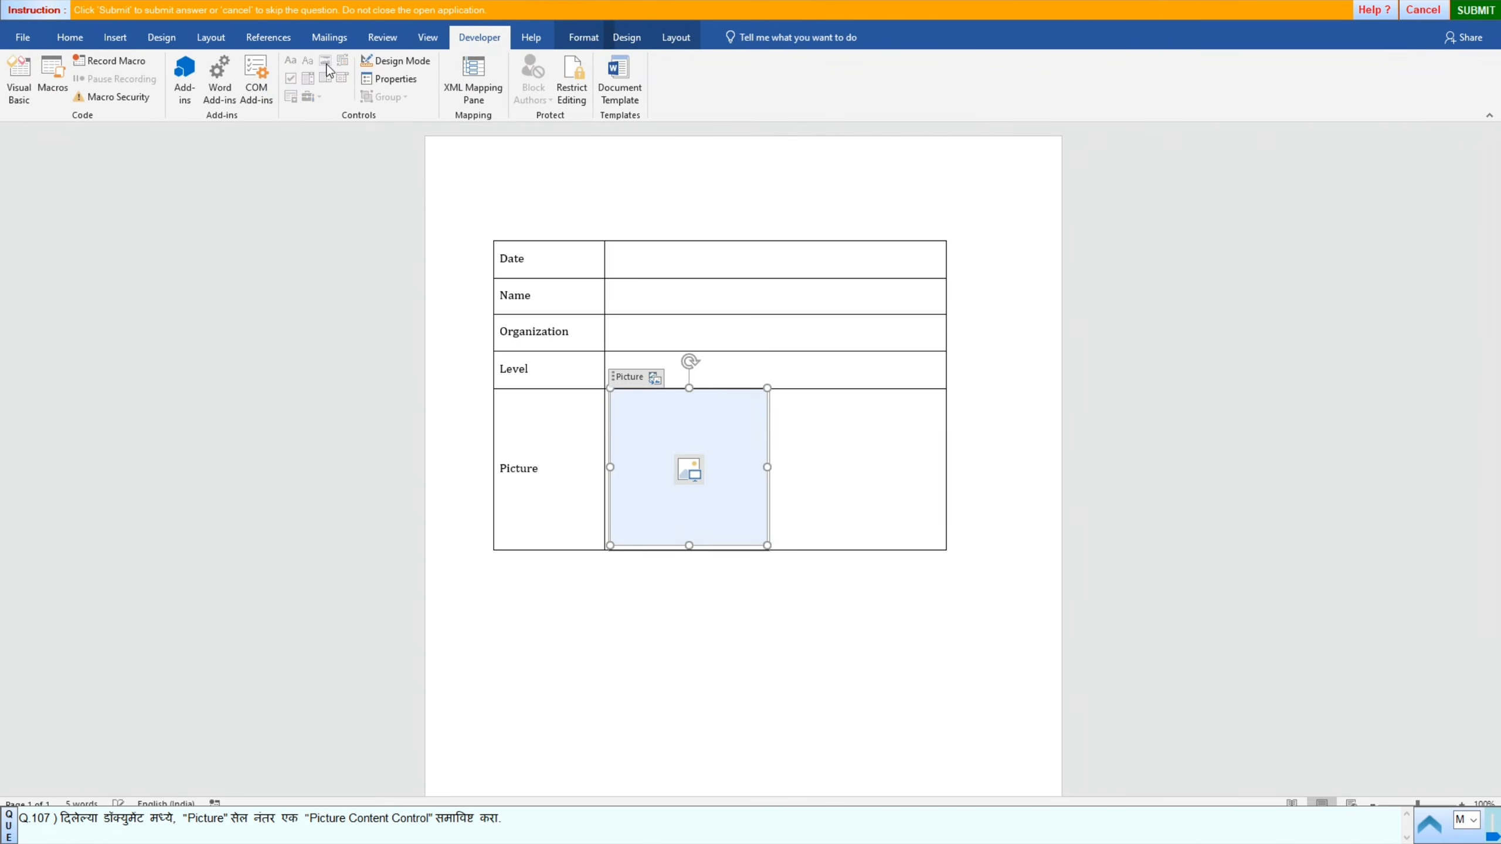
click(1475, 10)
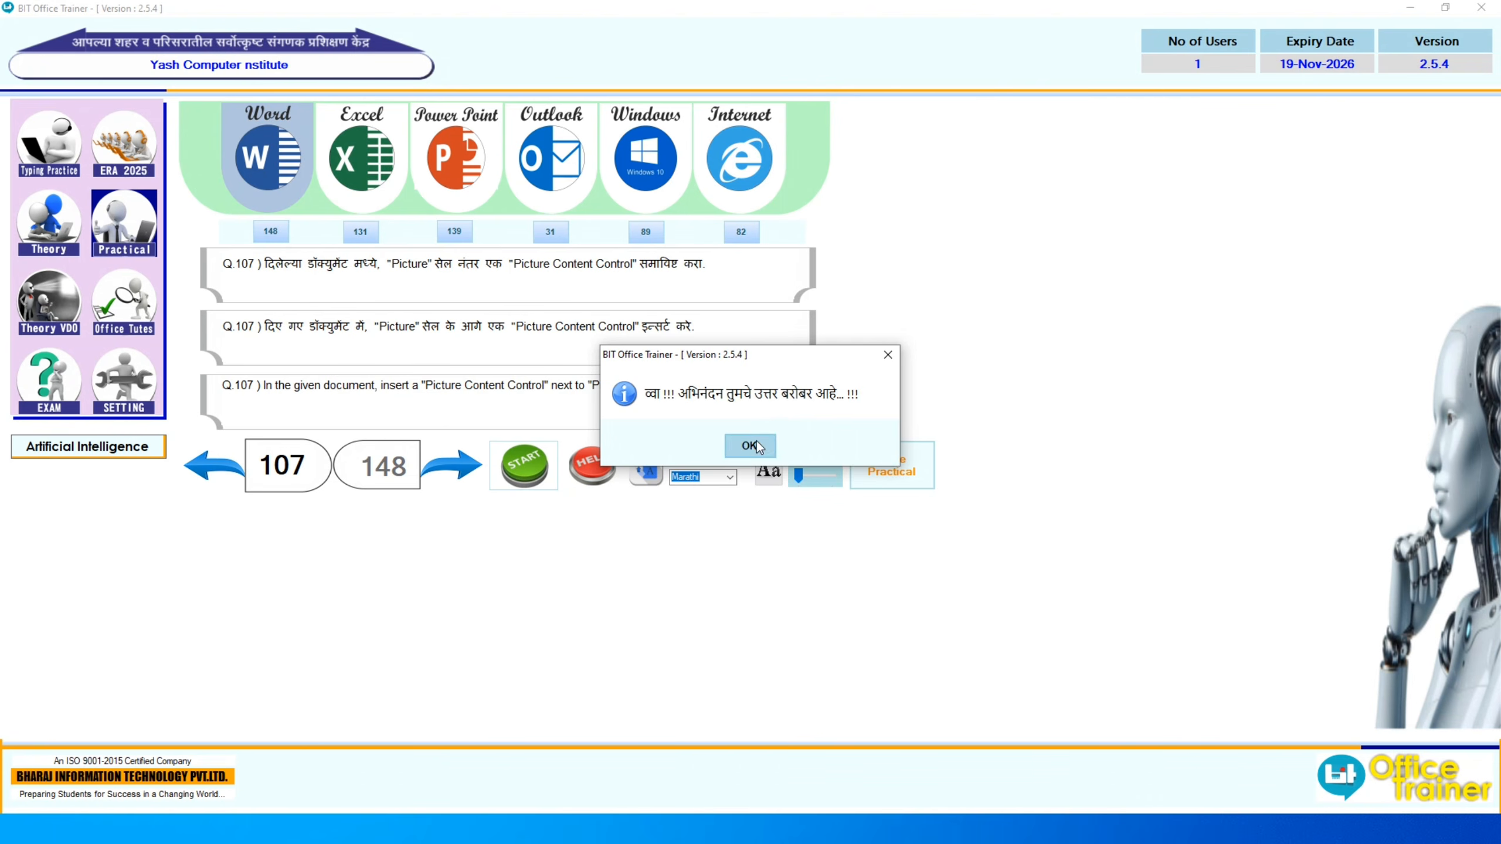
click(749, 445)
Step: Start question 108 and look for a way to remove the Picture Content Control below the CD stickers
click(464, 471)
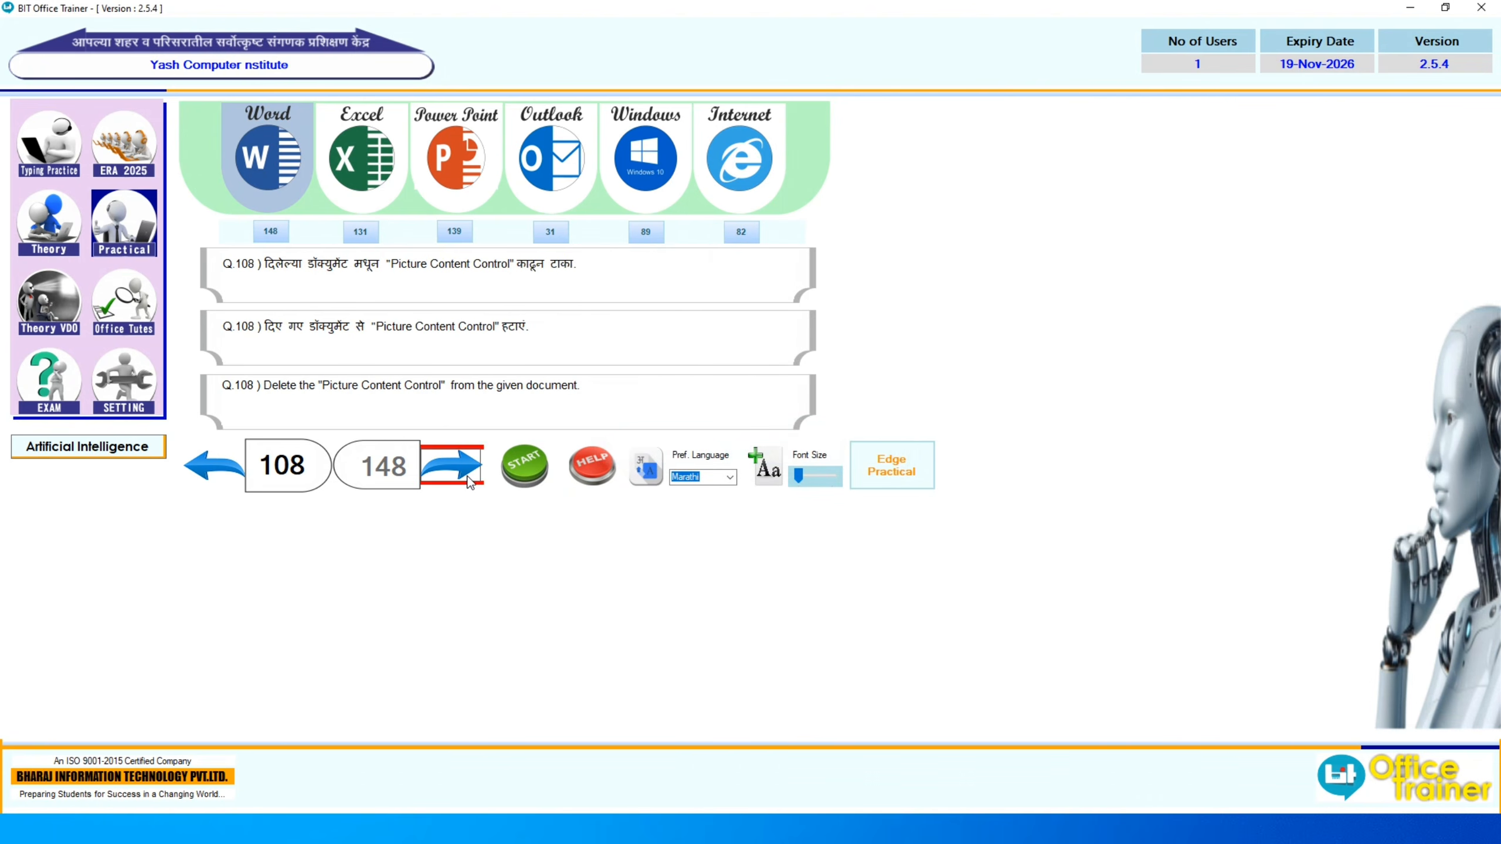
click(517, 478)
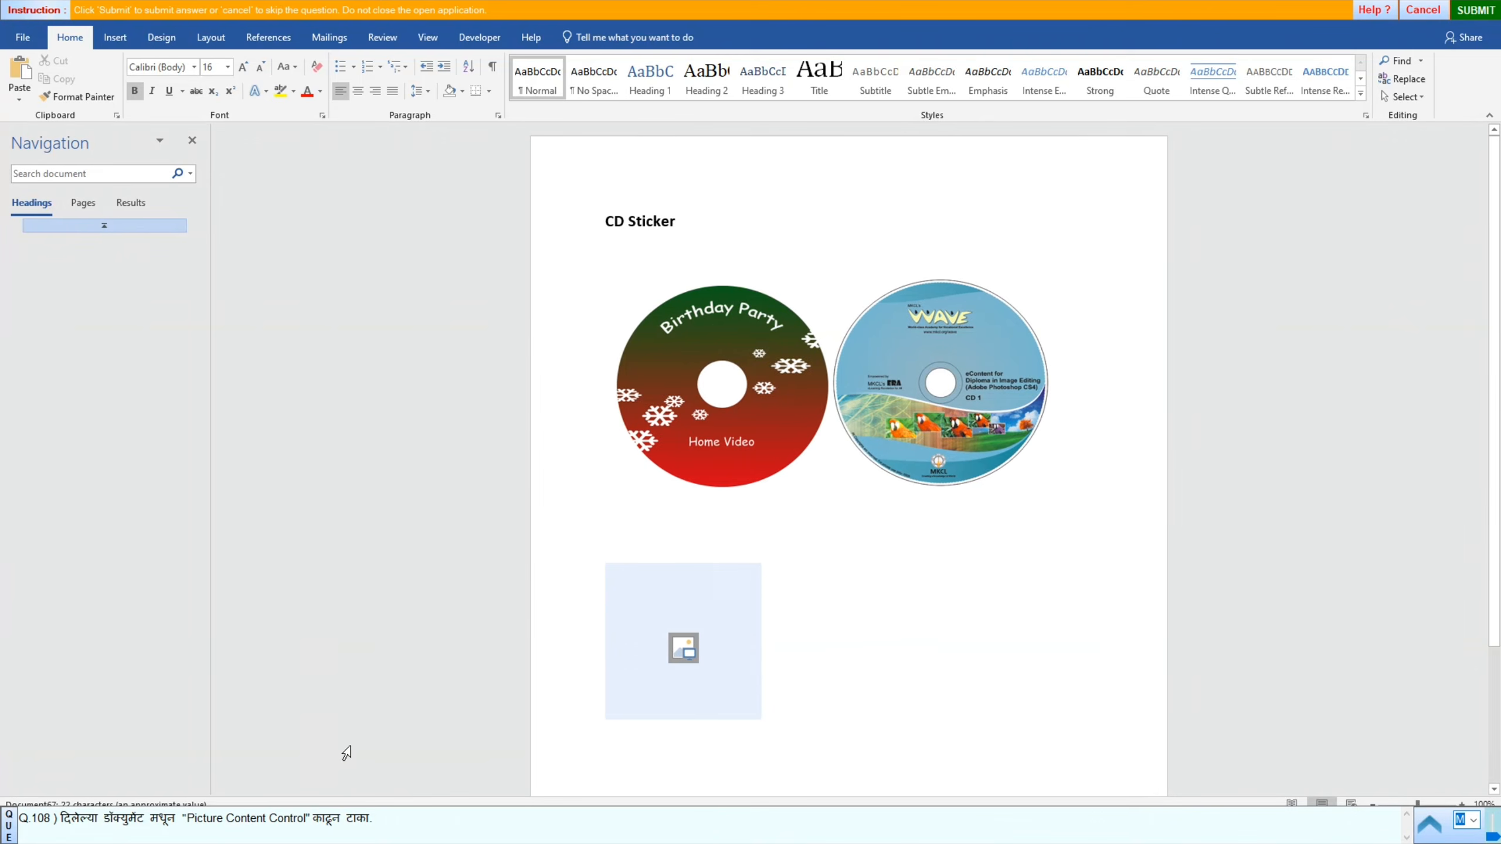
click(669, 652)
click(1004, 286)
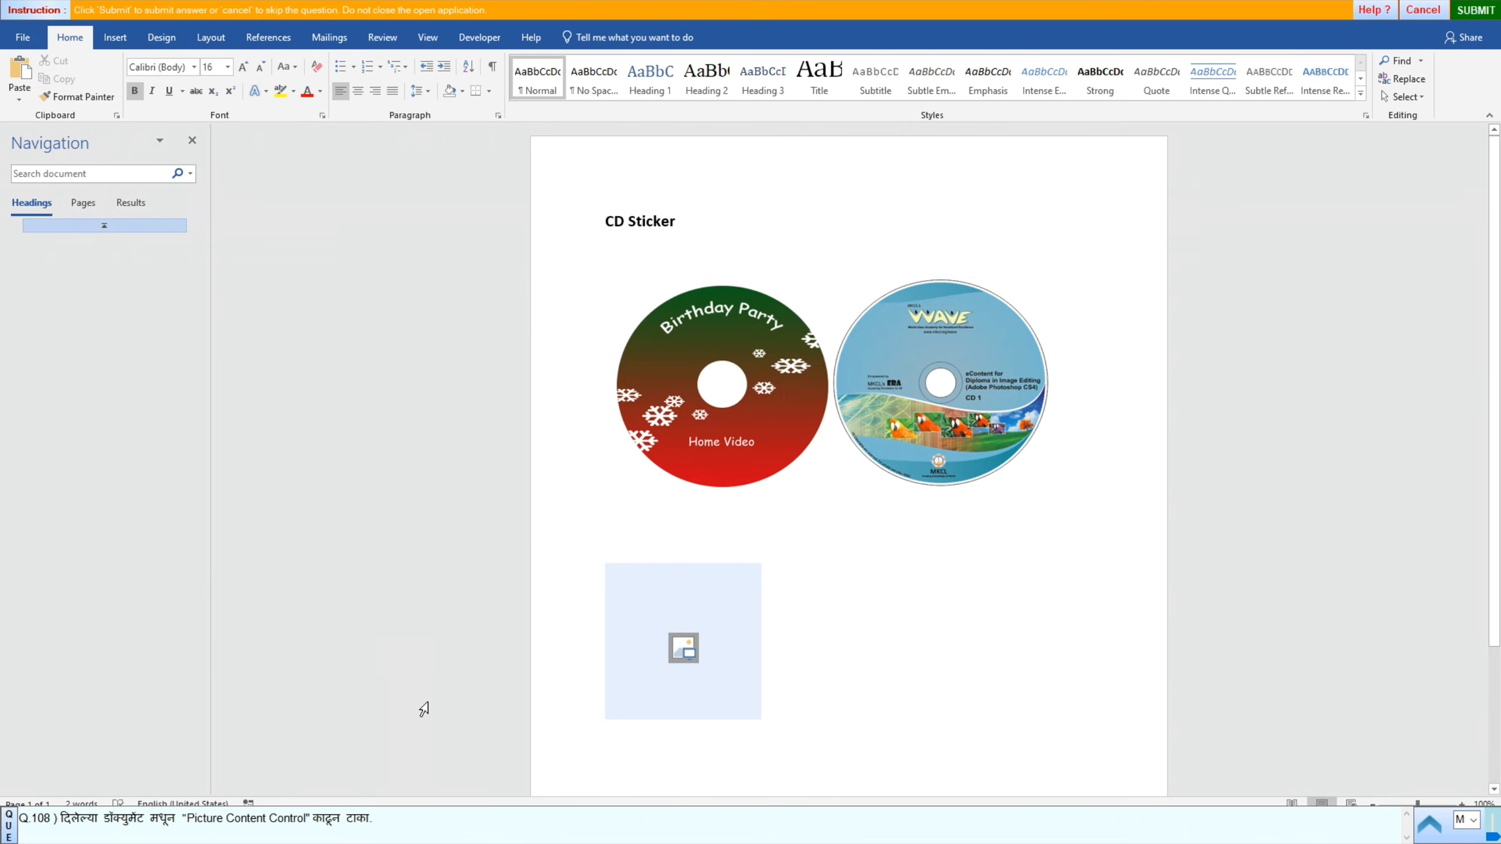
click(576, 683)
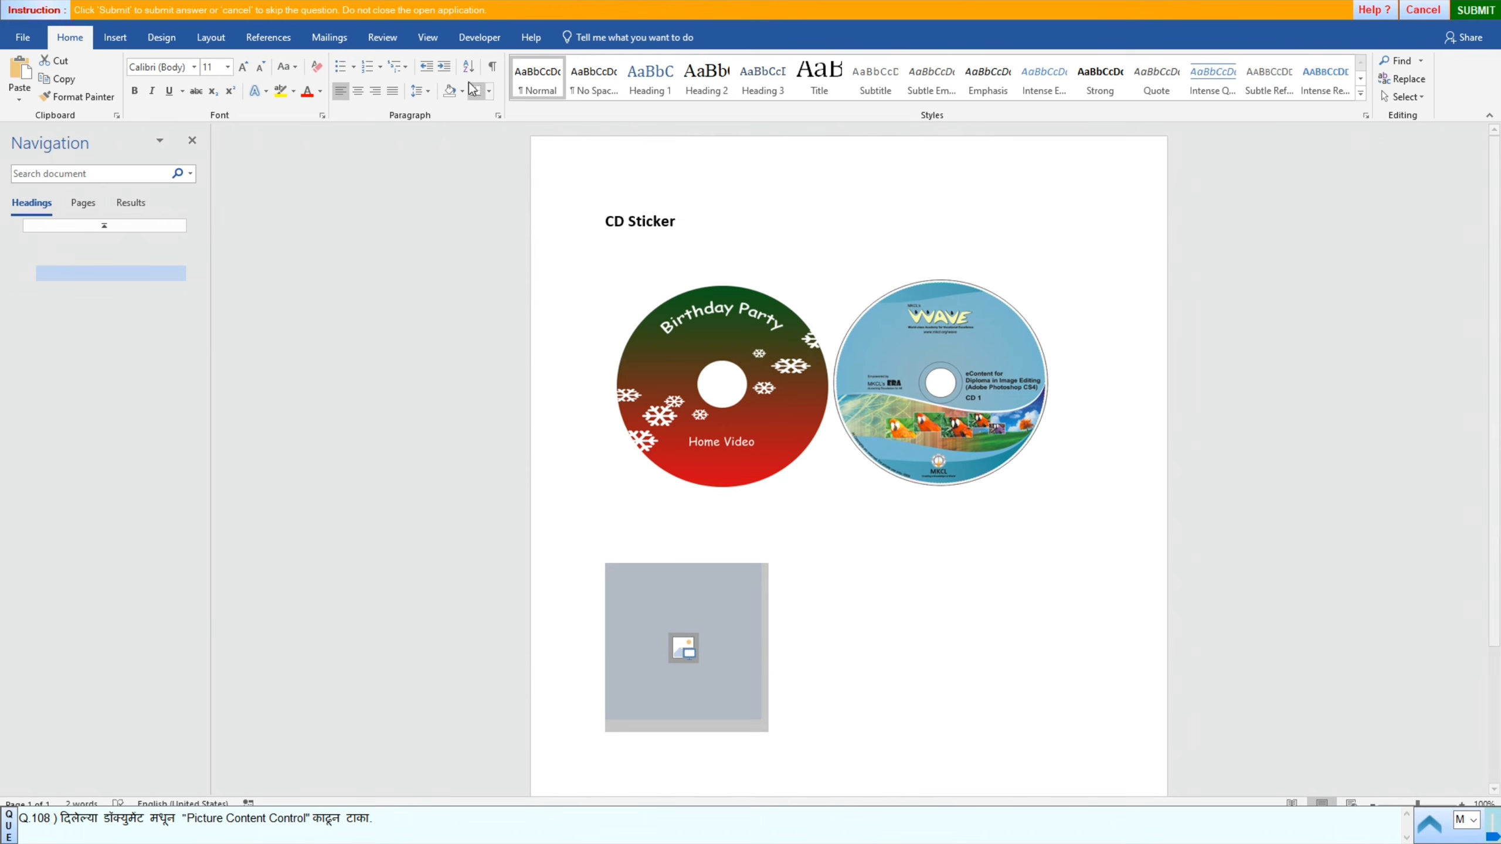
click(479, 38)
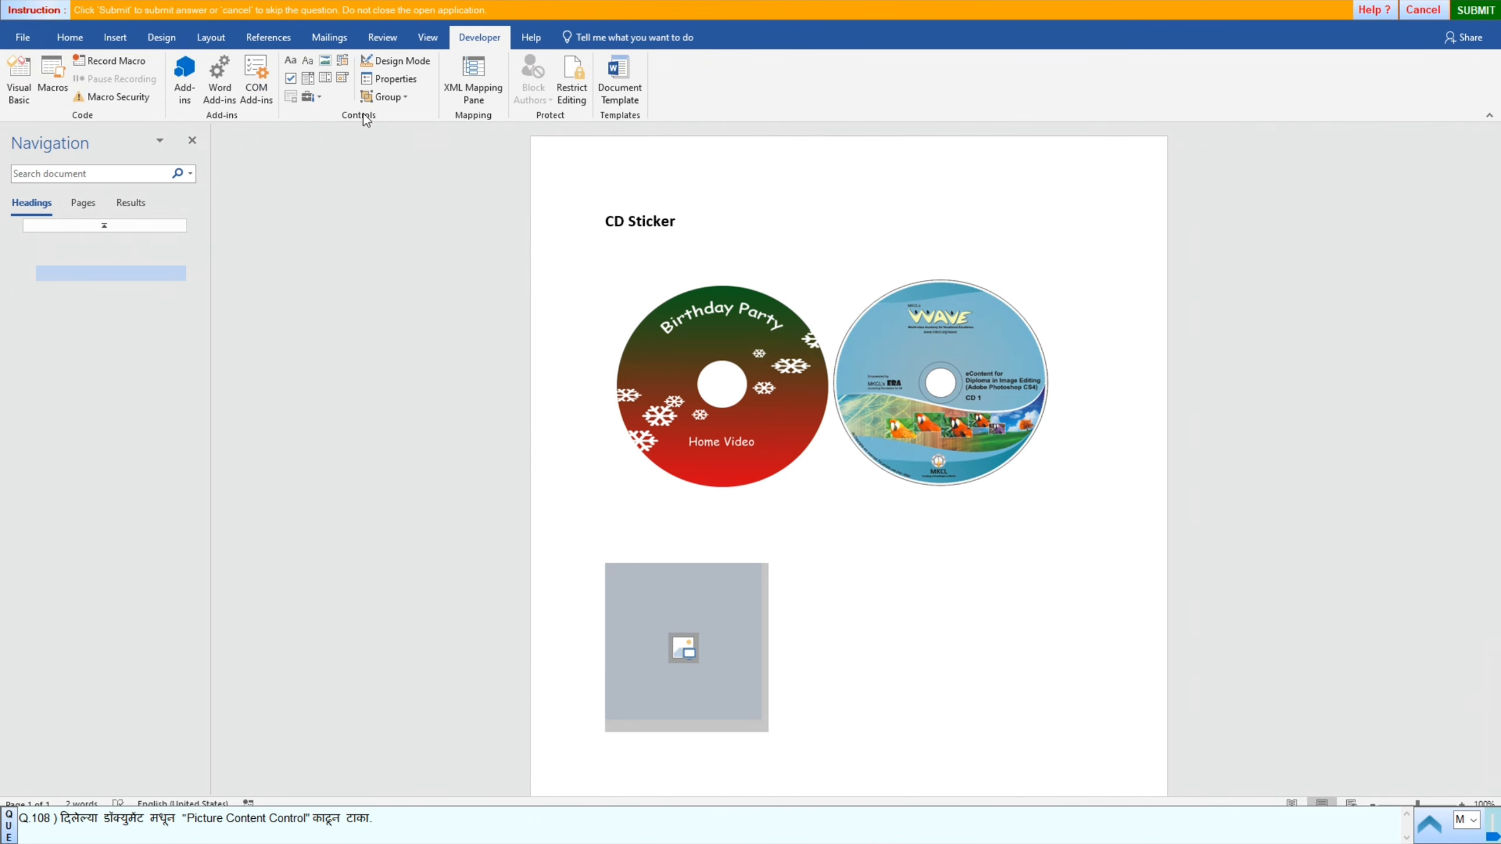
click(714, 627)
right_click(715, 626)
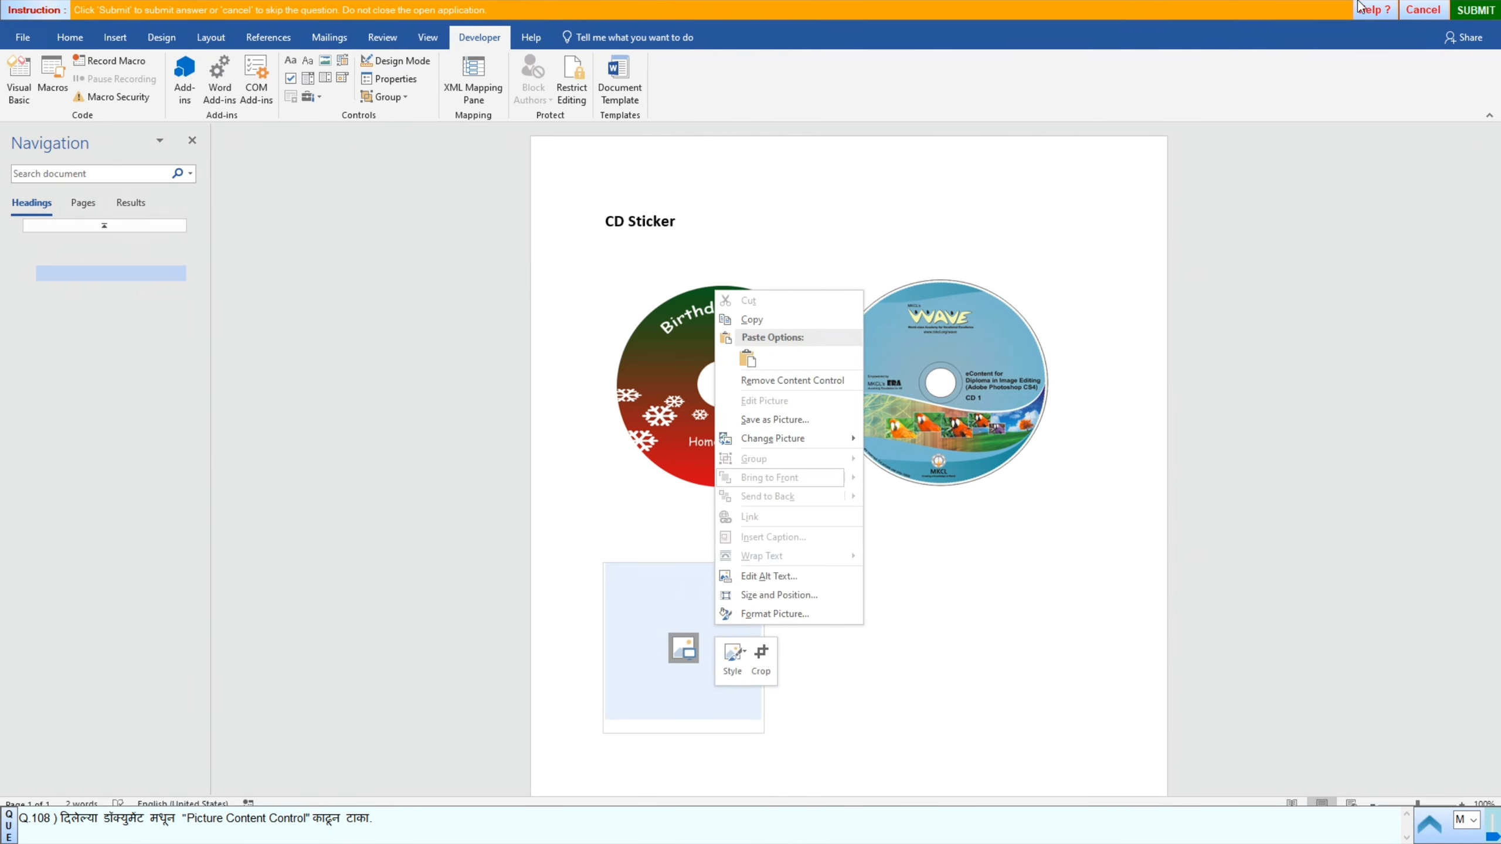
Step: Check the help demonstration for deleting the Picture Content Control, and start question 108 again
click(1382, 12)
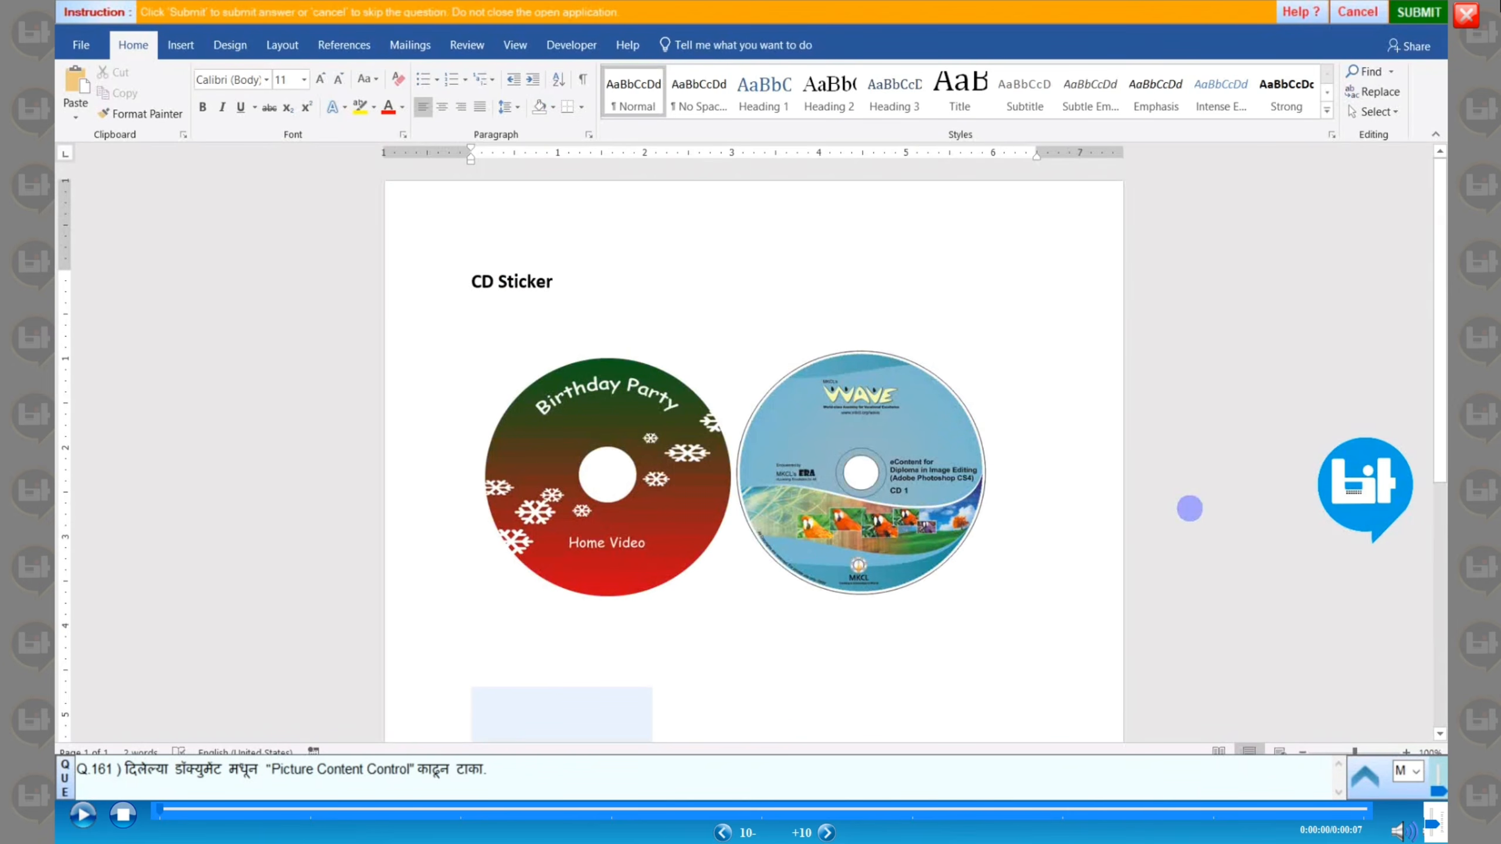
click(1467, 15)
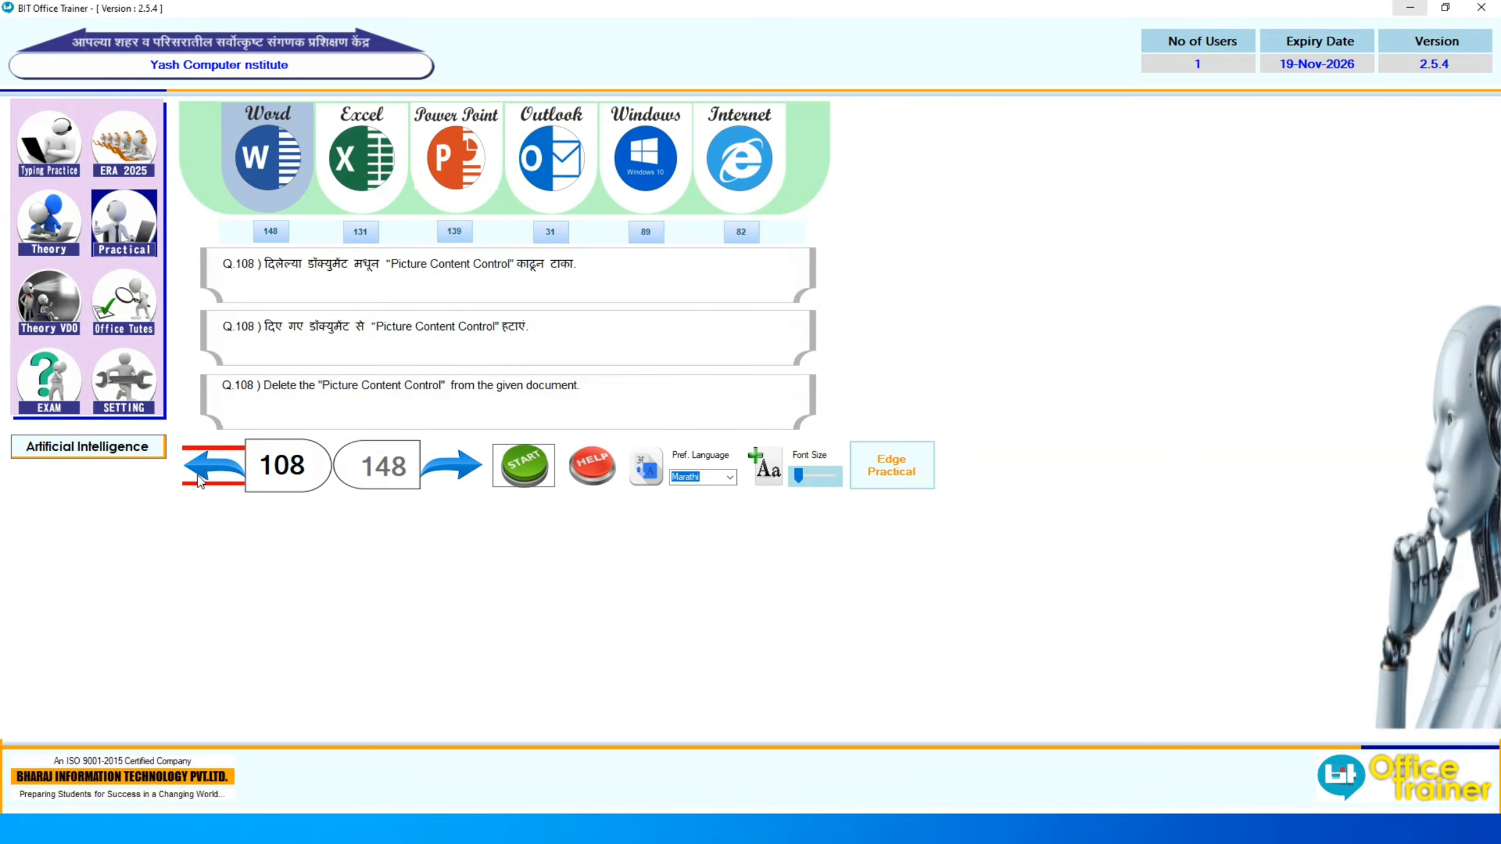
click(200, 480)
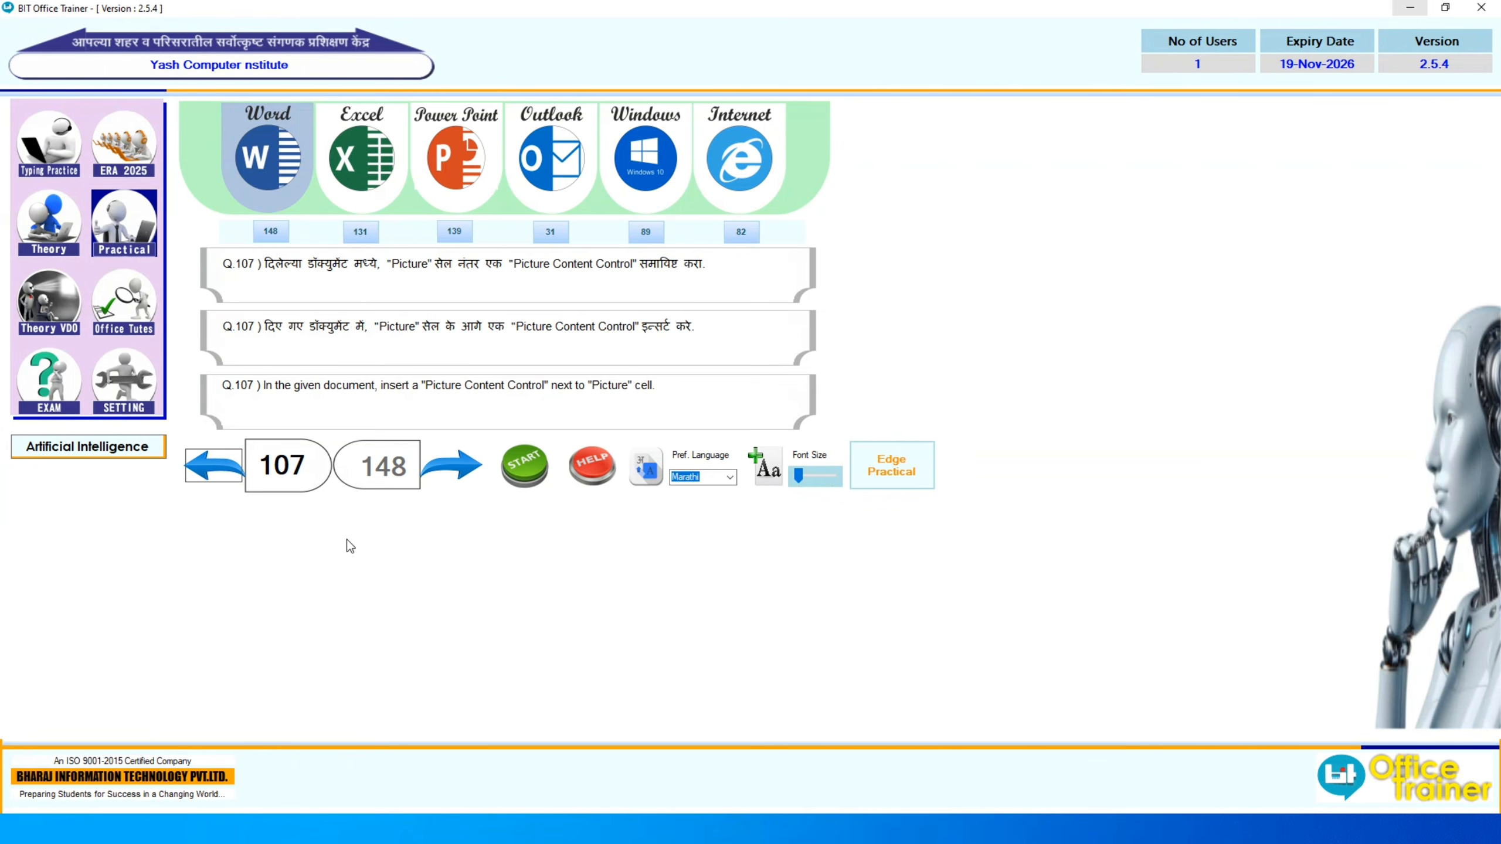
click(452, 467)
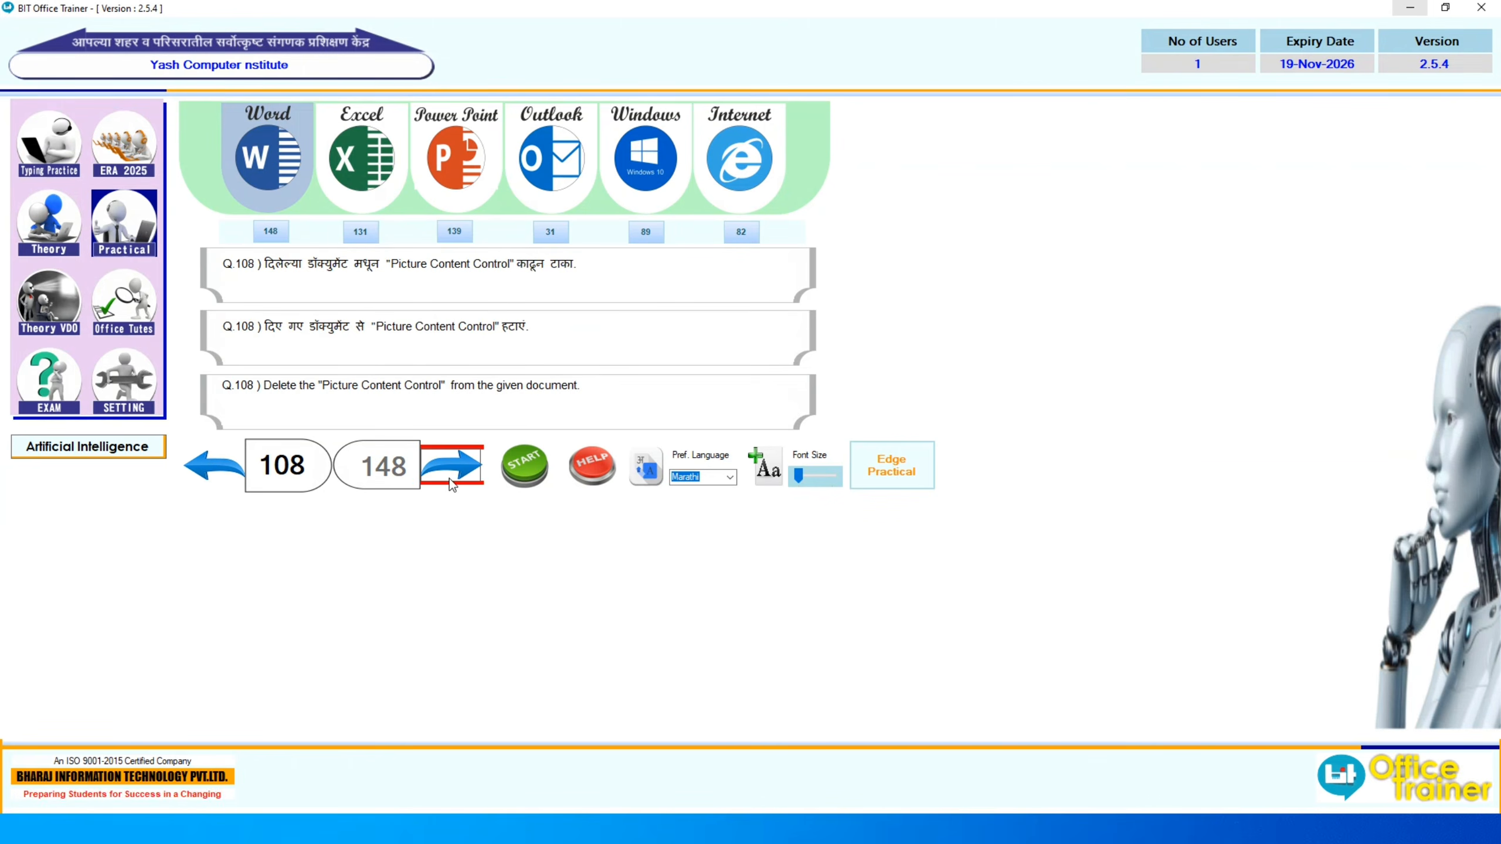
click(524, 466)
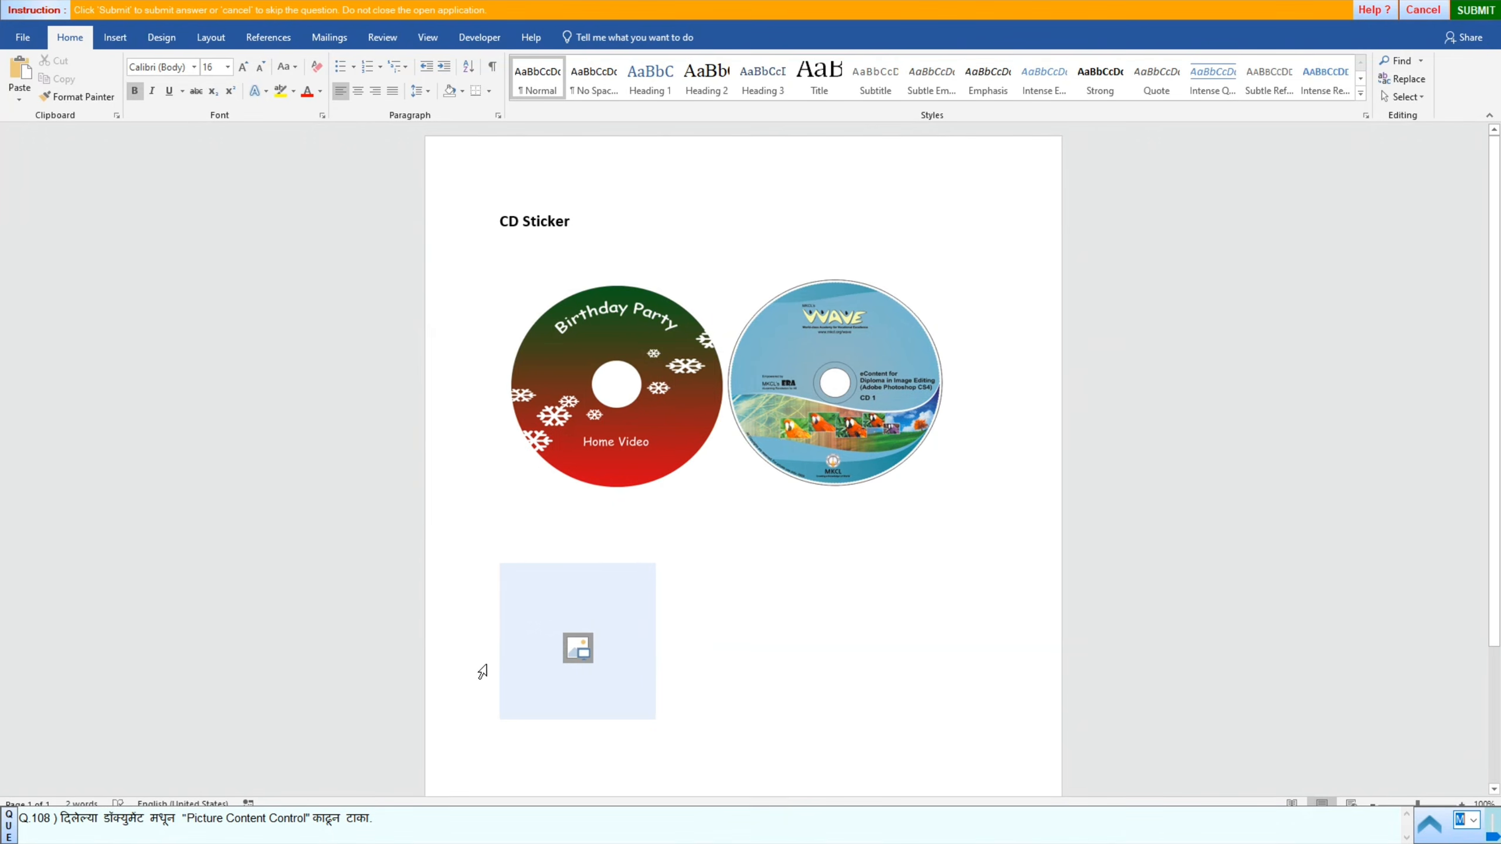
Step: Delete the Picture Content Control below the CD stickers and submit the answer for question 108
click(478, 671)
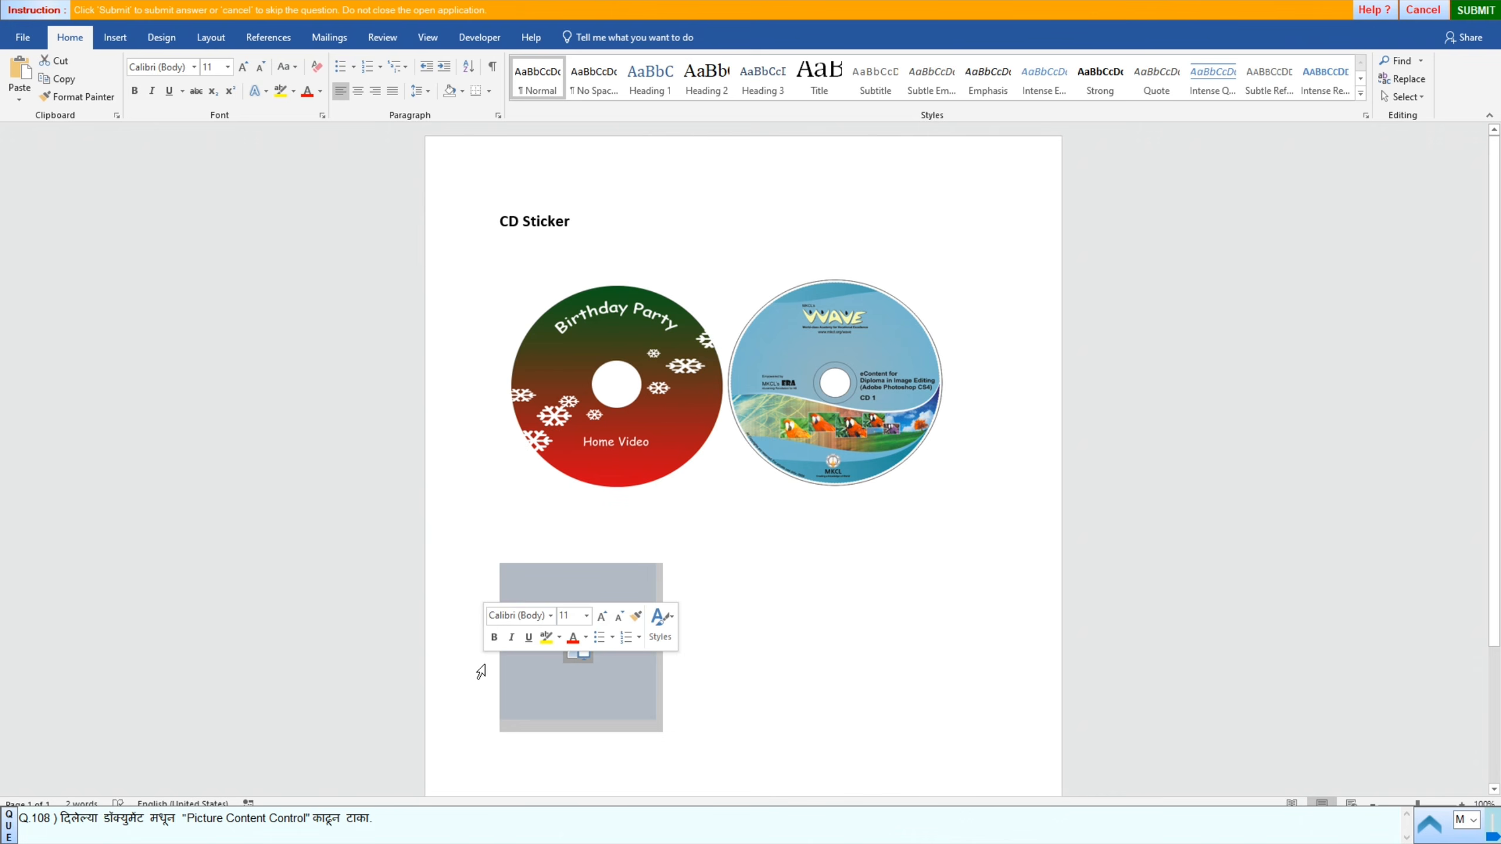
key(Delete)
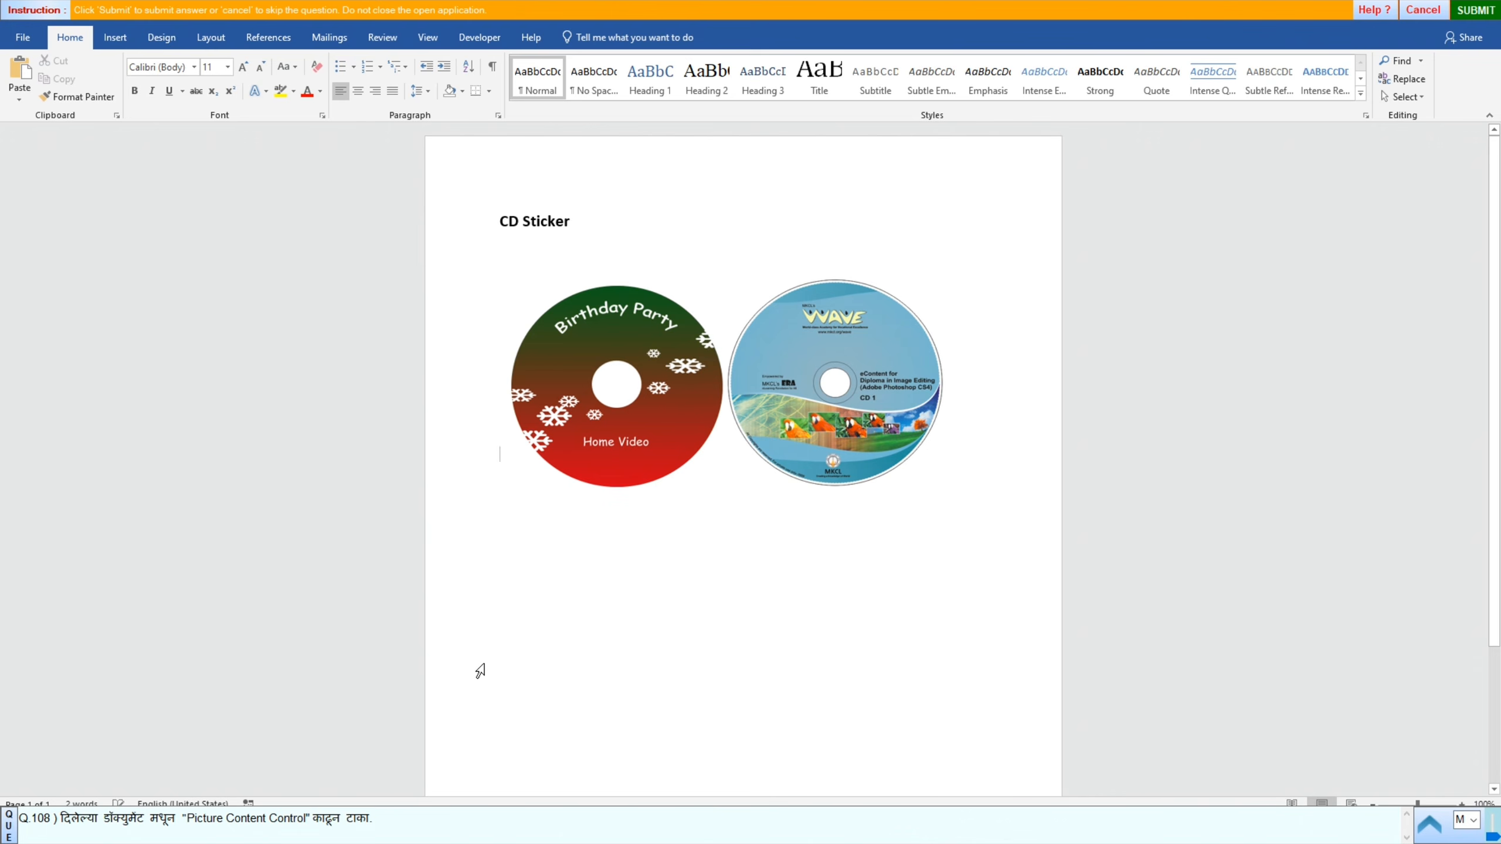
click(1476, 10)
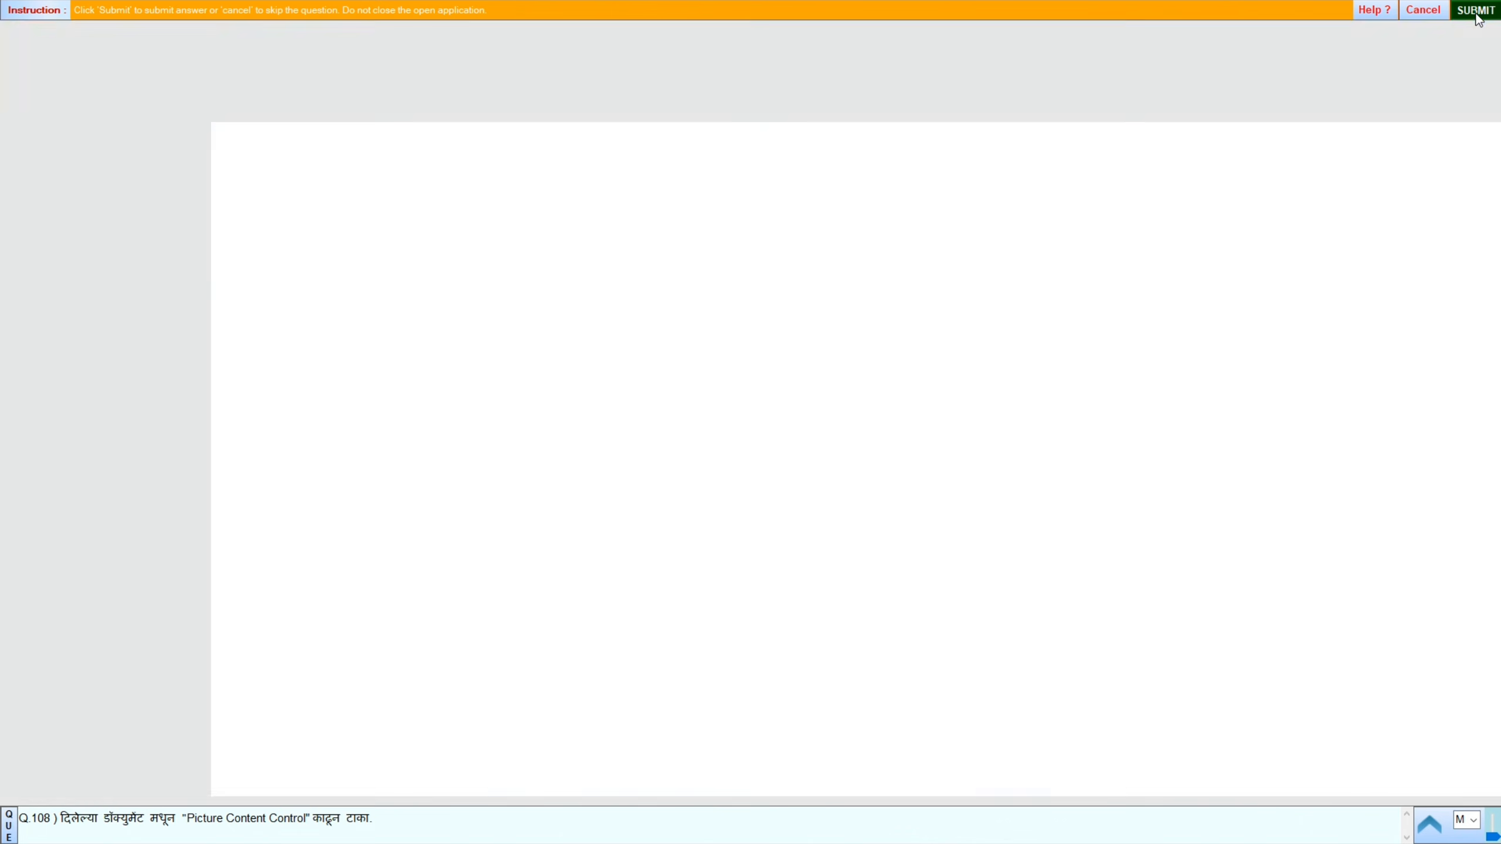
click(749, 445)
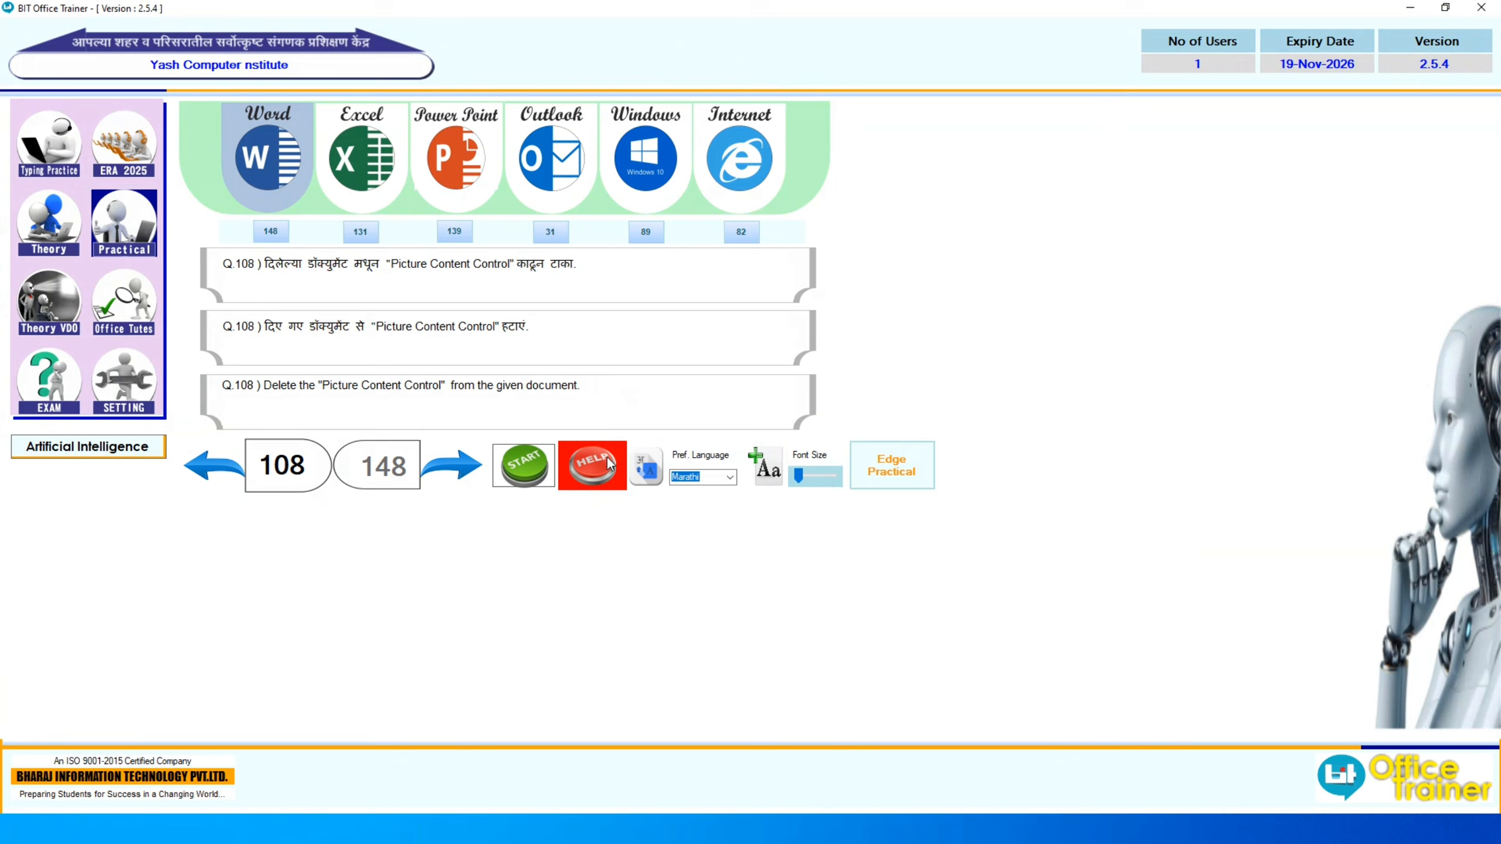
Step: For question 109, flip the car image horizontally and submit the answer
click(469, 473)
click(509, 470)
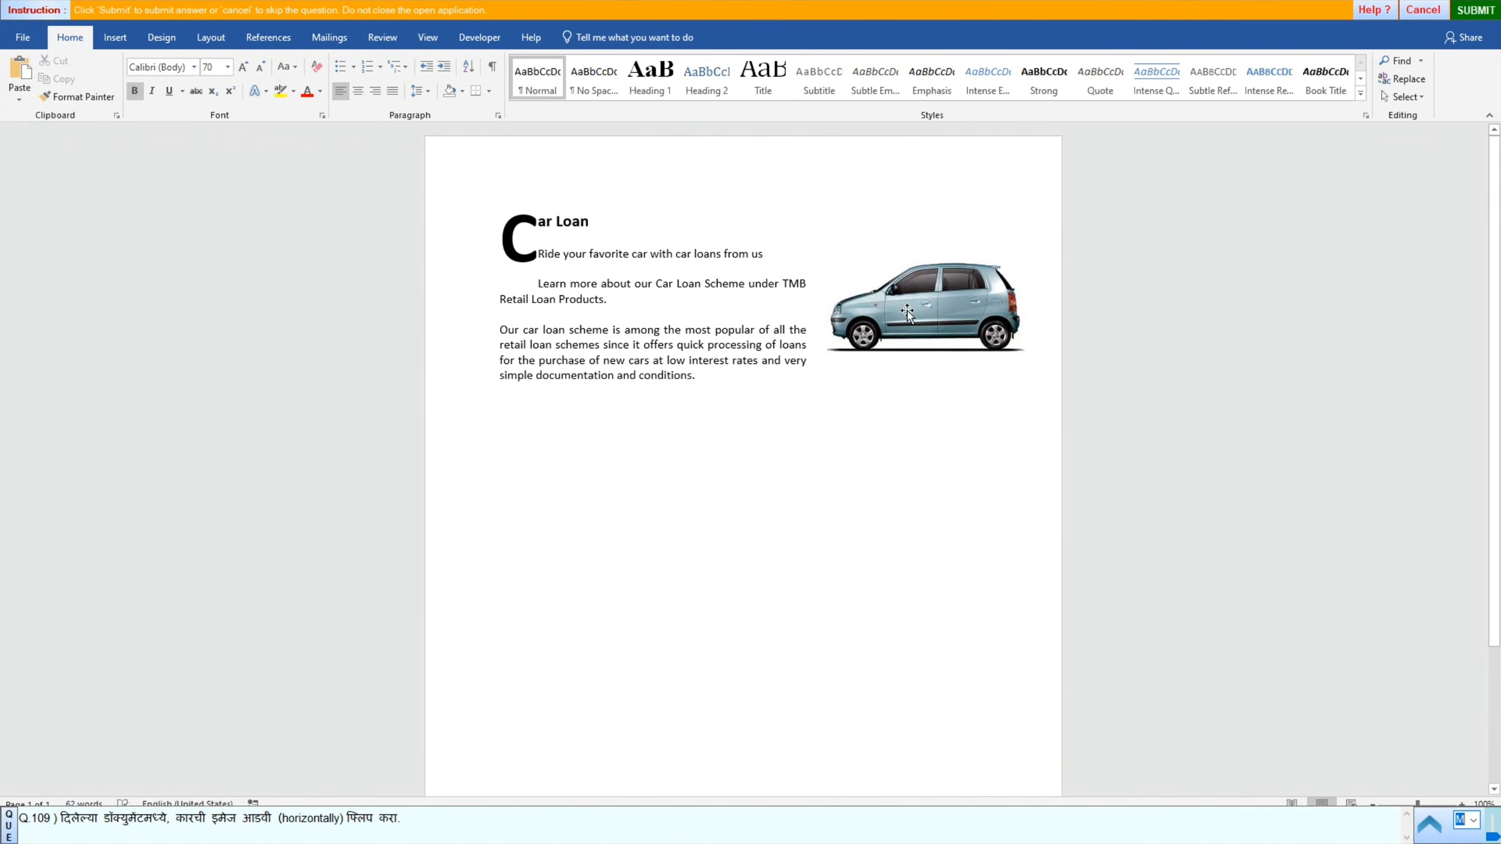
click(880, 313)
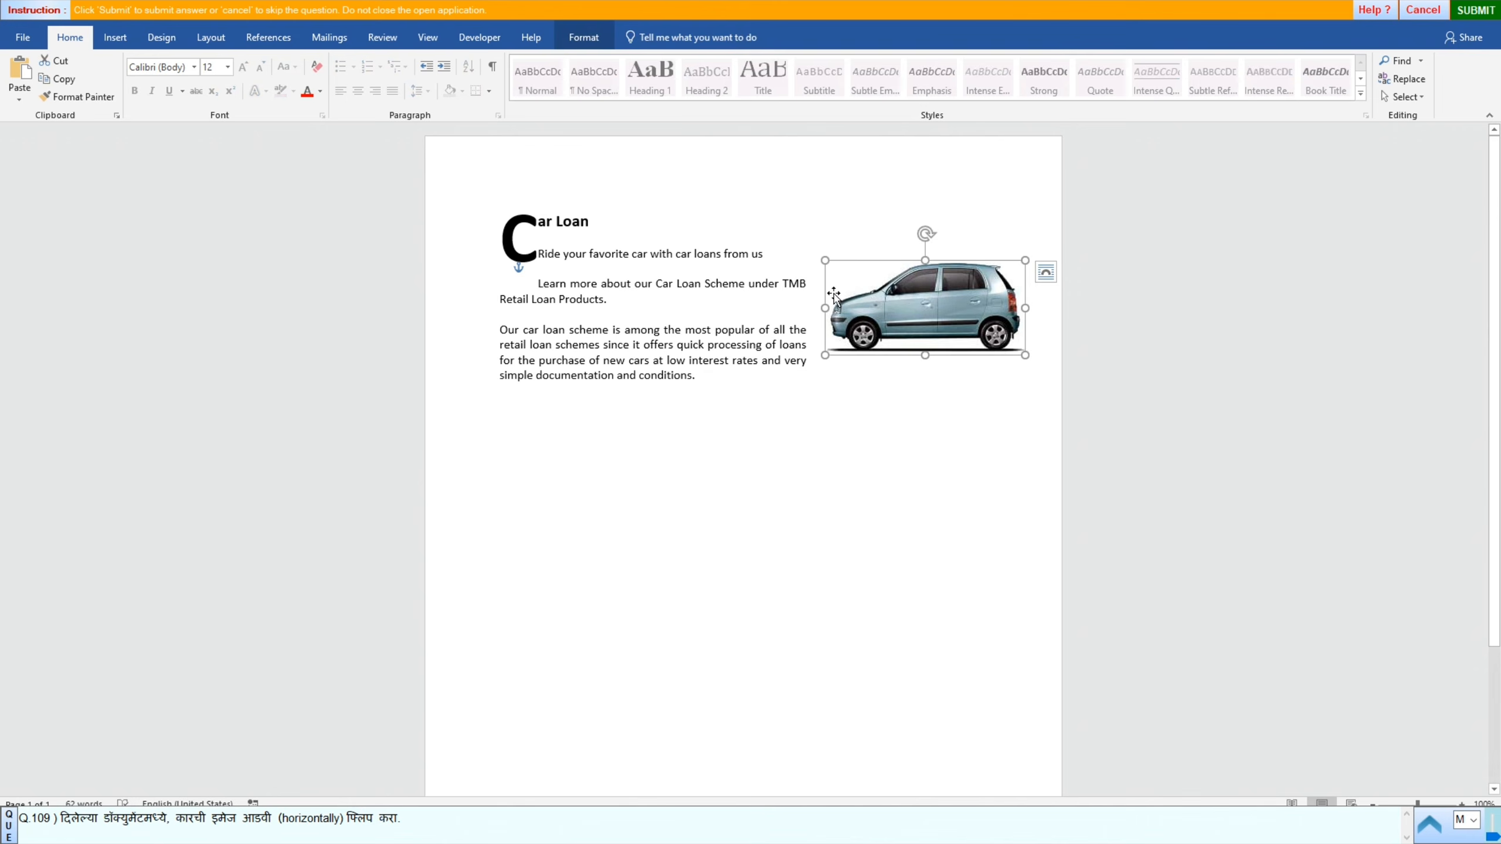
click(573, 38)
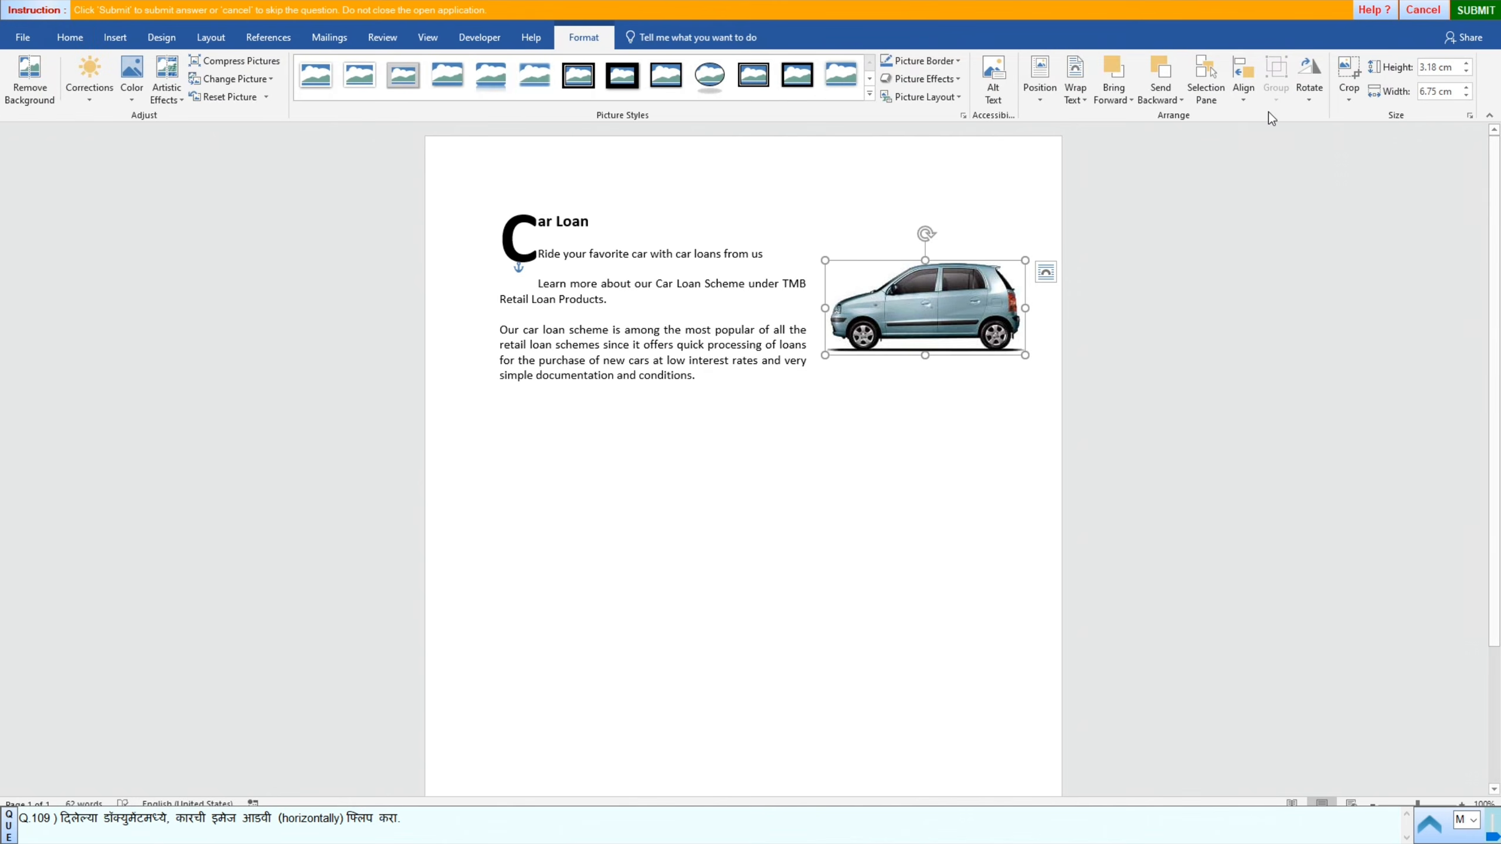
click(1309, 101)
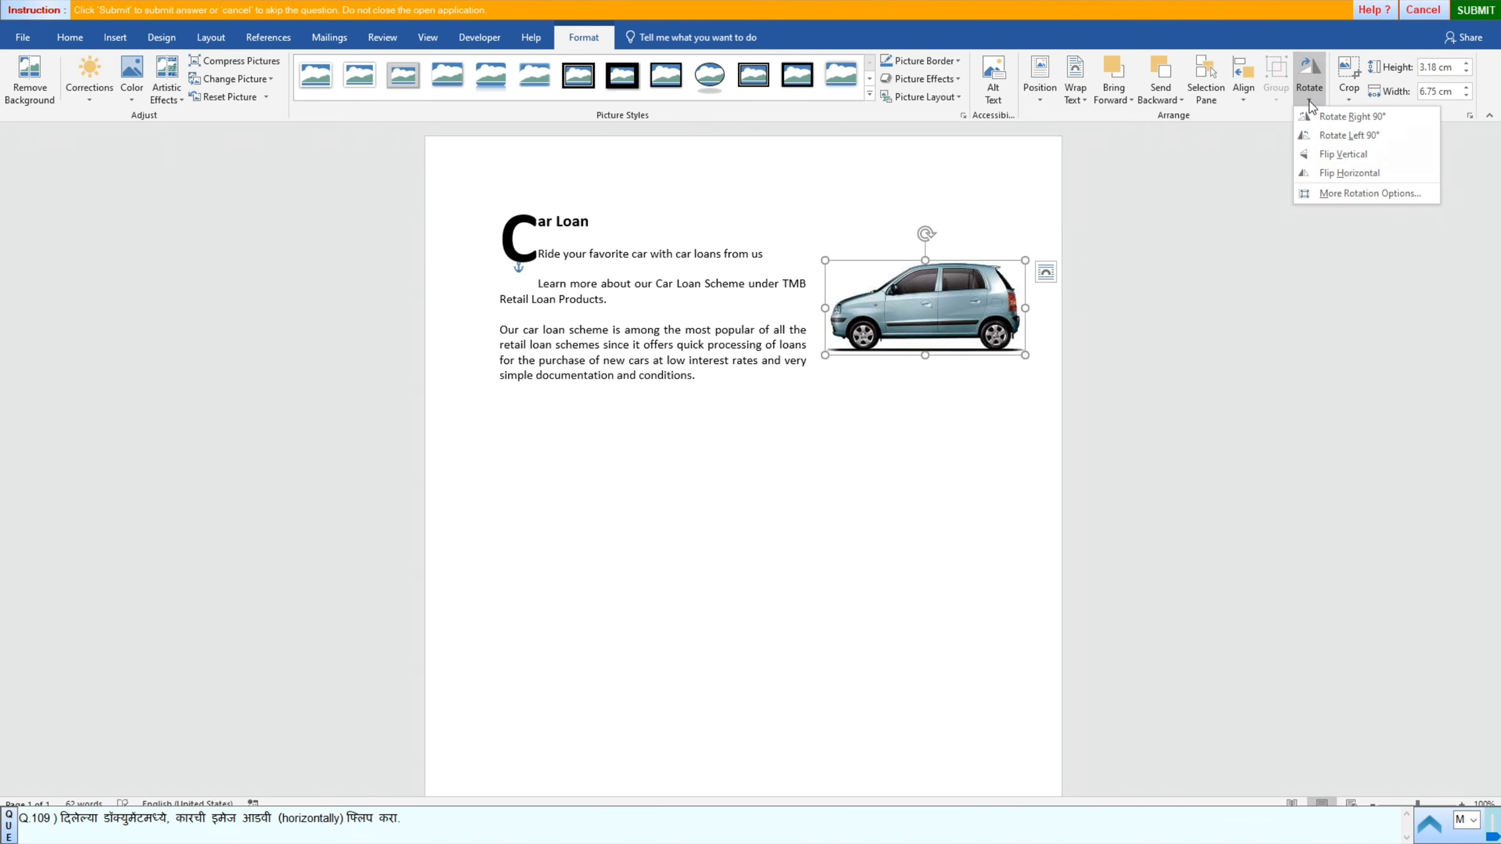
click(1345, 174)
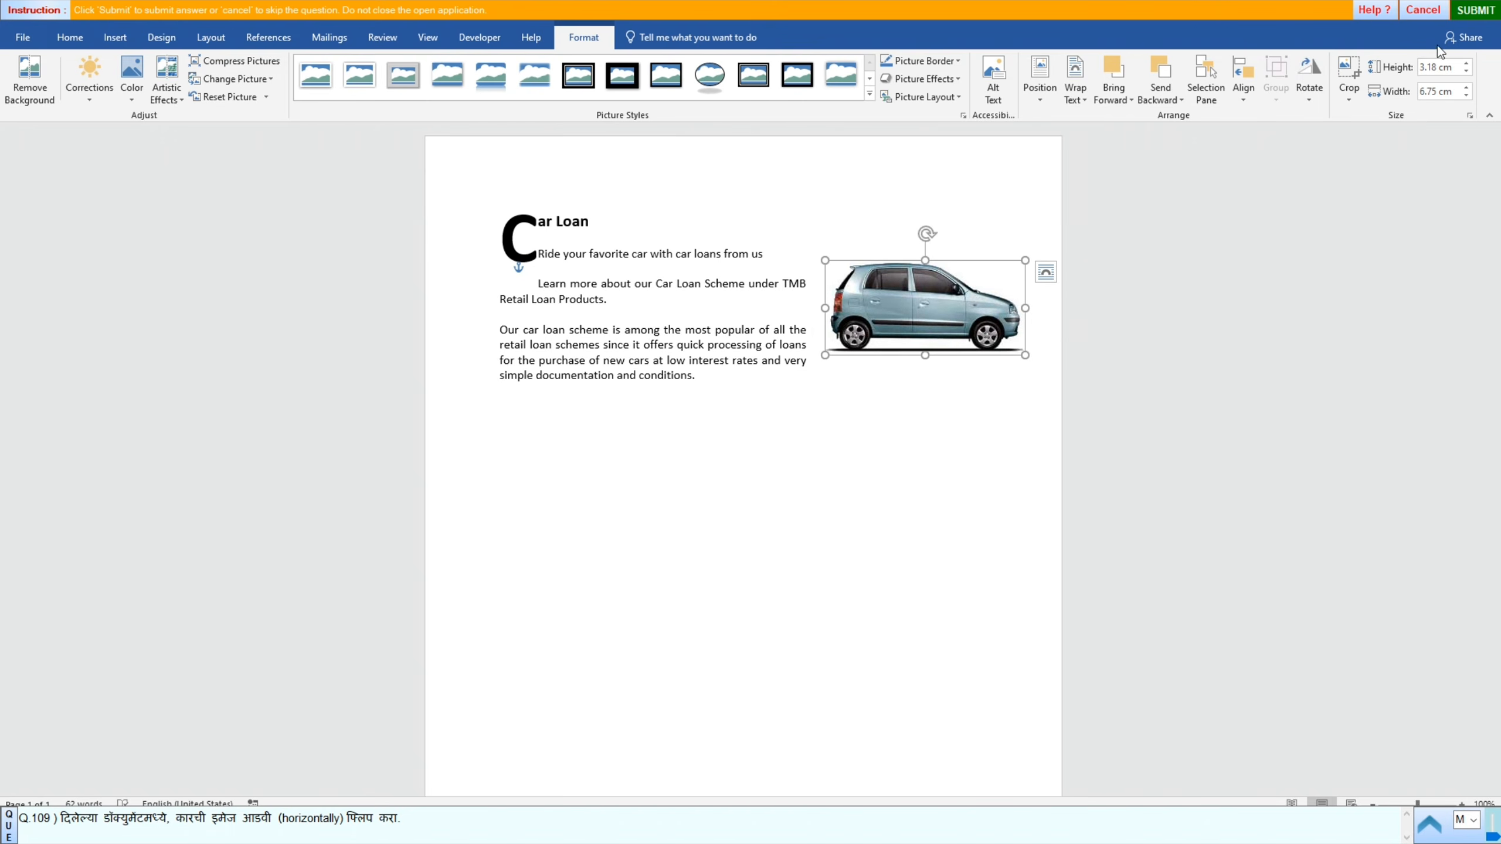
click(1472, 10)
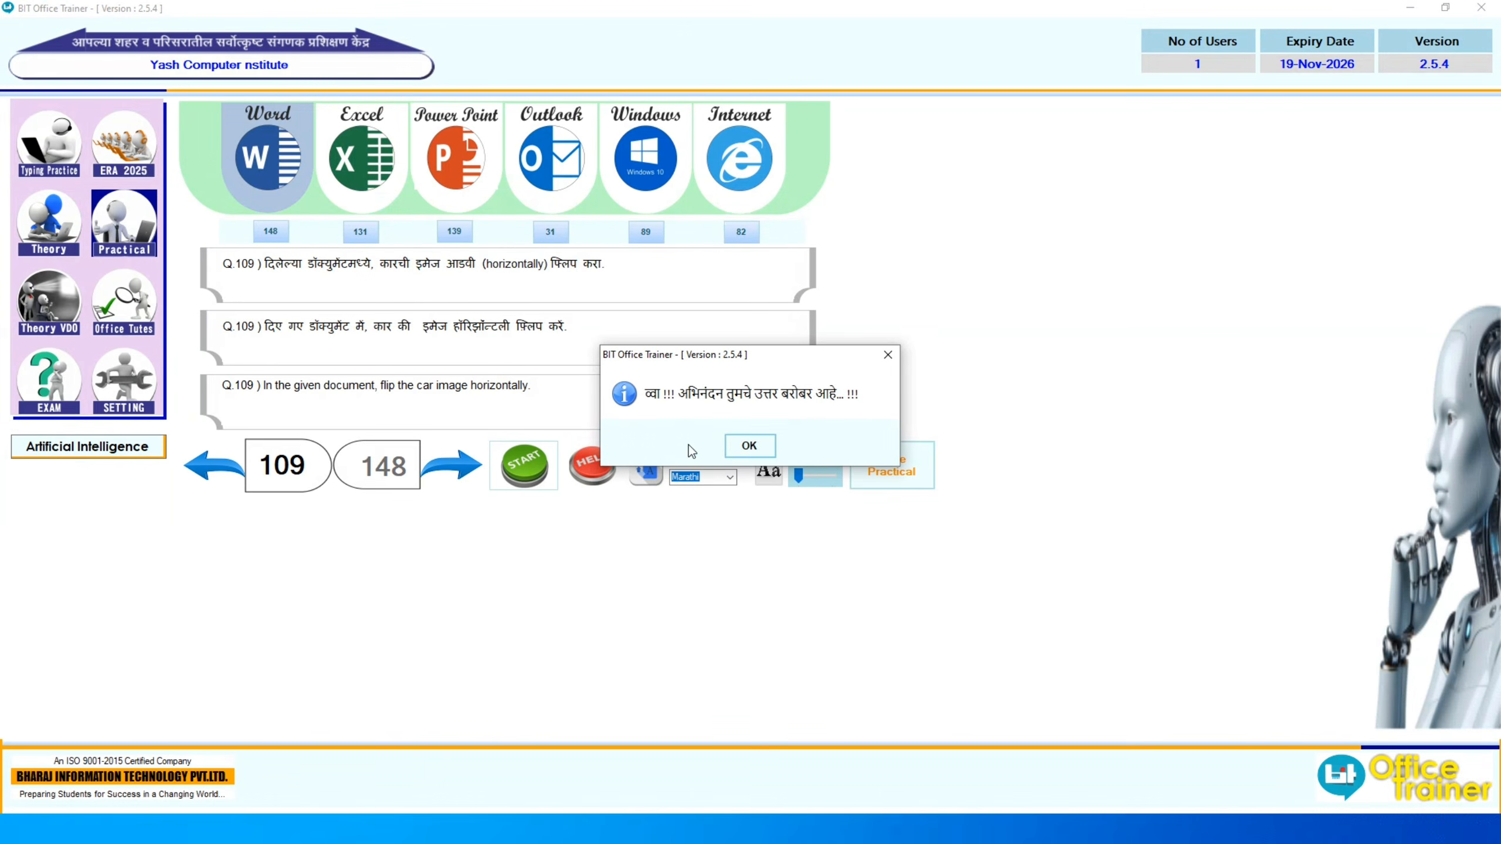
click(742, 445)
Step: For question 110, group the two images in the document into a single object
click(465, 454)
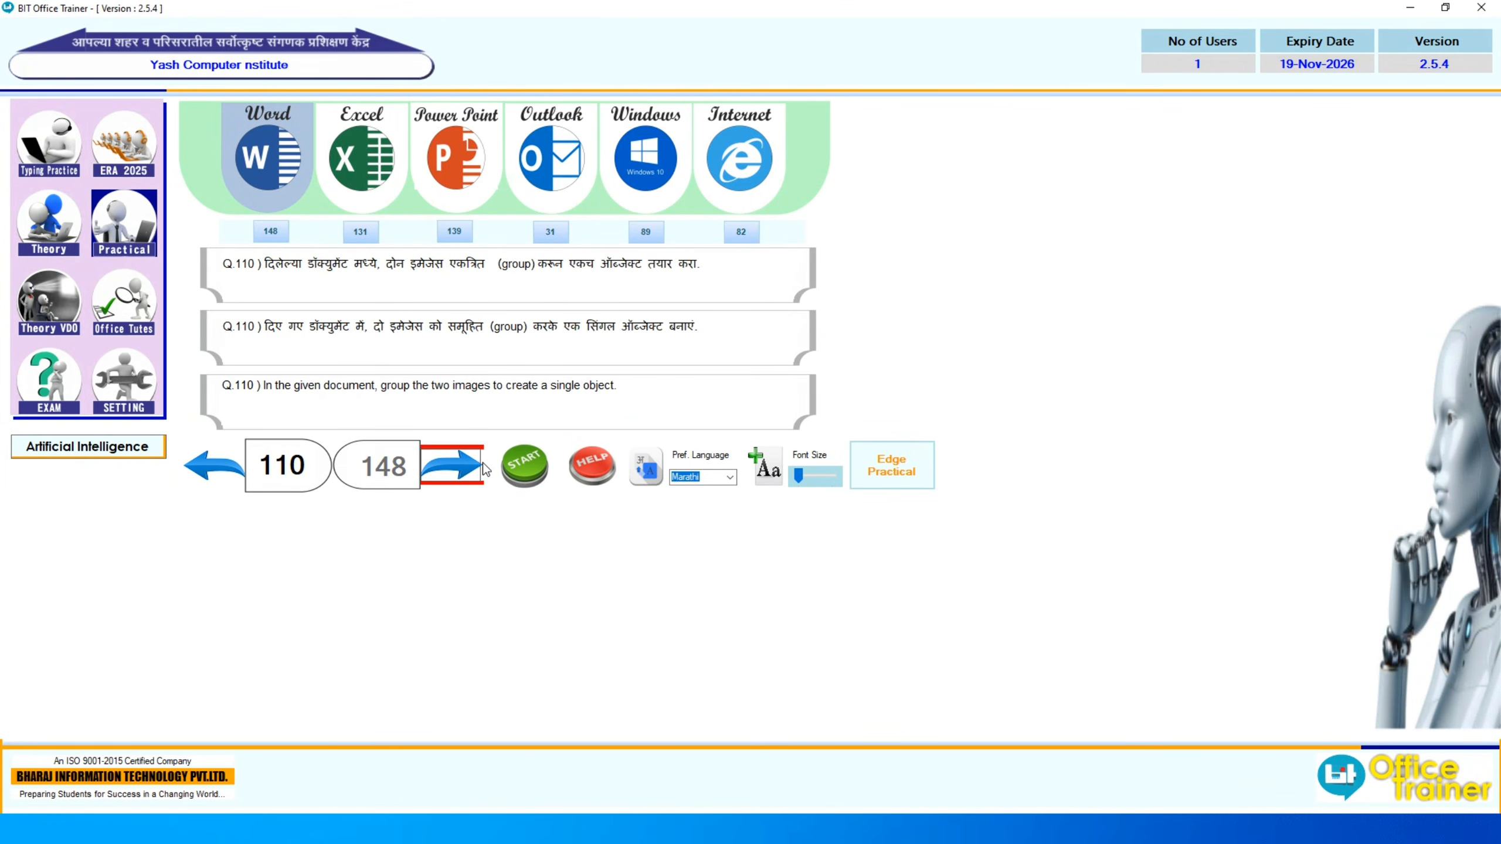
click(514, 473)
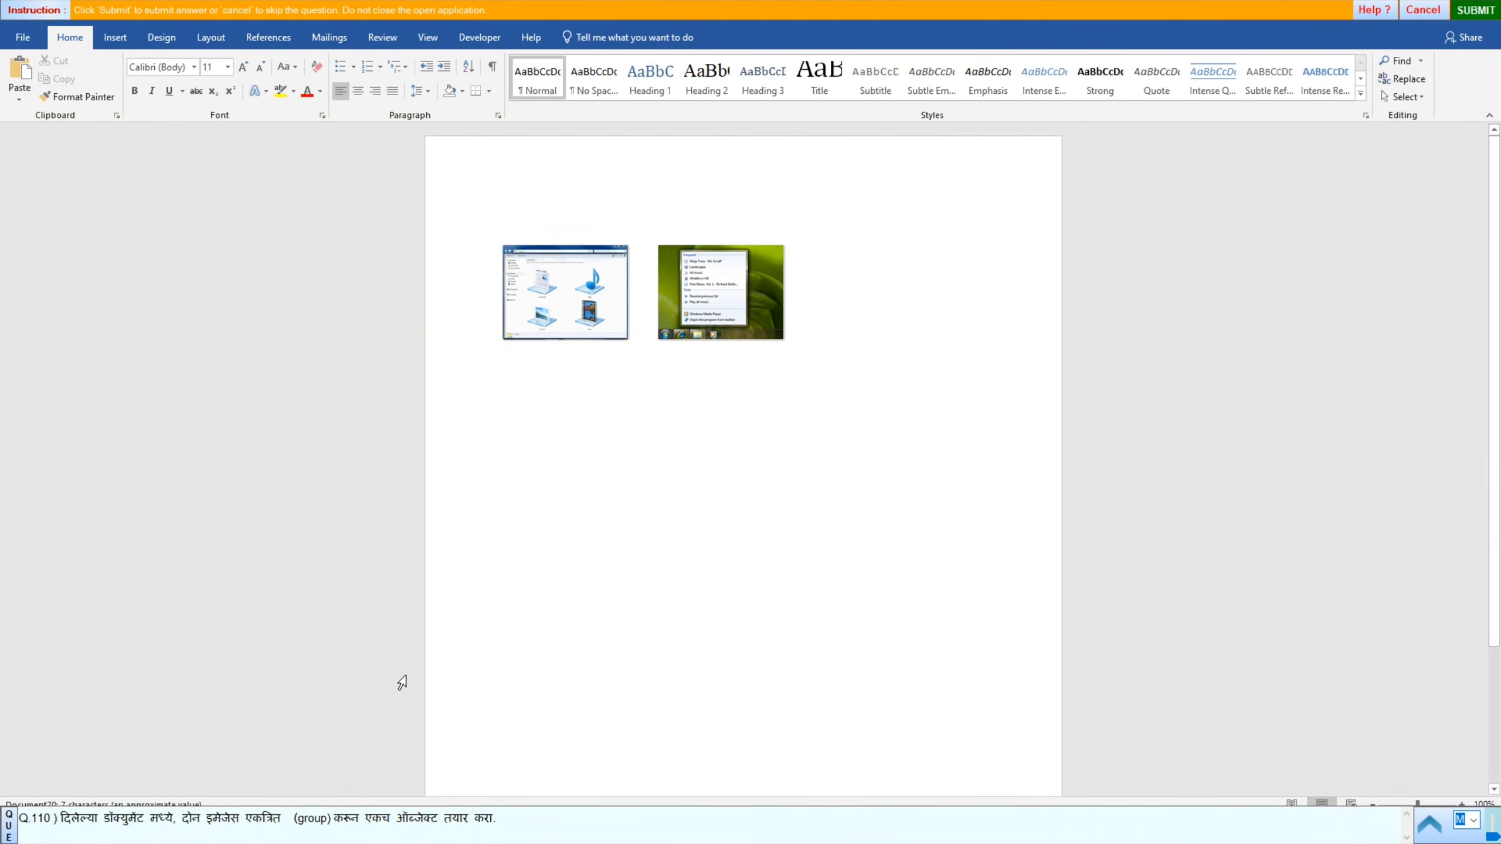
click(514, 313)
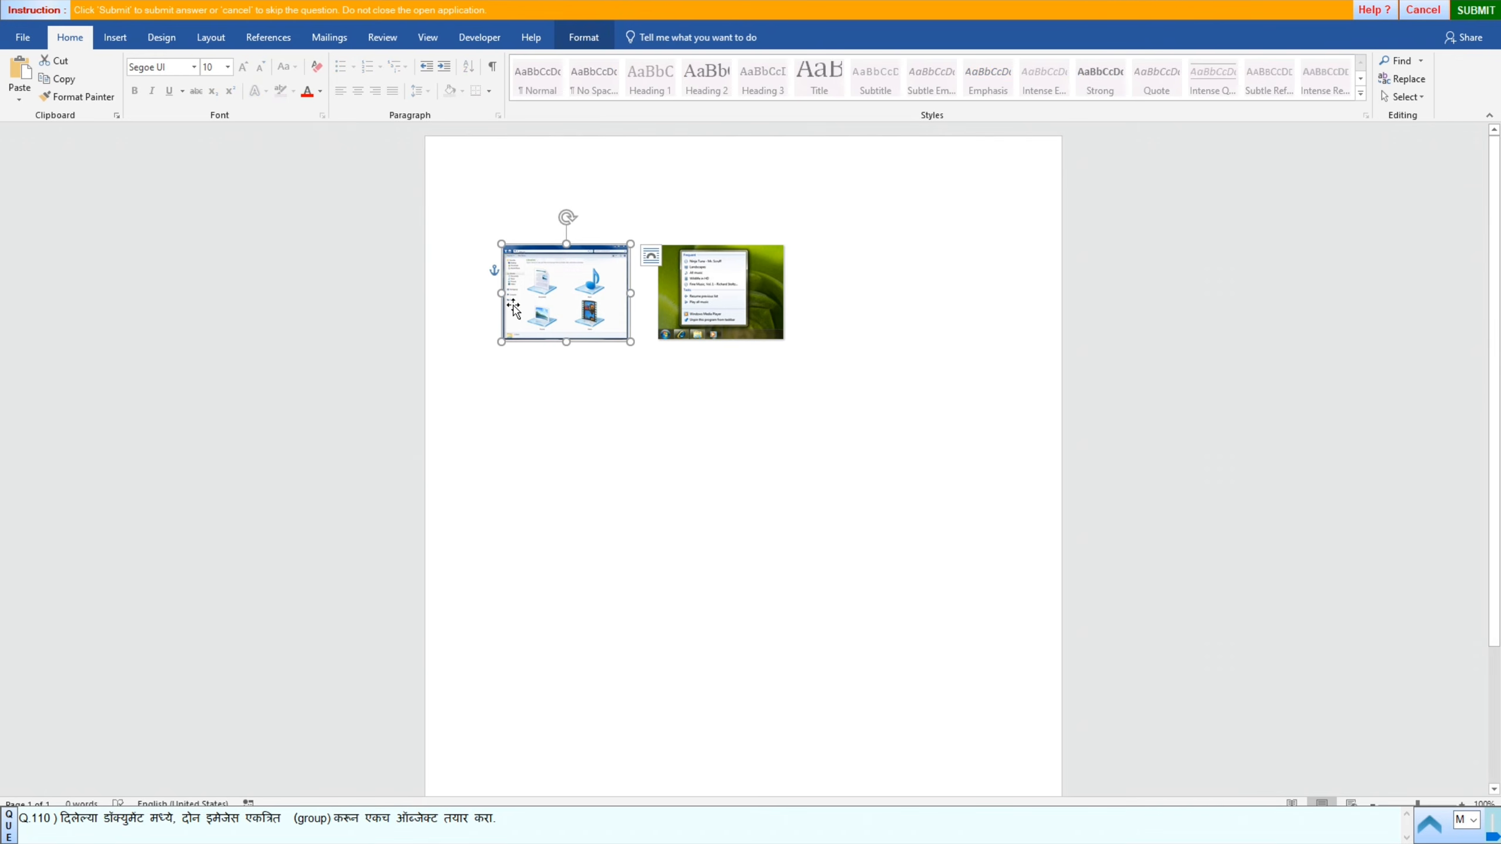
ctrl+click(684, 307)
click(746, 462)
shift+click(680, 264)
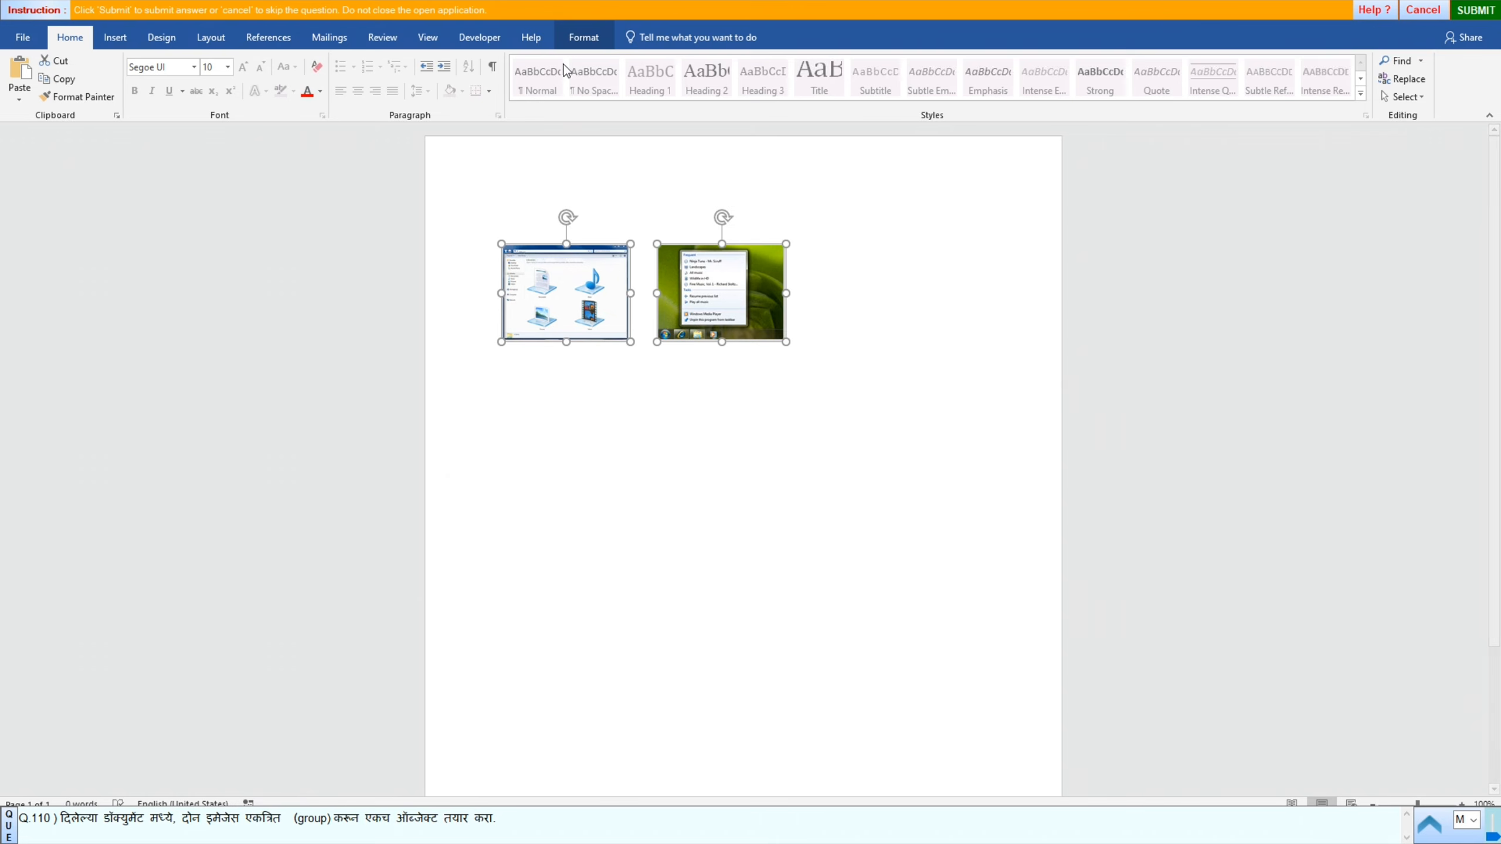
click(582, 38)
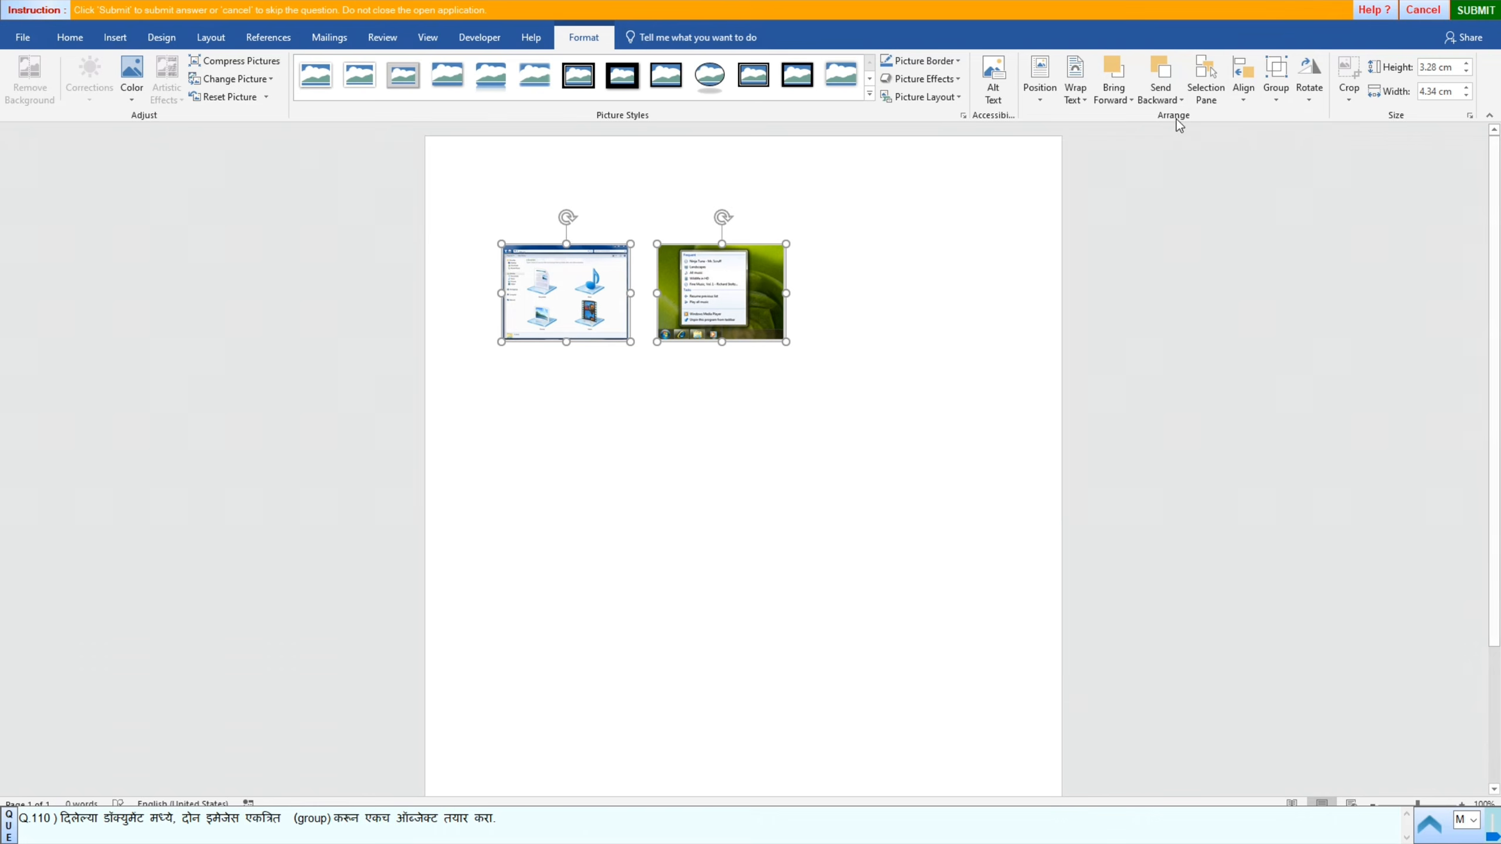
click(1277, 102)
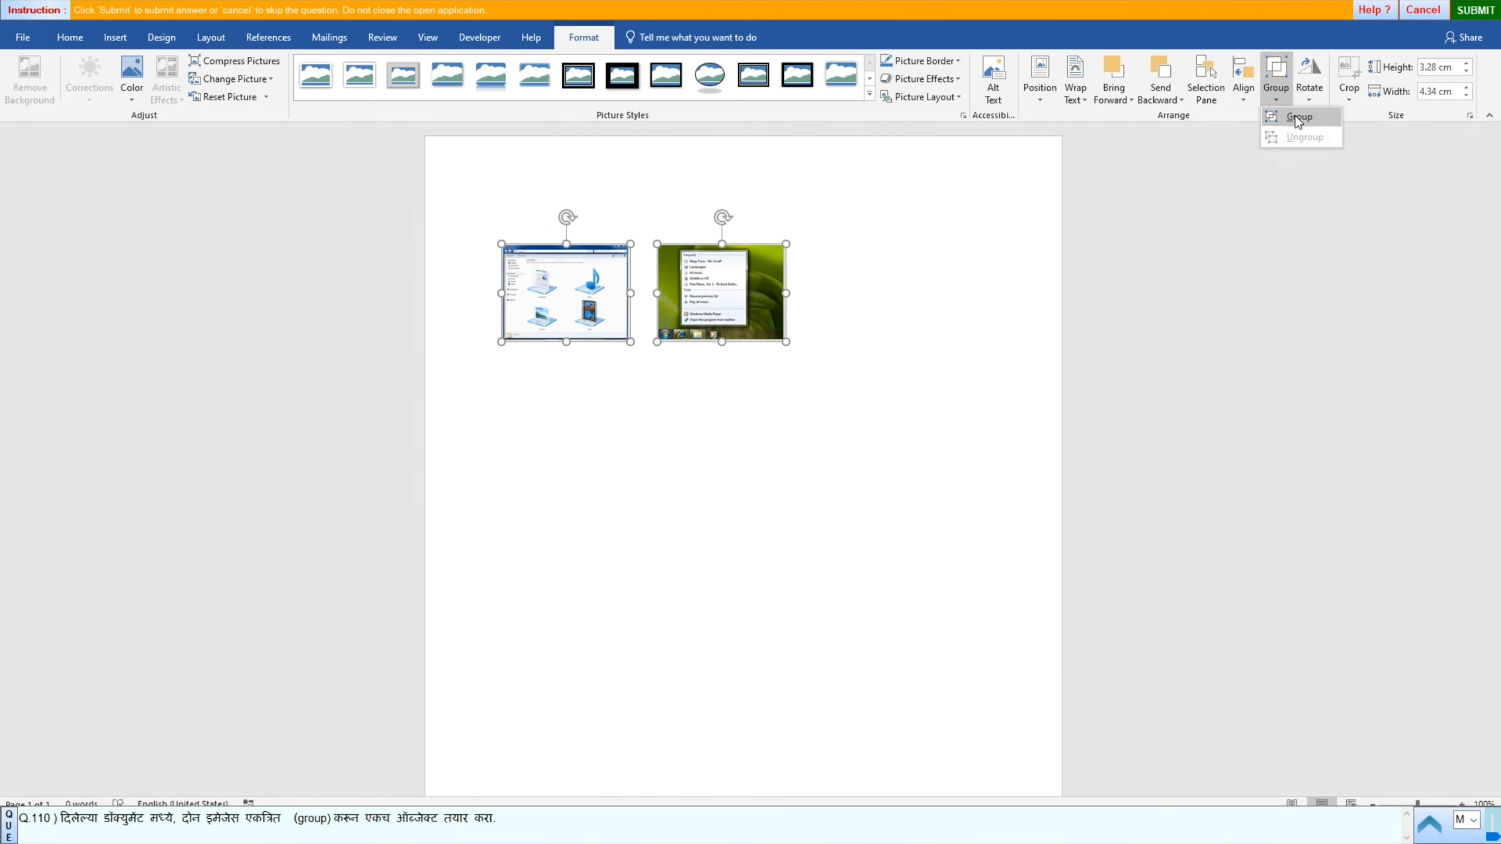
click(1298, 118)
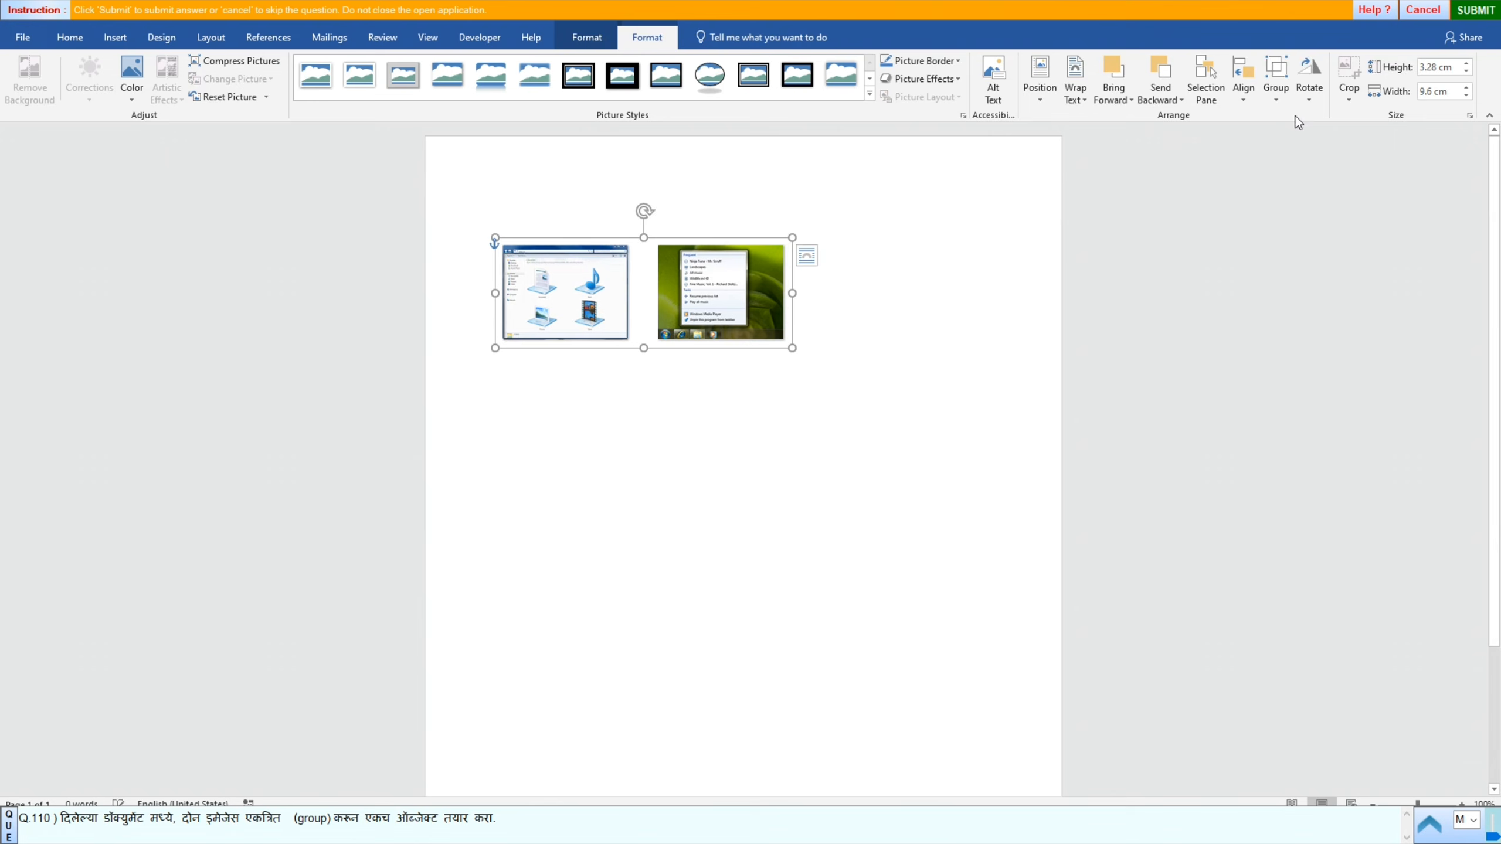
Step: Check that the two images select as one object, and submit the answer for question 110
click(606, 684)
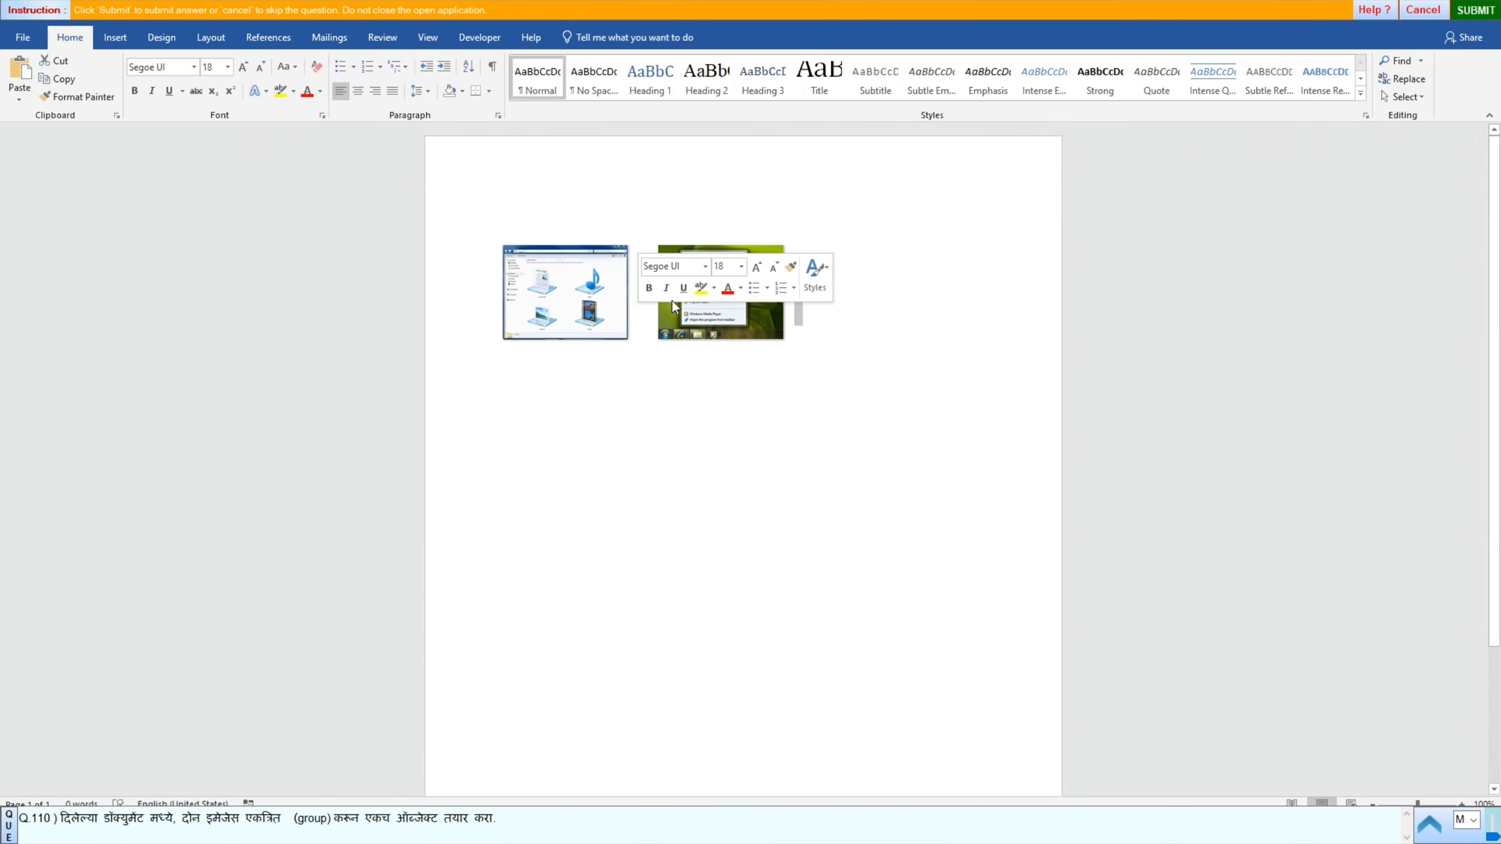
click(697, 331)
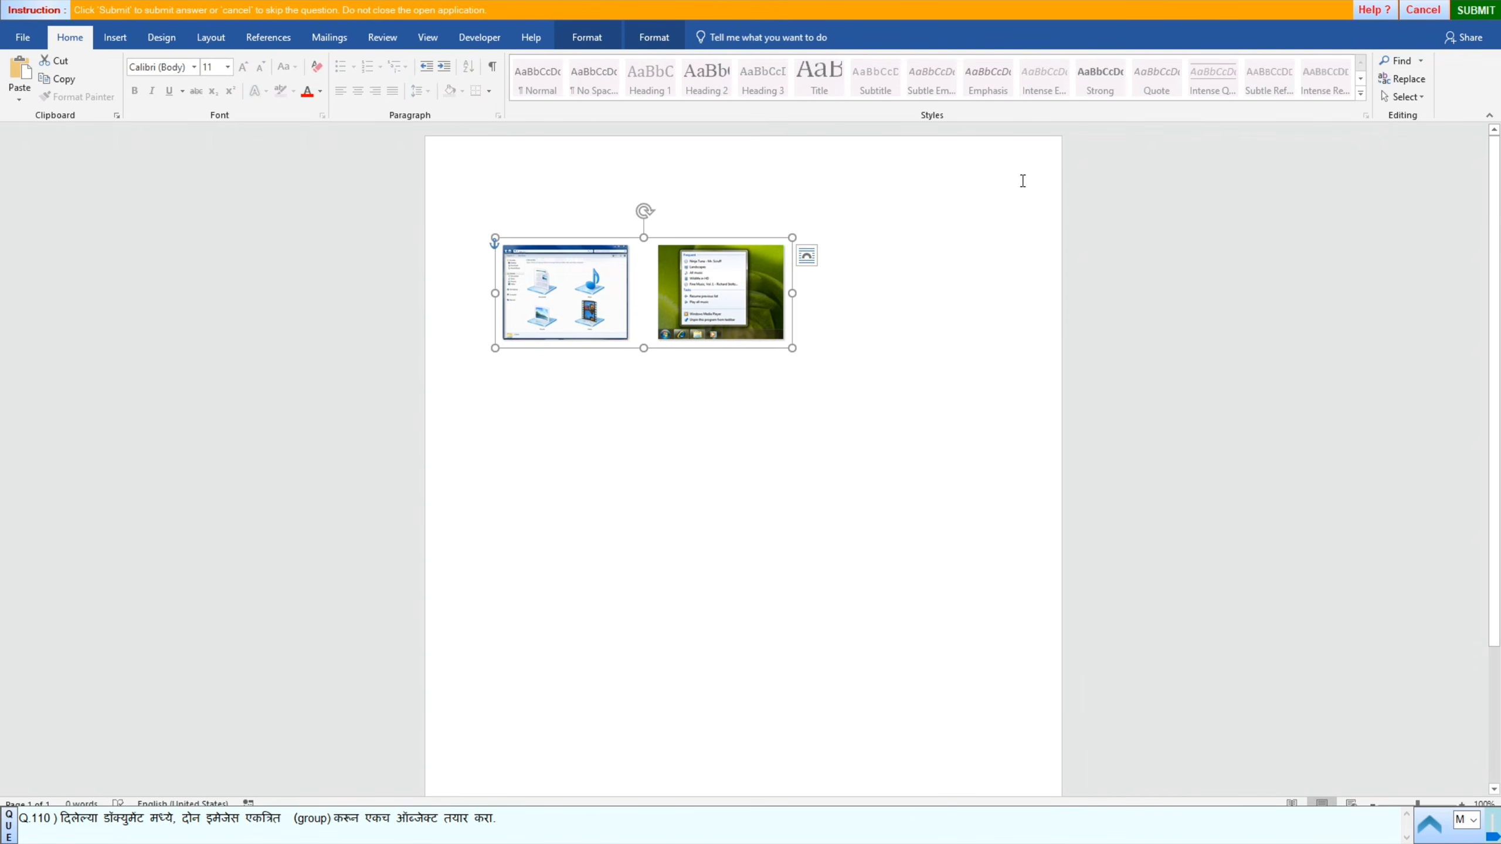
click(1468, 15)
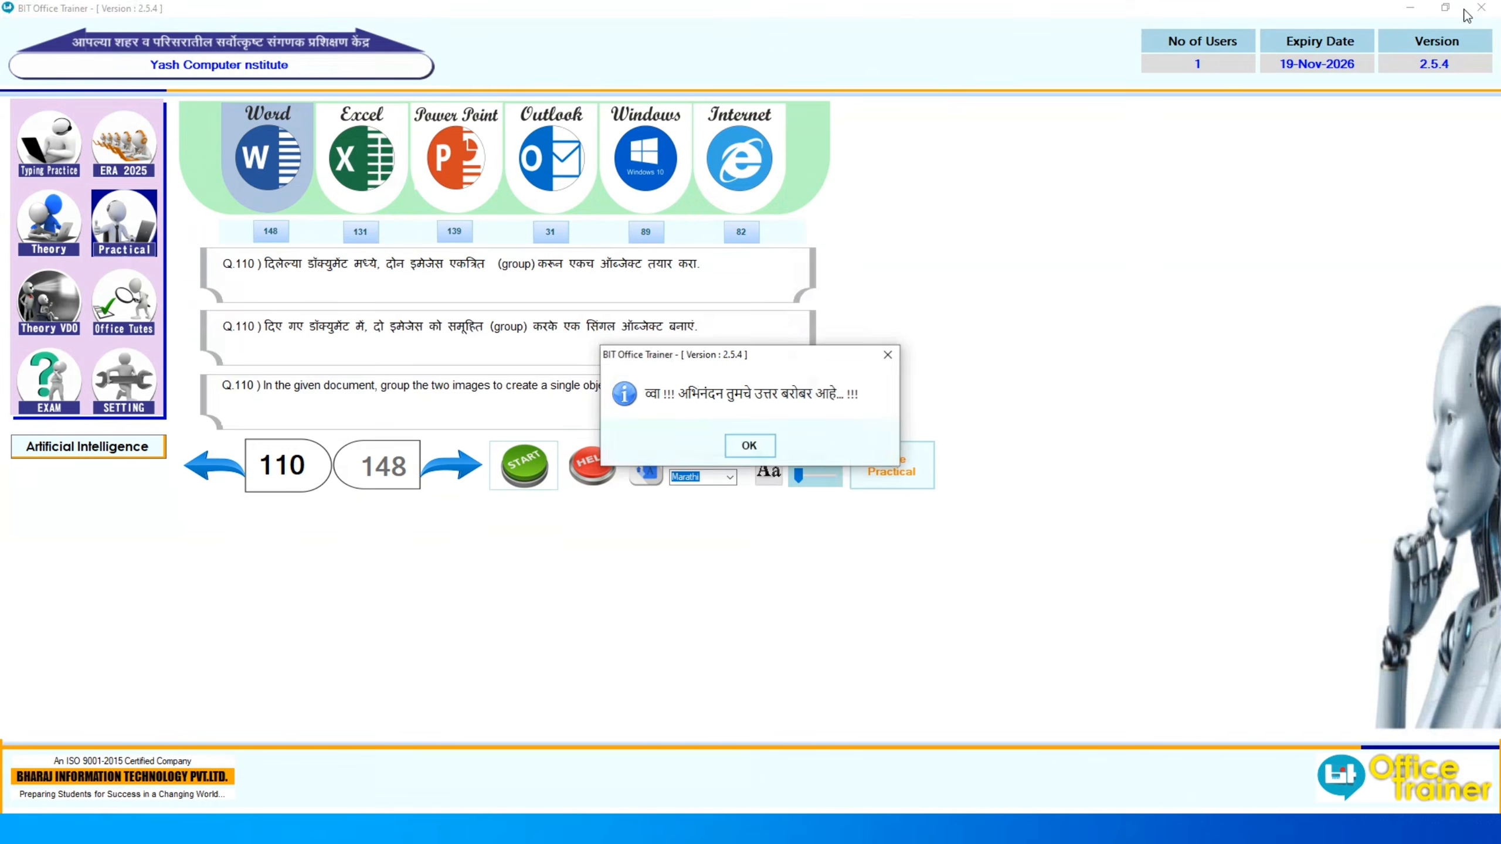
click(751, 443)
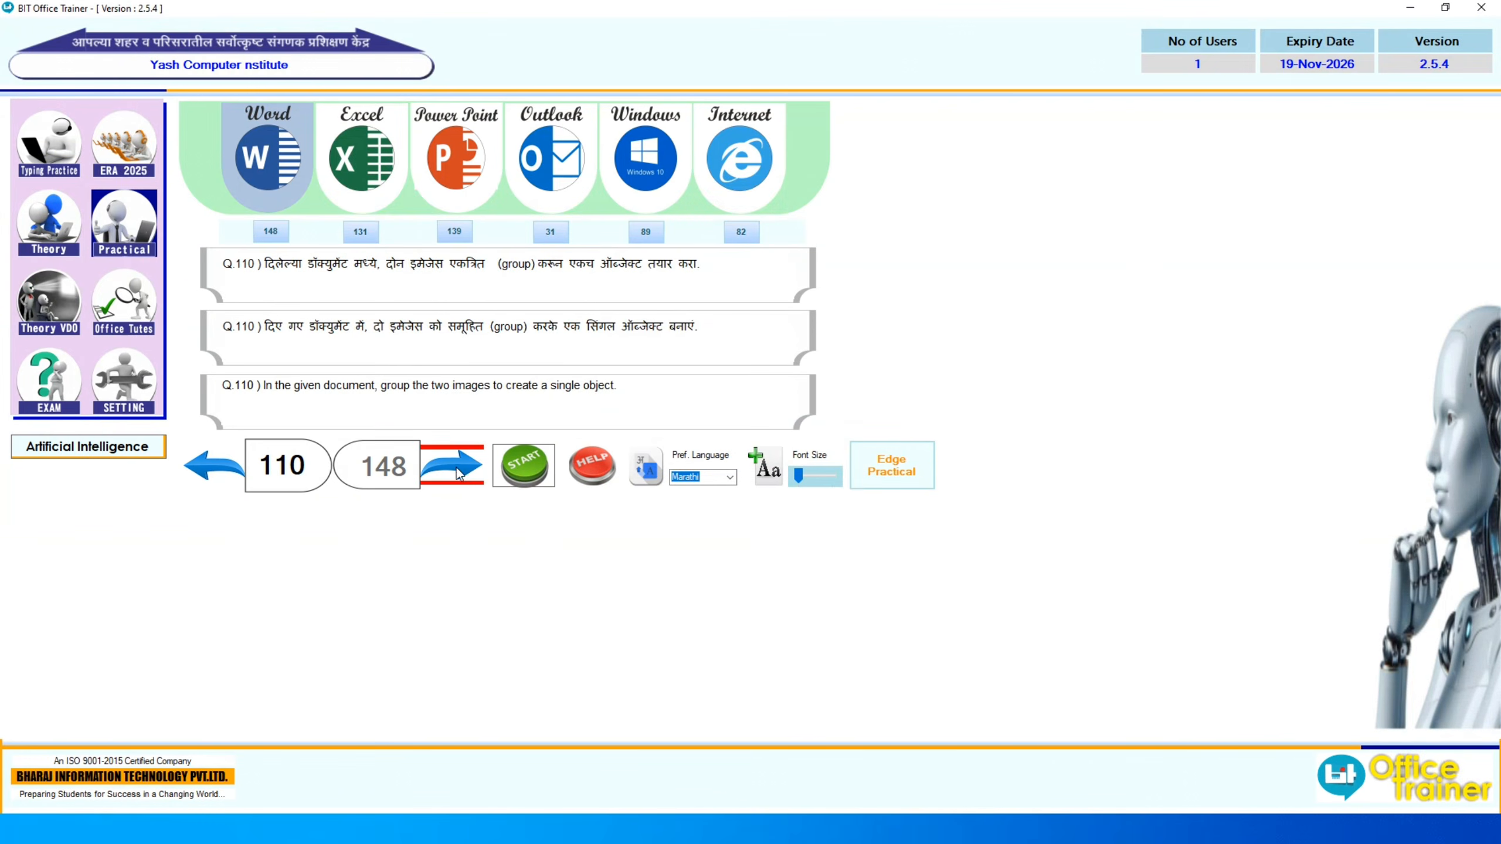
Step: For question 111, ungroup the CD sticker image into individual objects and submit the answer
click(481, 469)
click(535, 474)
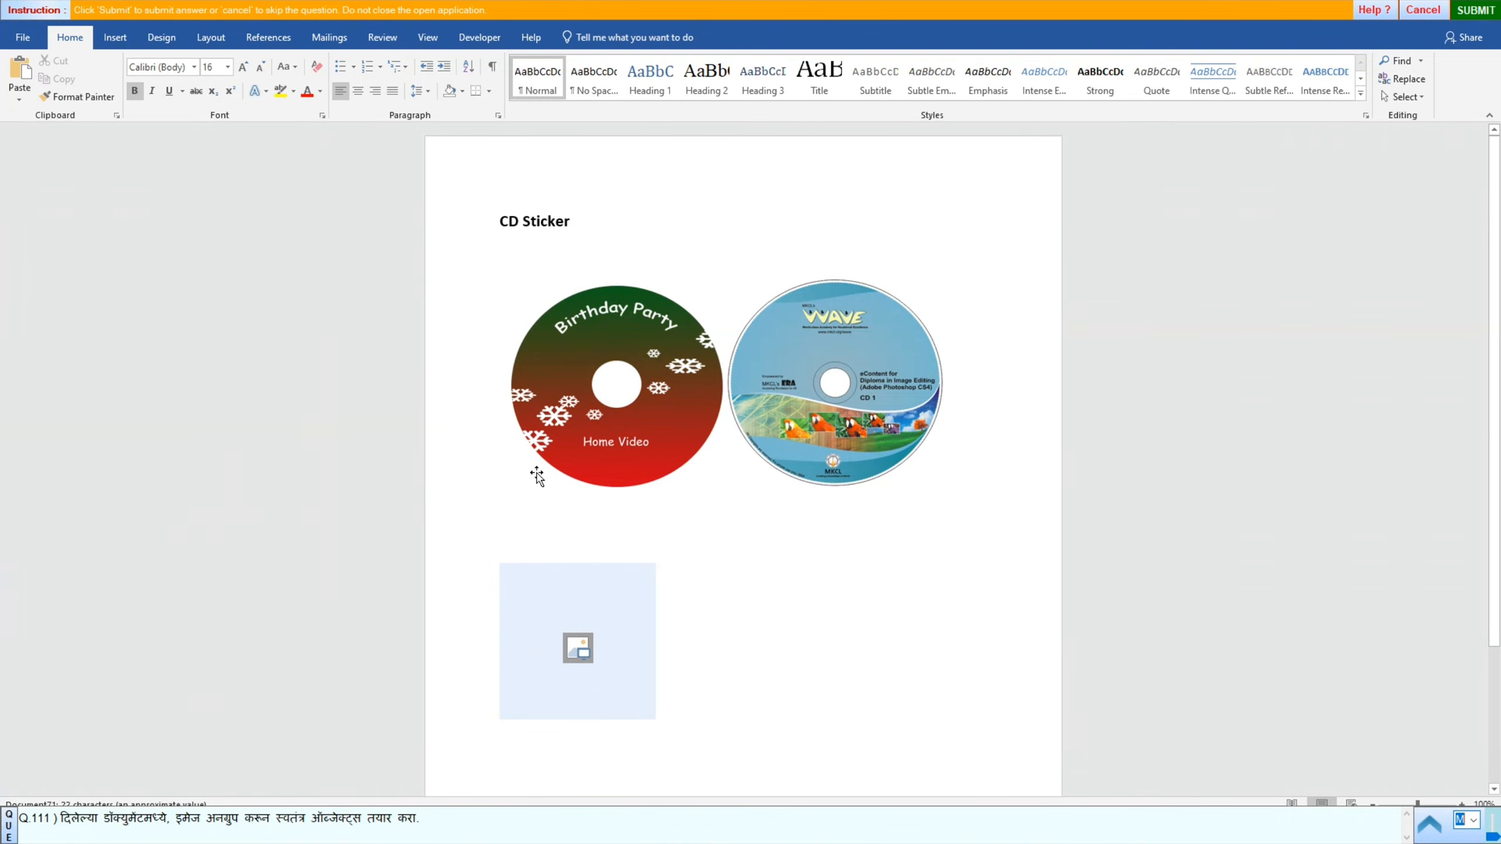
click(514, 398)
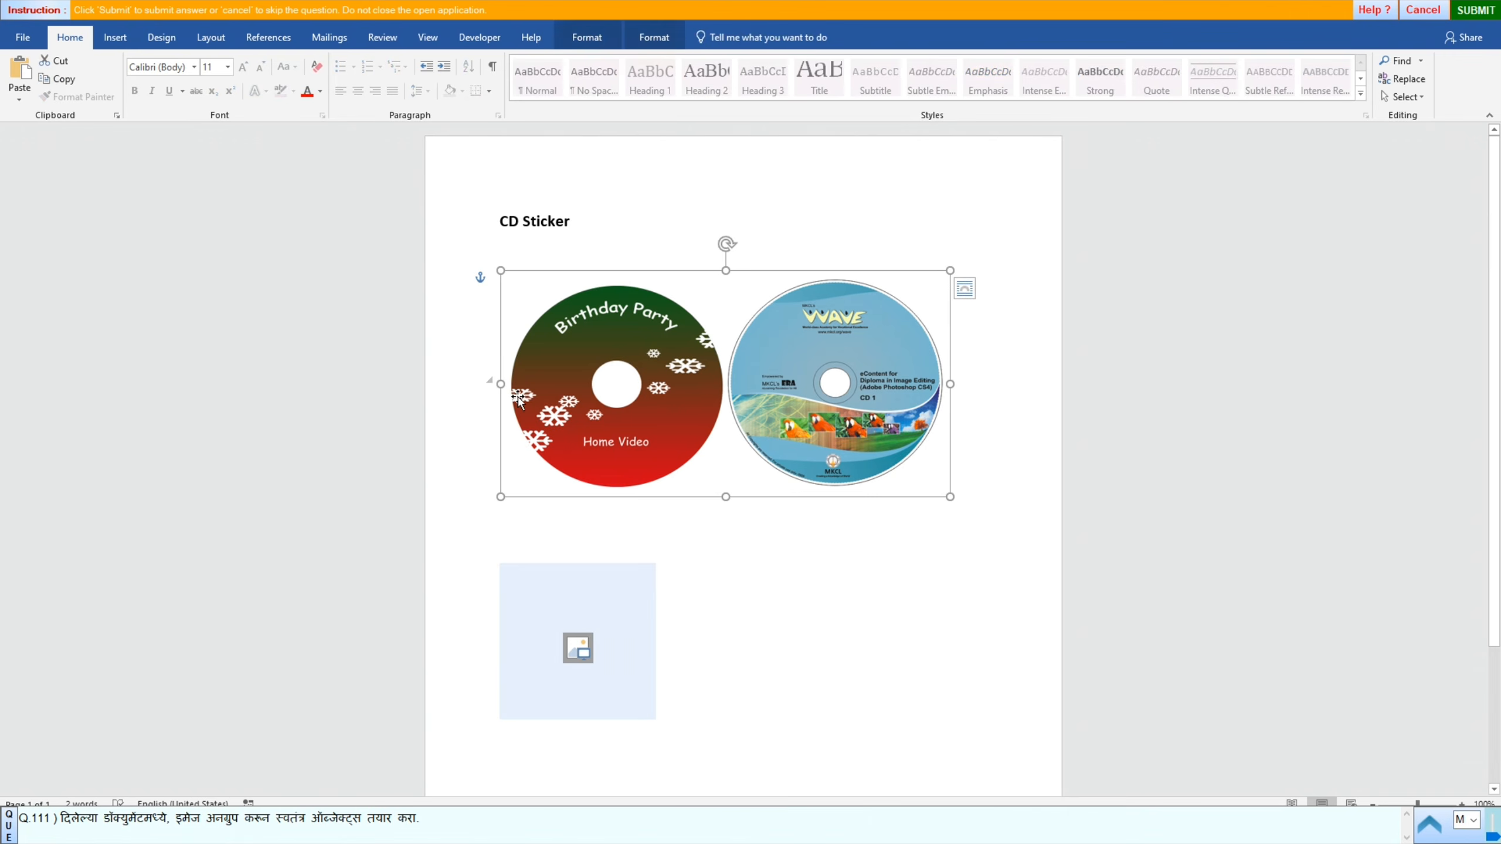
click(654, 38)
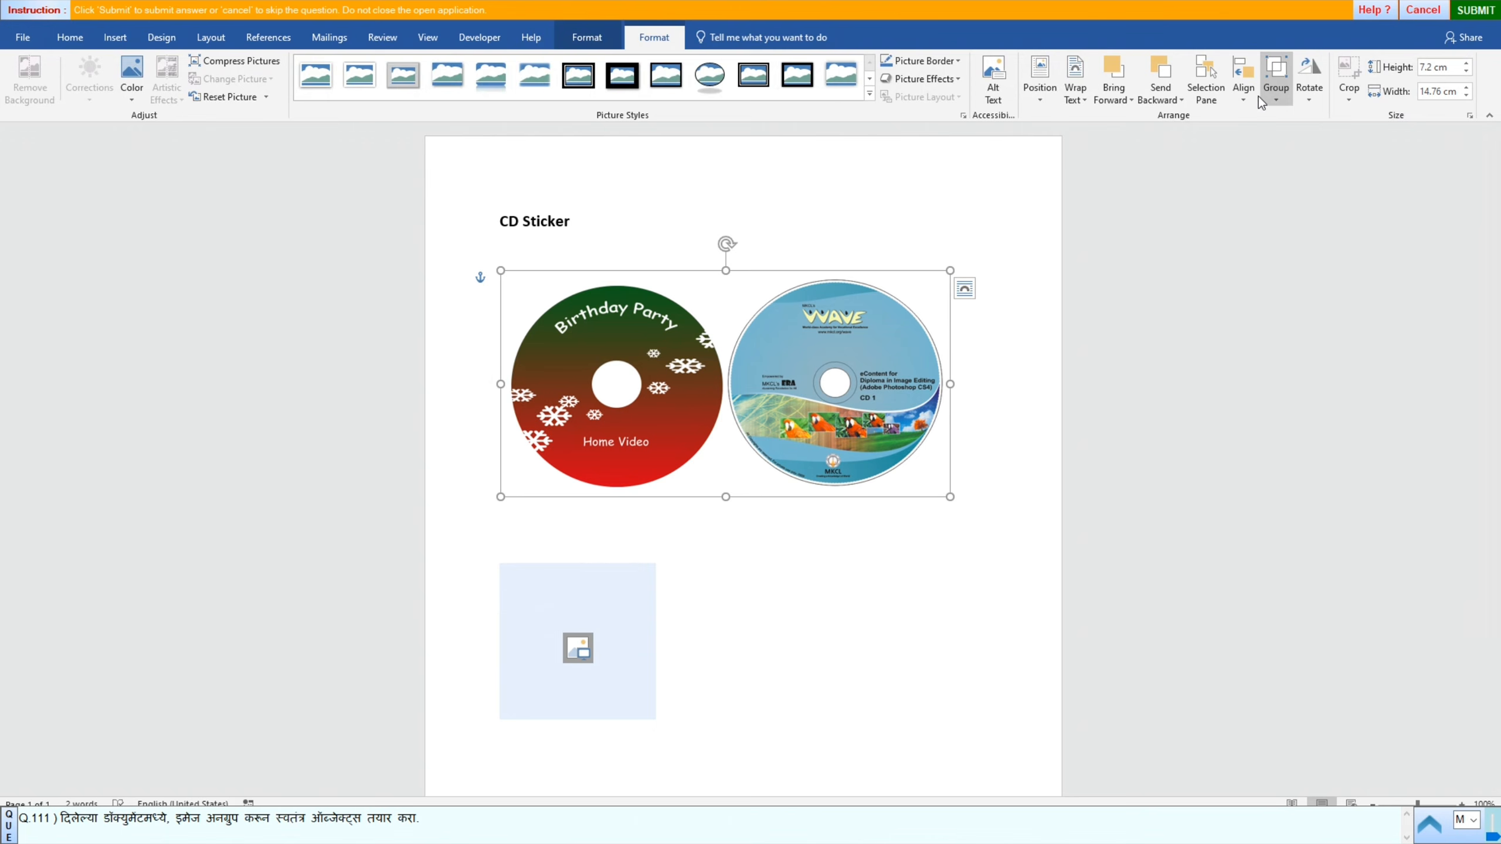
click(1277, 101)
click(1297, 135)
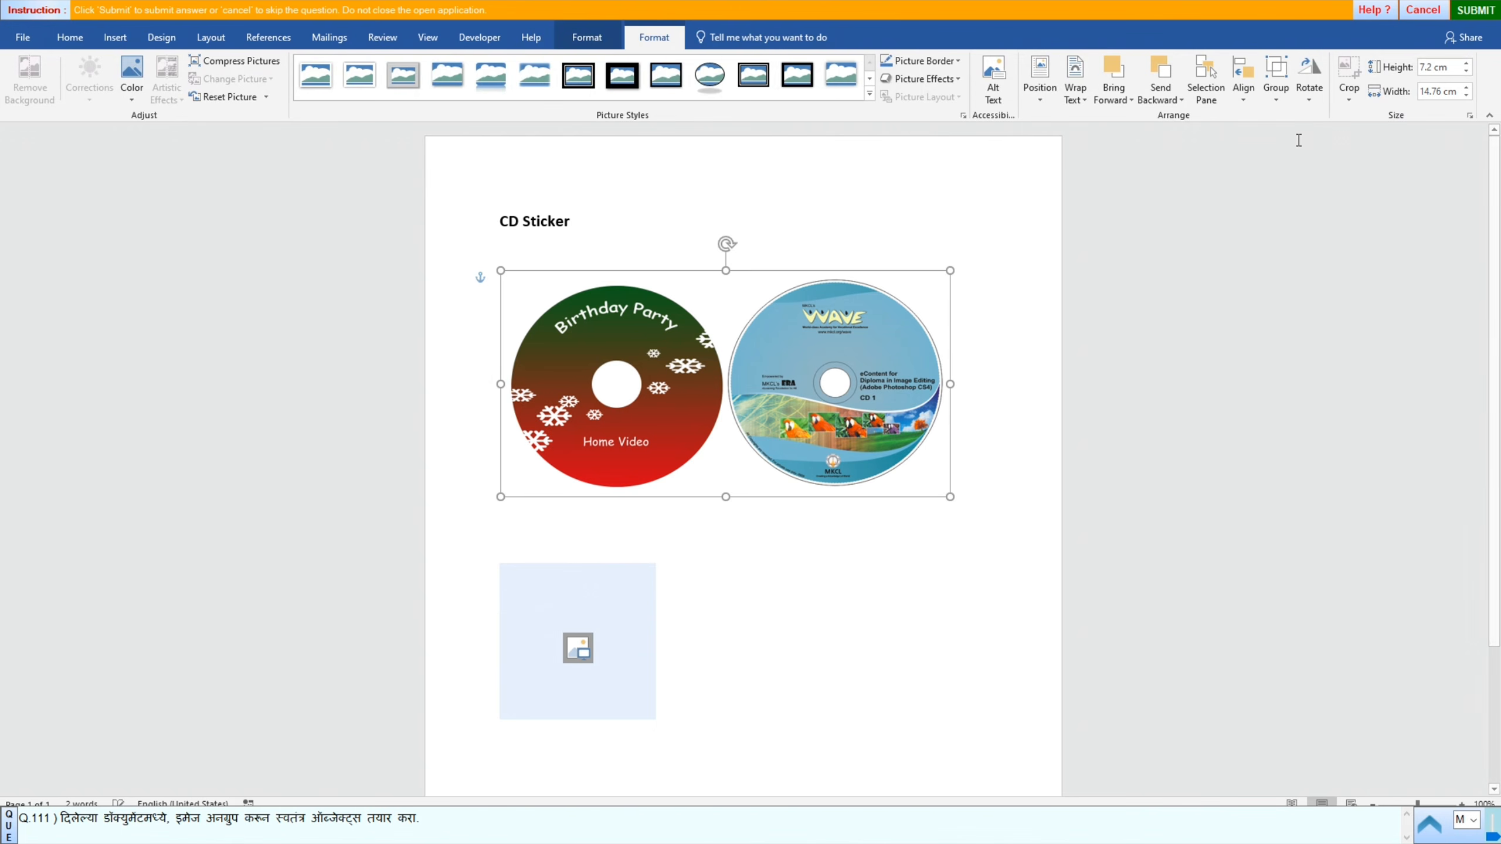
click(1476, 10)
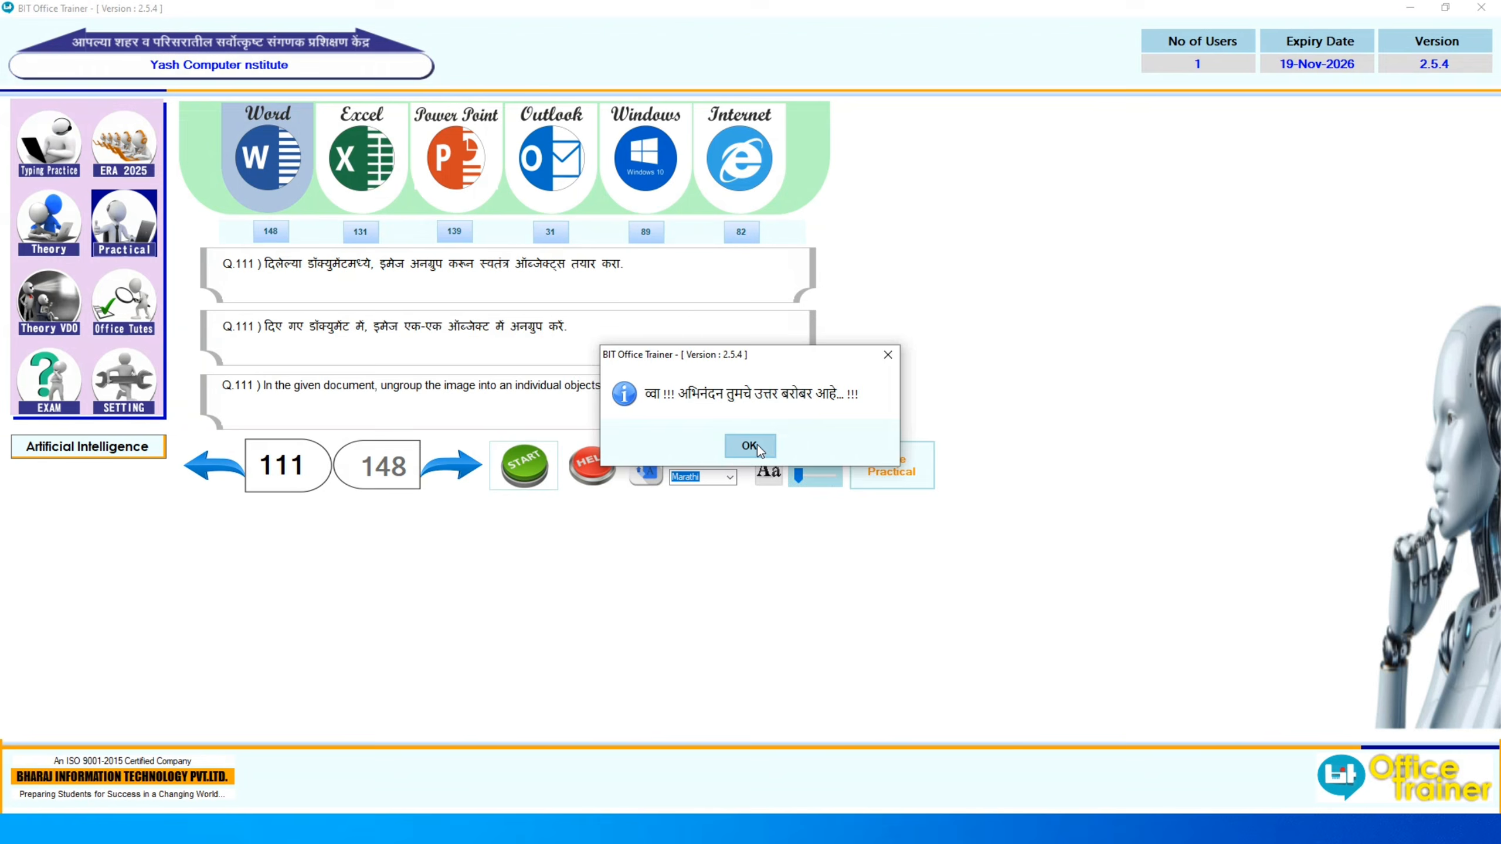
click(749, 445)
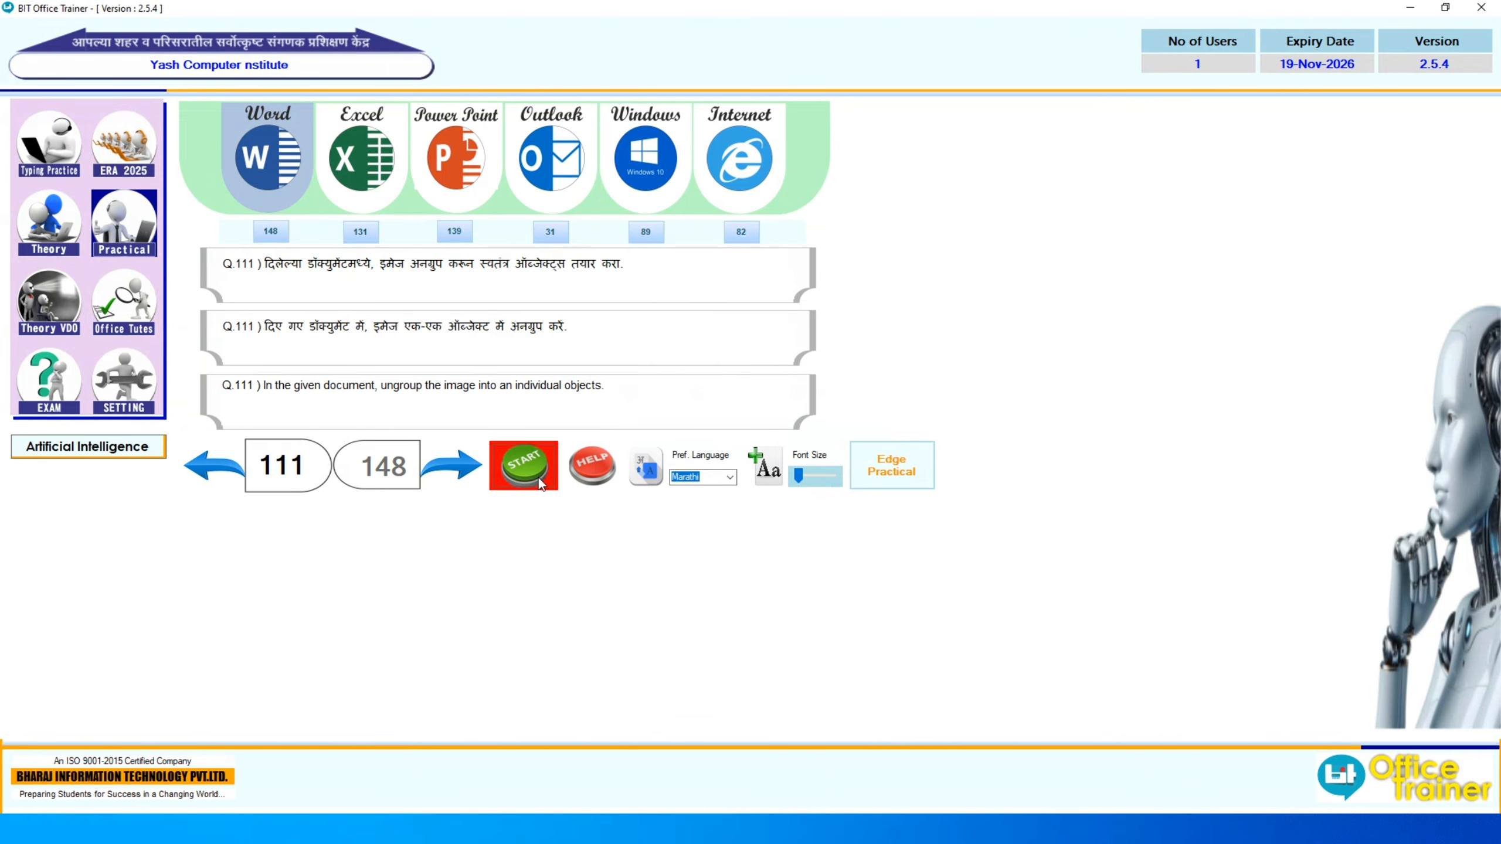
Step: For question 112, rotate the car image 90° to the right and submit the answer
click(464, 468)
click(520, 475)
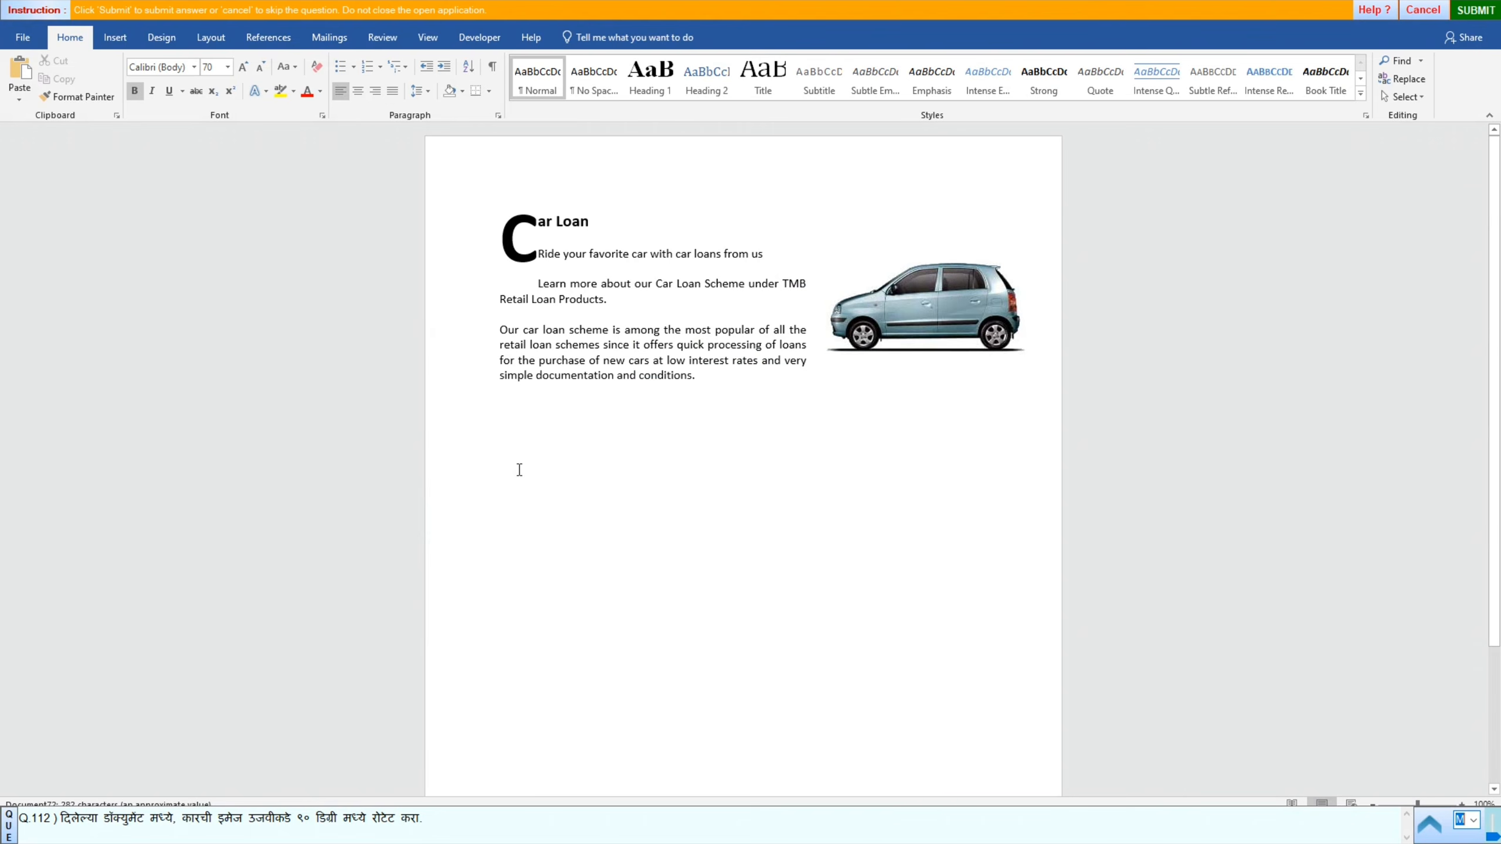
click(899, 312)
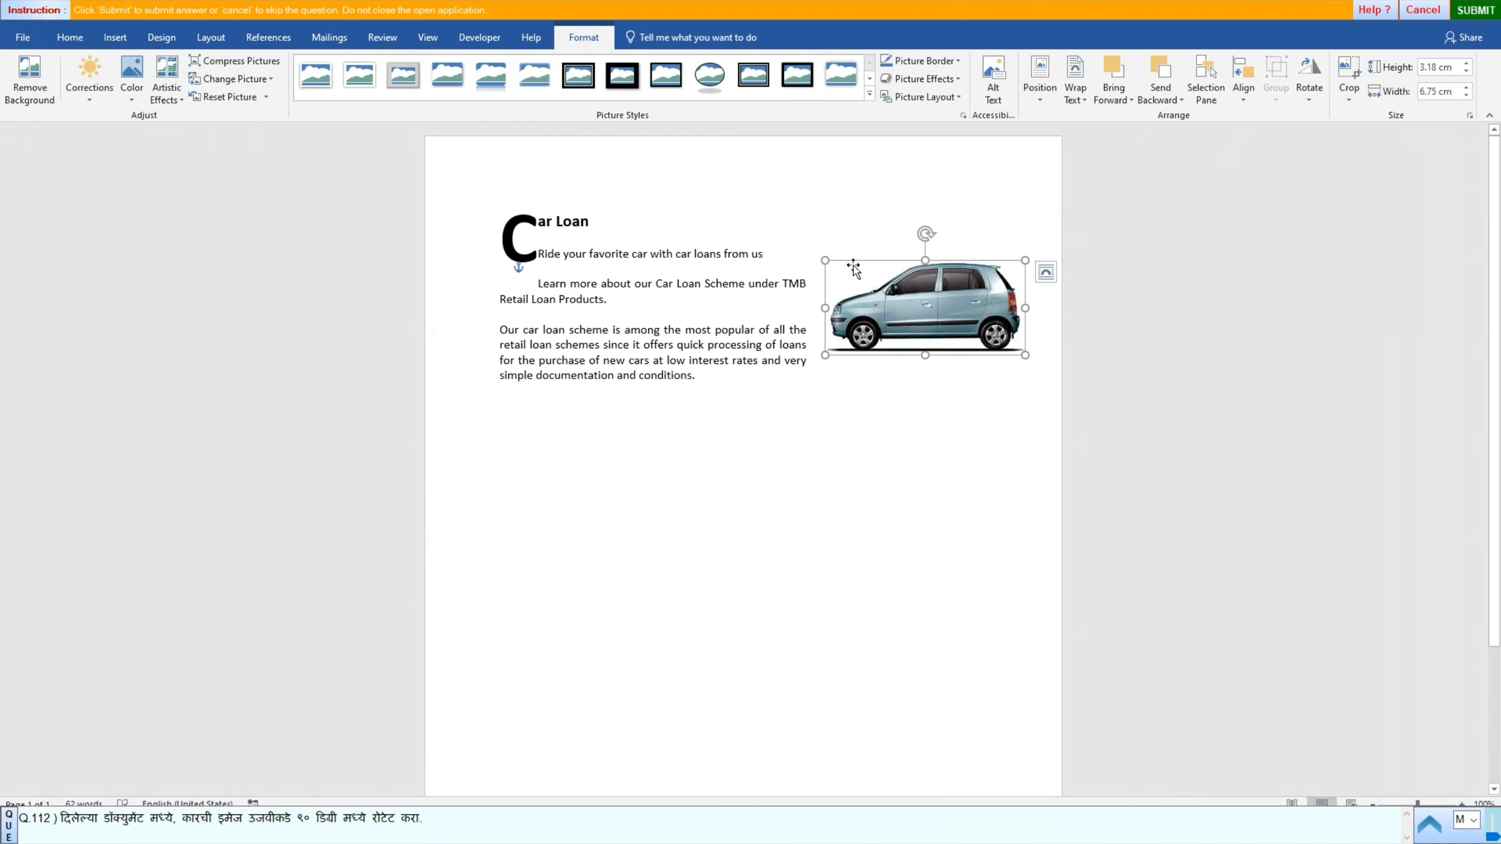
click(1312, 104)
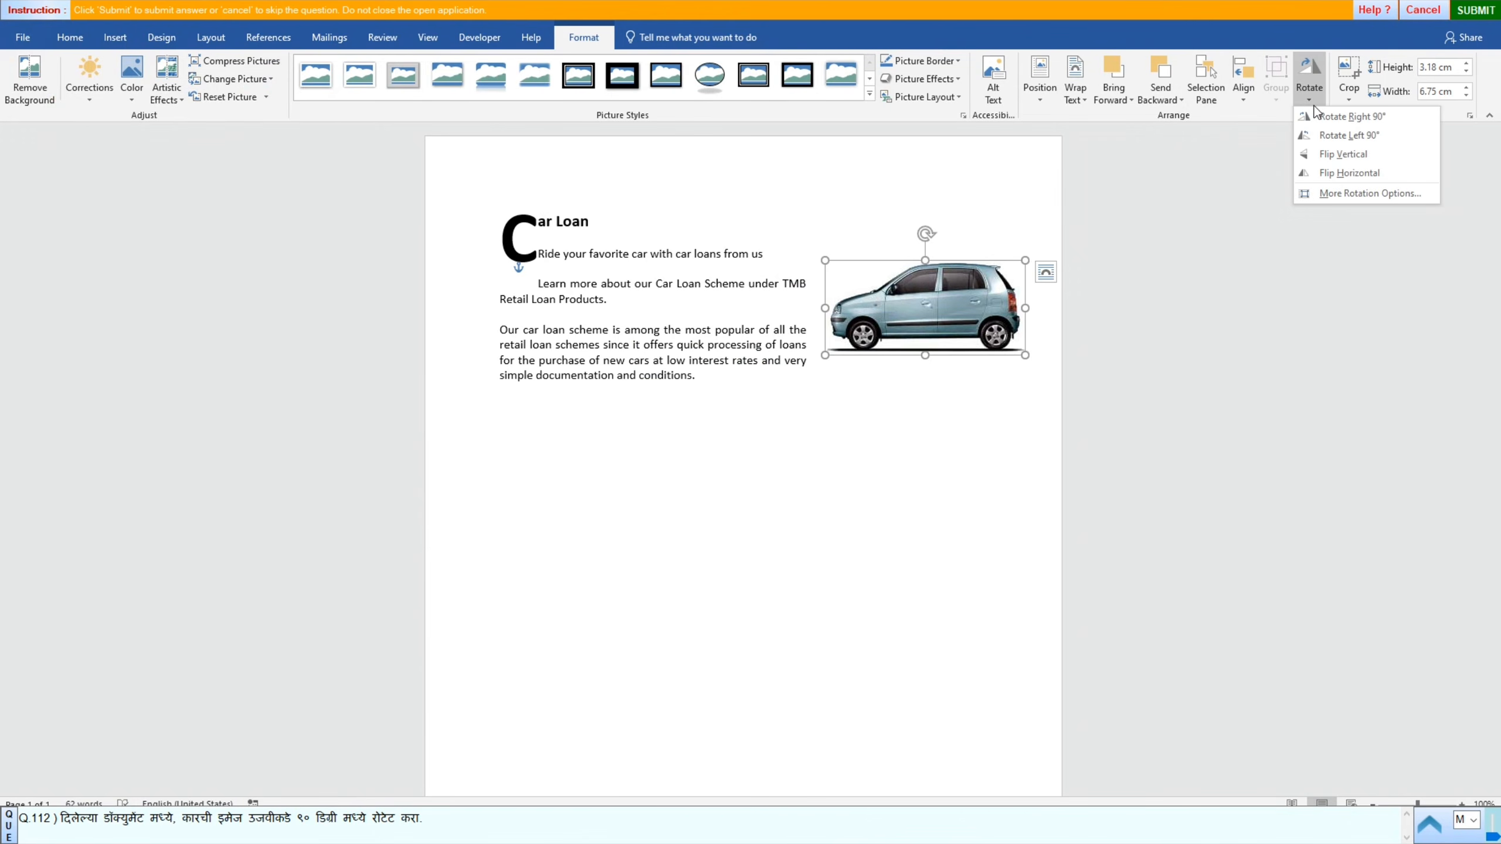
click(1349, 119)
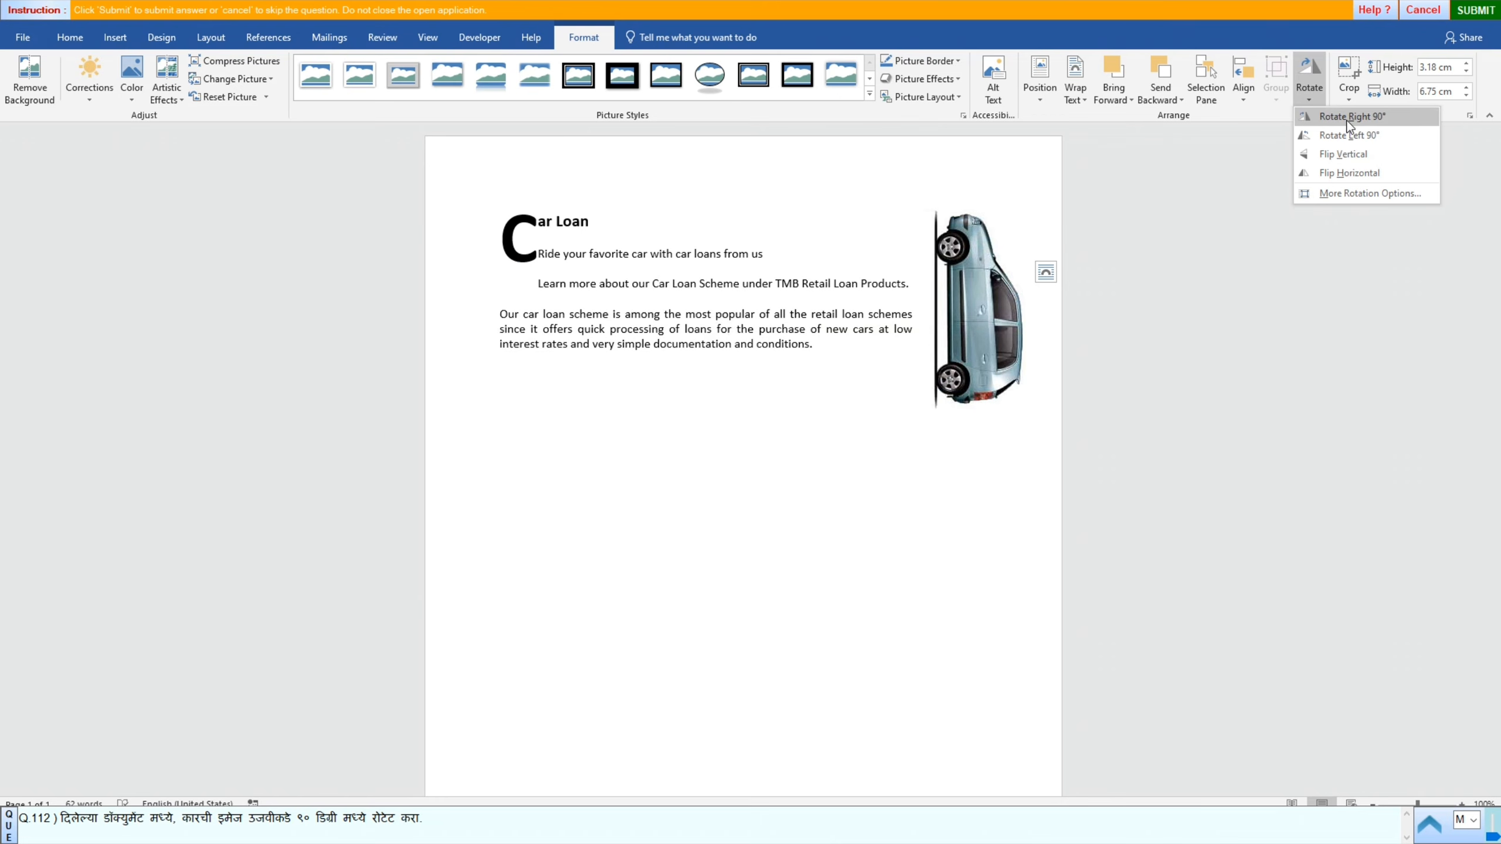
click(1349, 118)
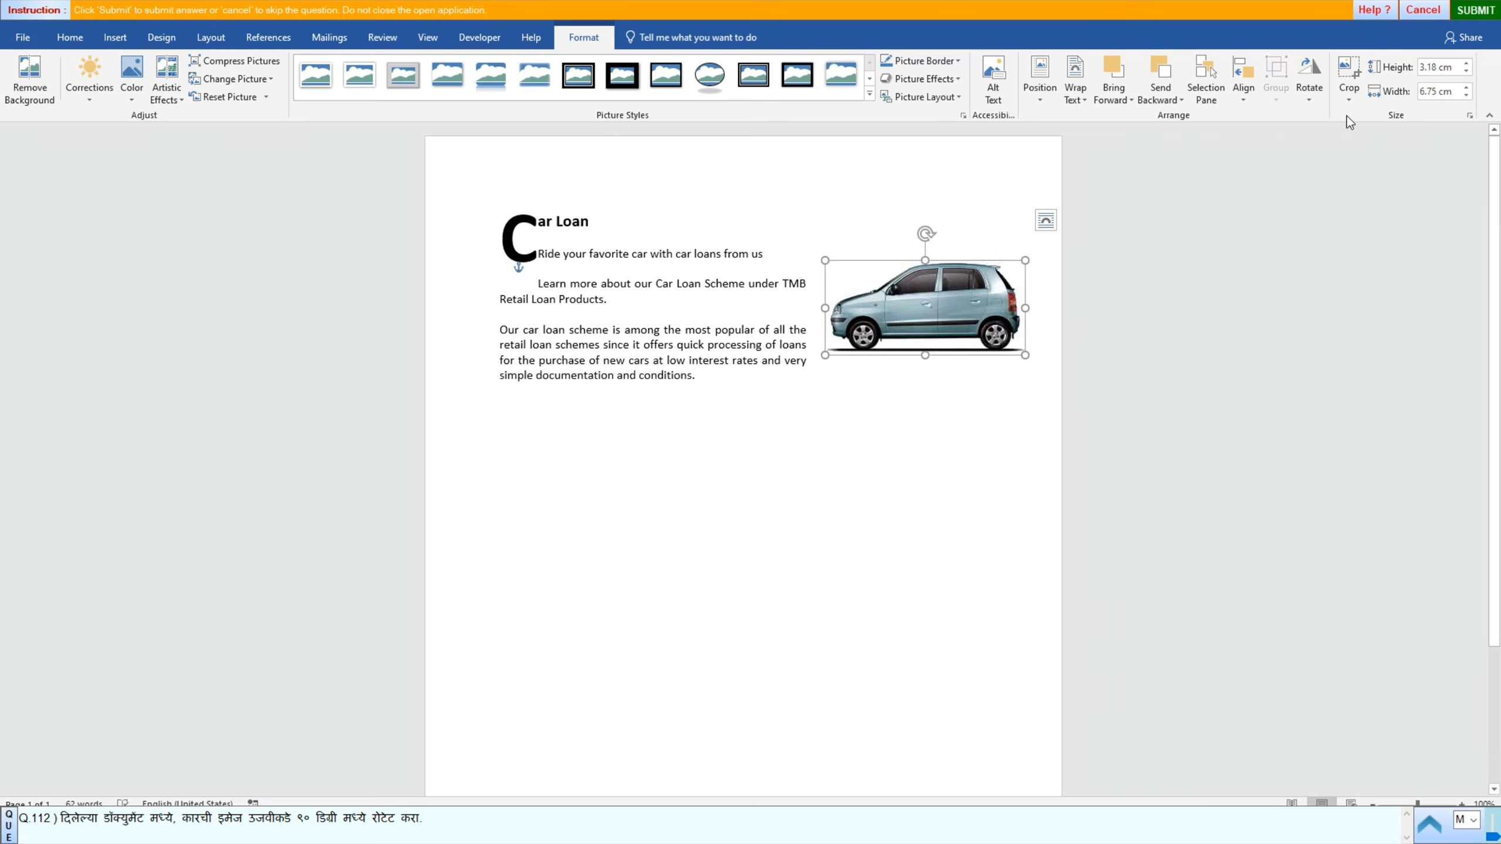
click(1482, 11)
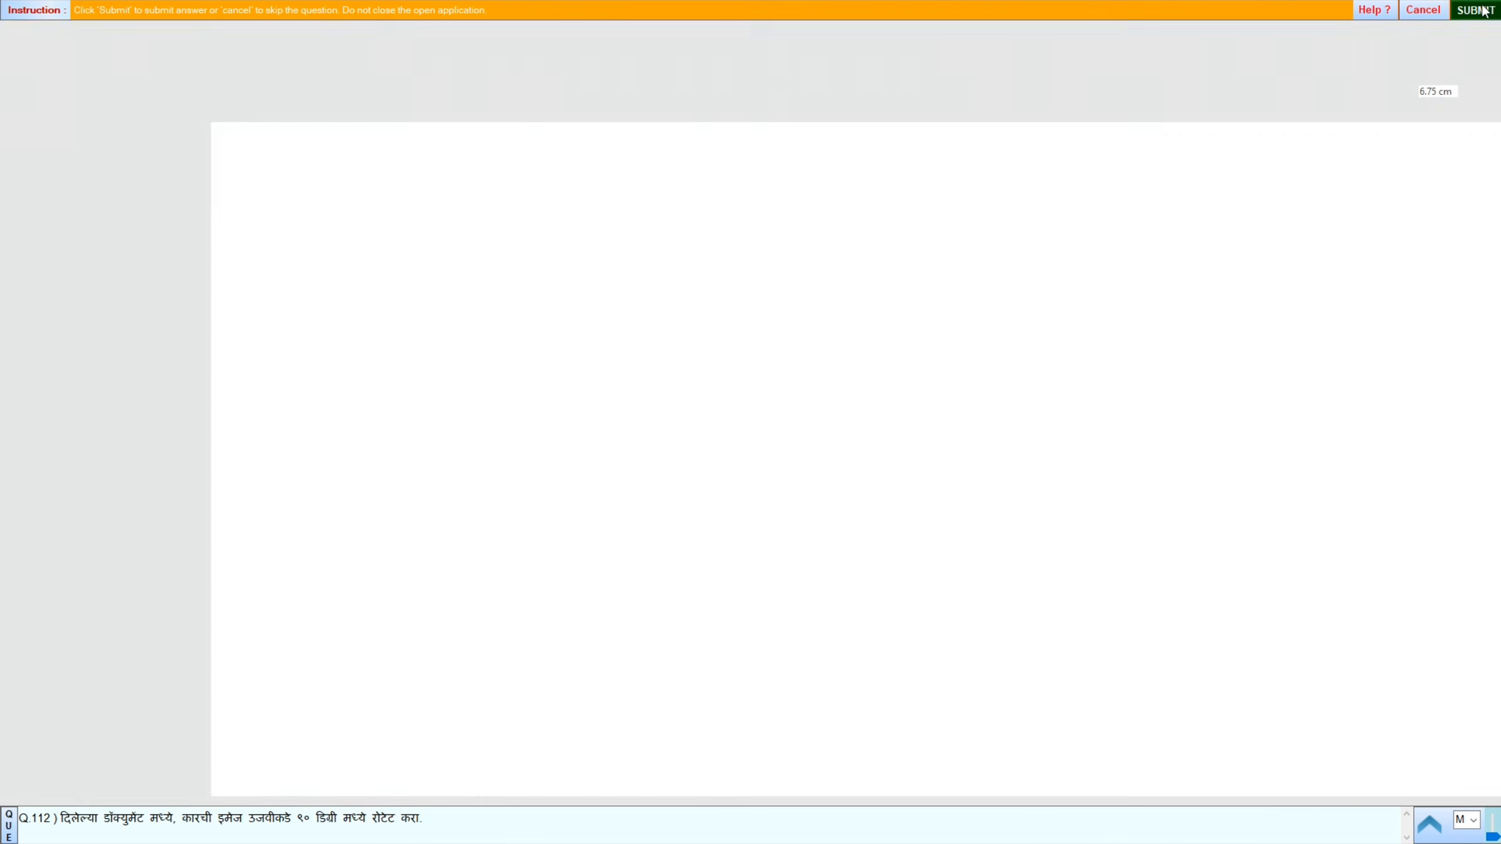
key(Return)
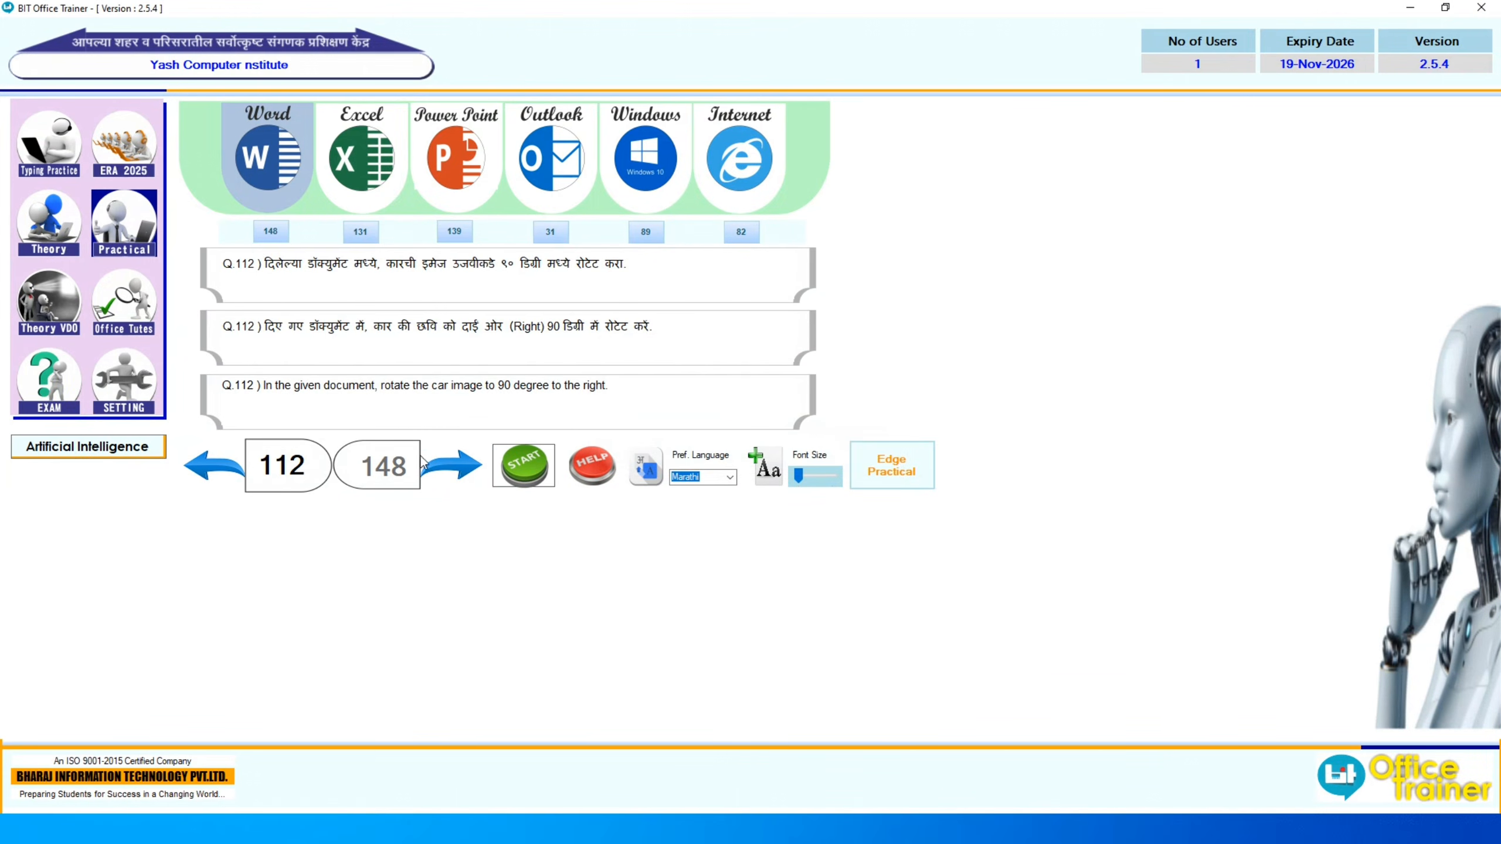
Step: For question 113, ungroup the three flower pictures into individual objects and submit the answer
click(452, 466)
click(524, 473)
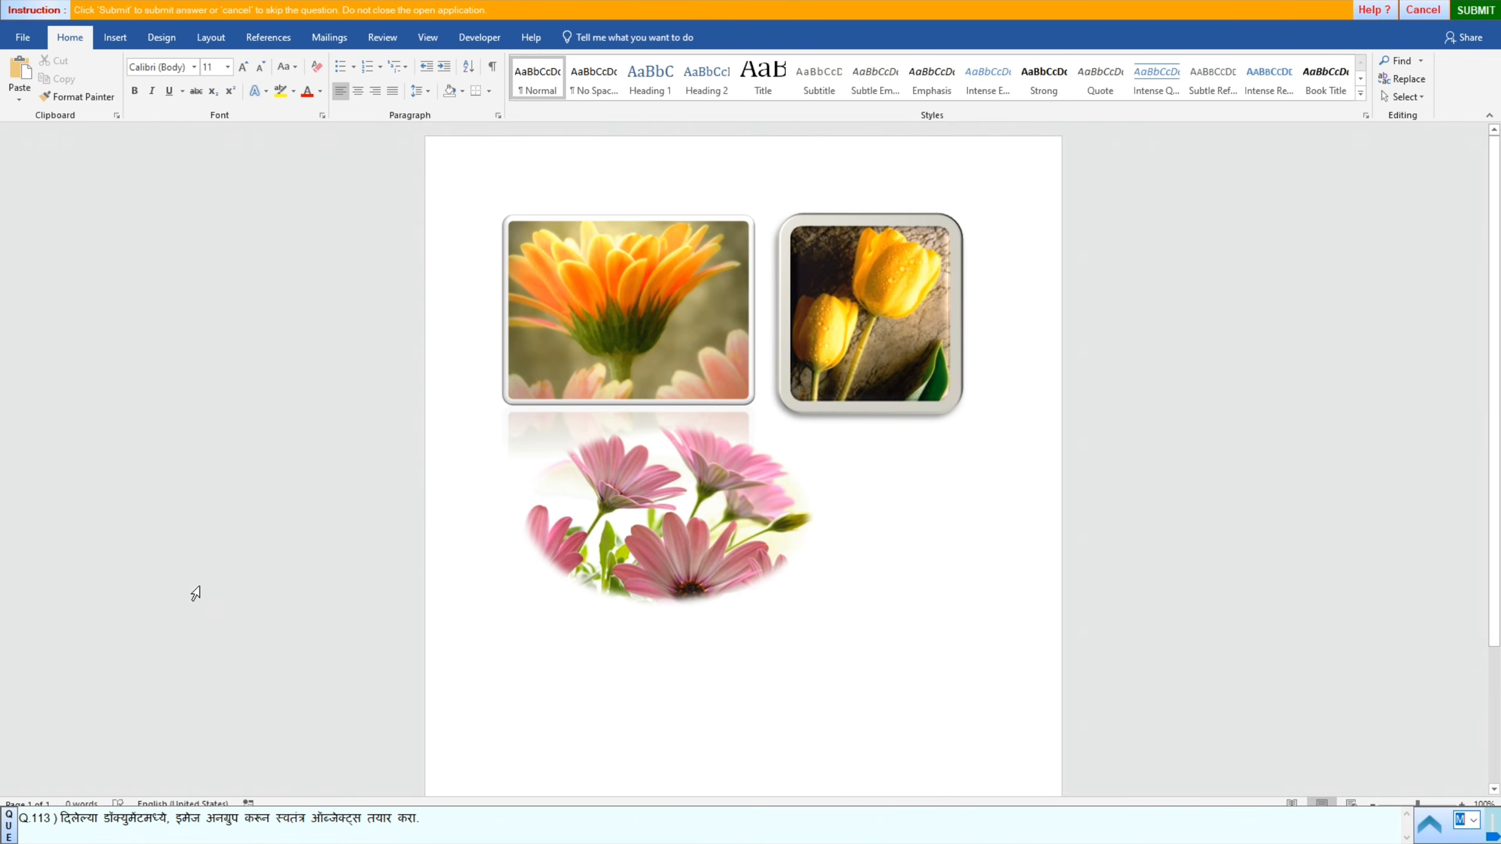
click(472, 389)
click(792, 270)
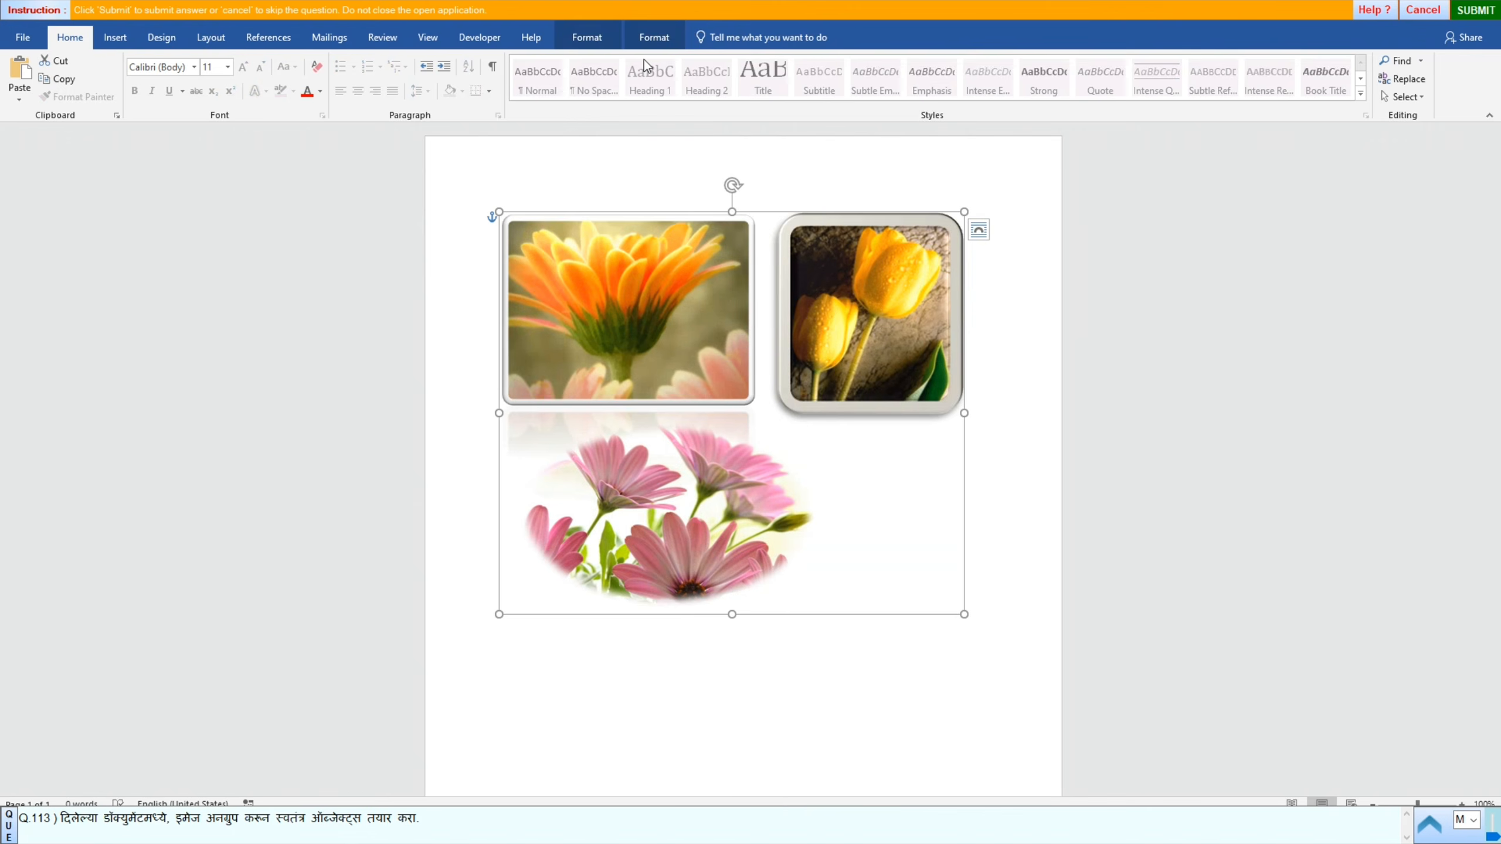
click(653, 37)
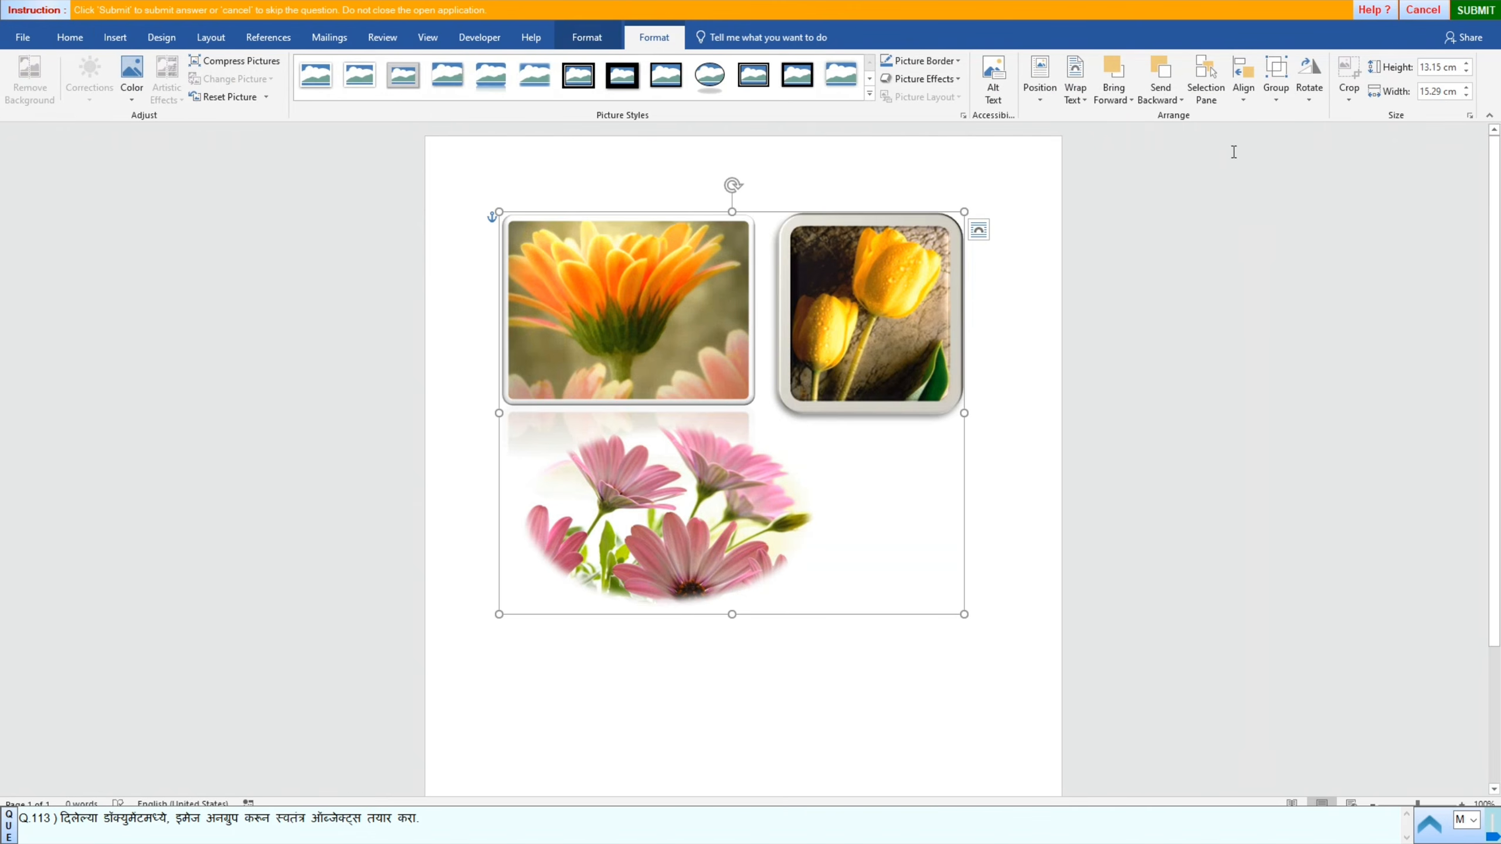
click(1278, 96)
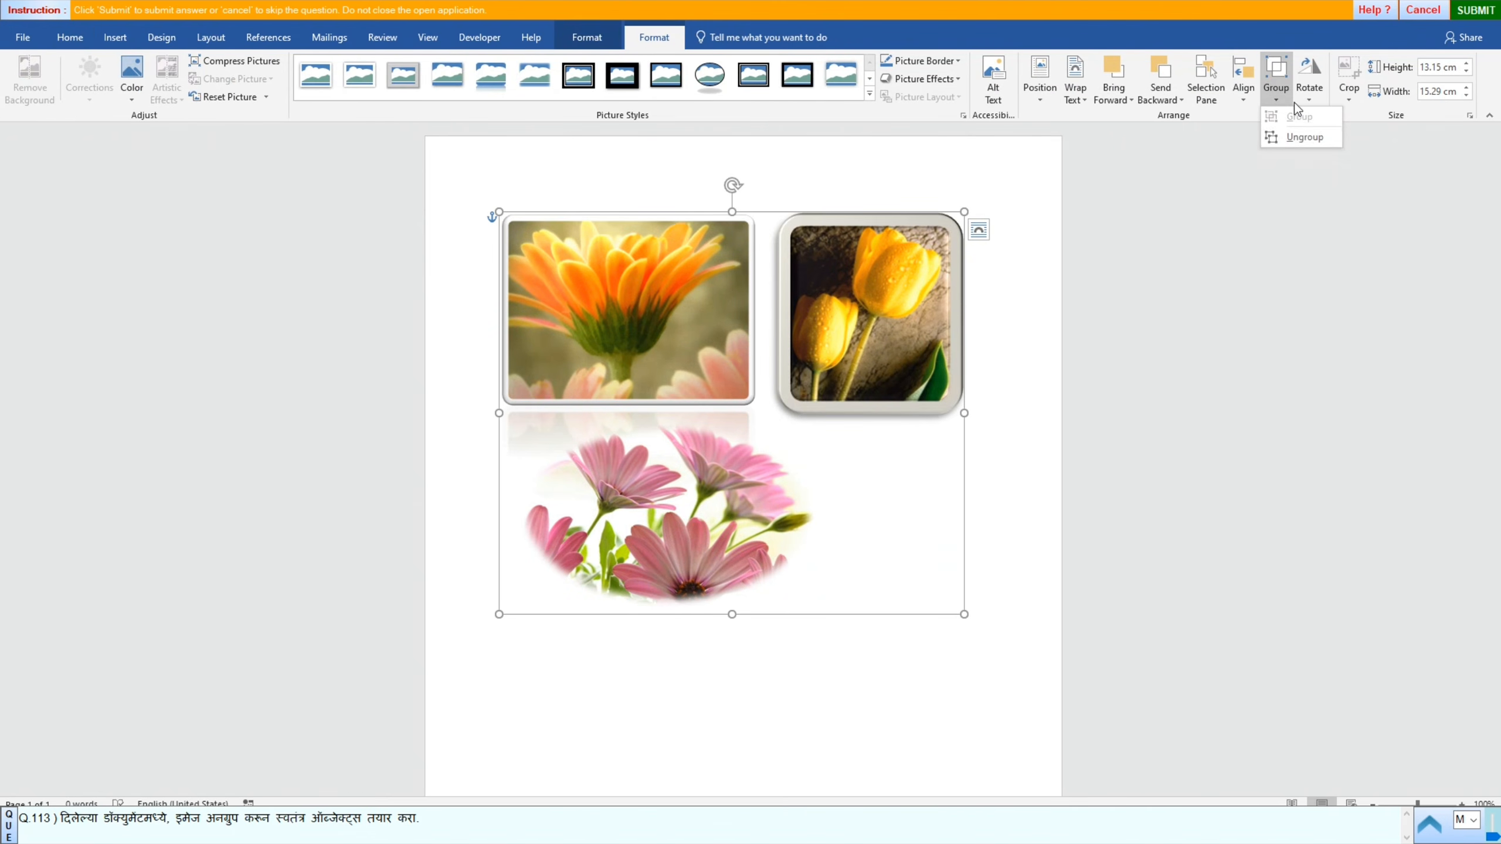
click(1304, 134)
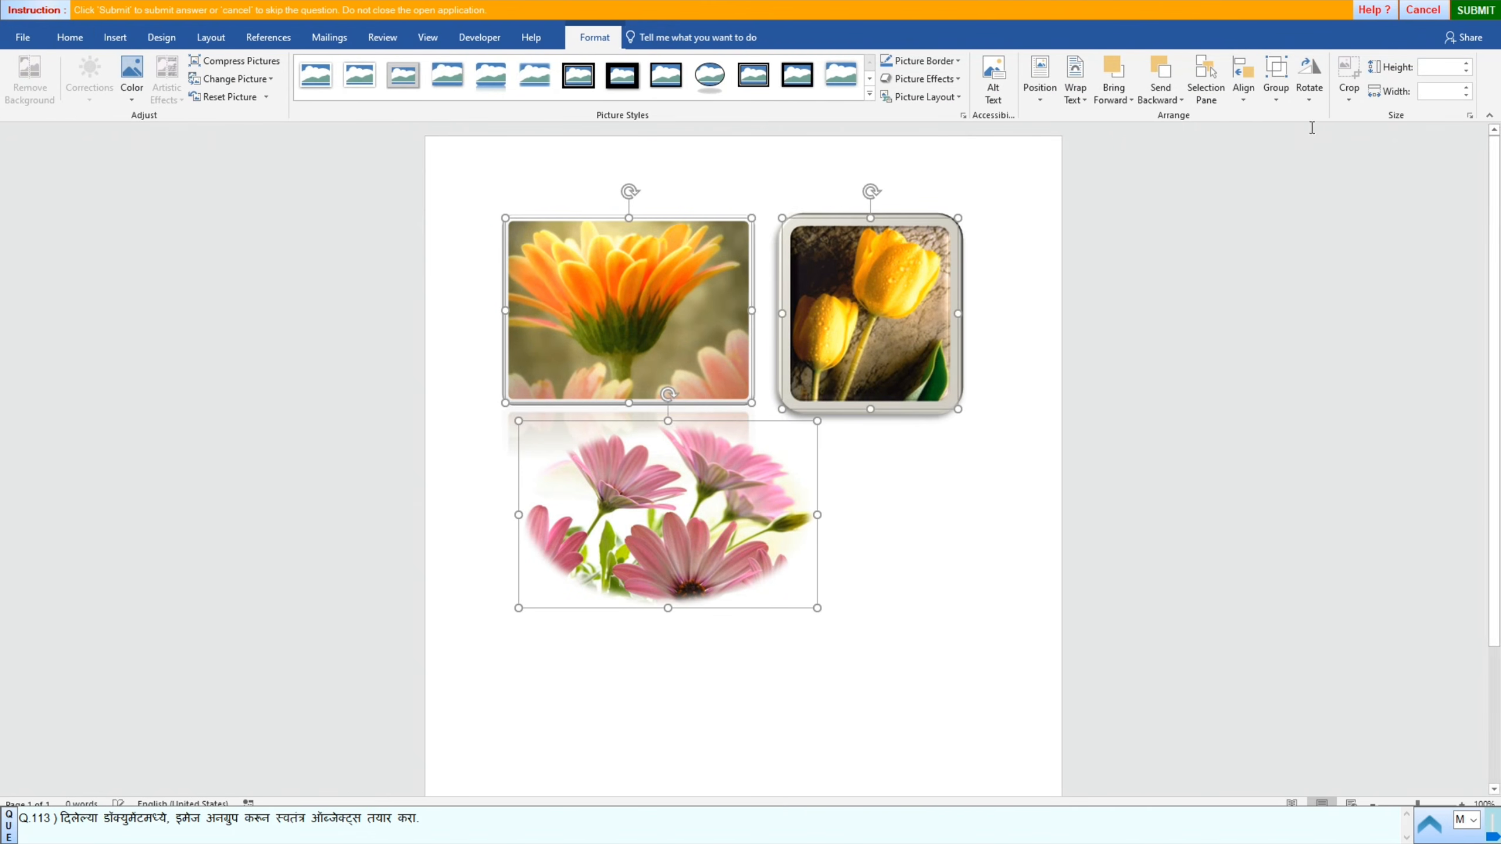
click(1475, 10)
click(748, 445)
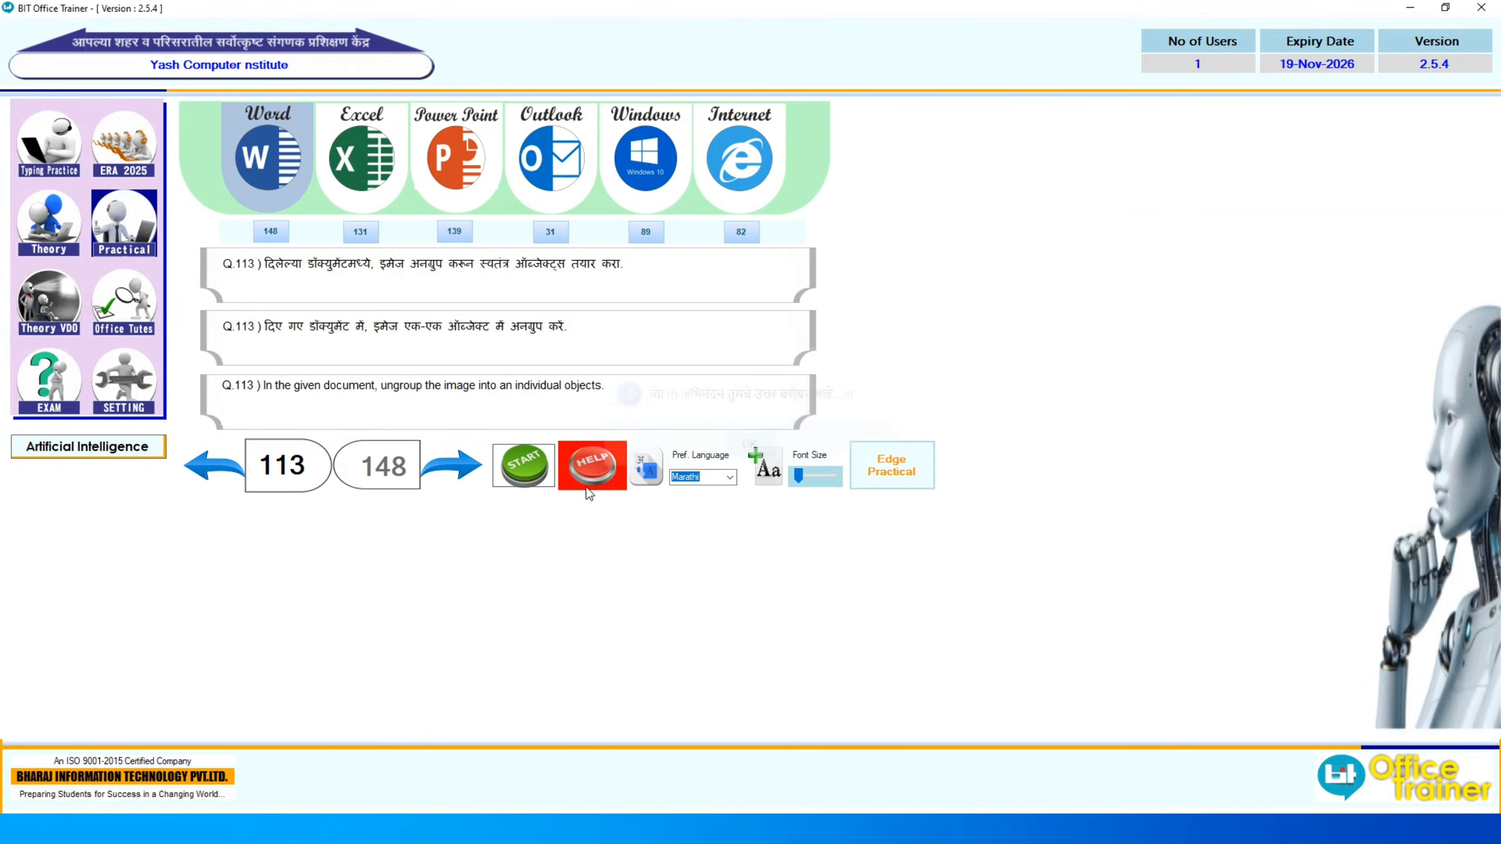
Step: For question 114, convert the numbered country list into a table with one column and ten rows, and submit the answer
click(452, 465)
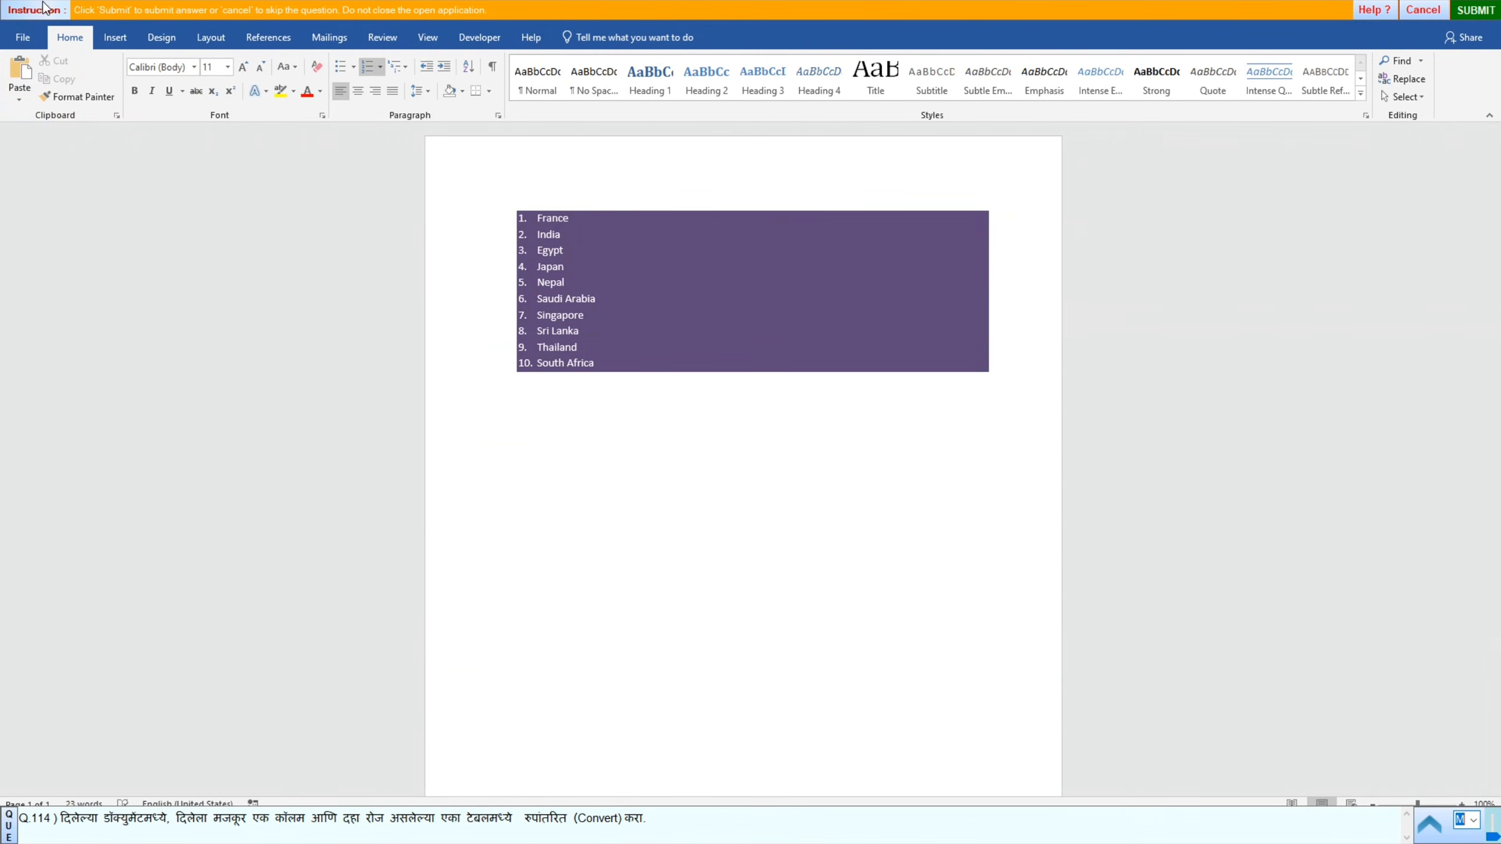
click(110, 37)
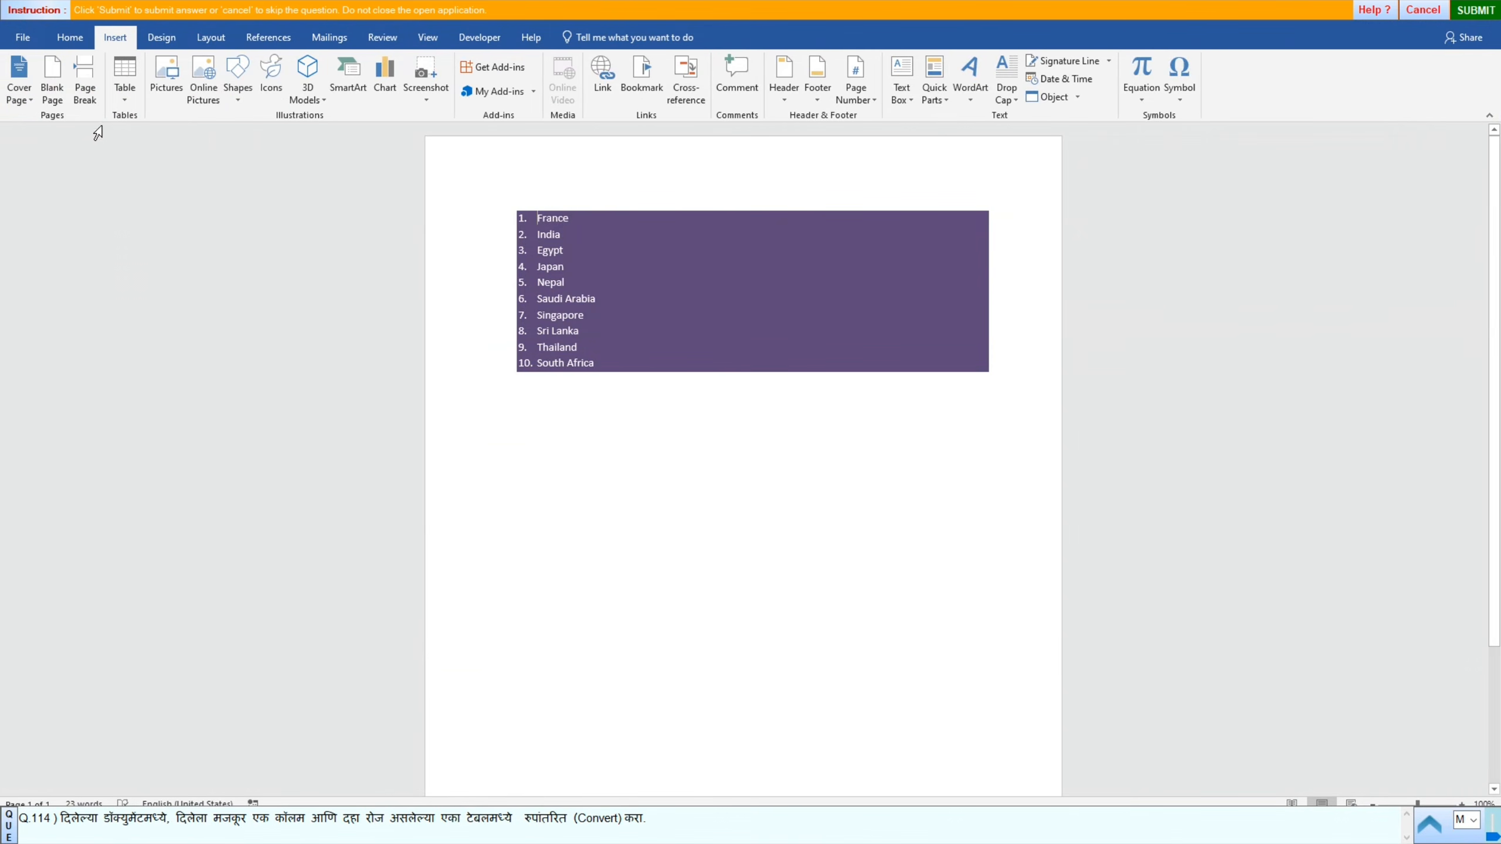
click(122, 100)
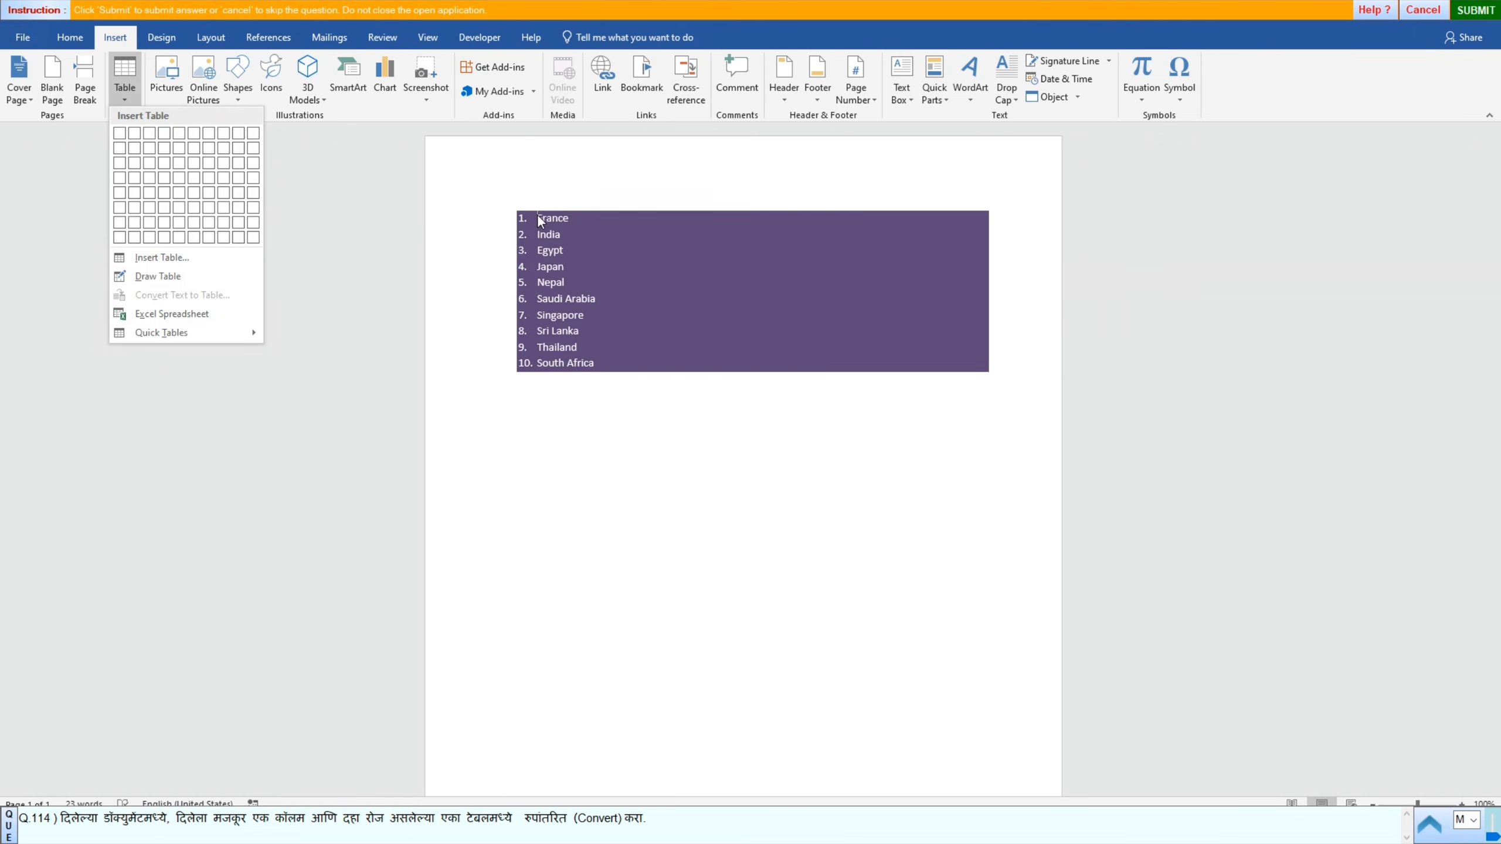
click(532, 218)
drag(536, 218, 613, 406)
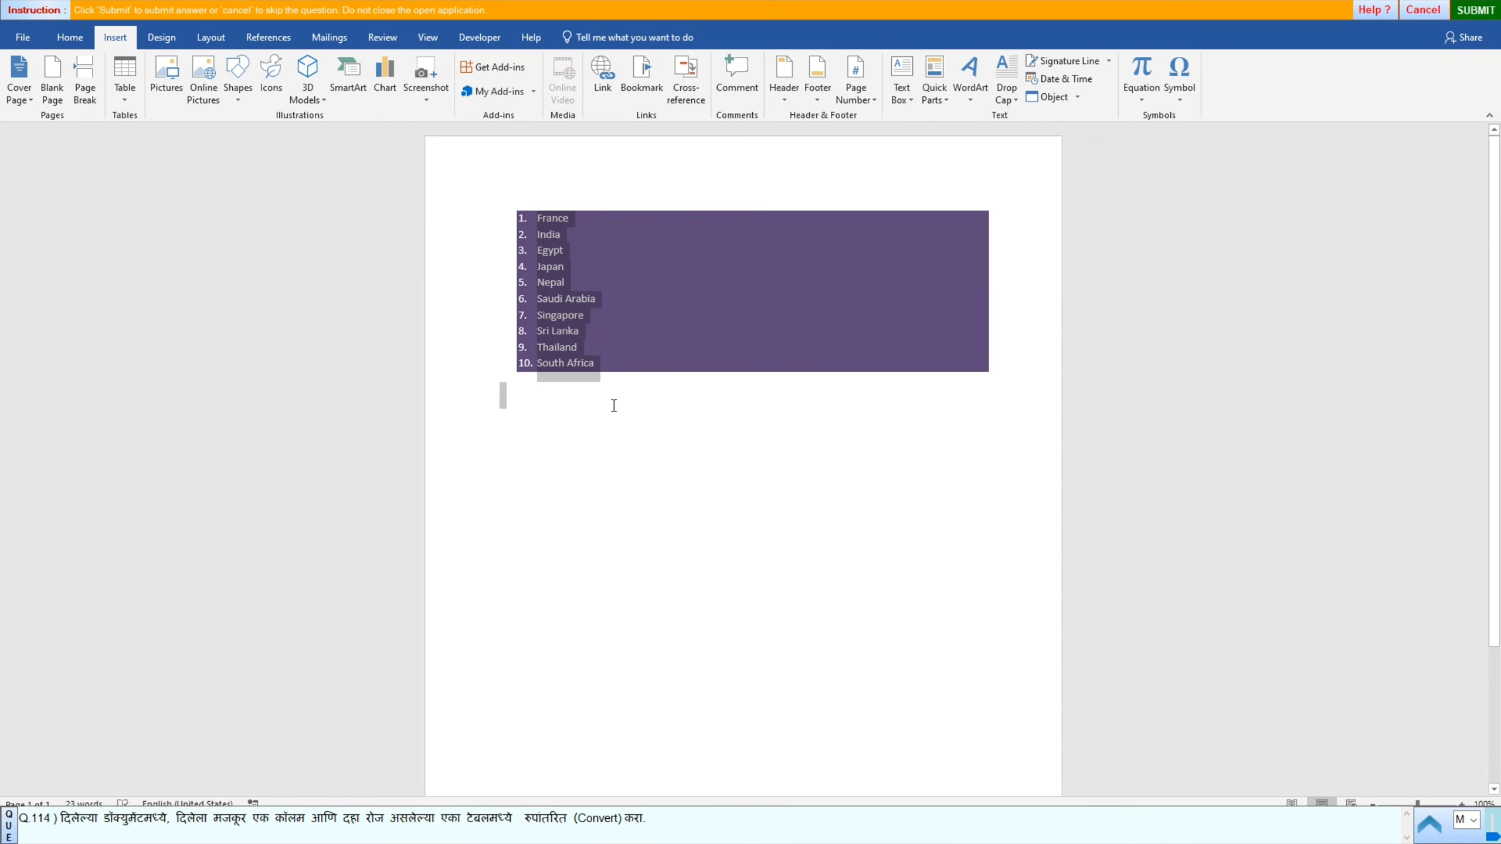
click(120, 100)
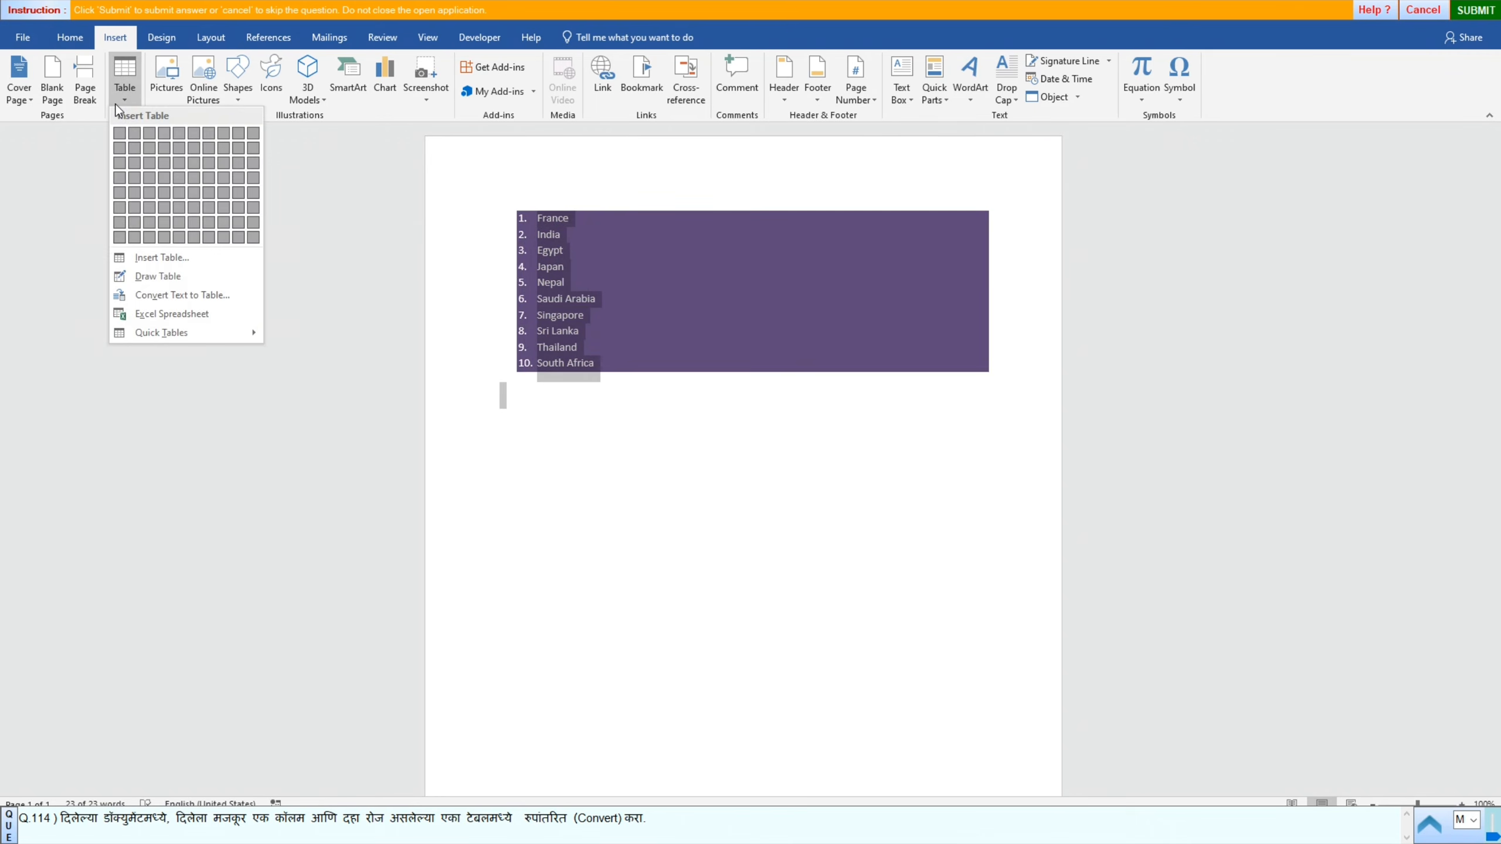
click(147, 296)
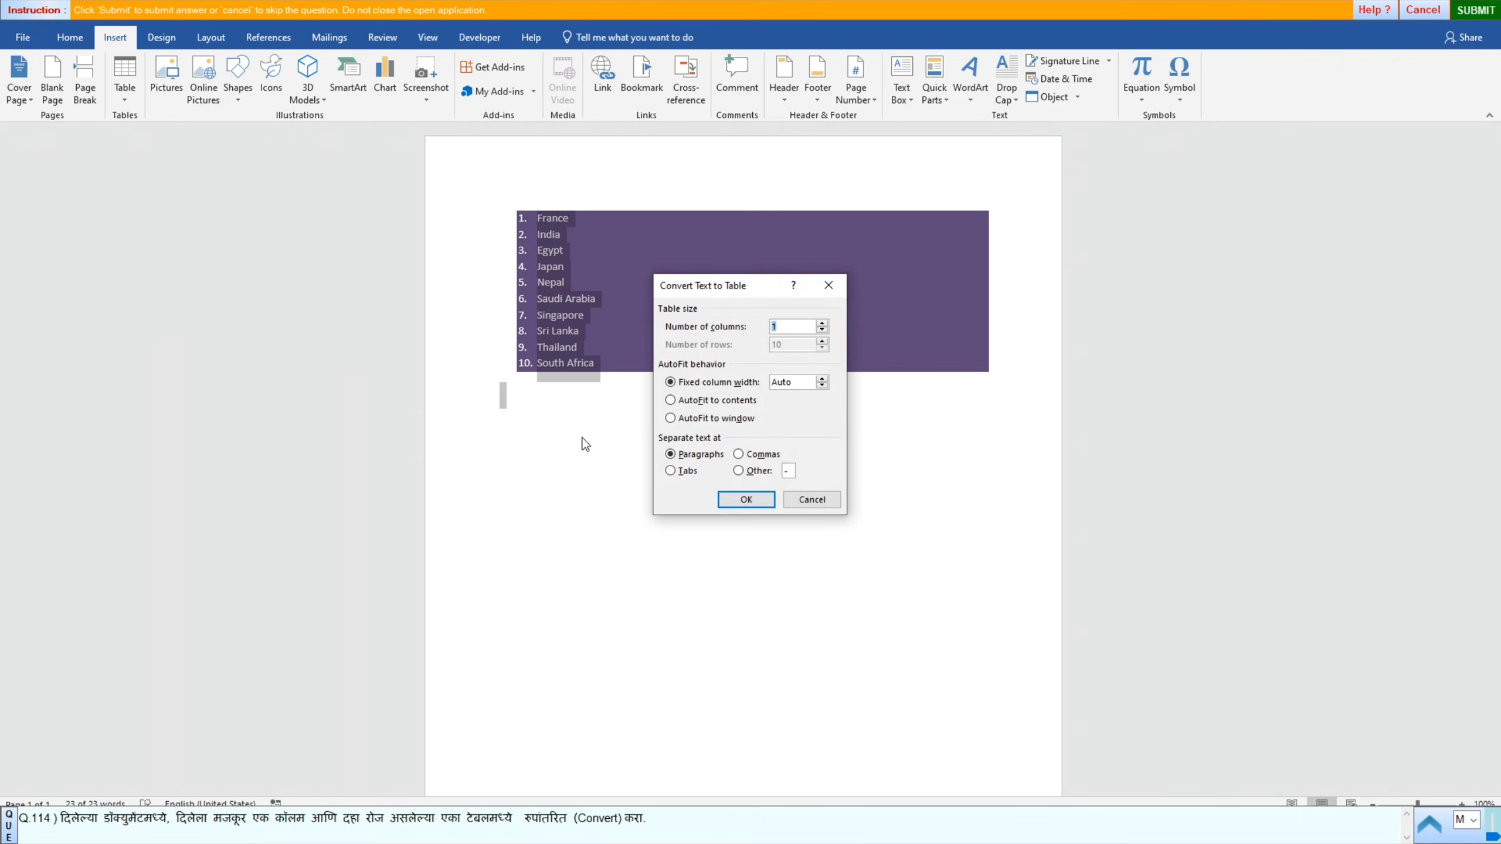
click(746, 499)
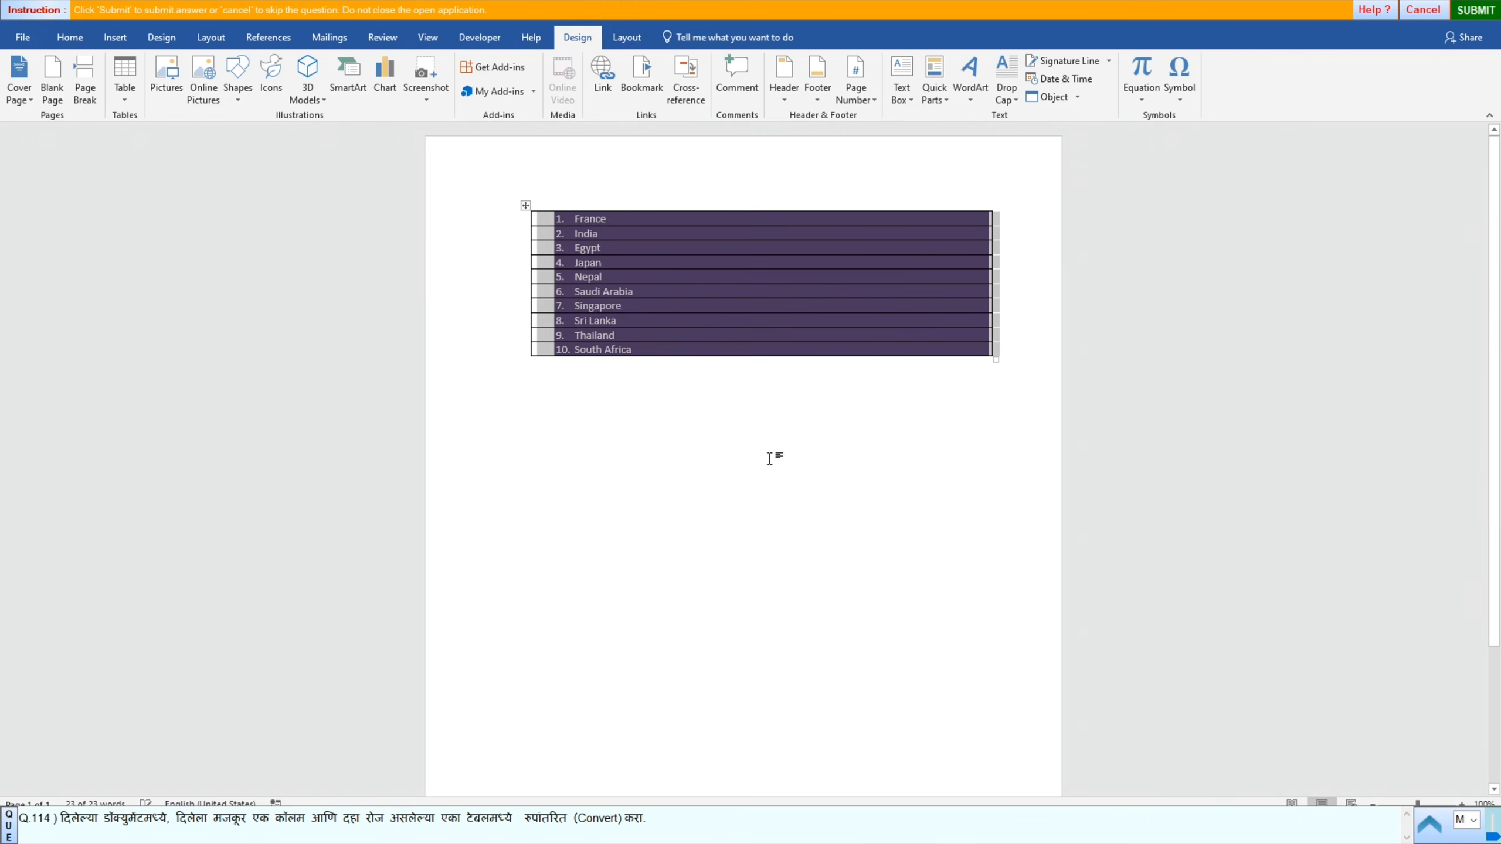
click(1474, 10)
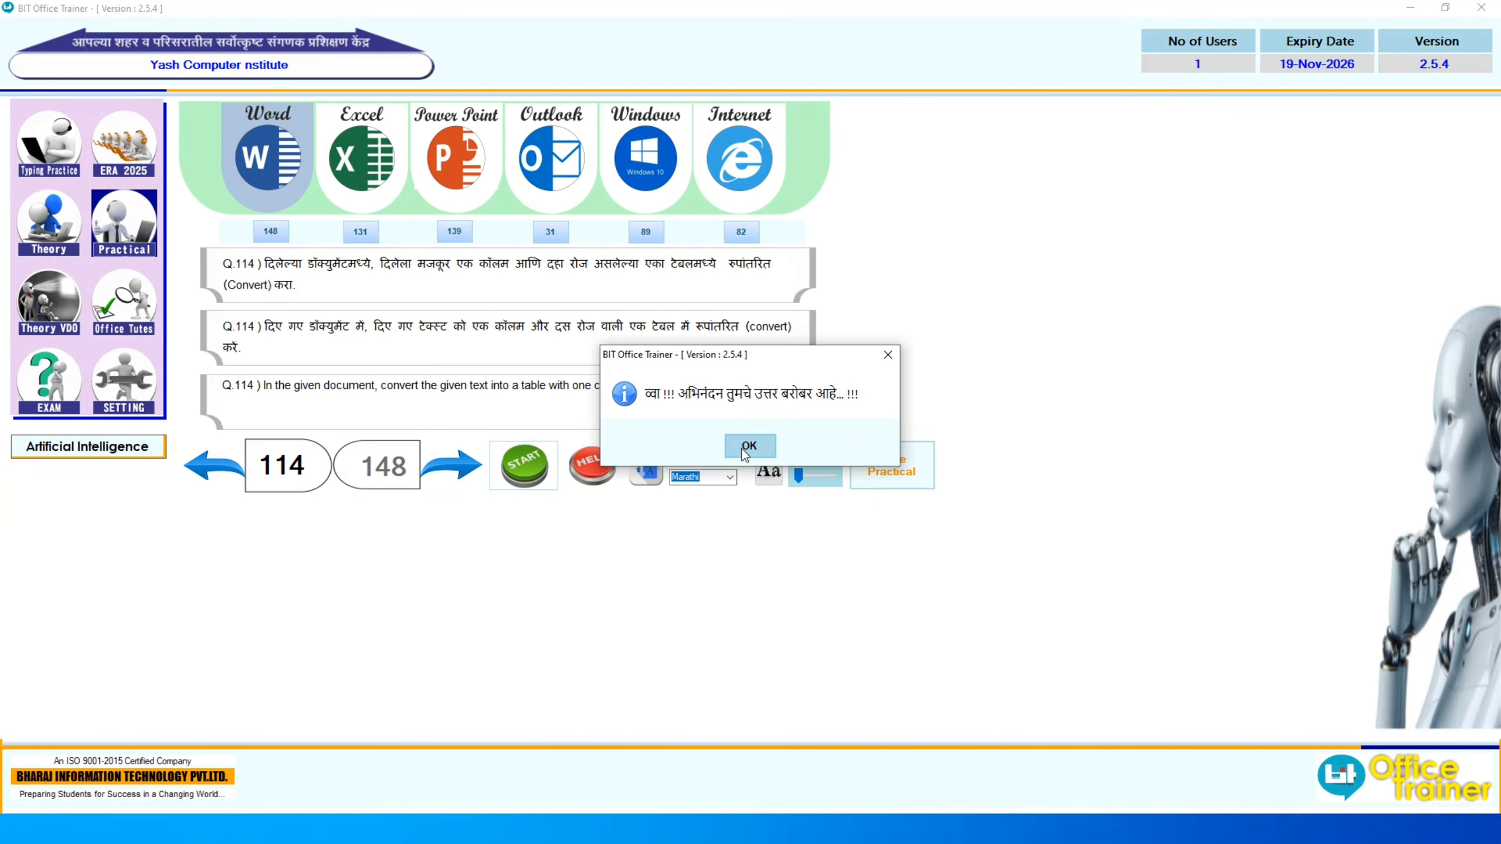
click(739, 445)
Step: For question 115, underline the heading "Article Title 2" and submit the answer
click(444, 467)
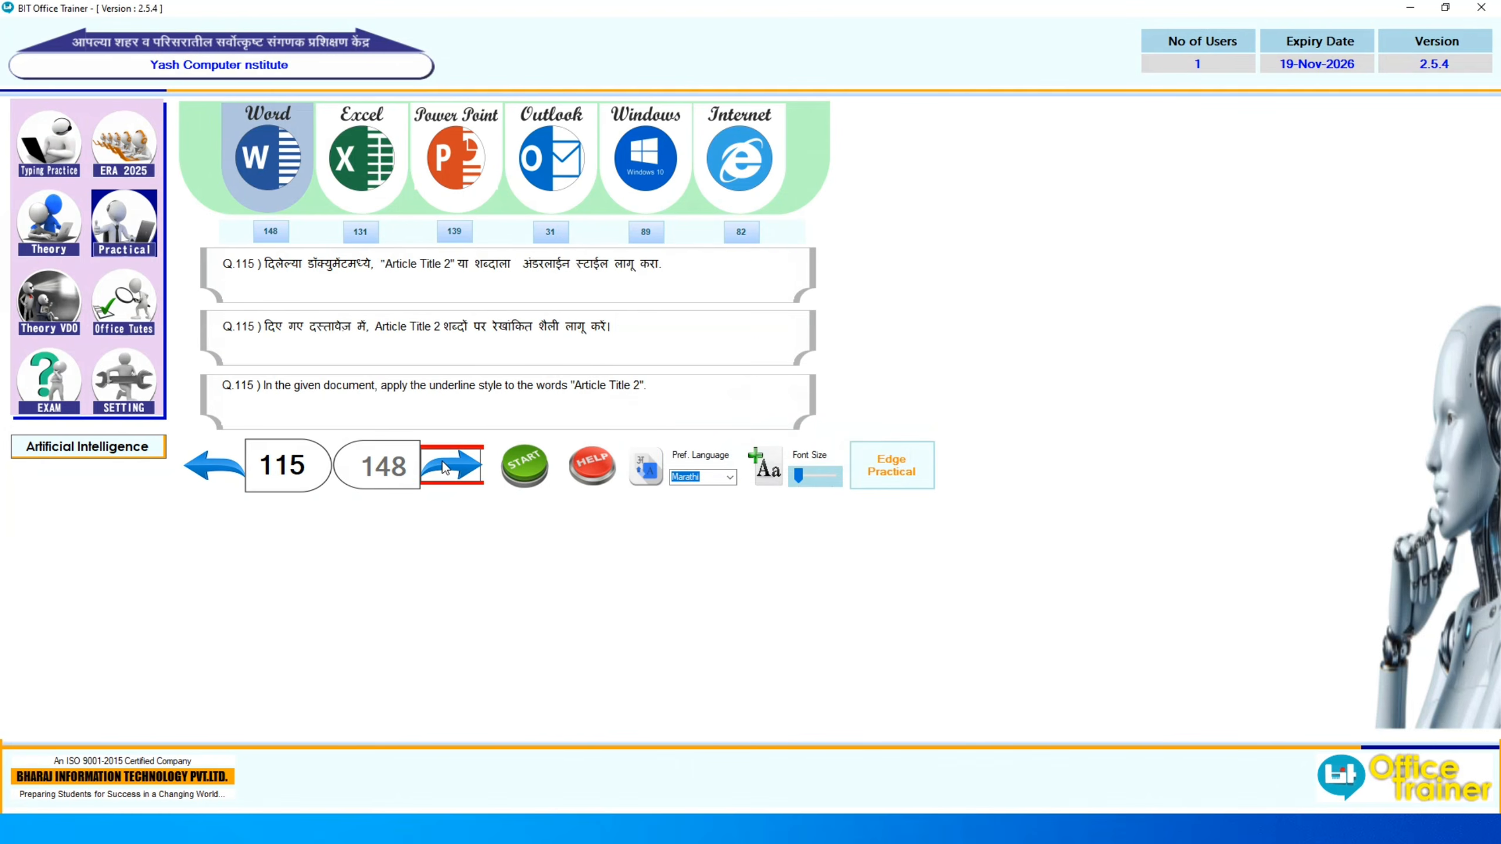
click(539, 462)
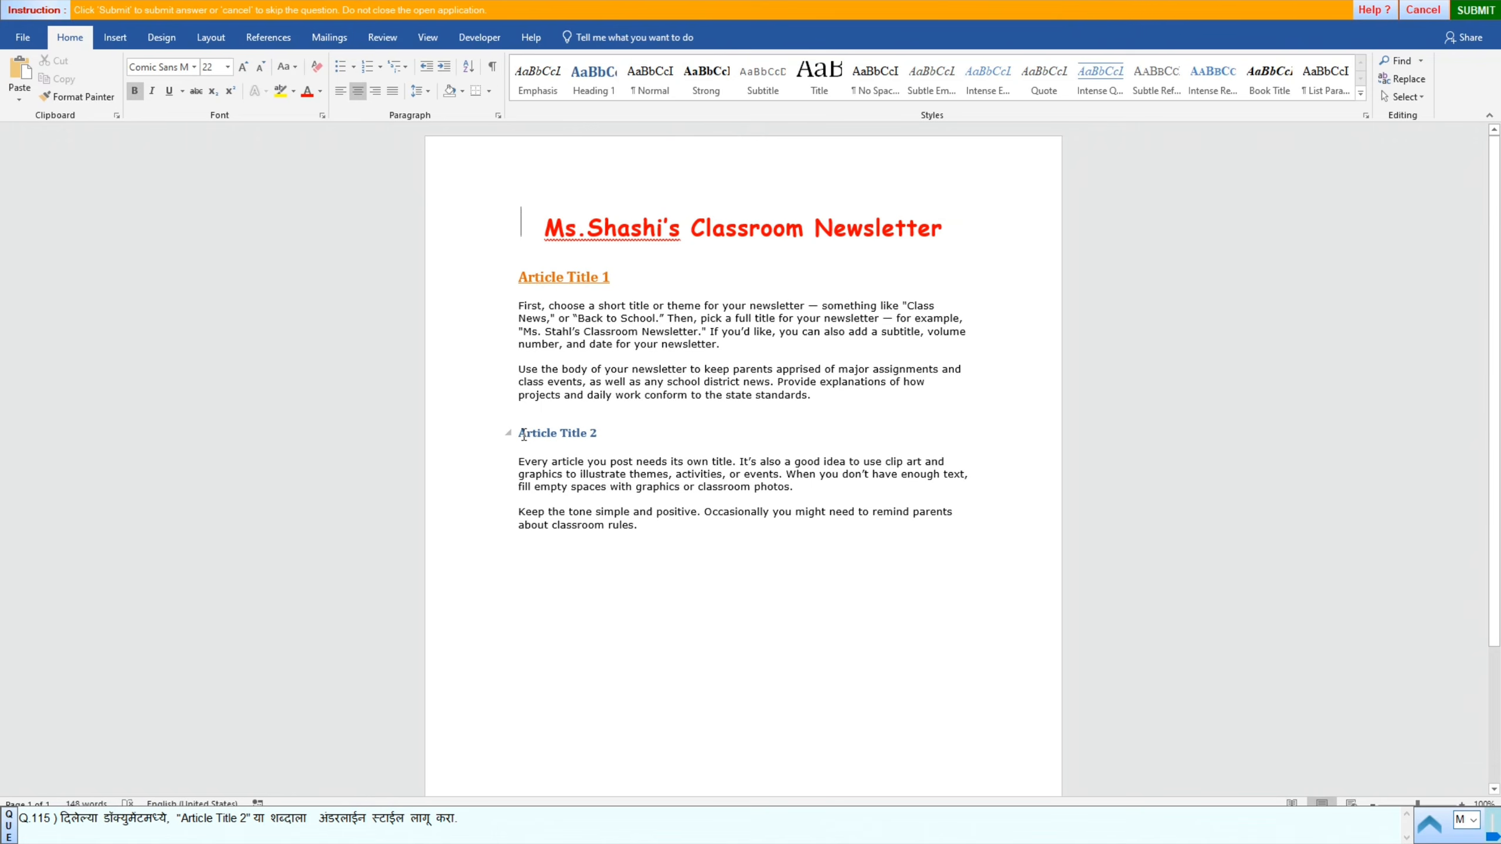
drag(544, 227, 562, 430)
click(559, 434)
triple_click(559, 432)
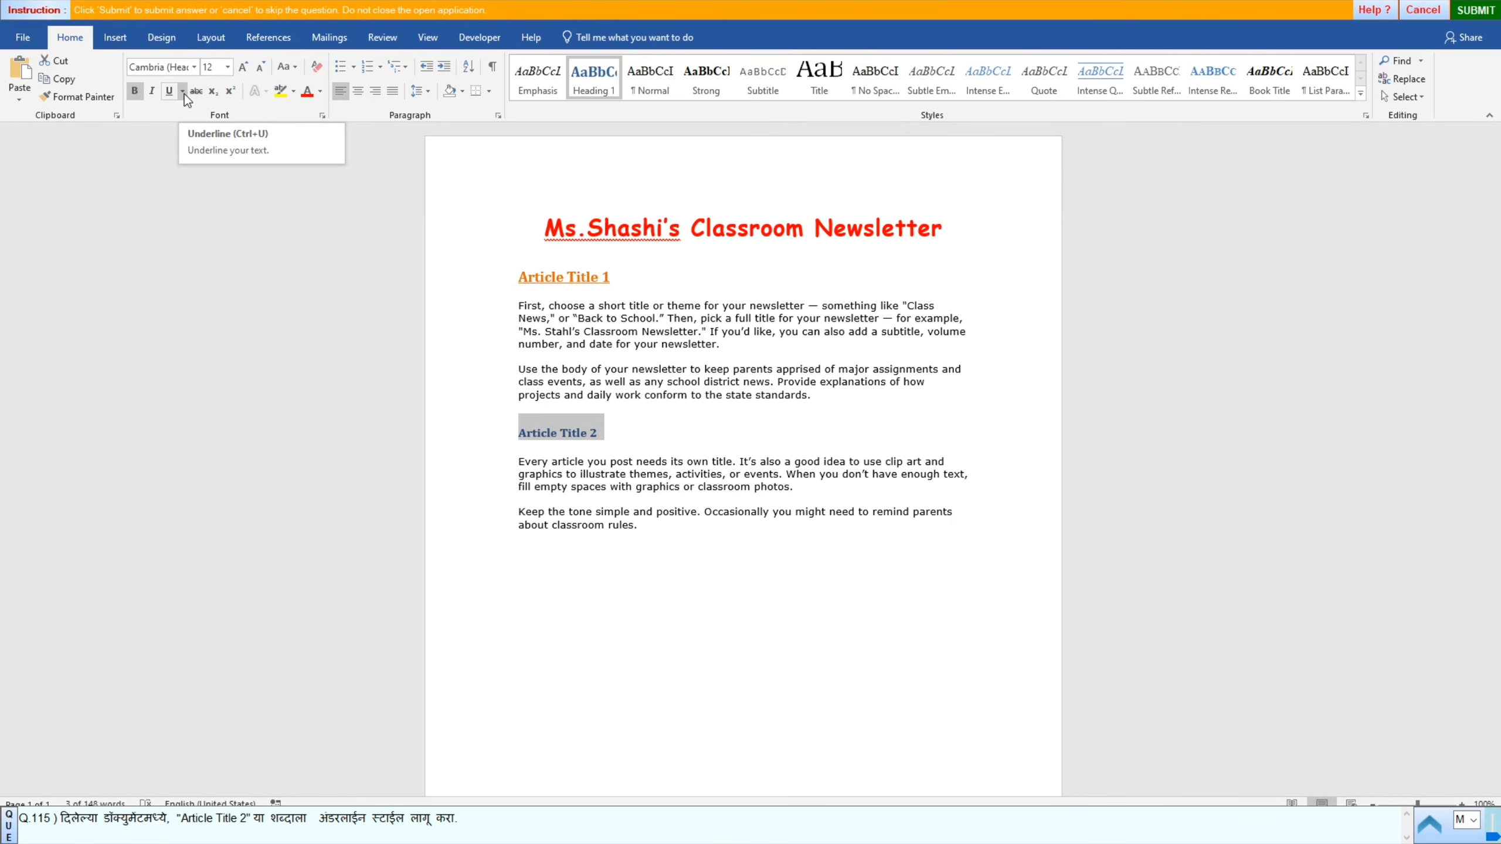
click(169, 90)
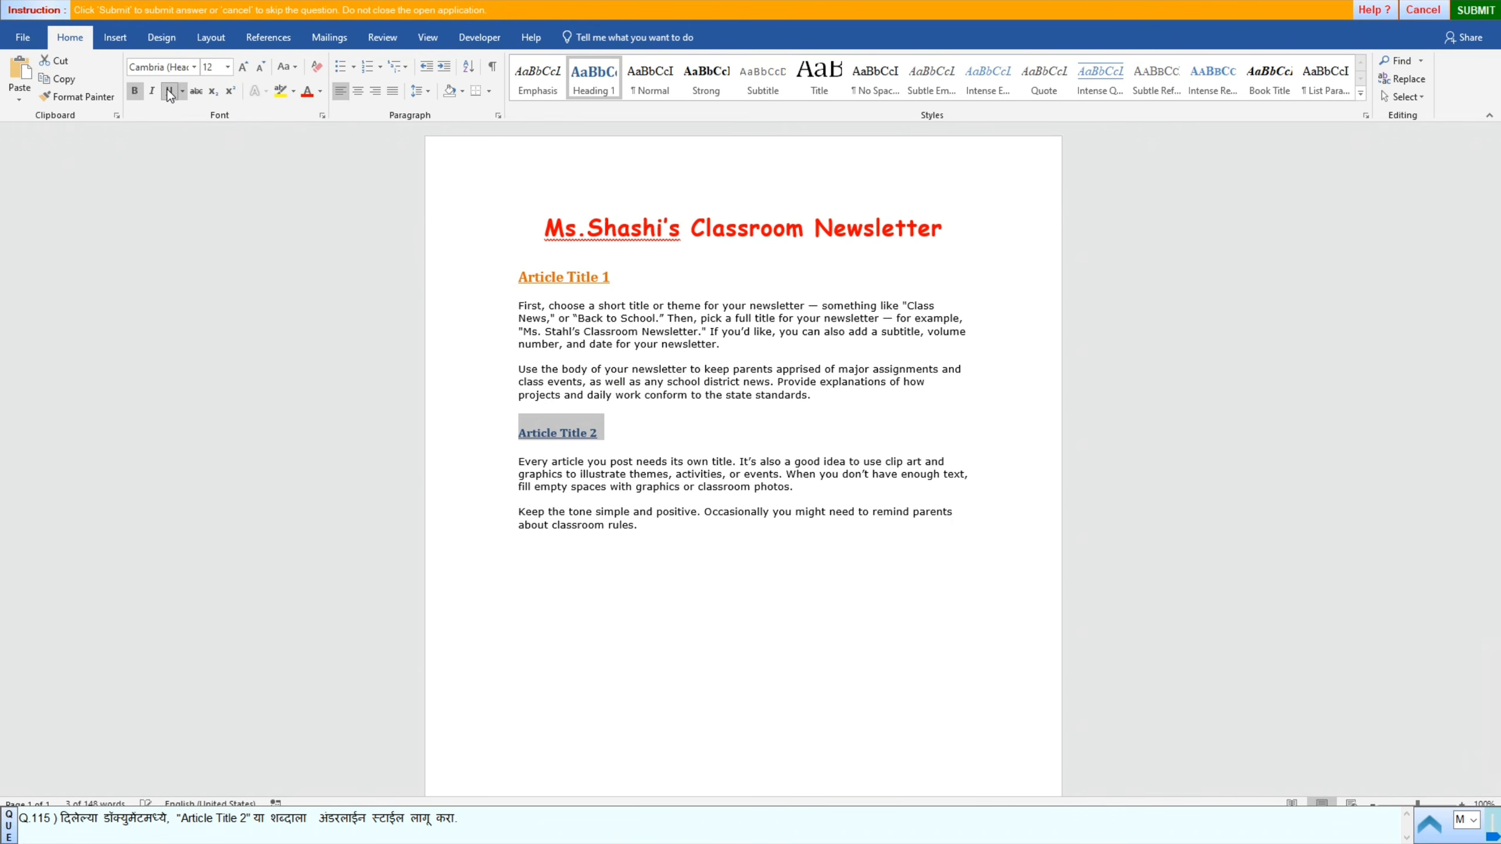
click(586, 521)
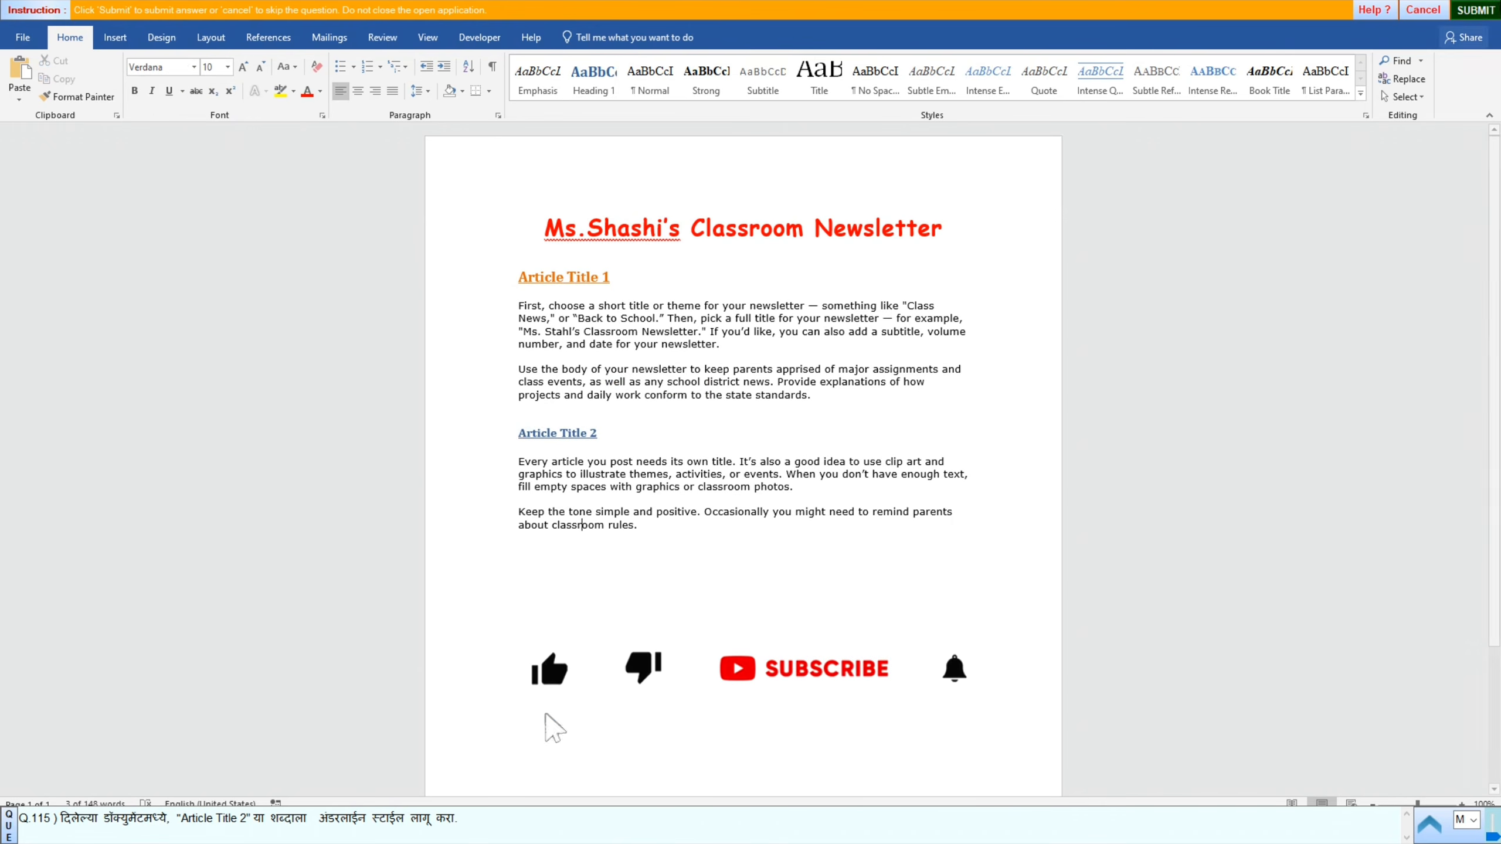
click(1474, 10)
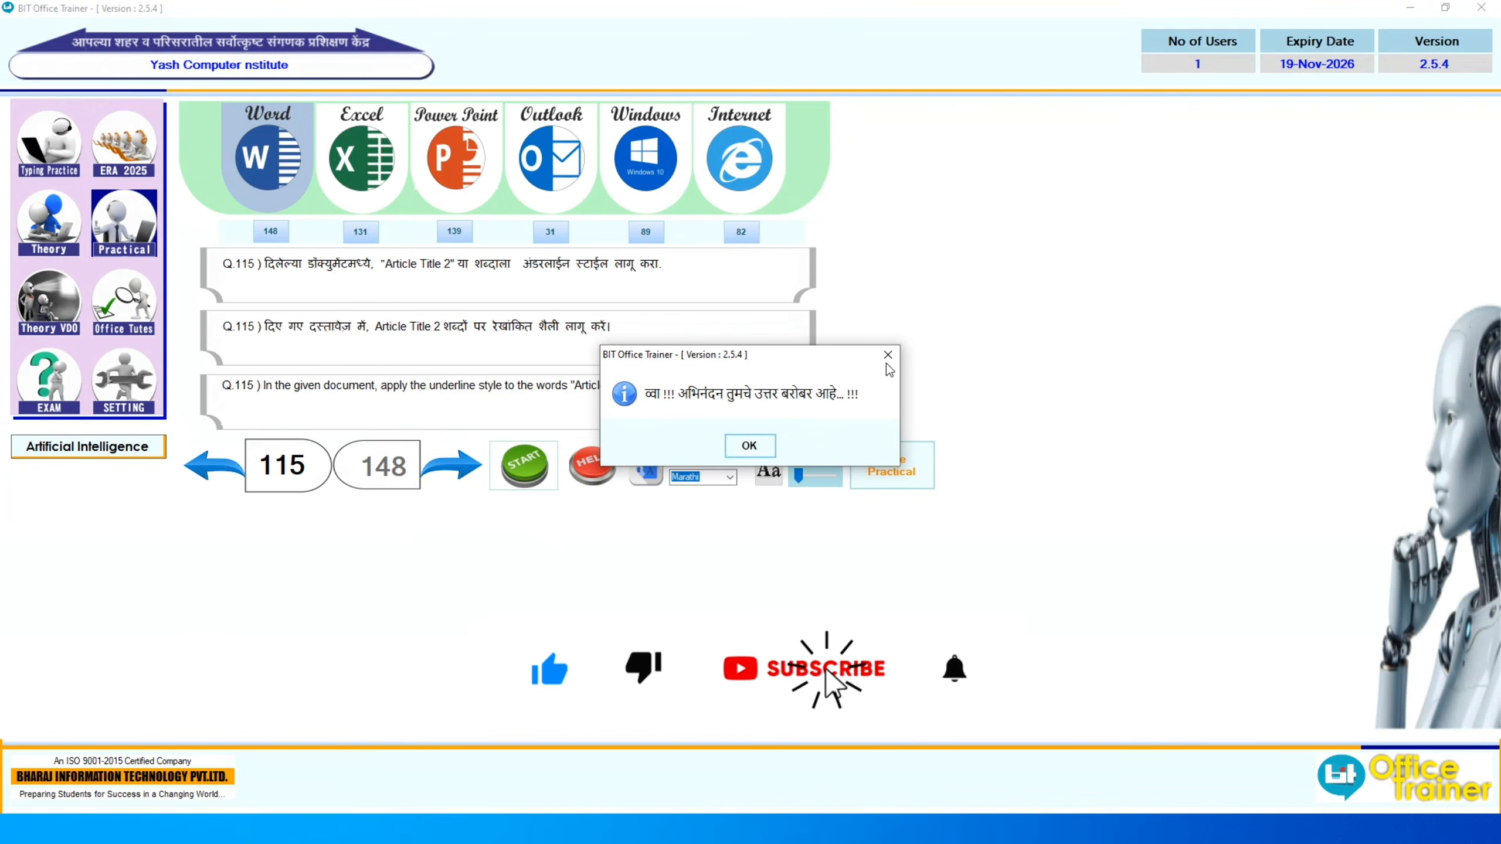
click(752, 444)
Step: For question 116, change the font of the heading "INTRODUCTION TO THE STUDY:" to Century and submit the answer
click(473, 468)
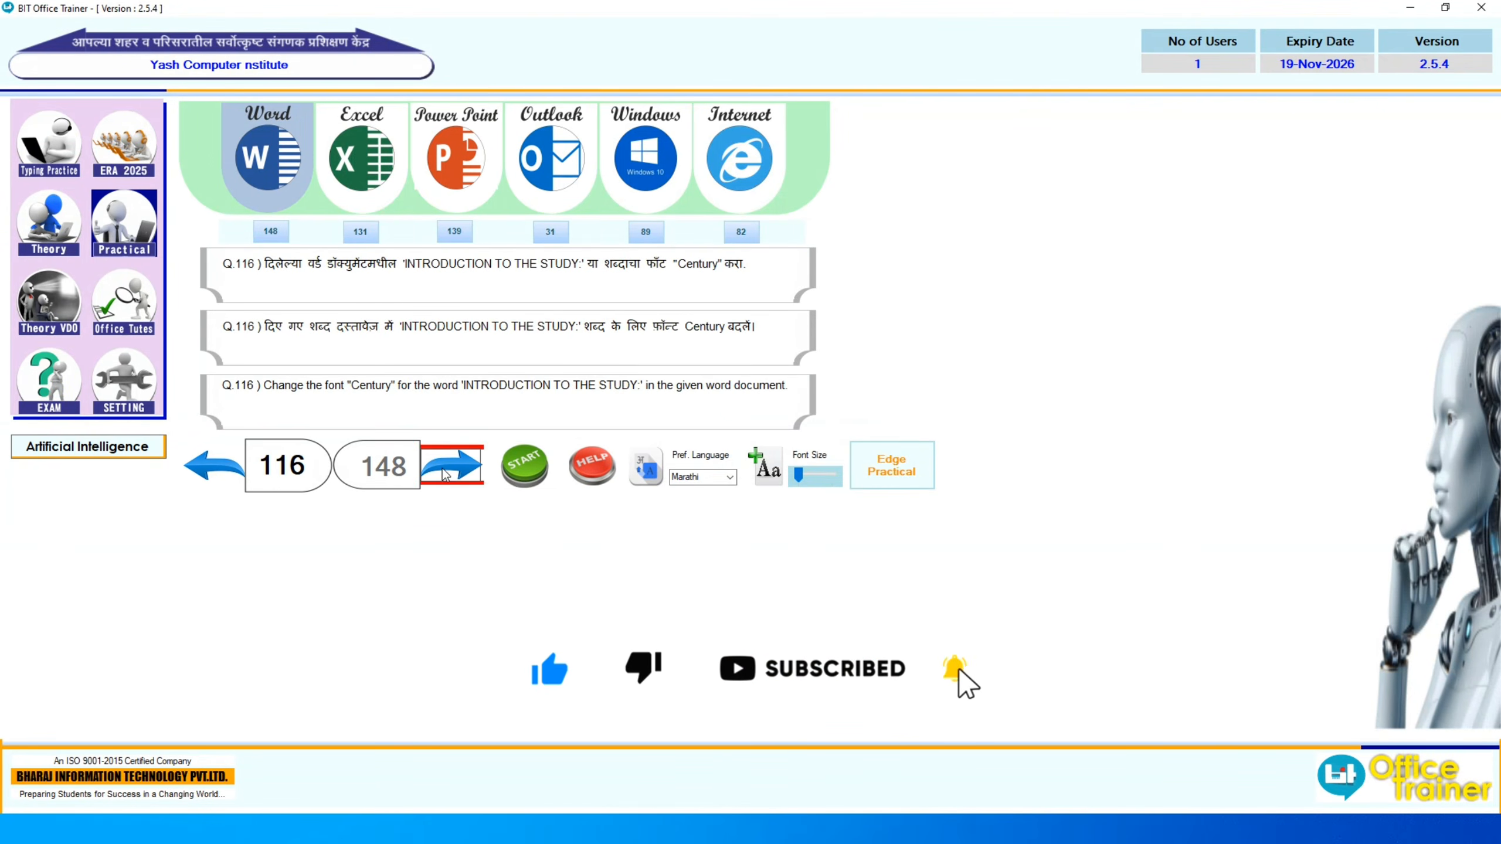
click(519, 470)
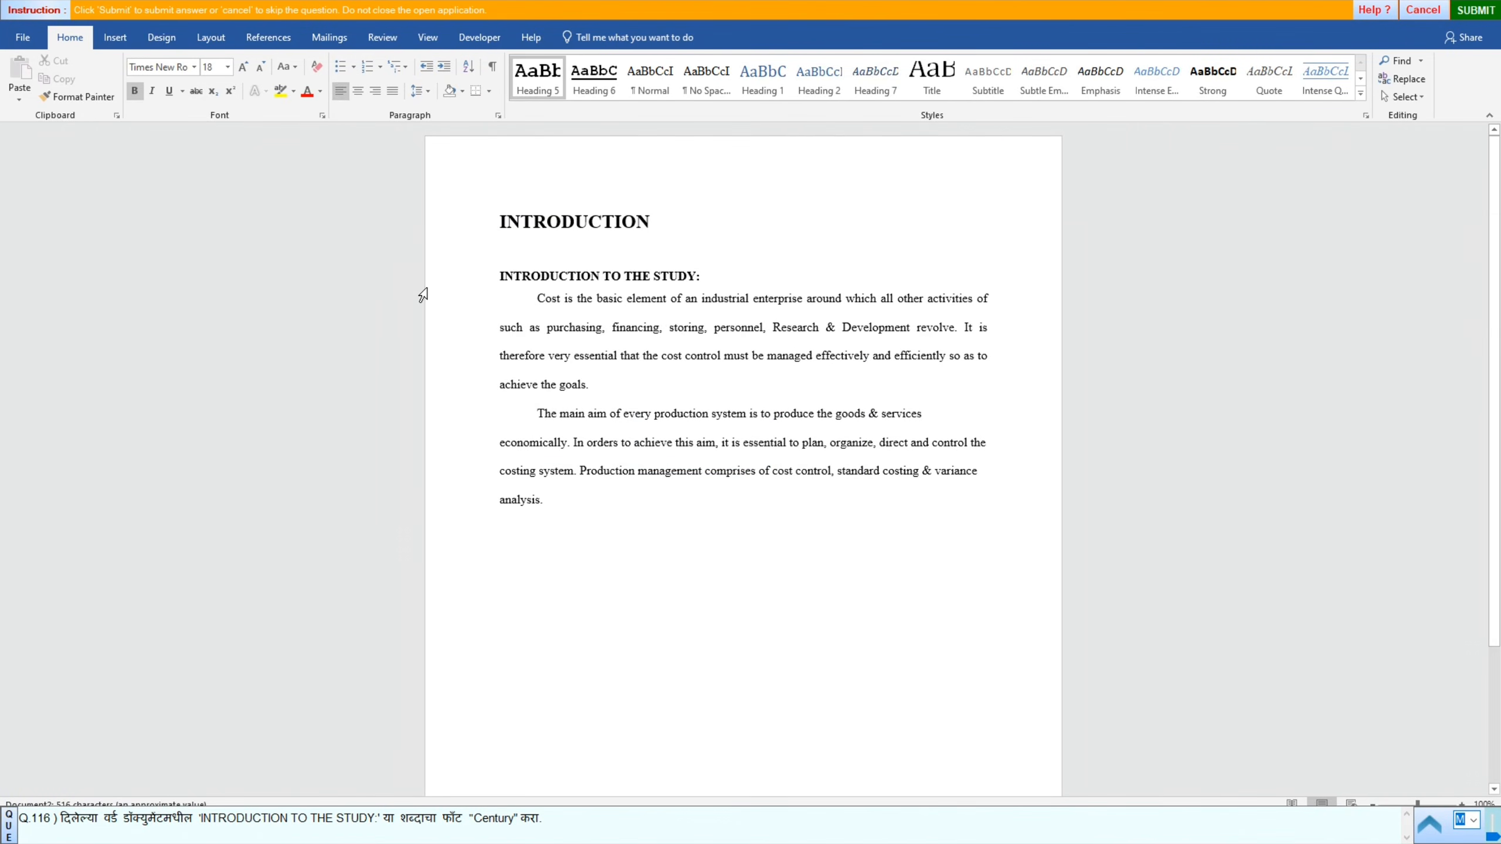
click(457, 285)
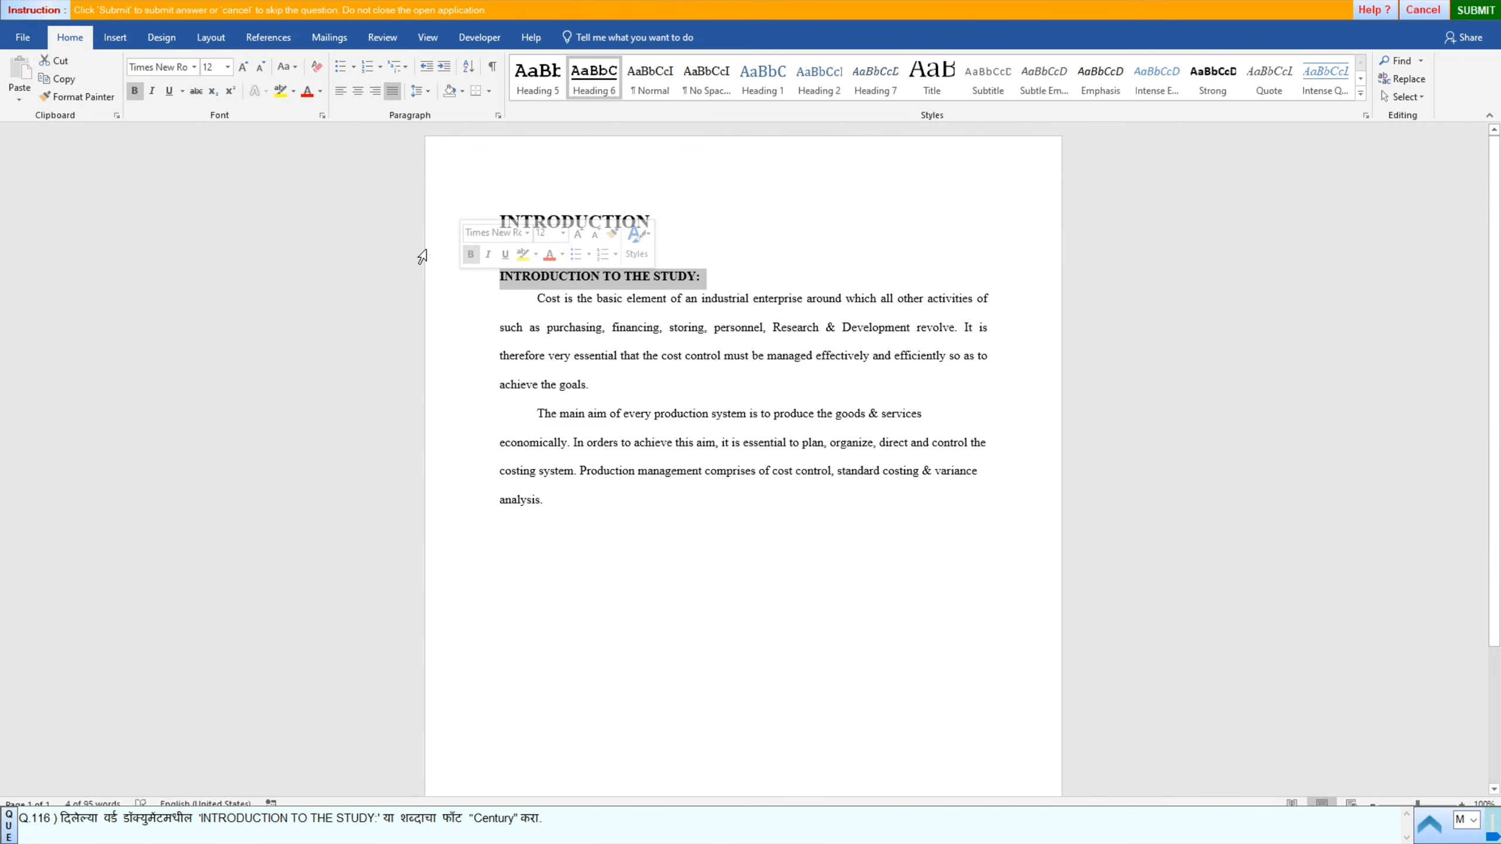
click(194, 66)
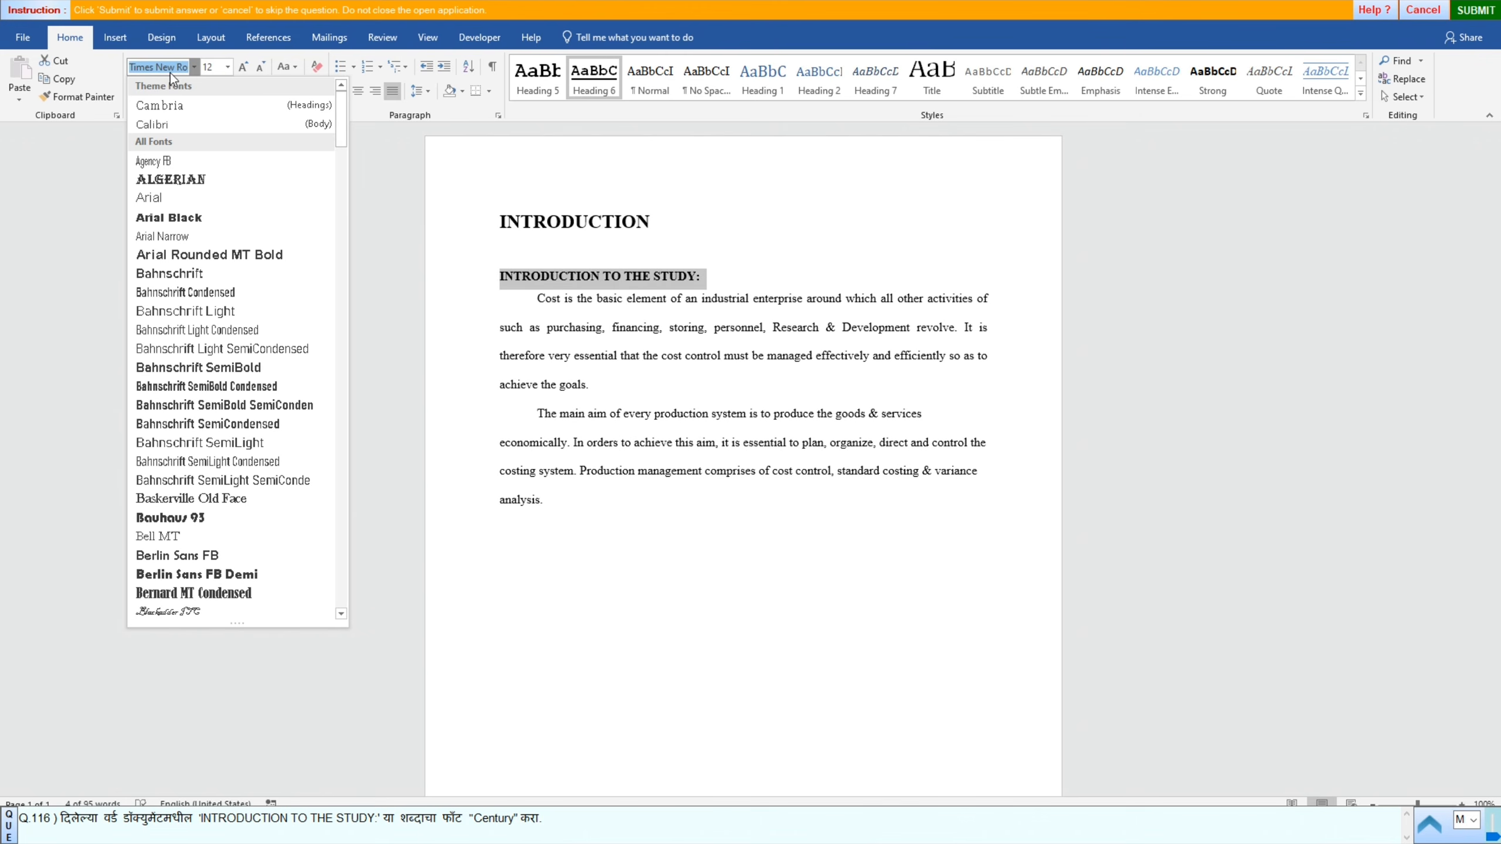
drag(339, 123, 318, 199)
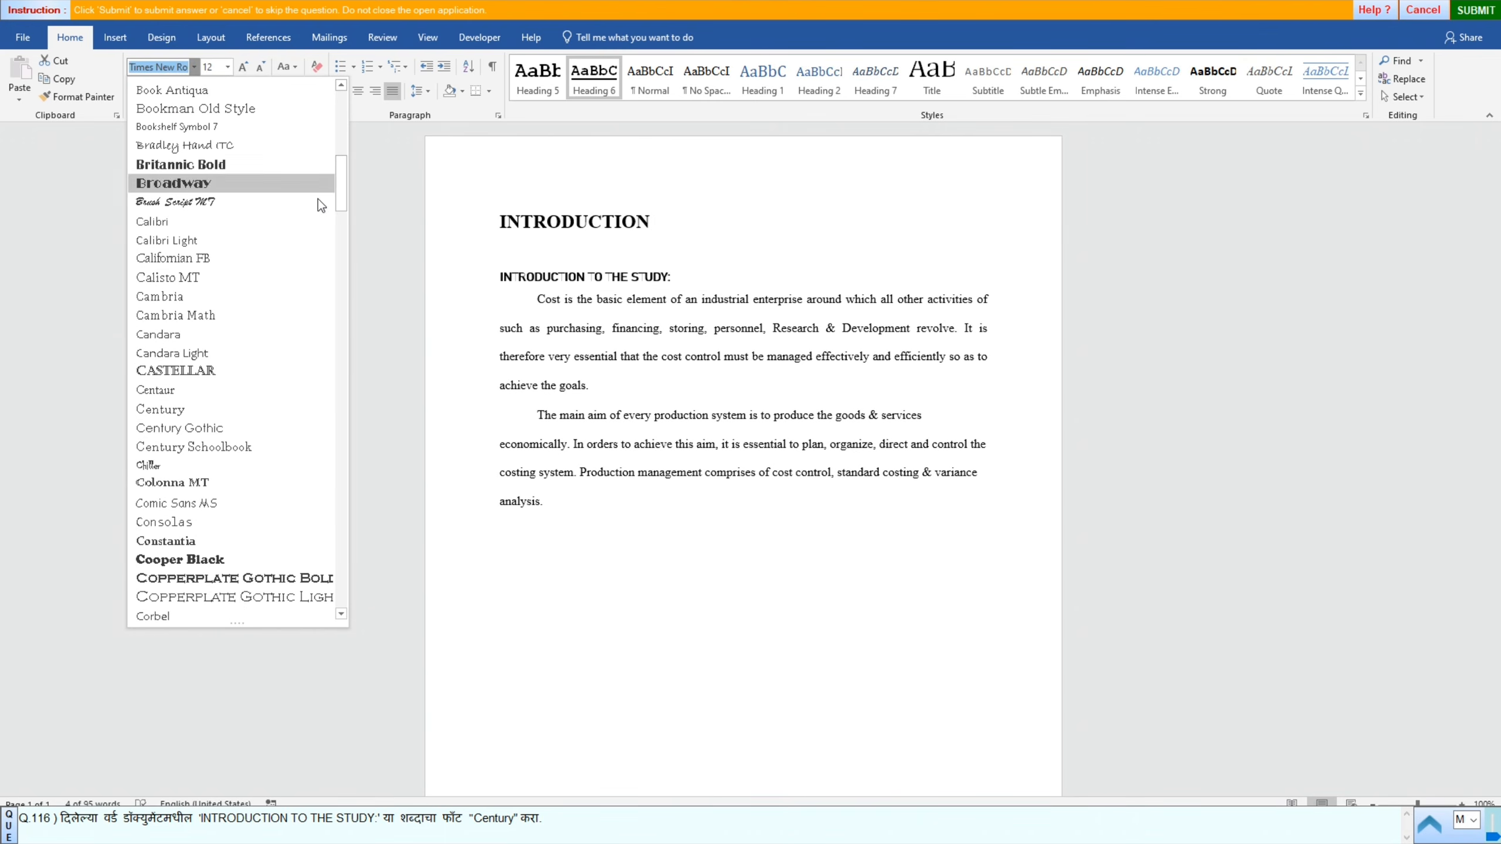
click(163, 411)
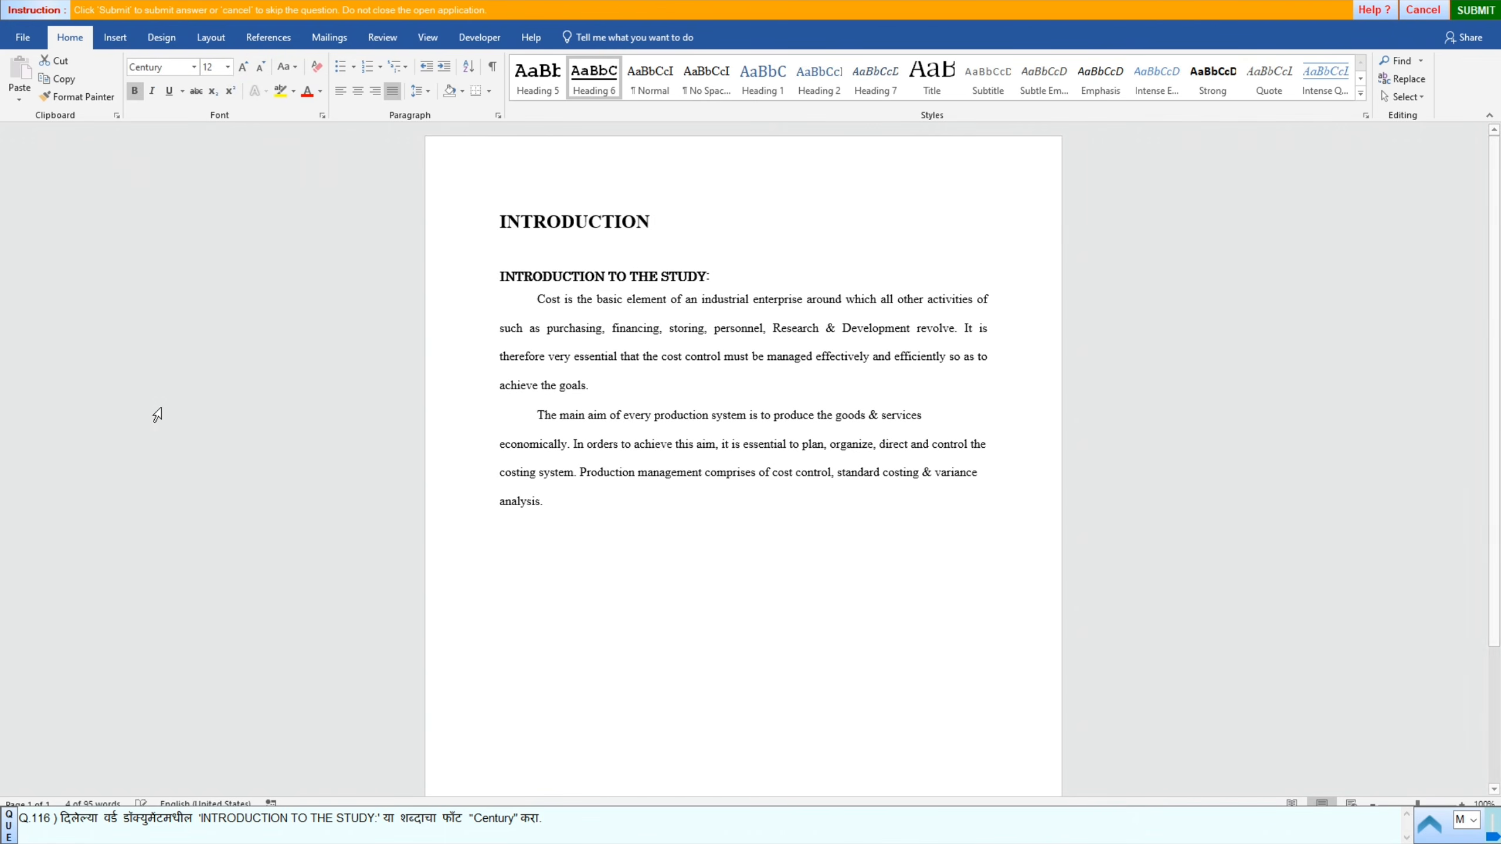
click(1464, 14)
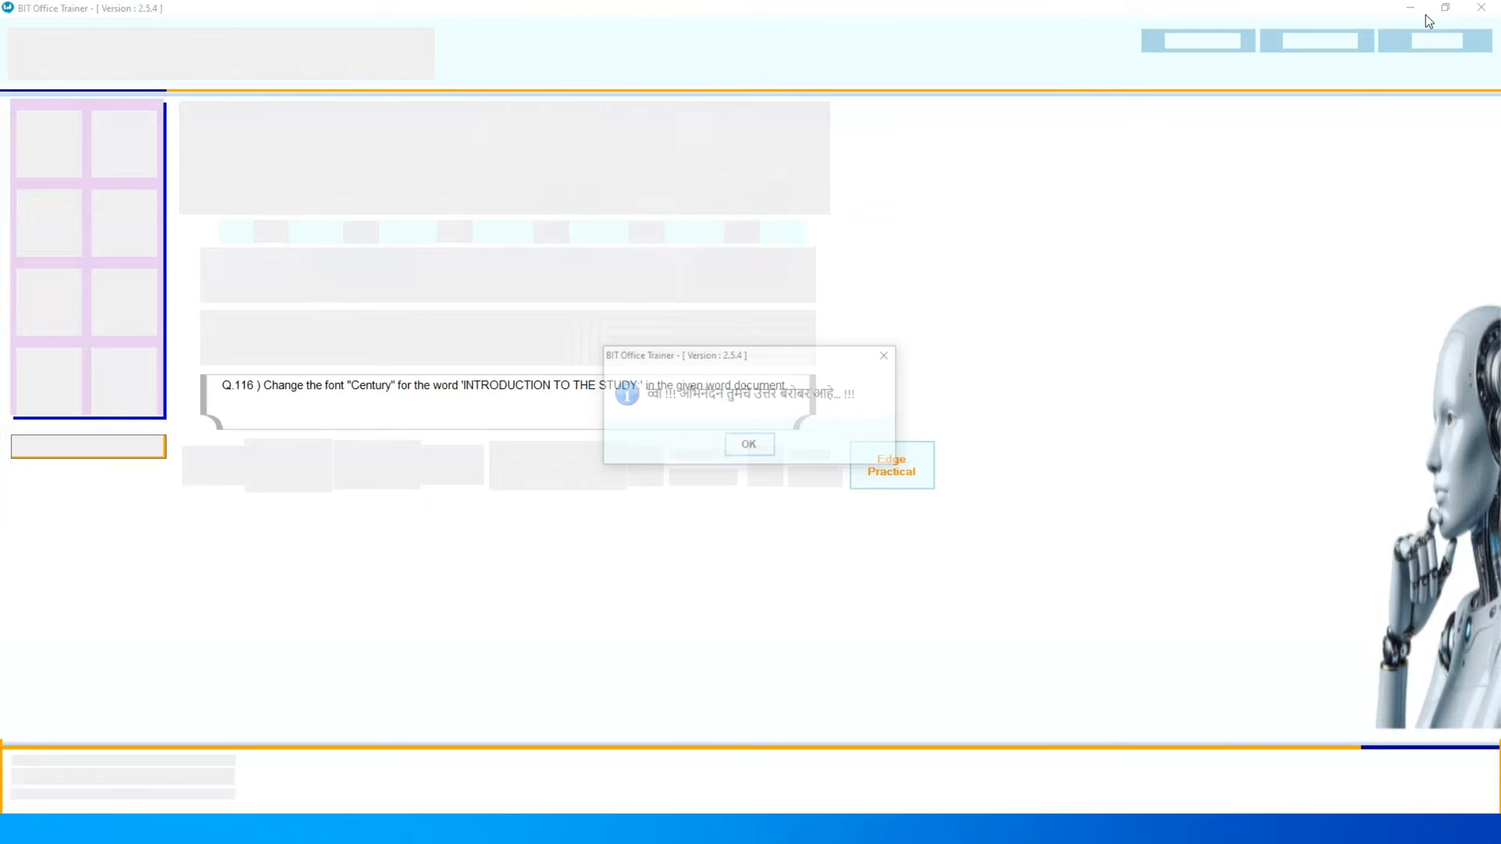
click(749, 444)
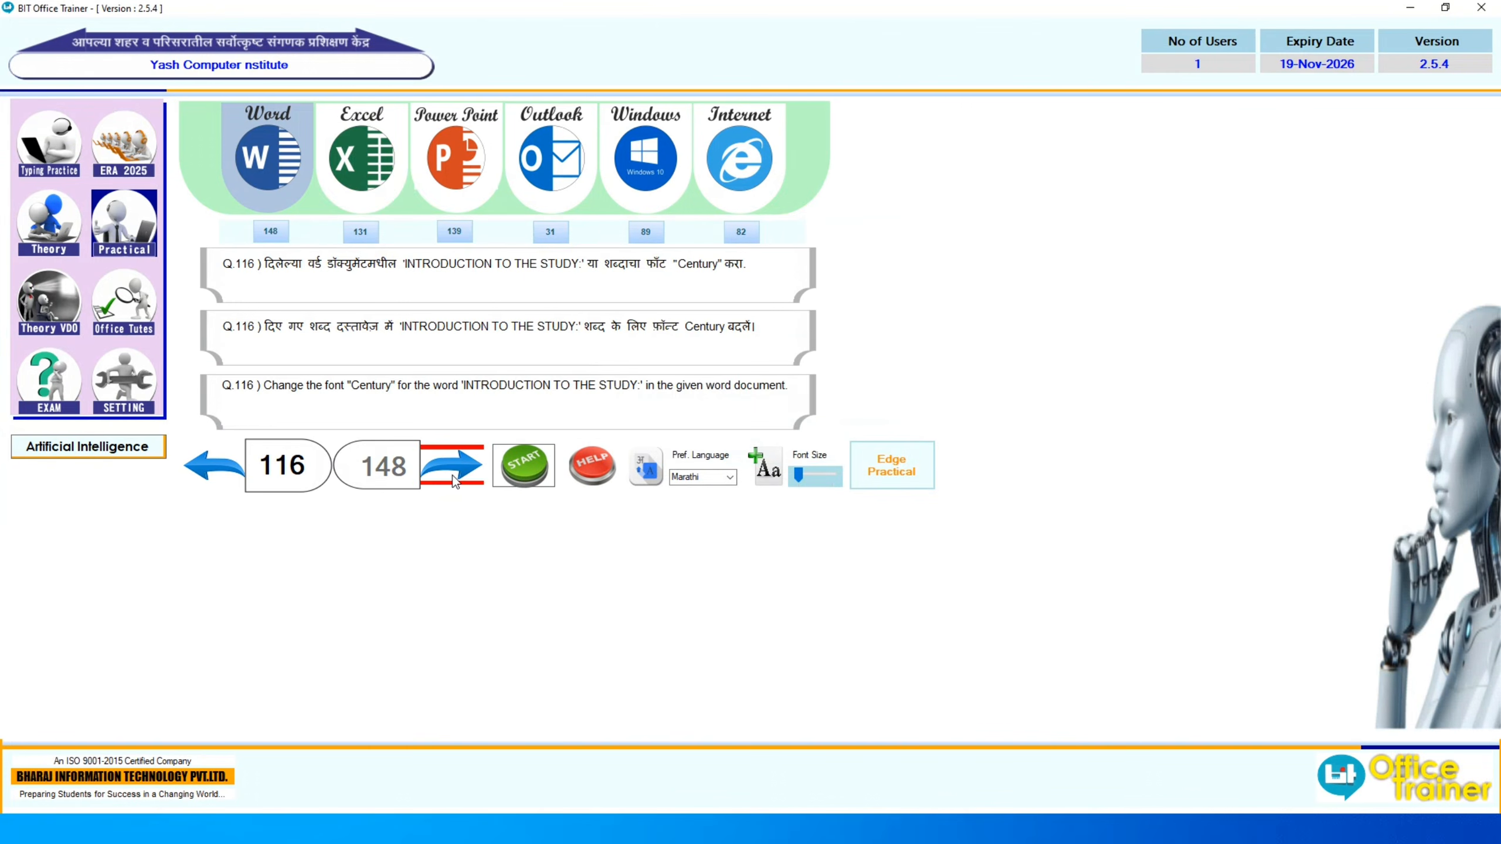
Step: For question 117, make the word "third" in the first Chandrayaan-3 paragraph italic and submit the answer
click(453, 475)
click(525, 462)
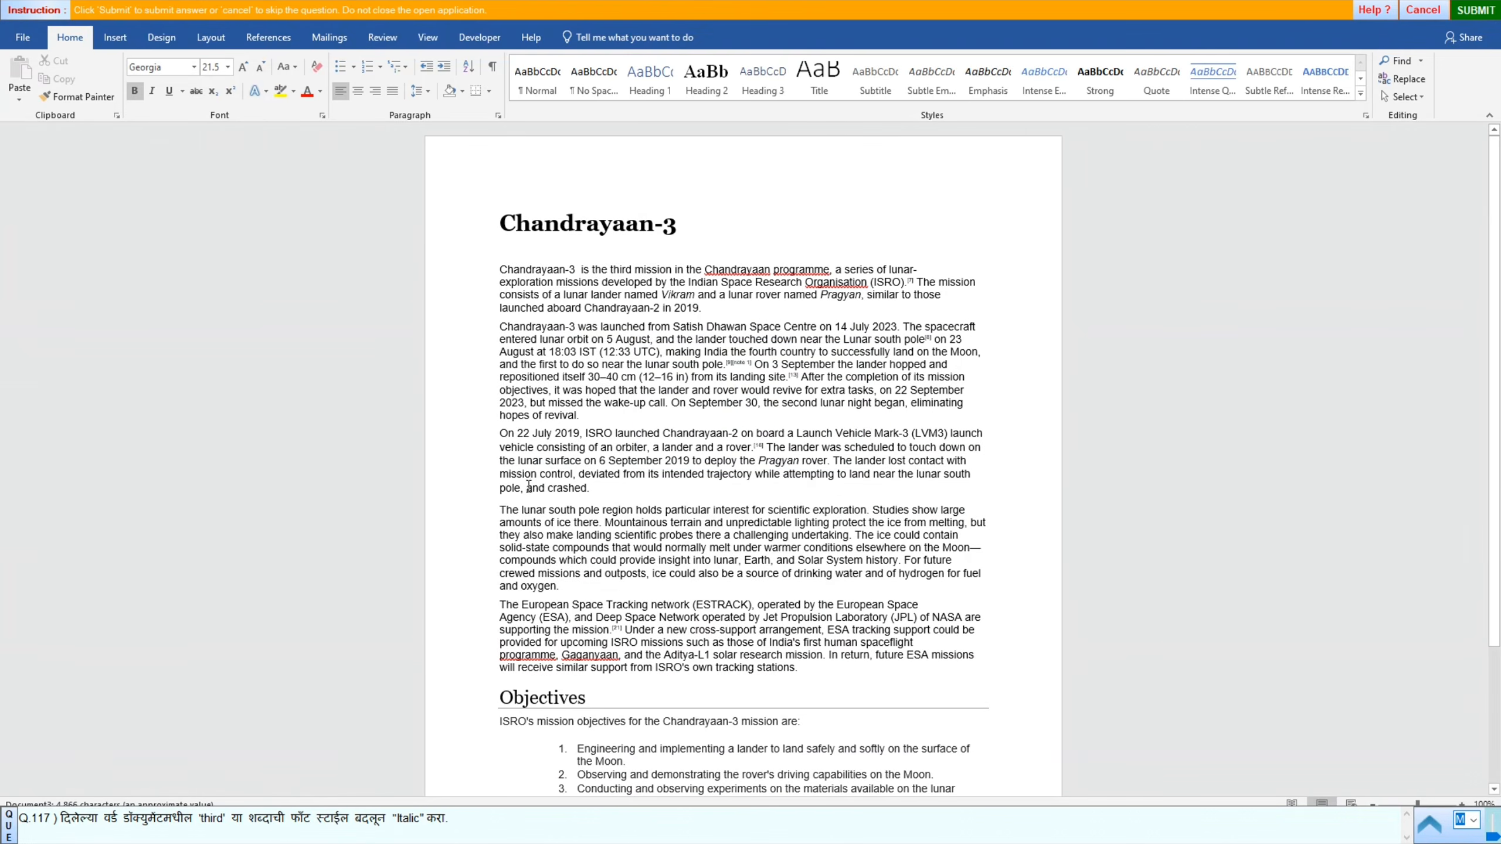
double_click(620, 269)
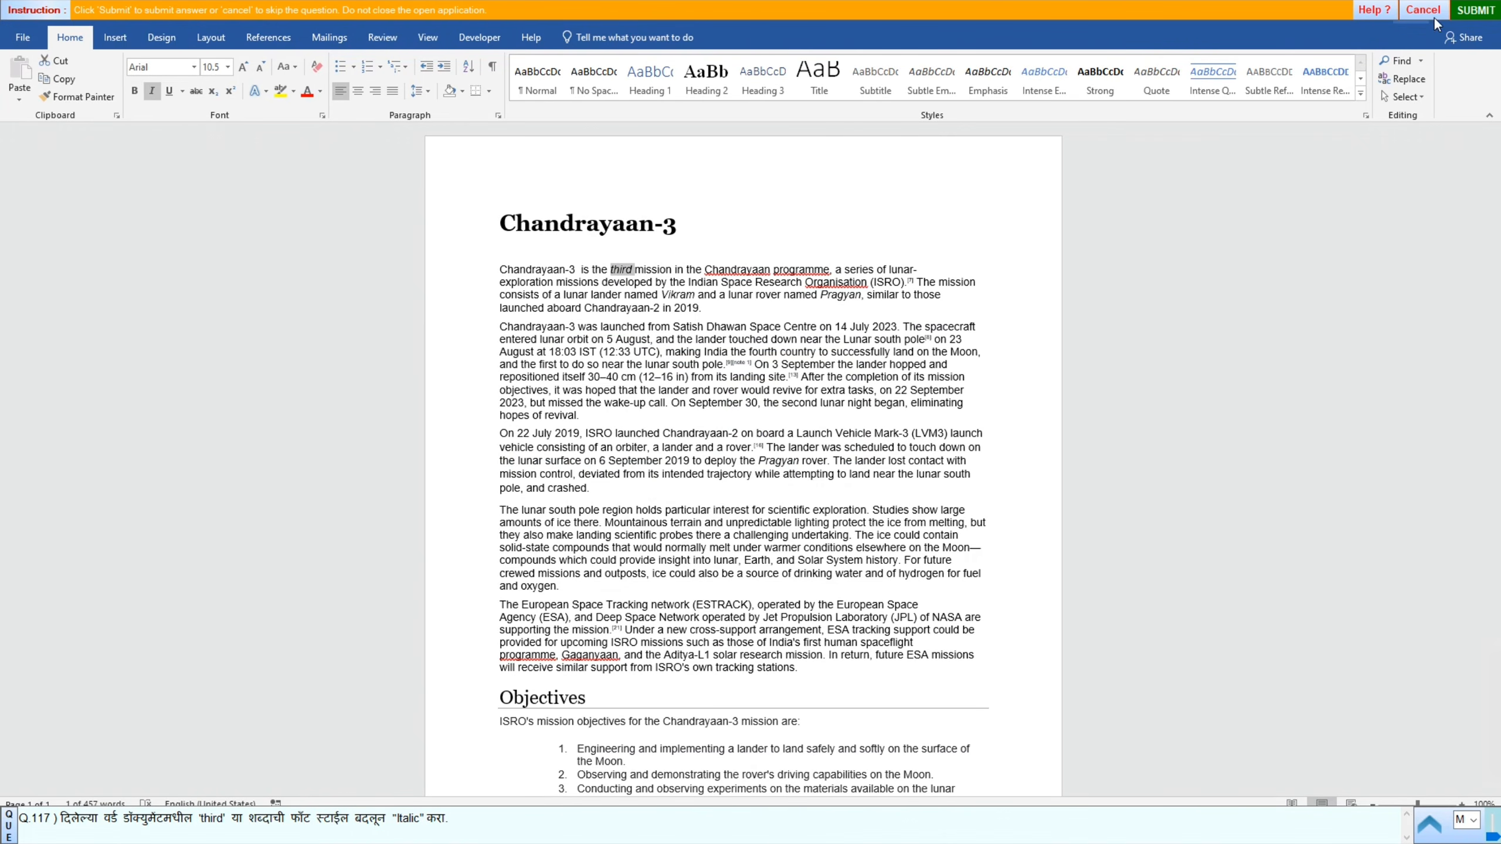
click(1468, 13)
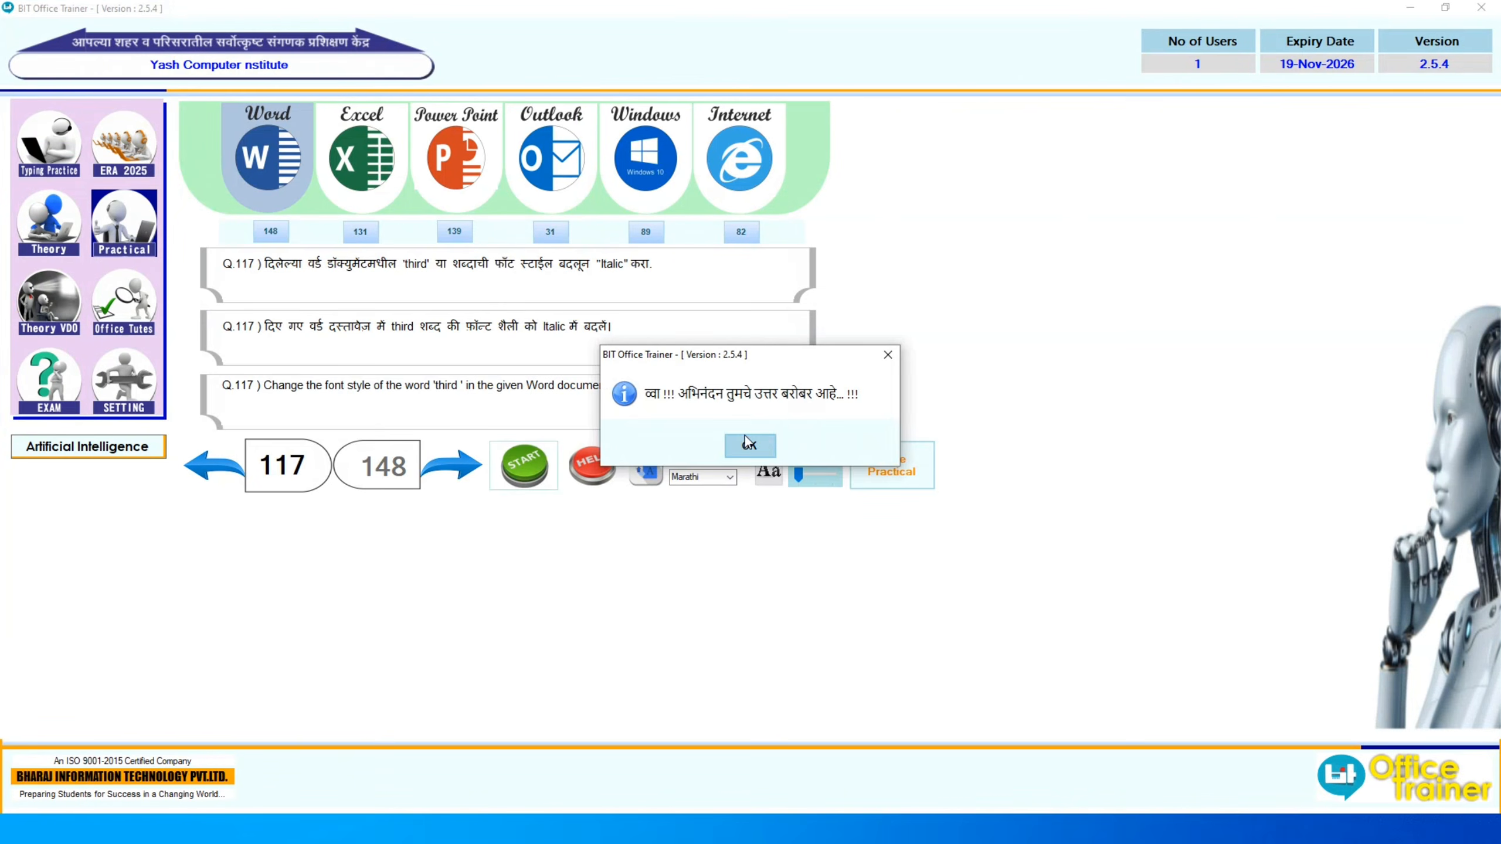
click(748, 443)
Step: For question 118, highlight the word "includes" in the first Solar System sentence in Dark Yellow and submit the answer
click(462, 458)
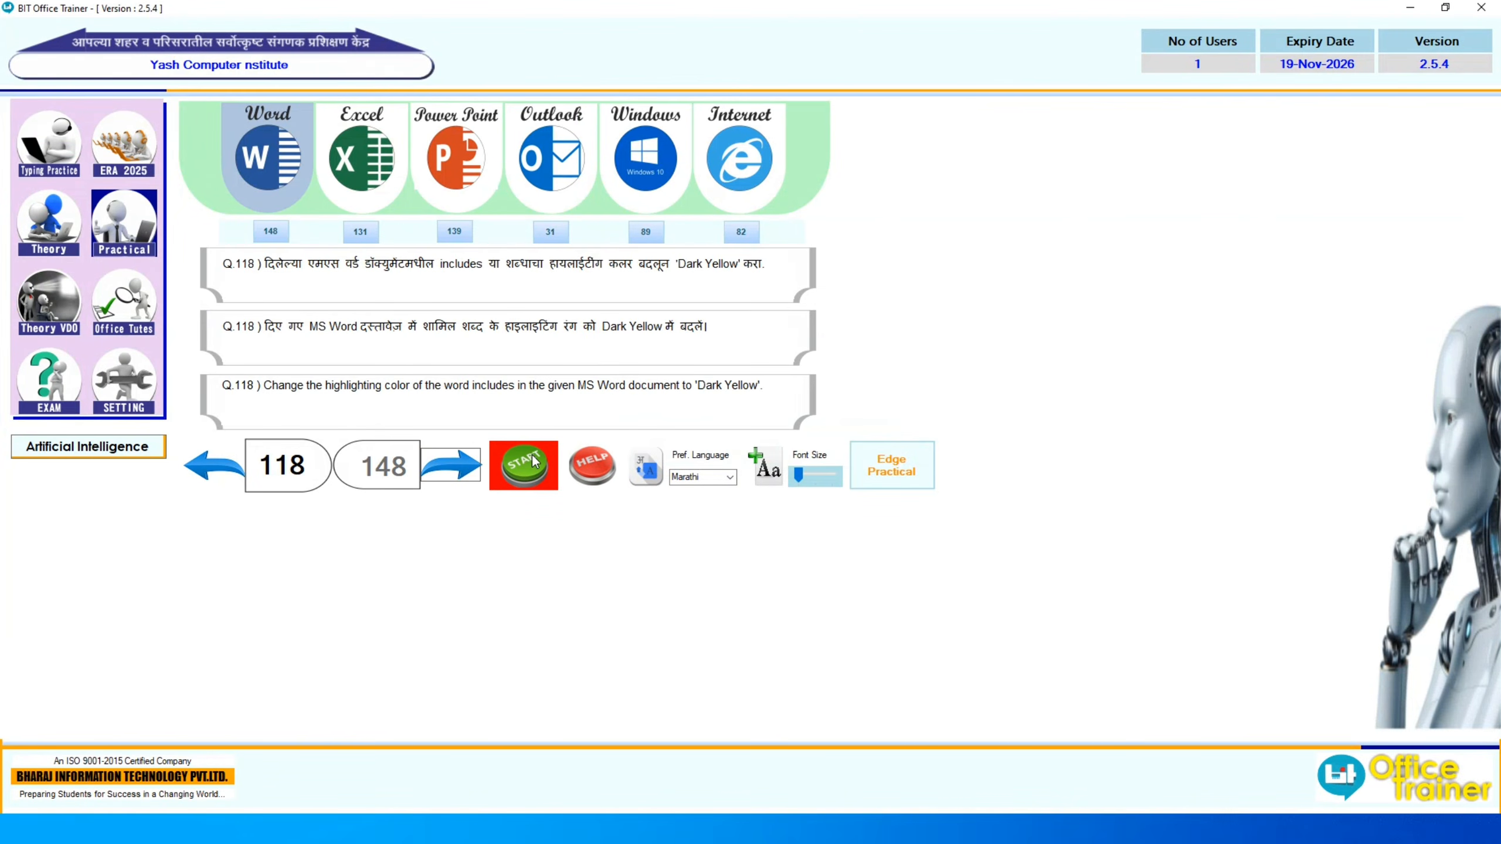
click(533, 455)
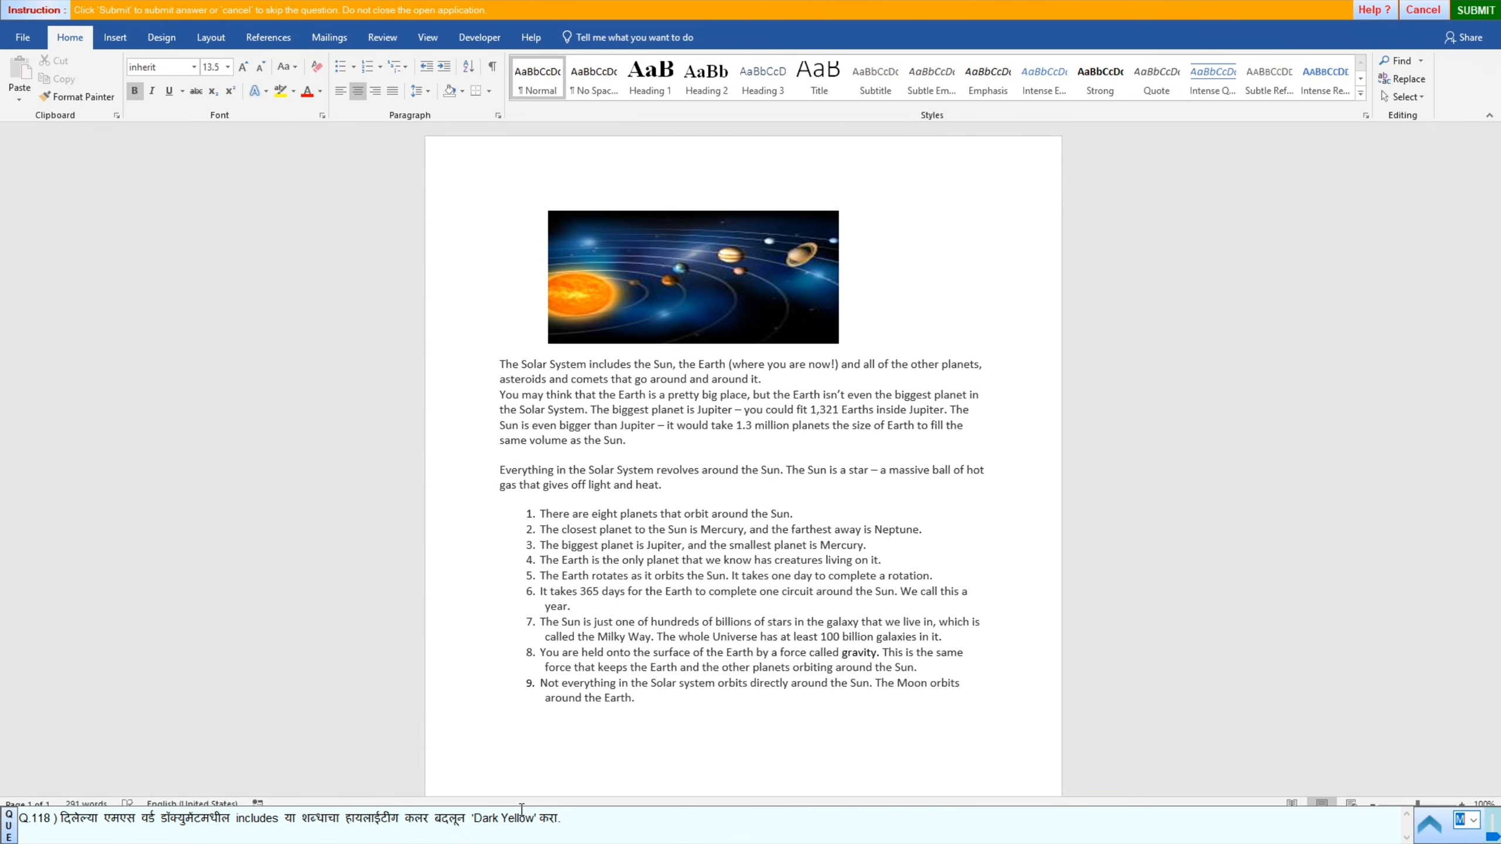
double_click(597, 367)
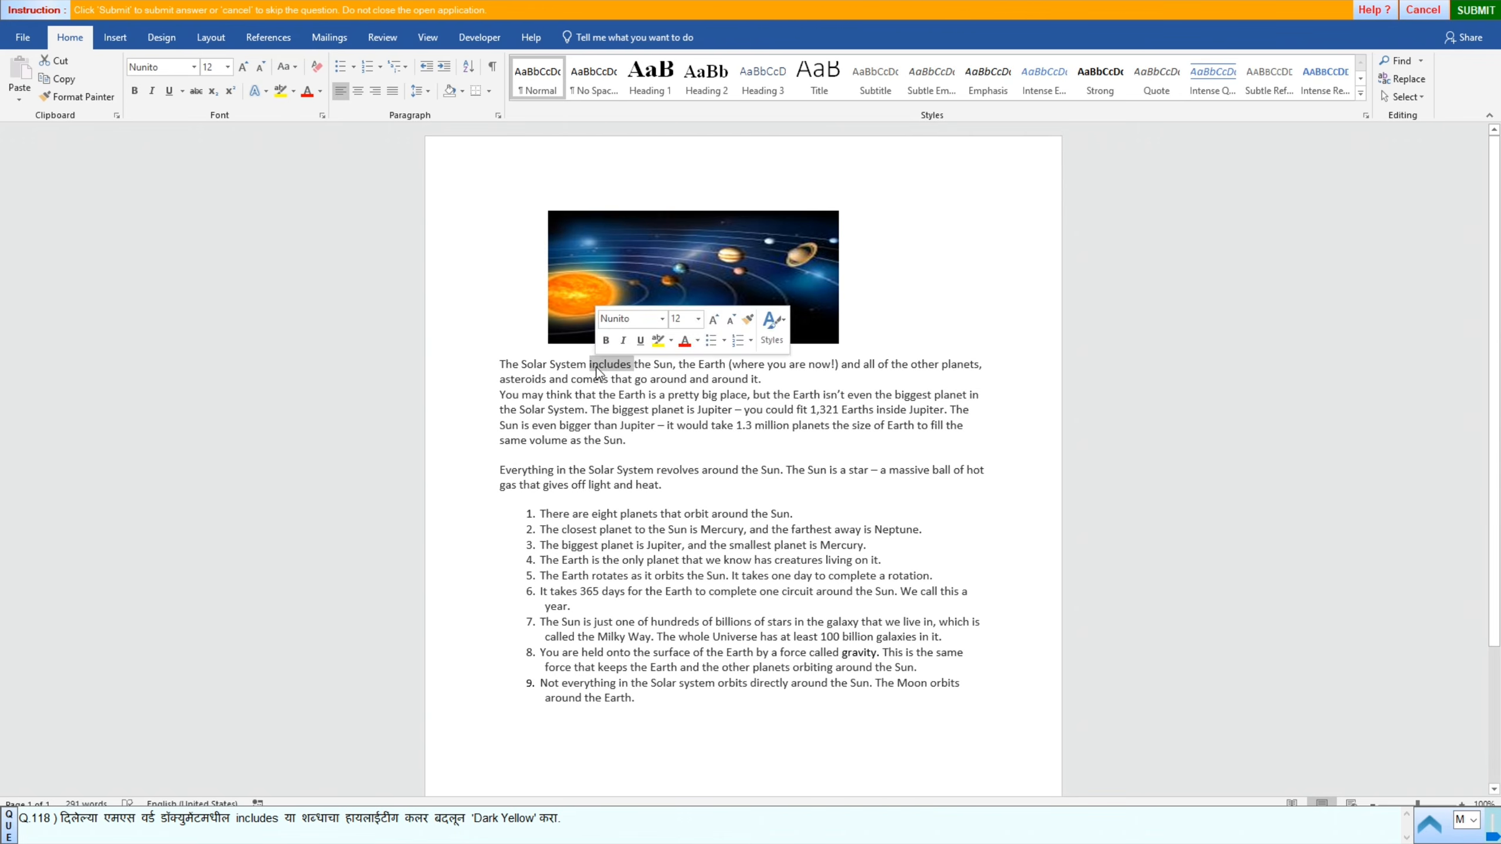
click(294, 92)
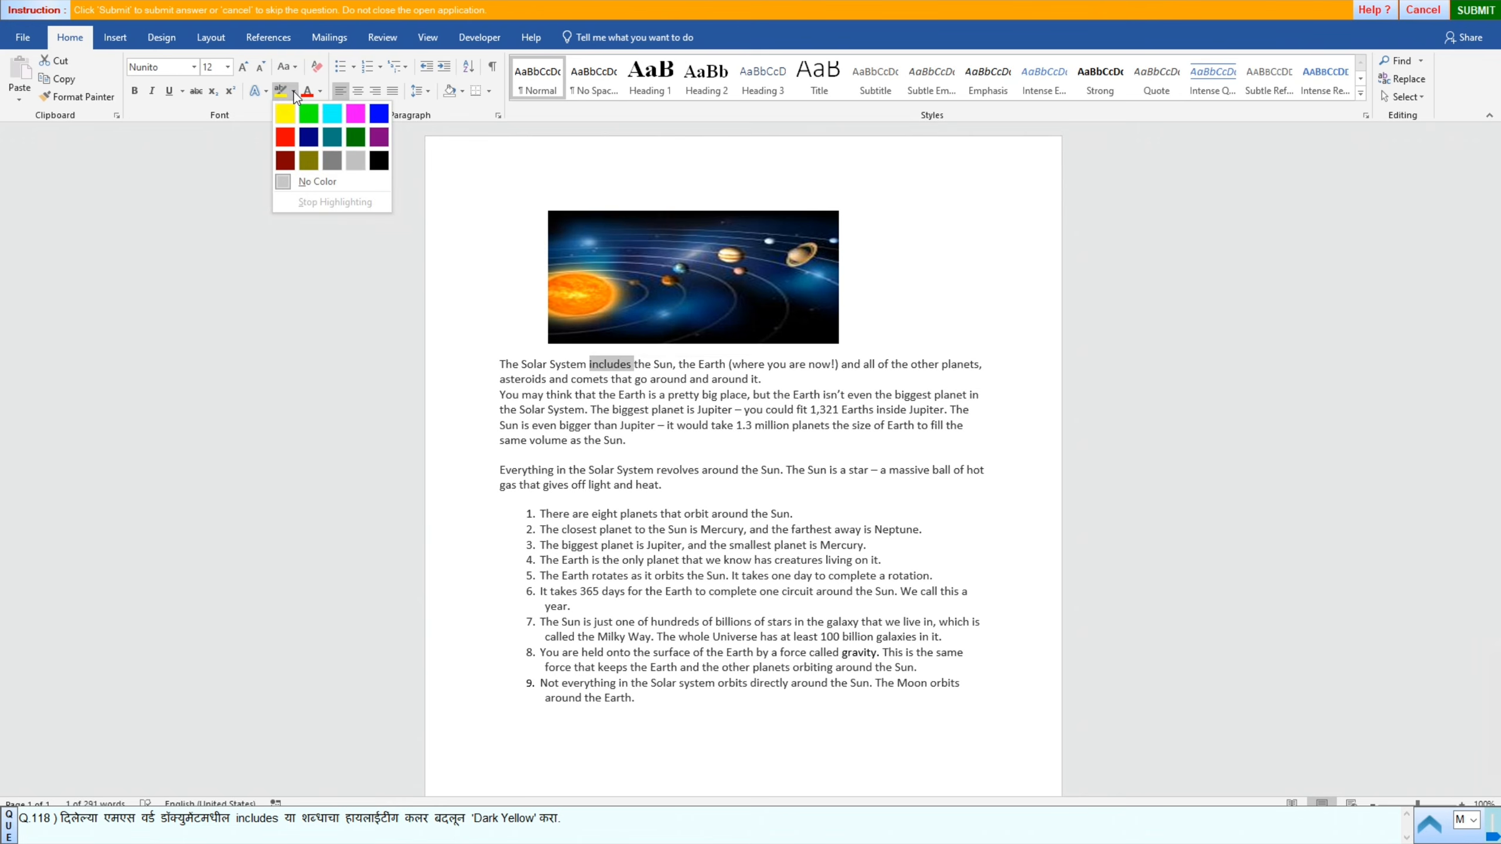
click(310, 160)
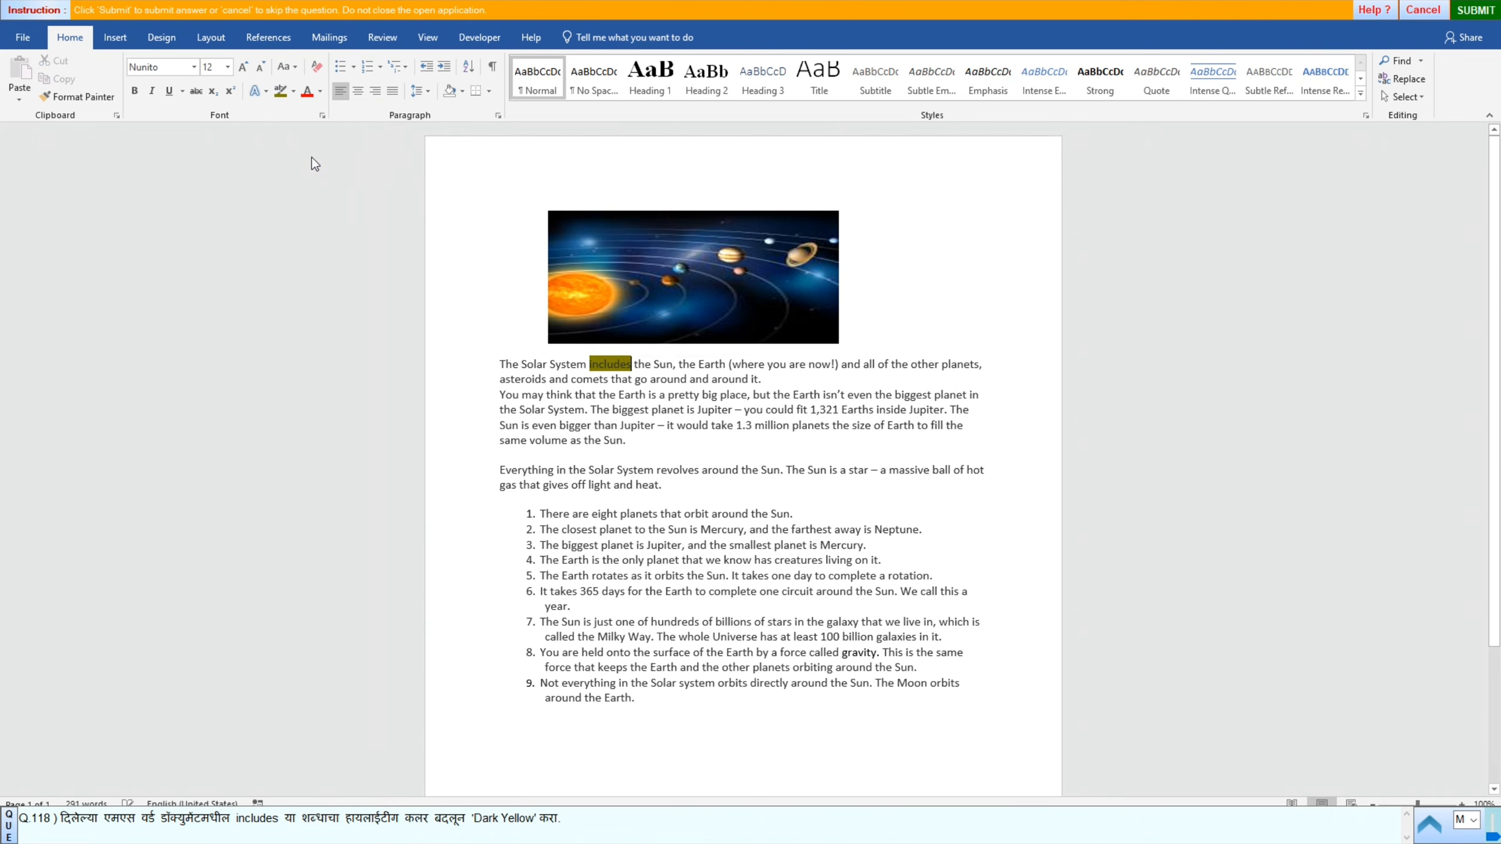
click(1453, 11)
click(748, 444)
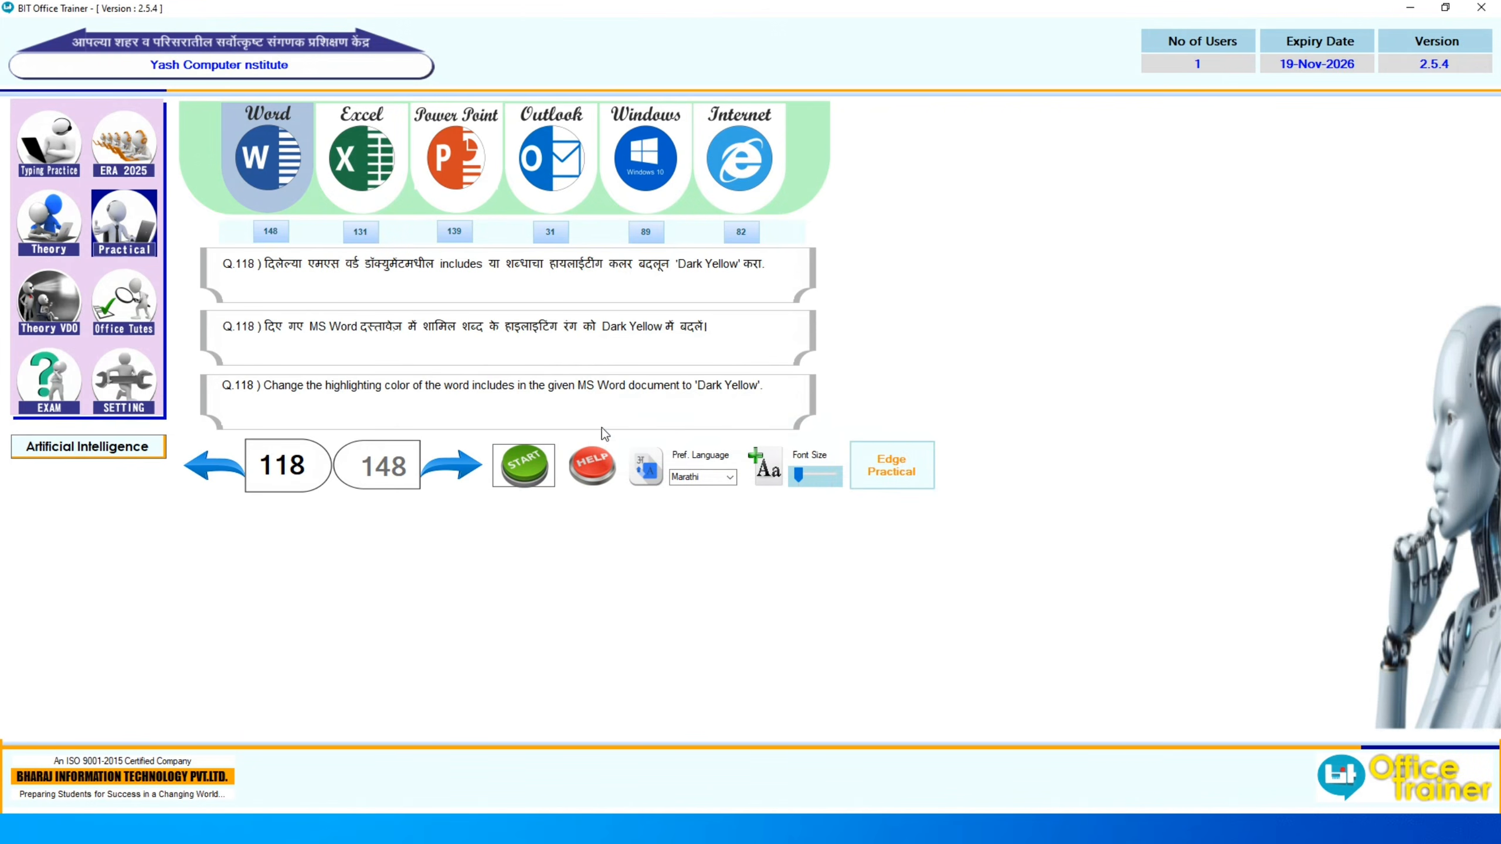
Step: For question 119, set the World Languages document to Narrow margins and Landscape orientation, and submit the answer
click(452, 466)
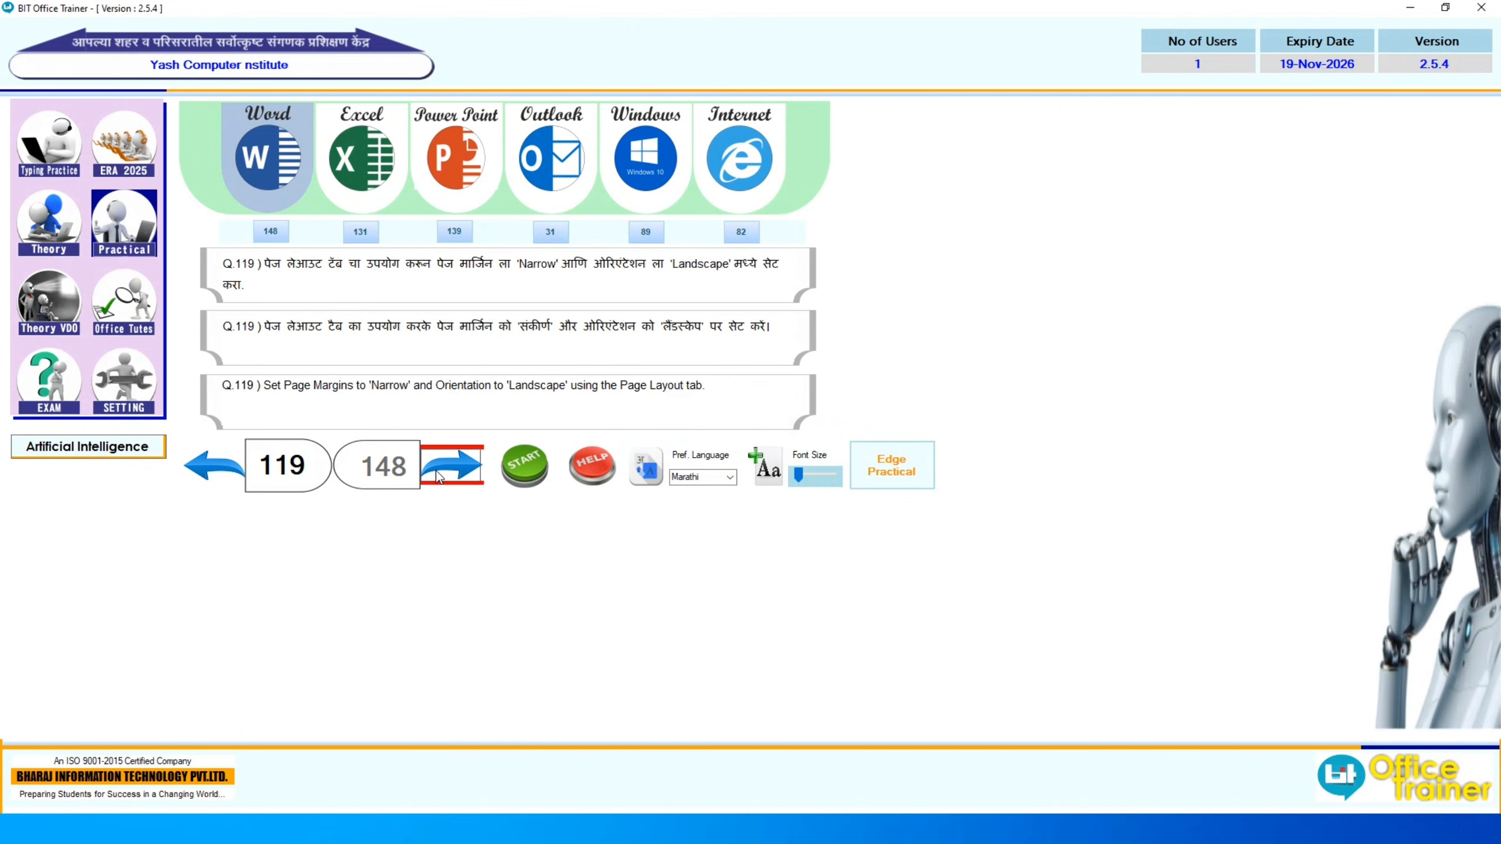
click(524, 466)
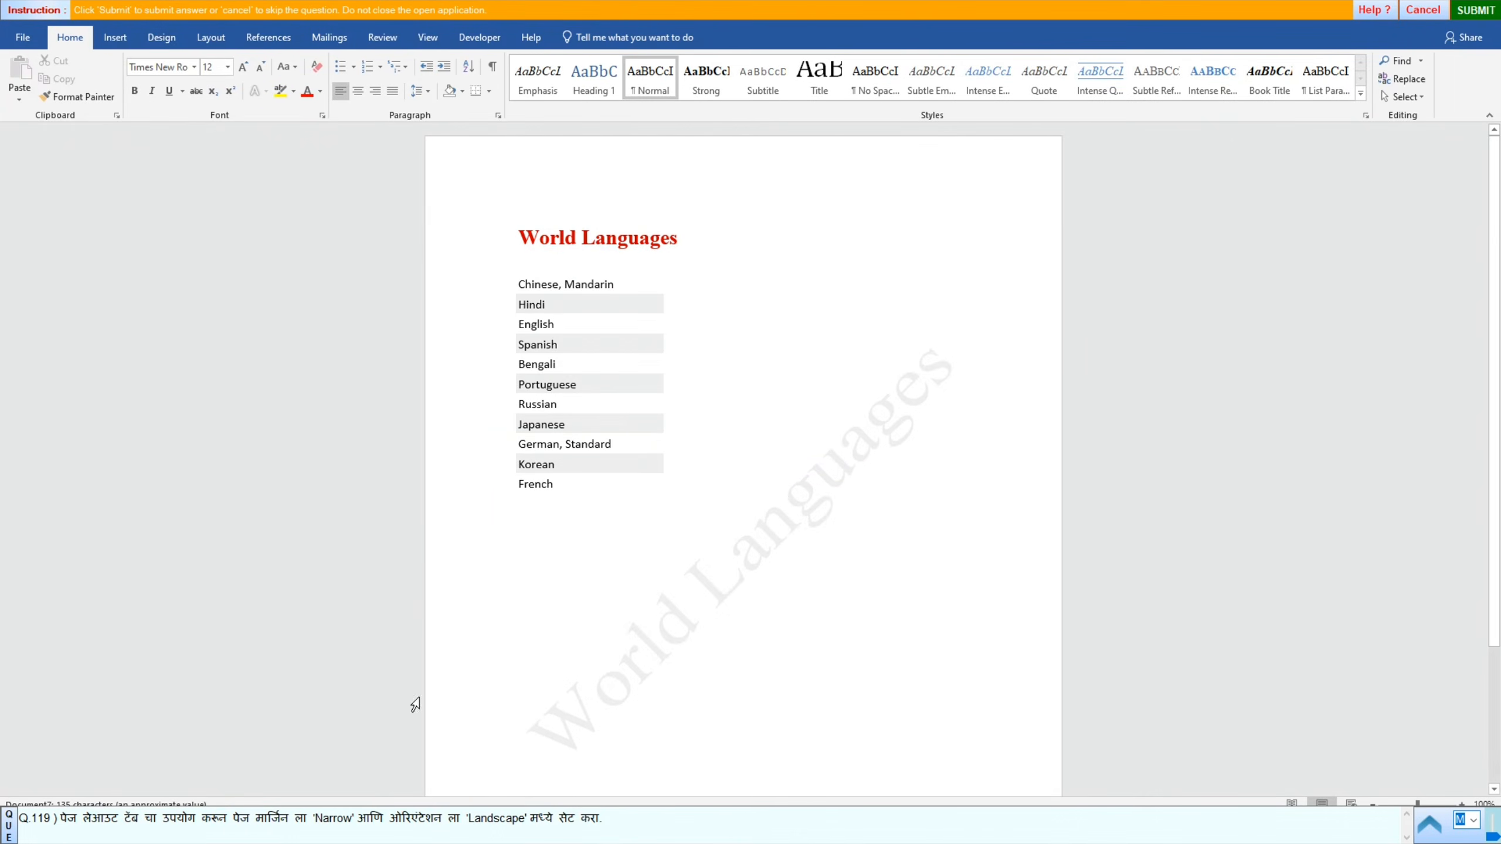
click(213, 38)
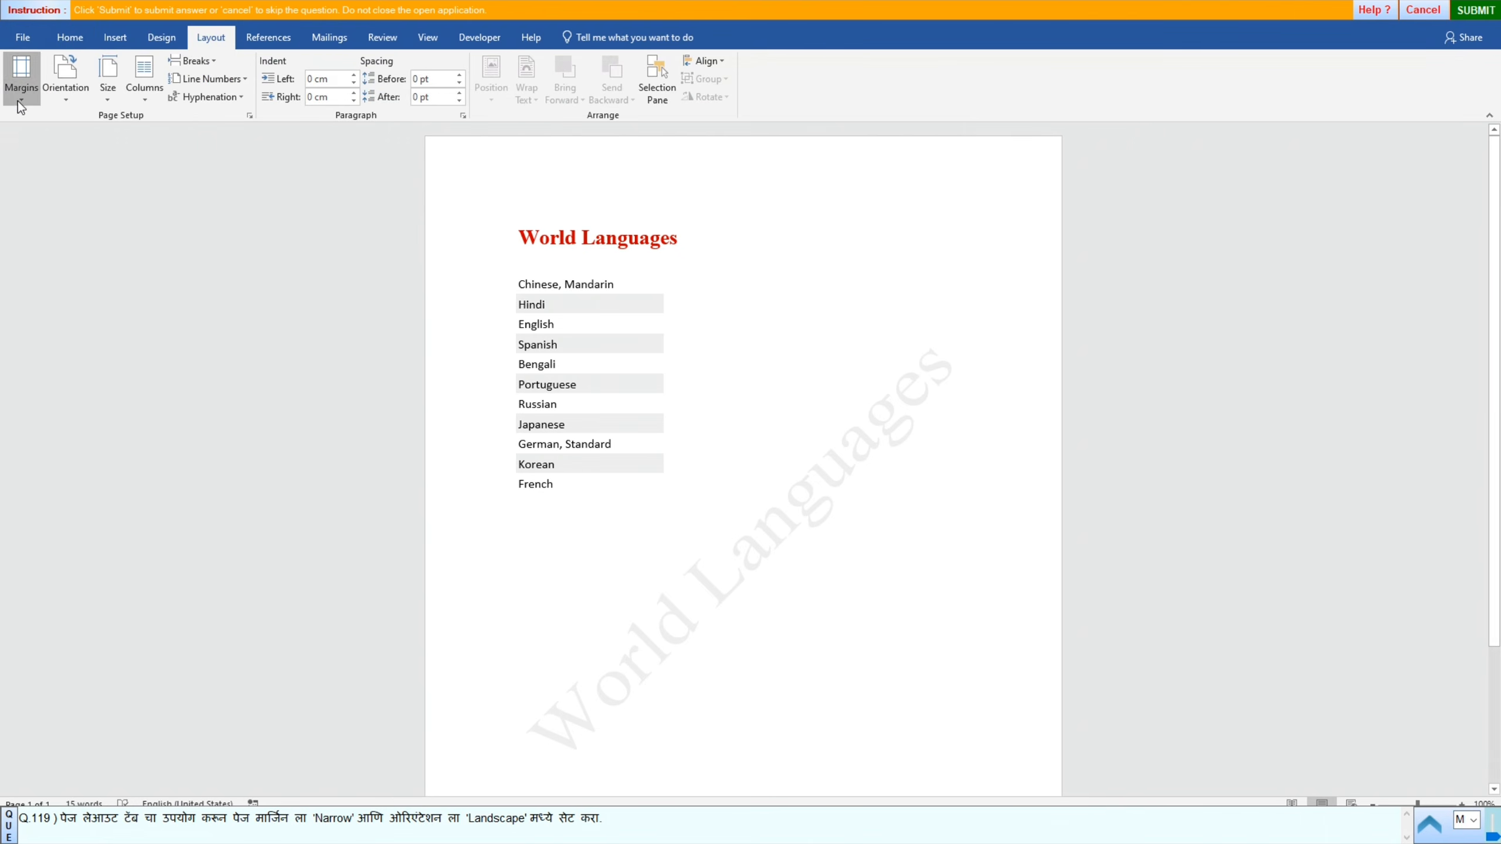
click(21, 76)
click(68, 229)
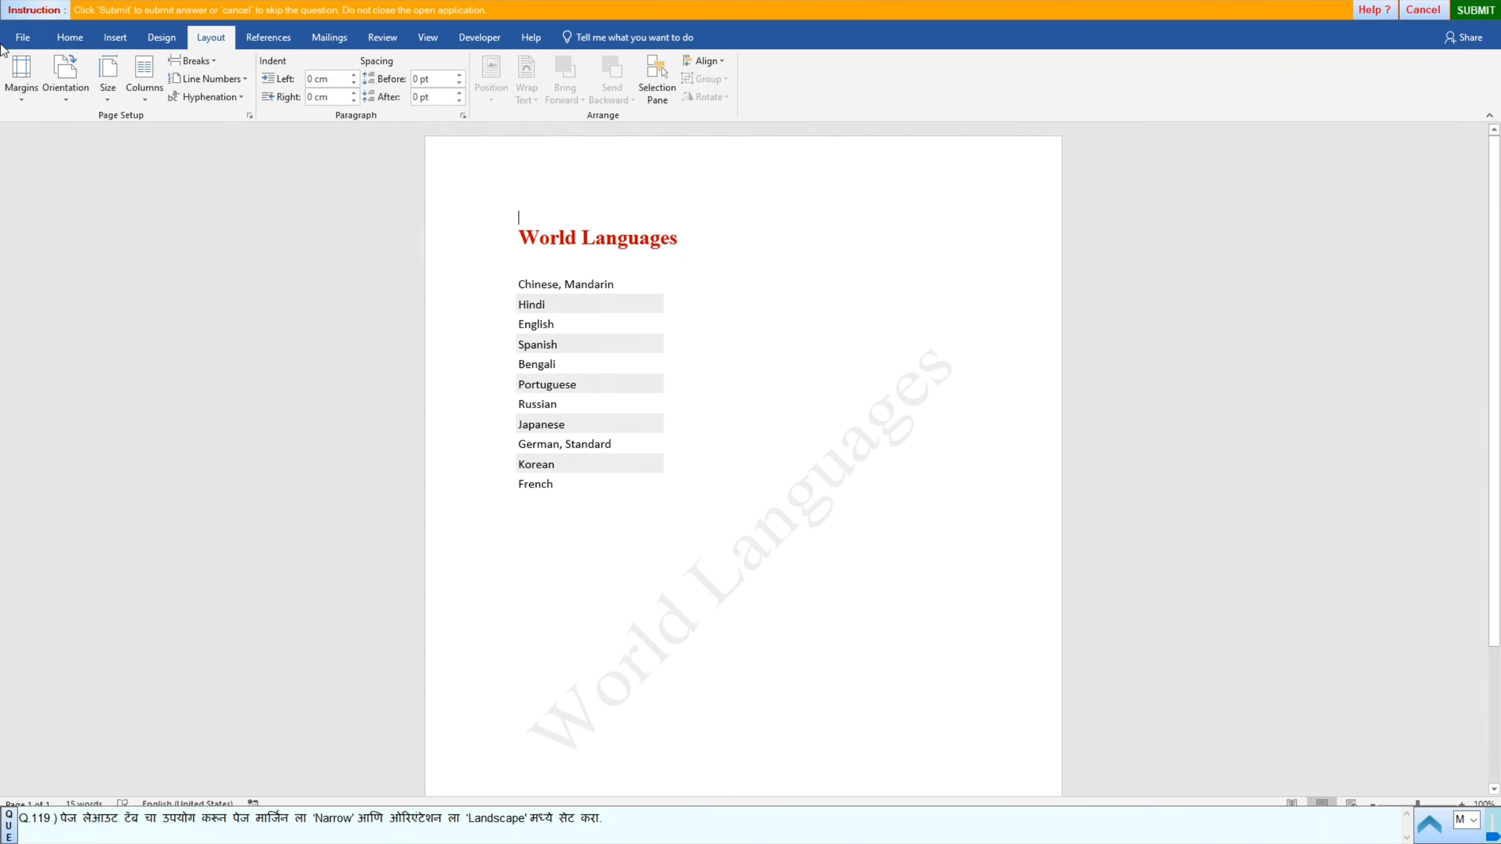
click(55, 94)
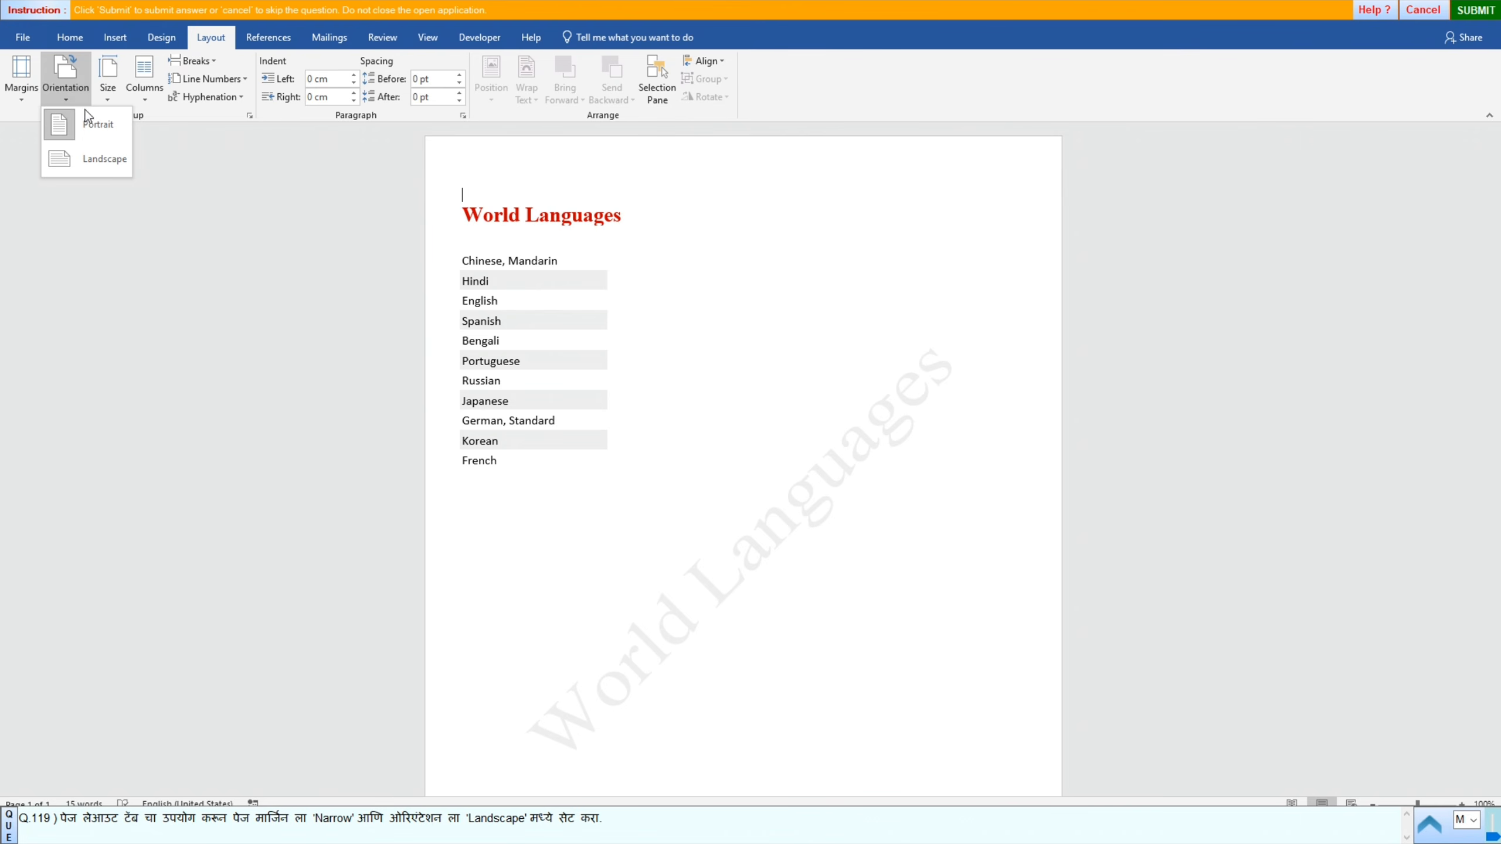
click(89, 163)
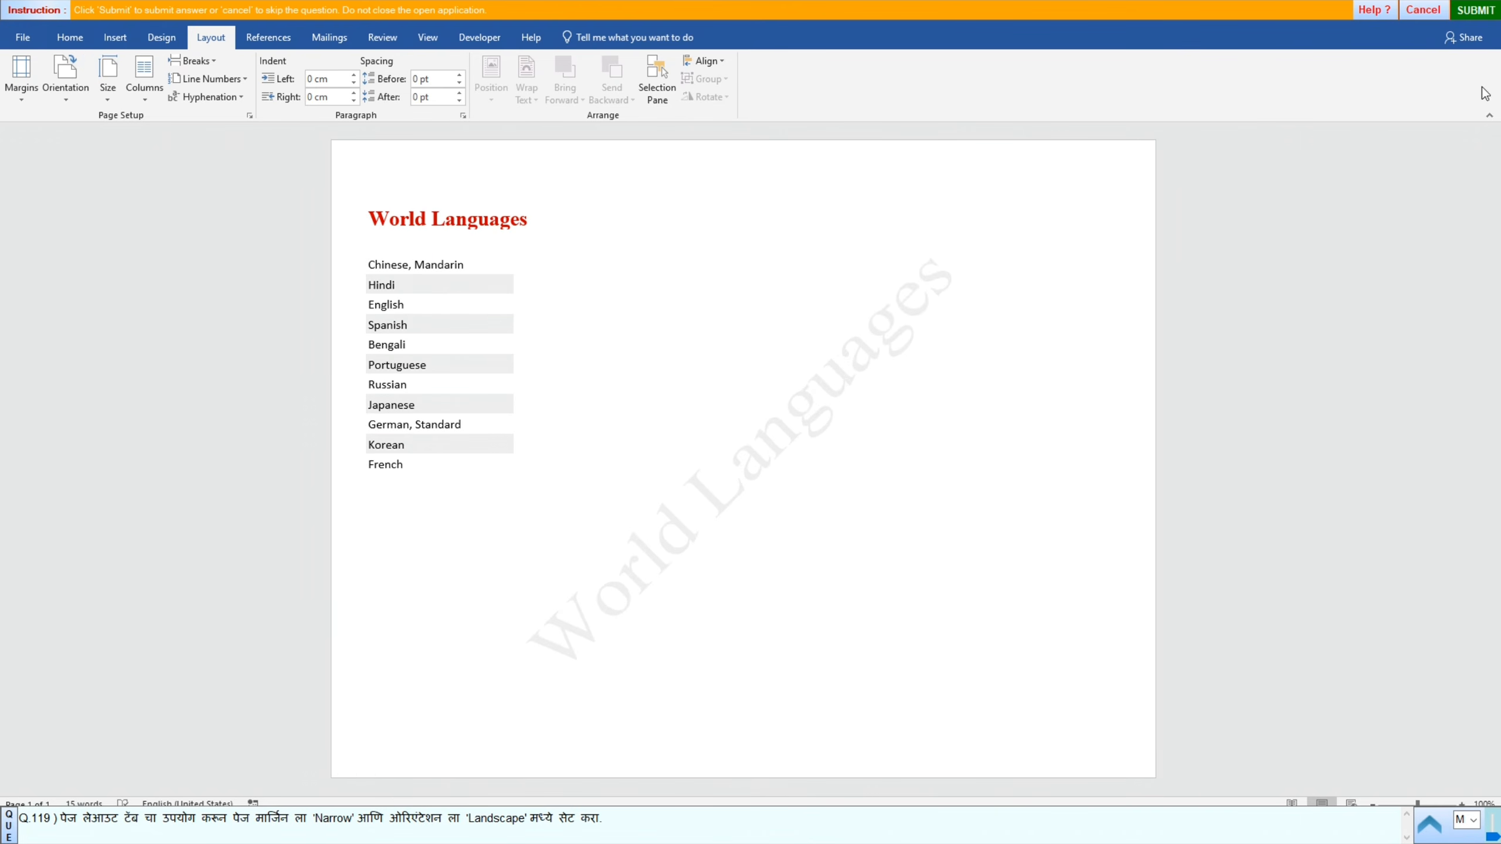
click(1476, 10)
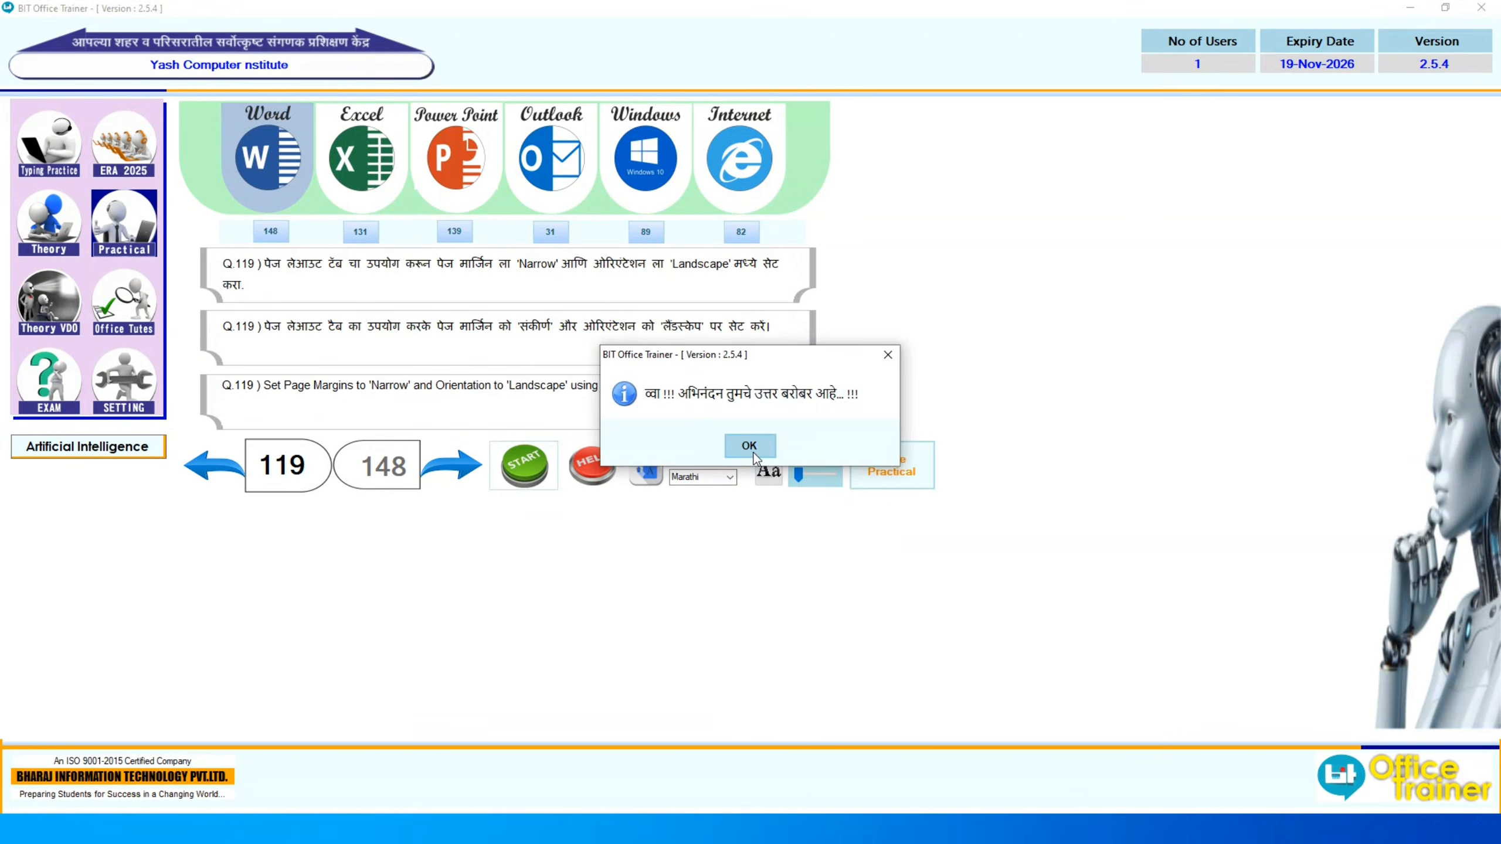
key(Return)
Step: For question 120, set the document's orientation to Landscape and its margins to Moderate, and submit the answer
click(464, 476)
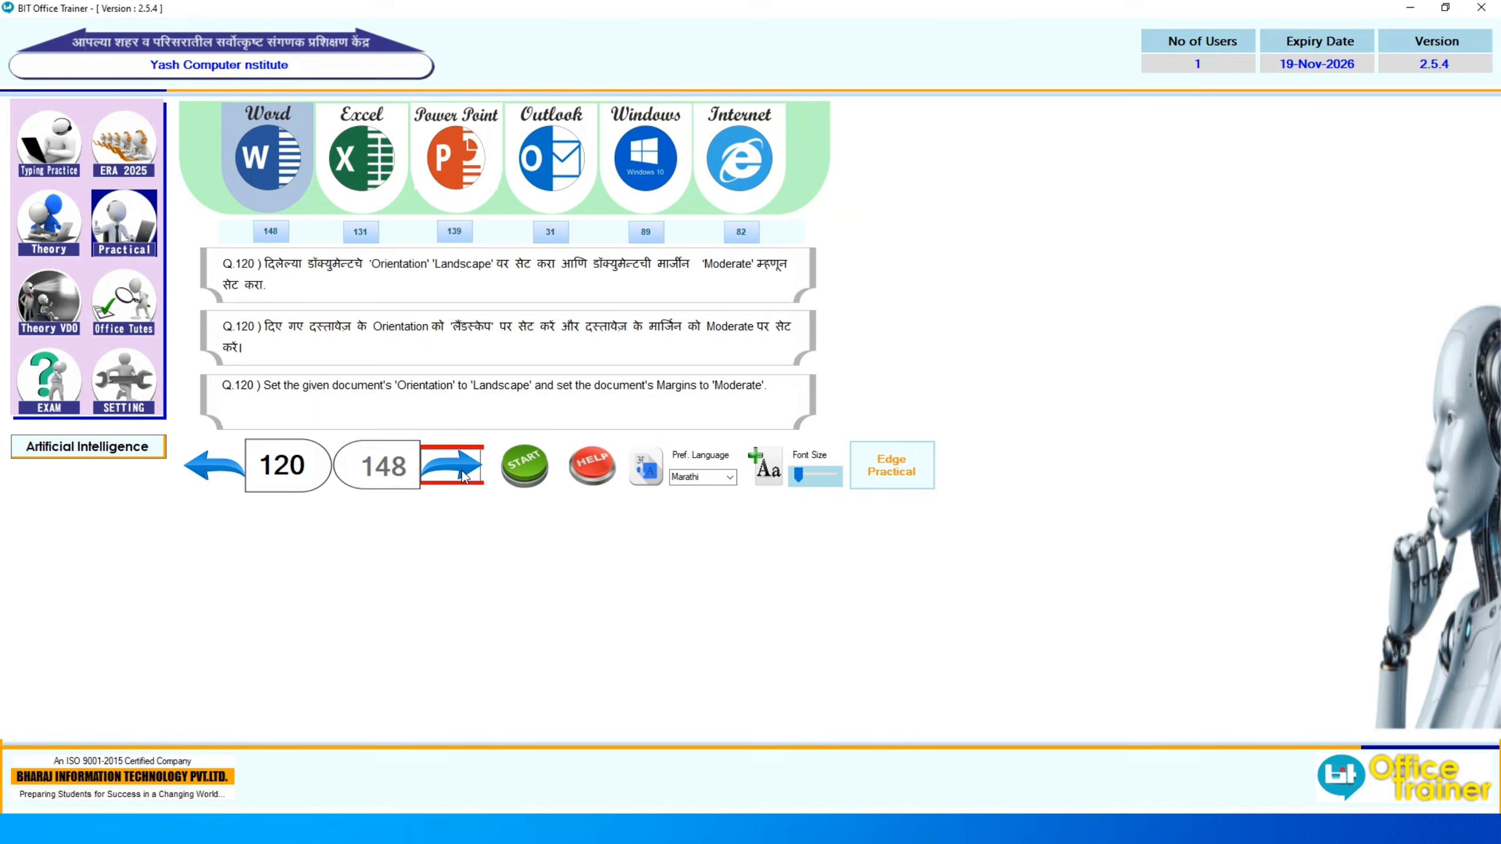
click(530, 477)
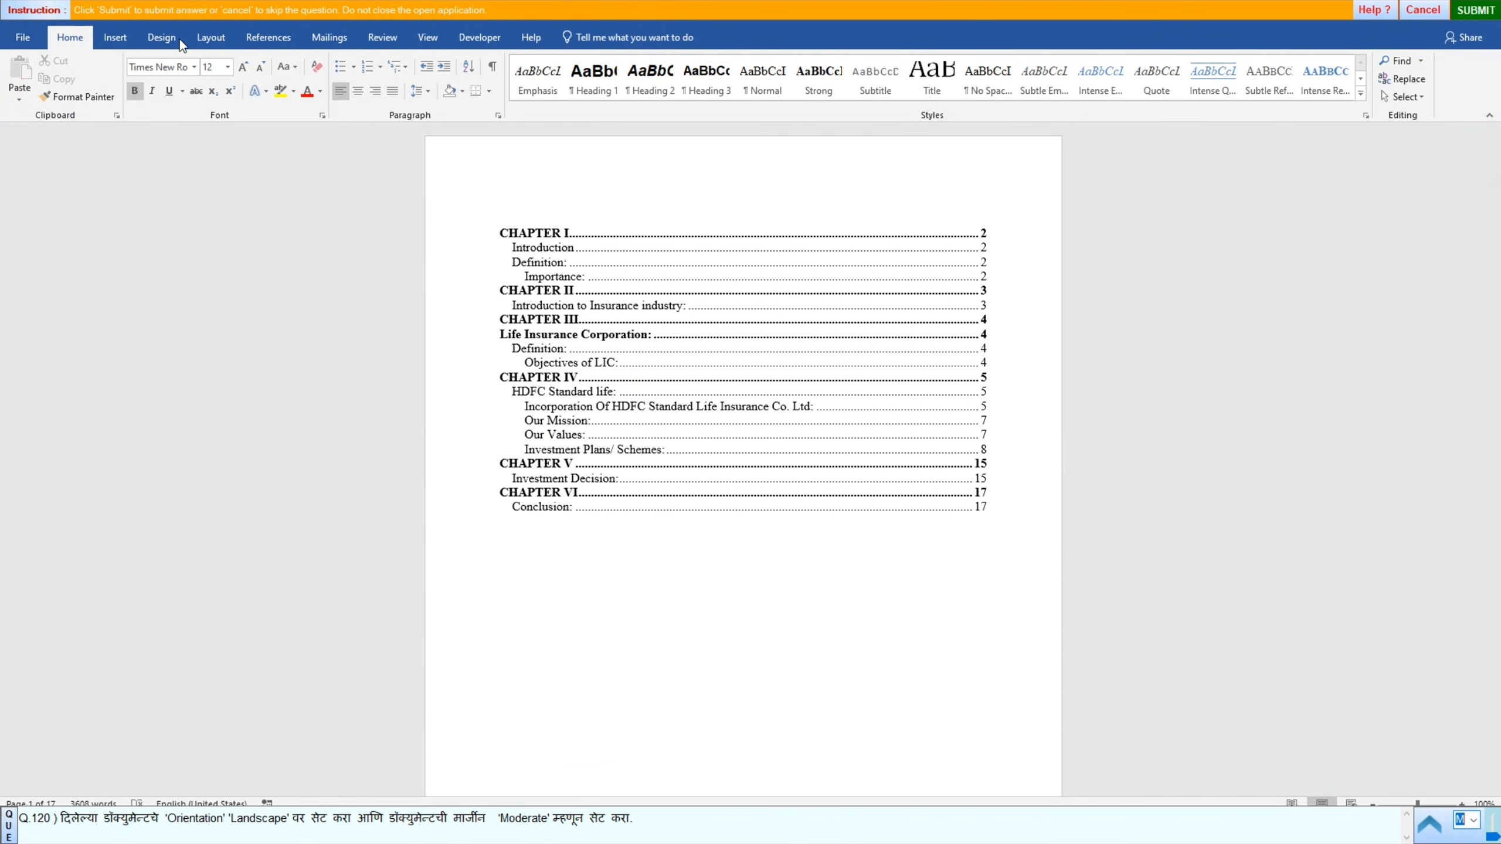
click(210, 38)
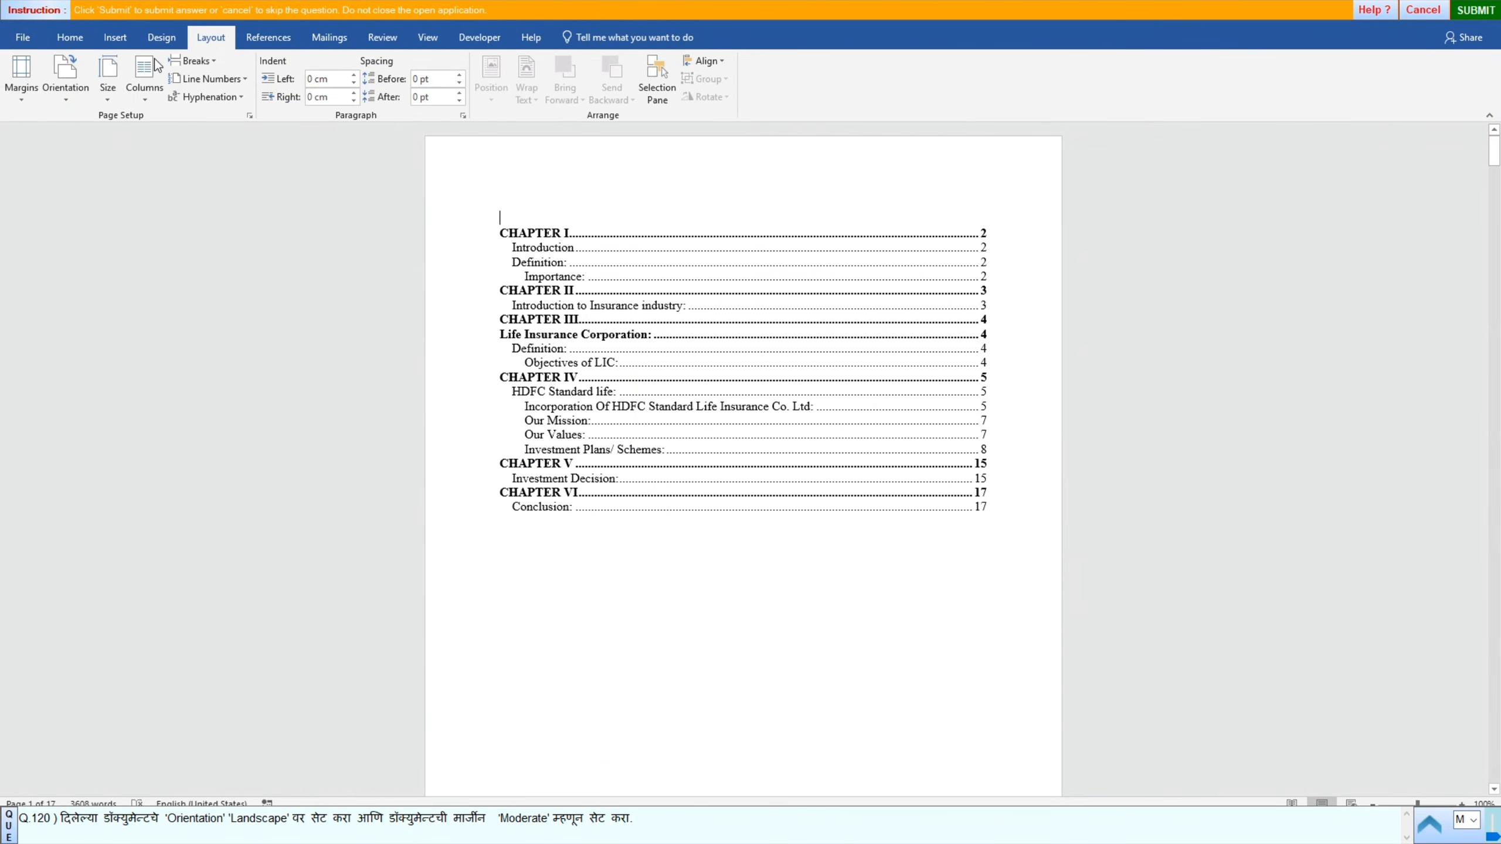
click(68, 98)
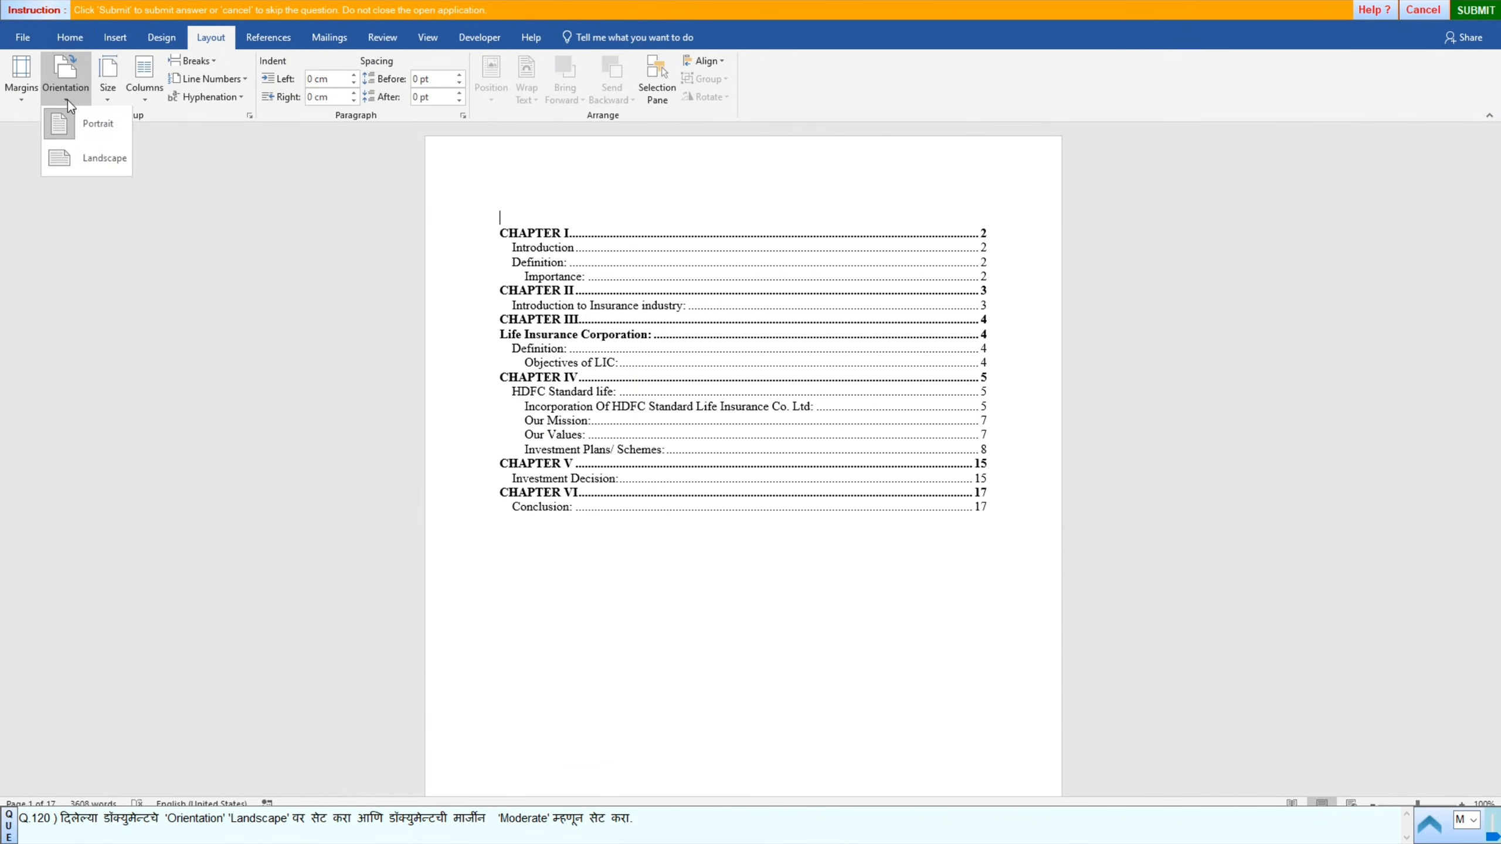
click(97, 157)
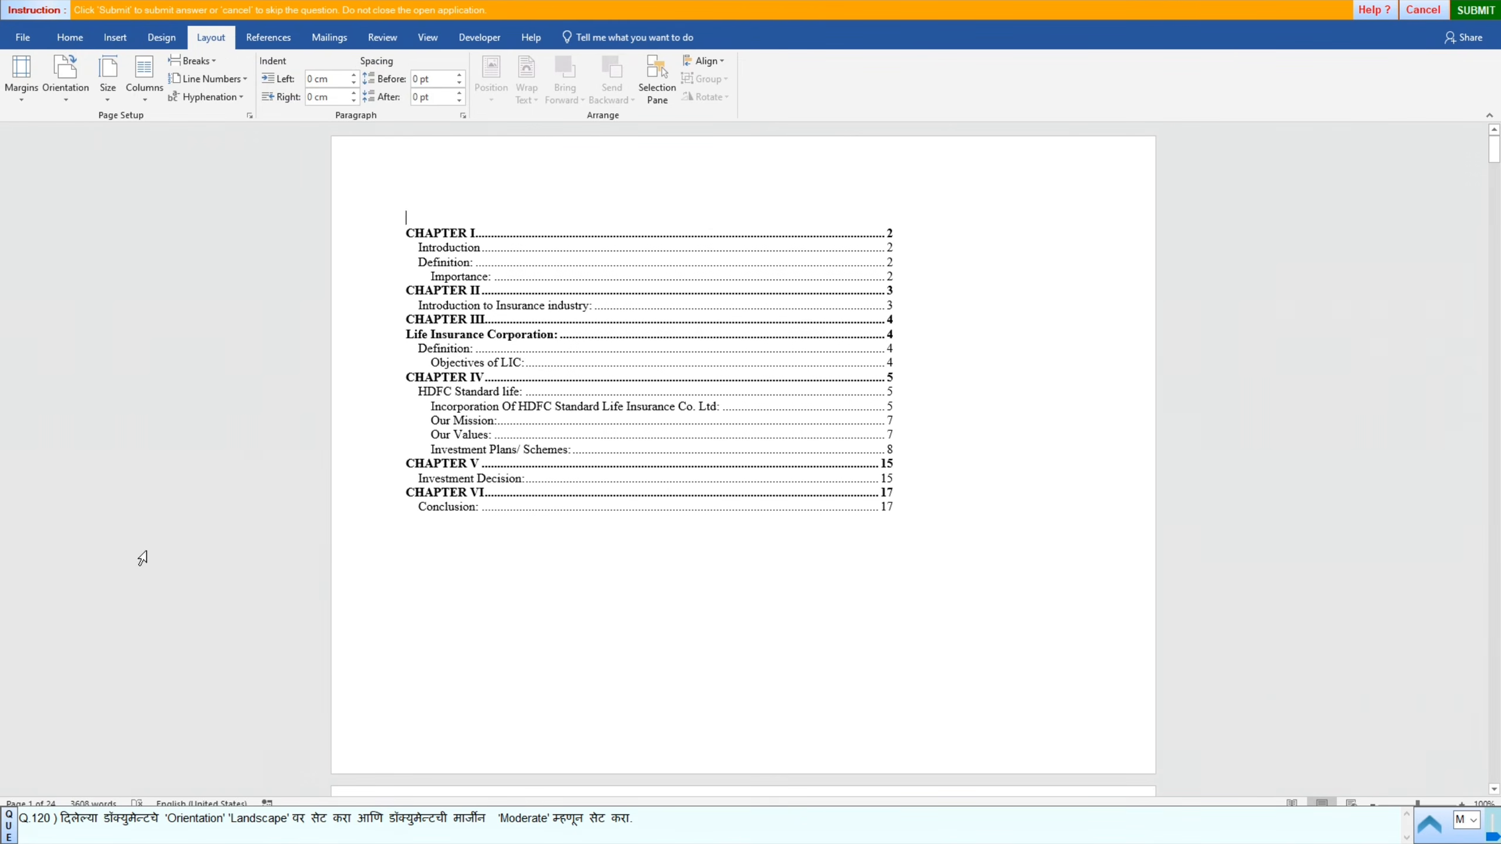
click(21, 82)
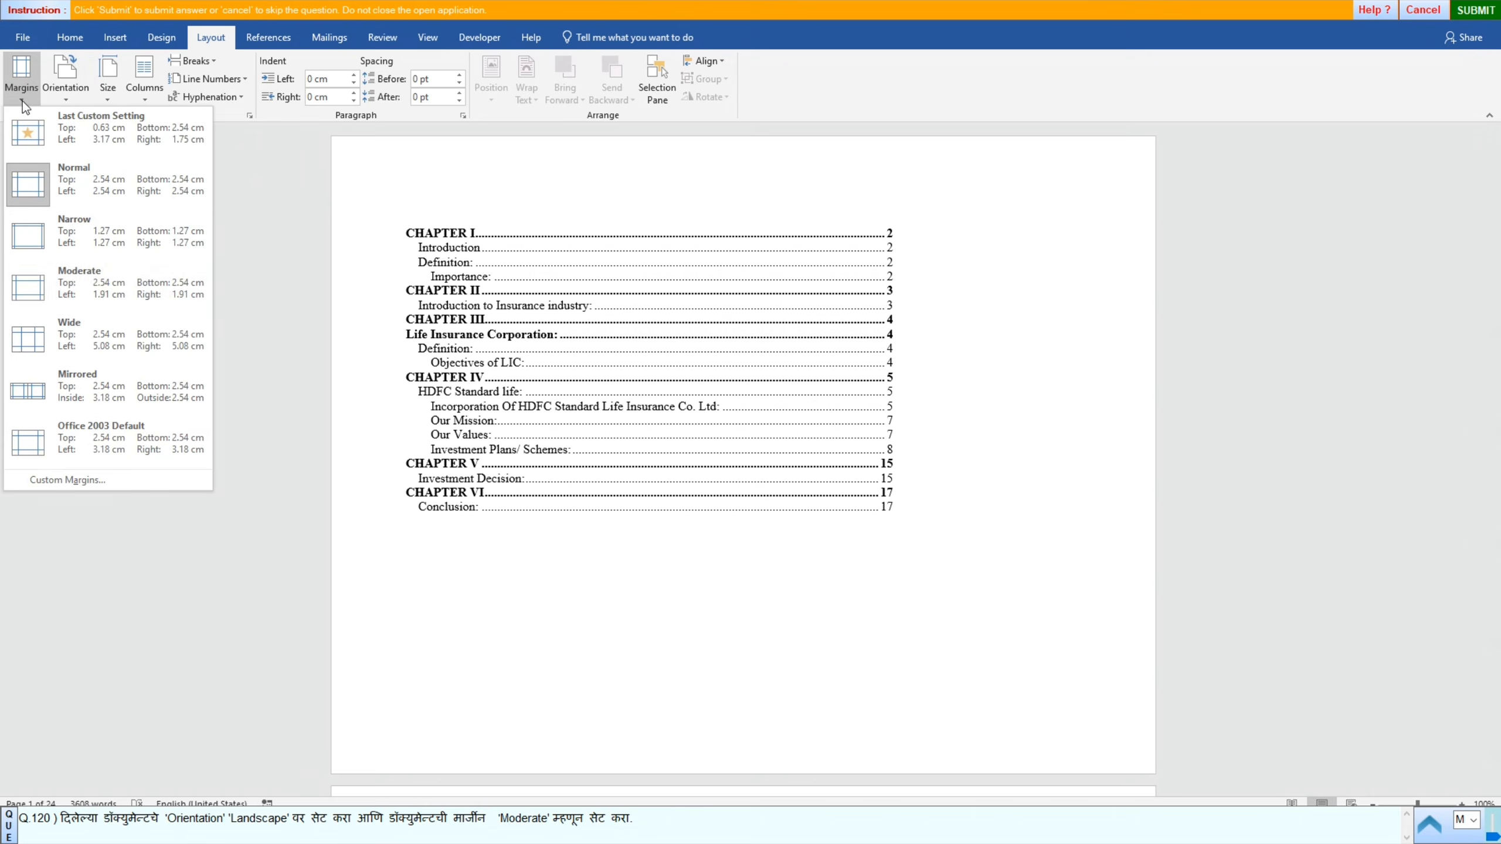
click(78, 275)
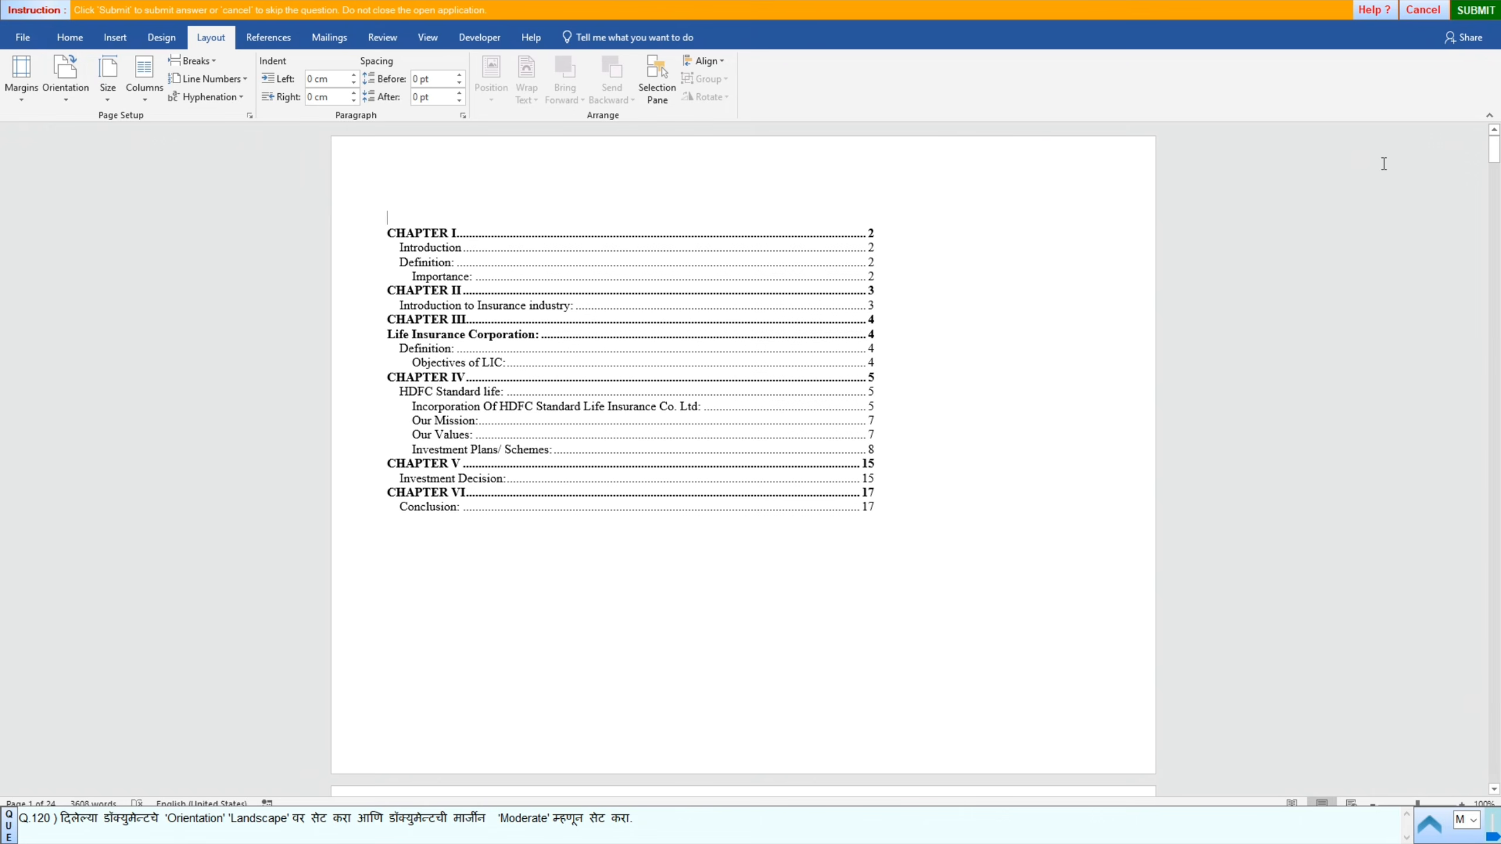
click(1476, 10)
click(748, 447)
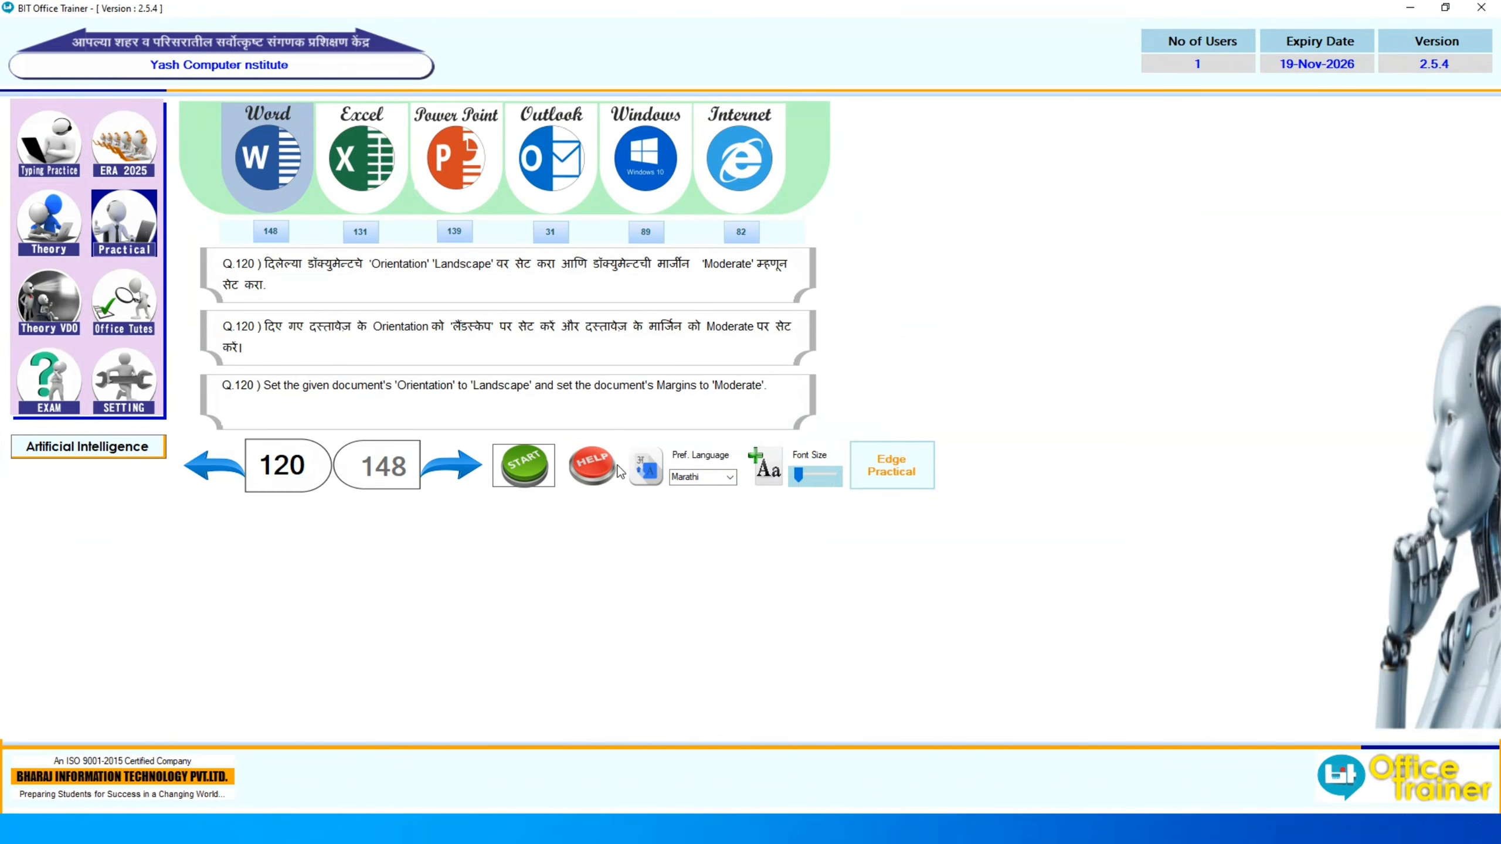
Step: Start question 121 and enter "Importance of Traveling" in the document's header
click(455, 465)
click(524, 465)
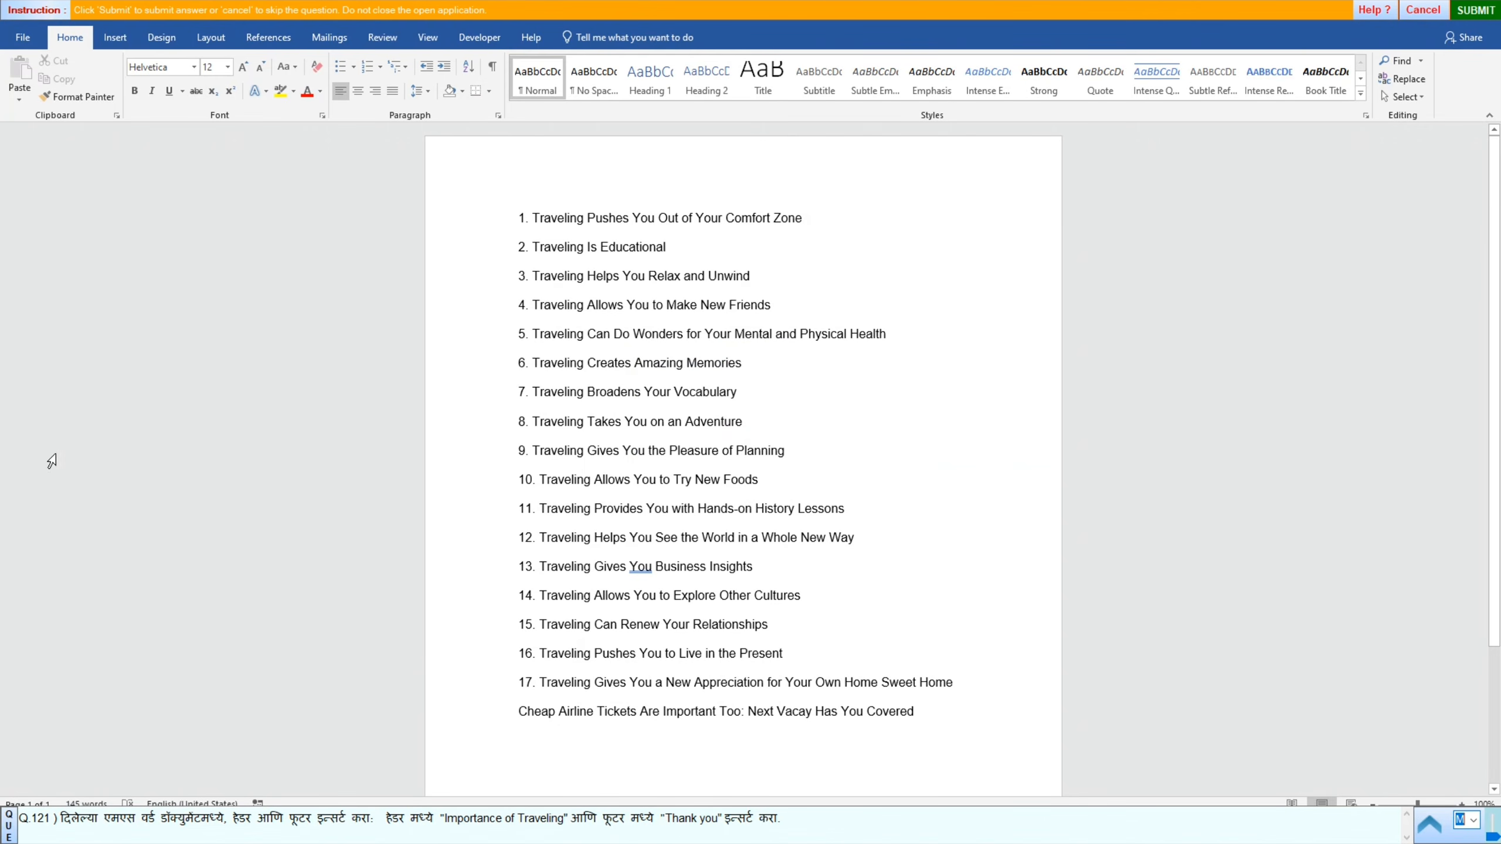
click(115, 38)
click(784, 74)
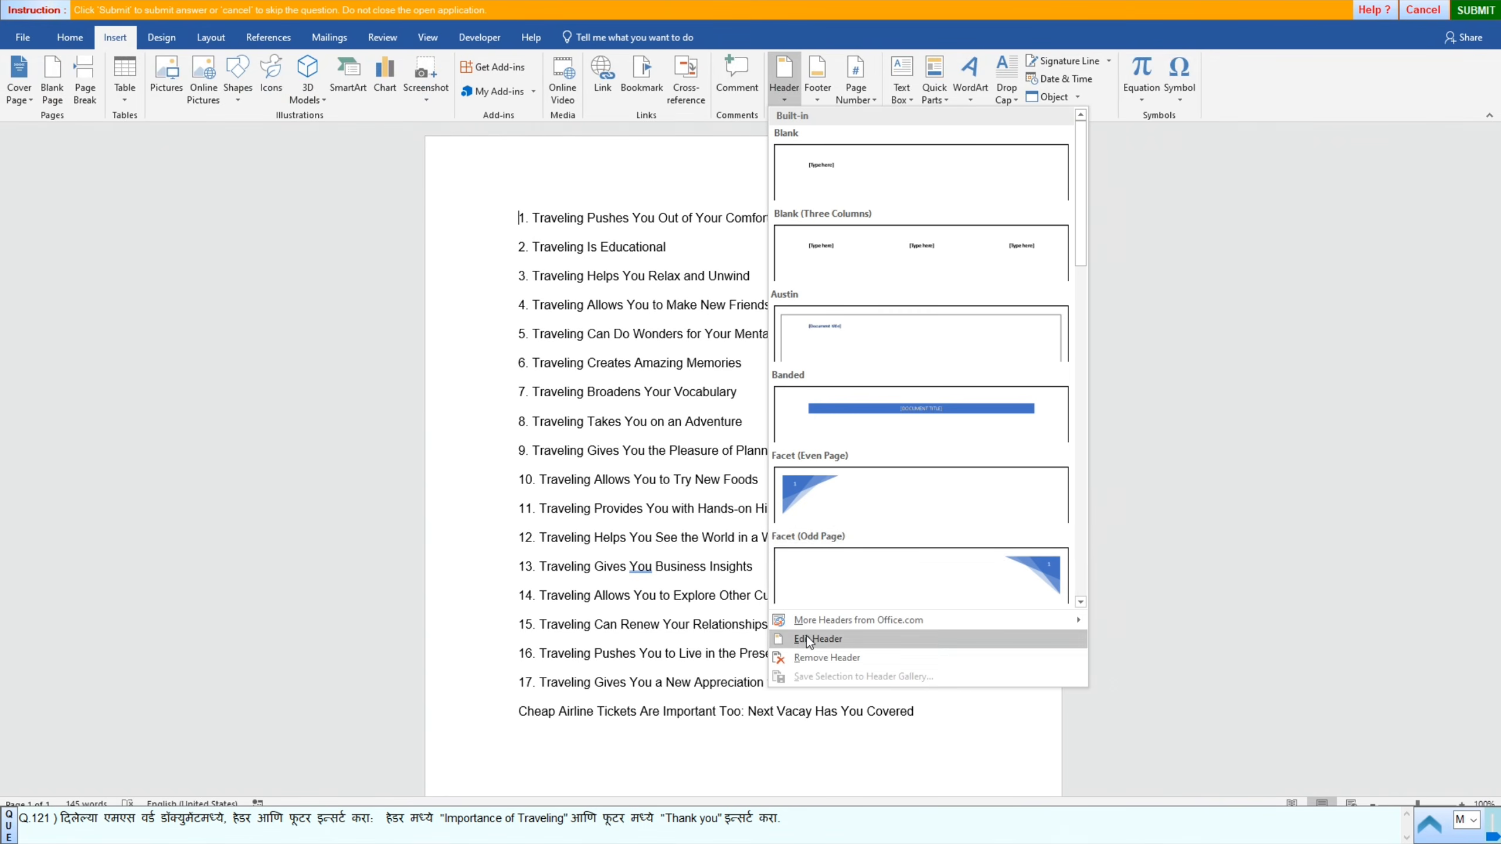
click(807, 636)
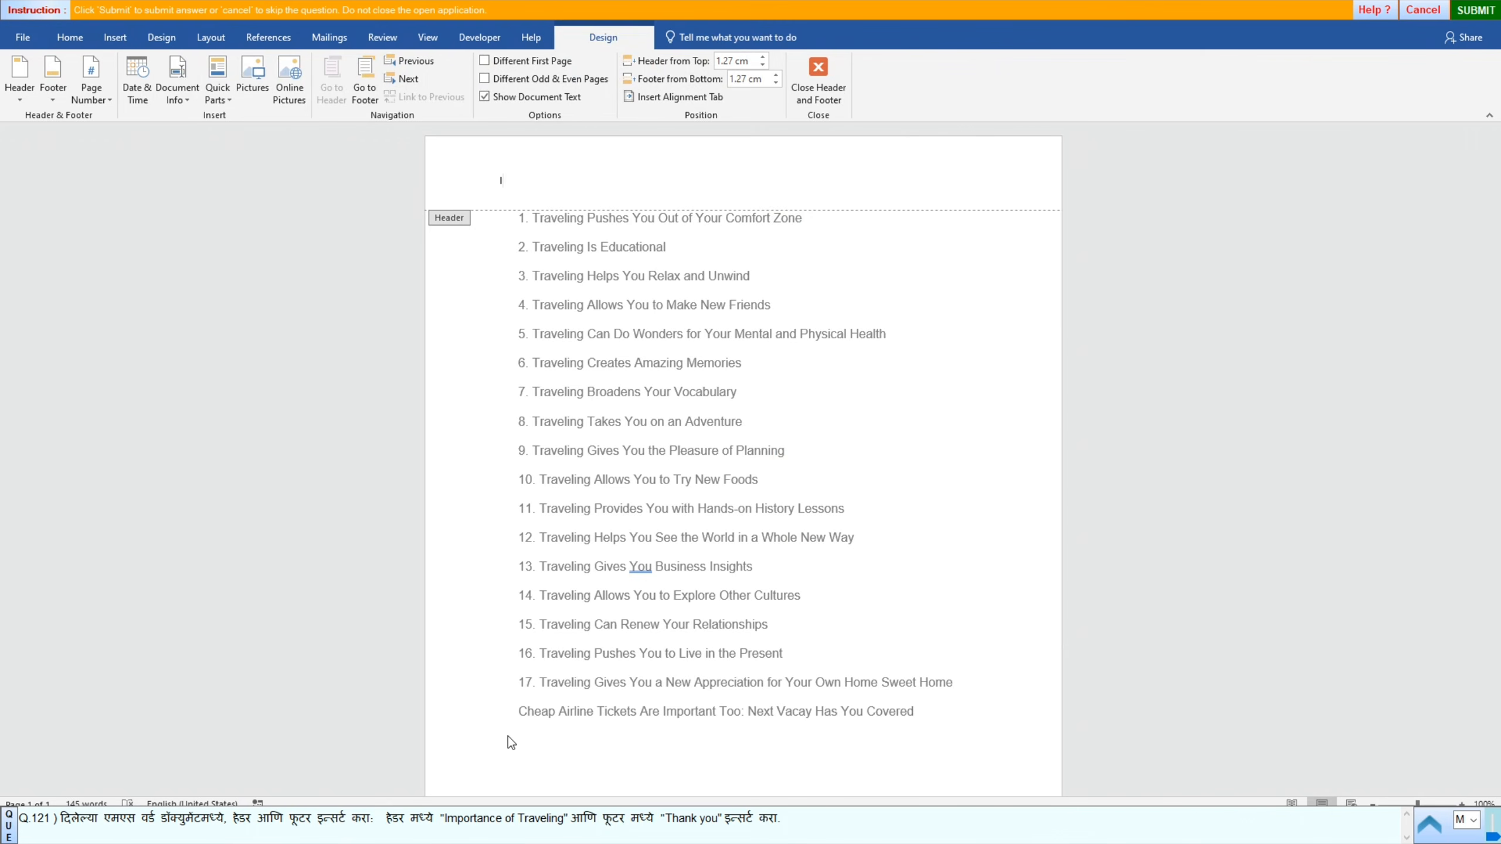
text(Imporr)
key(BackSpace)
text(t)
text(ance)
text( of )
text(T)
text(rac)
text(c)
key(BackSpace)
text(eling)
Step: Enter "Thank you" in the document's footer and submit the answer to question 121
click(120, 40)
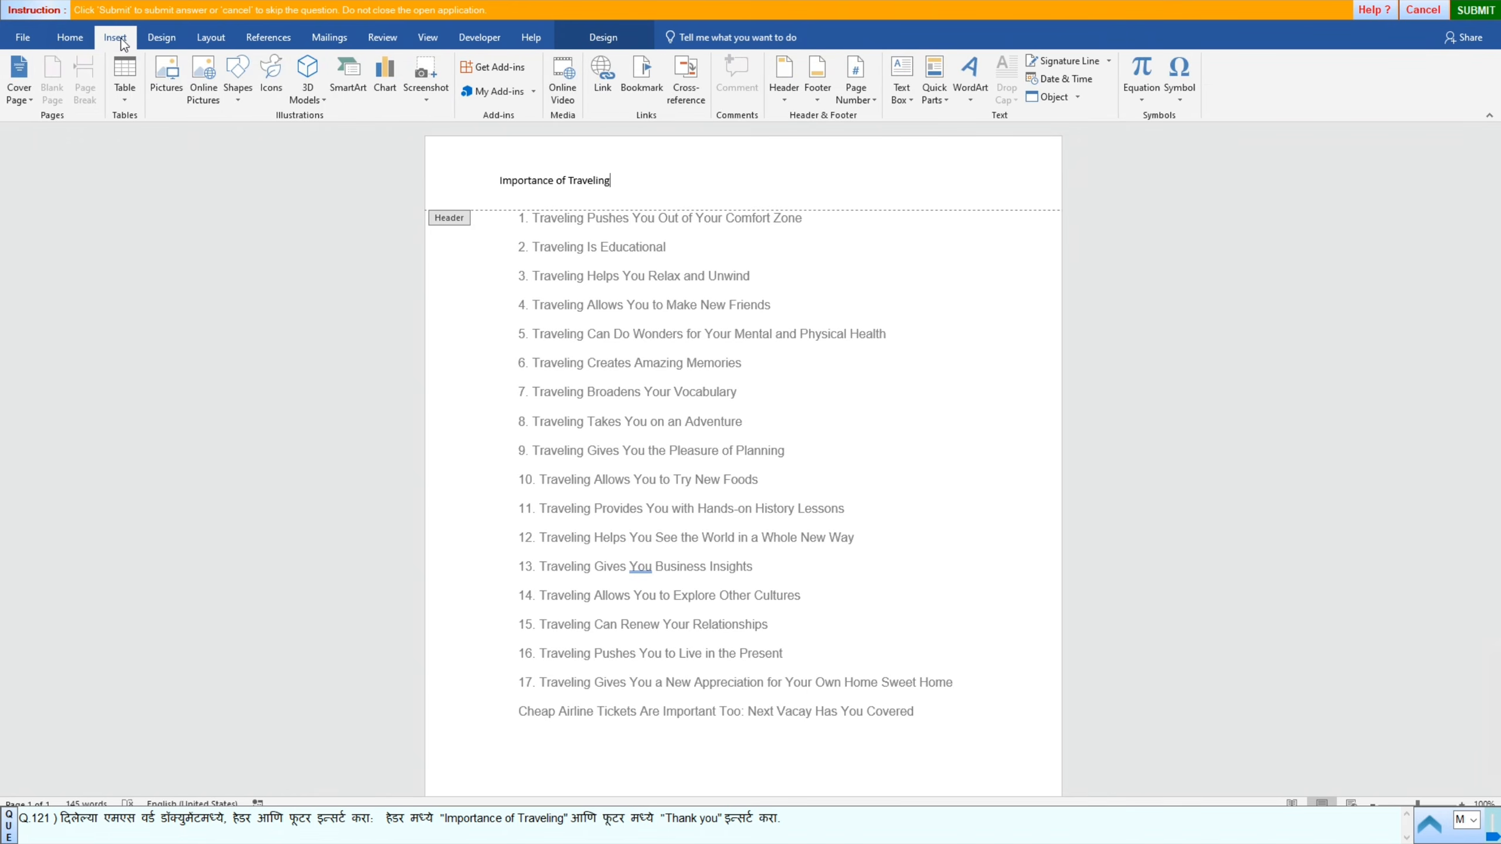
click(809, 91)
click(849, 640)
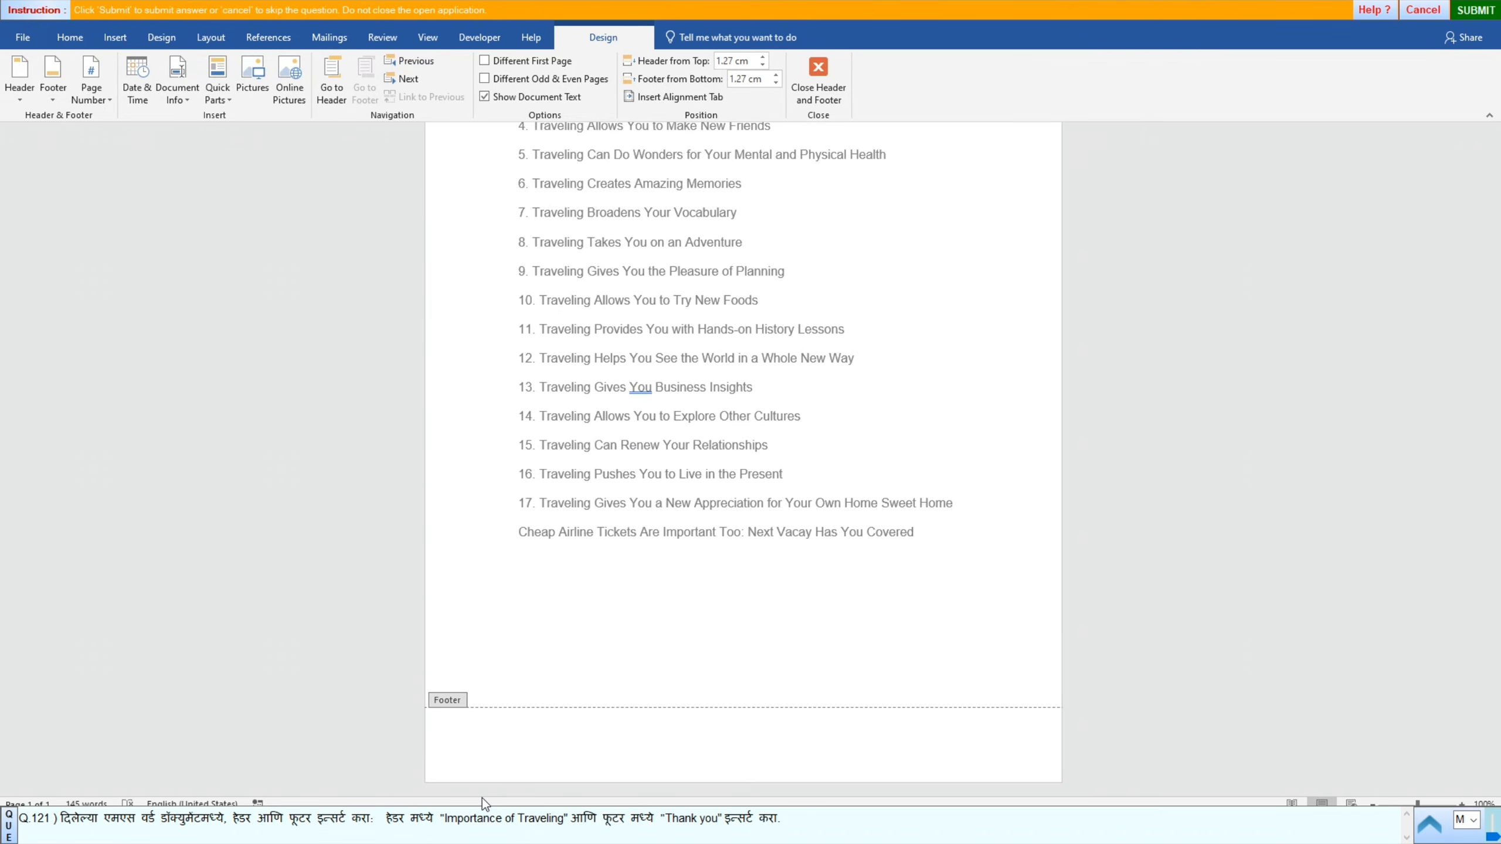
text(Thank you)
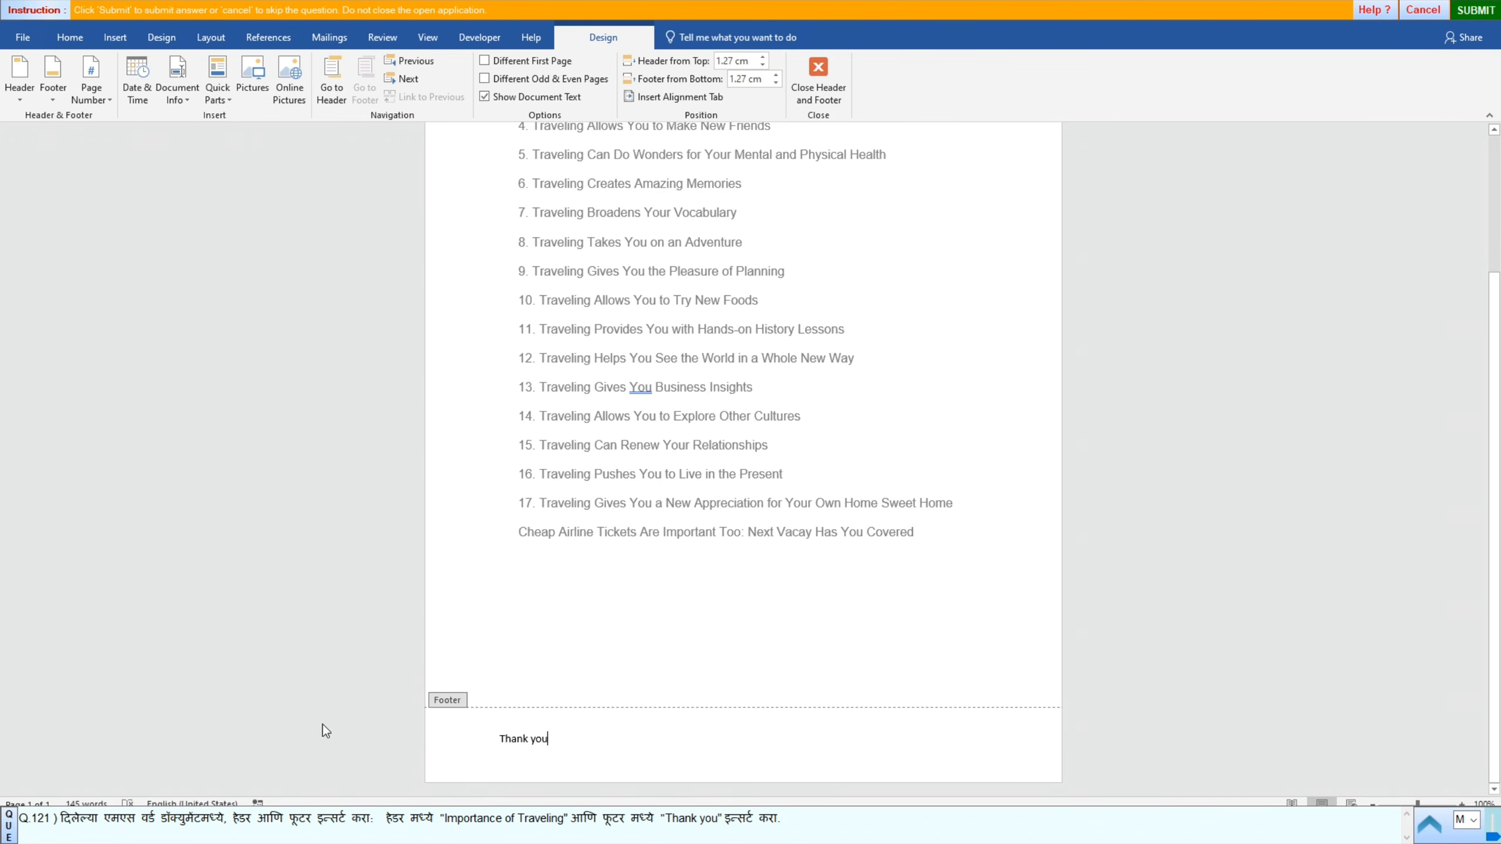
click(1488, 13)
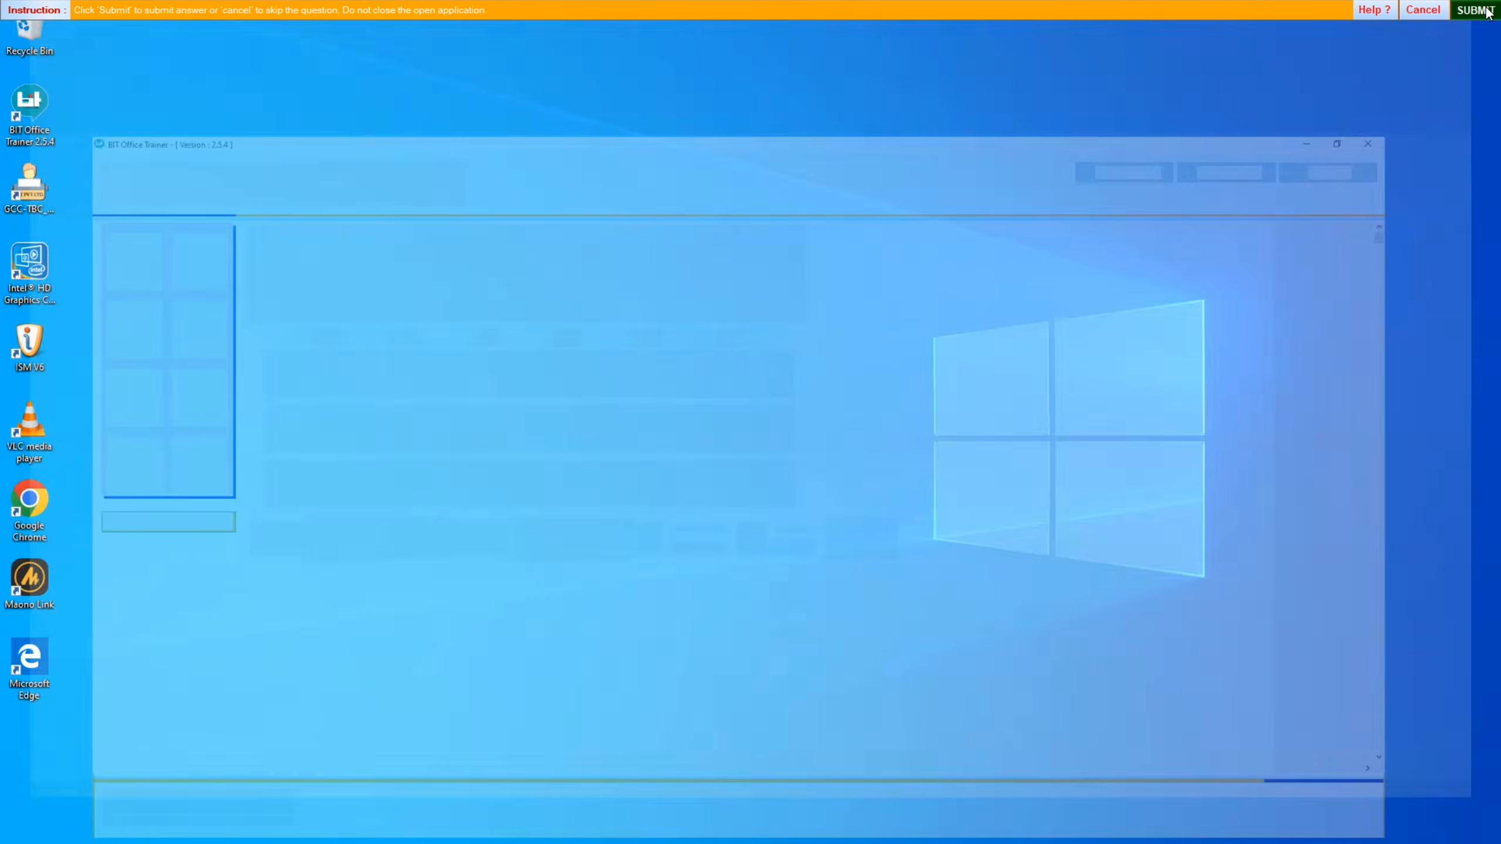
click(746, 443)
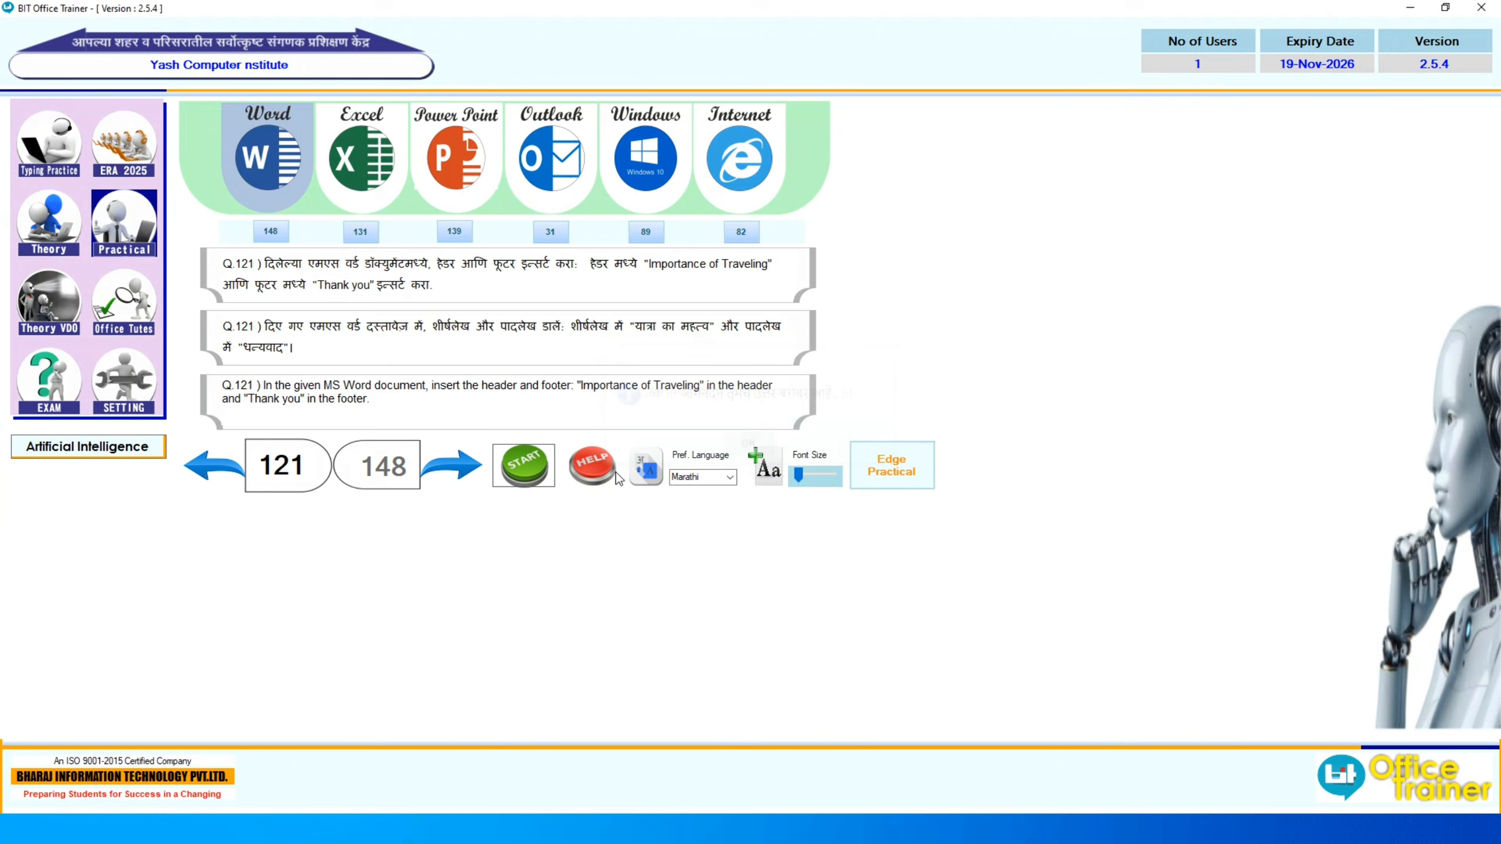
Step: For question 122, change the font of the fifth sentence in the traveling list to Segoe UI Semibold and submit the answer
click(452, 466)
click(509, 478)
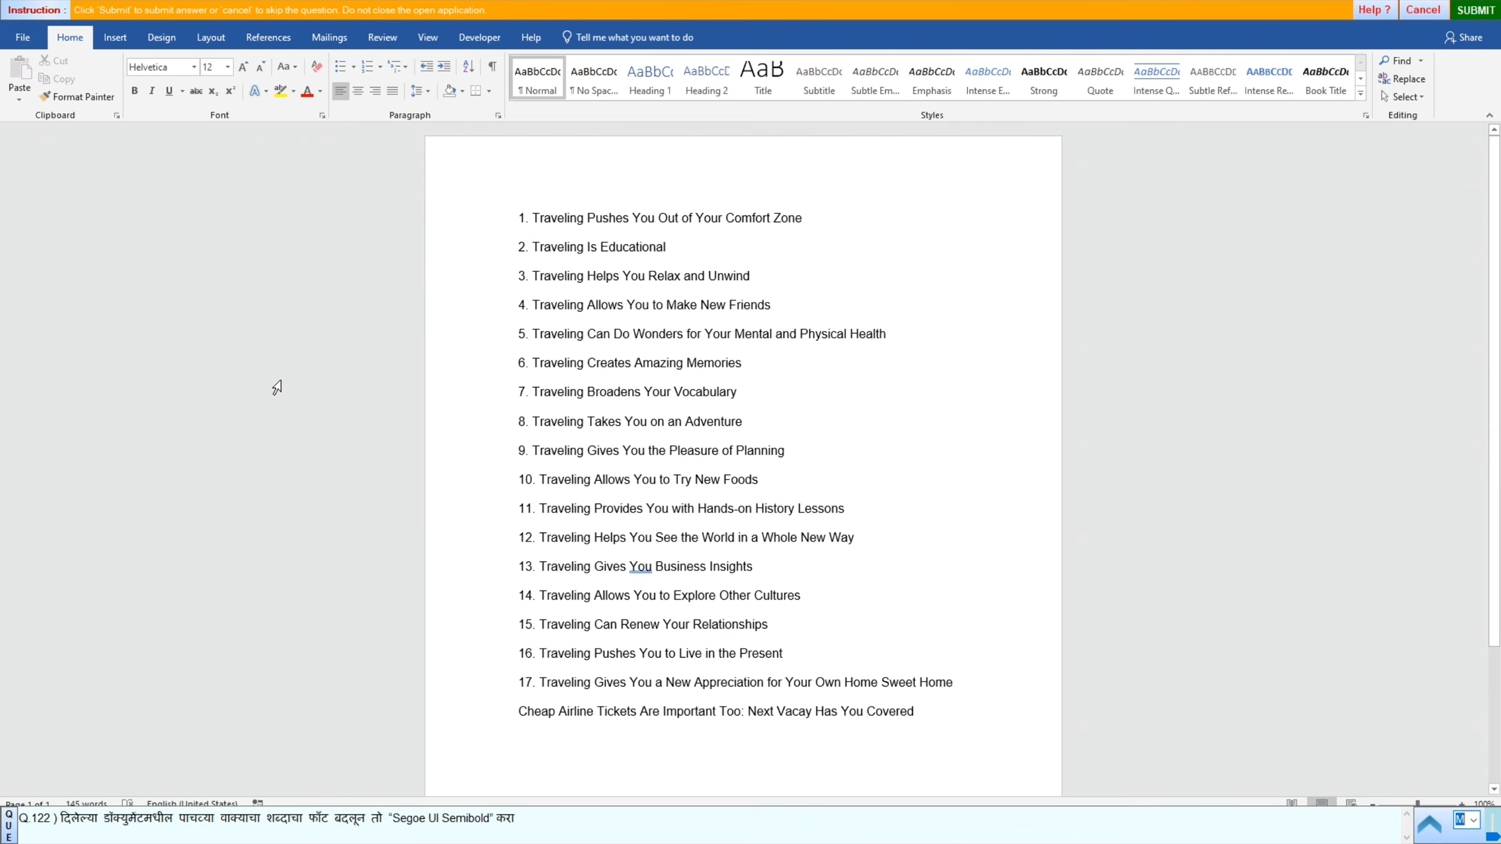
click(476, 346)
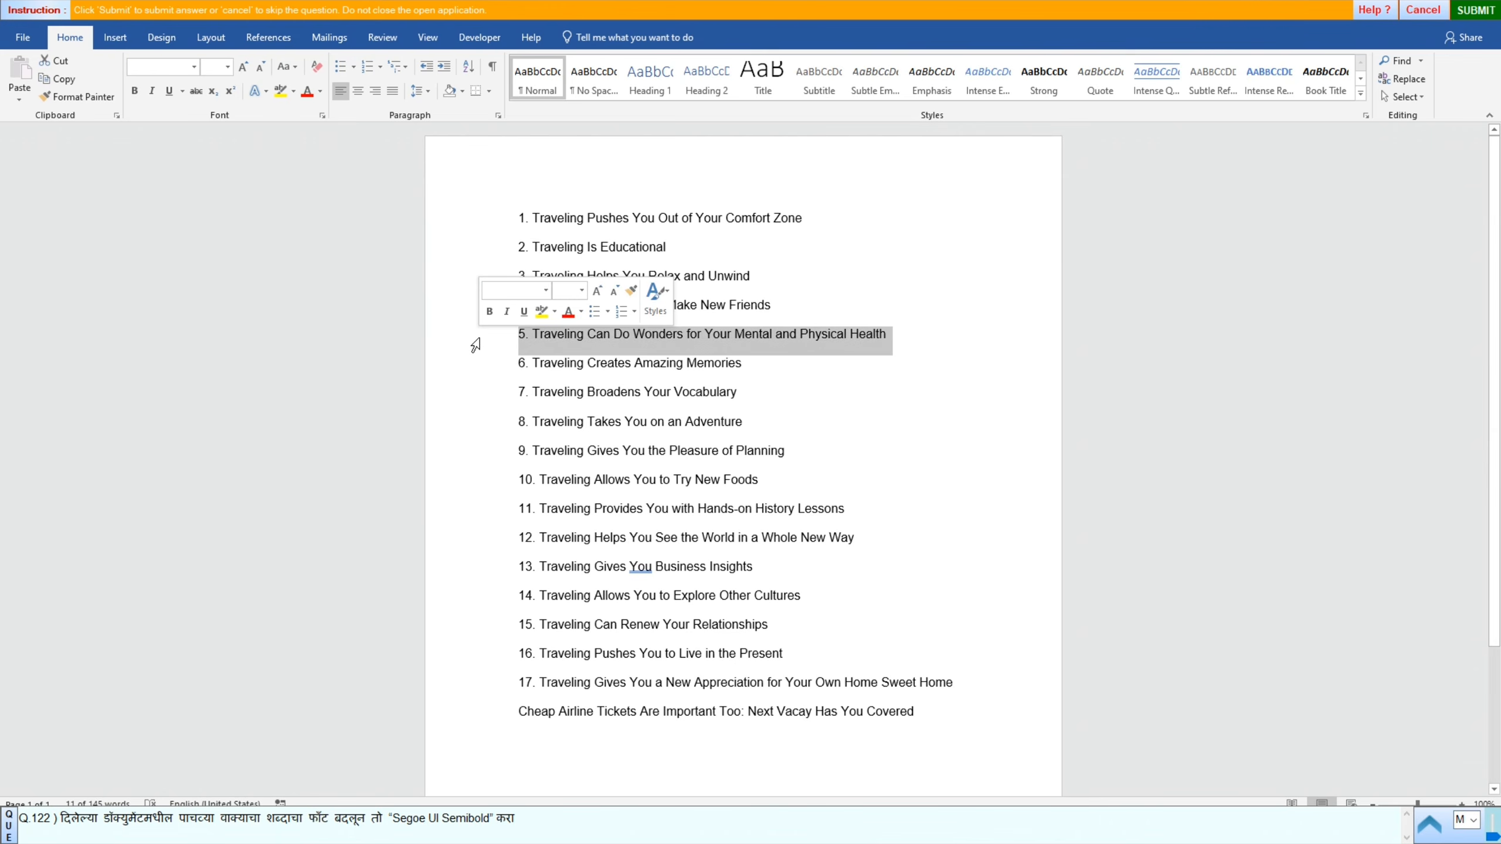
click(193, 67)
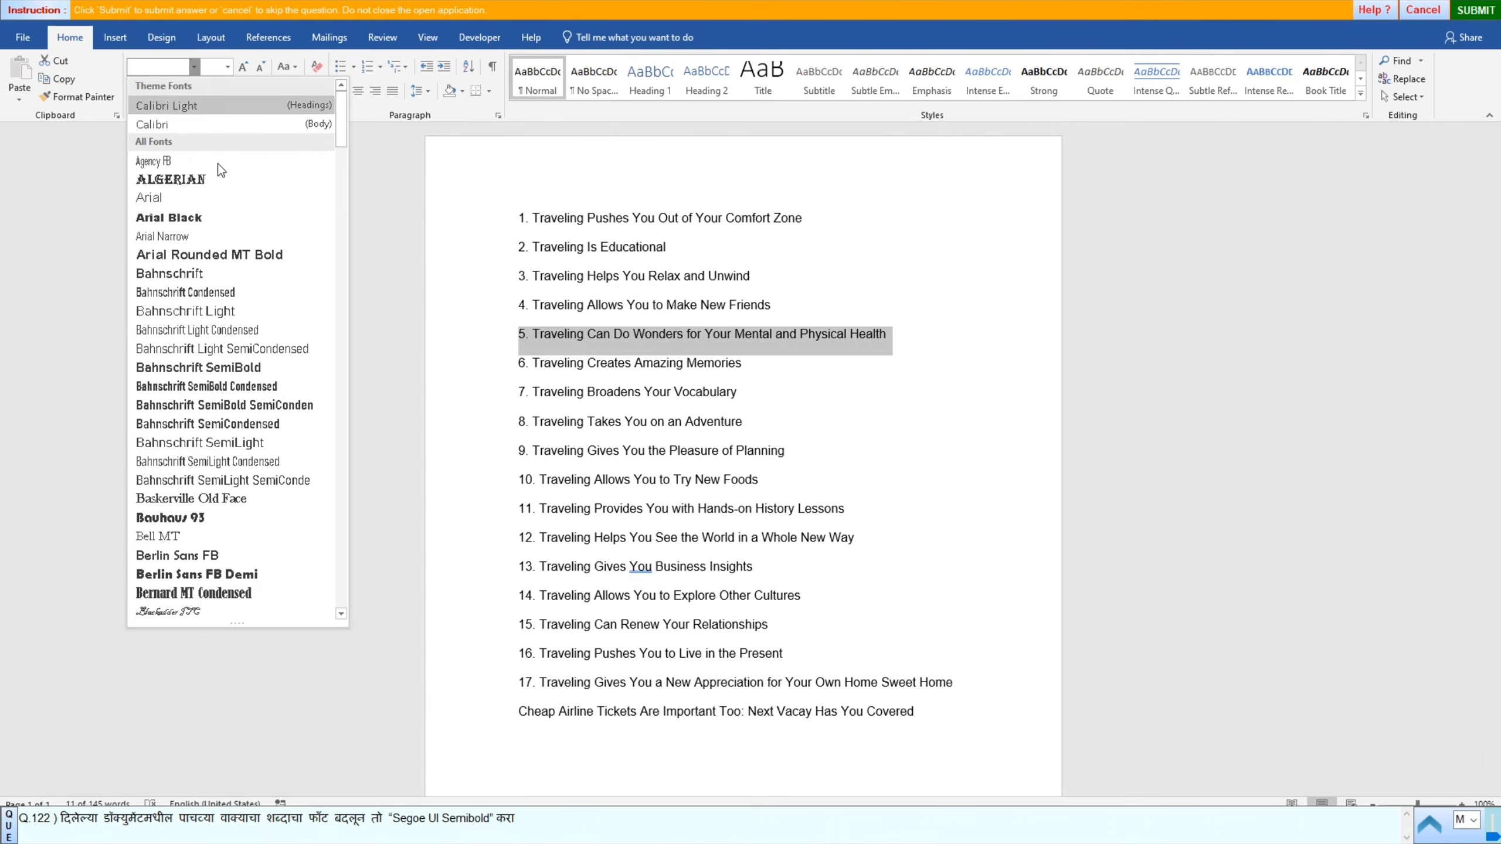
drag(338, 133, 267, 540)
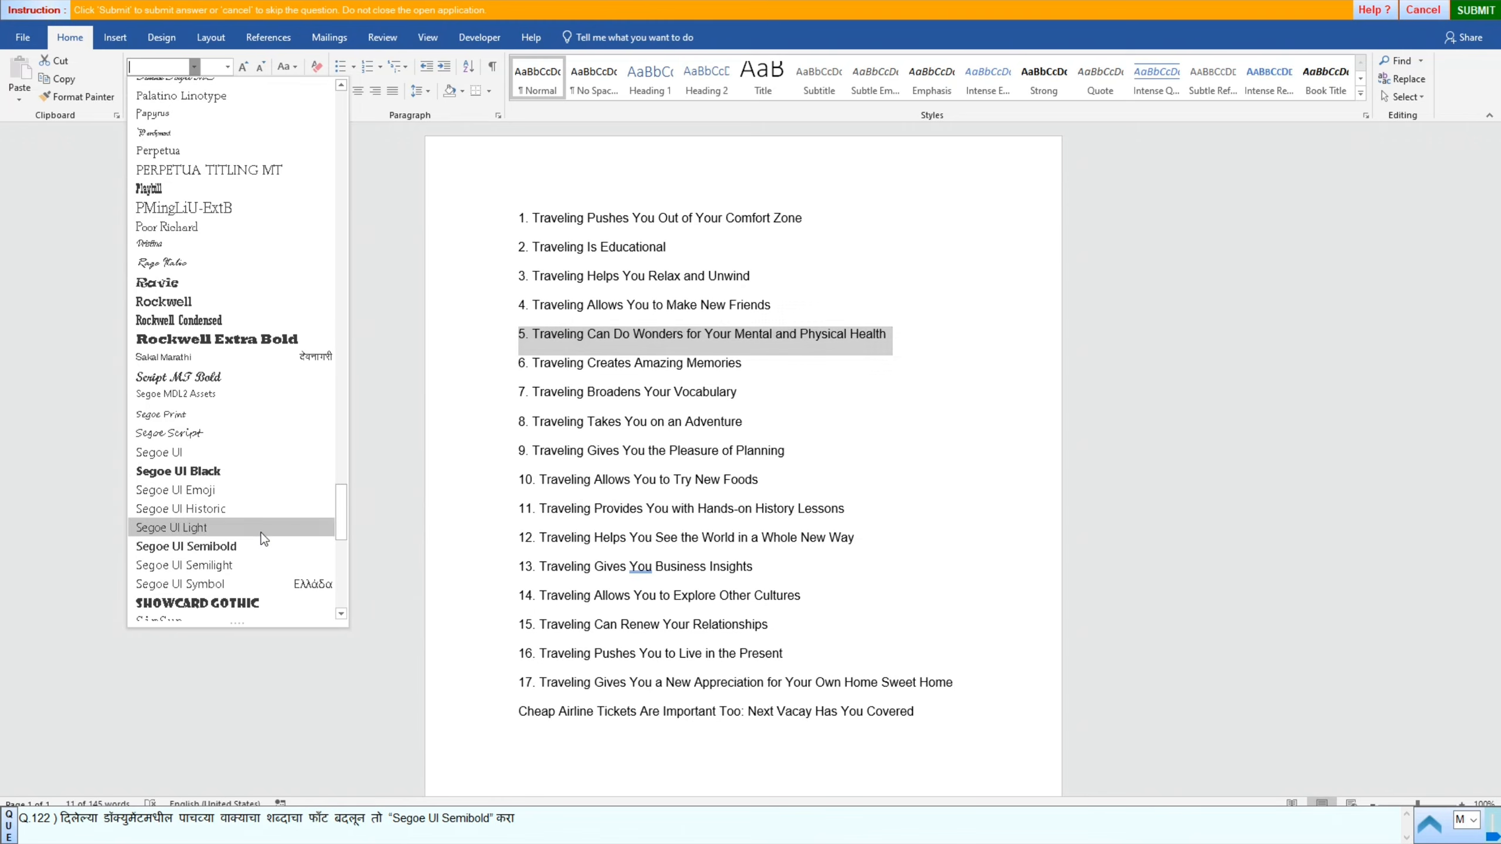
click(185, 544)
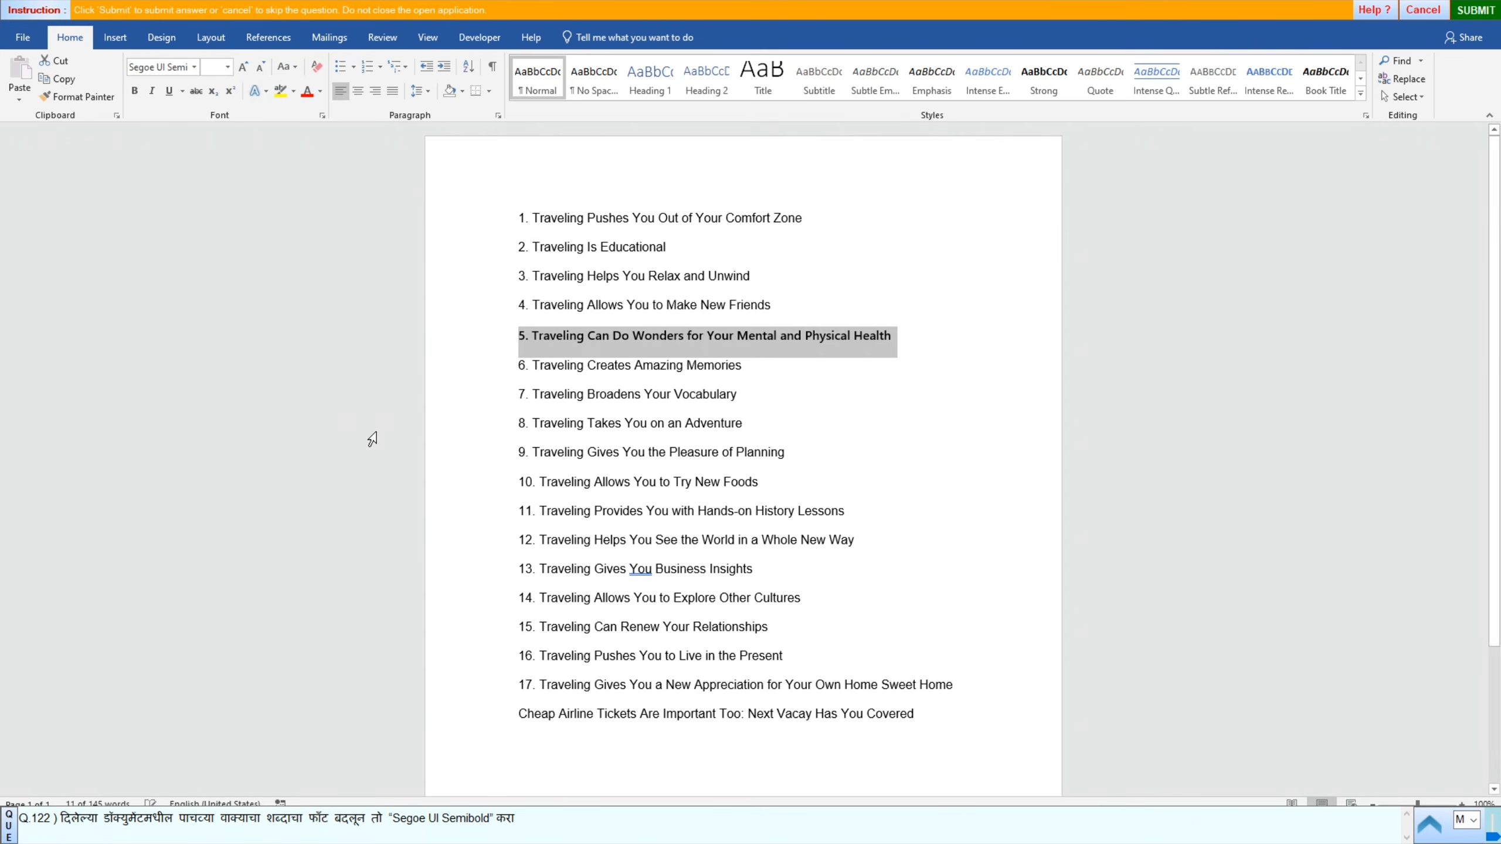
click(1481, 7)
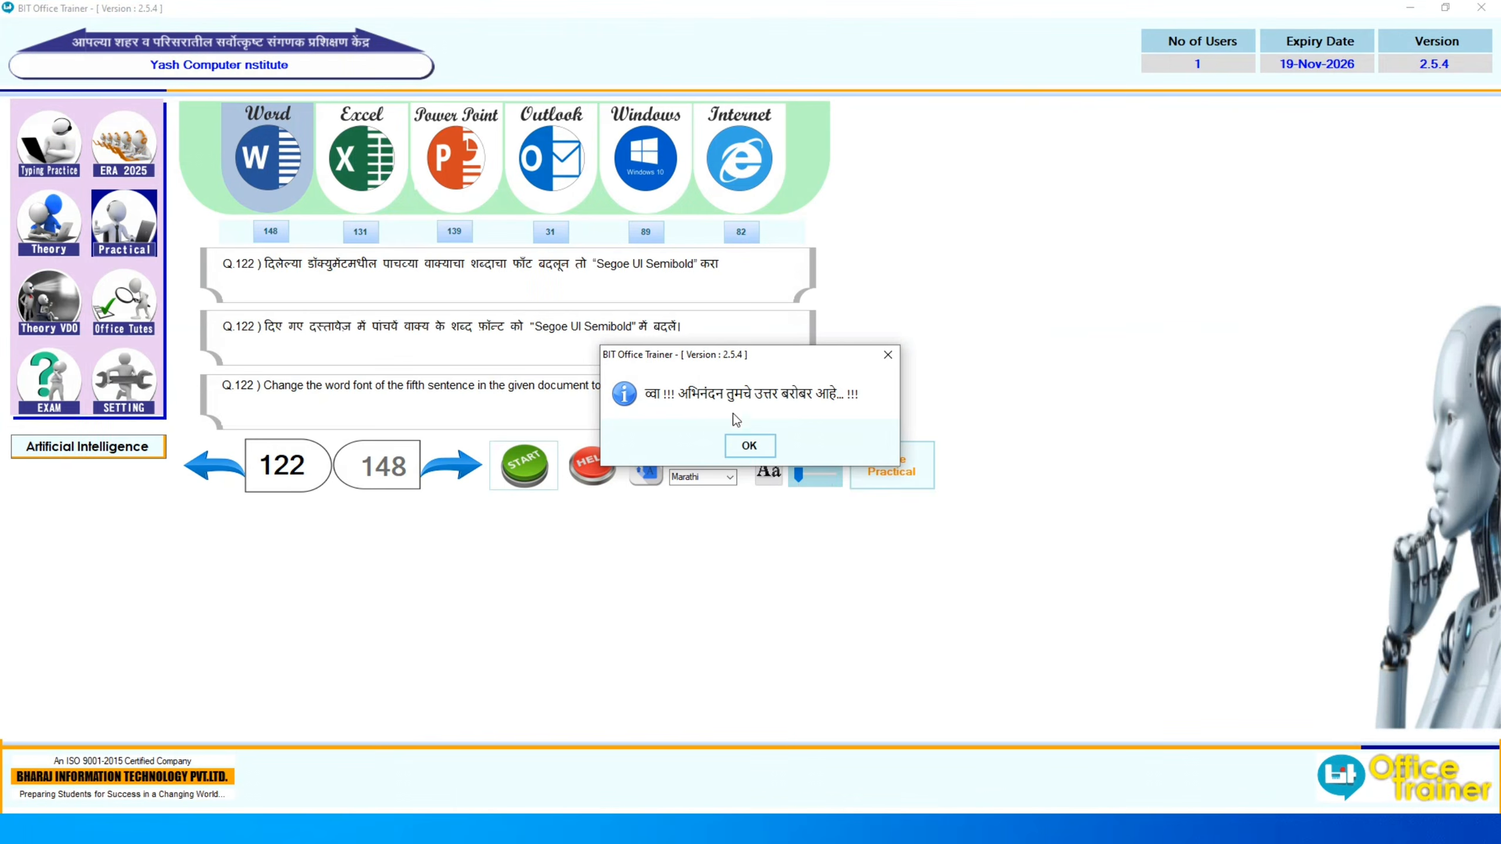
Step: For question 123, highlight the first numbered point about eight planets in Dark Yellow and submit the answer
click(749, 445)
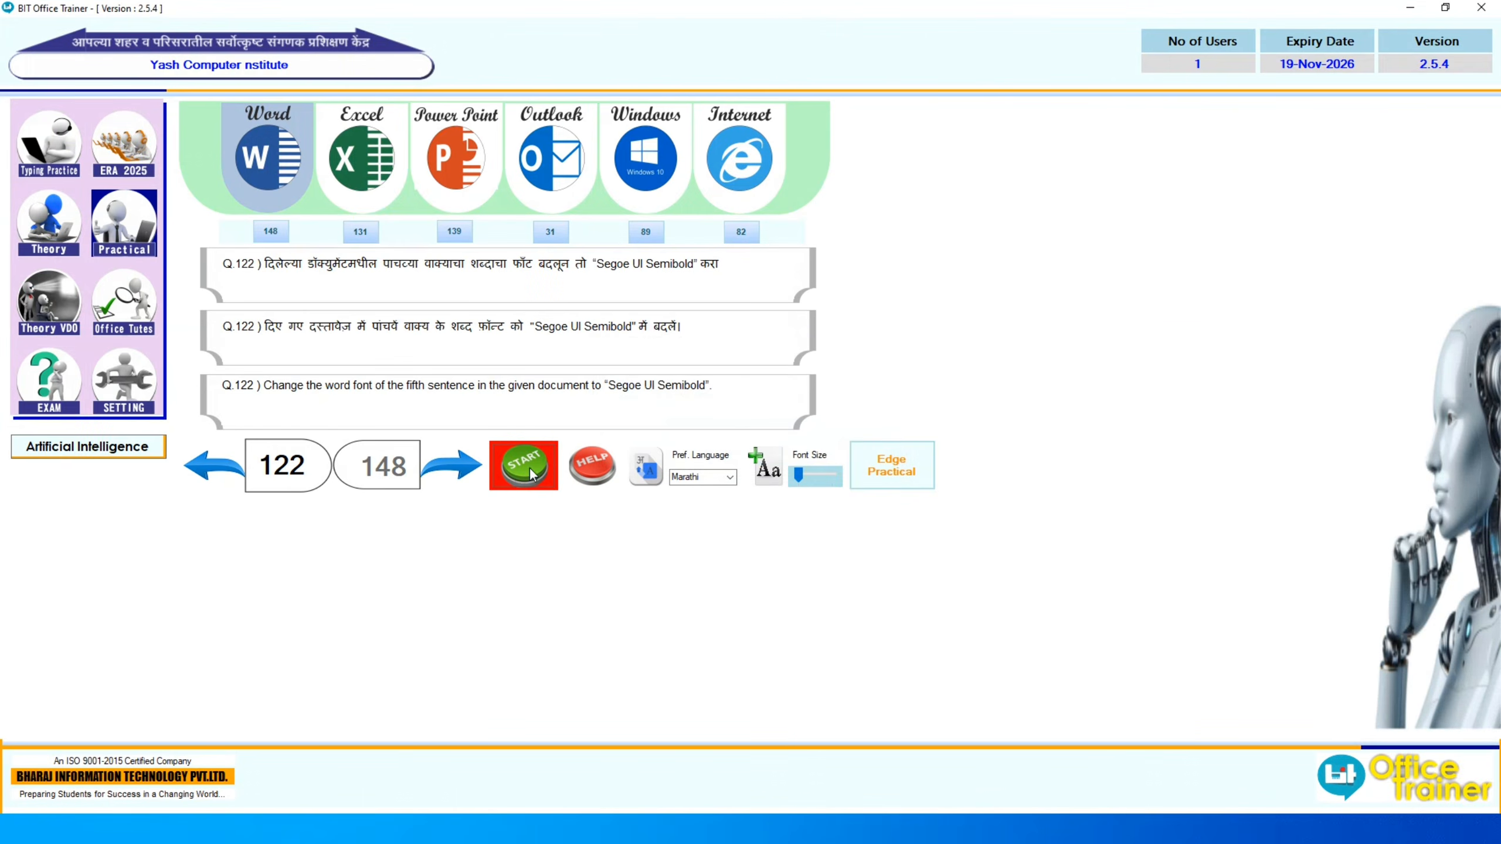
click(463, 467)
click(520, 470)
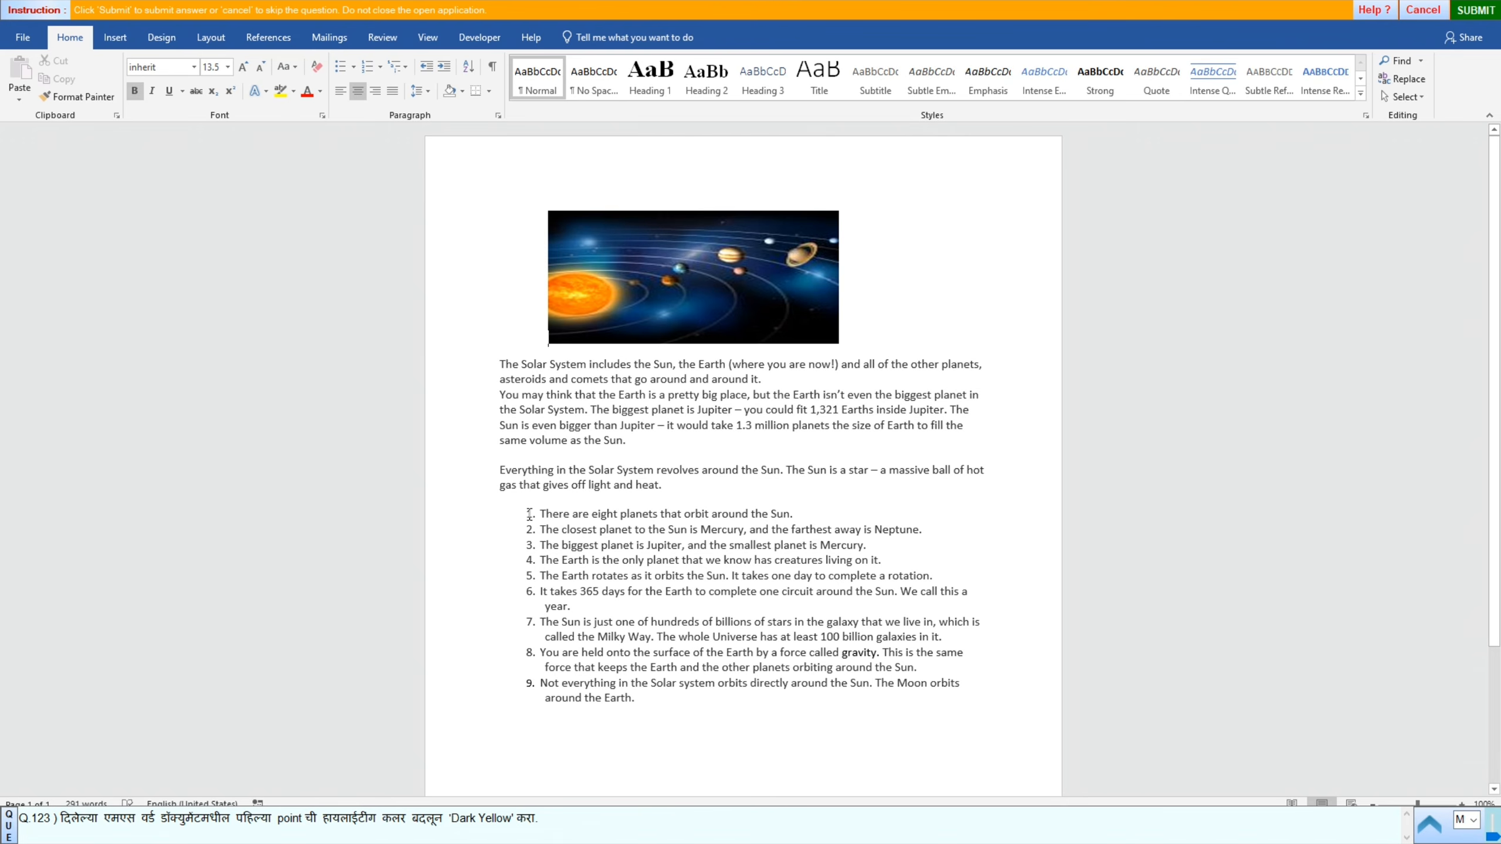
drag(530, 513, 792, 509)
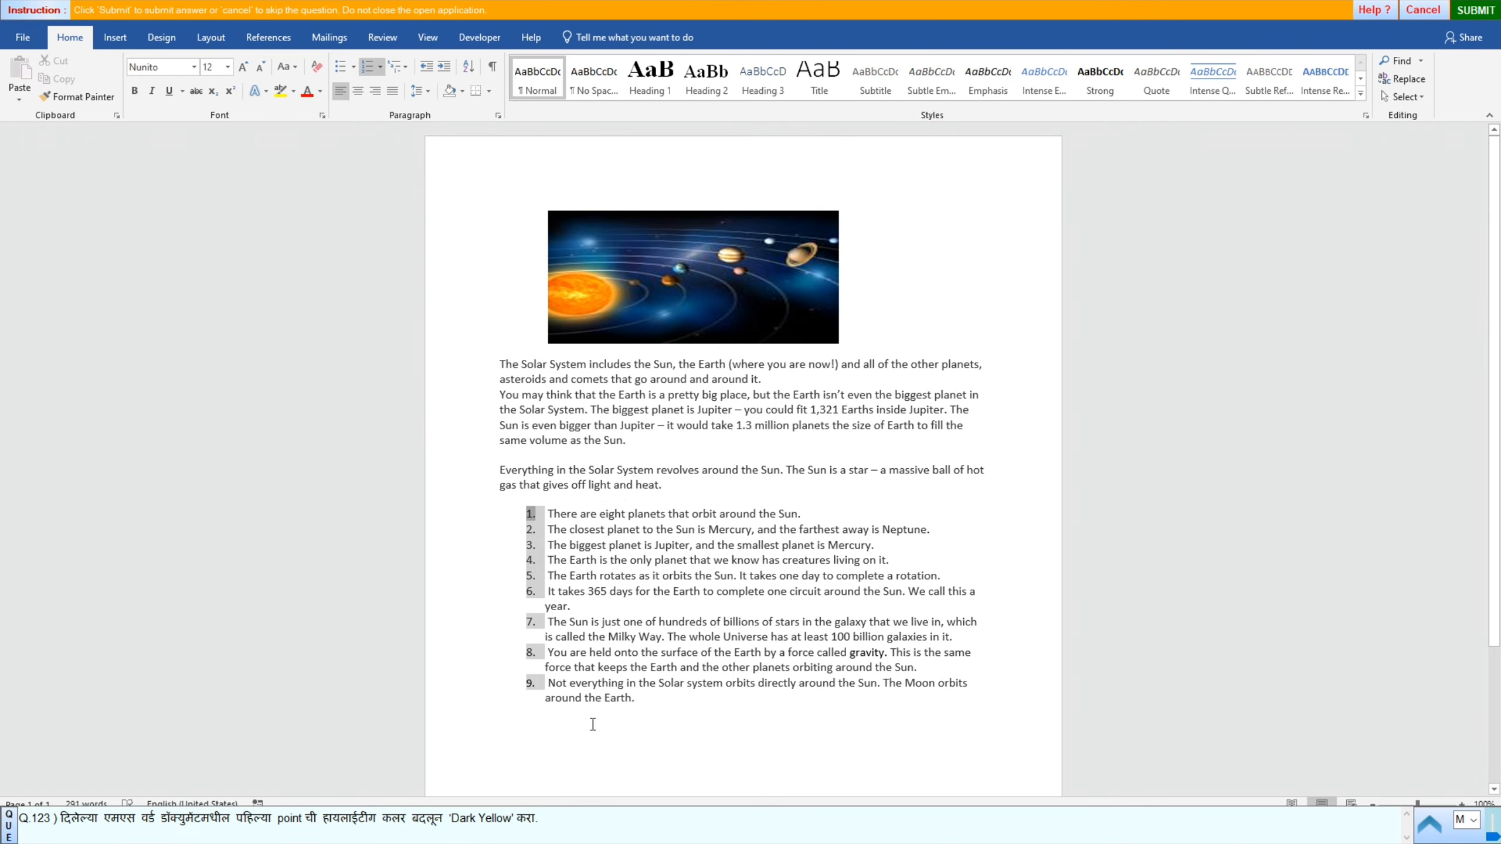
key(ctrl+z)
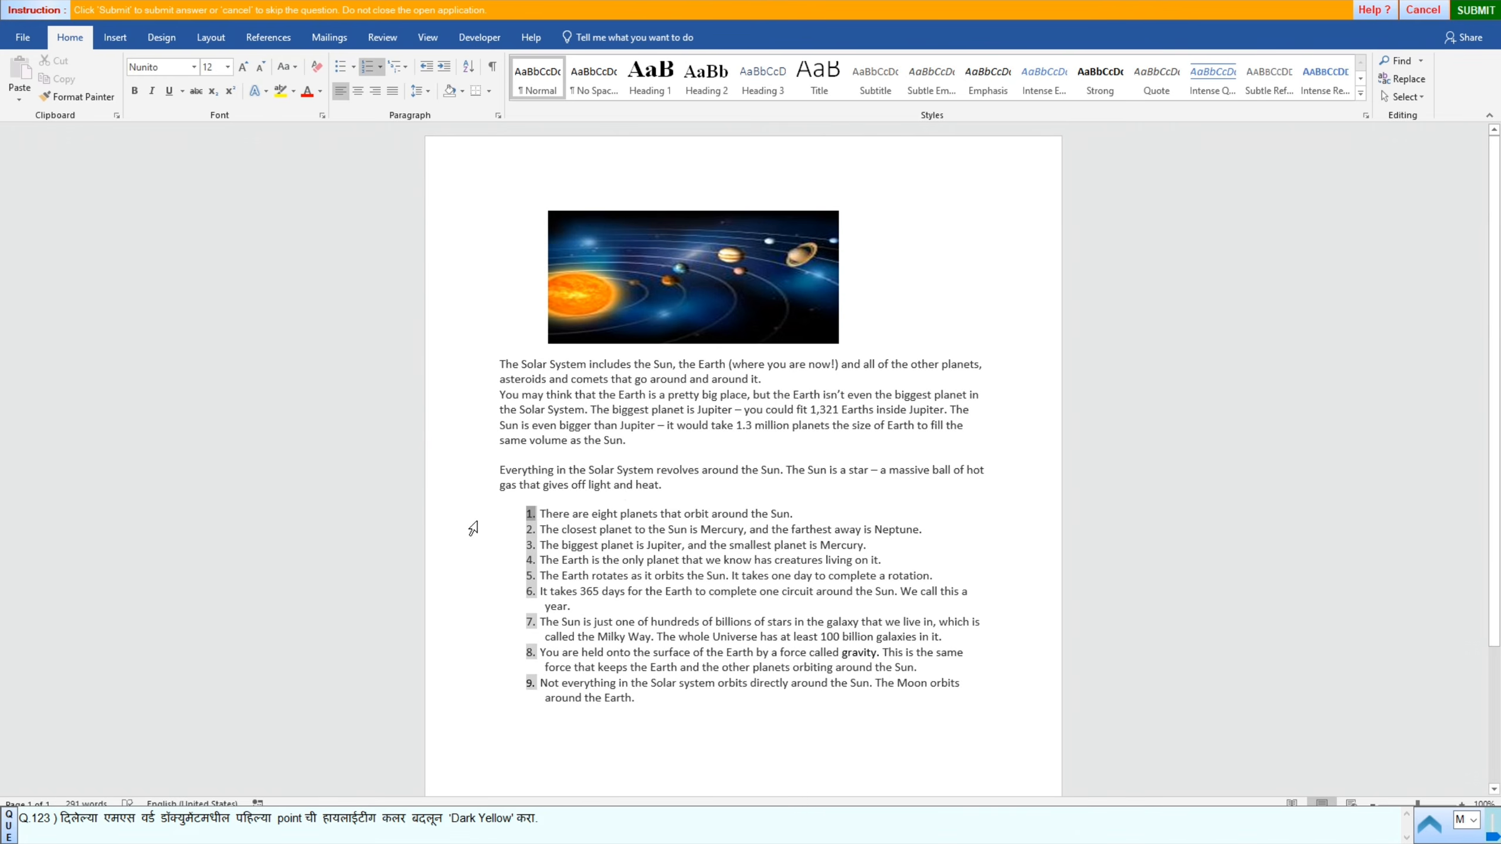
click(467, 521)
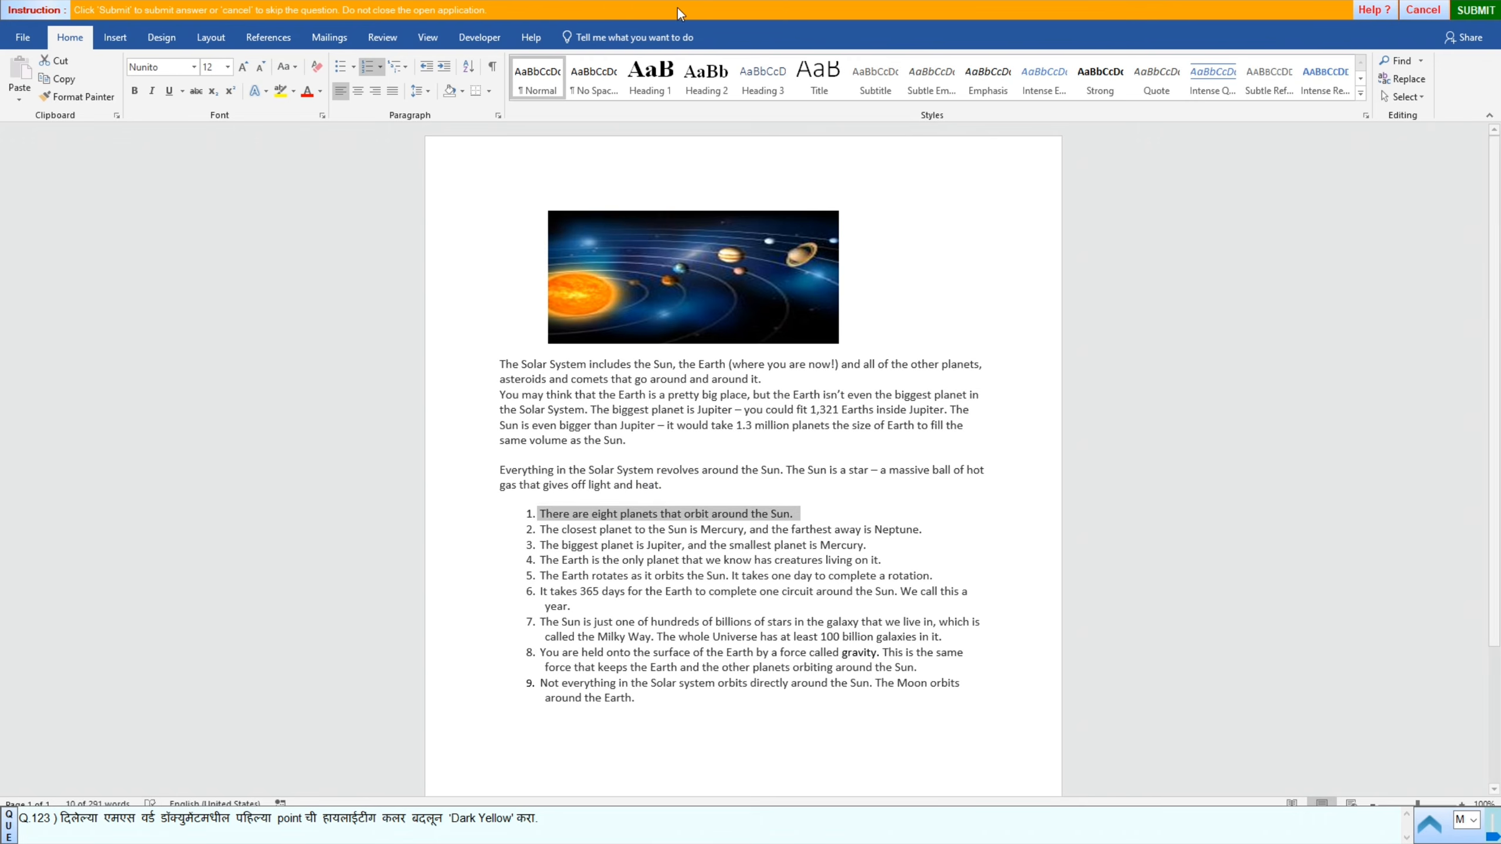
click(293, 92)
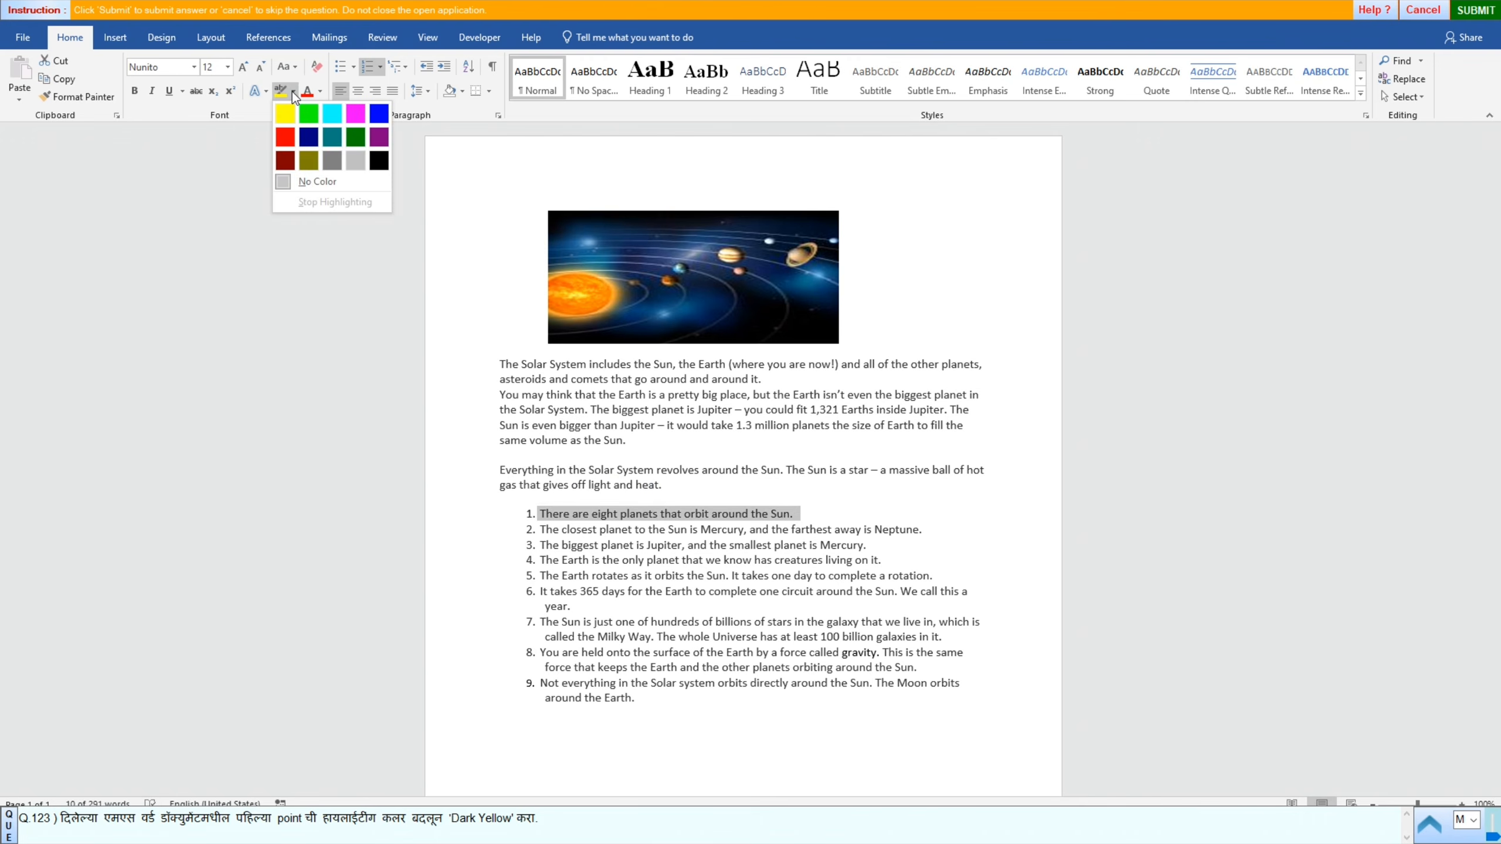
click(309, 165)
key(Right)
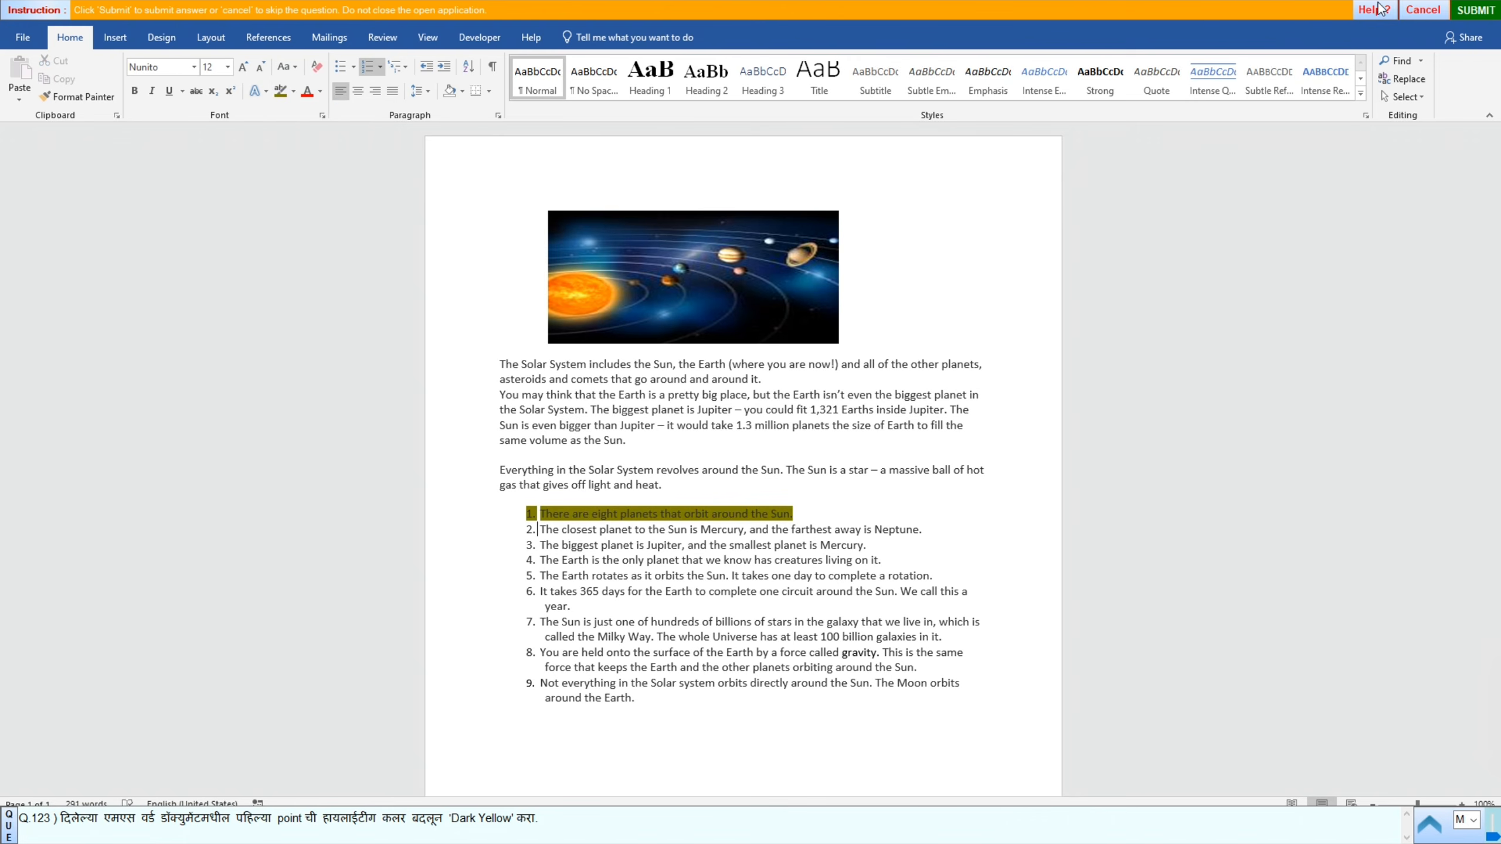
click(1475, 10)
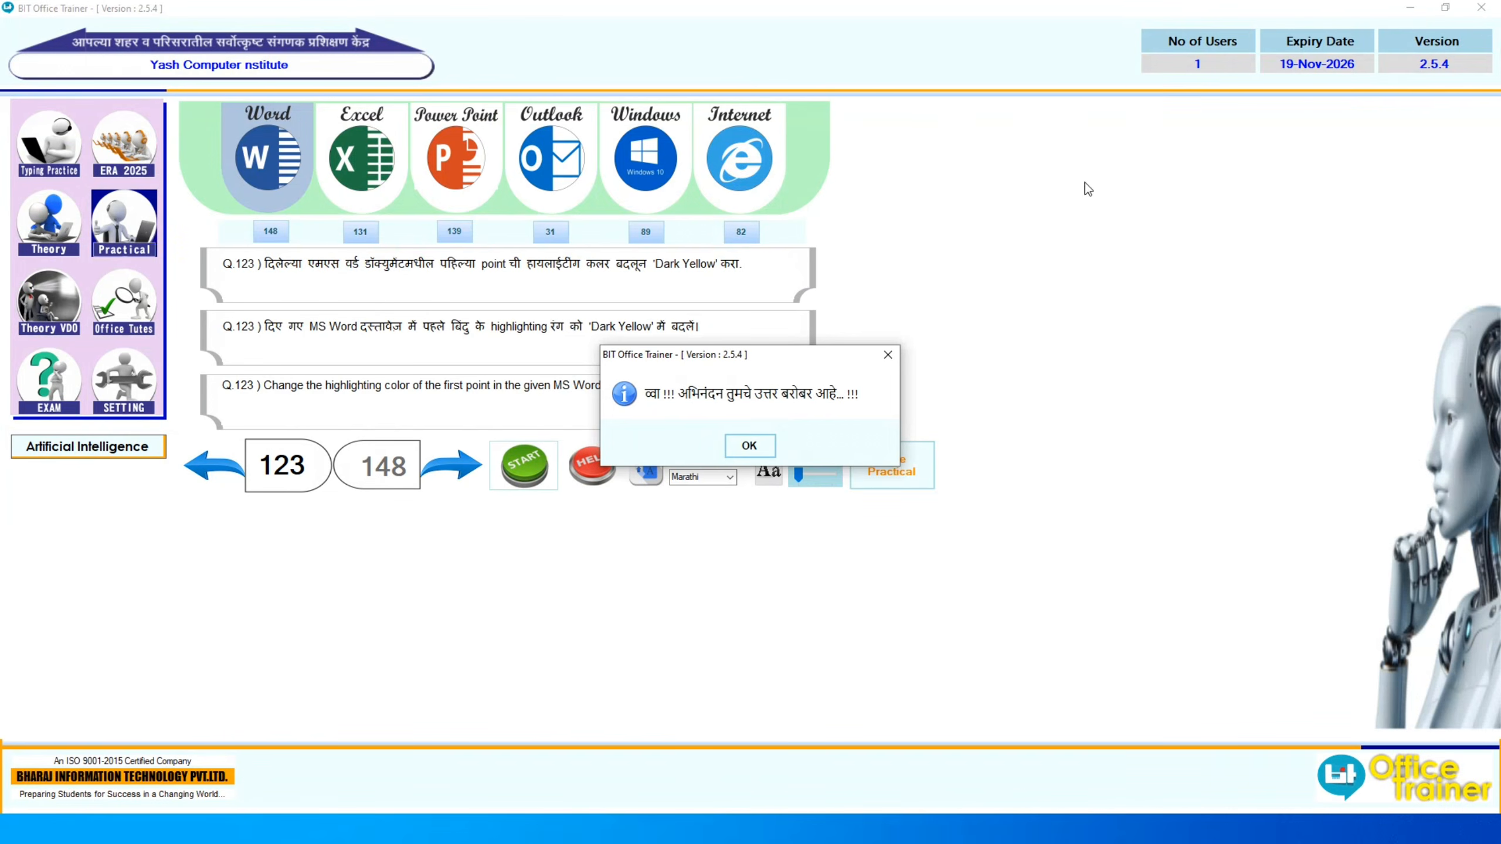
click(755, 446)
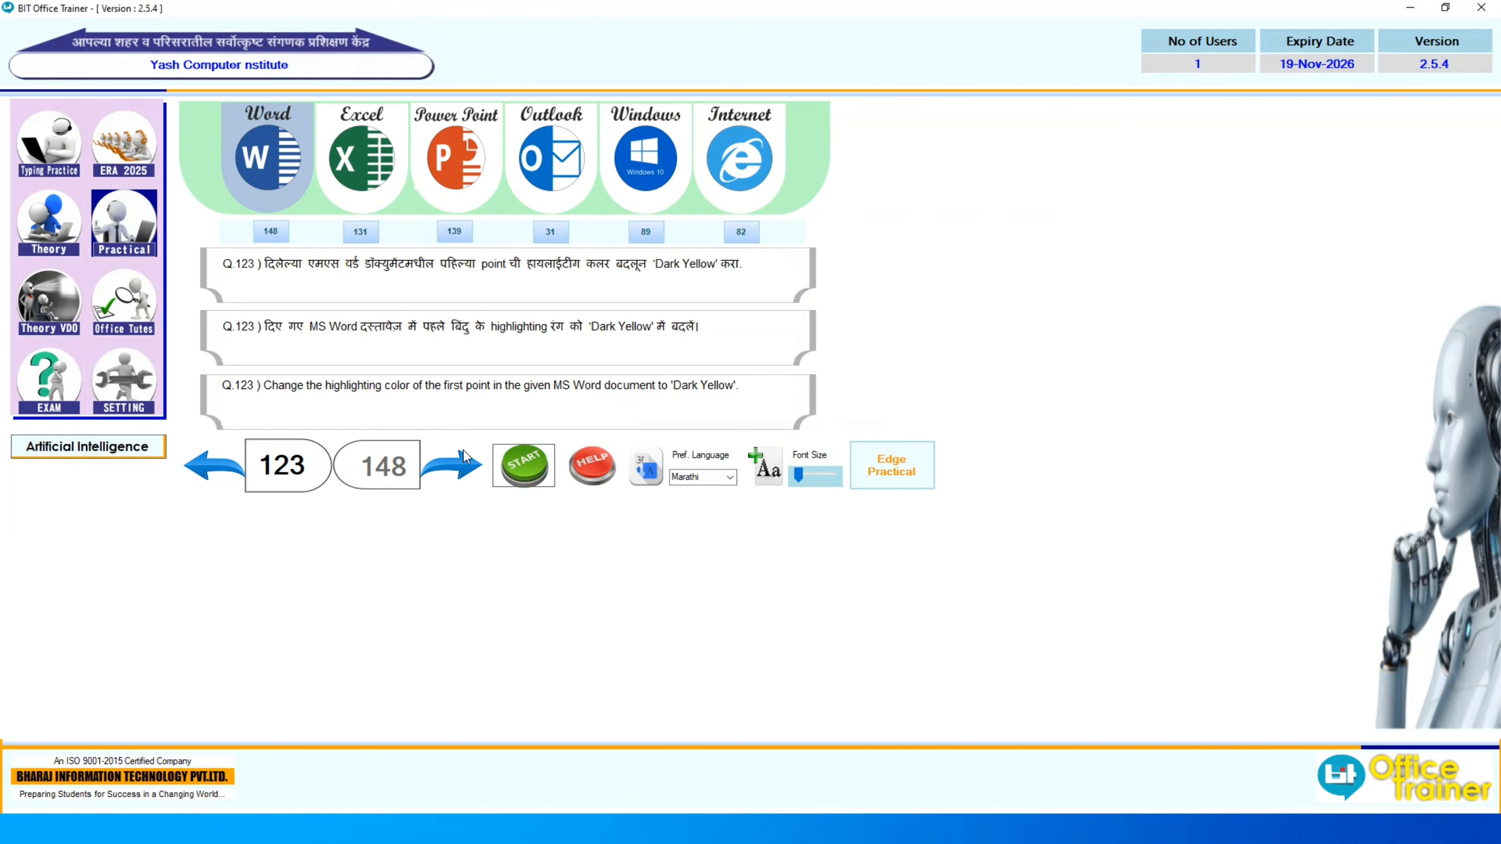
Step: For question 124, switch the Investment Management document to Read Mode view and submit the answer
click(460, 467)
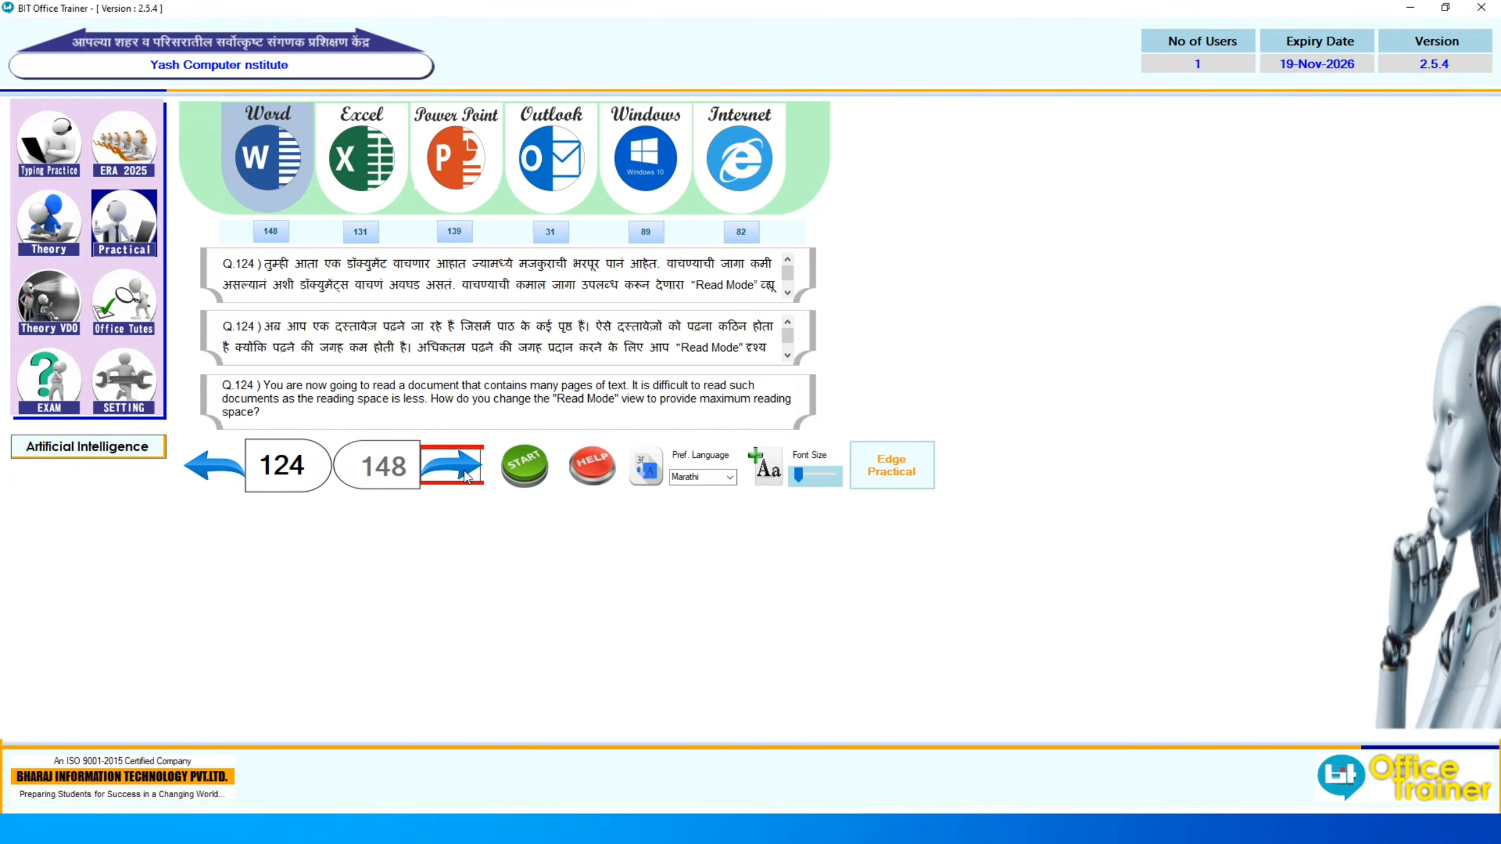
click(526, 467)
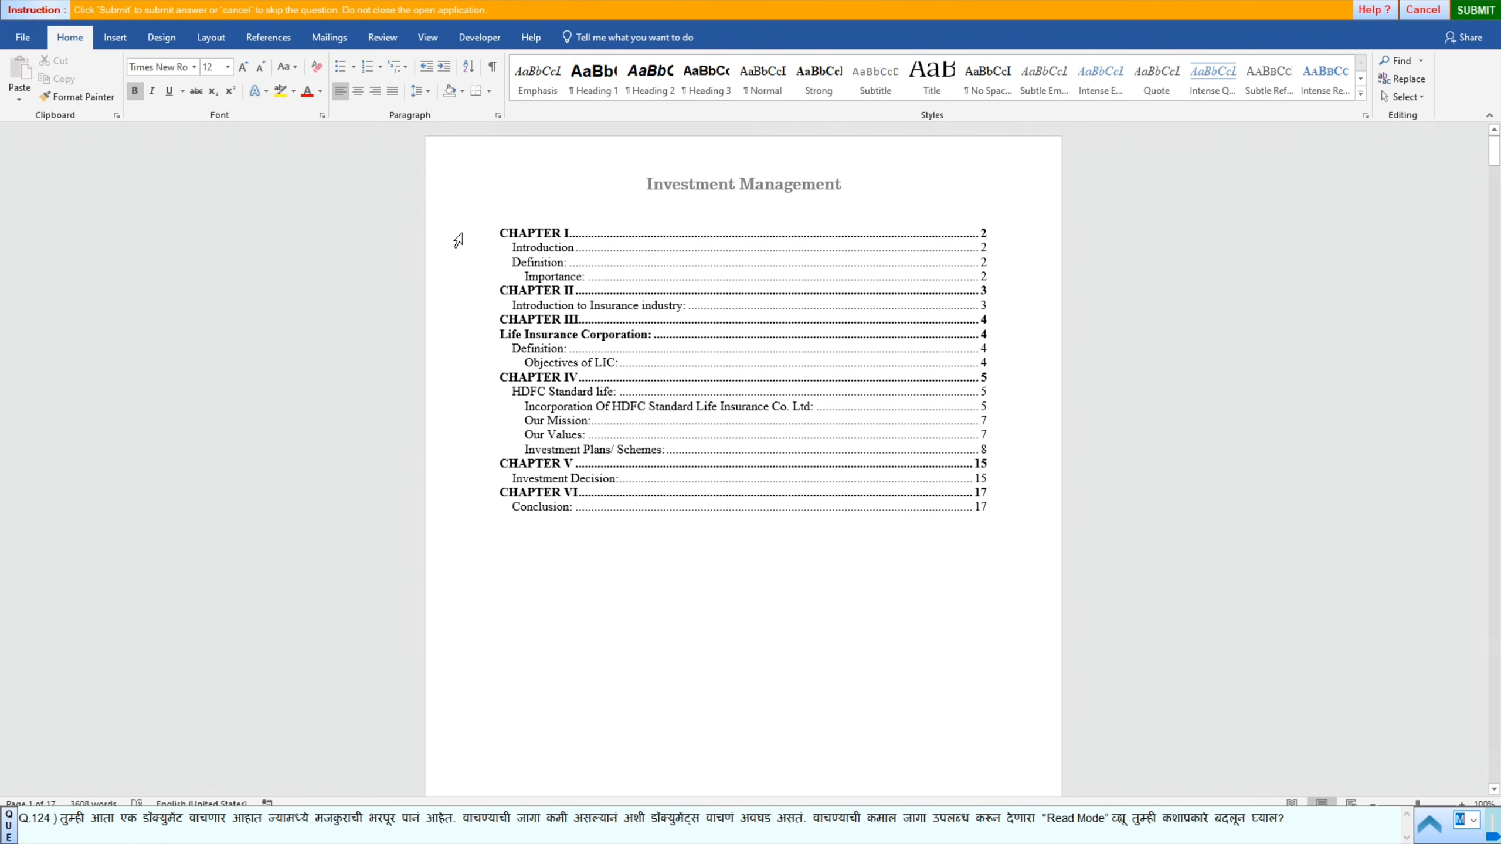
click(424, 38)
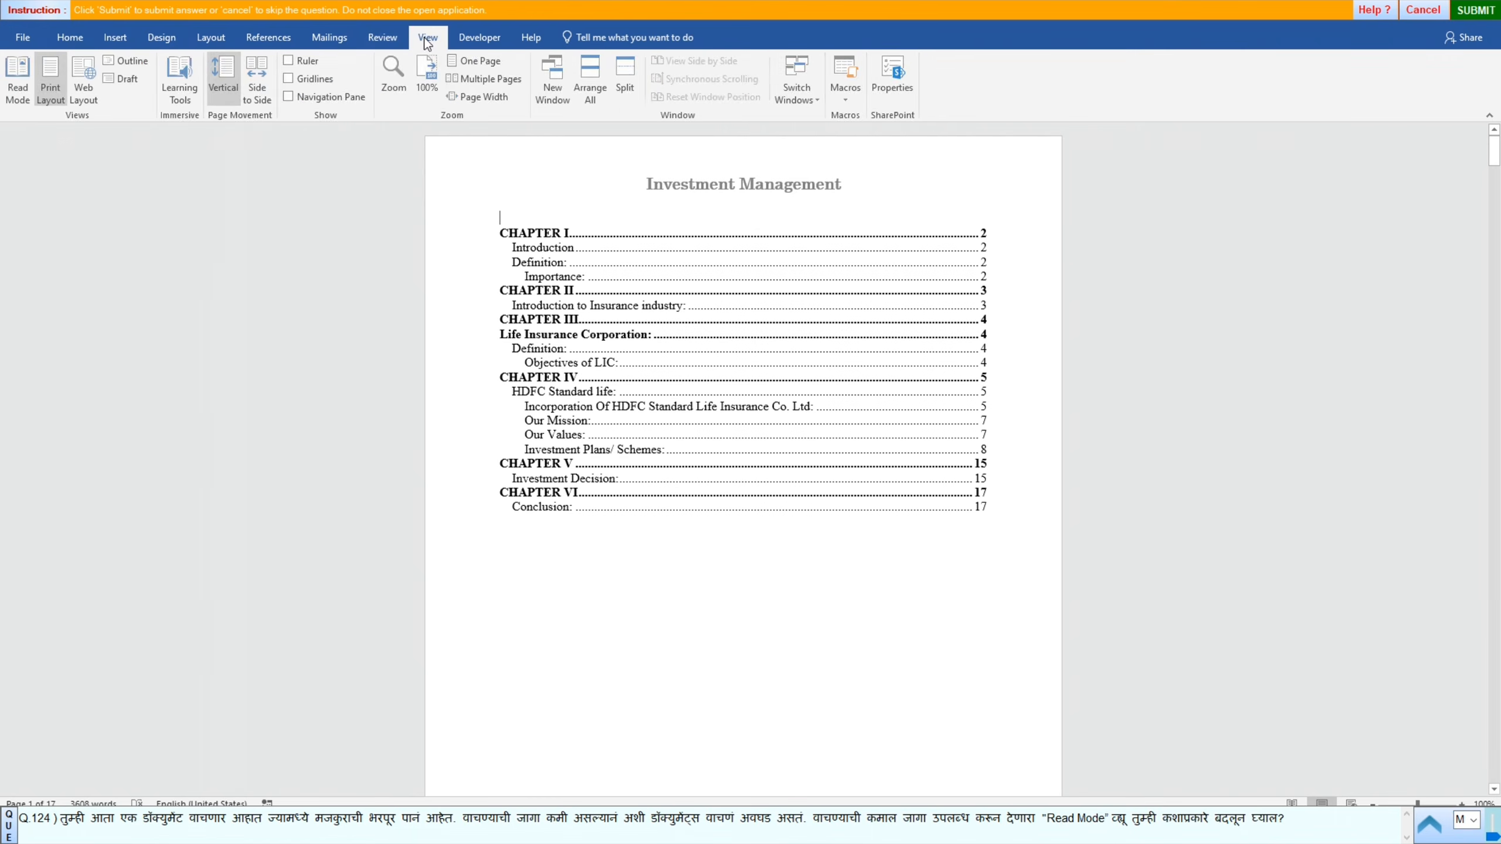
click(30, 75)
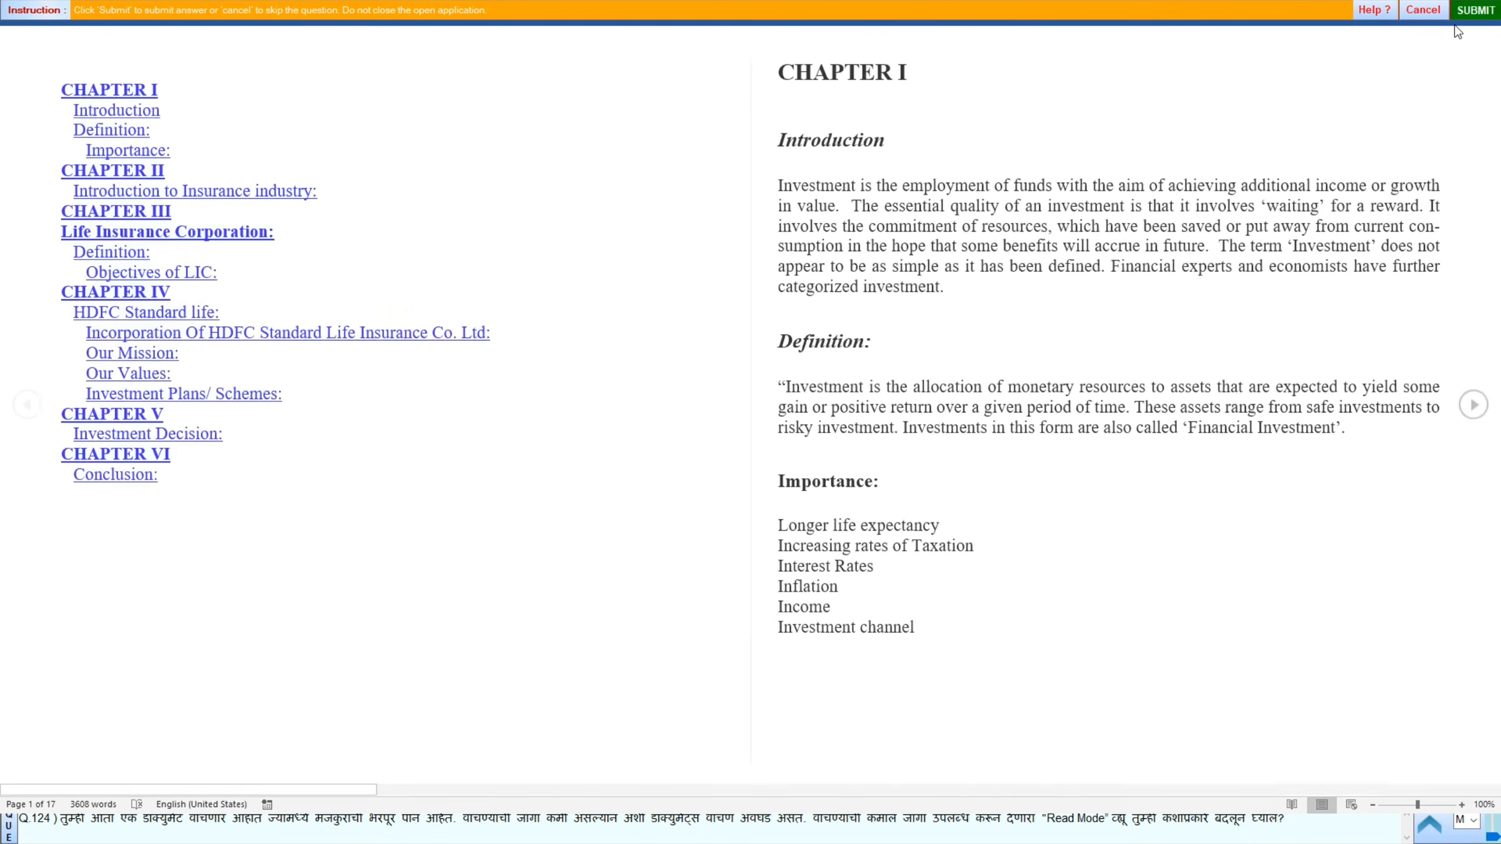
click(1486, 14)
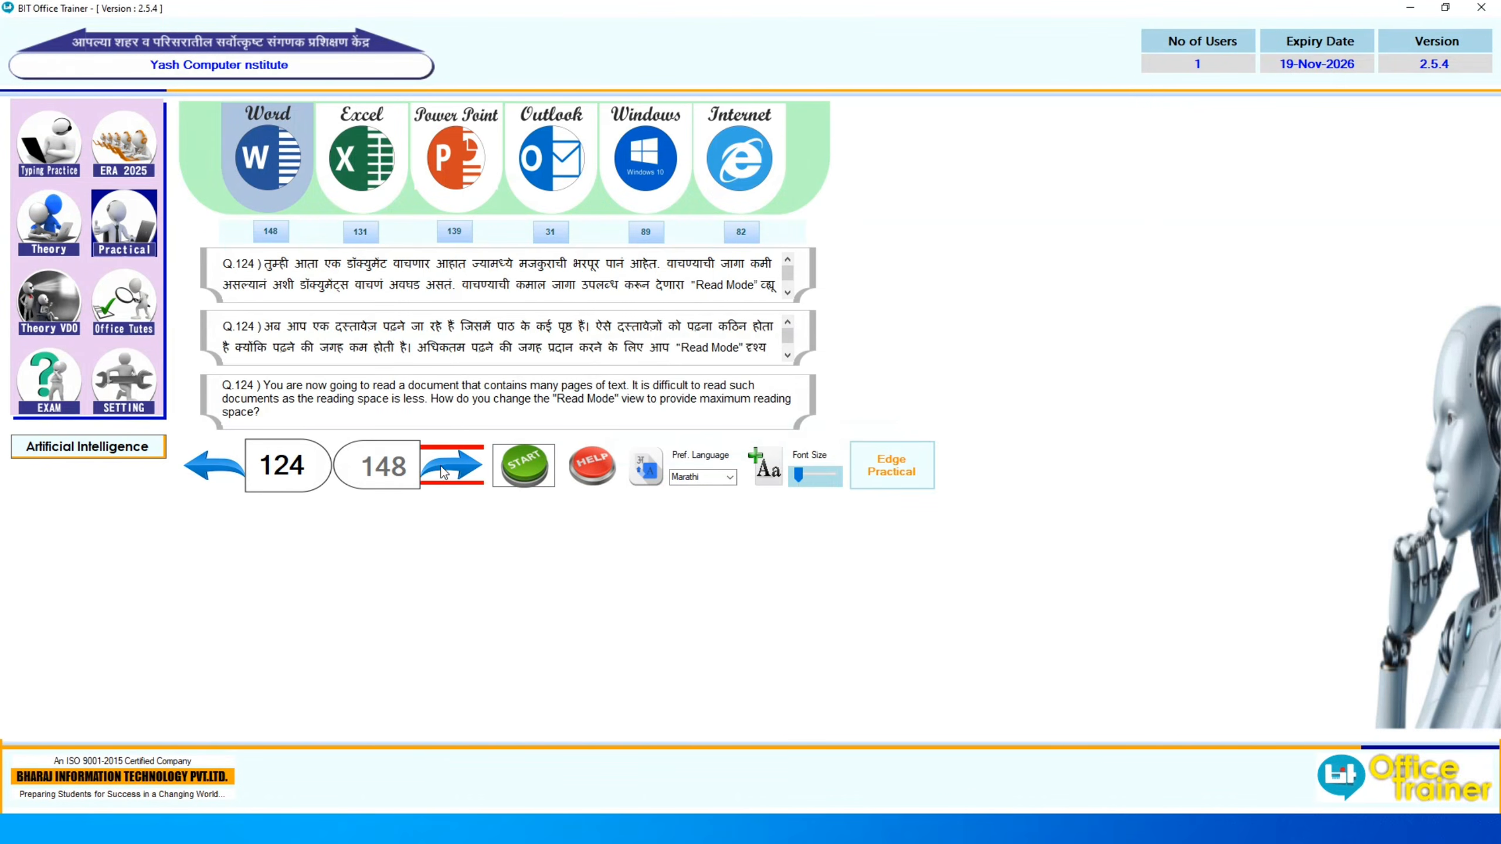
Step: For question 125, view the document in Read Mode, return it to edit mode, and submit the answer
click(453, 465)
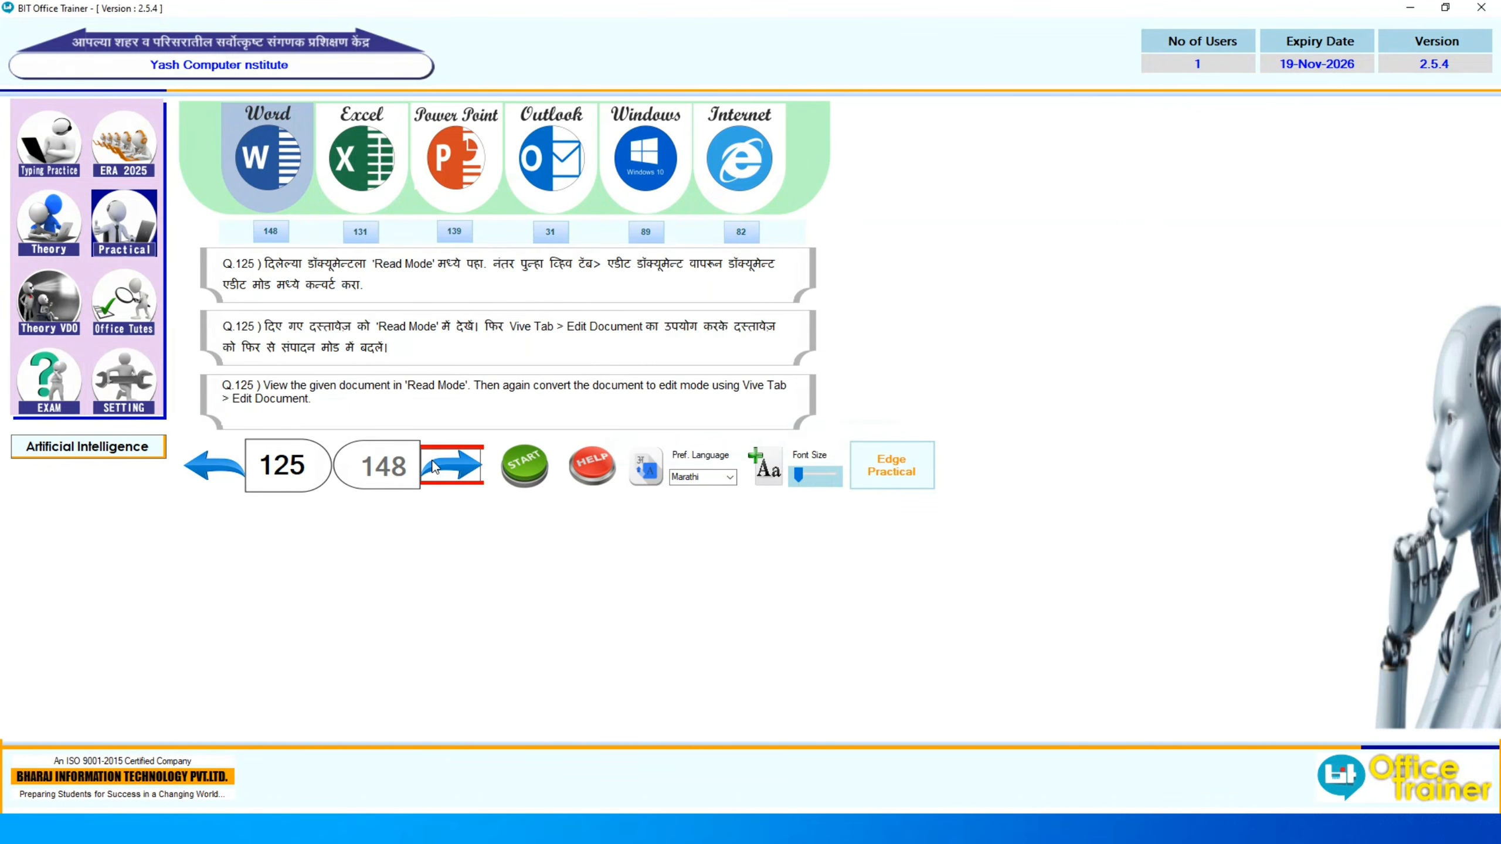
click(525, 465)
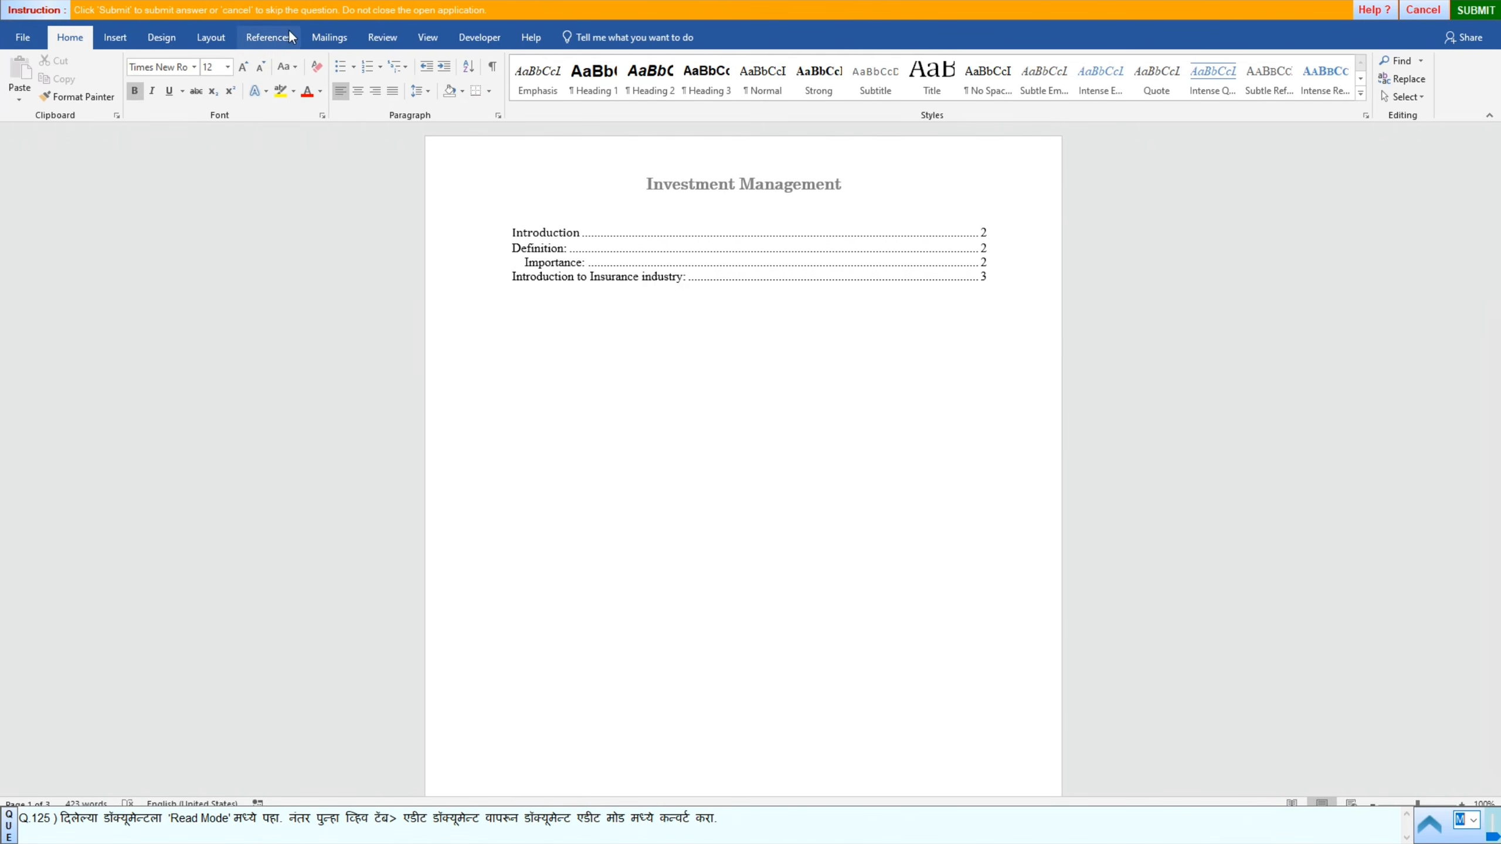
click(420, 34)
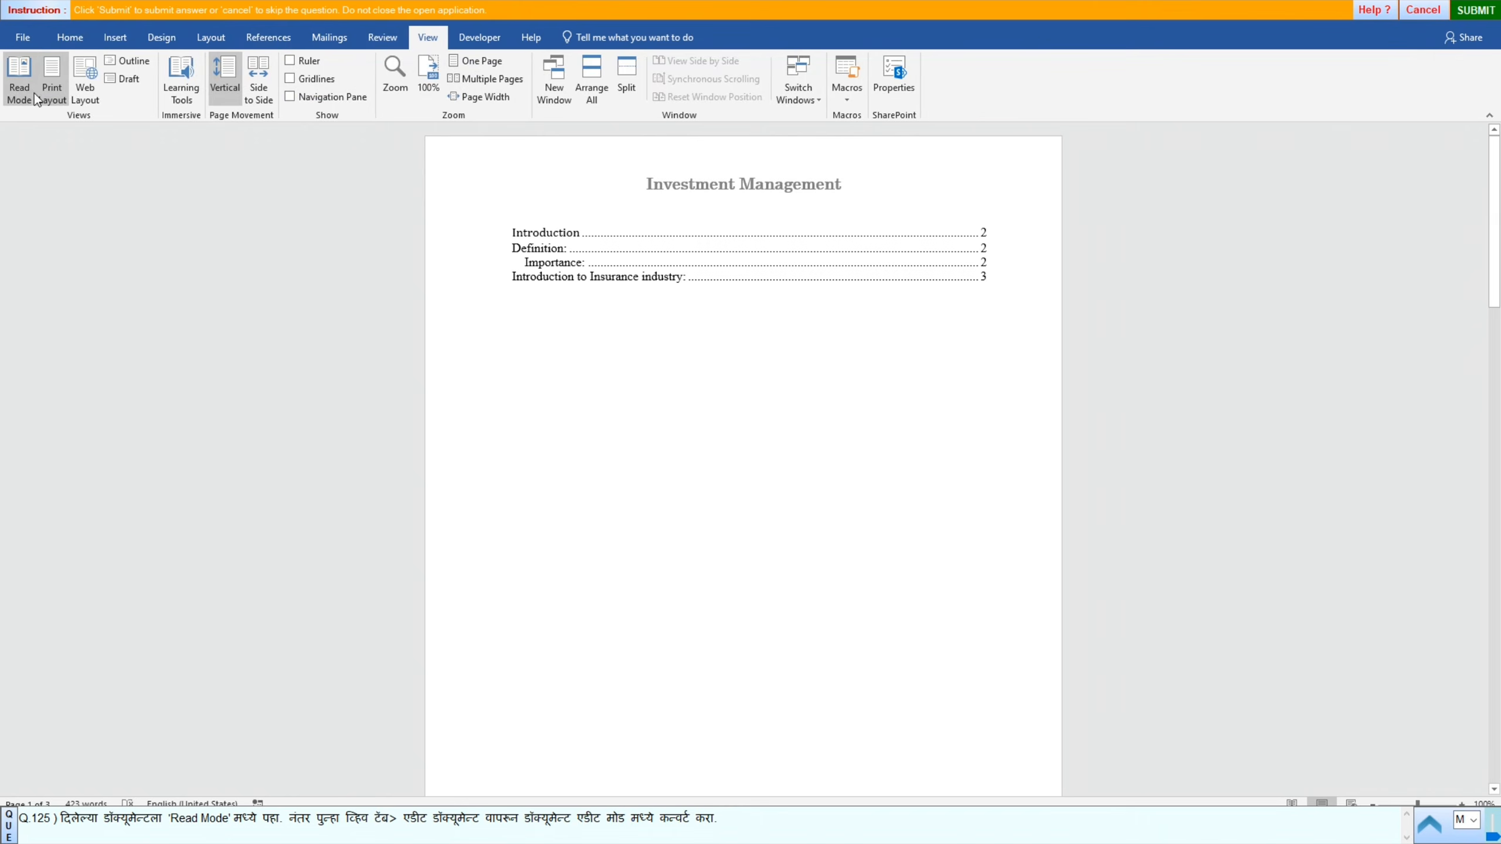
click(19, 82)
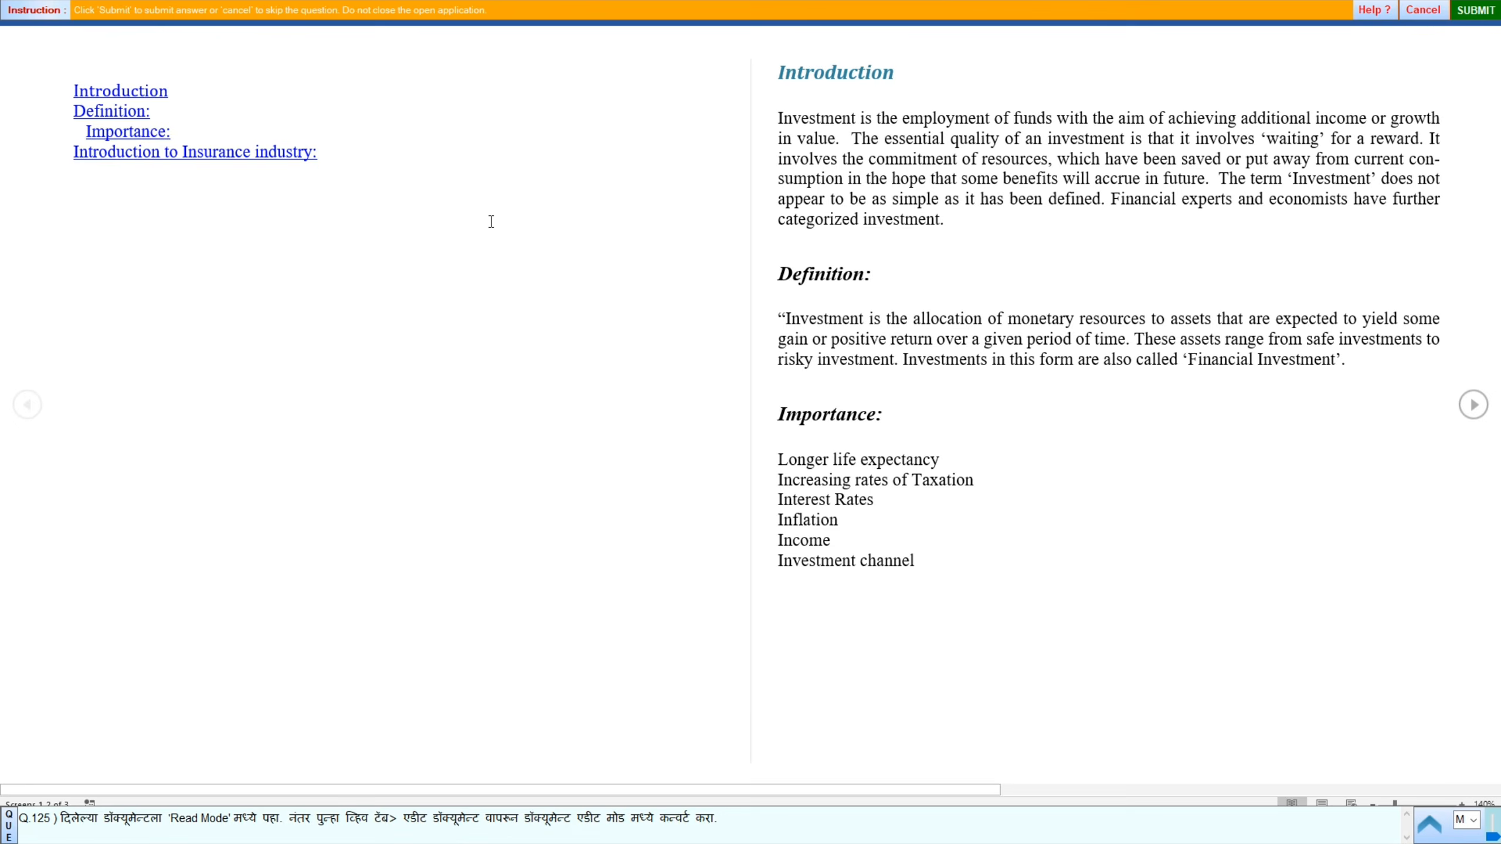
key(Escape)
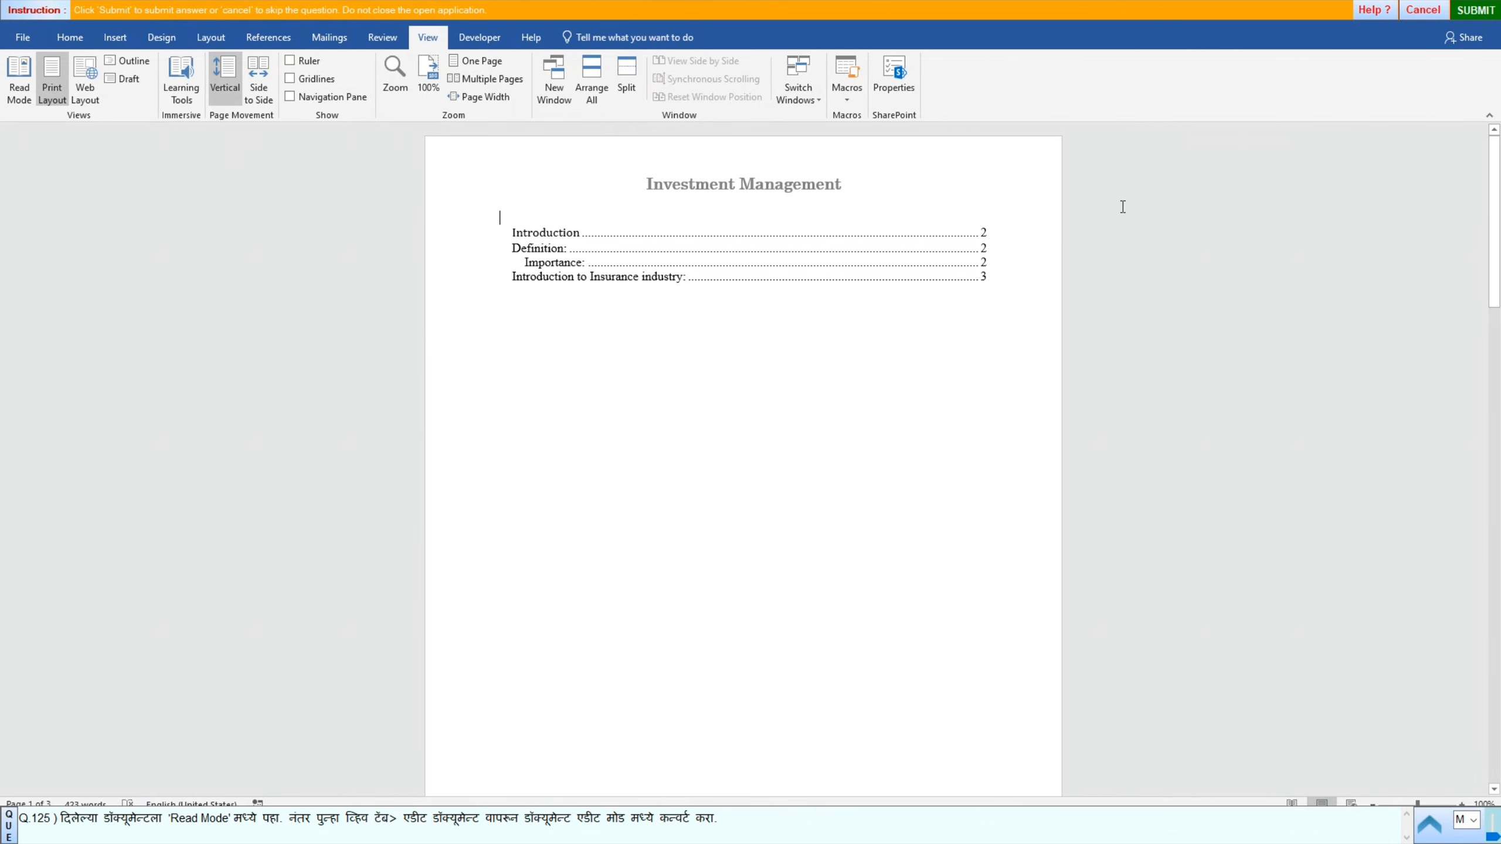
click(1475, 10)
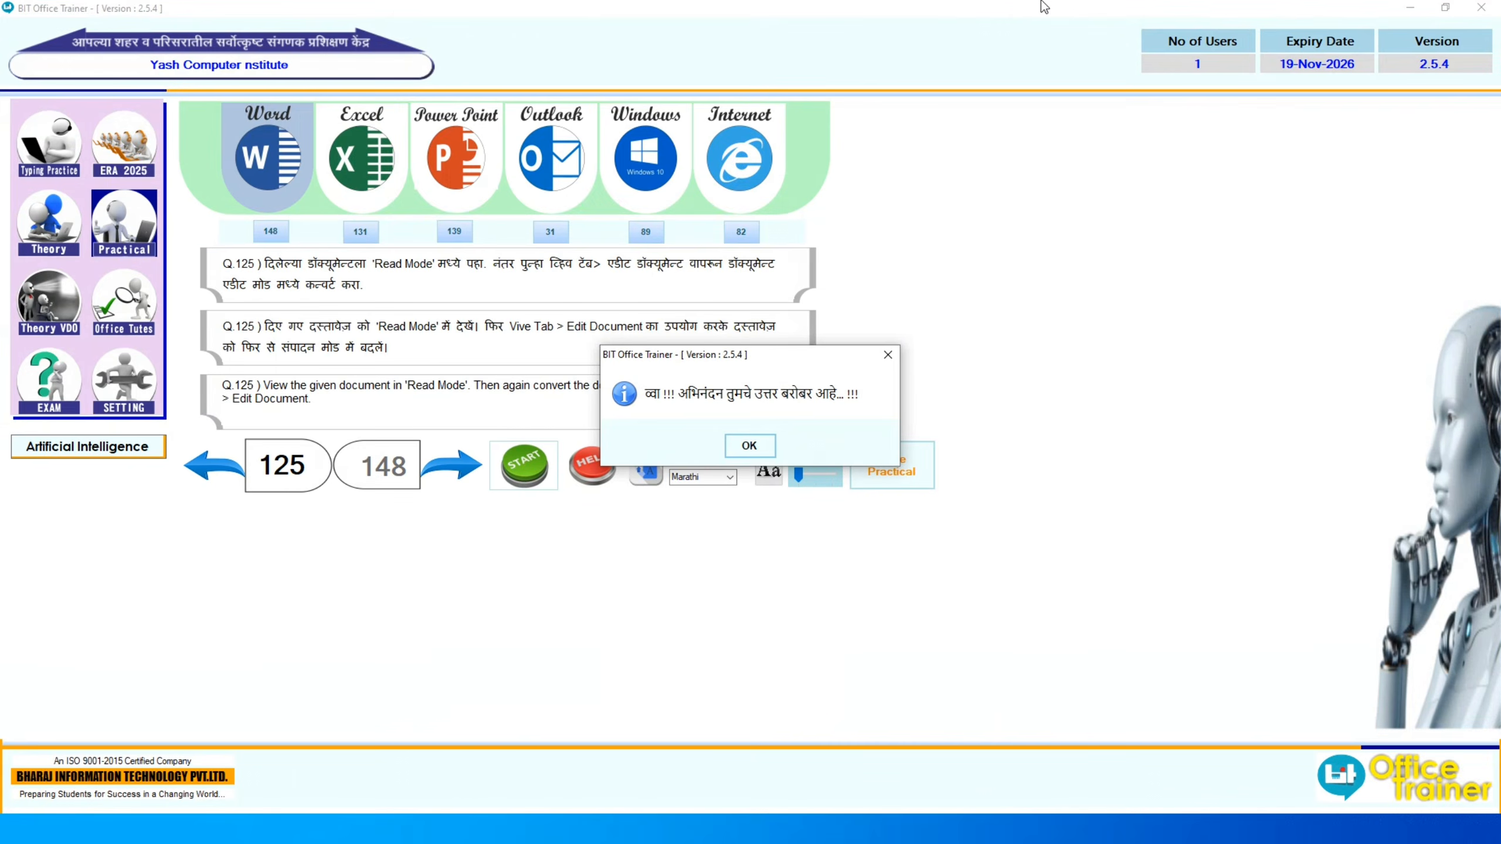
click(748, 443)
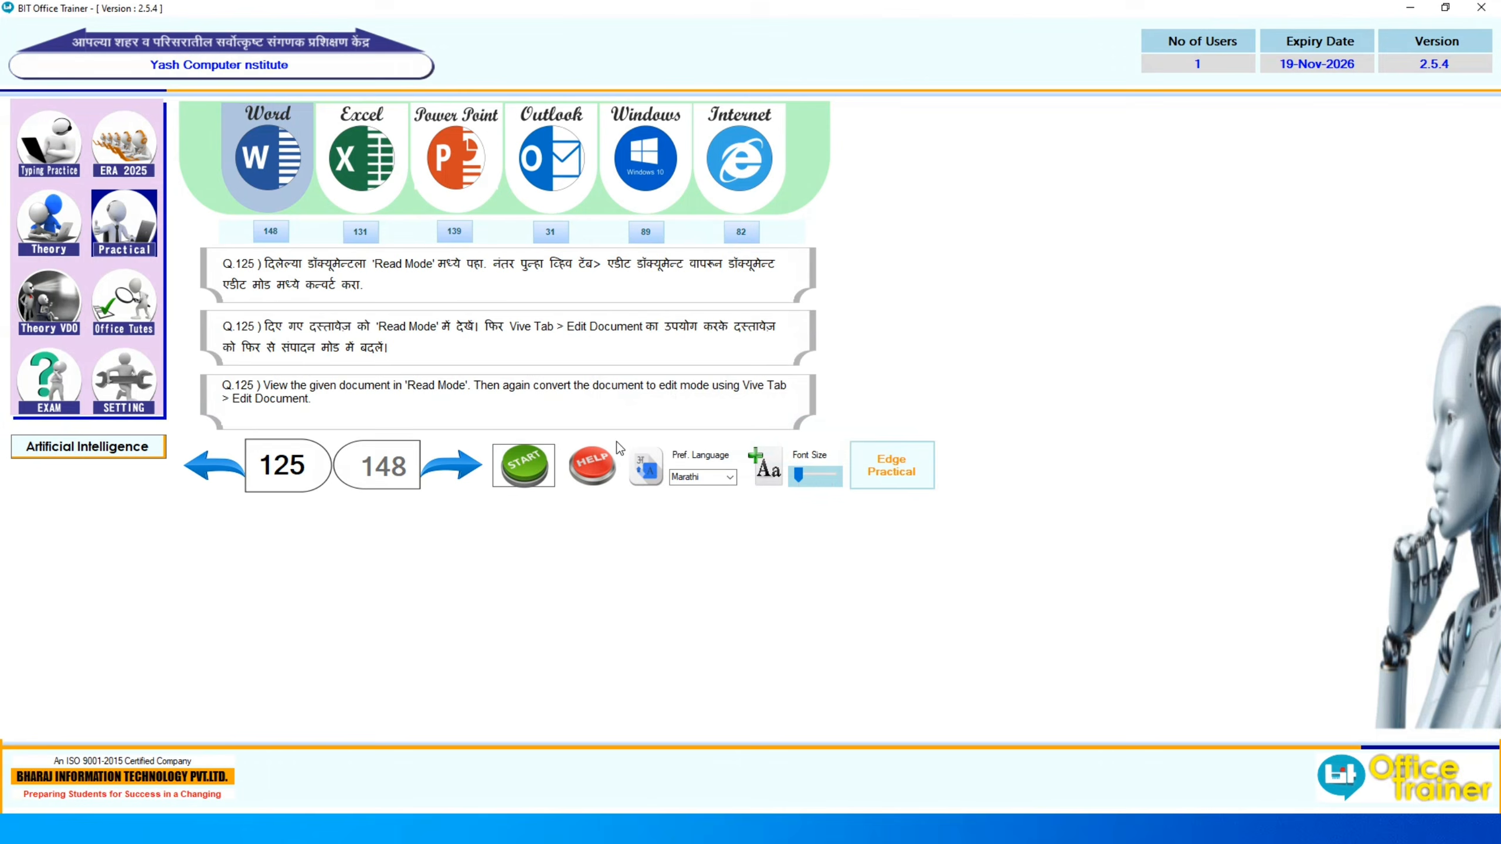
Step: For question 126, convert the numbered country list to a table with one column and ten rows, separated at paragraphs, and submit the answer
click(452, 465)
click(507, 463)
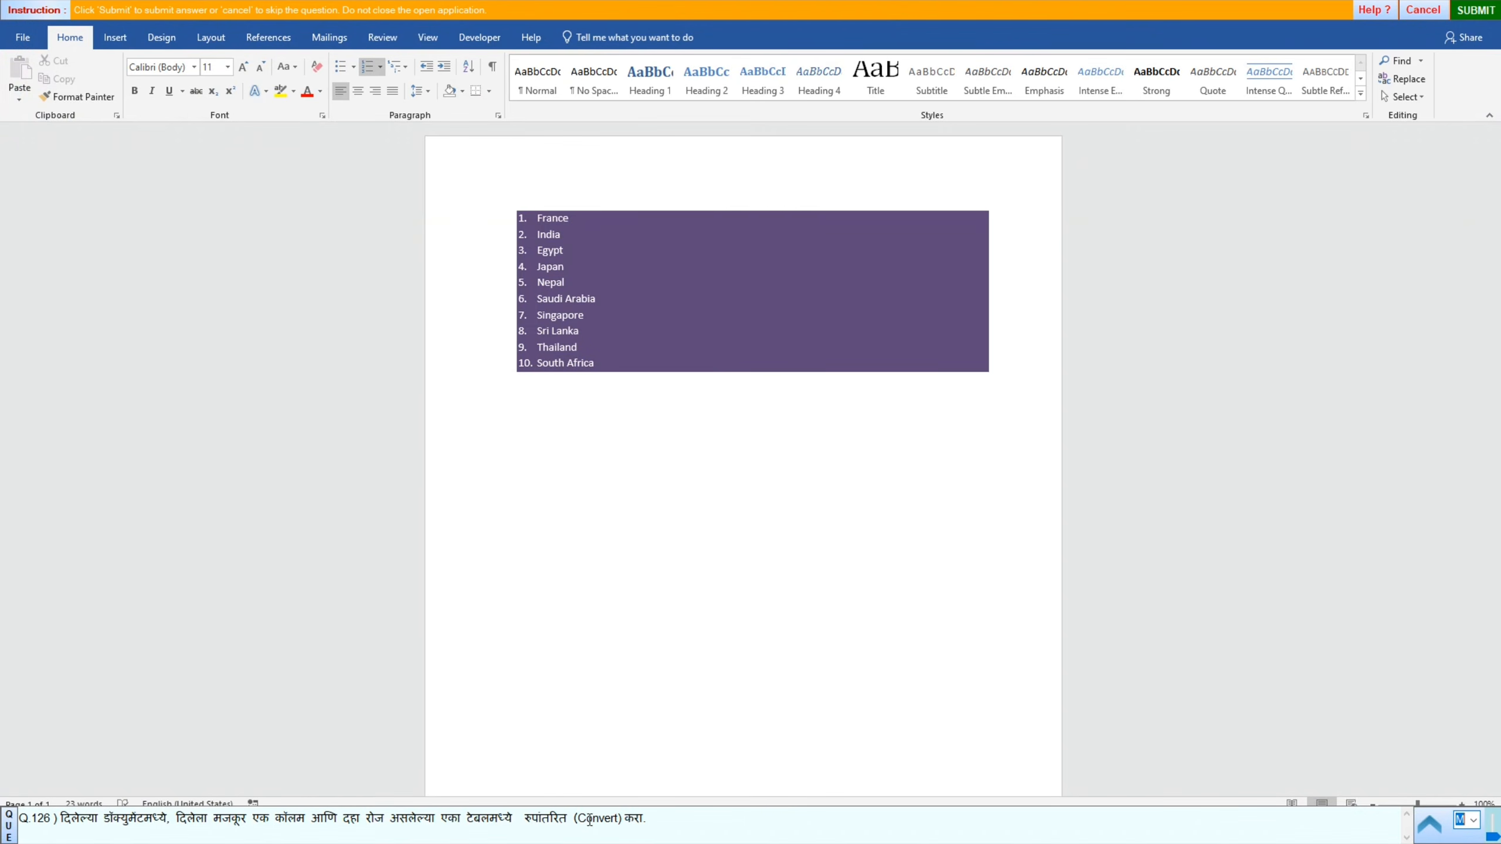
drag(532, 218, 605, 378)
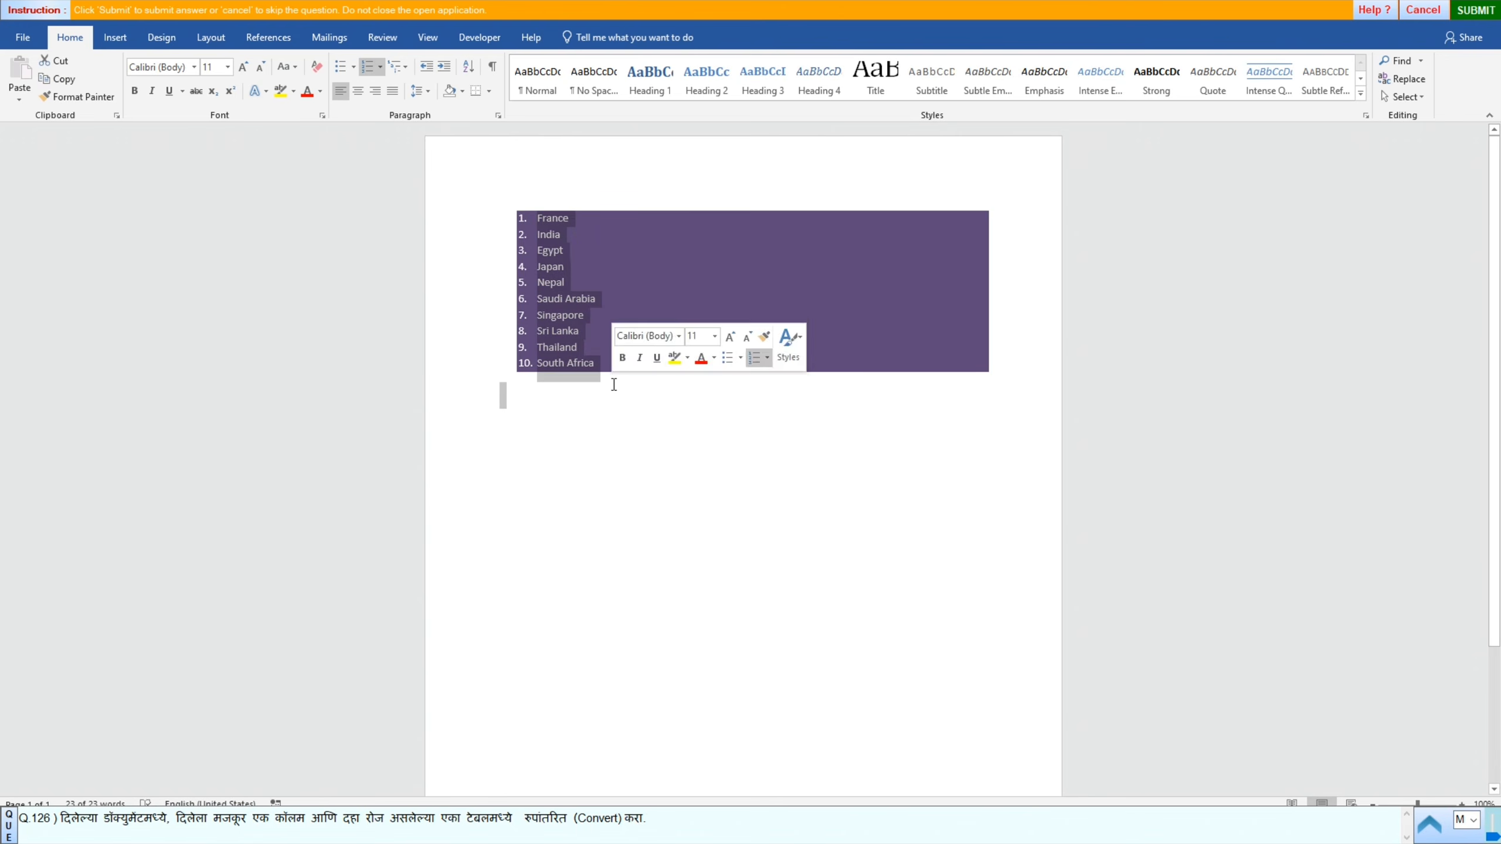
click(115, 37)
click(126, 96)
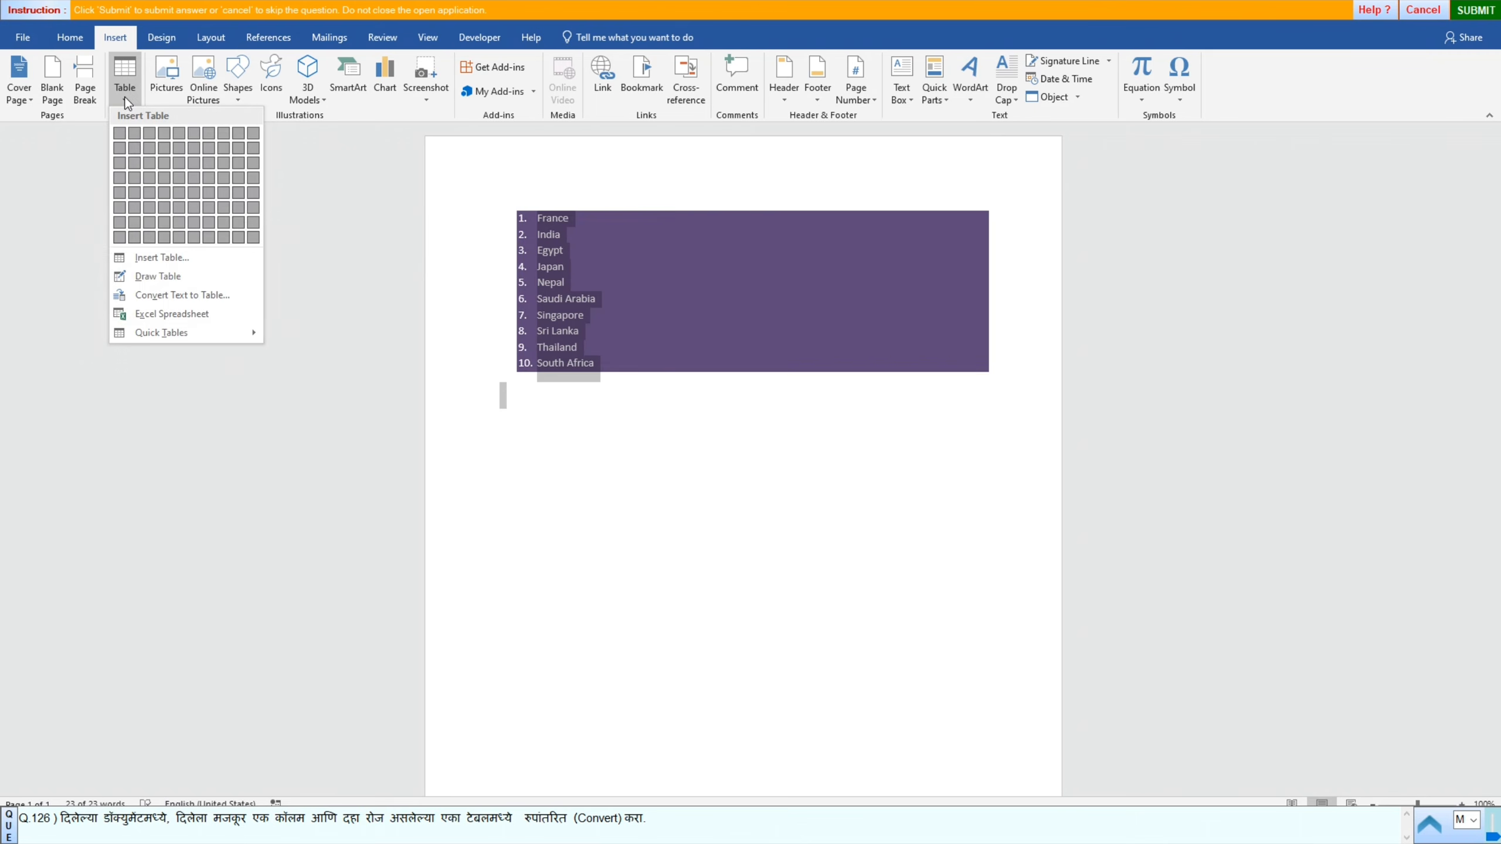
click(155, 298)
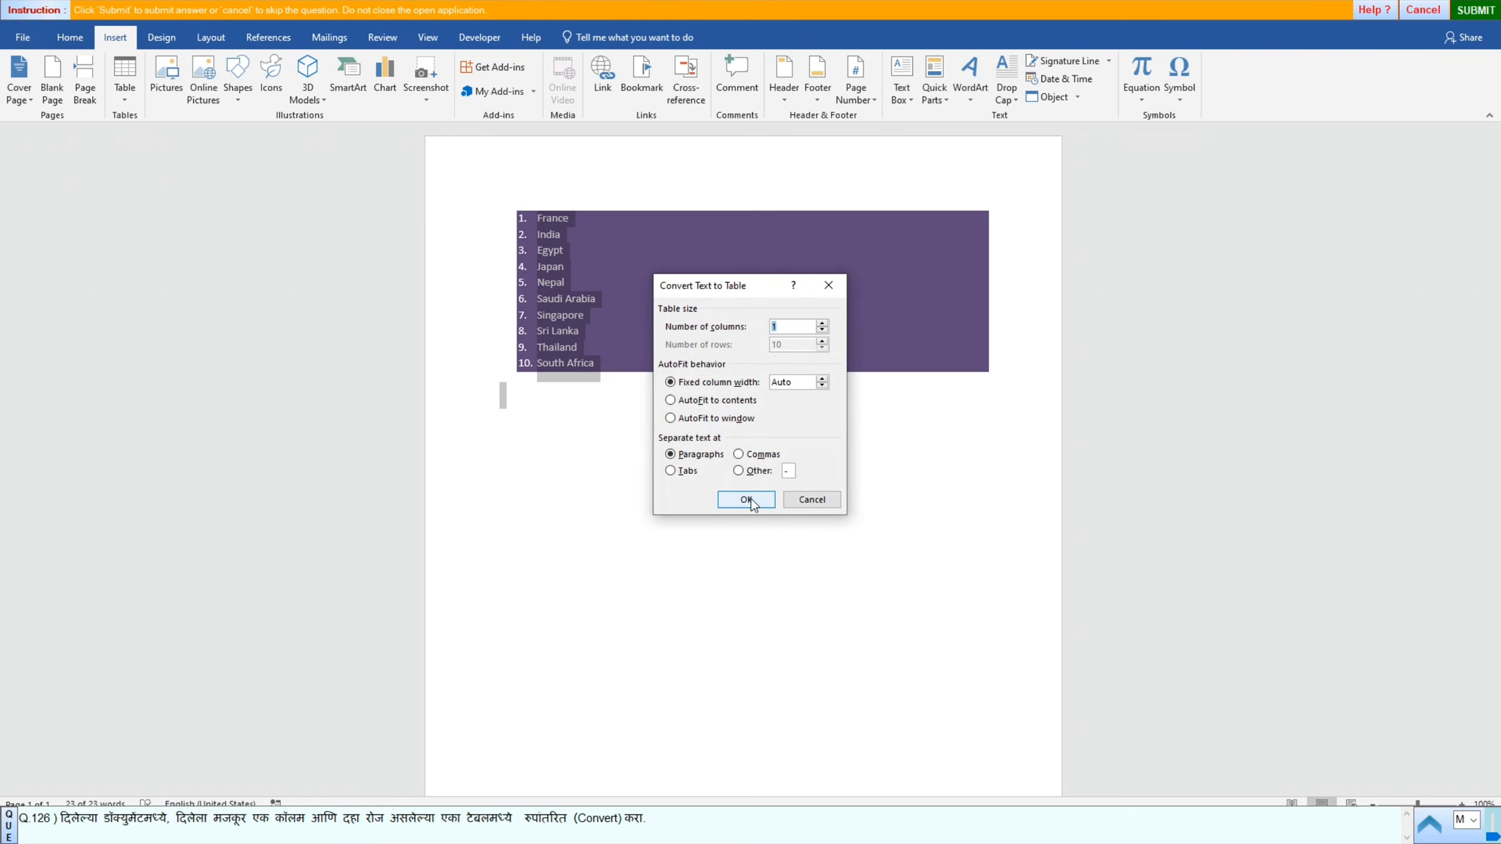
click(751, 502)
click(1474, 13)
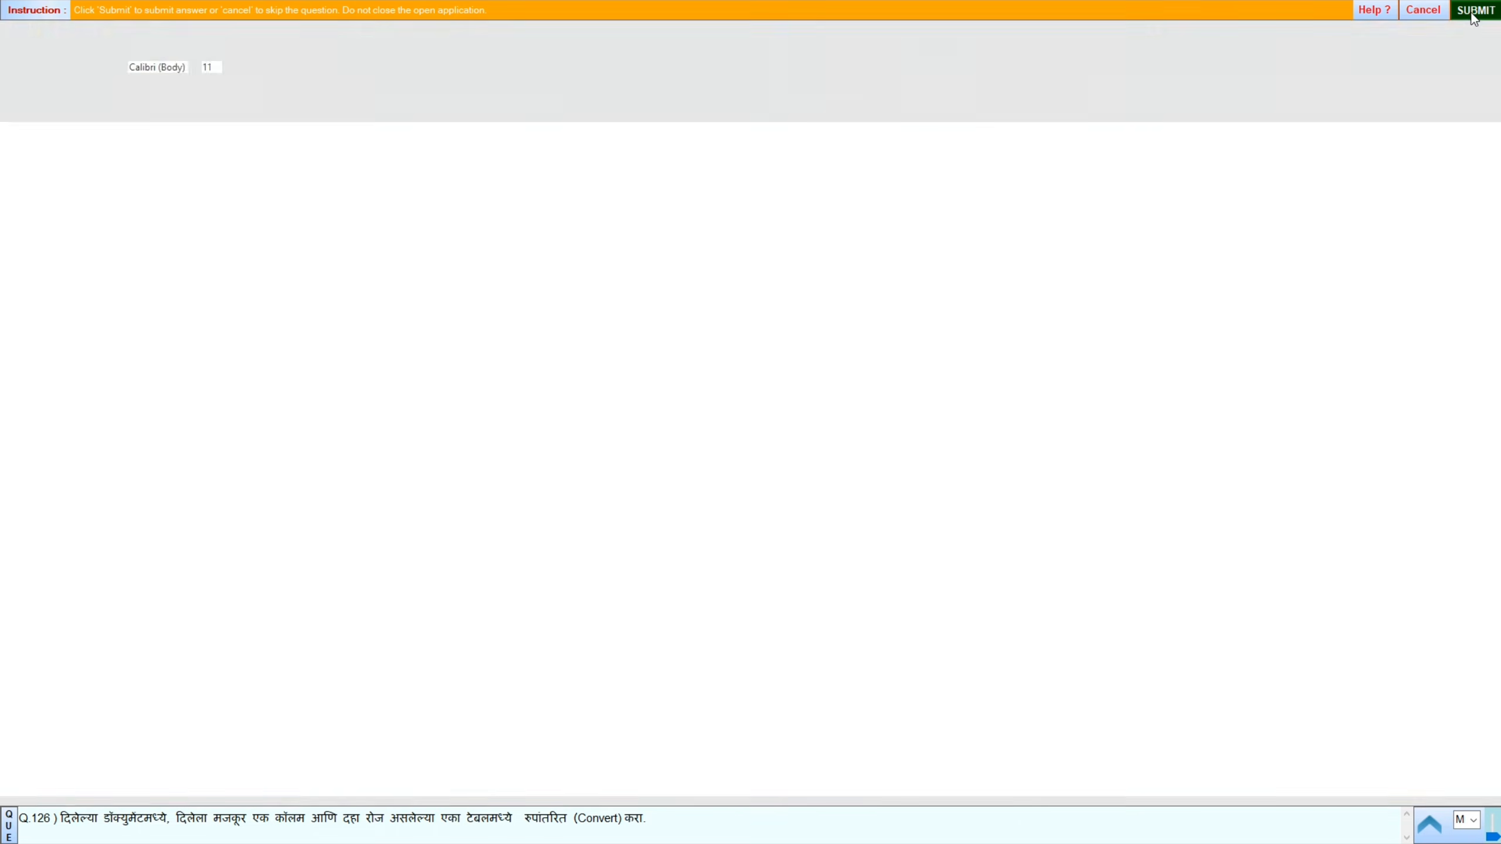
click(761, 454)
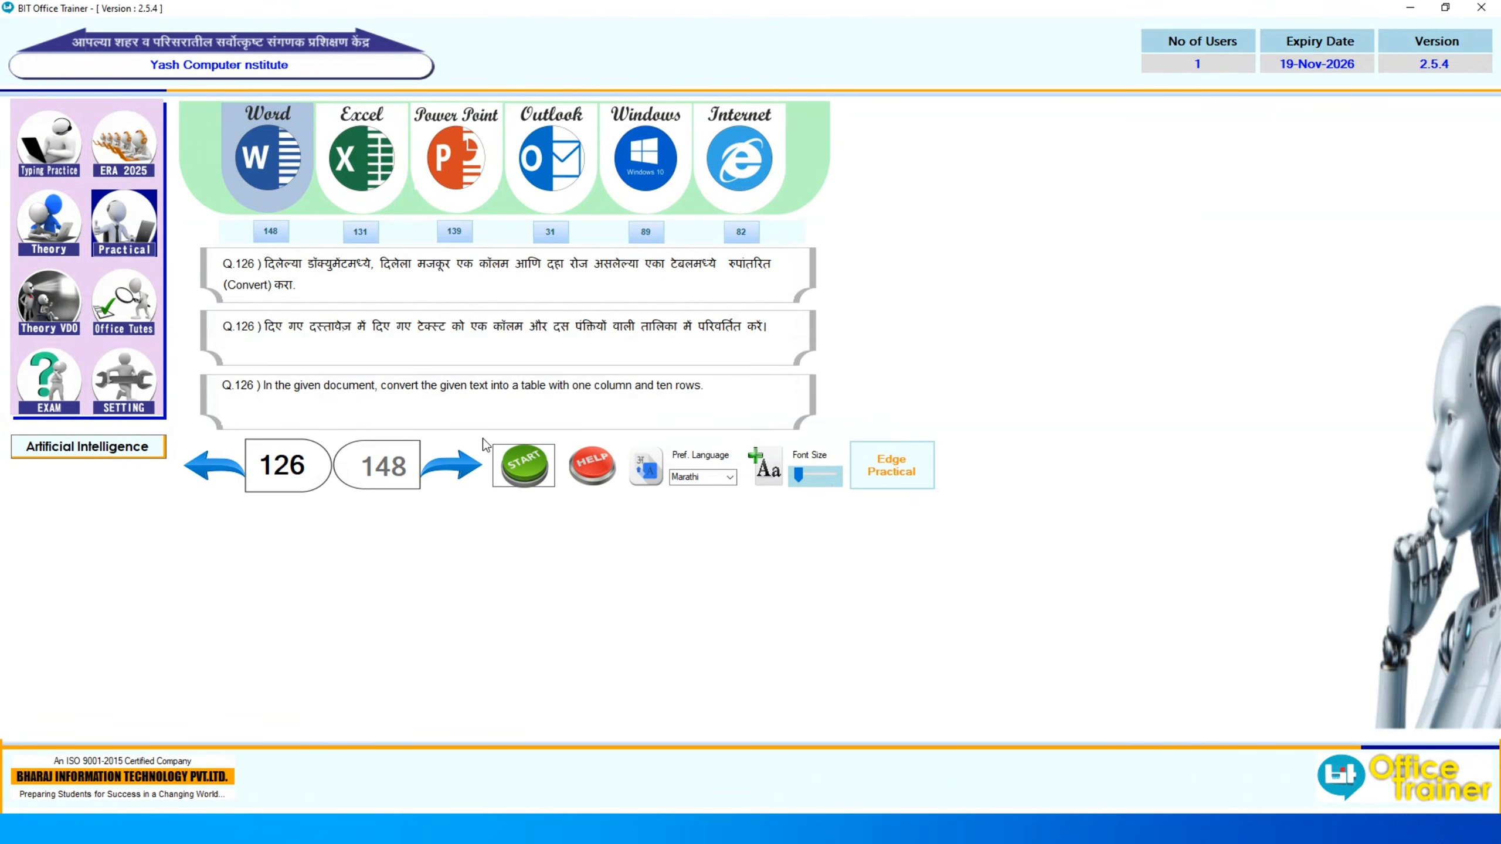
Step: For question 127, apply the single Strikethrough font effect to the word "nor" in the third sentence and submit the answer
click(452, 465)
click(522, 469)
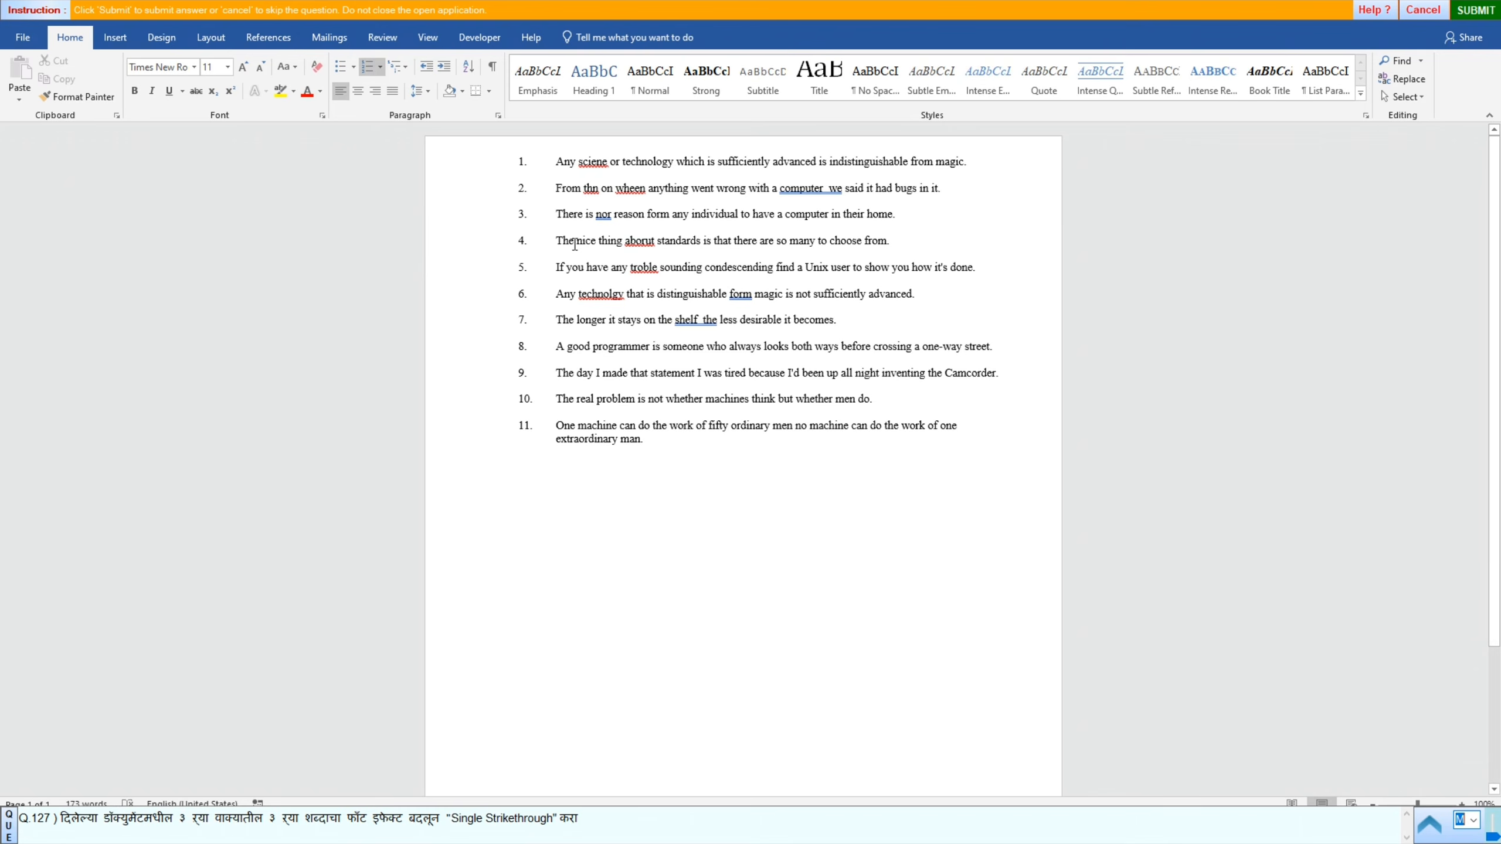
double_click(604, 215)
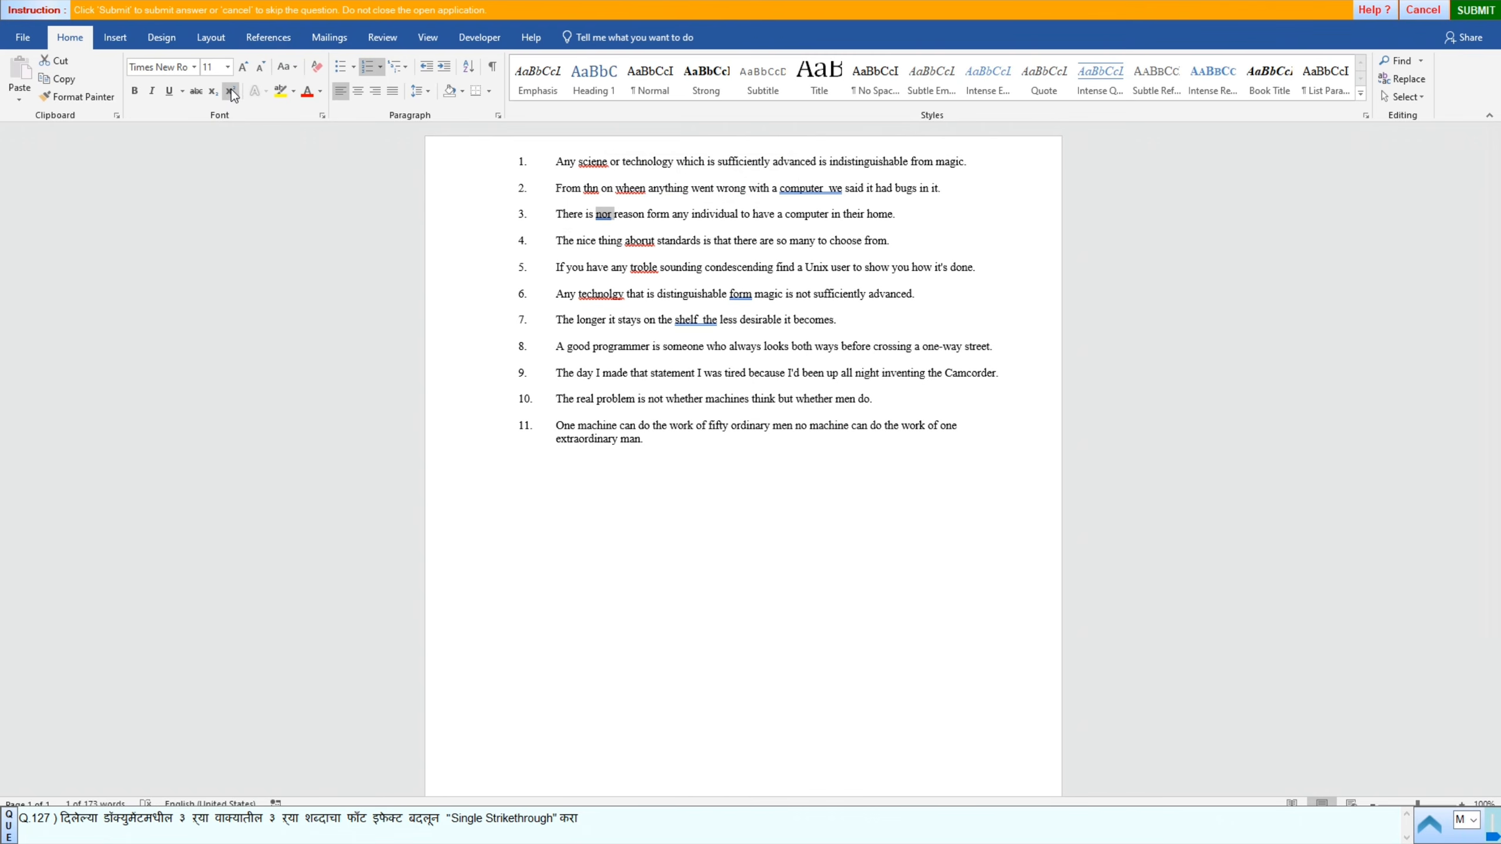
click(322, 115)
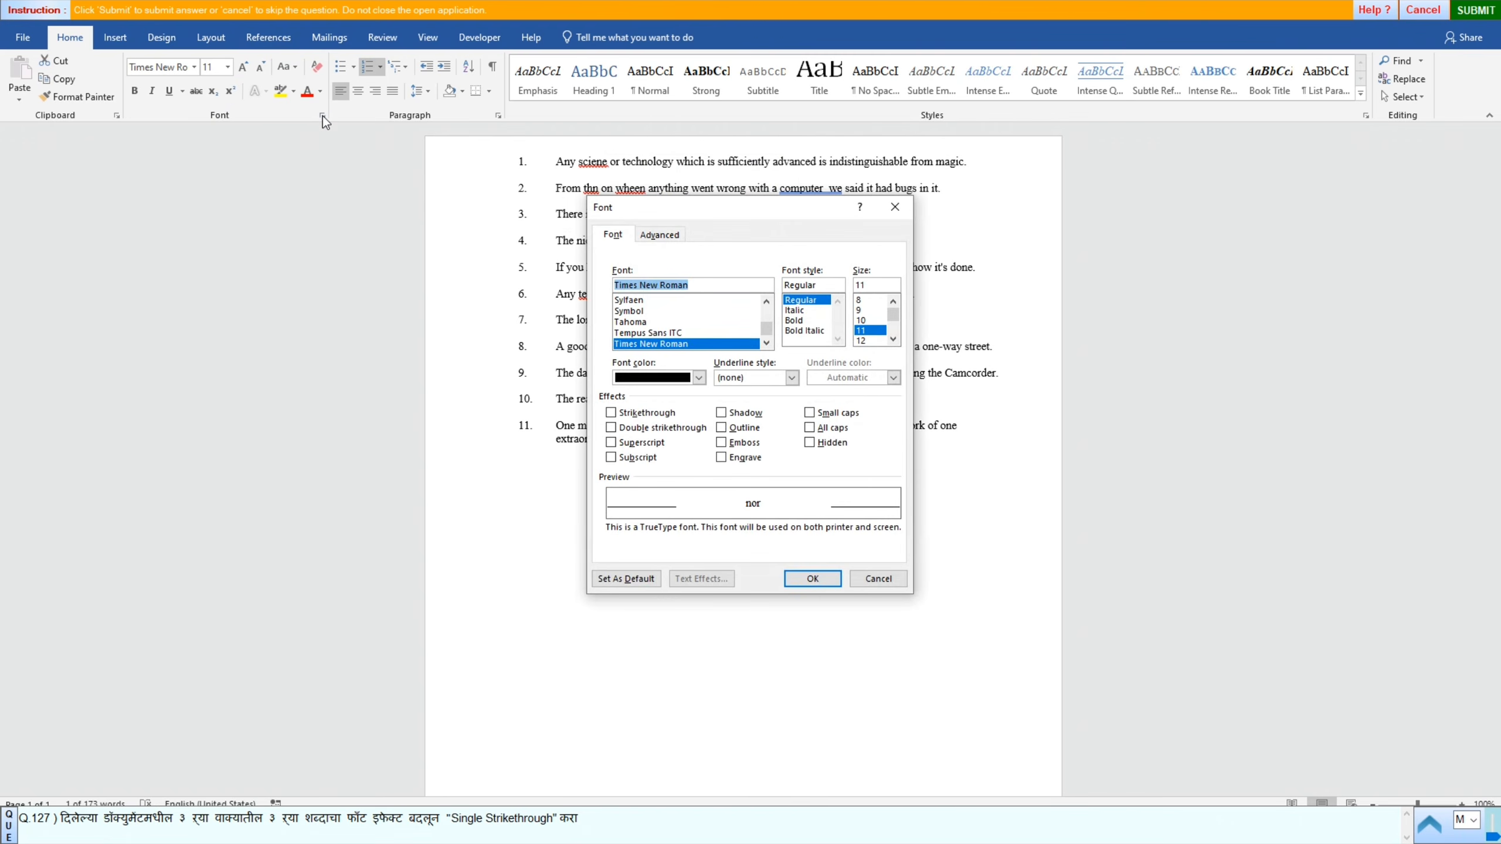
click(793, 377)
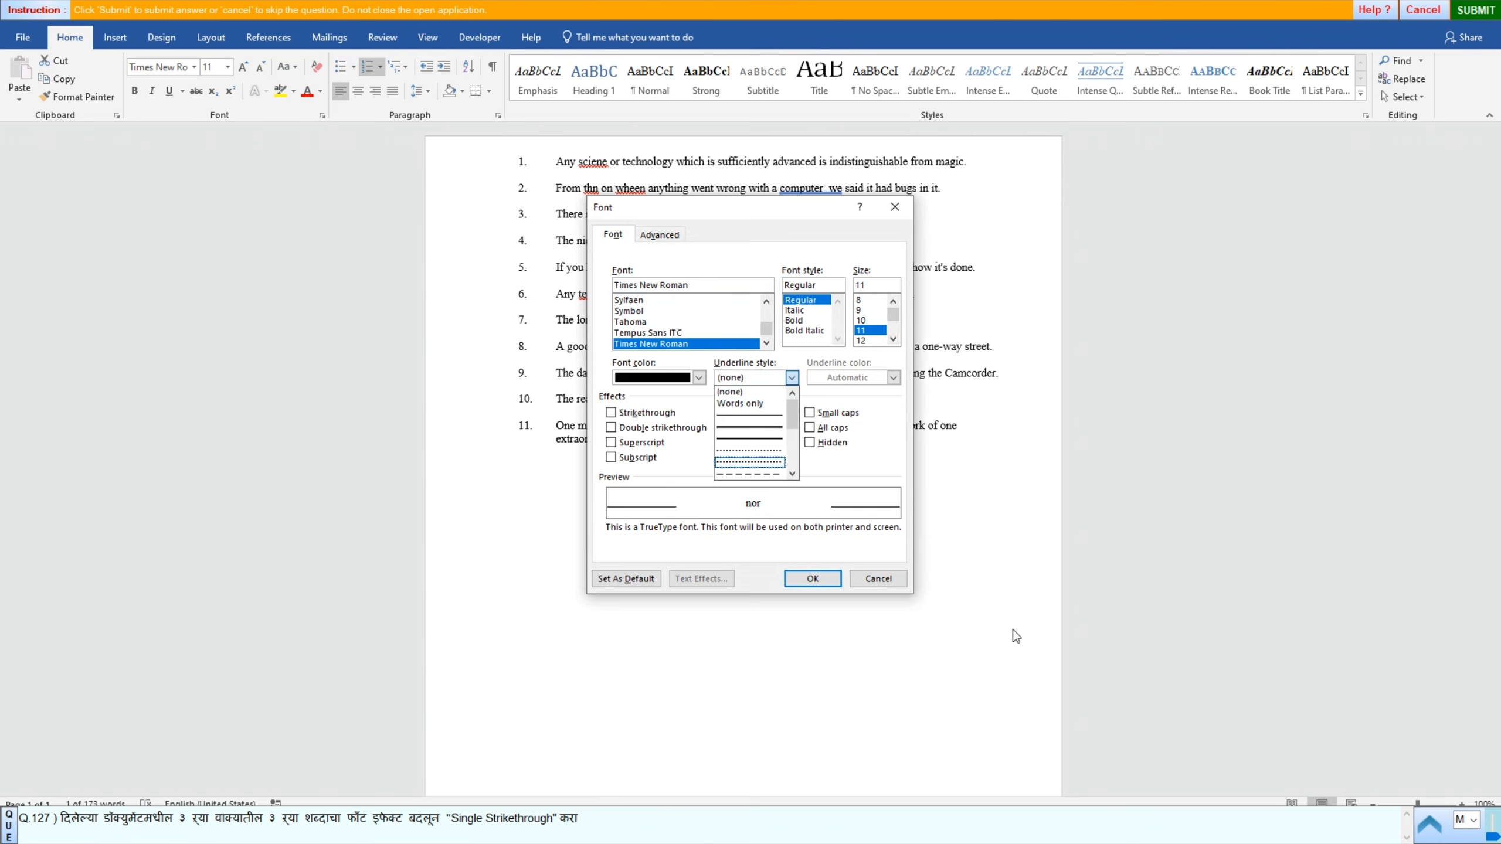
click(838, 465)
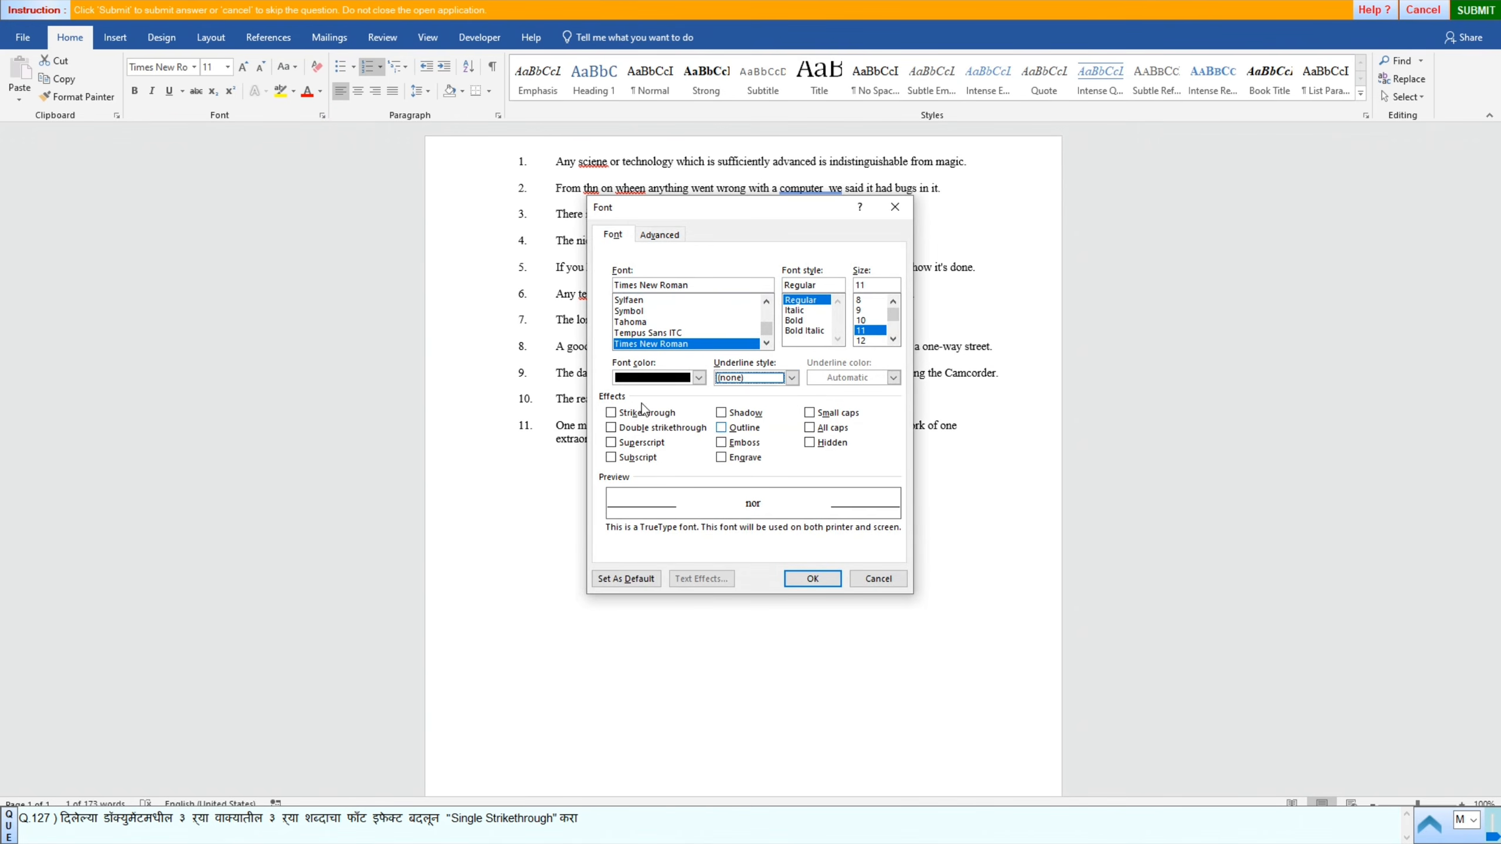
click(612, 235)
click(611, 414)
click(797, 578)
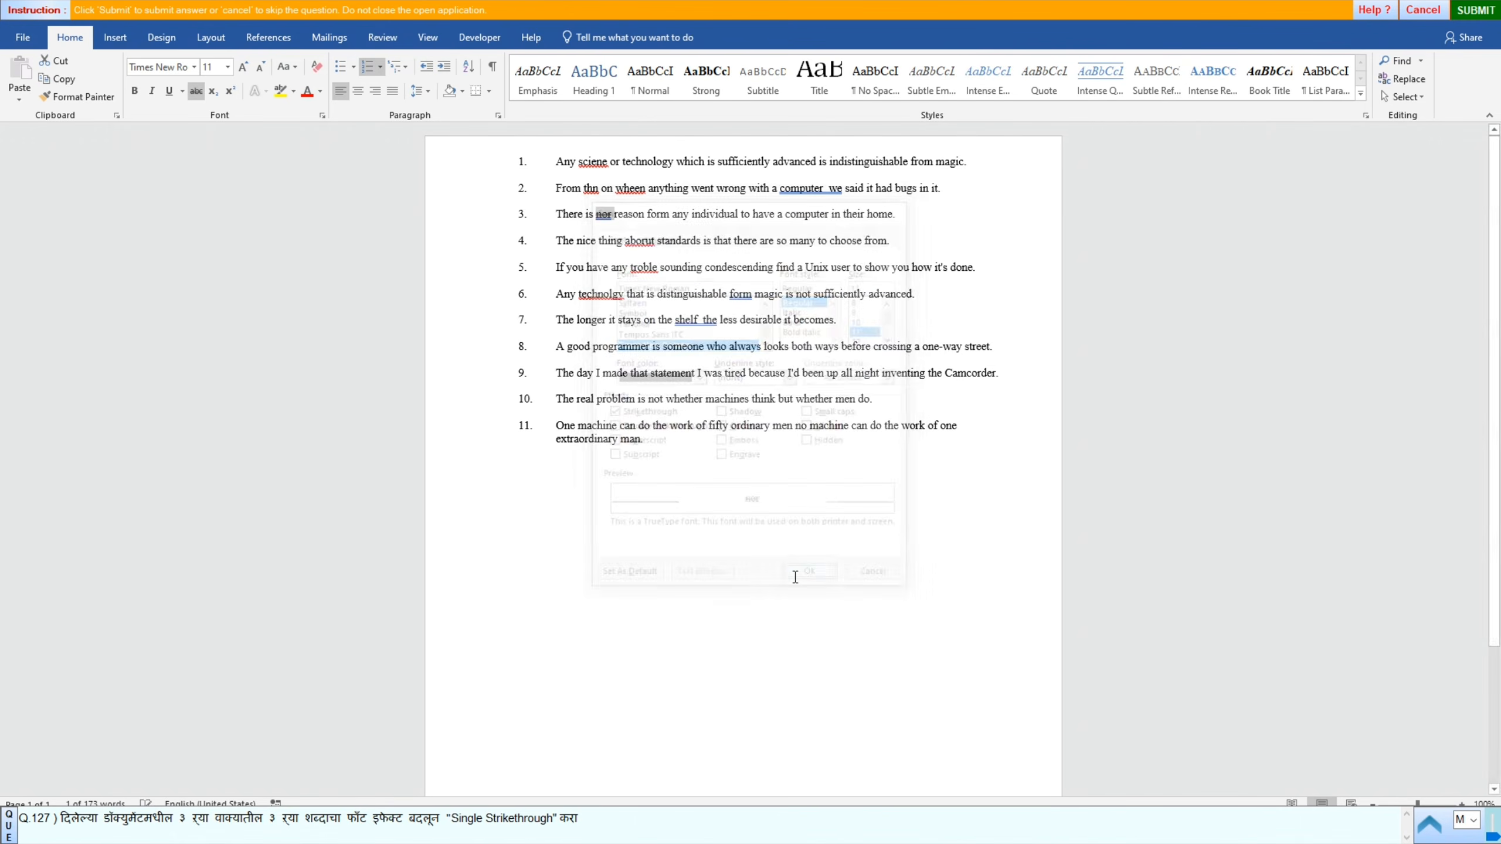
click(1475, 10)
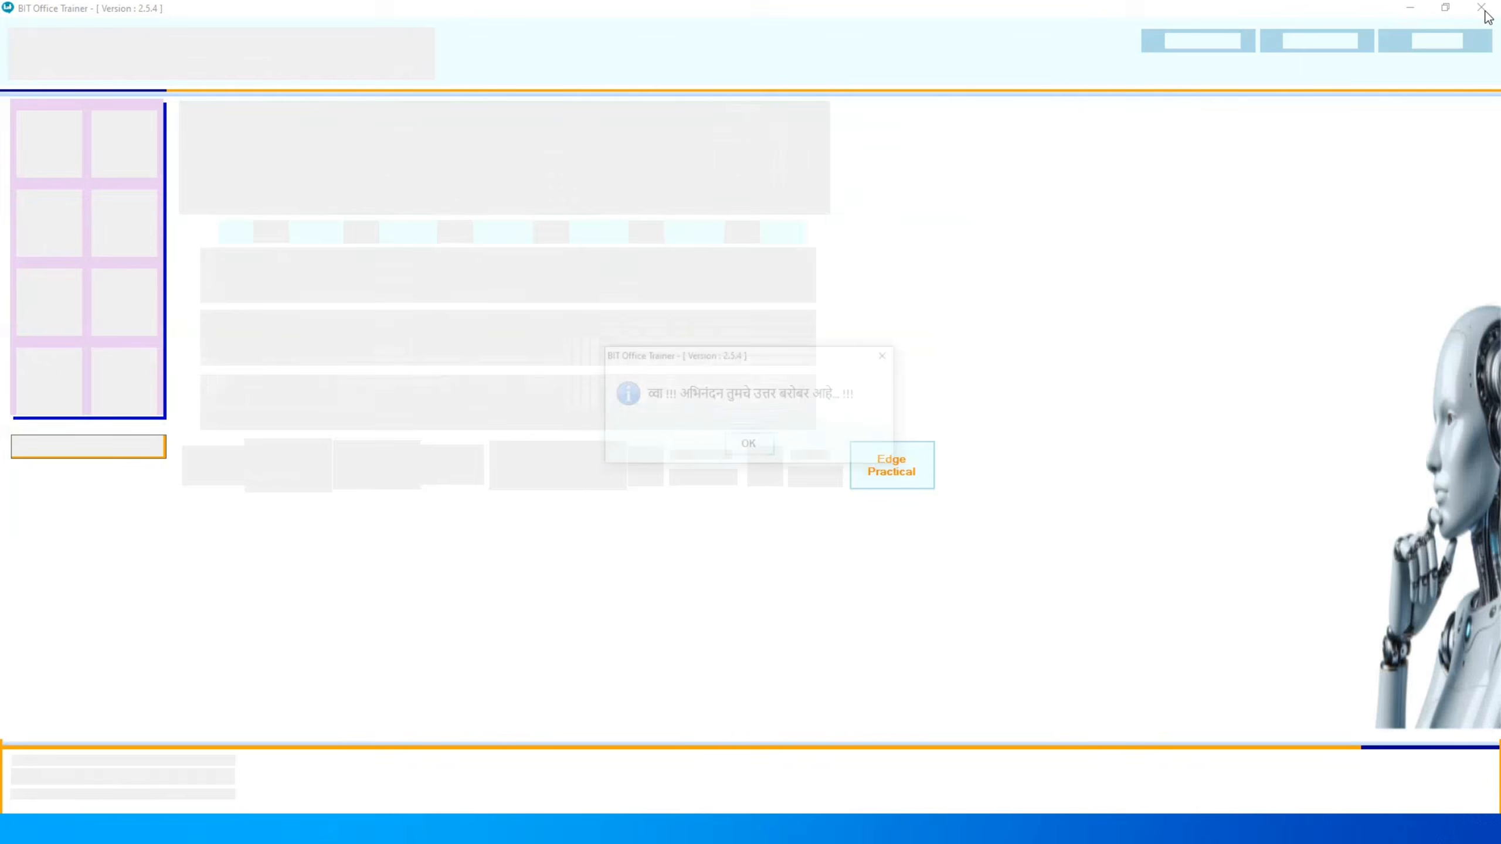
click(748, 445)
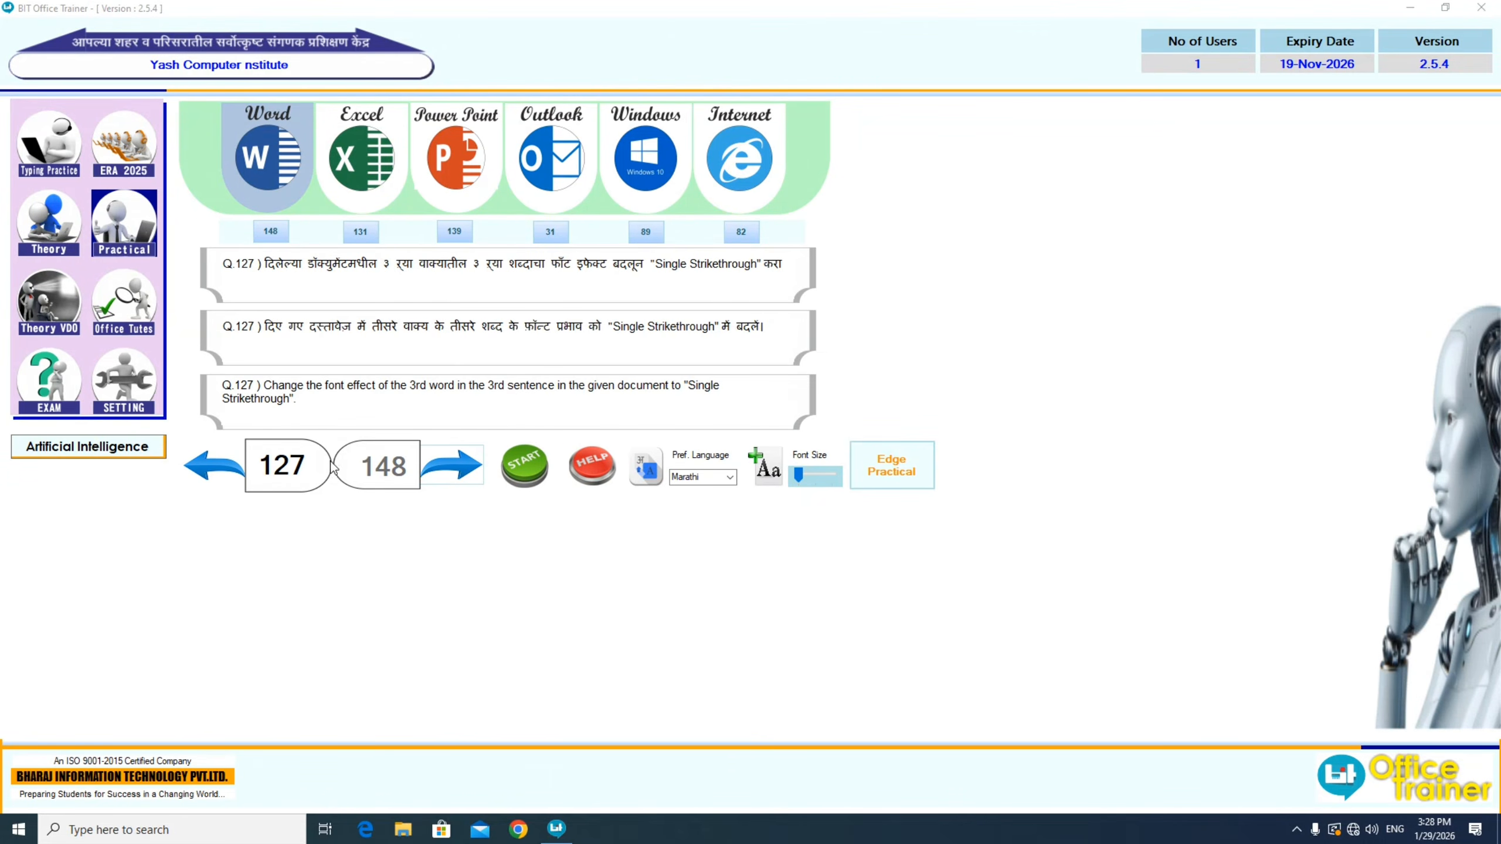
Step: Start question 129 and enter the text "Location" in the blank document
click(442, 474)
click(519, 477)
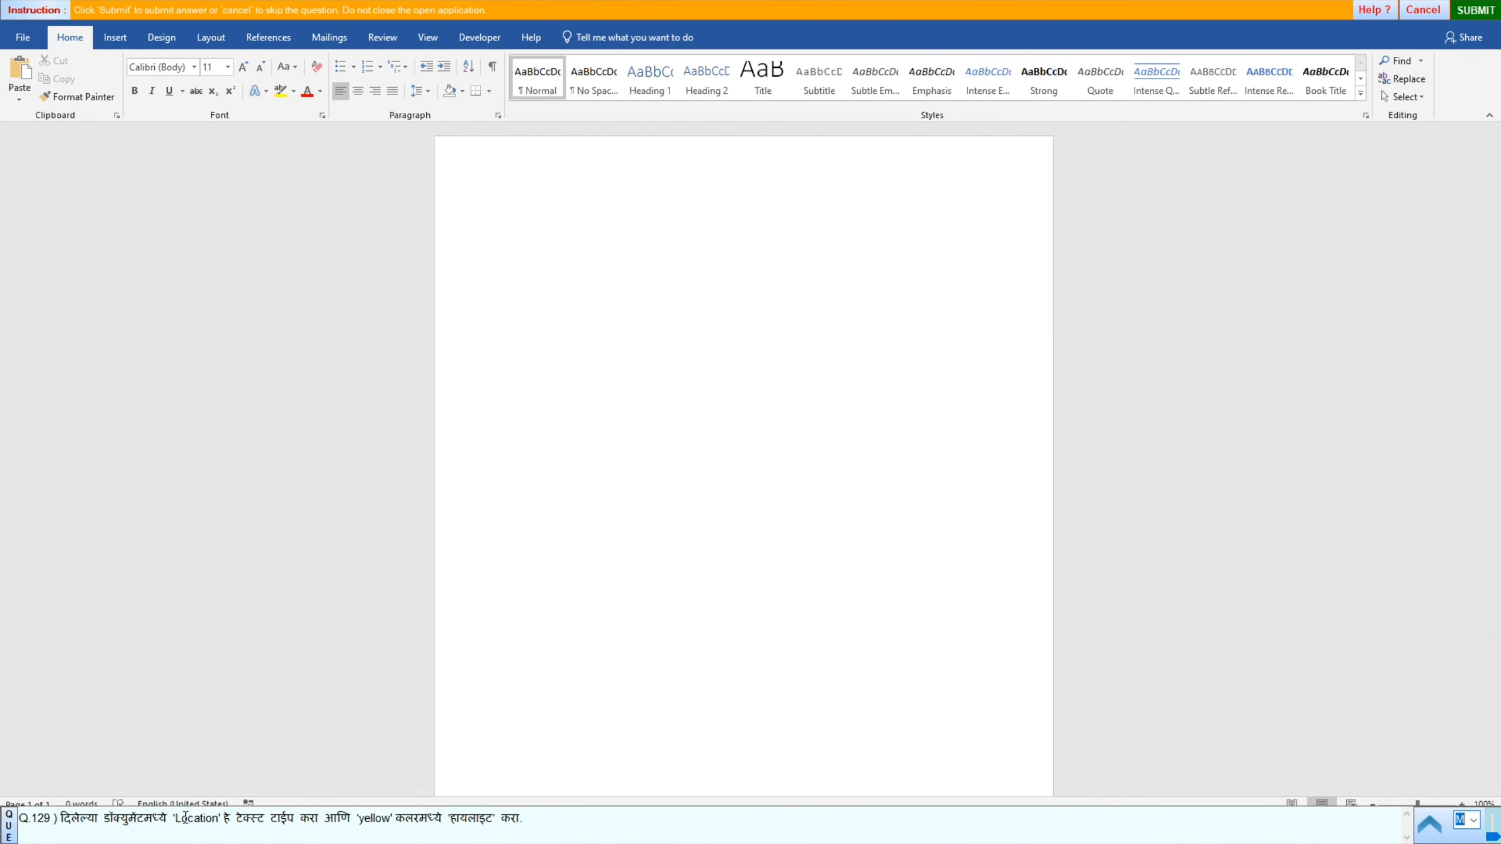
click(530, 247)
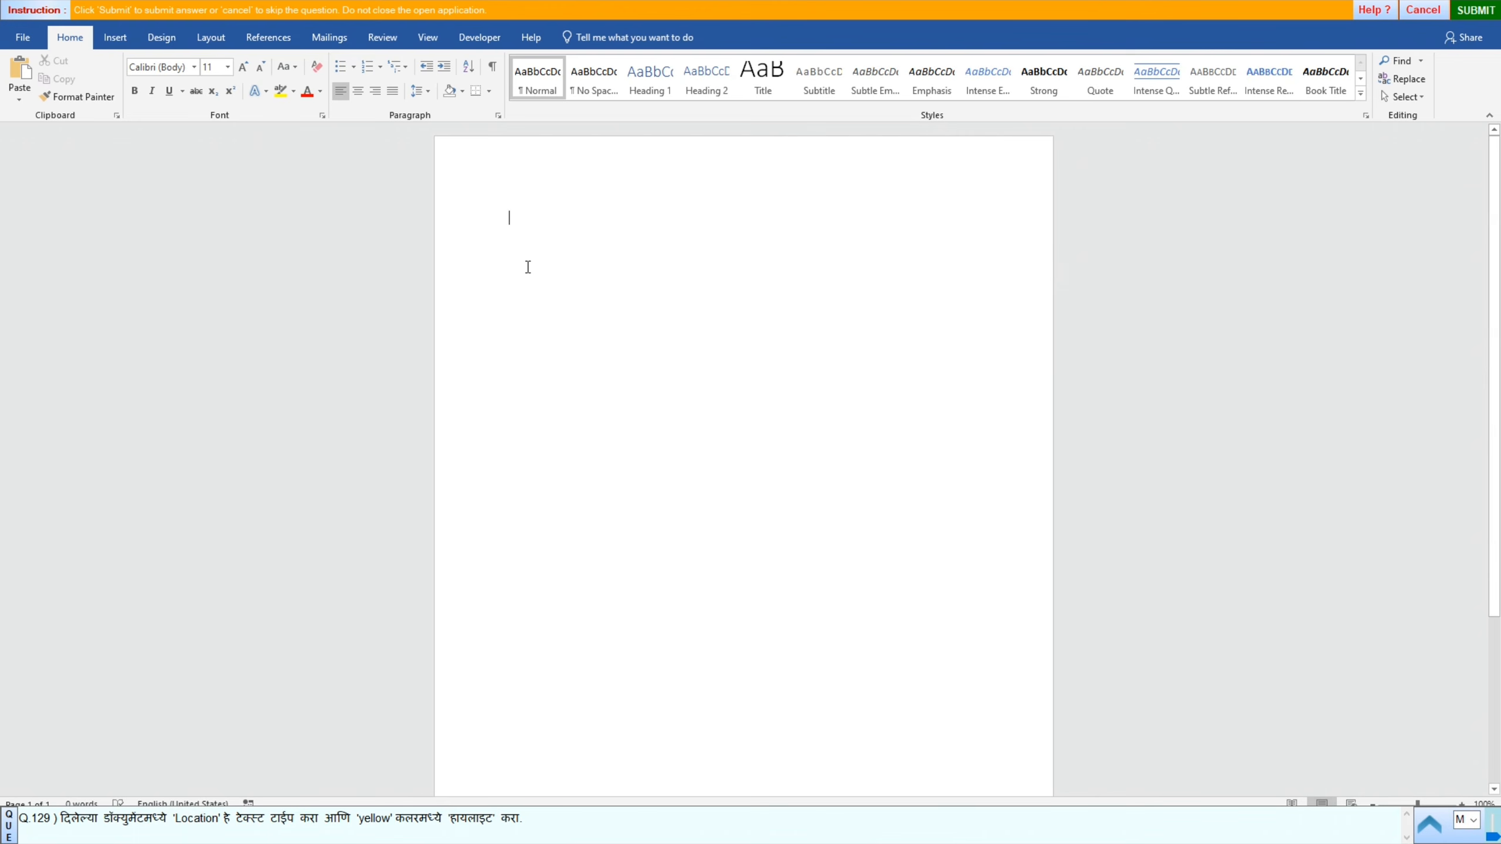
text(Lo)
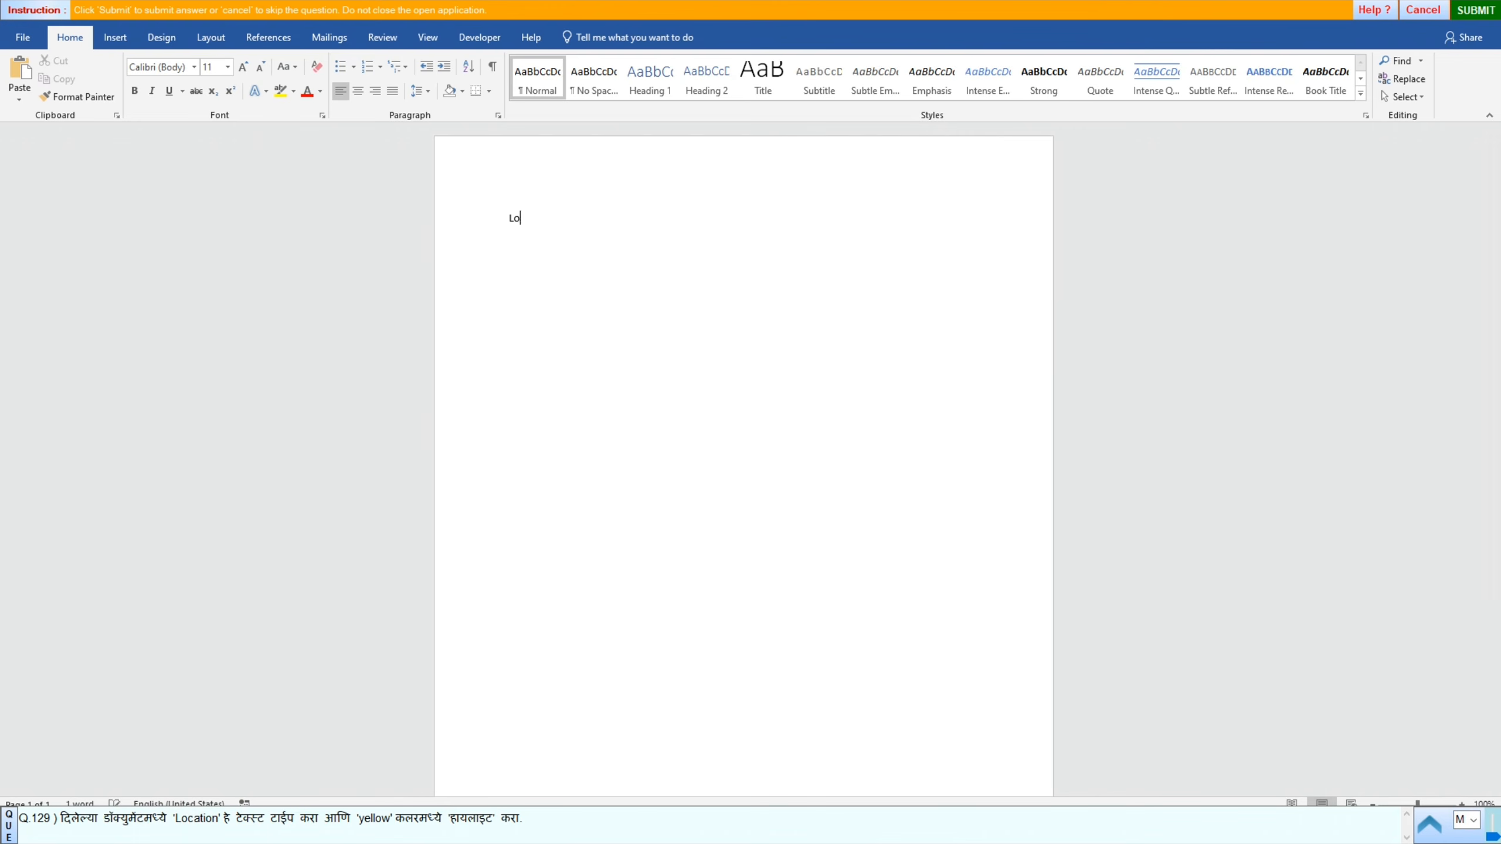
text(cation)
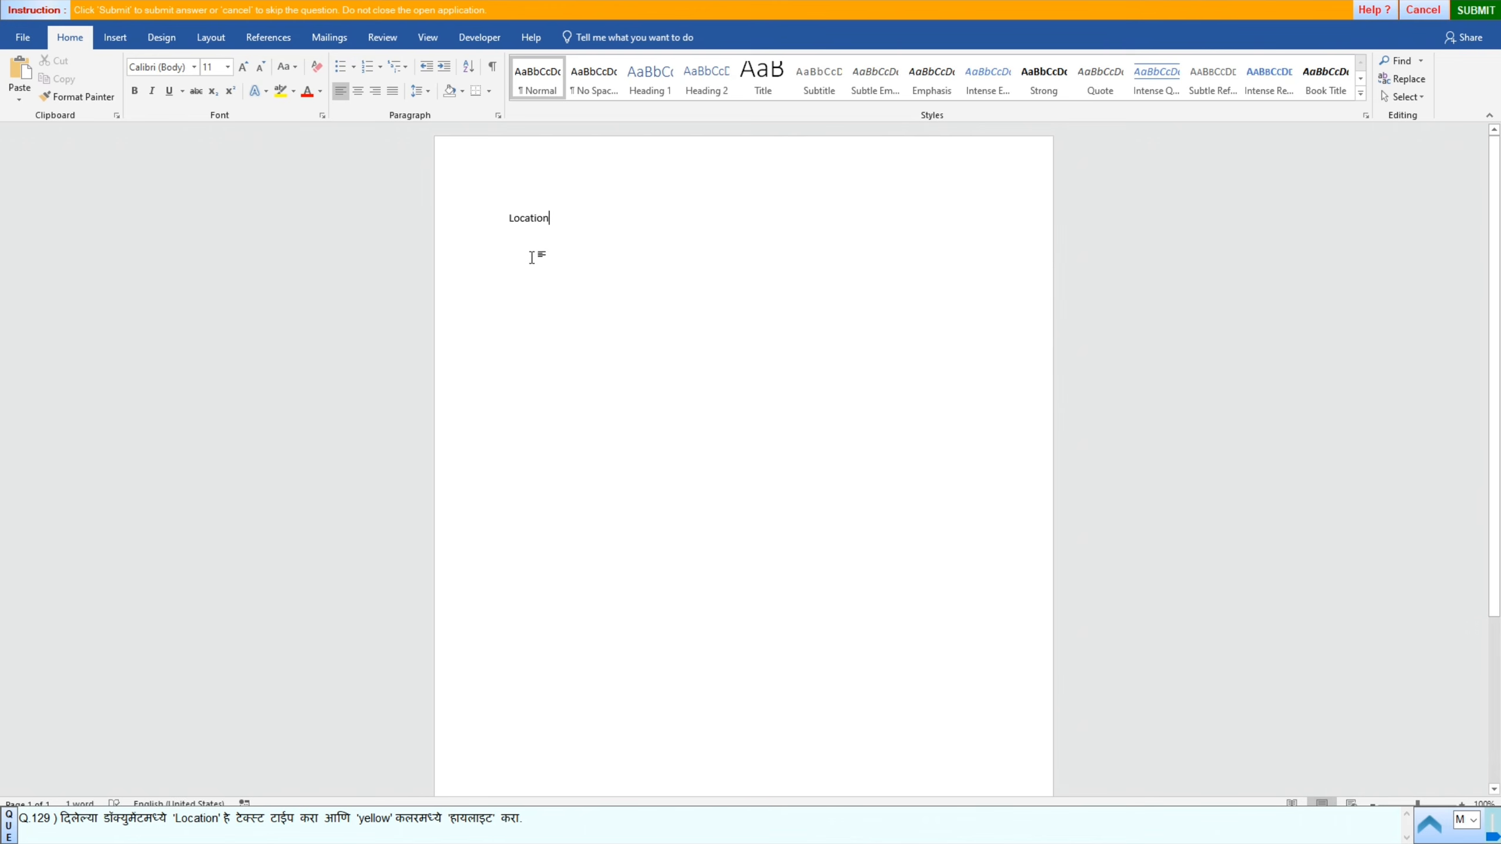
Step: Highlight the word "Location" in yellow and submit the answer to question 129
click(474, 227)
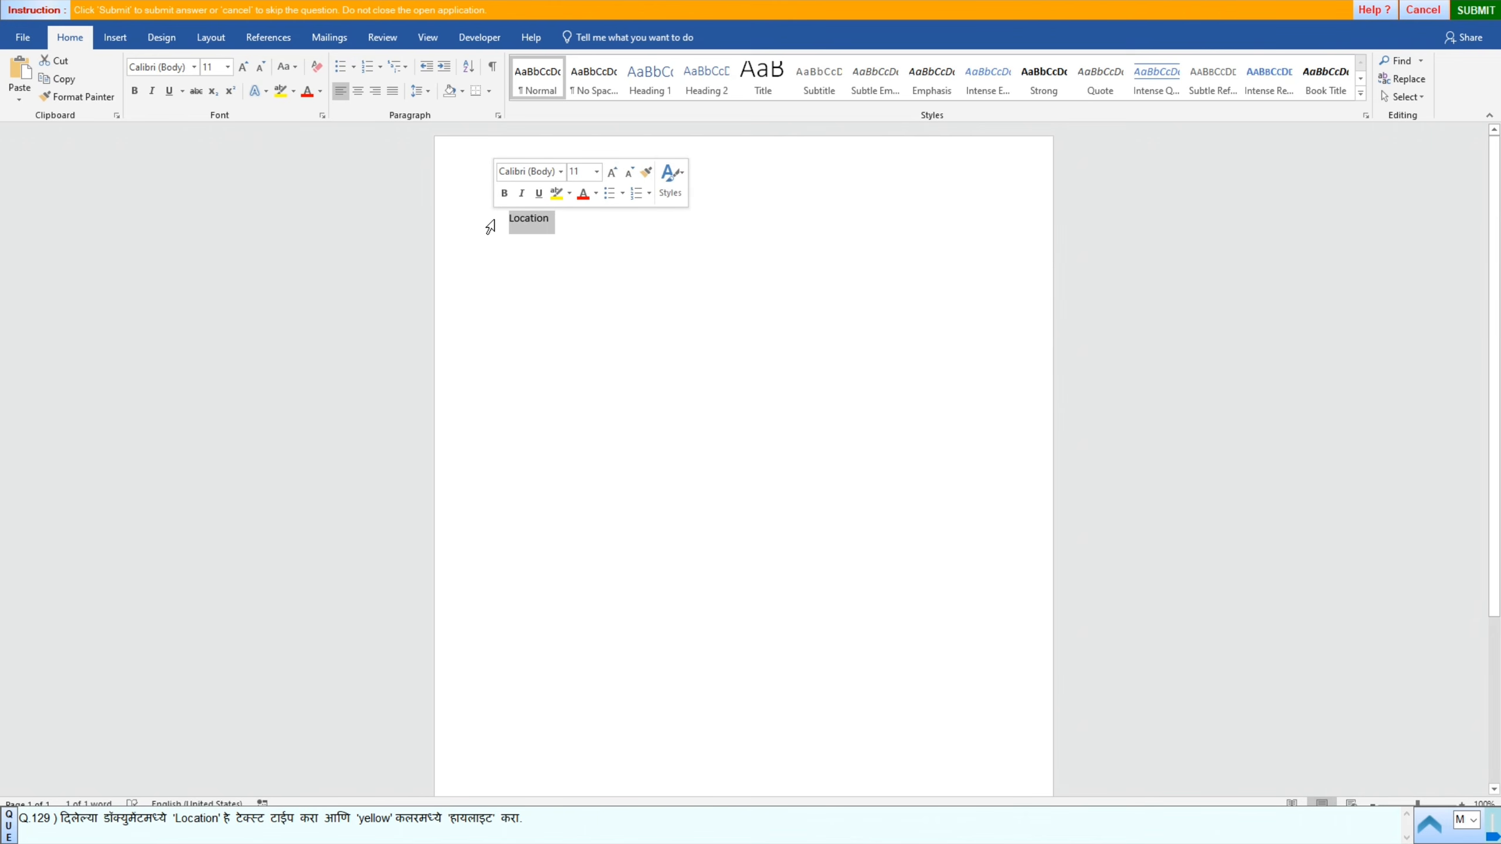
click(523, 217)
double_click(523, 217)
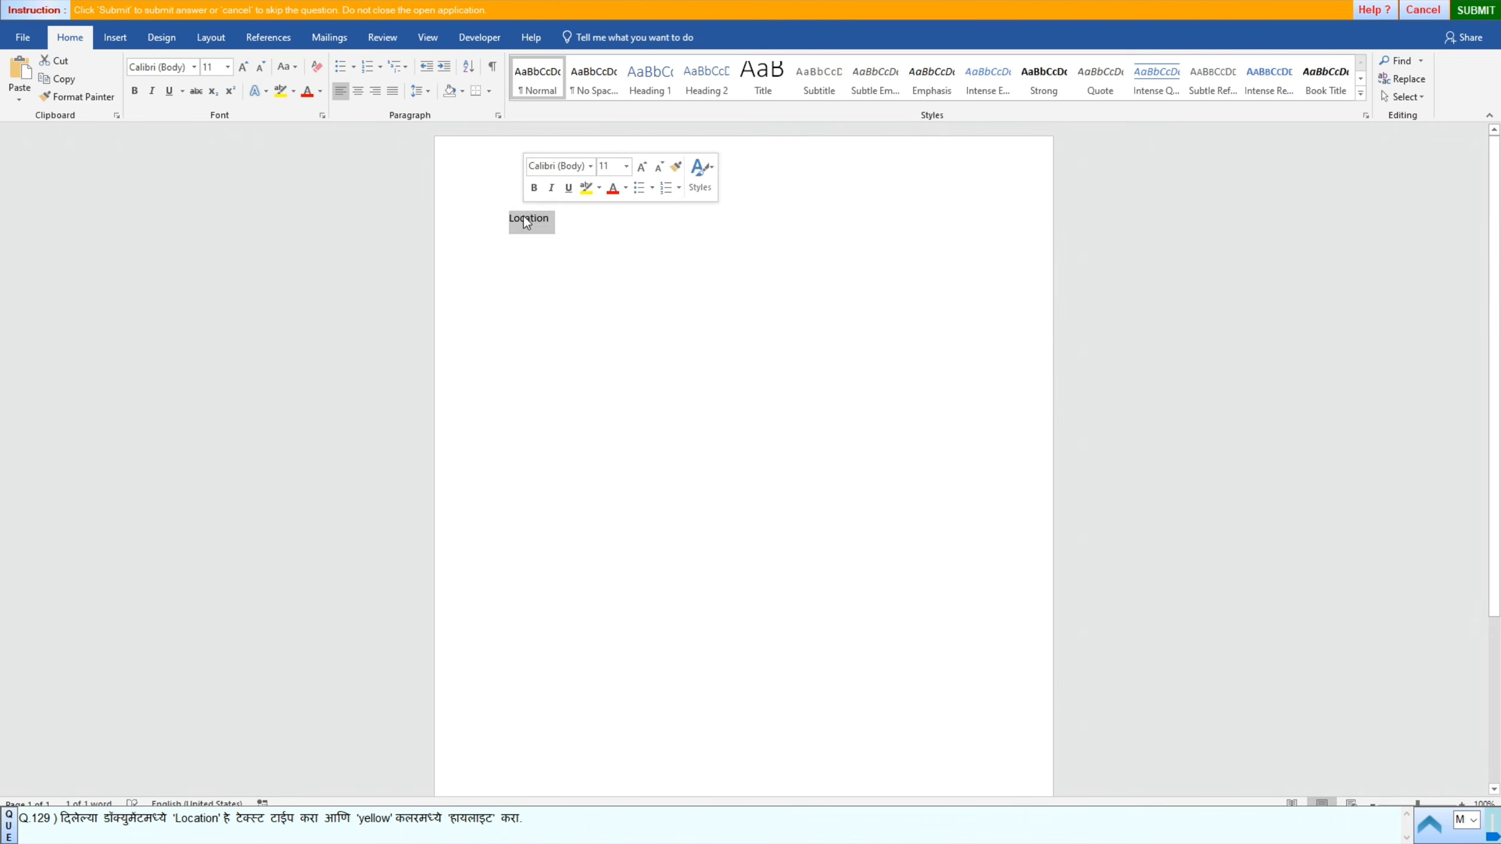
click(524, 220)
double_click(522, 219)
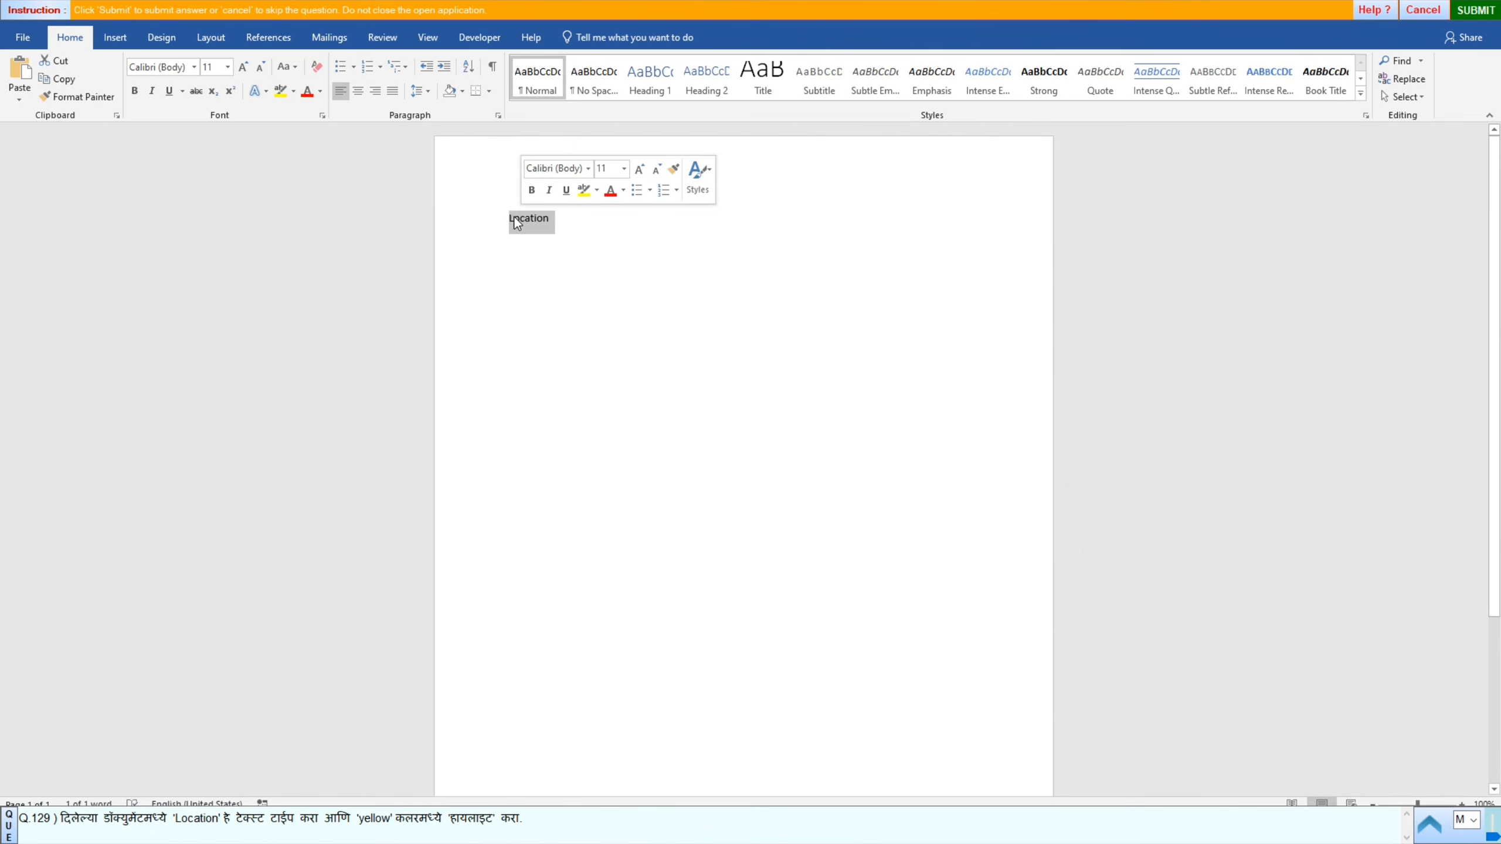
click(516, 222)
double_click(538, 219)
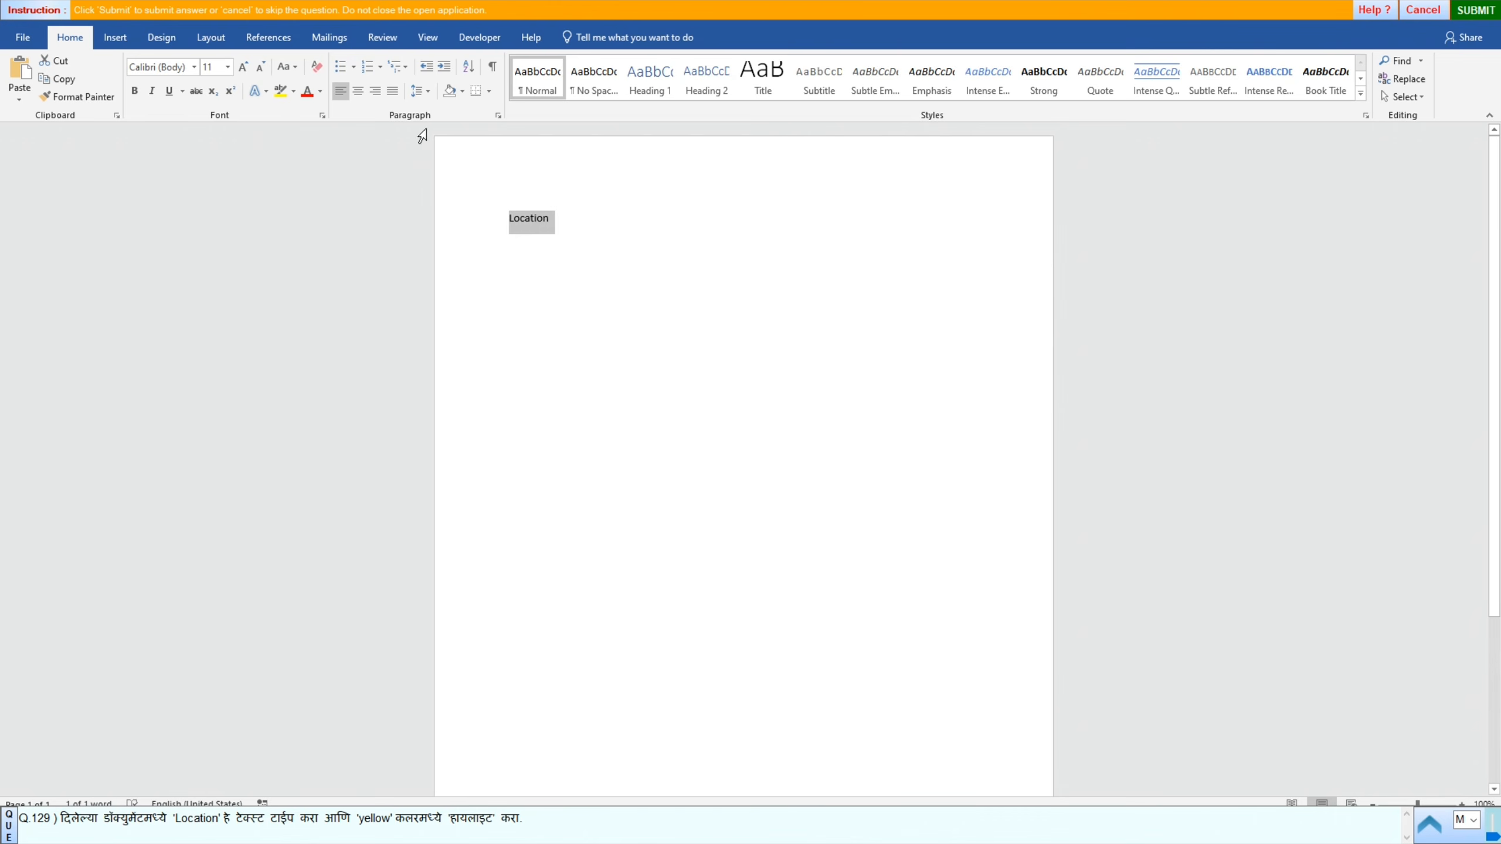
click(294, 91)
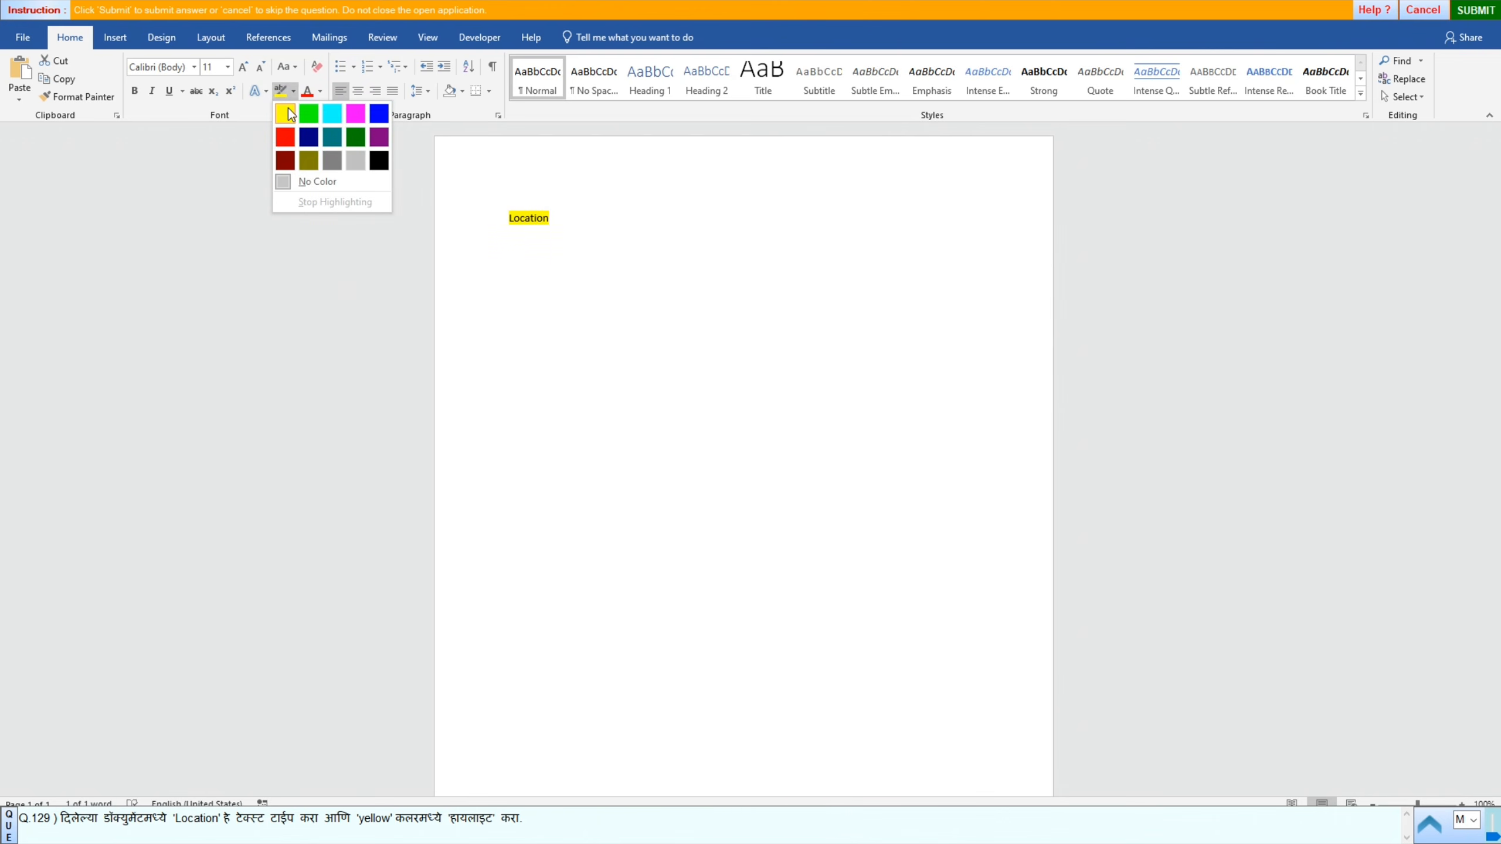
click(289, 110)
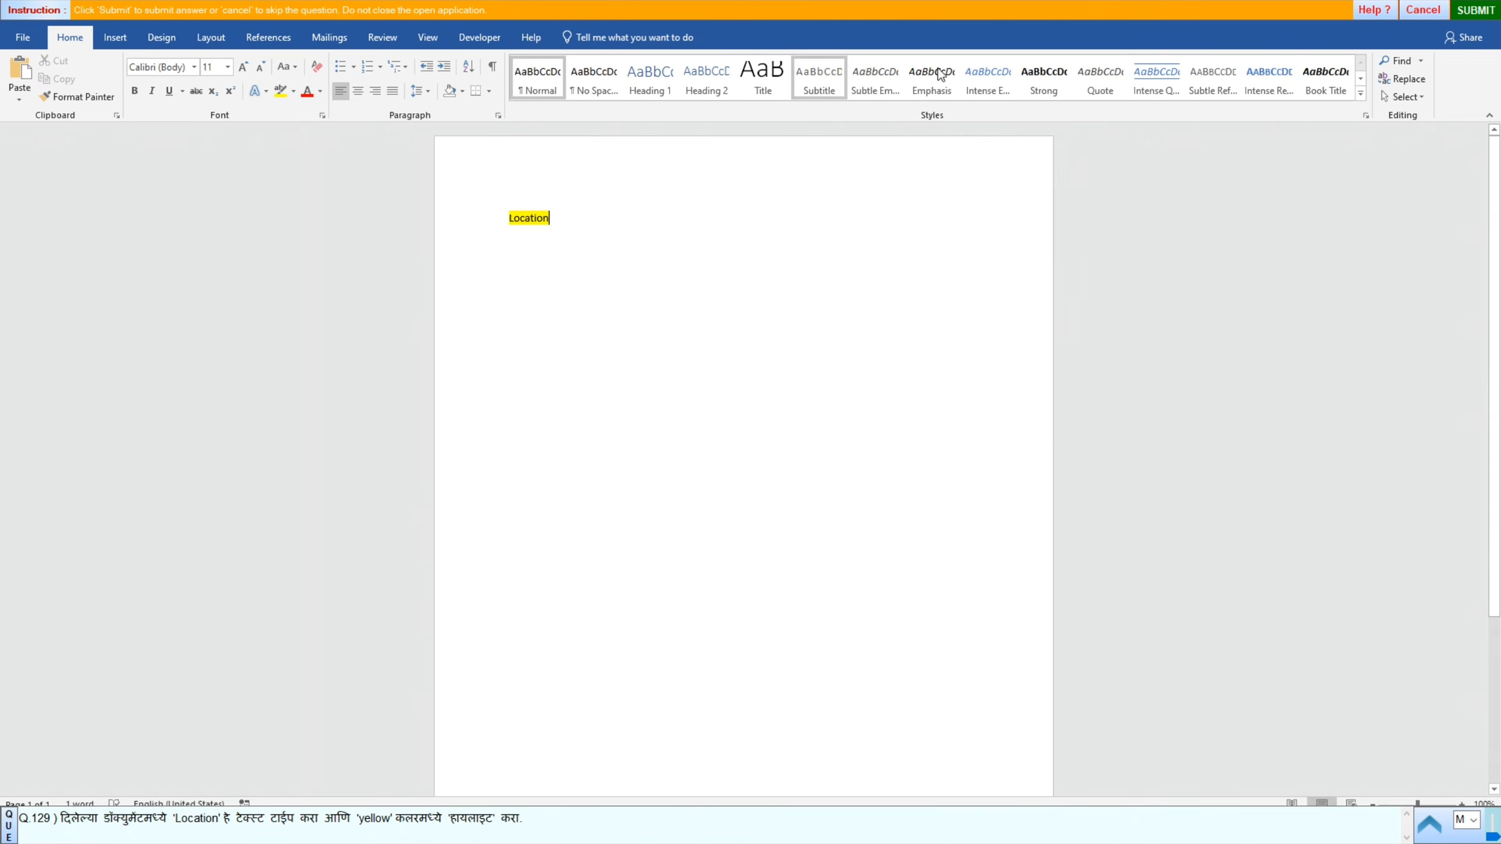
click(1472, 11)
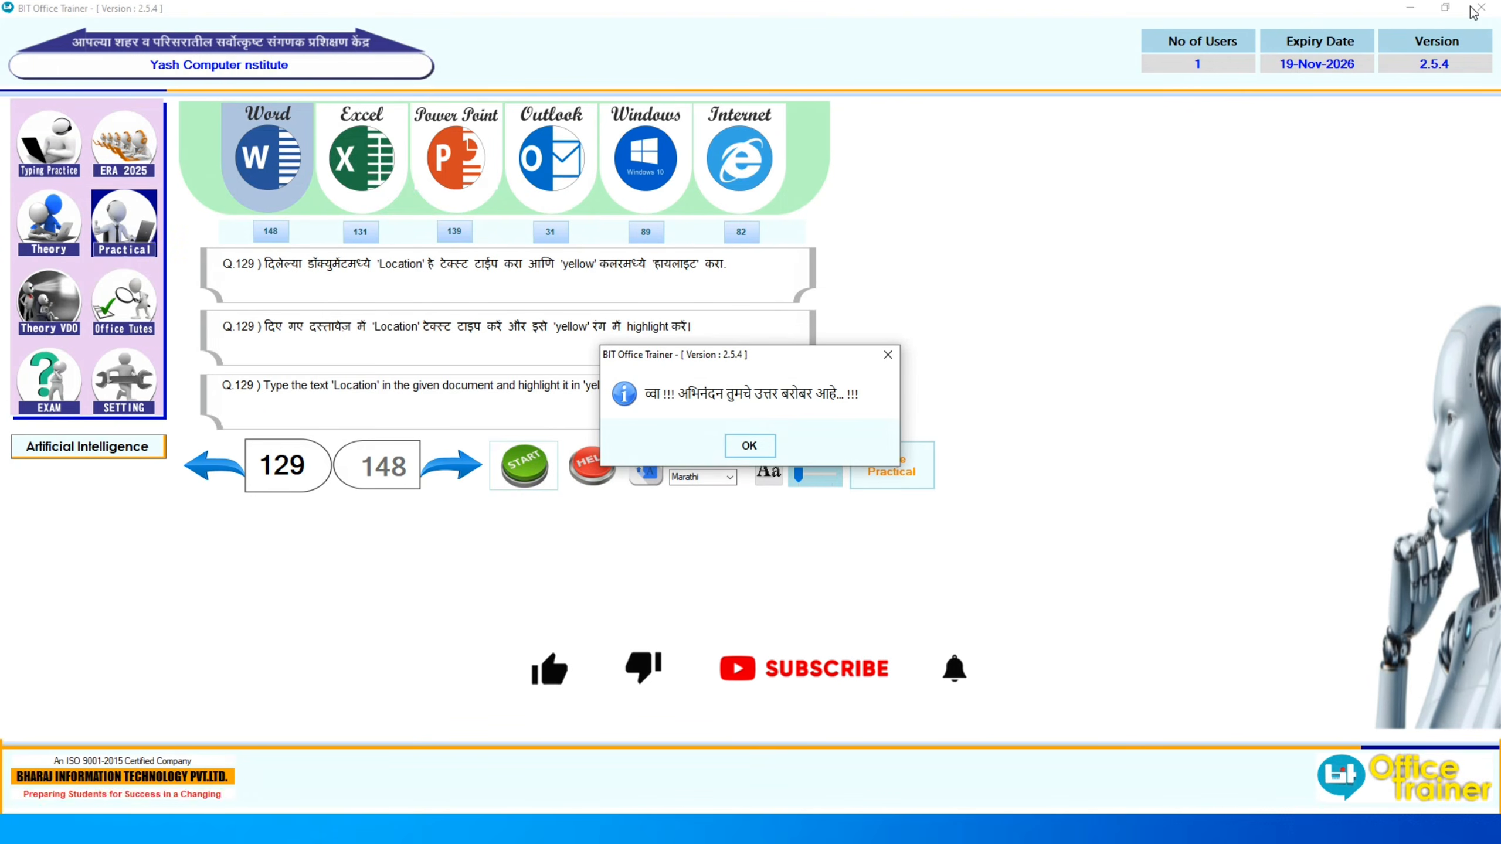
click(748, 448)
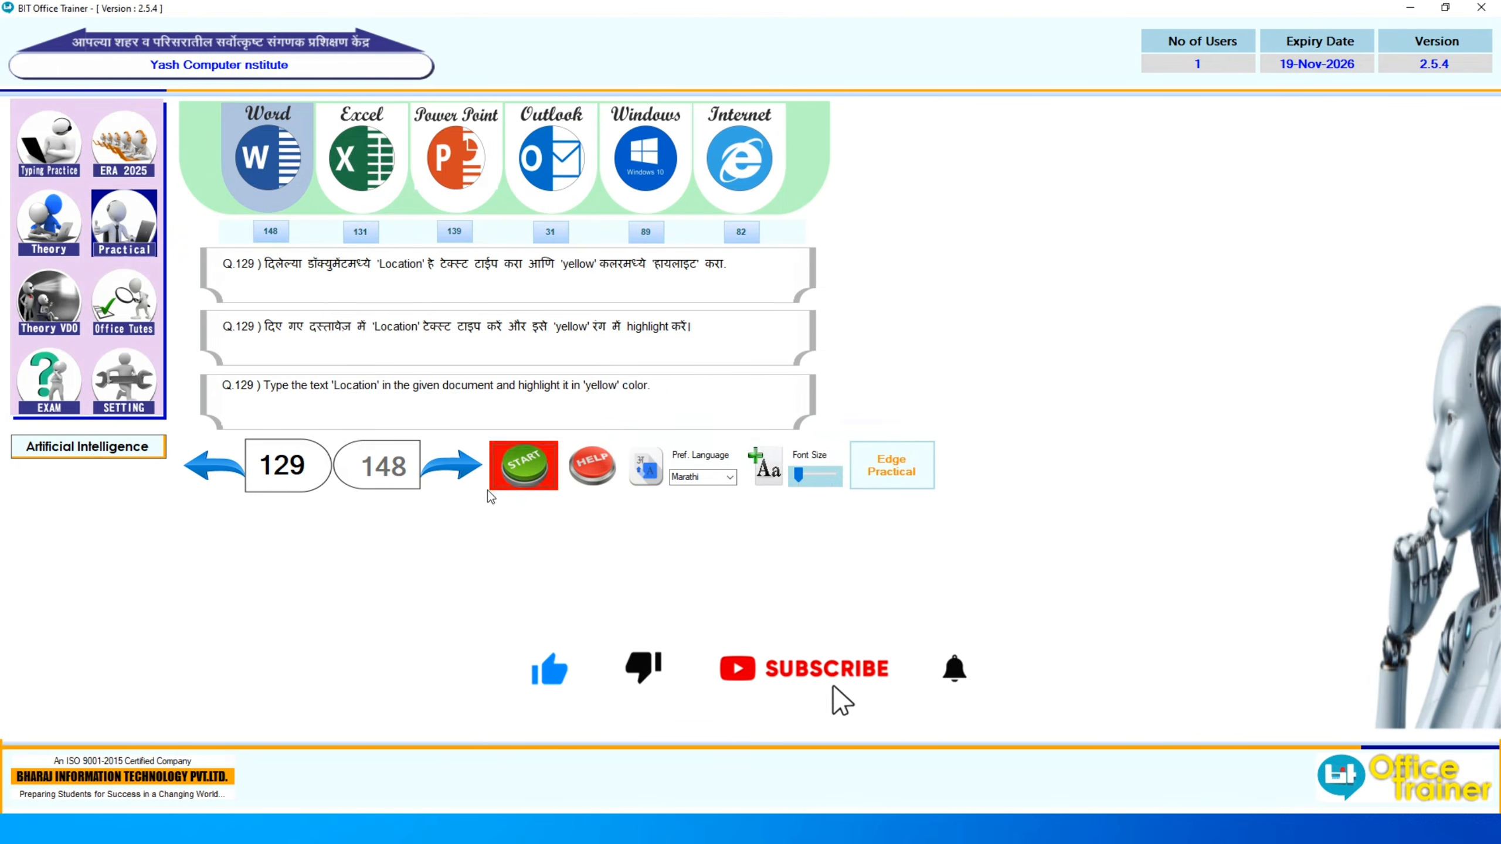
Step: Start question 130 and add the built-in Sideline header to the Investment Management document
click(450, 465)
click(521, 469)
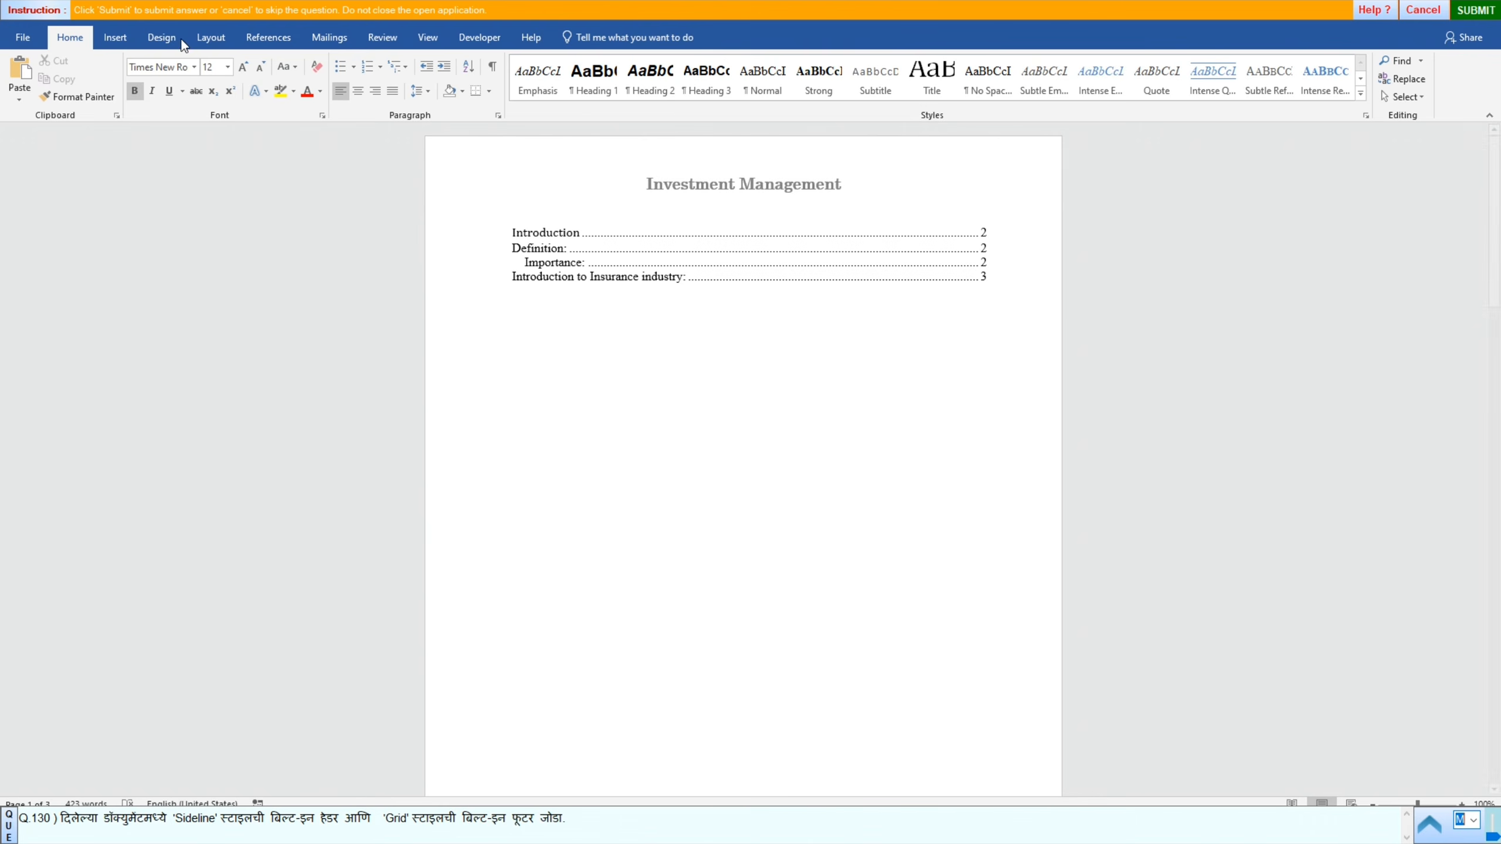
click(115, 39)
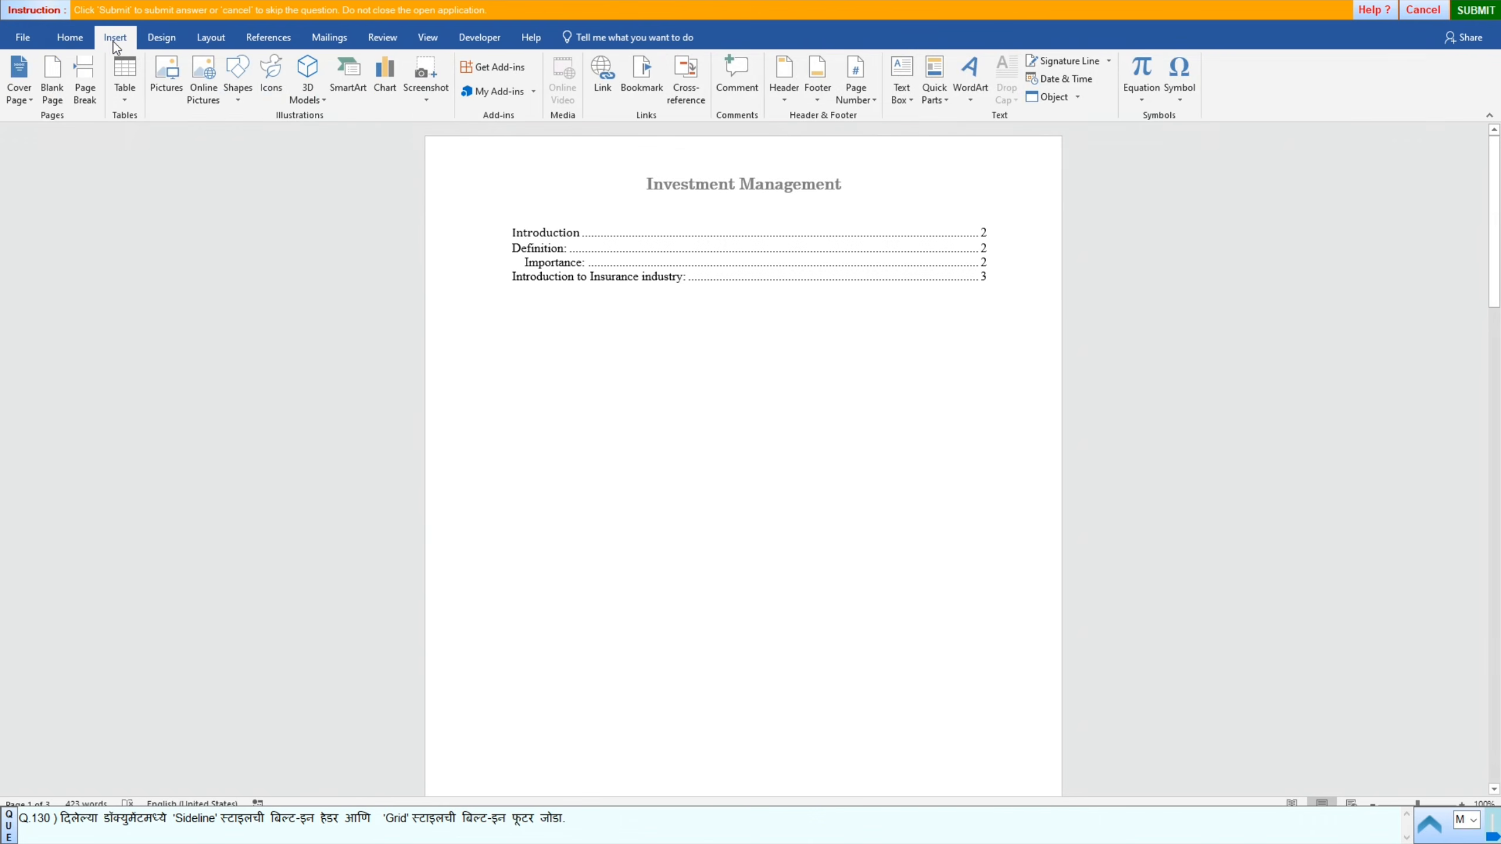
click(784, 95)
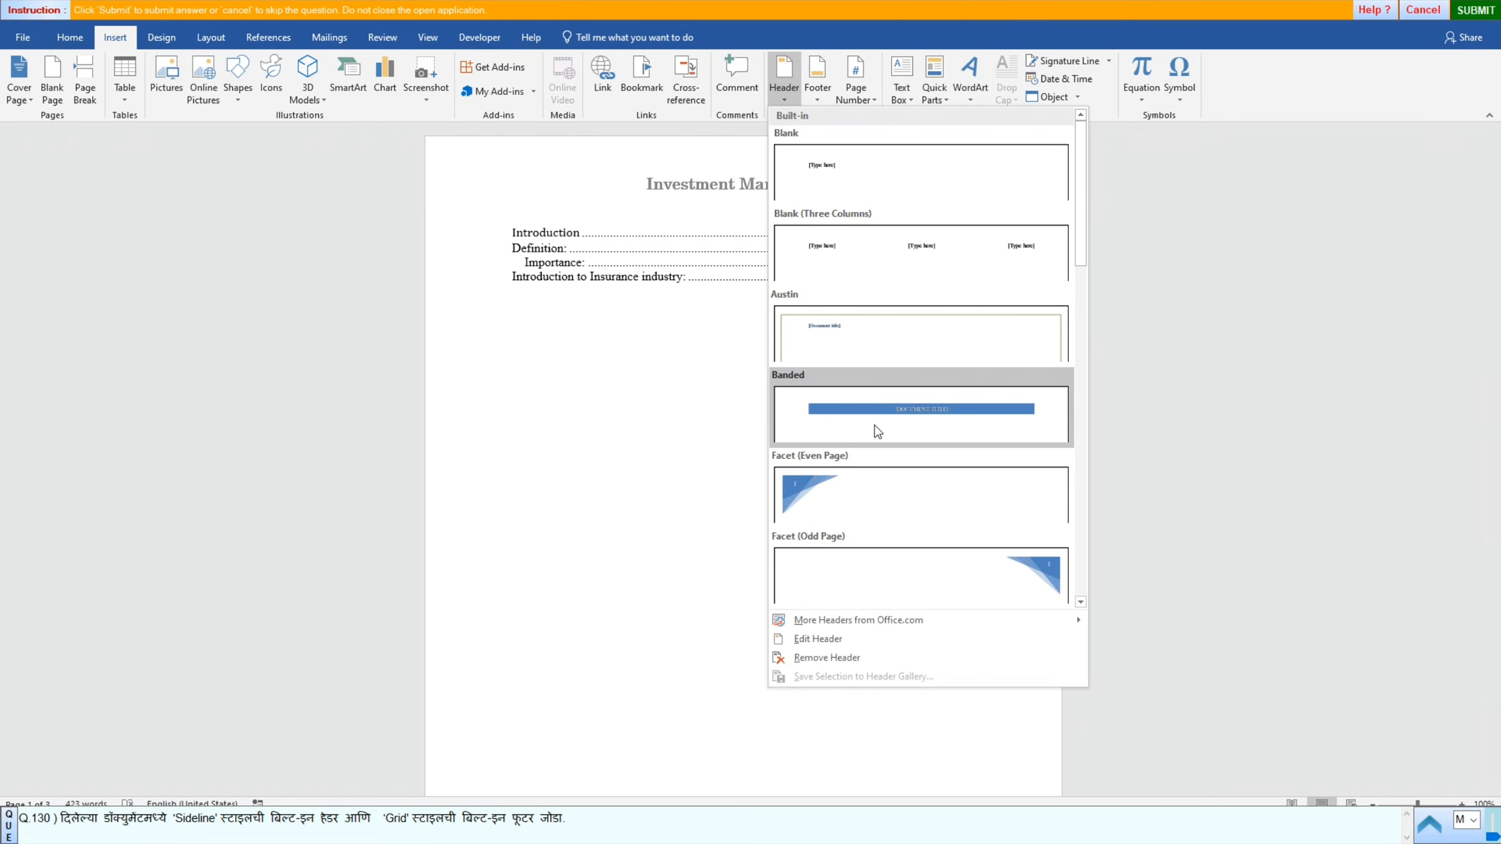
scroll(875, 425, down, 3)
scroll(872, 451, down, 3)
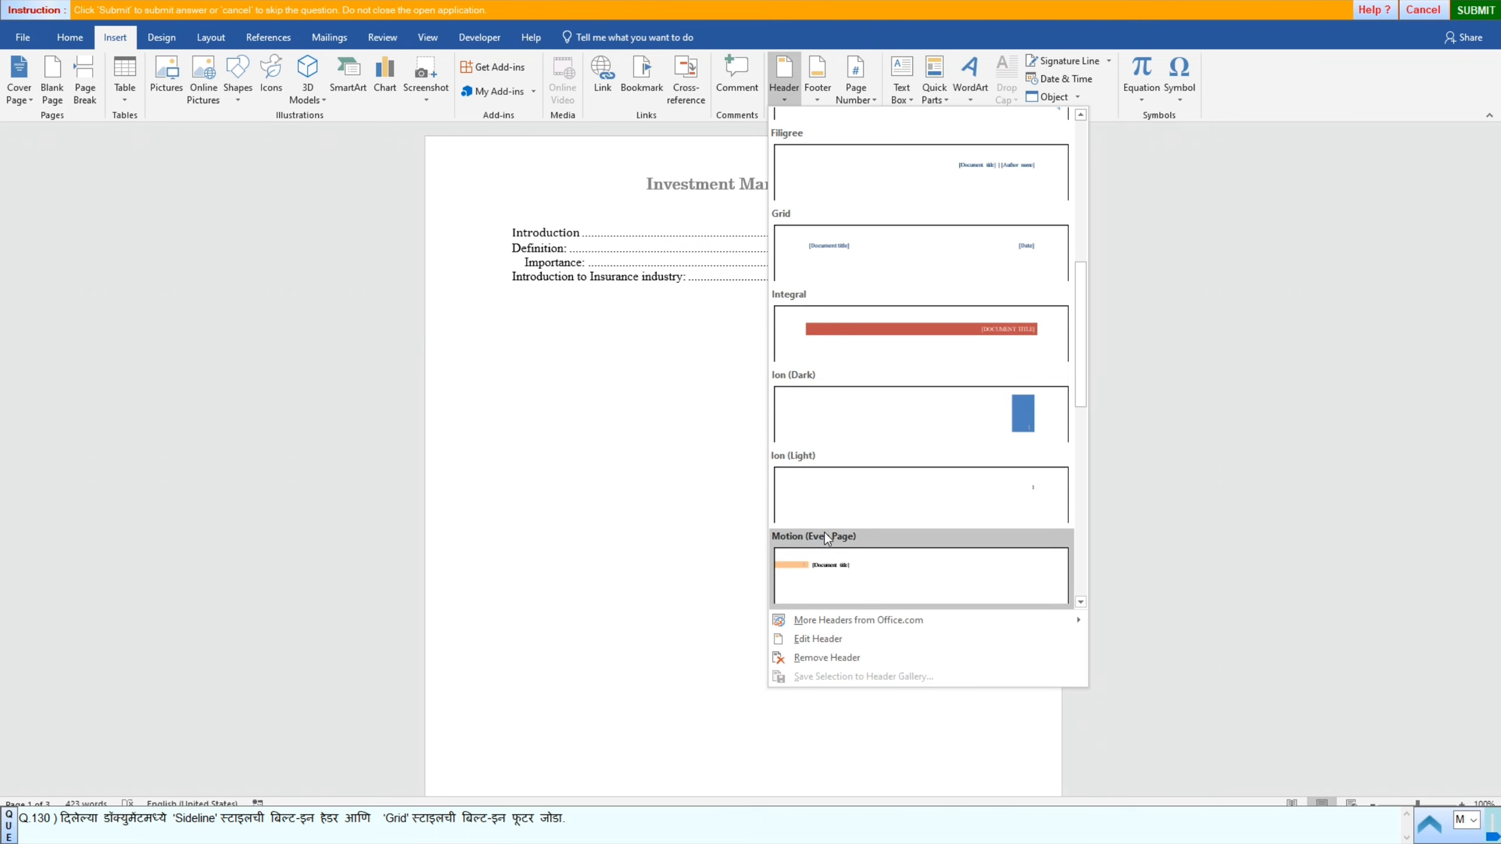
scroll(825, 530, down, 3)
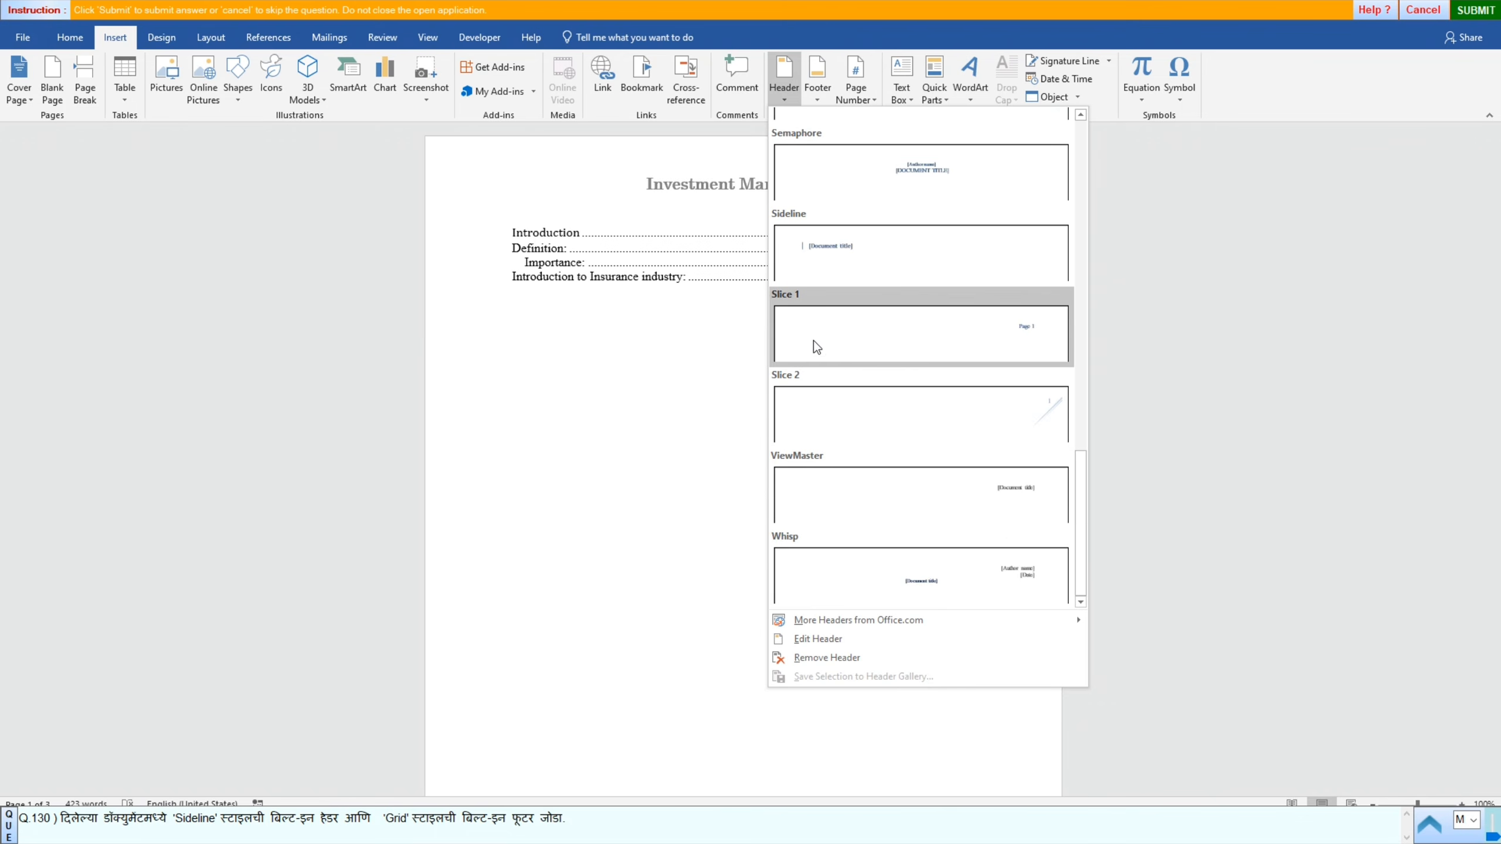
click(827, 252)
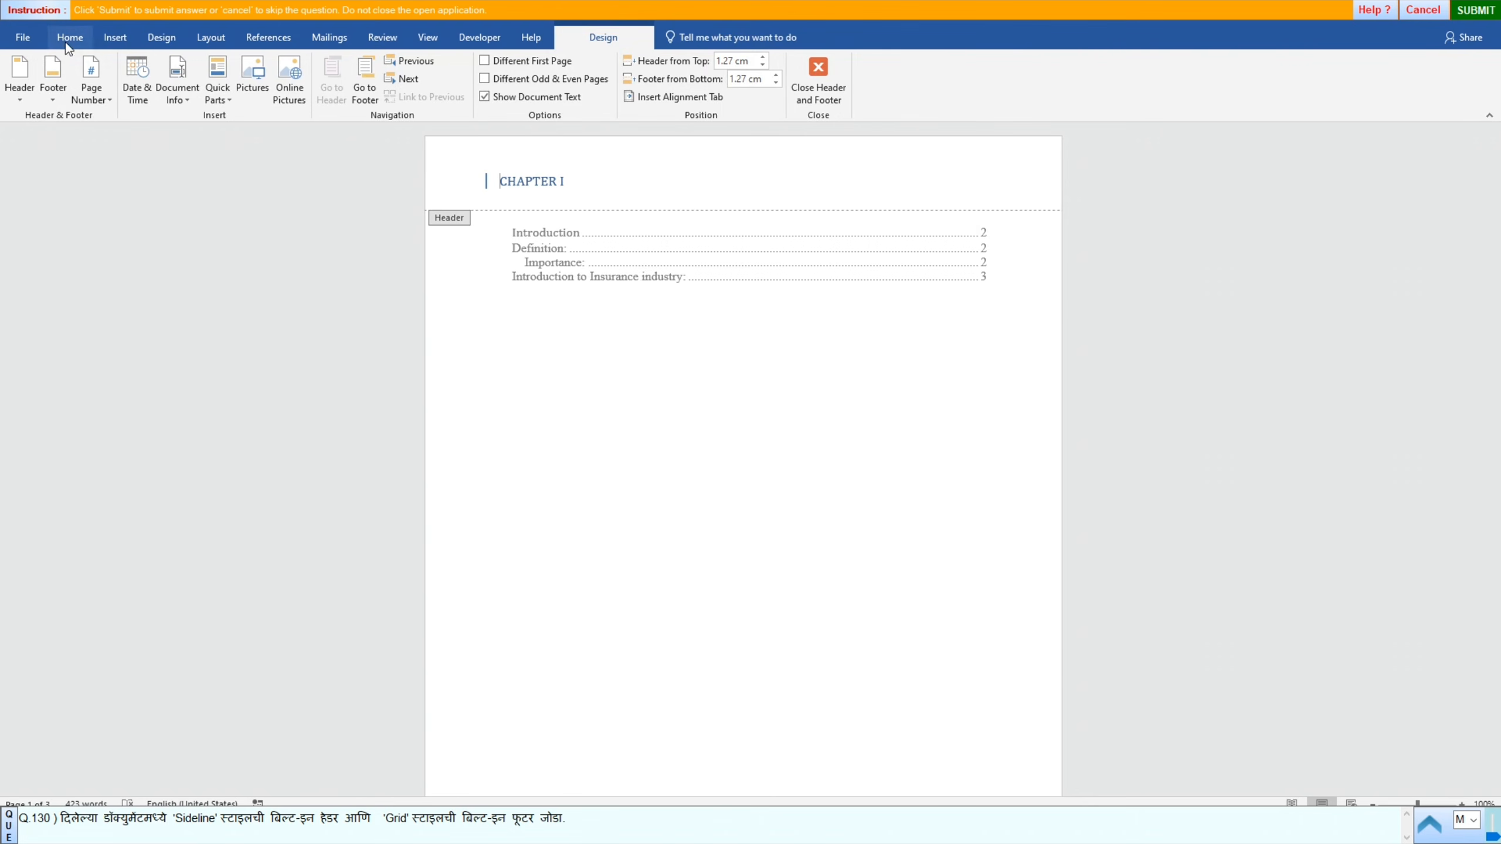
Step: Add the built-in Grid footer to the document and submit the answer to question 130
click(99, 38)
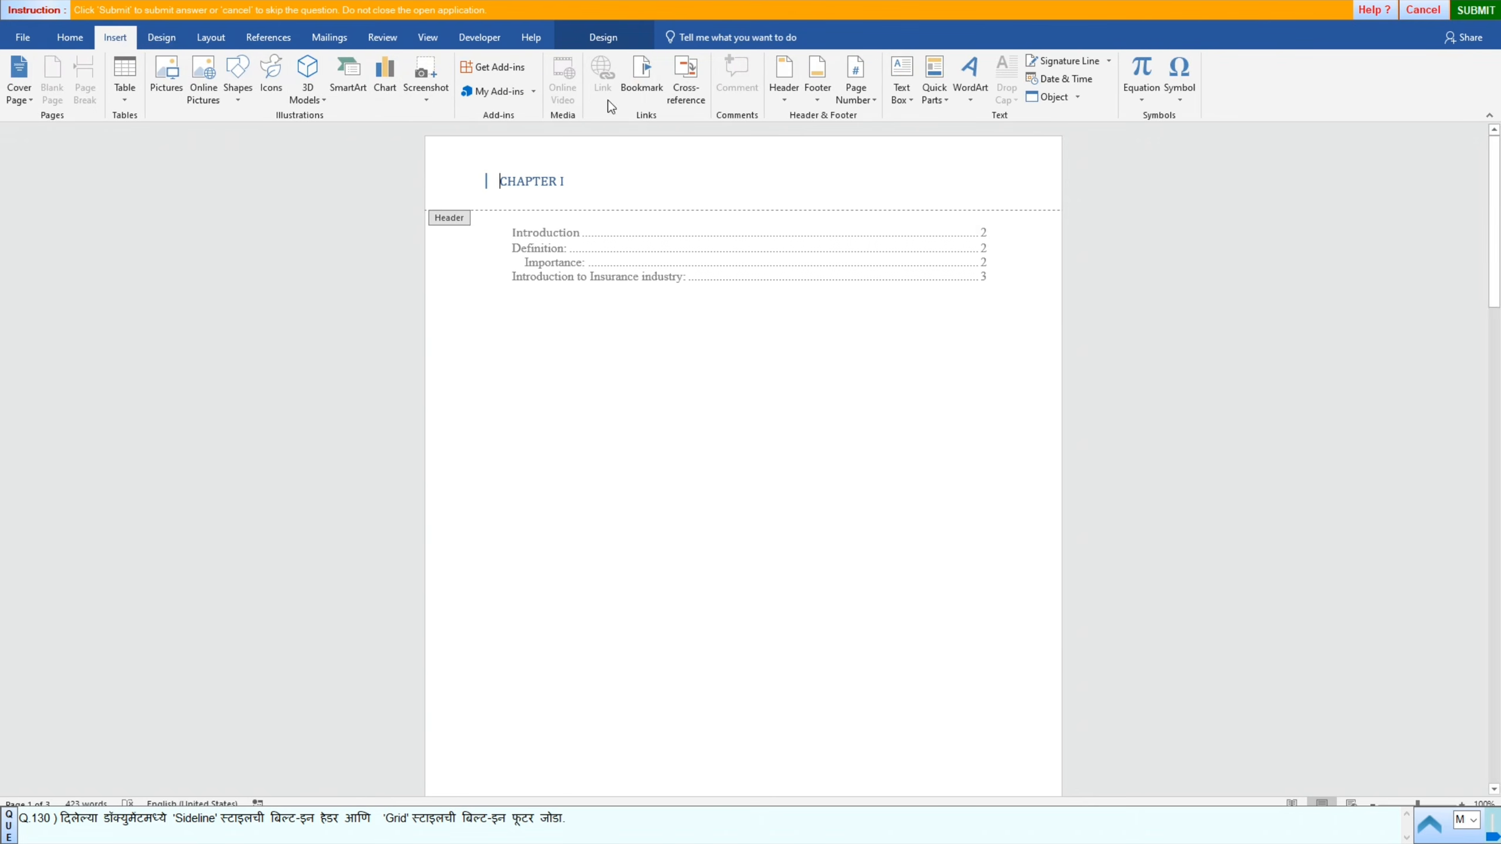
click(814, 101)
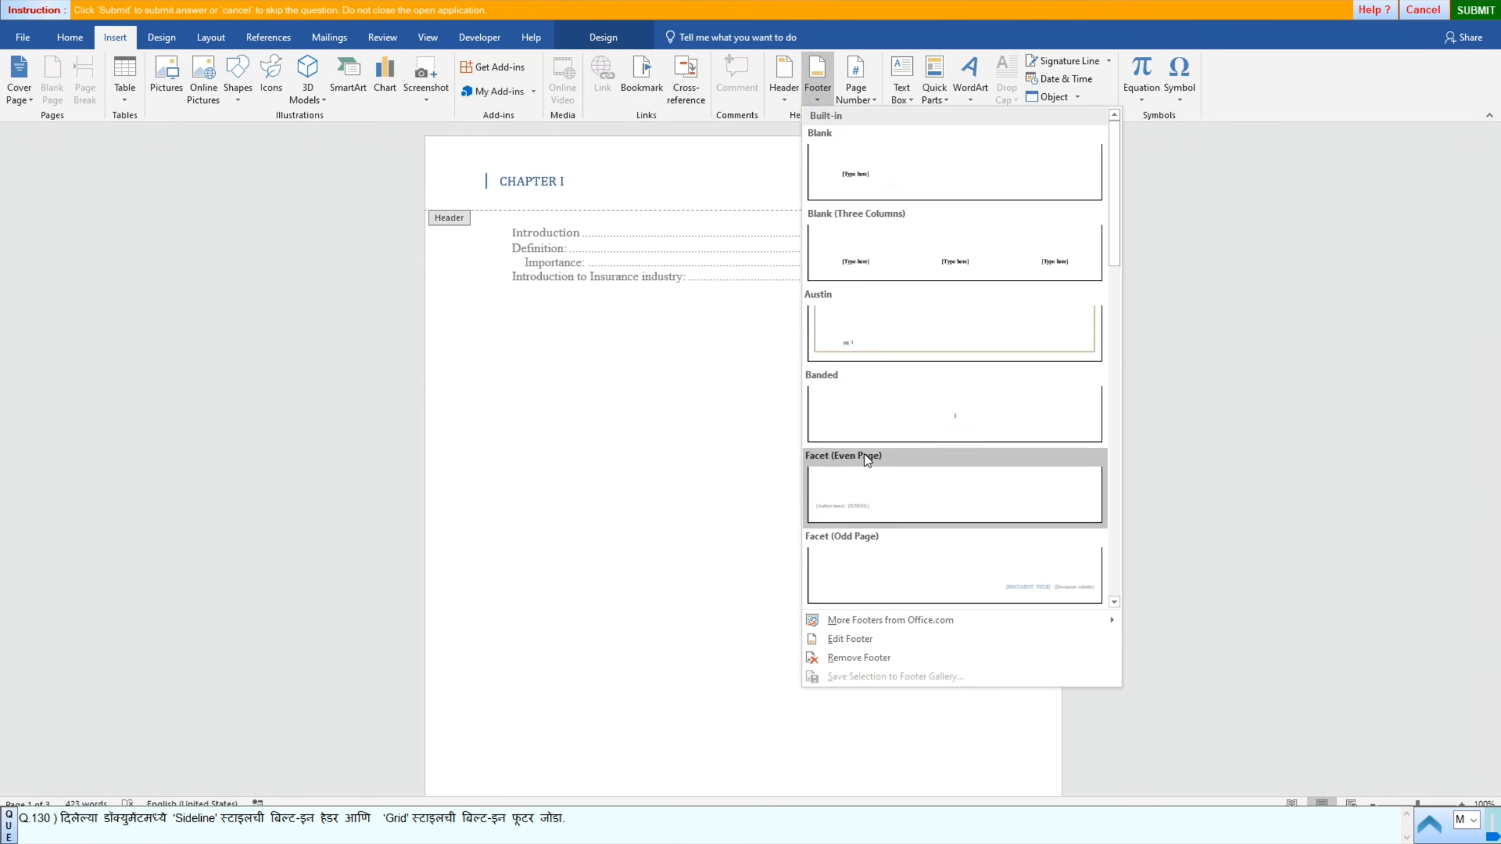
scroll(867, 460, down, 5)
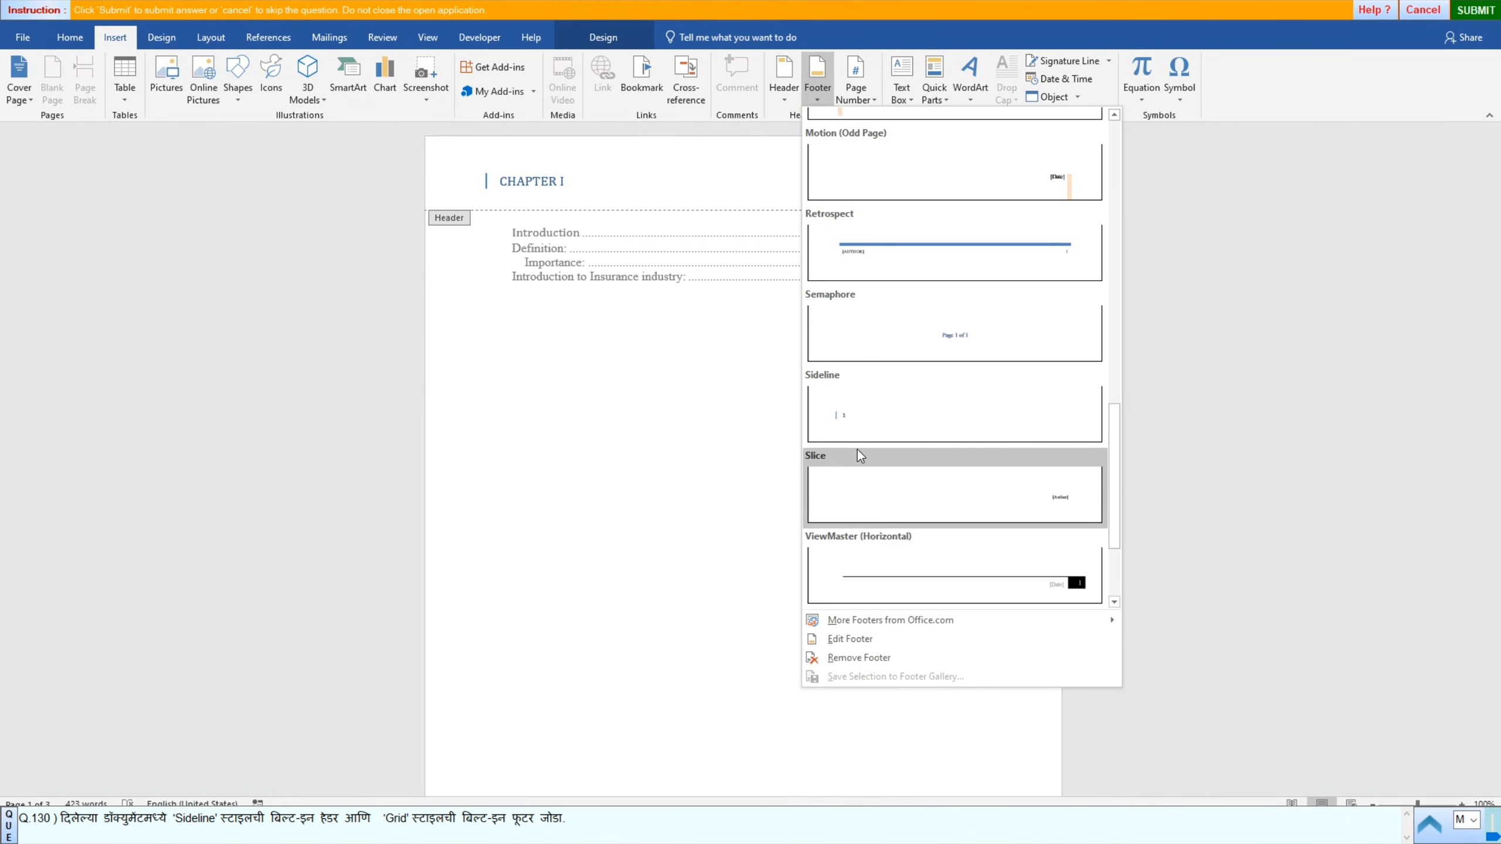
scroll(827, 372, down, 2)
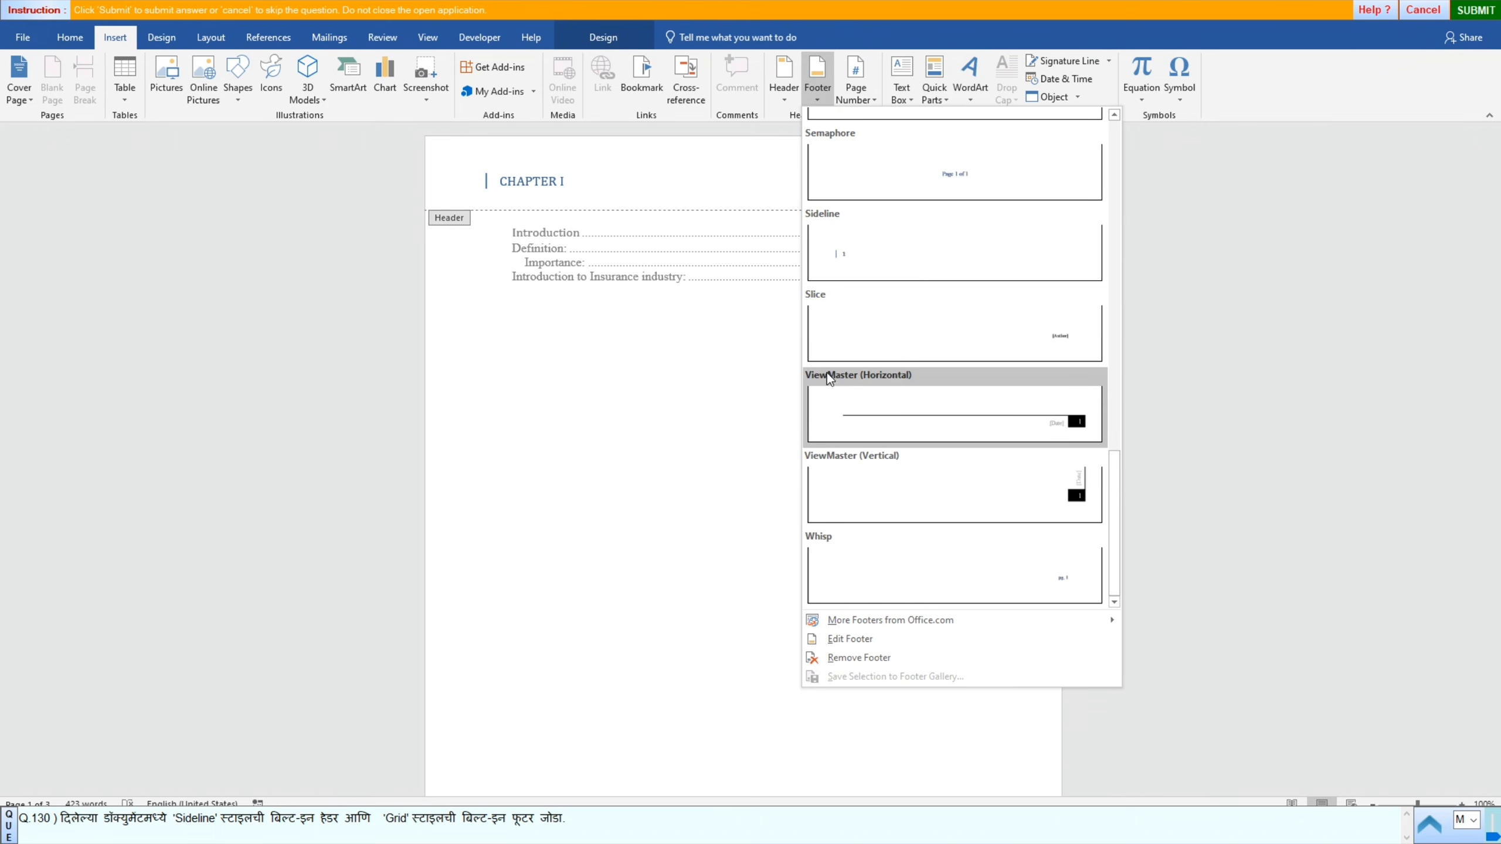
scroll(839, 441, up, 6)
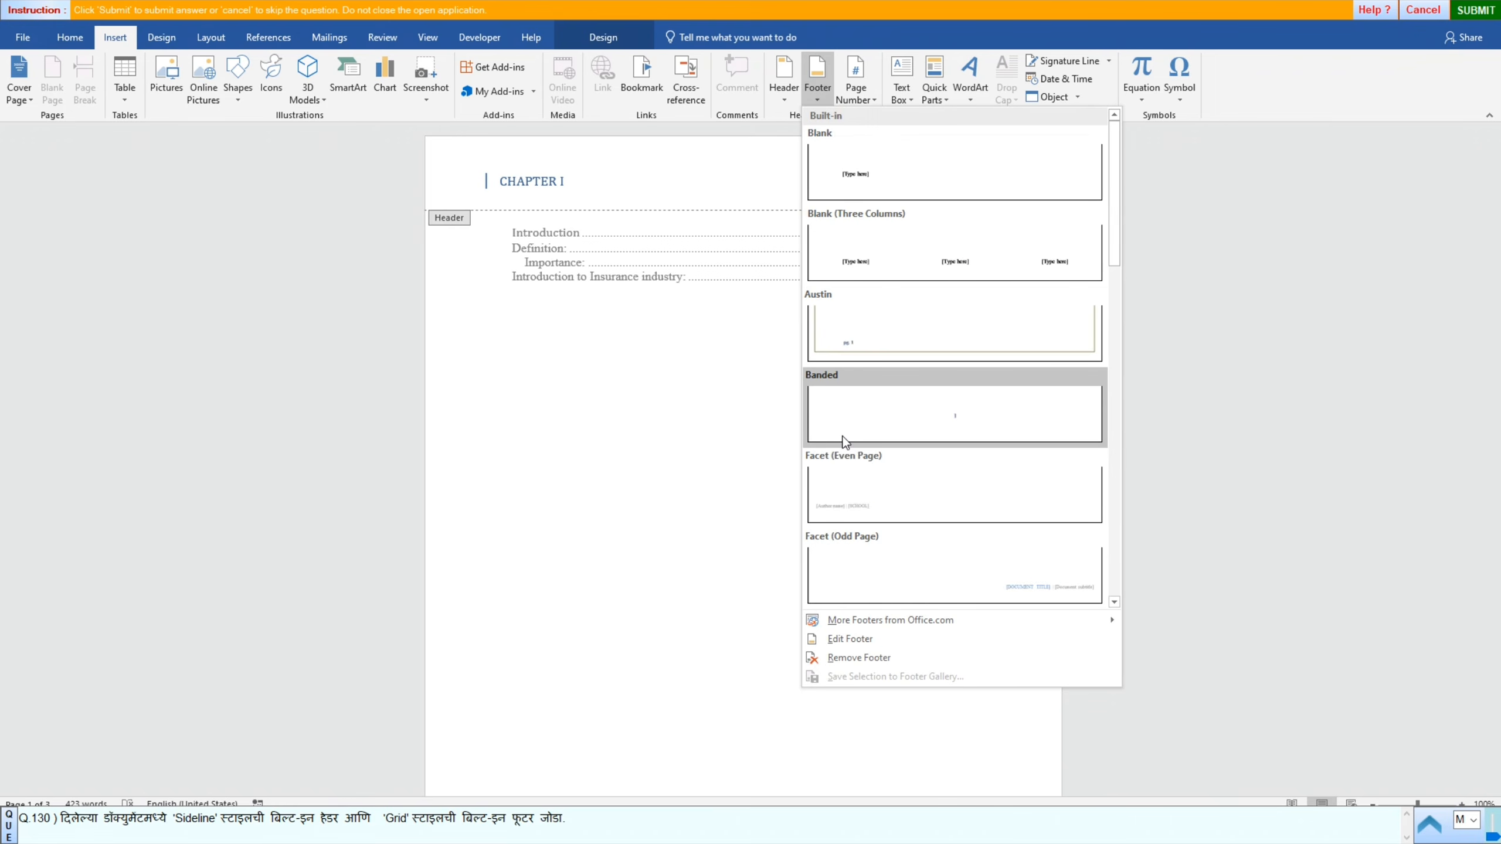
scroll(838, 225, down, 5)
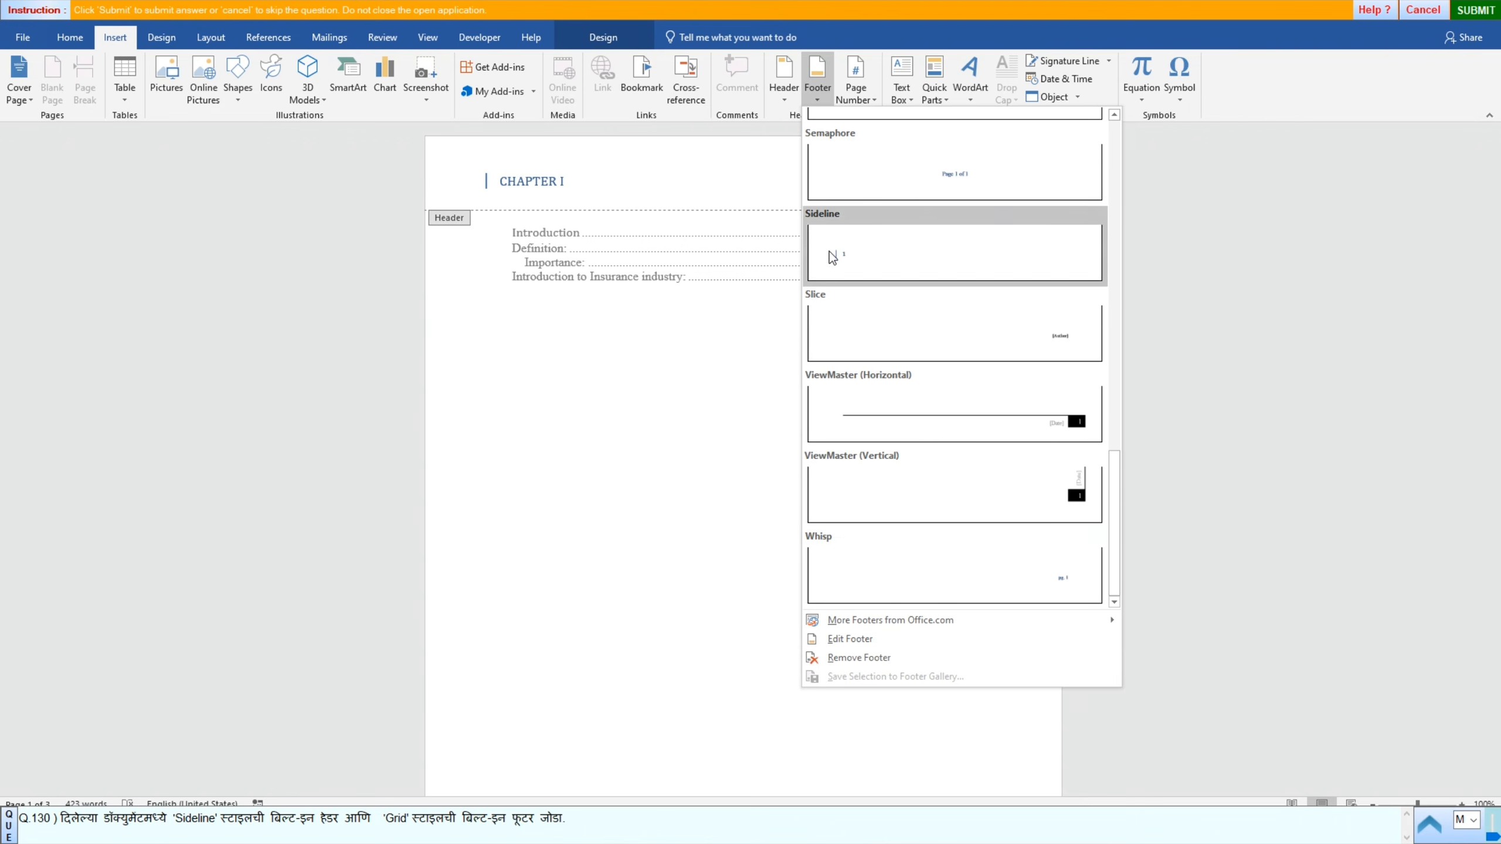
scroll(858, 263, up, 2)
scroll(859, 265, up, 5)
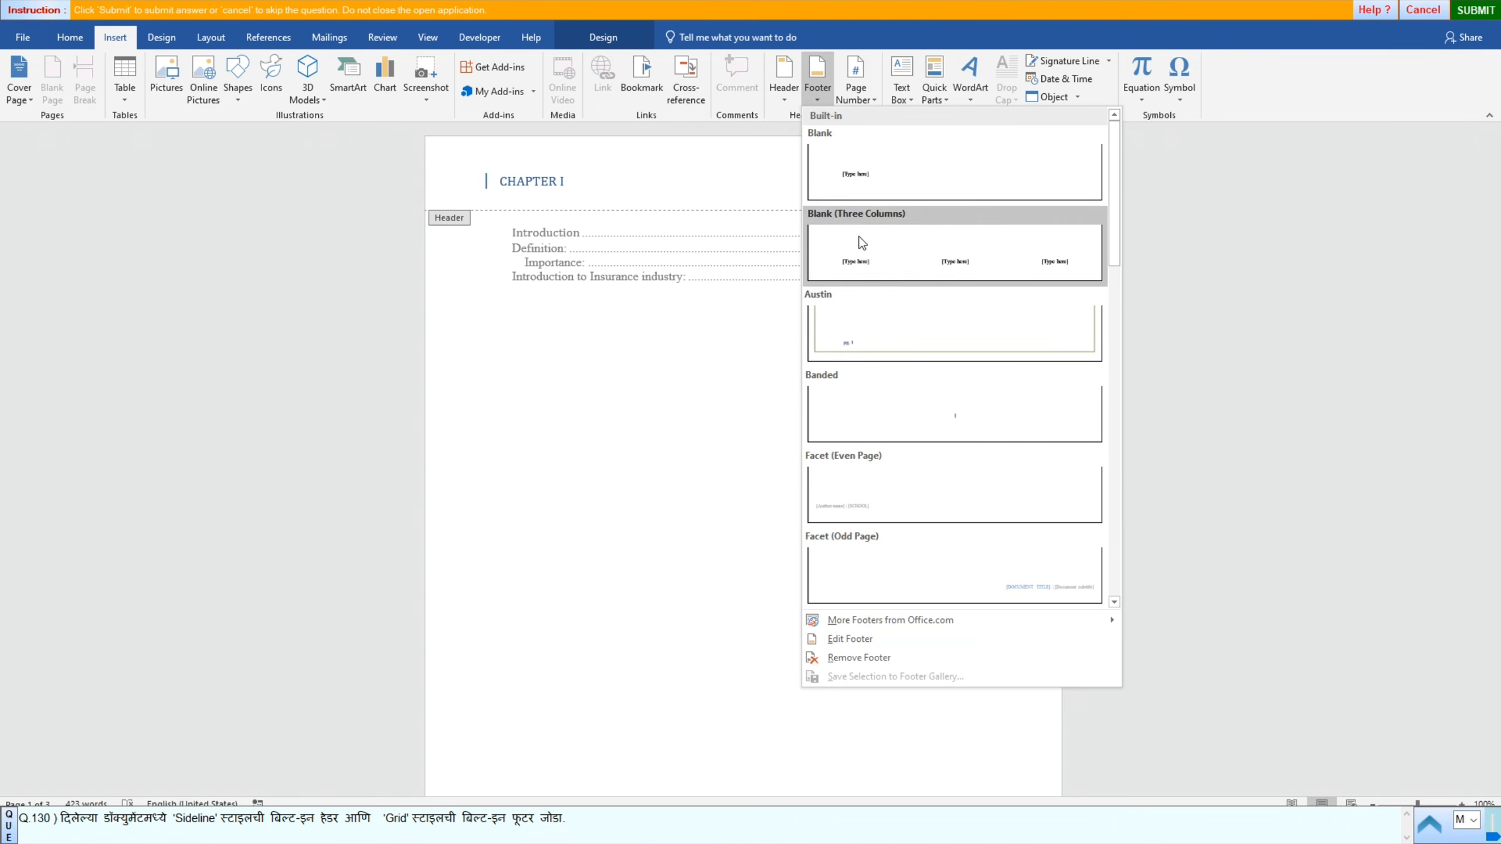
scroll(857, 355, down, 3)
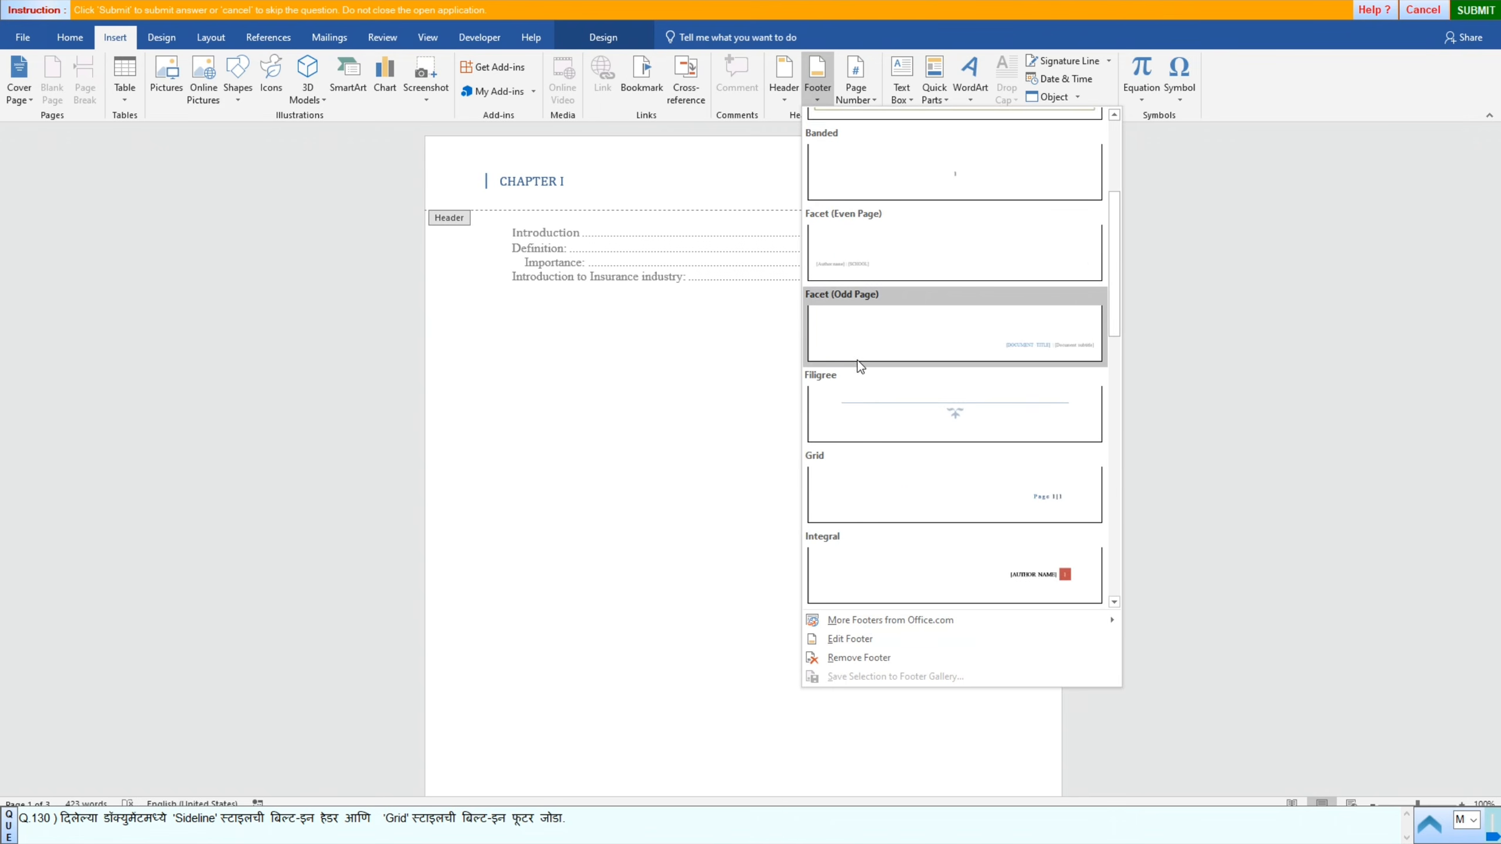
click(838, 473)
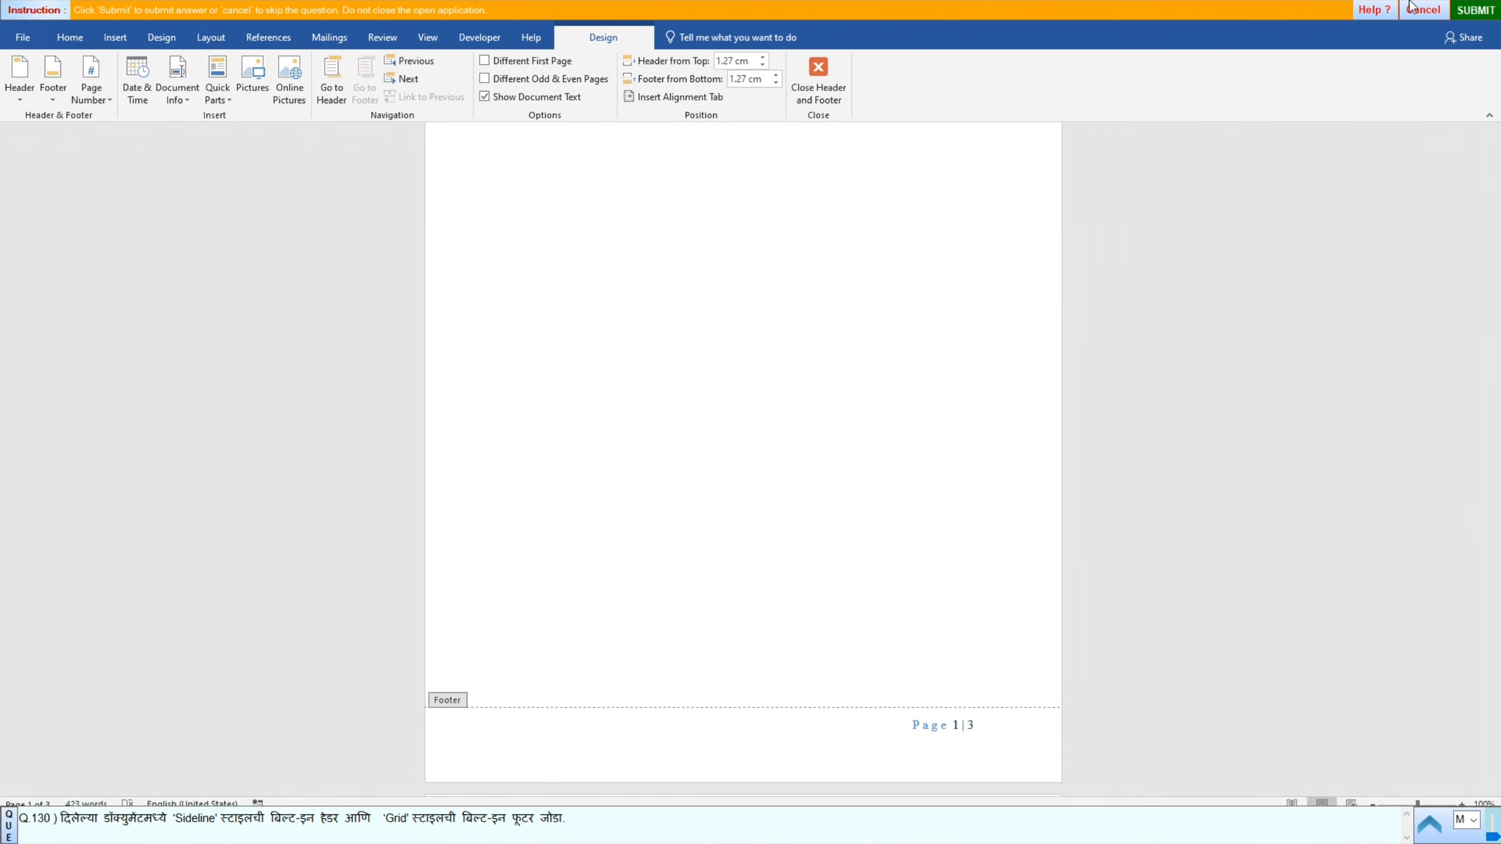
click(1478, 11)
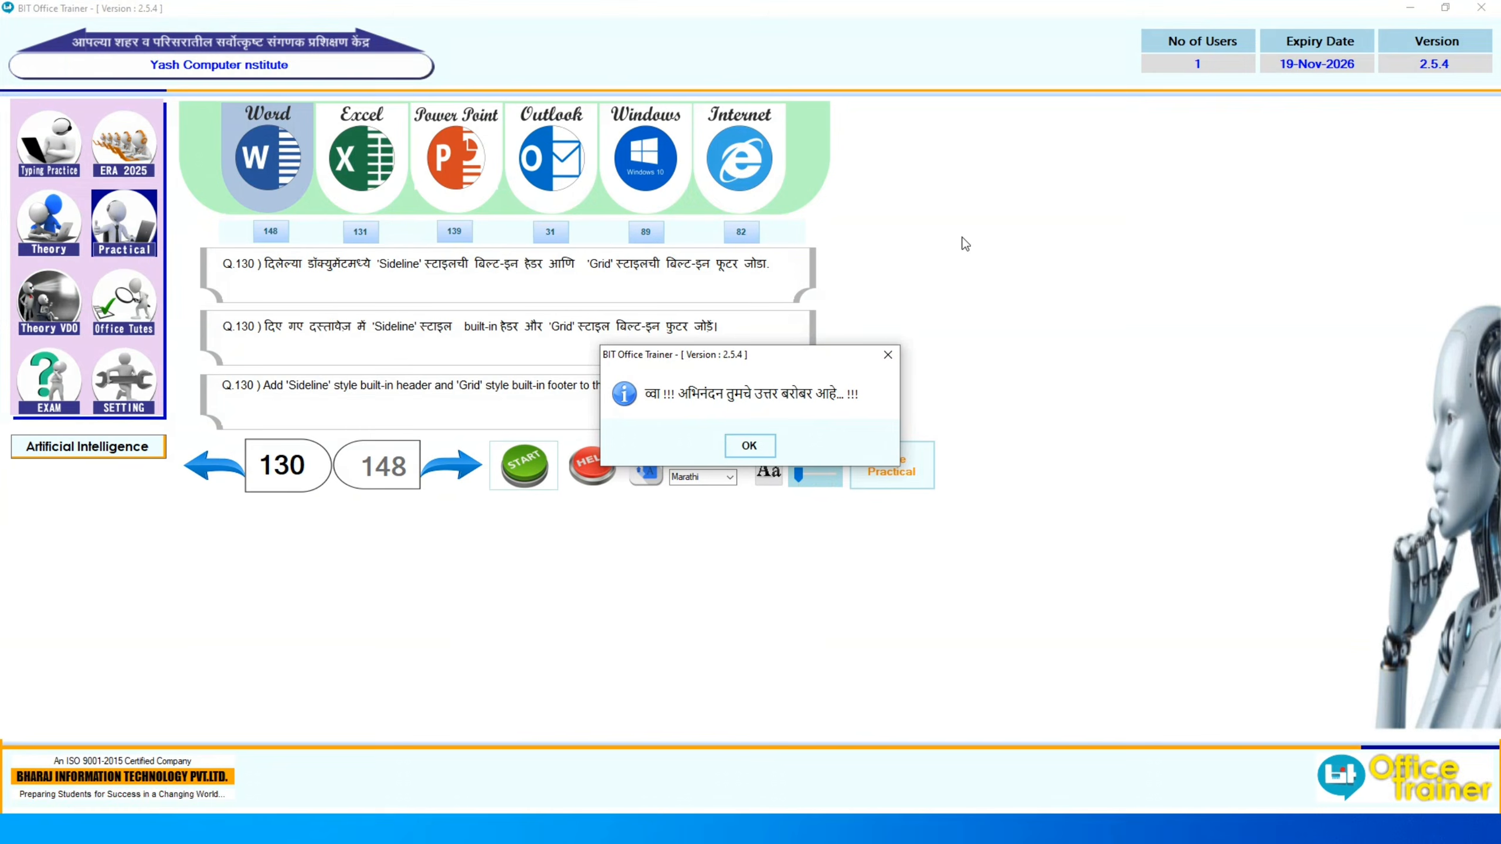
click(747, 441)
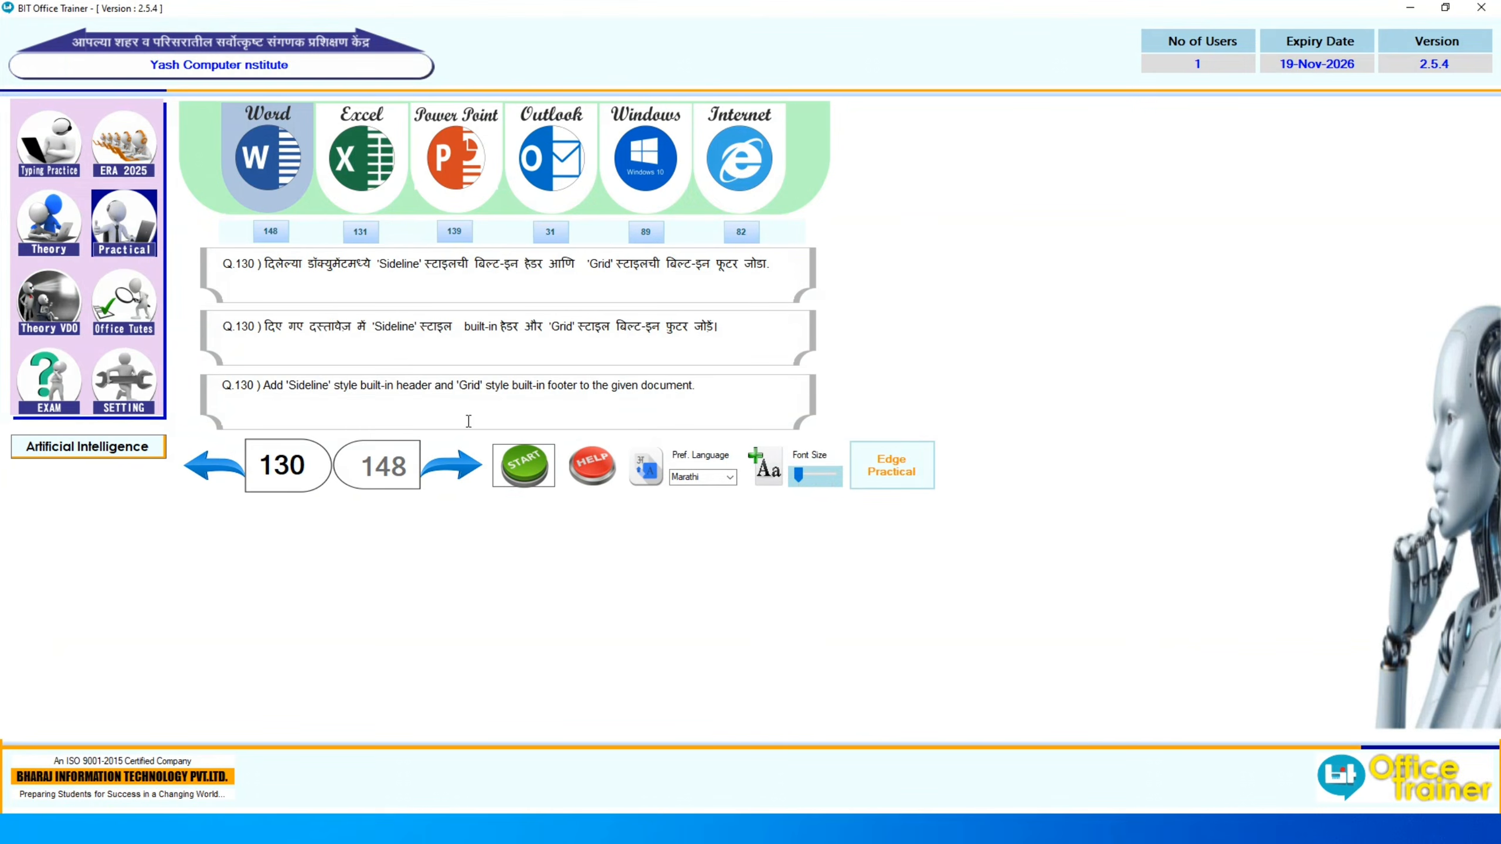
Step: For question 131, apply the Emboss font effect to the whole third sentence and submit the answer
click(474, 469)
click(522, 468)
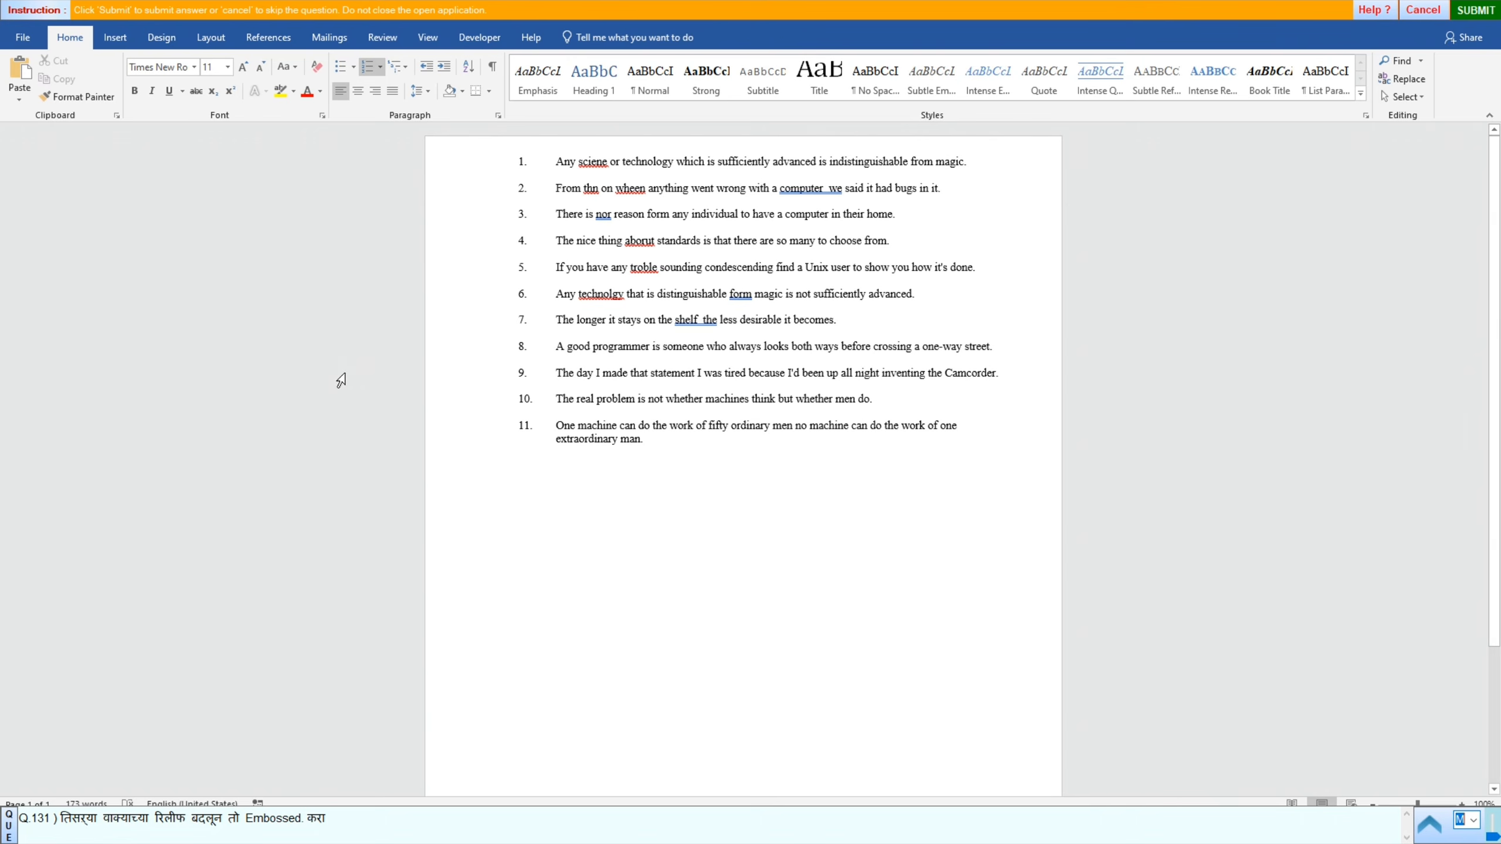
click(463, 220)
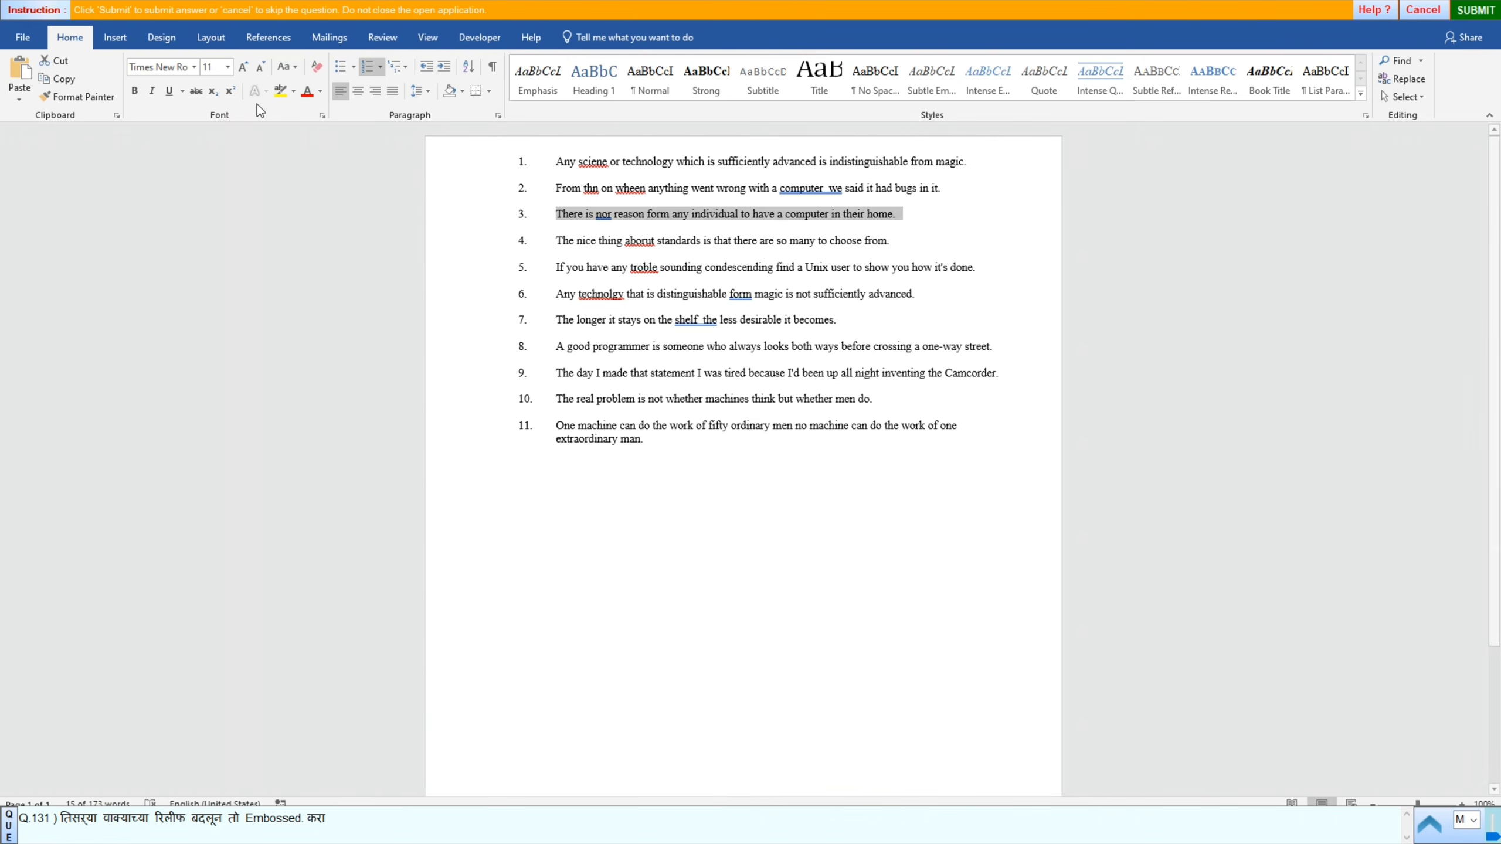
click(321, 116)
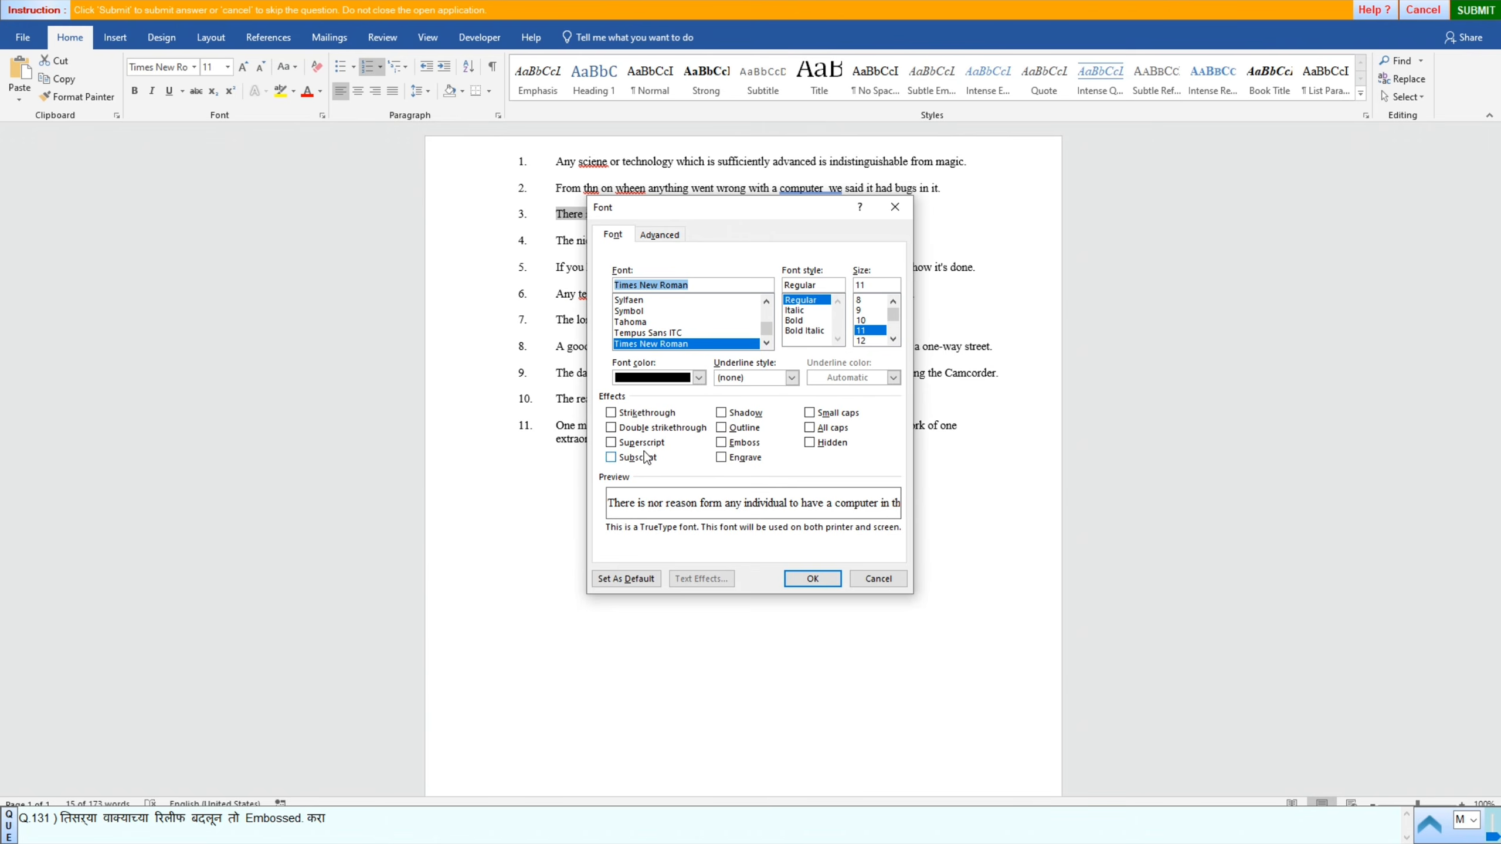
click(724, 442)
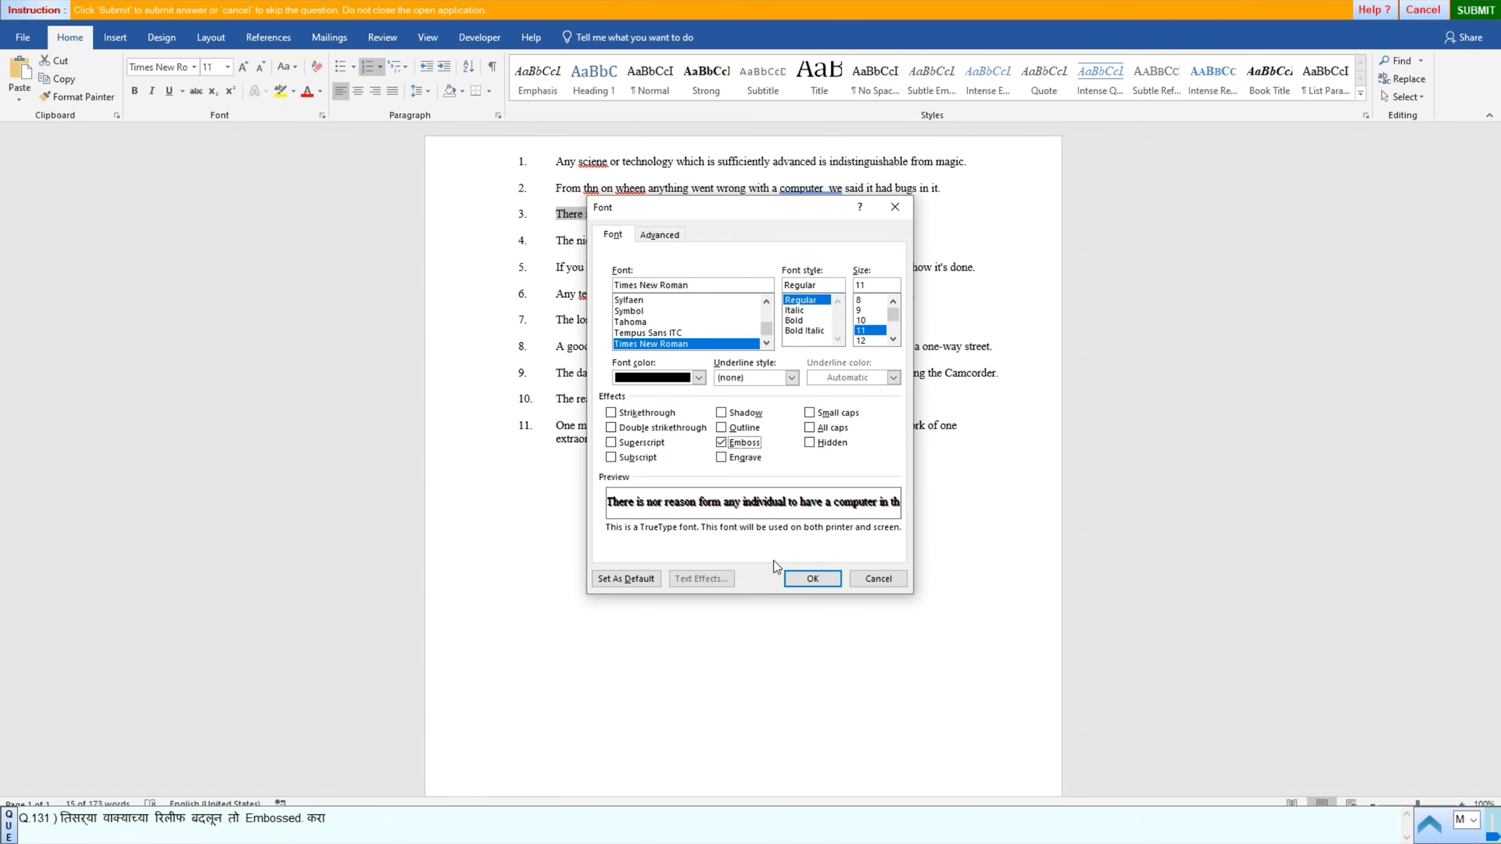
click(818, 577)
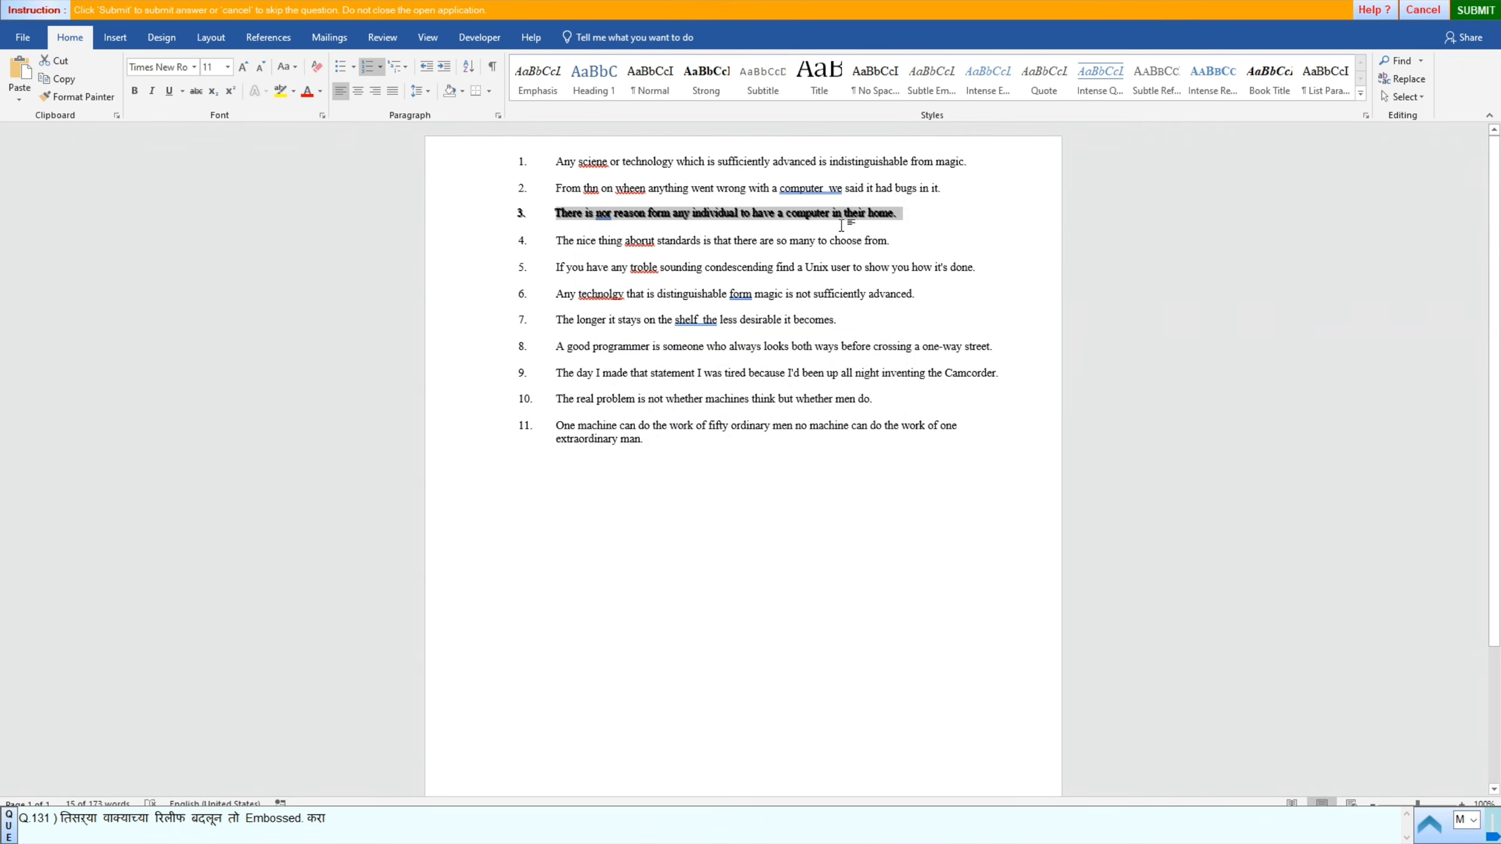
click(1475, 10)
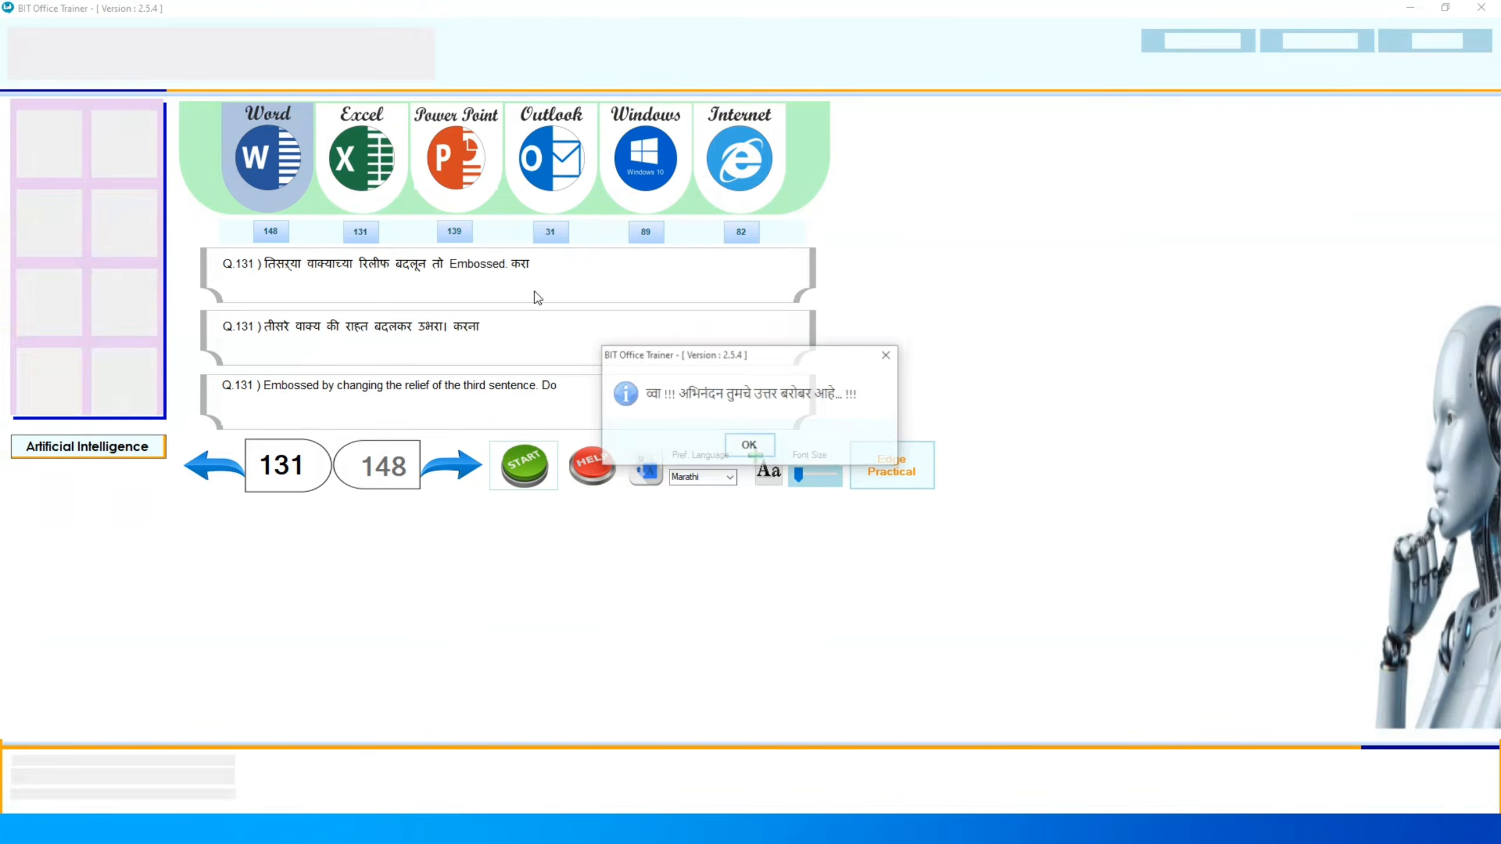
Step: Start question 132 and open the custom watermark settings for the Solar System document
click(748, 445)
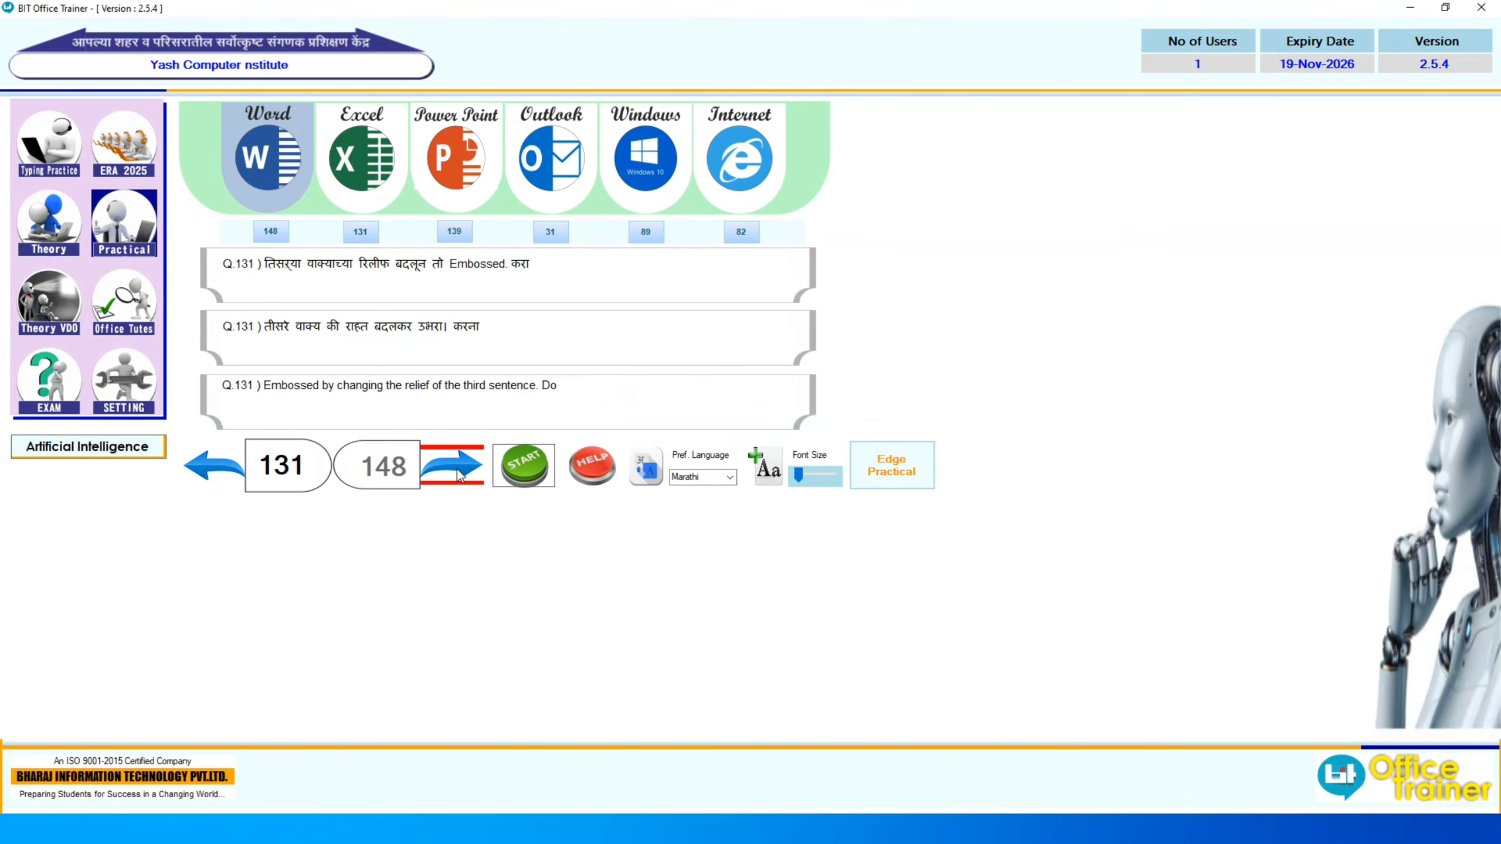
click(460, 475)
click(522, 460)
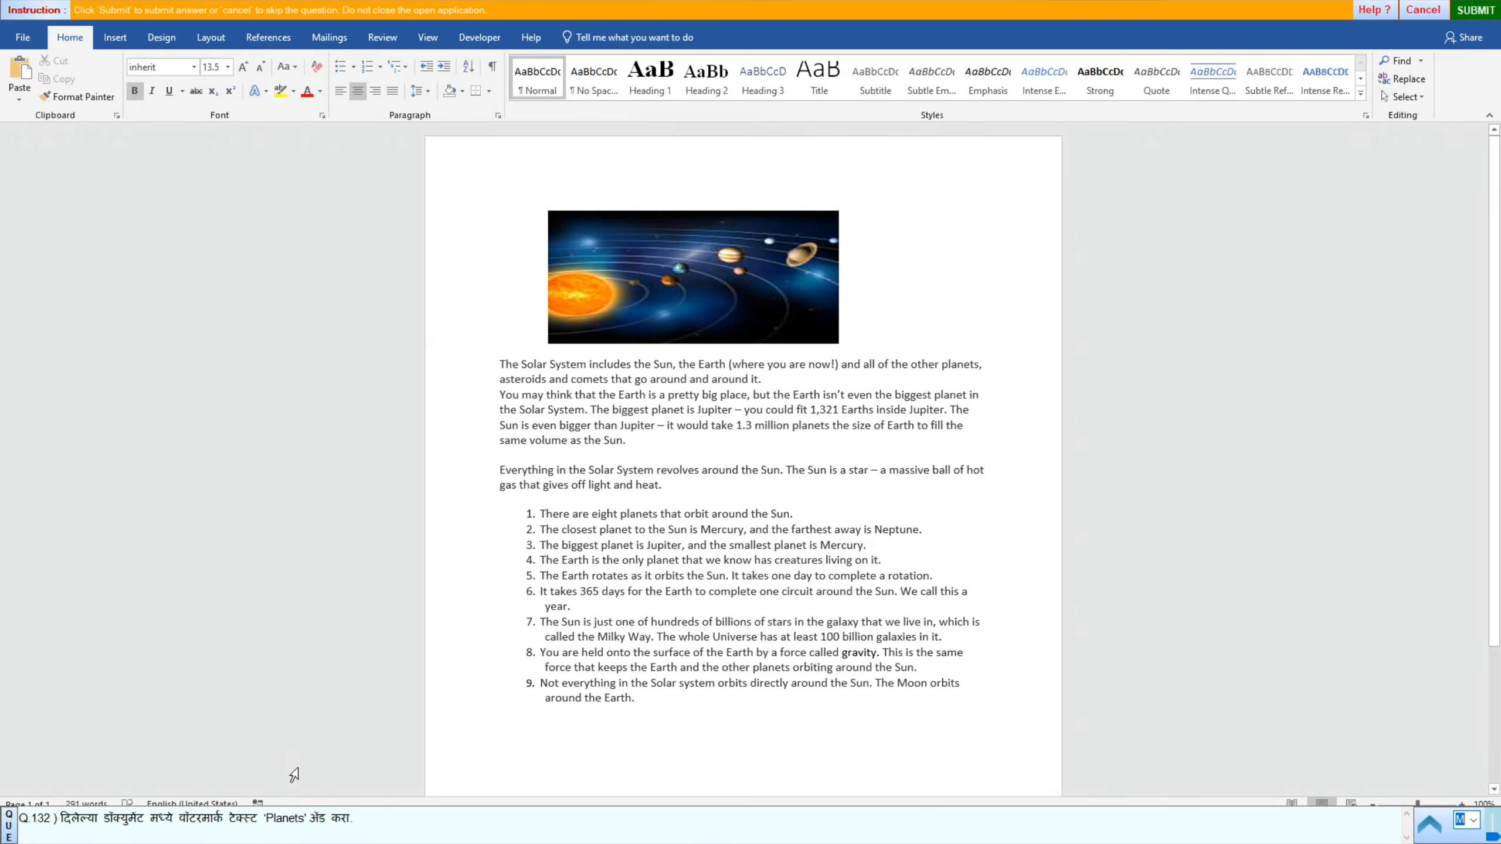
click(167, 38)
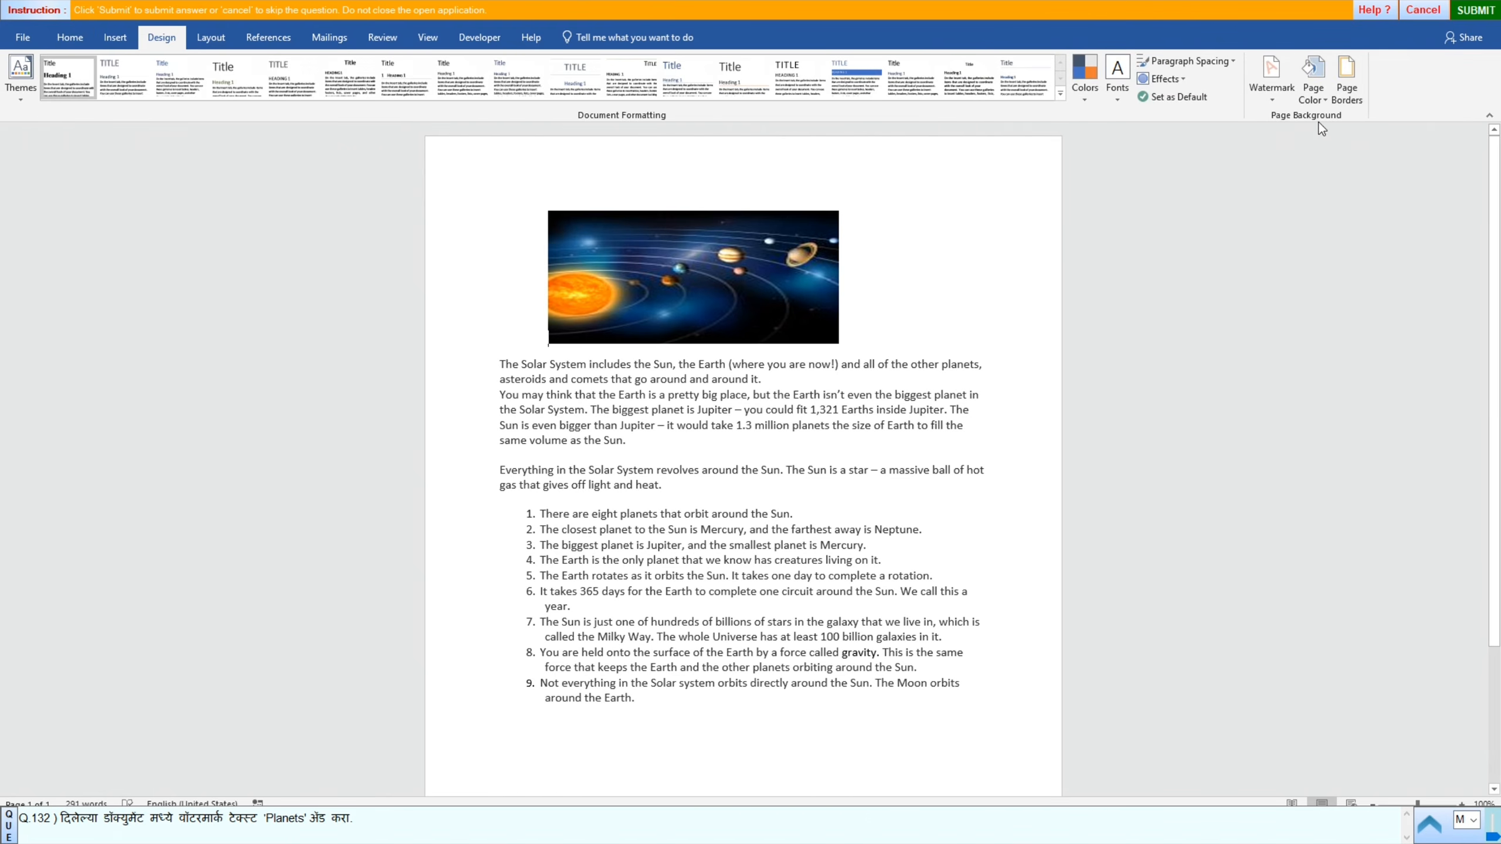
click(1275, 94)
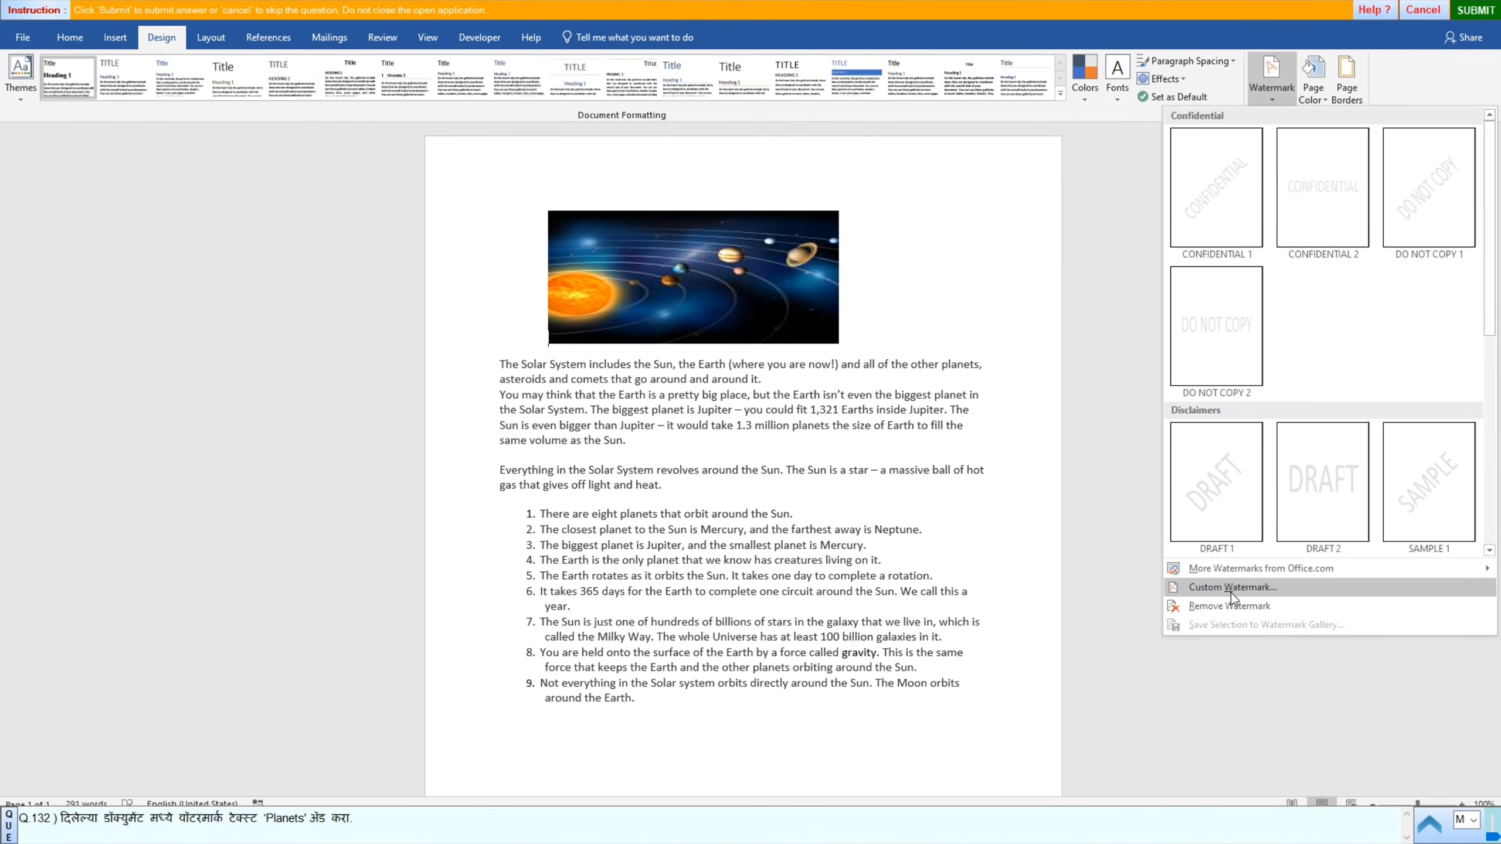
click(1231, 588)
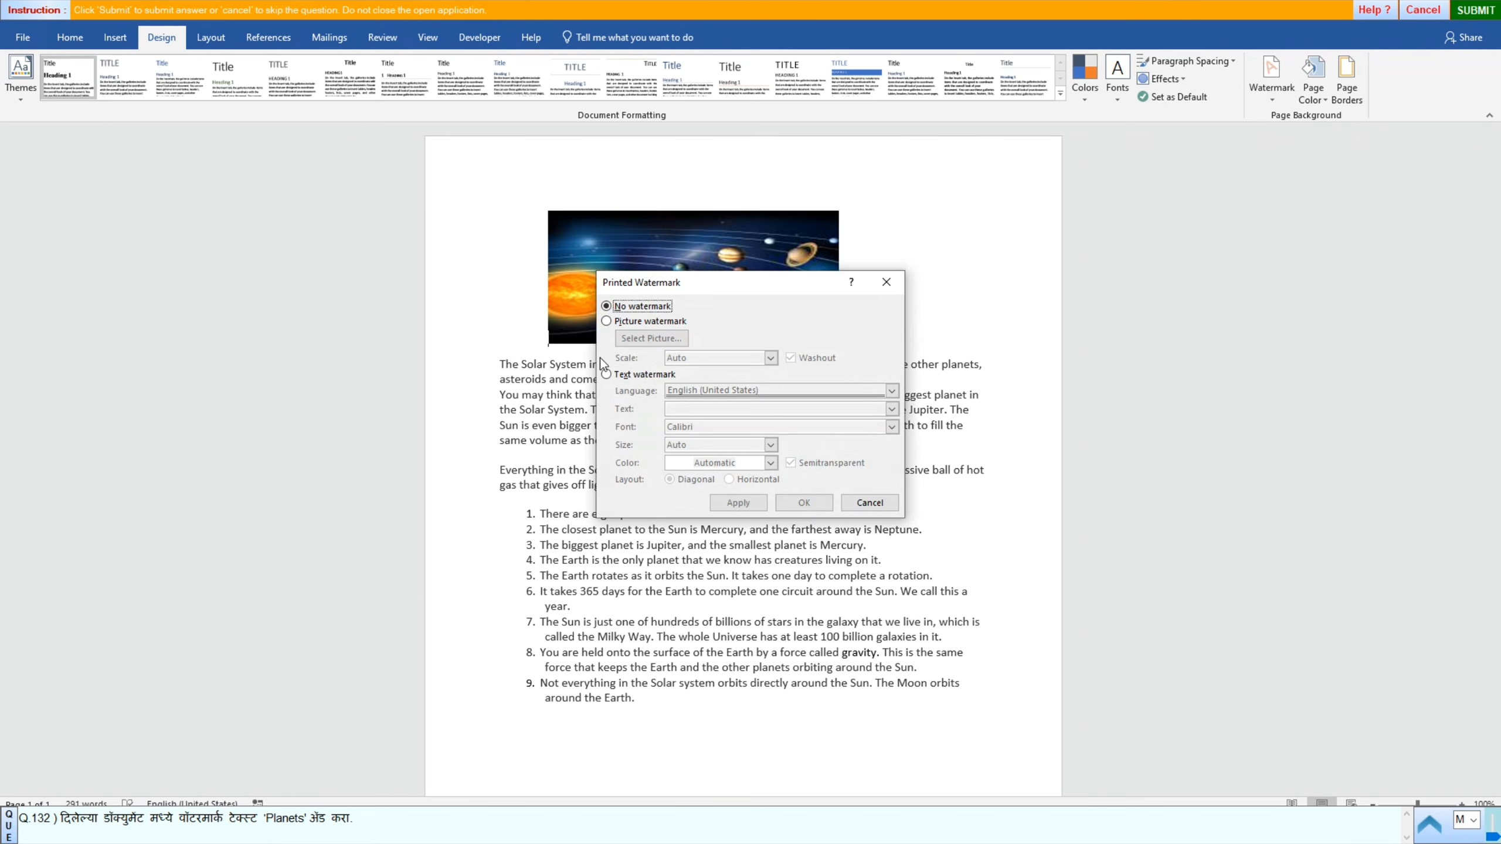
Step: Apply a text watermark reading "Planets" to the document and submit the answer to question 132
click(607, 374)
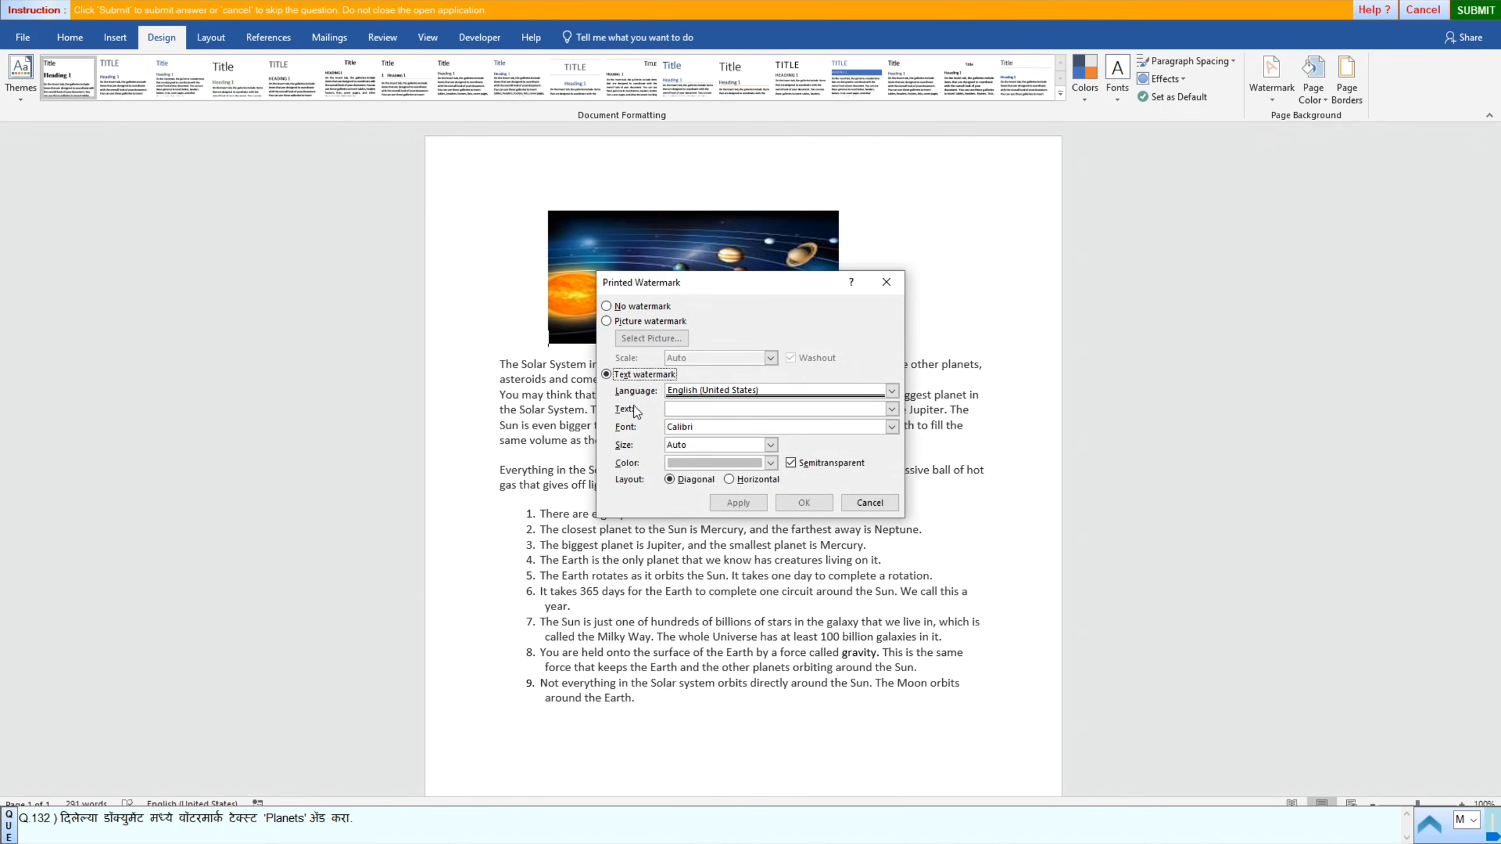
click(677, 410)
click(672, 408)
text(P)
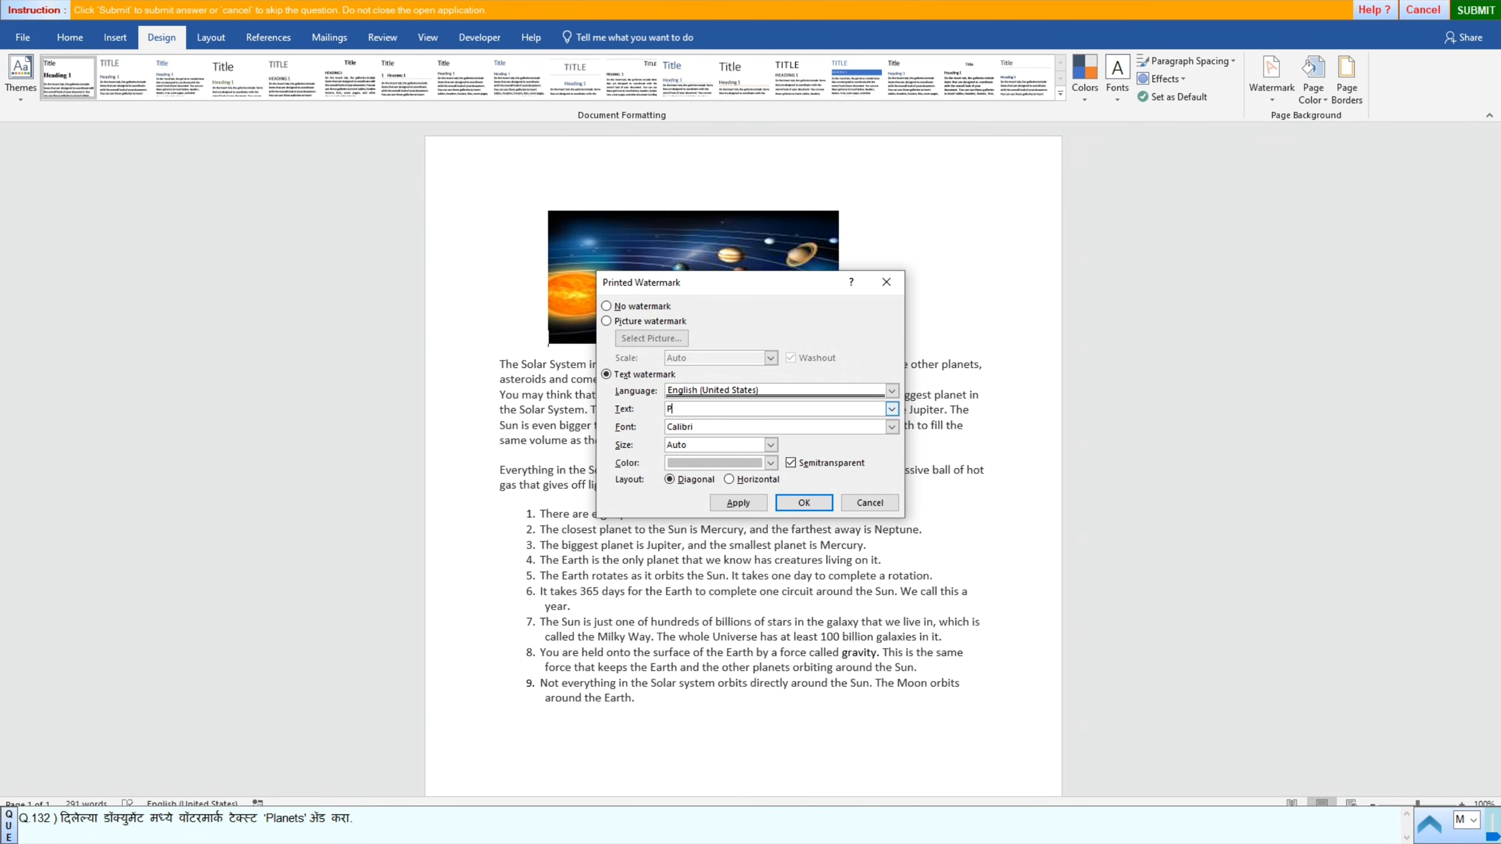
text(lanets)
click(736, 504)
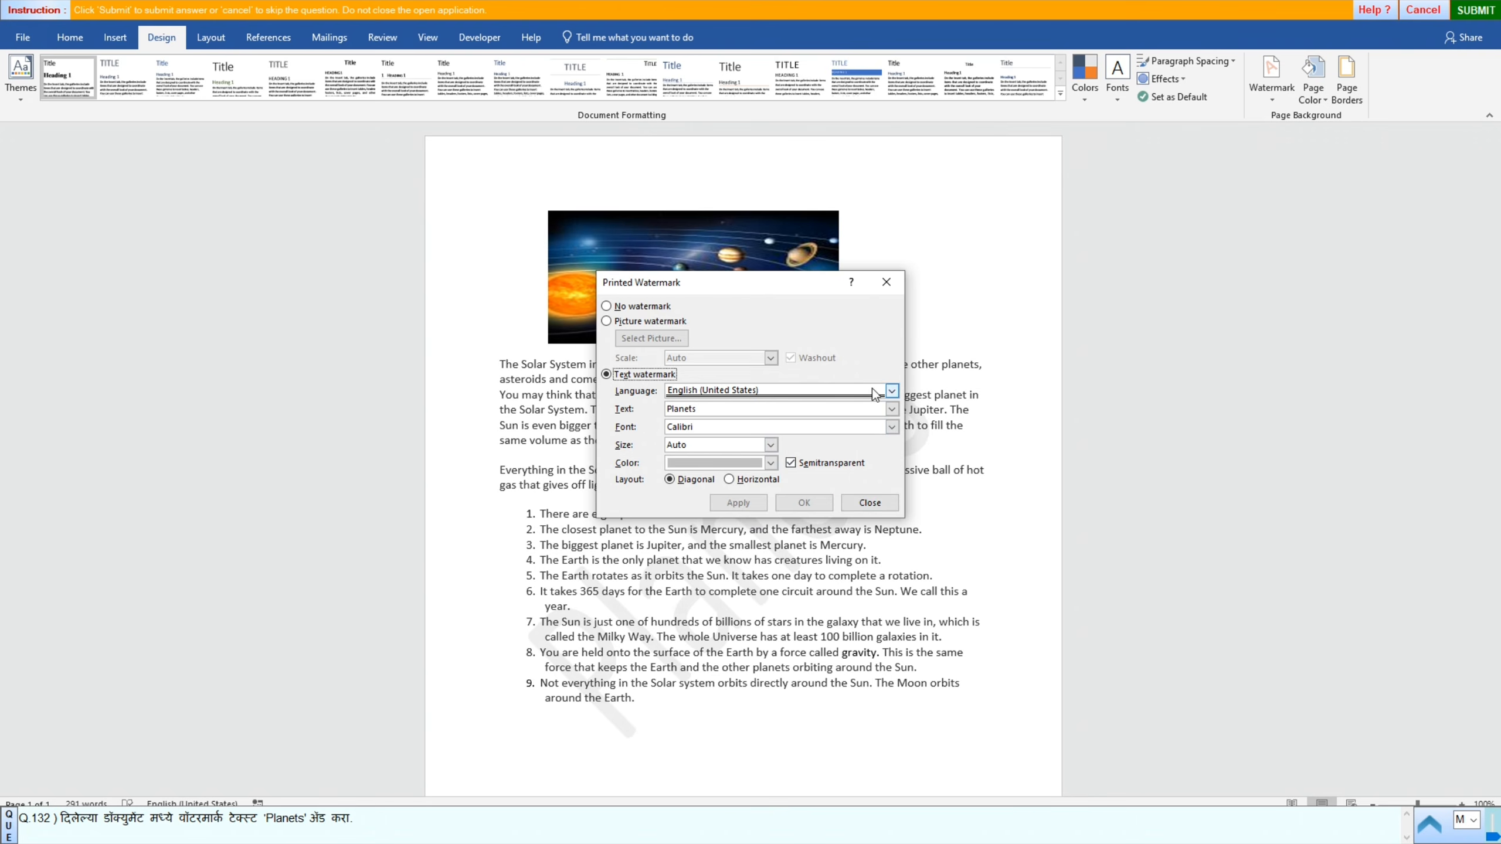
click(873, 502)
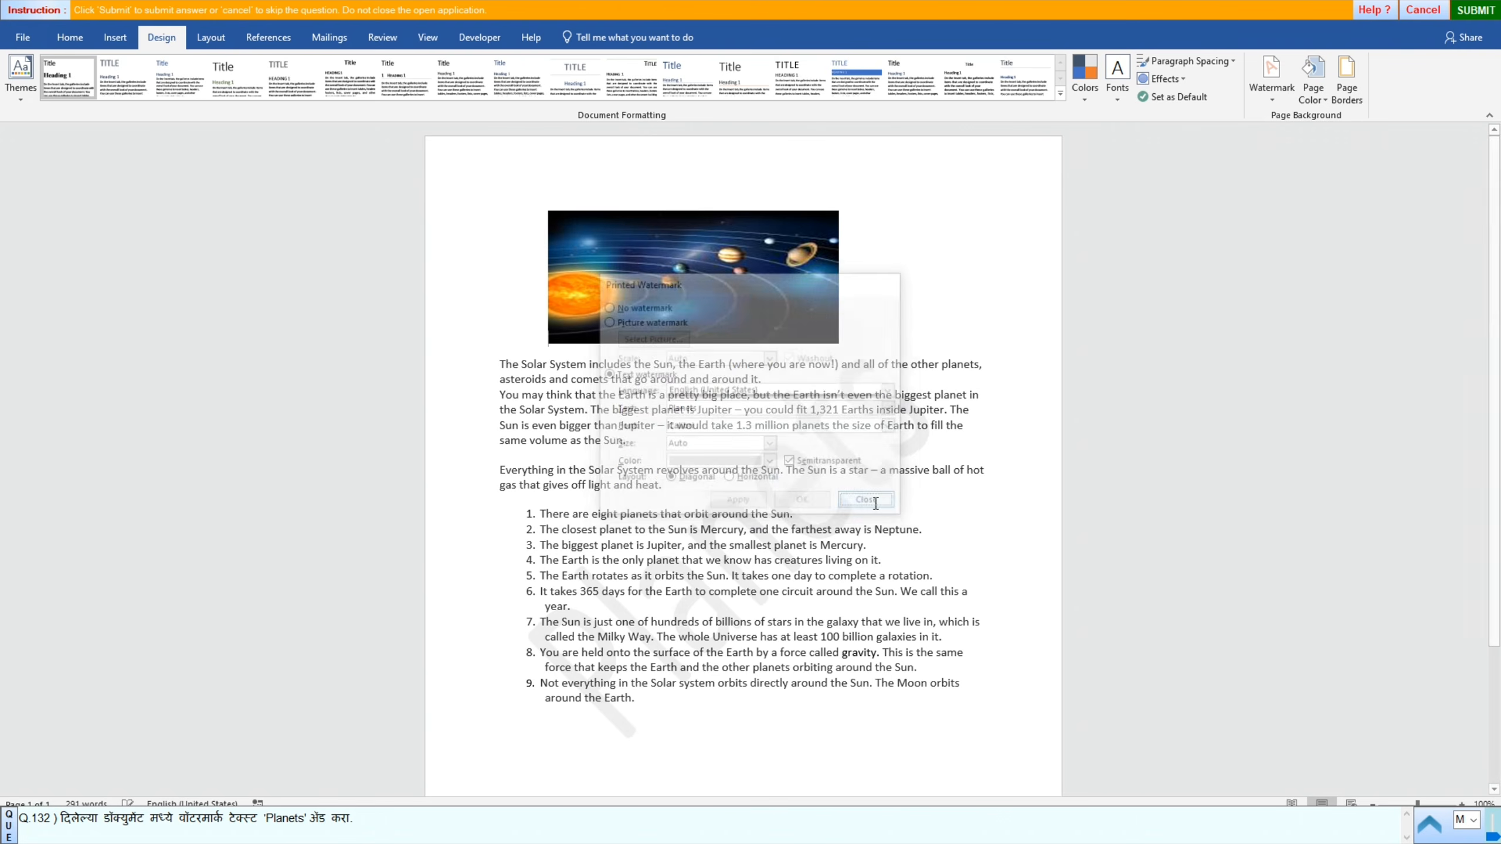
click(1477, 10)
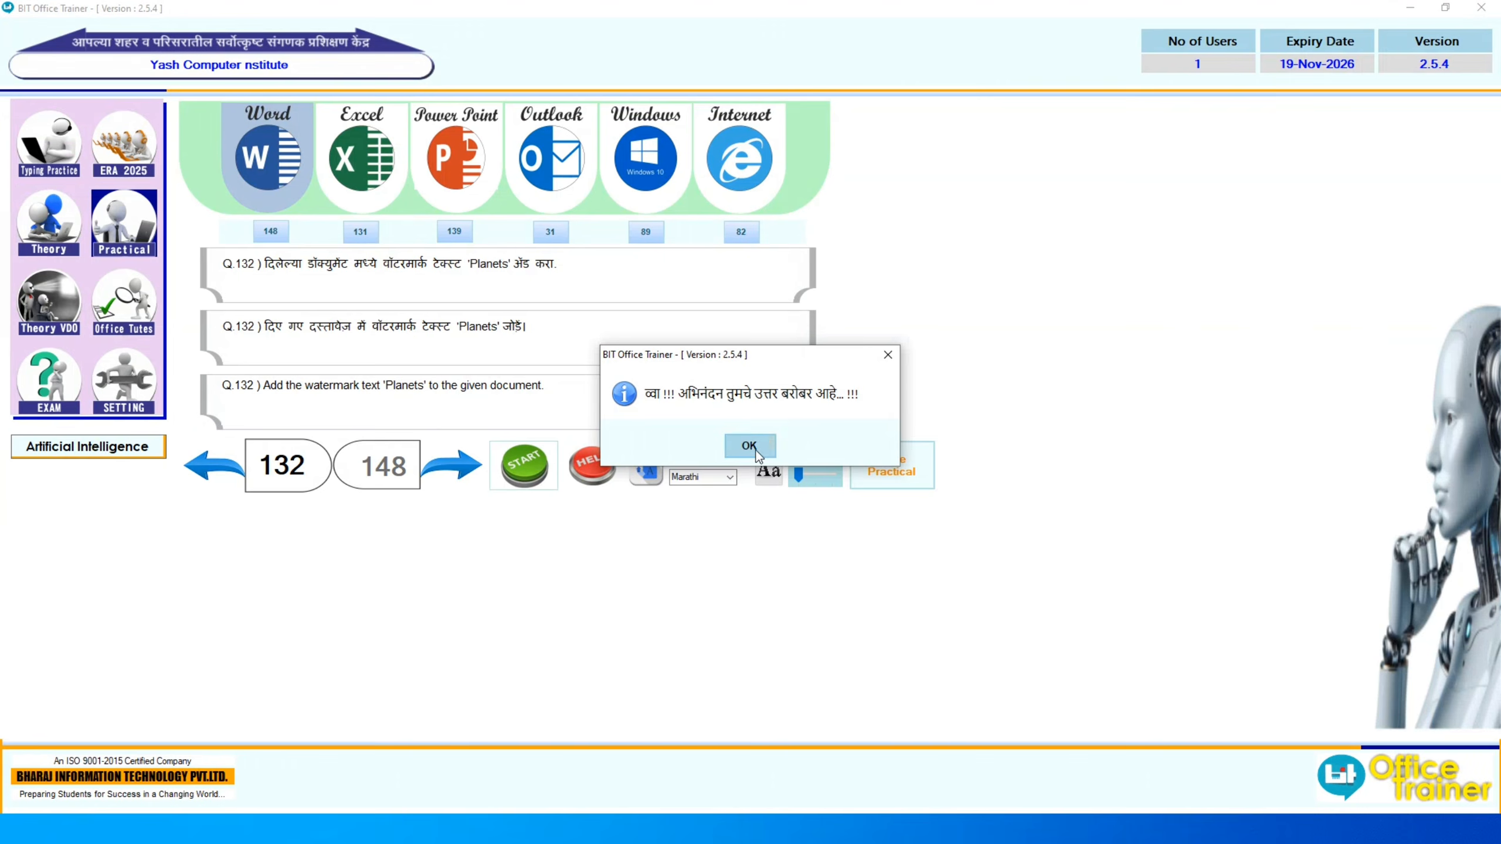
click(756, 451)
Step: Start question 133 and open the custom watermark settings for the letterhead document
click(453, 467)
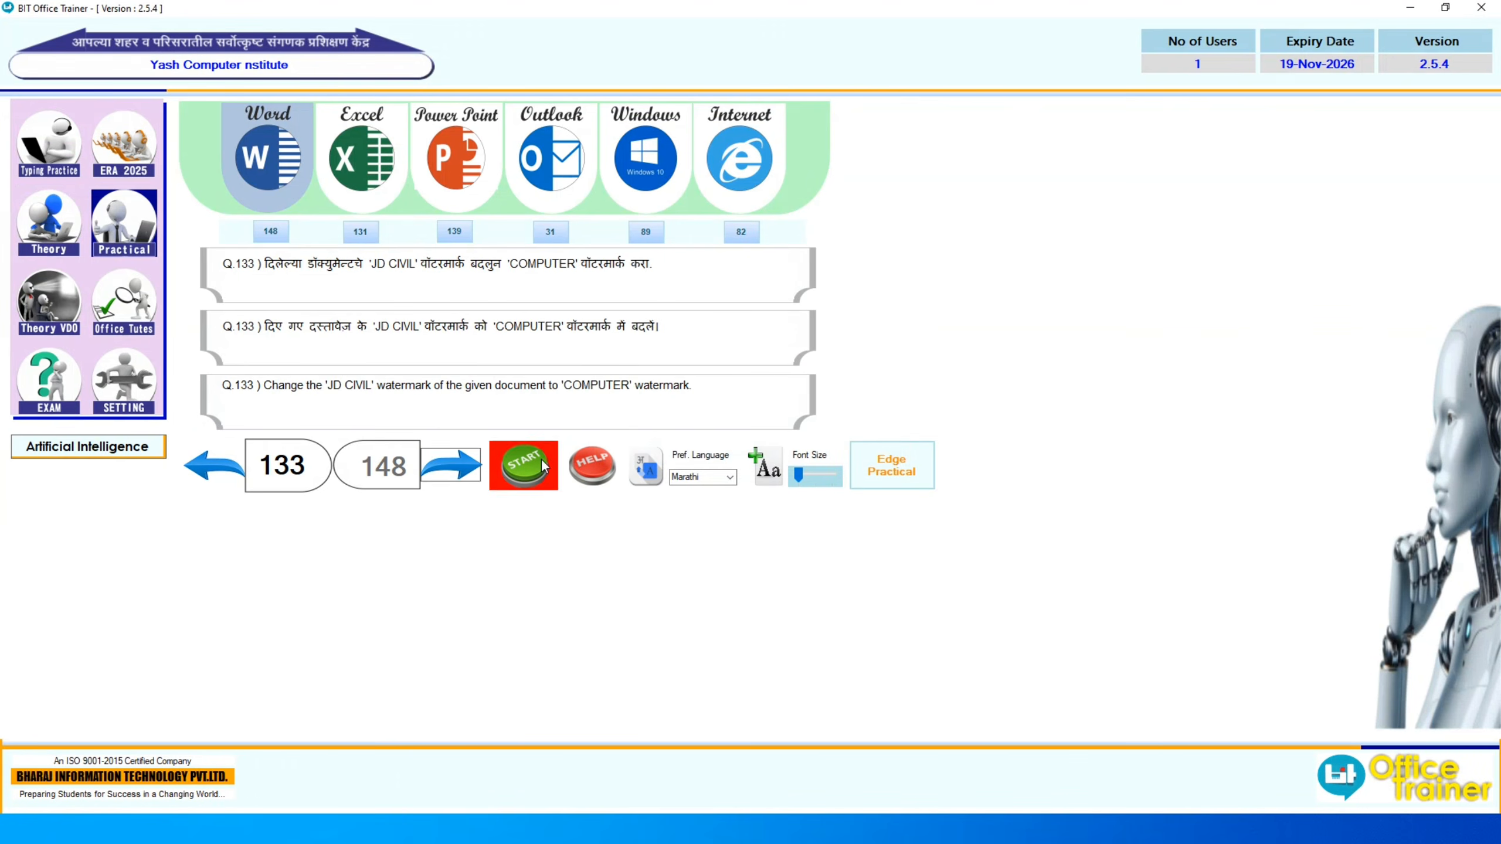
click(523, 465)
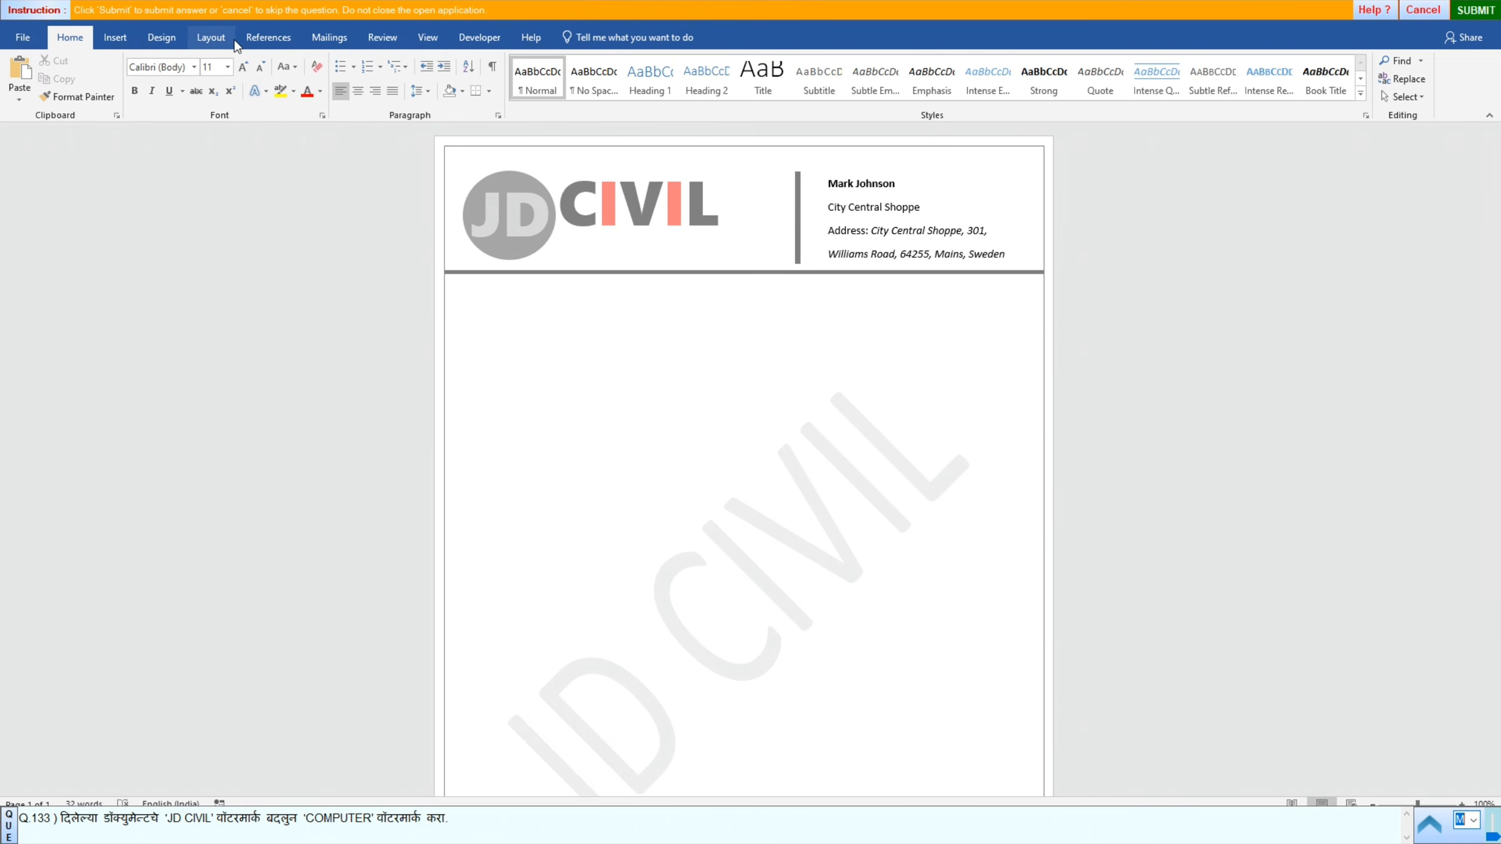
click(150, 39)
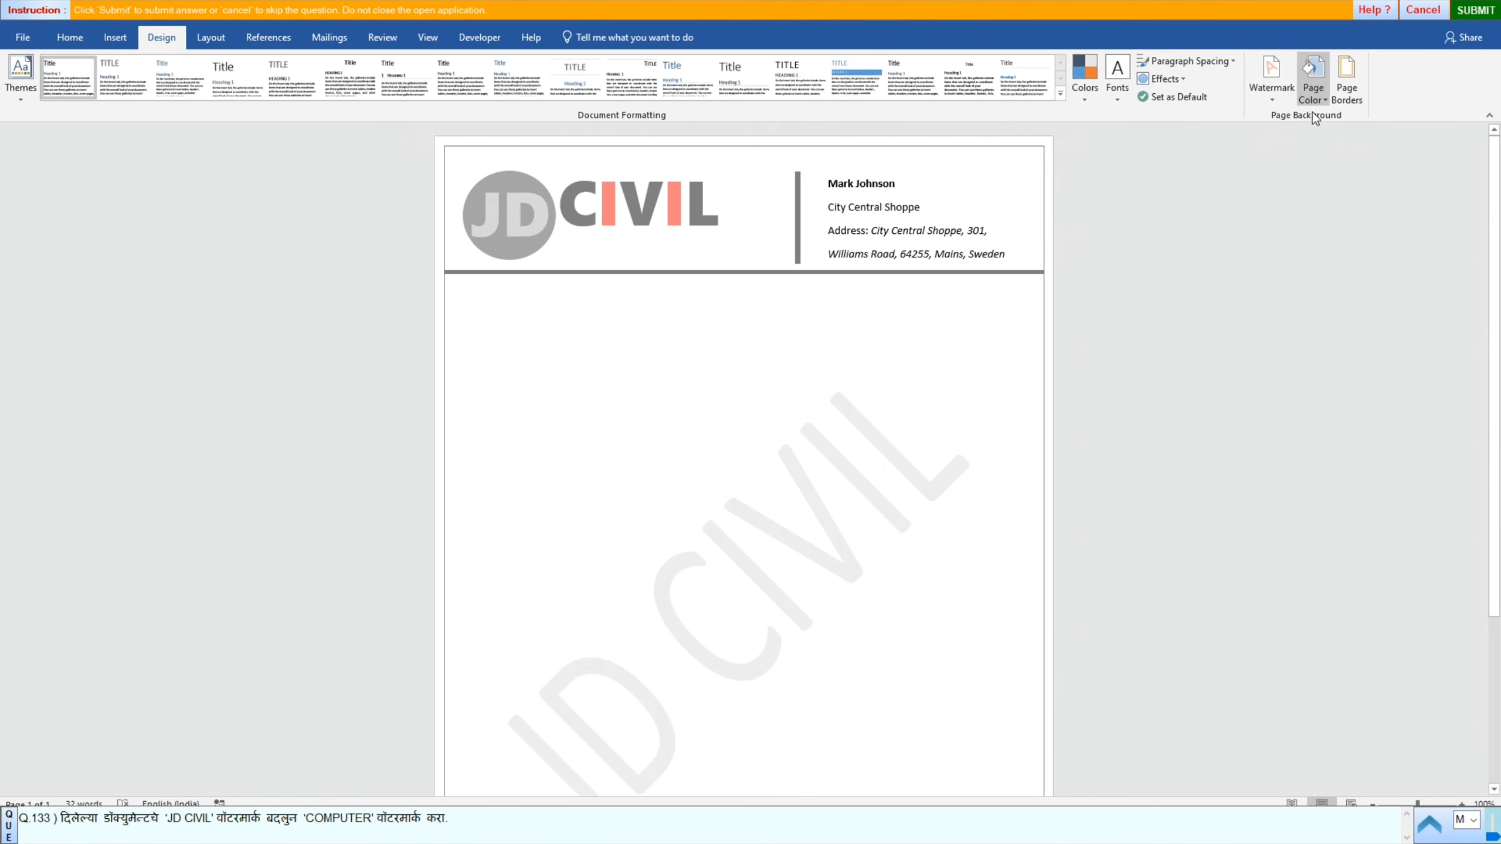
click(1273, 101)
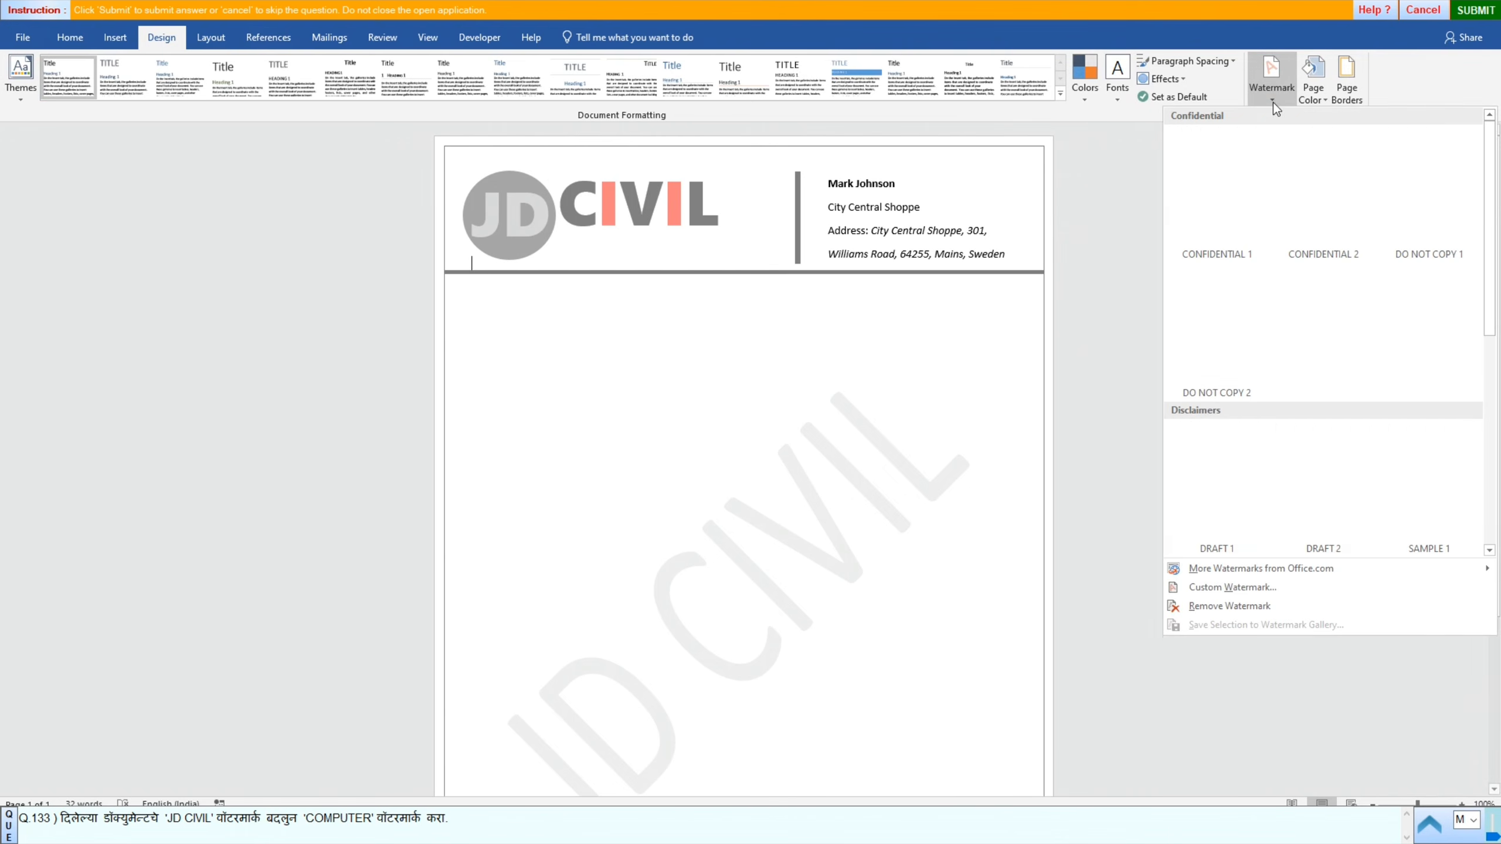
click(1242, 586)
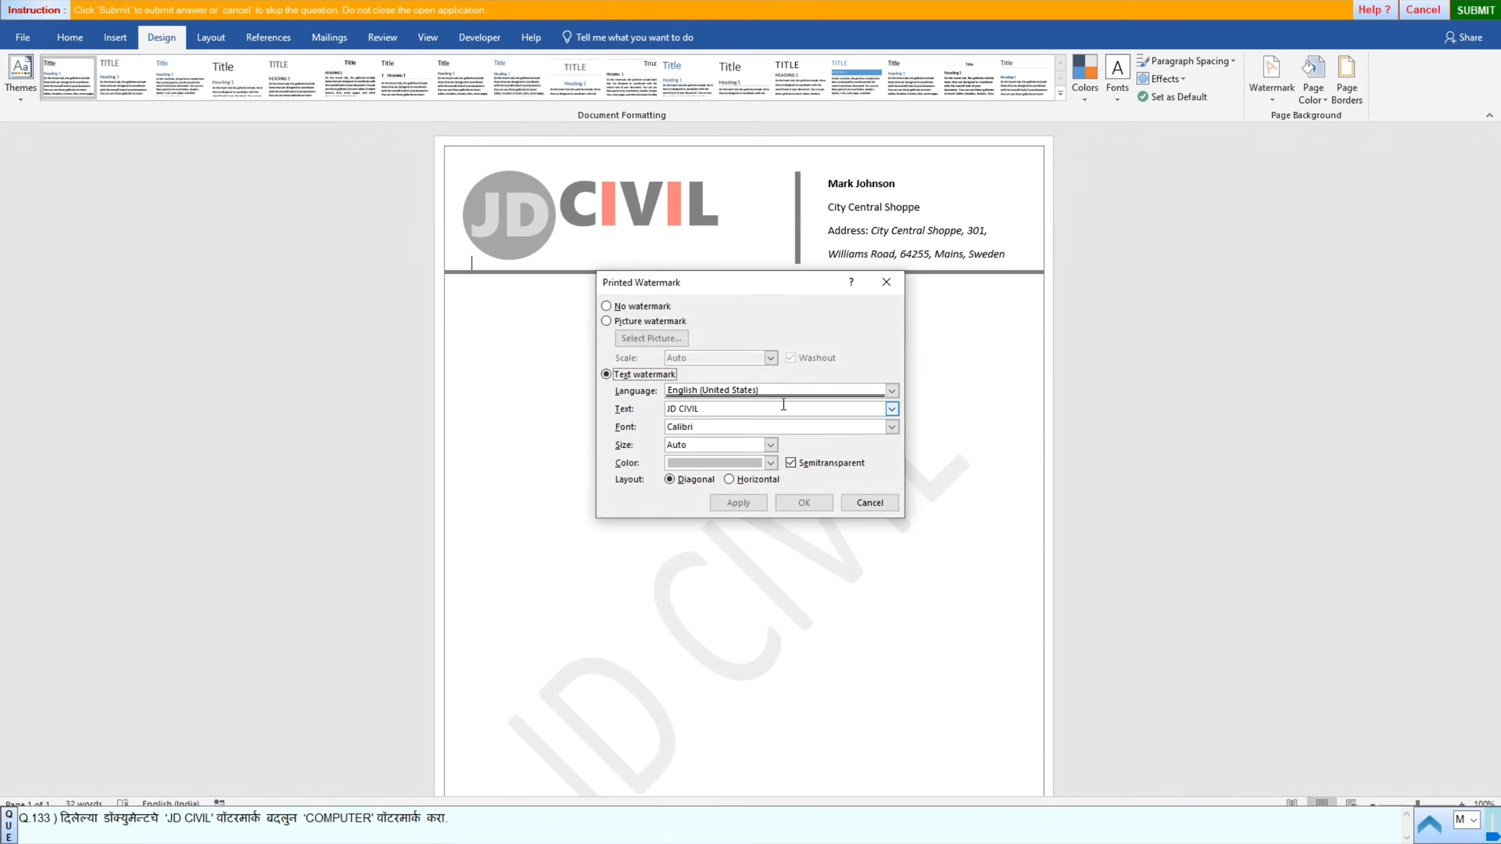
Step: Change the watermark text to "COMPUTER", apply it and submit the answer to question 133
click(706, 410)
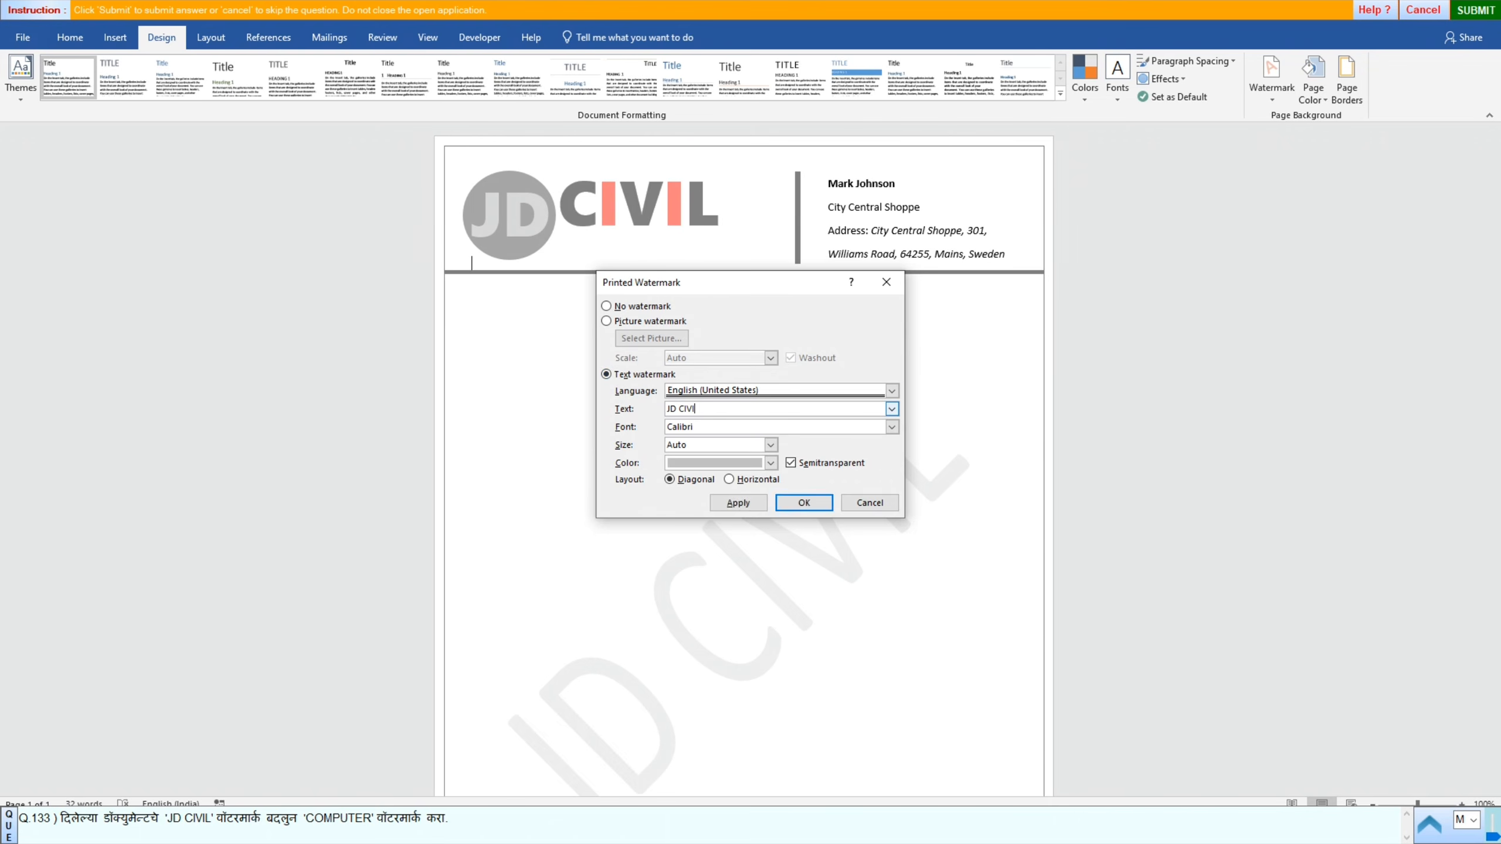
key(BackSpace)
key(BackSpace)
key(BackSpace)
key(BackSpace)
key(BackSpace)
key(BackSpace)
key(BackSpace)
key(BackSpace)
text(CCC)
text(PU)
text(TER)
click(739, 502)
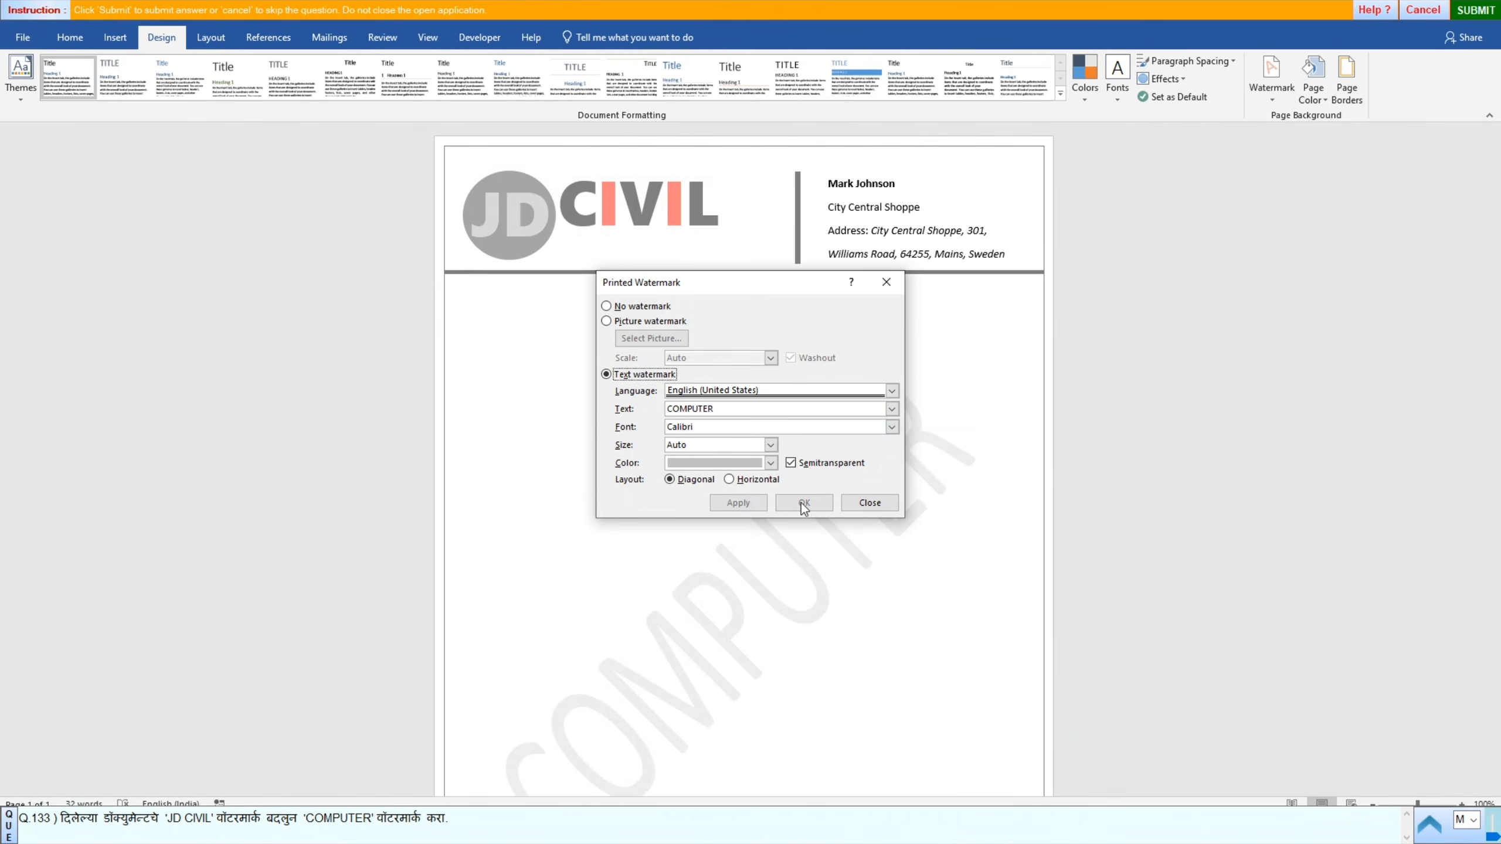
click(868, 503)
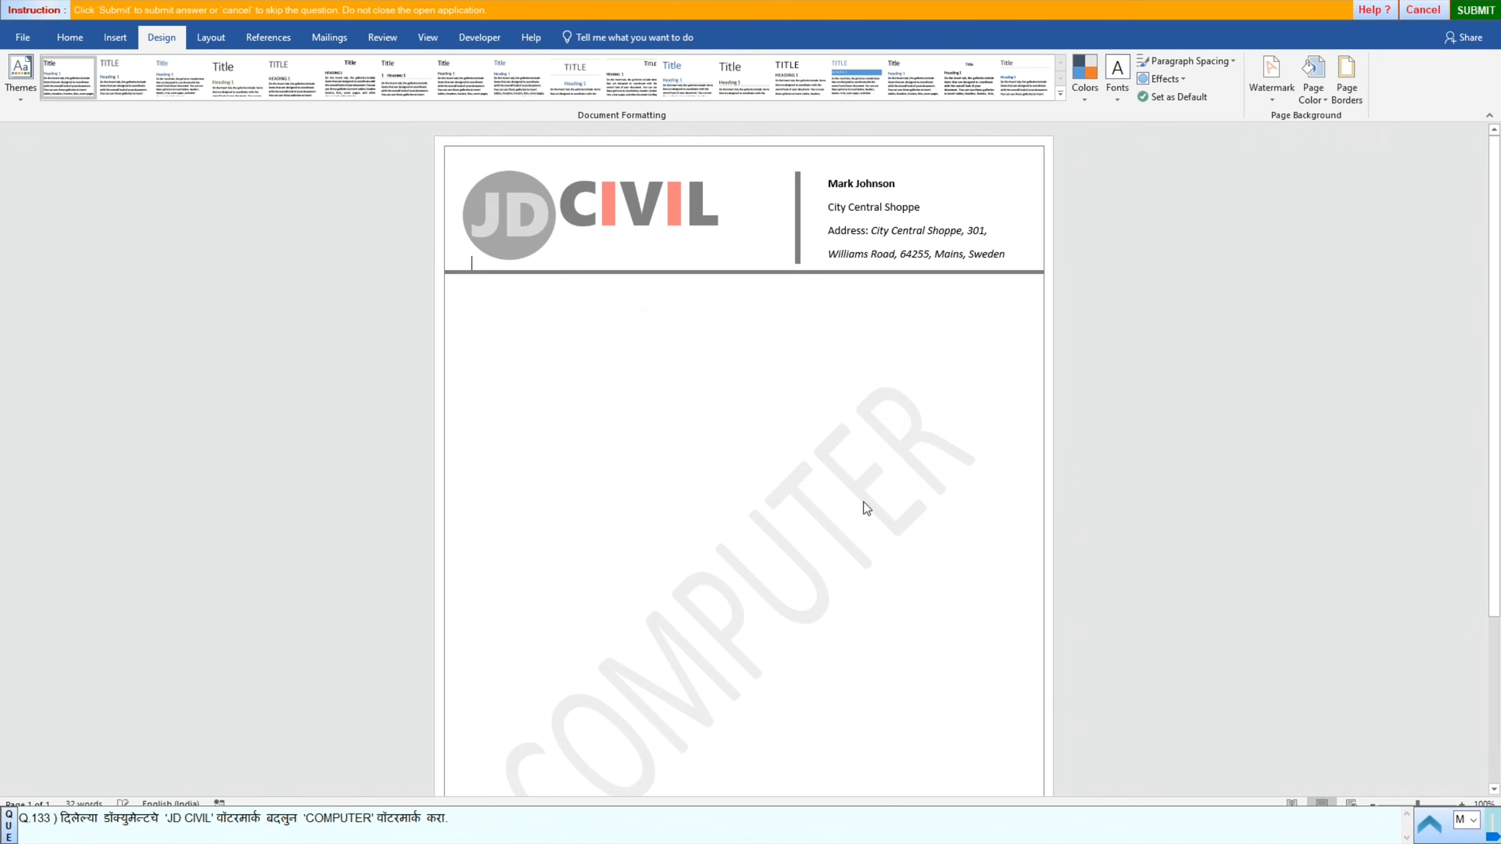
click(1471, 10)
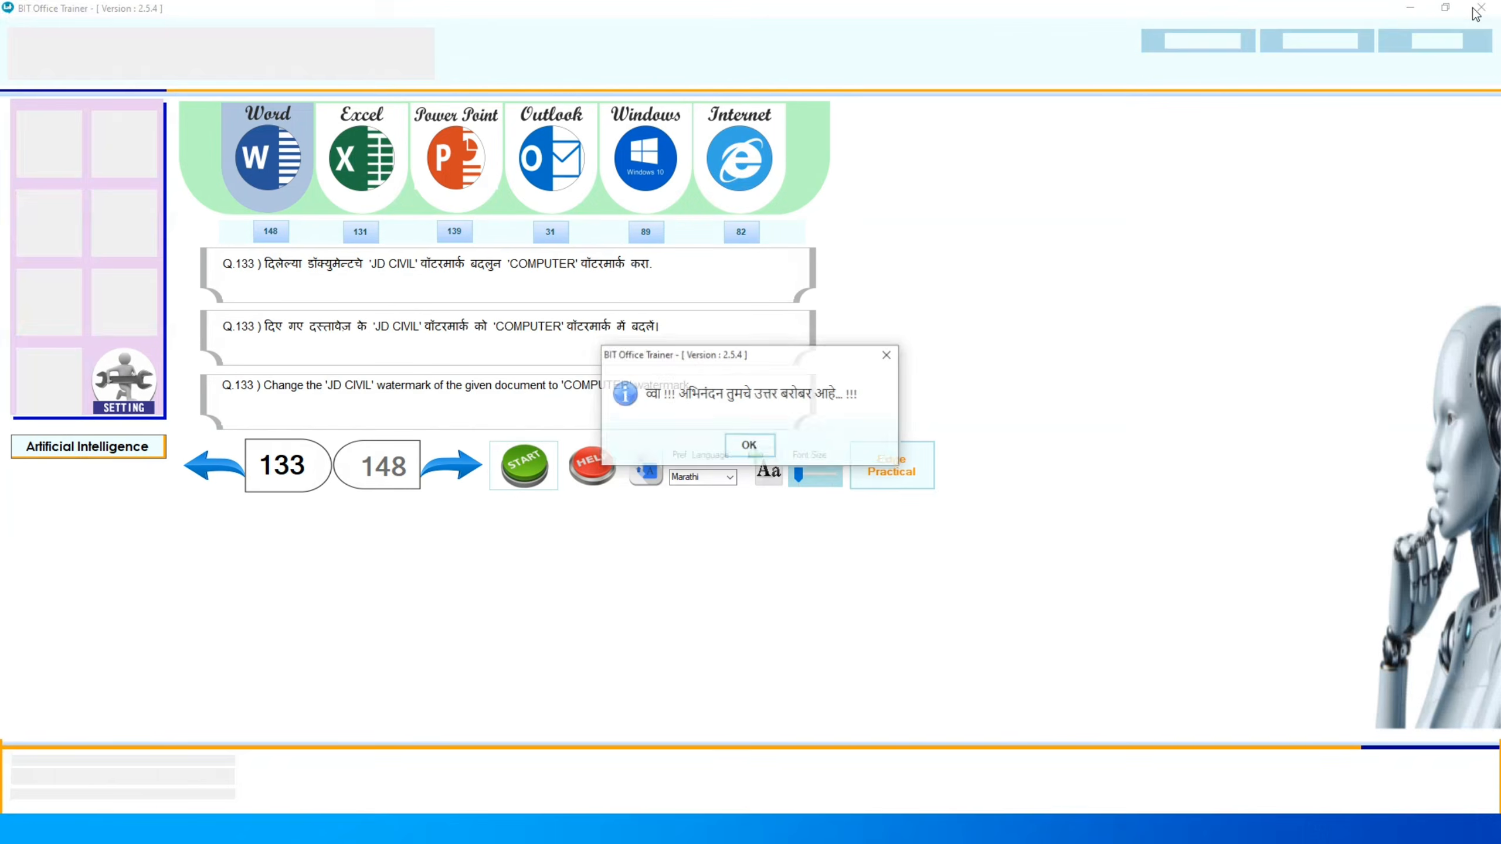
click(762, 448)
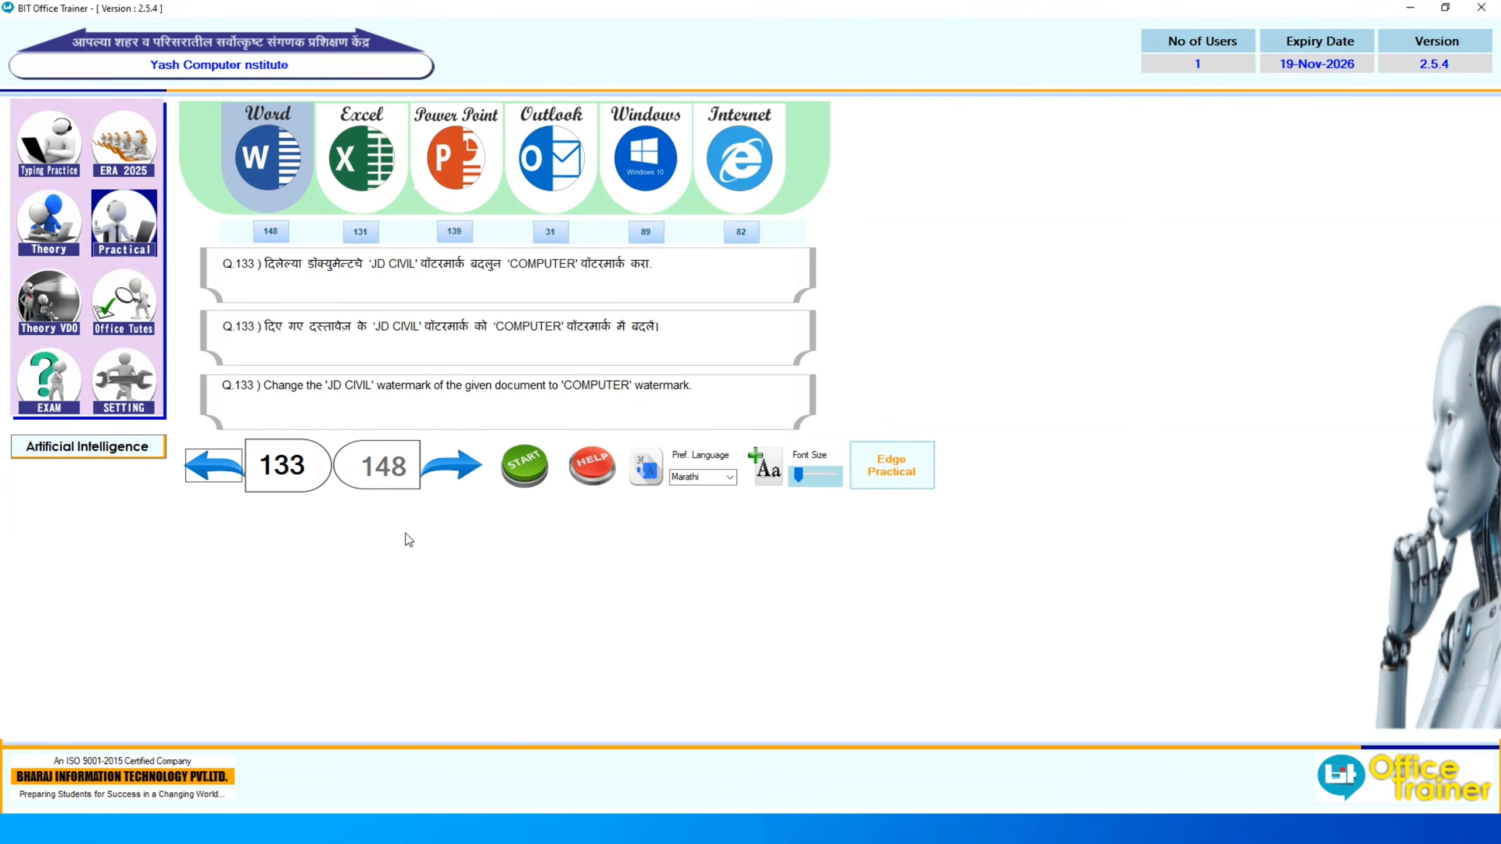
Step: For question 134, set the document's paper size to A3 and submit the answer
click(440, 477)
click(517, 467)
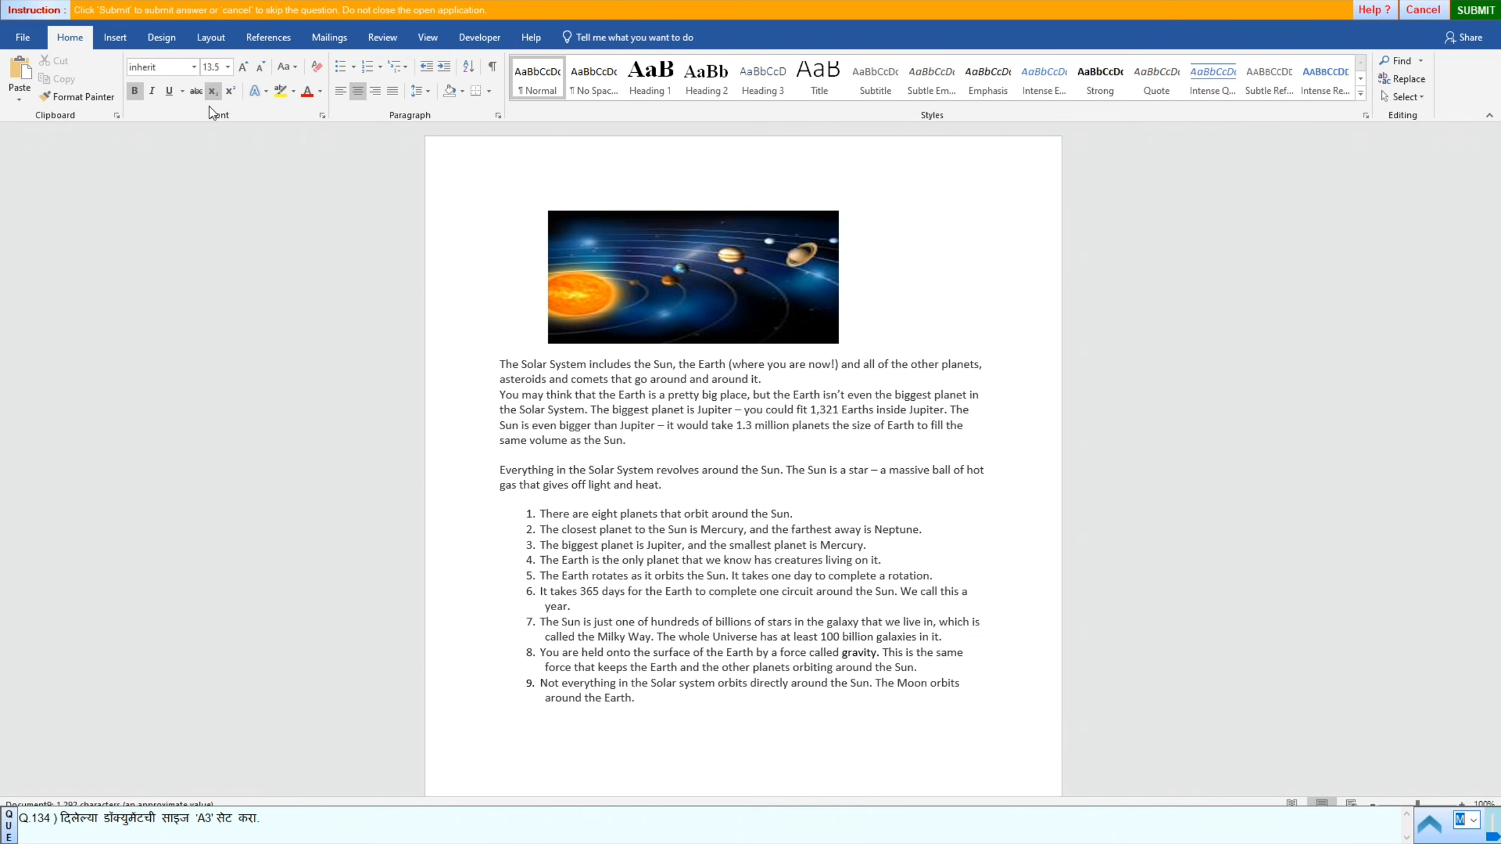
click(214, 40)
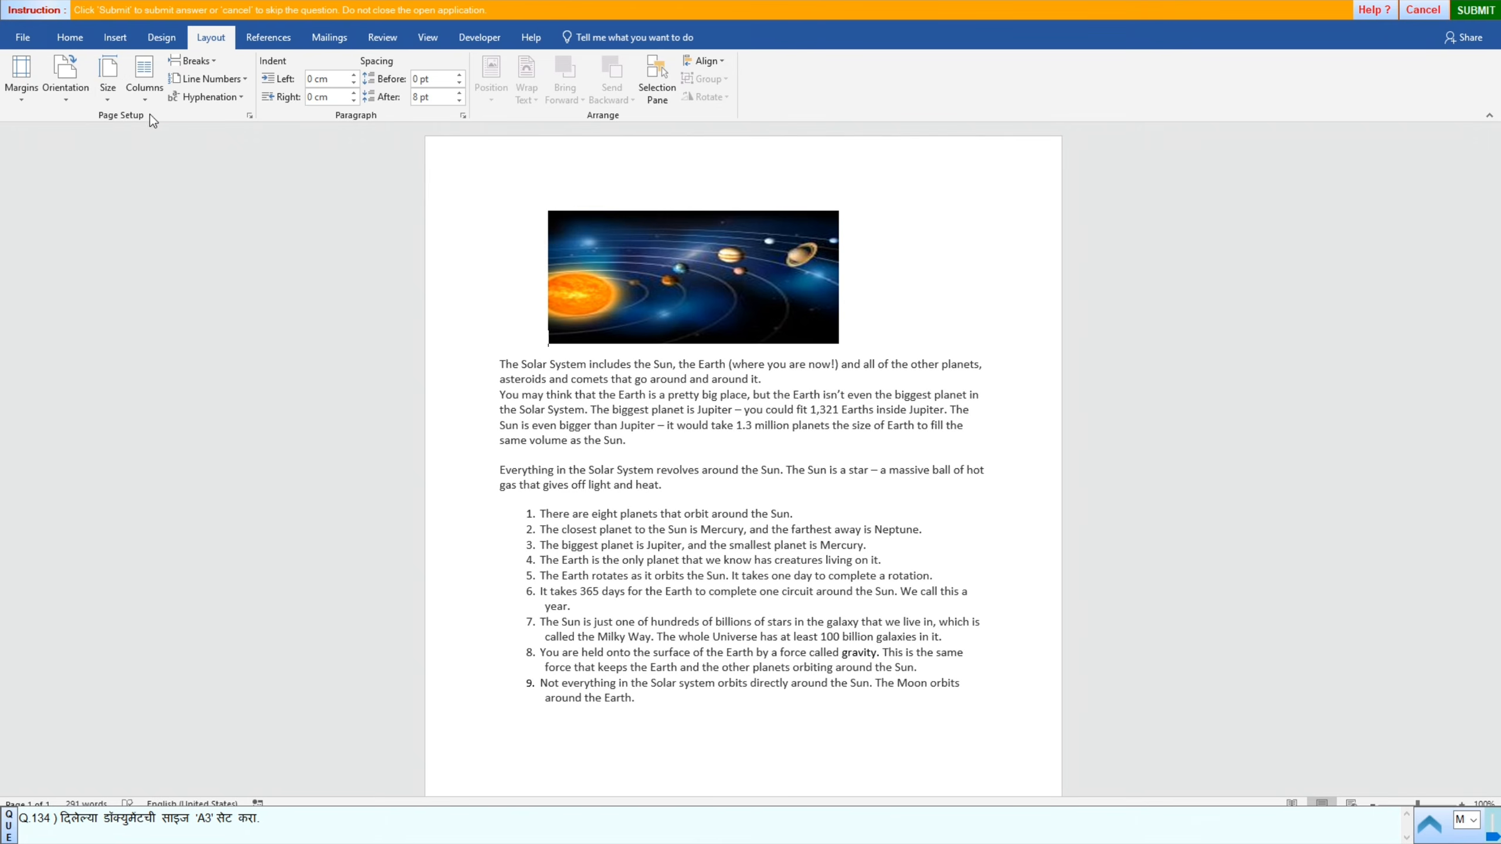
click(108, 102)
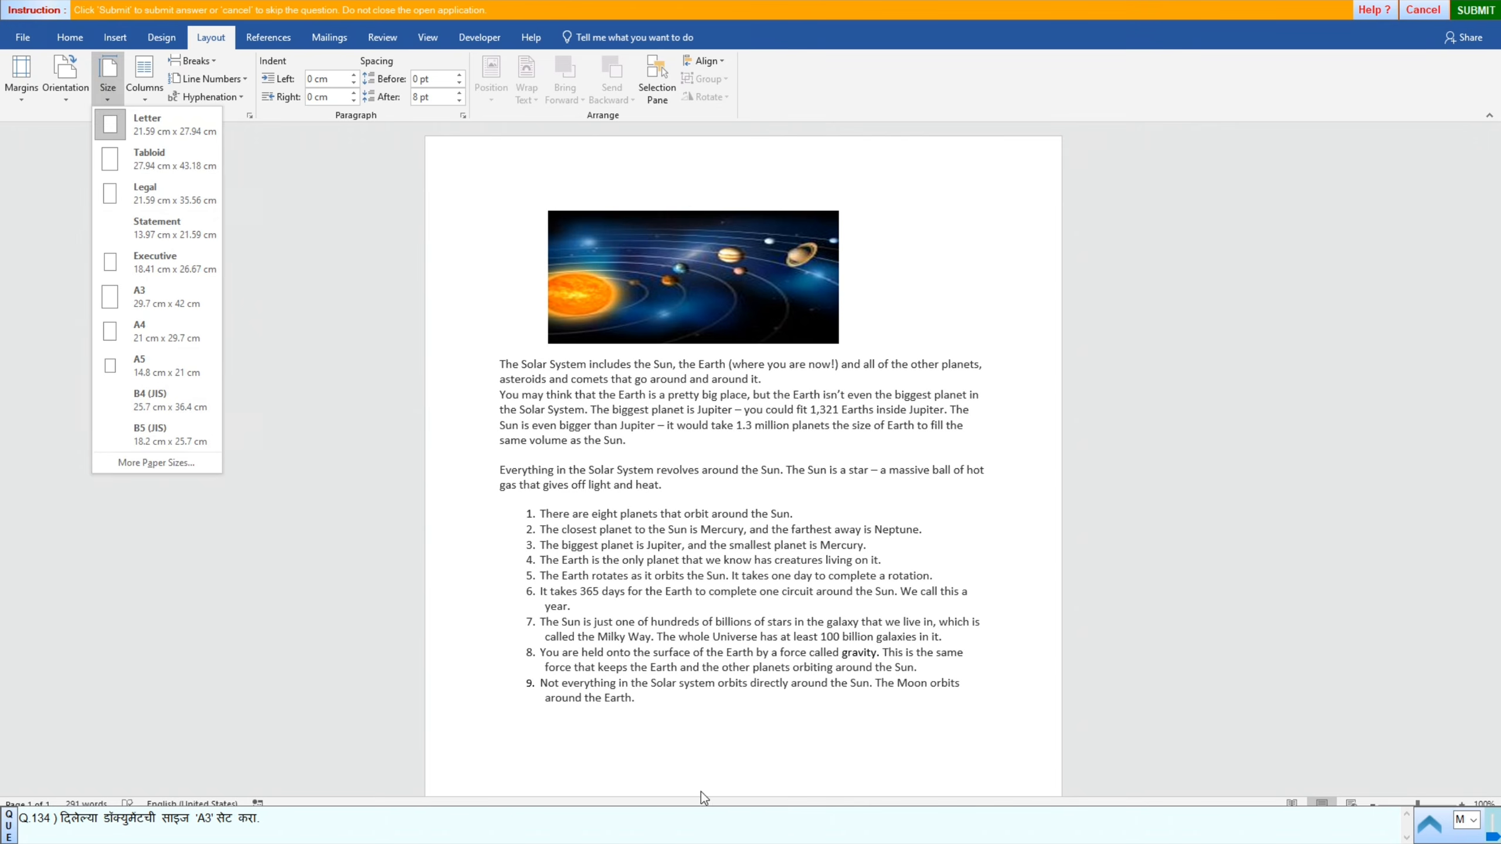
click(139, 293)
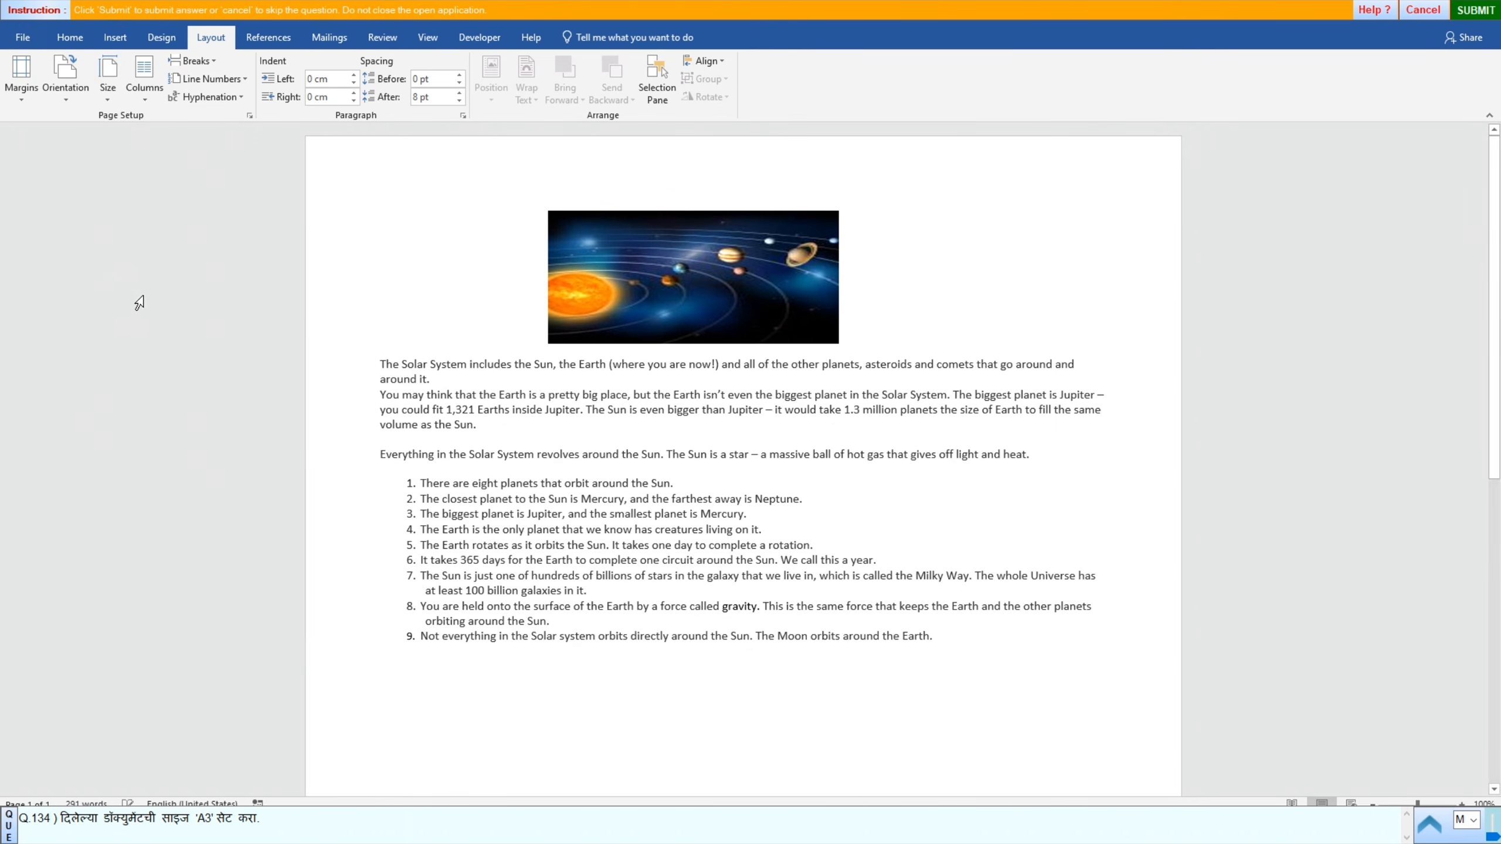
click(1467, 10)
click(768, 449)
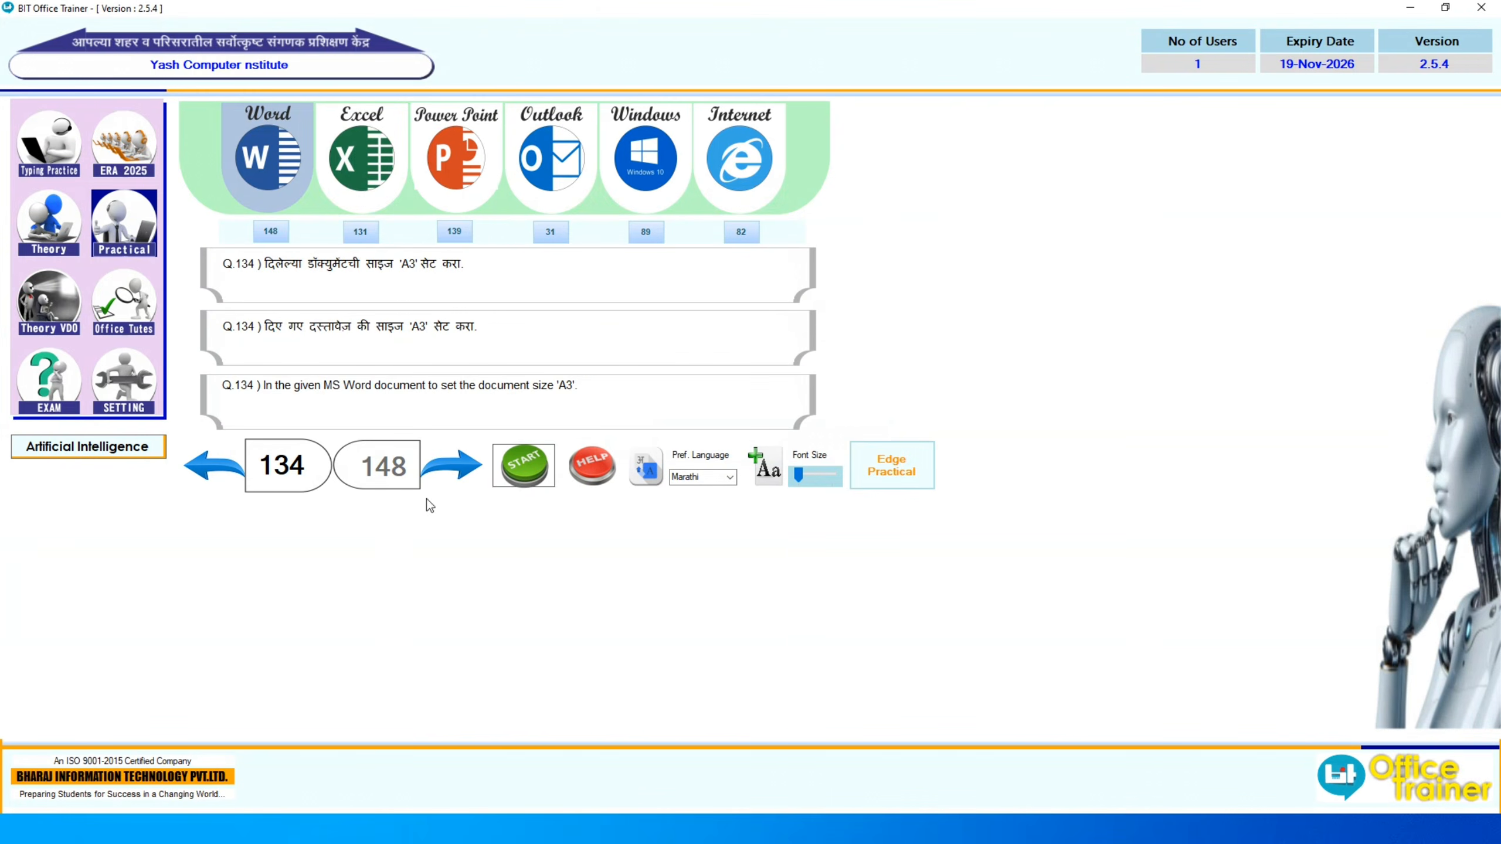
Step: Start question 135 and copy the "Introduction" heading's formatting to the "Definition:" heading with Format Painter
click(457, 464)
click(526, 471)
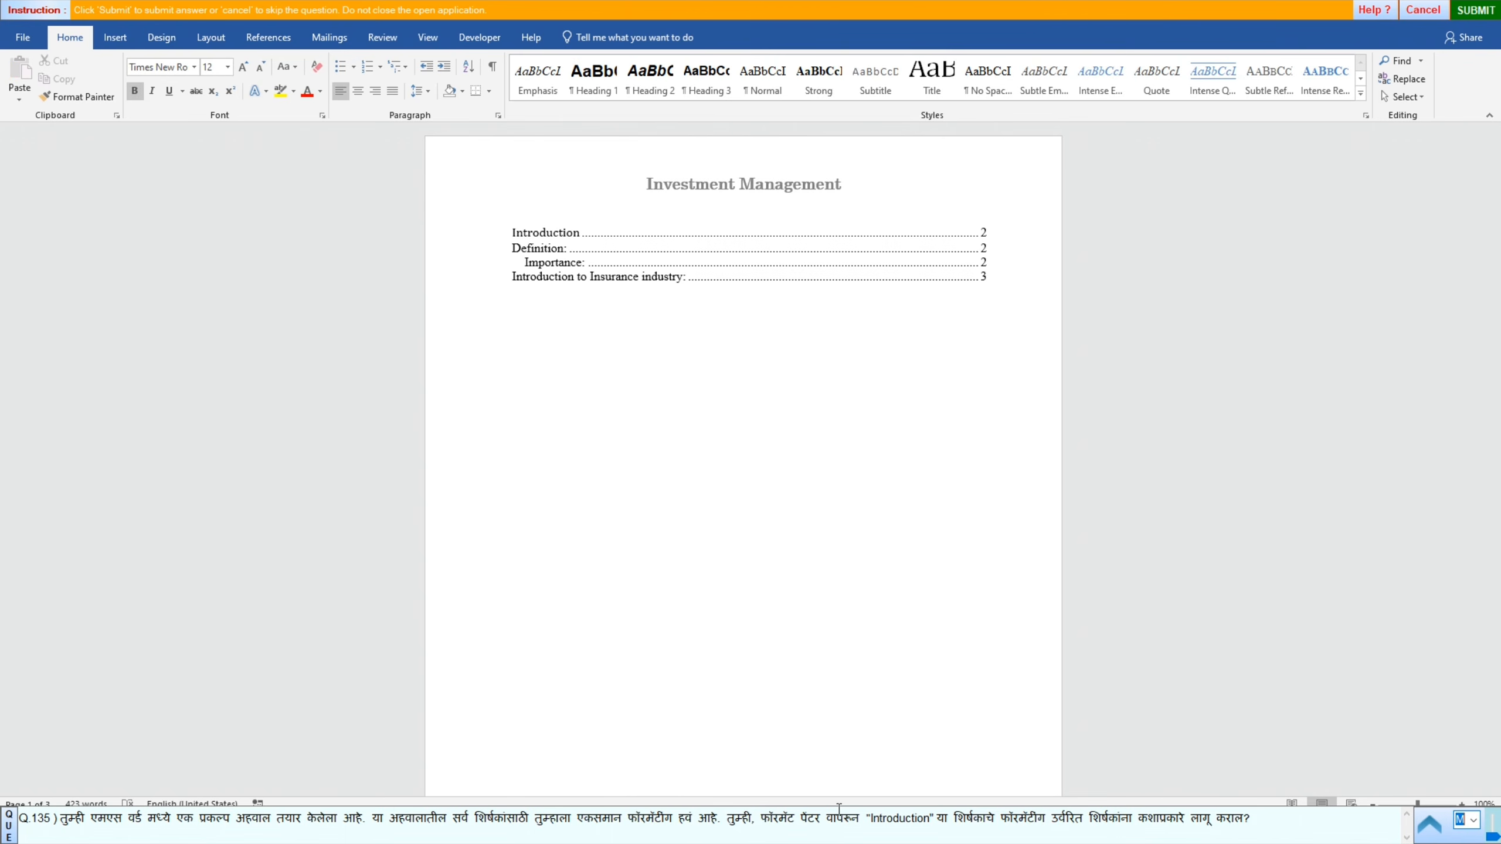
scroll(603, 547, down, 10)
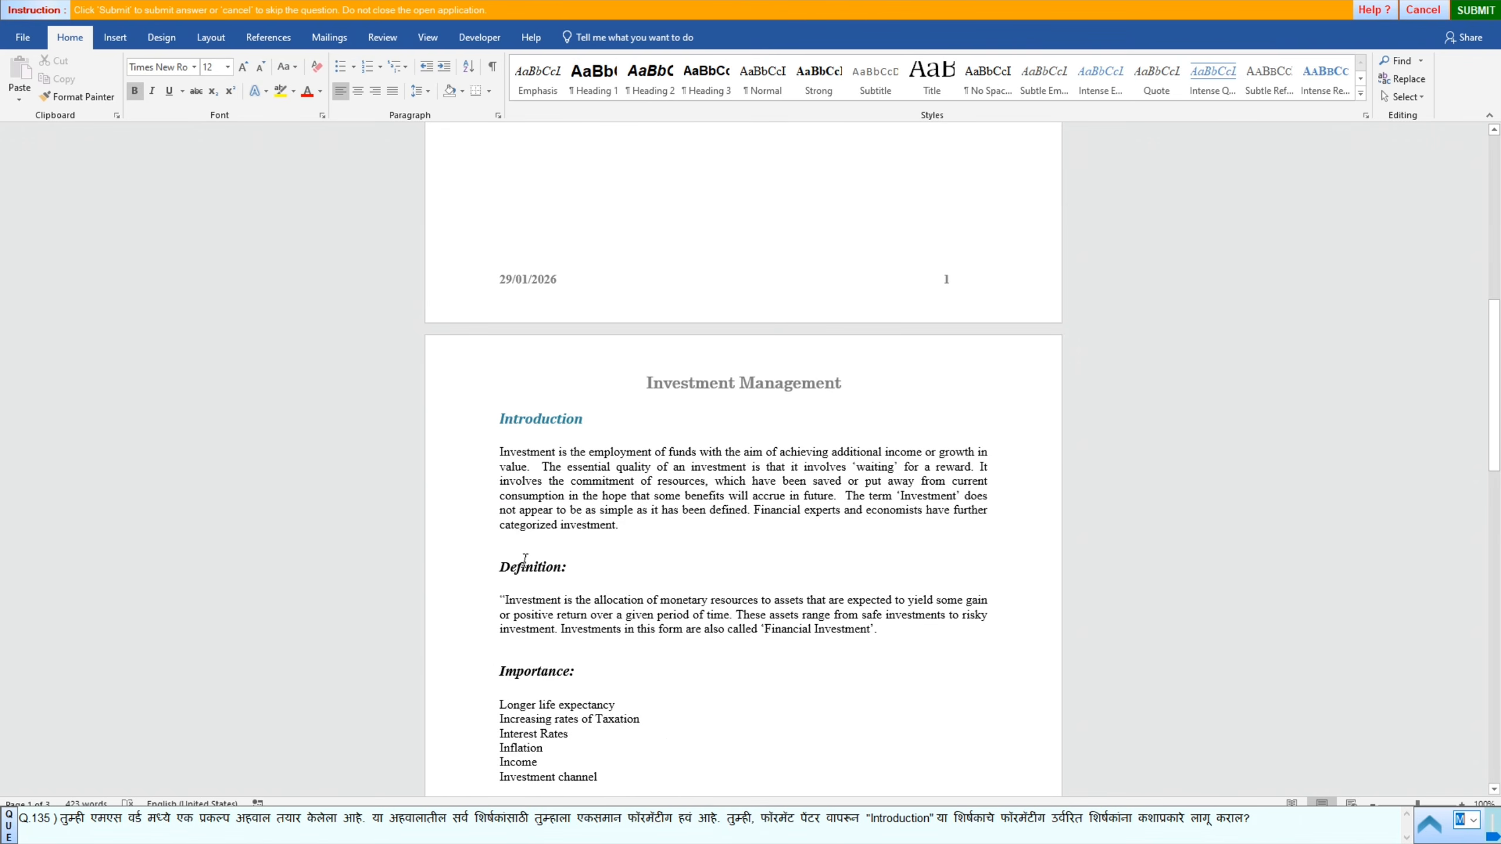
double_click(537, 421)
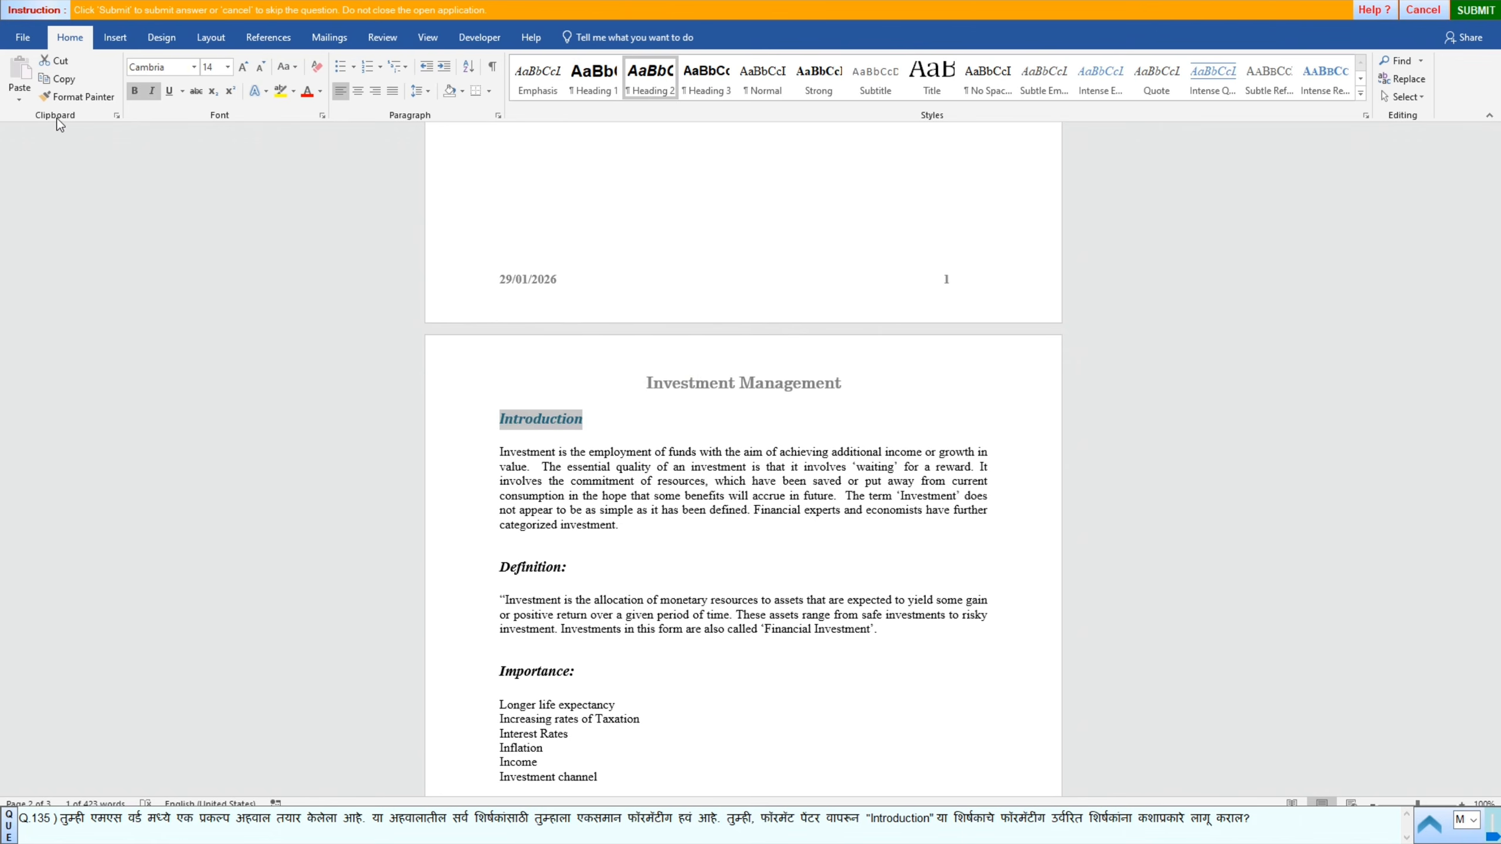
click(80, 96)
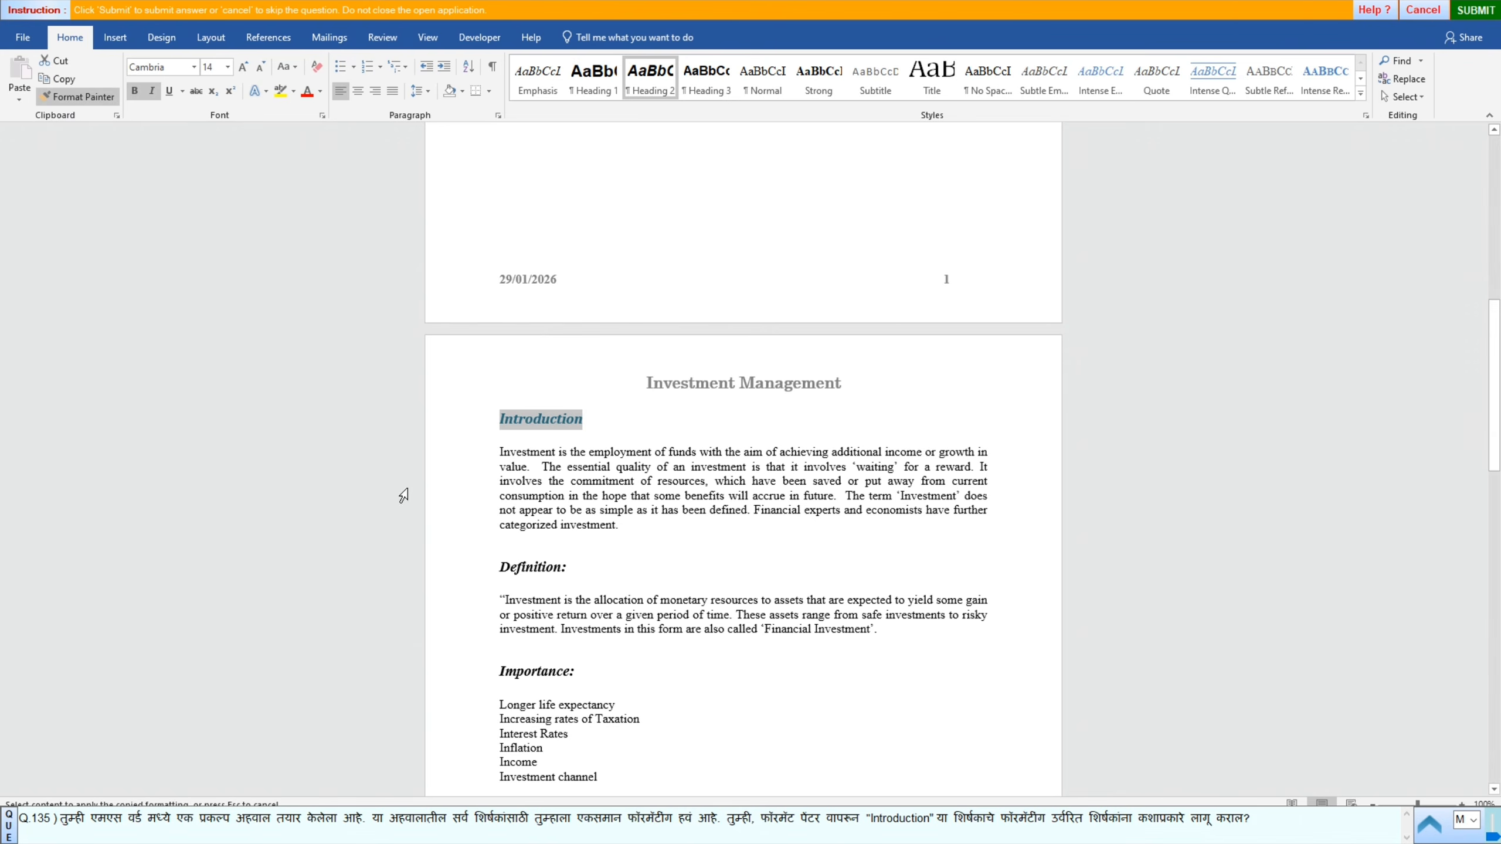
drag(502, 566, 575, 563)
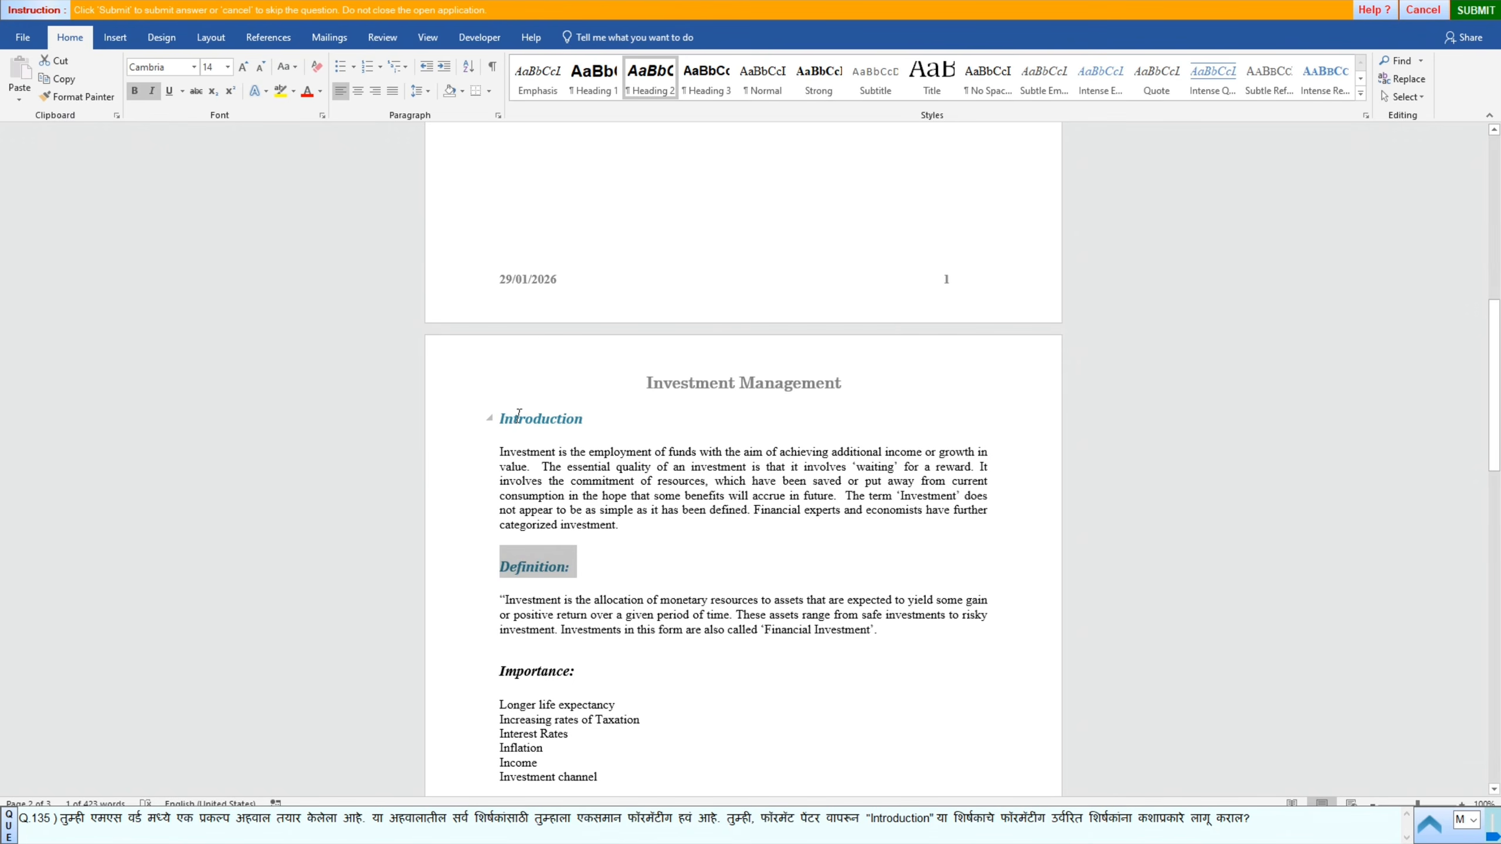
Step: Copy the "Introduction" heading's formatting to the "Importance:" heading with Format Painter and submit the answer to question 135
click(486, 419)
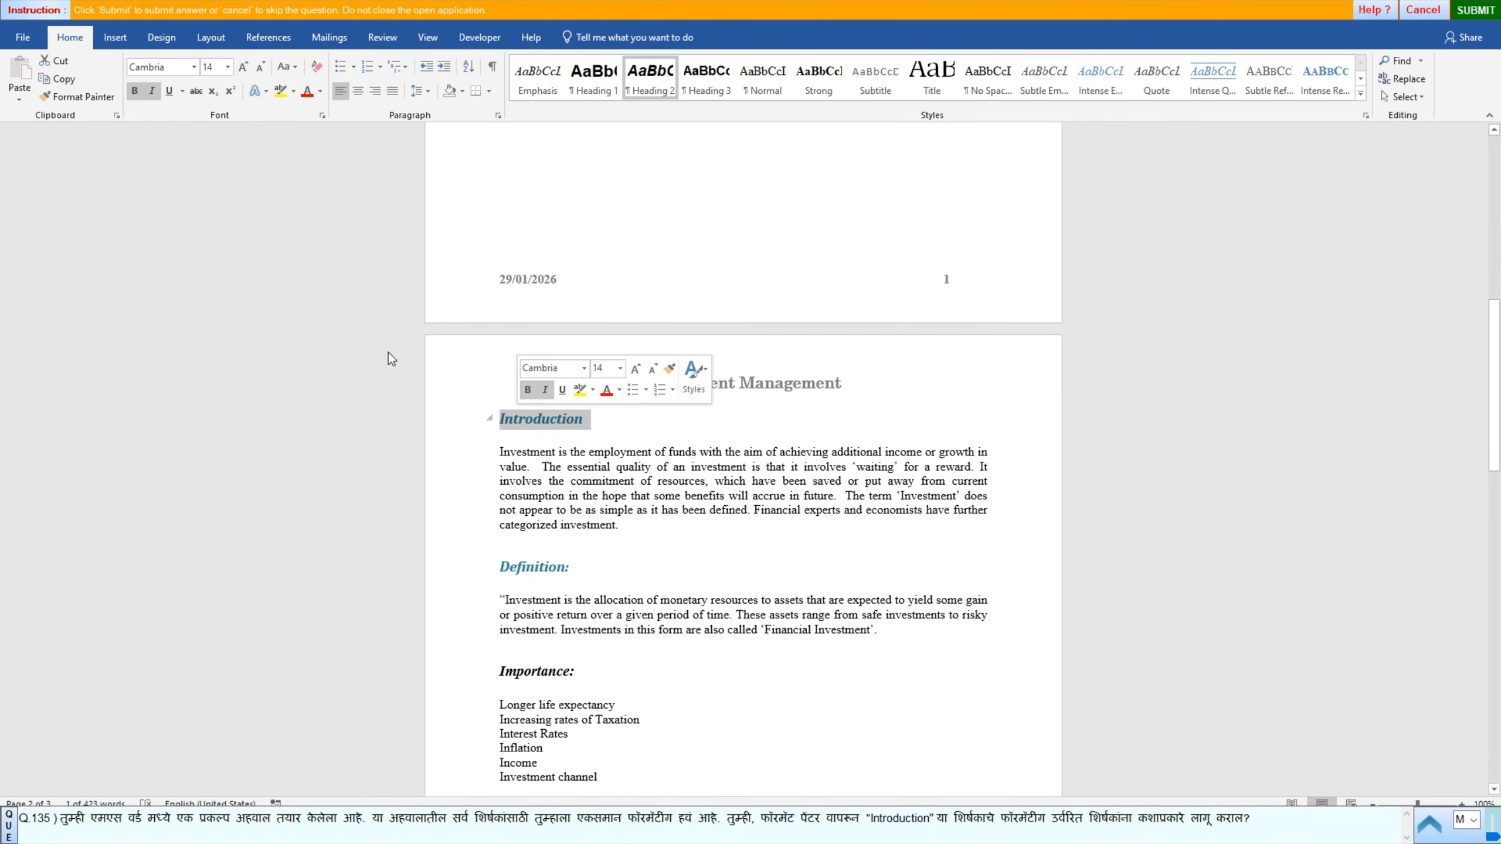
click(68, 101)
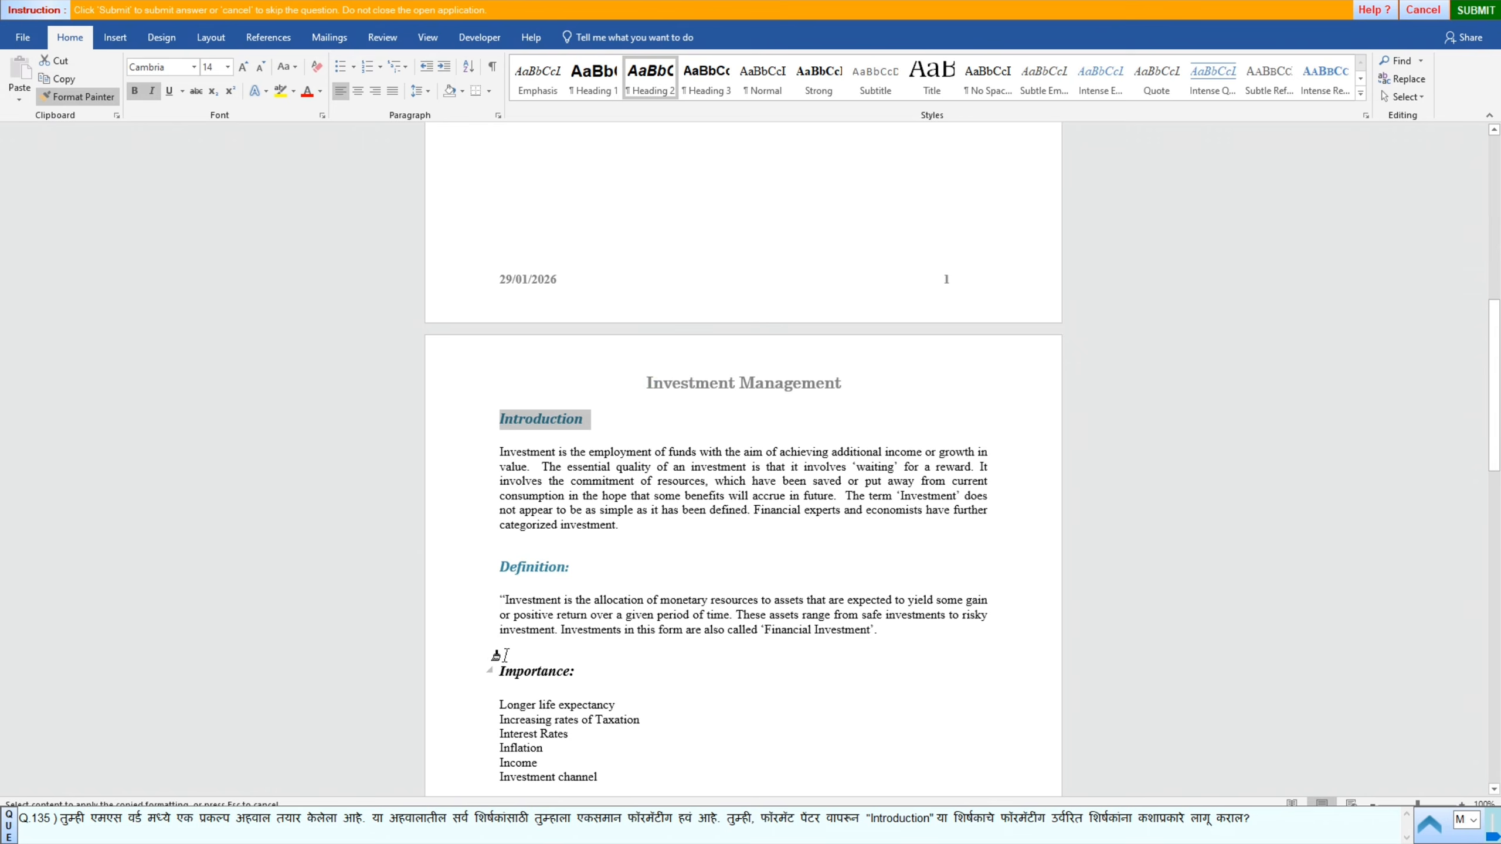
drag(498, 670, 587, 670)
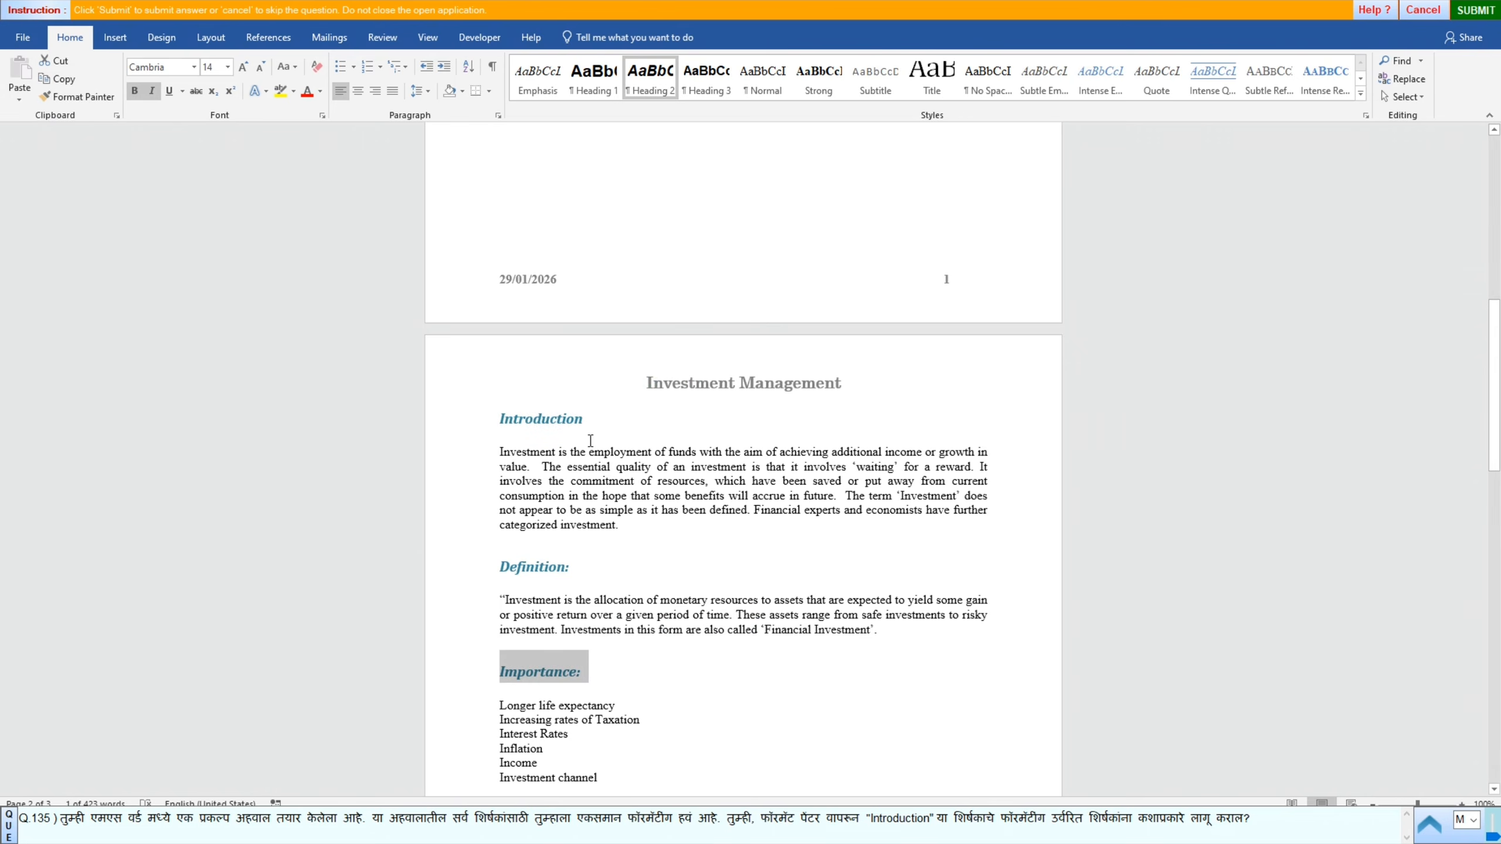
scroll(569, 556, down, 3)
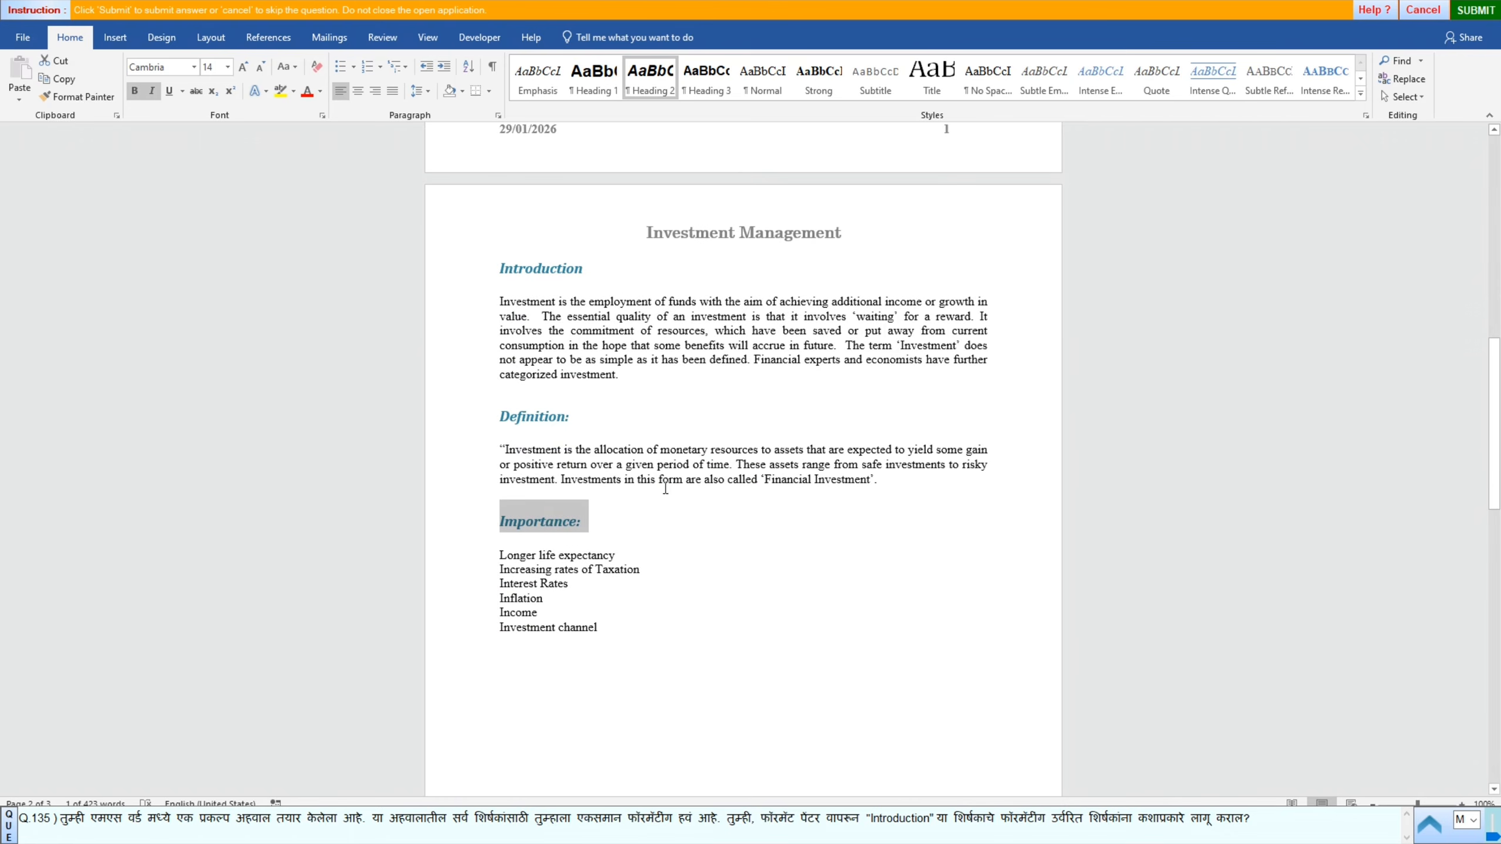
click(1481, 12)
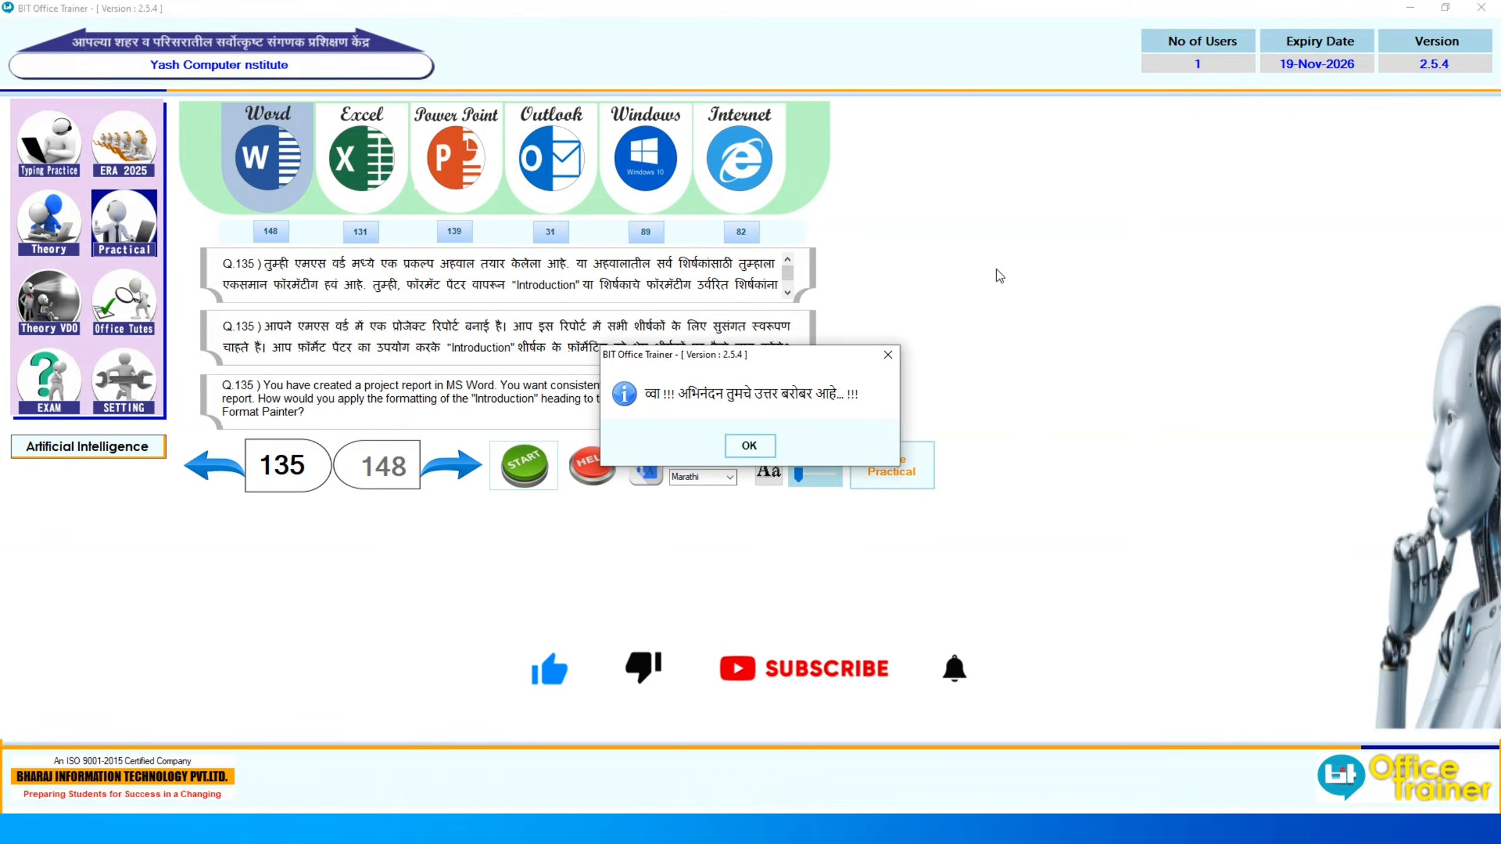
Step: Start question 136 and insert three rows below the existing row of the table under "Personal Details:"
click(748, 444)
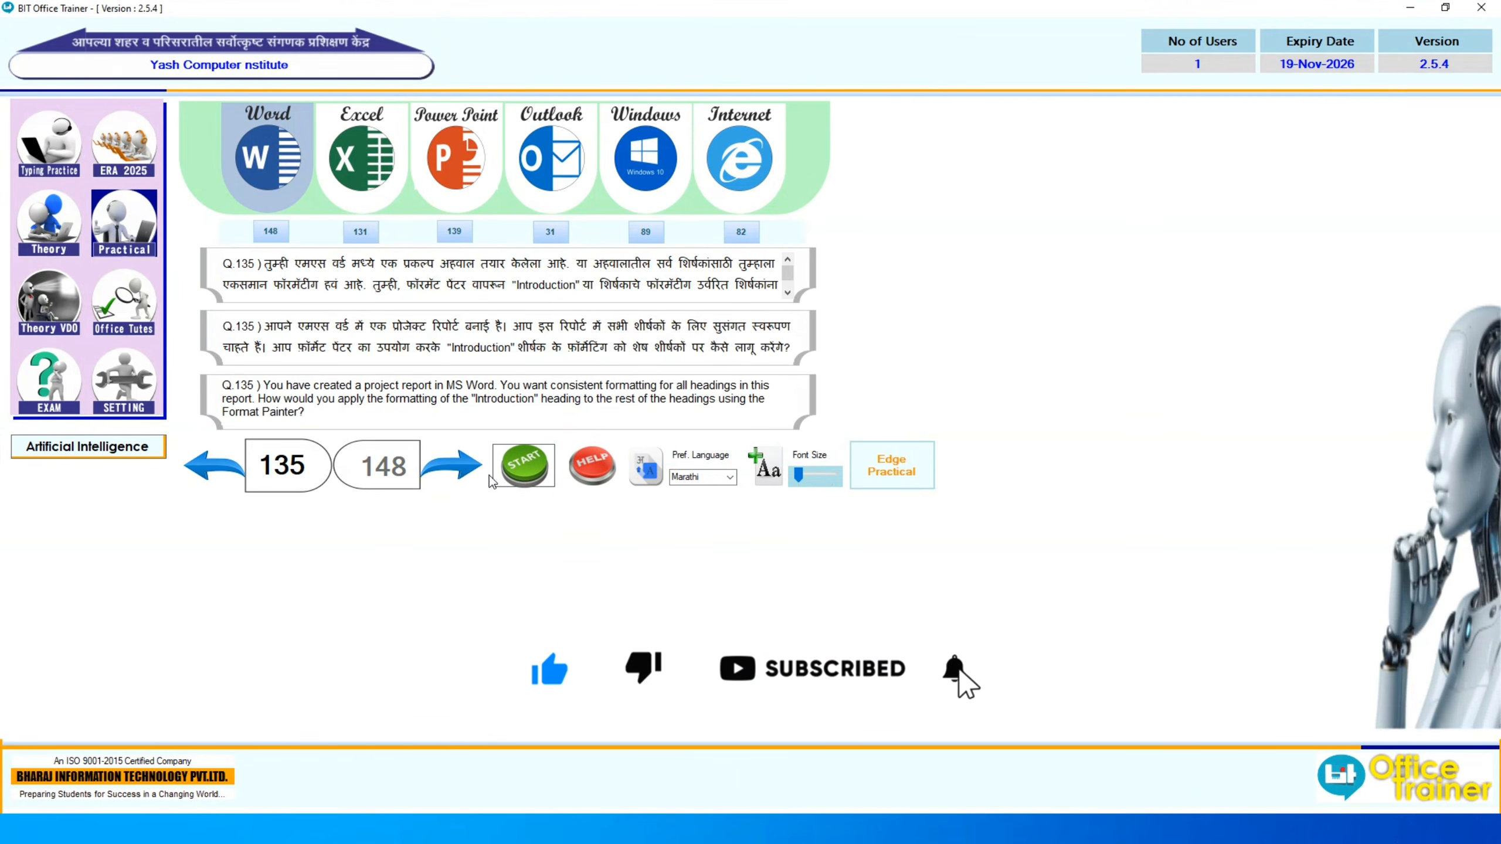
click(452, 465)
click(497, 466)
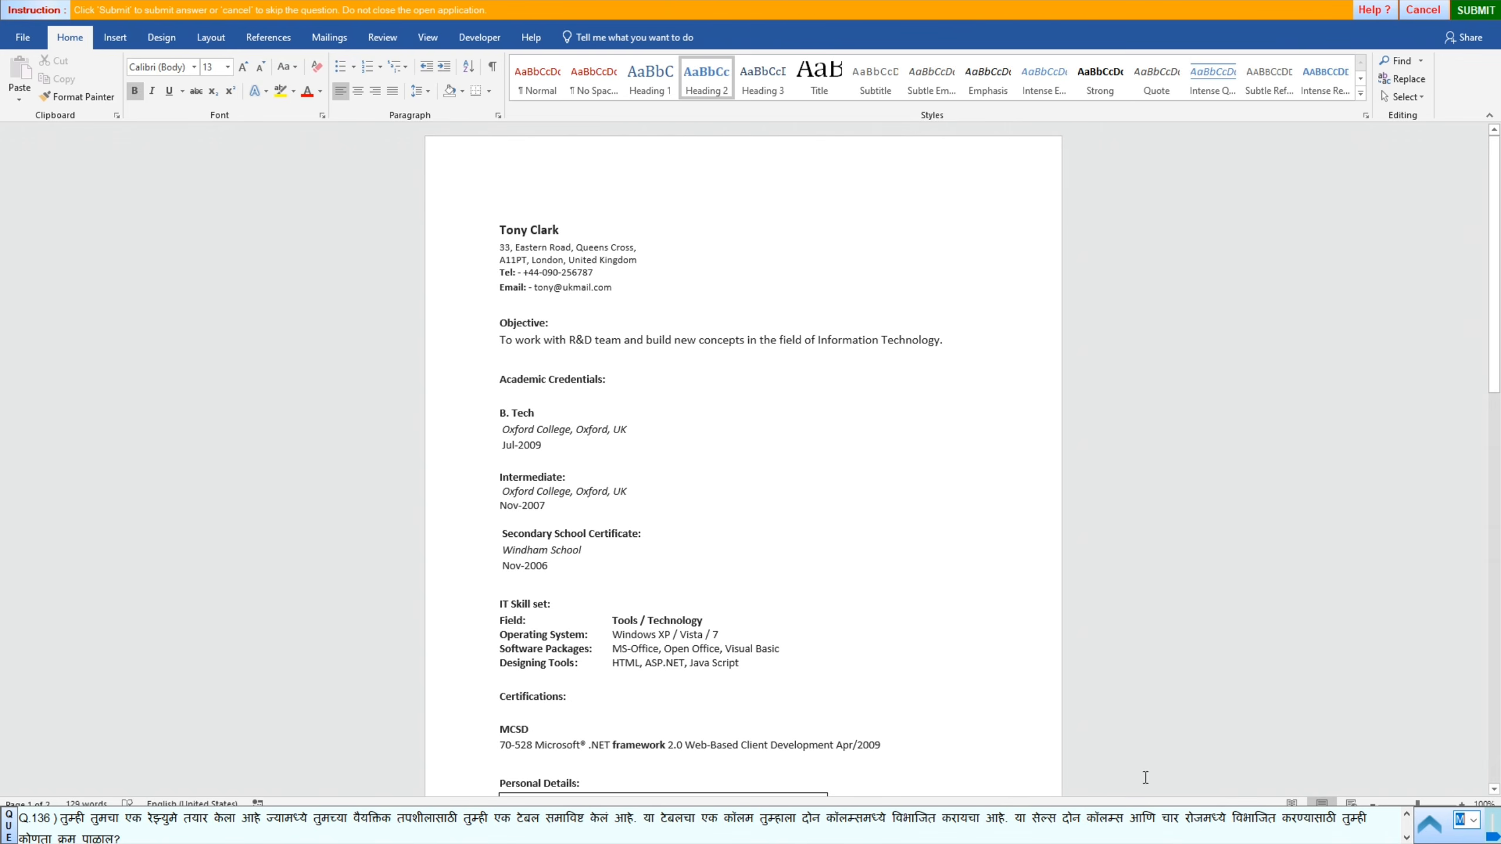
scroll(584, 586, down, 6)
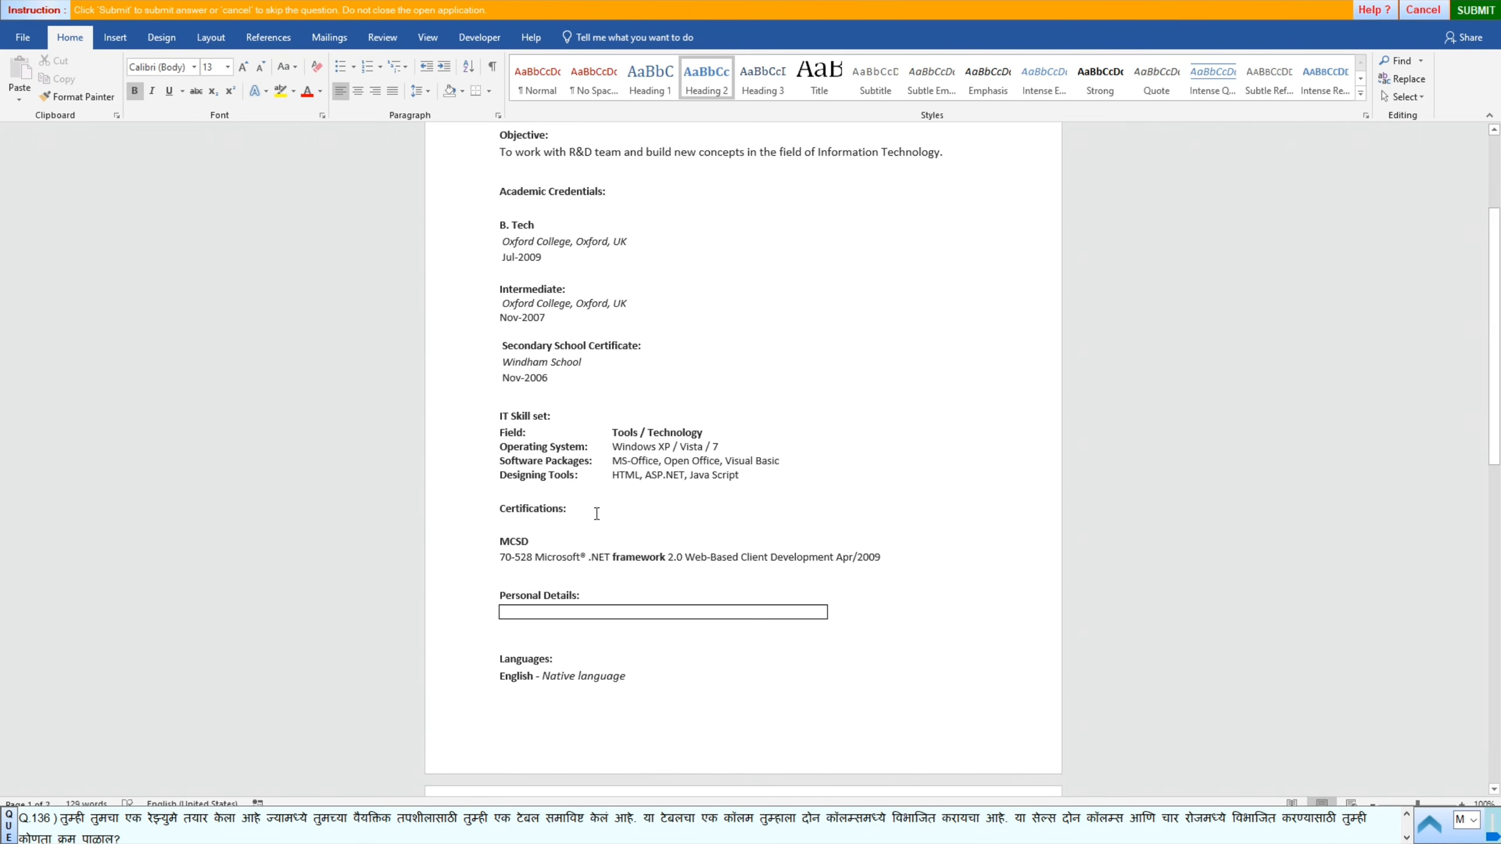
click(501, 615)
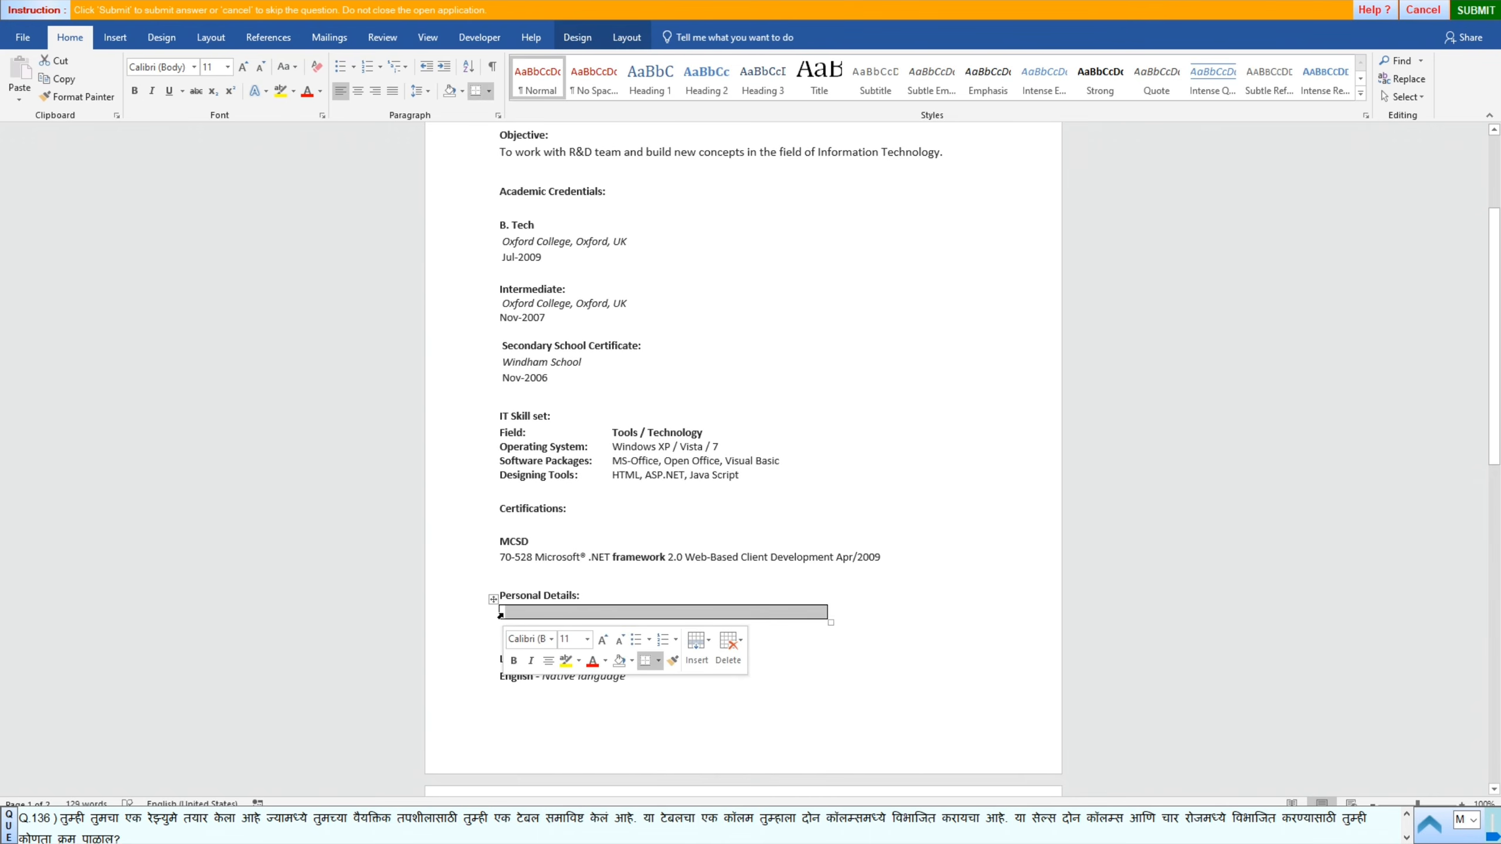
click(629, 39)
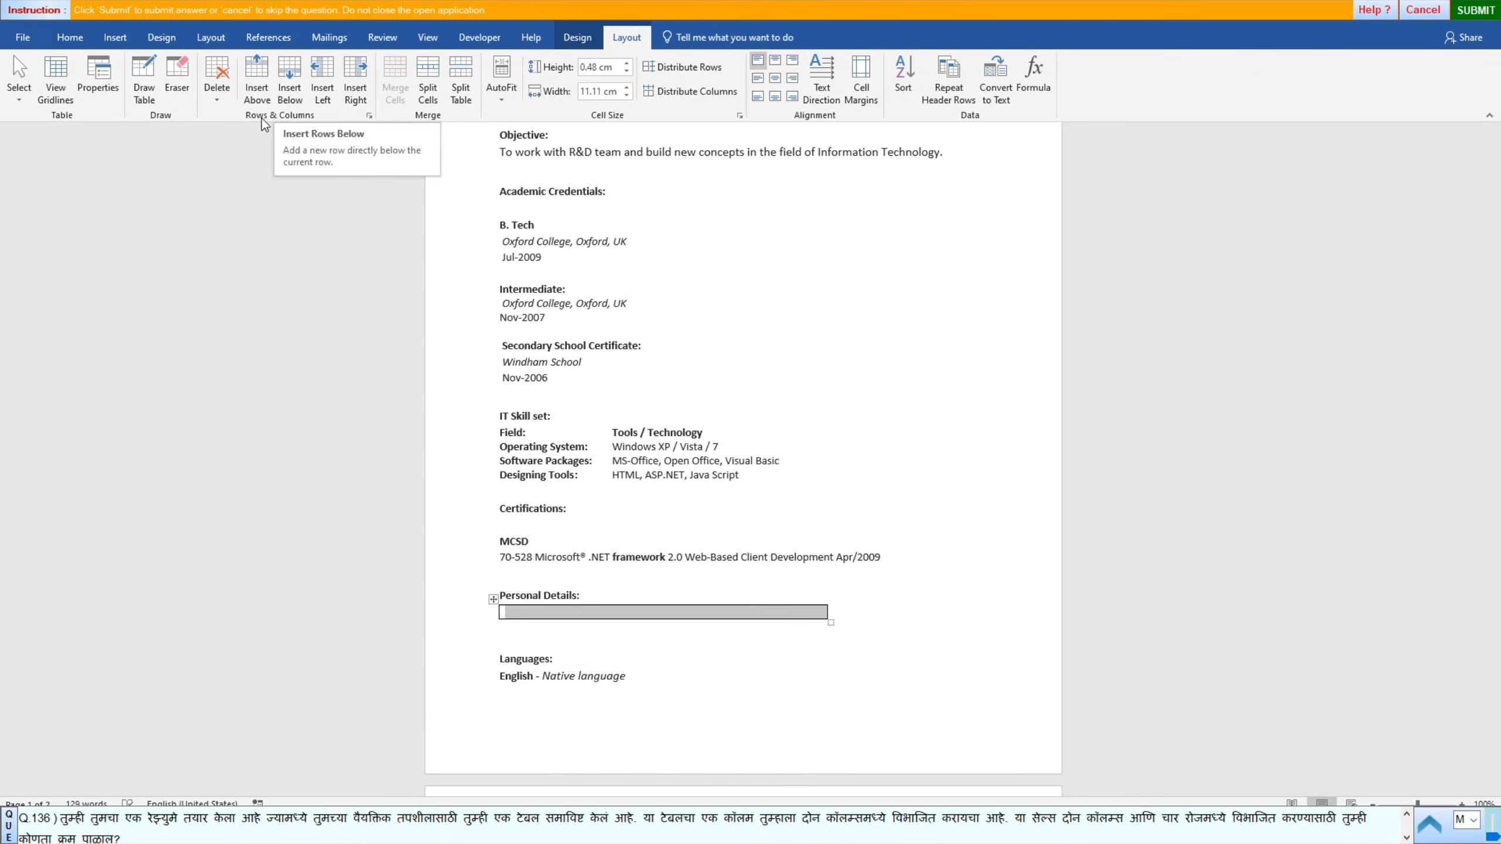
click(291, 92)
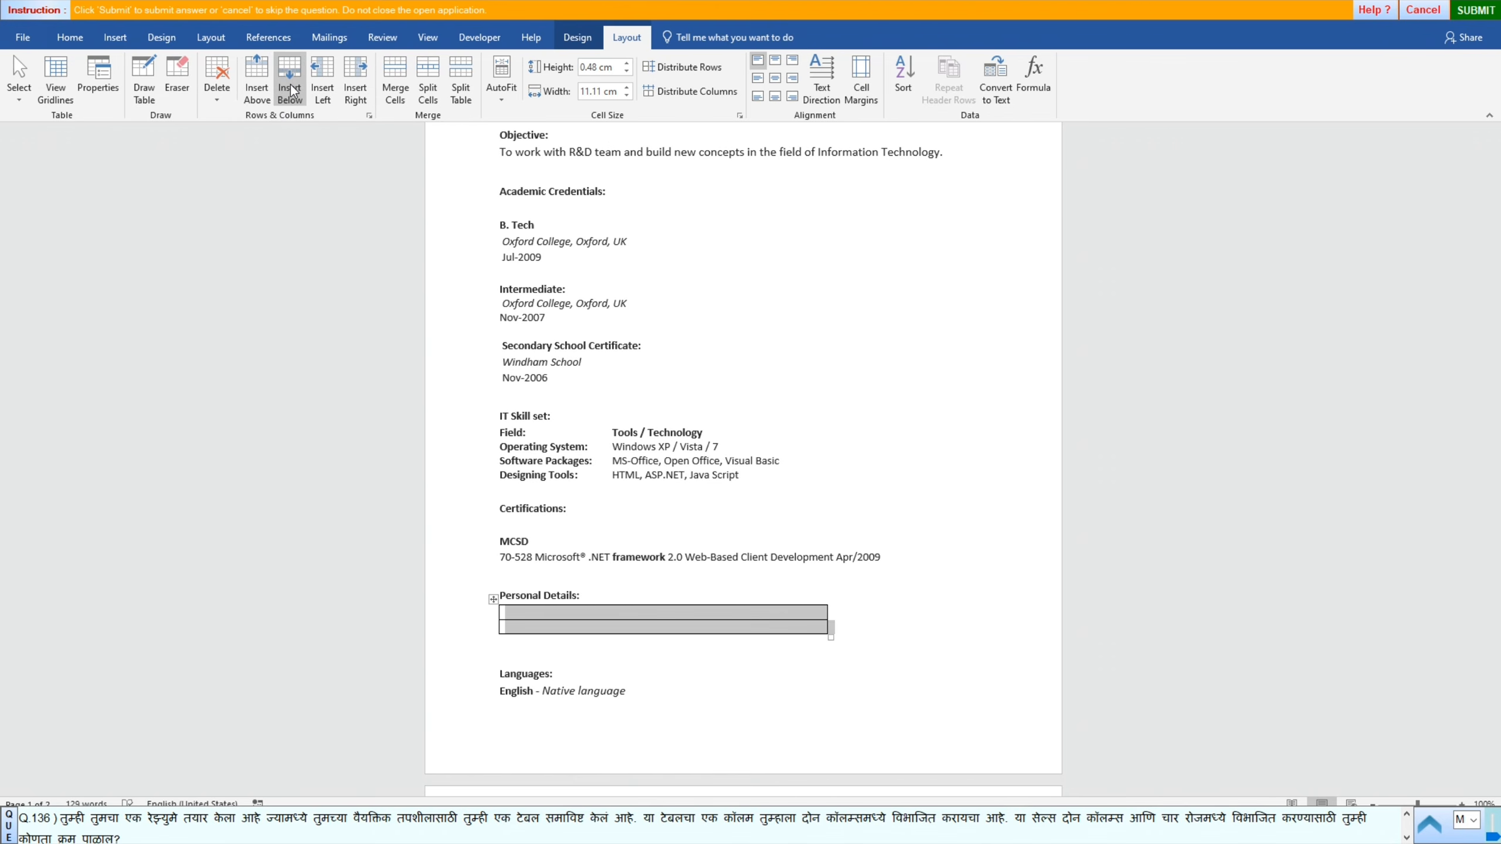
click(292, 91)
click(292, 91)
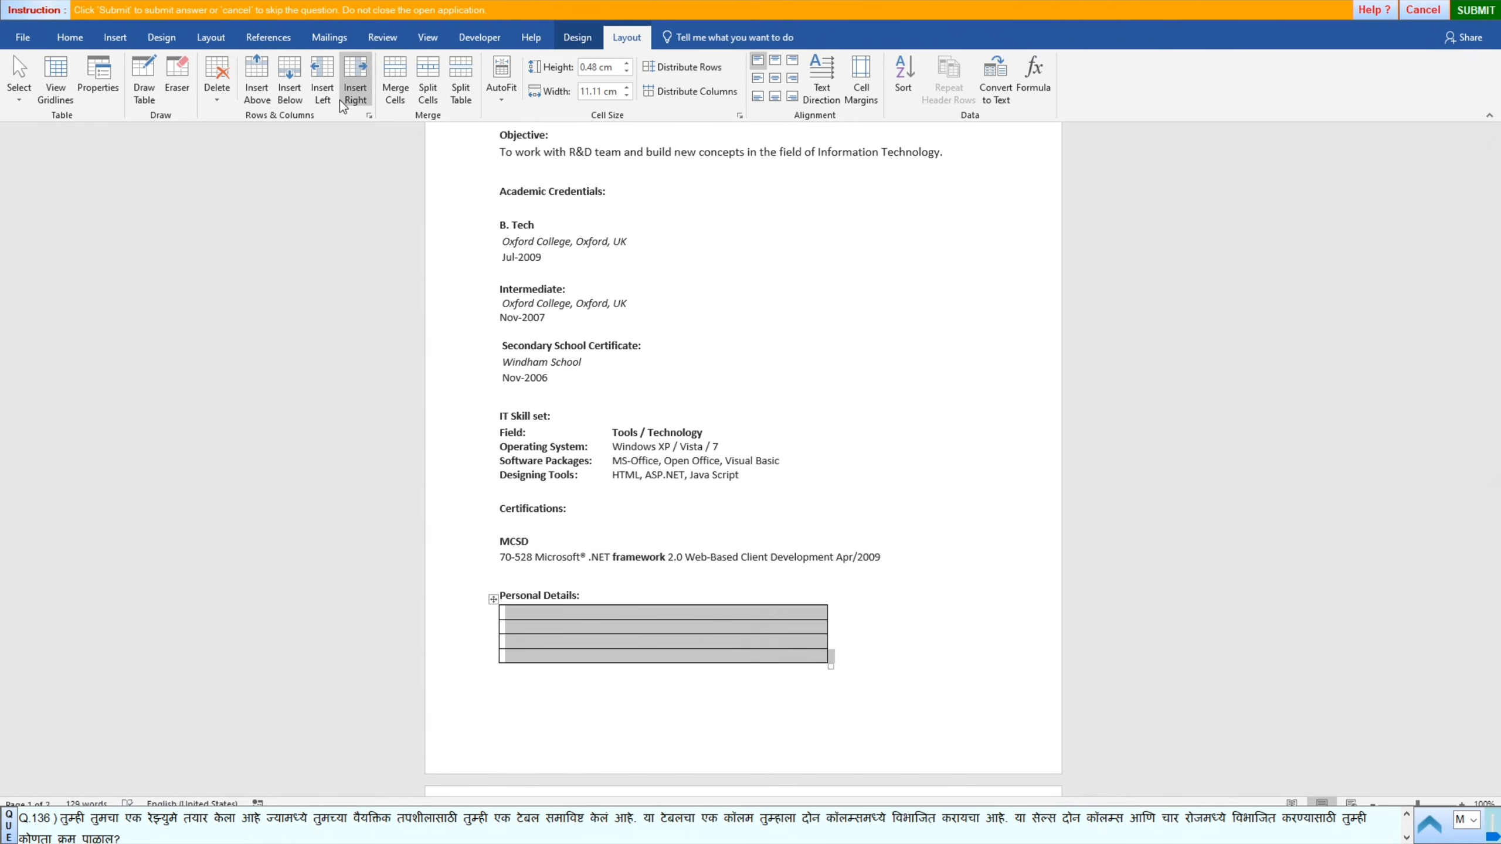
Step: Insert a column to the left in the Personal Details table and submit the answer to question 136
click(327, 78)
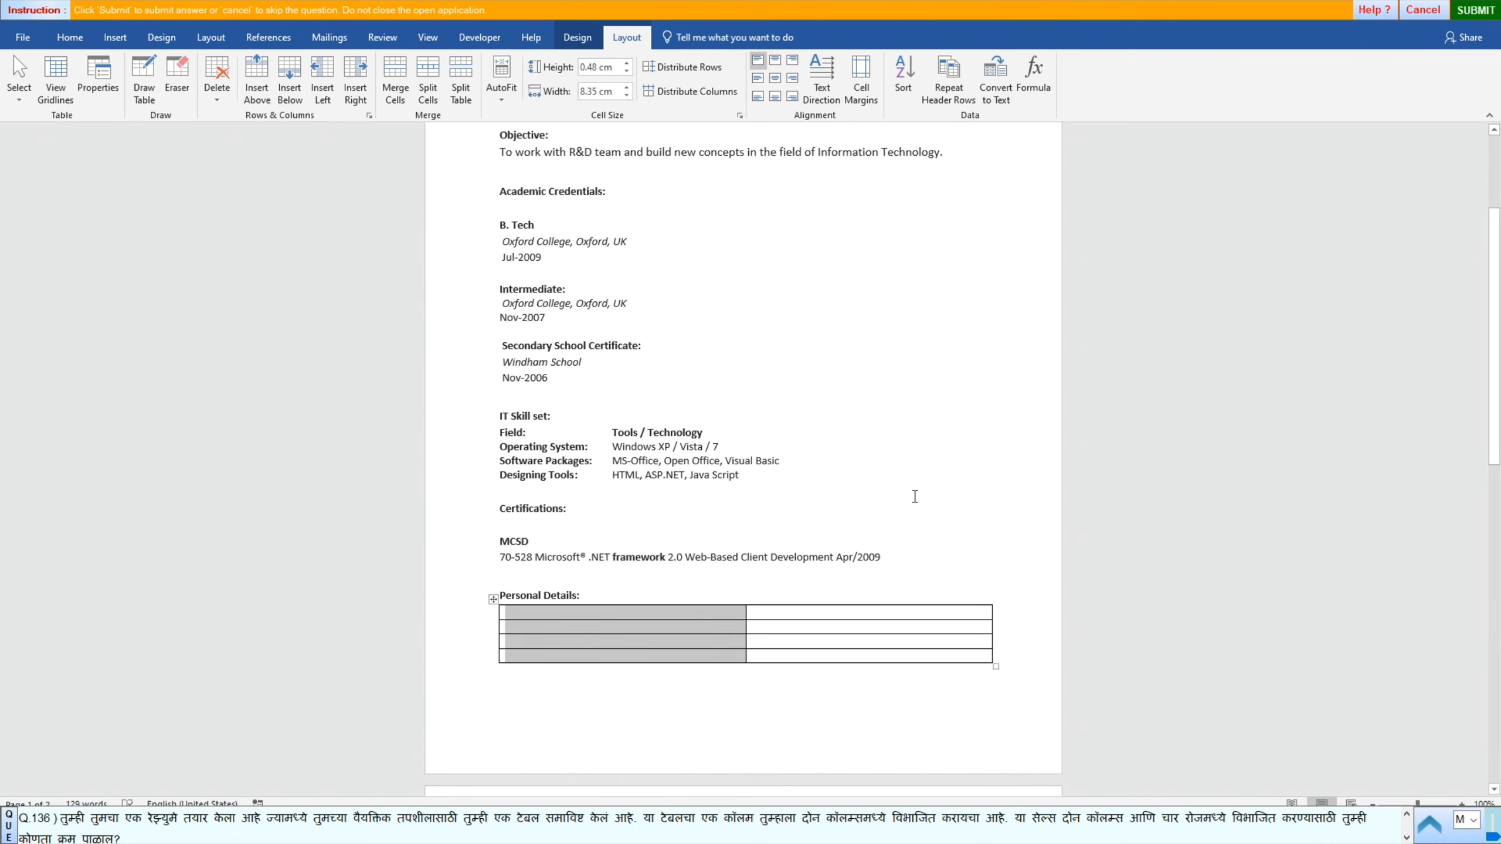
click(1483, 16)
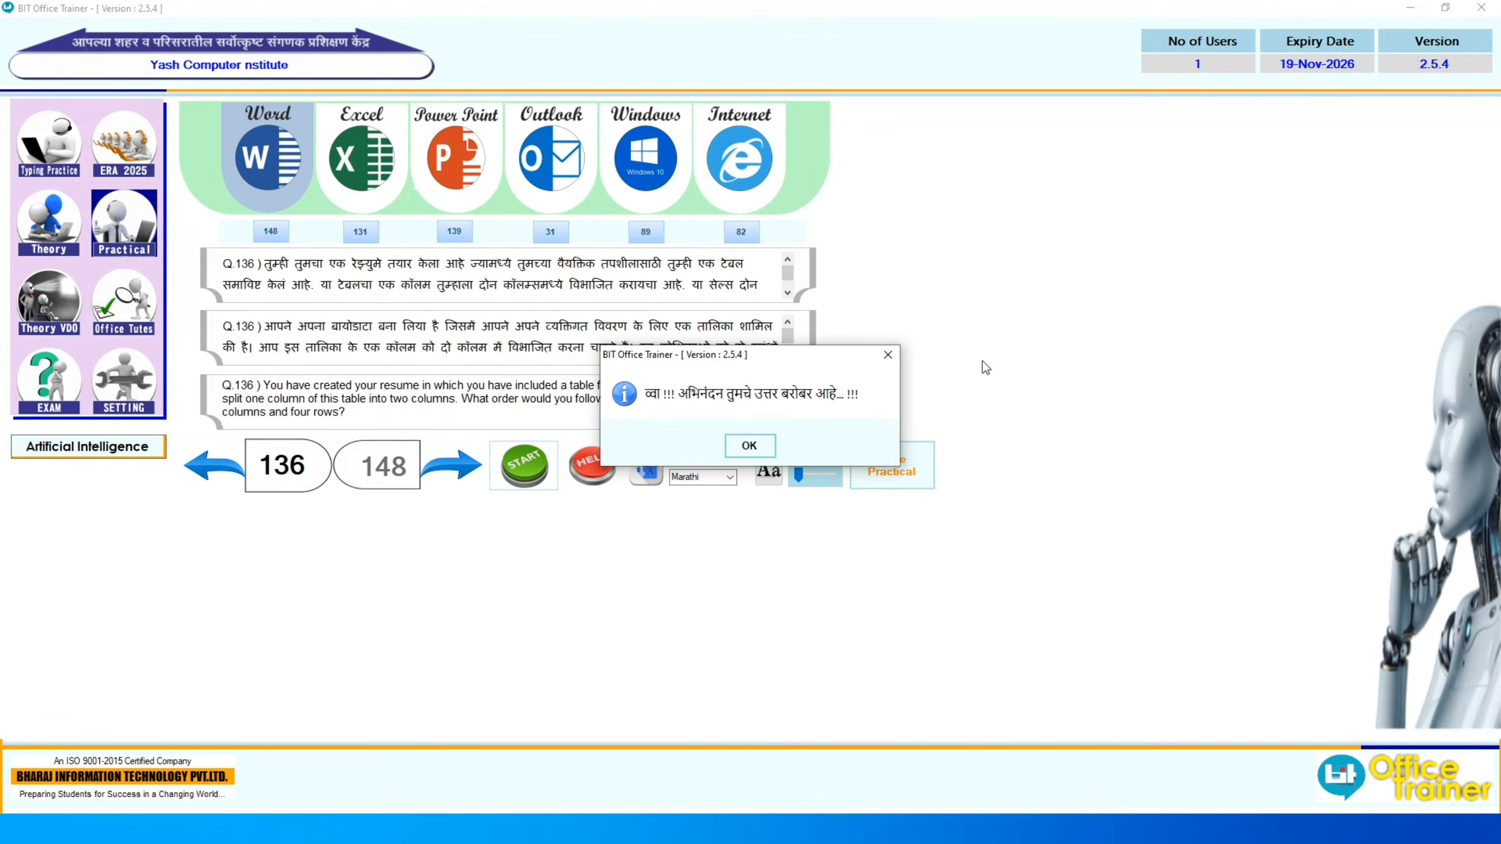
click(748, 447)
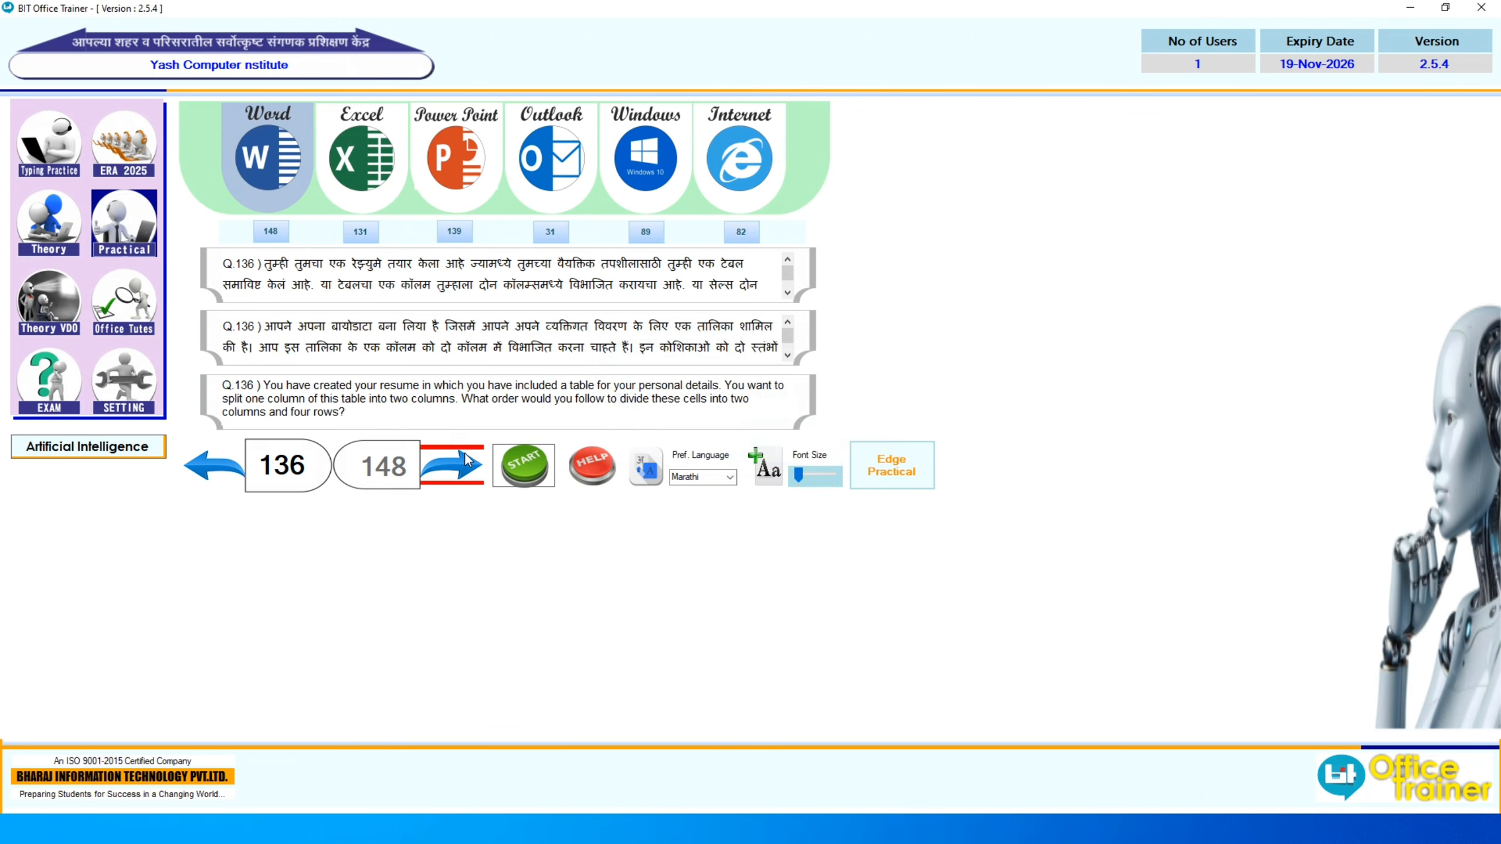
Step: For question 137, insert a picture content control at the beginning of the resume and submit the answer
click(462, 453)
click(523, 464)
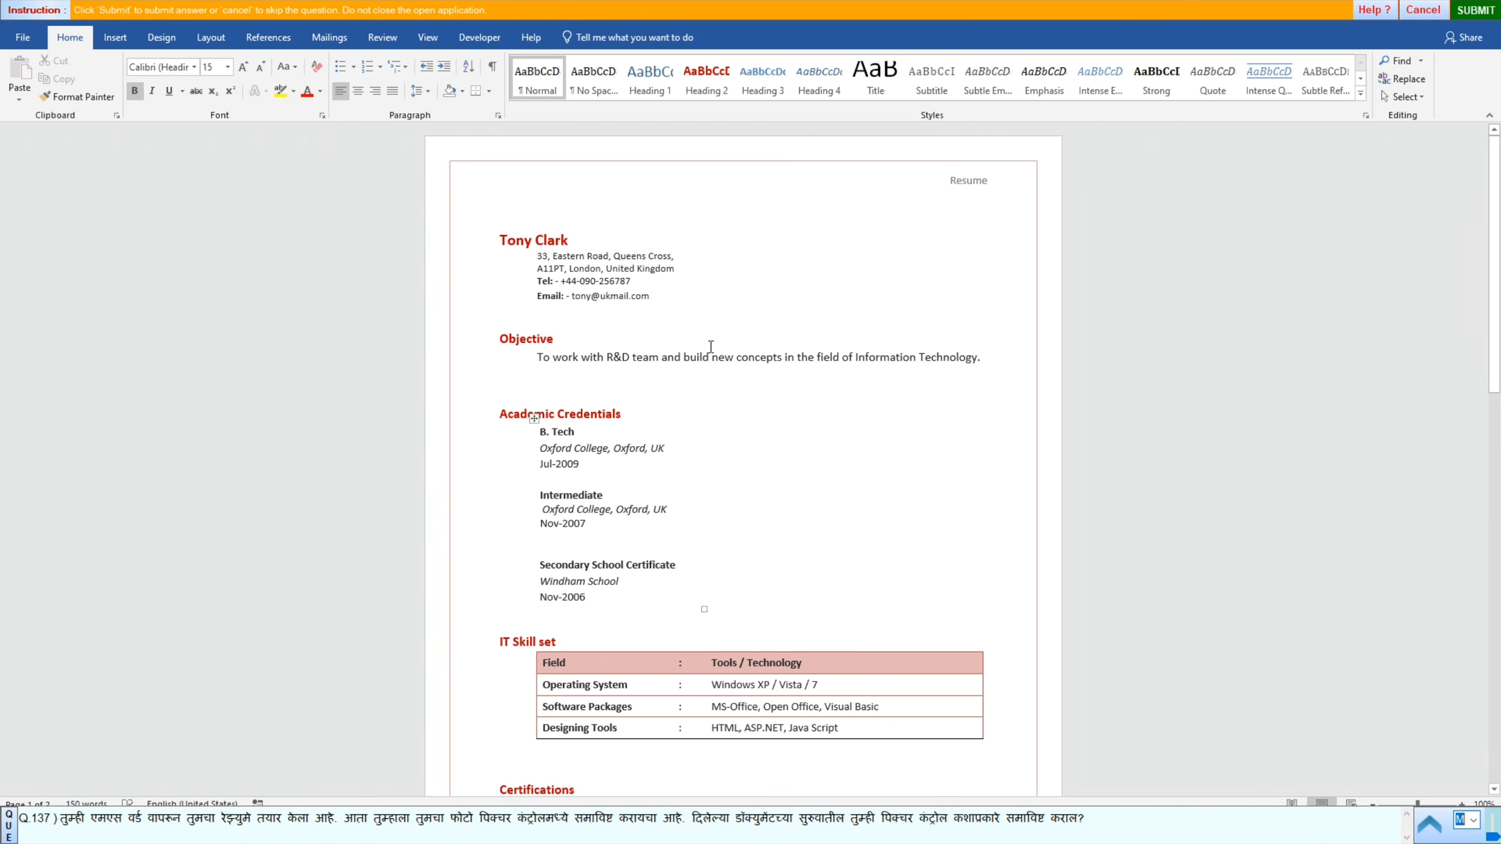
scroll(641, 381, down, 1)
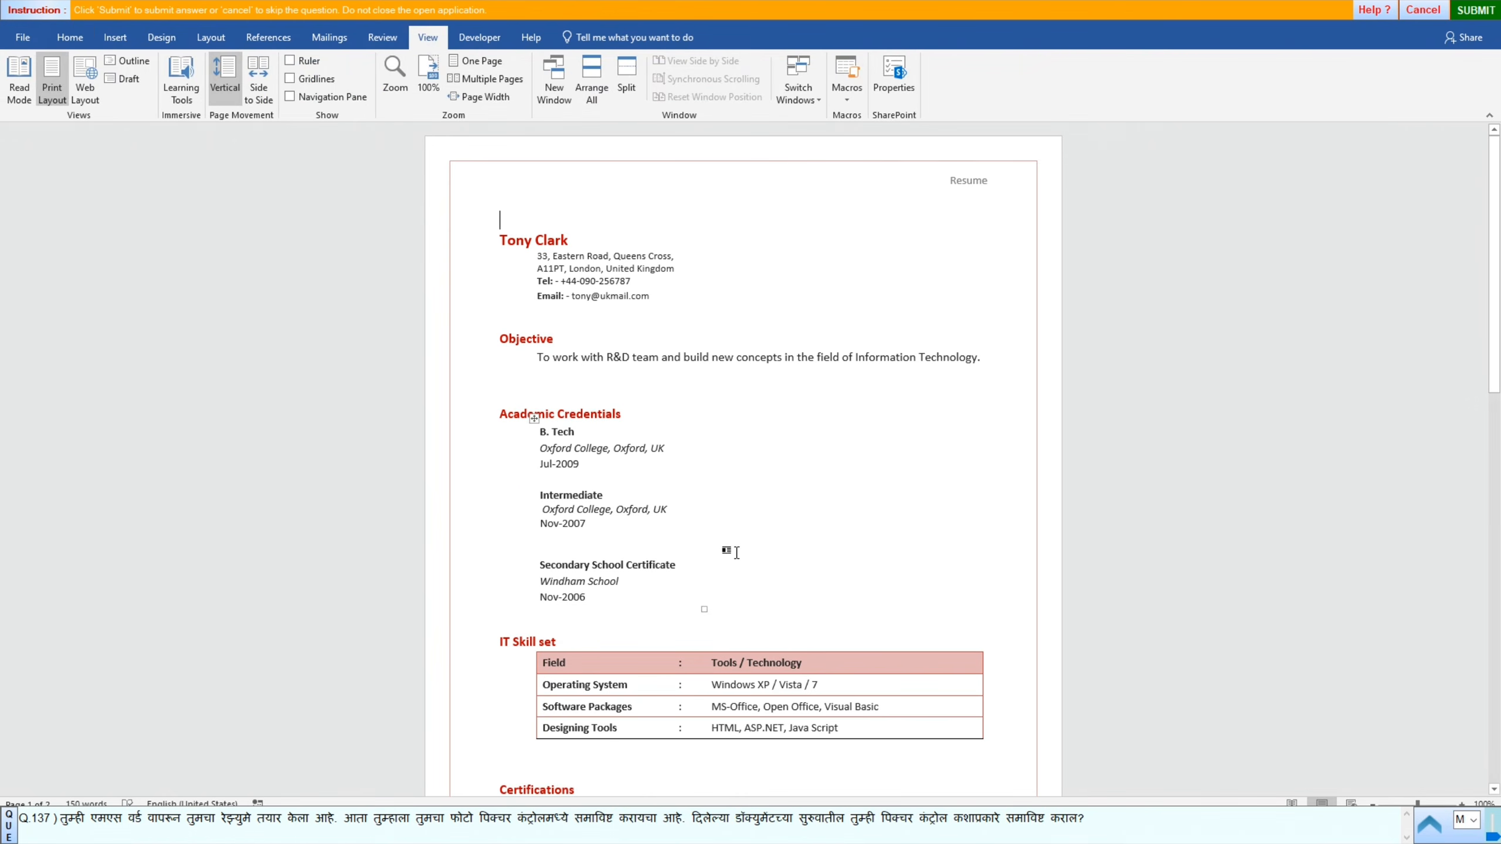
click(495, 46)
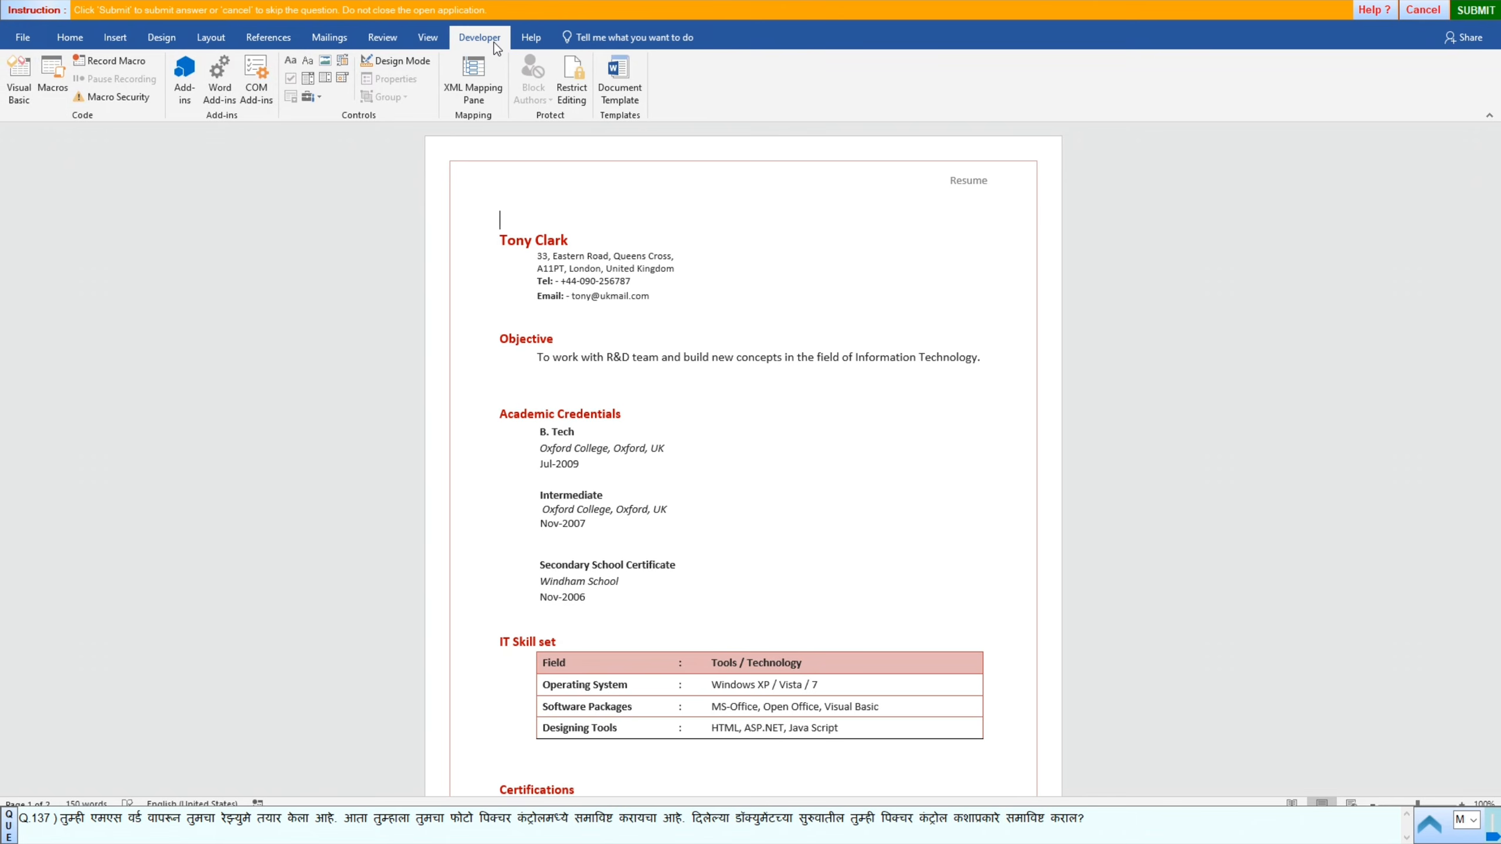
click(326, 62)
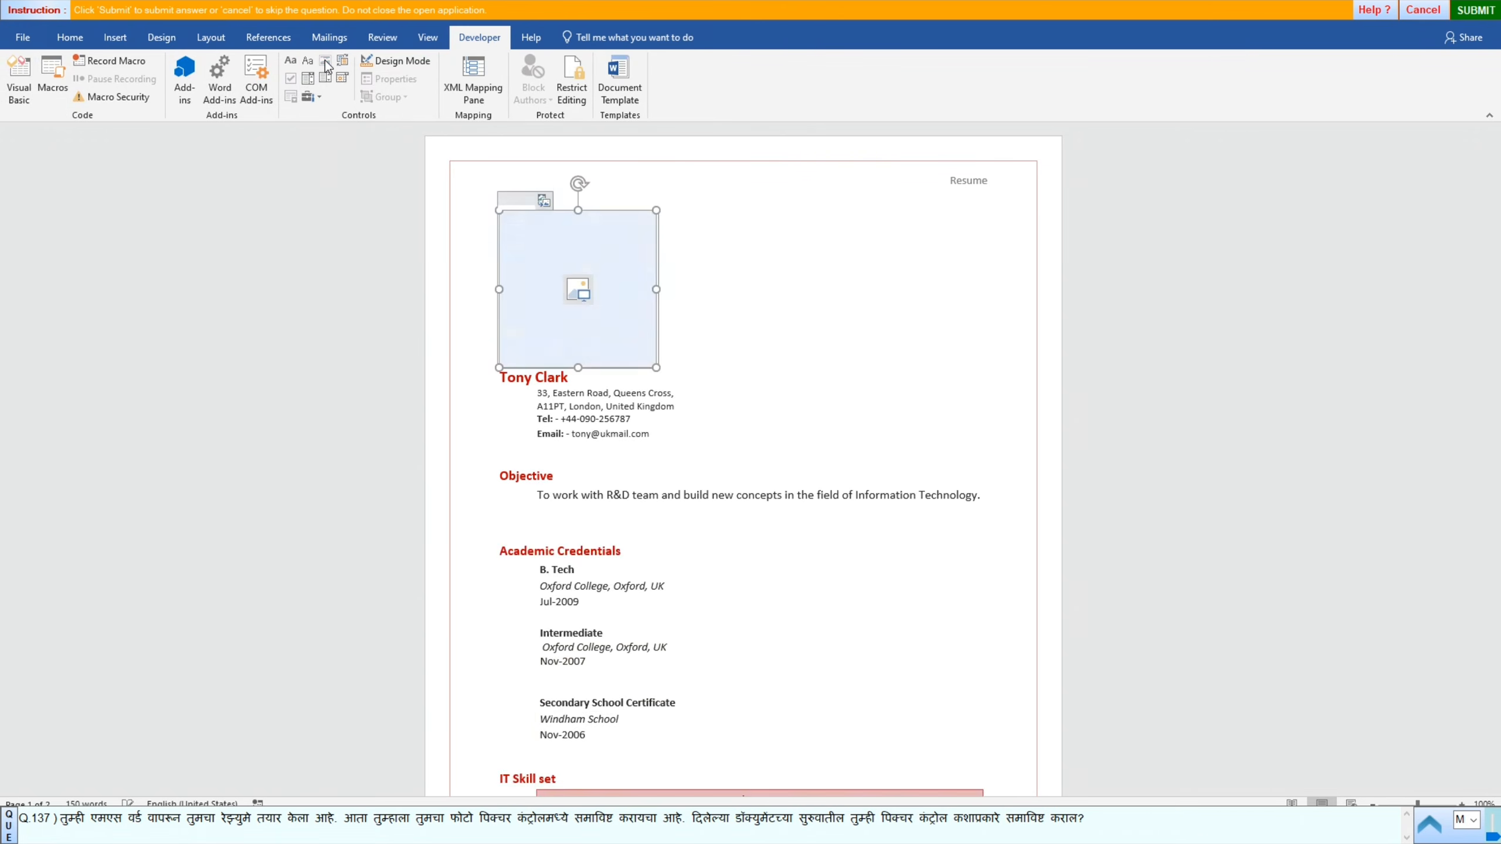
click(784, 231)
click(1475, 10)
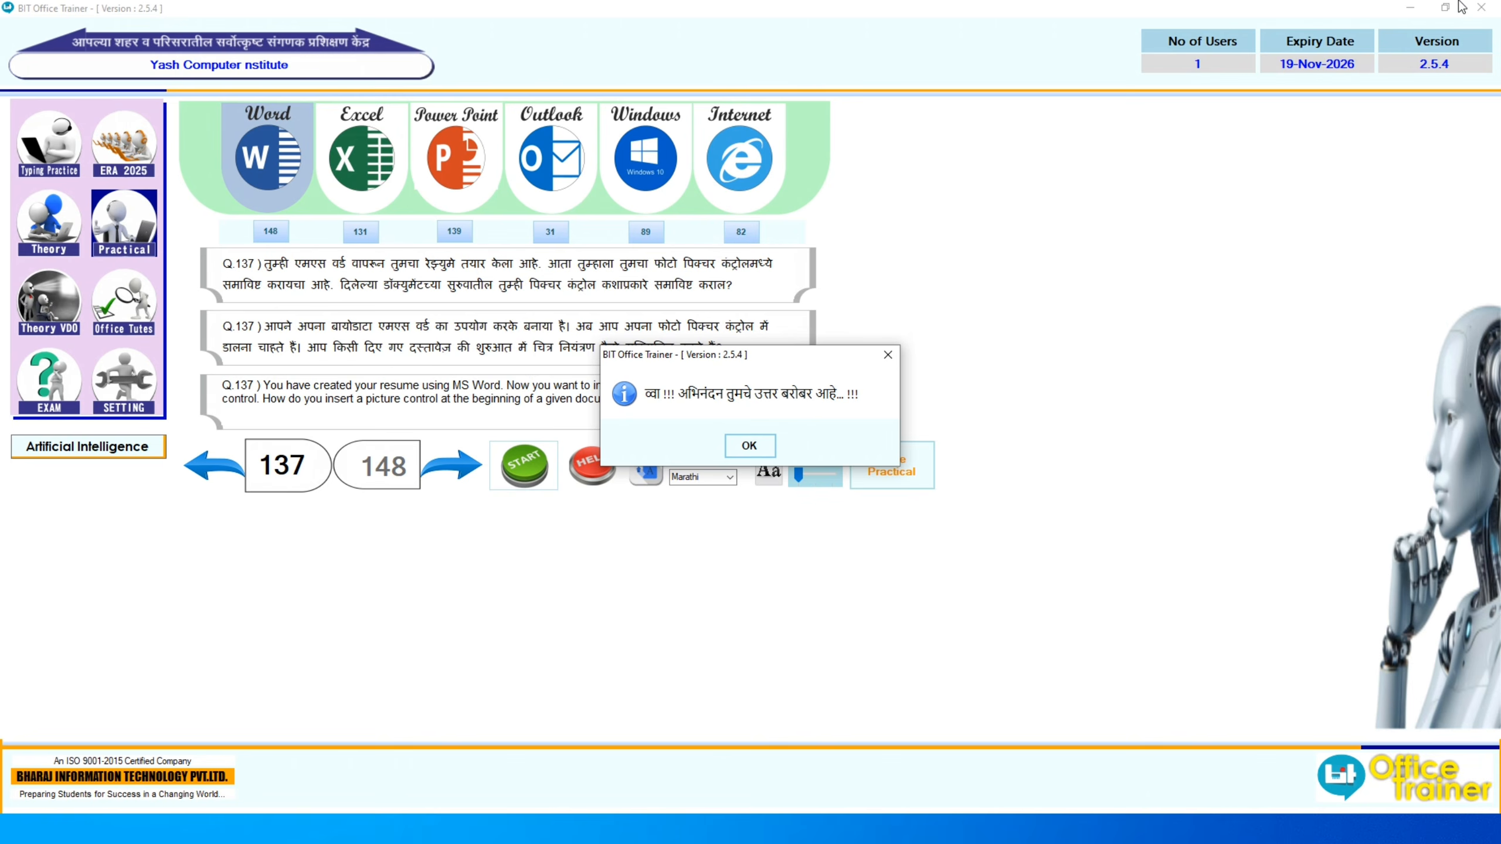
click(760, 445)
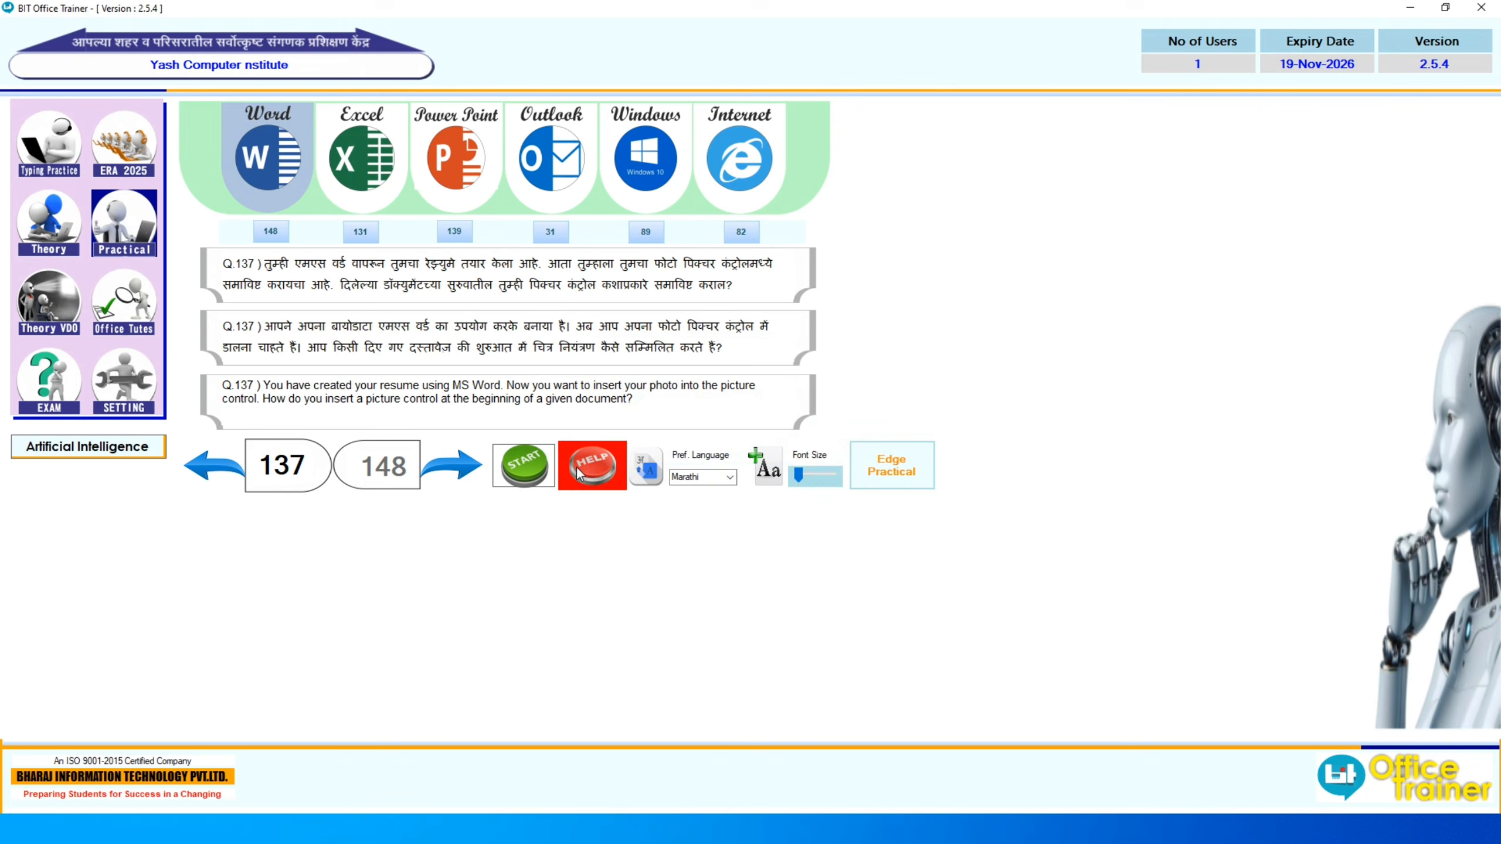
Step: Advance to question 138 and start its practical task
click(452, 455)
click(506, 467)
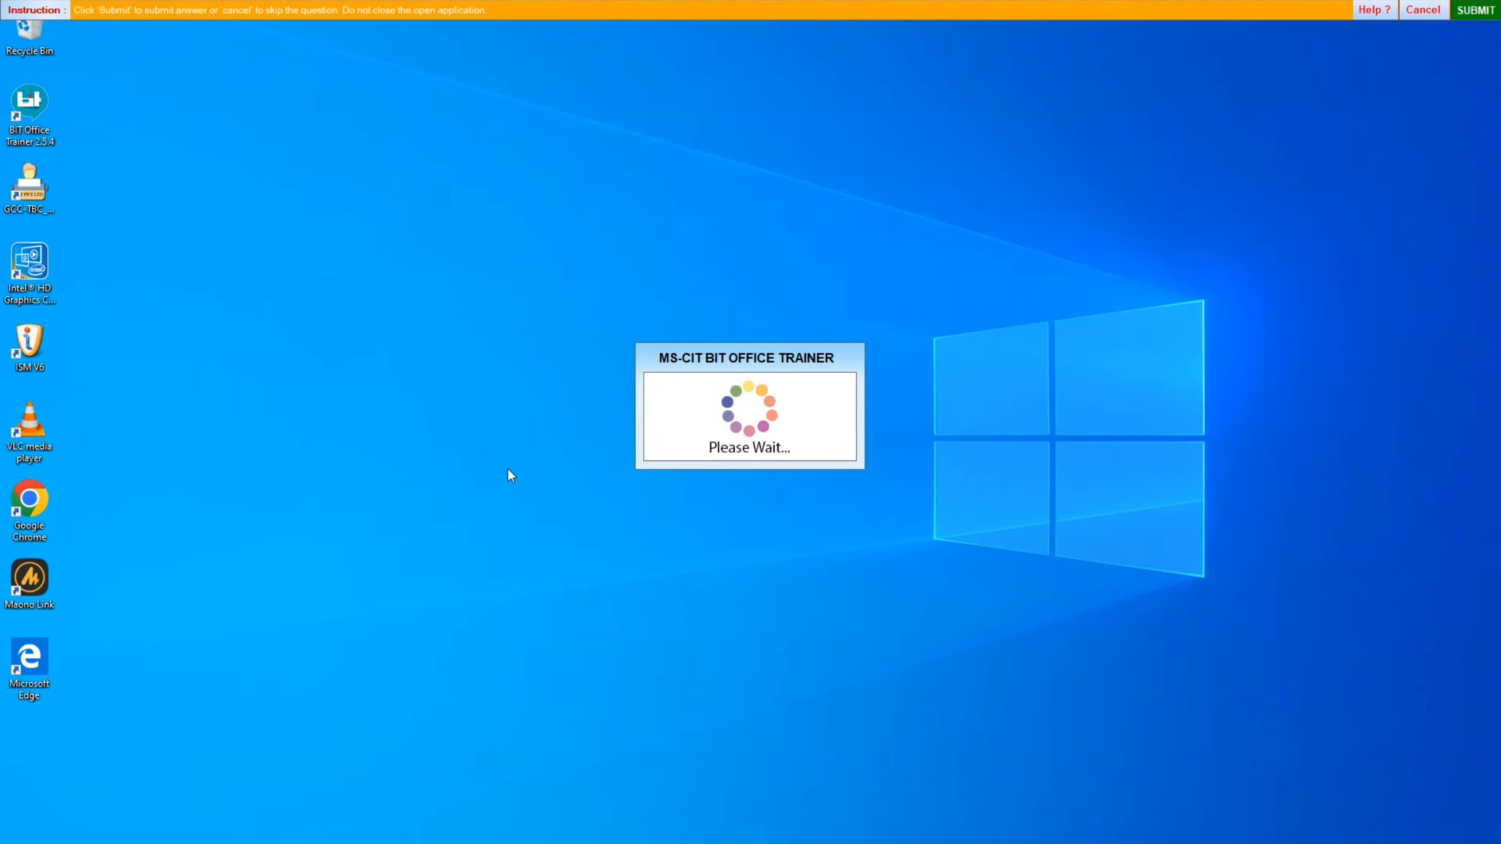
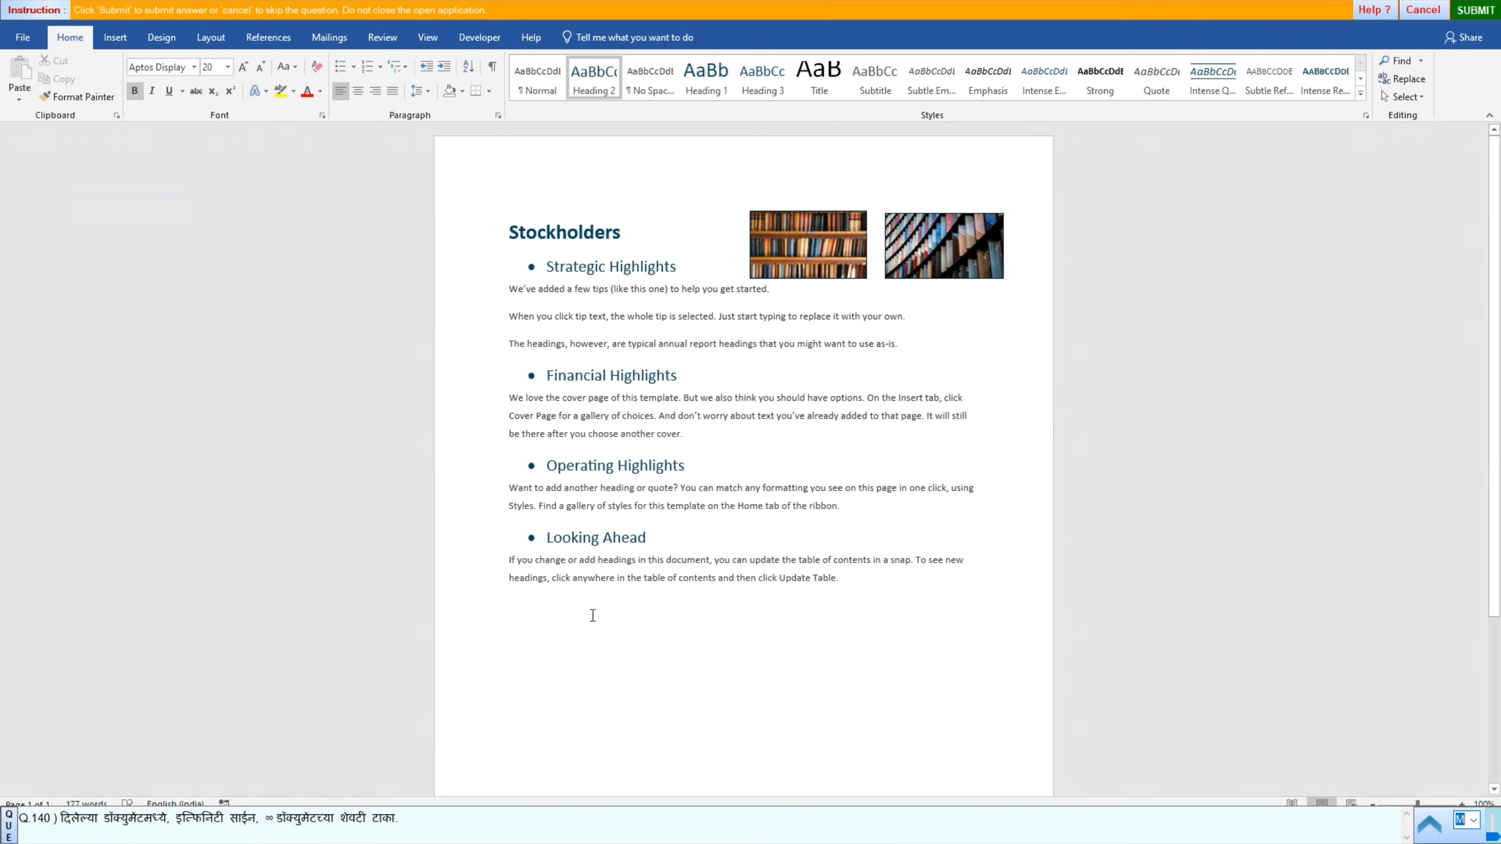
Step: Insert the infinity symbol ∞ on the empty line at the document's end and submit the answer to question 140
click(530, 598)
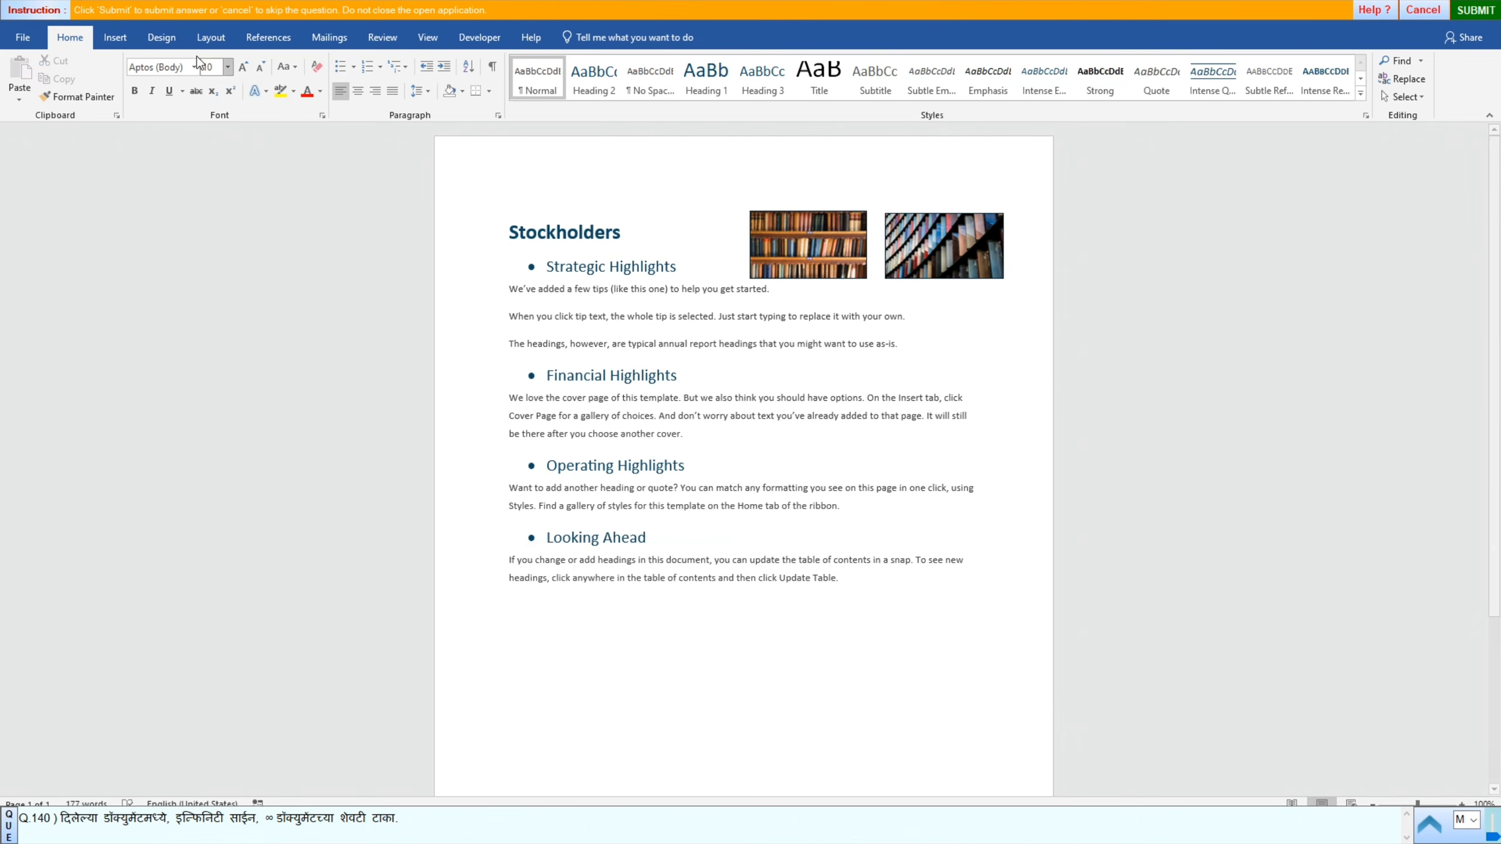
click(124, 39)
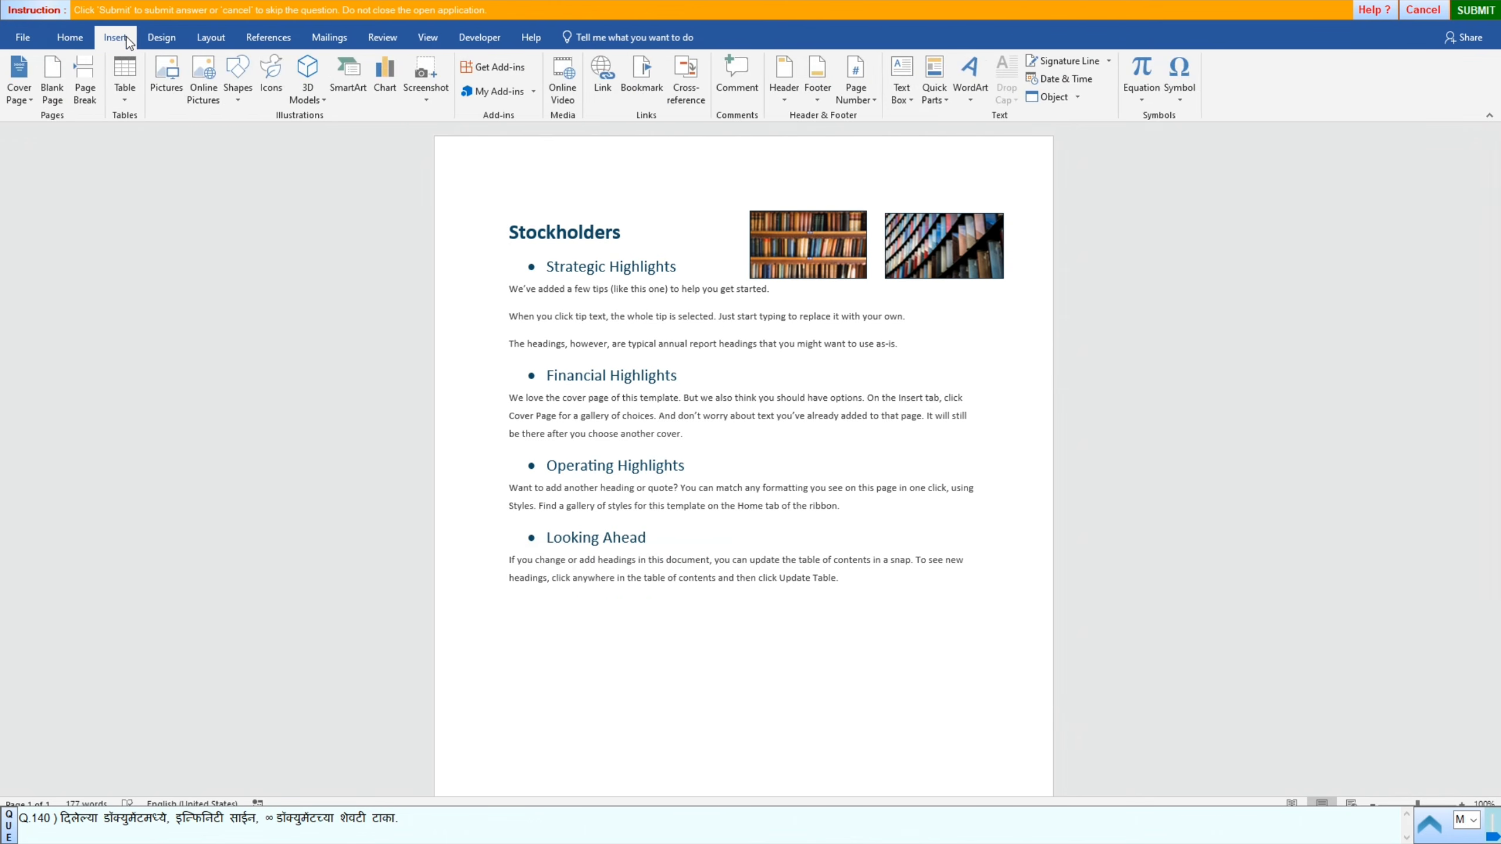
click(1183, 103)
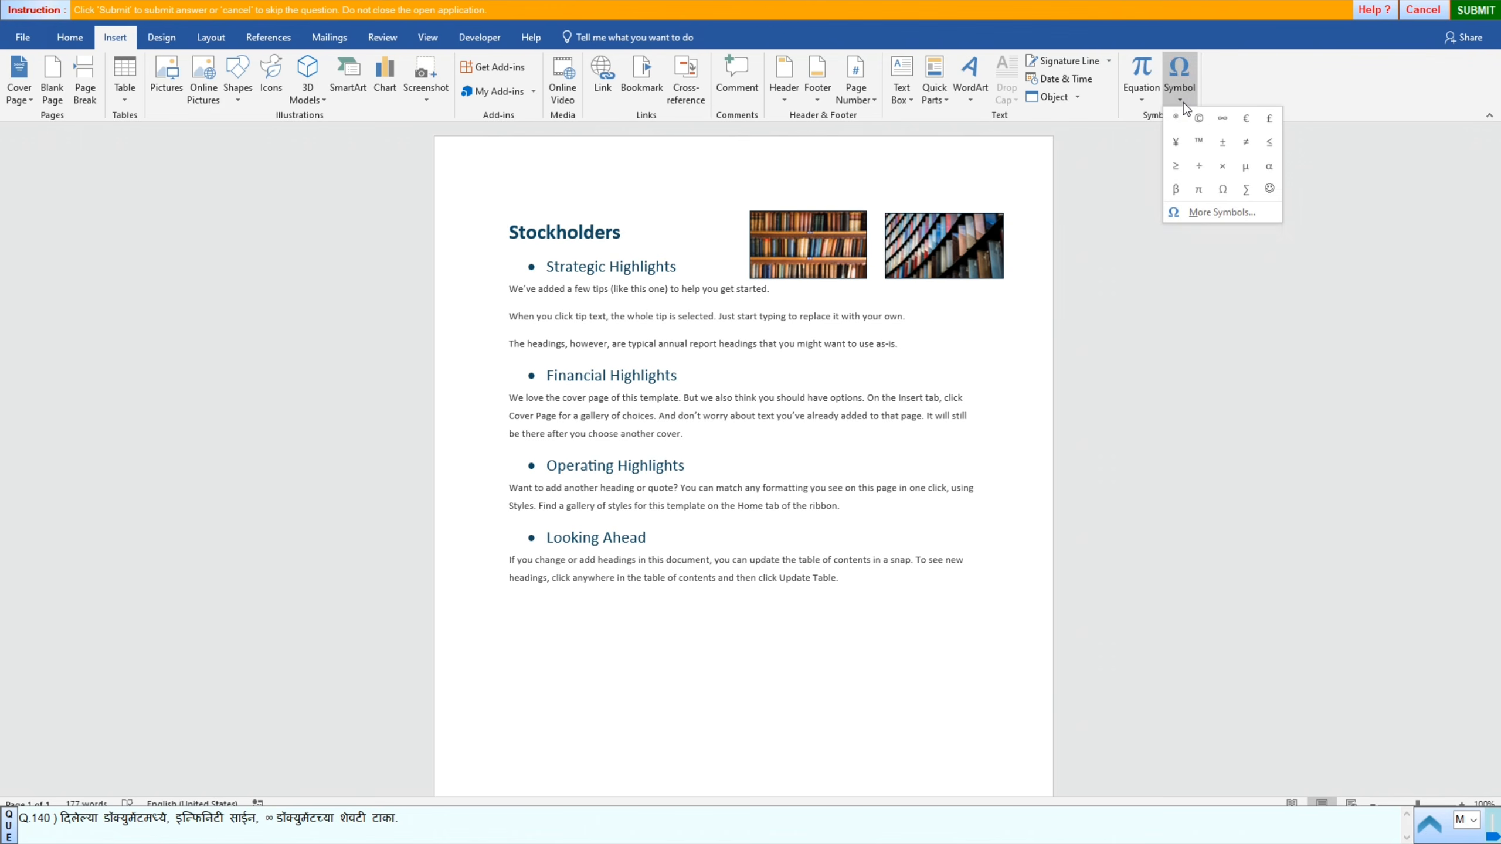
click(1222, 119)
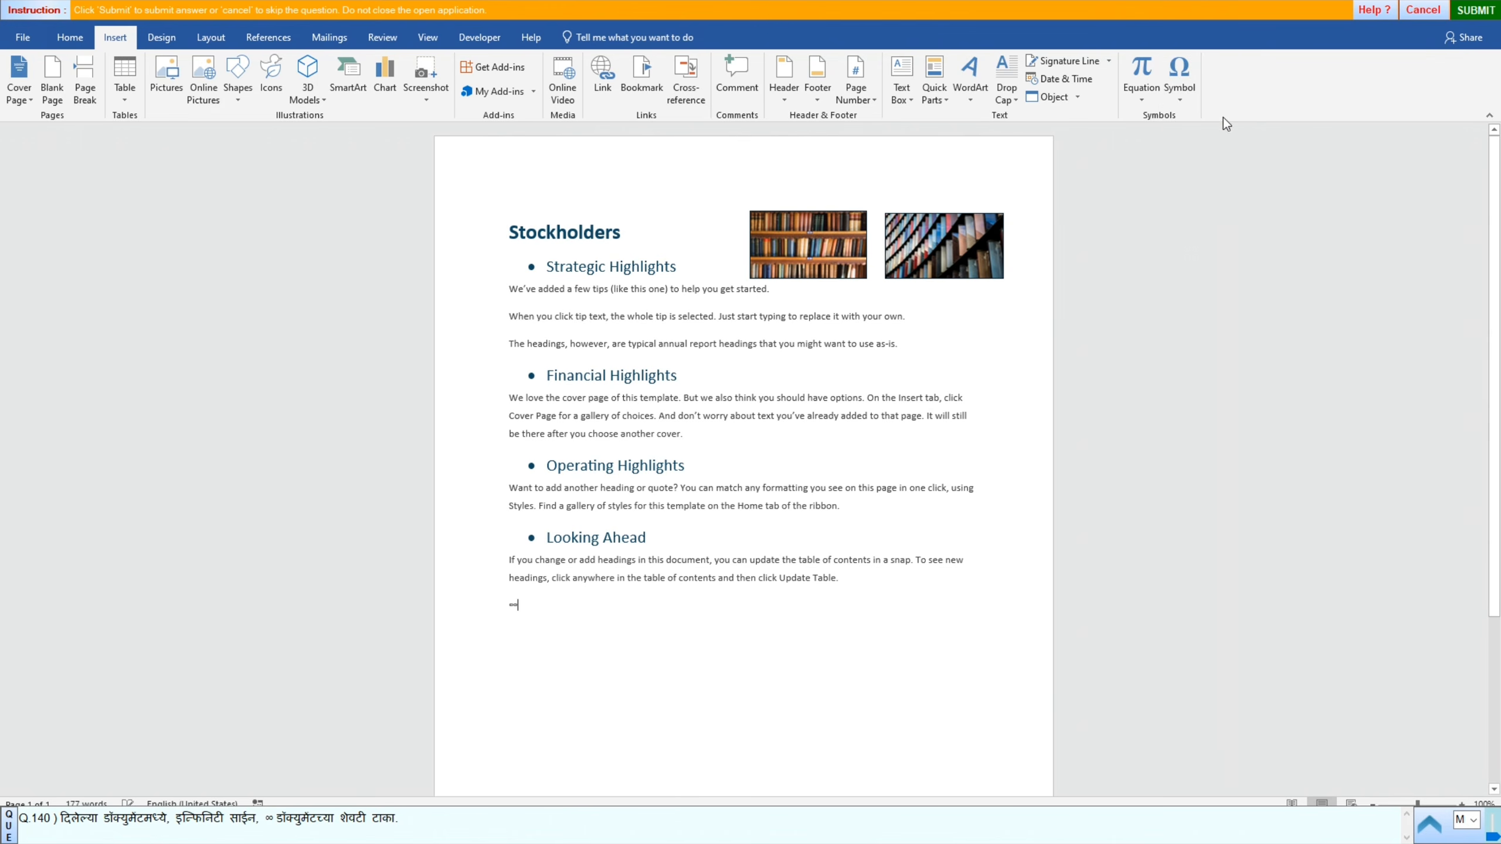
click(1474, 11)
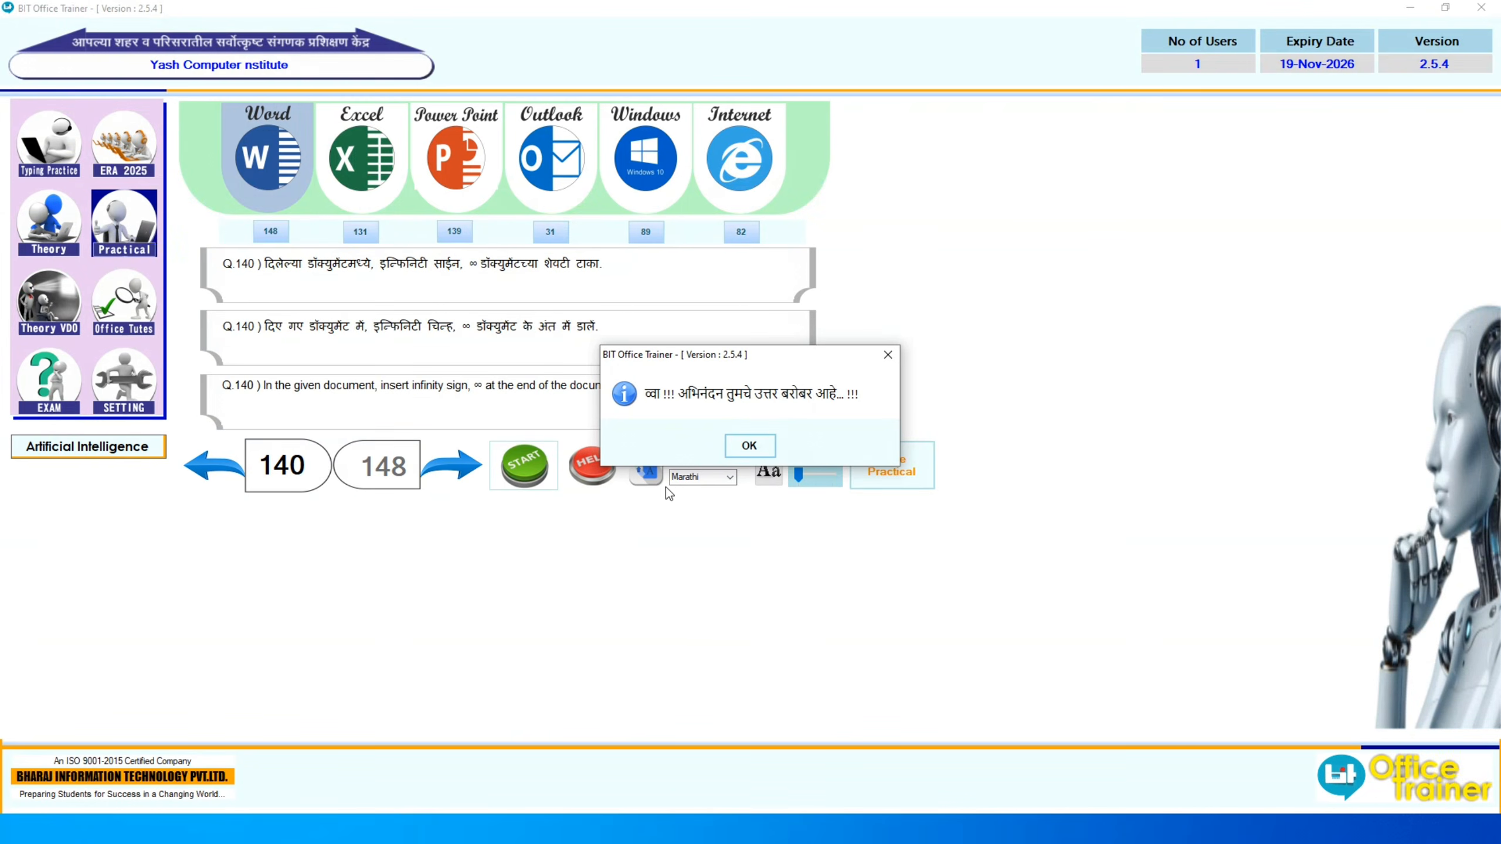
click(749, 445)
Step: Start question 141 and draw a Pentagon shape about 4.3 cm high and 6.7 cm wide on the blank page
click(444, 479)
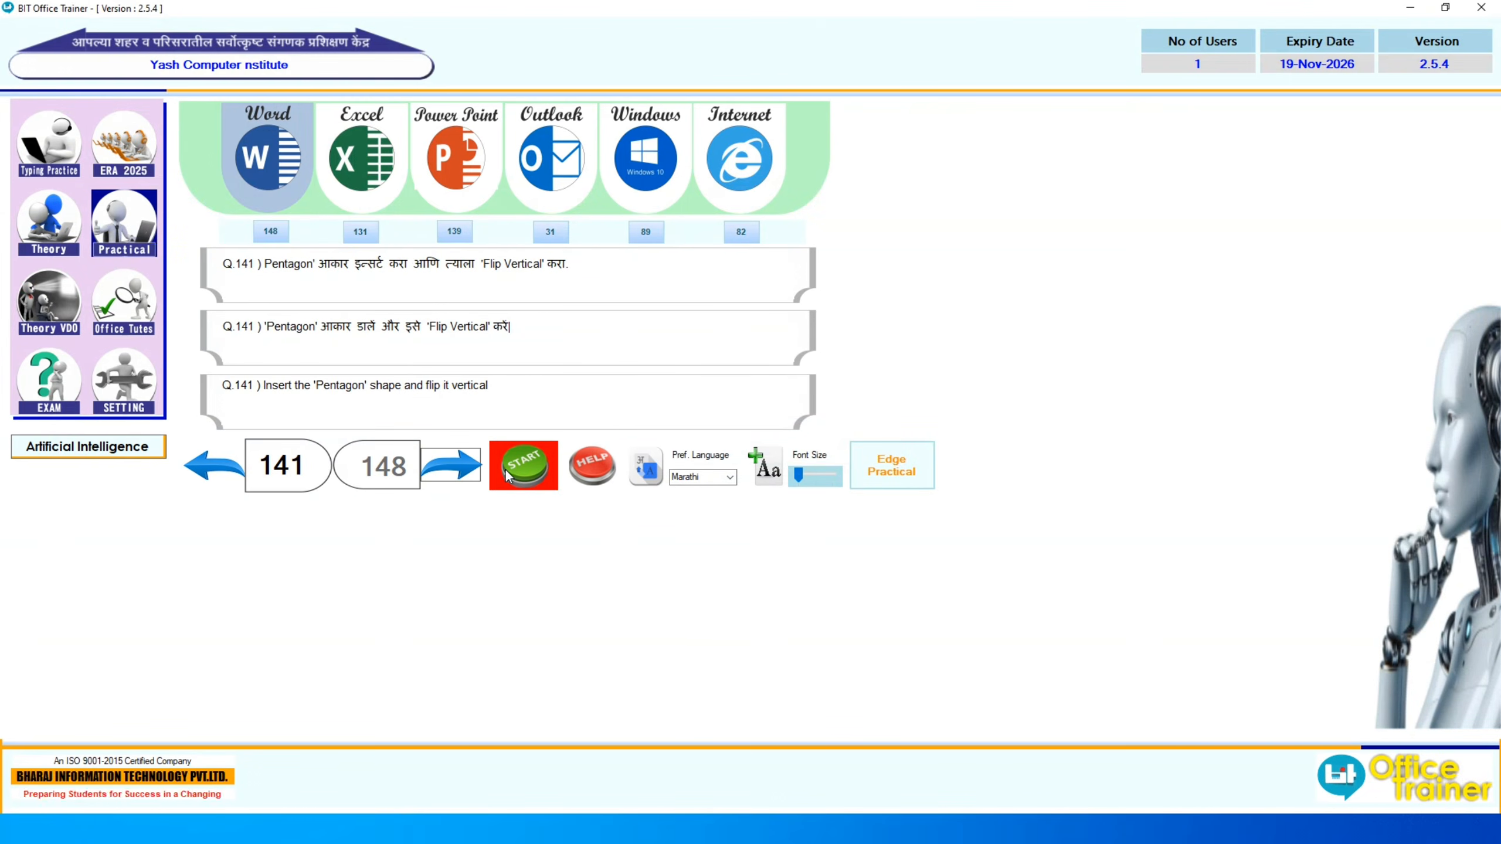
click(528, 473)
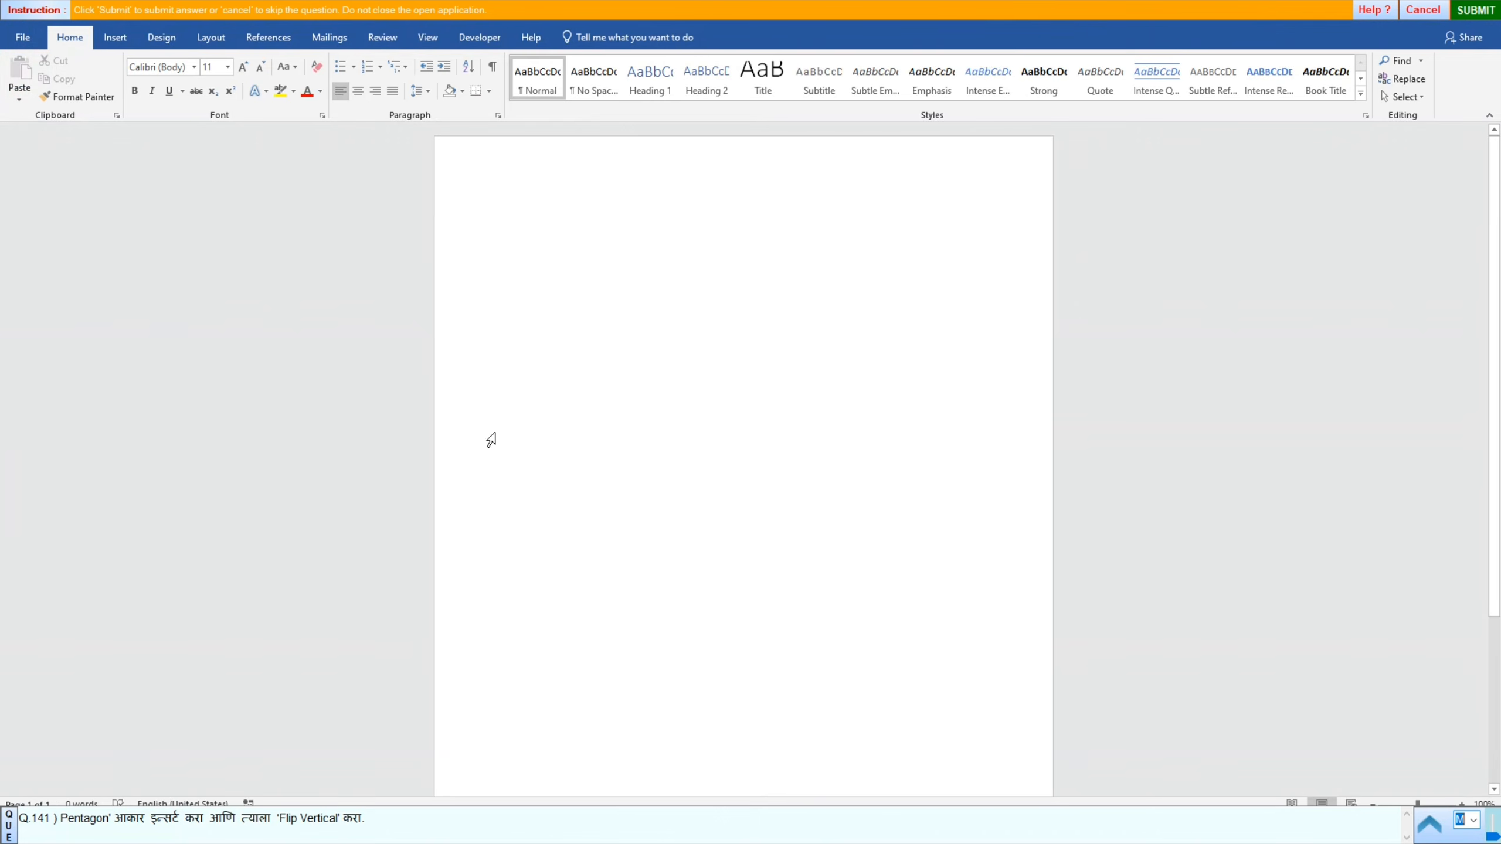
click(114, 38)
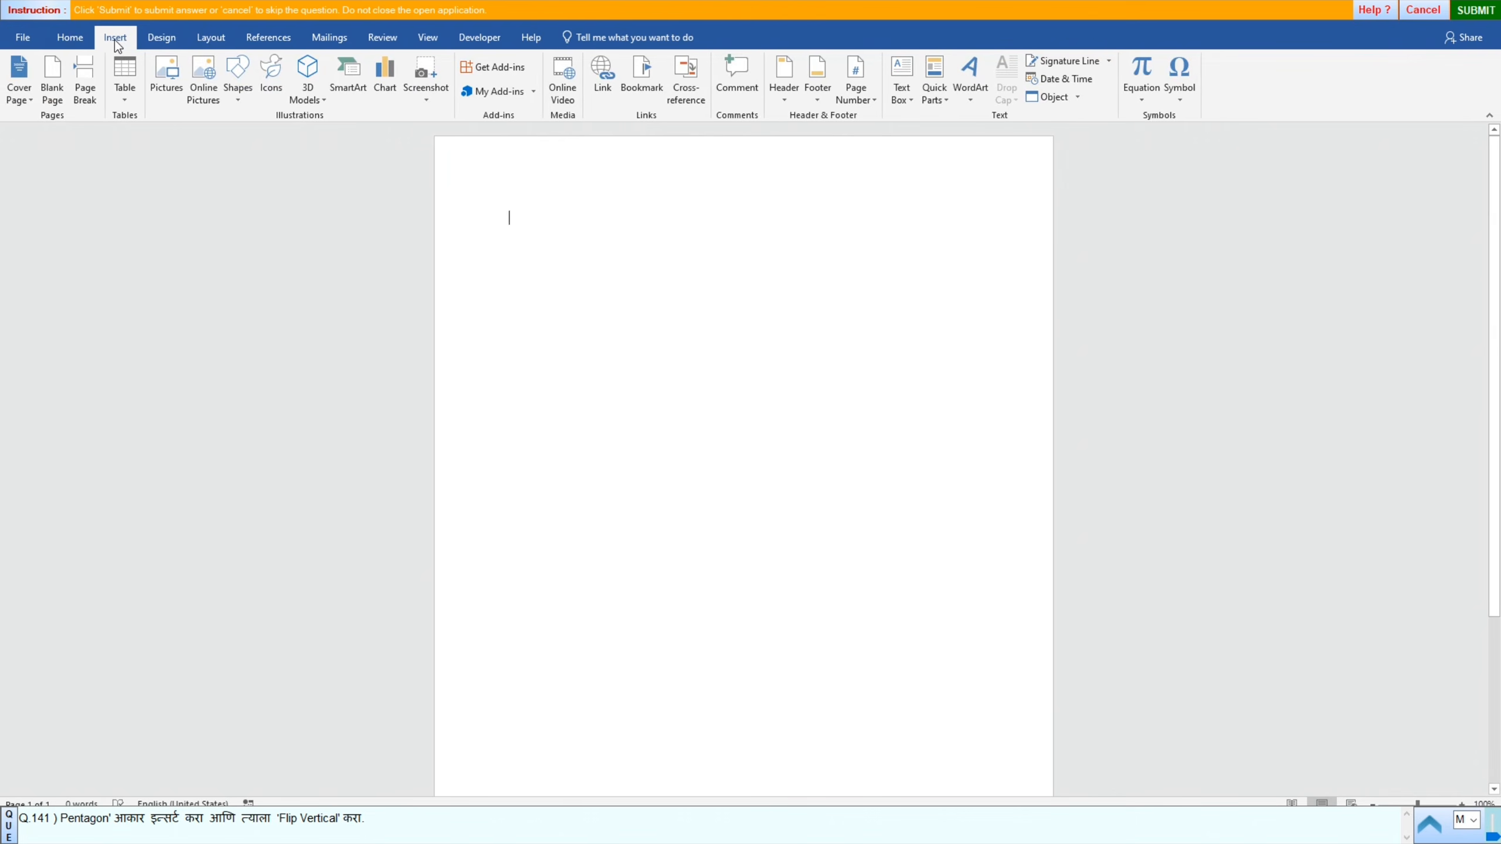
click(236, 99)
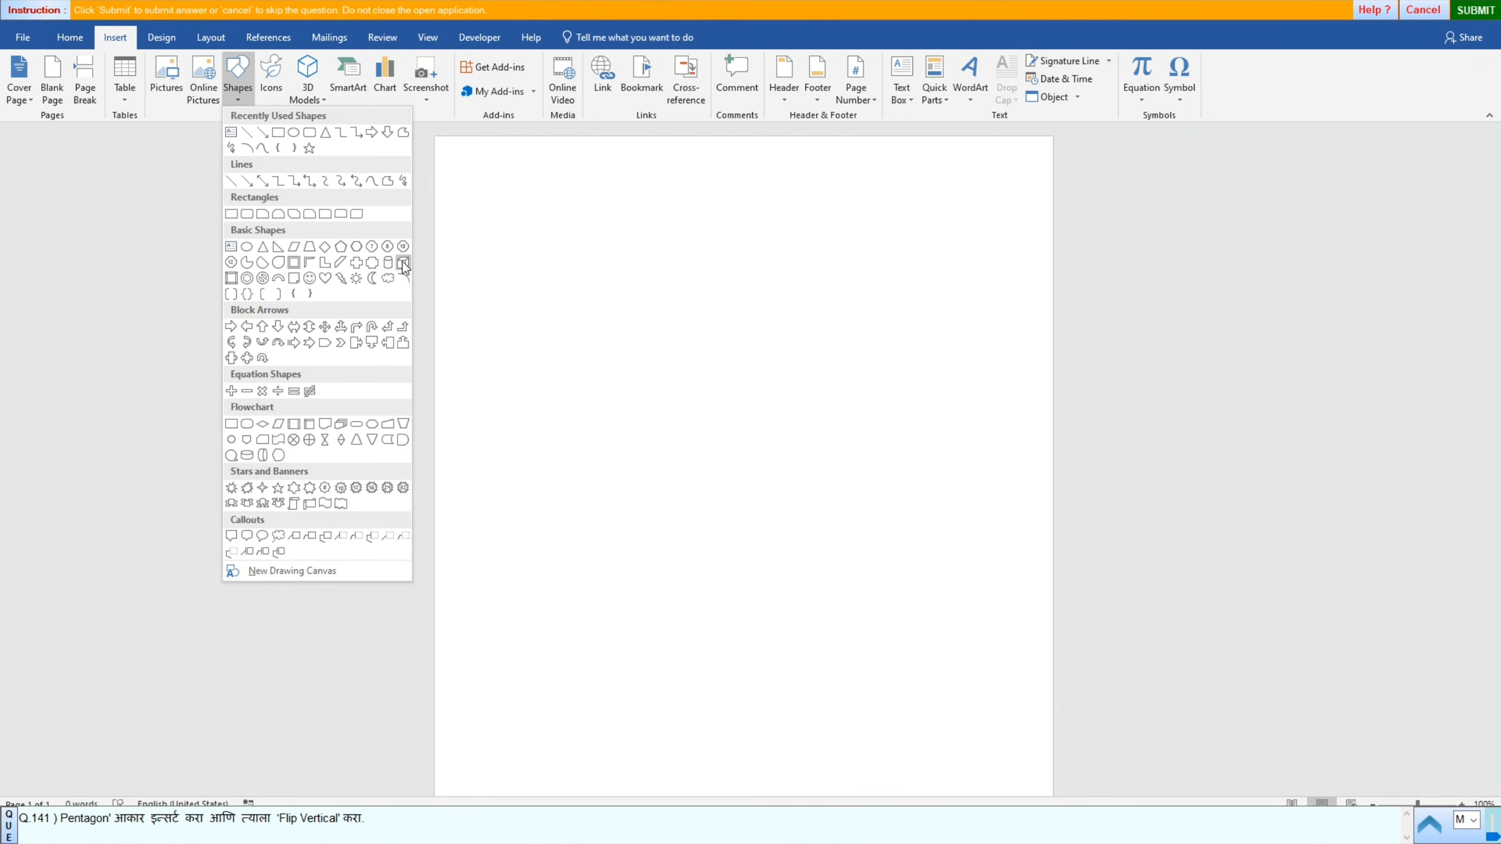
click(342, 249)
mouse_move(559, 286)
mouse_down()
mouse_move(696, 400)
mouse_move(757, 416)
mouse_up()
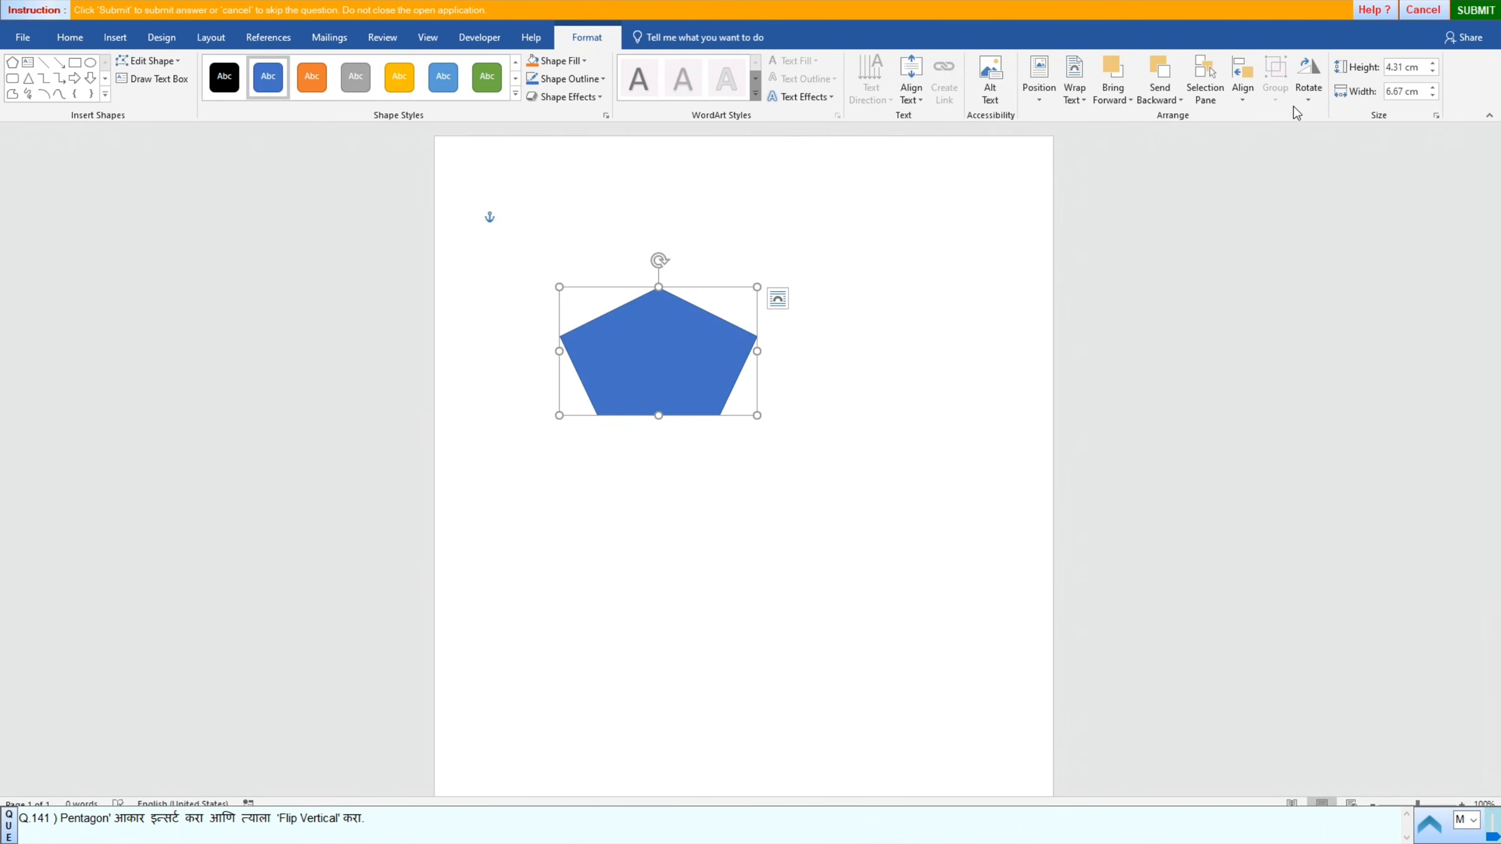
Step: Flip the pentagon vertically and submit the answer to question 141
click(1307, 99)
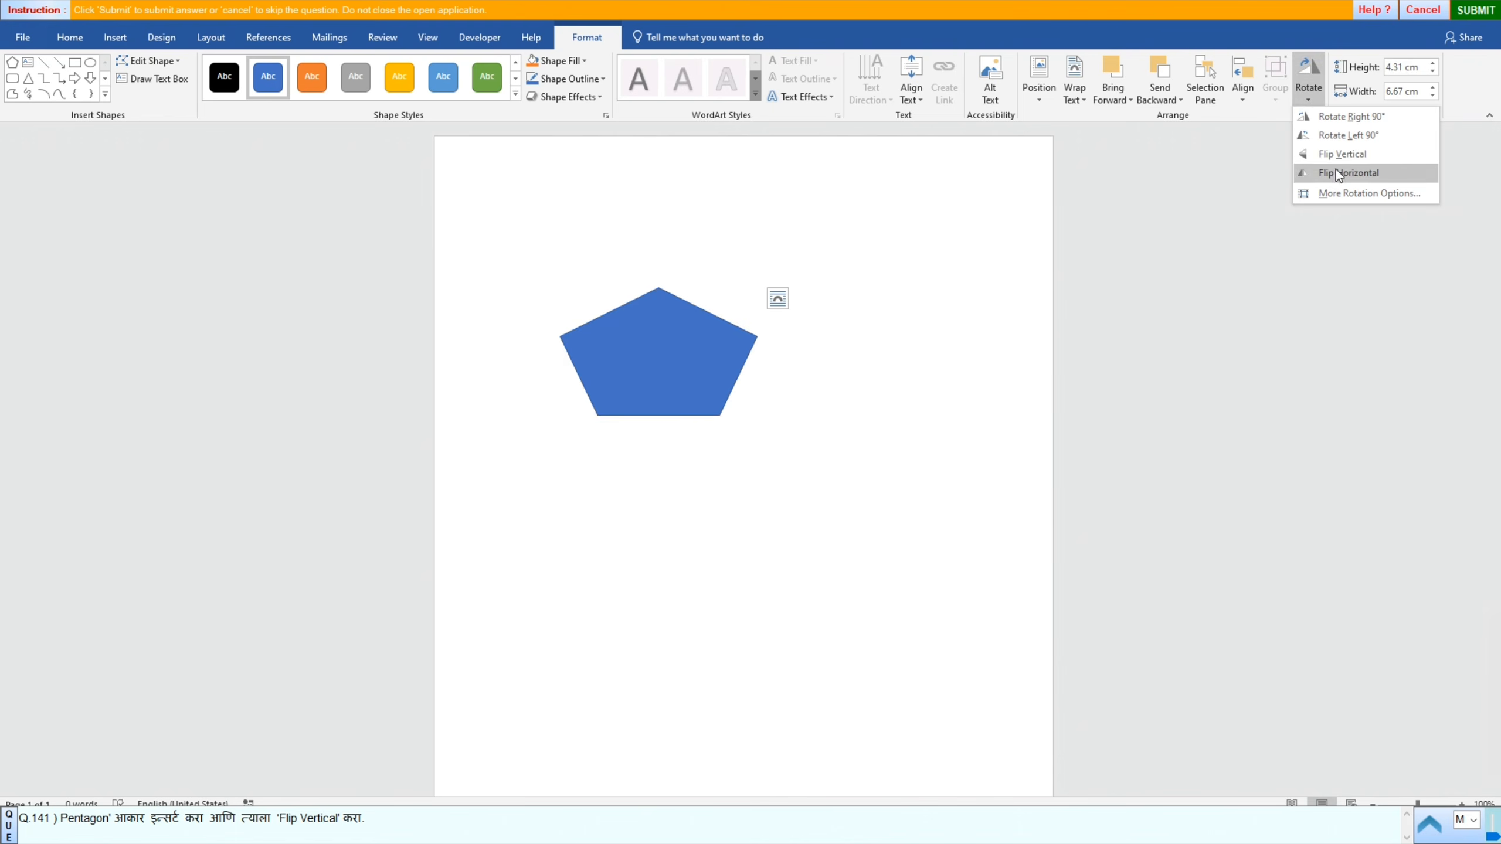
click(1340, 152)
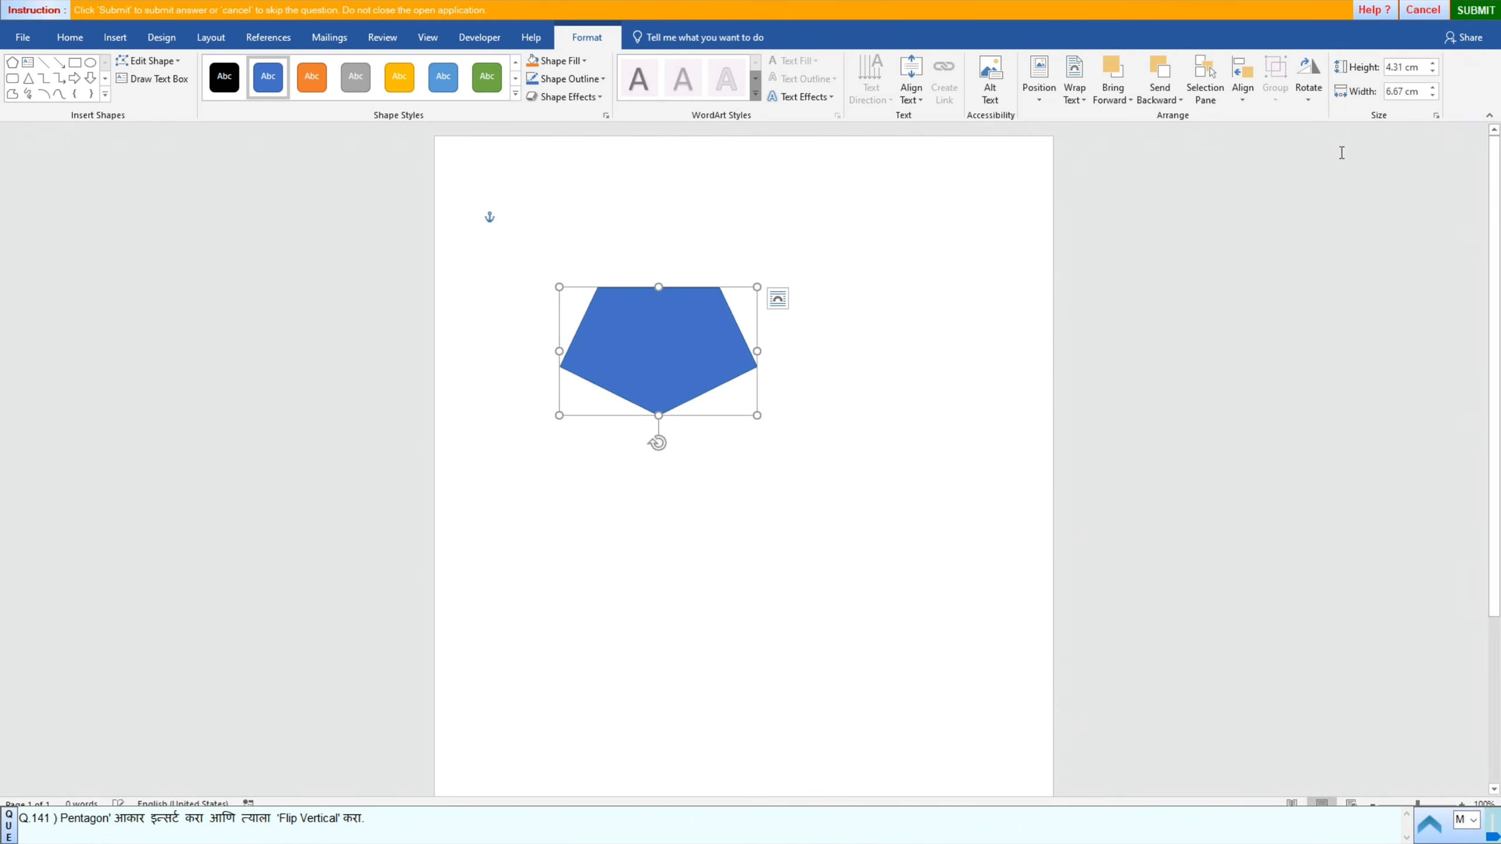
click(1469, 11)
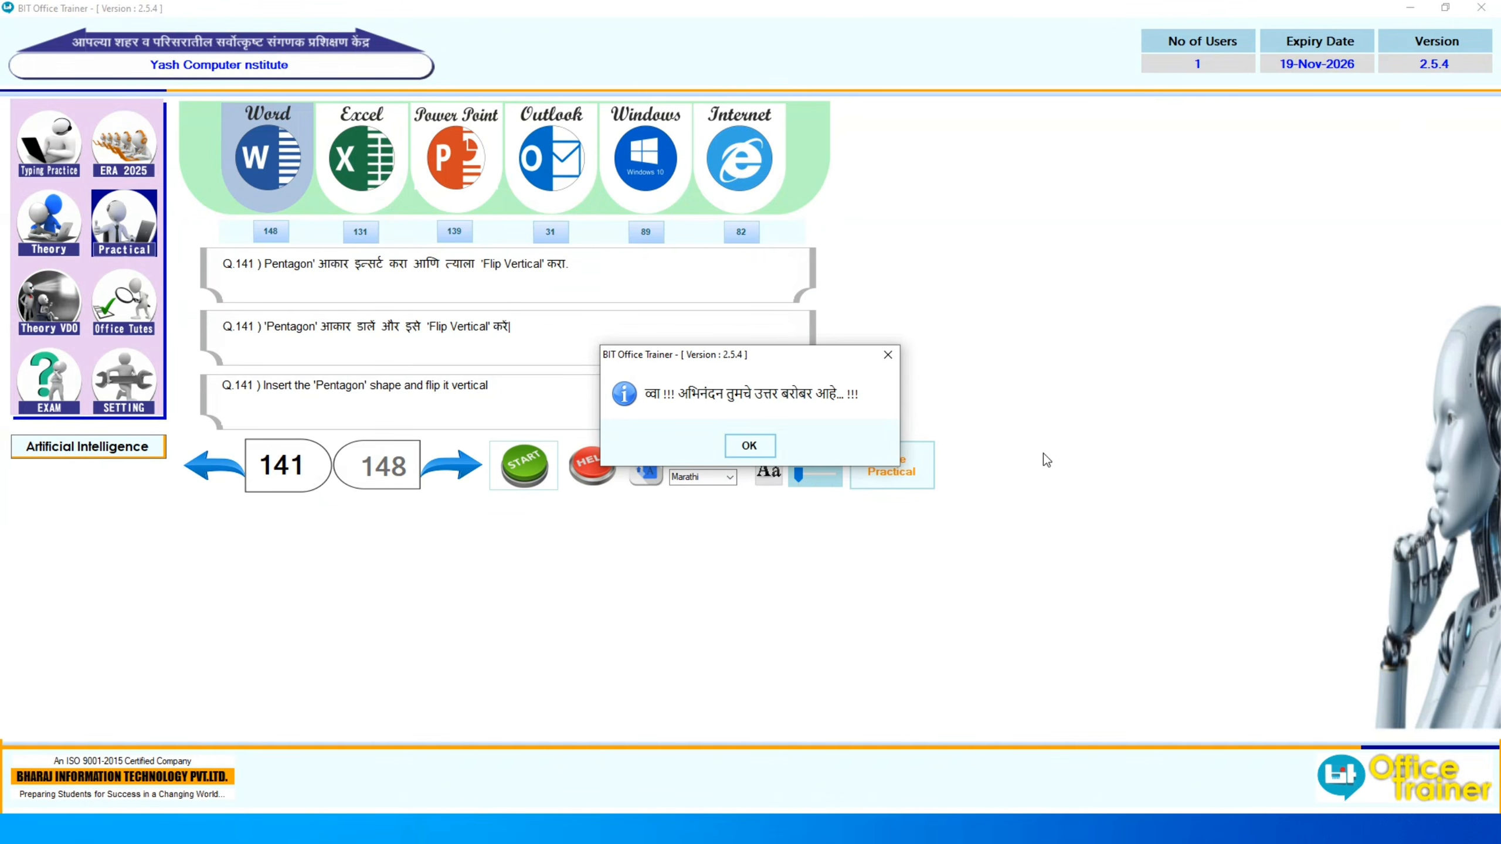
click(745, 447)
Step: Start question 142, write VIJAYA COMPUTER on the blank page and submit the answer
click(436, 466)
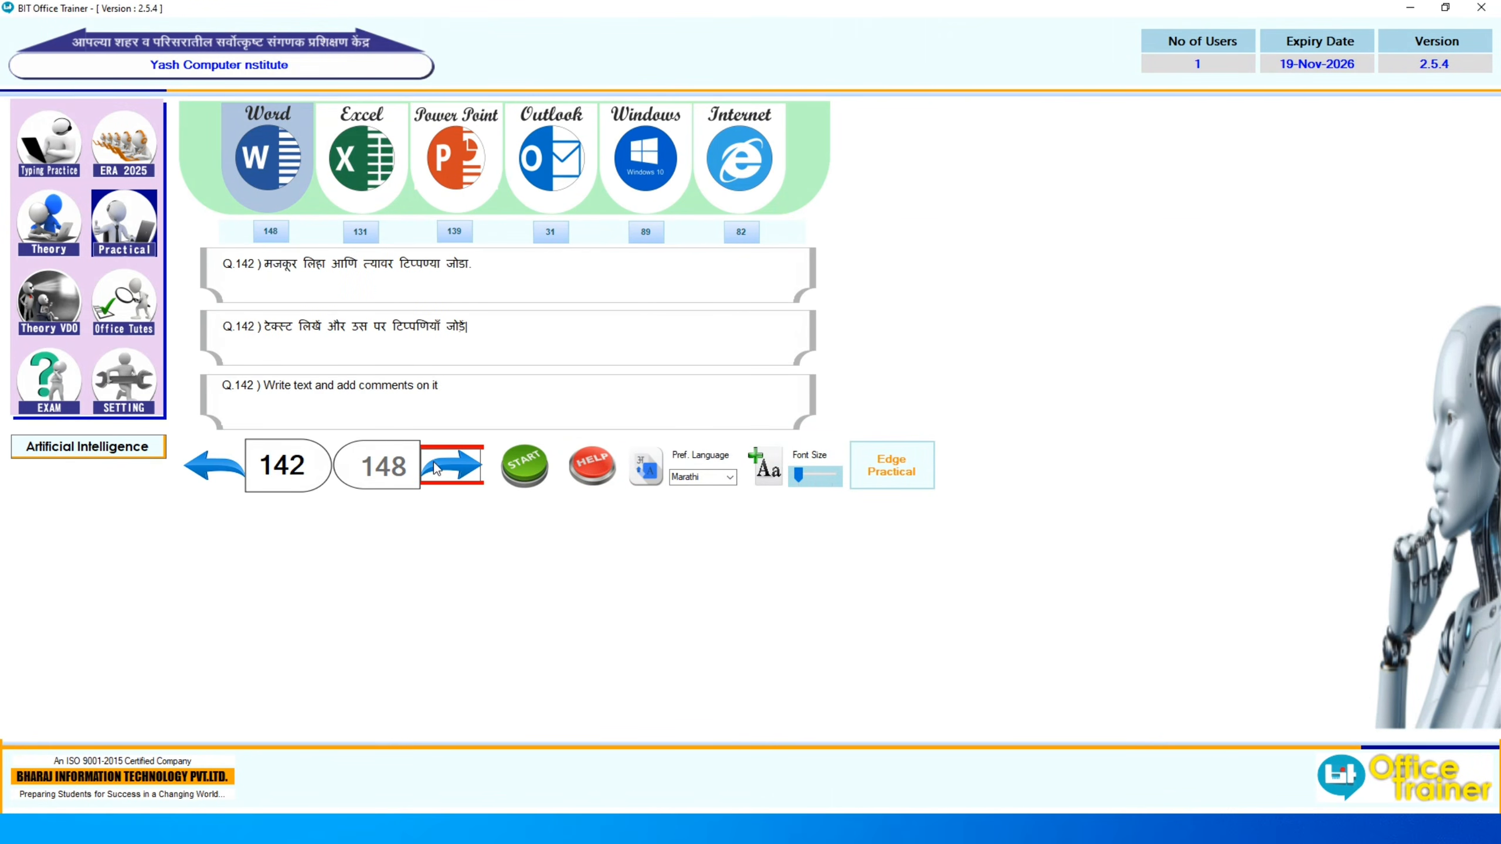
click(497, 473)
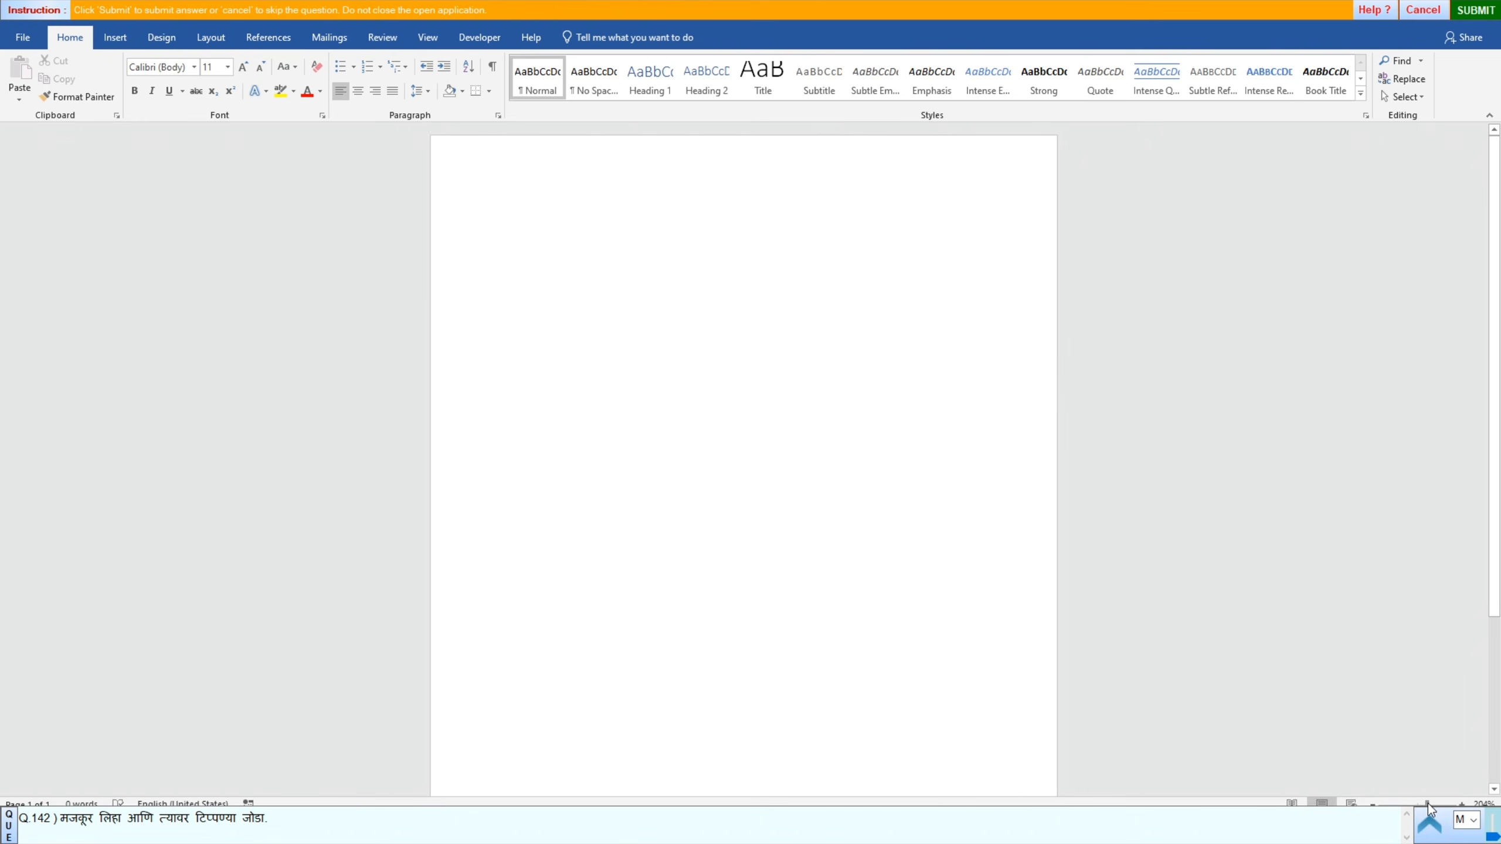
click(1428, 805)
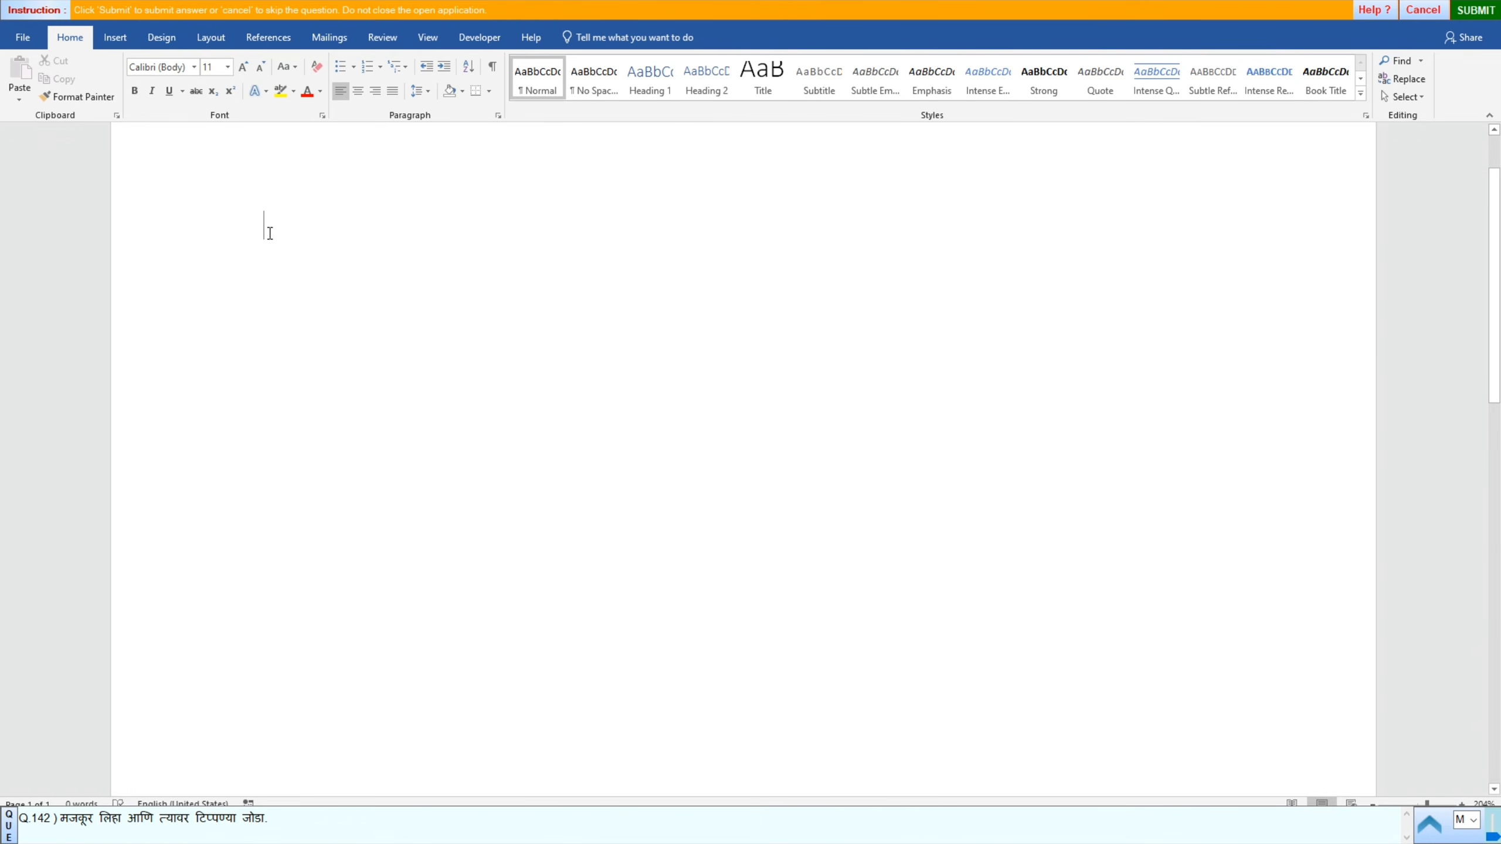
text(V)
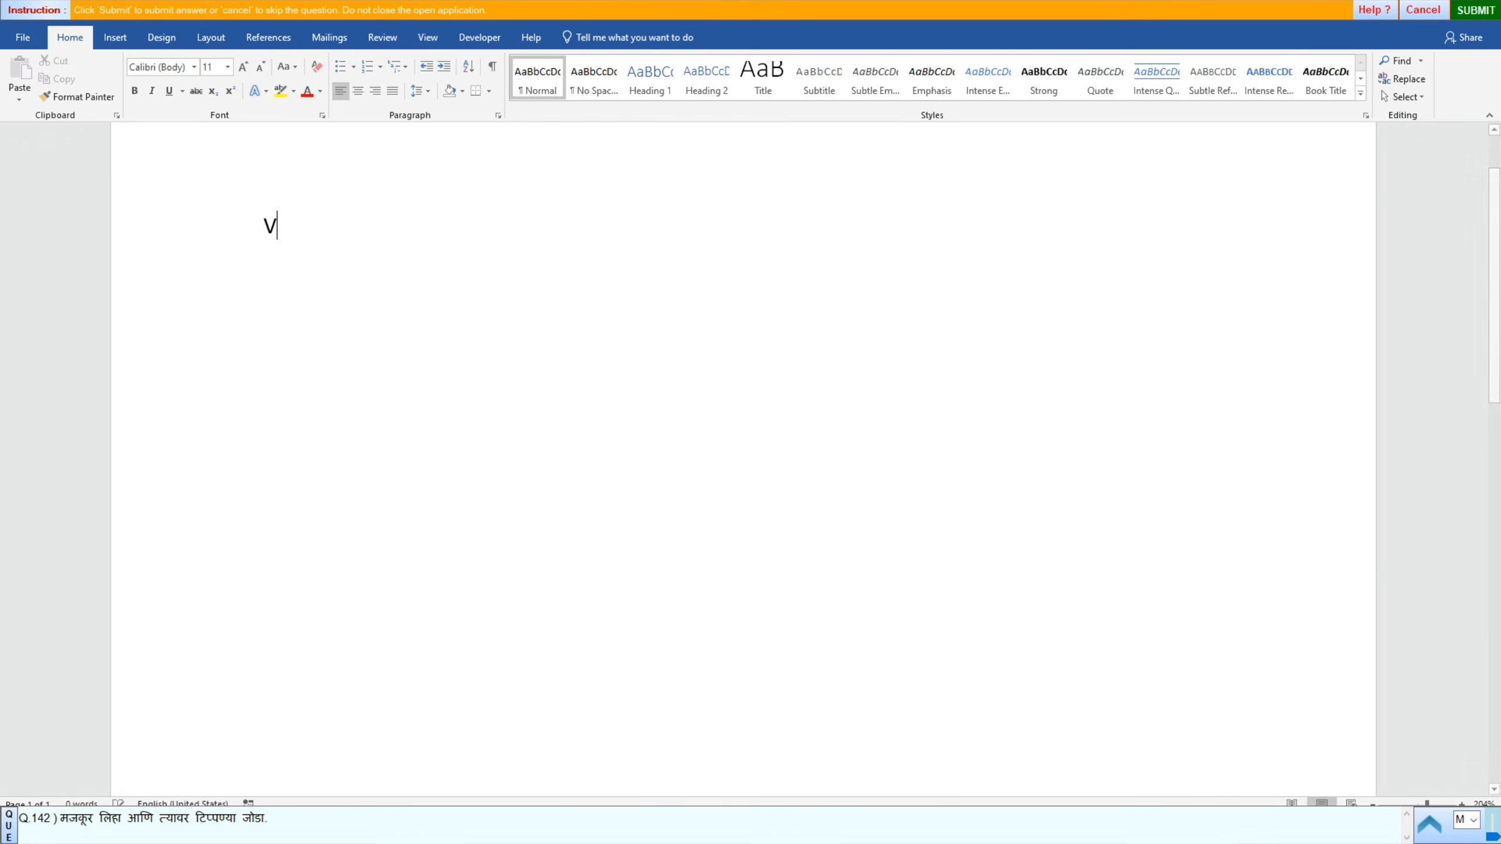
text(IJAYA )
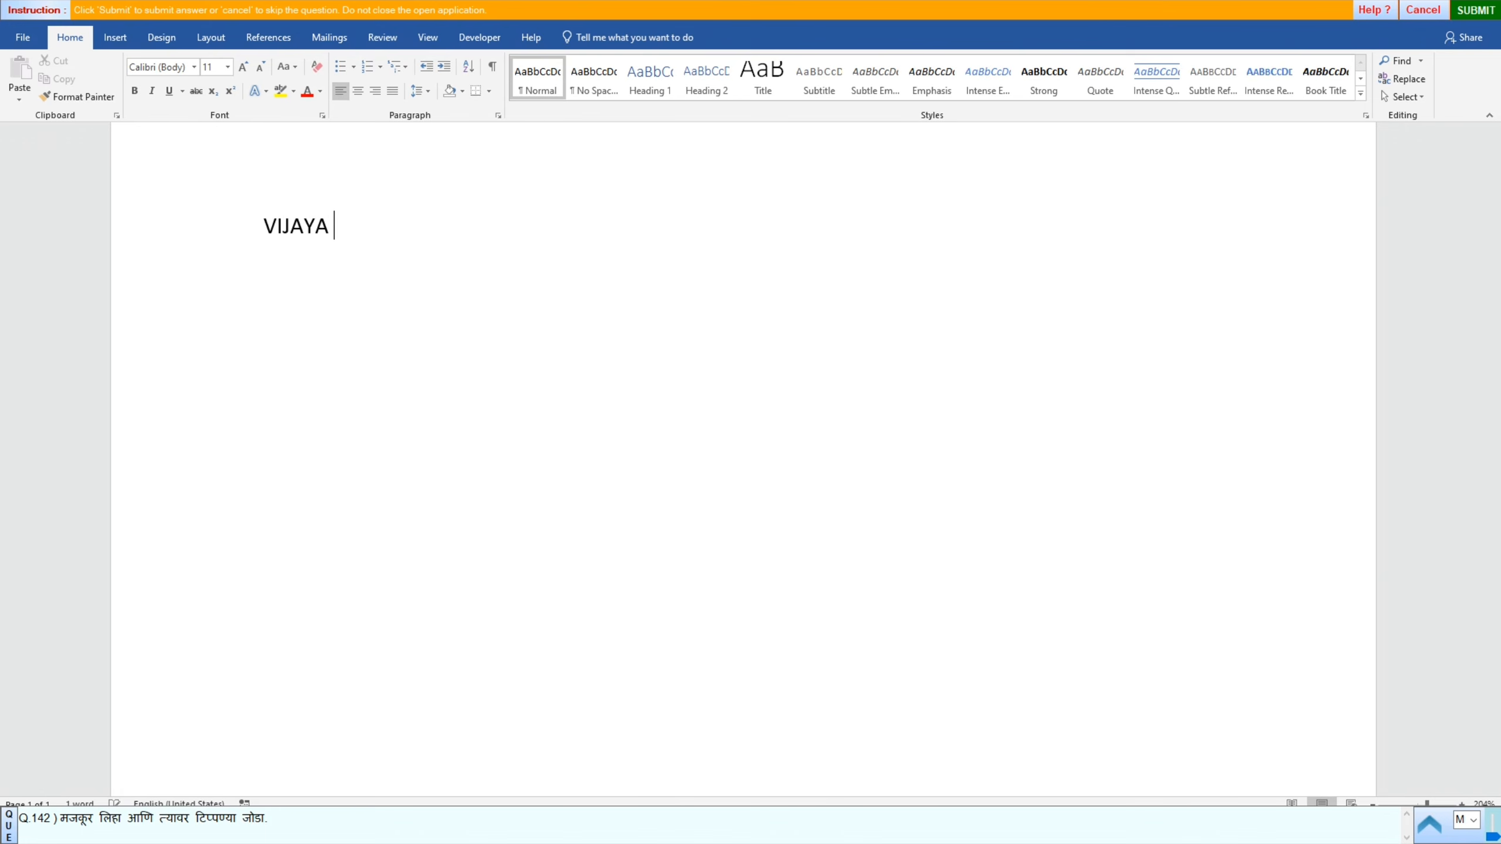
text(COMP)
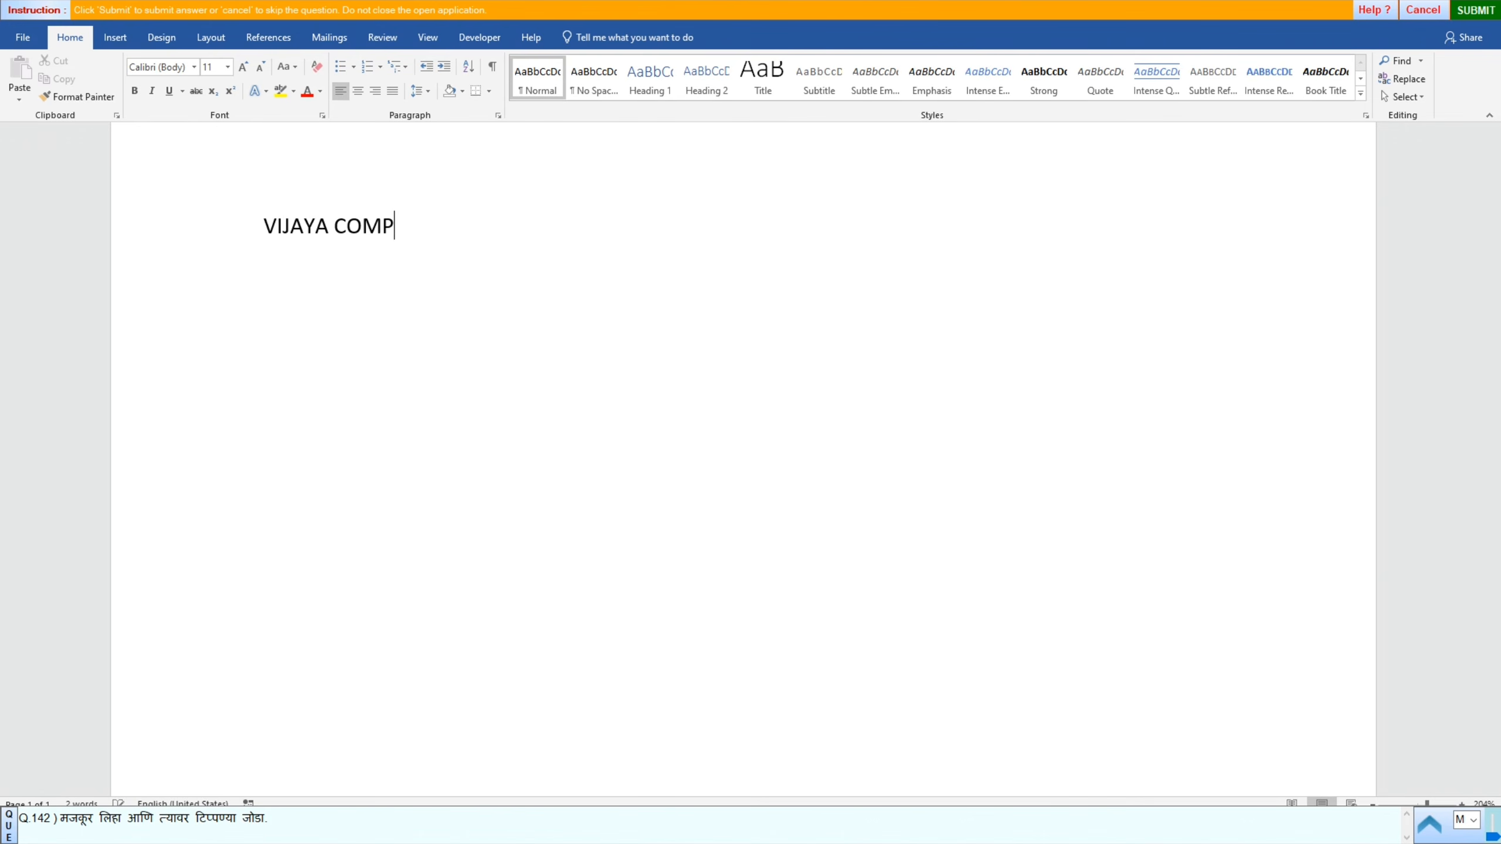
text(UTER)
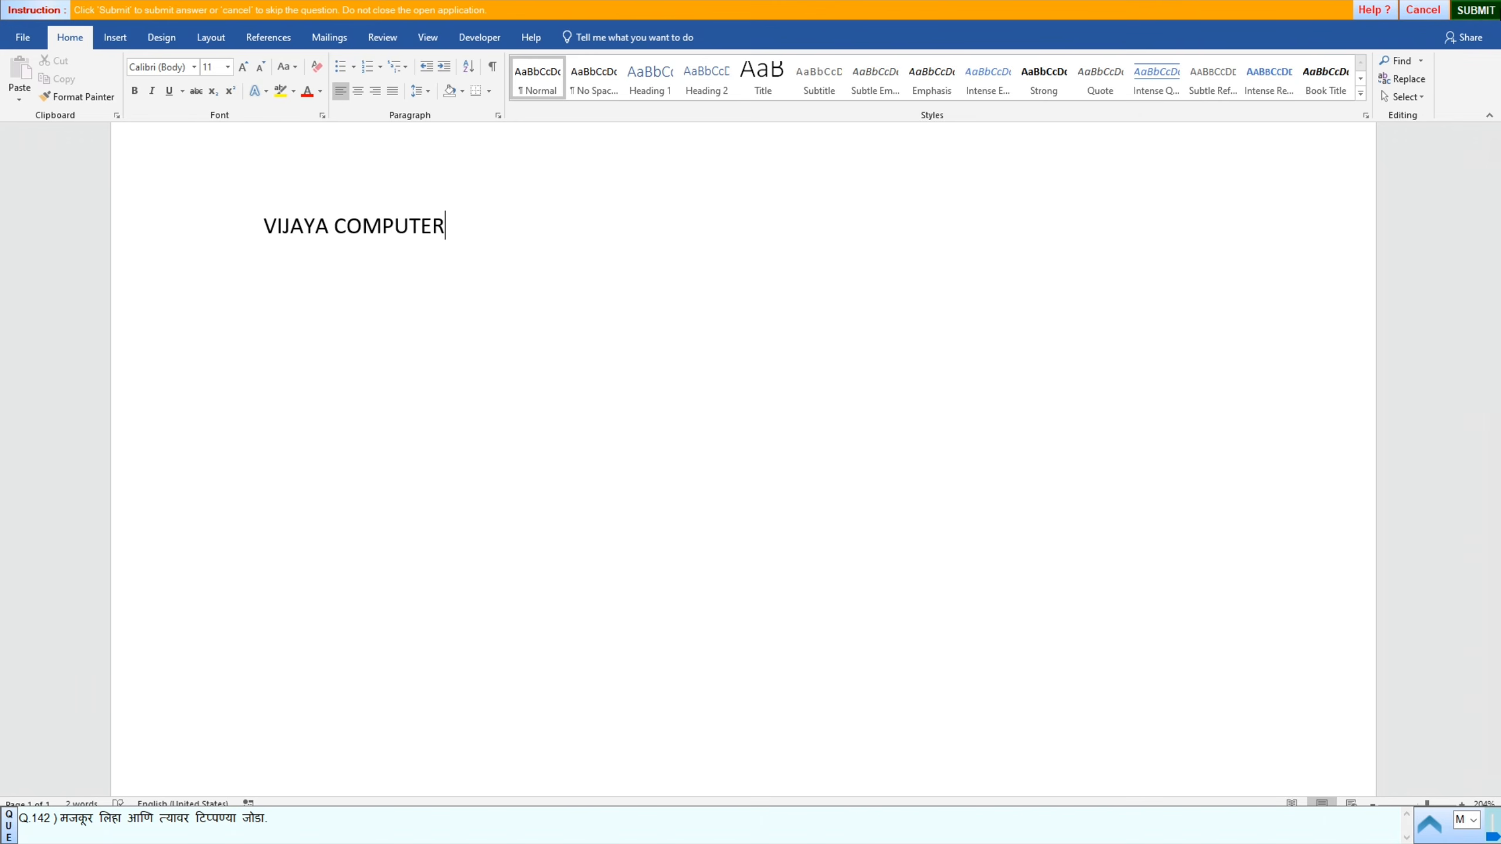
click(1478, 10)
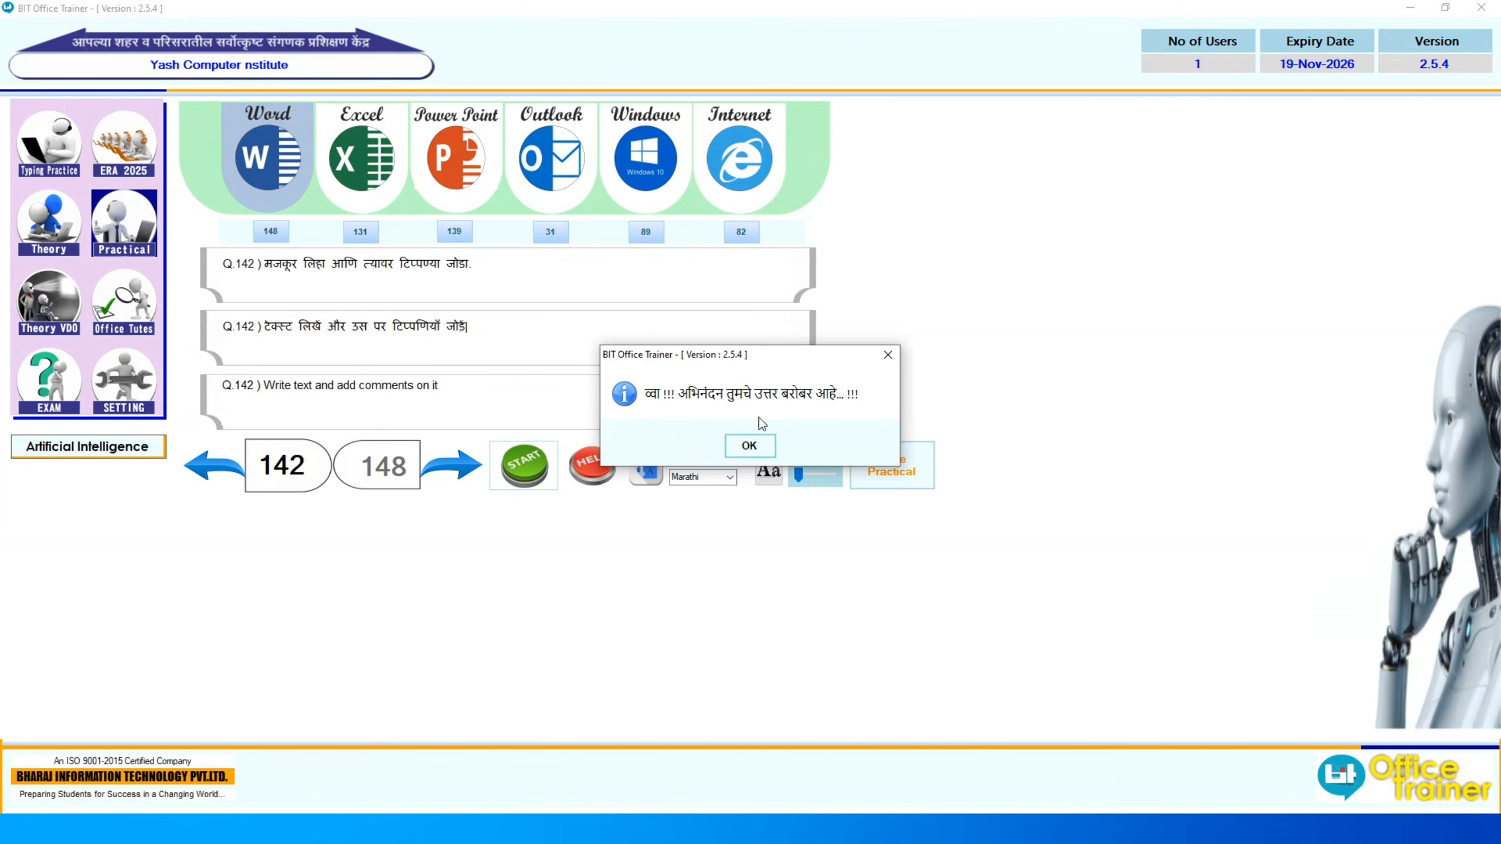
click(751, 447)
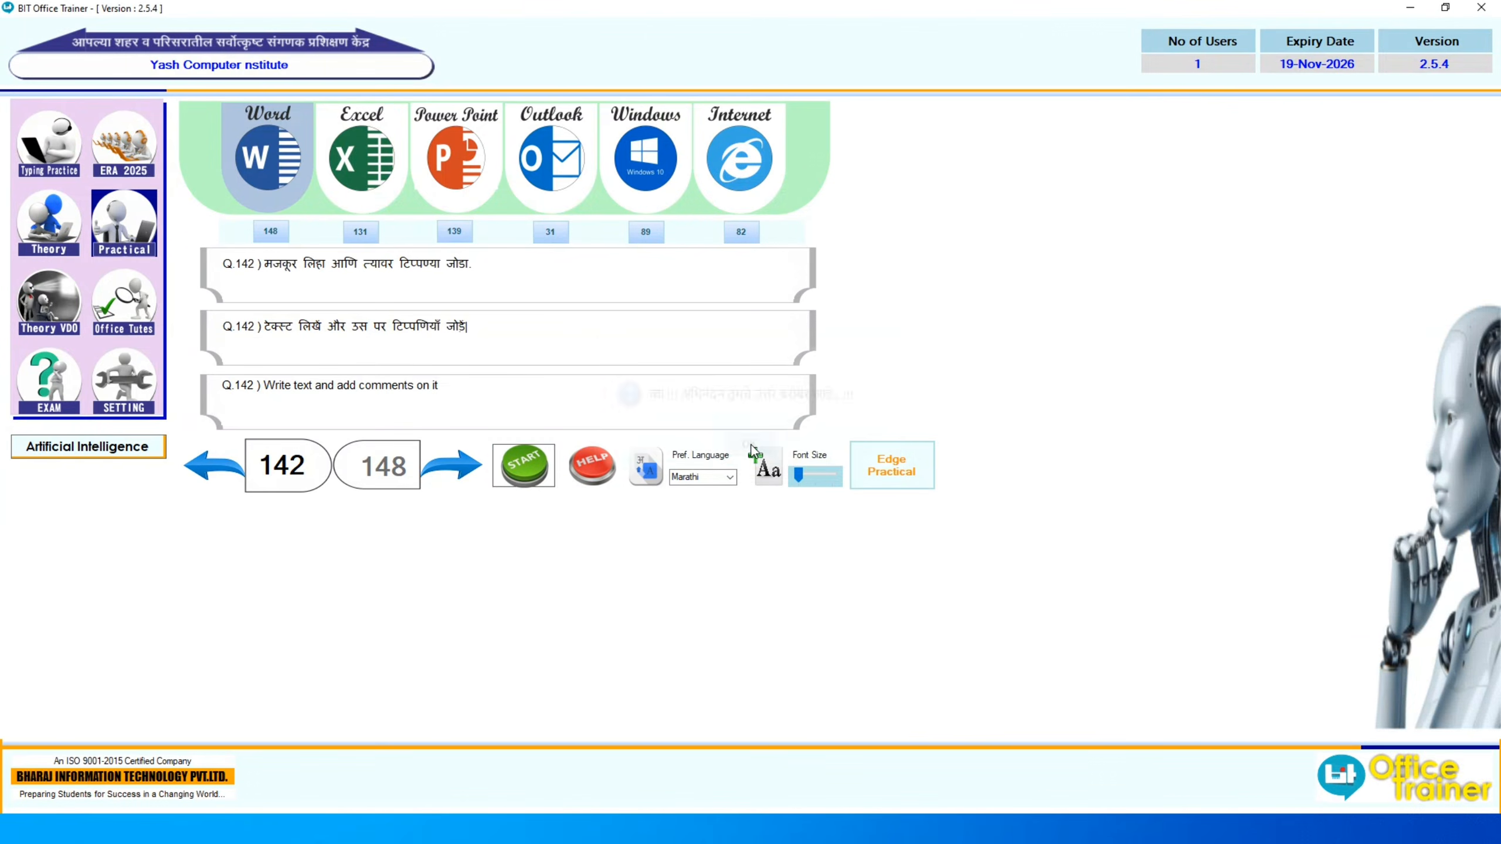
Step: Start question 143, draw a rectangle about 5.2 cm high and 7.6 cm wide beside the bulleted list, and submit the answer
click(452, 465)
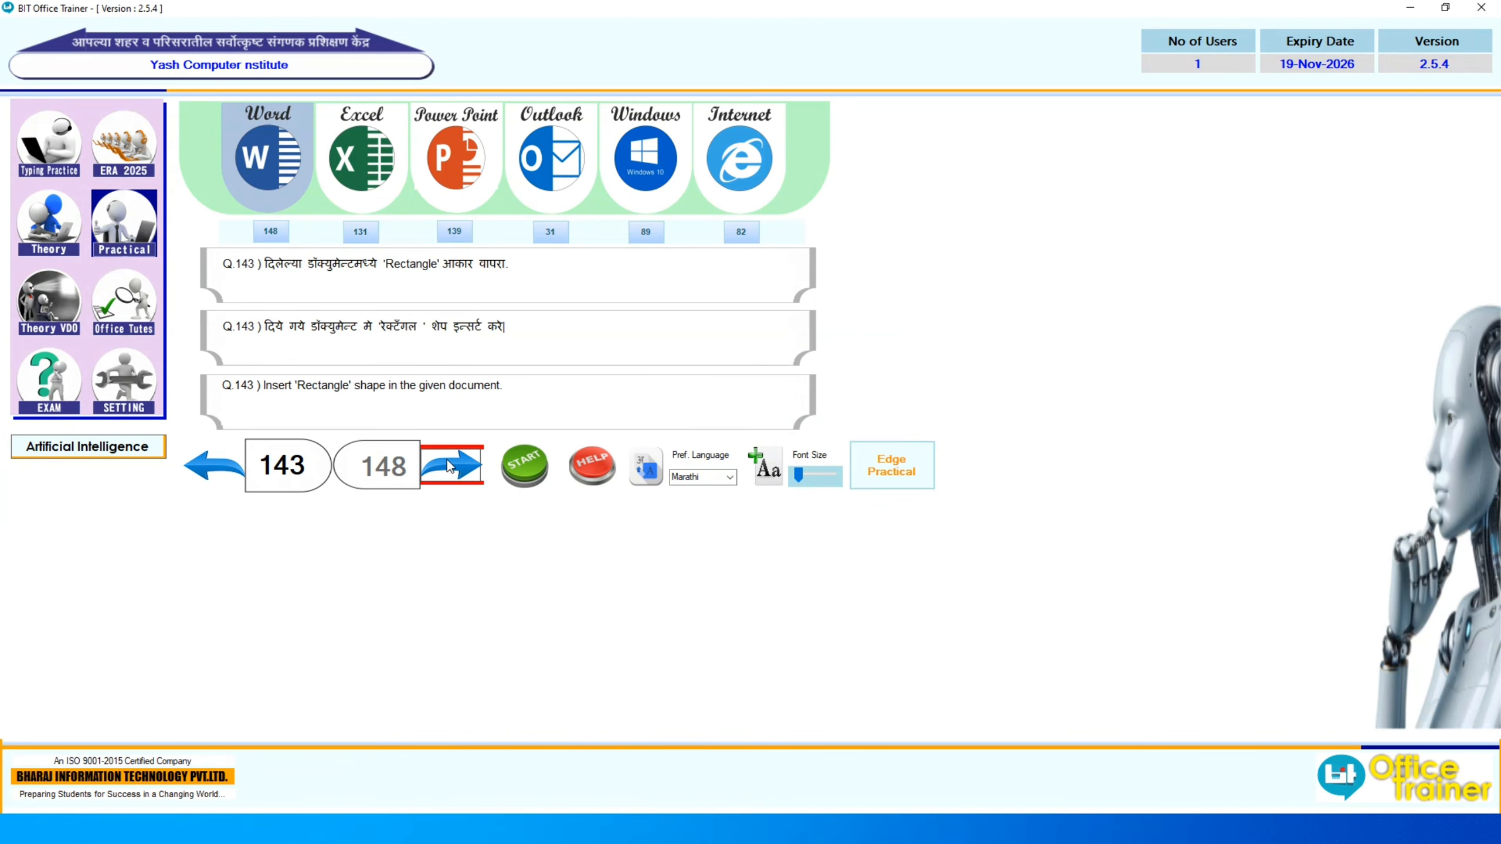
click(535, 452)
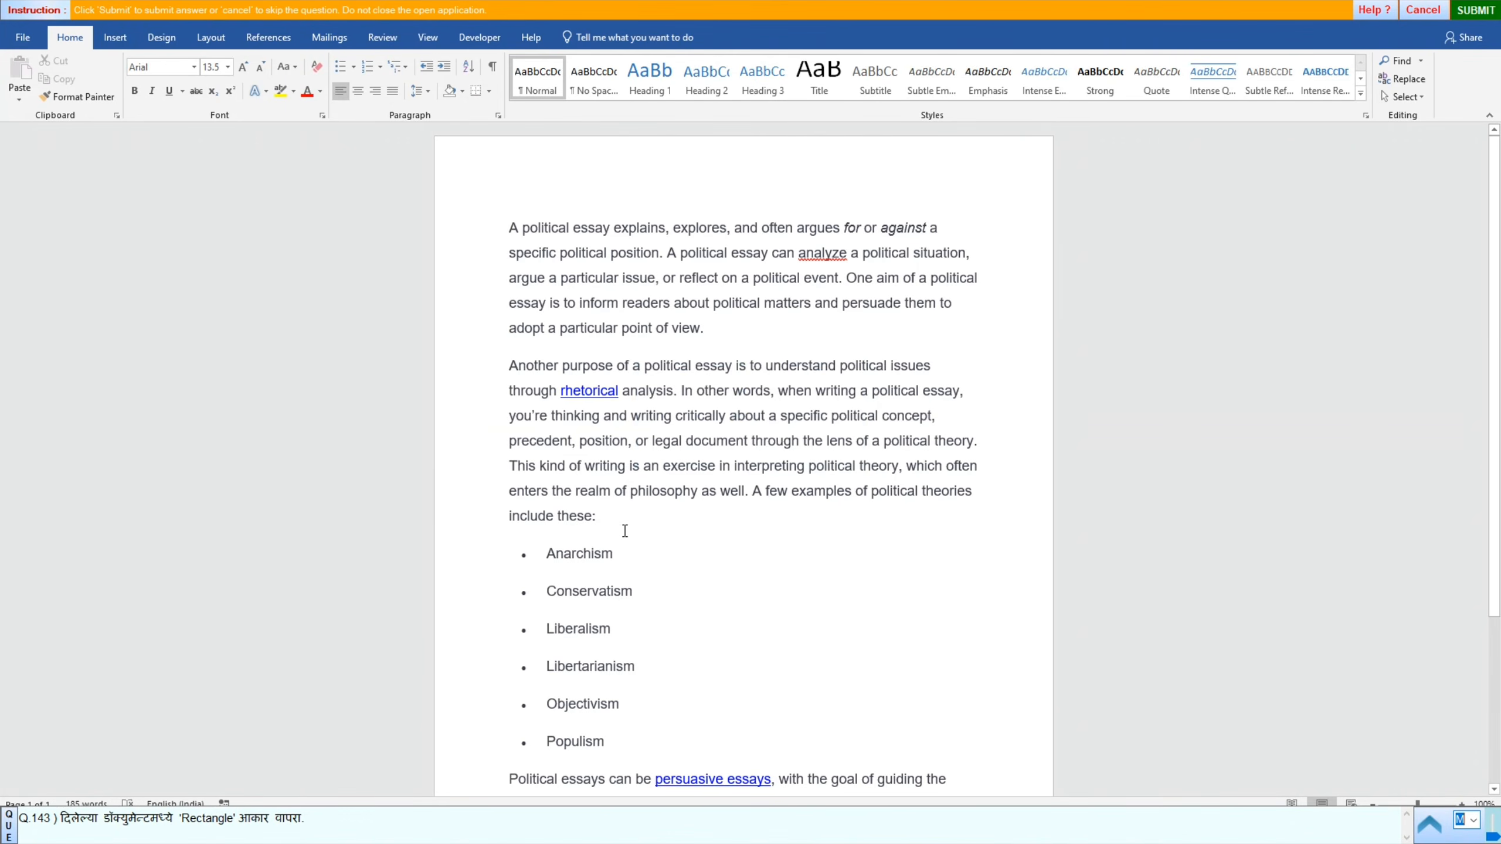
scroll(613, 516, down, 1)
scroll(615, 519, up, 1)
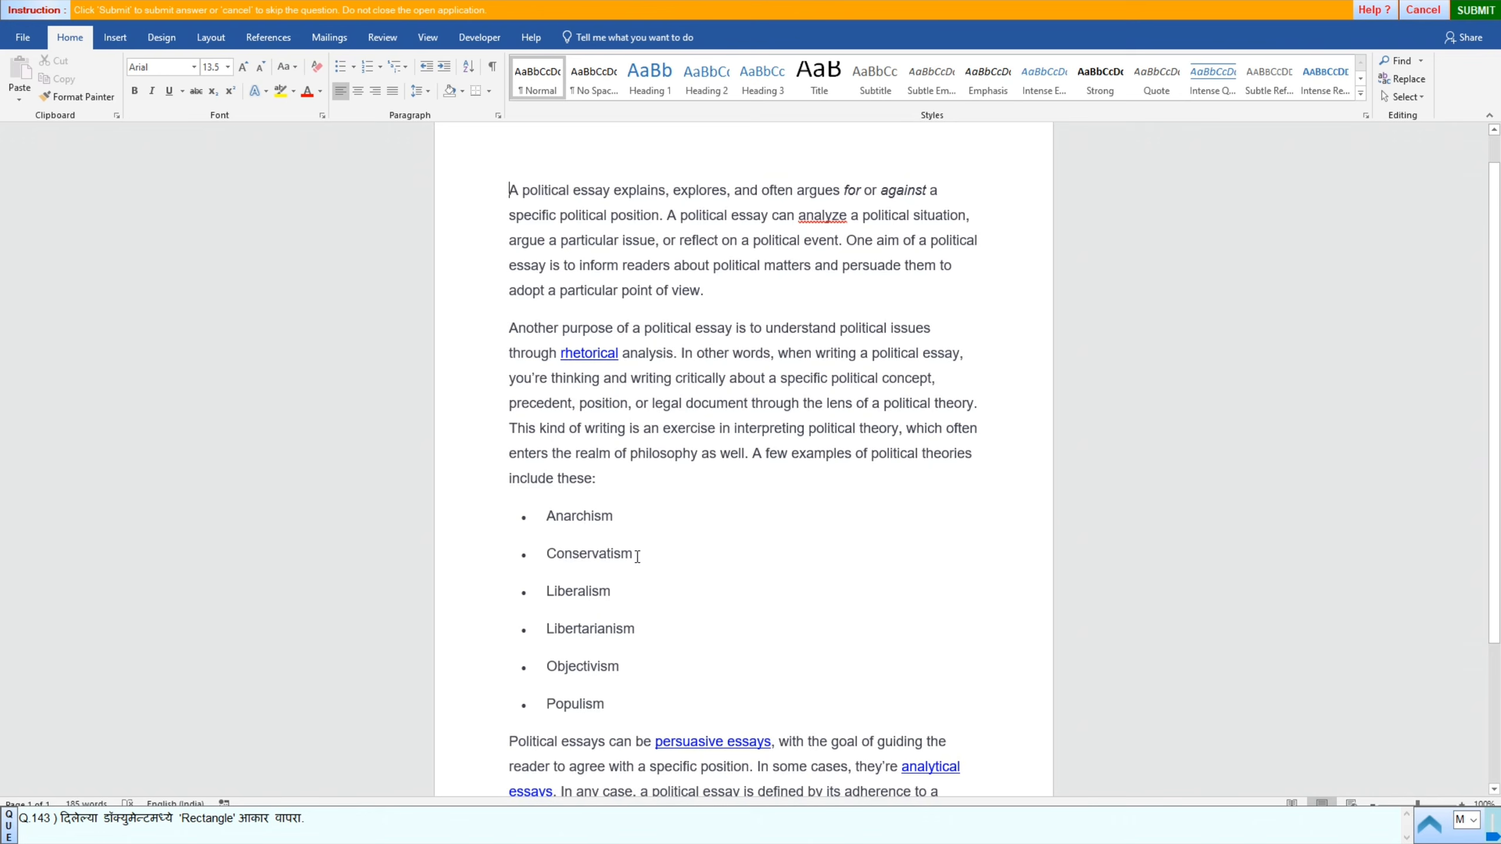
click(126, 37)
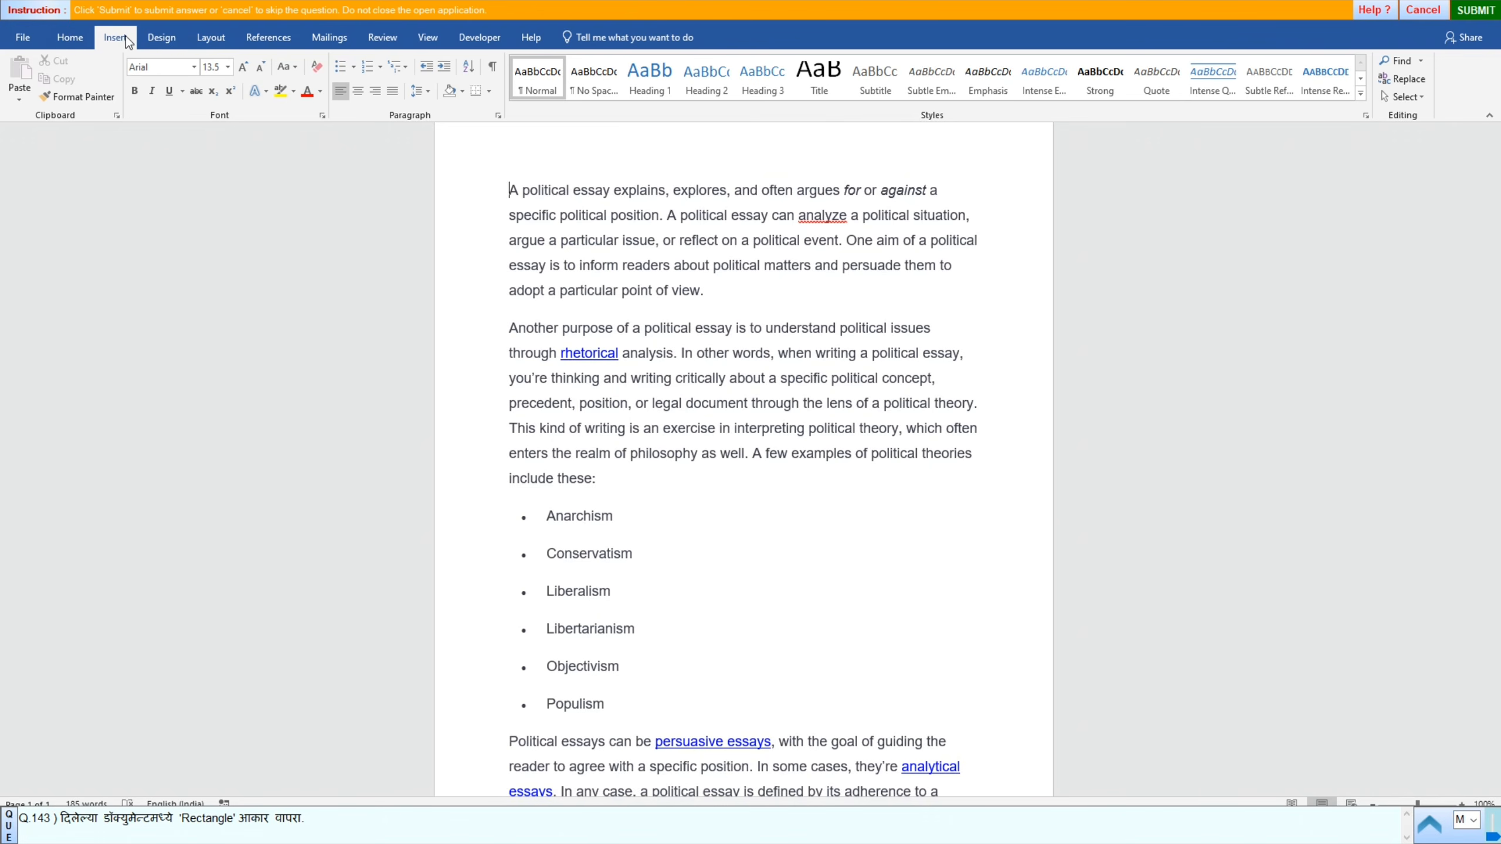
click(237, 82)
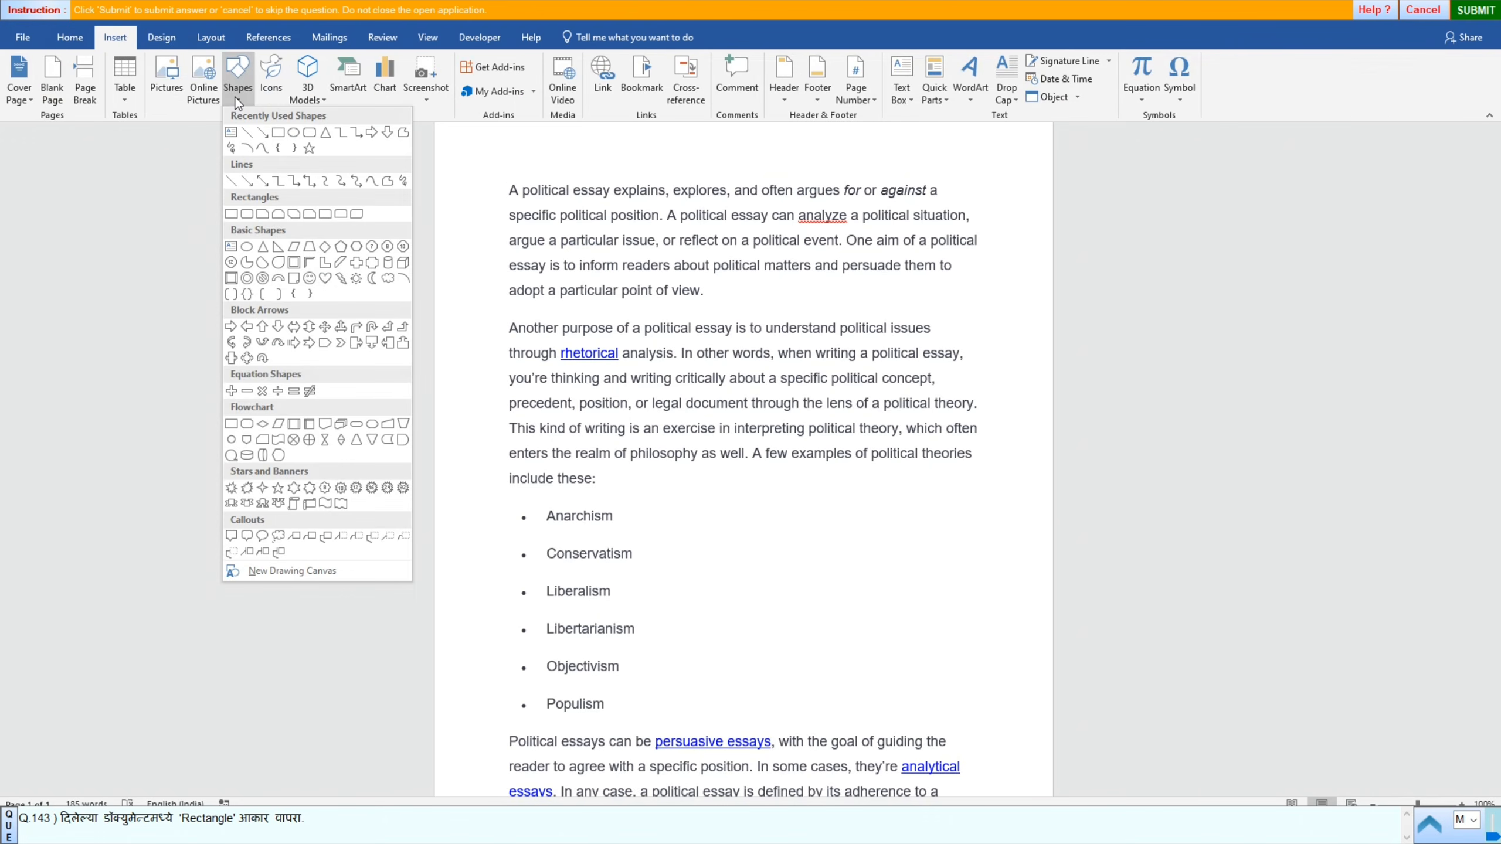
click(278, 133)
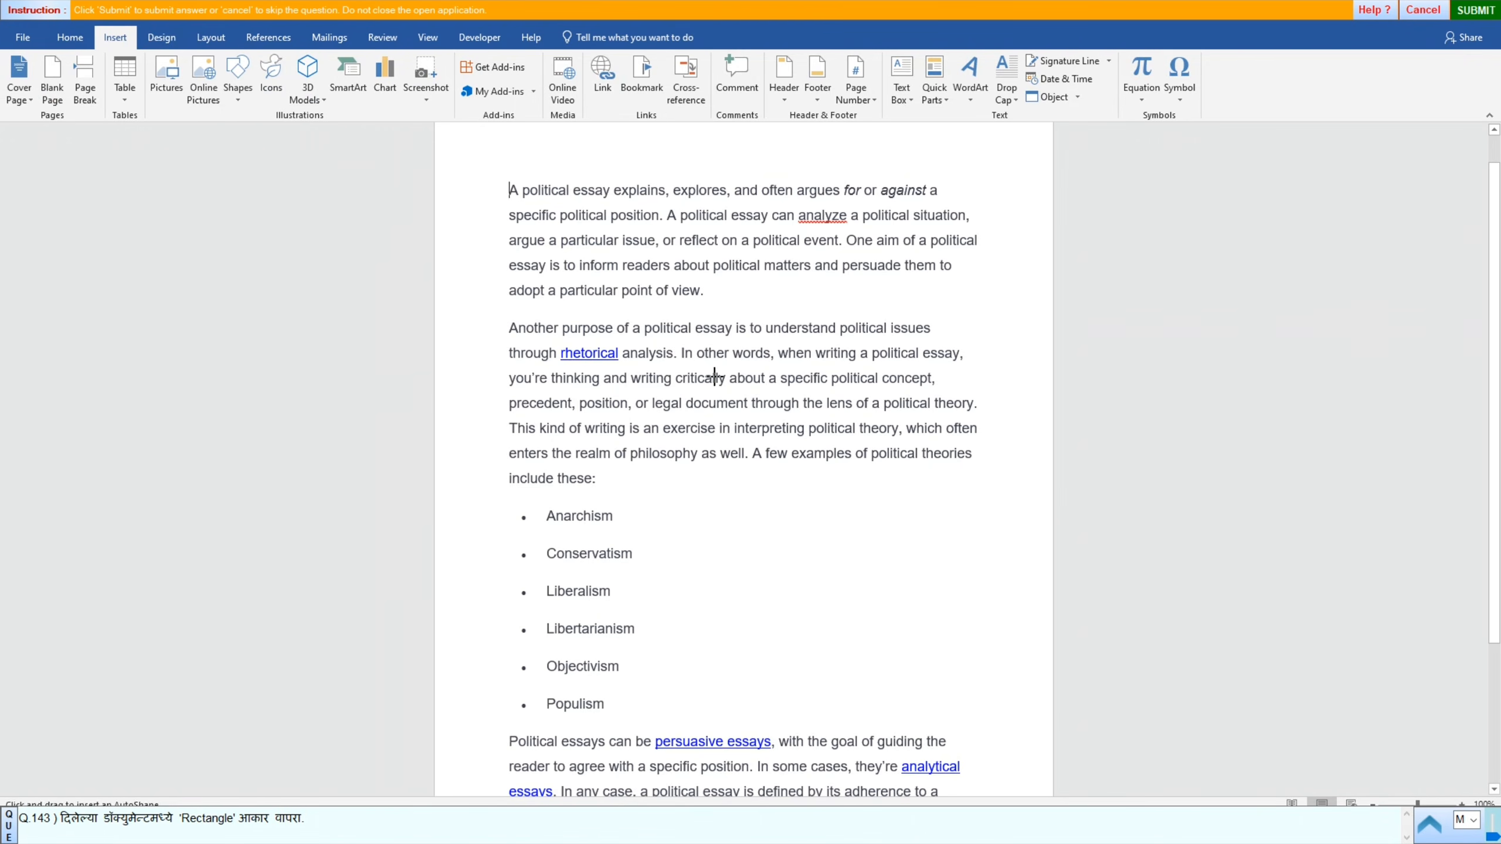
drag(692, 447, 915, 601)
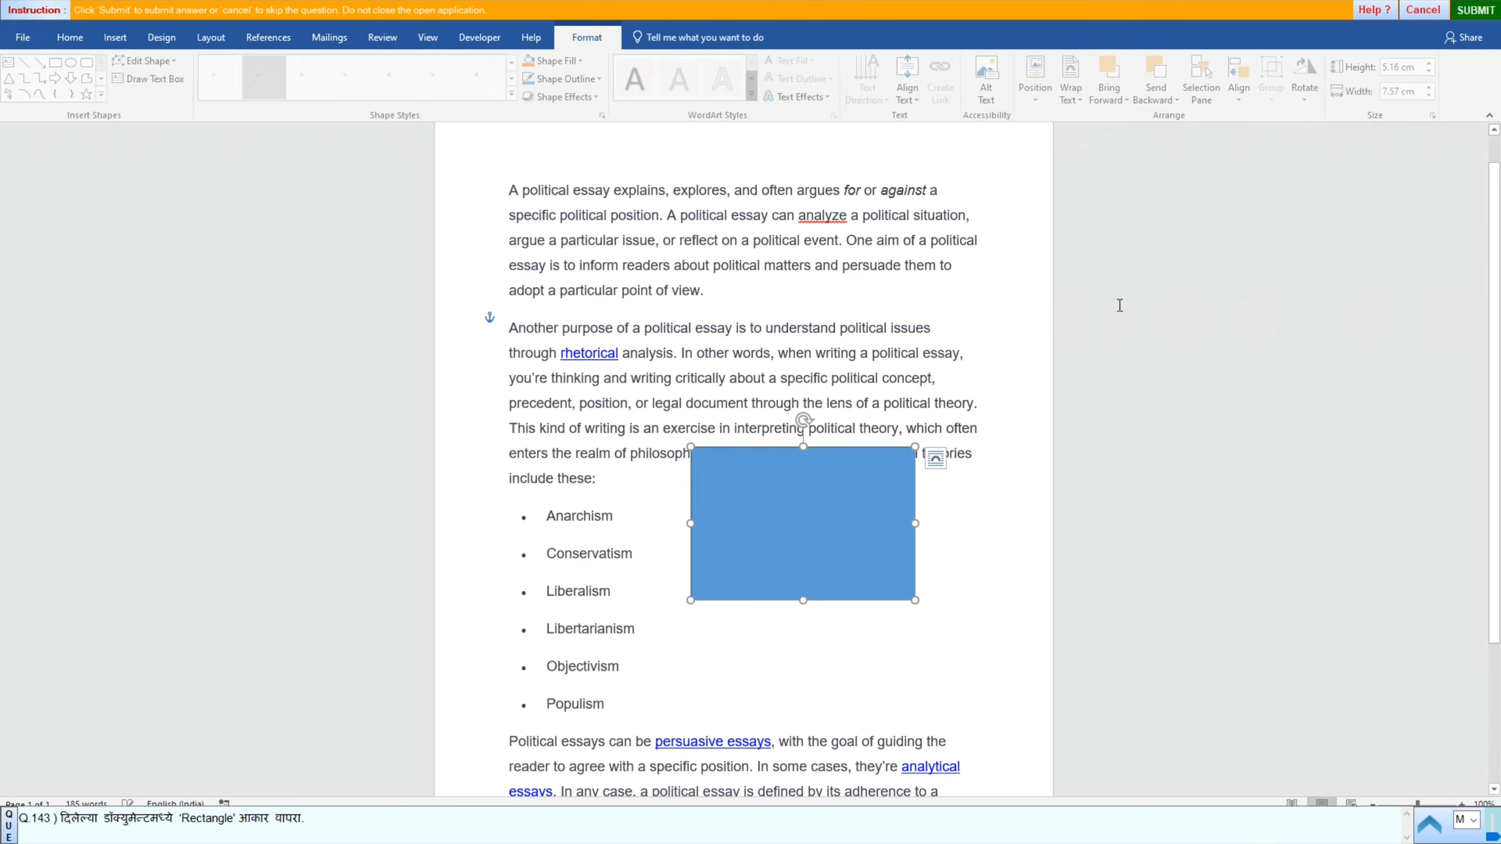
click(1470, 14)
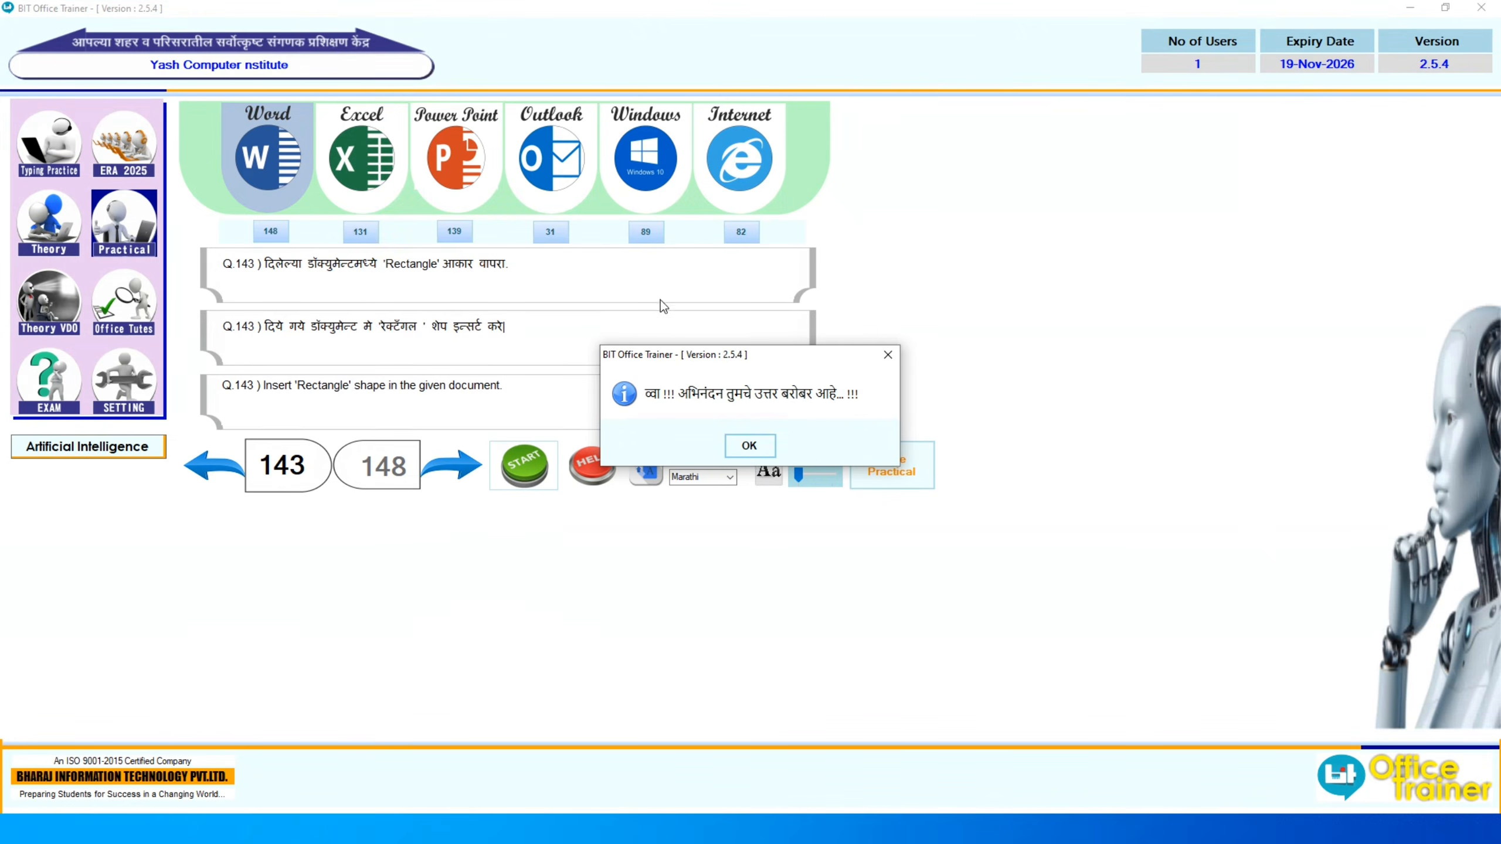
click(749, 448)
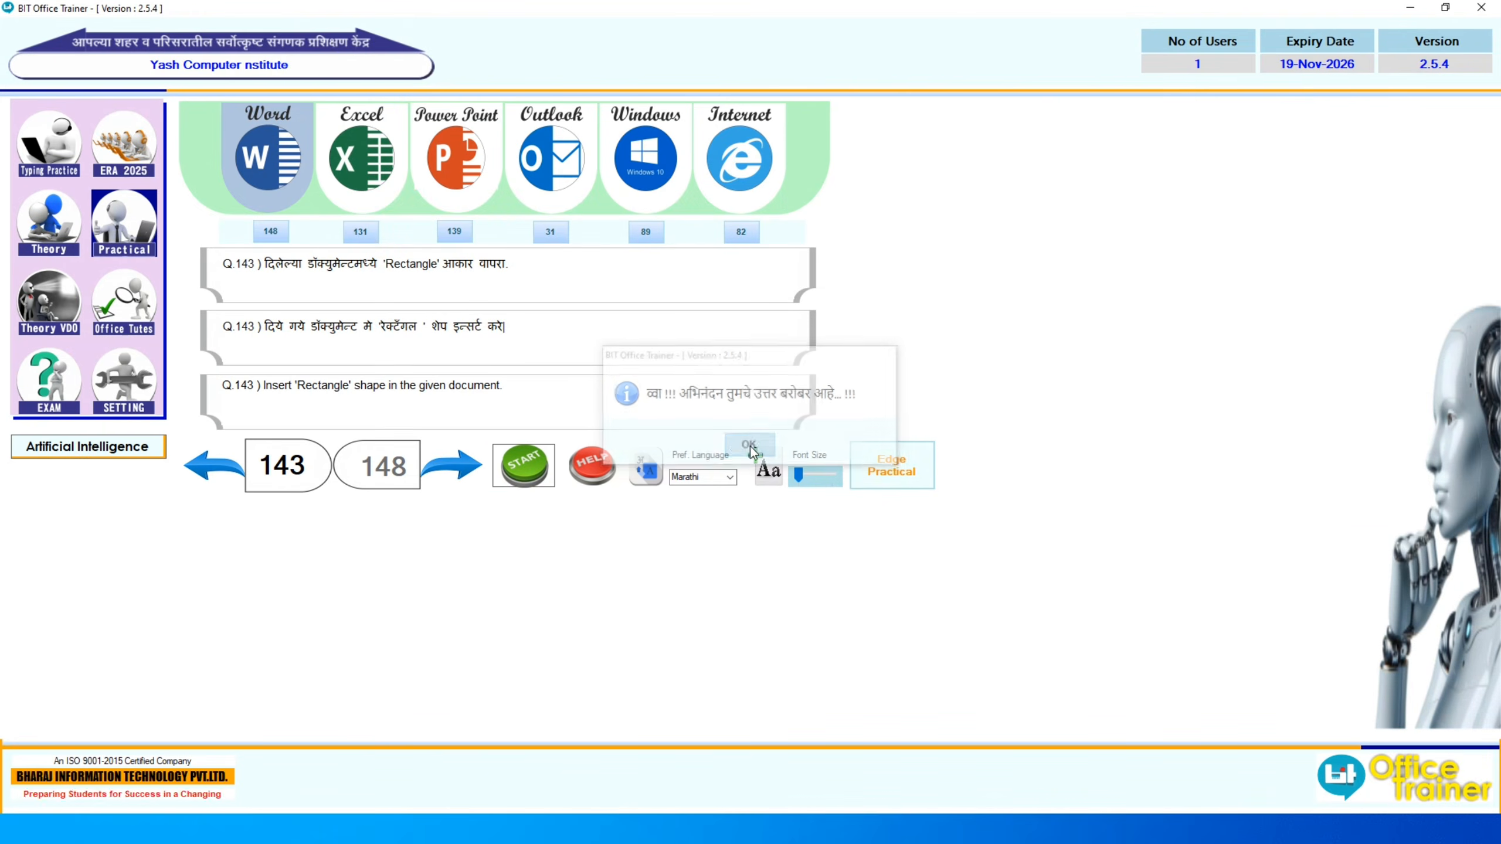
Step: Start question 144, write VIJAYA COMPUTER on the blank page and submit the answer
click(450, 468)
click(521, 482)
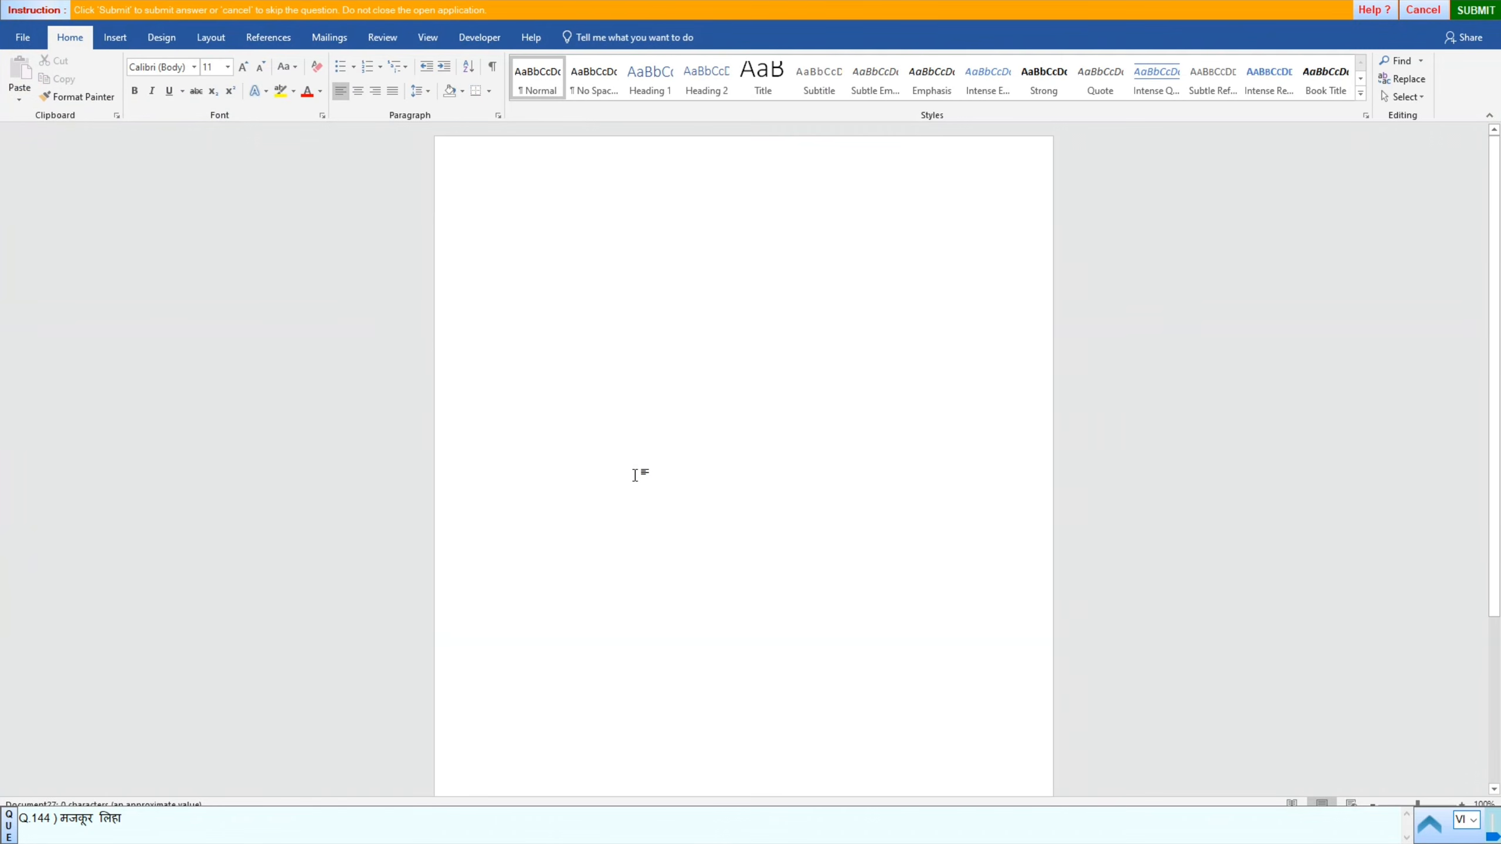
click(620, 466)
text(VIJAYA)
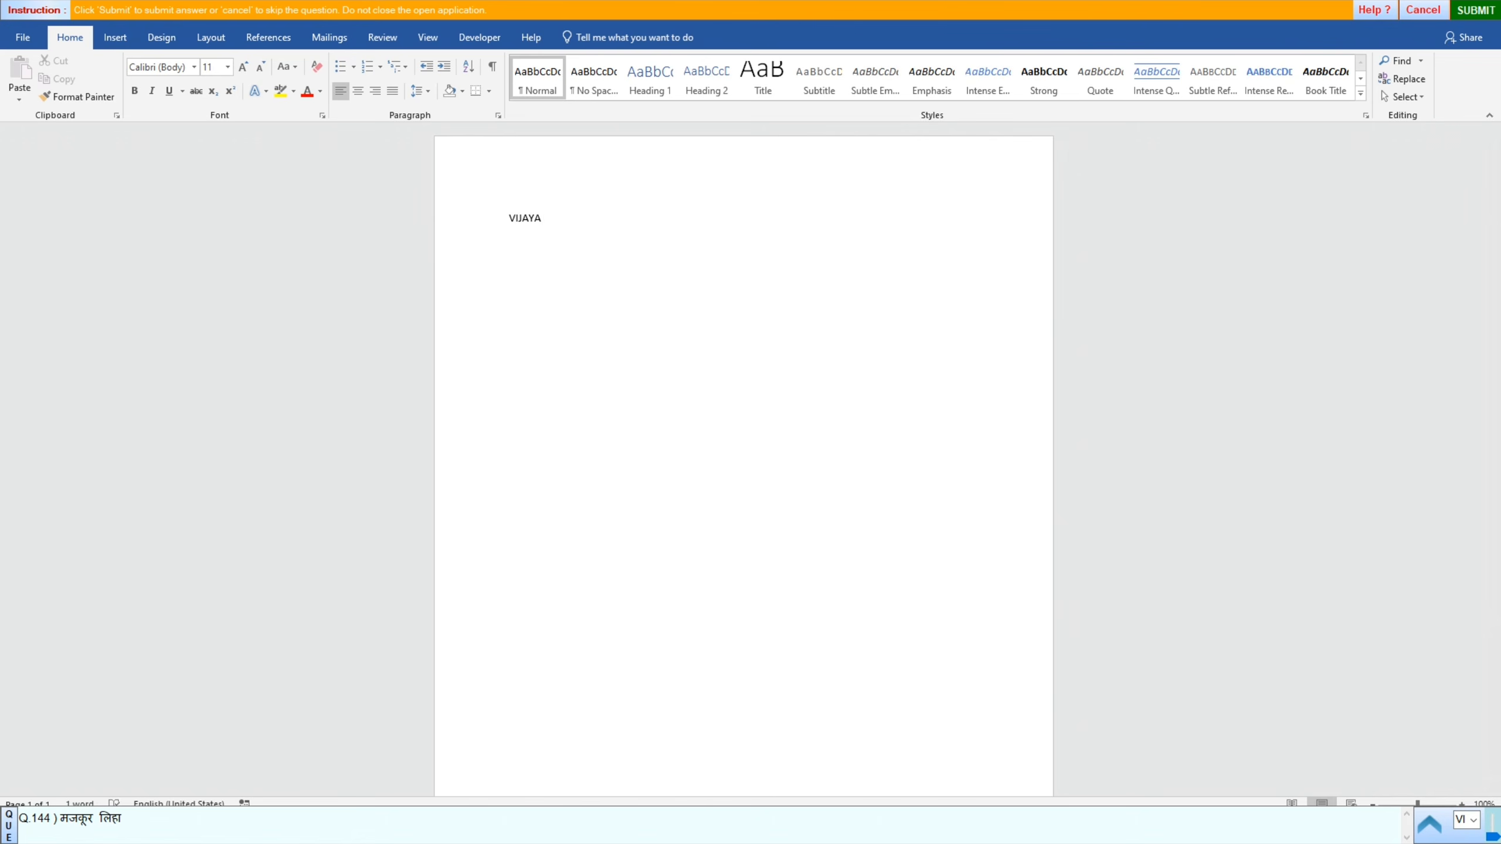
text( COMPUTER)
click(1485, 12)
click(751, 443)
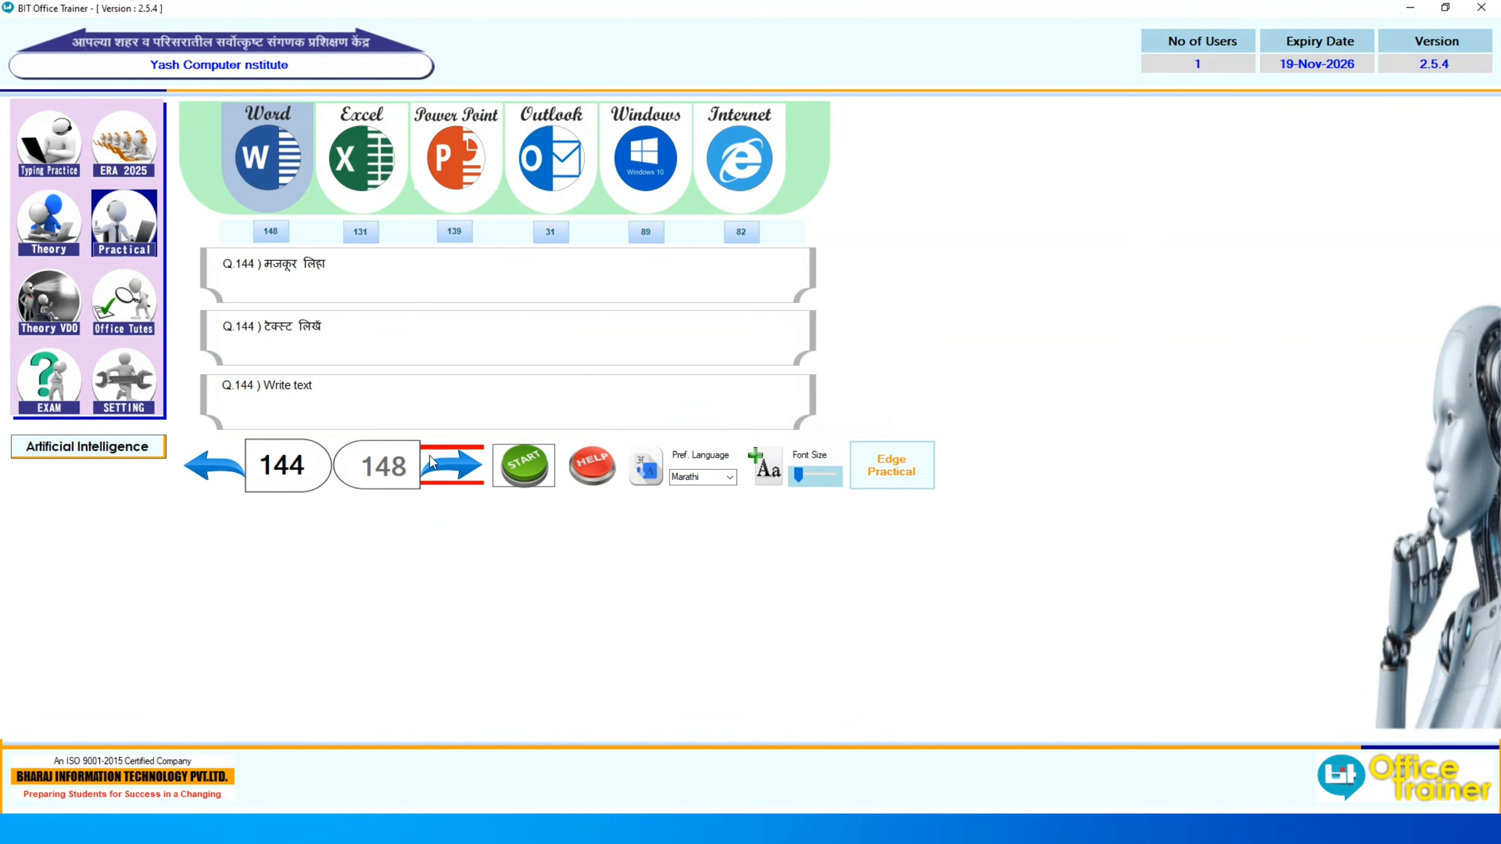
Step: Start question 145's practical task and look over the Summer Camp brochure
click(452, 468)
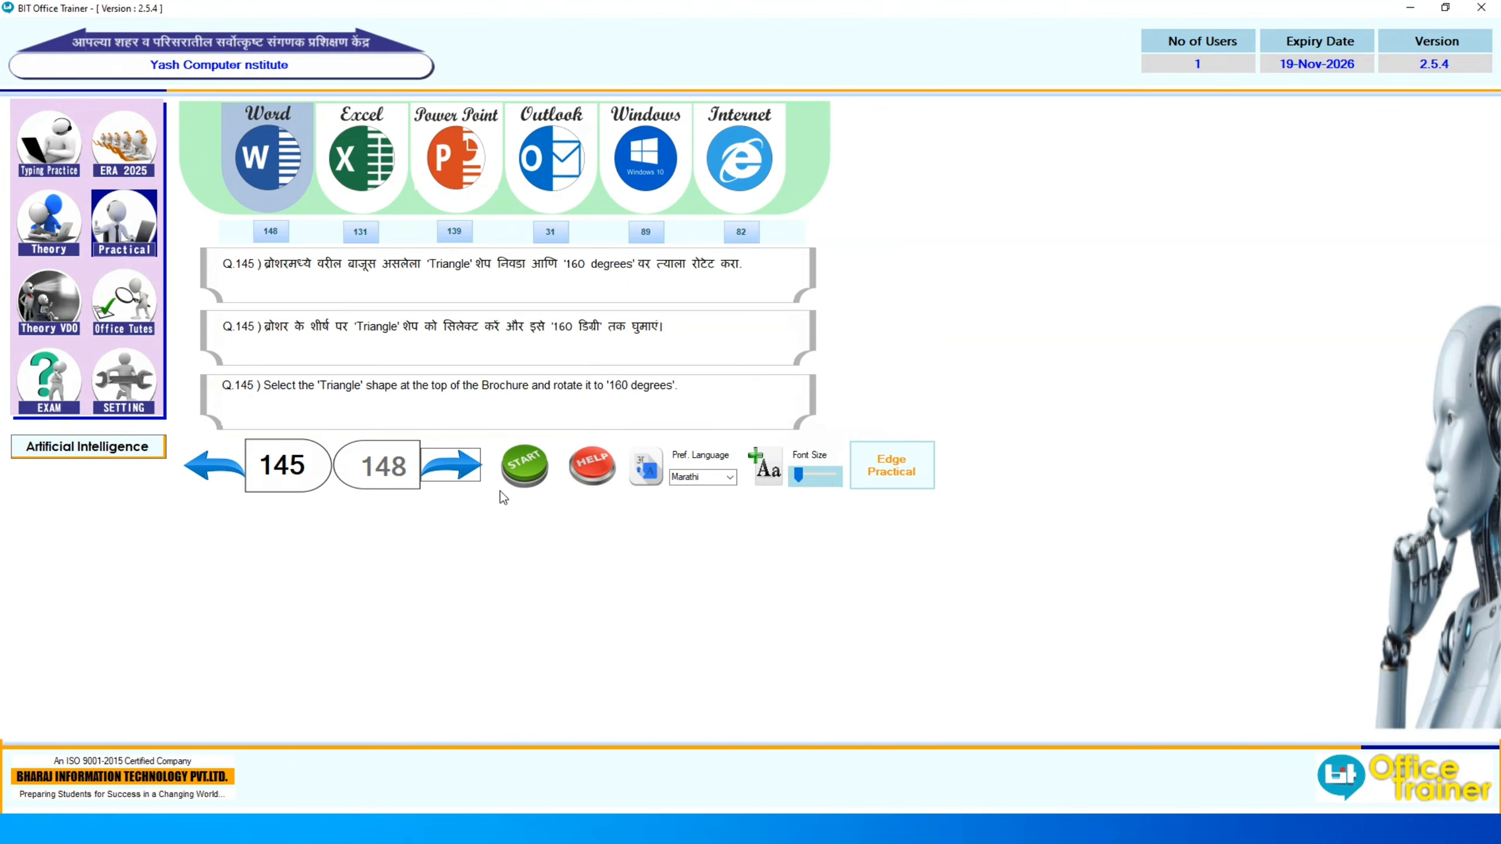
click(514, 473)
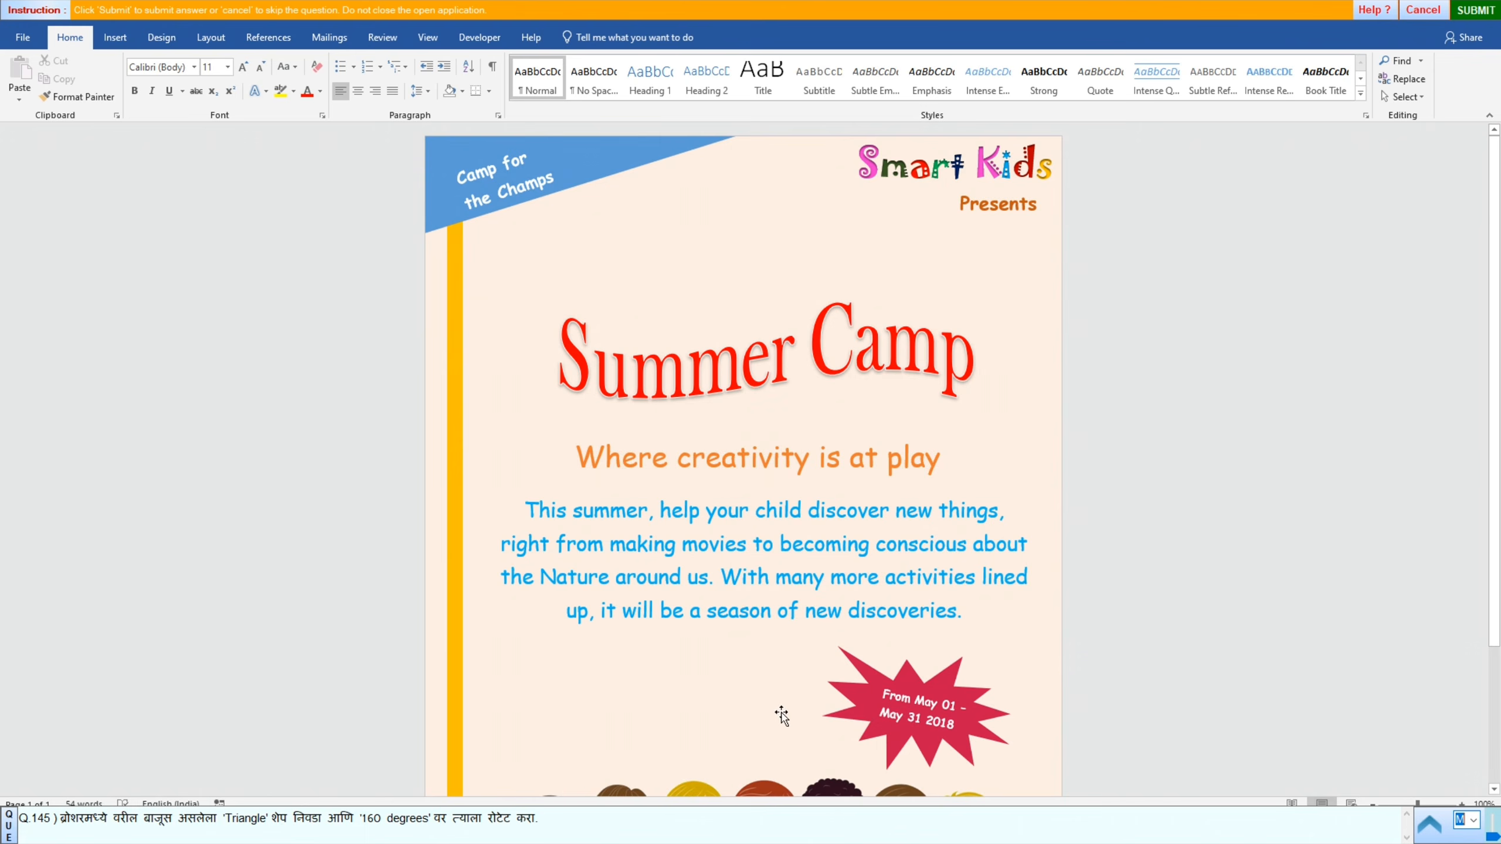
scroll(815, 698, down, 1)
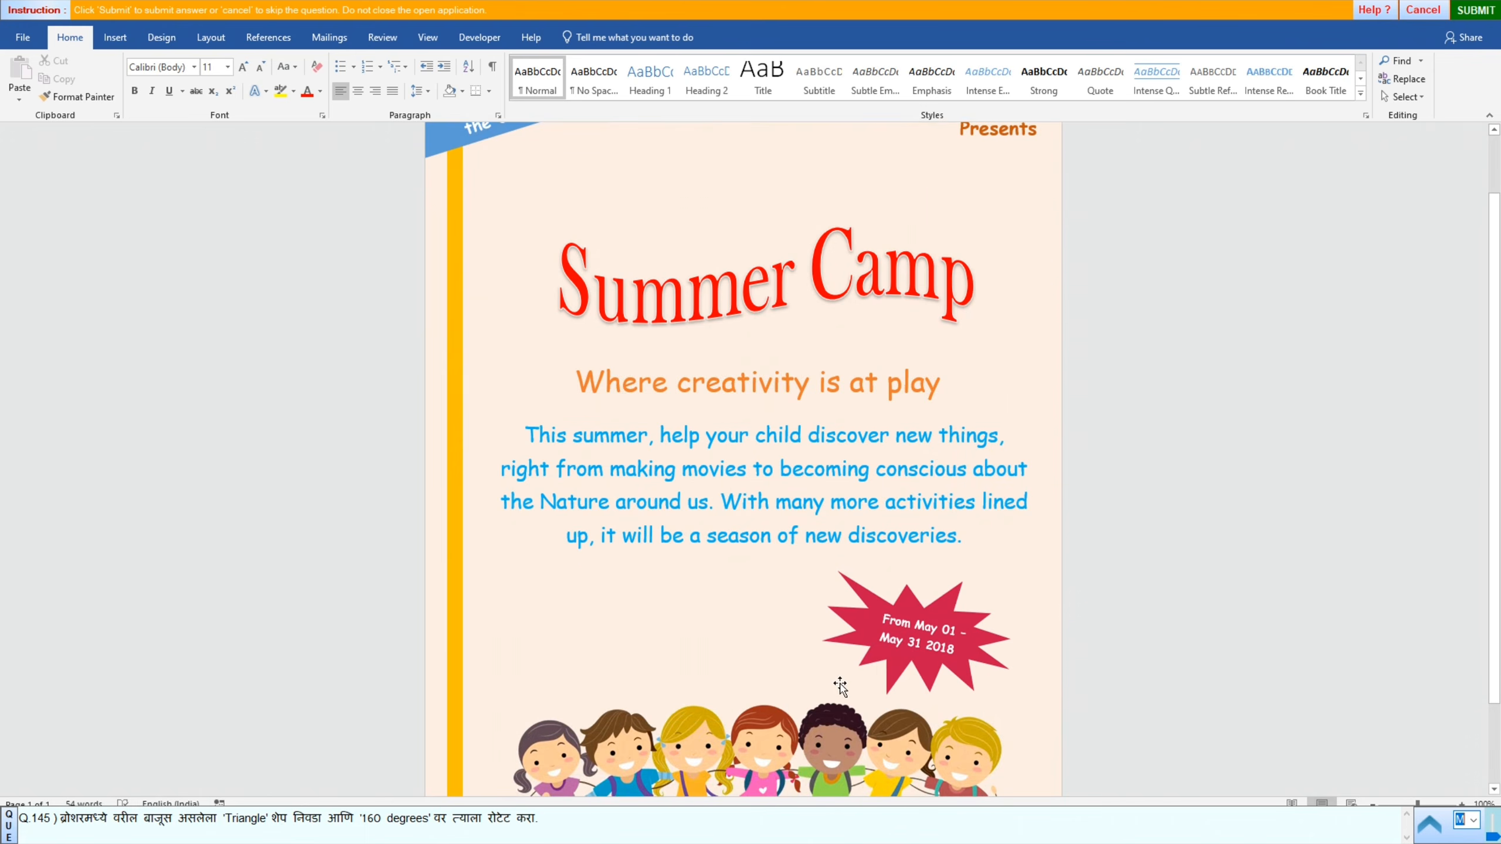
click(867, 644)
scroll(656, 357, down, 2)
scroll(612, 420, up, 2)
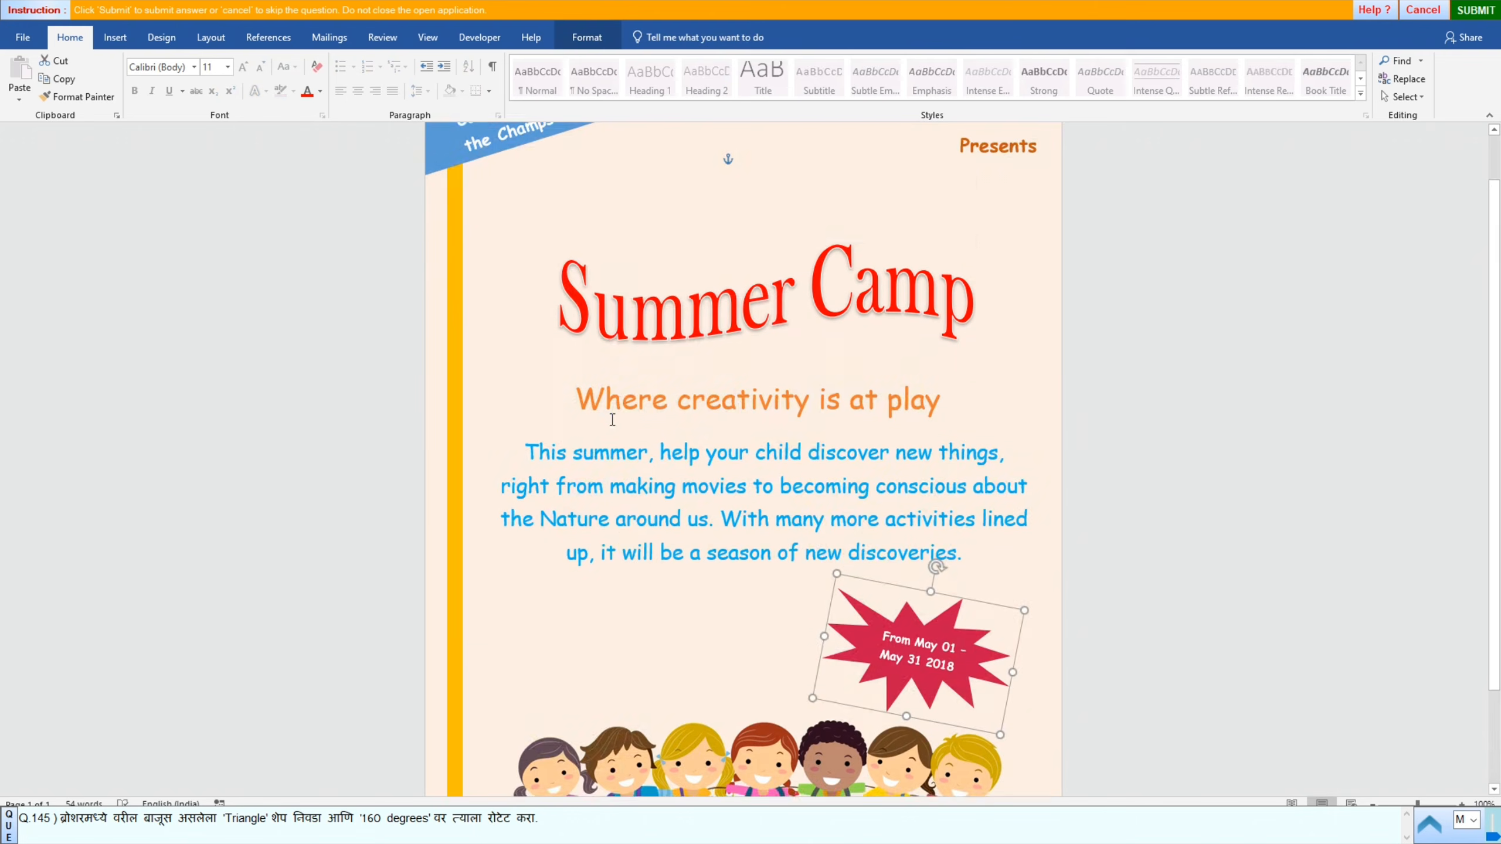
scroll(612, 420, up, 1)
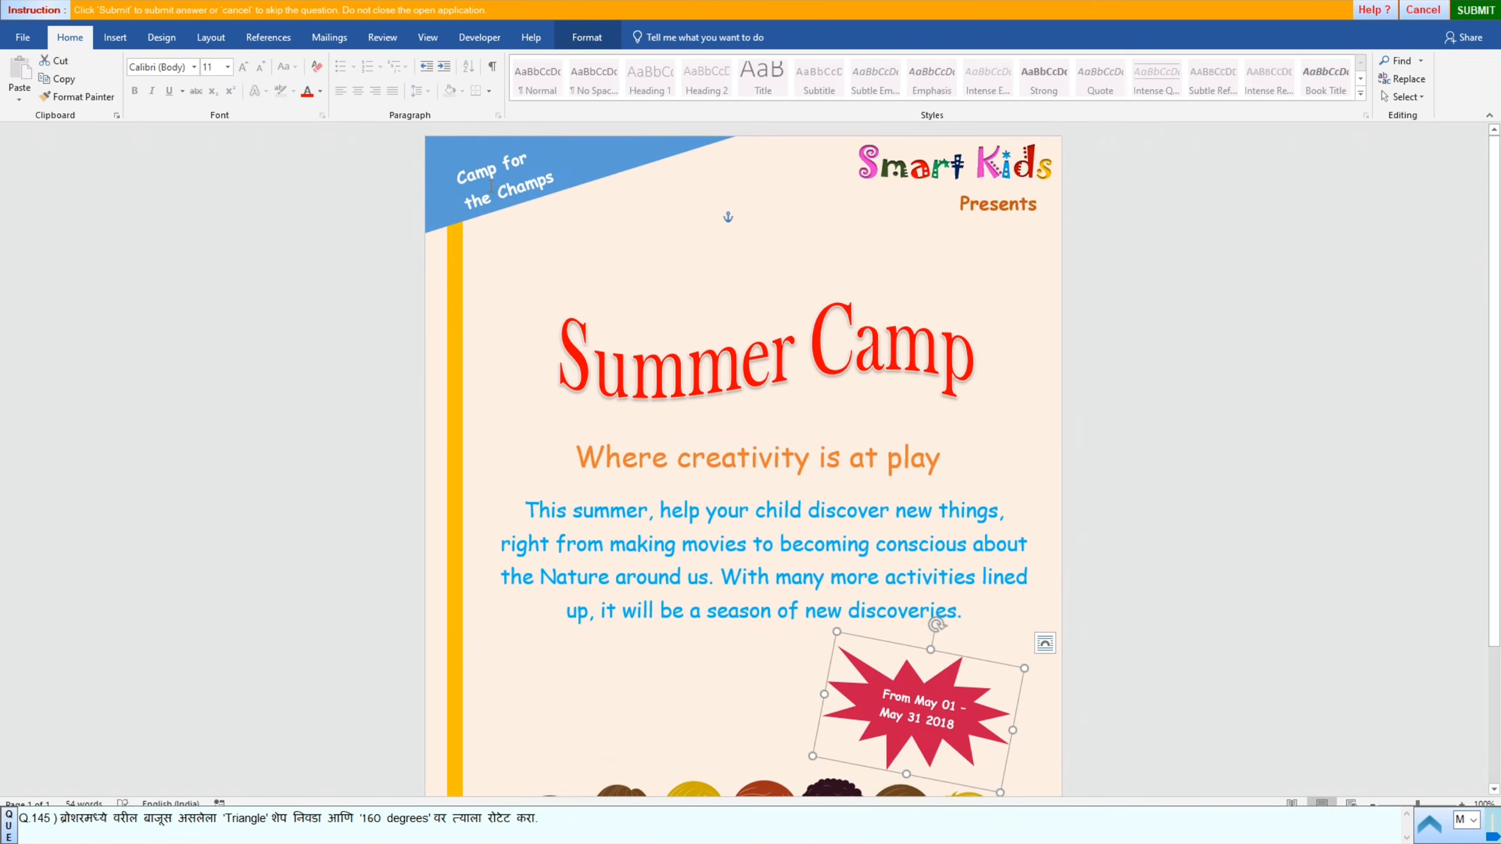
Step: Set the rotation of the blue triangle behind the 'Camp for the Champs' text to 160 degrees
click(453, 211)
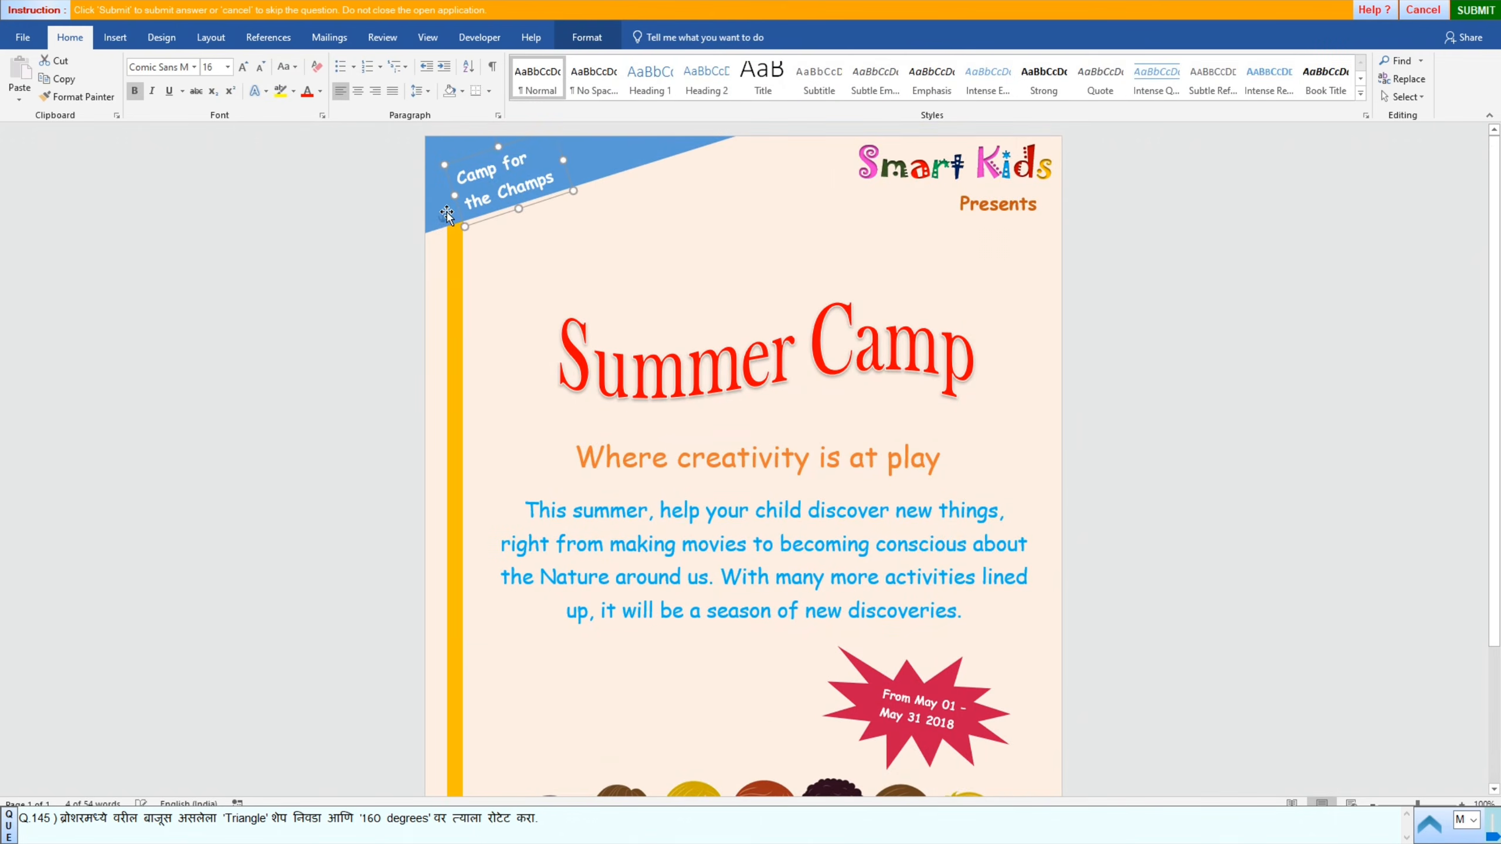
click(434, 224)
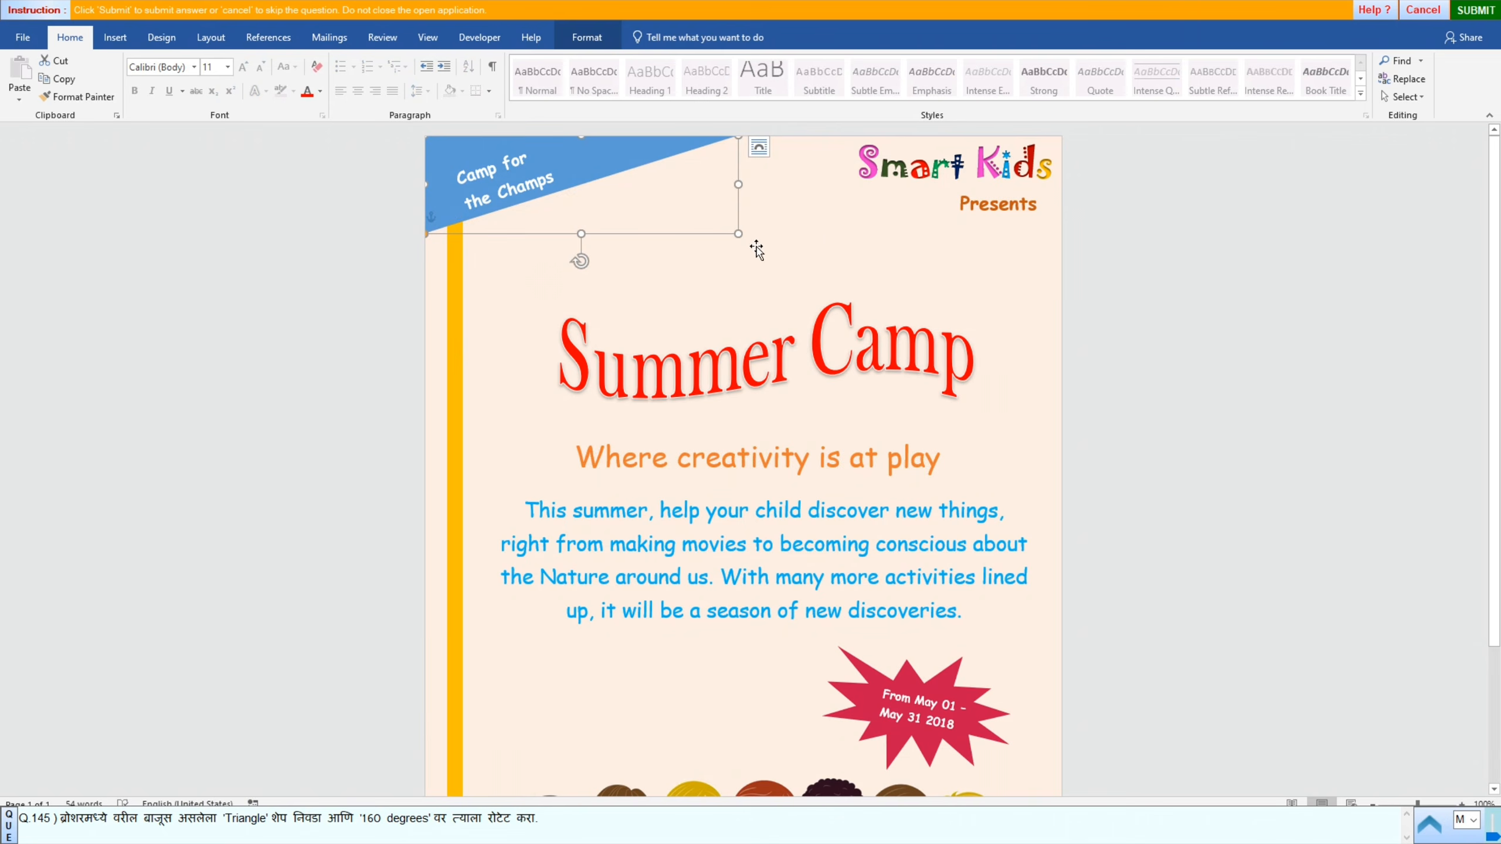
click(558, 36)
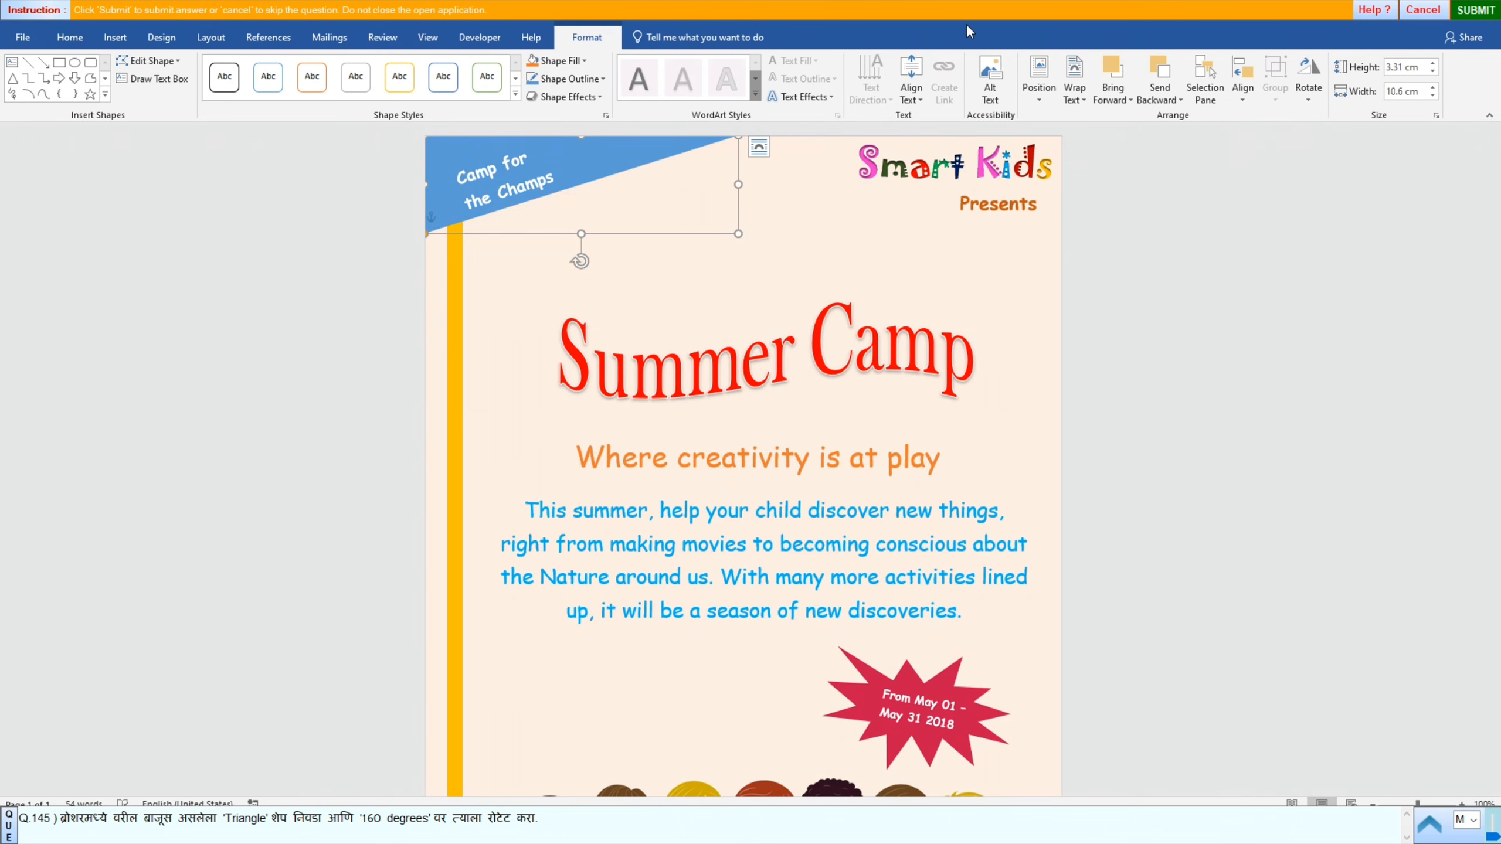
click(1311, 100)
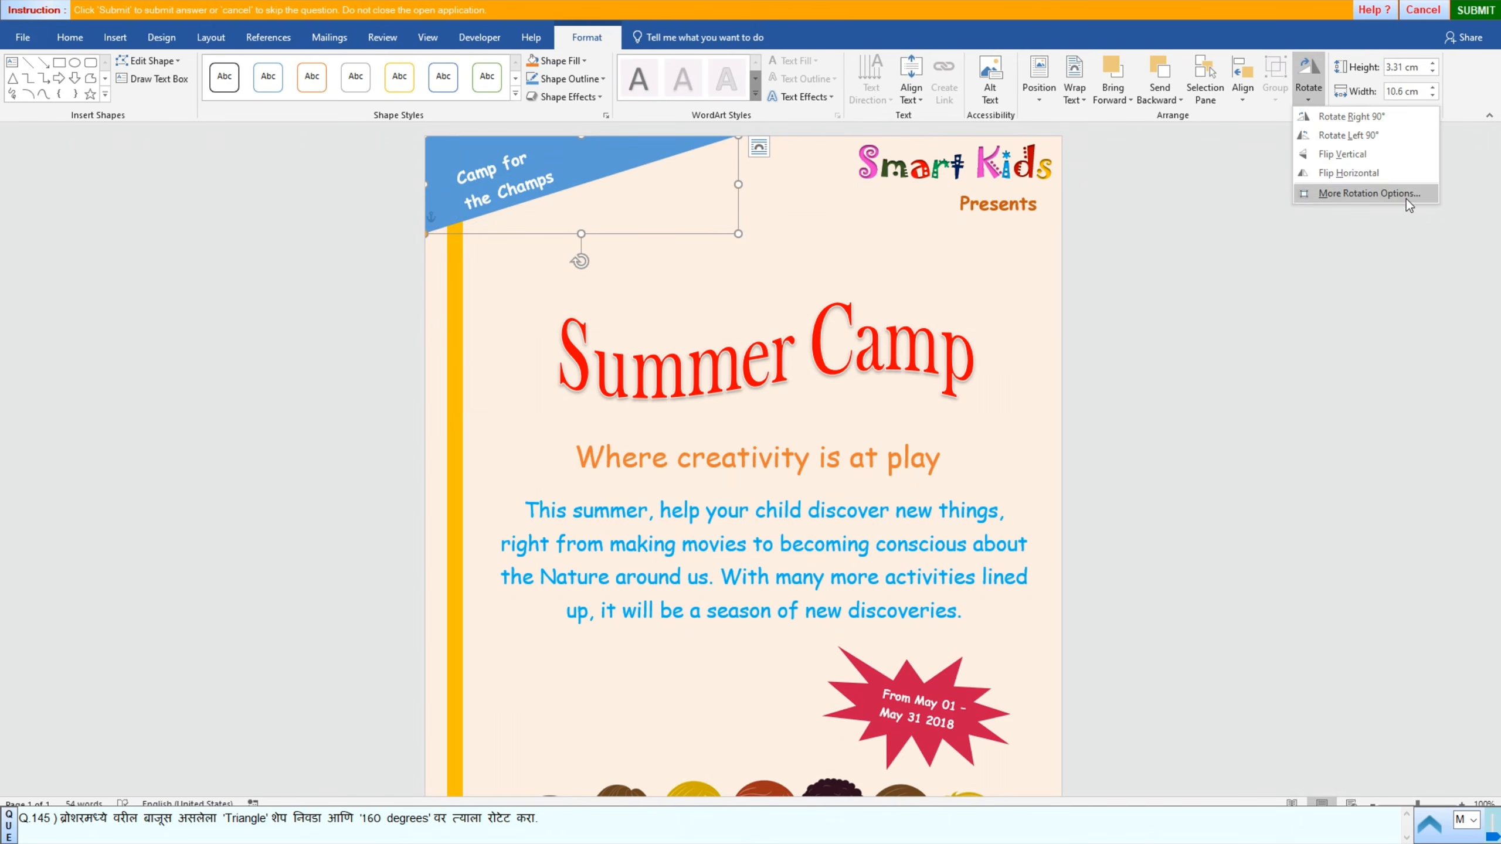
click(1362, 197)
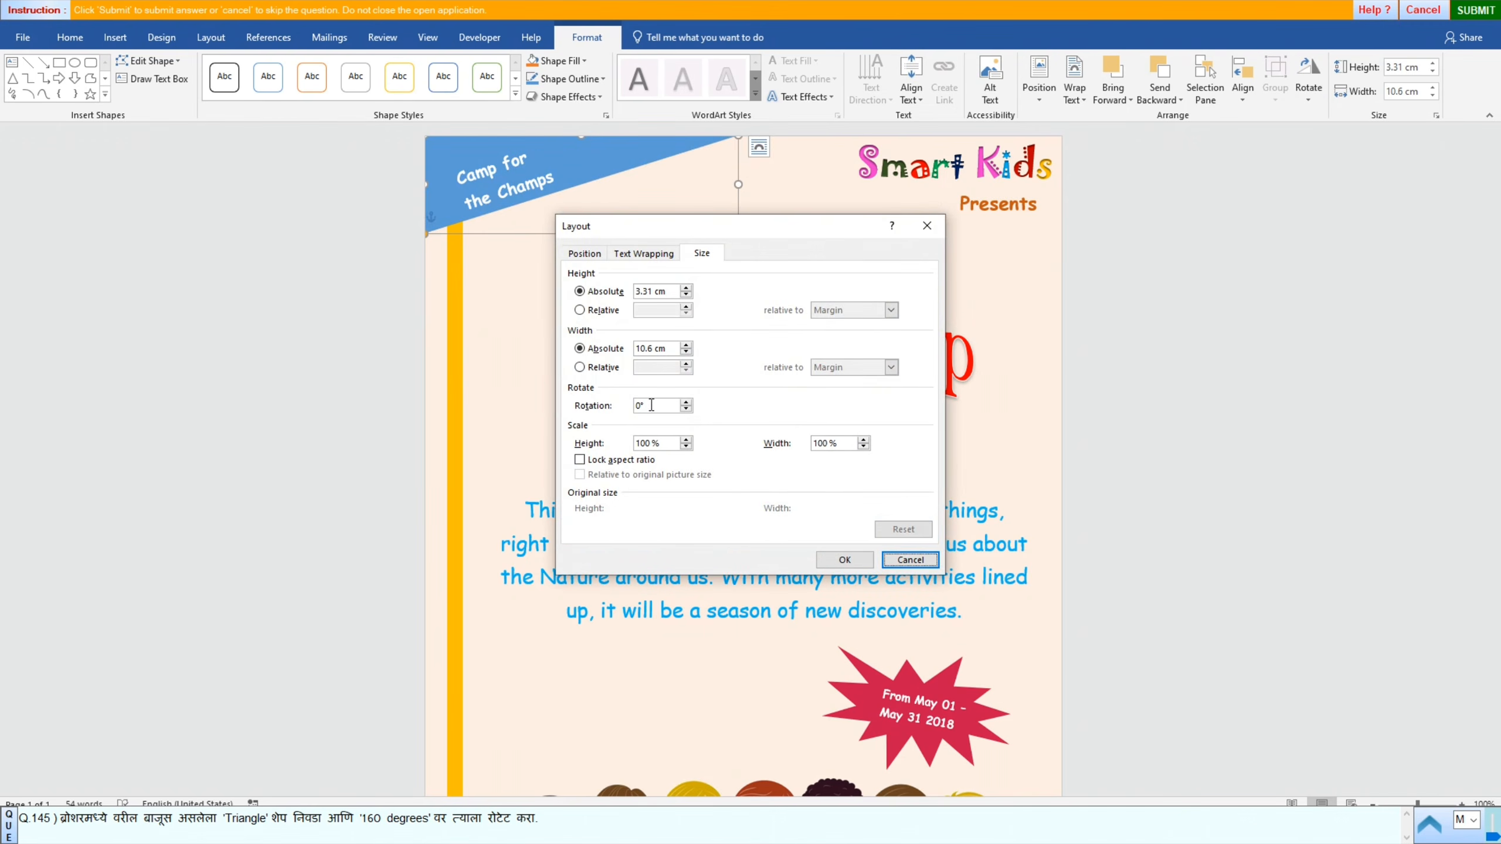
click(640, 406)
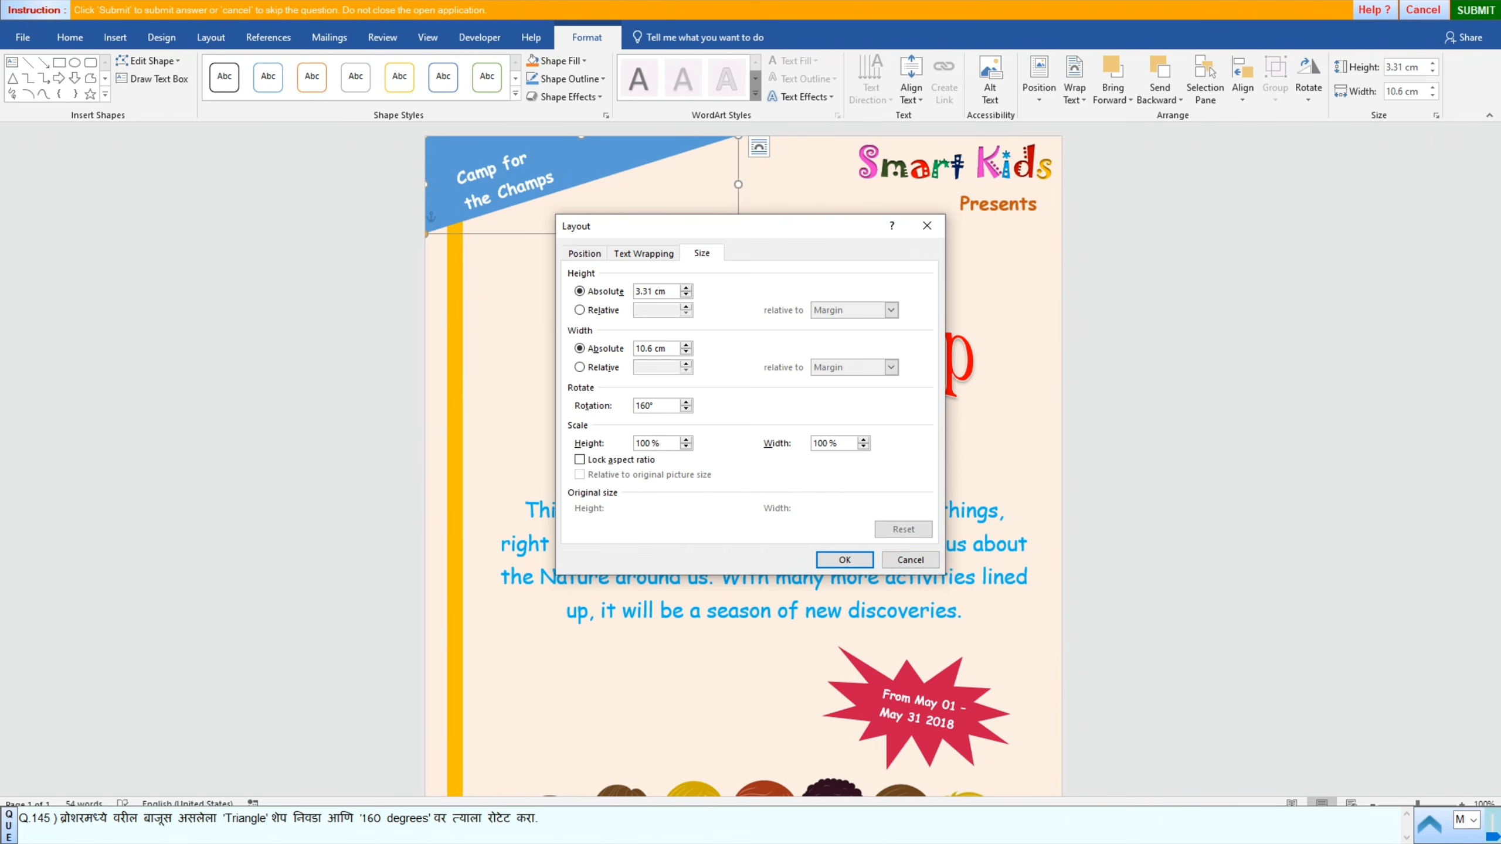
click(844, 560)
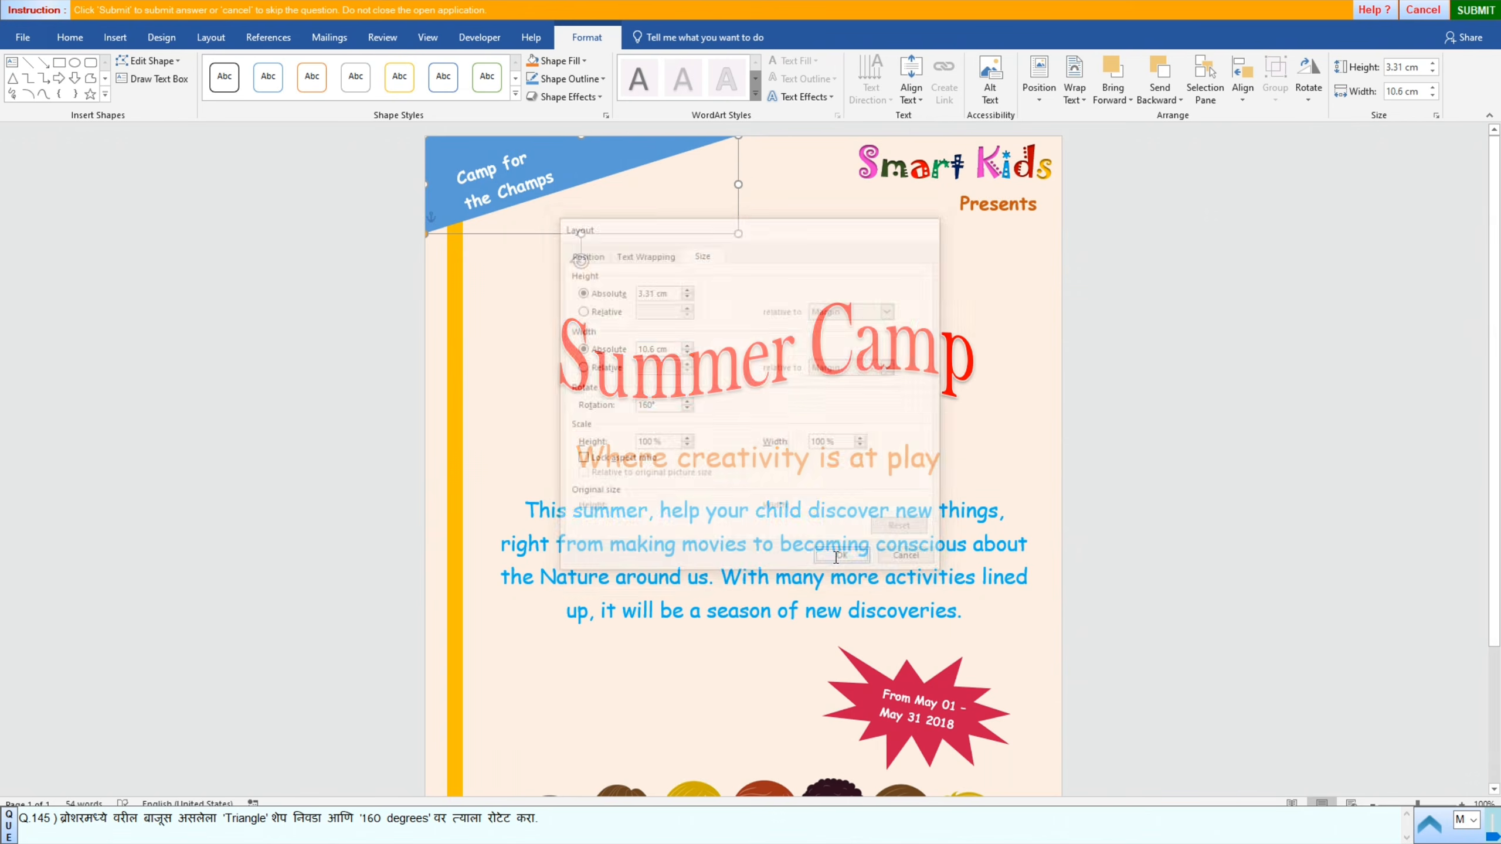
Step: Submit the answer to question 145 and advance to question 146
click(1472, 10)
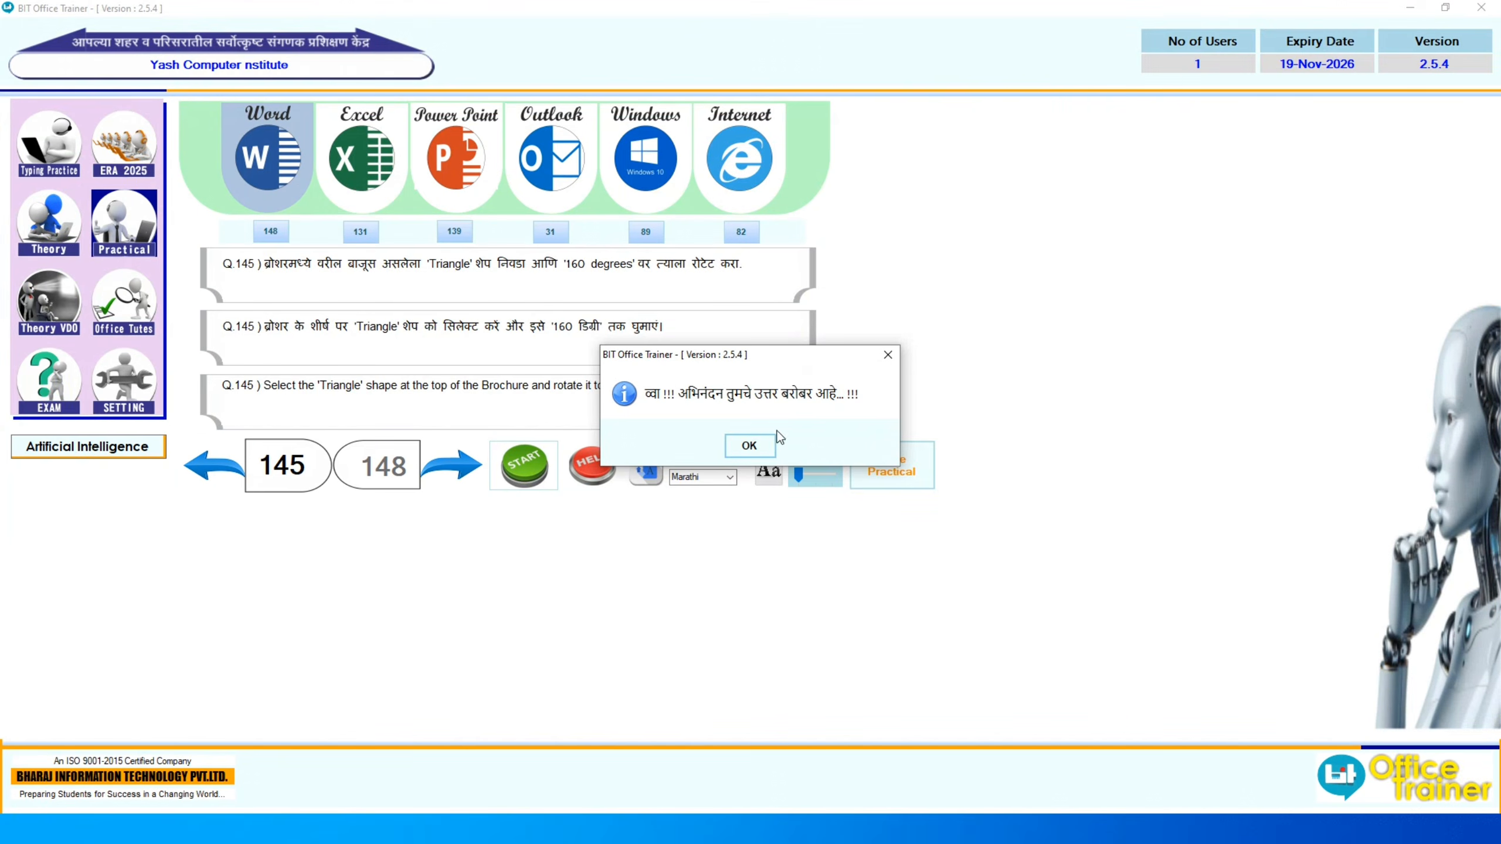
click(754, 450)
click(445, 467)
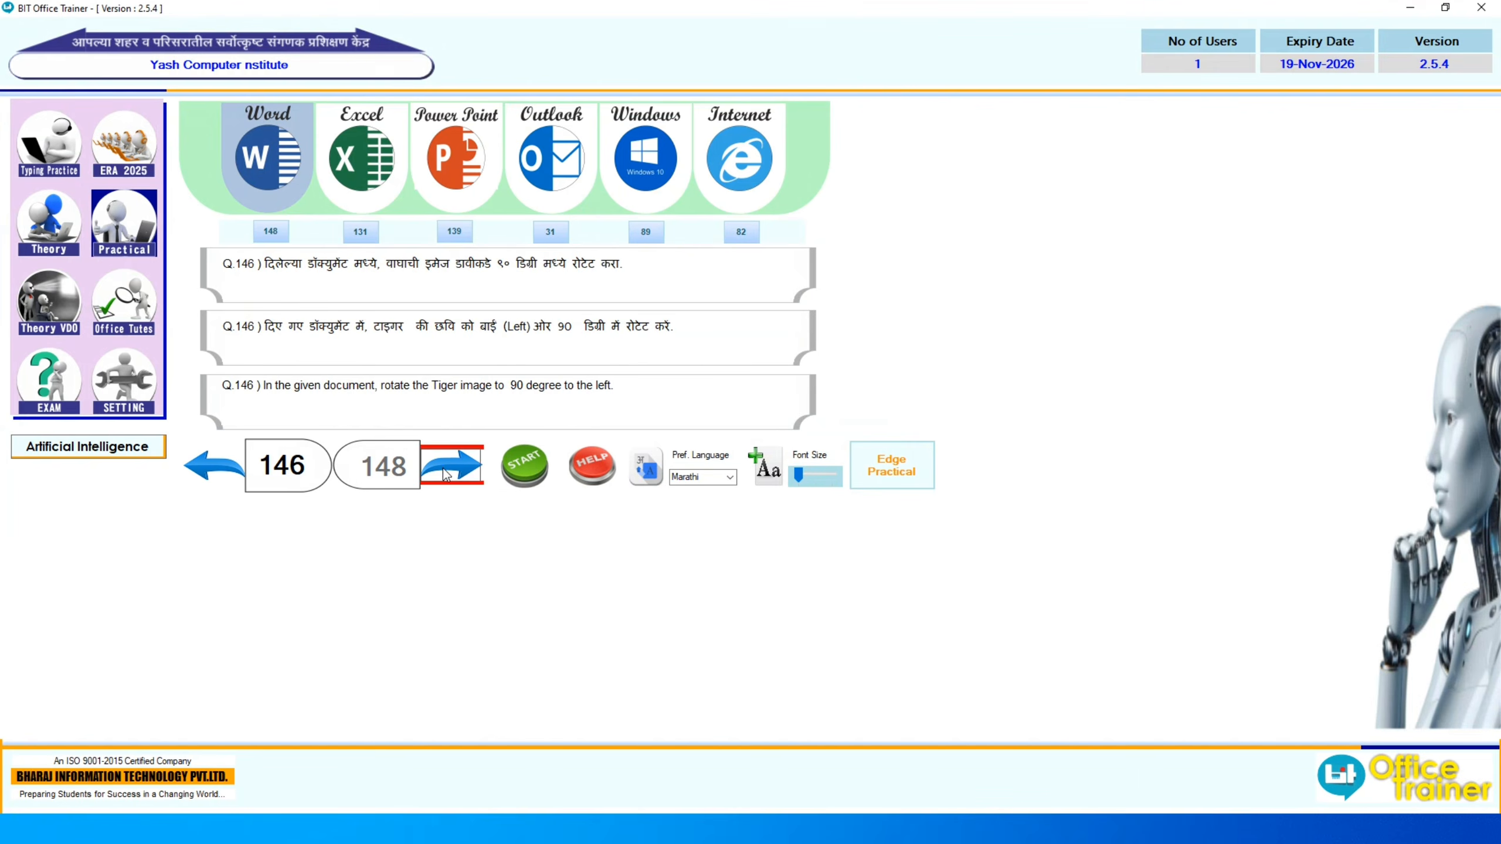
Step: Start question 146's practical task and rotate the tiger picture 90 degrees to the left
click(524, 462)
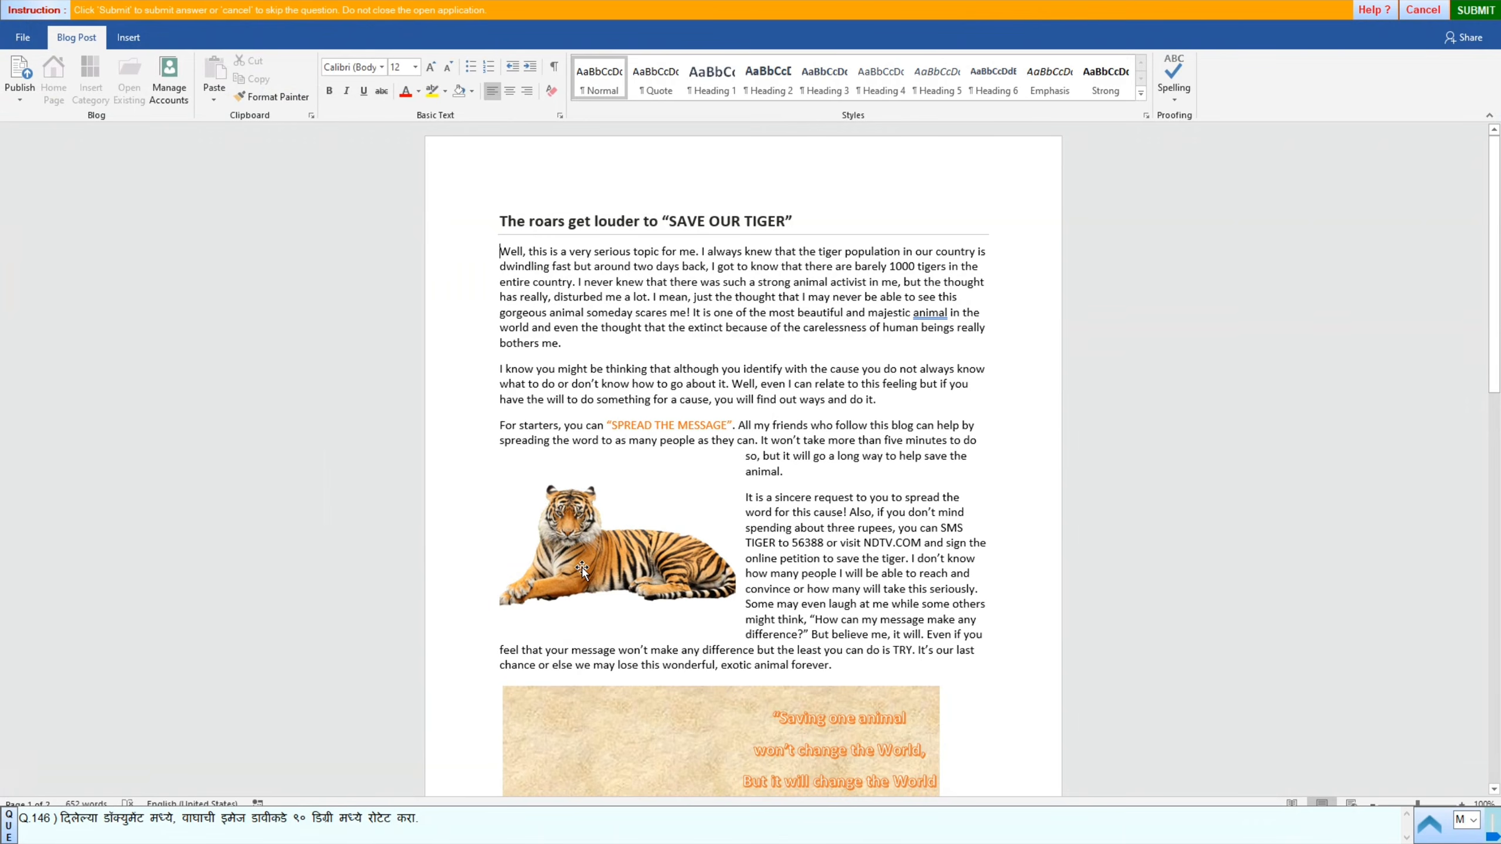
click(527, 576)
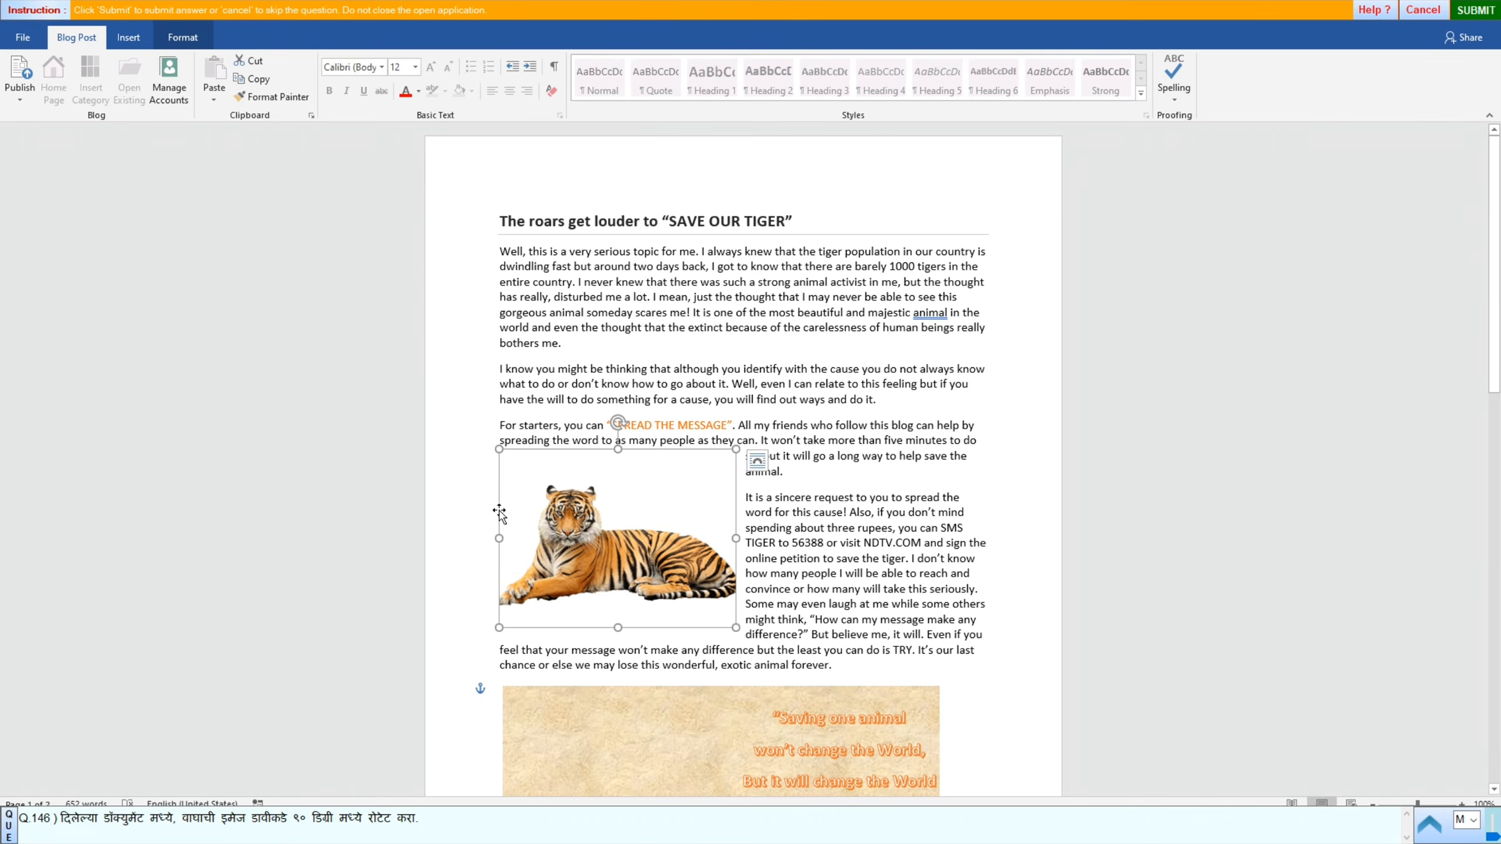
click(183, 42)
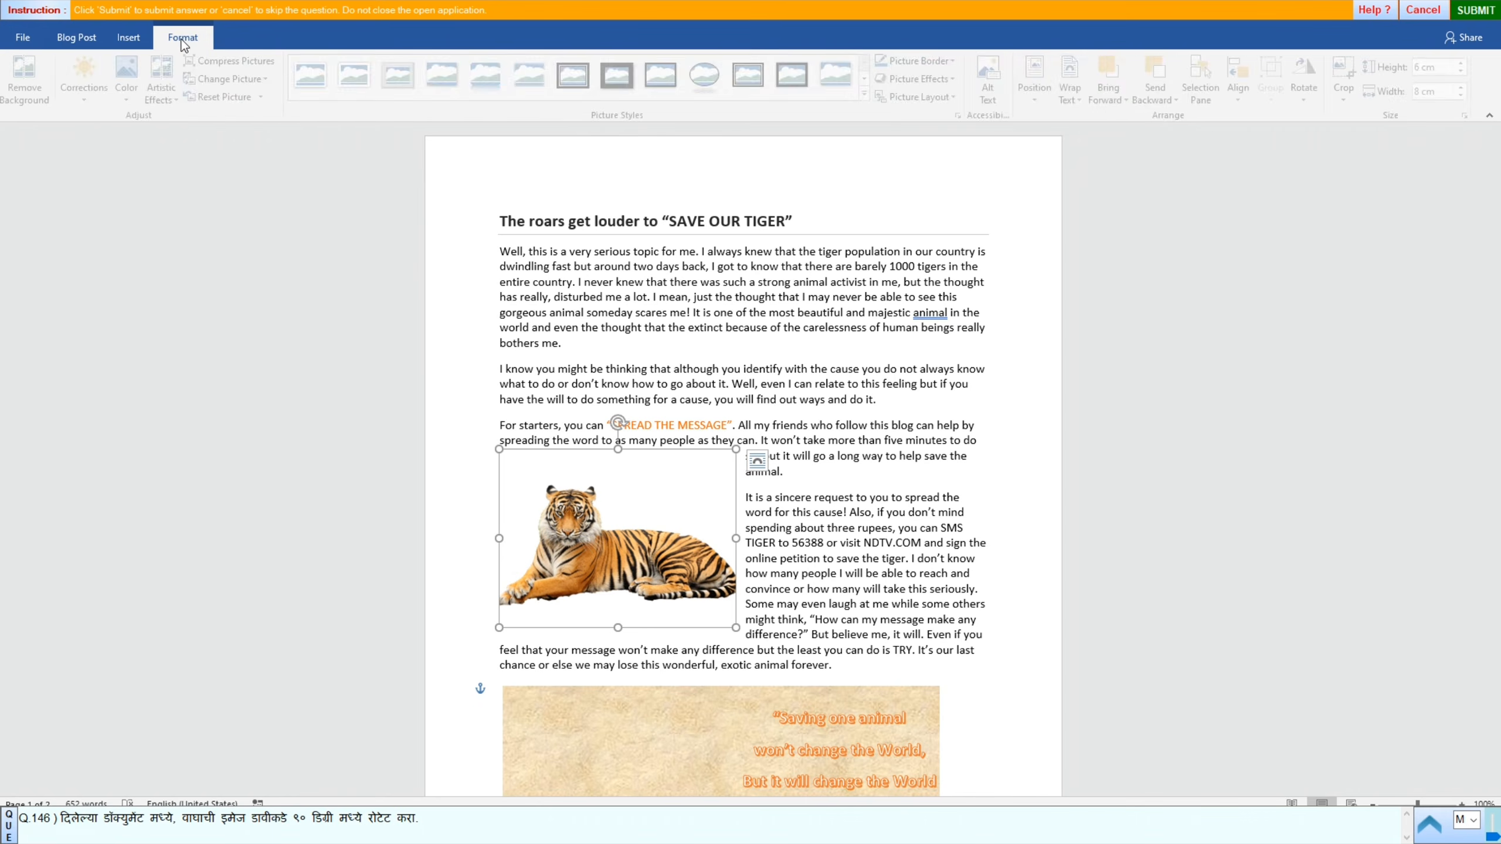
click(1309, 94)
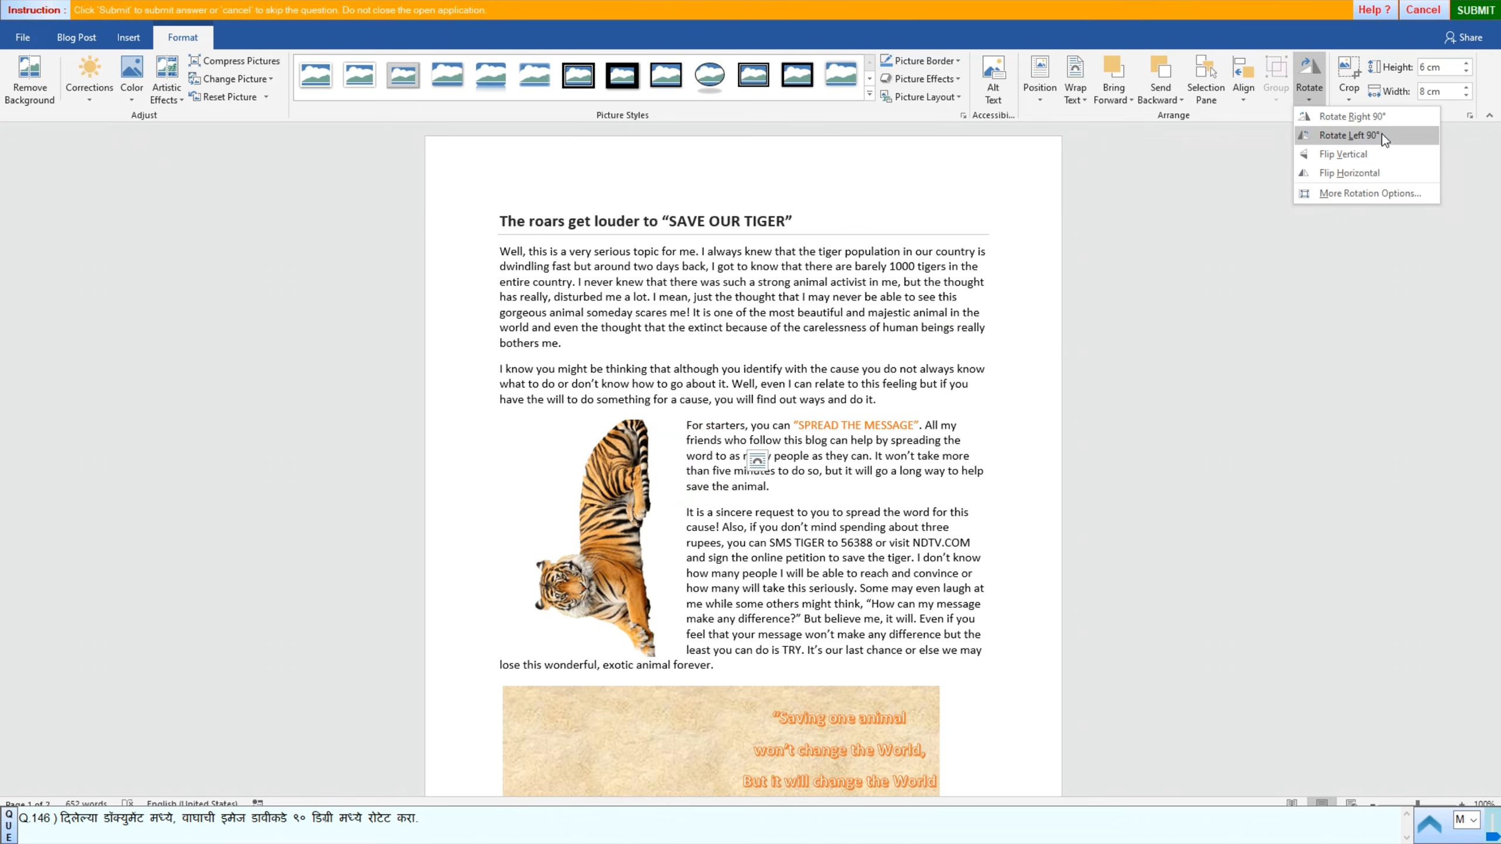
click(1342, 135)
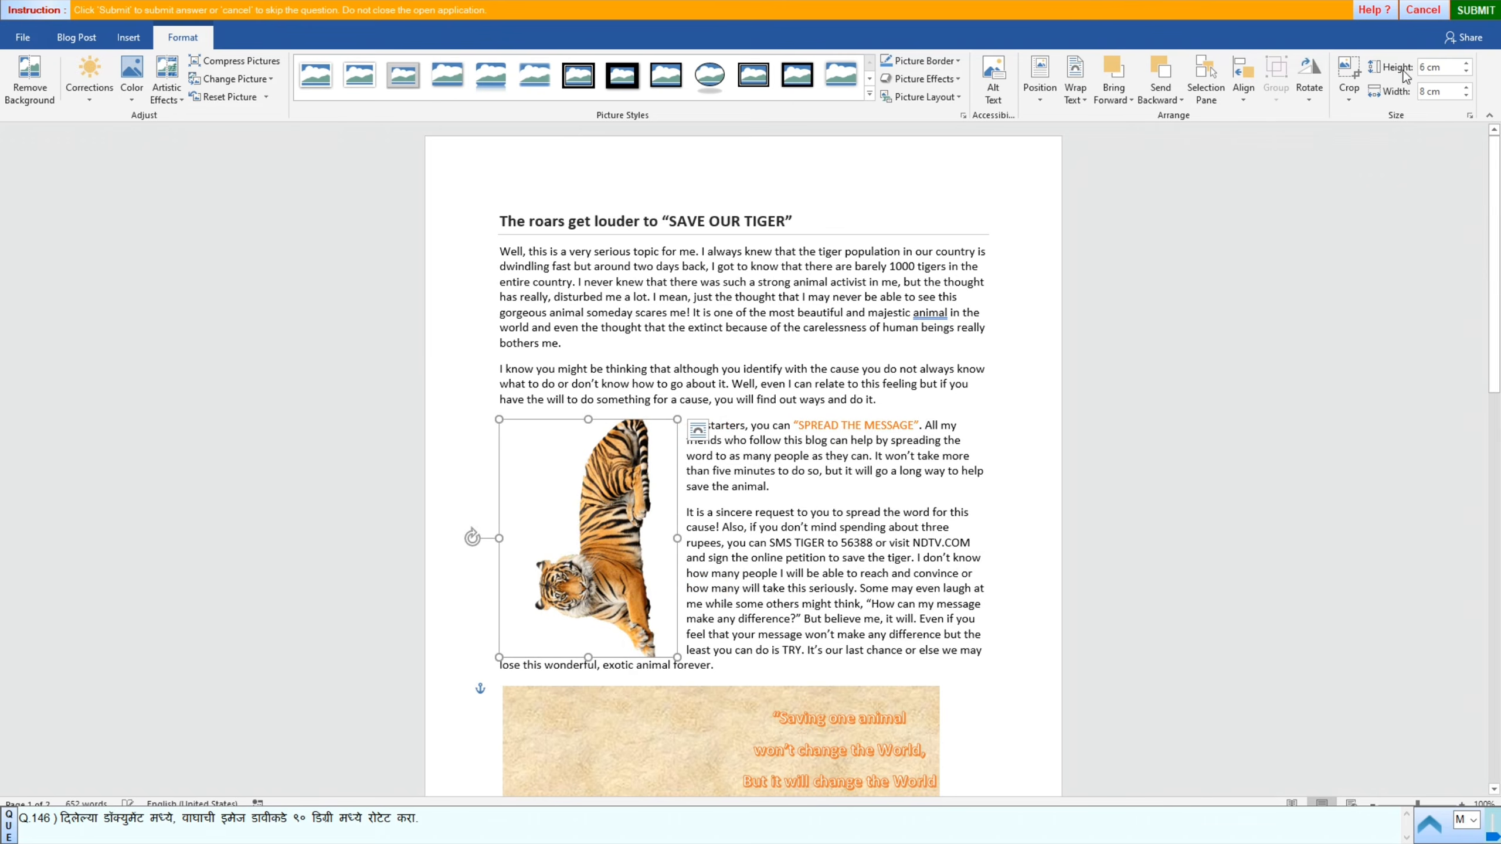
Step: Submit the answer to question 146 and advance to question 147
click(1485, 12)
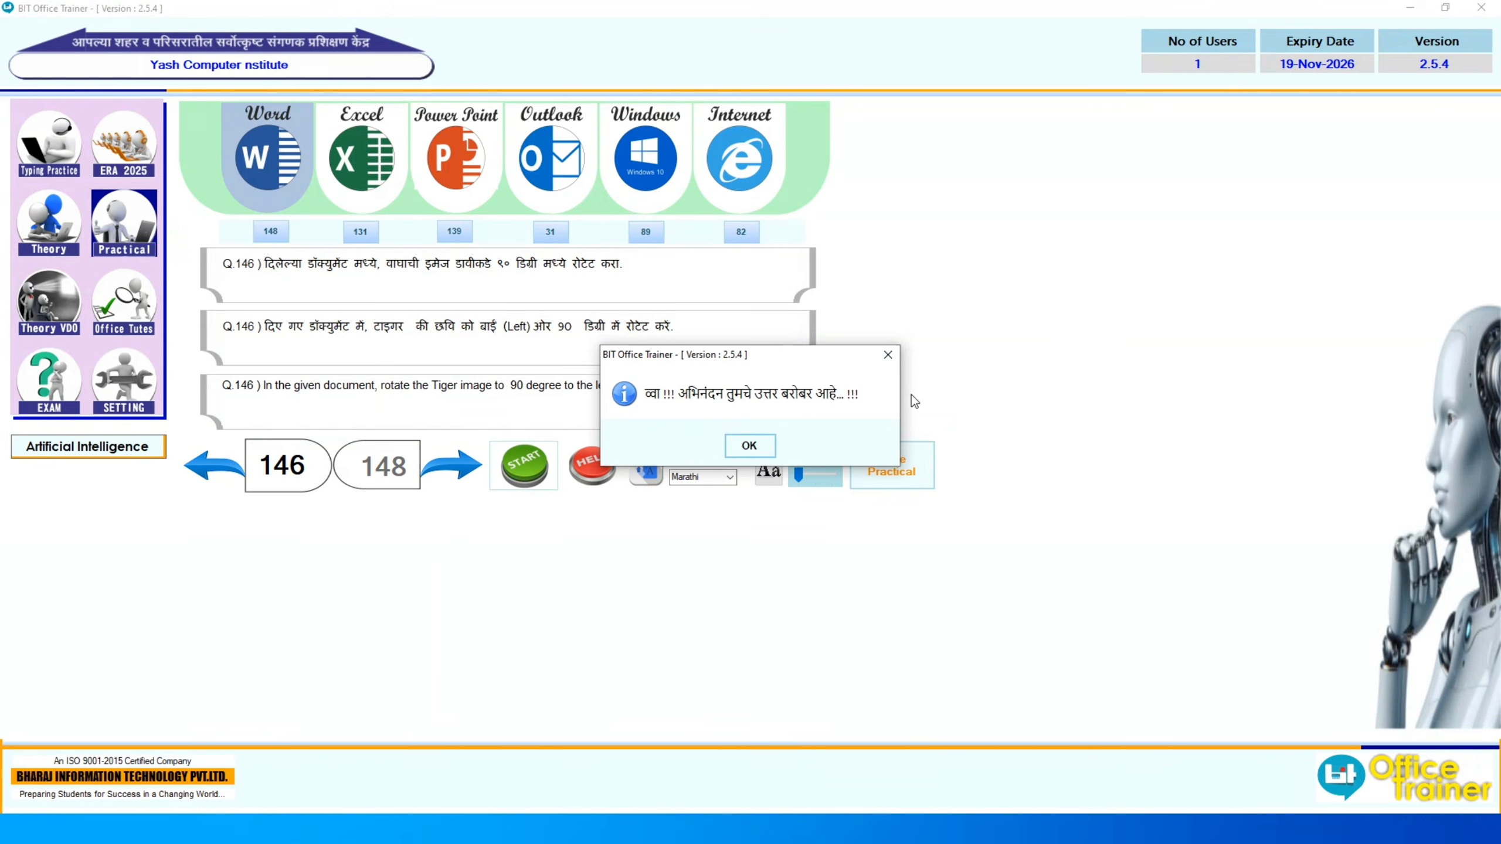
click(751, 446)
click(455, 468)
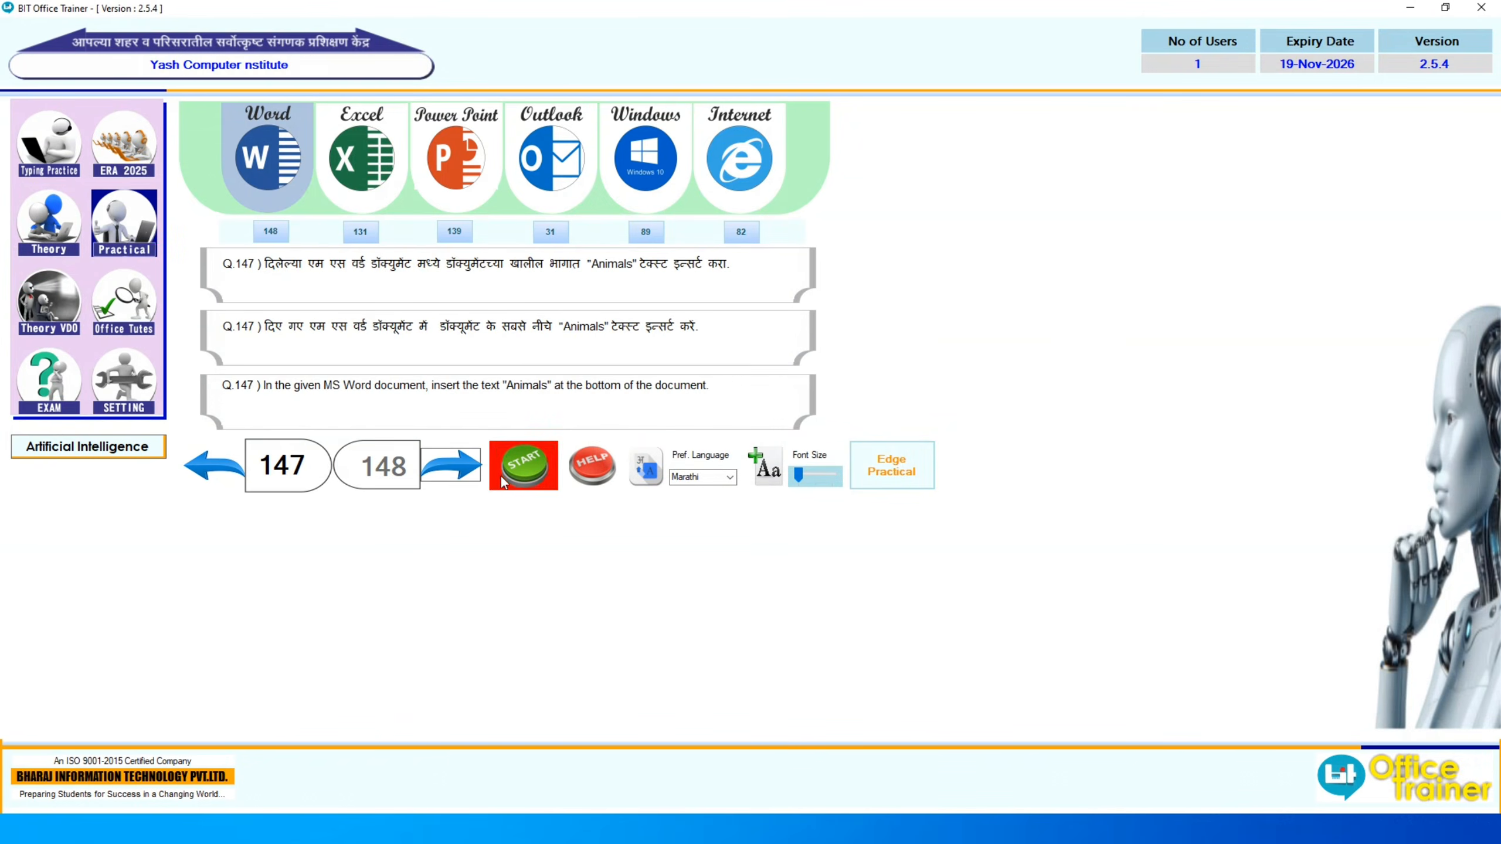
Step: Start question 147's practical task and insert the text Animals at the end of the document, below the animal pictures
click(518, 467)
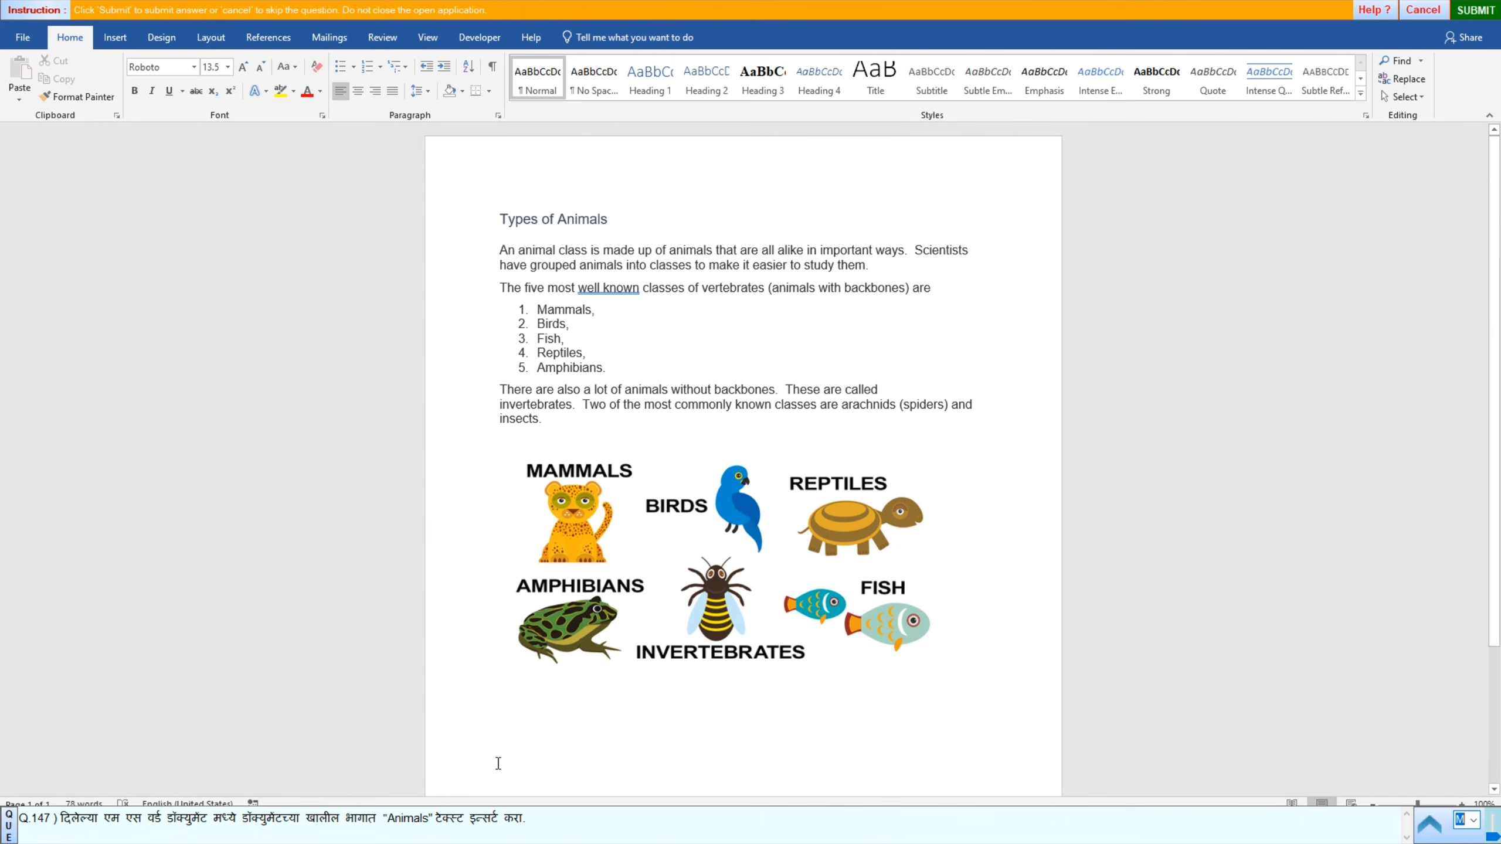
click(553, 711)
text(a)
key(BackSpace)
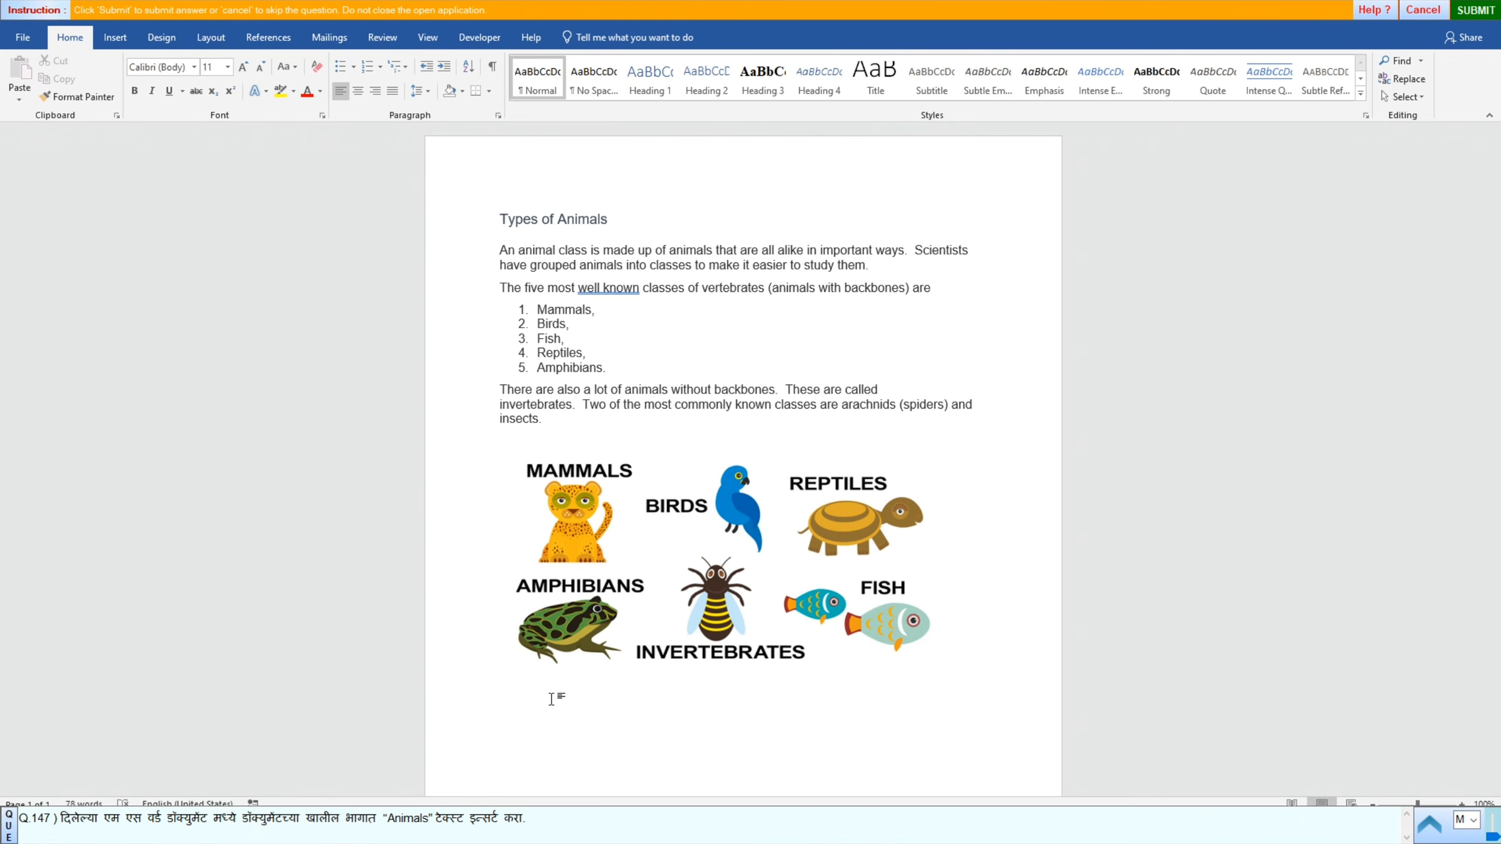
text(A)
text(nim)
key(BackSpace)
text(imals)
Step: Submit the answer to question 147 and advance to question 148
click(1476, 10)
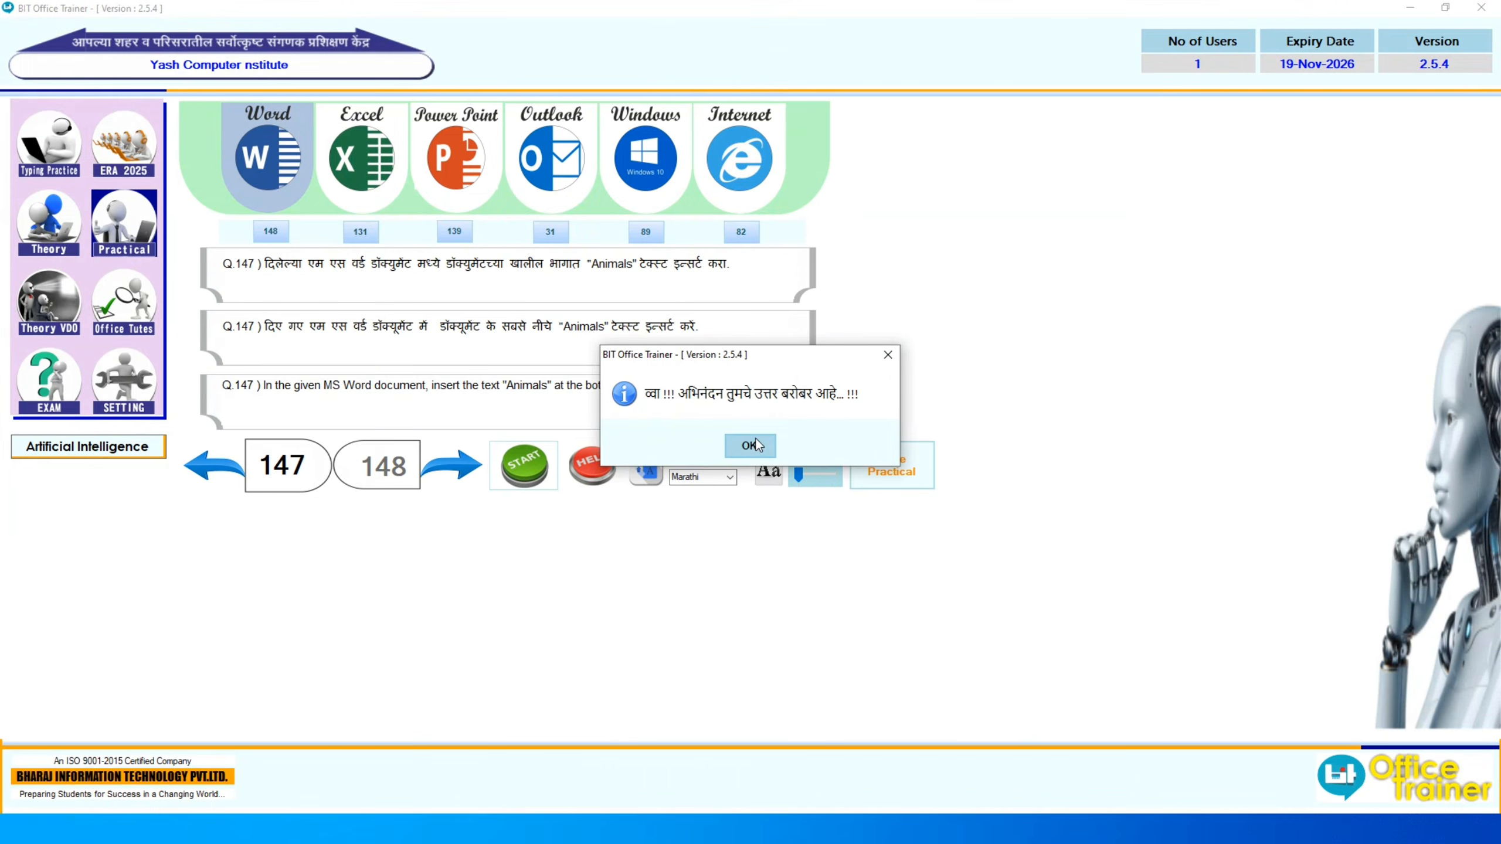
click(749, 443)
click(475, 466)
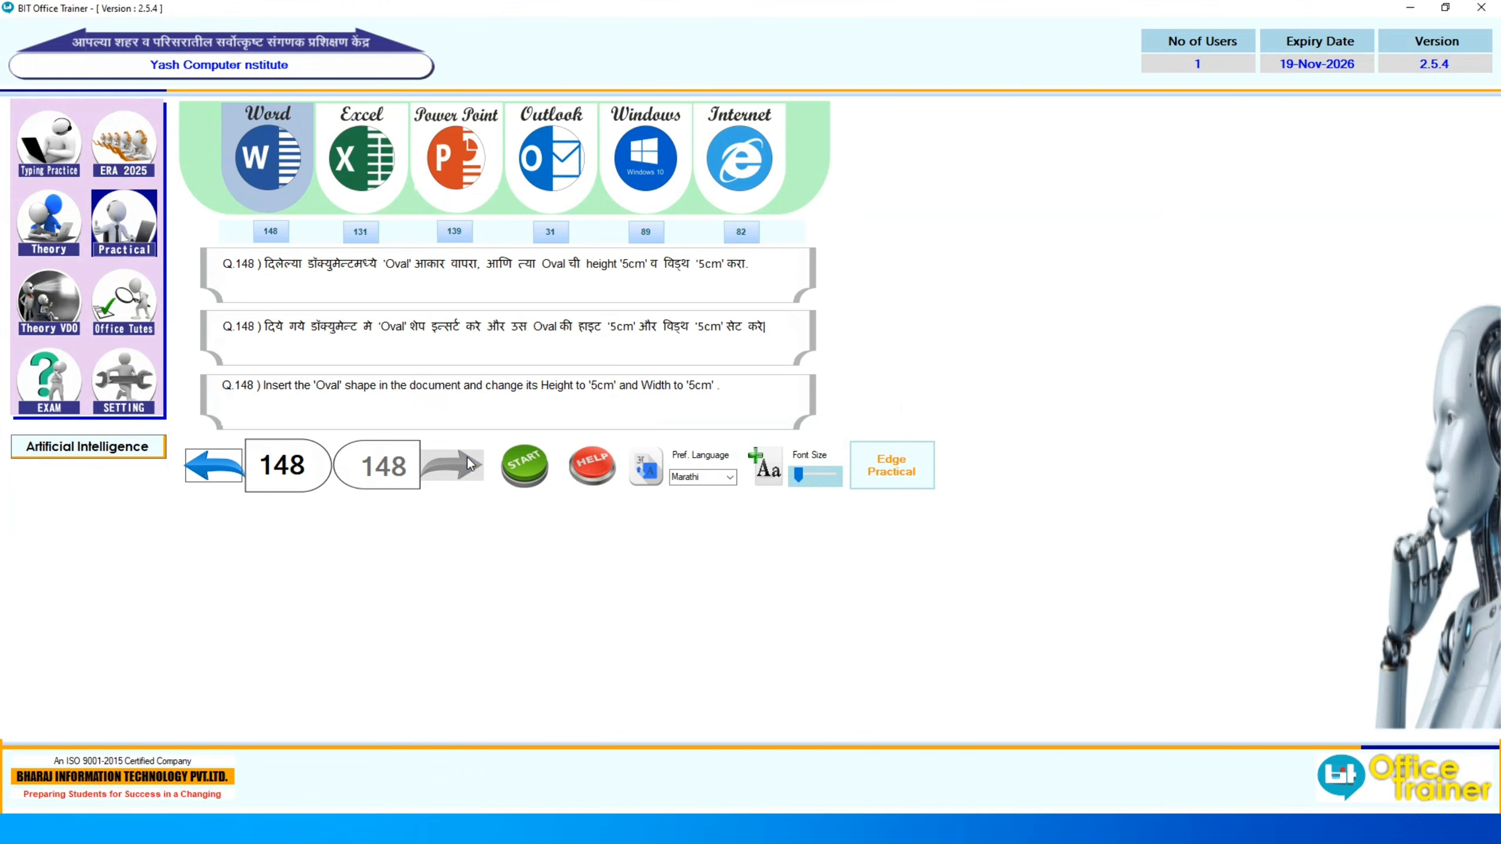
Step: Start question 148's practical task and draw an Oval shape about 5.8 cm high and 8.6 cm wide above the sweets label
click(523, 465)
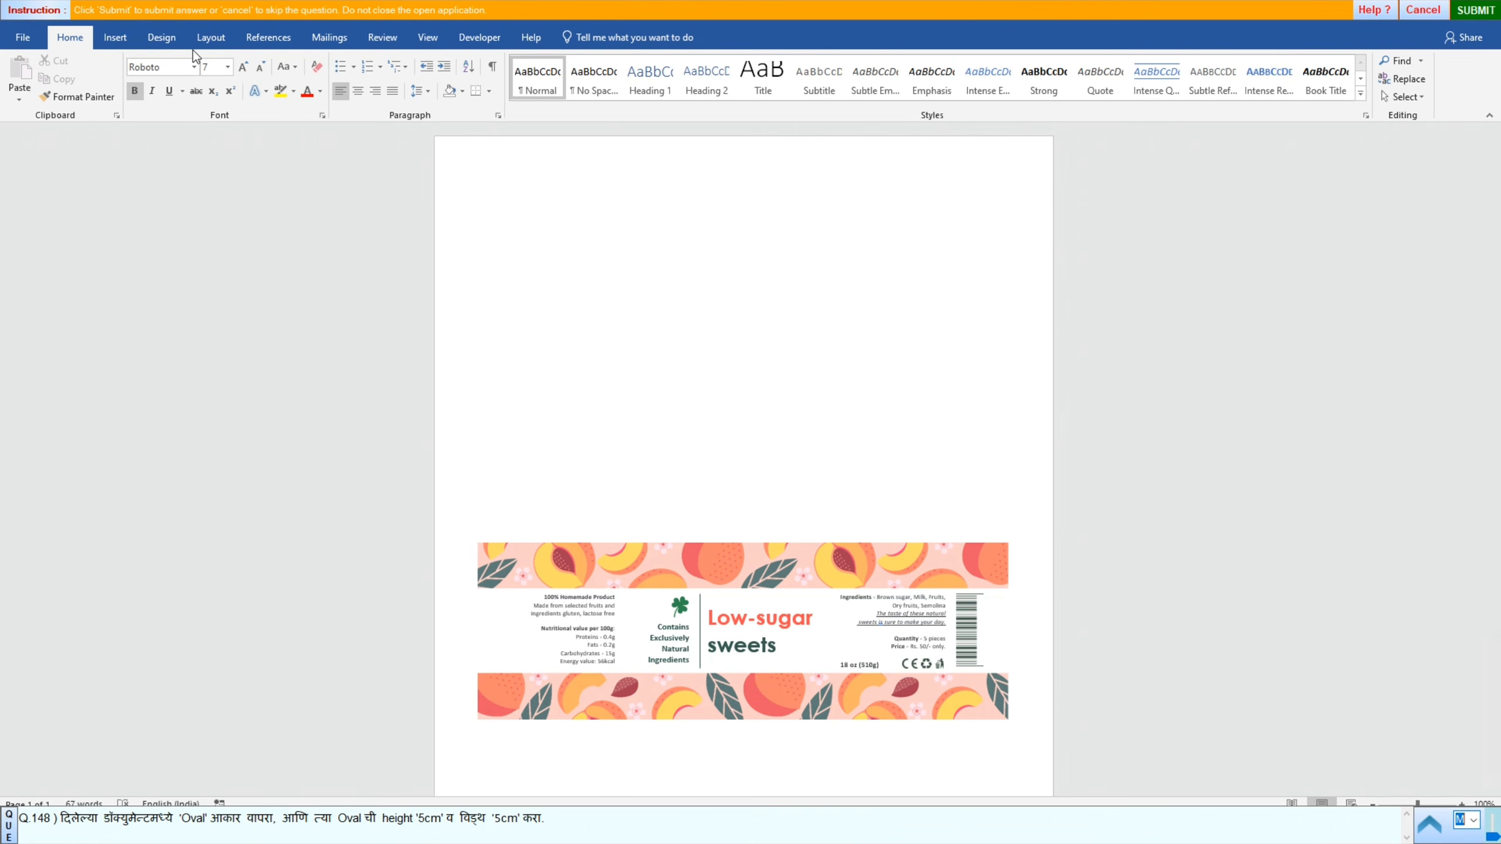
click(117, 39)
click(237, 94)
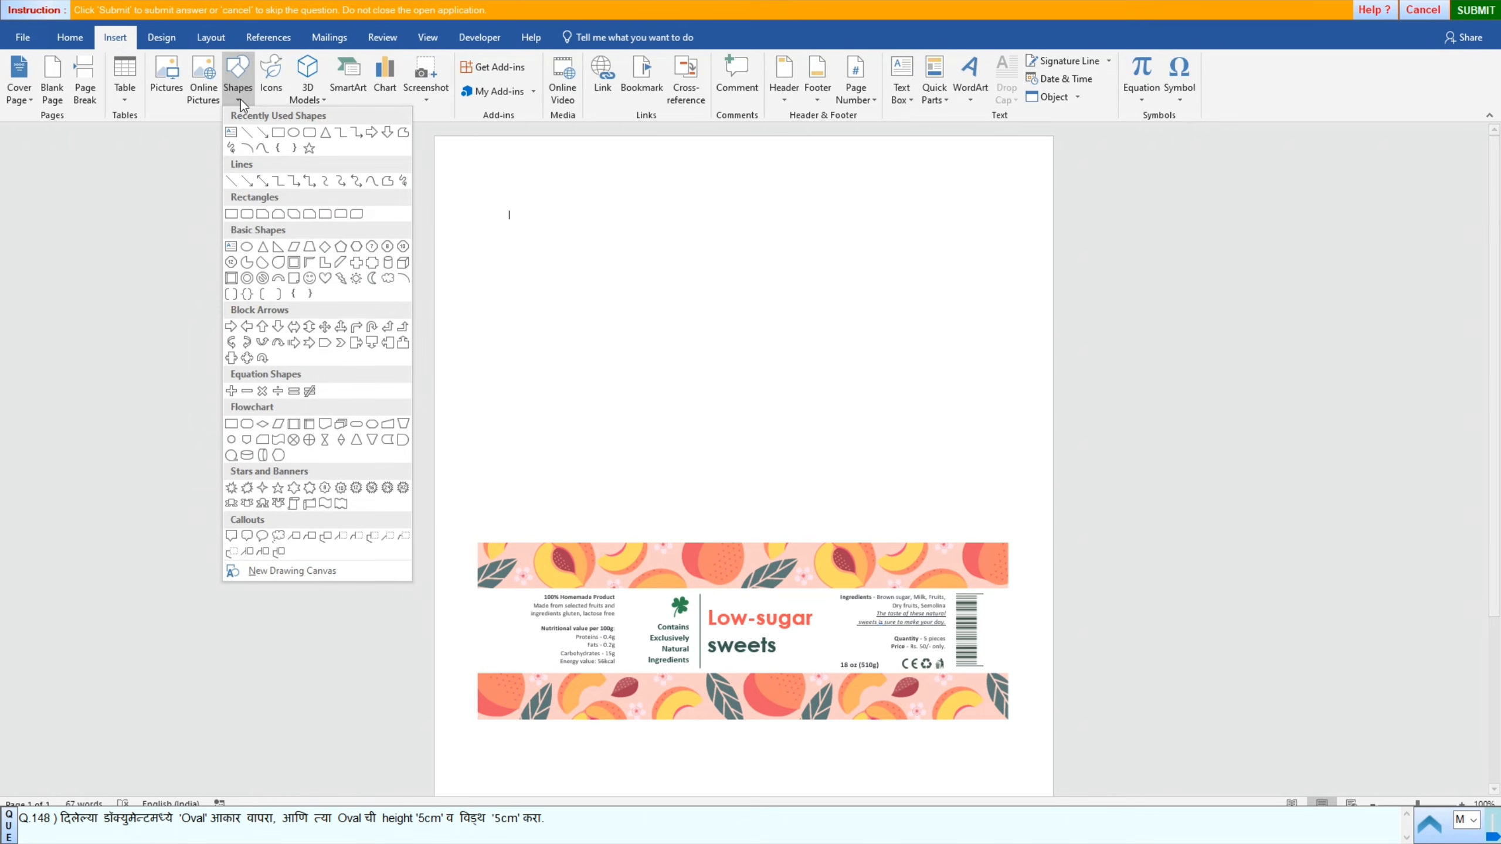
click(293, 135)
drag(614, 230, 870, 401)
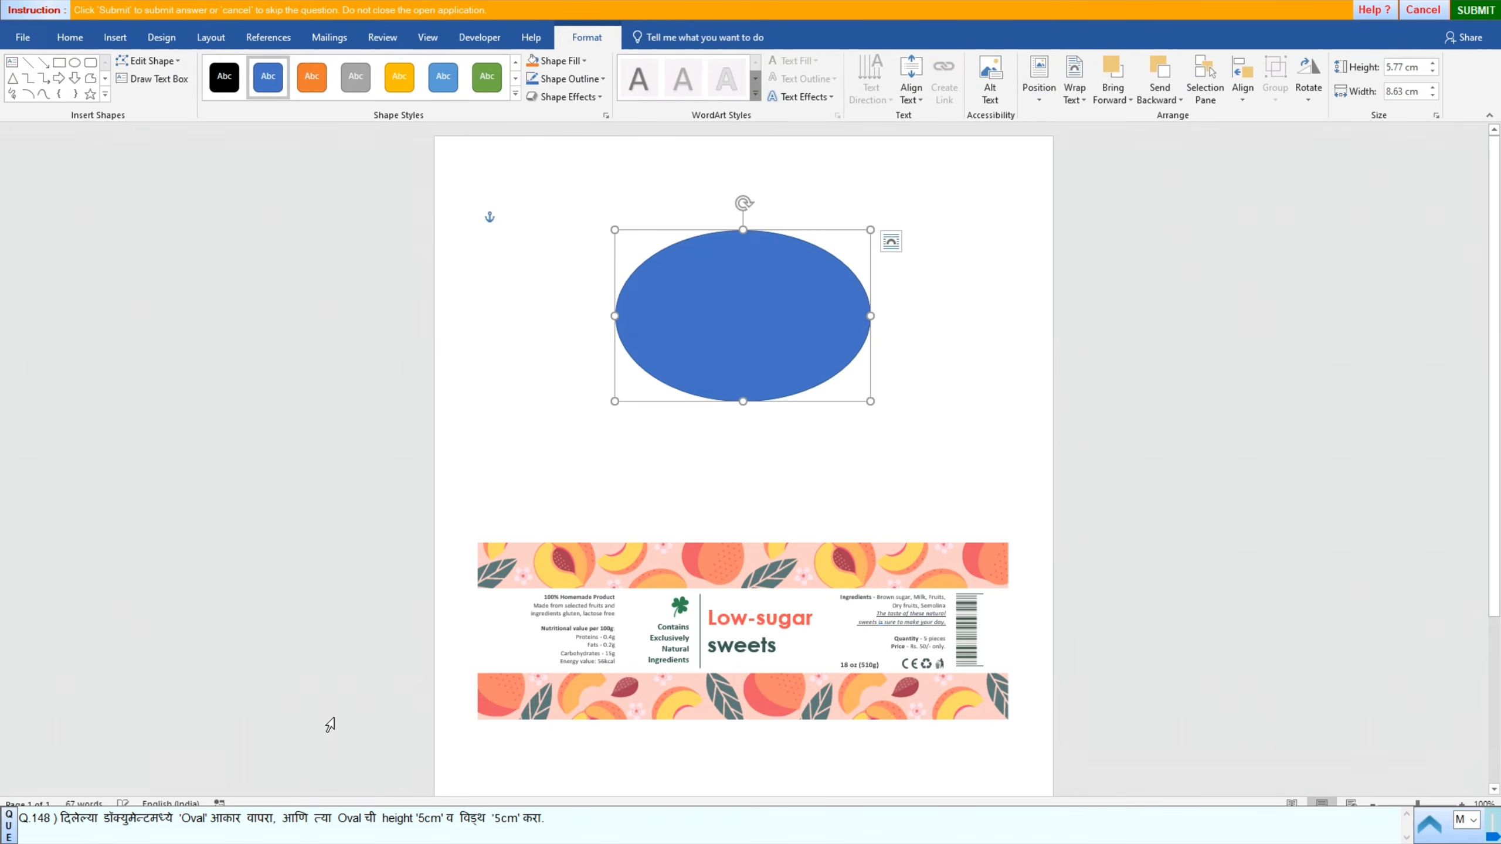